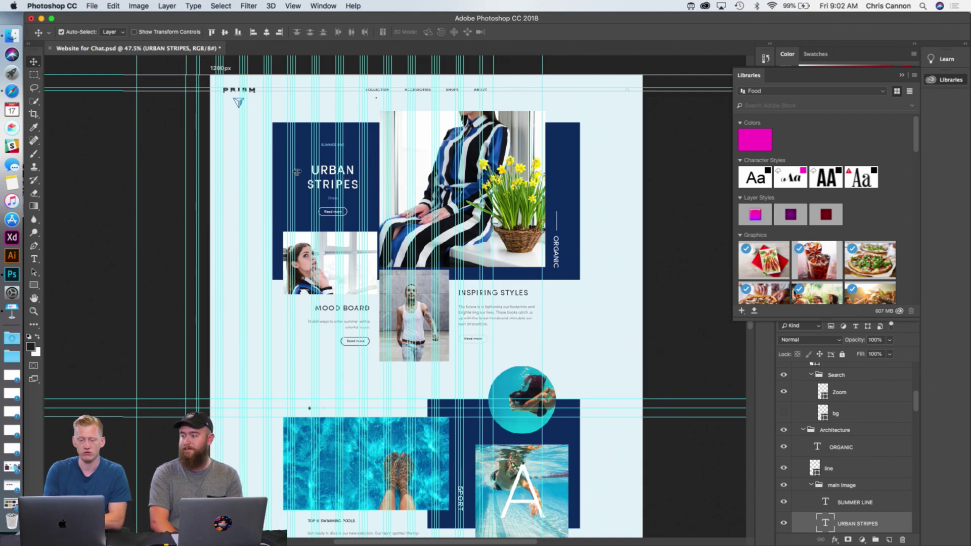
# - Scroll through the Website for Chat.psd mockup, then show the Downloads stack from the Dock
pyautogui.scroll(-10, 387, 146)
pyautogui.scroll(6, 386, 146)
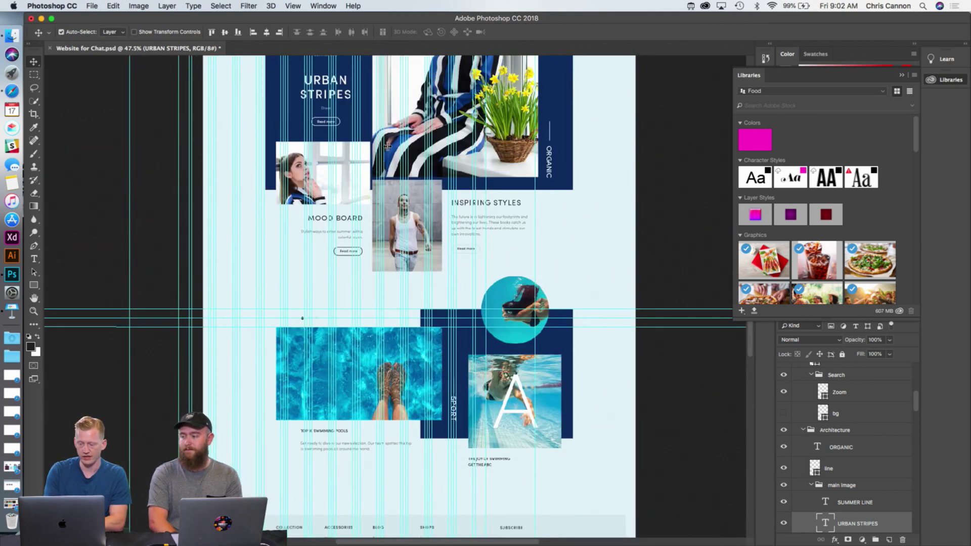
pyautogui.scroll(4, 486, 228)
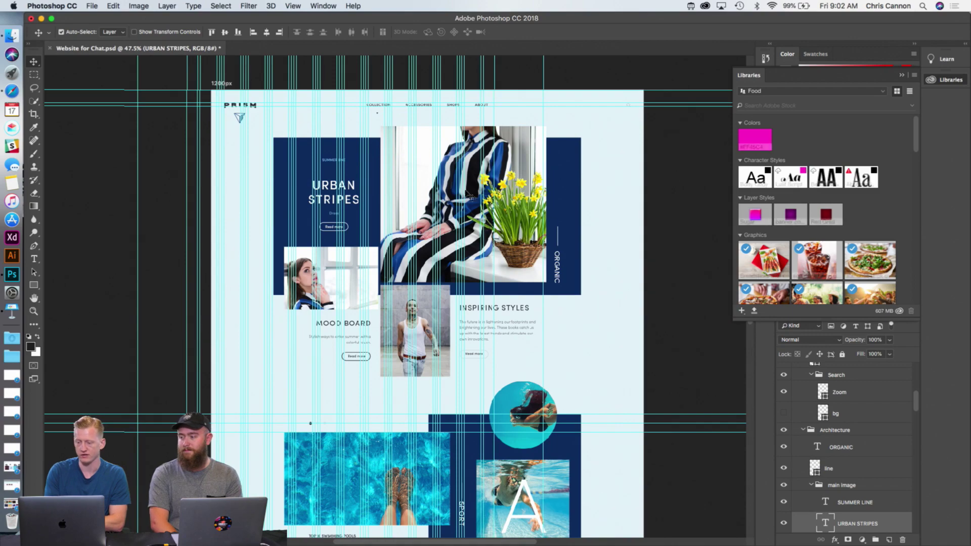
pyautogui.click(17, 343)
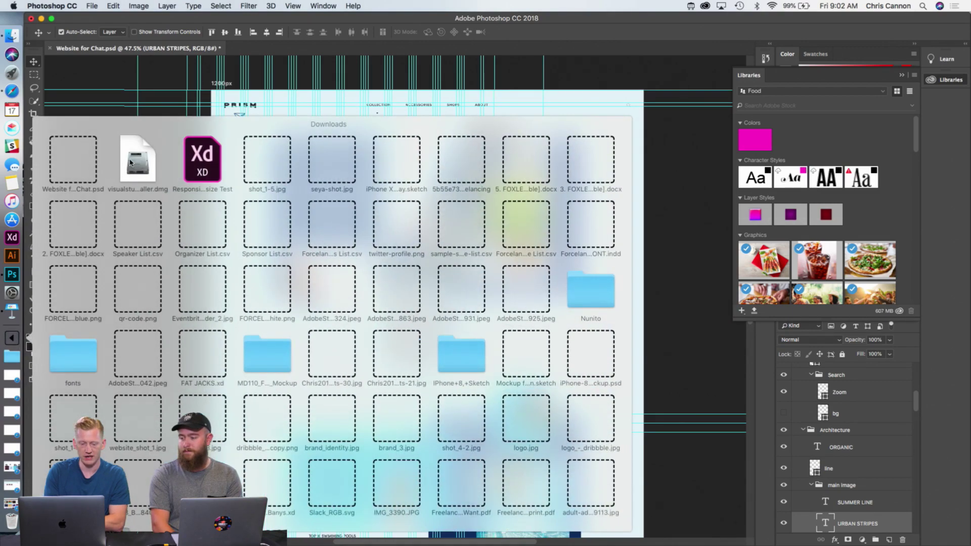
# - Open Website for Chat.psd from Downloads with Adobe XD CC and switch to the new document
pyautogui.click(245, 143)
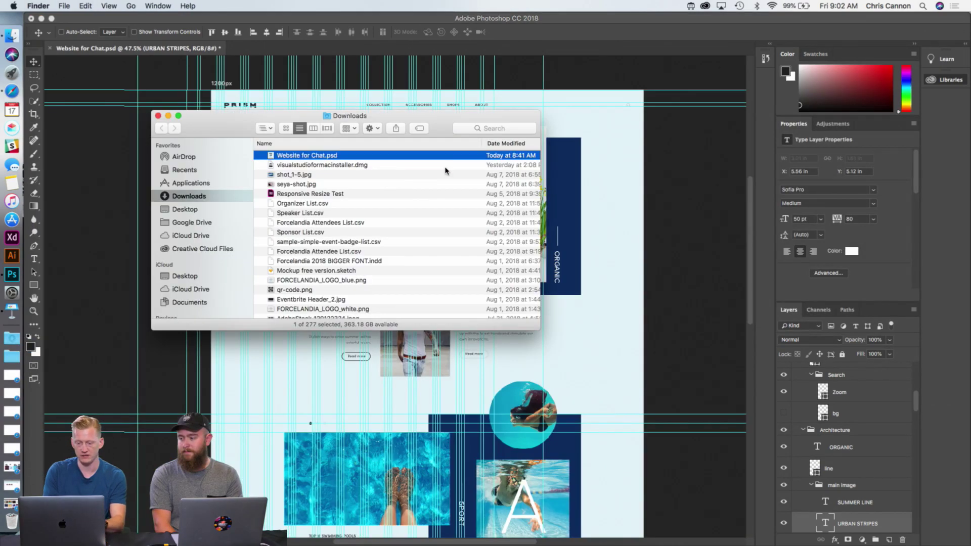
pyautogui.rightClick(343, 159)
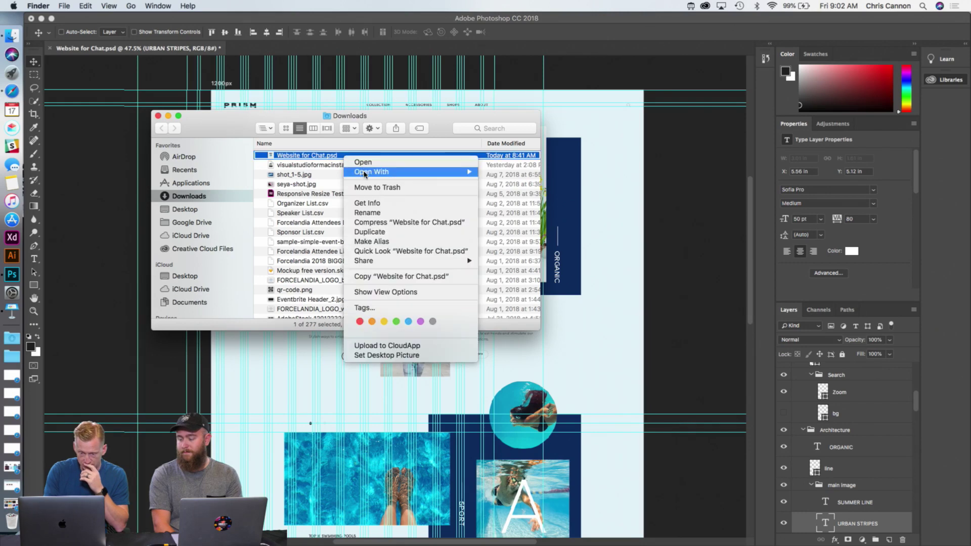
pyautogui.moveTo(435, 172)
pyautogui.click(516, 199)
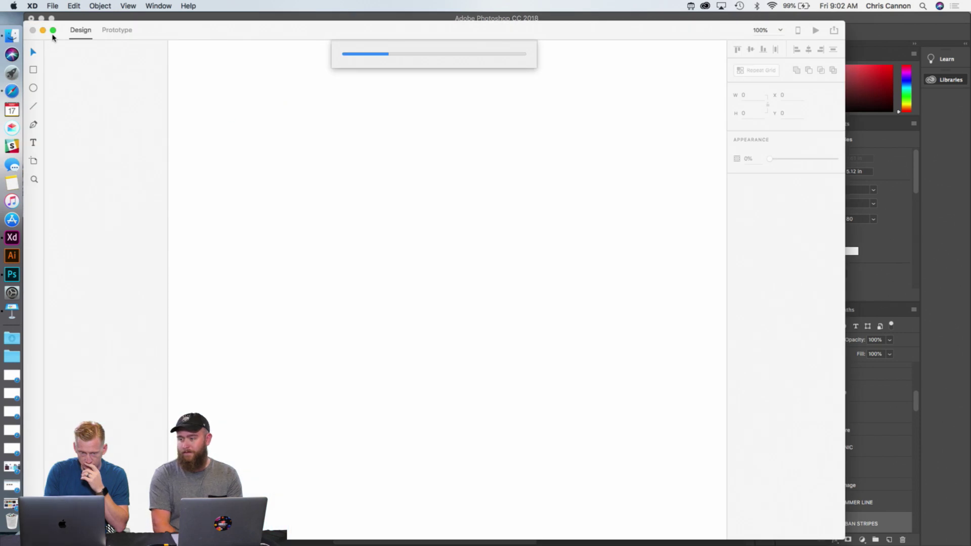
pyautogui.click(52, 25)
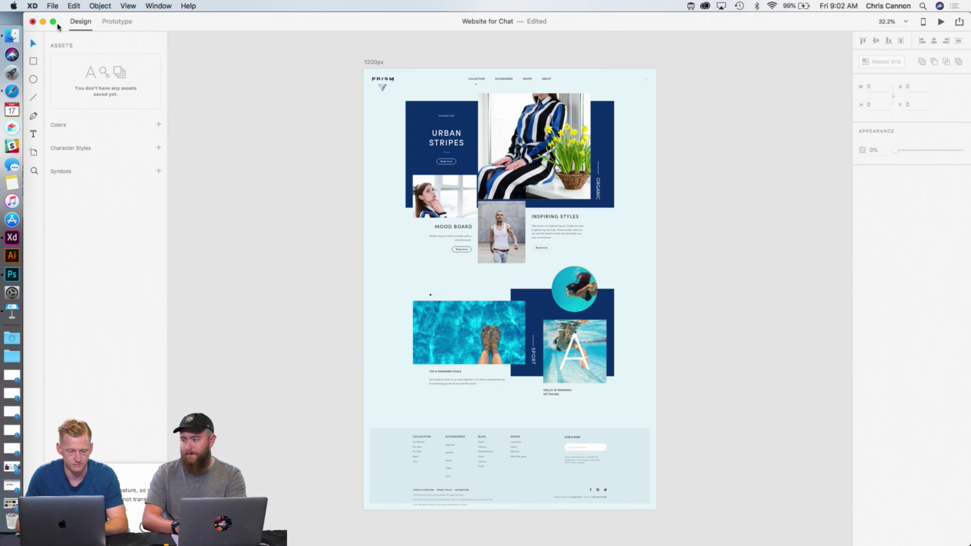
# - Make the XD window full screen and inspect the Urban Stripes and Mood Board group layers
pyautogui.click(53, 21)
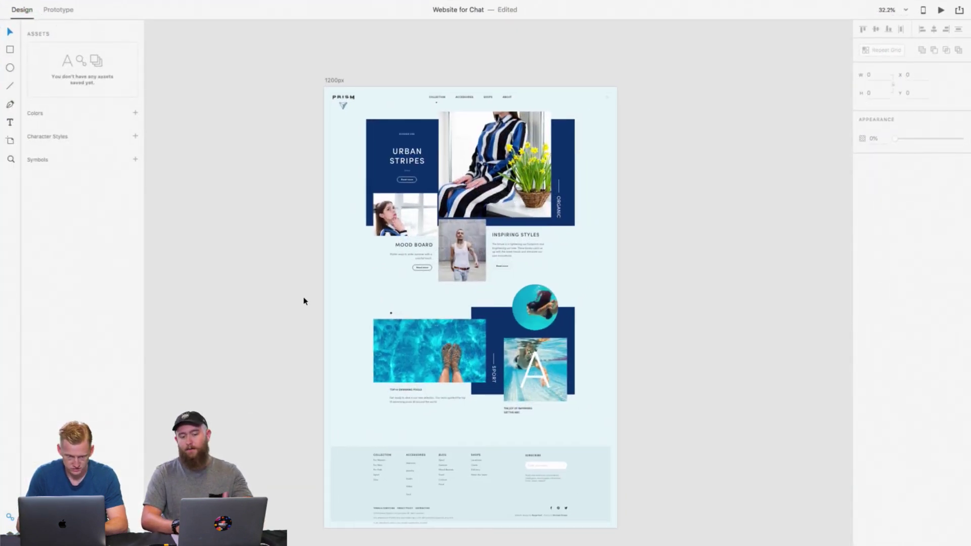
pyautogui.click(381, 139)
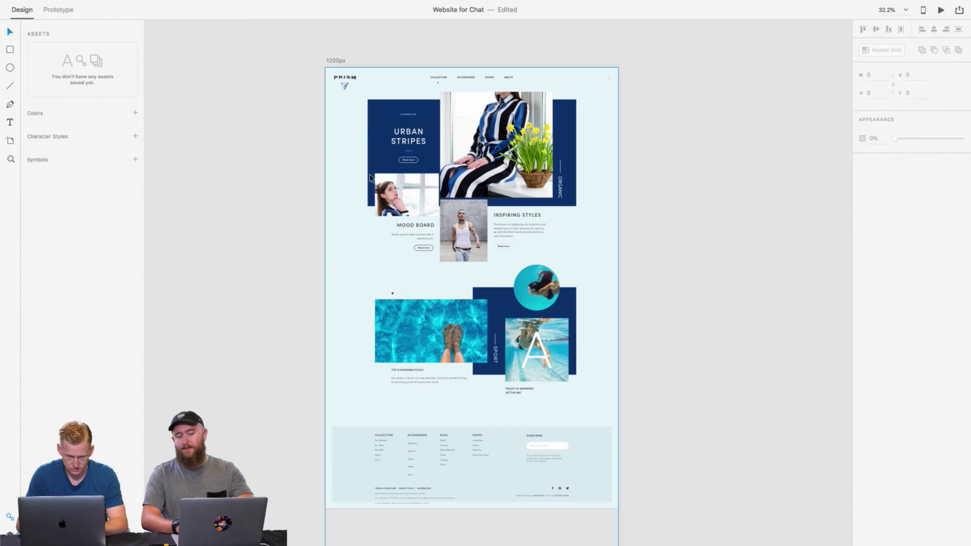
pyautogui.doubleClick(415, 186)
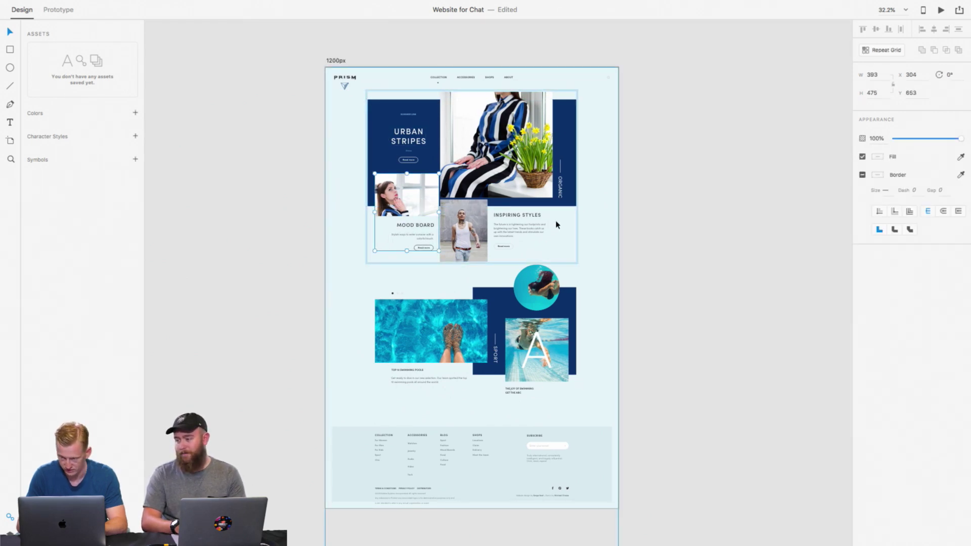
pyautogui.doubleClick(515, 217)
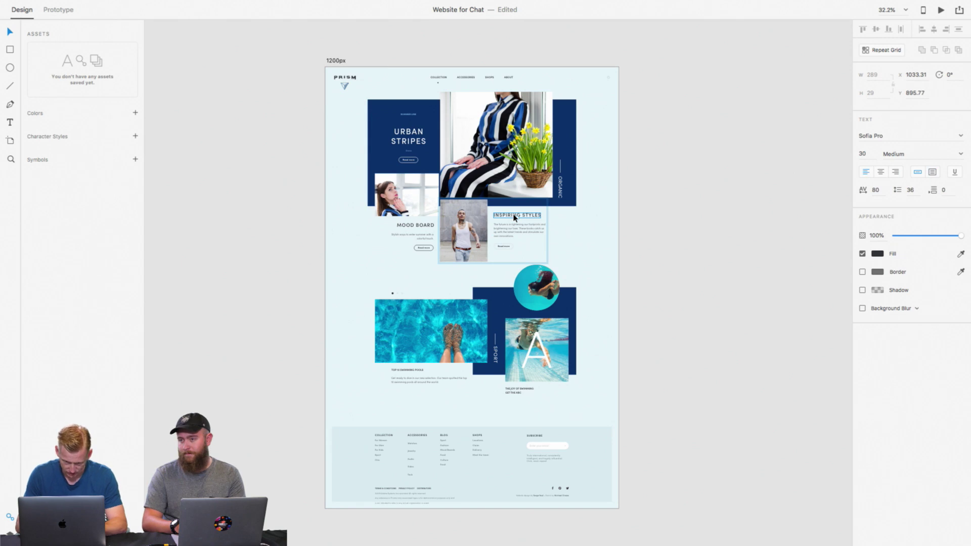
pyautogui.scroll(5, 515, 217)
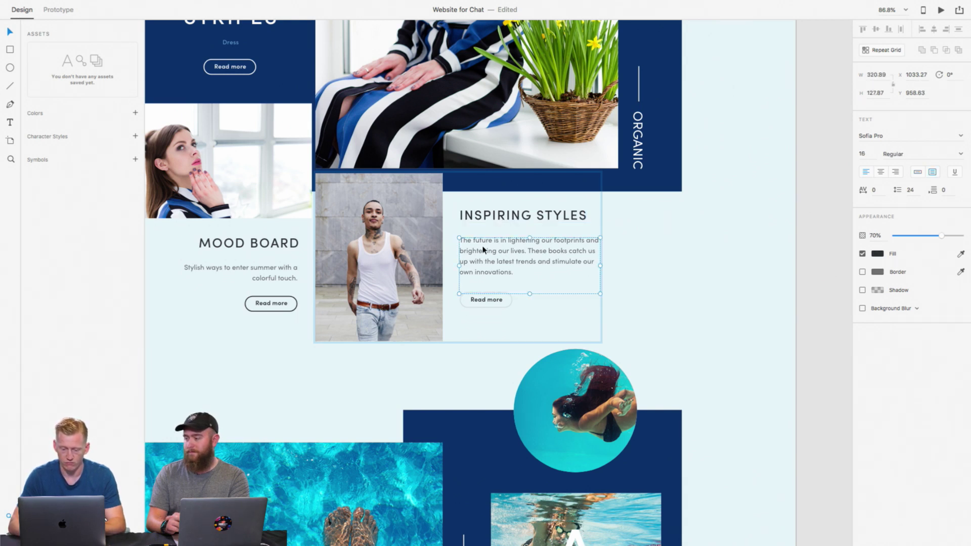
pyautogui.hscroll(-5, 494, 215)
pyautogui.scroll(3, 494, 215)
# - Inspect the MOOD BOARD heading, INSPIRING STYLES and top image groups, then select the 1200px artboard
pyautogui.click(337, 309)
pyautogui.press('Return')
pyautogui.click(586, 247)
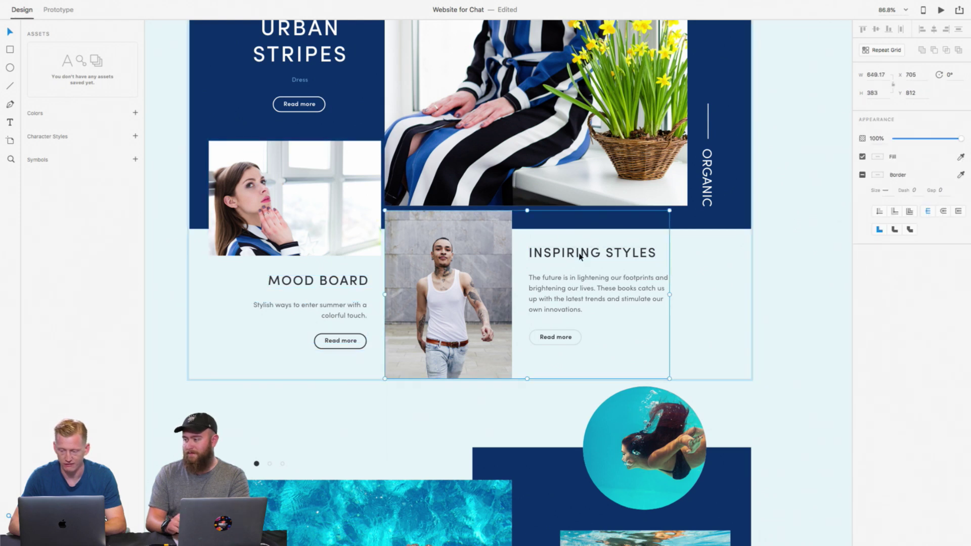
pyautogui.scroll(3, 581, 293)
pyautogui.hscroll(-2, 580, 292)
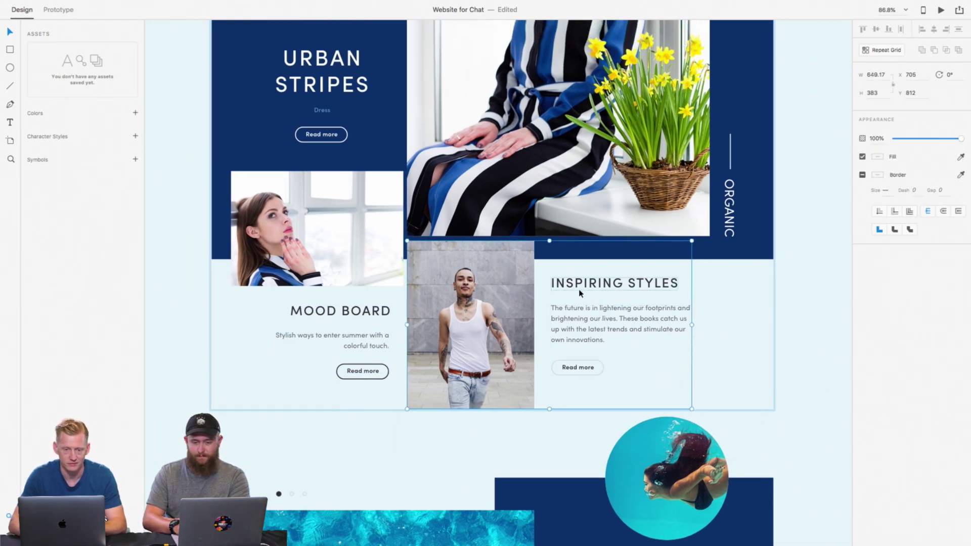
pyautogui.scroll(5, 579, 293)
pyautogui.hscroll(-1, 579, 293)
pyautogui.click(348, 189)
pyautogui.scroll(-5, 348, 188)
pyautogui.scroll(2, 348, 188)
pyautogui.click(243, 59)
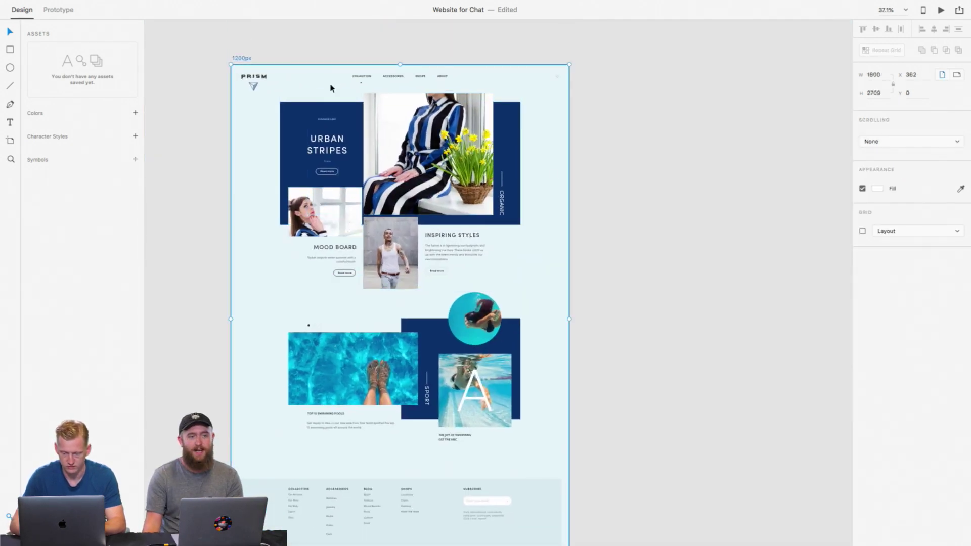
# - Set the 1200px artboard's scrolling to Vertical
pyautogui.scroll(-3, 561, 186)
pyautogui.hscroll(3, 561, 187)
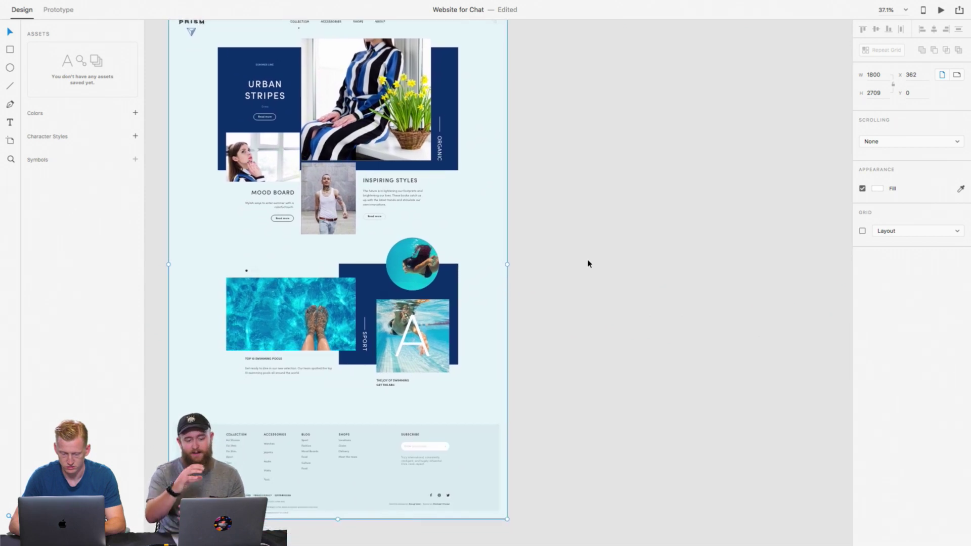
pyautogui.scroll(2, 587, 263)
pyautogui.hscroll(-1, 588, 264)
pyautogui.hscroll(-3, 587, 263)
pyautogui.scroll(1, 587, 264)
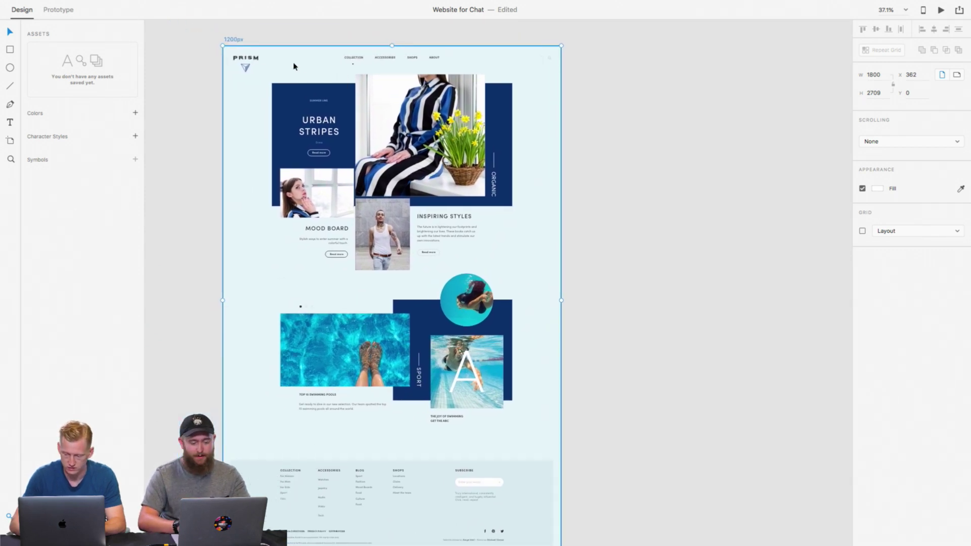
pyautogui.click(864, 144)
pyautogui.click(886, 151)
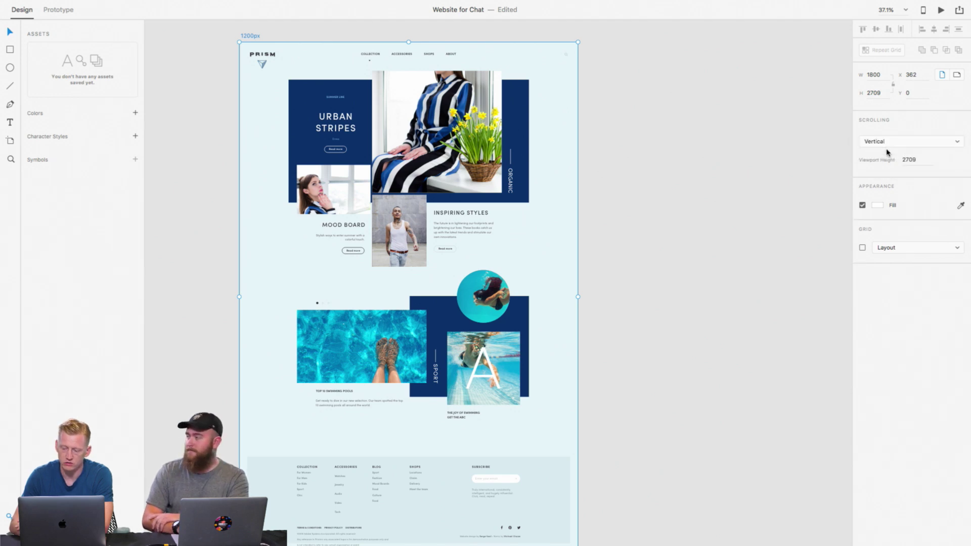
# - Change the artboard's viewport height from 1024 to 1080 and clear the selection
pyautogui.click(911, 158)
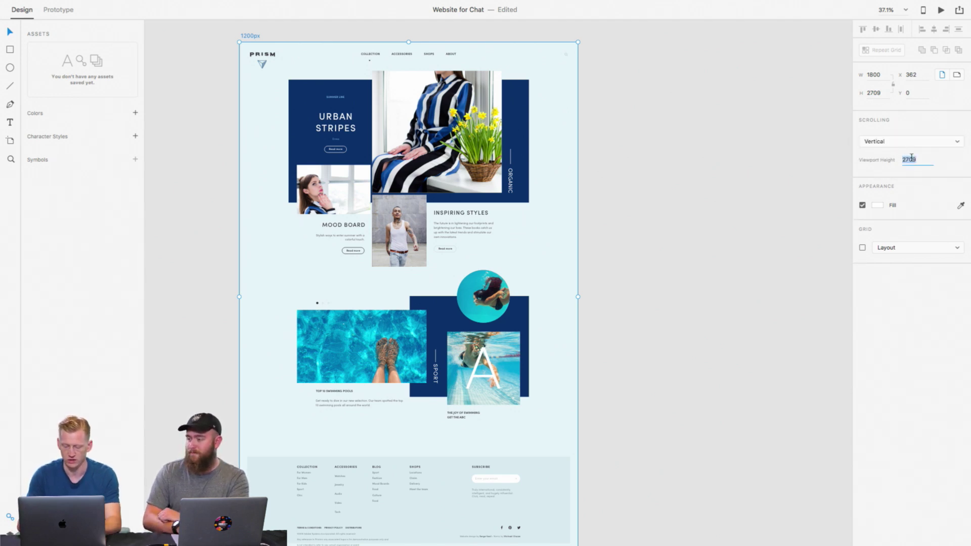
pyautogui.write('1024')
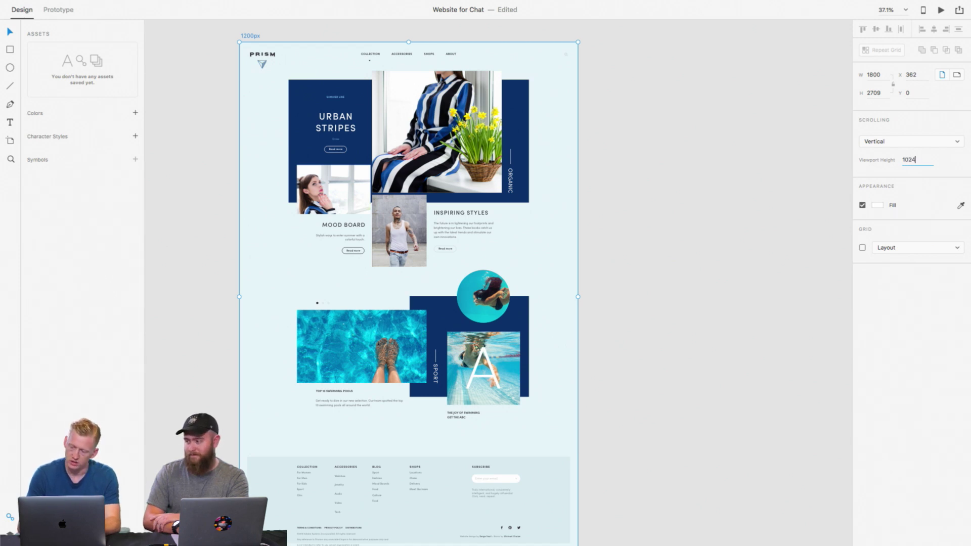
pyautogui.press('Return')
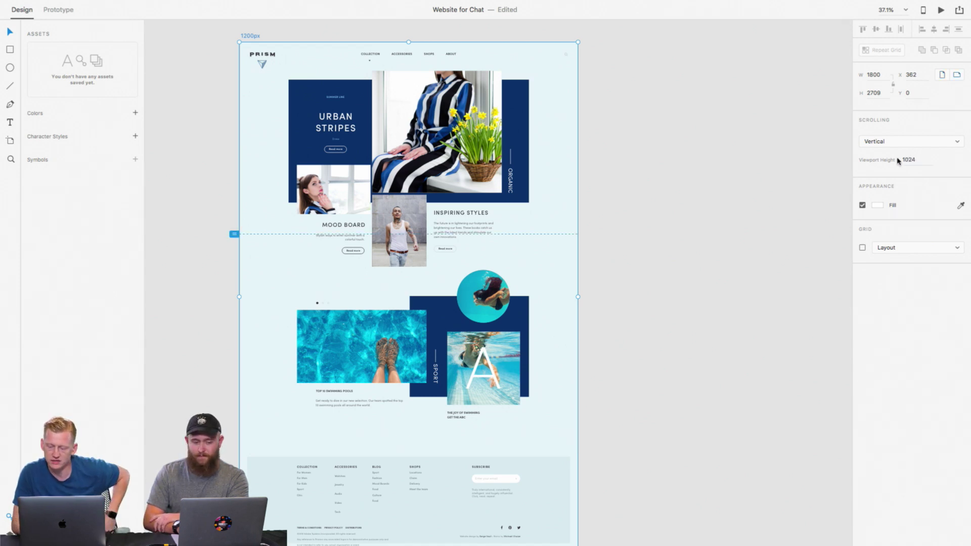
pyautogui.click(924, 158)
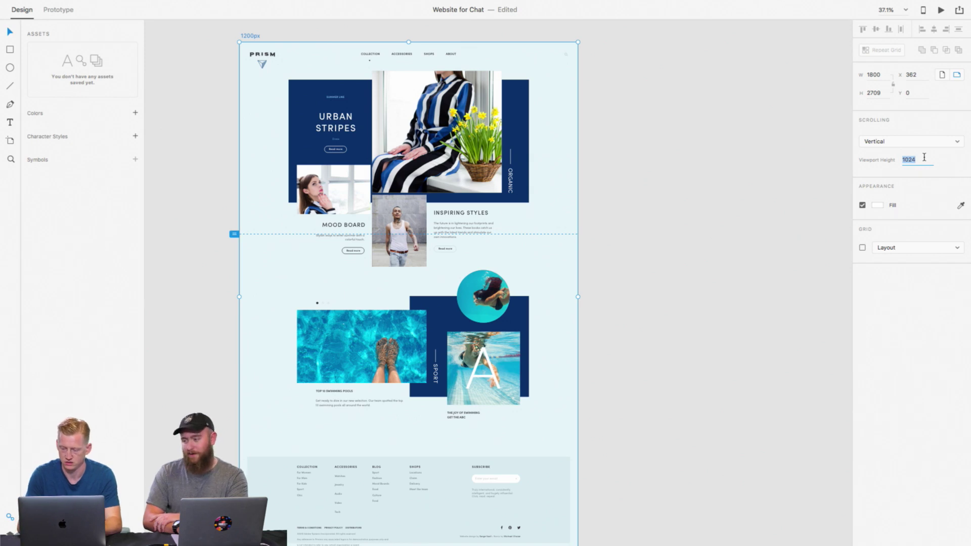
pyautogui.write('10')
pyautogui.press('Return')
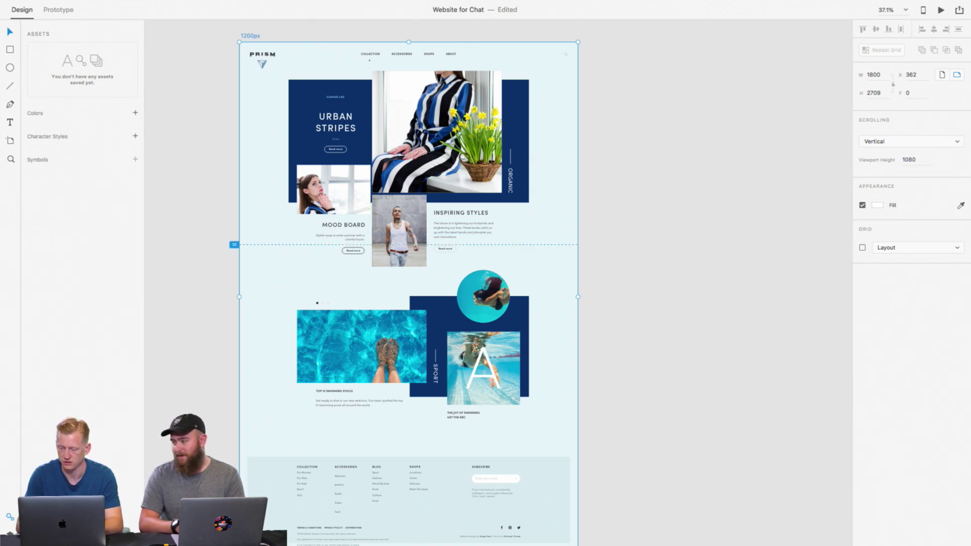
pyautogui.scroll(-2, 434, 280)
pyautogui.hscroll(-2, 435, 281)
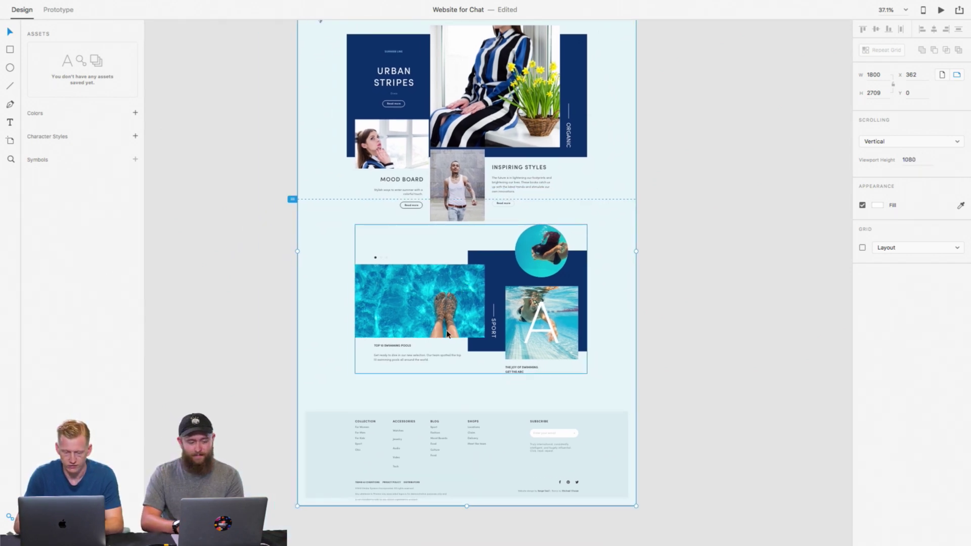
pyautogui.scroll(2, 435, 281)
pyautogui.scroll(5, 632, 219)
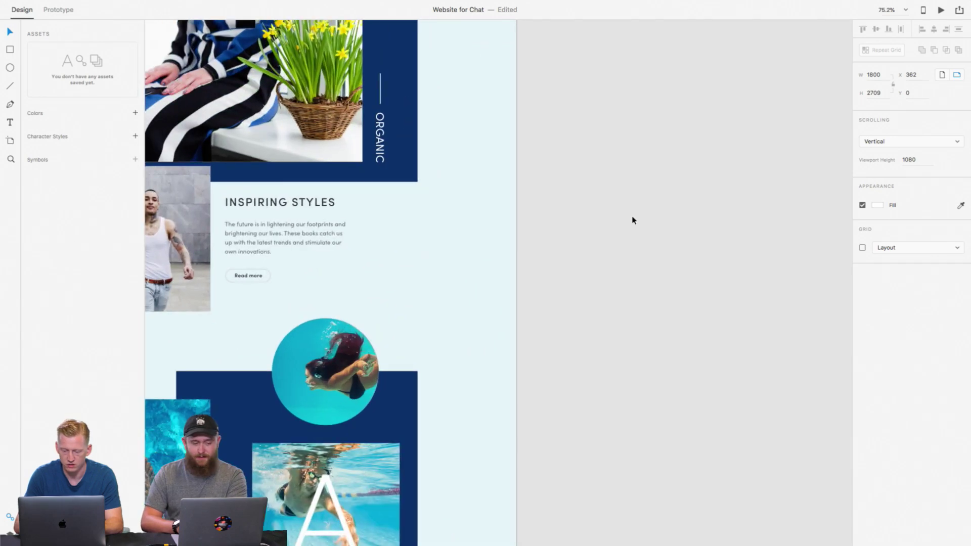
pyautogui.scroll(-5, 632, 220)
pyautogui.click(623, 217)
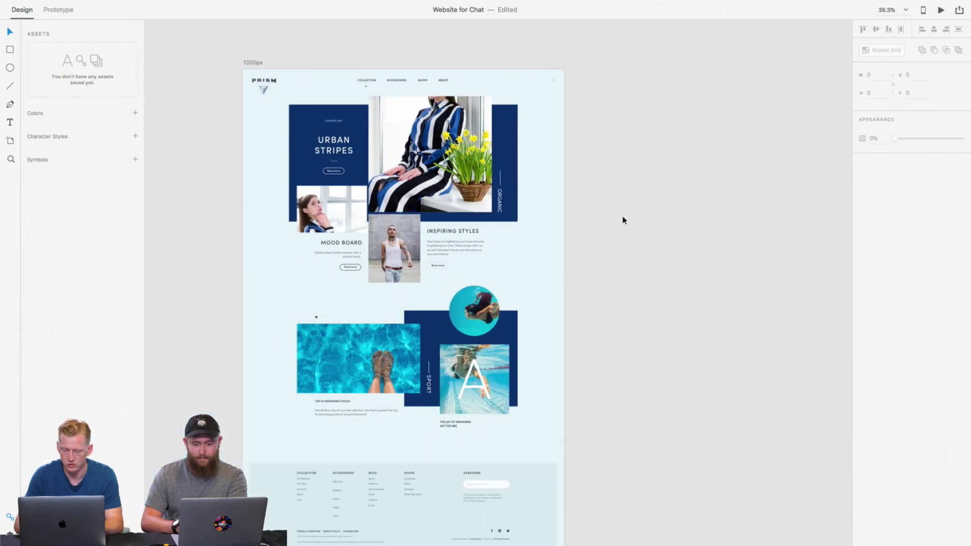
pyautogui.hscroll(2, 600, 180)
pyautogui.scroll(-1, 600, 180)
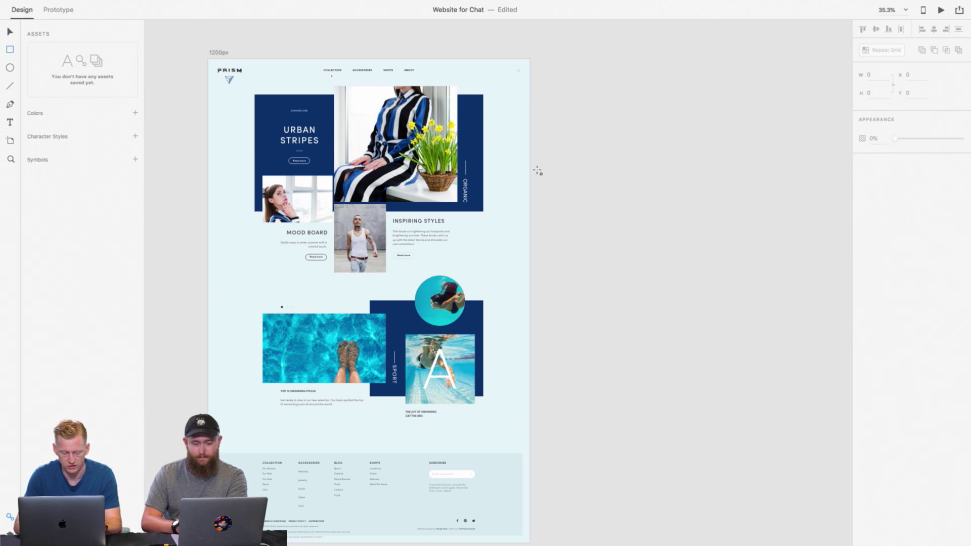
# - Add a new artboard, Artboard – 1, beside the mockup with no scrolling and 640 width
pyautogui.press('a')
pyautogui.moveTo(569, 210); pyautogui.dragTo(697, 280)
pyautogui.click(902, 140)
pyautogui.click(916, 124)
pyautogui.click(872, 74)
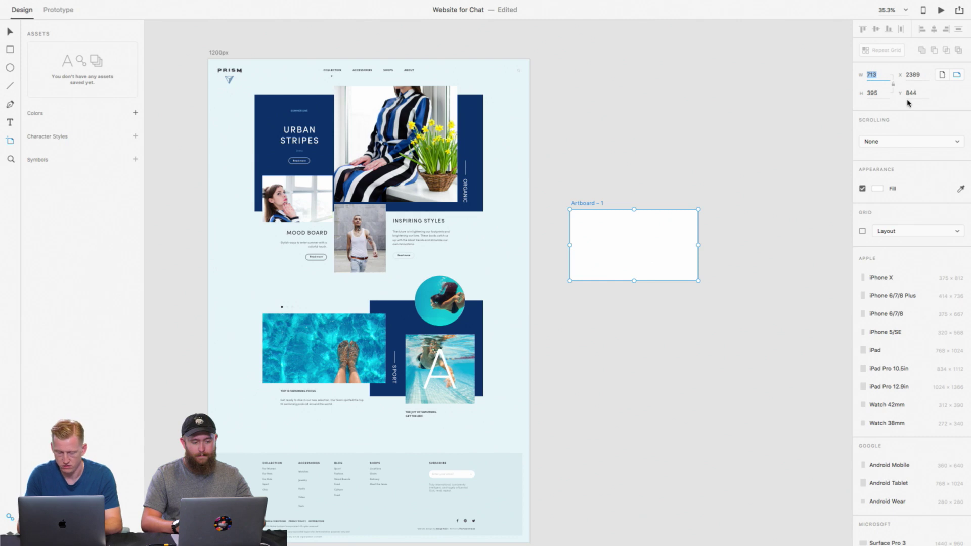
pyautogui.write('640')
pyautogui.press('Return')
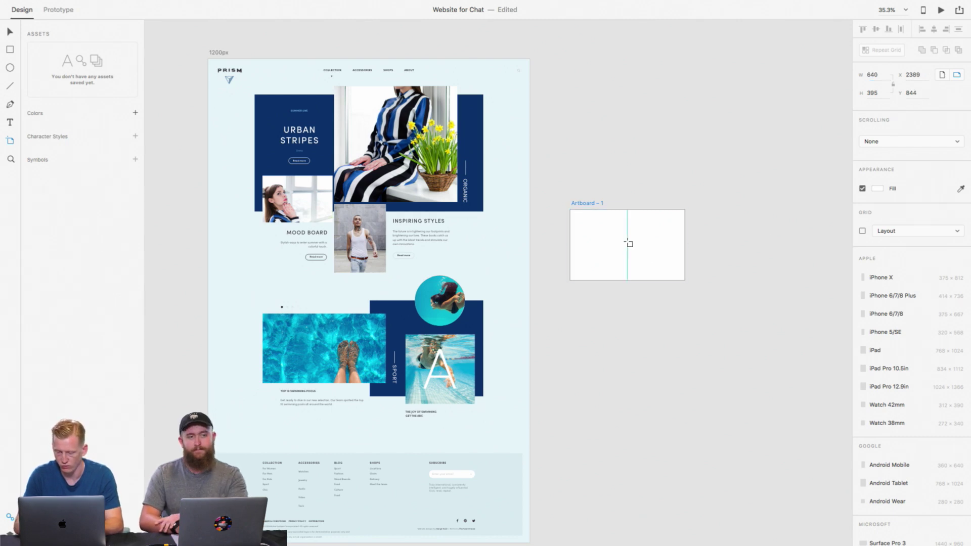
pyautogui.scroll(3, 629, 242)
# - Draw a rectangle covering the whole 640 × 360 Artboard – 1
pyautogui.click(869, 93)
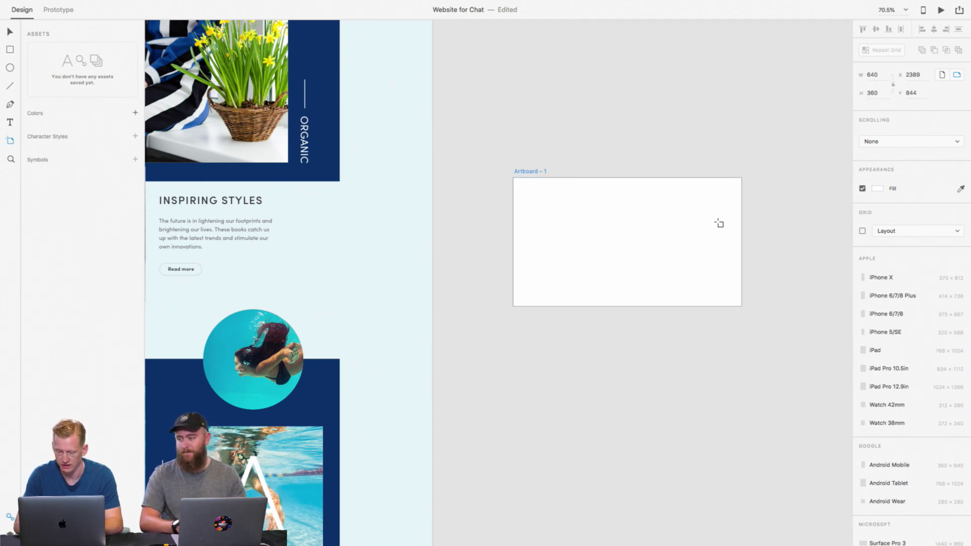
pyautogui.hscroll(4, 658, 230)
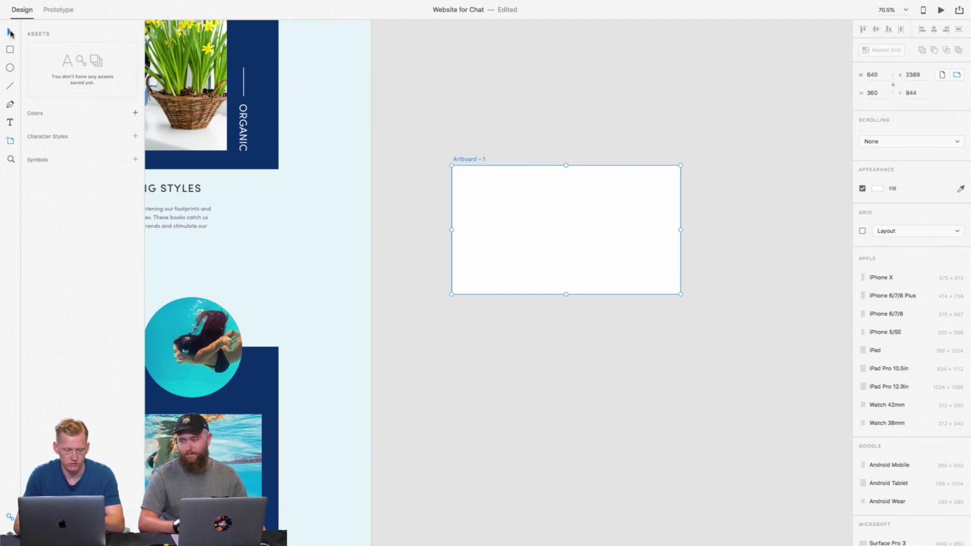
pyautogui.click(11, 33)
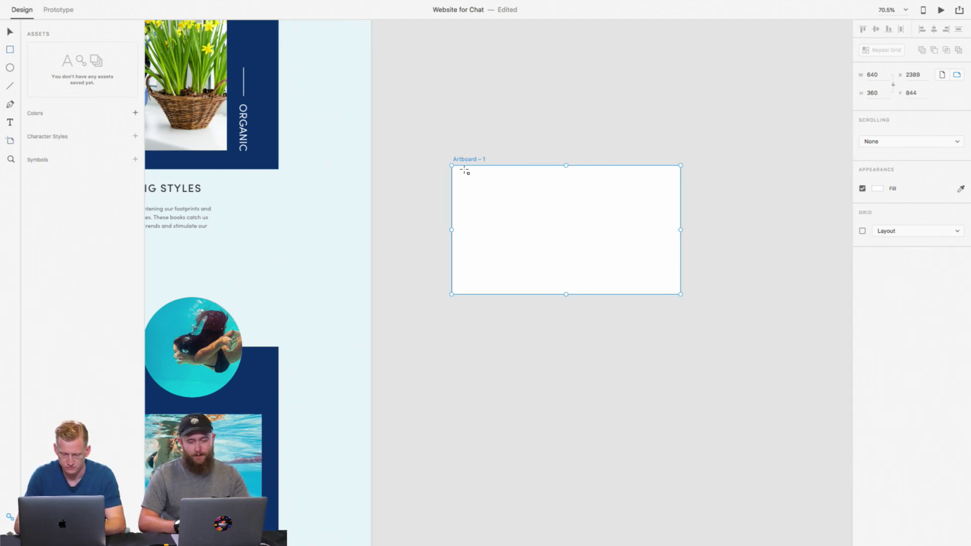
pyautogui.moveTo(452, 168); pyautogui.dragTo(680, 293)
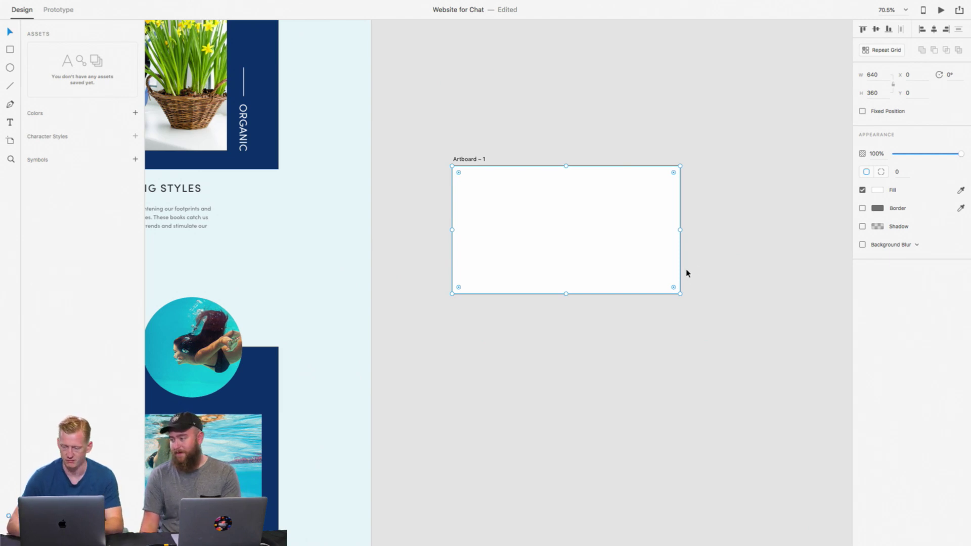
# - Try a pale pink fill on the rectangle, then return it to white #FFFFFF
pyautogui.click(877, 190)
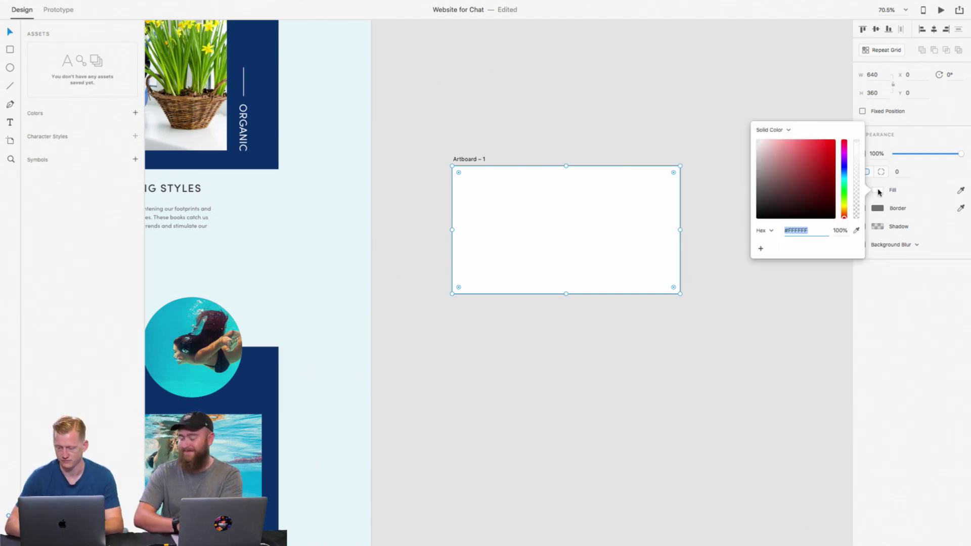
pyautogui.moveTo(757, 145)
pyautogui.mouseDown()
pyautogui.moveTo(750, 150)
pyautogui.moveTo(761, 142)
pyautogui.mouseUp()
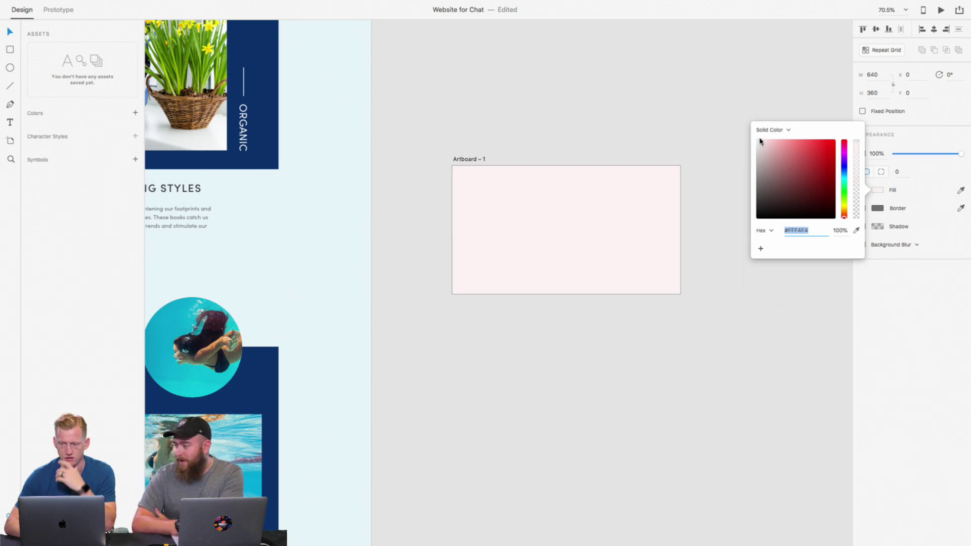
pyautogui.hscroll(-3, 295, 433)
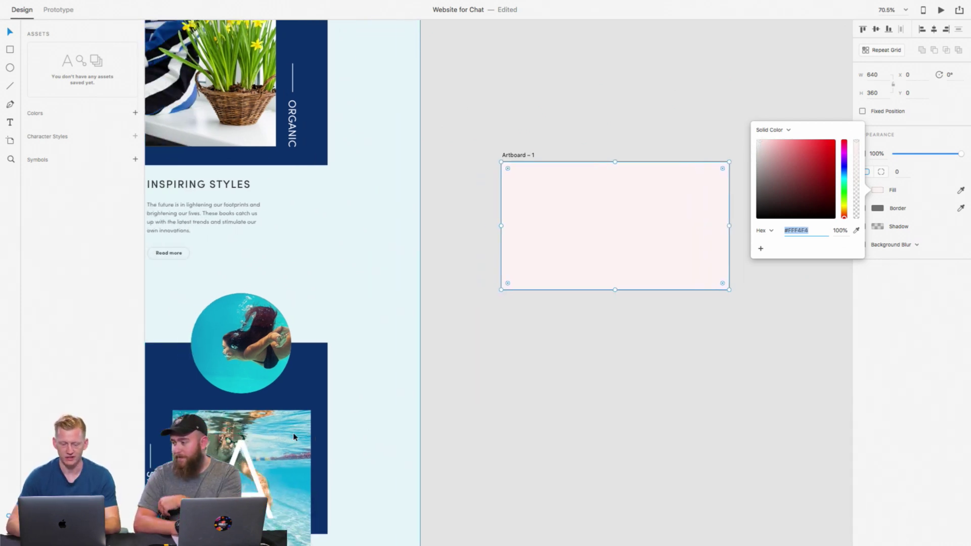
pyautogui.scroll(-6, 294, 433)
pyautogui.scroll(-5, 293, 438)
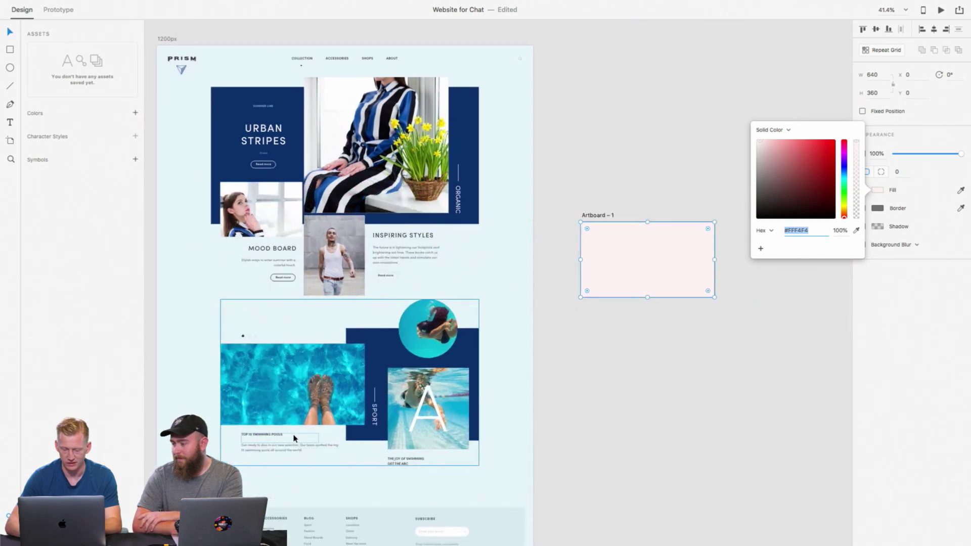
pyautogui.scroll(2, 295, 438)
pyautogui.hscroll(1, 294, 439)
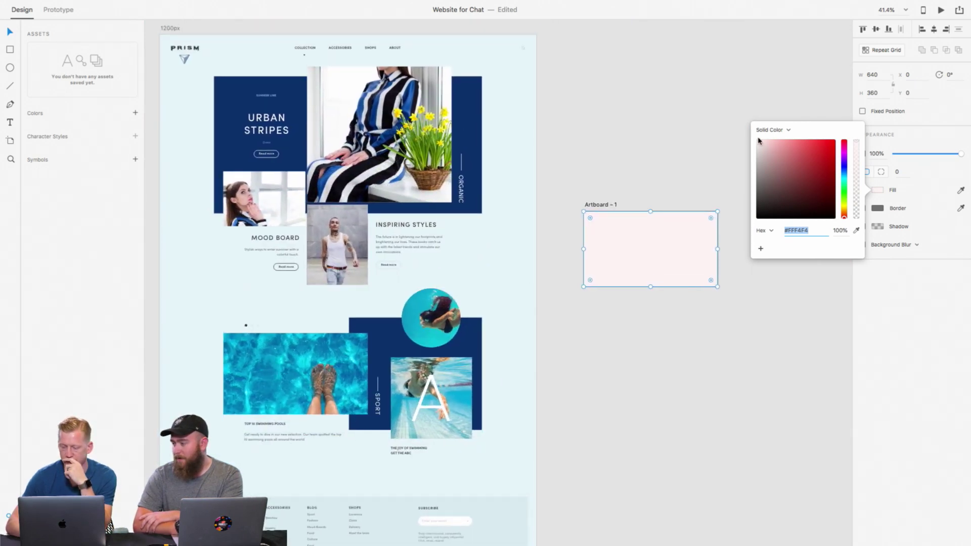
pyautogui.moveTo(761, 143); pyautogui.dragTo(737, 140)
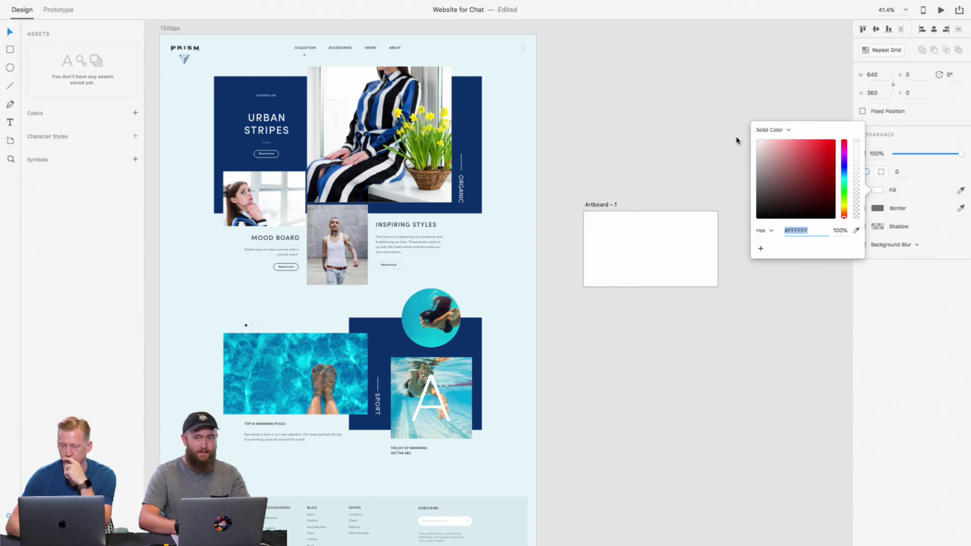
pyautogui.click(704, 293)
# - Round the rectangle's corners to a radius of 50
pyautogui.click(691, 260)
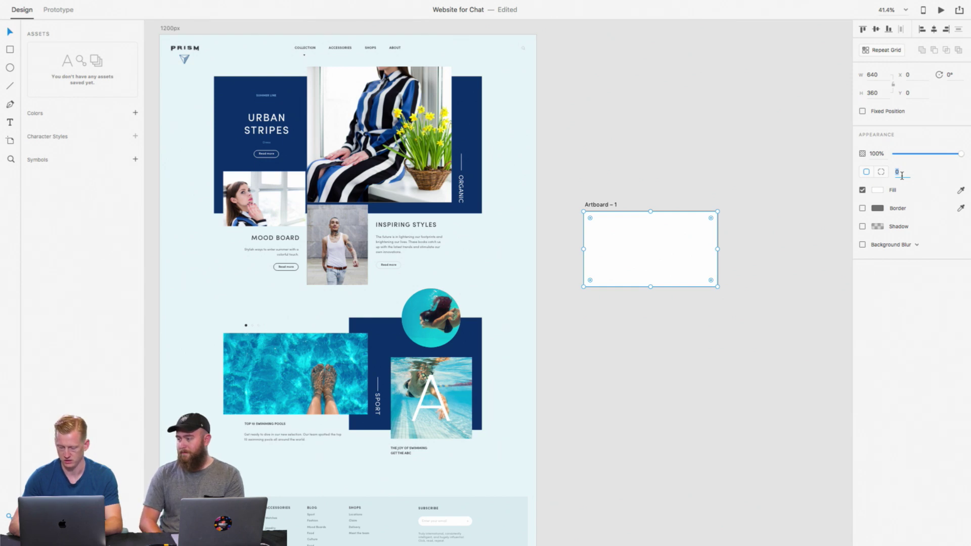
pyautogui.press('Escape')
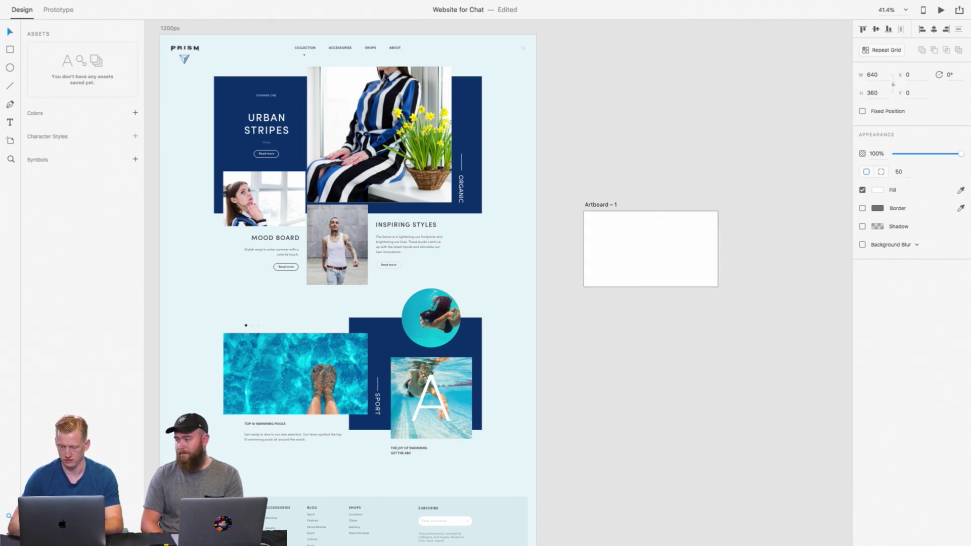
pyautogui.click(643, 242)
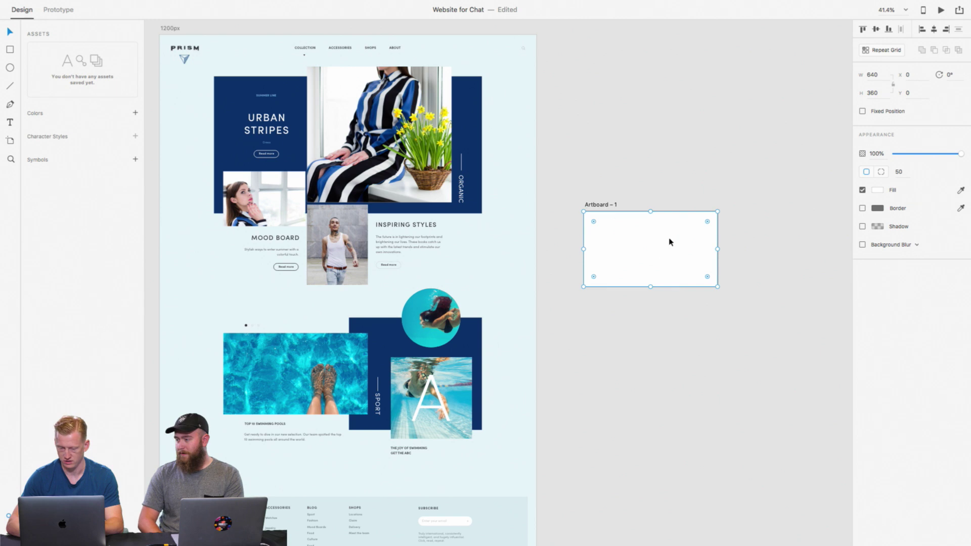
pyautogui.press('Escape')
pyautogui.click(602, 207)
pyautogui.click(612, 248)
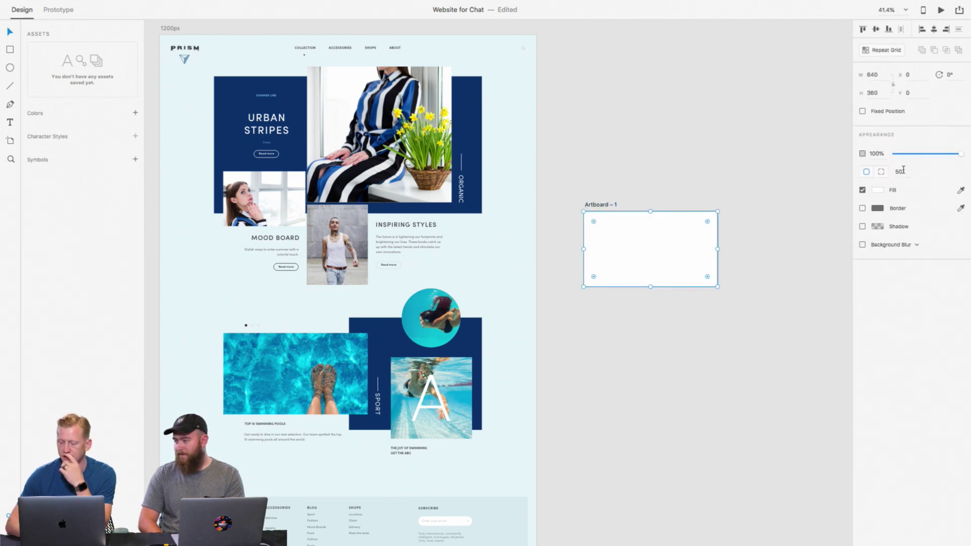
pyautogui.click(598, 206)
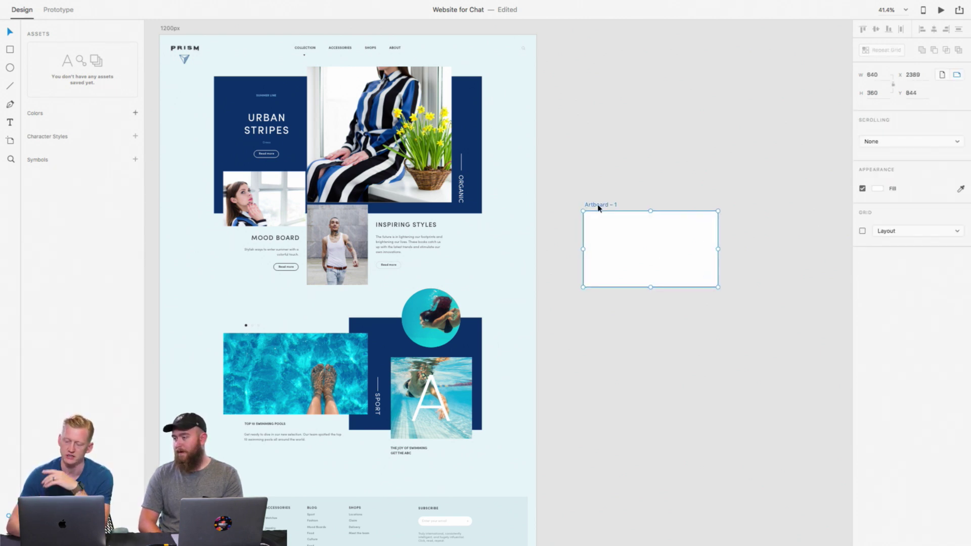
# - Give Artboard – 1 a light grey #F0F0F0 background
pyautogui.click(877, 189)
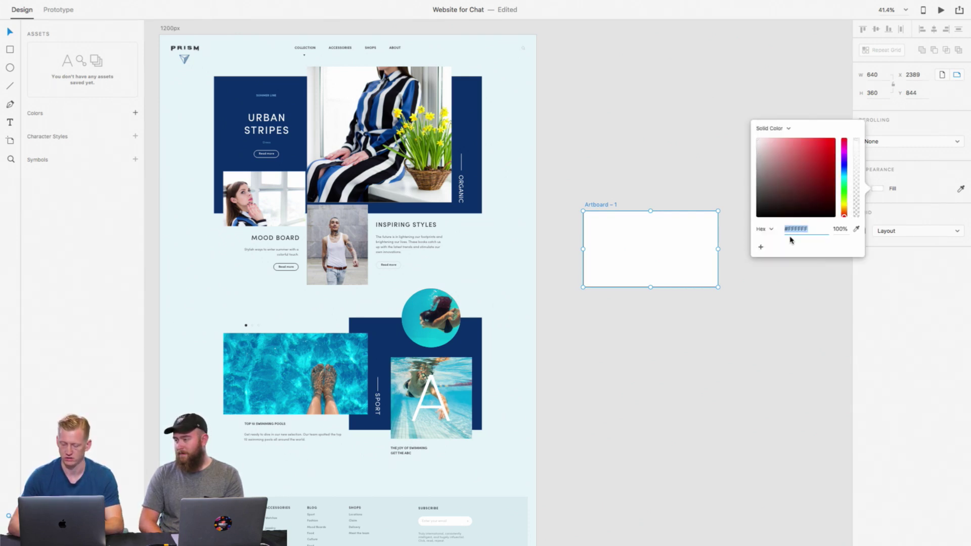
pyautogui.write('f0f0f0')
pyautogui.press('Return')
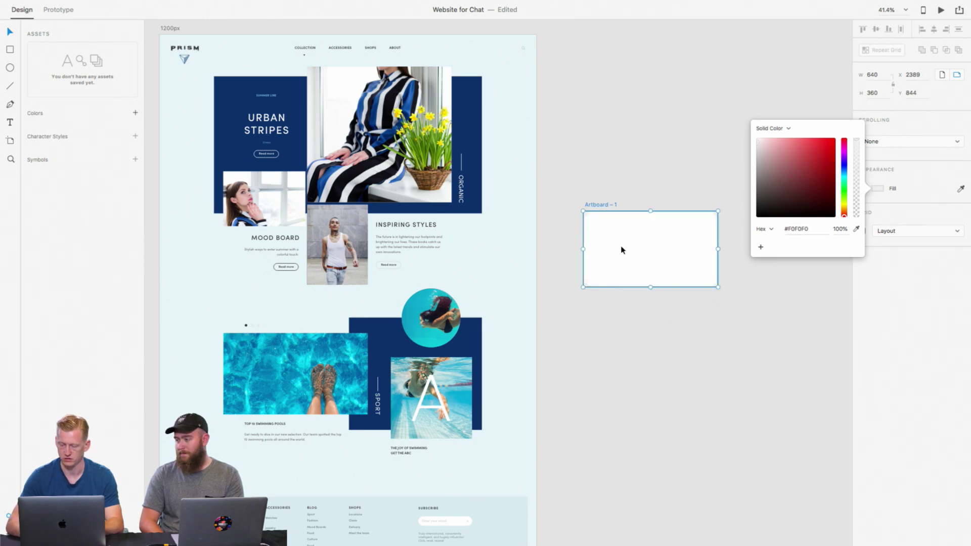
pyautogui.scroll(3, 619, 248)
pyautogui.scroll(3, 620, 249)
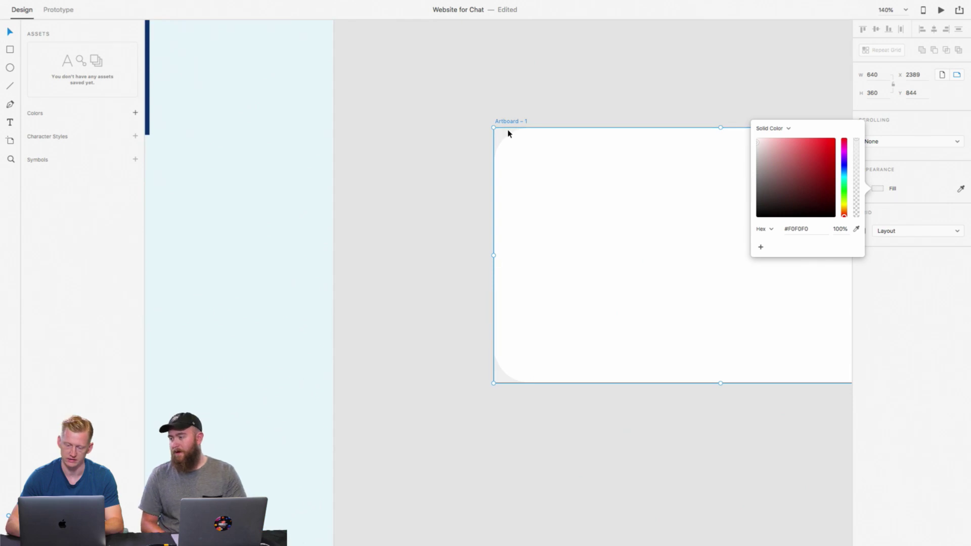
pyautogui.scroll(5, 509, 134)
pyautogui.scroll(-3, 536, 142)
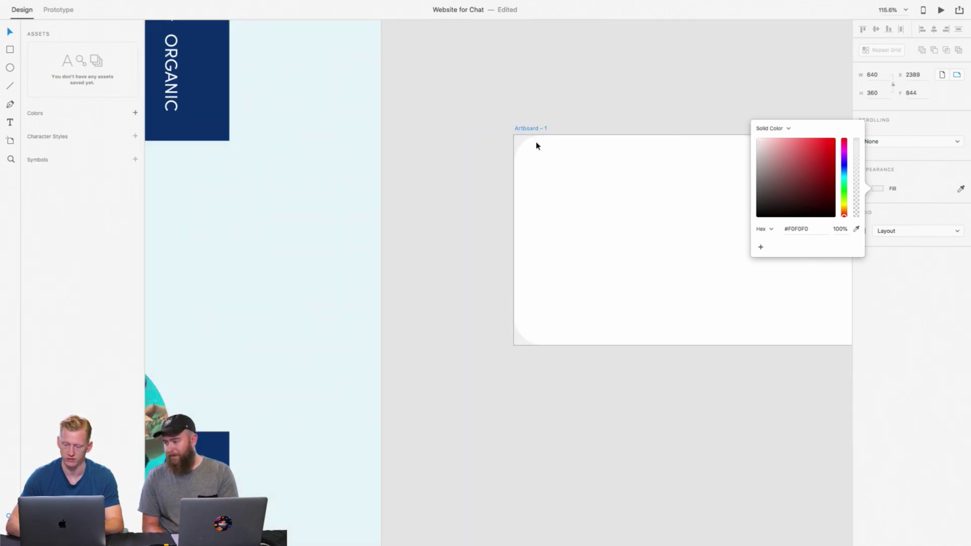
# - Select the white rounded rectangle and switch on its drop shadow
pyautogui.click(595, 222)
pyautogui.hscroll(3, 594, 221)
pyautogui.click(579, 396)
pyautogui.click(563, 219)
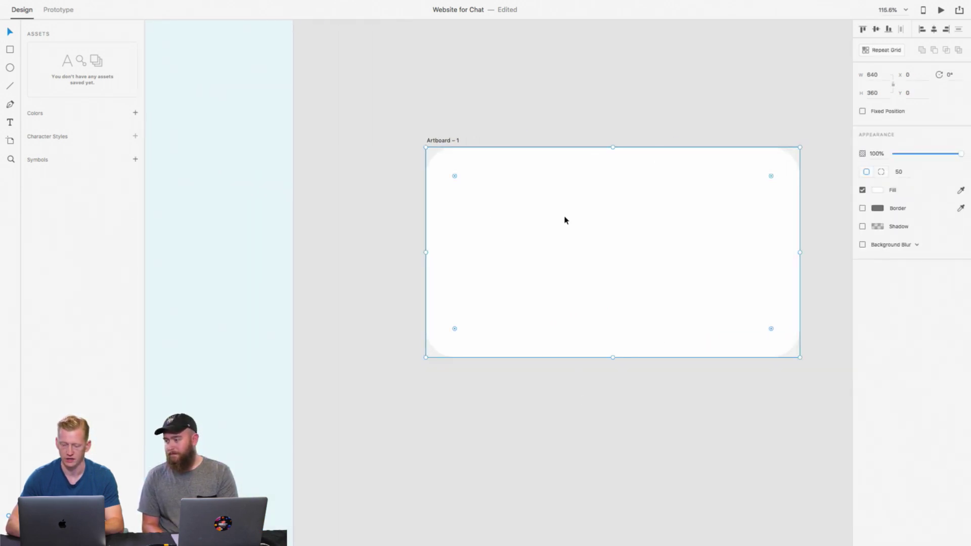
pyautogui.scroll(-3, 582, 273)
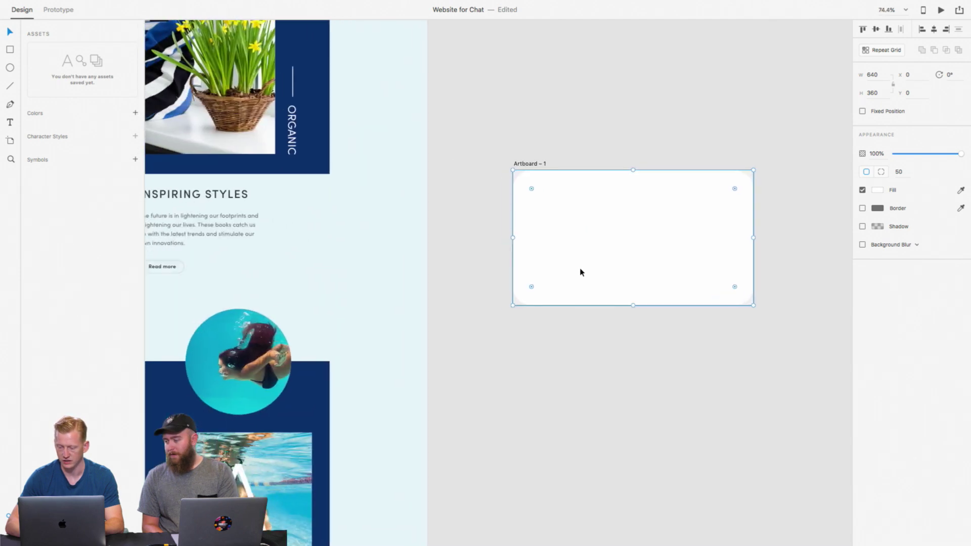
pyautogui.click(529, 164)
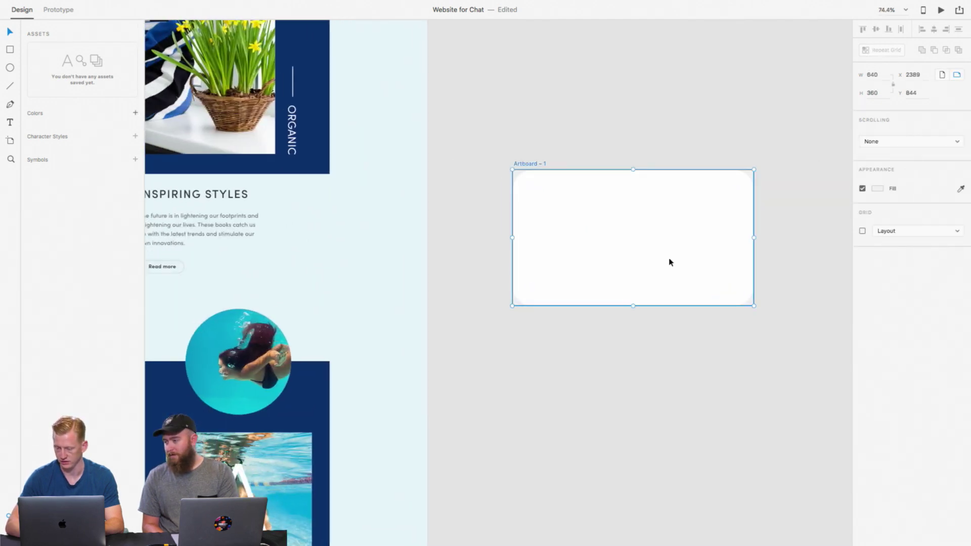
pyautogui.click(724, 242)
pyautogui.hscroll(3, 724, 243)
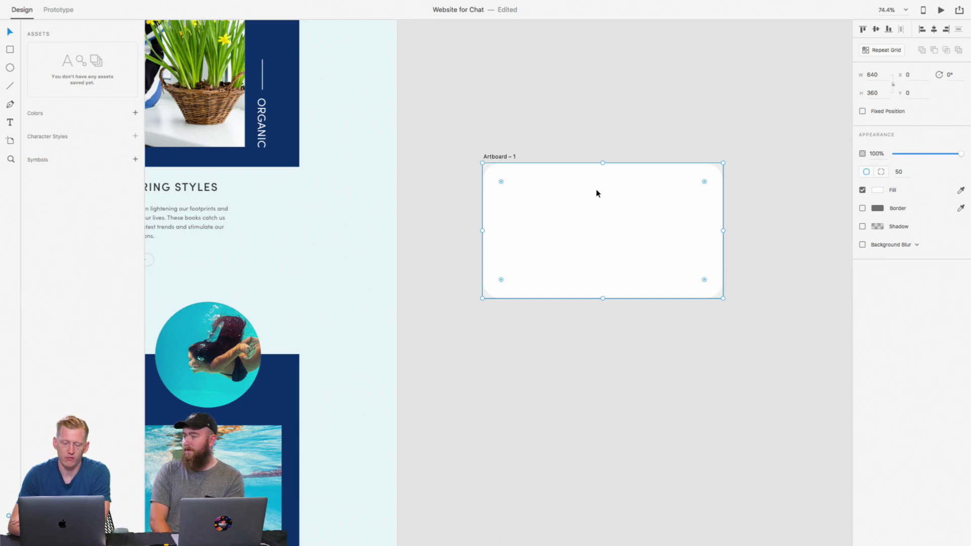
pyautogui.scroll(-5, 522, 149)
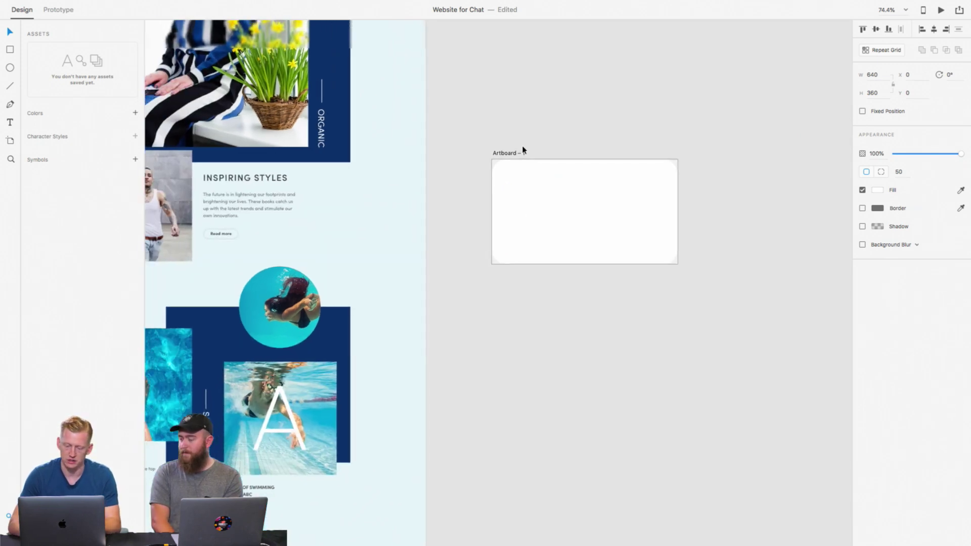
pyautogui.scroll(-1, 523, 149)
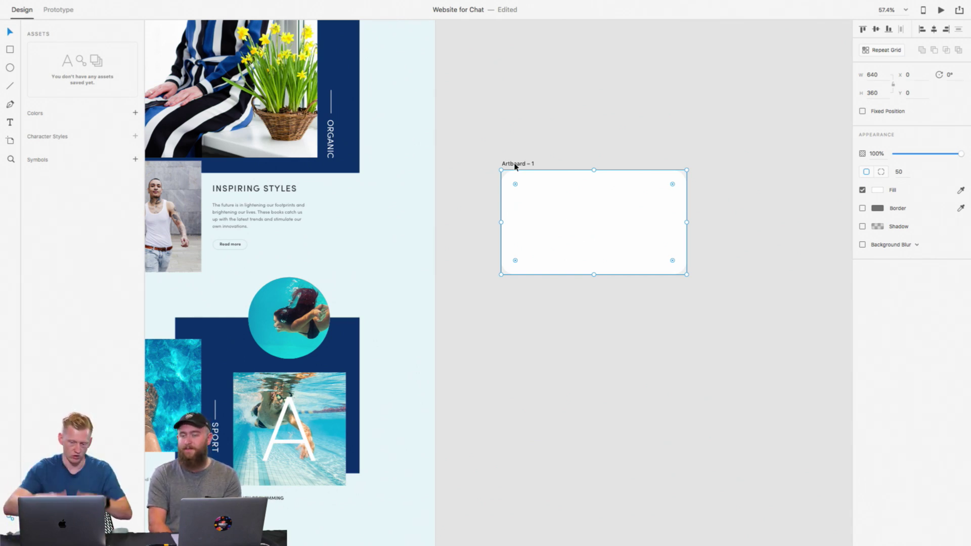
pyautogui.scroll(-4, 515, 166)
pyautogui.hscroll(3, 515, 167)
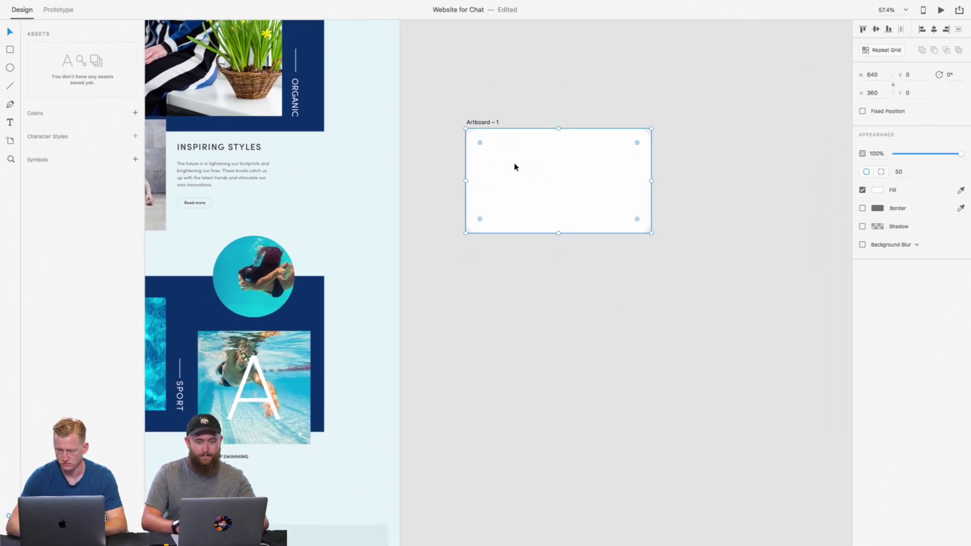
pyautogui.scroll(5, 502, 182)
pyautogui.hscroll(-4, 502, 182)
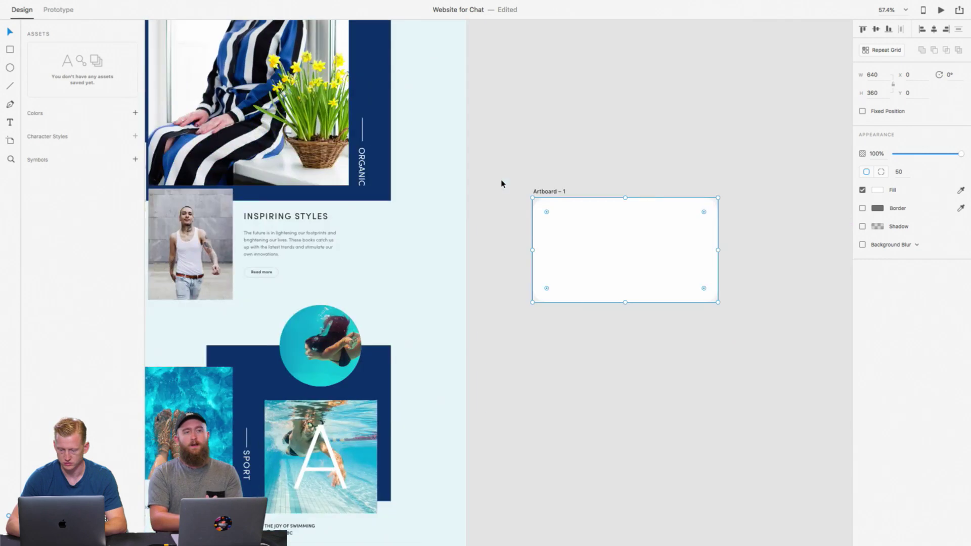
pyautogui.scroll(-2, 705, 241)
pyautogui.hscroll(2, 704, 242)
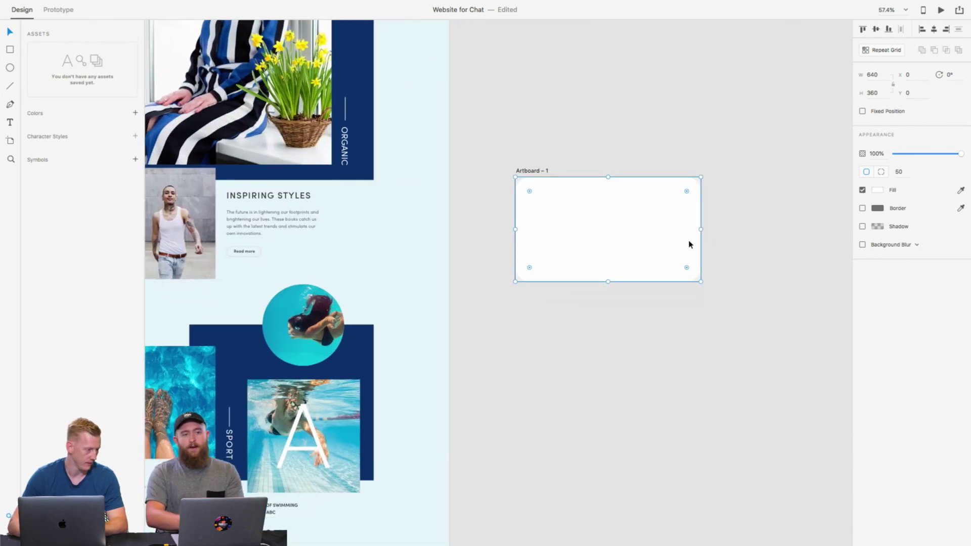
pyautogui.hscroll(1, 689, 245)
pyautogui.scroll(5, 689, 244)
pyautogui.hscroll(-1, 689, 245)
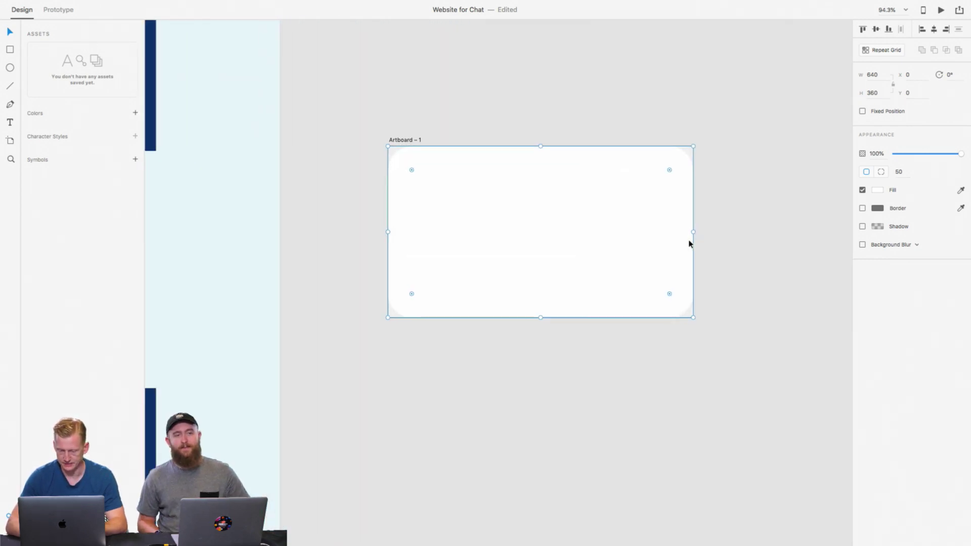
pyautogui.click(863, 226)
# - Increase the rounded rectangle's shadow blur to 20
pyautogui.click(905, 241)
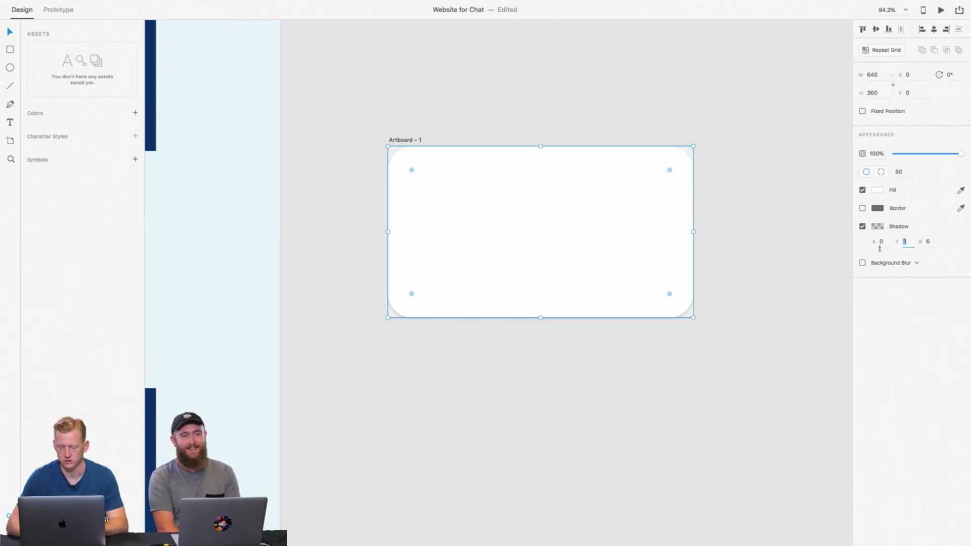
pyautogui.click(783, 292)
pyautogui.click(573, 236)
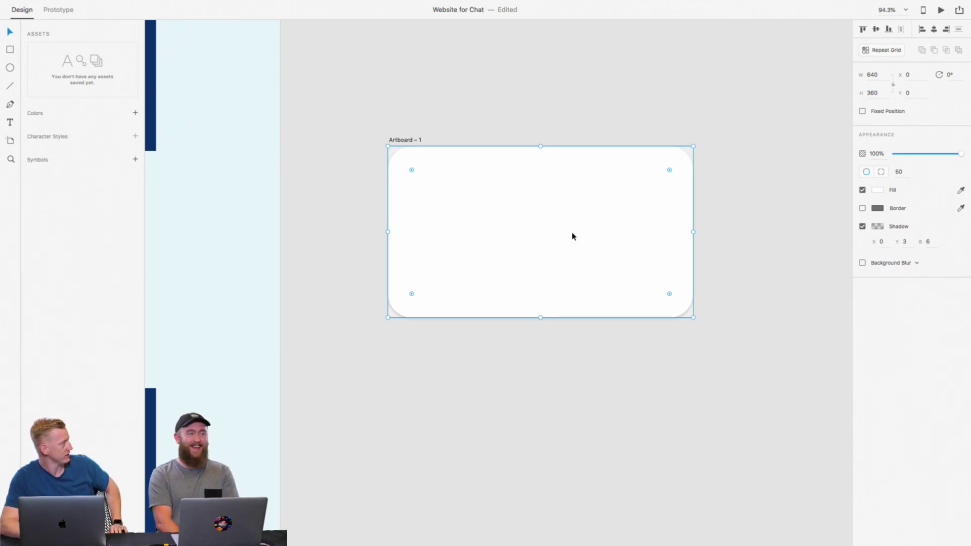
pyautogui.click(585, 251)
pyautogui.click(584, 248)
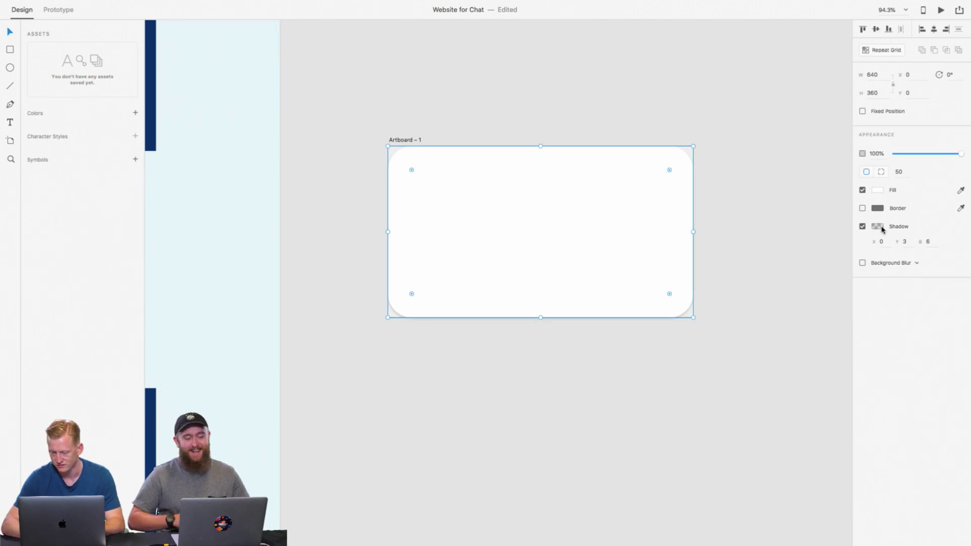
pyautogui.click(929, 242)
pyautogui.write('16')
pyautogui.press('Return')
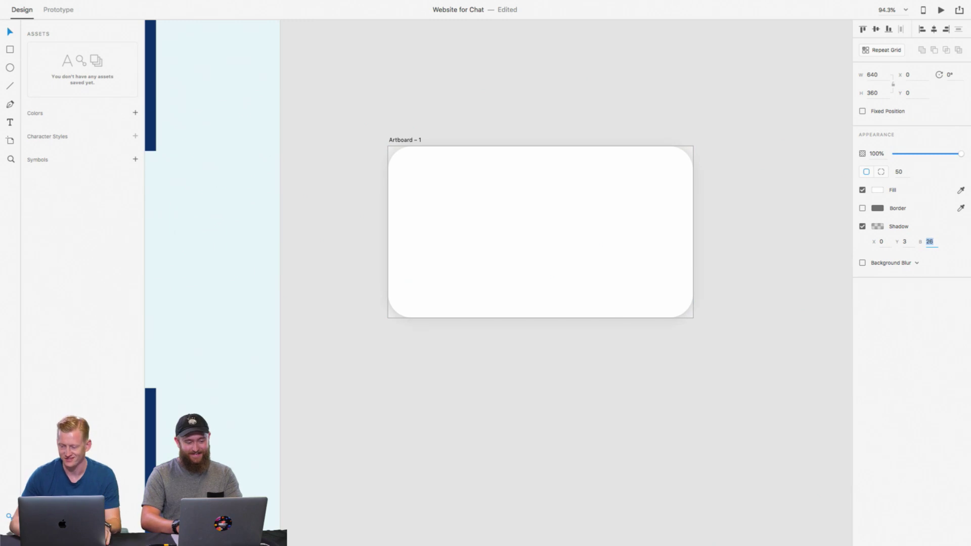
pyautogui.press('Return')
# - Nudge the rectangle's bottom edge and review the X 0, Y 3, blur 20 shadow
pyautogui.click(905, 241)
pyautogui.click(818, 239)
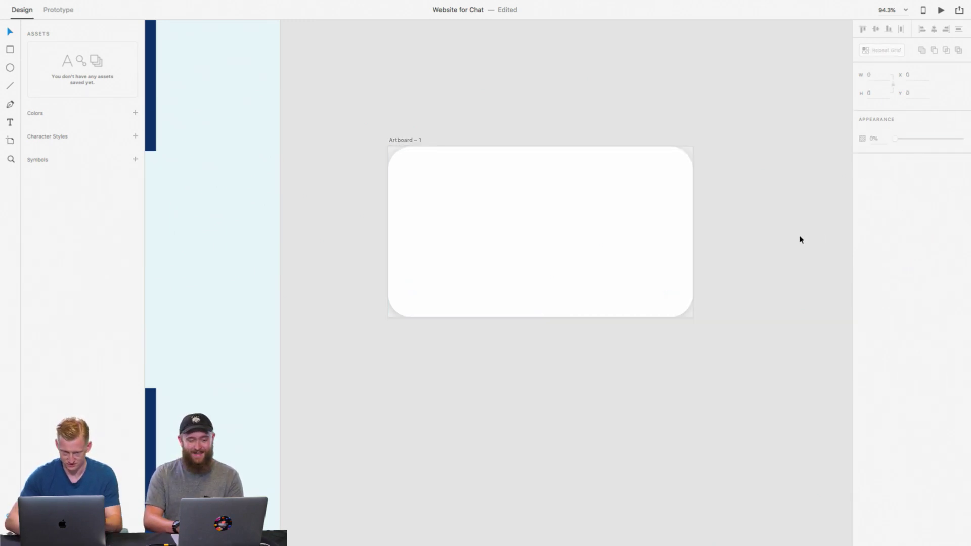
pyautogui.click(526, 232)
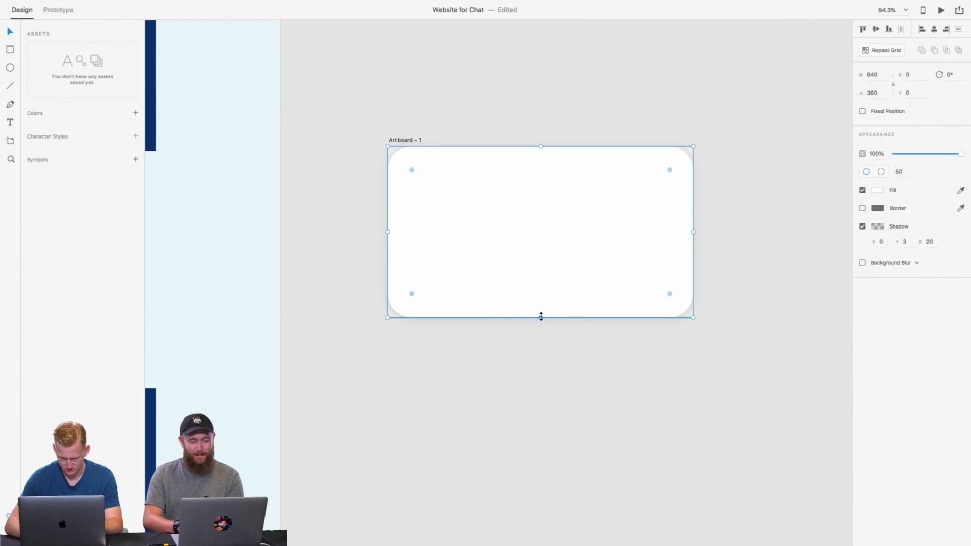
pyautogui.moveTo(541, 316); pyautogui.dragTo(541, 320)
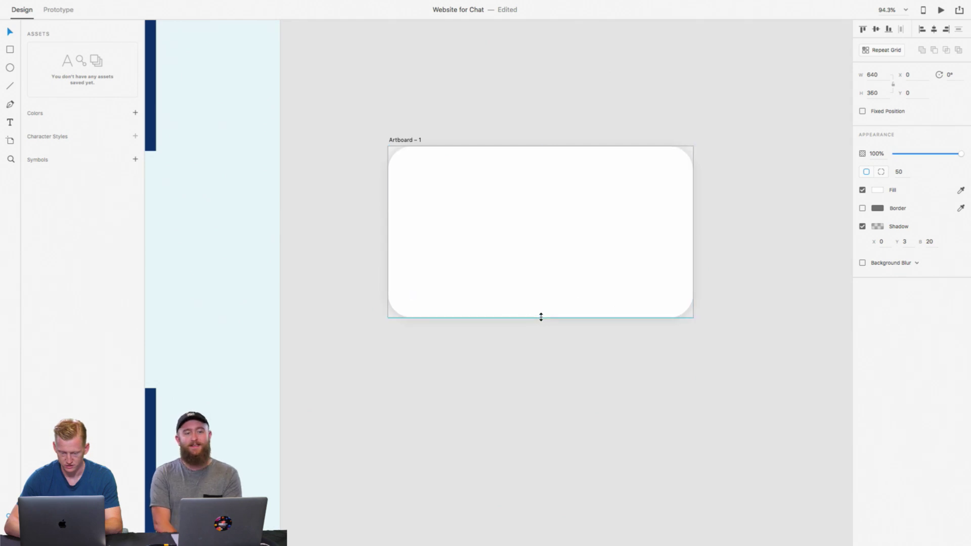
pyautogui.click(540, 363)
pyautogui.scroll(-10, 540, 363)
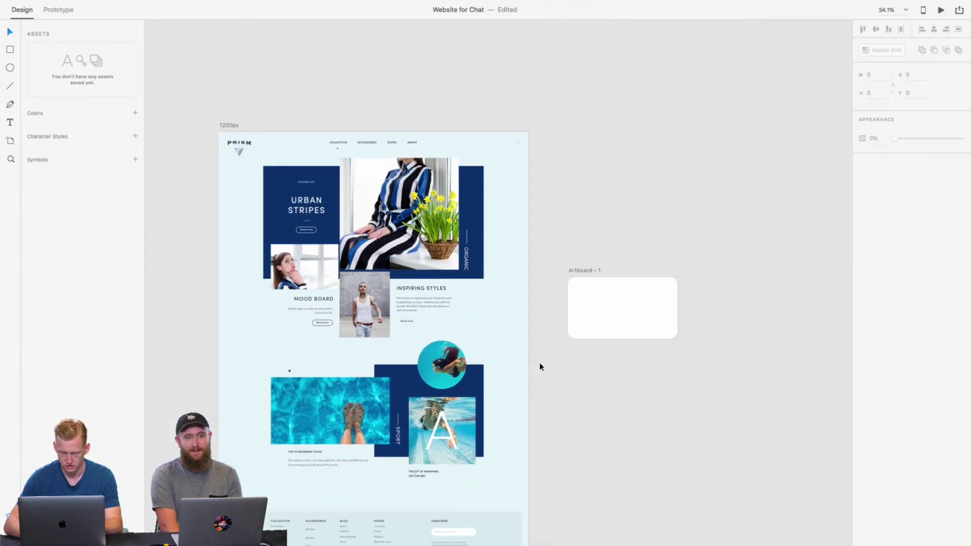
pyautogui.hscroll(3, 541, 334)
pyautogui.click(546, 304)
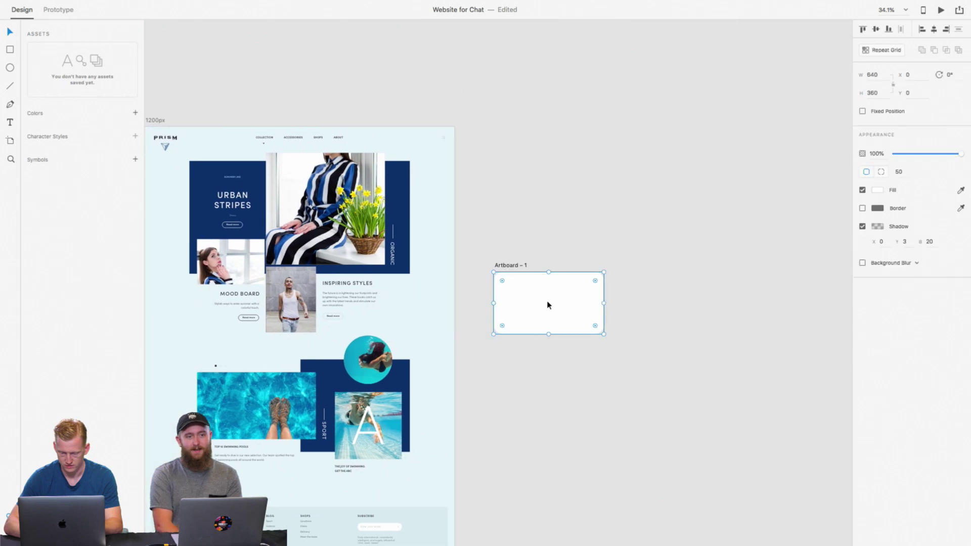
pyautogui.scroll(5, 539, 292)
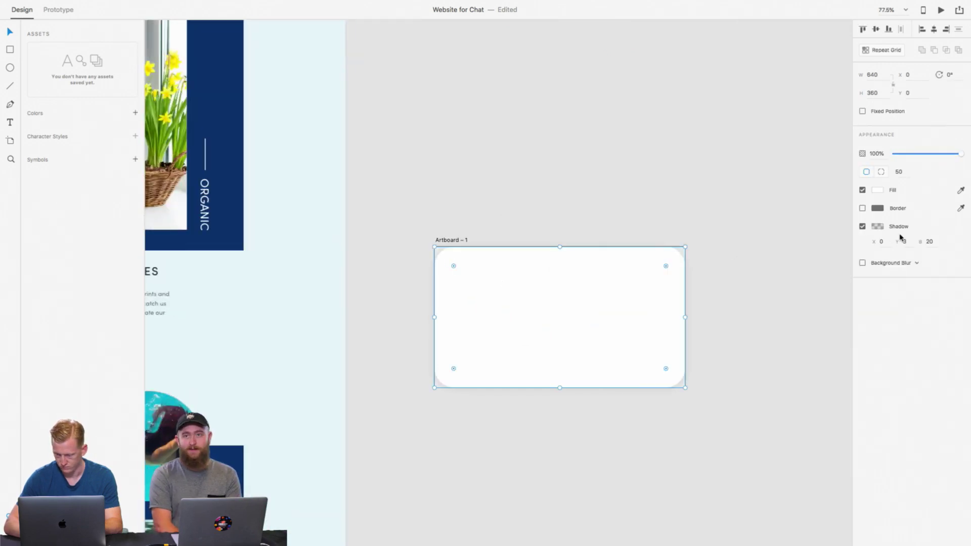
pyautogui.click(708, 349)
pyautogui.scroll(-1, 708, 349)
pyautogui.hscroll(1, 708, 349)
pyautogui.click(564, 302)
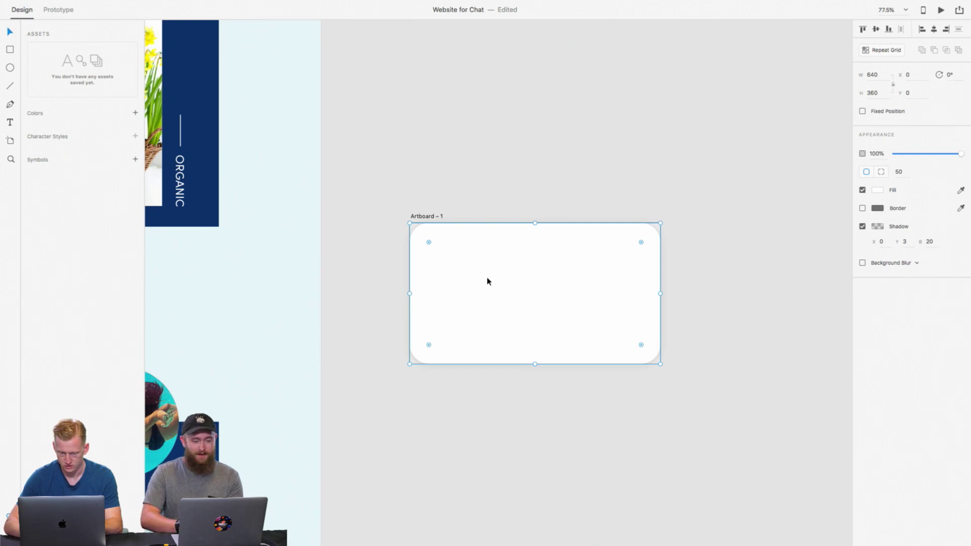
pyautogui.scroll(-5, 488, 281)
pyautogui.scroll(-1, 488, 278)
pyautogui.hscroll(-1, 487, 278)
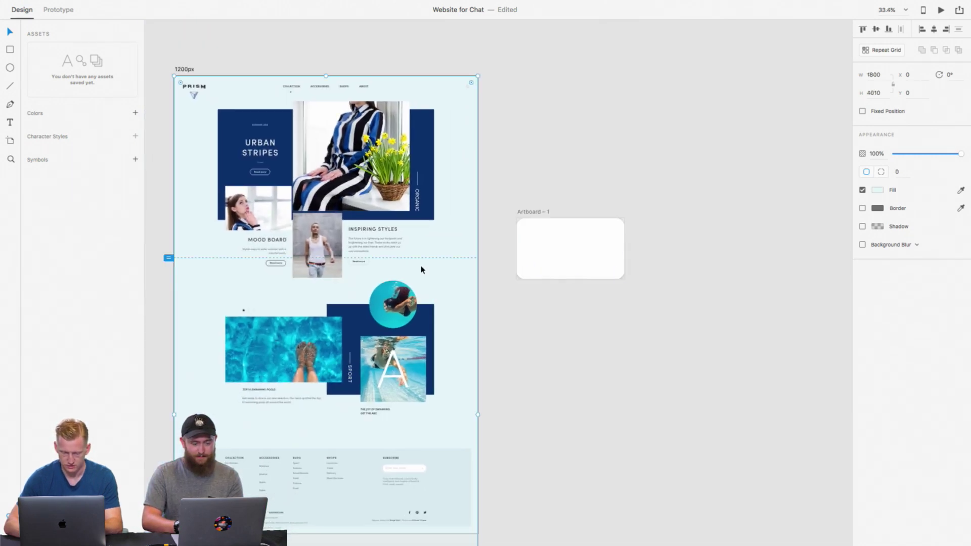
pyautogui.scroll(3, 423, 268)
# - Paste a copy of the rectangle onto the website page, then delete it
pyautogui.press('super+v')
pyautogui.scroll(-2, 422, 268)
pyautogui.hscroll(-1, 422, 268)
pyautogui.moveTo(377, 73); pyautogui.dragTo(607, 269)
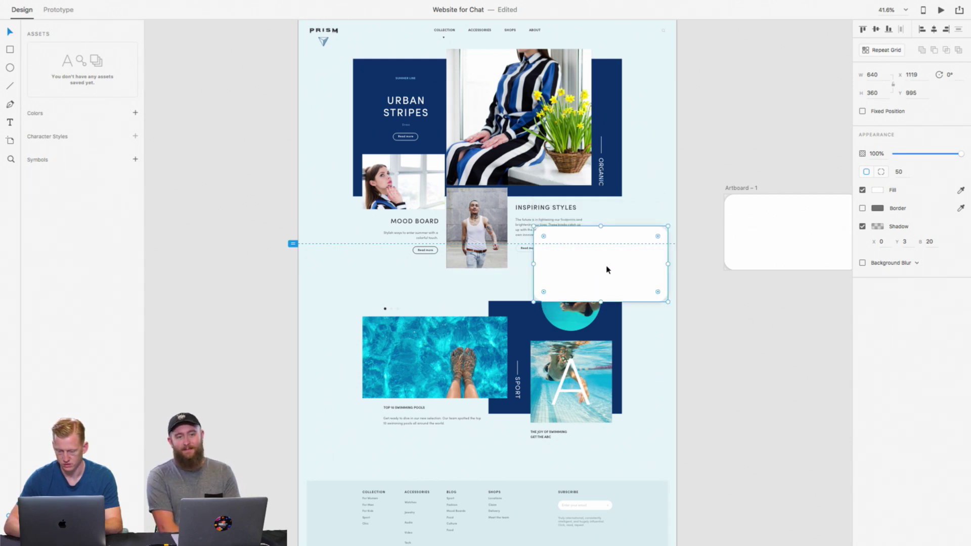
pyautogui.press('Delete')
pyautogui.hscroll(5, 607, 269)
pyautogui.scroll(5, 546, 244)
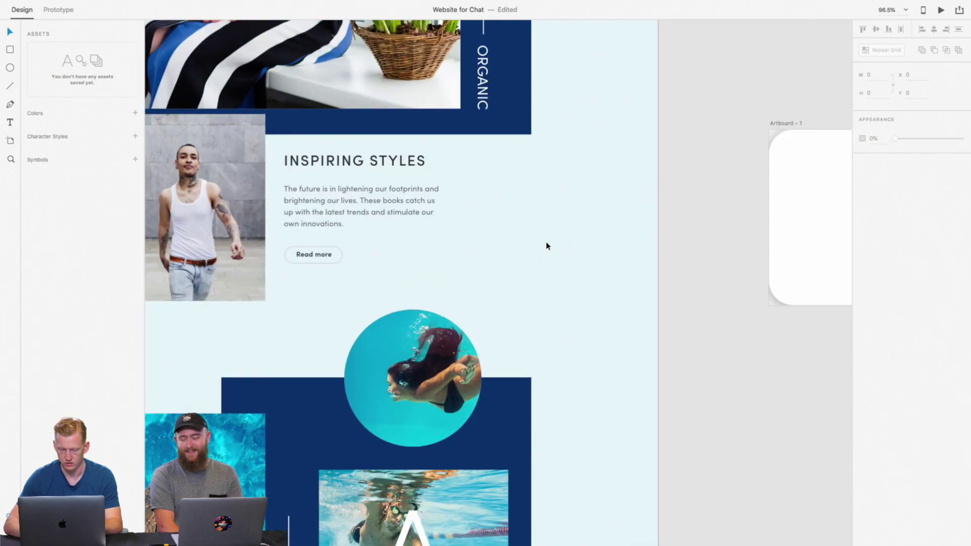
pyautogui.hscroll(-1, 546, 246)
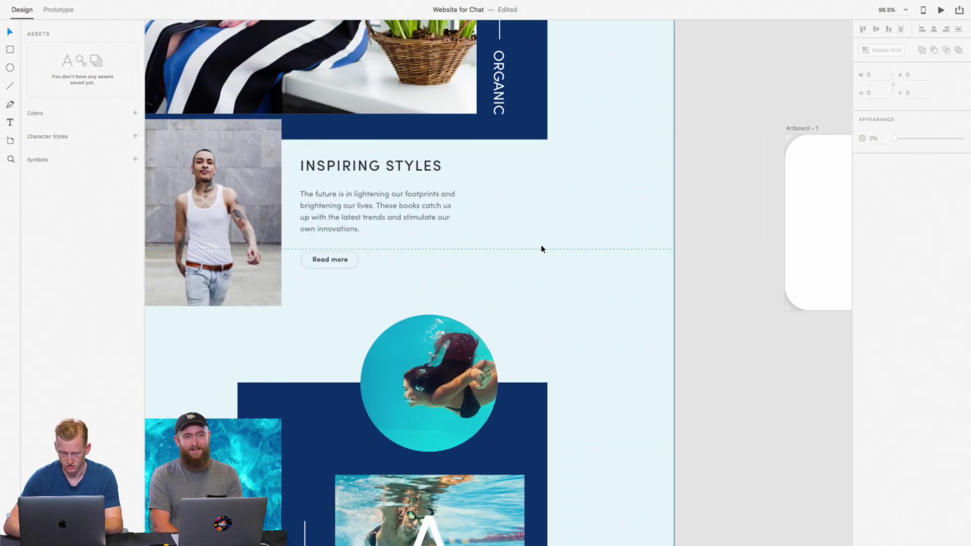
# - Draw a 93×93 white circle beside the Inspiring Styles section
pyautogui.press('e')
pyautogui.moveTo(552, 217)
pyautogui.mouseDown()
pyautogui.moveTo(607, 275)
pyautogui.moveTo(598, 269)
pyautogui.mouseUp()
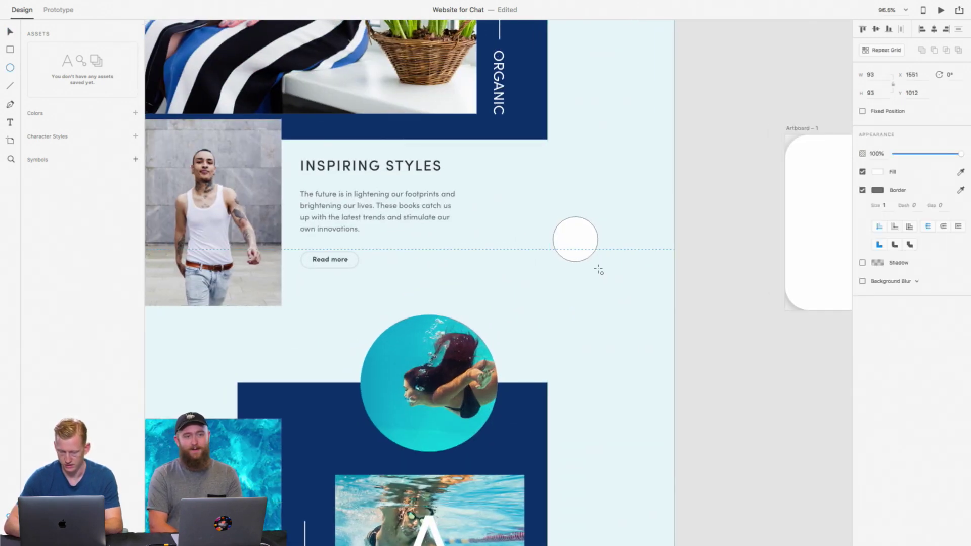
pyautogui.scroll(-3, 629, 239)
pyautogui.hscroll(2, 628, 241)
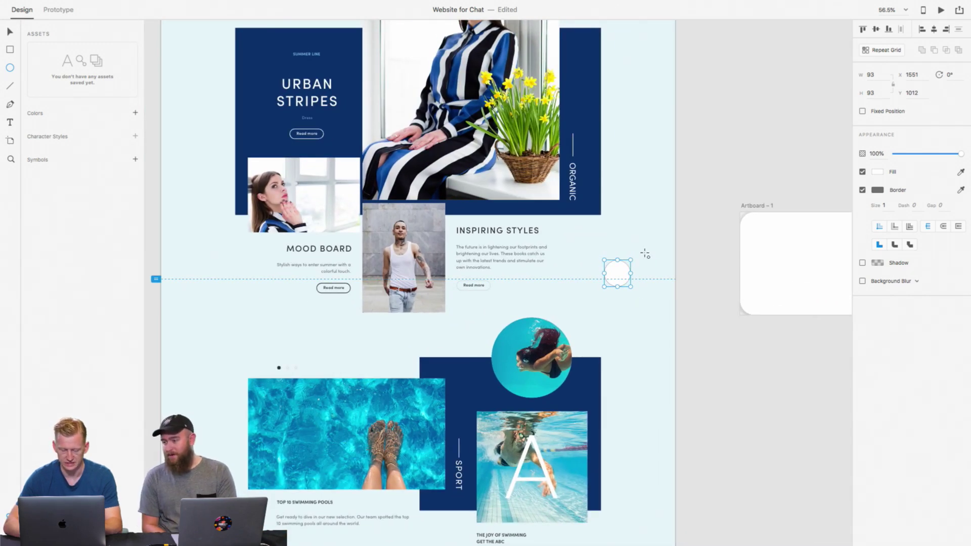
# - Remove the circle's border and add a black drop shadow at 10% opacity
pyautogui.click(862, 190)
pyautogui.click(862, 208)
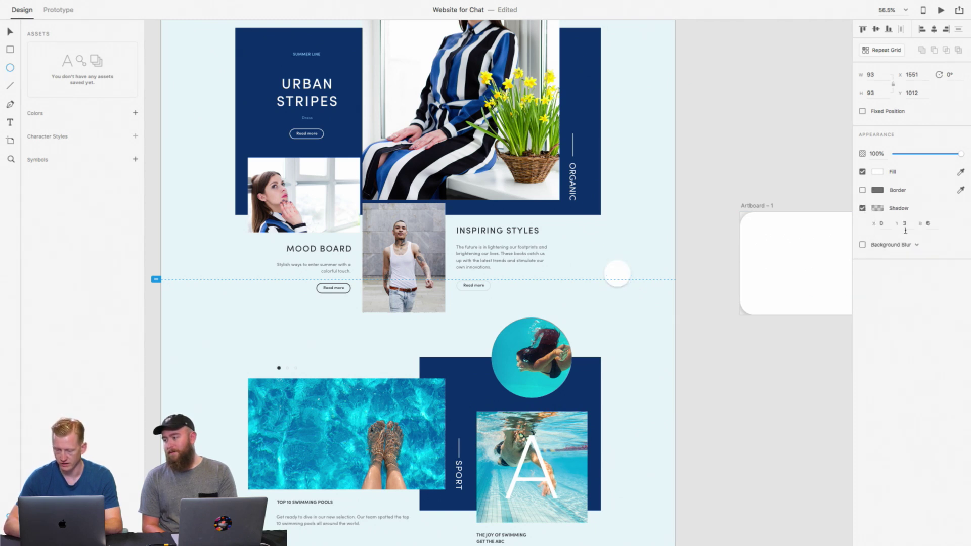
pyautogui.click(879, 209)
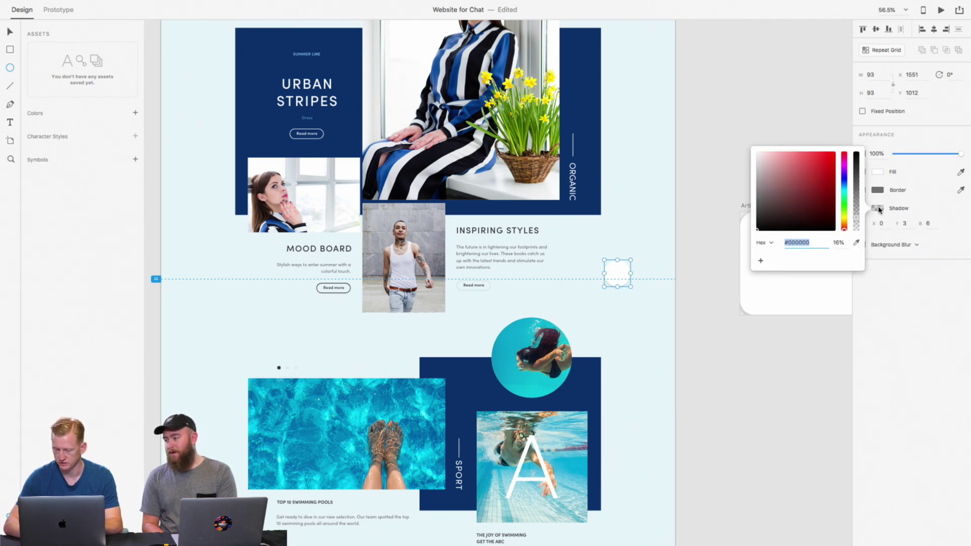
pyautogui.click(837, 242)
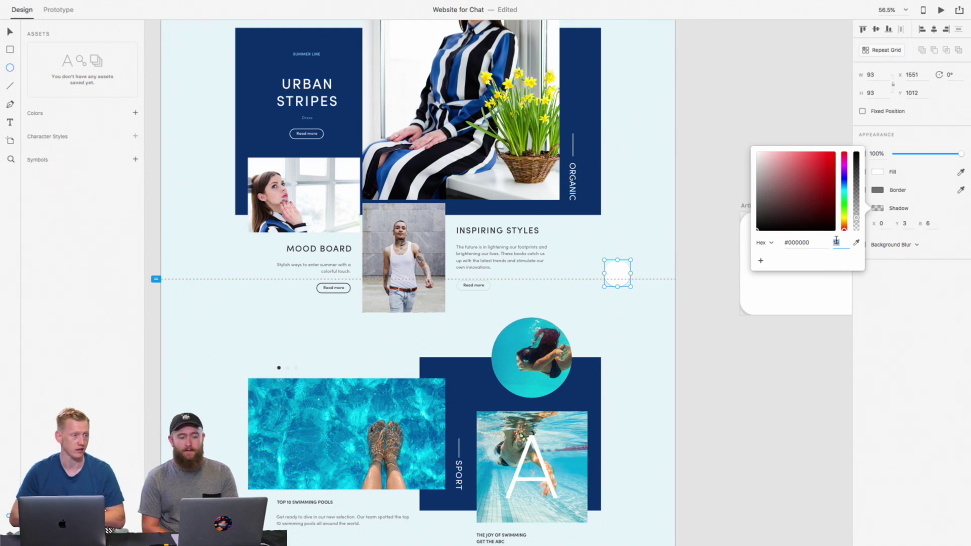
pyautogui.write('10')
pyautogui.press('Return')
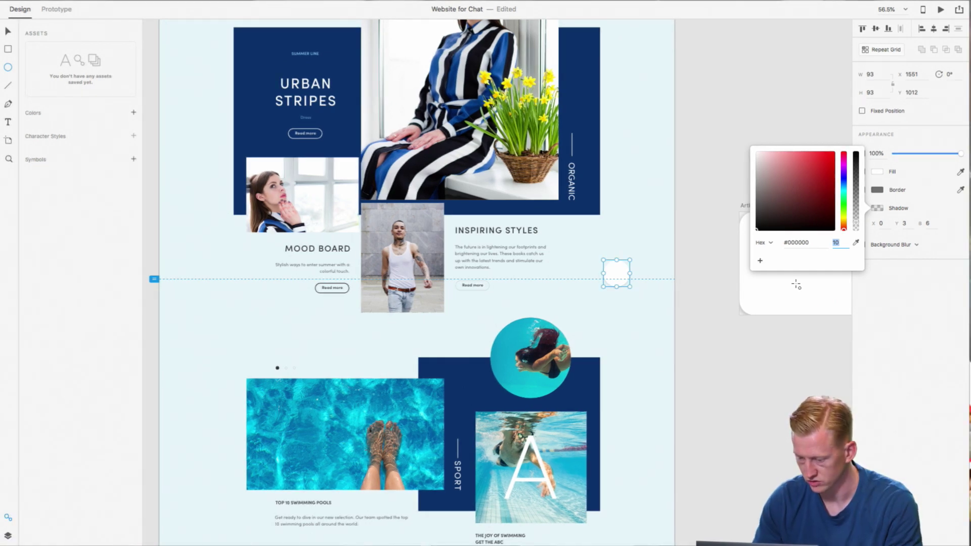
pyautogui.click(905, 245)
# - Set the shadow blur to 20
pyautogui.click(927, 224)
pyautogui.write('16')
pyautogui.press('Return')
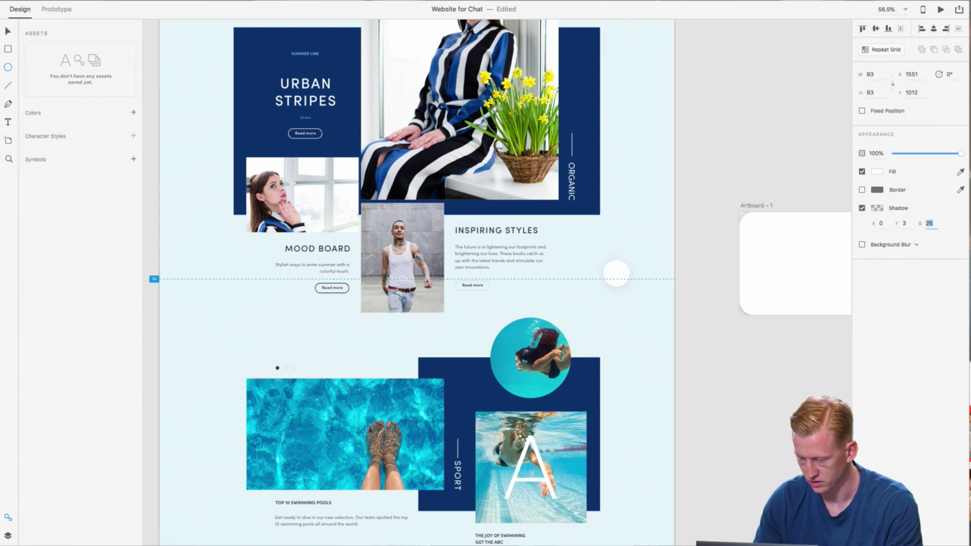
pyautogui.write('24')
pyautogui.press('Return')
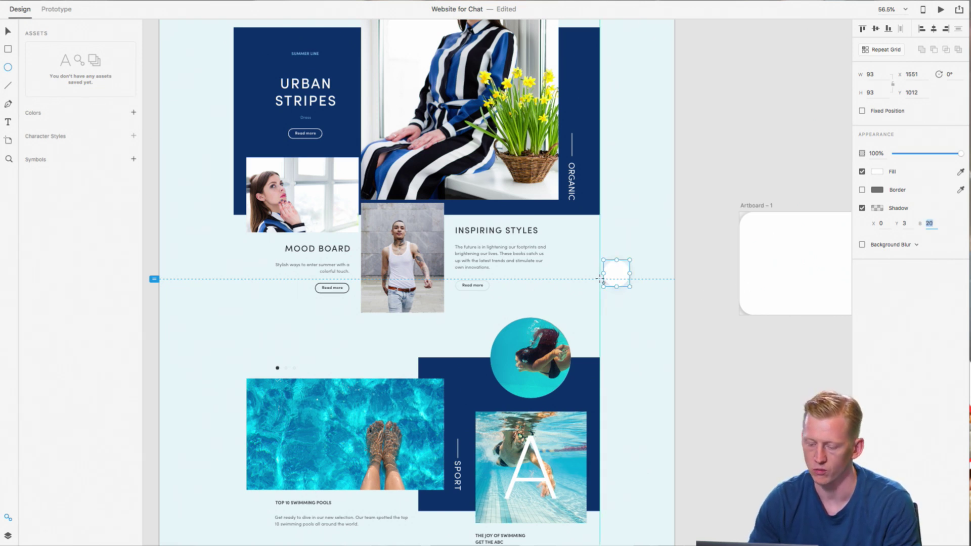
pyautogui.click(9, 31)
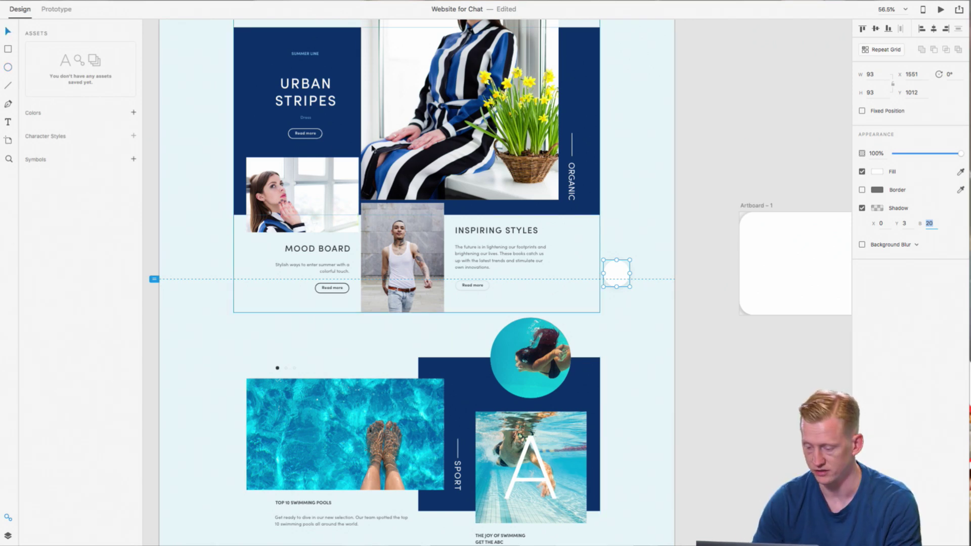
pyautogui.scroll(5, 630, 270)
# - Move the circle toward the page's right edge and nudge it beside Inspiring Styles
pyautogui.moveTo(617, 278); pyautogui.dragTo(663, 267)
pyautogui.press('alt')
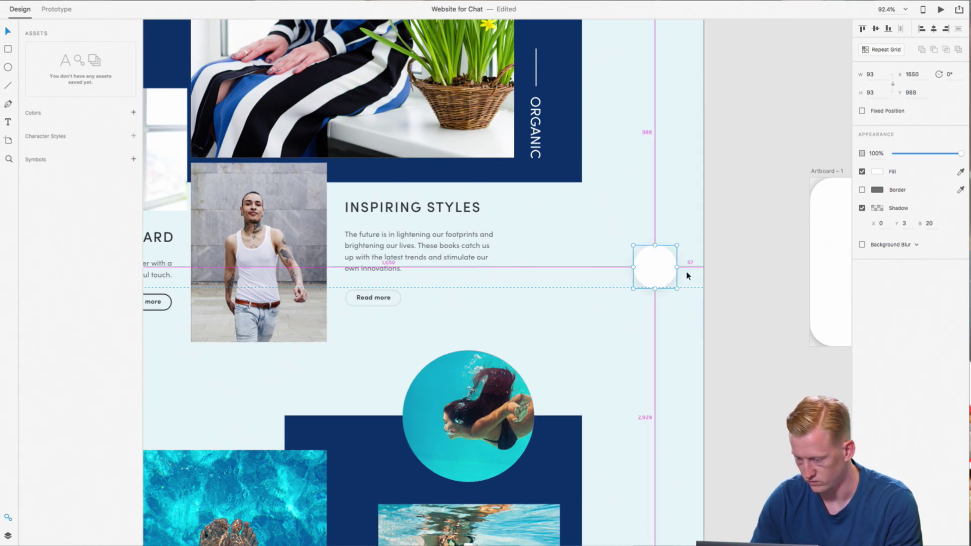
pyautogui.press('Right')
pyautogui.press('Right')
pyautogui.press('Right')
pyautogui.press('Right')
pyautogui.press('Right')
pyautogui.hotkey('shift', 'Up')
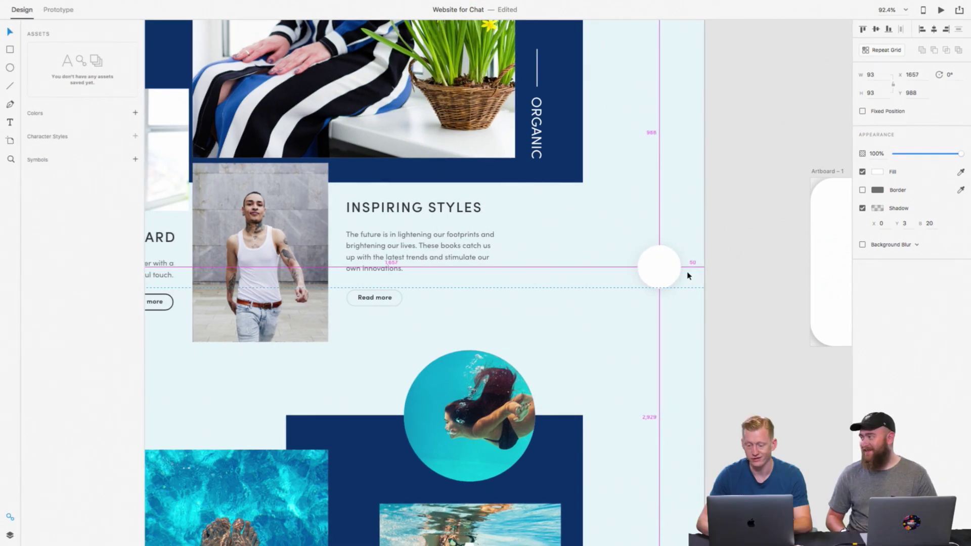
pyautogui.hotkey('shift', 'Up')
pyautogui.hotkey('shift', 'Up')
pyautogui.hotkey('shift', 'Down')
pyautogui.hotkey('shift', 'Down')
pyautogui.hotkey('shift', 'Down')
pyautogui.press('Up')
pyautogui.press('Up')
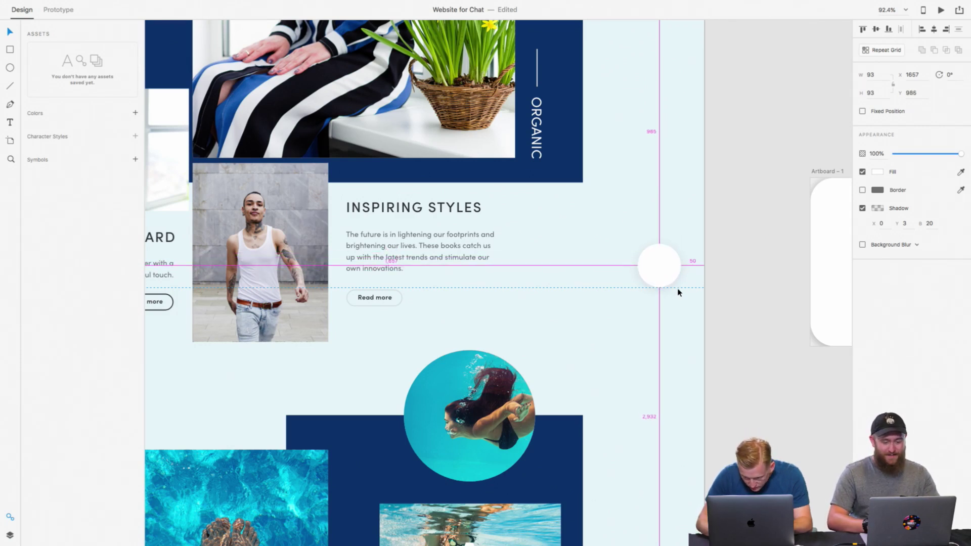
pyautogui.hotkey('shift', 'Up')
pyautogui.hotkey('shift', 'Up')
pyautogui.hotkey('shift', 'Up')
pyautogui.press('Down')
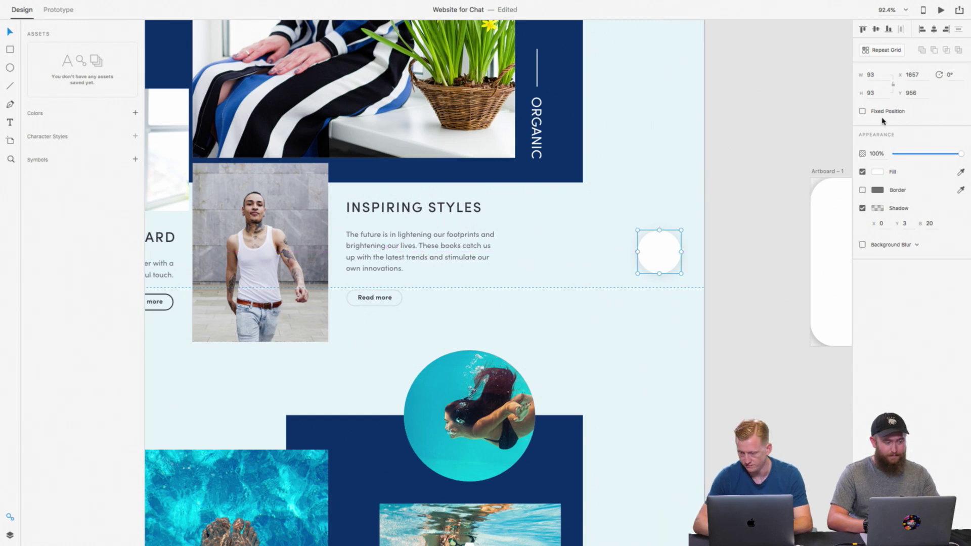
# - Resize the circle to 60×60 and nudge it into place at X 1690, Y 989
pyautogui.click(874, 74)
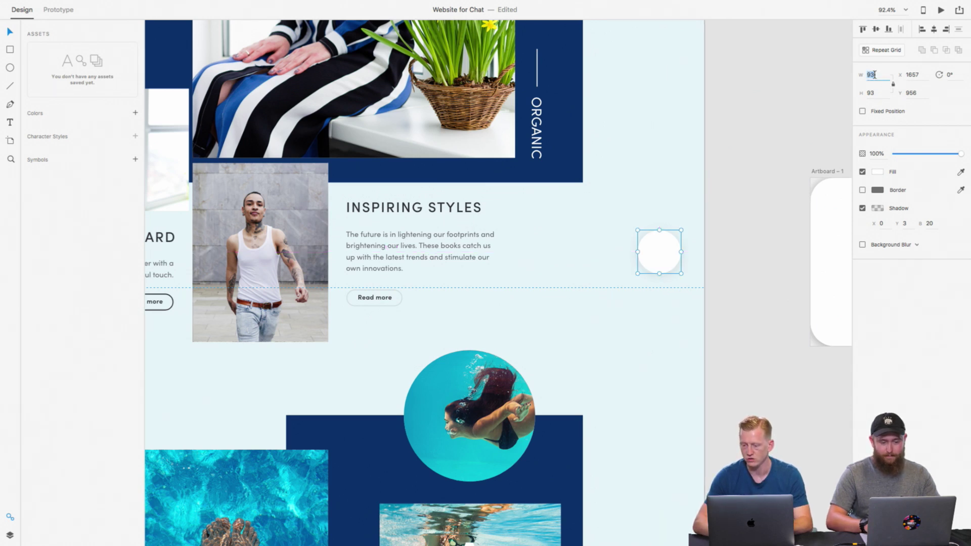
pyautogui.write('60')
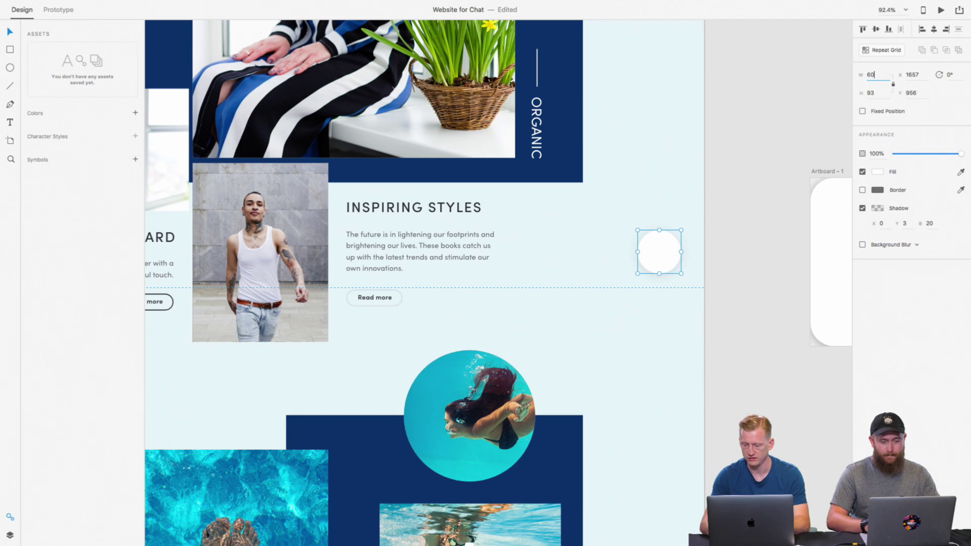
pyautogui.press('Return')
pyautogui.click(651, 244)
pyautogui.moveTo(653, 248); pyautogui.dragTo(659, 258)
pyautogui.hotkey('shift', 'Right')
pyautogui.hotkey('shift', 'Right')
pyautogui.hotkey('shift', 'Down')
pyautogui.hotkey('shift', 'Down')
pyautogui.hotkey('shift', 'Down')
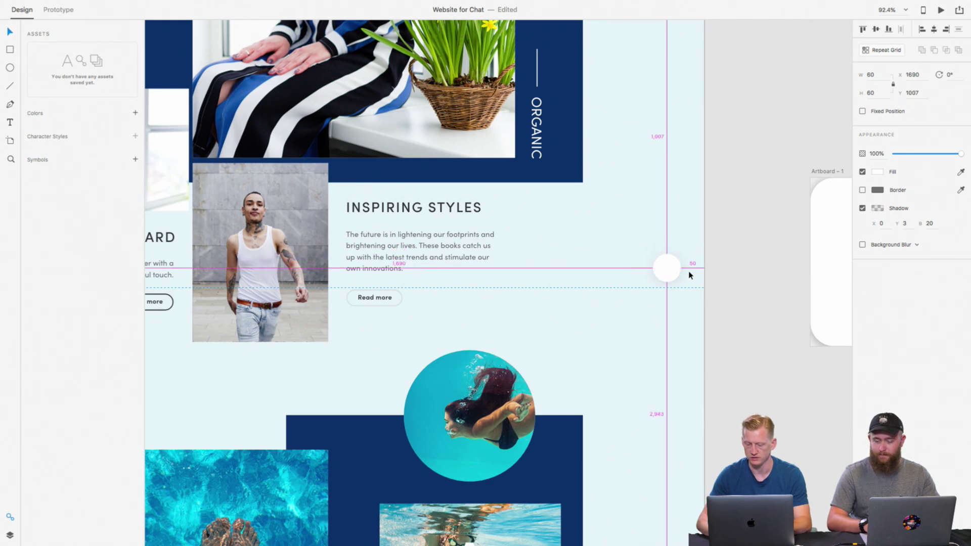
pyautogui.press('Down')
pyautogui.press('Down')
pyautogui.hotkey('shift', 'Up')
pyautogui.hotkey('shift', 'Up')
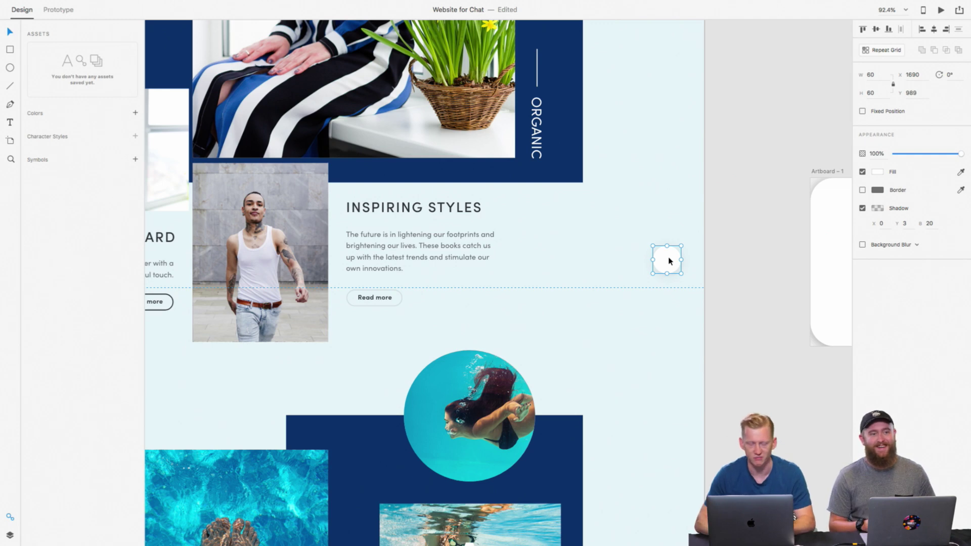
pyautogui.scroll(-3, 669, 260)
pyautogui.press('Escape')
pyautogui.scroll(-1, 669, 261)
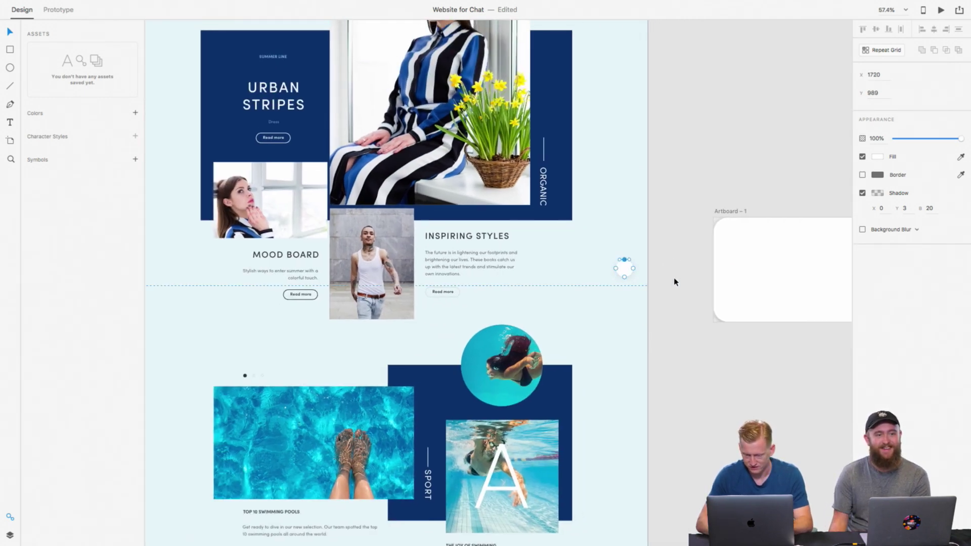
pyautogui.scroll(-4, 674, 285)
pyautogui.hscroll(5, 675, 284)
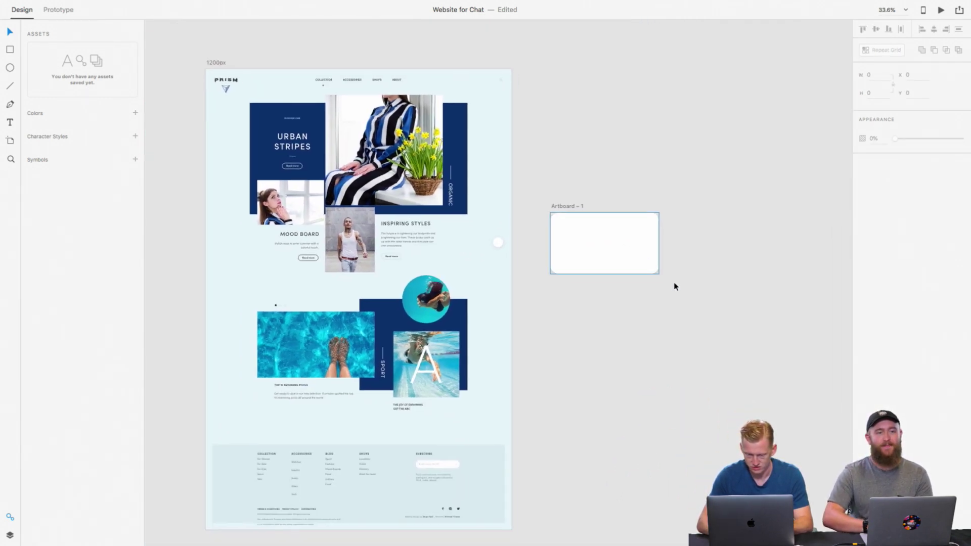
pyautogui.click(564, 207)
pyautogui.moveTo(527, 3)
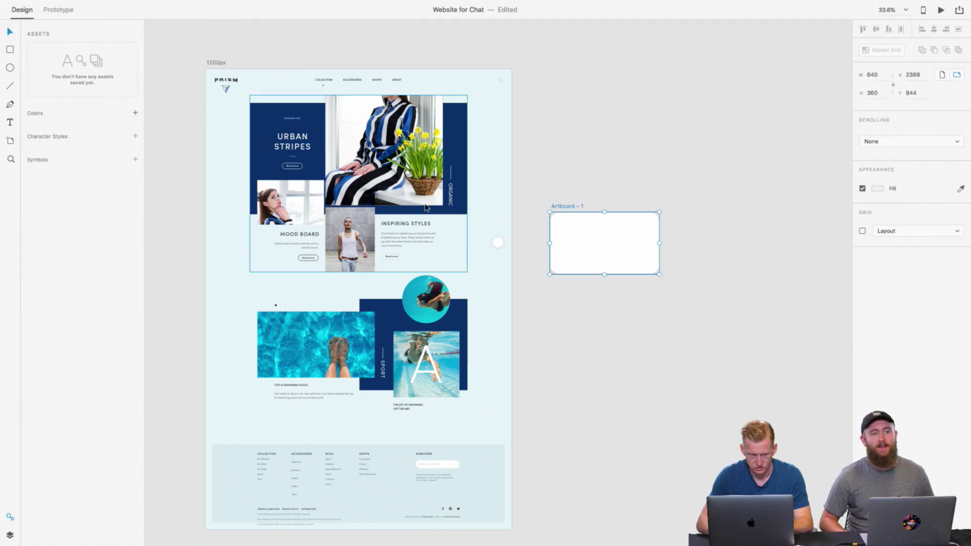
pyautogui.click(12, 73)
pyautogui.click(424, 207)
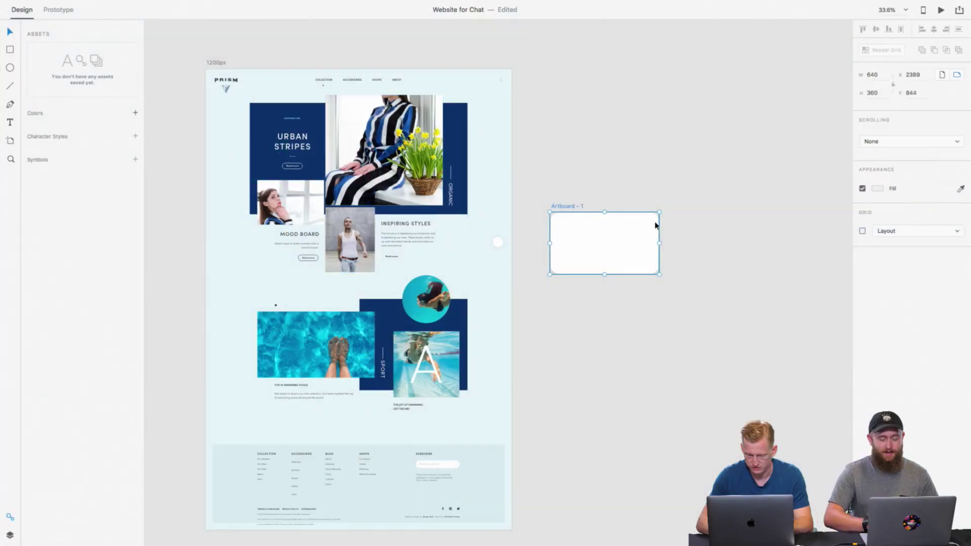
pyautogui.scroll(3, 570, 292)
pyautogui.click(575, 202)
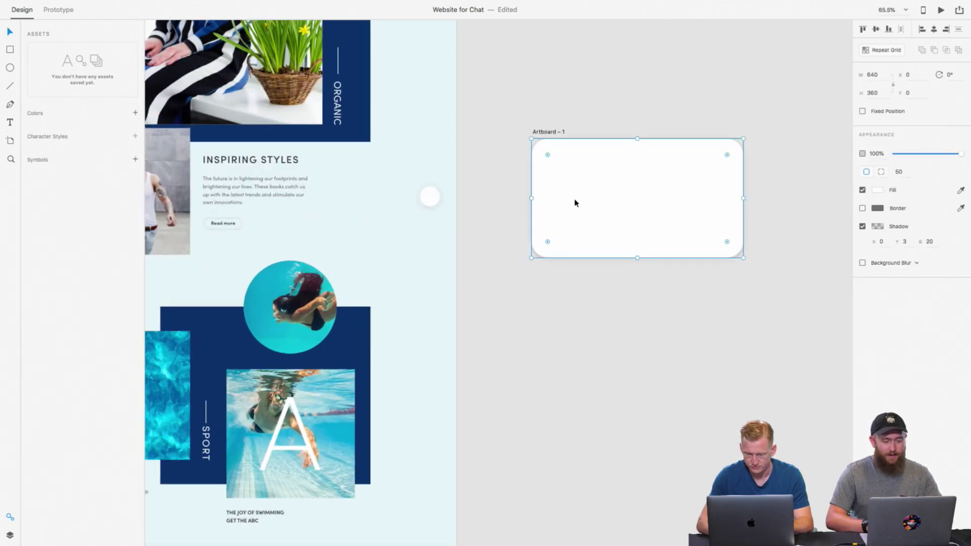
pyautogui.hscroll(2, 575, 202)
pyautogui.hscroll(-3, 574, 203)
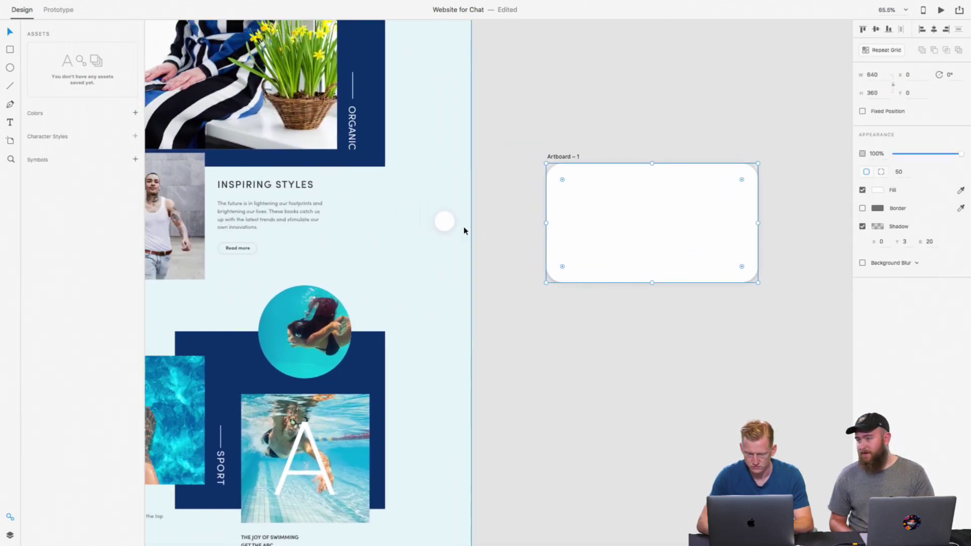
pyautogui.click(445, 227)
pyautogui.hscroll(-15, 446, 227)
pyautogui.scroll(5, 447, 227)
# - Draw a small 35×22 ellipse inside the white chat circle
pyautogui.hscroll(10, 455, 234)
pyautogui.scroll(-3, 455, 234)
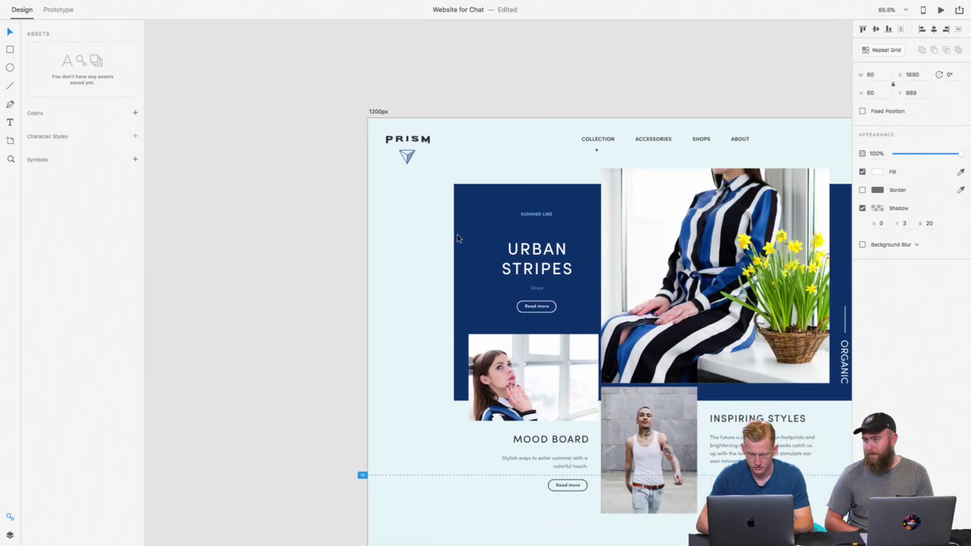
pyautogui.scroll(10, 626, 273)
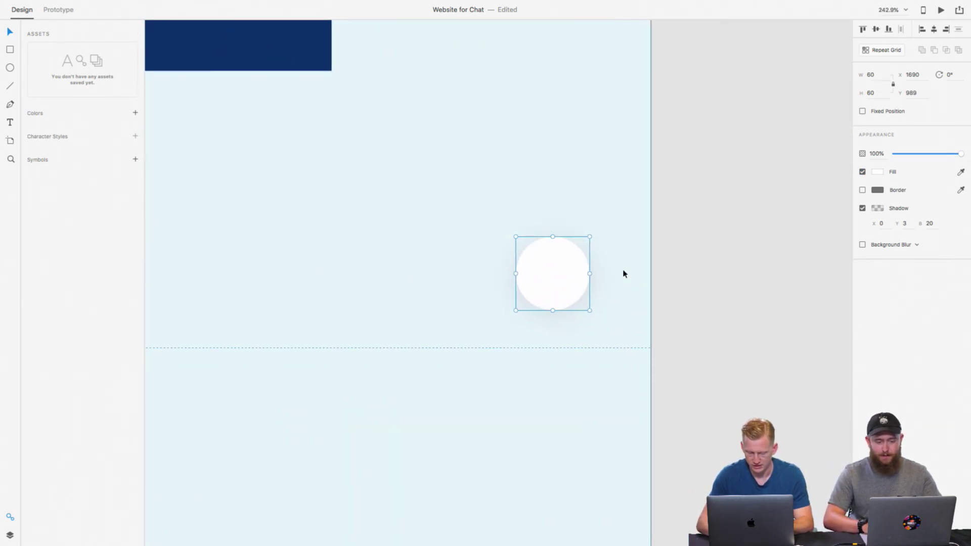
pyautogui.press('e')
pyautogui.moveTo(532, 260); pyautogui.dragTo(573, 286)
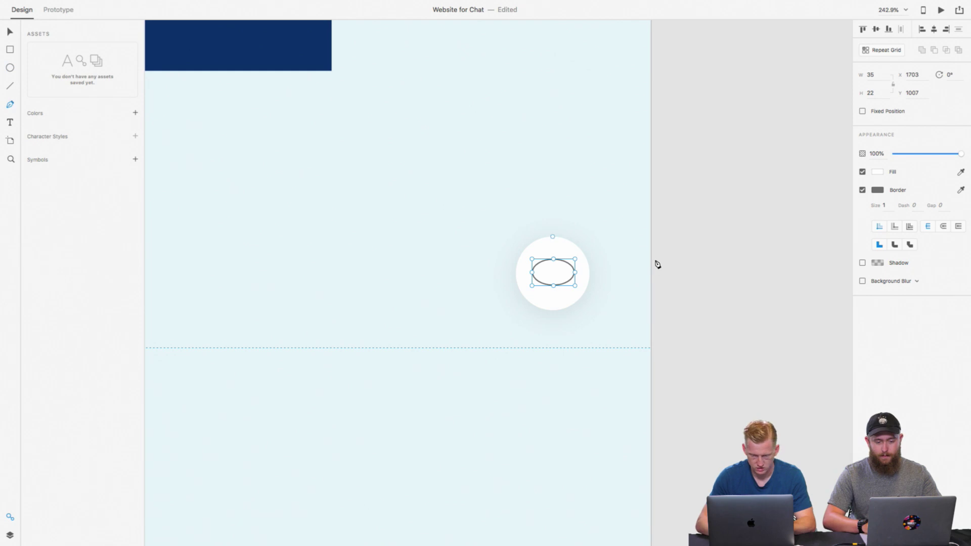
# - Pen-draw a pointed tail from the oval's lower right, forming a speech-bubble outline
pyautogui.scroll(5, 576, 307)
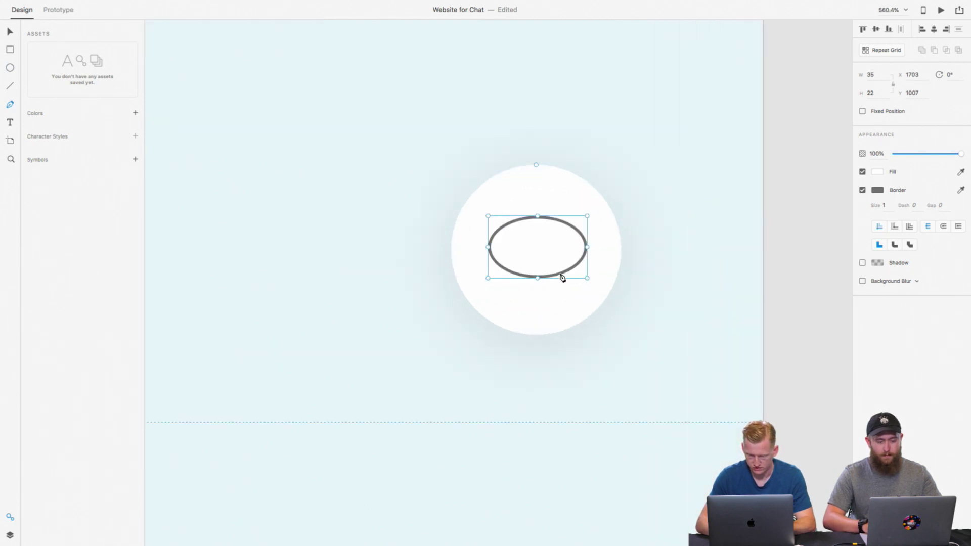
pyautogui.click(559, 276)
pyautogui.moveTo(547, 300); pyautogui.dragTo(571, 287)
pyautogui.click(534, 298)
pyautogui.click(571, 284)
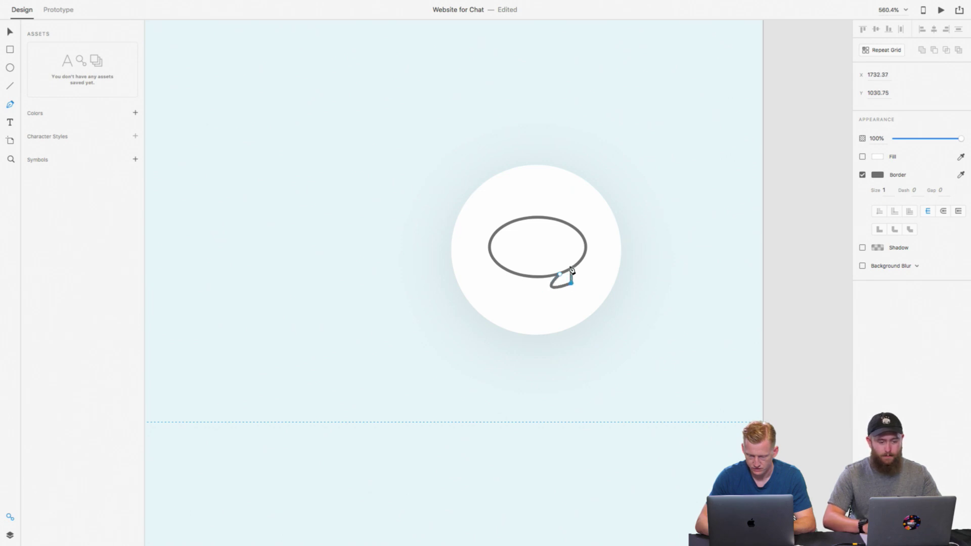
pyautogui.click(571, 269)
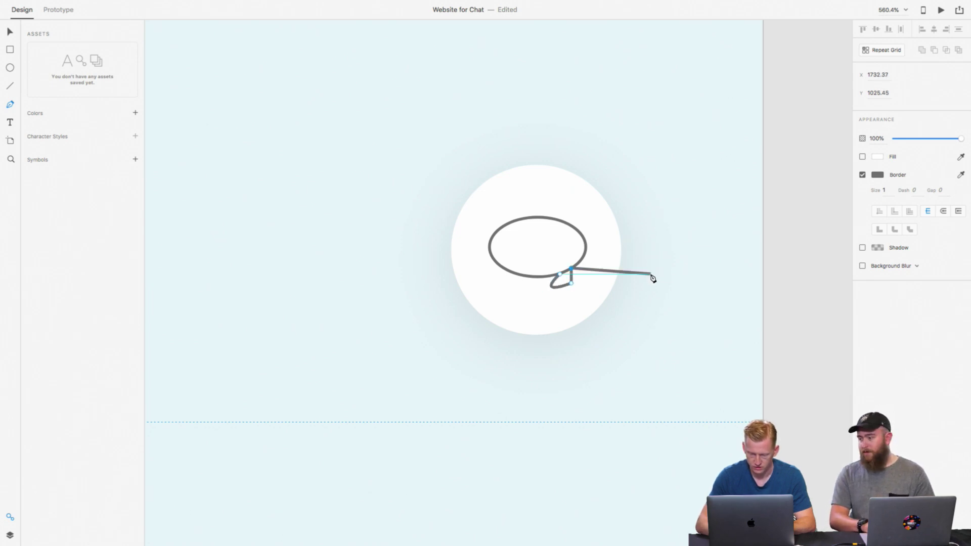
pyautogui.press('Escape')
pyautogui.moveTo(559, 275)
pyautogui.mouseDown()
pyautogui.moveTo(537, 298)
pyautogui.moveTo(552, 278)
pyautogui.mouseUp()
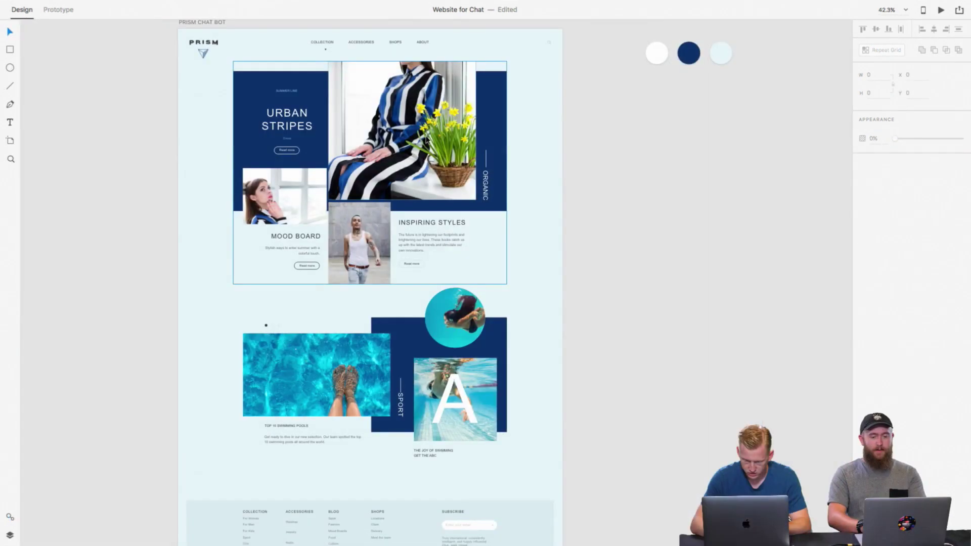
# - Copy the white colour circle and paste it to the right of the pale circle
pyautogui.scroll(3, 688, 62)
pyautogui.moveTo(556, 82); pyautogui.dragTo(693, 154)
pyautogui.click(595, 159)
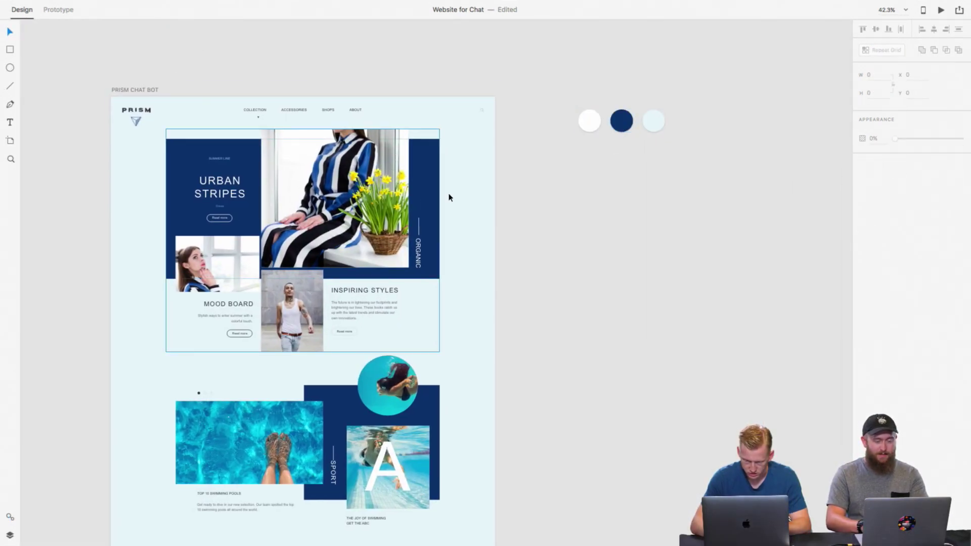
pyautogui.click(591, 120)
pyautogui.rightClick(595, 124)
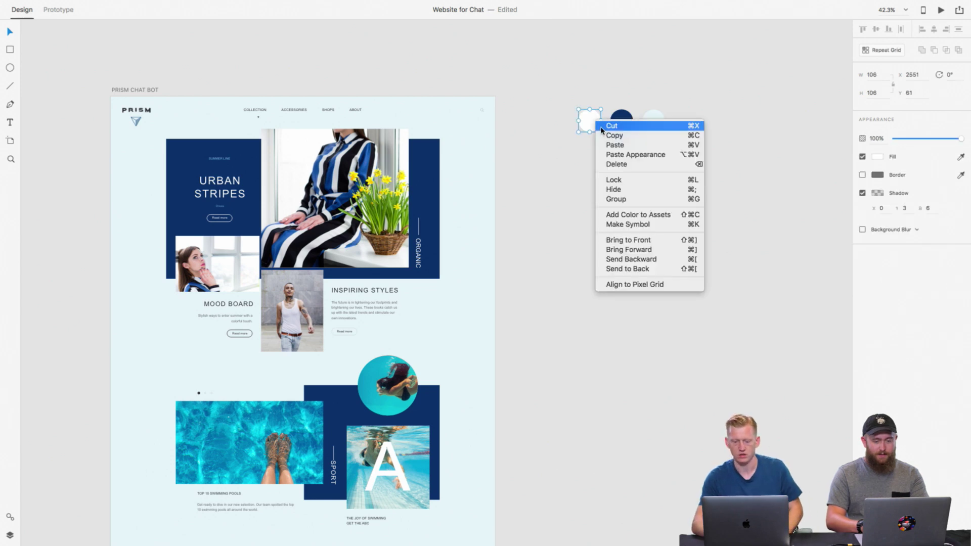
pyautogui.rightClick(594, 168)
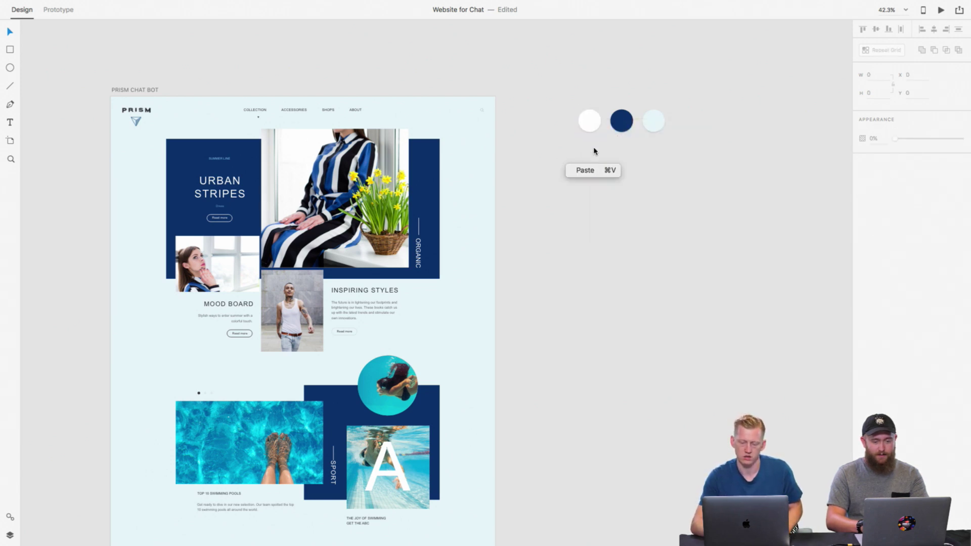
pyautogui.click(587, 169)
pyautogui.moveTo(593, 126); pyautogui.dragTo(689, 126)
# - Fill the new circle with teal sampled from the pool photo
pyautogui.click(960, 158)
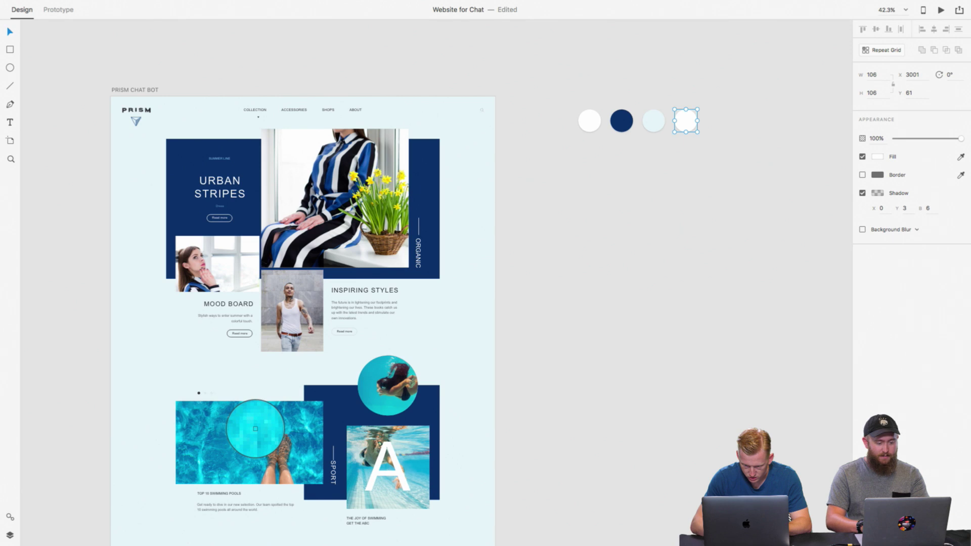
pyautogui.click(255, 429)
pyautogui.click(690, 198)
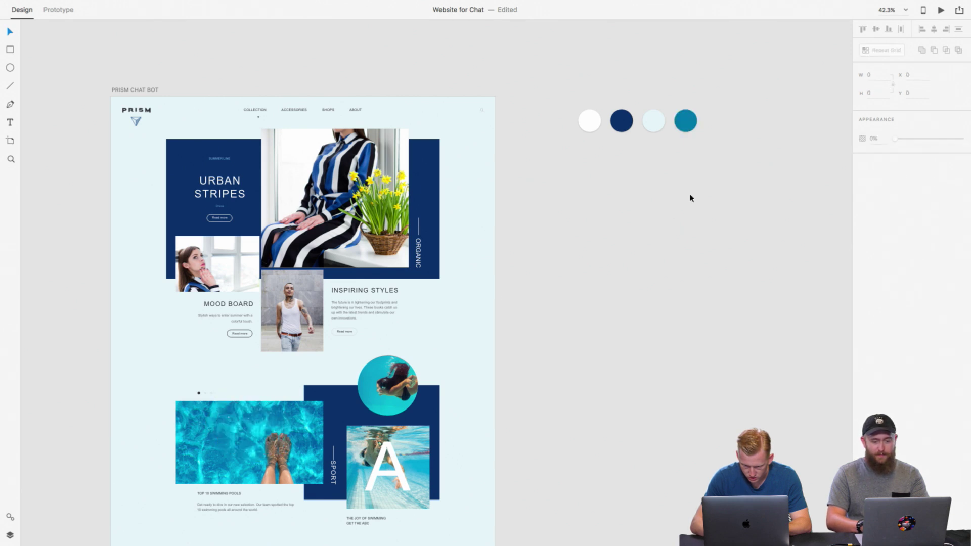
# - Select the four colour circles and move them closer to the page
pyautogui.scroll(-2, 679, 135)
pyautogui.moveTo(714, 110); pyautogui.dragTo(546, 421)
pyautogui.scroll(-4, 553, 347)
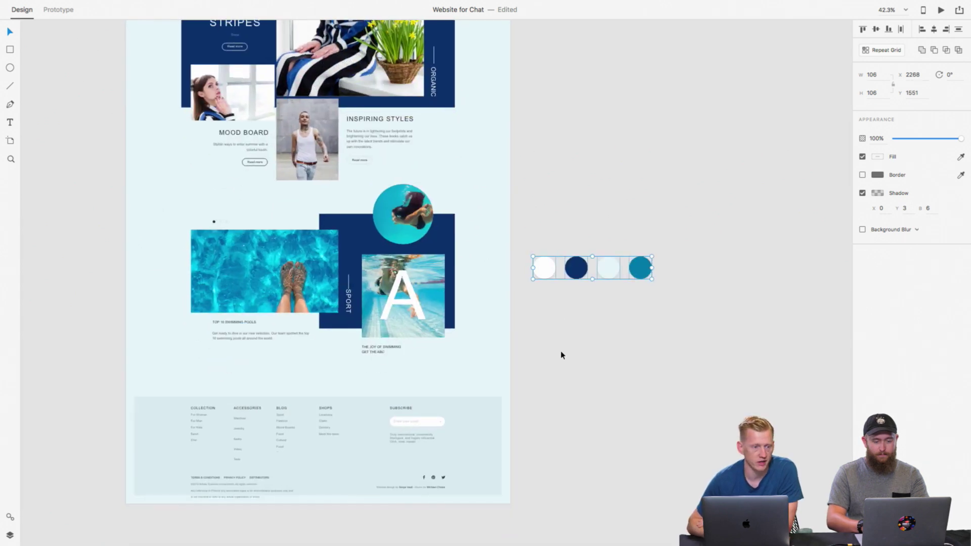
pyautogui.moveTo(548, 277); pyautogui.dragTo(535, 305)
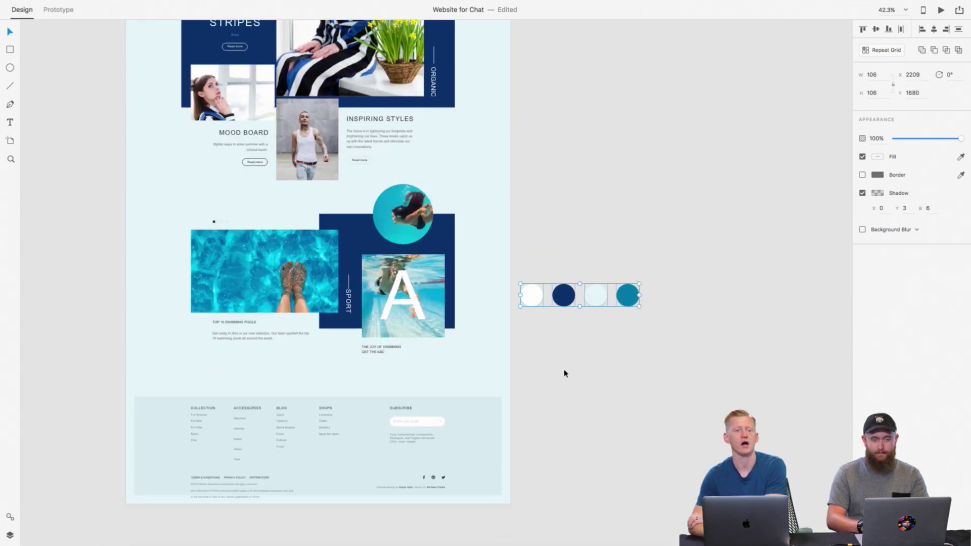
pyautogui.click(595, 319)
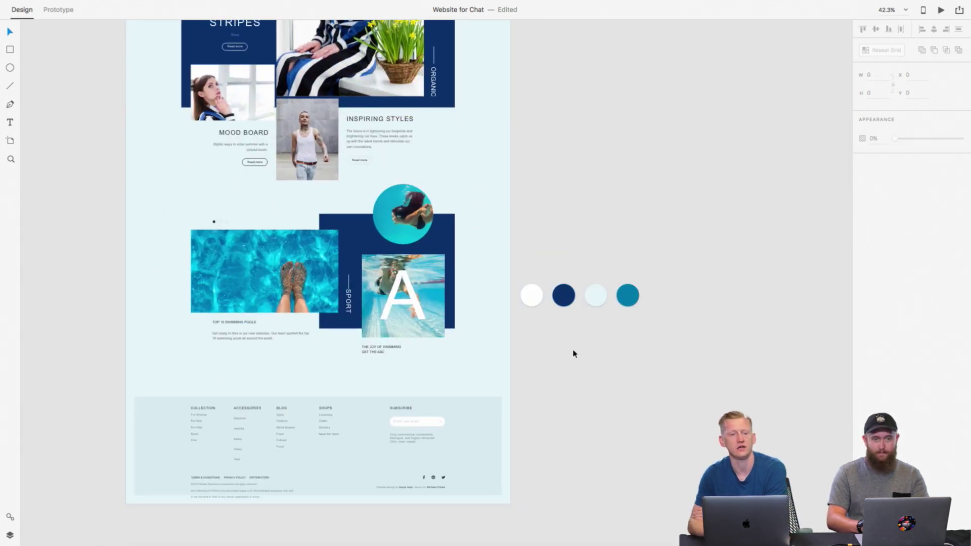
# - Stack the teal, navy and pale circles in a column beside the SPORT section
pyautogui.scroll(-2, 574, 353)
pyautogui.moveTo(621, 264); pyautogui.dragTo(485, 335)
pyautogui.moveTo(580, 263); pyautogui.dragTo(497, 308)
pyautogui.click(568, 315)
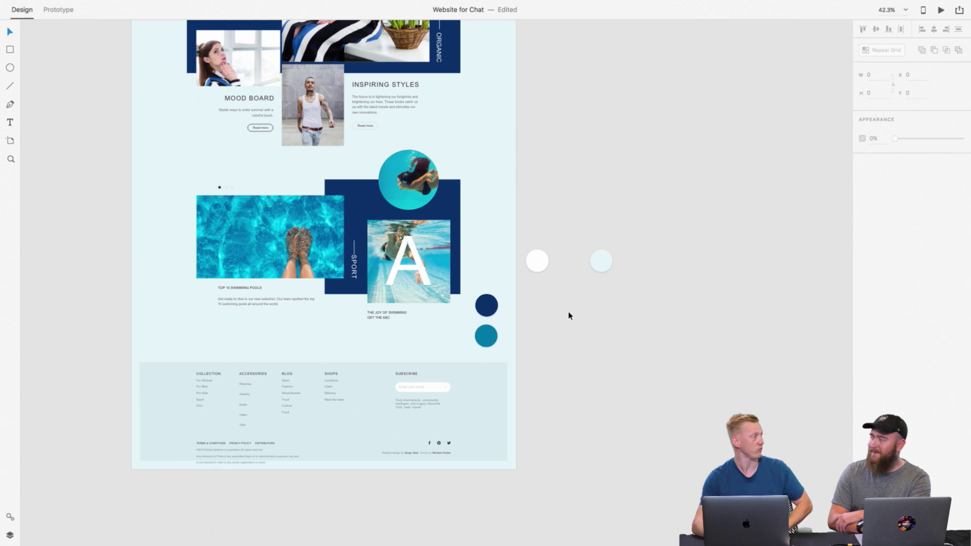
pyautogui.moveTo(582, 264); pyautogui.dragTo(494, 252)
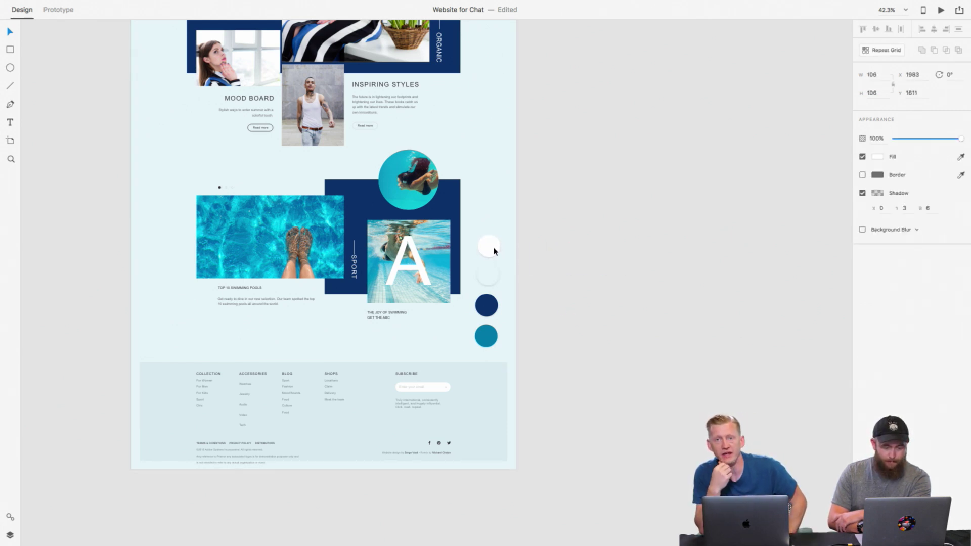
pyautogui.scroll(3, 494, 253)
pyautogui.scroll(5, 494, 251)
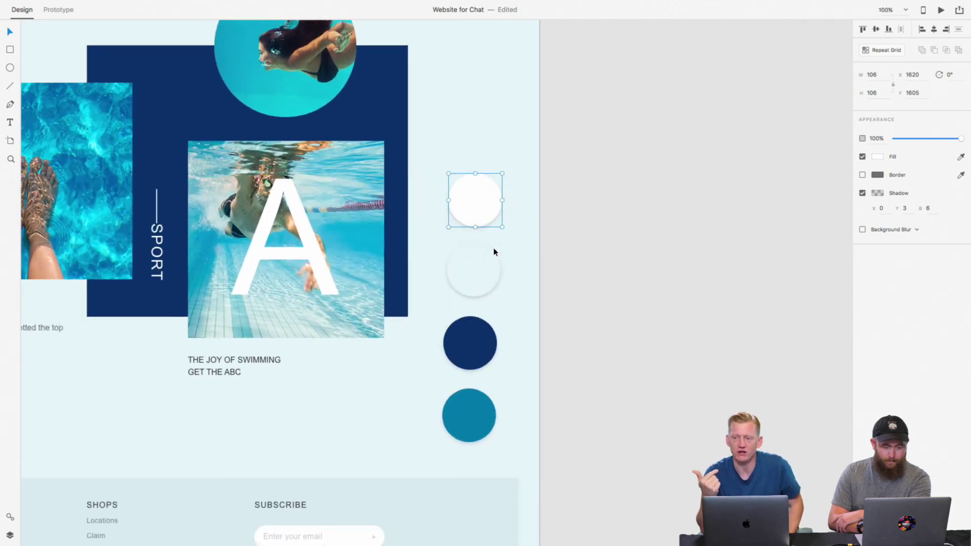
pyautogui.click(623, 267)
pyautogui.scroll(-6, 626, 267)
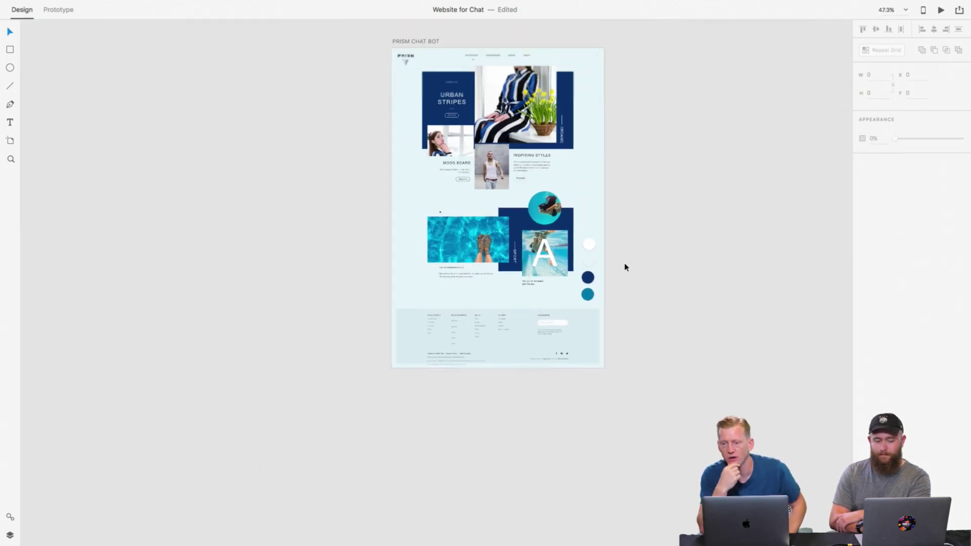
# - Scroll around the page to review the circles stacked beside the Sport section
pyautogui.scroll(2, 627, 262)
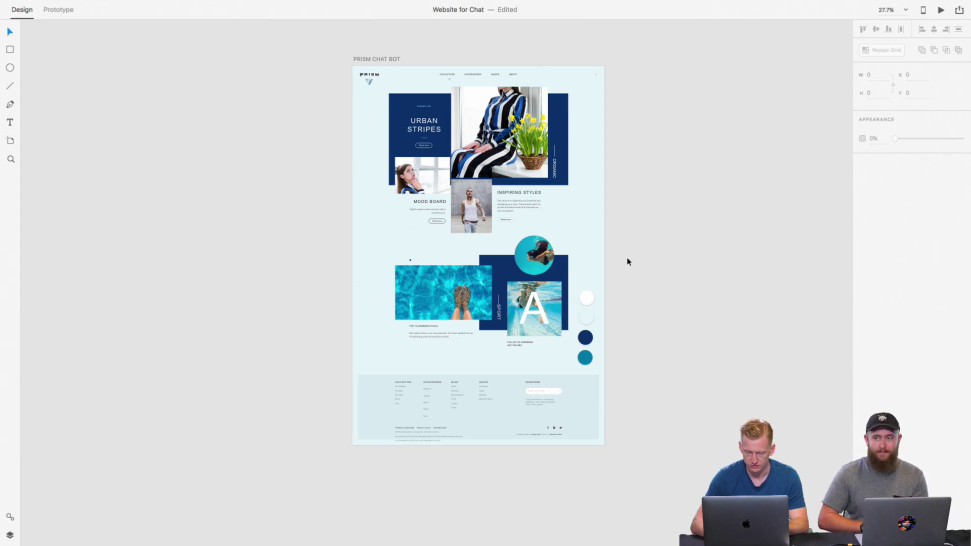
pyautogui.scroll(3, 627, 261)
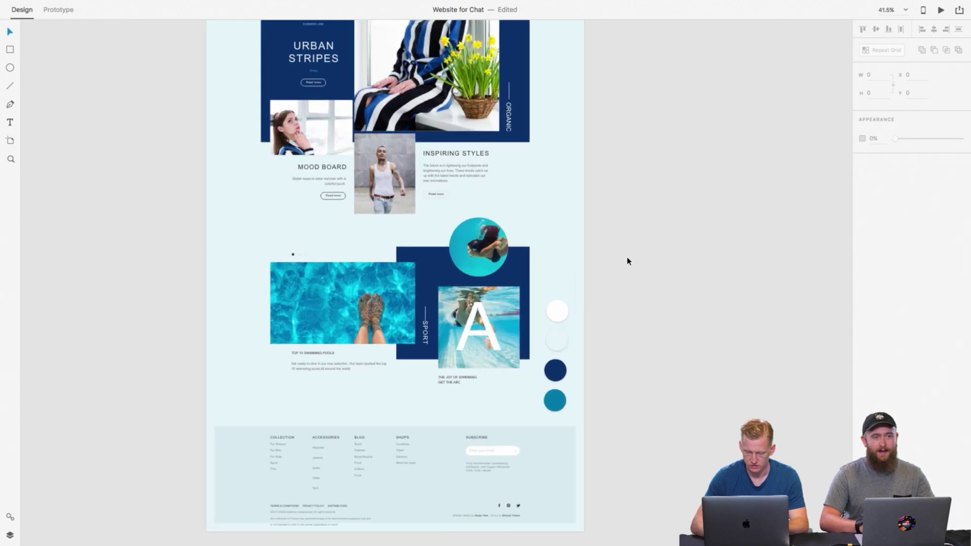
pyautogui.scroll(1, 627, 261)
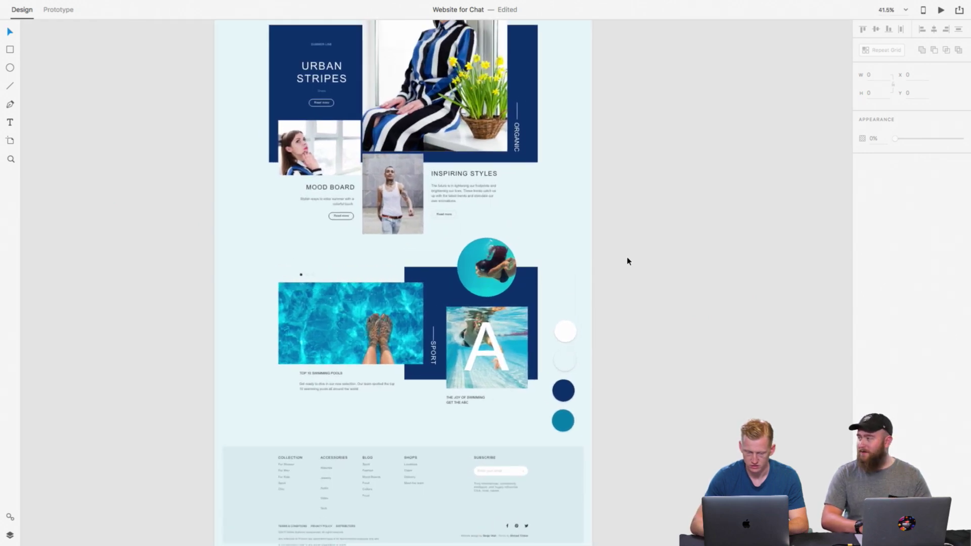
pyautogui.scroll(5, 591, 278)
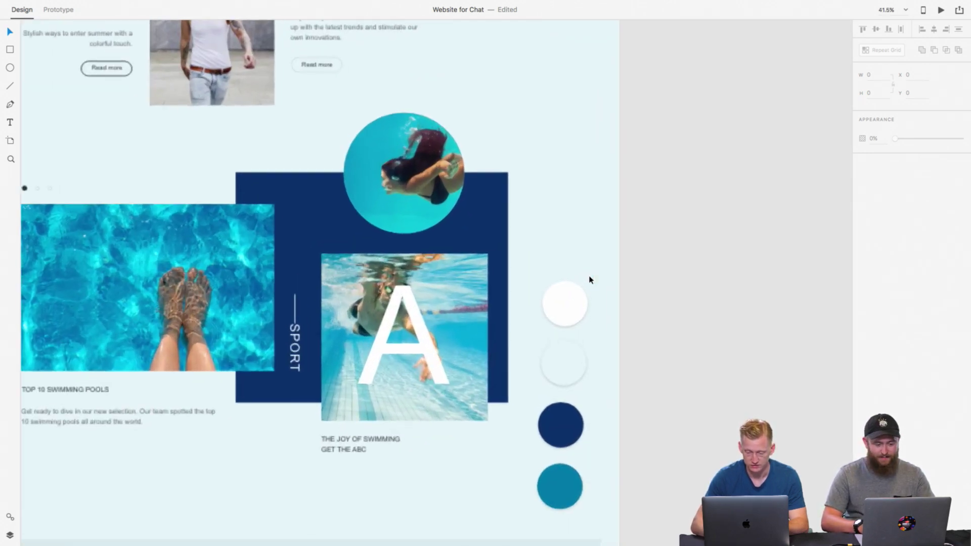
pyautogui.scroll(-6, 591, 279)
pyautogui.scroll(3, 592, 277)
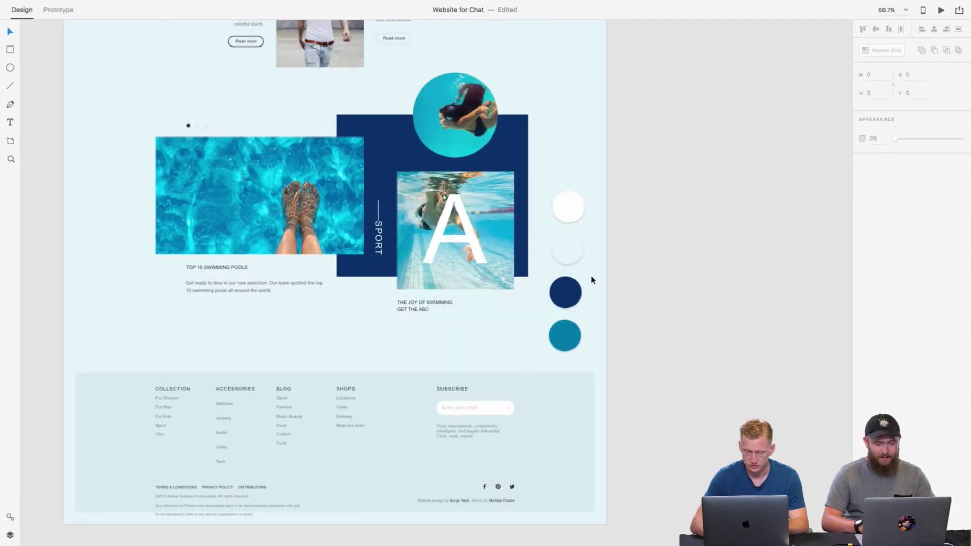
pyautogui.scroll(-3, 609, 259)
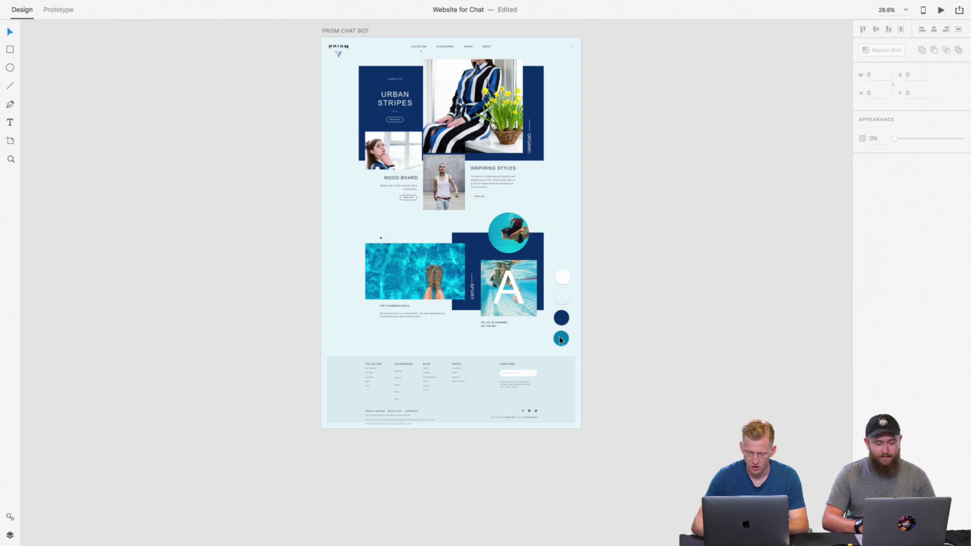
# - Delete the pale circle and move the white circle down above the navy one
pyautogui.scroll(3, 595, 244)
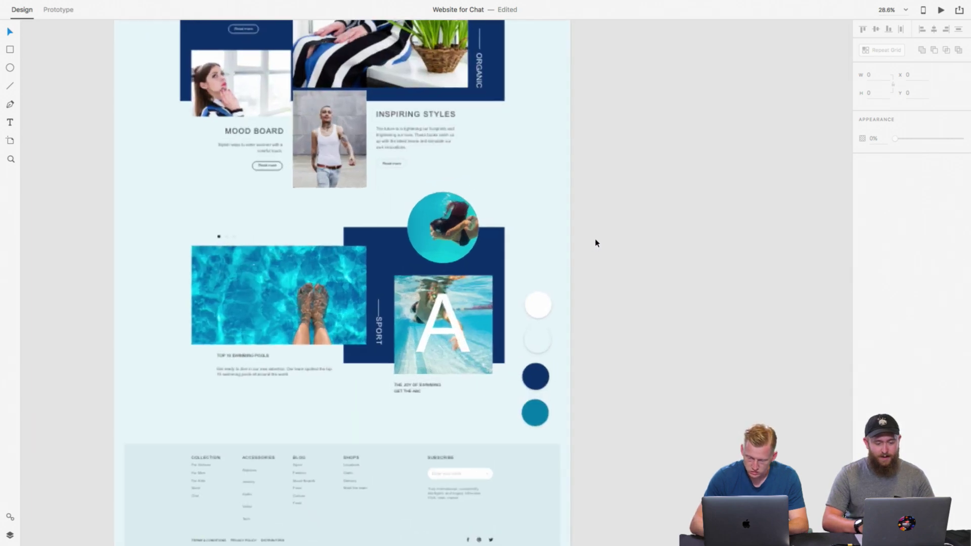
pyautogui.click(538, 353)
pyautogui.moveTo(537, 352); pyautogui.dragTo(674, 297)
pyautogui.press('Delete')
pyautogui.moveTo(546, 308); pyautogui.dragTo(543, 344)
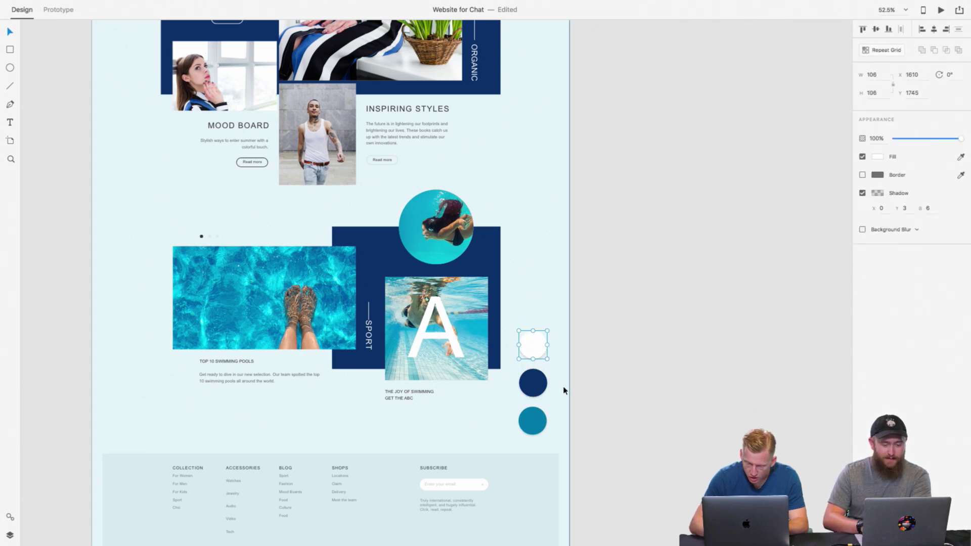
pyautogui.scroll(-5, 564, 391)
pyautogui.click(594, 384)
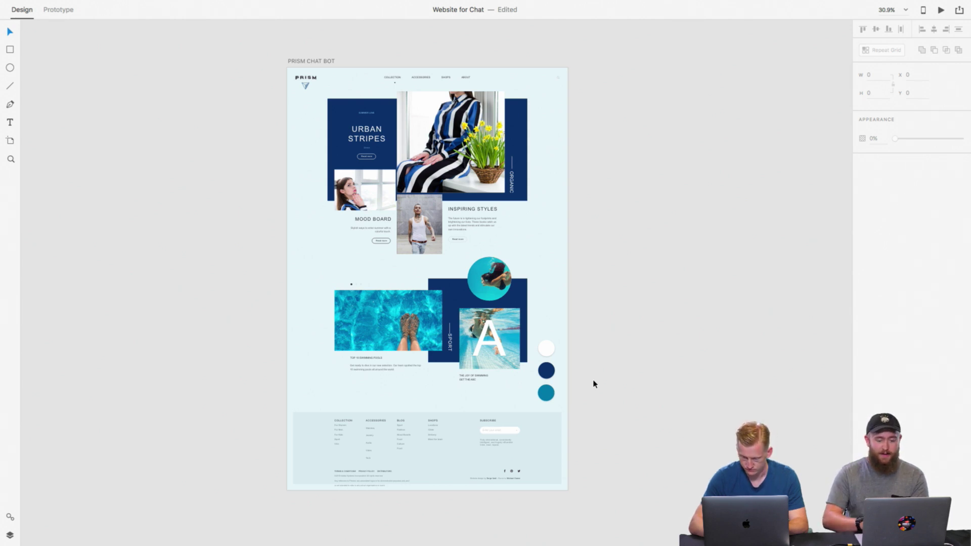
pyautogui.scroll(5, 555, 361)
pyautogui.scroll(4, 555, 361)
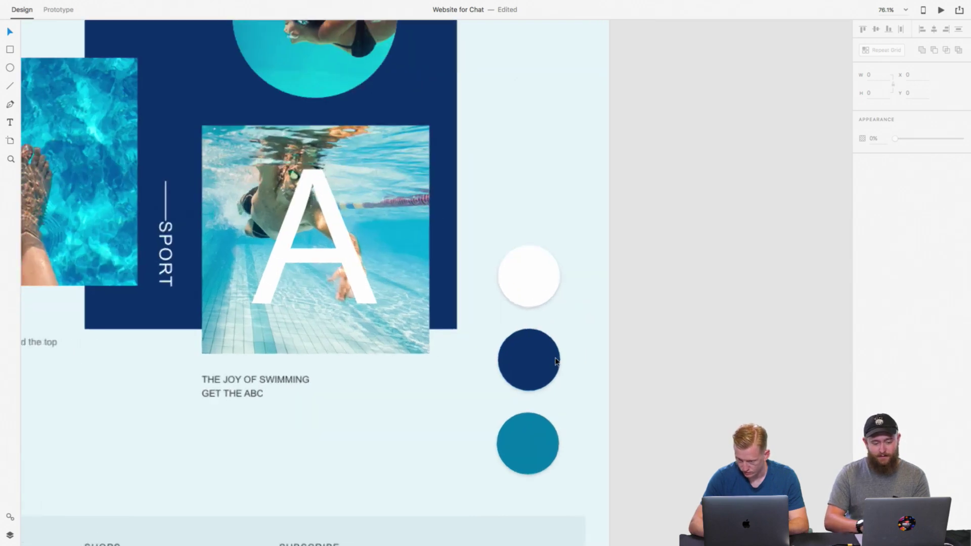
pyautogui.scroll(-3, 556, 361)
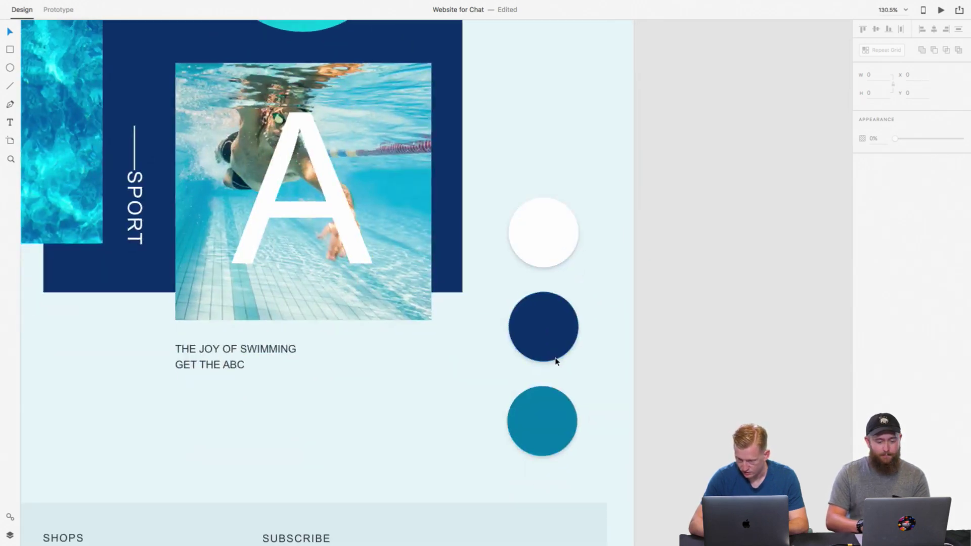
# - Move the navy circle to the left of the teal circle
pyautogui.click(543, 233)
pyautogui.click(544, 349)
pyautogui.click(536, 419)
pyautogui.click(666, 379)
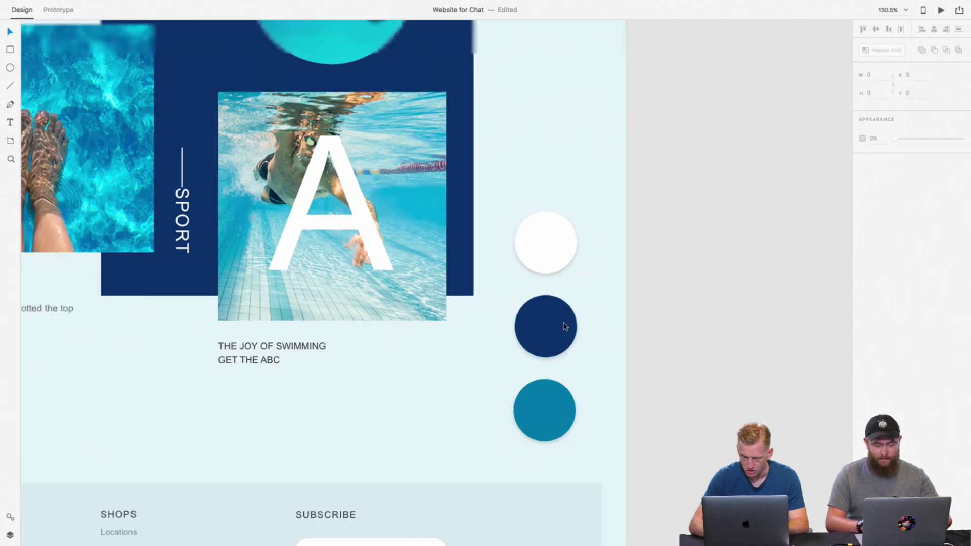
pyautogui.scroll(-5, 565, 326)
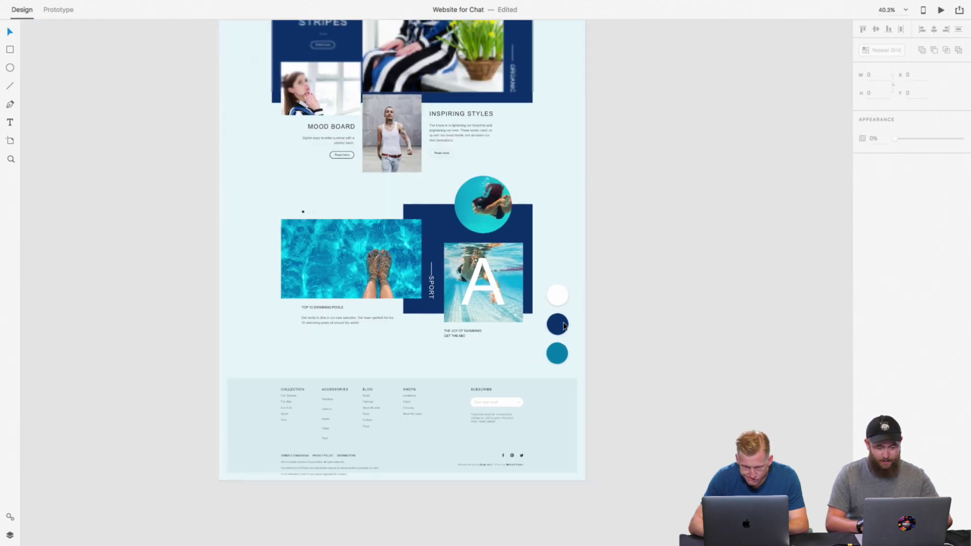
pyautogui.moveTo(550, 371); pyautogui.dragTo(533, 392)
# - Delete the white circle and fit the PRISM CHAT BOT artboard in view
pyautogui.click(551, 354)
pyautogui.moveTo(551, 356)
pyautogui.mouseDown()
pyautogui.moveTo(517, 396)
pyautogui.moveTo(479, 392)
pyautogui.moveTo(540, 368)
pyautogui.moveTo(539, 360)
pyautogui.mouseUp()
pyautogui.scroll(3, 557, 393)
pyautogui.click(575, 399)
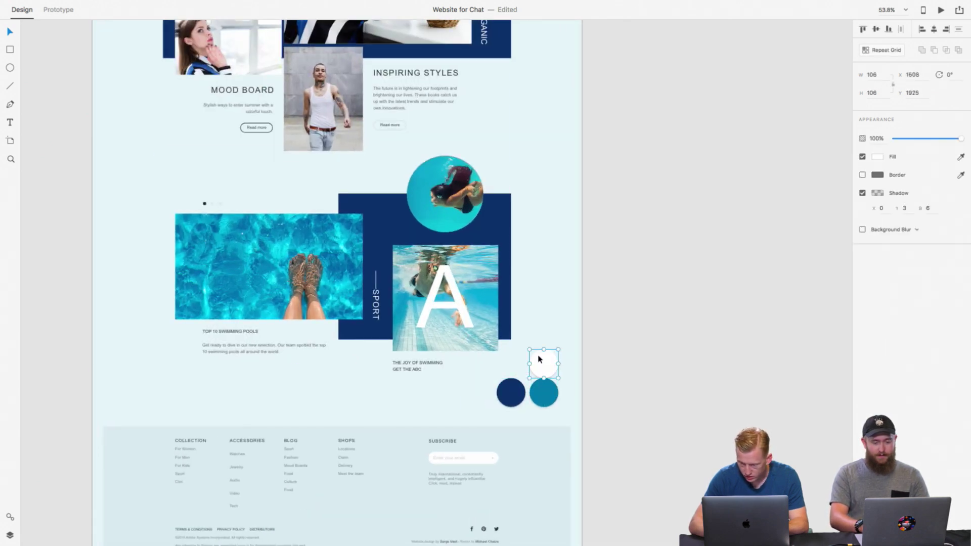
pyautogui.press('Delete')
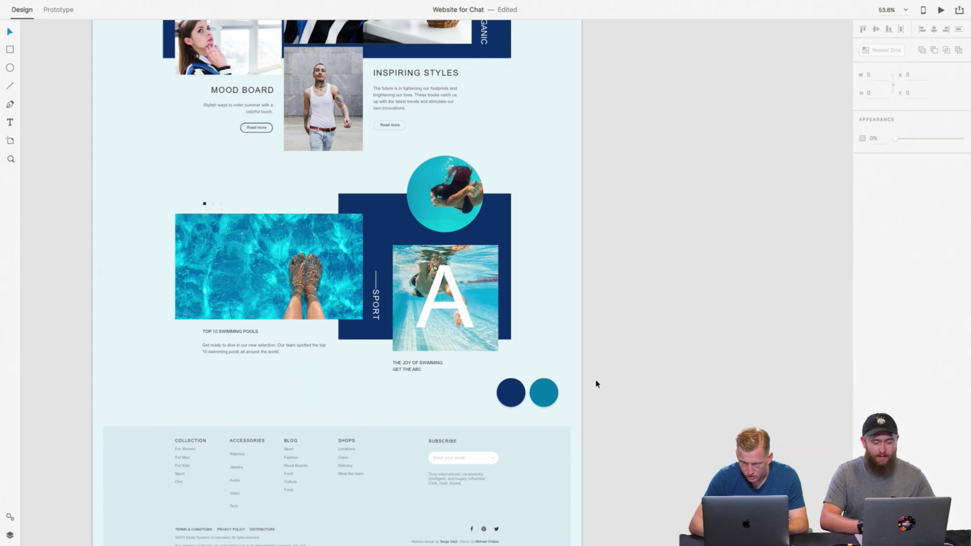
pyautogui.scroll(2, 596, 384)
pyautogui.press('super+0')
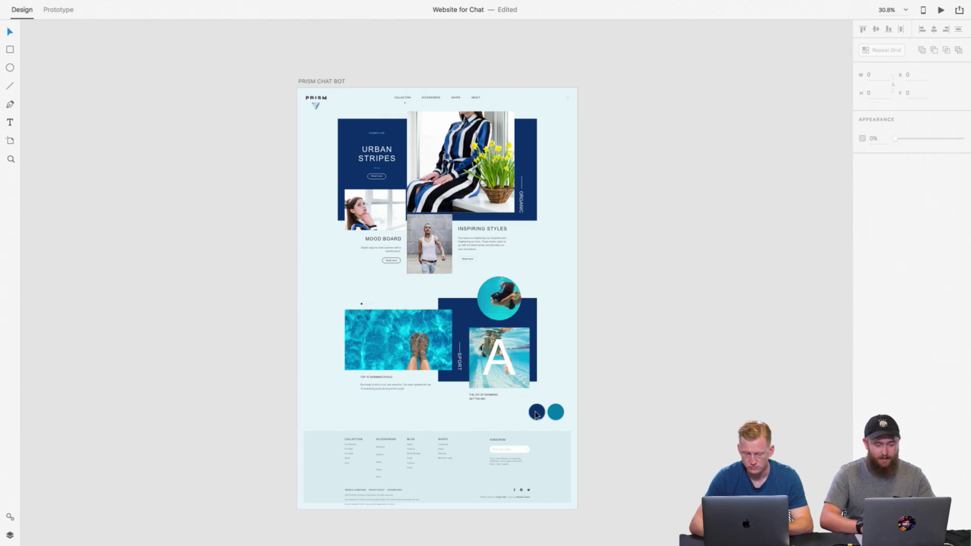
pyautogui.scroll(5, 537, 414)
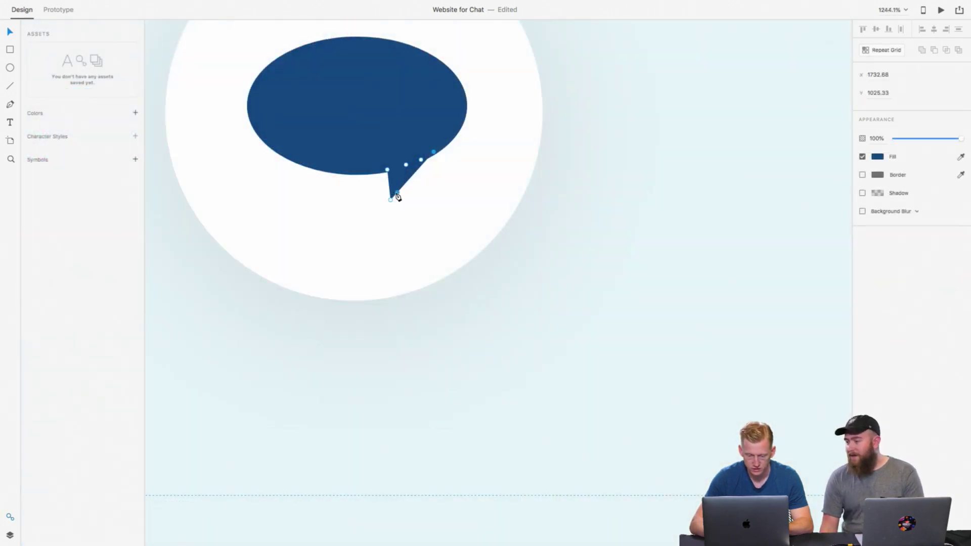
# - Pull the bubble tail's tip down-left and make the oval taller, from 22 to 26
pyautogui.moveTo(393, 202); pyautogui.dragTo(389, 207)
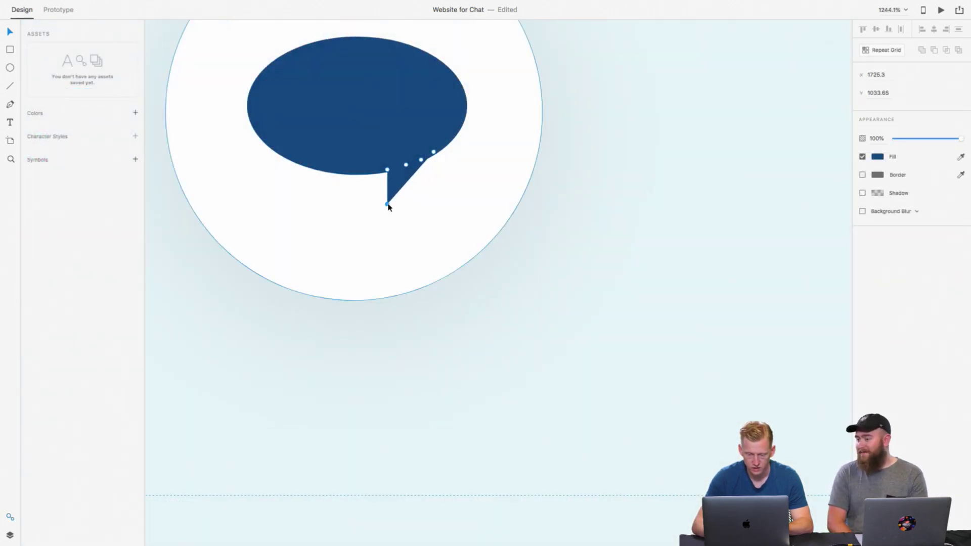
pyautogui.click(481, 260)
pyautogui.scroll(-3, 481, 260)
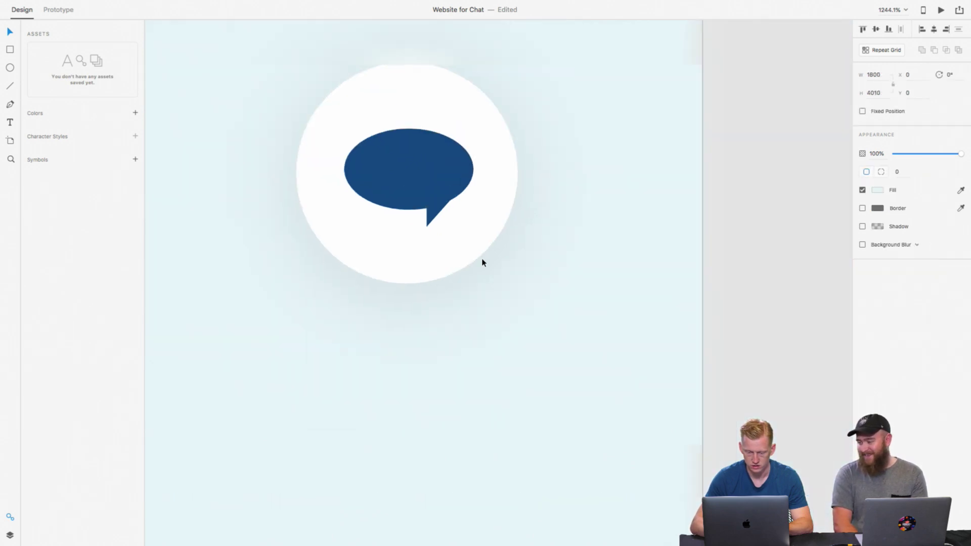
pyautogui.click(424, 177)
pyautogui.moveTo(431, 146); pyautogui.dragTo(432, 131)
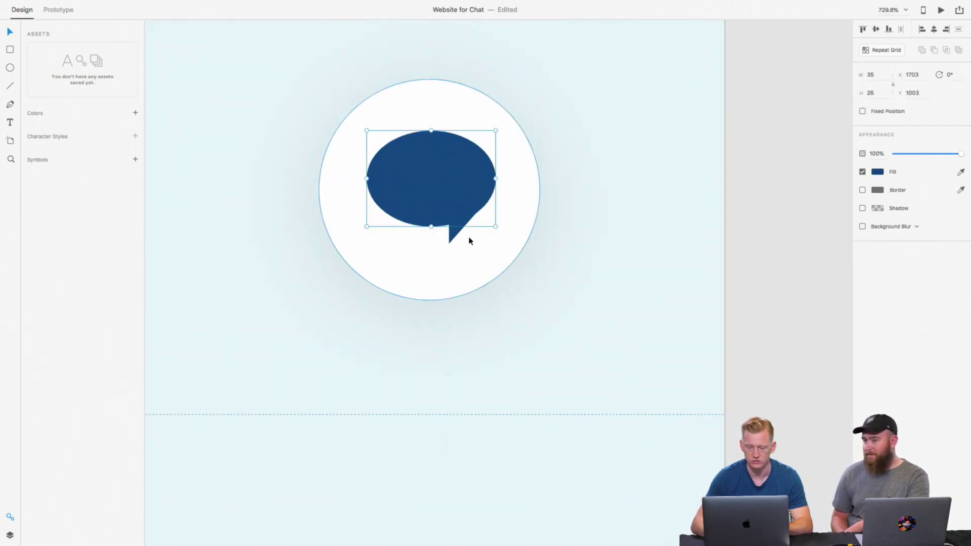
# - Adjust the tail's anchor points so it follows the oval's curve
pyautogui.scroll(5, 468, 238)
pyautogui.click(443, 211)
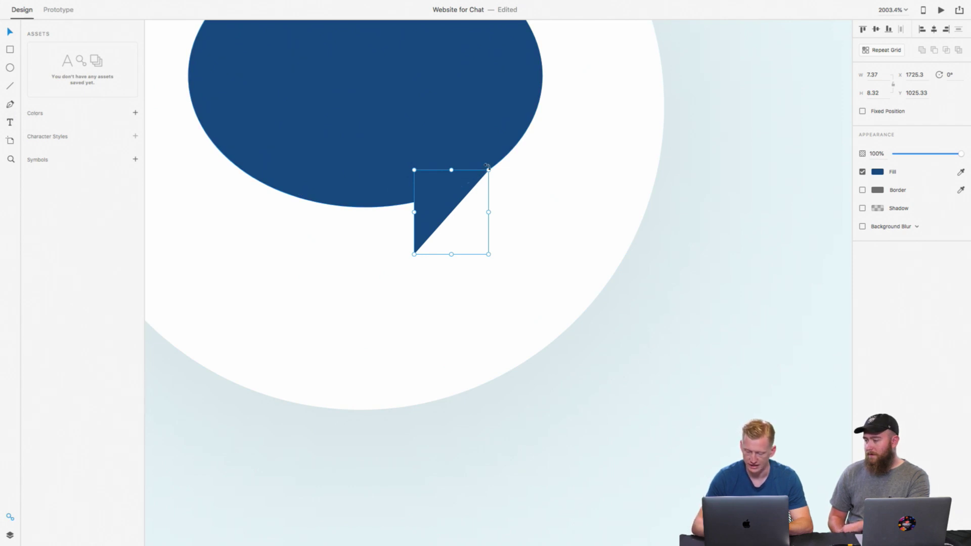
pyautogui.doubleClick(470, 199)
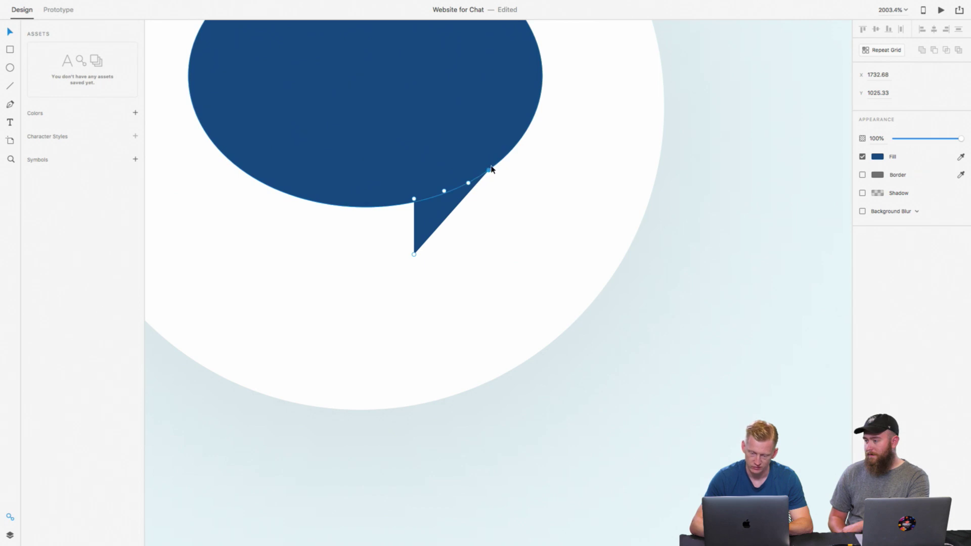
pyautogui.scroll(5, 491, 170)
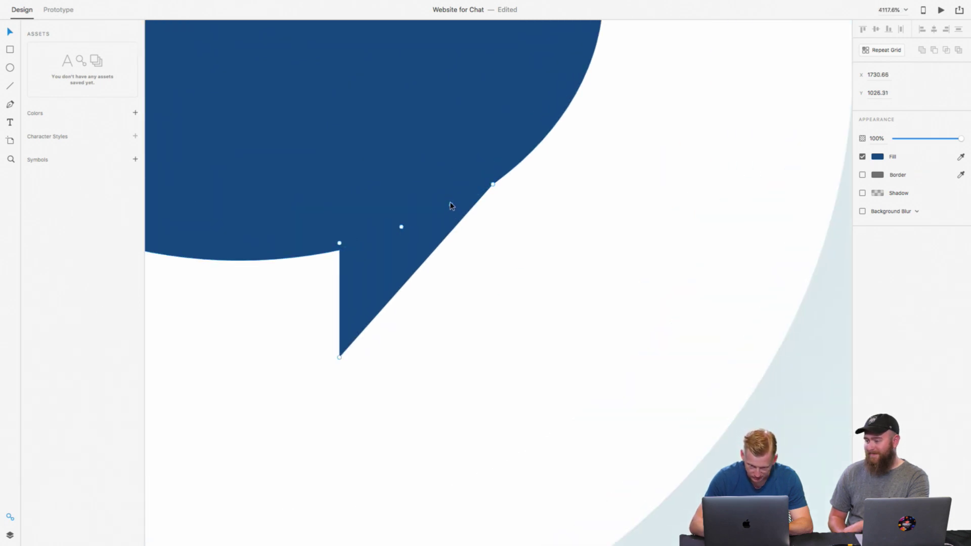
pyautogui.click(402, 225)
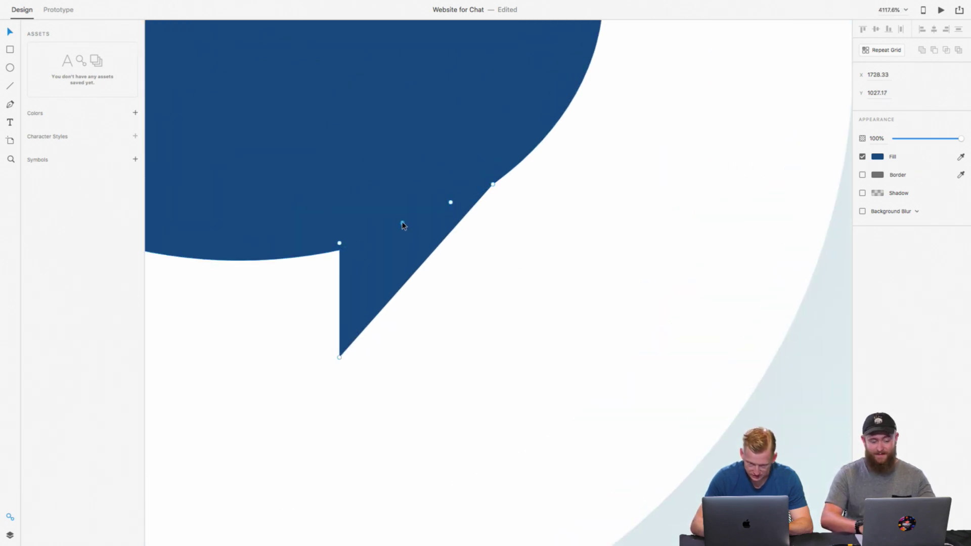
pyautogui.scroll(-10, 403, 225)
pyautogui.click(483, 301)
pyautogui.scroll(-5, 483, 302)
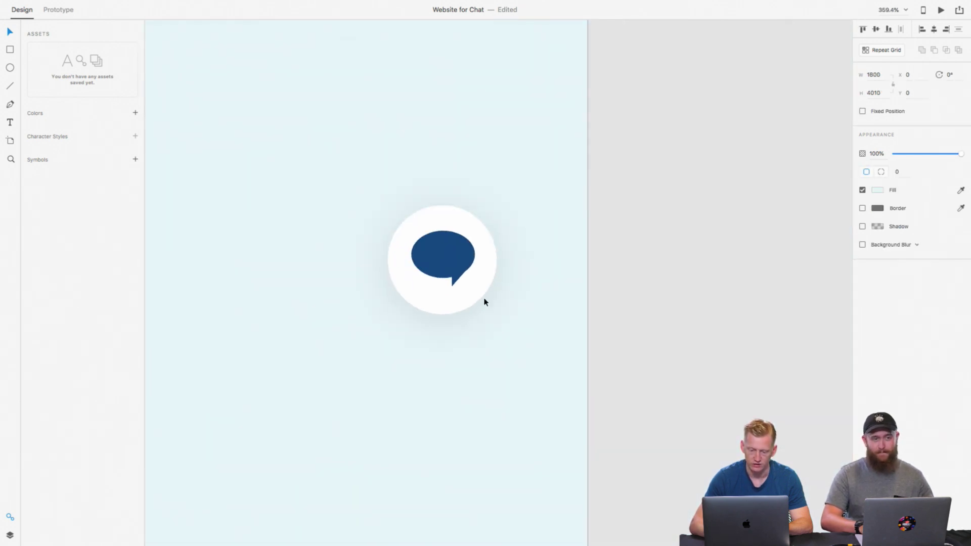
pyautogui.hscroll(-2, 484, 302)
# - Merge the bubble's oval and tail into one shape and nudge it down one unit
pyautogui.scroll(2, 484, 302)
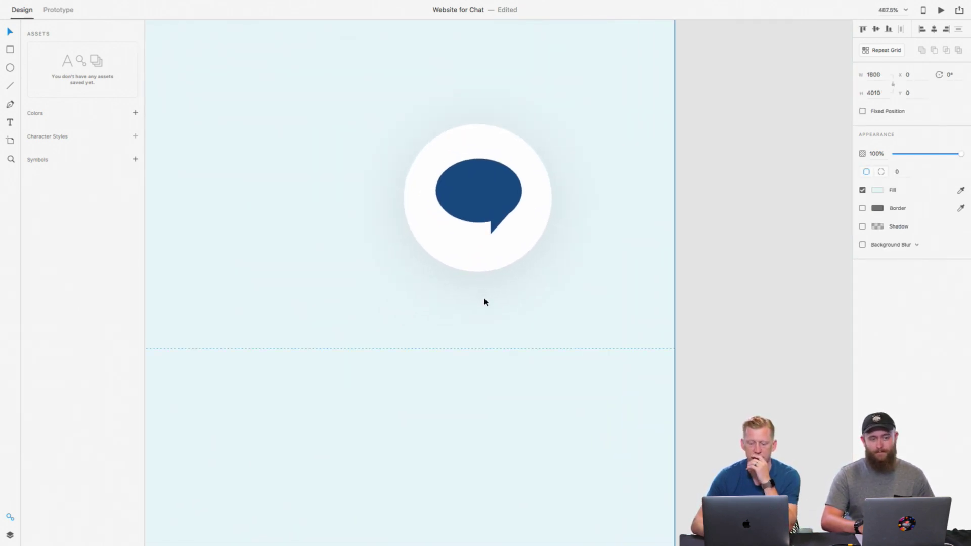
pyautogui.click(481, 228)
pyautogui.keyDown('shift'); pyautogui.click(494, 225); pyautogui.keyUp('shift')
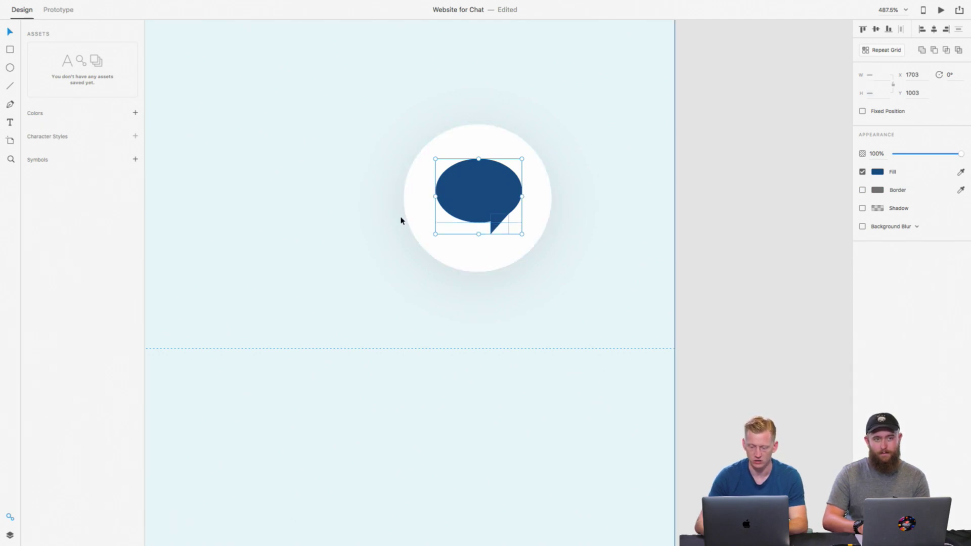
pyautogui.press('super+alt+u')
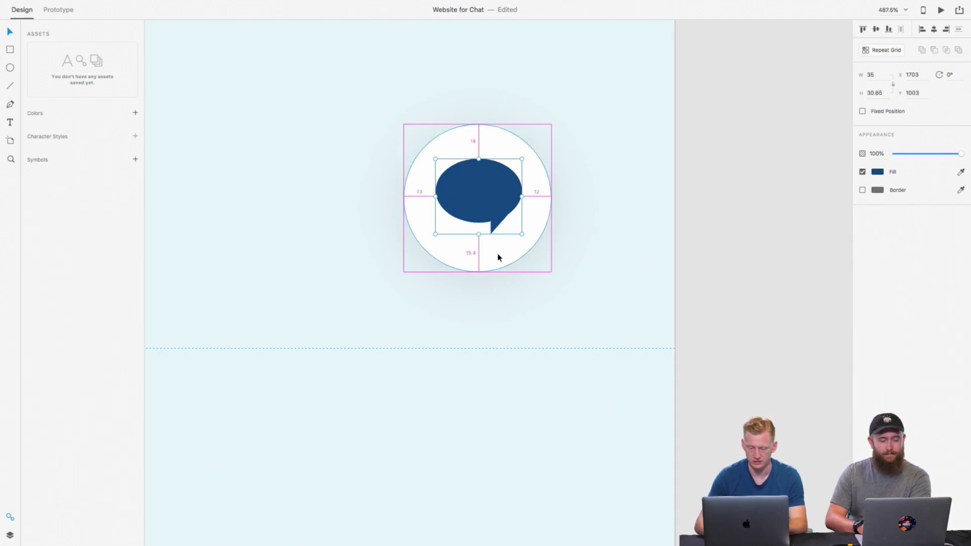
pyautogui.press('Down')
pyautogui.scroll(-5, 498, 257)
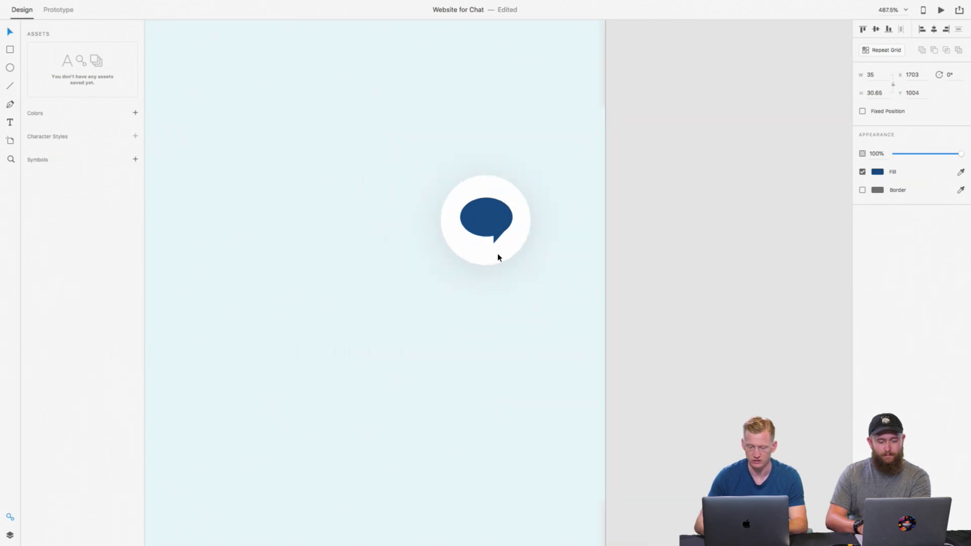
pyautogui.click(567, 270)
# - Resize the chat-bubble icon to 30 × 25
pyautogui.click(493, 235)
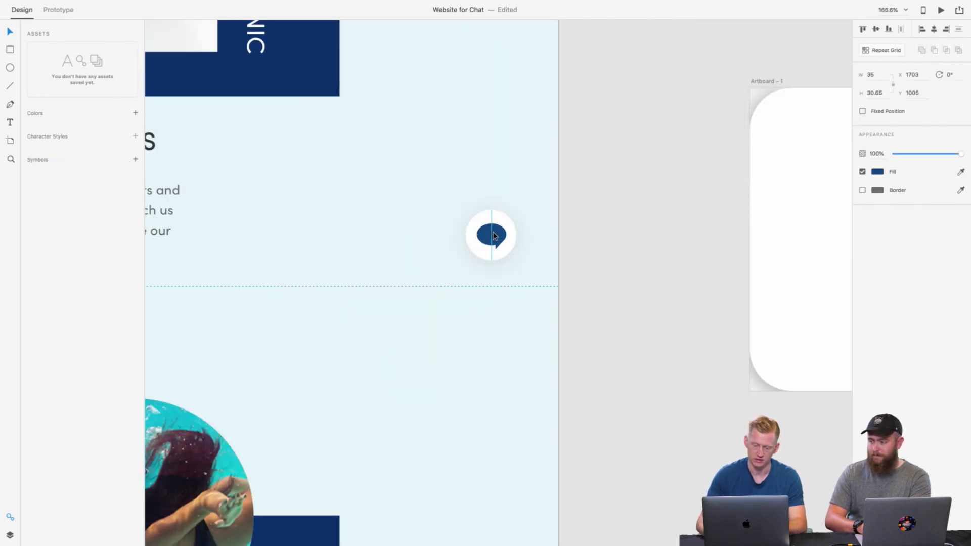
pyautogui.click(557, 265)
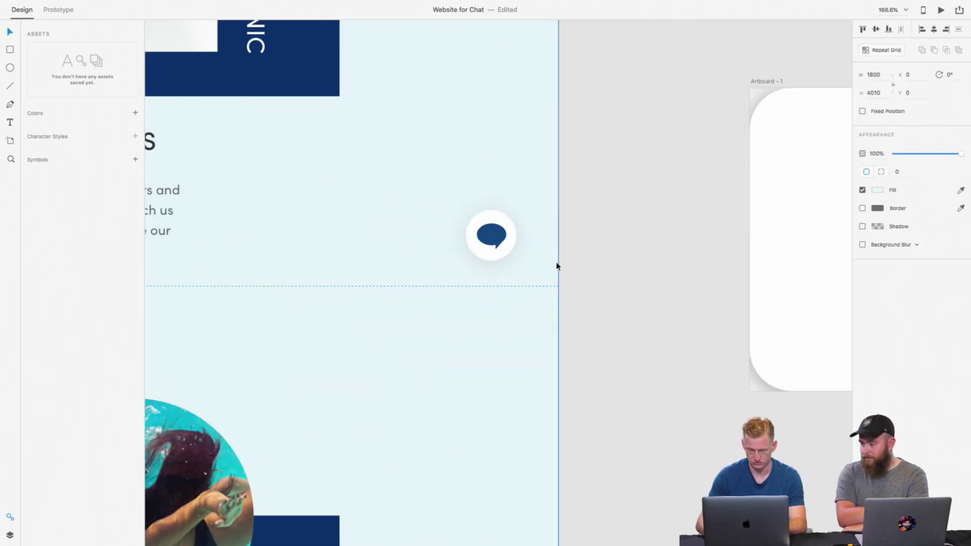
pyautogui.click(491, 236)
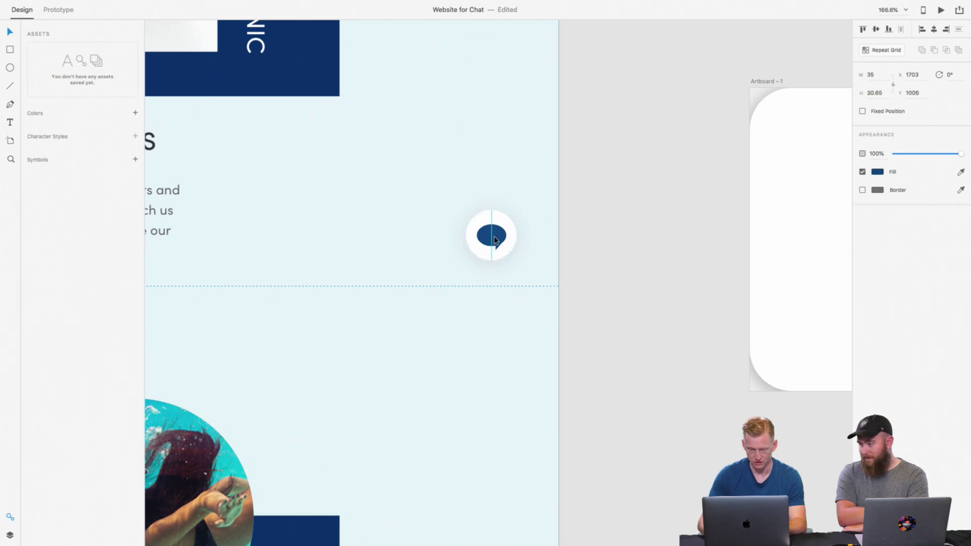
pyautogui.click(592, 270)
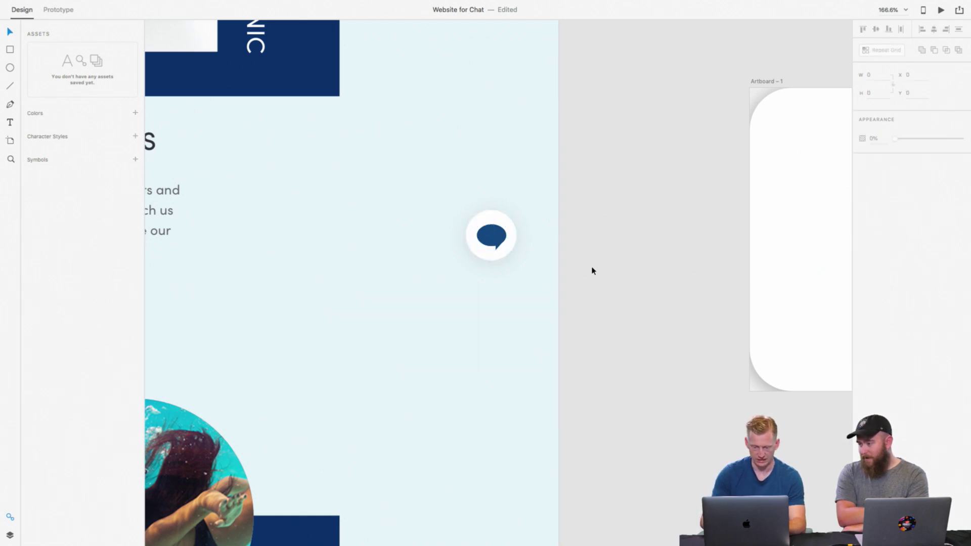
pyautogui.scroll(-5, 592, 270)
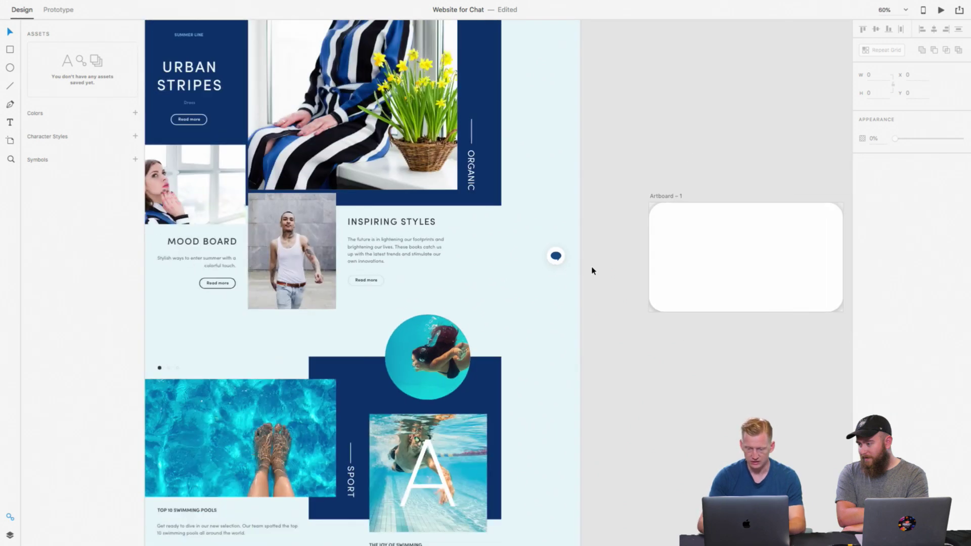
pyautogui.scroll(3, 556, 257)
pyautogui.click(558, 257)
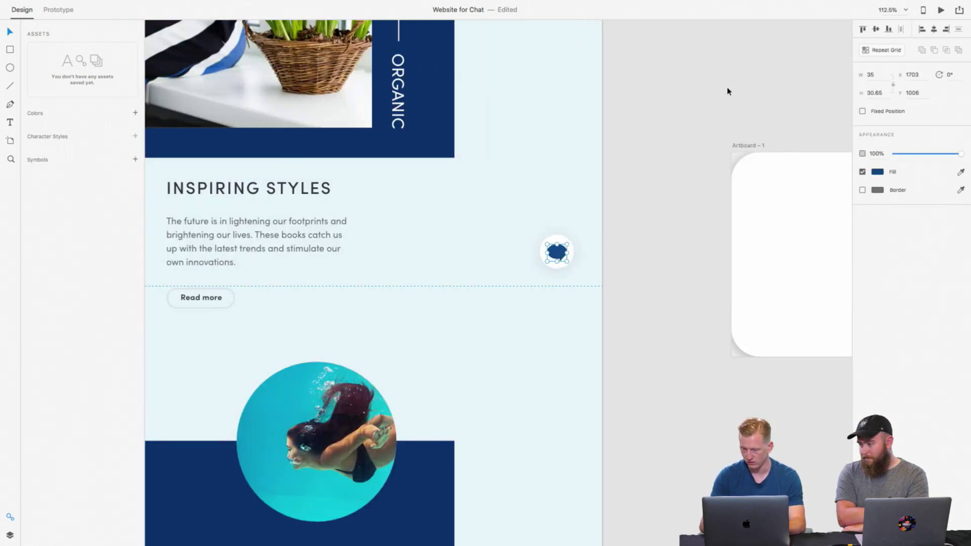
pyautogui.click(877, 92)
pyautogui.press('BackSpace')
pyautogui.press('BackSpace')
pyautogui.press('BackSpace')
pyautogui.press('Return')
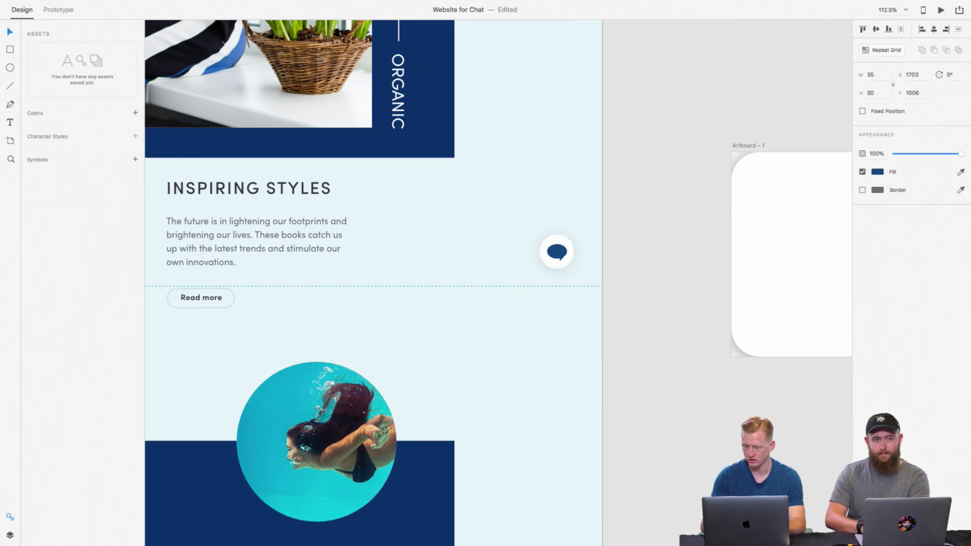
pyautogui.click(879, 74)
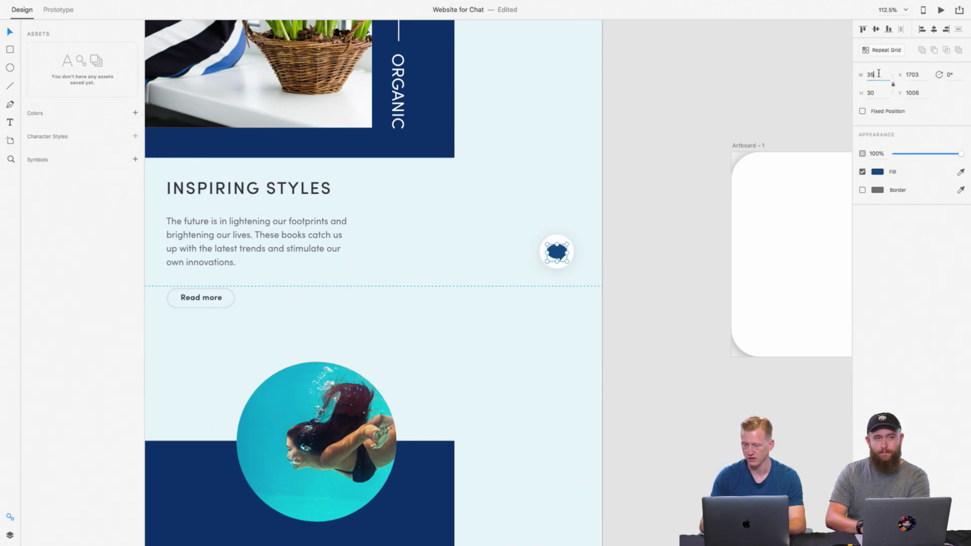
pyautogui.press('Down')
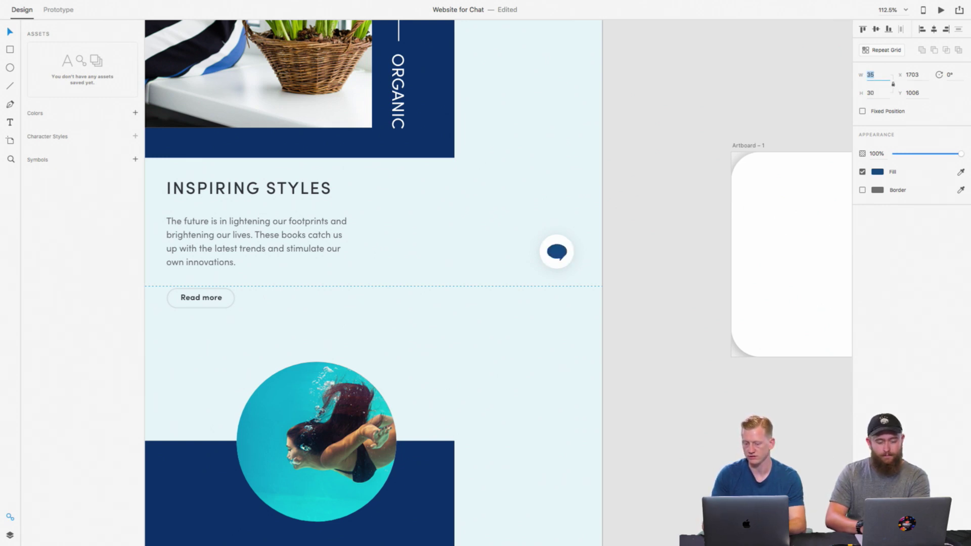
pyautogui.press('Down')
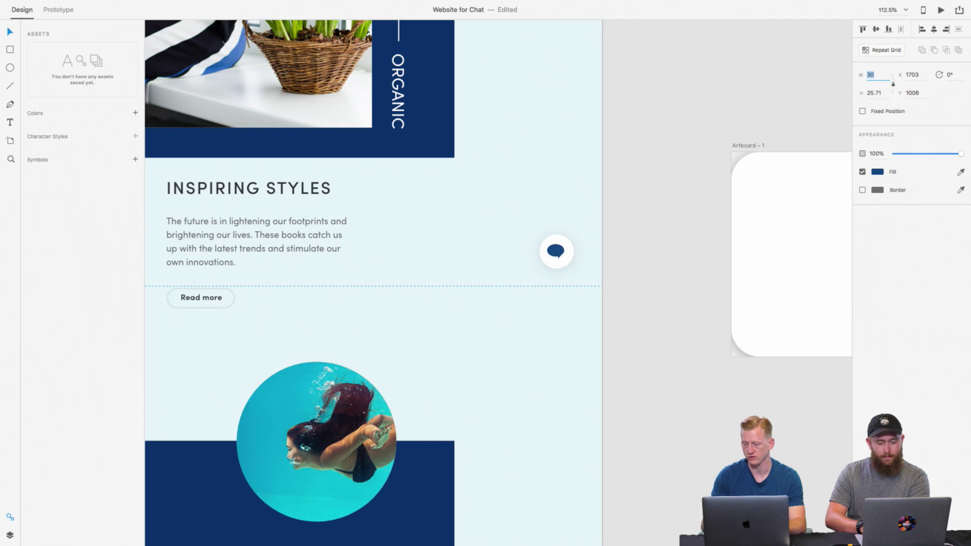
pyautogui.click(876, 93)
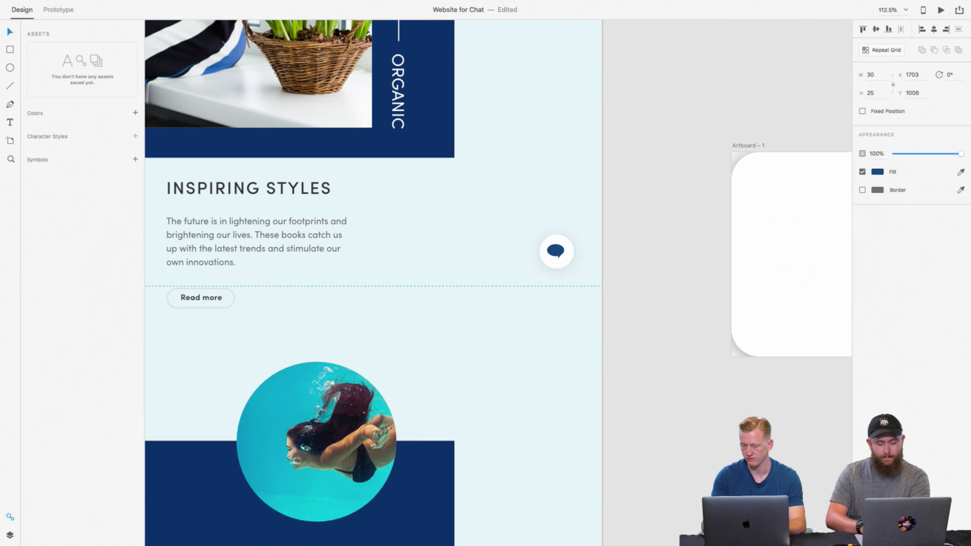
# - Centre the bubble icon inside the white round button using the smart guide
pyautogui.scroll(5, 635, 258)
pyautogui.moveTo(438, 242); pyautogui.dragTo(440, 246)
pyautogui.click(544, 253)
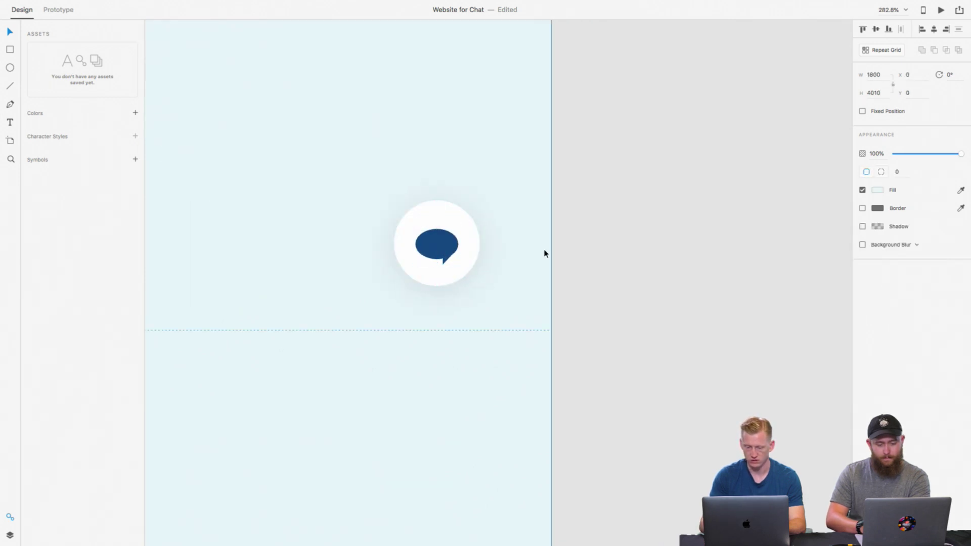
pyautogui.scroll(-5, 545, 253)
# - Zoom out over the full page and select the rounded card in Artboard 1
pyautogui.scroll(-5, 536, 289)
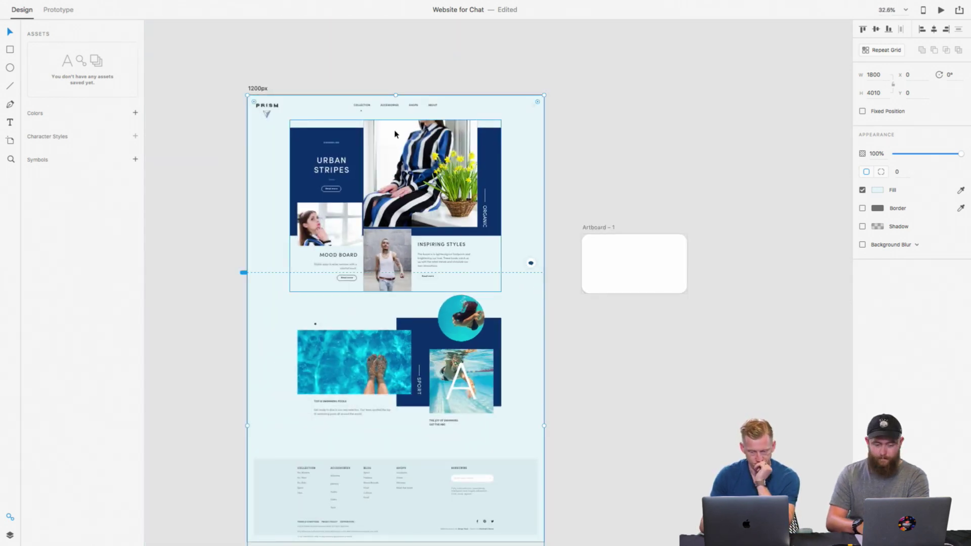
pyautogui.click(674, 255)
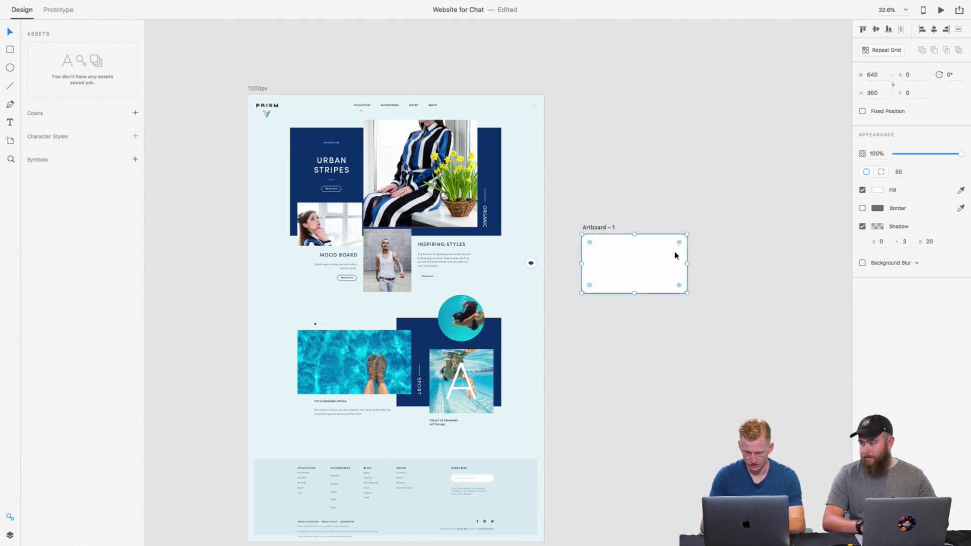
pyautogui.scroll(5, 675, 254)
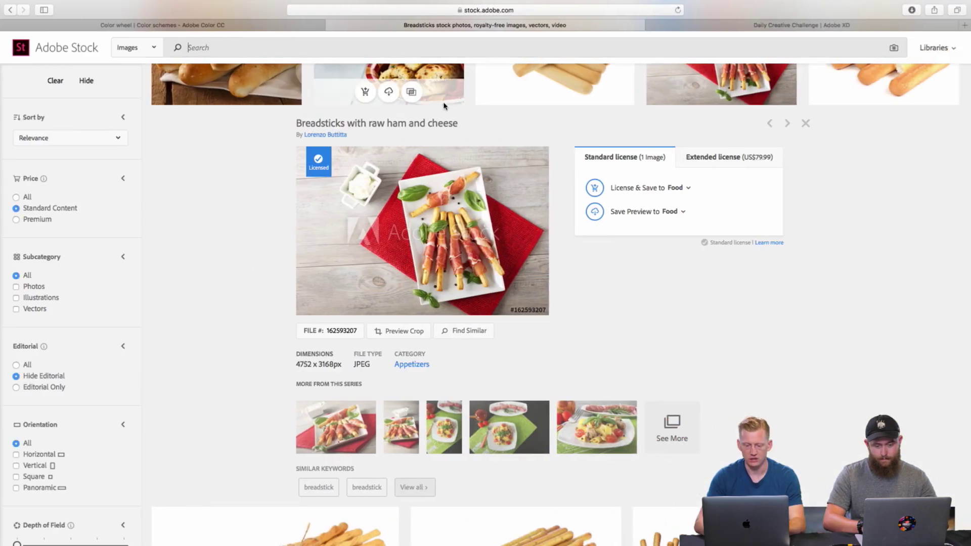
# - Run an Adobe Stock image search for 'woman'
pyautogui.click(213, 46)
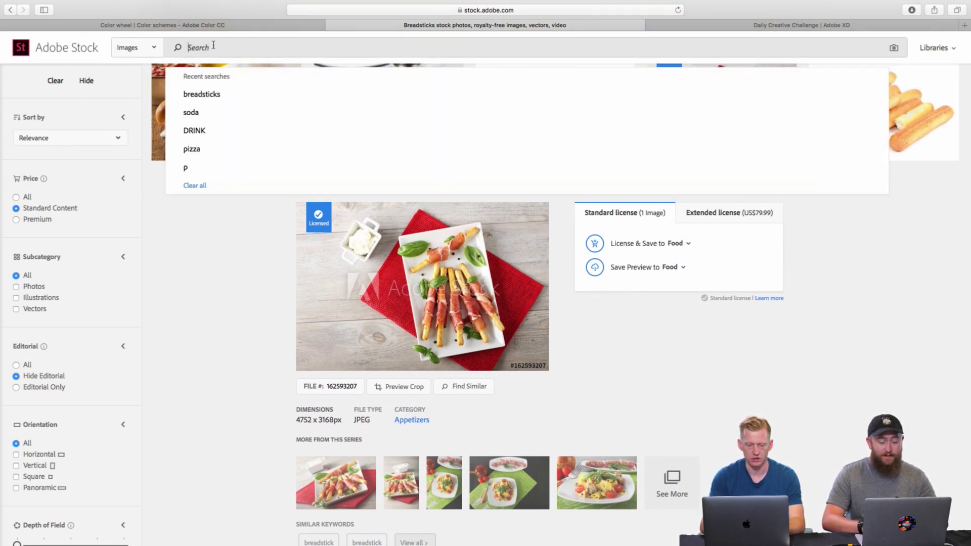
pyautogui.write('woma')
pyautogui.press('Return')
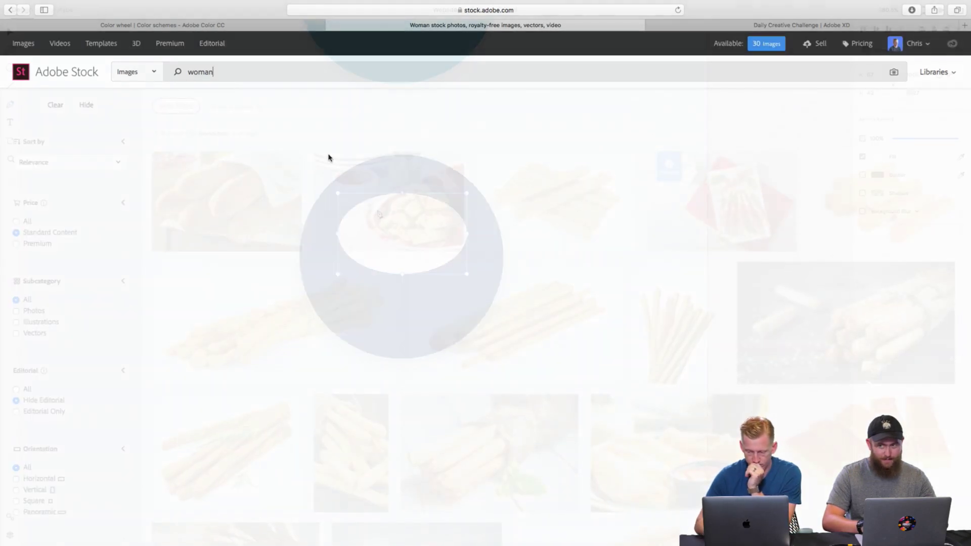
pyautogui.press('super+Tab')
# - Drag the white oval onto the centre guide of the dark blue circle and zoom out
pyautogui.press('p')
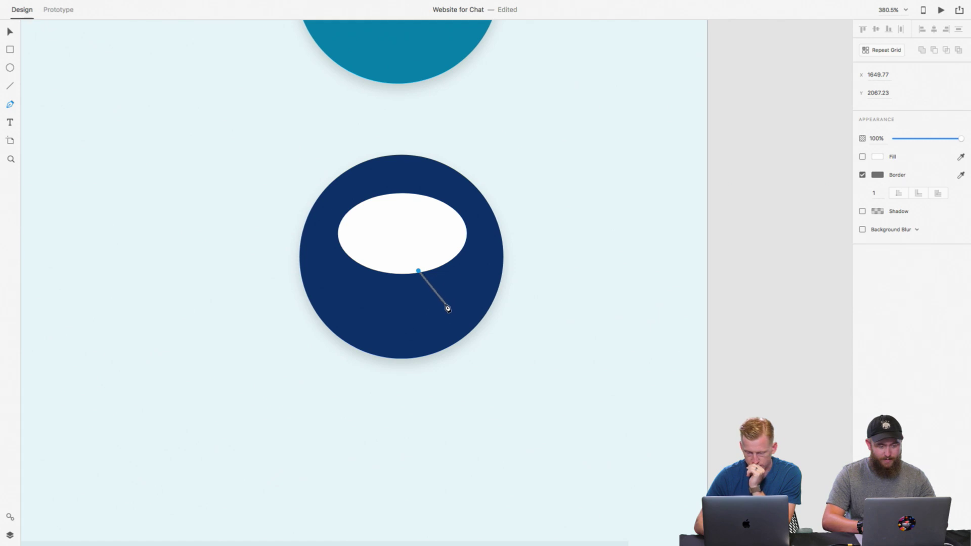
pyautogui.press('Escape')
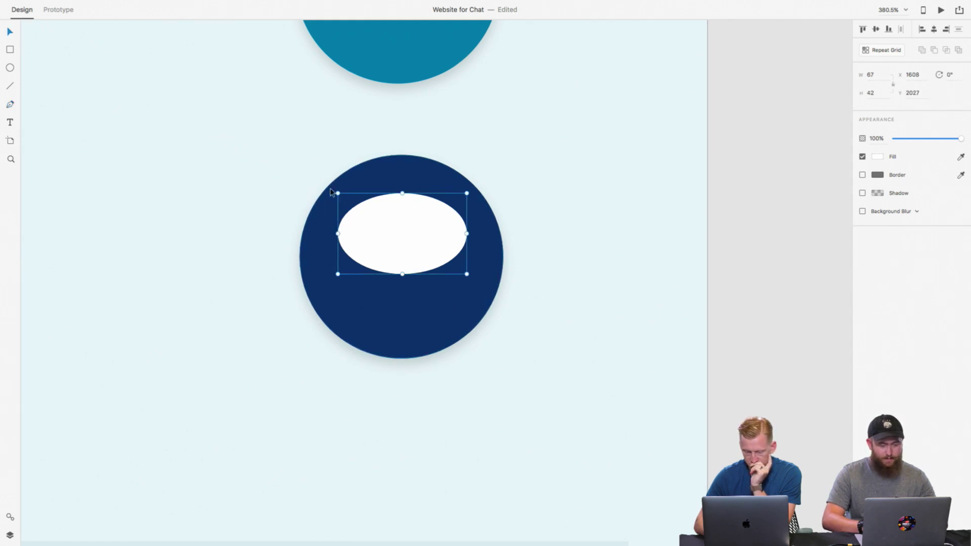
pyautogui.click(225, 211)
pyautogui.moveTo(436, 232); pyautogui.dragTo(431, 232)
pyautogui.click(559, 267)
pyautogui.scroll(-10, 562, 261)
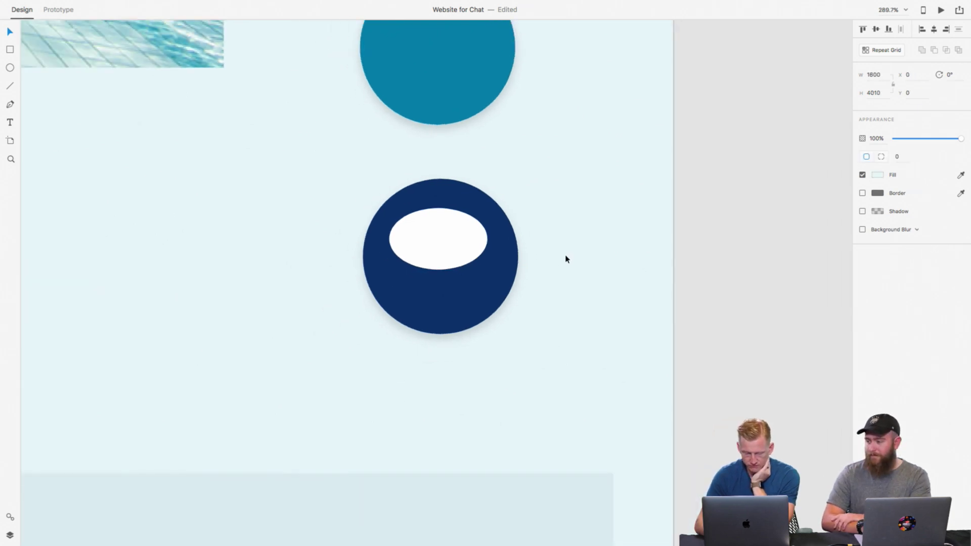
pyautogui.scroll(-5, 566, 259)
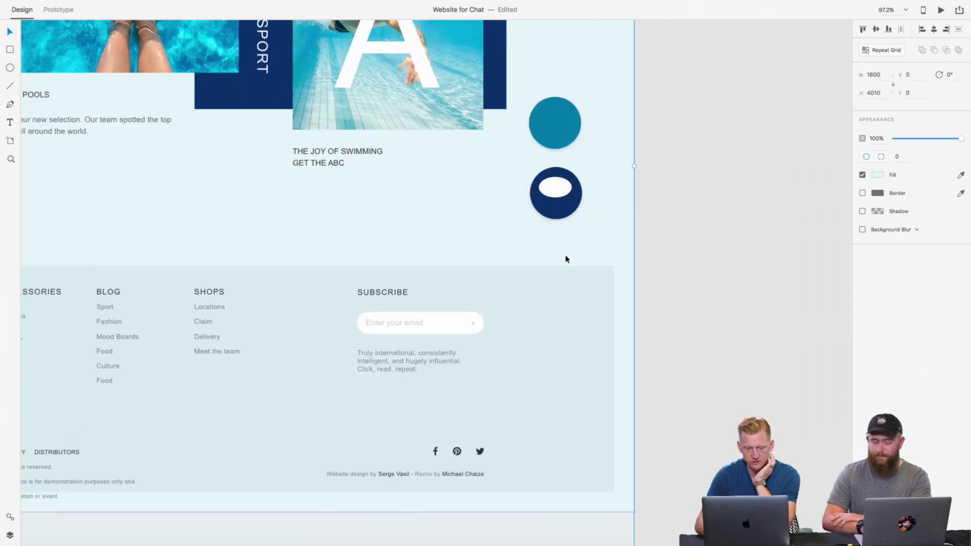
pyautogui.scroll(2, 565, 257)
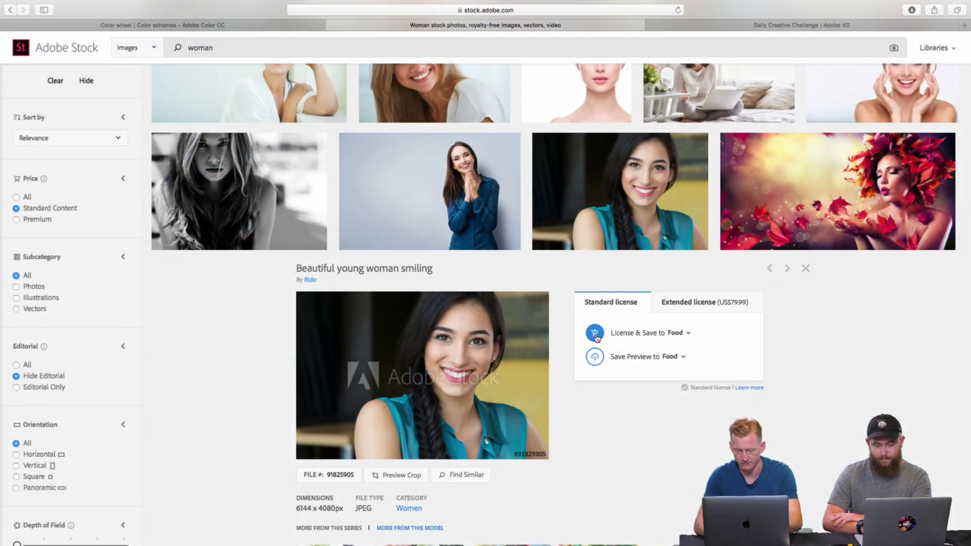
pyautogui.click(595, 334)
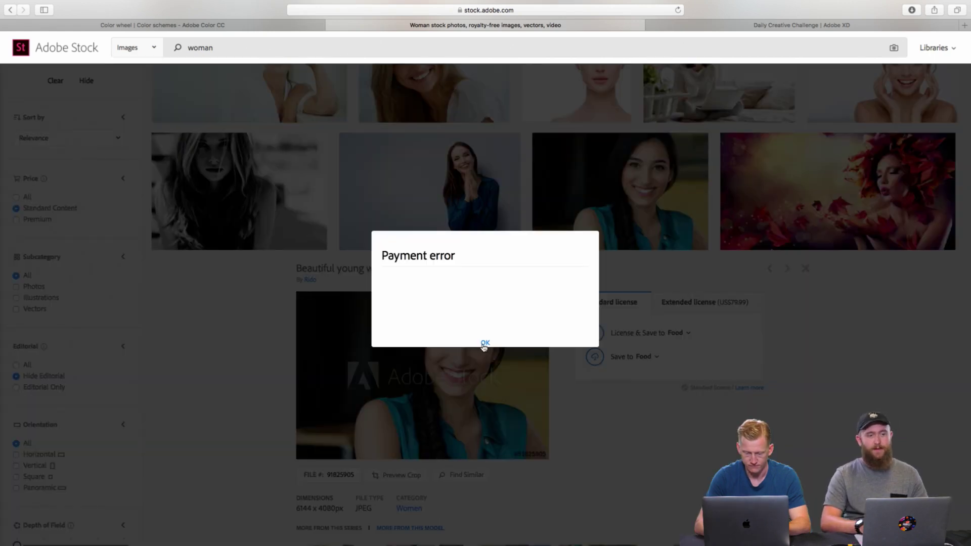
pyautogui.click(485, 343)
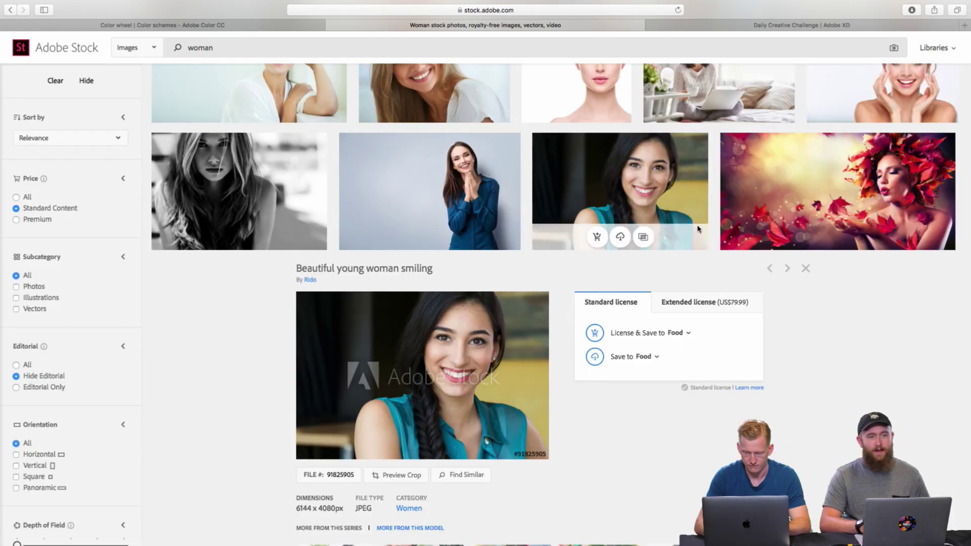
pyautogui.scroll(5, 708, 227)
pyautogui.scroll(-6, 758, 217)
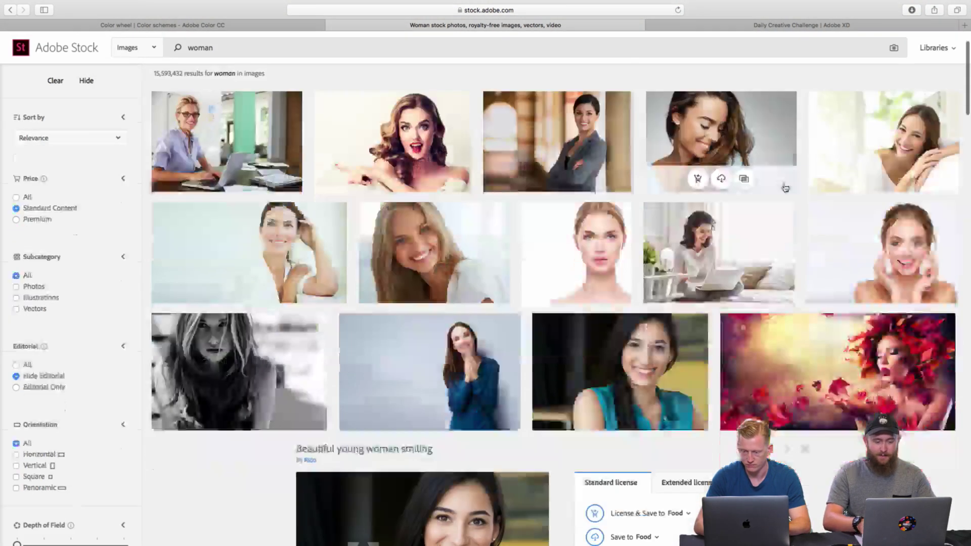
pyautogui.scroll(5, 686, 225)
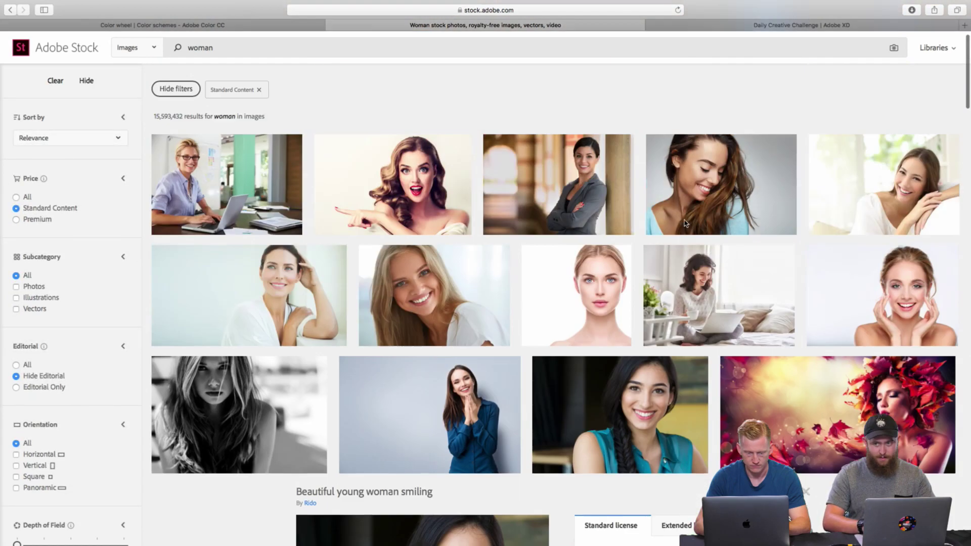
pyautogui.scroll(-1, 685, 224)
pyautogui.scroll(2, 685, 223)
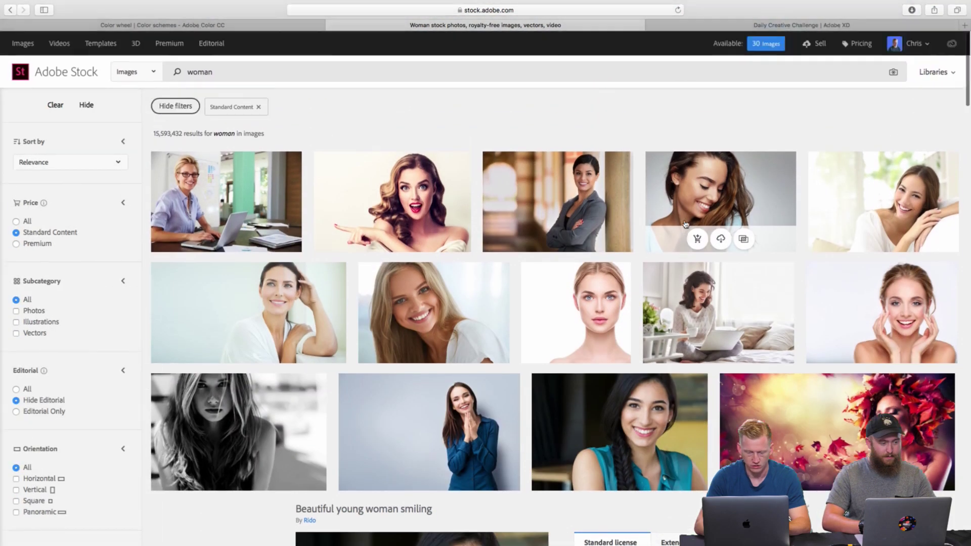
pyautogui.moveTo(192, 190)
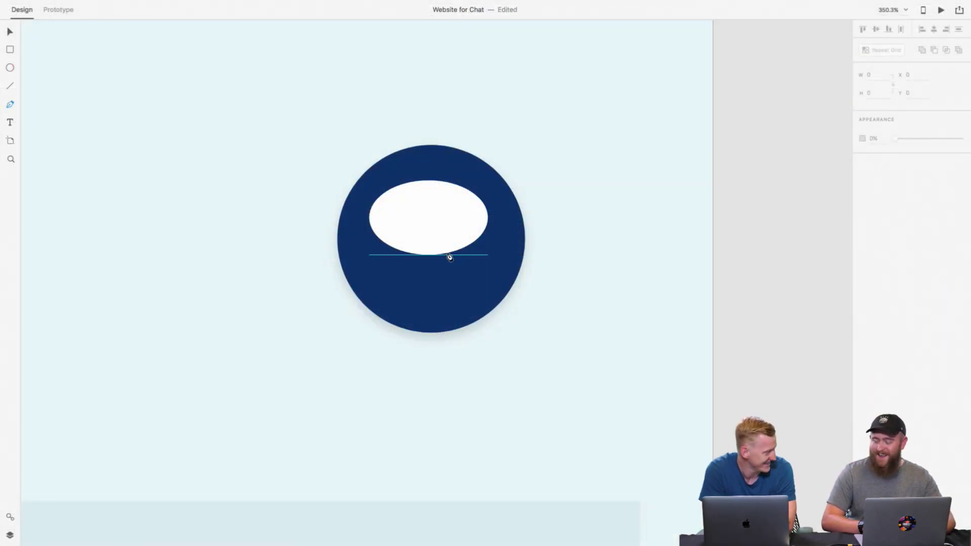
# - Draw a closed, pointed tail path below the bubble's oval
pyautogui.moveTo(441, 255); pyautogui.dragTo(470, 275)
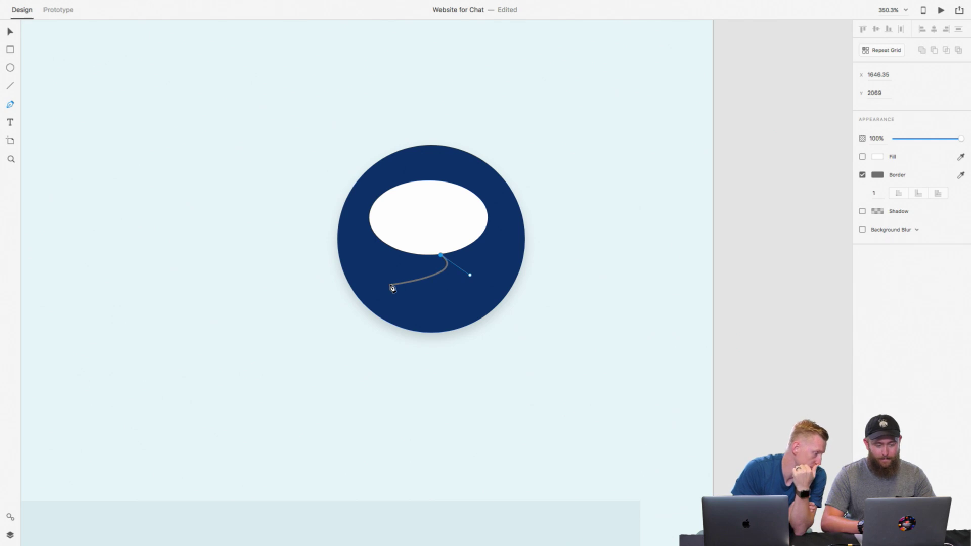
pyautogui.press('Escape')
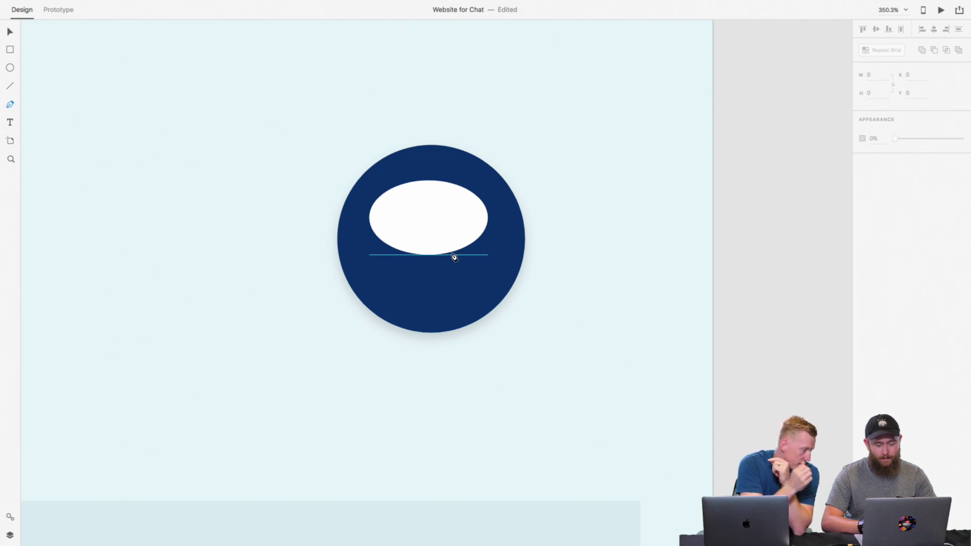
pyautogui.scroll(5, 454, 257)
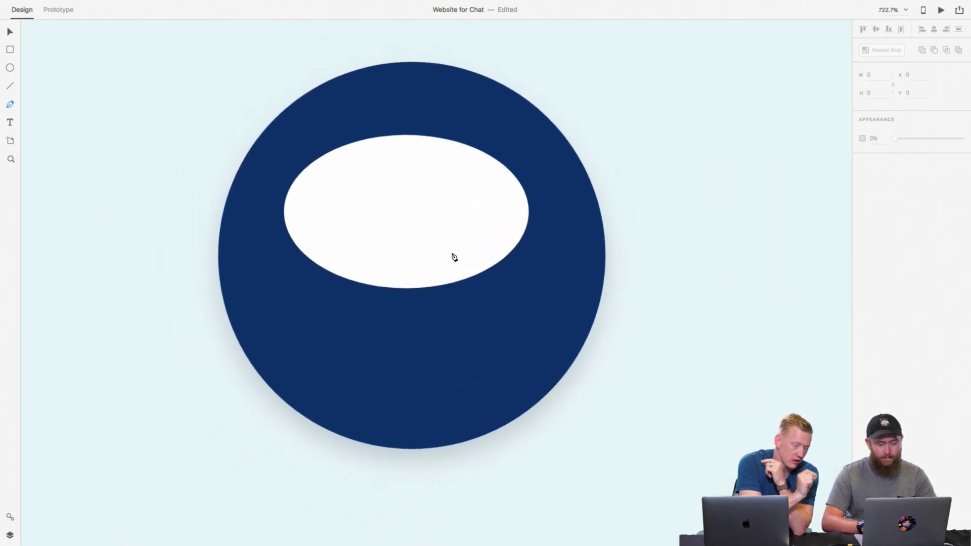
pyautogui.click(450, 285)
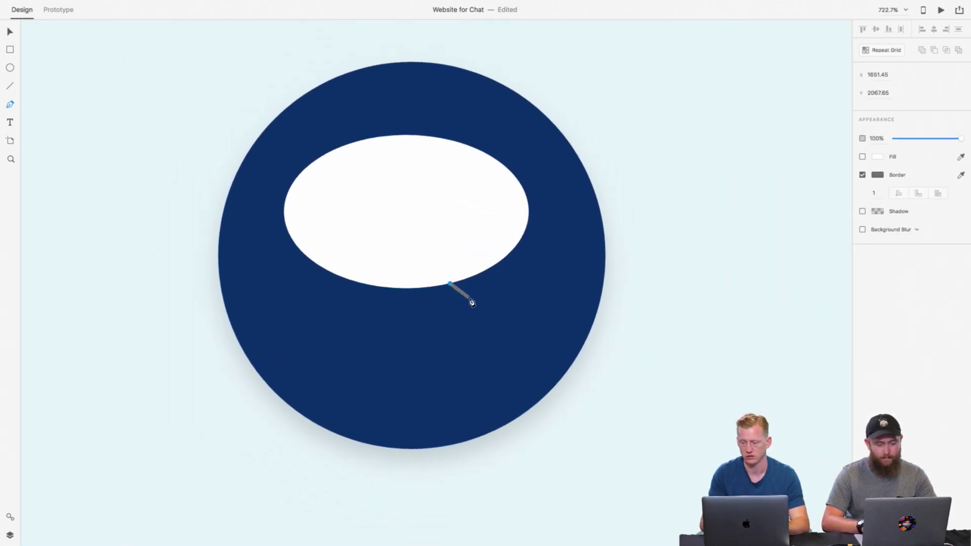
pyautogui.click(482, 314)
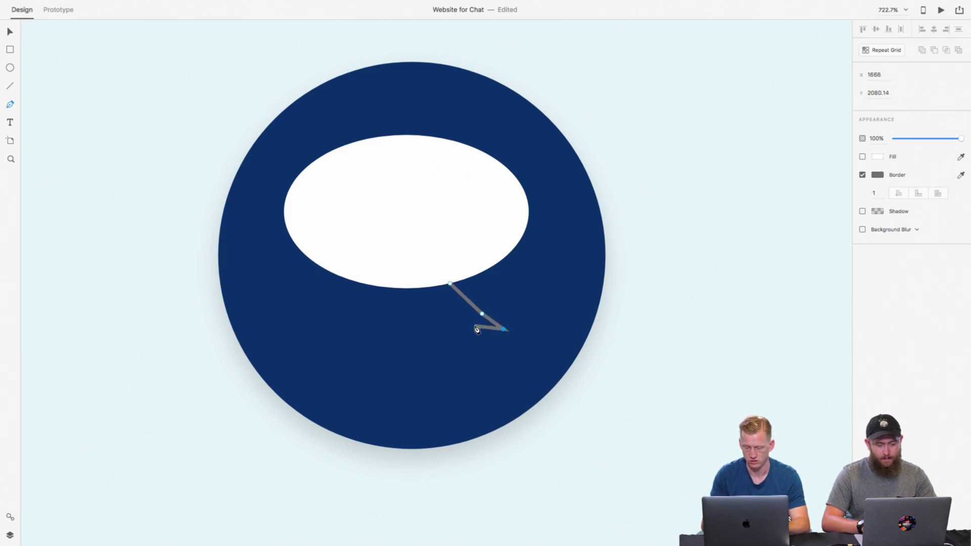
pyautogui.click(477, 324)
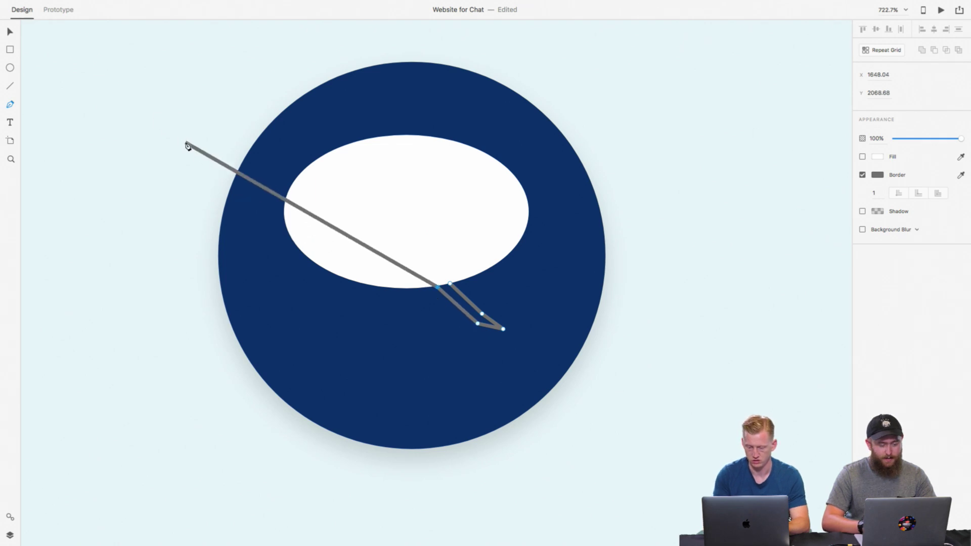
pyautogui.click(451, 285)
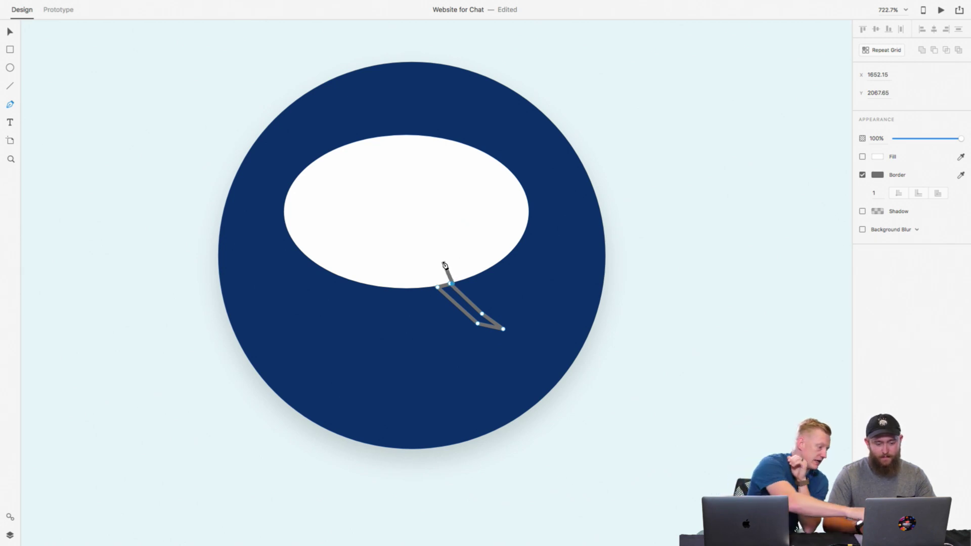
pyautogui.click(450, 283)
pyautogui.press('v')
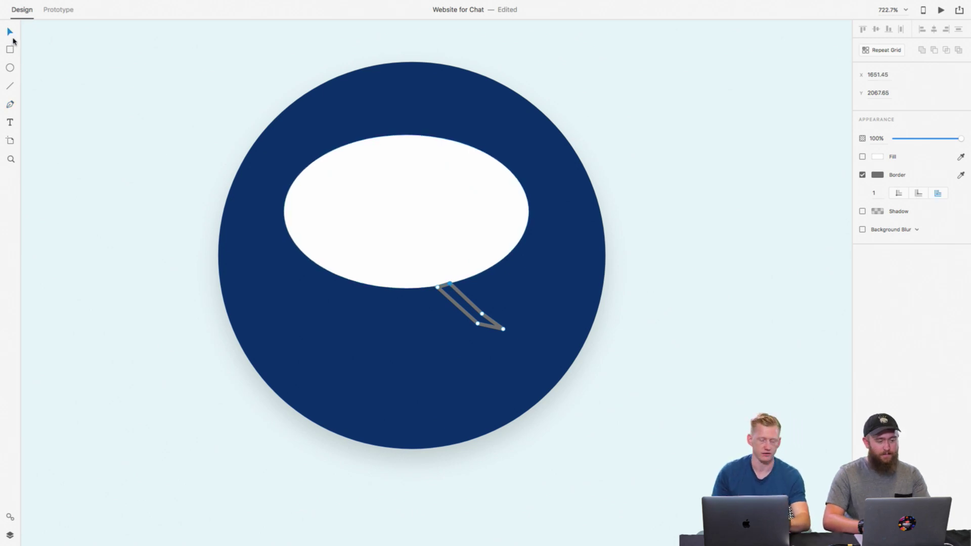
# - Give the tail a white #fff outline and white fill
pyautogui.click(877, 175)
pyautogui.write('fff')
pyautogui.click(717, 74)
pyautogui.scroll(5, 449, 284)
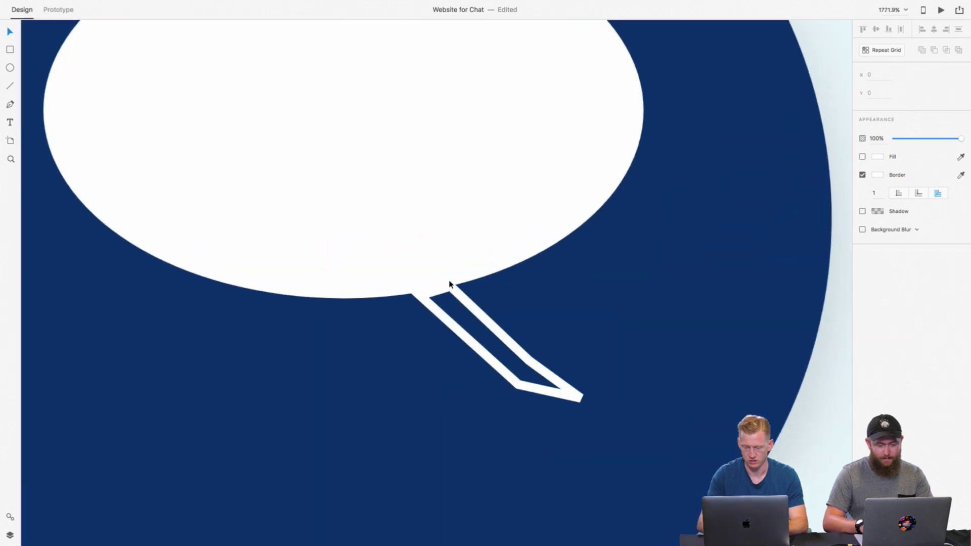
pyautogui.doubleClick(451, 286)
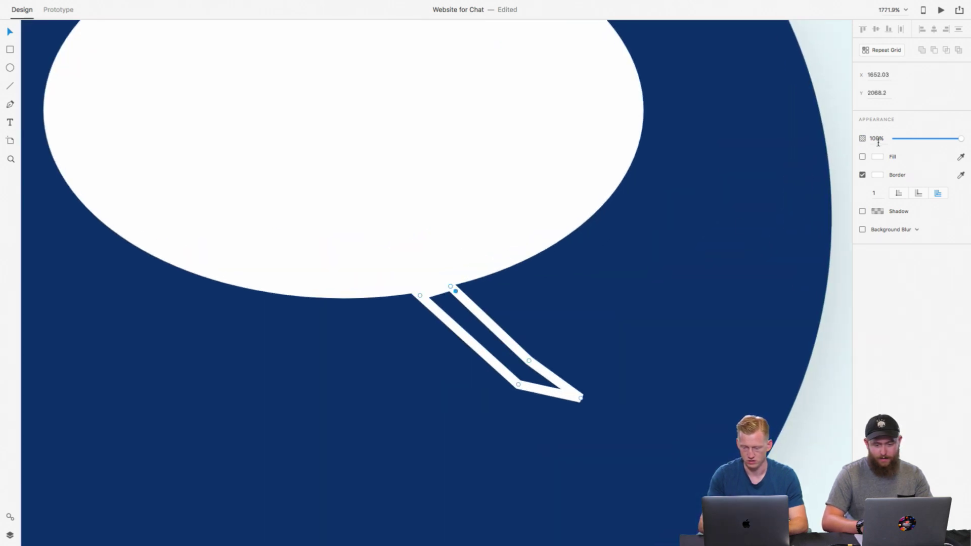
pyautogui.click(862, 157)
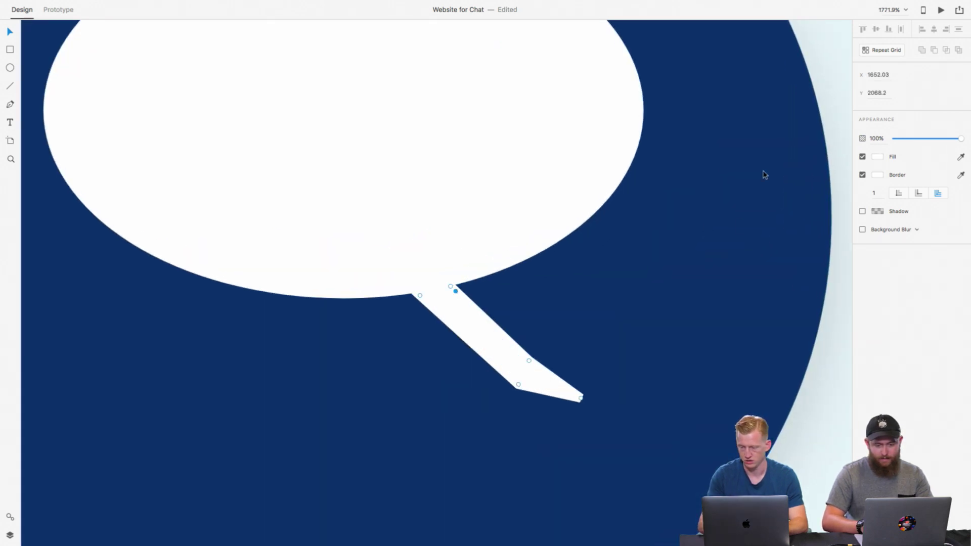
pyautogui.click(797, 119)
pyautogui.scroll(-5, 754, 147)
pyautogui.hscroll(2, 758, 144)
pyautogui.scroll(1, 758, 143)
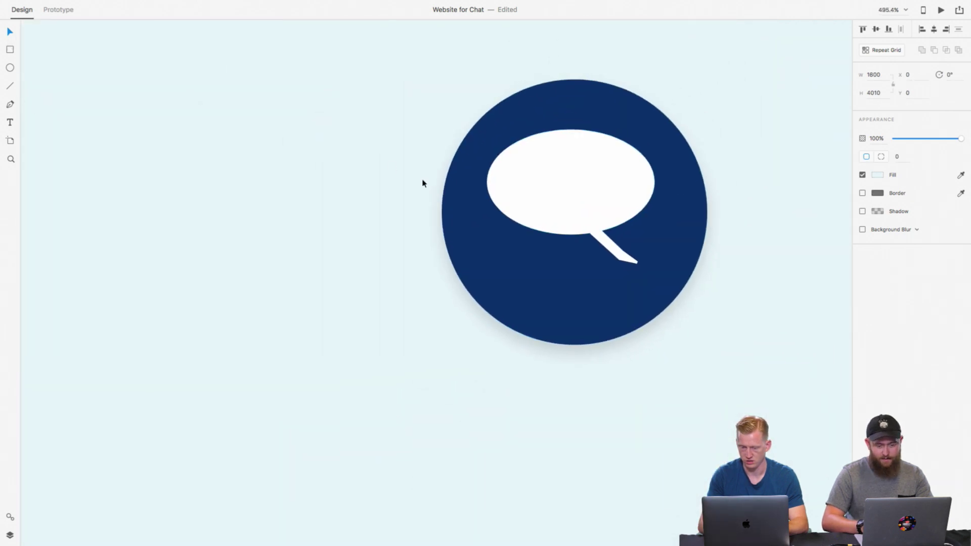
# - Drag the ellipse and tail together about 30 px lower in the navy circle
pyautogui.click(622, 203)
pyautogui.keyDown('shift'); pyautogui.click(617, 253); pyautogui.keyUp('shift')
pyautogui.rightClick(608, 168)
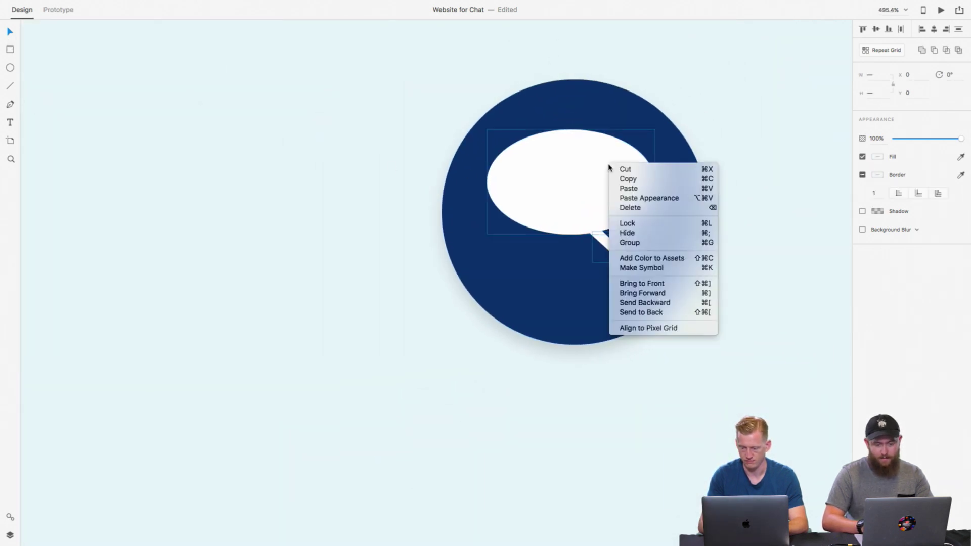
pyautogui.click(634, 242)
pyautogui.press('super+z')
pyautogui.moveTo(594, 201); pyautogui.dragTo(594, 216)
pyautogui.scroll(-10, 751, 287)
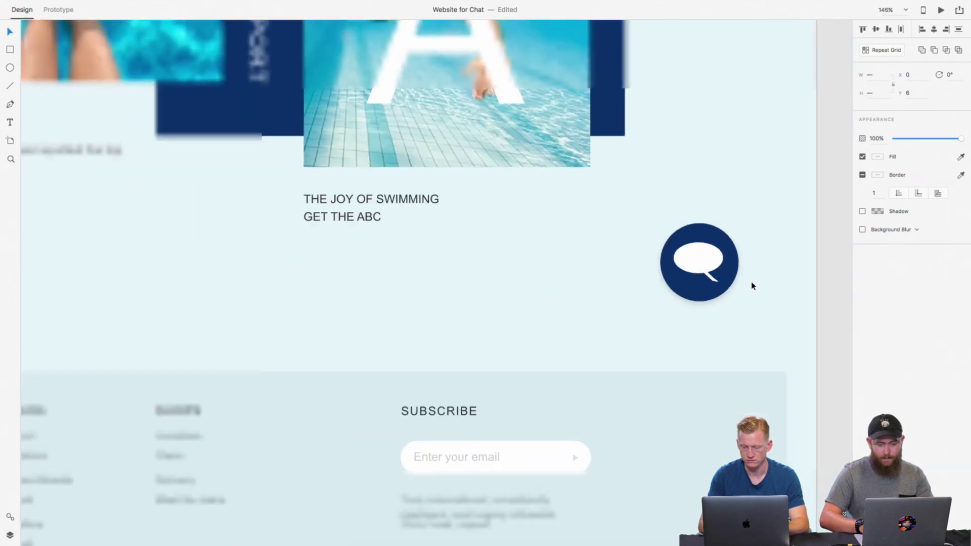
pyautogui.scroll(3, 646, 279)
pyautogui.scroll(-4, 648, 280)
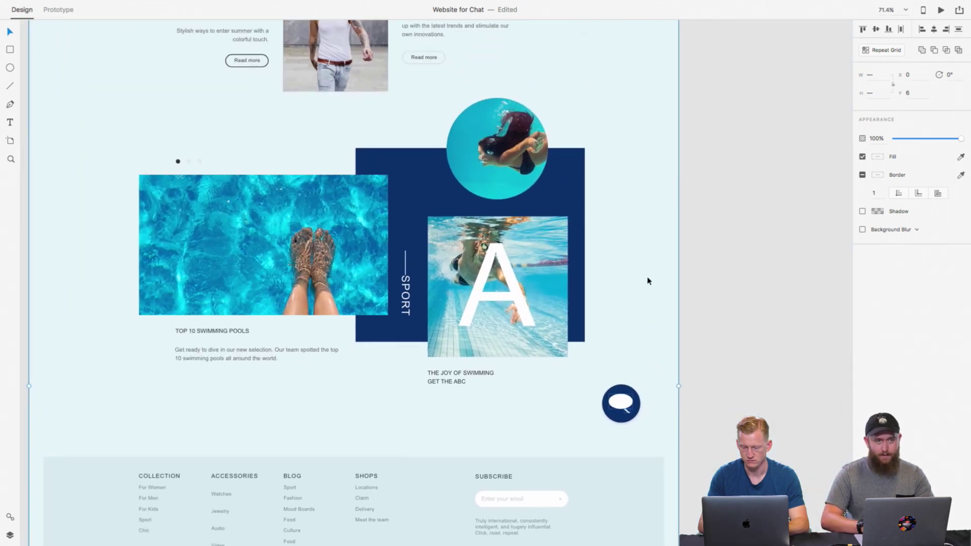
pyautogui.scroll(2, 648, 280)
pyautogui.scroll(-5, 648, 280)
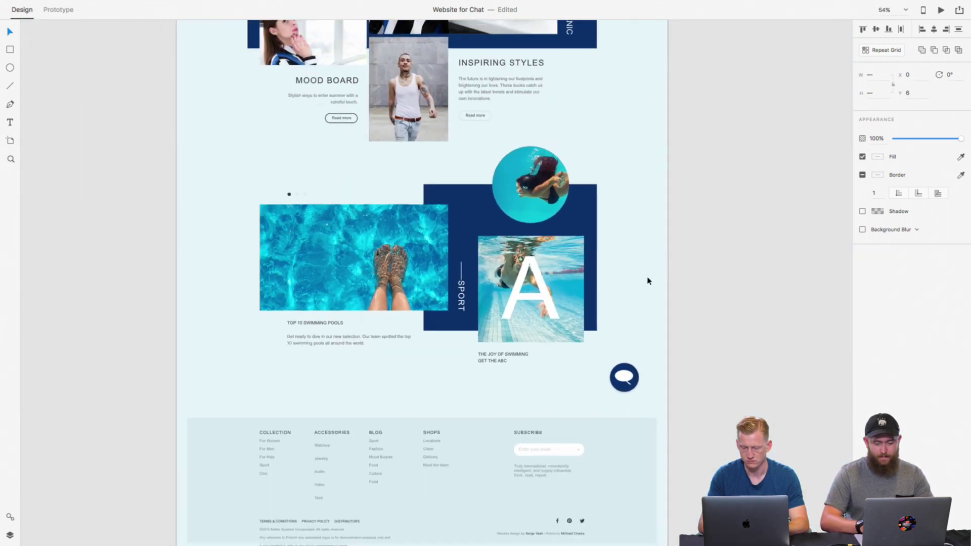
pyautogui.hscroll(5, 648, 280)
pyautogui.scroll(-2, 647, 279)
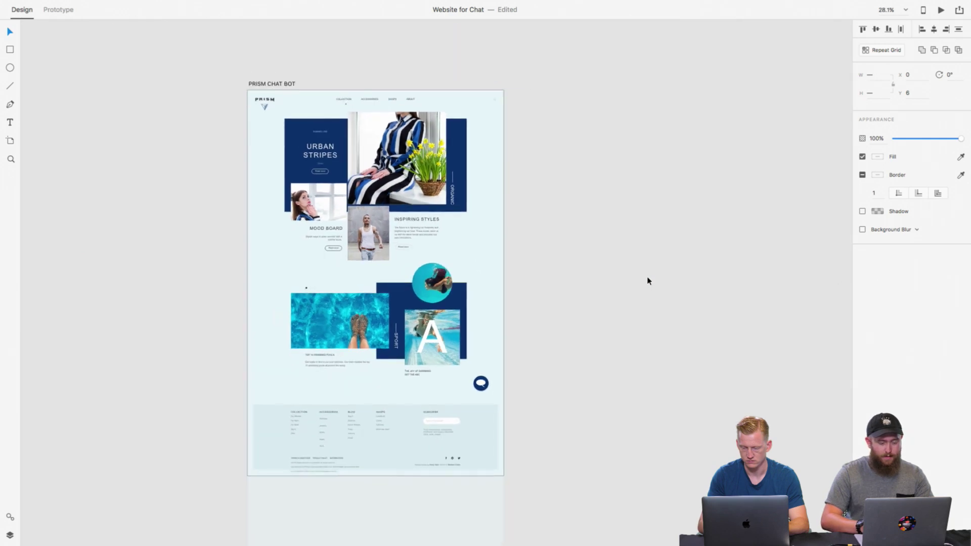
# - Draw a new 640 × 360 artboard beside the website page
pyautogui.click(9, 50)
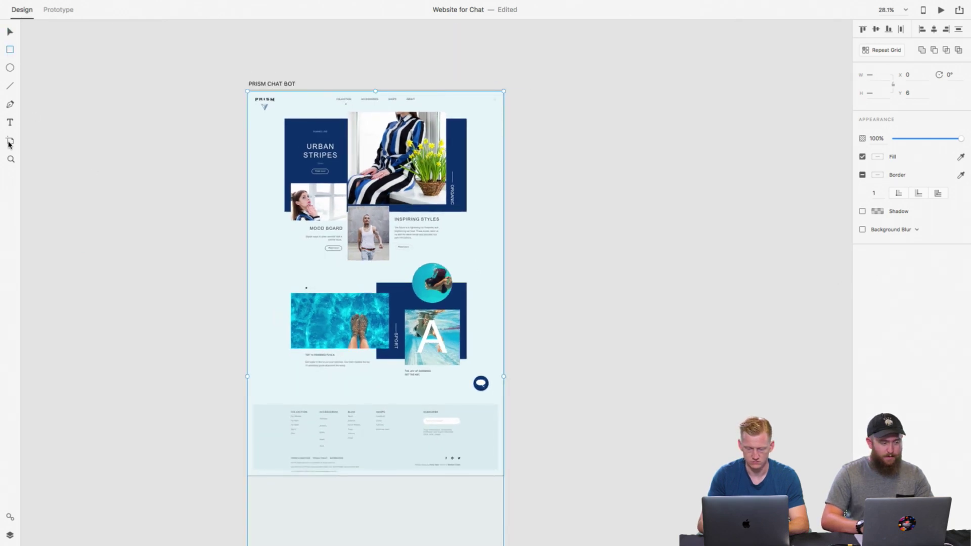
pyautogui.click(10, 137)
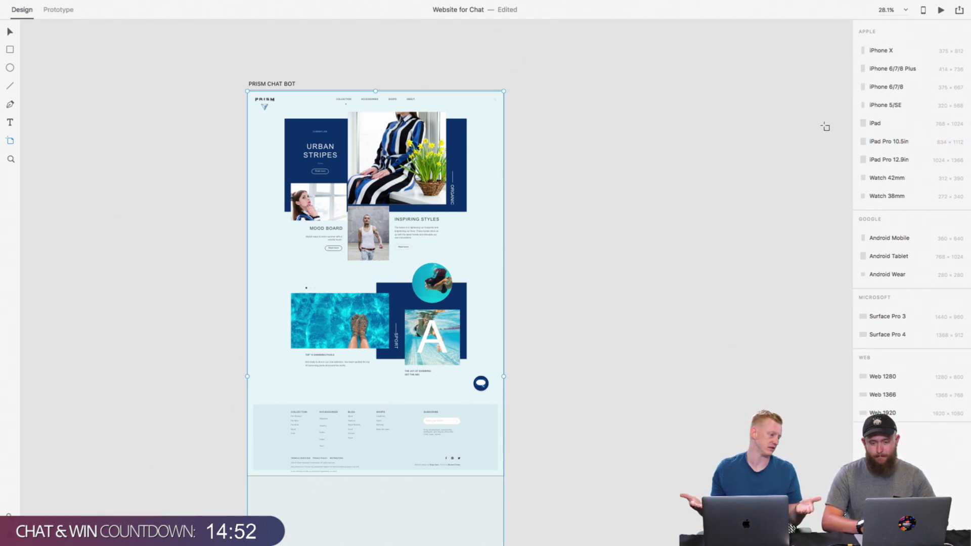
pyautogui.moveTo(567, 89); pyautogui.dragTo(697, 196)
pyautogui.click(879, 74)
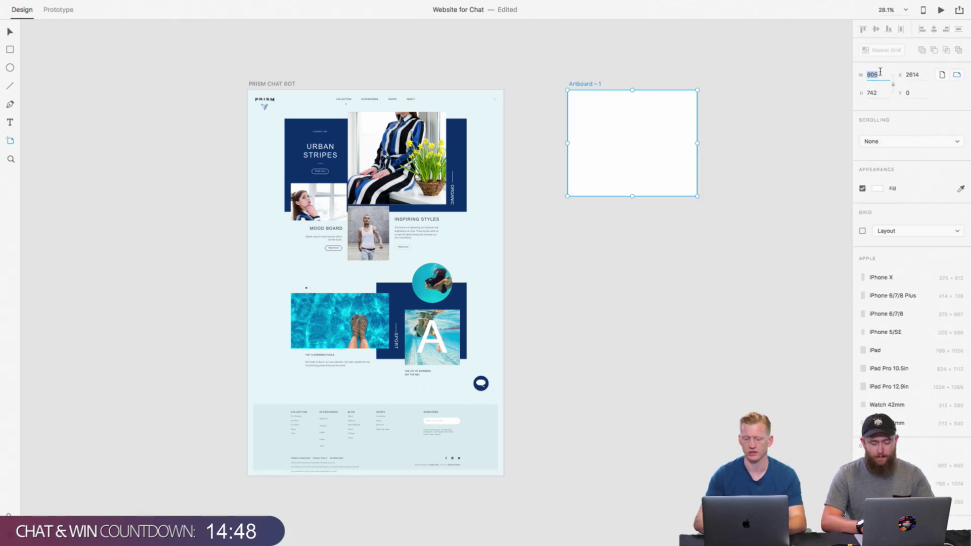
pyautogui.write('640')
pyautogui.press('Tab')
pyautogui.write('360')
pyautogui.press('Return')
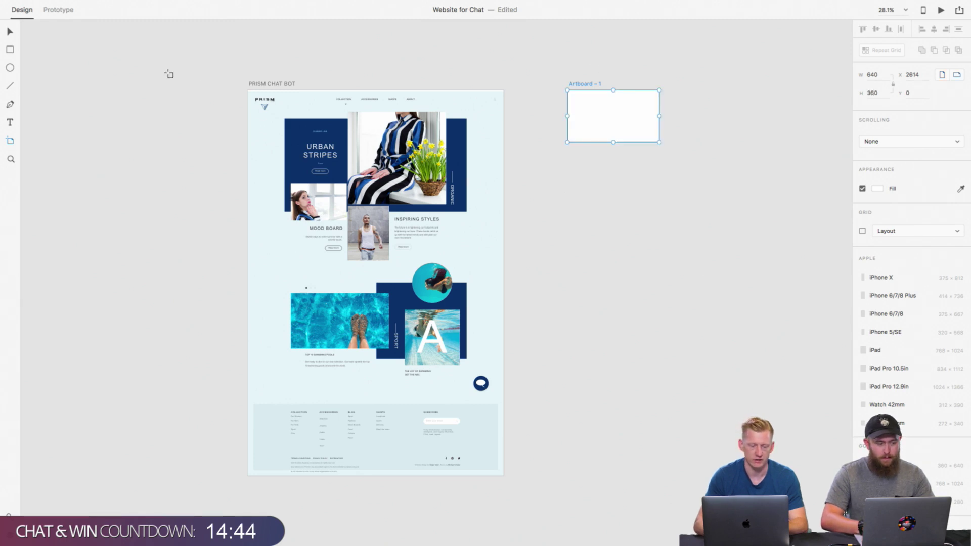
pyautogui.click(10, 31)
pyautogui.moveTo(613, 99); pyautogui.dragTo(529, 192)
# - Name the artboard 'POP UP CHAT' and stretch it to 812 px tall
pyautogui.scroll(5, 604, 230)
pyautogui.scroll(3, 529, 192)
pyautogui.hscroll(2, 528, 192)
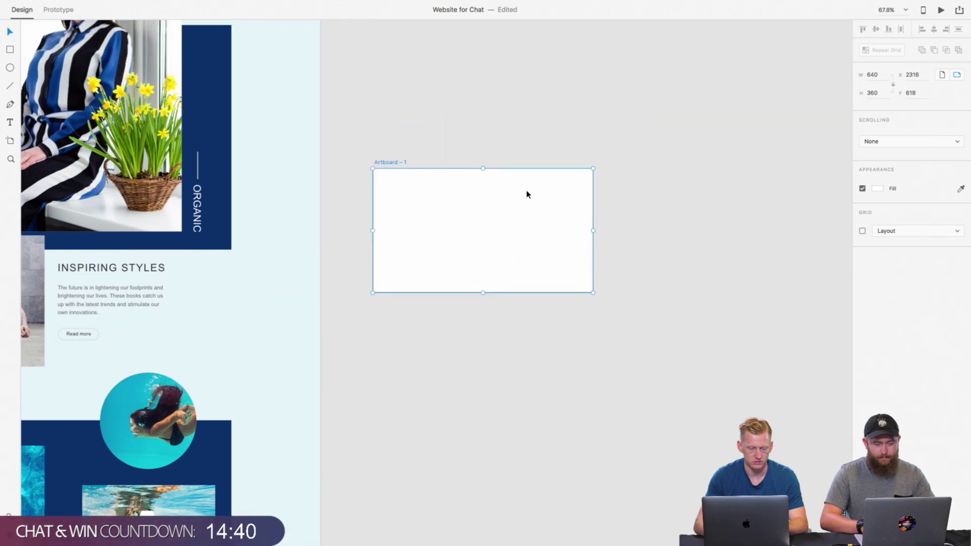
pyautogui.doubleClick(393, 165)
pyautogui.write('POP')
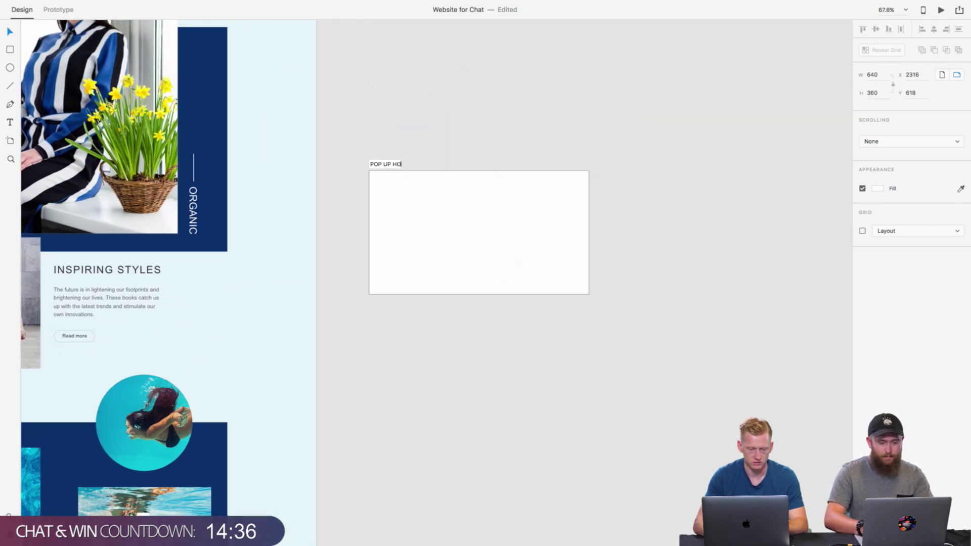
pyautogui.write(' UP CHAT')
pyautogui.press('Return')
pyautogui.click(466, 139)
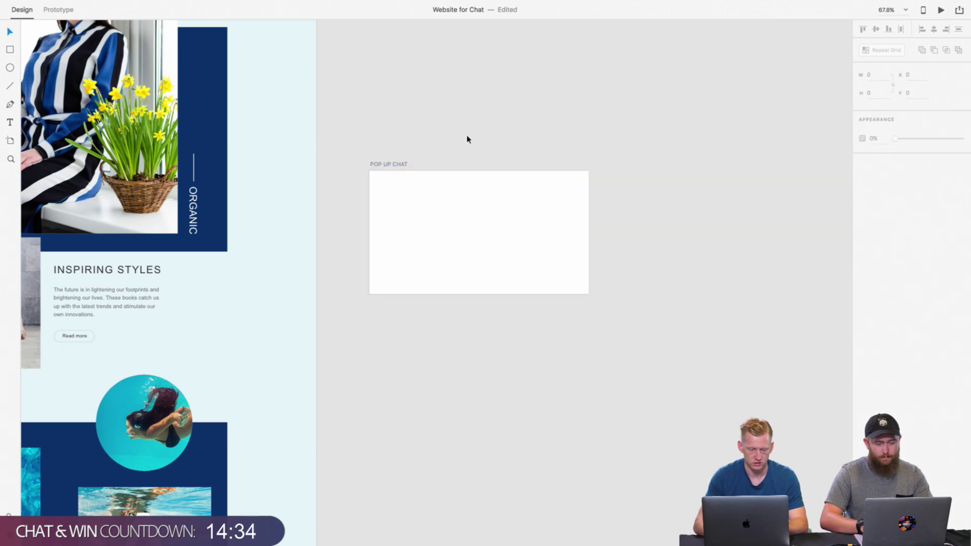
pyautogui.click(478, 227)
pyautogui.moveTo(478, 295); pyautogui.dragTo(496, 490)
# - Show the Assets panel from the View menu and select the PRISM CHAT BOT artboard
pyautogui.click(667, 367)
pyautogui.scroll(-5, 667, 367)
pyautogui.scroll(-5, 665, 366)
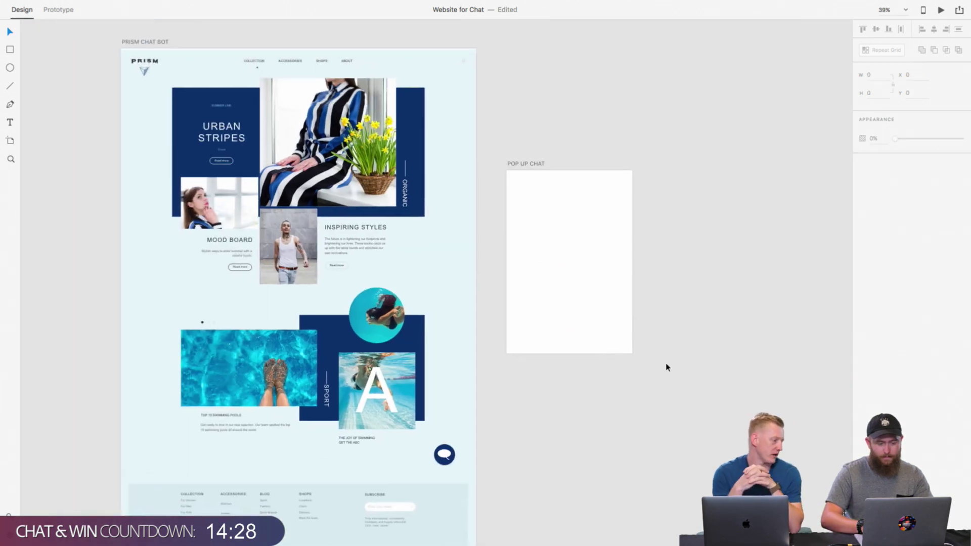
pyautogui.click(128, 5)
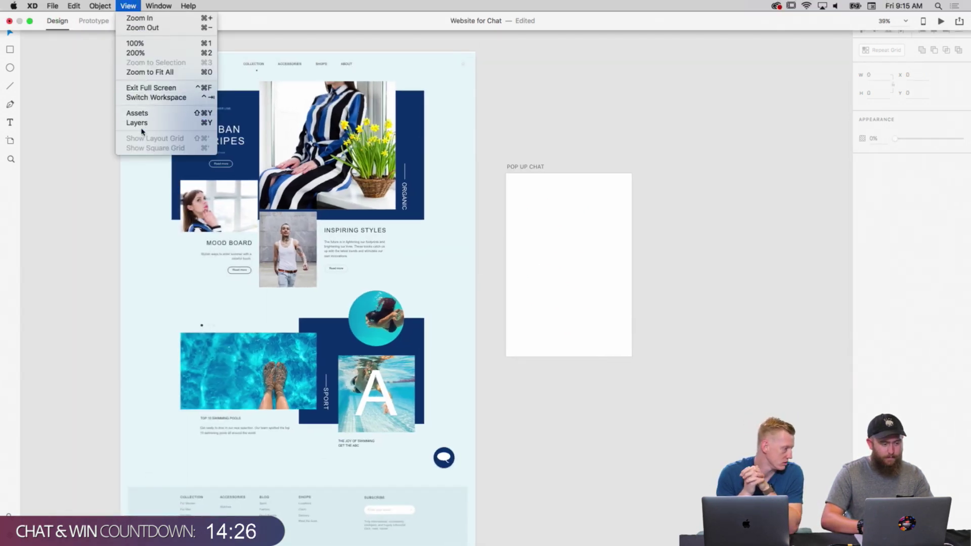
pyautogui.click(134, 113)
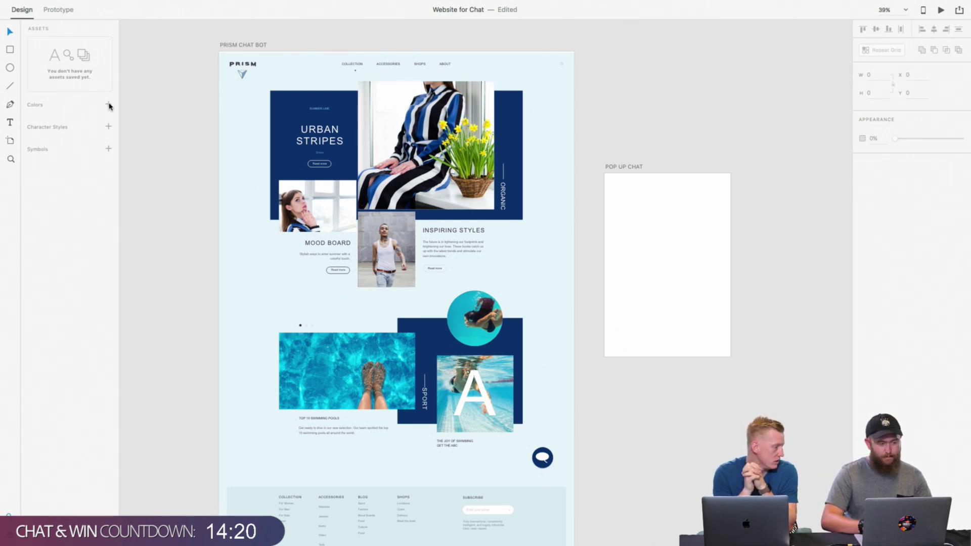
pyautogui.click(348, 116)
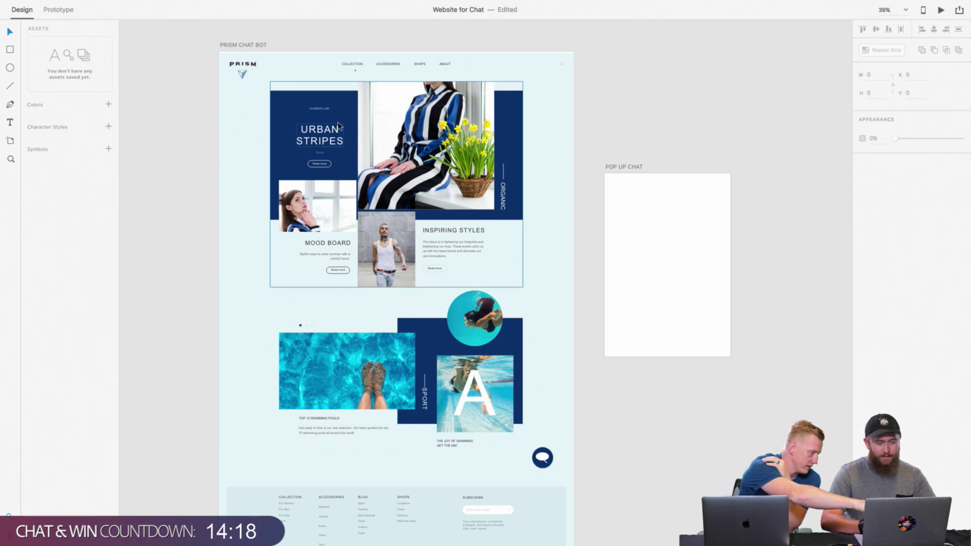
pyautogui.click(195, 120)
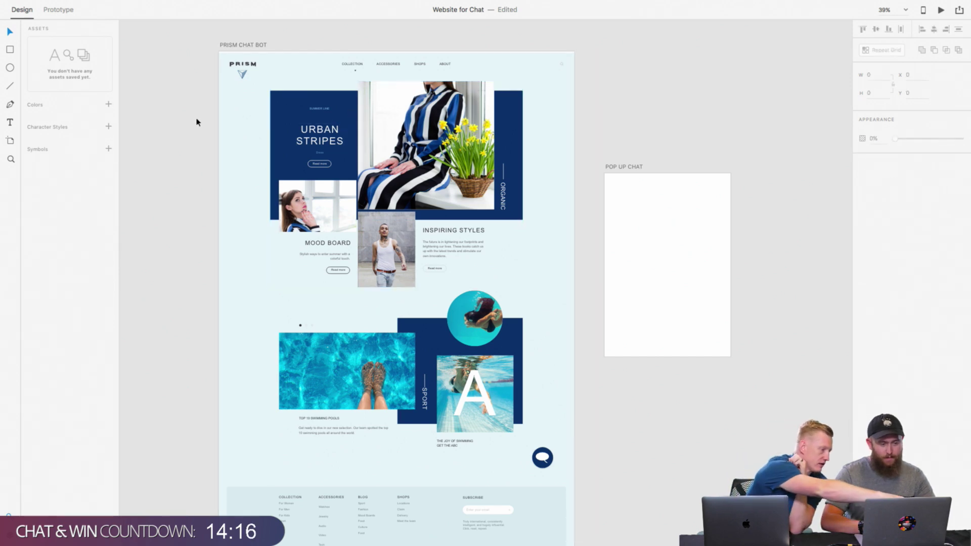
pyautogui.click(251, 46)
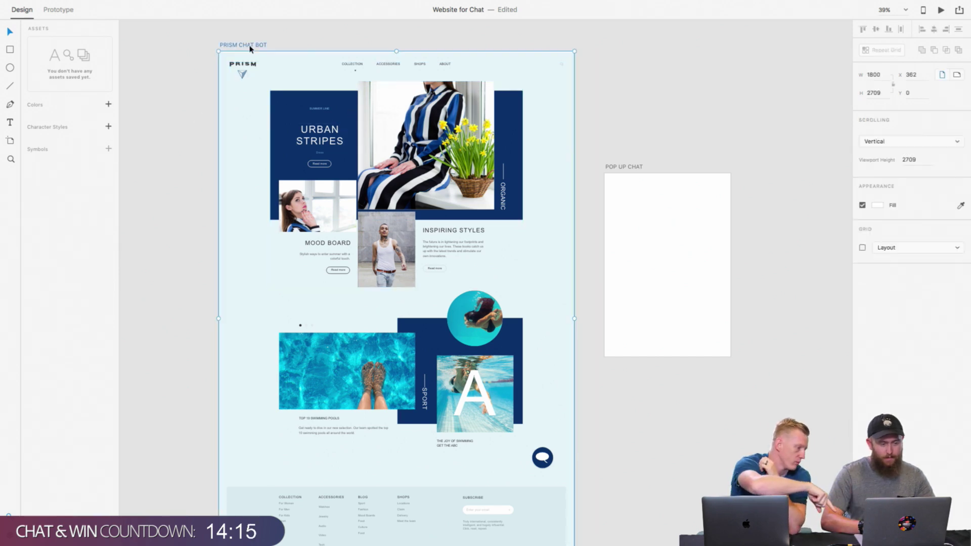
# - Add the document's colours and Arial character styles to Assets
pyautogui.click(108, 105)
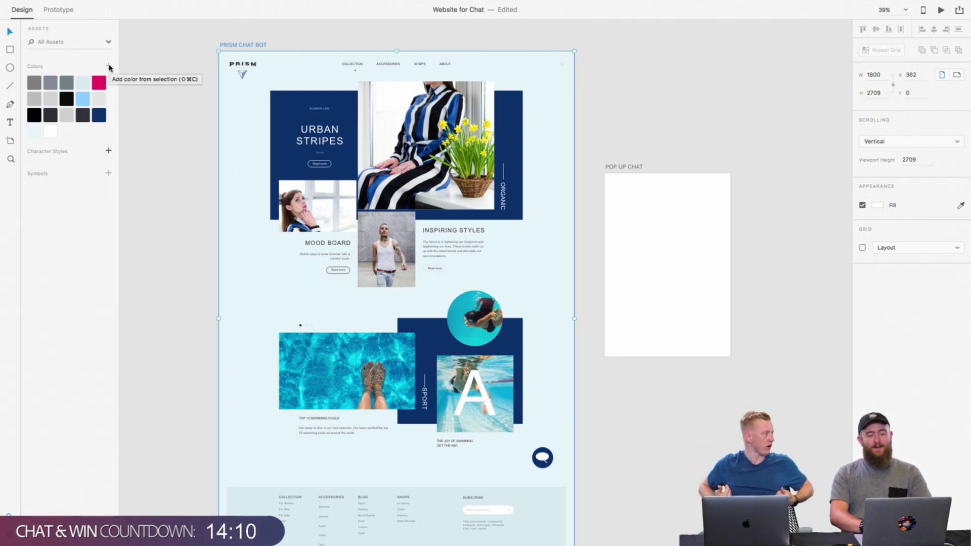
pyautogui.scroll(-3, 133, 138)
pyautogui.scroll(3, 132, 139)
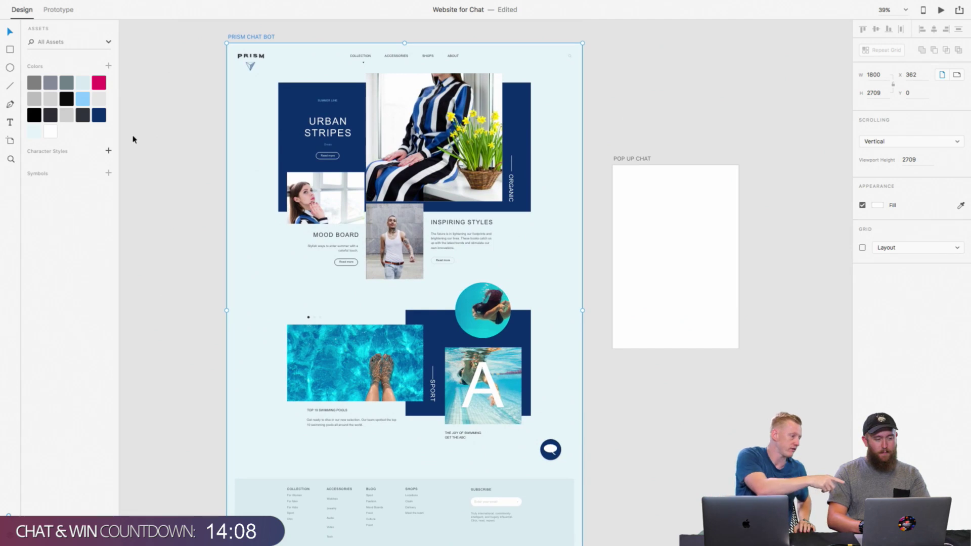
pyautogui.click(109, 151)
pyautogui.scroll(-5, 100, 314)
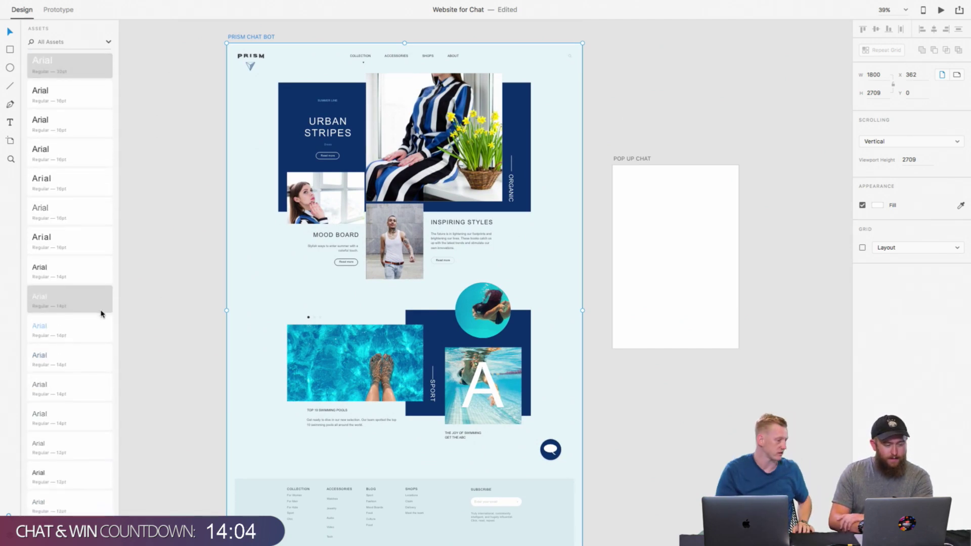
pyautogui.scroll(10, 95, 284)
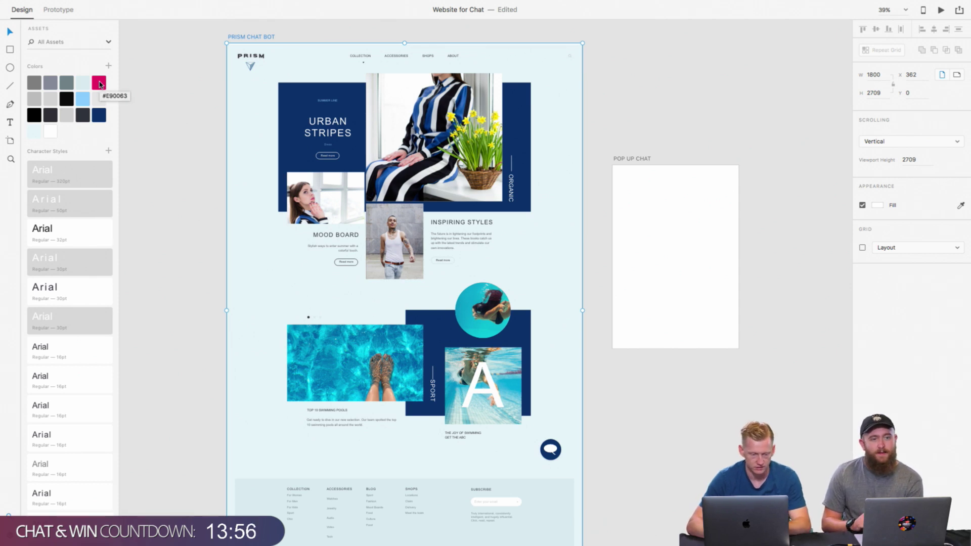
pyautogui.scroll(1, 99, 84)
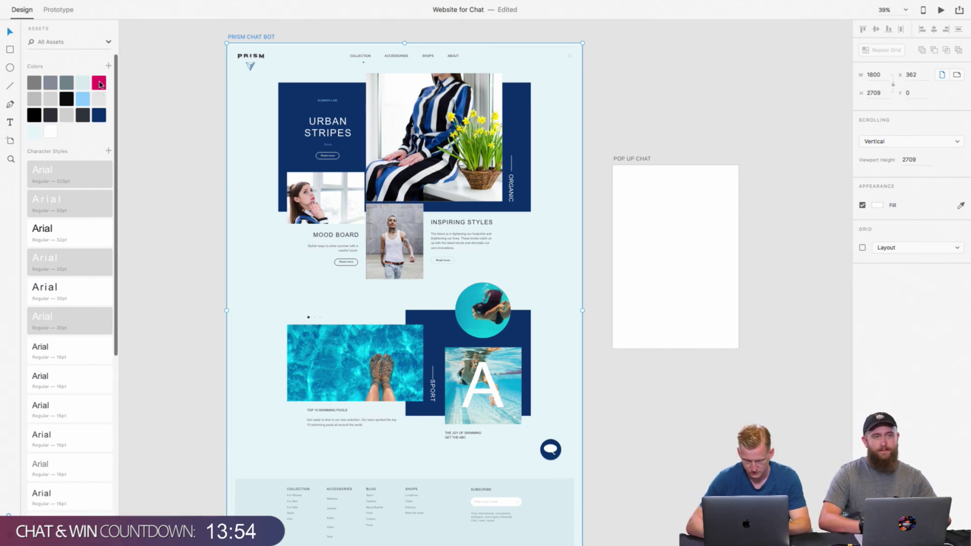
pyautogui.scroll(-1, 100, 84)
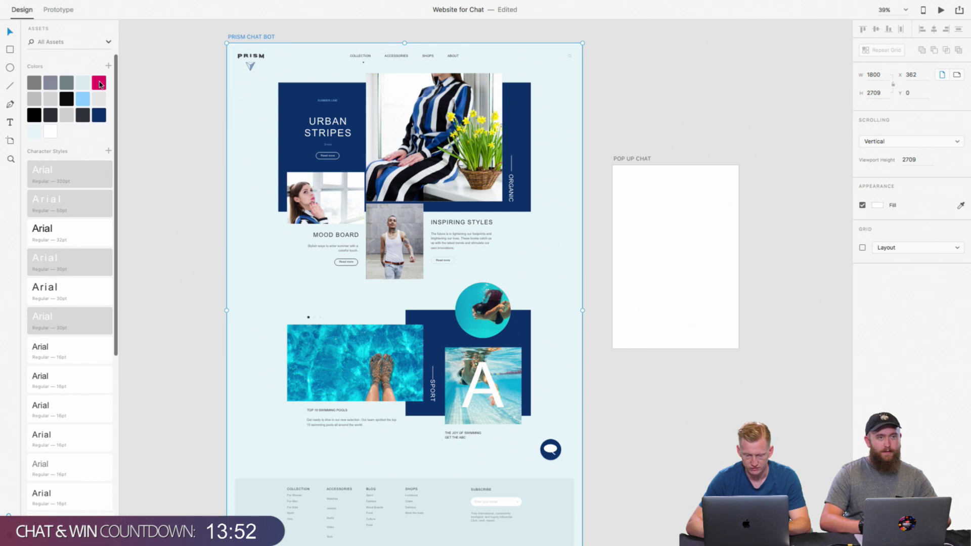
pyautogui.scroll(2, 177, 90)
pyautogui.hscroll(-1, 177, 90)
# - Apply the light-blue swatch as the PRISM CHAT BOT artboard's fill
pyautogui.click(84, 99)
pyautogui.scroll(-3, 105, 128)
pyautogui.scroll(3, 105, 127)
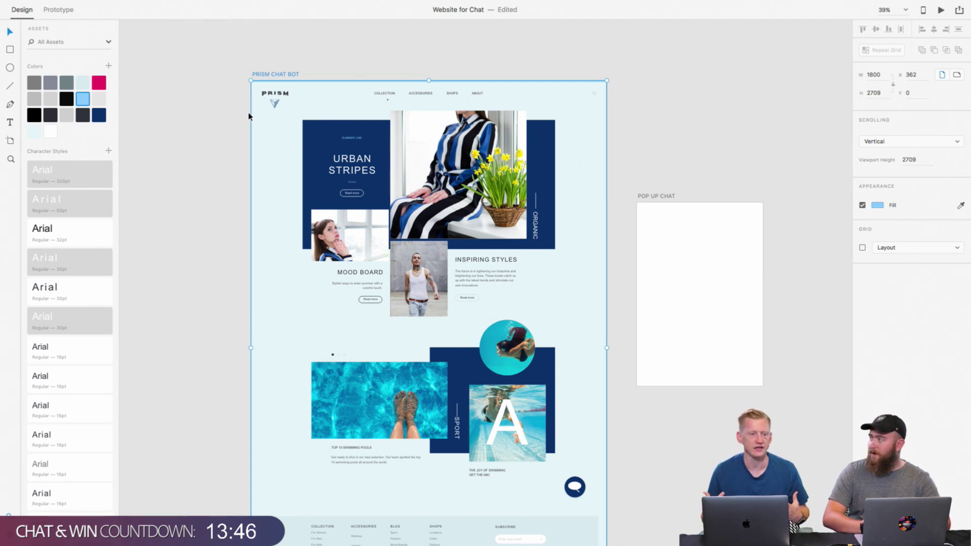
pyautogui.scroll(-3, 314, 108)
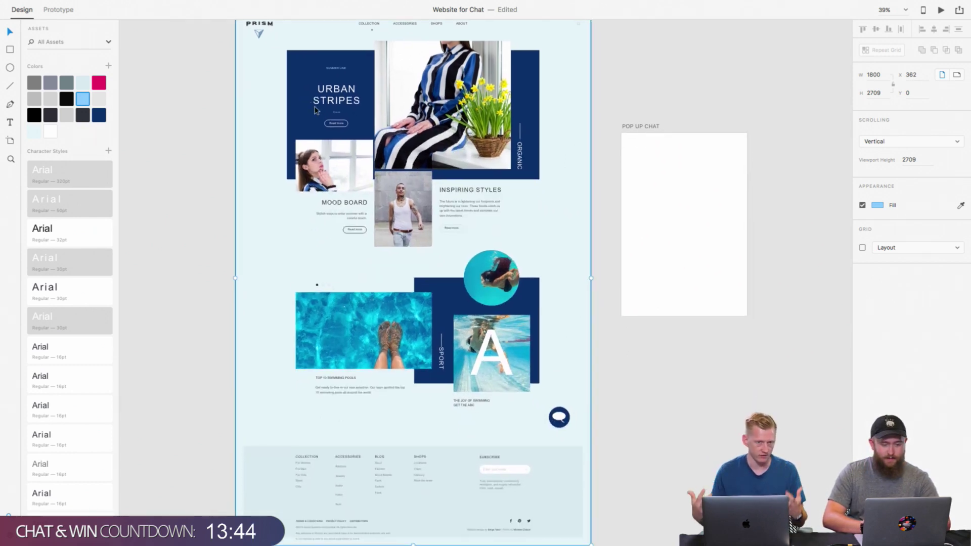
pyautogui.hscroll(4, 315, 109)
pyautogui.hscroll(2, 315, 108)
pyautogui.click(485, 78)
pyautogui.hscroll(4, 492, 78)
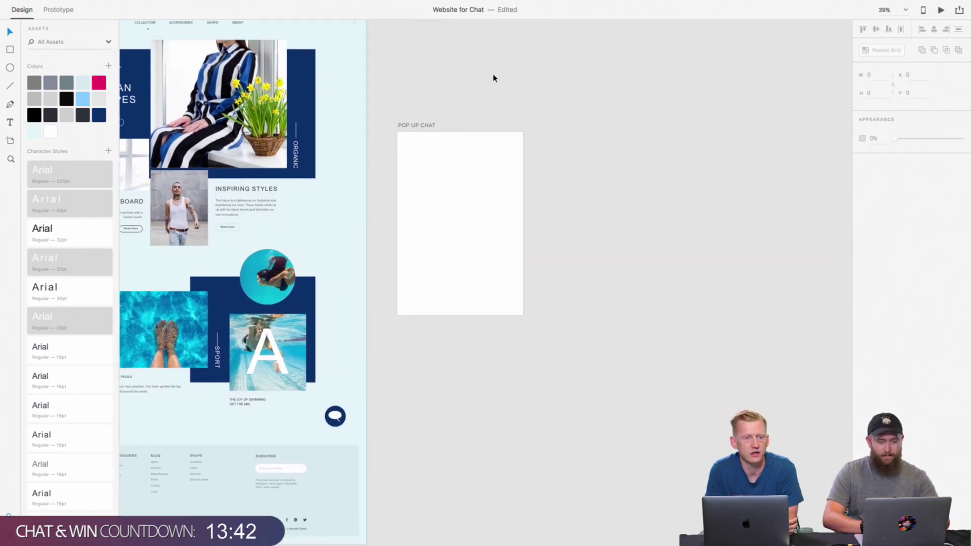
# - Type 'SUPPORT CHAT' as new text on the POP UP CHAT artboard and move it near the top
pyautogui.click(108, 43)
pyautogui.click(109, 44)
pyautogui.click(12, 51)
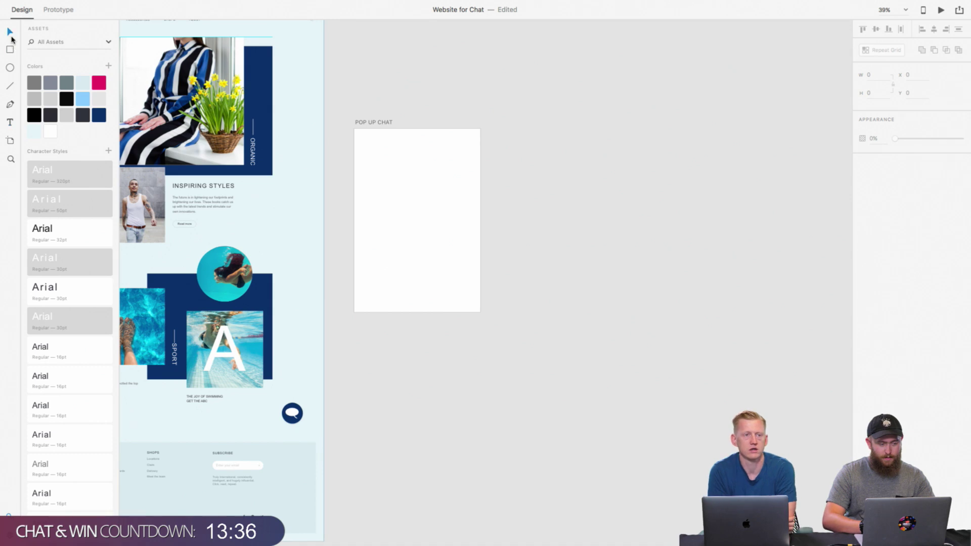
pyautogui.scroll(5, 395, 230)
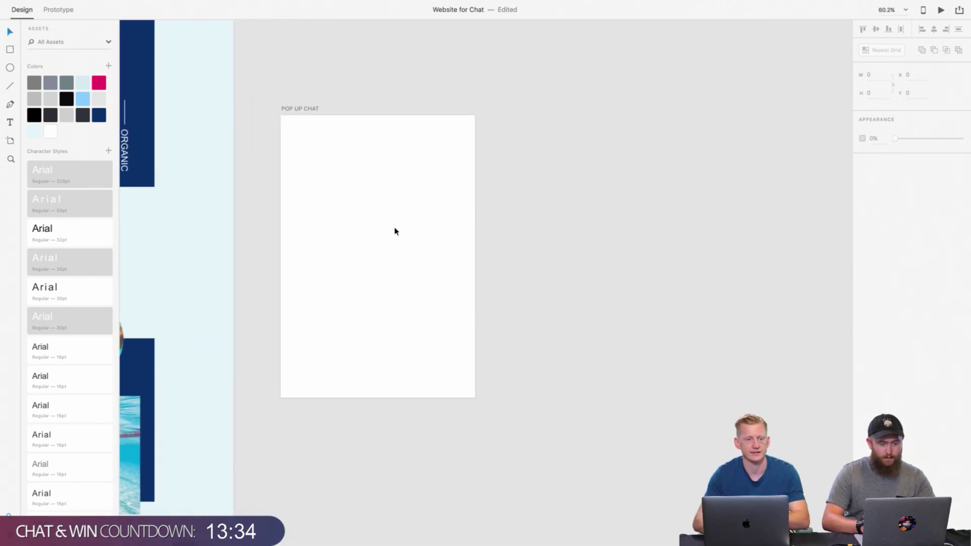
pyautogui.click(395, 230)
pyautogui.scroll(-2, 235, 206)
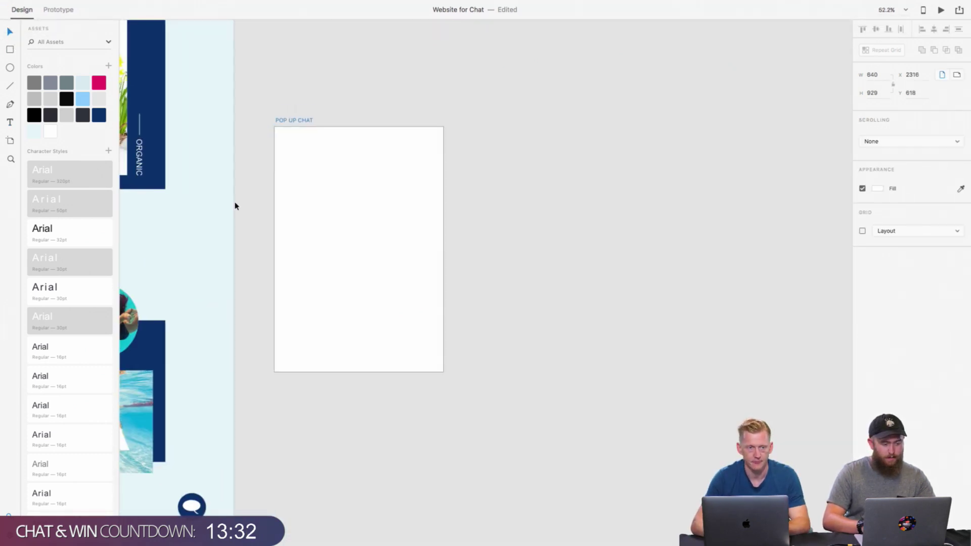
pyautogui.click(10, 121)
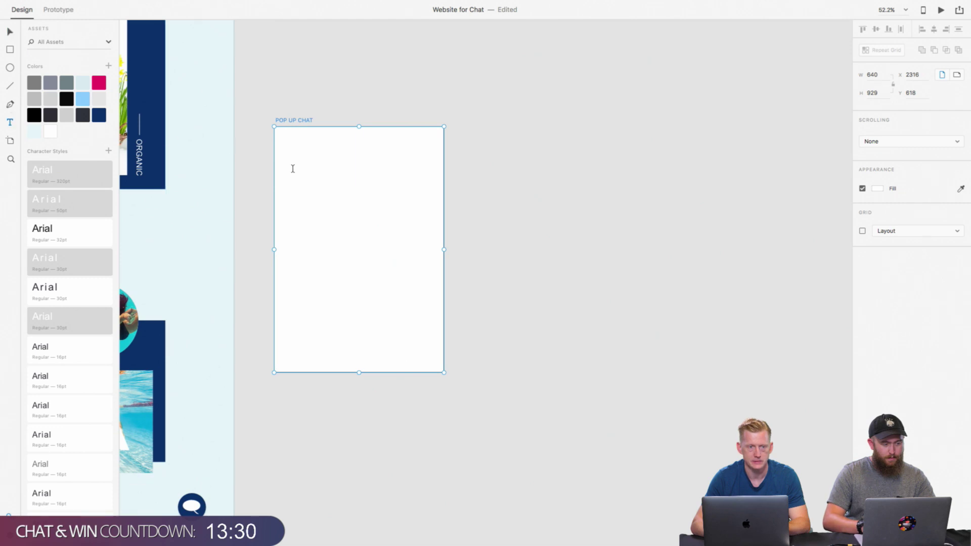
pyautogui.click(359, 192)
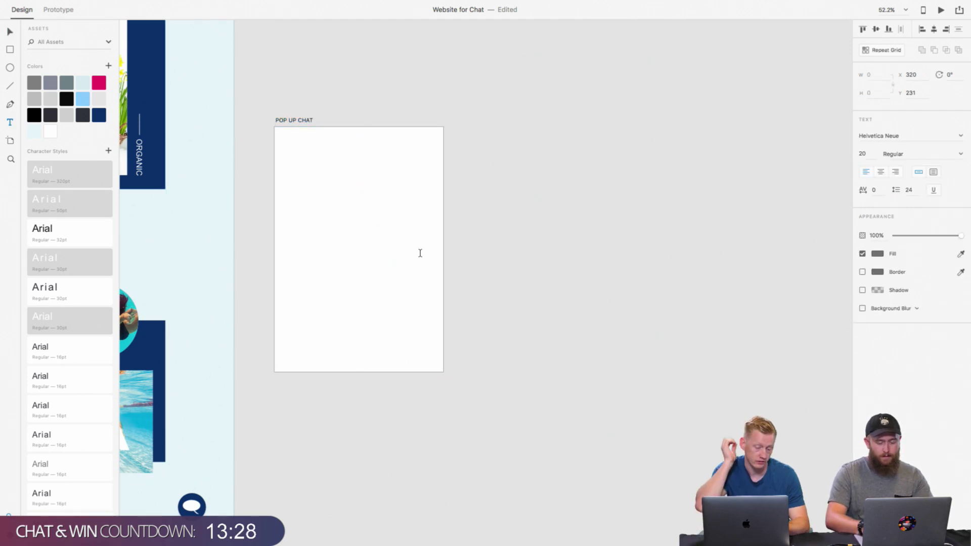
pyautogui.write('su')
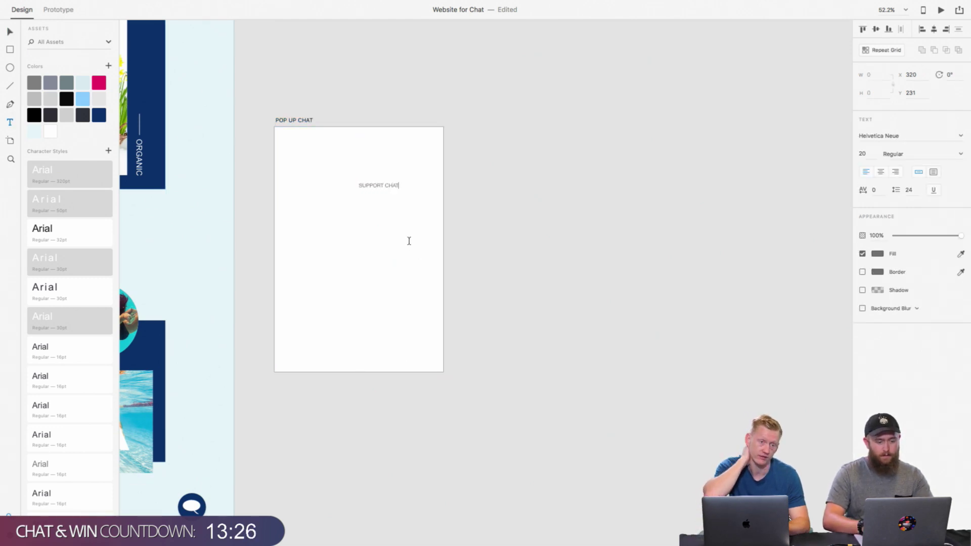
pyautogui.click(11, 32)
pyautogui.moveTo(389, 190); pyautogui.dragTo(369, 145)
# - Set the SUPPORT CHAT heading's font to Arial Bold
pyautogui.scroll(5, 369, 145)
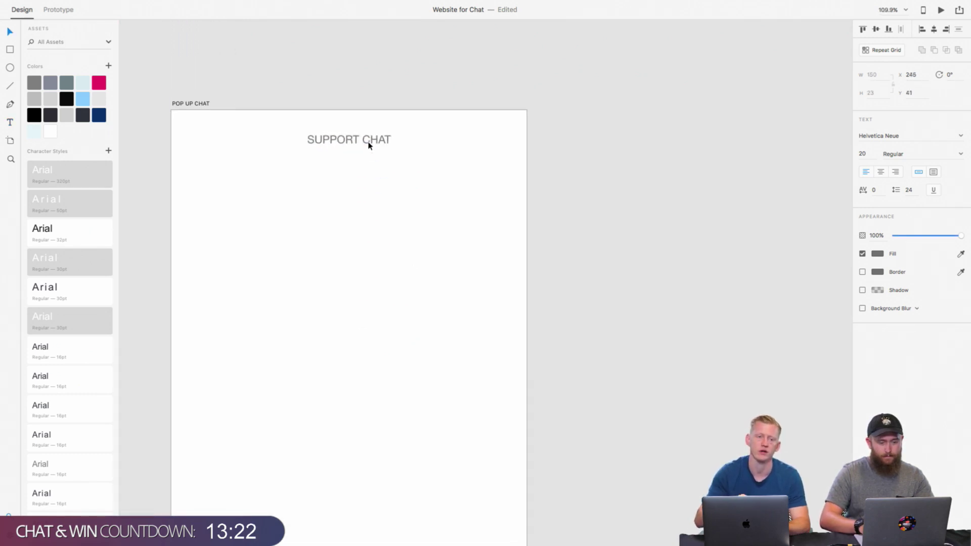
pyautogui.doubleClick(873, 135)
pyautogui.click(874, 136)
pyautogui.write('Arial')
pyautogui.press('Return')
pyautogui.click(393, 158)
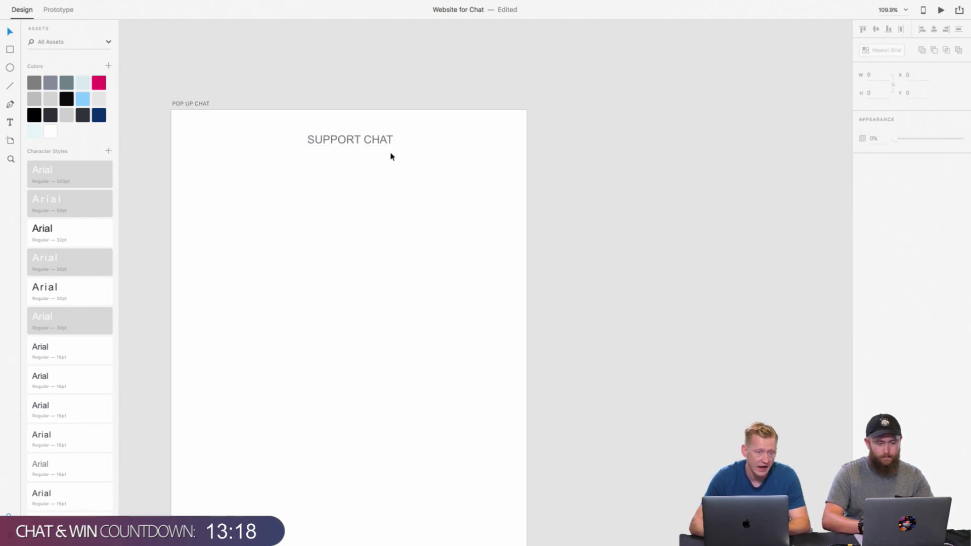
pyautogui.click(373, 145)
pyautogui.click(966, 158)
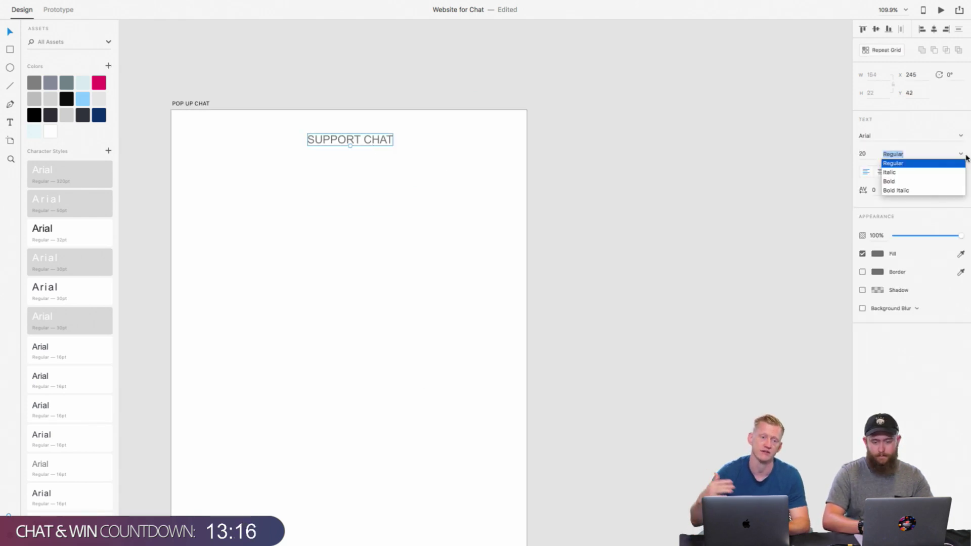
pyautogui.click(931, 193)
pyautogui.click(962, 157)
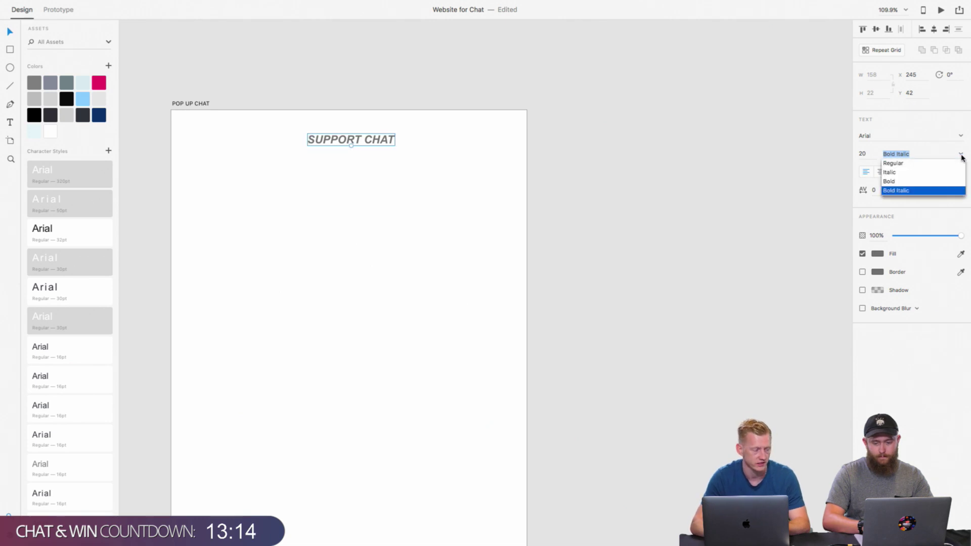
pyautogui.click(888, 181)
# - Scale the SUPPORT CHAT heading up to about size 28
pyautogui.click(489, 152)
pyautogui.click(387, 141)
pyautogui.moveTo(351, 146); pyautogui.dragTo(373, 145)
pyautogui.click(636, 237)
pyautogui.scroll(-2, 639, 258)
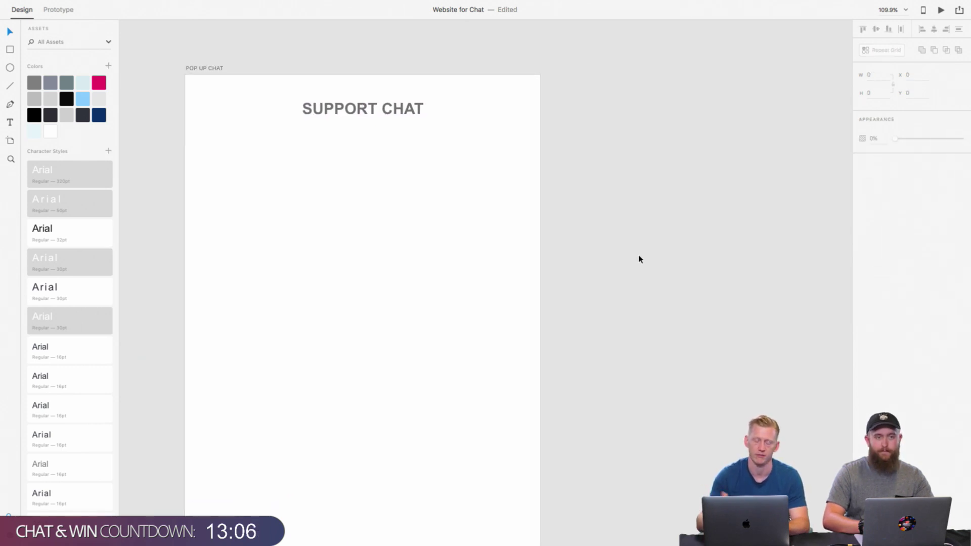
pyautogui.scroll(-3, 639, 259)
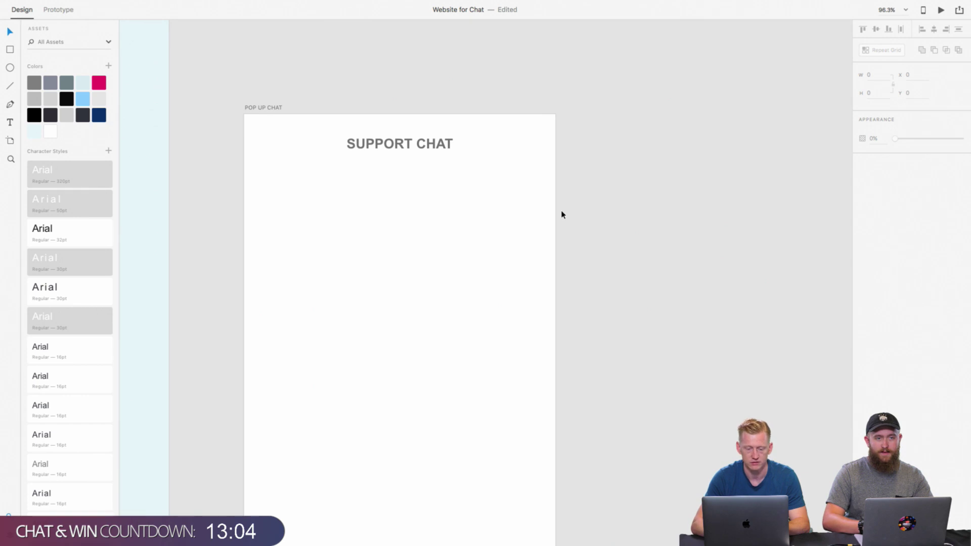
# - Give the SUPPORT CHAT heading a grey #909090 fill
pyautogui.click(430, 145)
pyautogui.click(636, 205)
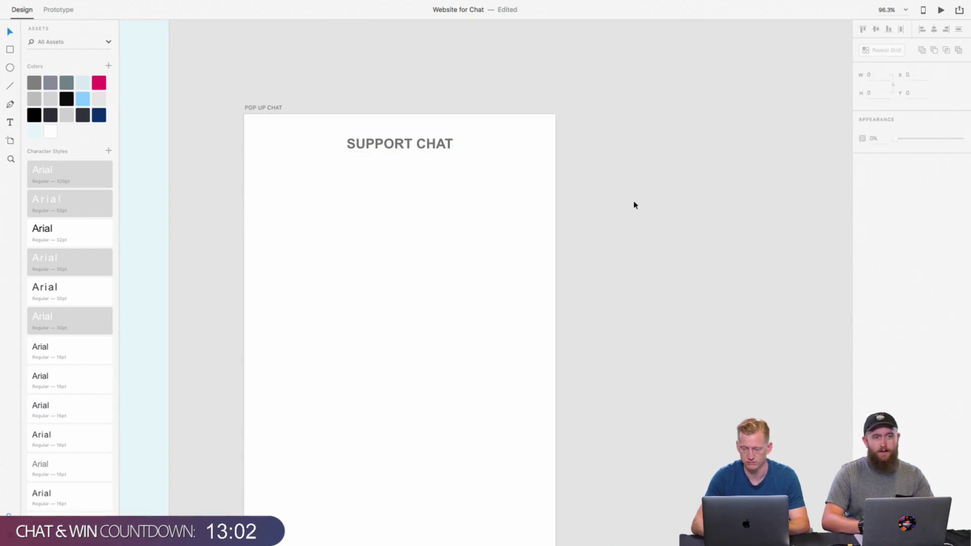
pyautogui.click(394, 139)
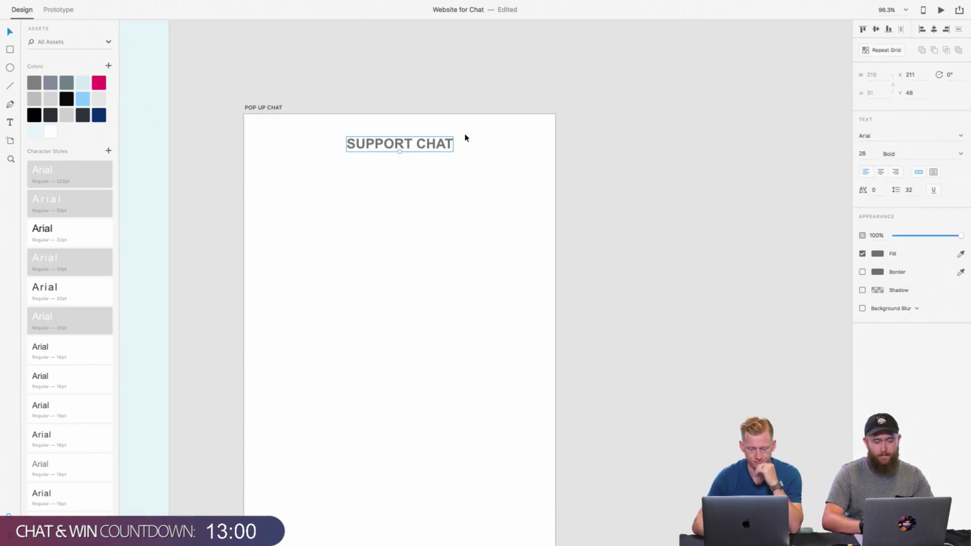
pyautogui.click(878, 255)
pyautogui.moveTo(809, 238); pyautogui.dragTo(750, 234)
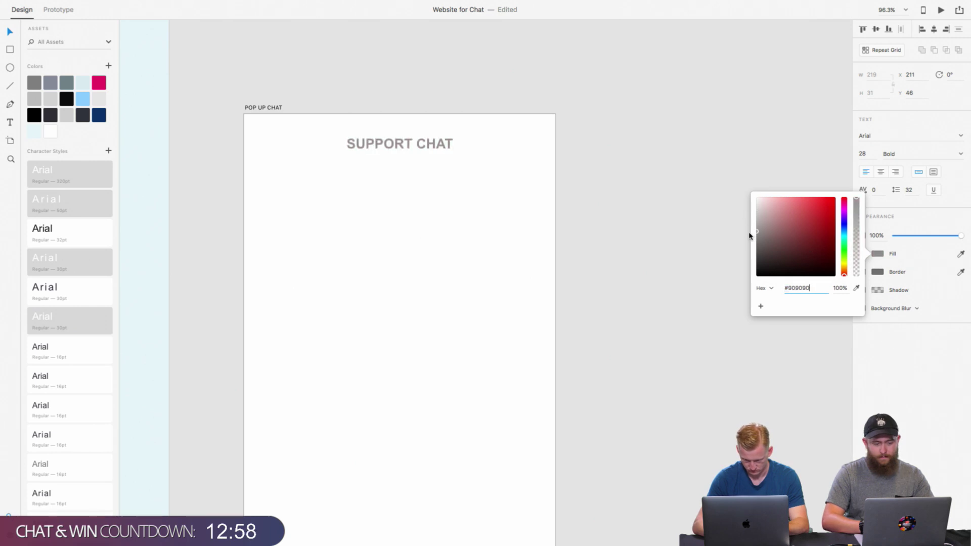
pyautogui.click(691, 217)
pyautogui.scroll(-5, 691, 217)
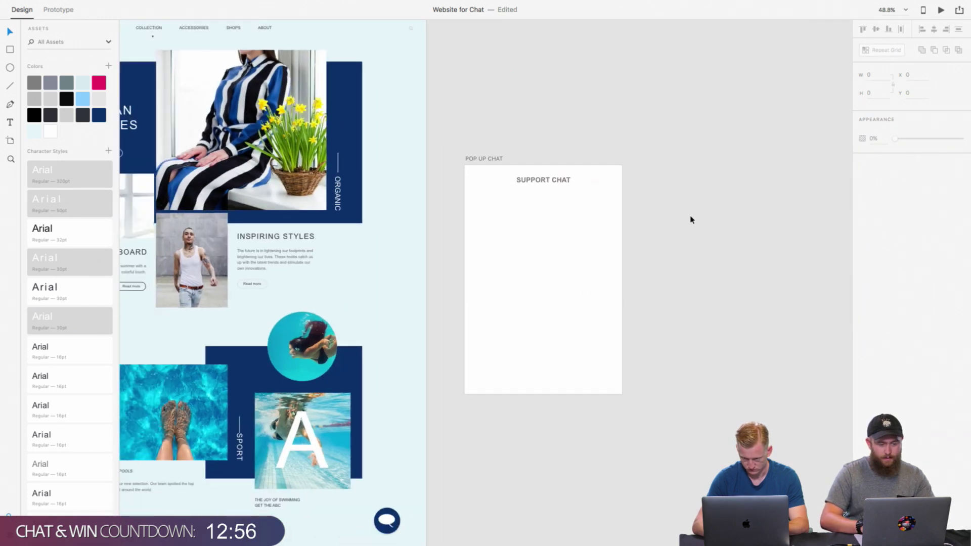
# - Centre the SUPPORT CHAT heading horizontally on the artboard
pyautogui.scroll(3, 685, 212)
pyautogui.moveTo(483, 165)
pyautogui.mouseDown()
pyautogui.moveTo(444, 163)
pyautogui.moveTo(482, 165)
pyautogui.mouseUp()
pyautogui.click(472, 115)
# - Draw a 95×95 circle and place it at the artboard's upper left
pyautogui.click(10, 49)
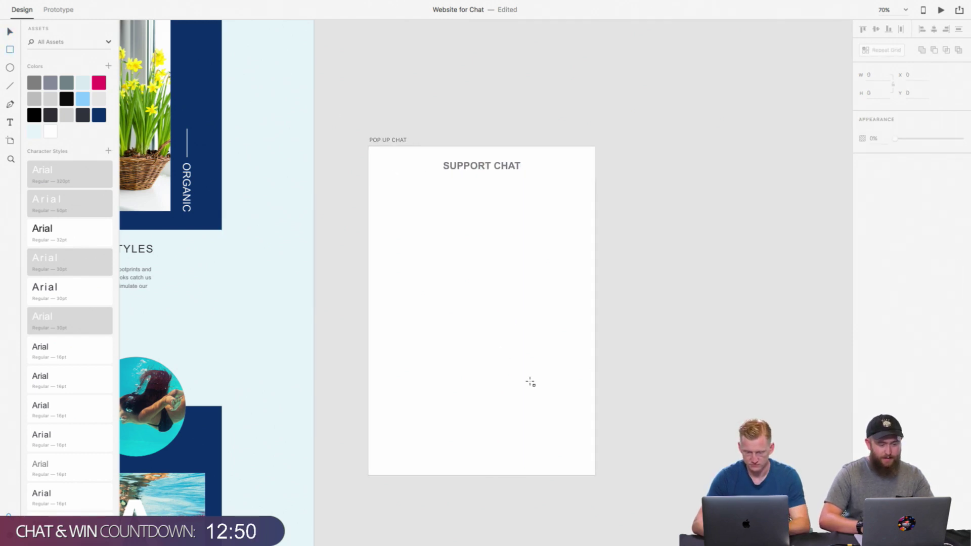
pyautogui.click(9, 67)
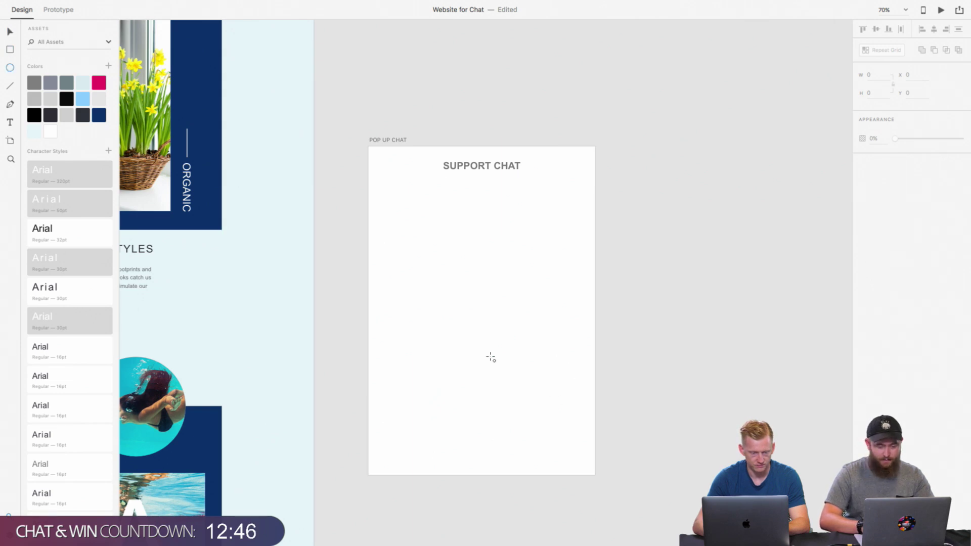
pyautogui.moveTo(490, 356); pyautogui.dragTo(544, 389)
pyautogui.click(9, 33)
pyautogui.click(351, 249)
pyautogui.moveTo(505, 370); pyautogui.dragTo(409, 191)
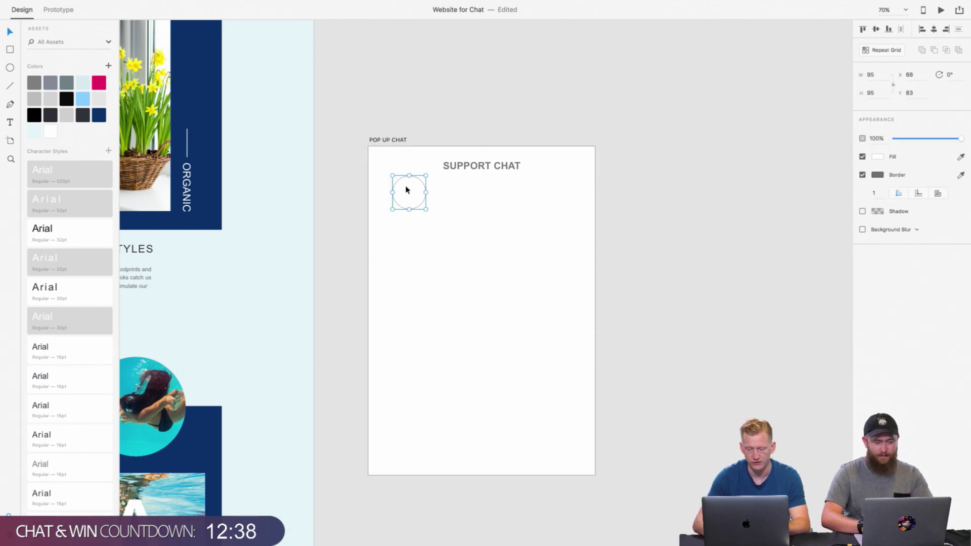
pyautogui.click(663, 264)
pyautogui.moveTo(422, 193); pyautogui.dragTo(425, 206)
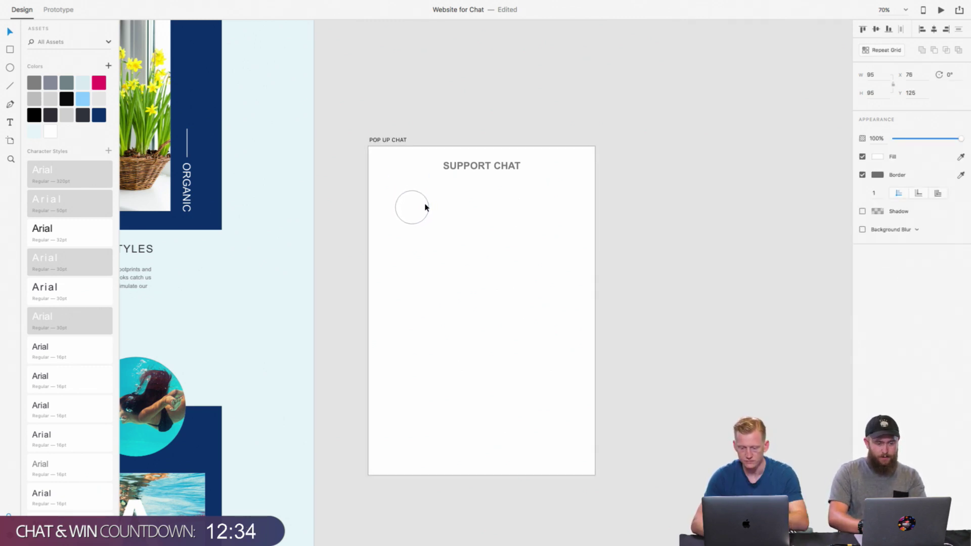
pyautogui.click(340, 208)
# - Copy the circle and paste two copies: one on the right, one below the first circle
pyautogui.rightClick(423, 204)
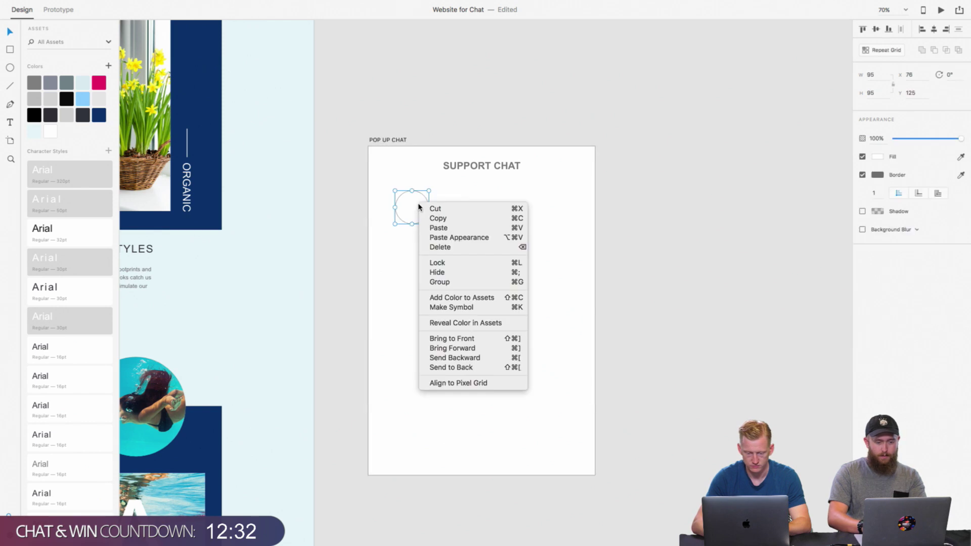
pyautogui.click(436, 217)
pyautogui.rightClick(678, 248)
pyautogui.click(678, 248)
pyautogui.moveTo(416, 210); pyautogui.dragTo(553, 247)
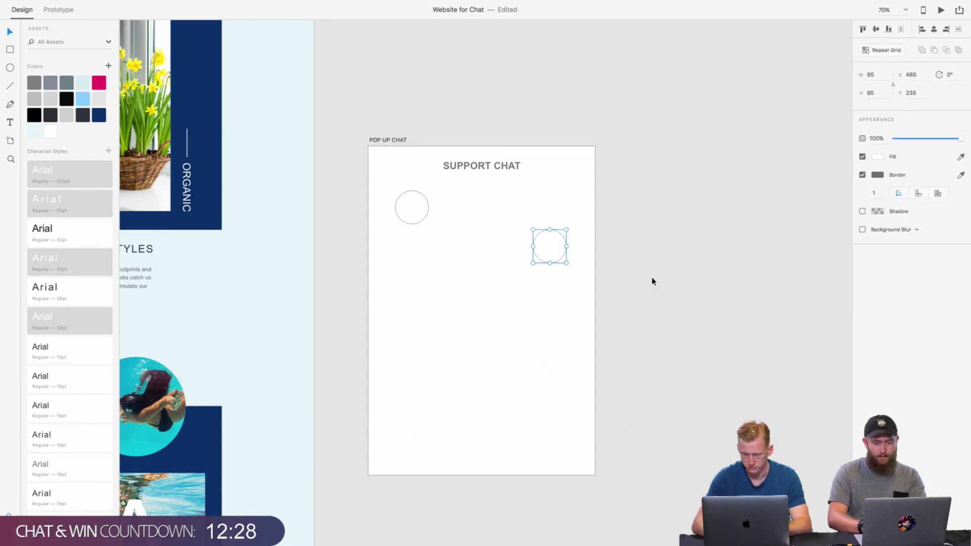
pyautogui.rightClick(676, 284)
pyautogui.click(691, 292)
pyautogui.moveTo(406, 200); pyautogui.dragTo(408, 283)
# - Paste a fourth circle below the right-hand one and nudge the top-right circle for even spacing
pyautogui.rightClick(645, 292)
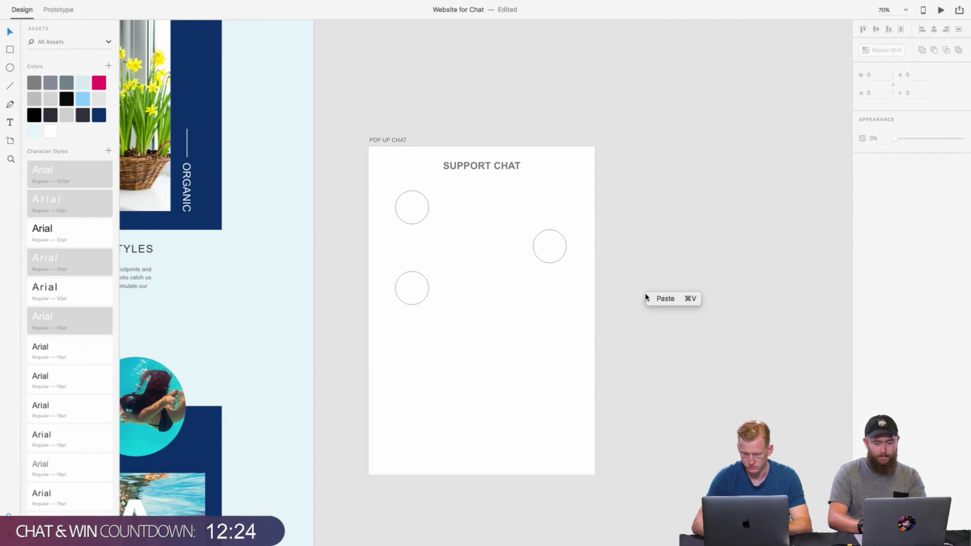
pyautogui.click(658, 298)
pyautogui.moveTo(409, 204)
pyautogui.mouseDown()
pyautogui.moveTo(541, 301)
pyautogui.moveTo(548, 329)
pyautogui.mouseUp()
pyautogui.click(568, 251)
pyautogui.moveTo(568, 251); pyautogui.dragTo(562, 253)
pyautogui.click(613, 299)
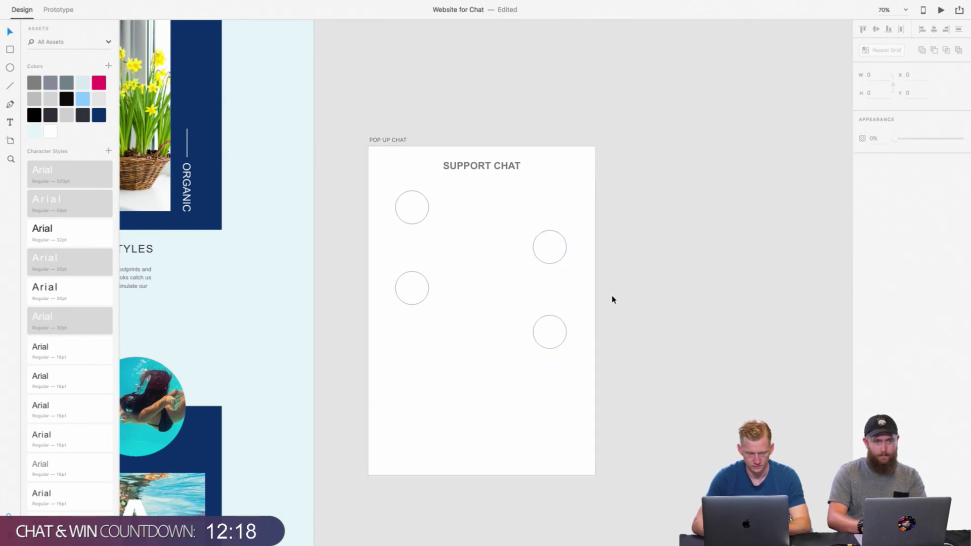
pyautogui.scroll(2, 612, 299)
pyautogui.scroll(-2, 612, 299)
pyautogui.scroll(1, 611, 282)
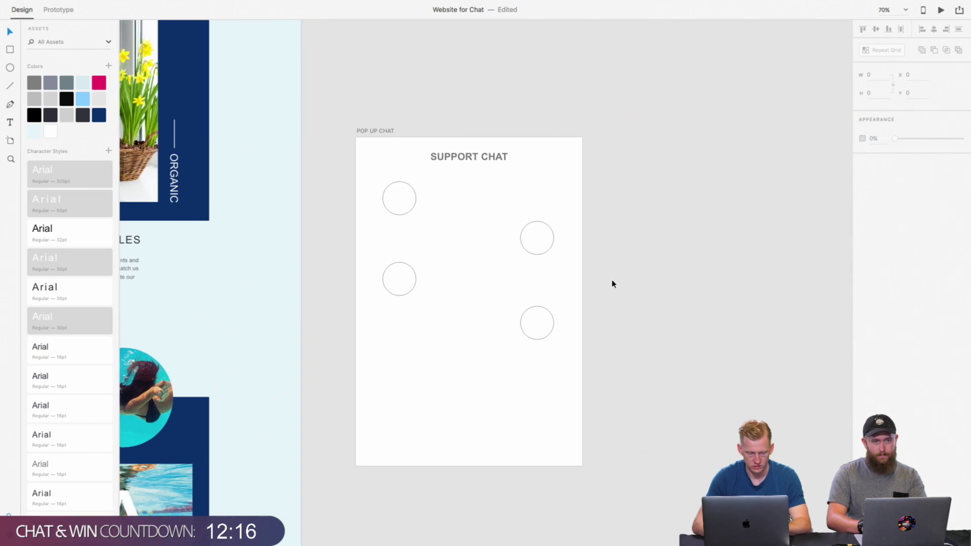
pyautogui.scroll(-2, 525, 232)
pyautogui.scroll(2, 525, 232)
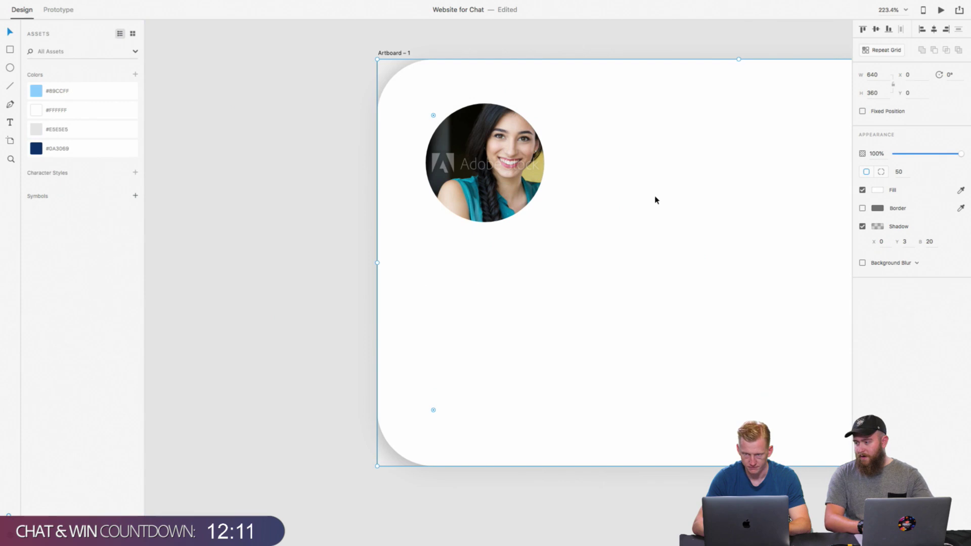
pyautogui.hscroll(3, 656, 200)
pyautogui.scroll(2, 656, 199)
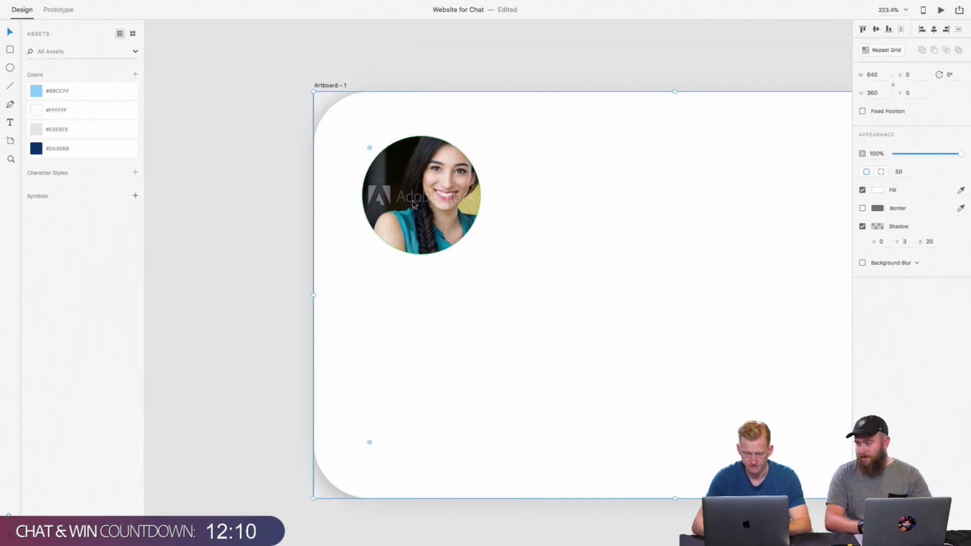
# - Select the avatar photo and rounded card on Artboard - 1, then place a text insertion point right of the avatar
pyautogui.click(413, 203)
pyautogui.scroll(-3, 413, 203)
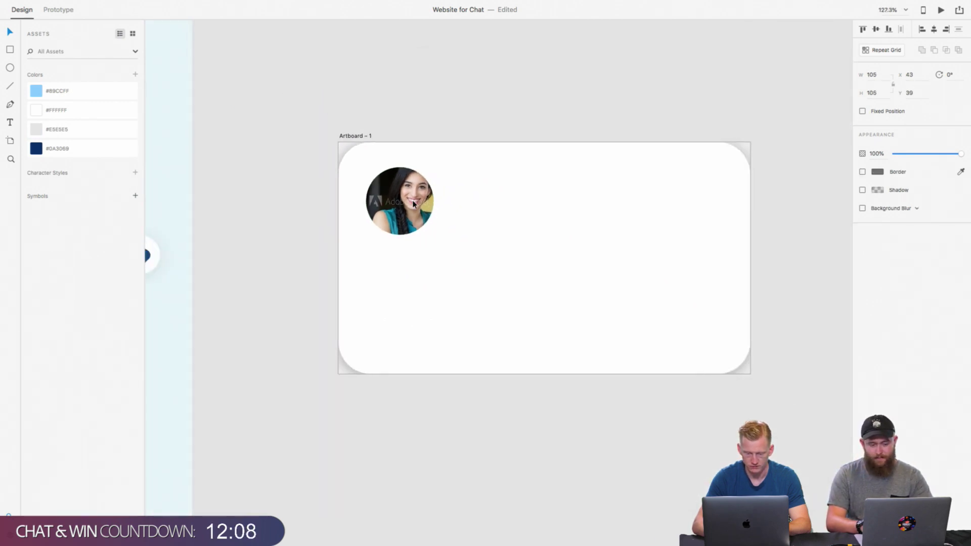
pyautogui.hscroll(2, 413, 204)
pyautogui.click(421, 227)
pyautogui.scroll(2, 394, 231)
pyautogui.hscroll(2, 395, 231)
pyautogui.scroll(-1, 415, 236)
pyautogui.hscroll(-1, 415, 235)
pyautogui.hscroll(-2, 439, 241)
pyautogui.scroll(1, 439, 240)
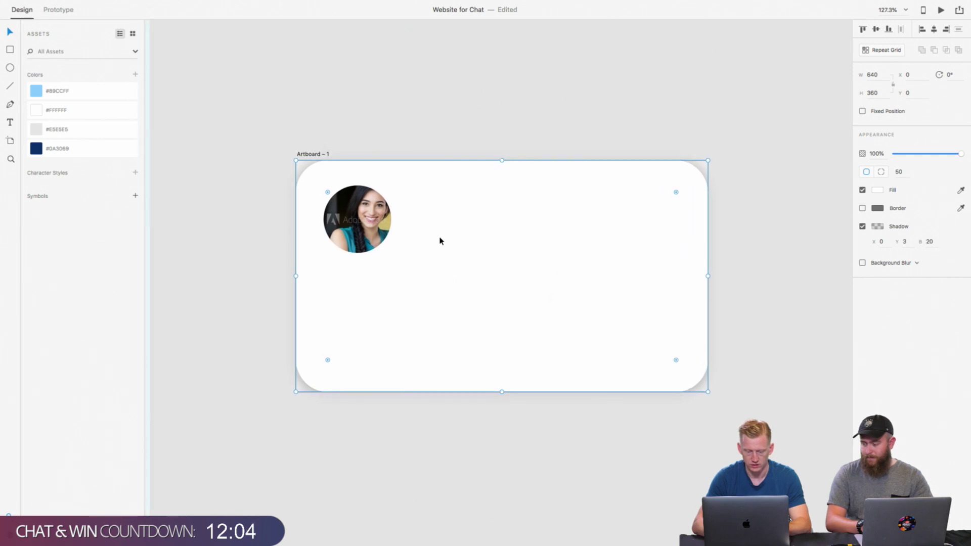
pyautogui.click(403, 208)
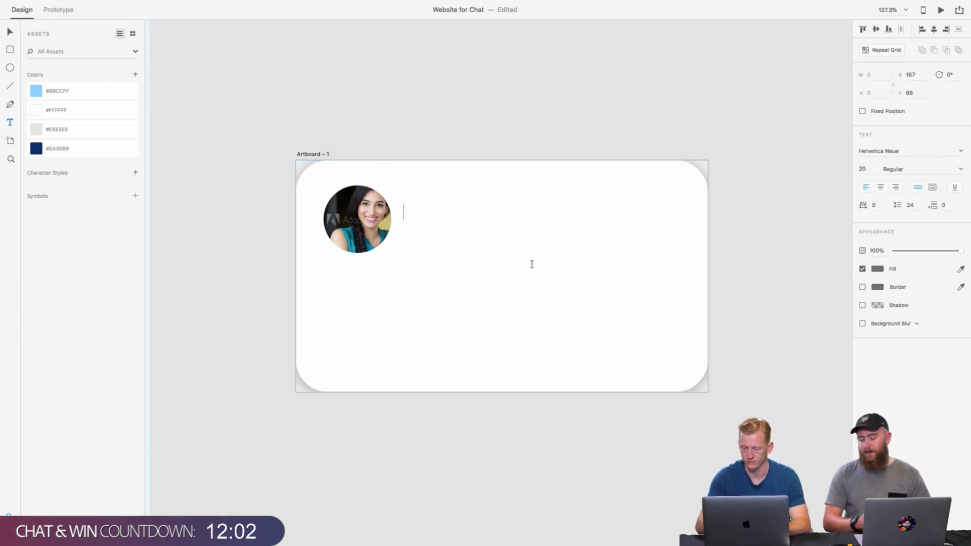
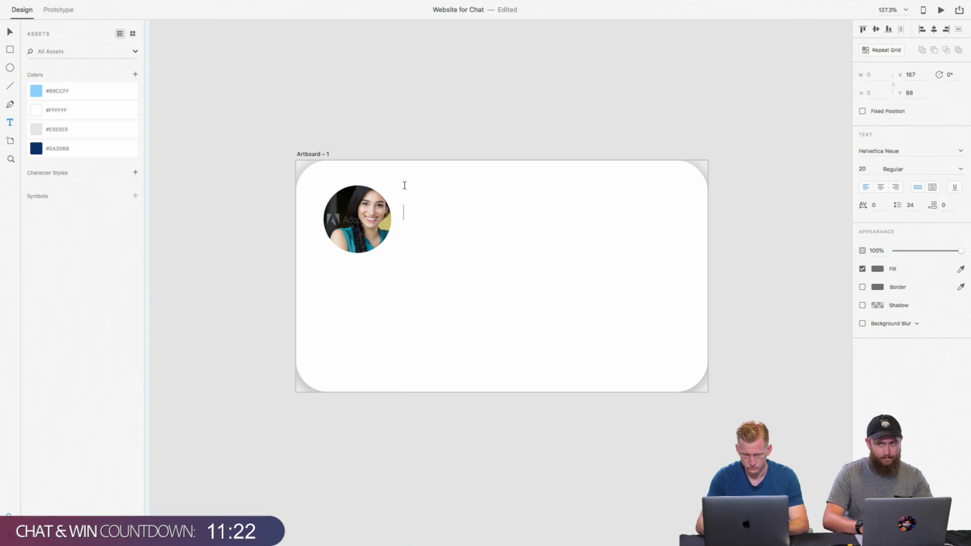
# - Type the greeting 'Hello. What can I help you with?' beside the avatar photo
pyautogui.write('Hel')
pyautogui.press('BackSpace')
pyautogui.press('BackSpace')
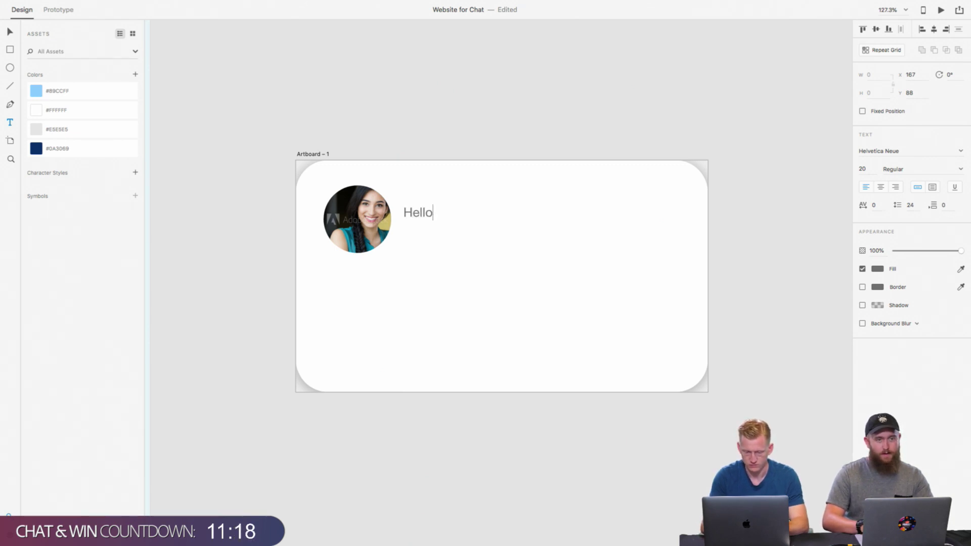
pyautogui.write(',')
pyautogui.press('BackSpace')
pyautogui.write('.')
pyautogui.press('BackSpace')
pyautogui.press('BackSpace')
pyautogui.write('. How can')
pyautogui.press('BackSpace')
pyautogui.press('BackSpace')
pyautogui.press('BackSpace')
pyautogui.press('BackSpace')
pyautogui.press('BackSpace')
pyautogui.press('BackSpace')
pyautogui.press('BackSpace')
pyautogui.press('BackSpace')
pyautogui.write('What can I help you with?')
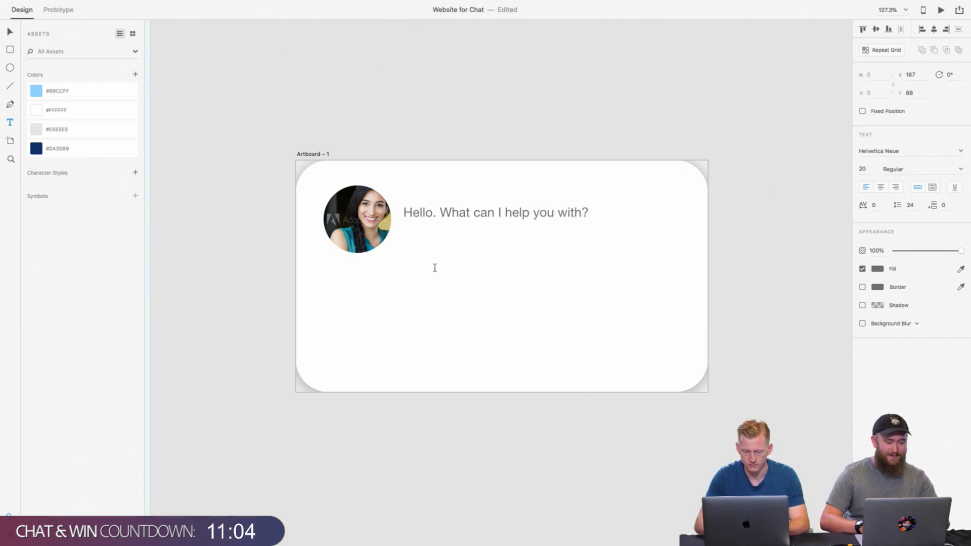
pyautogui.write('v')
pyautogui.press('BackSpace')
pyautogui.press('Escape')
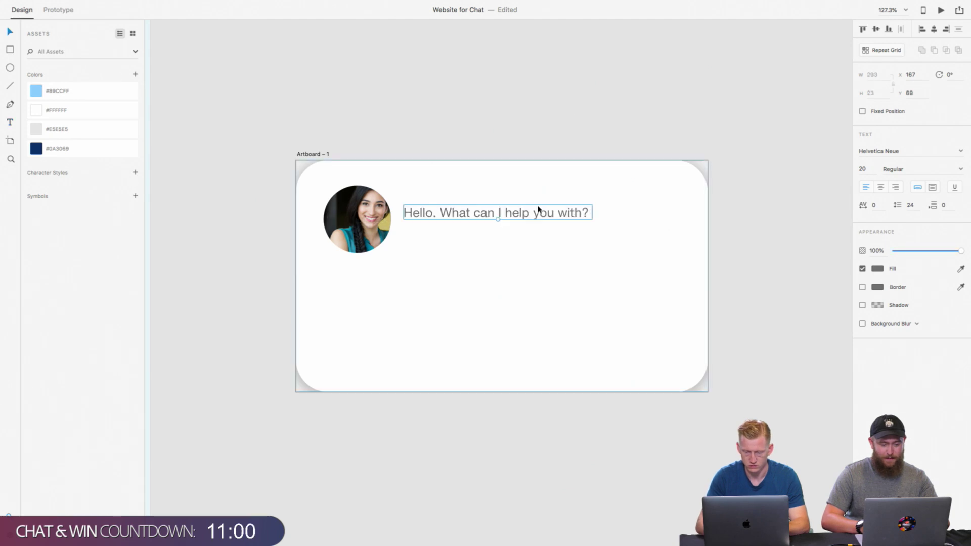
# - Move the greeting down so it sits vertically centred on the avatar
pyautogui.moveTo(511, 217); pyautogui.dragTo(512, 224)
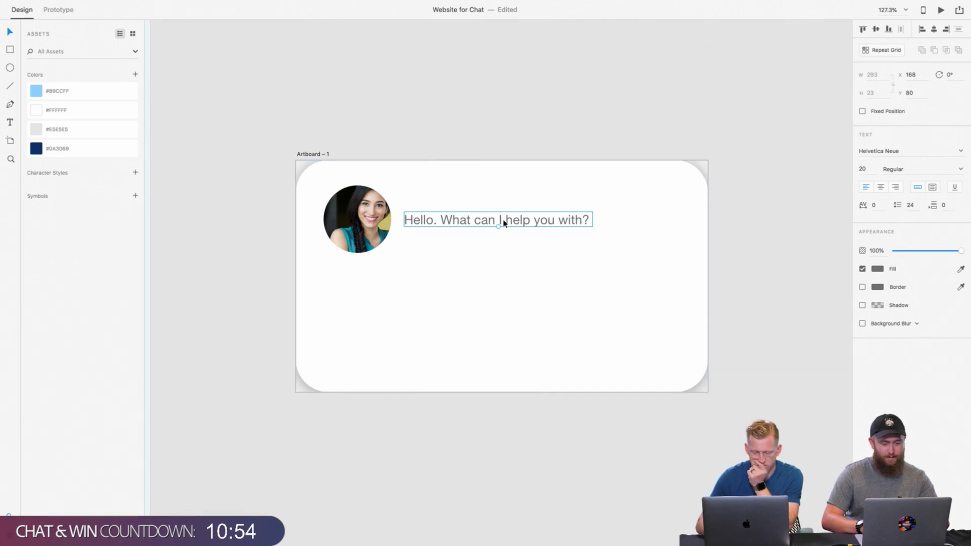
pyautogui.doubleClick(433, 223)
pyautogui.click(435, 221)
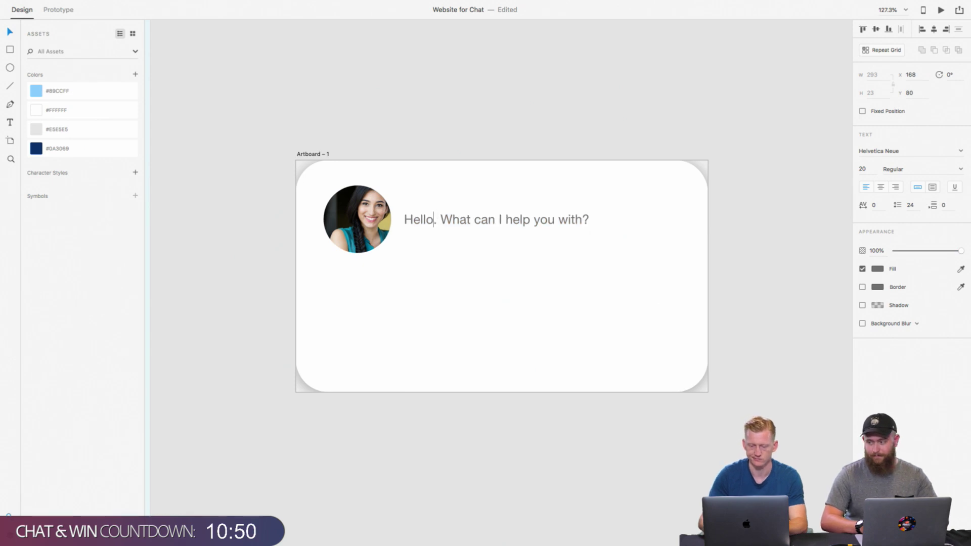
pyautogui.press('Escape')
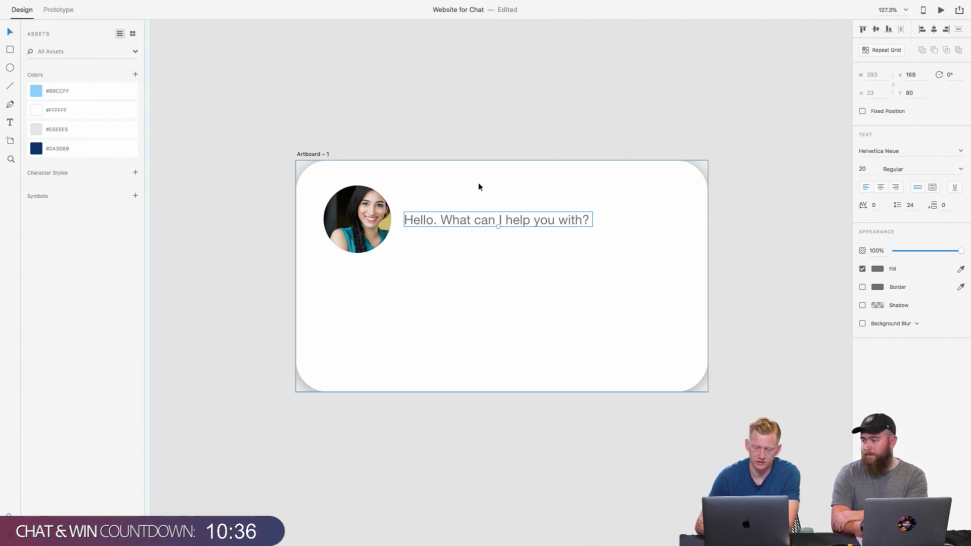
# - Duplicate the greeting onto a line below and replace its text with the agent's name and last initial
pyautogui.moveTo(456, 225); pyautogui.dragTo(456, 243)
pyautogui.doubleClick(456, 243)
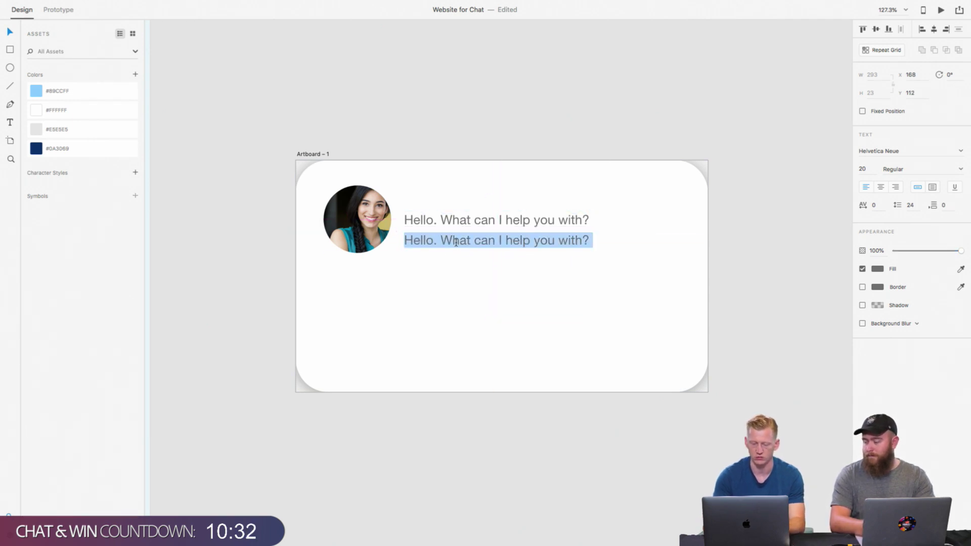
pyautogui.write('A')
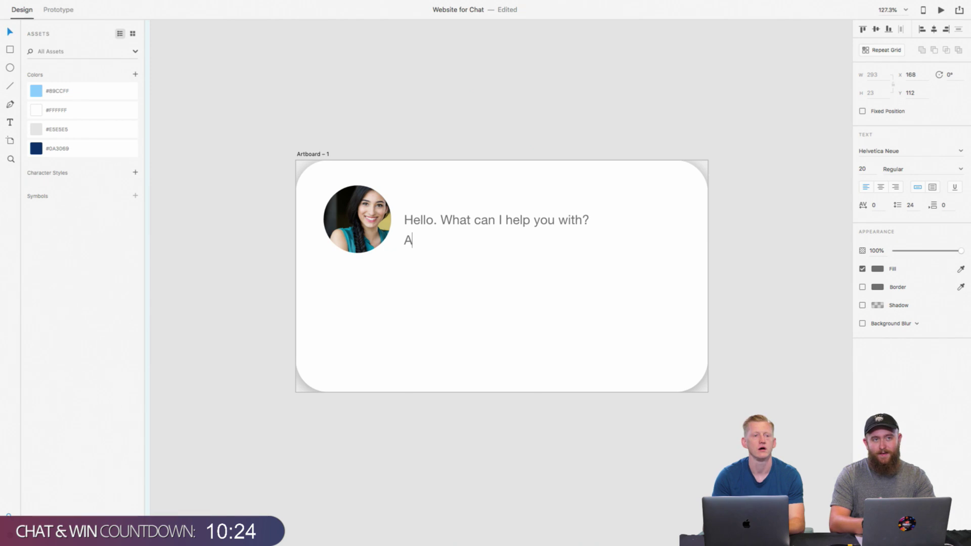
pyautogui.write('nelle')
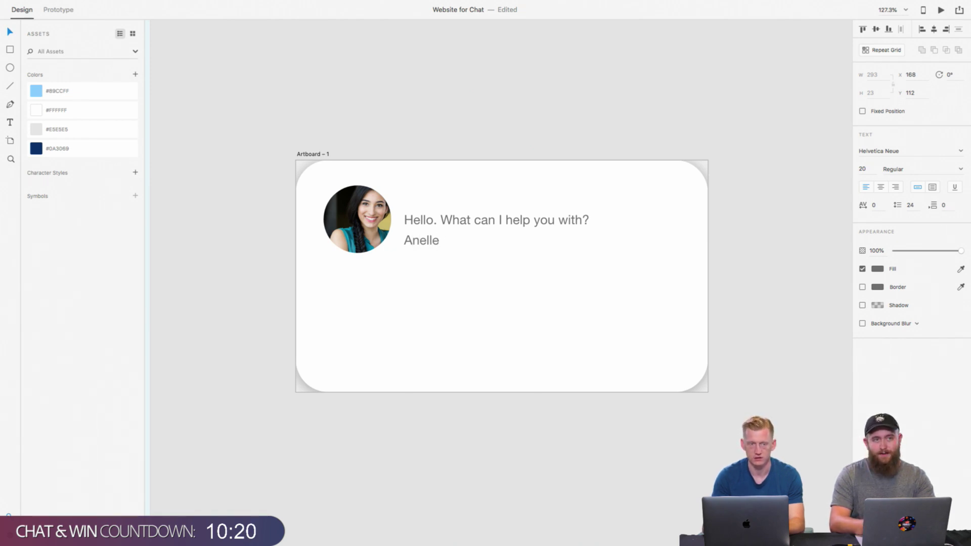
pyautogui.write(' H.')
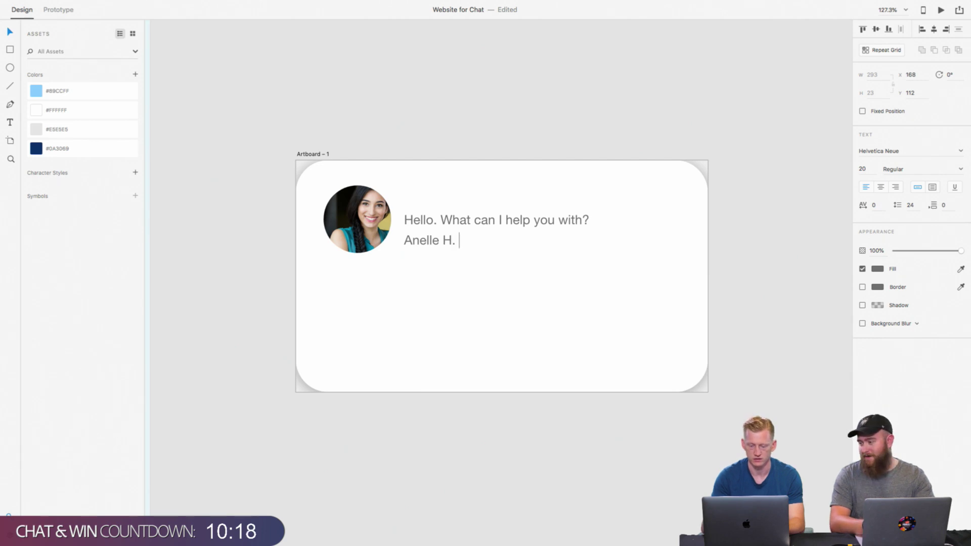
pyautogui.click(10, 33)
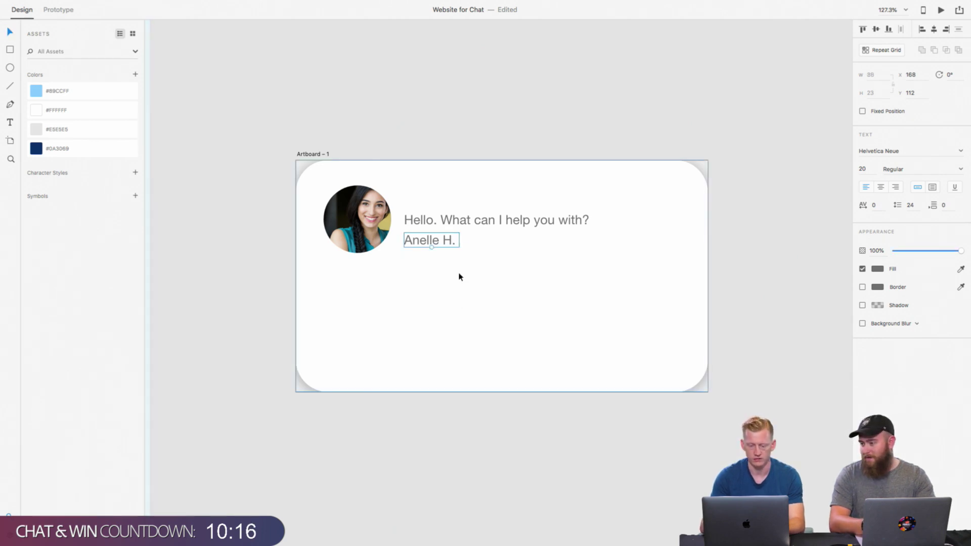
pyautogui.scroll(-10, 484, 250)
# - Check the site's INSPIRING STYLES heading font, then set the name line to Sofia Pro
pyautogui.click(451, 214)
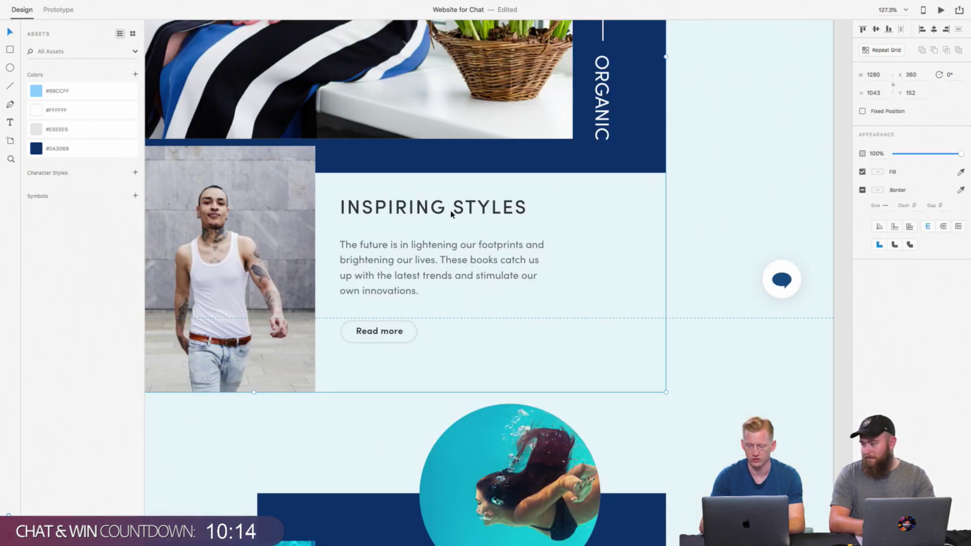
pyautogui.doubleClick(451, 213)
pyautogui.doubleClick(452, 213)
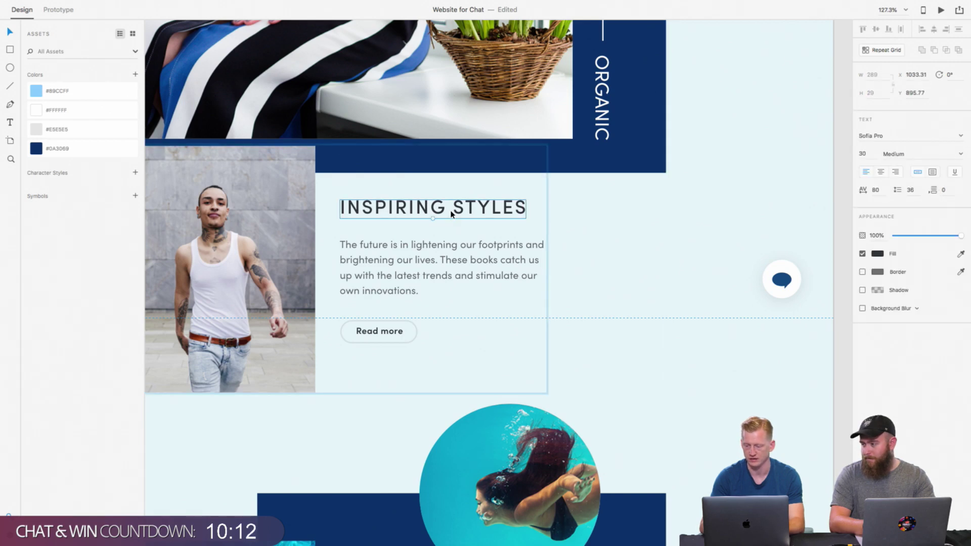
pyautogui.hscroll(10, 720, 197)
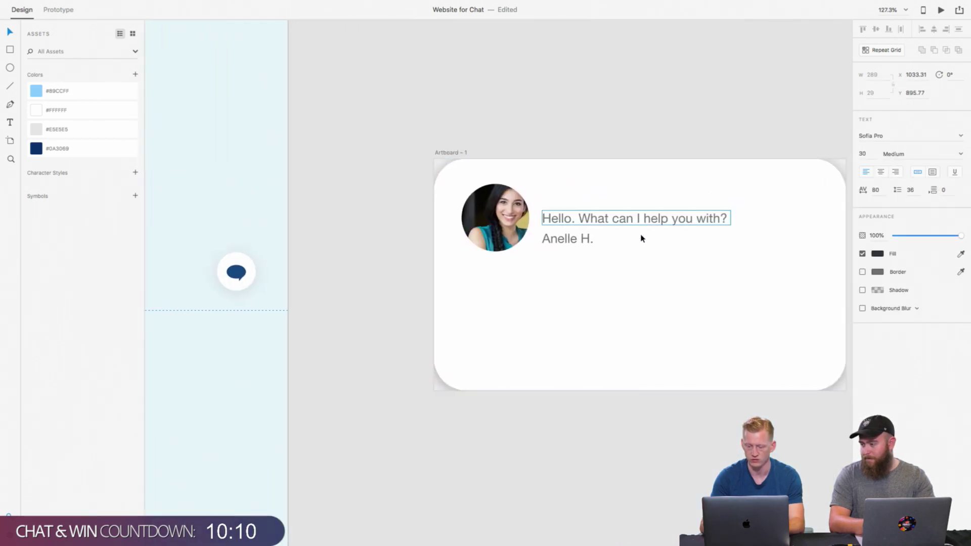
pyautogui.click(570, 239)
pyautogui.click(960, 151)
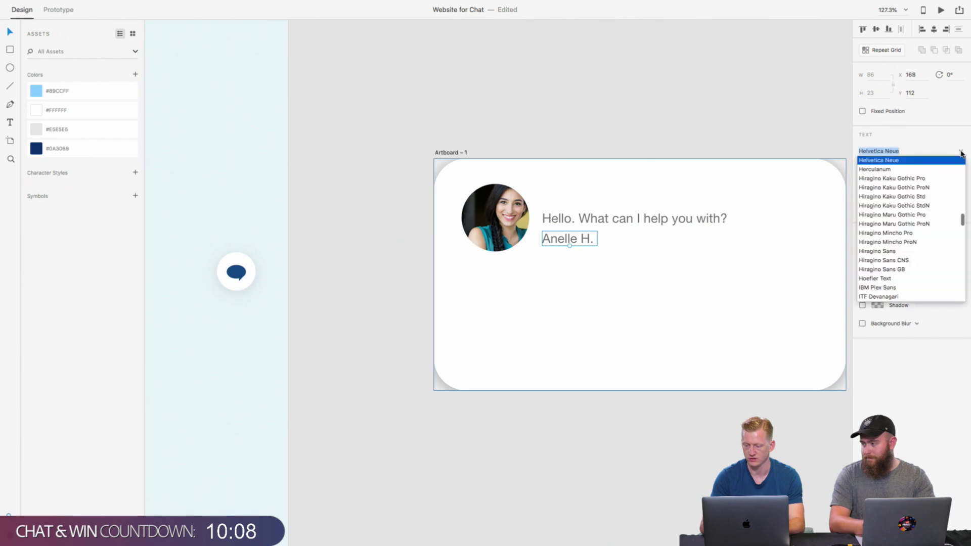
pyautogui.write('Sofia Pro')
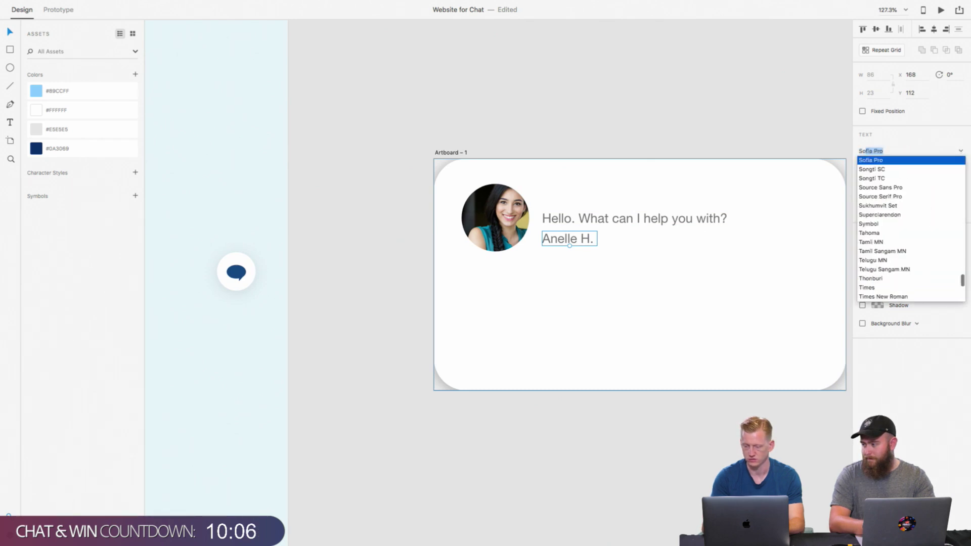
pyautogui.press('Return')
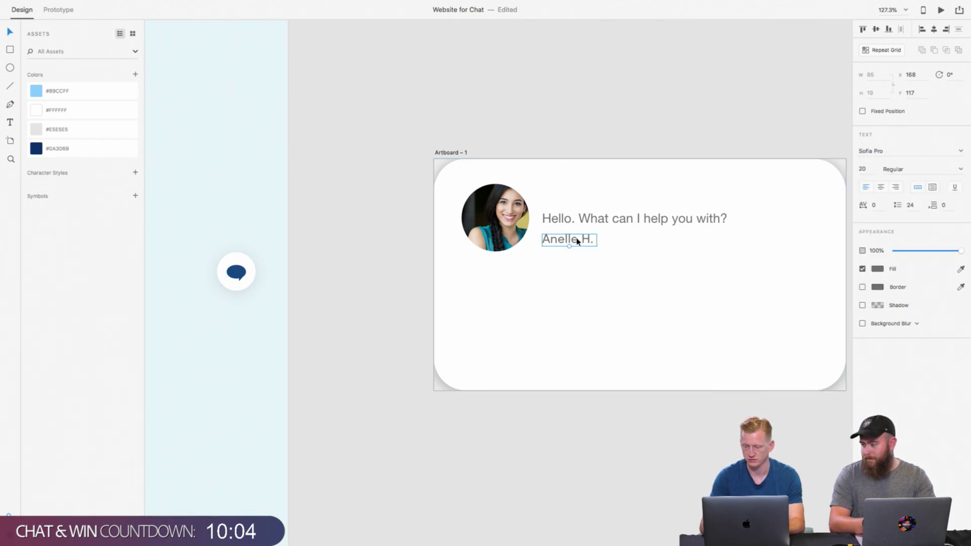
# - Set the name line's font weight to Medium
pyautogui.click(642, 219)
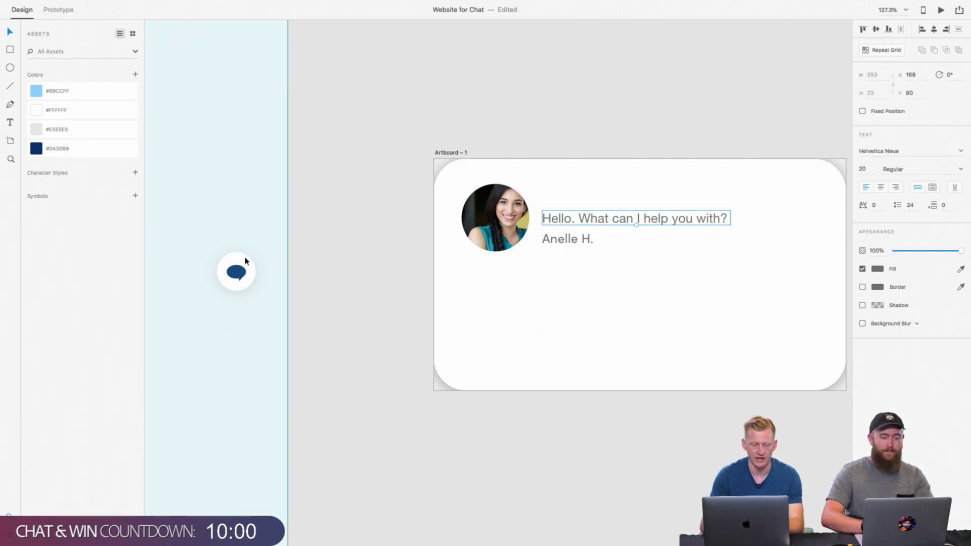
pyautogui.hscroll(-5, 253, 238)
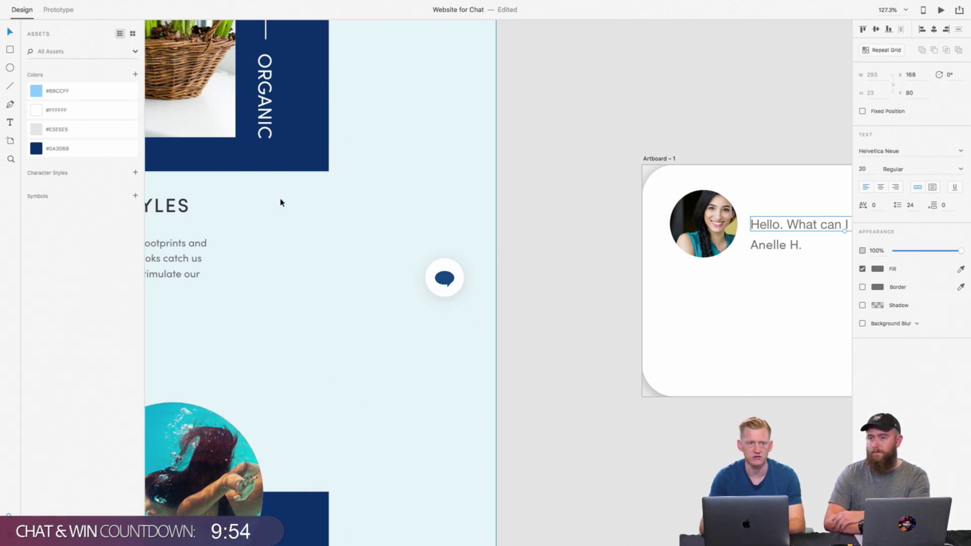
pyautogui.scroll(-4, 282, 203)
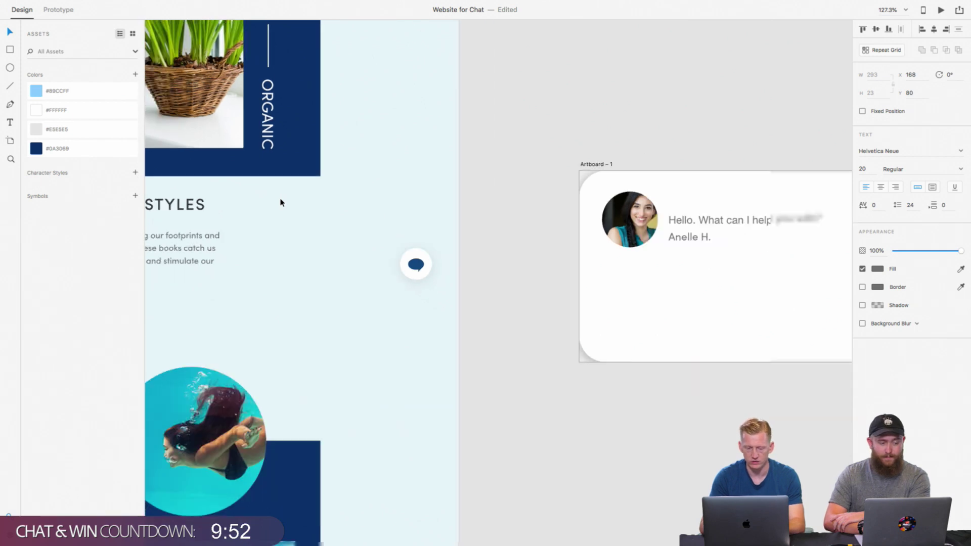
pyautogui.hscroll(5, 280, 202)
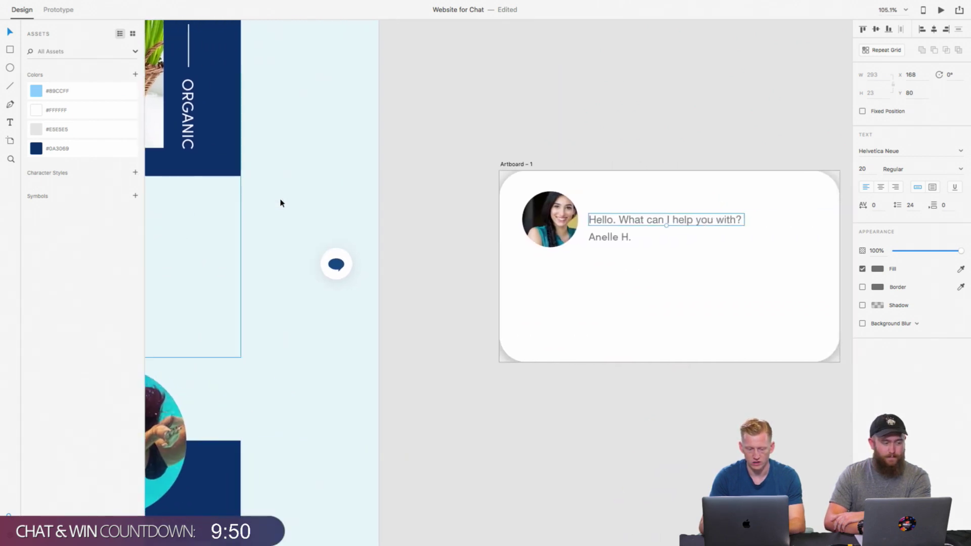
pyautogui.hscroll(-8, 579, 237)
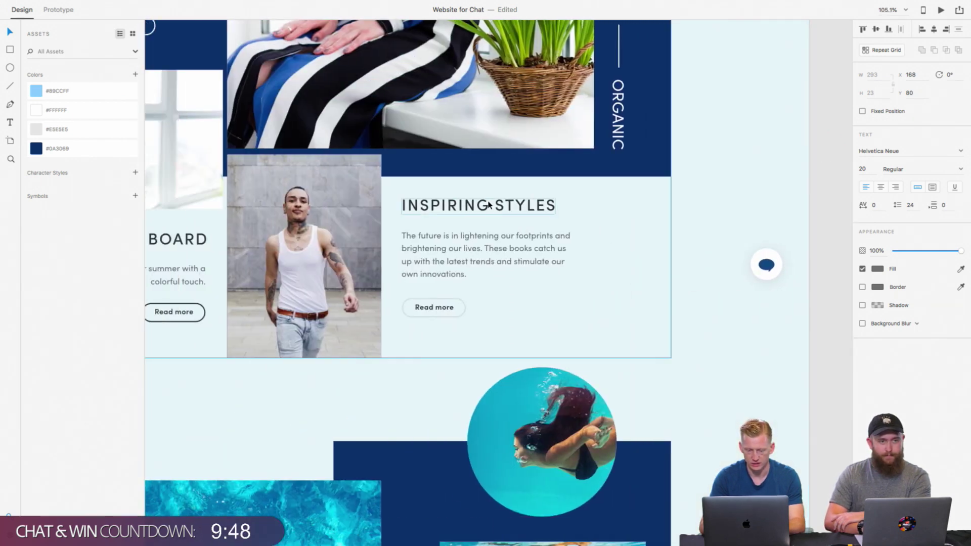
pyautogui.hscroll(6, 488, 203)
pyautogui.click(672, 238)
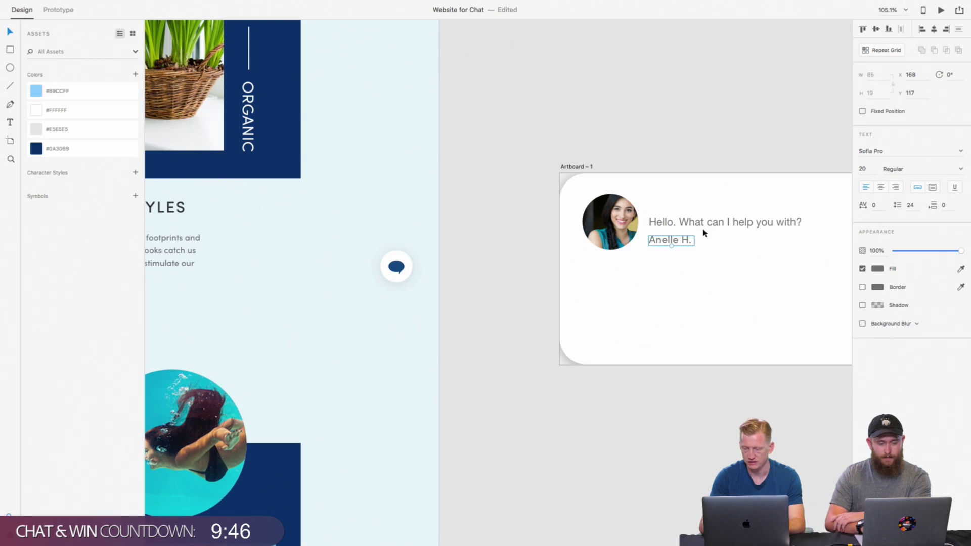
pyautogui.click(960, 170)
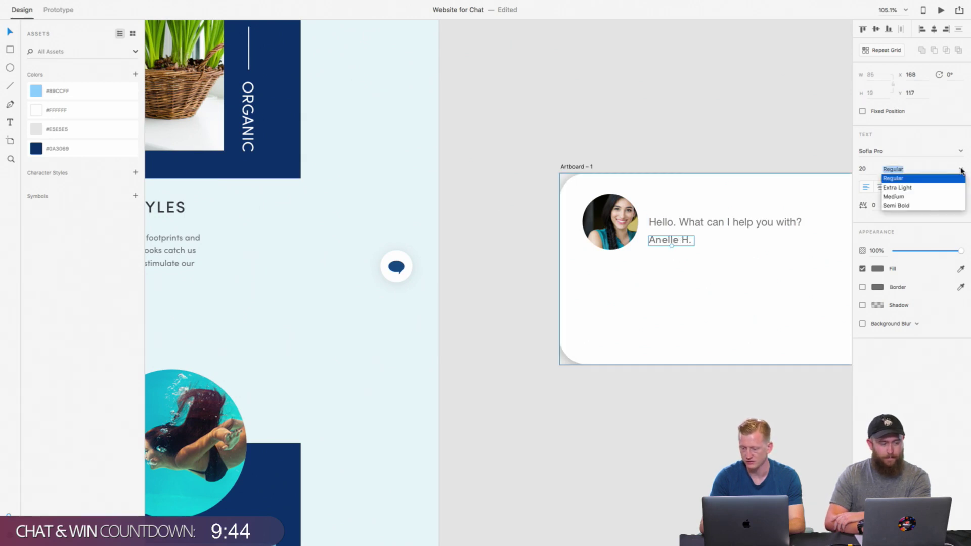
pyautogui.click(944, 169)
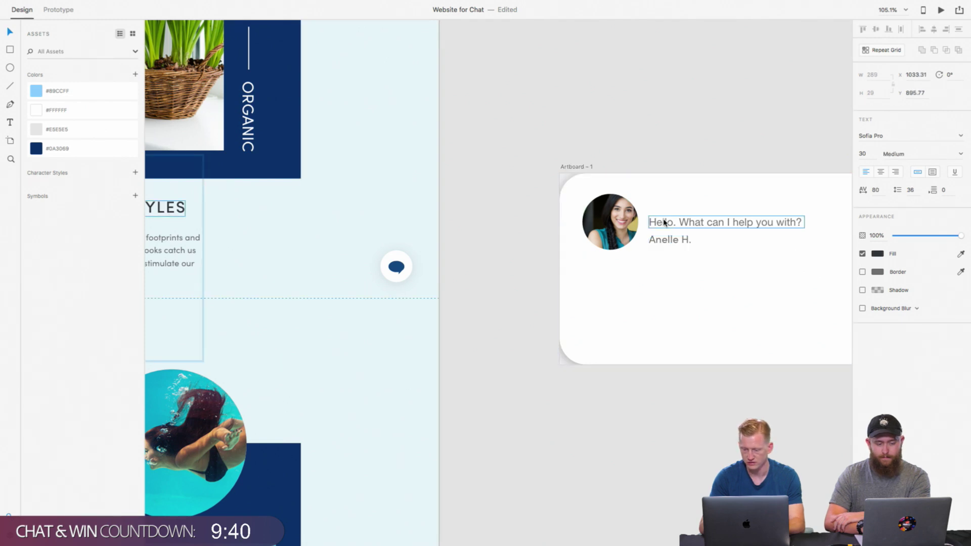
pyautogui.click(676, 245)
pyautogui.click(960, 170)
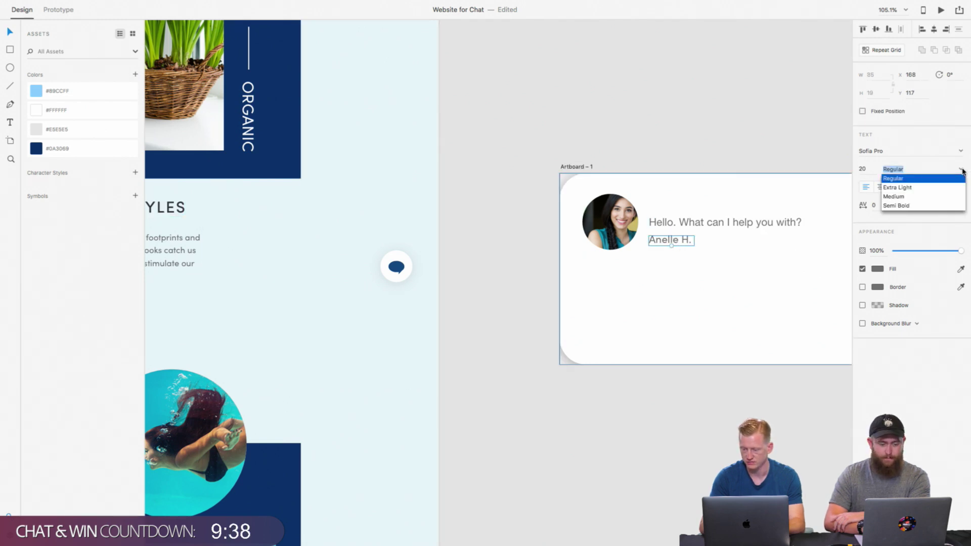
pyautogui.click(937, 195)
# - Retype the agent's name line in uppercase capitals
pyautogui.doubleClick(676, 239)
pyautogui.press('super+a')
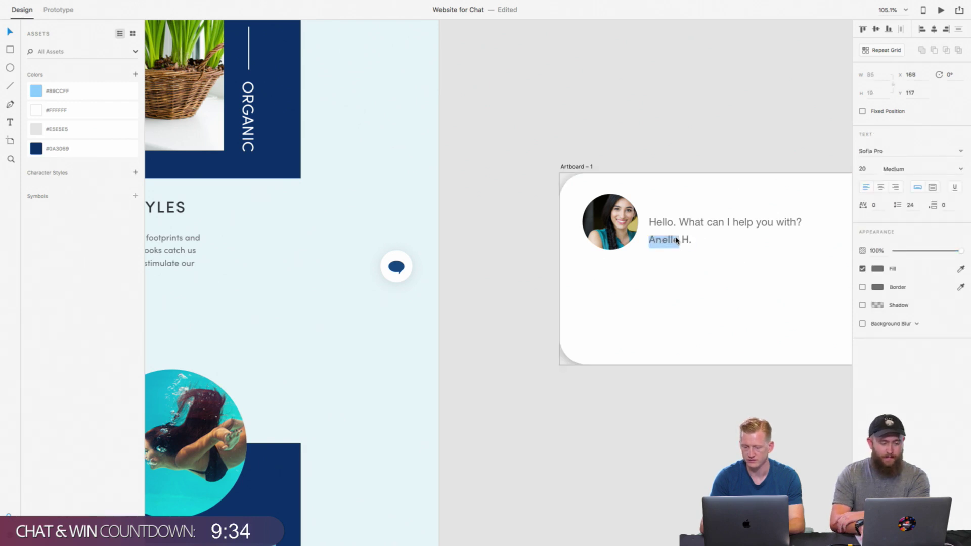
pyautogui.tripleClick(677, 239)
pyautogui.write('ANNE')
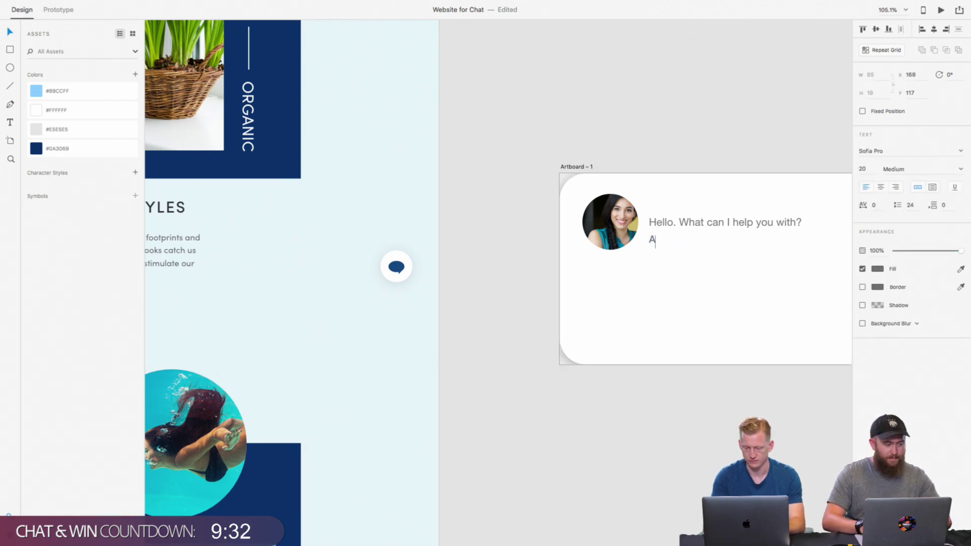
pyautogui.press('BackSpace')
pyautogui.press('BackSpace')
pyautogui.write('ELLE ')
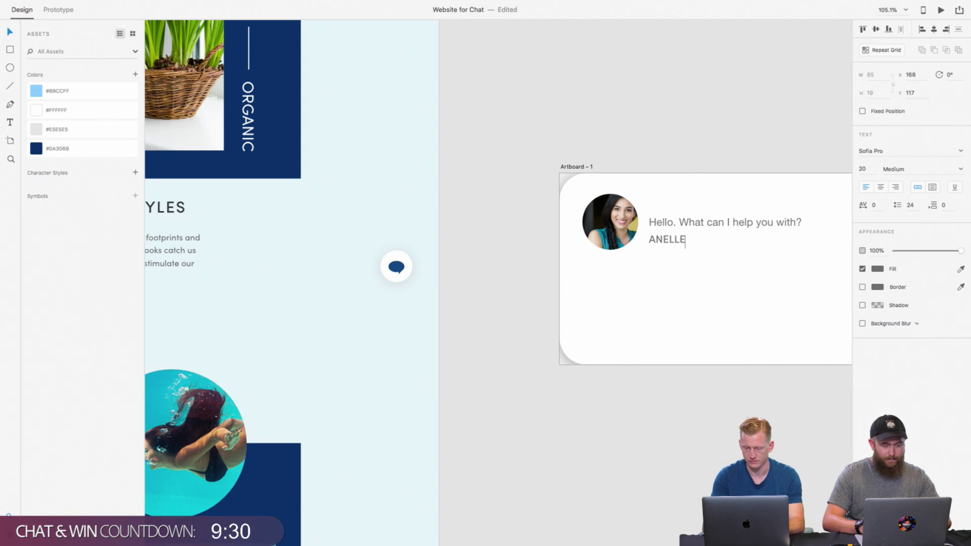
pyautogui.write('H.')
pyautogui.press('Escape')
# - Read the heading's hex colour and fill the name text with #0A3069
pyautogui.hscroll(-5, 379, 265)
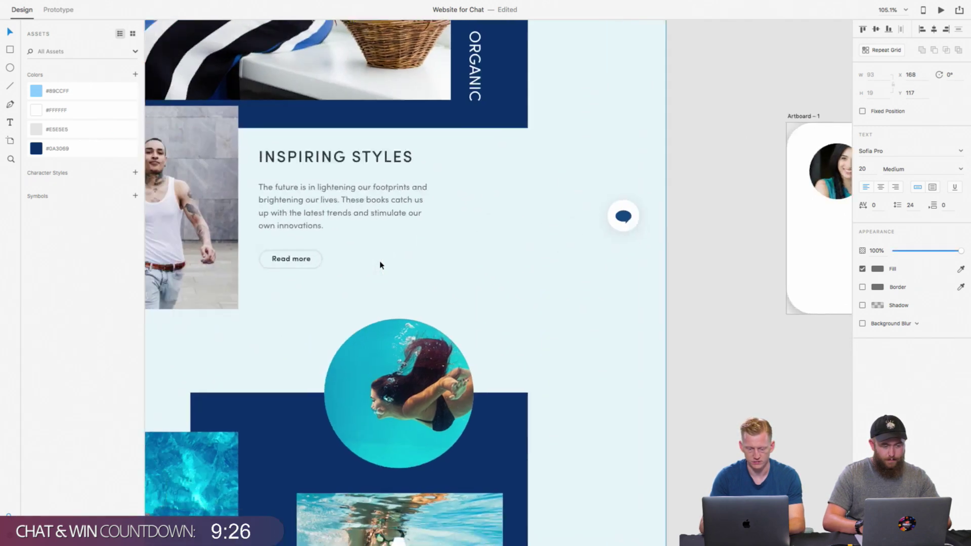
pyautogui.hscroll(-4, 379, 264)
pyautogui.click(494, 163)
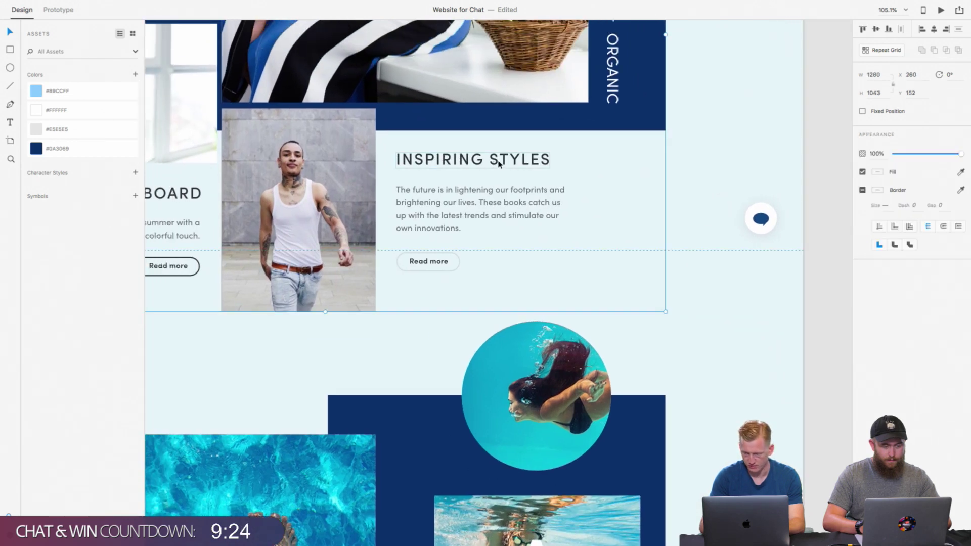
pyautogui.doubleClick(501, 163)
pyautogui.click(873, 256)
pyautogui.doubleClick(802, 291)
pyautogui.click(689, 327)
pyautogui.hscroll(10, 689, 327)
pyautogui.click(462, 255)
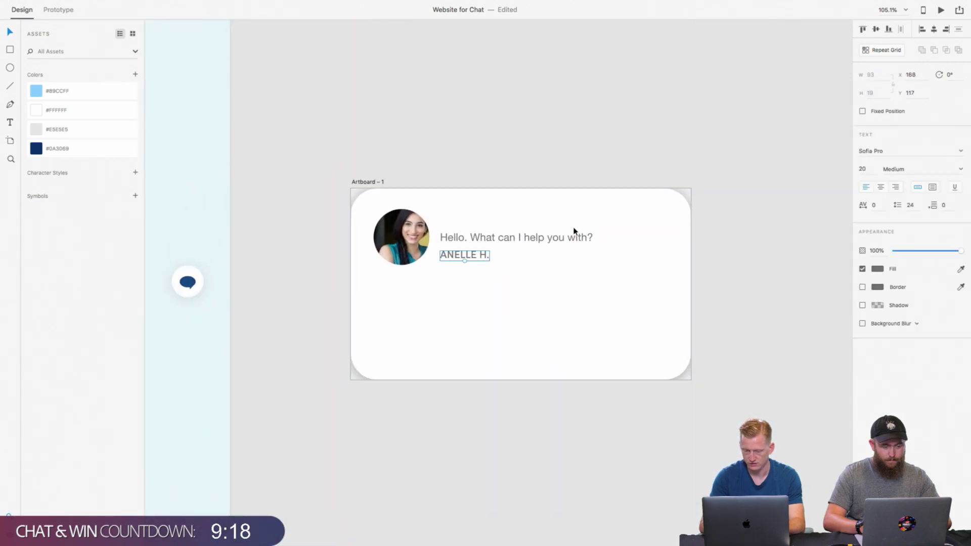
pyautogui.click(879, 272)
pyautogui.write('0A3069')
pyautogui.press('Return')
# - Check the site paragraph's colour, then set the greeting font to Sofia Pro
pyautogui.click(557, 385)
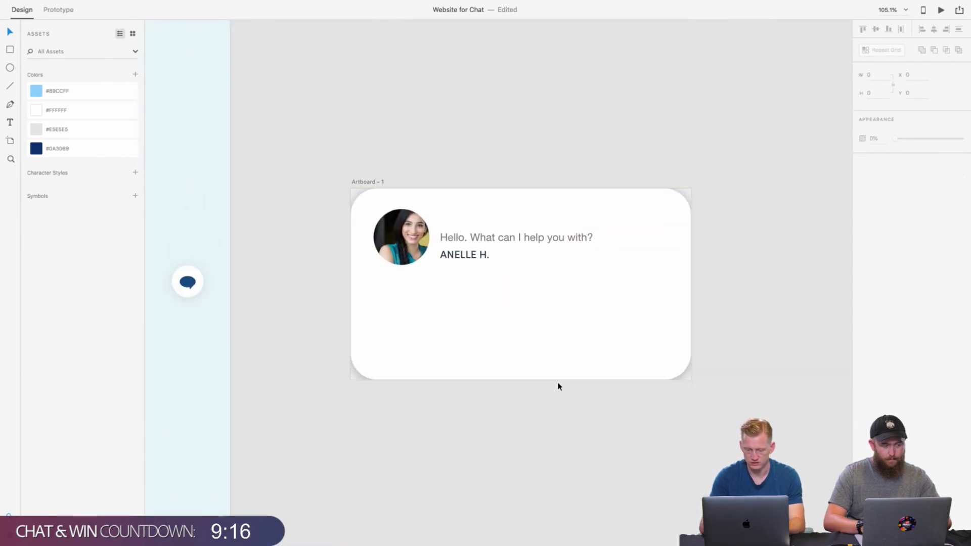
pyautogui.click(535, 235)
pyautogui.hscroll(-10, 534, 231)
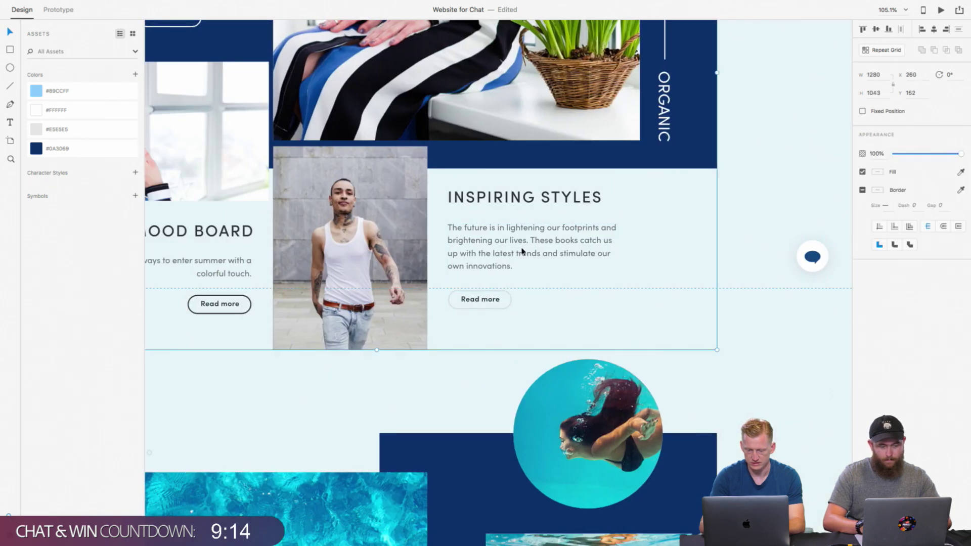
pyautogui.click(533, 230)
pyautogui.hscroll(1, 521, 235)
pyautogui.doubleClick(466, 234)
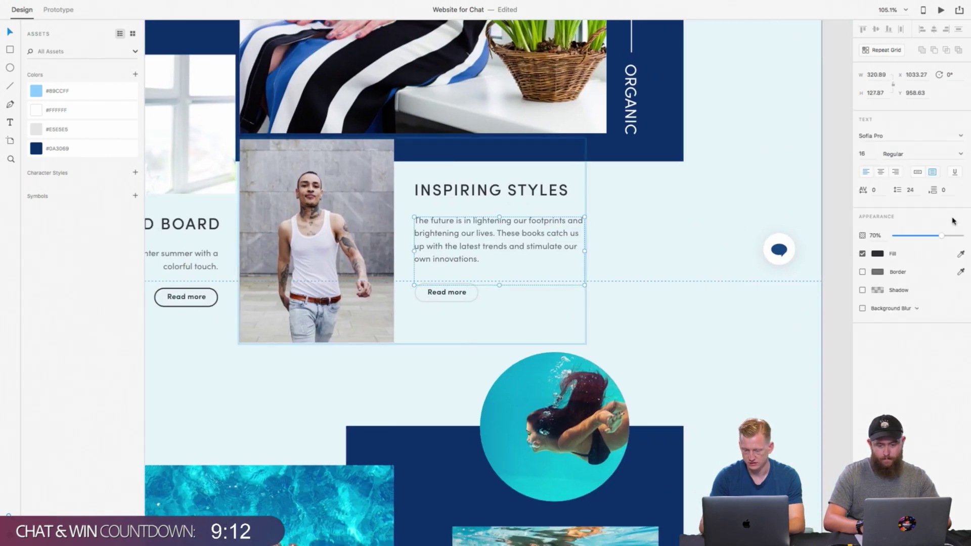
pyautogui.click(879, 254)
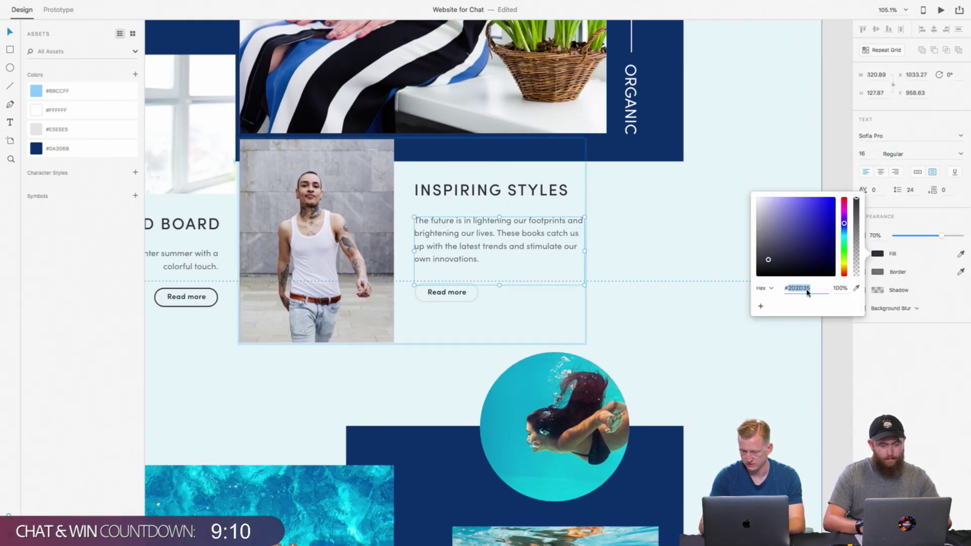
pyautogui.hscroll(10, 730, 338)
pyautogui.click(587, 213)
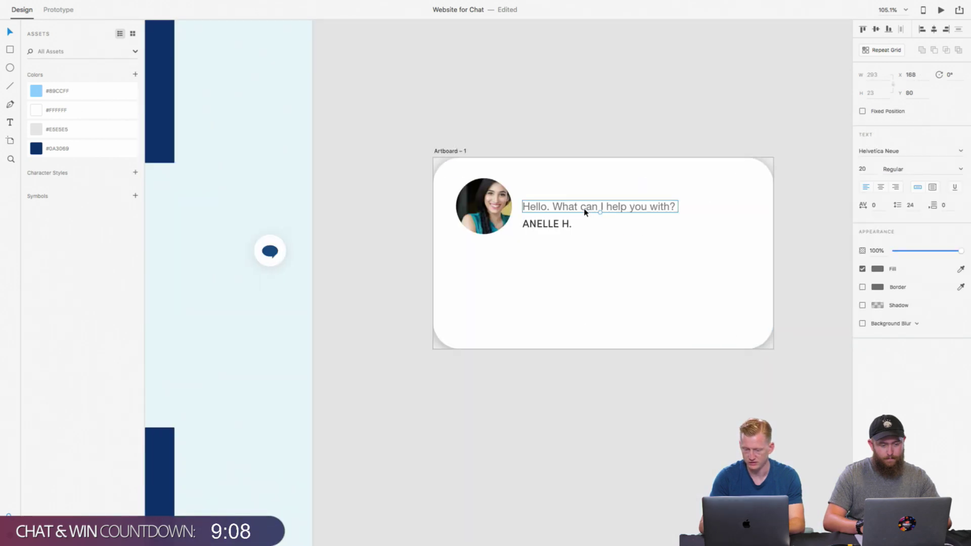
pyautogui.click(878, 153)
pyautogui.write('SF')
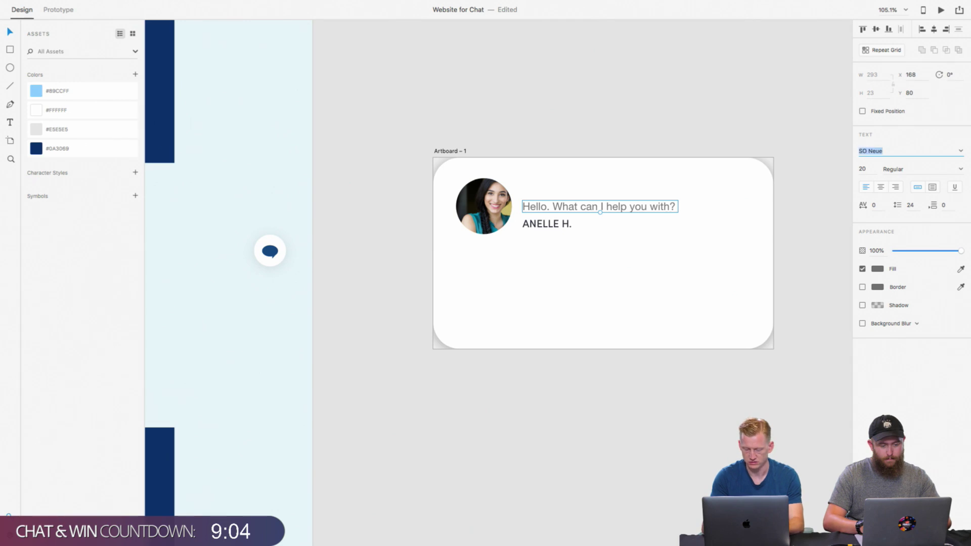
pyautogui.write('ofia Pro')
pyautogui.press('Return')
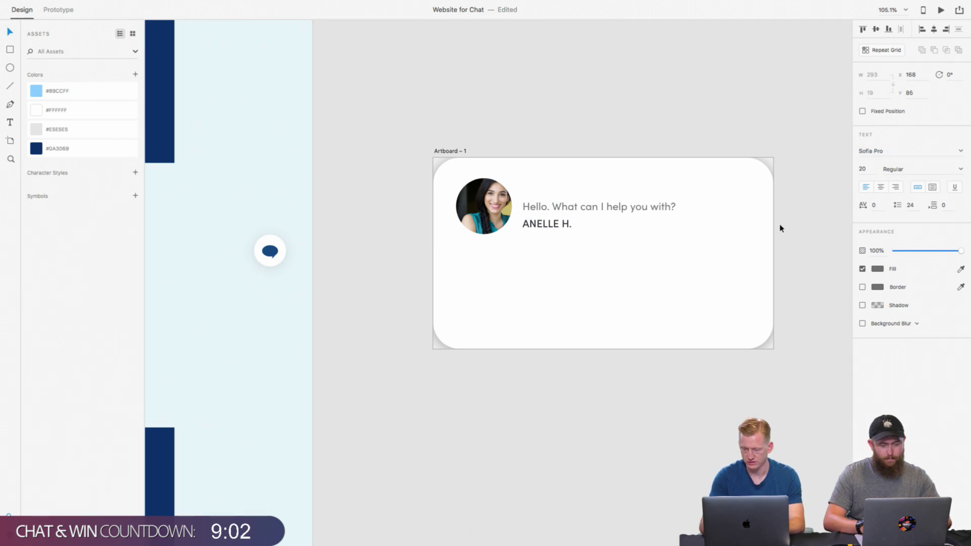
# - Set the greeting to Regular weight at 16 pt, matching the site paragraph
pyautogui.click(959, 171)
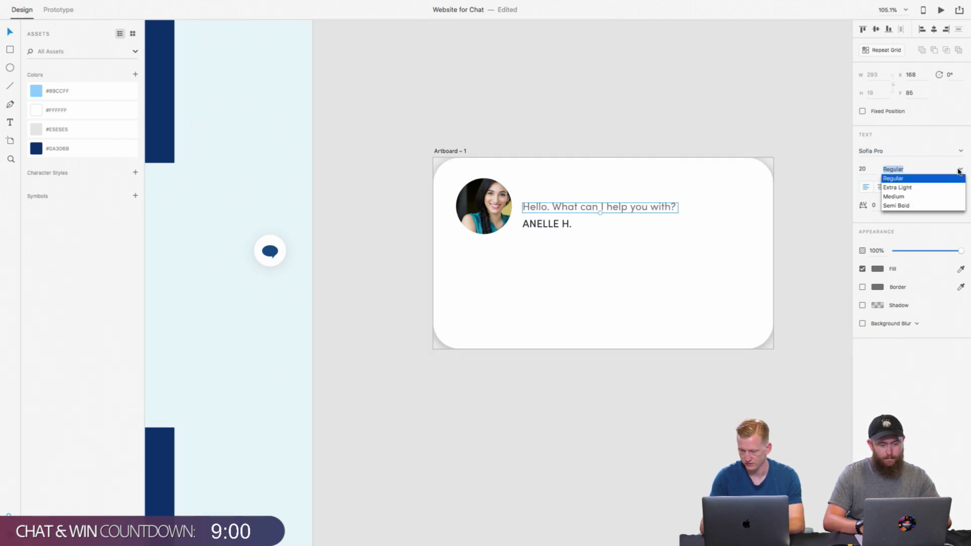
pyautogui.click(951, 188)
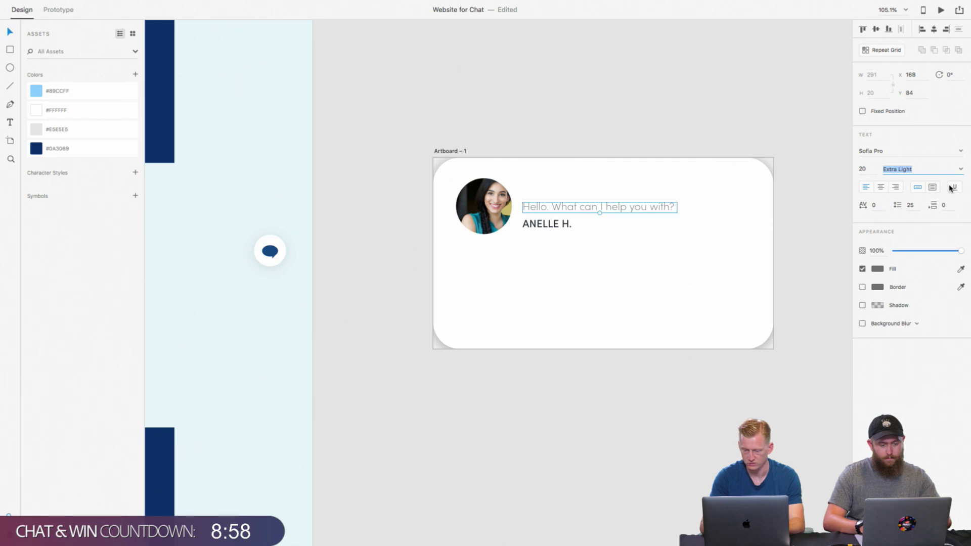
pyautogui.click(961, 170)
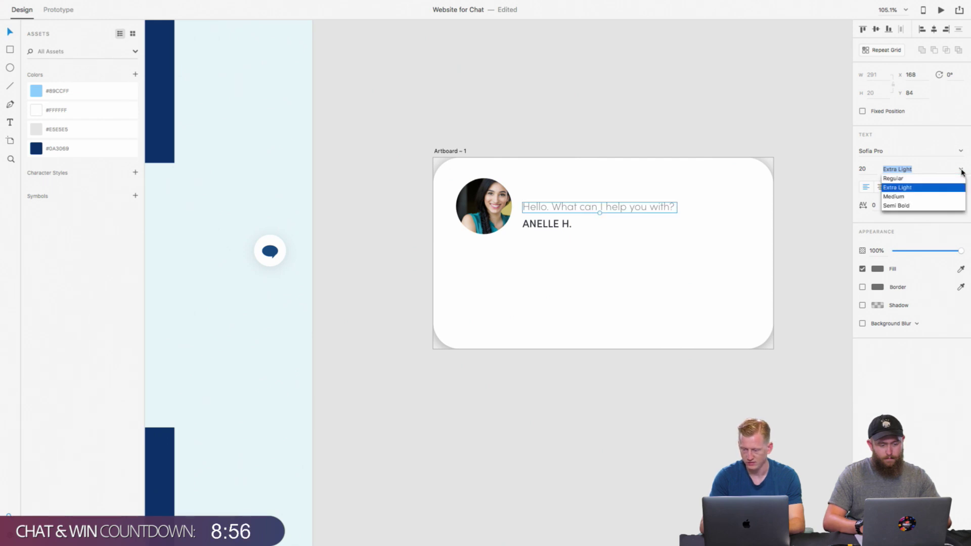
pyautogui.click(895, 183)
pyautogui.click(591, 162)
pyautogui.hscroll(-10, 591, 162)
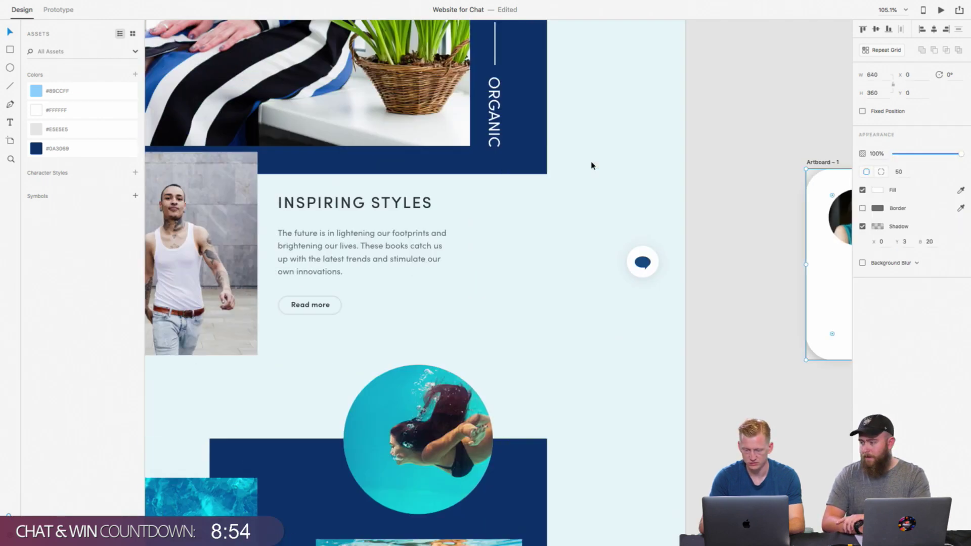
pyautogui.click(517, 260)
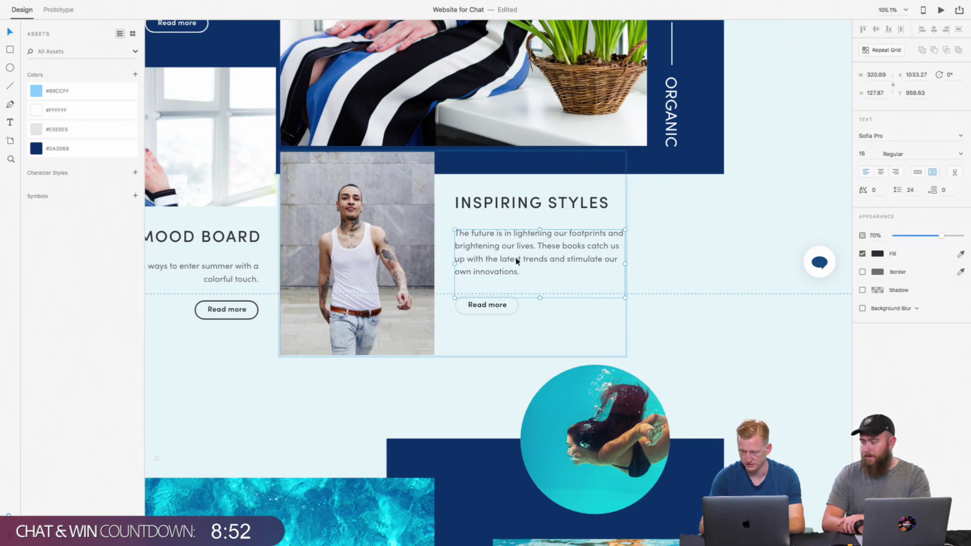
pyautogui.hscroll(15, 517, 260)
pyautogui.click(577, 241)
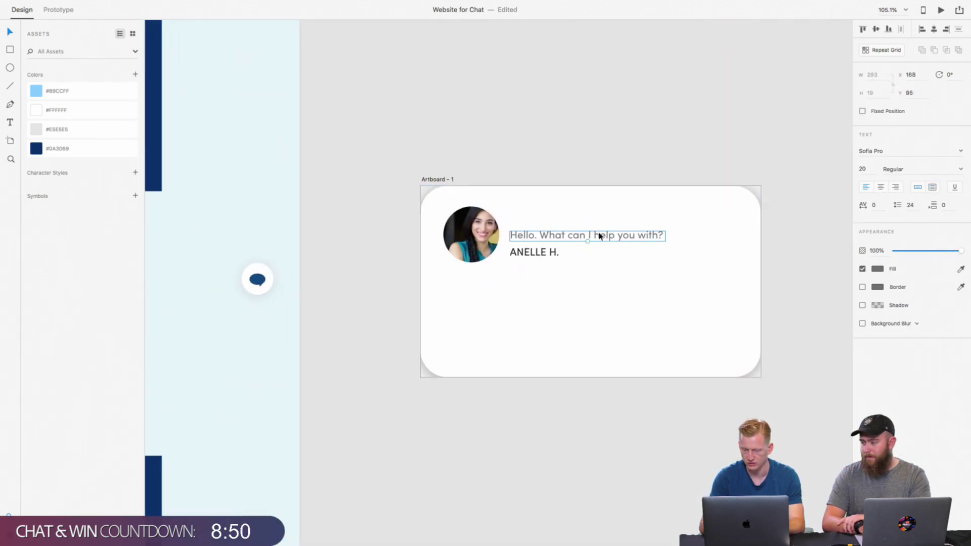
pyautogui.write('16')
pyautogui.press('Return')
# - Move the greeting and name lines up together by about 13 px
pyautogui.click(551, 253)
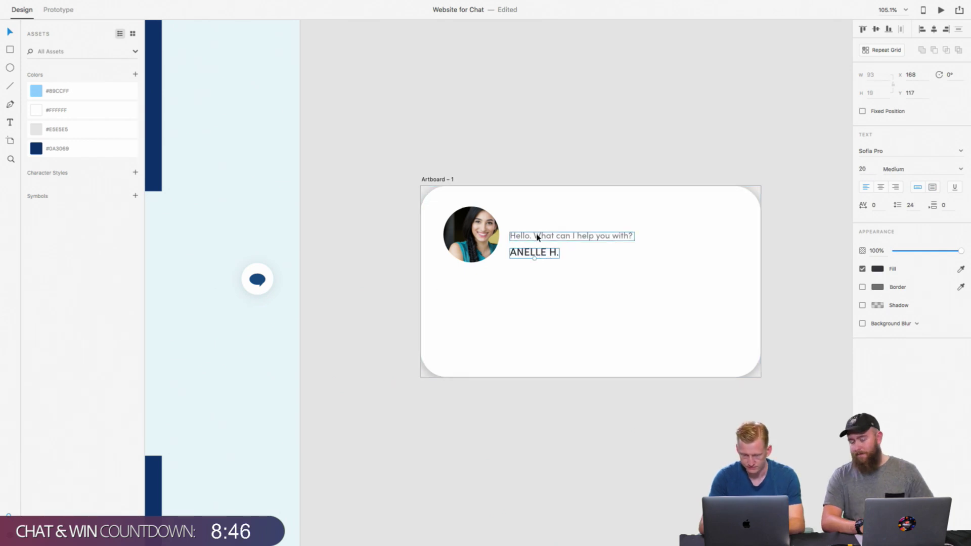
pyautogui.keyDown('shift'); pyautogui.click(537, 237); pyautogui.keyUp('shift')
pyautogui.moveTo(537, 236); pyautogui.dragTo(543, 232)
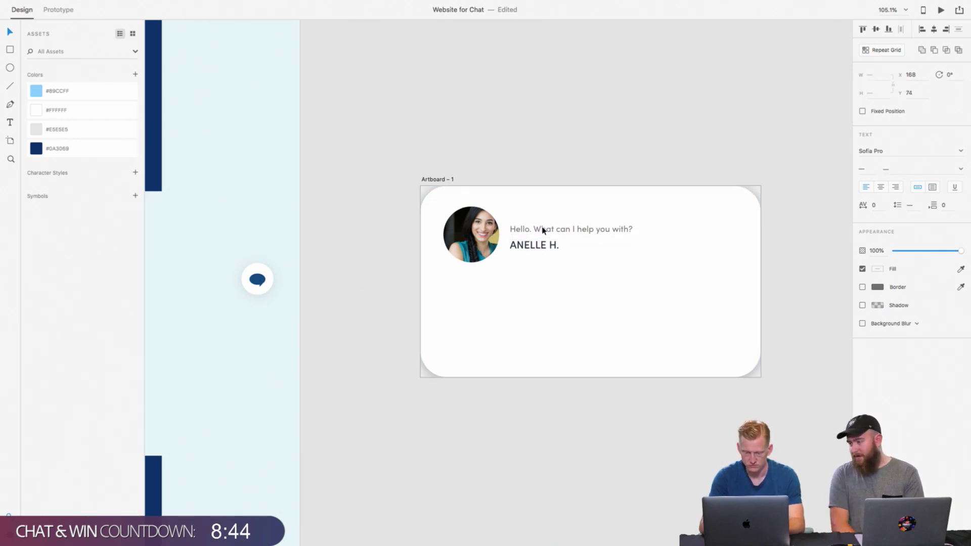
pyautogui.scroll(-3, 543, 230)
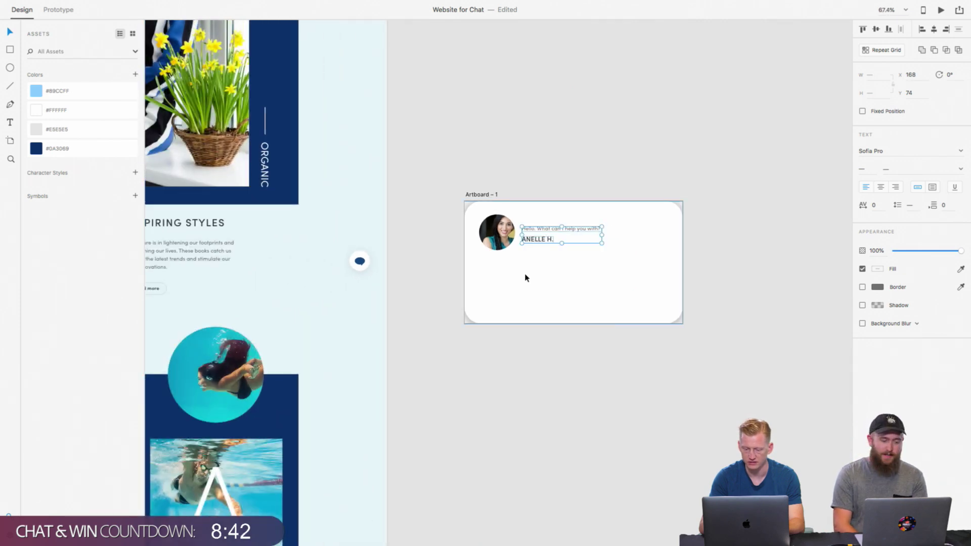
pyautogui.click(525, 278)
pyautogui.scroll(3, 523, 268)
# - Fill the greeting text with dark grey #2D2D35
pyautogui.click(577, 205)
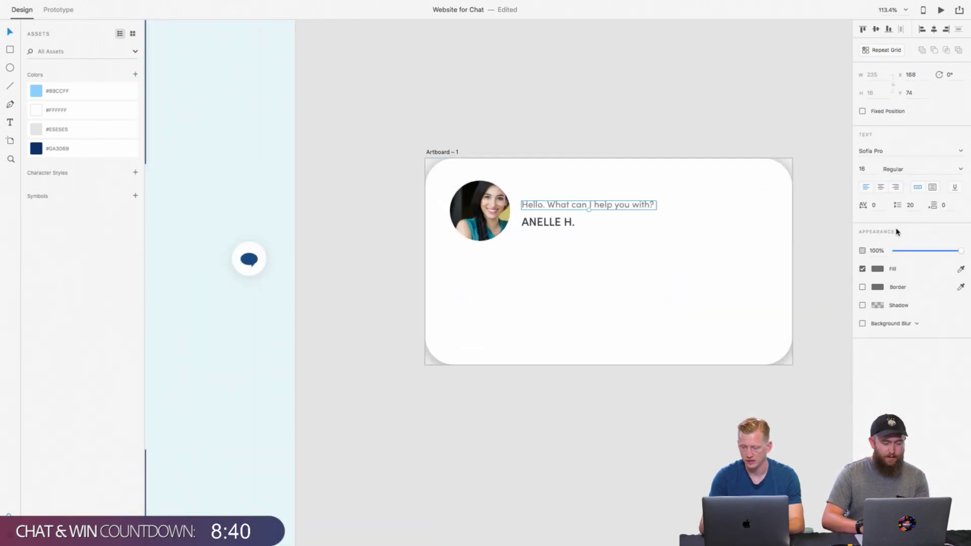
pyautogui.click(877, 269)
pyautogui.click(844, 238)
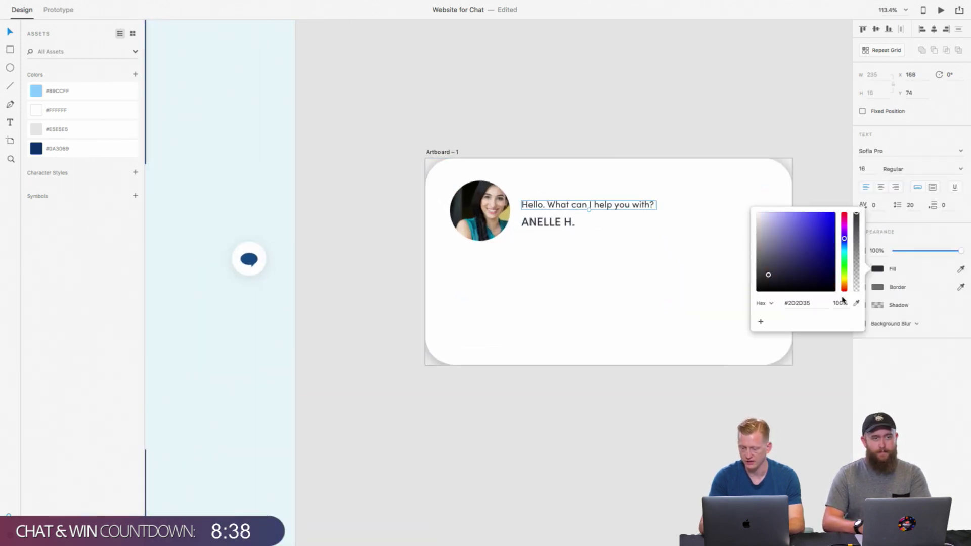
pyautogui.click(913, 146)
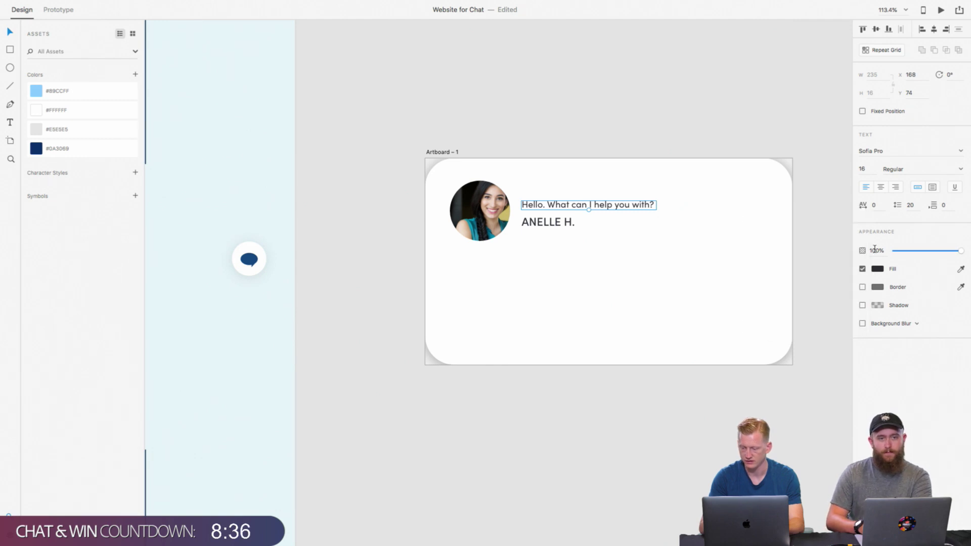
pyautogui.click(623, 306)
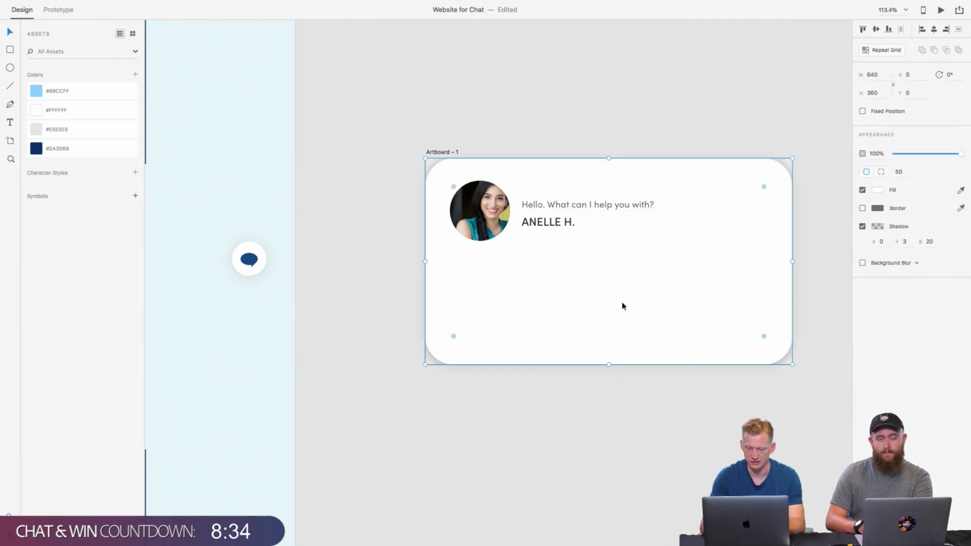
pyautogui.scroll(-5, 623, 306)
pyautogui.hscroll(-5, 581, 283)
pyautogui.scroll(-3, 563, 273)
pyautogui.hscroll(1, 455, 303)
pyautogui.doubleClick(364, 333)
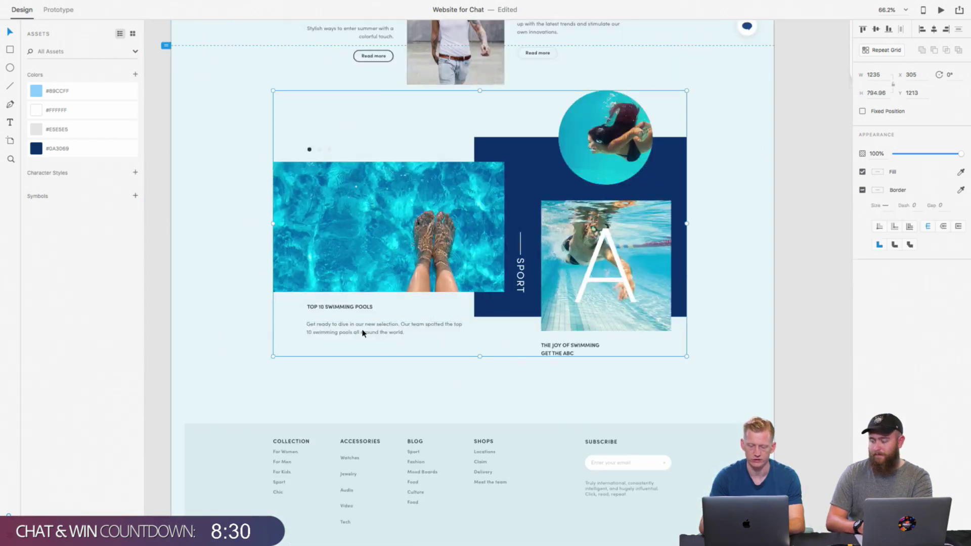
pyautogui.click(335, 310)
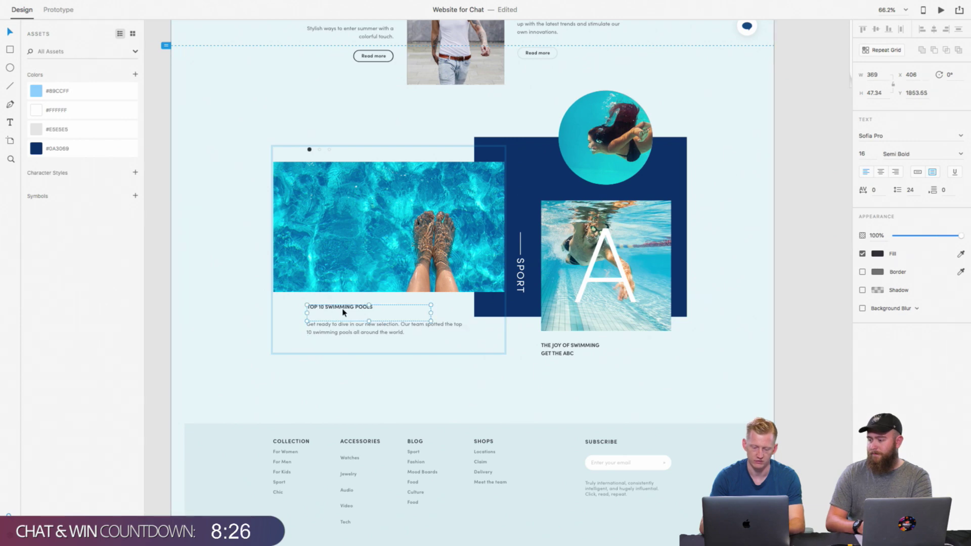
pyautogui.scroll(1, 460, 358)
pyautogui.hscroll(1, 461, 358)
pyautogui.scroll(3, 461, 358)
pyautogui.hscroll(-1, 460, 358)
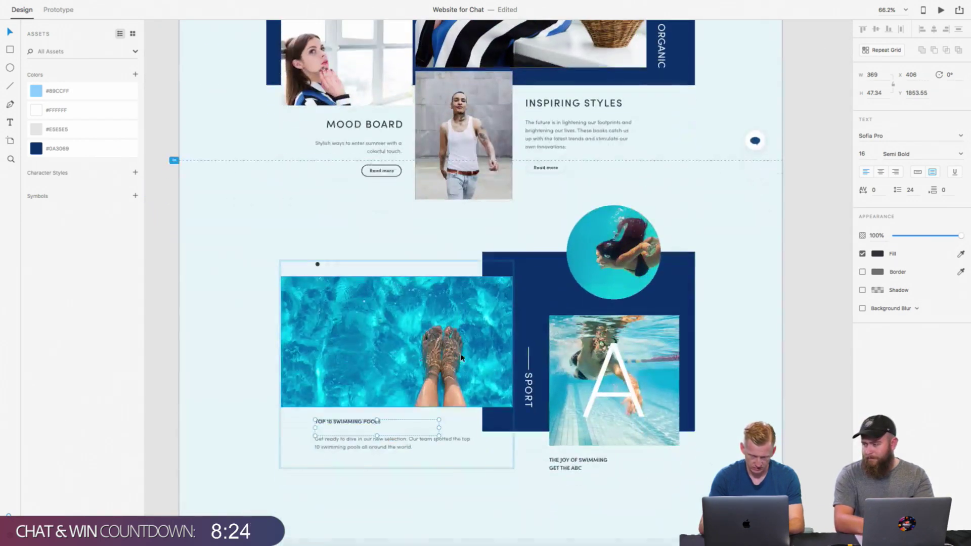
pyautogui.scroll(2, 361, 428)
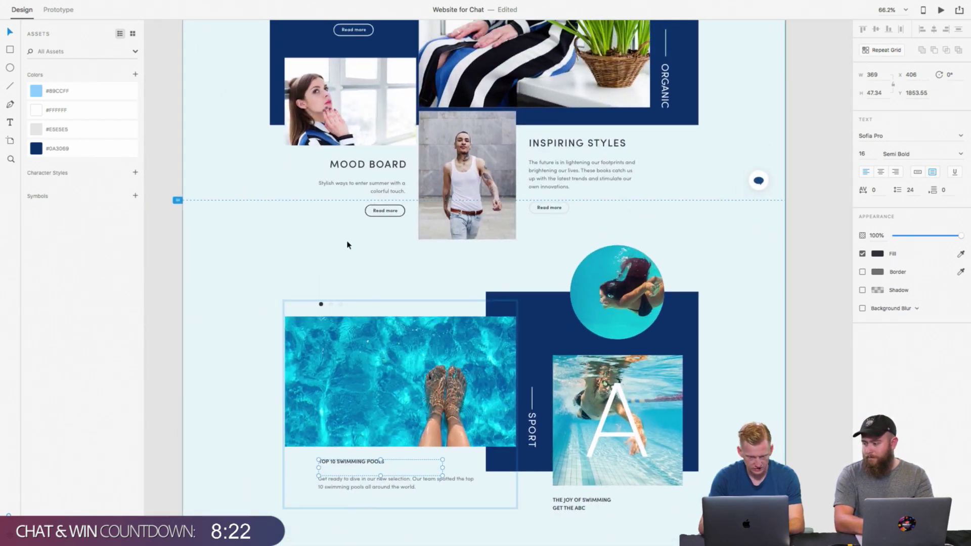
pyautogui.click(369, 166)
pyautogui.scroll(2, 369, 169)
pyautogui.scroll(5, 370, 169)
pyautogui.scroll(-2, 364, 187)
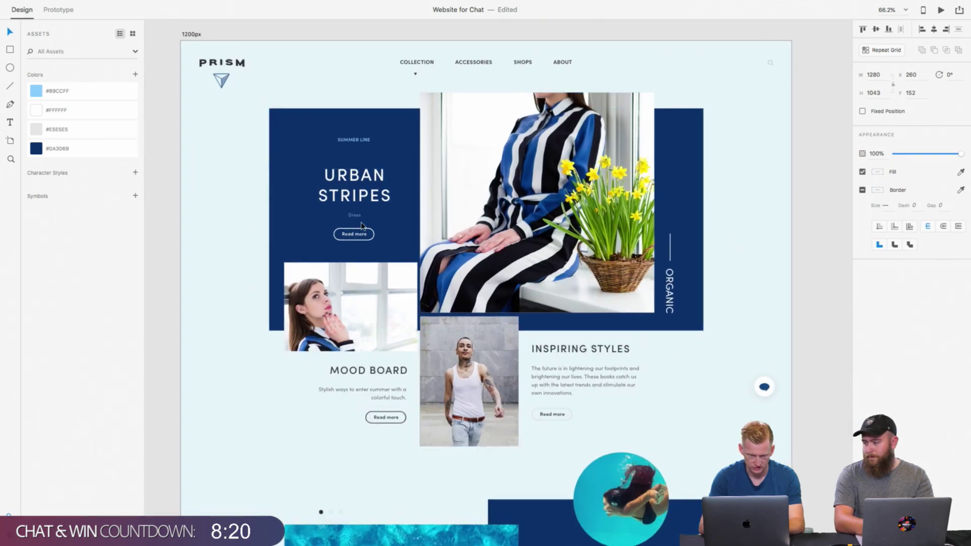
pyautogui.doubleClick(362, 191)
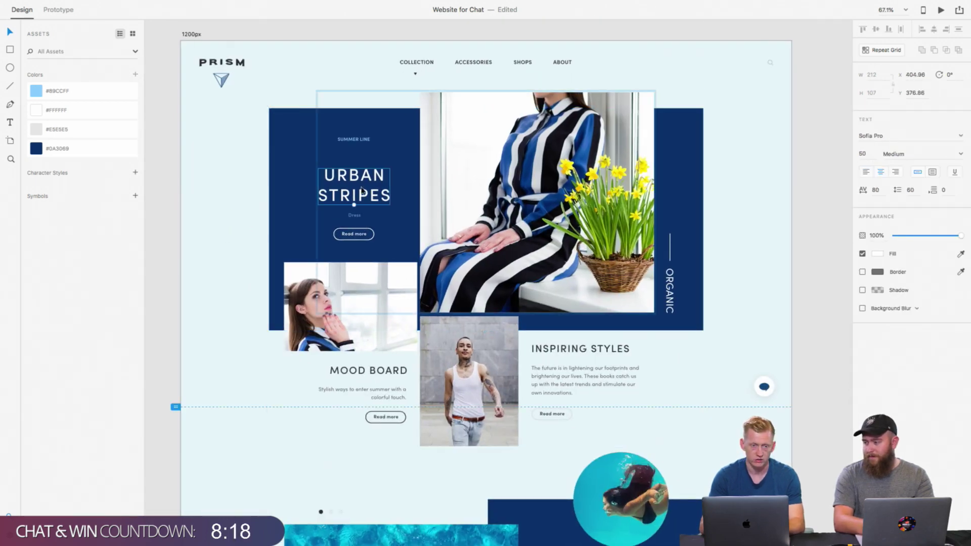
pyautogui.scroll(-5, 362, 191)
pyautogui.hscroll(5, 362, 191)
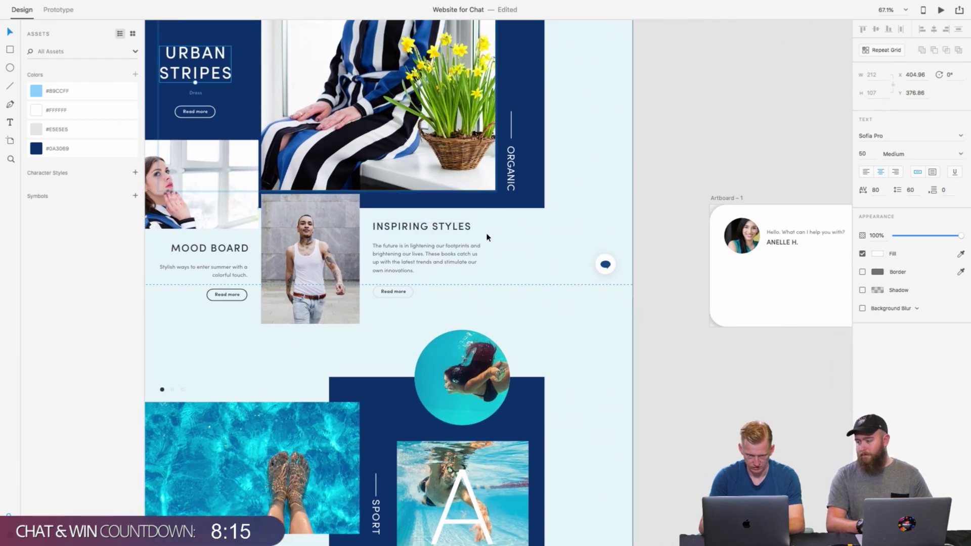
pyautogui.scroll(5, 486, 239)
pyautogui.hscroll(-3, 485, 239)
pyautogui.click(283, 190)
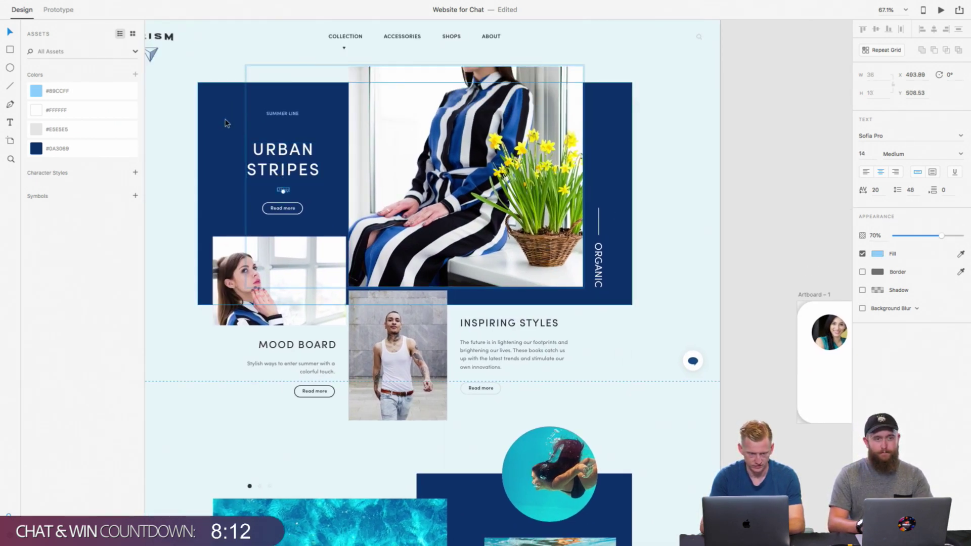
pyautogui.scroll(-5, 159, 238)
pyautogui.hscroll(10, 158, 238)
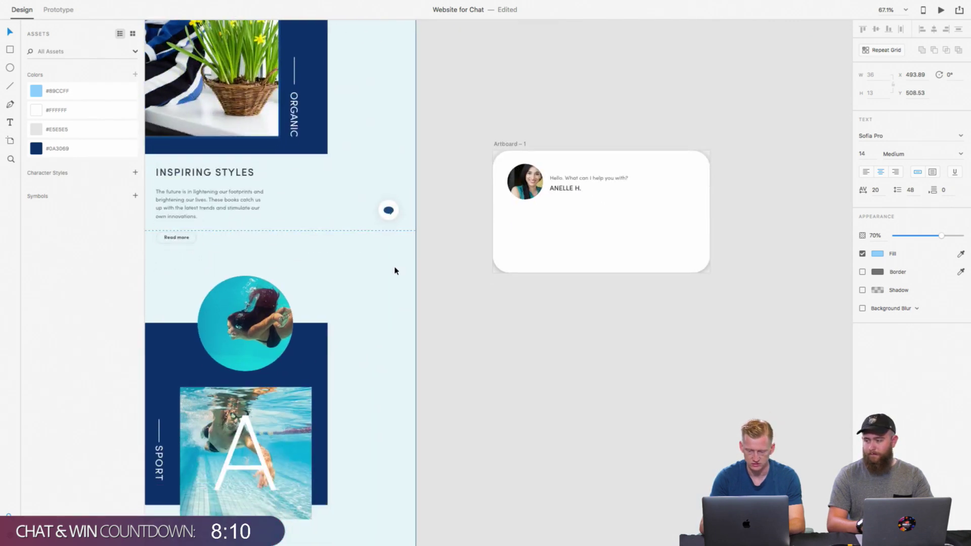
pyautogui.click(596, 228)
pyautogui.press('super+3')
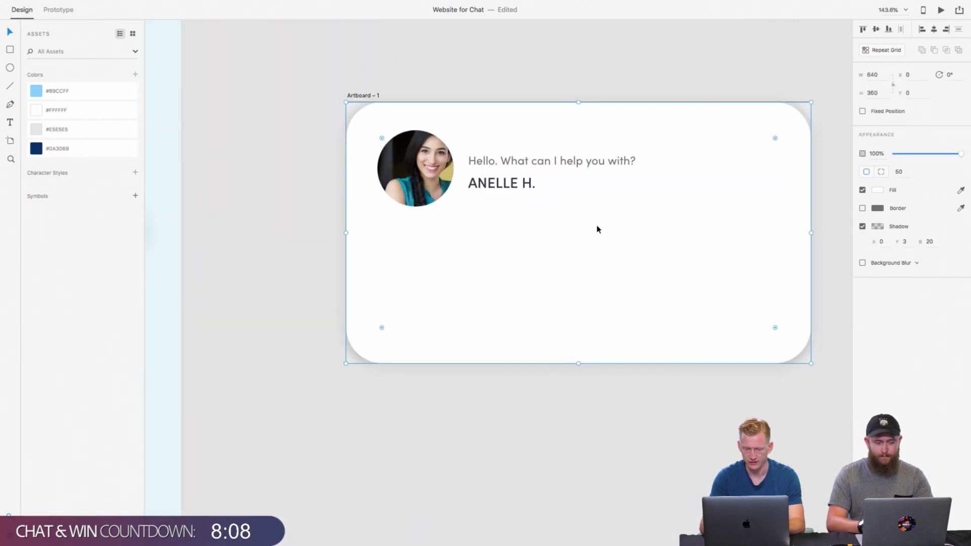
pyautogui.scroll(-2, 596, 228)
pyautogui.hscroll(2, 596, 228)
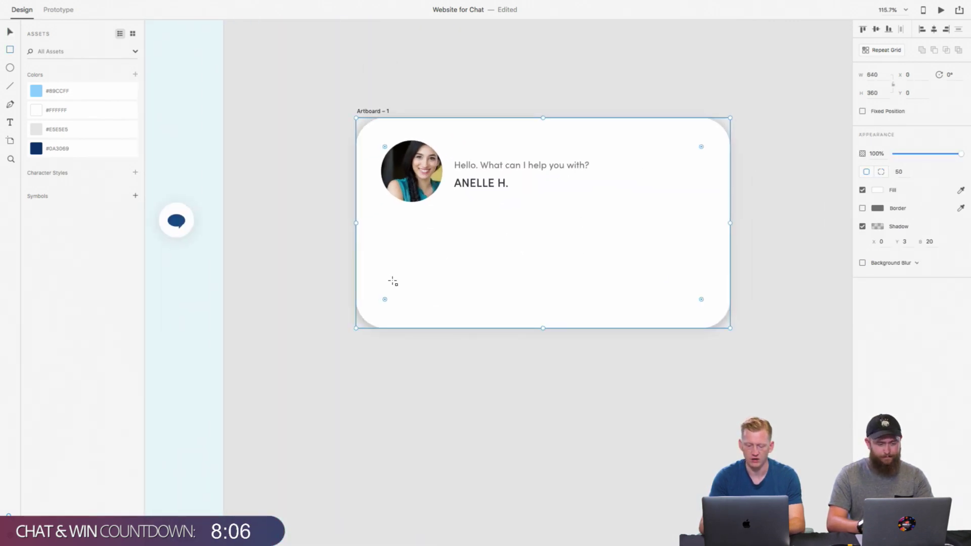
# - Draw a bordered 557×56 rectangle across the card's bottom, round it to radius 40, and nudge it up
pyautogui.moveTo(386, 282)
pyautogui.mouseDown()
pyautogui.moveTo(622, 310)
pyautogui.moveTo(698, 301)
pyautogui.moveTo(710, 314)
pyautogui.mouseUp()
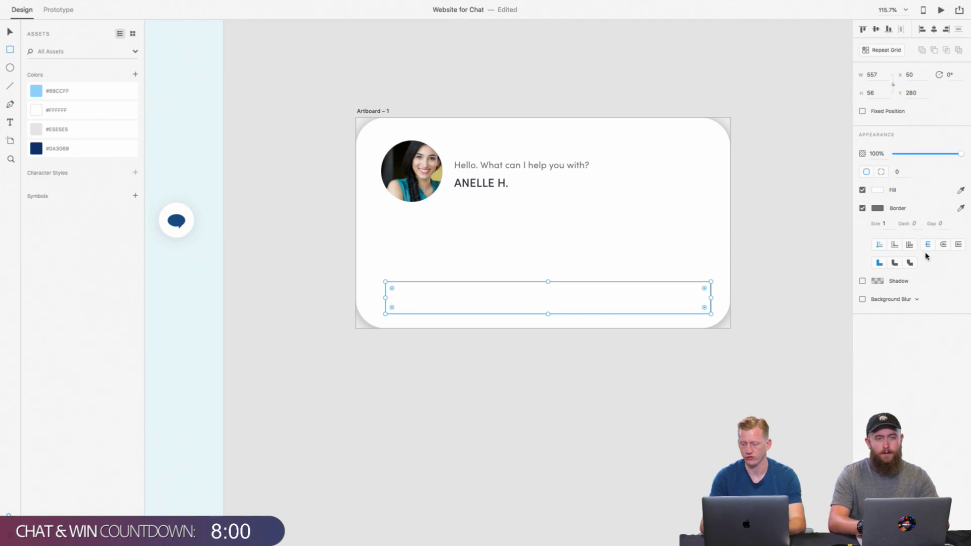
pyautogui.click(862, 208)
pyautogui.click(862, 208)
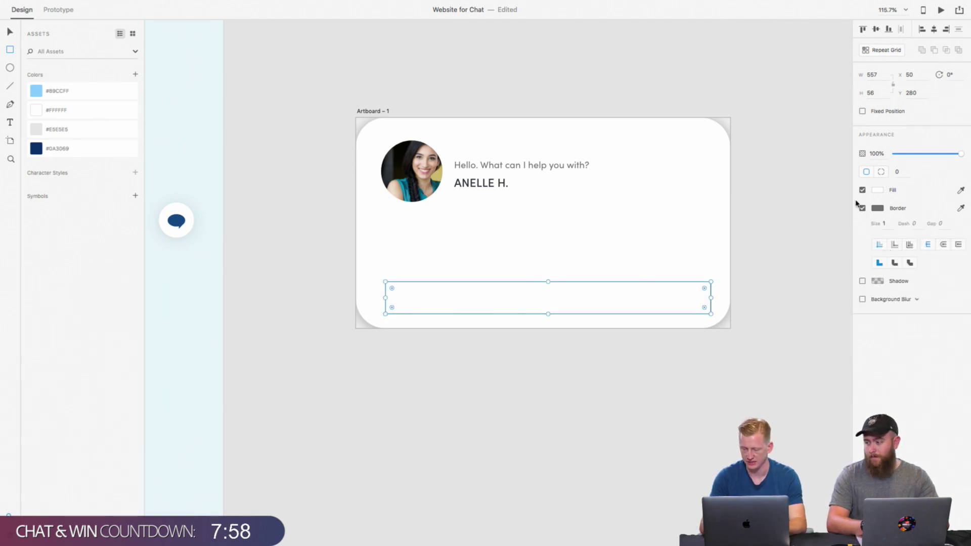
pyautogui.click(897, 174)
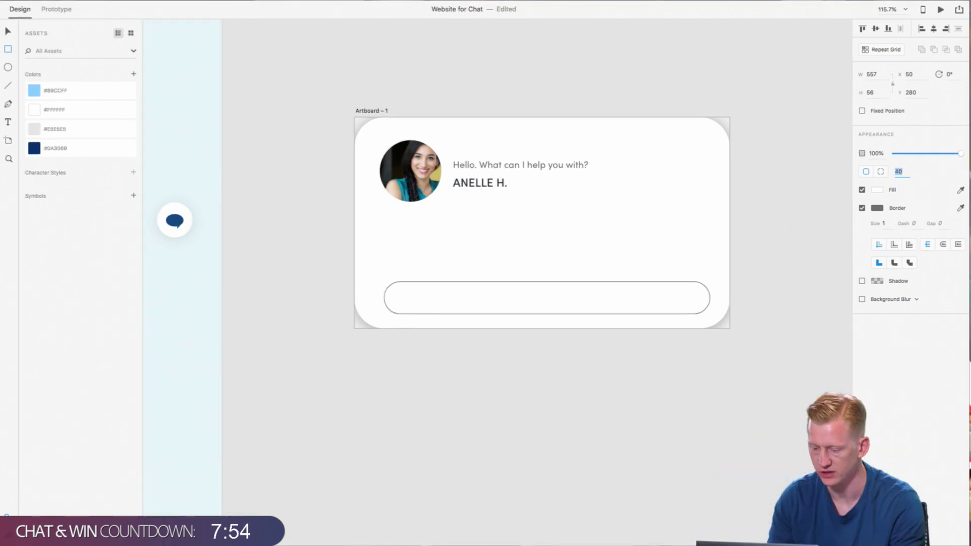
pyautogui.write('40')
pyautogui.press('Return')
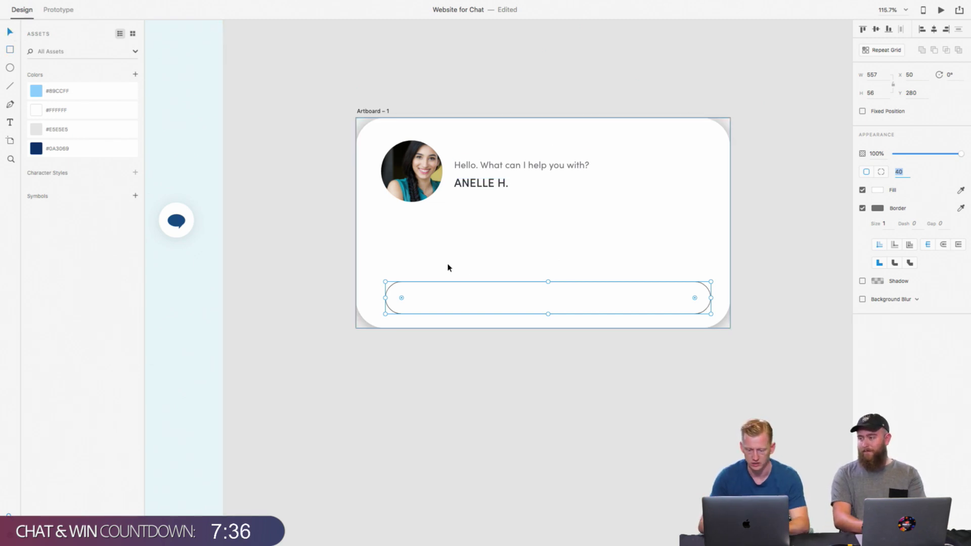
pyautogui.moveTo(500, 305)
pyautogui.mouseDown()
pyautogui.moveTo(499, 292)
pyautogui.moveTo(496, 305)
pyautogui.mouseUp()
pyautogui.scroll(5, 675, 298)
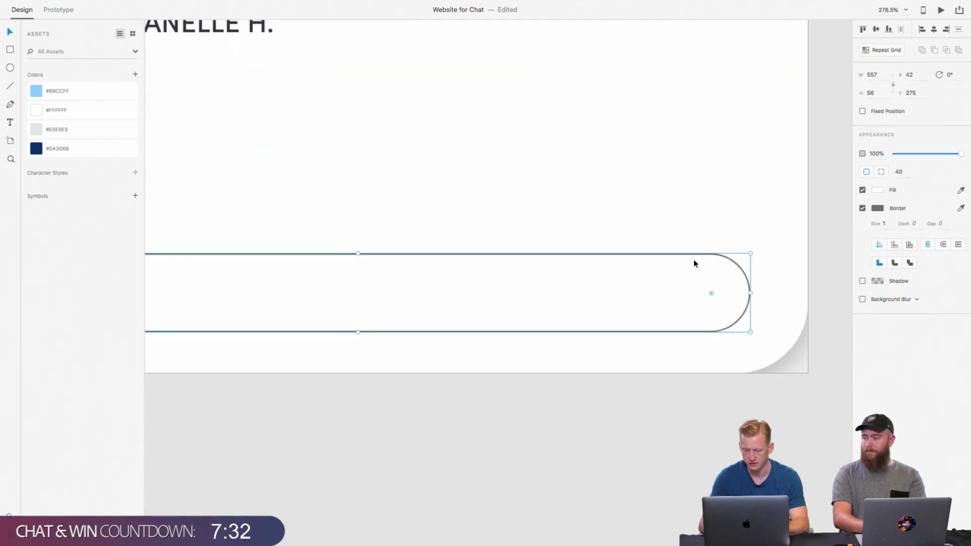
pyautogui.click(640, 216)
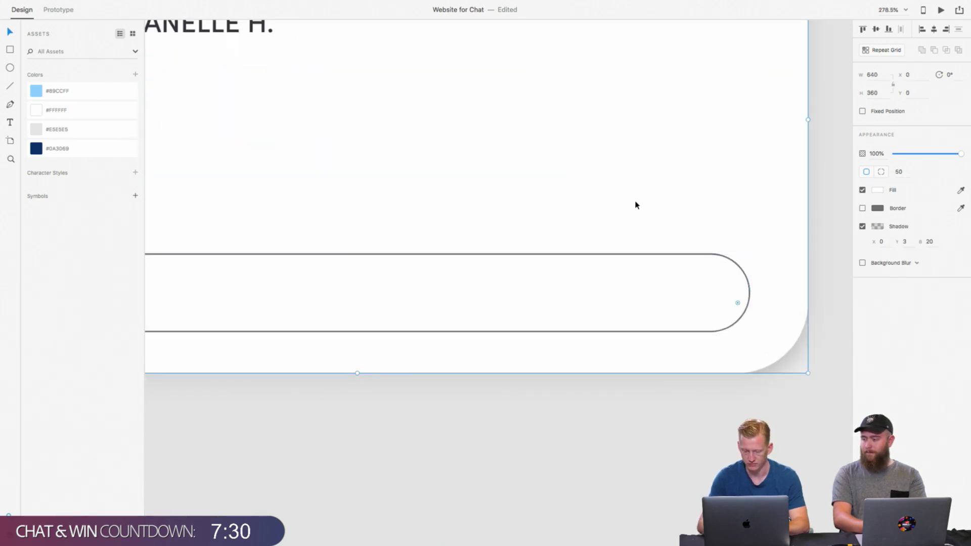
# - Draw a 56×56 circle flush at the input pill's right end and remove its border
pyautogui.press('e')
pyautogui.moveTo(656, 254); pyautogui.dragTo(758, 332)
pyautogui.hotkey('shift', 'Right')
pyautogui.press('Right')
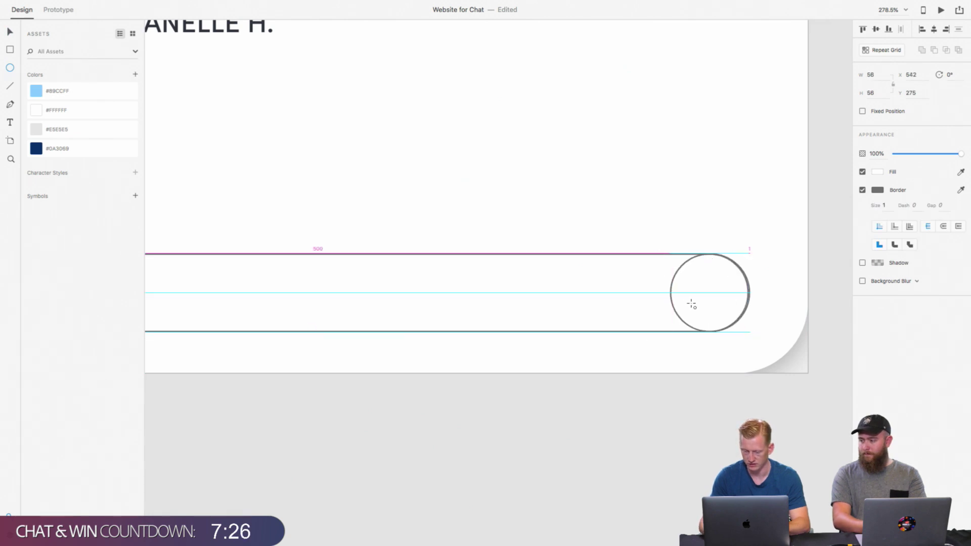
pyautogui.scroll(-5, 691, 303)
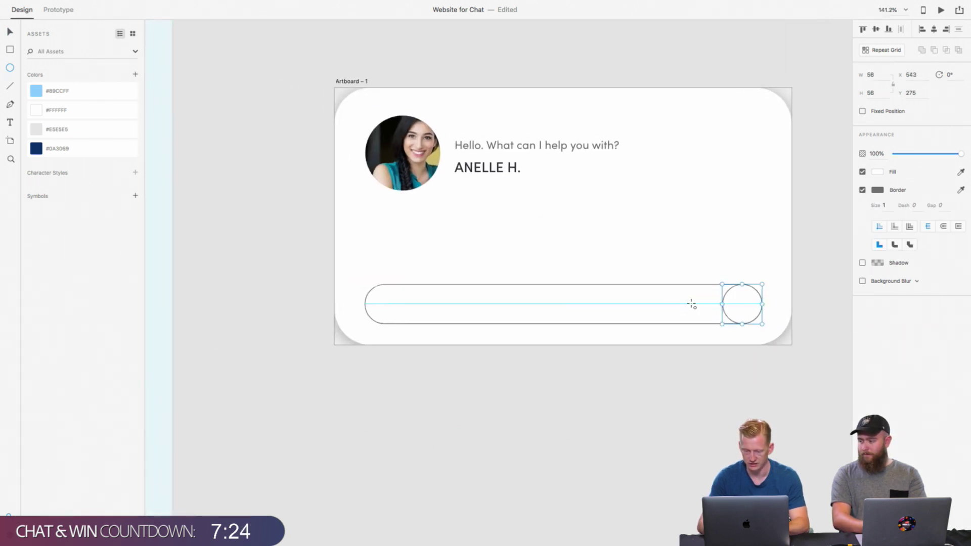
pyautogui.click(862, 190)
pyautogui.press('v')
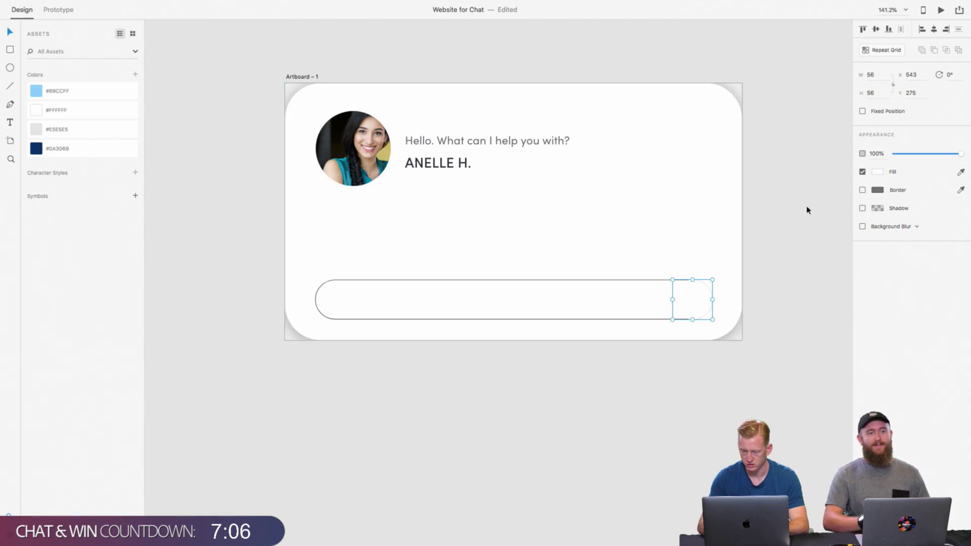
pyautogui.click(877, 172)
pyautogui.click(696, 278)
# - Eyedrop light blue #89CCFF into the send circle's fill
pyautogui.scroll(-3, 696, 277)
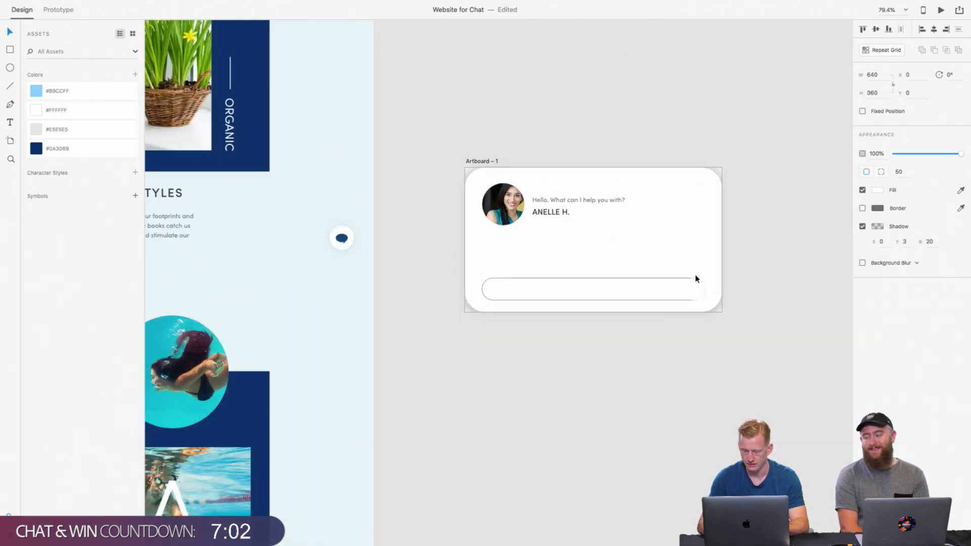
pyautogui.click(687, 298)
pyautogui.hscroll(-10, 694, 239)
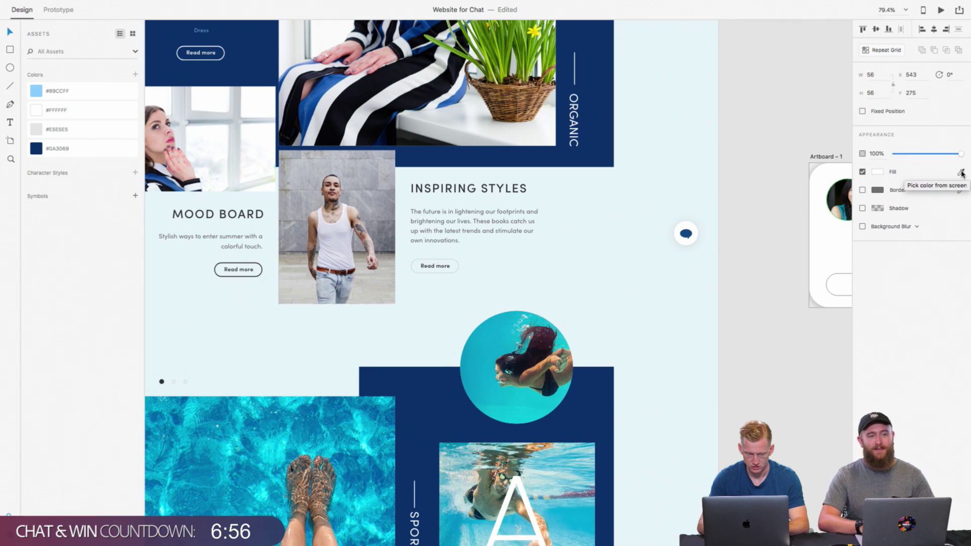
pyautogui.hscroll(-5, 659, 283)
pyautogui.scroll(4, 658, 284)
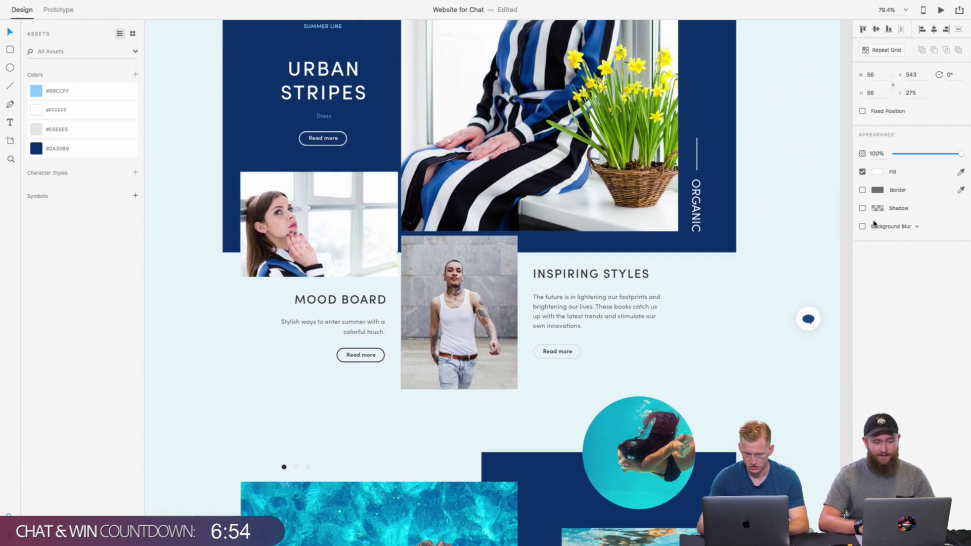
pyautogui.click(960, 173)
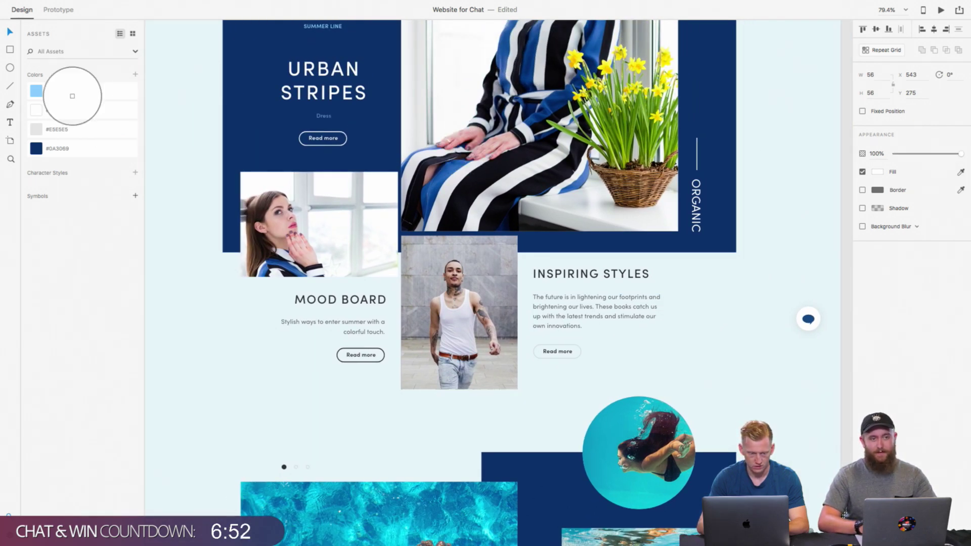
pyautogui.click(36, 91)
pyautogui.press('super+3')
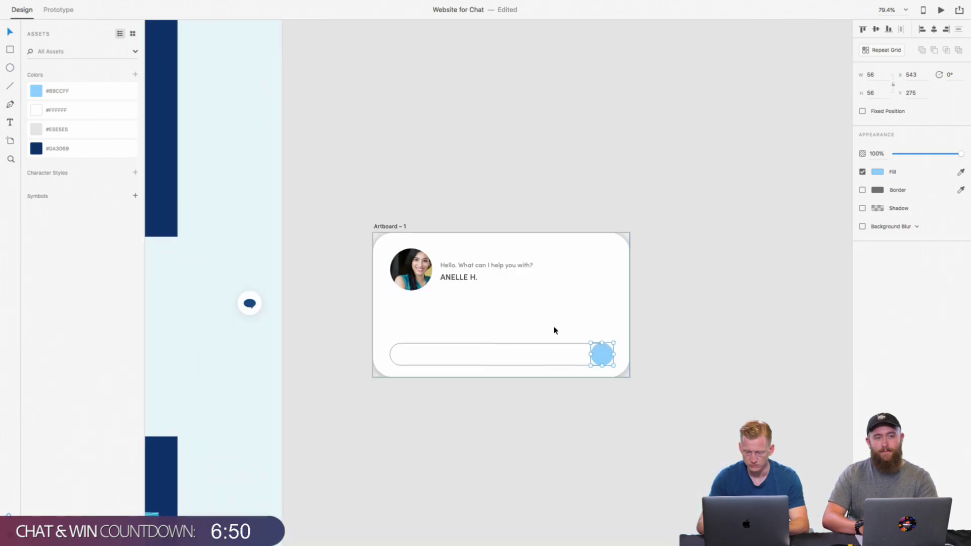
# - Eyedrop dark blue #0A3069 into the input field's border colour
pyautogui.click(500, 351)
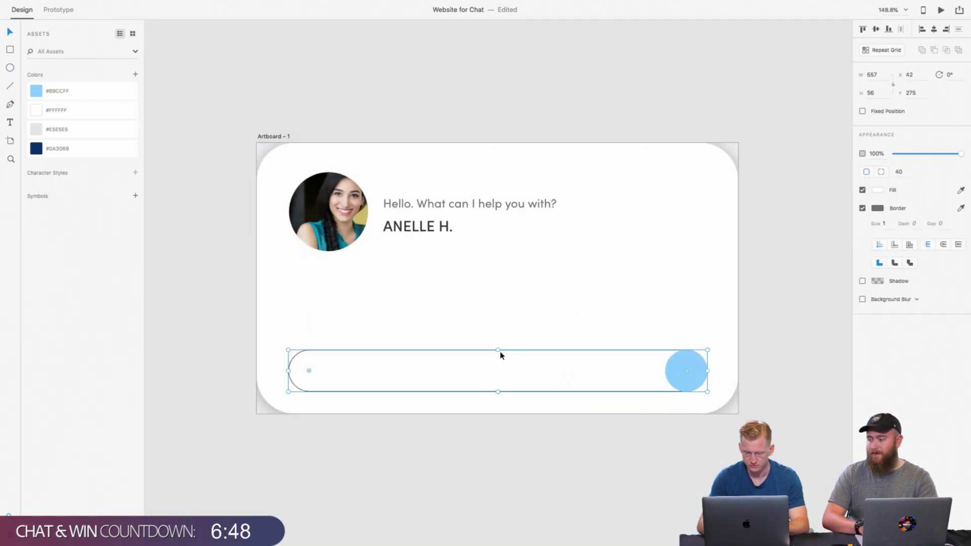
pyautogui.scroll(-5, 501, 352)
pyautogui.hscroll(-5, 500, 353)
pyautogui.scroll(-3, 556, 350)
pyautogui.hscroll(-3, 556, 351)
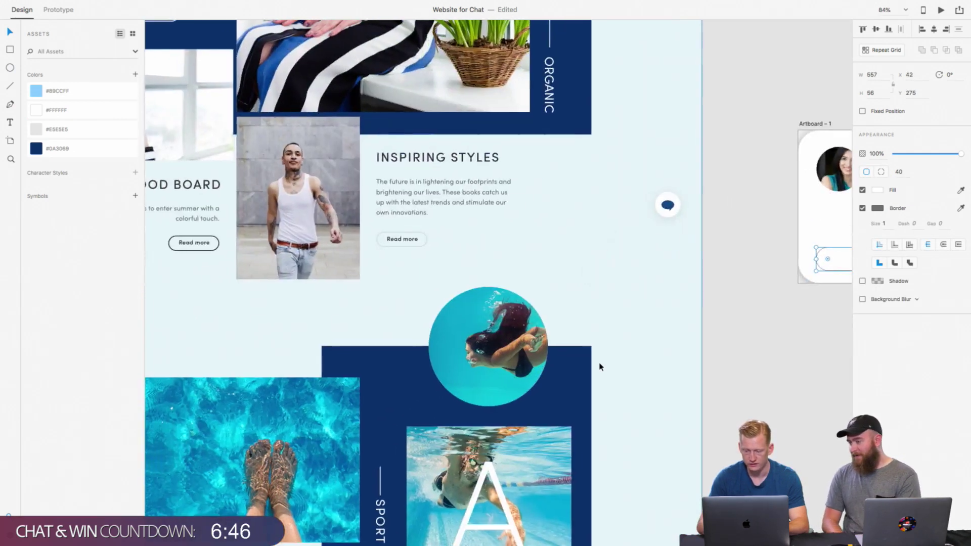
pyautogui.click(877, 209)
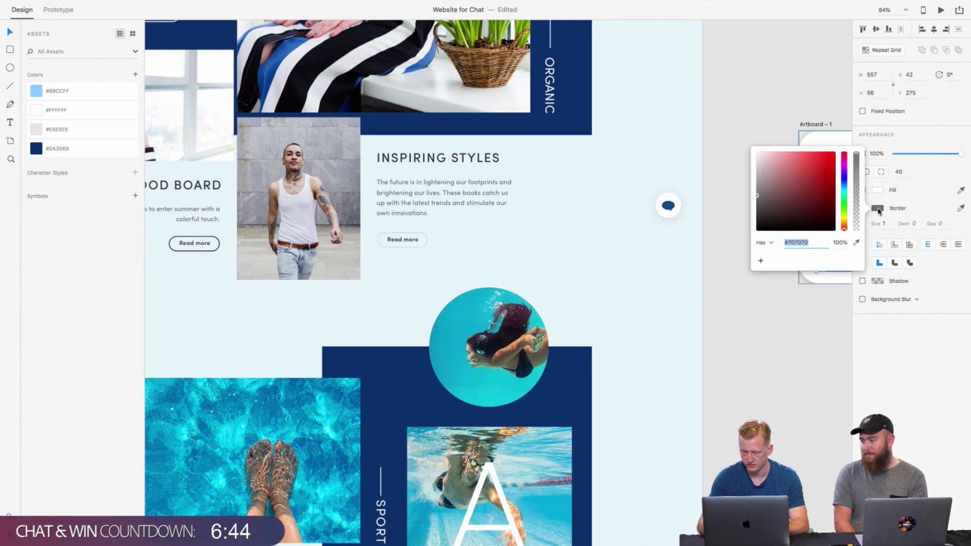
pyautogui.click(855, 244)
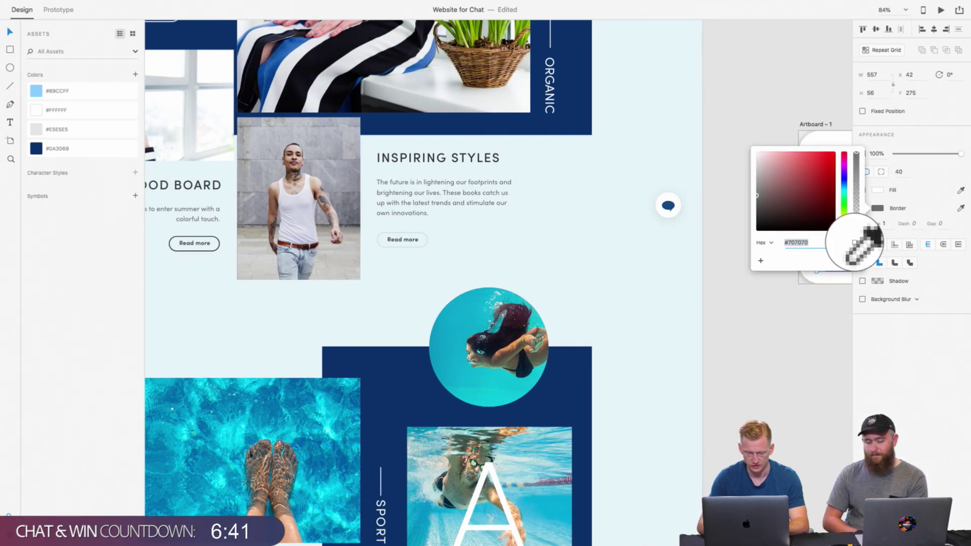
pyautogui.click(38, 151)
pyautogui.click(754, 380)
# - Set the input field's opacity to 50%
pyautogui.hscroll(7, 754, 379)
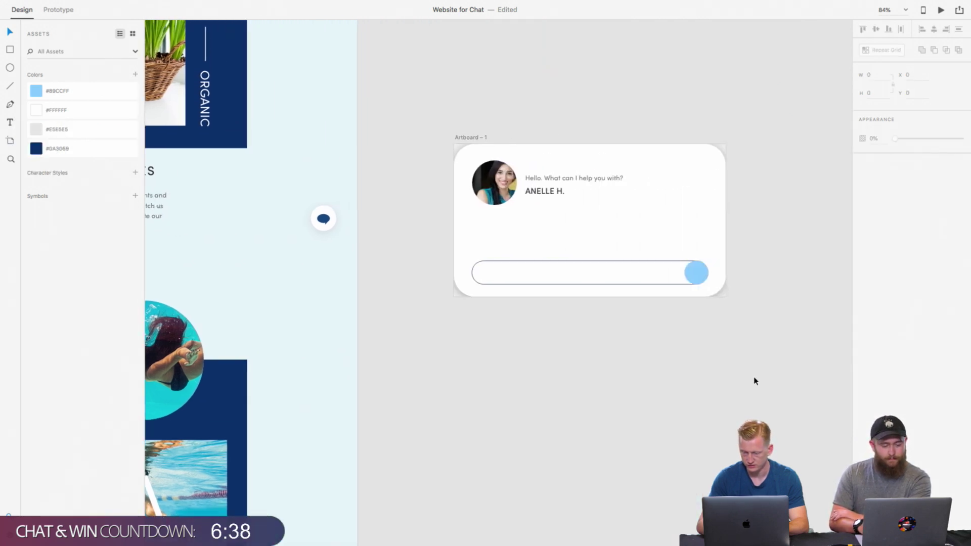
pyautogui.click(636, 285)
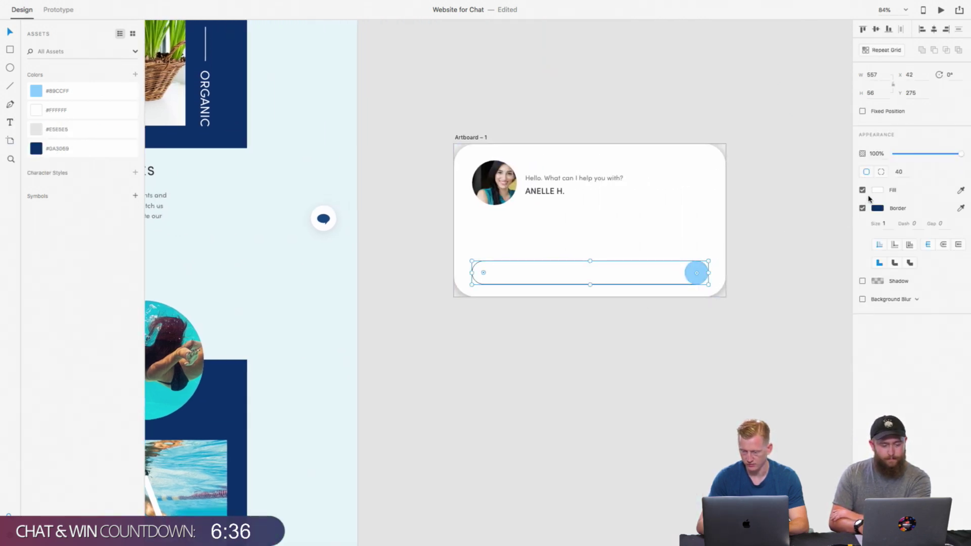
pyautogui.press('5')
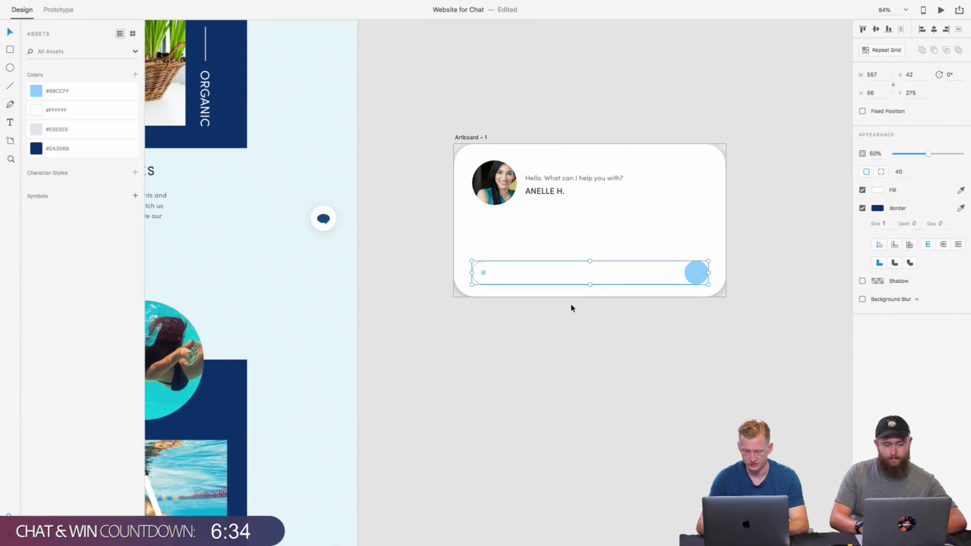
pyautogui.scroll(5, 622, 273)
pyautogui.click(763, 277)
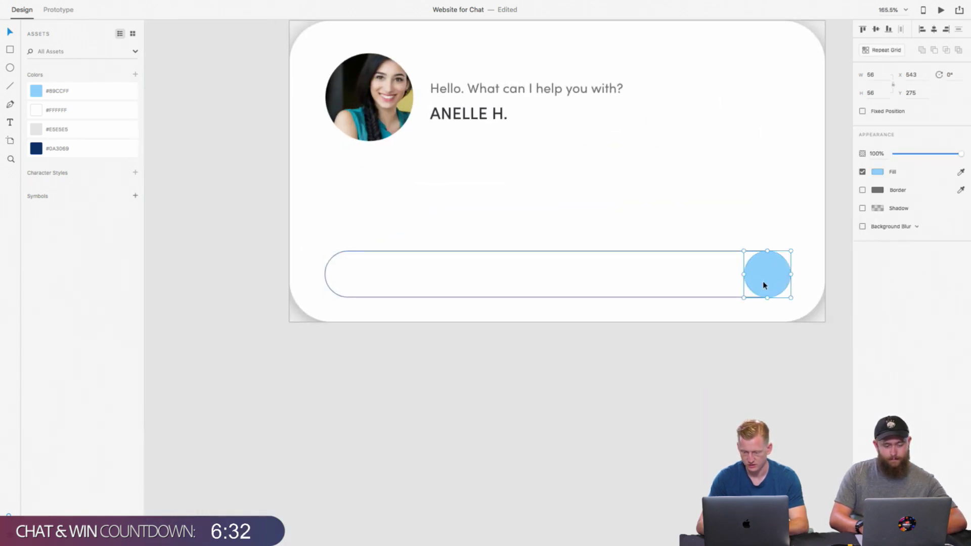
pyautogui.scroll(1, 764, 283)
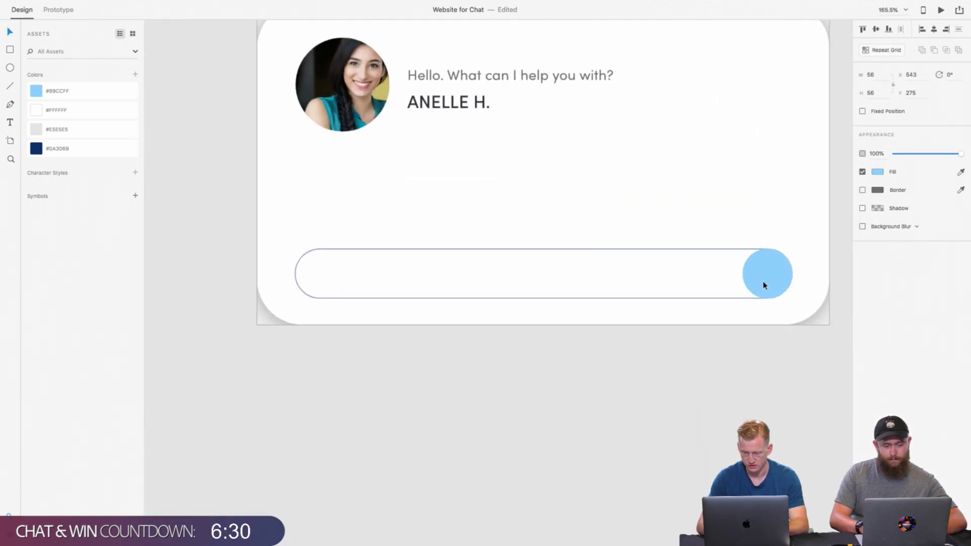
pyautogui.click(694, 251)
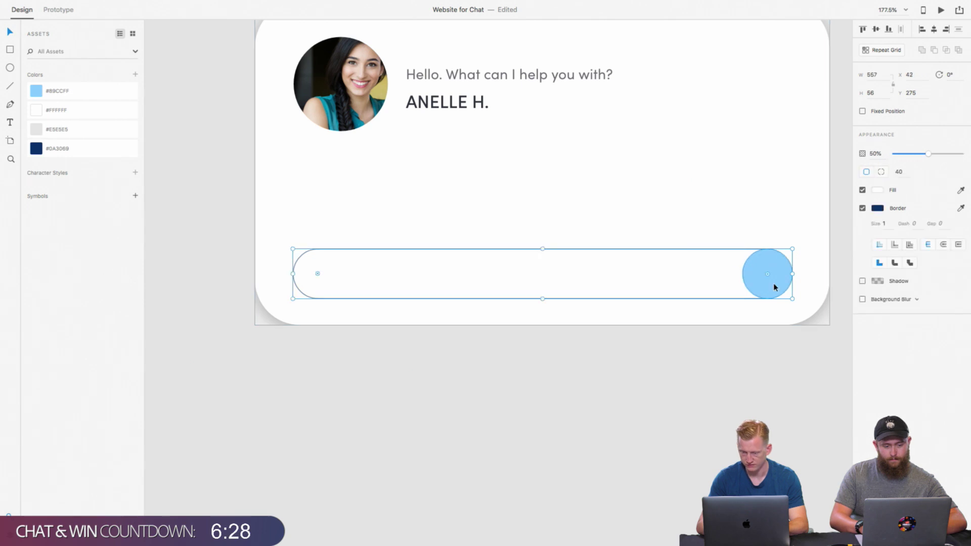
pyautogui.click(704, 355)
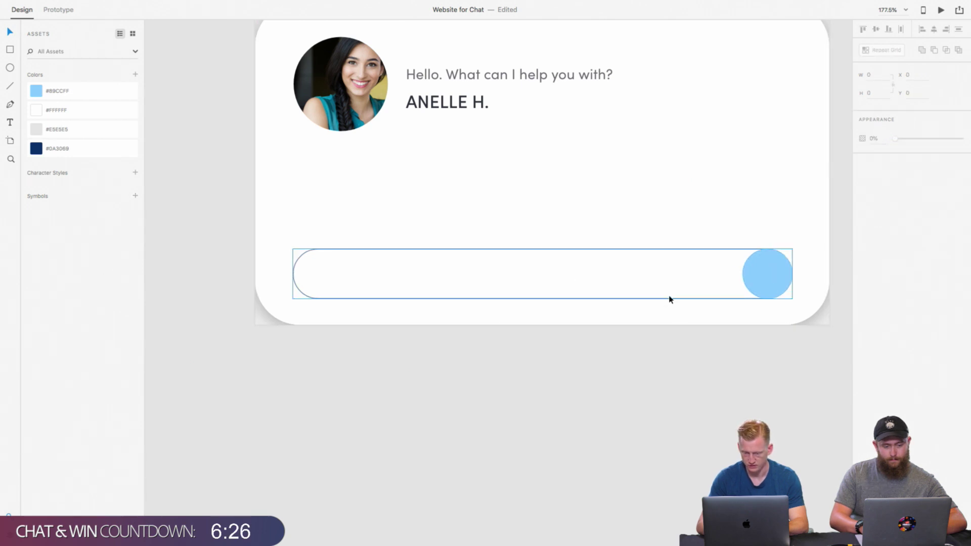
pyautogui.click(403, 264)
# - Add a text line in the chat input reading 'Yes I would like to get help with'
pyautogui.press('t')
pyautogui.click(326, 274)
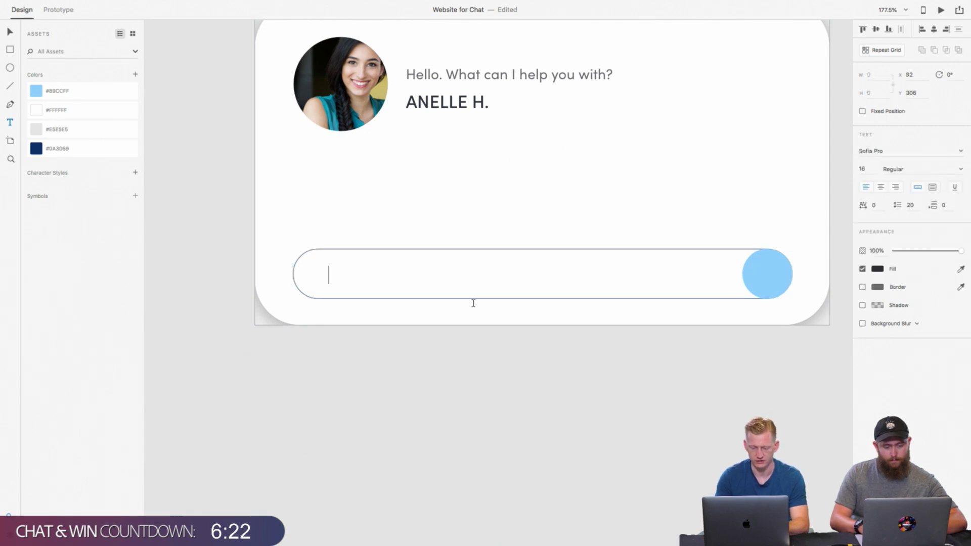
pyautogui.write('Yes I w')
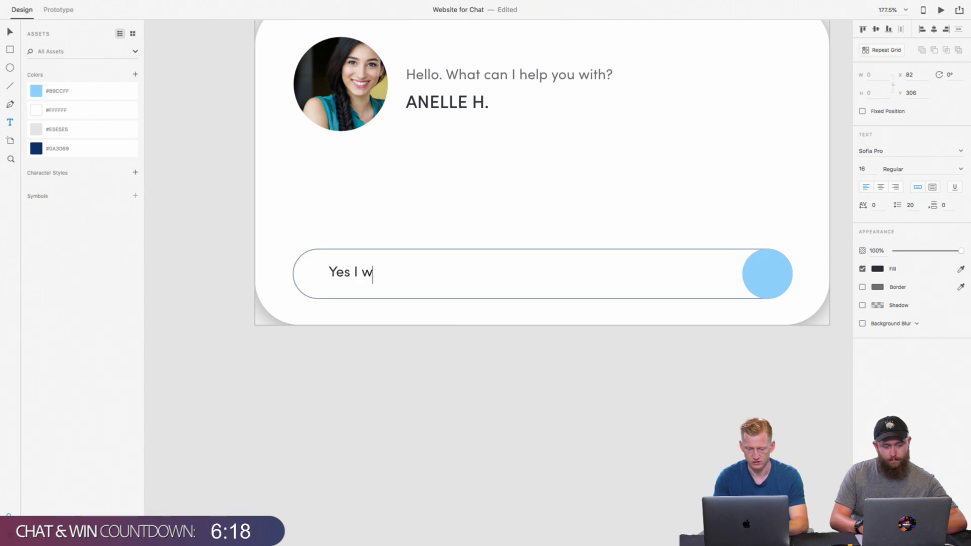
pyautogui.write('ould like ')
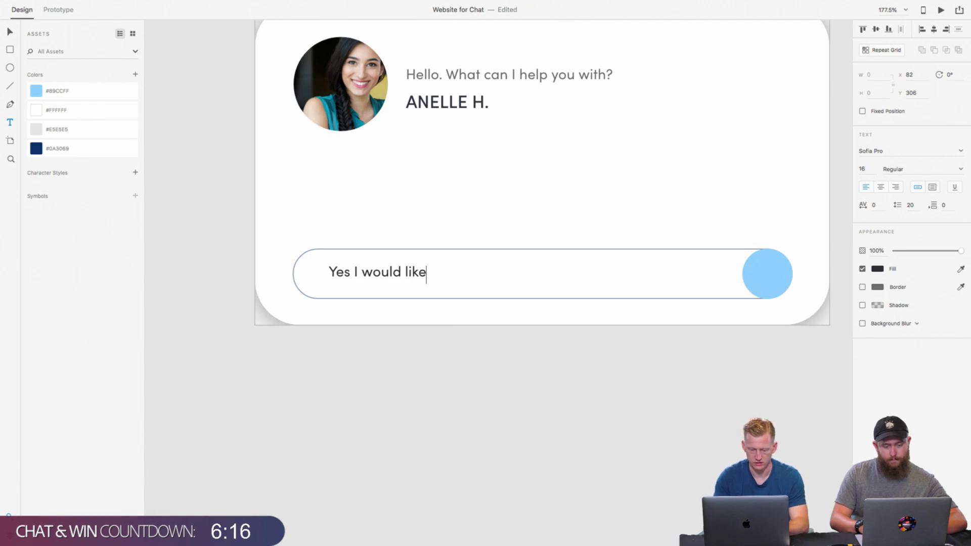
pyautogui.write(' to ')
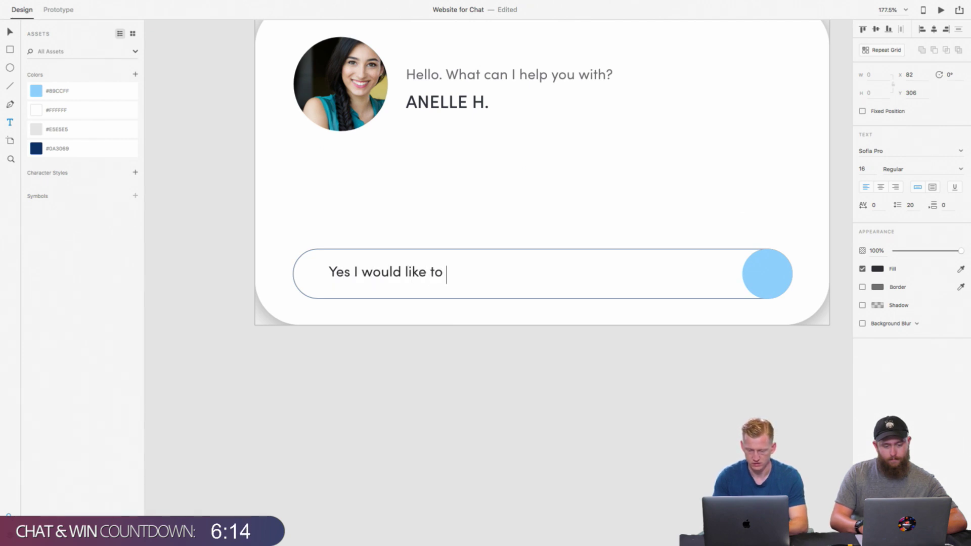
pyautogui.write('get help with')
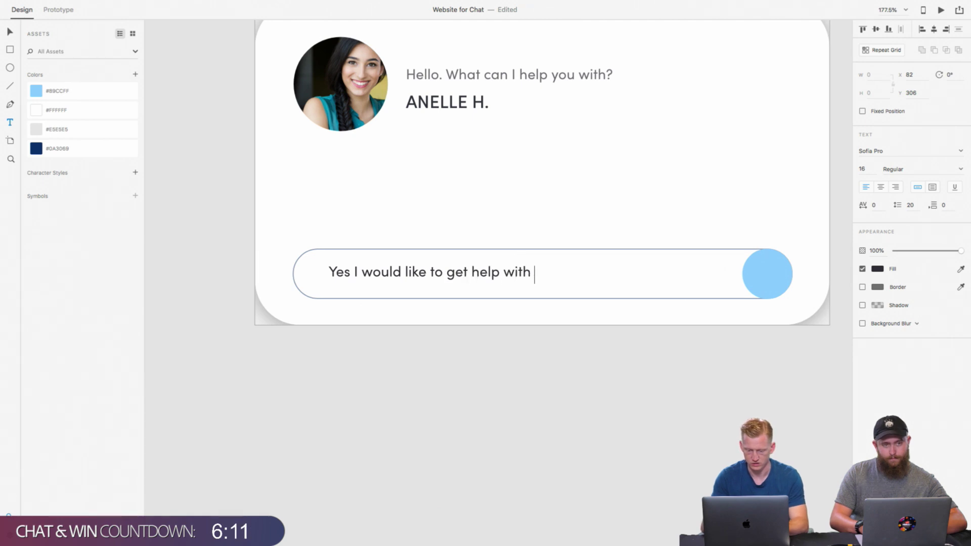
pyautogui.press('Escape')
pyautogui.scroll(-5, 485, 393)
pyautogui.hscroll(-8, 485, 393)
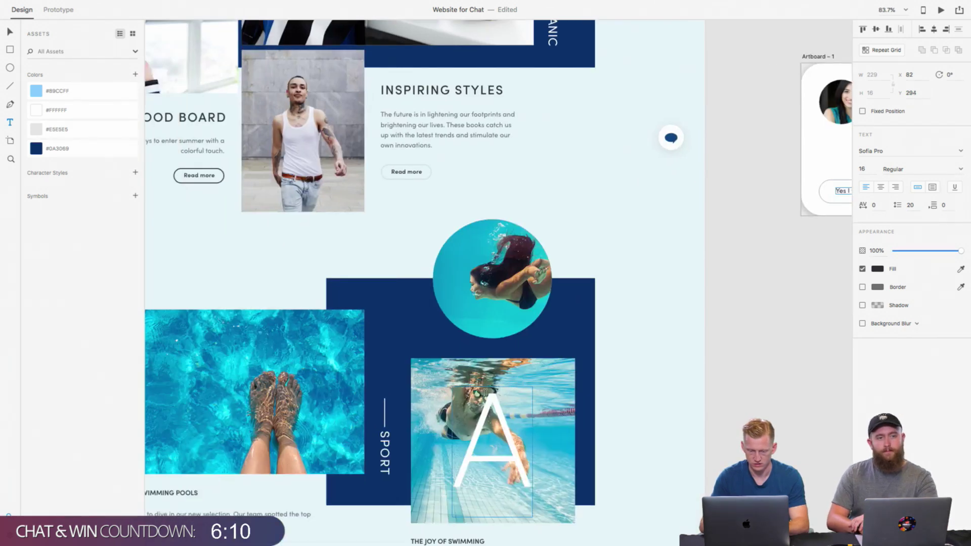
pyautogui.hscroll(-3, 485, 393)
pyautogui.scroll(-3, 485, 393)
pyautogui.scroll(8, 485, 393)
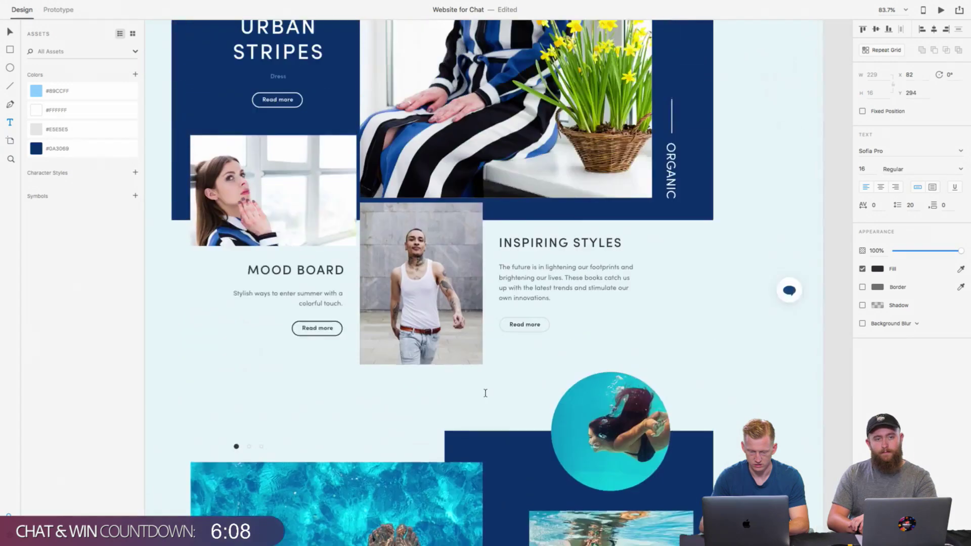
pyautogui.hscroll(4, 484, 393)
pyautogui.hscroll(5, 485, 393)
pyautogui.scroll(-3, 485, 393)
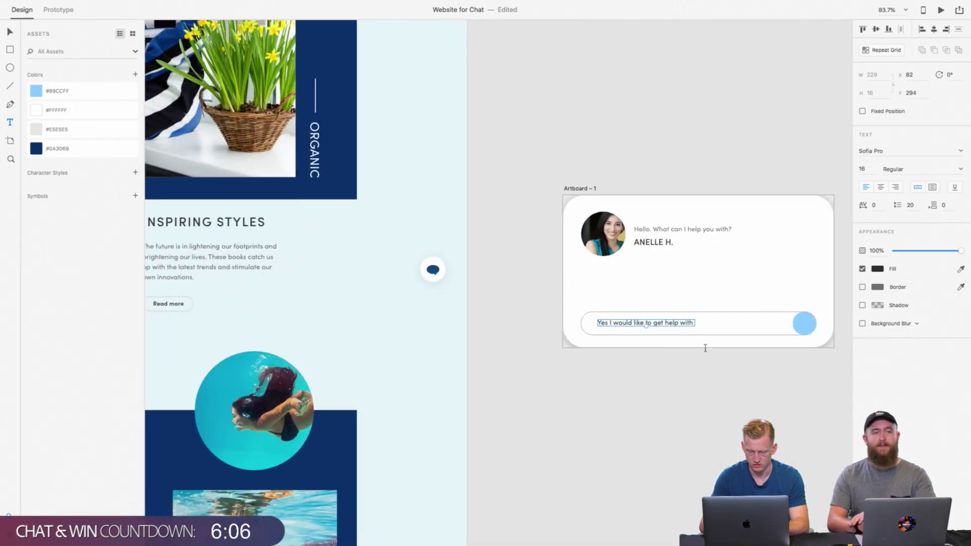
# - Extend the message and trim the stray letters so it ends 'with a'
pyautogui.doubleClick(689, 324)
pyautogui.click(694, 323)
pyautogui.write('adess .')
pyautogui.press('BackSpace')
pyautogui.press('BackSpace')
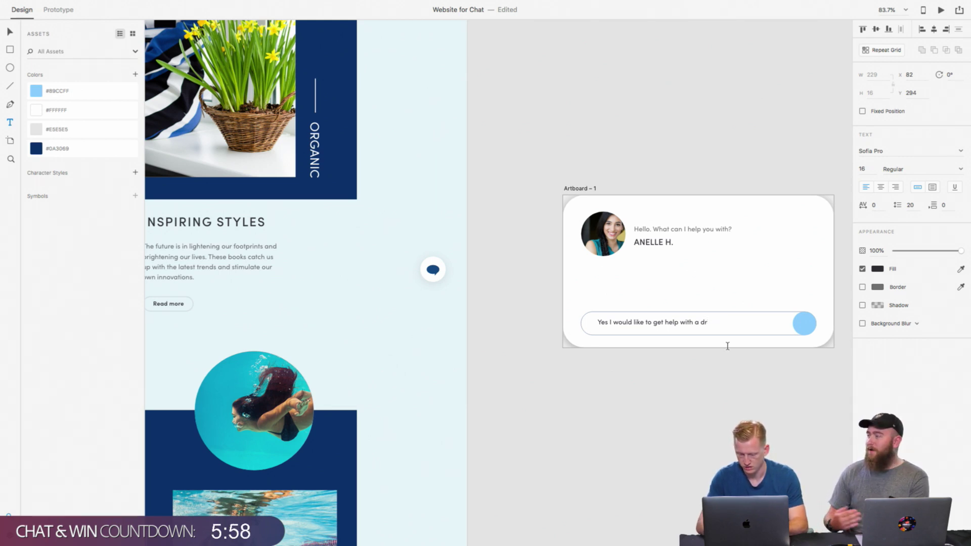
pyautogui.scroll(5, 724, 342)
pyautogui.doubleClick(667, 276)
pyautogui.doubleClick(667, 280)
pyautogui.press('BackSpace')
pyautogui.press('BackSpace')
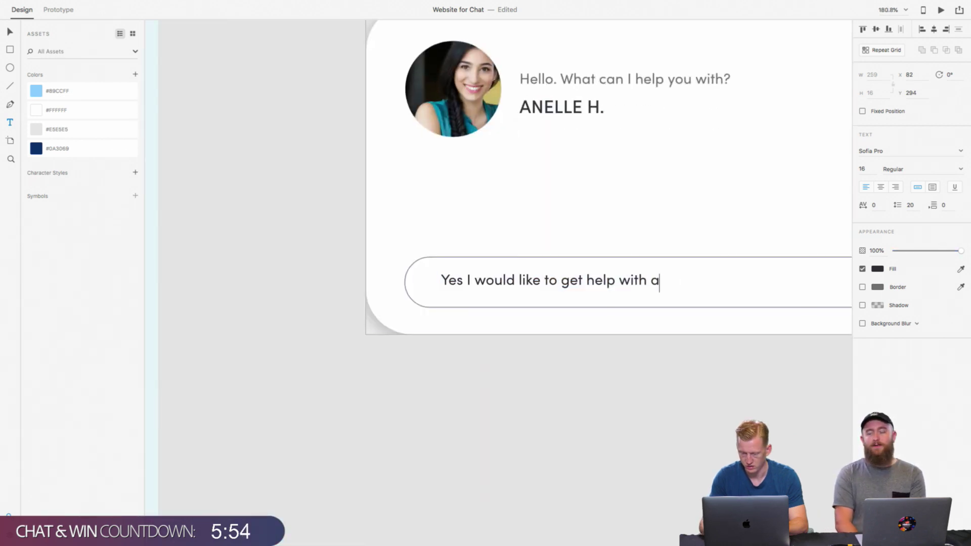
# - Draw a short vertical caret line after the 'a' with a 0.5 border size
pyautogui.scroll(5, 685, 327)
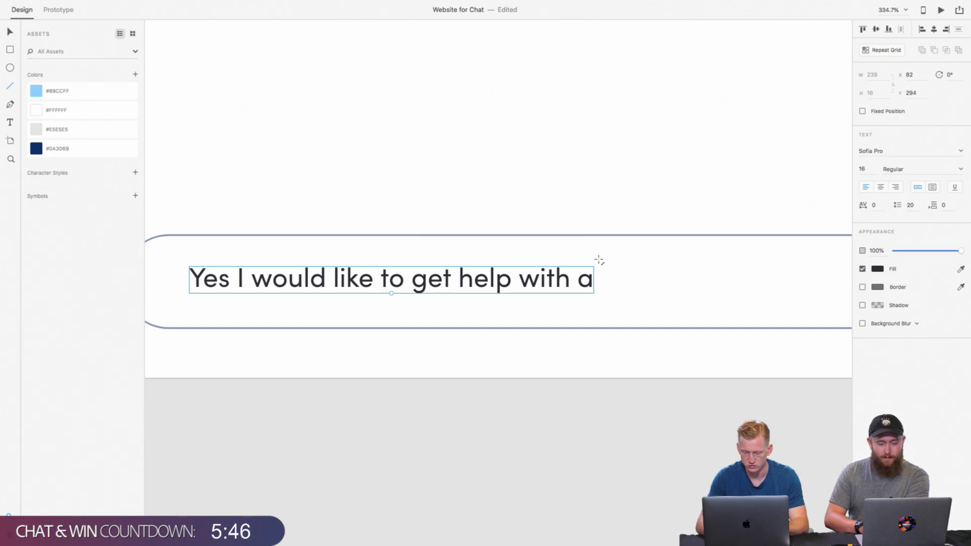
pyautogui.moveTo(599, 264); pyautogui.dragTo(600, 292)
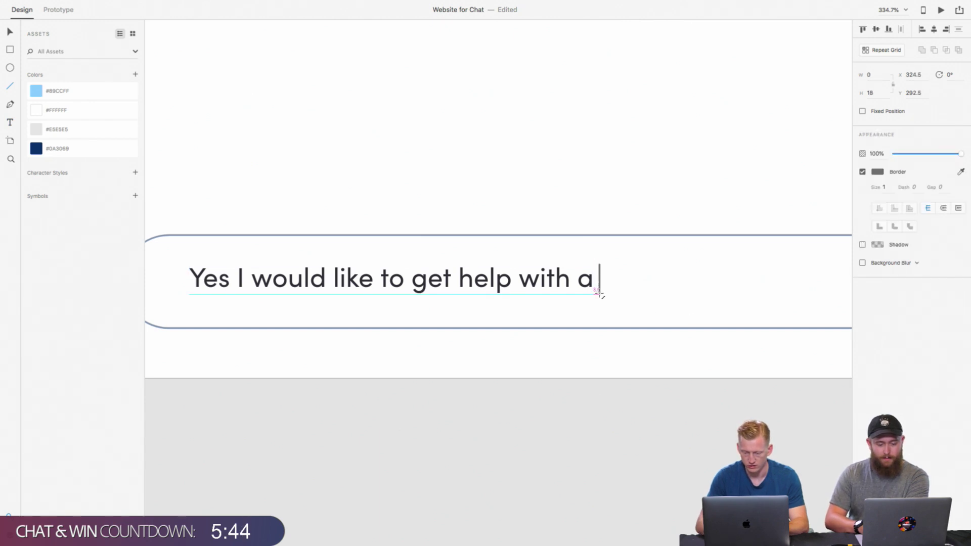
pyautogui.press('Left')
pyautogui.press('Left')
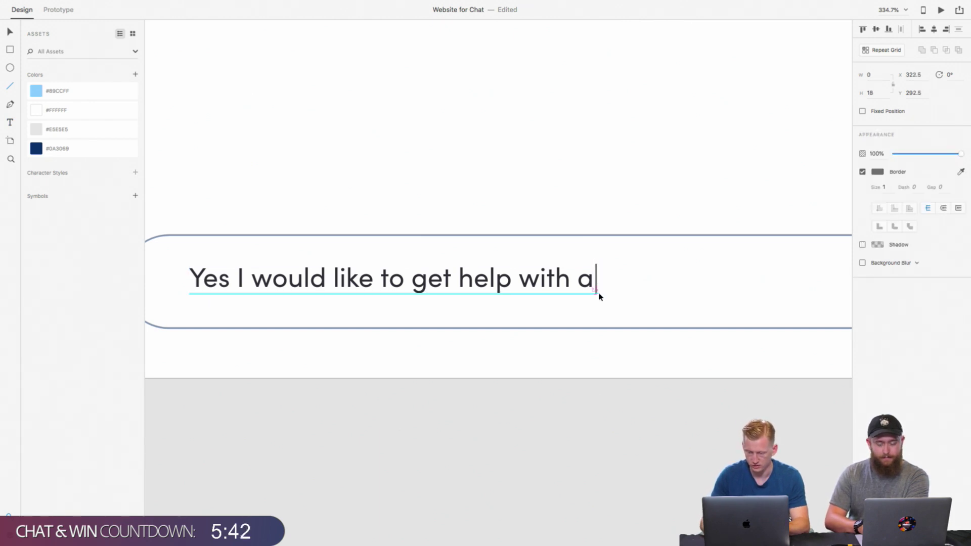
pyautogui.click(886, 188)
pyautogui.press('BackSpace')
pyautogui.press('Return')
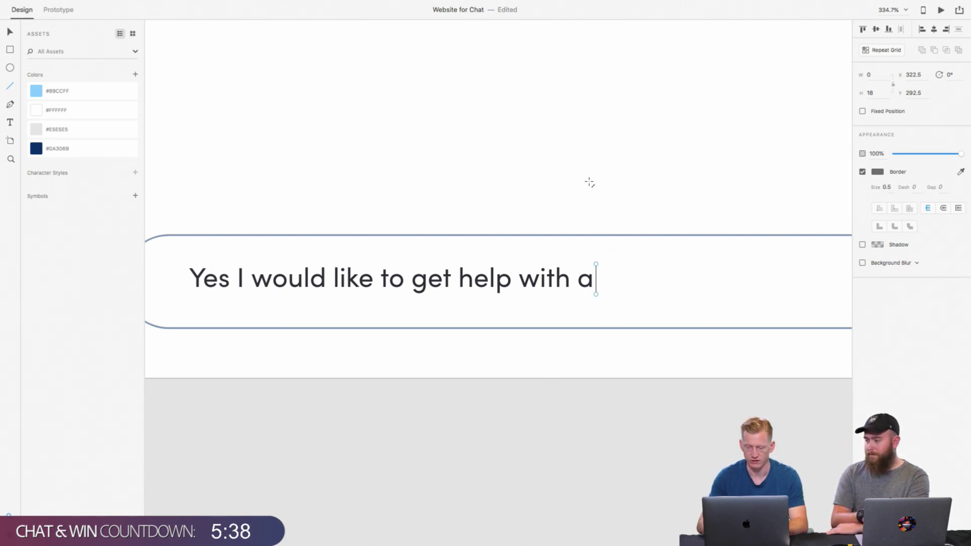
# - Shift the caret line one unit right so it sits just after the text
pyautogui.click(8, 32)
pyautogui.scroll(-5, 390, 194)
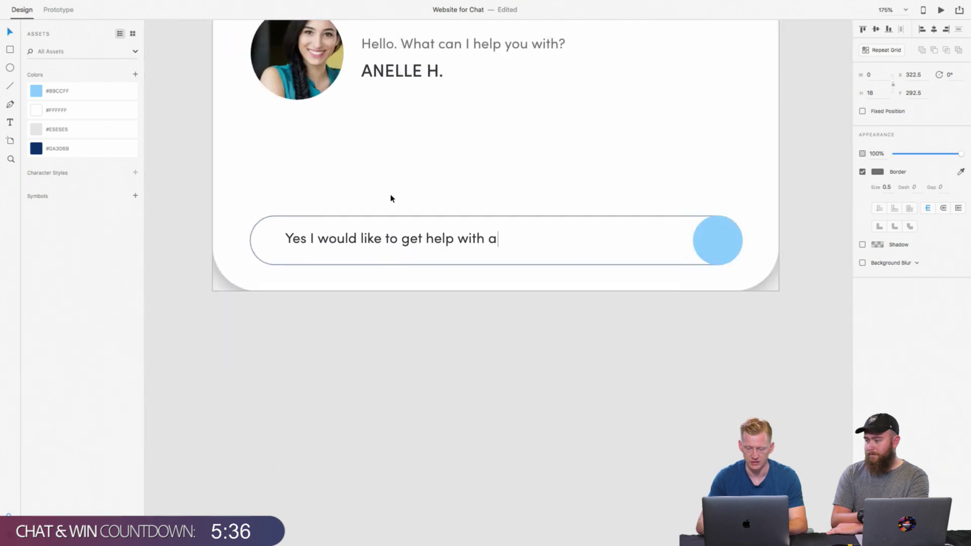
pyautogui.scroll(3, 615, 252)
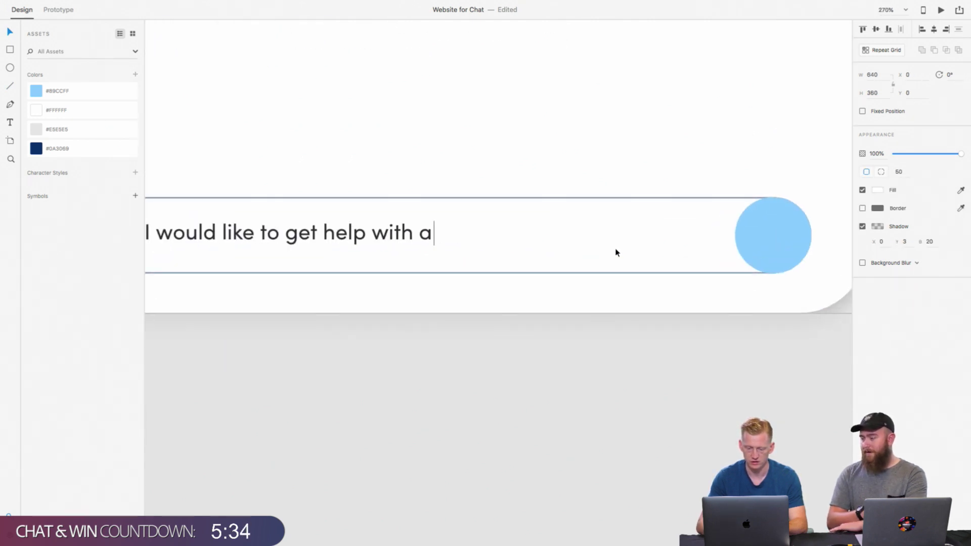
pyautogui.click(499, 242)
pyautogui.moveTo(434, 238); pyautogui.dragTo(434, 239)
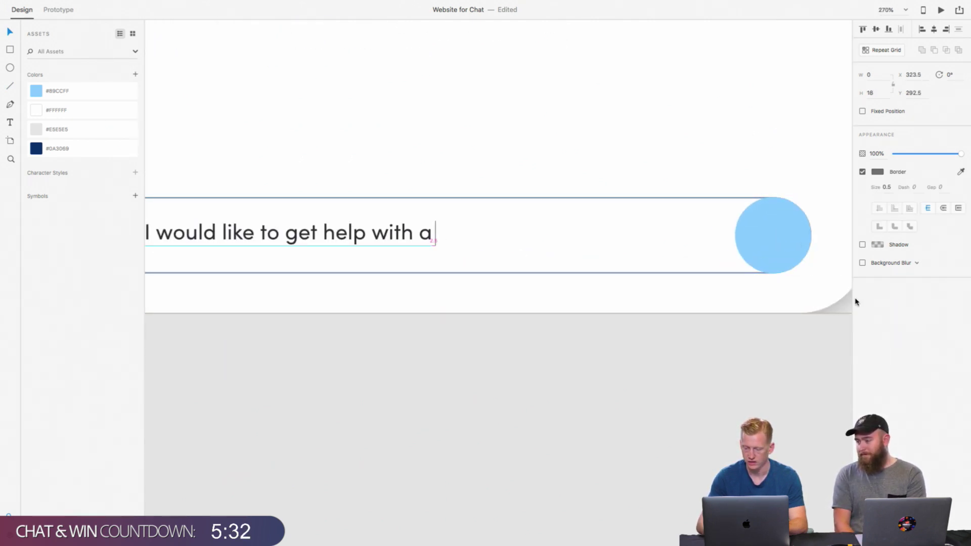
# - Stop editing the message text and select the input bubble's outline
pyautogui.scroll(2, 782, 247)
pyautogui.hscroll(-3, 772, 254)
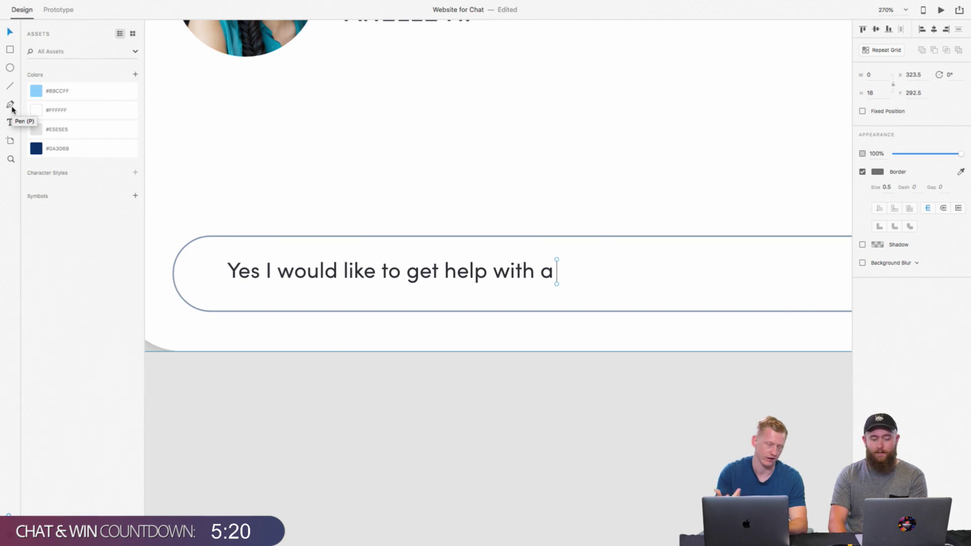
pyautogui.scroll(1, 554, 279)
pyautogui.press('Escape')
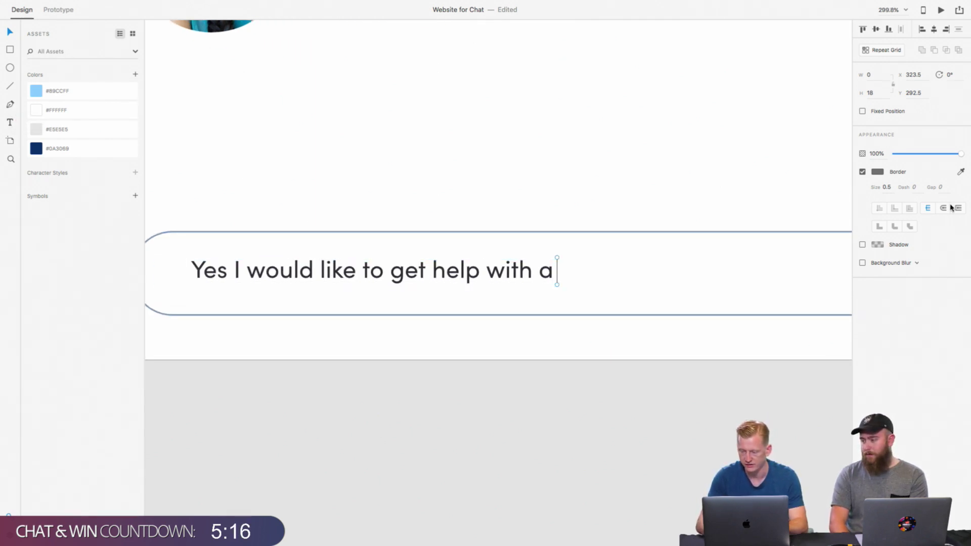
pyautogui.click(877, 172)
pyautogui.click(717, 318)
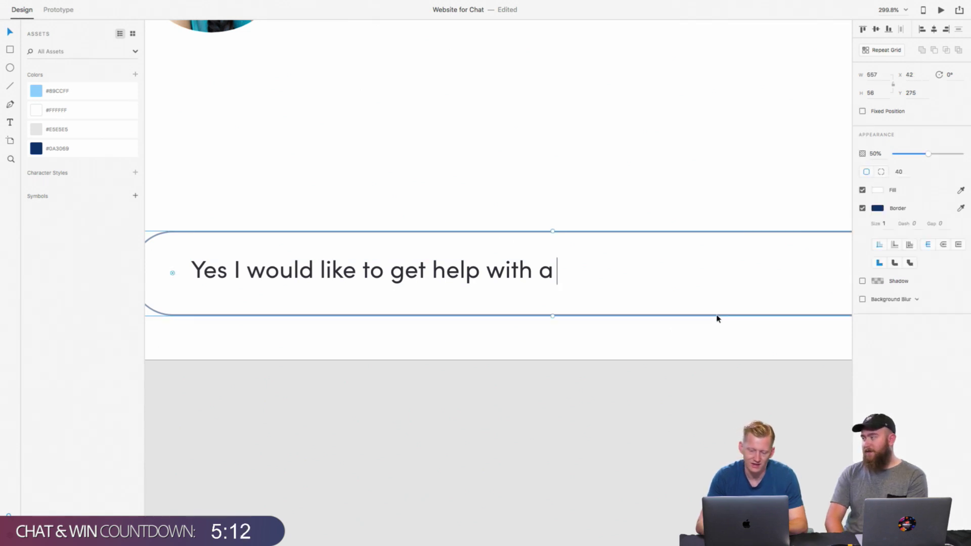
pyautogui.hscroll(2, 717, 319)
pyautogui.hscroll(-2, 717, 319)
pyautogui.scroll(-3, 717, 318)
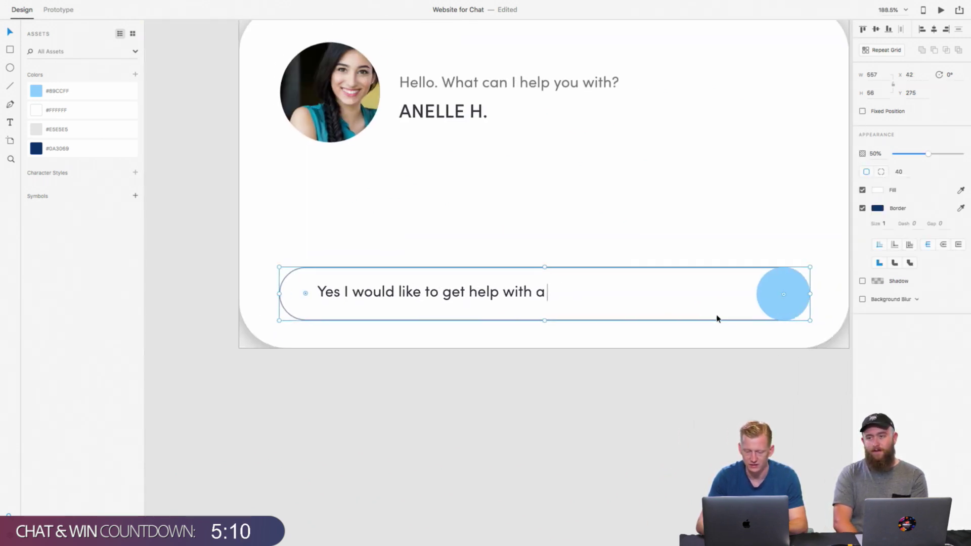
# - Move the message text and caret slightly down to centre them in the bubble
pyautogui.click(518, 299)
pyautogui.keyDown('shift'); pyautogui.click(541, 294); pyautogui.keyUp('shift')
pyautogui.moveTo(541, 294); pyautogui.dragTo(541, 296)
pyautogui.click(542, 307)
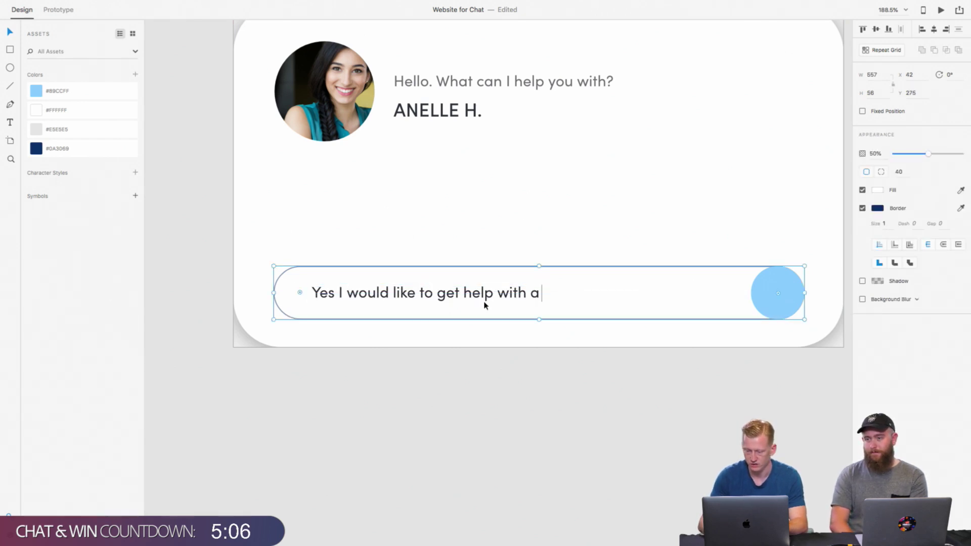
pyautogui.click(535, 297)
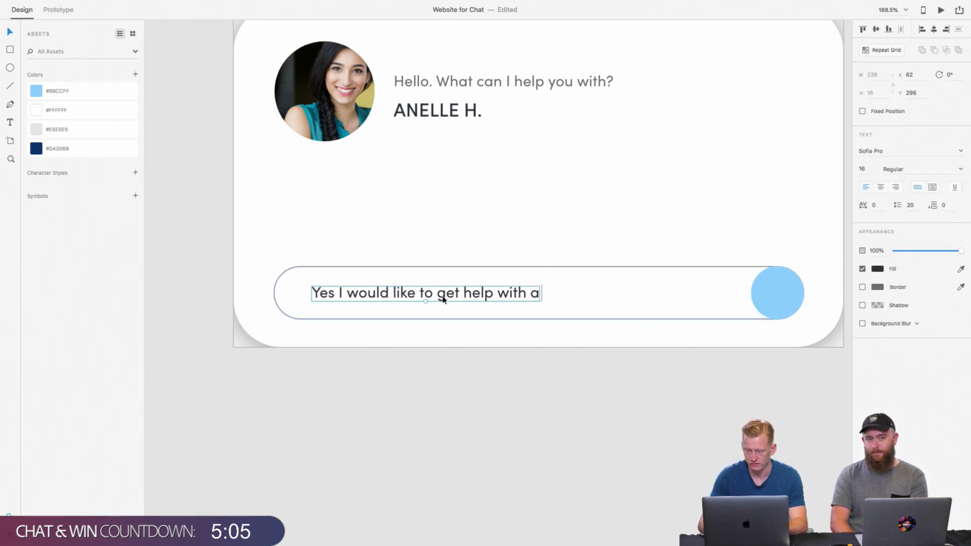
pyautogui.click(570, 292)
pyautogui.hscroll(2, 570, 291)
pyautogui.scroll(-1, 570, 292)
pyautogui.hscroll(2, 570, 291)
pyautogui.scroll(-1, 570, 292)
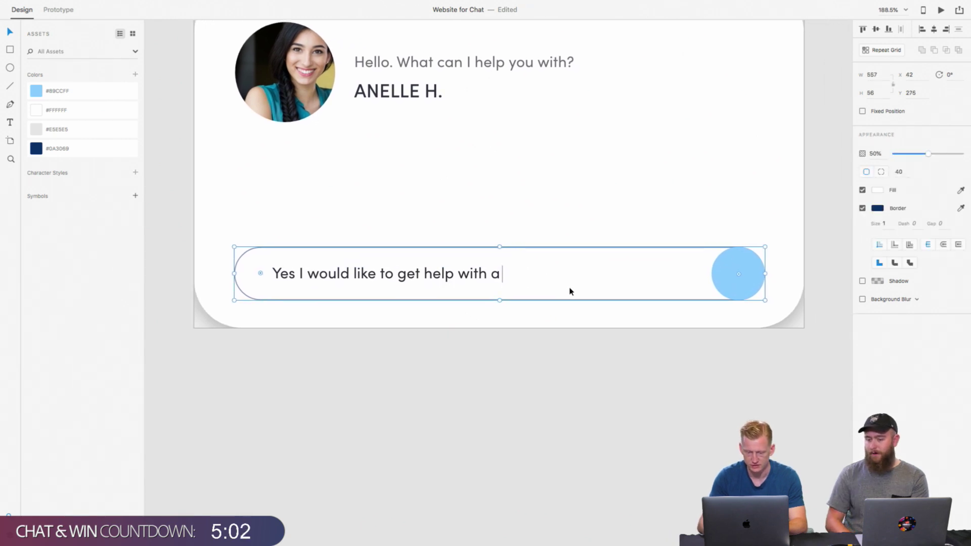
pyautogui.click(439, 270)
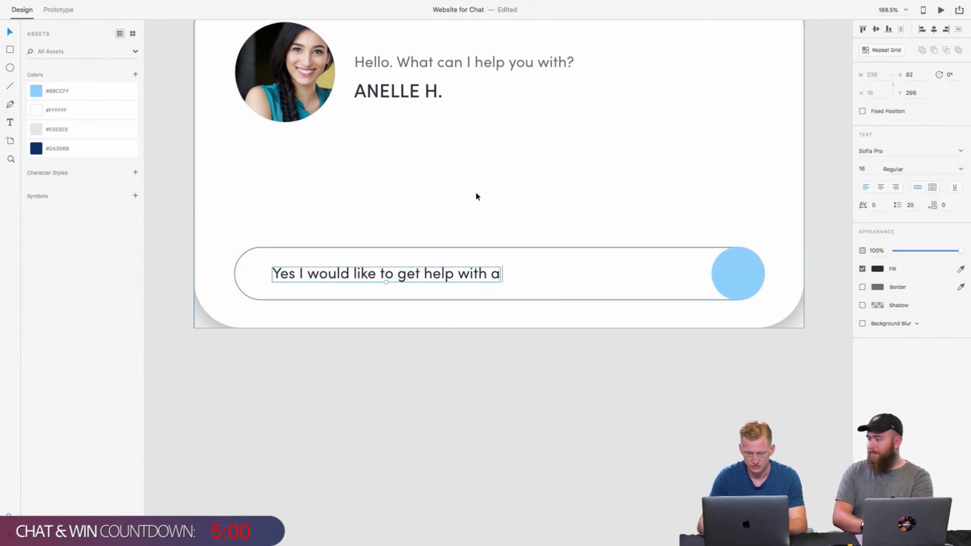
pyautogui.scroll(3, 495, 185)
pyautogui.scroll(-3, 495, 184)
pyautogui.scroll(2, 514, 226)
pyautogui.scroll(-2, 526, 236)
pyautogui.hscroll(3, 526, 236)
pyautogui.scroll(5, 671, 244)
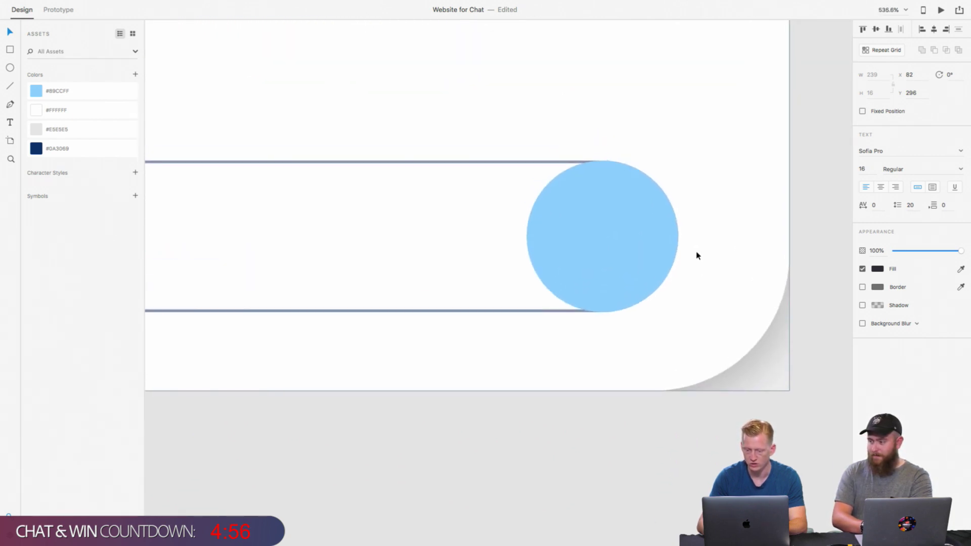
# - Set the input bubble's opacity to 20%
pyautogui.click(618, 268)
pyautogui.click(736, 253)
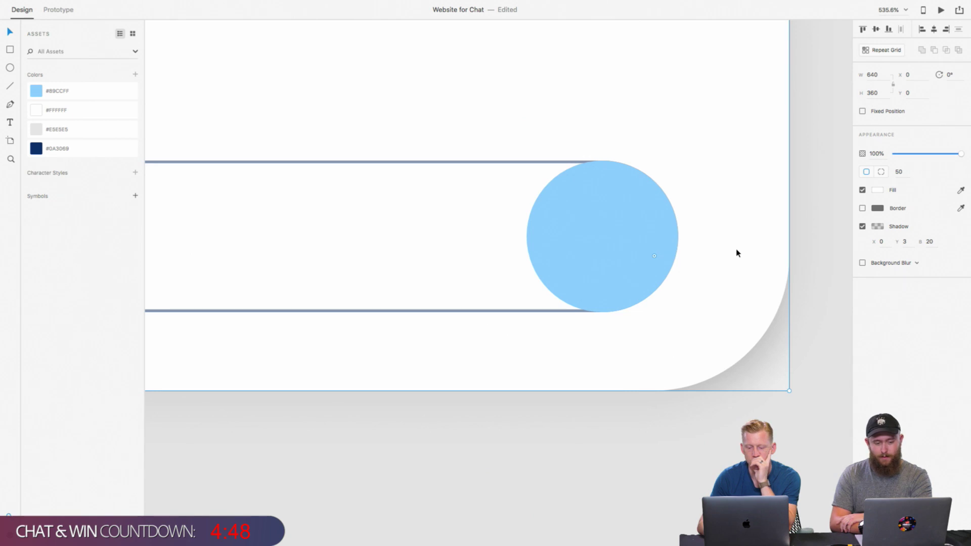
pyautogui.click(559, 310)
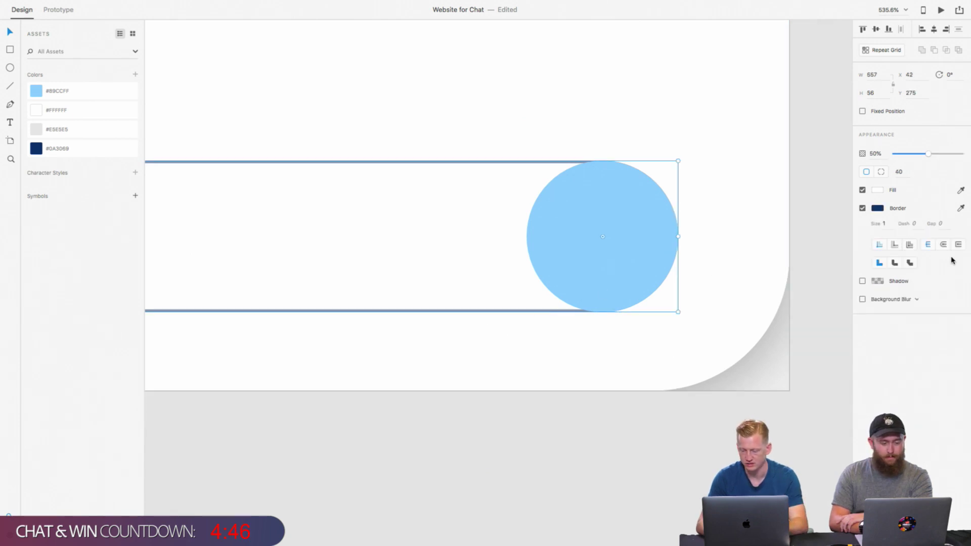
pyautogui.click(873, 153)
pyautogui.write('30')
pyautogui.press('Return')
pyautogui.write('20')
pyautogui.press('Return')
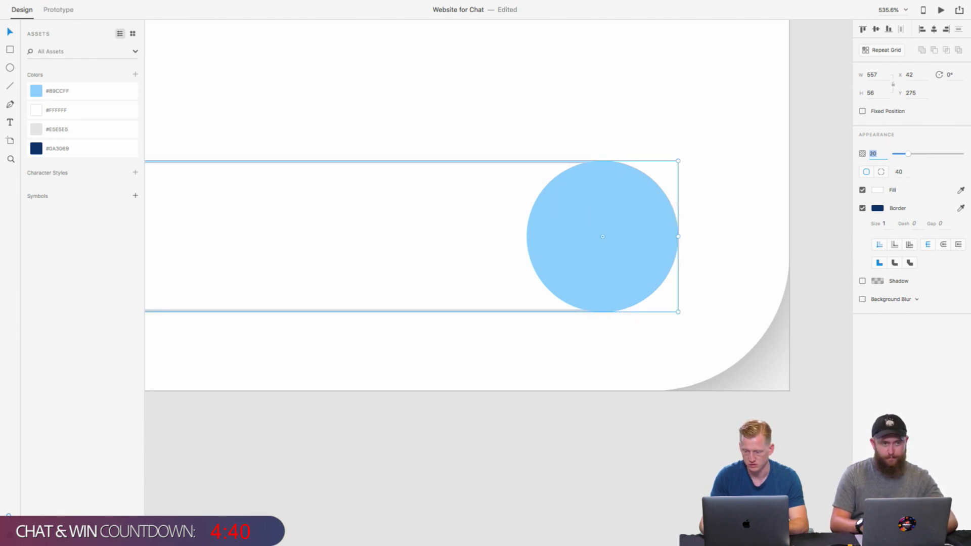
pyautogui.click(630, 318)
pyautogui.scroll(-5, 632, 319)
pyautogui.scroll(-3, 632, 319)
pyautogui.click(676, 375)
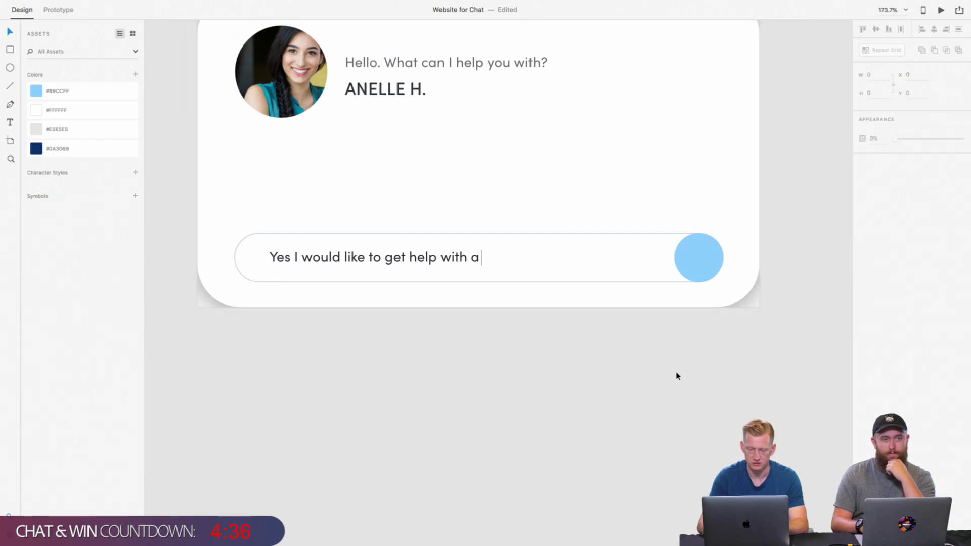
pyautogui.hscroll(3, 677, 376)
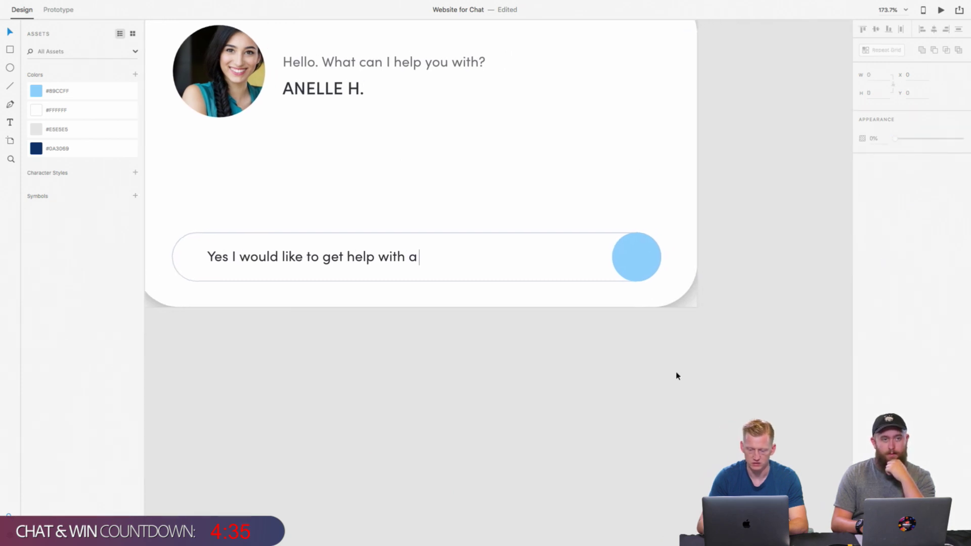
# - Draw a rectangle at the send circle and round it into a pill with corner radius 60
pyautogui.click(626, 265)
pyautogui.scroll(3, 625, 258)
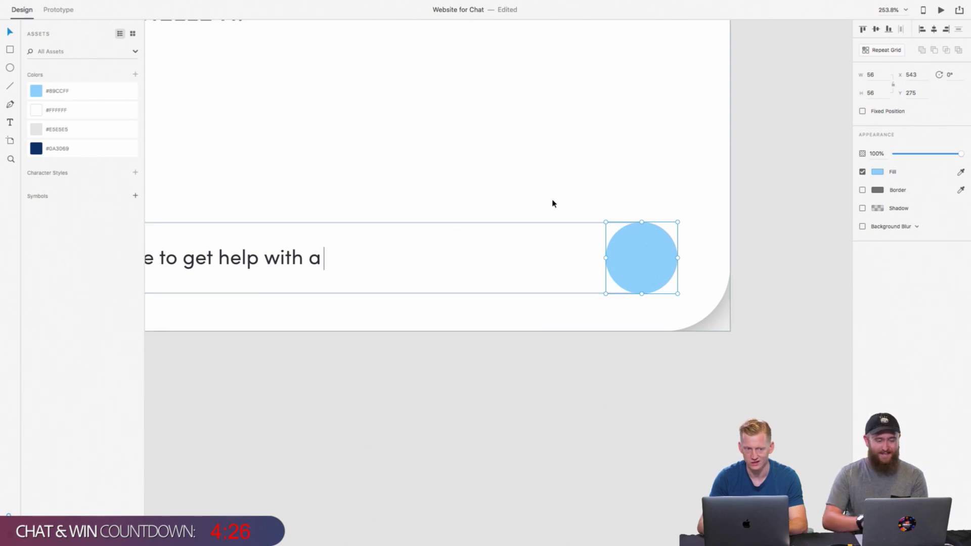
pyautogui.moveTo(536, 223)
pyautogui.mouseDown()
pyautogui.moveTo(650, 260)
pyautogui.moveTo(679, 297)
pyautogui.mouseUp()
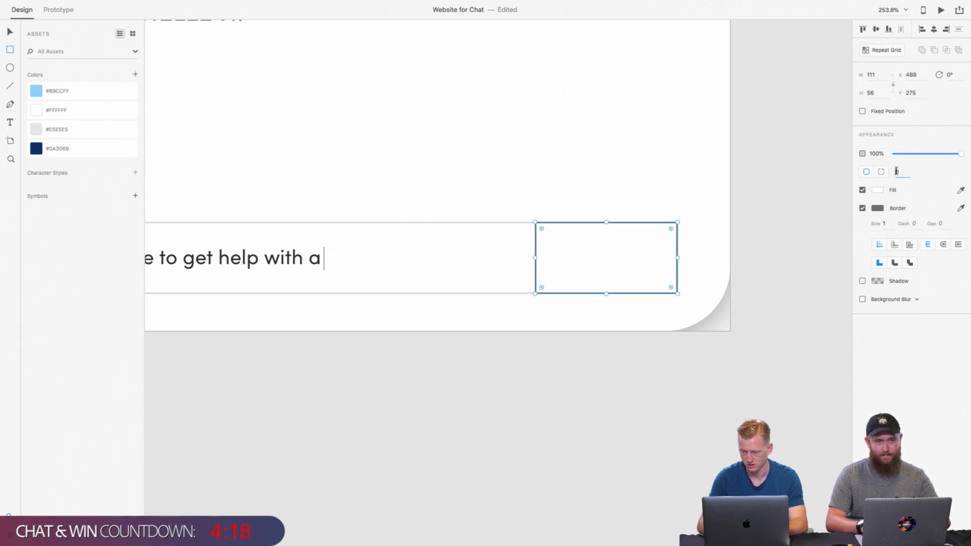
pyautogui.write('50')
pyautogui.press('Return')
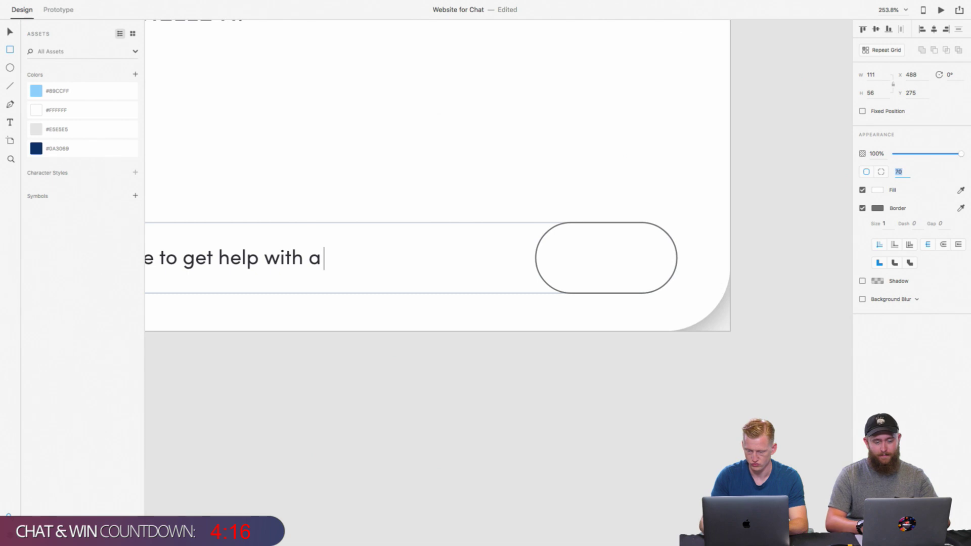
pyautogui.click(9, 32)
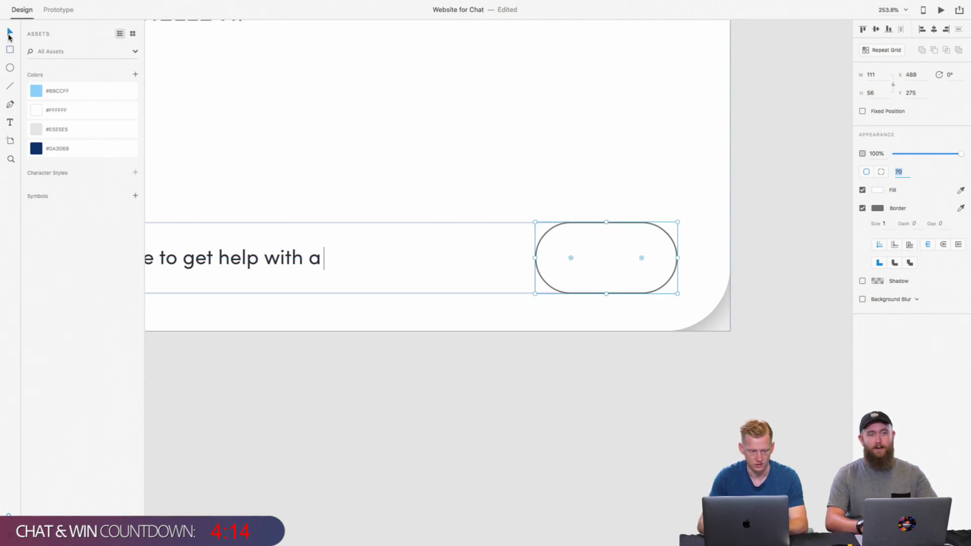
pyautogui.write('60')
pyautogui.press('Return')
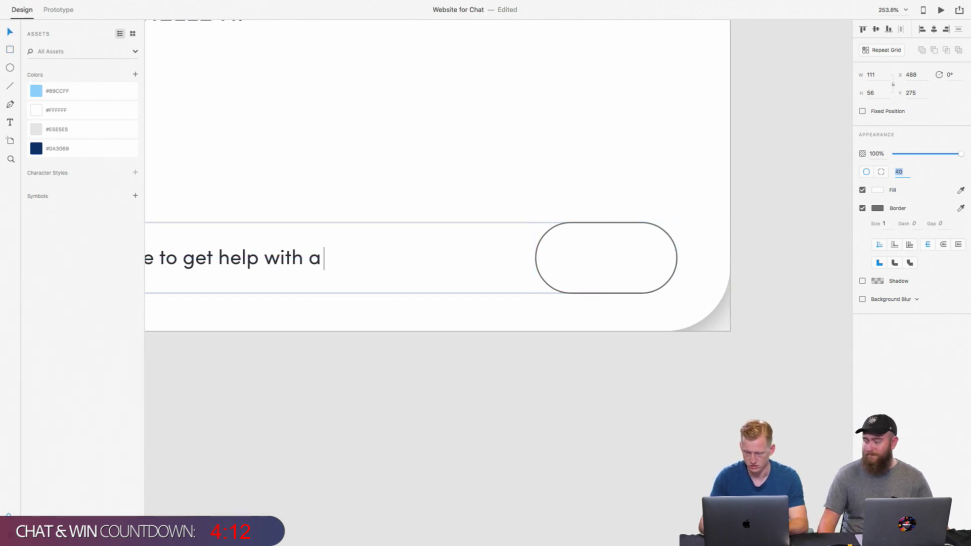
pyautogui.moveTo(606, 258); pyautogui.dragTo(606, 284)
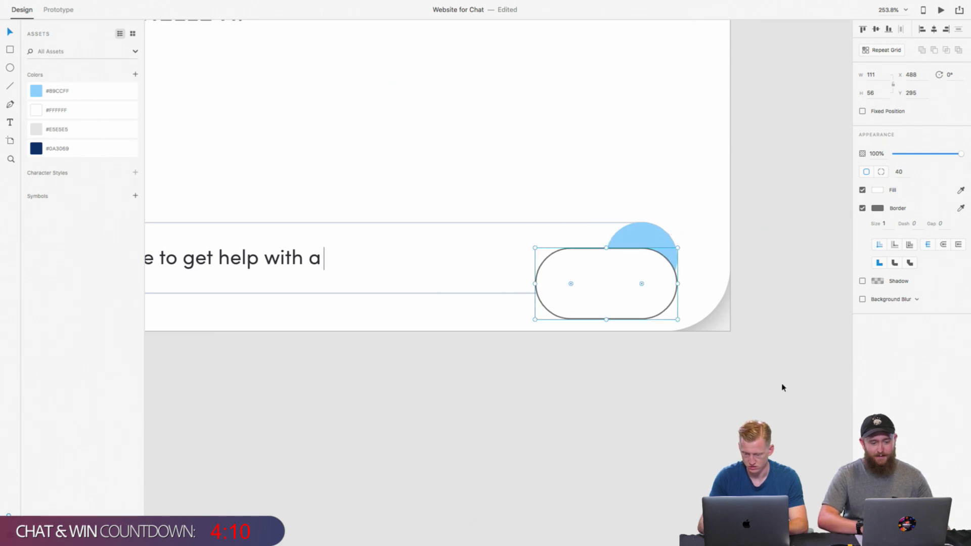
# - Remove the pill's border and fill it with the circle's light blue #89CCFF
pyautogui.click(641, 238)
pyautogui.click(876, 172)
pyautogui.press('super+c')
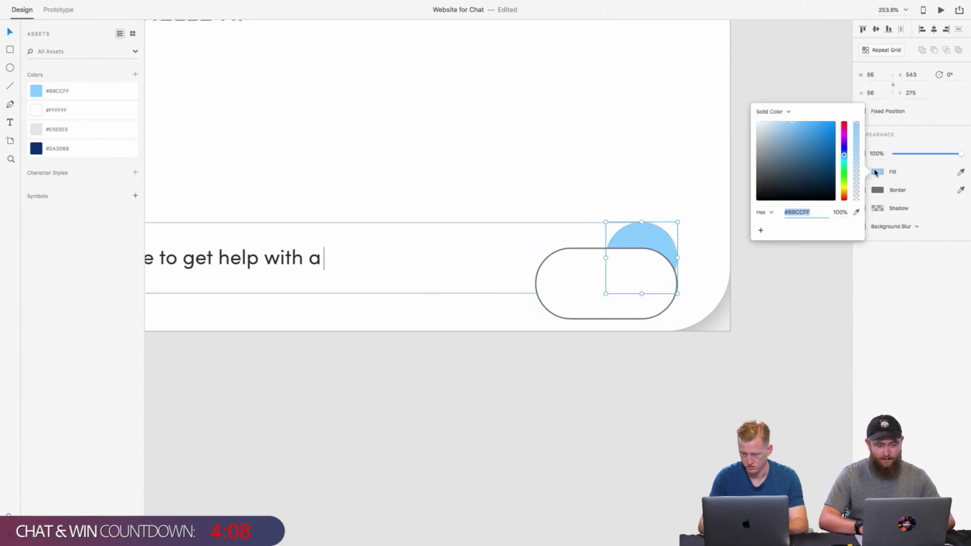
pyautogui.click(586, 283)
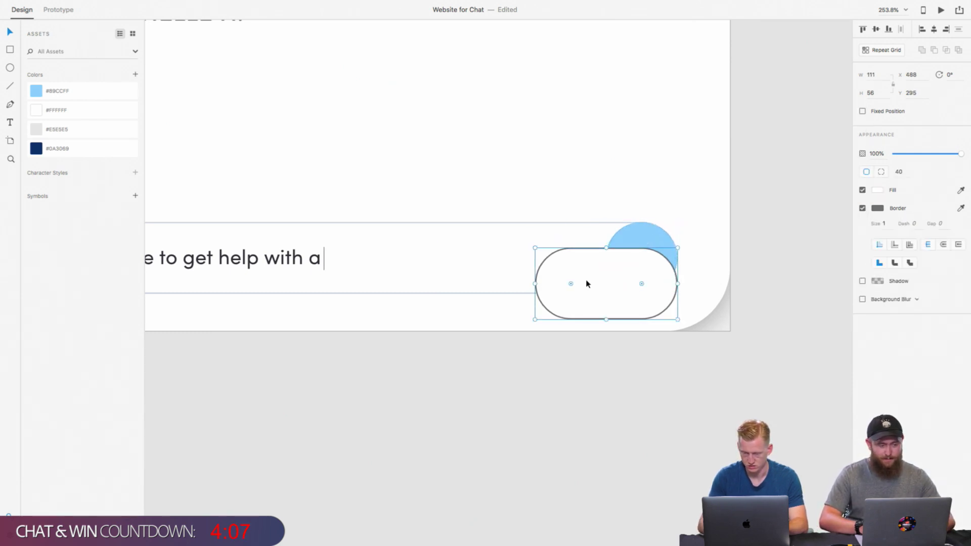
pyautogui.click(862, 208)
pyautogui.click(877, 191)
pyautogui.press('super+v')
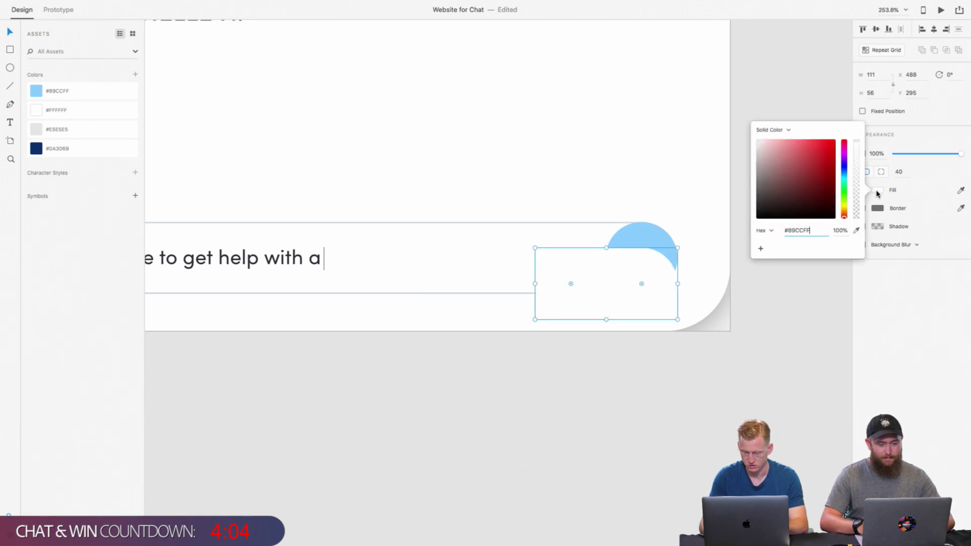
pyautogui.press('Return')
# - Move the pill back into the input field's right end and delete the blue circle
pyautogui.moveTo(602, 296); pyautogui.dragTo(617, 269)
pyautogui.click(668, 265)
pyautogui.press('Delete')
pyautogui.click(687, 273)
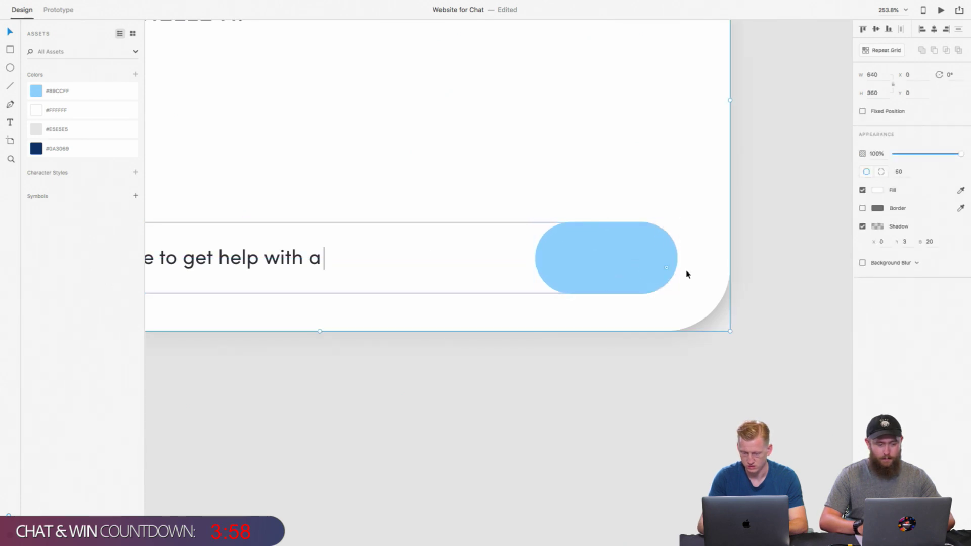
pyautogui.scroll(-5, 686, 273)
pyautogui.scroll(4, 686, 273)
pyautogui.scroll(3, 686, 273)
# - Set the pill's width to 100 and move it to the field's right edge
pyautogui.click(605, 256)
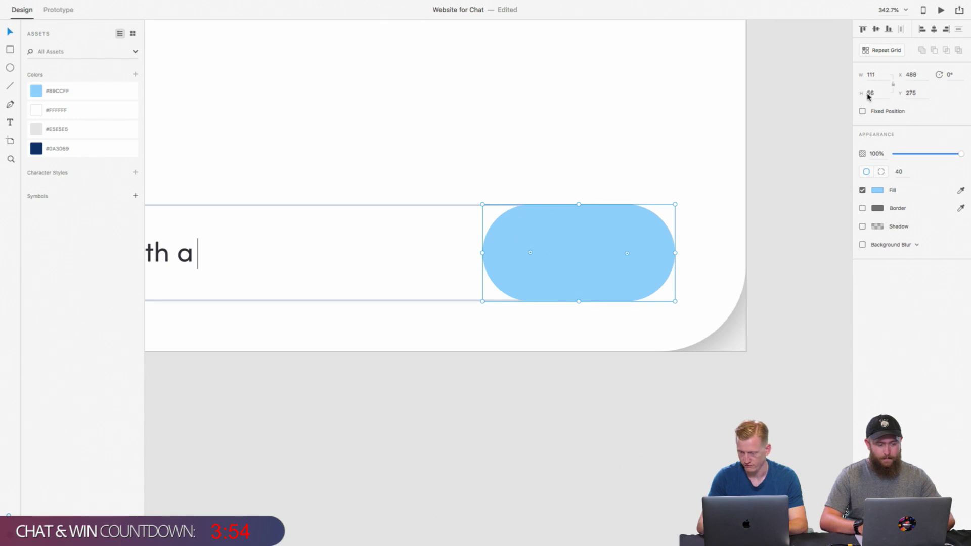
pyautogui.click(875, 75)
pyautogui.write('100')
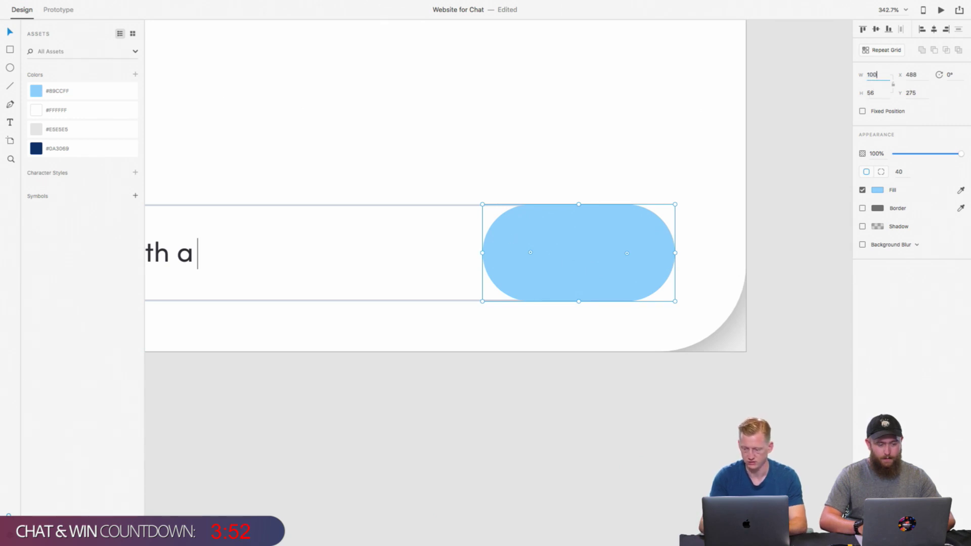
pyautogui.press('Return')
pyautogui.moveTo(589, 258); pyautogui.dragTo(608, 258)
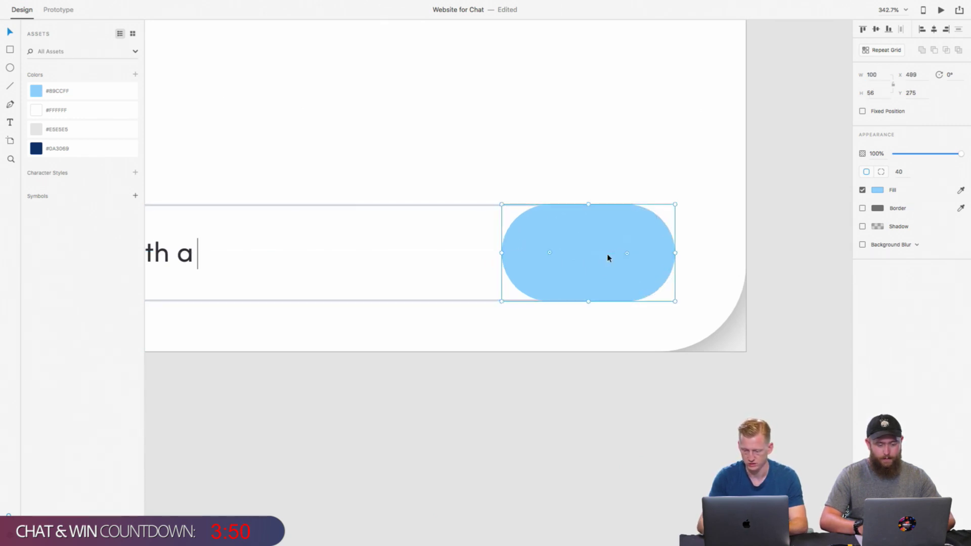
# - Add a 'Send' label inside the pill and colour it white #FFFFFF
pyautogui.press('t')
pyautogui.click(572, 256)
pyautogui.write('Send')
pyautogui.press('Escape')
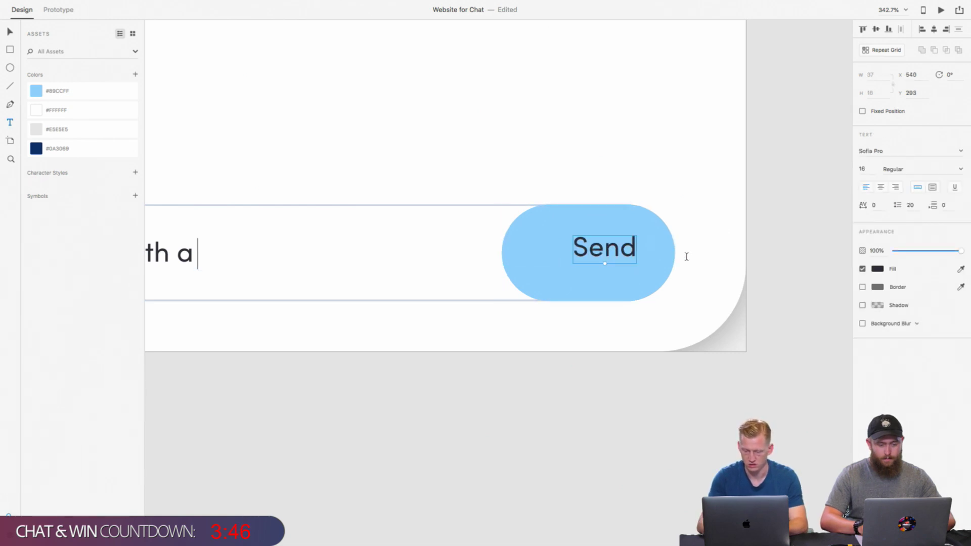
pyautogui.click(877, 269)
pyautogui.write('fff')
pyautogui.press('Return')
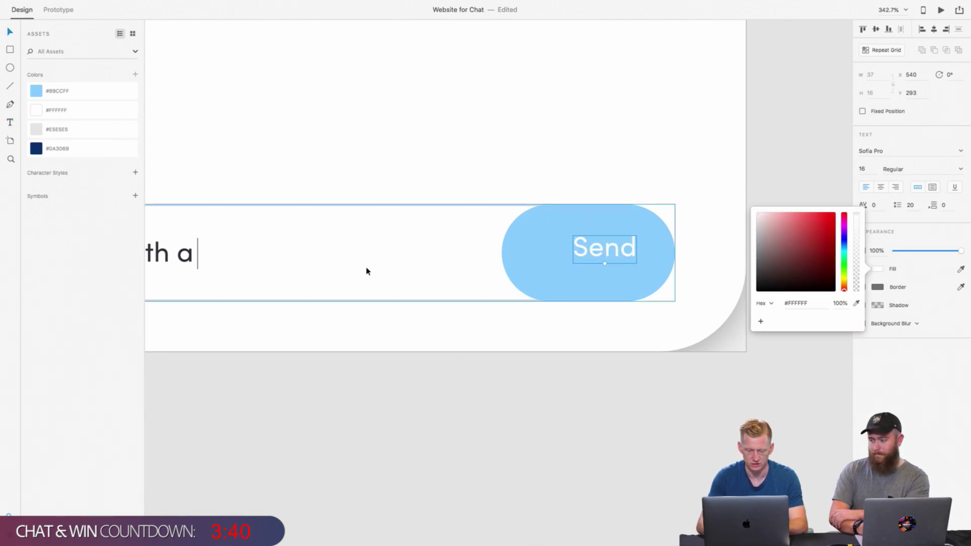
pyautogui.click(558, 307)
# - Widen the button to a width of 120
pyautogui.moveTo(620, 250); pyautogui.dragTo(607, 253)
pyautogui.click(511, 258)
pyautogui.moveTo(501, 252); pyautogui.dragTo(469, 252)
pyautogui.click(871, 74)
pyautogui.write('120')
pyautogui.press('Return')
# - Centre the Send label horizontally and vertically in the button, with centre text alignment
pyautogui.moveTo(655, 264); pyautogui.dragTo(601, 254)
pyautogui.press('Escape')
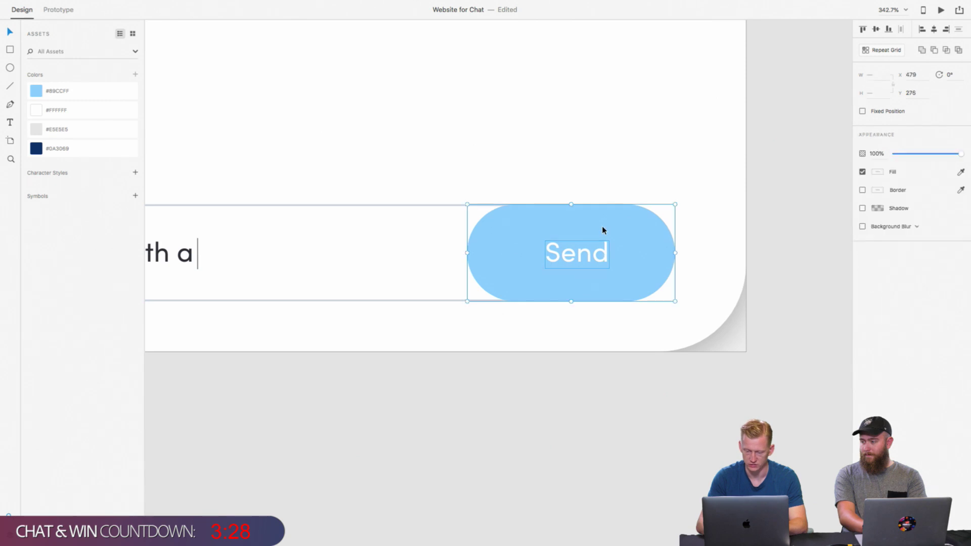
pyautogui.click(934, 30)
pyautogui.click(876, 29)
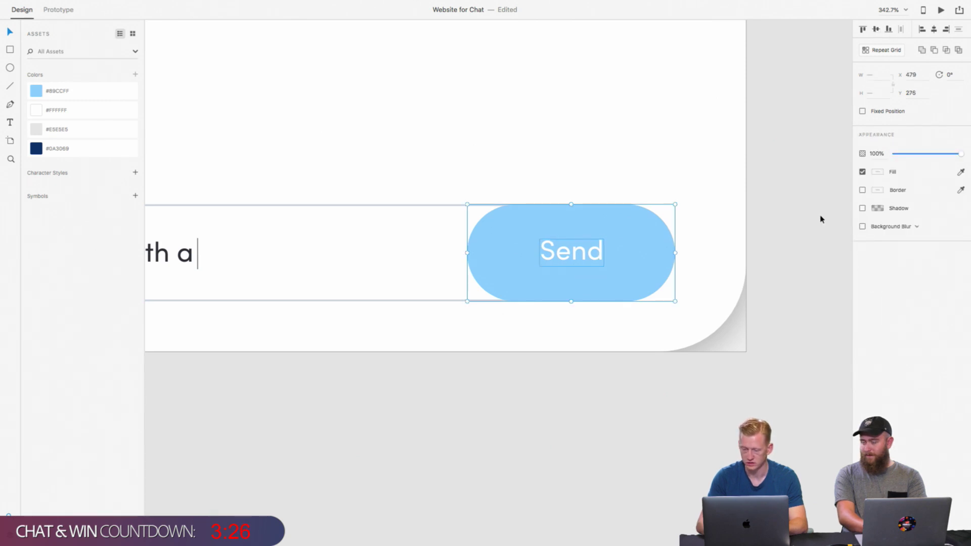
pyautogui.doubleClick(545, 249)
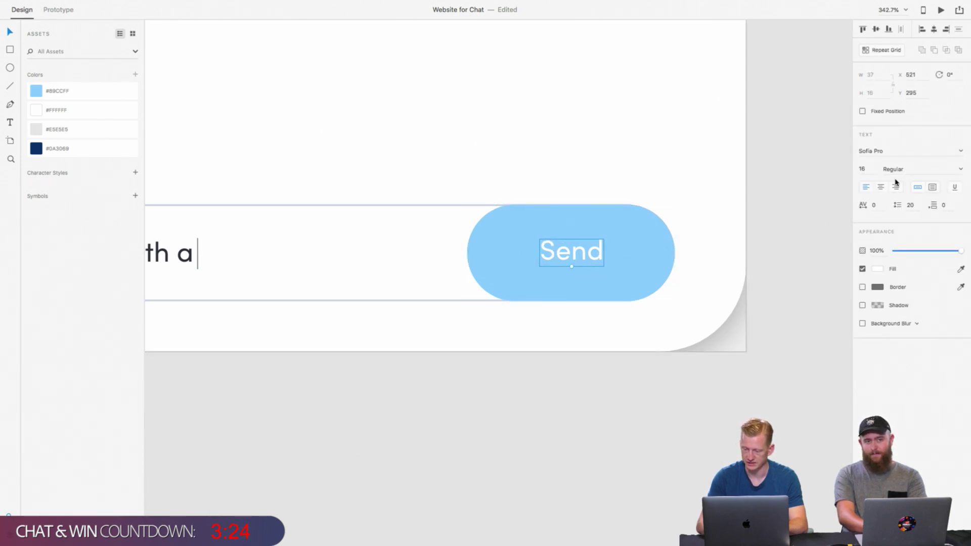
pyautogui.click(882, 189)
# - Nudge the Send label down slightly
pyautogui.press('Down')
pyautogui.press('Down')
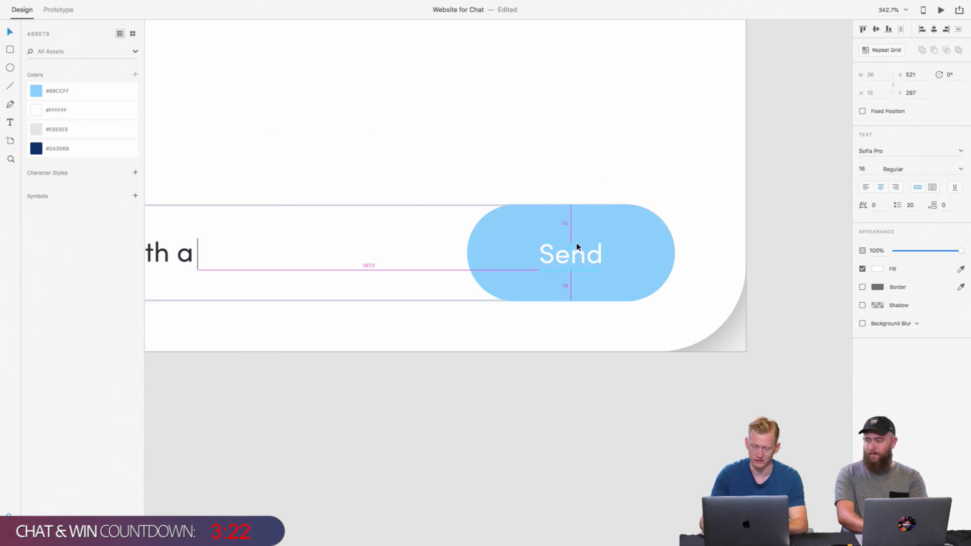
pyautogui.click(645, 394)
pyautogui.scroll(-5, 646, 394)
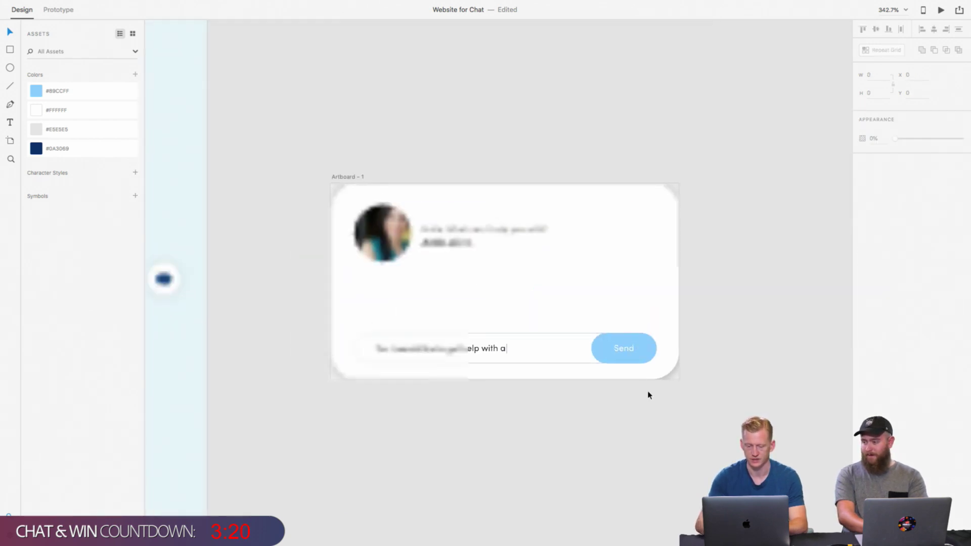
pyautogui.scroll(-1, 649, 395)
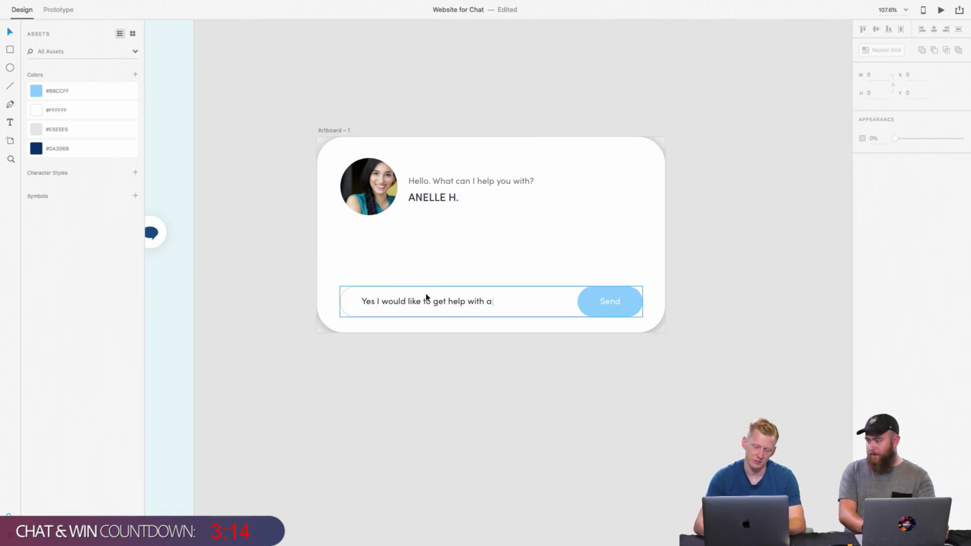
# - Shift the avatar and greeting about 40 px down and right, to x 50, y 79
pyautogui.click(369, 187)
pyautogui.keyDown('shift'); pyautogui.click(435, 182); pyautogui.keyUp('shift')
pyautogui.moveTo(435, 182); pyautogui.dragTo(436, 201)
pyautogui.press('alt')
pyautogui.press('Right')
pyautogui.press('Right')
pyautogui.press('Right')
pyautogui.press('Right')
pyautogui.press('Right')
pyautogui.press('Right')
pyautogui.press('Right')
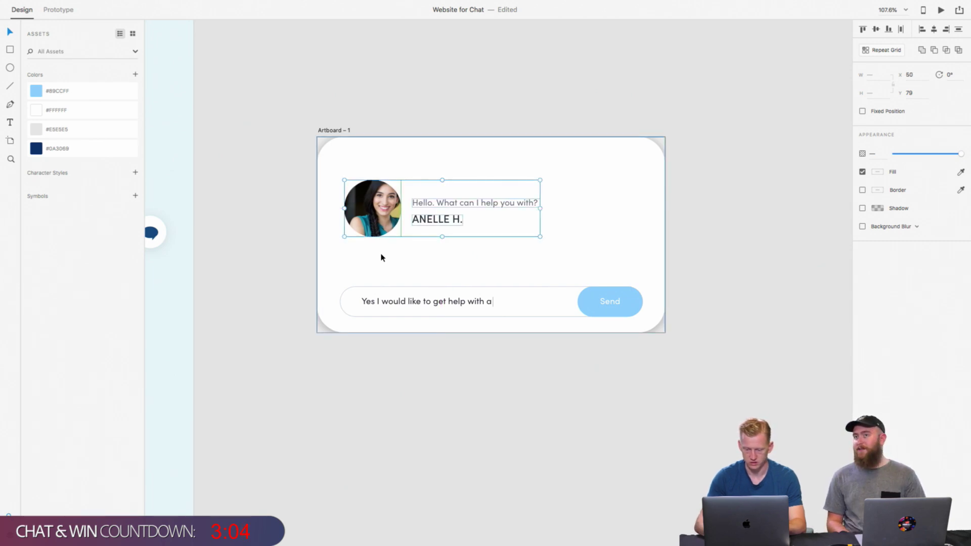
pyautogui.click(743, 230)
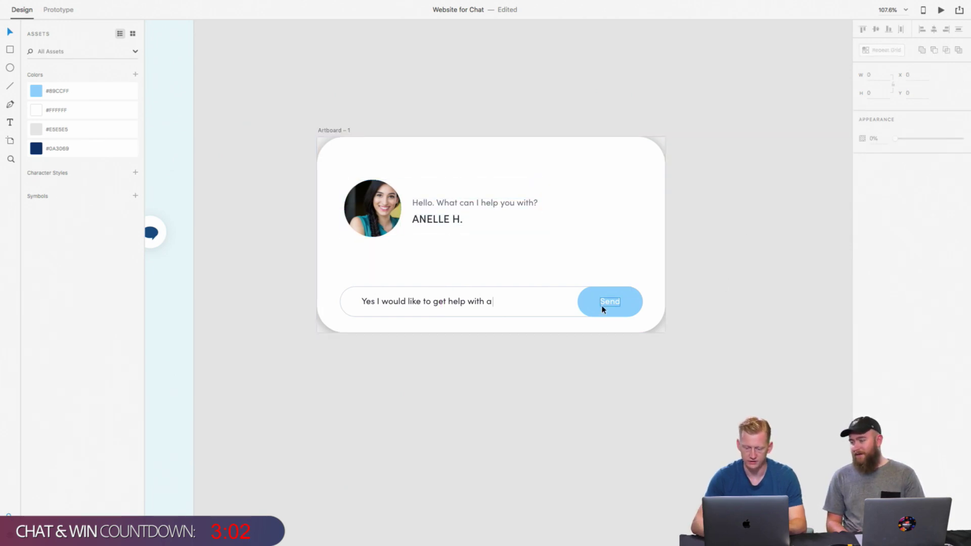
pyautogui.hscroll(-5, 583, 292)
pyautogui.hscroll(-5, 582, 295)
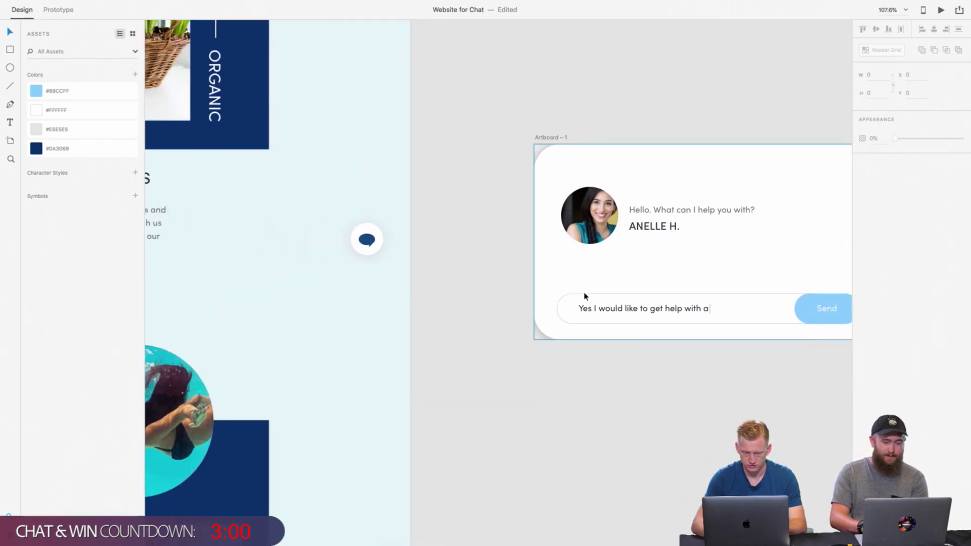
pyautogui.hscroll(10, 583, 297)
pyautogui.hscroll(-1, 582, 298)
pyautogui.click(640, 243)
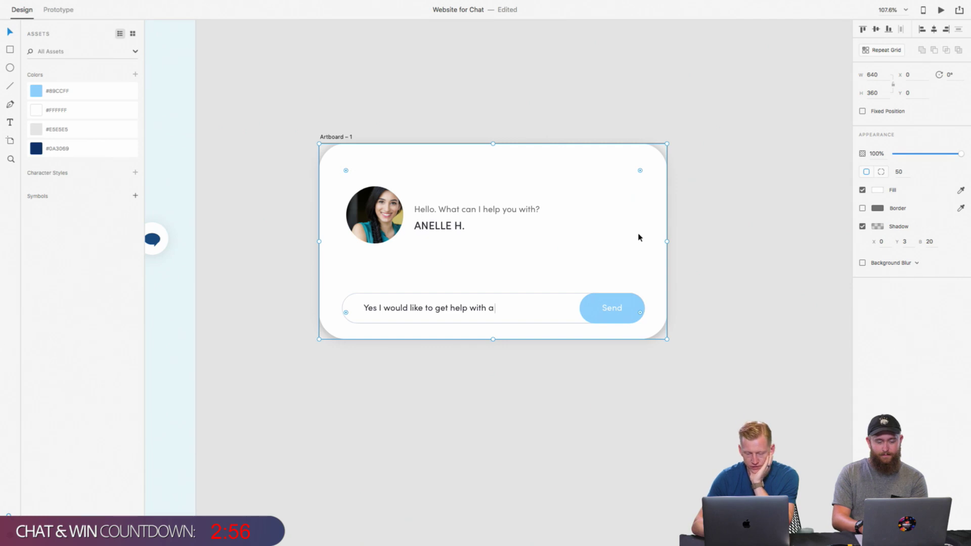
# - Shorten the chat card background to 300 px tall
pyautogui.press('BackSpace')
pyautogui.press('BackSpace')
pyautogui.write('00')
pyautogui.press('Return')
pyautogui.hotkey('ctrl', 'z')
pyautogui.click(524, 340)
pyautogui.click(496, 338)
pyautogui.moveTo(492, 338); pyautogui.dragTo(490, 306)
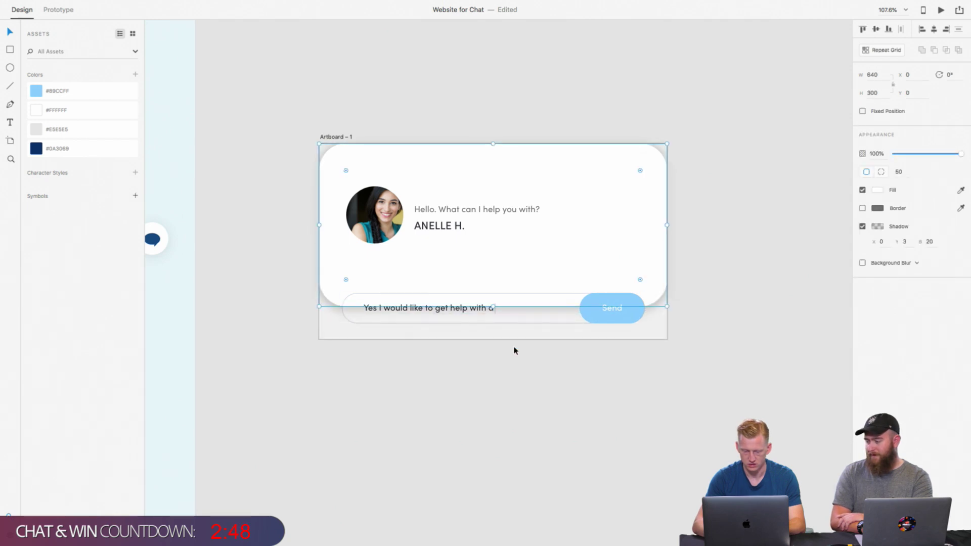
pyautogui.click(524, 355)
# - Select the message text, input pill and Send button, and nudge them up 10 px
pyautogui.click(531, 311)
pyautogui.keyDown('shift'); pyautogui.click(490, 310); pyautogui.keyUp('shift')
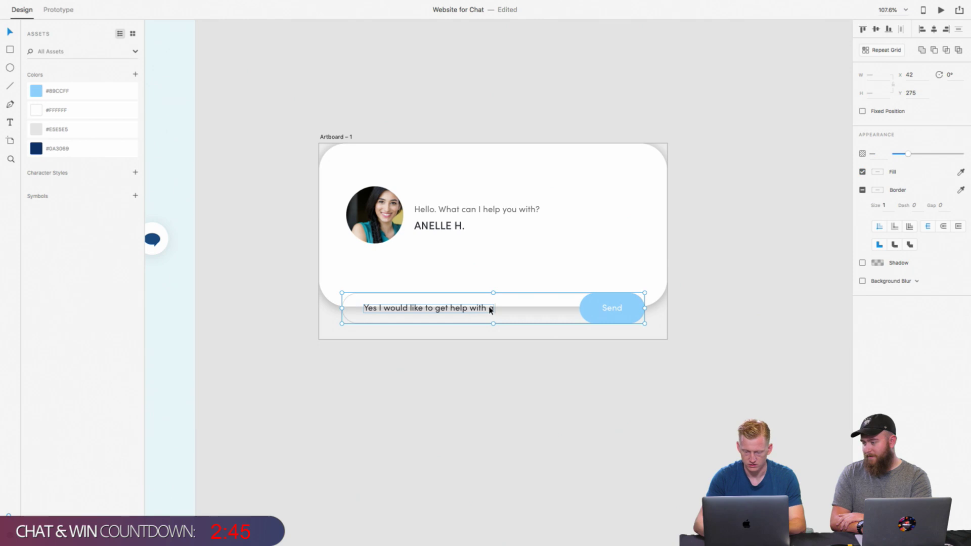
pyautogui.click(600, 342)
pyautogui.click(608, 312)
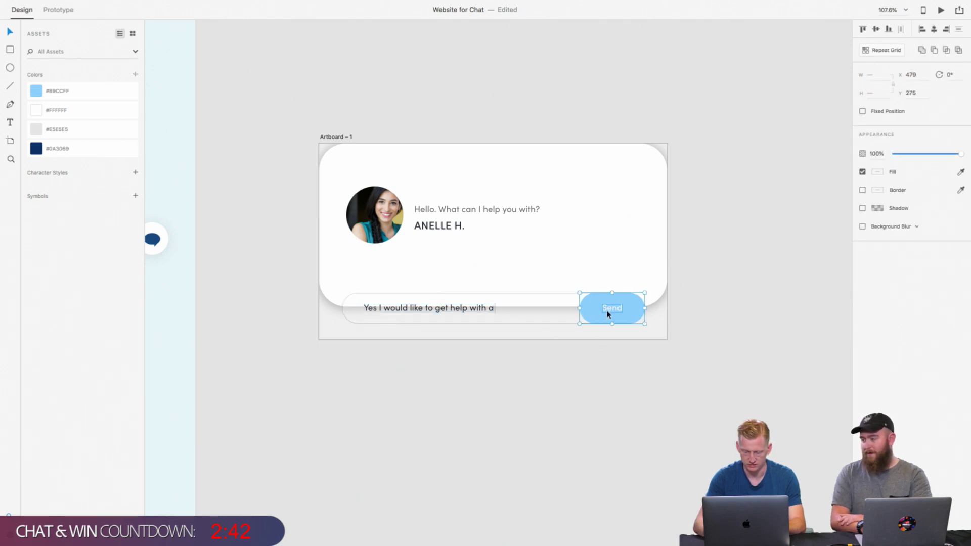
pyautogui.keyDown('shift'); pyautogui.click(473, 311); pyautogui.keyUp('shift')
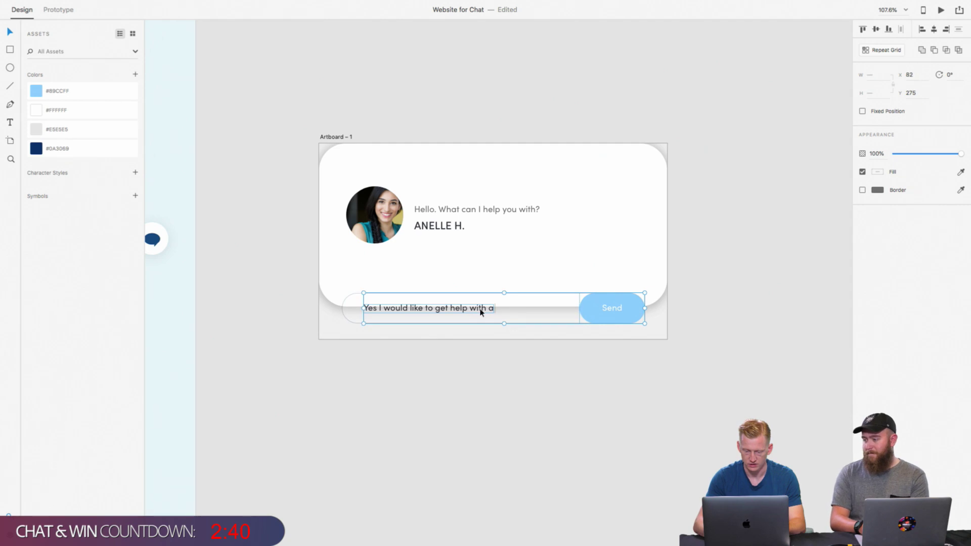
pyautogui.keyDown('shift'); pyautogui.click(495, 311); pyautogui.keyUp('shift')
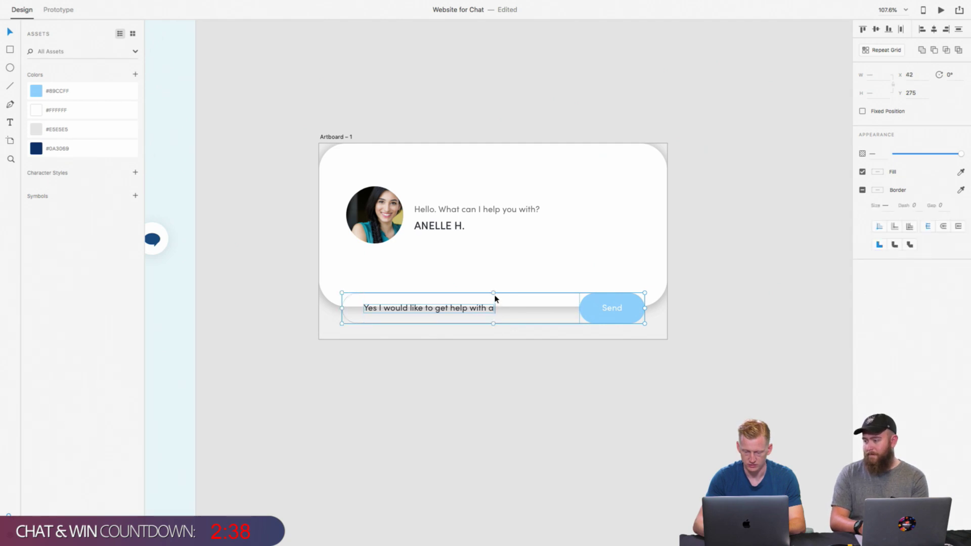
pyautogui.hotkey('shift', 'Up')
pyautogui.hotkey('shift', 'Up')
pyautogui.hotkey('shift', 'Up')
pyautogui.hotkey('shift', 'Up')
pyautogui.hotkey('shift', 'Up')
pyautogui.hotkey('shift', 'Up')
pyautogui.hotkey('shift', 'Up')
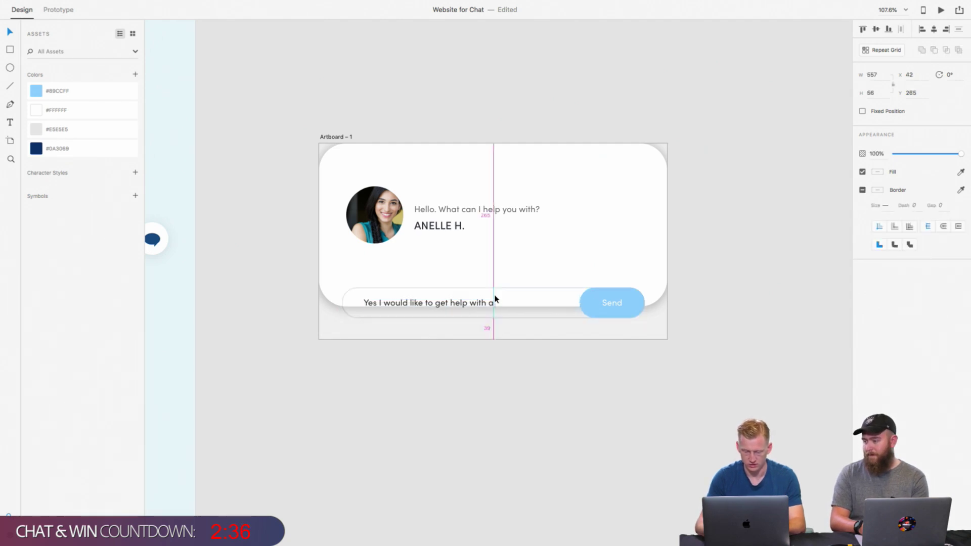
pyautogui.hotkey('shift', 'Down')
pyautogui.hotkey('shift', 'Down')
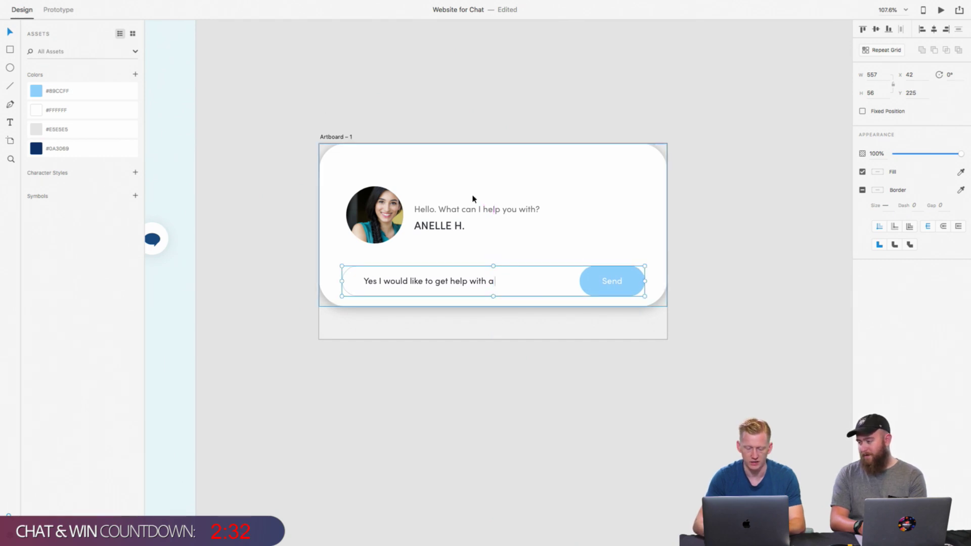
pyautogui.hotkey('shift', 'Up')
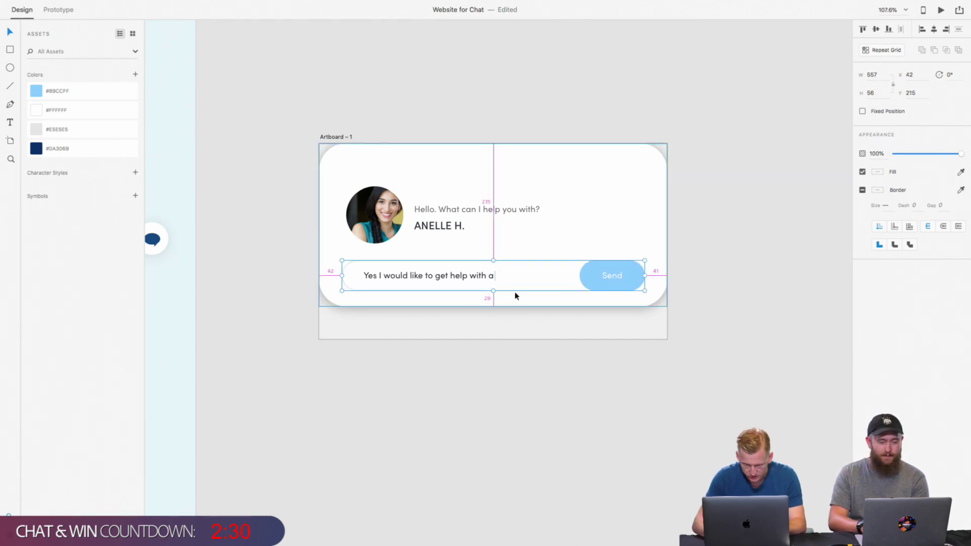
# - Group the avatar with its greeting and name text, and move the group higher on the card
pyautogui.click(375, 221)
pyautogui.keyDown('shift'); pyautogui.click(444, 211); pyautogui.keyUp('shift')
pyautogui.keyDown('shift'); pyautogui.click(439, 226); pyautogui.keyUp('shift')
pyautogui.press('super+g')
pyautogui.hotkey('shift', 'Up')
pyautogui.hotkey('shift', 'Up')
pyautogui.hotkey('shift', 'Up')
pyautogui.moveTo(442, 227); pyautogui.dragTo(440, 181)
pyautogui.press('alt')
# - Nudge the input group left and up, then widen it to about 563 wide at x 40, y 213
pyautogui.click(371, 275)
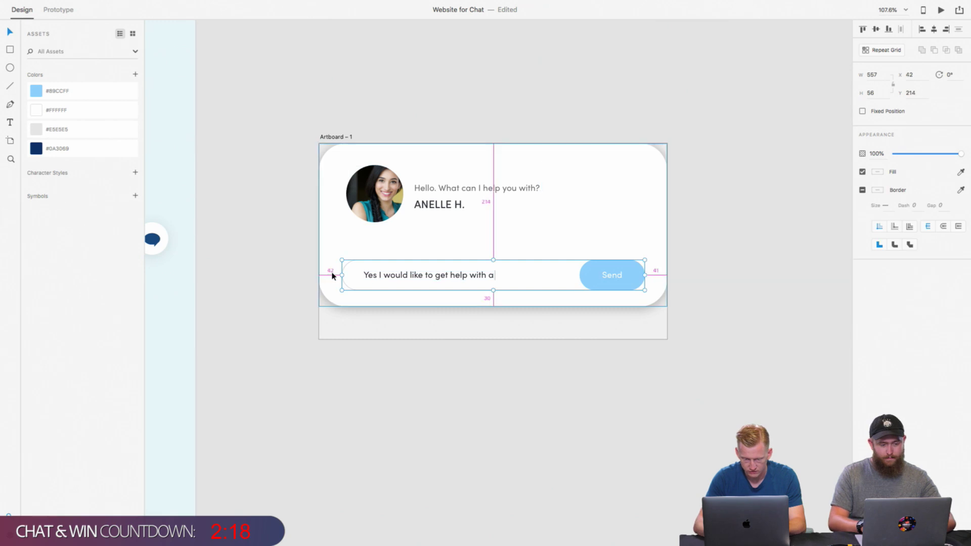
pyautogui.press('Left')
pyautogui.press('Left')
pyautogui.press('Up')
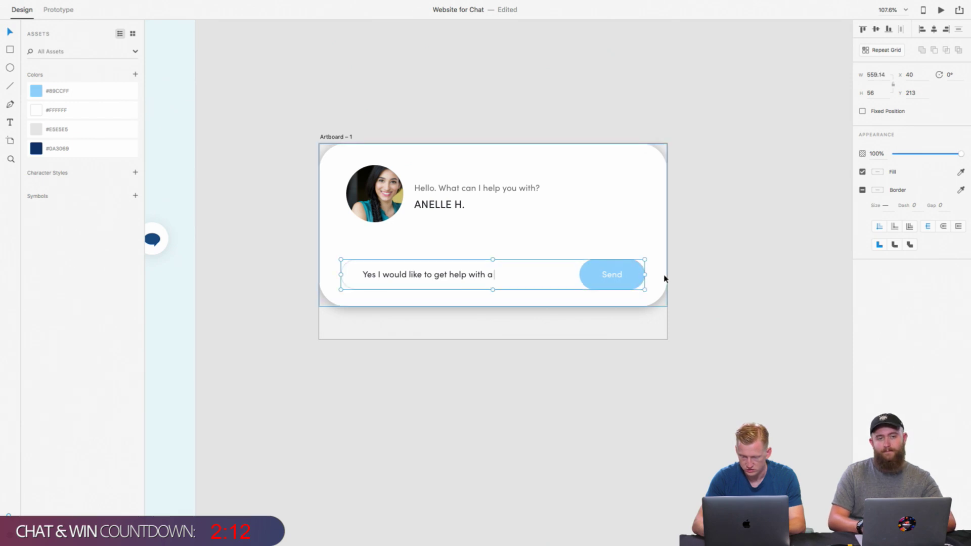
pyautogui.click(689, 276)
pyautogui.click(601, 275)
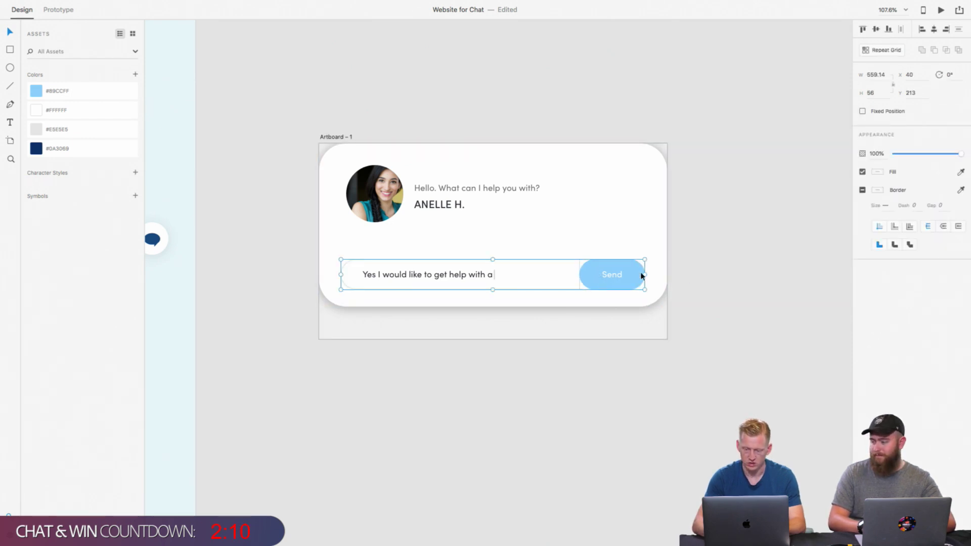
pyautogui.moveTo(644, 273); pyautogui.dragTo(648, 272)
# - Trim the chat artboard's height to 300, making it 640×300
pyautogui.click(685, 251)
pyautogui.click(633, 273)
pyautogui.scroll(2, 659, 276)
pyautogui.scroll(3, 658, 276)
pyautogui.click(692, 251)
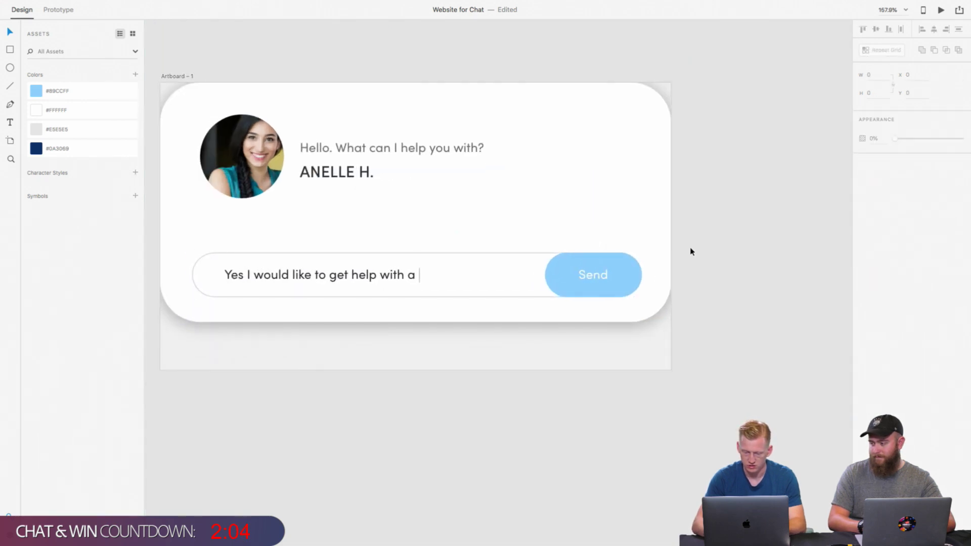
pyautogui.scroll(-4, 591, 369)
pyautogui.hscroll(-2, 592, 368)
pyautogui.click(454, 192)
pyautogui.click(866, 94)
pyautogui.write('300')
pyautogui.press('Return')
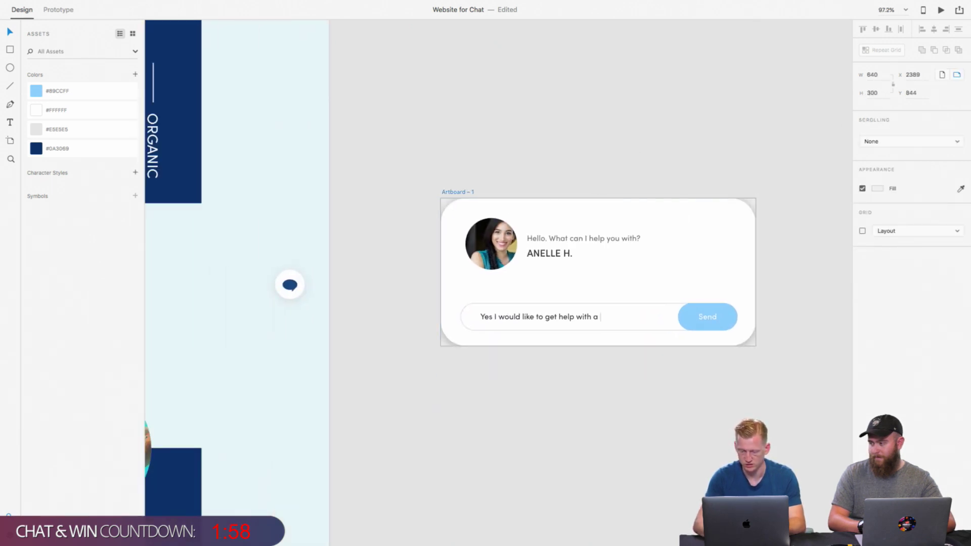
# - Select the website's round chat button and switch to Prototype mode
pyautogui.click(678, 346)
pyautogui.scroll(-5, 678, 347)
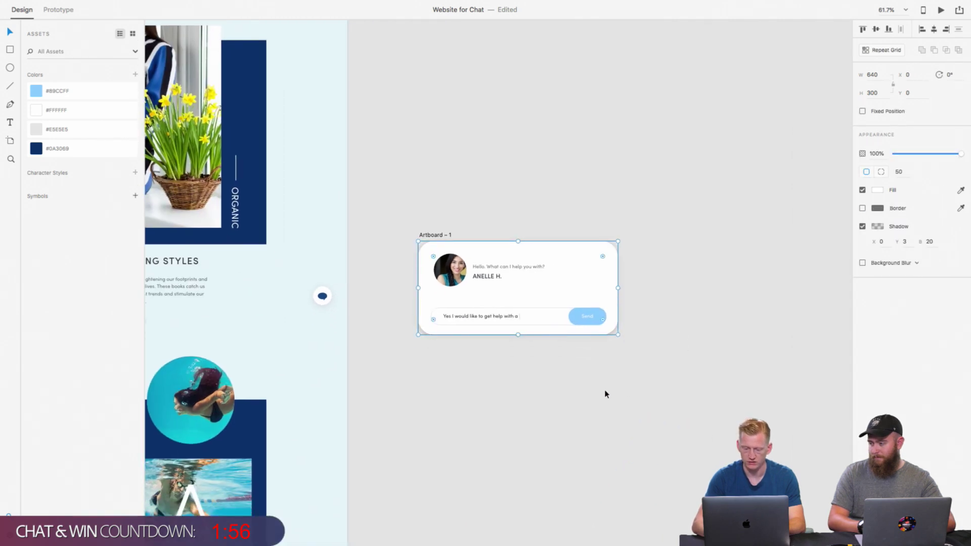
pyautogui.click(627, 392)
pyautogui.hscroll(-3, 606, 395)
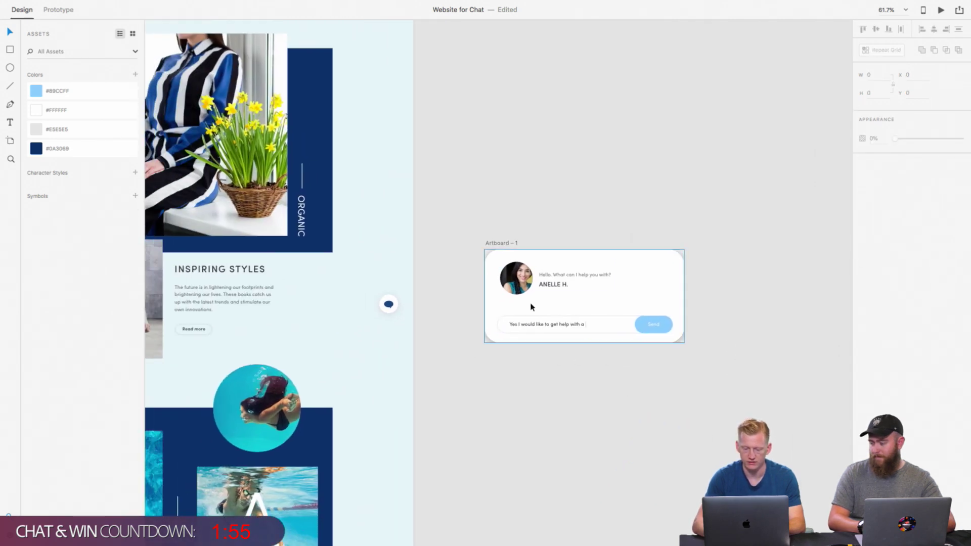
pyautogui.click(388, 304)
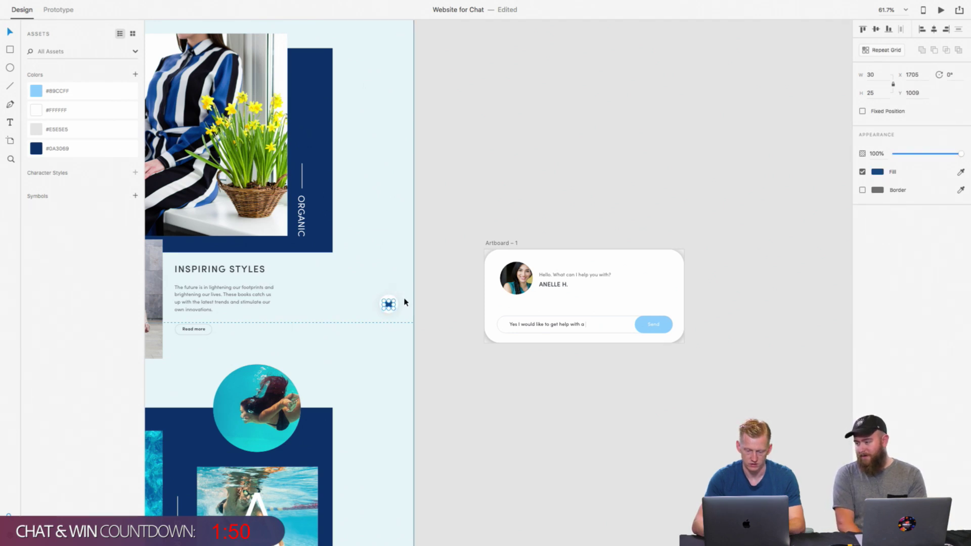
pyautogui.scroll(5, 395, 303)
pyautogui.click(351, 295)
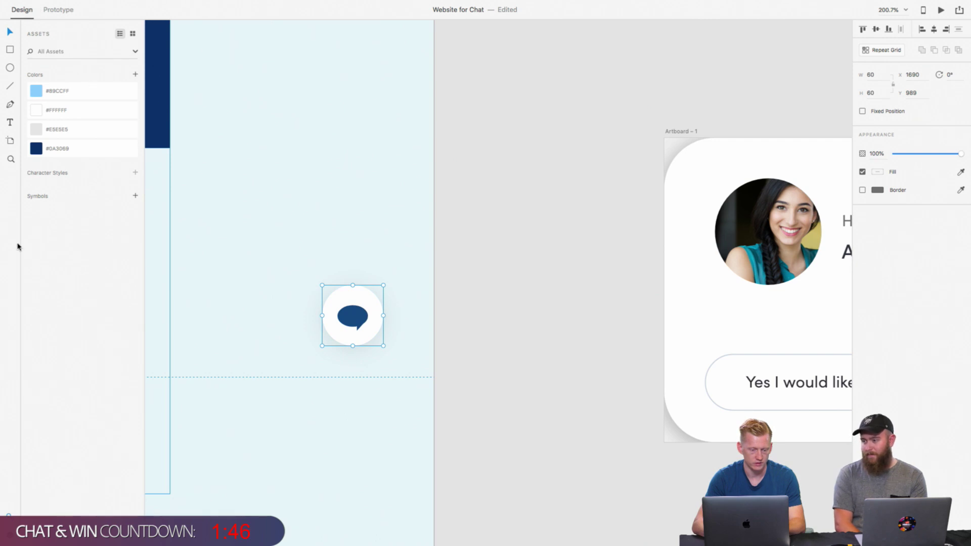
pyautogui.click(61, 10)
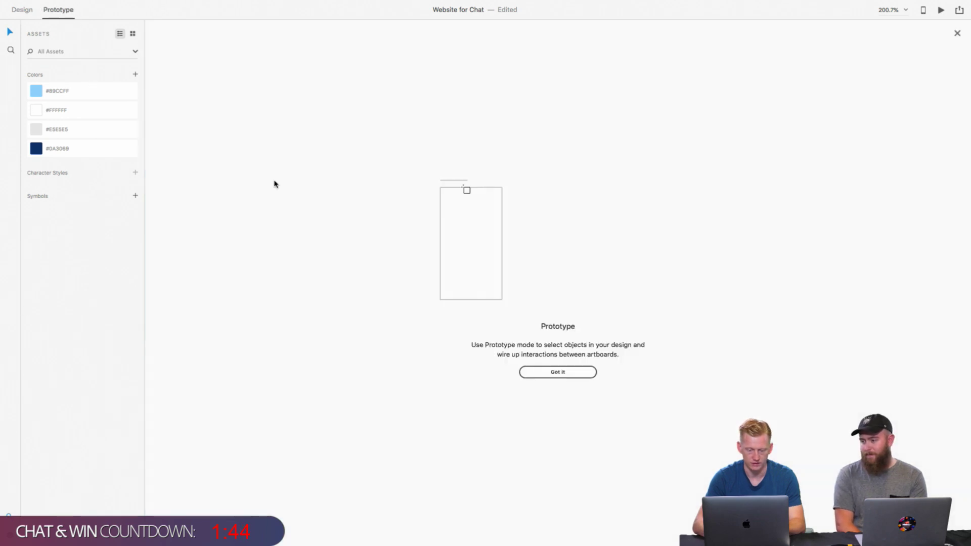
# - Wire the chat button to Artboard – 1 as an Overlay with a Slide Up transition
pyautogui.click(558, 374)
pyautogui.moveTo(386, 315); pyautogui.dragTo(718, 273)
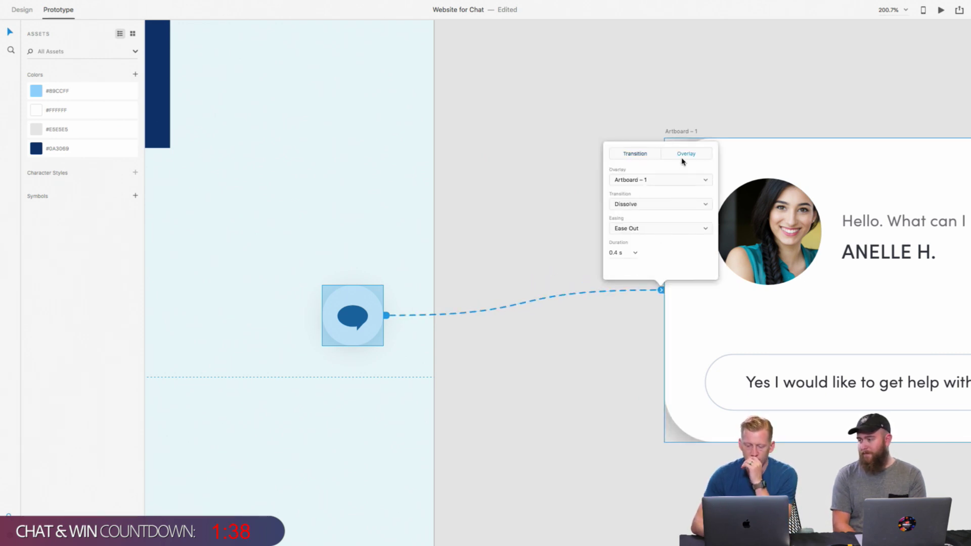
pyautogui.click(686, 181)
pyautogui.click(686, 181)
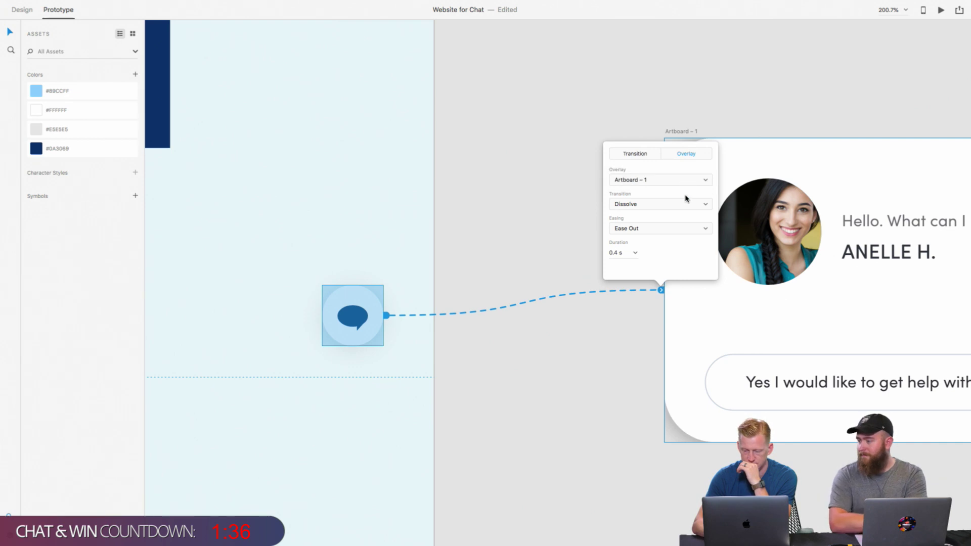
pyautogui.click(675, 203)
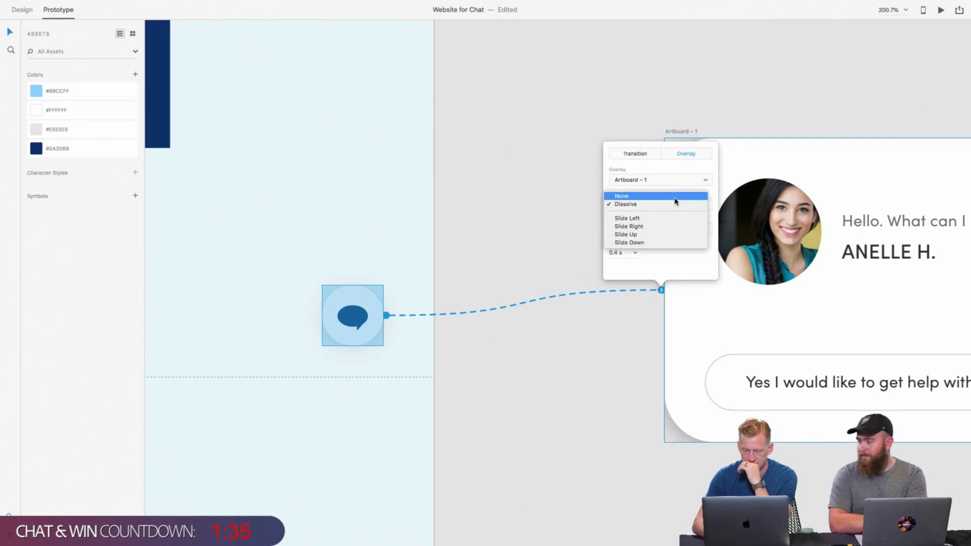
pyautogui.click(676, 235)
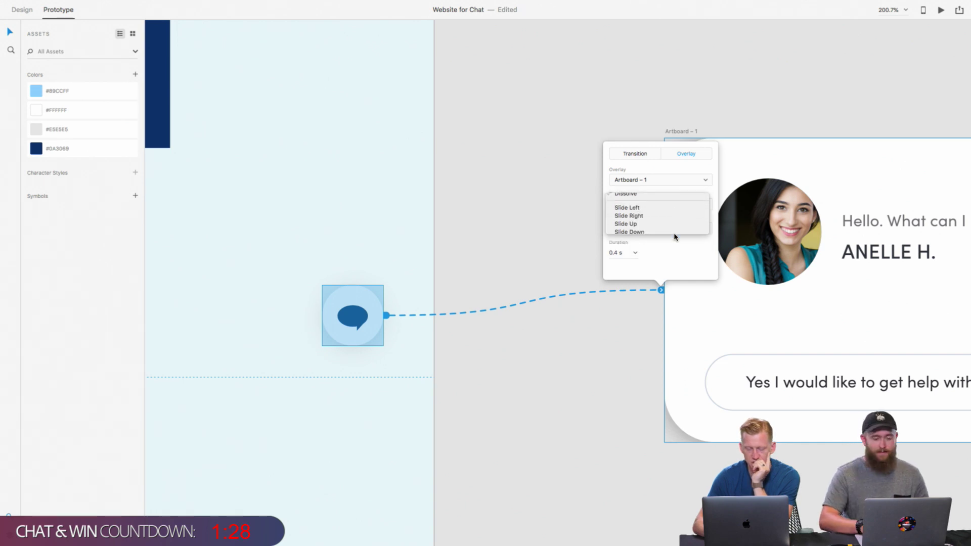
pyautogui.click(561, 151)
pyautogui.scroll(-5, 561, 150)
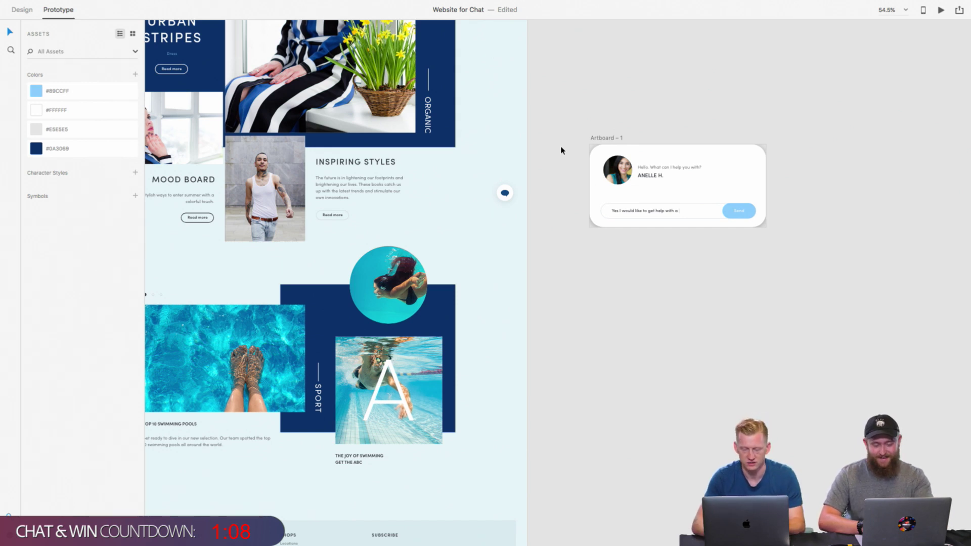
# - Inspect the chat icon's slide-up link to Artboard – 1, then return to Design mode
pyautogui.click(603, 141)
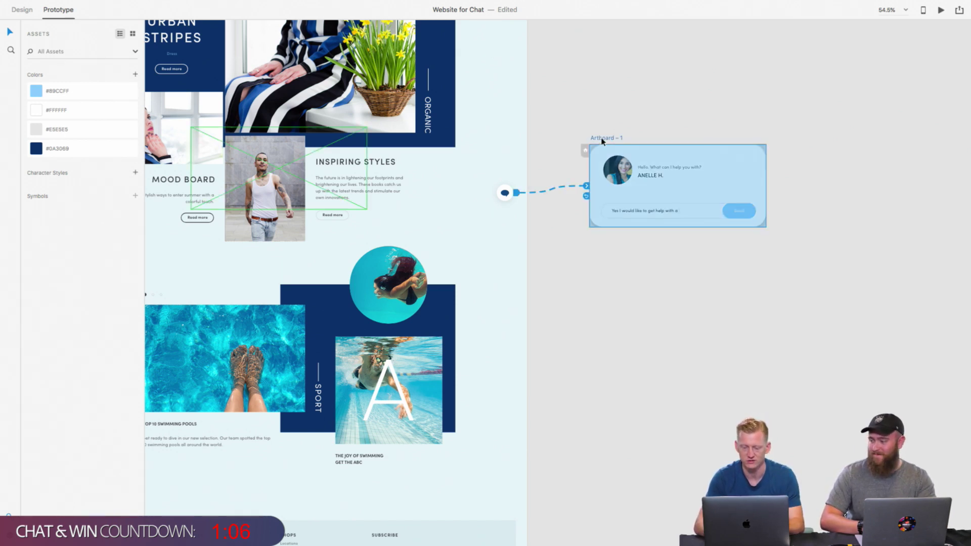
pyautogui.click(650, 99)
pyautogui.scroll(-1, 649, 100)
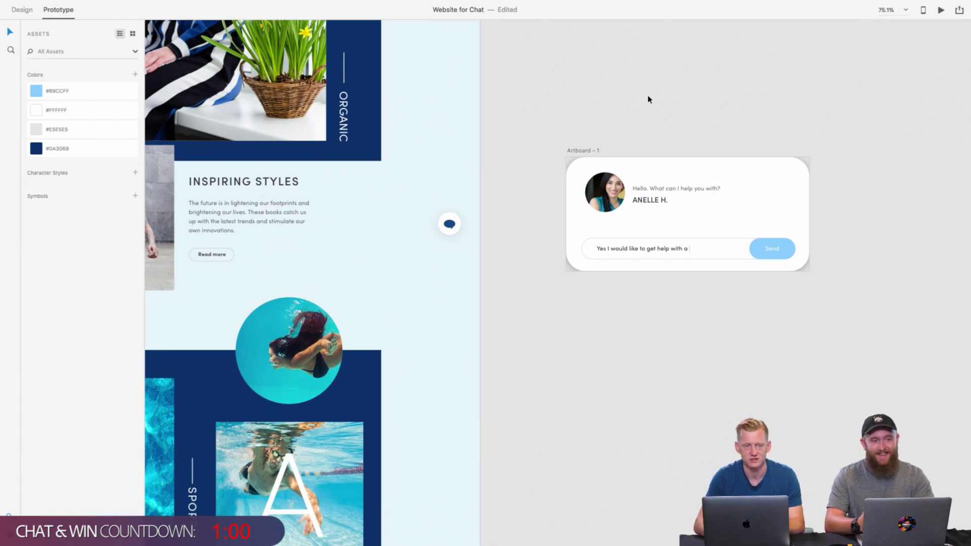
pyautogui.scroll(-2, 649, 99)
pyautogui.hscroll(2, 649, 99)
pyautogui.scroll(3, 746, 170)
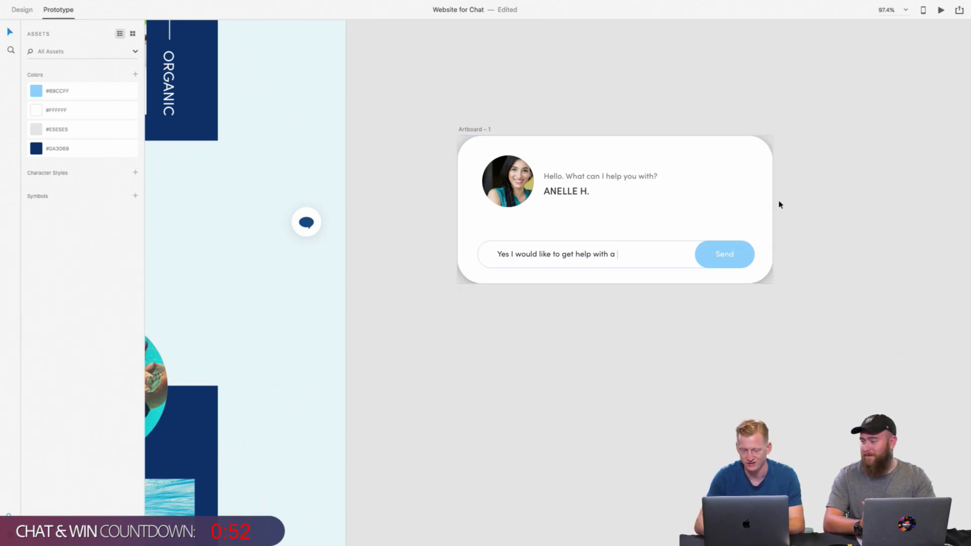
pyautogui.scroll(3, 732, 204)
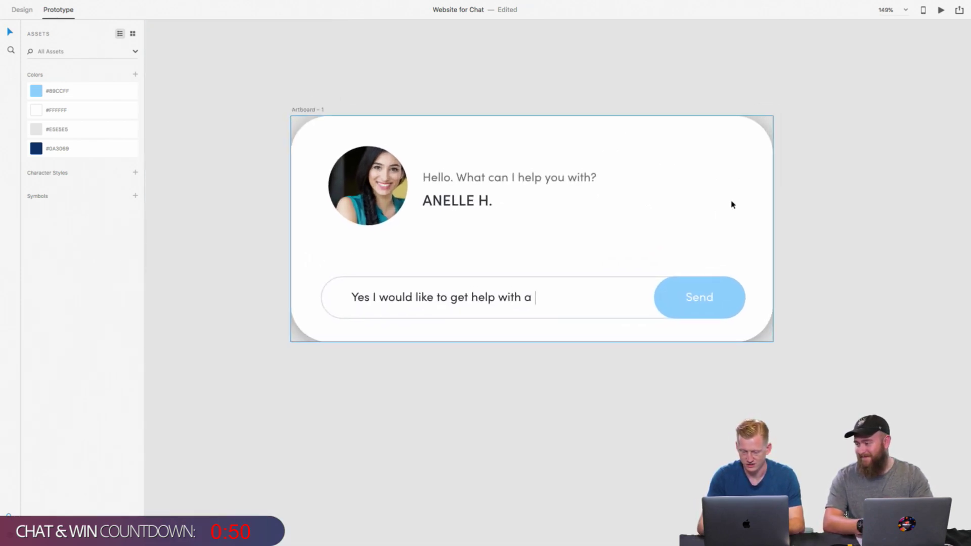
pyautogui.scroll(-5, 624, 194)
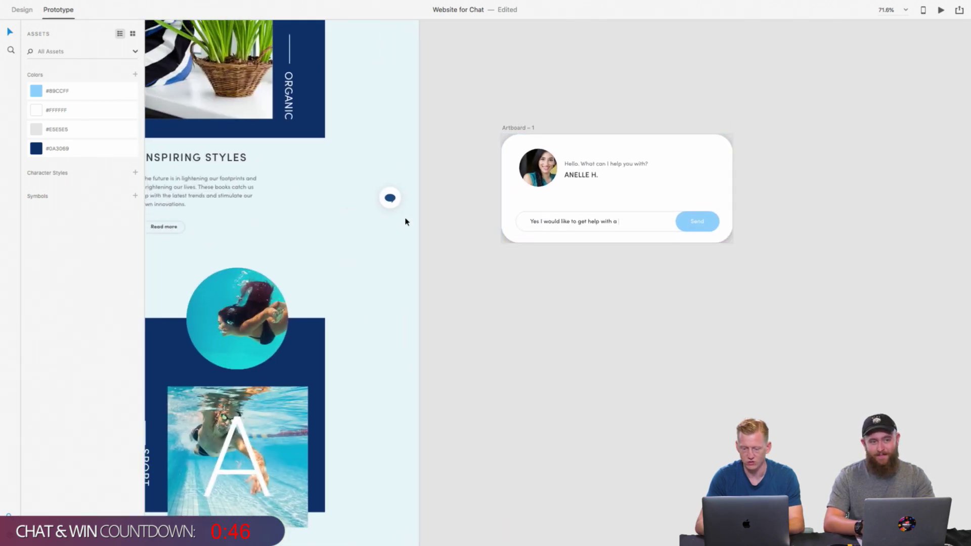
pyautogui.hscroll(2, 644, 236)
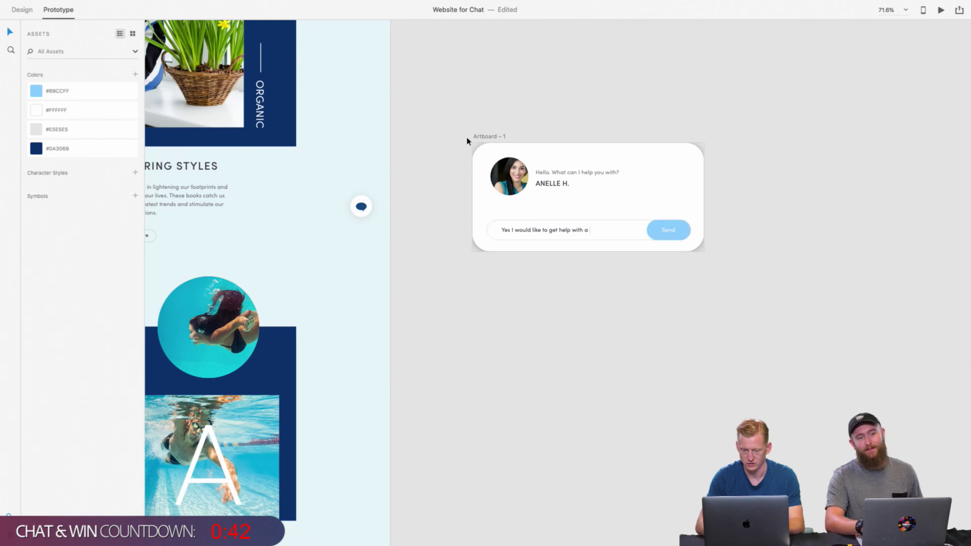
pyautogui.click(486, 140)
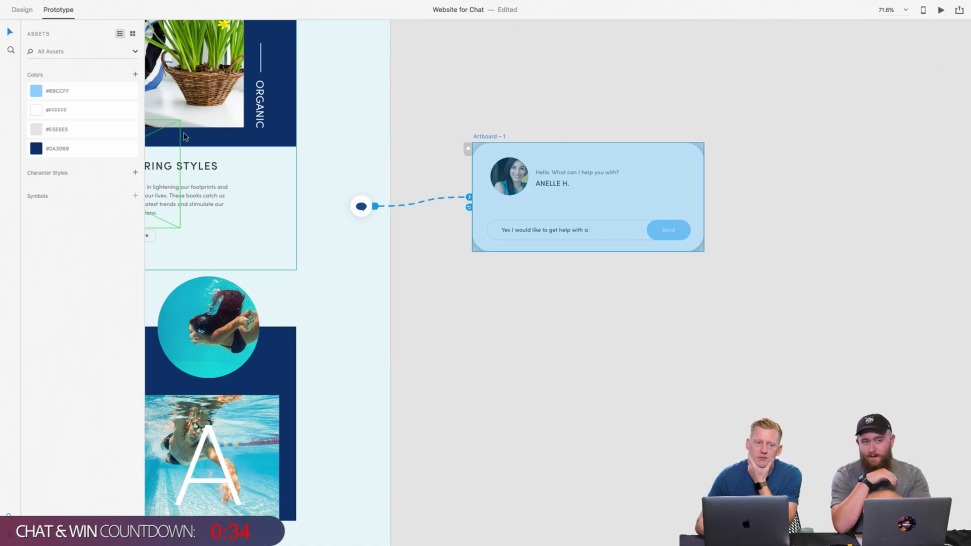
pyautogui.click(355, 212)
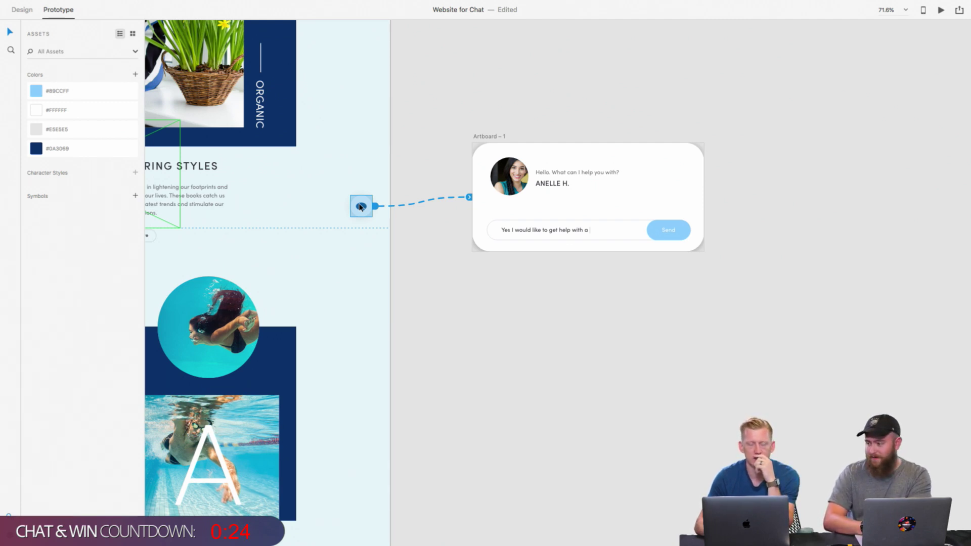
pyautogui.click(490, 136)
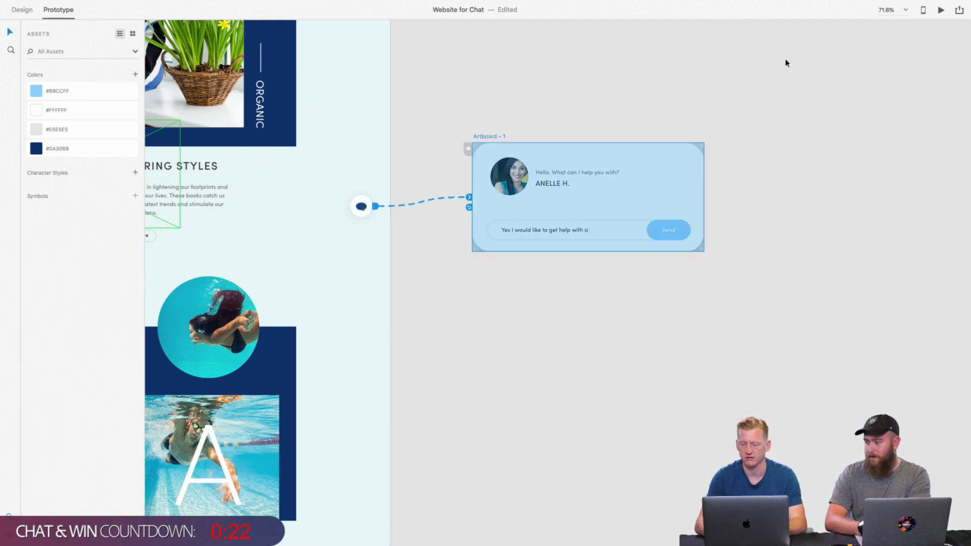
pyautogui.click(24, 11)
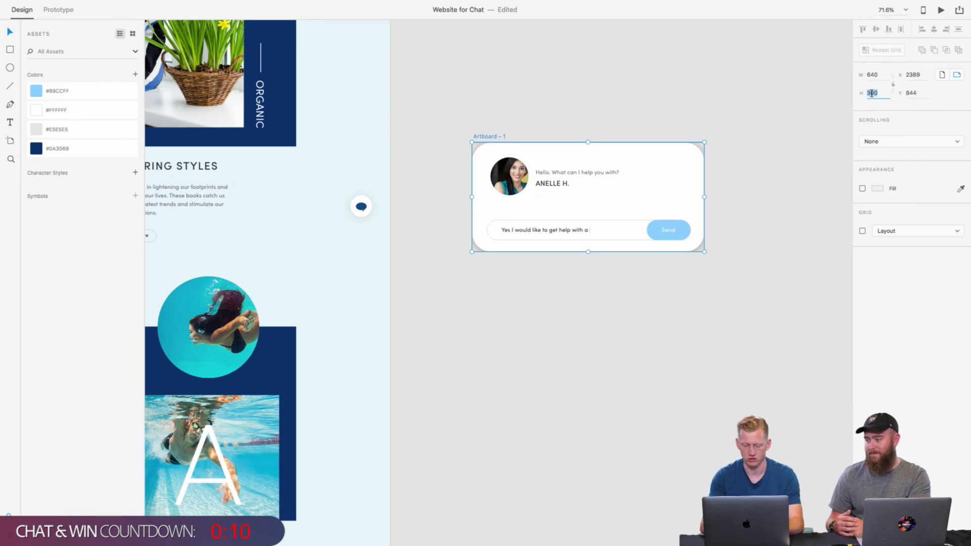
# - Set the chat artboard's height to 400
pyautogui.write('0')
pyautogui.press('Return')
pyautogui.click(605, 263)
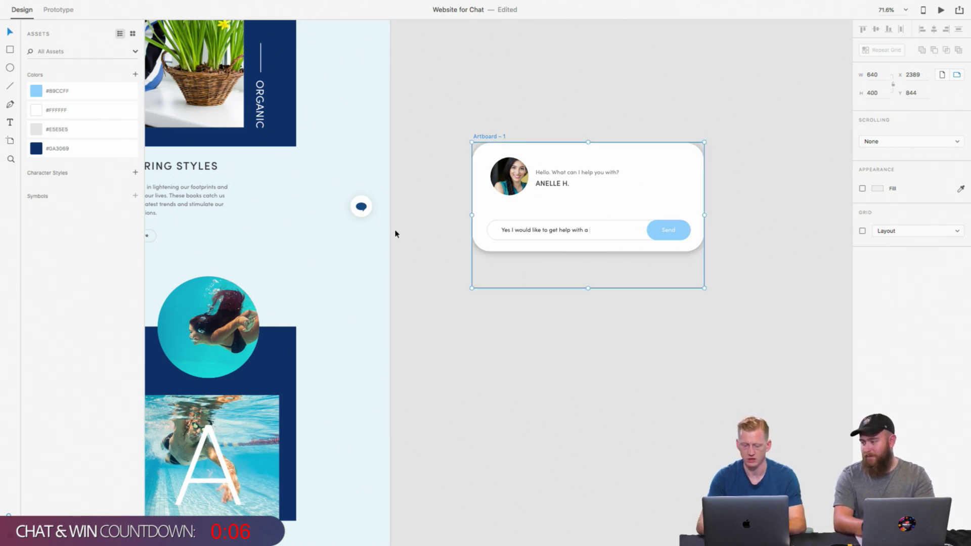
# - Paste a copy of the chat icon below the card and delete its speech bubble, leaving a white circle
pyautogui.click(357, 201)
pyautogui.click(616, 209)
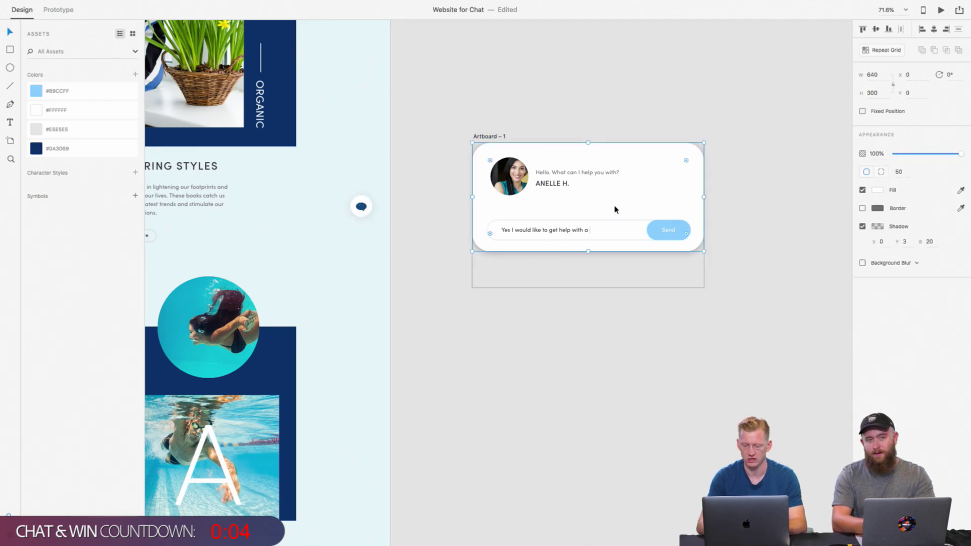
pyautogui.press('super+v')
pyautogui.moveTo(593, 215); pyautogui.dragTo(593, 283)
pyautogui.scroll(5, 592, 270)
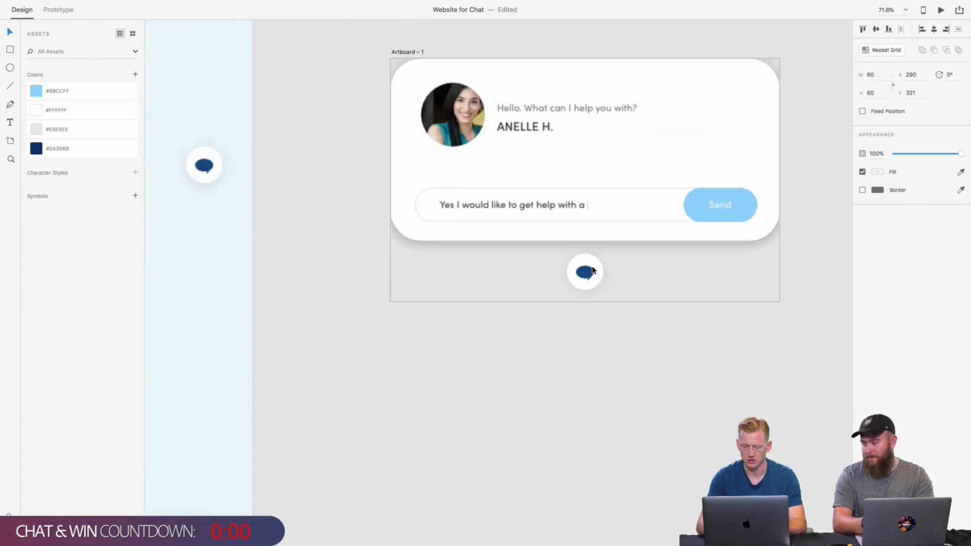
pyautogui.doubleClick(580, 282)
pyautogui.press('Delete')
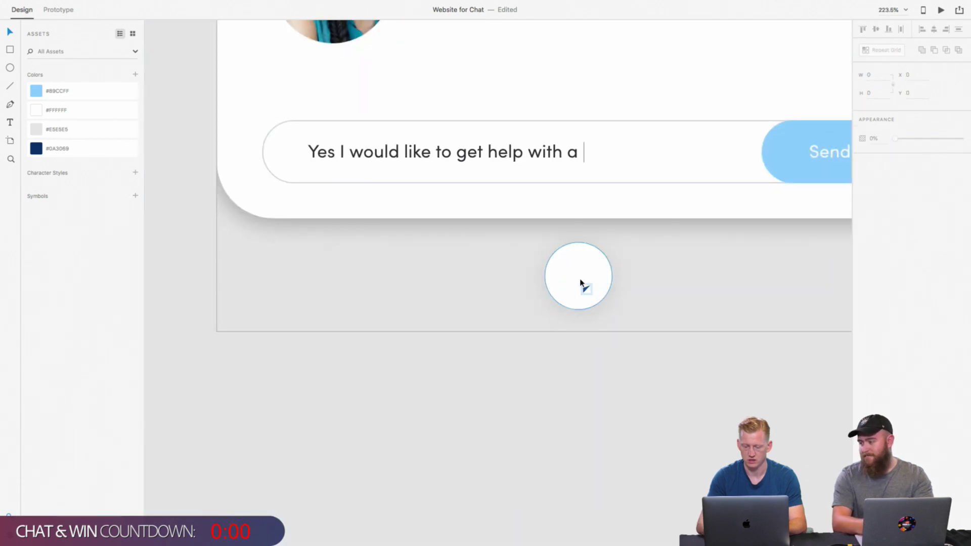
pyautogui.click(585, 290)
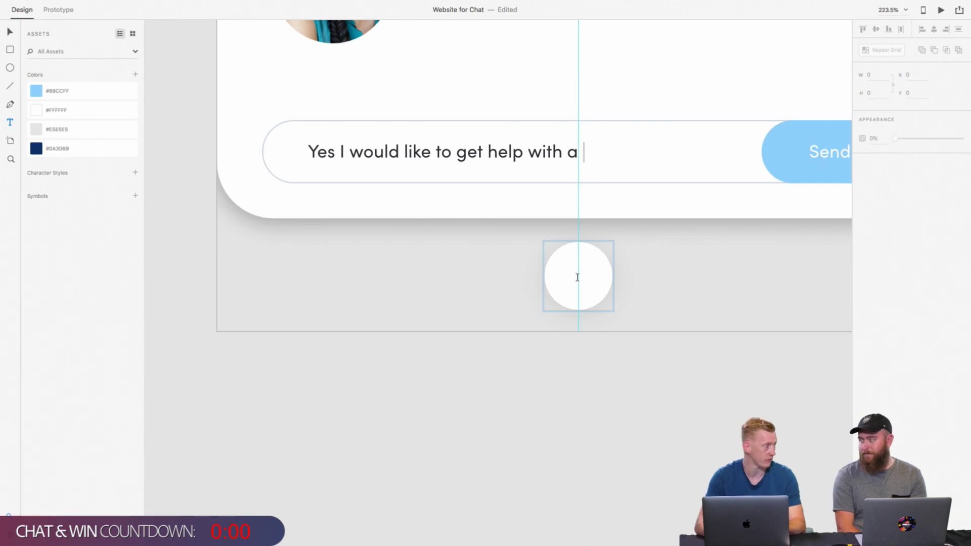
pyautogui.press('Escape')
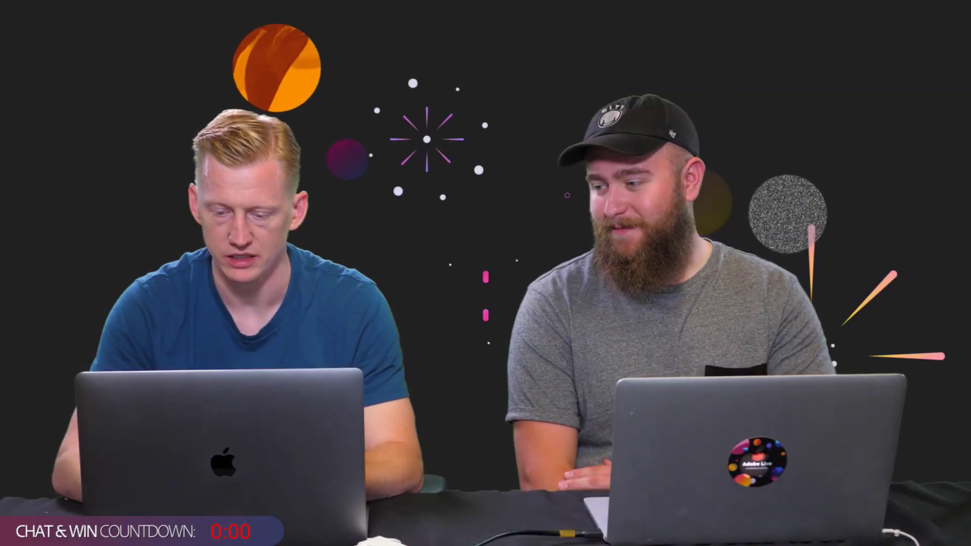
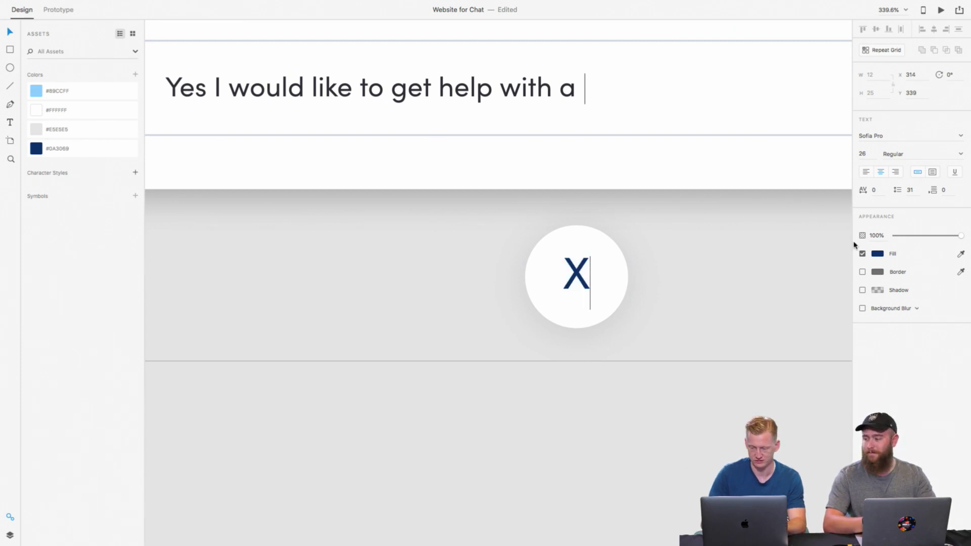
# - Make the X Semi Bold and centre it inside the white circle
pyautogui.press('super+a')
pyautogui.click(953, 154)
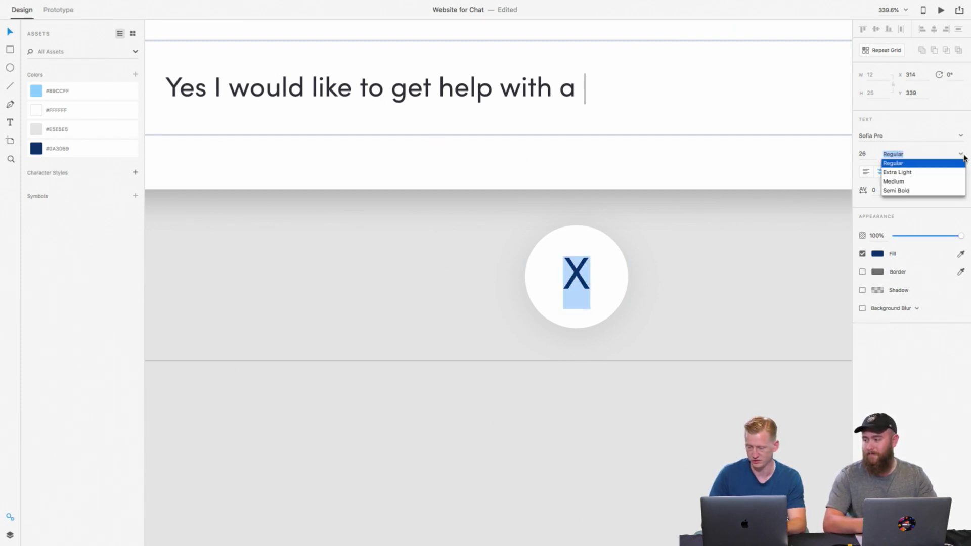
pyautogui.click(919, 191)
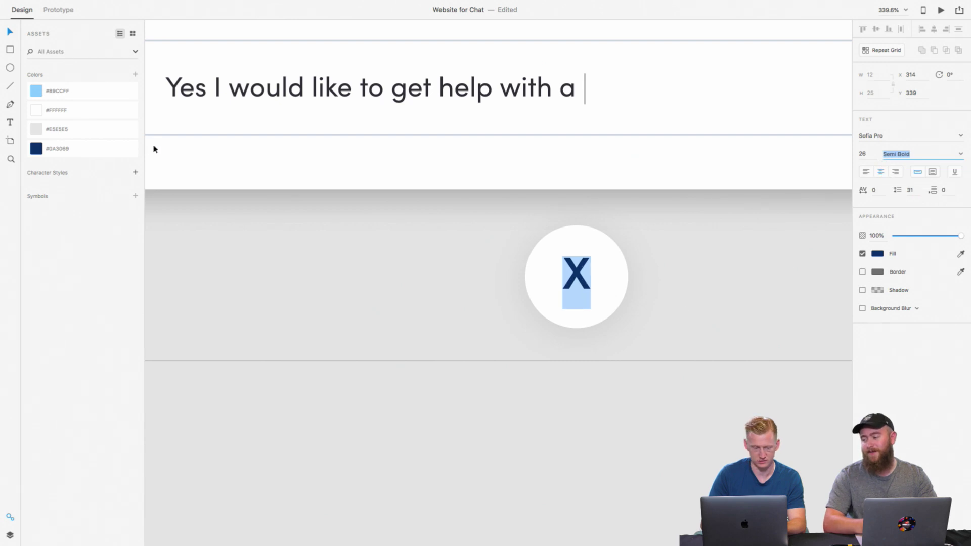
pyautogui.click(574, 305)
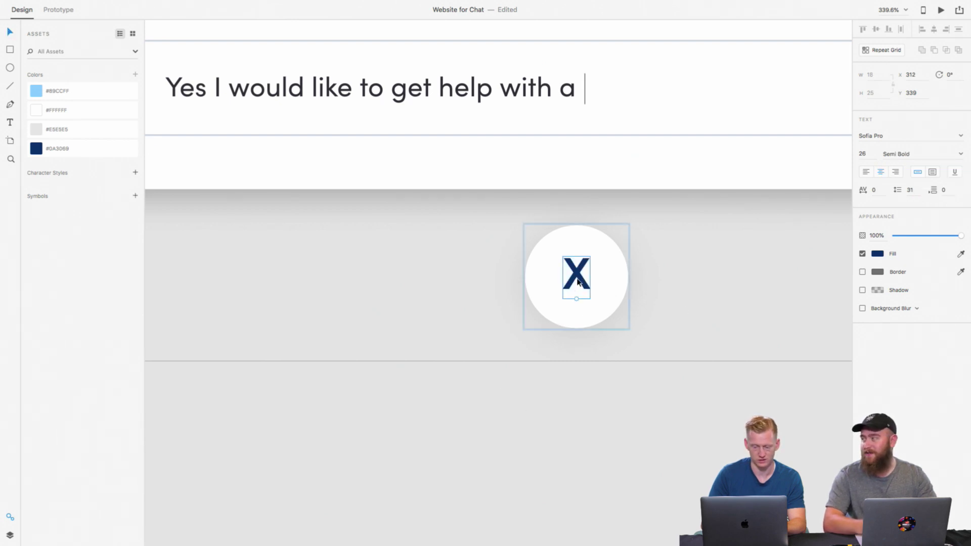
pyautogui.moveTo(579, 284); pyautogui.dragTo(578, 287)
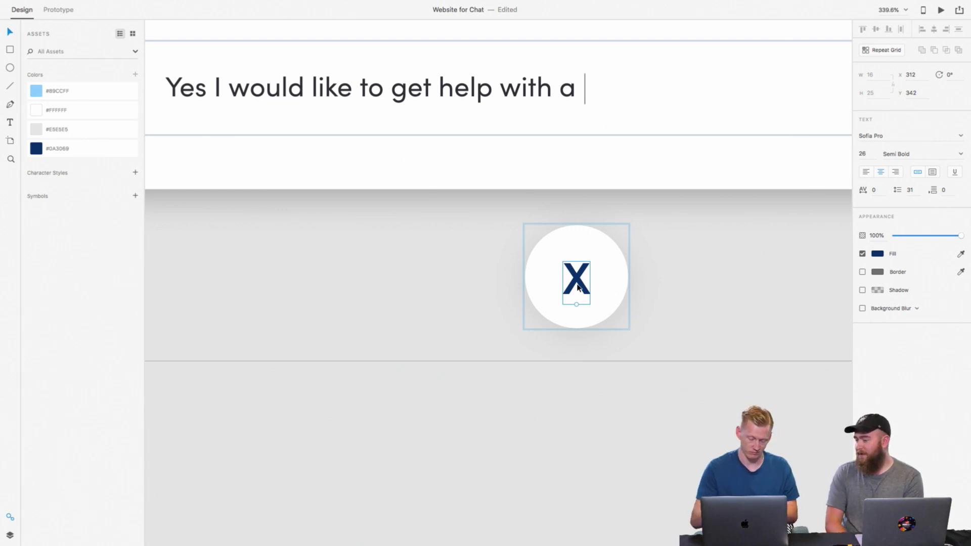
# - Convert the X text into a vector path with Cmd+8, then select the round X button
pyautogui.press('super+8')
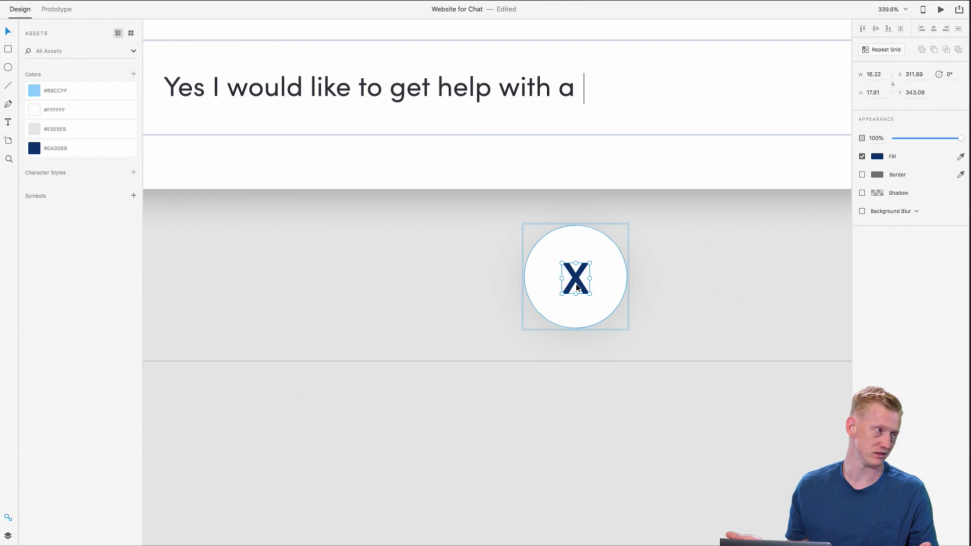
pyautogui.click(689, 308)
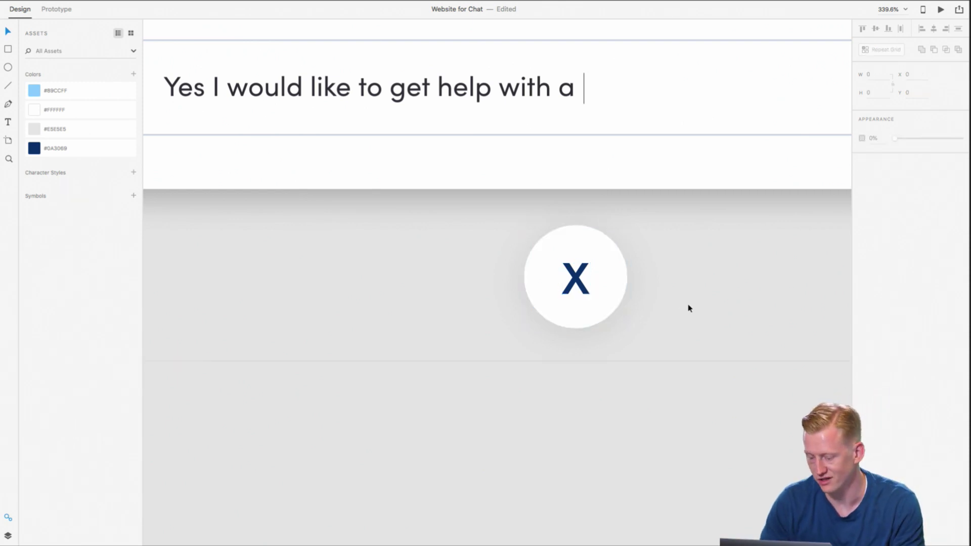
pyautogui.scroll(-3, 688, 308)
pyautogui.scroll(-2, 689, 306)
pyautogui.click(551, 284)
pyautogui.scroll(-3, 552, 284)
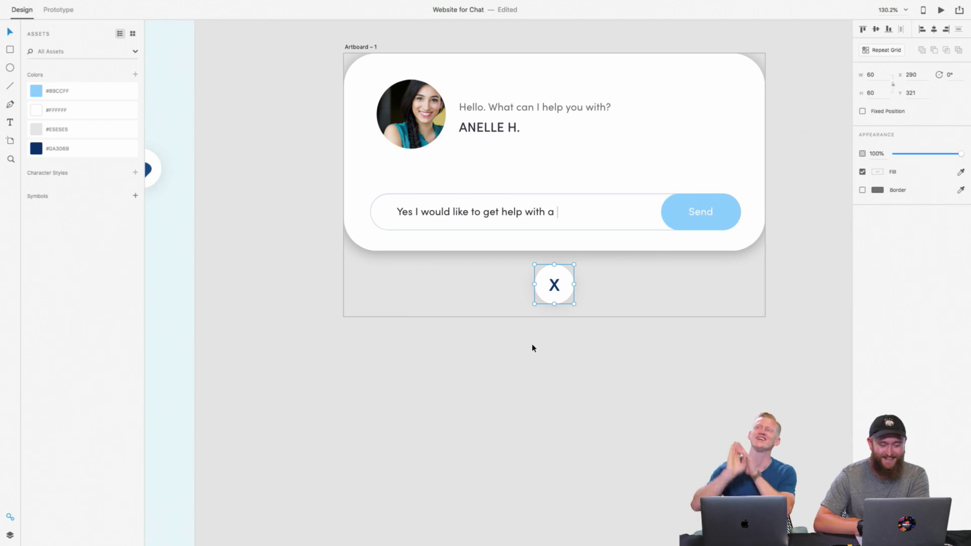
pyautogui.click(585, 310)
pyautogui.scroll(-3, 585, 310)
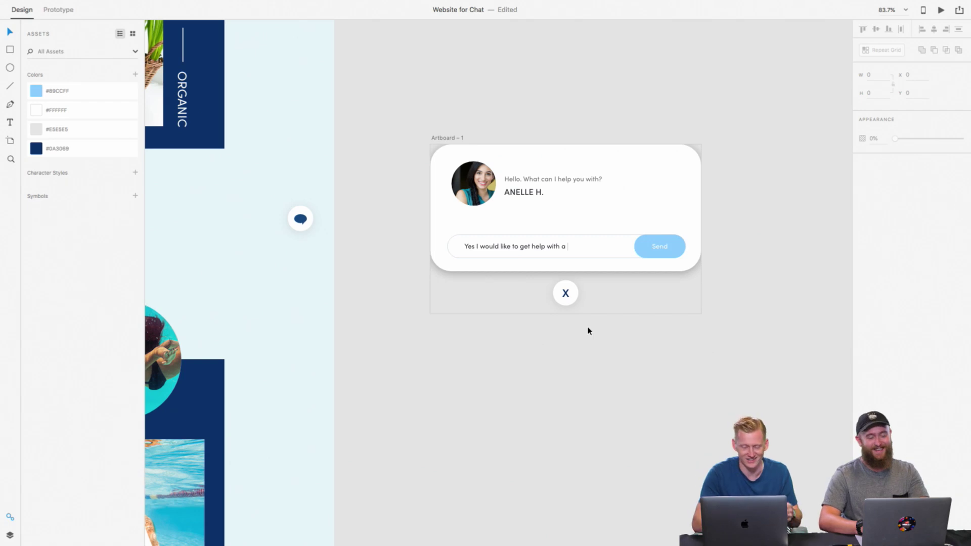
pyautogui.click(569, 307)
pyautogui.hscroll(-3, 569, 307)
pyautogui.scroll(-2, 569, 307)
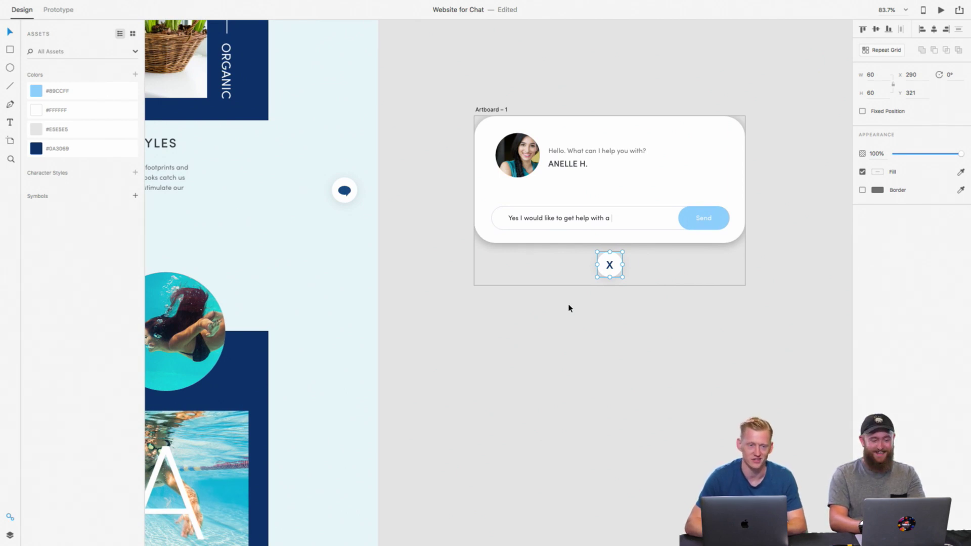
pyautogui.click(635, 263)
pyautogui.scroll(3, 635, 263)
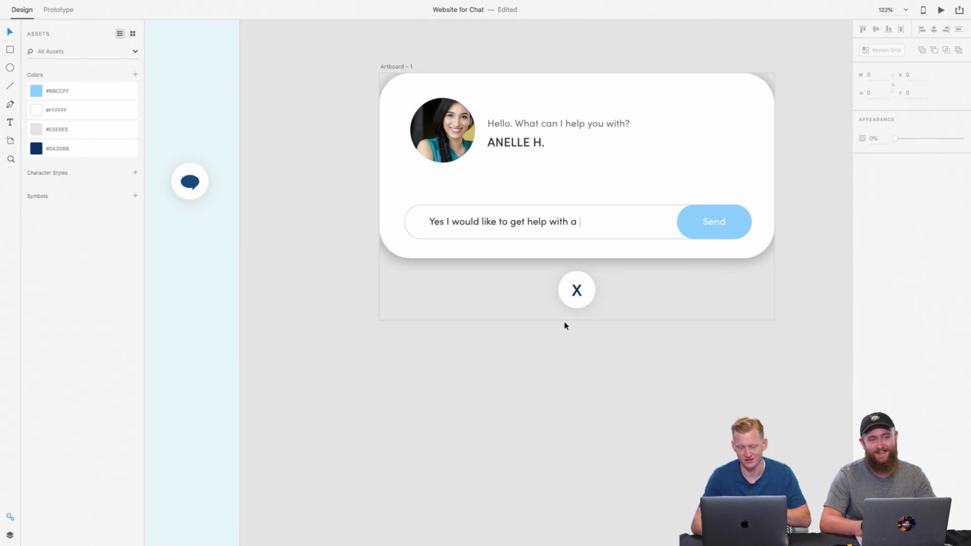
pyautogui.click(579, 289)
pyautogui.scroll(-5, 581, 288)
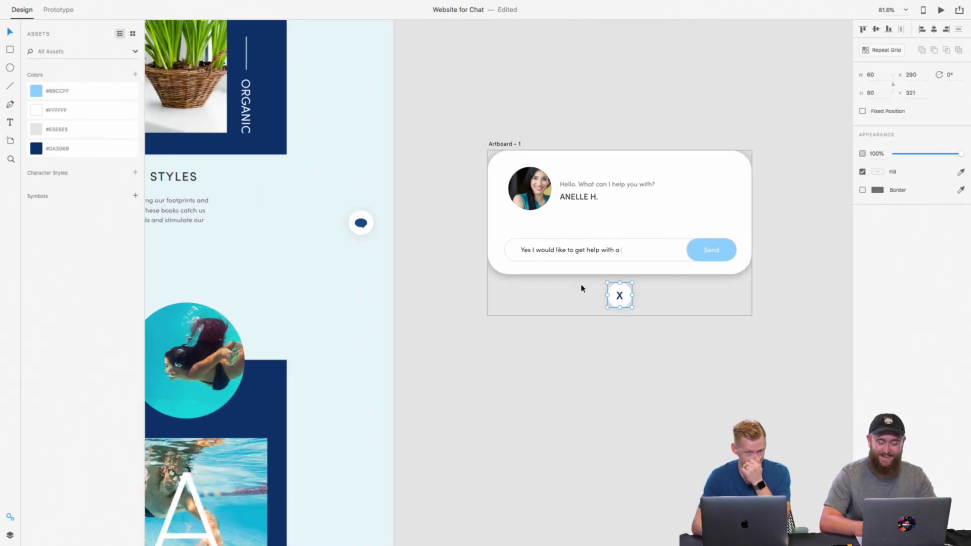
pyautogui.scroll(-1, 581, 288)
pyautogui.hscroll(1, 581, 288)
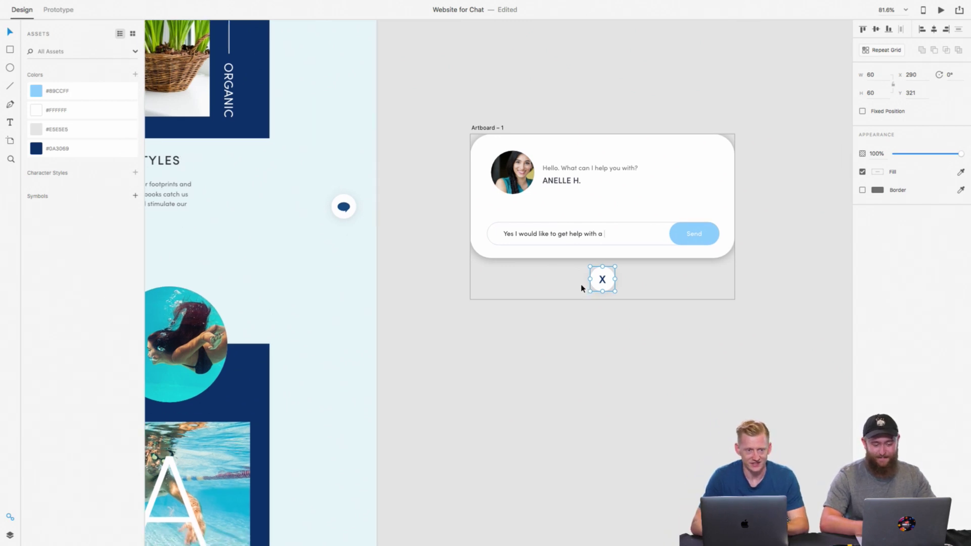
pyautogui.scroll(-1, 581, 288)
pyautogui.hscroll(1, 581, 288)
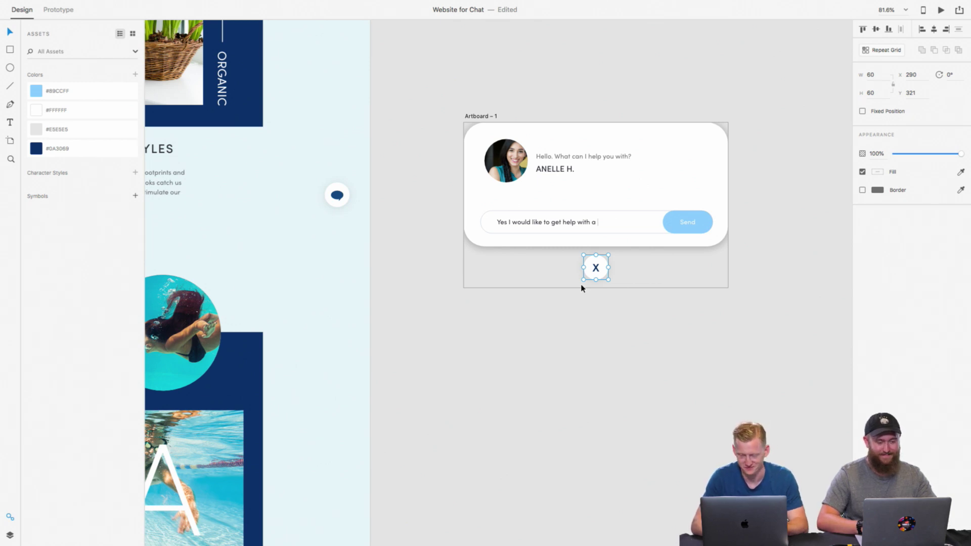
pyautogui.scroll(-1, 580, 288)
pyautogui.hscroll(1, 581, 288)
pyautogui.click(602, 299)
pyautogui.scroll(1, 602, 299)
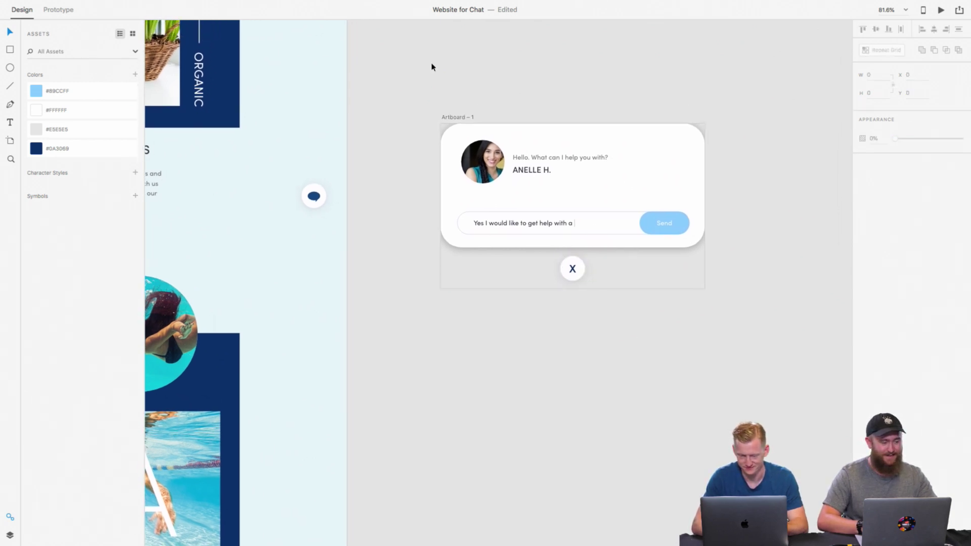
pyautogui.click(469, 118)
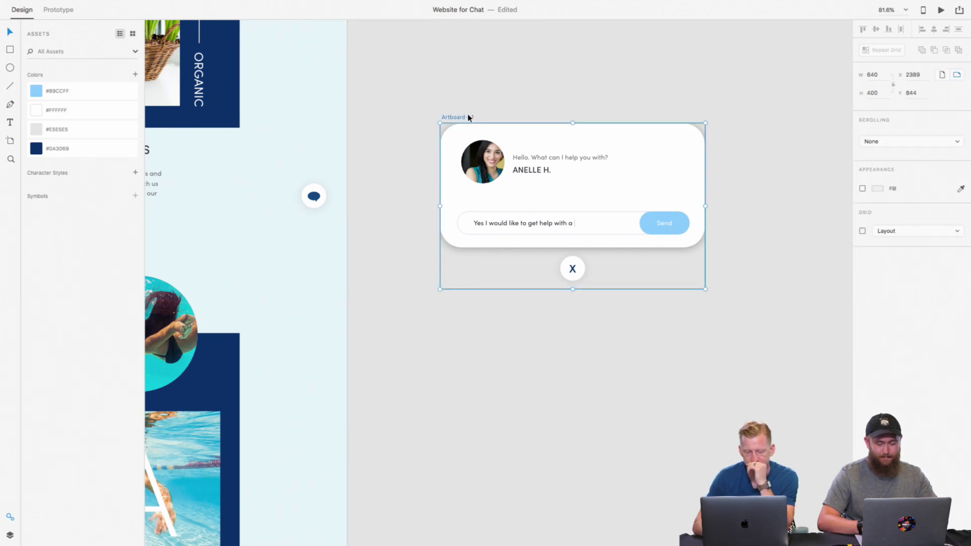
# - In Prototype mode, preview the chat artboard on its own, then close the preview
pyautogui.click(56, 10)
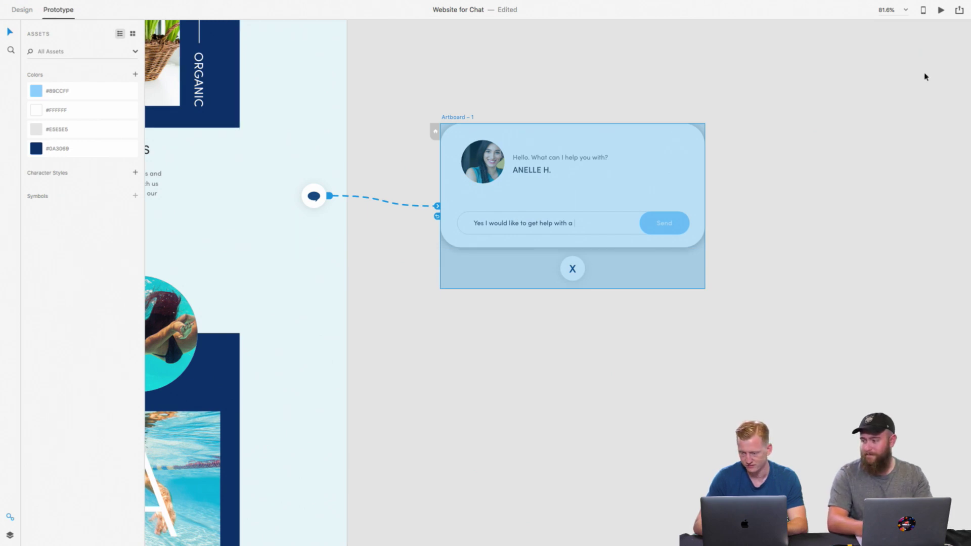
pyautogui.click(942, 9)
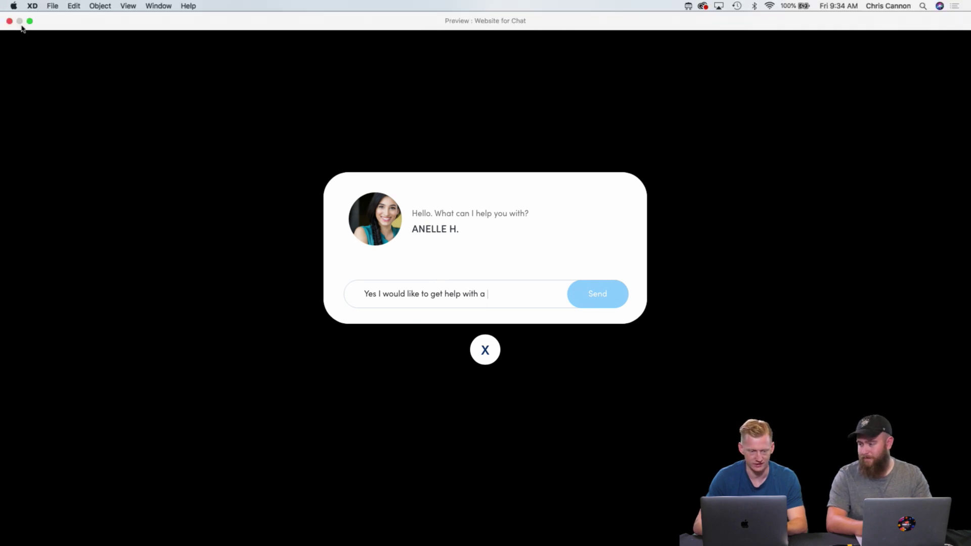
pyautogui.click(29, 21)
# - Select the PRISM 1200px page artboard and play its desktop preview
pyautogui.scroll(-5, 328, 141)
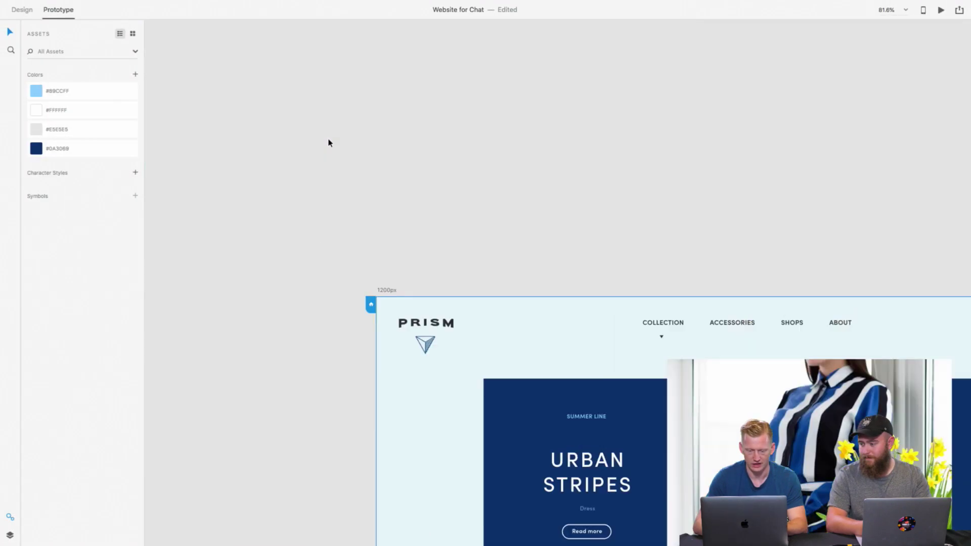
pyautogui.click(358, 202)
pyautogui.hscroll(4, 823, 99)
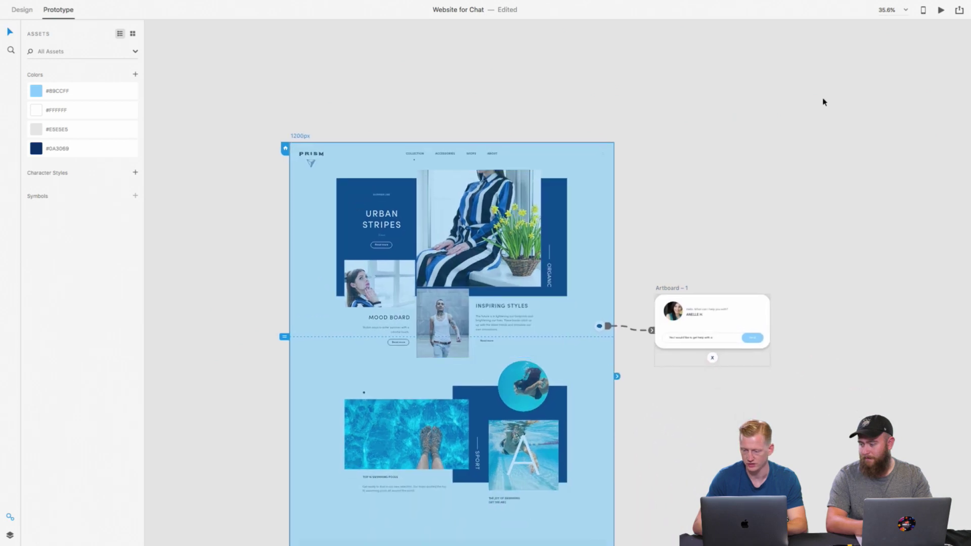
pyautogui.click(940, 10)
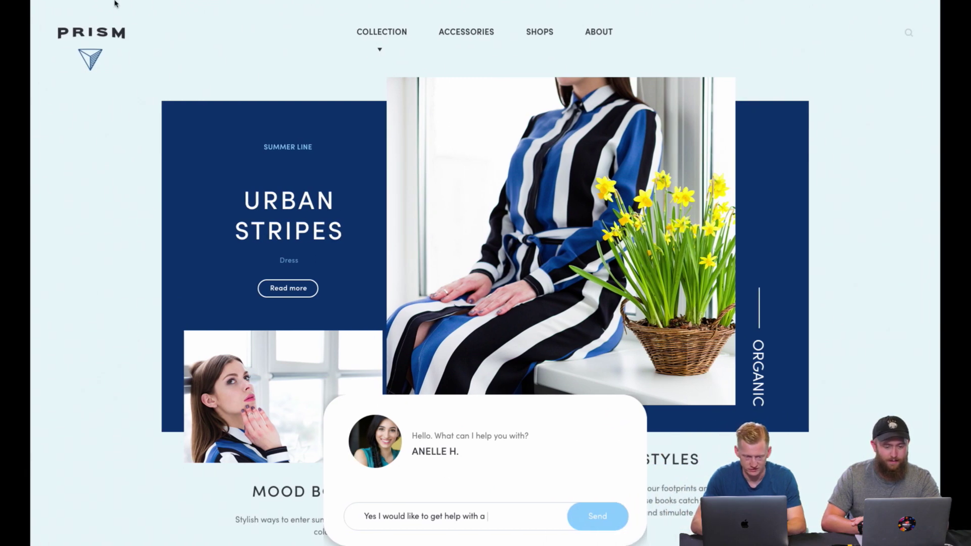
# - Move the chat artboard up beside the PRISM page and check its link
pyautogui.click(10, 18)
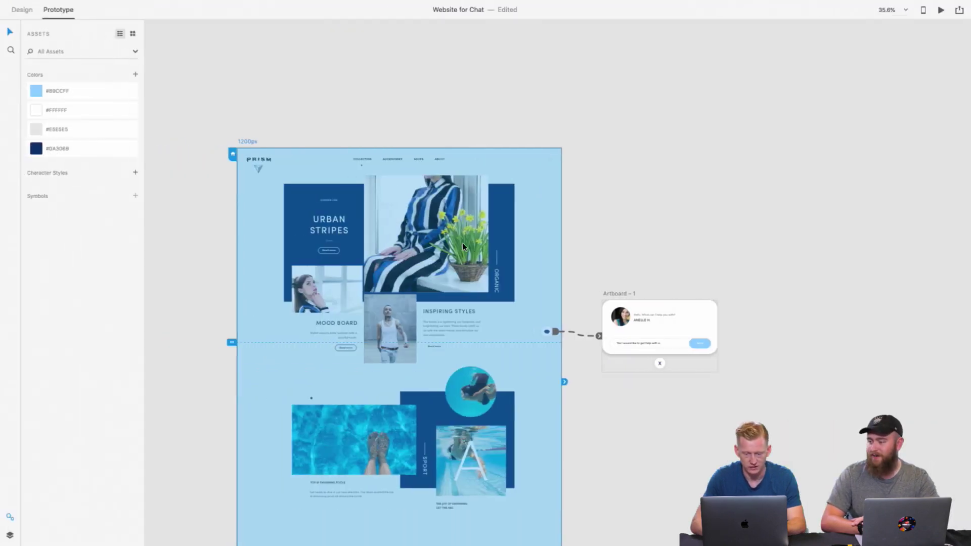
pyautogui.click(698, 289)
pyautogui.moveTo(622, 292); pyautogui.dragTo(578, 263)
pyautogui.scroll(-2, 635, 227)
pyautogui.scroll(5, 635, 228)
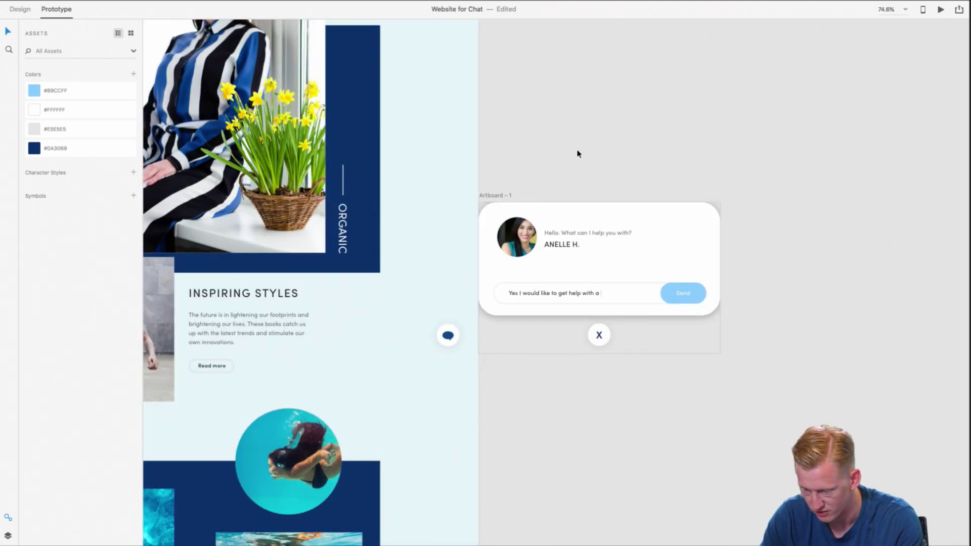
pyautogui.scroll(3, 494, 177)
pyautogui.moveTo(490, 215); pyautogui.dragTo(493, 216)
pyautogui.click(492, 214)
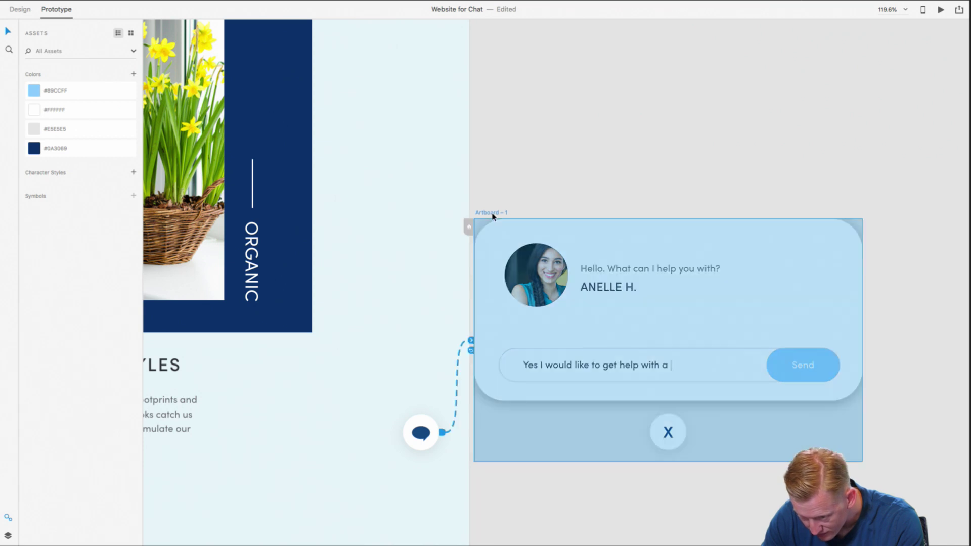
pyautogui.click(511, 164)
pyautogui.scroll(-5, 511, 166)
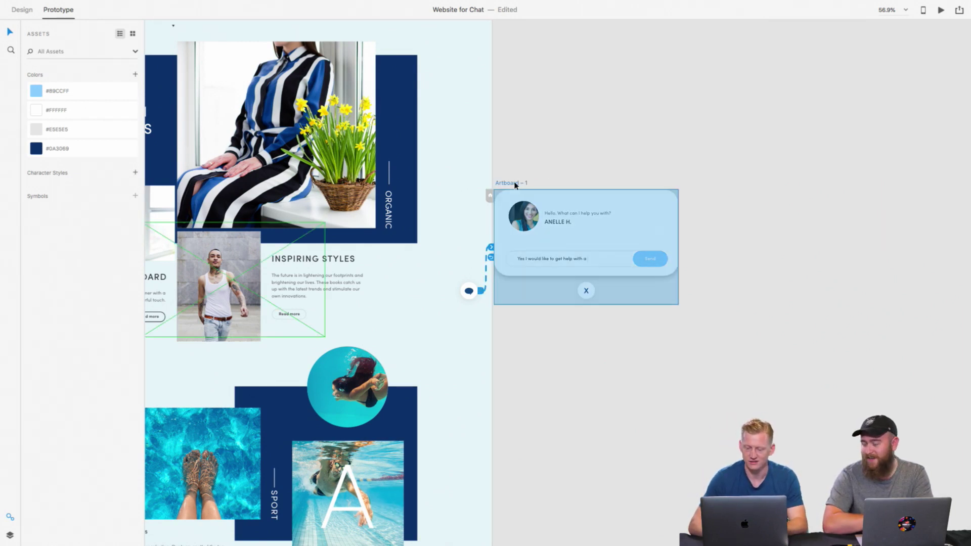
# - Nudge the chat artboard further right, then preview the PRISM page prototype
pyautogui.moveTo(507, 183); pyautogui.dragTo(513, 183)
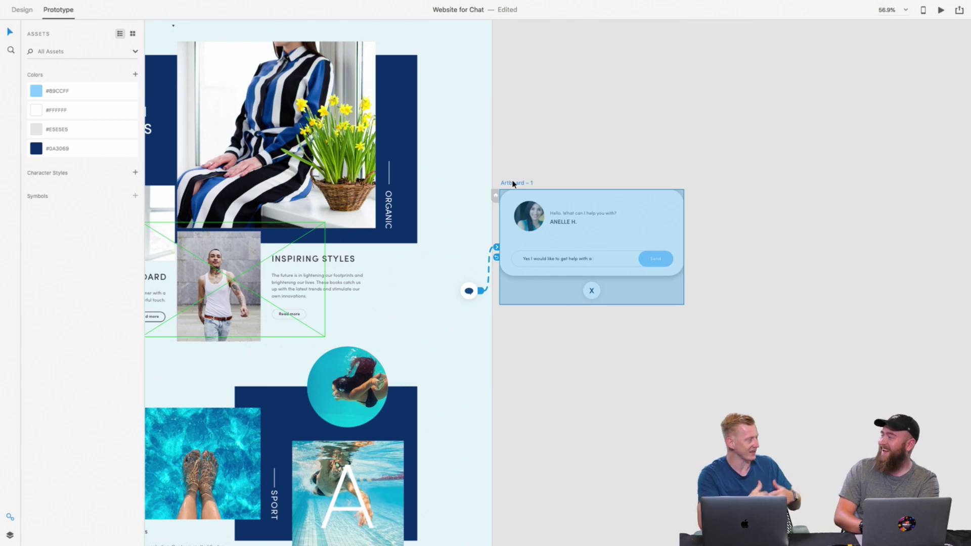
pyautogui.moveTo(522, 187); pyautogui.dragTo(525, 189)
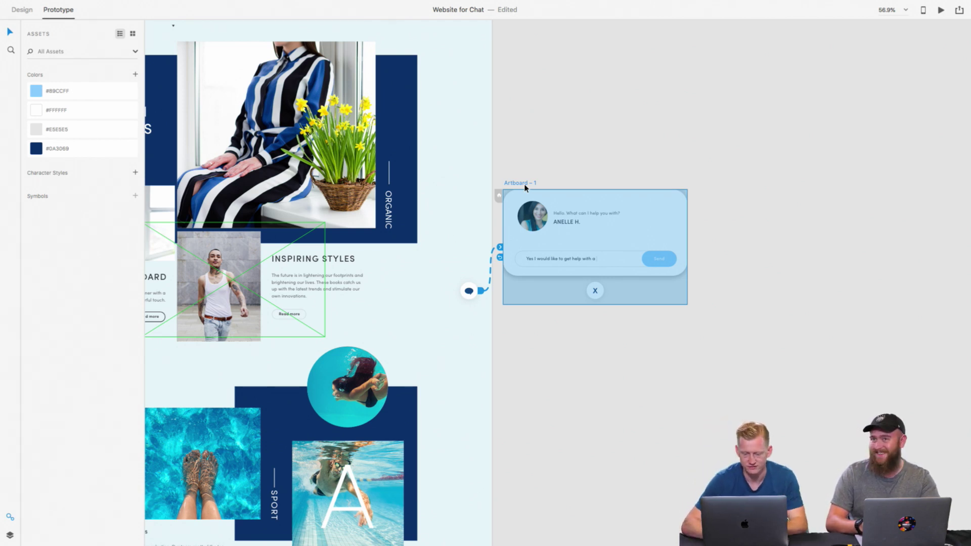
pyautogui.moveTo(524, 188); pyautogui.dragTo(528, 187)
pyautogui.click(567, 155)
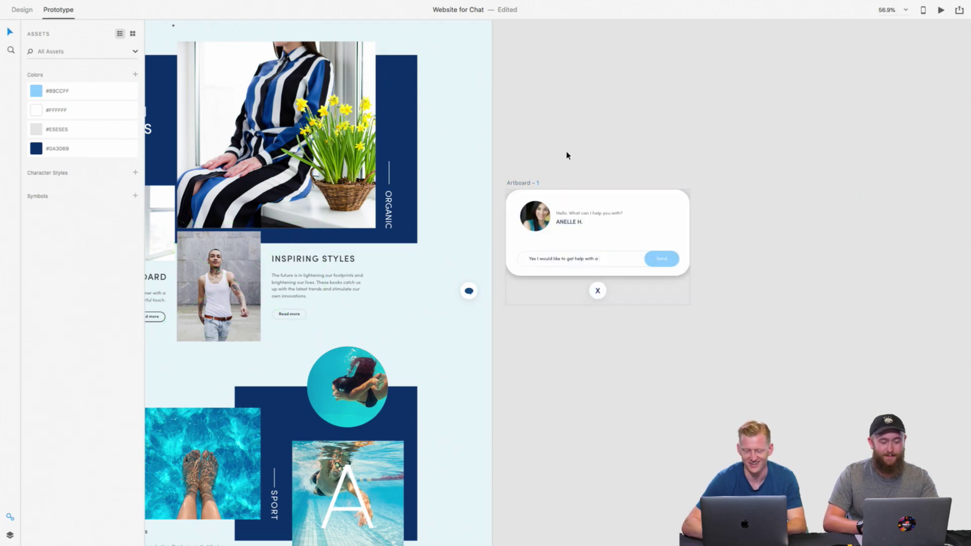
pyautogui.click(943, 10)
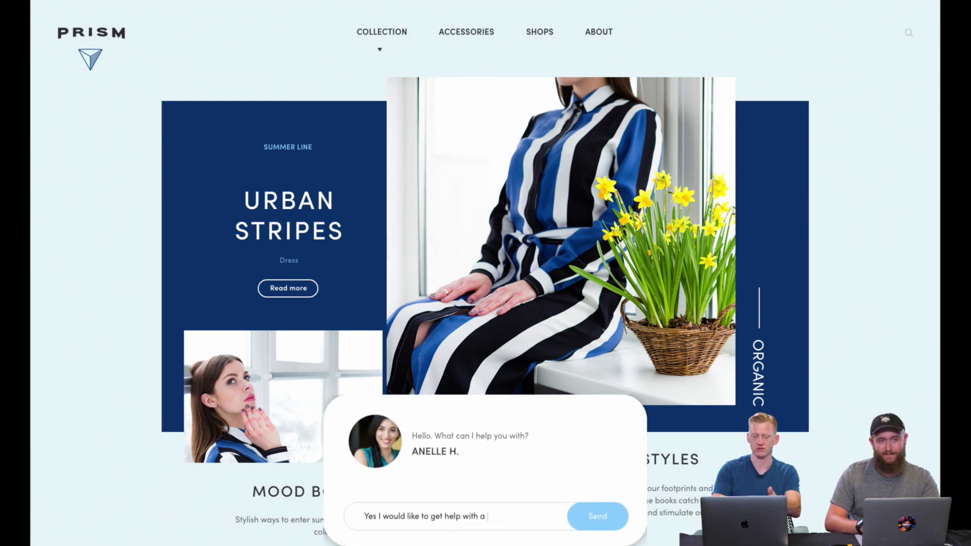
pyautogui.moveTo(210, 2)
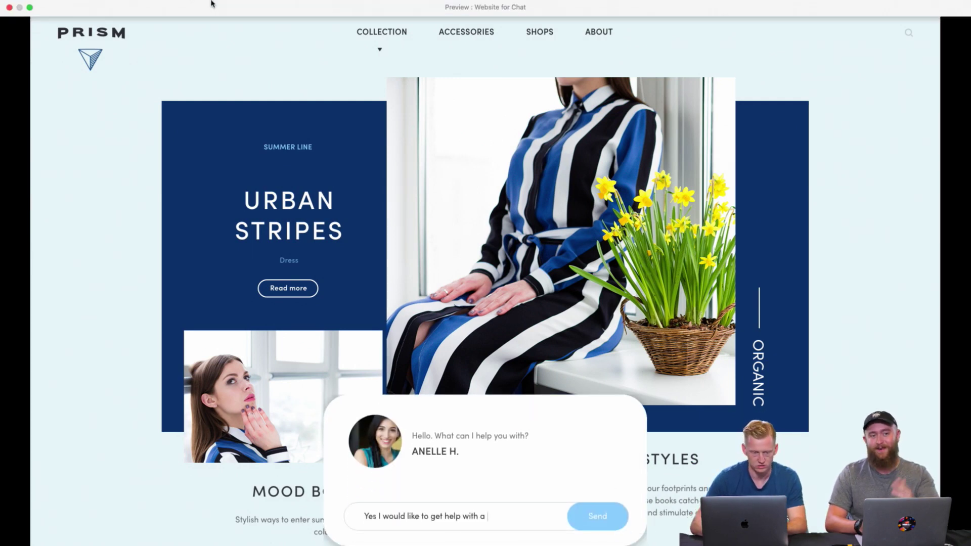
pyautogui.click(6, 24)
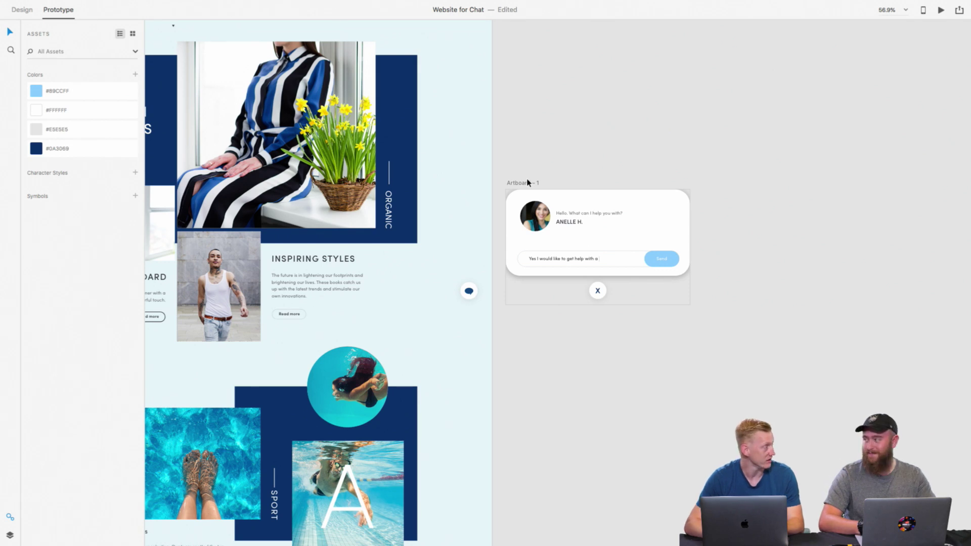
# - Nudge and select the chat artboard, then play it in full-screen preview
pyautogui.moveTo(529, 187); pyautogui.dragTo(535, 185)
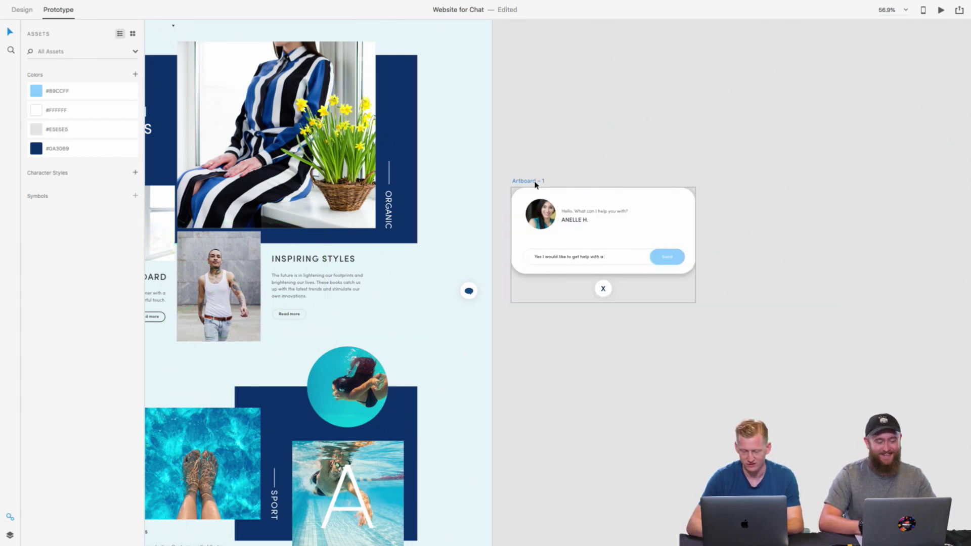
pyautogui.click(535, 185)
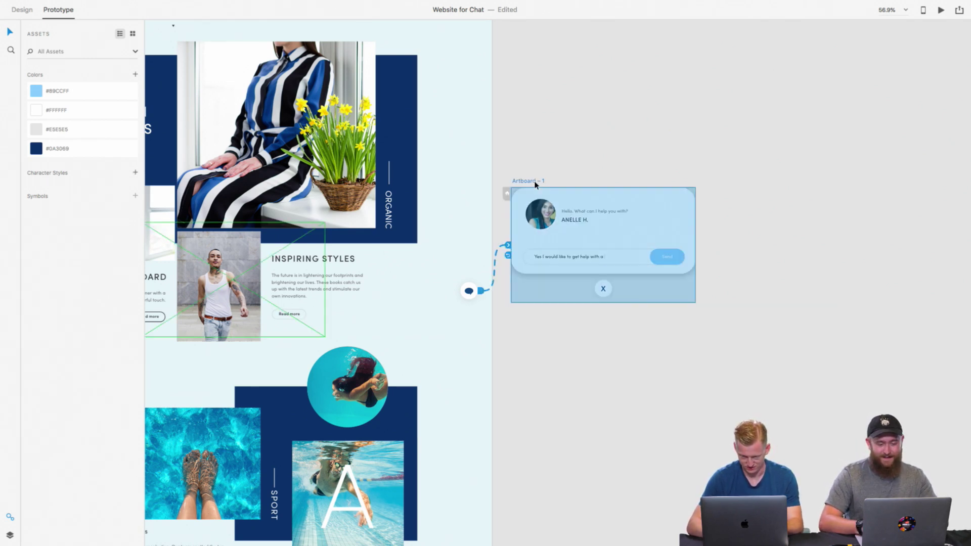
pyautogui.click(940, 8)
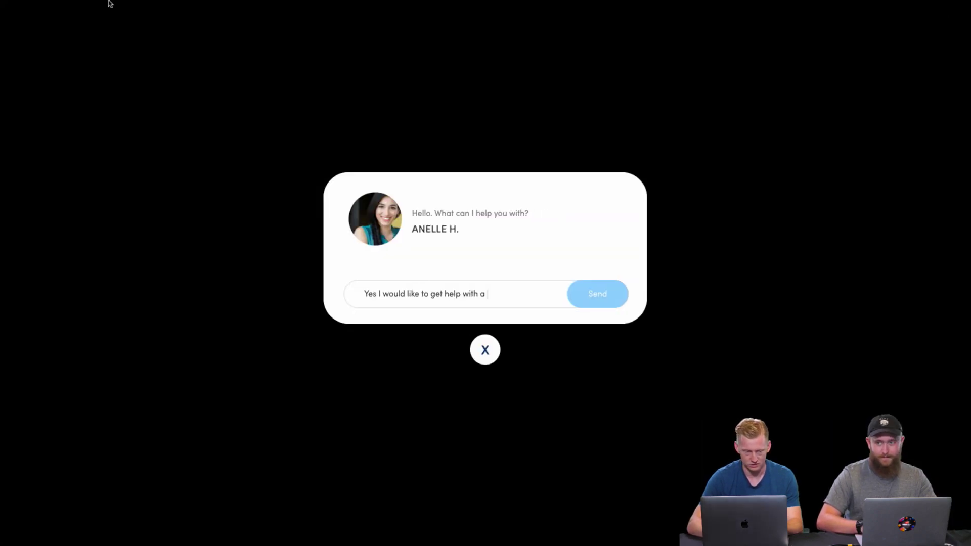
pyautogui.moveTo(108, 2)
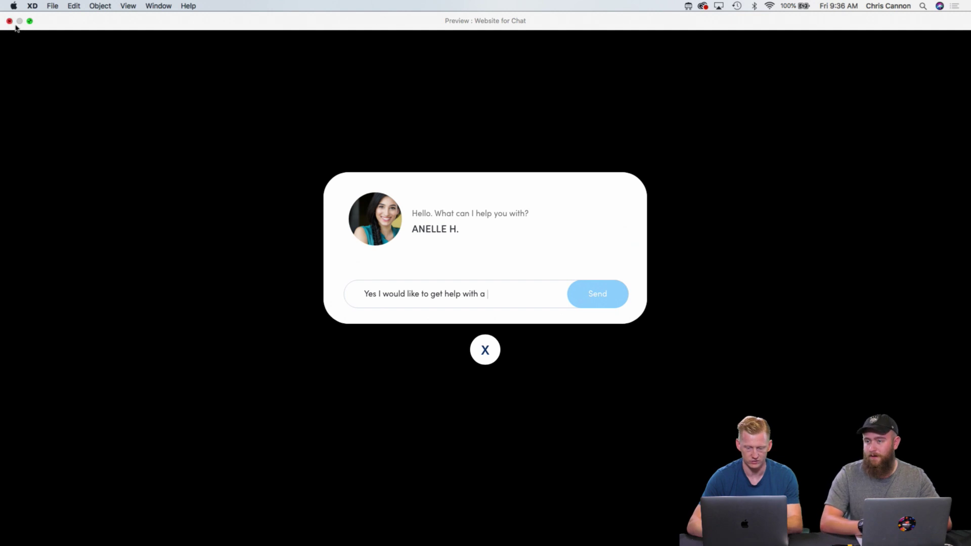
# - Close the chat preview, then replay the PRISM site prototype and exit it
pyautogui.click(9, 21)
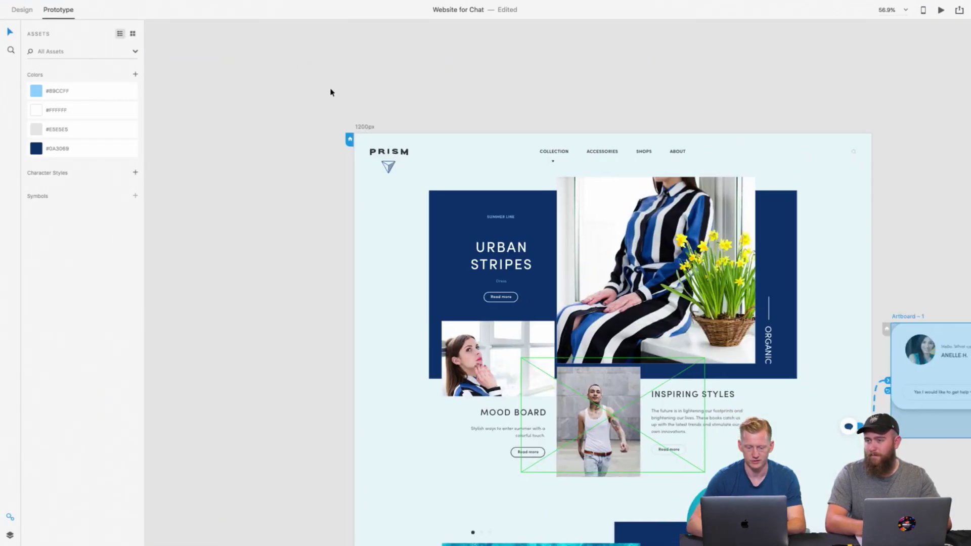
pyautogui.click(363, 130)
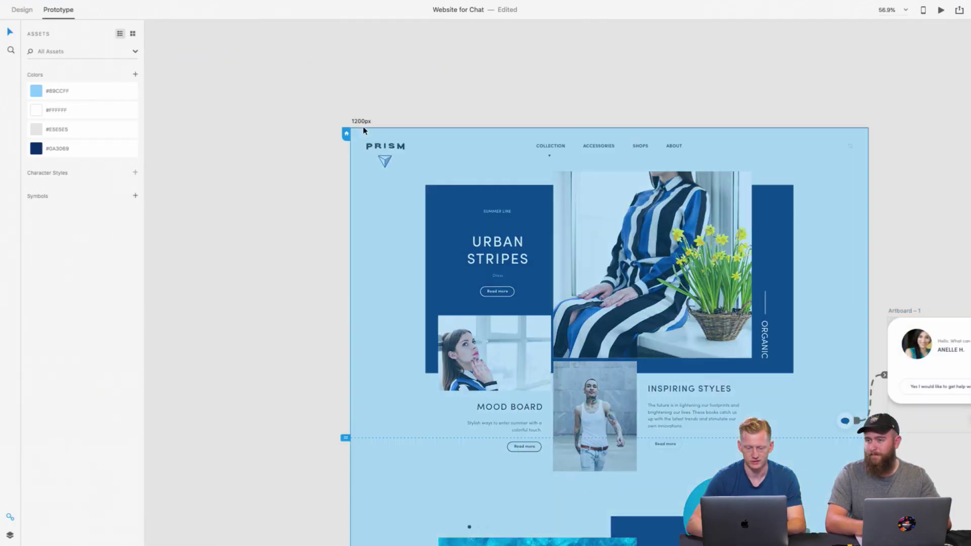
pyautogui.click(941, 11)
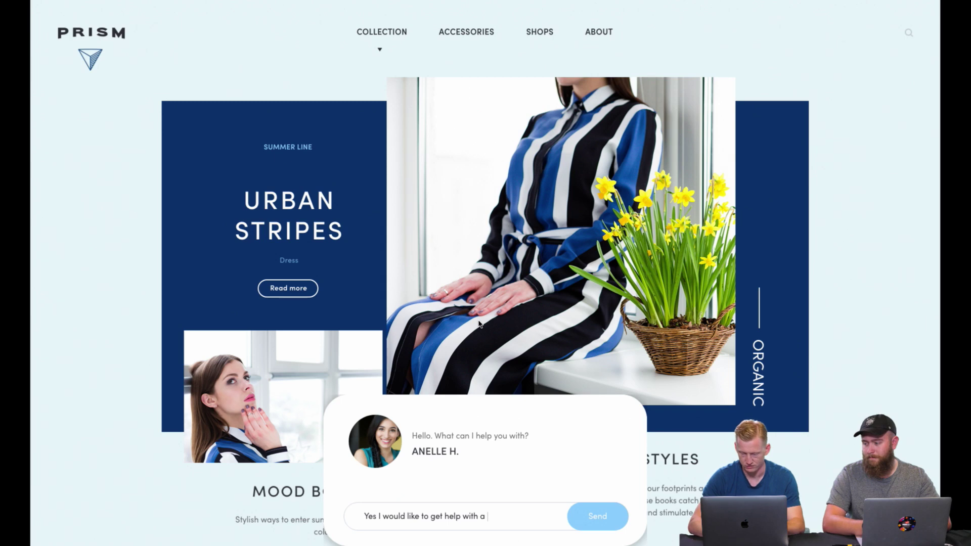
pyautogui.hotkey('ctrl', 'Left')
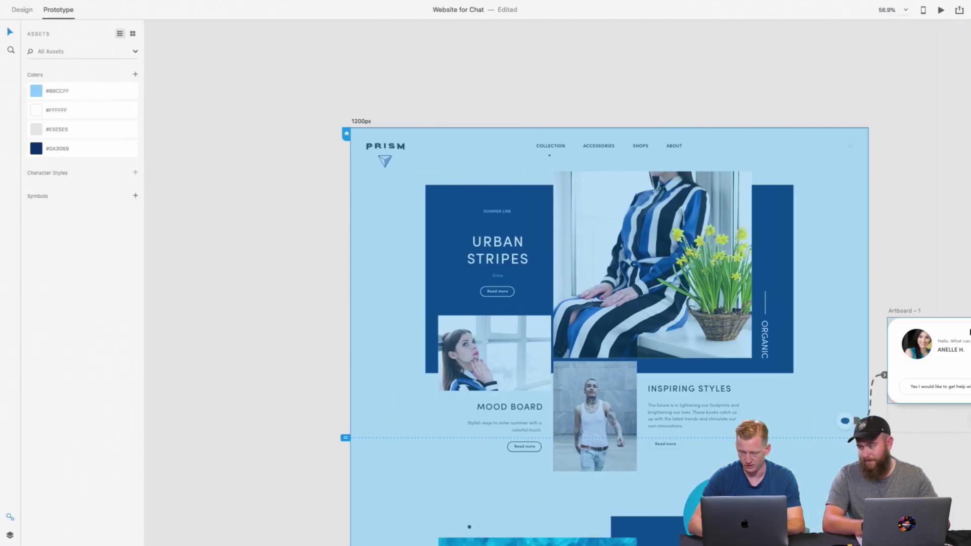
# - Select the chat artboard to check its link, then return to Design mode
pyautogui.scroll(-2, 777, 305)
pyautogui.click(777, 306)
pyautogui.scroll(3, 744, 253)
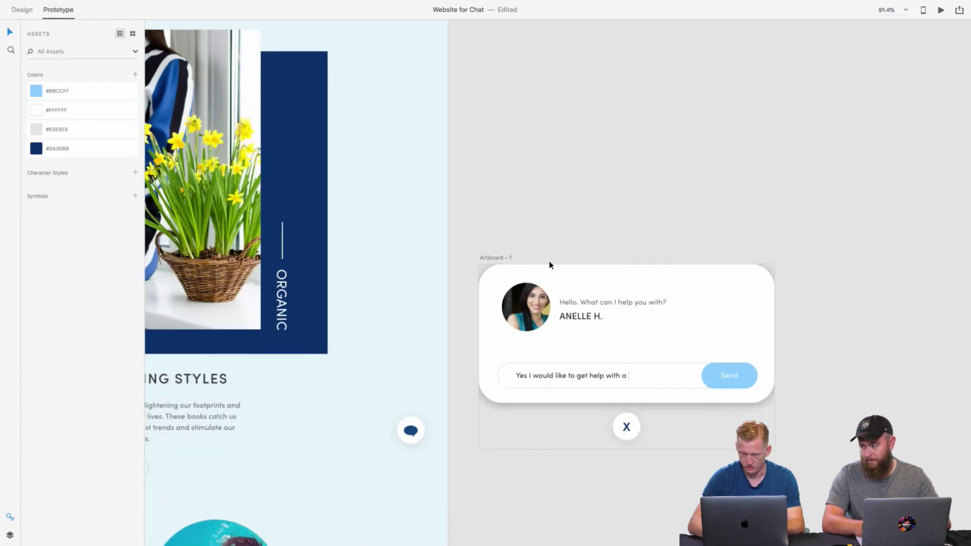
pyautogui.click(500, 259)
pyautogui.scroll(-1, 501, 259)
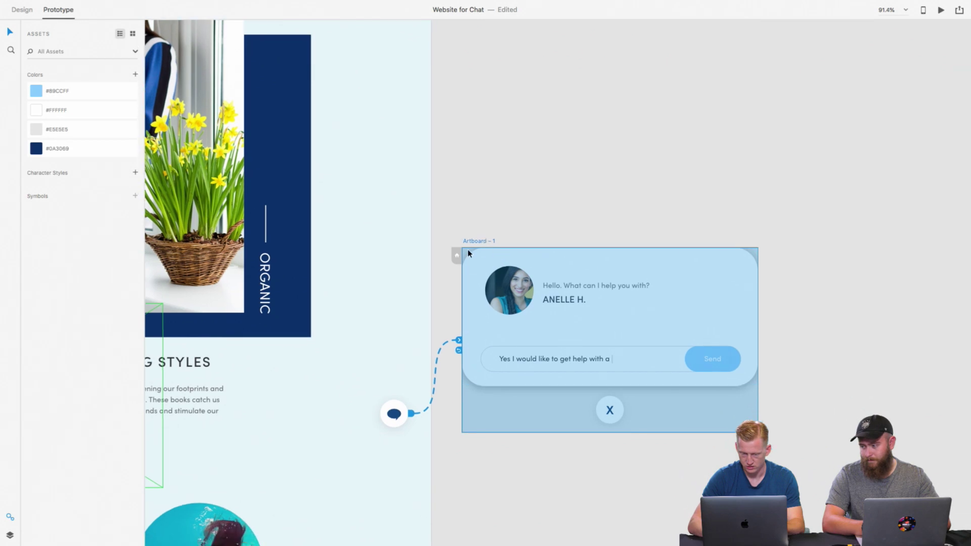
pyautogui.click(473, 243)
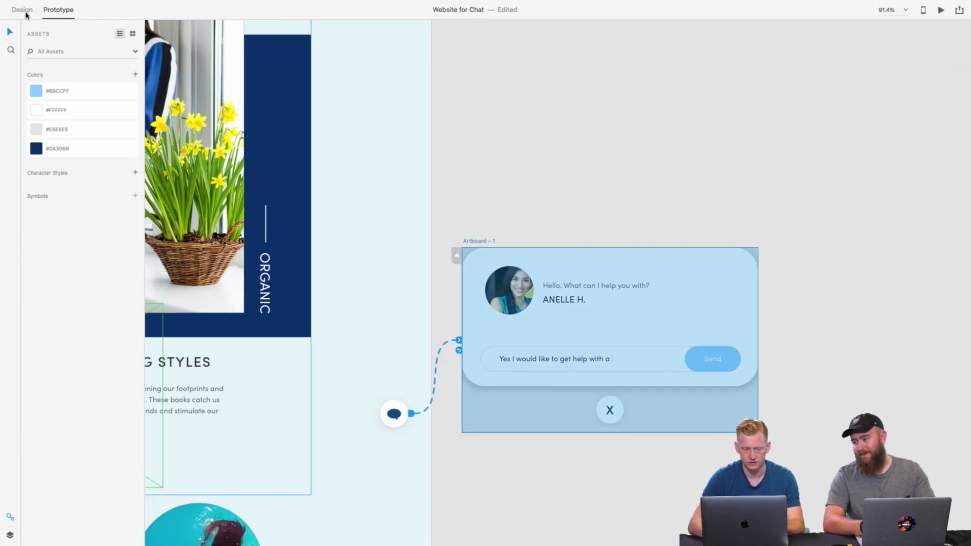
pyautogui.click(23, 10)
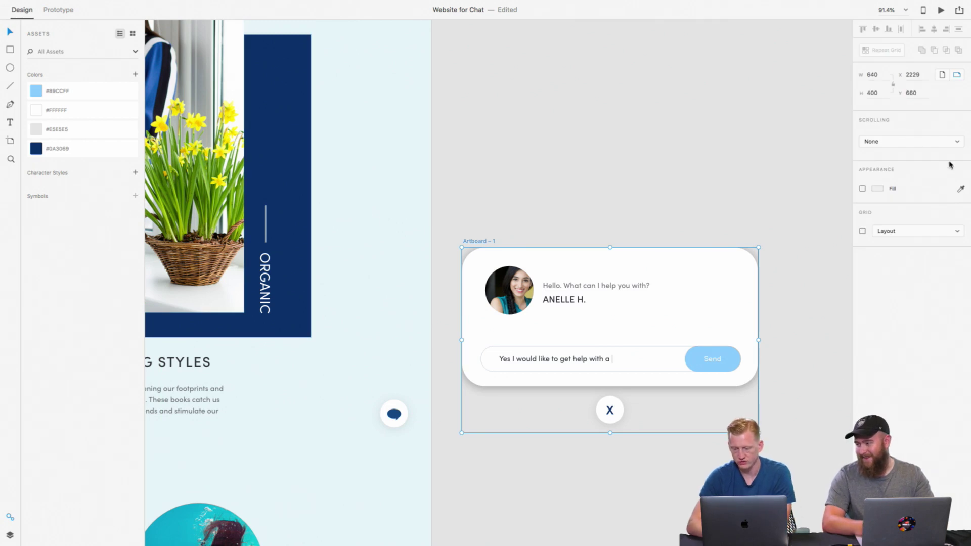
# - Give the chat artboard a background fill and move both right circles further right
pyautogui.click(862, 188)
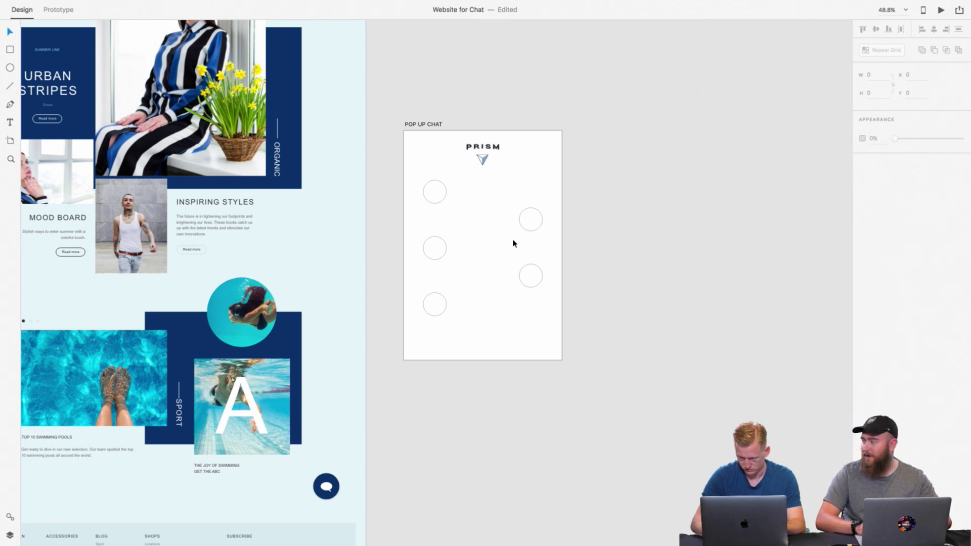
pyautogui.scroll(5, 475, 259)
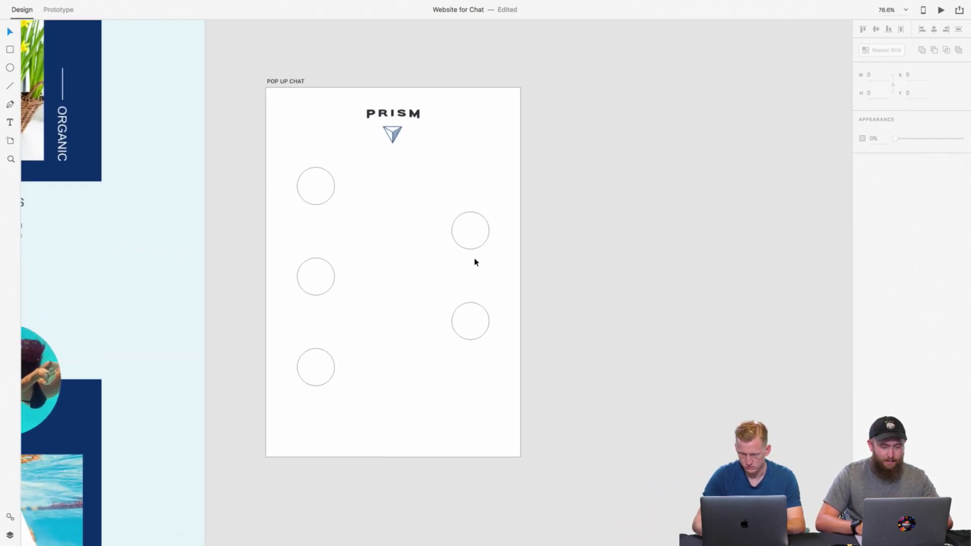
pyautogui.moveTo(476, 241); pyautogui.dragTo(483, 243)
pyautogui.keyDown('shift'); pyautogui.click(473, 317); pyautogui.keyUp('shift')
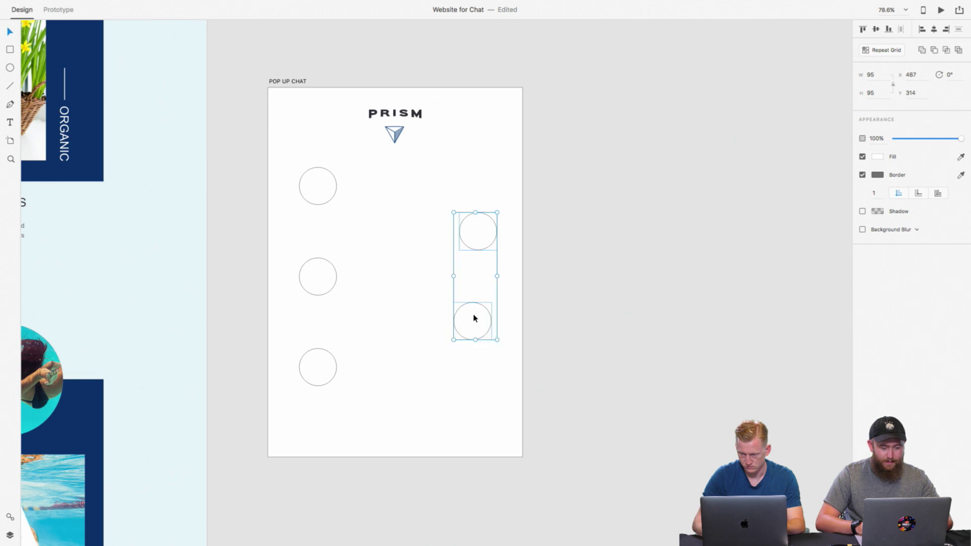
pyautogui.moveTo(475, 318); pyautogui.dragTo(496, 325)
pyautogui.click(531, 305)
# - Line up the remaining circles so the left column and right column are aligned
pyautogui.moveTo(332, 288); pyautogui.dragTo(325, 288)
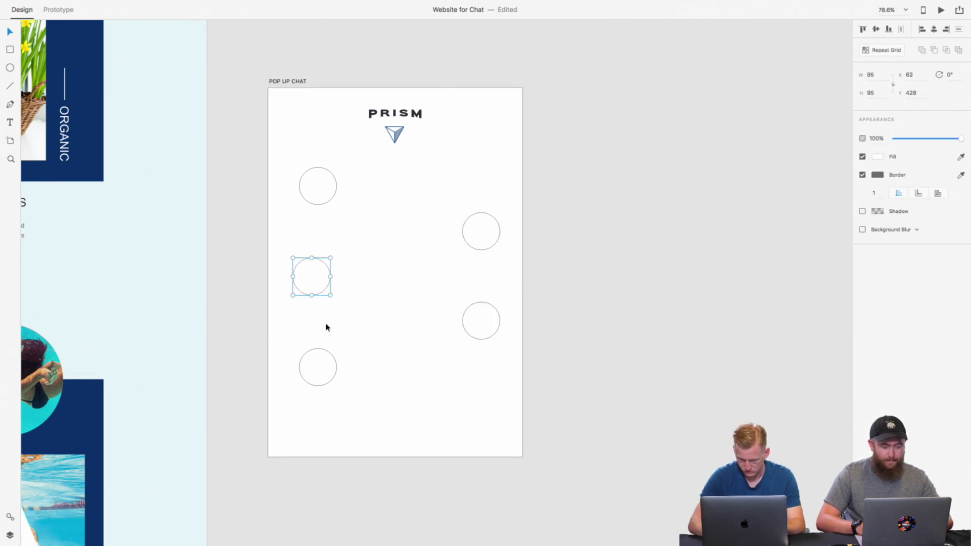
pyautogui.moveTo(331, 365); pyautogui.dragTo(325, 364)
pyautogui.moveTo(319, 192); pyautogui.dragTo(316, 190)
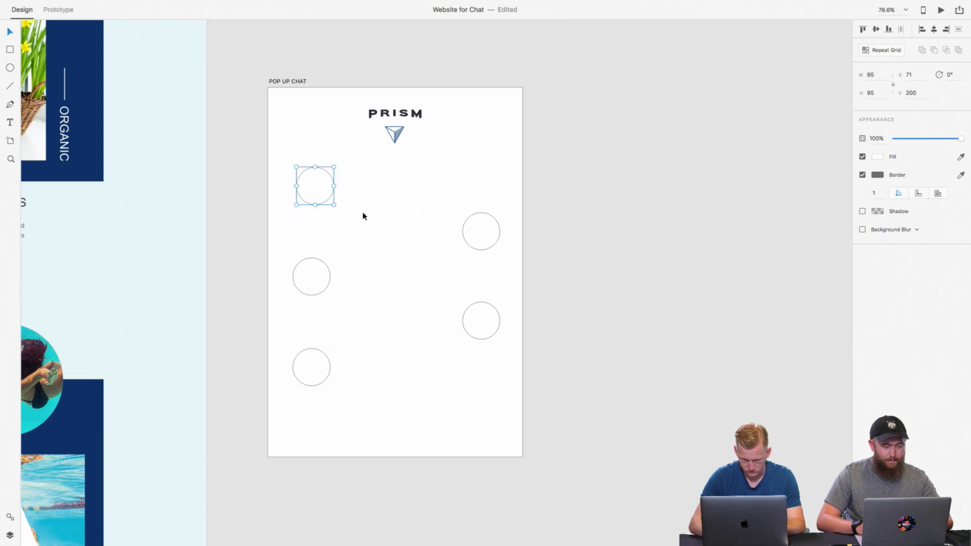
pyautogui.click(362, 216)
pyautogui.click(10, 122)
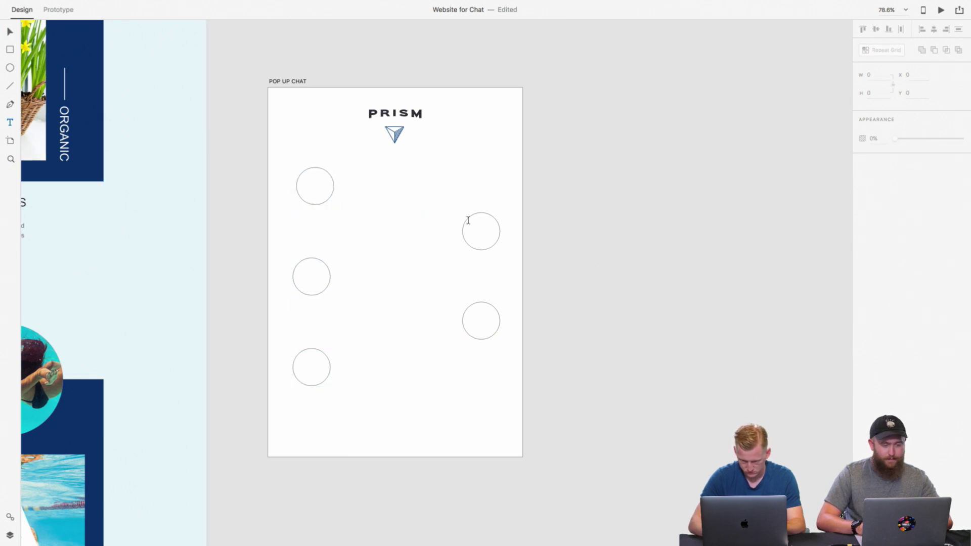
# - Type a contact's name and initial as a text label beside the top-left circle
pyautogui.click(360, 189)
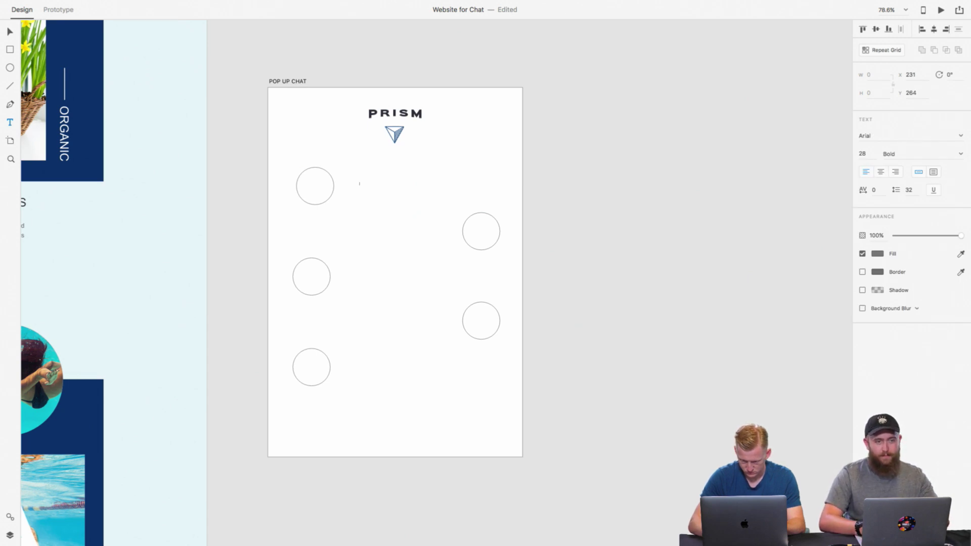
pyautogui.write('Chris')
pyautogui.press('BackSpace')
pyautogui.press('BackSpace')
pyautogui.press('BackSpace')
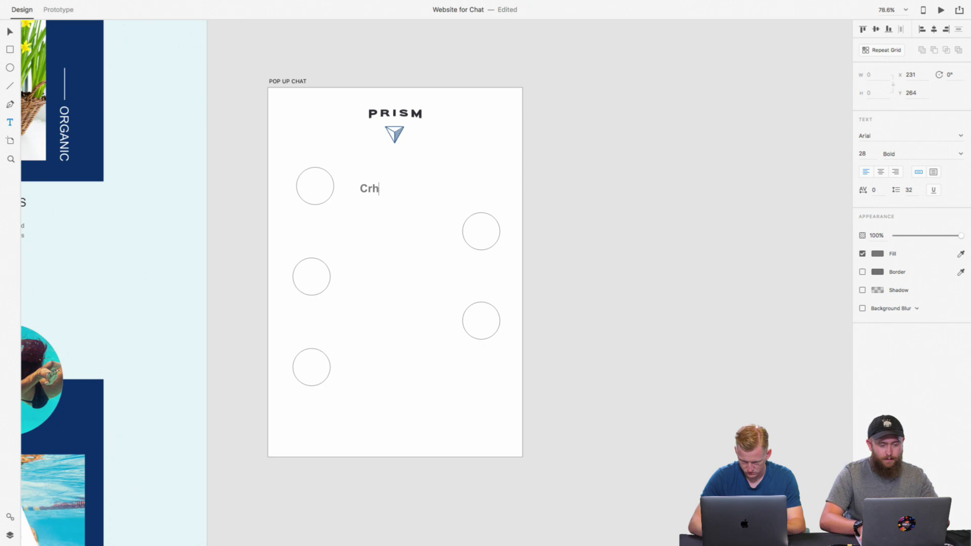
pyautogui.write('ris C.')
pyautogui.press('Escape')
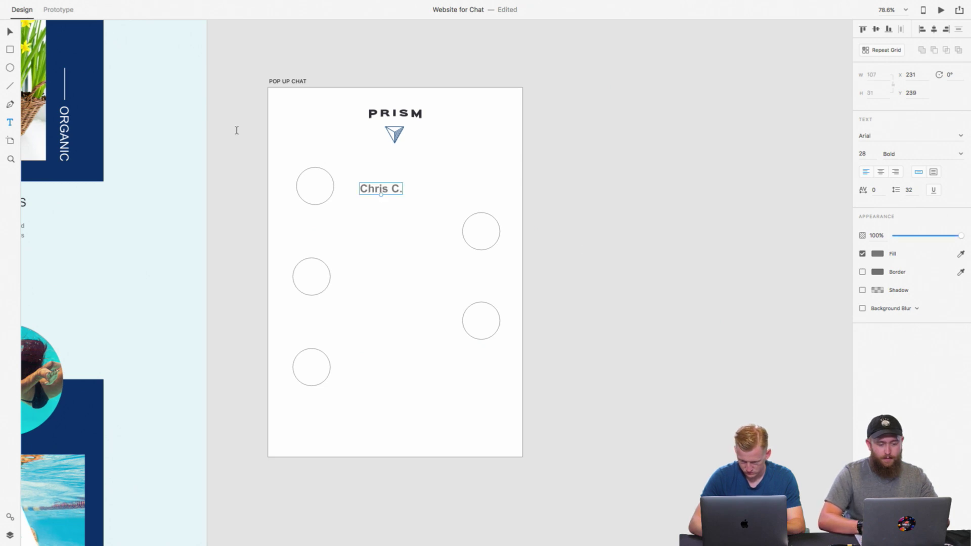
pyautogui.click(4, 34)
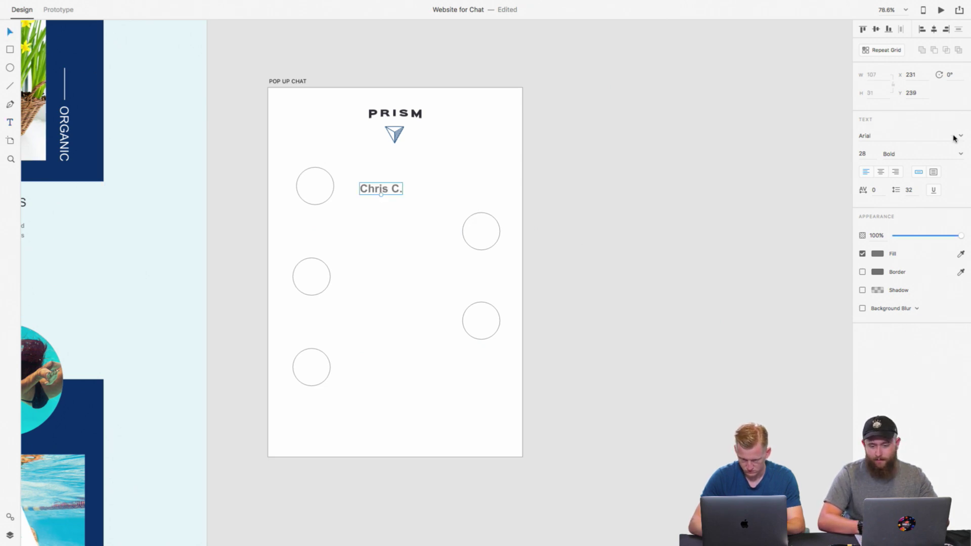
# - Darken the label's grey fill, move it under the top-left circle and enlarge it
pyautogui.click(877, 253)
pyautogui.moveTo(759, 238); pyautogui.dragTo(756, 257)
pyautogui.click(489, 195)
pyautogui.moveTo(376, 190); pyautogui.dragTo(322, 217)
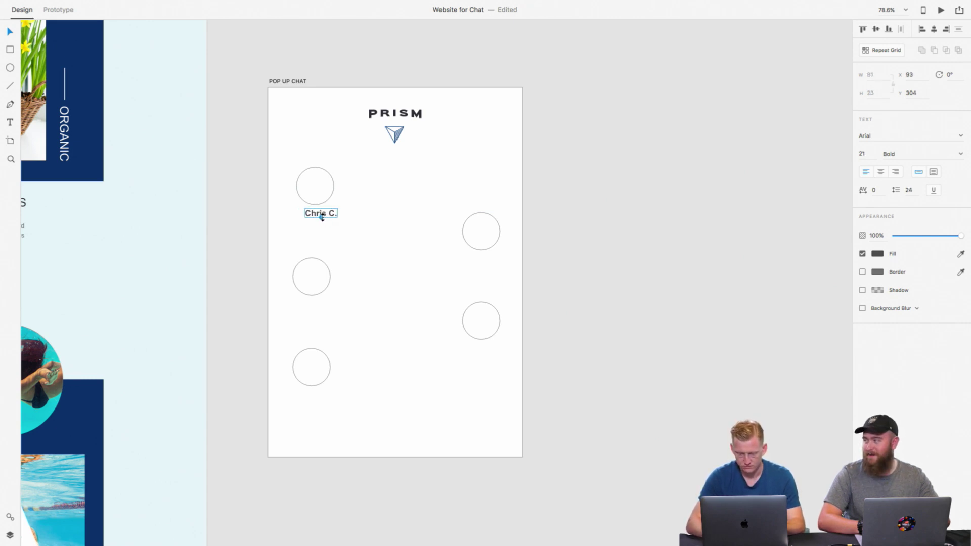
pyautogui.moveTo(321, 218); pyautogui.dragTo(326, 217)
pyautogui.click(568, 186)
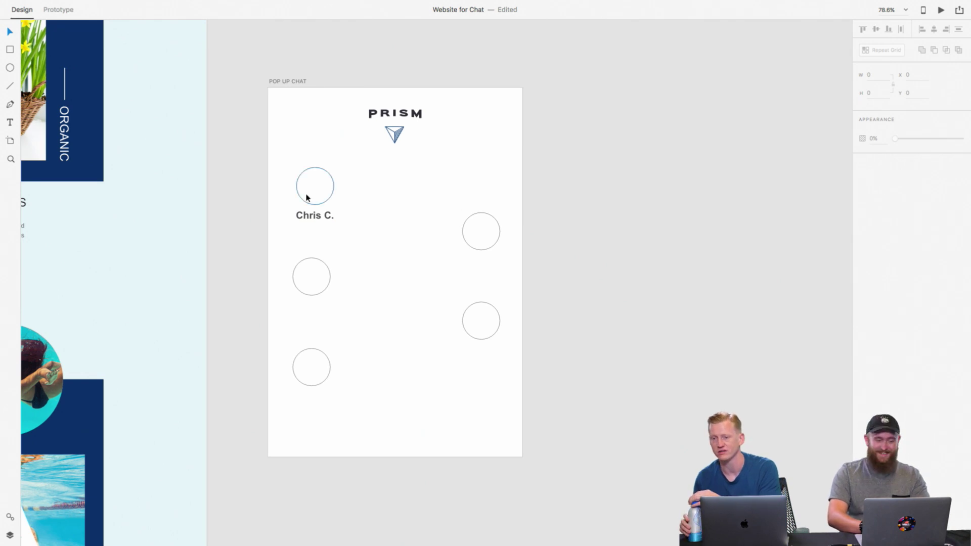
# - Copy the name label under both right circles and paste another under the top-left circle
pyautogui.rightClick(307, 212)
pyautogui.click(358, 223)
pyautogui.rightClick(534, 152)
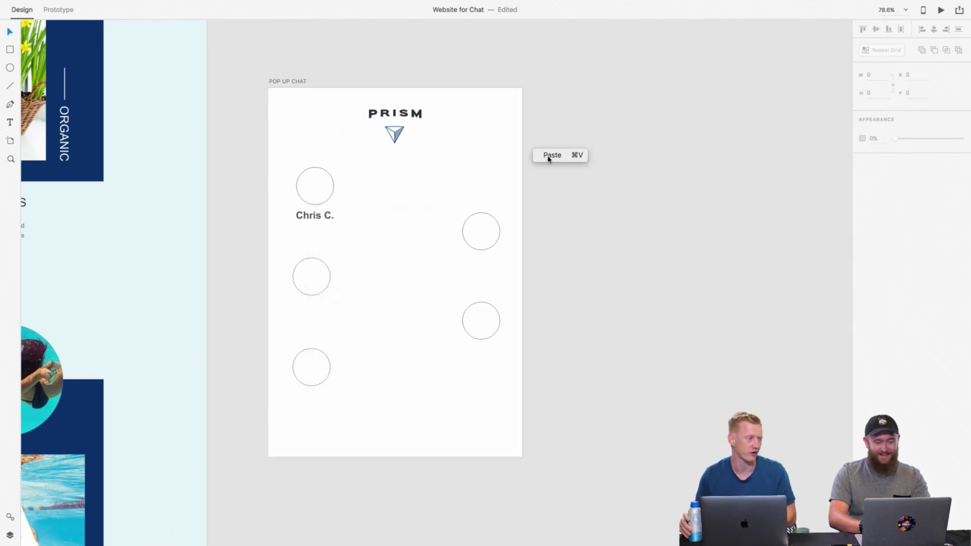
pyautogui.click(544, 155)
pyautogui.moveTo(303, 215); pyautogui.dragTo(475, 262)
pyautogui.moveTo(327, 216); pyautogui.dragTo(500, 354)
pyautogui.click(533, 264)
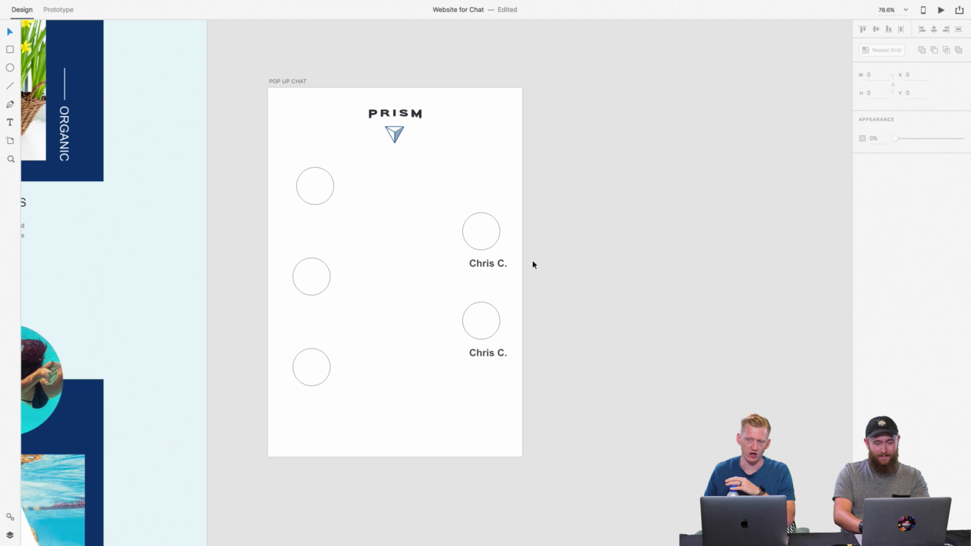
pyautogui.rightClick(387, 275)
pyautogui.click(411, 275)
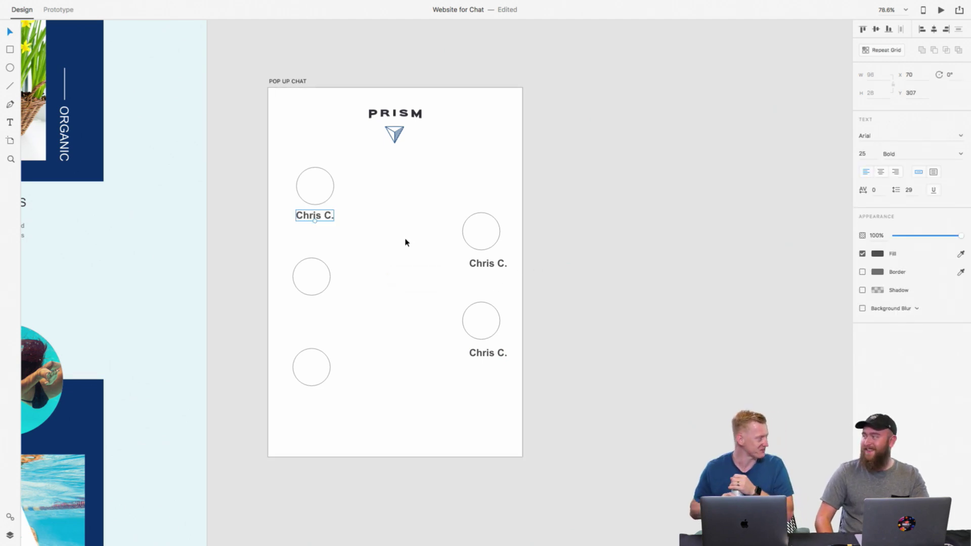
# - Change the top-left label to a second contact's name and centre it under its circle
pyautogui.doubleClick(310, 221)
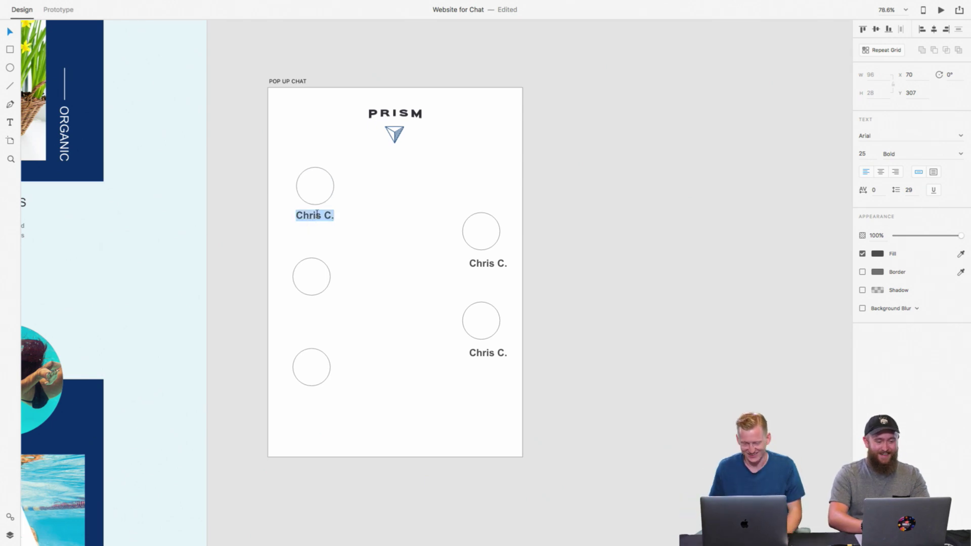
pyautogui.doubleClick(318, 212)
pyautogui.press('BackSpace')
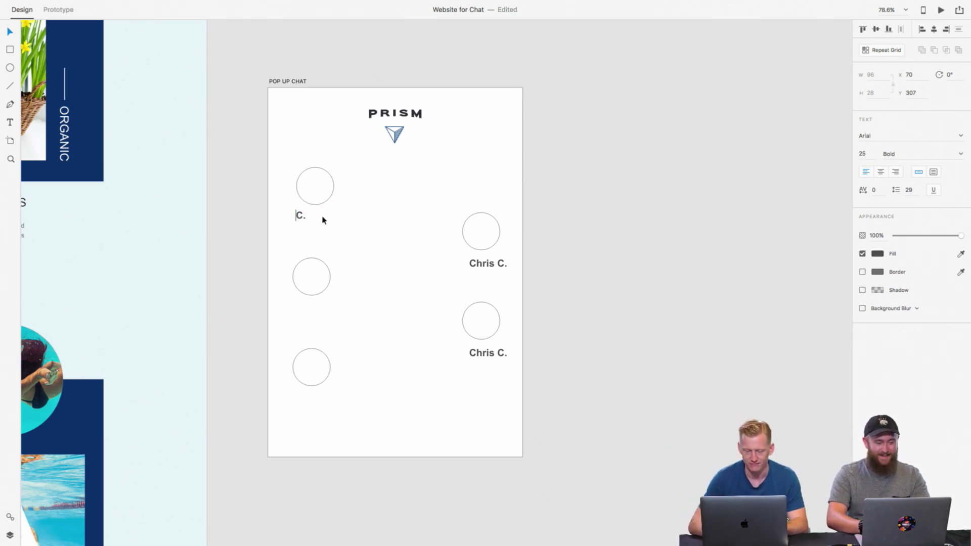
pyautogui.press('BackSpace')
pyautogui.write('Zac N.')
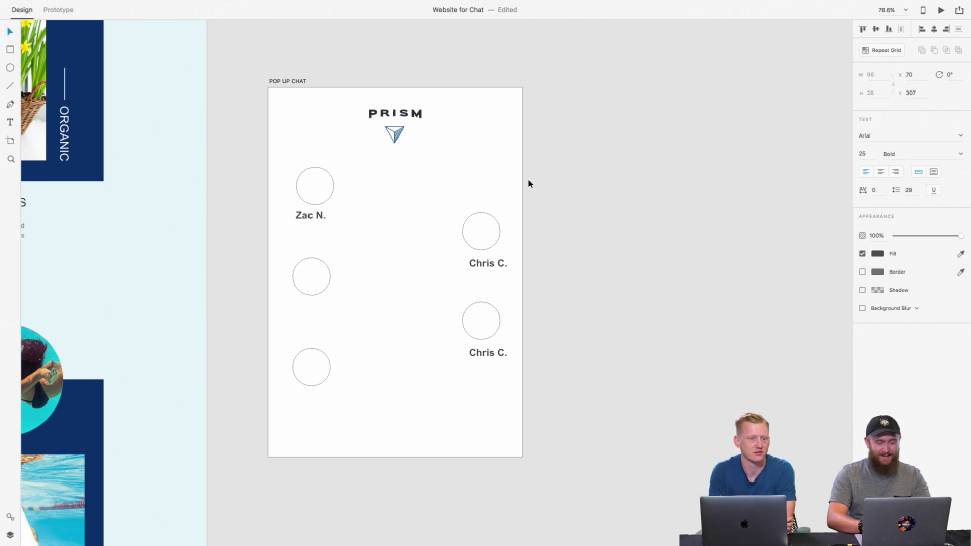
pyautogui.press('Escape')
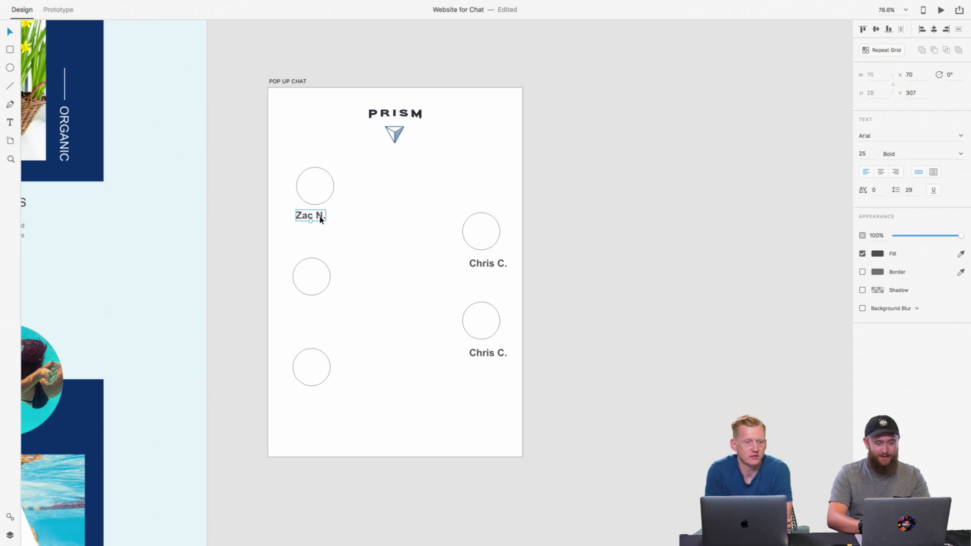
pyautogui.moveTo(320, 219); pyautogui.dragTo(324, 220)
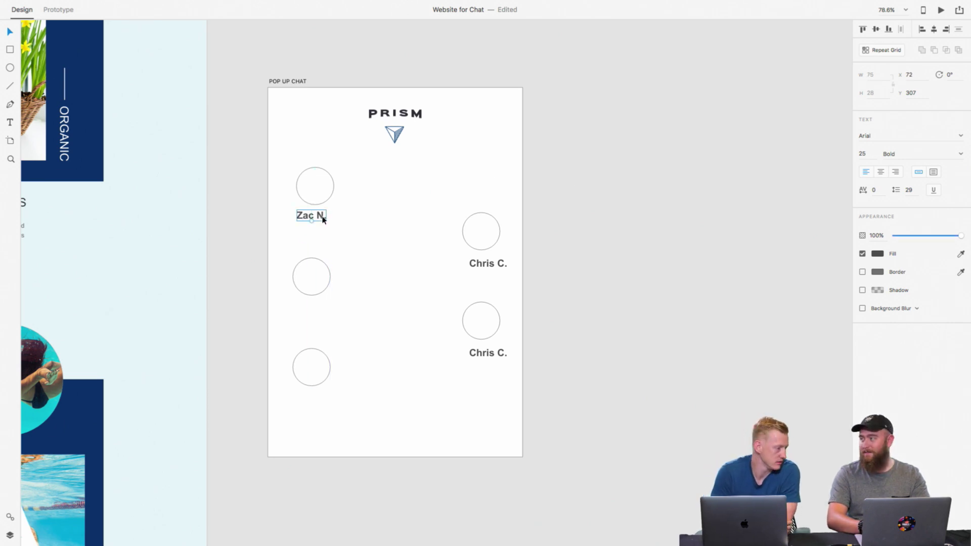
pyautogui.click(627, 265)
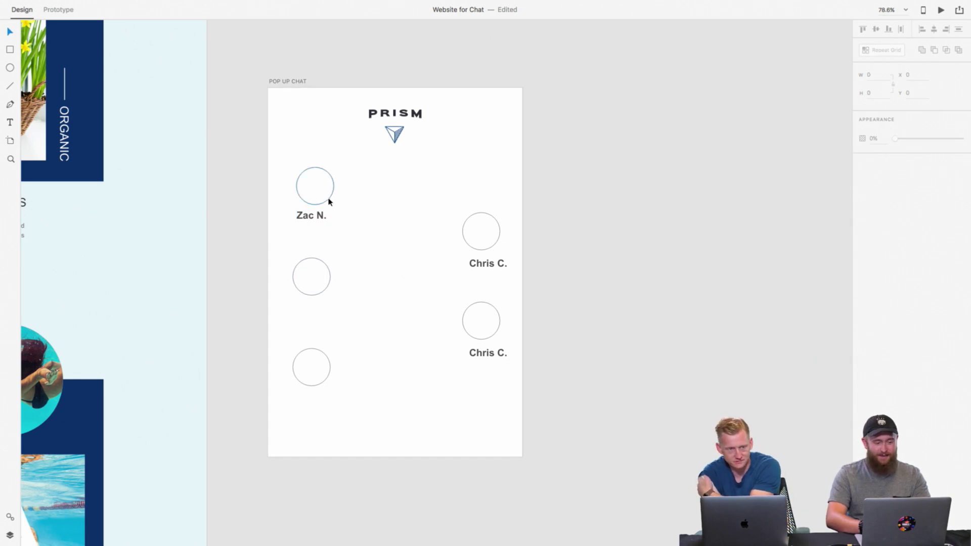
# - Copy the new label beneath the second and third left circles, then realign the top one
pyautogui.click(308, 216)
pyautogui.rightClick(314, 214)
pyautogui.click(320, 225)
pyautogui.rightClick(535, 188)
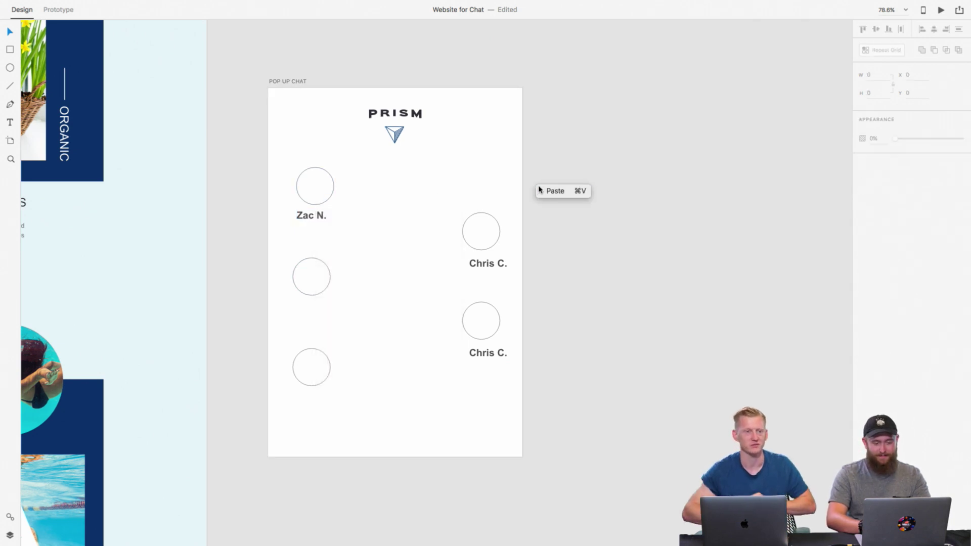
pyautogui.click(543, 192)
pyautogui.moveTo(310, 222); pyautogui.dragTo(305, 307)
pyautogui.click(277, 308)
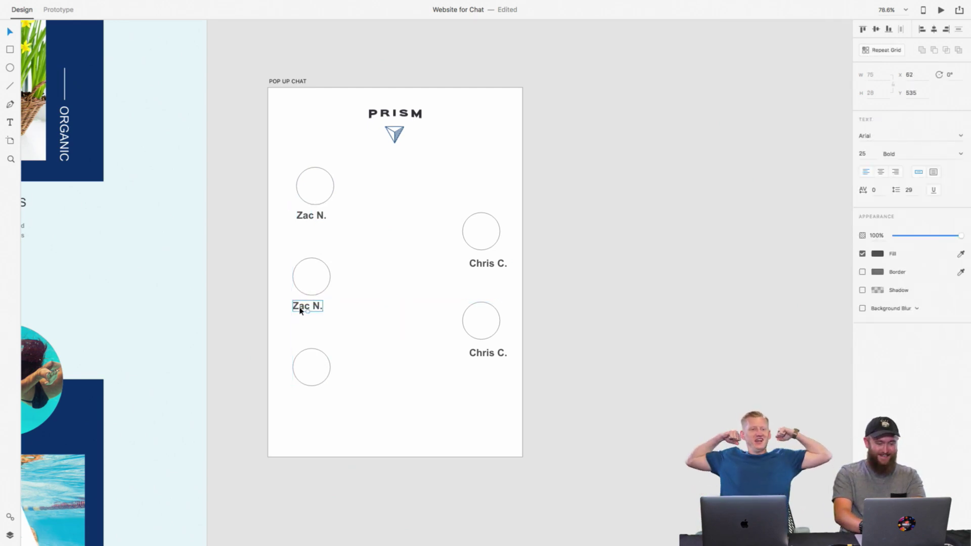
pyautogui.rightClick(263, 310)
pyautogui.click(283, 315)
pyautogui.moveTo(306, 216); pyautogui.dragTo(301, 401)
pyautogui.click(248, 356)
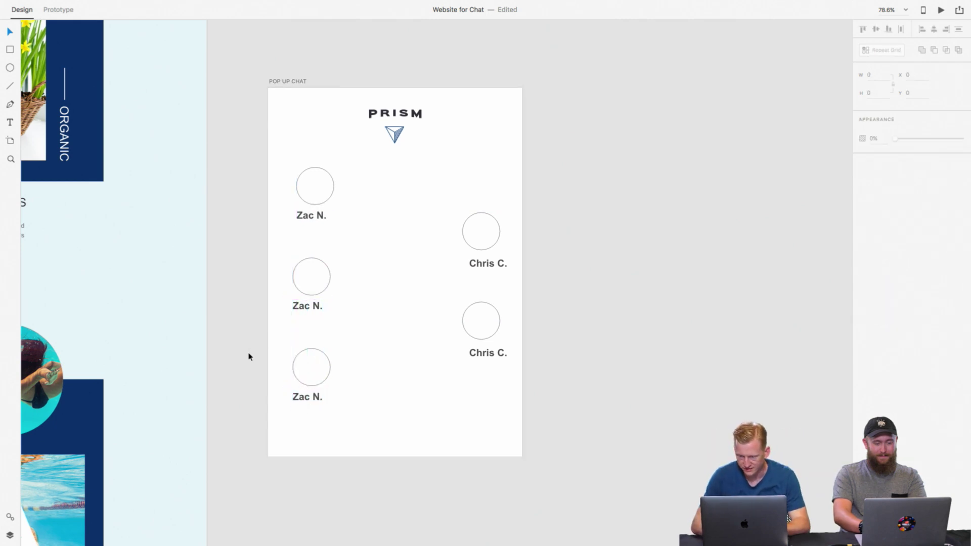
pyautogui.moveTo(317, 217); pyautogui.dragTo(319, 219)
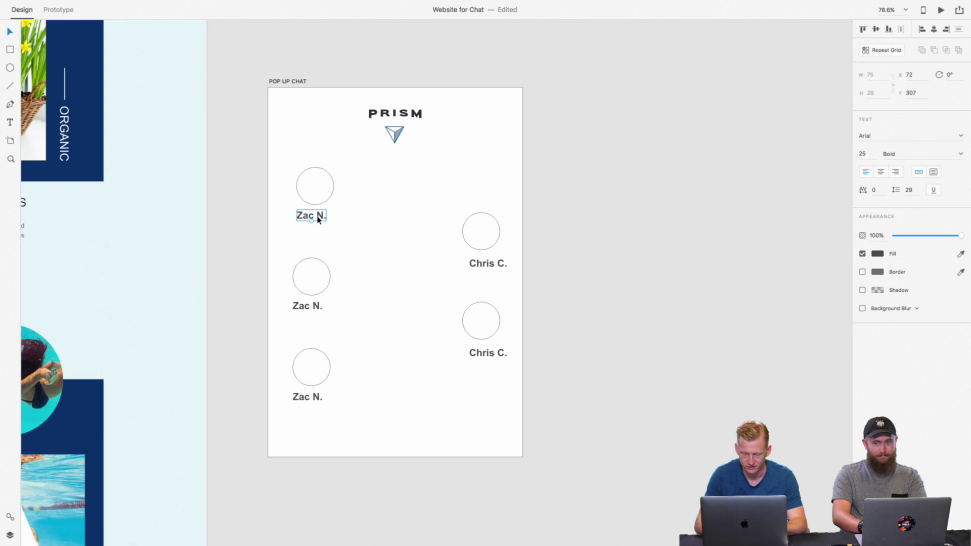
# - Pan around the POP UP CHAT artboard to review the label positions
pyautogui.click(264, 210)
pyautogui.scroll(-2, 652, 272)
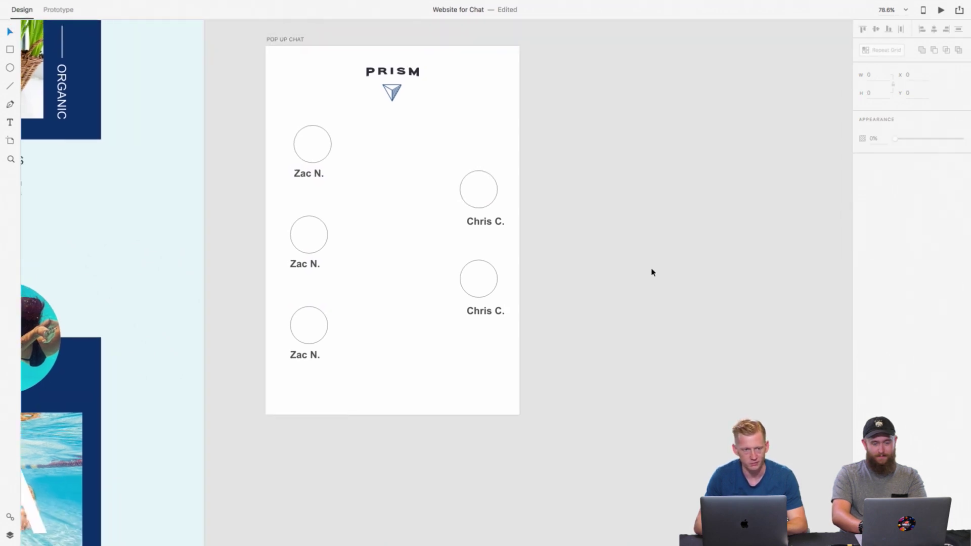
pyautogui.scroll(2, 652, 272)
pyautogui.hscroll(2, 652, 272)
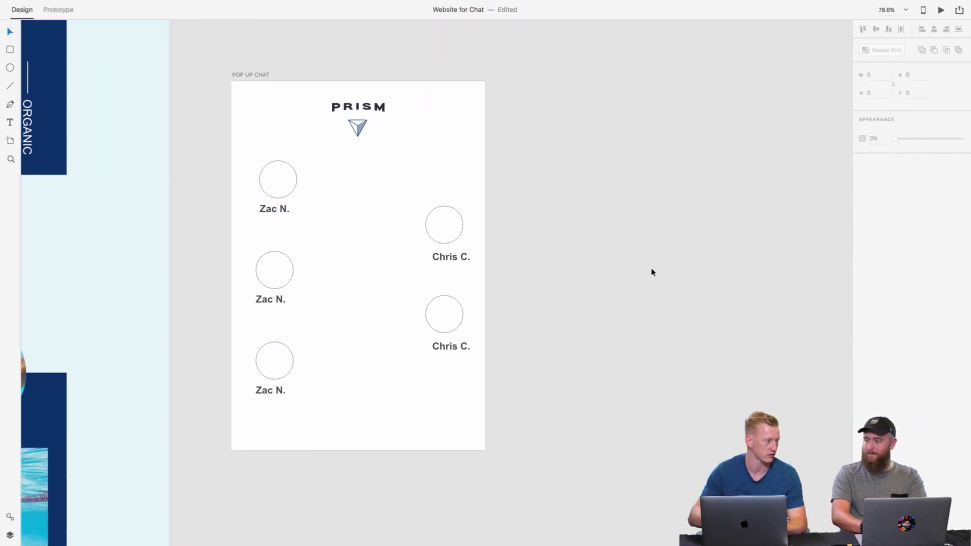
pyautogui.scroll(5, 412, 223)
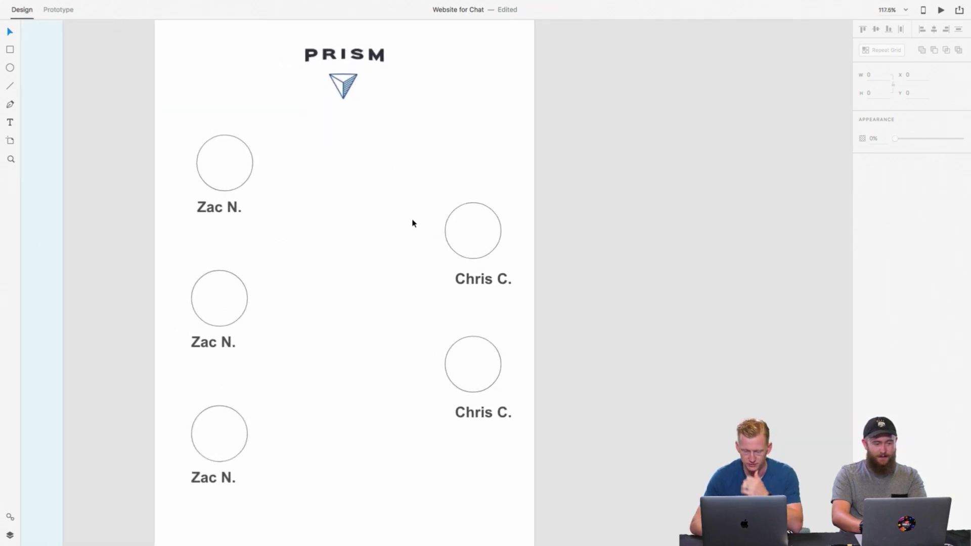
pyautogui.hscroll(-2, 412, 223)
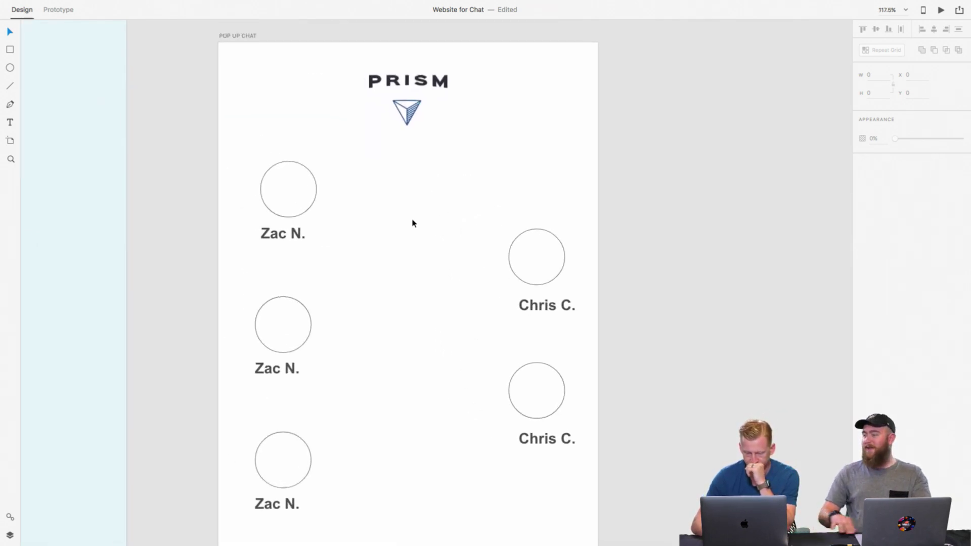
pyautogui.press('r')
pyautogui.scroll(-4, 413, 221)
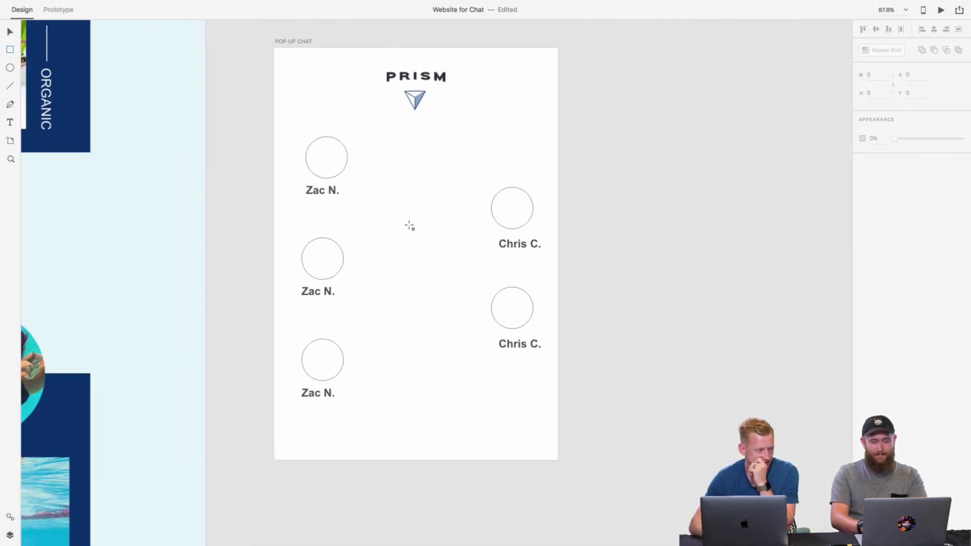
pyautogui.scroll(-2, 410, 225)
pyautogui.scroll(2, 577, 240)
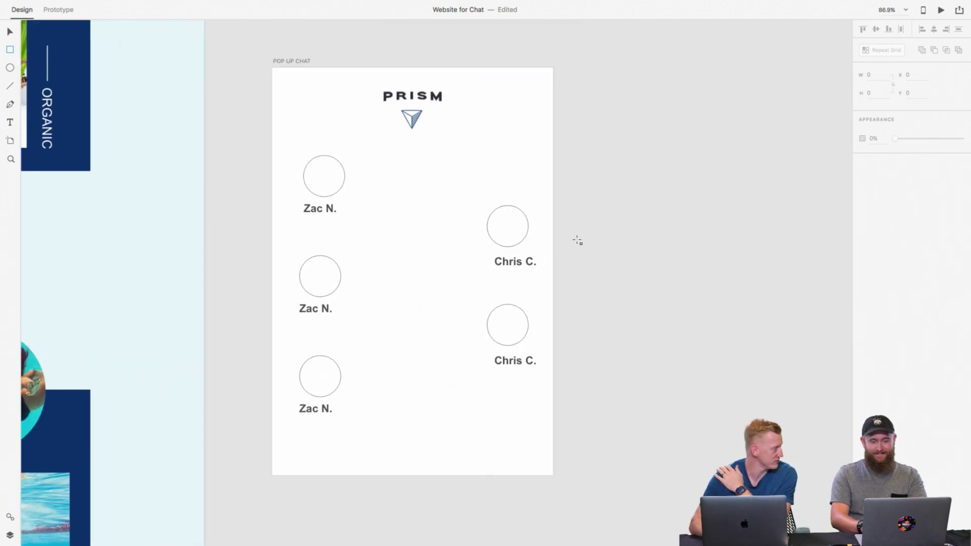
pyautogui.click(10, 32)
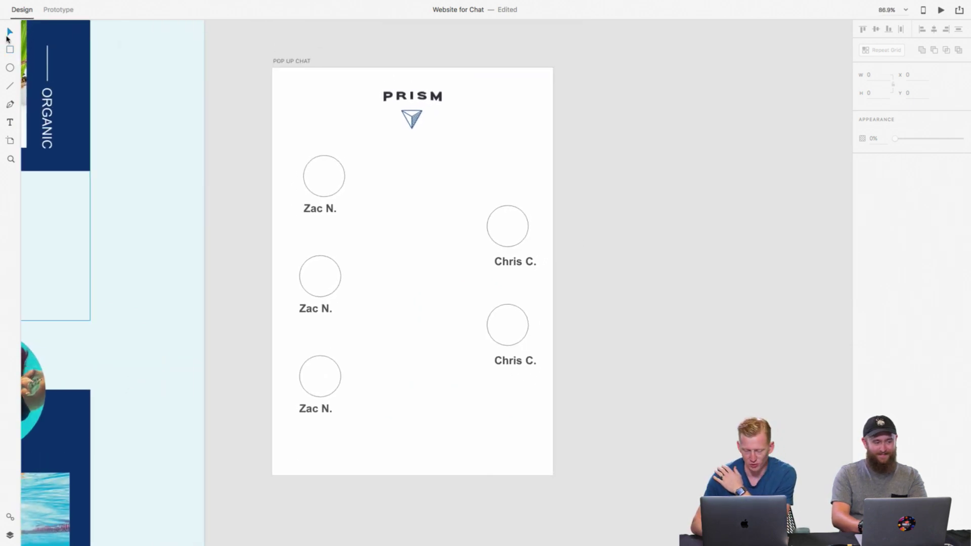
# - Shift the two right-column name labels left so they centre under their circles
pyautogui.click(320, 209)
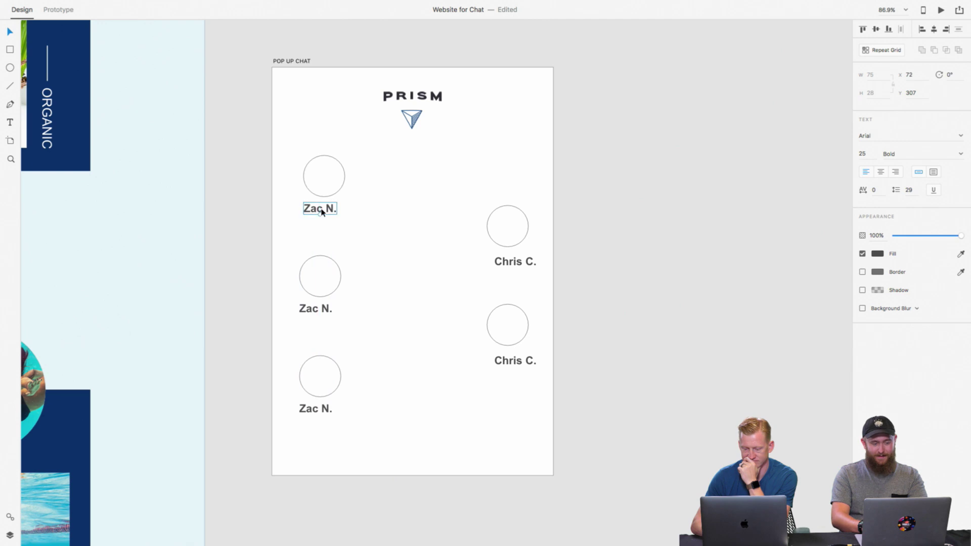
pyautogui.click(576, 205)
pyautogui.moveTo(521, 259); pyautogui.dragTo(509, 263)
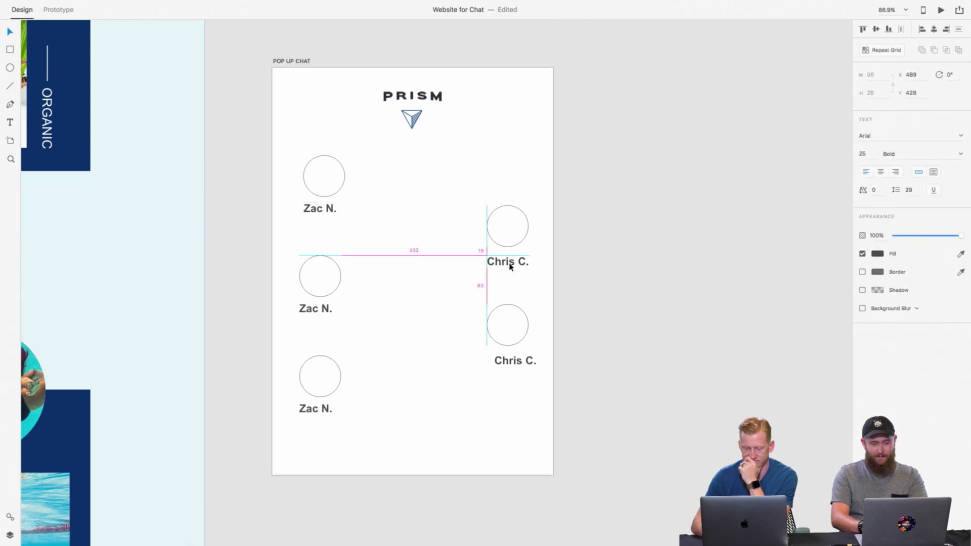
pyautogui.keyDown('shift'); pyautogui.click(508, 359); pyautogui.keyUp('shift')
pyautogui.moveTo(508, 359); pyautogui.dragTo(504, 362)
pyautogui.click(659, 310)
# - Select all three left-column name labels and shift them right together
pyautogui.click(326, 211)
pyautogui.keyDown('shift'); pyautogui.click(312, 311); pyautogui.keyUp('shift')
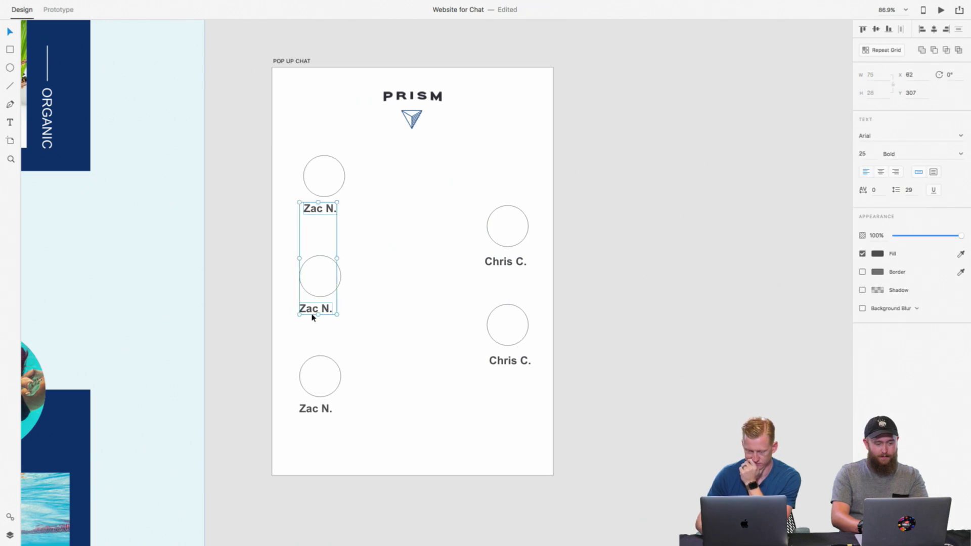
pyautogui.keyDown('shift'); pyautogui.click(310, 407); pyautogui.keyUp('shift')
pyautogui.moveTo(310, 407); pyautogui.dragTo(317, 411)
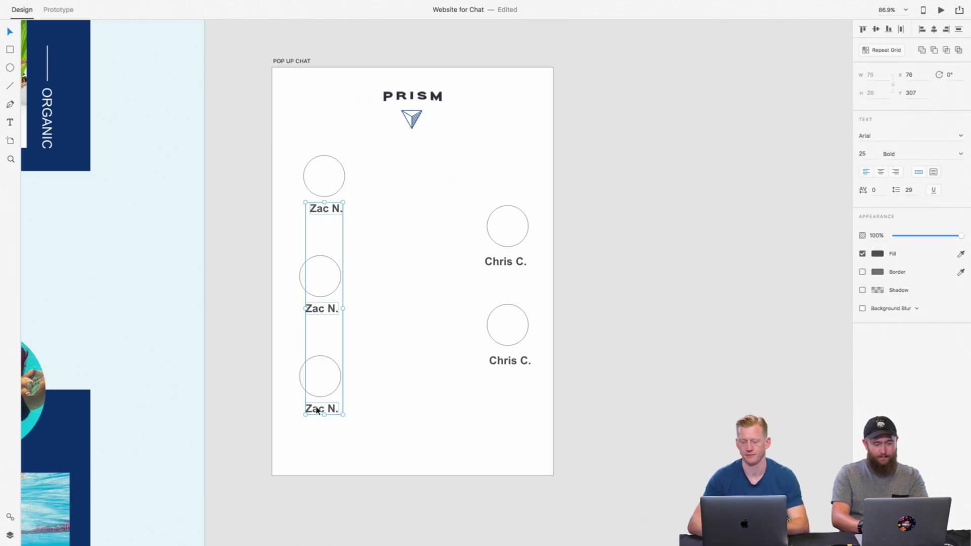
pyautogui.click(272, 360)
# - Fine-tune the top and middle left labels so each sits centred beneath its circle
pyautogui.click(319, 303)
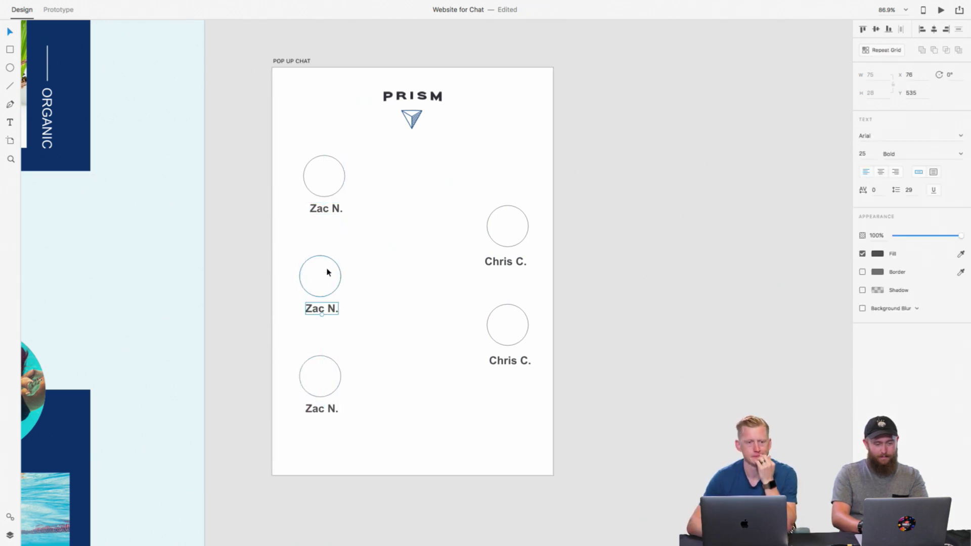
pyautogui.moveTo(331, 208); pyautogui.dragTo(312, 182)
pyautogui.press('Escape')
pyautogui.click(271, 205)
pyautogui.moveTo(308, 308); pyautogui.dragTo(313, 307)
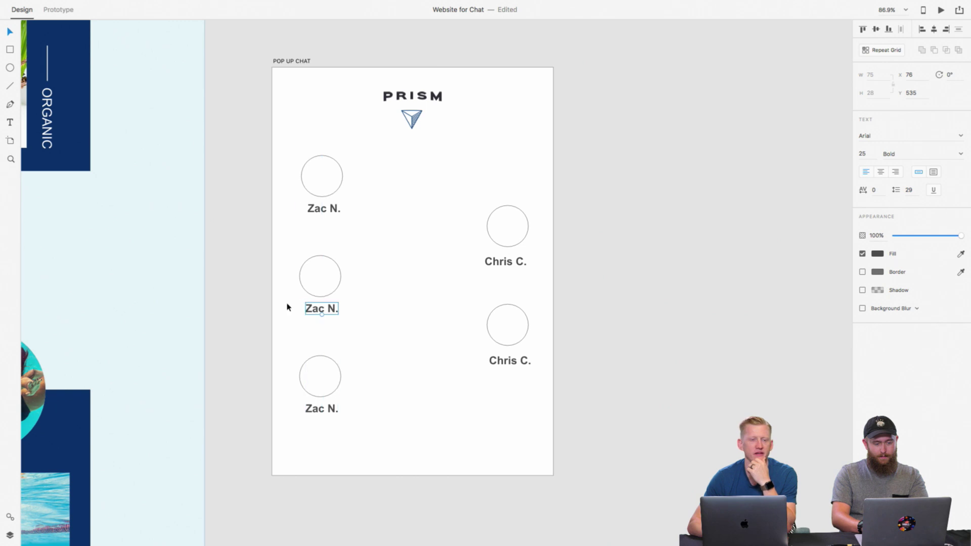
pyautogui.click(253, 299)
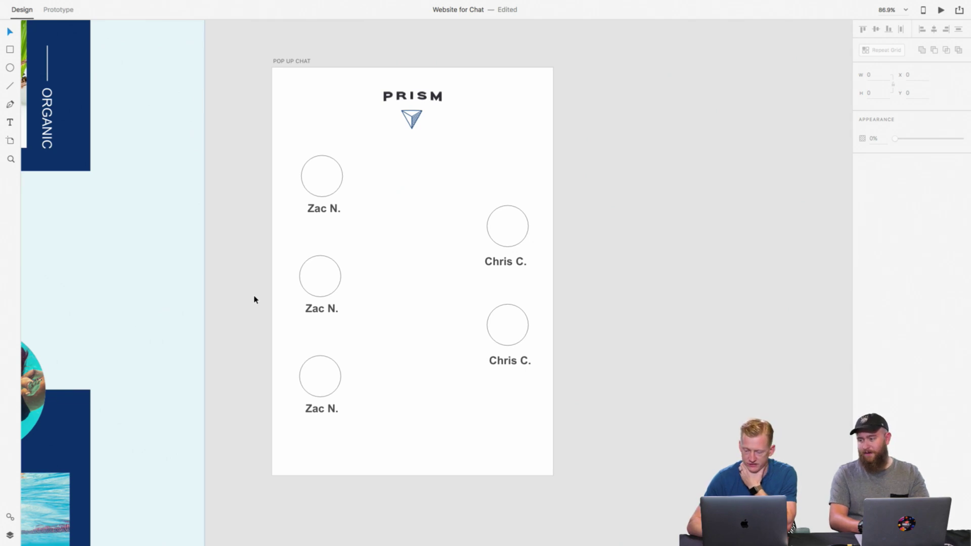
pyautogui.scroll(-2, 358, 338)
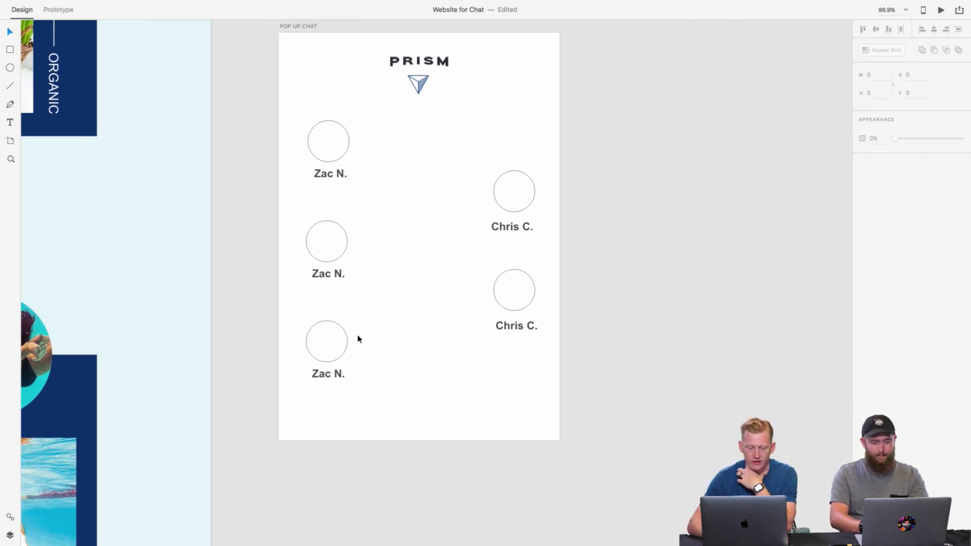
pyautogui.scroll(-5, 416, 290)
pyautogui.scroll(2, 418, 284)
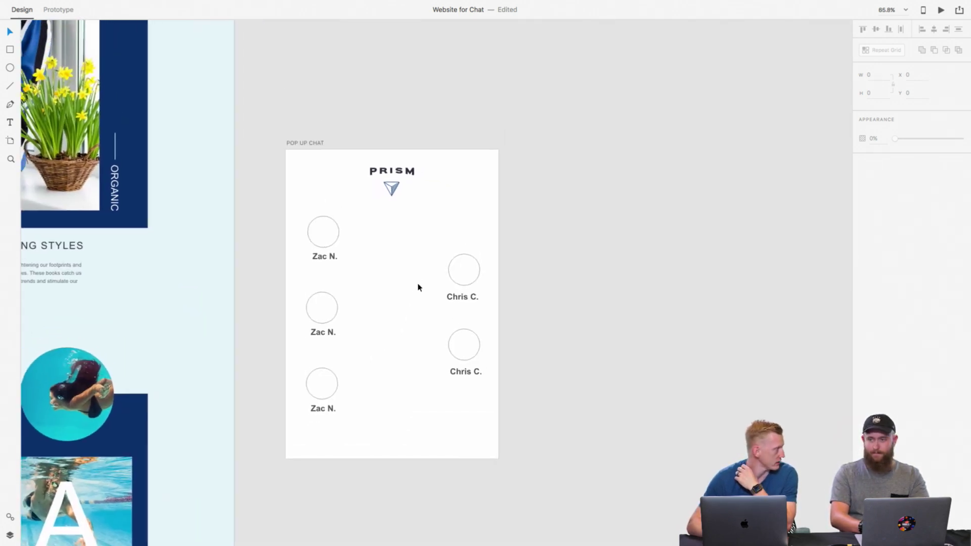
pyautogui.click(11, 49)
pyautogui.moveTo(354, 225); pyautogui.dragTo(434, 237)
pyautogui.click(11, 32)
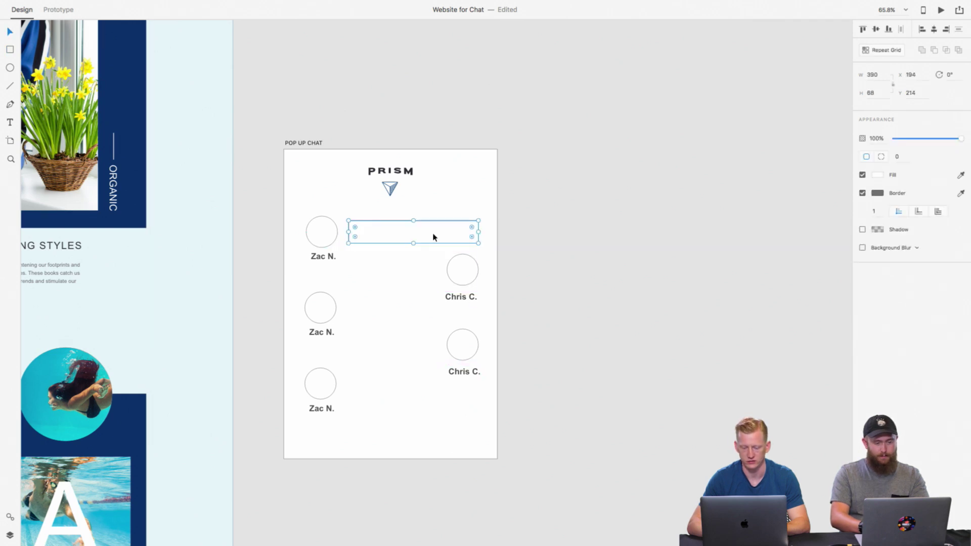
# - Copy the rectangle and paste a duplicate, moving it lower on the artboard
pyautogui.click(612, 280)
pyautogui.rightClick(470, 236)
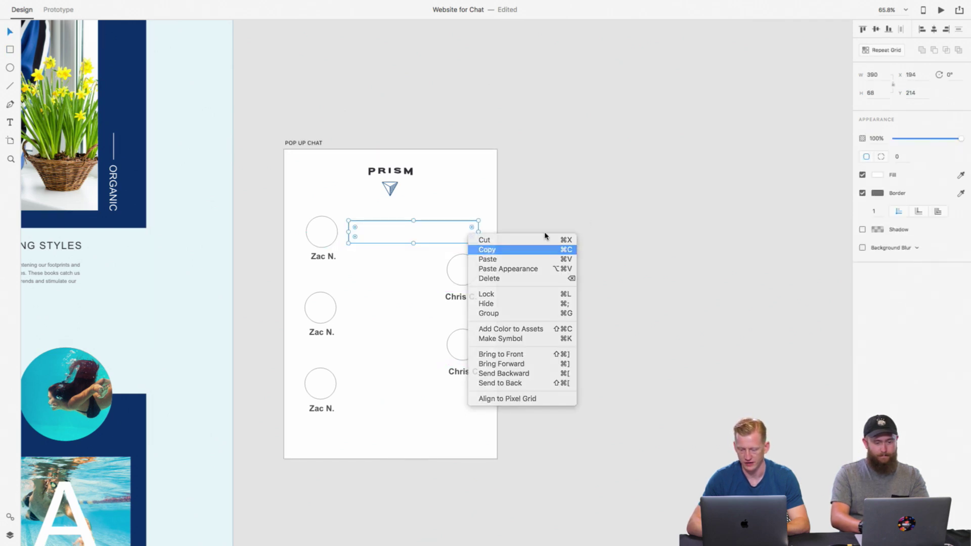
pyautogui.click(536, 249)
pyautogui.press('super+v')
pyautogui.moveTo(423, 228); pyautogui.dragTo(422, 308)
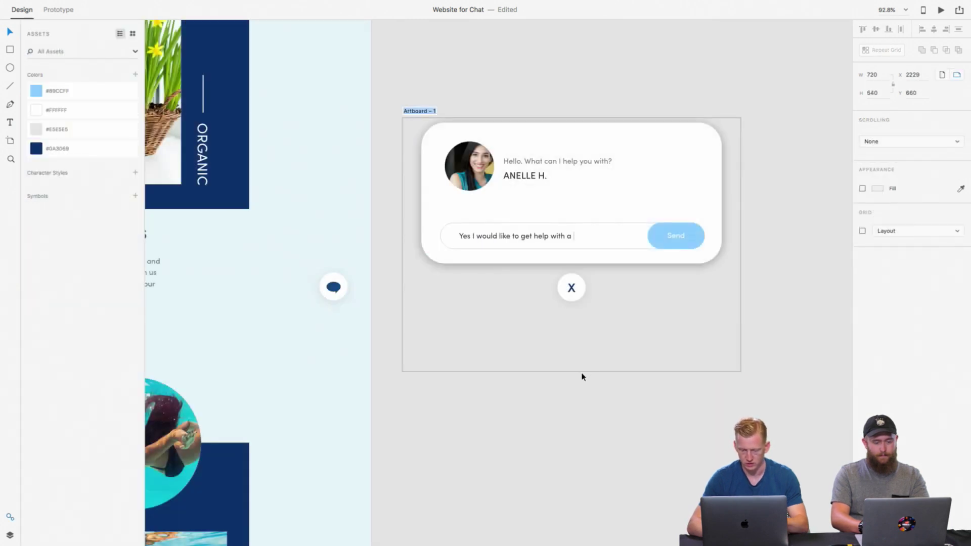
# - Confirm the Artboard - 1 name and review its existing prototype link without changes
pyautogui.press('Return')
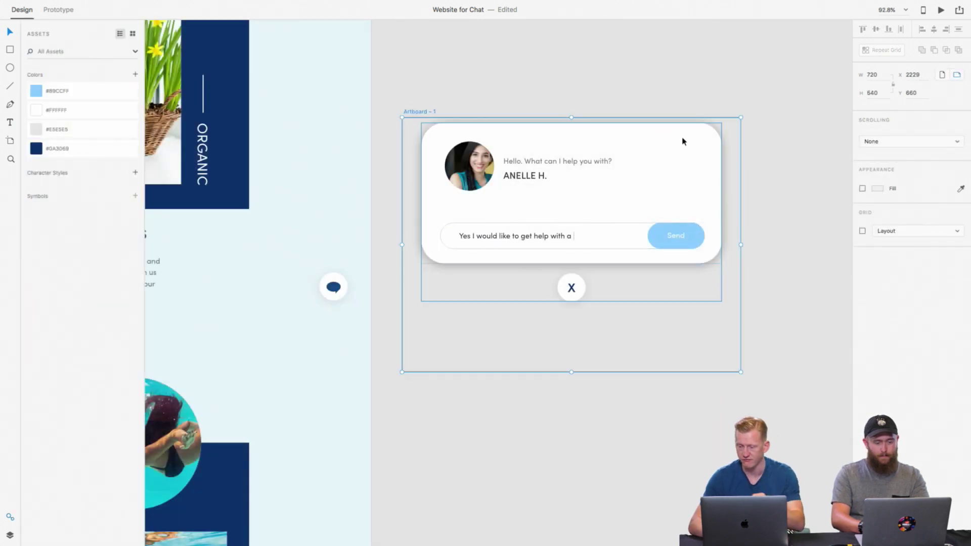
pyautogui.scroll(-3, 448, 90)
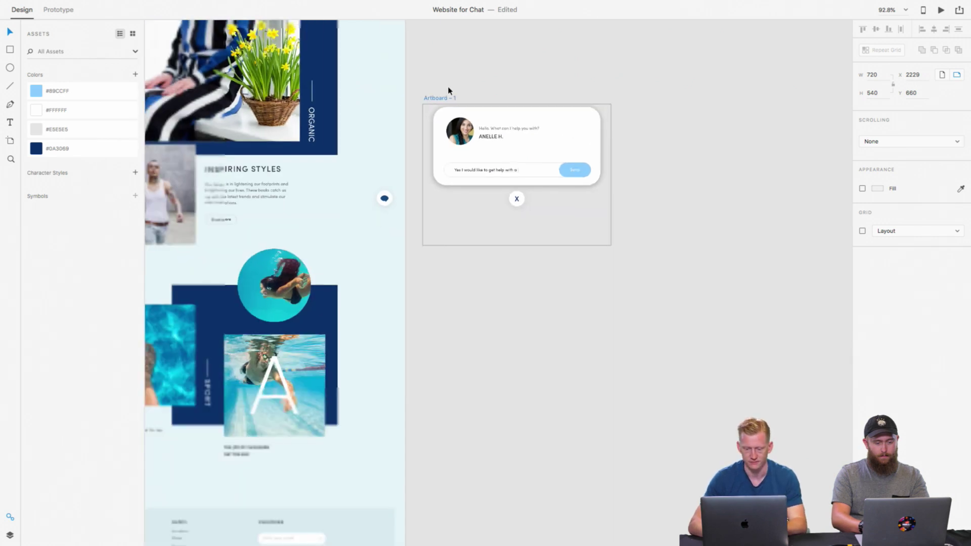
pyautogui.click(473, 108)
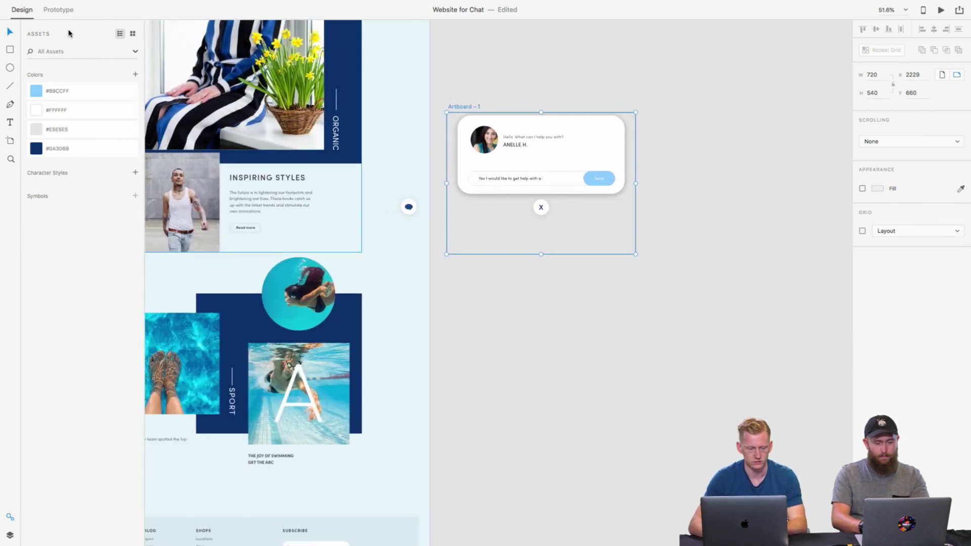
pyautogui.click(59, 10)
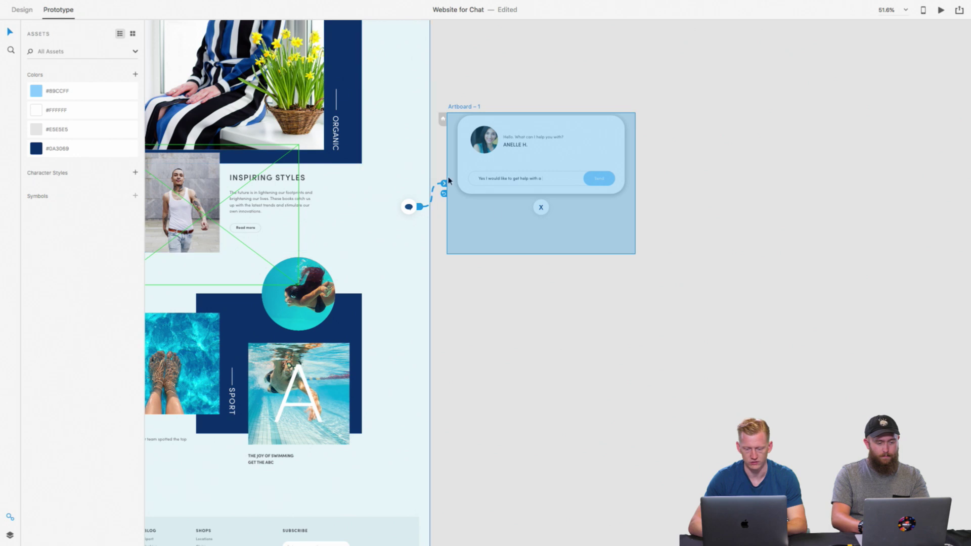
pyautogui.click(444, 195)
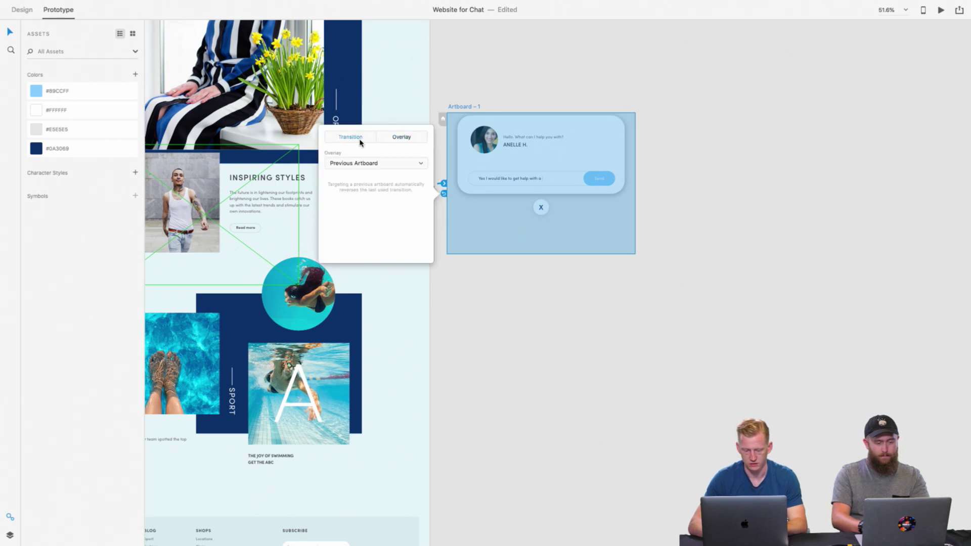
pyautogui.click(414, 172)
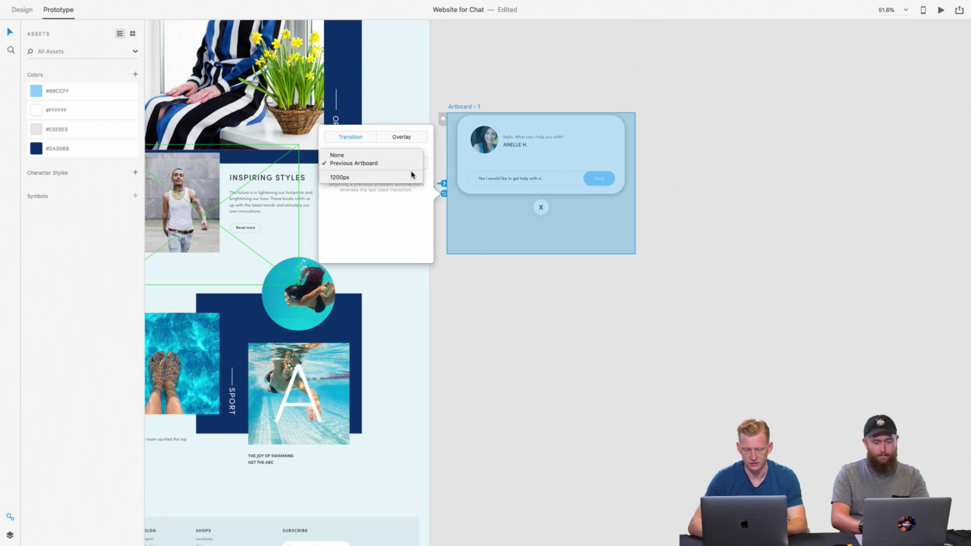
pyautogui.click(447, 80)
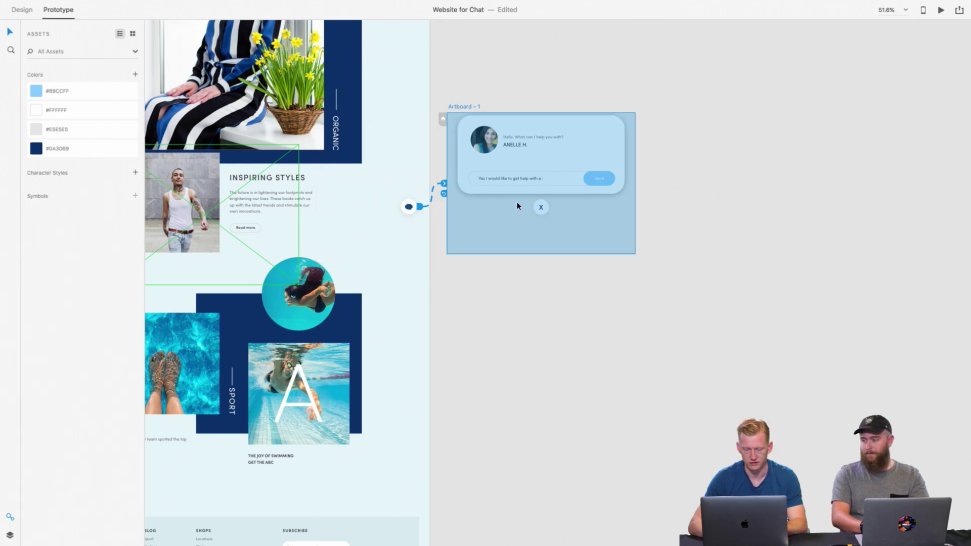
# - Link the X button inside the chat card to the 1200px homepage artboard
pyautogui.click(540, 208)
pyautogui.doubleClick(540, 207)
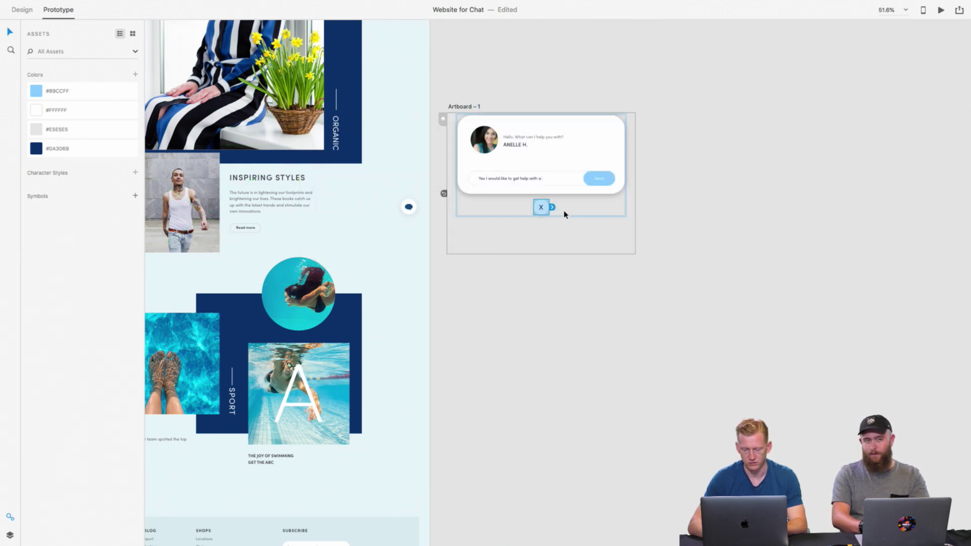
pyautogui.moveTo(551, 207); pyautogui.dragTo(433, 292)
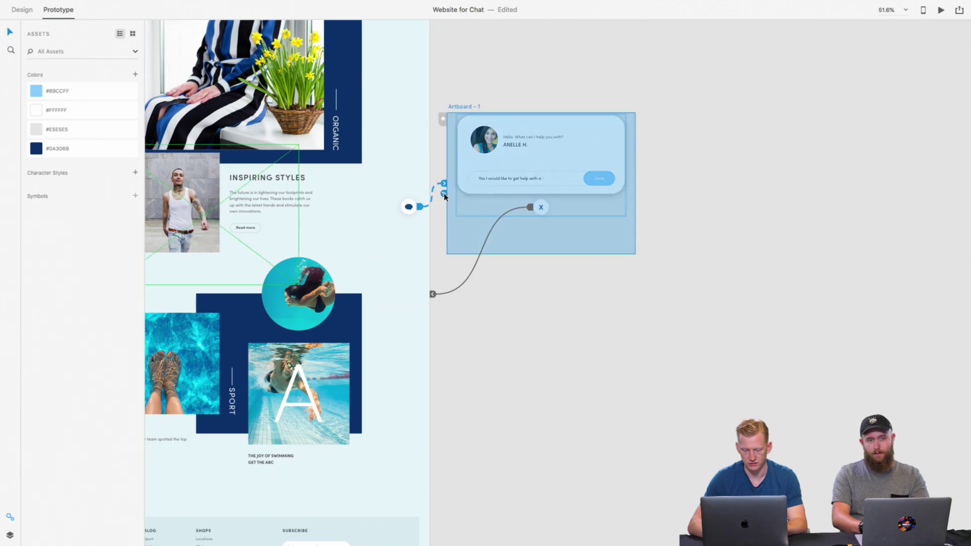
pyautogui.click(404, 164)
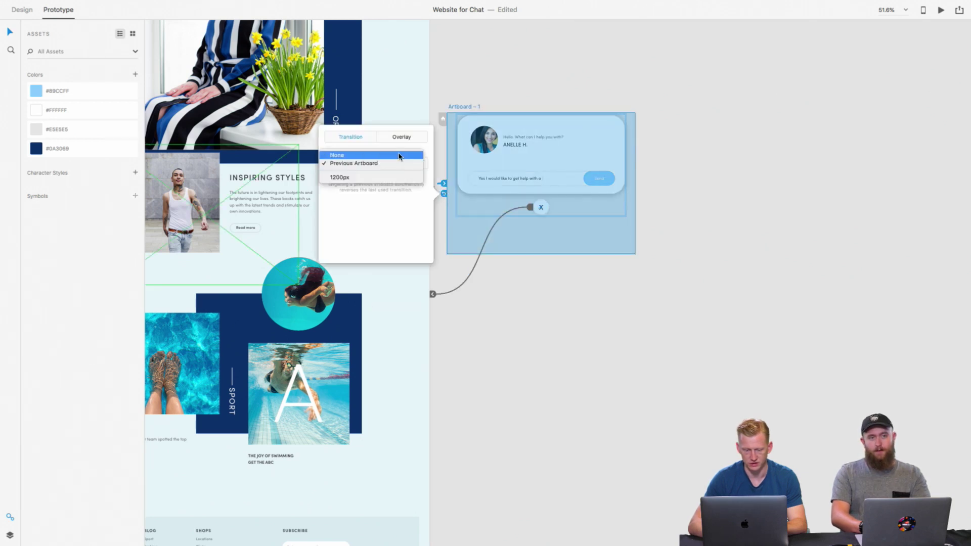
pyautogui.click(399, 157)
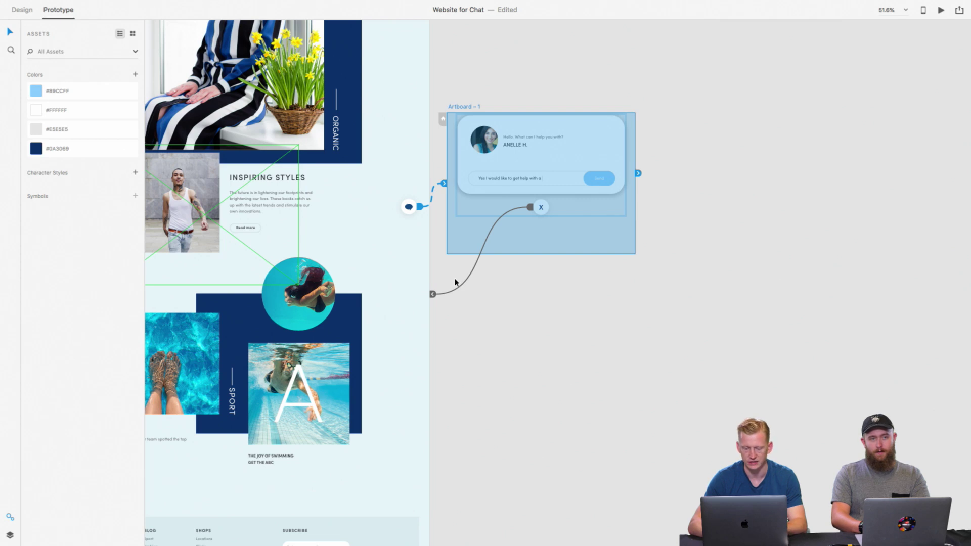
# - Give the X link a 0.4 s Slide Down, Ease Out transition and preview the chat artboard
pyautogui.click(545, 206)
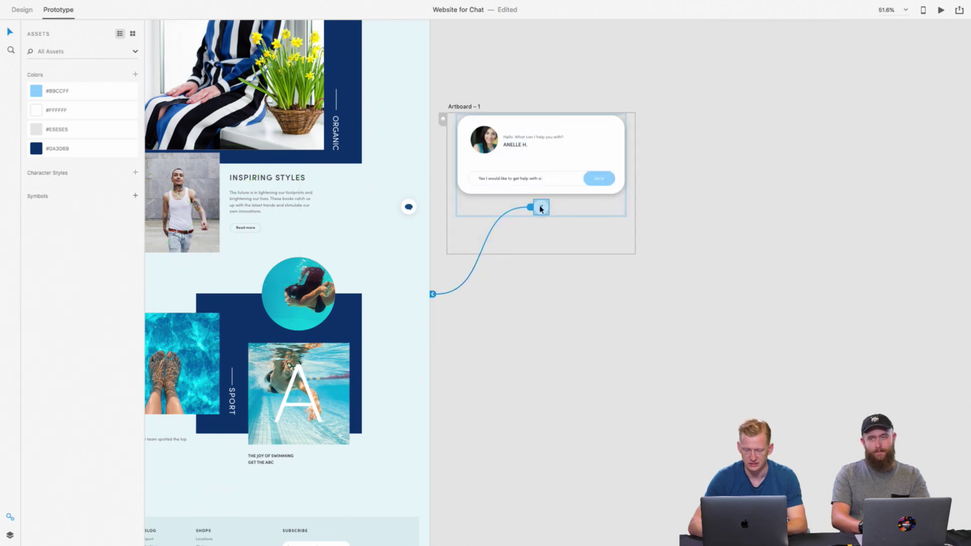
pyautogui.click(433, 302)
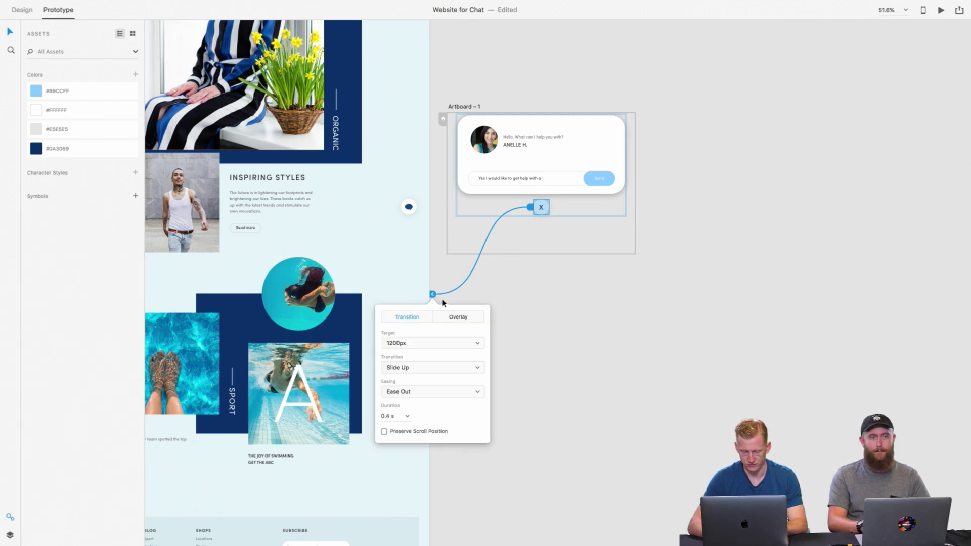
pyautogui.click(445, 369)
pyautogui.click(445, 376)
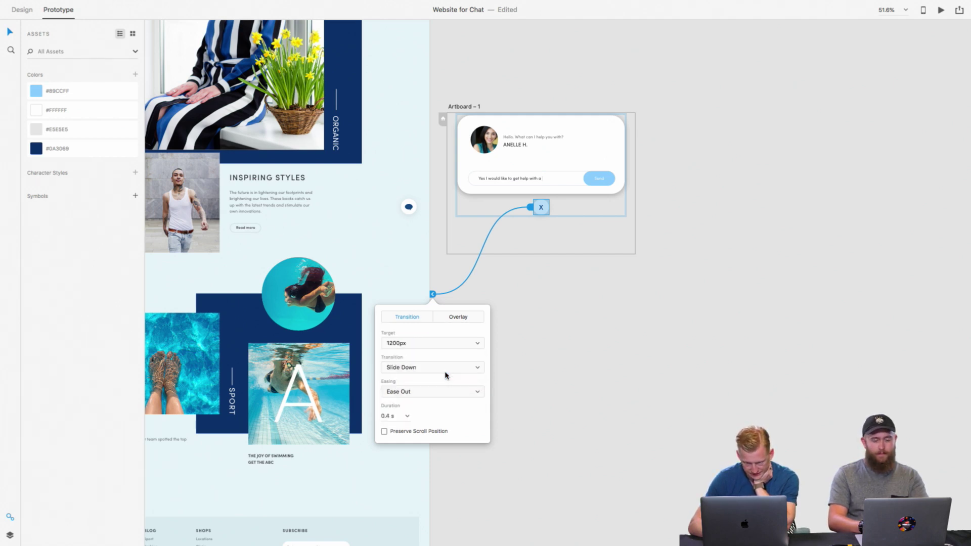
pyautogui.click(449, 392)
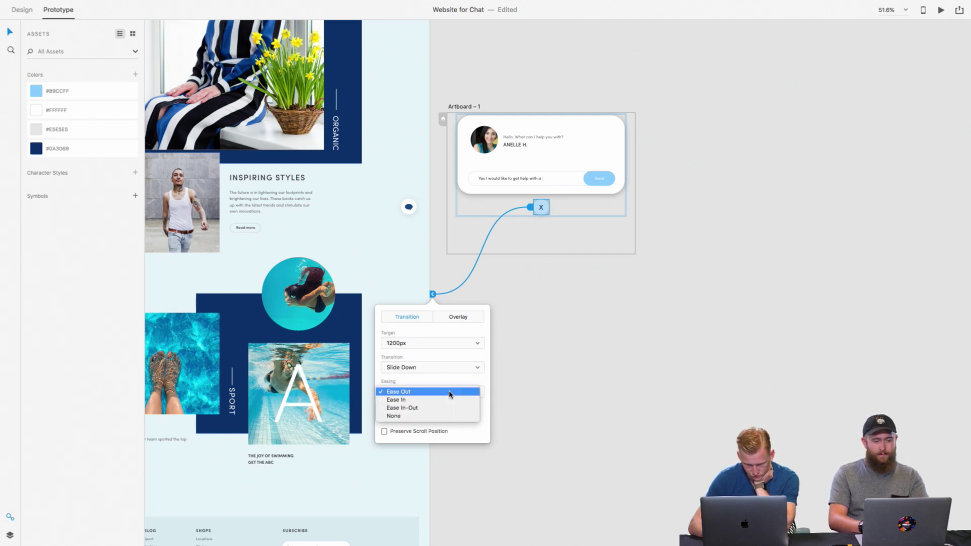
pyautogui.click(542, 370)
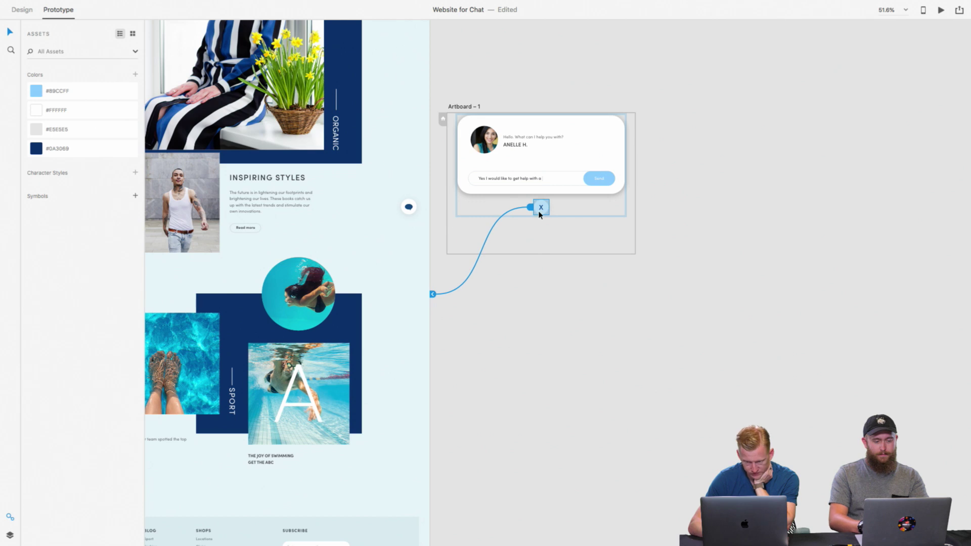
pyautogui.click(433, 294)
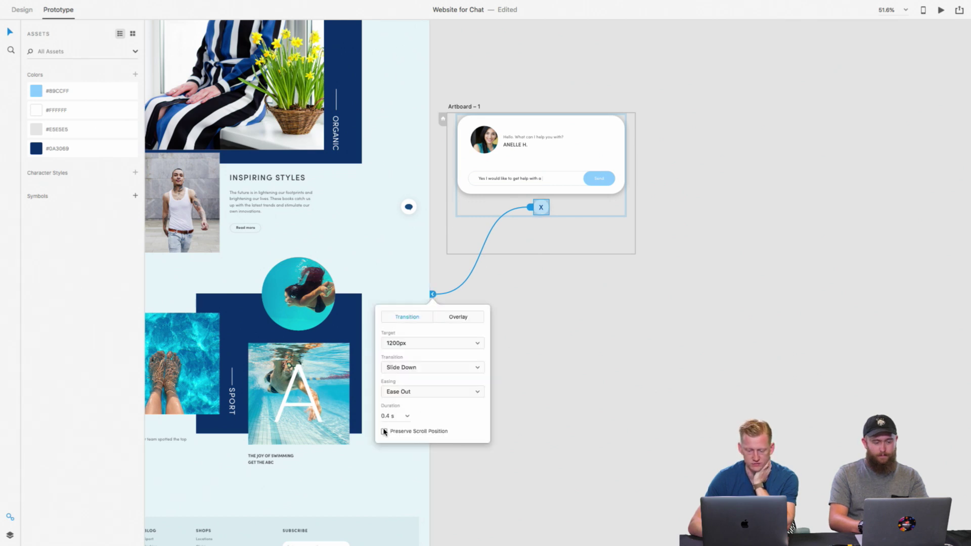
pyautogui.click(525, 424)
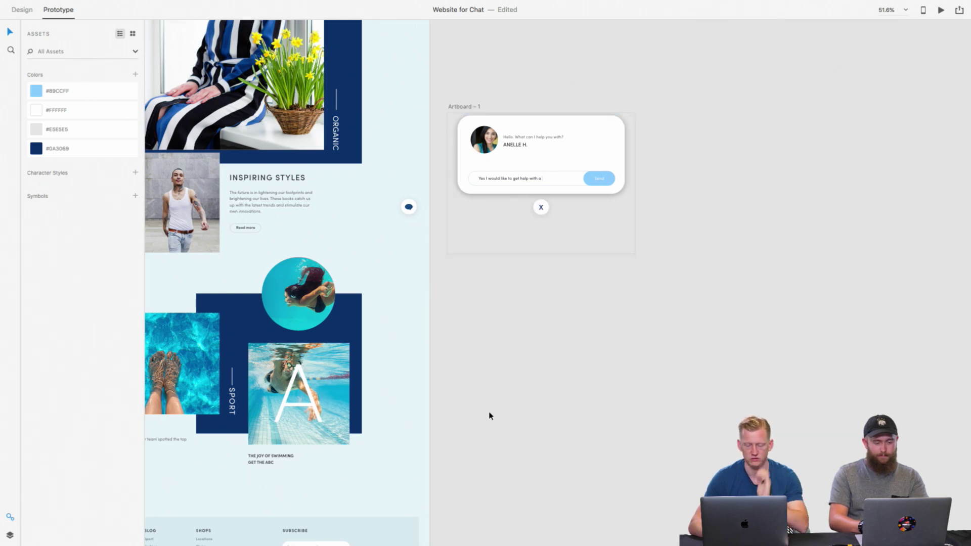
pyautogui.click(464, 109)
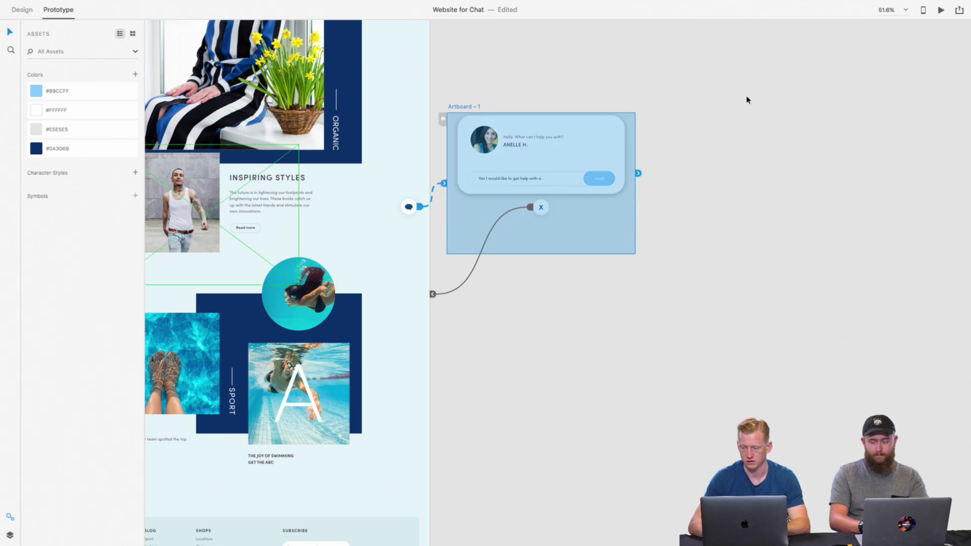
pyautogui.click(941, 10)
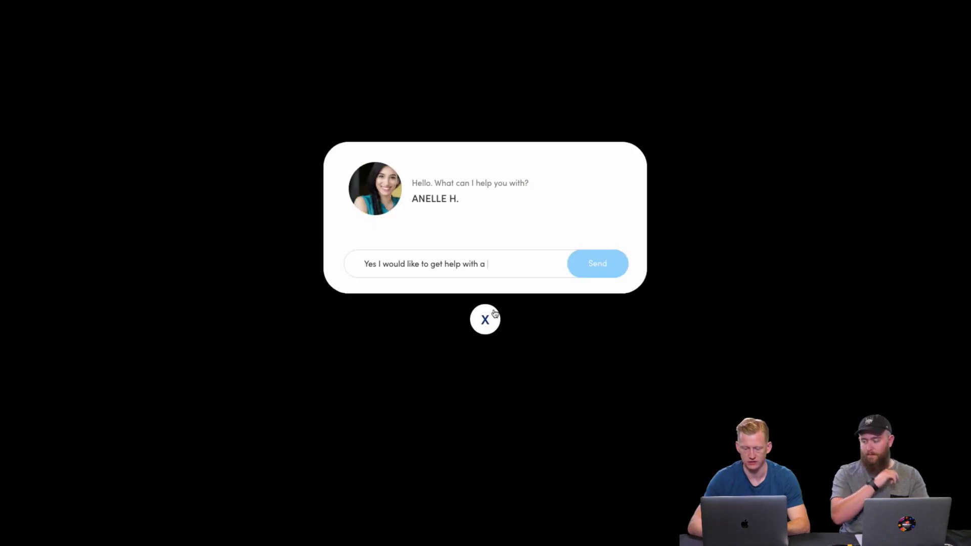
# - Confirm in preview that X returns to the homepage, then select the chat card in Design mode
pyautogui.click(484, 319)
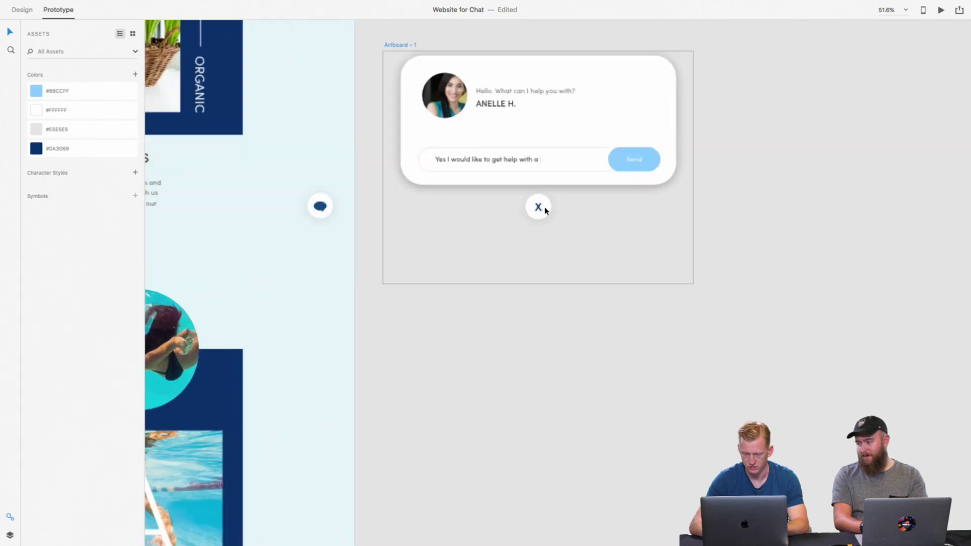
pyautogui.click(555, 179)
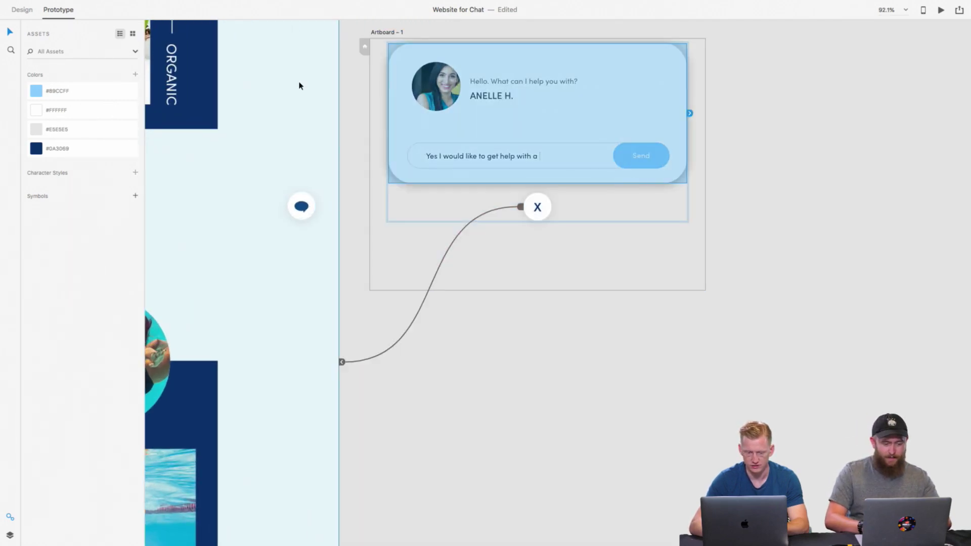
pyautogui.click(22, 10)
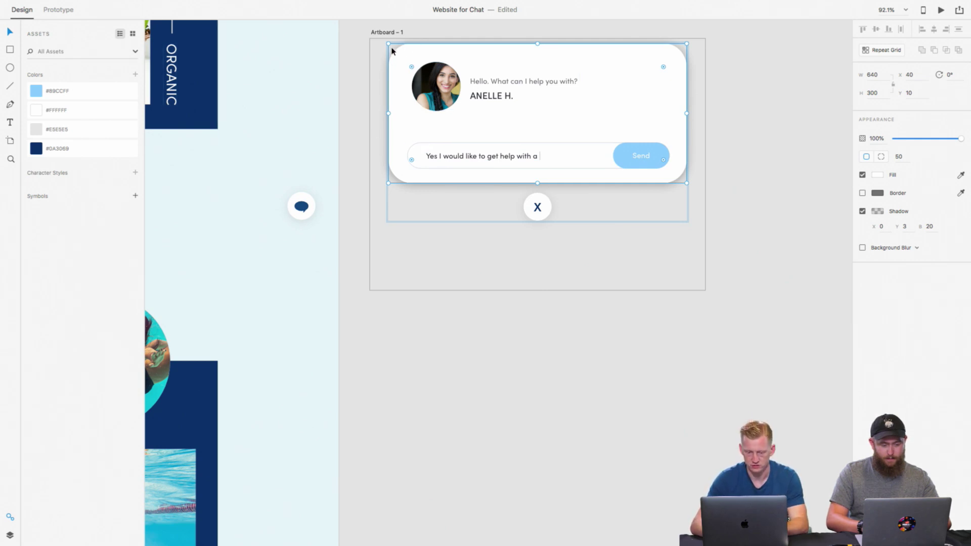
# - Preview the chat artboard again, close it, and reselect the chat card group
pyautogui.click(773, 189)
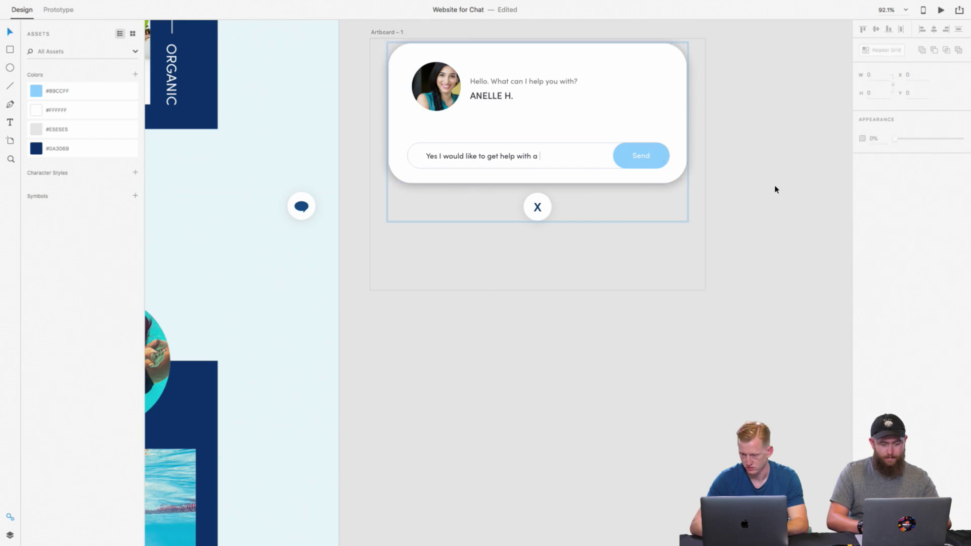
pyautogui.press('super+Return')
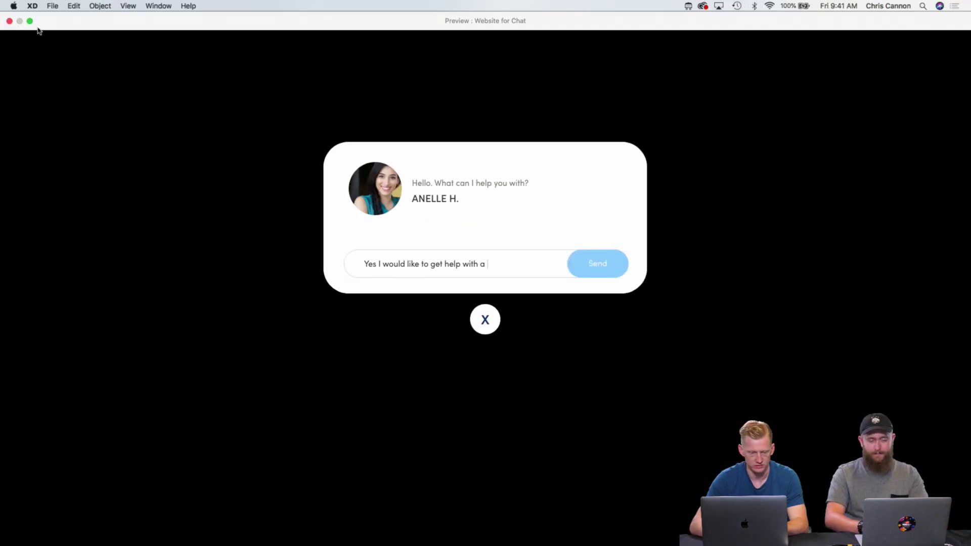
pyautogui.click(10, 21)
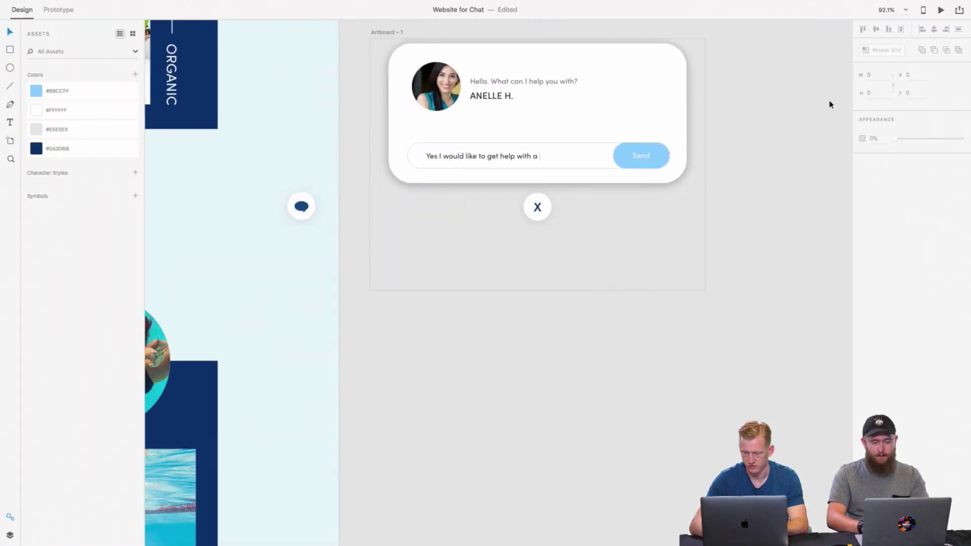
pyautogui.click(539, 209)
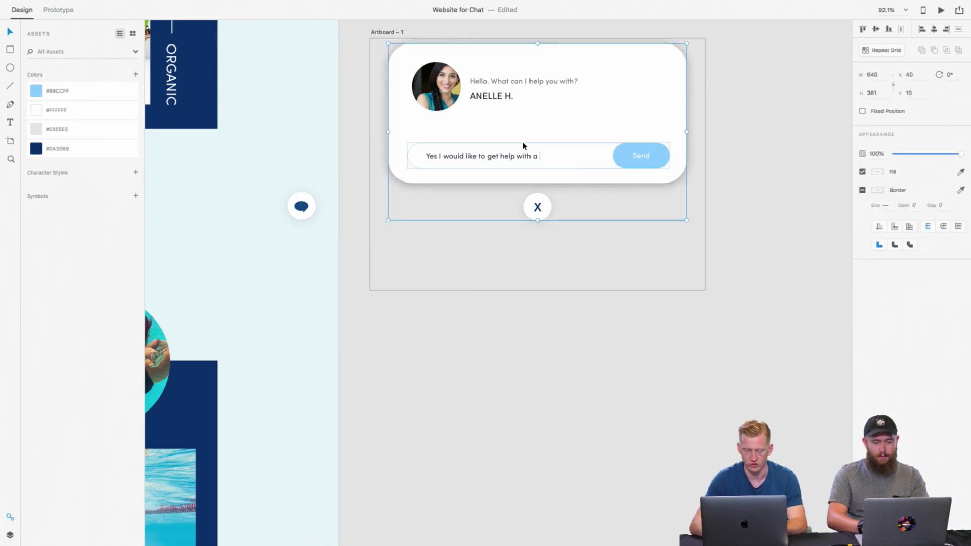
# - Draw a no-fill rectangle framing the chat card and X with a 10% opacity border
pyautogui.press('r')
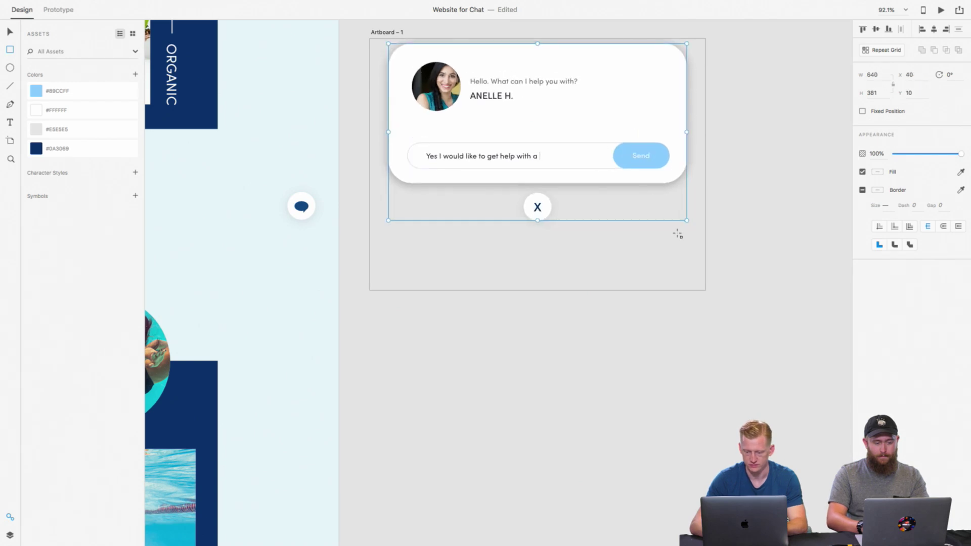
pyautogui.moveTo(689, 248); pyautogui.dragTo(387, 44)
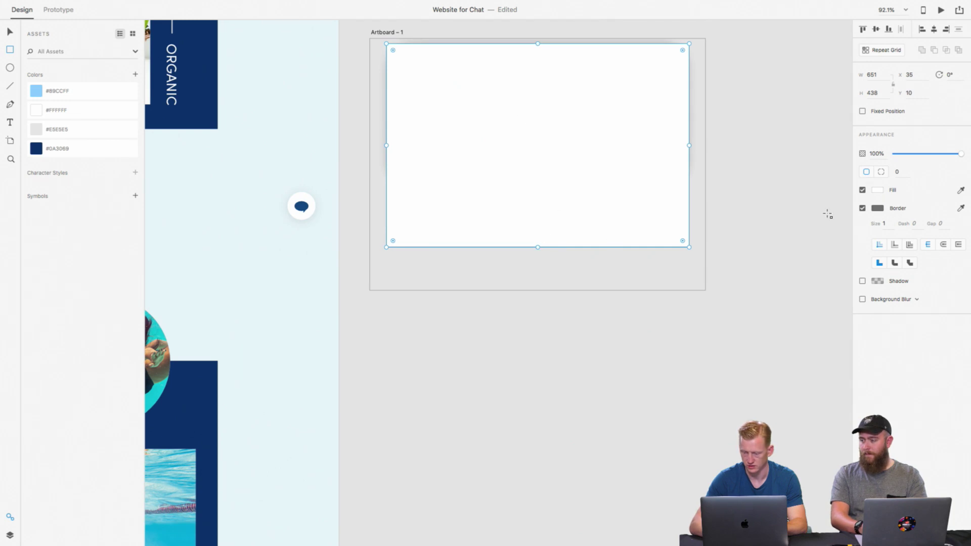
pyautogui.click(862, 191)
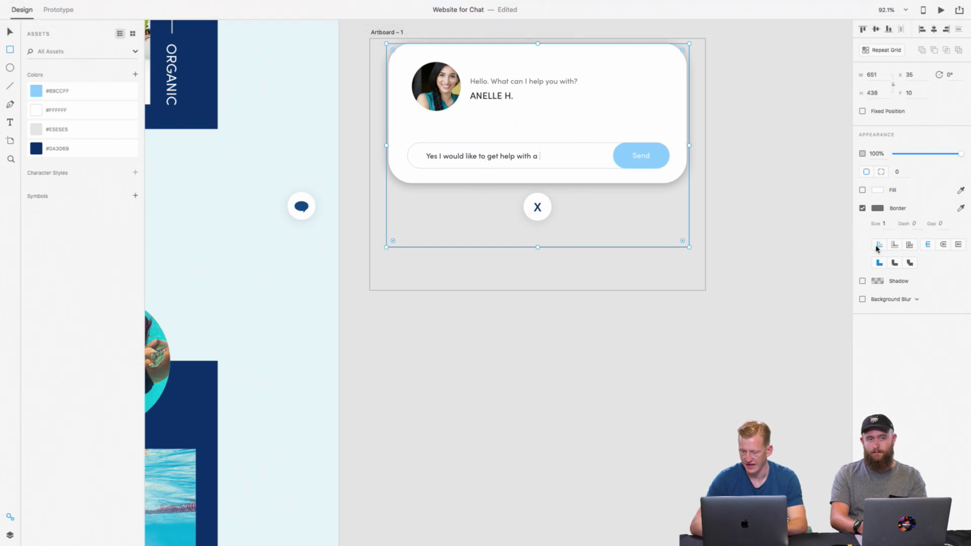
pyautogui.click(877, 208)
pyautogui.click(838, 242)
pyautogui.write('10')
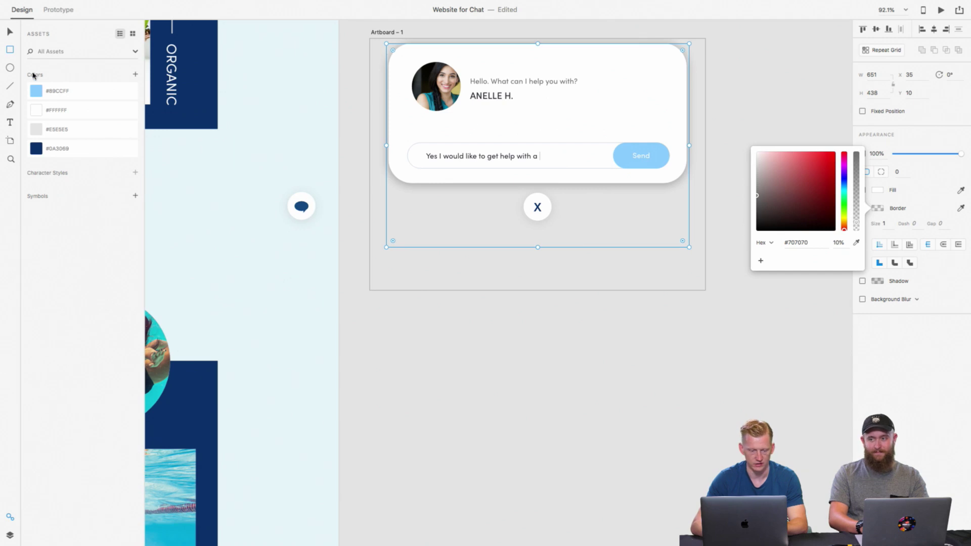
pyautogui.press('Return')
pyautogui.click(11, 32)
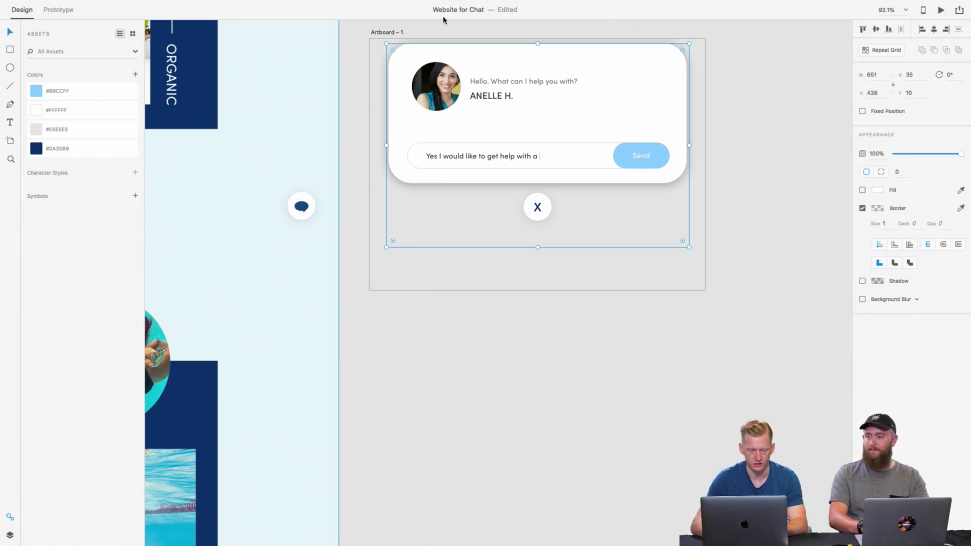
# - Preview the chat artboard, test closing the overlay, and exit the full-screen preview
pyautogui.click(941, 10)
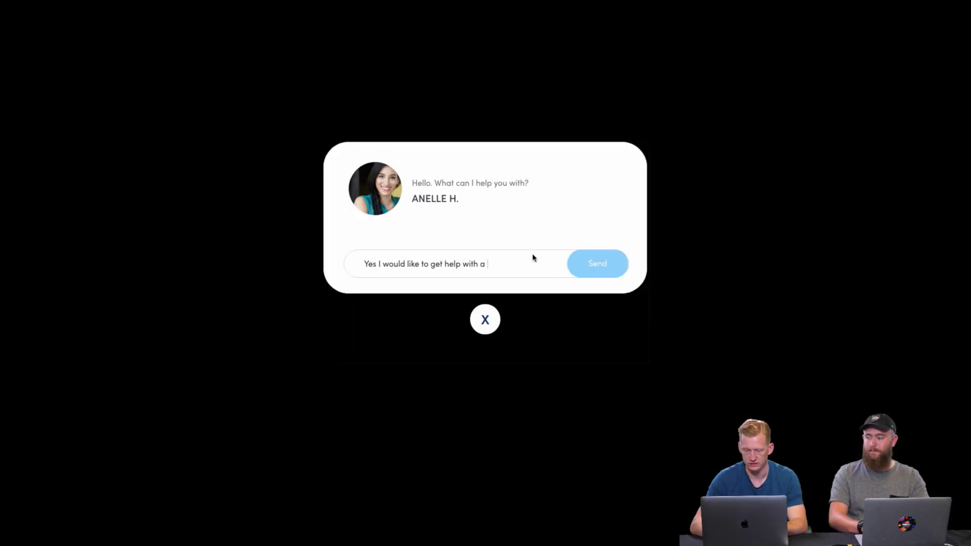
pyautogui.click(486, 314)
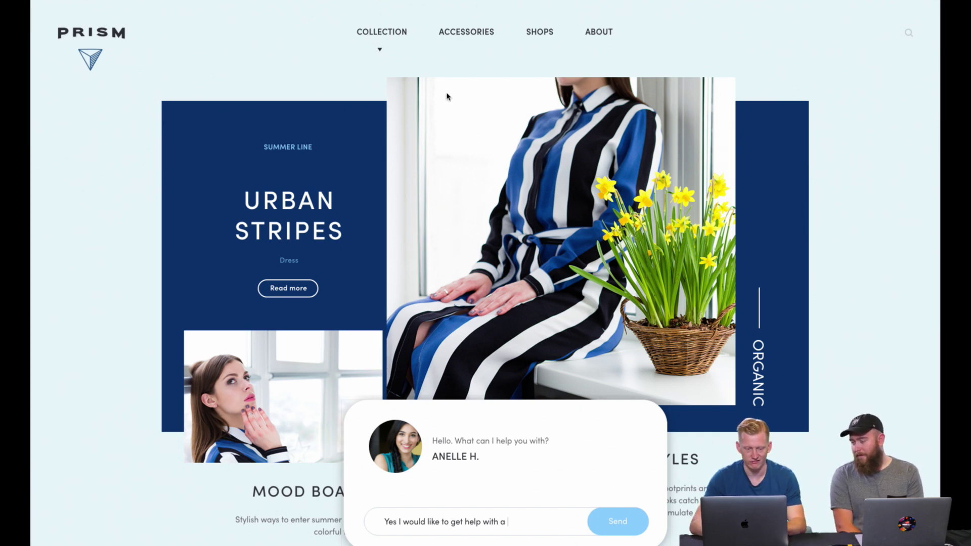
pyautogui.moveTo(74, 4)
pyautogui.click(9, 21)
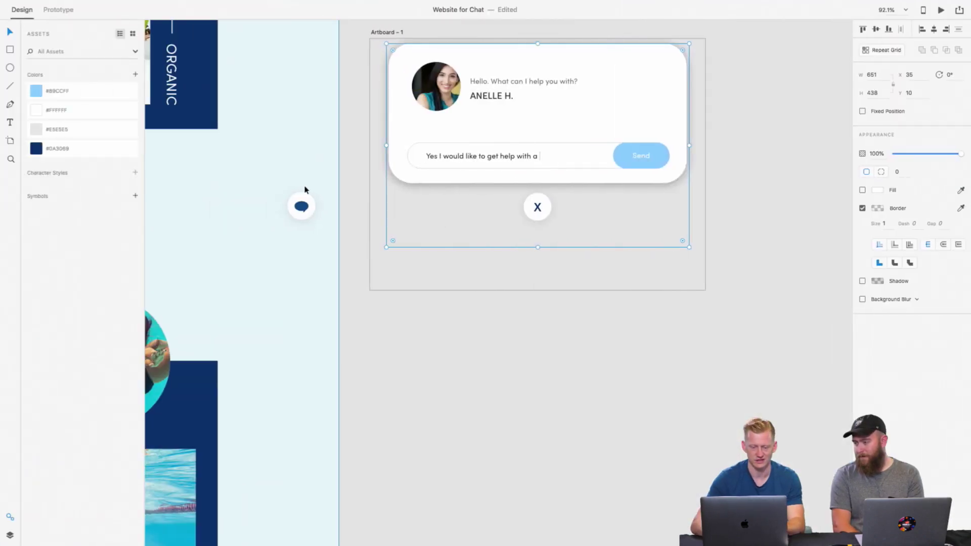
# - Extend the 1200px page artboard's viewport height to 1268 and test the chat icon in preview
pyautogui.hscroll(5, 334, 242)
pyautogui.scroll(-5, 334, 242)
pyautogui.scroll(5, 333, 242)
pyautogui.hscroll(-1, 334, 243)
pyautogui.click(243, 112)
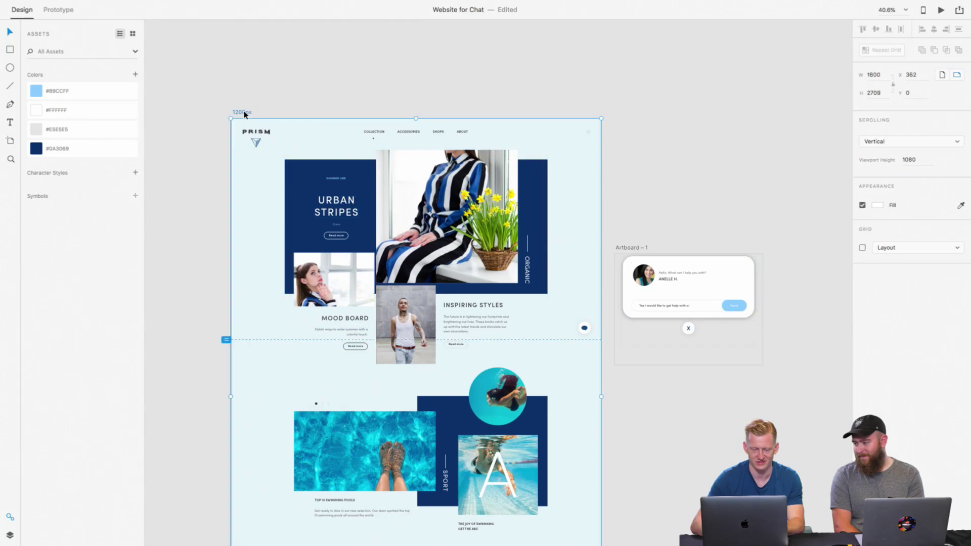
pyautogui.moveTo(224, 342); pyautogui.dragTo(224, 379)
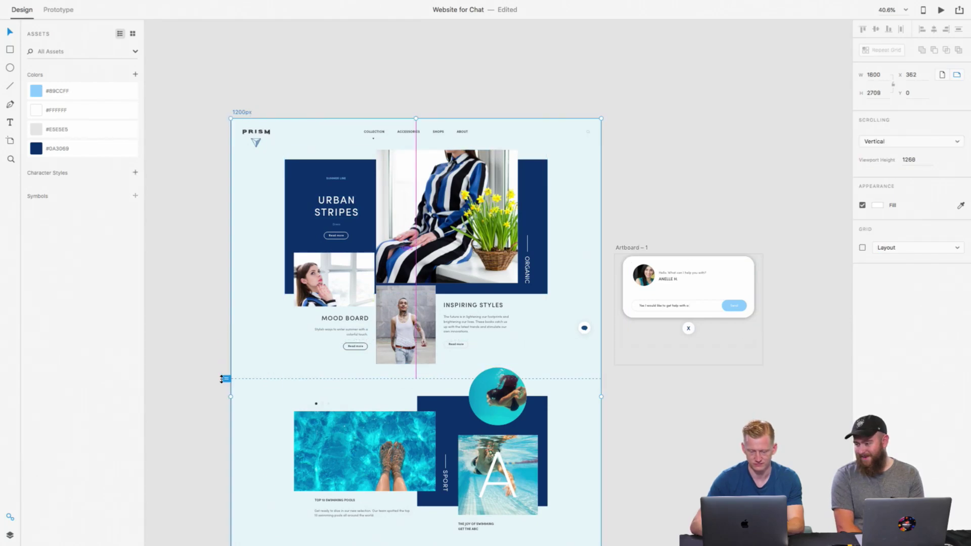
pyautogui.click(938, 11)
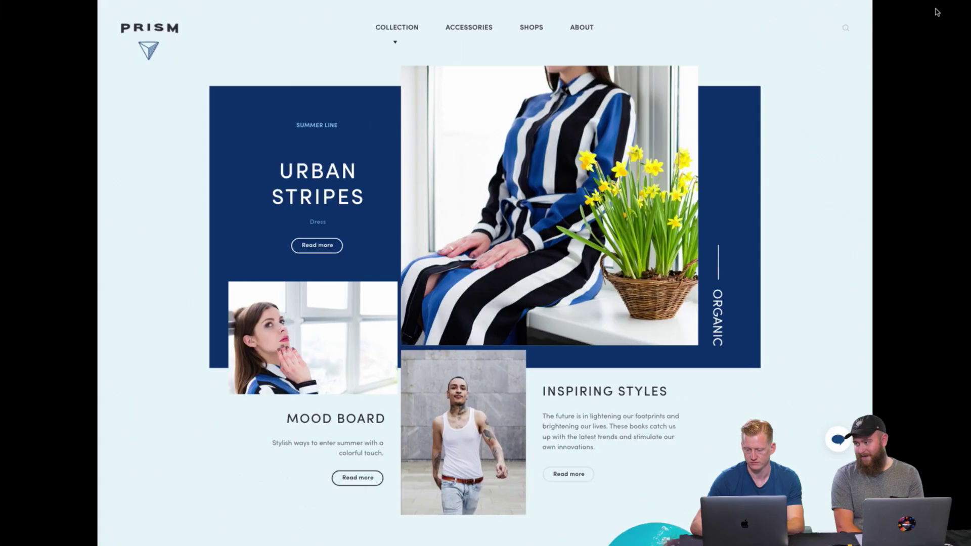
pyautogui.click(839, 438)
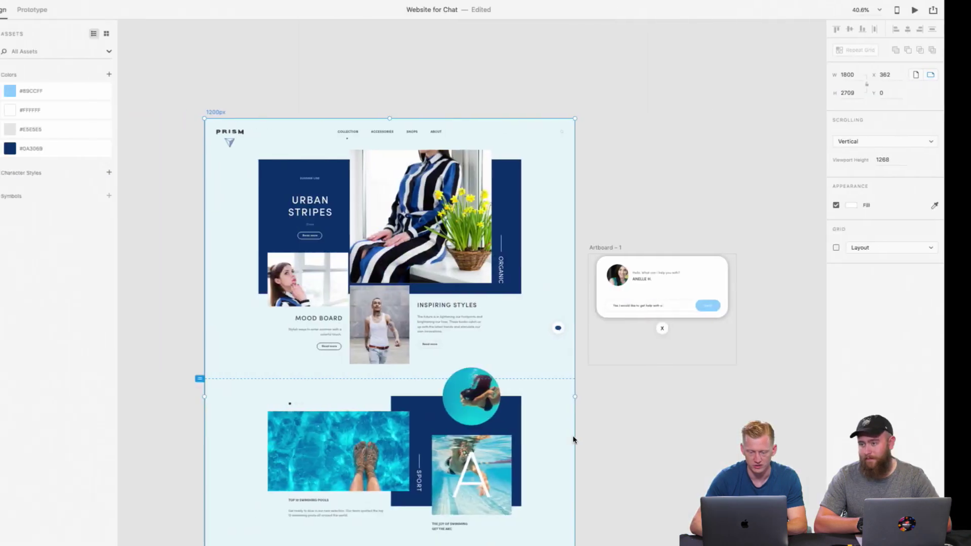
pyautogui.hscroll(-2, 342, 71)
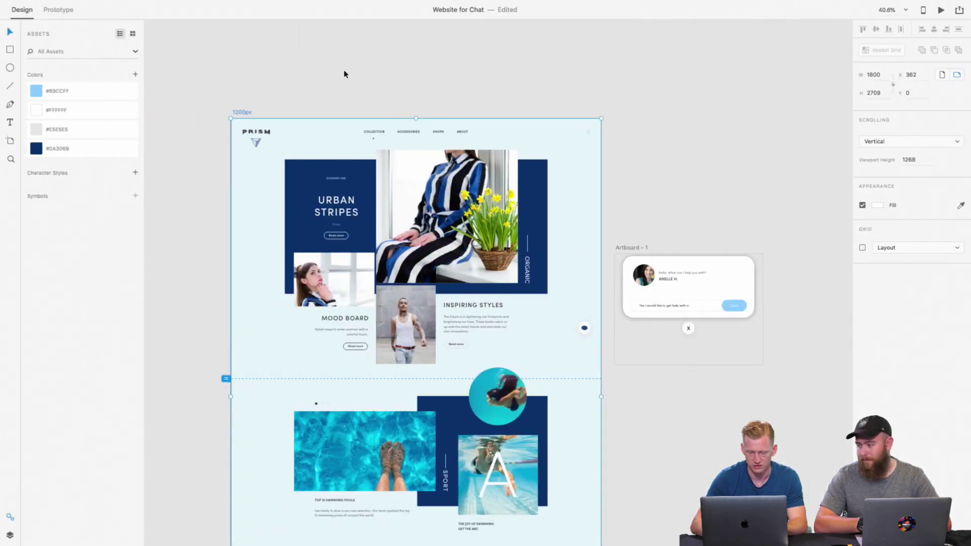
# - Shorten Artboard – 1 to 399 tall and trim the page's viewport height to 1239
pyautogui.click(718, 307)
pyautogui.click(715, 375)
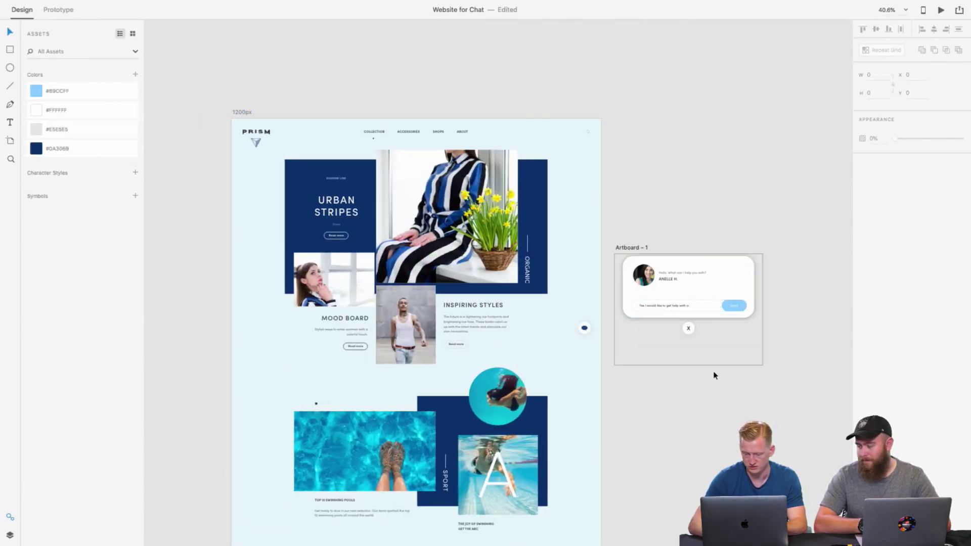
pyautogui.click(628, 247)
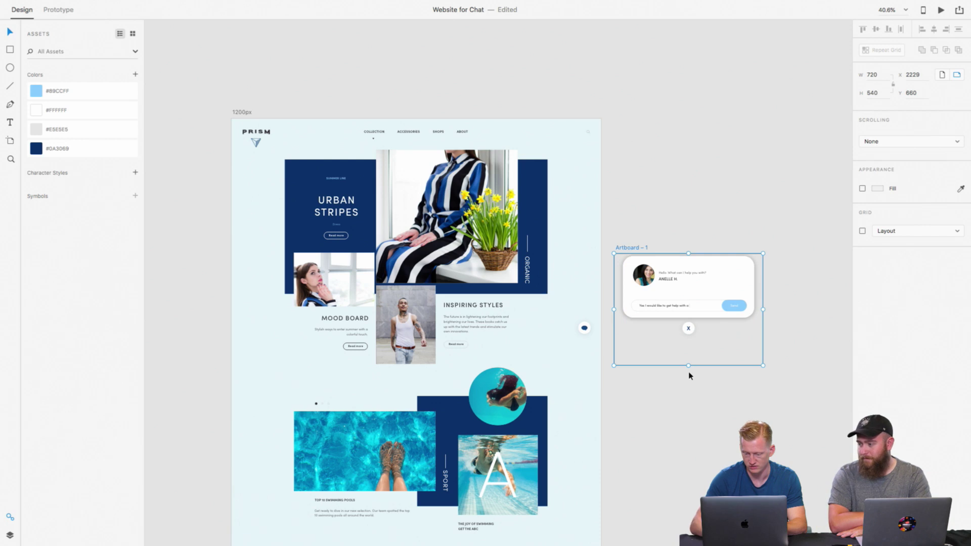
pyautogui.moveTo(689, 365); pyautogui.dragTo(689, 336)
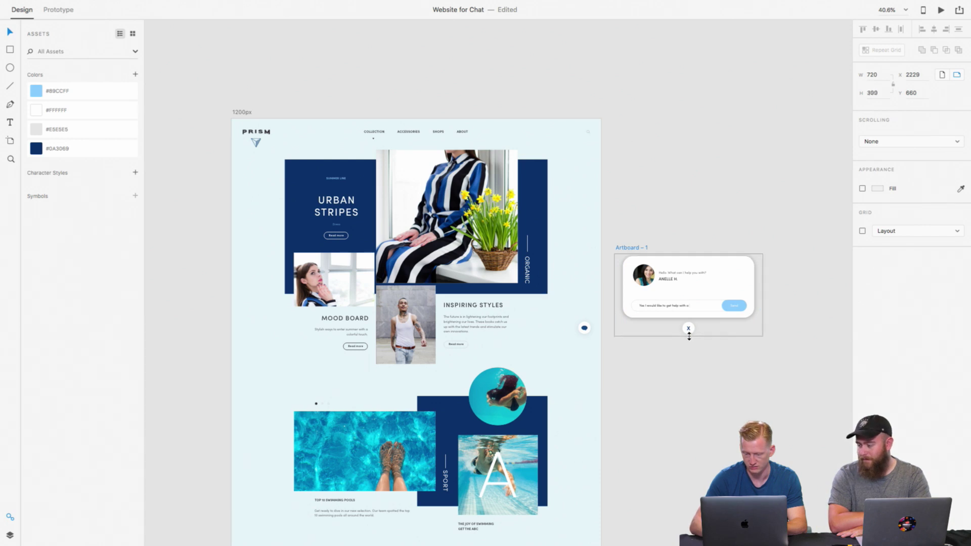
pyautogui.click(669, 423)
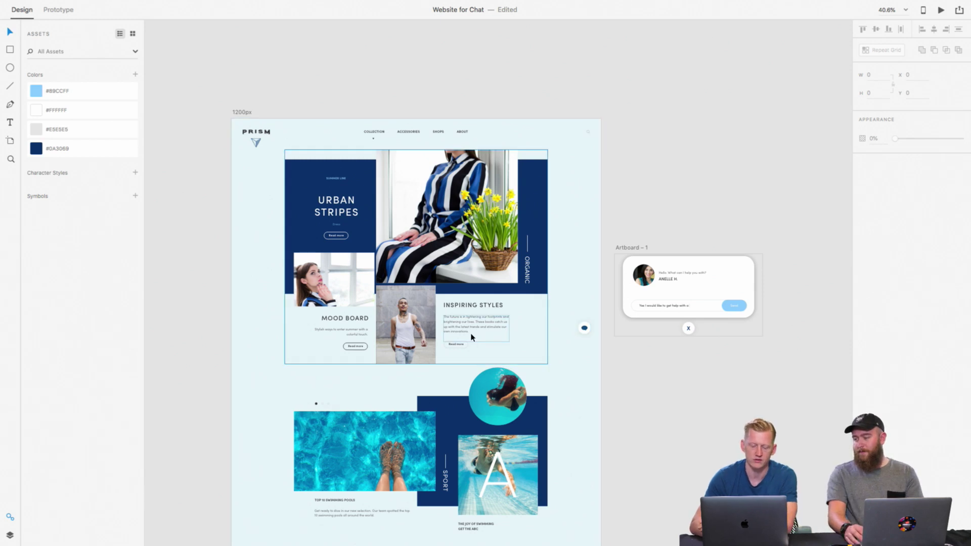
pyautogui.click(243, 113)
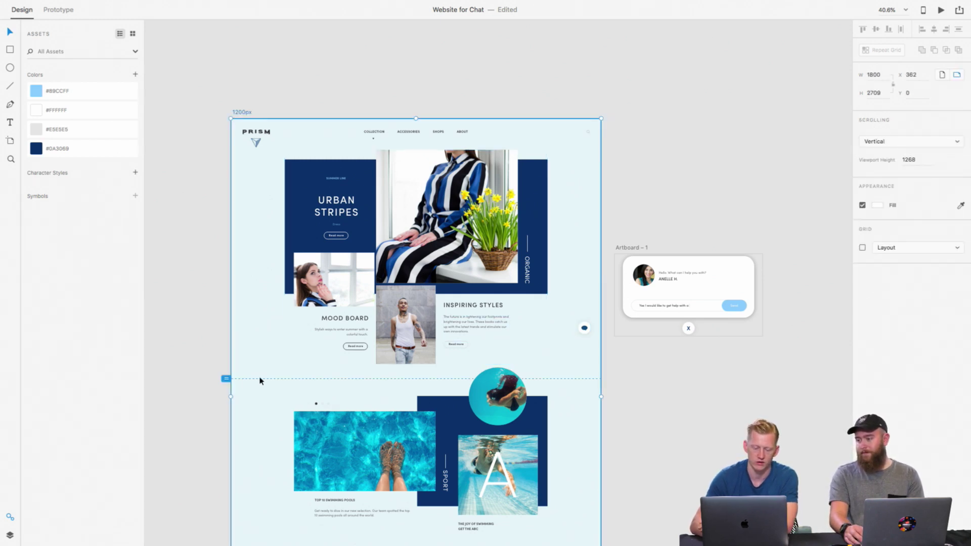
pyautogui.moveTo(223, 378); pyautogui.dragTo(224, 372)
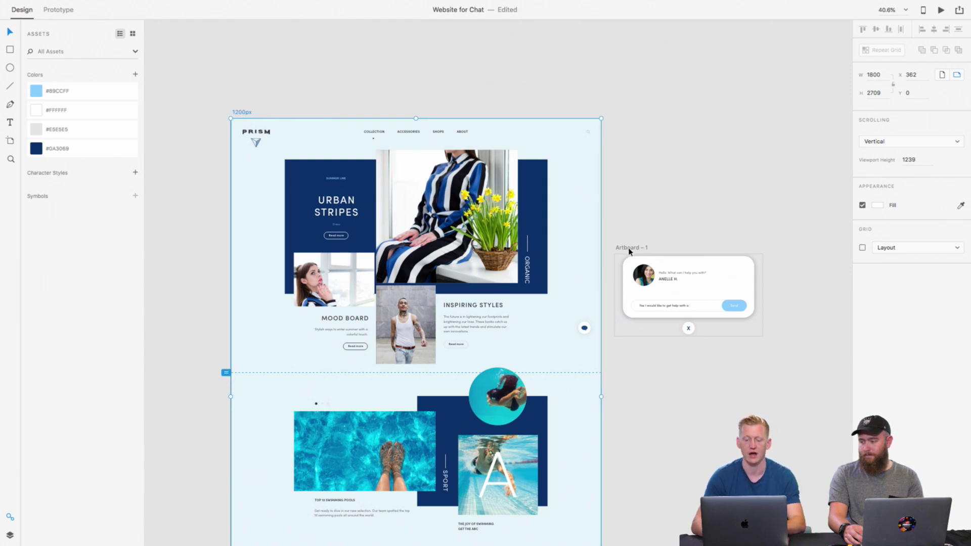
# - Move Artboard – 1 up and right and set its width to 1200
pyautogui.moveTo(629, 251); pyautogui.dragTo(659, 195)
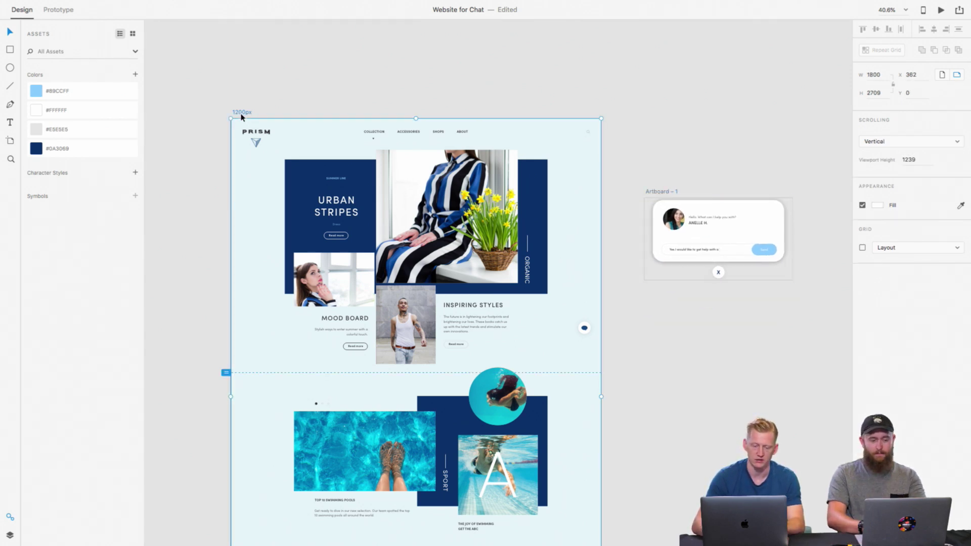
pyautogui.hscroll(5, 240, 117)
pyautogui.click(567, 183)
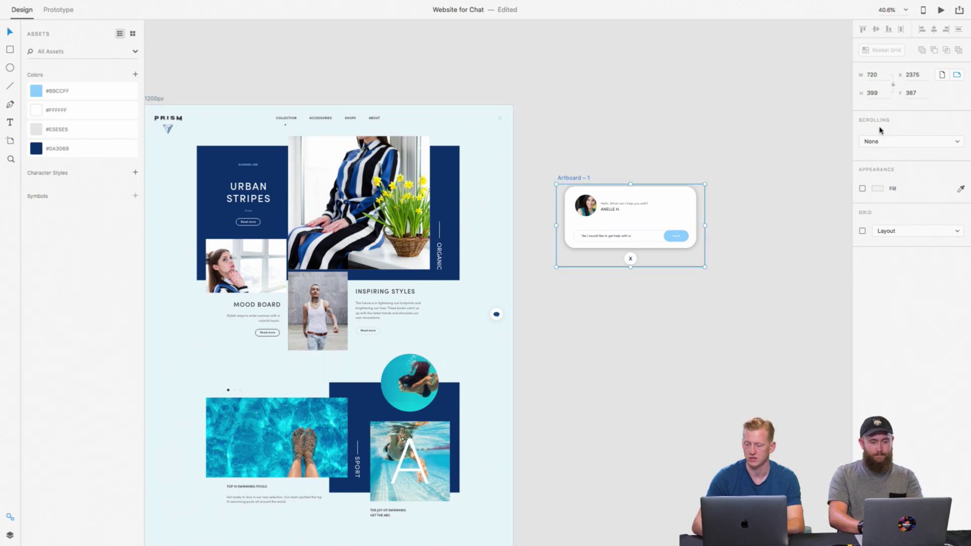
pyautogui.click(874, 74)
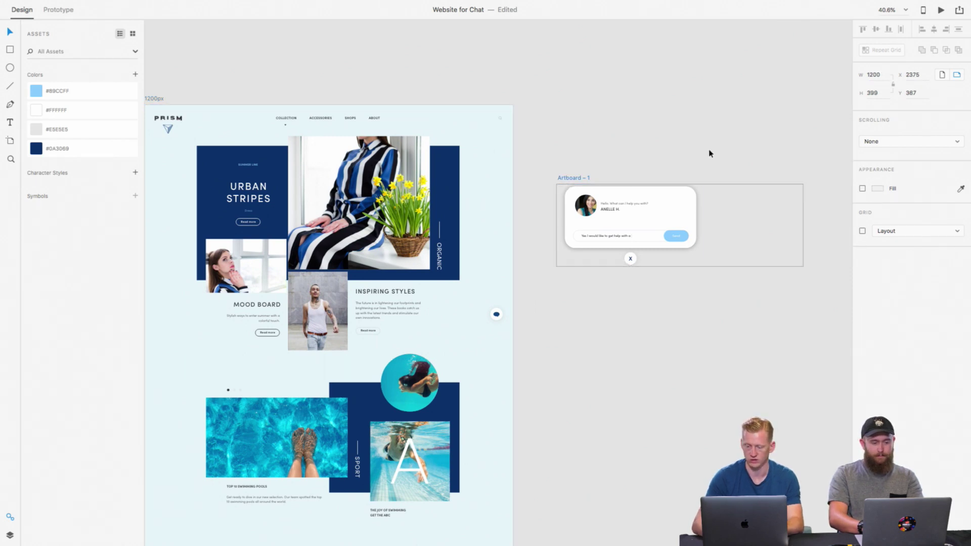
pyautogui.click(652, 293)
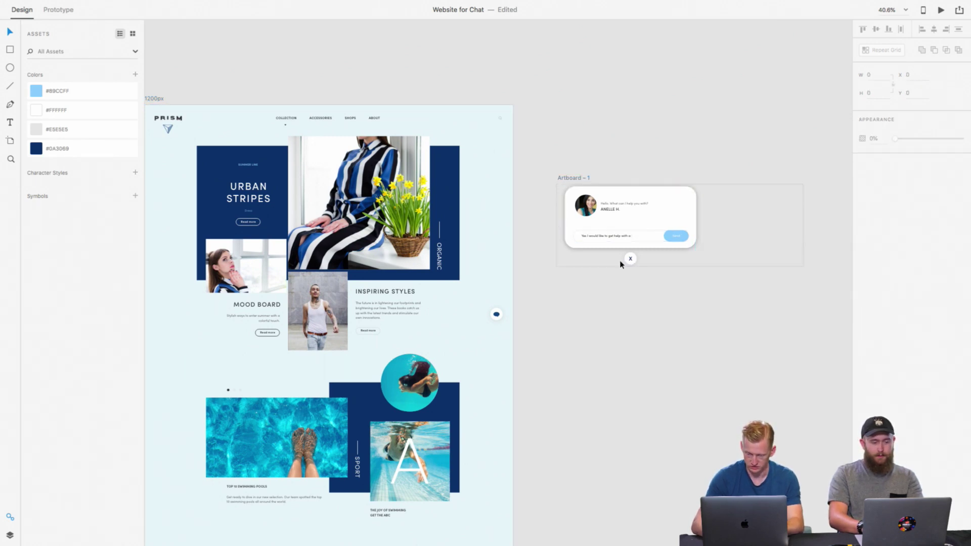
# - Move the chat card to Artboard – 1's right edge
pyautogui.click(621, 222)
pyautogui.click(713, 243)
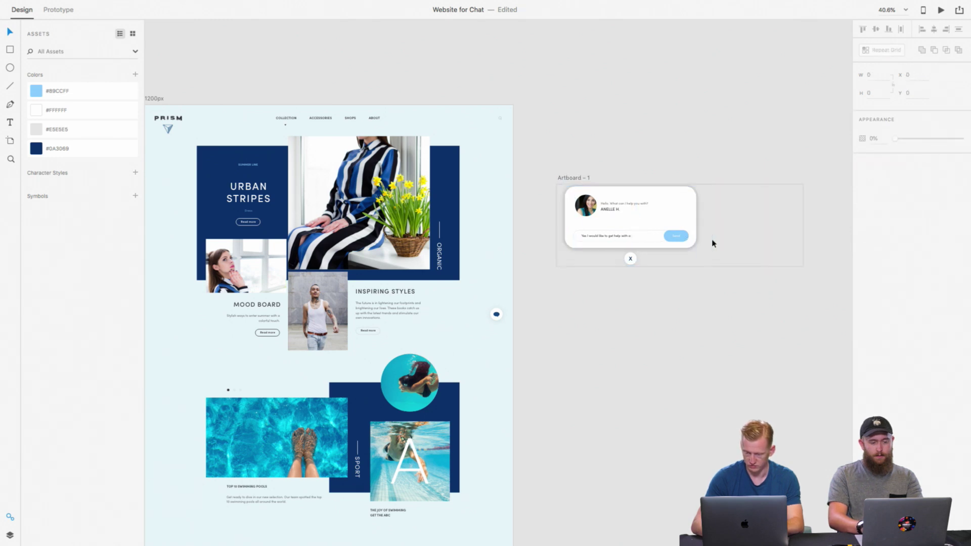
pyautogui.moveTo(713, 243); pyautogui.dragTo(551, 211)
pyautogui.moveTo(627, 228); pyautogui.dragTo(730, 226)
pyautogui.click(733, 320)
# - Align Artboard – 1 with the page artboard's top at X 2220, Y 0
pyautogui.click(566, 179)
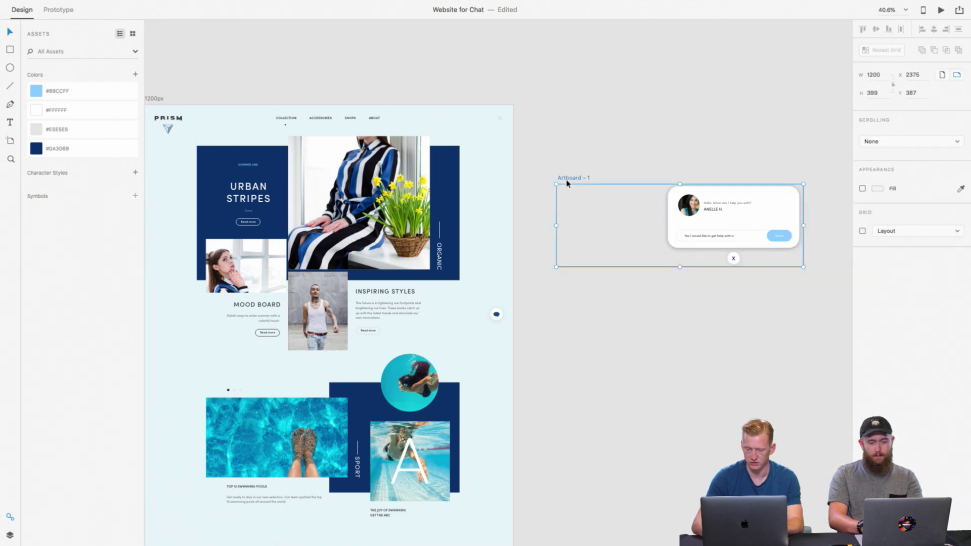
pyautogui.hscroll(-5, 698, 260)
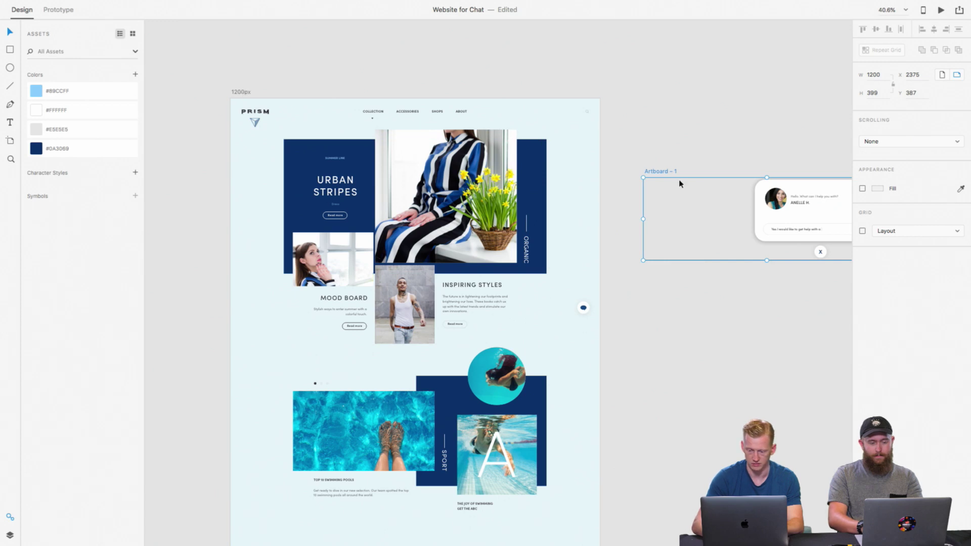
pyautogui.moveTo(671, 175); pyautogui.dragTo(638, 98)
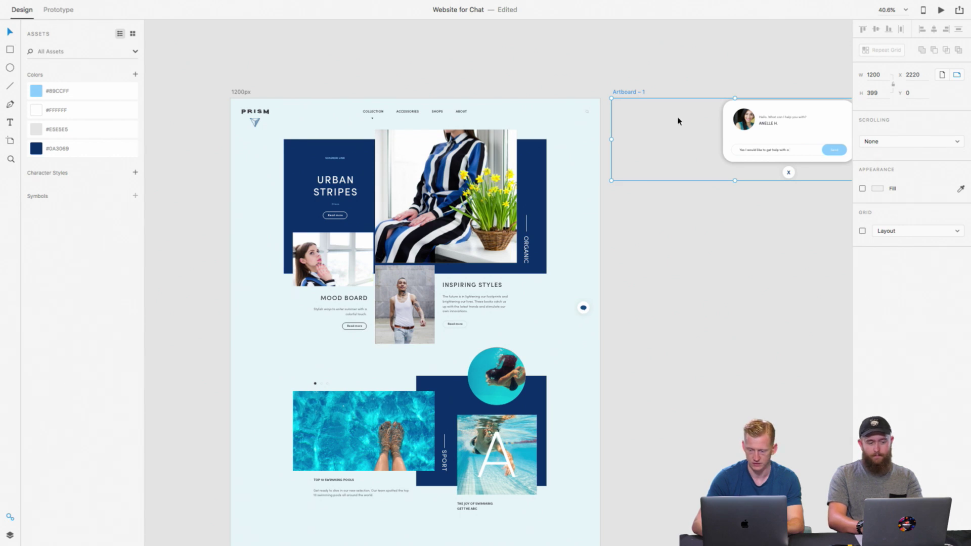
pyautogui.click(10, 535)
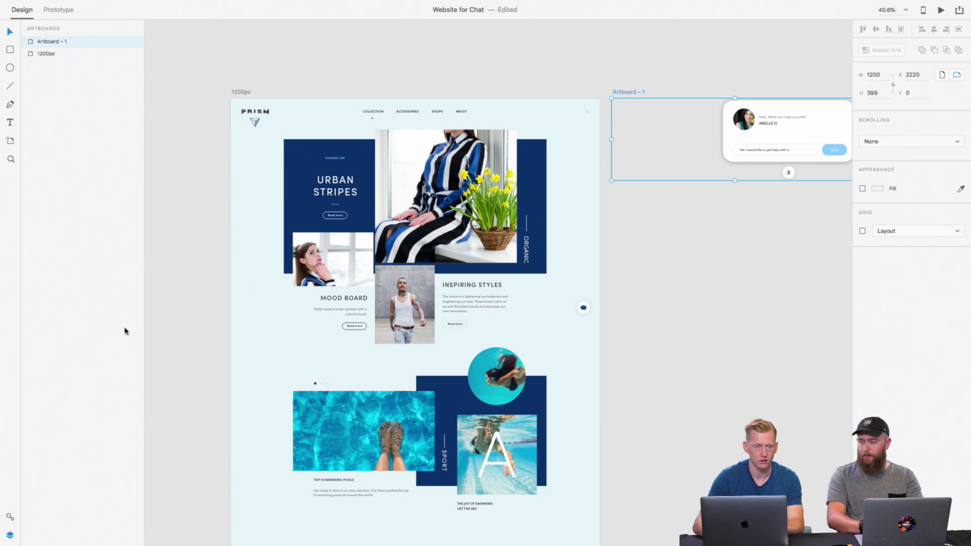
# - Rename Artboard – 1 to 'Chatbot' in the Layers panel and show the Prototype view
pyautogui.doubleClick(56, 42)
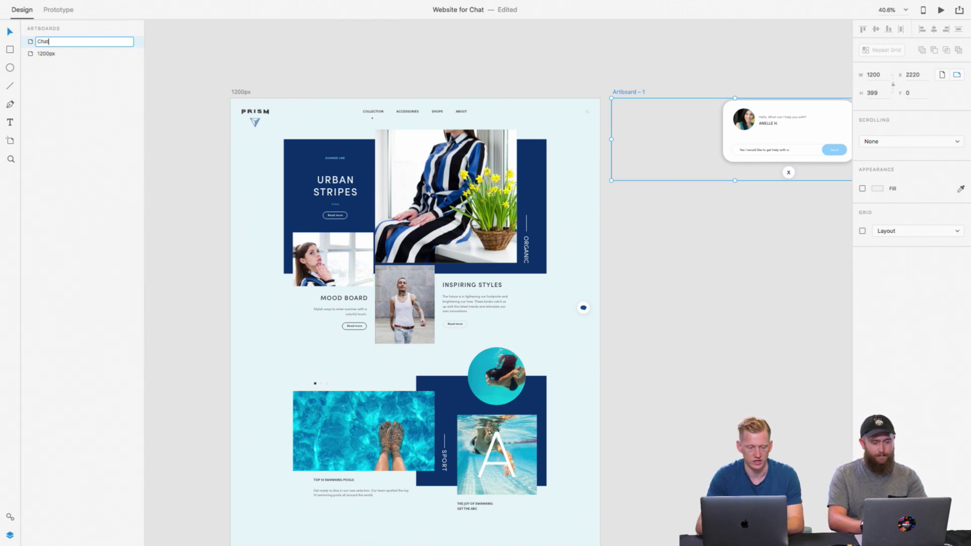
pyautogui.write('t')
pyautogui.press('Return')
pyautogui.hscroll(2, 742, 345)
pyautogui.scroll(1, 742, 345)
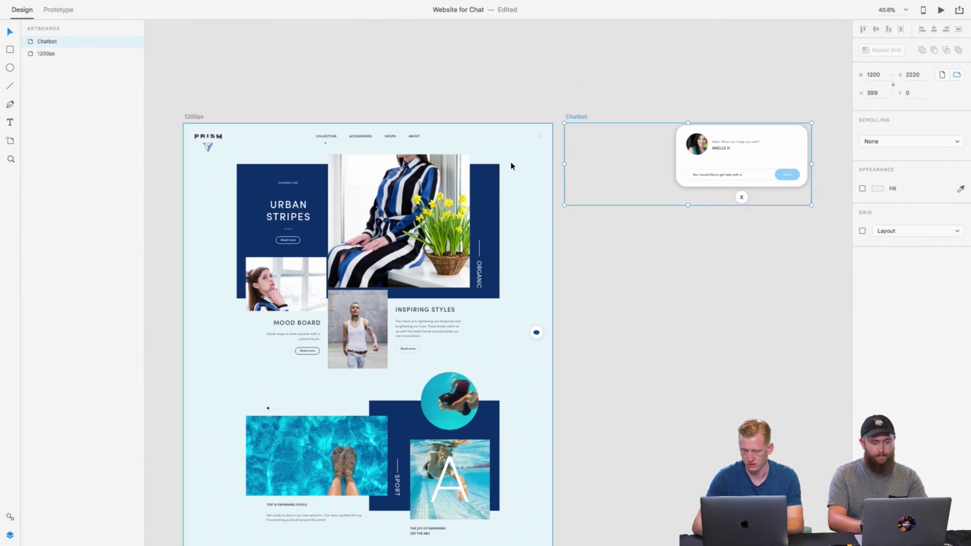
pyautogui.click(65, 14)
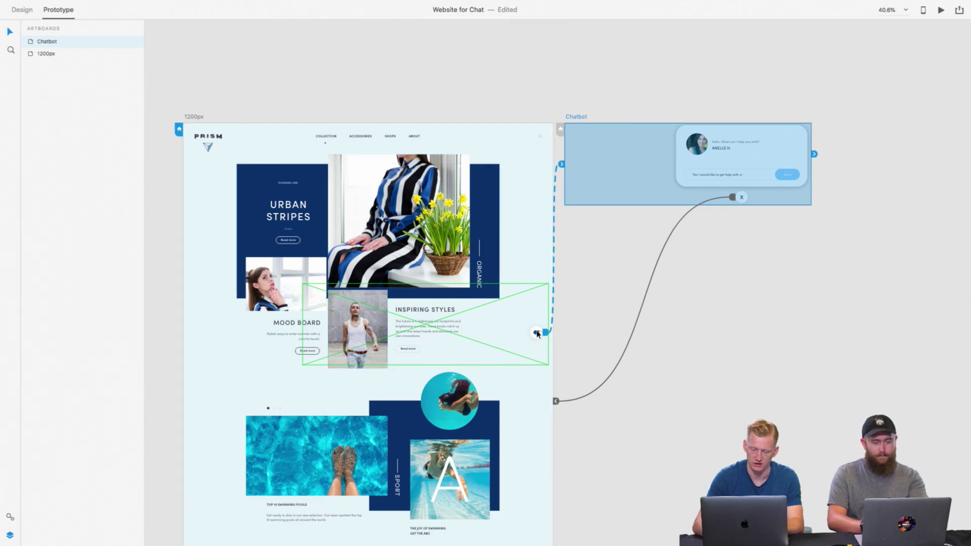
# - Nudge the chat card up-left and reset the Chatbot artboard's width to 720
pyautogui.scroll(5, 471, 324)
pyautogui.scroll(-5, 470, 324)
pyautogui.click(470, 323)
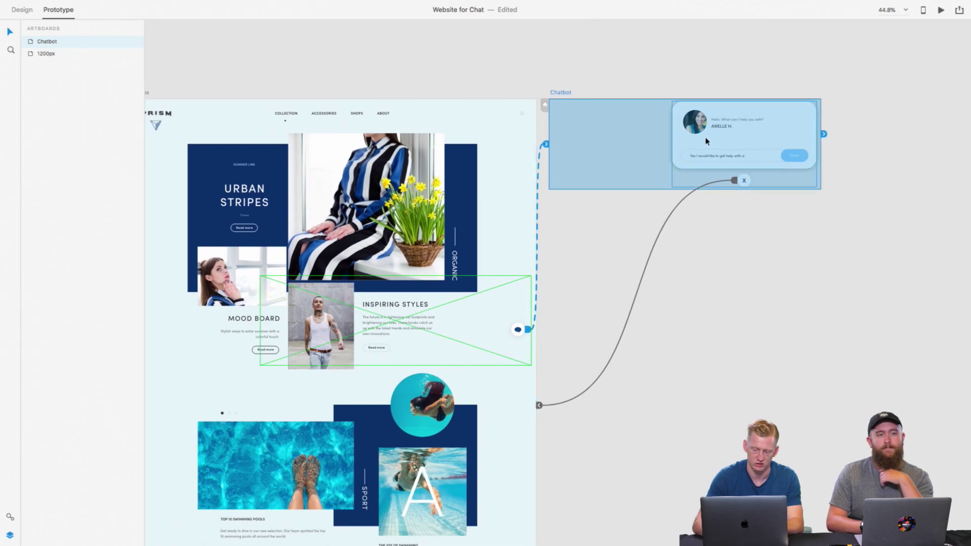
pyautogui.click(678, 134)
pyautogui.moveTo(675, 135); pyautogui.dragTo(655, 128)
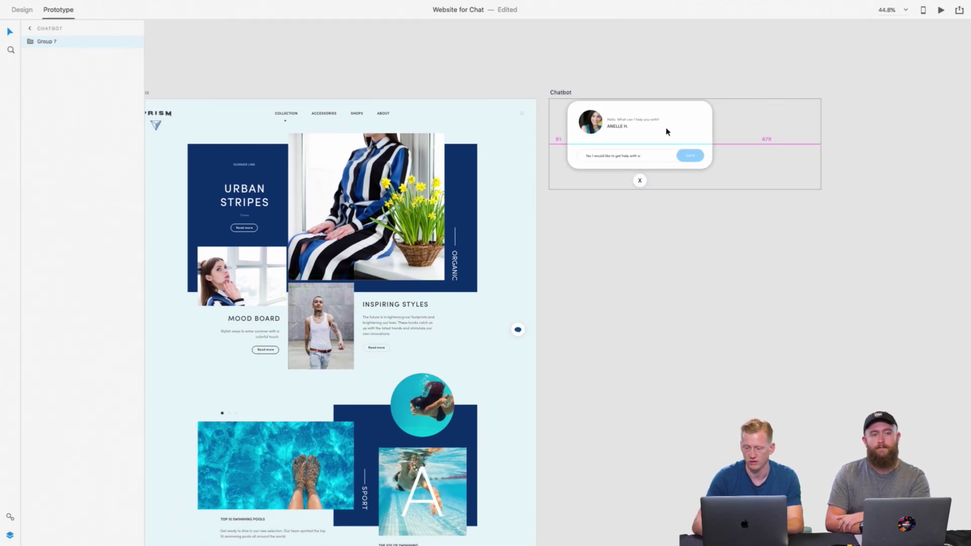
pyautogui.click(561, 92)
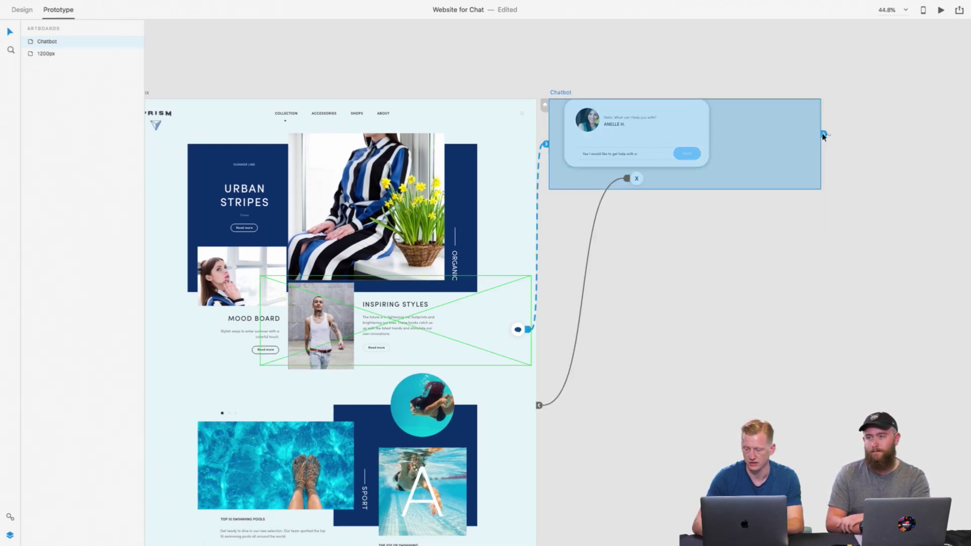
pyautogui.click(823, 136)
pyautogui.click(22, 10)
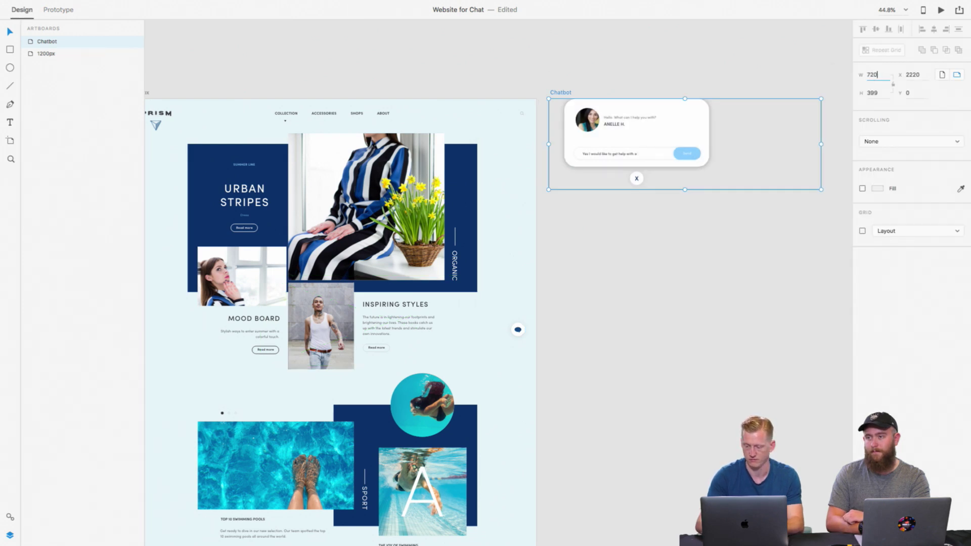
pyautogui.press('Return')
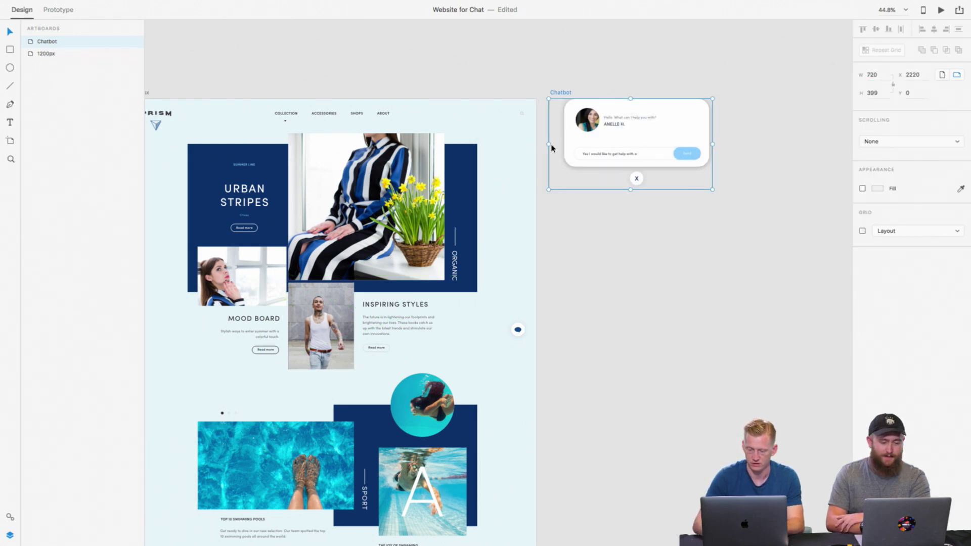
pyautogui.moveTo(551, 145)
pyautogui.mouseDown()
pyautogui.moveTo(559, 145)
pyautogui.moveTo(540, 145)
pyautogui.moveTo(549, 145)
pyautogui.mouseUp()
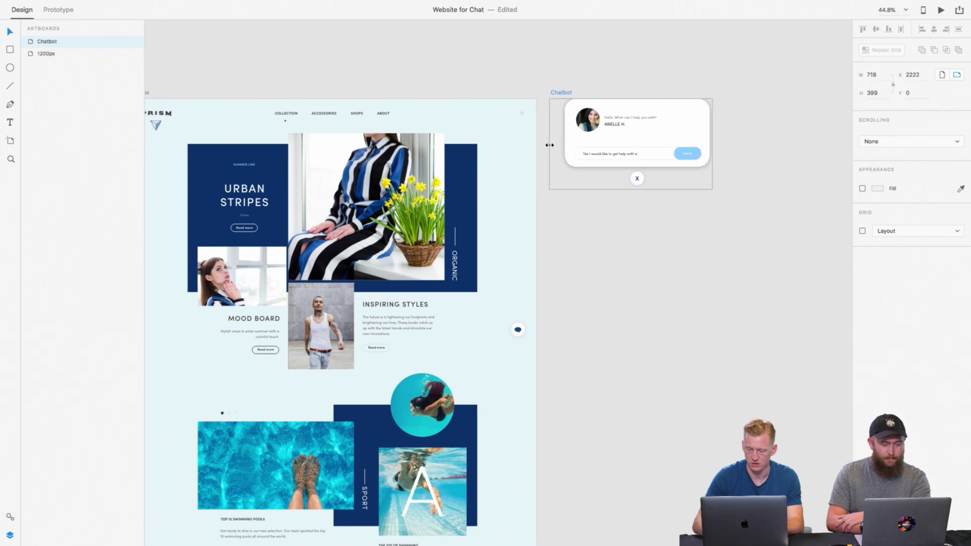
# - Move the chat card about 20 px left and narrow the Chatbot artboard to 643 × 399
pyautogui.click(668, 147)
pyautogui.moveTo(667, 147); pyautogui.dragTo(652, 149)
pyautogui.click(563, 93)
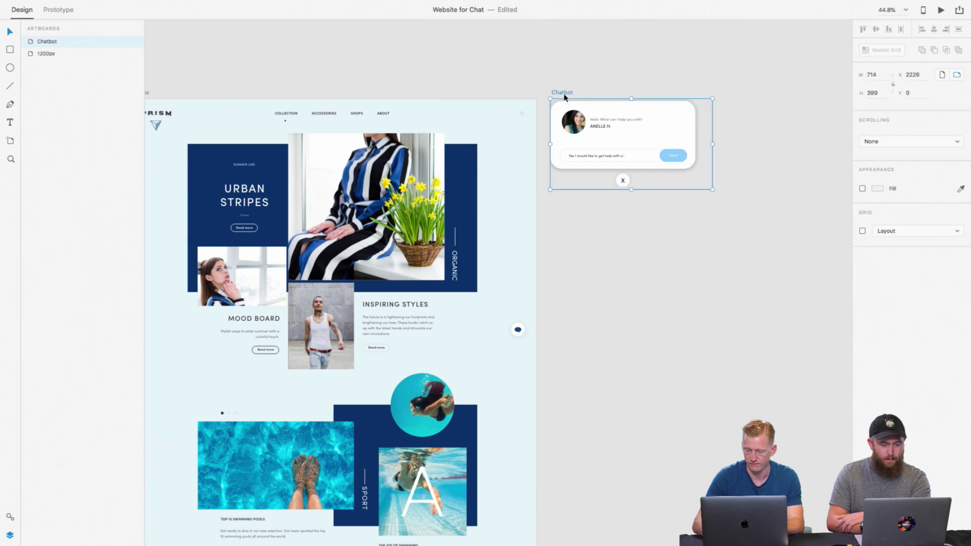
pyautogui.moveTo(712, 143); pyautogui.dragTo(695, 143)
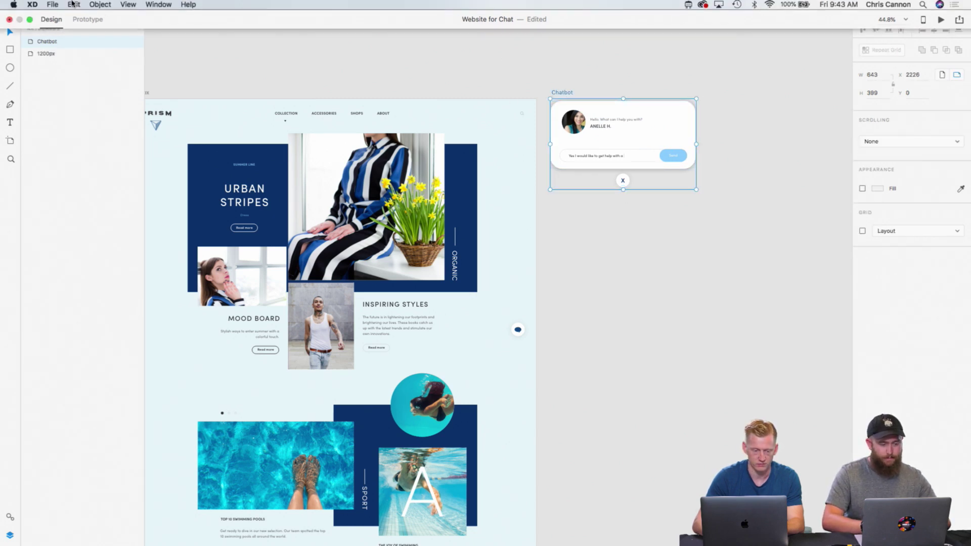
pyautogui.click(79, 17)
pyautogui.click(335, 325)
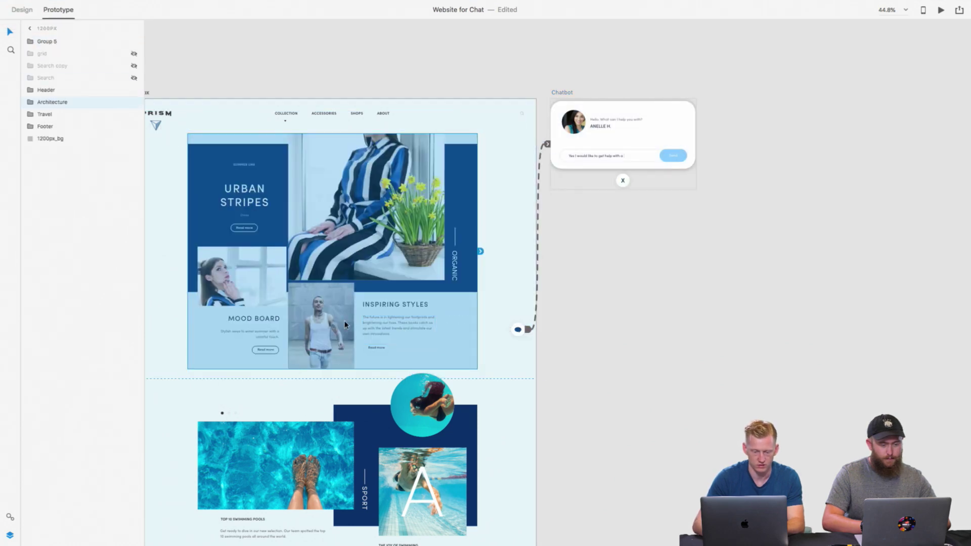
pyautogui.scroll(-5, 592, 362)
pyautogui.hscroll(2, 648, 258)
pyautogui.scroll(5, 648, 258)
pyautogui.click(562, 94)
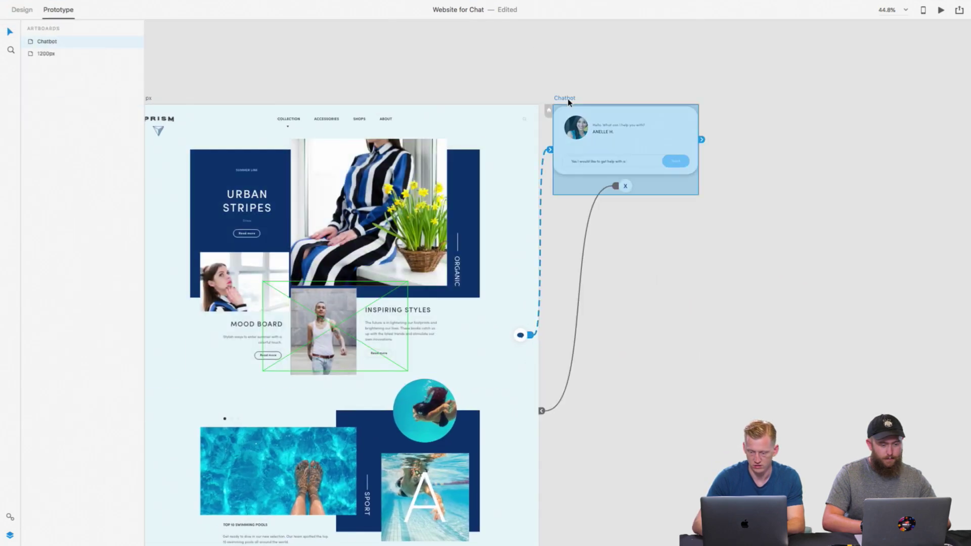
pyautogui.scroll(5, 296, 329)
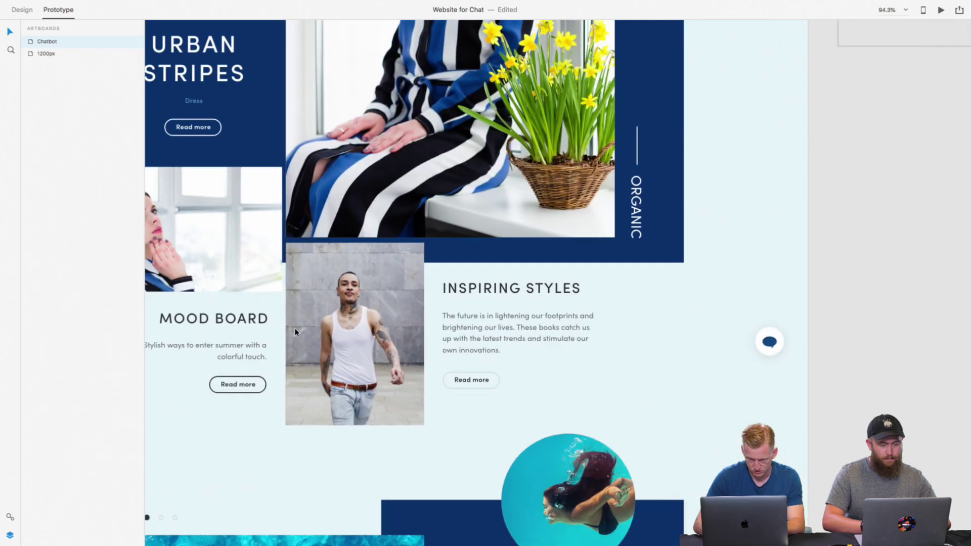
pyautogui.click(455, 420)
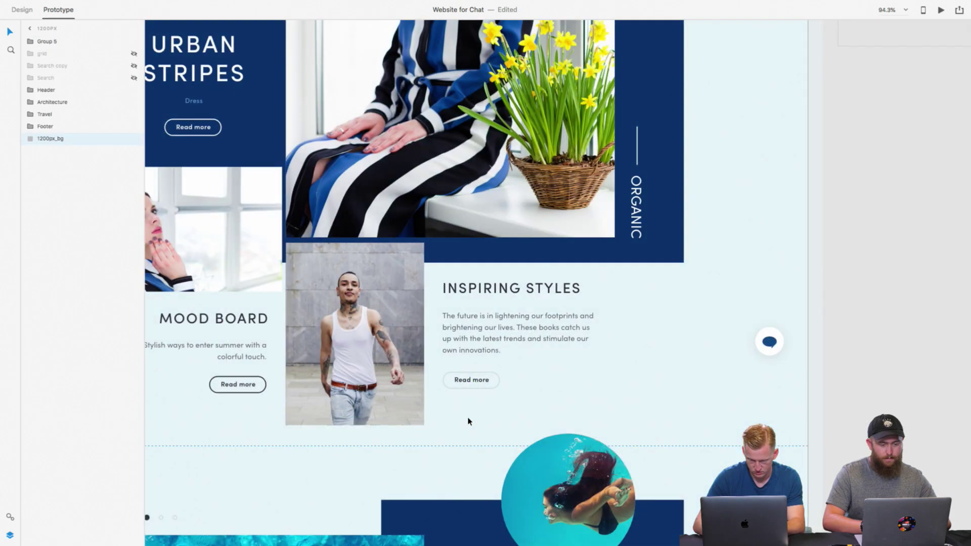
pyautogui.scroll(-5, 726, 356)
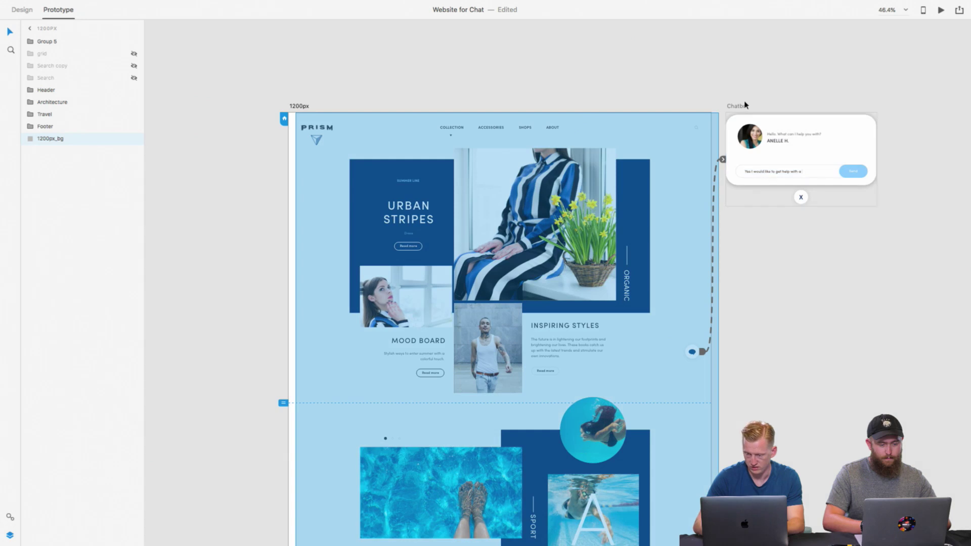
pyautogui.click(730, 113)
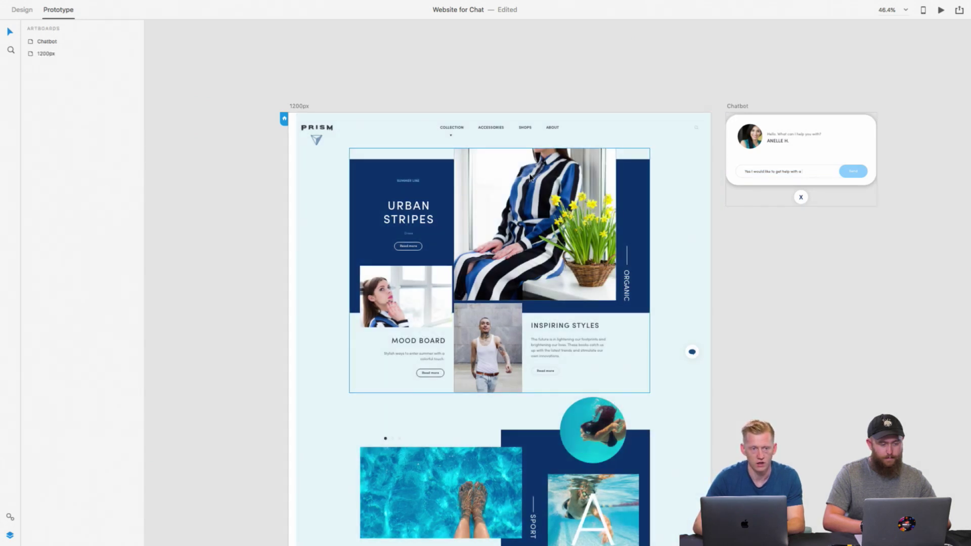
pyautogui.click(736, 100)
pyautogui.hscroll(3, 648, 334)
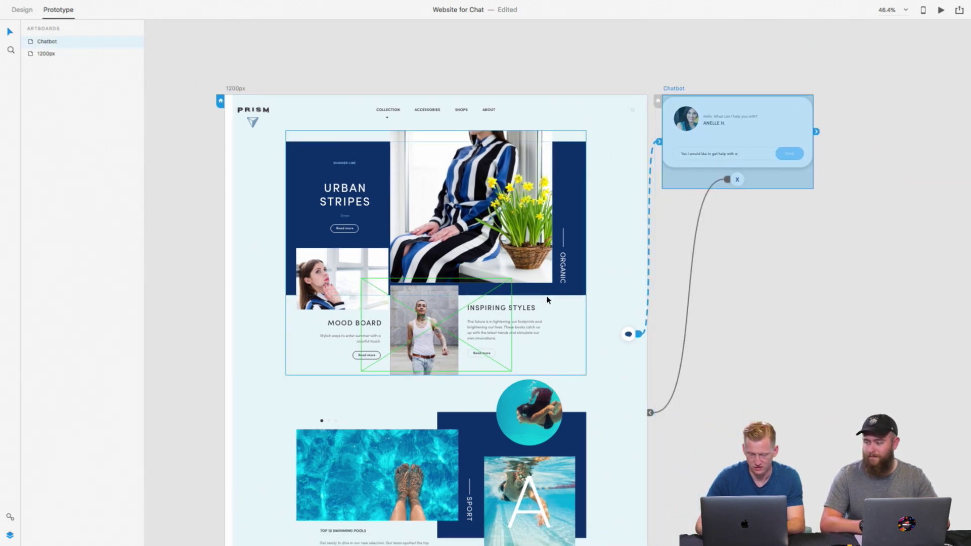
pyautogui.scroll(5, 547, 300)
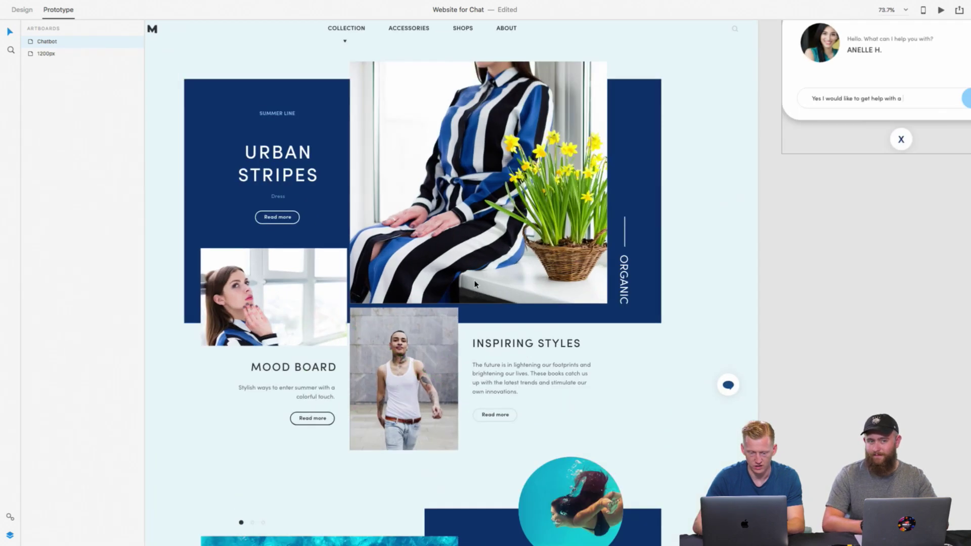
pyautogui.scroll(-6, 588, 186)
pyautogui.click(588, 187)
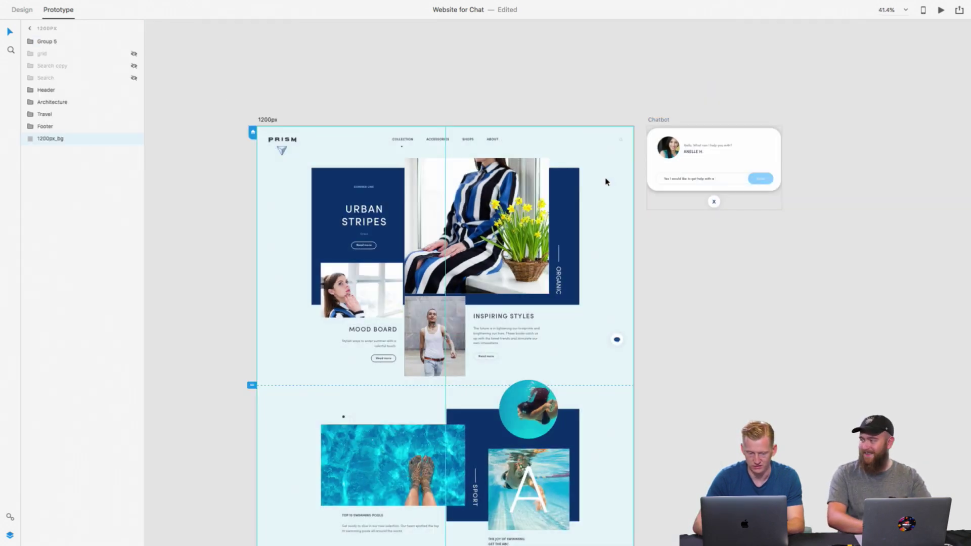
pyautogui.scroll(3, 501, 213)
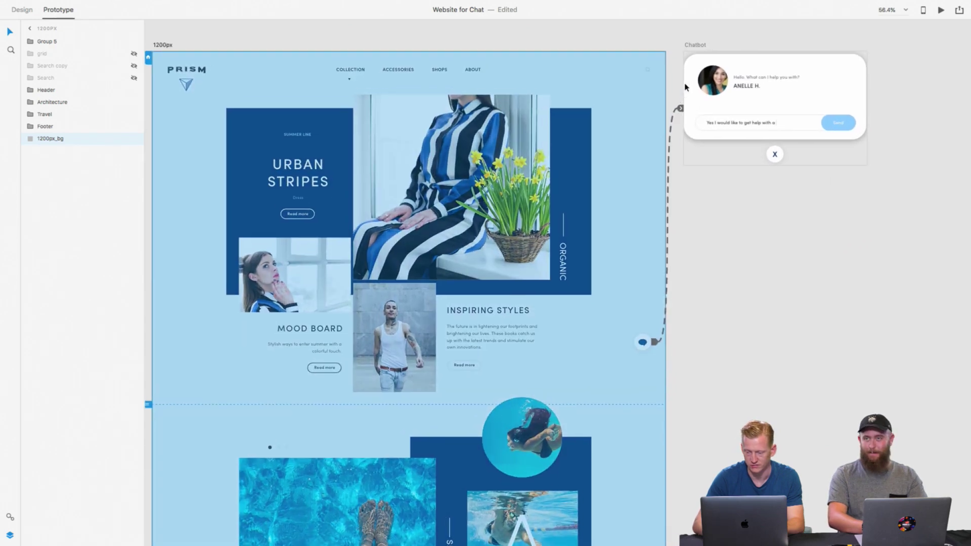
pyautogui.press('Escape')
pyautogui.click(696, 46)
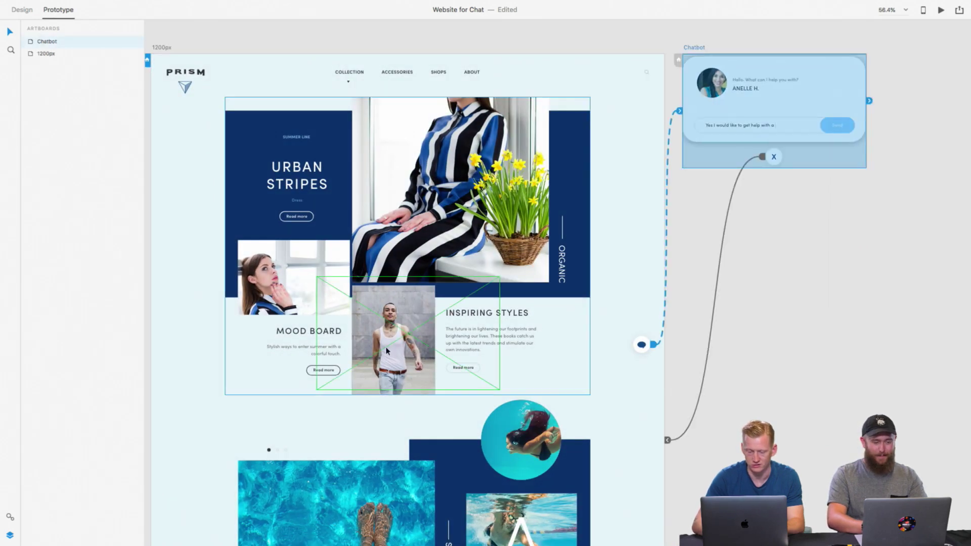
pyautogui.scroll(-2, 389, 303)
pyautogui.scroll(3, 389, 299)
pyautogui.scroll(4, 388, 300)
pyautogui.scroll(-1, 389, 300)
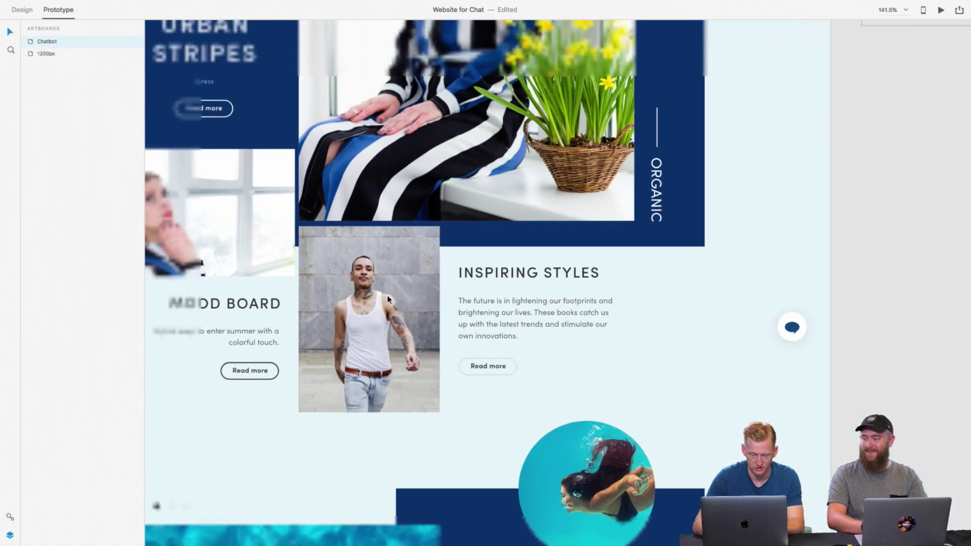
pyautogui.scroll(-3, 388, 299)
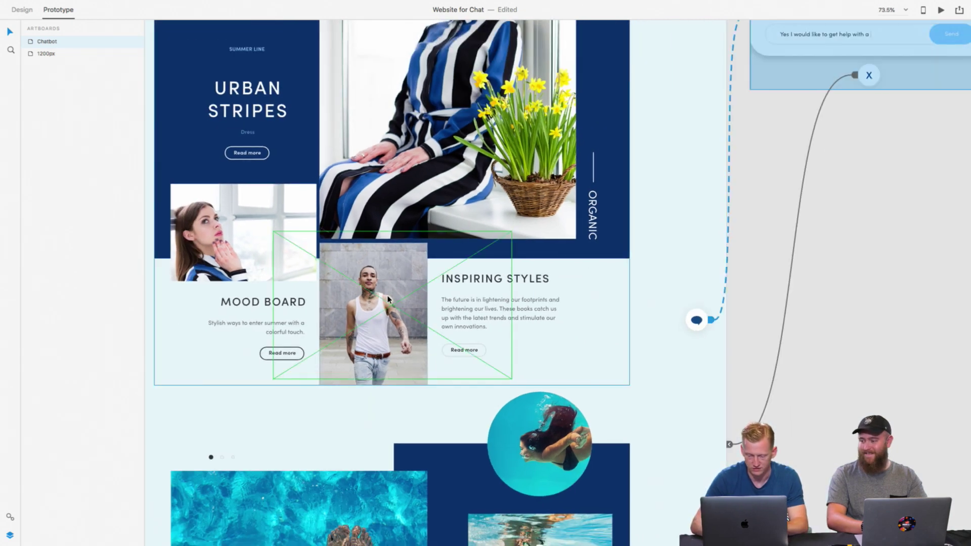
pyautogui.hscroll(2, 594, 303)
pyautogui.scroll(1, 594, 303)
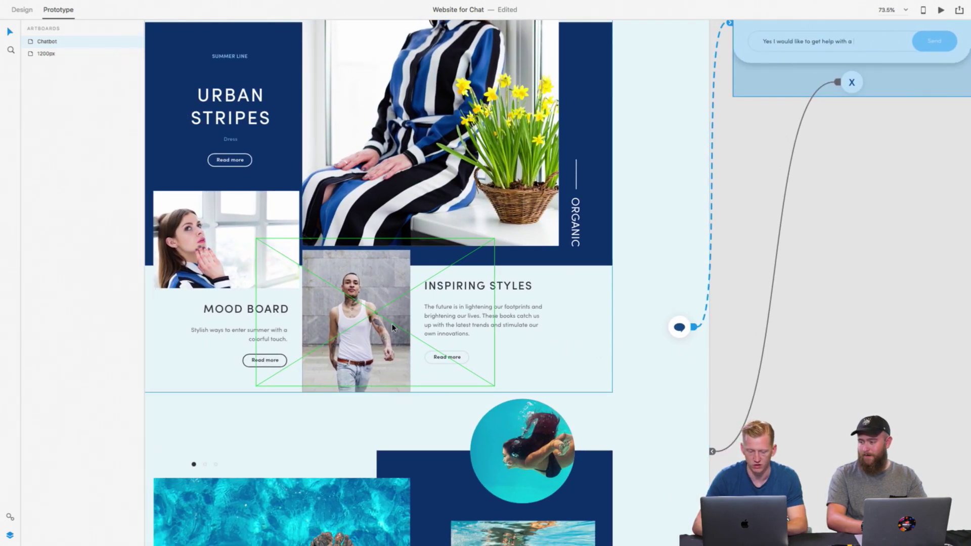
pyautogui.click(290, 240)
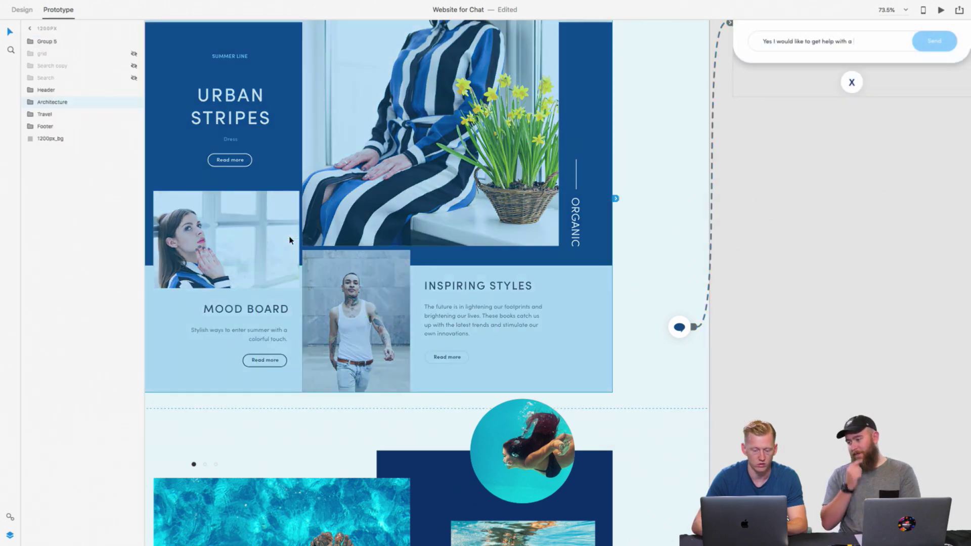
pyautogui.press('Escape')
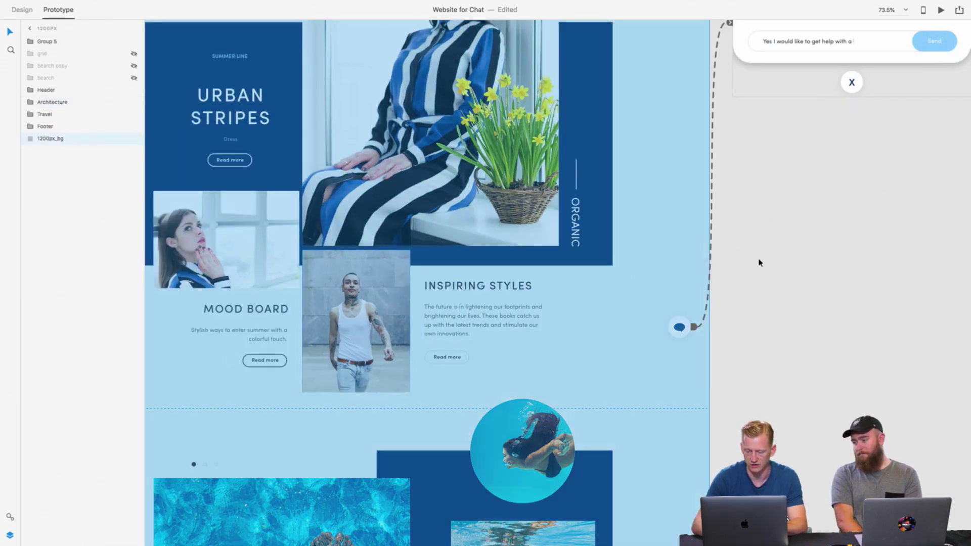
pyautogui.scroll(5, 757, 260)
pyautogui.hscroll(4, 756, 260)
pyautogui.click(647, 69)
pyautogui.scroll(-3, 648, 64)
pyautogui.hscroll(-3, 649, 64)
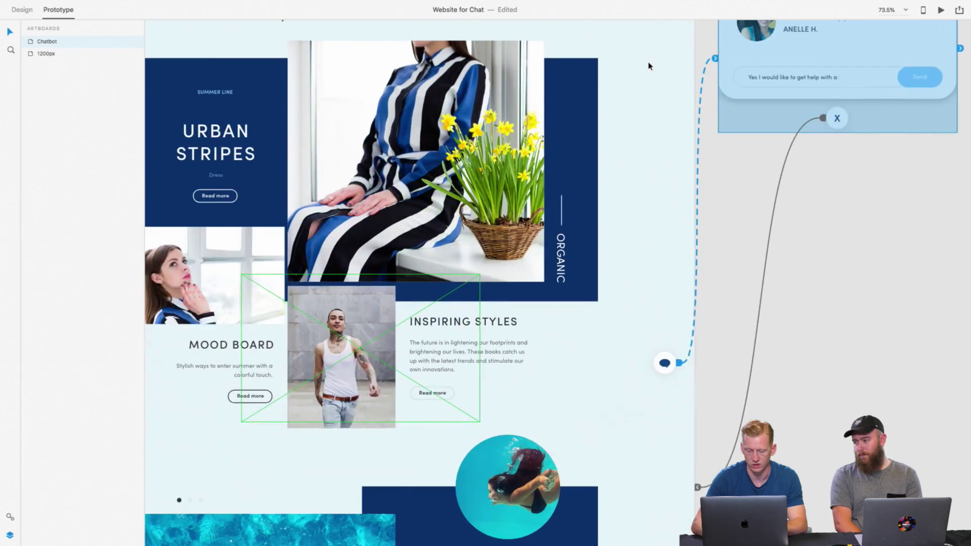
pyautogui.scroll(3, 504, 335)
pyautogui.hscroll(3, 504, 335)
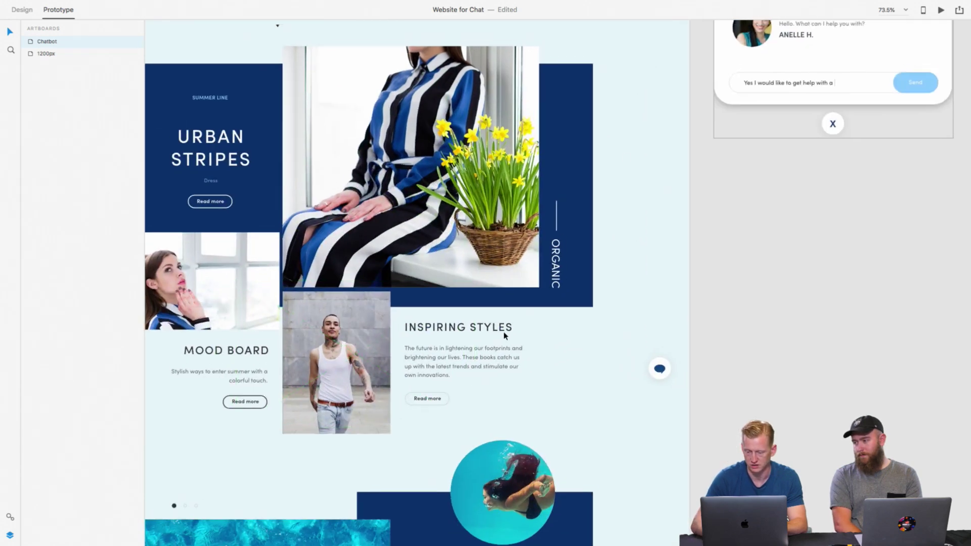
pyautogui.scroll(-5, 504, 335)
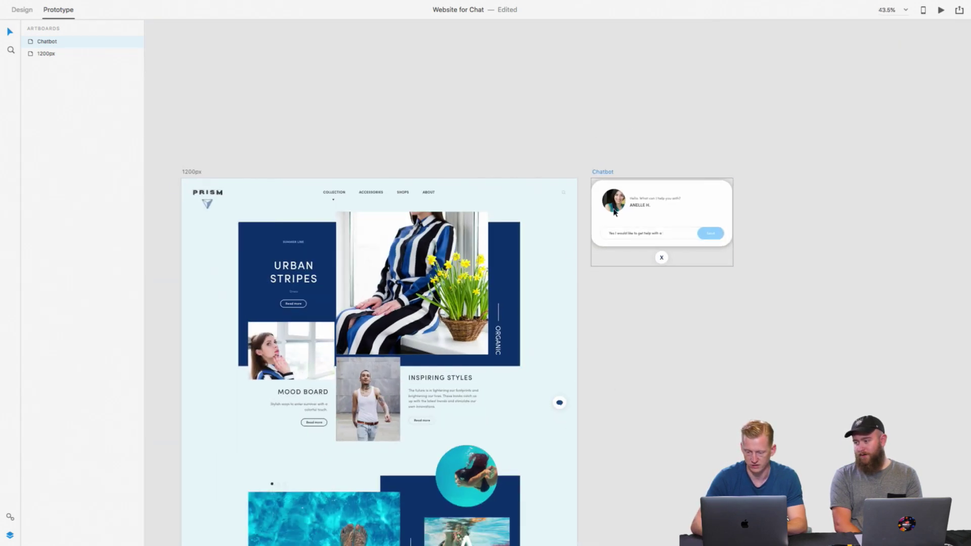
pyautogui.click(601, 171)
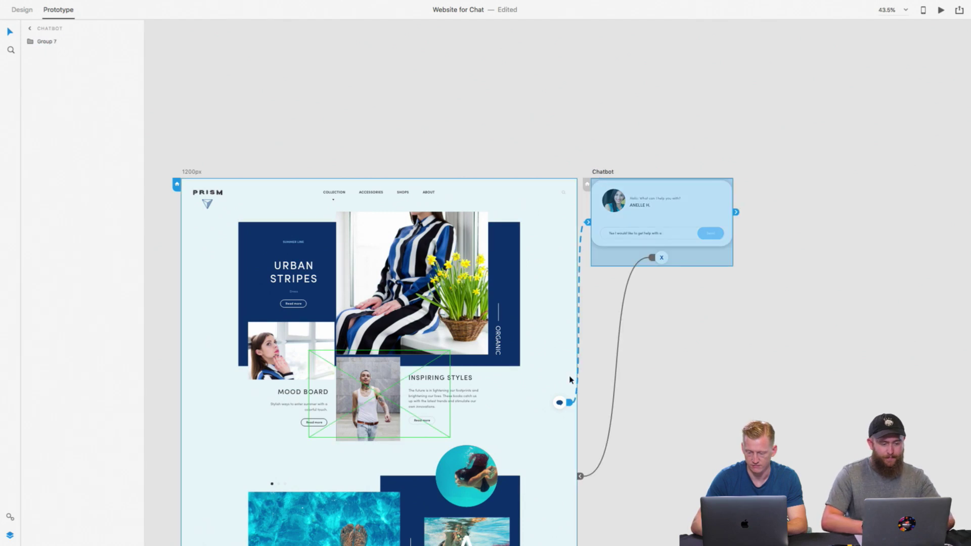
pyautogui.moveTo(606, 174)
pyautogui.mouseDown()
pyautogui.moveTo(455, 429)
pyautogui.moveTo(423, 352)
pyautogui.moveTo(437, 353)
pyautogui.moveTo(615, 177)
pyautogui.mouseUp()
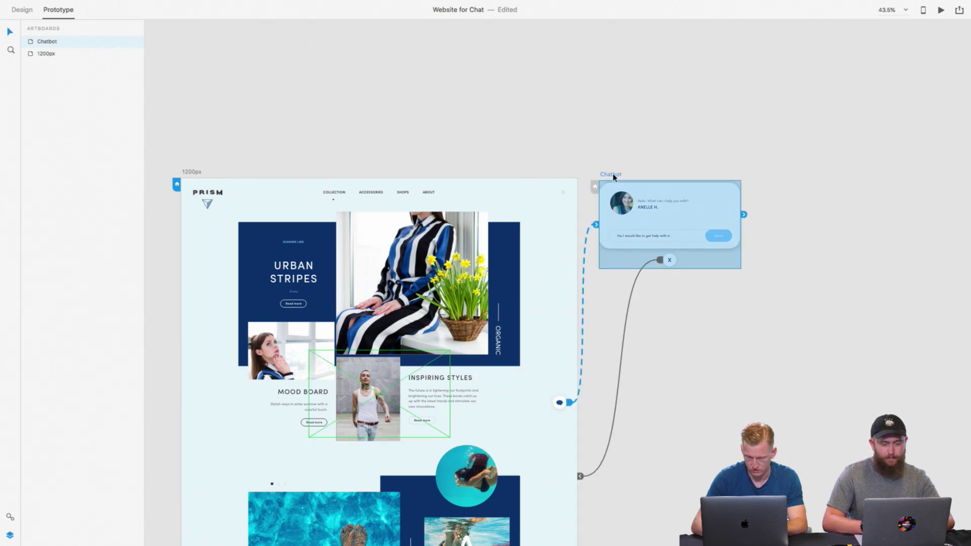
# - Anchor the Chatbot overlay beside the page's chat icon in the overlay settings, then return to Design
pyautogui.click(596, 225)
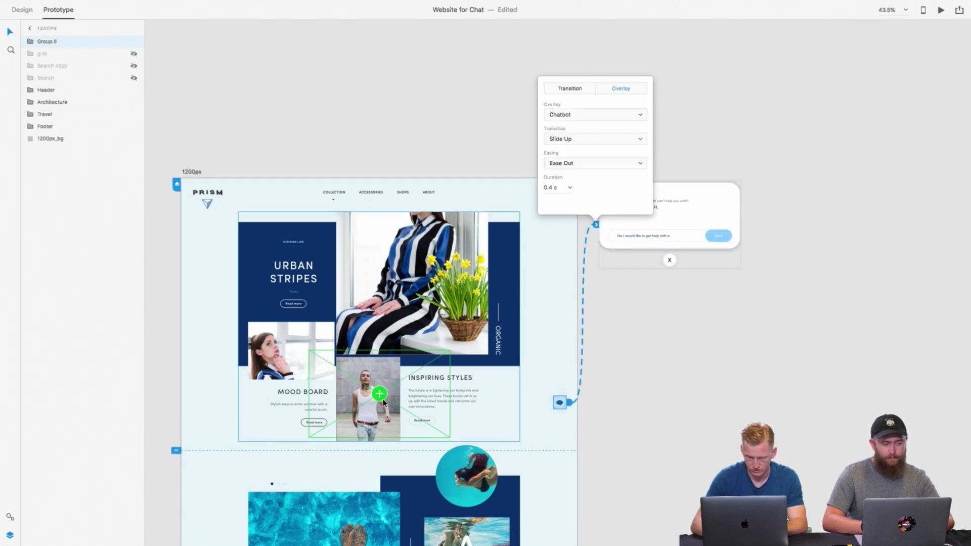
pyautogui.moveTo(379, 394)
pyautogui.mouseDown()
pyautogui.moveTo(515, 395)
pyautogui.moveTo(494, 393)
pyautogui.moveTo(505, 399)
pyautogui.moveTo(500, 362)
pyautogui.mouseUp()
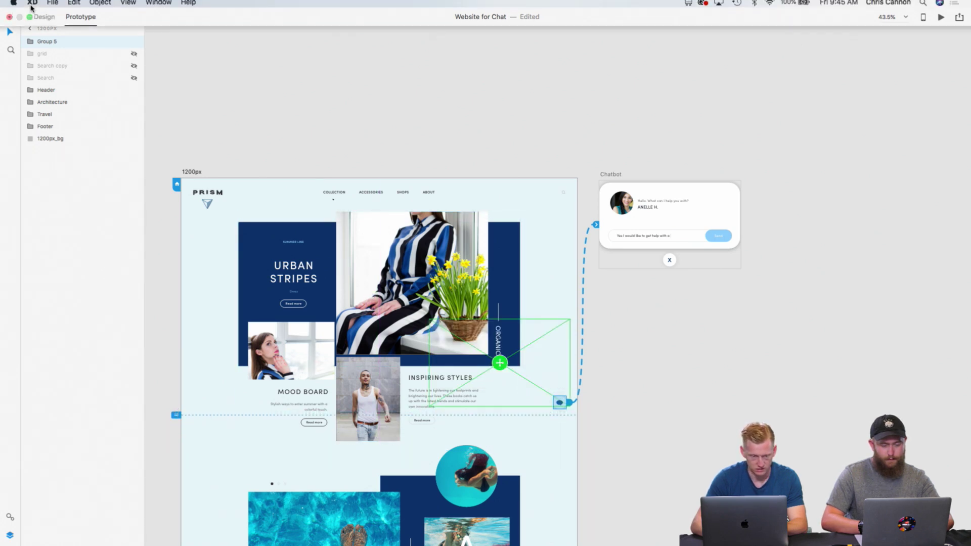
pyautogui.click(48, 19)
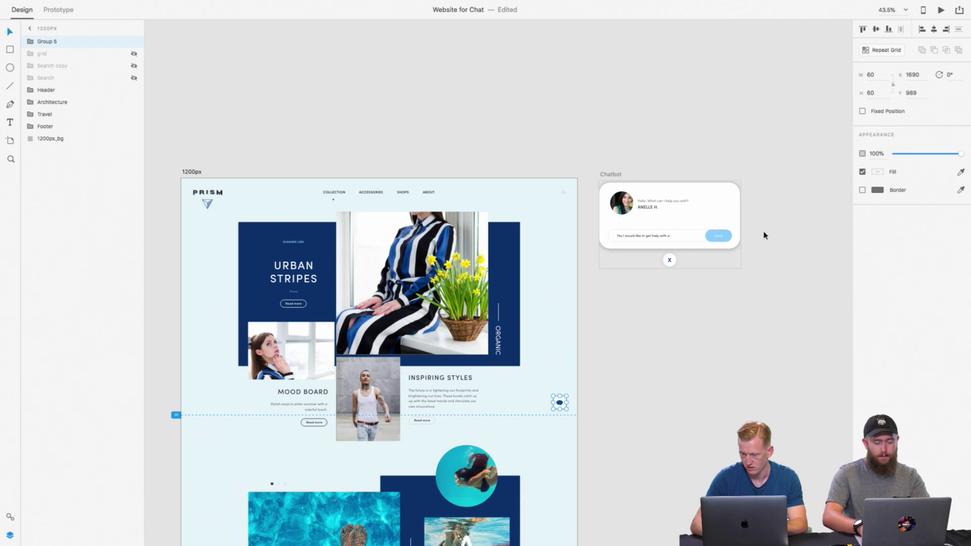
# - Preview the 1200px page to check the chat card opening, then close it with Escape
pyautogui.click(195, 173)
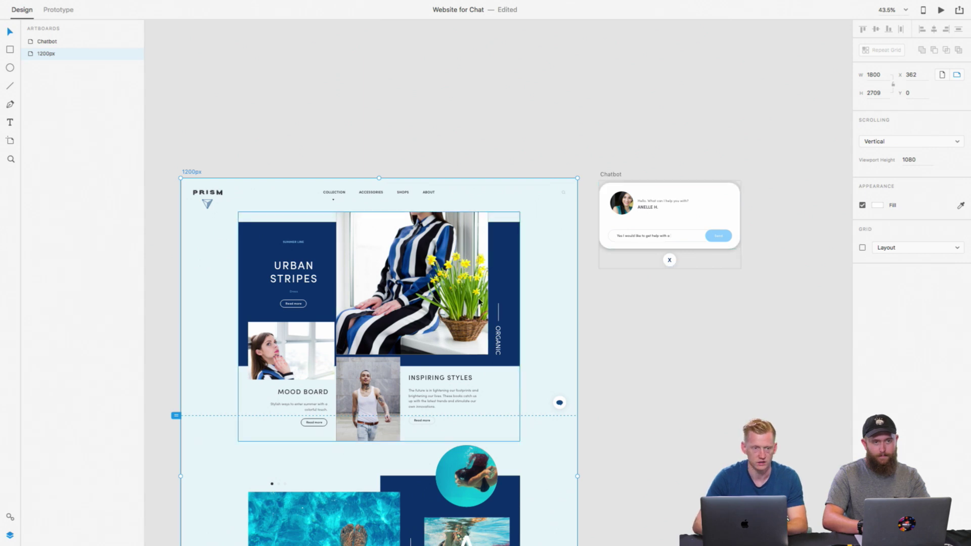
pyautogui.scroll(-2, 534, 336)
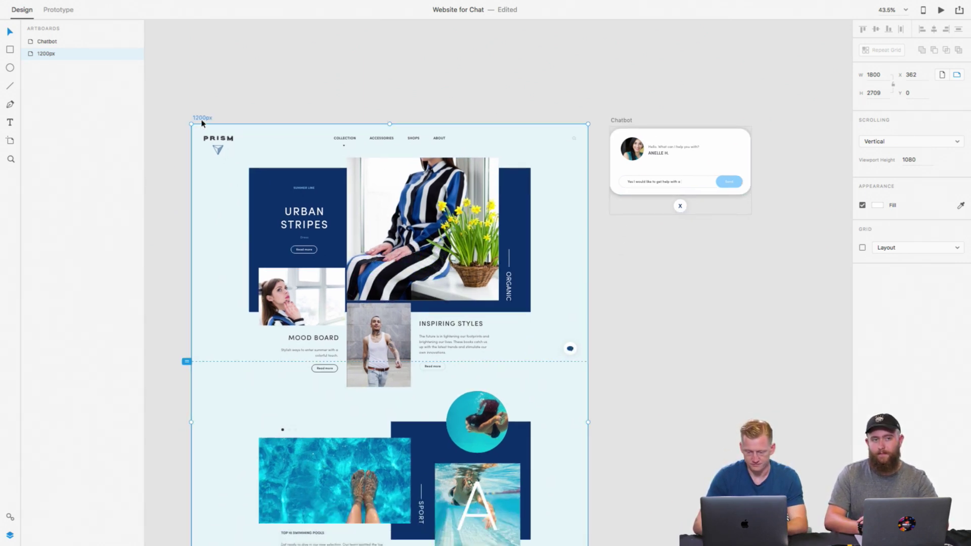
pyautogui.click(941, 10)
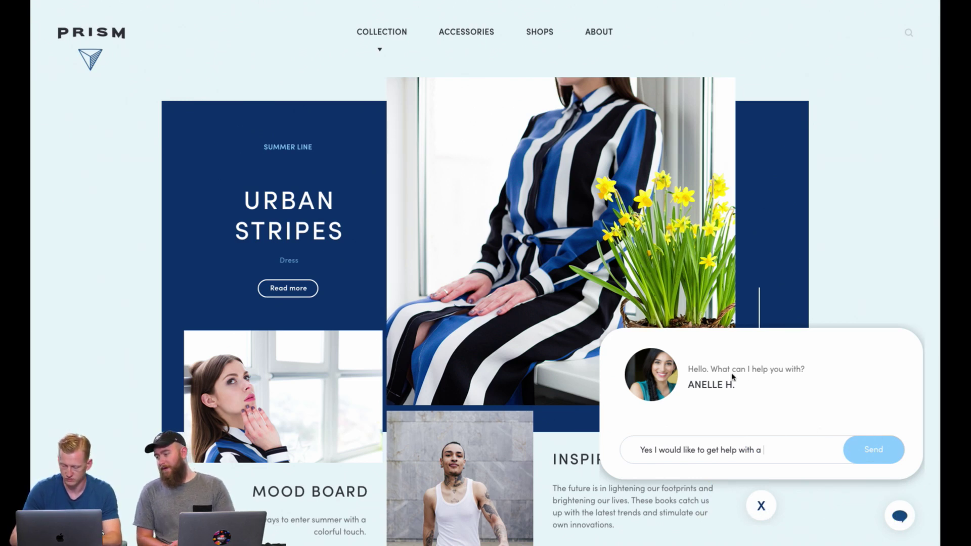
pyautogui.press('Escape')
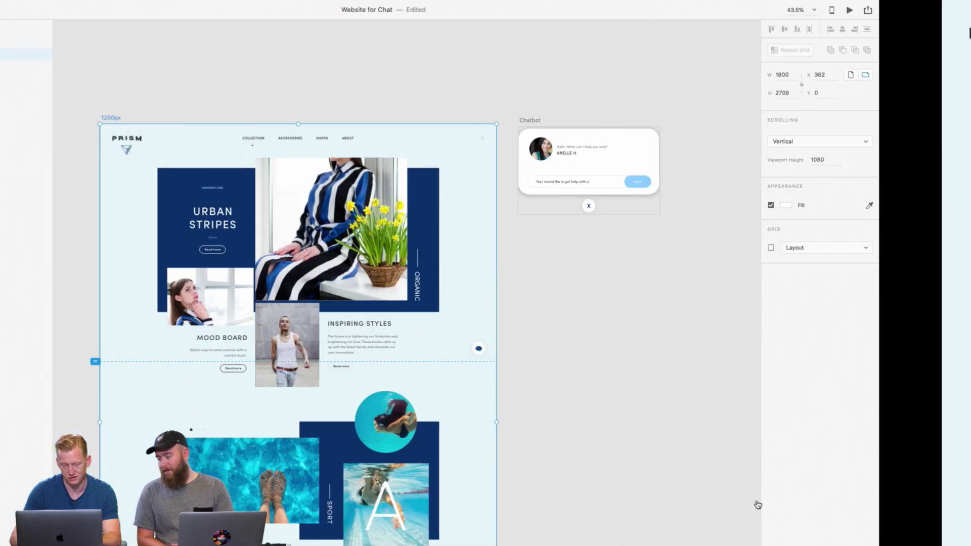
pyautogui.scroll(8, 748, 190)
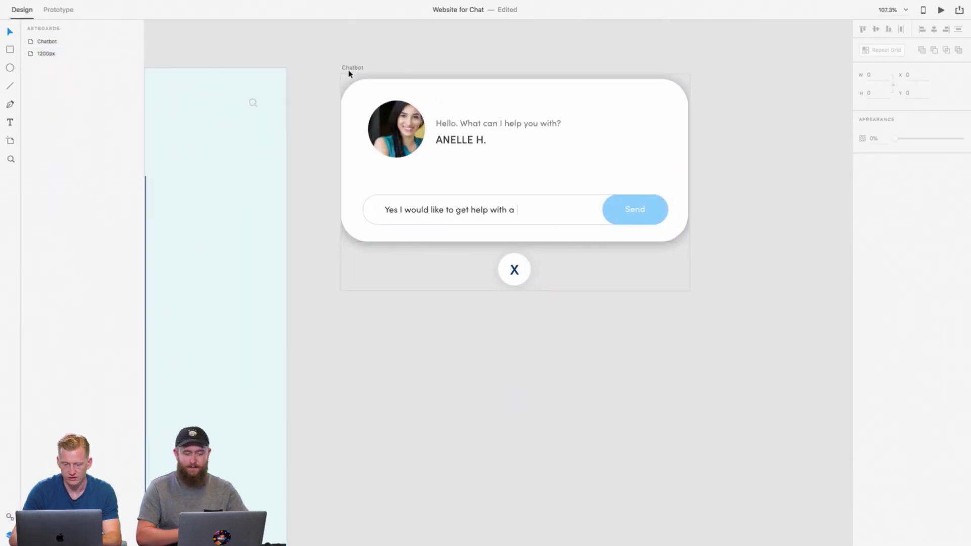
# - Make the Chatbot artboard taller and move the X to the chat card's right side
pyautogui.click(349, 69)
pyautogui.moveTo(516, 292); pyautogui.dragTo(520, 347)
pyautogui.click(514, 284)
pyautogui.doubleClick(514, 285)
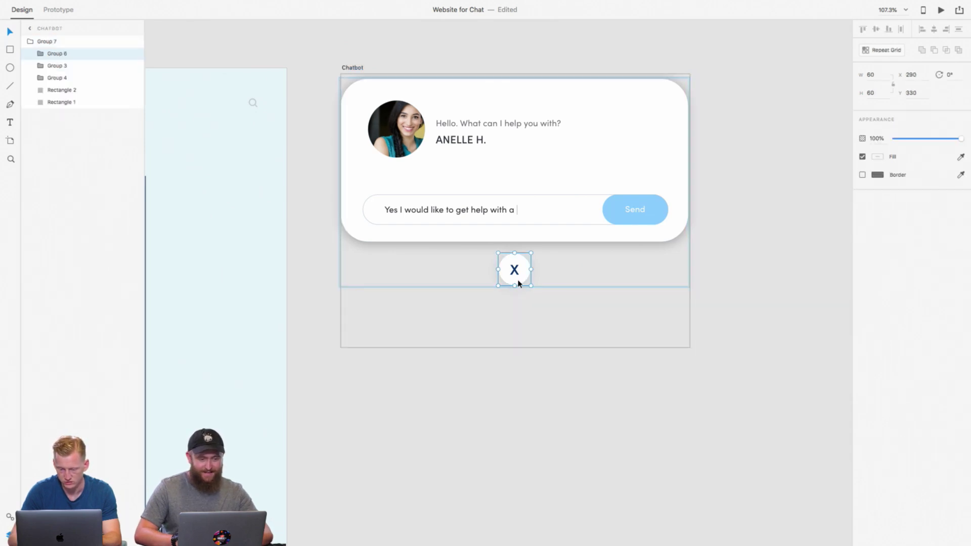
pyautogui.moveTo(518, 279); pyautogui.dragTo(657, 289)
# - Place the Chatbot artboard over the page at X 1508, Y 647, shortened to 401 tall
pyautogui.scroll(-6, 657, 288)
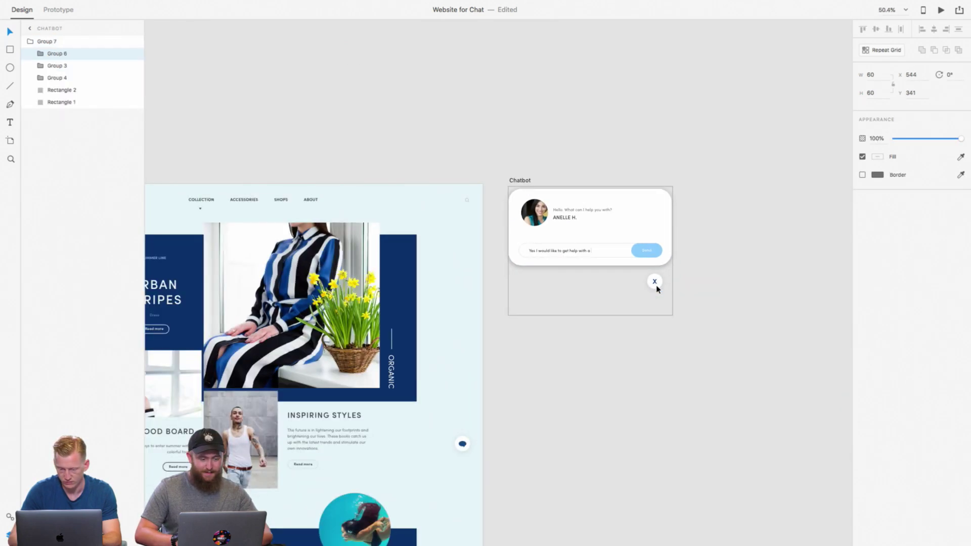
pyautogui.click(557, 101)
pyautogui.moveTo(556, 101); pyautogui.dragTo(367, 268)
pyautogui.scroll(6, 367, 269)
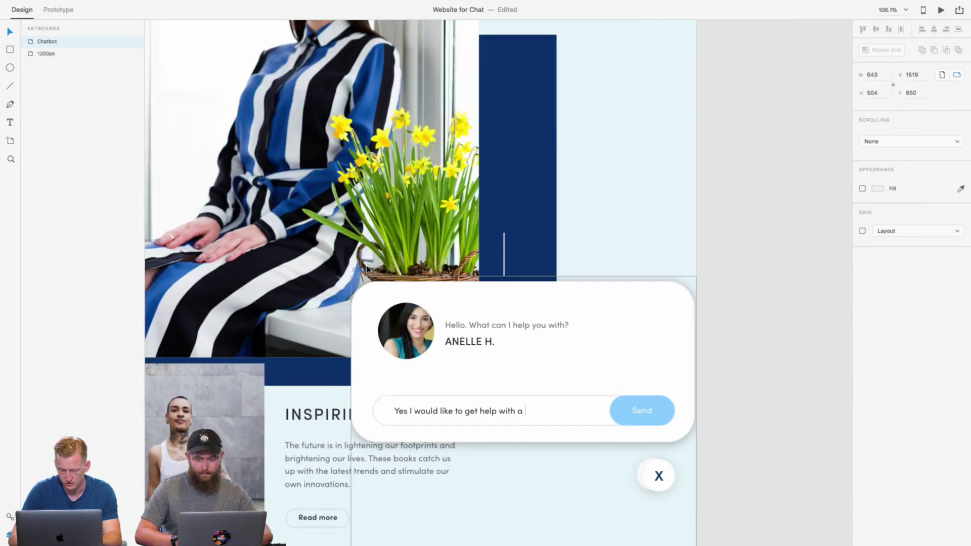
pyautogui.scroll(-4, 447, 381)
pyautogui.hscroll(2, 446, 381)
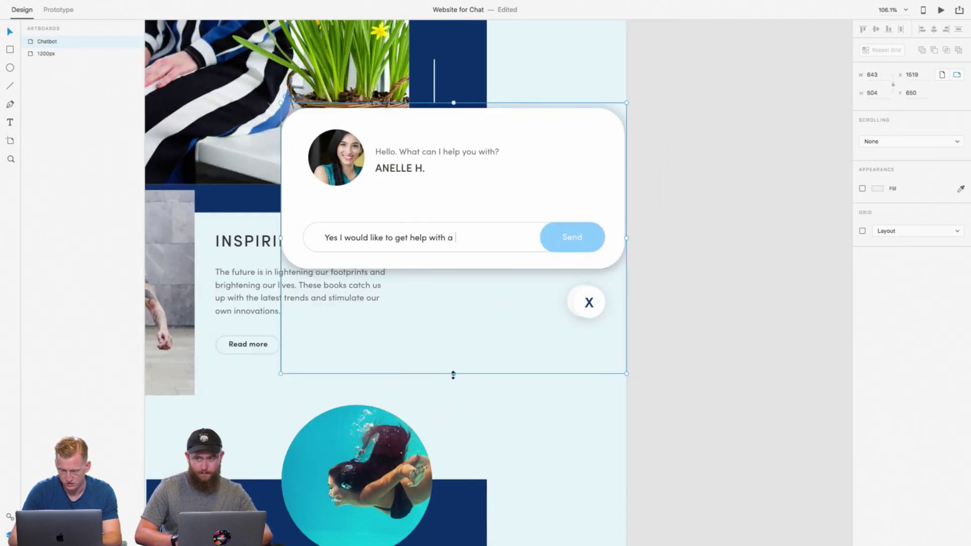
pyautogui.moveTo(453, 374); pyautogui.dragTo(453, 318)
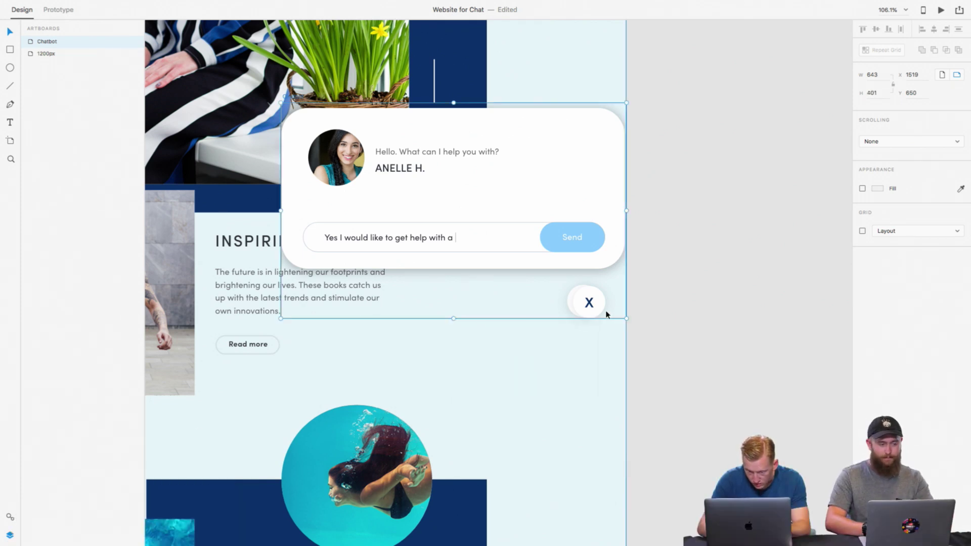
pyautogui.click(602, 313)
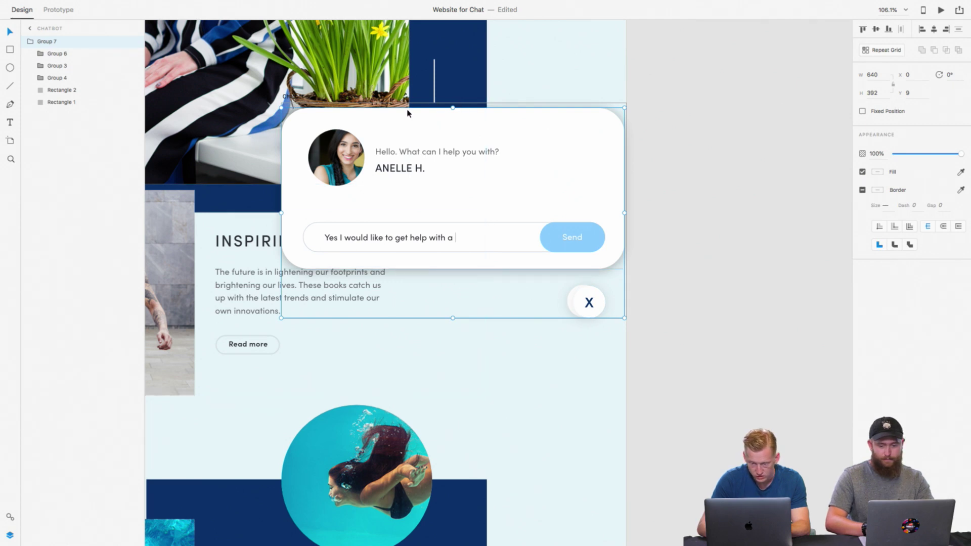
pyautogui.moveTo(290, 101)
pyautogui.mouseDown()
pyautogui.moveTo(302, 111)
pyautogui.moveTo(288, 98)
pyautogui.mouseUp()
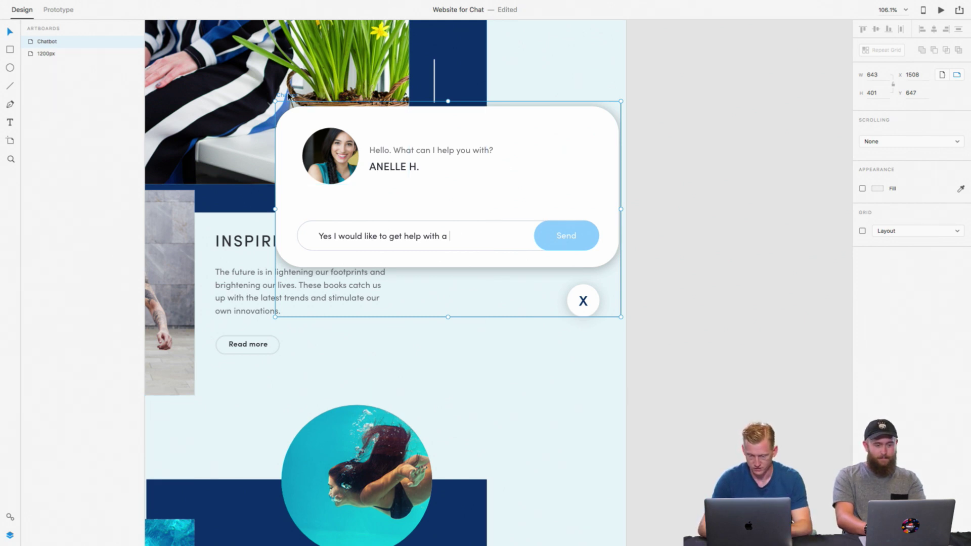
# - Move the Chatbot artboard off the page onto the pasteboard at X 2233, Y 684
pyautogui.moveTo(289, 95); pyautogui.dragTo(676, 117)
pyautogui.hscroll(5, 677, 116)
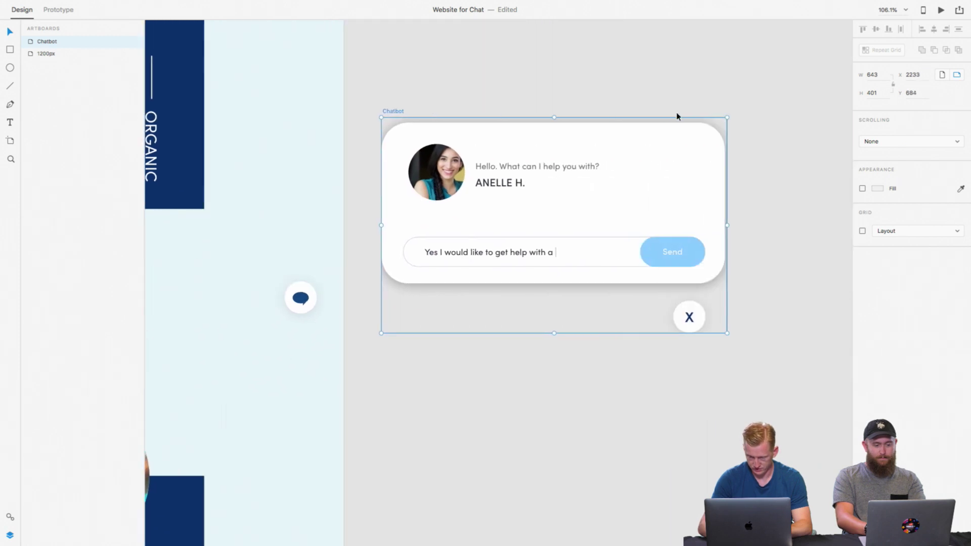
pyautogui.scroll(-5, 685, 115)
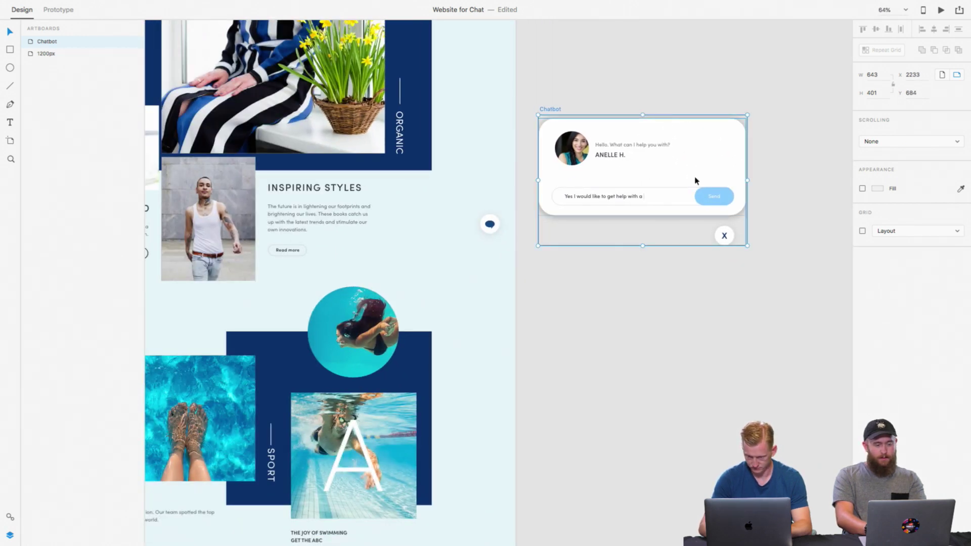
# - Run Desktop Preview, close the chatbot overlay, then zoom to fit the 1200px page
pyautogui.click(940, 11)
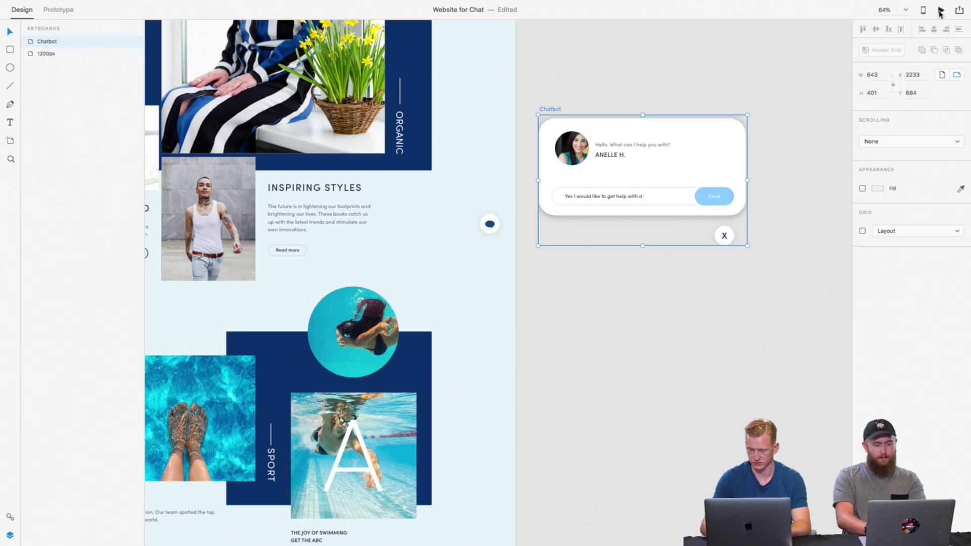
pyautogui.click(624, 372)
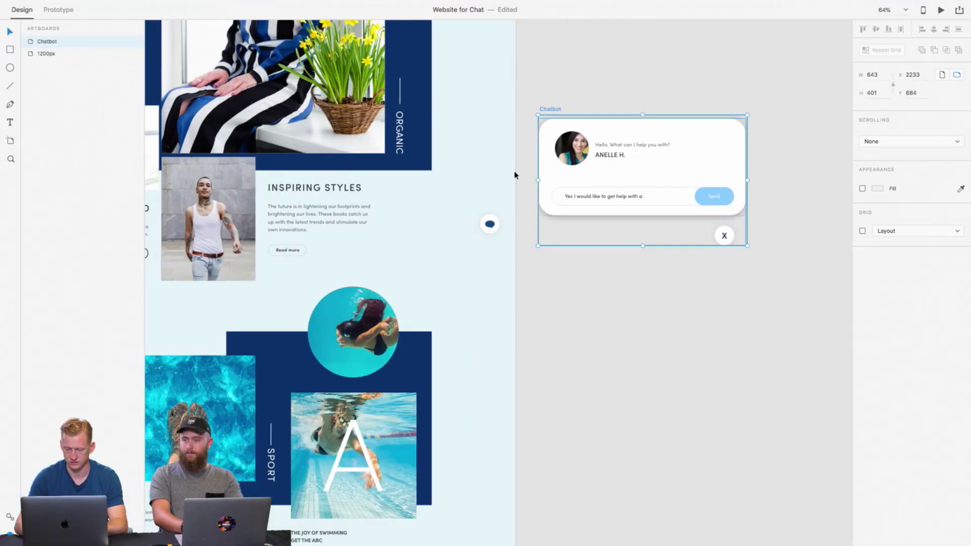
pyautogui.press('super+0')
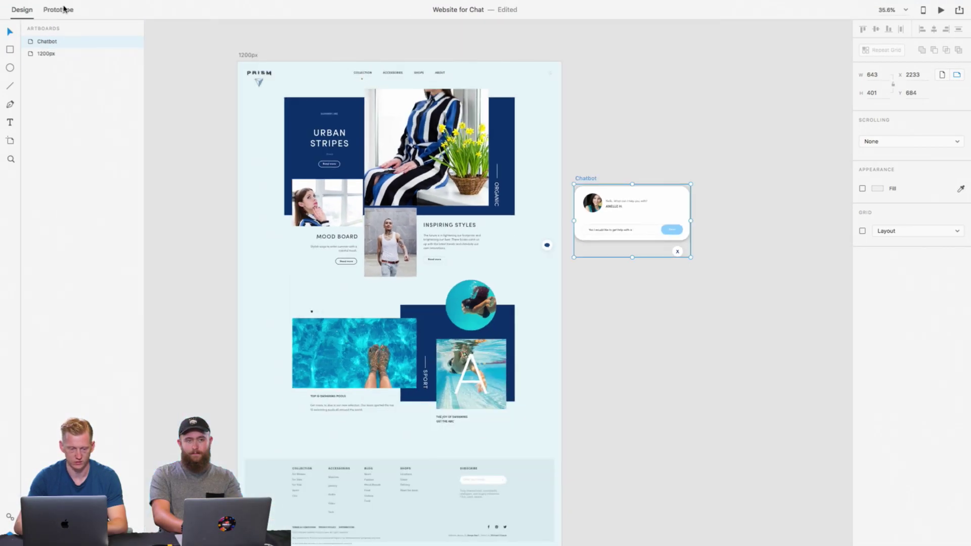
# - In Prototype mode, lay Chatbot over the page and check the chat icon's Slide Up overlay interaction
pyautogui.click(58, 10)
pyautogui.scroll(5, 541, 208)
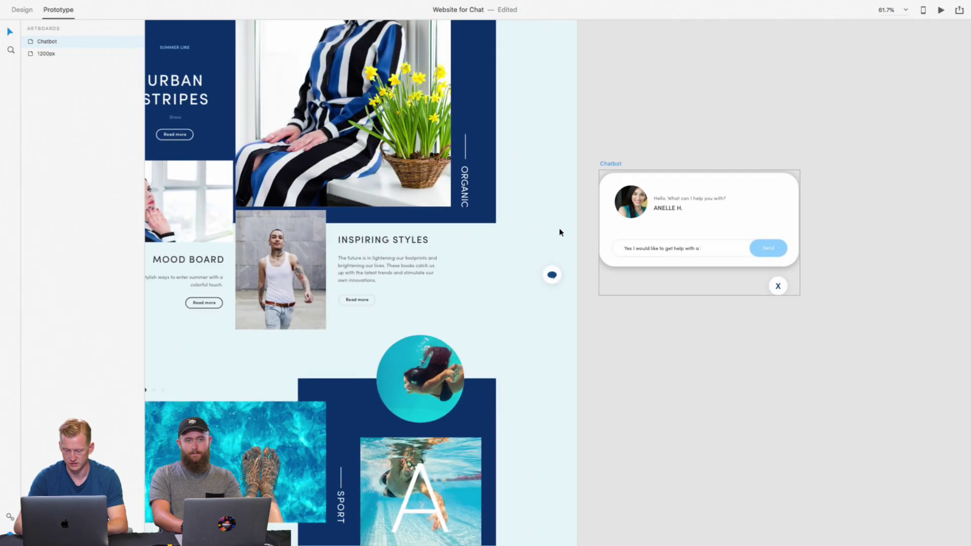
pyautogui.moveTo(616, 168); pyautogui.dragTo(391, 155)
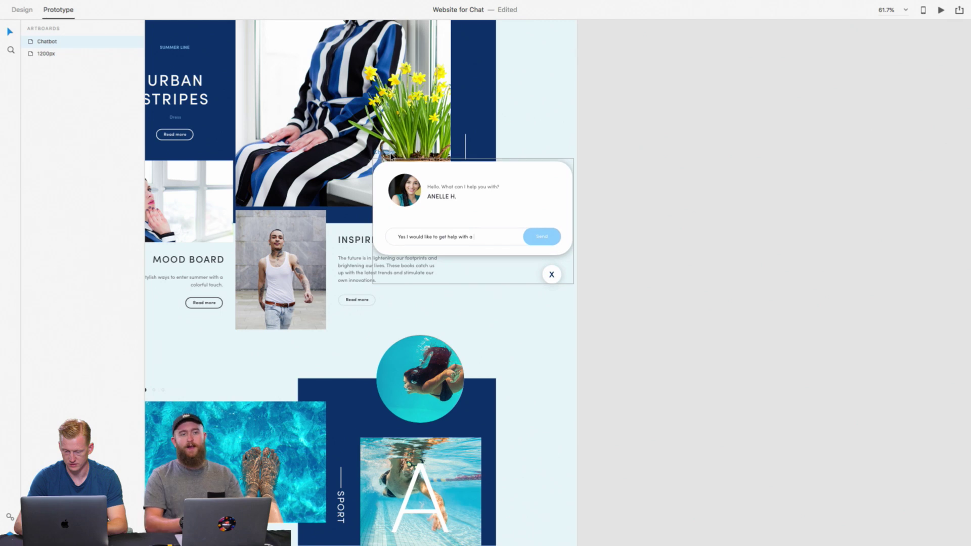
pyautogui.click(369, 223)
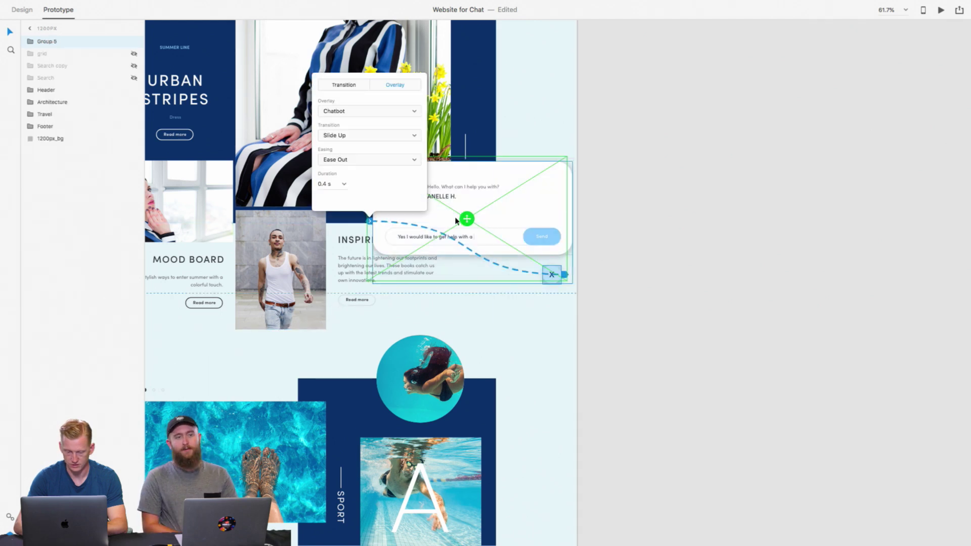
pyautogui.click(466, 223)
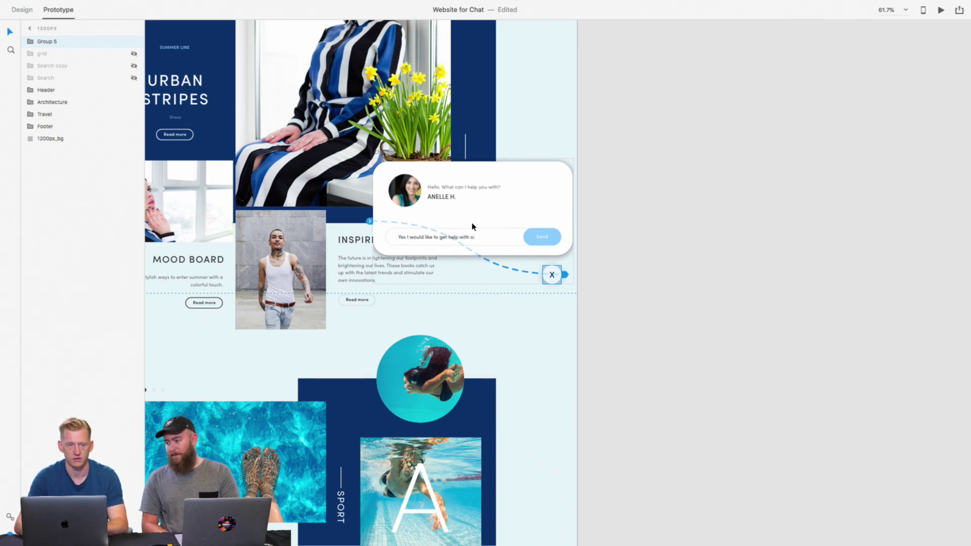
# - Shift the chat card right and return the Chatbot artboard to the pasteboard beside the page
pyautogui.click(767, 234)
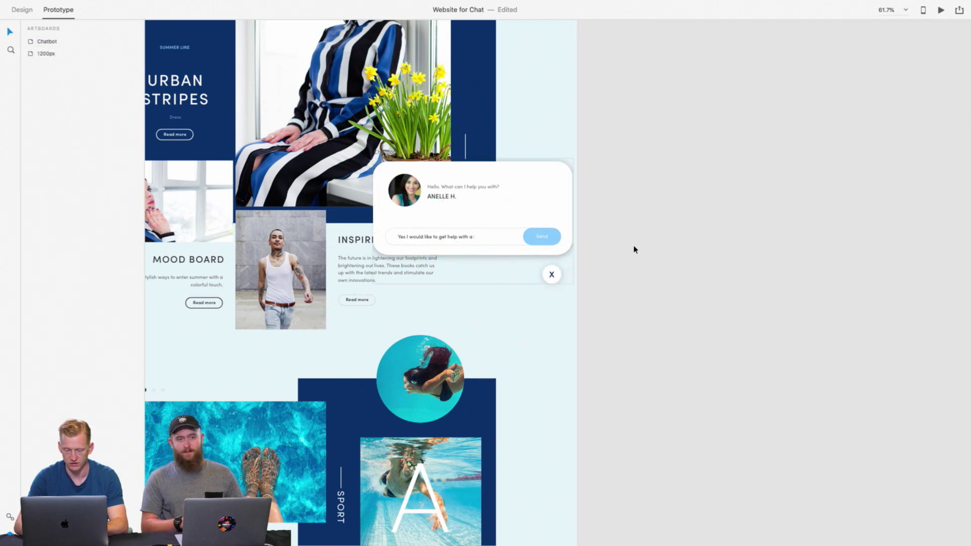
pyautogui.scroll(5, 634, 250)
pyautogui.scroll(-5, 634, 249)
pyautogui.moveTo(507, 182); pyautogui.dragTo(701, 200)
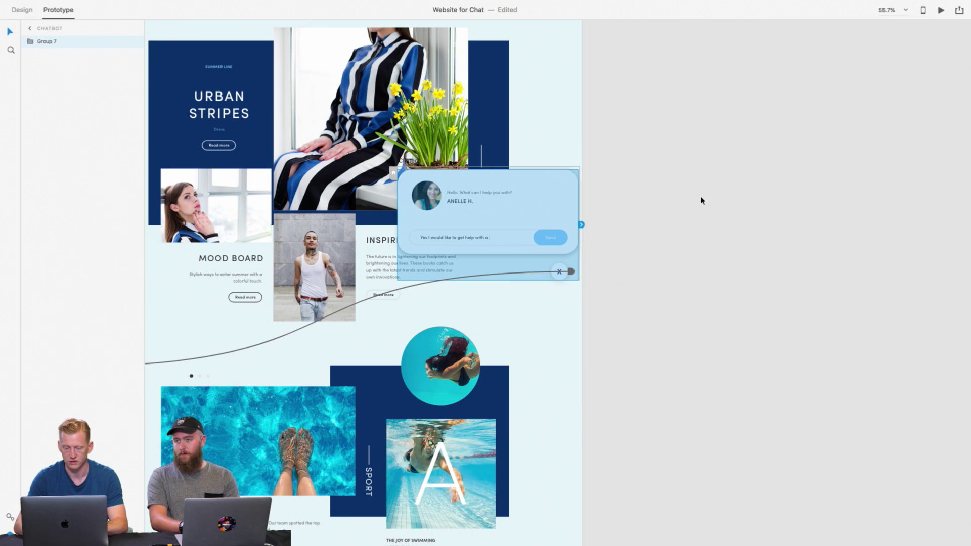
pyautogui.click(701, 200)
pyautogui.moveTo(409, 161); pyautogui.dragTo(629, 162)
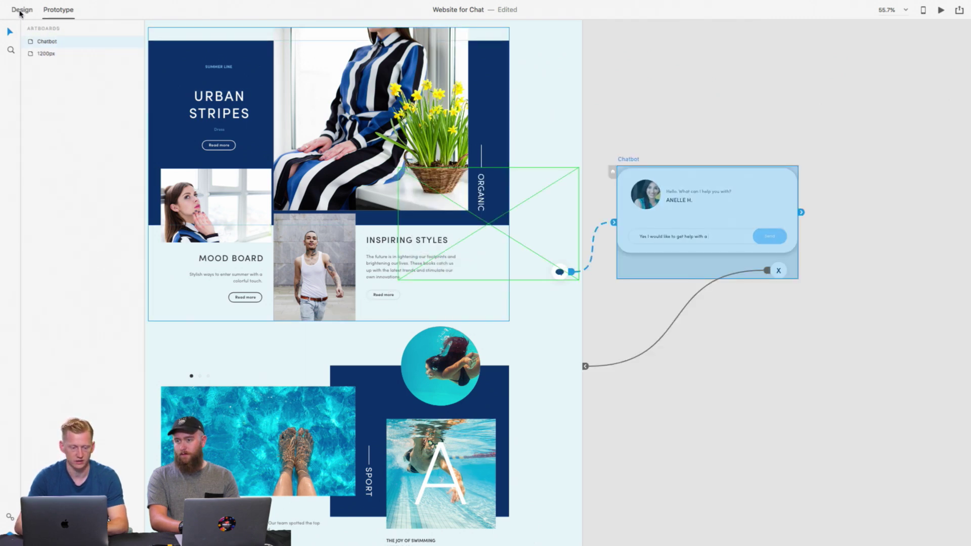
# - Preview the prototype, opening and closing the chat overlay twice via the chat icon and X
pyautogui.click(20, 11)
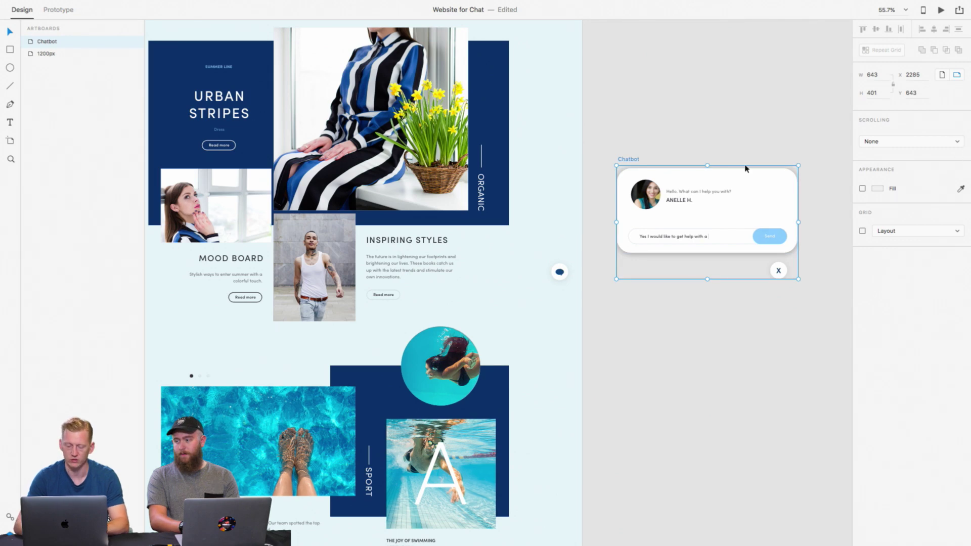
pyautogui.click(941, 12)
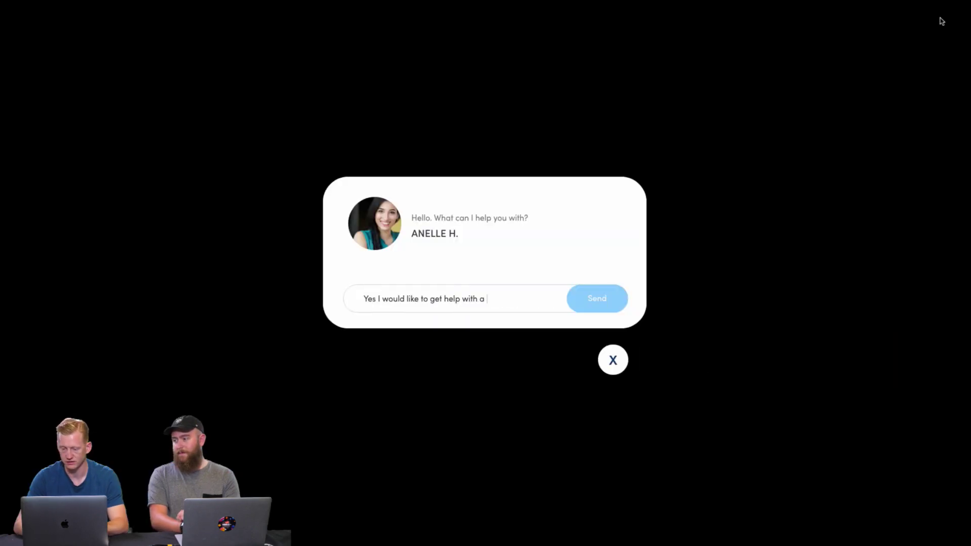
pyautogui.click(604, 354)
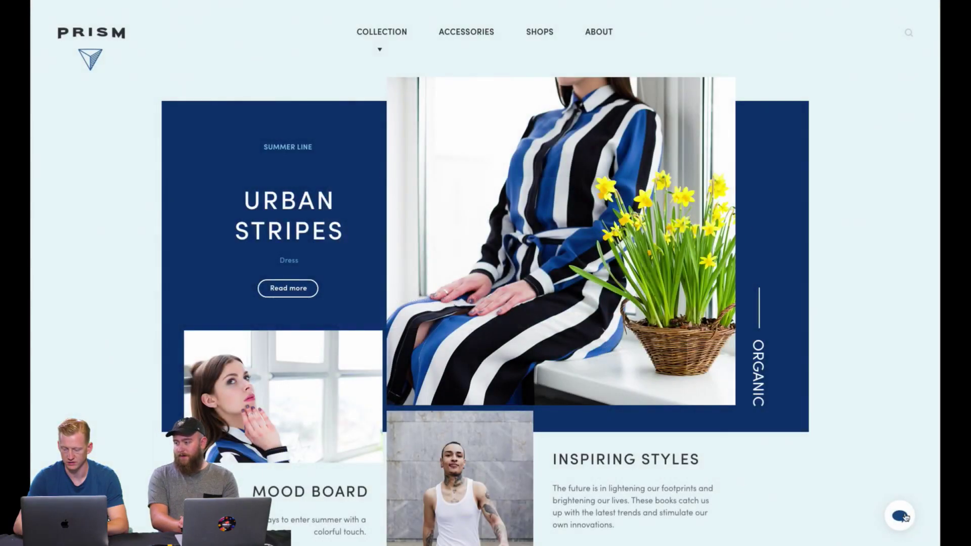
pyautogui.click(904, 516)
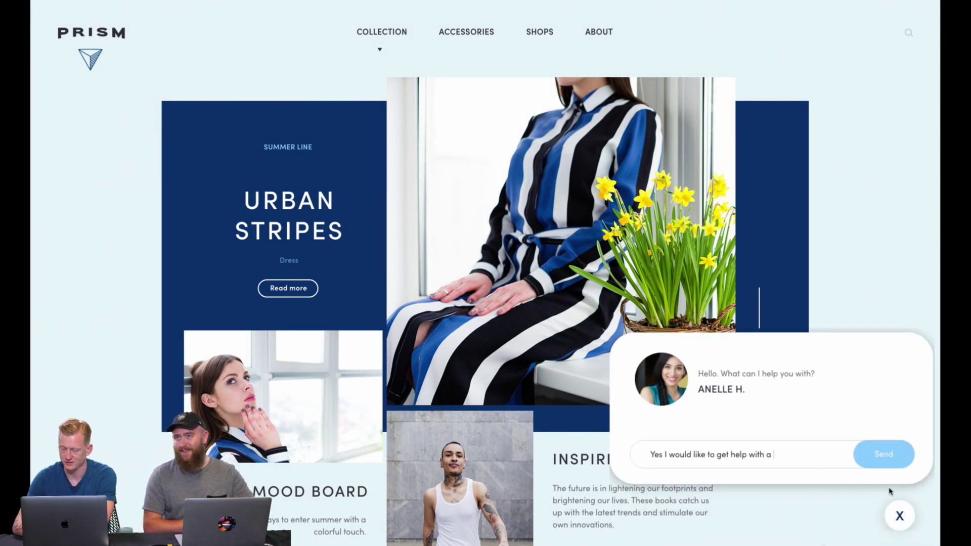
pyautogui.click(900, 518)
pyautogui.click(901, 518)
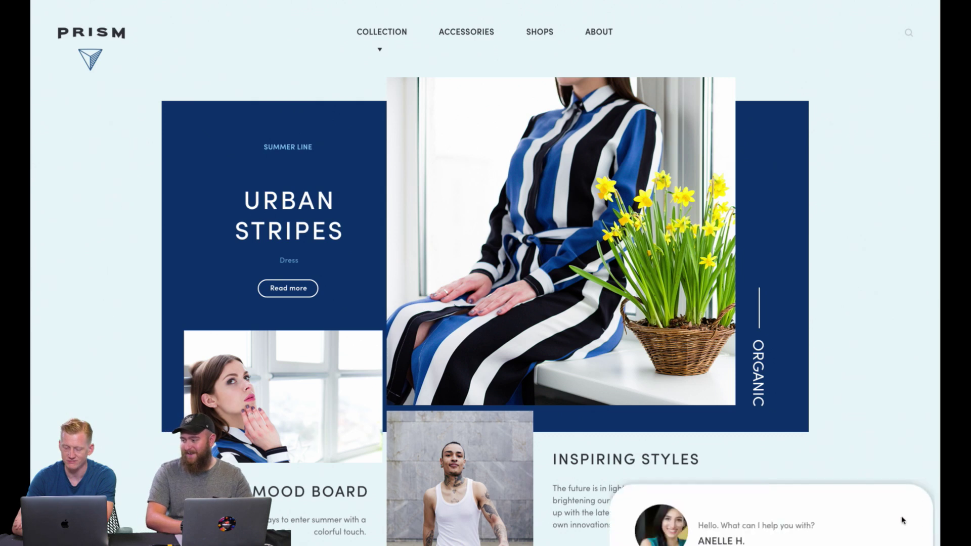
pyautogui.click(901, 519)
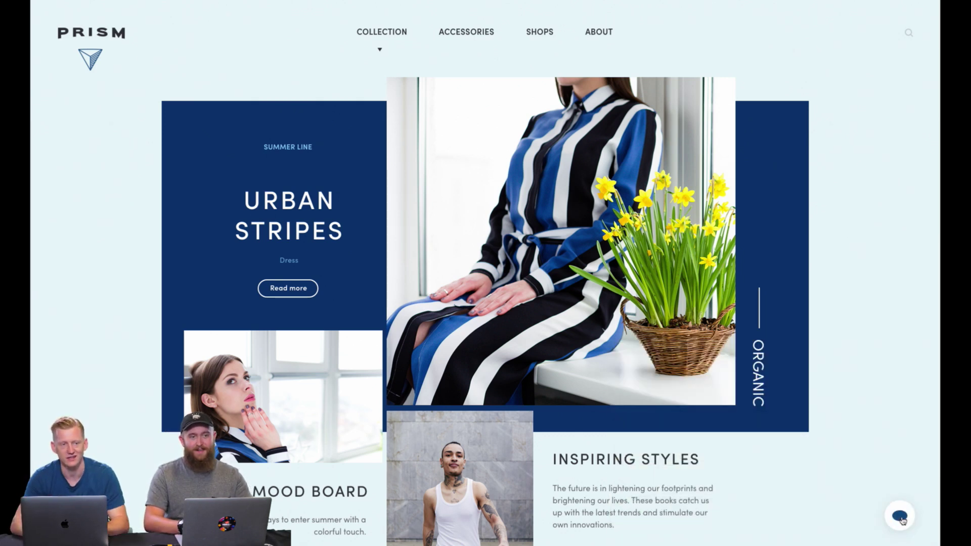
pyautogui.moveTo(40, 2)
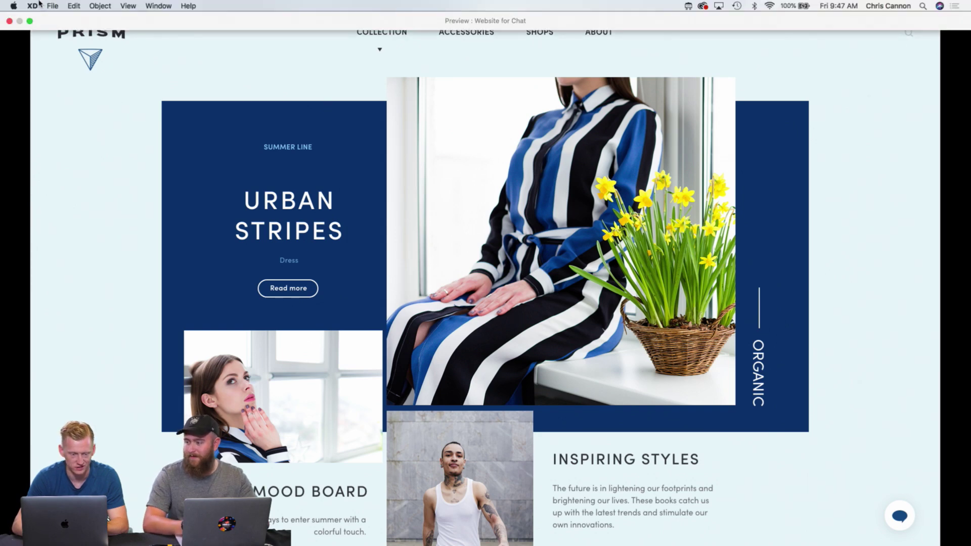
pyautogui.click(9, 21)
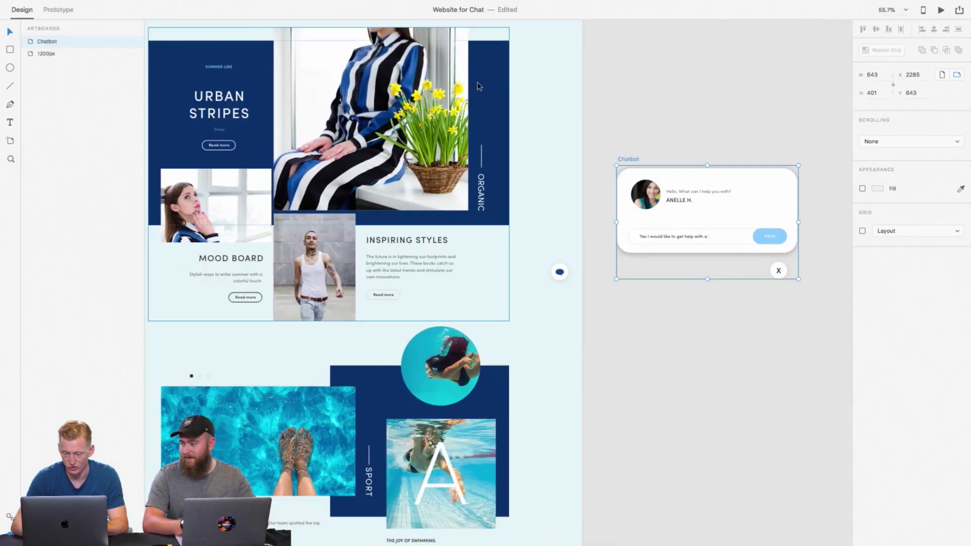
# - Rename the Chatbot artboard to Chatbot - Start
pyautogui.click(663, 89)
pyautogui.scroll(-5, 663, 89)
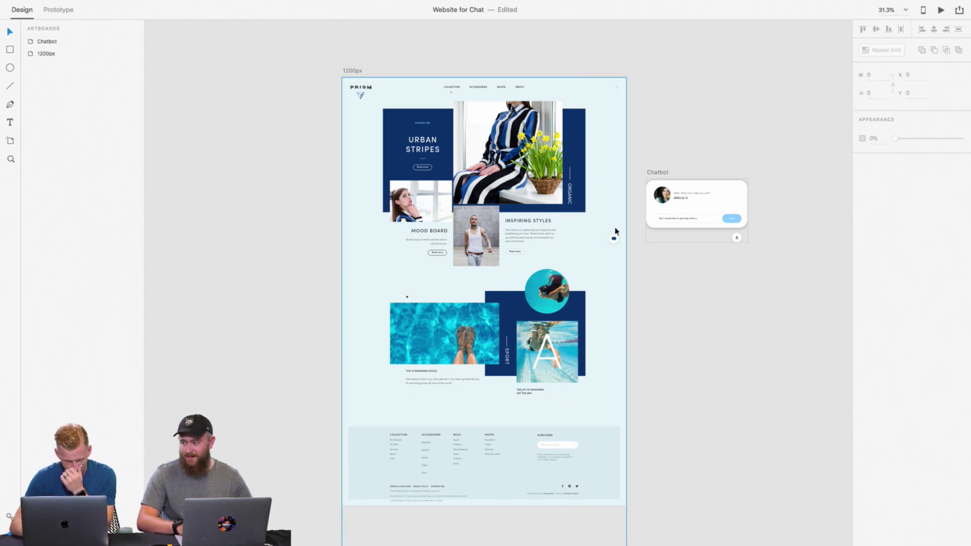
pyautogui.scroll(3, 623, 261)
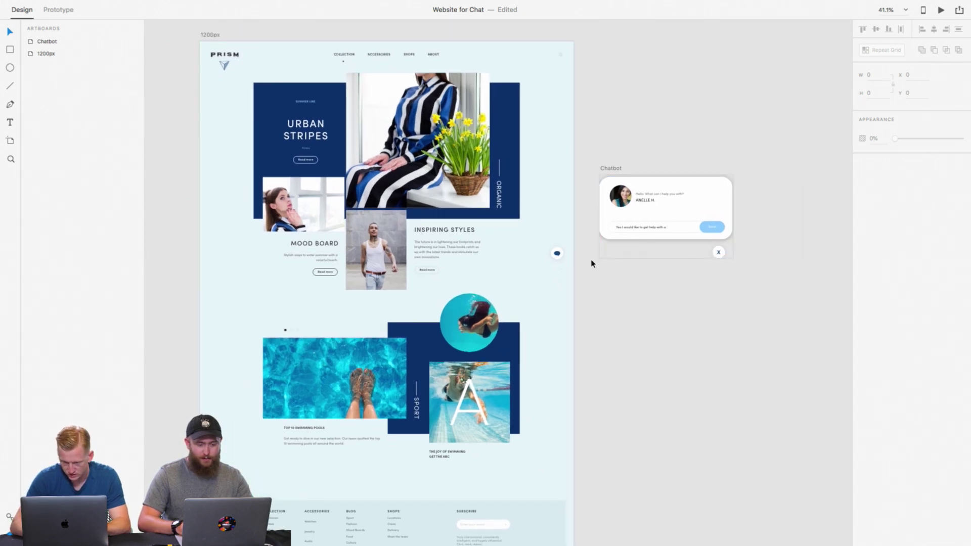
pyautogui.scroll(-1, 592, 263)
pyautogui.click(582, 144)
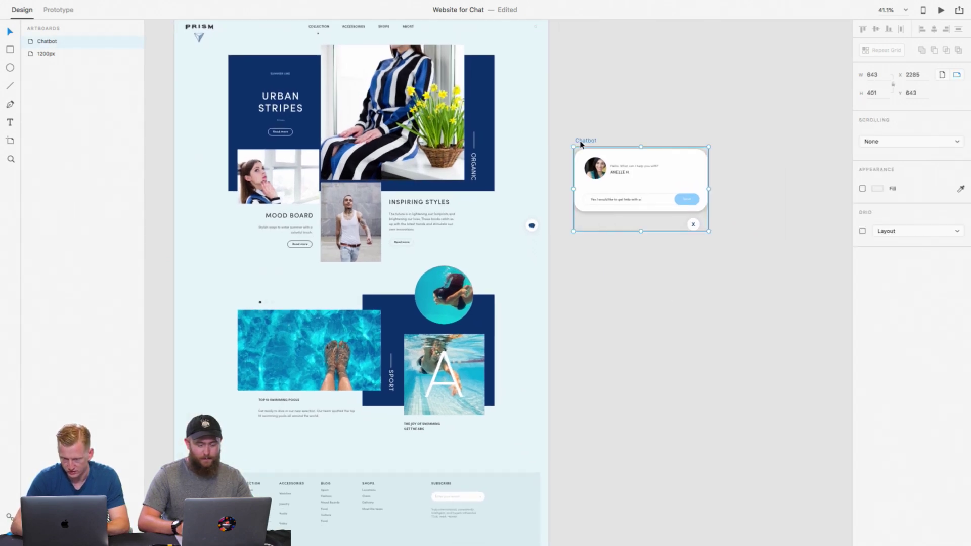
pyautogui.doubleClick(46, 42)
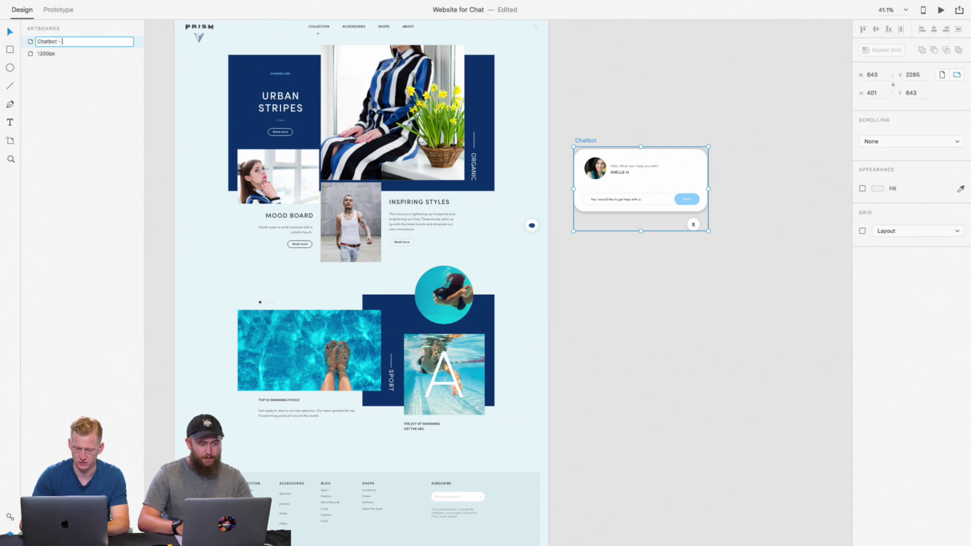
pyautogui.press('Return')
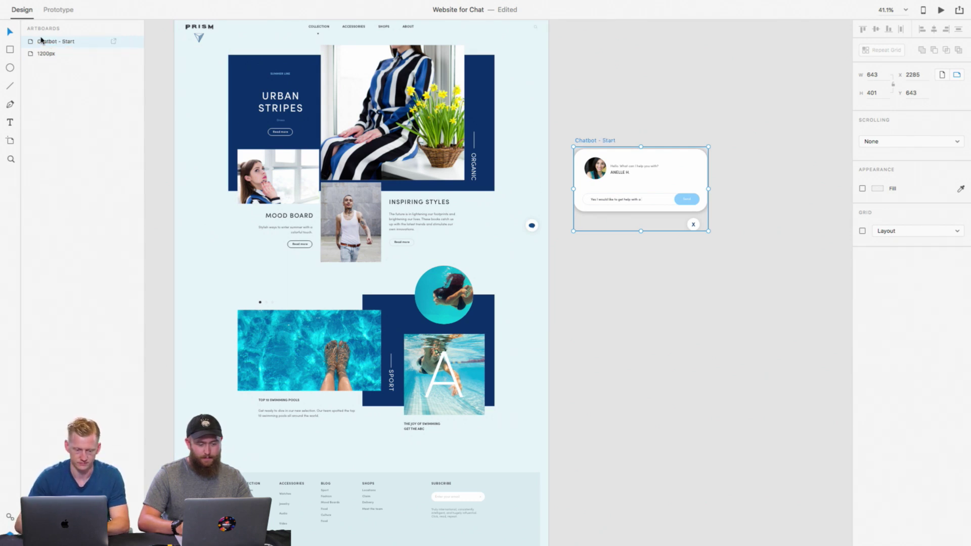
# - Duplicate Chatbot - Start and name the copy Chatbot - Conversation
pyautogui.rightClick(29, 43)
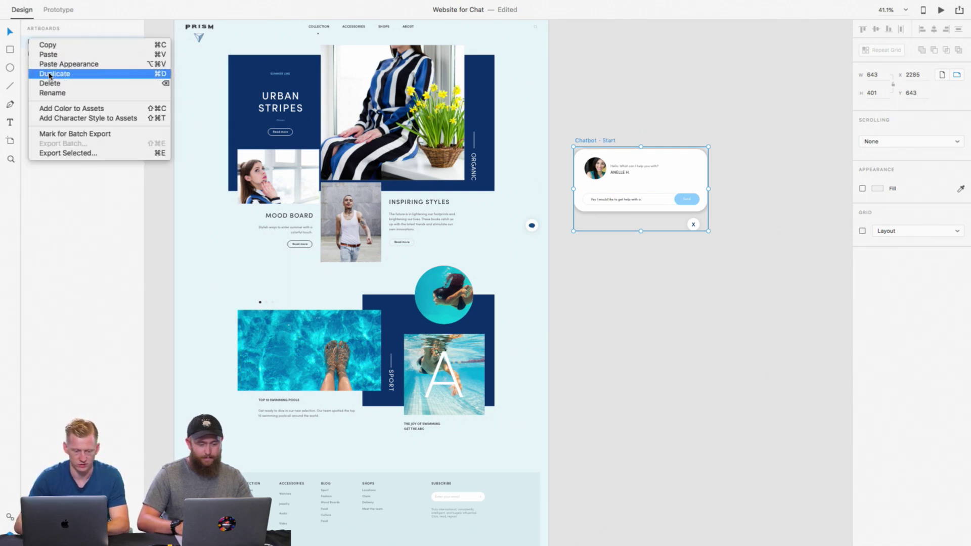
pyautogui.click(55, 73)
pyautogui.hscroll(5, 644, 300)
pyautogui.hscroll(-5, 644, 300)
pyautogui.scroll(-4, 643, 300)
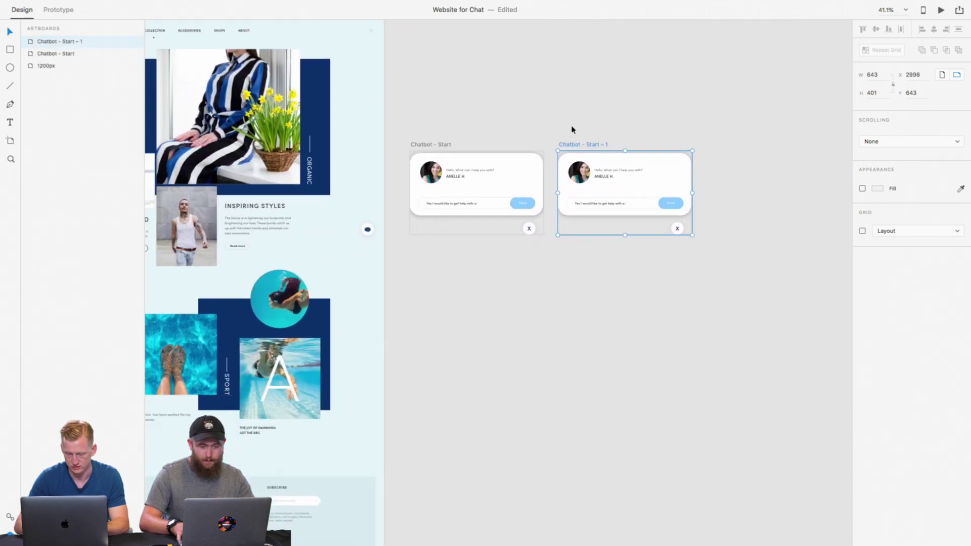
pyautogui.doubleClick(70, 41)
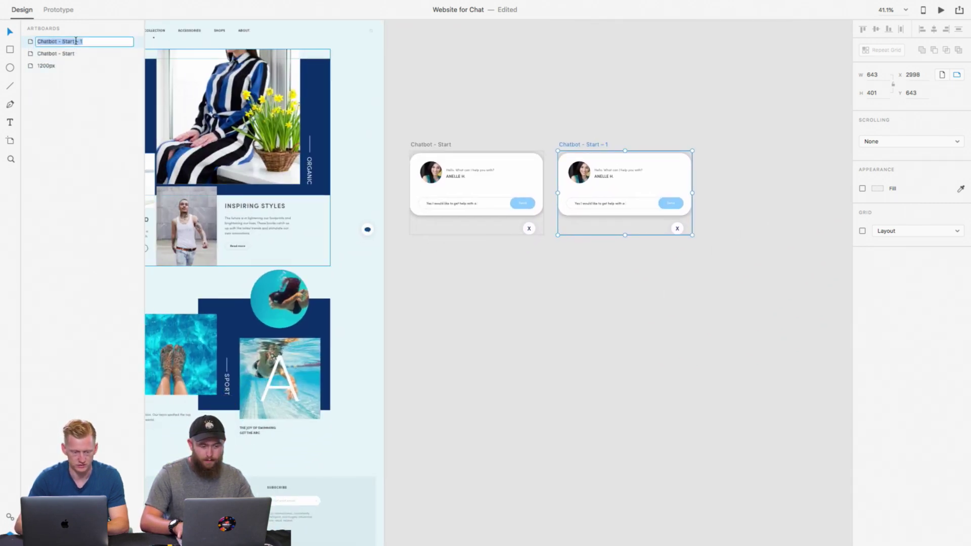
pyautogui.press('Right')
pyautogui.press('BackSpace')
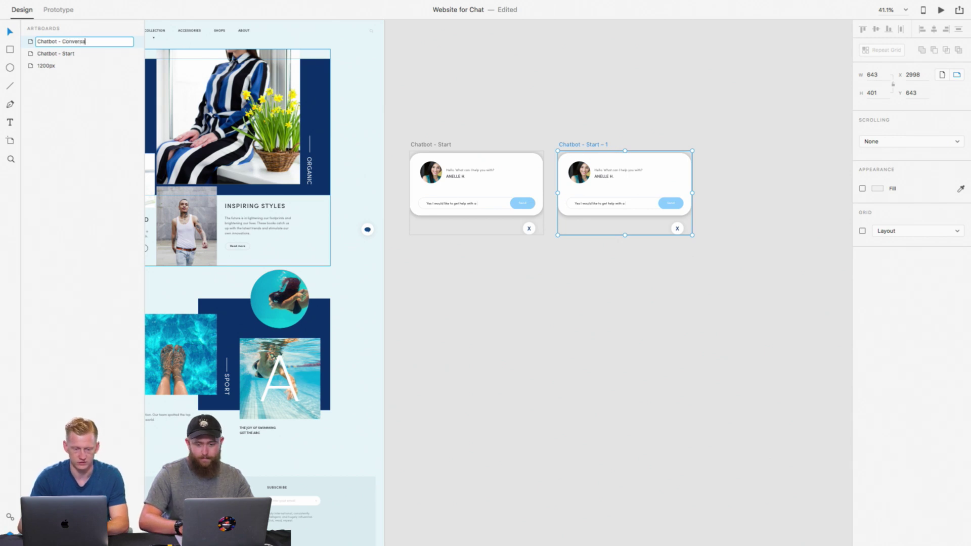
pyautogui.press('Return')
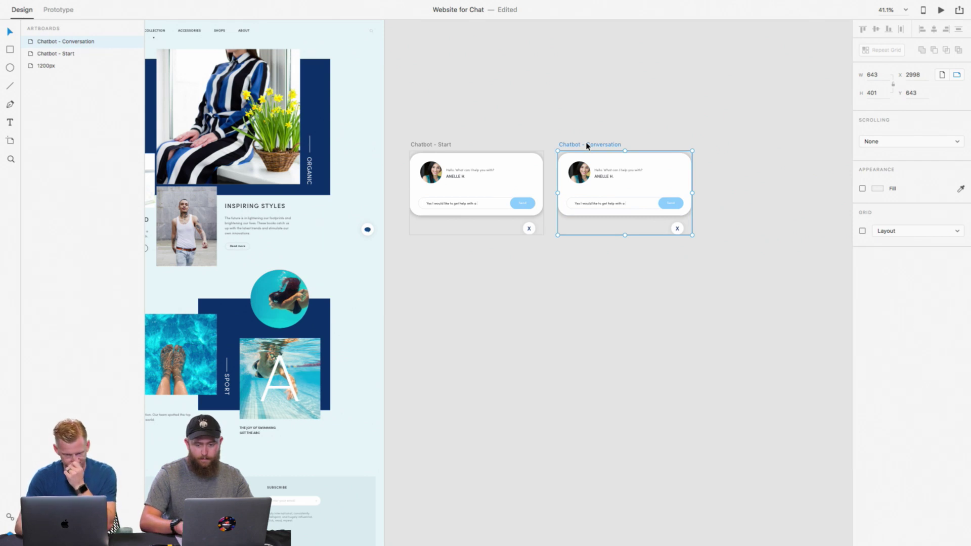
# - Make the Chatbot - Conversation artboard taller by extending its bottom edge
pyautogui.scroll(5, 593, 152)
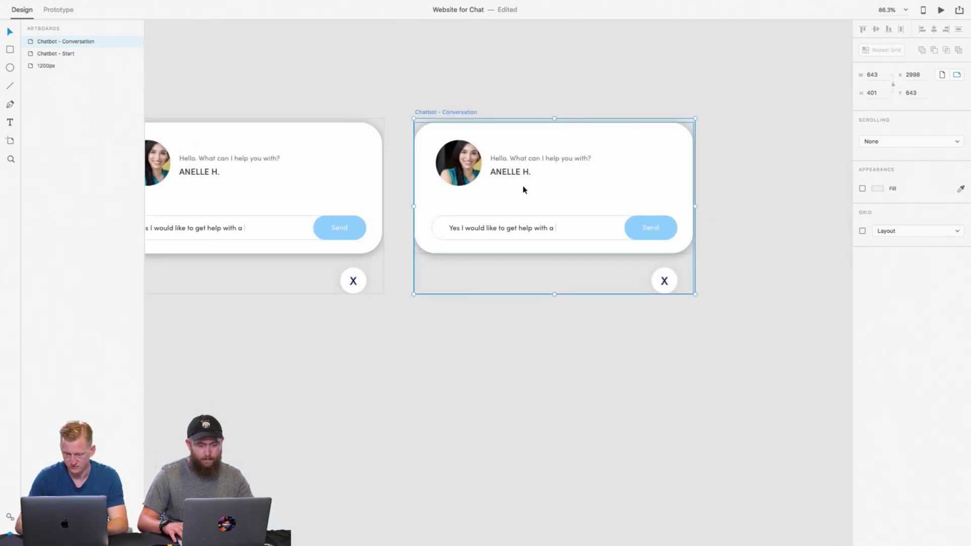
pyautogui.scroll(-5, 530, 200)
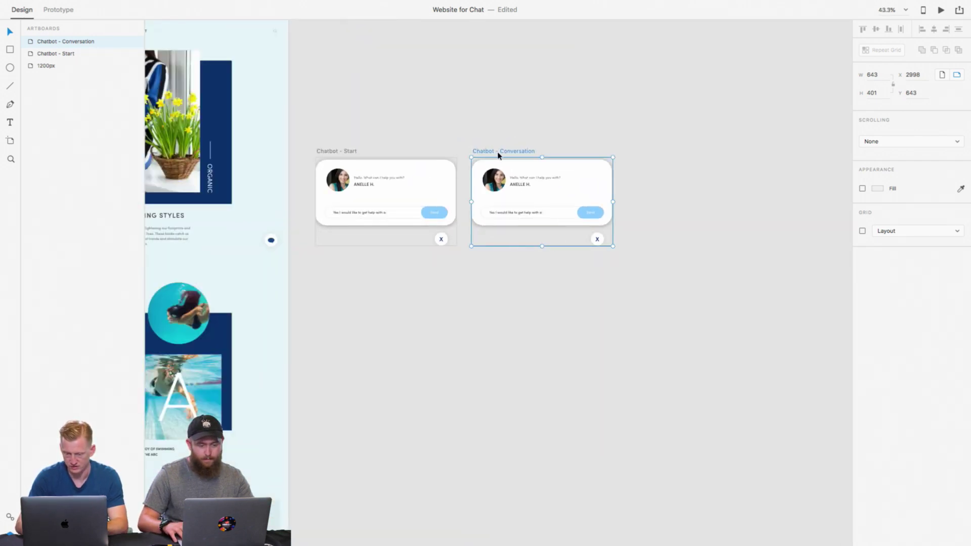
pyautogui.moveTo(542, 246); pyautogui.dragTo(546, 349)
# - Stretch the white chat card's background rectangle to 647 px high, deleting a stray extra rectangle
pyautogui.click(566, 197)
pyautogui.doubleClick(584, 189)
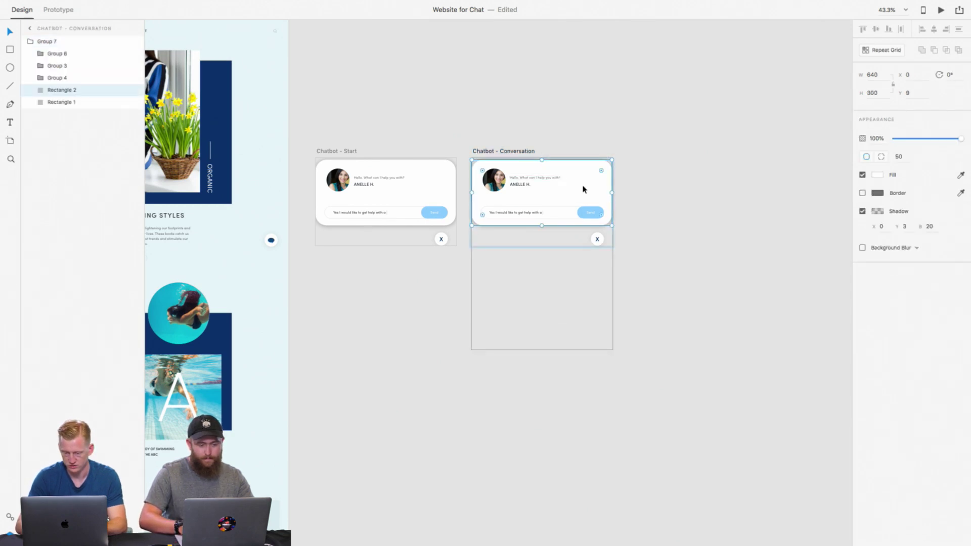
pyautogui.moveTo(541, 227); pyautogui.dragTo(545, 317)
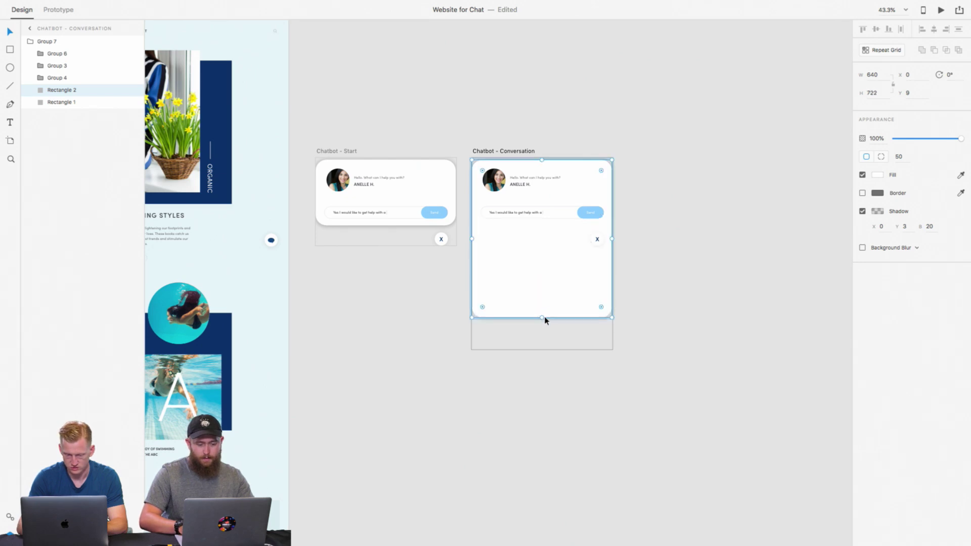
pyautogui.press('Delete')
pyautogui.click(576, 195)
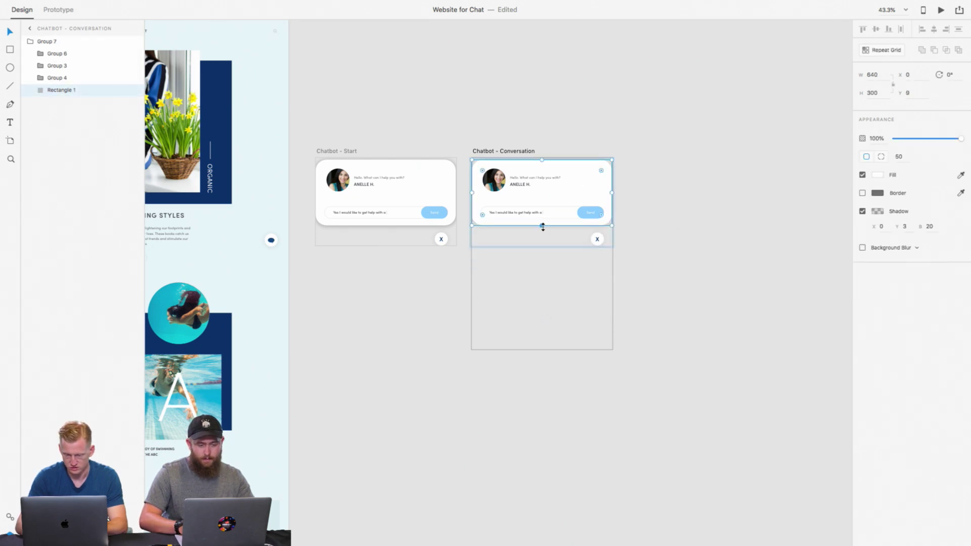
pyautogui.moveTo(541, 226); pyautogui.dragTo(546, 303)
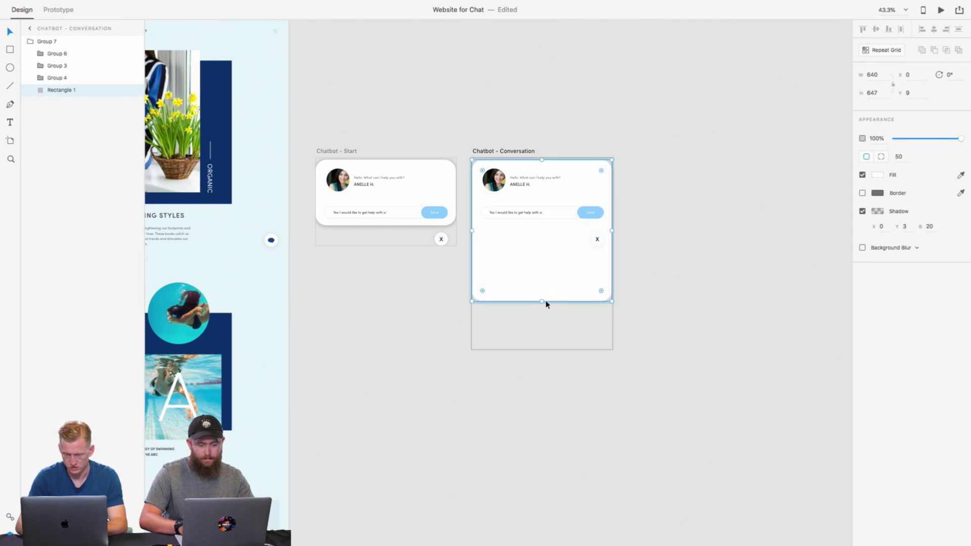
pyautogui.click(647, 202)
pyautogui.scroll(1, 632, 167)
pyautogui.moveTo(554, 216); pyautogui.dragTo(587, 212)
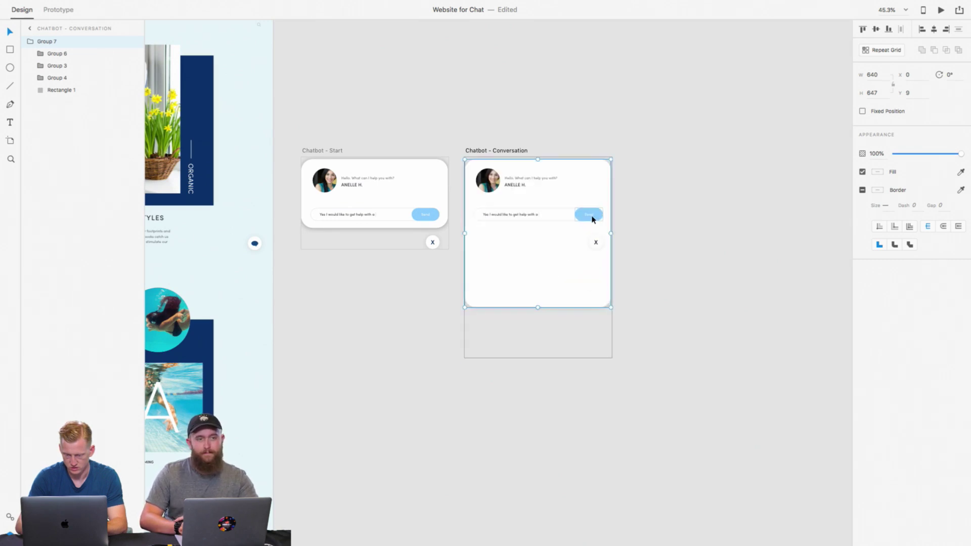
pyautogui.scroll(5, 592, 215)
# - Select the whole message field group (Group 3) including its Send button
pyautogui.click(698, 222)
pyautogui.keyDown('super'); pyautogui.click(609, 221); pyautogui.keyUp('super')
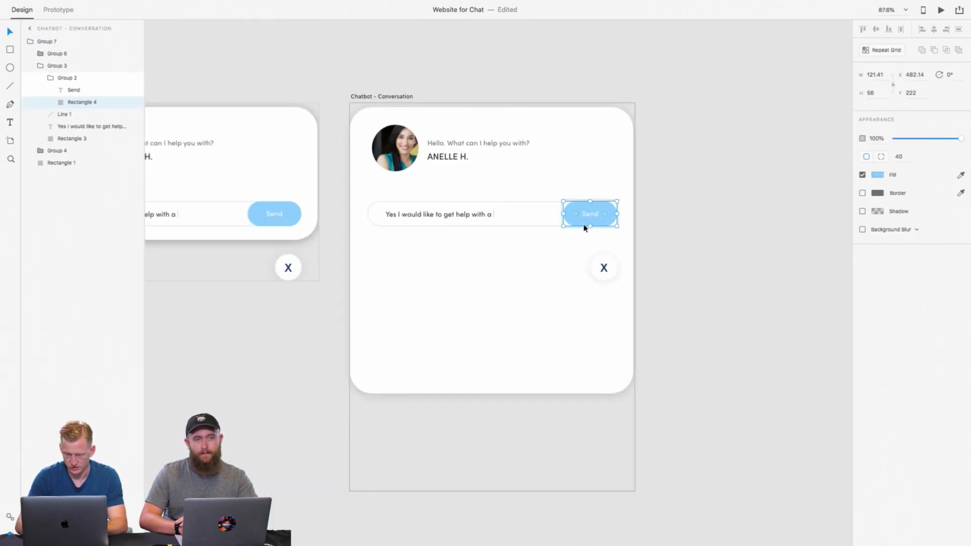
pyautogui.keyDown('super'); pyautogui.click(540, 226); pyautogui.keyUp('super')
pyautogui.keyDown('shift'); pyautogui.keyDown('super'); pyautogui.click(480, 219); pyautogui.keyUp('super'); pyautogui.keyUp('shift')
pyautogui.press('Escape')
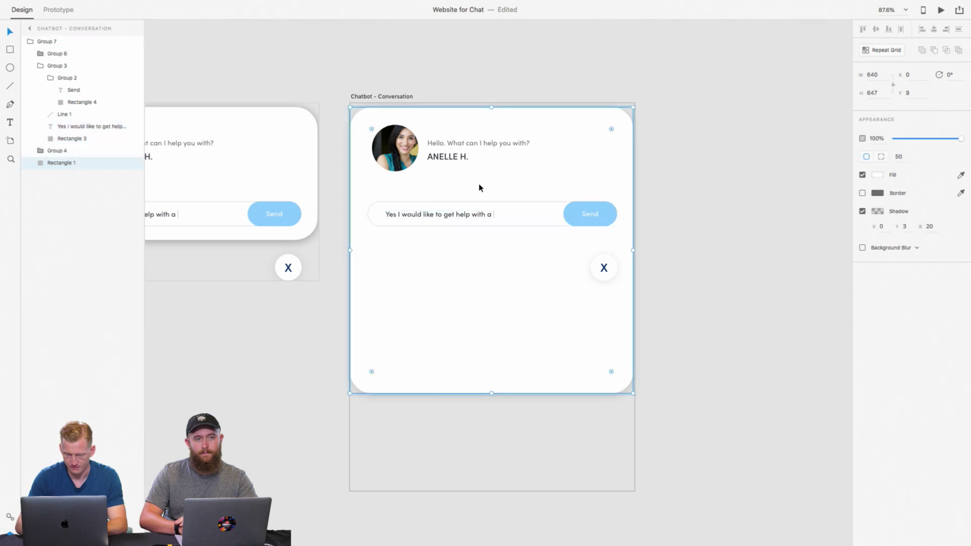
pyautogui.click(454, 218)
# - Nudge the message field down to Y 560, about 40 px above the card's bottom, with even margins
pyautogui.hotkey('shift', 'Down')
pyautogui.hotkey('shift', 'Down')
pyautogui.hotkey('shift', 'Down')
pyautogui.hotkey('shift', 'Down')
pyautogui.hotkey('shift', 'Down')
pyautogui.hotkey('shift', 'Down')
pyautogui.hotkey('shift', 'Down')
pyautogui.hotkey('shift', 'Down')
pyautogui.hotkey('shift', 'Down')
pyautogui.hotkey('shift', 'Down')
pyautogui.hotkey('shift', 'Down')
pyautogui.hotkey('shift', 'Down')
pyautogui.hotkey('shift', 'Down')
pyautogui.hotkey('shift', 'Down')
pyautogui.hotkey('shift', 'Down')
pyautogui.hotkey('shift', 'Down')
pyautogui.hotkey('shift', 'Down')
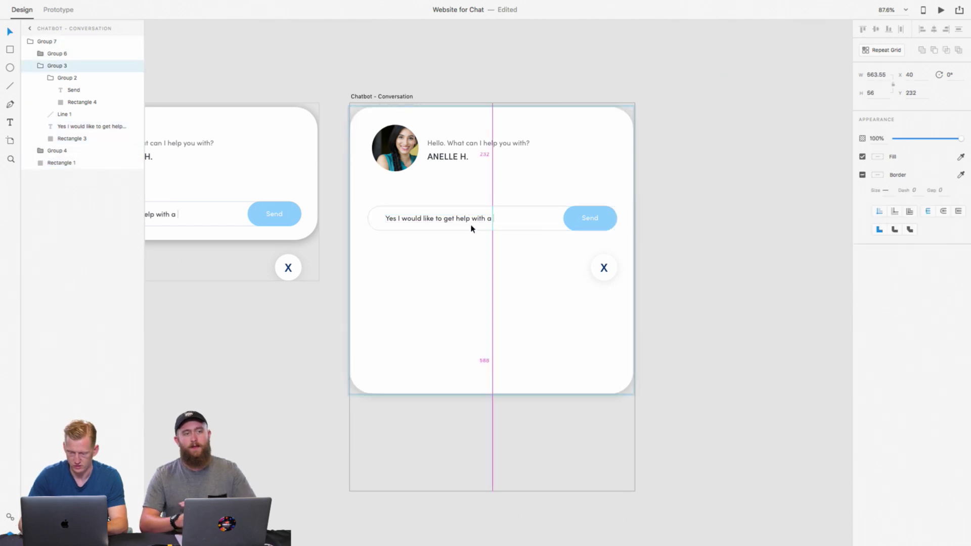
pyautogui.hotkey('shift', 'Down')
pyautogui.hotkey('shift', 'Down')
pyautogui.hotkey('shift', 'Down')
pyautogui.hotkey('shift', 'Down')
pyautogui.hotkey('shift', 'Down')
pyautogui.hotkey('shift', 'Down')
pyautogui.hotkey('shift', 'Down')
pyautogui.hotkey('shift', 'Down')
pyautogui.hotkey('shift', 'Down')
pyautogui.hotkey('shift', 'Down')
pyautogui.hotkey('shift', 'Down')
pyautogui.hotkey('shift', 'Down')
pyautogui.hotkey('shift', 'Down')
pyautogui.hotkey('shift', 'Down')
pyautogui.hotkey('shift', 'Down')
pyautogui.hotkey('shift', 'Down')
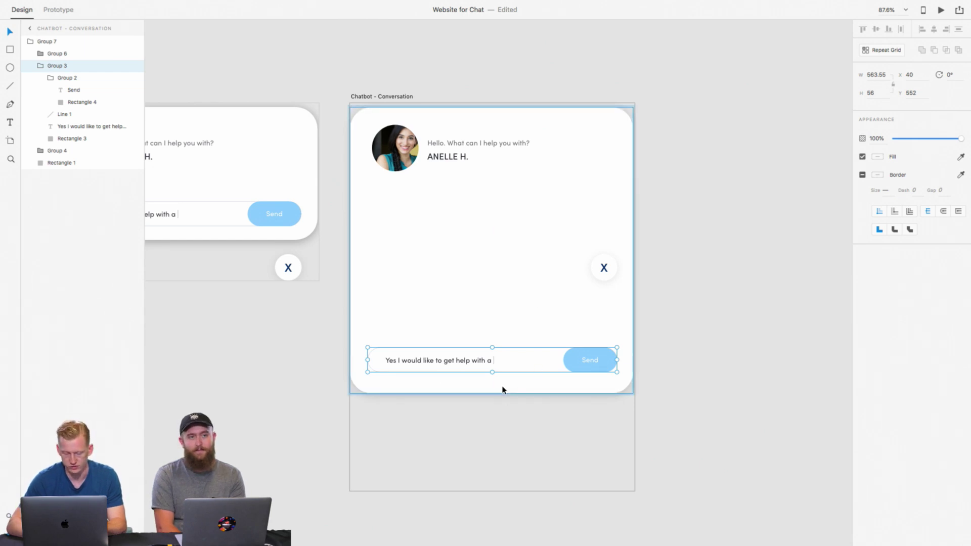
pyautogui.press('Down')
pyautogui.press('Down')
pyautogui.press('Down')
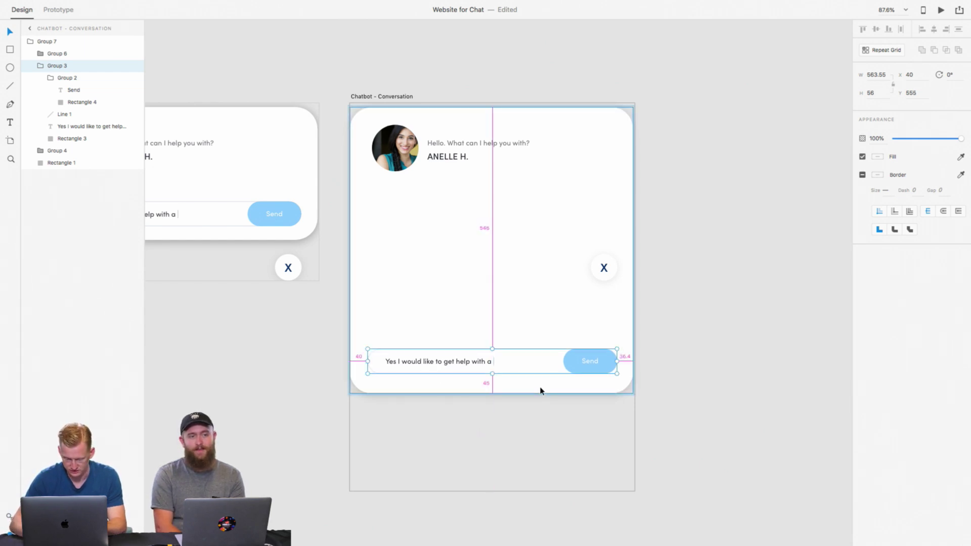
pyautogui.press('Left')
pyautogui.press('Left')
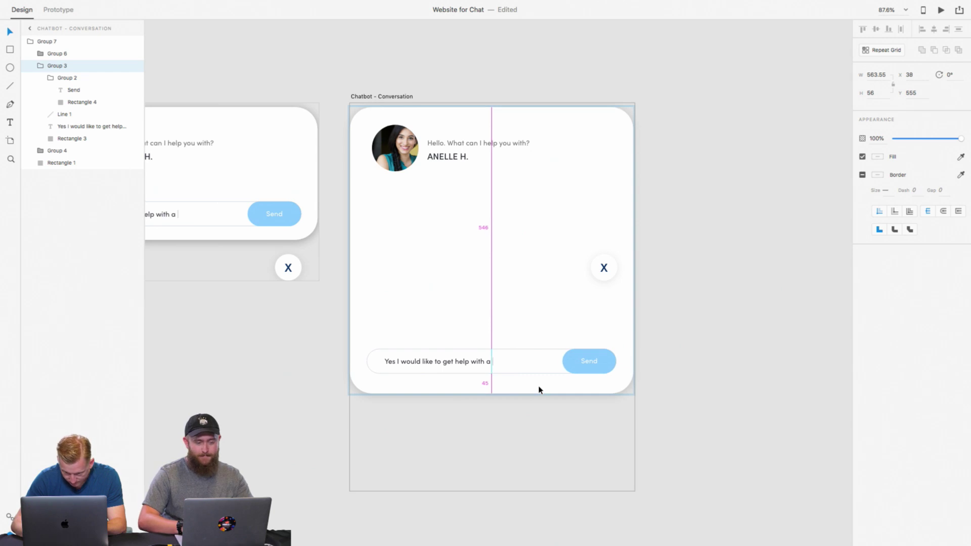
pyautogui.press('Down')
pyautogui.press('Down')
pyautogui.press('Down')
pyautogui.press('Down')
pyautogui.press('Down')
pyautogui.press('Down')
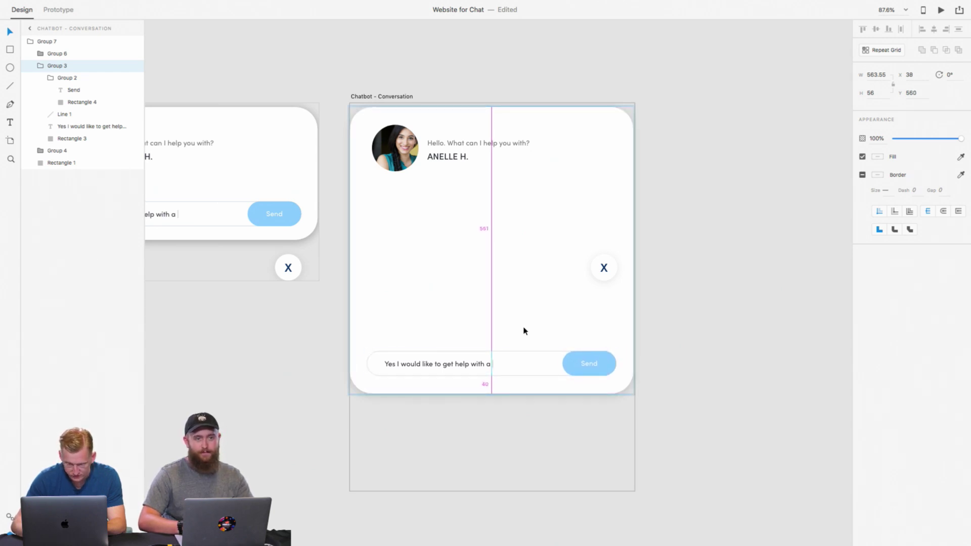
pyautogui.press('Up')
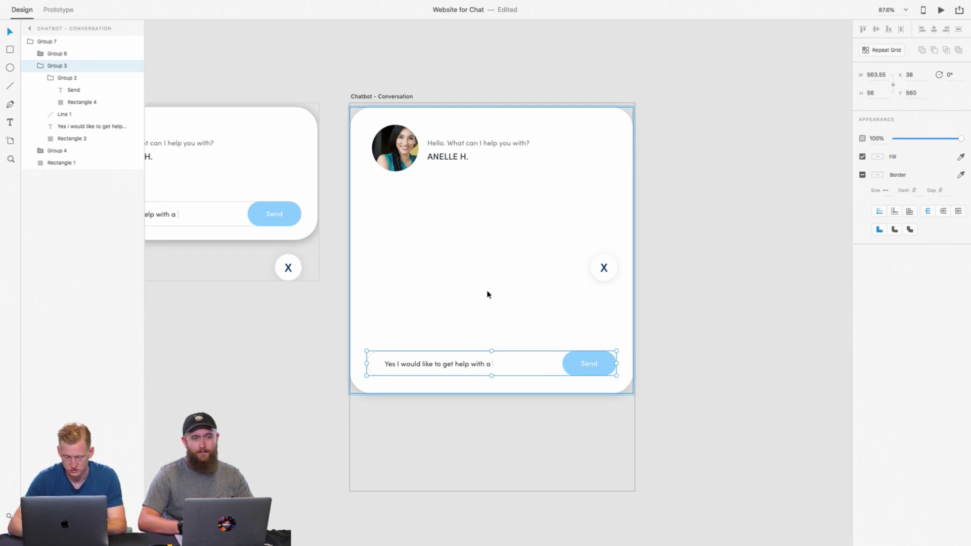
pyautogui.press('alt')
pyautogui.scroll(-3, 487, 295)
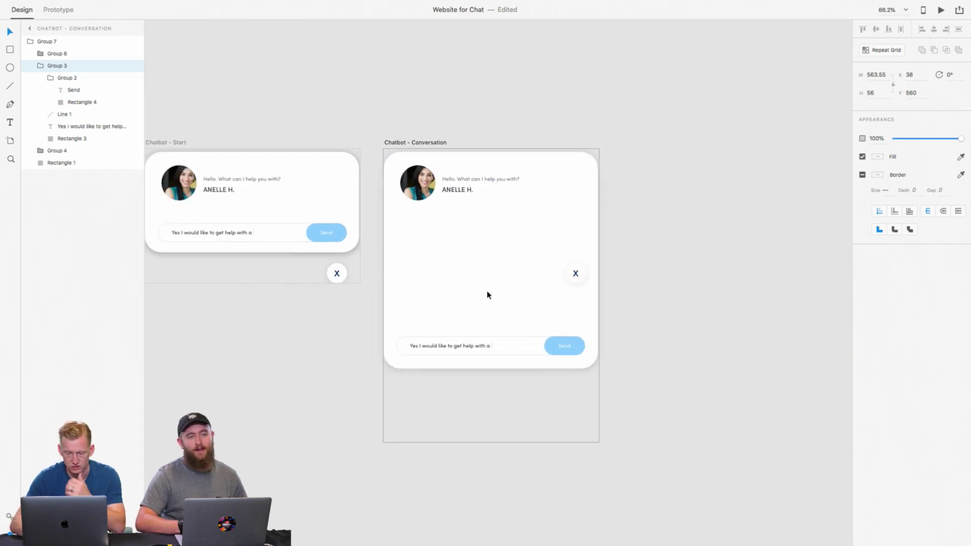
pyautogui.click(574, 295)
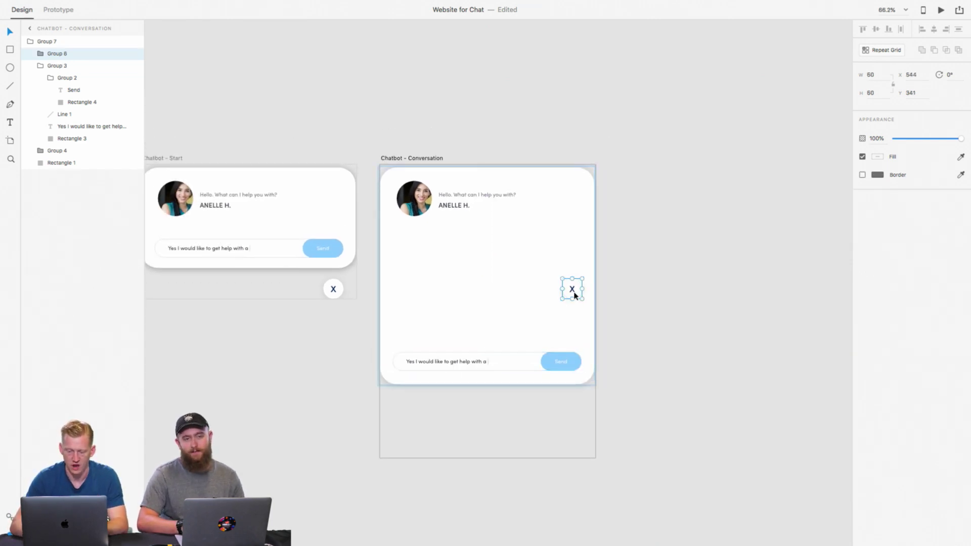
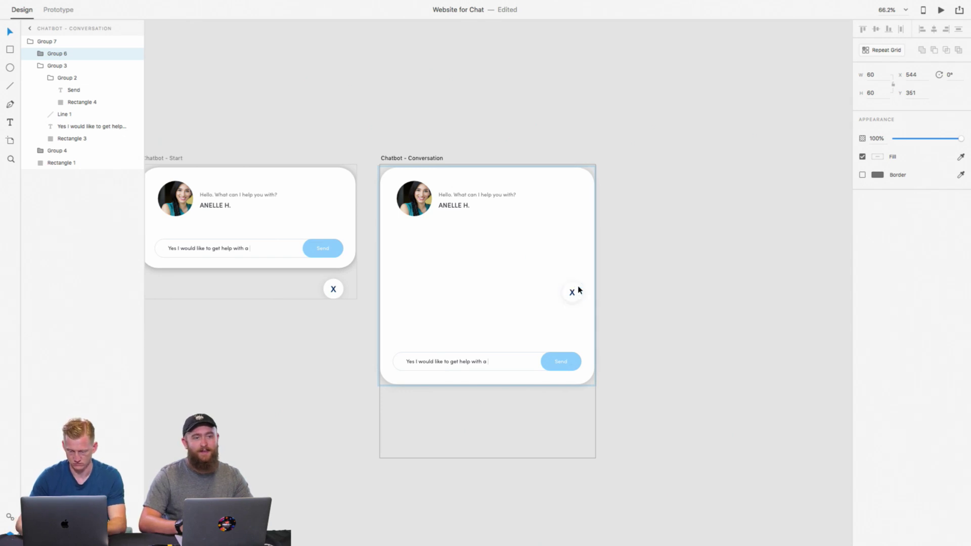
# - Nudge the Conversation X button down 20 px and compare it with the Start artboard's X
pyautogui.hotkey('shift', 'Down')
pyautogui.hotkey('shift', 'Down')
pyautogui.hotkey('shift', 'Down')
pyautogui.hotkey('shift', 'Down')
pyautogui.hotkey('shift', 'Down')
pyautogui.hotkey('shift', 'Down')
pyautogui.hotkey('shift', 'Down')
pyautogui.hotkey('shift', 'Down')
pyautogui.hotkey('shift', 'Down')
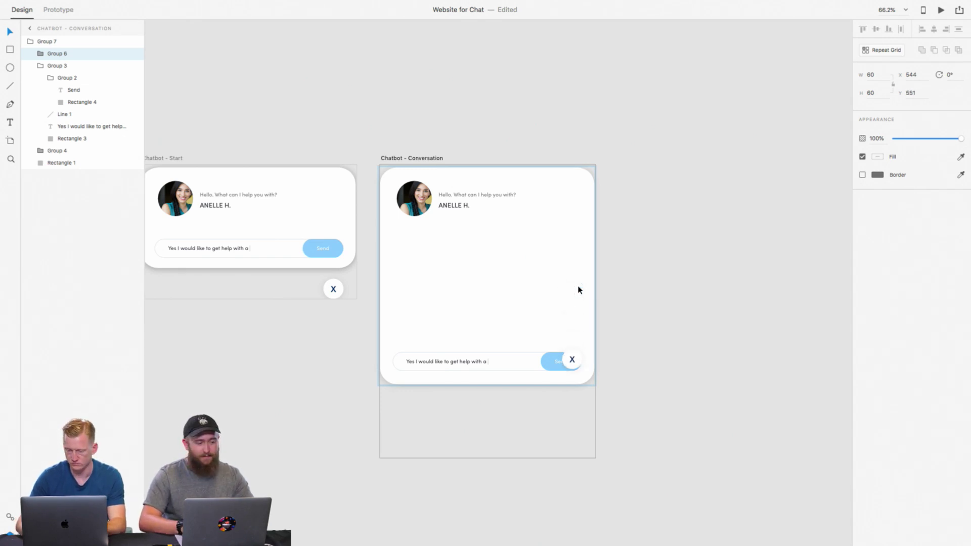
pyautogui.hotkey('shift', 'Down')
pyautogui.hotkey('shift', 'Down')
pyautogui.hotkey('shift', 'Down')
pyautogui.hotkey('shift', 'Down')
pyautogui.hotkey('shift', 'Down')
pyautogui.hotkey('shift', 'Down')
pyautogui.hotkey('shift', 'Down')
pyautogui.hotkey('shift', 'Down')
pyautogui.hotkey('shift', 'Down')
pyautogui.hotkey('shift', 'Down')
pyautogui.hotkey('shift', 'Down')
pyautogui.hotkey('shift', 'Down')
pyautogui.click(333, 287)
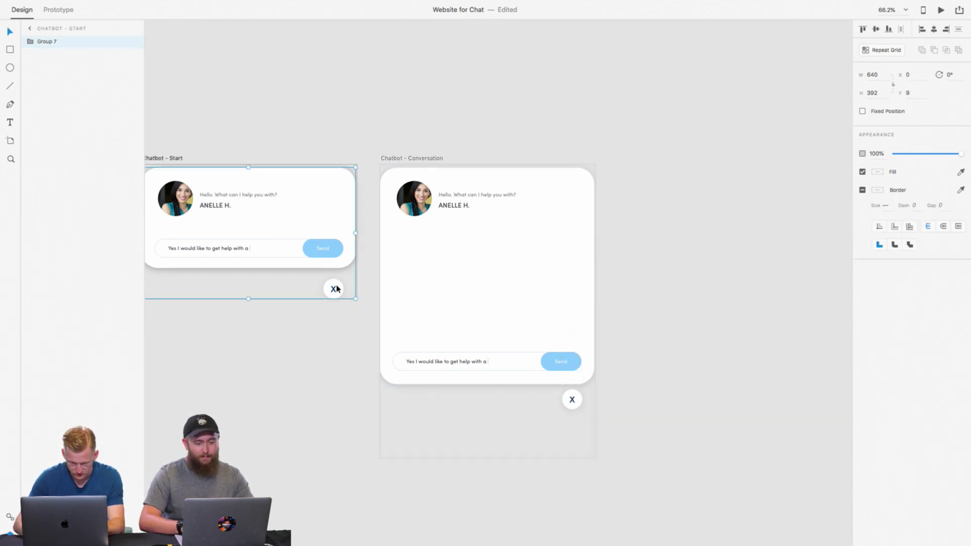
pyautogui.doubleClick(334, 288)
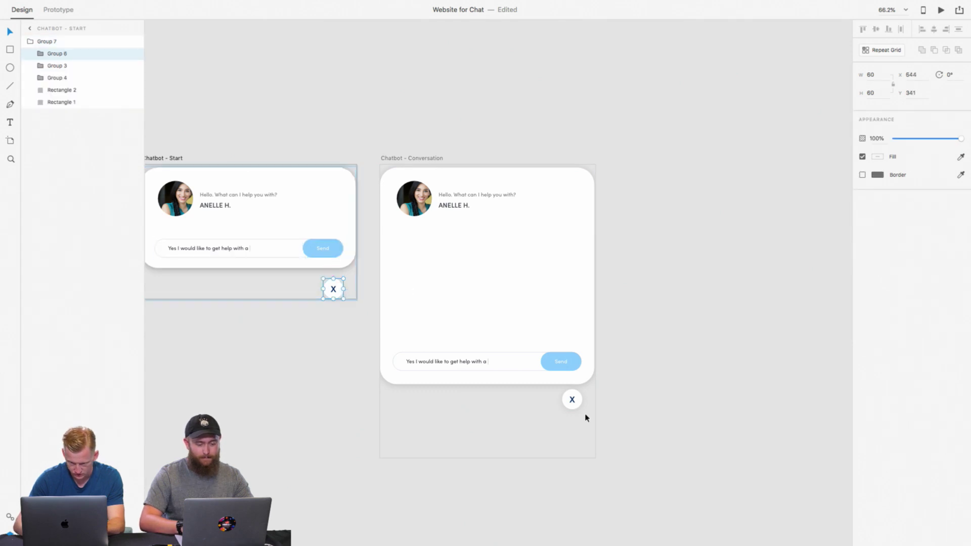
# - Nudge the Conversation X button down another 11 px so it sits below the chat card
pyautogui.click(579, 401)
pyautogui.click(578, 400)
pyautogui.doubleClick(577, 400)
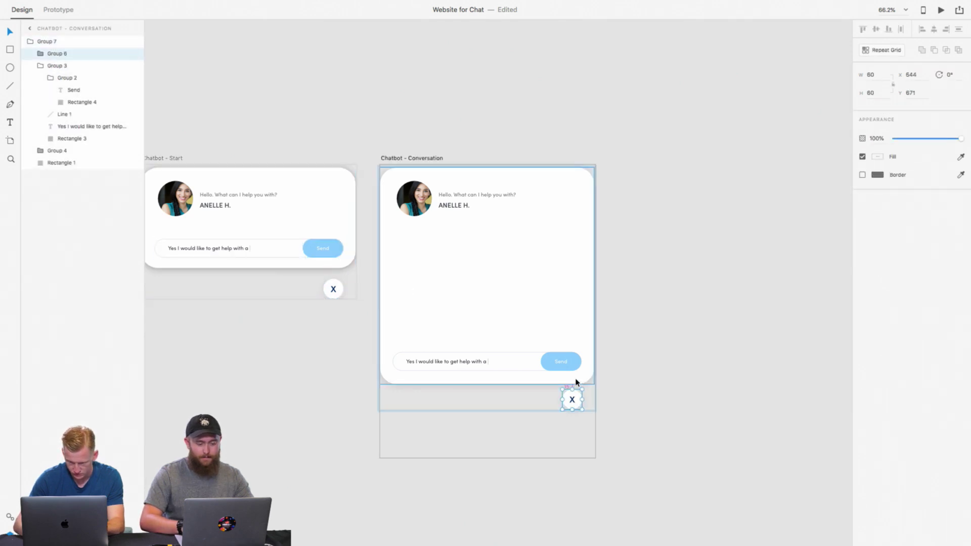
pyautogui.hotkey('shift', 'Down')
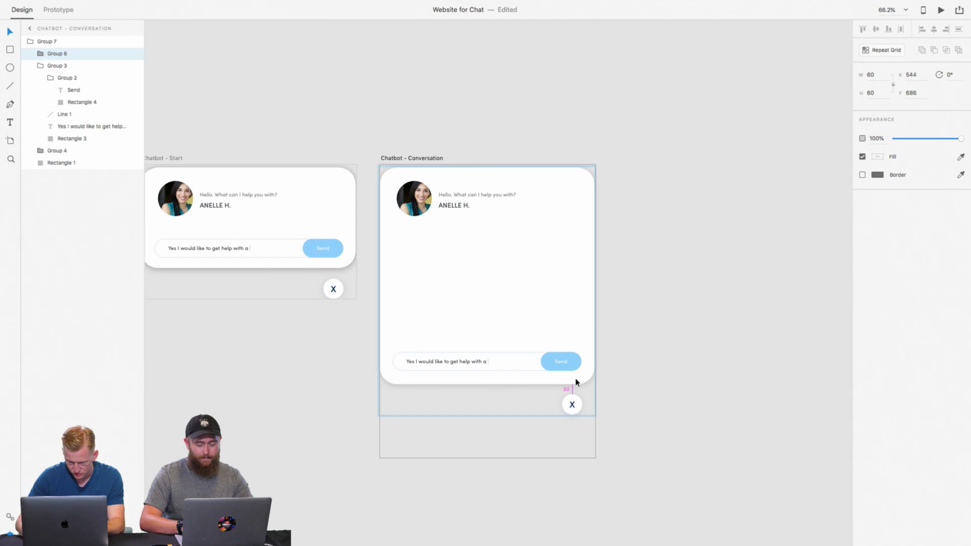
pyautogui.press('Down')
pyautogui.press('Down')
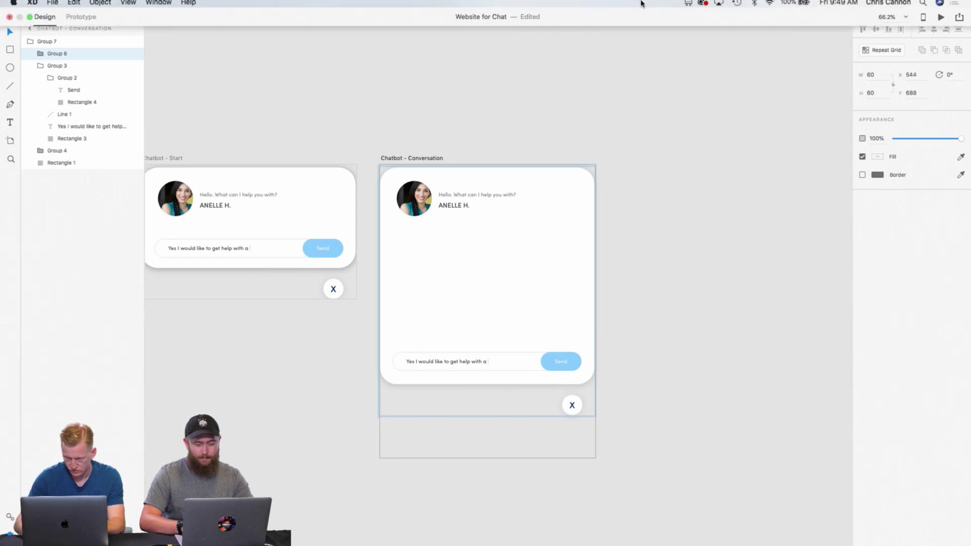
pyautogui.scroll(3, 574, 236)
pyautogui.scroll(-2, 573, 236)
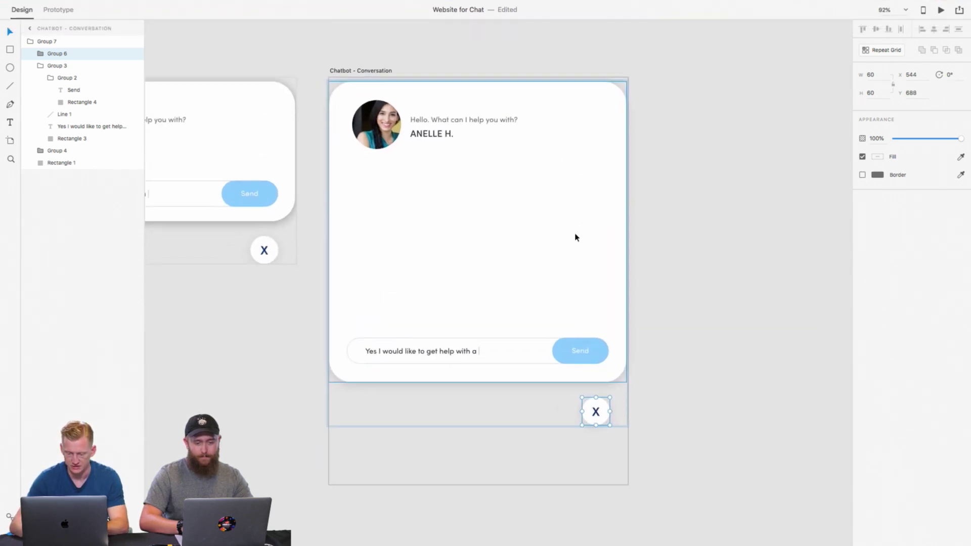
pyautogui.click(663, 253)
pyautogui.scroll(2, 382, 159)
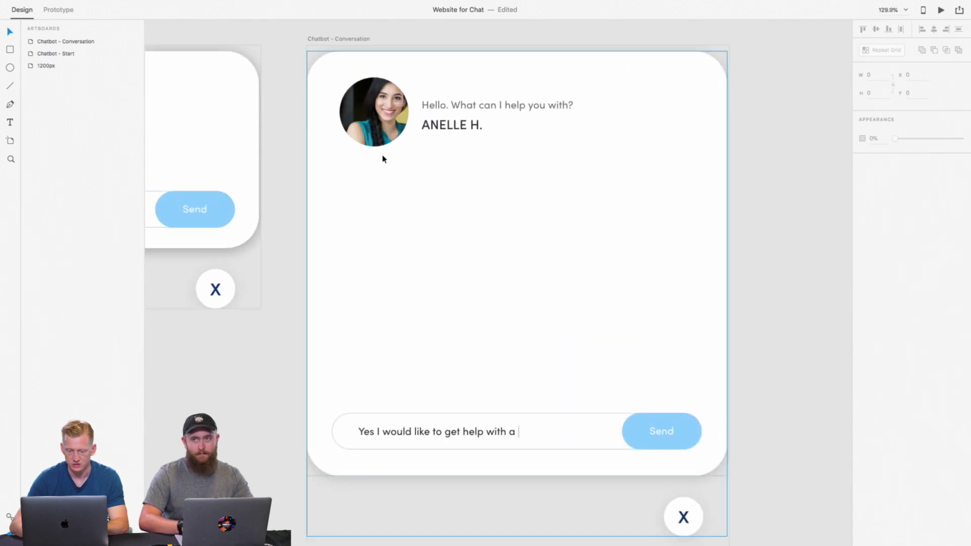
pyautogui.press('t')
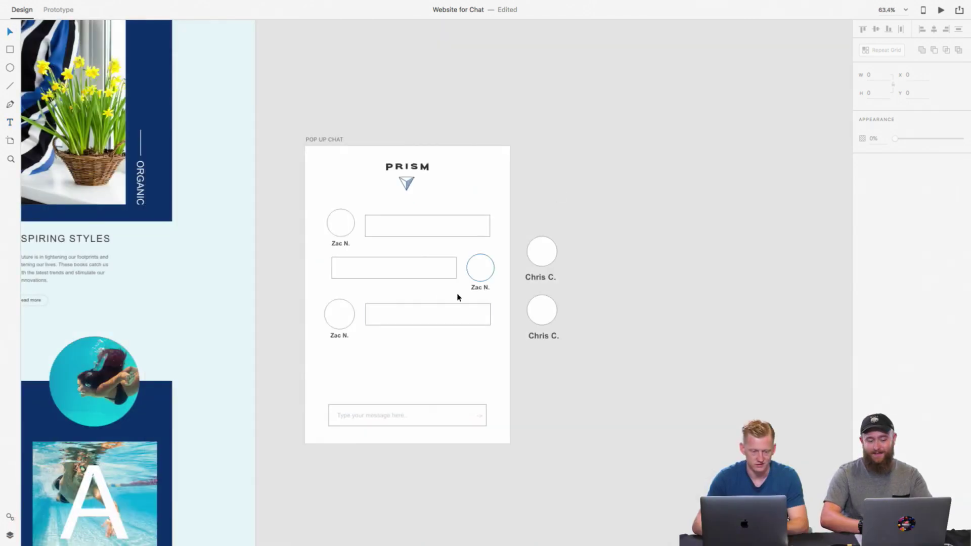
# - Move the second participant's two avatars up and to the right
pyautogui.click(402, 408)
pyautogui.click(585, 402)
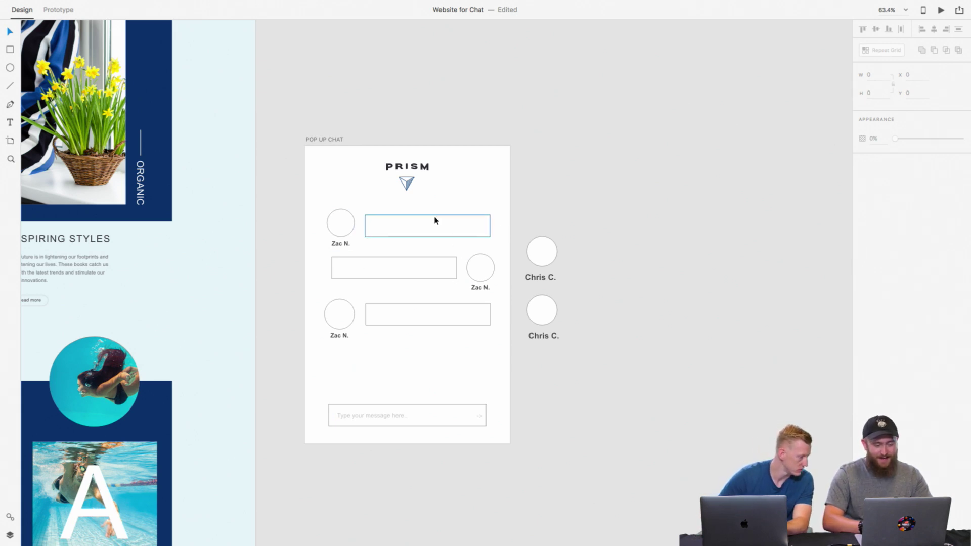
pyautogui.scroll(3, 433, 219)
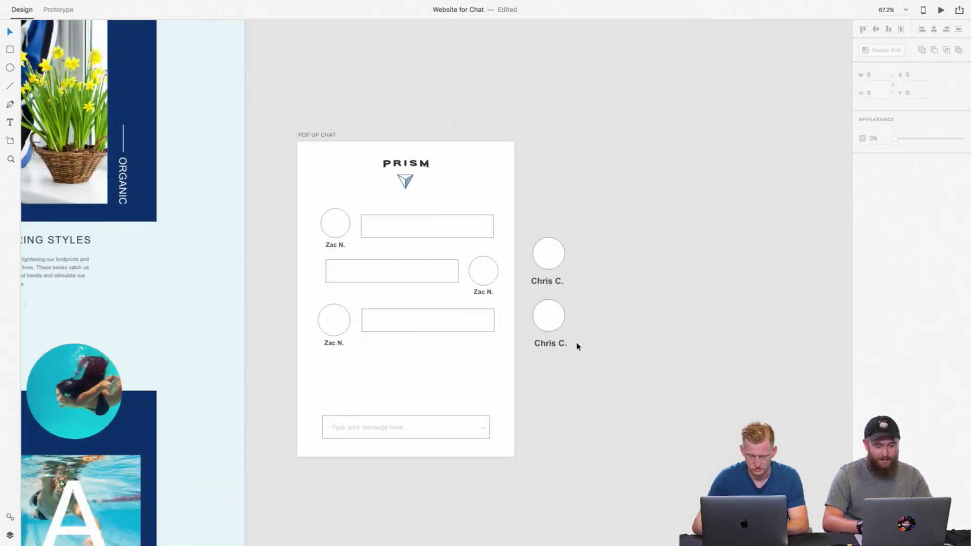
pyautogui.click(547, 281)
pyautogui.click(582, 283)
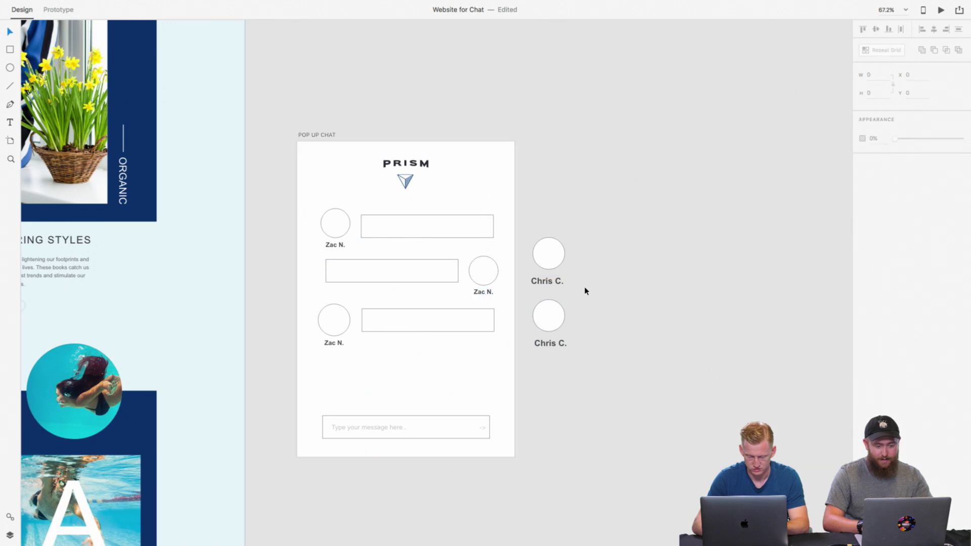
pyautogui.moveTo(569, 315); pyautogui.dragTo(568, 226)
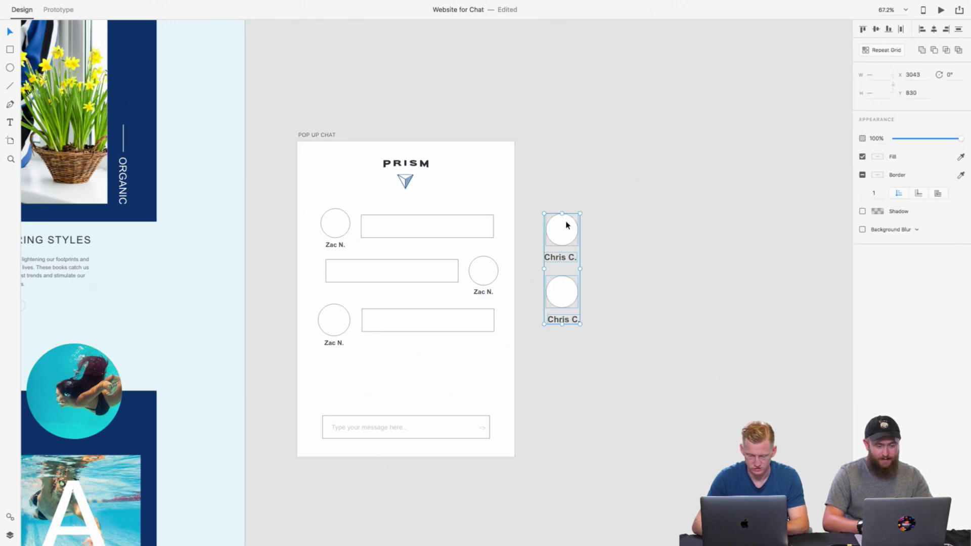
pyautogui.press('Escape')
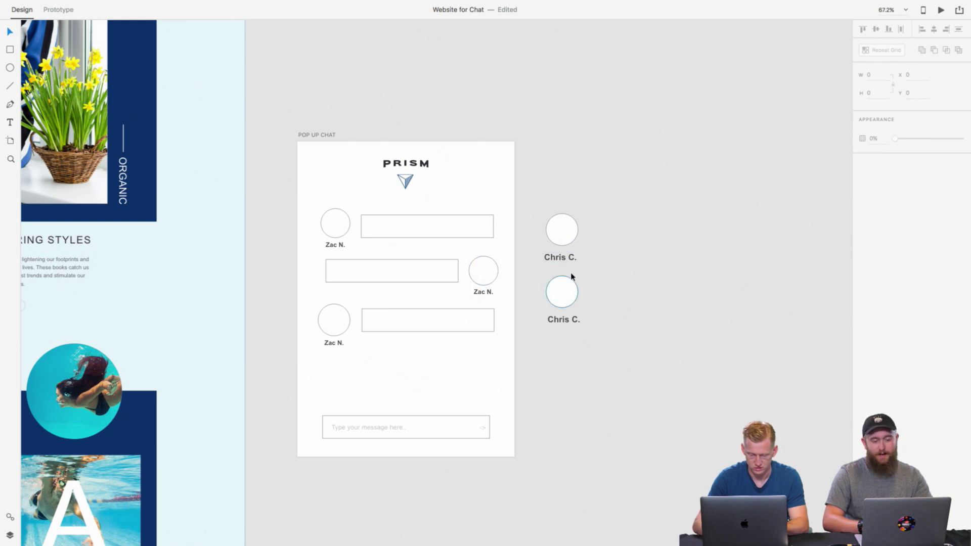
# - Paste the other name label's 19 pt Bold styling onto both of the second participant's labels
pyautogui.click(493, 293)
pyautogui.rightClick(493, 293)
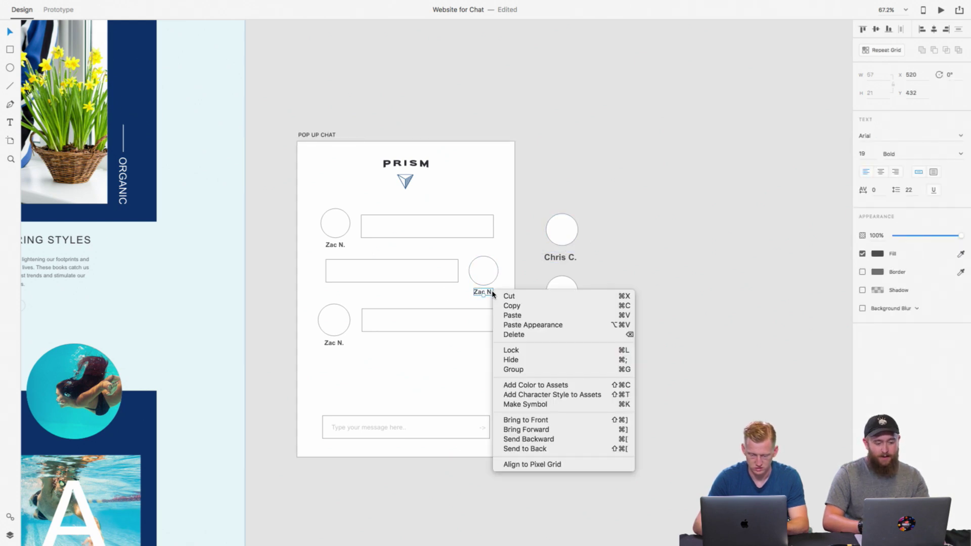
pyautogui.click(505, 306)
pyautogui.click(560, 259)
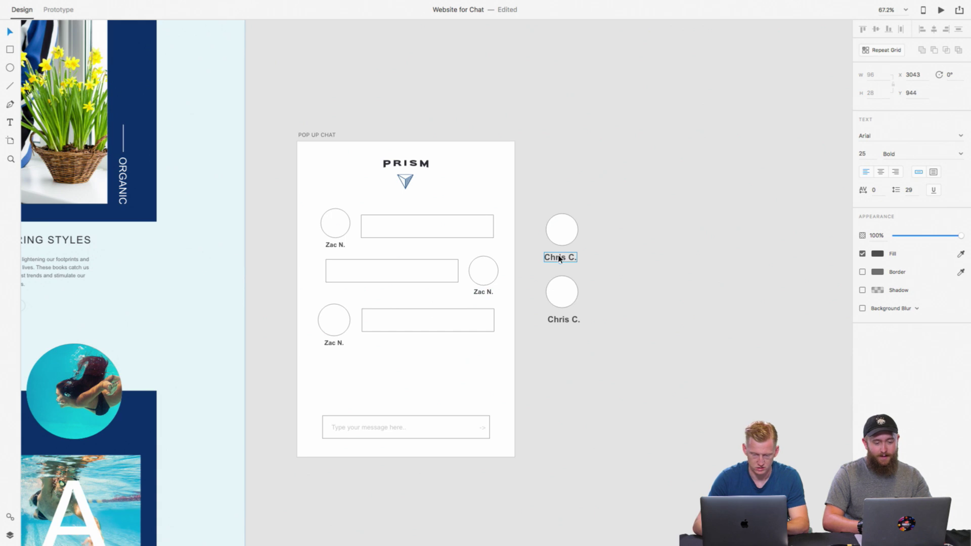
pyautogui.keyDown('shift'); pyautogui.click(562, 323); pyautogui.keyUp('shift')
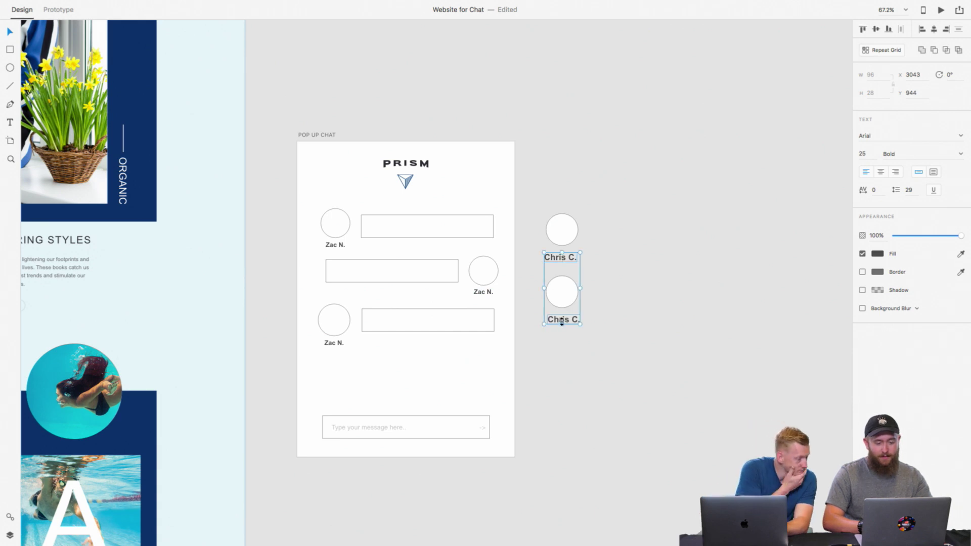
pyautogui.rightClick(572, 262)
pyautogui.click(592, 290)
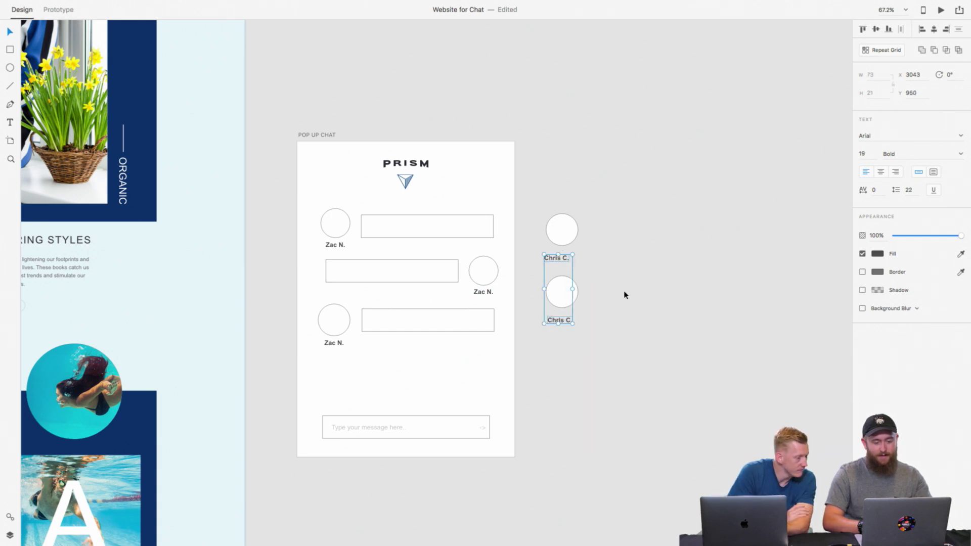
pyautogui.click(625, 295)
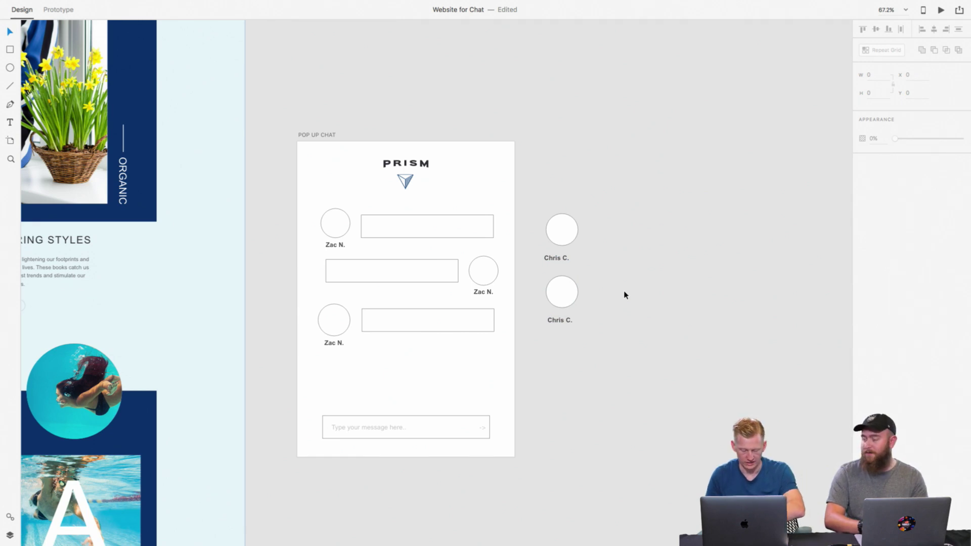
# - Centre both restyled name labels under their avatar circles
pyautogui.click(548, 259)
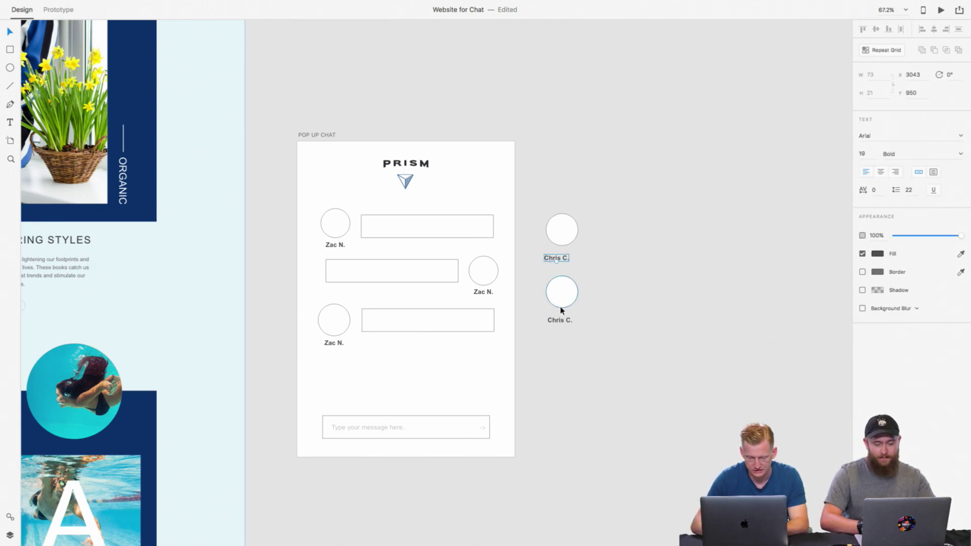
pyautogui.keyDown('shift'); pyautogui.click(559, 319); pyautogui.keyUp('shift')
pyautogui.moveTo(560, 319); pyautogui.dragTo(565, 317)
pyautogui.click(670, 326)
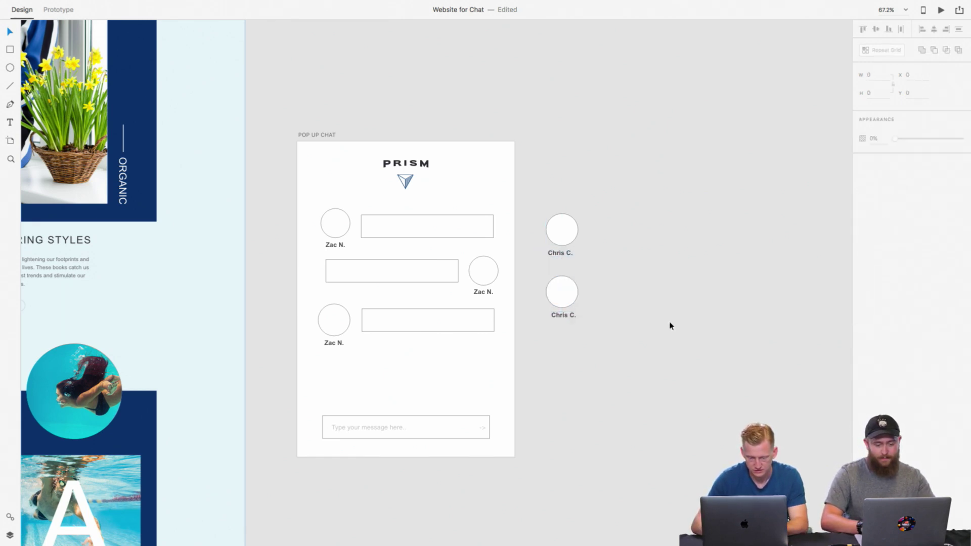
# - Give the top message box a corner radius of 12
pyautogui.scroll(5, 366, 245)
pyautogui.click(396, 221)
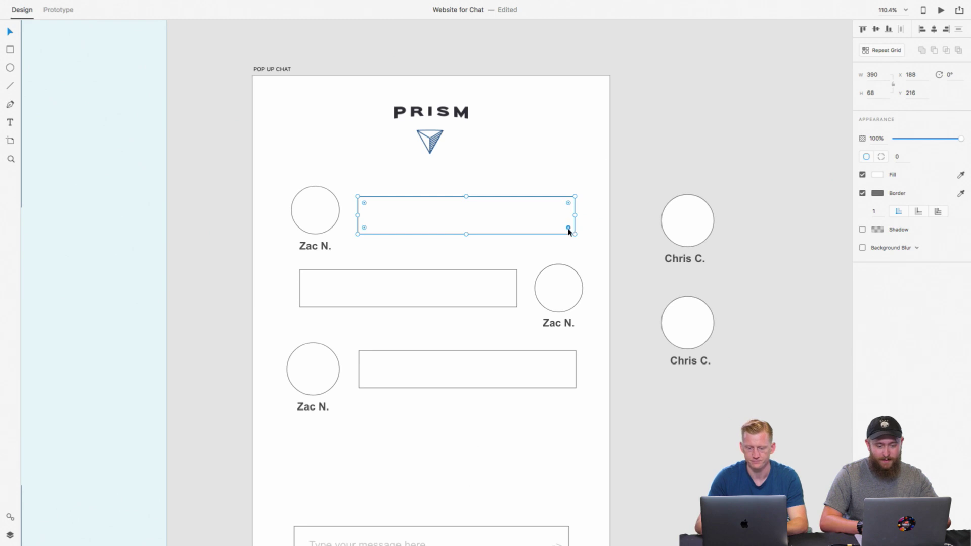
pyautogui.moveTo(568, 228); pyautogui.dragTo(488, 223)
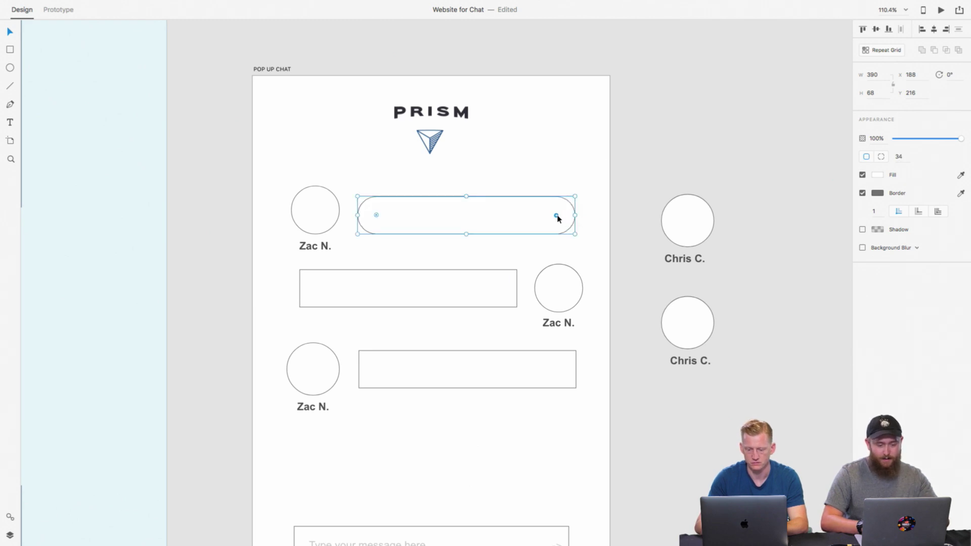
pyautogui.moveTo(558, 218); pyautogui.dragTo(575, 228)
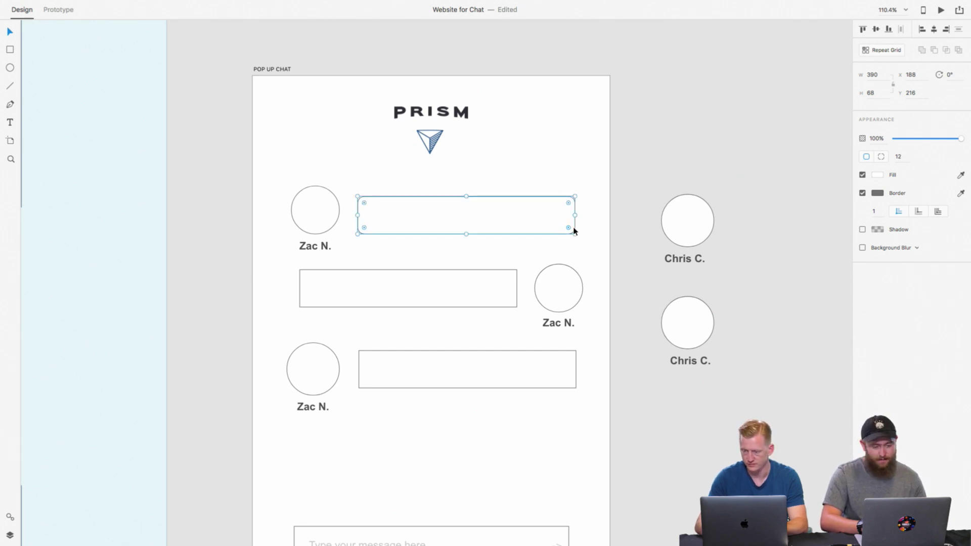
pyautogui.click(498, 264)
# - Copy the top box's appearance and paste it onto the second and third message boxes
pyautogui.click(521, 212)
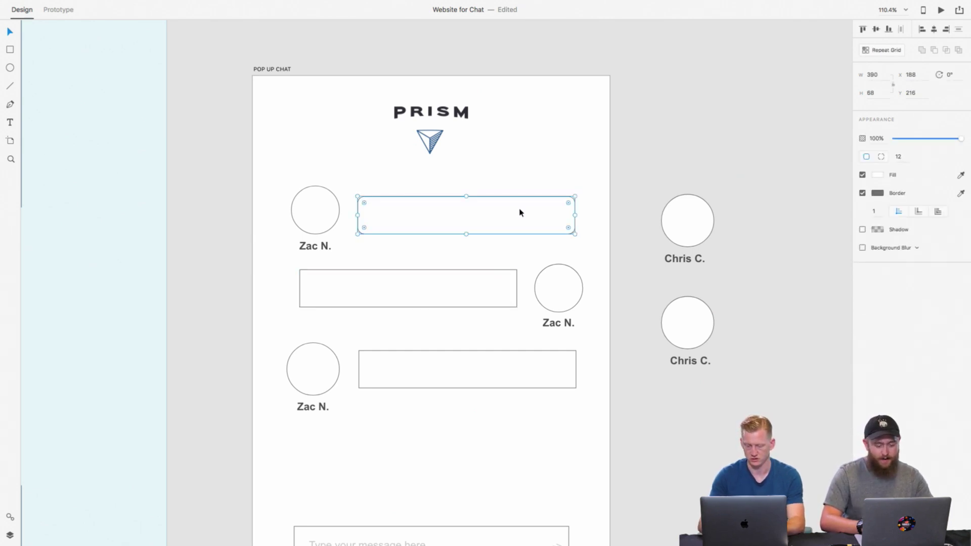
pyautogui.rightClick(521, 213)
pyautogui.click(542, 224)
pyautogui.click(481, 288)
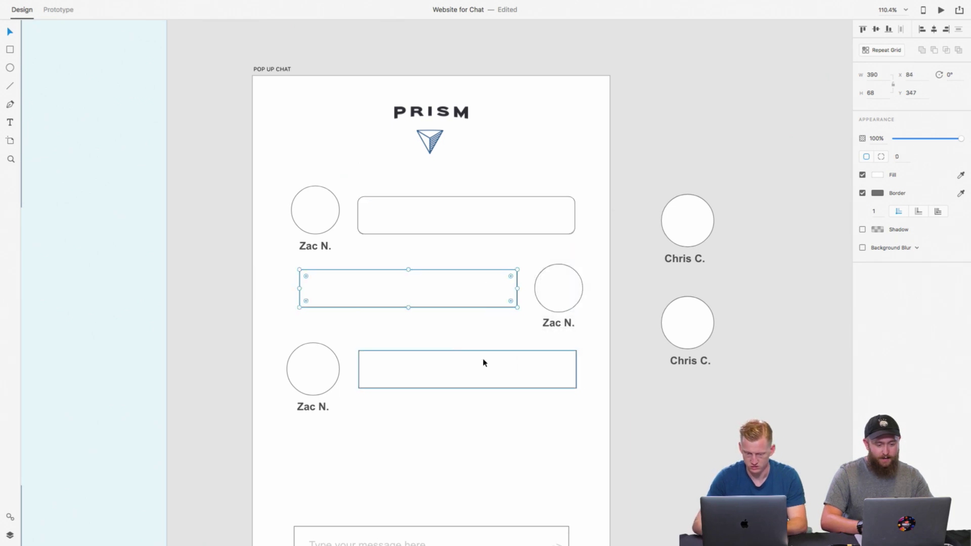
pyautogui.keyDown('shift'); pyautogui.click(483, 362); pyautogui.keyUp('shift')
pyautogui.rightClick(487, 295)
pyautogui.click(511, 324)
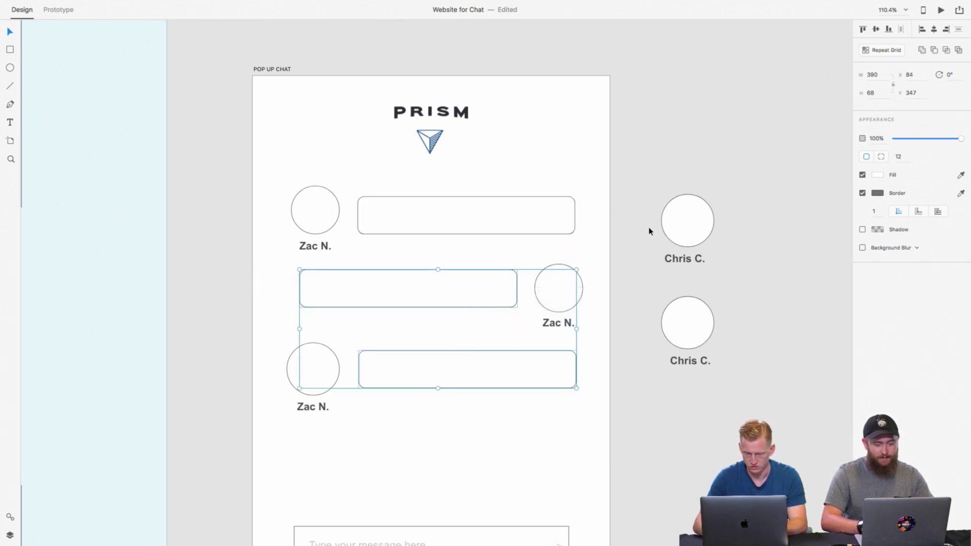
pyautogui.click(643, 183)
pyautogui.scroll(-2, 438, 328)
pyautogui.scroll(-2, 438, 325)
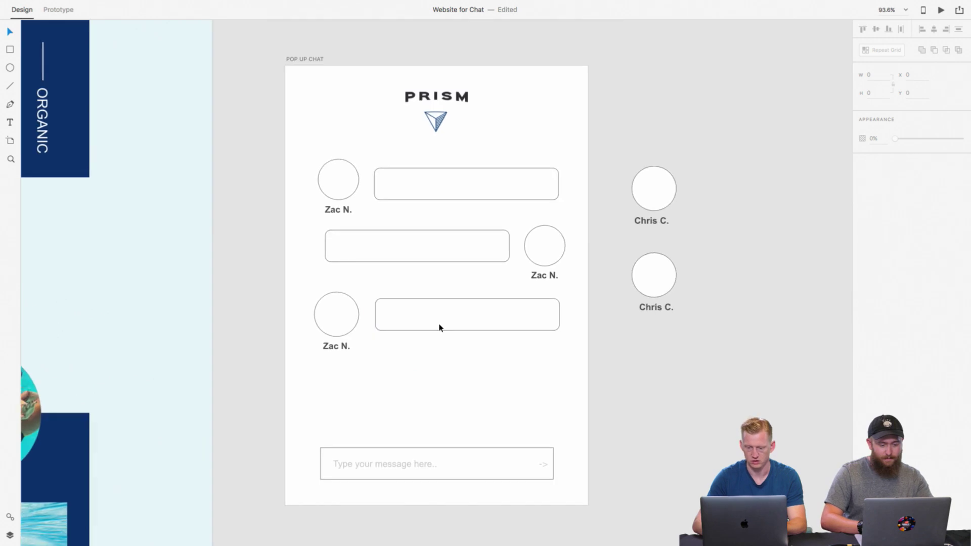
# - Fully round the ends of the bottom message input box
pyautogui.click(486, 450)
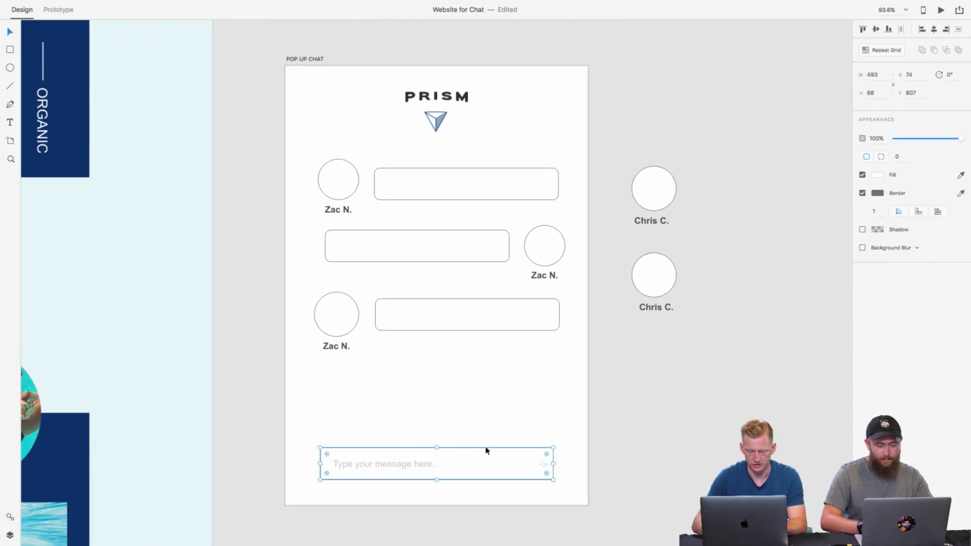
pyautogui.moveTo(546, 473); pyautogui.dragTo(519, 470)
pyautogui.press('Escape')
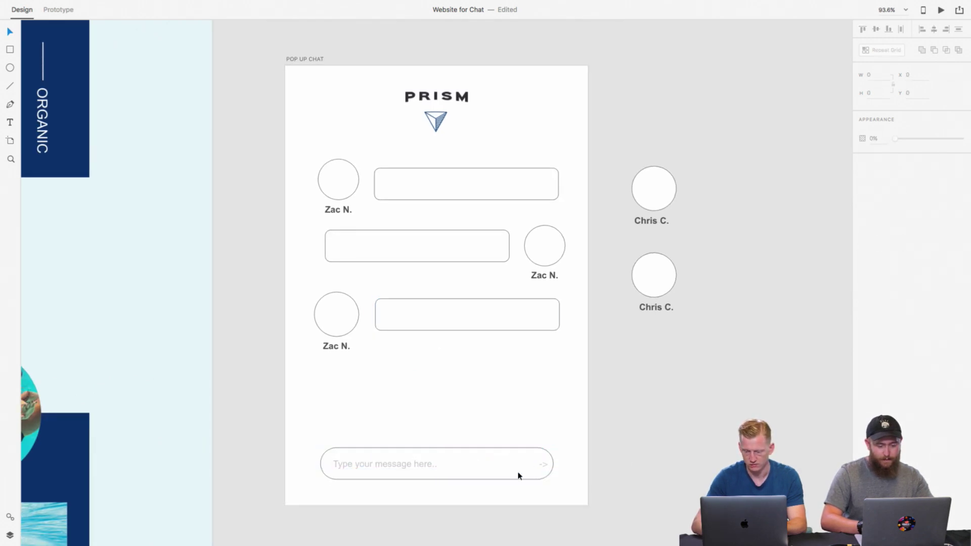
pyautogui.scroll(5, 484, 481)
# - Move the "->" send arrow inside the right end of the message field
pyautogui.moveTo(601, 453); pyautogui.dragTo(592, 451)
pyautogui.scroll(10, 592, 451)
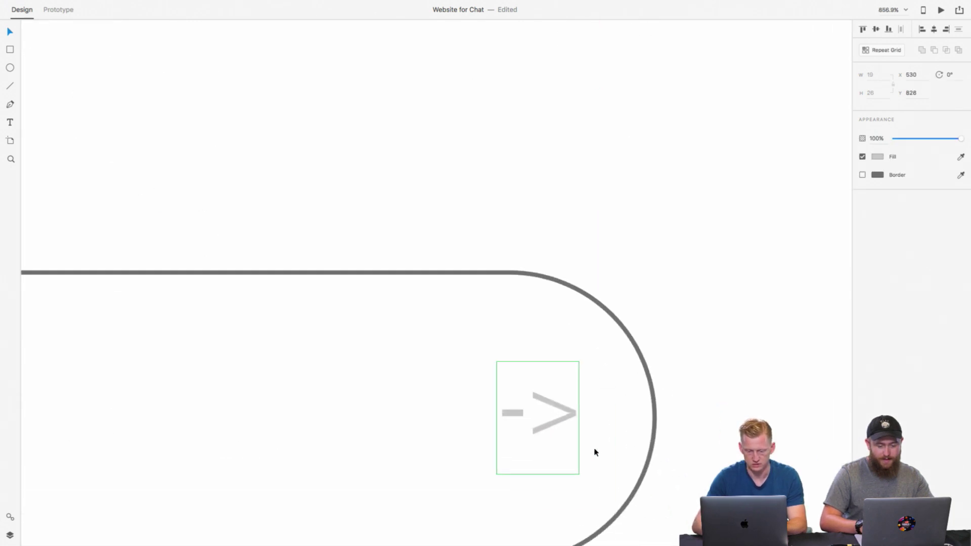
pyautogui.click(501, 395)
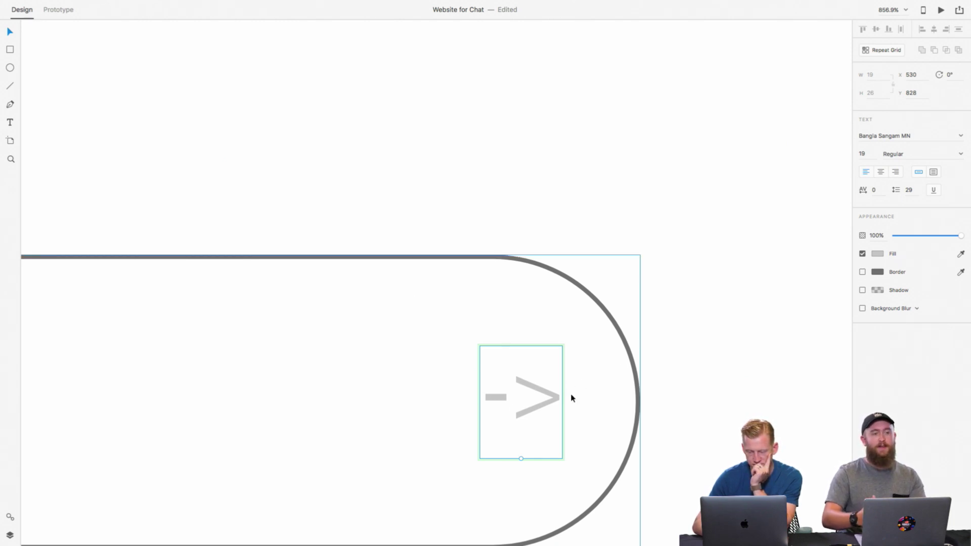
pyautogui.click(589, 400)
pyautogui.scroll(-4, 650, 307)
pyautogui.click(683, 270)
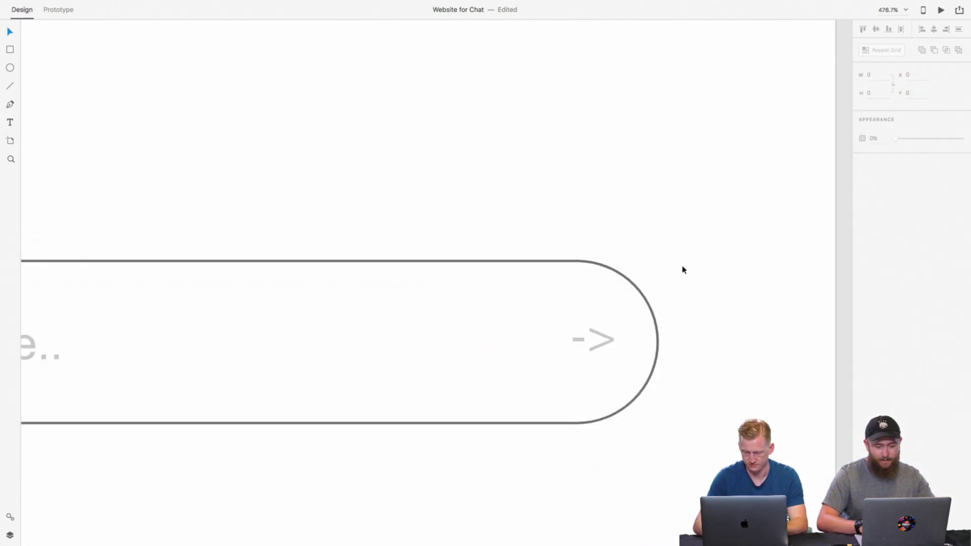
pyautogui.scroll(-6, 683, 270)
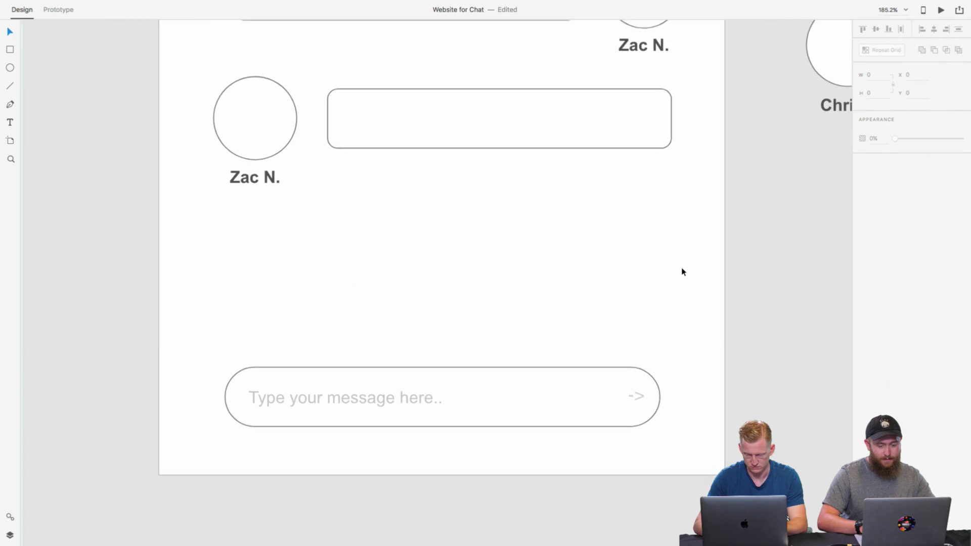
pyautogui.scroll(-4, 682, 272)
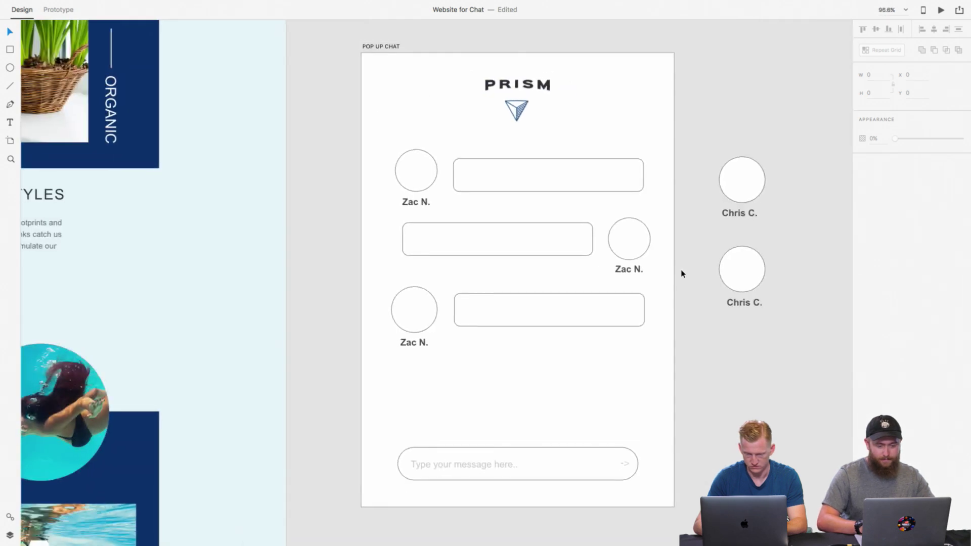
# - Give all three message bubbles a drop shadow (0, 3, 6) and remove their borders
pyautogui.click(449, 163)
pyautogui.keyDown('shift'); pyautogui.click(452, 225); pyautogui.keyUp('shift')
pyautogui.keyDown('shift'); pyautogui.click(481, 299); pyautogui.keyUp('shift')
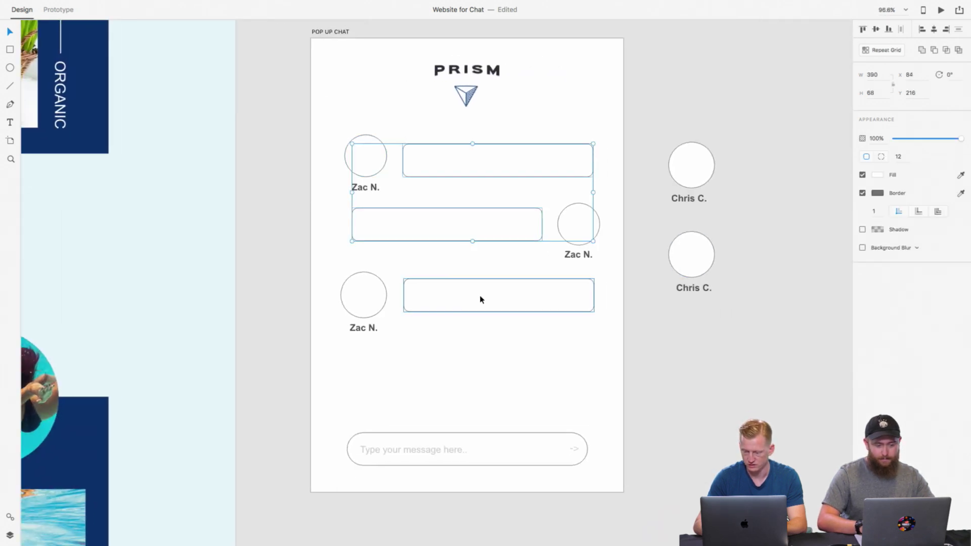
pyautogui.click(784, 243)
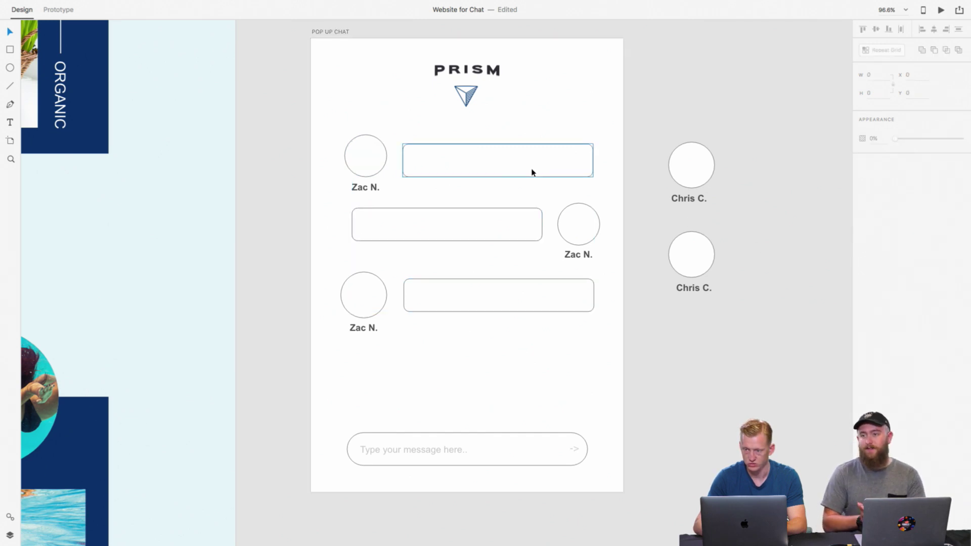
pyautogui.click(533, 172)
pyautogui.keyDown('shift'); pyautogui.click(502, 238); pyautogui.keyUp('shift')
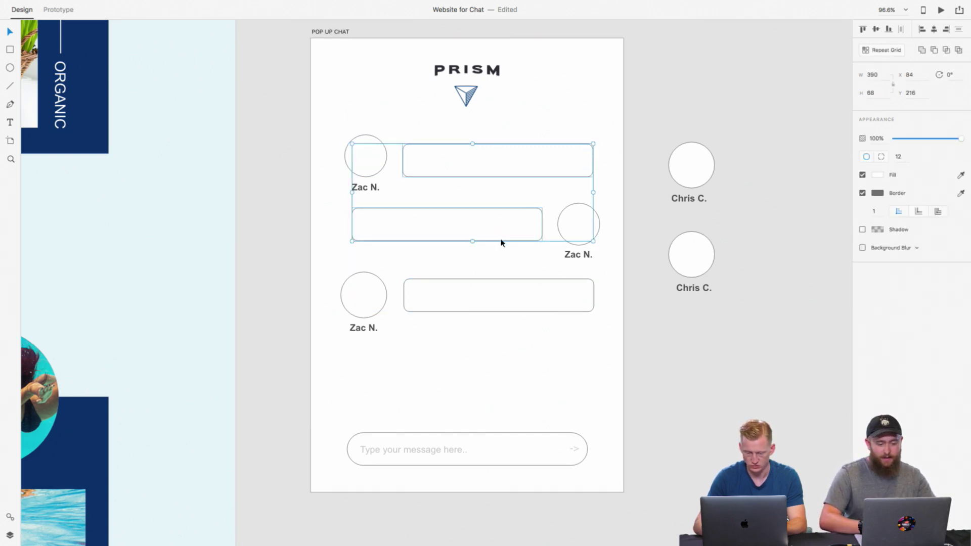
pyautogui.keyDown('shift'); pyautogui.click(508, 282); pyautogui.keyUp('shift')
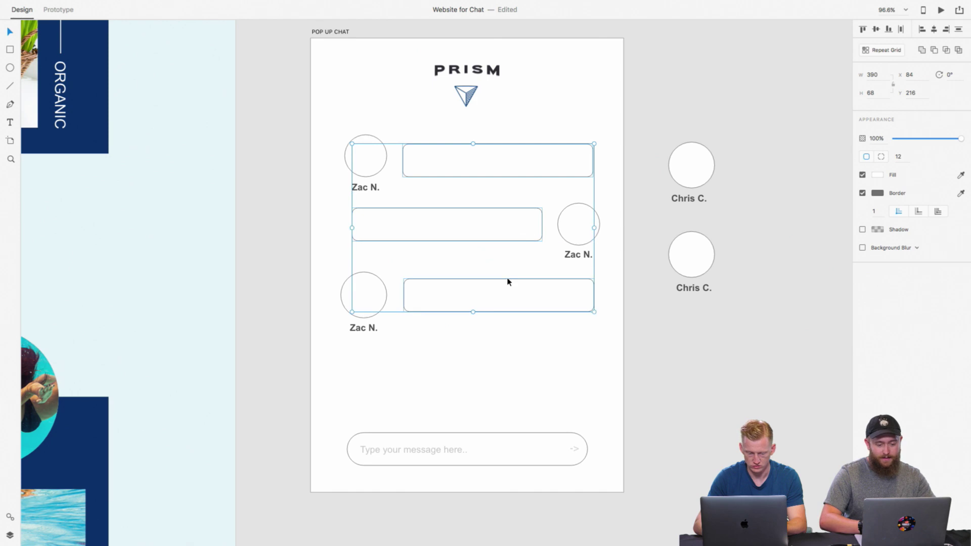
pyautogui.click(862, 230)
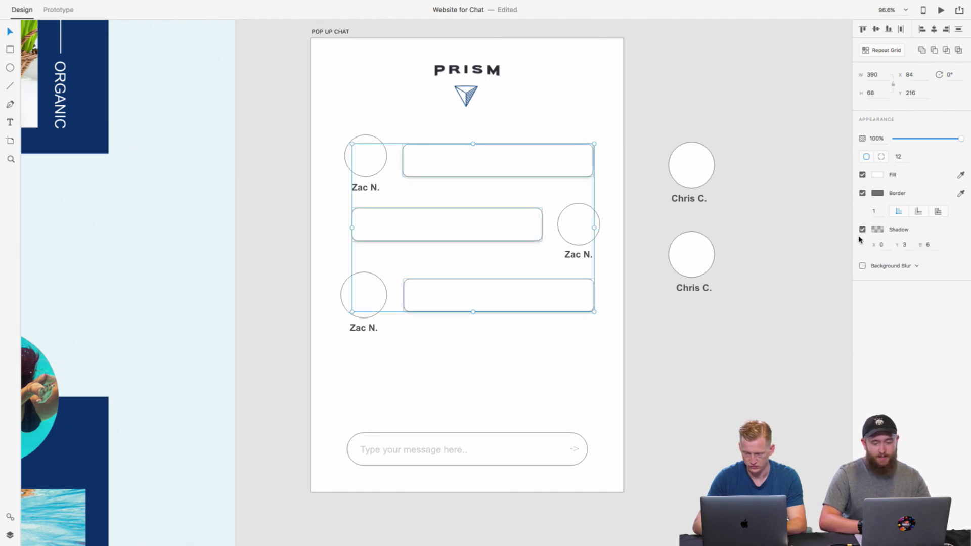
pyautogui.click(862, 193)
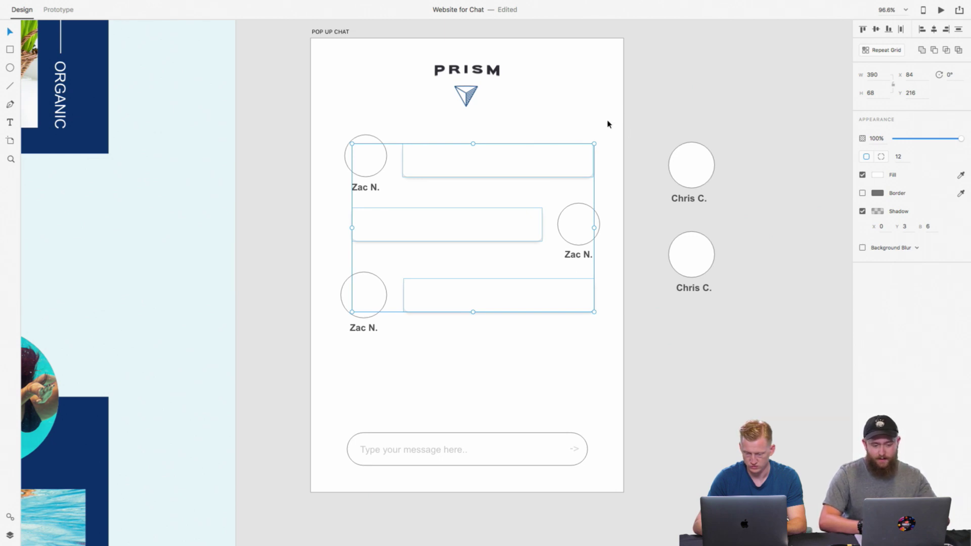
# - Paste a copy of the first avatar's name label into the top message bubble
pyautogui.click(381, 123)
pyautogui.click(544, 164)
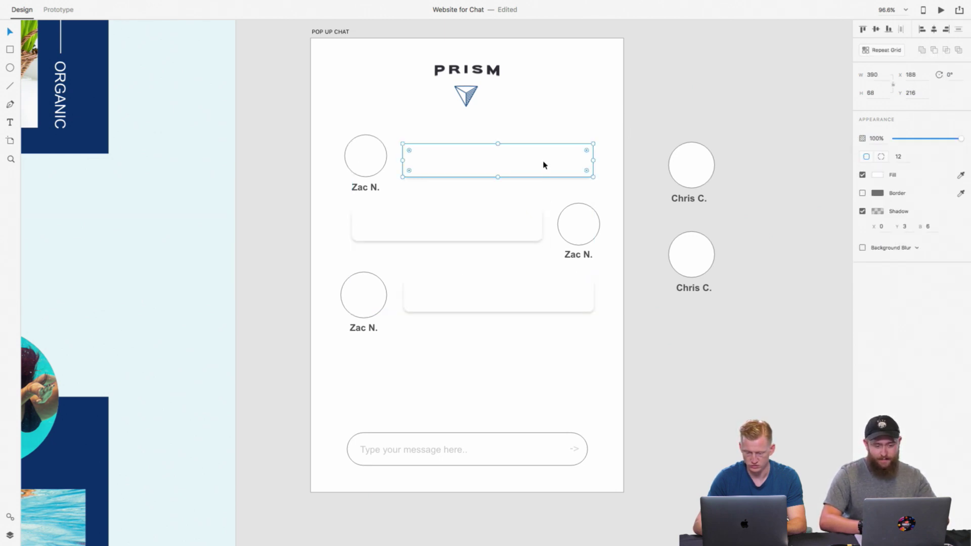
pyautogui.scroll(5, 544, 165)
pyautogui.scroll(-5, 544, 164)
pyautogui.scroll(5, 544, 163)
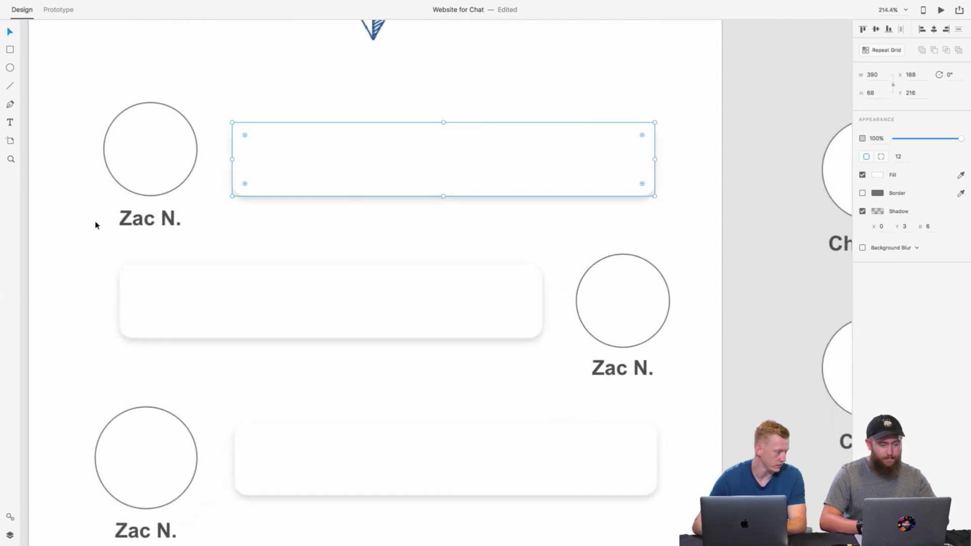
pyautogui.click(118, 221)
pyautogui.rightClick(117, 221)
pyautogui.click(151, 227)
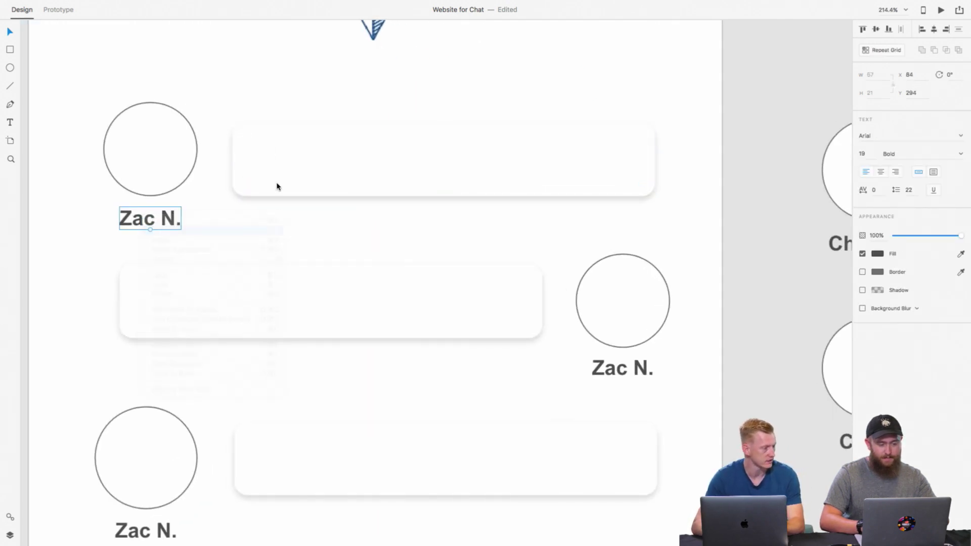
pyautogui.rightClick(277, 183)
pyautogui.click(303, 208)
pyautogui.moveTo(169, 220); pyautogui.dragTo(308, 160)
# - Change the pasted label to read "Hello! How can I help you today?"
pyautogui.doubleClick(309, 160)
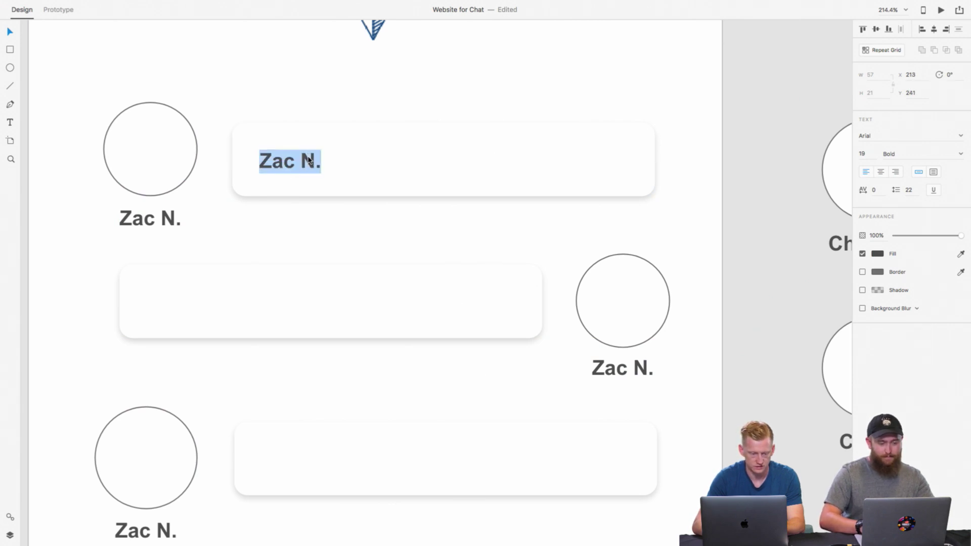
pyautogui.write('Hello! How can')
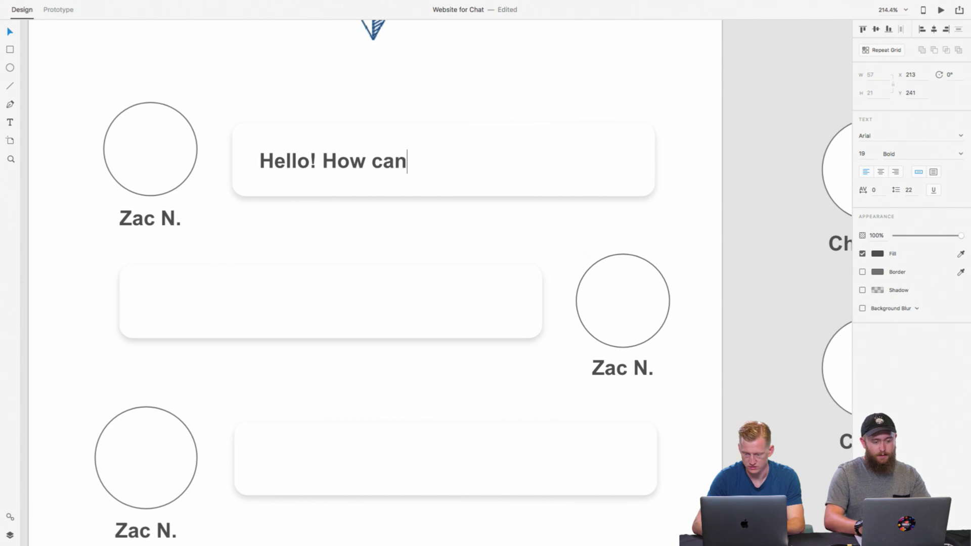
pyautogui.write(' I help you today>')
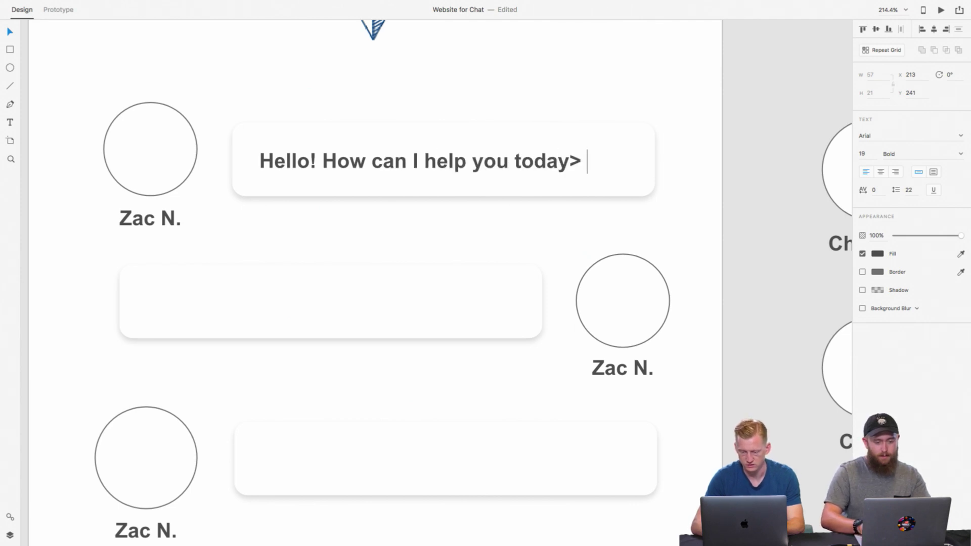
pyautogui.press('BackSpace')
pyautogui.write('?')
pyautogui.press('Escape')
# - Copy the greeting into the second bubble and shift it left inside the bubble
pyautogui.rightClick(536, 164)
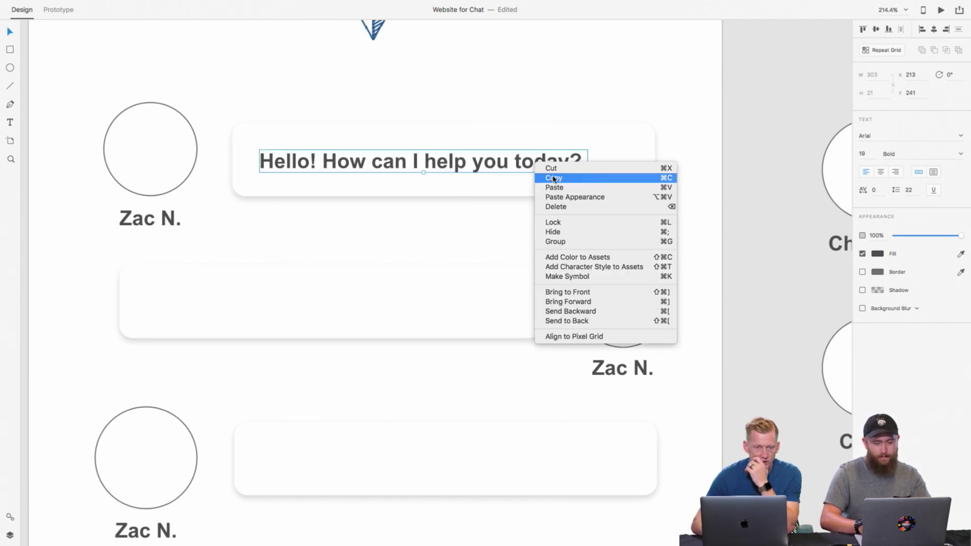
pyautogui.click(563, 187)
pyautogui.rightClick(561, 161)
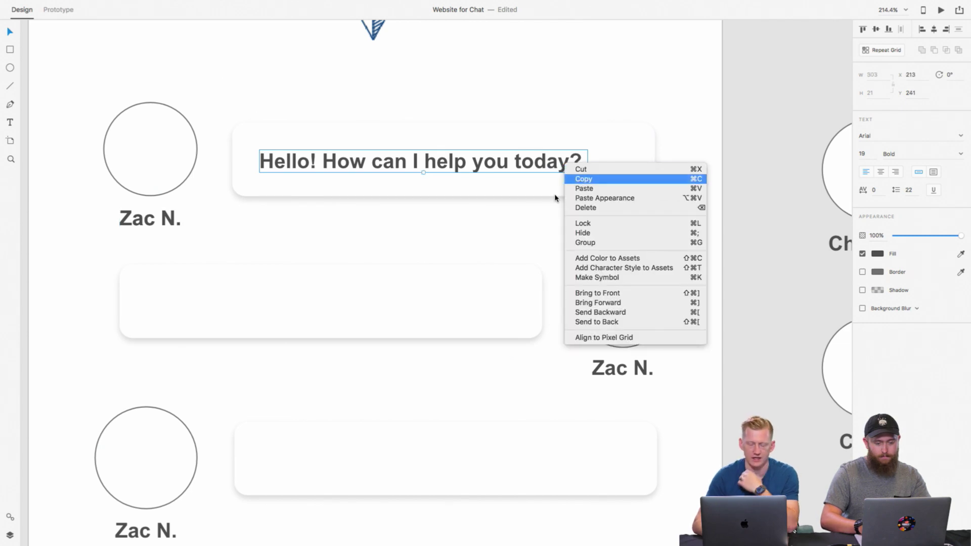
pyautogui.click(564, 177)
pyautogui.rightClick(526, 208)
pyautogui.click(543, 211)
pyautogui.moveTo(447, 306); pyautogui.dragTo(440, 308)
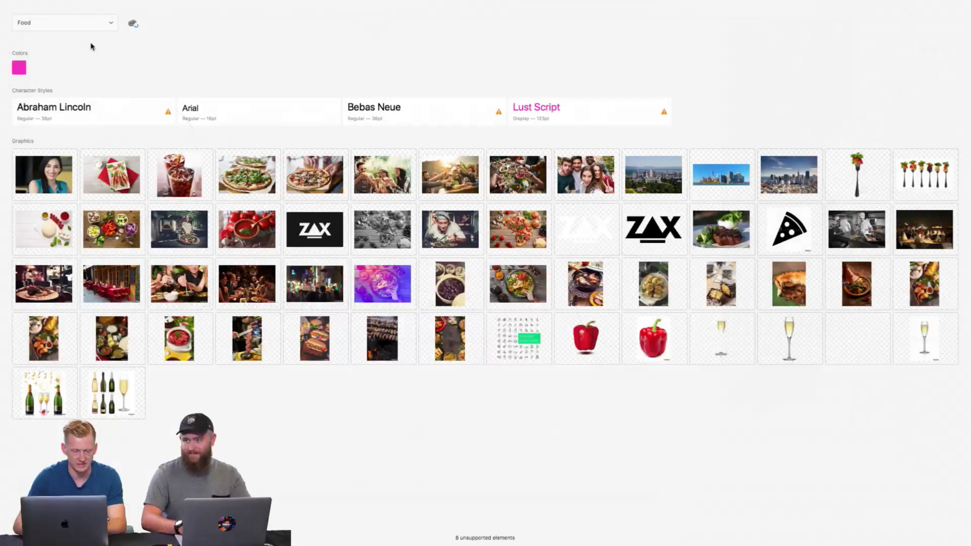
# - Switch the Libraries panel between My Library and Food, leaving the Food library selected
pyautogui.click(88, 23)
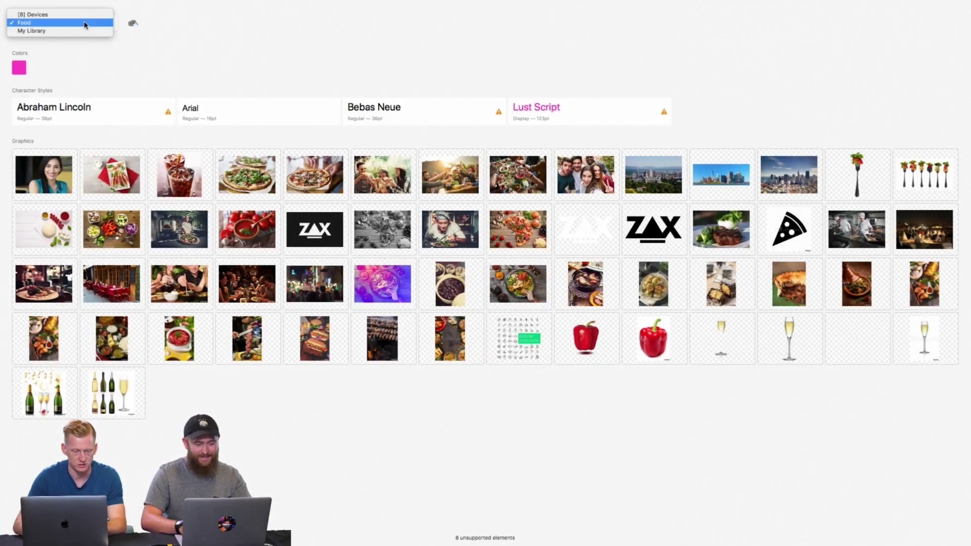
pyautogui.click(86, 22)
pyautogui.click(88, 25)
pyautogui.click(86, 31)
pyautogui.click(86, 24)
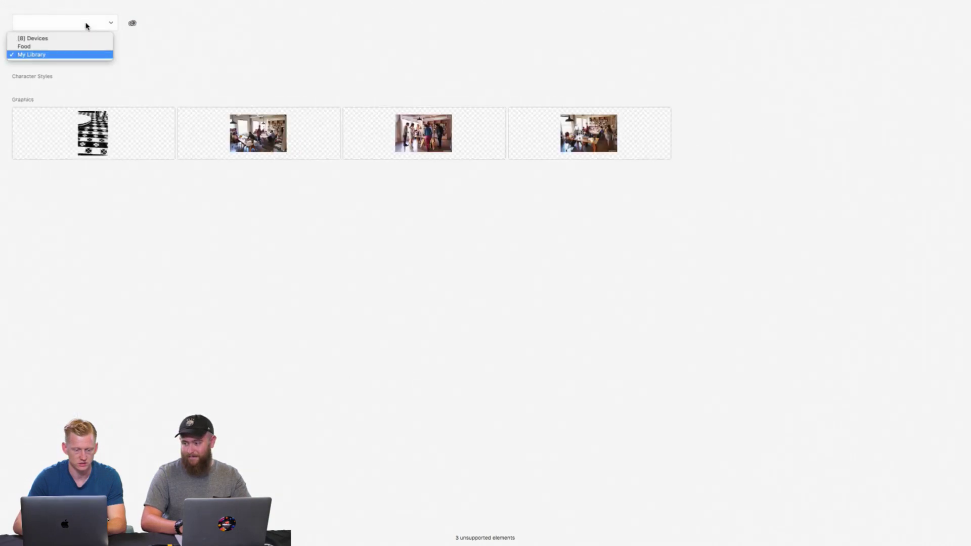
pyautogui.click(79, 47)
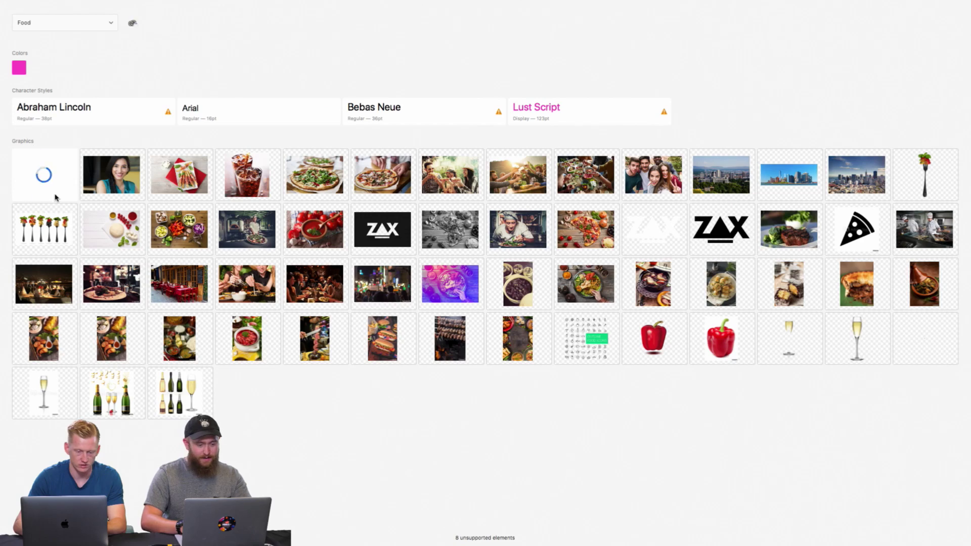
pyautogui.click(113, 25)
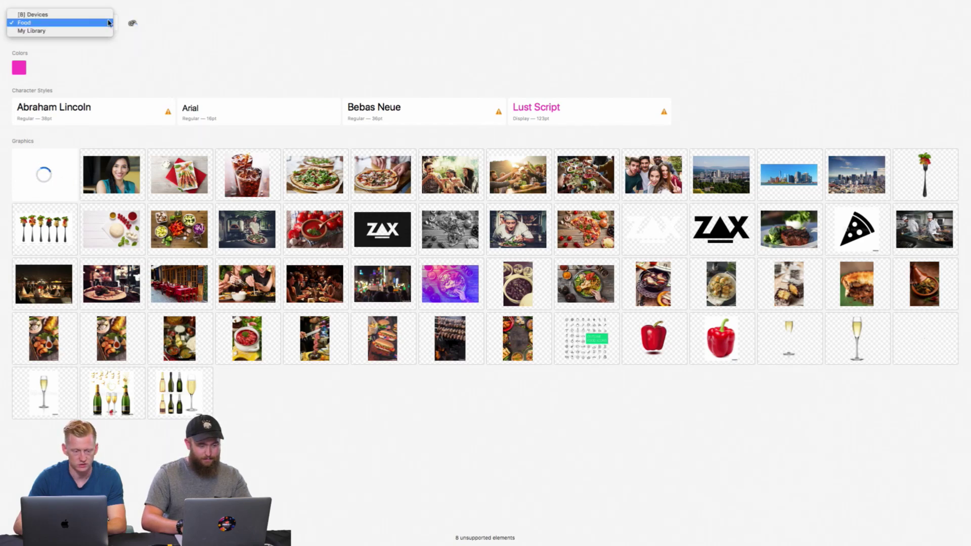
pyautogui.click(107, 44)
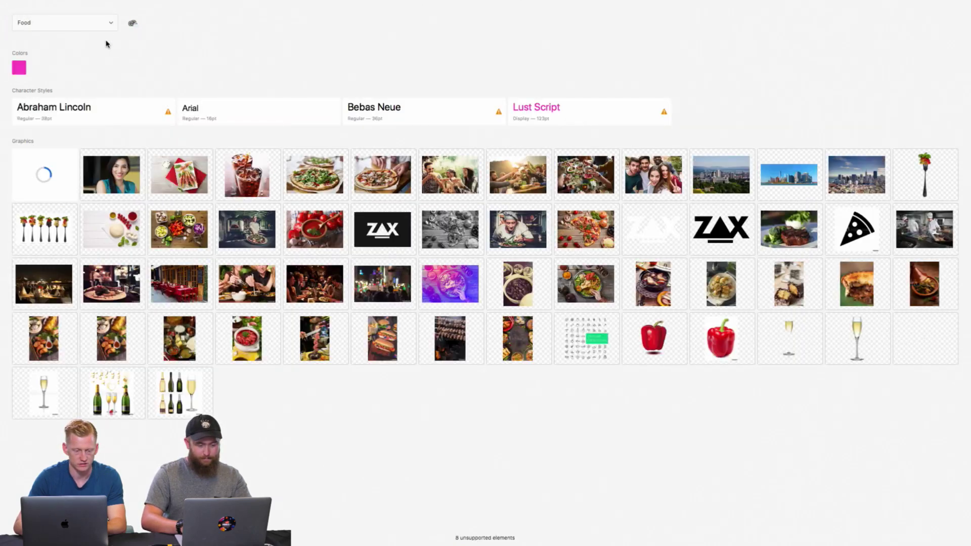
pyautogui.click(63, 182)
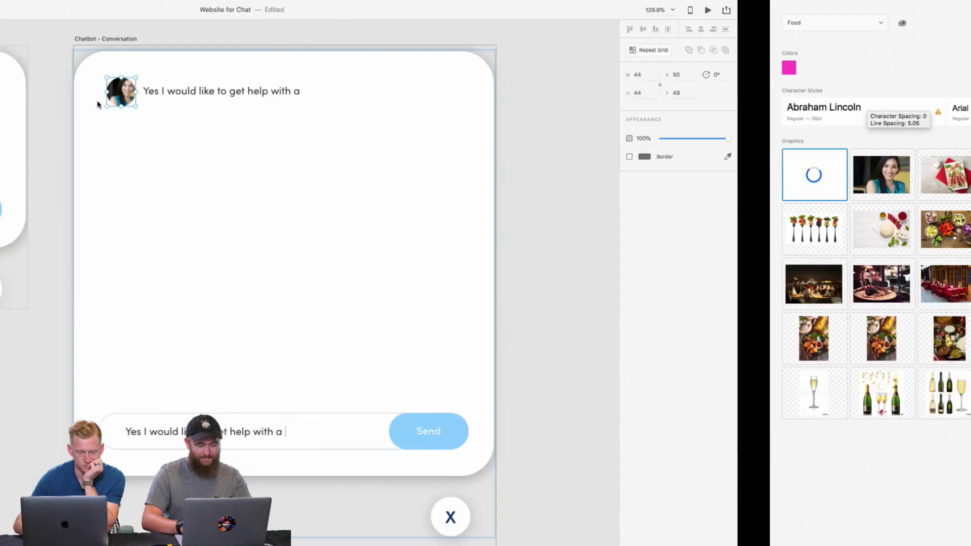
pyautogui.press('super+shift+alt+l')
pyautogui.press('super+y')
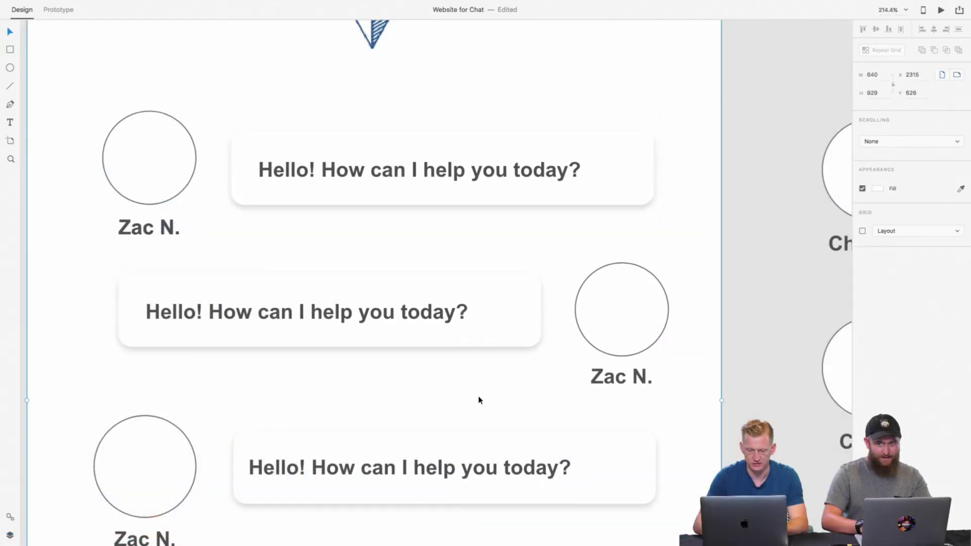
# - Change the middle bubble's text to "I need a refund right now!"
pyautogui.scroll(-5, 479, 398)
pyautogui.scroll(3, 479, 398)
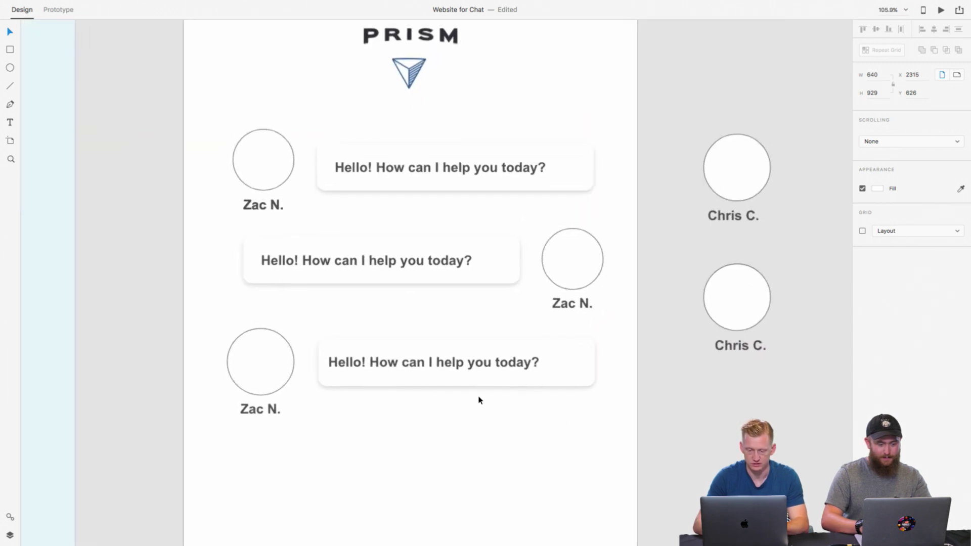
pyautogui.doubleClick(409, 260)
pyautogui.write('I need a refund i')
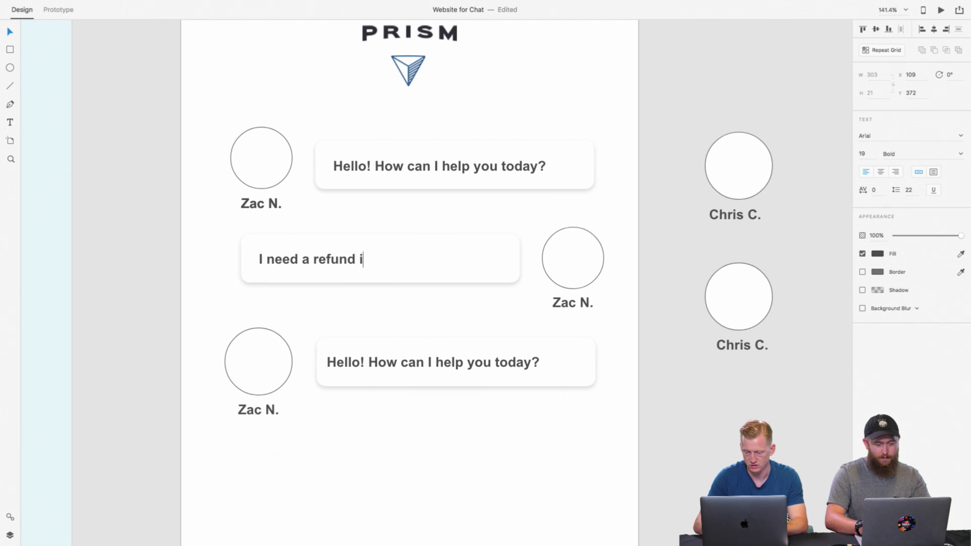
pyautogui.write('mme')
pyautogui.press('BackSpace')
pyautogui.write('mediatley')
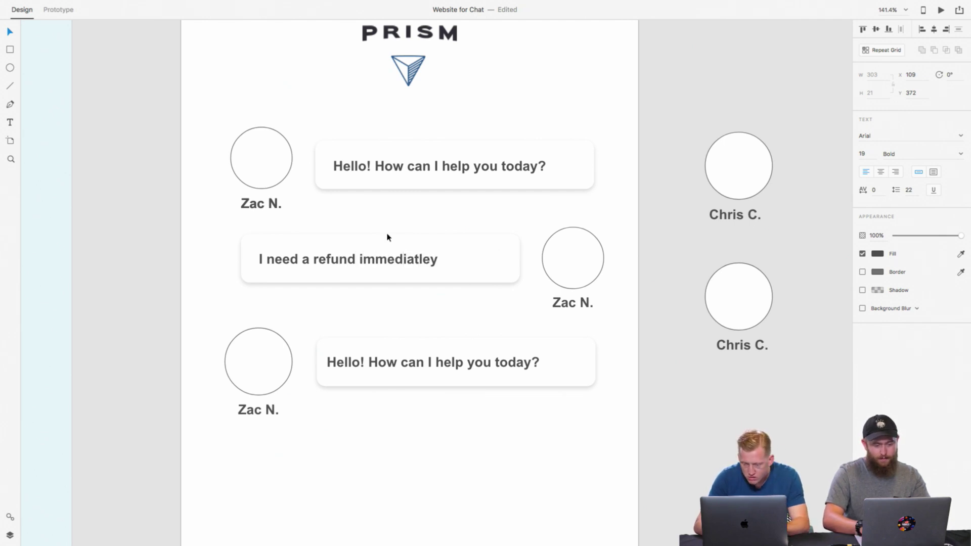
pyautogui.press('Escape')
pyautogui.doubleClick(399, 266)
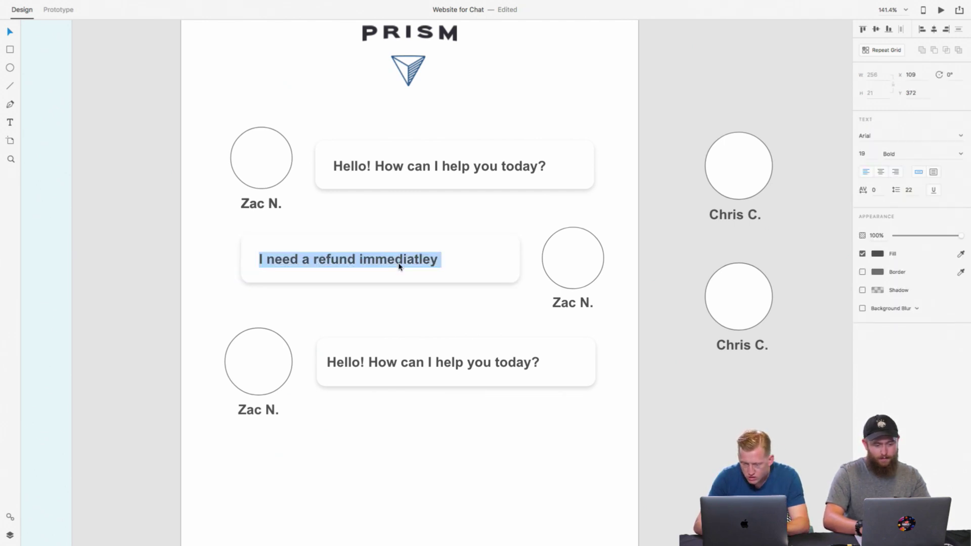
pyautogui.click(399, 267)
pyautogui.doubleClick(399, 267)
pyautogui.write('right now')
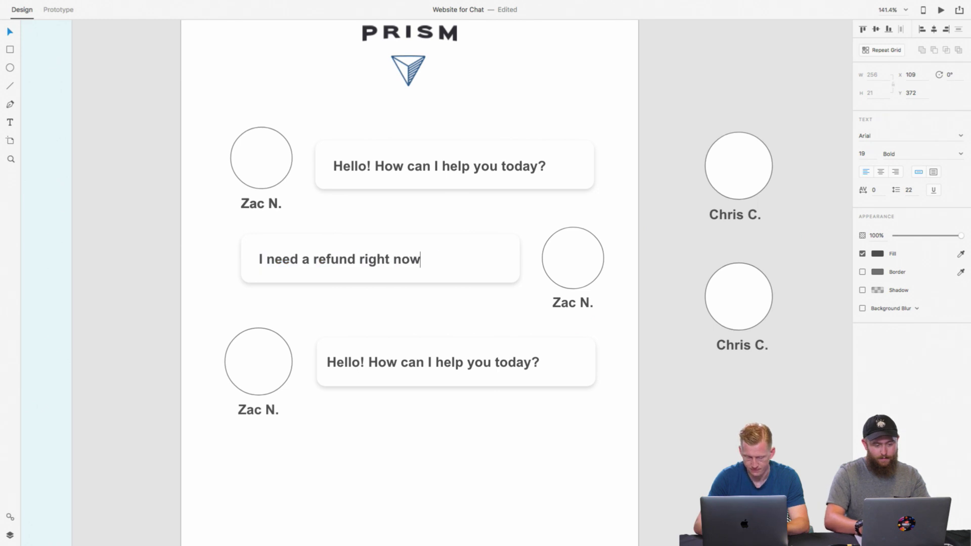
pyautogui.write('!')
pyautogui.press('Escape')
pyautogui.press('Escape')
# - Rename the right avatar's label to the other participant's name and centre it underneath
pyautogui.doubleClick(568, 302)
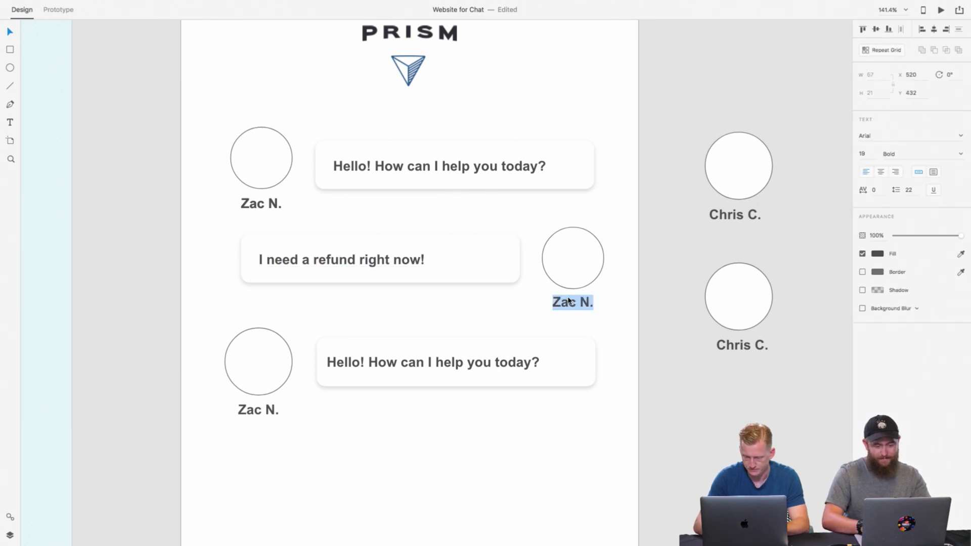
pyautogui.write('Chris C.')
pyautogui.press('Escape')
pyautogui.press('Escape')
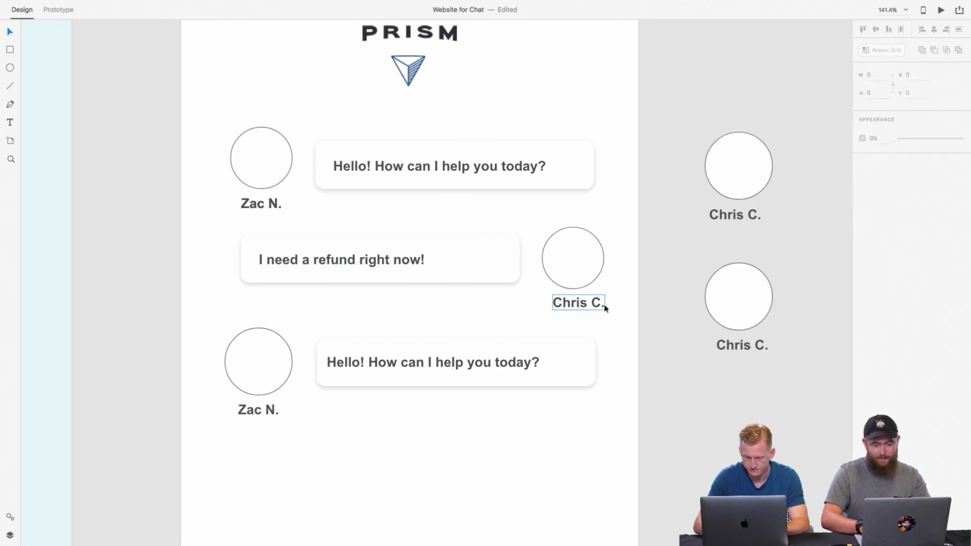
pyautogui.moveTo(604, 305); pyautogui.dragTo(601, 307)
pyautogui.click(672, 318)
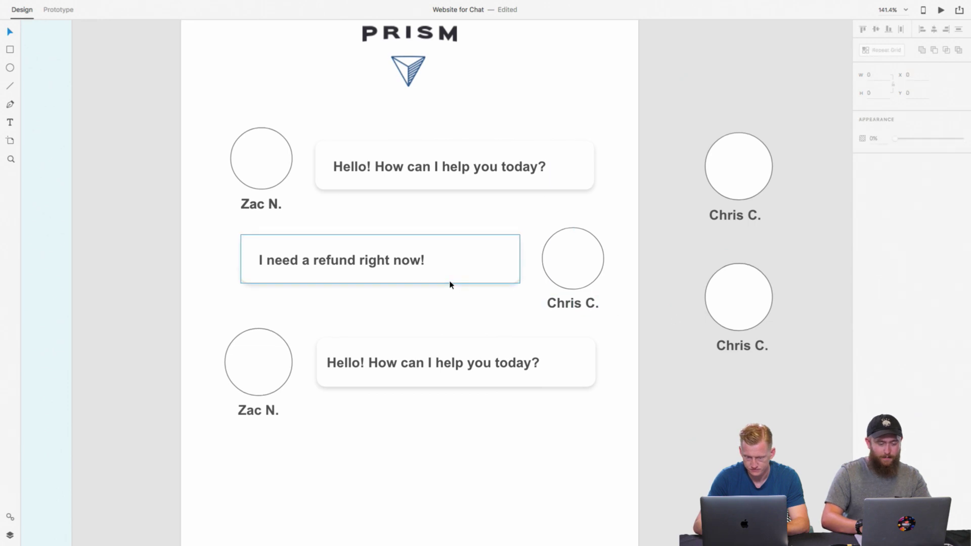
pyautogui.scroll(2, 448, 282)
pyautogui.hscroll(-2, 448, 282)
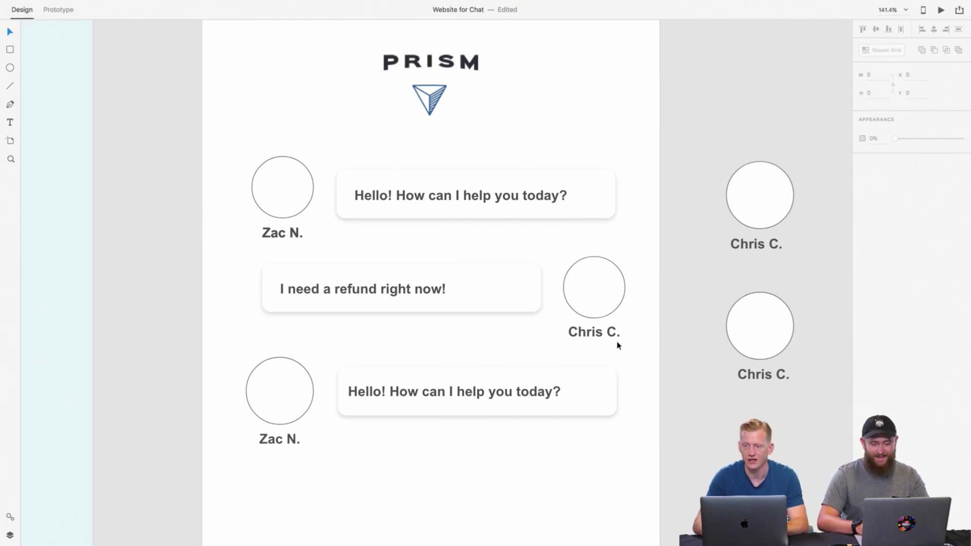
# - Replace the bottom bubble's greeting with "We do not provide refunds sir."
pyautogui.doubleClick(505, 395)
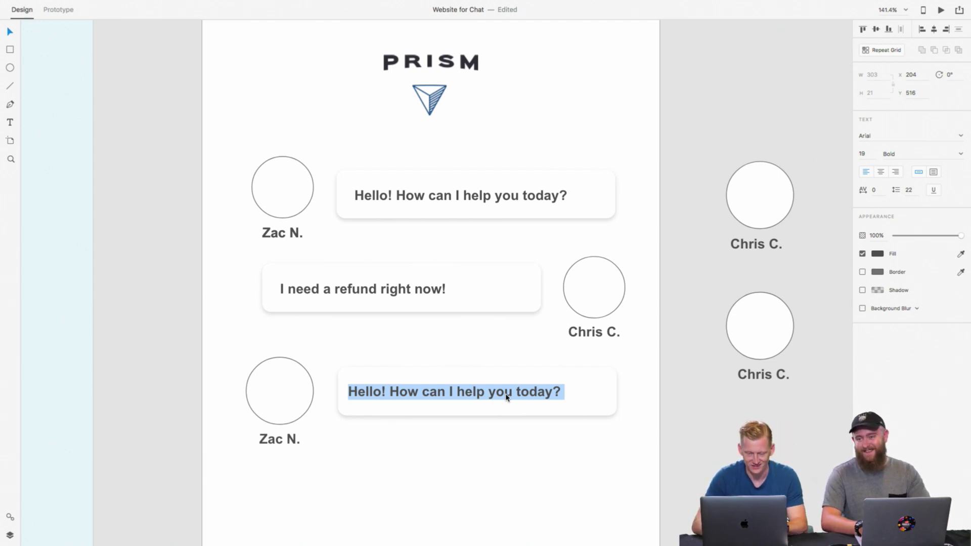
pyautogui.press('BackSpace')
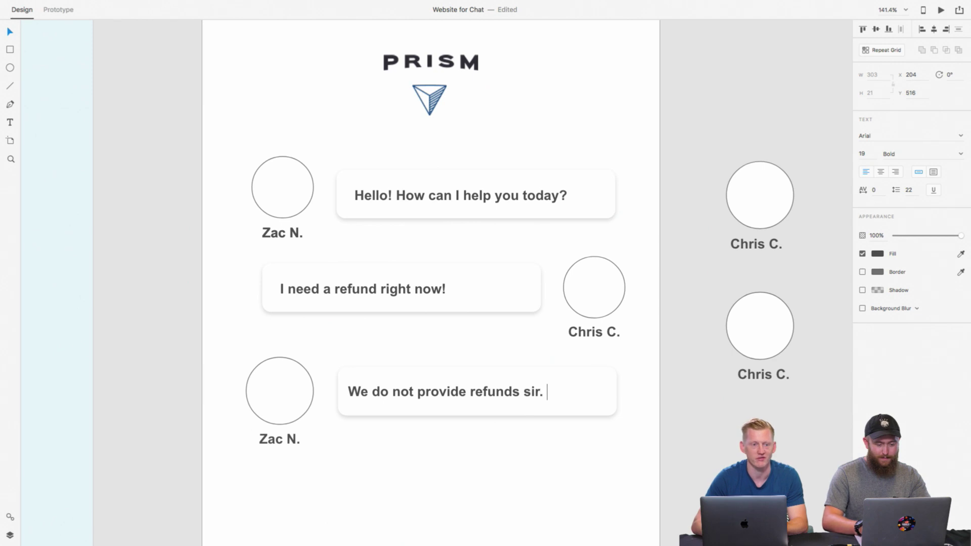
pyautogui.hscroll(2, 637, 474)
pyautogui.click(676, 457)
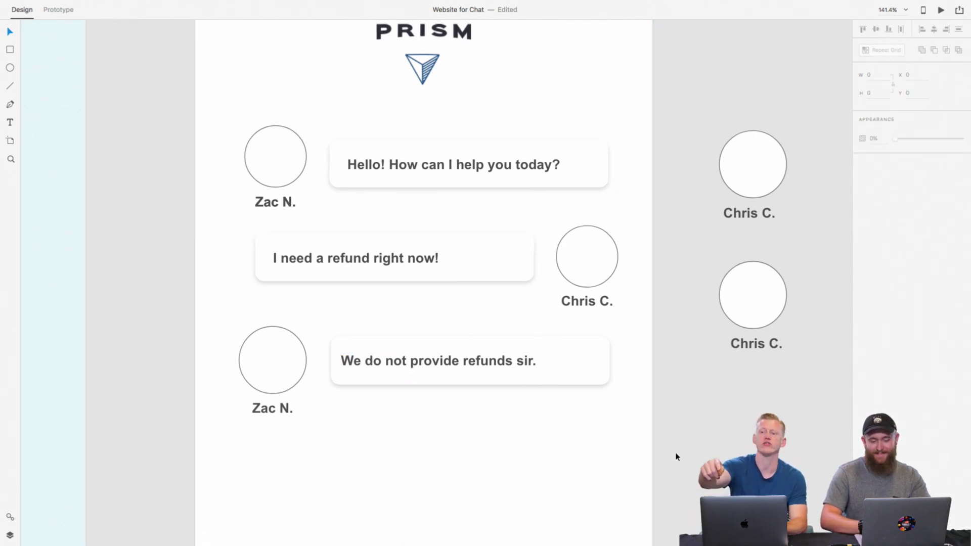
pyautogui.scroll(-2, 676, 456)
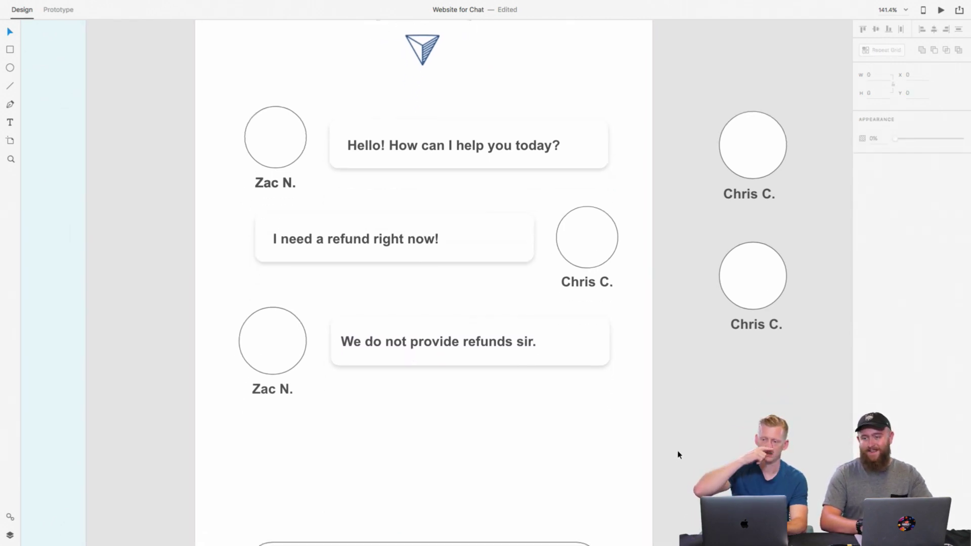
pyautogui.scroll(-6, 678, 454)
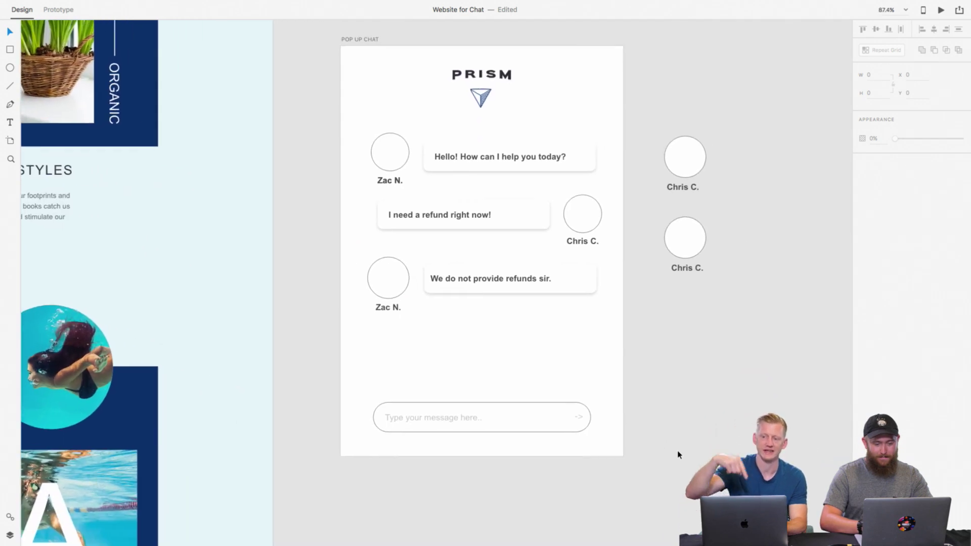
pyautogui.scroll(3, 678, 454)
pyautogui.scroll(2, 424, 319)
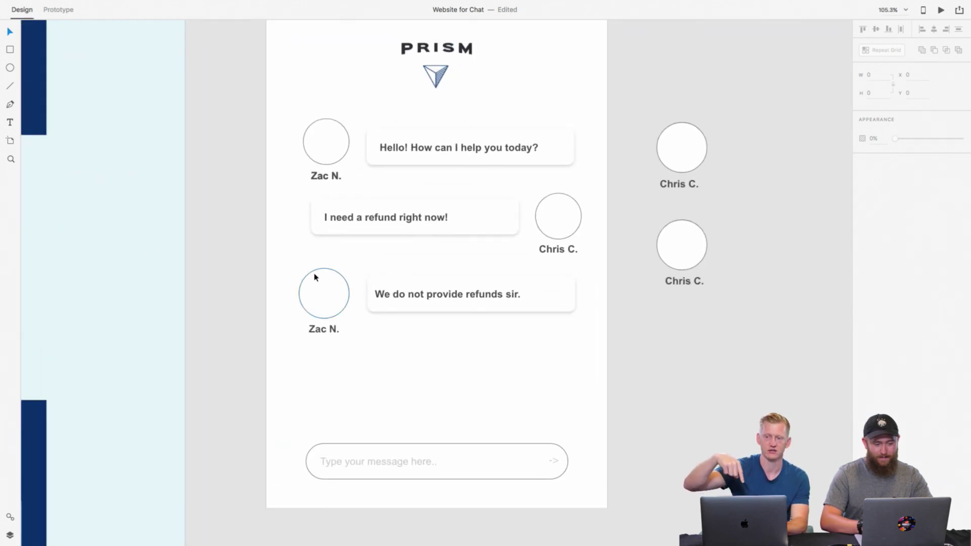
pyautogui.scroll(1, 314, 277)
pyautogui.scroll(-1, 314, 276)
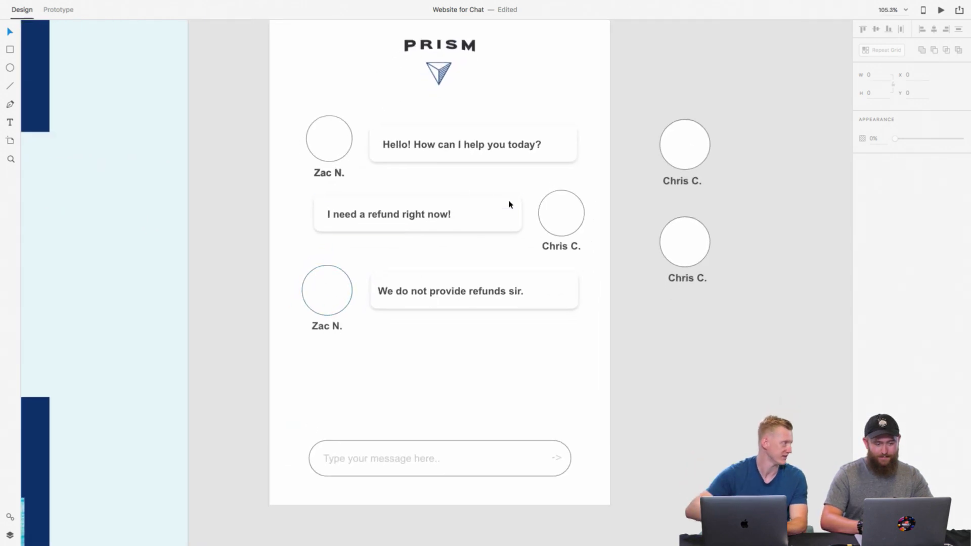
# - Remove the border from all three avatar circles and give them a drop shadow
pyautogui.click(322, 291)
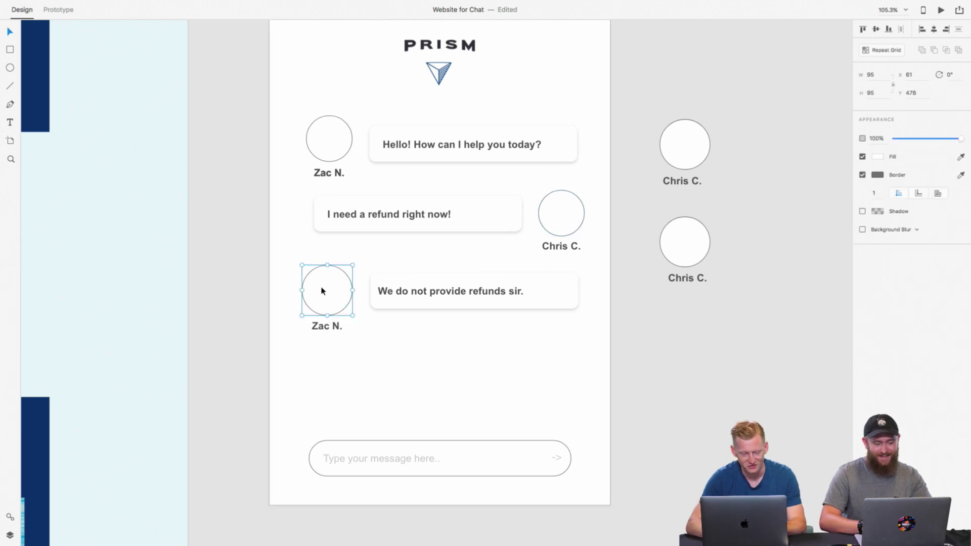
pyautogui.keyDown('shift'); pyautogui.click(333, 159); pyautogui.keyUp('shift')
pyautogui.keyDown('shift'); pyautogui.click(572, 232); pyautogui.keyUp('shift')
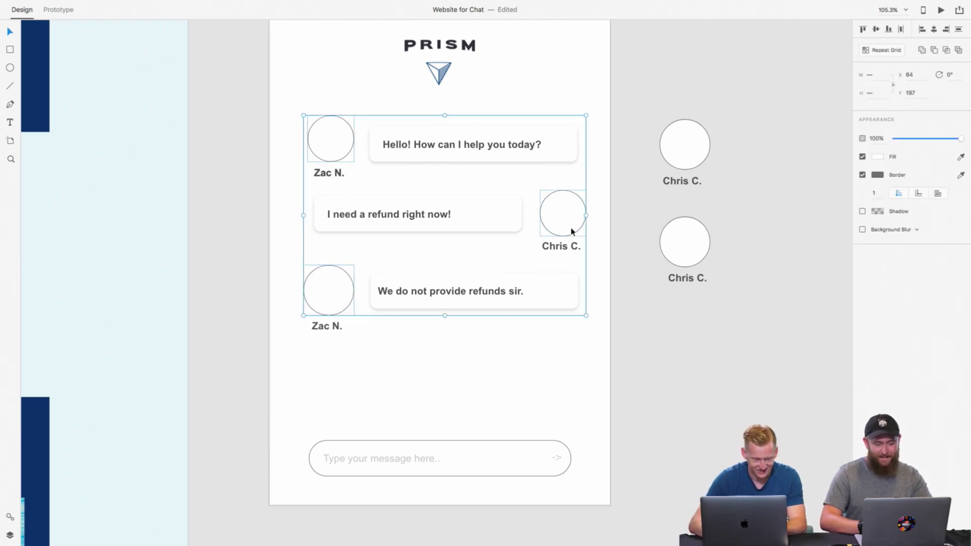
pyautogui.click(862, 174)
pyautogui.click(862, 193)
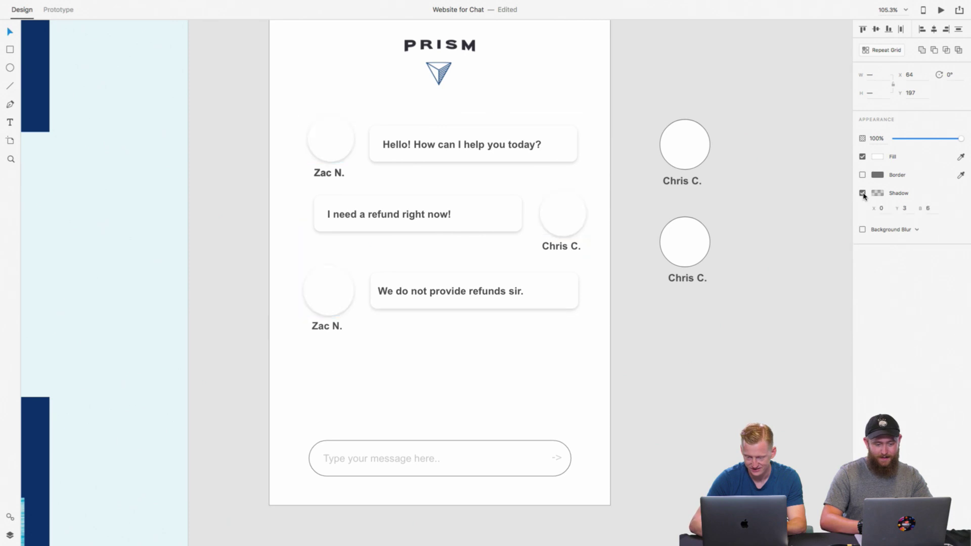
pyautogui.click(597, 337)
# - Check the triangle logo and look over the chat artboard
pyautogui.scroll(-3, 598, 336)
pyautogui.scroll(3, 598, 336)
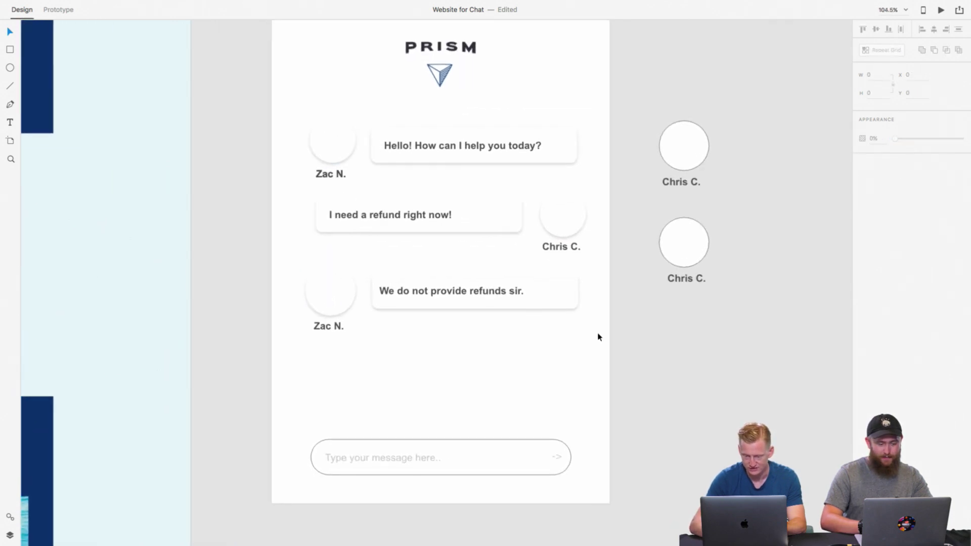
pyautogui.scroll(2, 587, 227)
pyautogui.click(440, 118)
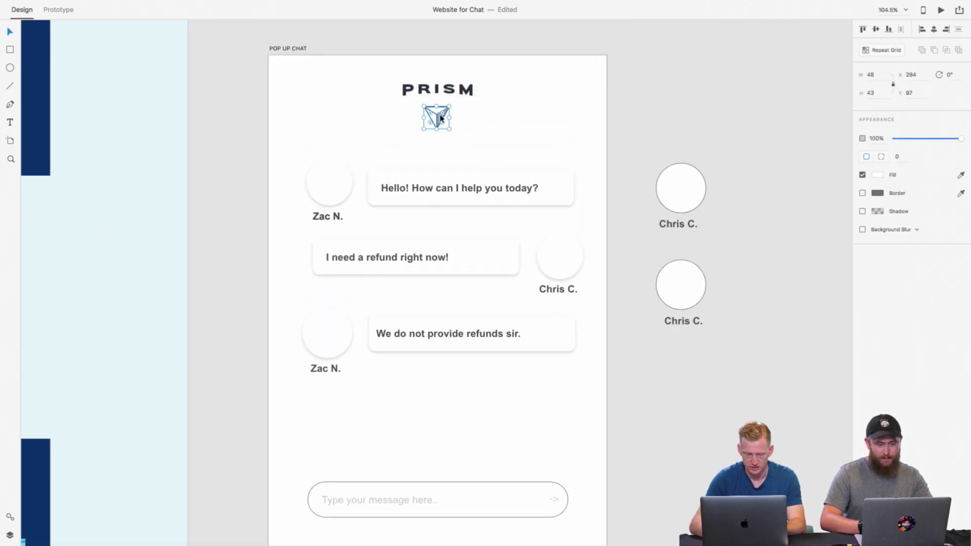
pyautogui.click(776, 146)
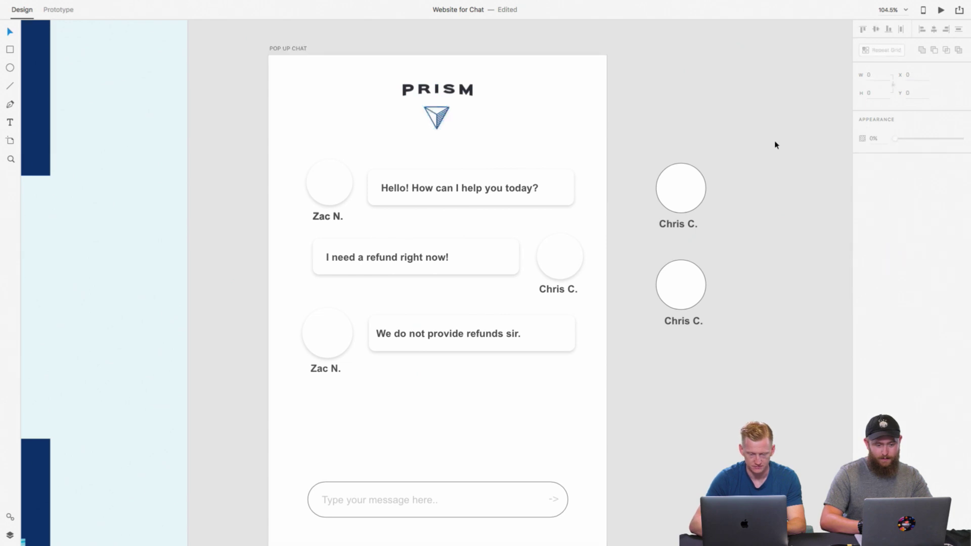
pyautogui.scroll(2, 531, 114)
pyautogui.scroll(-5, 531, 91)
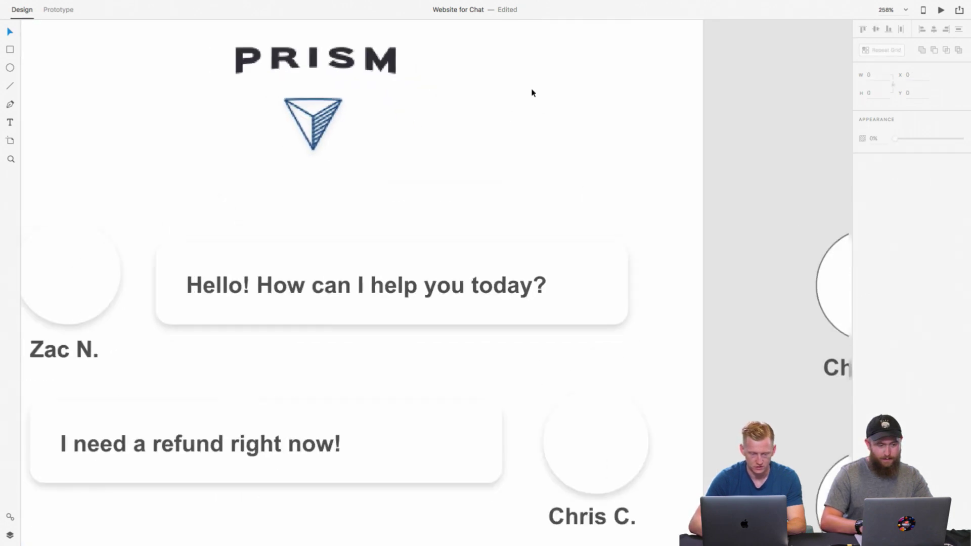
pyautogui.scroll(3, 531, 91)
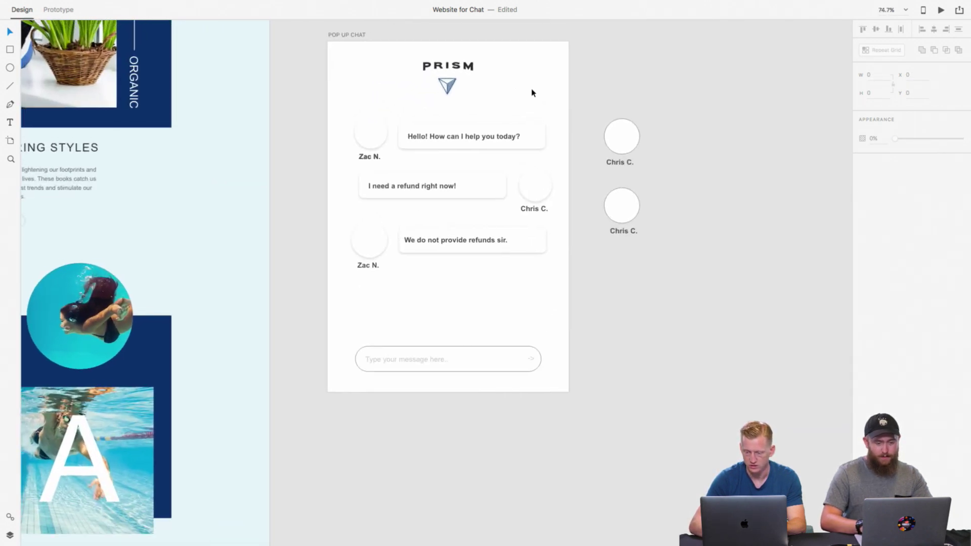
pyautogui.scroll(1, 616, 92)
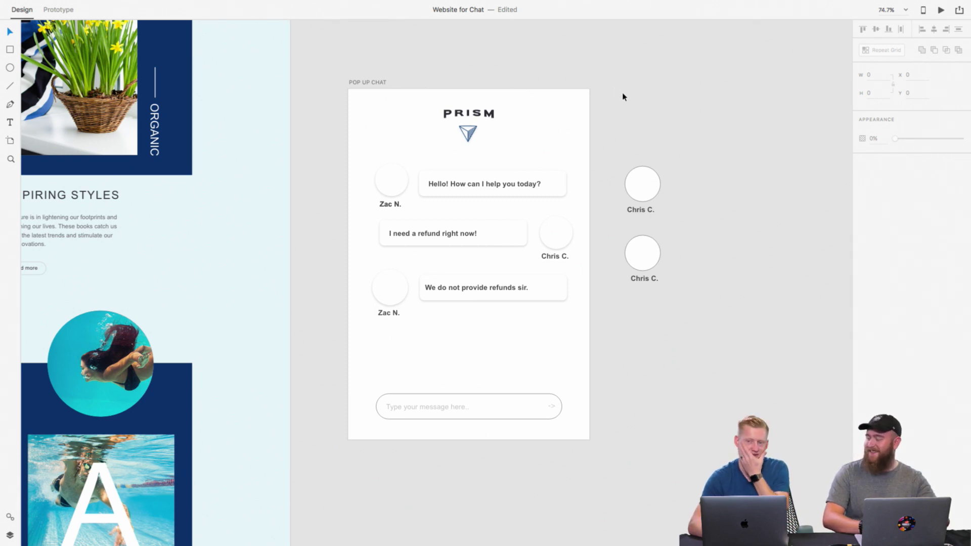
pyautogui.scroll(-3, 461, 58)
pyautogui.scroll(2, 462, 59)
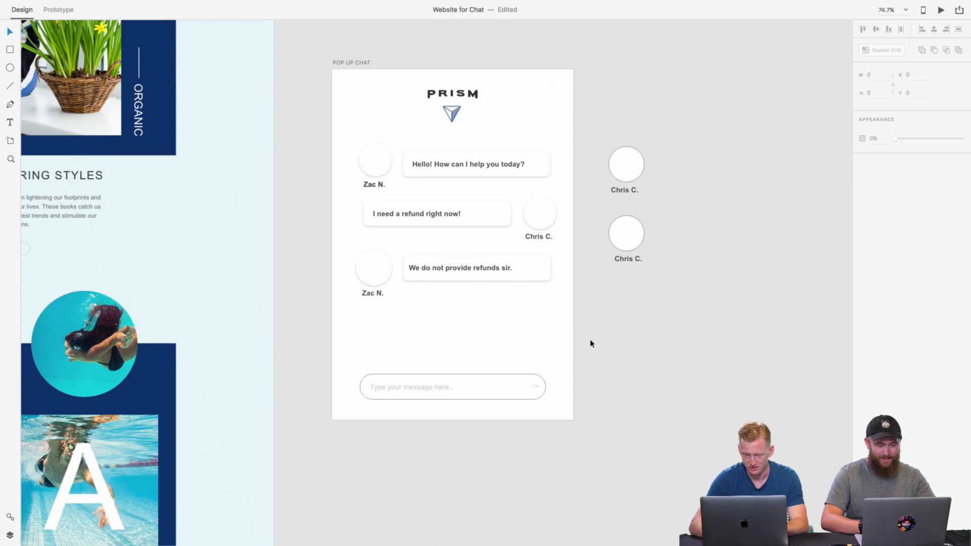
# - Scale up the chat avatars, names and bubbles and centre them on the artboard
pyautogui.moveTo(590, 341); pyautogui.dragTo(354, 155)
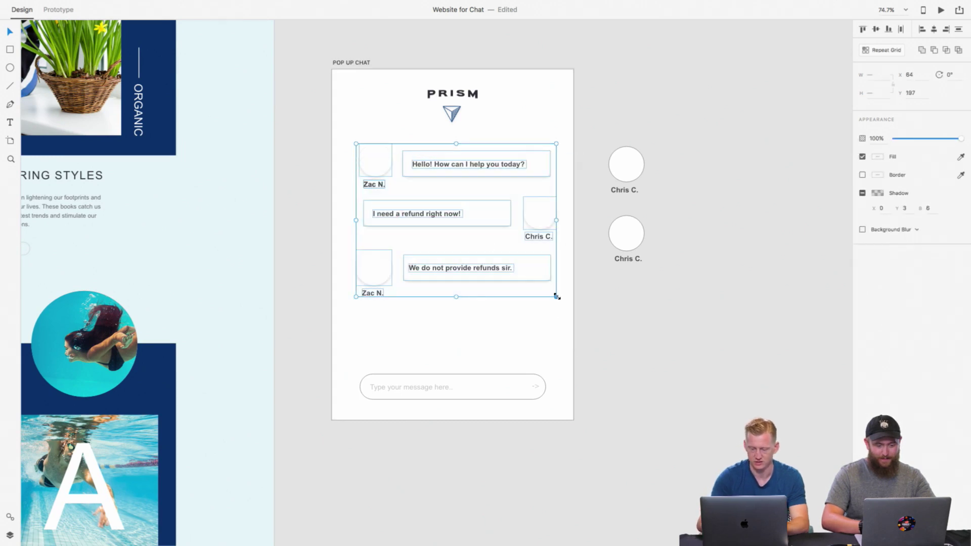
pyautogui.moveTo(556, 296); pyautogui.dragTo(573, 304)
pyautogui.moveTo(503, 231); pyautogui.dragTo(496, 249)
# - Move the whole message input field group higher on the artboard
pyautogui.moveTo(522, 389); pyautogui.dragTo(523, 395)
pyautogui.moveTo(588, 421); pyautogui.dragTo(345, 373)
pyautogui.moveTo(447, 392); pyautogui.dragTo(452, 408)
pyautogui.moveTo(394, 386); pyautogui.dragTo(393, 378)
pyautogui.click(402, 413)
pyautogui.scroll(3, 402, 414)
pyautogui.scroll(5, 401, 414)
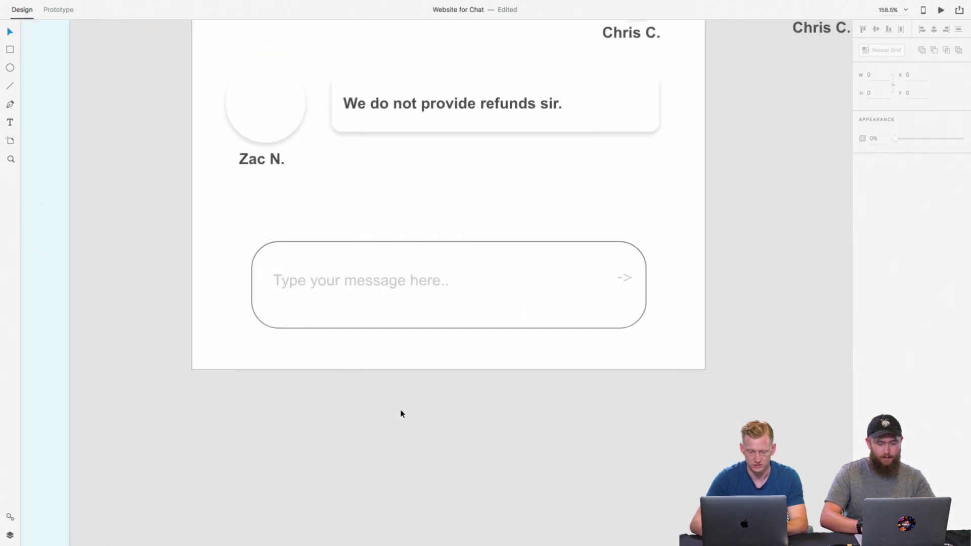
# - Enlarge the '->' send arrow to 30 pt and nudge the placeholder text up
pyautogui.doubleClick(517, 236)
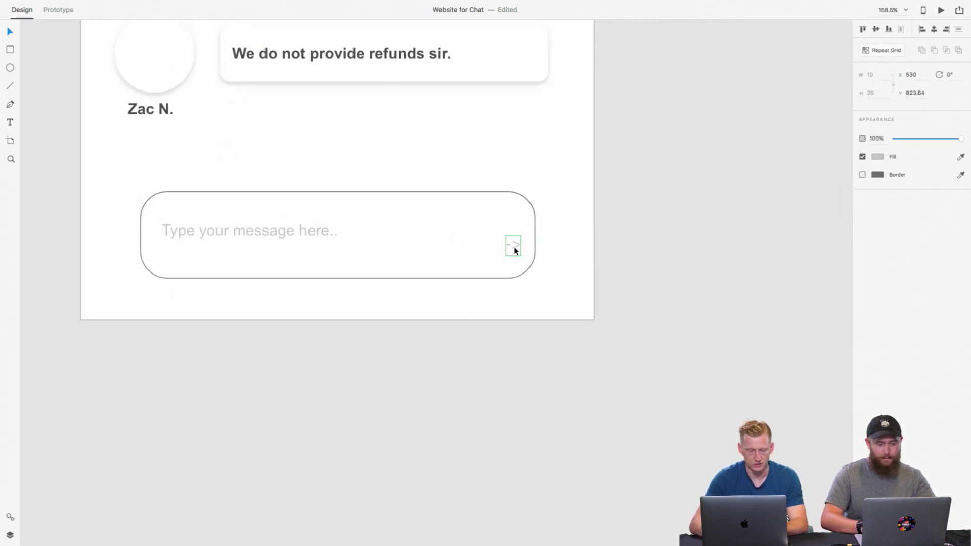
pyautogui.click(514, 249)
pyautogui.moveTo(513, 254)
pyautogui.mouseDown()
pyautogui.moveTo(514, 276)
pyautogui.moveTo(515, 226)
pyautogui.moveTo(515, 236)
pyautogui.mouseUp()
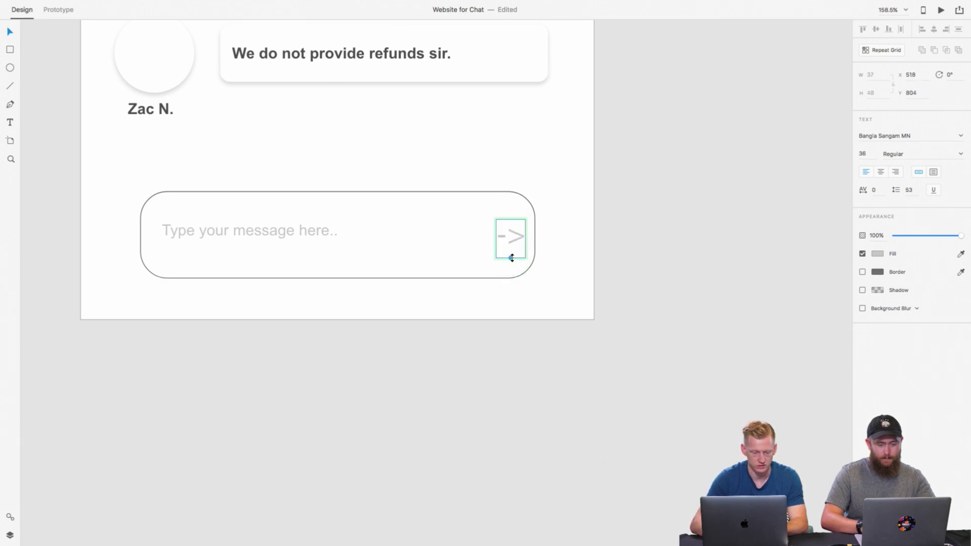
pyautogui.click(559, 219)
pyautogui.click(516, 245)
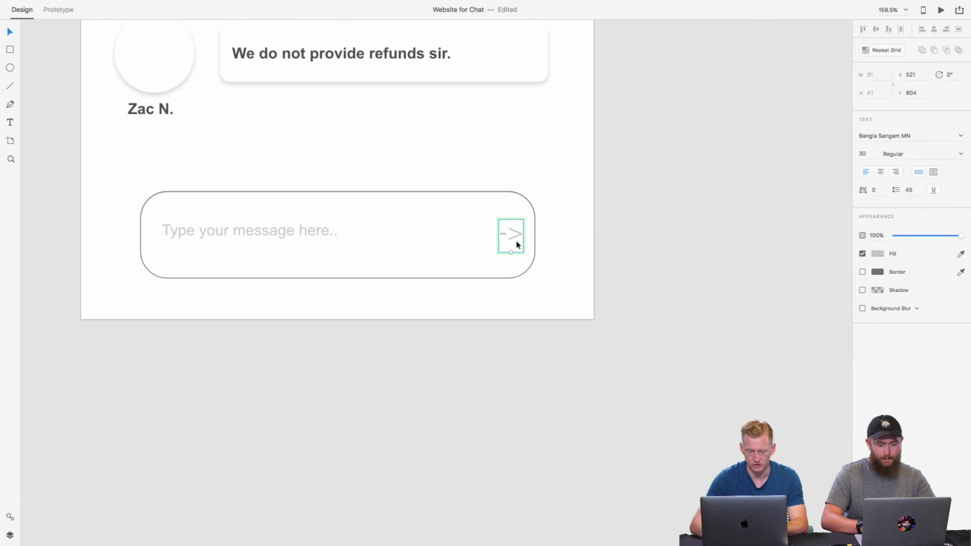
pyautogui.click(601, 244)
pyautogui.scroll(-5, 521, 251)
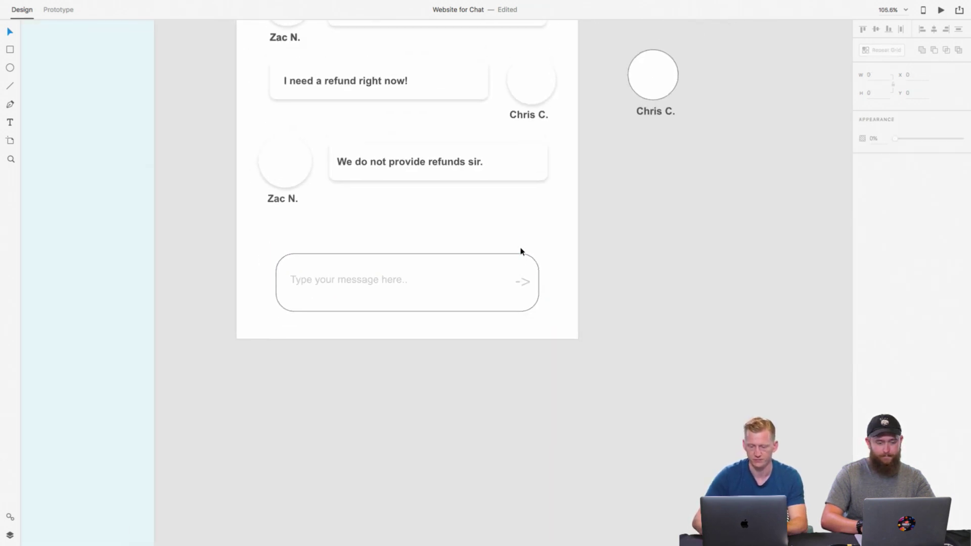
pyautogui.moveTo(391, 291); pyautogui.dragTo(388, 295)
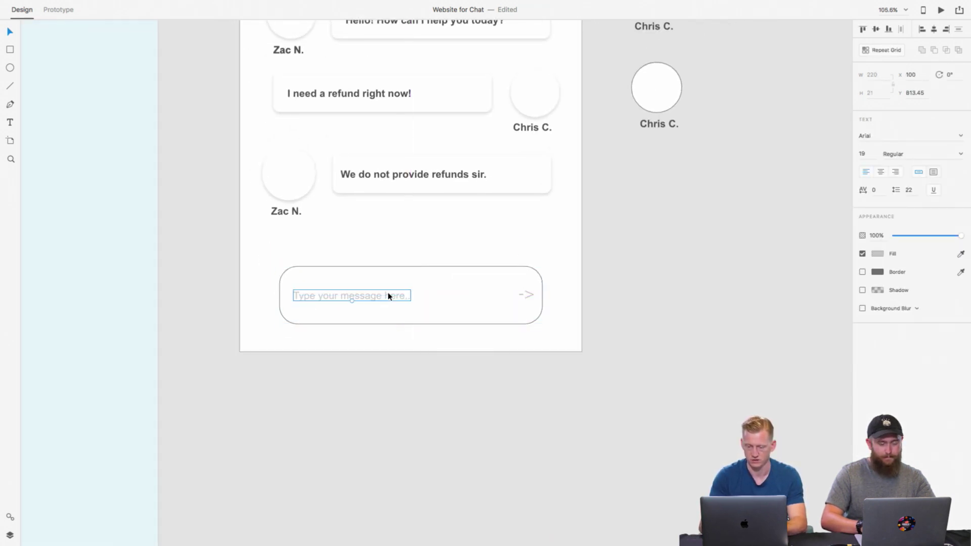
pyautogui.click(708, 312)
pyautogui.scroll(-3, 594, 318)
pyautogui.click(526, 283)
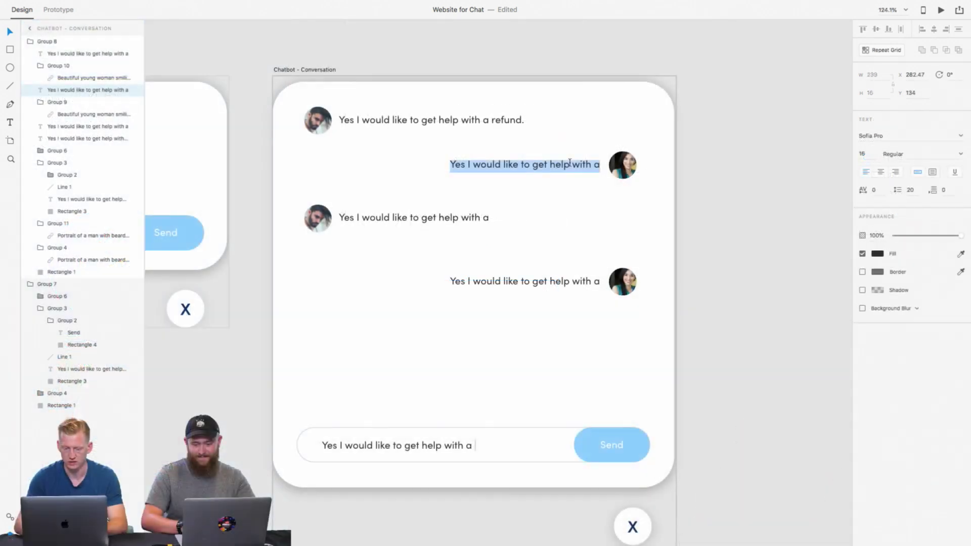
# - Undo the accidental replacement of the bubble text, restoring the original message
pyautogui.write('Grat')
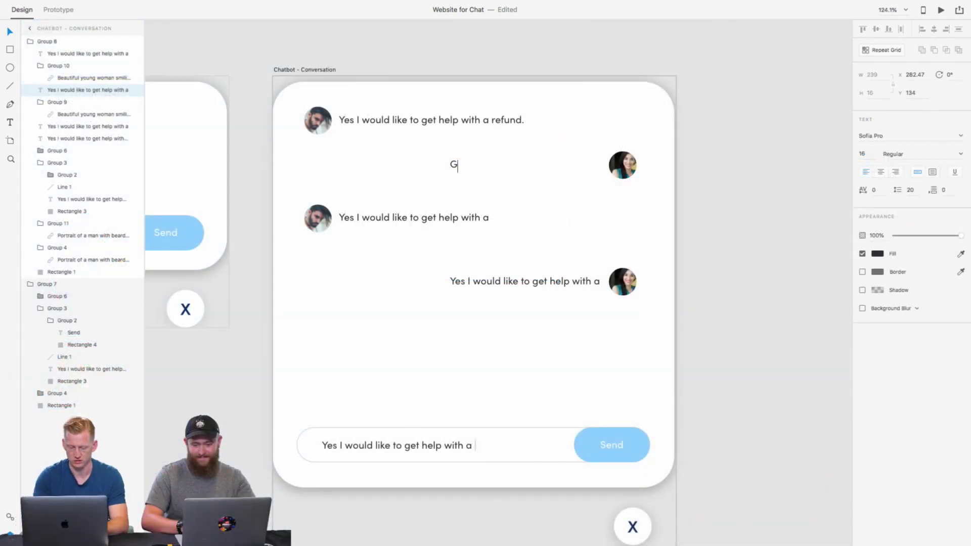
pyautogui.press('super+z')
pyautogui.press('super+z')
pyautogui.press('super+z')
pyautogui.press('super+z')
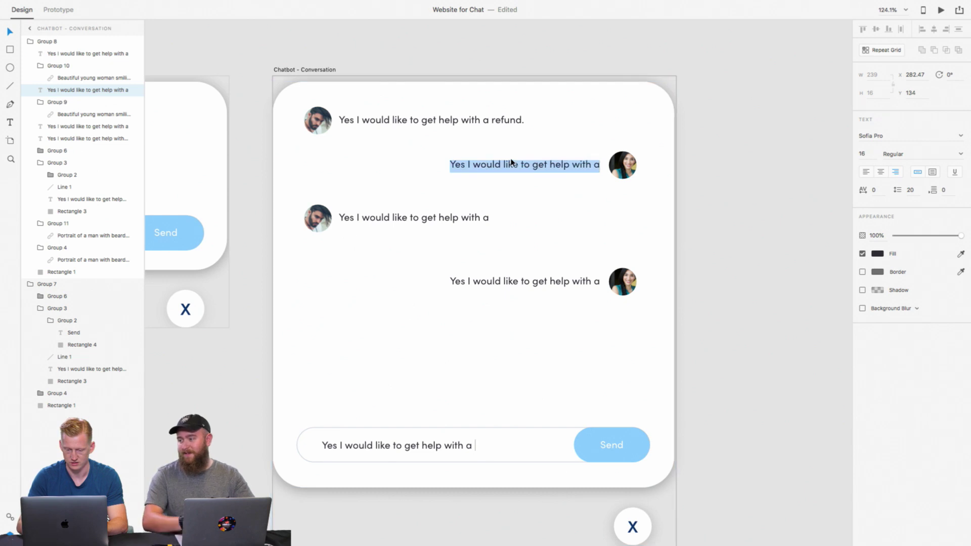
pyautogui.press('Escape')
pyautogui.scroll(10, 313, 119)
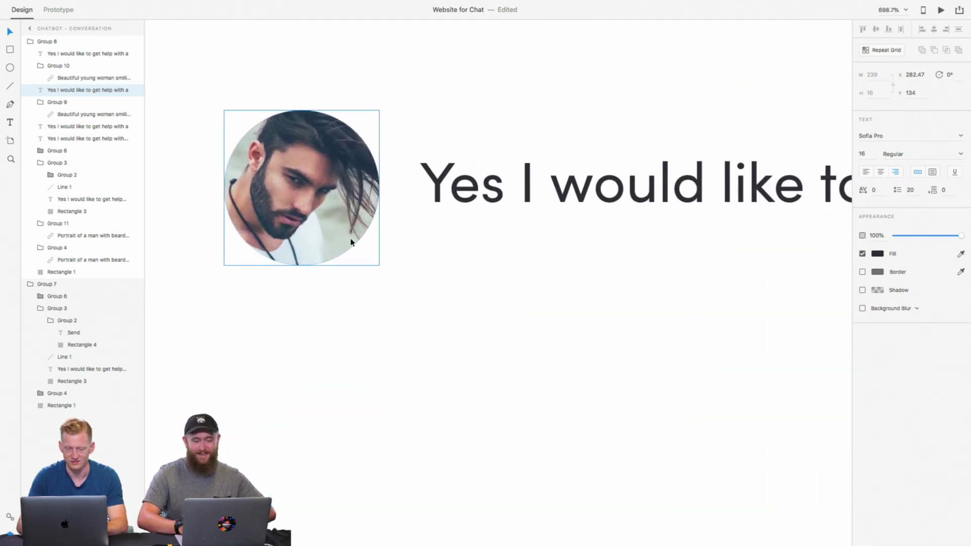
pyautogui.scroll(-5, 329, 271)
pyautogui.scroll(-3, 329, 273)
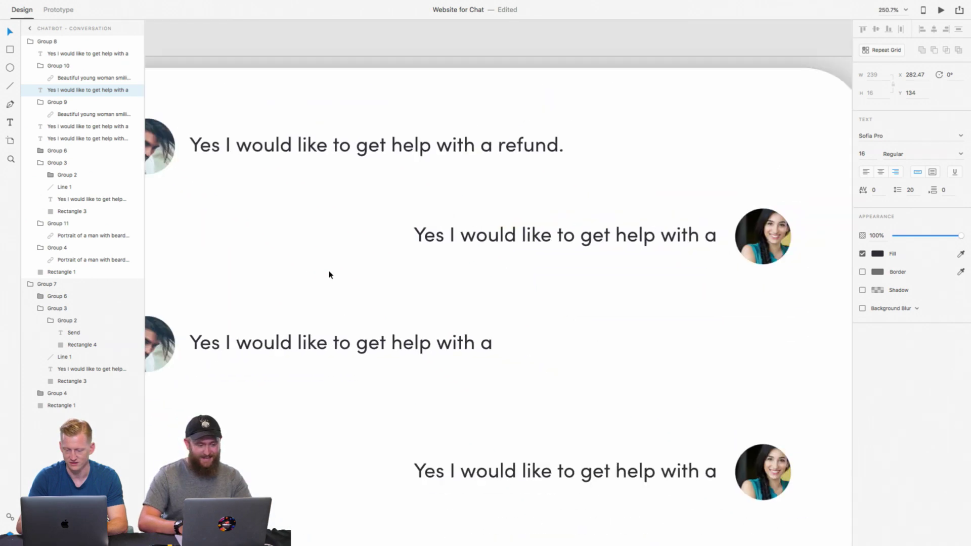
# - Retype the message beside the woman's avatar as 'Great I can help you with that.'
pyautogui.doubleClick(465, 237)
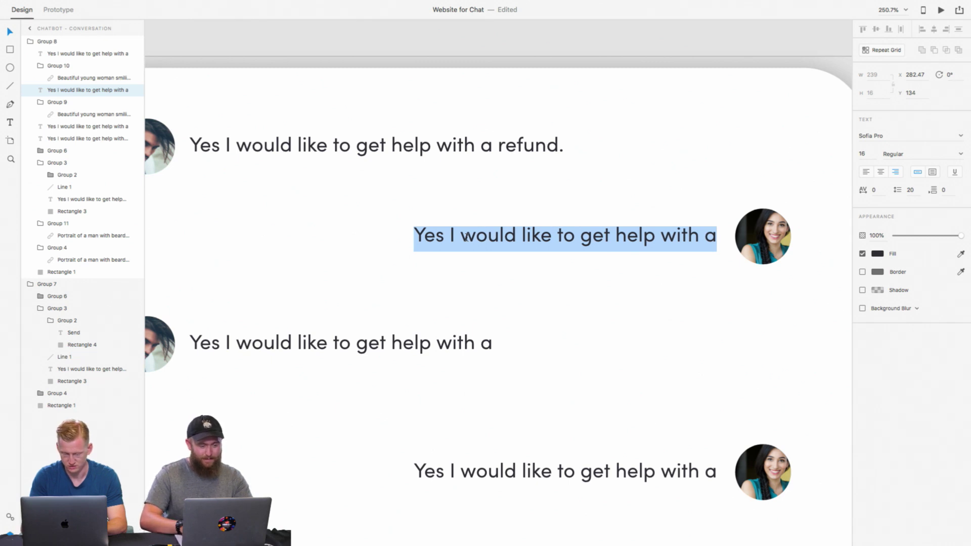
pyautogui.write('Gera')
pyautogui.press('BackSpace')
pyautogui.press('BackSpace')
pyautogui.press('BackSpace')
pyautogui.write('reat')
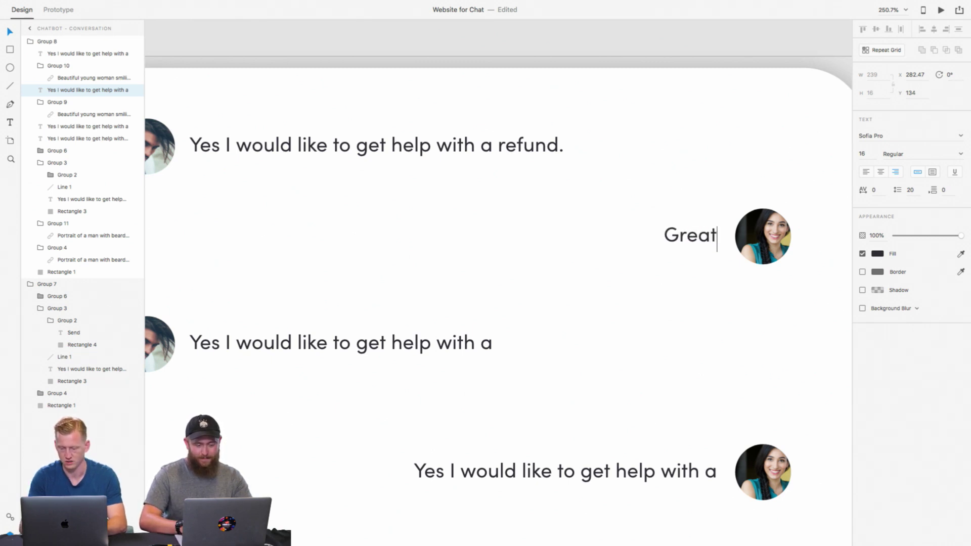
pyautogui.write(' I can hel oyou w')
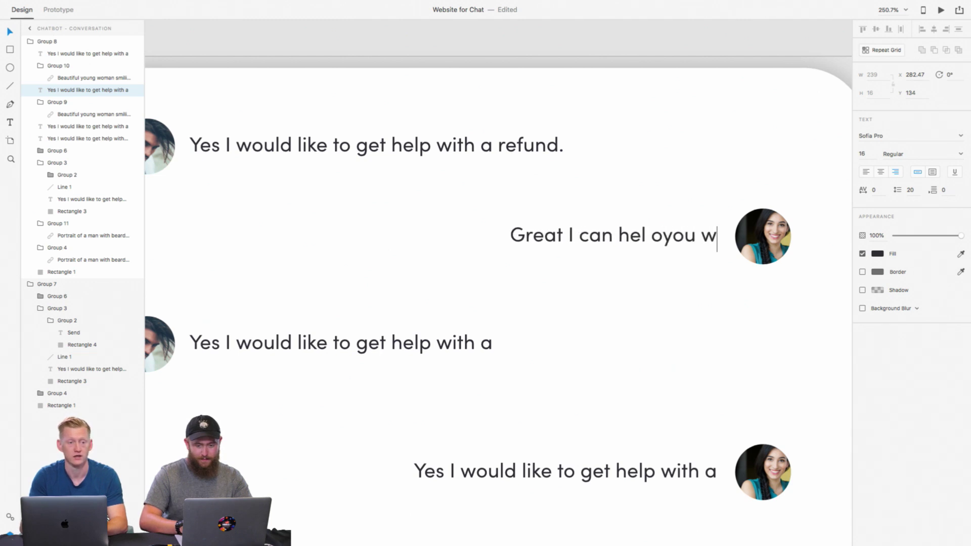
pyautogui.write('ith t')
pyautogui.press('BackSpace')
pyautogui.press('BackSpace')
pyautogui.press('BackSpace')
pyautogui.press('BackSpace')
pyautogui.press('BackSpace')
pyautogui.press('BackSpace')
pyautogui.press('BackSpace')
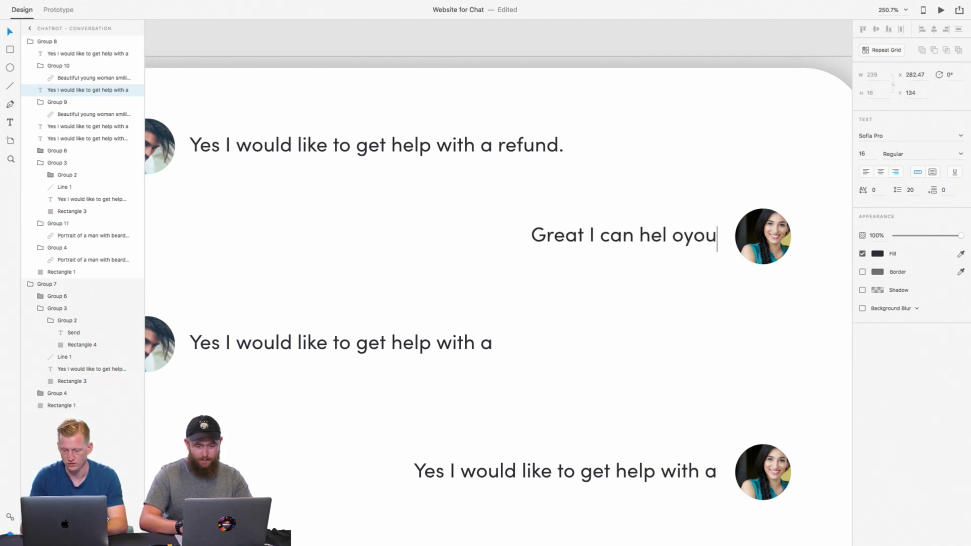
pyautogui.press('BackSpace')
pyautogui.press('BackSpace')
pyautogui.press('BackSpace')
pyautogui.press('BackSpace')
pyautogui.press('BackSpace')
pyautogui.write('p ')
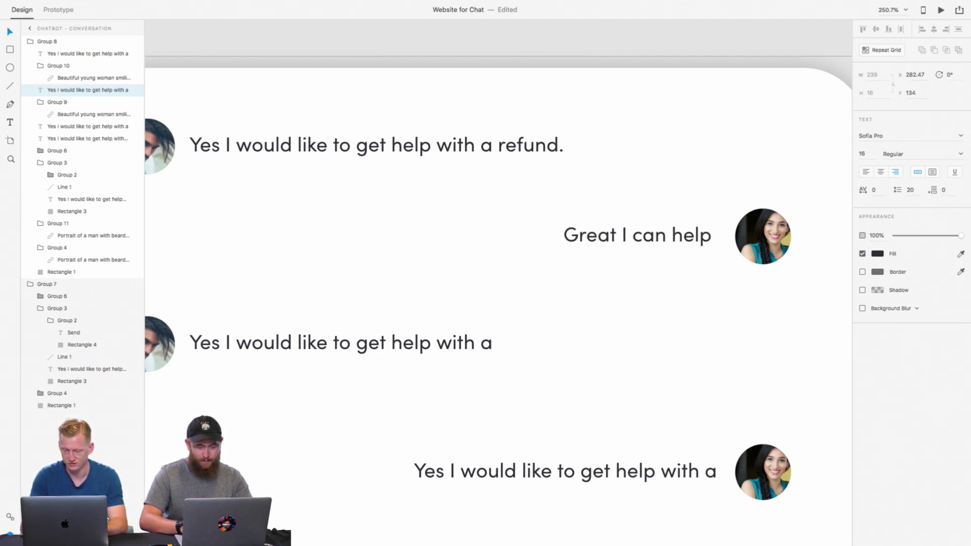
pyautogui.write('you with that.')
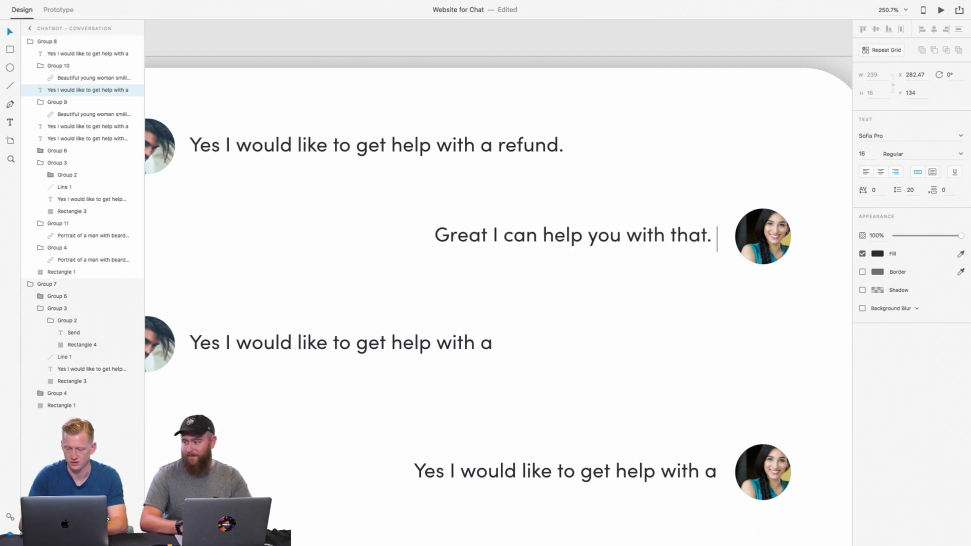
pyautogui.press('Escape')
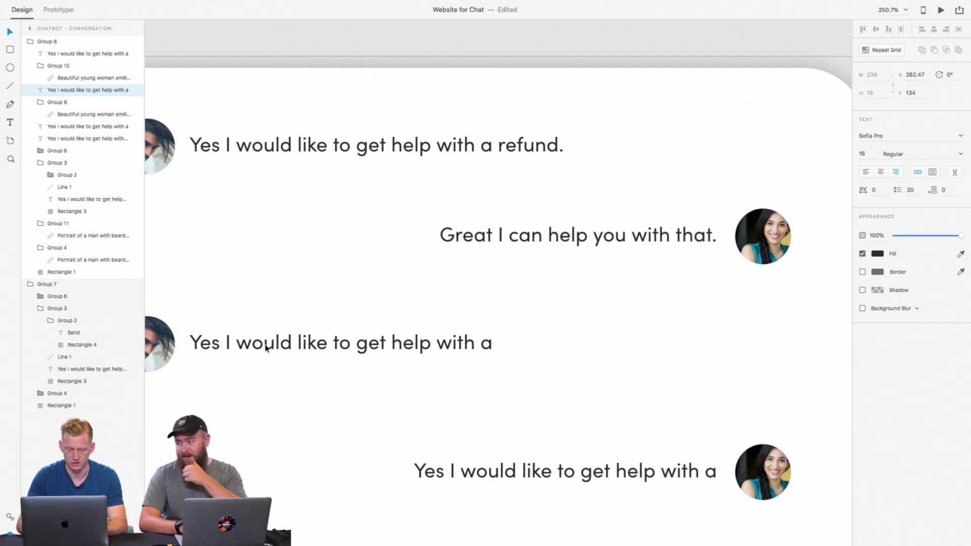
# - Rewrite the third message as the customer's 'Ok I bought a dress…' complaint about the ripped dress
pyautogui.doubleClick(265, 344)
pyautogui.write('yes I')
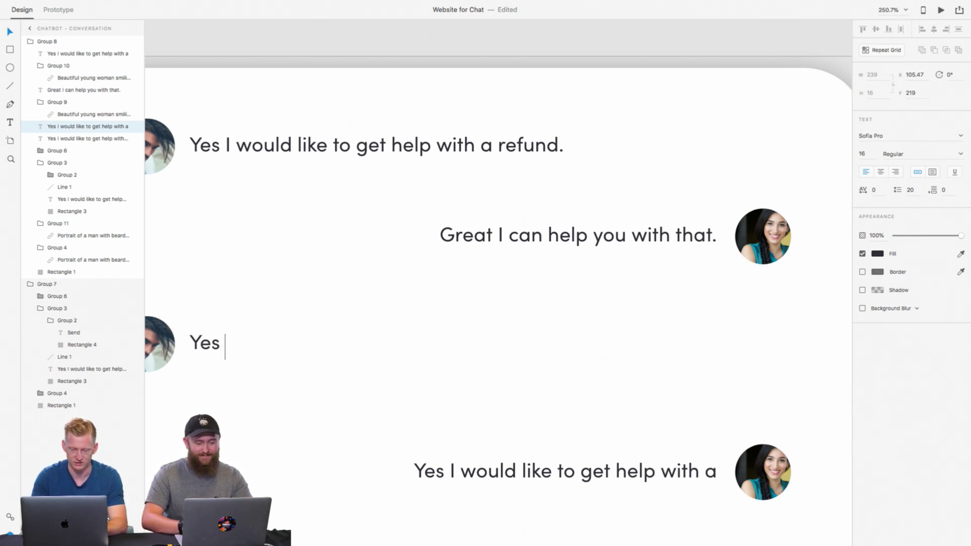
pyautogui.press('BackSpace')
pyautogui.write('Ok I')
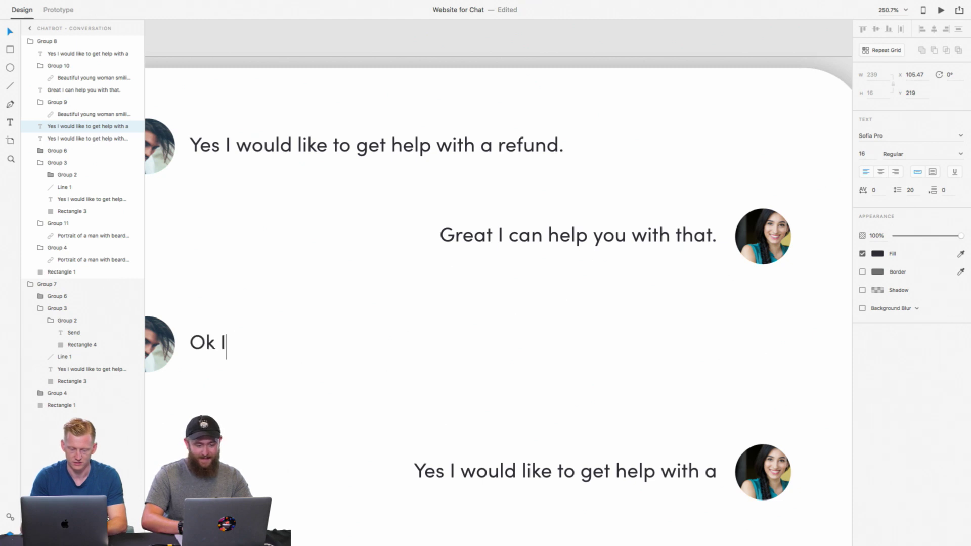
pyautogui.write(' bought')
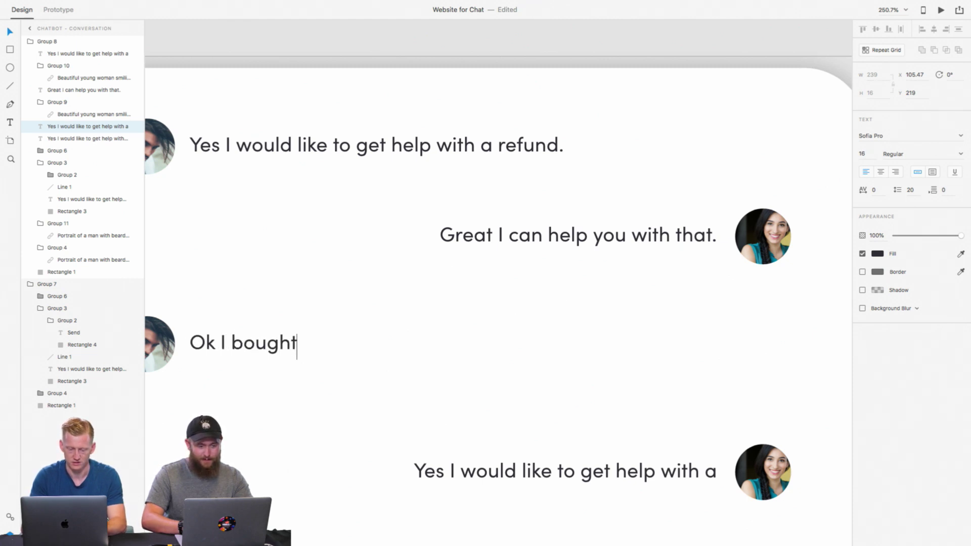
pyautogui.write(' a dress that was too small. It ripped.')
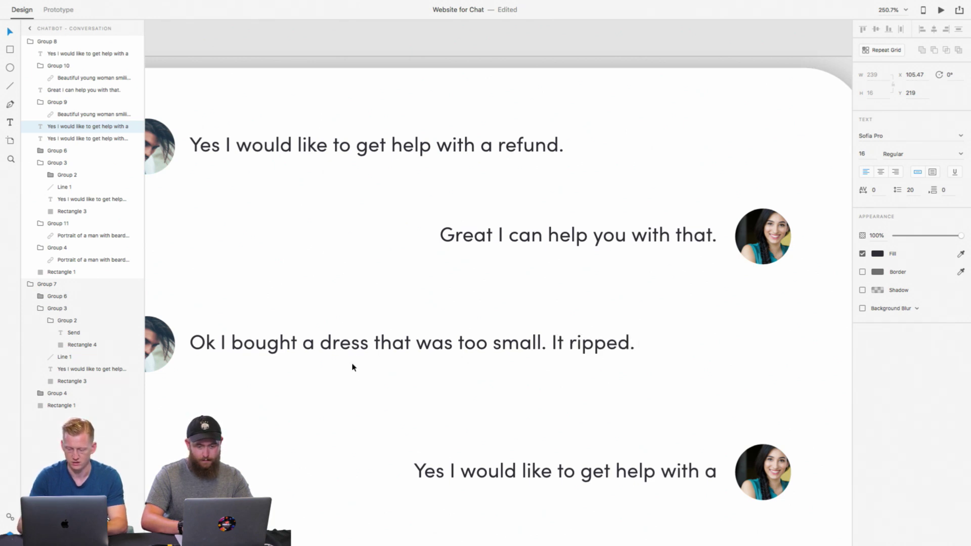
pyautogui.press('Escape')
pyautogui.scroll(-3, 374, 372)
# - Change the fourth message to 'Oh no. We can't return damaged items.'
pyautogui.doubleClick(416, 377)
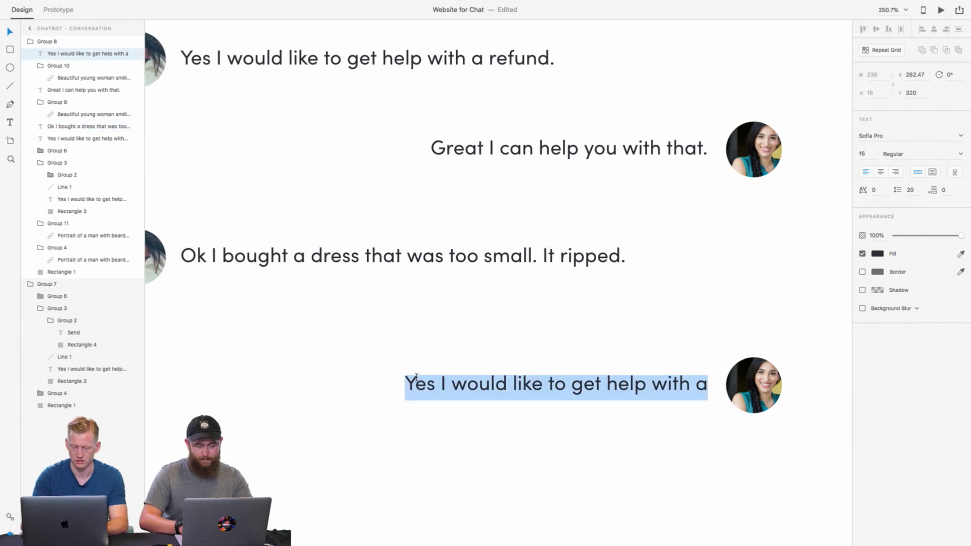
pyautogui.write('Oh ')
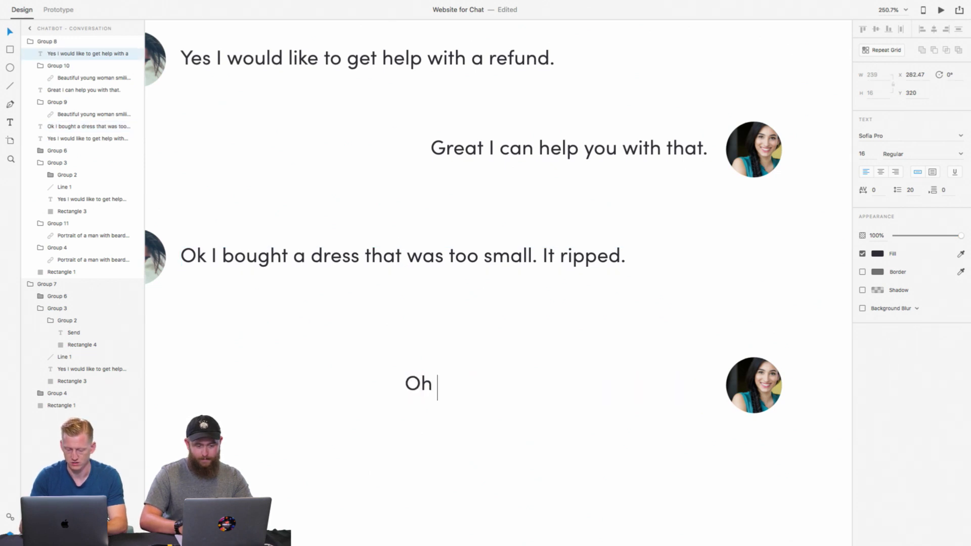
pyautogui.write('no. We dont do')
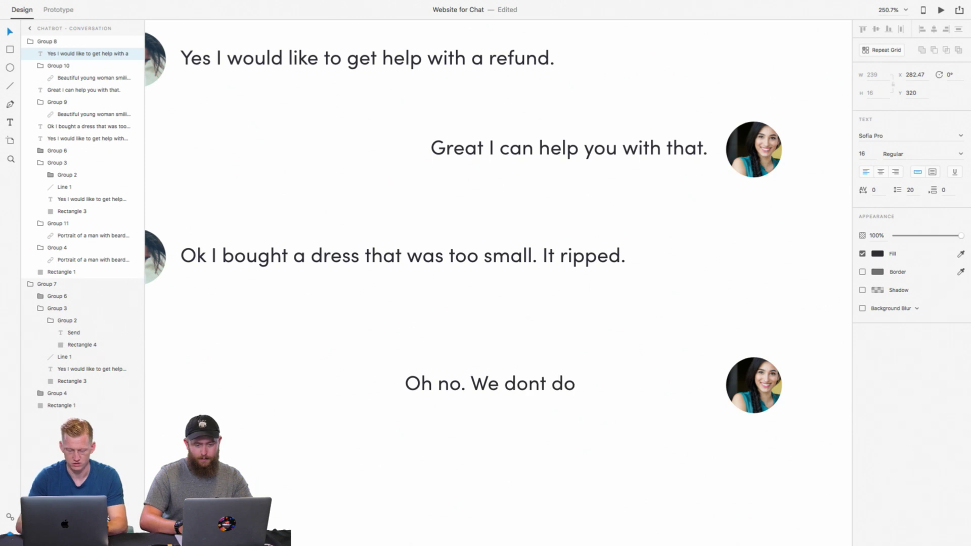
pyautogui.press('super+z')
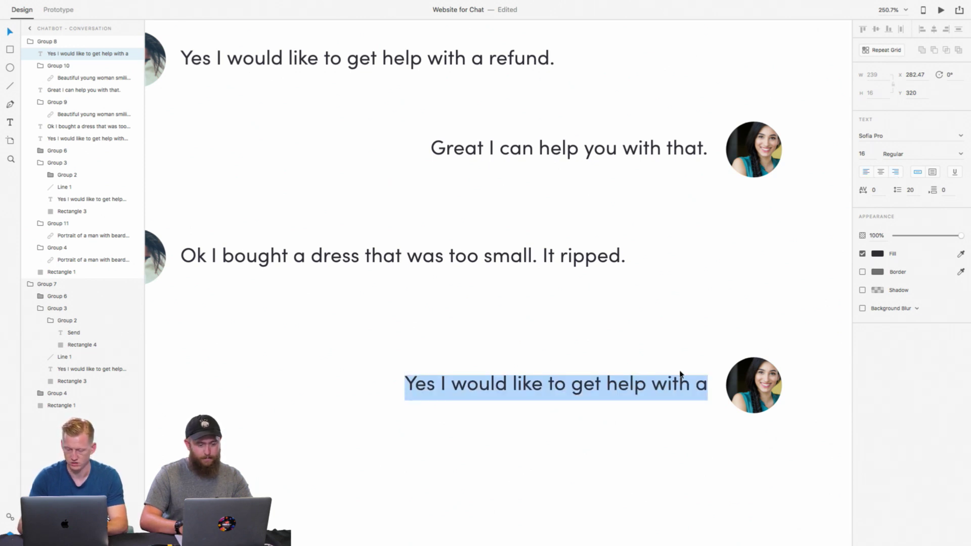
pyautogui.write('Oh now')
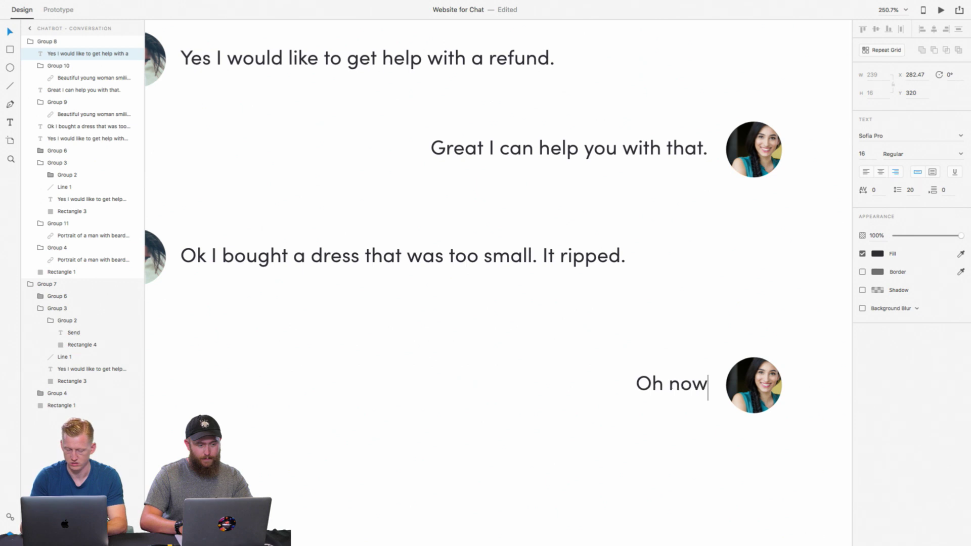
pyautogui.press('BackSpace')
pyautogui.write('. WE')
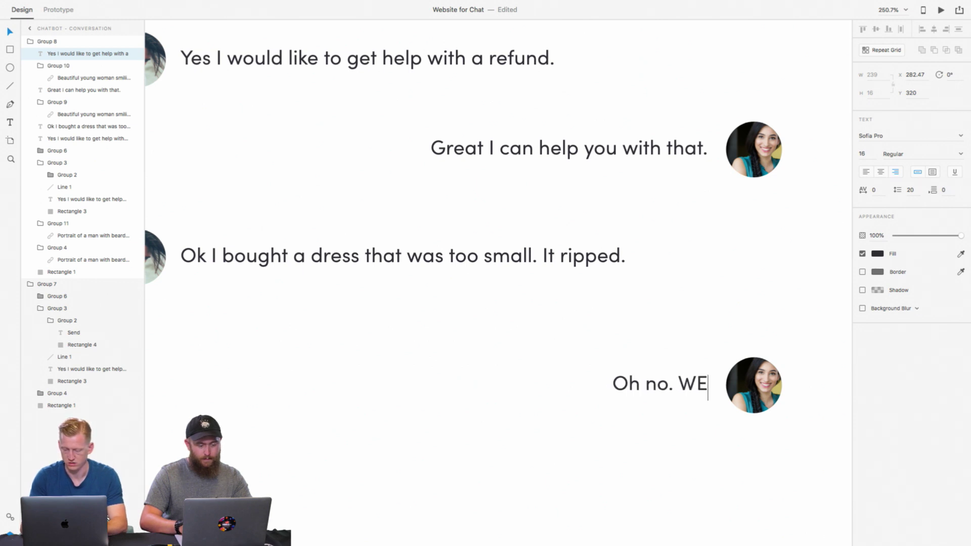
pyautogui.press('BackSpace')
pyautogui.write('e cantre')
pyautogui.press('BackSpace')
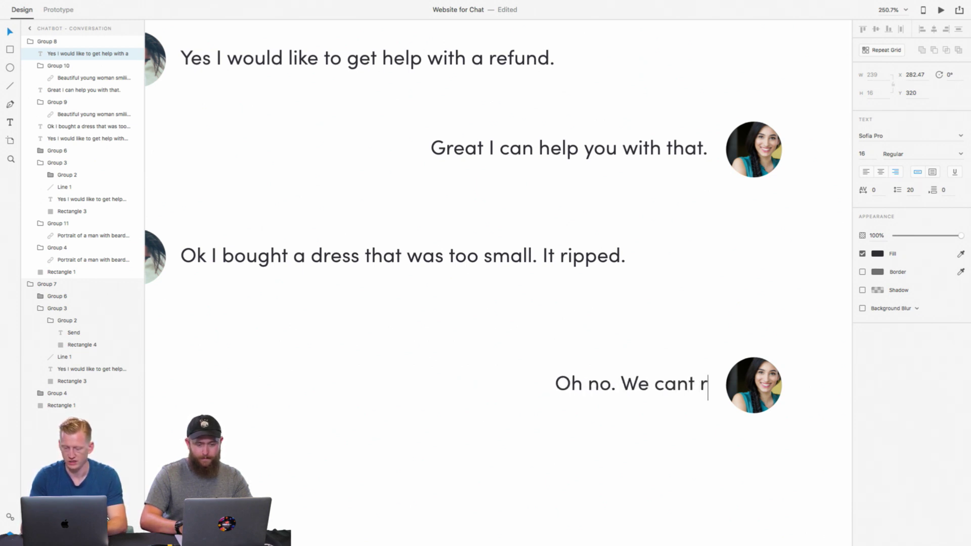
pyautogui.press('BackSpace')
pyautogui.press('BackSpace')
pyautogui.write("'")
pyautogui.press('BackSpace')
pyautogui.press('BackSpace')
pyautogui.write("'t return")
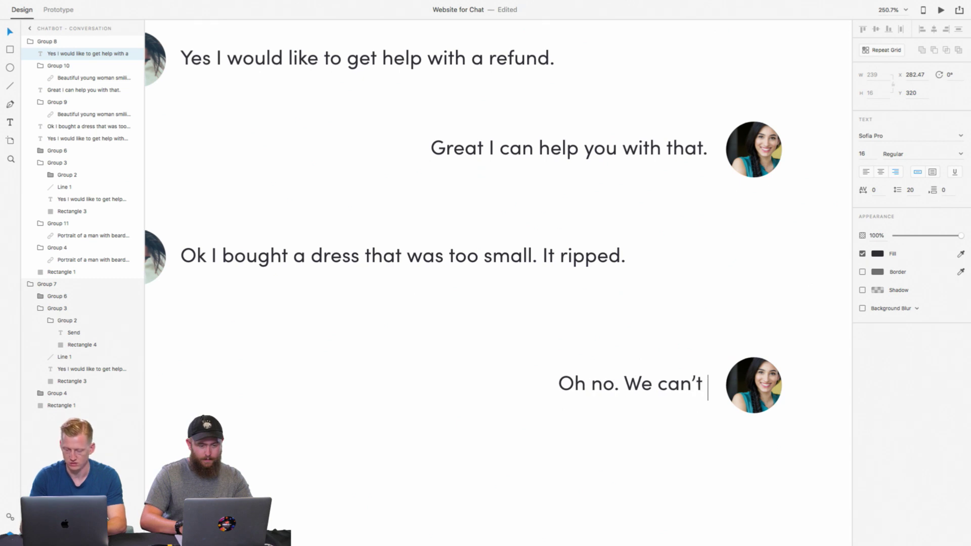
pyautogui.write(' da')
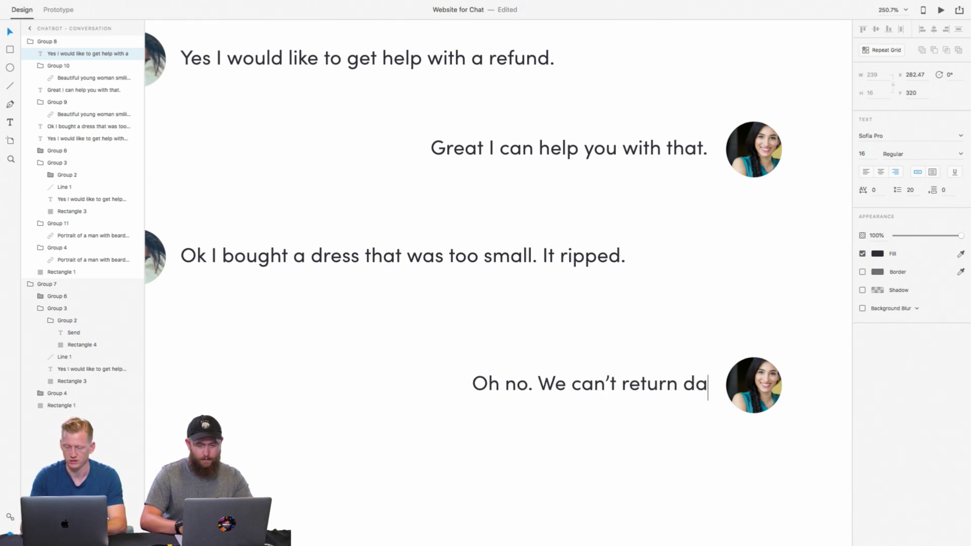
pyautogui.write('mage d items')
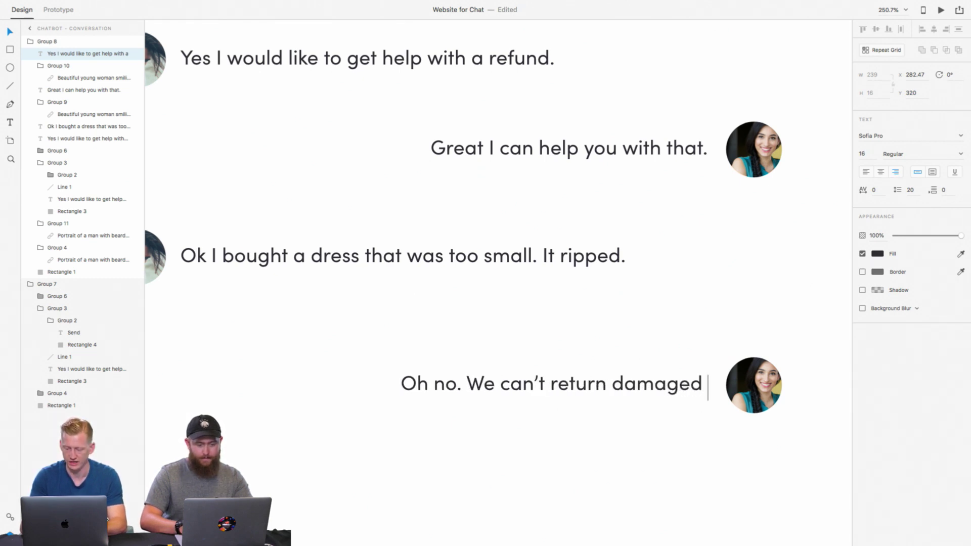
pyautogui.press('BackSpace')
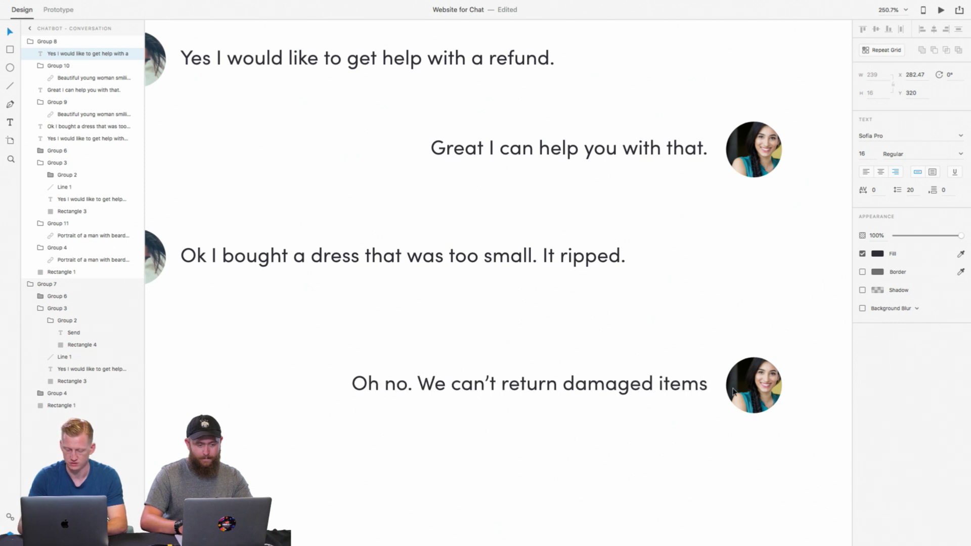
pyautogui.write('.')
pyautogui.press('Escape')
pyautogui.scroll(-5, 732, 445)
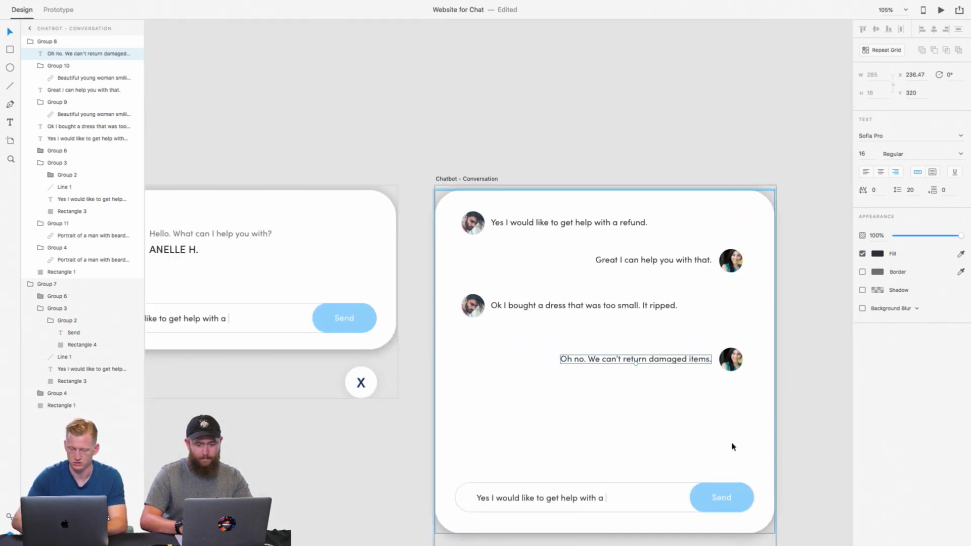
# - Duplicate the dress message below the reply and clear the copy's text
pyautogui.scroll(-2, 733, 446)
pyautogui.click(484, 247)
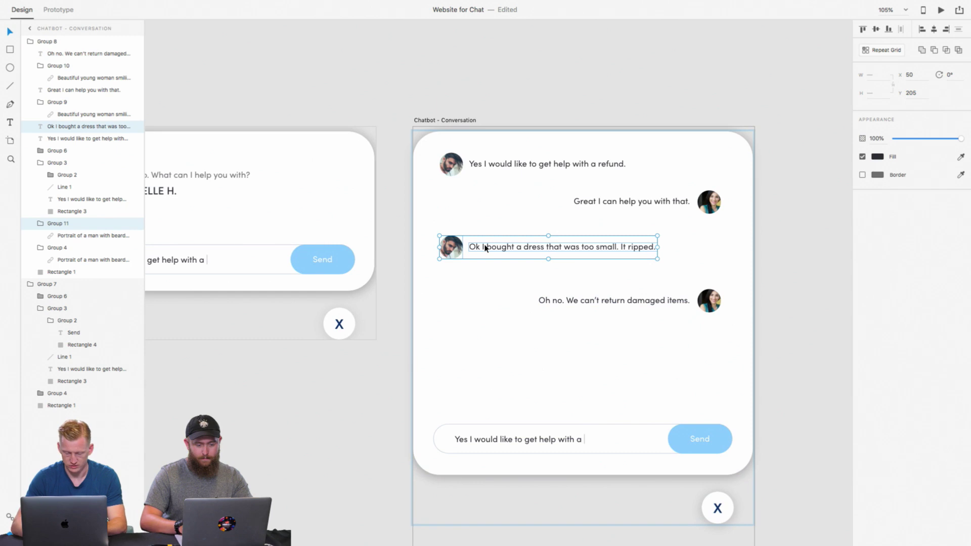
pyautogui.moveTo(504, 251); pyautogui.dragTo(502, 356)
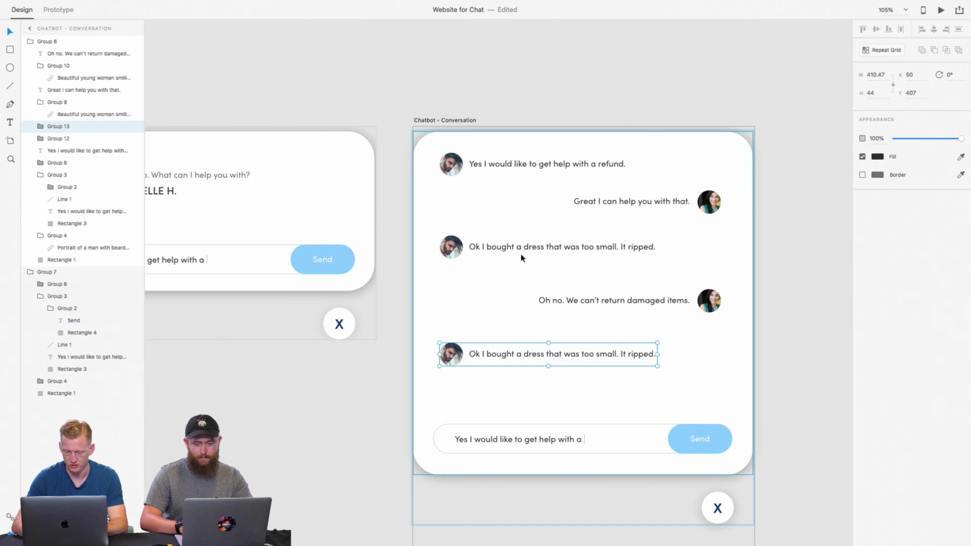
pyautogui.doubleClick(494, 353)
pyautogui.doubleClick(494, 353)
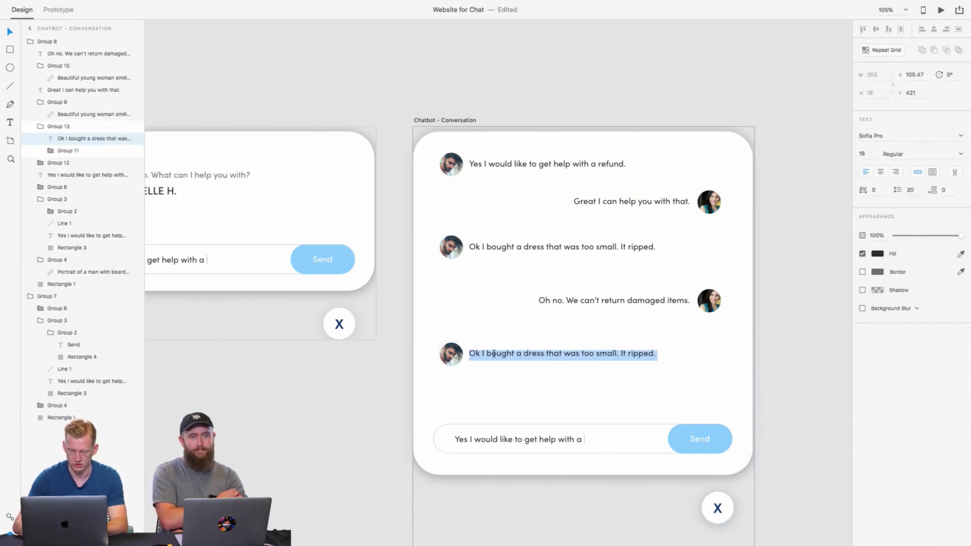
pyautogui.press('BackSpace')
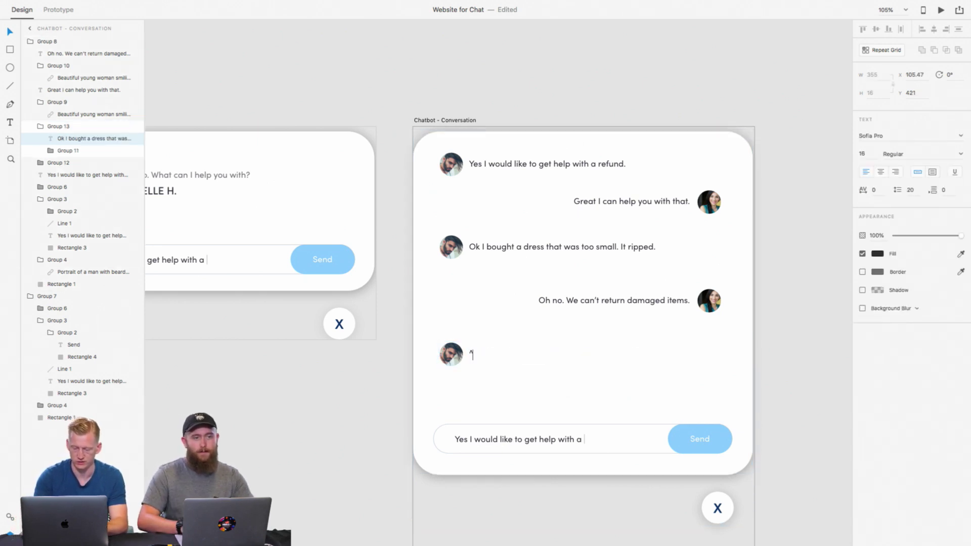
pyautogui.press('Escape')
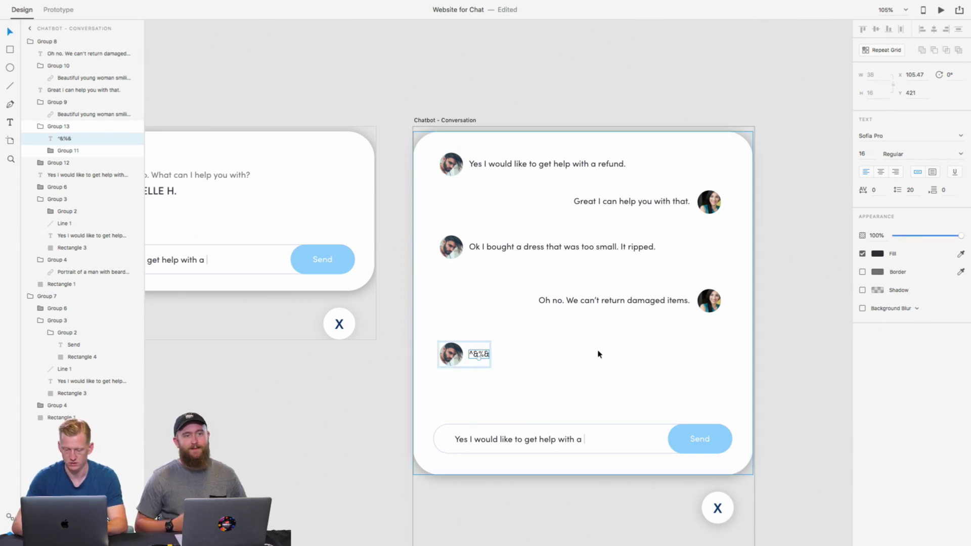
# - Group the 'Great…' message and the 'Yes…' message each with its avatar
pyautogui.scroll(5, 598, 352)
pyautogui.click(709, 296)
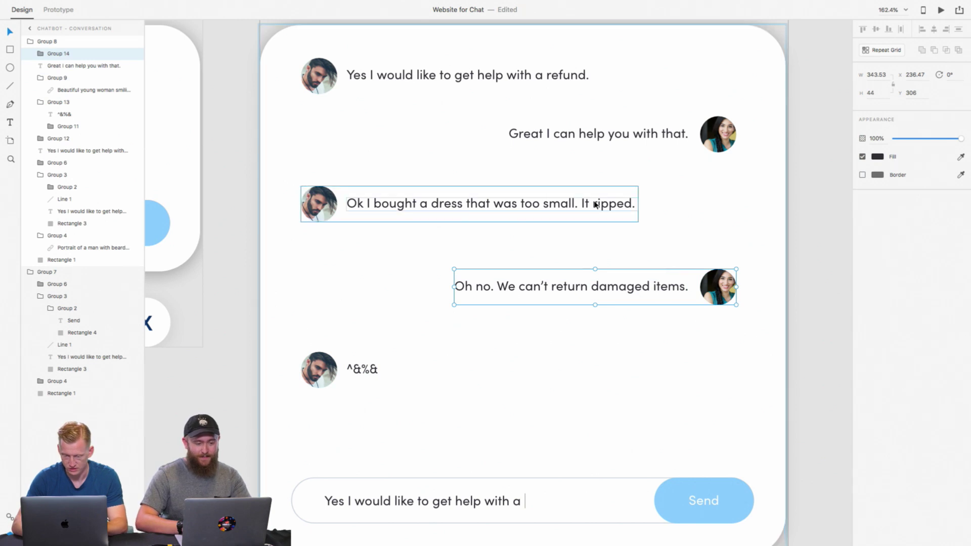
pyautogui.click(596, 204)
pyautogui.click(657, 137)
pyautogui.keyDown('shift'); pyautogui.click(716, 134); pyautogui.keyUp('shift')
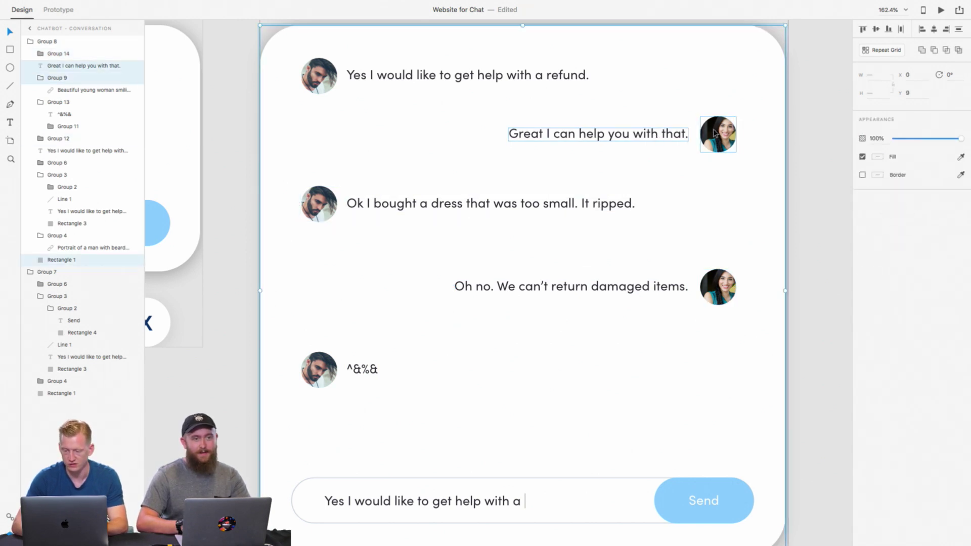
pyautogui.press('super+g')
pyautogui.click(401, 74)
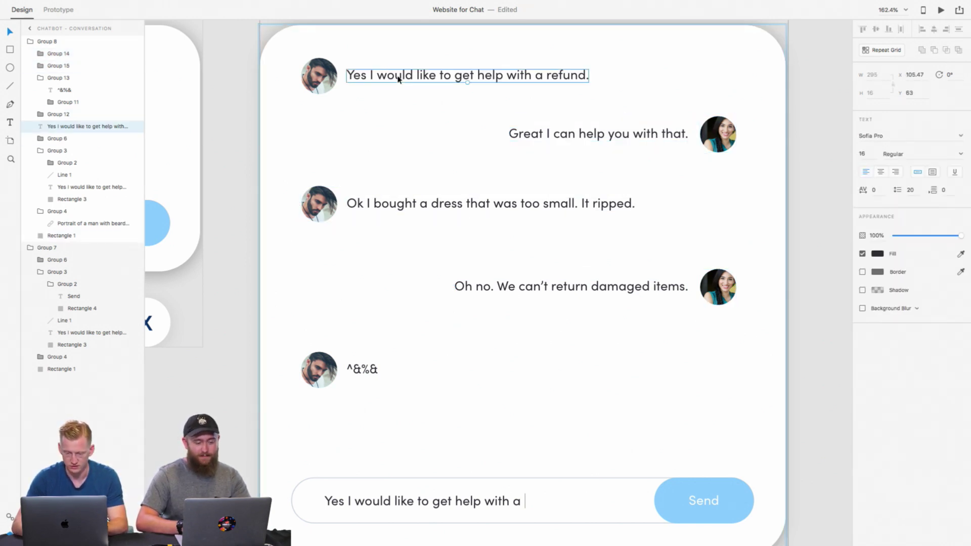
pyautogui.keyDown('shift'); pyautogui.click(326, 78); pyautogui.keyUp('shift')
pyautogui.press('super+g')
pyautogui.click(372, 156)
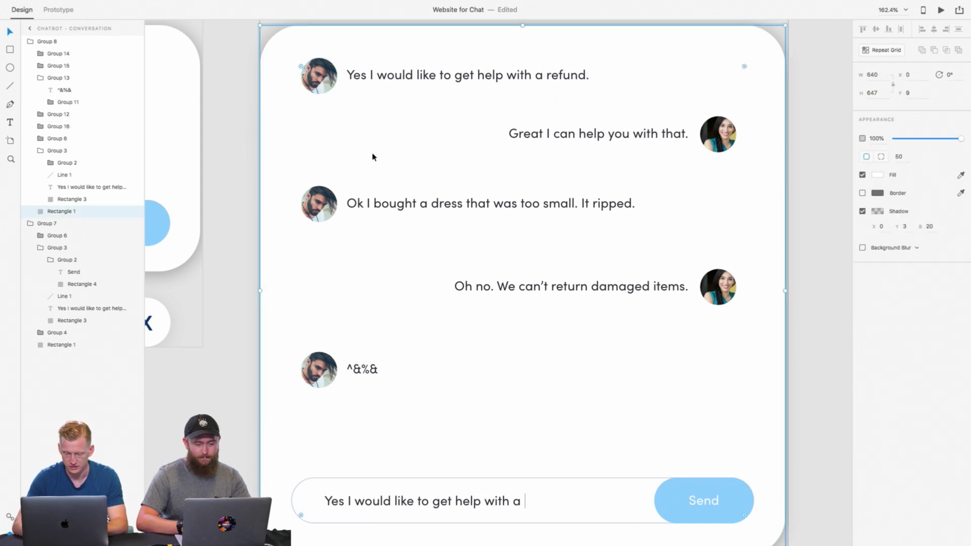
# - Open the last customer message for editing with the cursor at its end
pyautogui.scroll(-5, 373, 156)
pyautogui.scroll(5, 362, 306)
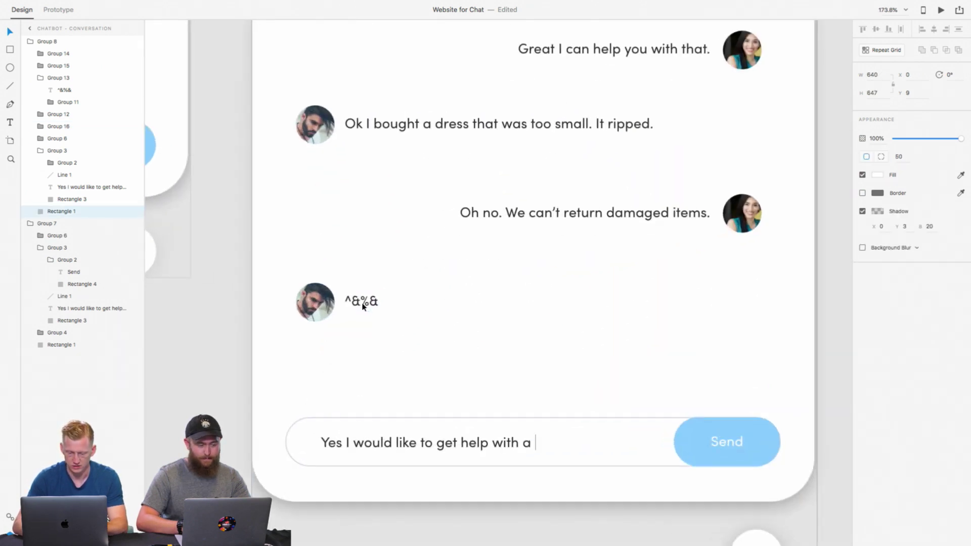
pyautogui.doubleClick(352, 305)
pyautogui.doubleClick(365, 305)
pyautogui.press('Right')
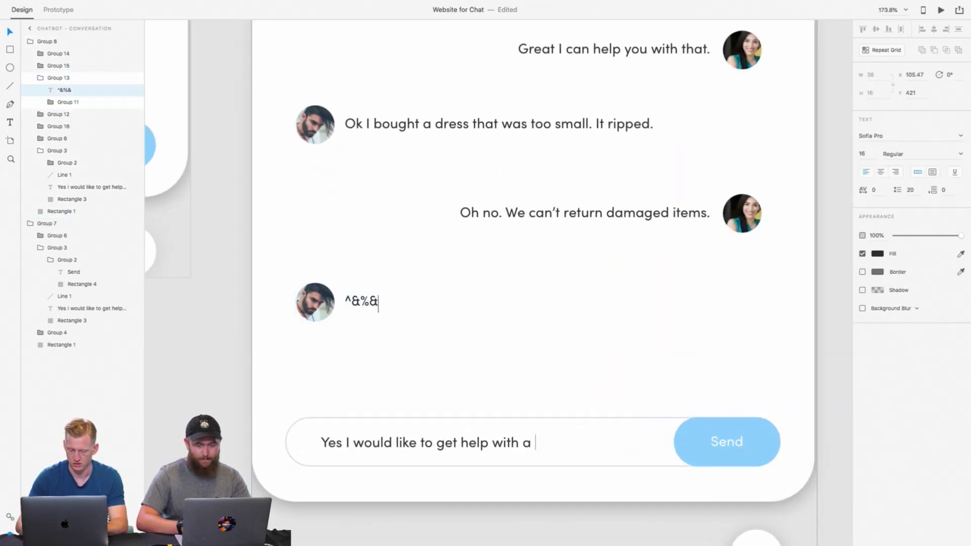
pyautogui.scroll(-5, 454, 342)
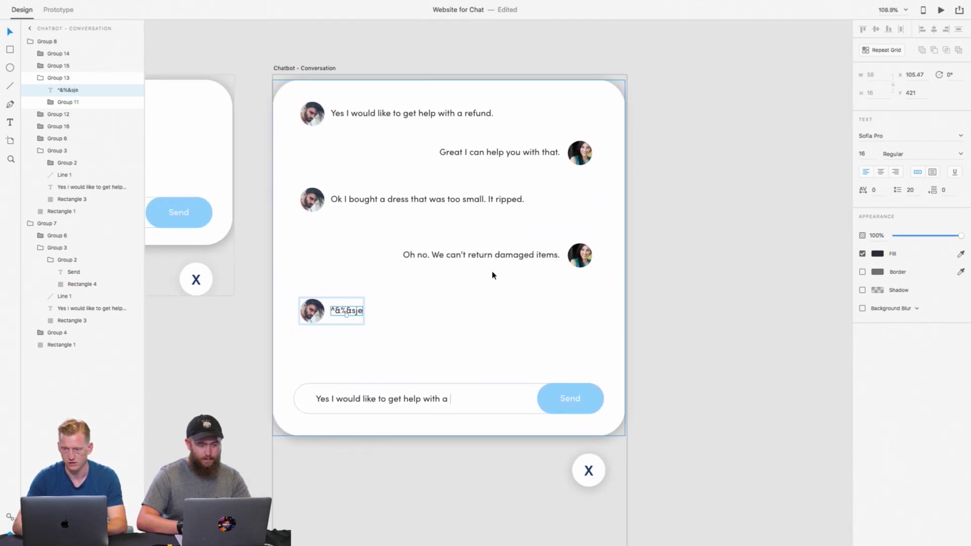
pyautogui.scroll(5, 340, 282)
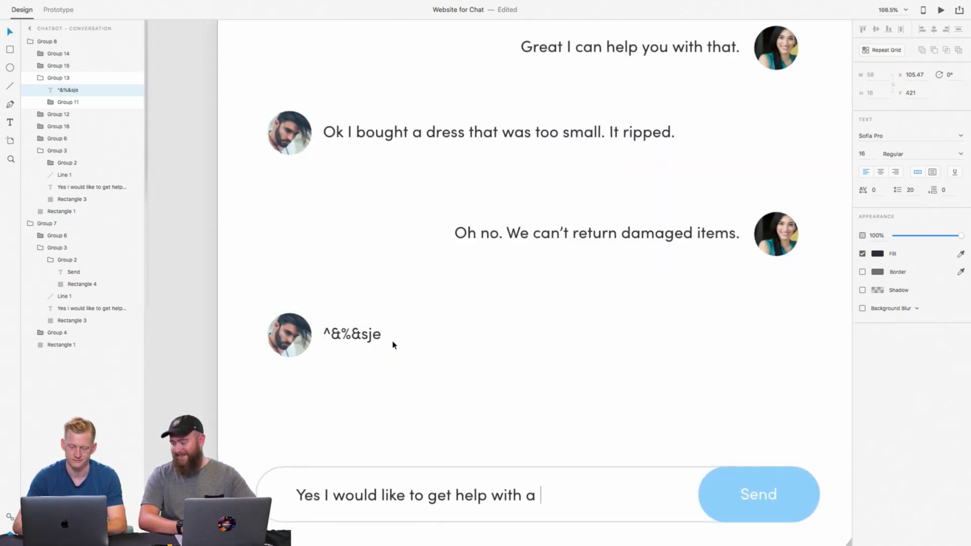
pyautogui.scroll(-5, 393, 342)
pyautogui.hscroll(-3, 416, 344)
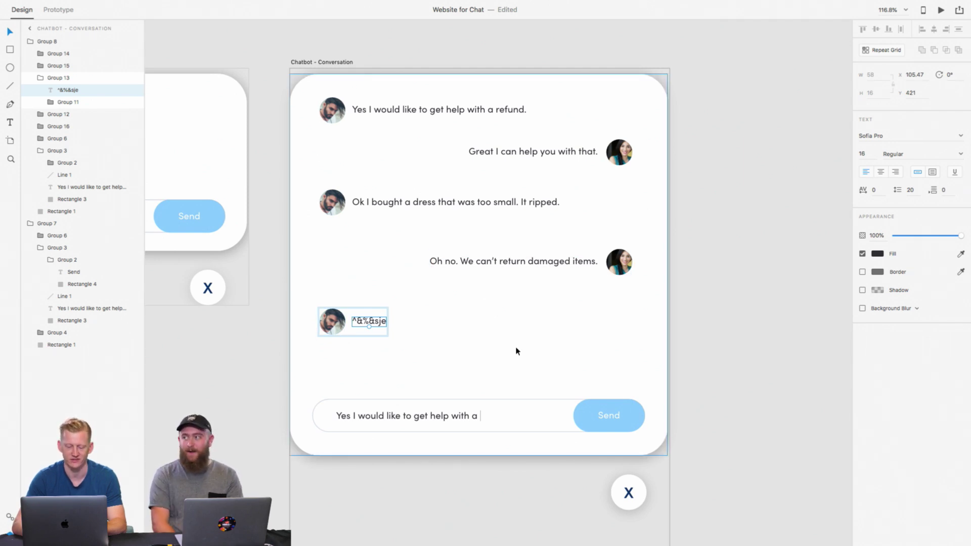
# - Replace the input bar's placeholder text with 'I am up'
pyautogui.click(425, 412)
pyautogui.click(427, 418)
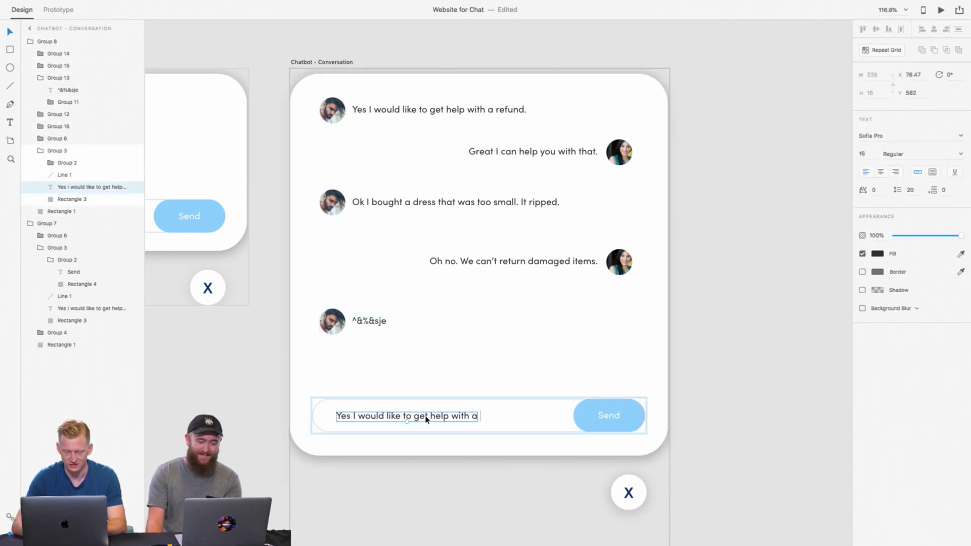
pyautogui.doubleClick(426, 418)
pyautogui.press('BackSpace')
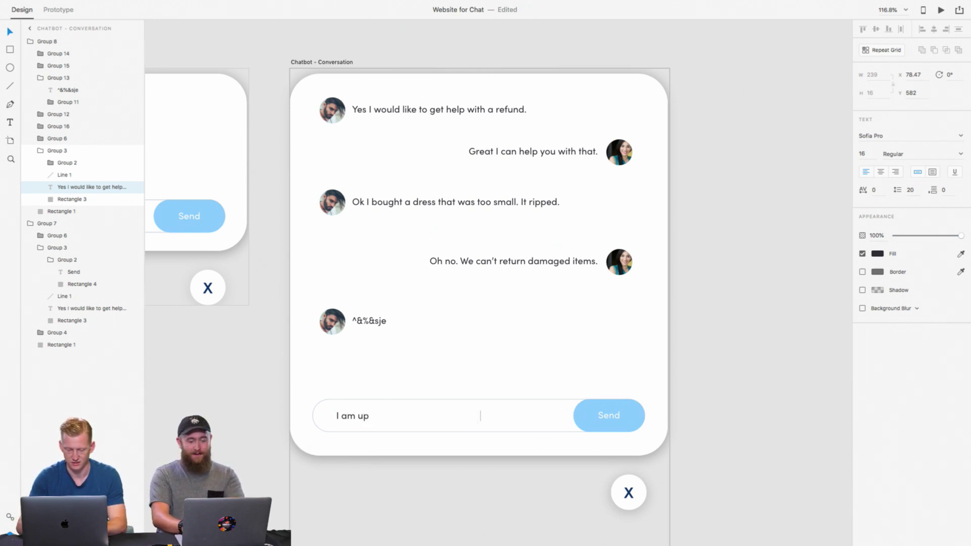
# - Add '!' to the end of the last customer message
pyautogui.click(372, 323)
pyautogui.doubleClick(373, 324)
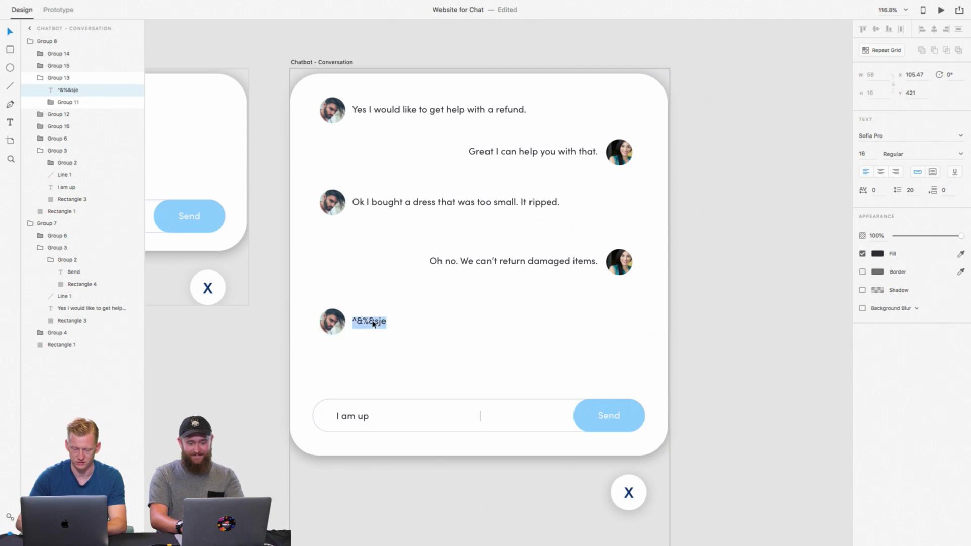
pyautogui.press('Right')
pyautogui.write('!')
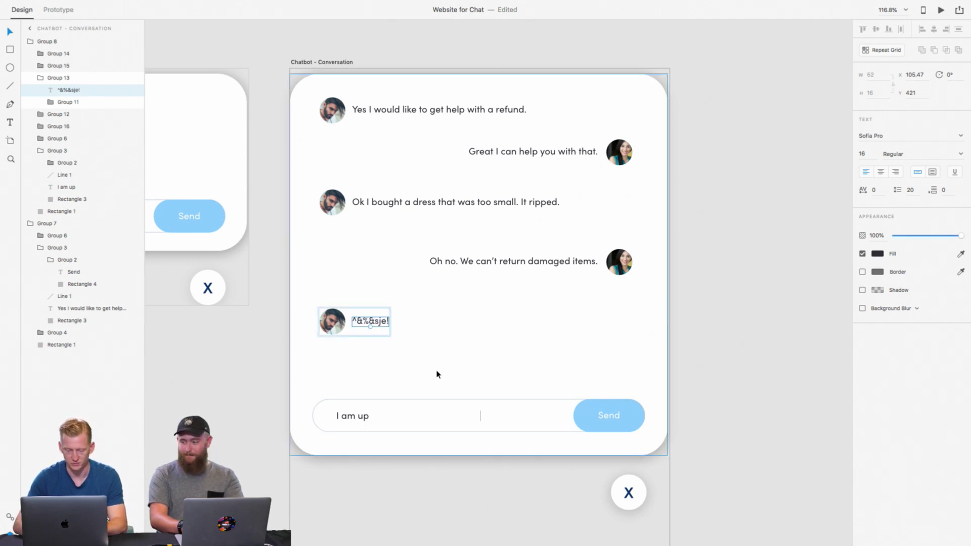
# - Place the caret line, Line 1, right after 'I am up' in the input bar
pyautogui.scroll(-2, 435, 373)
pyautogui.click(483, 368)
pyautogui.scroll(5, 483, 368)
pyautogui.doubleClick(487, 372)
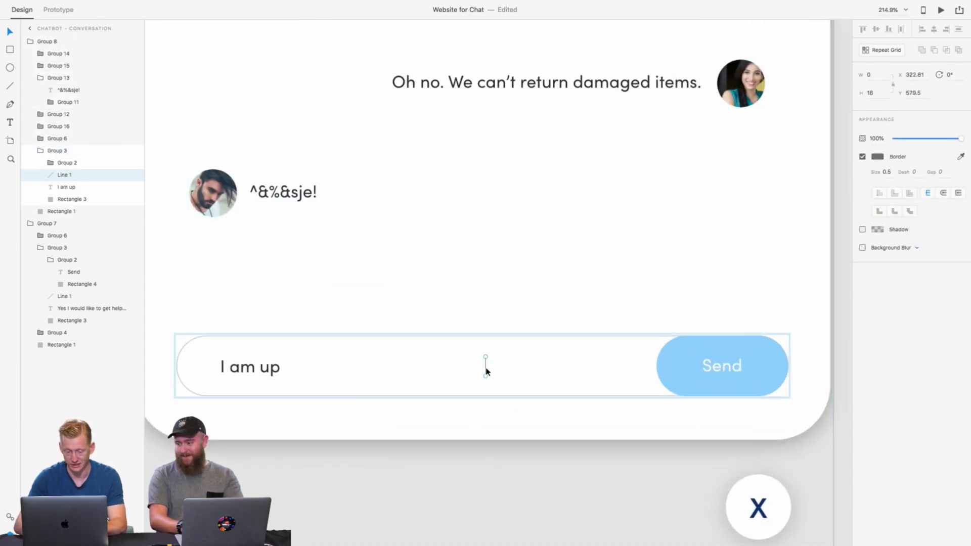
pyautogui.moveTo(487, 371); pyautogui.dragTo(487, 372)
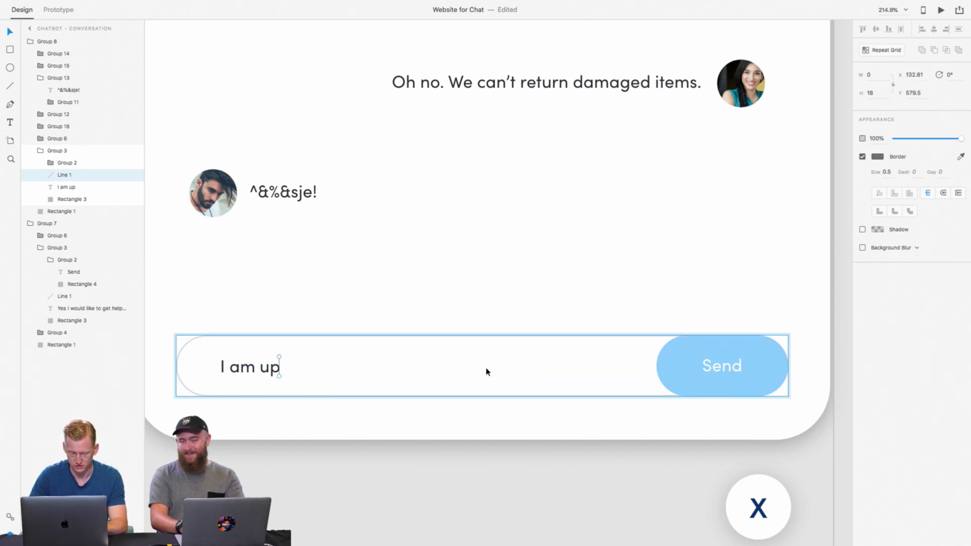
pyautogui.click(496, 253)
pyautogui.scroll(-2, 357, 366)
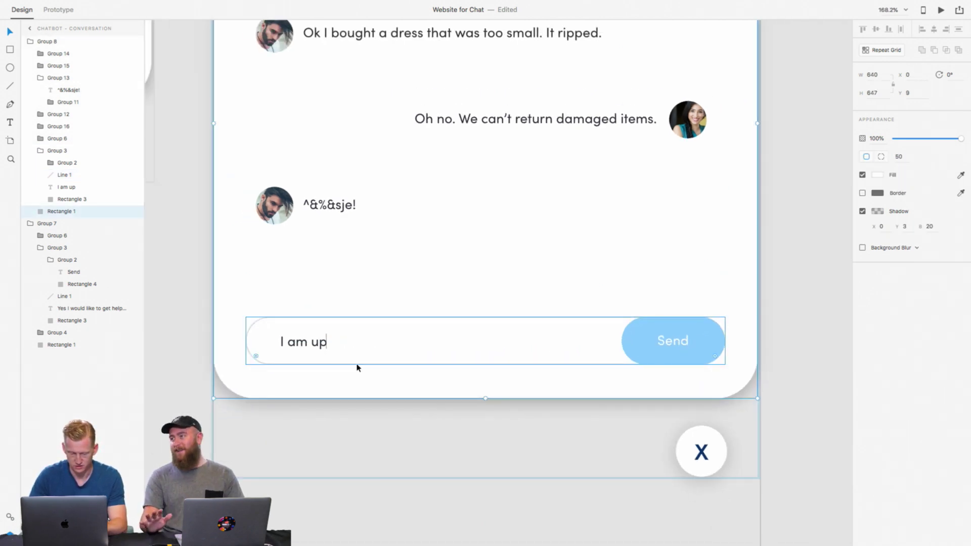
pyautogui.scroll(5, 299, 331)
pyautogui.click(284, 308)
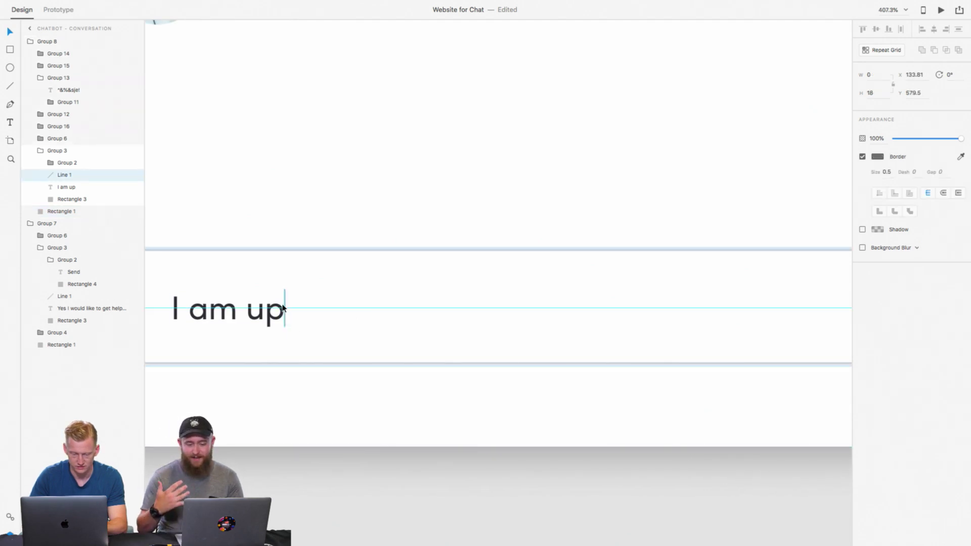
pyautogui.scroll(-5, 283, 308)
pyautogui.scroll(-2, 449, 365)
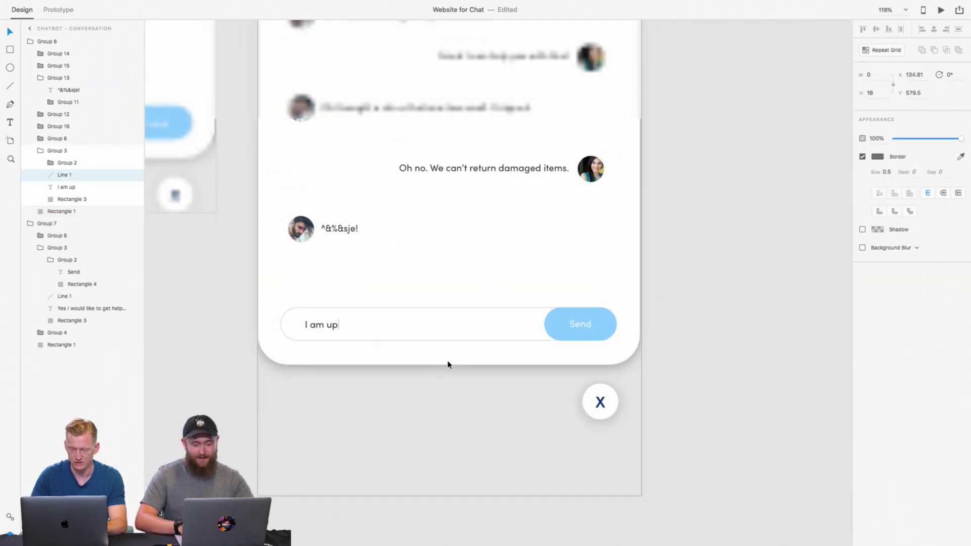
pyautogui.scroll(2, 448, 364)
pyautogui.scroll(2, 448, 364)
pyautogui.scroll(2, 448, 364)
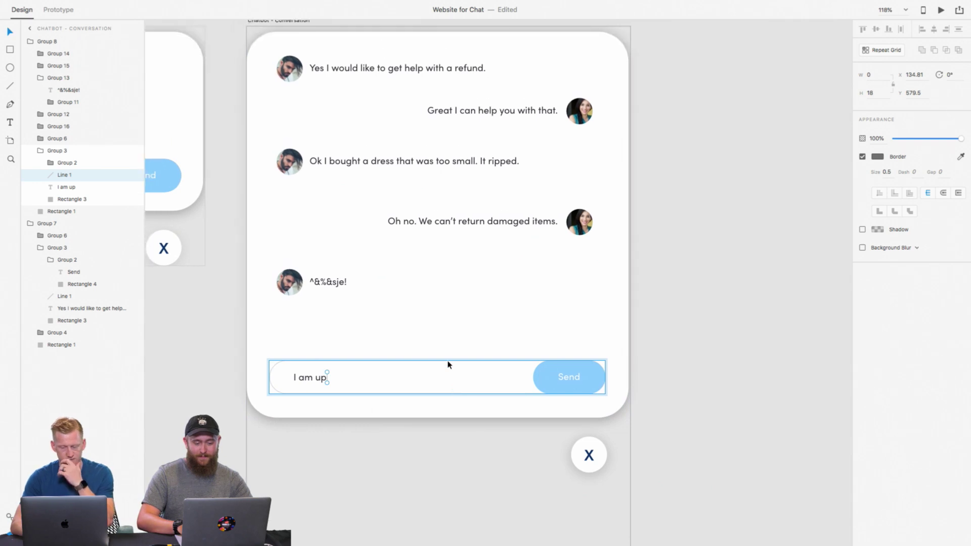
pyautogui.scroll(-5, 448, 363)
pyautogui.scroll(3, 565, 275)
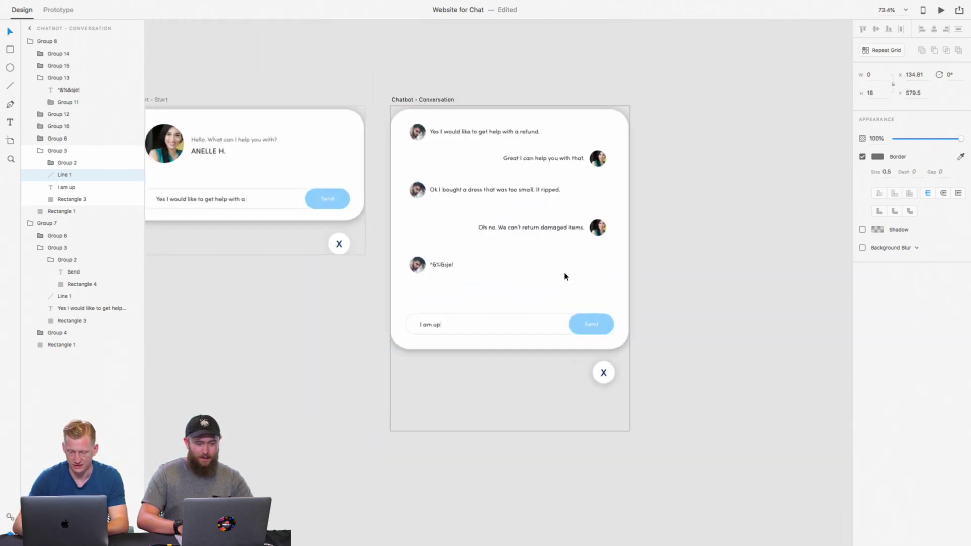
# - Select the Start artboard's contents and bring it into view
pyautogui.click(340, 202)
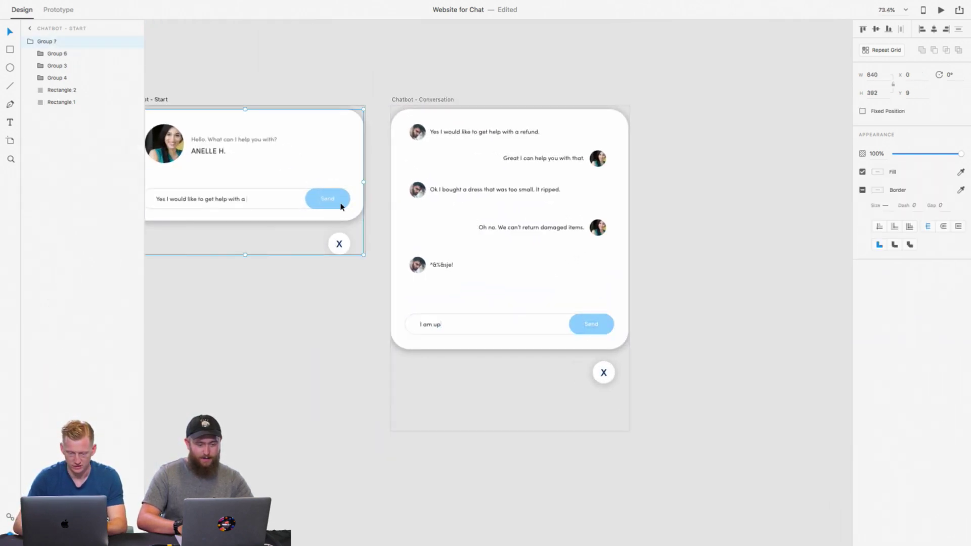
pyautogui.scroll(1, 340, 205)
pyautogui.hscroll(-2, 340, 205)
pyautogui.scroll(1, 341, 206)
pyautogui.hscroll(-1, 340, 206)
# - Link Chatbot - Start's Send button to Chatbot - Conversation as a 0.4 s Slide Down overlay
pyautogui.click(61, 21)
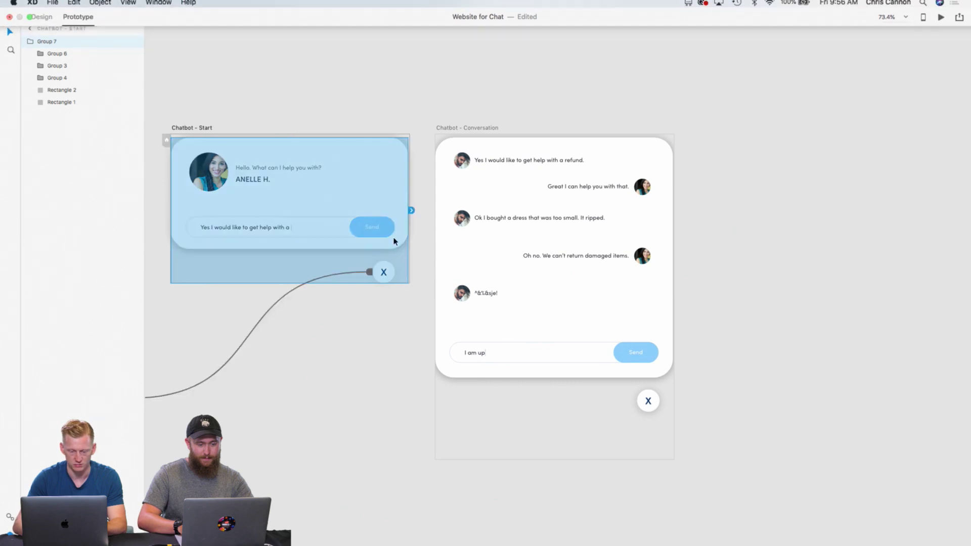
pyautogui.doubleClick(386, 229)
pyautogui.doubleClick(385, 229)
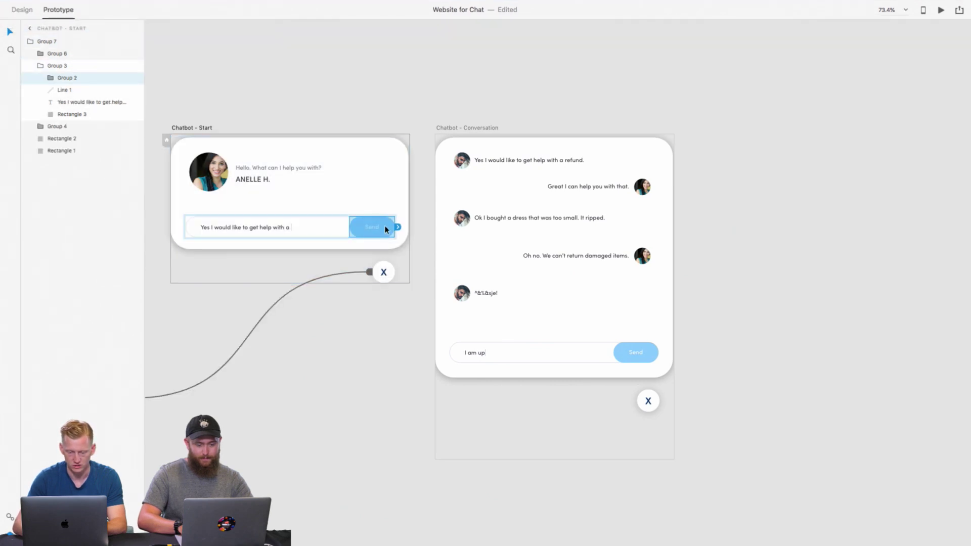
pyautogui.moveTo(397, 227); pyautogui.dragTo(594, 354)
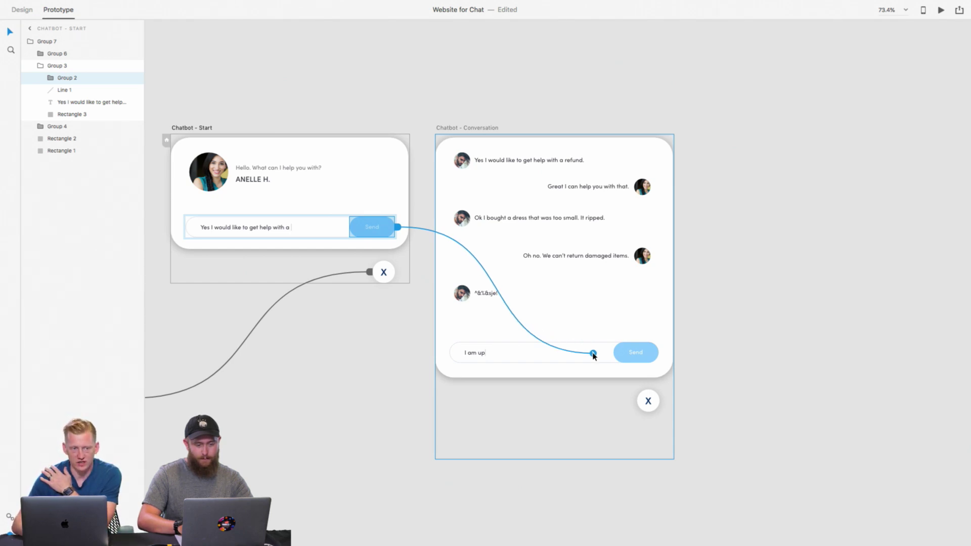
pyautogui.moveTo(594, 354); pyautogui.dragTo(595, 355)
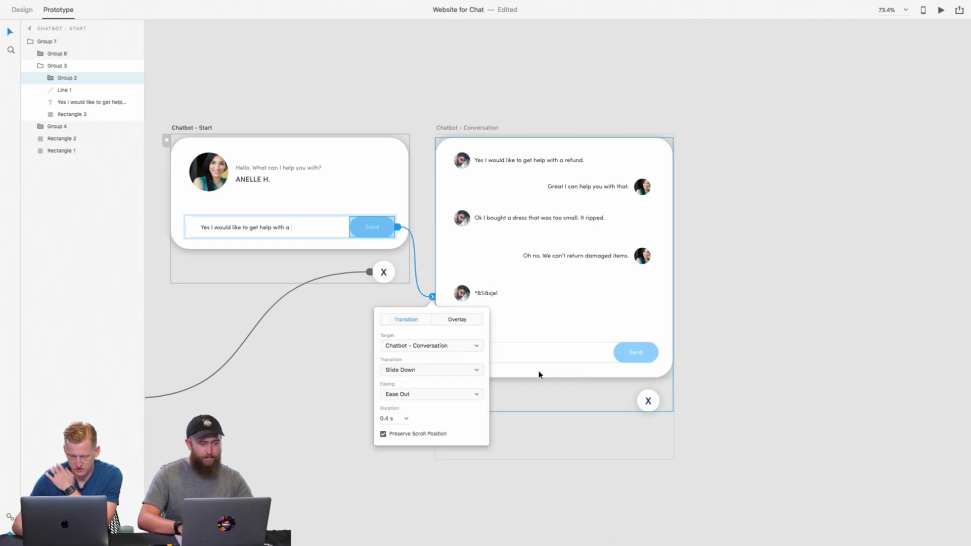
pyautogui.click(457, 320)
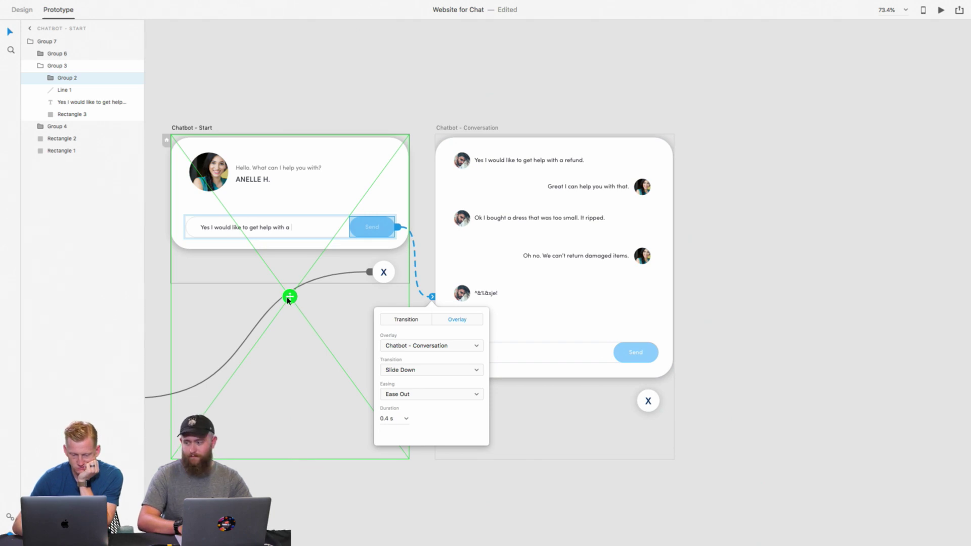
pyautogui.moveTo(288, 300); pyautogui.dragTo(290, 156)
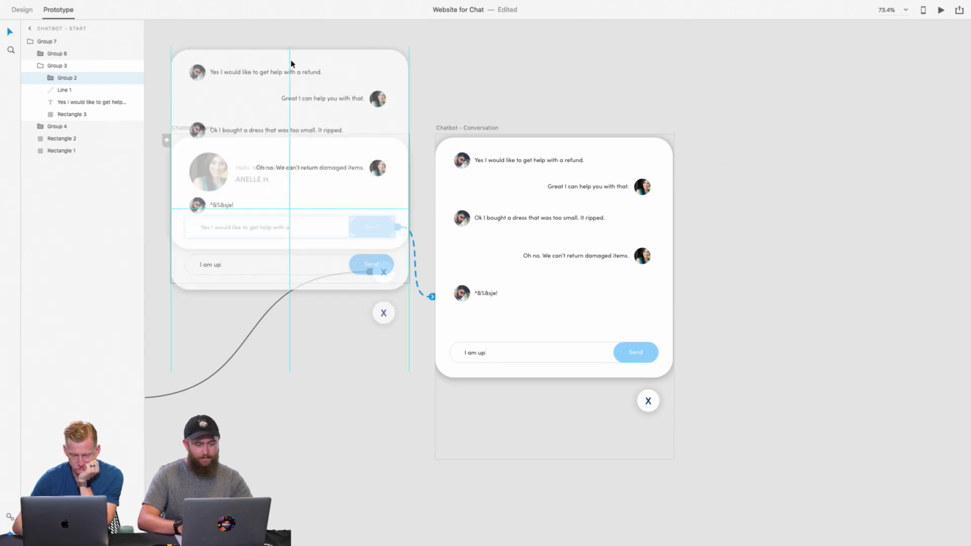
pyautogui.hscroll(-3, 310, 214)
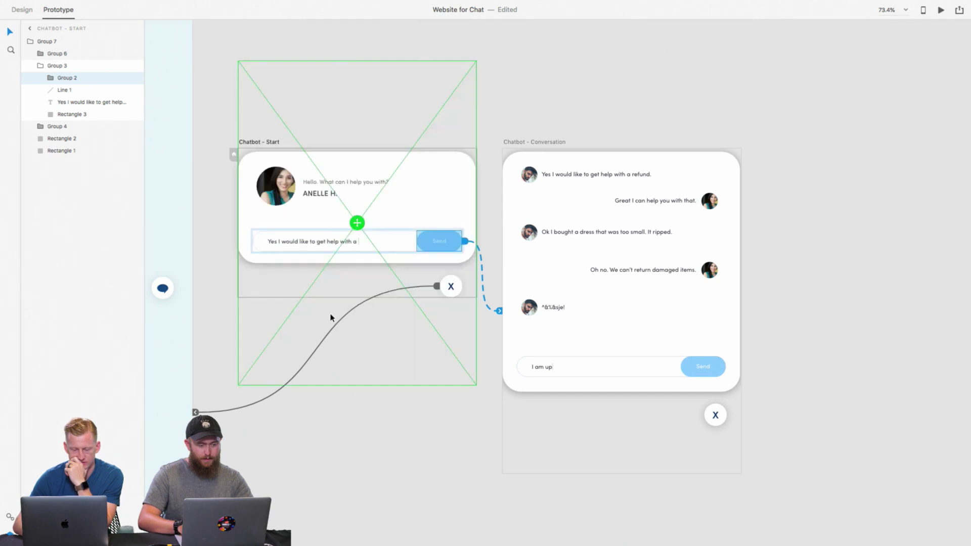
pyautogui.scroll(-5, 331, 318)
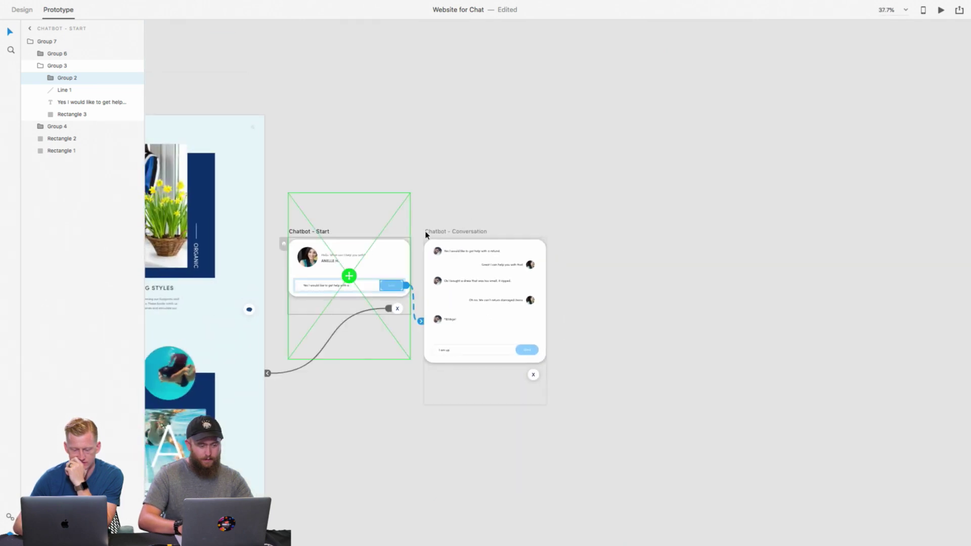
# - Drag the Send button's green overlay handle so Chatbot - Conversation sits at the top of Chatbot - Start
pyautogui.click(421, 320)
pyautogui.moveTo(361, 284); pyautogui.dragTo(344, 199)
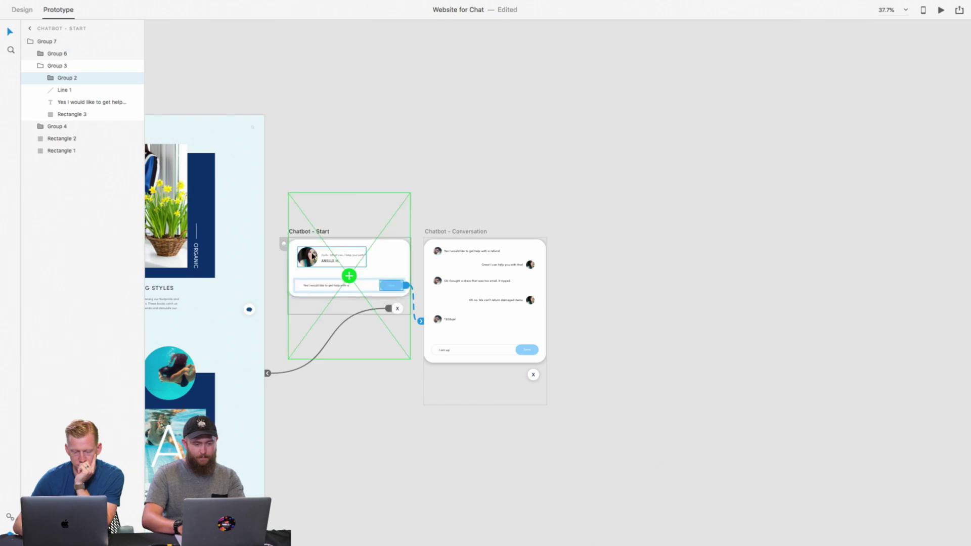
pyautogui.press('Escape')
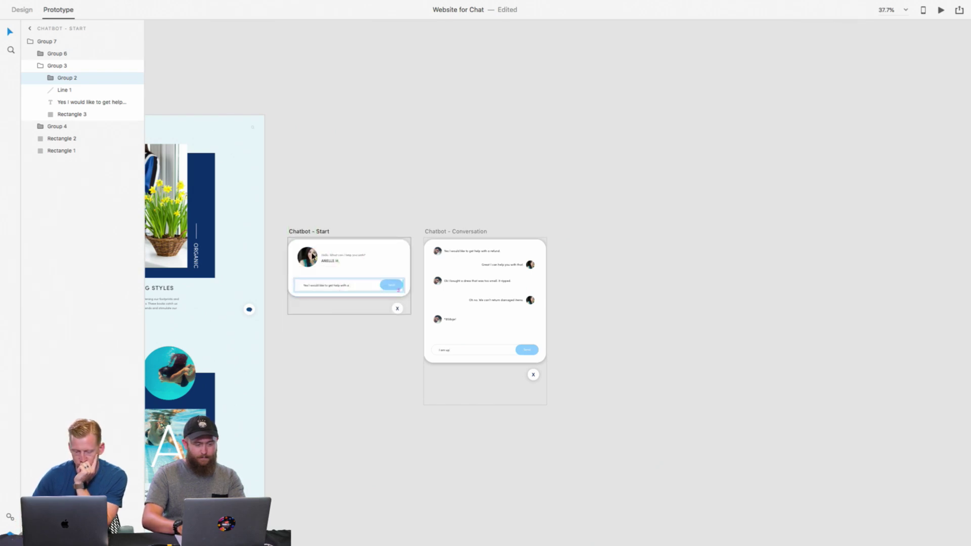
pyautogui.scroll(5, 409, 336)
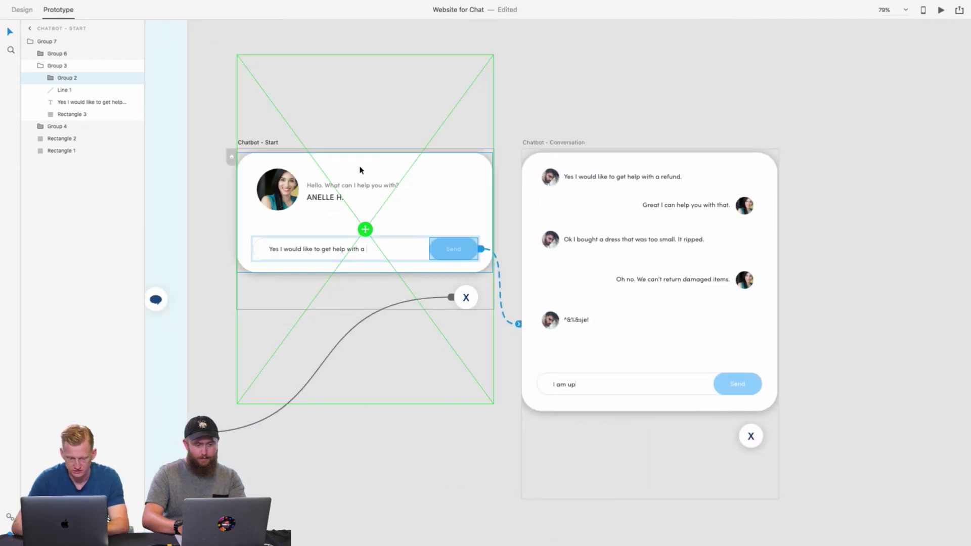
pyautogui.click(243, 145)
pyautogui.scroll(-5, 243, 145)
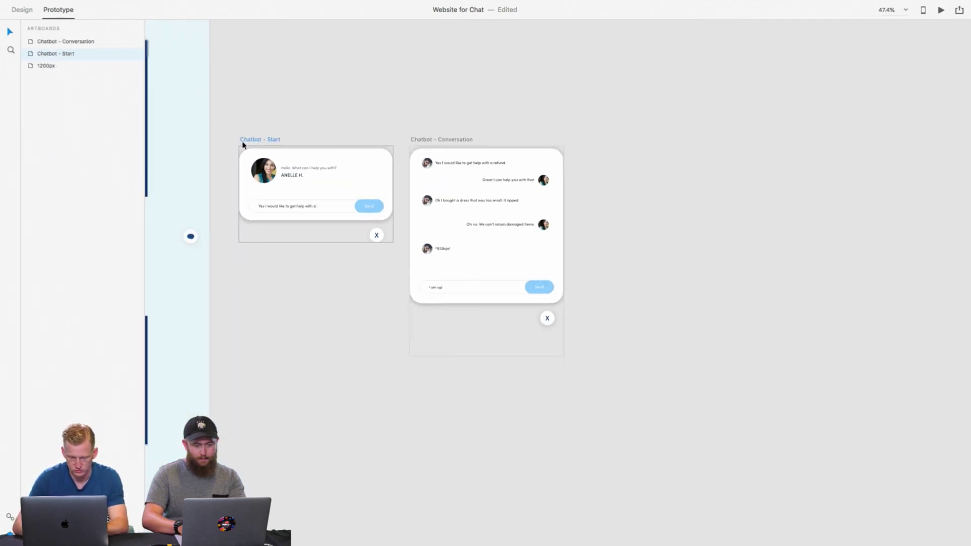
pyautogui.hscroll(-3, 269, 141)
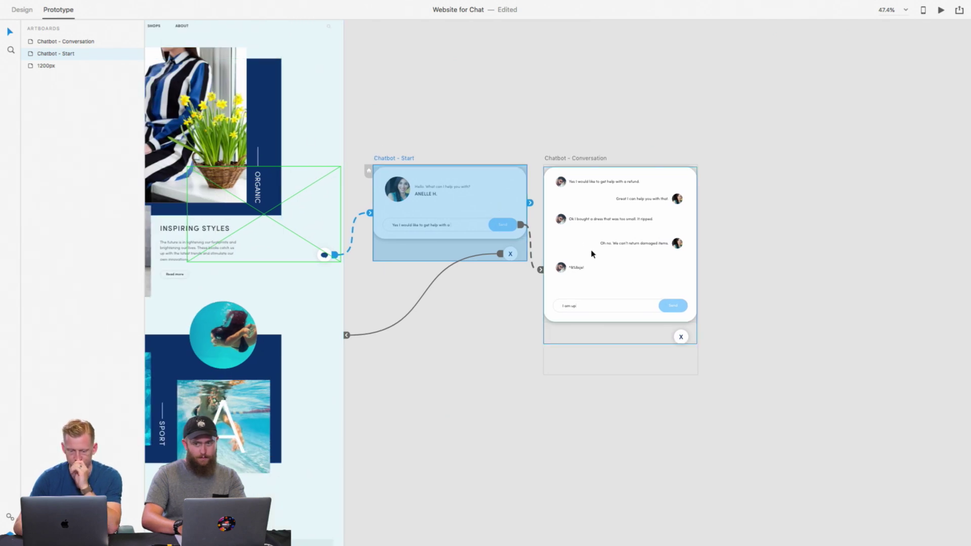
pyautogui.click(570, 161)
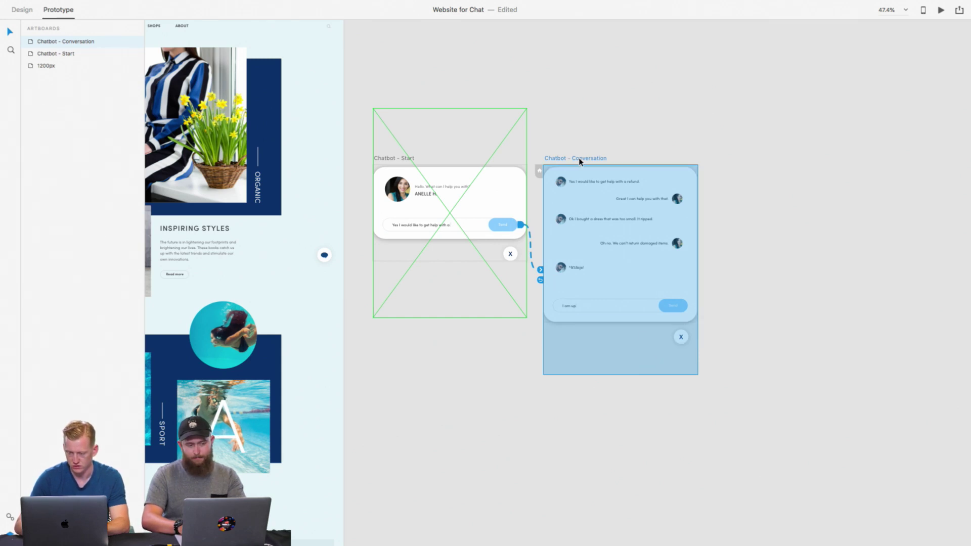
pyautogui.hscroll(3, 580, 161)
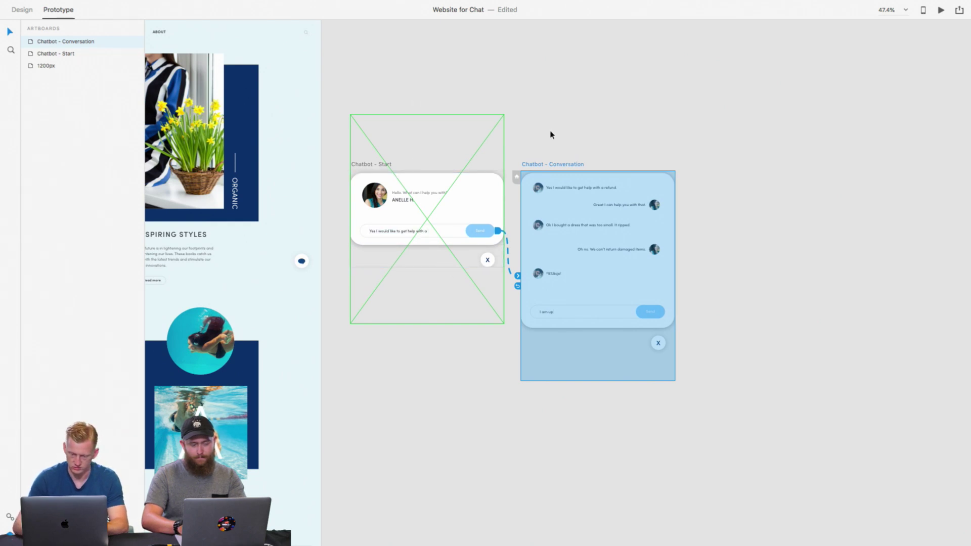
pyautogui.click(484, 231)
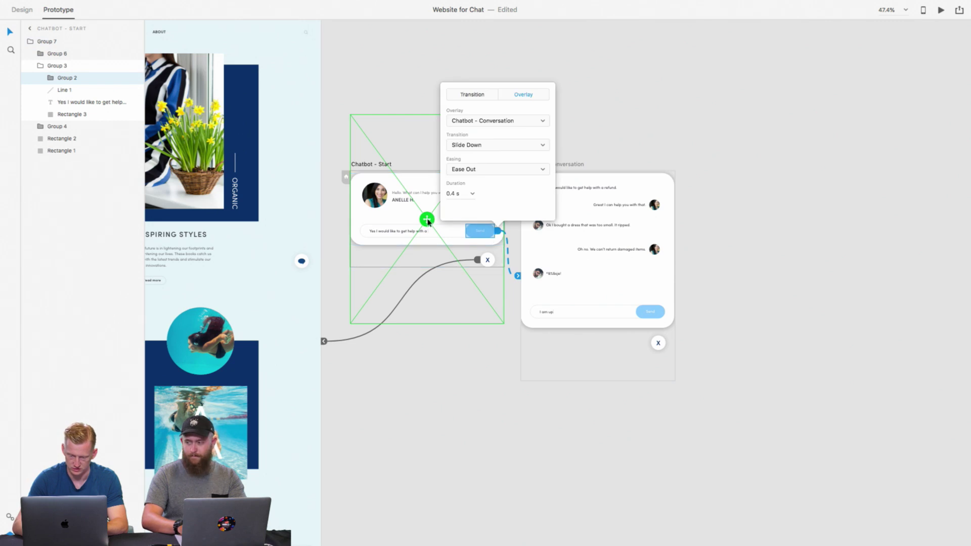
pyautogui.moveTo(427, 221); pyautogui.dragTo(422, 114)
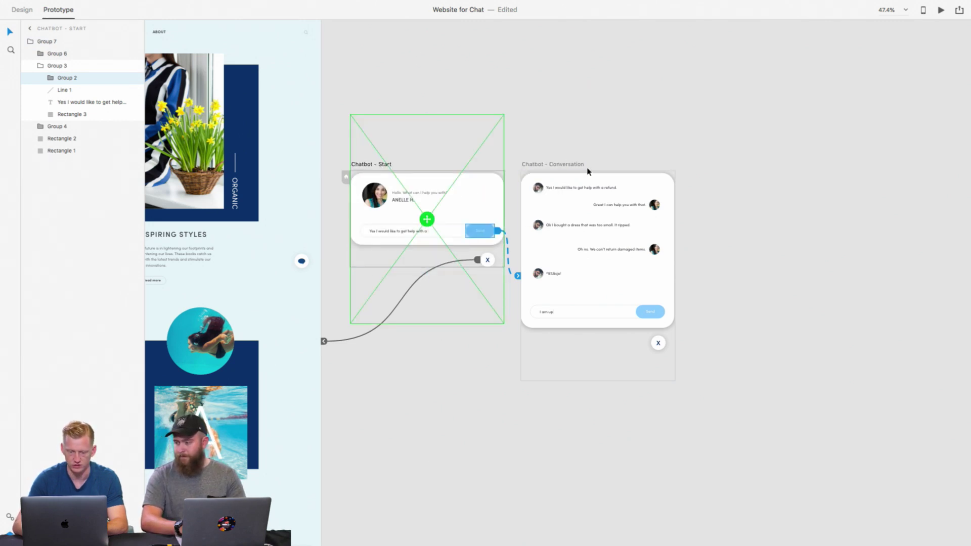
# - Drag Chatbot - Start's bottom edge down to 876 px tall, matching Chatbot - Conversation
pyautogui.click(367, 169)
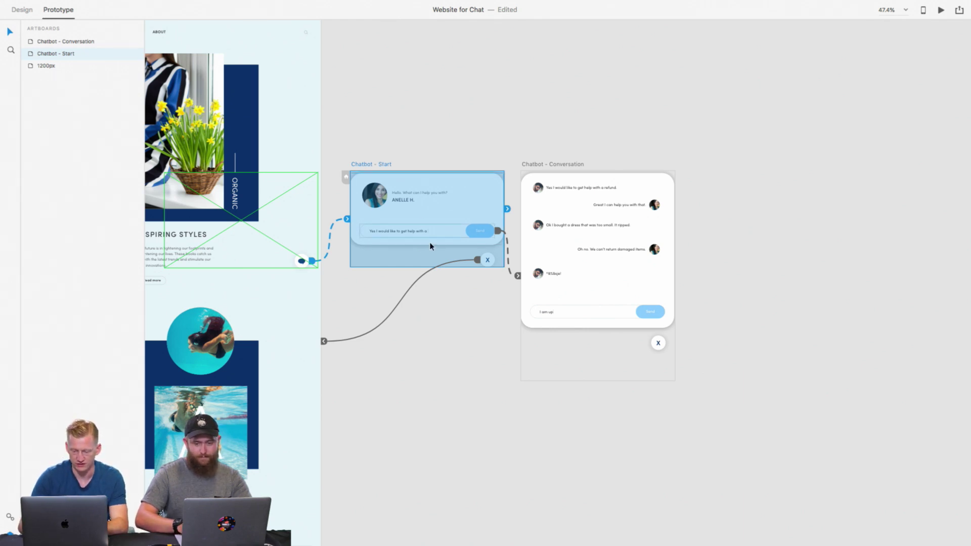
pyautogui.click(401, 93)
pyautogui.click(379, 166)
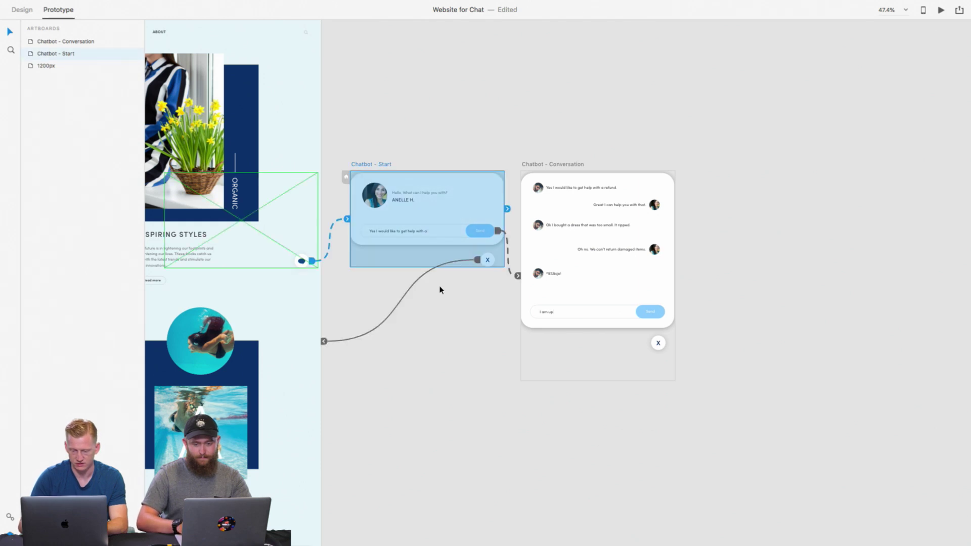
pyautogui.click(32, 11)
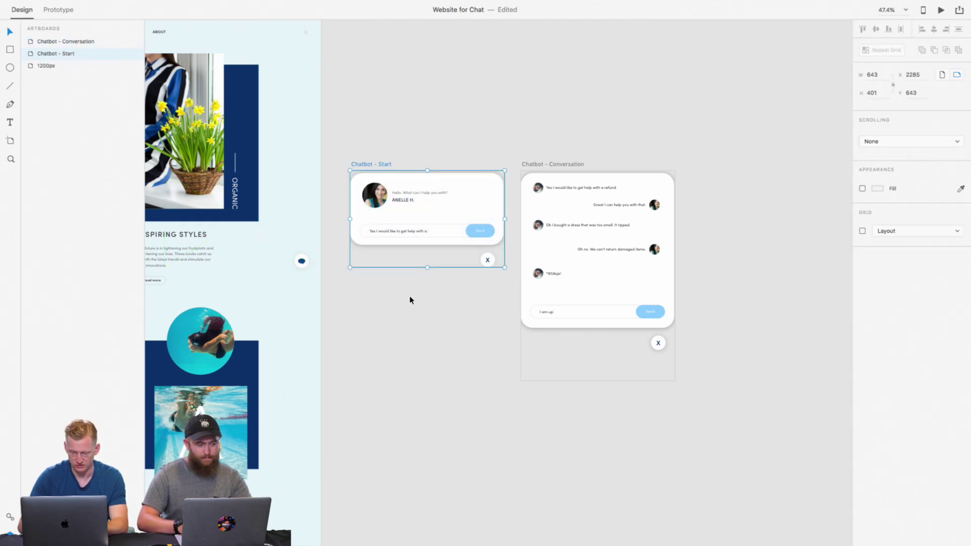
pyautogui.moveTo(427, 267); pyautogui.dragTo(437, 382)
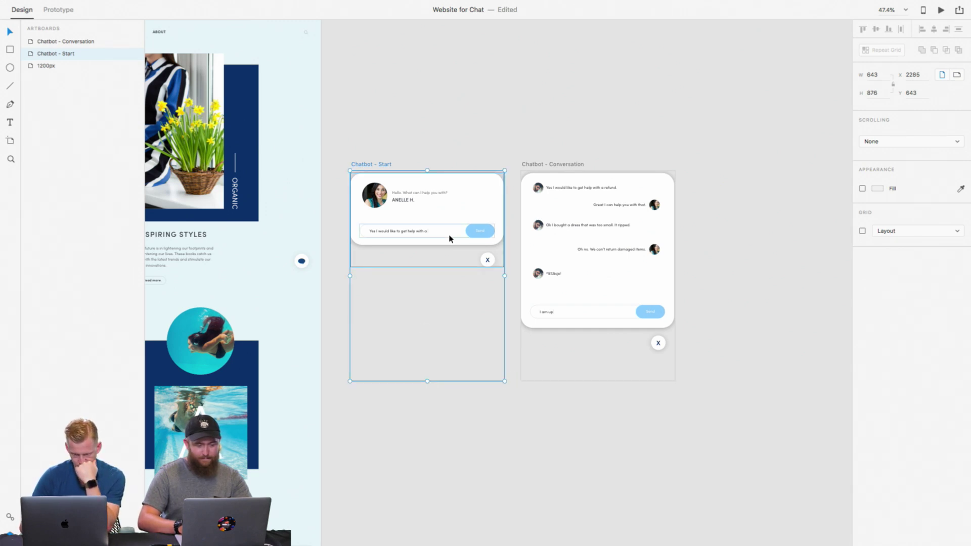
# - Move the Chatbot - Start chat card group down inside its artboard
pyautogui.click(435, 201)
pyautogui.moveTo(435, 202); pyautogui.dragTo(438, 296)
pyautogui.hotkey('ctrl', 'z')
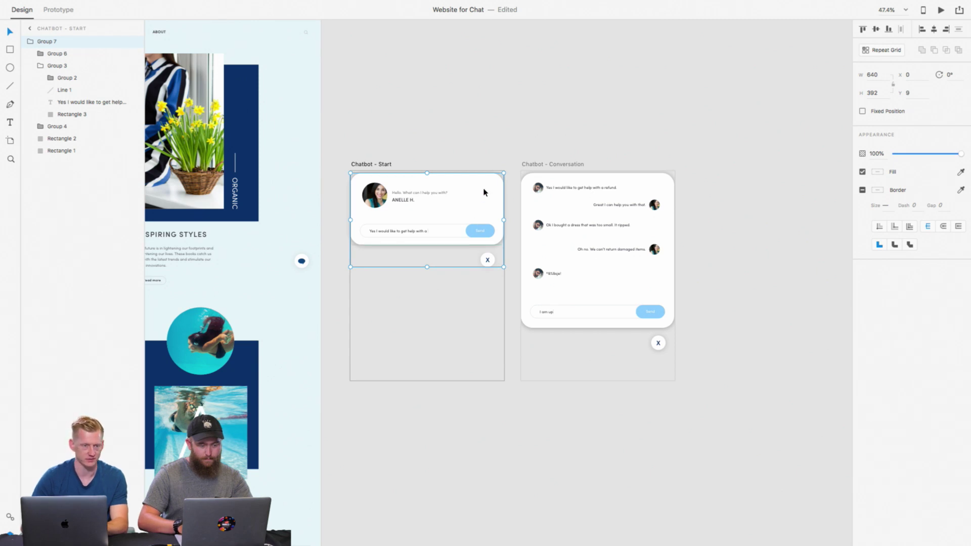
pyautogui.click(500, 120)
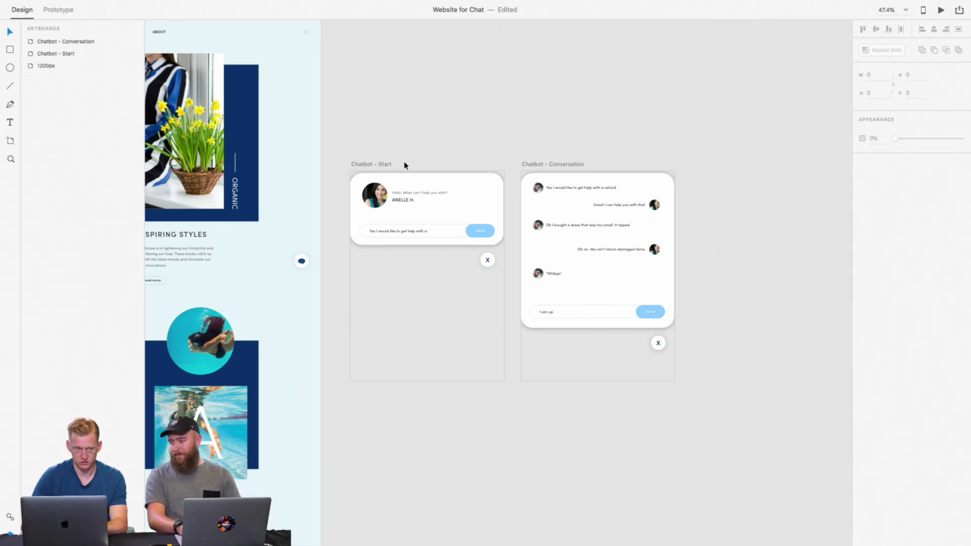
pyautogui.click(432, 197)
pyautogui.moveTo(433, 197); pyautogui.dragTo(457, 283)
# - Nudge the chat card to Y 356, level with the conversation card, and return to Prototype mode
pyautogui.click(600, 282)
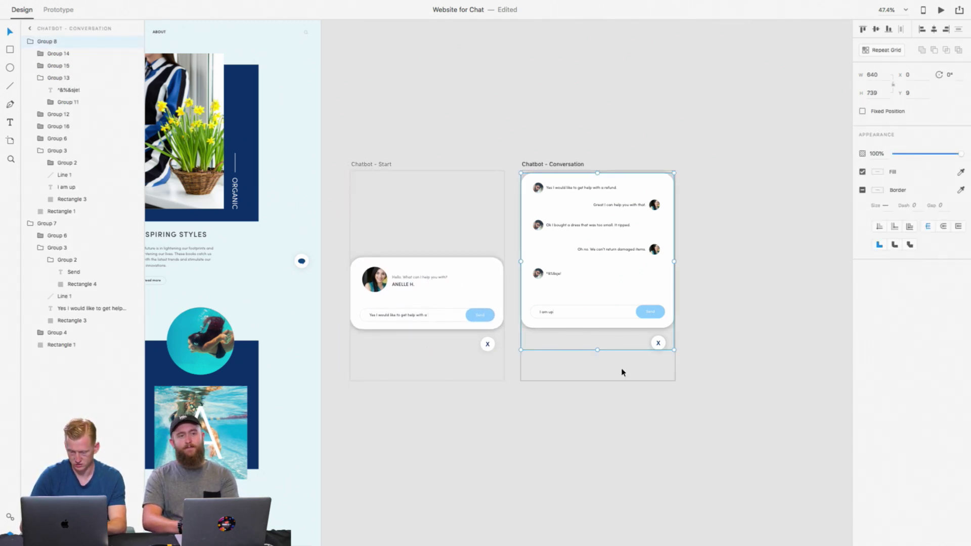
pyautogui.click(423, 284)
pyautogui.moveTo(423, 283); pyautogui.dragTo(425, 282)
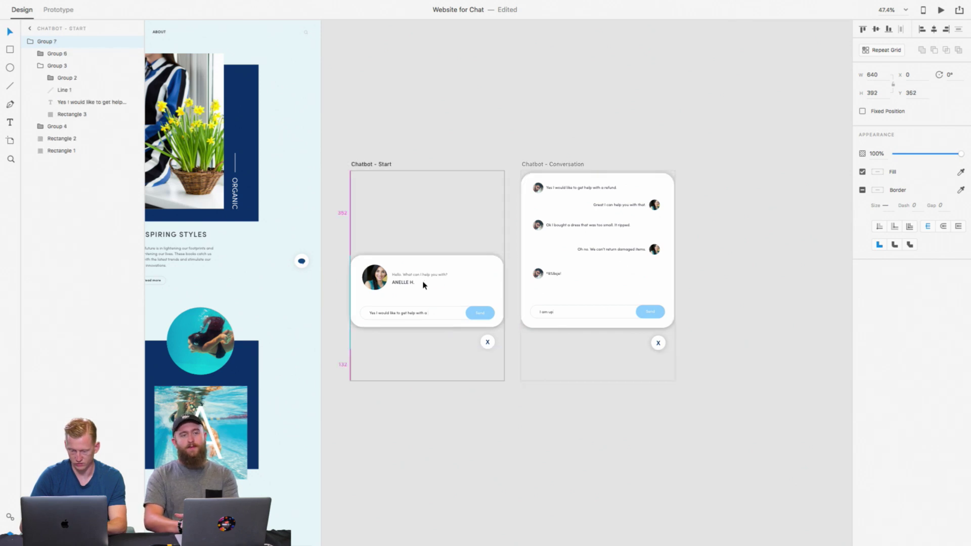
pyautogui.press('Down')
pyautogui.press('Down')
pyautogui.press('Down')
pyautogui.press('Down')
pyautogui.press('Down')
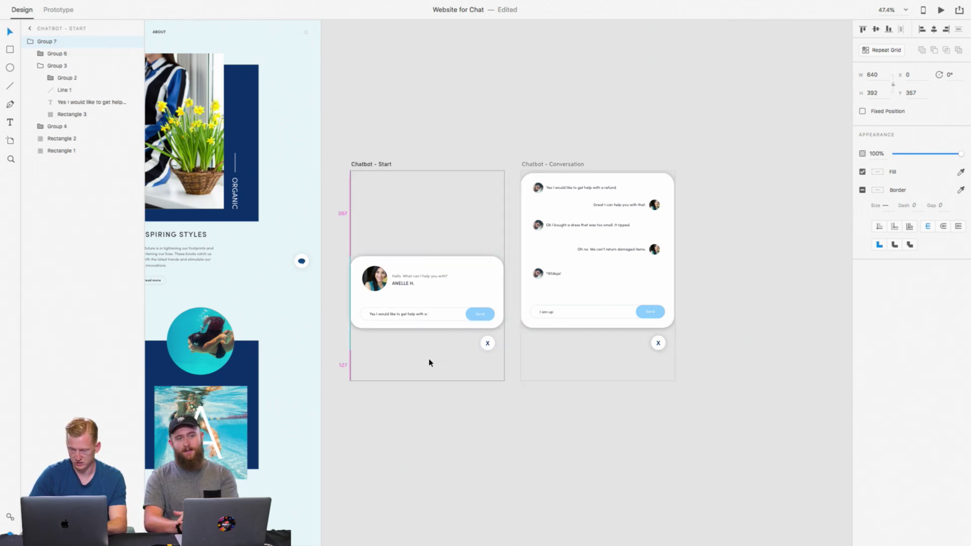
pyautogui.press('Up')
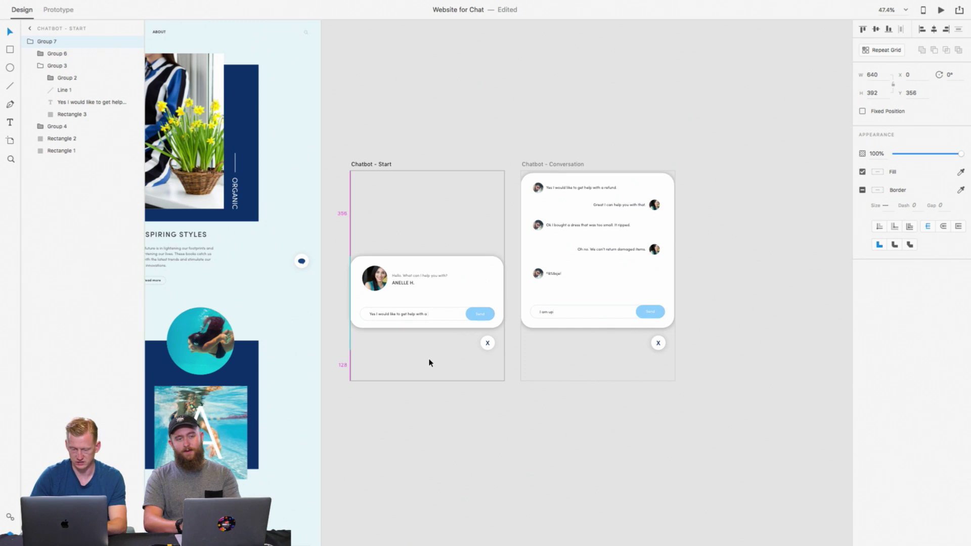
pyautogui.click(508, 123)
pyautogui.click(378, 166)
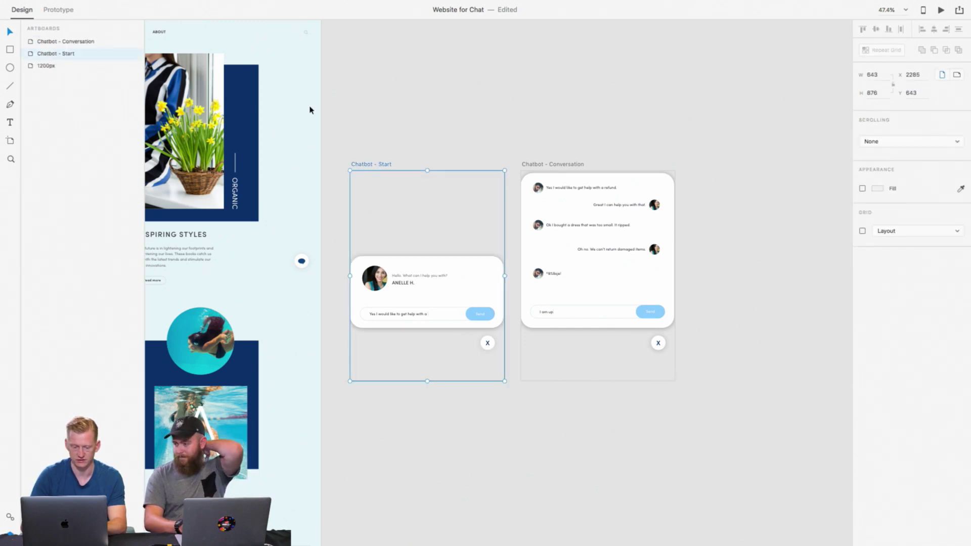
pyautogui.click(57, 15)
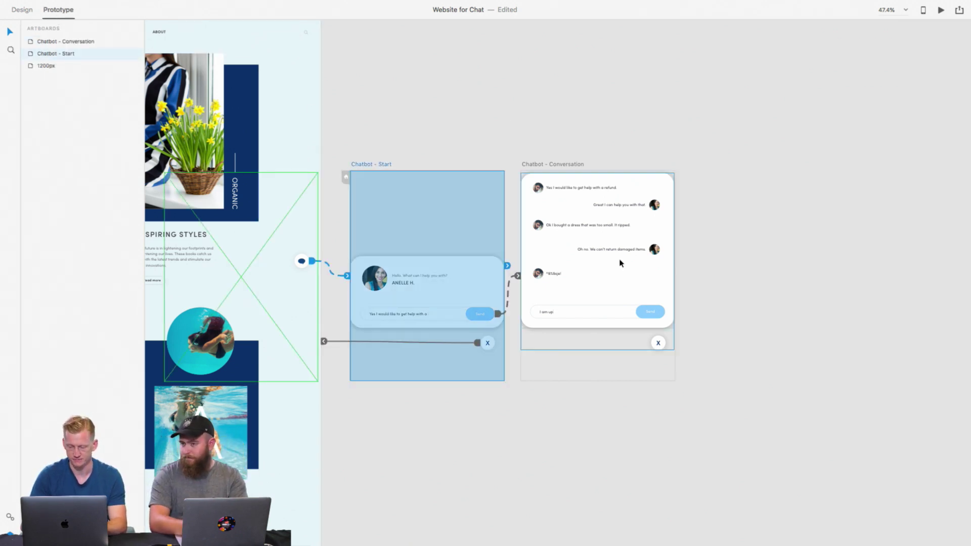
# - Drag the Send overlay handle down so Chatbot - Conversation covers all of Chatbot - Start
pyautogui.click(605, 283)
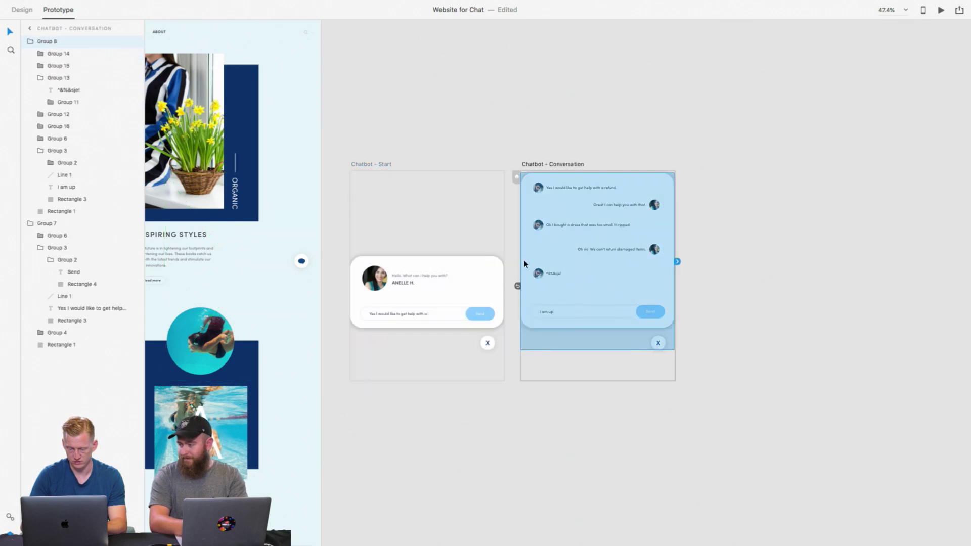
pyautogui.click(482, 321)
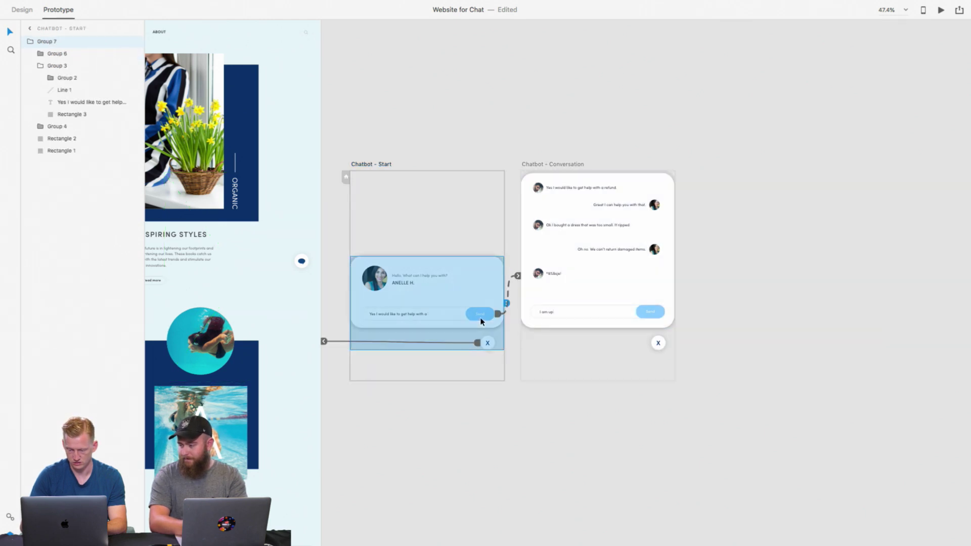
pyautogui.doubleClick(480, 319)
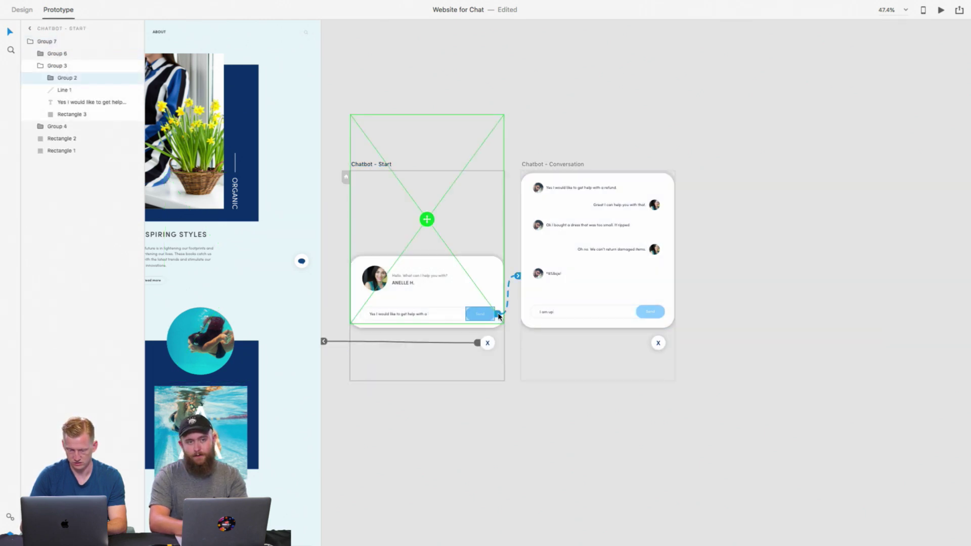
pyautogui.moveTo(427, 218); pyautogui.dragTo(431, 300)
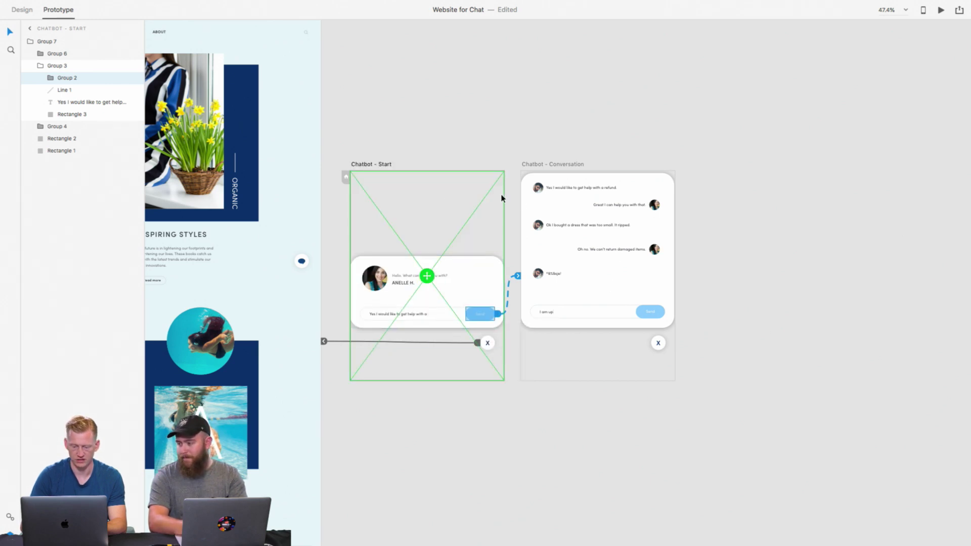
# - Open the desktop preview and click the chat bubble to see the chat card slide up
pyautogui.click(482, 137)
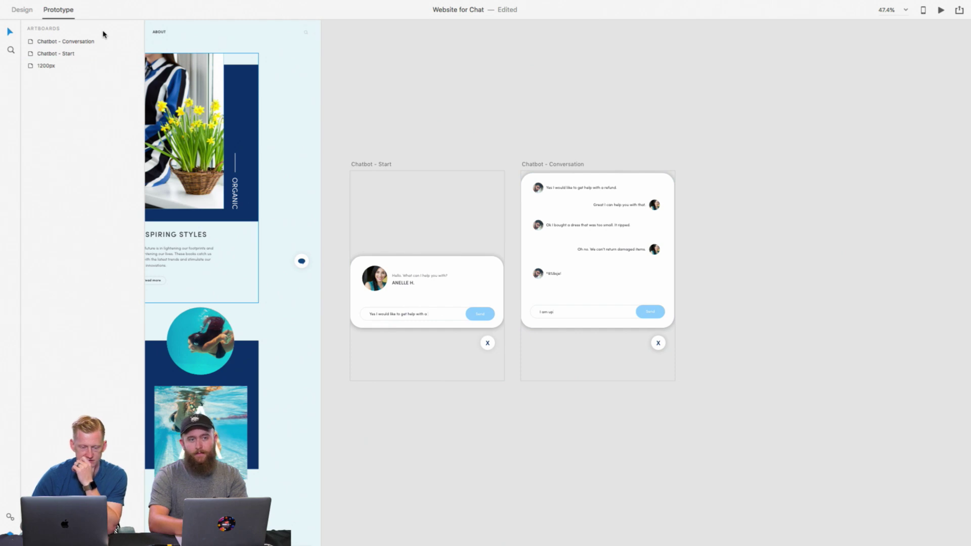
pyautogui.click(941, 11)
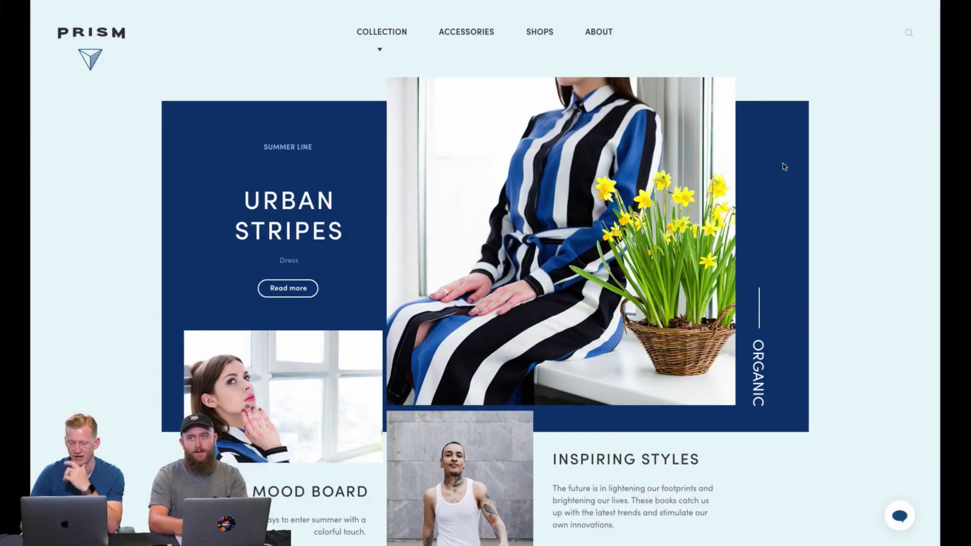
pyautogui.click(899, 525)
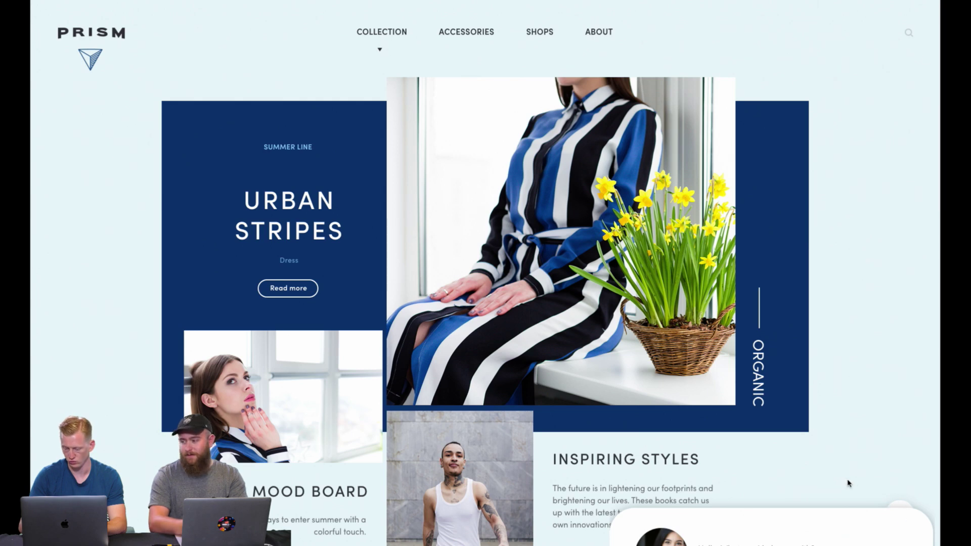
# - Close the preview and select the 1200px page's chat bubble and its overlay link
pyautogui.press('super+w')
pyautogui.scroll(5, 386, 339)
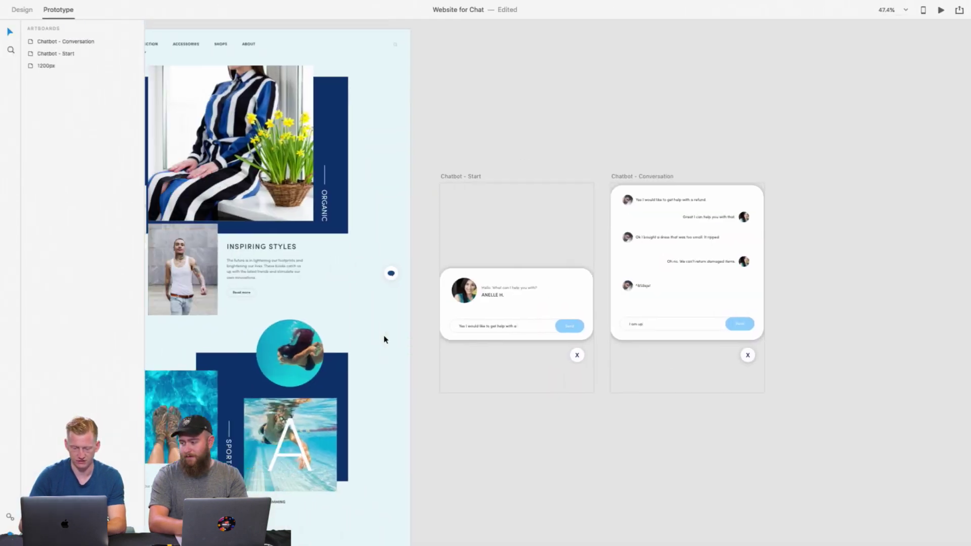
pyautogui.click(207, 98)
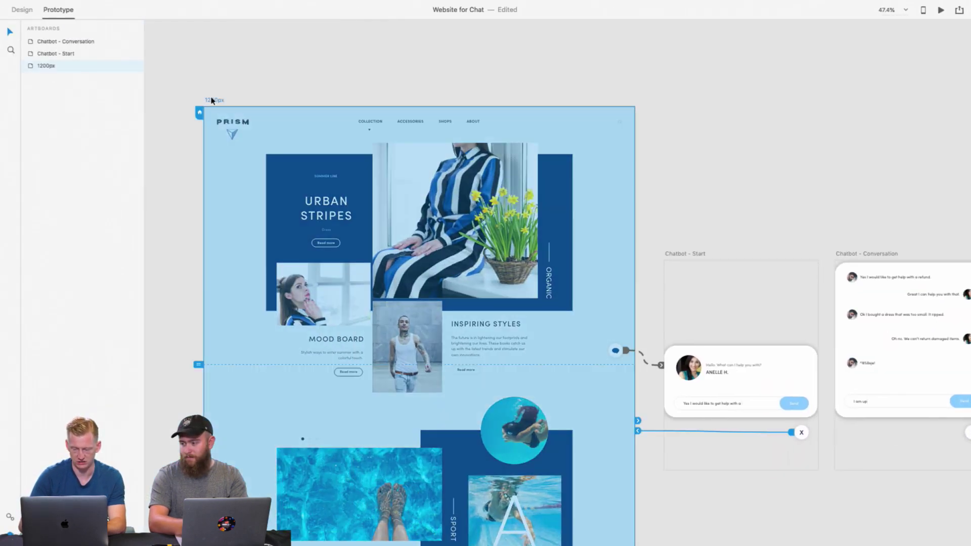
pyautogui.scroll(-3, 212, 99)
pyautogui.hscroll(3, 212, 98)
pyautogui.click(602, 307)
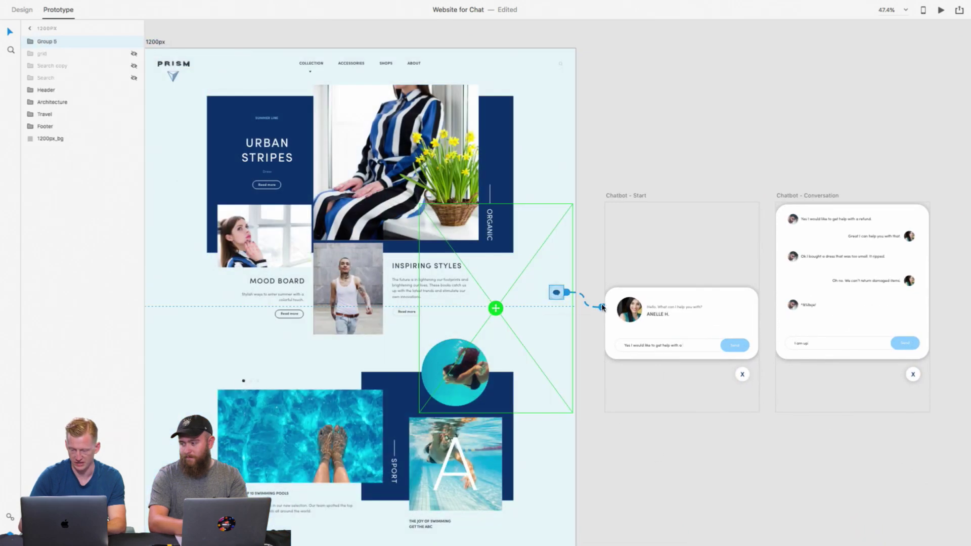
pyautogui.click(492, 307)
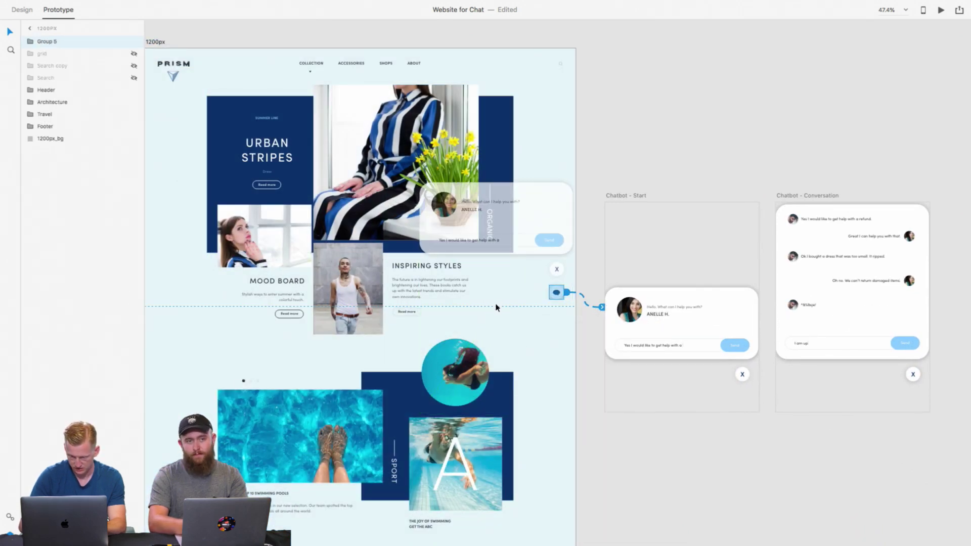
pyautogui.scroll(5, 496, 300)
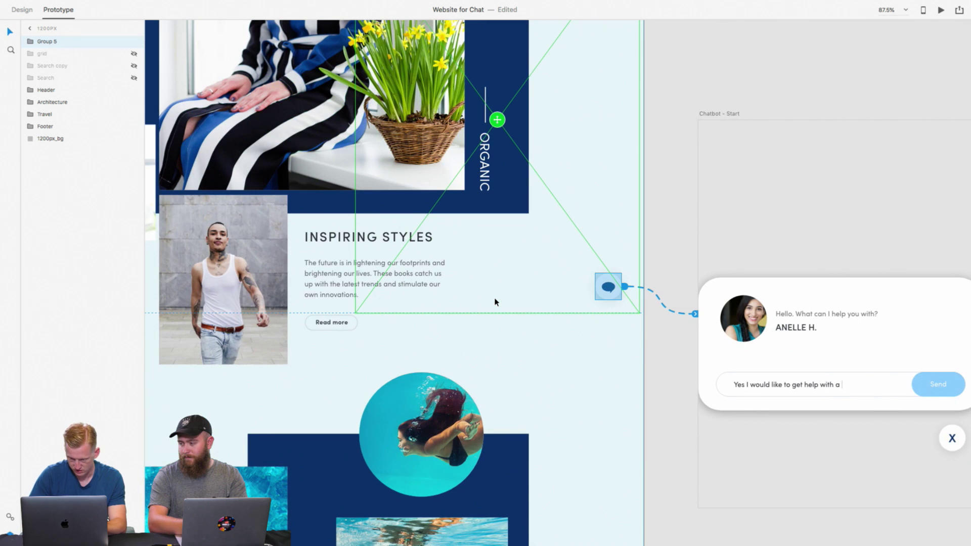
pyautogui.press('Escape')
pyautogui.click(608, 287)
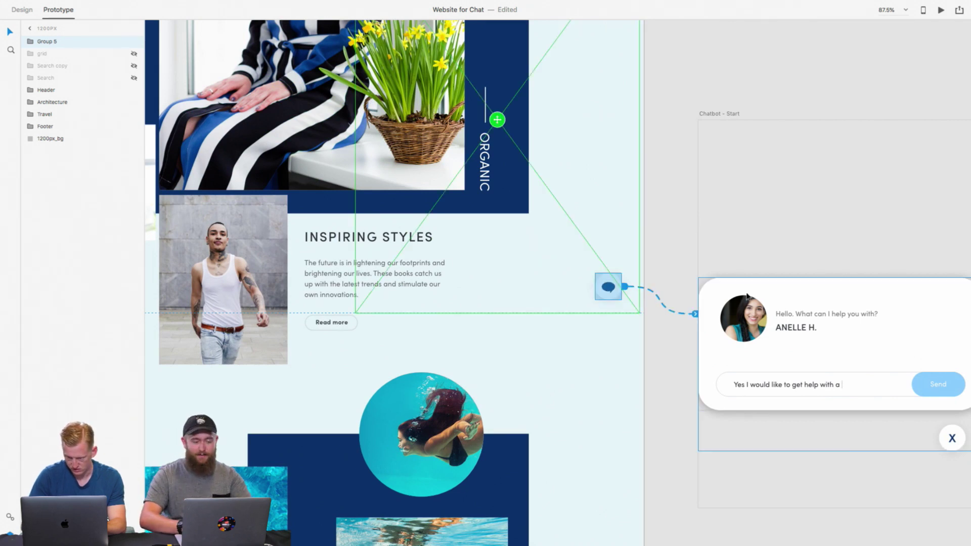
# - Drag the Chatbot - Start overlay guide so the card sits just beside the chat bubble
pyautogui.click(706, 318)
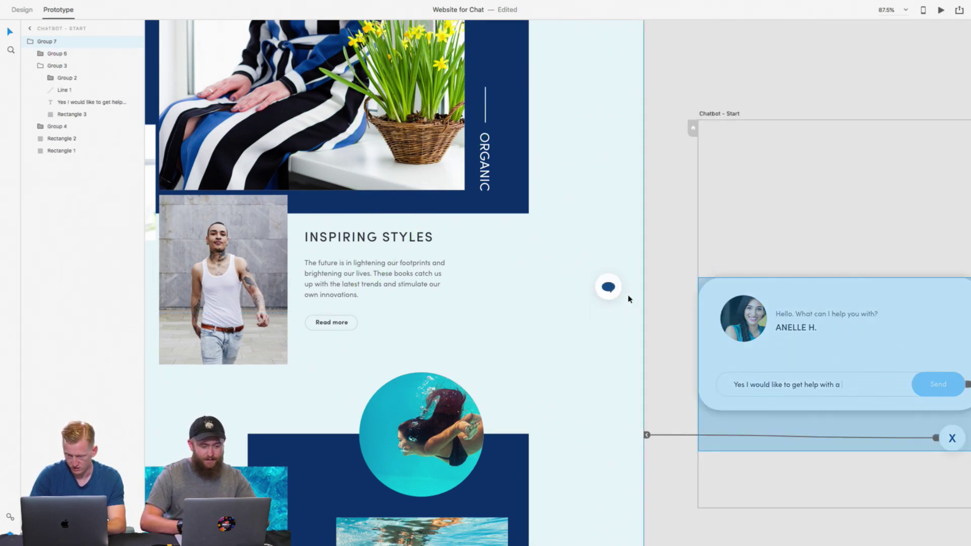
pyautogui.click(608, 287)
pyautogui.click(504, 123)
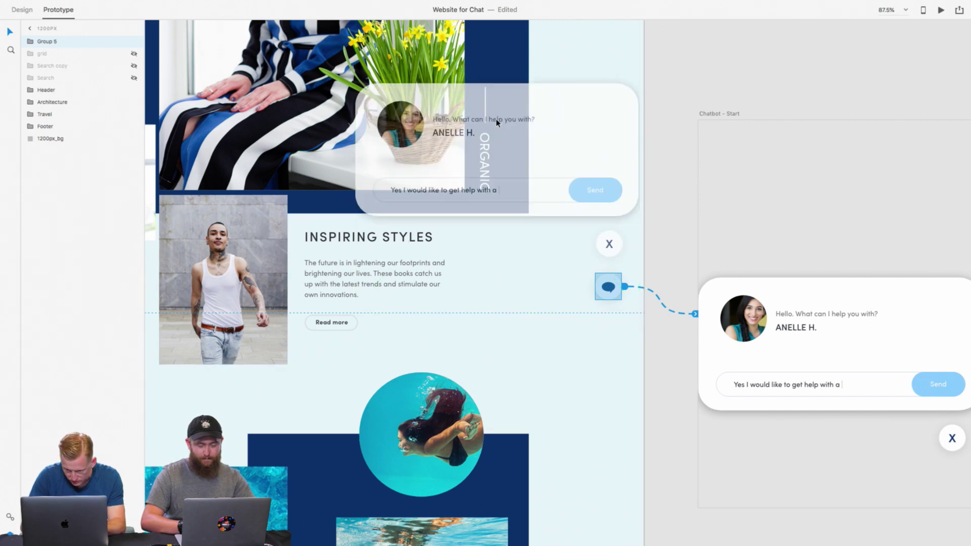
pyautogui.moveTo(490, 250)
pyautogui.mouseDown()
pyautogui.moveTo(462, 258)
pyautogui.moveTo(494, 258)
pyautogui.mouseUp()
pyautogui.scroll(-5, 493, 257)
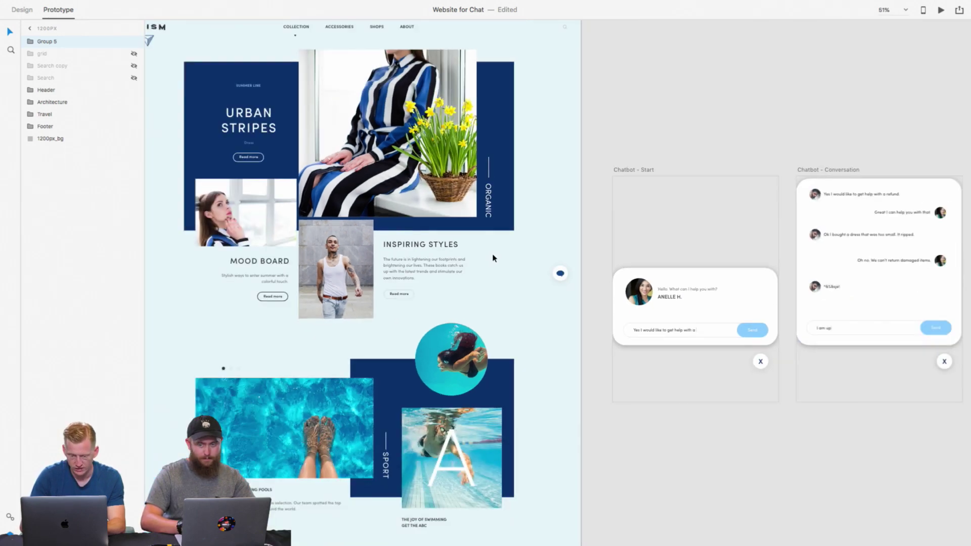
pyautogui.moveTo(175, 319); pyautogui.dragTo(175, 337)
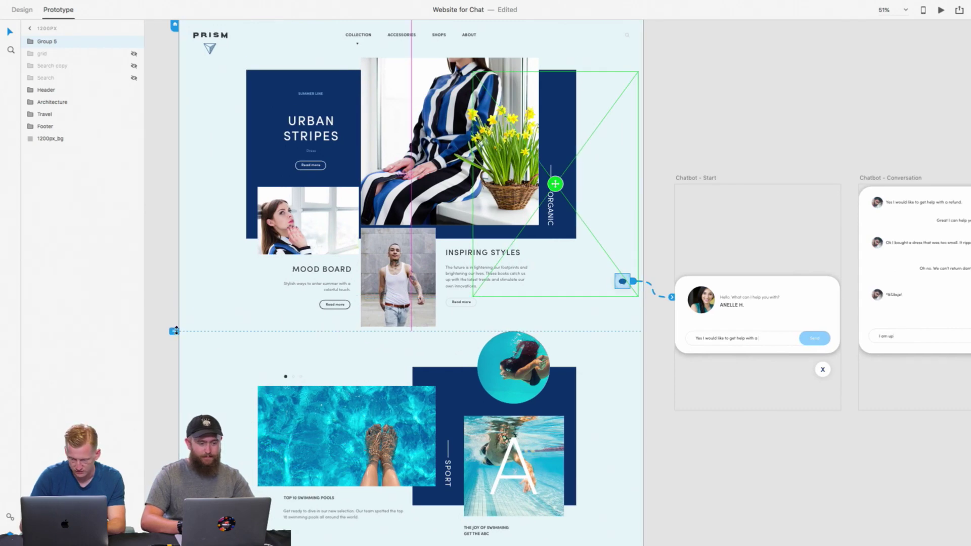
pyautogui.moveTo(555, 185); pyautogui.dragTo(558, 212)
pyautogui.scroll(5, 718, 246)
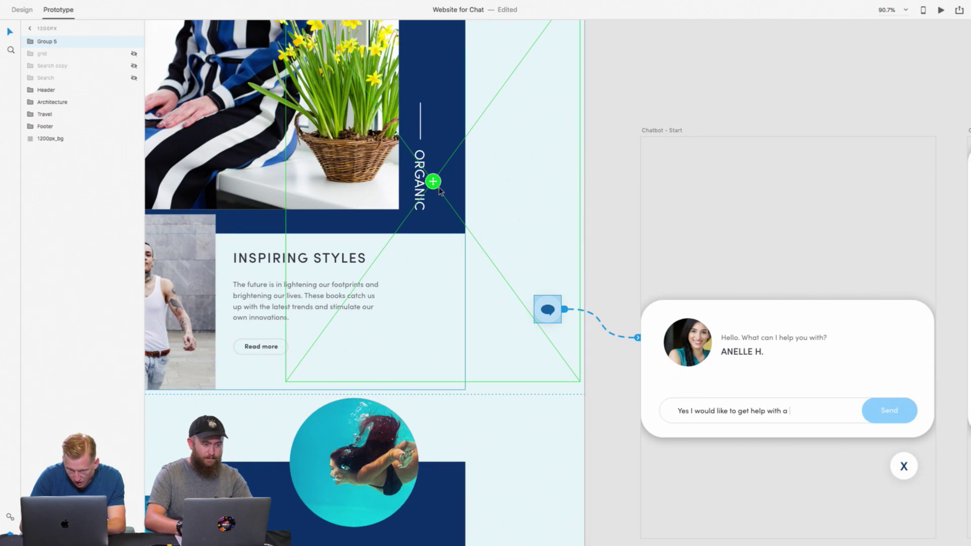
pyautogui.moveTo(432, 181); pyautogui.dragTo(431, 180)
pyautogui.scroll(-5, 431, 180)
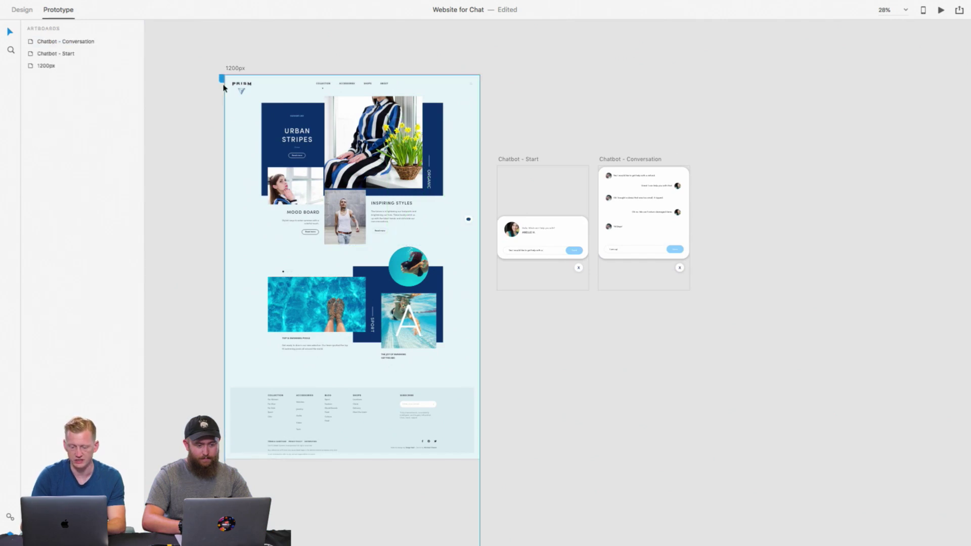
pyautogui.click(237, 69)
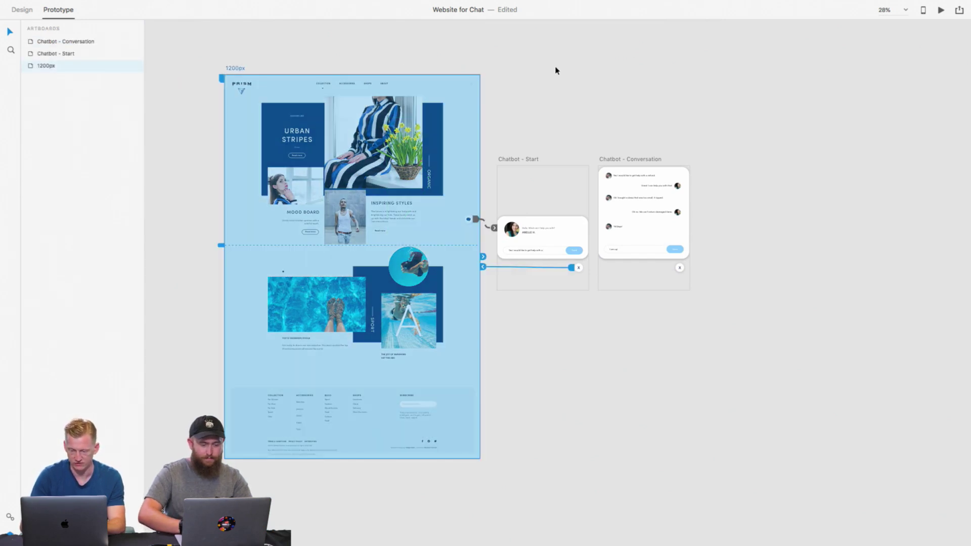
pyautogui.click(555, 71)
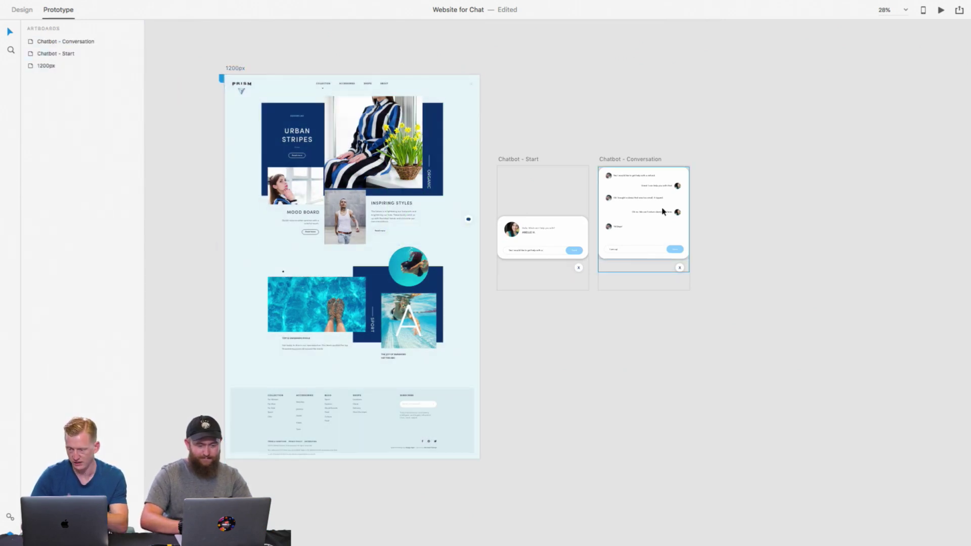
pyautogui.click(940, 11)
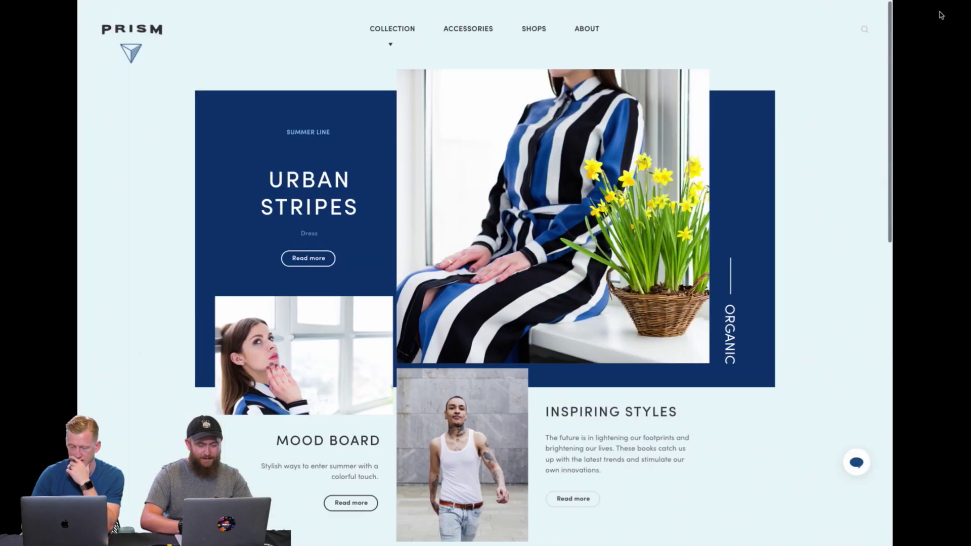
pyautogui.click(856, 468)
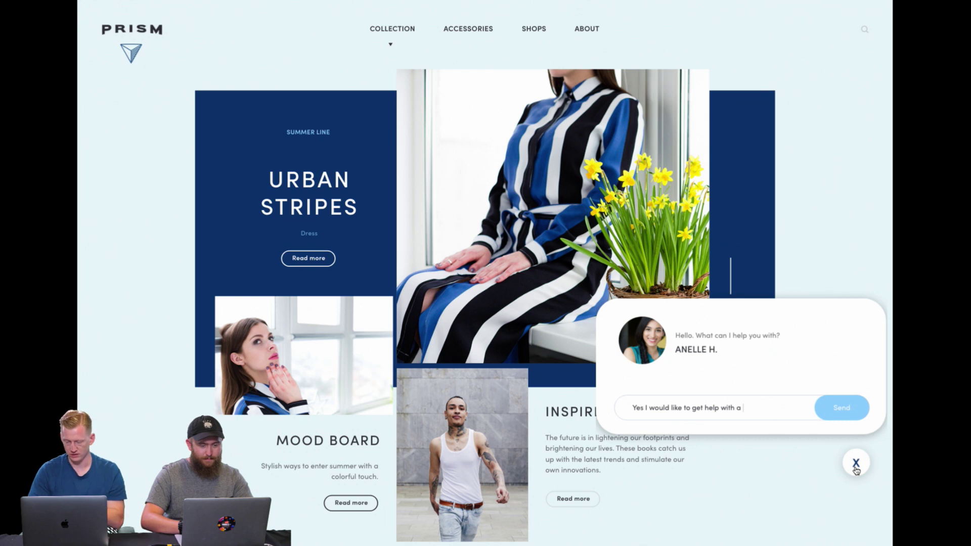
pyautogui.click(841, 416)
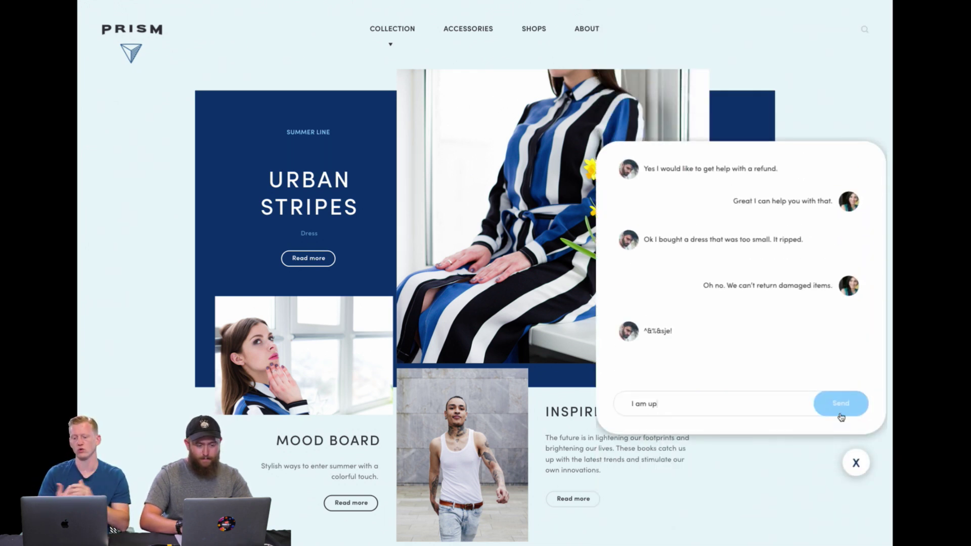
pyautogui.hotkey('ctrl', 'Left')
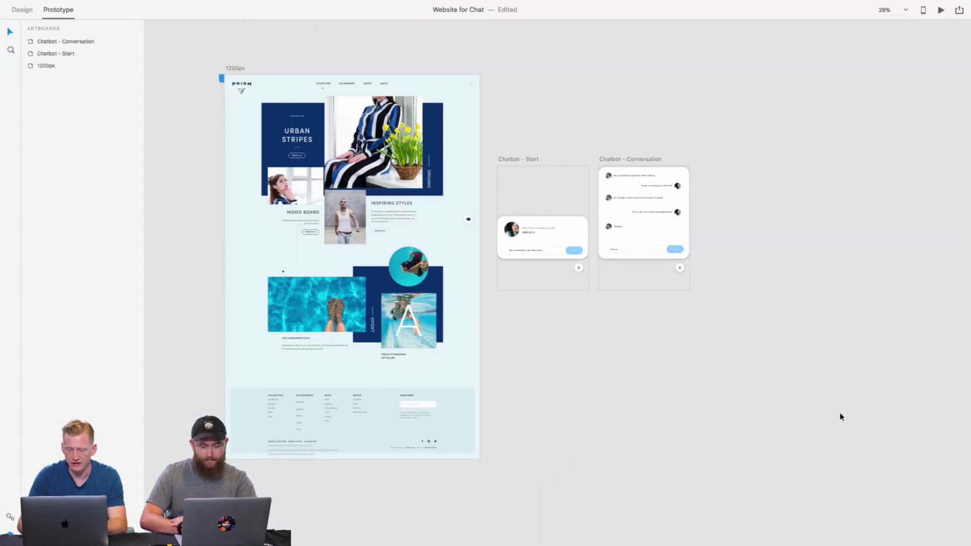
# - Open the Chatbot - Start interaction and try a Slide Up overlay animation
pyautogui.click(632, 161)
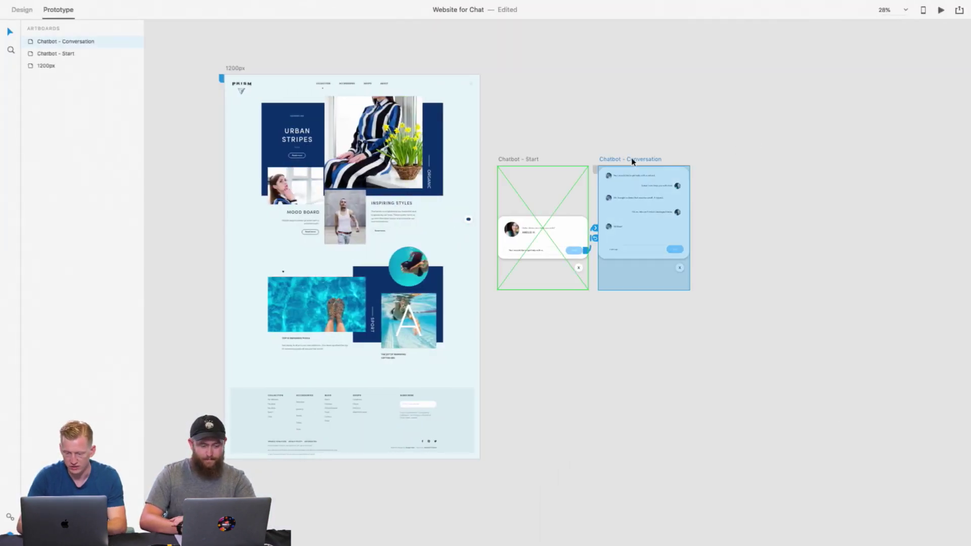
pyautogui.click(597, 231)
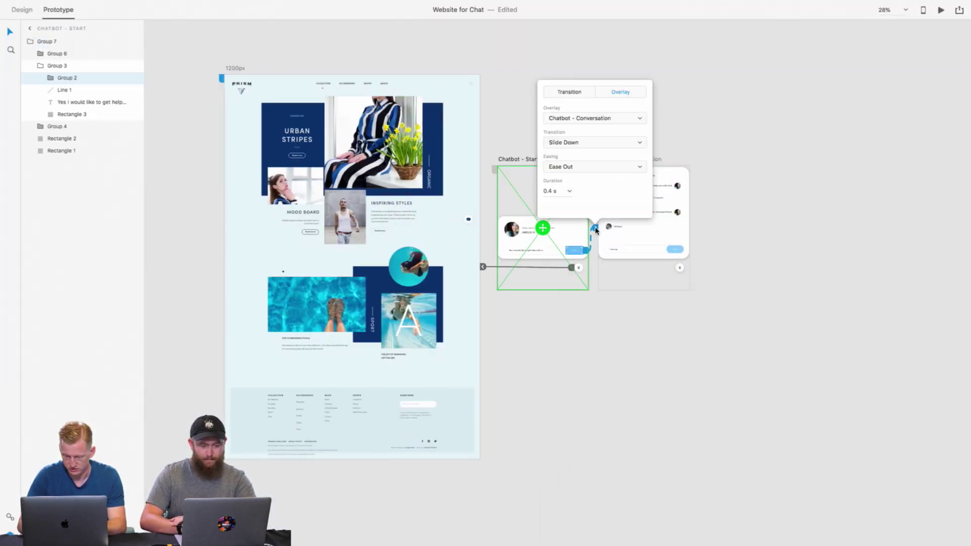
pyautogui.click(592, 145)
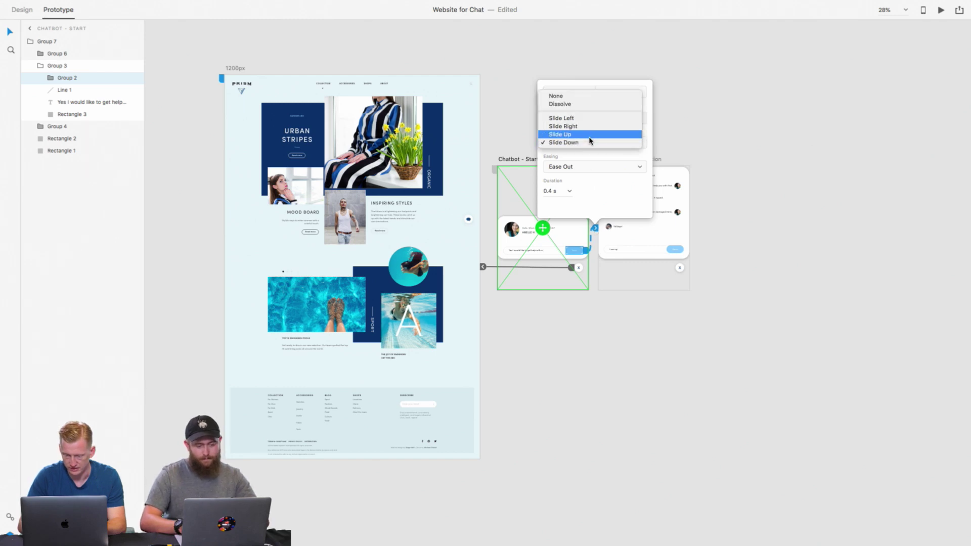
pyautogui.click(589, 134)
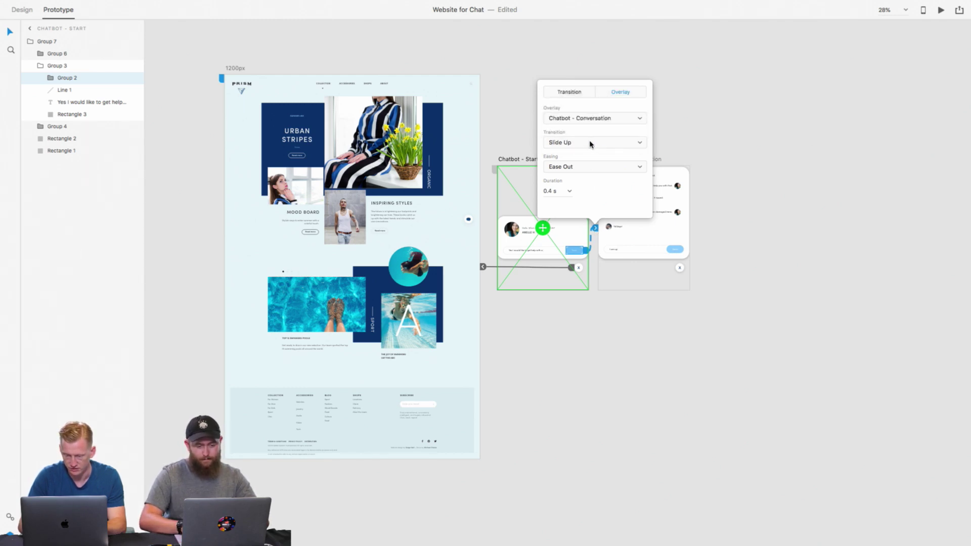
pyautogui.click(584, 122)
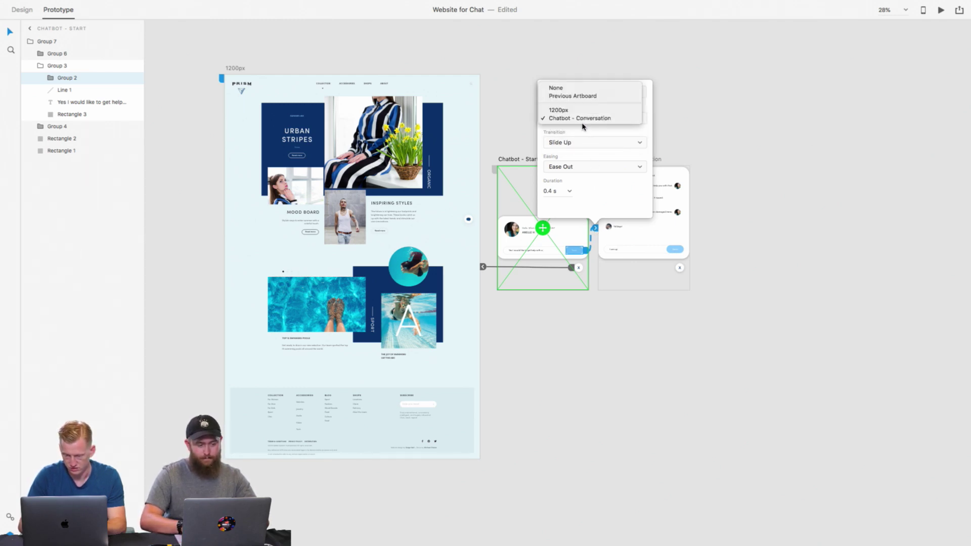
pyautogui.click(649, 100)
# - Change it to a 0.2 s Dissolve transition with Preserve Scroll Position on
pyautogui.click(574, 93)
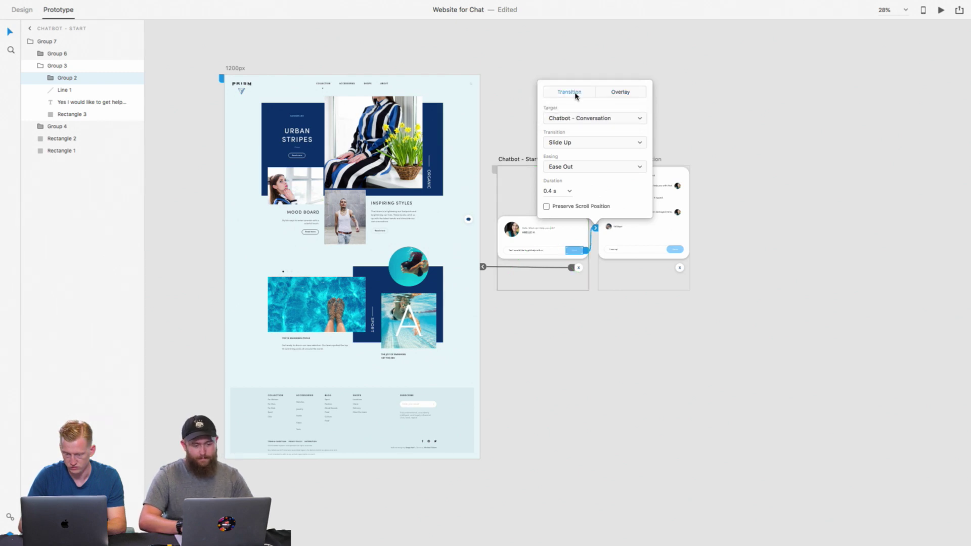
pyautogui.click(578, 147)
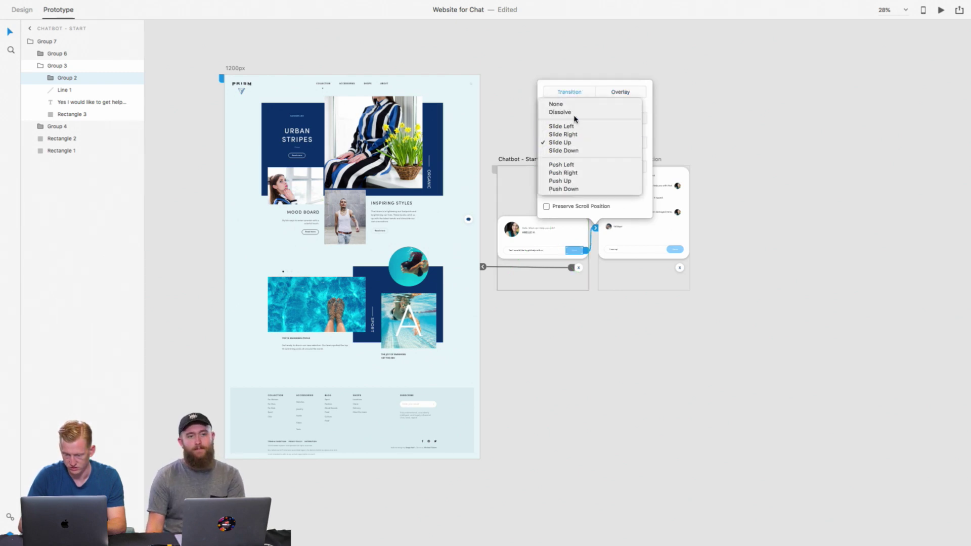
pyautogui.click(574, 112)
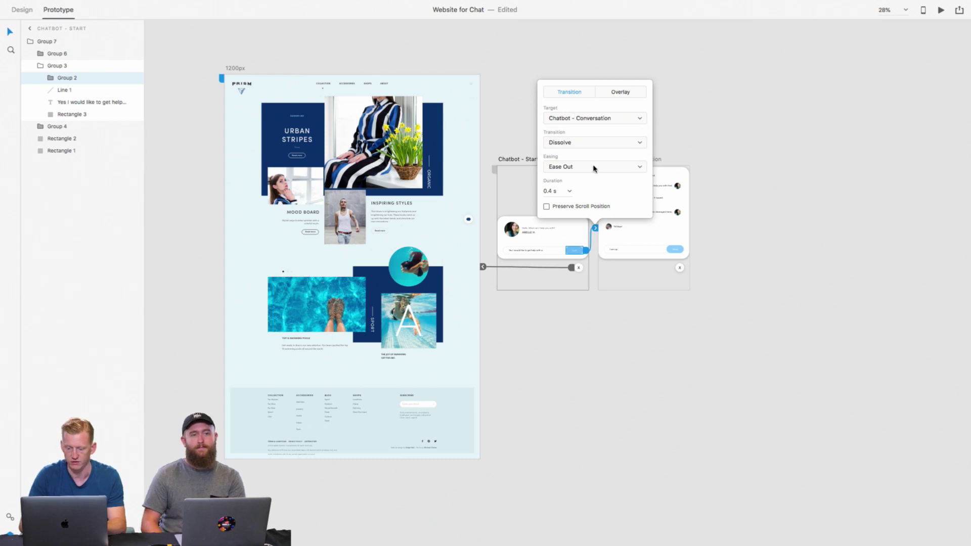
pyautogui.click(570, 191)
pyautogui.click(557, 205)
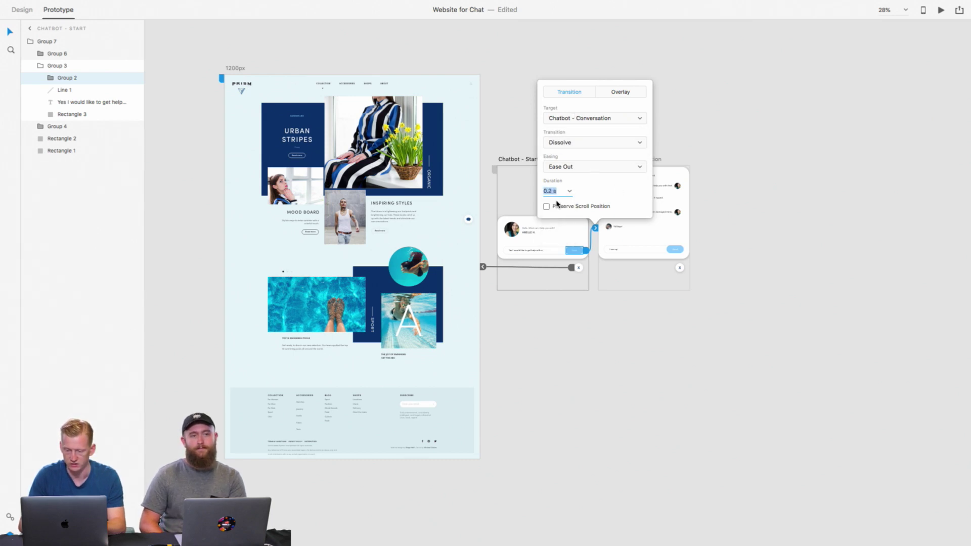
pyautogui.click(547, 207)
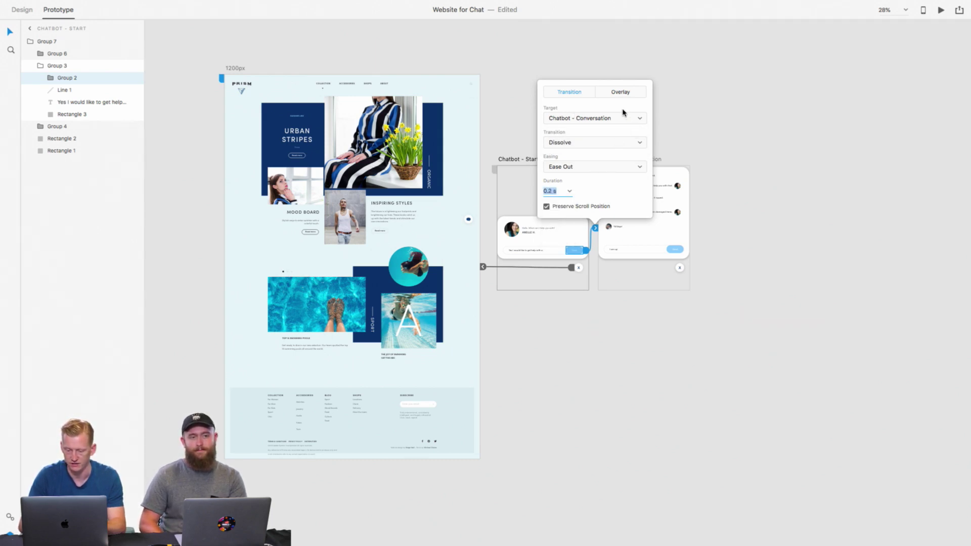
pyautogui.click(941, 11)
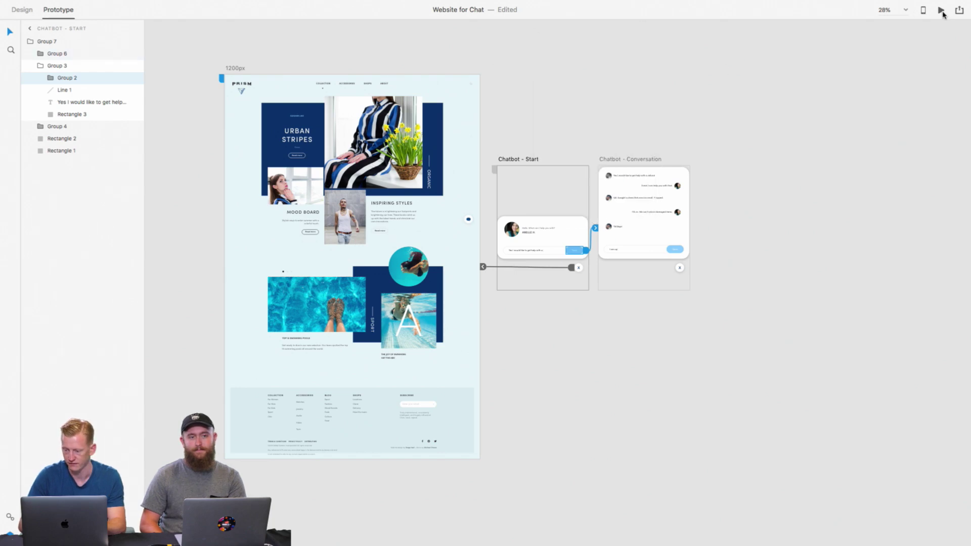
# - Preview the chat bubble opening and closing the chat panel
pyautogui.click(611, 414)
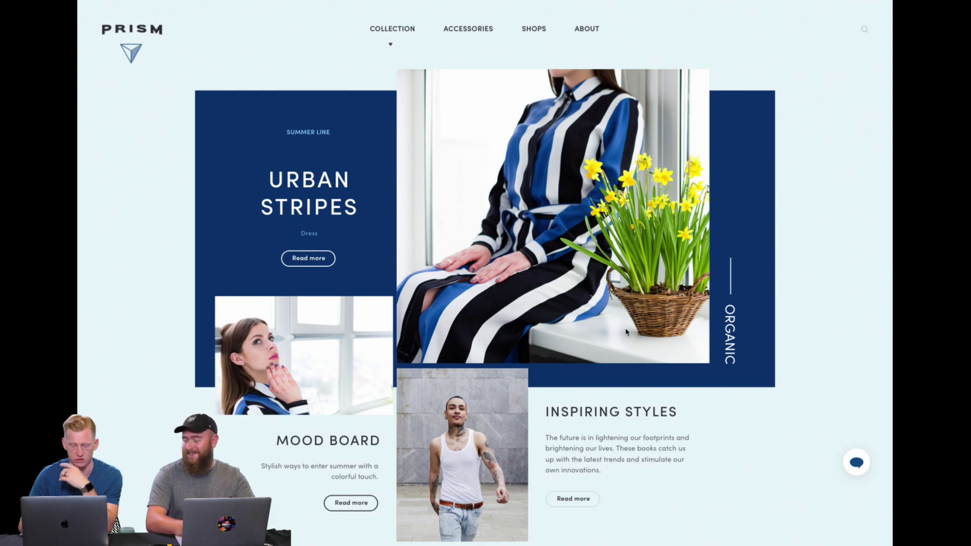
pyautogui.click(856, 461)
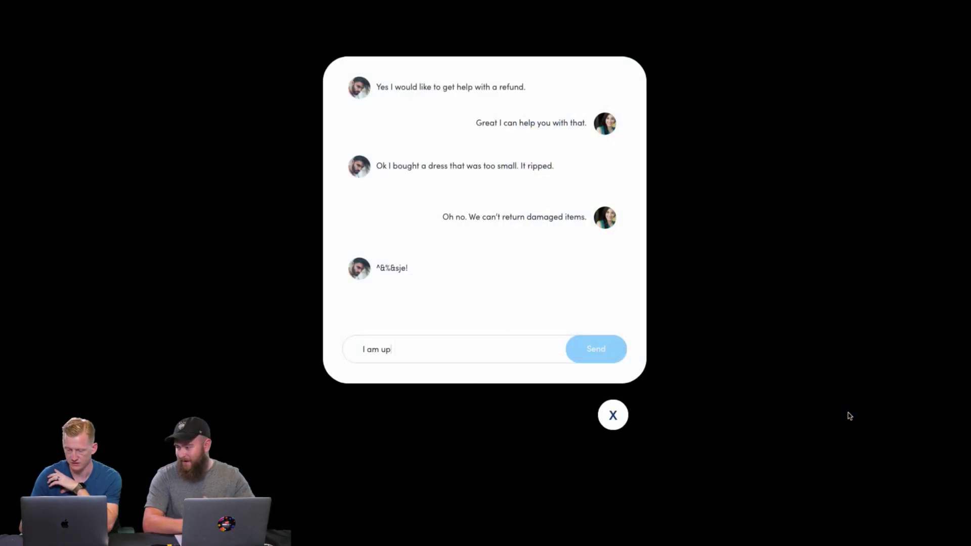
pyautogui.click(614, 415)
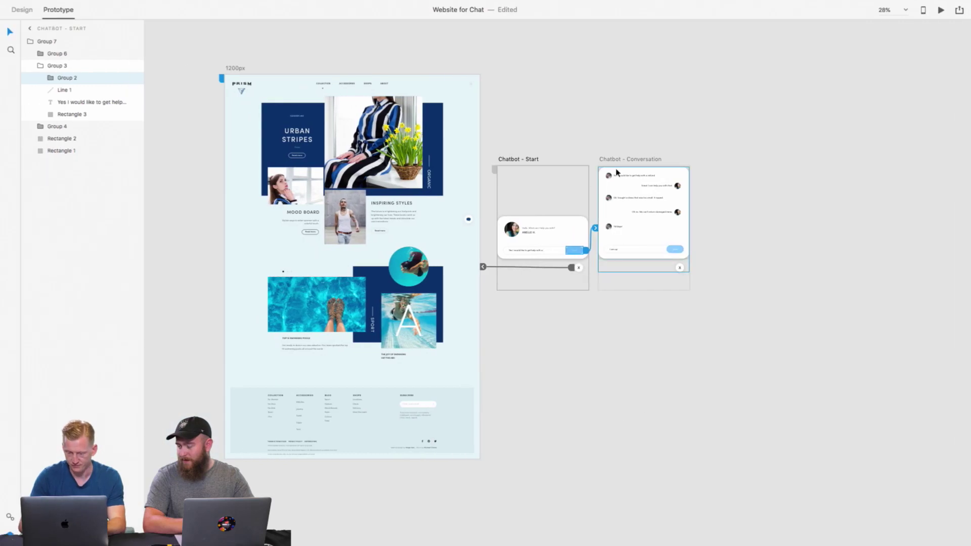
# - Switch the Send interaction back to an overlay targeting Chatbot - Conversation
pyautogui.click(616, 159)
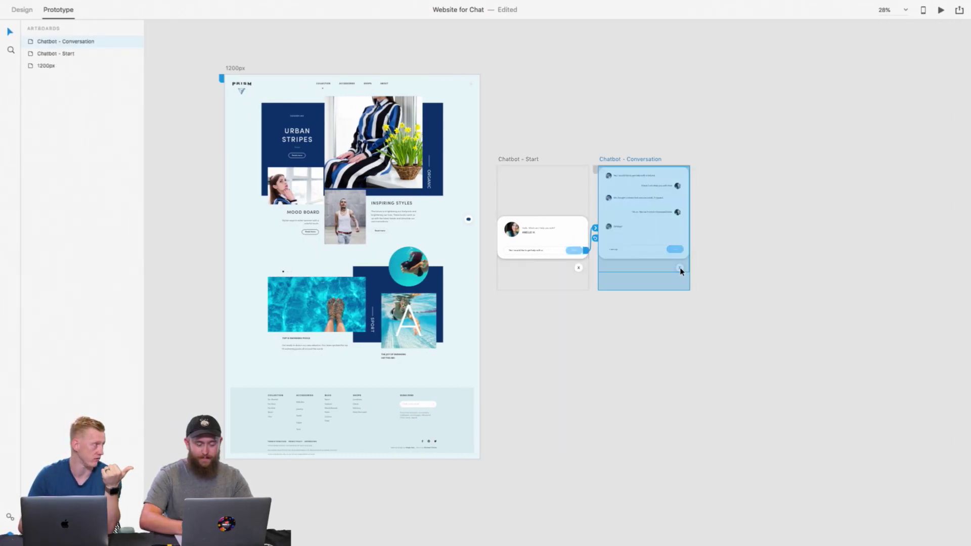
pyautogui.click(595, 229)
pyautogui.click(608, 96)
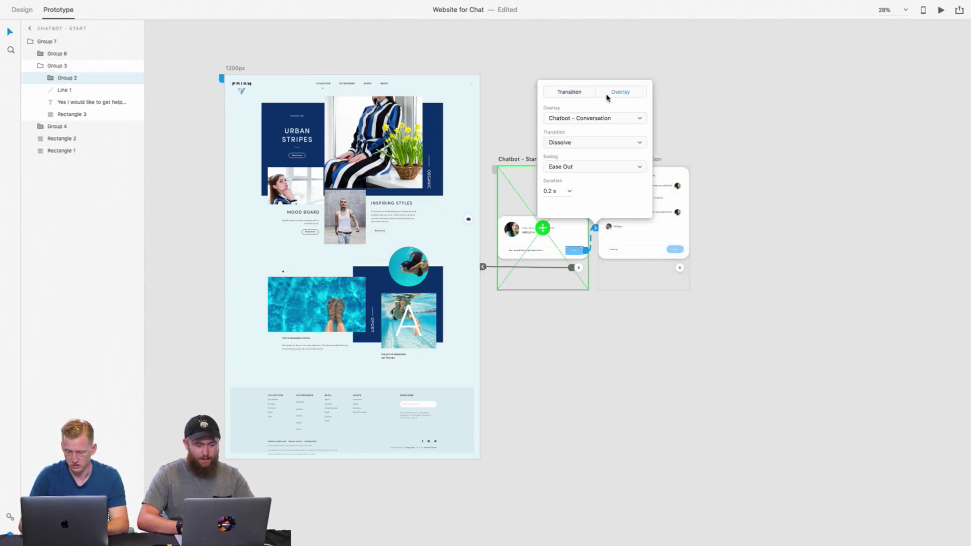
pyautogui.click(596, 120)
pyautogui.click(594, 117)
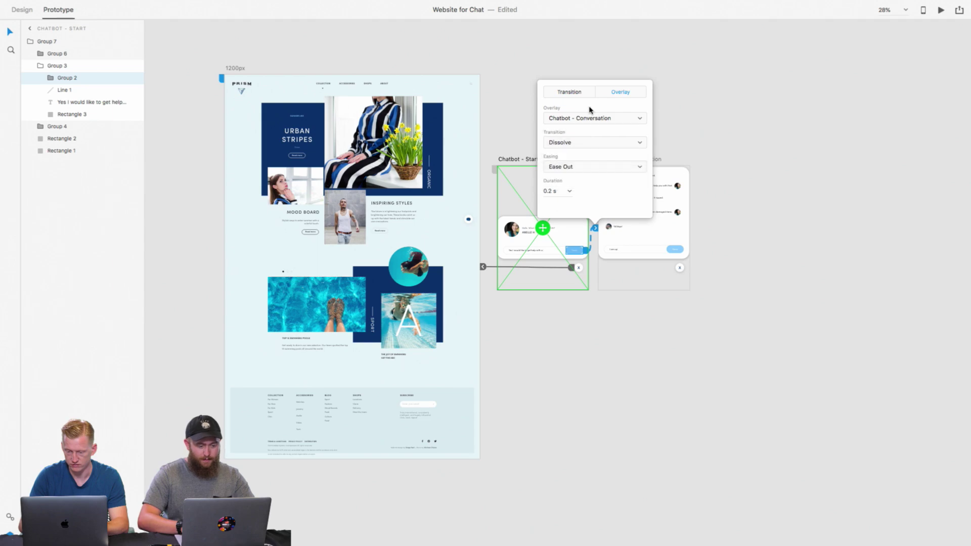
pyautogui.click(741, 288)
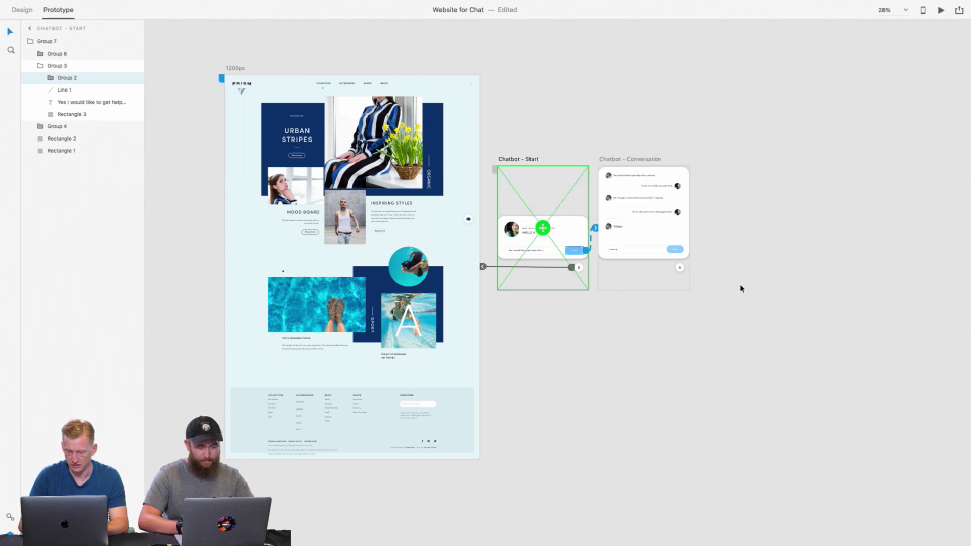
pyautogui.click(741, 288)
# - Preview from the 1200px page, open the chatbot and press Send to reach the conversation
pyautogui.click(238, 71)
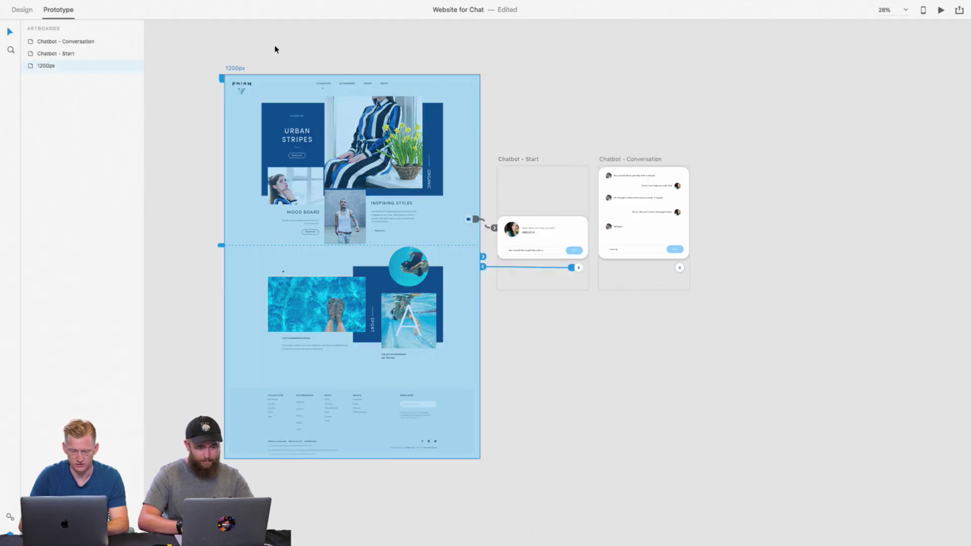
pyautogui.click(940, 9)
pyautogui.click(856, 461)
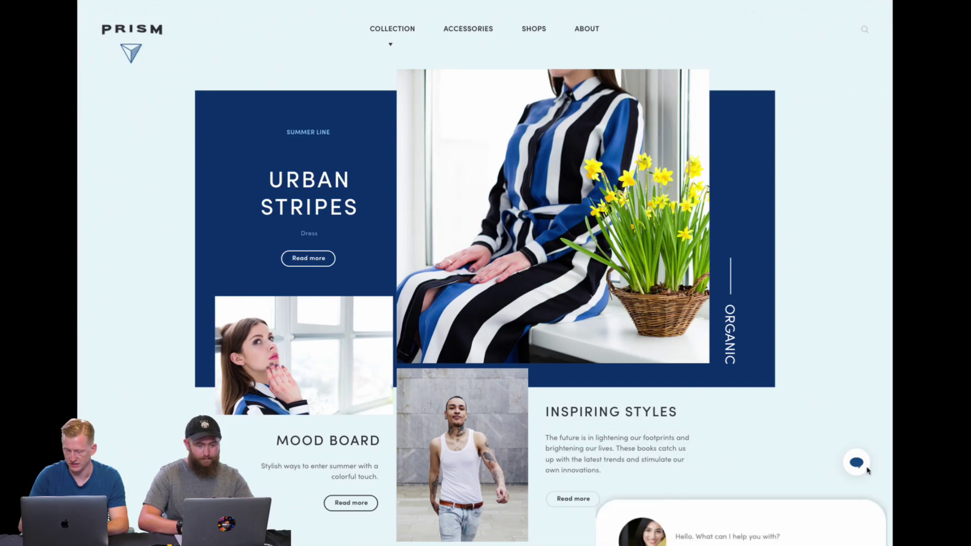
pyautogui.click(841, 403)
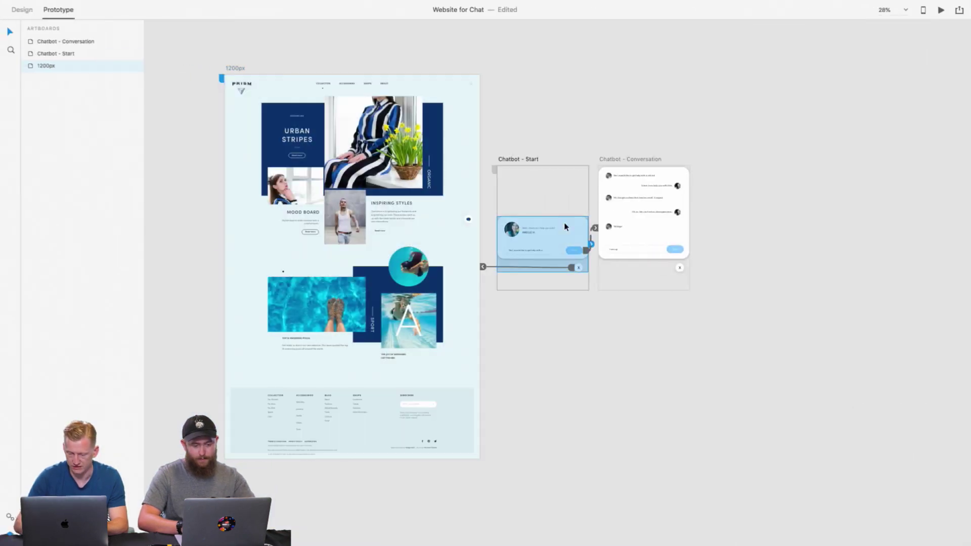
# - Inspect the overlay interaction on the Chatbot - Start card's message input row
pyautogui.click(565, 227)
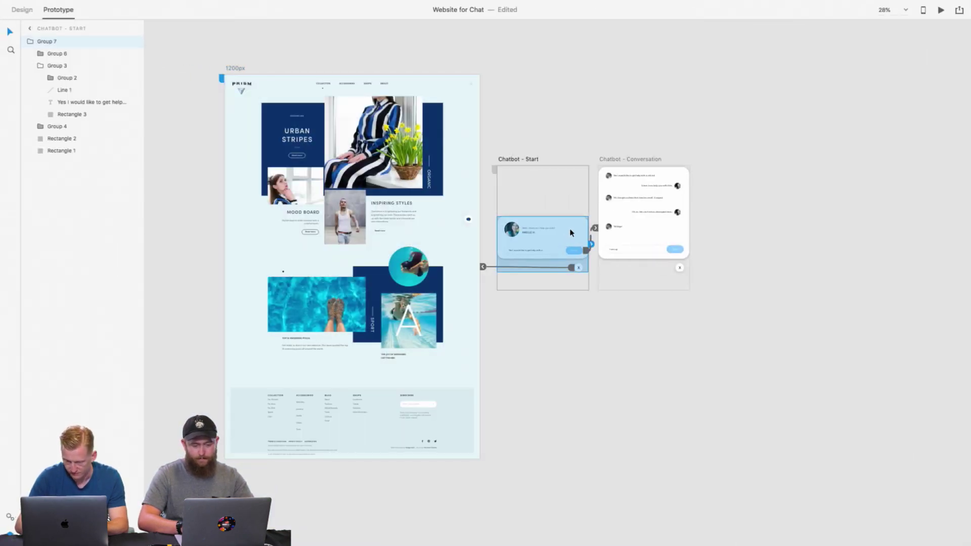
pyautogui.click(590, 245)
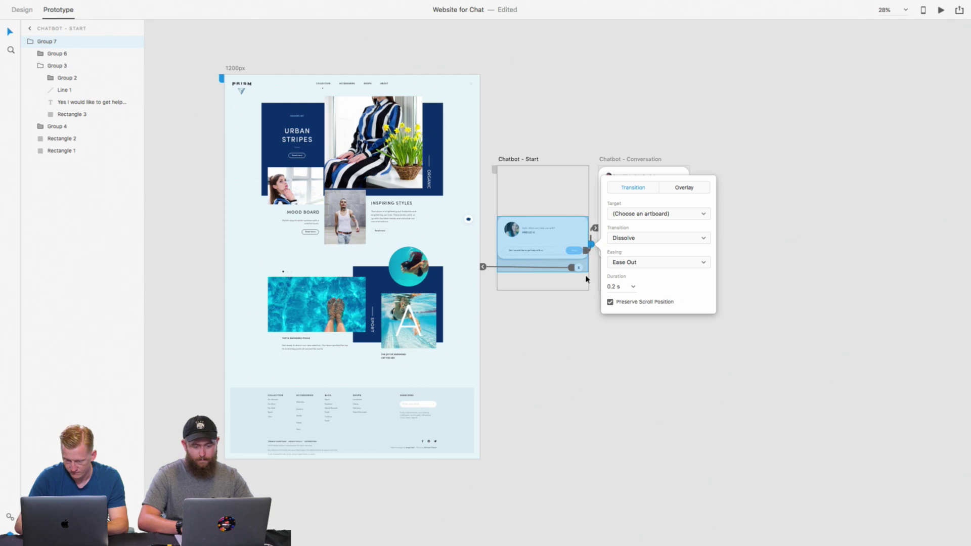
pyautogui.click(585, 279)
pyautogui.scroll(5, 585, 277)
pyautogui.scroll(1, 574, 263)
pyautogui.click(567, 256)
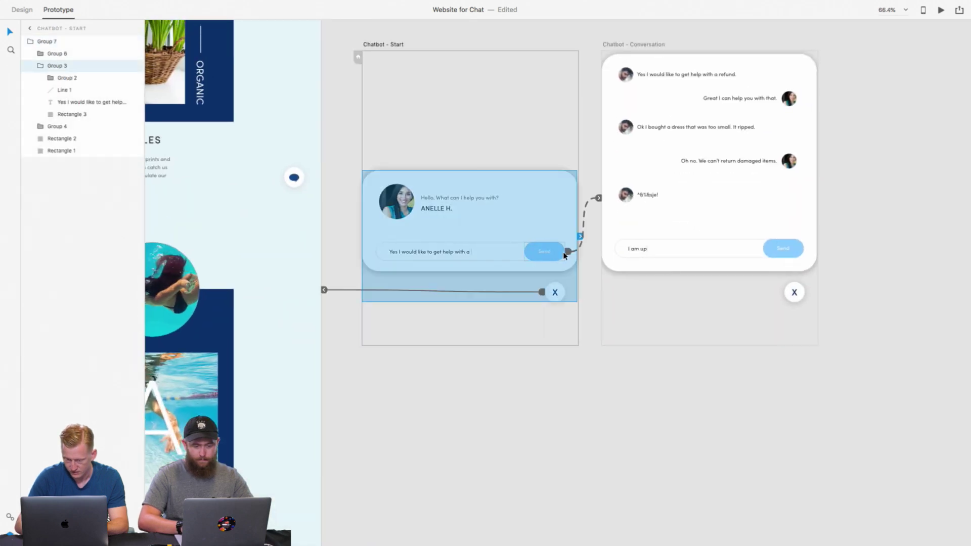
pyautogui.doubleClick(564, 256)
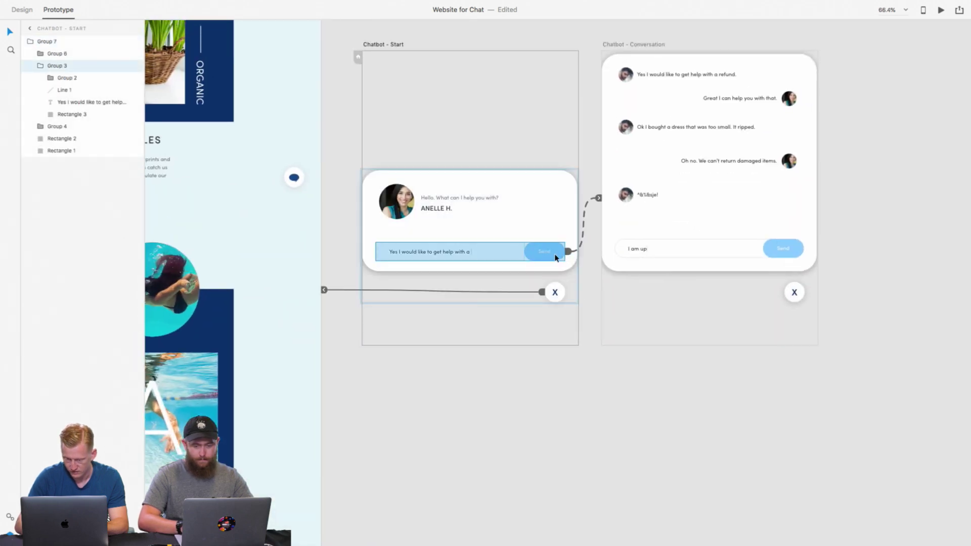
pyautogui.click(597, 199)
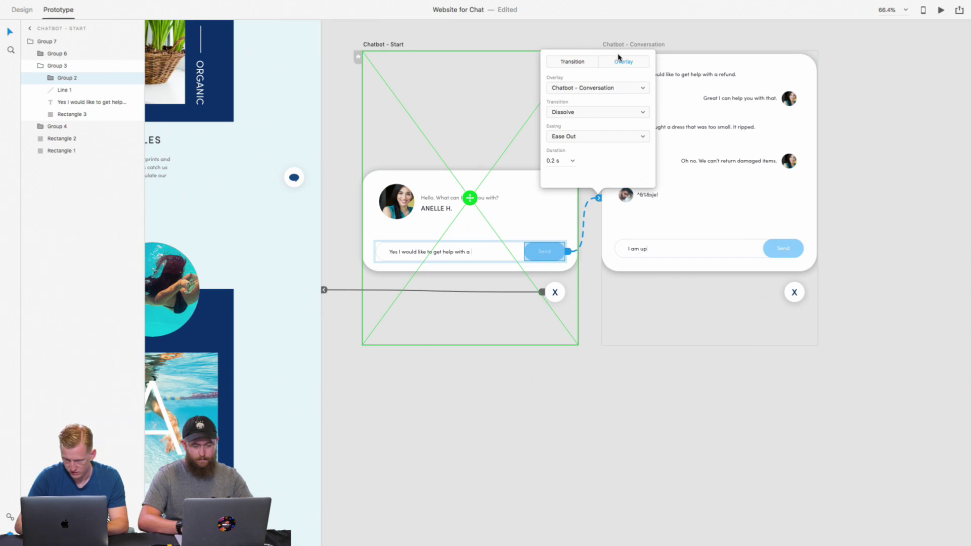
pyautogui.press('Escape')
pyautogui.press('Escape')
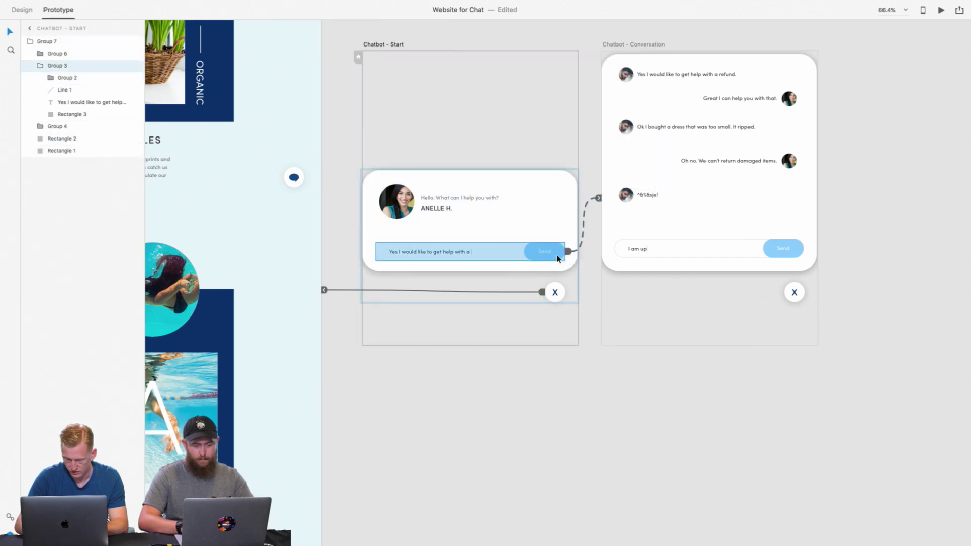
pyautogui.press('Escape')
pyautogui.click(382, 44)
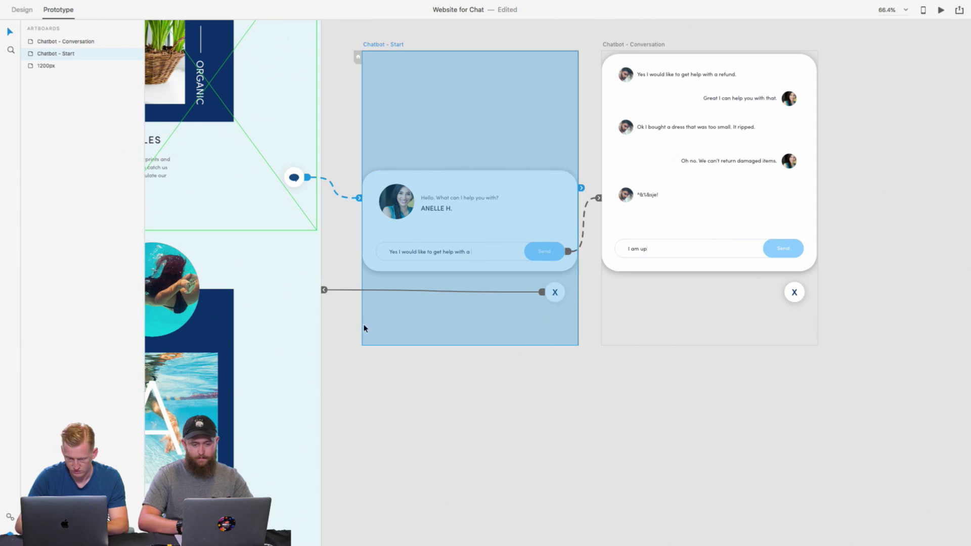
# - Link the conversation's X button back to the 1200px page with a slide transition
pyautogui.click(794, 291)
pyautogui.click(799, 294)
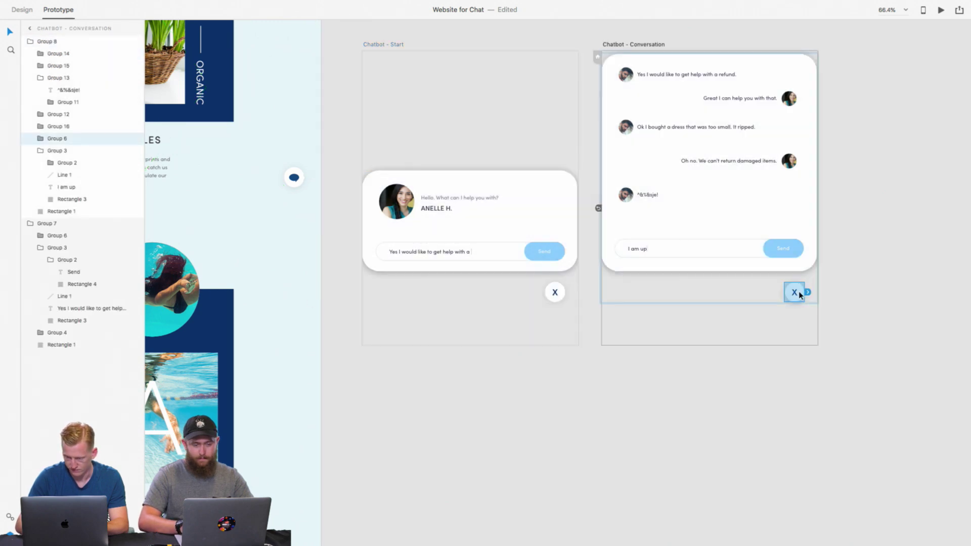
pyautogui.moveTo(803, 294); pyautogui.dragTo(305, 354)
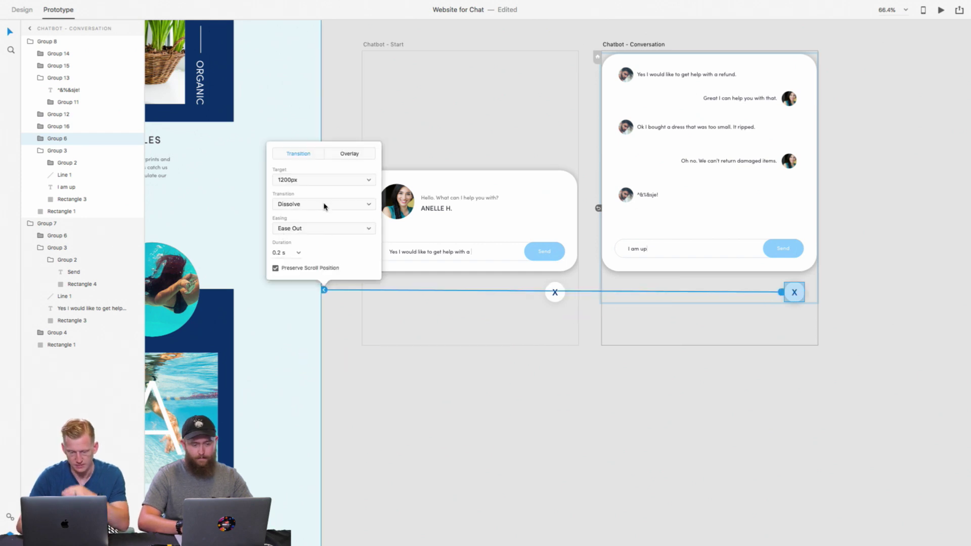
pyautogui.click(346, 155)
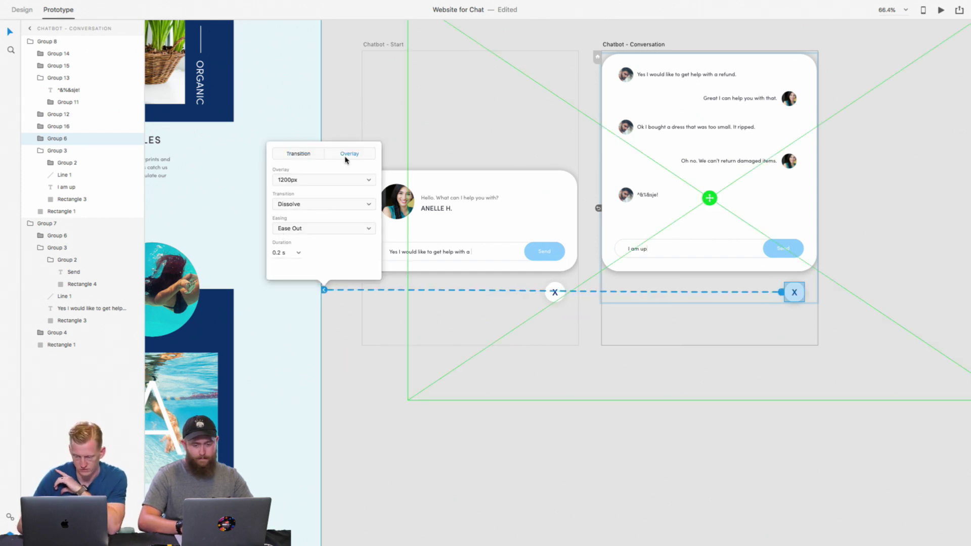
pyautogui.click(306, 154)
pyautogui.click(317, 204)
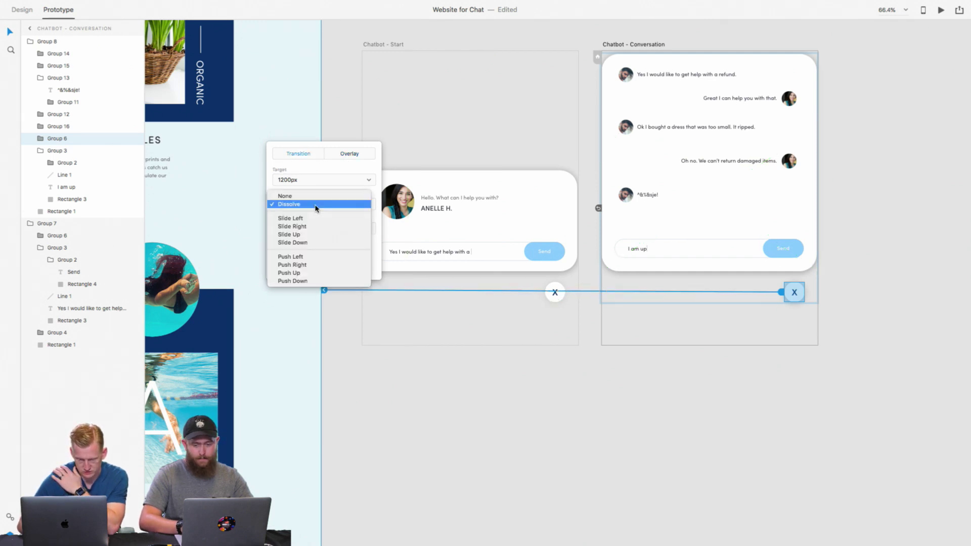
pyautogui.click(325, 241)
pyautogui.click(550, 303)
pyautogui.click(554, 292)
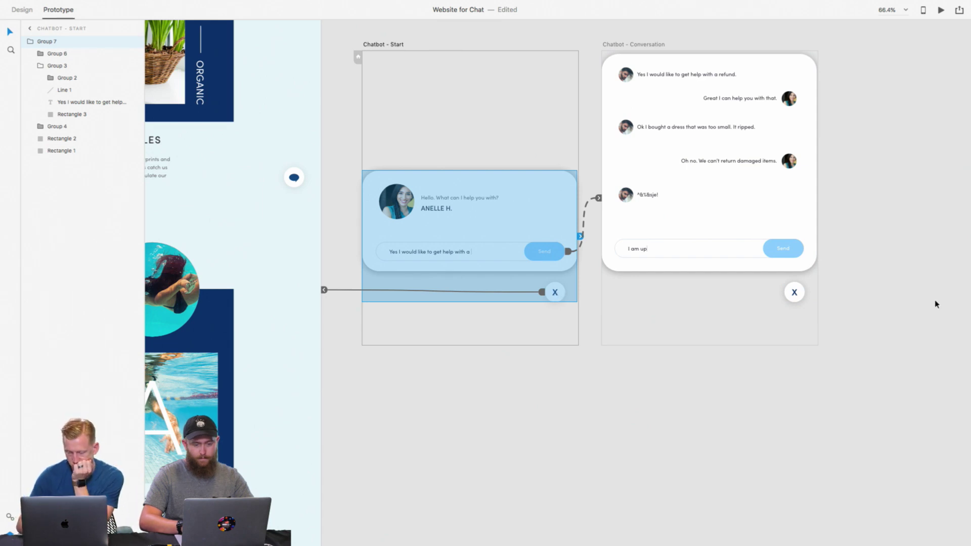
# - Drill into the chatbot card's input row to select the Send button
pyautogui.click(839, 226)
pyautogui.click(749, 209)
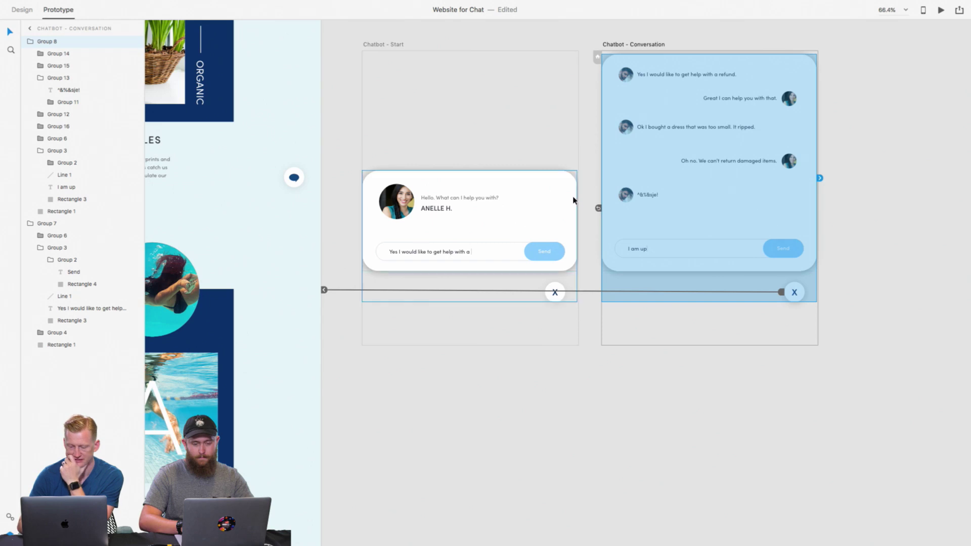
pyautogui.doubleClick(554, 253)
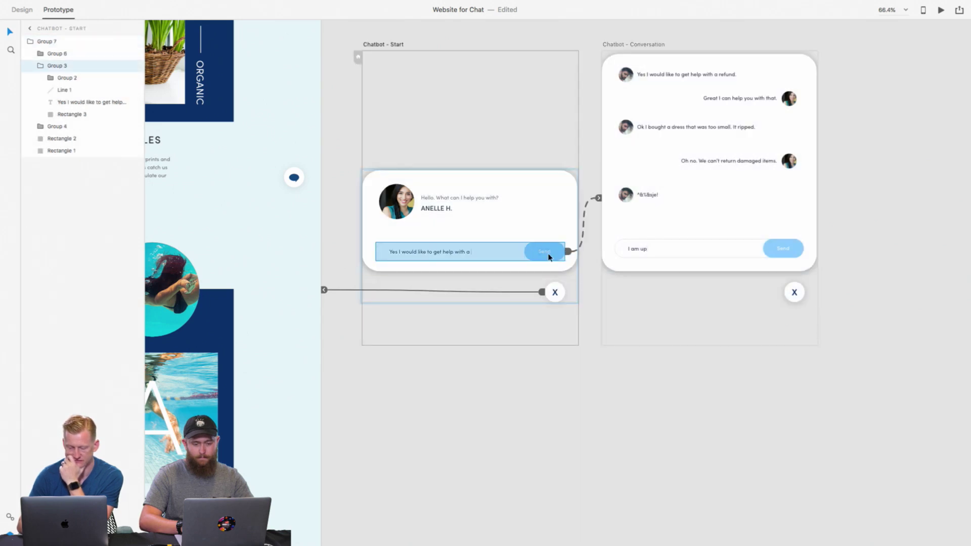
pyautogui.doubleClick(555, 251)
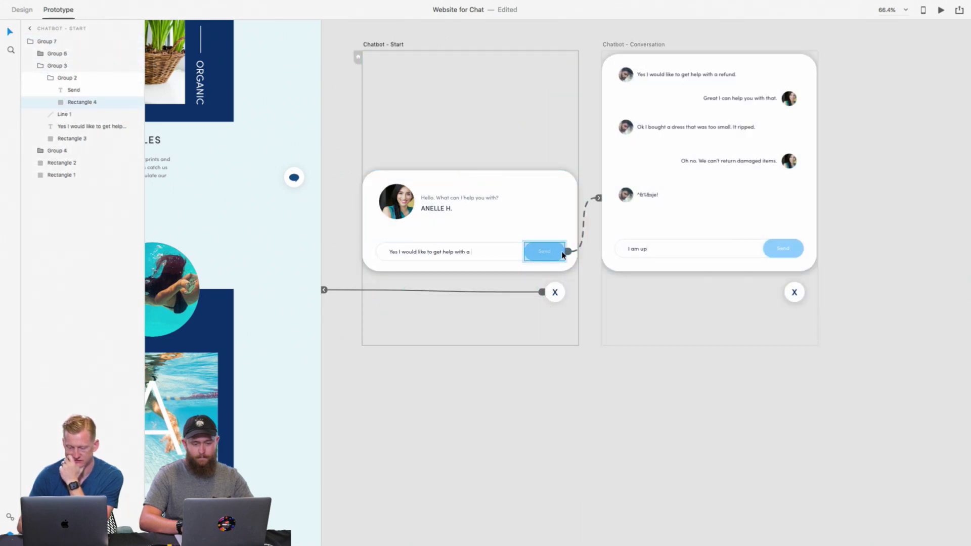
# - Set the Send overlay's animation to None and open the preview
pyautogui.click(592, 211)
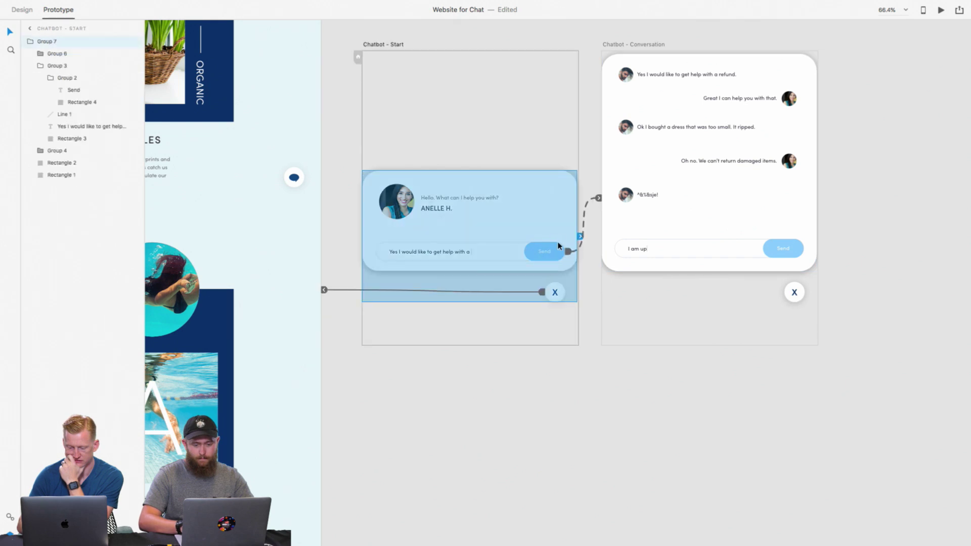
pyautogui.click(596, 203)
pyautogui.click(581, 113)
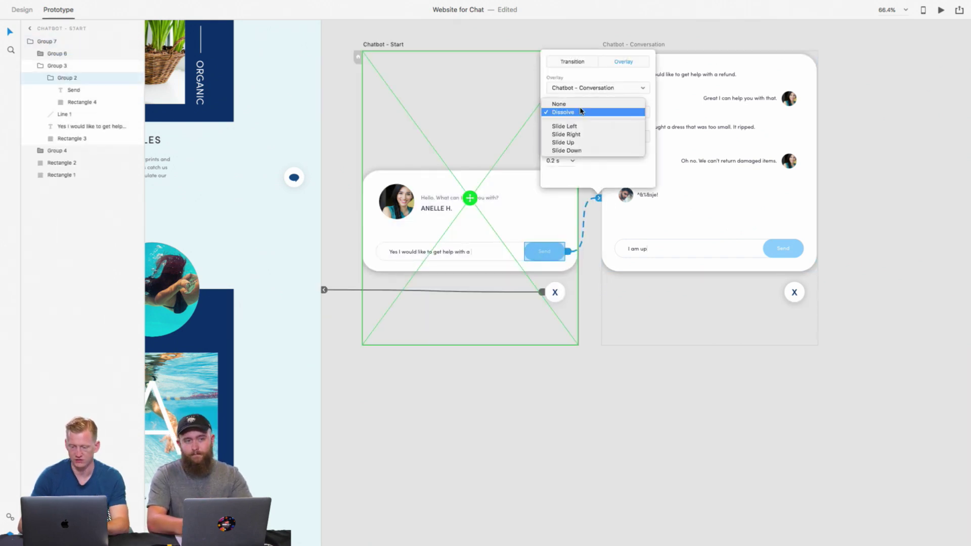
pyautogui.click(576, 104)
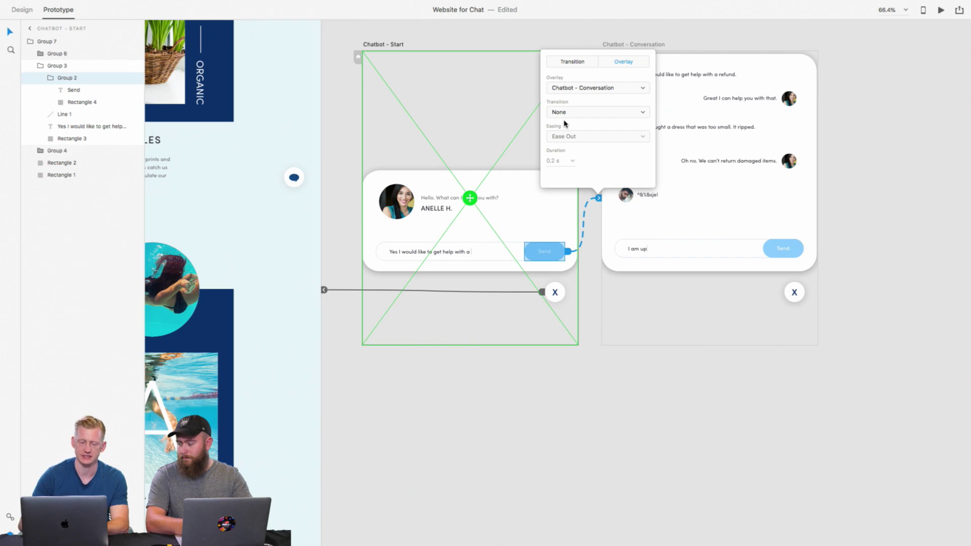
pyautogui.click(940, 10)
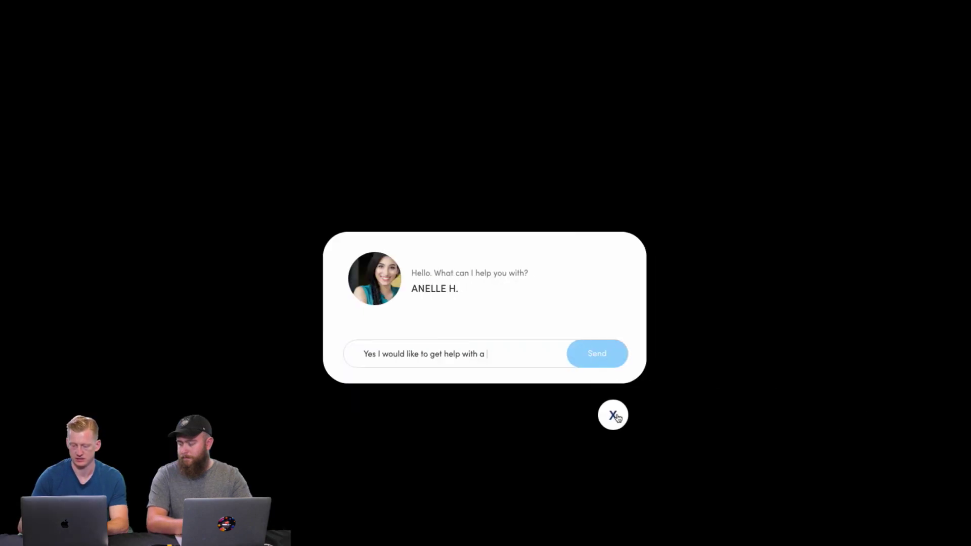
# - In preview, close the chatbot with X, reopen it, Send to the conversation, then exit
pyautogui.click(617, 417)
pyautogui.click(858, 468)
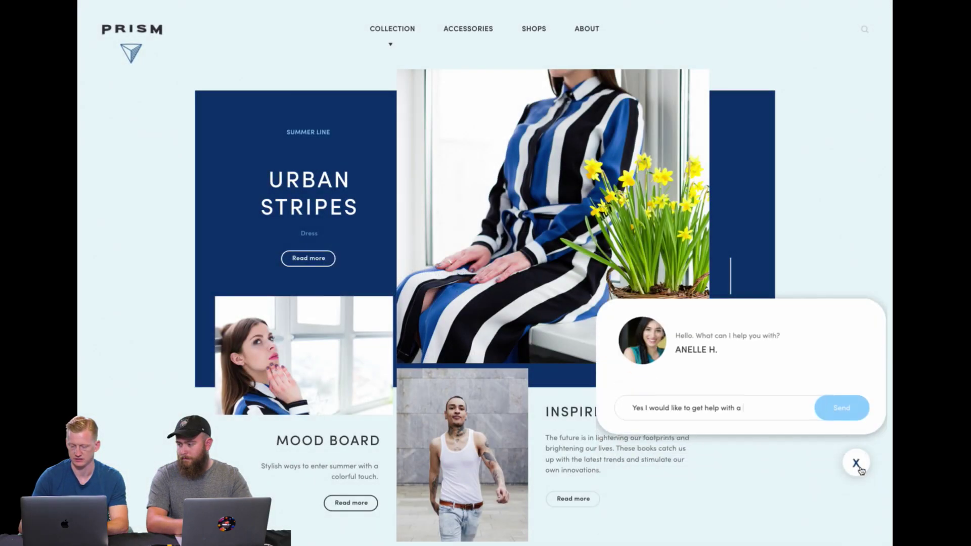
pyautogui.click(853, 412)
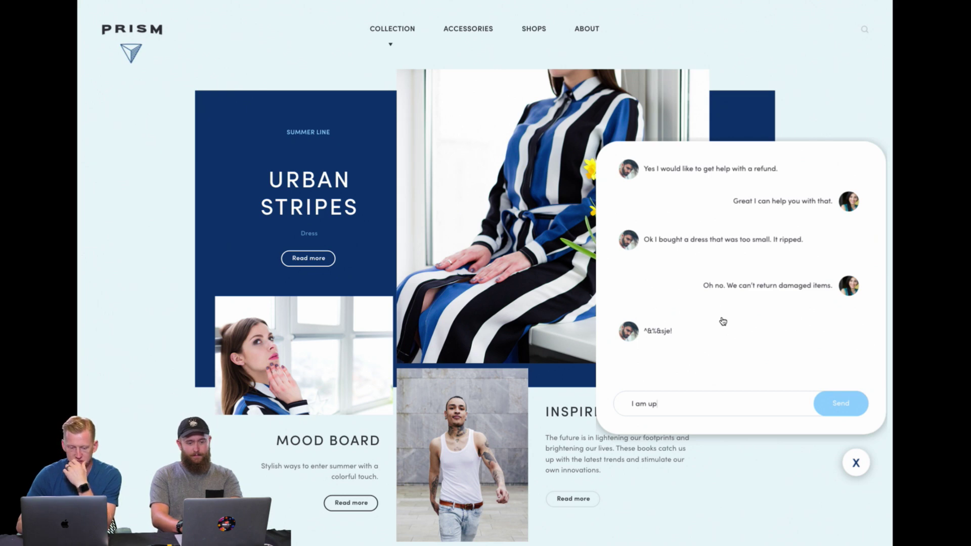
pyautogui.press('super+w')
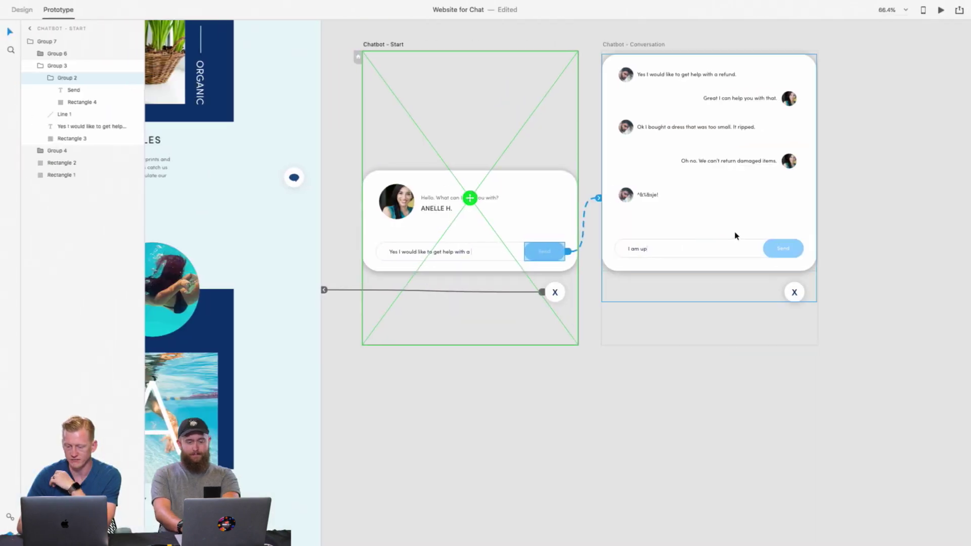
pyautogui.click(736, 236)
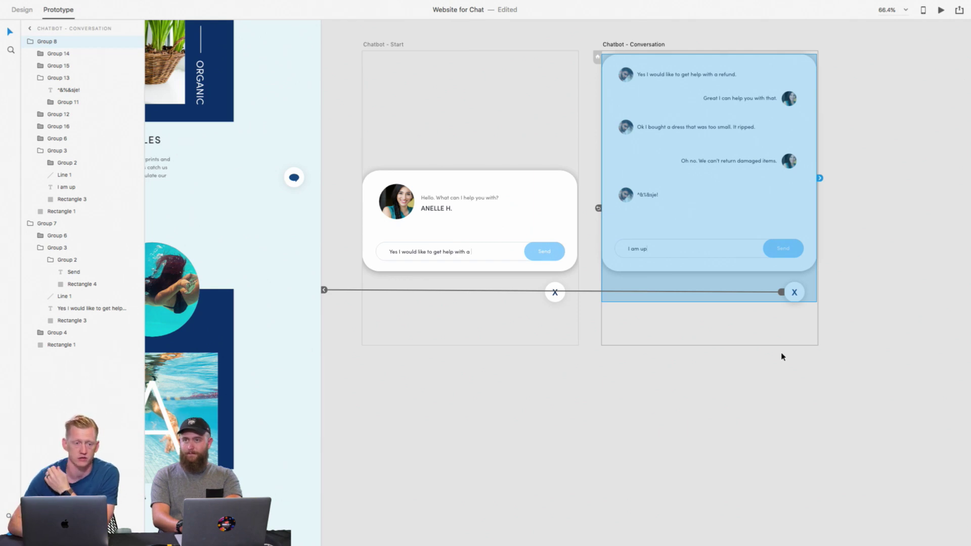
pyautogui.click(799, 318)
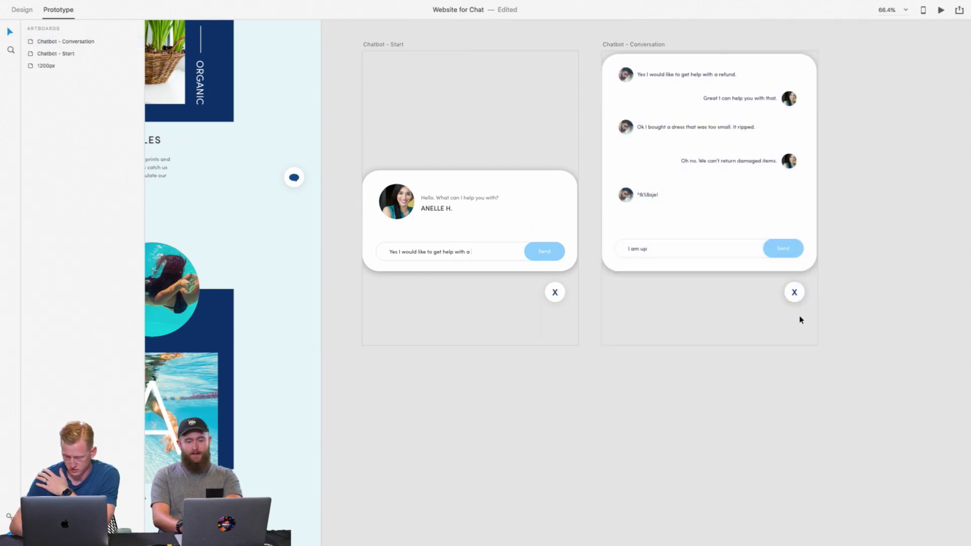
pyautogui.click(797, 292)
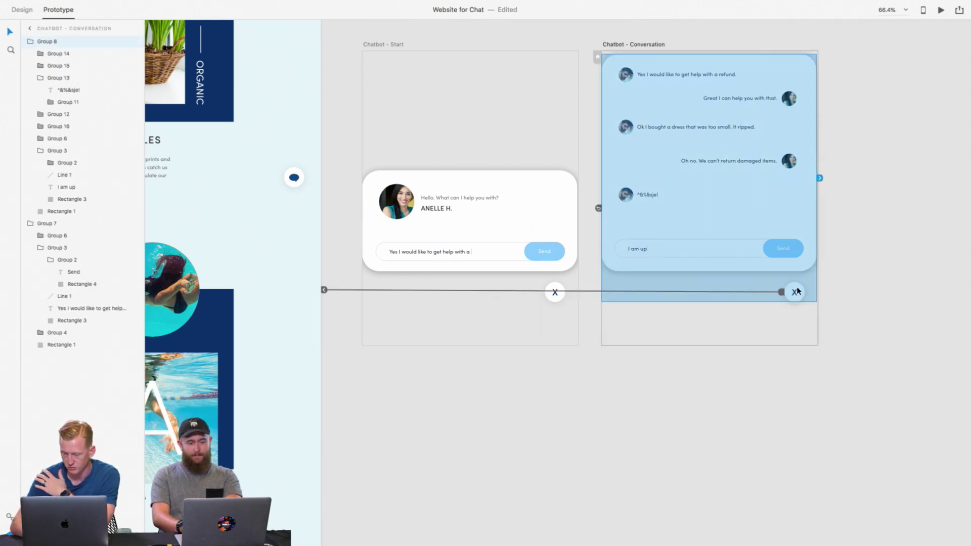
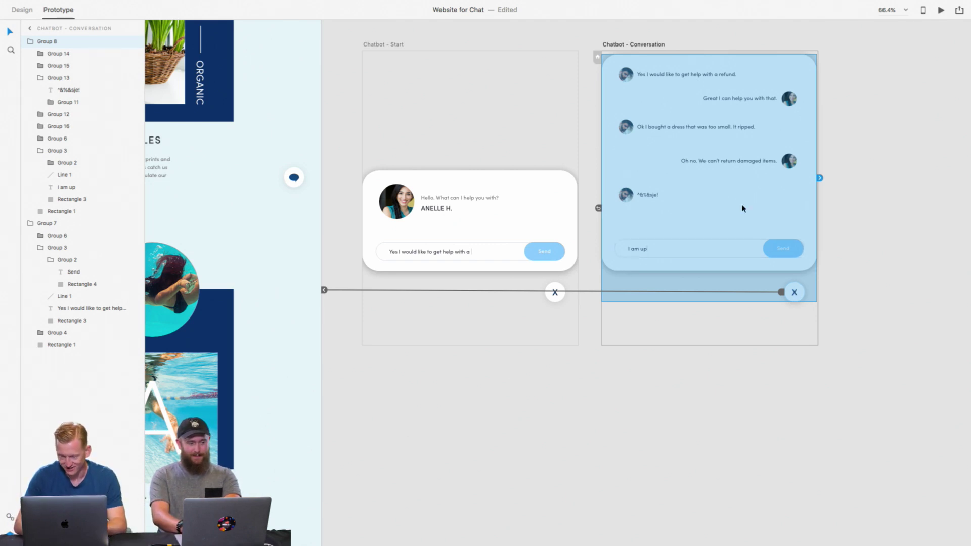
# - Drill into the conversation chat card's message input bar
pyautogui.doubleClick(808, 244)
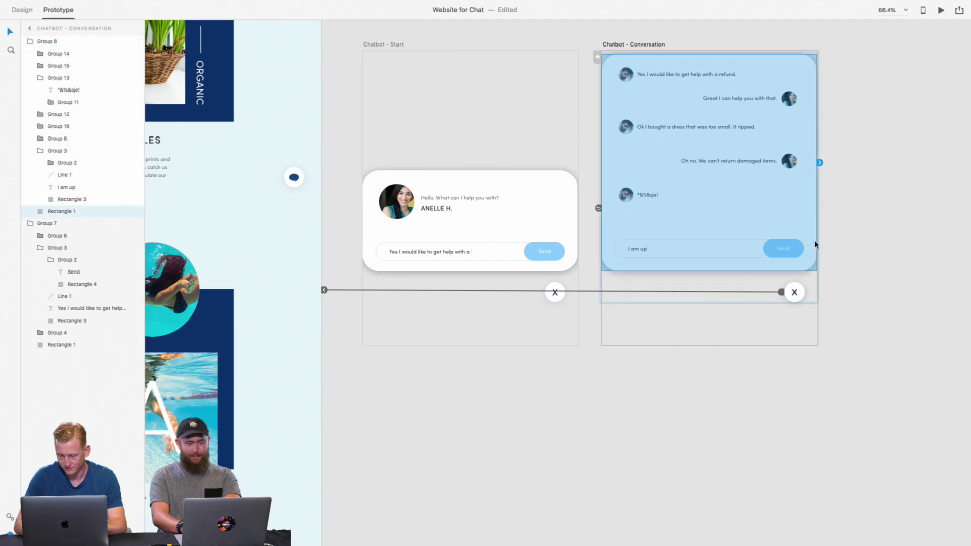
pyautogui.click(868, 233)
pyautogui.click(682, 249)
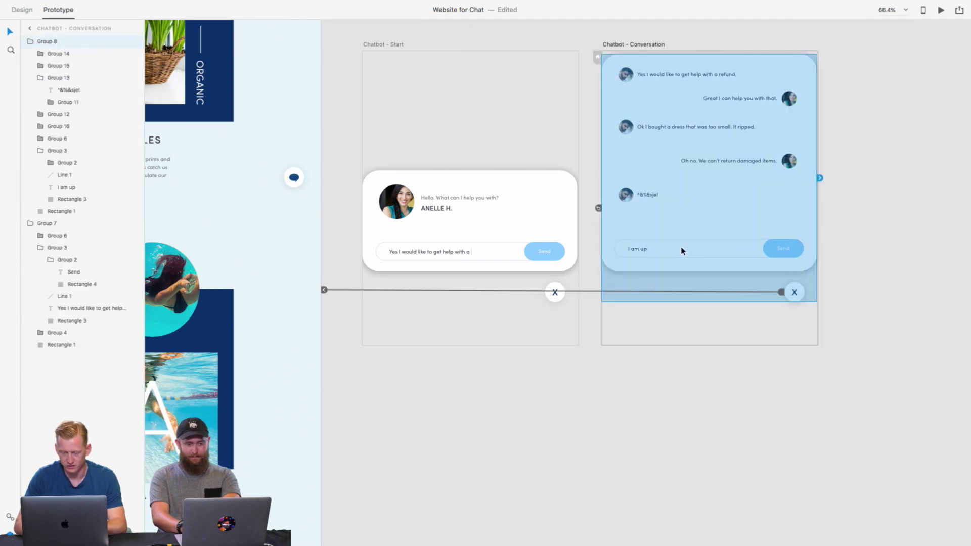
pyautogui.doubleClick(682, 250)
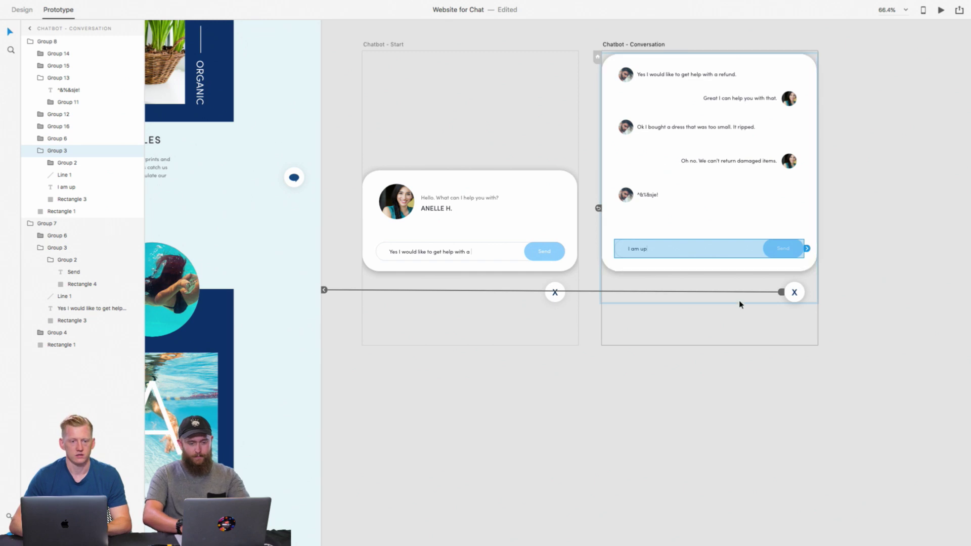
# - Drill into the Start card's Send button, then select the chat bubble icon on the 1200px page
pyautogui.click(556, 251)
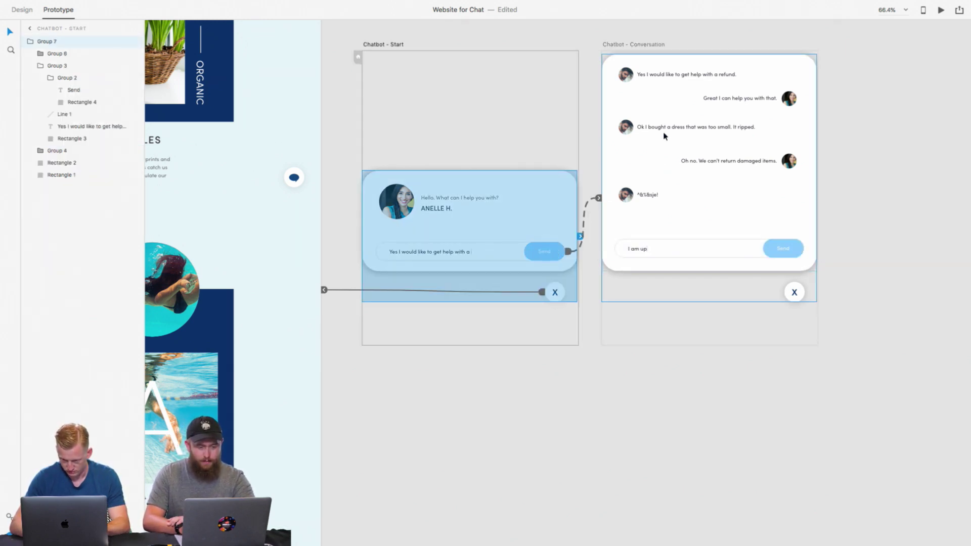
pyautogui.click(396, 51)
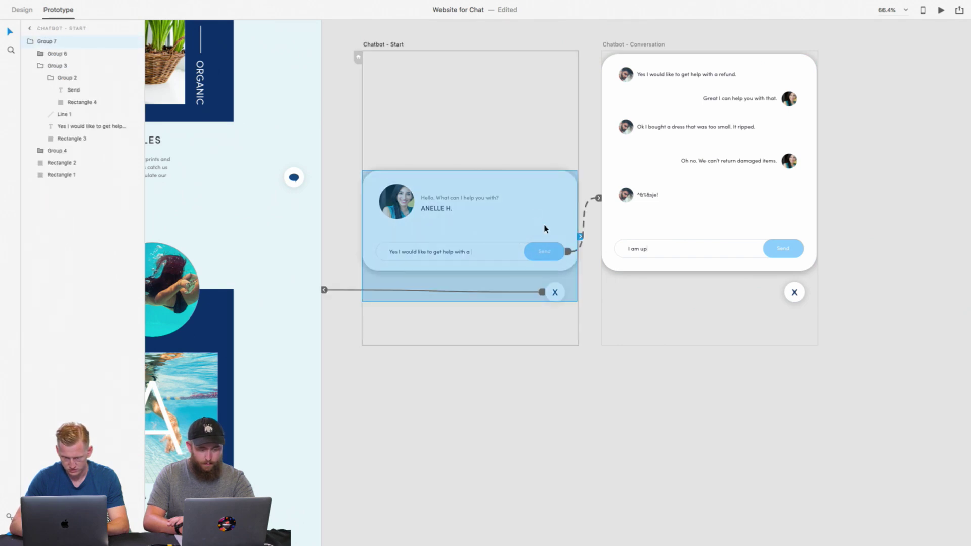
pyautogui.doubleClick(554, 252)
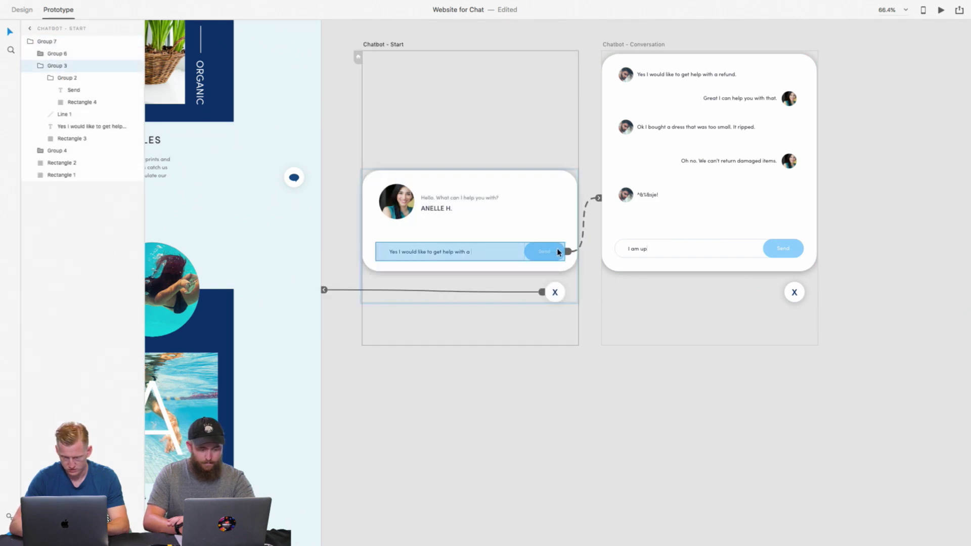
pyautogui.doubleClick(557, 250)
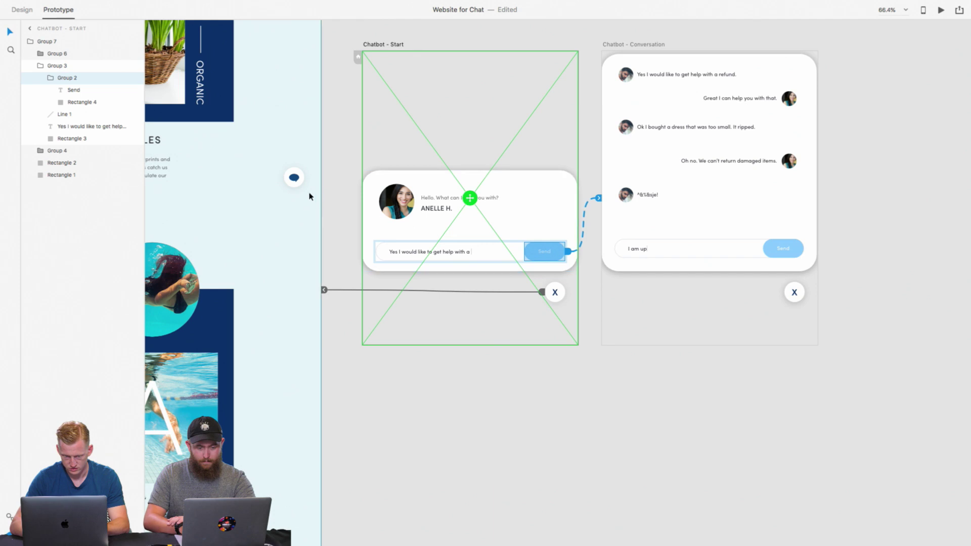
pyautogui.click(293, 176)
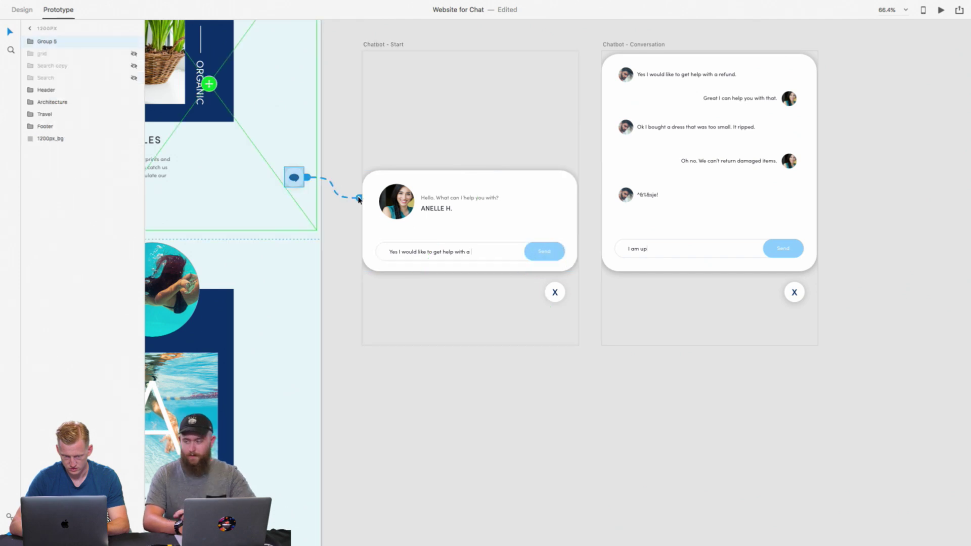
# - Wire the chat icon to the Chatbot - Start artboard as an overlay
pyautogui.moveTo(359, 199); pyautogui.dragTo(359, 198)
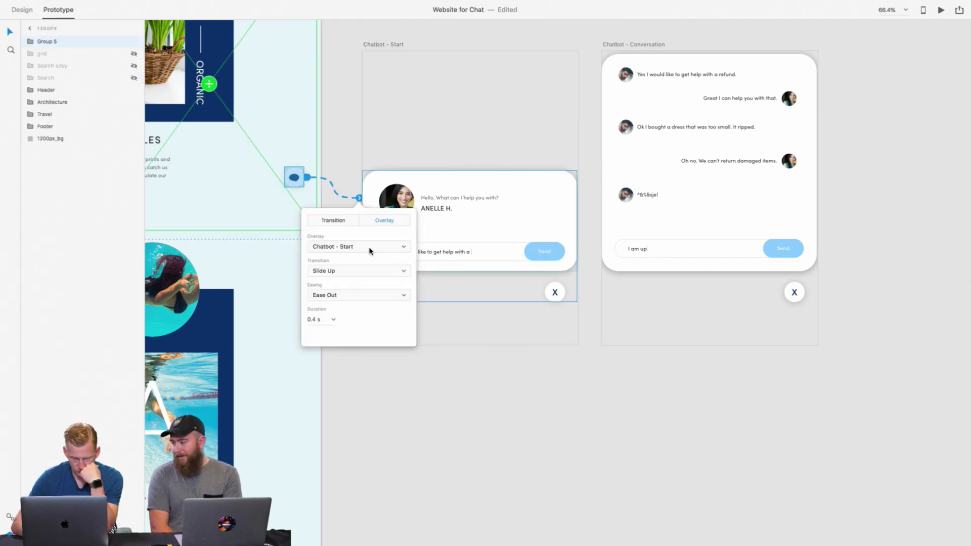
pyautogui.click(367, 272)
pyautogui.click(372, 307)
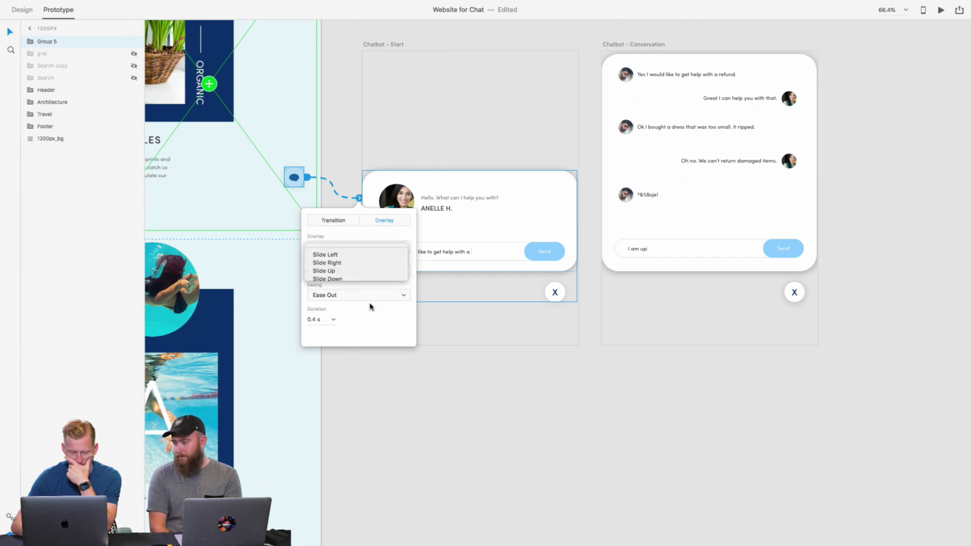
# - Set the overlay's easing to Ease In, duration to 0.2 s and transition to Dissolve
pyautogui.click(380, 295)
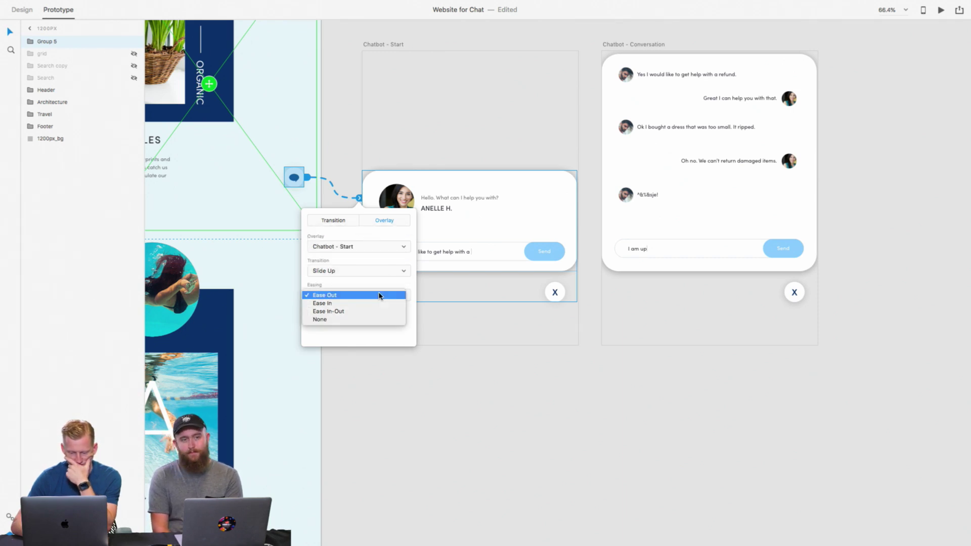
pyautogui.click(380, 303)
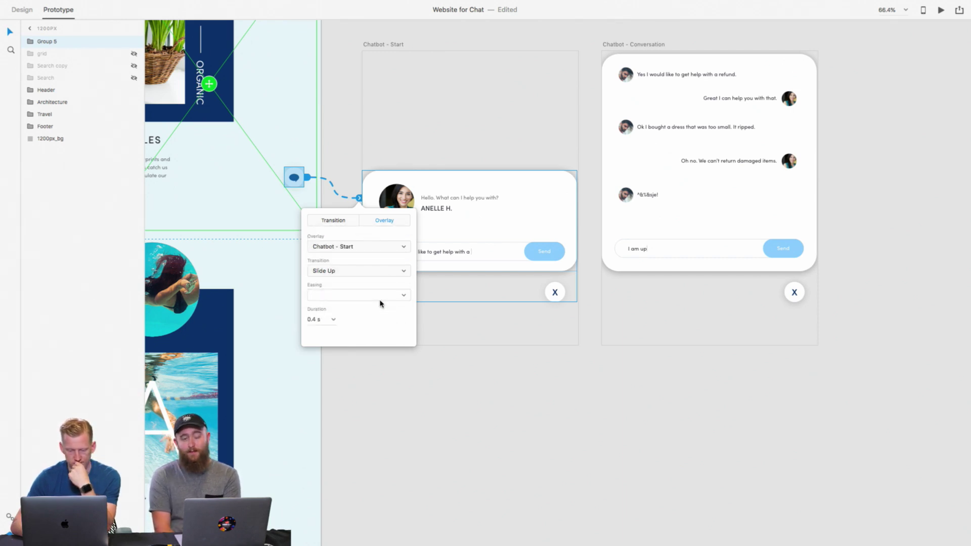
pyautogui.click(335, 320)
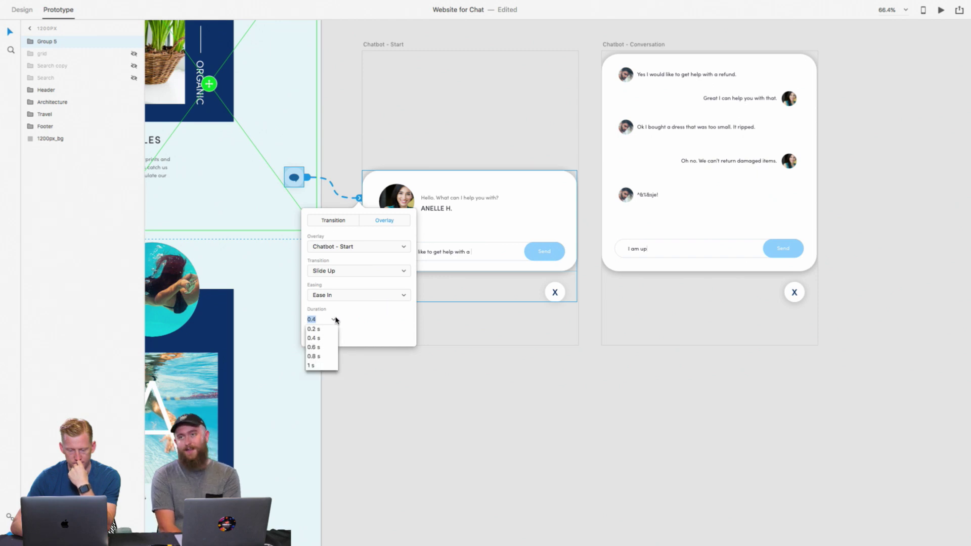
pyautogui.click(316, 334)
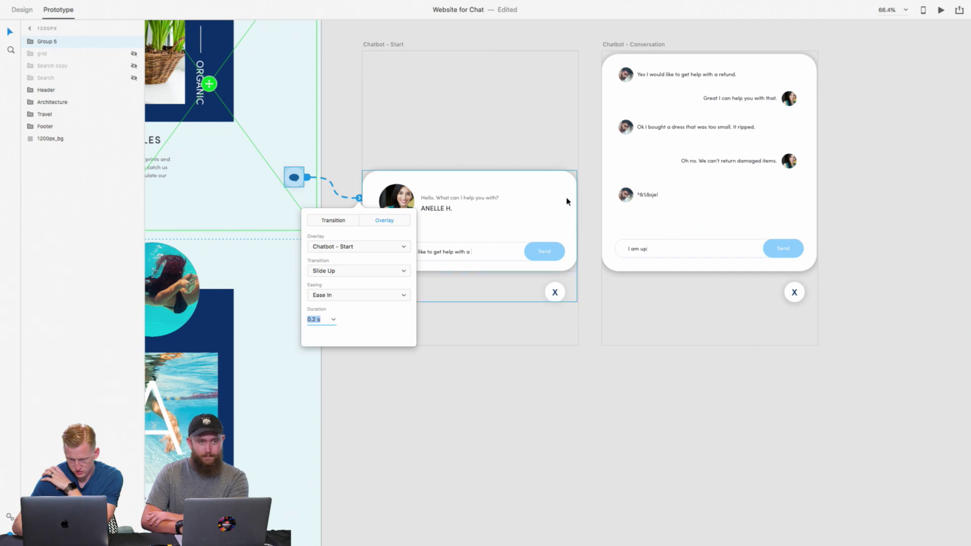
pyautogui.click(386, 274)
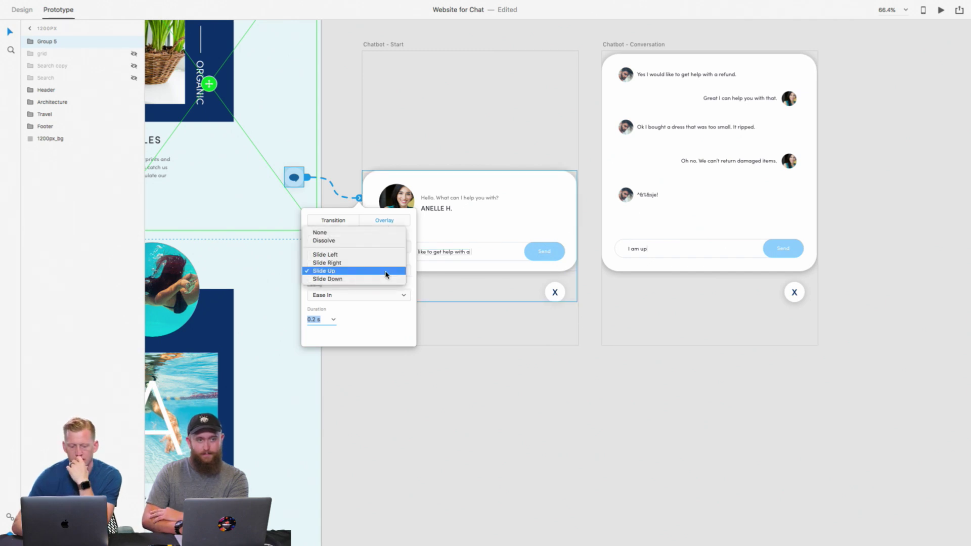
pyautogui.click(375, 241)
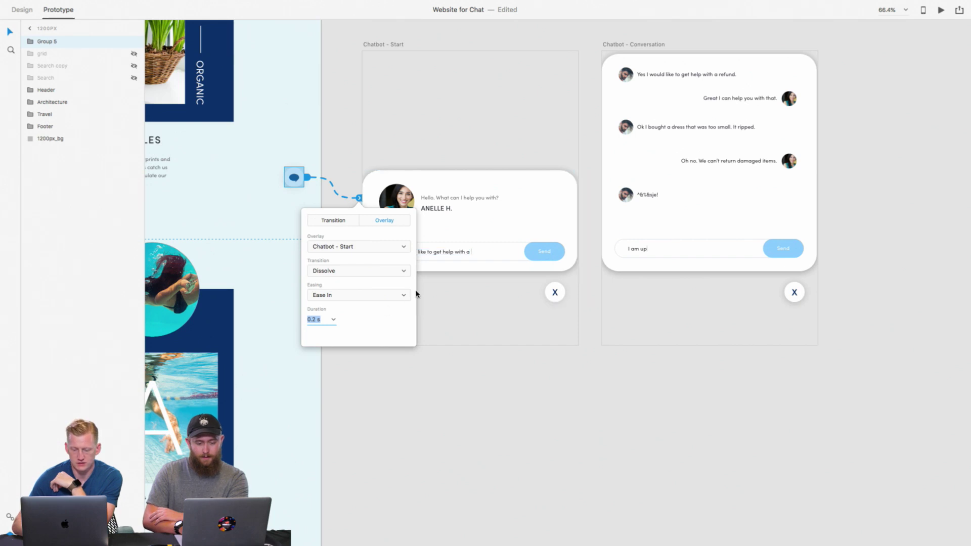
pyautogui.click(473, 362)
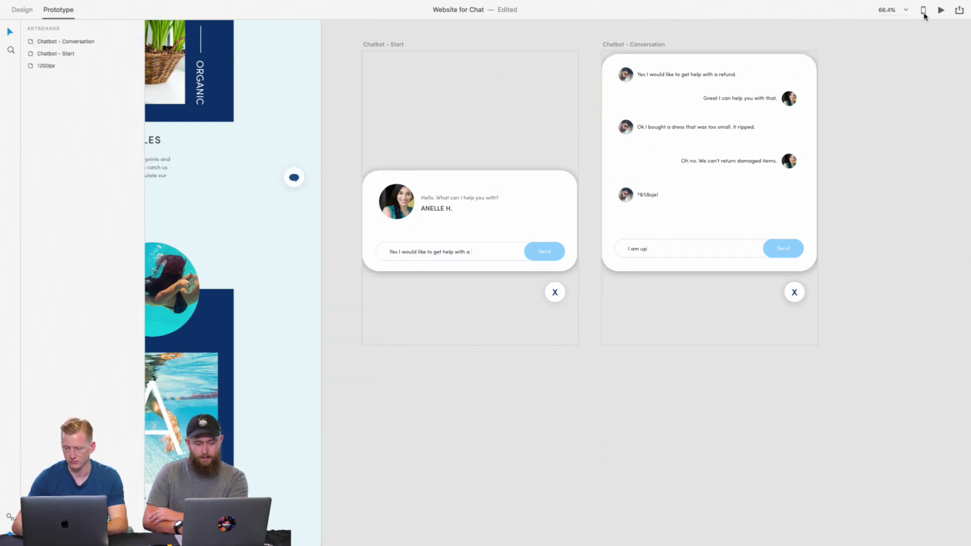
# - Preview the site and toggle the chat popup open, closed and open again
pyautogui.click(940, 10)
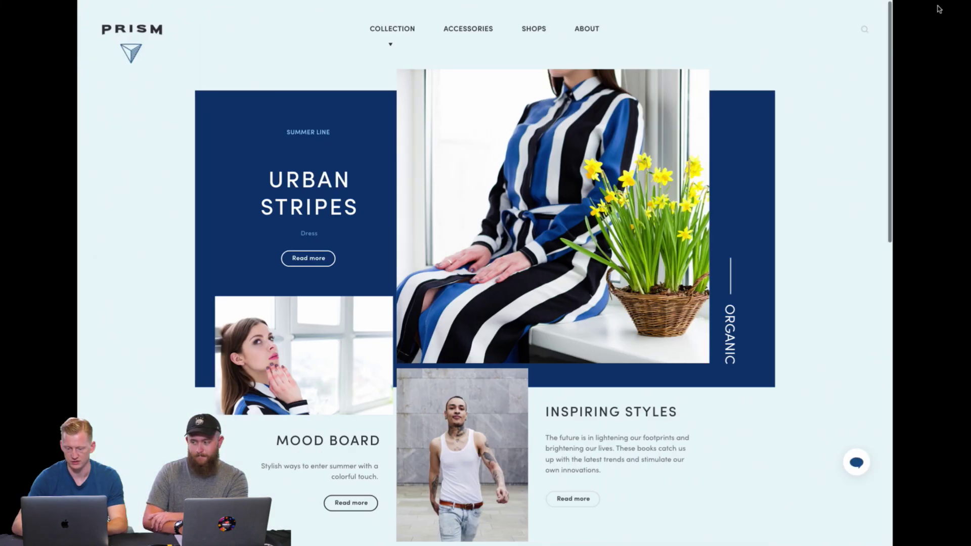
pyautogui.click(859, 465)
pyautogui.click(860, 464)
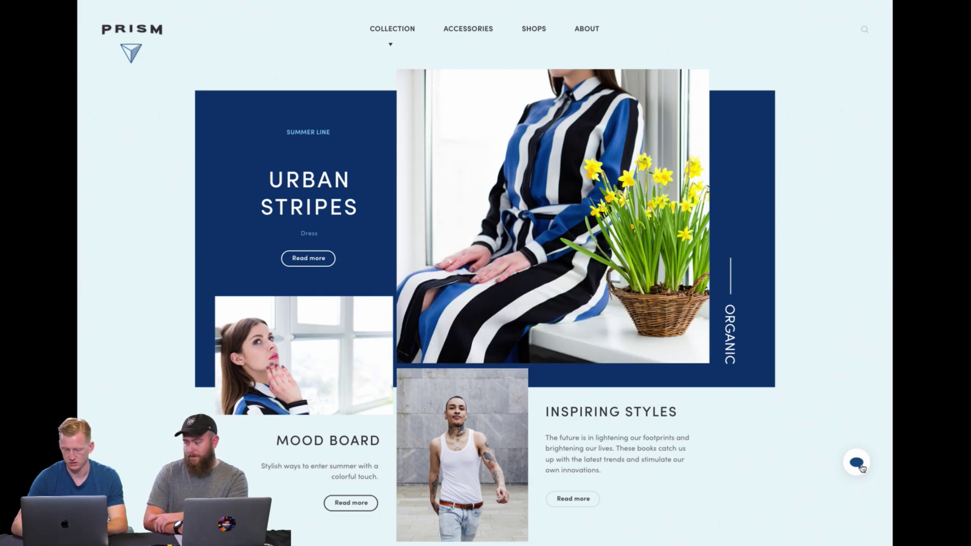
pyautogui.click(860, 464)
pyautogui.press('super+w')
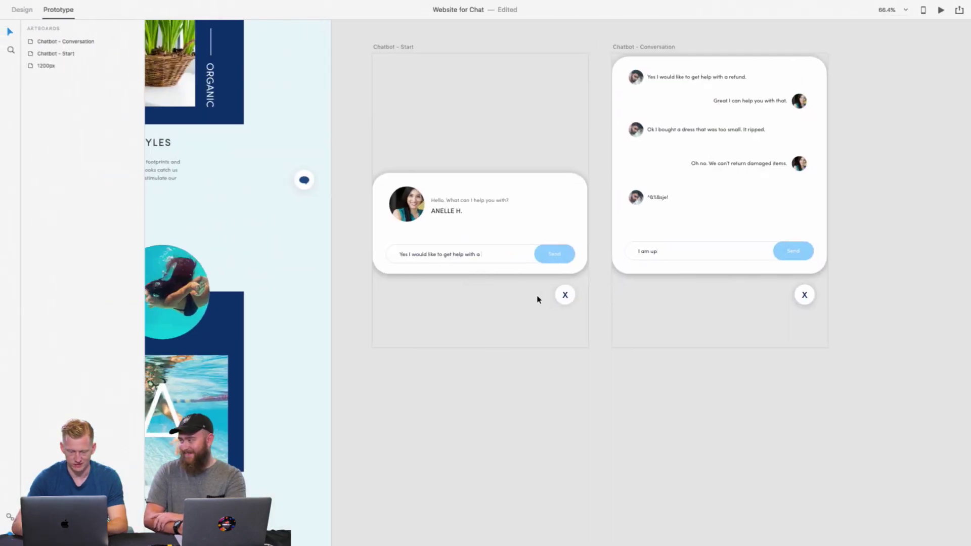
# - Reconnect the chat icon to Chatbot - Start and position the overlay beside the icon
pyautogui.scroll(-5, 537, 297)
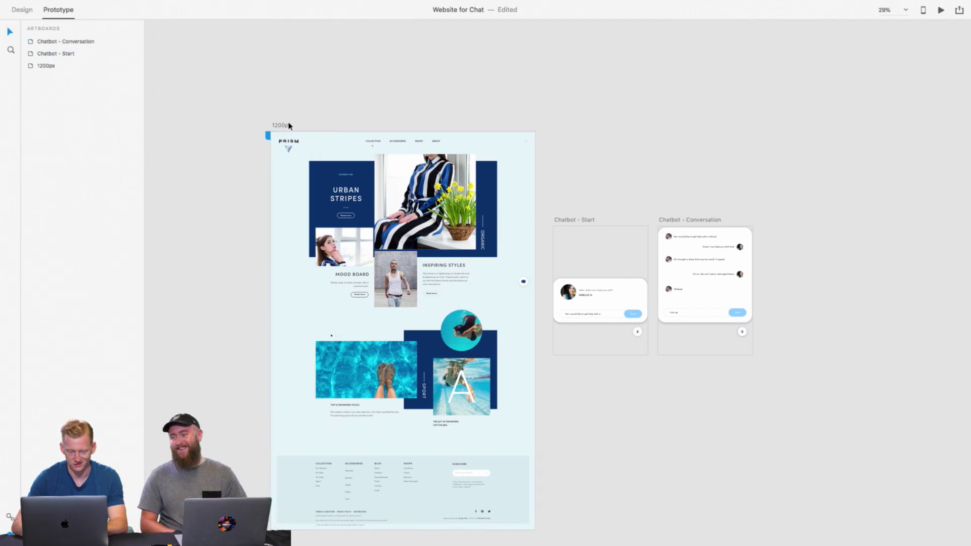
pyautogui.click(286, 125)
pyautogui.click(555, 296)
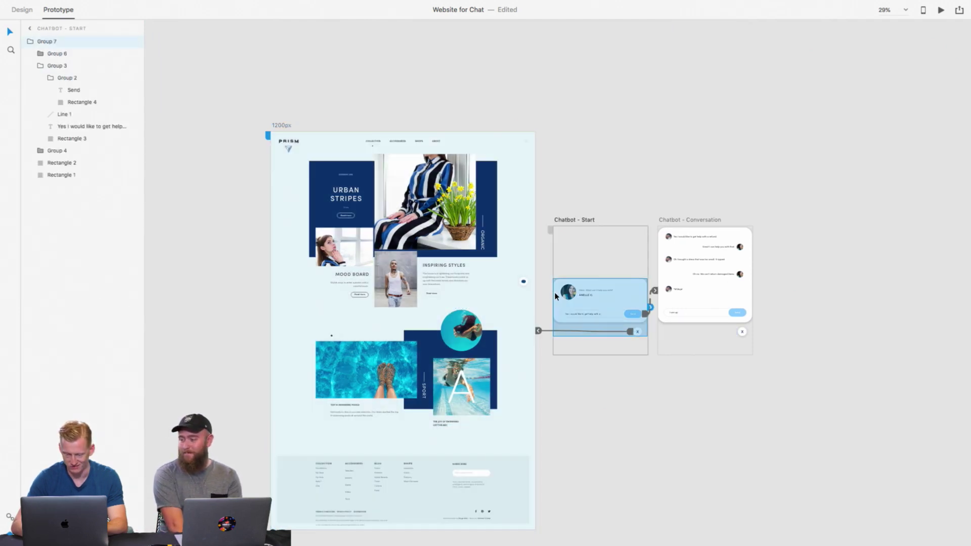
pyautogui.click(551, 234)
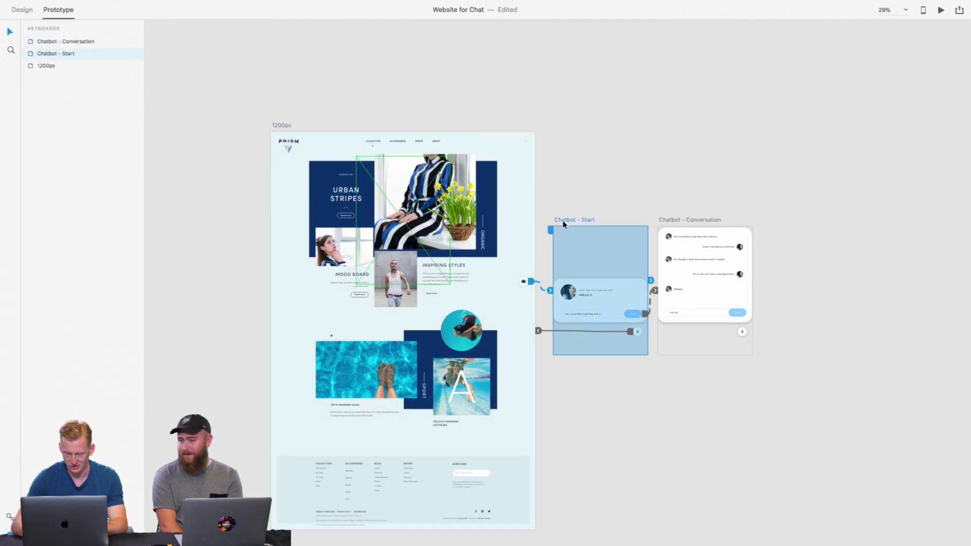
pyautogui.click(404, 221)
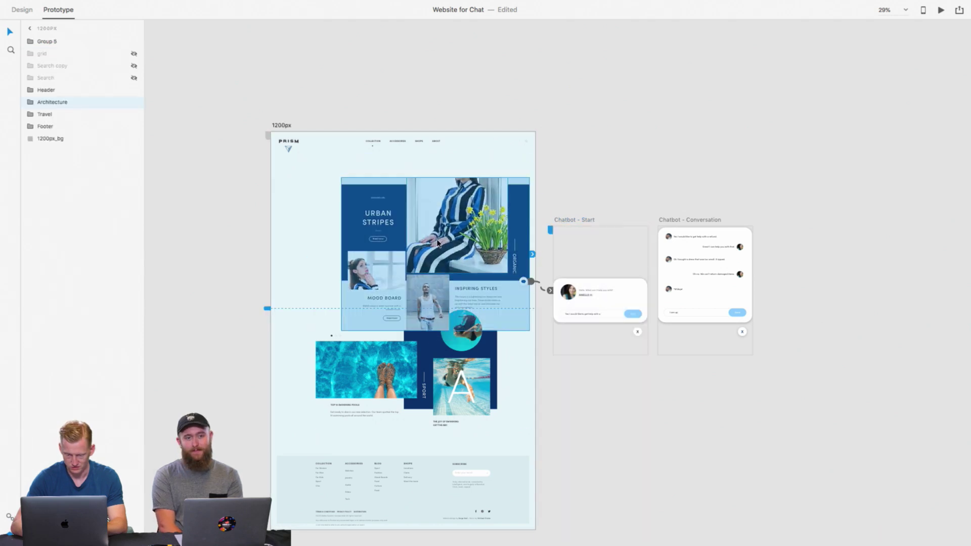
pyautogui.moveTo(551, 293); pyautogui.dragTo(550, 294)
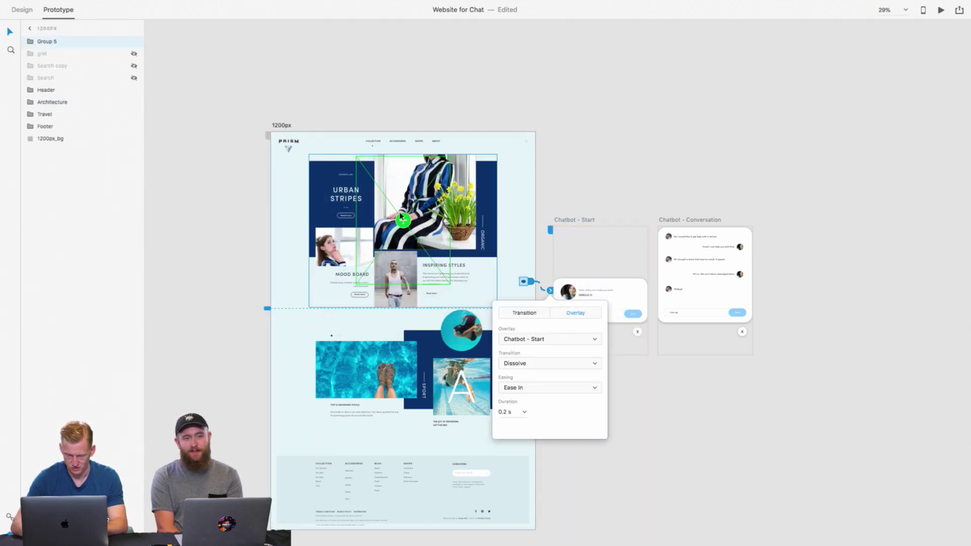
pyautogui.moveTo(429, 273); pyautogui.dragTo(481, 243)
pyautogui.scroll(5, 489, 244)
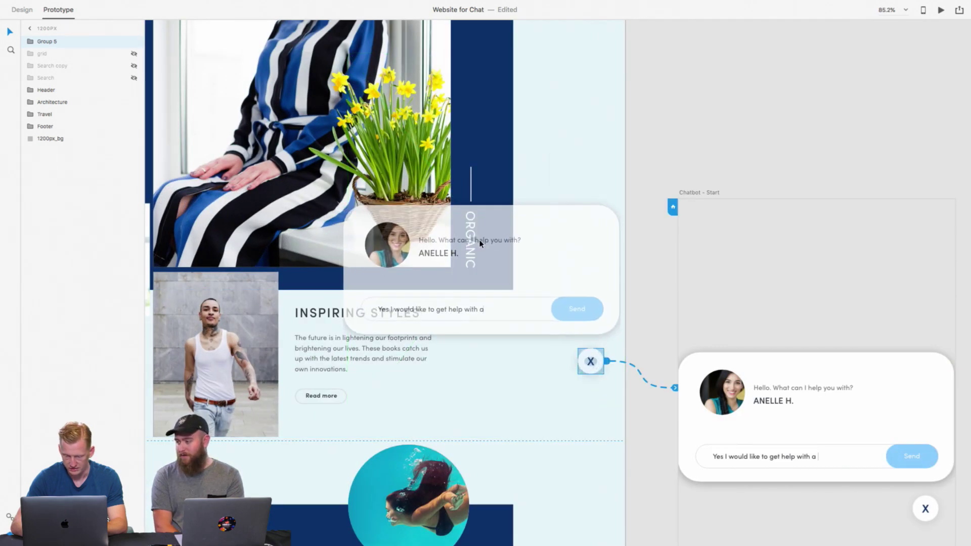
pyautogui.click(657, 269)
# - Reduce the Start chat card's corner radius from 50 to 41
pyautogui.scroll(-3, 657, 268)
pyautogui.click(707, 324)
pyautogui.click(766, 317)
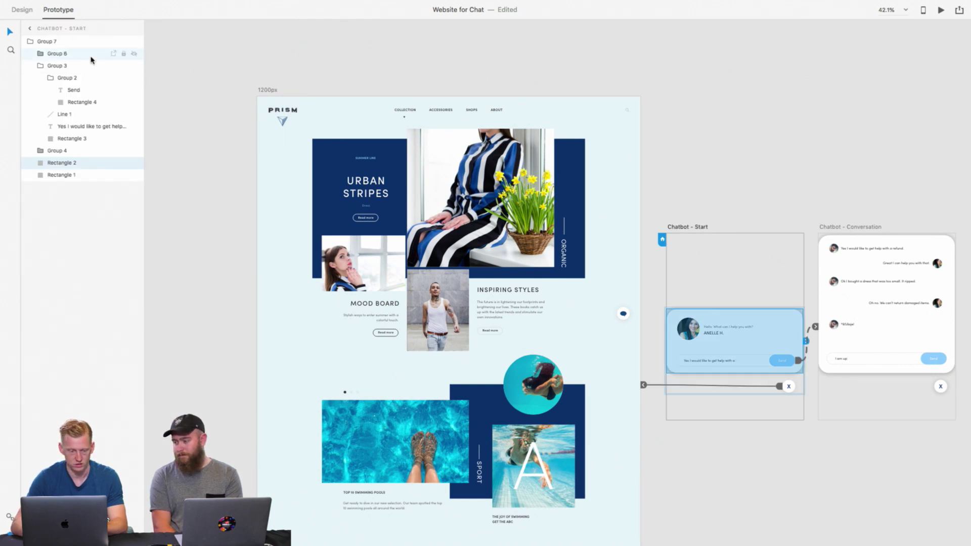
pyautogui.click(23, 10)
pyautogui.hscroll(2, 778, 322)
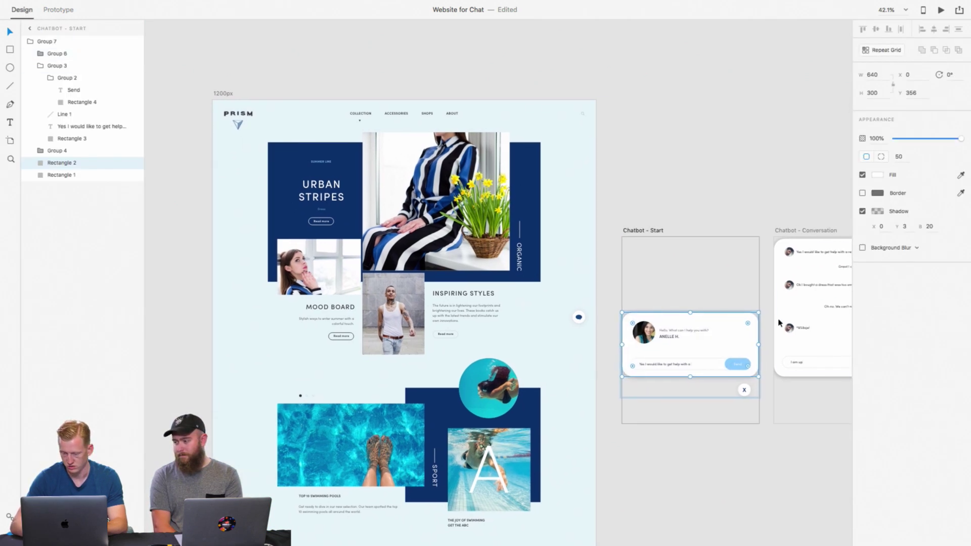
pyautogui.moveTo(749, 324); pyautogui.dragTo(757, 321)
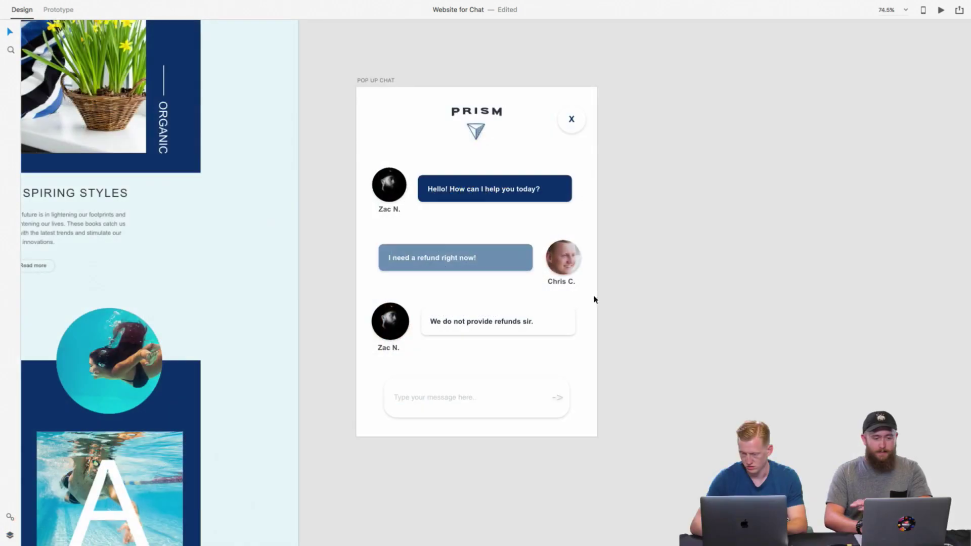
# - Select the 'We do not provide refunds sir.' reply bubble
pyautogui.click(557, 321)
pyautogui.click(624, 275)
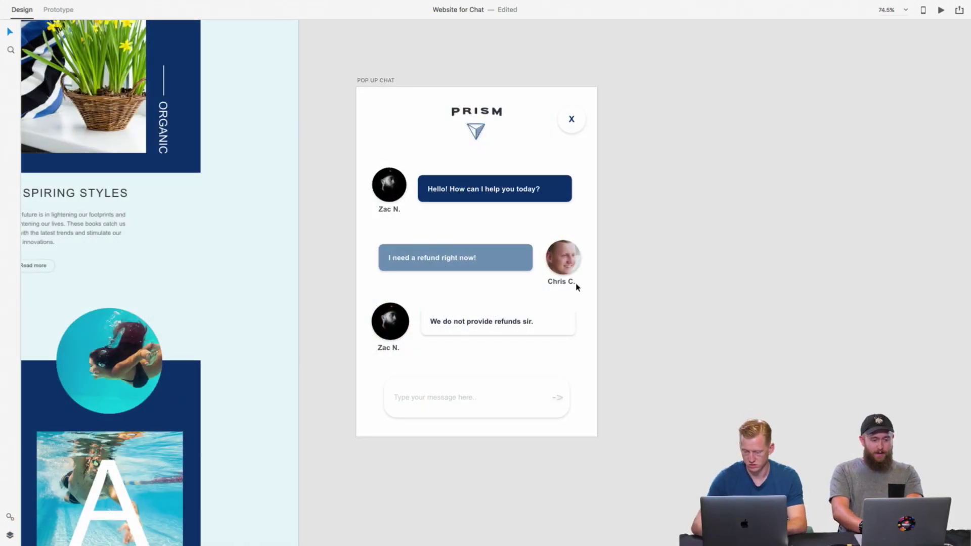
pyautogui.scroll(1, 576, 283)
pyautogui.hscroll(1, 577, 284)
pyautogui.scroll(-1, 577, 287)
pyautogui.hscroll(1, 577, 287)
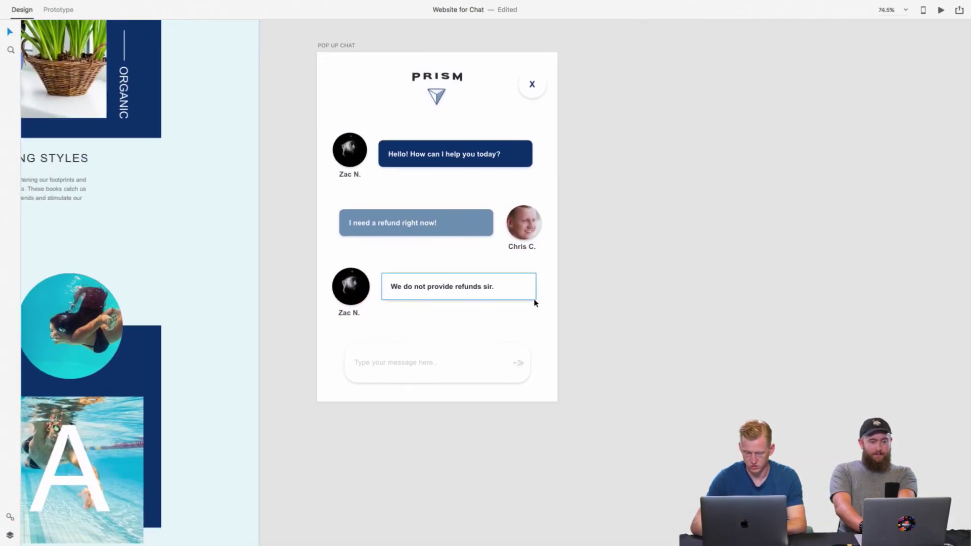
pyautogui.click(506, 323)
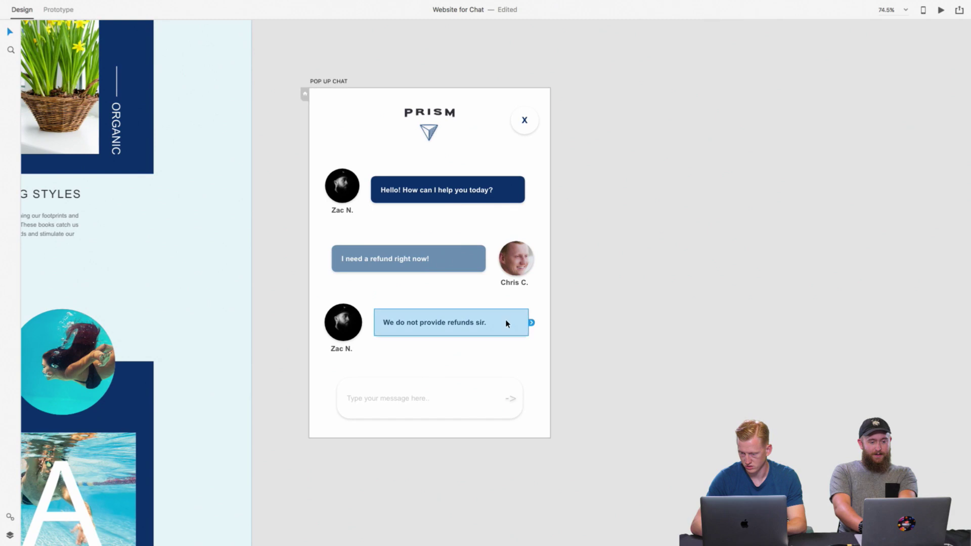
pyautogui.click(598, 296)
pyautogui.scroll(-2, 295, 291)
pyautogui.scroll(-1, 294, 292)
pyautogui.hscroll(-2, 295, 288)
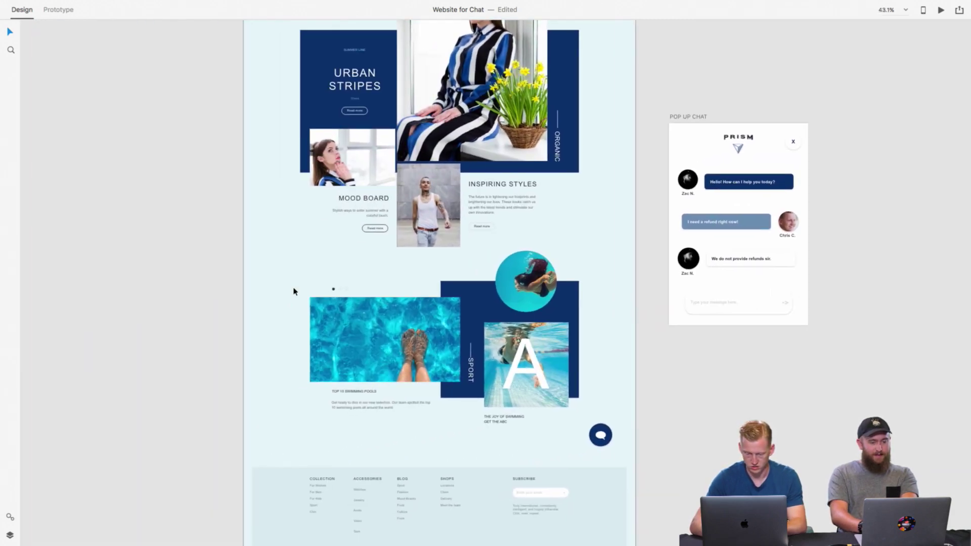
pyautogui.hscroll(2, 294, 288)
pyautogui.scroll(4, 469, 289)
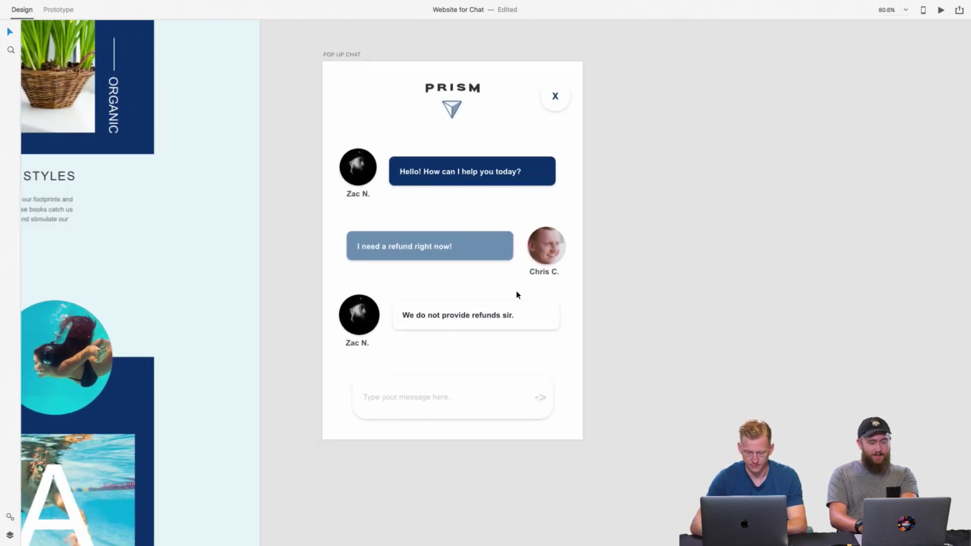
pyautogui.click(531, 323)
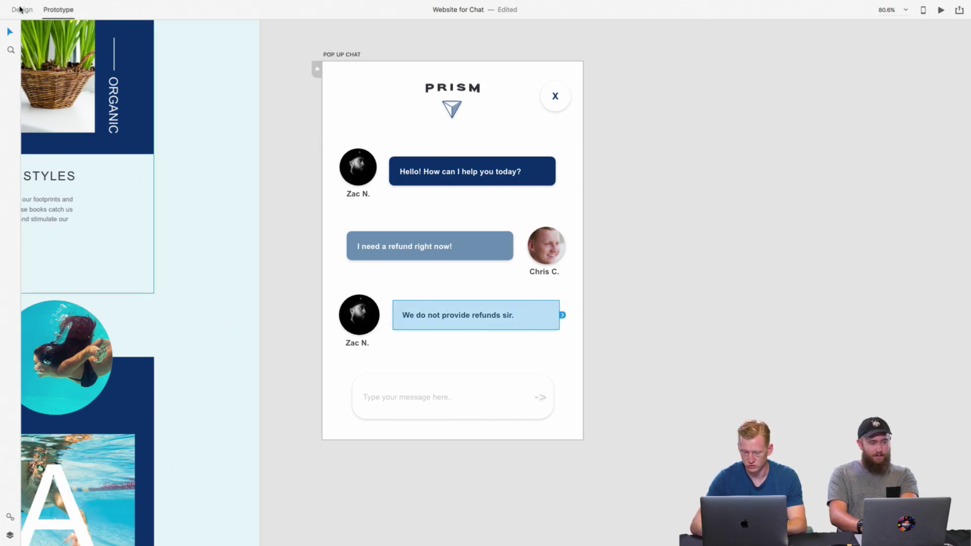
# - Give the reply bubble the Hello bubble's dark blue fill using the eyedropper
pyautogui.click(21, 10)
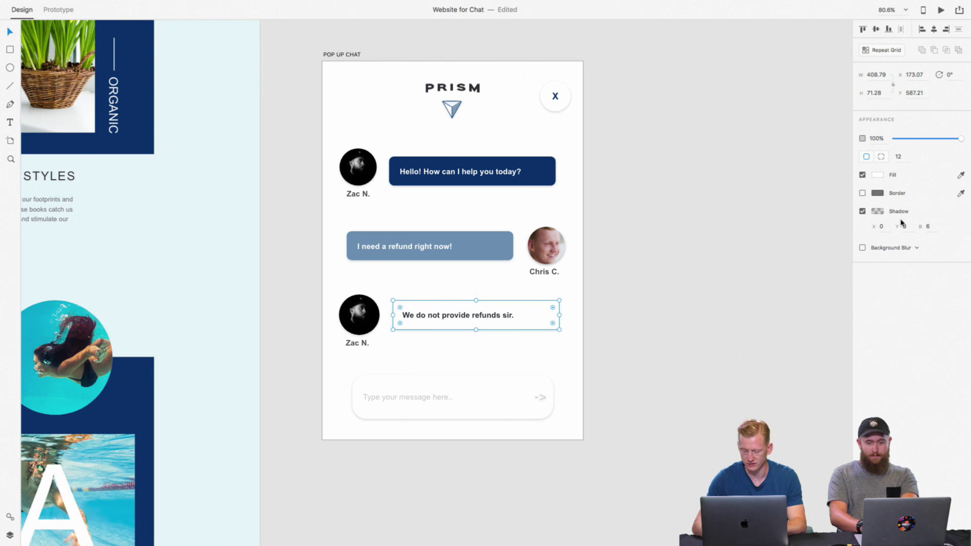
pyautogui.click(960, 175)
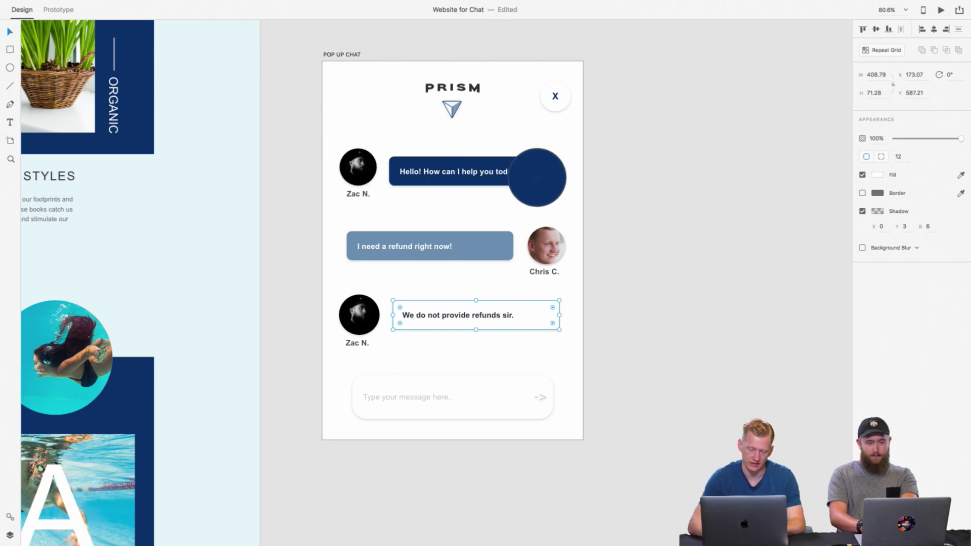
pyautogui.click(537, 177)
# - Make the reply bubble's text white
pyautogui.click(498, 319)
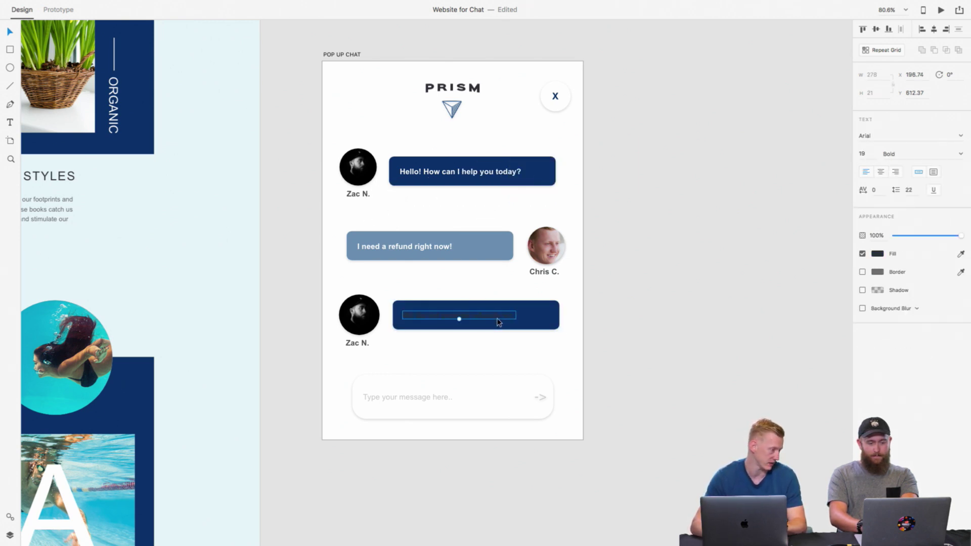
pyautogui.click(877, 254)
pyautogui.moveTo(756, 198); pyautogui.dragTo(730, 132)
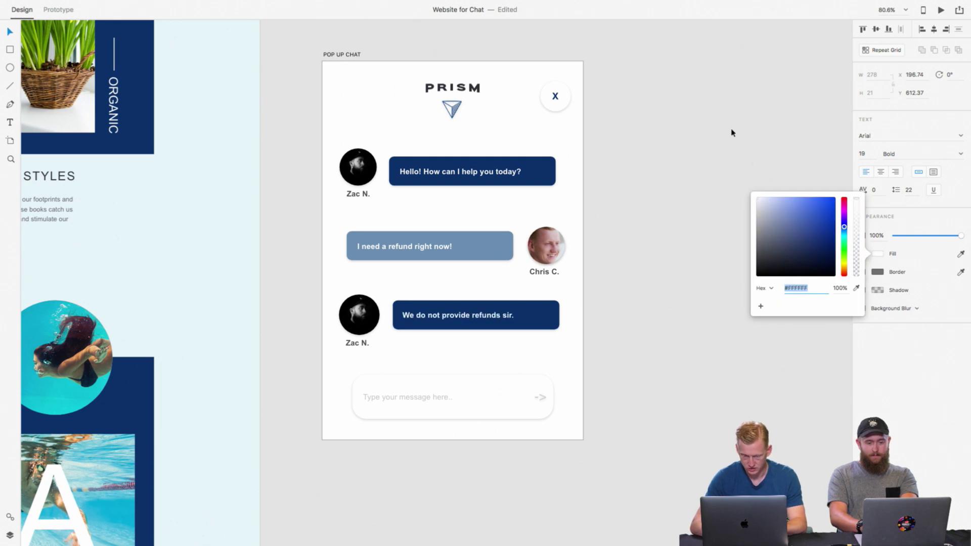
pyautogui.click(731, 132)
# - Pan around the canvas to review the finished Pop Up Chat window
pyautogui.scroll(3, 639, 274)
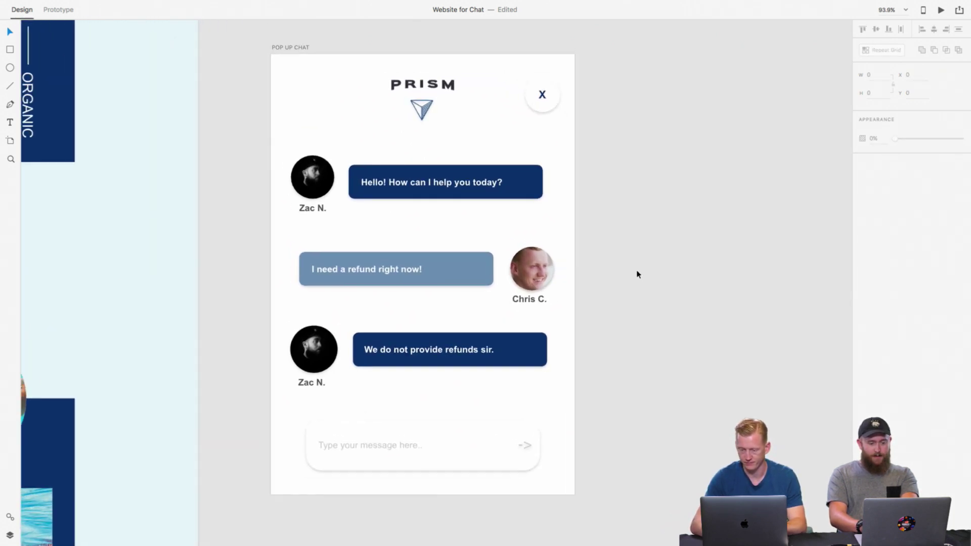
pyautogui.scroll(-2, 638, 273)
pyautogui.scroll(-5, 638, 274)
pyautogui.scroll(5, 638, 274)
pyautogui.hscroll(3, 638, 274)
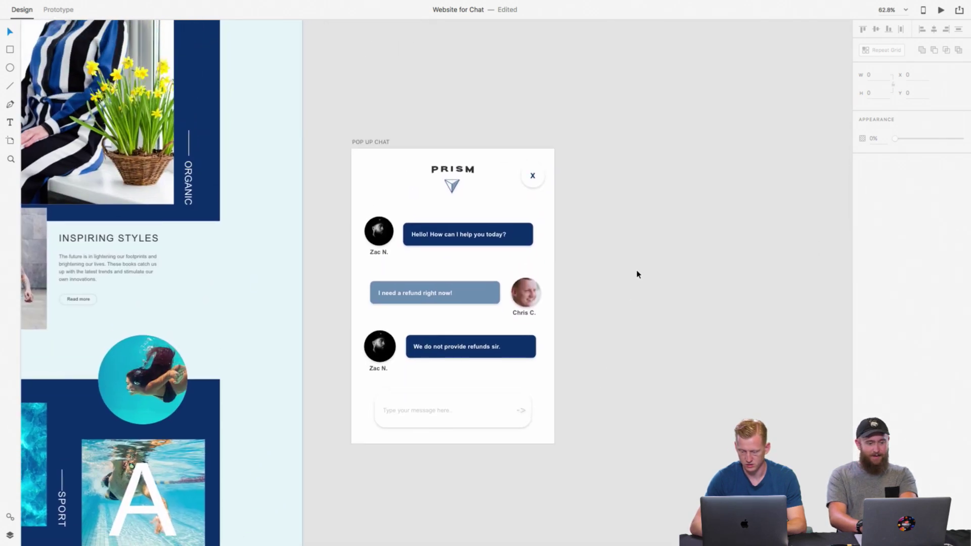
pyautogui.scroll(2, 637, 273)
pyautogui.hscroll(-2, 637, 274)
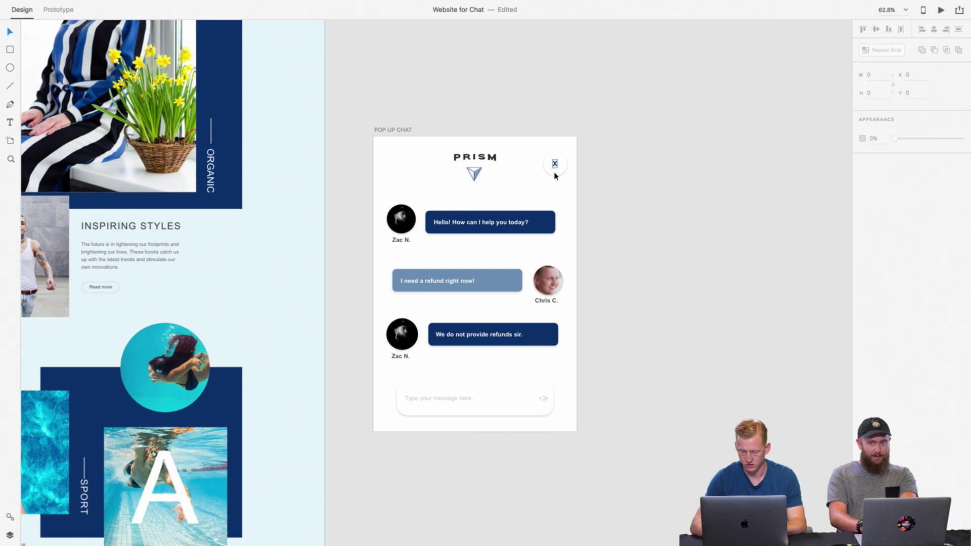
pyautogui.scroll(-10, 530, 234)
pyautogui.hscroll(-5, 530, 234)
pyautogui.scroll(-3, 377, 414)
pyautogui.hscroll(-2, 377, 415)
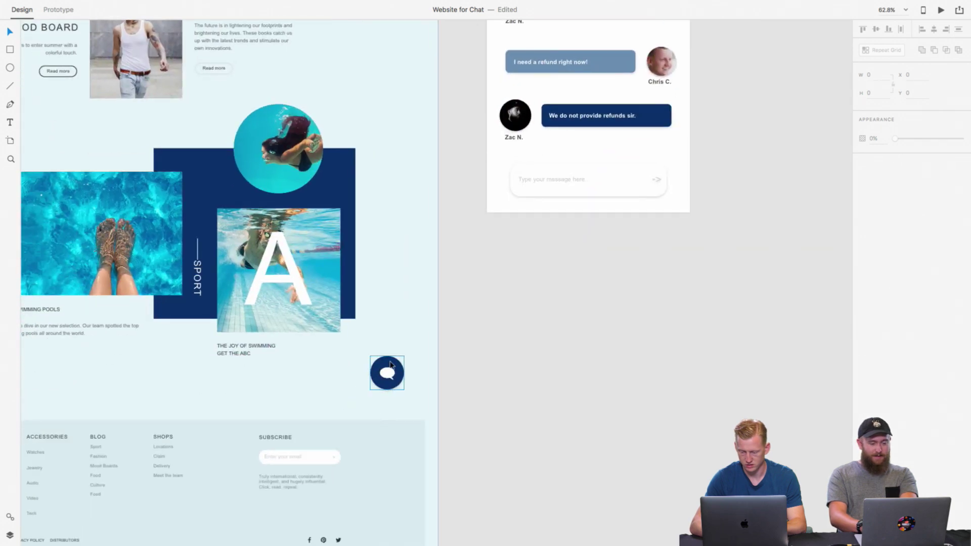
pyautogui.scroll(10, 476, 368)
pyautogui.hscroll(9, 475, 368)
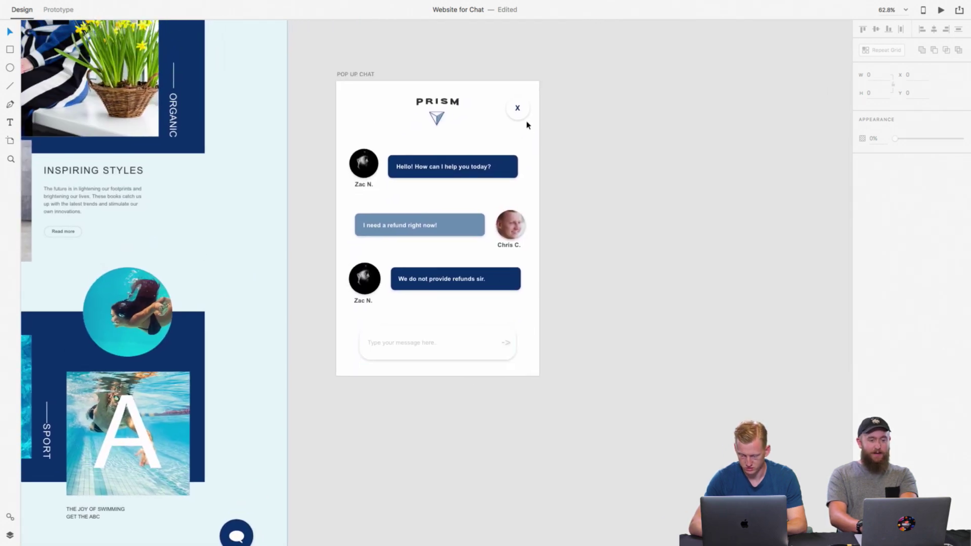
pyautogui.scroll(5, 503, 175)
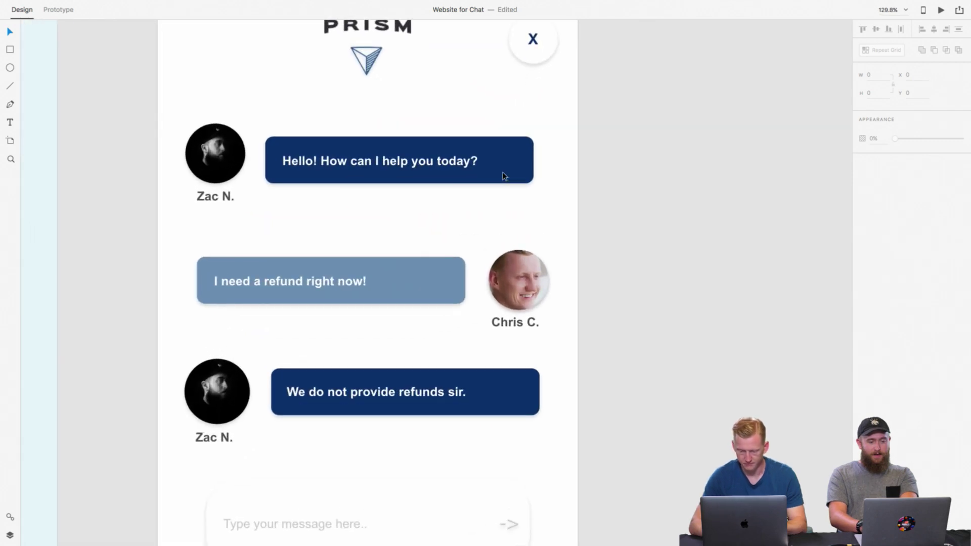
pyautogui.scroll(5, 503, 176)
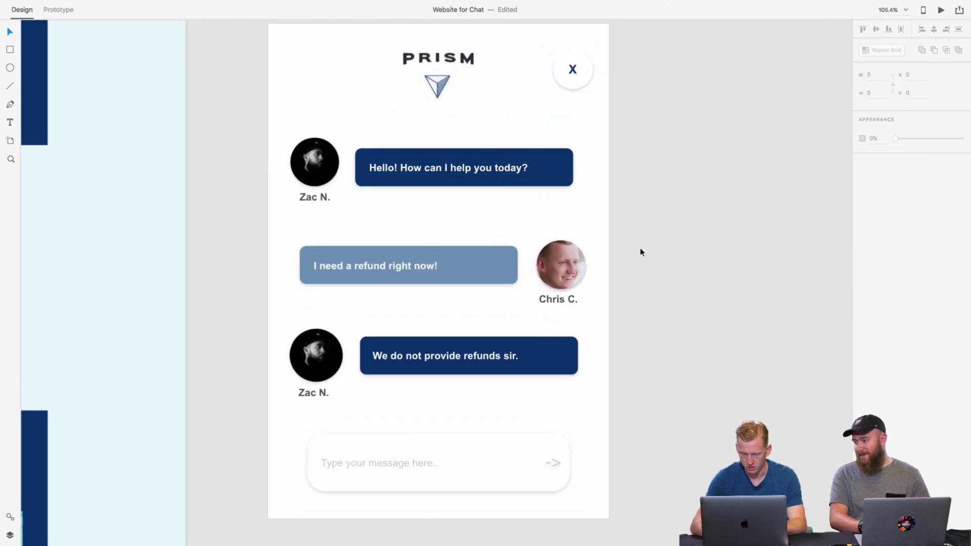
pyautogui.scroll(-1, 640, 252)
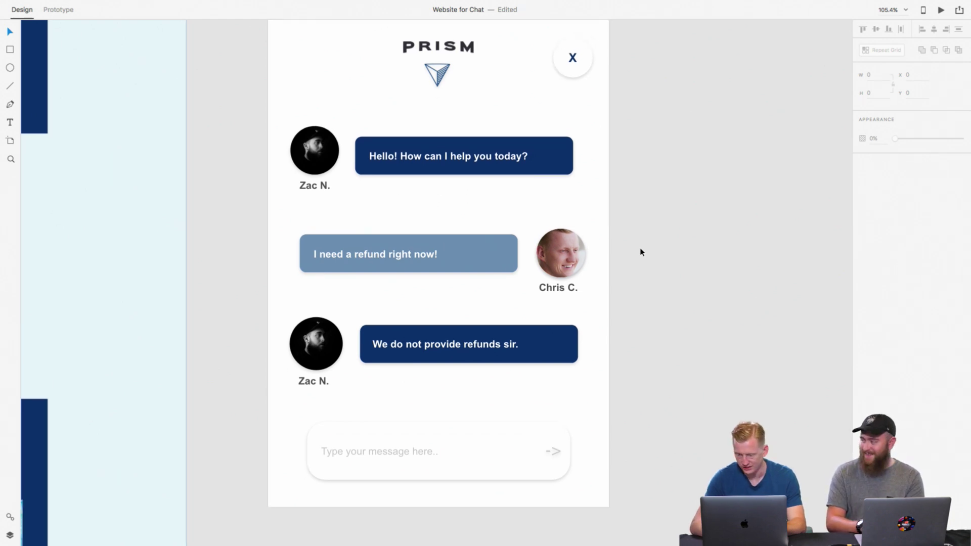
pyautogui.scroll(-3, 642, 249)
pyautogui.scroll(-4, 644, 246)
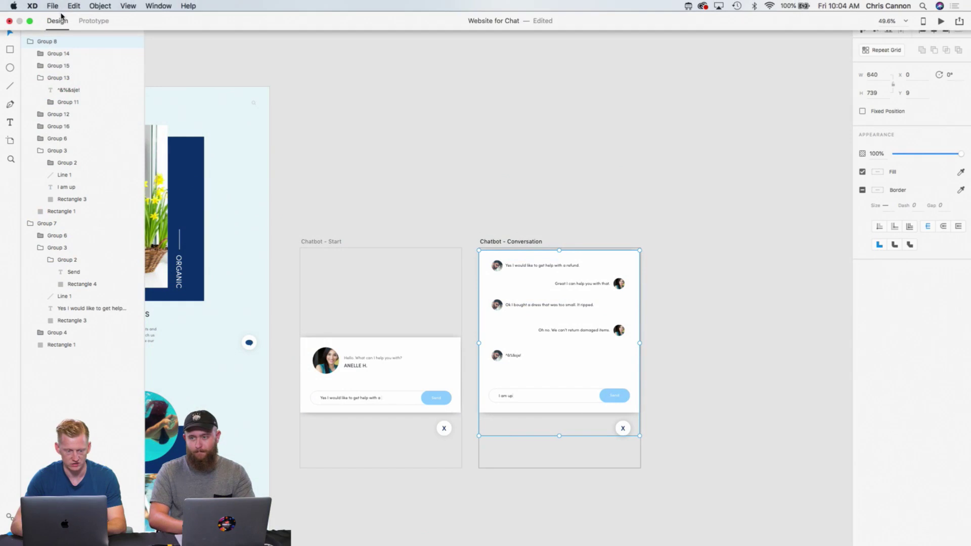
# - Wire the Start card's Send button to Chatbot - Conversation as a Dissolve overlay, Ease Out, 0.4 s
pyautogui.click(94, 20)
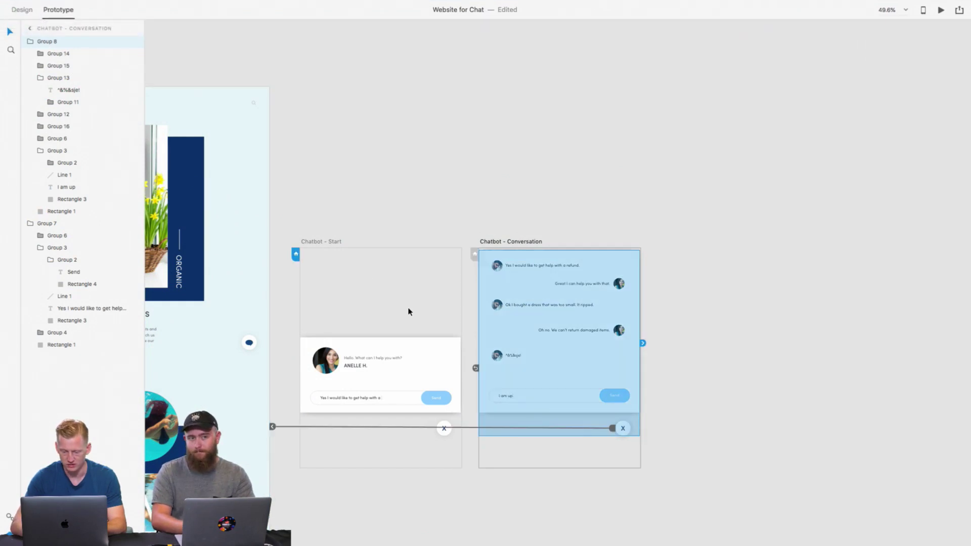
pyautogui.click(437, 353)
pyautogui.moveTo(474, 356); pyautogui.dragTo(477, 360)
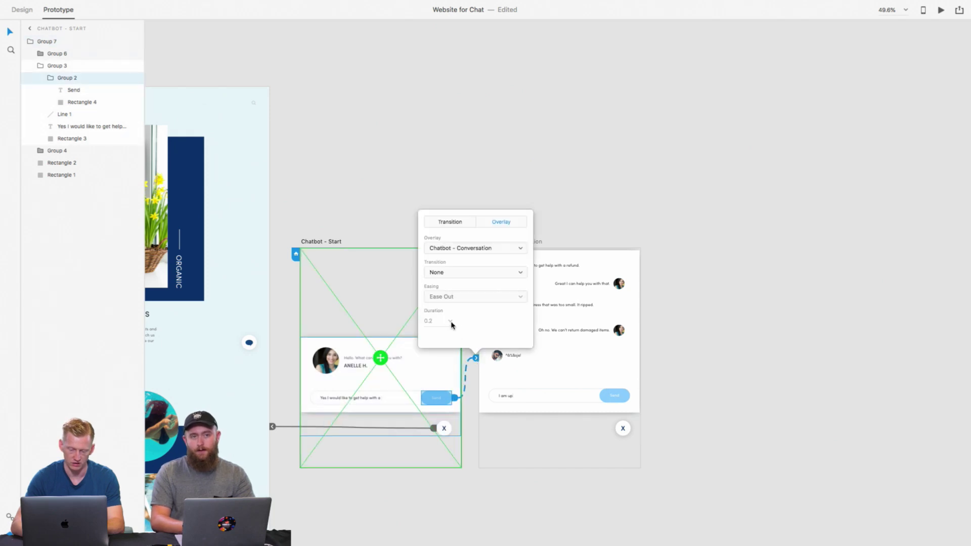
pyautogui.click(466, 272)
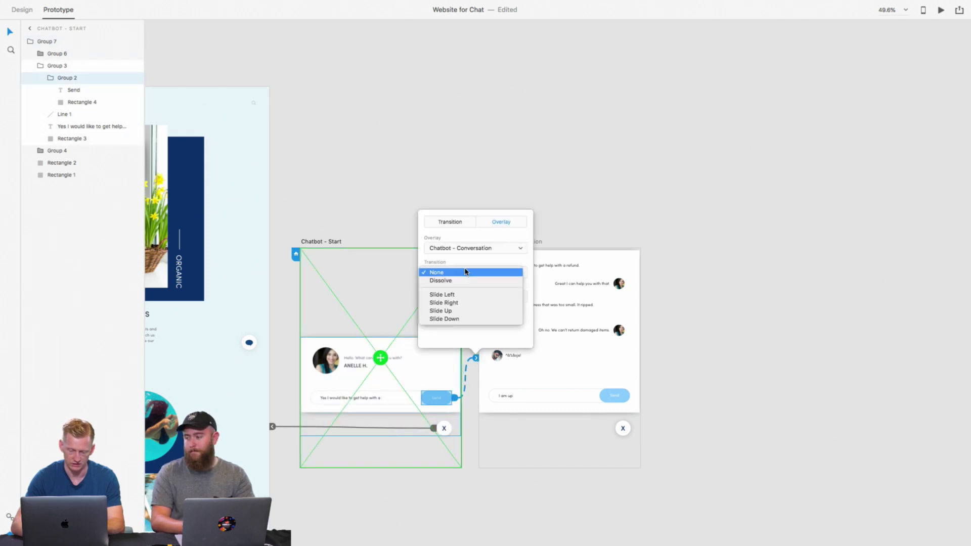
pyautogui.click(461, 280)
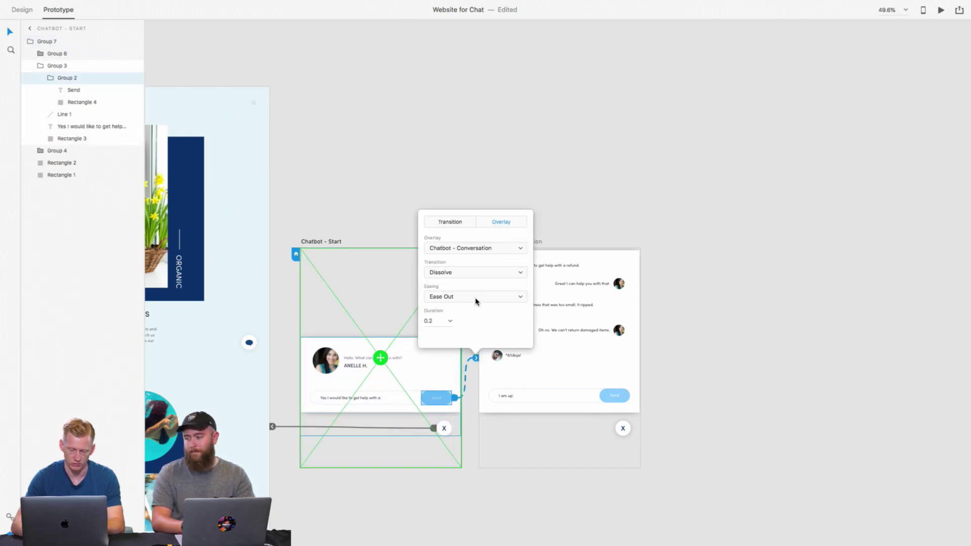
pyautogui.click(450, 322)
pyautogui.click(438, 341)
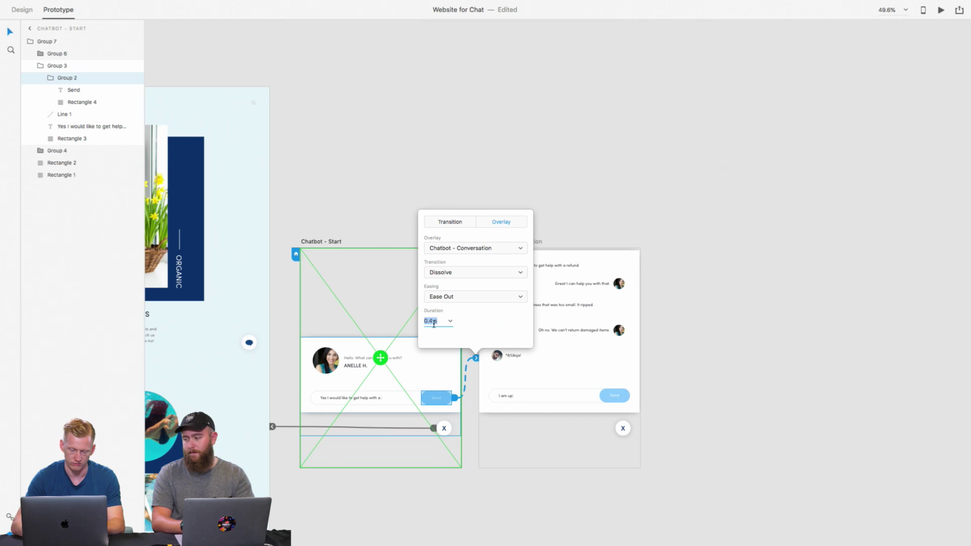
pyautogui.click(546, 176)
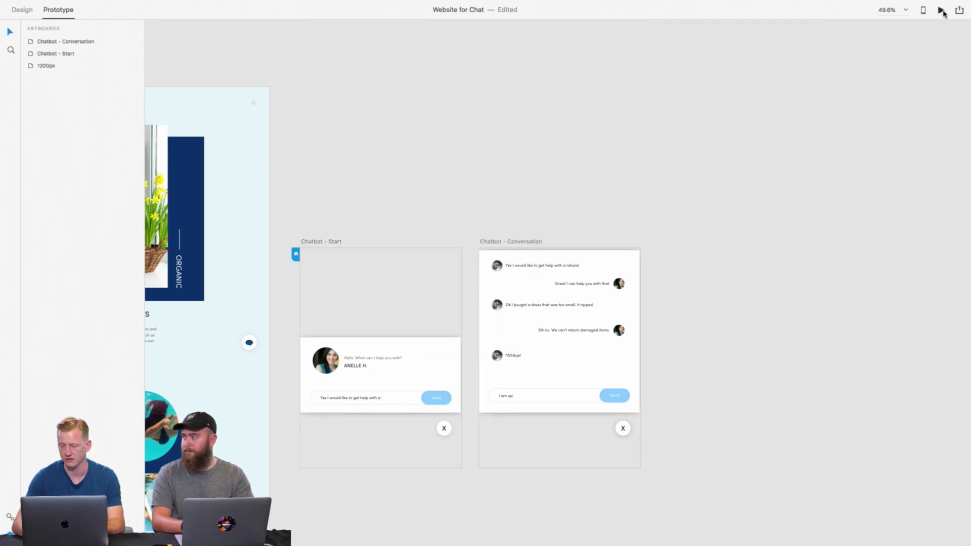
# - Preview the prototype, toggle the chat overlay on the home page, and Send to show the conversation
pyautogui.click(942, 11)
pyautogui.click(623, 411)
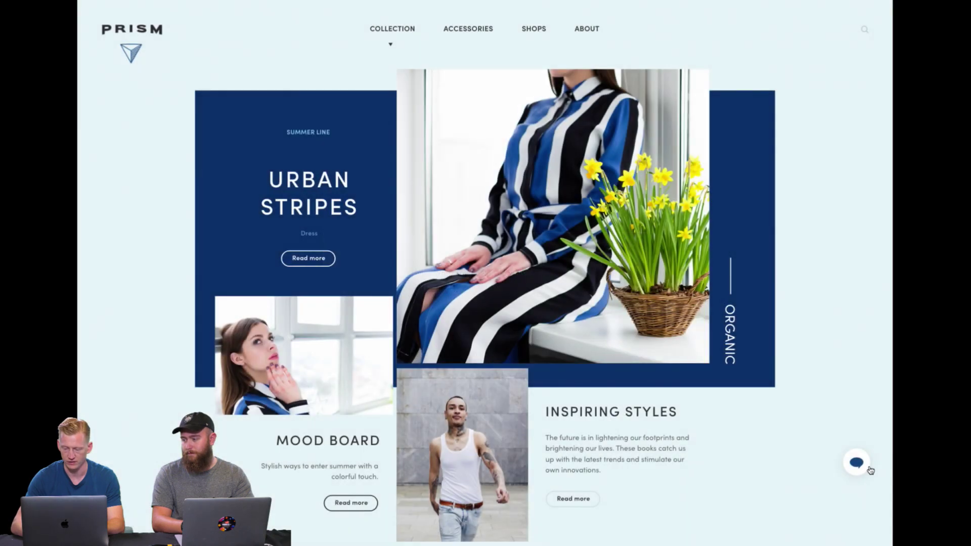
pyautogui.click(859, 470)
pyautogui.click(858, 474)
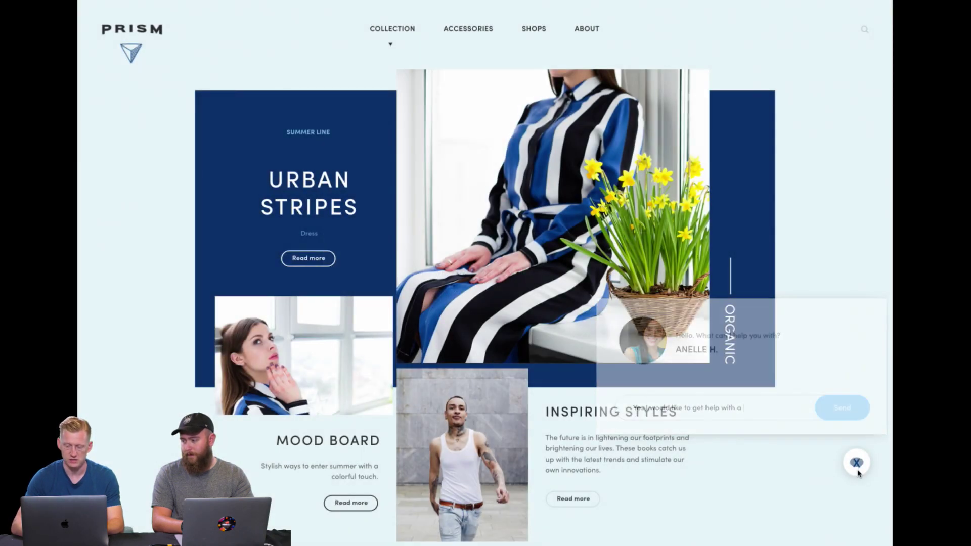
pyautogui.click(858, 474)
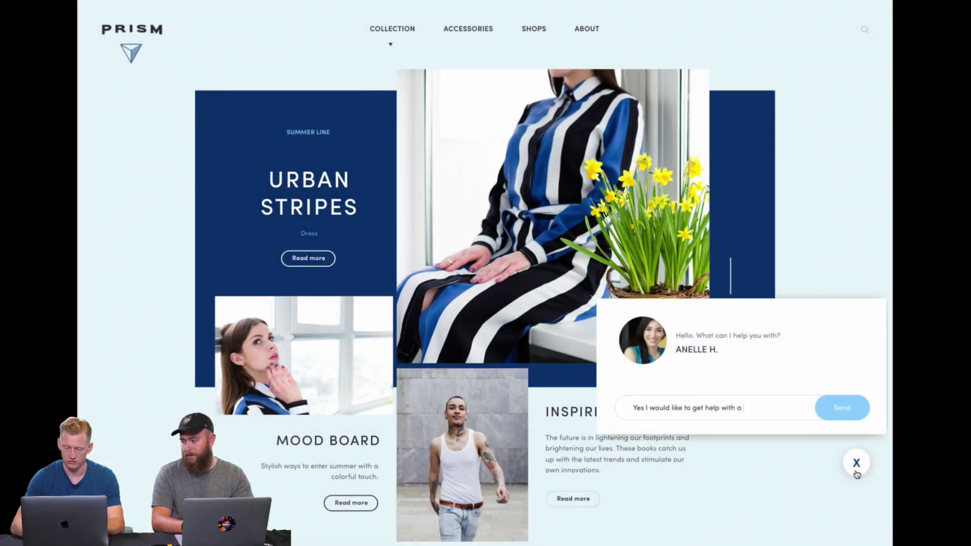
pyautogui.click(842, 408)
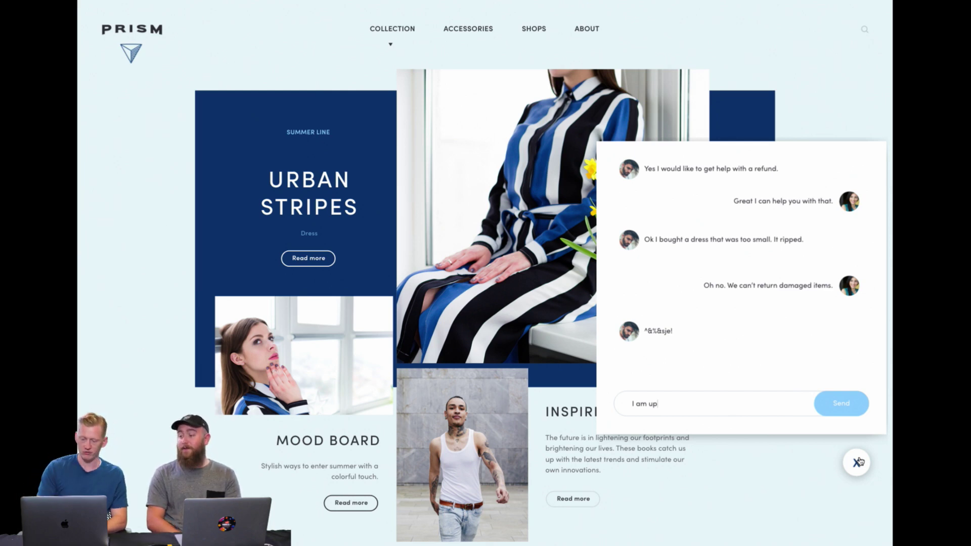
# - Toggle the chat panel closed and open several times, then Send again to reach the conversation
pyautogui.click(858, 462)
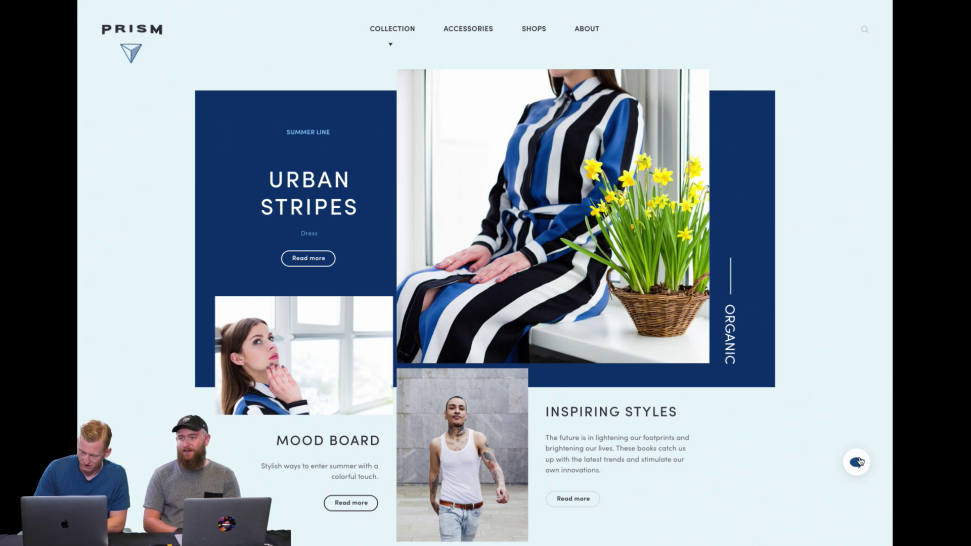
pyautogui.click(858, 462)
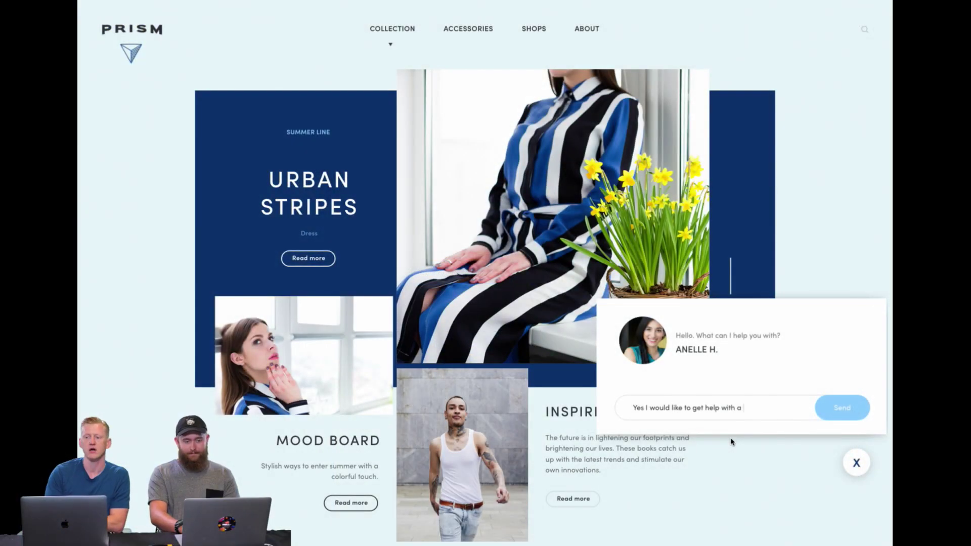
pyautogui.click(856, 474)
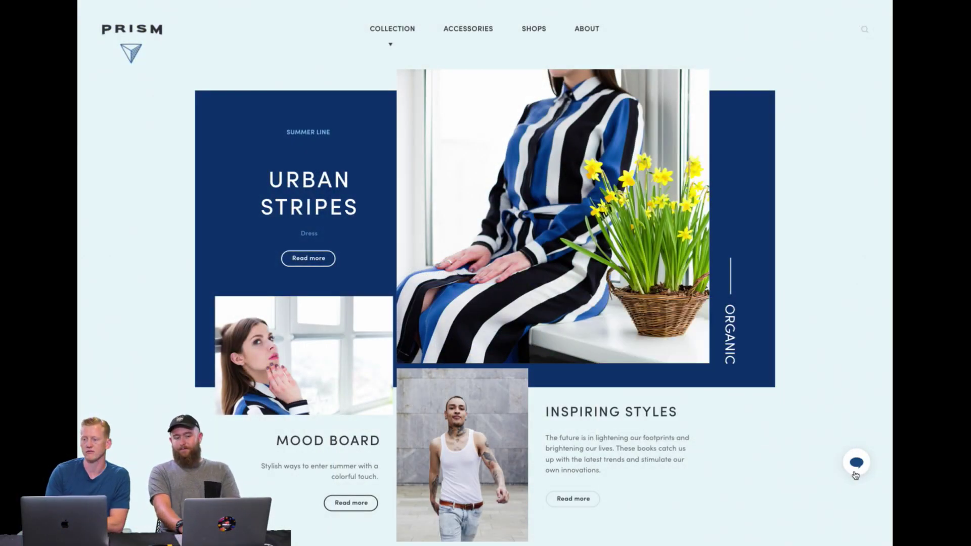
pyautogui.click(856, 470)
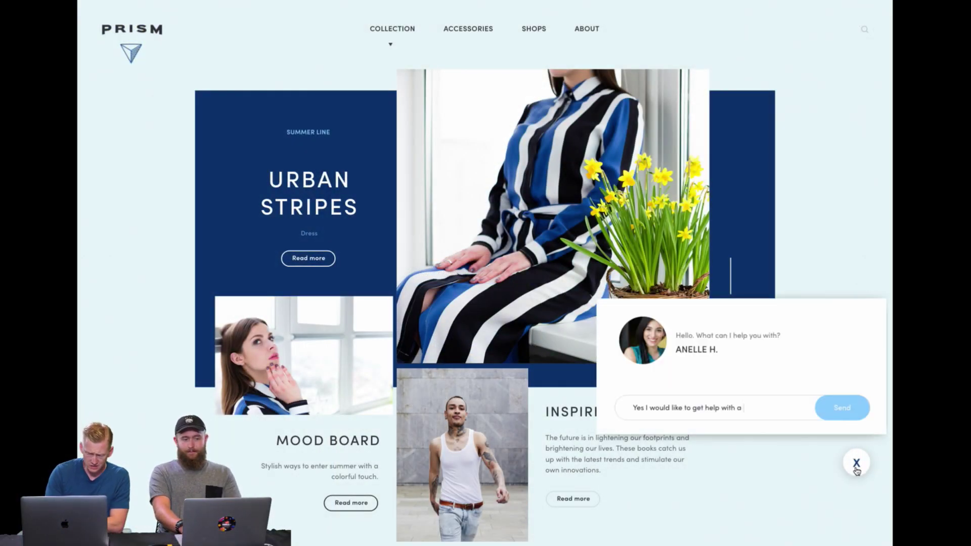
pyautogui.click(856, 470)
pyautogui.click(856, 471)
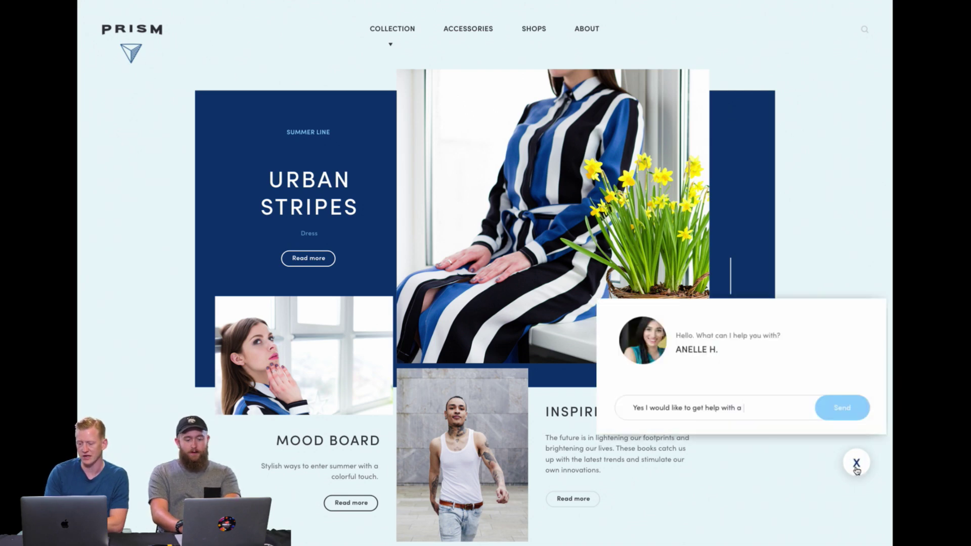
pyautogui.click(858, 472)
pyautogui.click(857, 471)
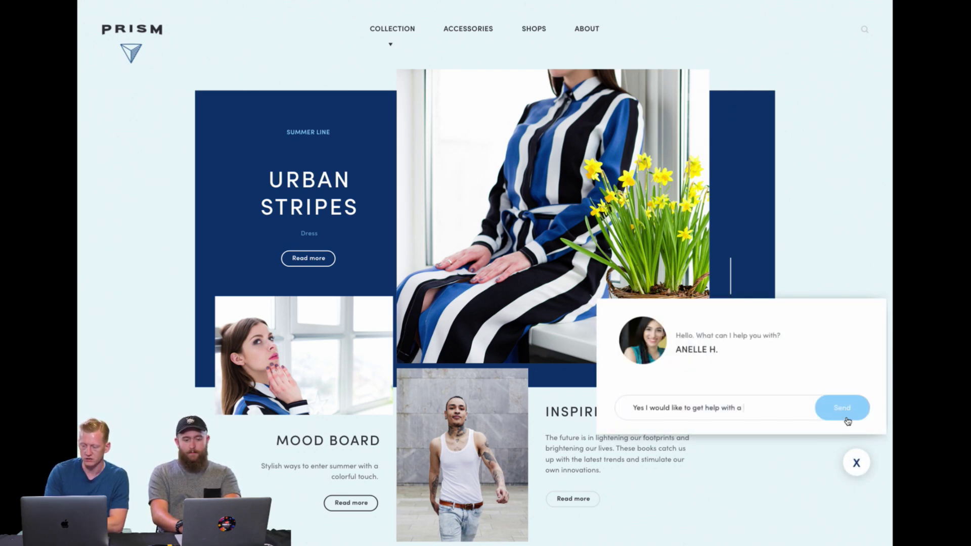
pyautogui.click(847, 420)
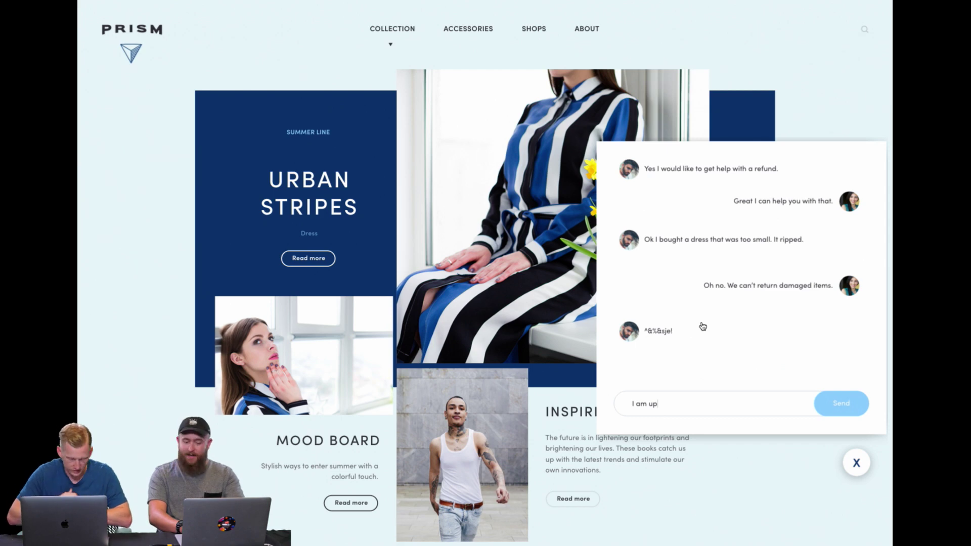
# - Close the conversation, retest the chat toggle and Send, then exit the preview
pyautogui.click(864, 470)
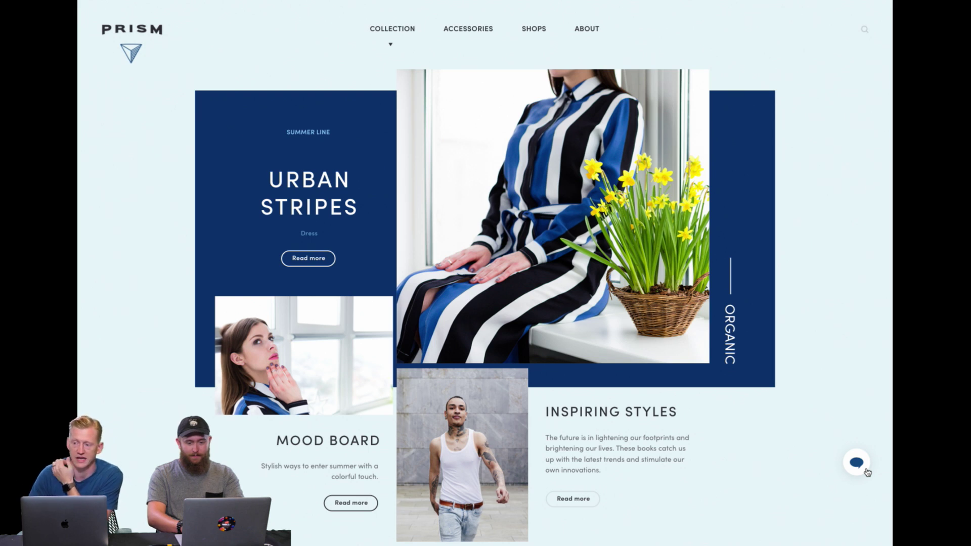
pyautogui.click(866, 472)
pyautogui.click(864, 471)
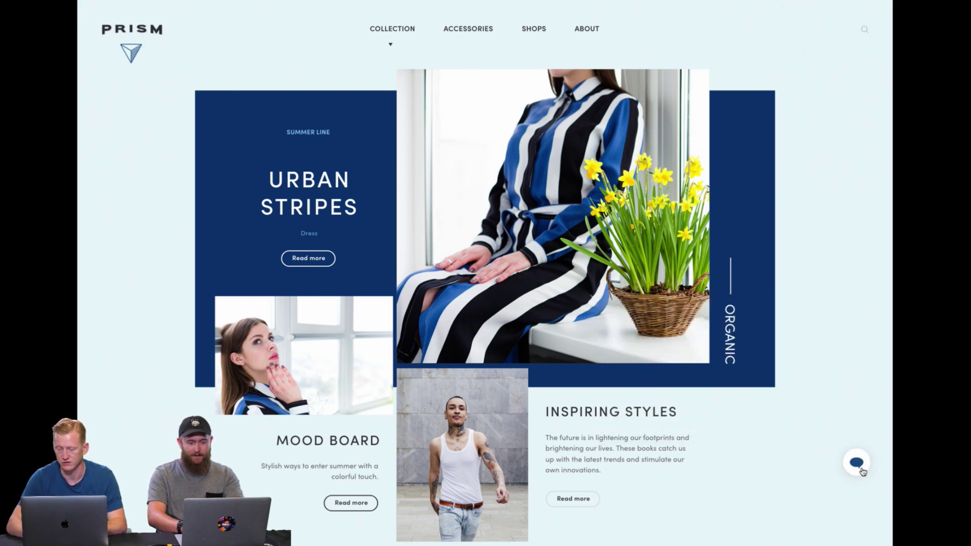
pyautogui.click(863, 470)
pyautogui.click(854, 463)
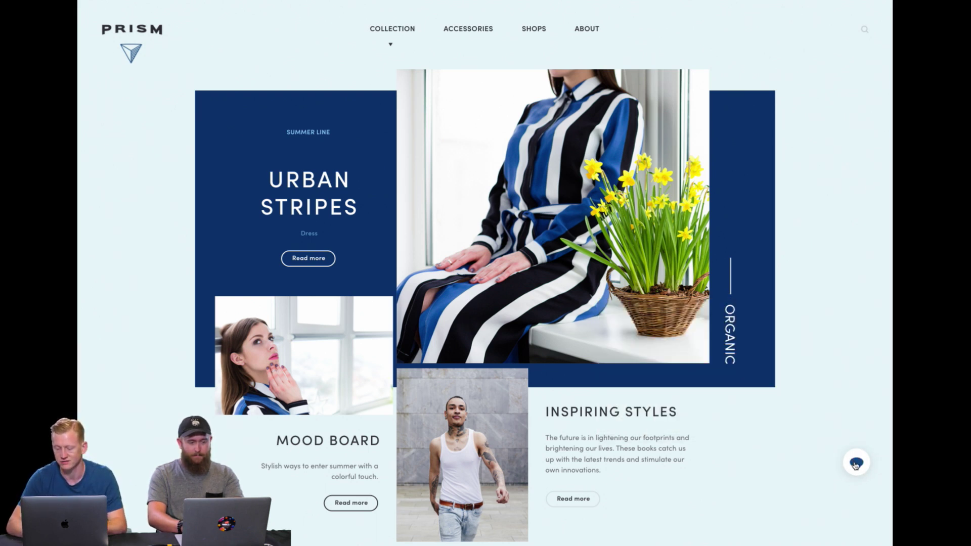
pyautogui.click(855, 463)
pyautogui.click(848, 411)
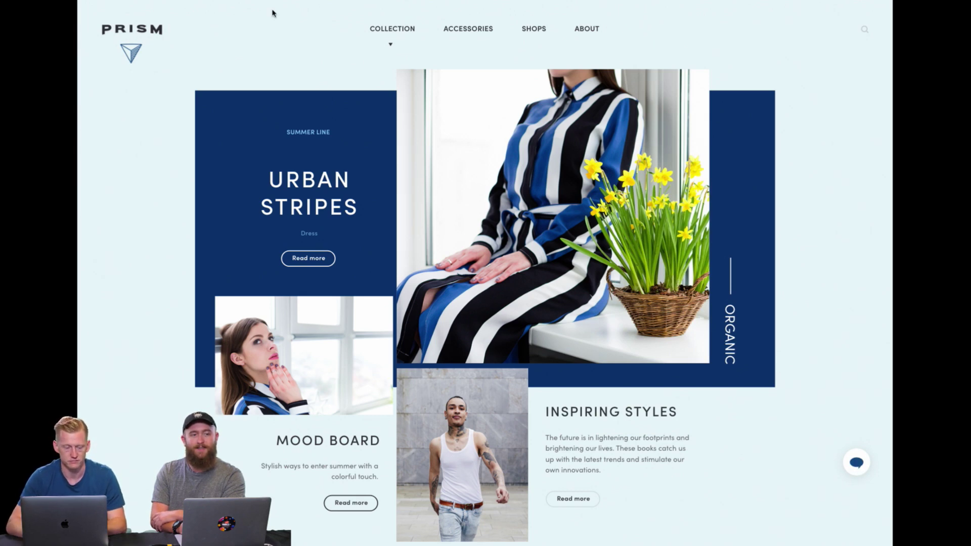
pyautogui.click(8, 22)
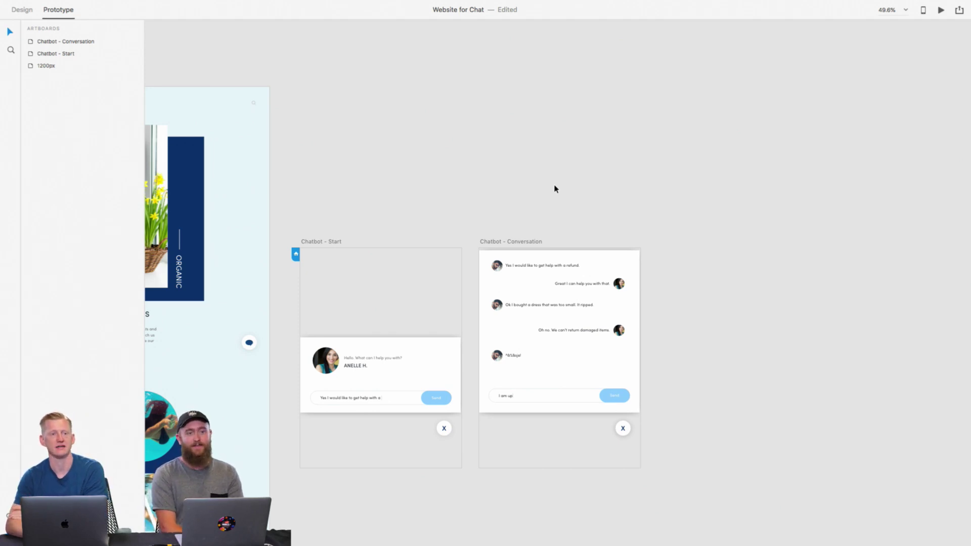
# - Pan around the website and chatbot artboards in Prototype mode
pyautogui.hscroll(-5, 484, 196)
pyautogui.scroll(-5, 484, 196)
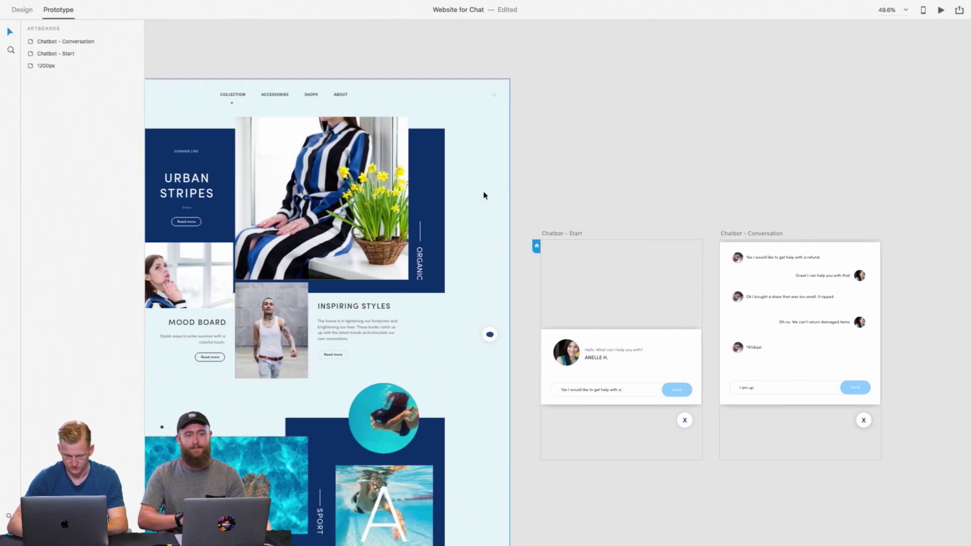
pyautogui.hscroll(3, 611, 159)
pyautogui.scroll(-2, 612, 159)
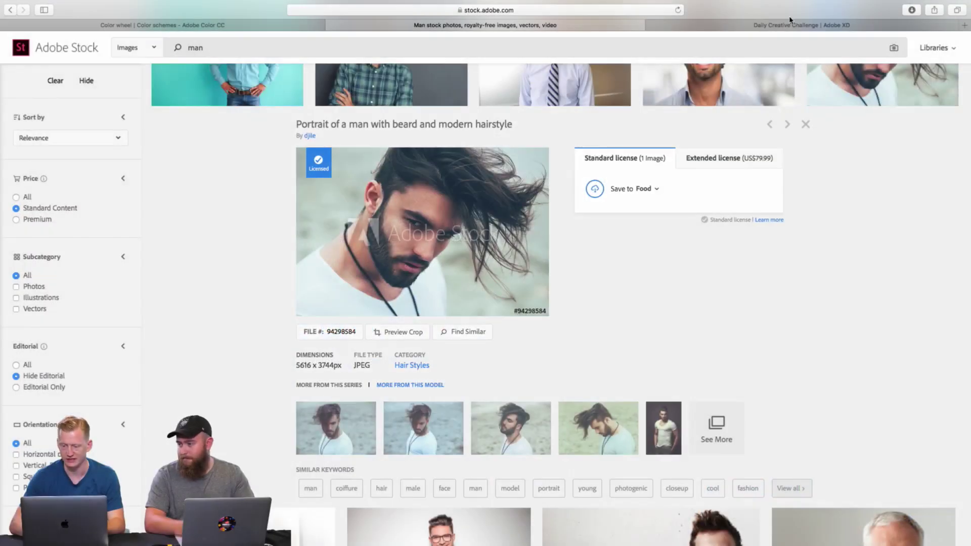
# - Switch to the Daily Creative Challenge tab and scroll through the challenge cards
pyautogui.click(790, 23)
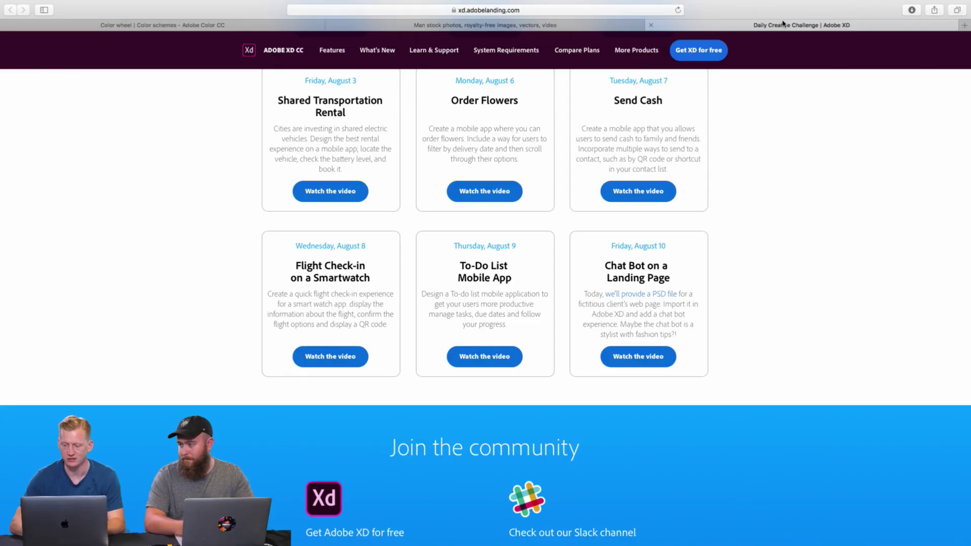
pyautogui.scroll(1, 794, 165)
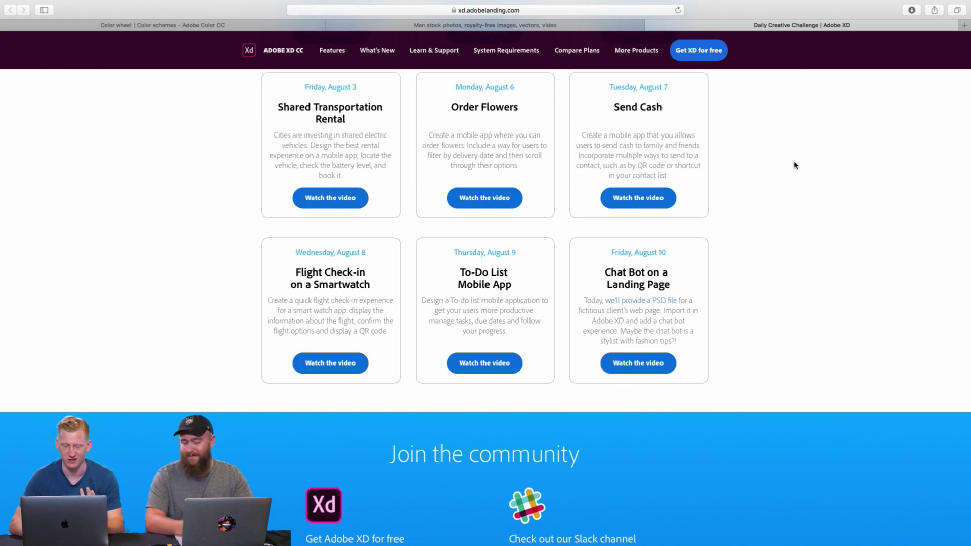
pyautogui.scroll(1, 794, 169)
pyautogui.scroll(1, 568, 183)
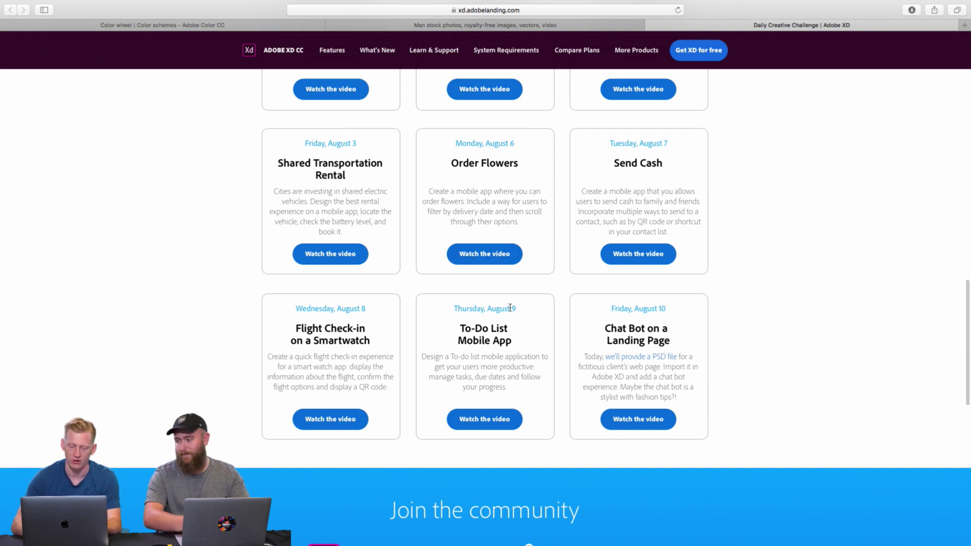
pyautogui.scroll(-2, 506, 316)
pyautogui.scroll(1, 514, 349)
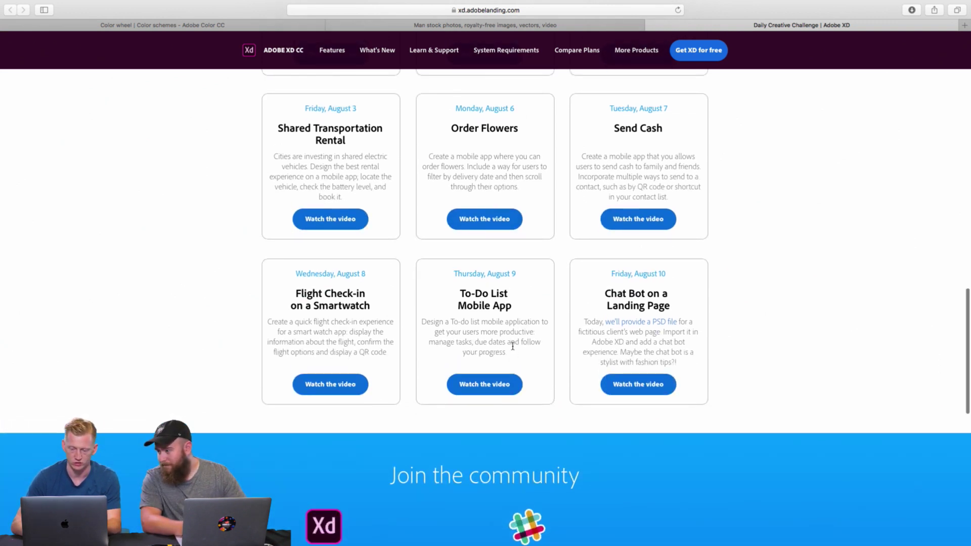
# - Open Send Cash's video, follow the daily challenge link, and close the Behance replay tab
pyautogui.click(638, 219)
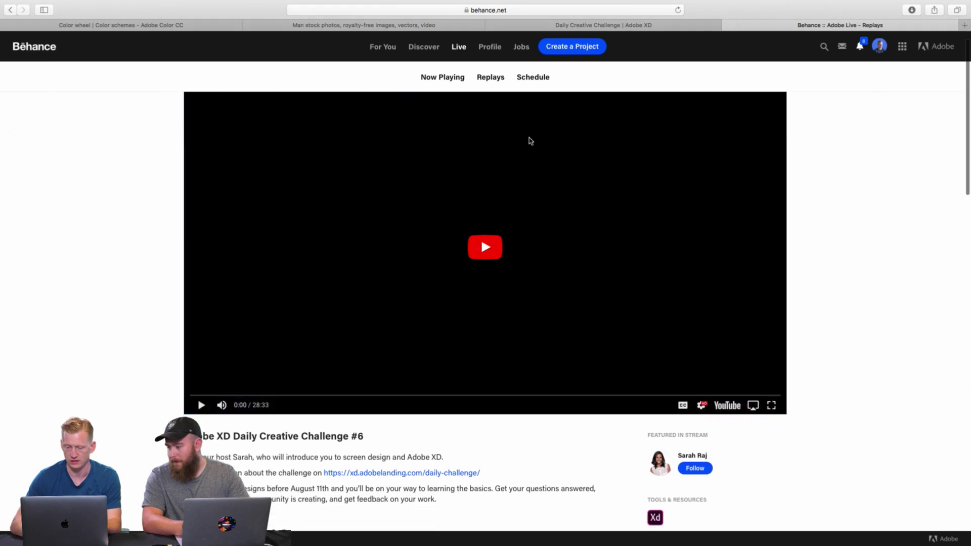
pyautogui.scroll(-10, 574, 349)
pyautogui.scroll(2, 576, 352)
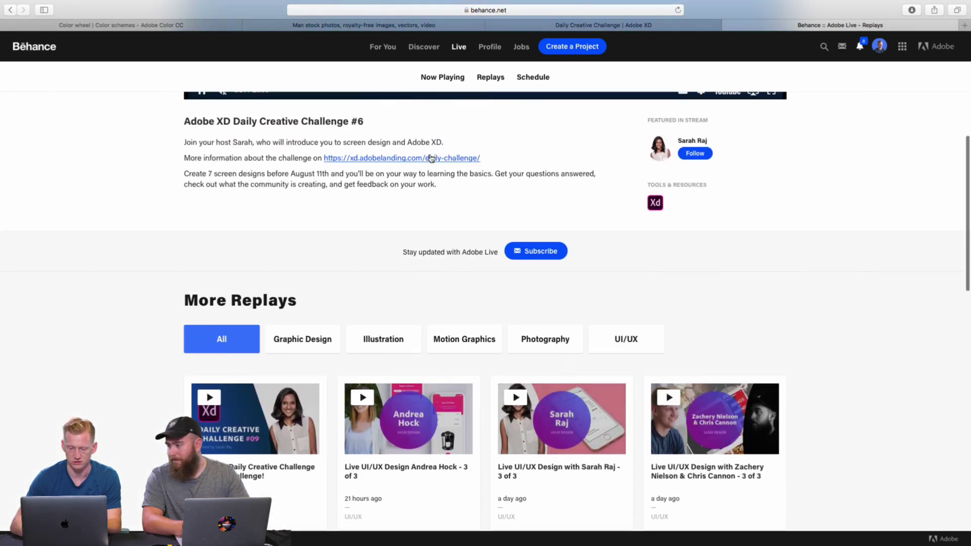
pyautogui.click(427, 157)
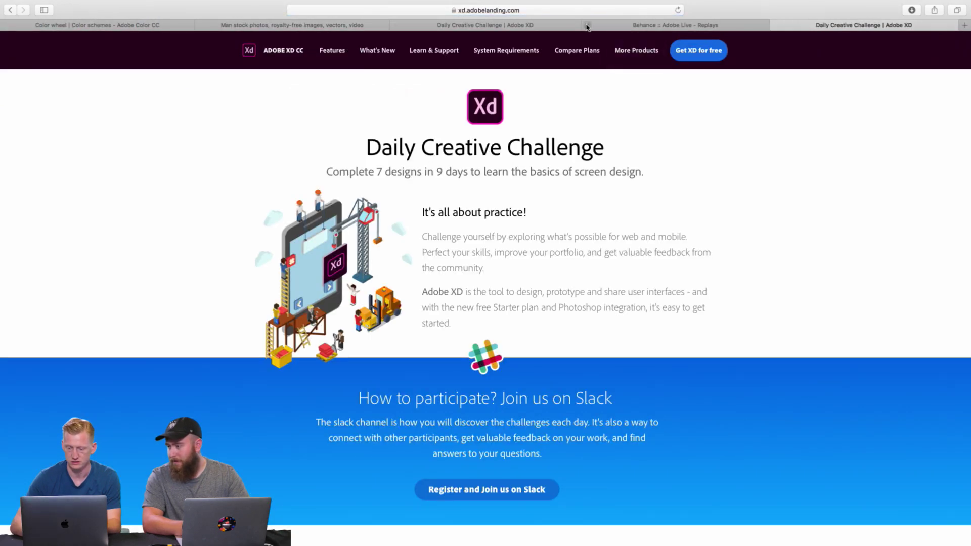
pyautogui.click(588, 25)
pyautogui.scroll(-15, 642, 304)
pyautogui.scroll(-8, 650, 361)
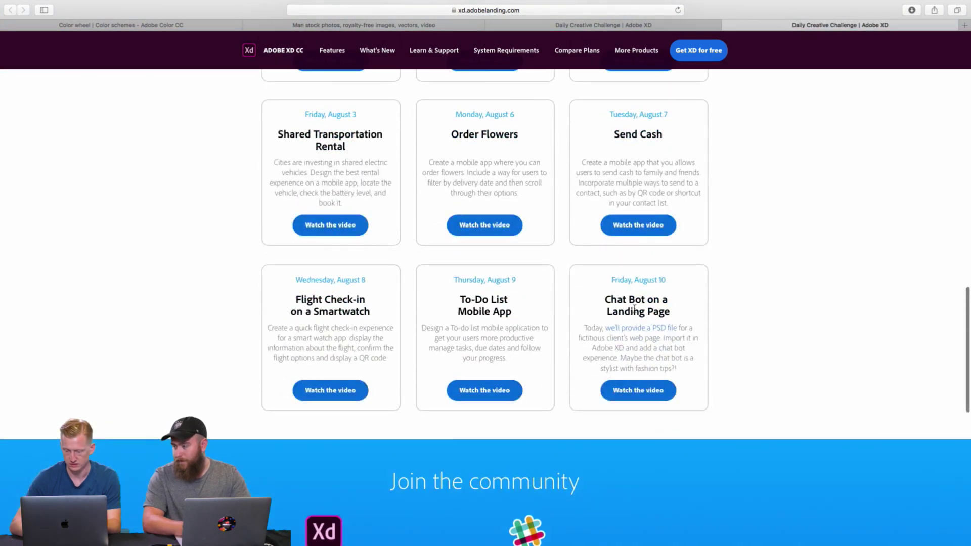
pyautogui.scroll(1, 639, 179)
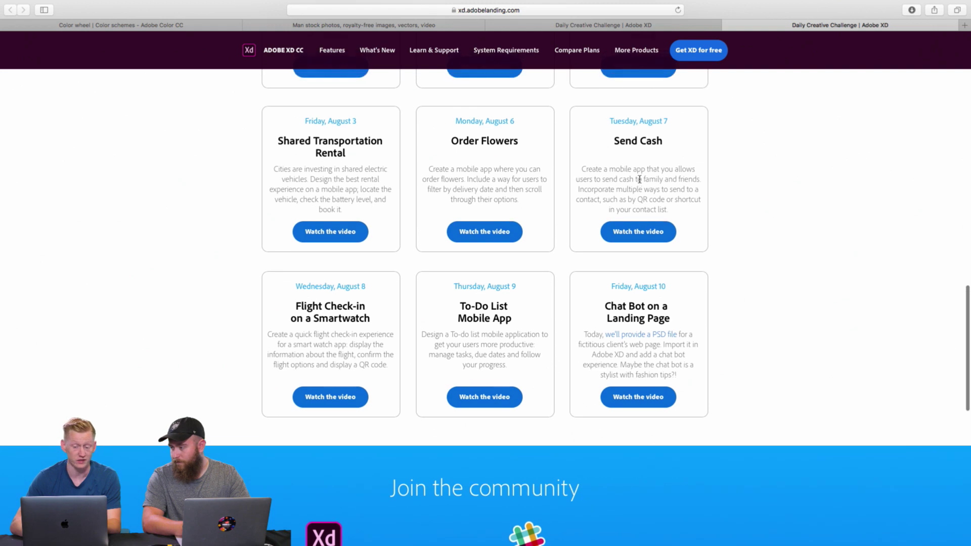
# - Close the duplicate challenge page and bring the Photoshop window forward at full size
pyautogui.click(728, 26)
pyautogui.hotkey('ctrl', 'Left')
pyautogui.hotkey('ctrl', 'Left')
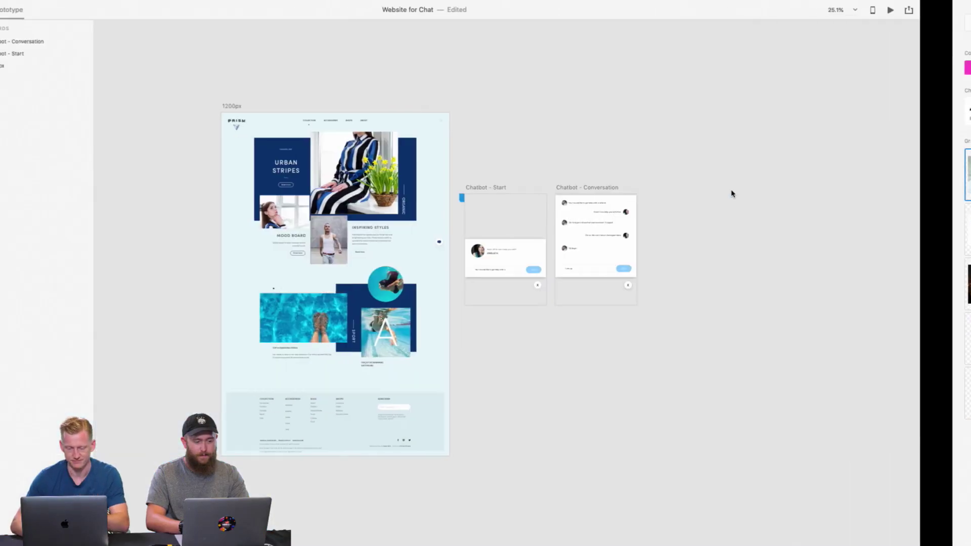
pyautogui.hotkey('ctrl', 'Left')
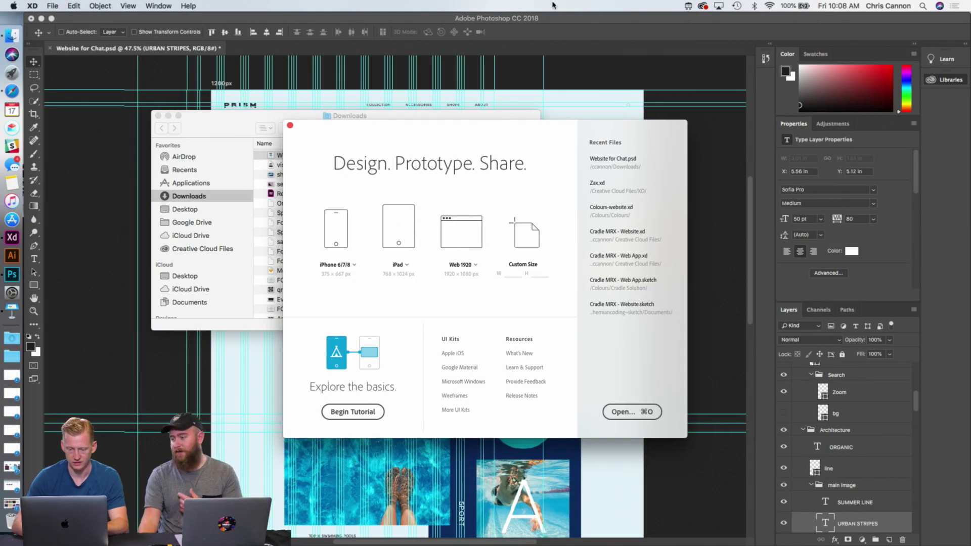
pyautogui.click(523, 22)
pyautogui.hotkey('ctrl', 'Up')
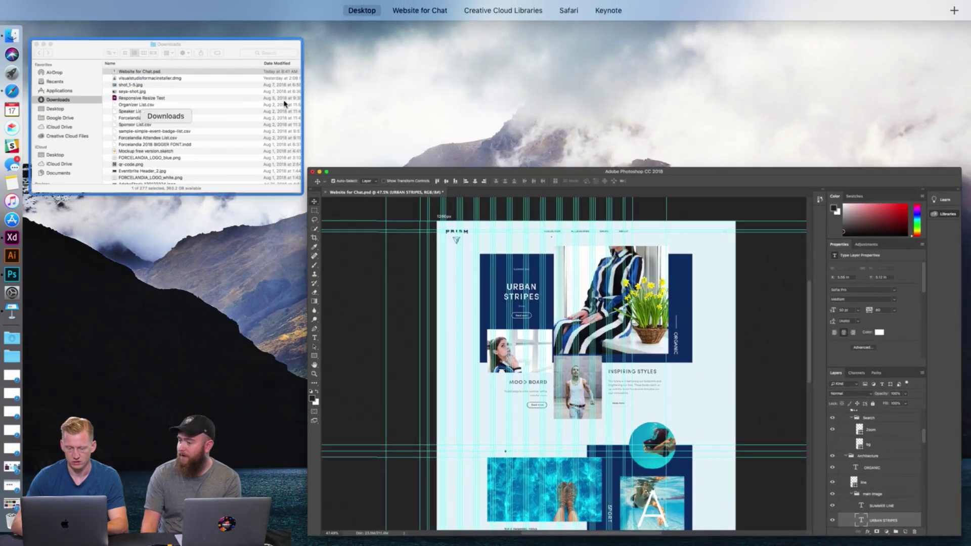
pyautogui.click(505, 267)
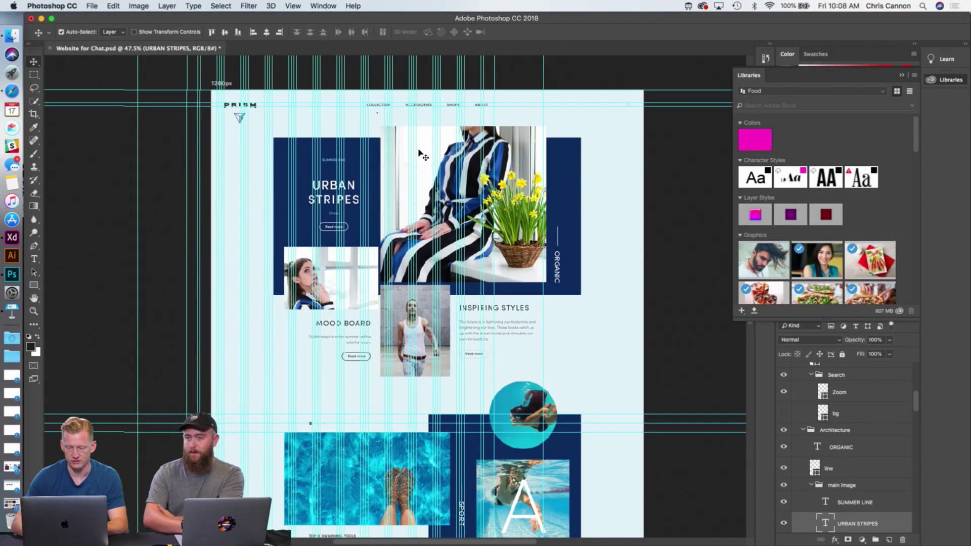
# - In Adobe XD, create a new iPhone 6/7/8 document, then close it
pyautogui.press('super+Tab')
pyautogui.press('super+Tab')
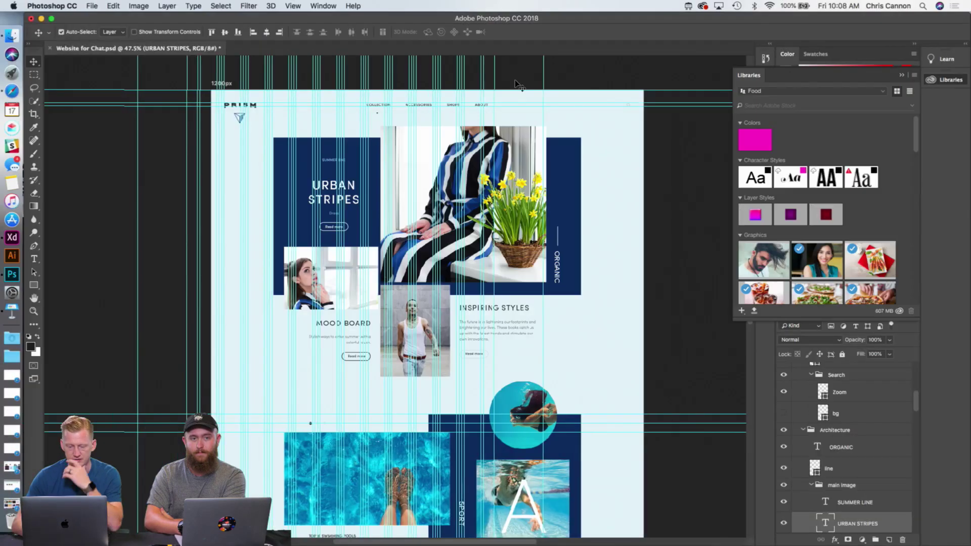
pyautogui.press('super+Tab')
pyautogui.press('super+w')
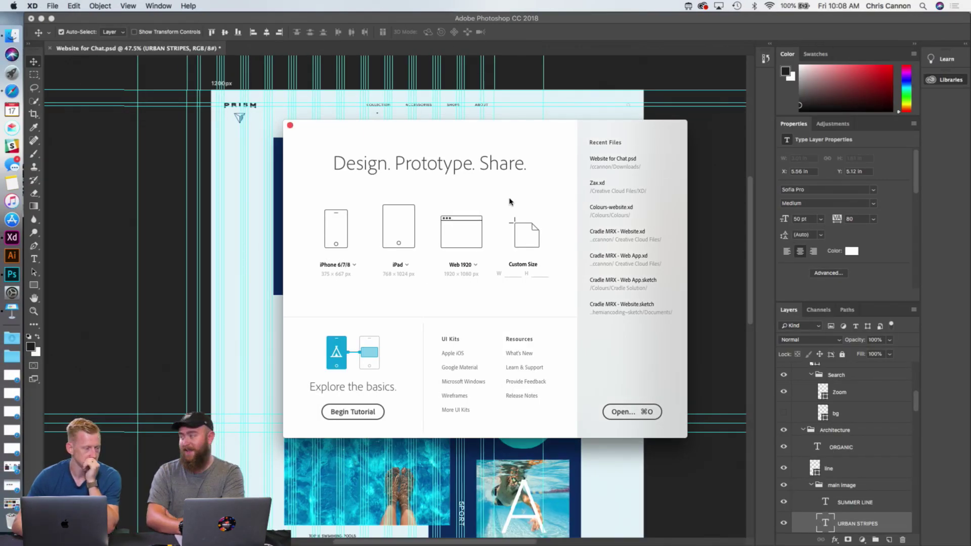
pyautogui.click(341, 242)
pyautogui.click(31, 20)
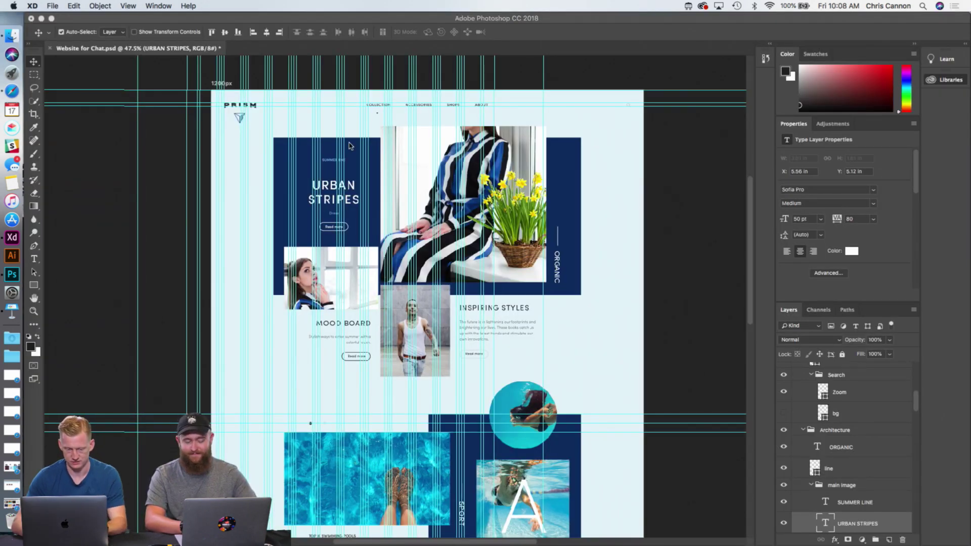
# - Quit Photoshop without saving the website PSD and close the Downloads folder window
pyautogui.click(183, 21)
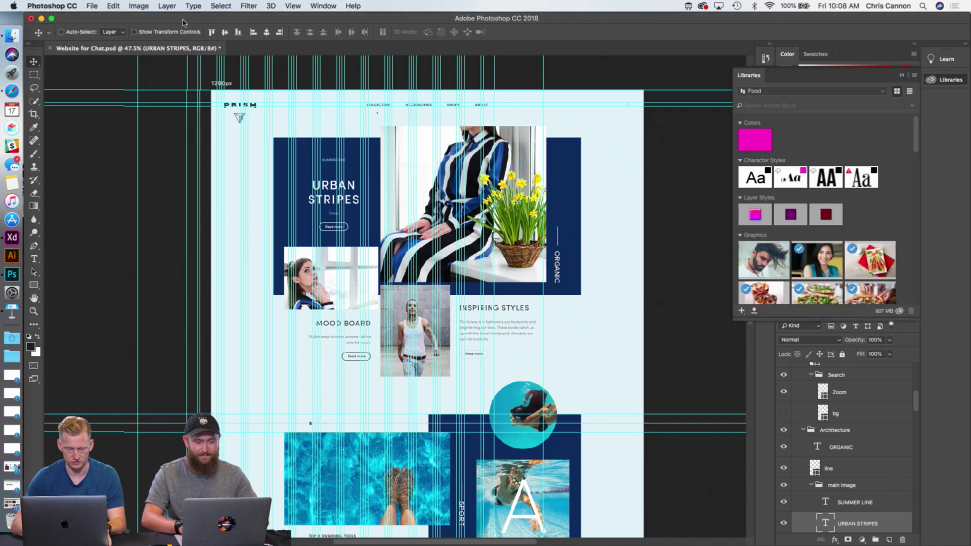
pyautogui.press('super+q')
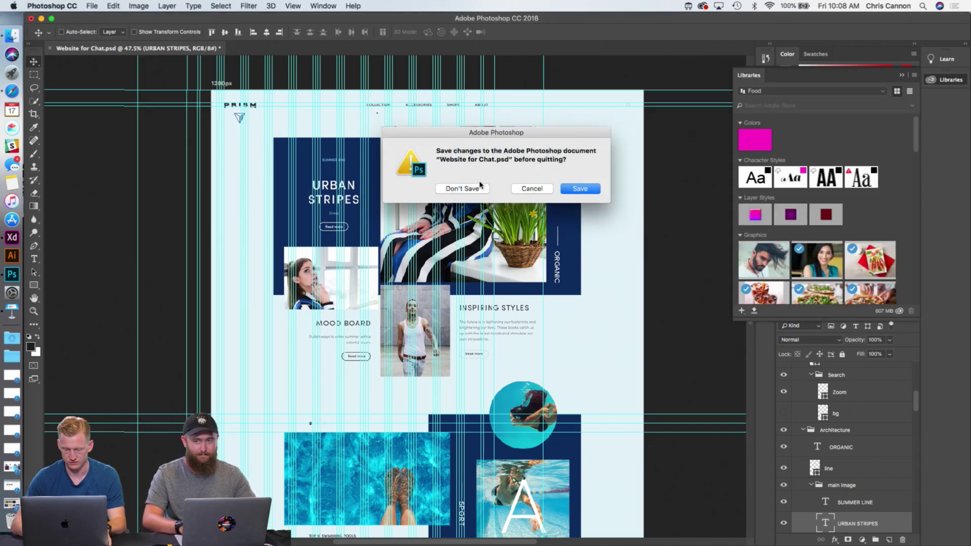
pyautogui.click(480, 185)
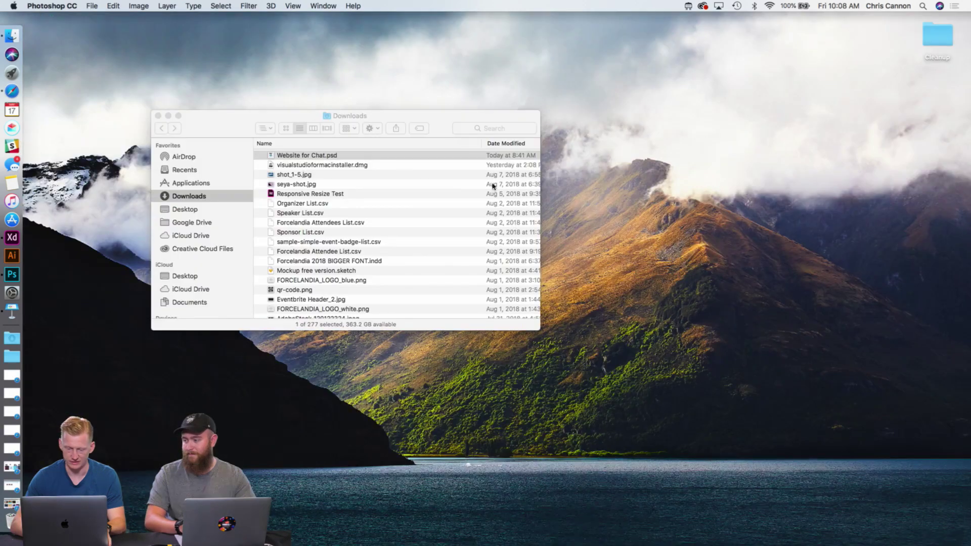
pyautogui.click(157, 116)
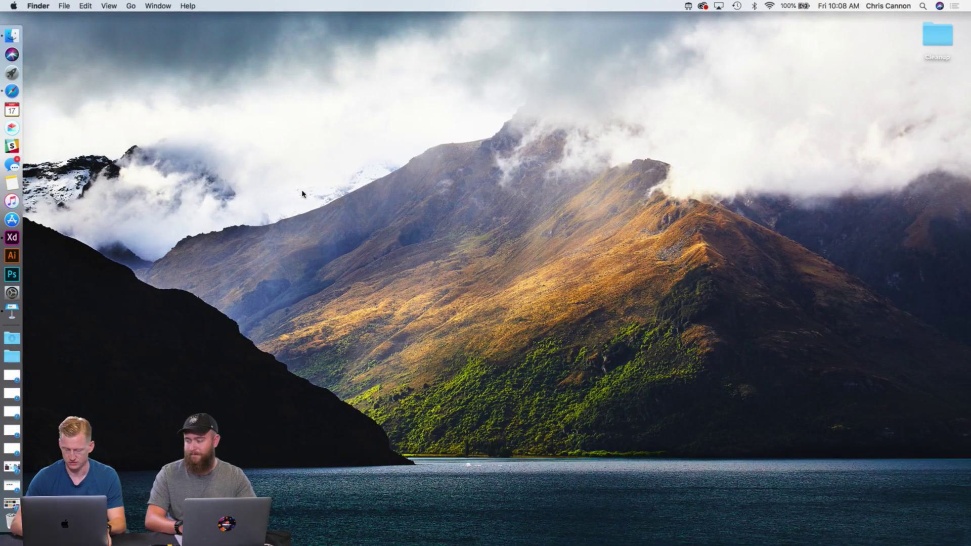
pyautogui.hotkey('ctrl', 'Right')
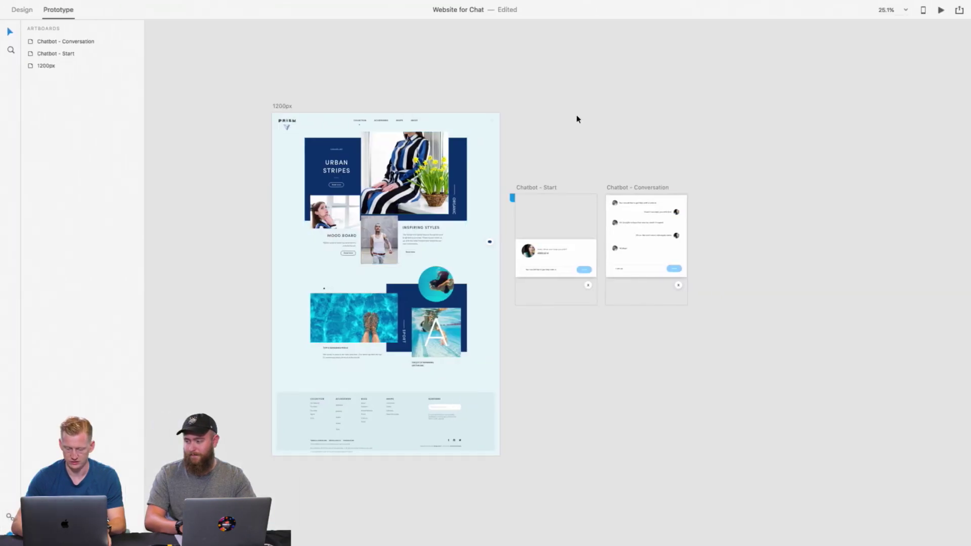
# - From XD's start screen, create an iPhone X sized Untitled-1 document and make it full screen
pyautogui.hotkey('ctrl', 'Left')
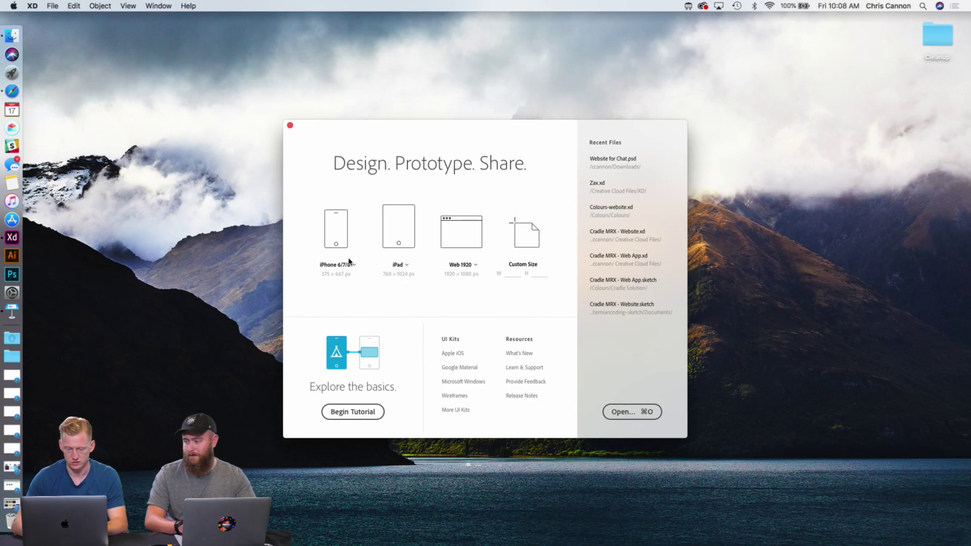
pyautogui.click(356, 265)
pyautogui.click(349, 246)
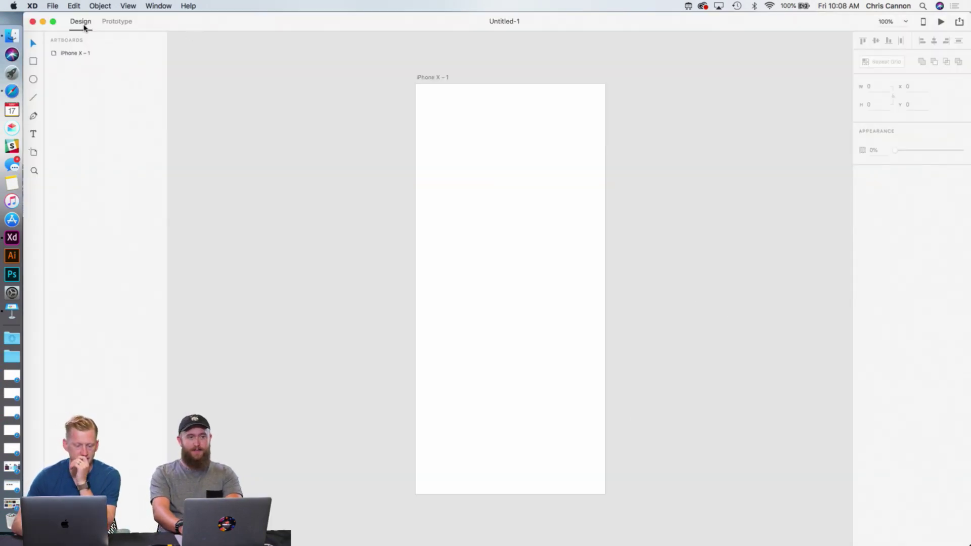
pyautogui.click(53, 22)
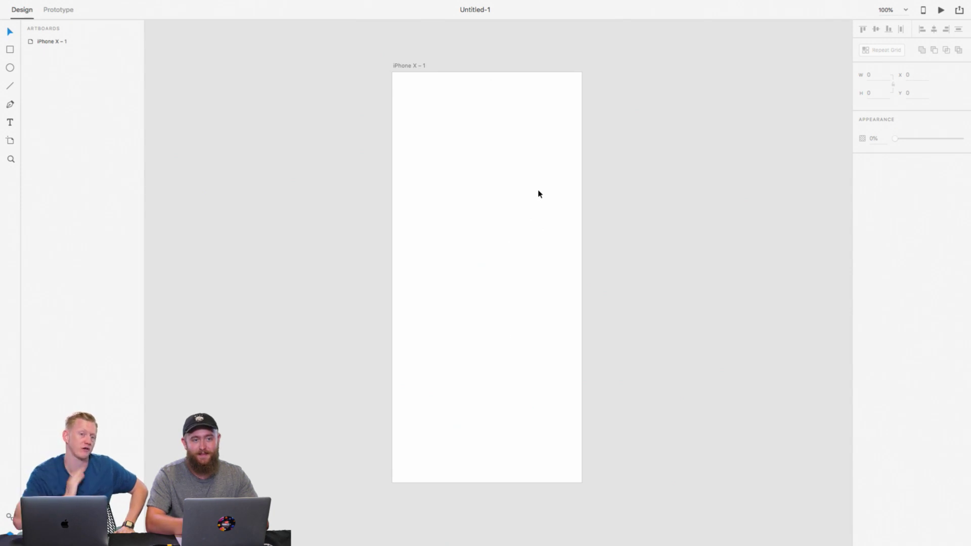
pyautogui.hotkey('ctrl', 'Right')
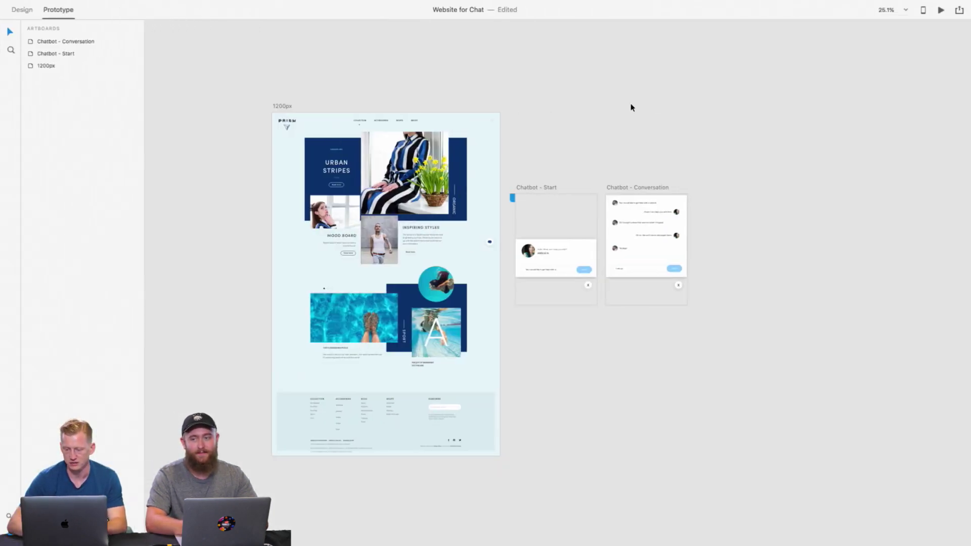
# - In a new Safari tab, search 'transferwise', open the TransferWise site and look over its converter
pyautogui.hotkey('ctrl', 'Right')
pyautogui.hotkey('ctrl', 'Right')
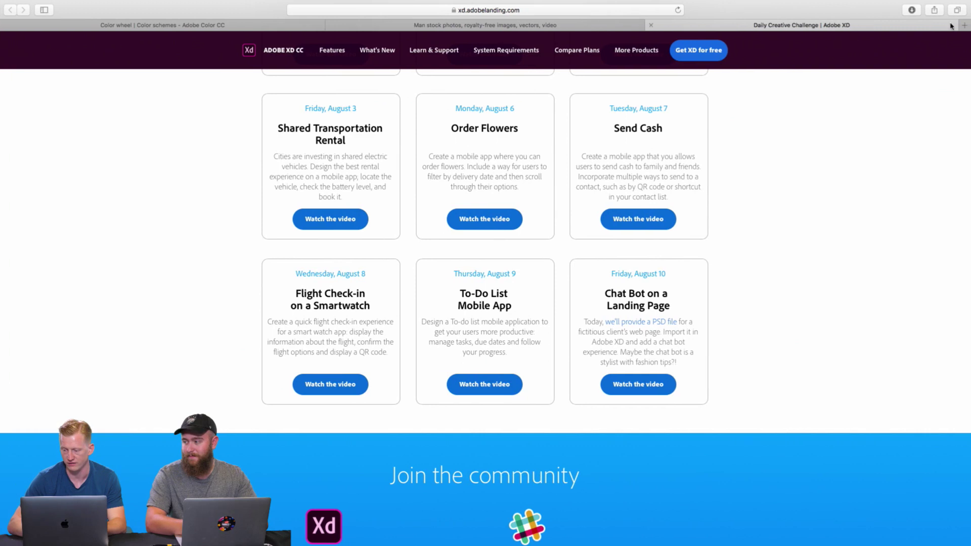
pyautogui.press('super+t')
pyautogui.write('tr')
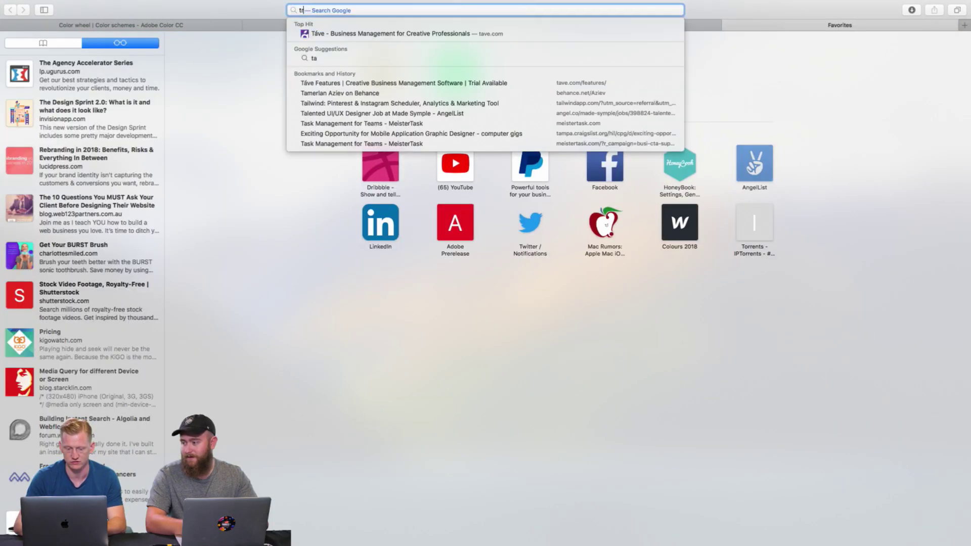
pyautogui.write('ansferwise')
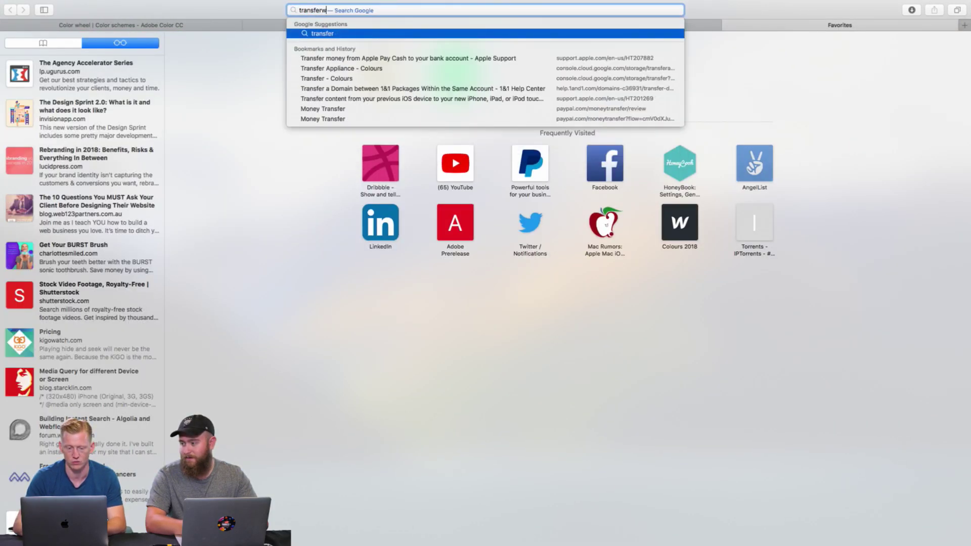
pyautogui.press('Return')
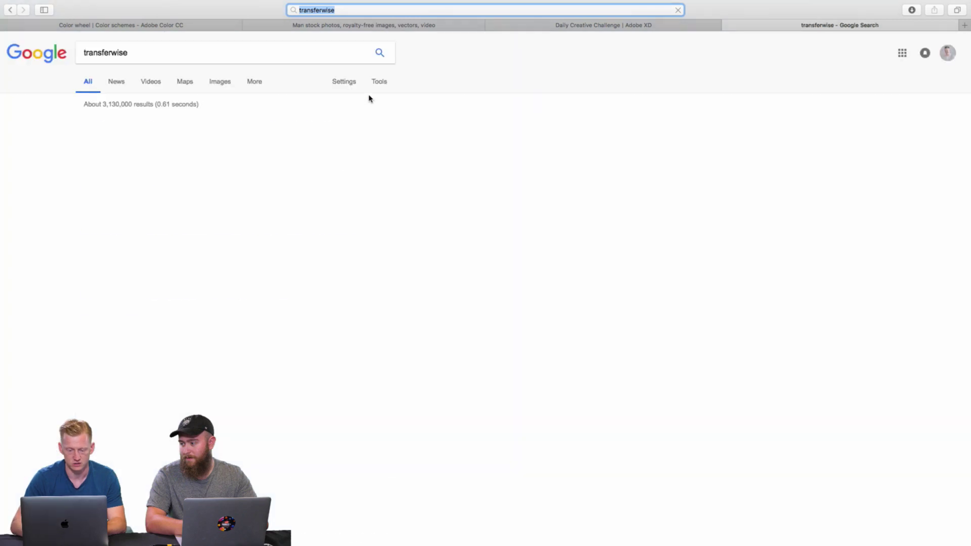
pyautogui.click(161, 255)
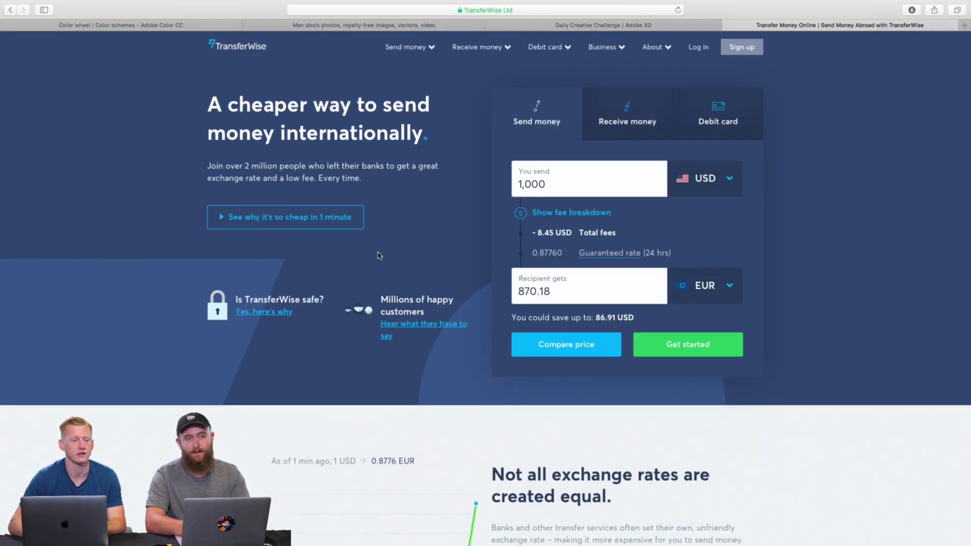
pyautogui.scroll(-1, 380, 255)
pyautogui.scroll(1, 379, 255)
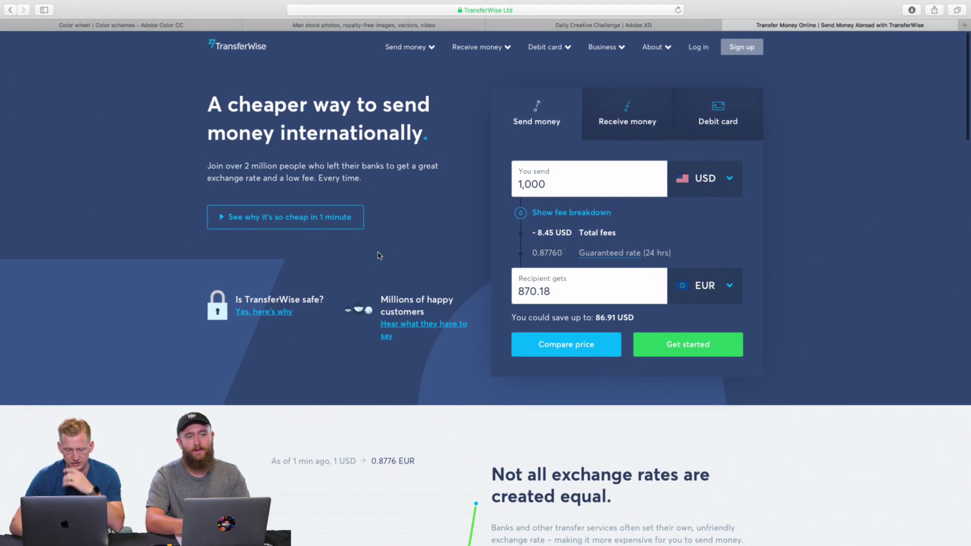
pyautogui.scroll(-10, 379, 255)
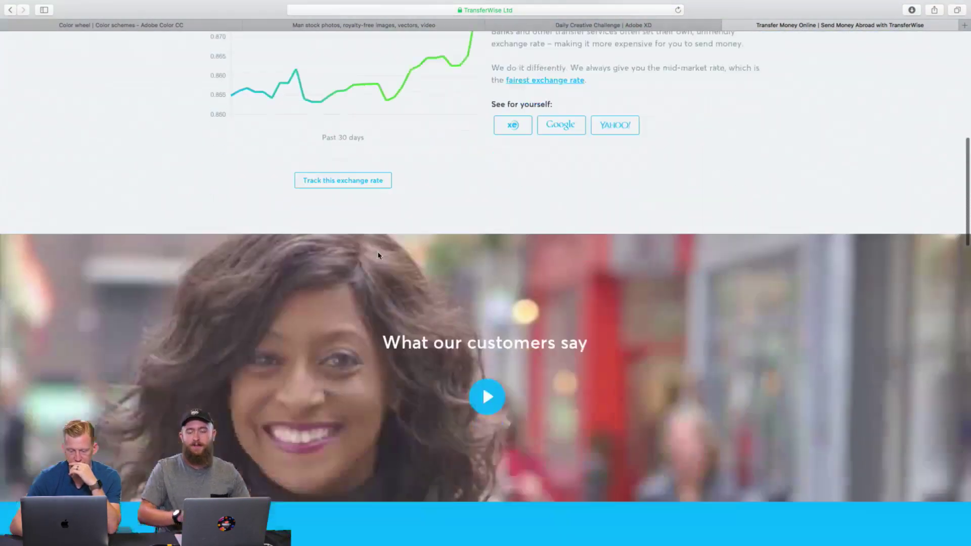
pyautogui.scroll(10, 379, 256)
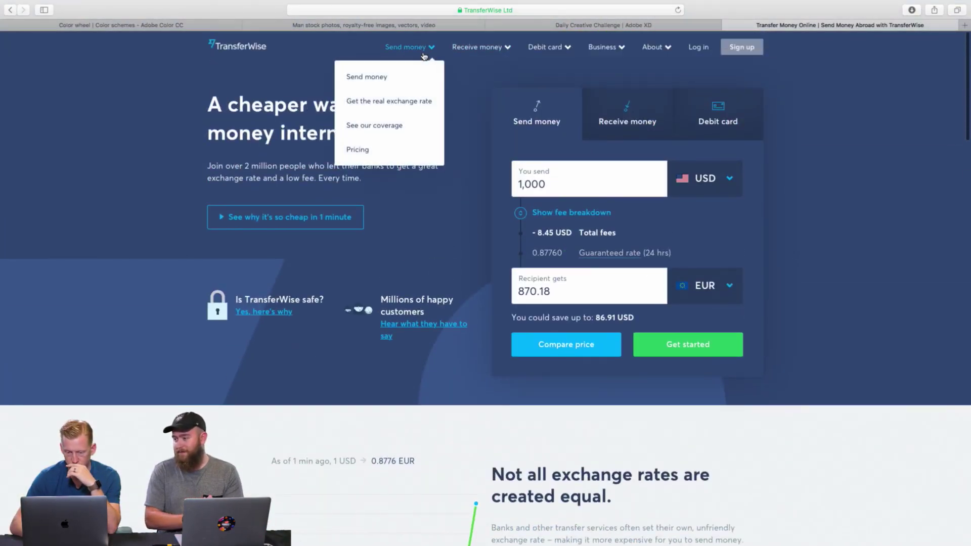
pyautogui.moveTo(569, 49)
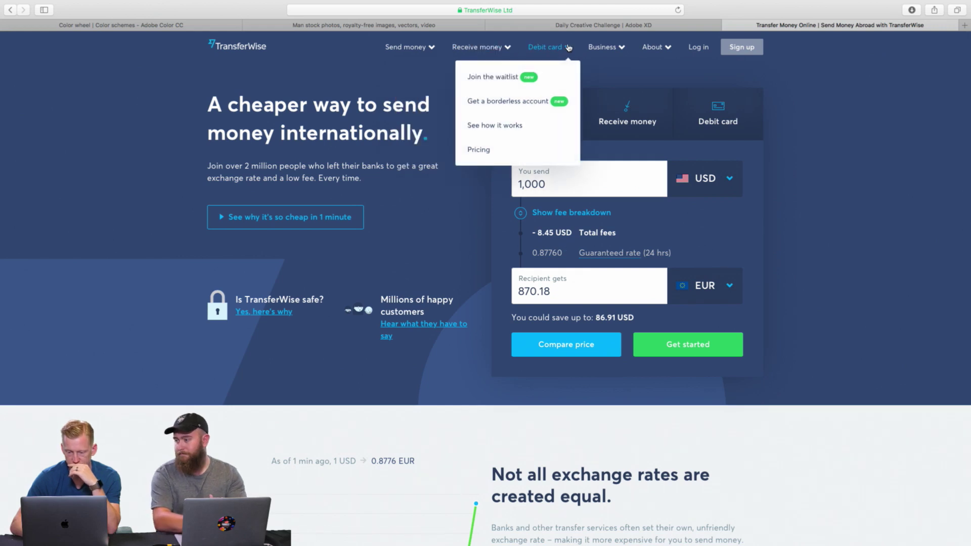
pyautogui.moveTo(600, 61)
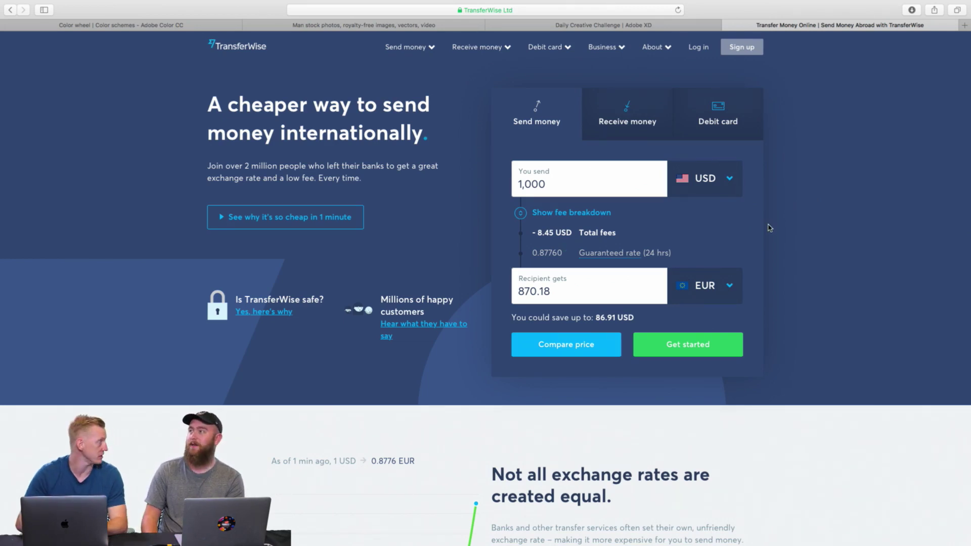
pyautogui.hotkey('ctrl', 'Left')
pyautogui.hotkey('ctrl', 'Left')
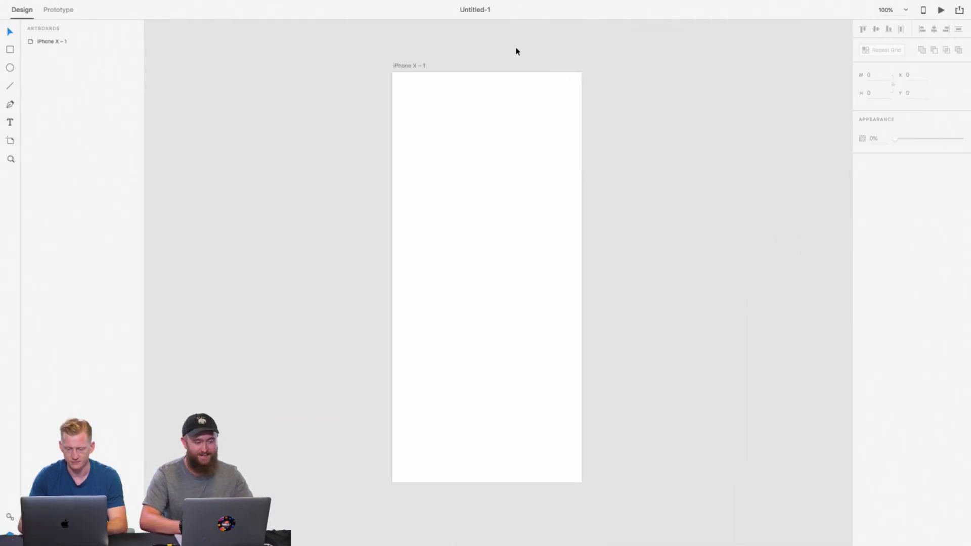
# - Draw a large square artboard beside the iPhone X artboard and name it Moodboard
pyautogui.hscroll(-5, 511, 50)
pyautogui.scroll(-5, 596, 81)
pyautogui.press('a')
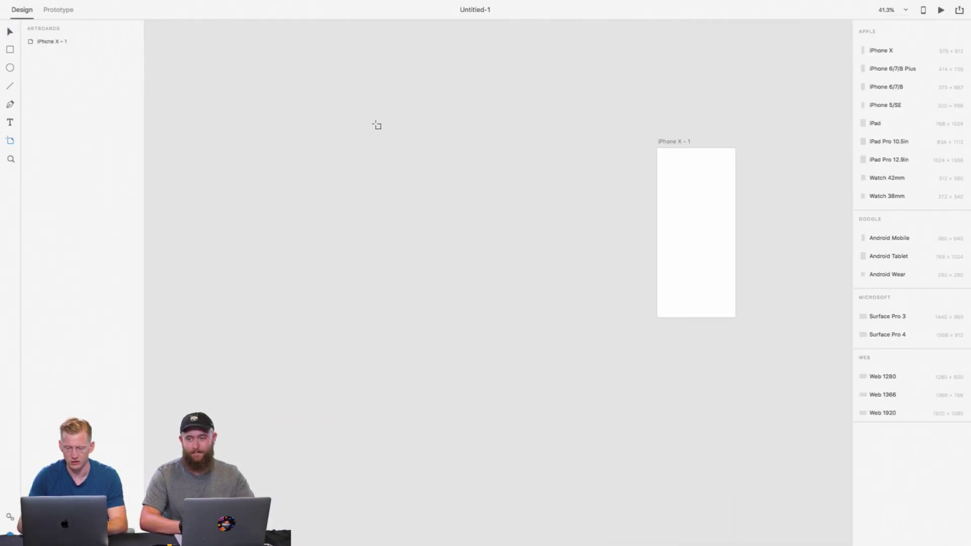
pyautogui.moveTo(388, 135); pyautogui.dragTo(616, 318)
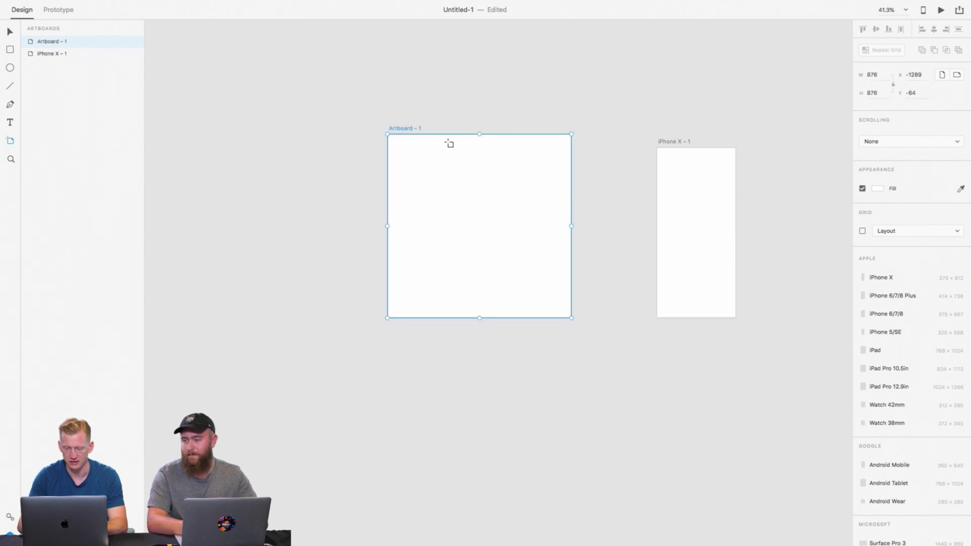
pyautogui.doubleClick(45, 42)
pyautogui.write('Moodboard')
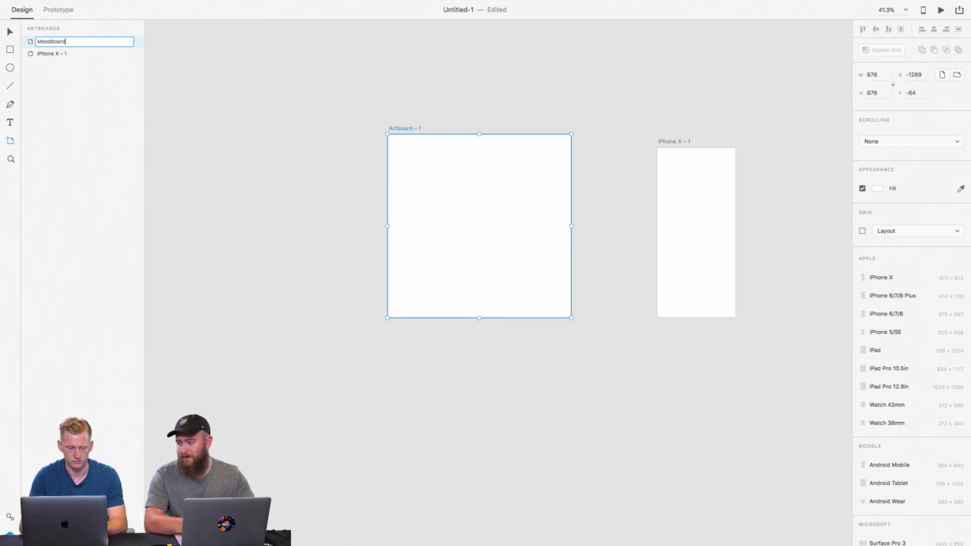
pyautogui.press('Return')
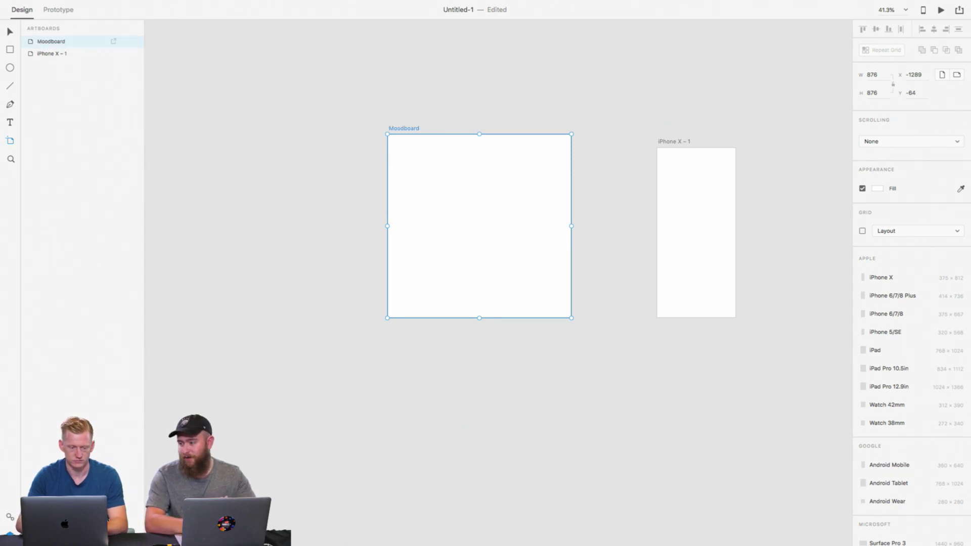
# - Draw a small square artboard inside the Moodboard and duplicate it below
pyautogui.scroll(-3, 396, 86)
pyautogui.hscroll(2, 397, 86)
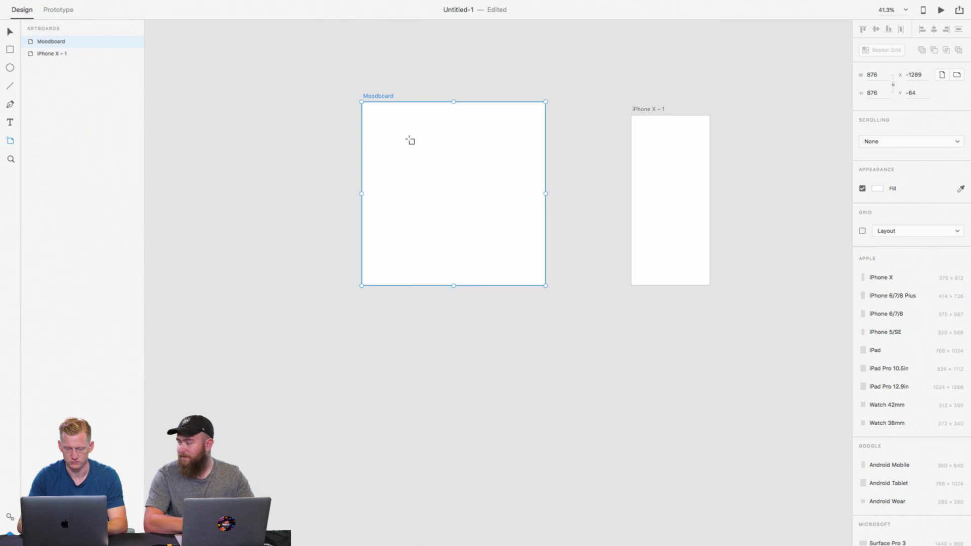
pyautogui.scroll(3, 480, 121)
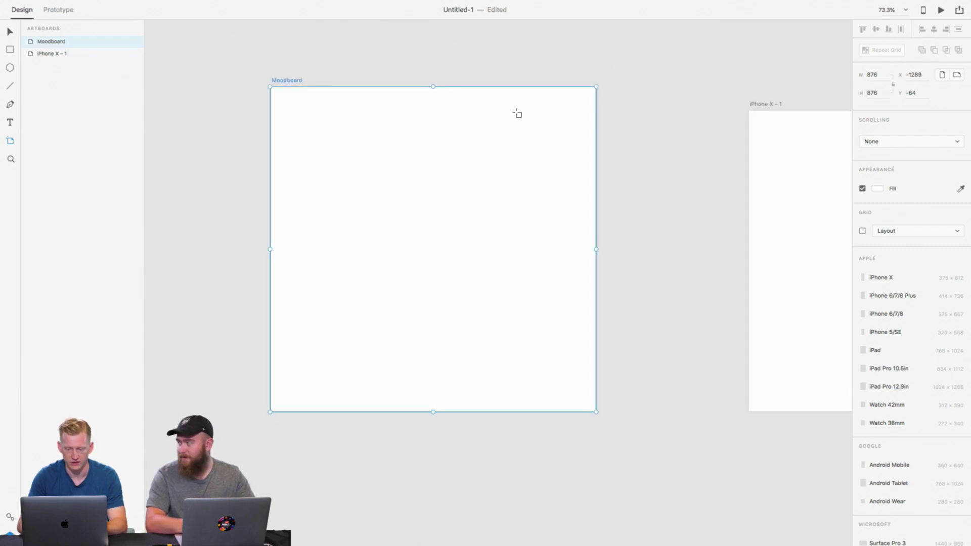
pyautogui.moveTo(516, 112); pyautogui.dragTo(568, 199)
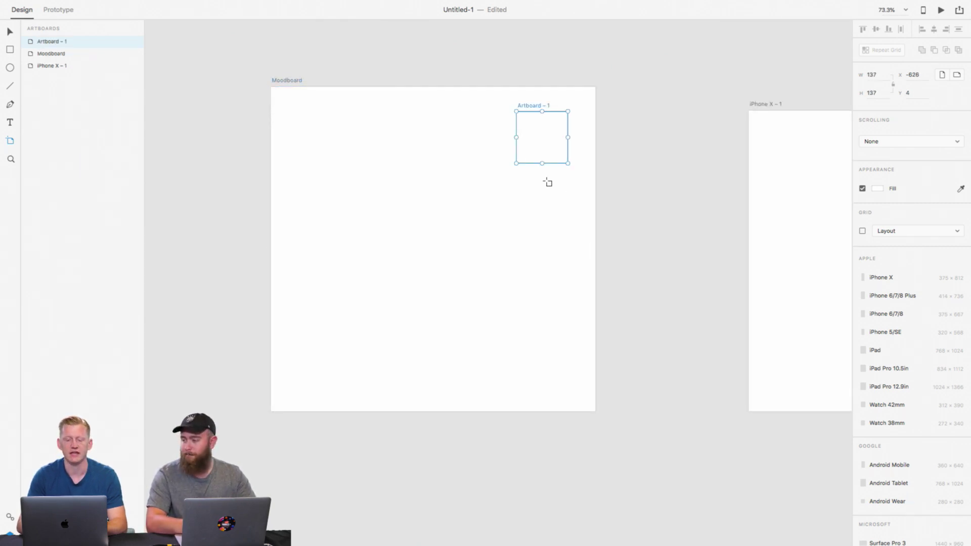
pyautogui.click(9, 32)
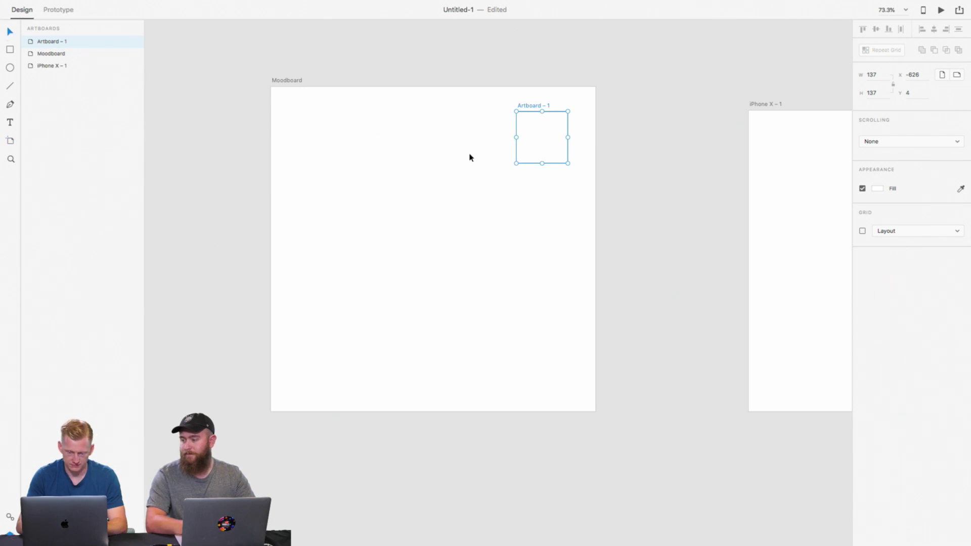
pyautogui.moveTo(548, 141); pyautogui.dragTo(546, 262)
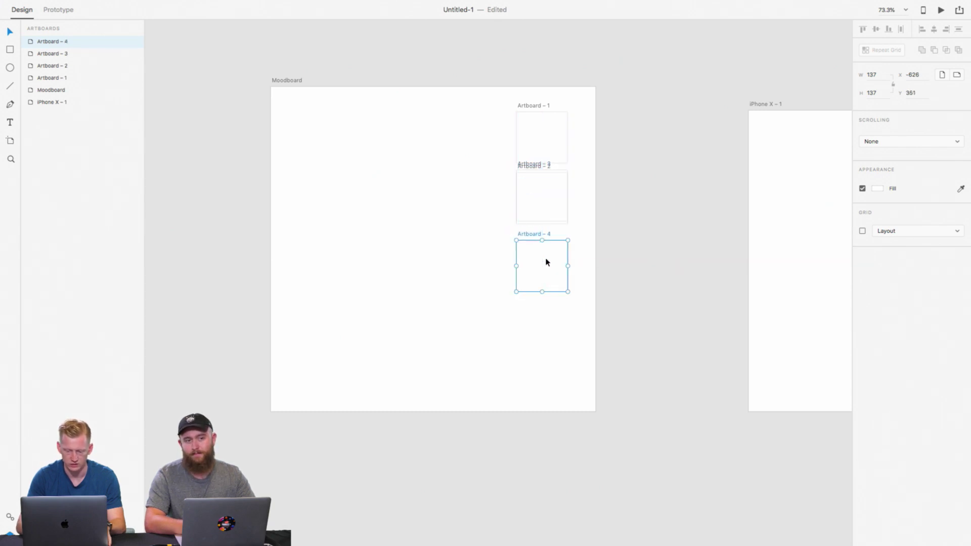
# - Delete the small artboards Artboard - 4, 3, 2 and 1
pyautogui.press('Delete')
pyautogui.click(537, 218)
pyautogui.press('Delete')
pyautogui.click(537, 215)
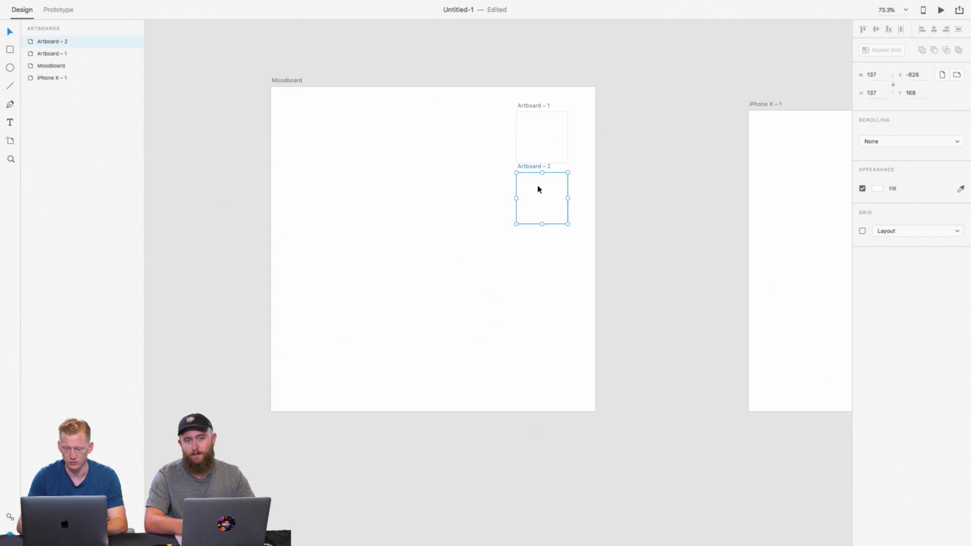
pyautogui.click(536, 145)
pyautogui.keyDown('shift'); pyautogui.click(539, 203); pyautogui.keyUp('shift')
pyautogui.press('Delete')
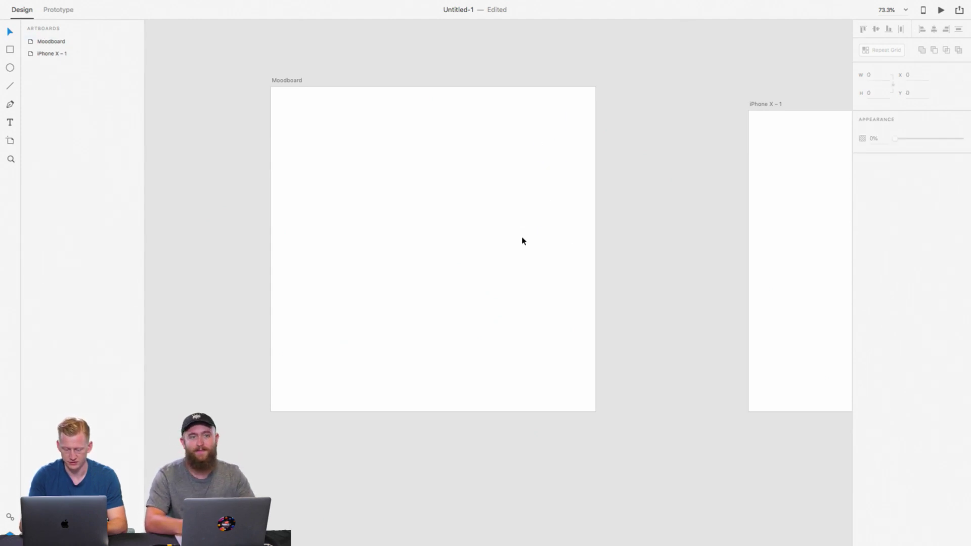
# - Draw a rectangle near the Moodboard's top-right and size it to 150 × 150
pyautogui.press('r')
pyautogui.moveTo(518, 106); pyautogui.dragTo(568, 169)
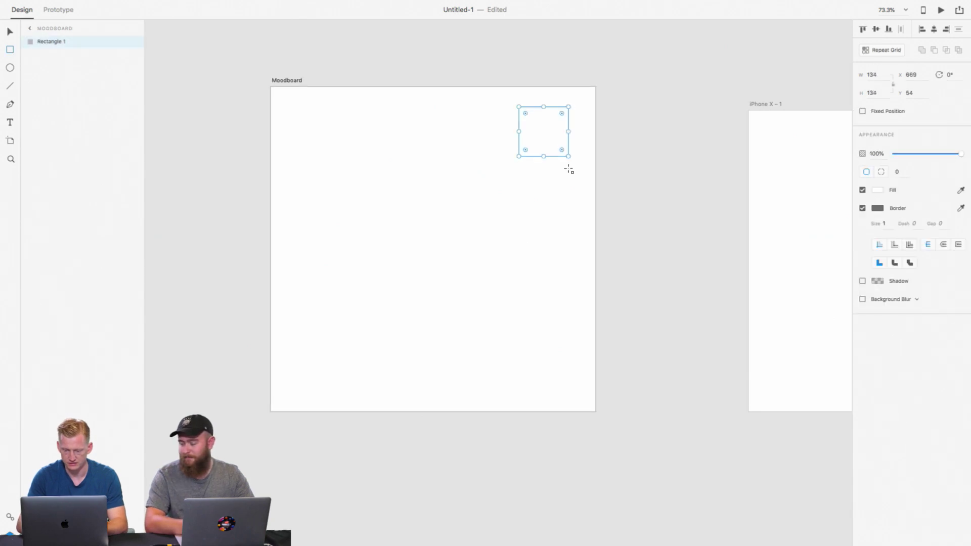
pyautogui.click(874, 76)
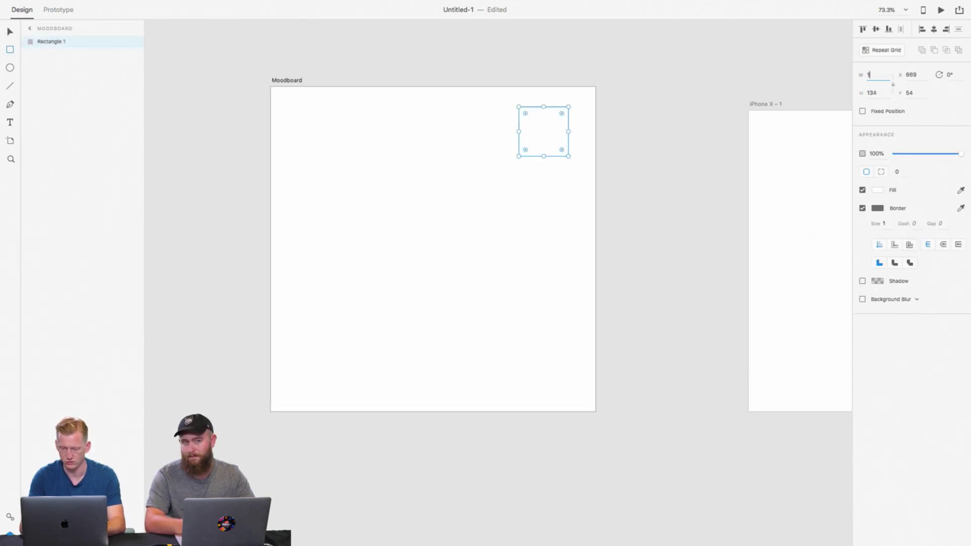
pyautogui.write('150')
pyautogui.press('Return')
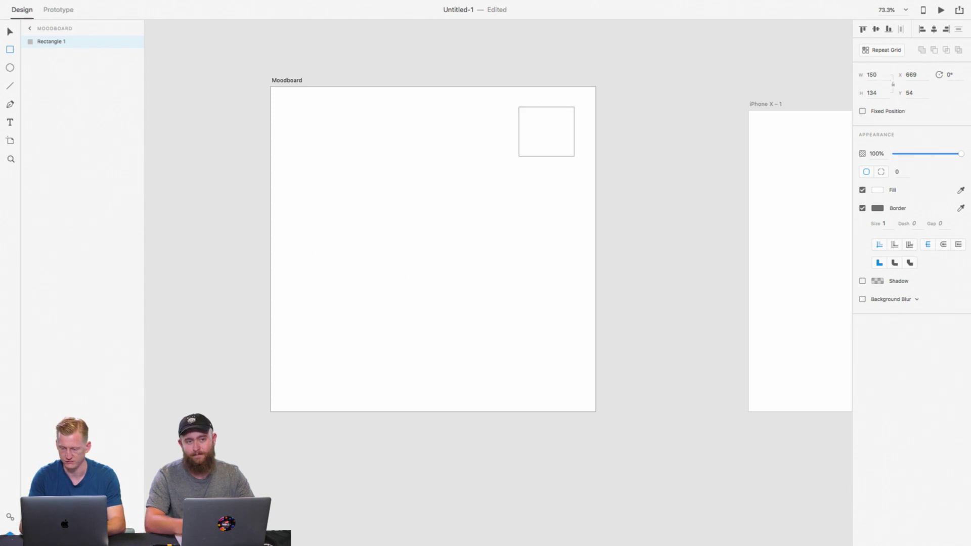
pyautogui.click(883, 90)
pyautogui.write('140')
pyautogui.press('Return')
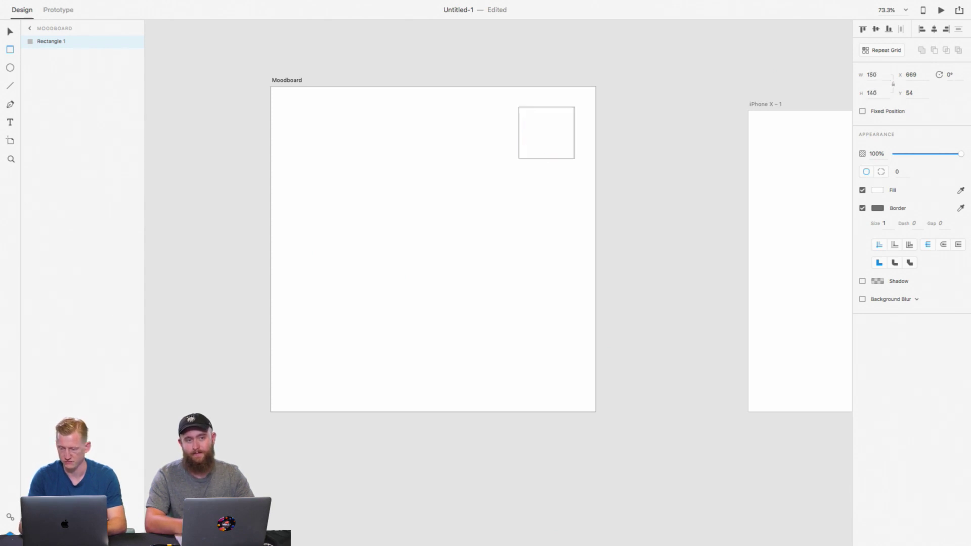
pyautogui.click(869, 97)
pyautogui.write('150')
pyautogui.press('Return')
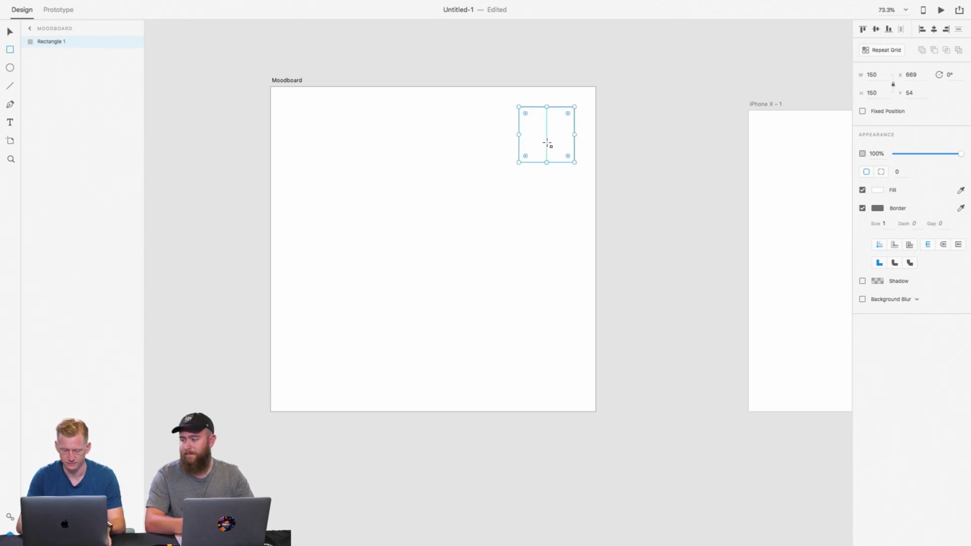
pyautogui.press('Escape')
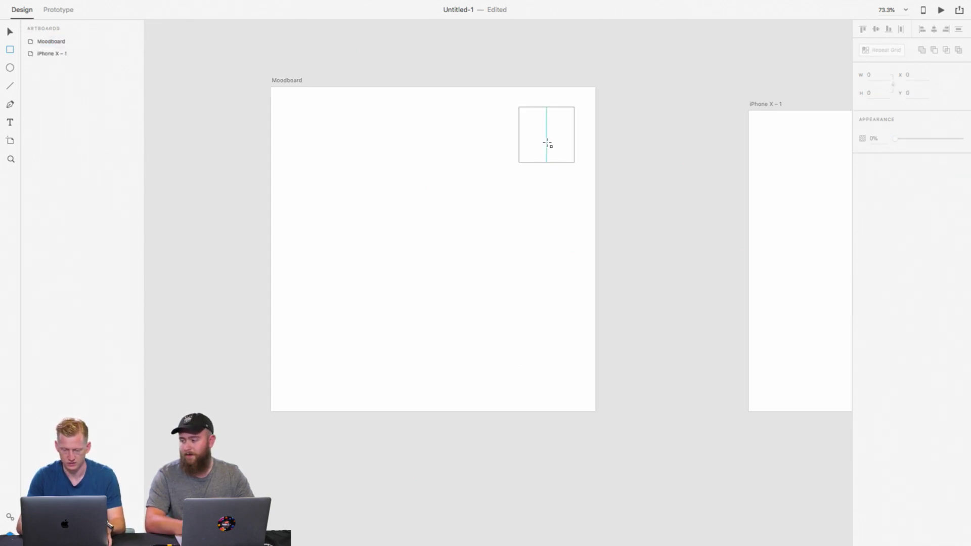
# - Duplicate the square down into a column of five and shift the column up
pyautogui.press('v')
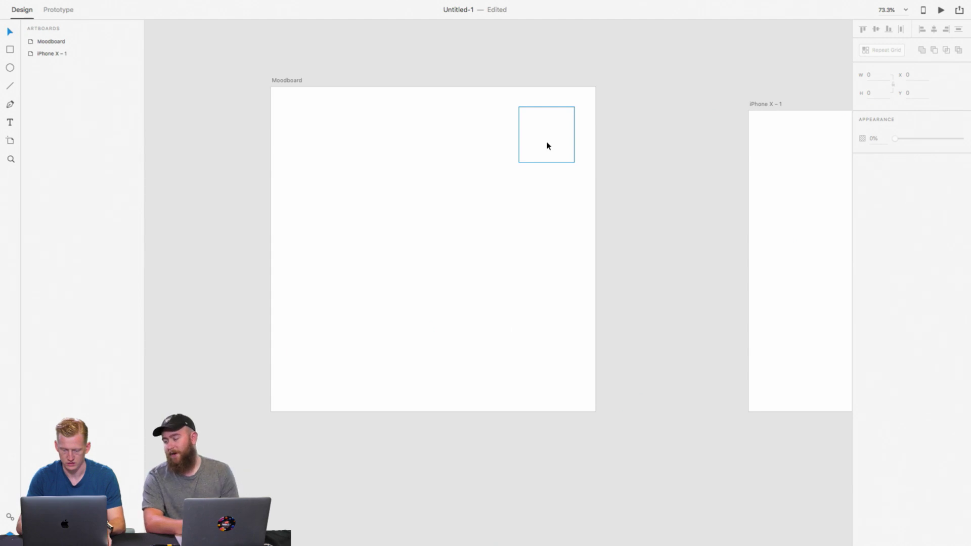
pyautogui.moveTo(547, 146); pyautogui.dragTo(551, 390)
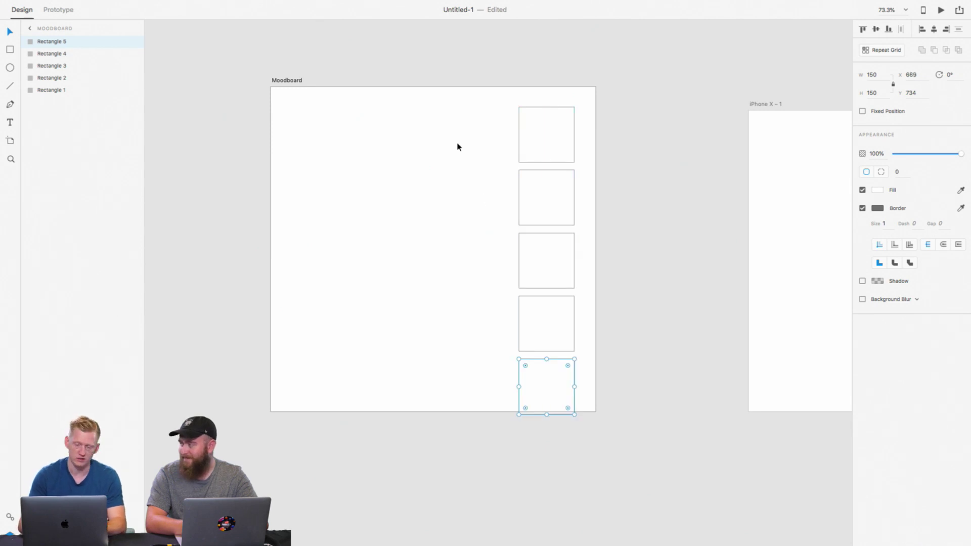
pyautogui.moveTo(474, 131); pyautogui.dragTo(572, 386)
pyautogui.hotkey('shift', 'Up')
pyautogui.hotkey('shift', 'Up')
pyautogui.hotkey('shift', 'Up')
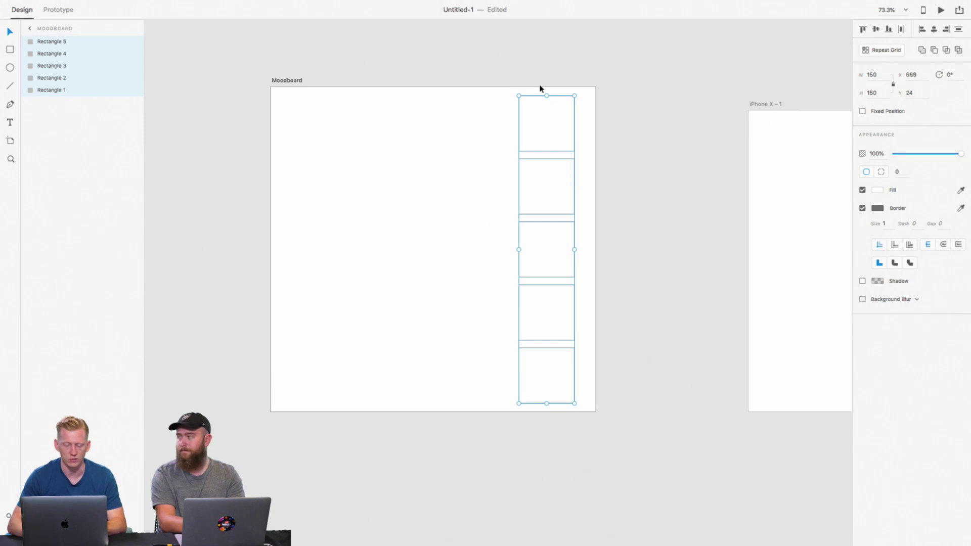
# - Nudge the column of squares two pixels right while checking its edge distances
pyautogui.press('alt')
pyautogui.press('Right')
pyautogui.press('Right')
pyautogui.press('Right')
pyautogui.press('Right')
pyautogui.press('Right')
pyautogui.press('Right')
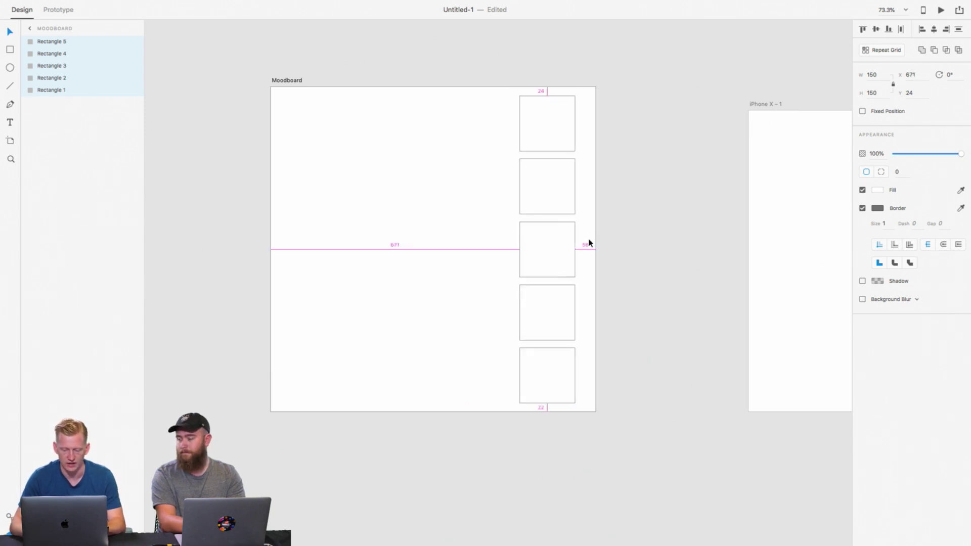
pyautogui.press('Right')
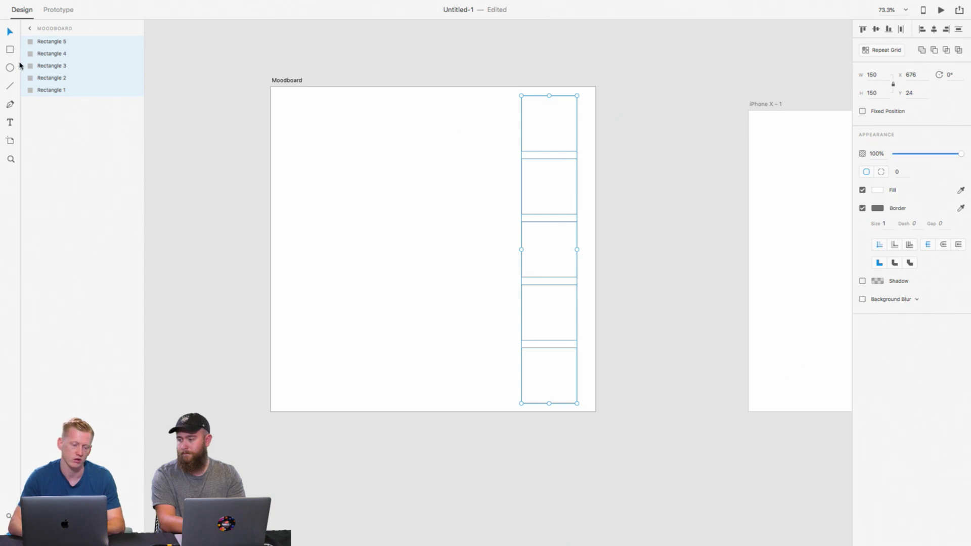
pyautogui.click(283, 83)
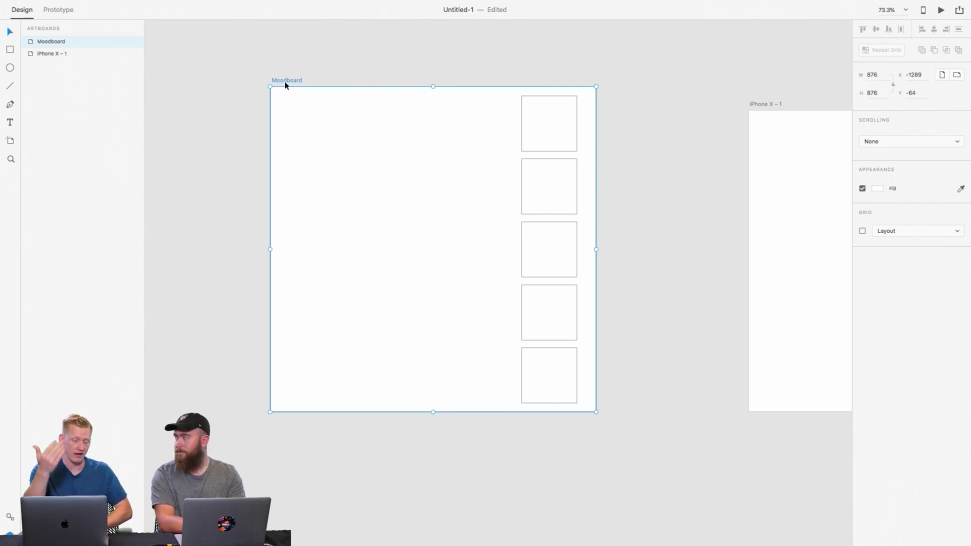
pyautogui.click(640, 154)
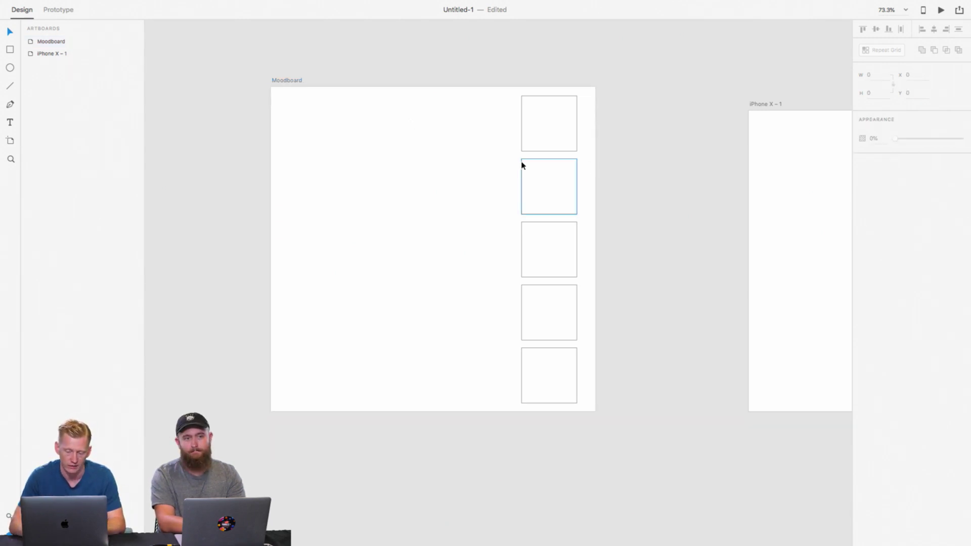
# - Reselect the five squares and nudge them further right and up one pixel
pyautogui.moveTo(473, 124); pyautogui.dragTo(568, 398)
pyautogui.hotkey('shift', 'Right')
pyautogui.hotkey('shift', 'Right')
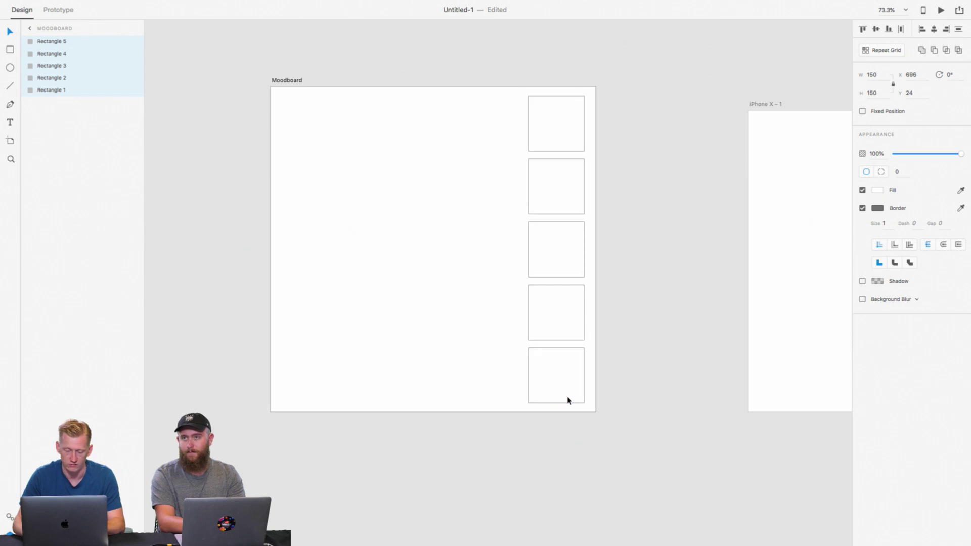
pyautogui.press('alt')
pyautogui.press('Right')
pyautogui.press('Right')
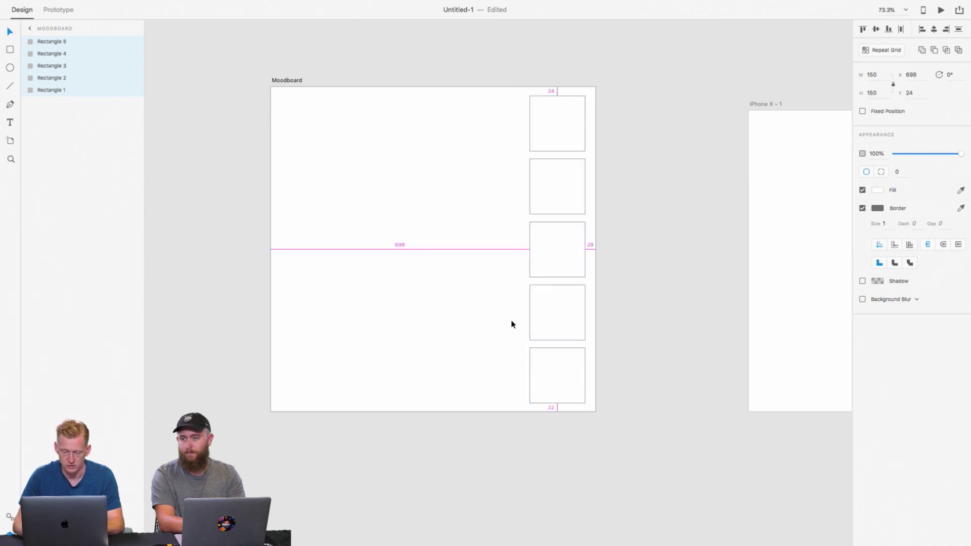
pyautogui.press('Right')
pyautogui.press('Up')
pyautogui.press('Right')
pyautogui.press('Right')
pyautogui.press('Right')
pyautogui.press('Right')
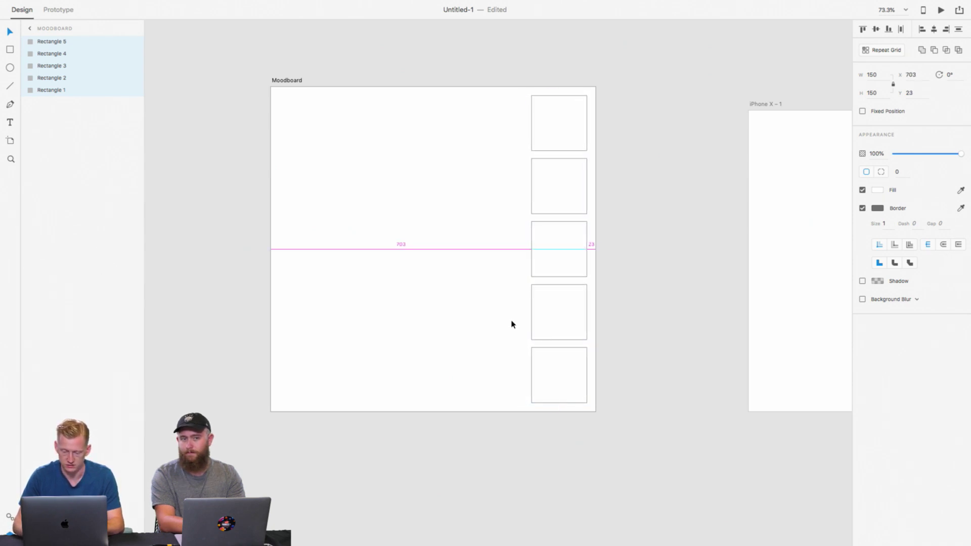
pyautogui.press('Right')
pyautogui.press('Right')
pyautogui.click(637, 327)
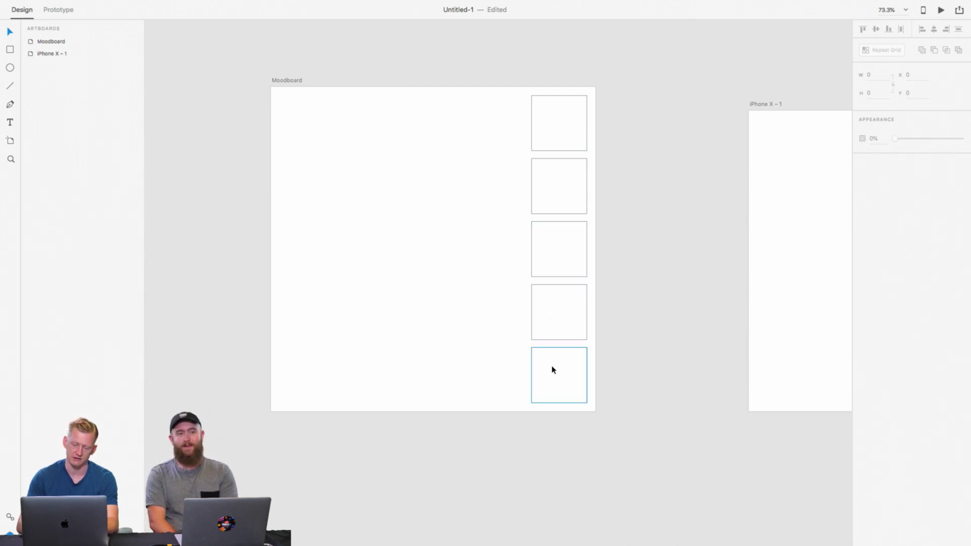
pyautogui.scroll(5, 552, 370)
pyautogui.scroll(-5, 561, 342)
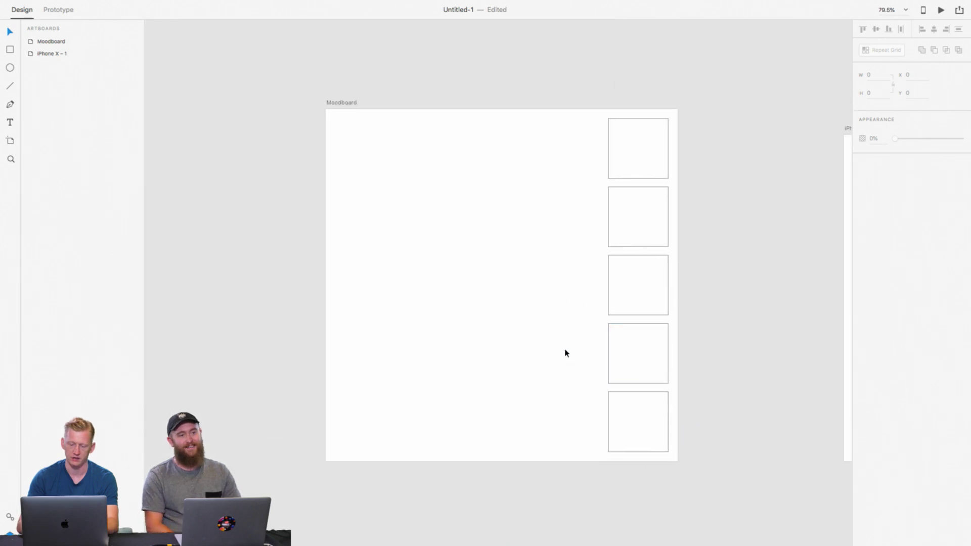
pyautogui.hscroll(2, 566, 353)
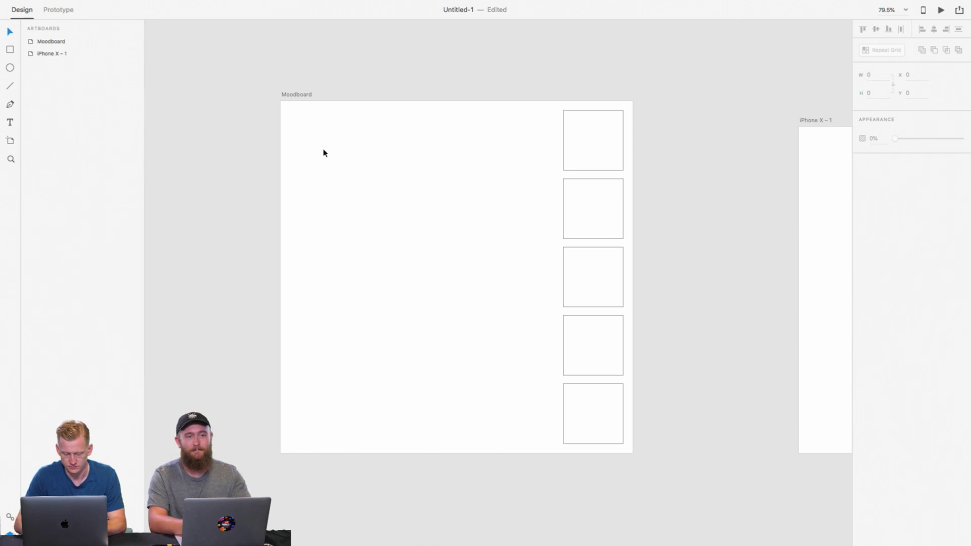
# - Place the text 'Pay' near the Moodboard's top-left corner
pyautogui.click(294, 130)
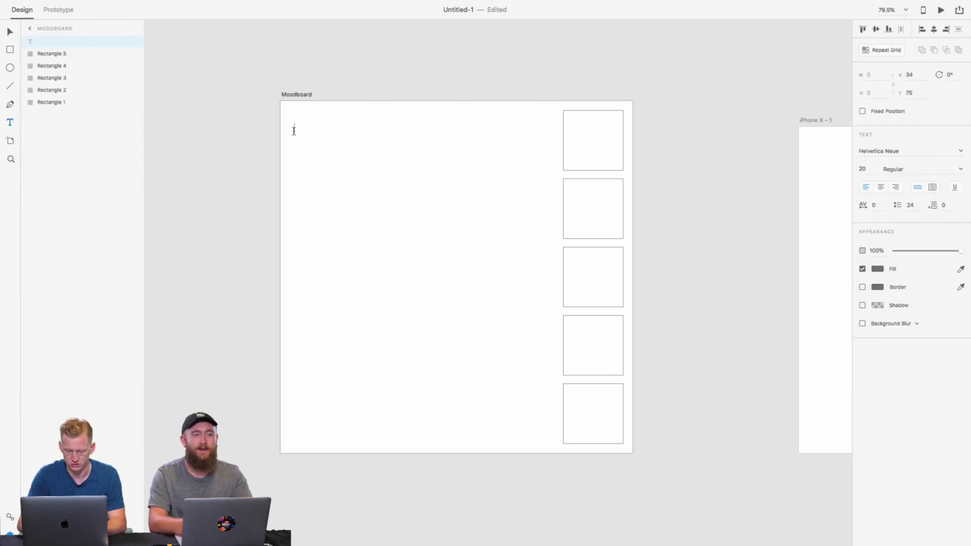
pyautogui.press('Escape')
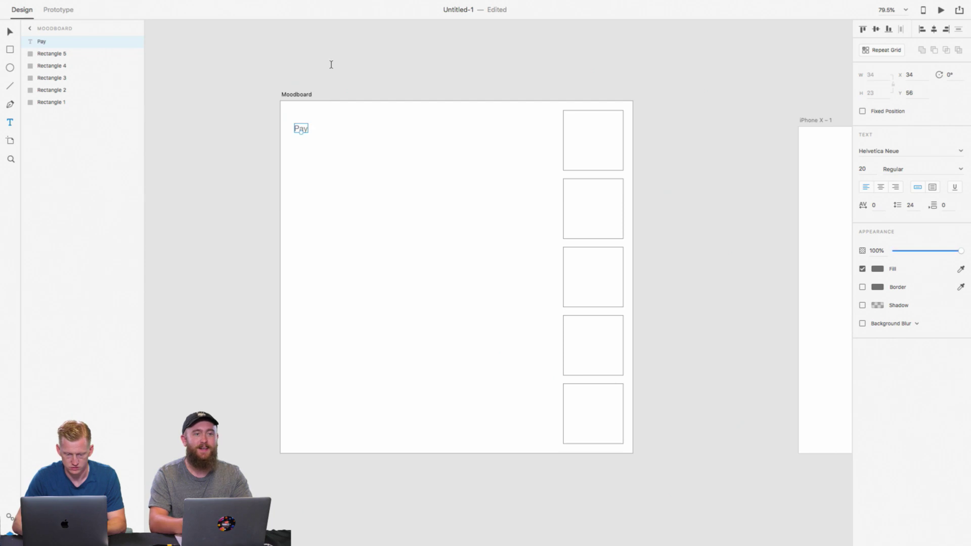
pyautogui.scroll(2, 293, 146)
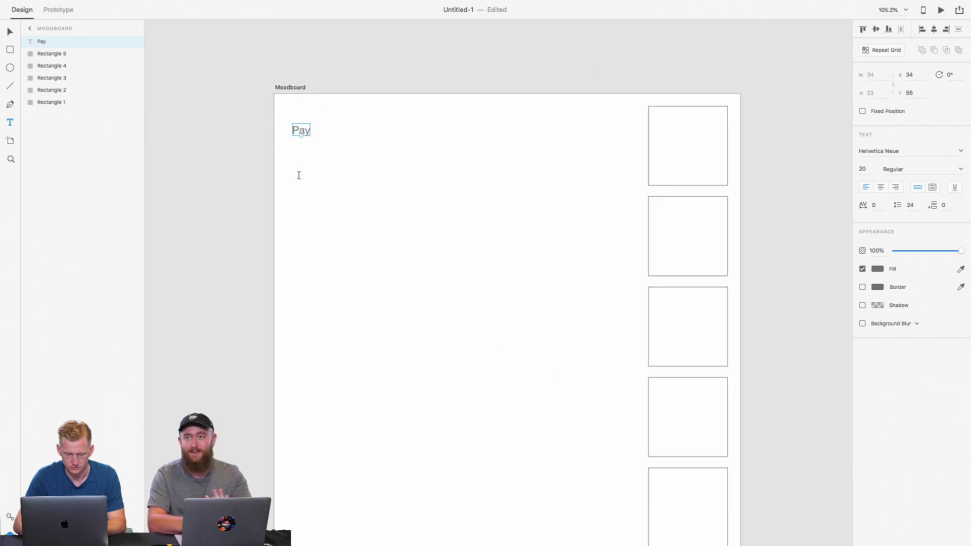
pyautogui.scroll(2, 299, 174)
pyautogui.scroll(-2, 298, 175)
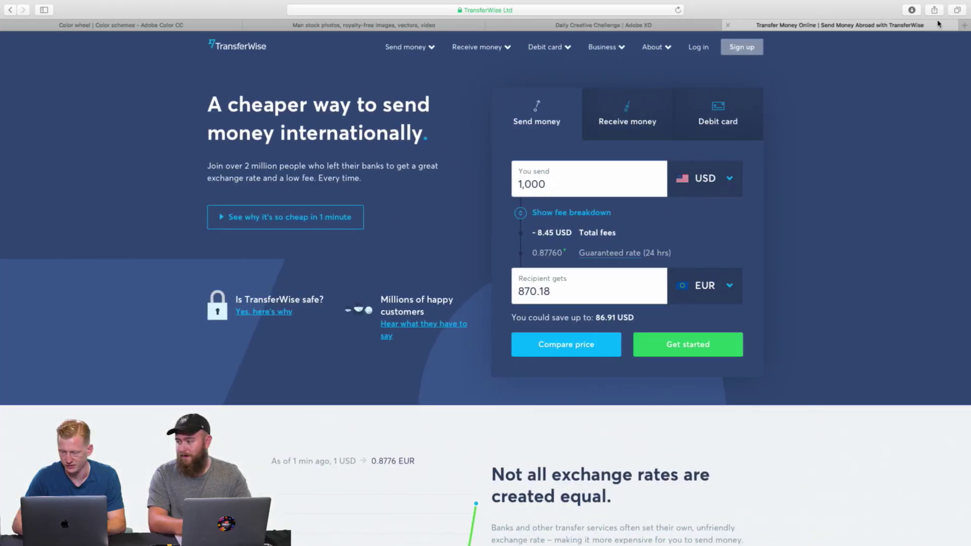
# - Search Google Images for 'adobe' and drag the red Adobe logo into the XD Moodboard
pyautogui.click(965, 25)
pyautogui.write('adobe')
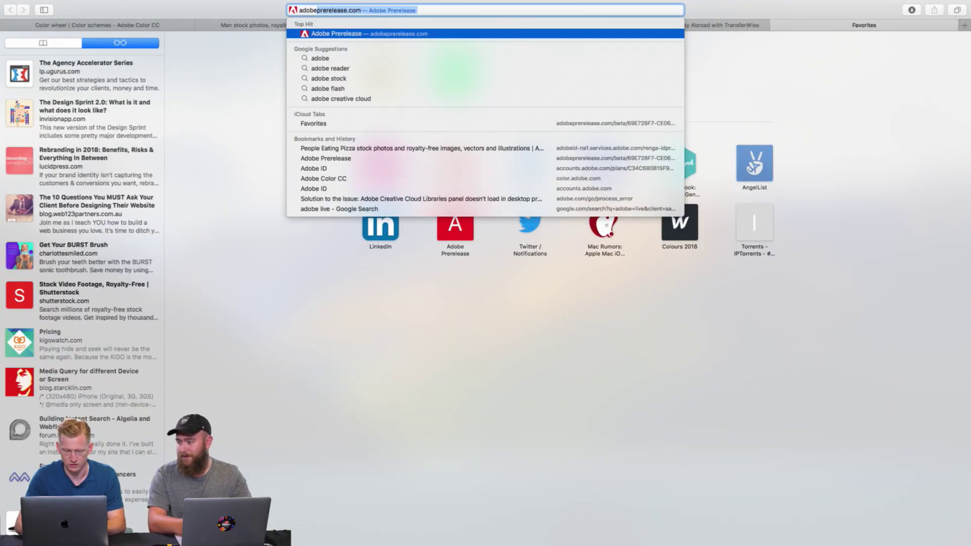
pyautogui.press('Escape')
pyautogui.press('Escape')
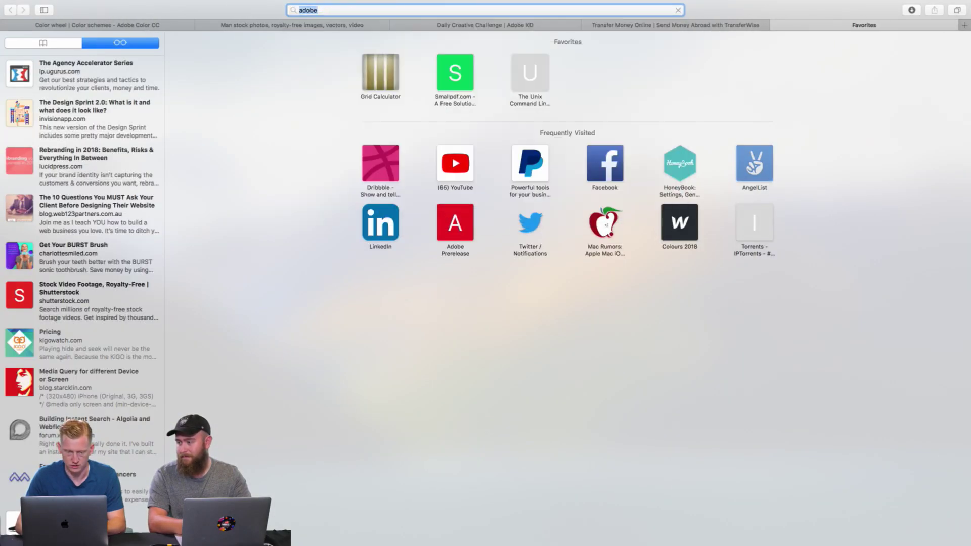
pyautogui.press('Return')
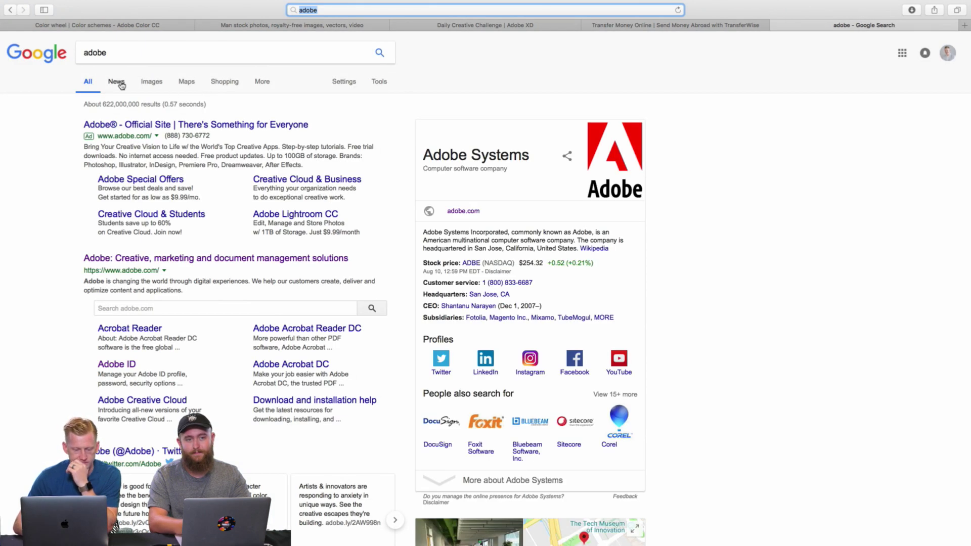
pyautogui.click(152, 81)
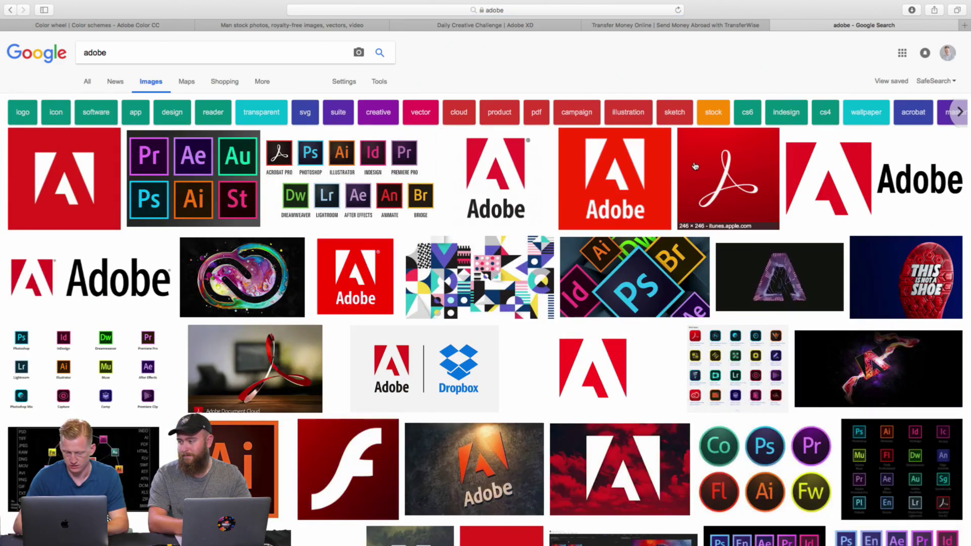
pyautogui.click(78, 190)
pyautogui.moveTo(256, 239); pyautogui.dragTo(332, 232)
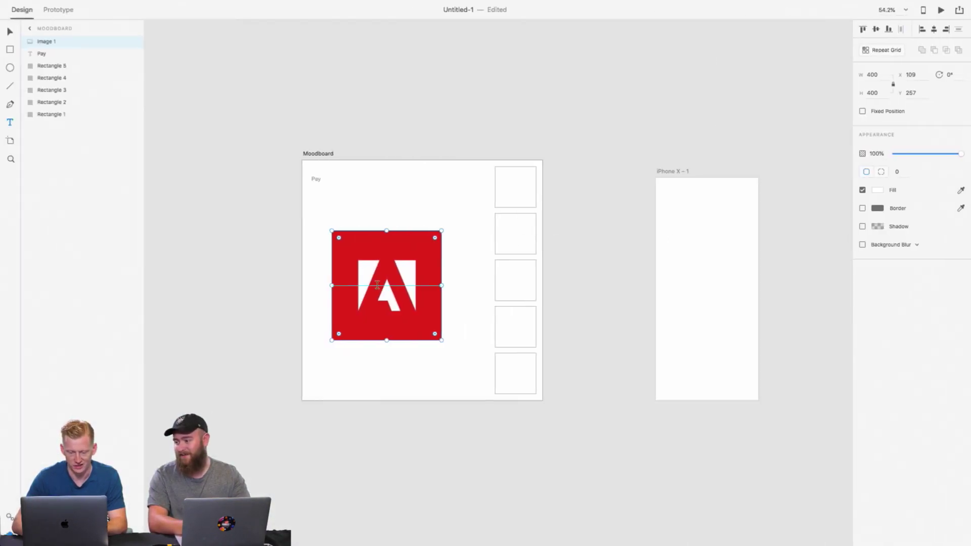
# - Shrink the Adobe logo to 86 × 86 at the Moodboard's top-left and set 'Pay' beside it
pyautogui.scroll(3, 431, 280)
pyautogui.hscroll(-5, 431, 280)
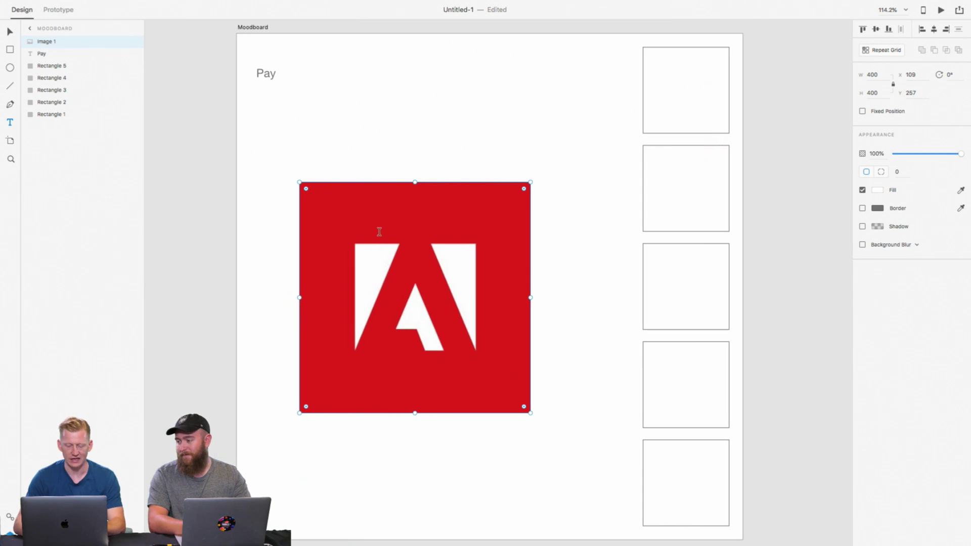
pyautogui.click(10, 33)
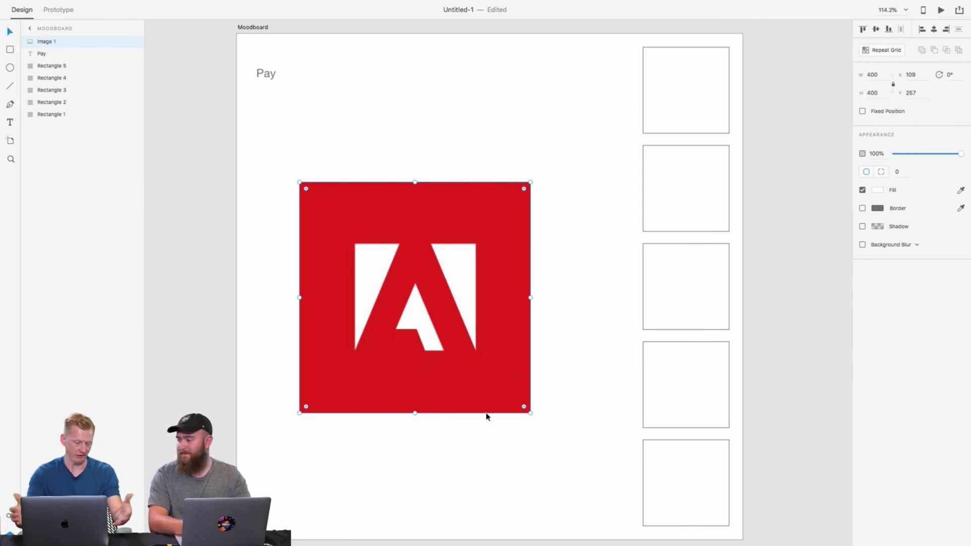
pyautogui.moveTo(530, 413); pyautogui.dragTo(349, 232)
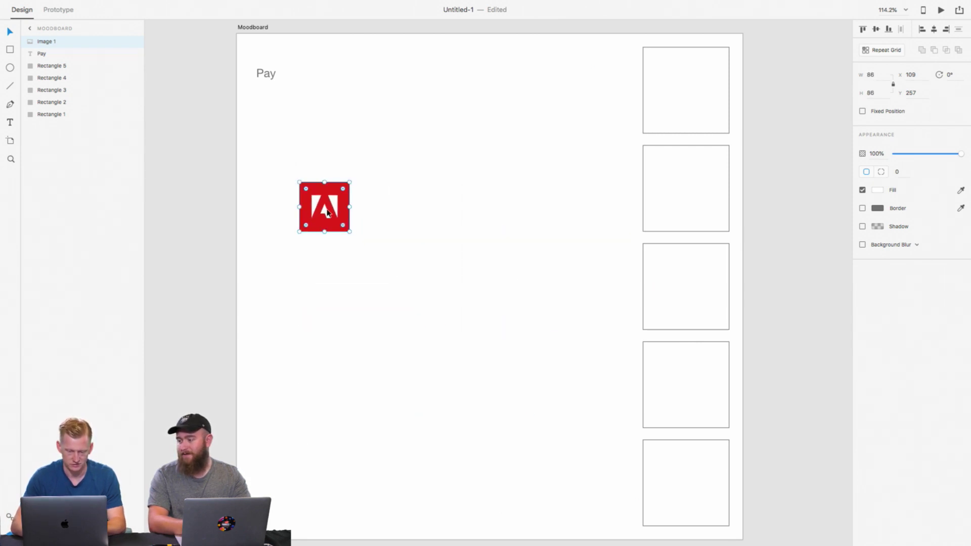
pyautogui.moveTo(266, 71); pyautogui.dragTo(362, 206)
pyautogui.moveTo(309, 189); pyautogui.dragTo(259, 53)
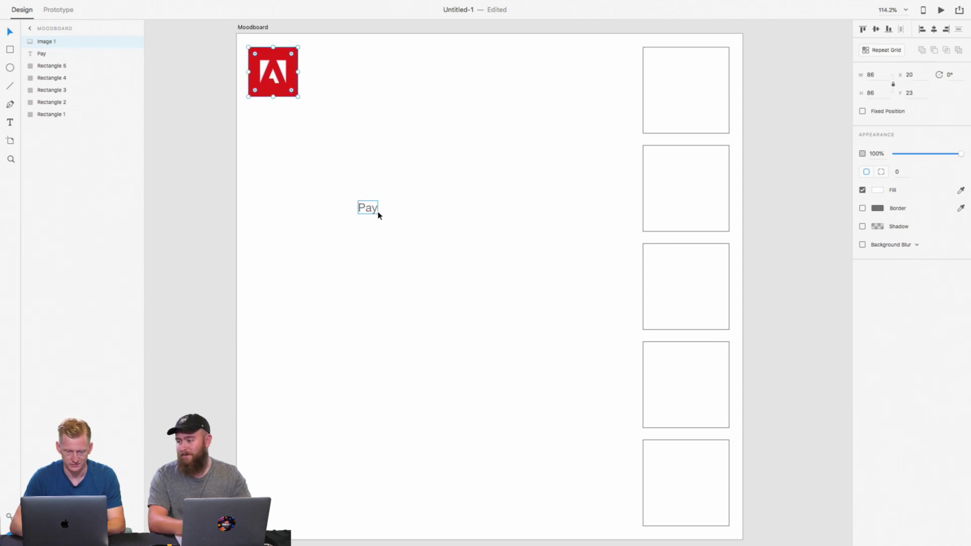
pyautogui.moveTo(378, 213); pyautogui.dragTo(316, 73)
pyautogui.scroll(3, 316, 73)
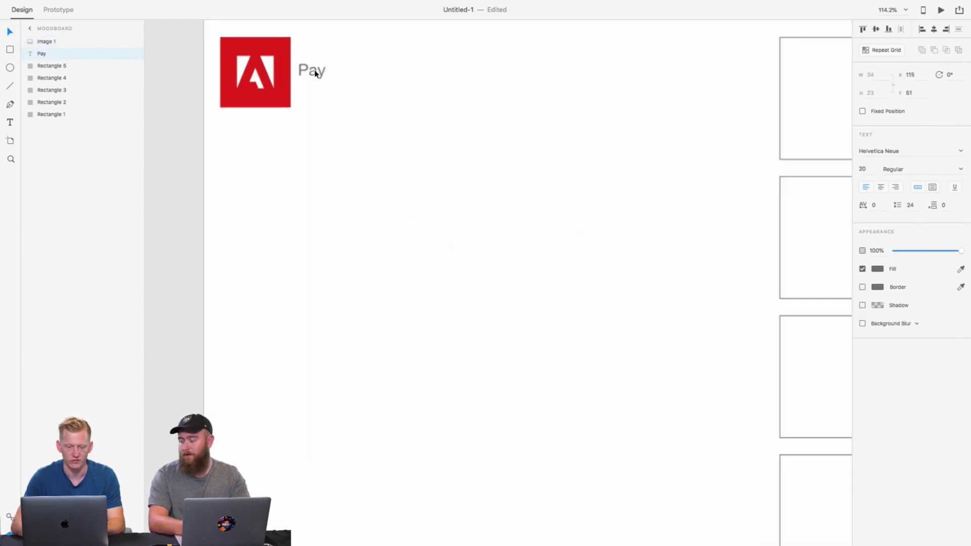
pyautogui.scroll(3, 316, 74)
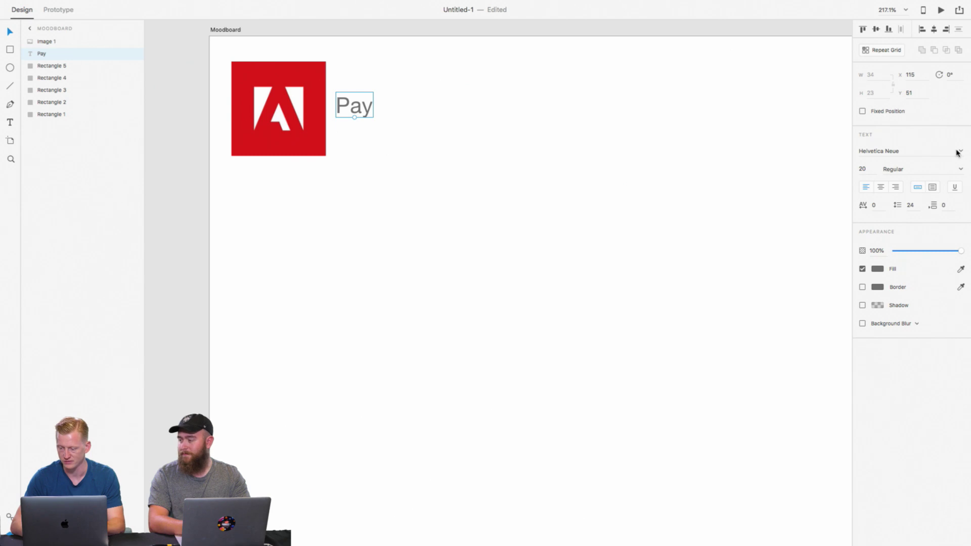
# - Apply the IBM Plex Sans font to the Pay text
pyautogui.click(959, 152)
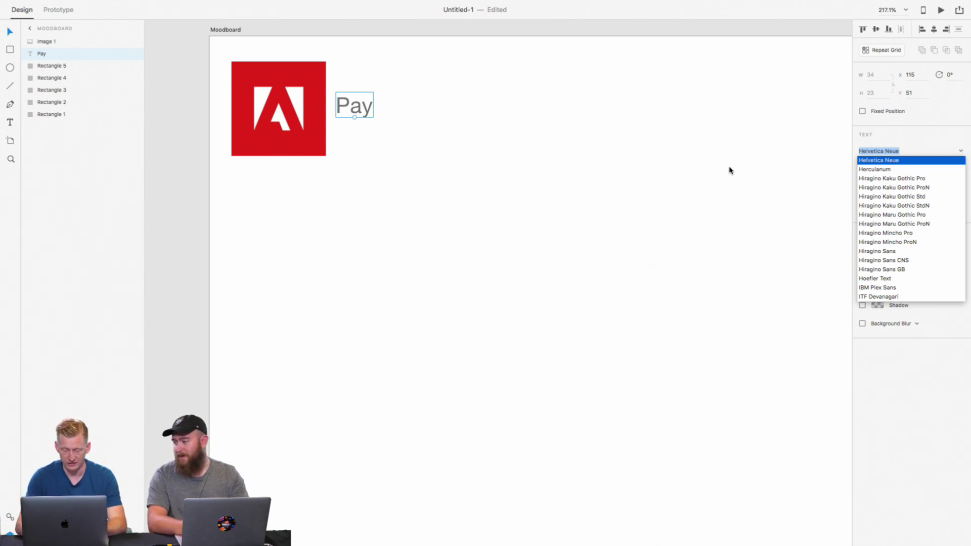
pyautogui.write('Im')
pyautogui.press('BackSpace')
pyautogui.press('BackSpace')
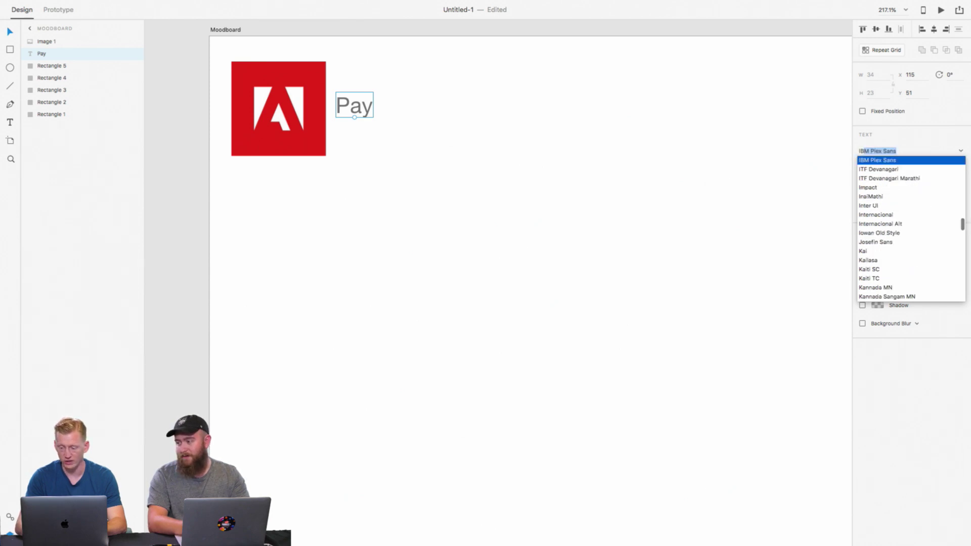
pyautogui.press('Return')
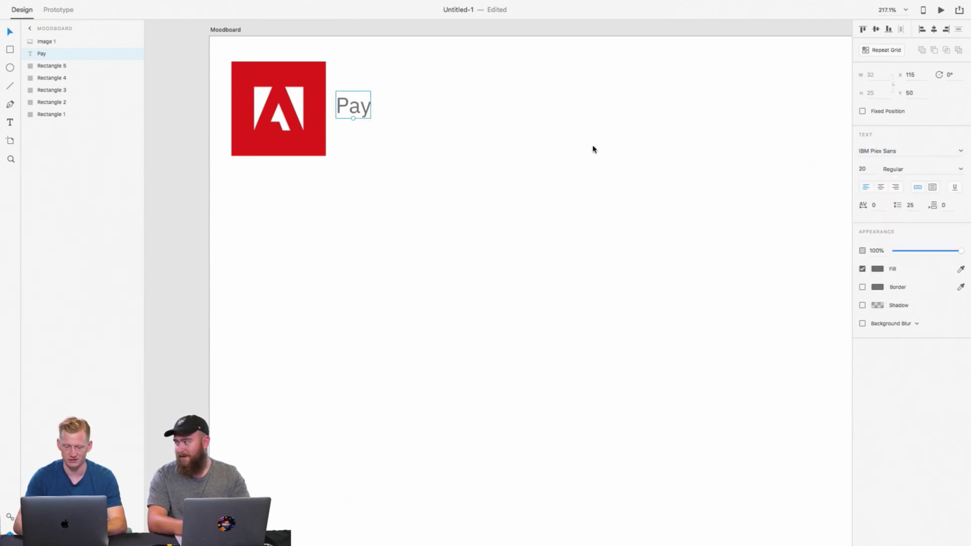
# - Set Pay in Avenir Heavy and shrink the Adobe logo to 54 × 54
pyautogui.click(961, 151)
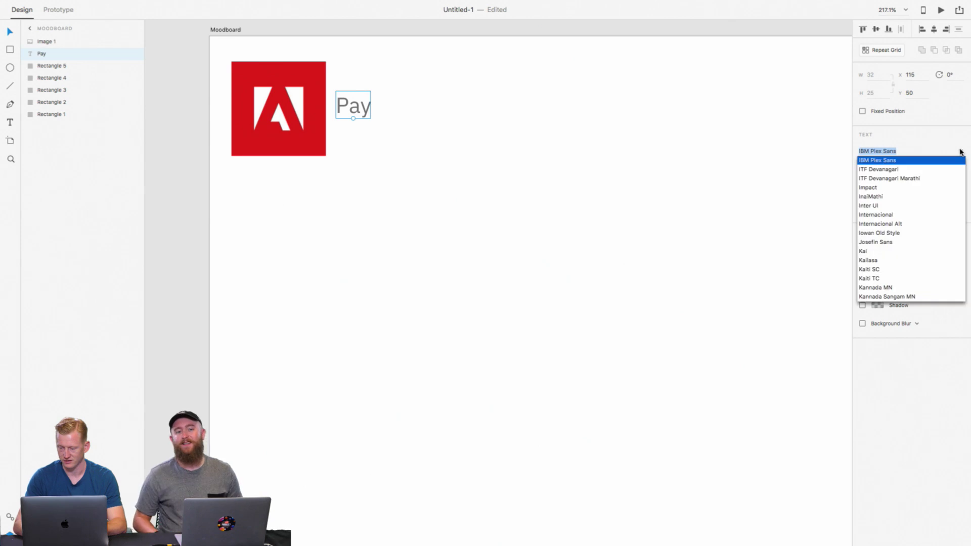
pyautogui.press('Down')
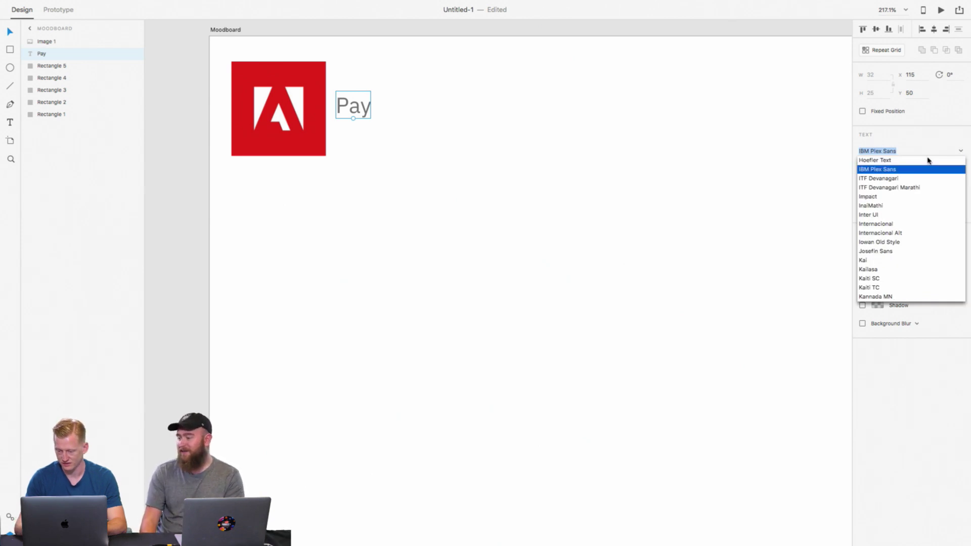
pyautogui.scroll(15, 920, 196)
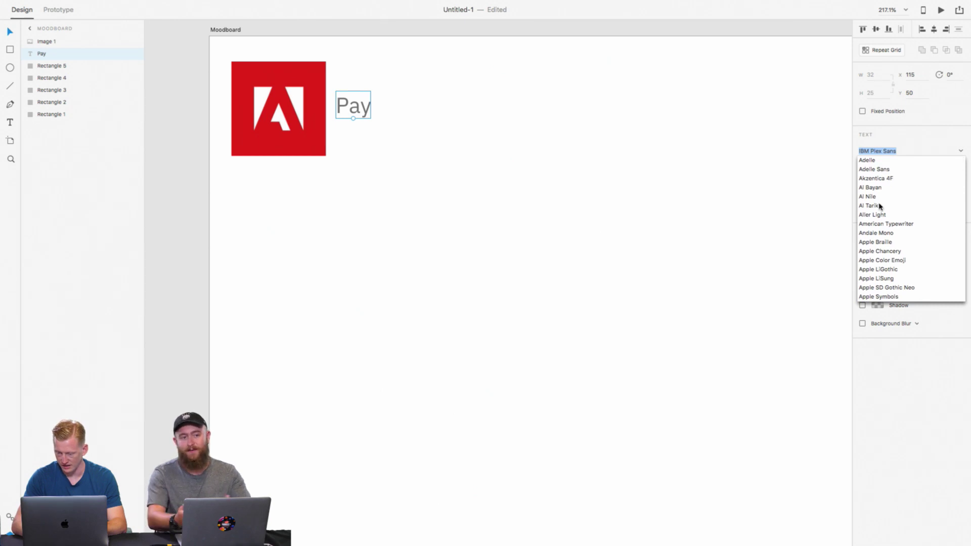
pyautogui.scroll(-2, 880, 197)
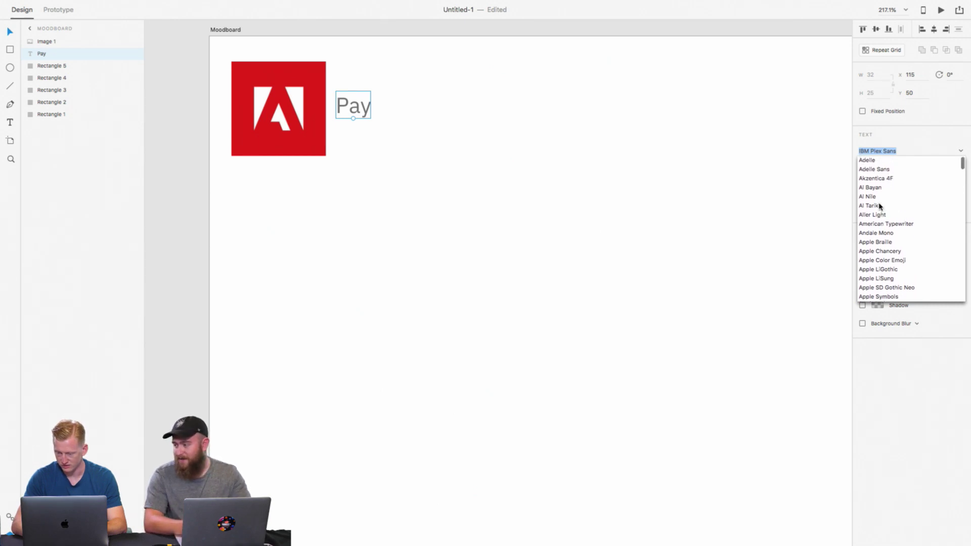
pyautogui.write('a')
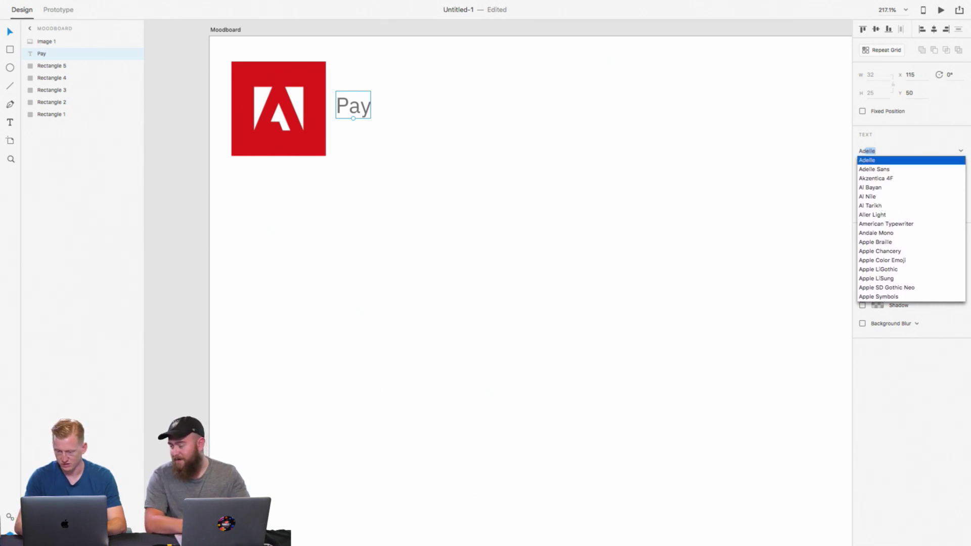
pyautogui.press('BackSpace')
pyautogui.write('venir')
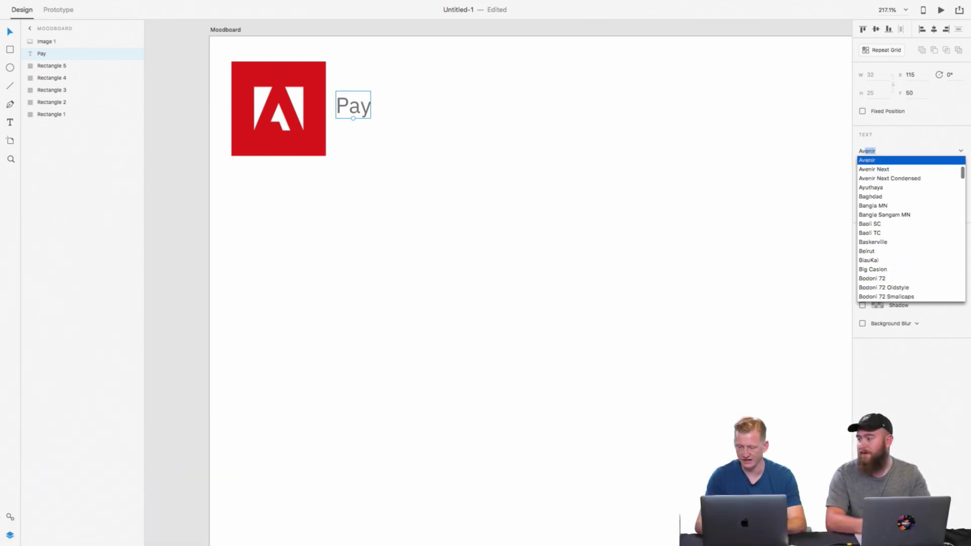
pyautogui.press('Return')
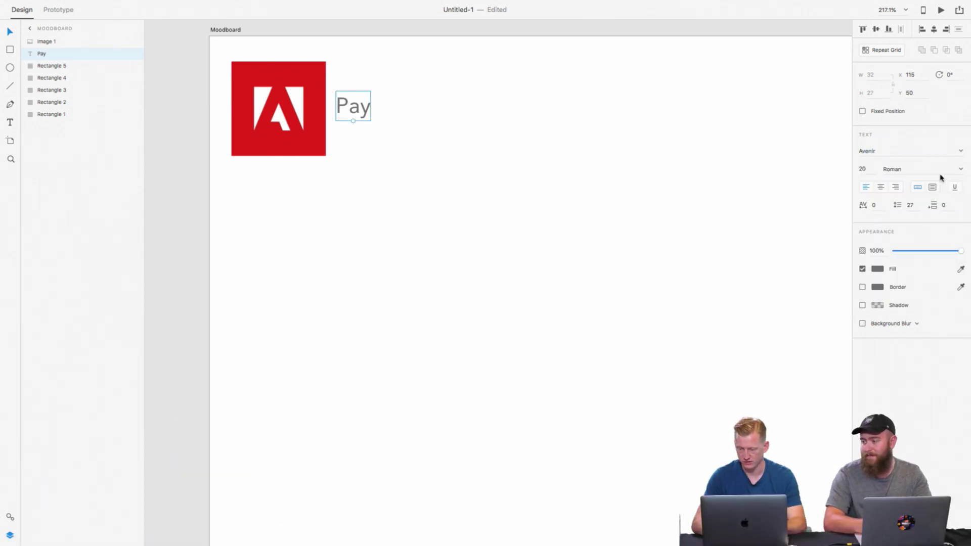
pyautogui.click(944, 172)
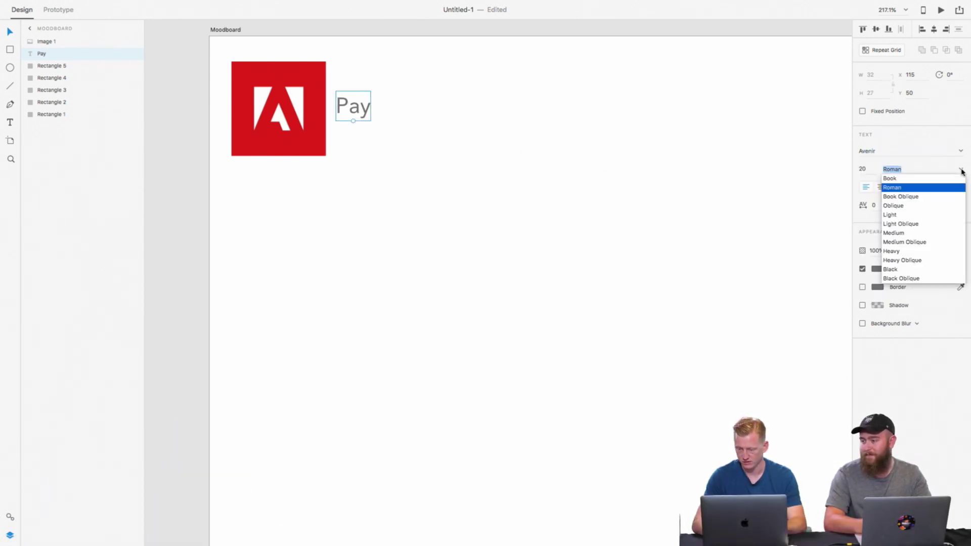
pyautogui.click(893, 251)
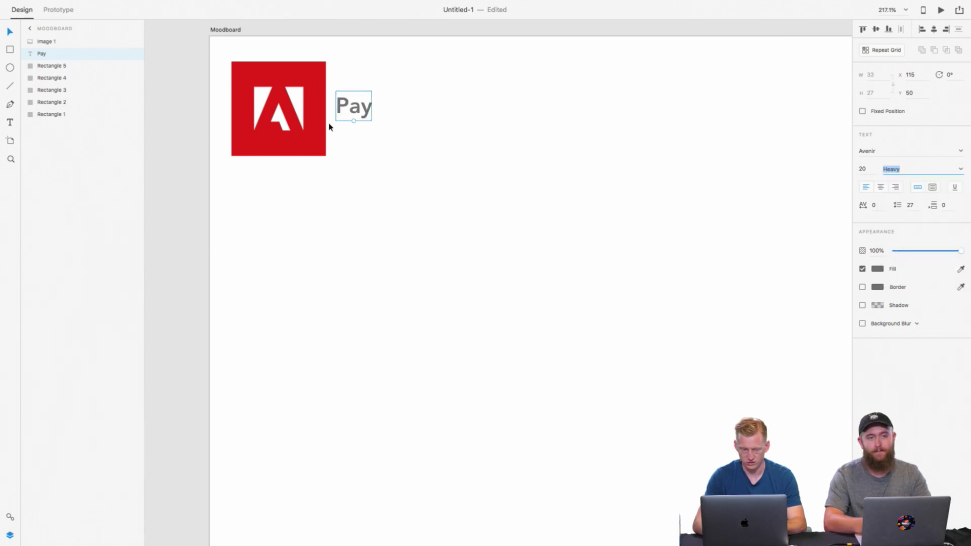
pyautogui.click(306, 126)
pyautogui.moveTo(325, 156); pyautogui.dragTo(315, 117)
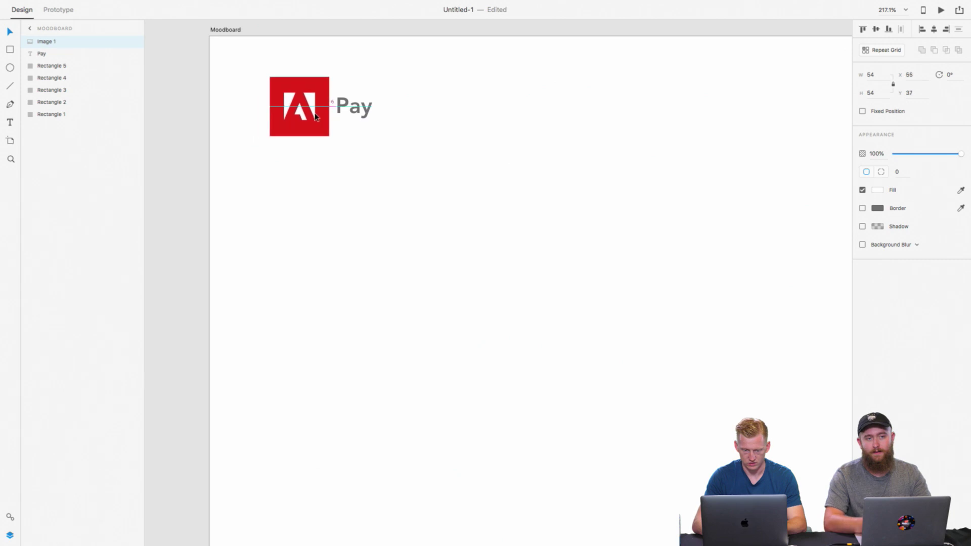
# - Resize the Adobe logo image to a width of 40
pyautogui.click(368, 105)
pyautogui.scroll(3, 313, 120)
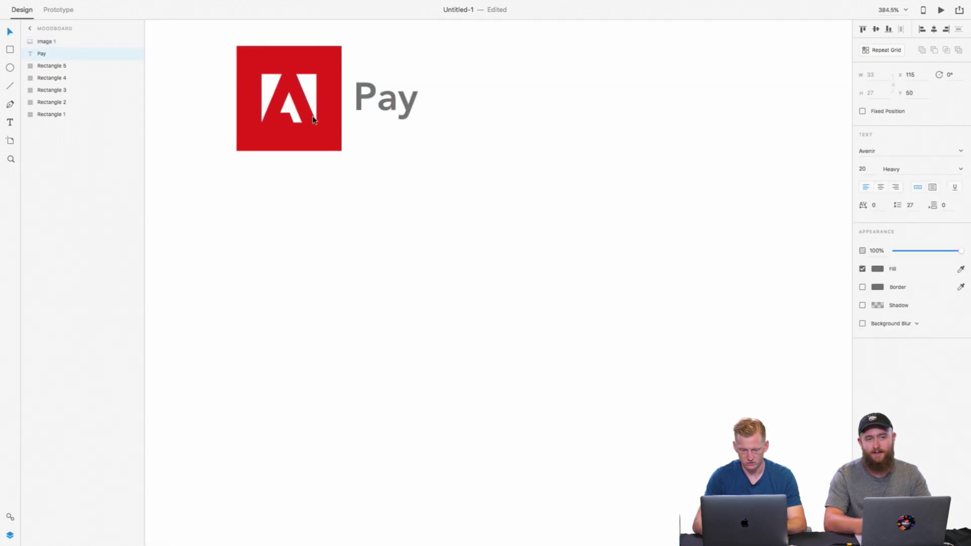
pyautogui.scroll(-3, 313, 120)
pyautogui.scroll(3, 313, 119)
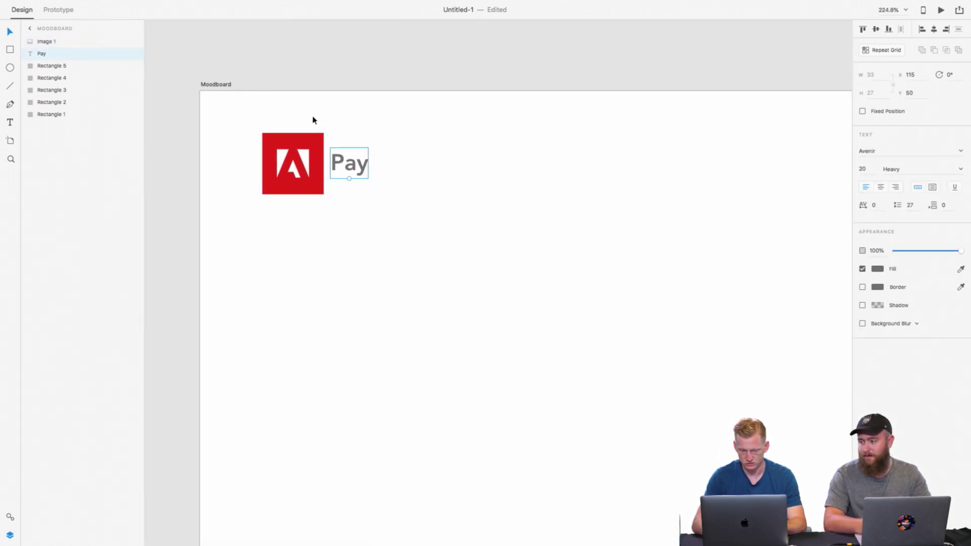
pyautogui.click(320, 149)
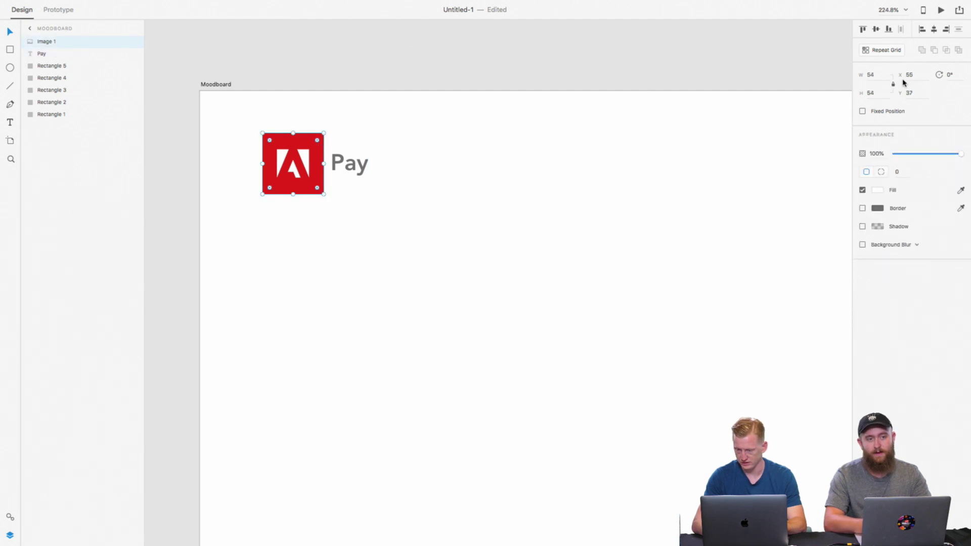
pyautogui.click(881, 73)
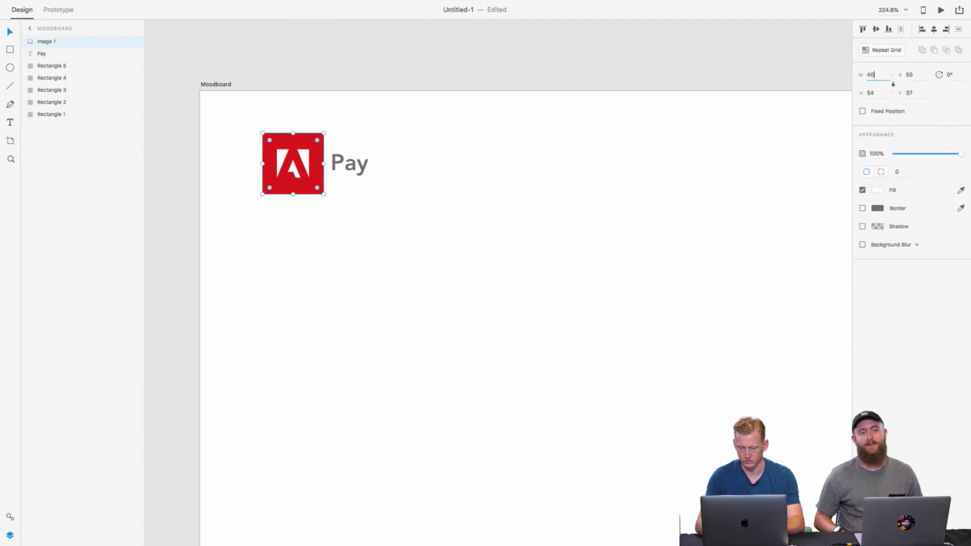
pyautogui.write('40')
pyautogui.press('Return')
# - Move the Pay text beside the smaller logo and fill it solid black (#000000)
pyautogui.moveTo(349, 163); pyautogui.dragTo(337, 156)
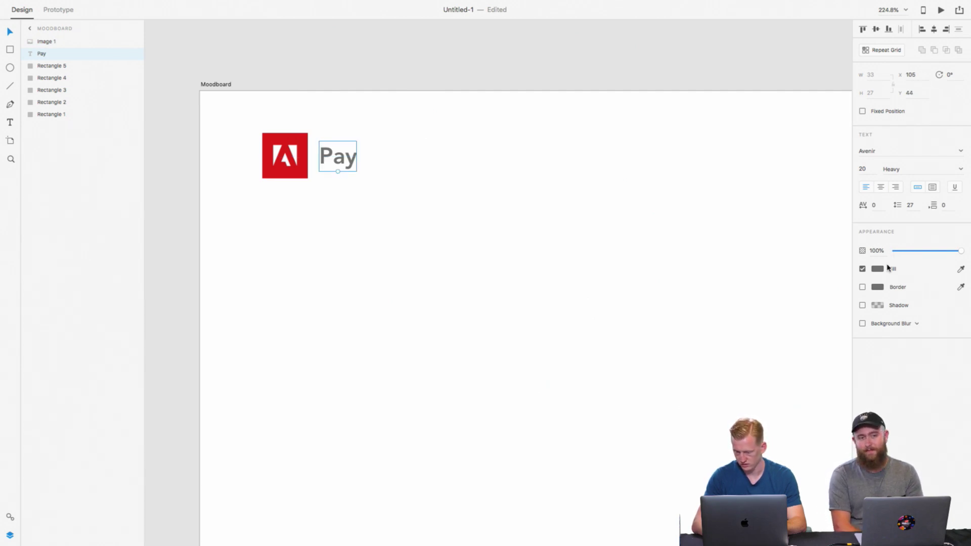
pyautogui.click(874, 272)
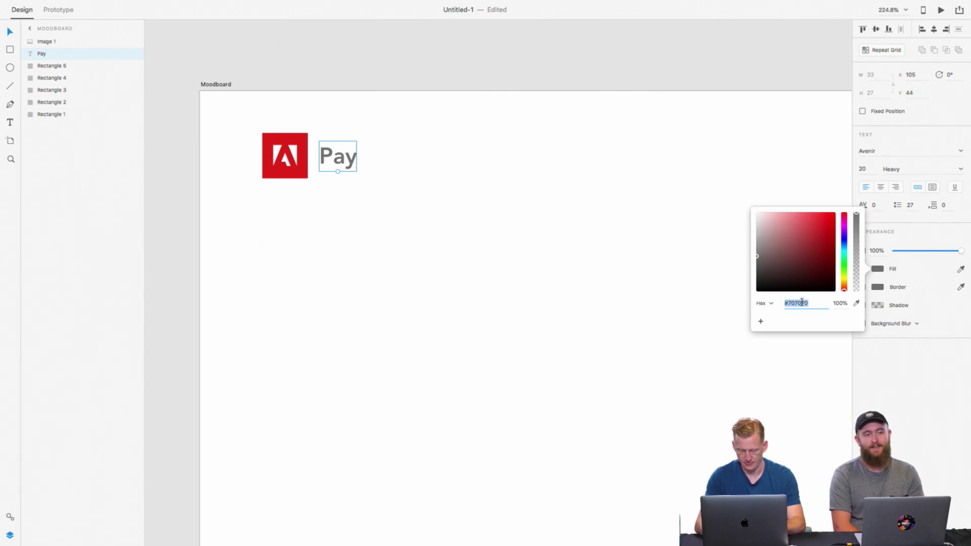
pyautogui.write('000000')
pyautogui.press('Return')
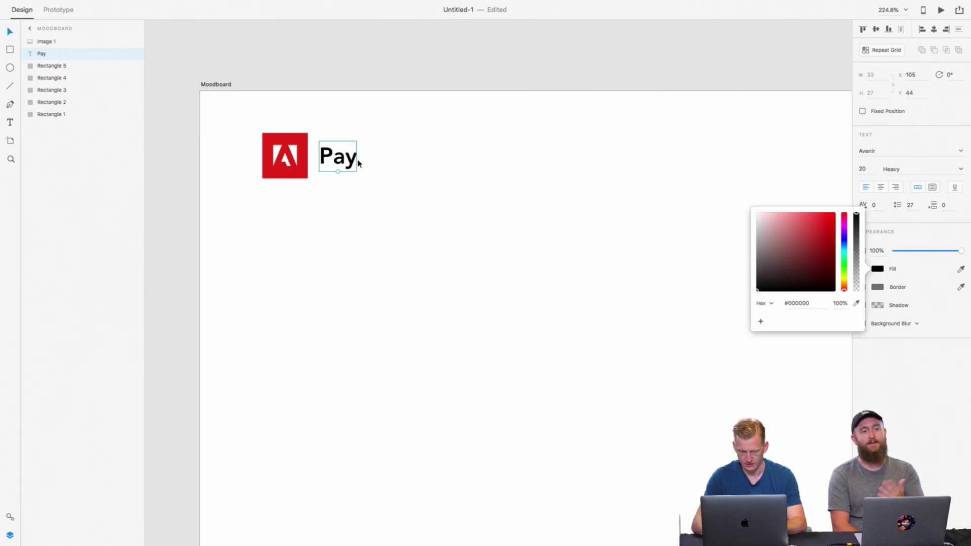
pyautogui.press('Escape')
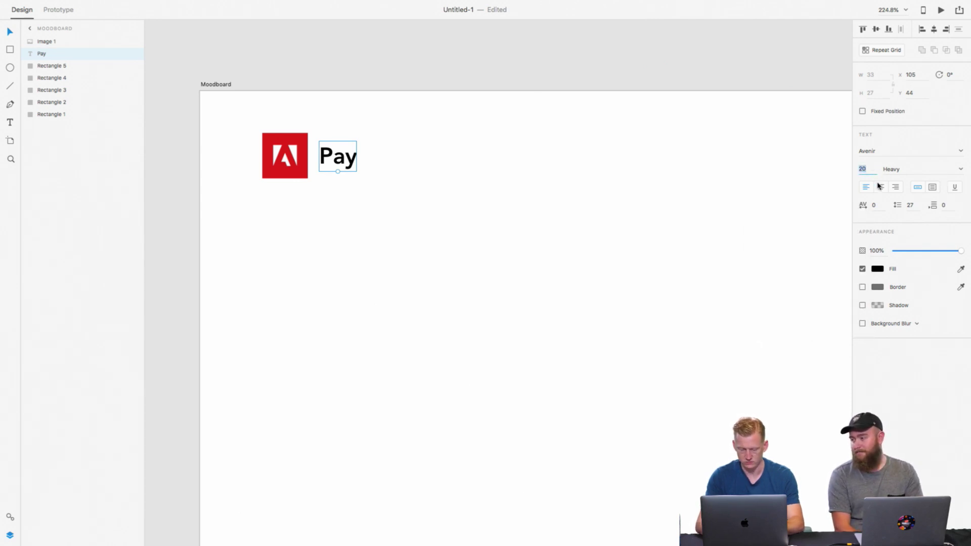
# - Enlarge Pay to 55 pt, place it beside the red icon, then shrink it to 34 pt
pyautogui.write('55')
pyautogui.press('Return')
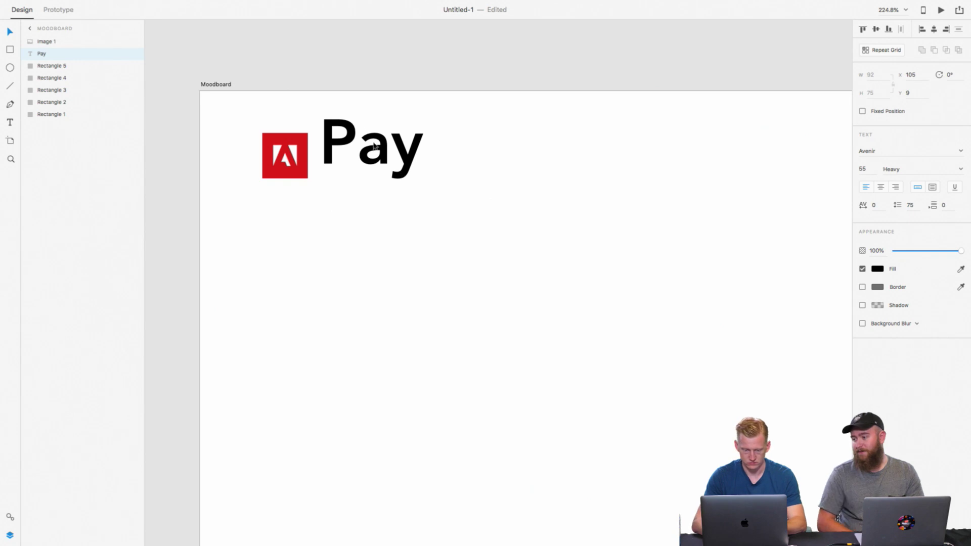
pyautogui.moveTo(374, 146); pyautogui.dragTo(346, 144)
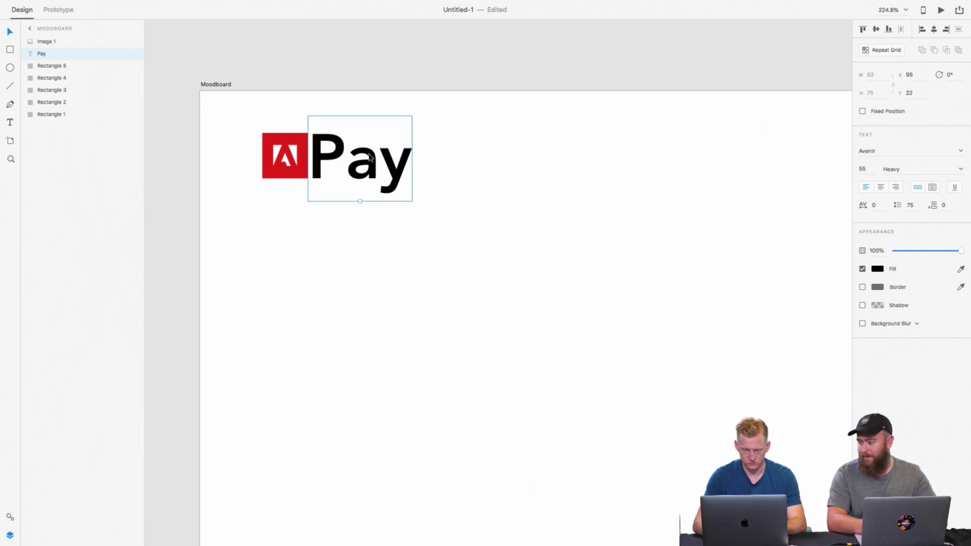
pyautogui.moveTo(361, 201); pyautogui.dragTo(339, 163)
pyautogui.scroll(5, 339, 164)
pyautogui.hscroll(-2, 339, 163)
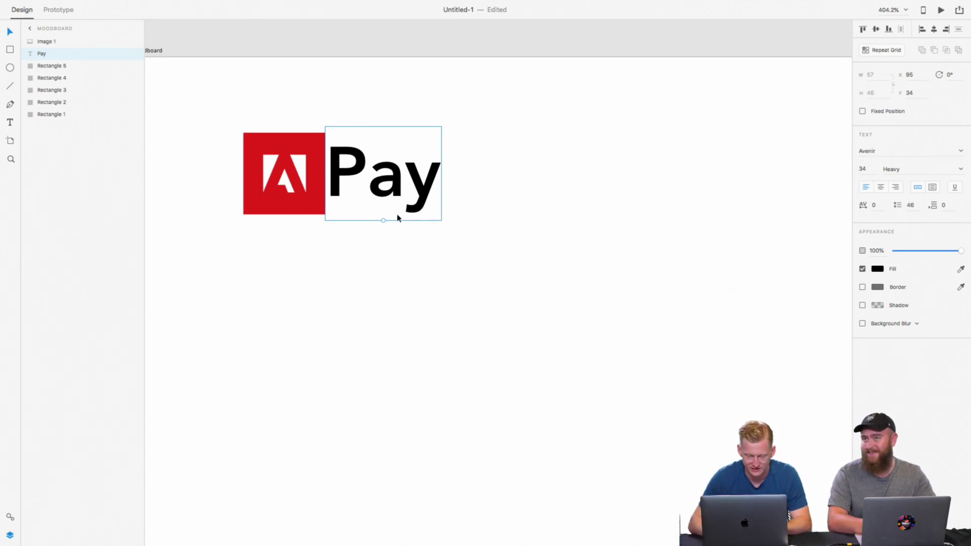
# - Convert the Pay text to outlines with Cmd+8 and nudge it up and left
pyautogui.press('super+8')
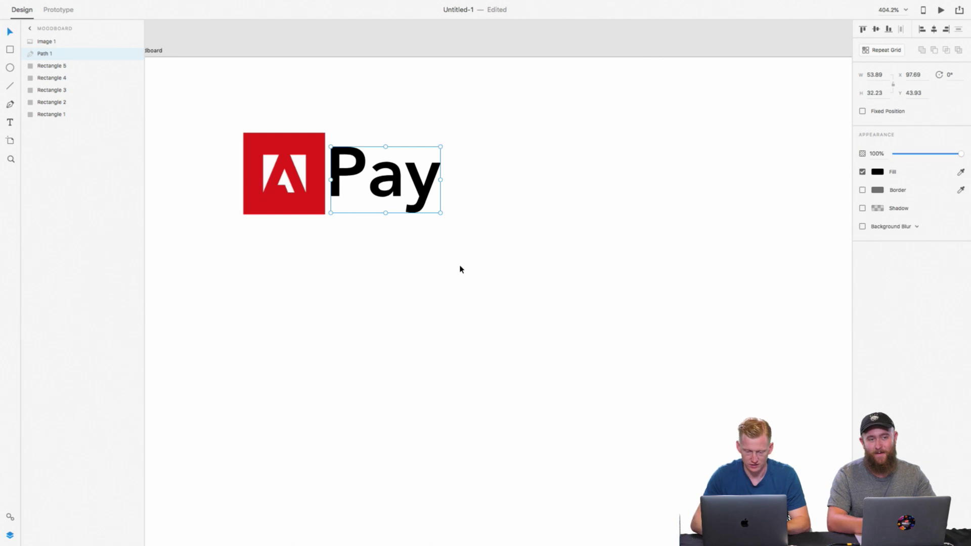
pyautogui.press('Escape')
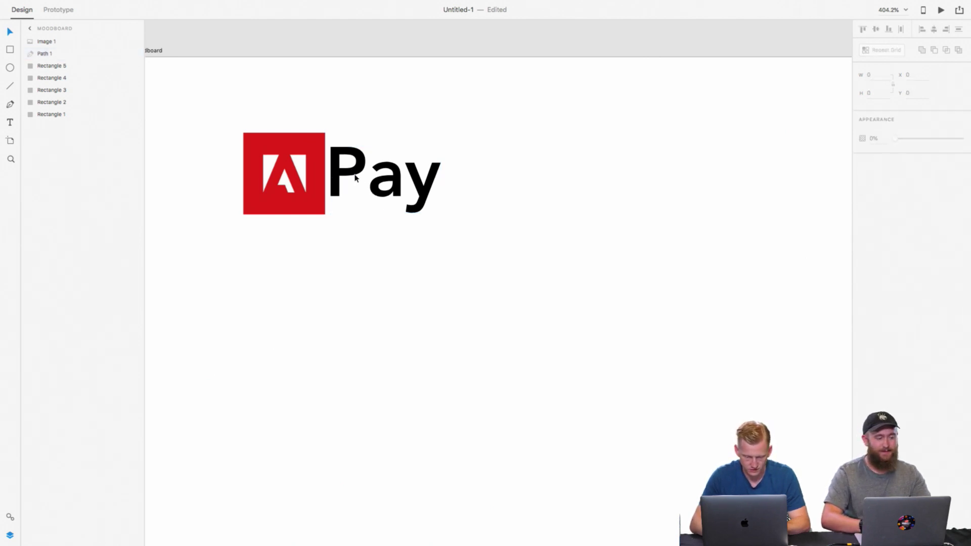
pyautogui.click(352, 173)
pyautogui.press('Up')
pyautogui.press('Up')
pyautogui.press('Left')
# - Align the bottom of the Pay outline with the red icon square's bottom edge
pyautogui.moveTo(356, 161); pyautogui.dragTo(361, 167)
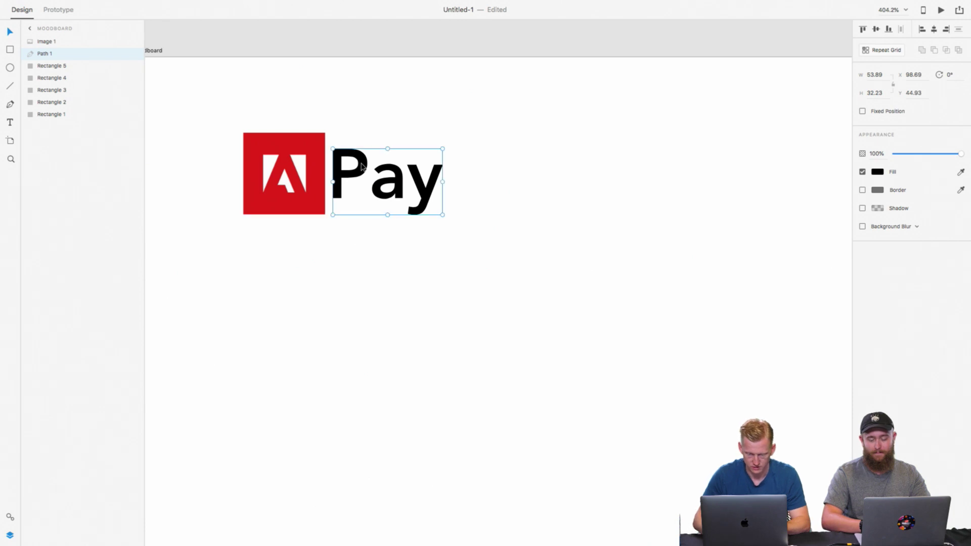
pyautogui.press('Down')
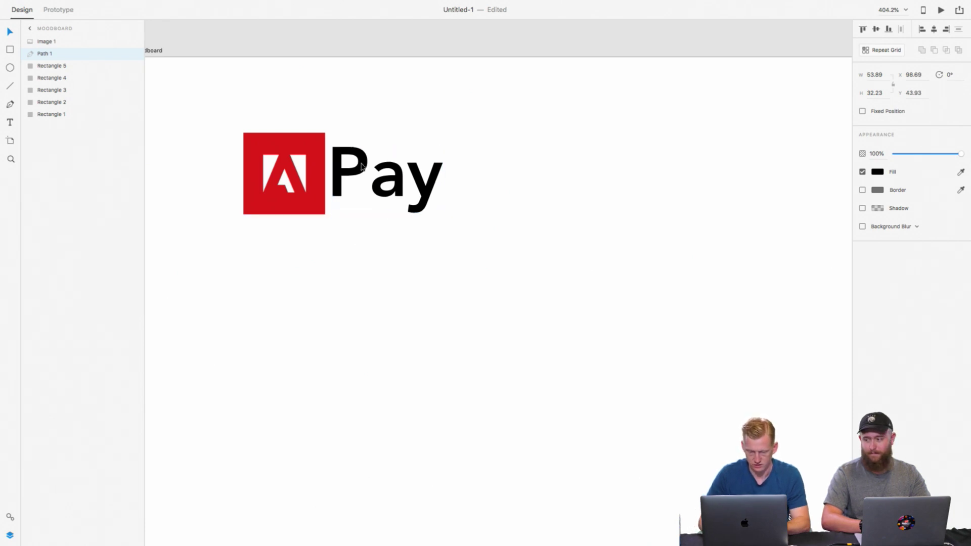
pyautogui.press('Down')
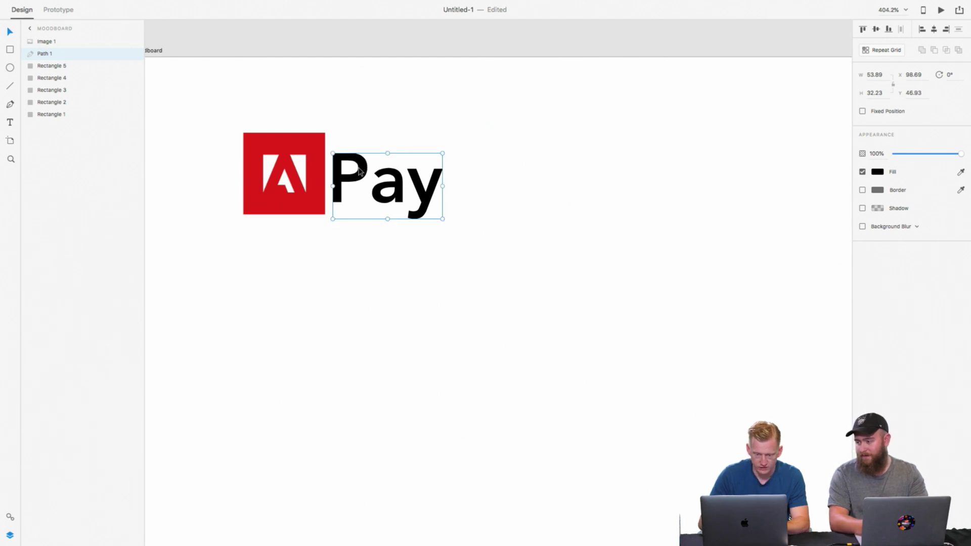
pyautogui.moveTo(362, 166); pyautogui.dragTo(359, 169)
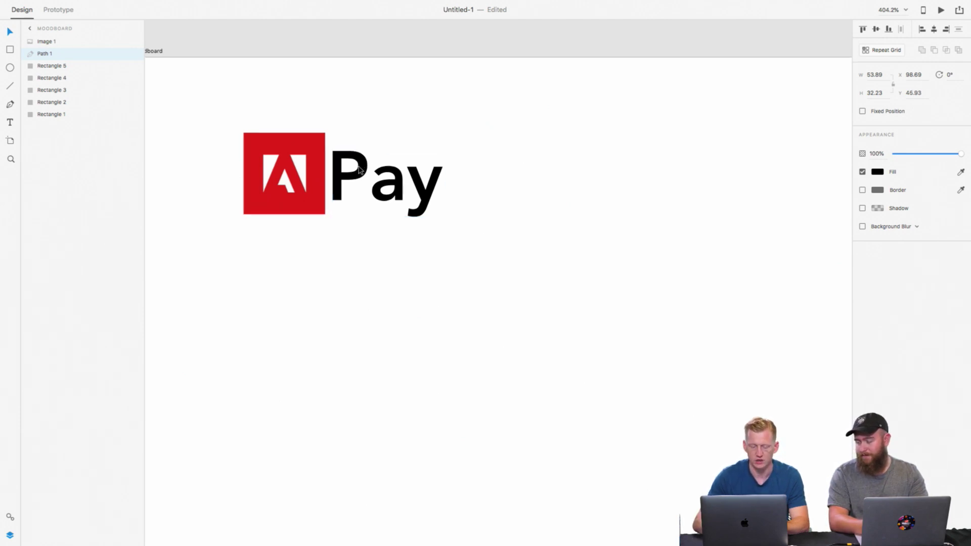
pyautogui.scroll(-5, 373, 191)
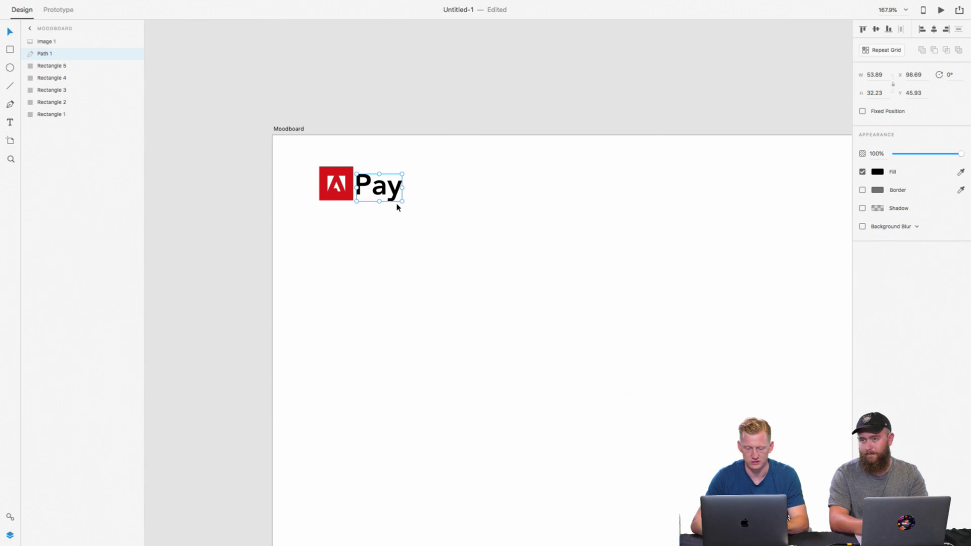
pyautogui.press('Up')
pyautogui.press('Up')
pyautogui.press('Left')
# - Undo the outline and retype the text as 'PAY', shifting it slightly right and down
pyautogui.press('super+z')
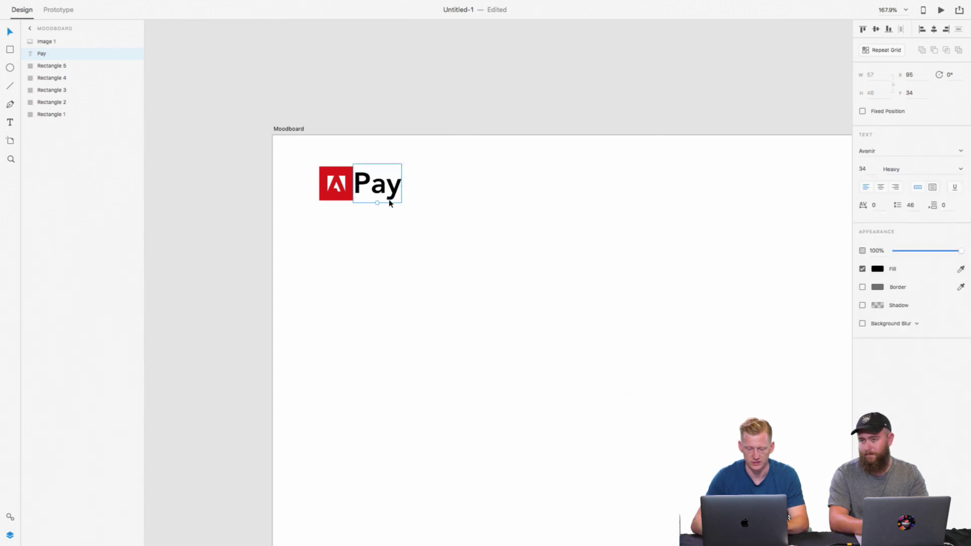
pyautogui.doubleClick(378, 188)
pyautogui.write('PAY')
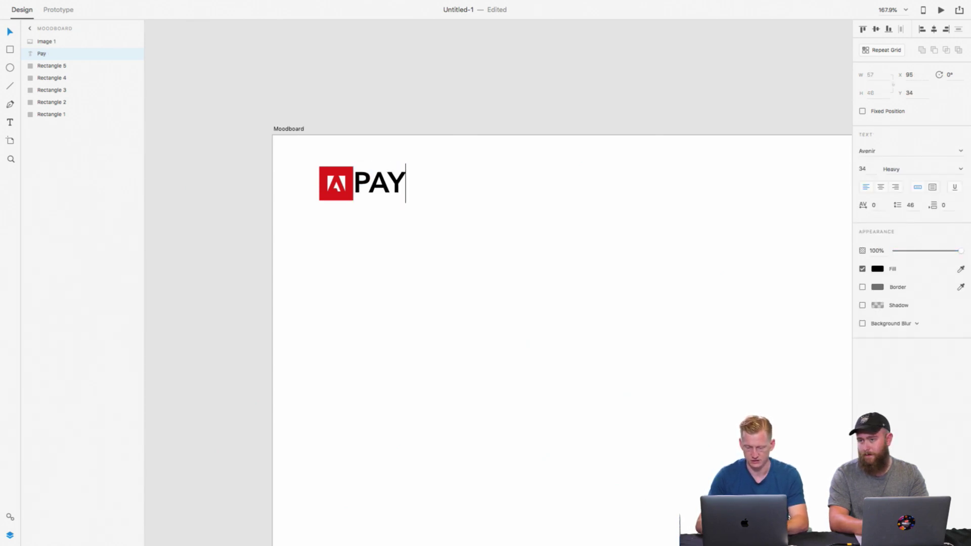
pyautogui.press('Escape')
pyautogui.scroll(5, 358, 177)
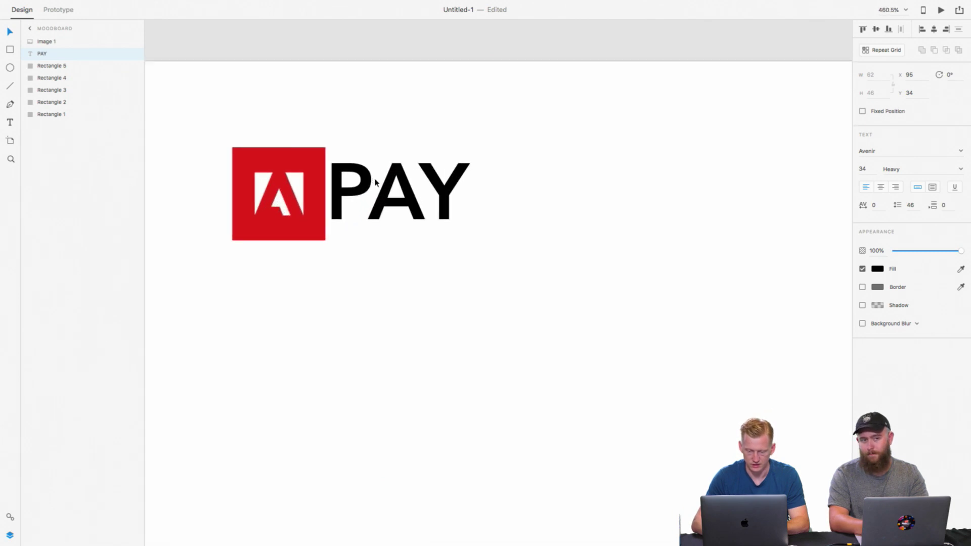
pyautogui.moveTo(361, 186); pyautogui.dragTo(364, 191)
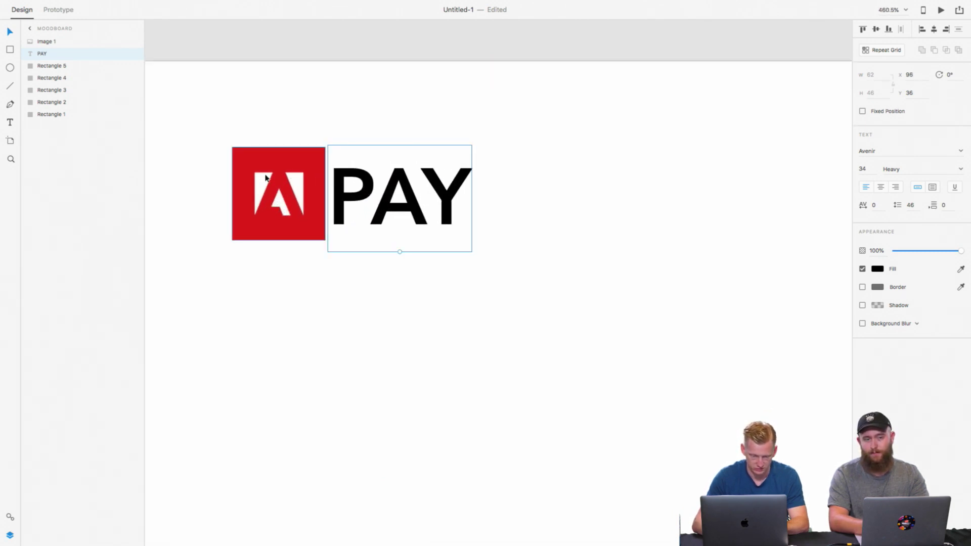
# - Convert PAY to outlines and nudge it right for an even gap after the red icon
pyautogui.press('super+8')
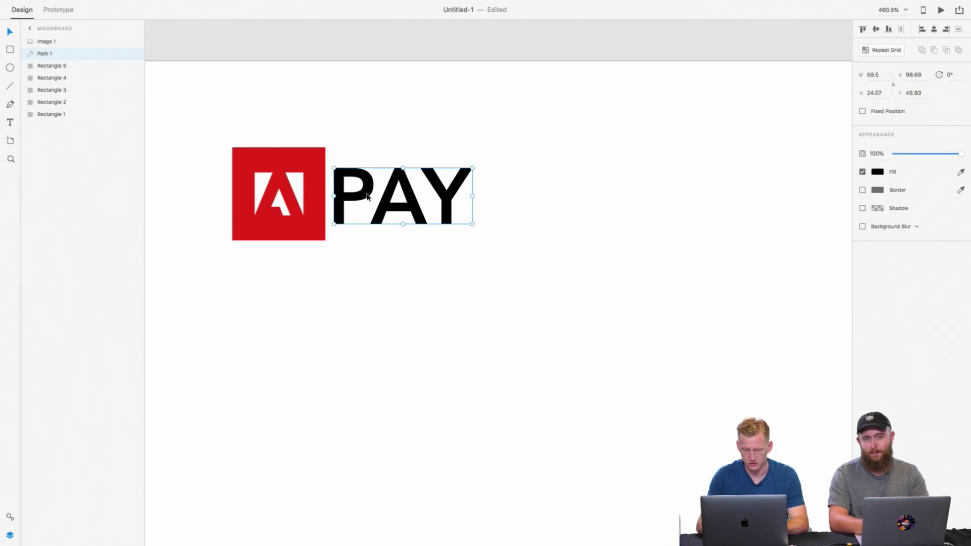
pyautogui.click(346, 205)
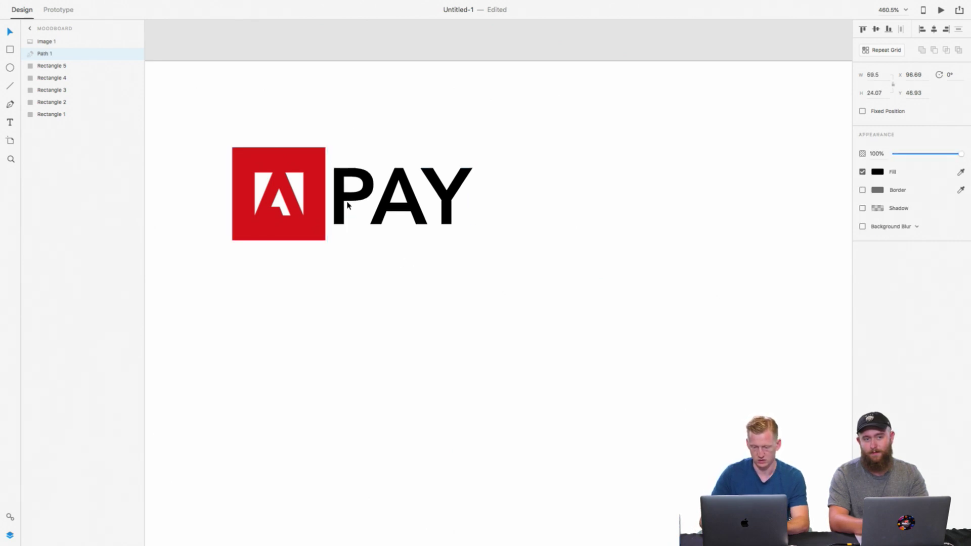
pyautogui.scroll(-5, 347, 205)
pyautogui.click(390, 271)
pyautogui.scroll(-3, 389, 272)
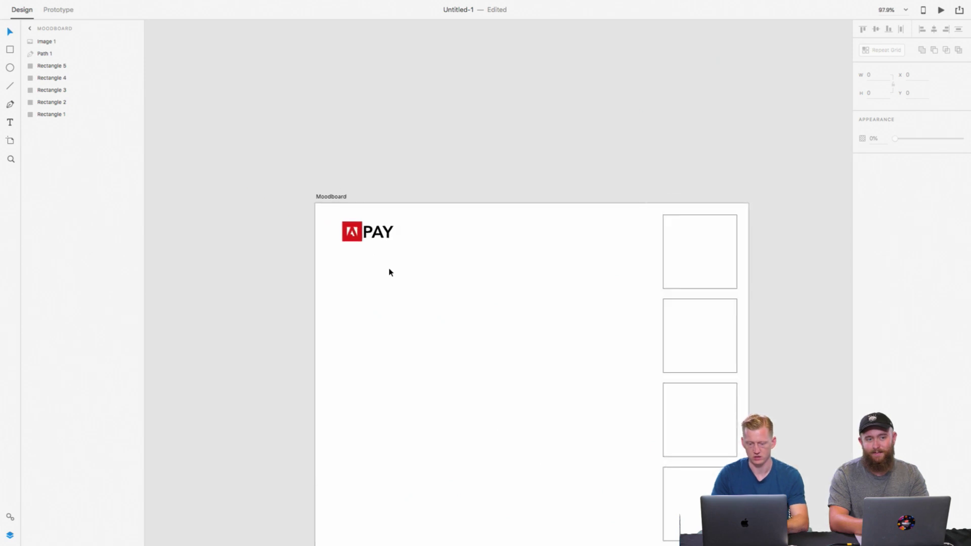
pyautogui.scroll(3, 370, 241)
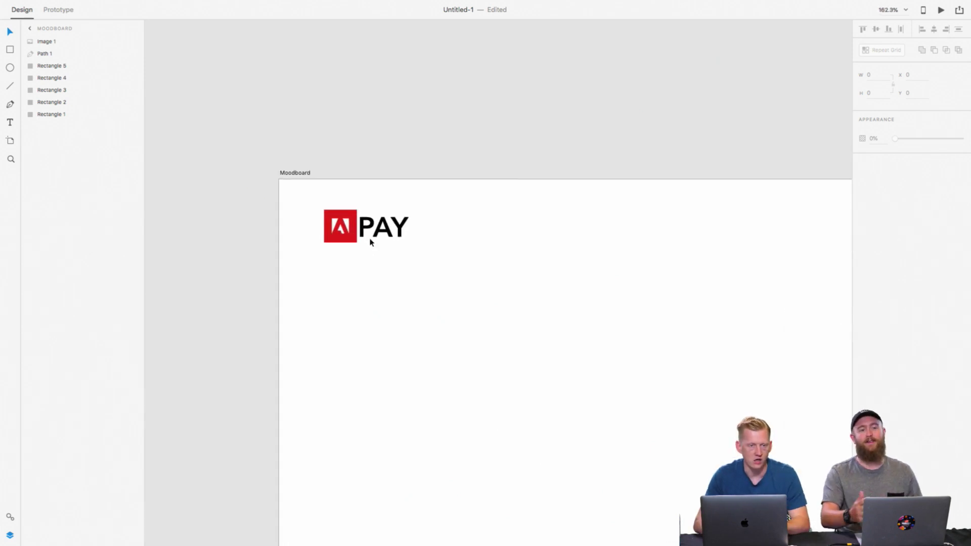
pyautogui.click(385, 228)
pyautogui.press('Right')
pyautogui.press('Right')
pyautogui.press('Right')
pyautogui.press('Right')
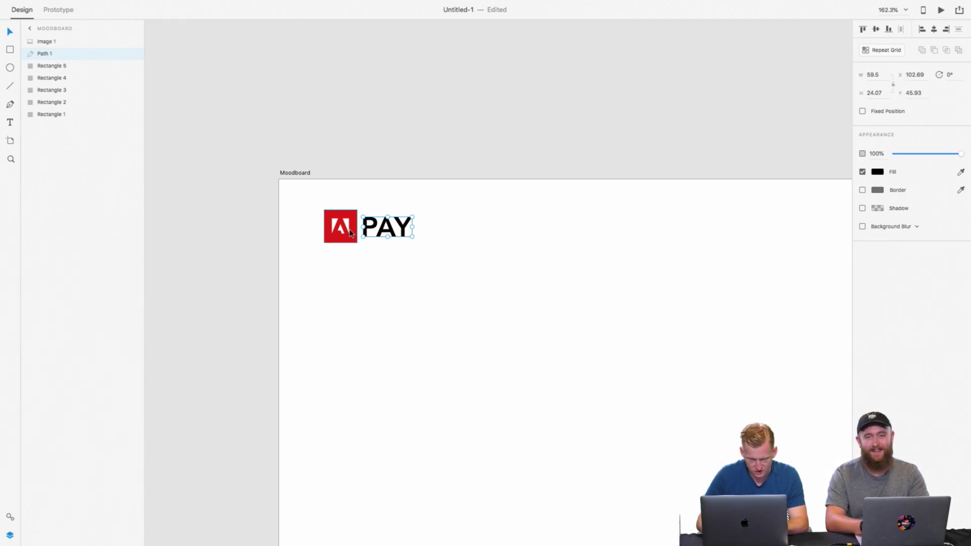
pyautogui.press('Right')
pyautogui.press('Right')
pyautogui.press('Right')
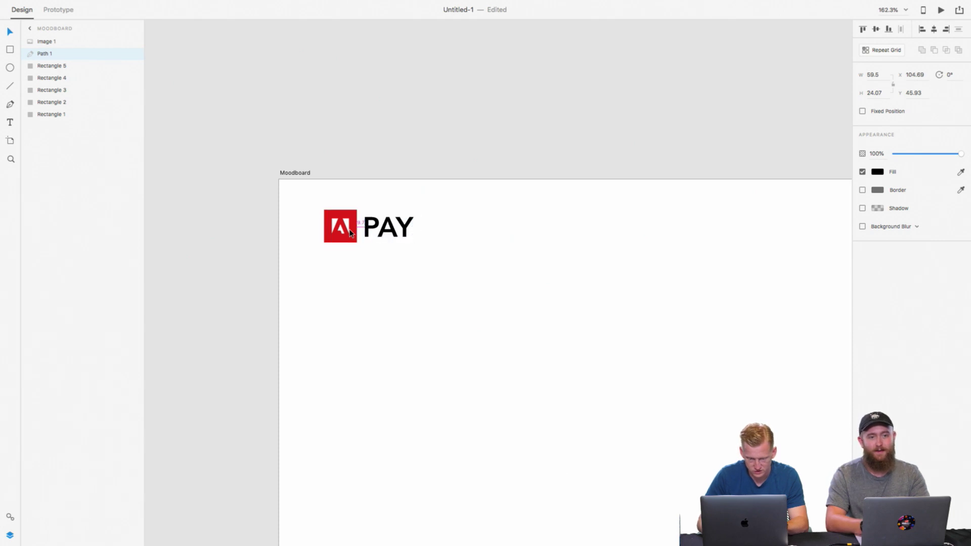
pyautogui.press('Left')
pyautogui.press('Left')
pyautogui.press('Left')
pyautogui.scroll(-5, 350, 234)
pyautogui.click(385, 263)
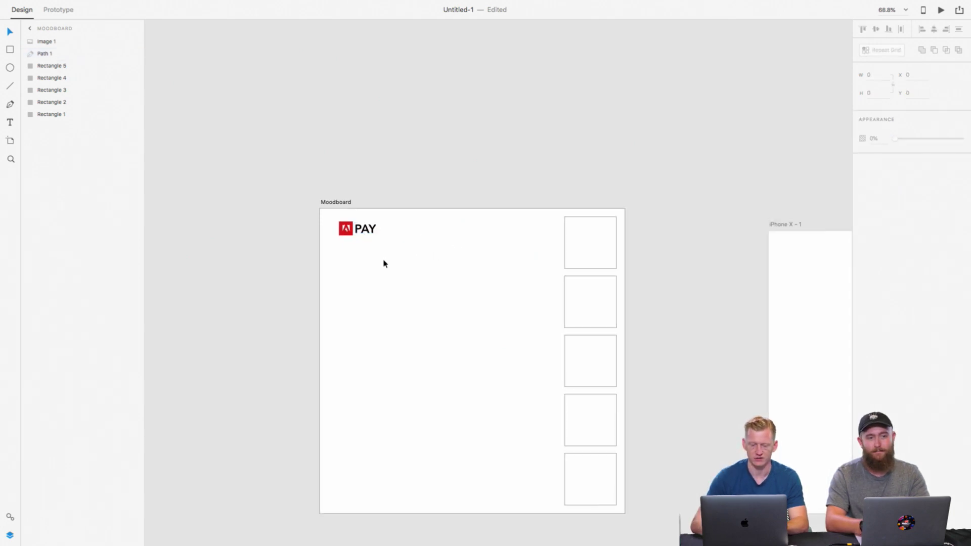
pyautogui.moveTo(375, 235); pyautogui.dragTo(335, 218)
pyautogui.press('super+g')
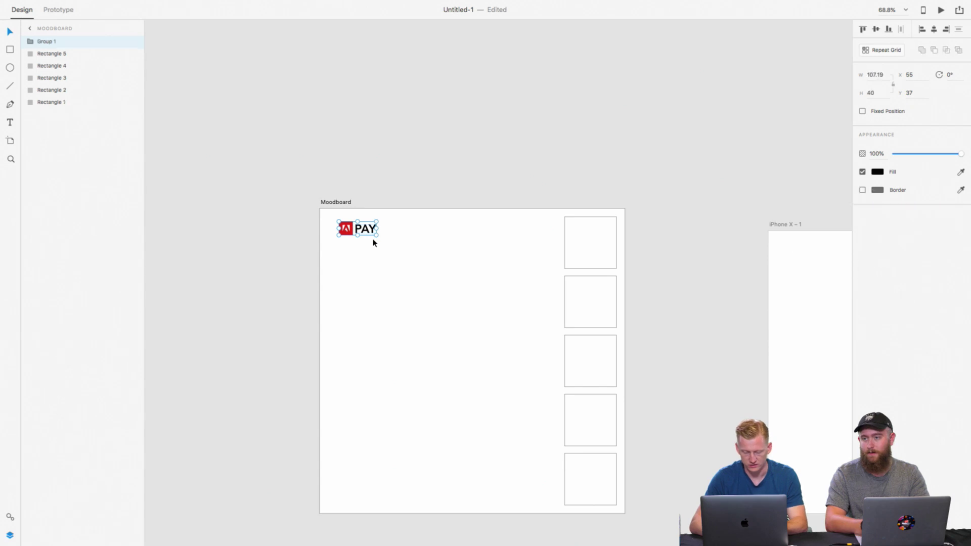
pyautogui.scroll(-3, 423, 271)
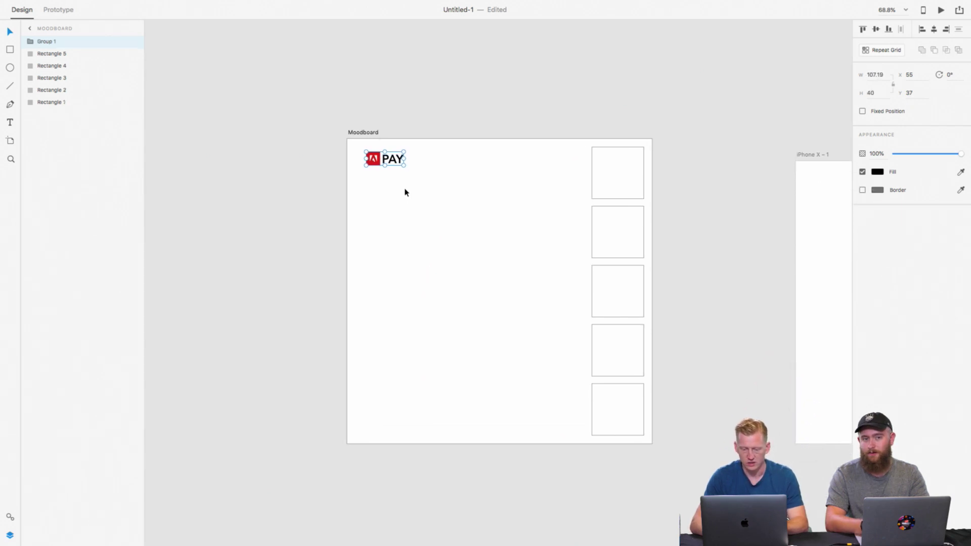
pyautogui.scroll(2, 405, 192)
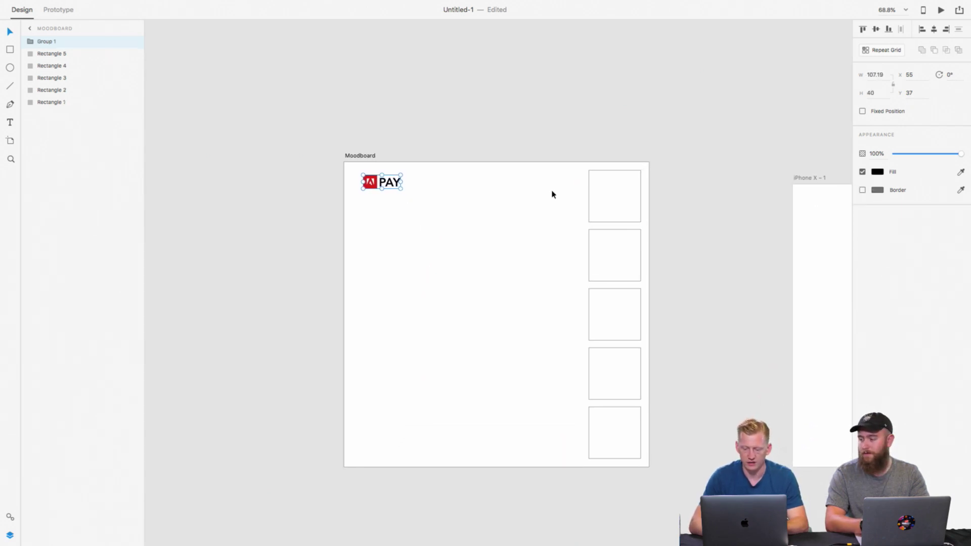
pyautogui.click(633, 175)
pyautogui.hscroll(3, 611, 263)
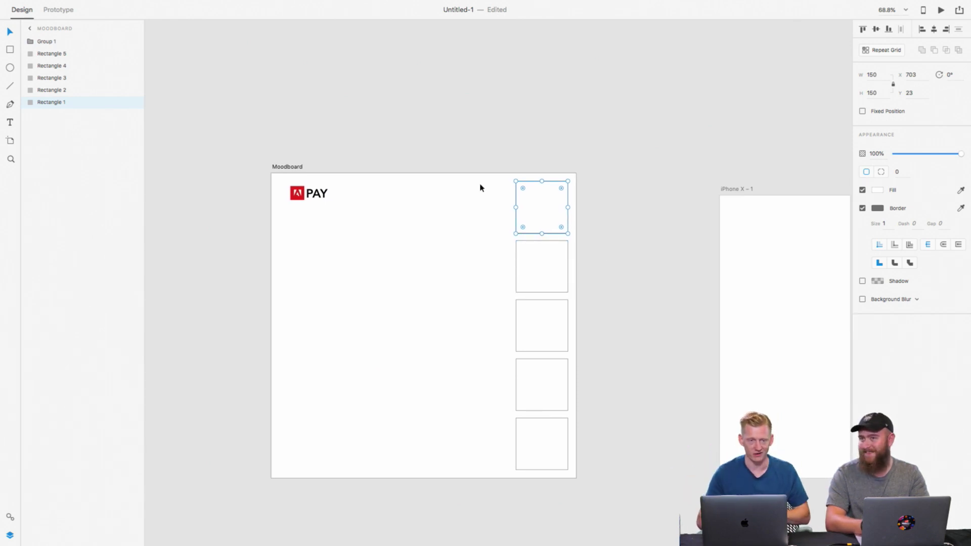
pyautogui.scroll(5, 480, 188)
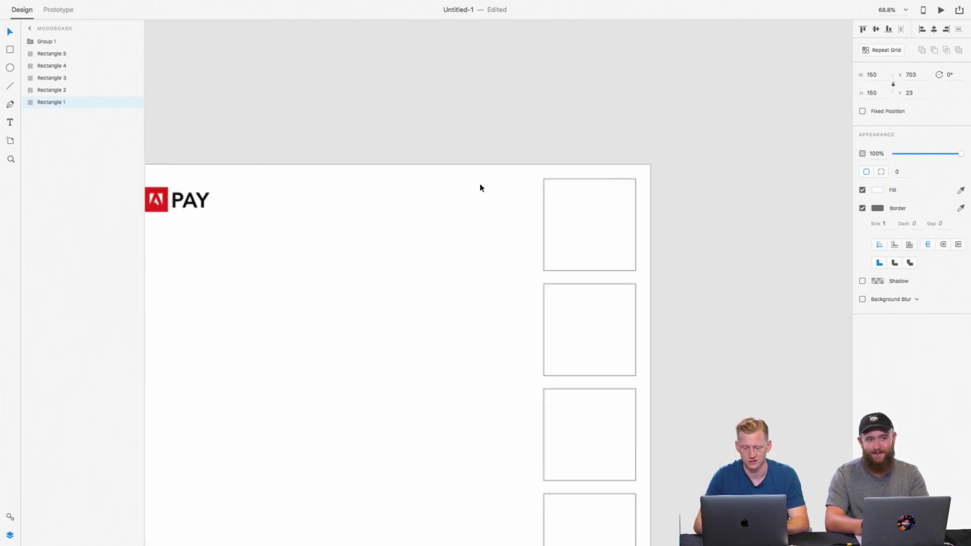
pyautogui.click(570, 252)
pyautogui.scroll(-3, 569, 250)
pyautogui.hscroll(2, 570, 250)
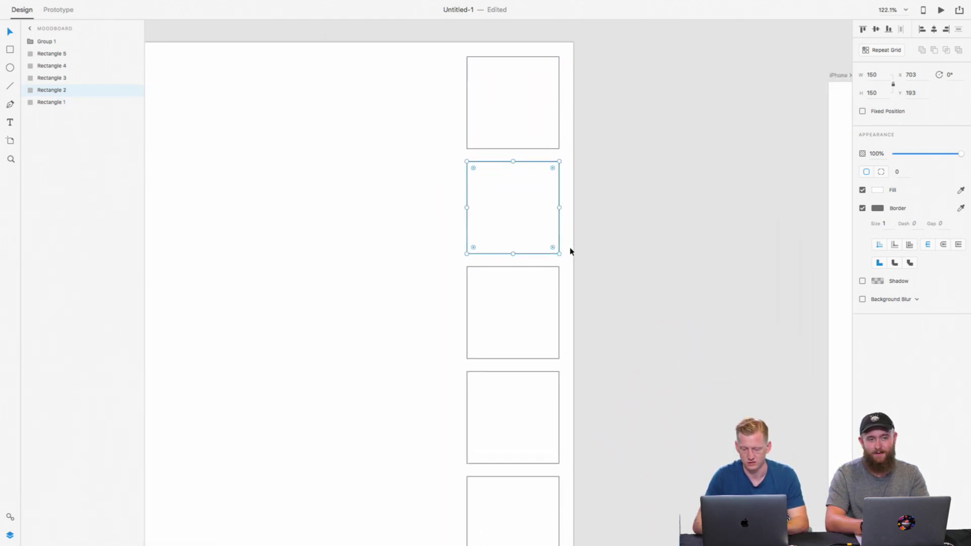
pyautogui.click(539, 104)
pyautogui.click(526, 201)
pyautogui.scroll(2, 522, 203)
pyautogui.hscroll(-4, 522, 202)
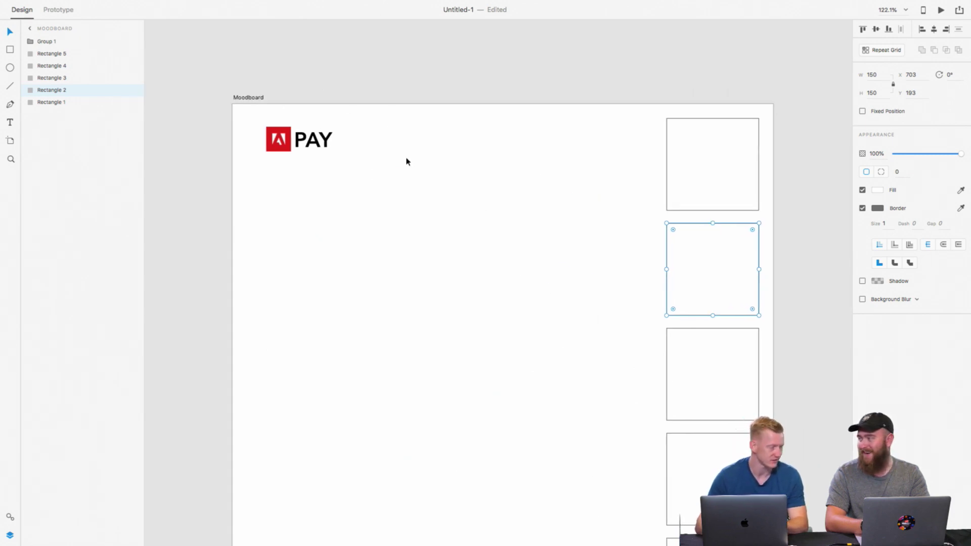
pyautogui.scroll(-2, 409, 161)
pyautogui.hscroll(4, 409, 161)
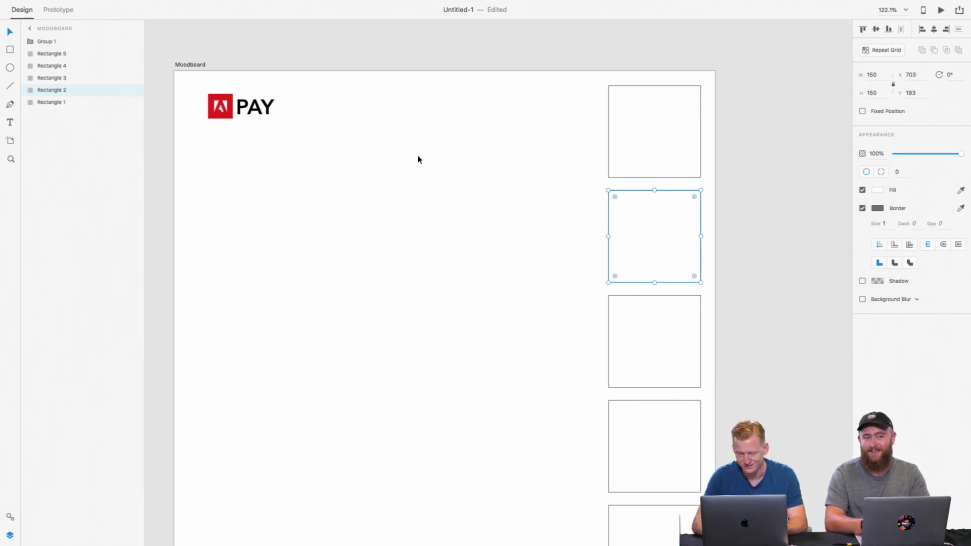
pyautogui.click(663, 139)
pyautogui.click(654, 233)
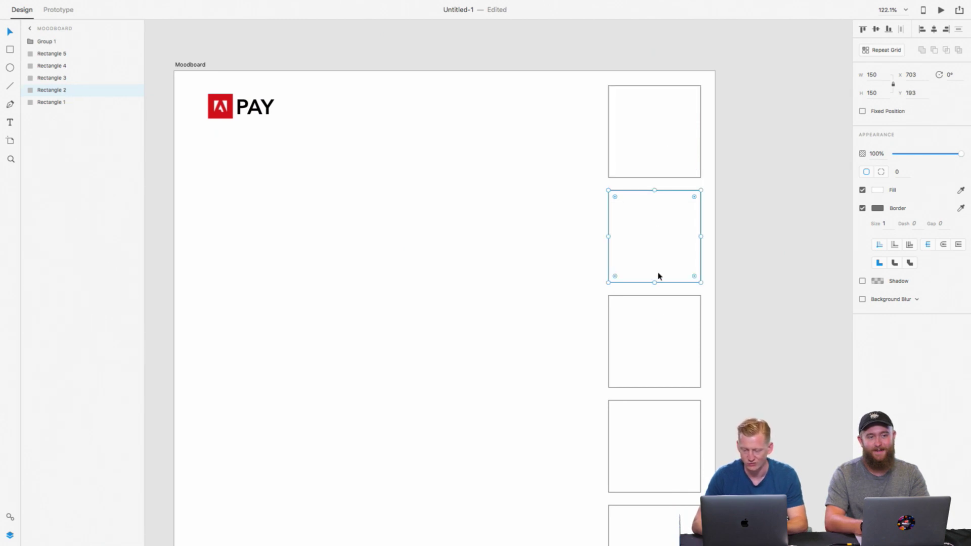
pyautogui.click(657, 329)
pyautogui.scroll(-5, 657, 329)
pyautogui.click(639, 265)
pyautogui.click(612, 324)
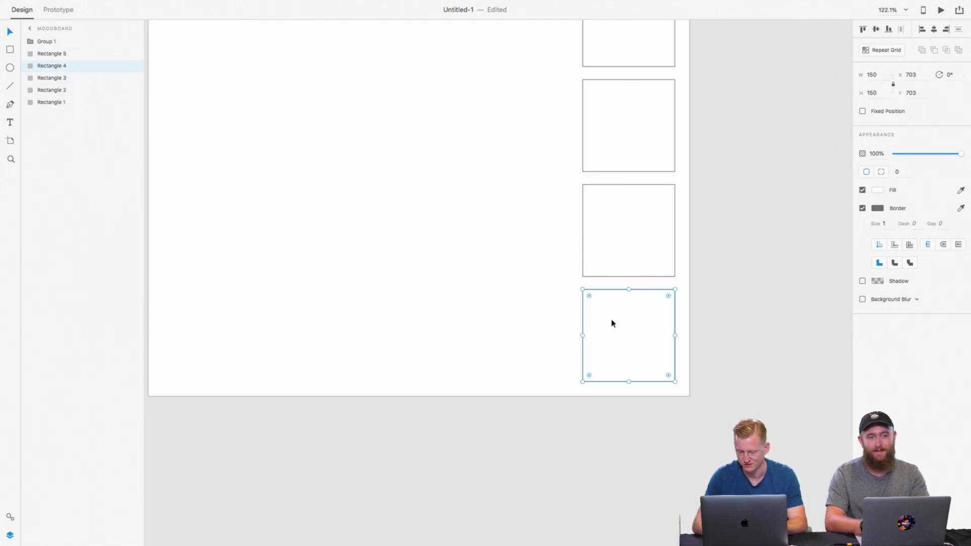
pyautogui.scroll(5, 611, 322)
pyautogui.hscroll(2, 610, 321)
pyautogui.click(542, 146)
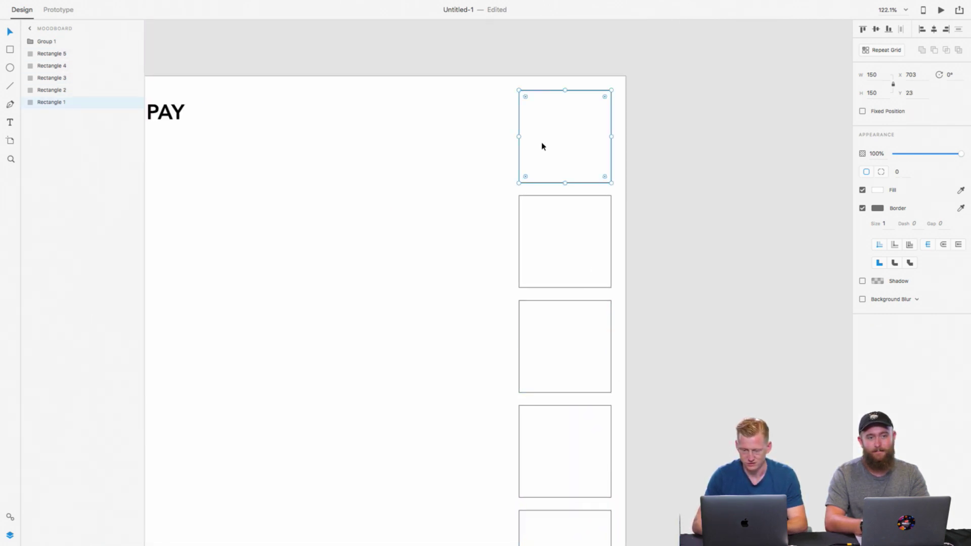
# - Remove the border from the top swatch square
pyautogui.scroll(-1, 542, 147)
pyautogui.hscroll(1, 542, 147)
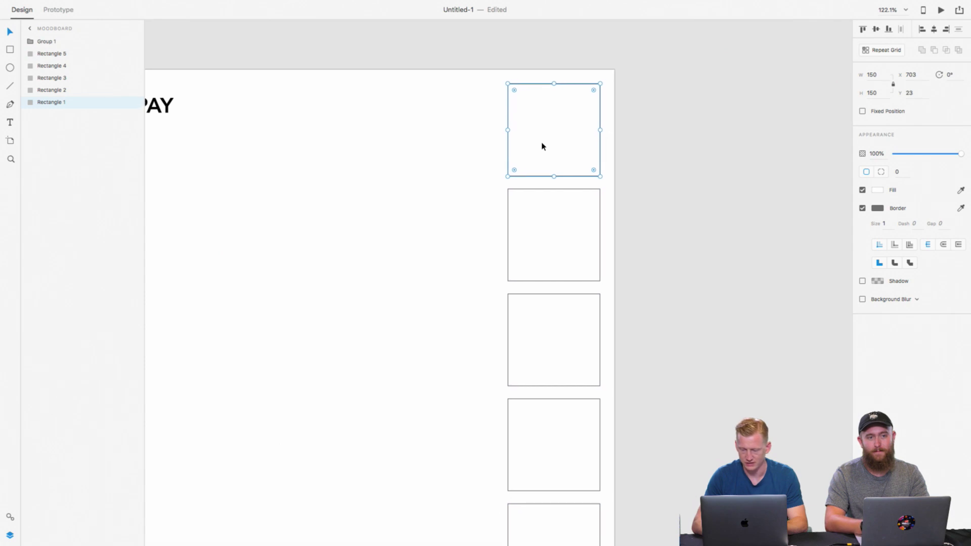
pyautogui.click(862, 209)
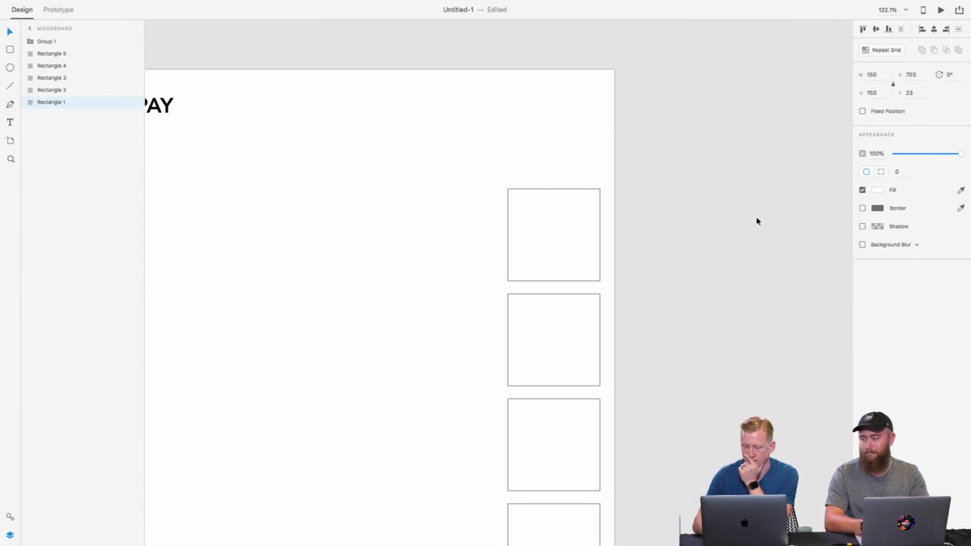
pyautogui.click(620, 153)
pyautogui.click(531, 143)
pyautogui.hscroll(-10, 531, 143)
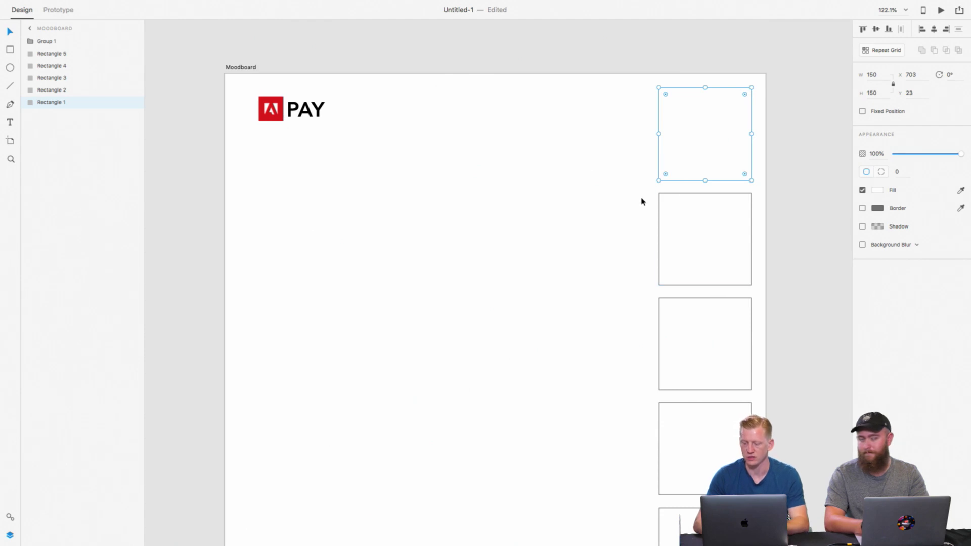
pyautogui.scroll(-2, 641, 204)
pyautogui.hscroll(3, 641, 205)
# - Make the third square borderless and fill it with the logo's black via the eyedropper
pyautogui.click(680, 315)
pyautogui.click(862, 208)
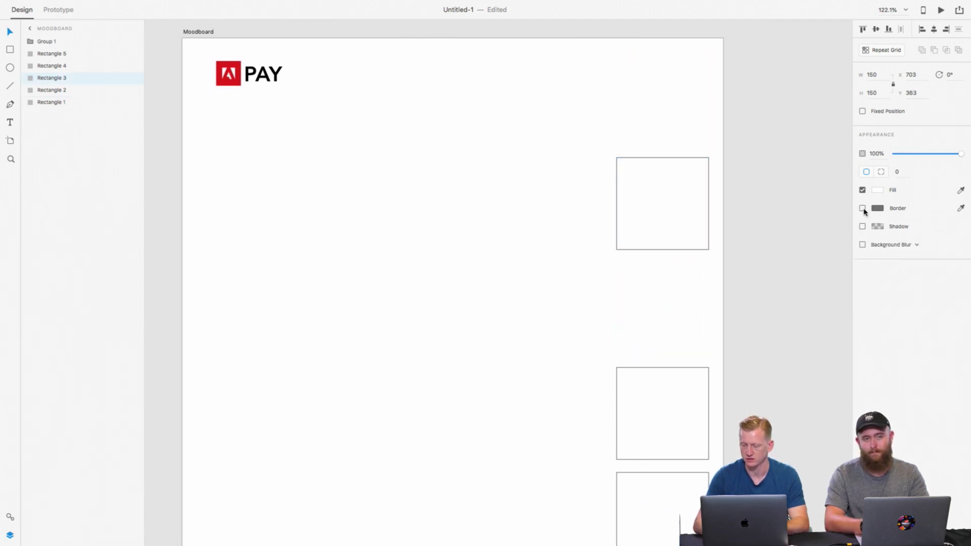
pyautogui.click(877, 190)
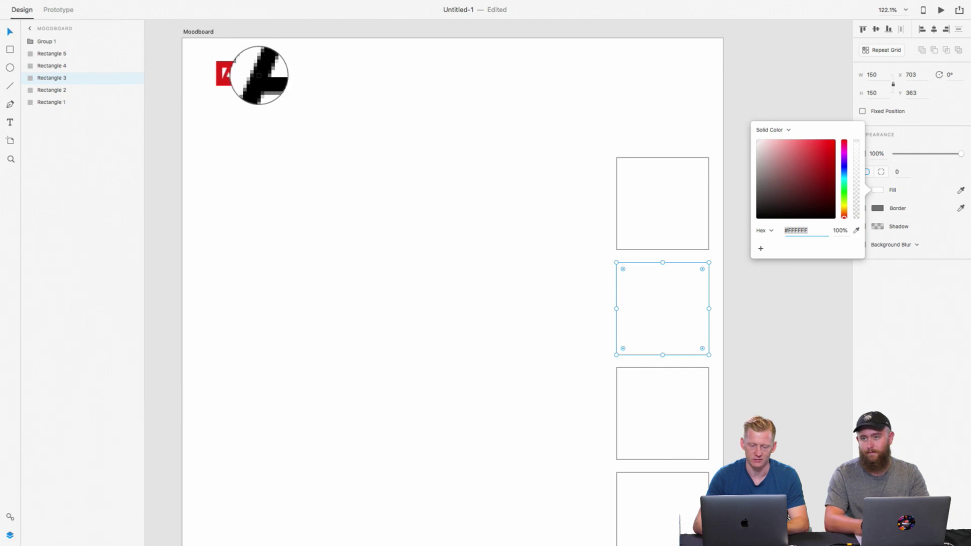
pyautogui.click(259, 77)
pyautogui.hscroll(3, 571, 229)
pyautogui.scroll(-1, 572, 230)
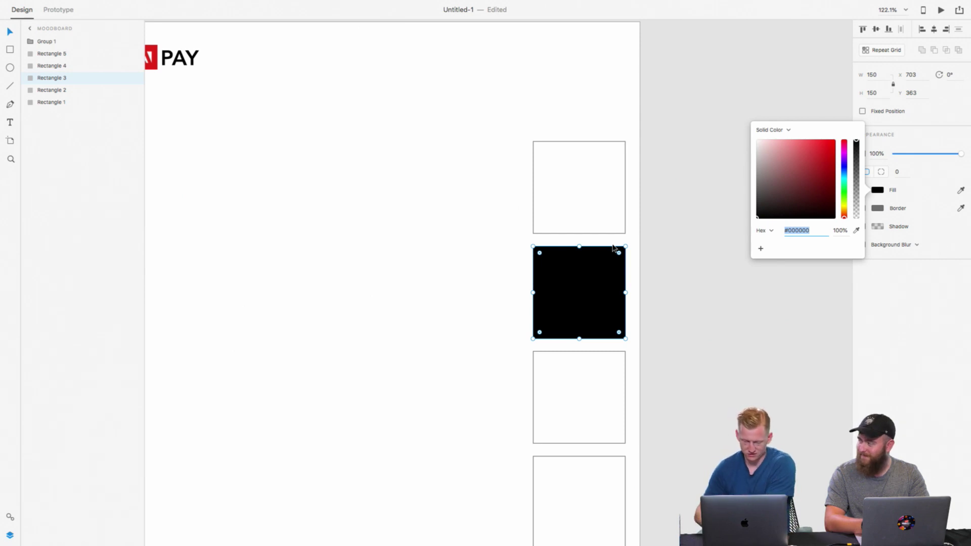
# - Make the second square borderless and fill it a neutral mid grey
pyautogui.click(586, 218)
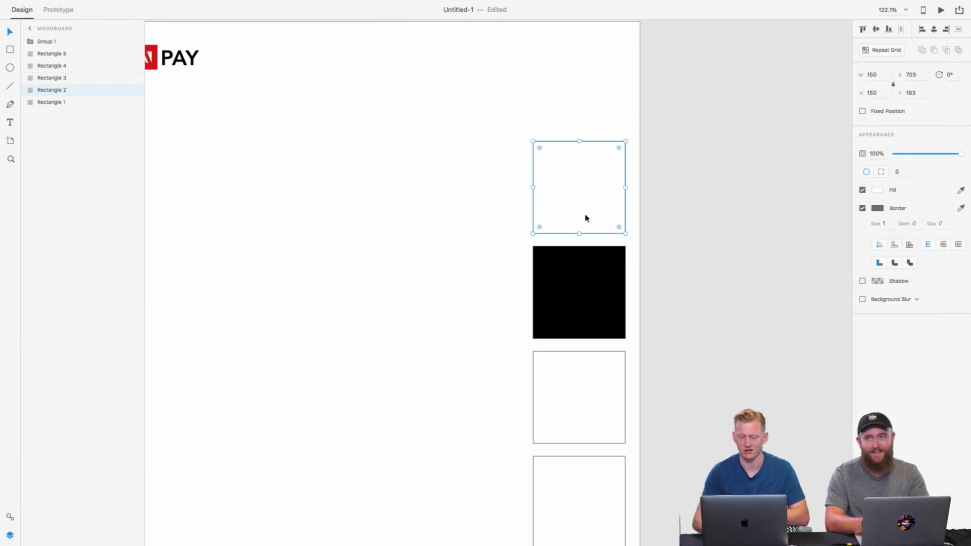
pyautogui.click(862, 208)
pyautogui.click(878, 191)
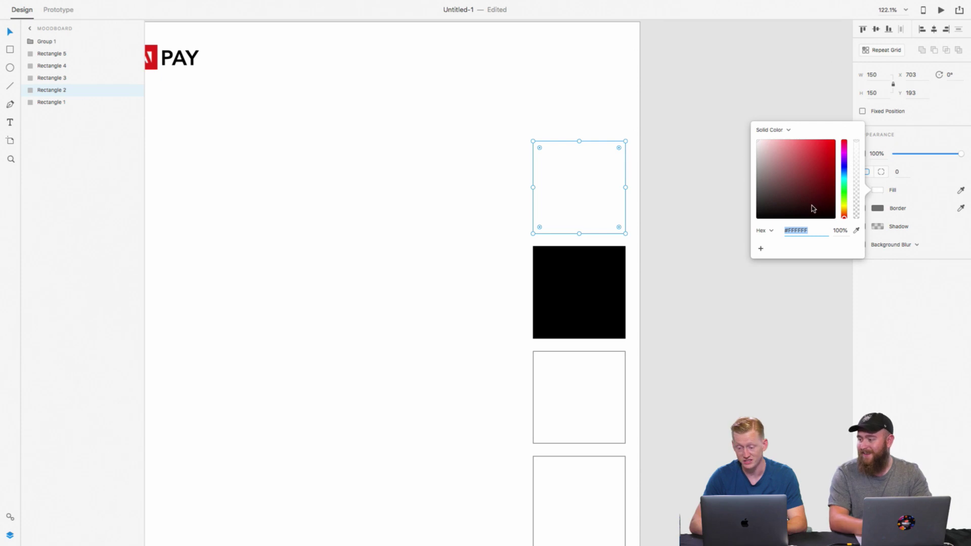
pyautogui.click(764, 185)
pyautogui.moveTo(764, 185); pyautogui.dragTo(756, 182)
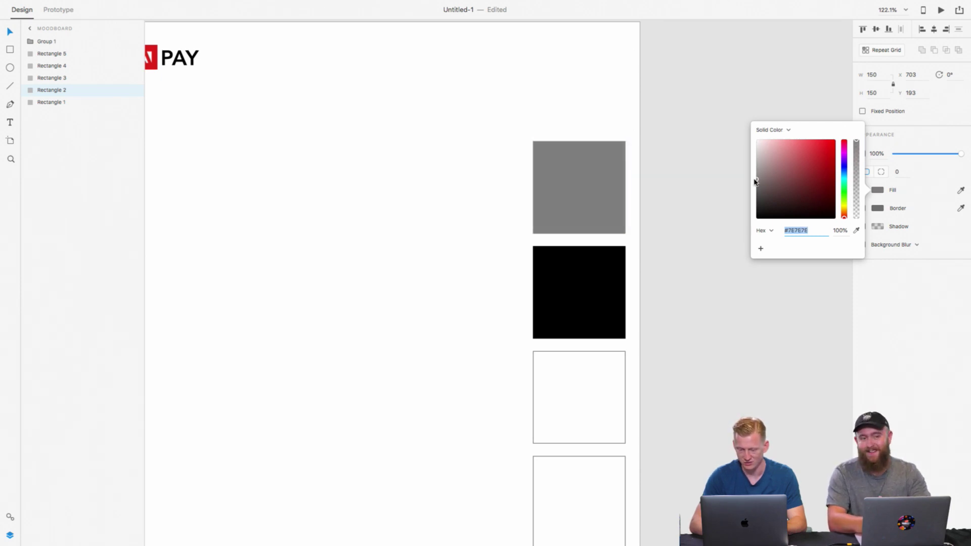
pyautogui.click(617, 275)
pyautogui.click(548, 392)
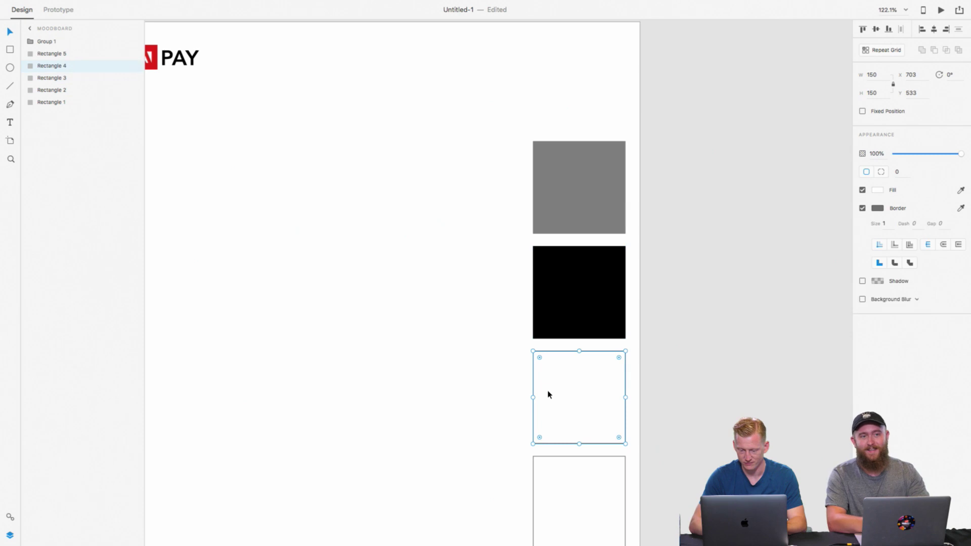
# - Remove the next square's border, fill it dark grey, then set the square below to pure black (#000000)
pyautogui.click(862, 209)
pyautogui.click(877, 190)
pyautogui.moveTo(759, 190); pyautogui.dragTo(752, 198)
pyautogui.click(585, 286)
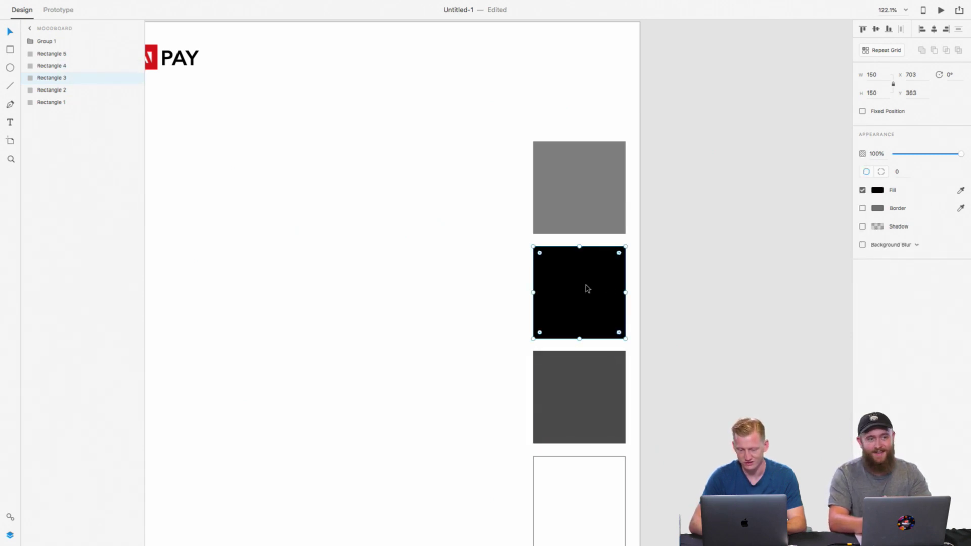
pyautogui.click(877, 192)
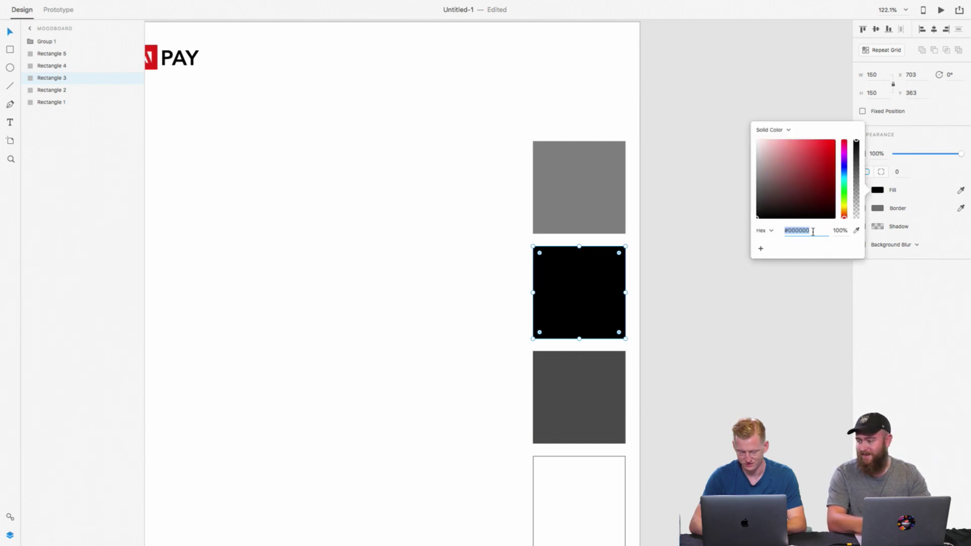
pyautogui.click(631, 375)
pyautogui.click(876, 190)
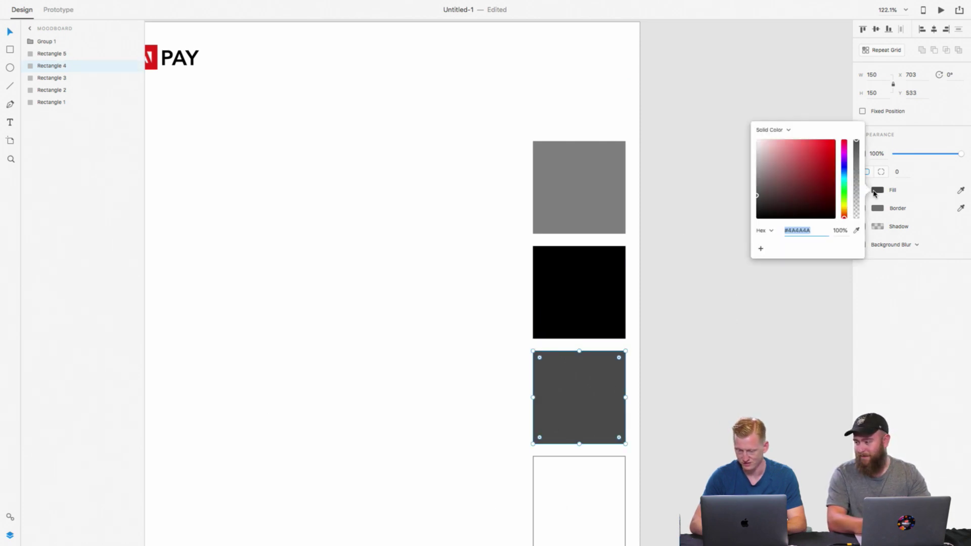
pyautogui.click(757, 217)
pyautogui.click(545, 340)
# - Lighten the upper black square to a charcoal dark grey (#272727)
pyautogui.click(433, 366)
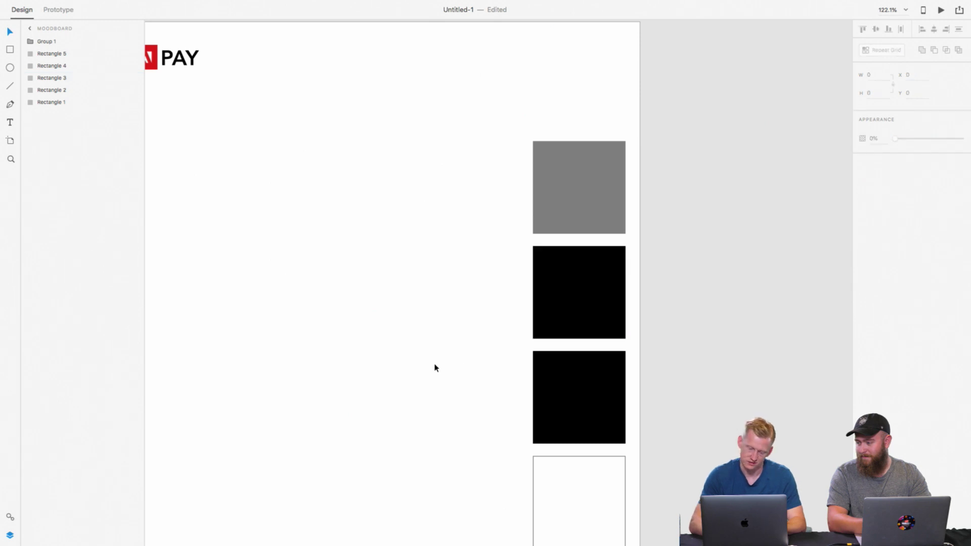
pyautogui.press('super+minus')
pyautogui.click(499, 263)
pyautogui.press('super+plus')
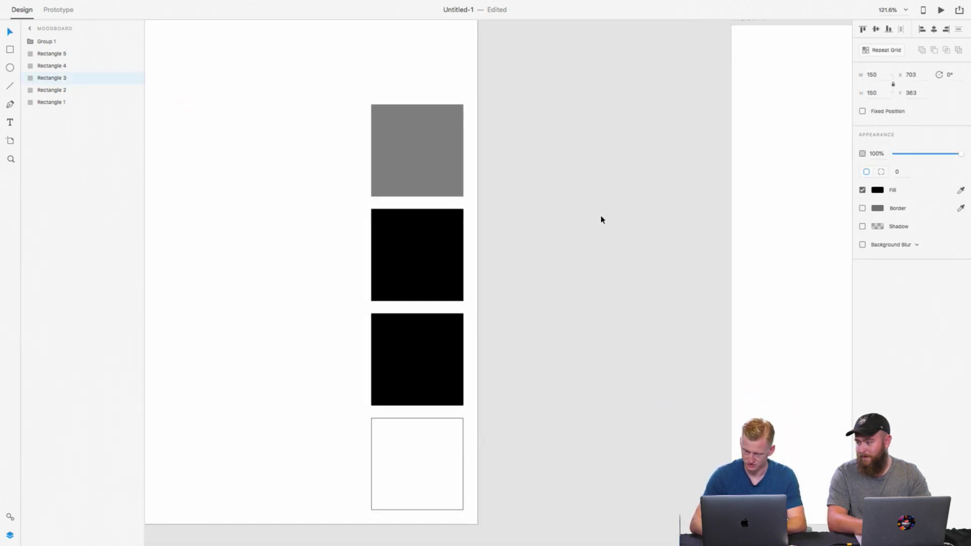
pyautogui.hscroll(-5, 600, 217)
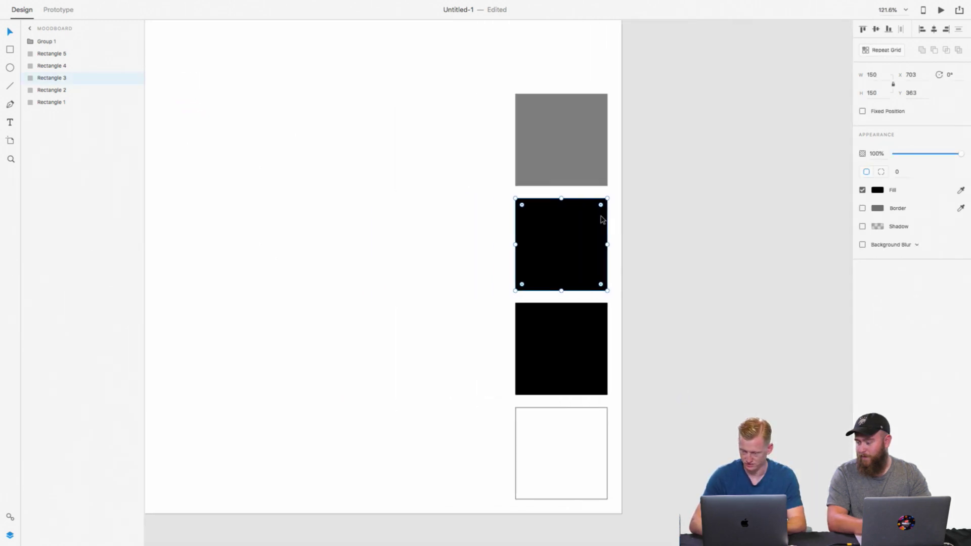
pyautogui.click(878, 191)
pyautogui.moveTo(756, 214); pyautogui.dragTo(747, 208)
pyautogui.click(720, 259)
# - Duplicate the grey square into the top slot of the swatch column
pyautogui.hscroll(3, 614, 347)
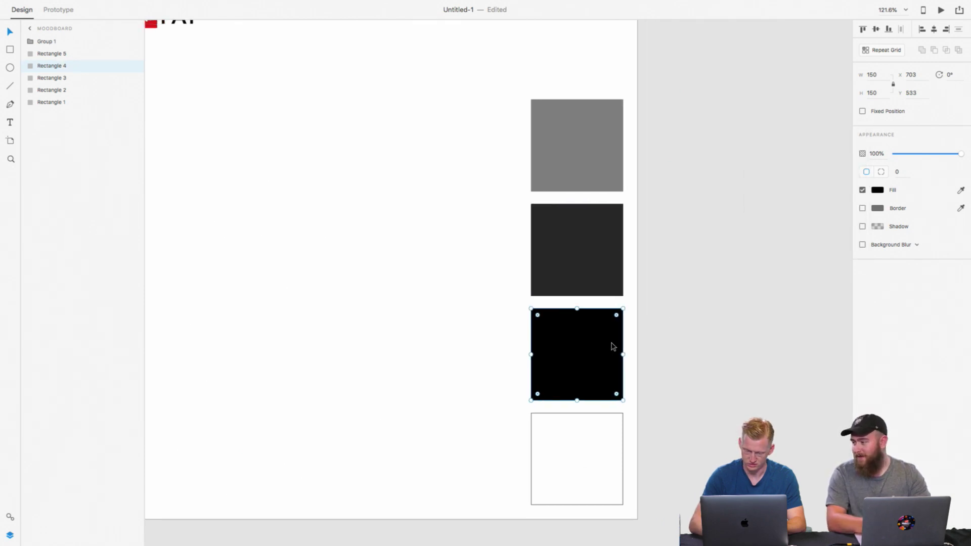
pyautogui.click(555, 363)
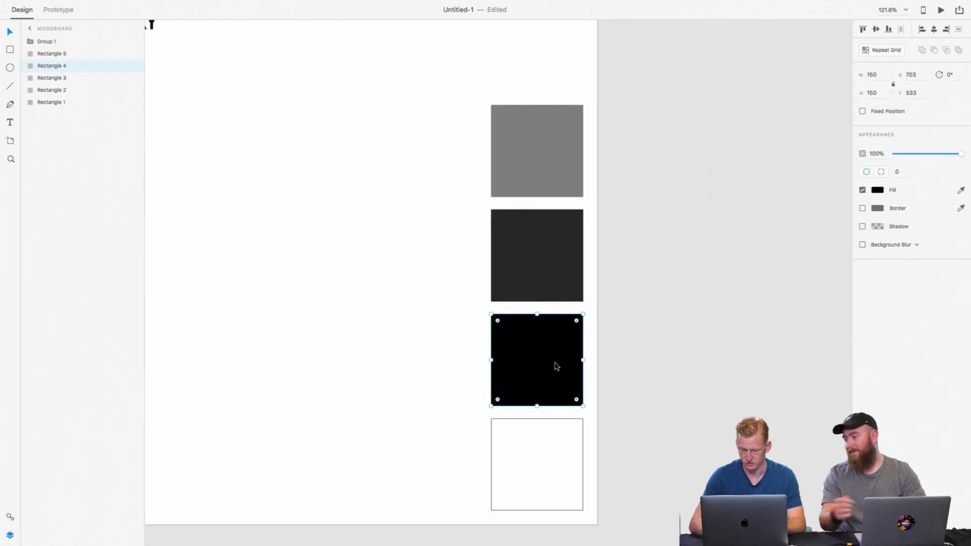
pyautogui.hscroll(2, 555, 364)
pyautogui.scroll(-5, 555, 365)
pyautogui.click(505, 317)
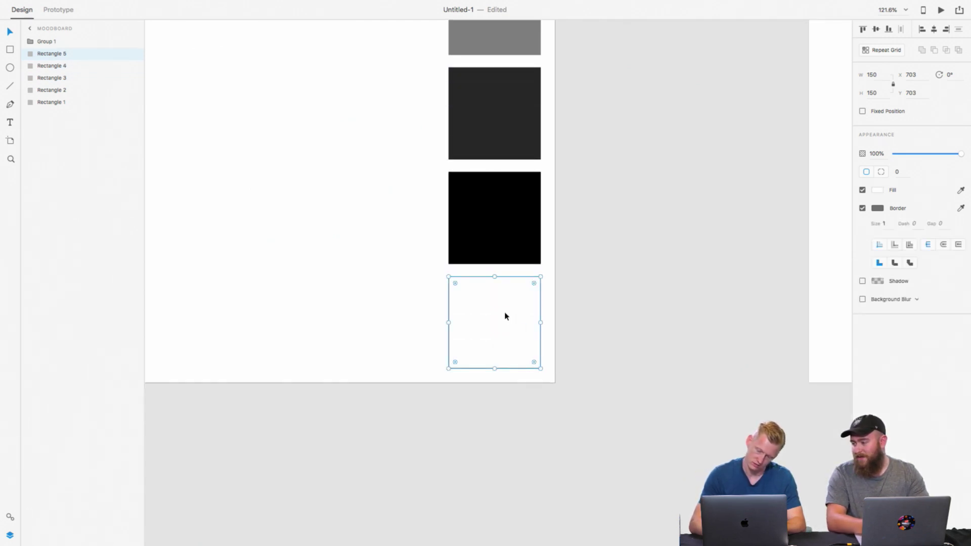
pyautogui.scroll(-5, 505, 316)
pyautogui.scroll(1, 505, 316)
pyautogui.click(506, 152)
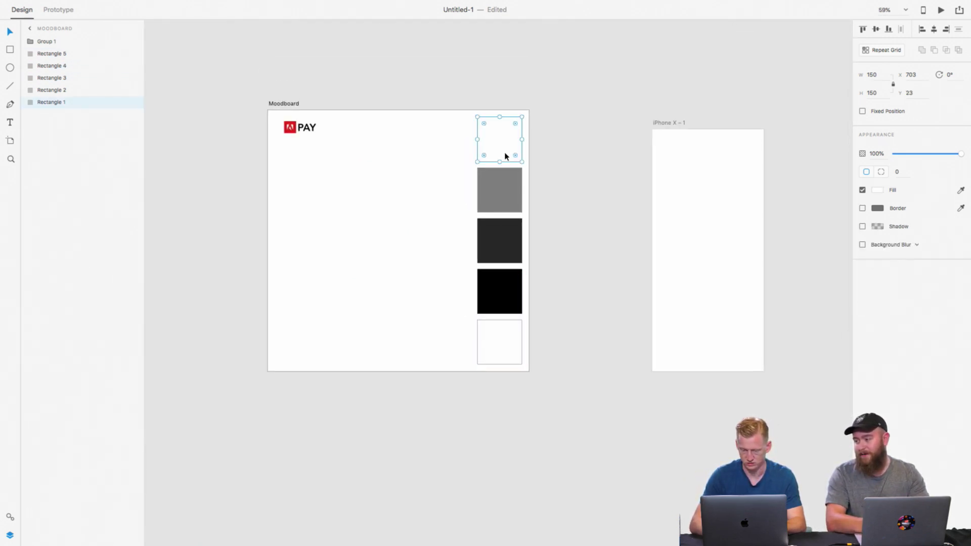
pyautogui.click(507, 284)
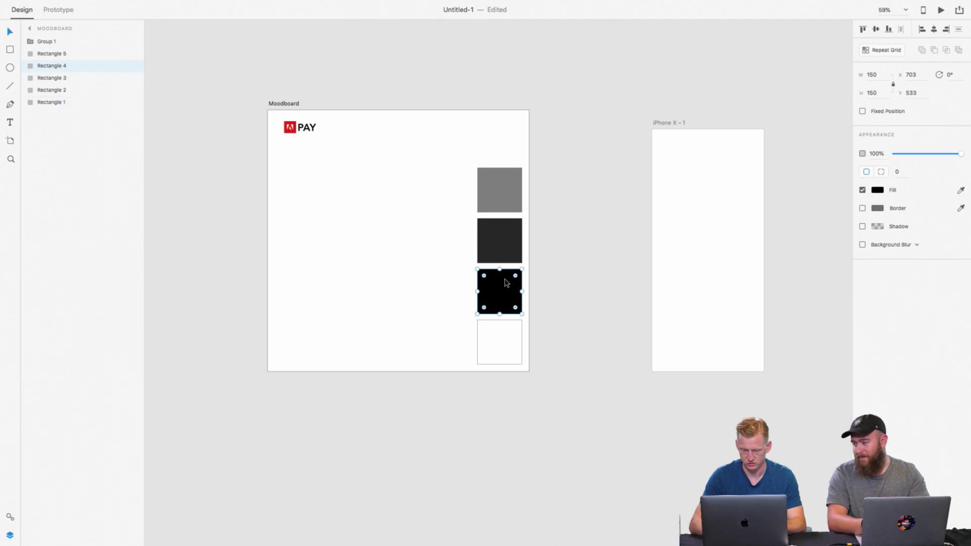
pyautogui.click(501, 192)
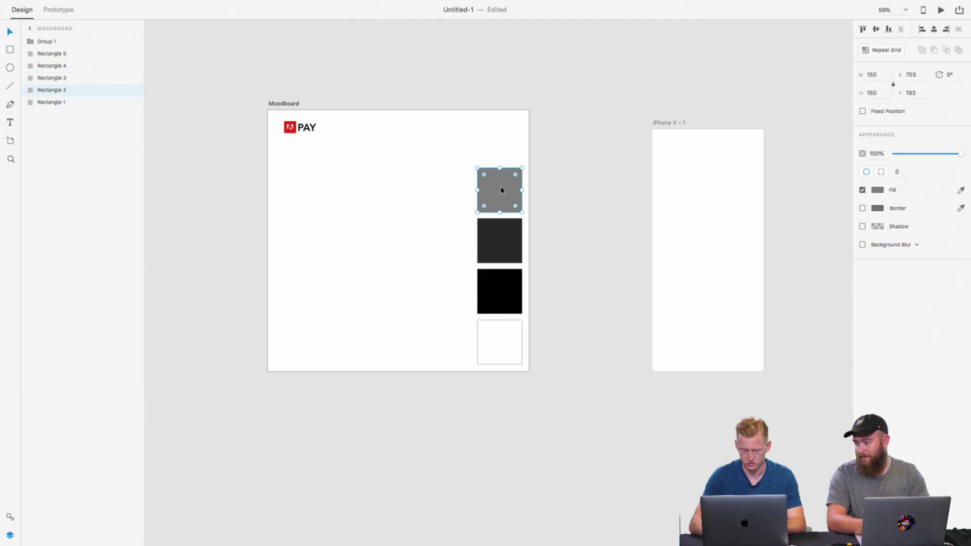
pyautogui.moveTo(501, 187); pyautogui.dragTo(501, 135)
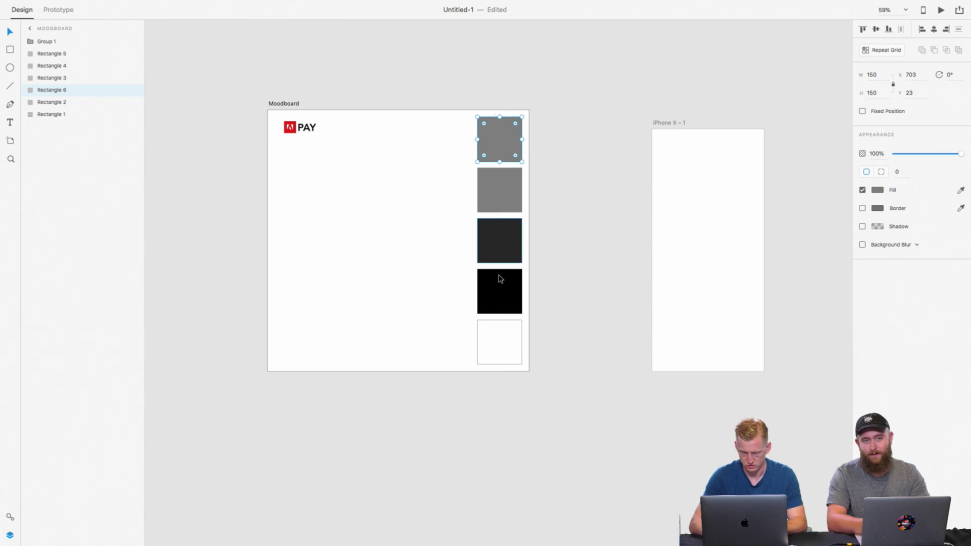
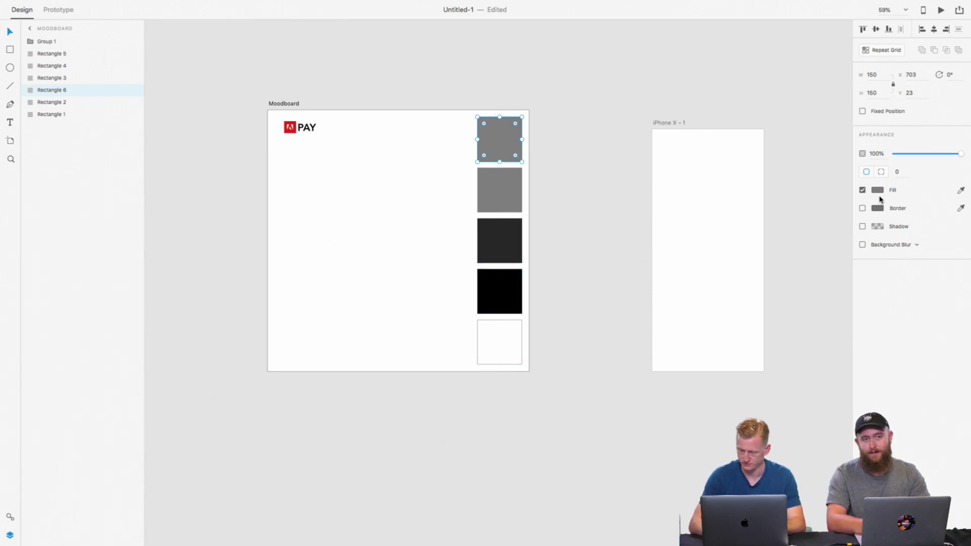
# - Remove the bottom square's border and fill it dark grey #333333
pyautogui.click(494, 340)
pyautogui.click(863, 208)
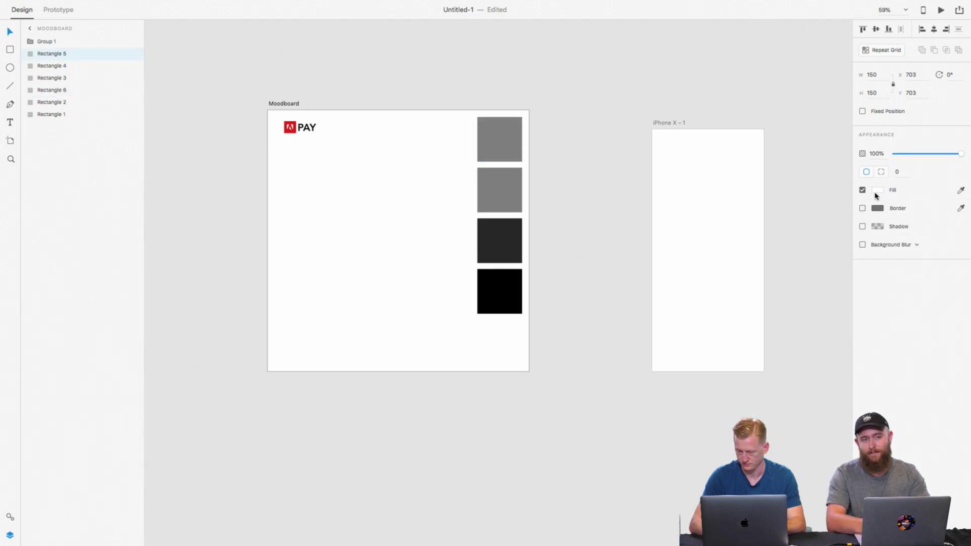
pyautogui.click(877, 190)
pyautogui.moveTo(758, 182)
pyautogui.mouseDown()
pyautogui.moveTo(744, 178)
pyautogui.moveTo(738, 196)
pyautogui.mouseUp()
pyautogui.write('333')
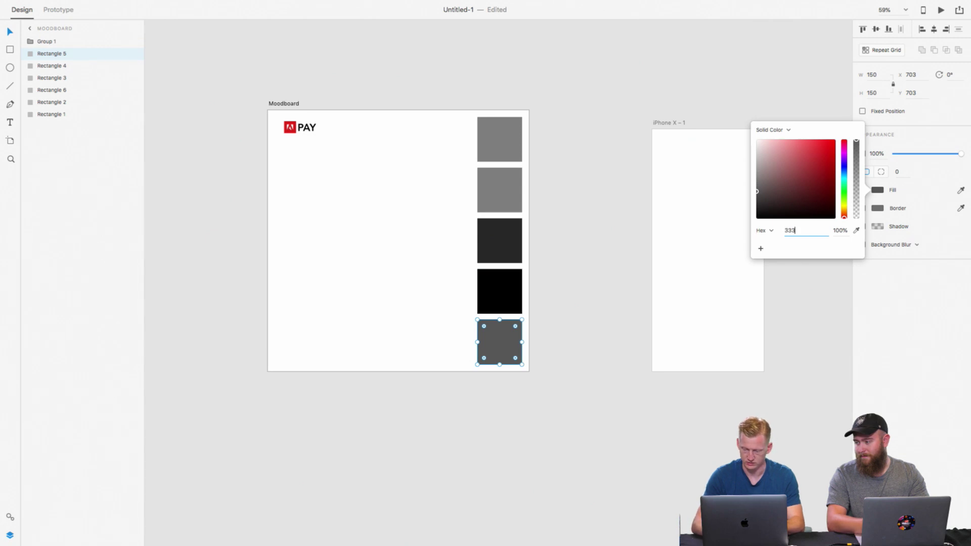
pyautogui.press('Return')
pyautogui.click(519, 286)
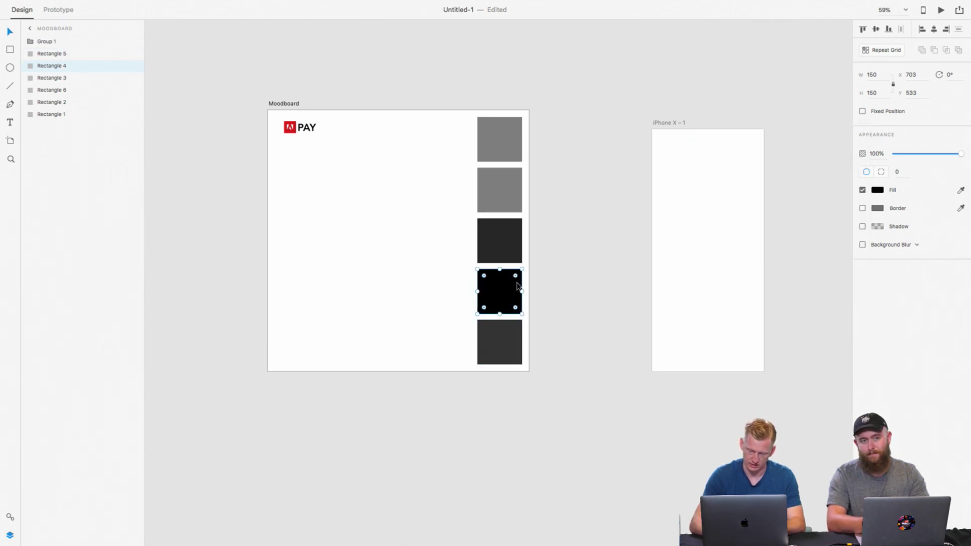
# - Lighten the grey fill of the top square
pyautogui.click(511, 242)
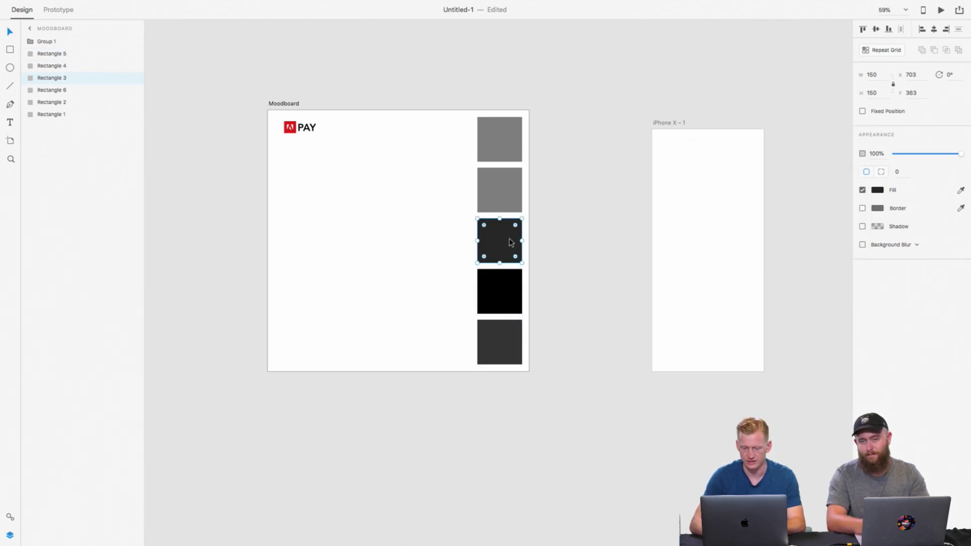
pyautogui.click(495, 151)
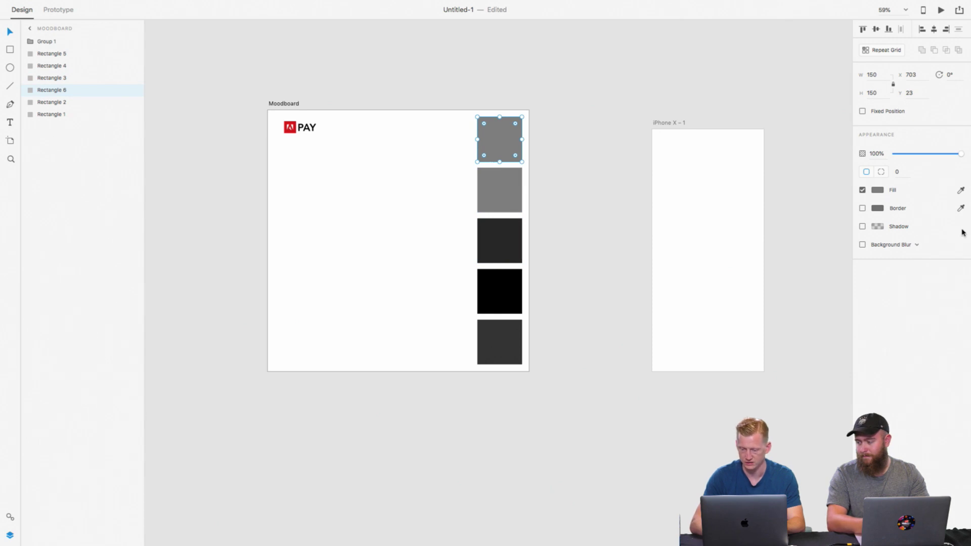
pyautogui.click(877, 190)
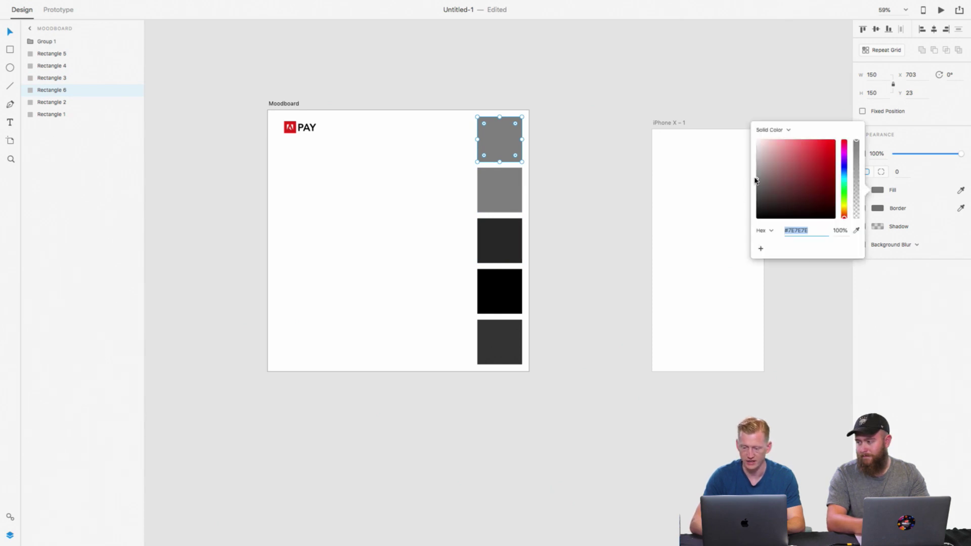
pyautogui.moveTo(758, 180); pyautogui.dragTo(748, 174)
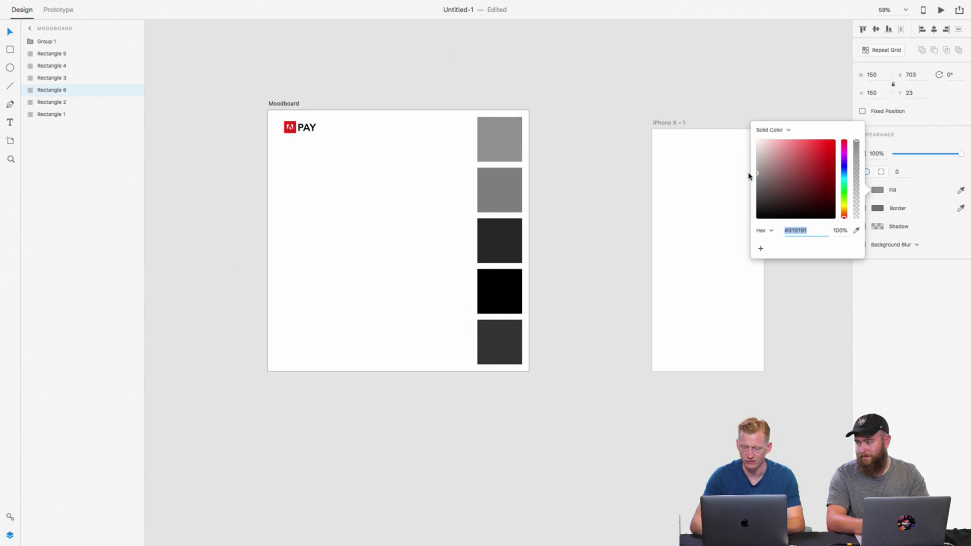
pyautogui.click(557, 186)
pyautogui.scroll(-2, 557, 186)
pyautogui.hscroll(2, 556, 187)
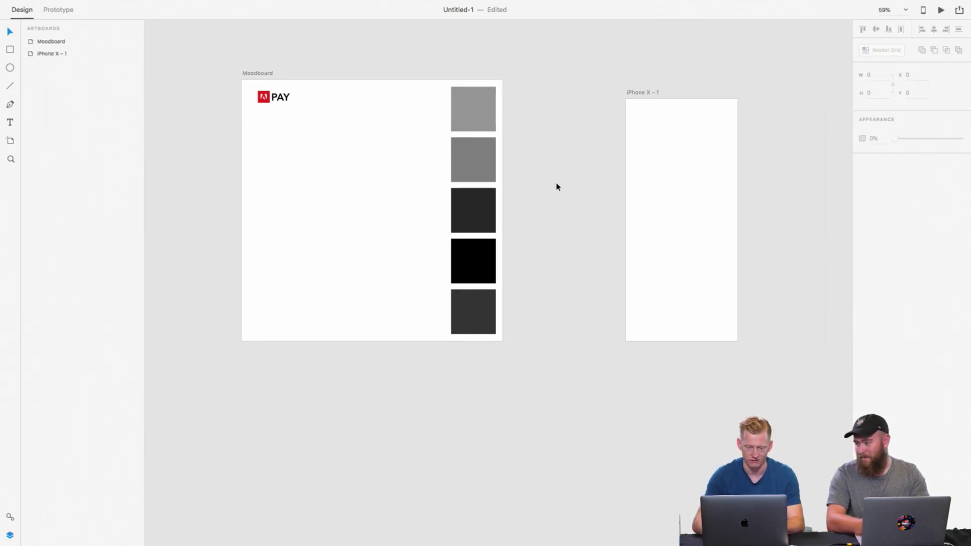
pyautogui.scroll(2, 556, 186)
pyautogui.rightClick(558, 182)
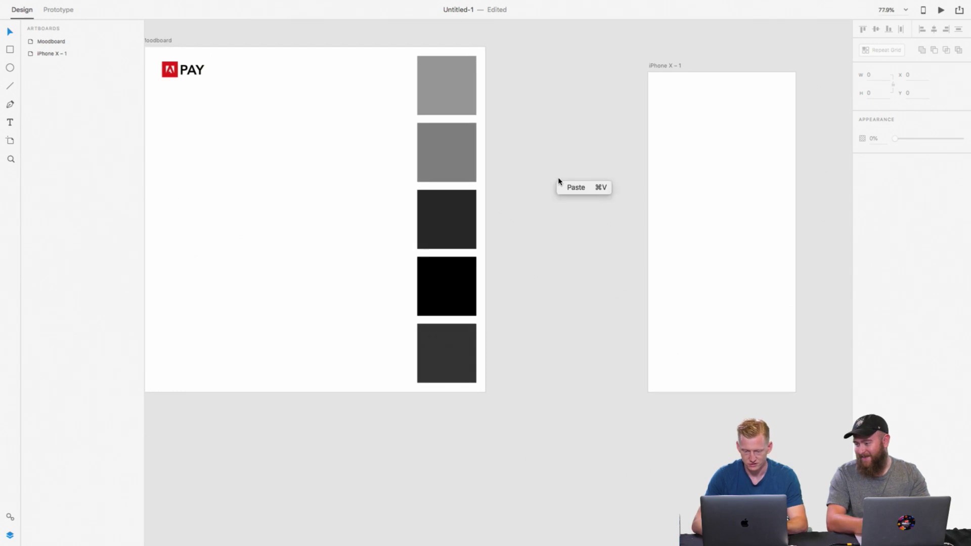
pyautogui.click(519, 113)
pyautogui.scroll(2, 520, 113)
pyautogui.hscroll(-2, 520, 113)
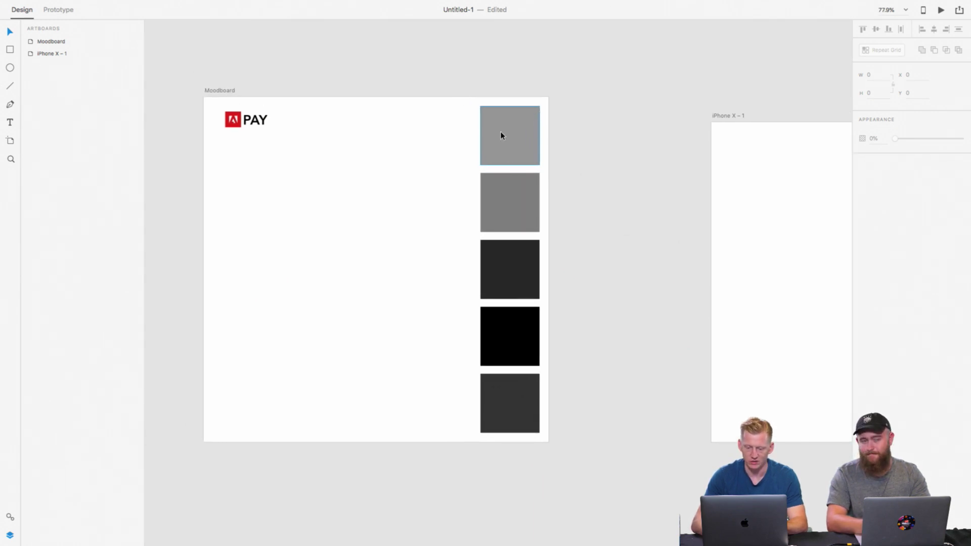
# - Fill the top square with the PAY logo's red using the Fill eyedropper
pyautogui.click(501, 135)
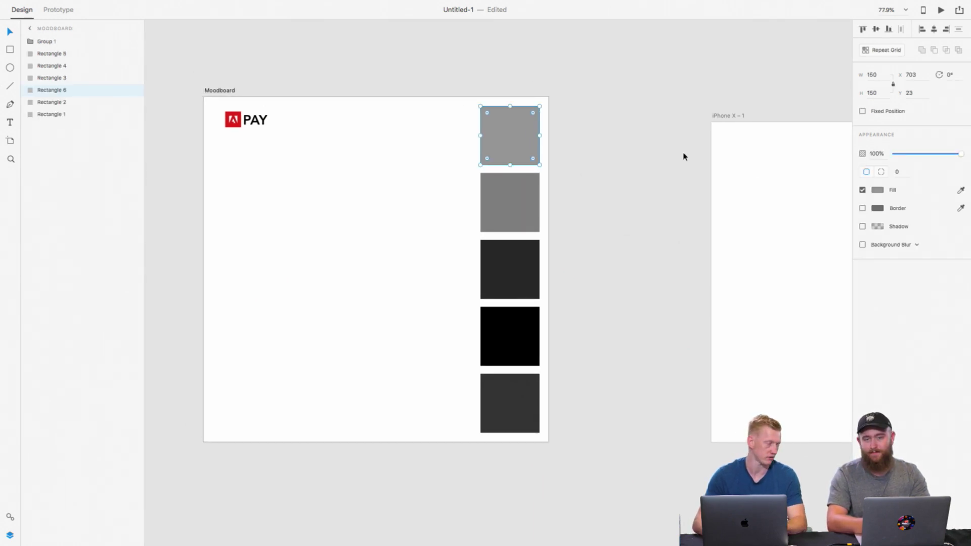
pyautogui.click(877, 190)
pyautogui.click(856, 230)
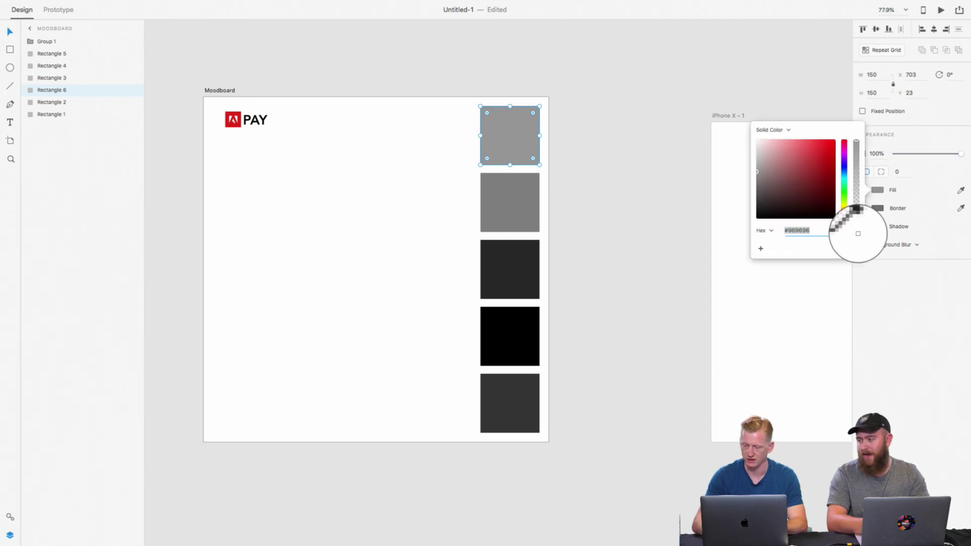
pyautogui.click(239, 125)
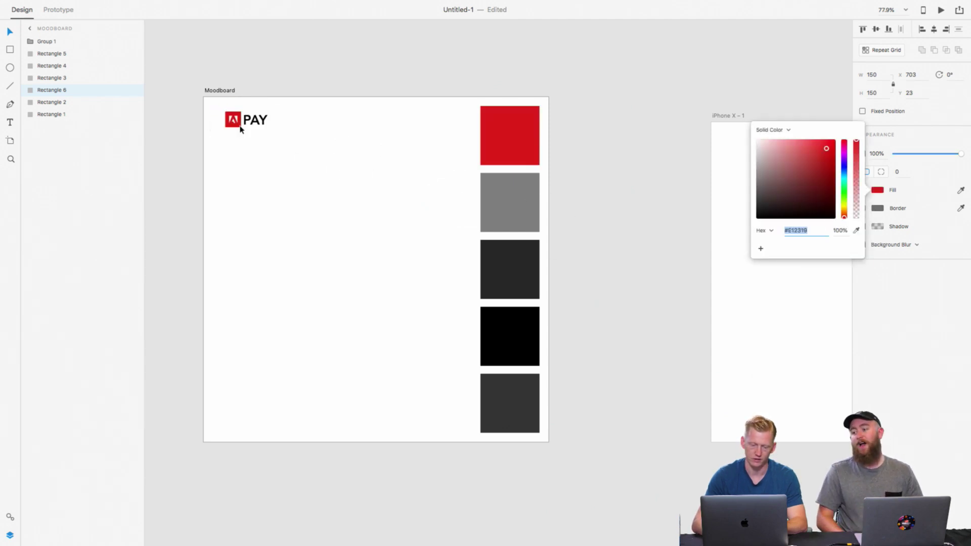
pyautogui.click(374, 211)
pyautogui.scroll(-2, 374, 211)
pyautogui.hscroll(2, 374, 211)
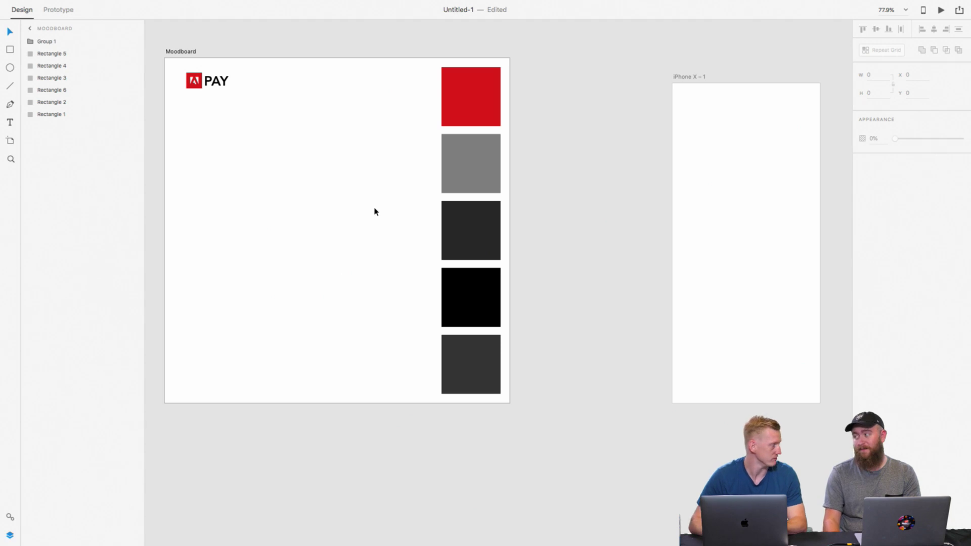
pyautogui.scroll(1, 374, 211)
pyautogui.hscroll(-2, 374, 211)
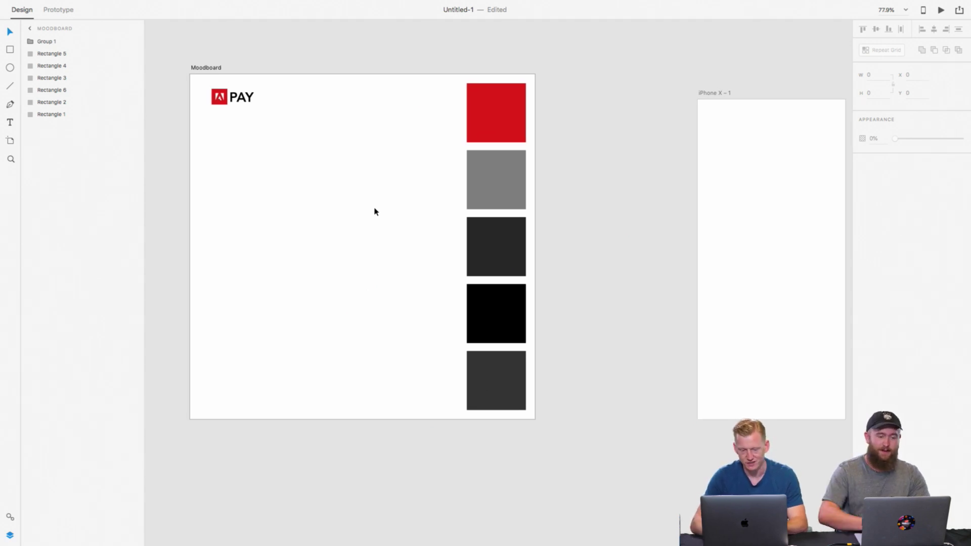
pyautogui.click(573, 191)
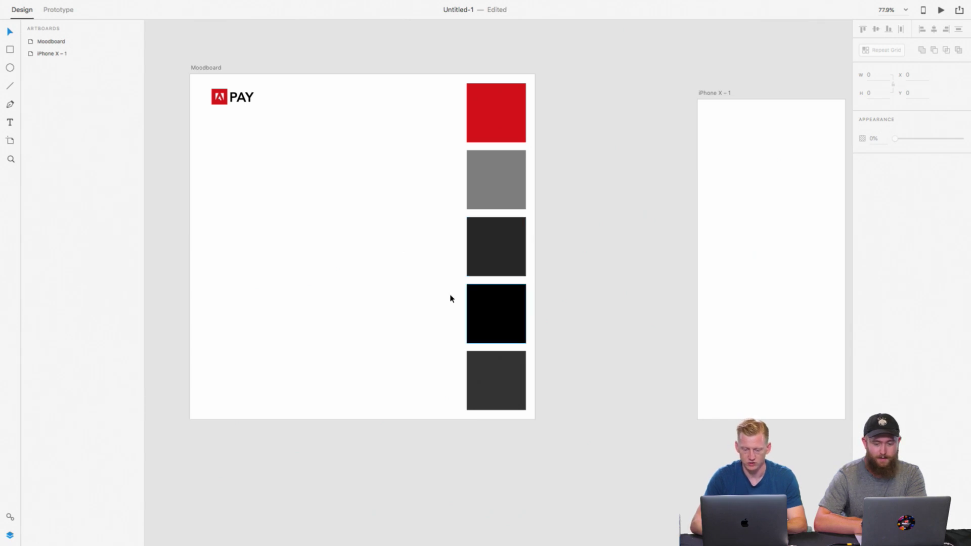
pyautogui.click(377, 288)
pyautogui.hscroll(-1, 303, 117)
pyautogui.scroll(4, 303, 116)
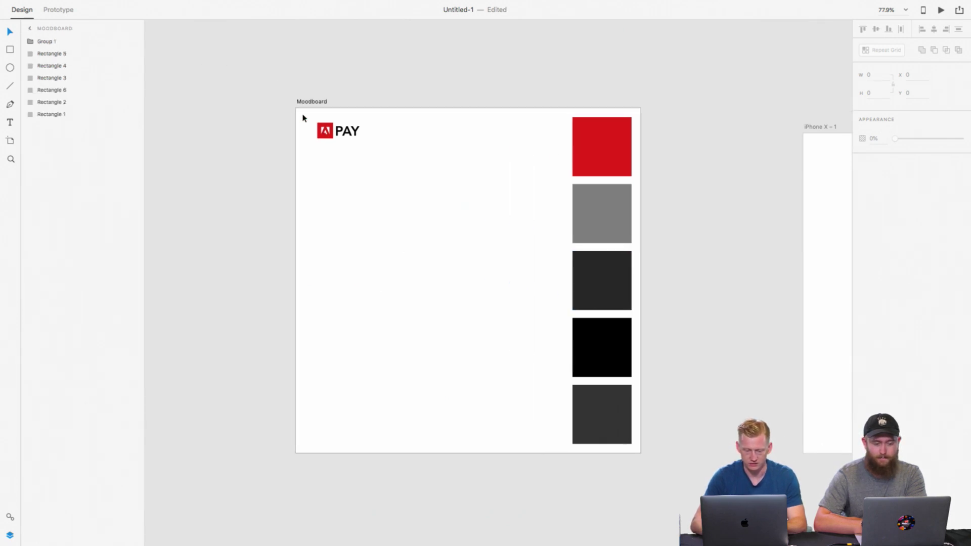
# - Add a TITLE text and a copy below it, setting the upper one to size 34
pyautogui.click(296, 208)
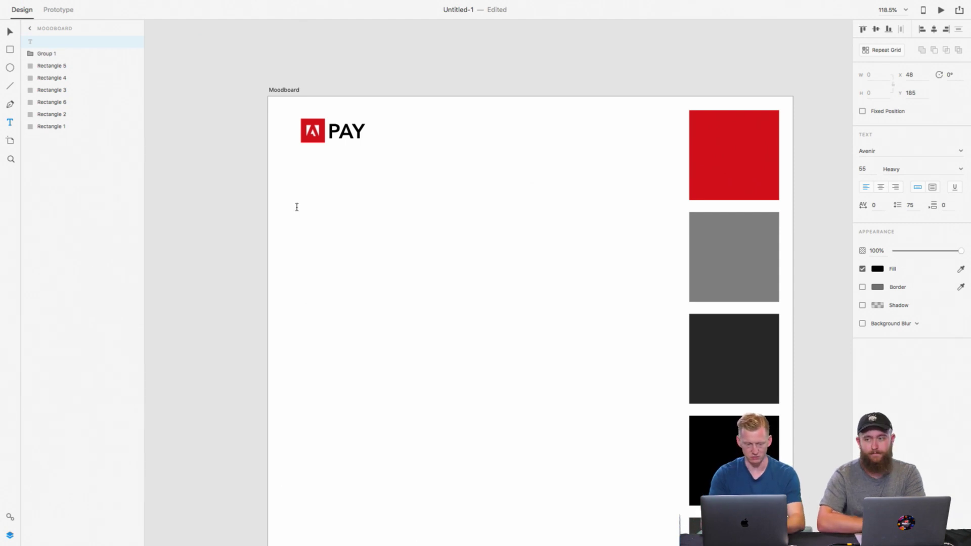
pyautogui.write('TIT')
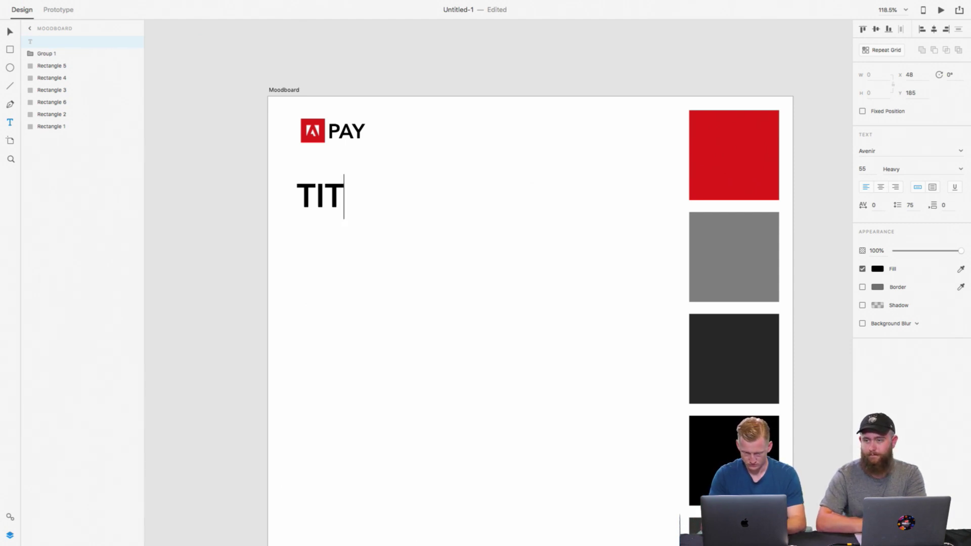
pyautogui.write('LE')
pyautogui.press('Escape')
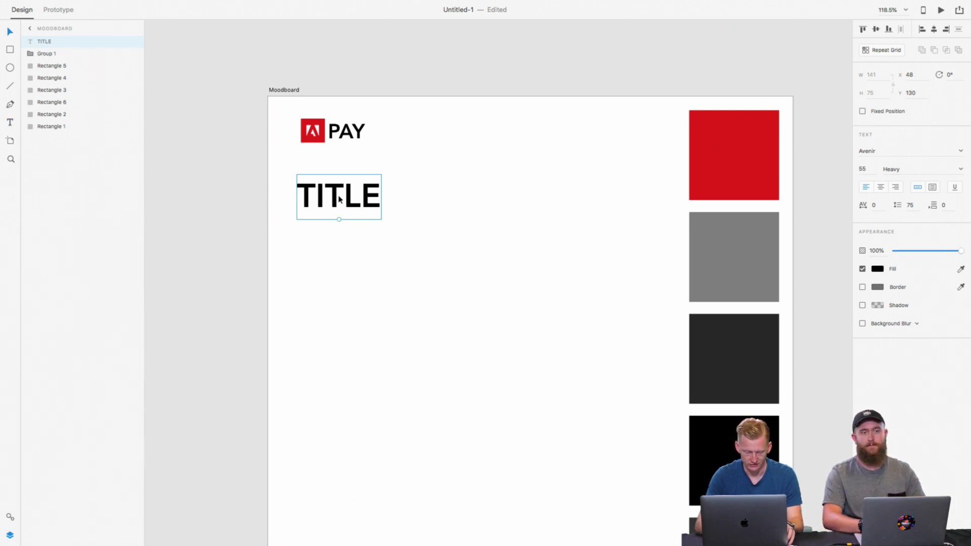
pyautogui.moveTo(339, 199); pyautogui.dragTo(339, 250)
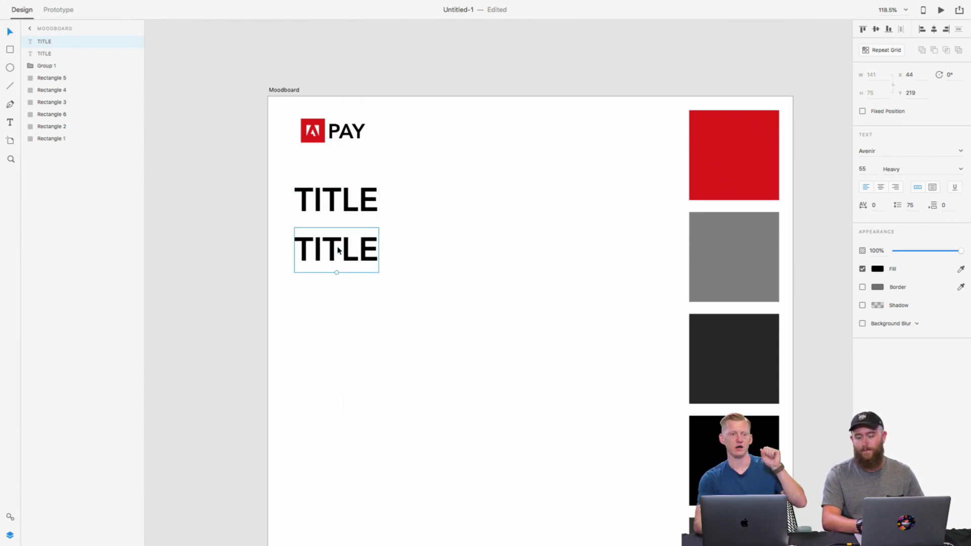
pyautogui.click(345, 203)
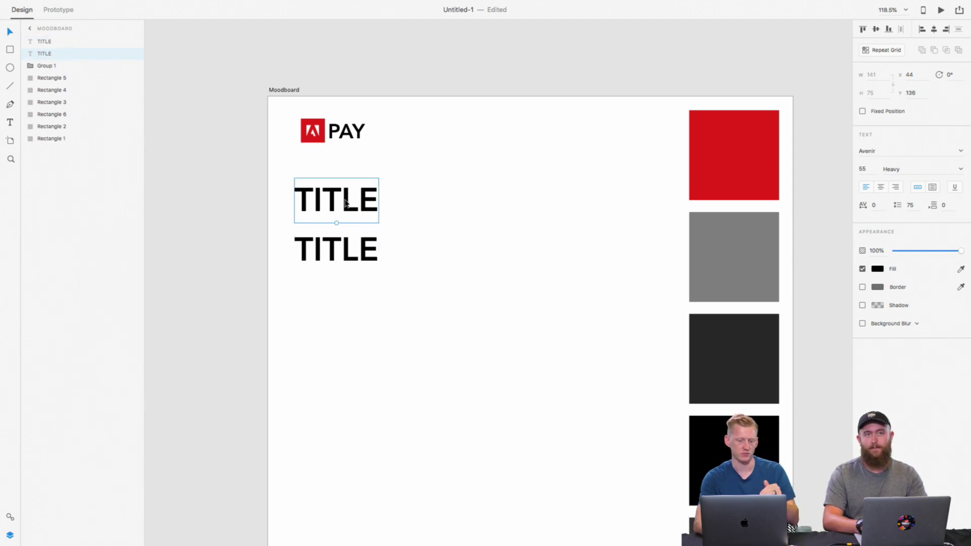
pyautogui.click(865, 169)
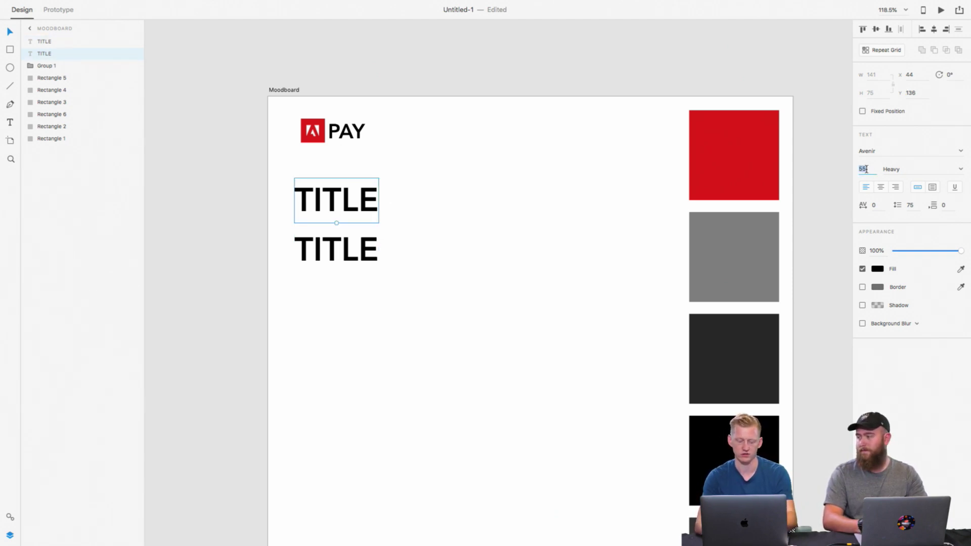
pyautogui.write('34')
pyautogui.press('Return')
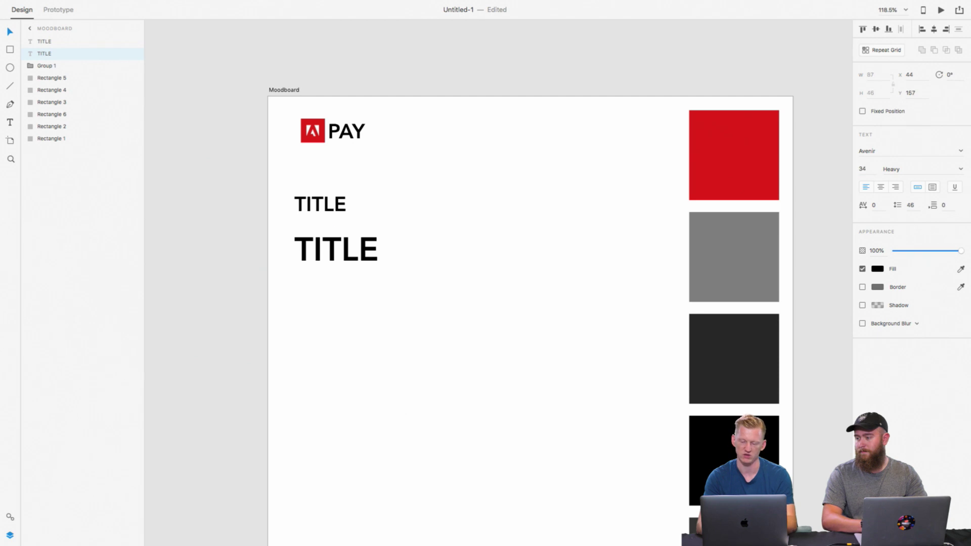
# - Set the second TITLE to size 28 and add a third TITLE copy at size 17
pyautogui.click(329, 248)
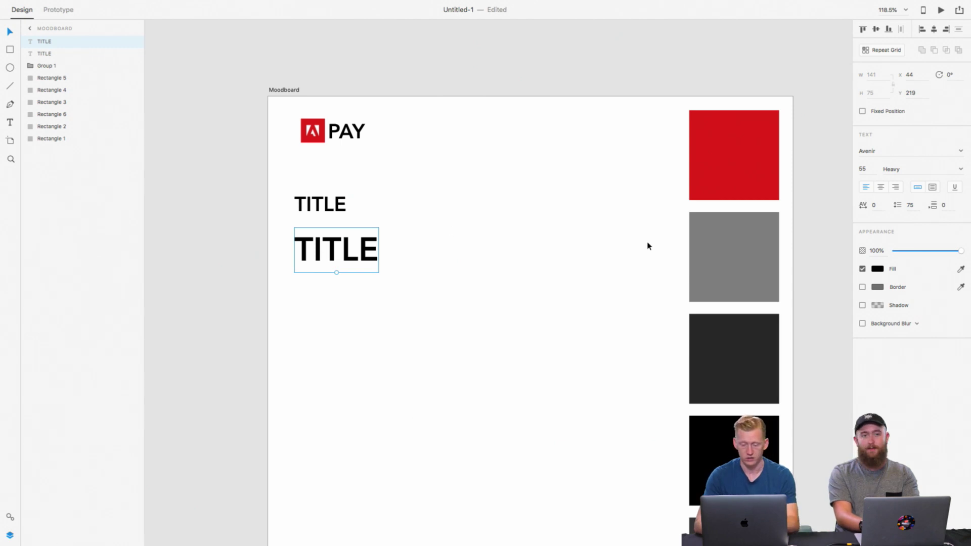
pyautogui.click(869, 169)
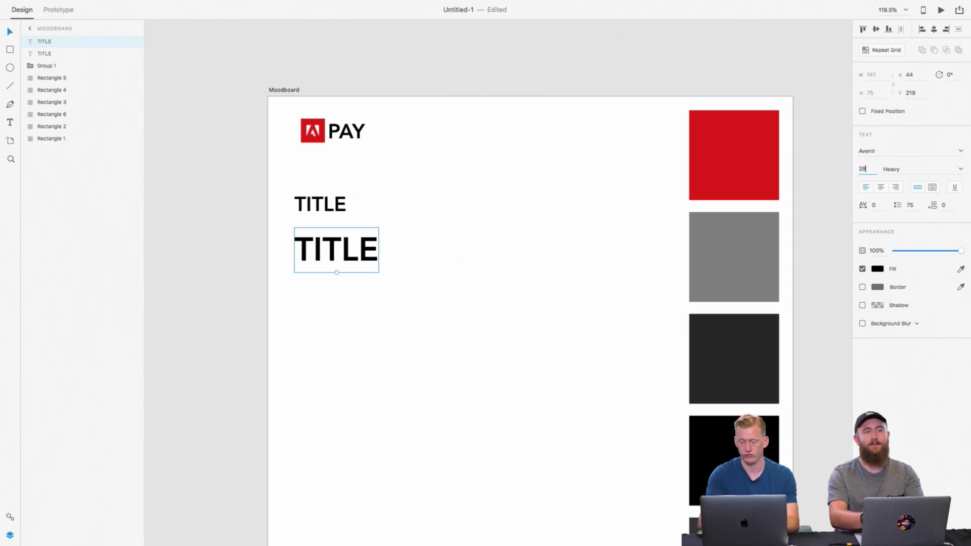
pyautogui.write('28')
pyautogui.press('Return')
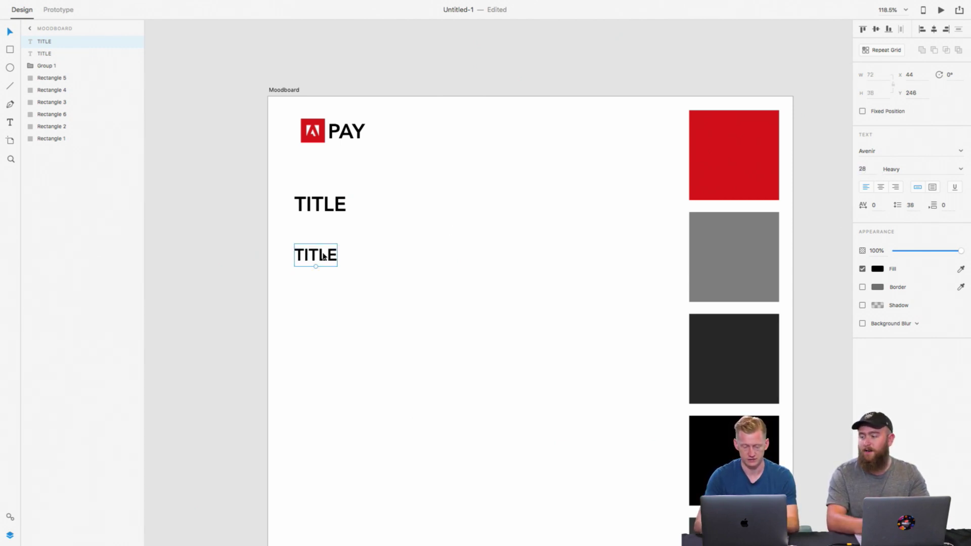
pyautogui.moveTo(328, 257); pyautogui.dragTo(328, 298)
pyautogui.doubleClick(327, 296)
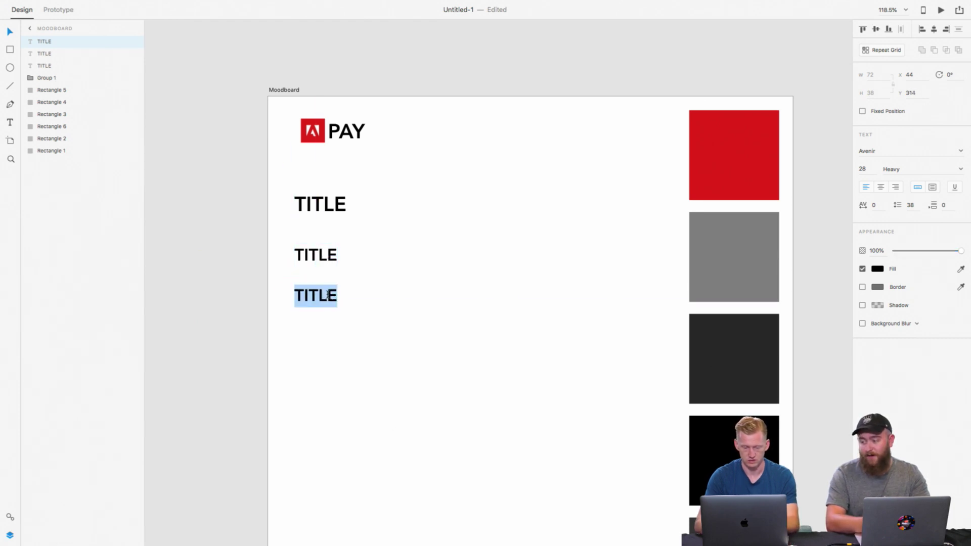
pyautogui.click(864, 170)
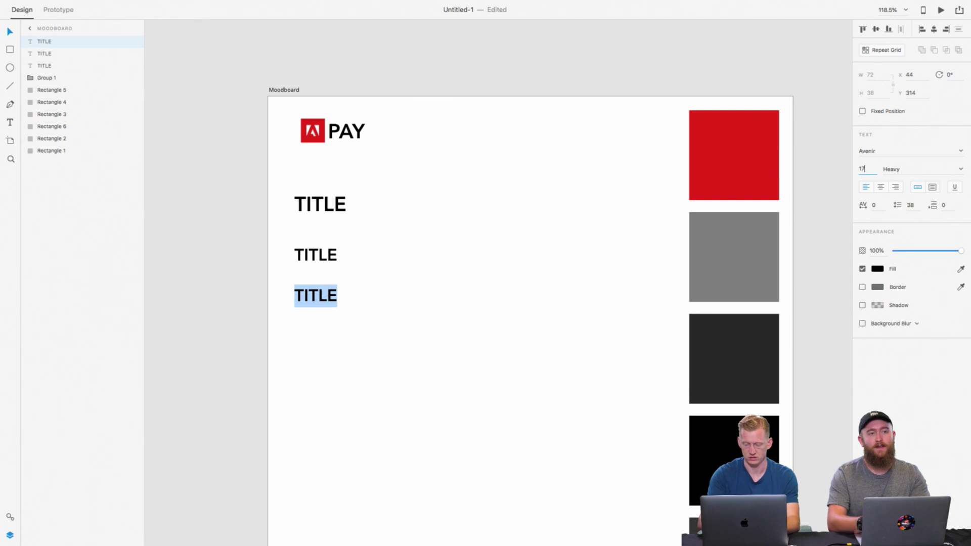
pyautogui.write('17')
pyautogui.press('Return')
# - Move the second and third TITLEs up so the three are evenly spaced
pyautogui.scroll(3, 327, 275)
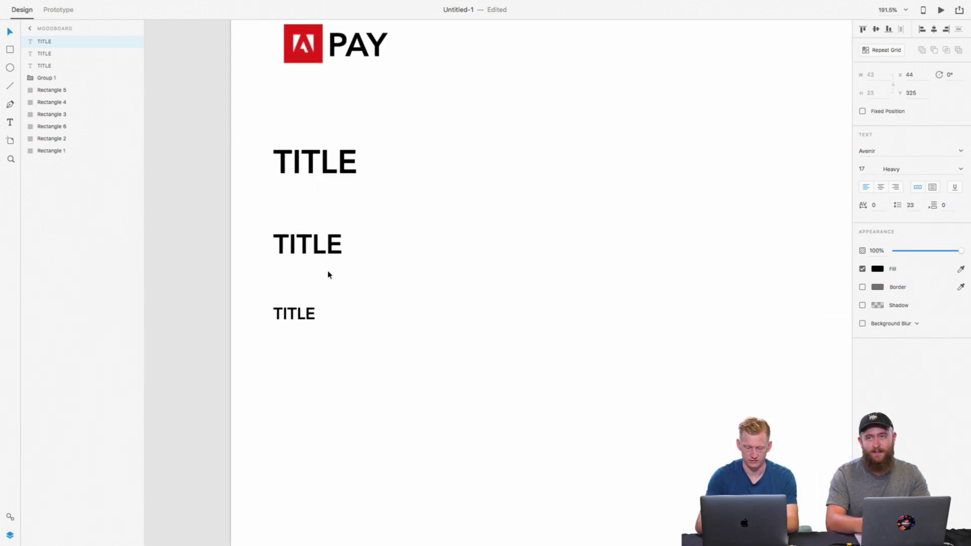
pyautogui.click(329, 271)
pyautogui.moveTo(337, 268); pyautogui.dragTo(333, 252)
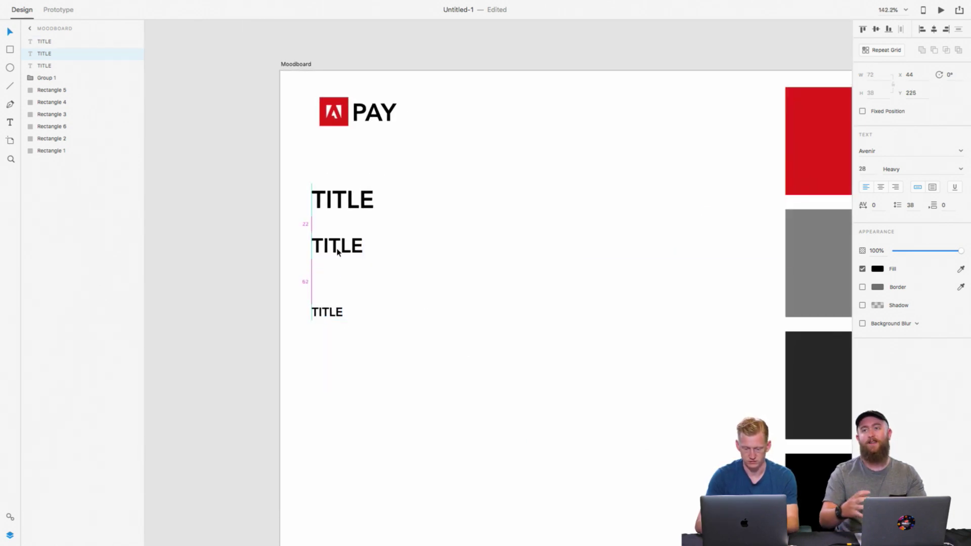
pyautogui.moveTo(340, 316); pyautogui.dragTo(340, 286)
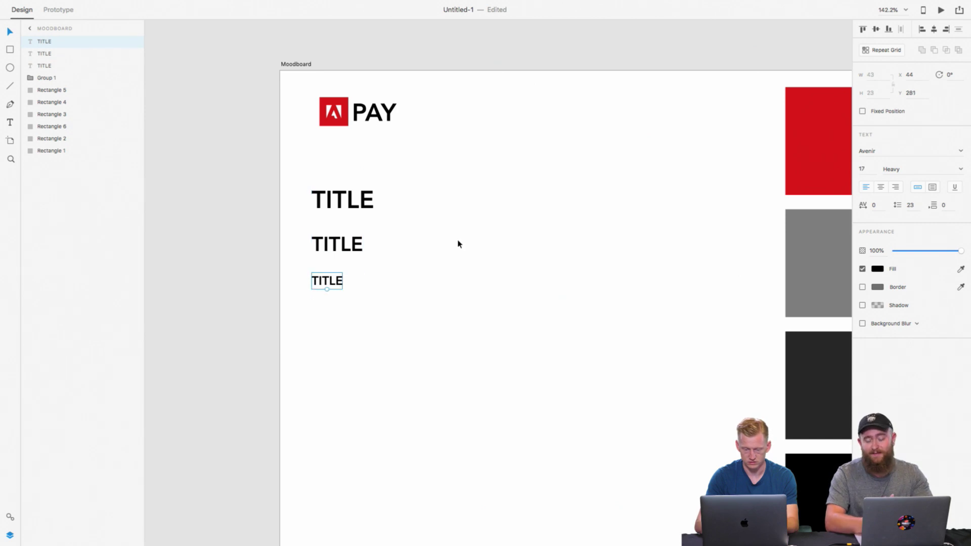
# - Switch all three TITLEs to the SF UI Display font
pyautogui.click(341, 201)
pyautogui.keyDown('shift'); pyautogui.click(350, 243); pyautogui.keyUp('shift')
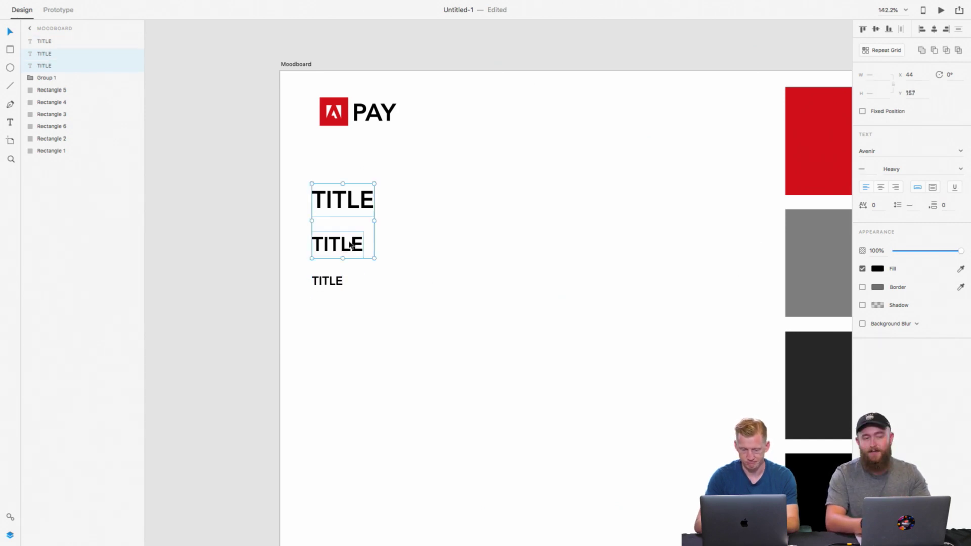
pyautogui.keyDown('shift'); pyautogui.click(330, 278); pyautogui.keyUp('shift')
pyautogui.click(963, 151)
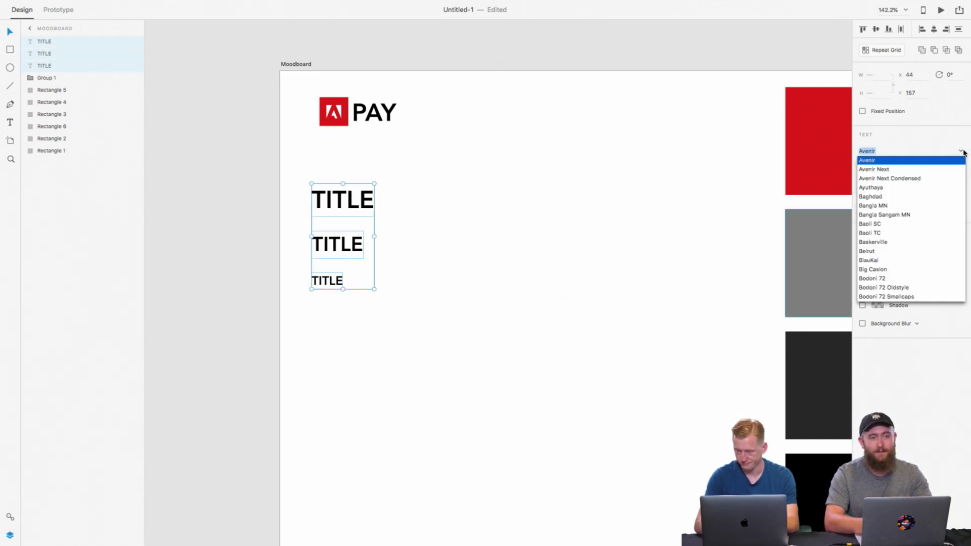
pyautogui.click(961, 152)
pyautogui.click(959, 153)
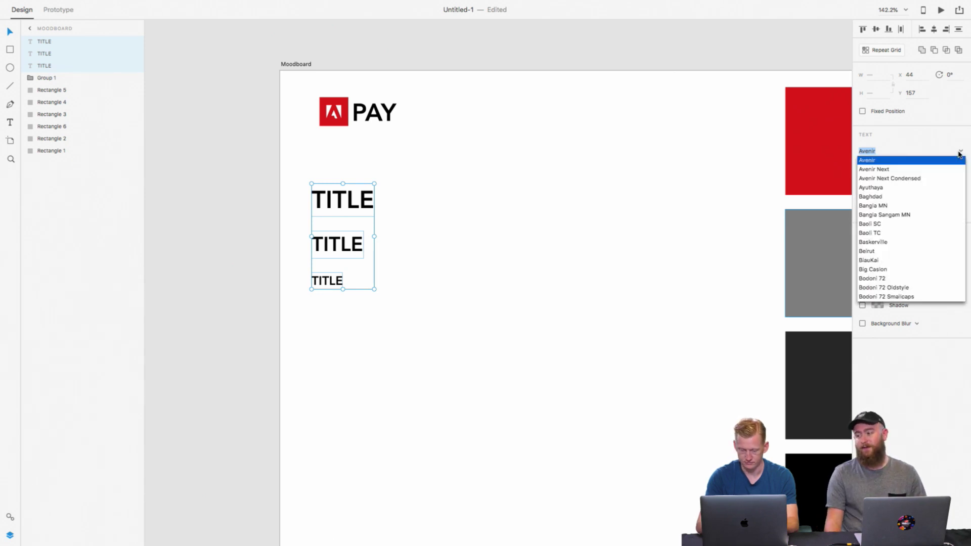
pyautogui.write('SF Compact Display')
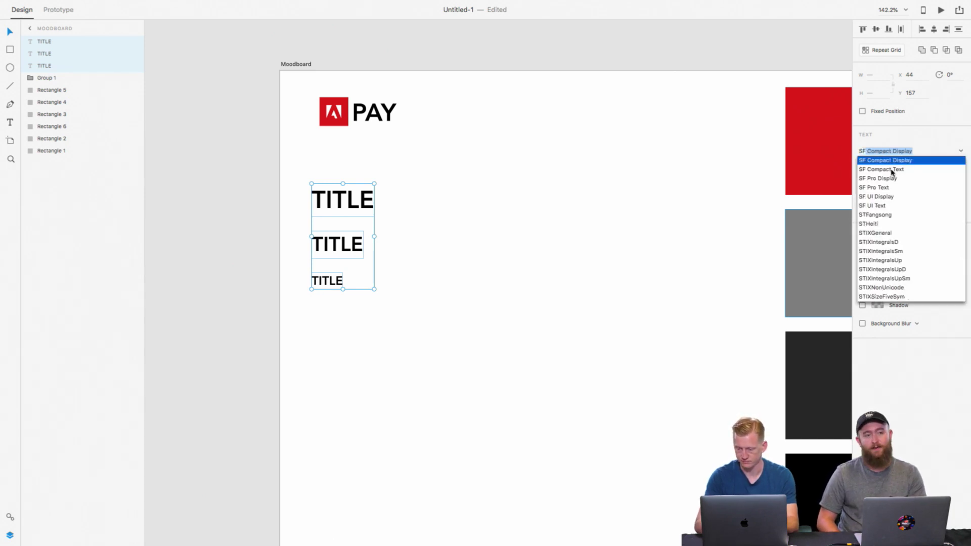
pyautogui.click(878, 180)
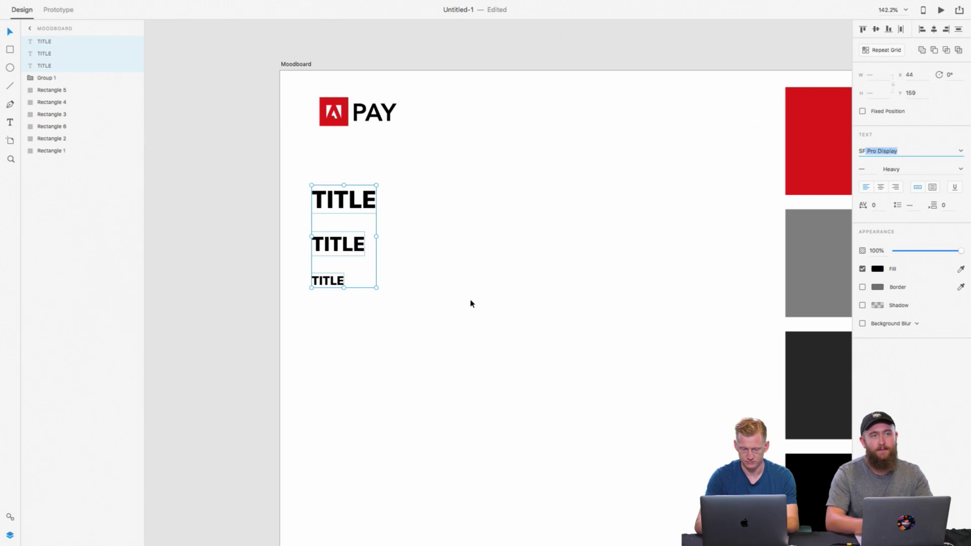
pyautogui.click(961, 152)
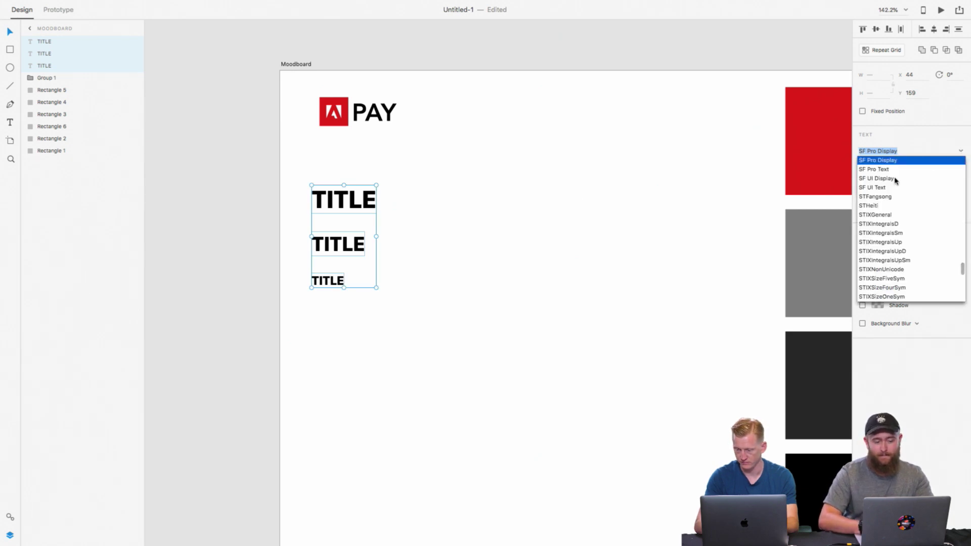
pyautogui.click(881, 185)
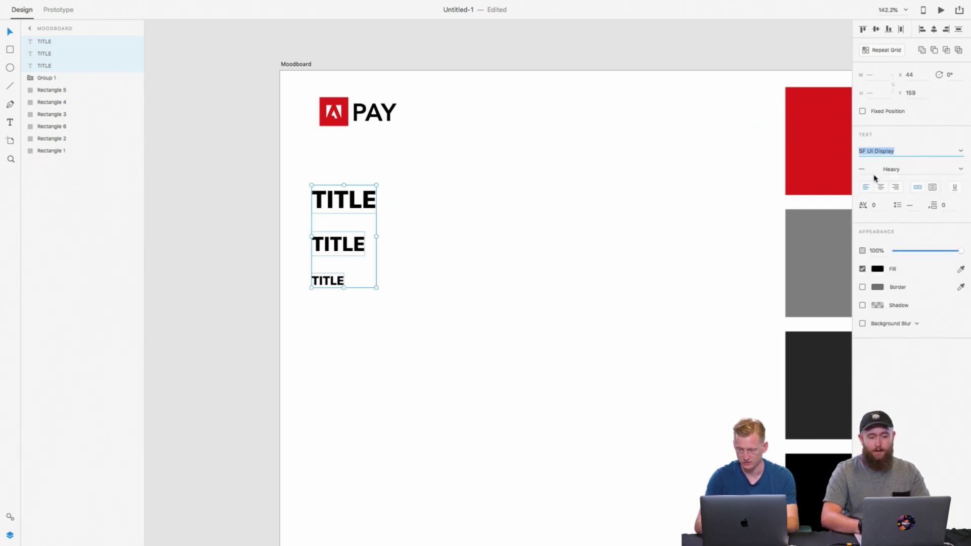
# - Try out weights, making the top title Medium and the second title Semibold
pyautogui.click(656, 340)
pyautogui.click(360, 201)
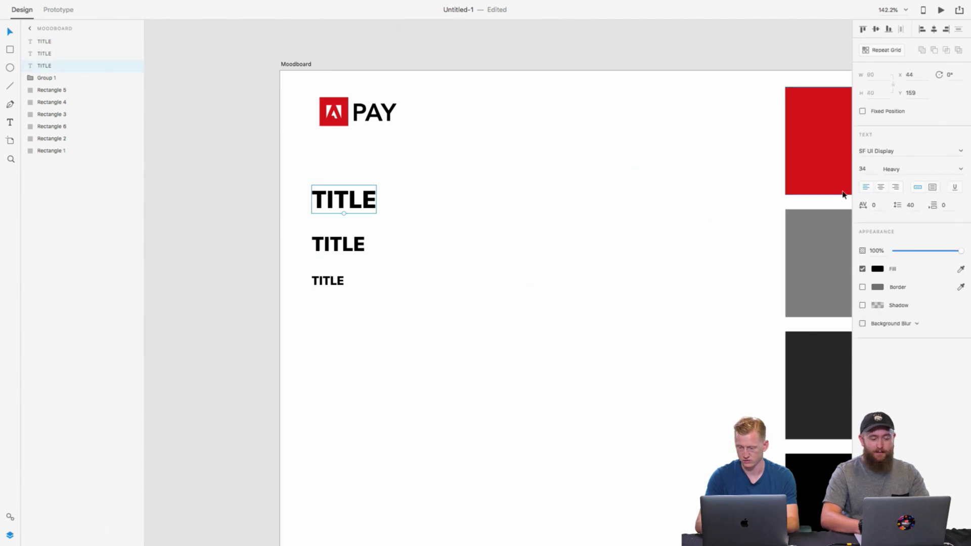
pyautogui.click(959, 170)
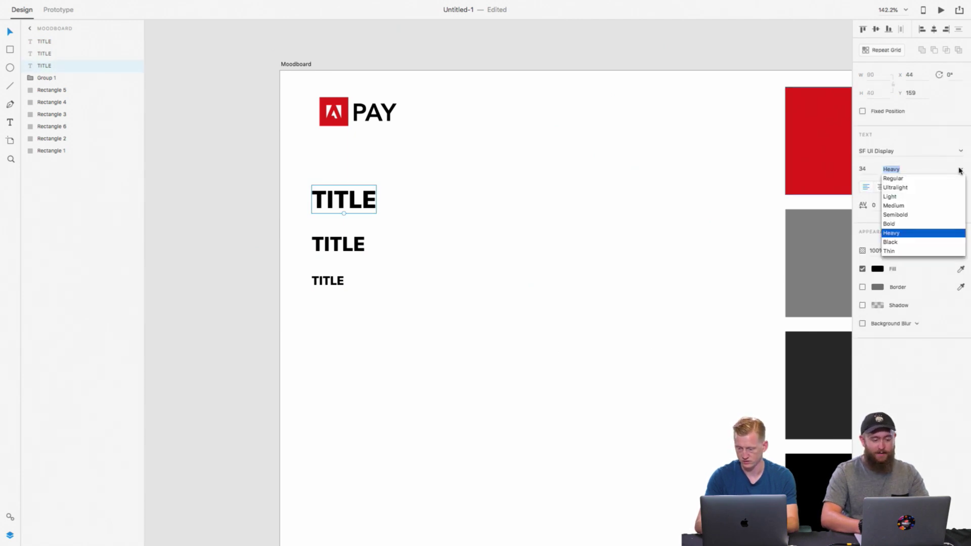
pyautogui.click(897, 179)
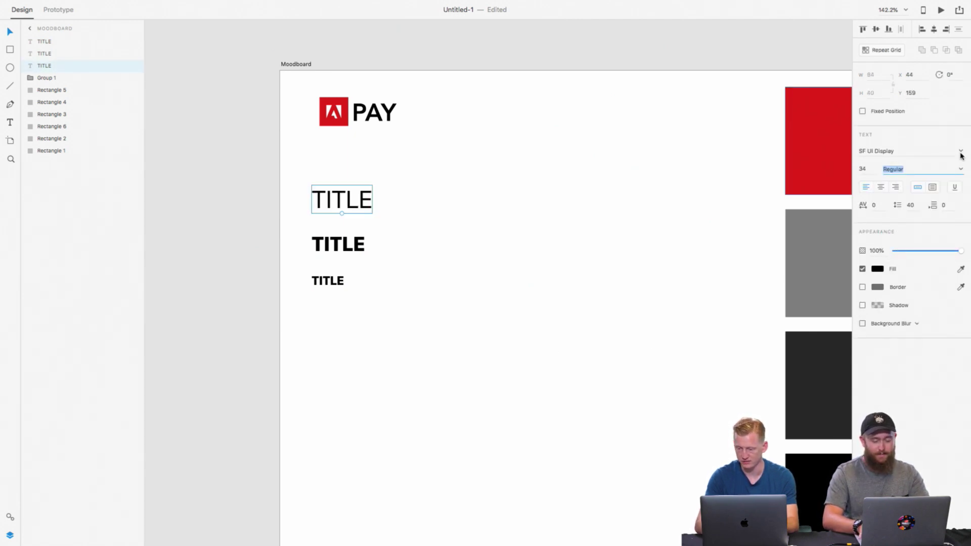
pyautogui.click(960, 171)
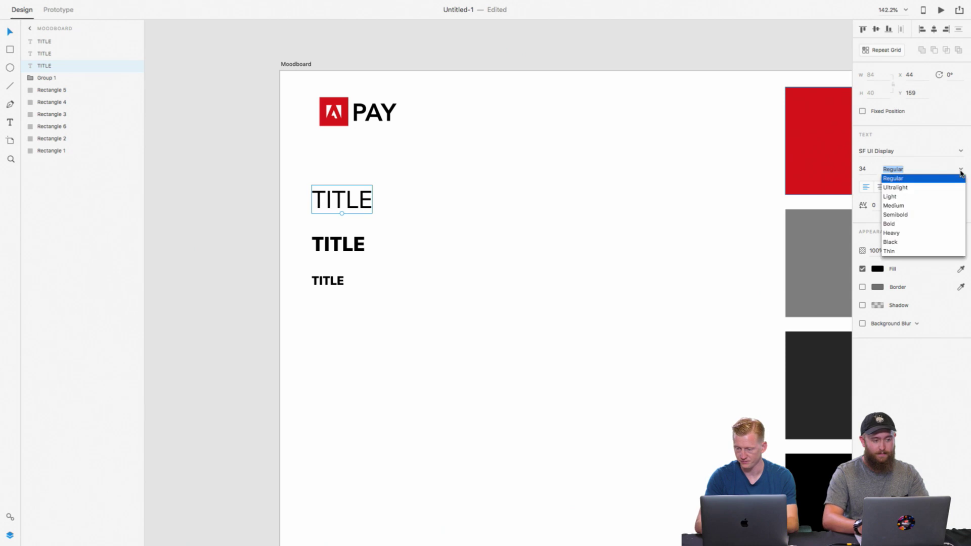
pyautogui.click(897, 207)
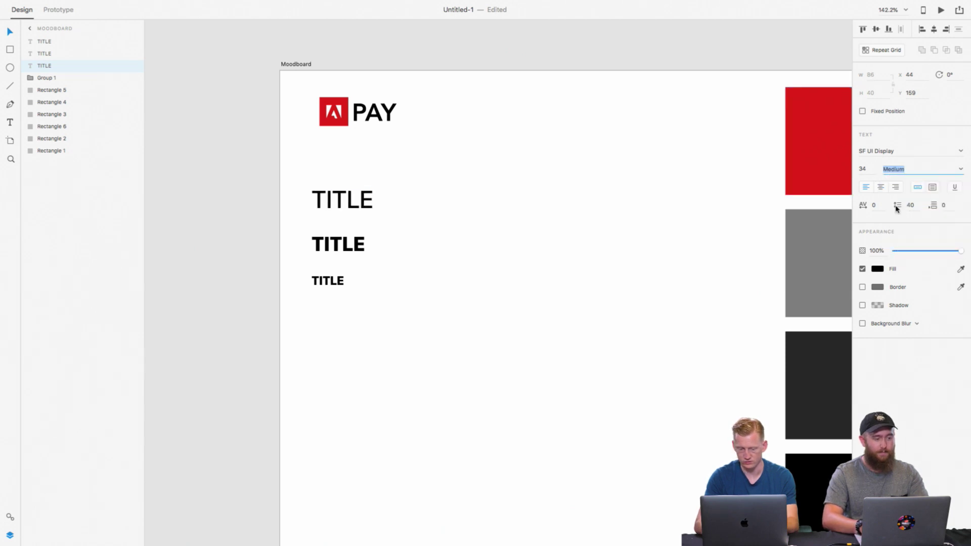
pyautogui.click(345, 247)
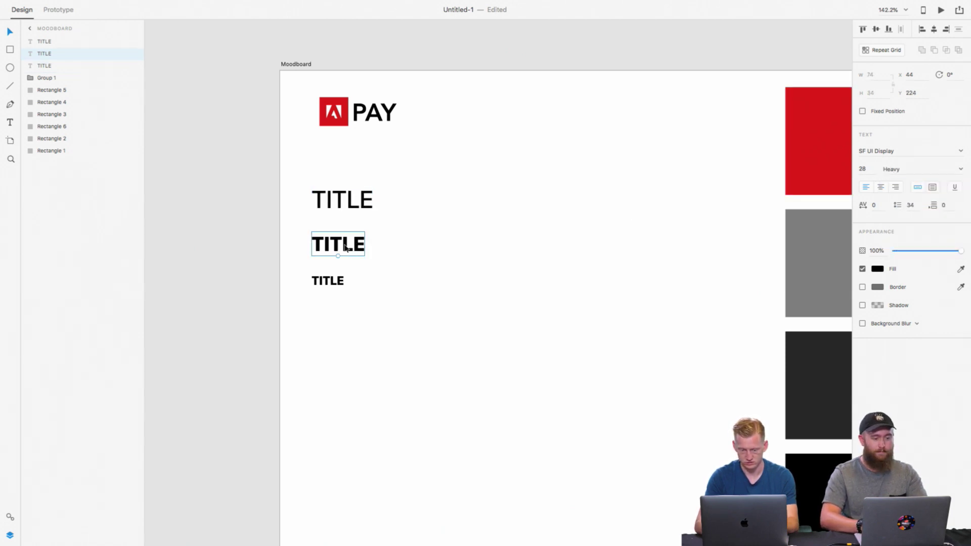
pyautogui.click(960, 150)
pyautogui.click(916, 148)
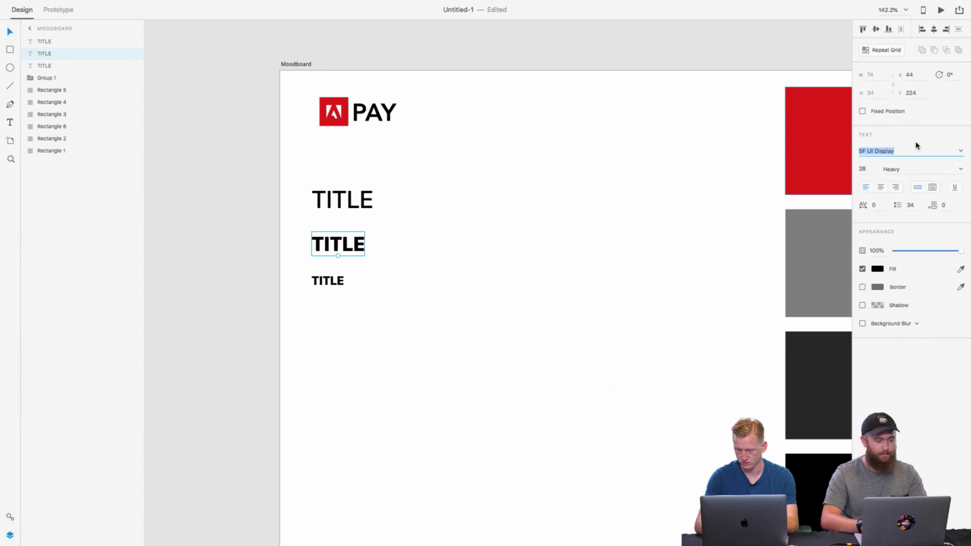
pyautogui.click(961, 170)
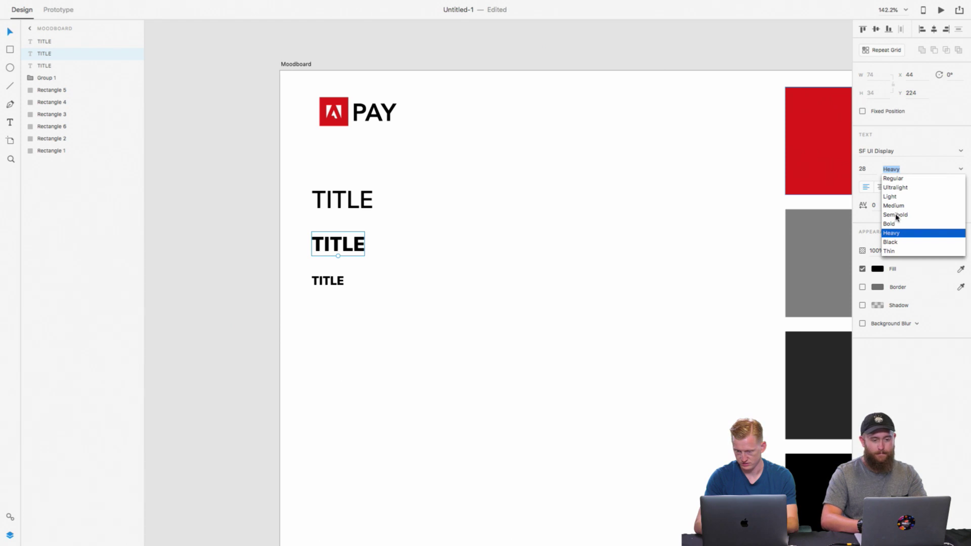
pyautogui.click(895, 216)
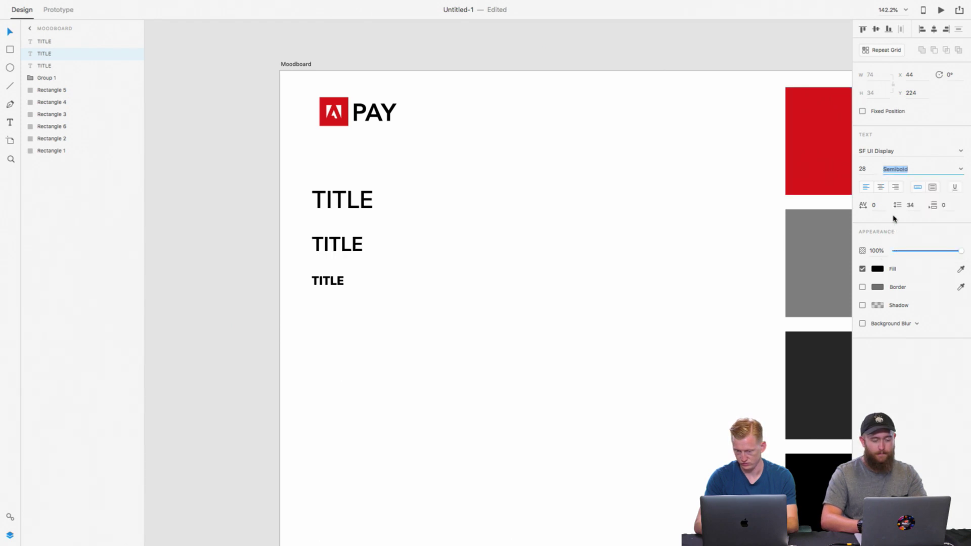
# - Set the title weights to Semibold, Medium and Regular from largest to smallest
pyautogui.click(342, 211)
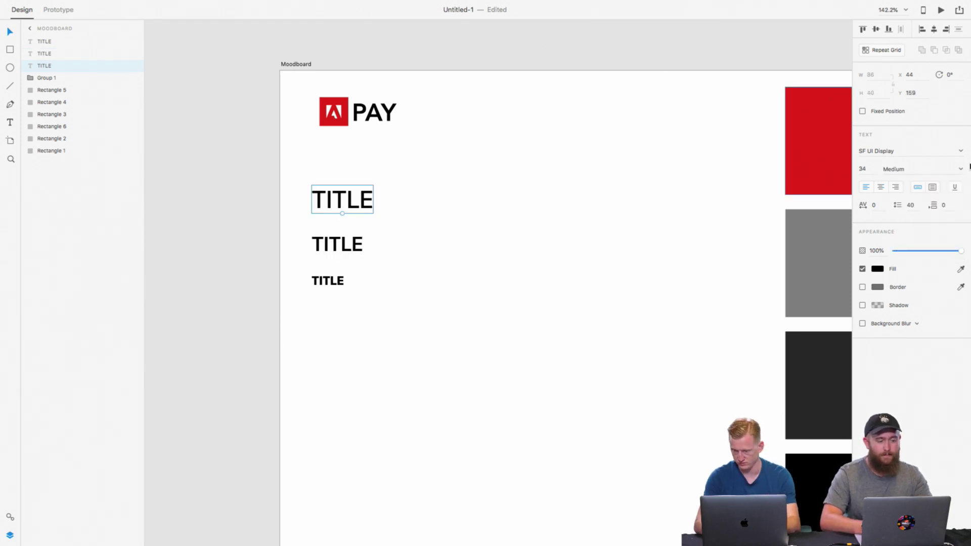
pyautogui.click(961, 171)
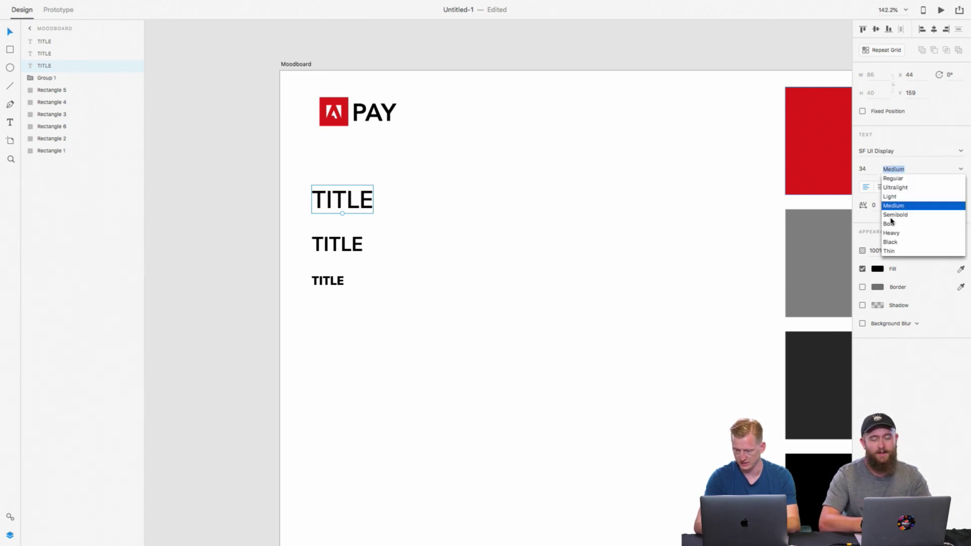
pyautogui.click(891, 217)
pyautogui.click(357, 245)
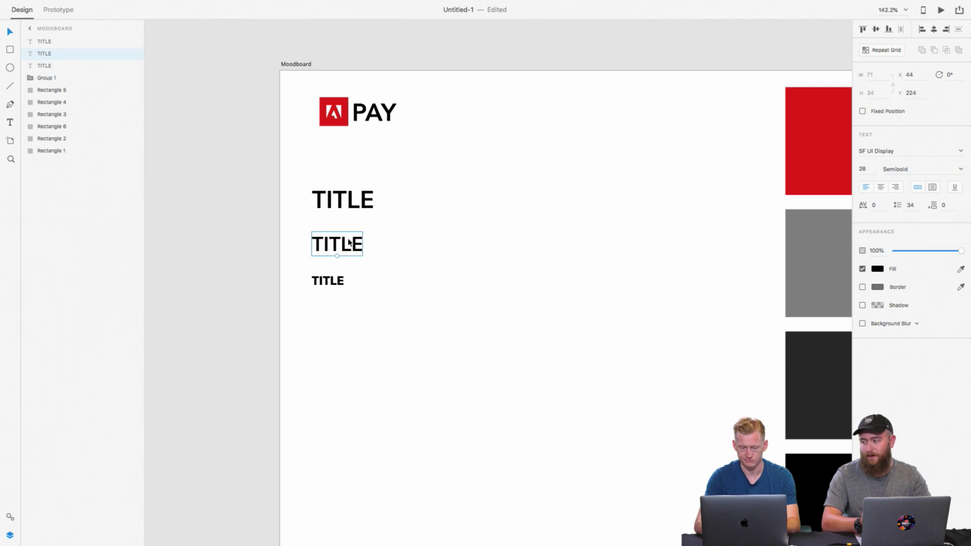
pyautogui.click(960, 169)
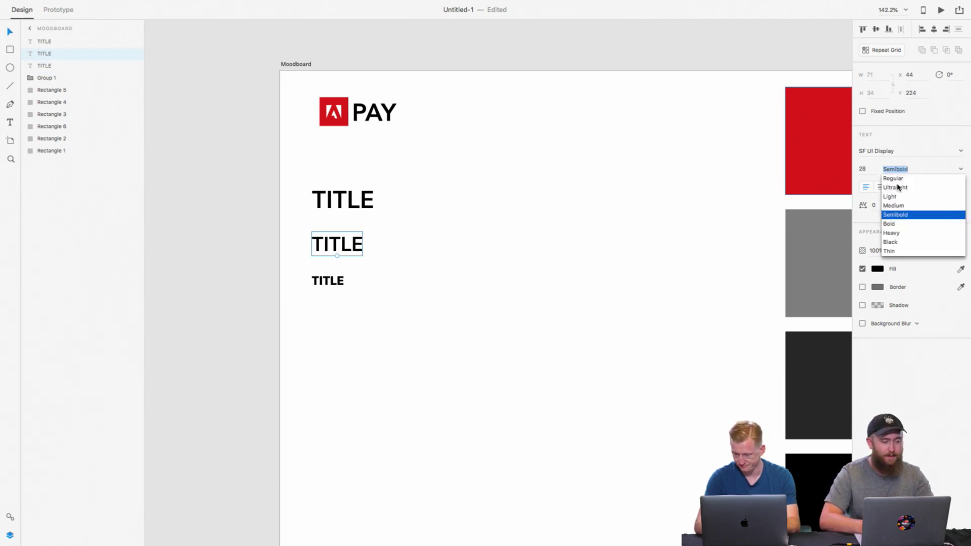
pyautogui.click(896, 205)
pyautogui.click(310, 281)
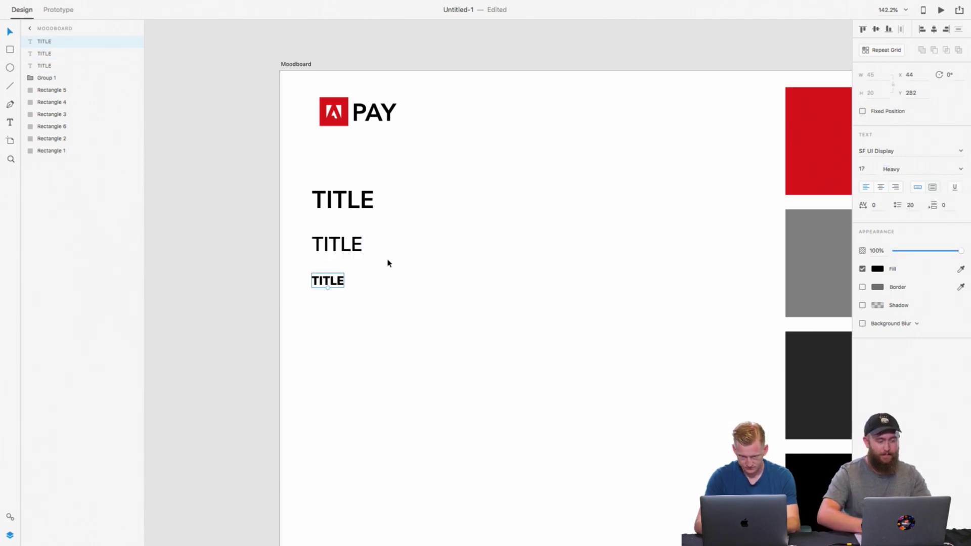
pyautogui.click(960, 169)
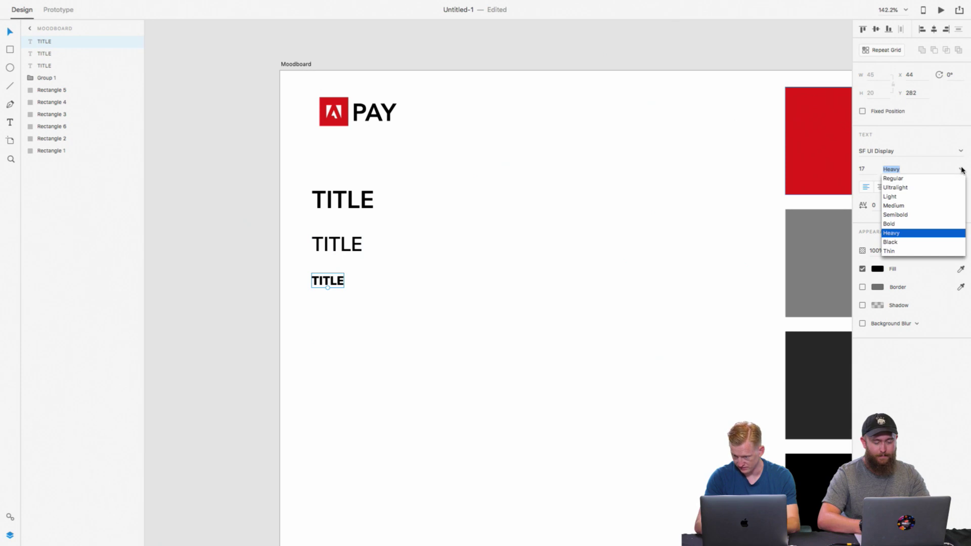
pyautogui.click(896, 179)
pyautogui.click(501, 300)
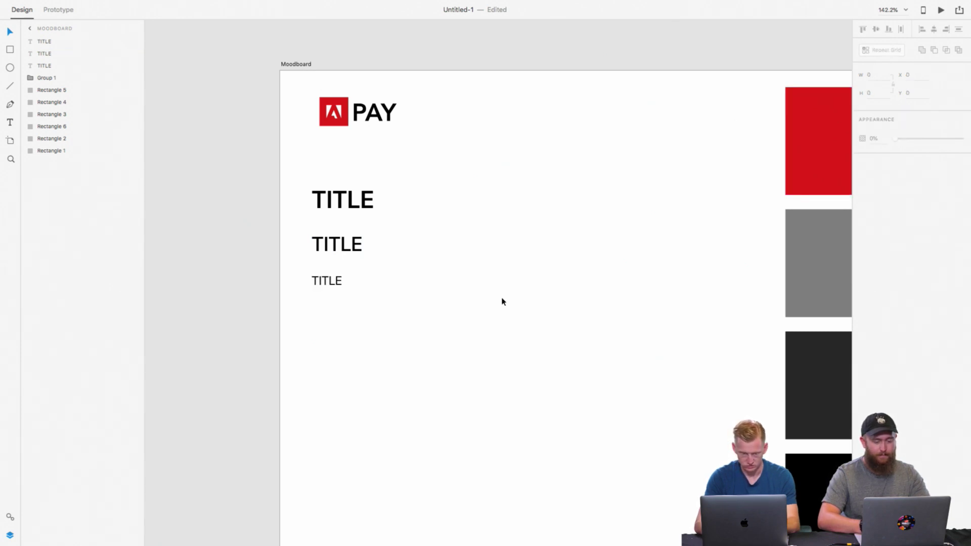
pyautogui.scroll(-3, 501, 300)
pyautogui.scroll(3, 353, 248)
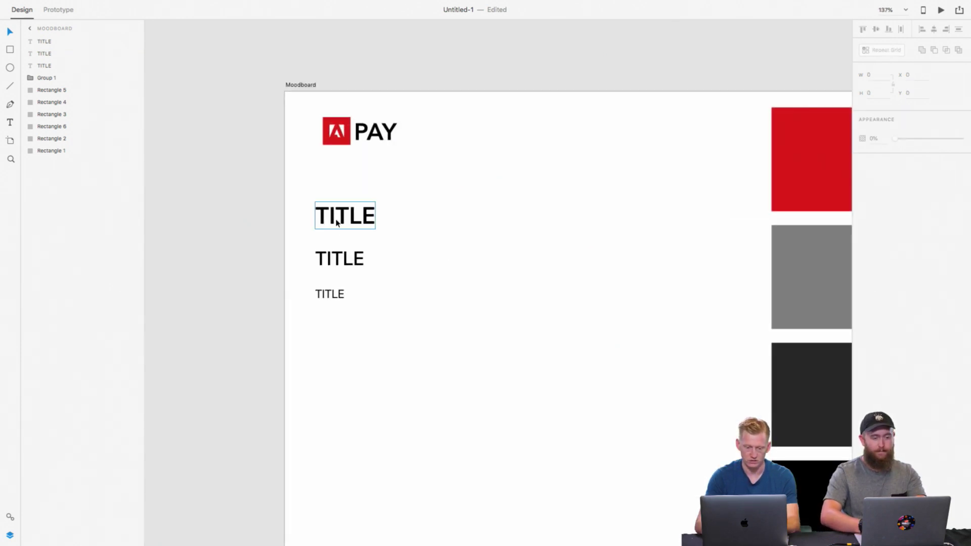
# - Prefix the top two titles so they read LG TITLE and SM TITLE
pyautogui.click(347, 226)
pyautogui.doubleClick(347, 226)
pyautogui.press('Left')
pyautogui.write('LG')
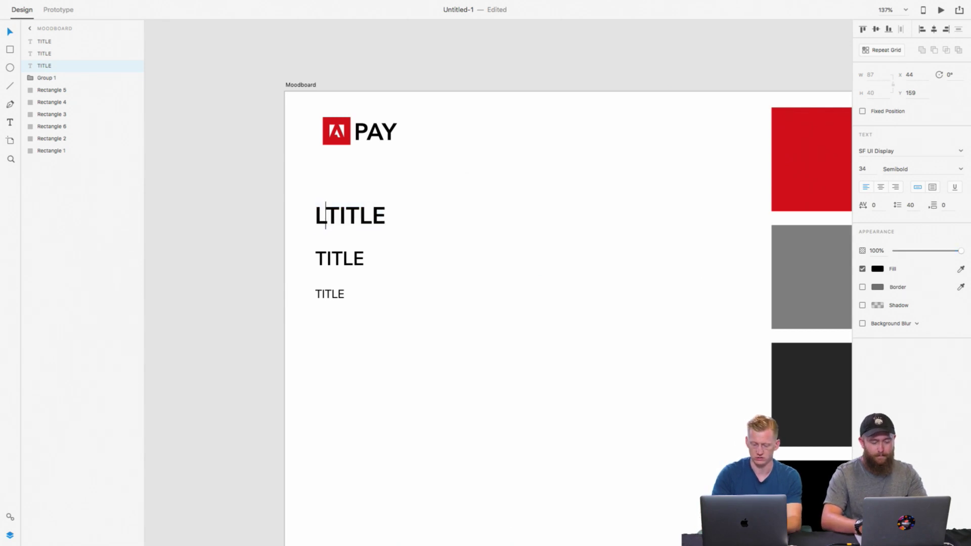
pyautogui.doubleClick(342, 261)
pyautogui.press('Left')
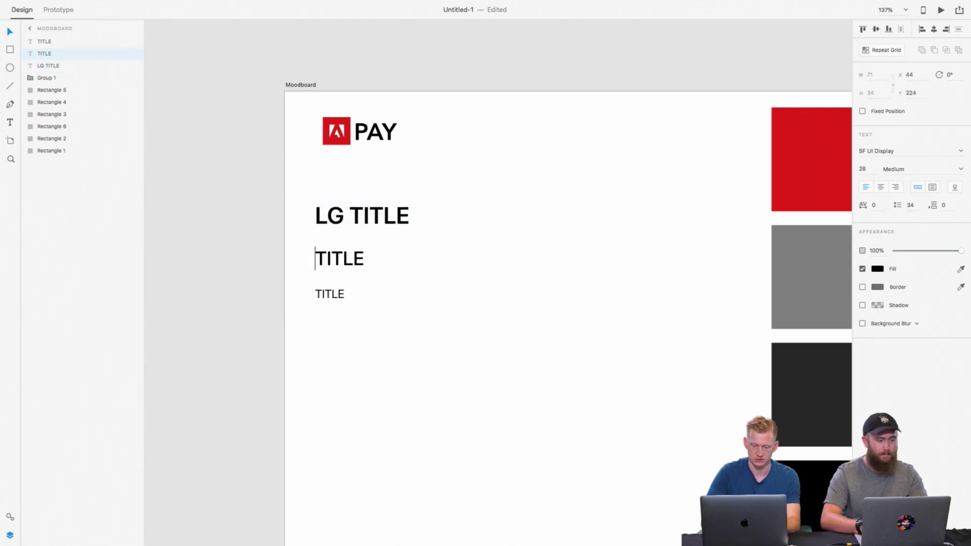
pyautogui.write('SM')
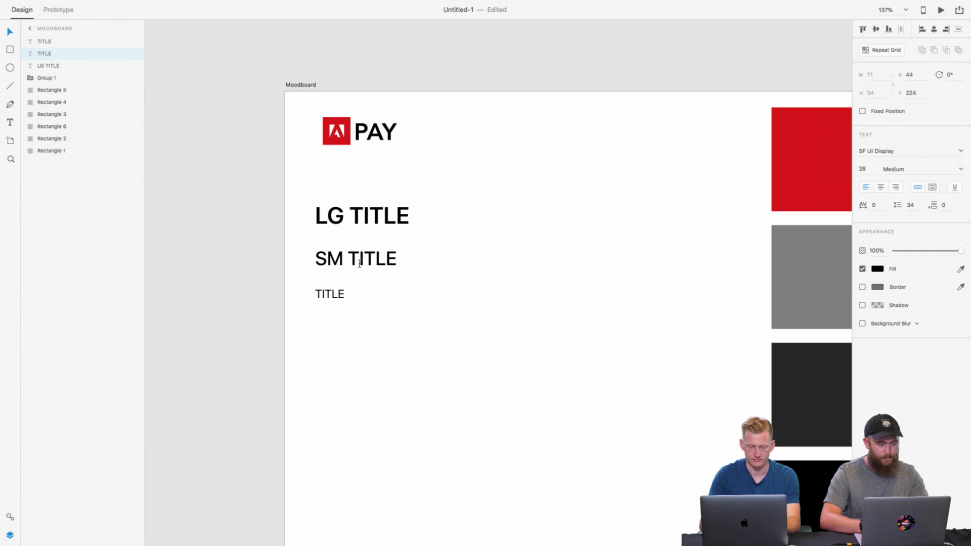
# - Replace the smallest title's text with PARAGRAPH
pyautogui.doubleClick(334, 296)
pyautogui.write('B')
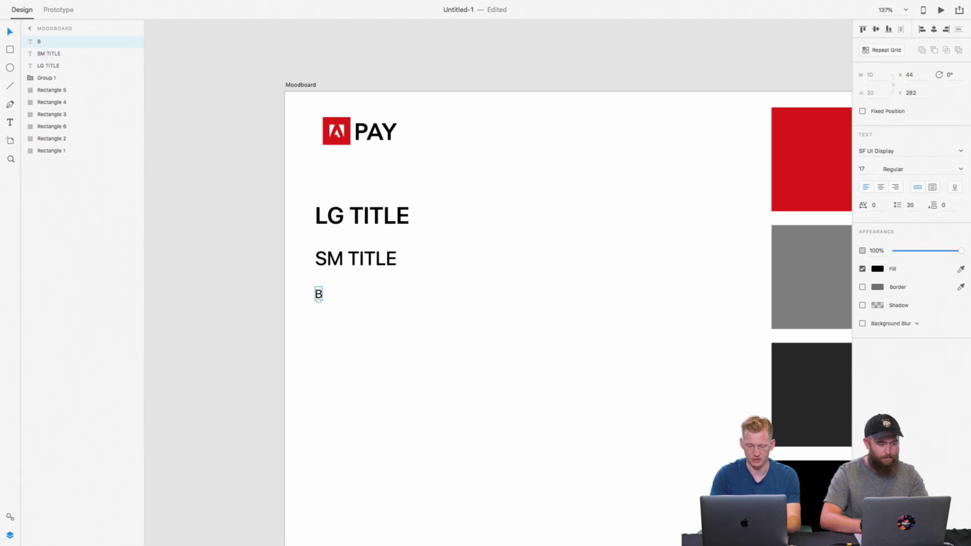
pyautogui.doubleClick(321, 294)
pyautogui.write('PARAG')
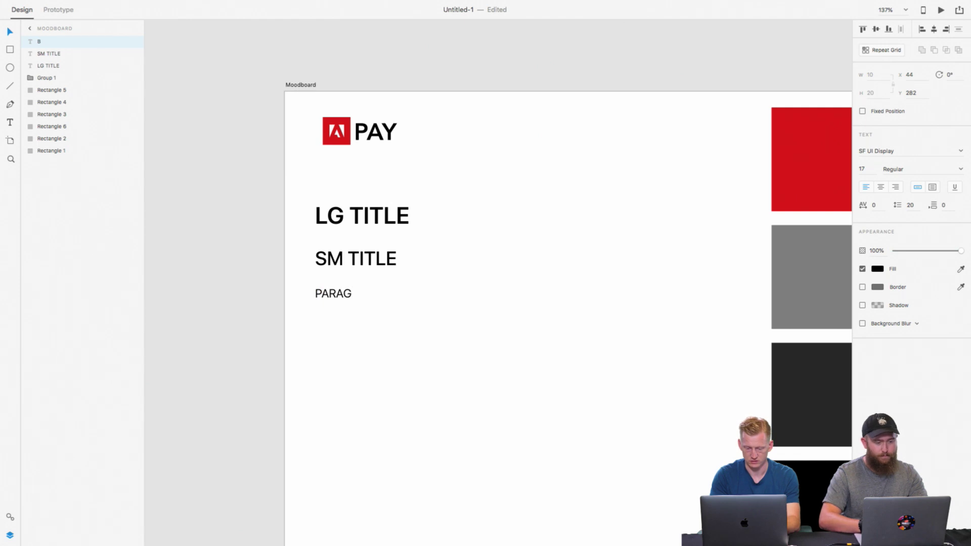
pyautogui.write('RAPH')
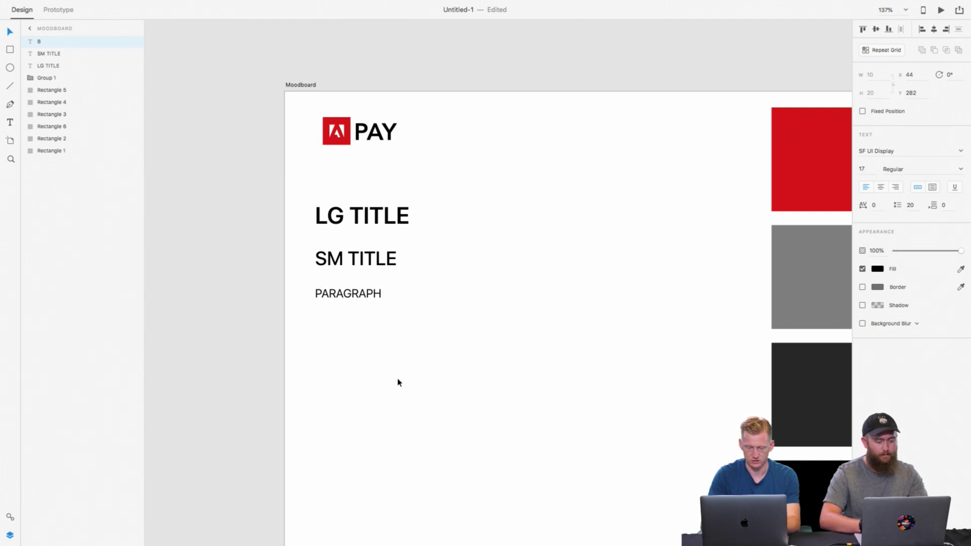
pyautogui.press('Escape')
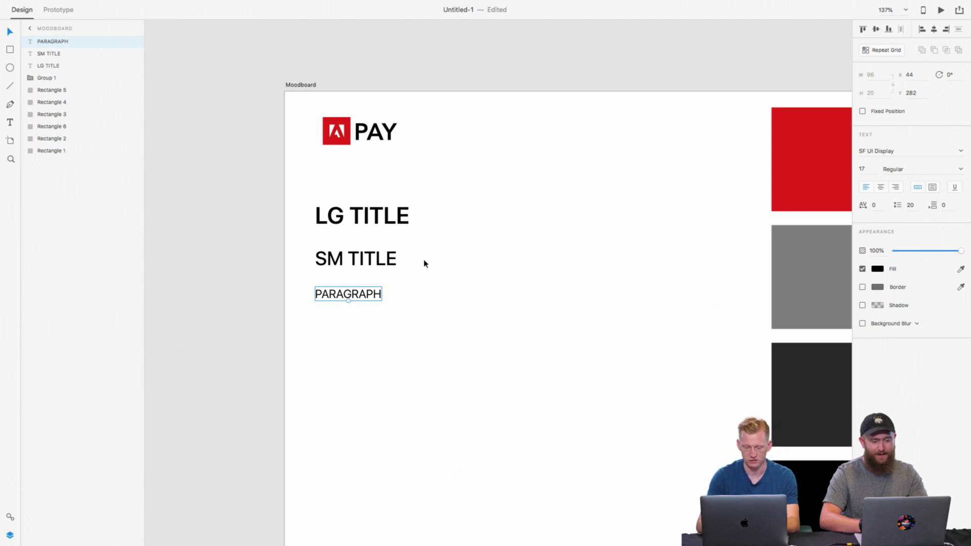
pyautogui.scroll(-5, 425, 263)
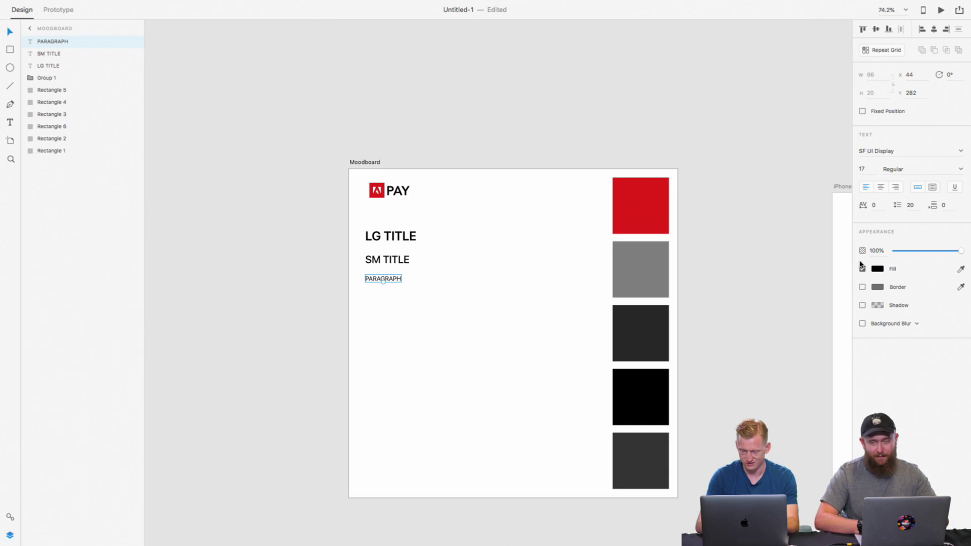
# - Retype the PARAGRAPH sample in sentence case as 'Paragraph'
pyautogui.click(878, 268)
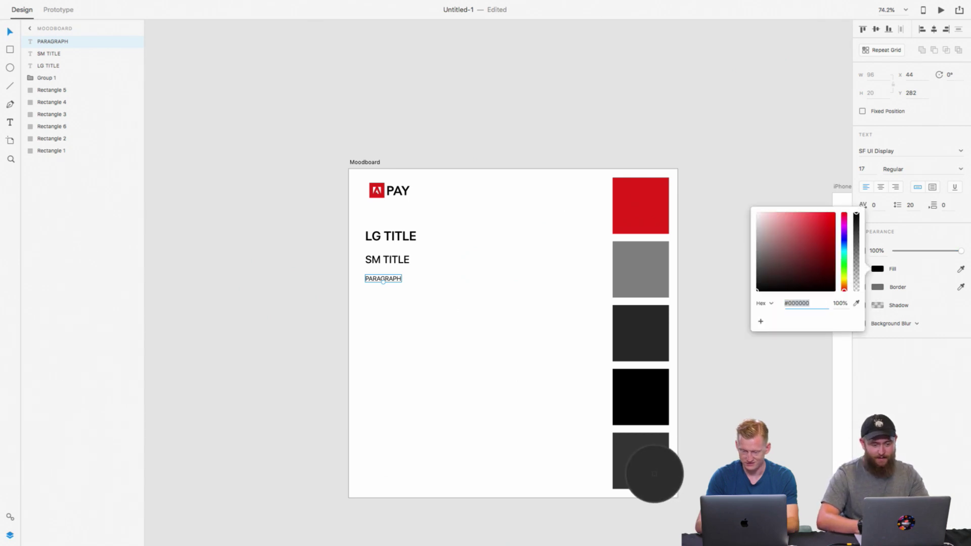
pyautogui.click(427, 341)
pyautogui.scroll(5, 427, 340)
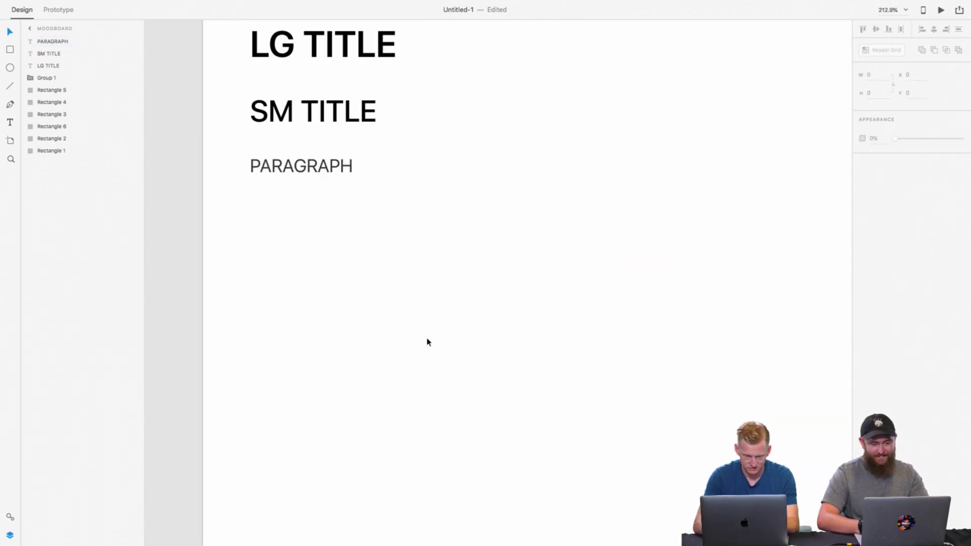
pyautogui.scroll(-4, 427, 341)
pyautogui.click(374, 252)
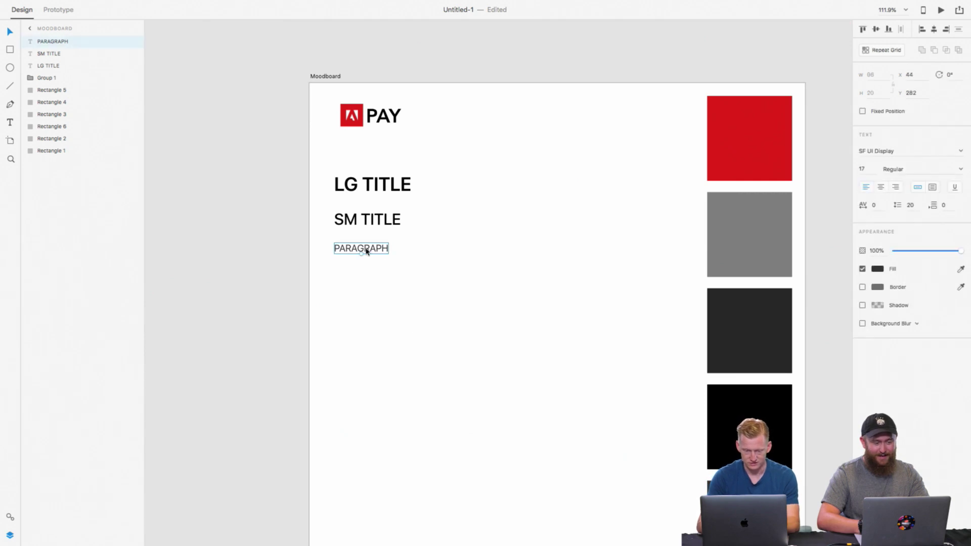
pyautogui.doubleClick(367, 251)
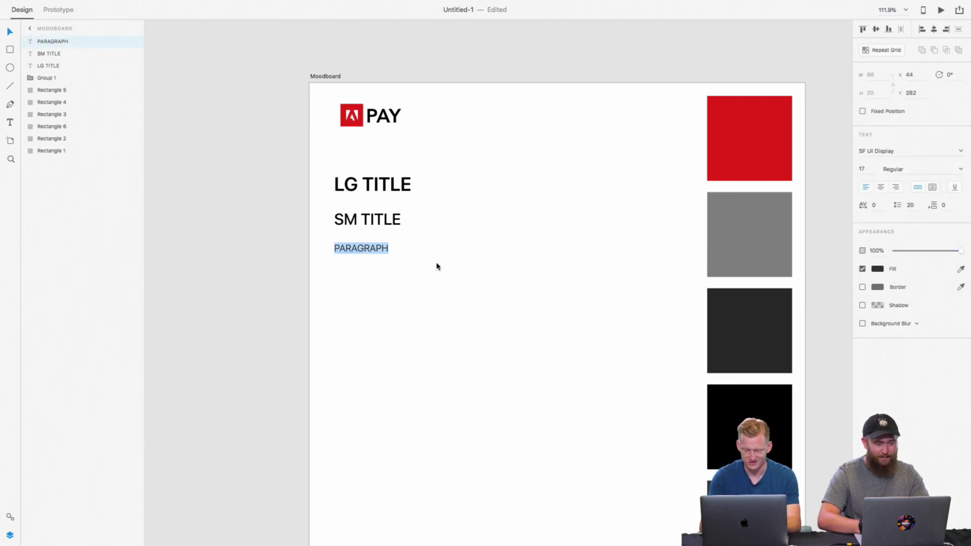
pyautogui.write('Paragraph')
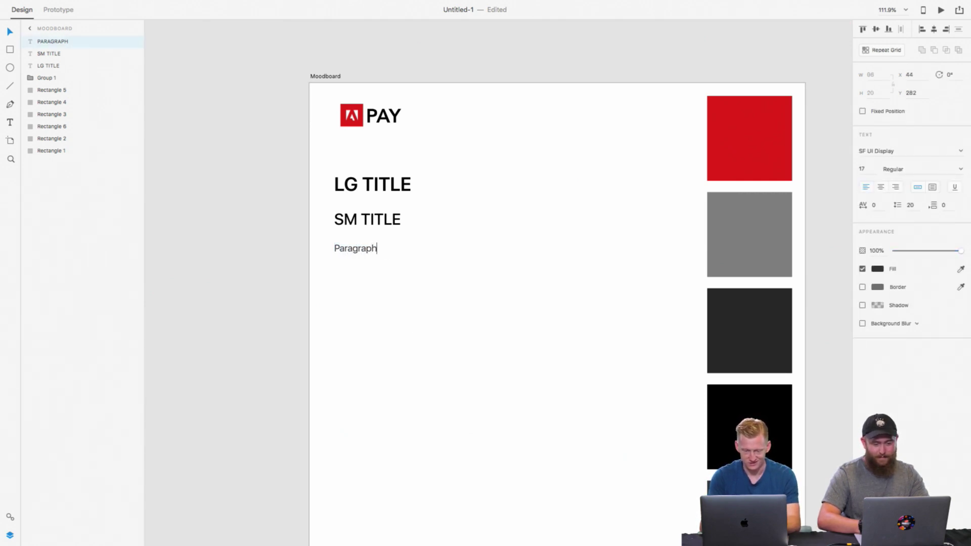
pyautogui.press('Escape')
# - Draw an empty rectangle below the Paragraph text
pyautogui.scroll(-3, 445, 348)
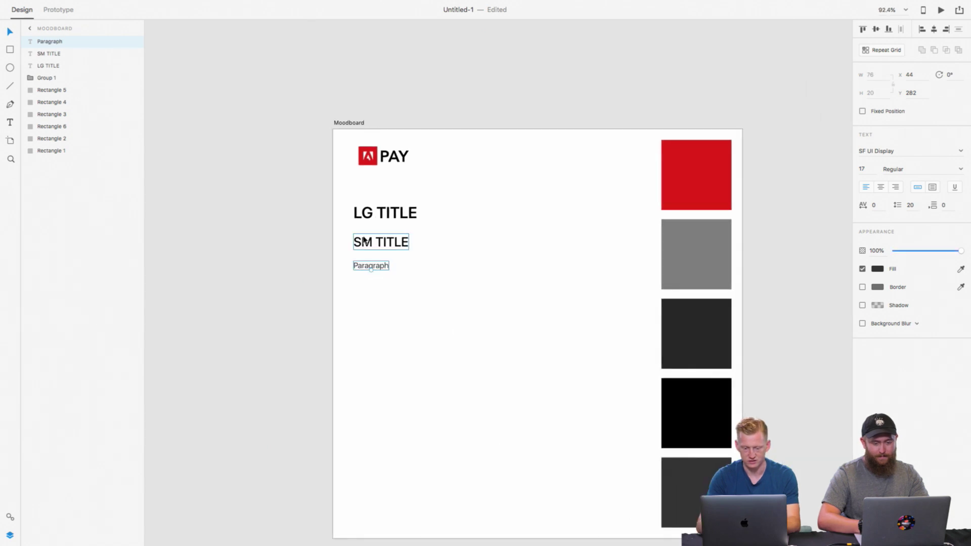
pyautogui.scroll(-2, 383, 249)
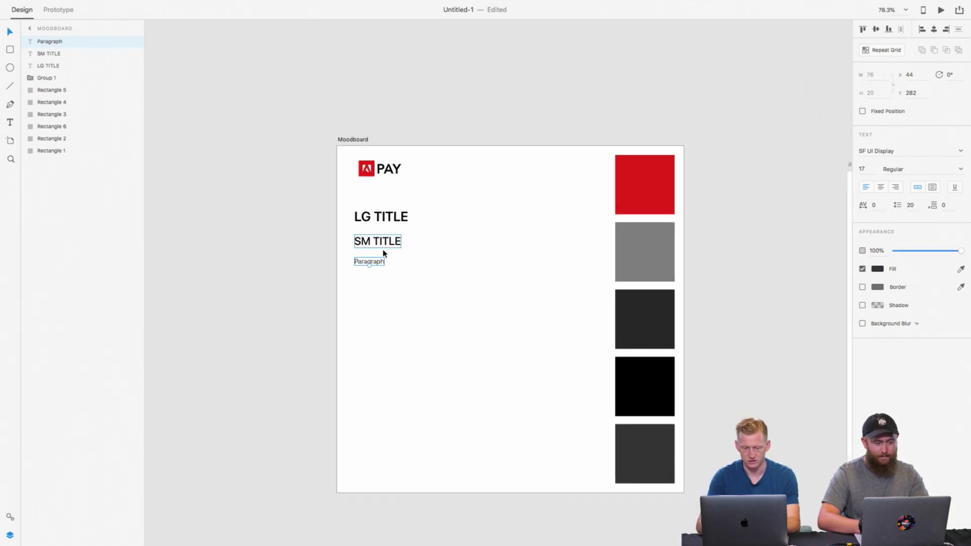
pyautogui.scroll(-2, 398, 305)
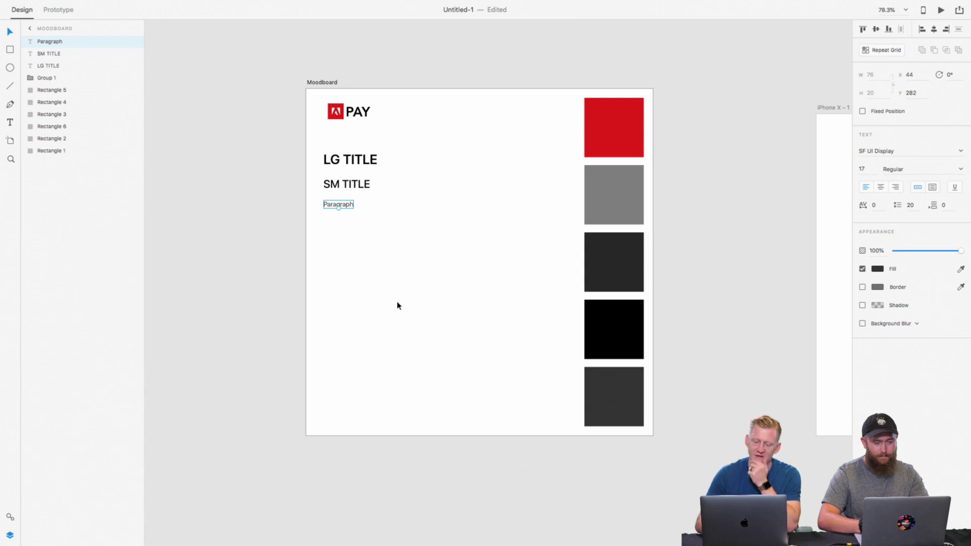
pyautogui.press('r')
pyautogui.moveTo(320, 251)
pyautogui.mouseDown()
pyautogui.moveTo(559, 379)
pyautogui.moveTo(567, 370)
pyautogui.mouseUp()
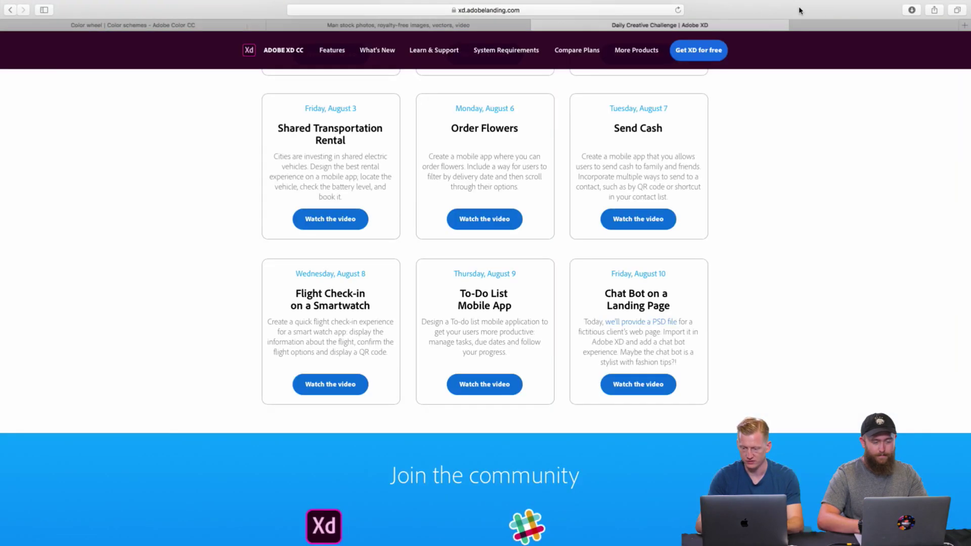
# - Replace the Adobe Stock search 'man' with 'mobile phone'
pyautogui.scroll(20, 764, 76)
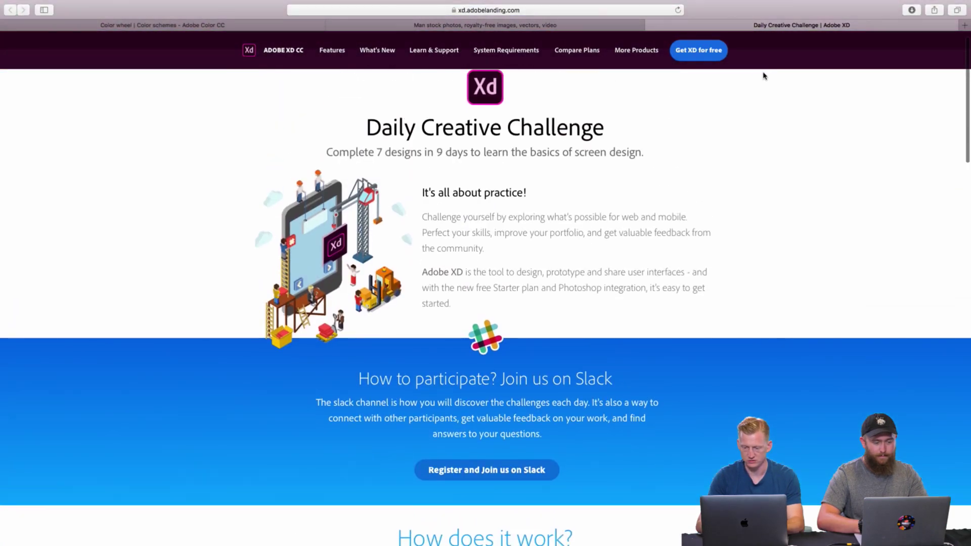
pyautogui.click(601, 26)
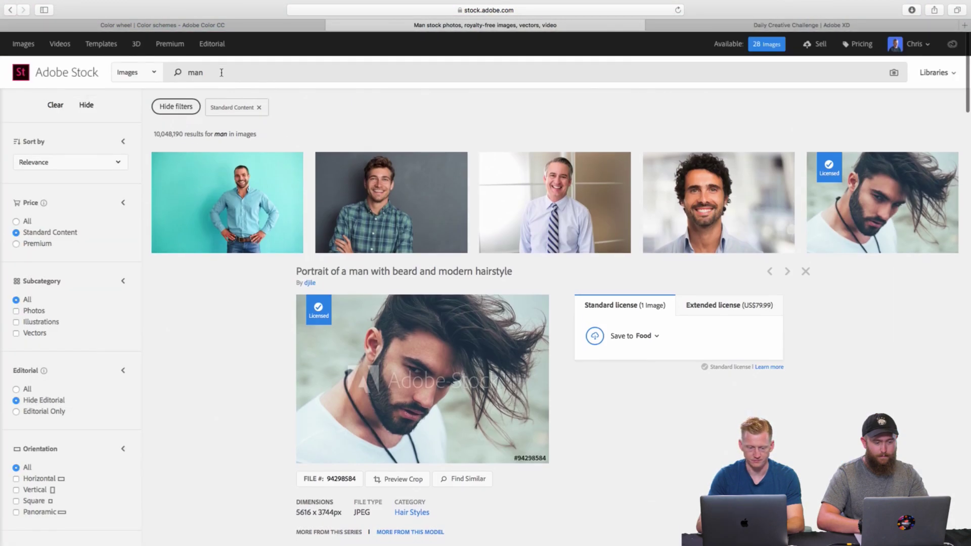
pyautogui.doubleClick(221, 72)
pyautogui.write('mobile p')
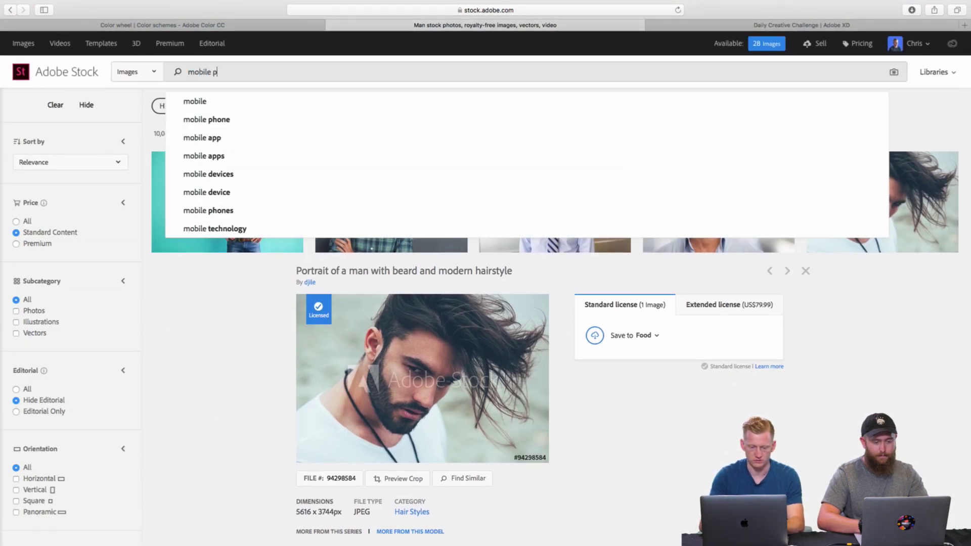
pyautogui.write('hone')
pyautogui.press('Return')
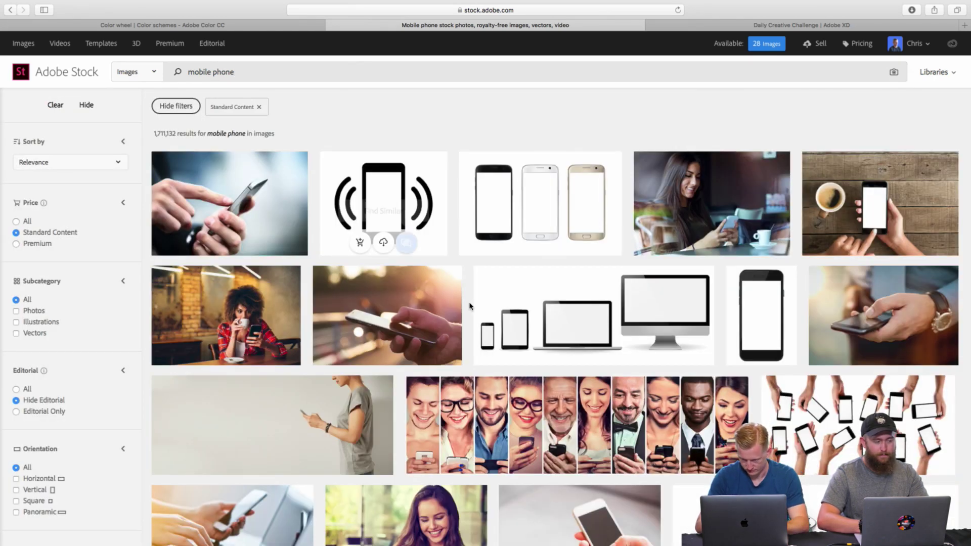
# - Browse the mobile phone image results and select the search term
pyautogui.scroll(-5, 404, 227)
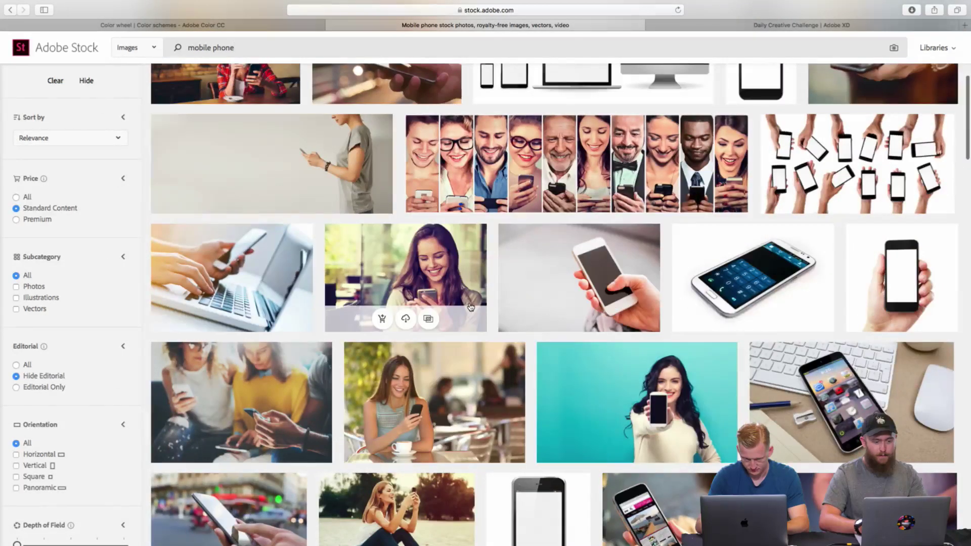
pyautogui.scroll(-3, 469, 306)
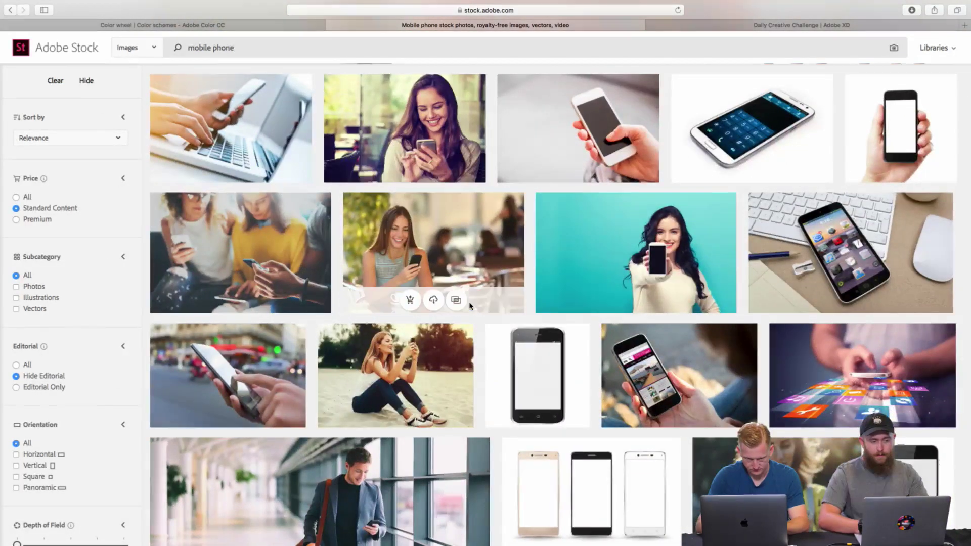
pyautogui.scroll(1, 470, 306)
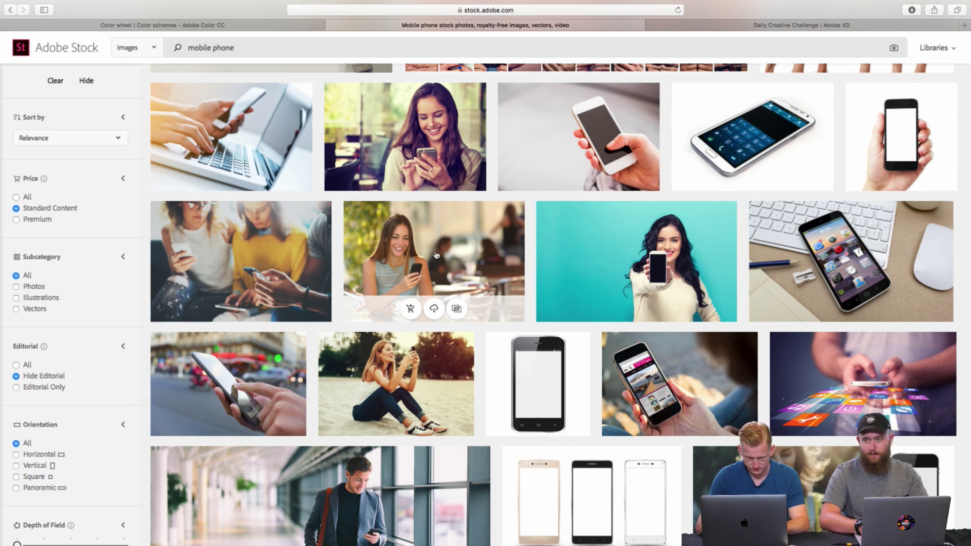
pyautogui.scroll(-1, 415, 240)
pyautogui.scroll(-3, 415, 240)
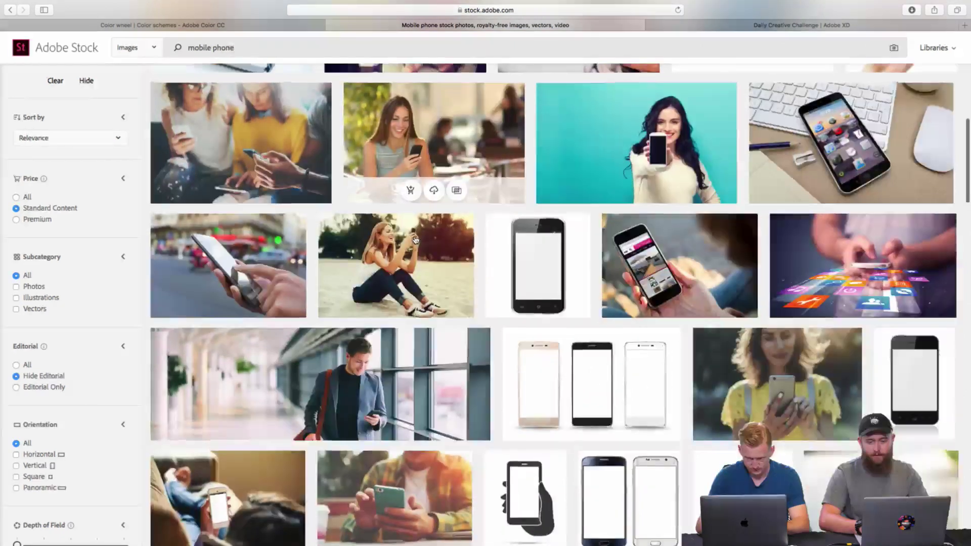
pyautogui.scroll(8, 415, 240)
pyautogui.click(253, 76)
pyautogui.hotkey('shift', 'alt', 'Left')
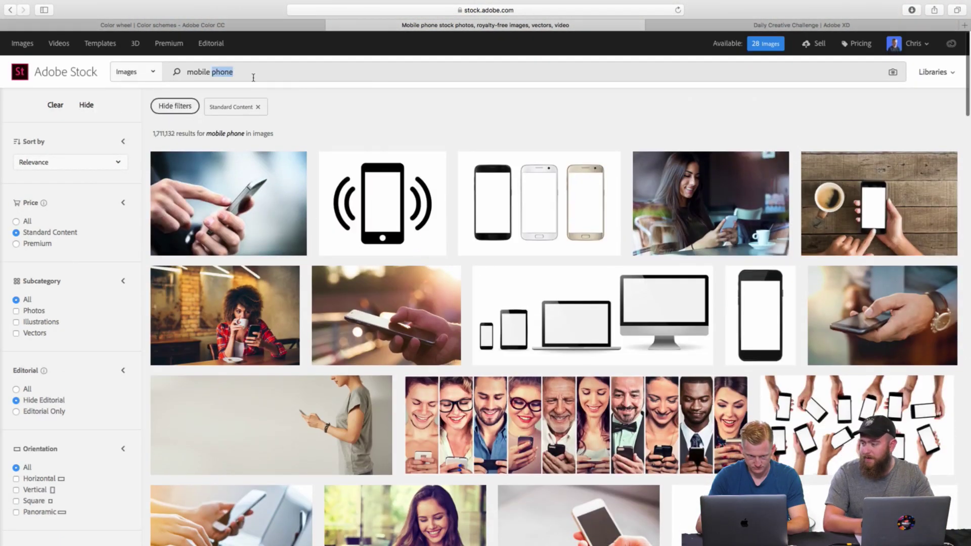
# - Search Adobe Stock for 'paying with phone' instead
pyautogui.hotkey('shift', 'alt', 'Left')
pyautogui.write('pay')
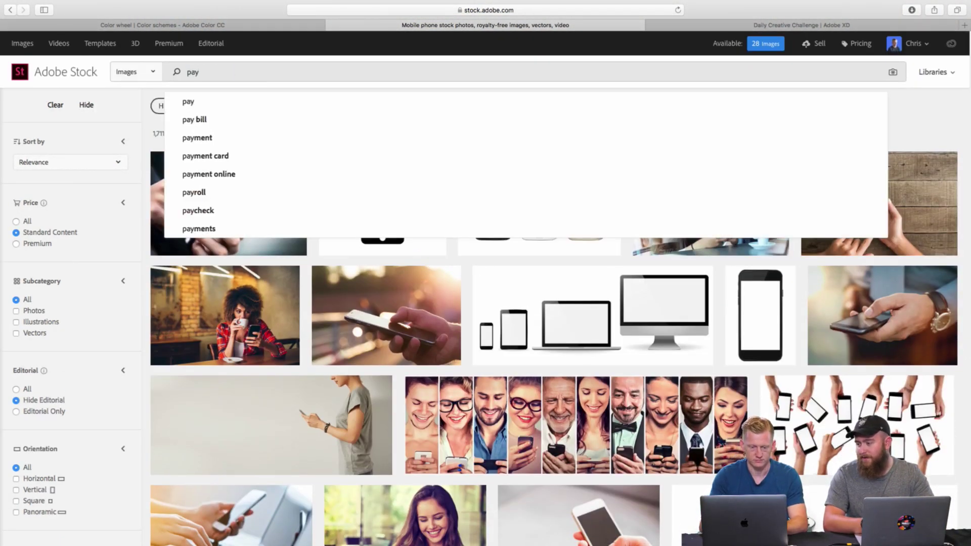
pyautogui.write('ing')
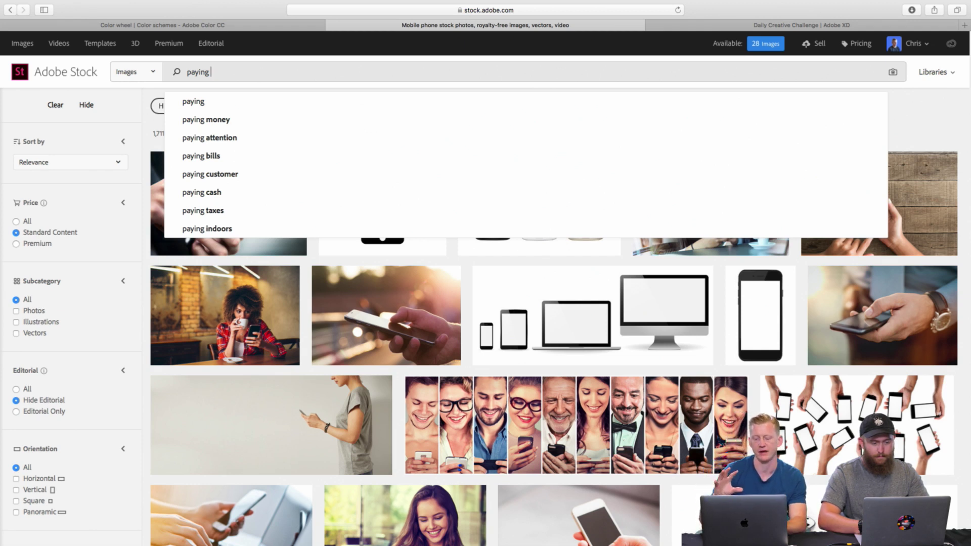
pyautogui.write('with ph')
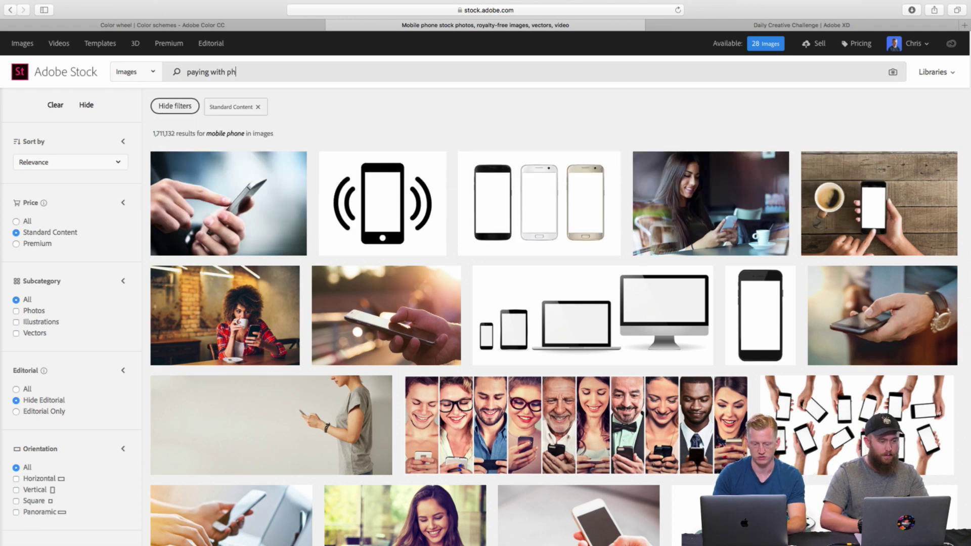
pyautogui.write('one')
pyautogui.press('Return')
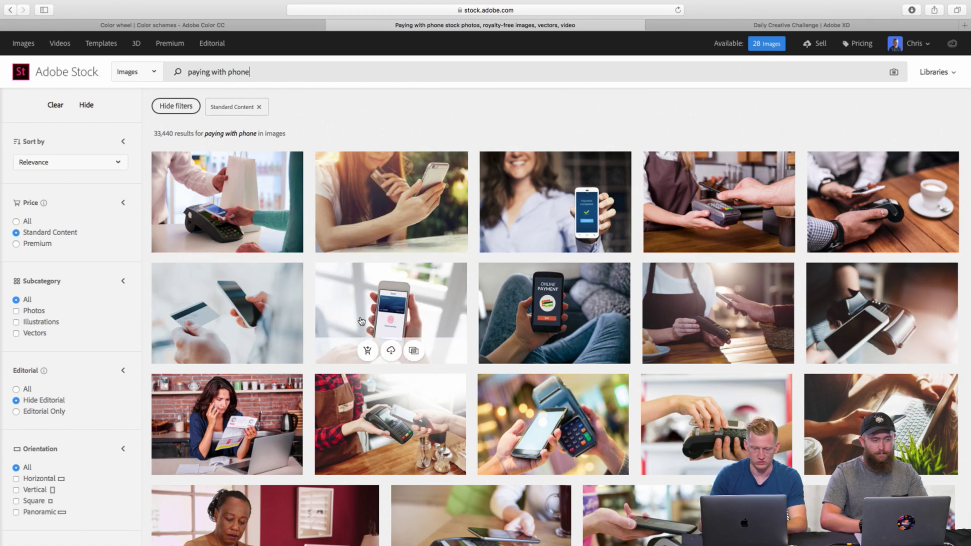
# - License and save the pharmacy phone-payment photo to the Food library, then return to Adobe XD
pyautogui.click(253, 191)
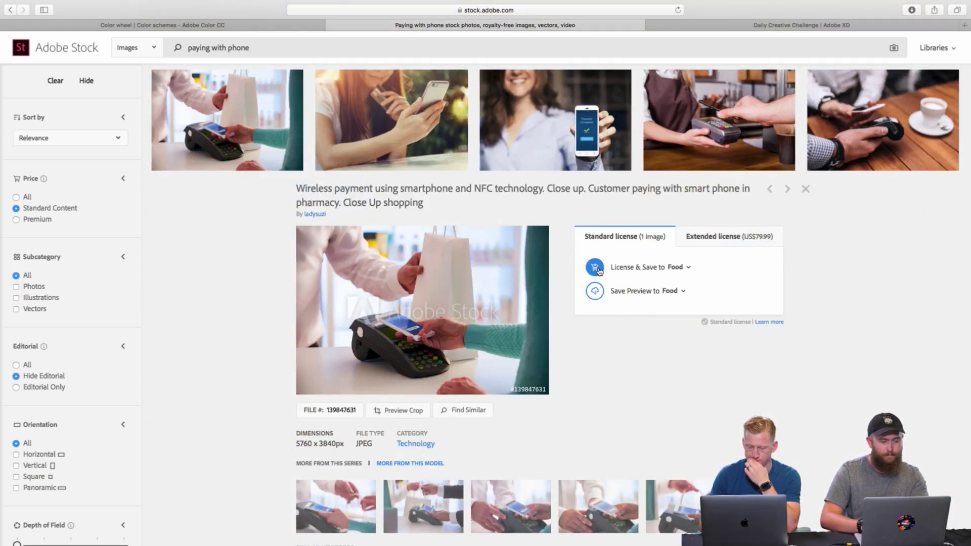
pyautogui.scroll(-1, 600, 271)
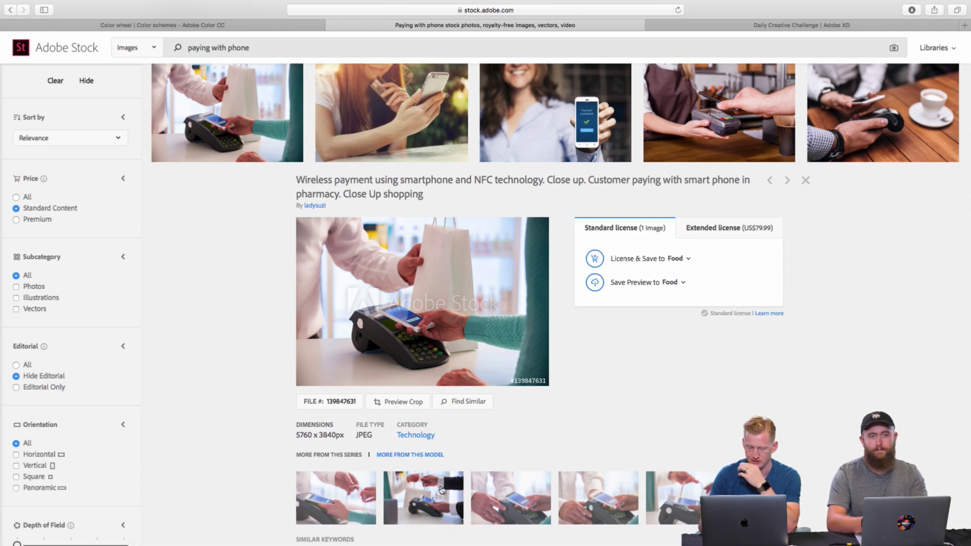
pyautogui.press('Right')
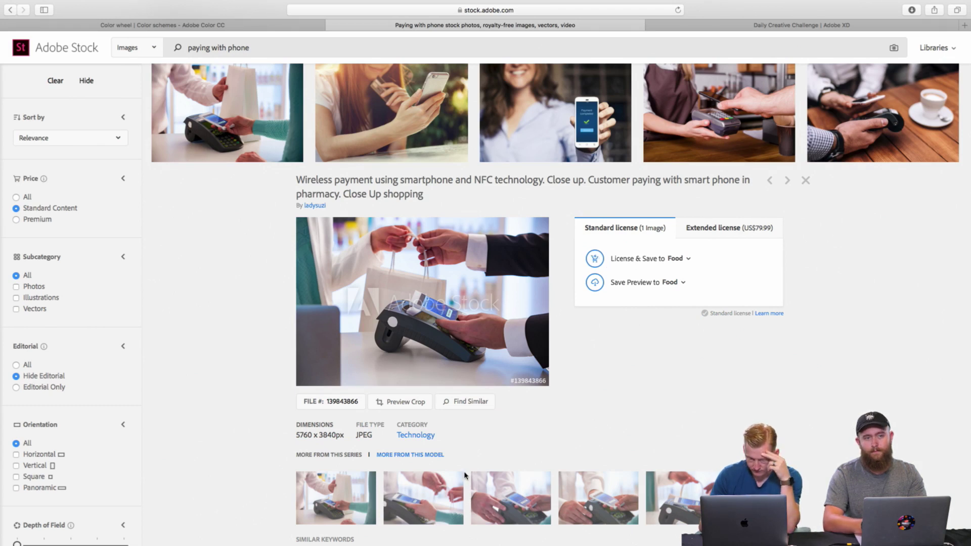
pyautogui.press('Right')
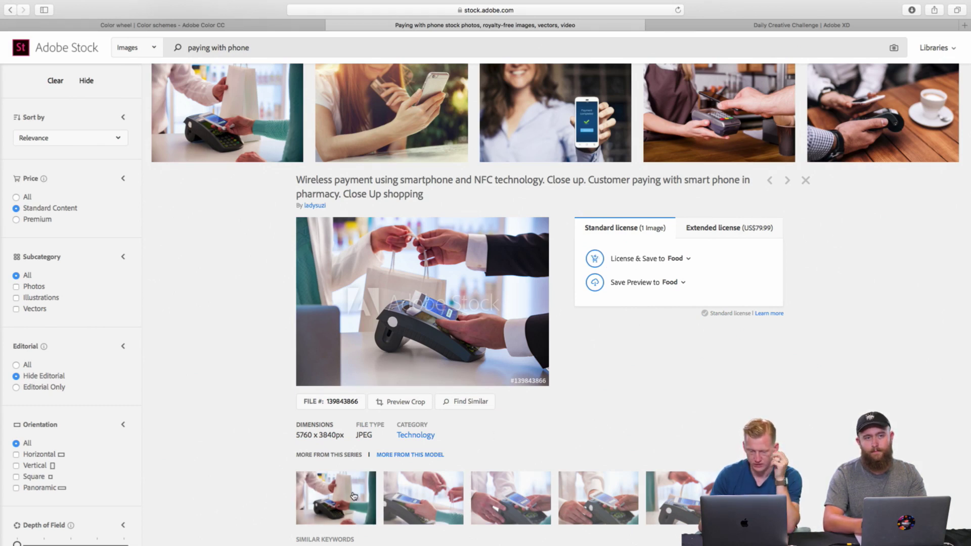
pyautogui.click(589, 261)
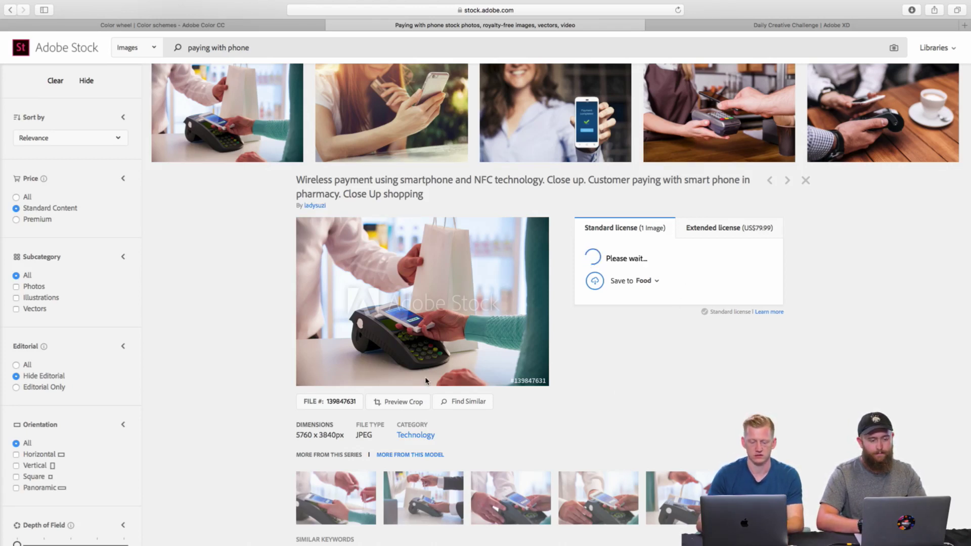
pyautogui.hotkey('ctrl', 'Right')
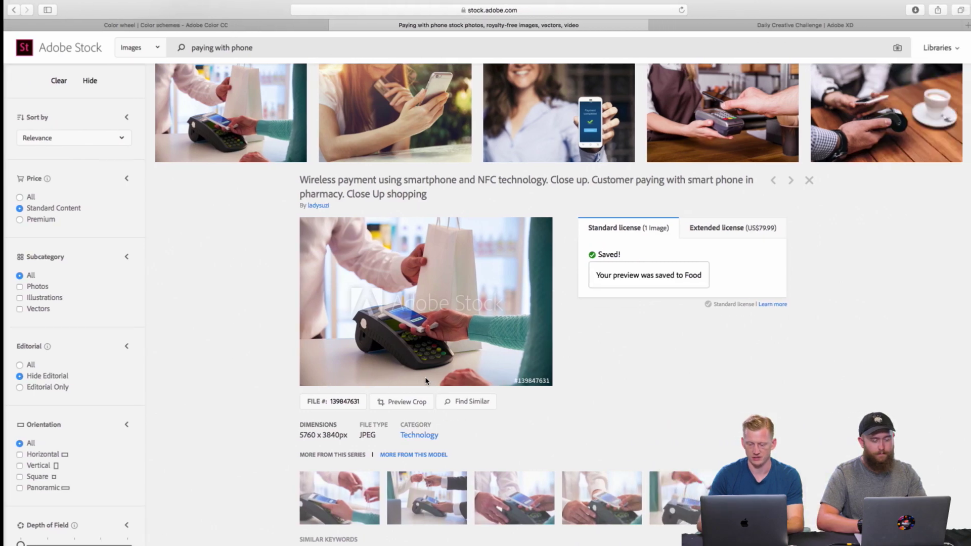
pyautogui.hotkey('ctrl', 'Left')
pyautogui.hotkey('ctrl', 'Left')
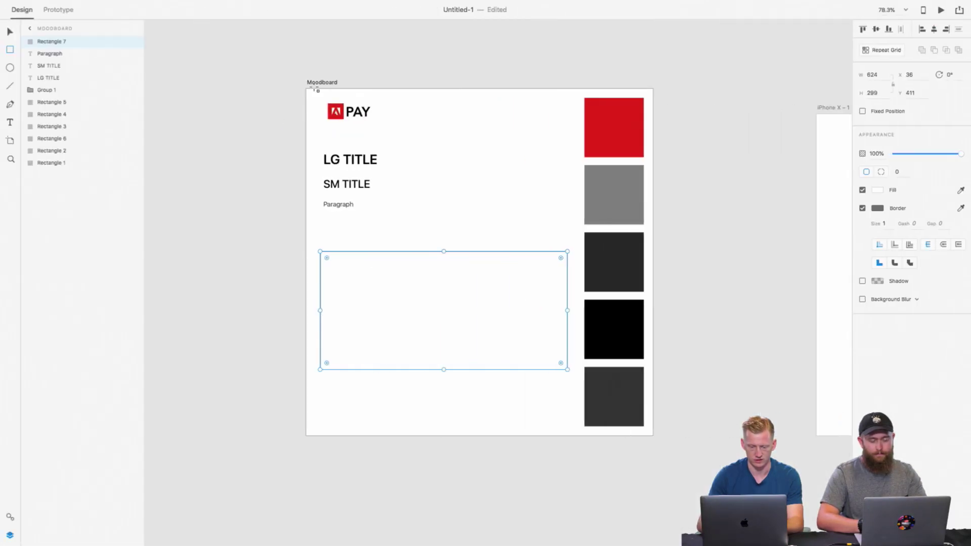
# - Add the Moodboard's seven colours and its 34, 28 and 17 pt SF UI Display text styles to Assets
pyautogui.click(323, 82)
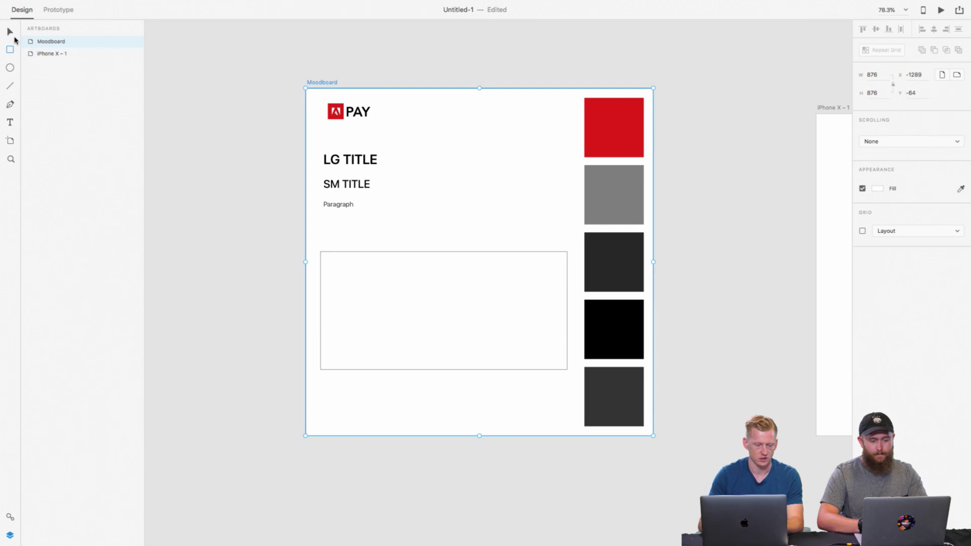
pyautogui.click(10, 517)
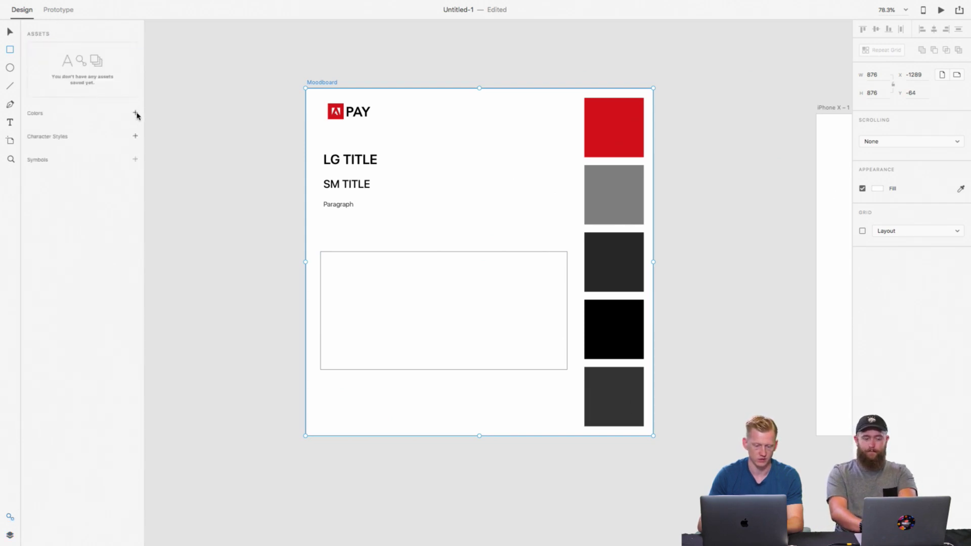
pyautogui.click(135, 112)
pyautogui.click(135, 230)
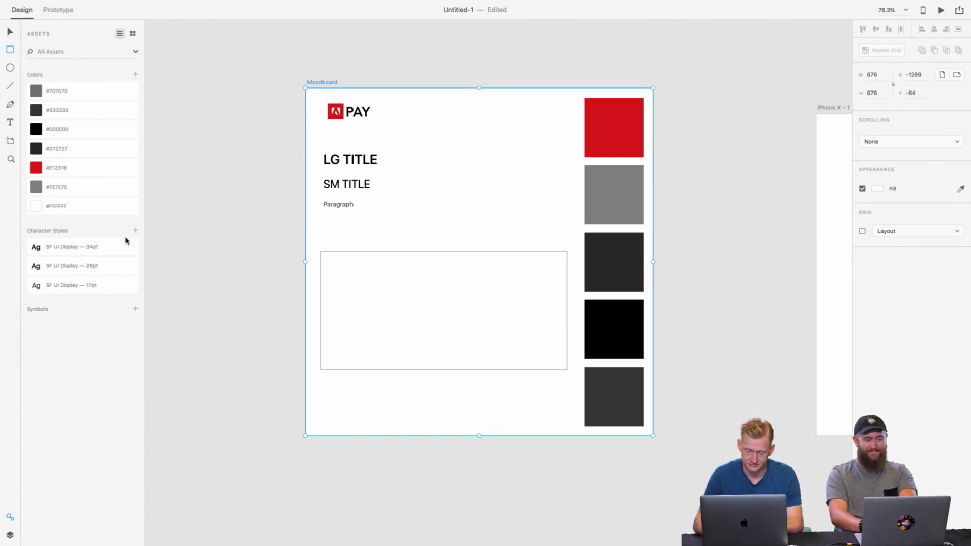
pyautogui.click(10, 31)
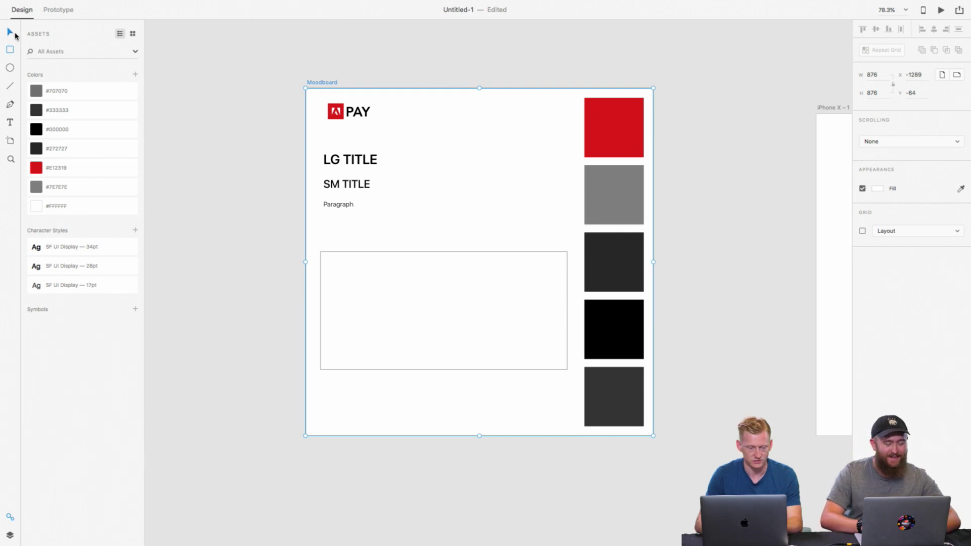
# - Select the empty placeholder rectangle below Paragraph on the moodboard
pyautogui.click(426, 63)
pyautogui.hscroll(3, 428, 66)
pyautogui.scroll(-1, 428, 66)
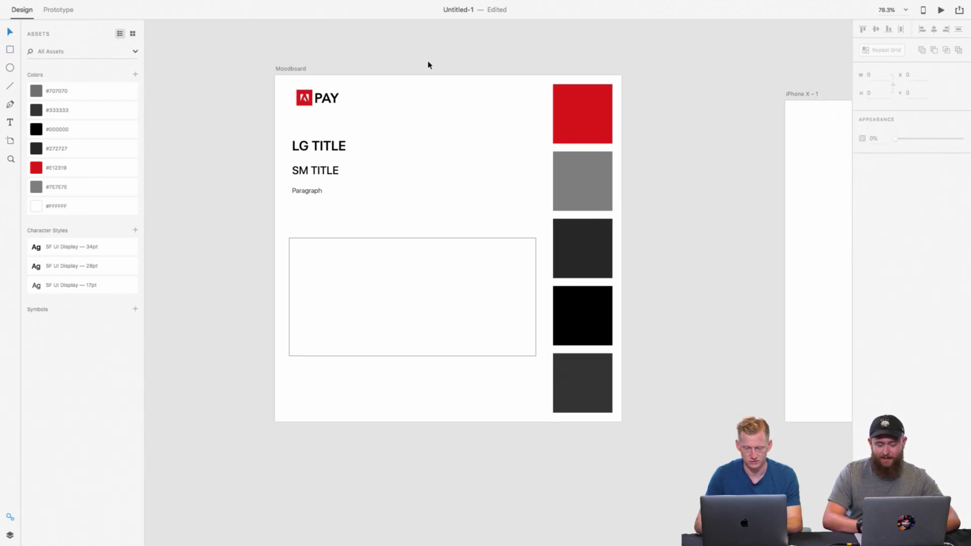
pyautogui.scroll(-3, 438, 147)
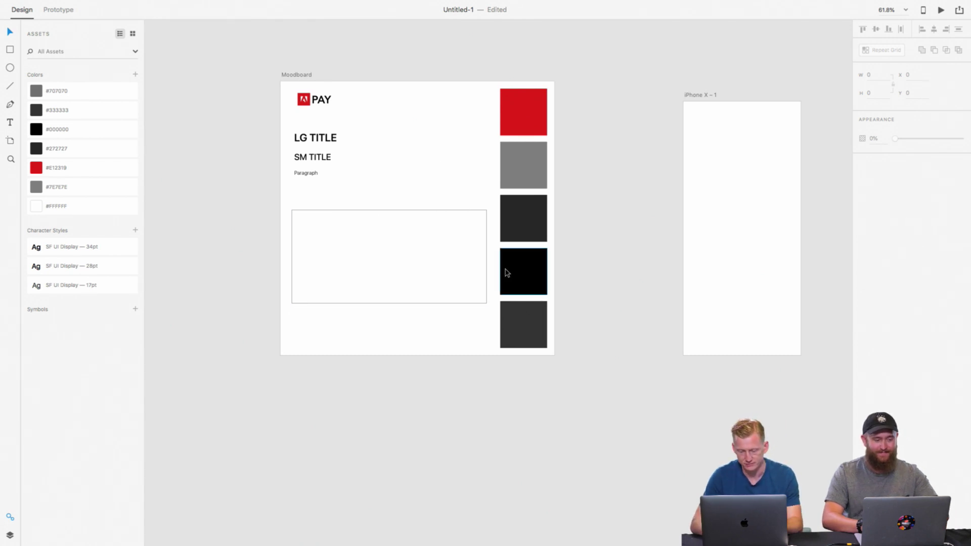
pyautogui.click(412, 212)
# - Drag the payment-terminal photo from the Food library onto the selected rectangle
pyautogui.hotkey('ctrl', 'Right')
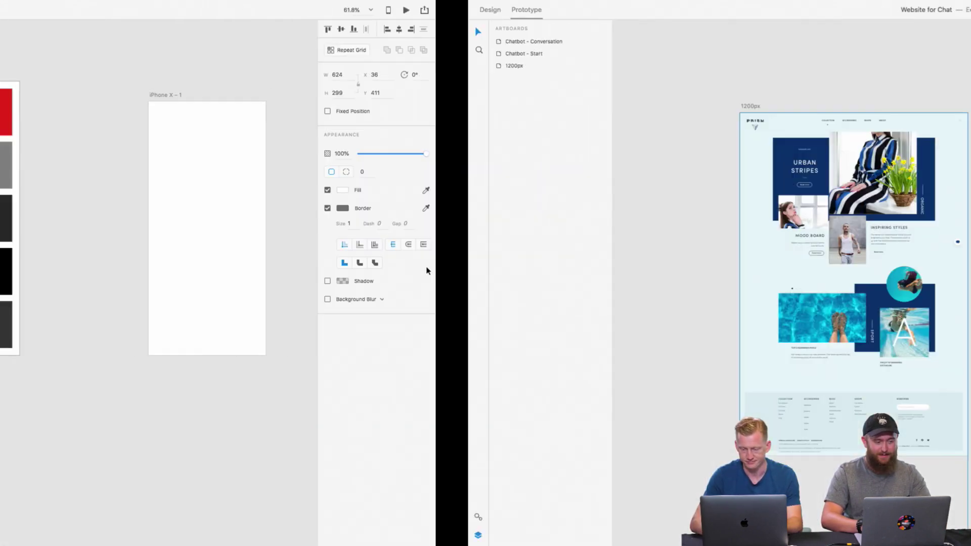
pyautogui.hotkey('ctrl', 'Right')
pyautogui.hotkey('ctrl', 'Left')
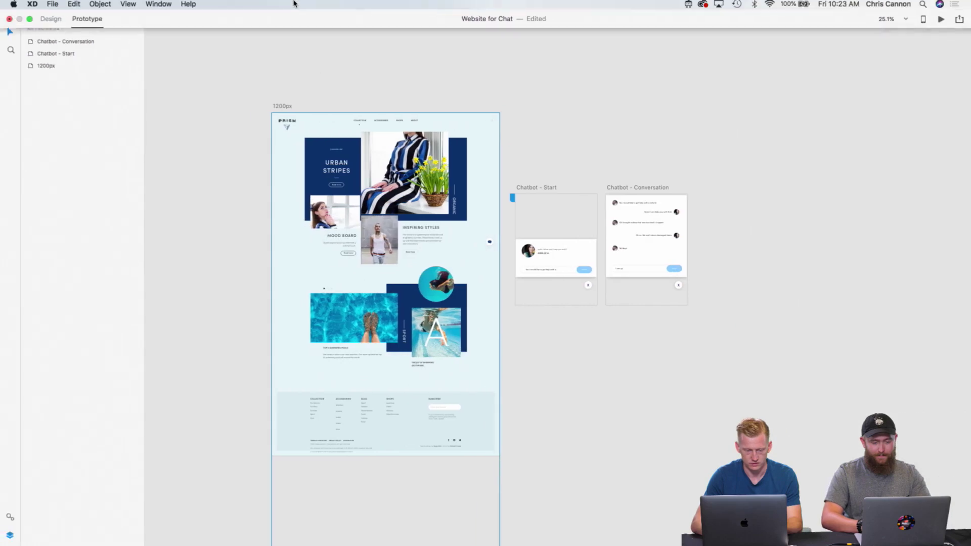
pyautogui.hotkey('ctrl', 'Right')
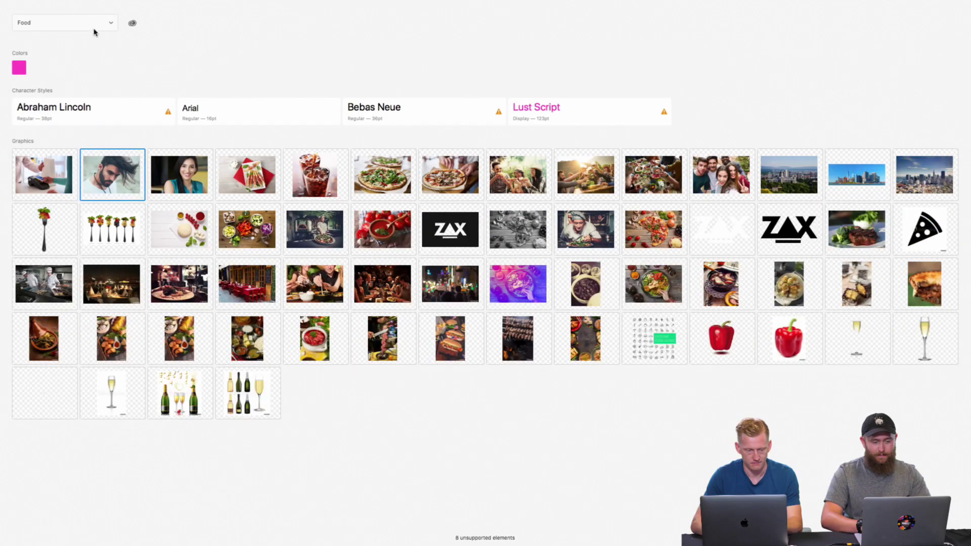
pyautogui.click(94, 28)
pyautogui.click(53, 172)
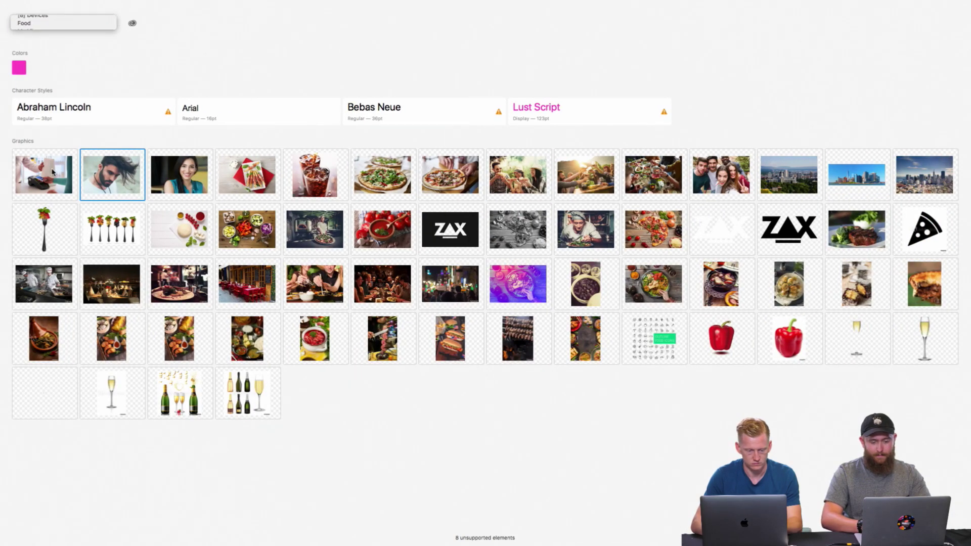
pyautogui.moveTo(102, 173); pyautogui.dragTo(378, 270)
pyautogui.hotkey('ctrl', 'Left')
pyautogui.hotkey('ctrl', 'Left')
# - Nudge the PAY logo slightly to the left
pyautogui.click(383, 407)
pyautogui.hscroll(3, 382, 405)
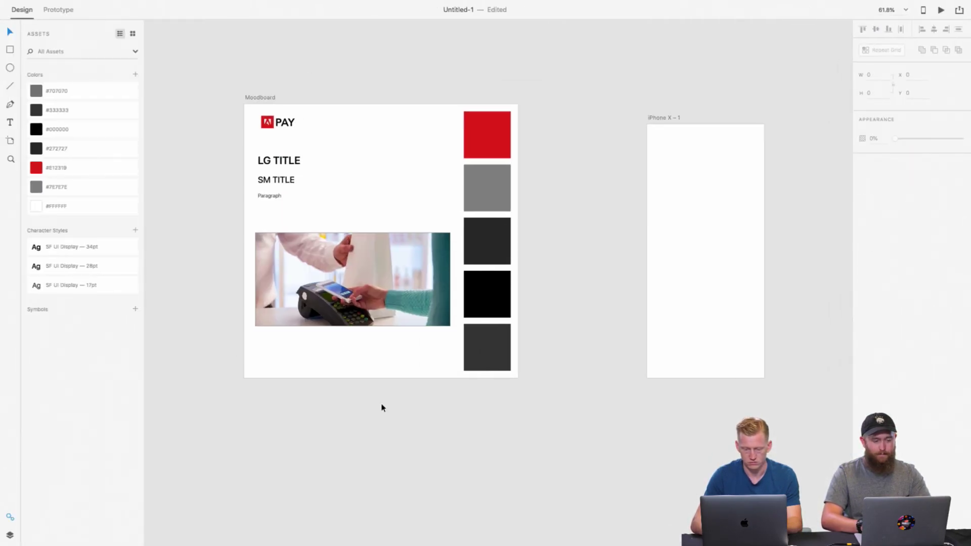
pyautogui.scroll(-3, 369, 354)
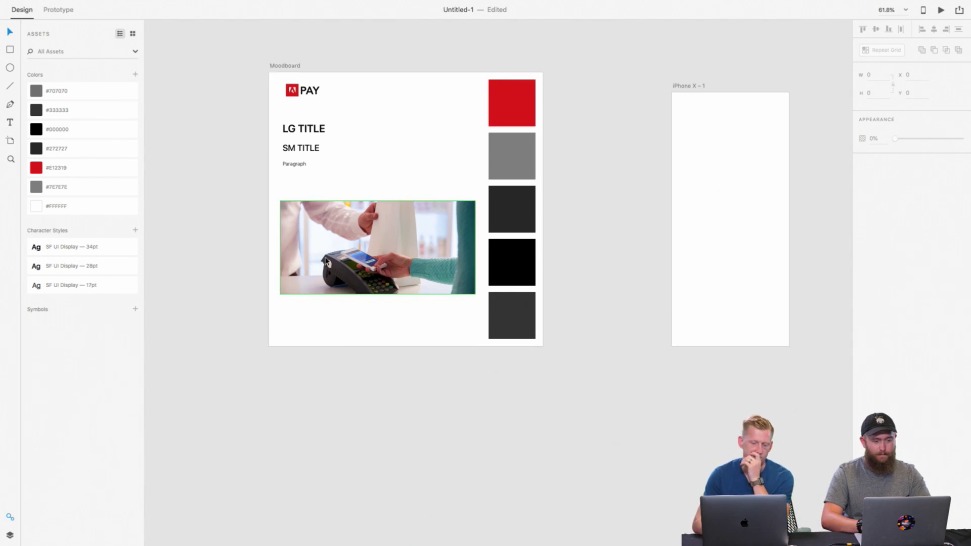
pyautogui.moveTo(292, 92); pyautogui.dragTo(288, 92)
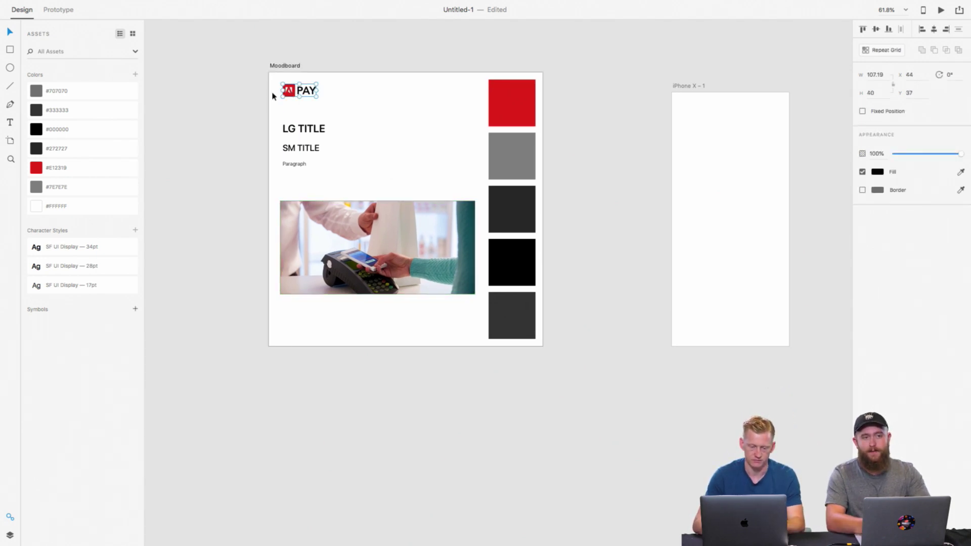
# - Move LG TITLE, SM TITLE and Paragraph up together toward the logo
pyautogui.click(304, 138)
pyautogui.keyDown('shift'); pyautogui.click(299, 151); pyautogui.keyUp('shift')
pyautogui.keyDown('shift'); pyautogui.click(297, 165); pyautogui.keyUp('shift')
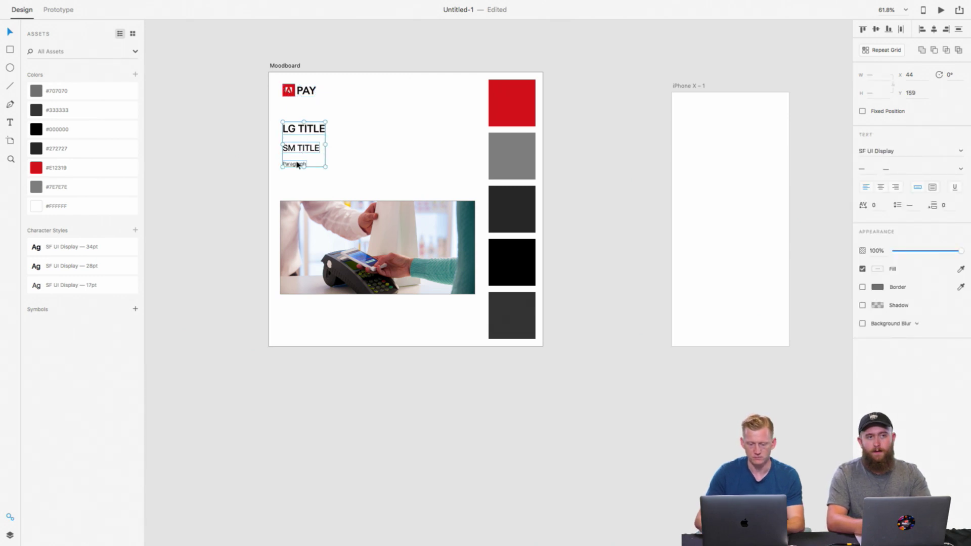
pyautogui.hotkey('shift', 'Up')
pyautogui.hotkey('shift', 'Up')
pyautogui.hotkey('shift', 'Up')
pyautogui.hotkey('shift', 'Up')
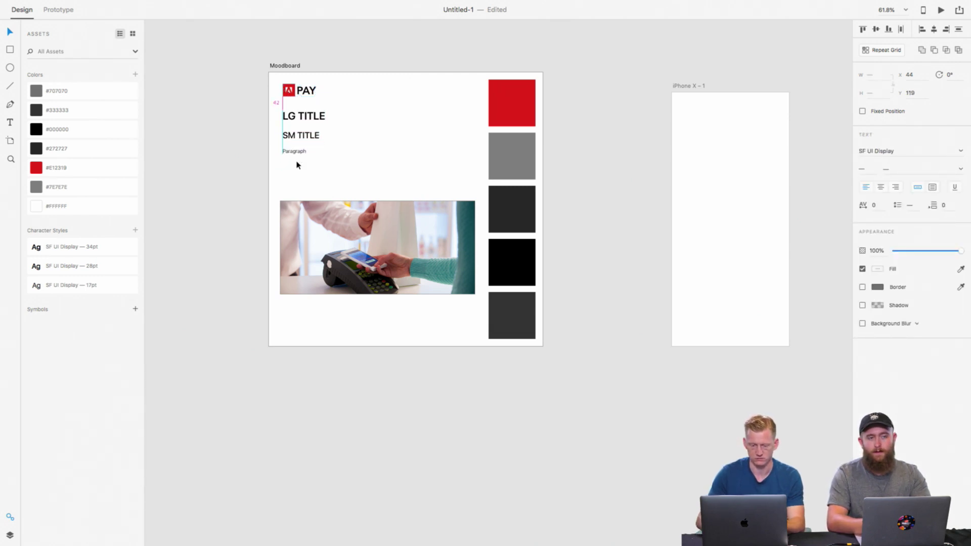
pyautogui.click(329, 190)
# - Raise the payment photo about 16 px, closer beneath the text block
pyautogui.moveTo(343, 246); pyautogui.dragTo(343, 238)
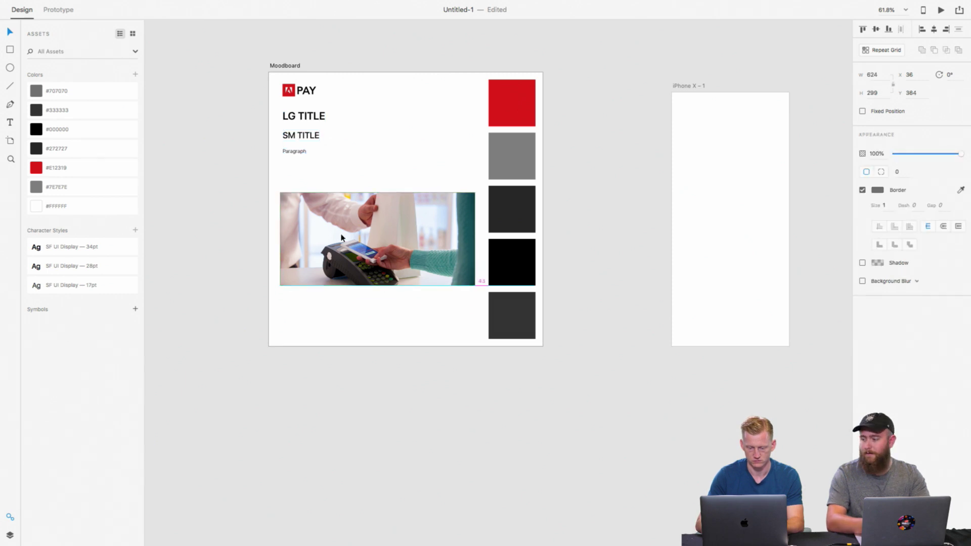
pyautogui.click(393, 412)
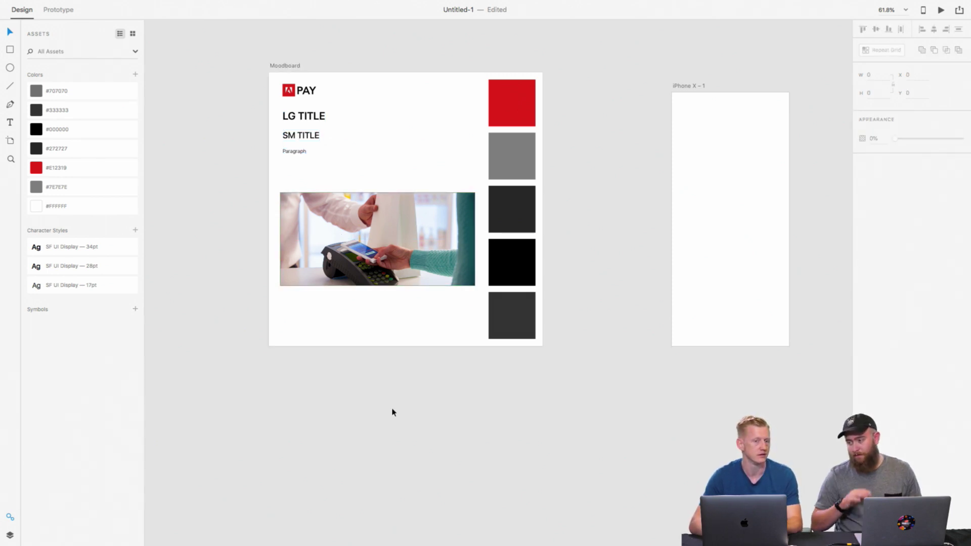
pyautogui.scroll(-2, 393, 412)
pyautogui.scroll(1, 392, 412)
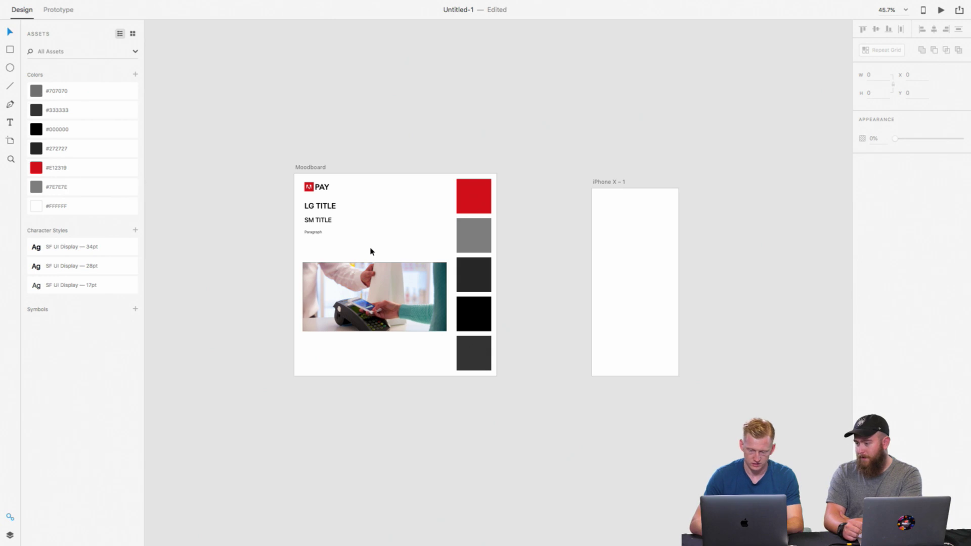
pyautogui.click(479, 203)
pyautogui.moveTo(478, 203)
pyautogui.mouseDown()
pyautogui.moveTo(459, 203)
pyautogui.moveTo(482, 201)
pyautogui.moveTo(470, 199)
pyautogui.mouseUp()
pyautogui.click(506, 191)
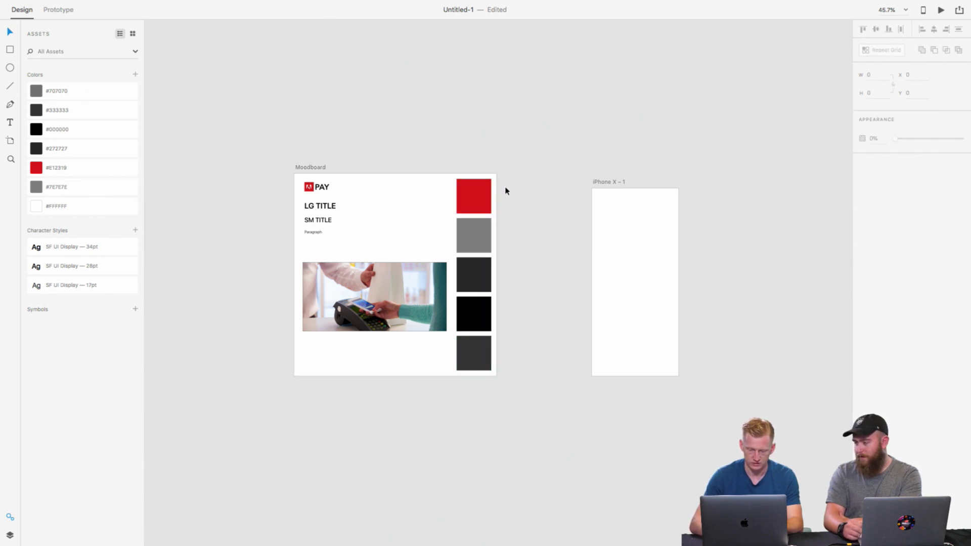
pyautogui.click(71, 211)
pyautogui.click(73, 189)
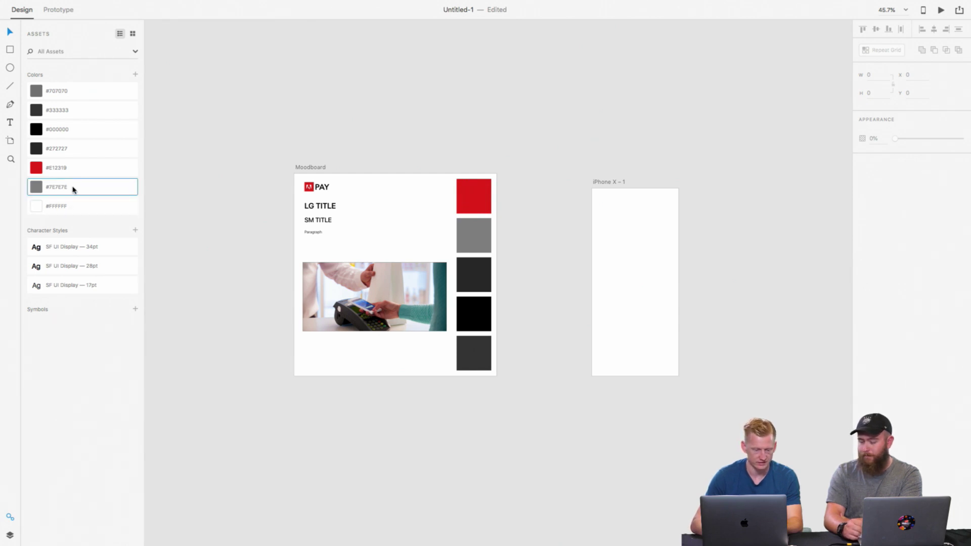
pyautogui.scroll(2, 326, 213)
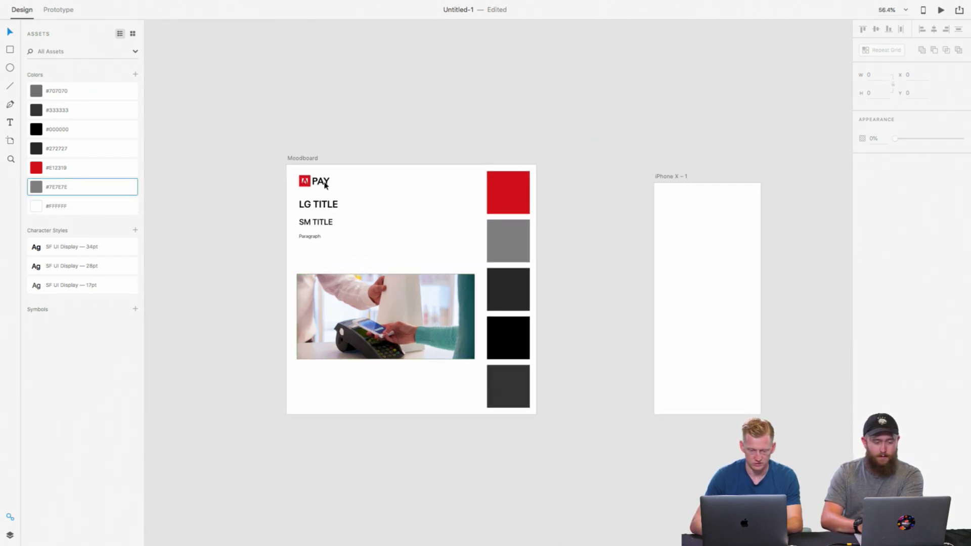
pyautogui.click(326, 185)
pyautogui.click(326, 184)
pyautogui.click(327, 201)
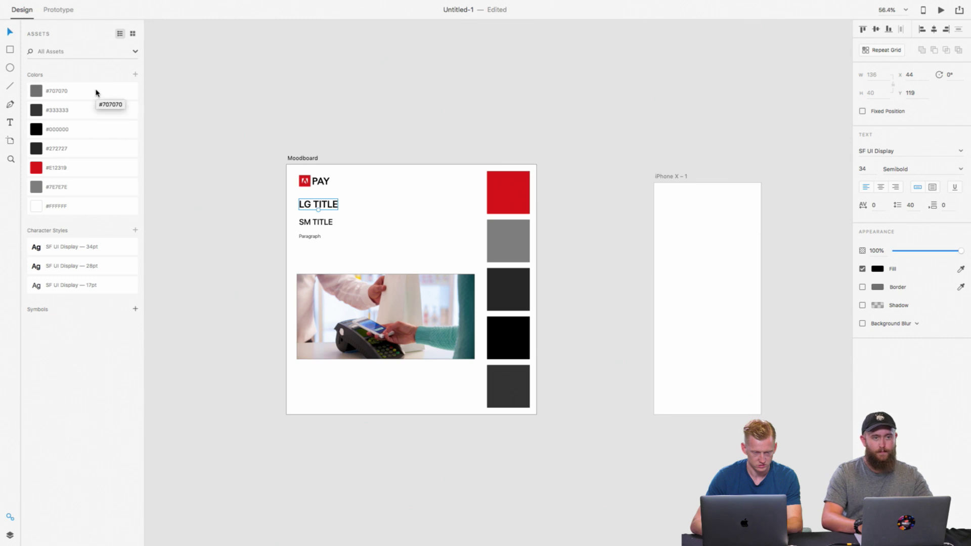
pyautogui.click(354, 83)
pyautogui.scroll(-2, 354, 84)
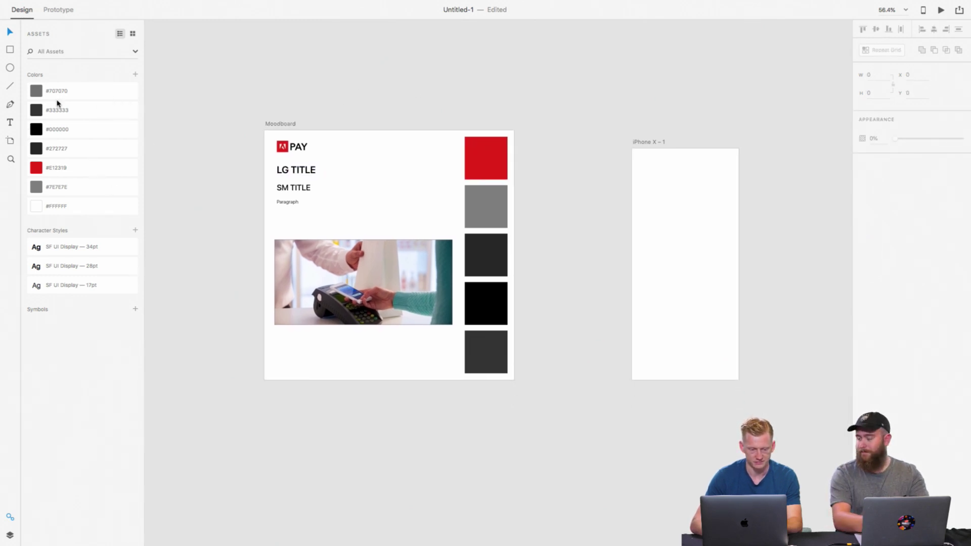
pyautogui.hscroll(3, 643, 259)
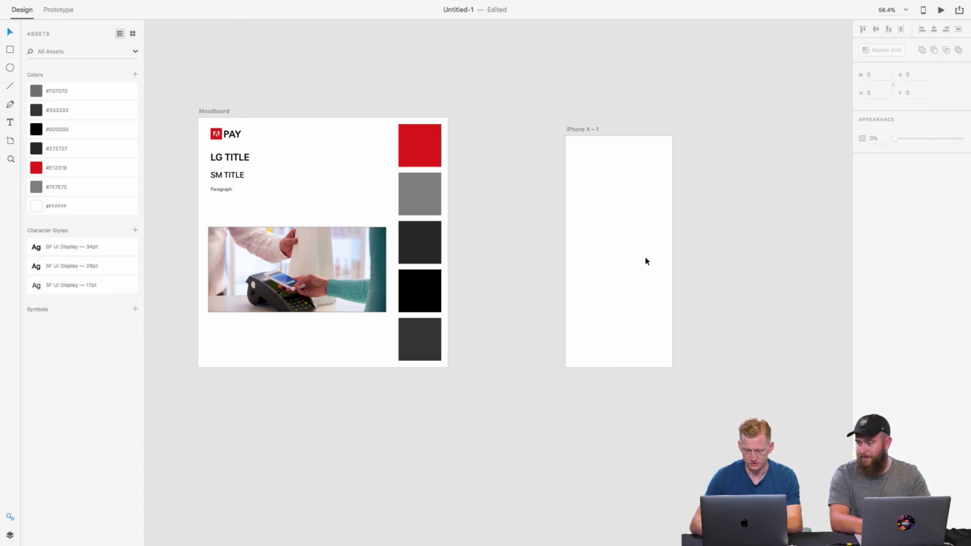
pyautogui.scroll(2, 695, 263)
pyautogui.scroll(5, 614, 247)
pyautogui.scroll(2, 614, 248)
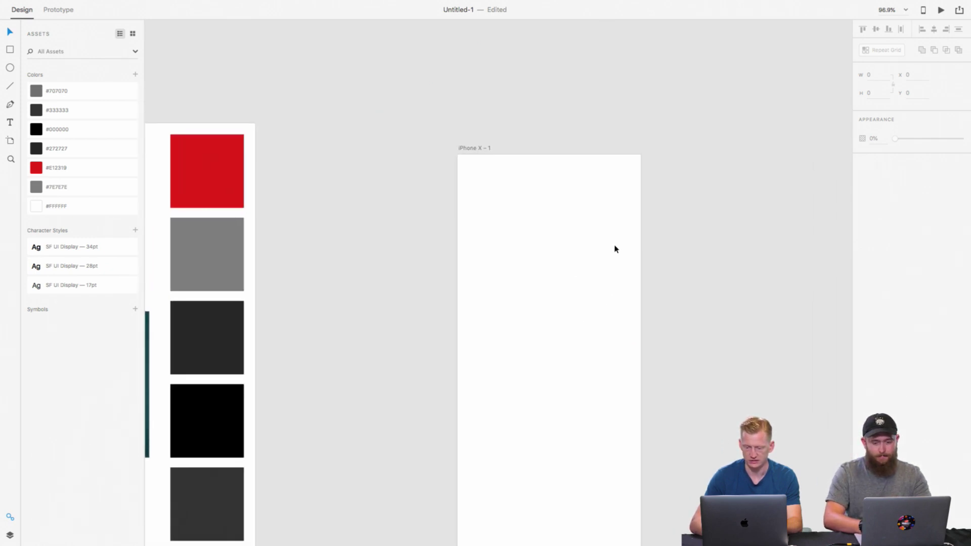
pyautogui.click(474, 148)
pyautogui.scroll(-3, 435, 262)
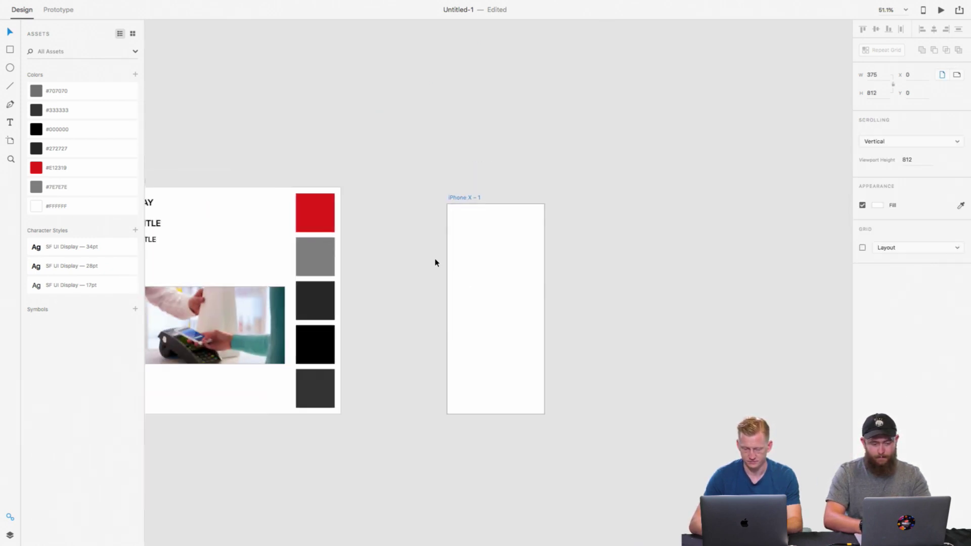
pyautogui.hscroll(-5, 435, 262)
pyautogui.click(441, 298)
pyautogui.hscroll(2, 440, 298)
pyautogui.hscroll(3, 441, 302)
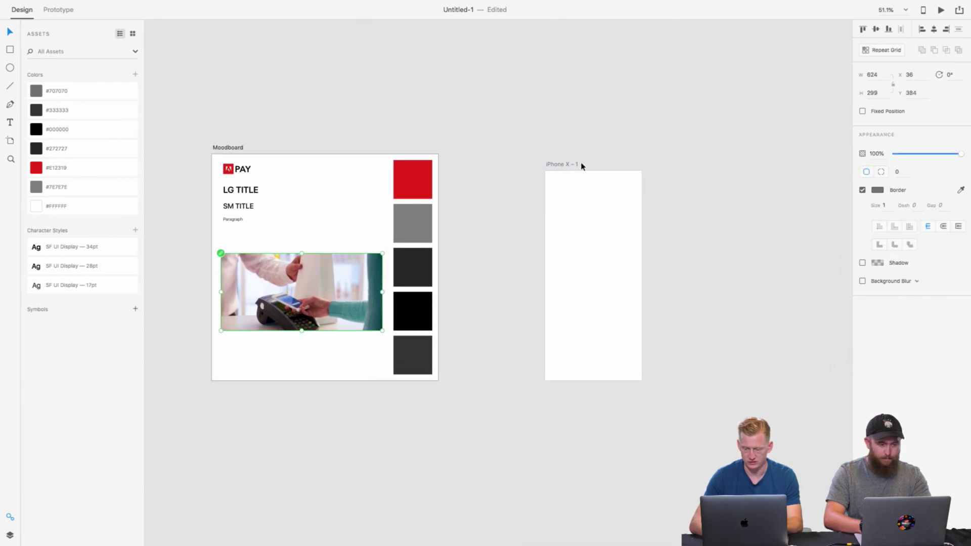
# - Clear the iPhone X – 1 artboard's name in the Layers panel, ready to rename it
pyautogui.click(565, 169)
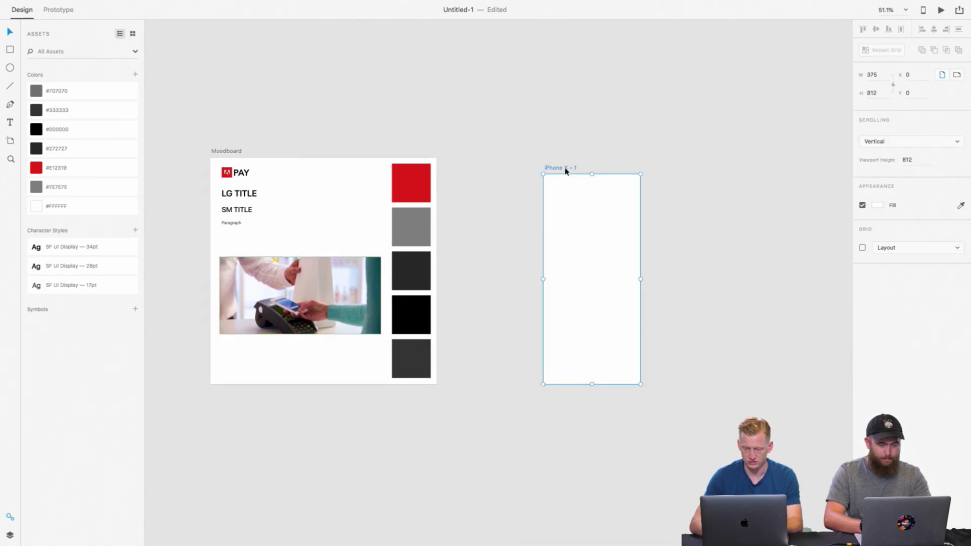
pyautogui.click(10, 535)
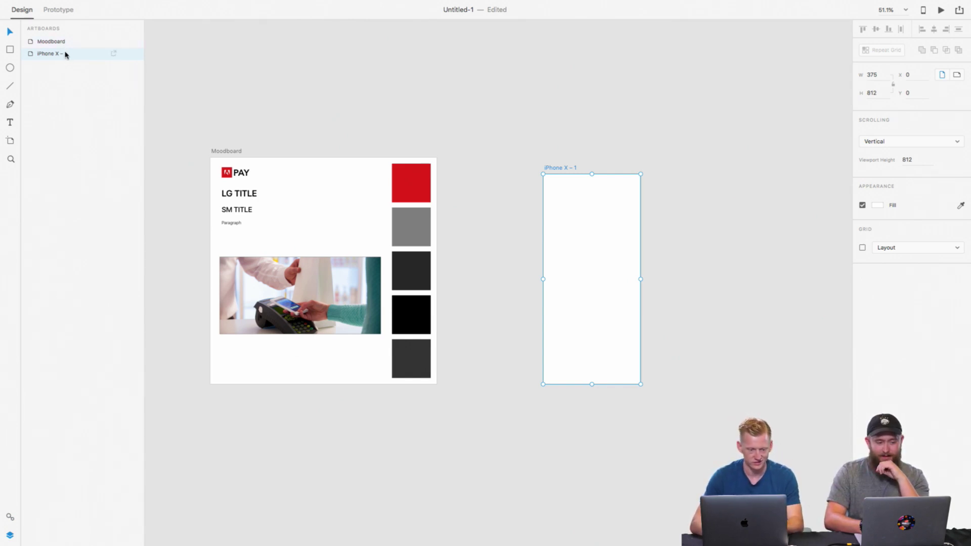
pyautogui.doubleClick(53, 54)
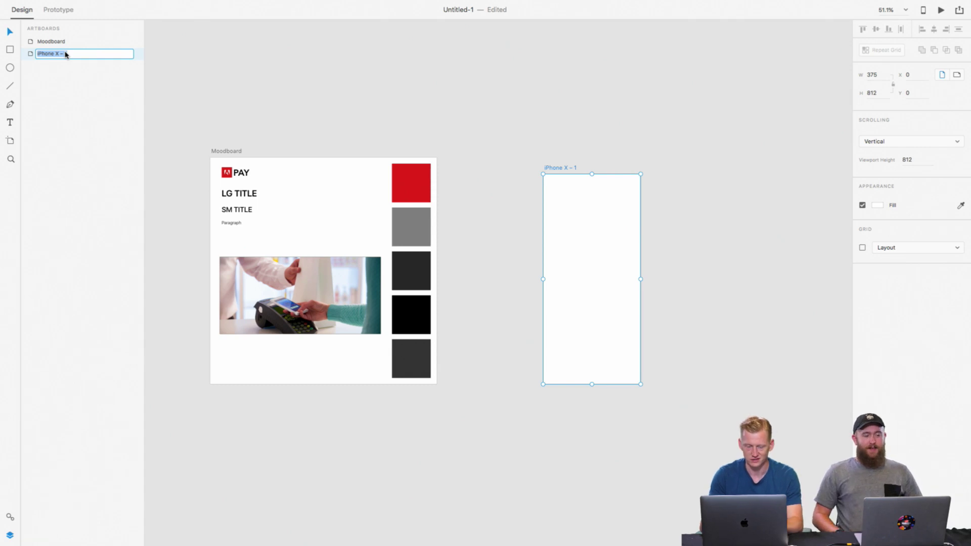
pyautogui.press('BackSpace')
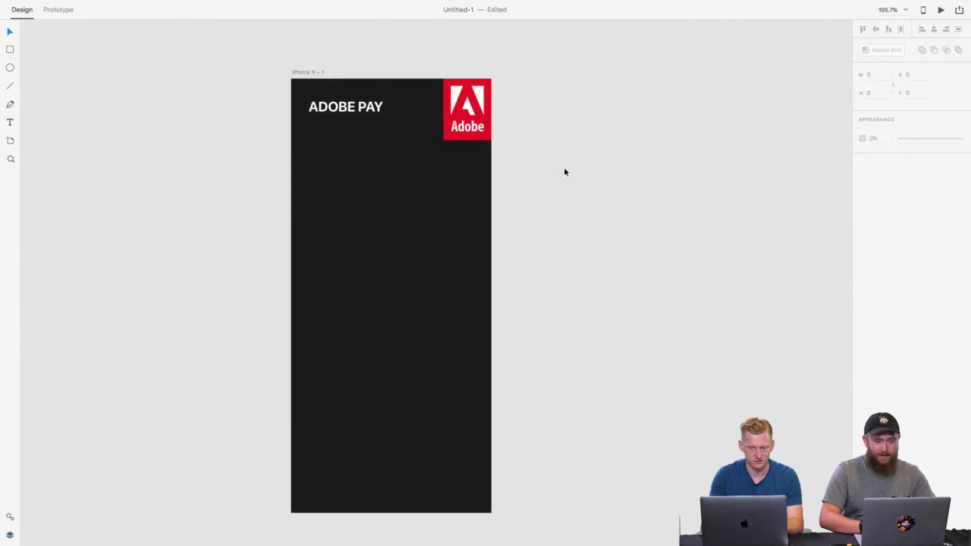
# - Shrink the red Adobe logo and keep it flush in the top-right corner beside ADOBE PAY
pyautogui.moveTo(364, 119); pyautogui.dragTo(395, 125)
pyautogui.click(466, 147)
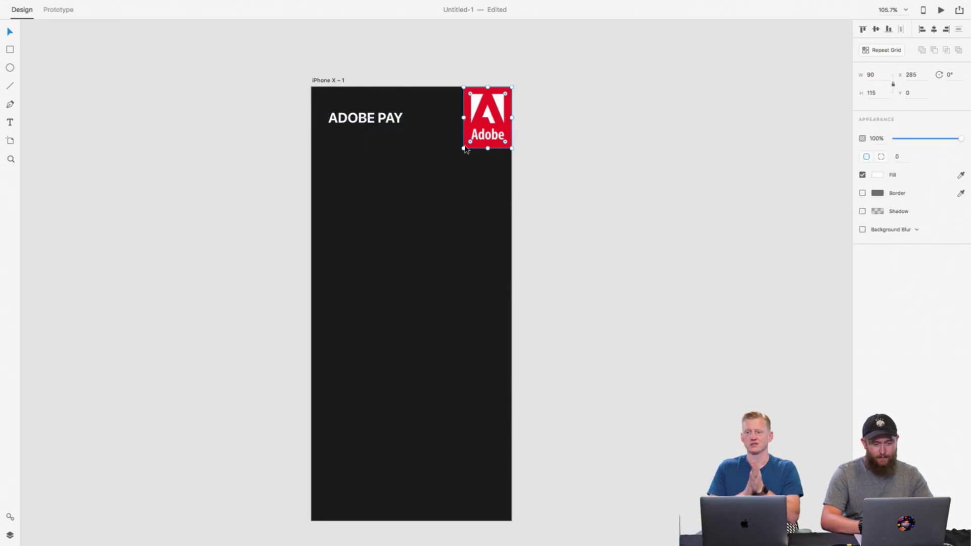
pyautogui.moveTo(462, 149); pyautogui.dragTo(476, 132)
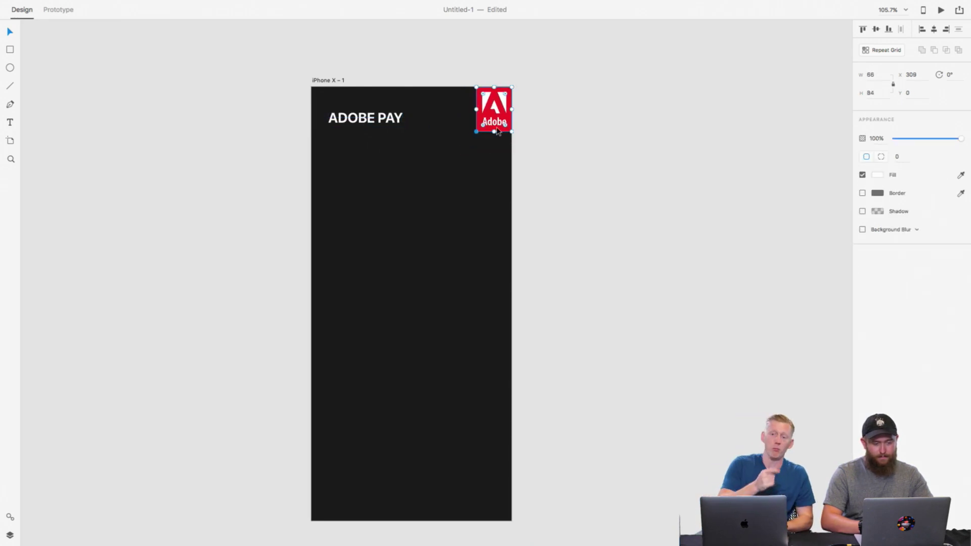
pyautogui.click(608, 131)
pyautogui.click(379, 119)
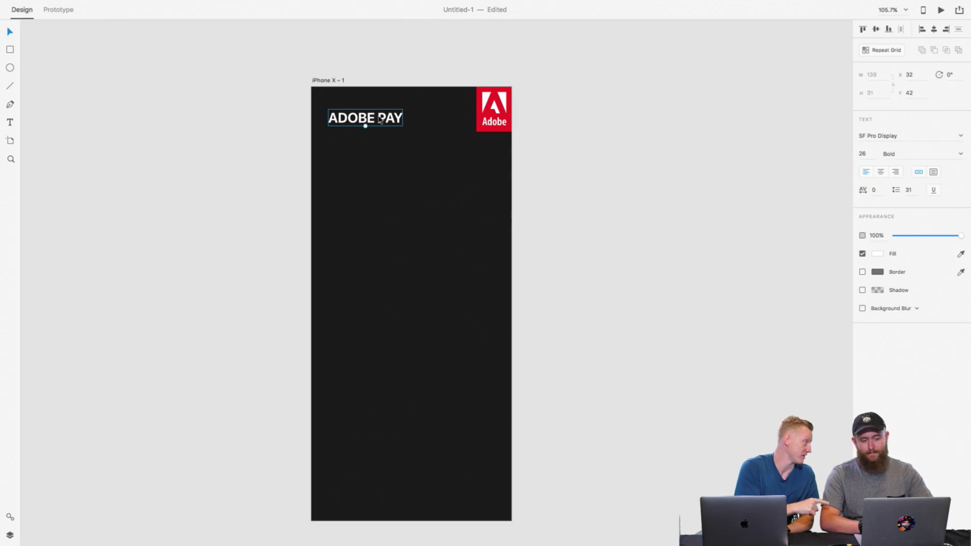
pyautogui.click(598, 150)
pyautogui.moveTo(490, 103)
pyautogui.mouseDown()
pyautogui.moveTo(490, 112)
pyautogui.moveTo(490, 104)
pyautogui.mouseUp()
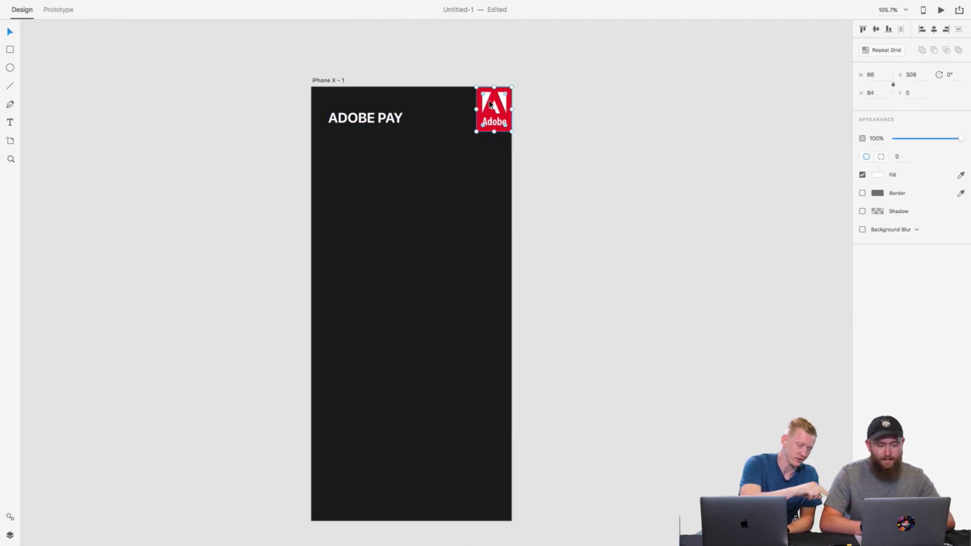
pyautogui.click(483, 70)
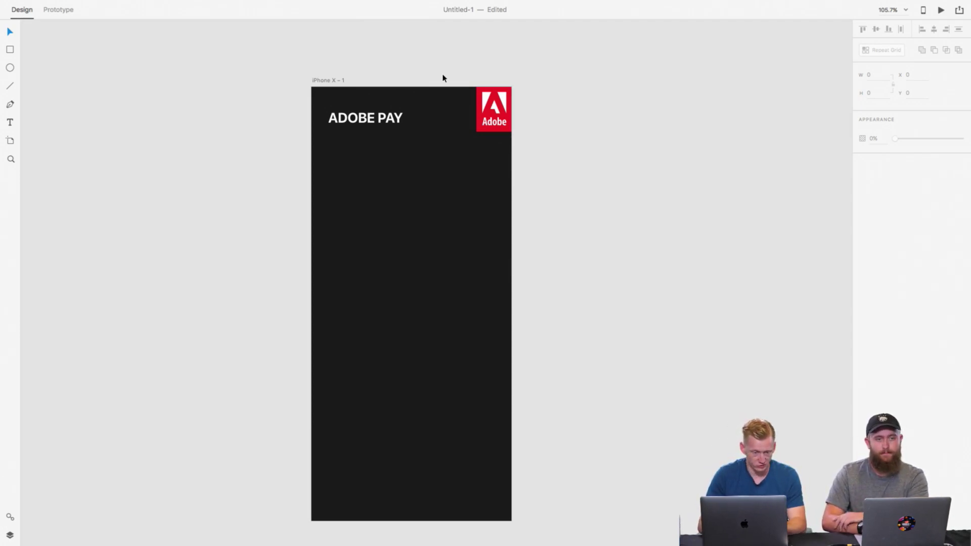
# - Try 50 letter spacing on the ADOBE PAY title, then undo it
pyautogui.click(393, 118)
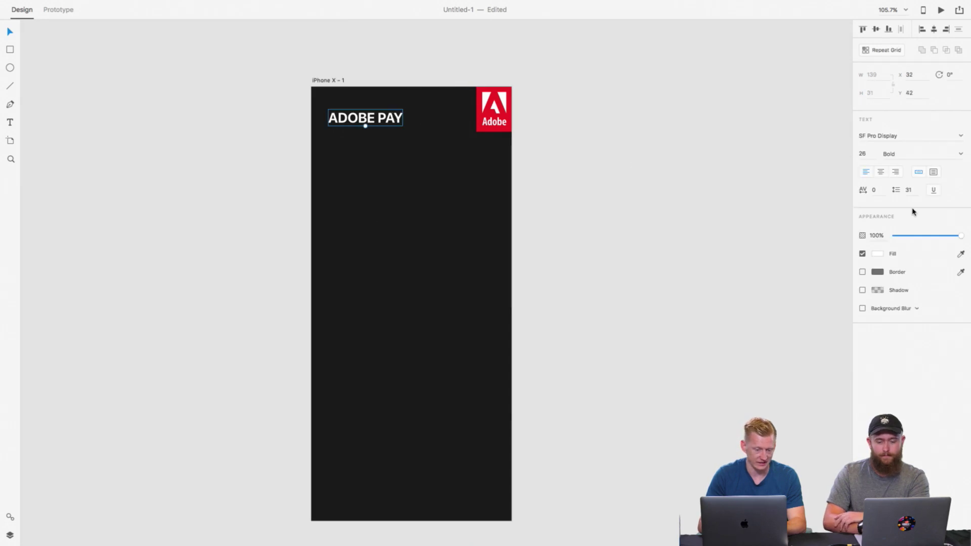
pyautogui.click(878, 190)
pyautogui.write('50')
pyautogui.press('Return')
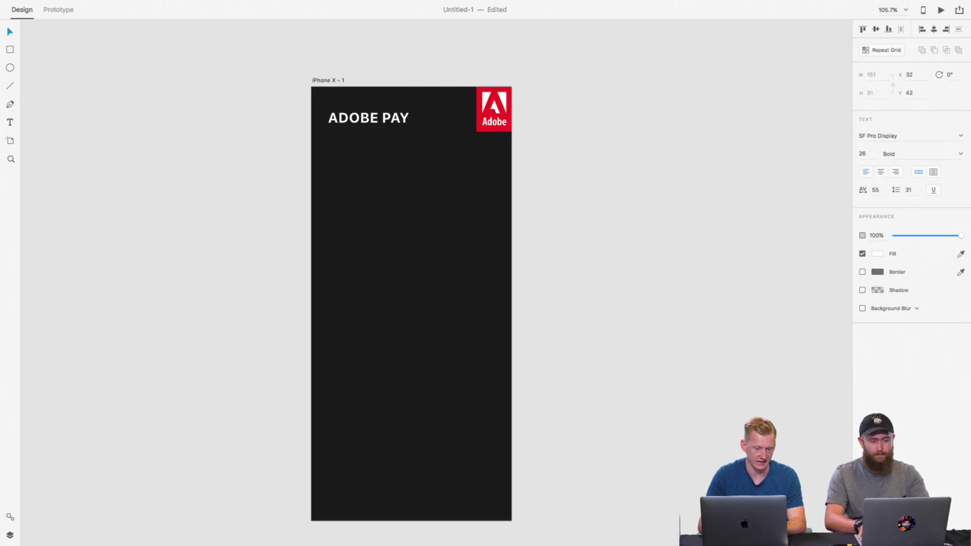
pyautogui.click(657, 314)
pyautogui.press('super+z')
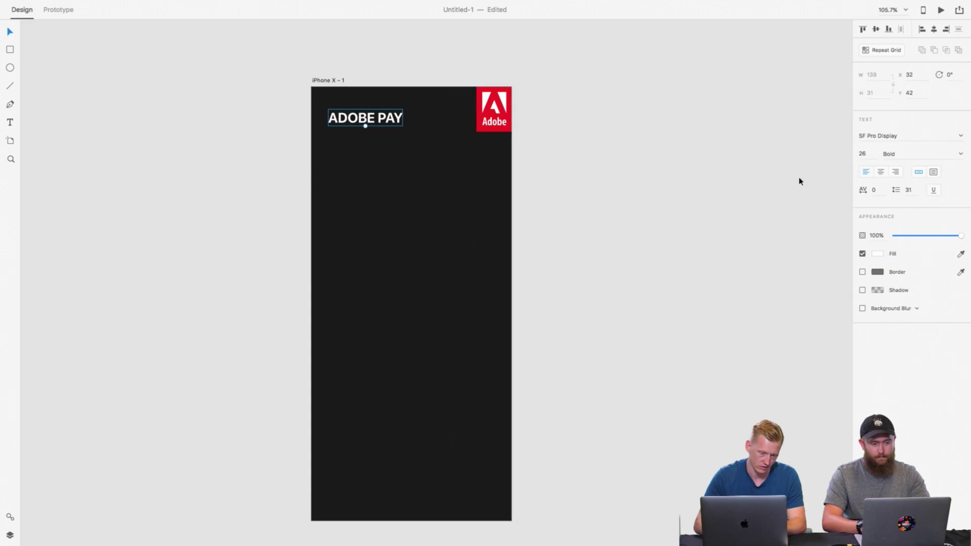
pyautogui.click(880, 191)
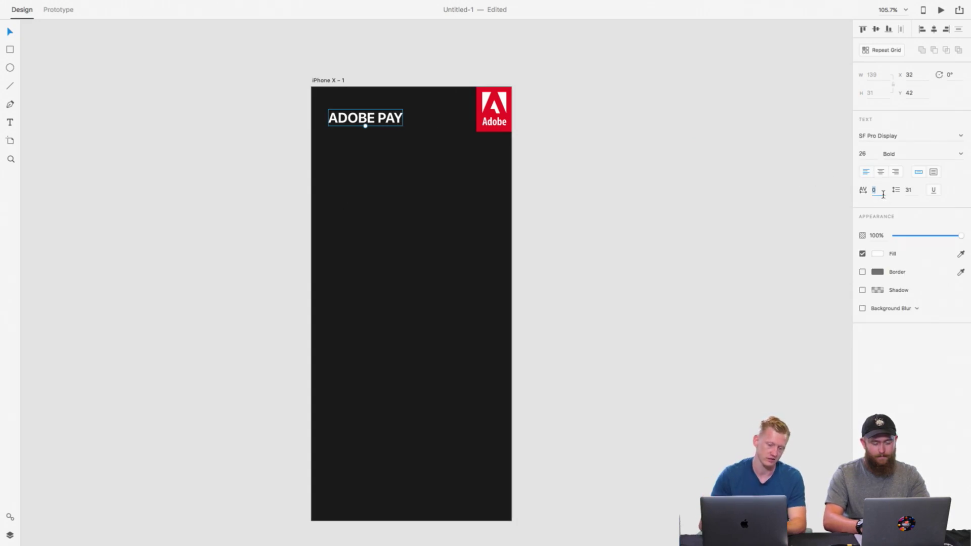
pyautogui.click(477, 242)
# - Set the iPhone X artboard's background fill to pure black
pyautogui.click(453, 291)
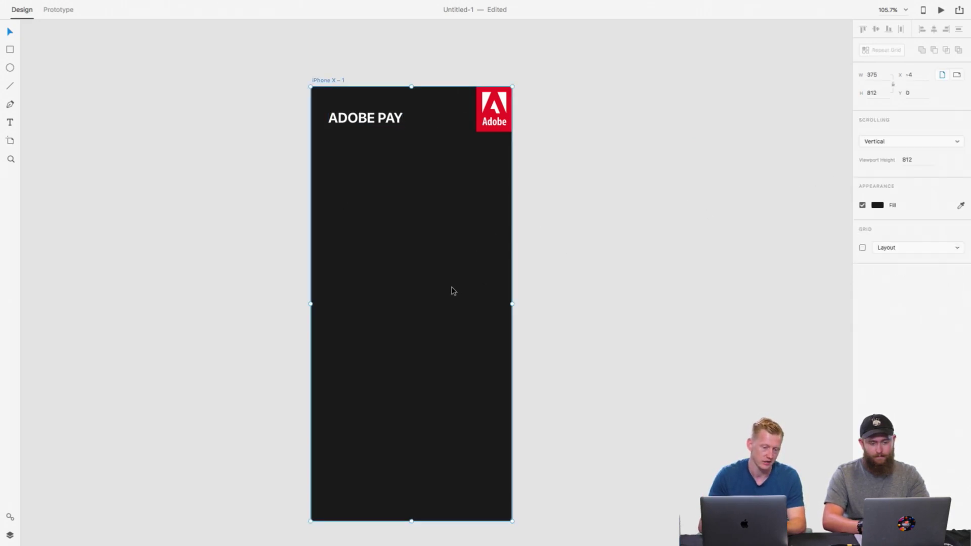
pyautogui.click(877, 204)
pyautogui.moveTo(768, 238); pyautogui.dragTo(758, 275)
pyautogui.click(702, 365)
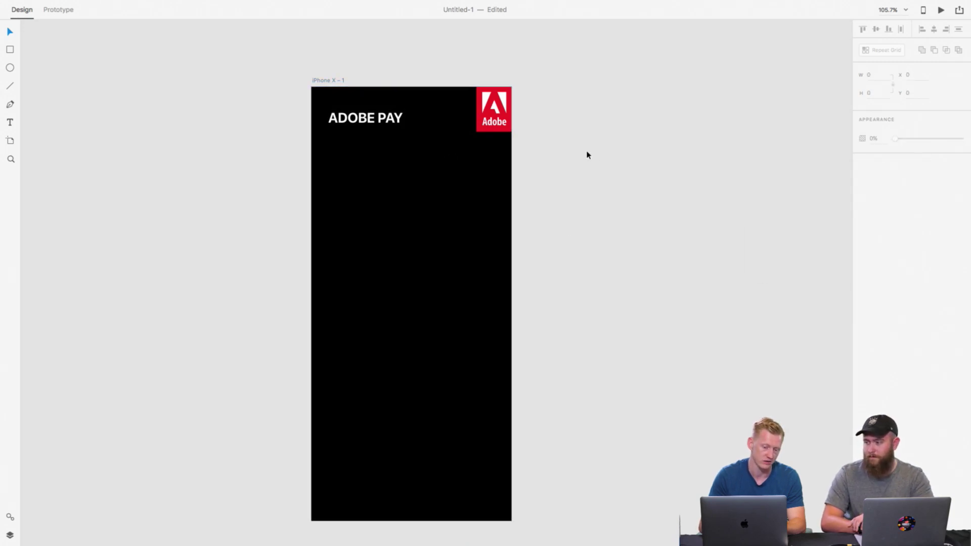
pyautogui.scroll(5, 586, 155)
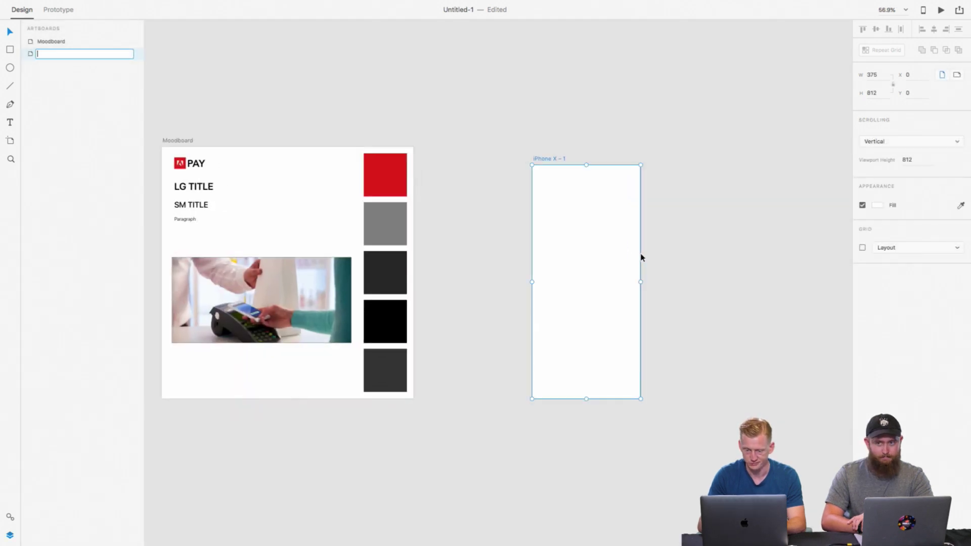
pyautogui.click(53, 6)
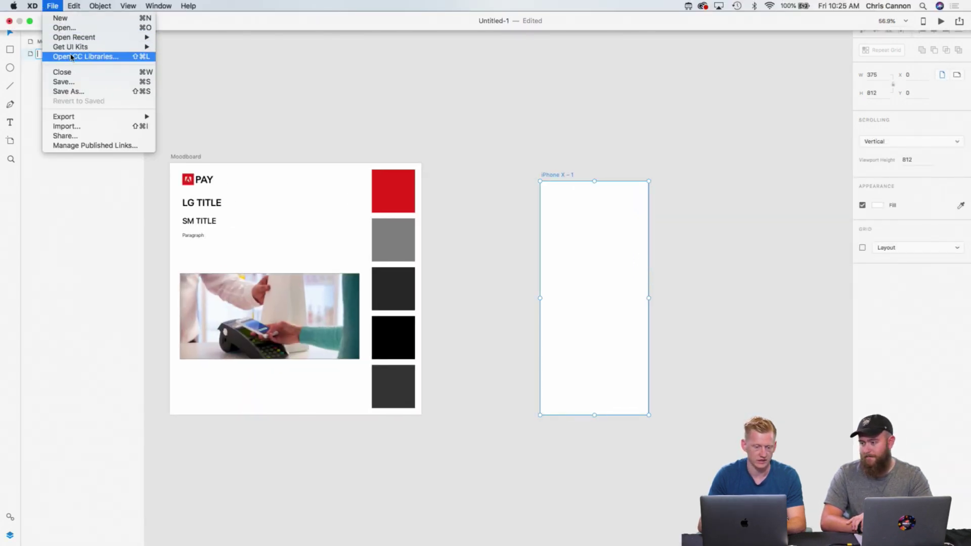
pyautogui.moveTo(73, 50)
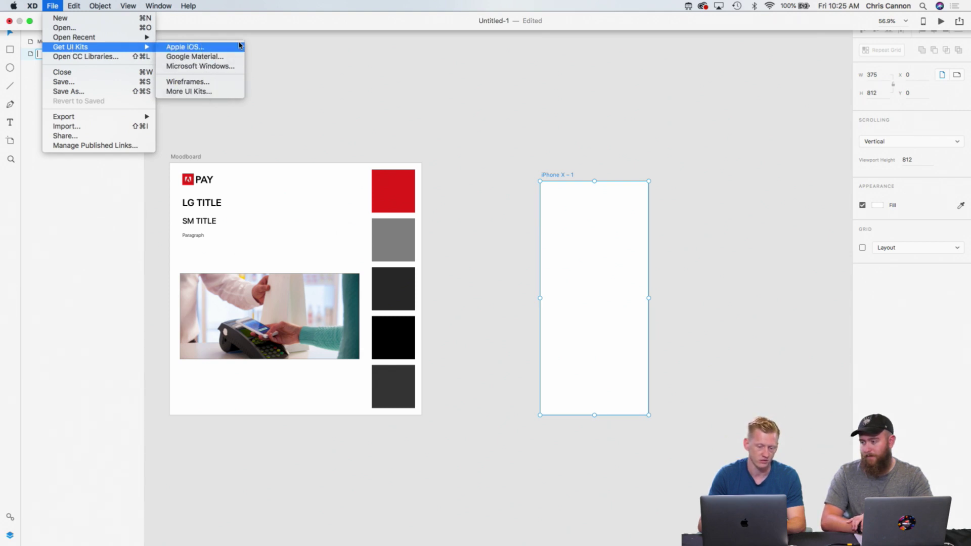
pyautogui.press('Escape')
pyautogui.hscroll(2, 323, 68)
pyautogui.scroll(2, 526, 171)
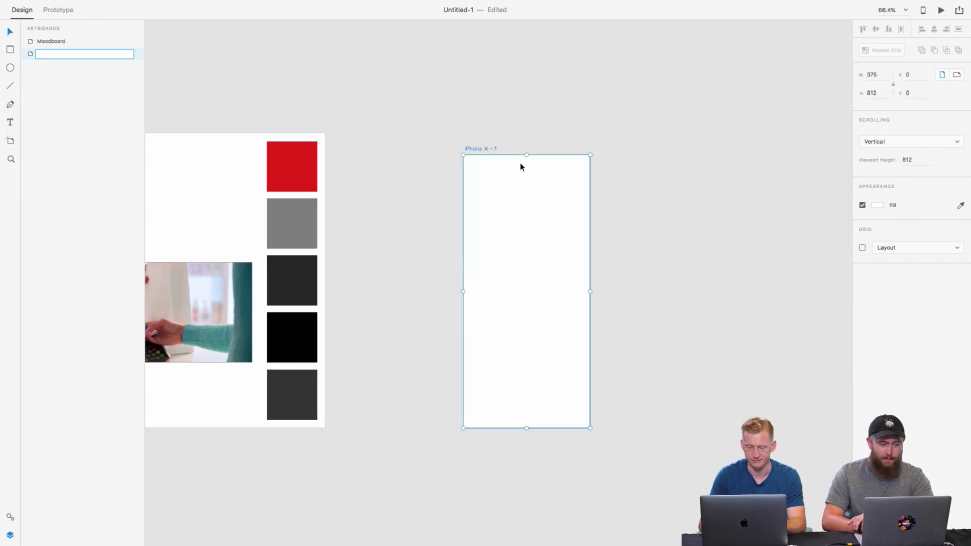
pyautogui.hscroll(2, 520, 166)
pyautogui.scroll(2, 521, 167)
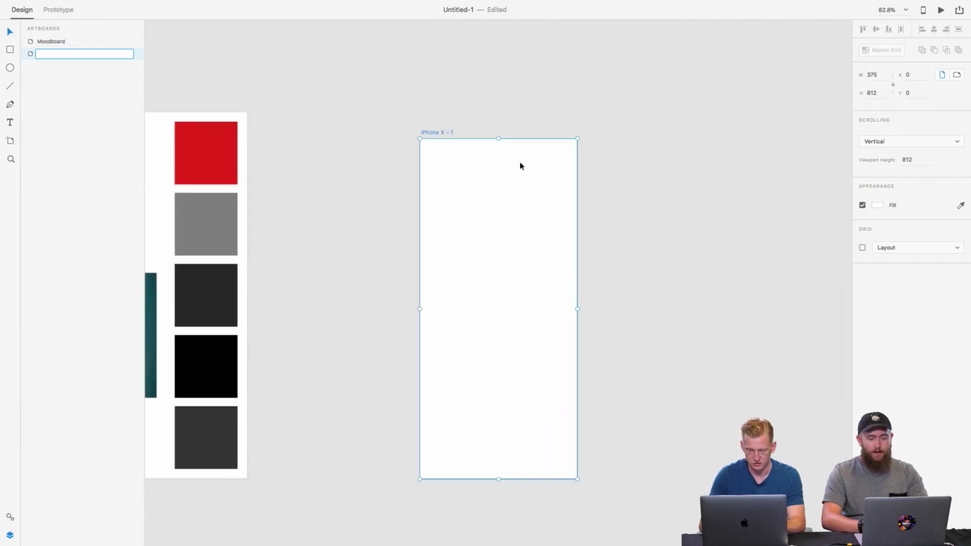
pyautogui.press('Escape')
pyautogui.press('r')
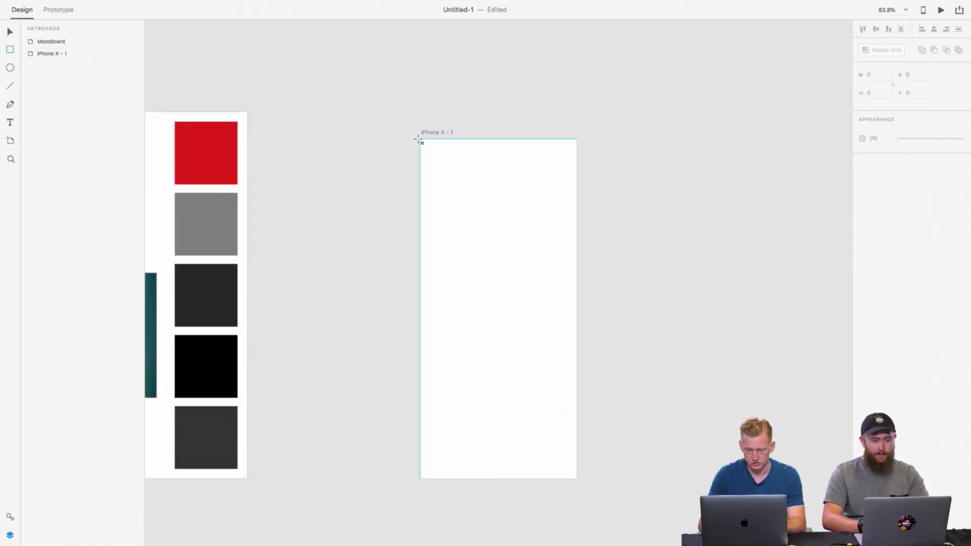
# - Draw a 375×812 rectangle over the whole artboard and rename the artboard Splash Screen
pyautogui.moveTo(417, 139)
pyautogui.mouseDown()
pyautogui.moveTo(587, 453)
pyautogui.moveTo(576, 478)
pyautogui.mouseUp()
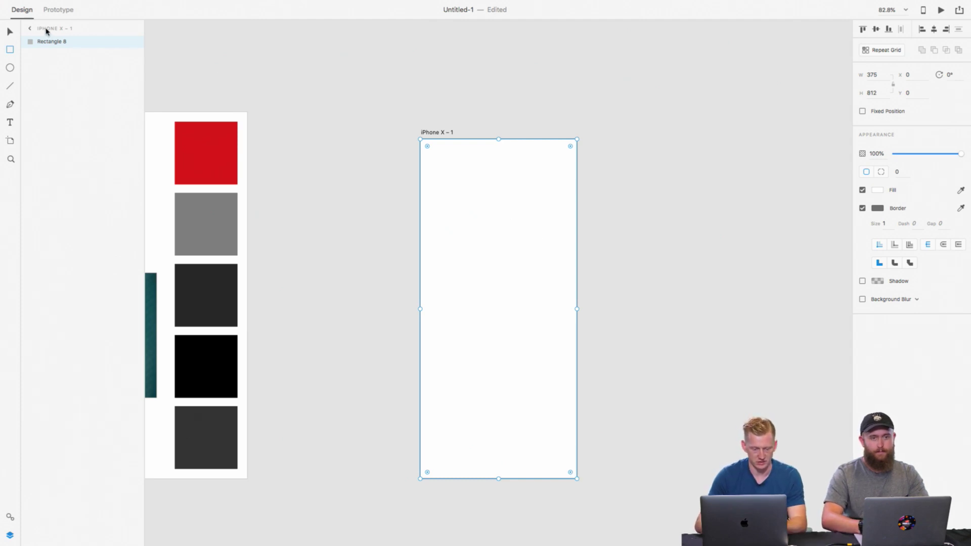
pyautogui.click(29, 29)
pyautogui.doubleClick(46, 56)
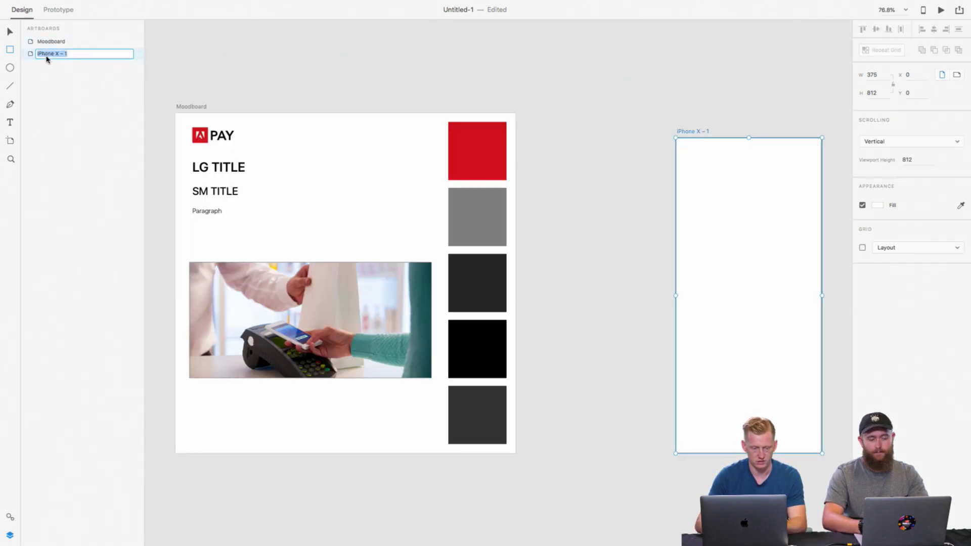
pyautogui.write('1')
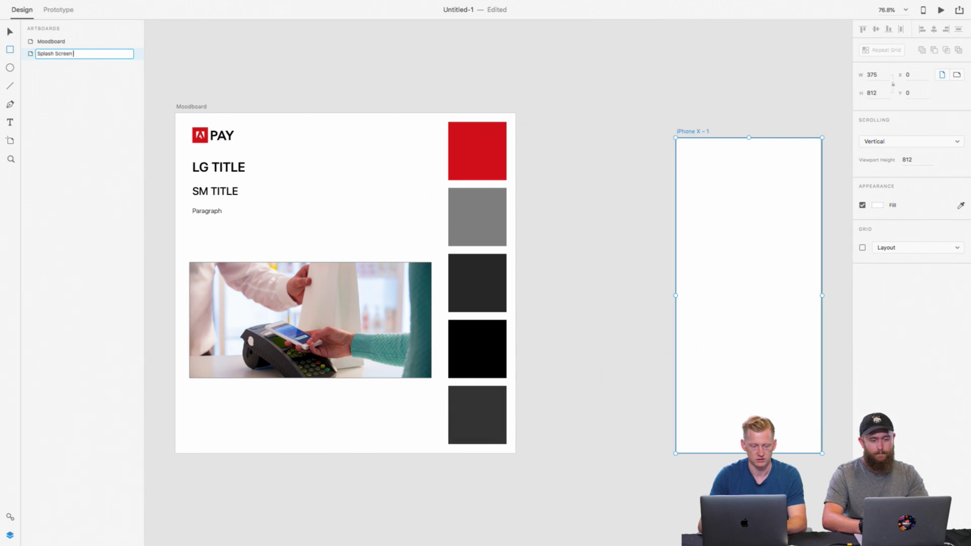
pyautogui.click(72, 44)
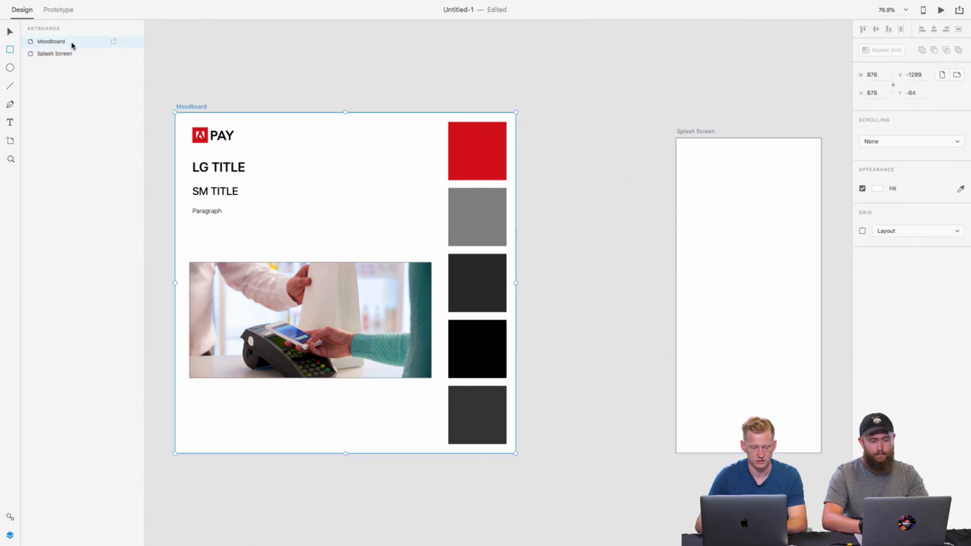
# - Duplicate Splash Screen with Cmd+D into Splash Screen – 1 through Splash Screen – 4
pyautogui.click(66, 54)
pyautogui.hscroll(5, 674, 144)
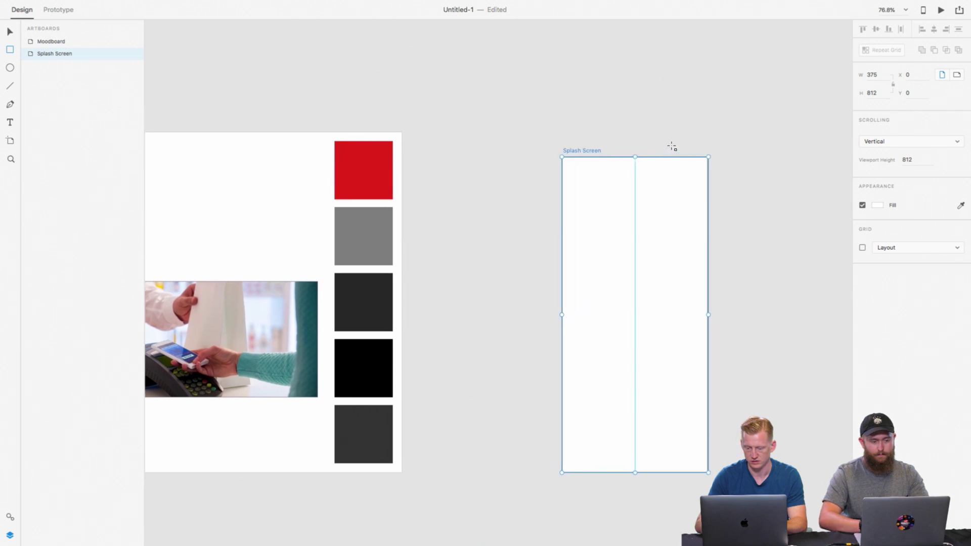
pyautogui.press('super+d')
pyautogui.press('super+d')
pyautogui.press('super+d')
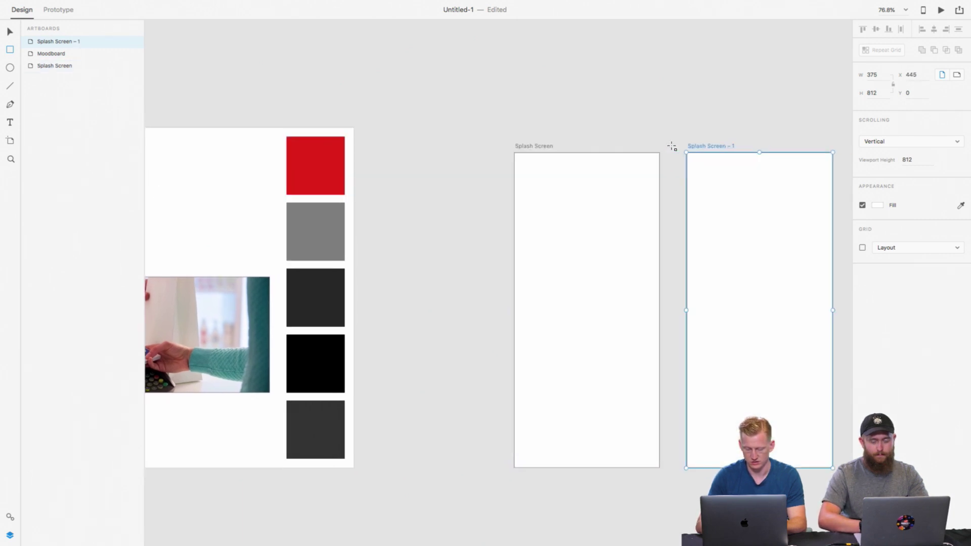
pyautogui.scroll(-5, 671, 146)
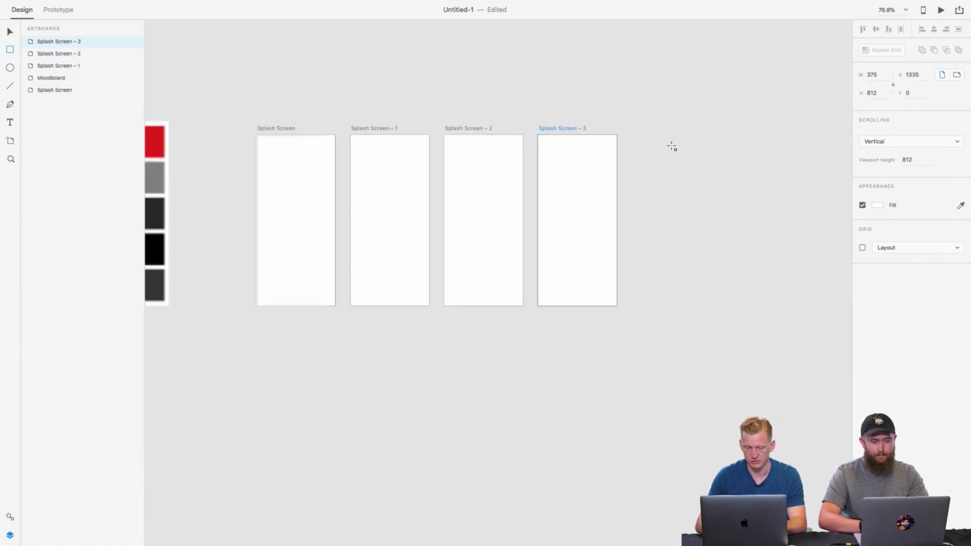
pyautogui.press('super+d')
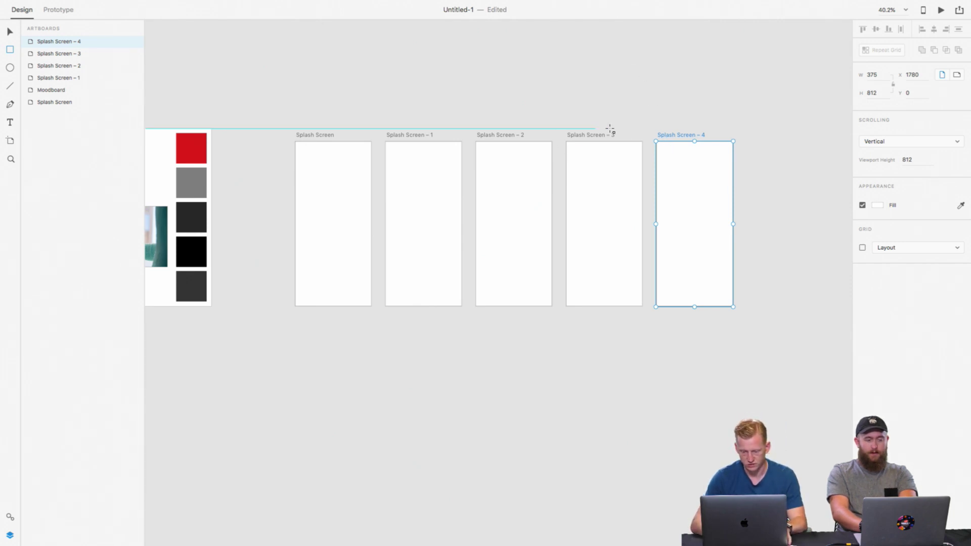
# - Rename Splash Screen – 1 to Sign In
pyautogui.click(384, 134)
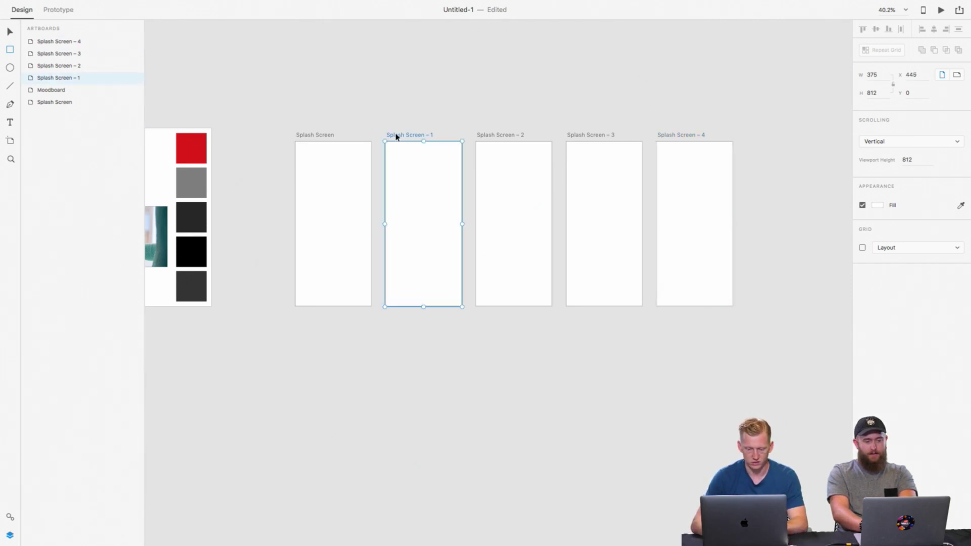
pyautogui.doubleClick(59, 78)
pyautogui.write('Signin')
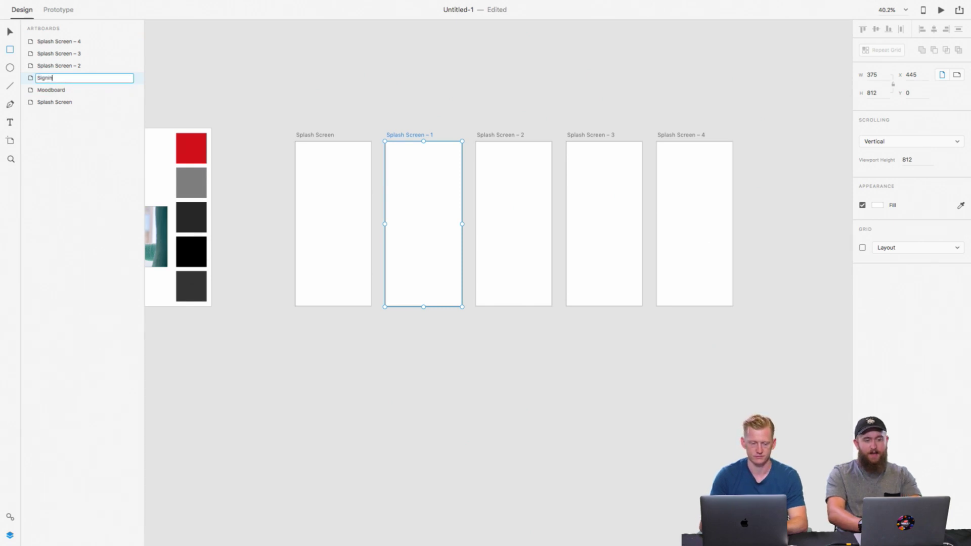
pyautogui.press('Return')
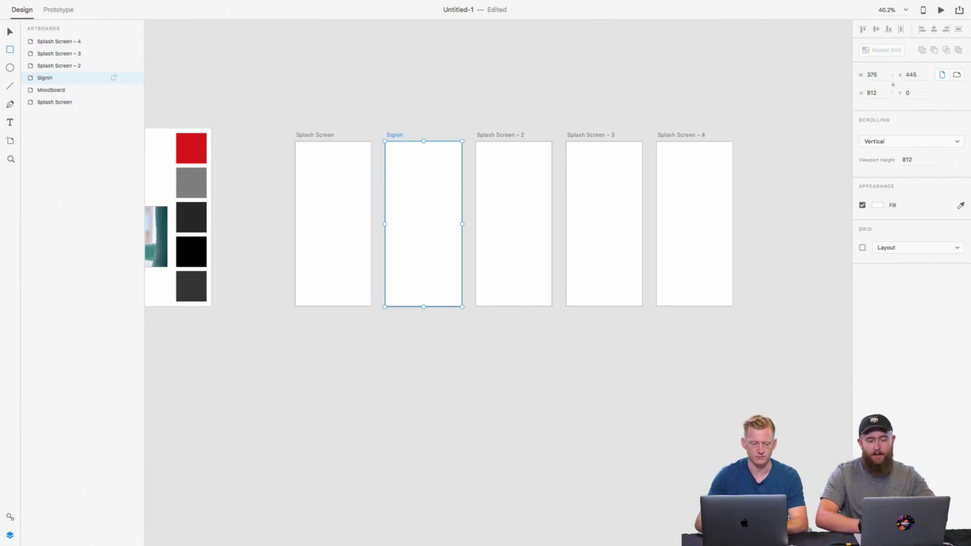
pyautogui.doubleClick(55, 78)
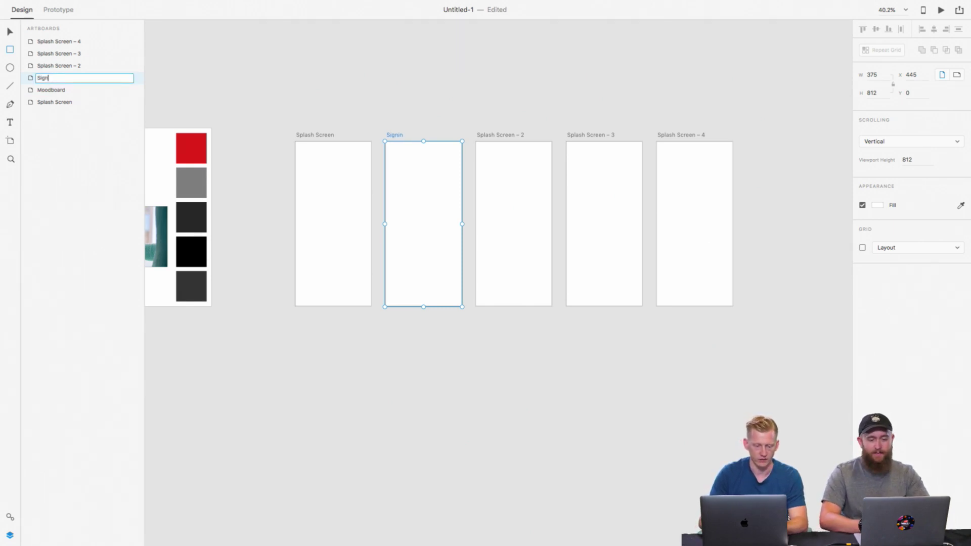
pyautogui.press('BackSpace')
pyautogui.press('BackSpace')
pyautogui.write('In')
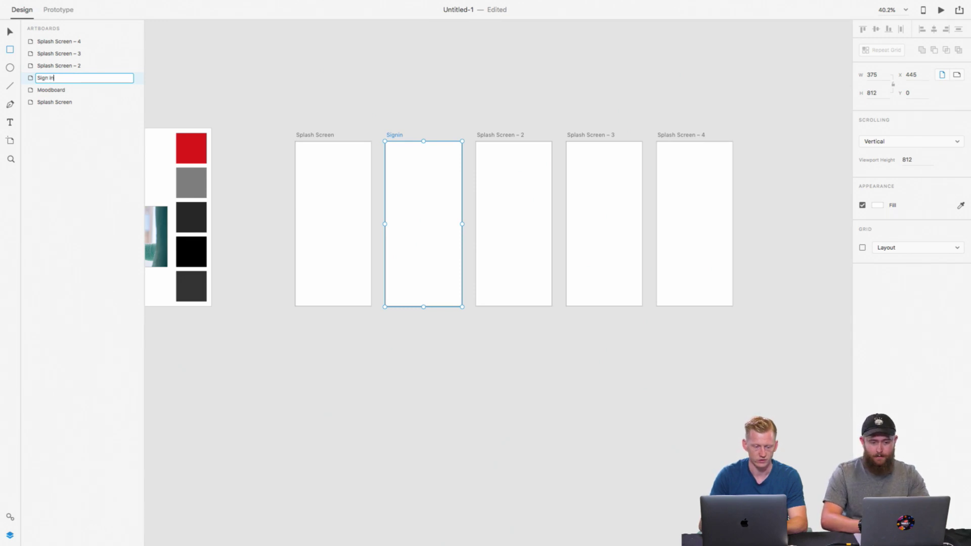
pyautogui.press('Return')
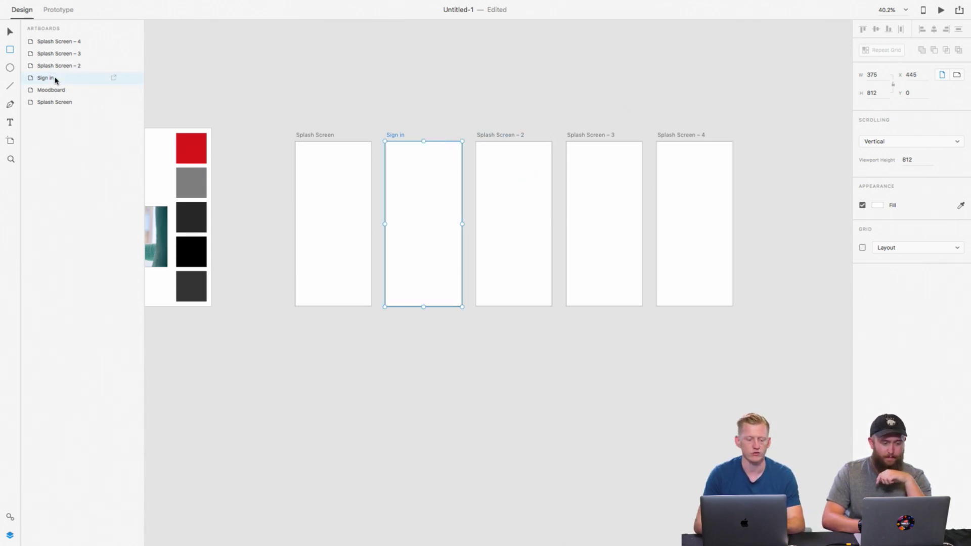
# - Rename Splash Screen – 2 to Send Cash
pyautogui.click(54, 68)
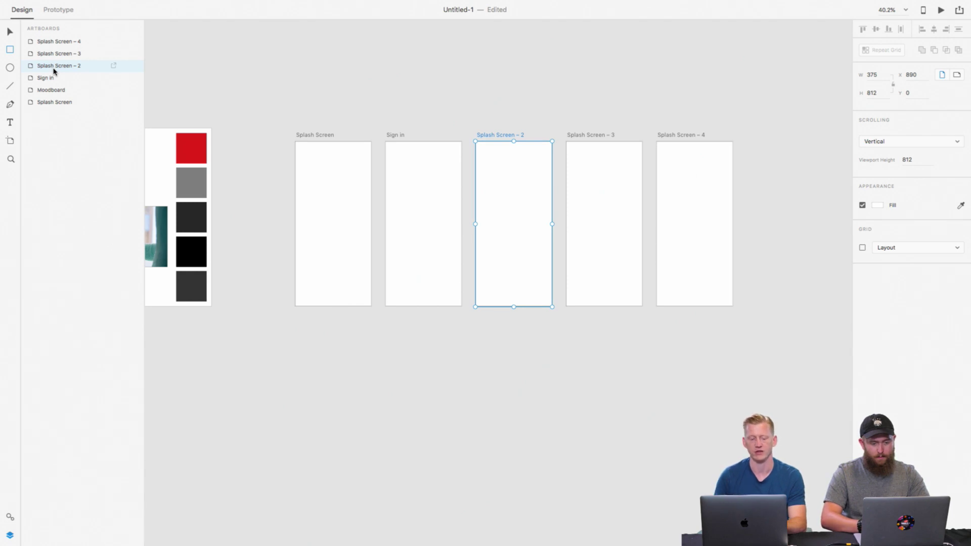
pyautogui.doubleClick(54, 69)
pyautogui.write('Send Cash')
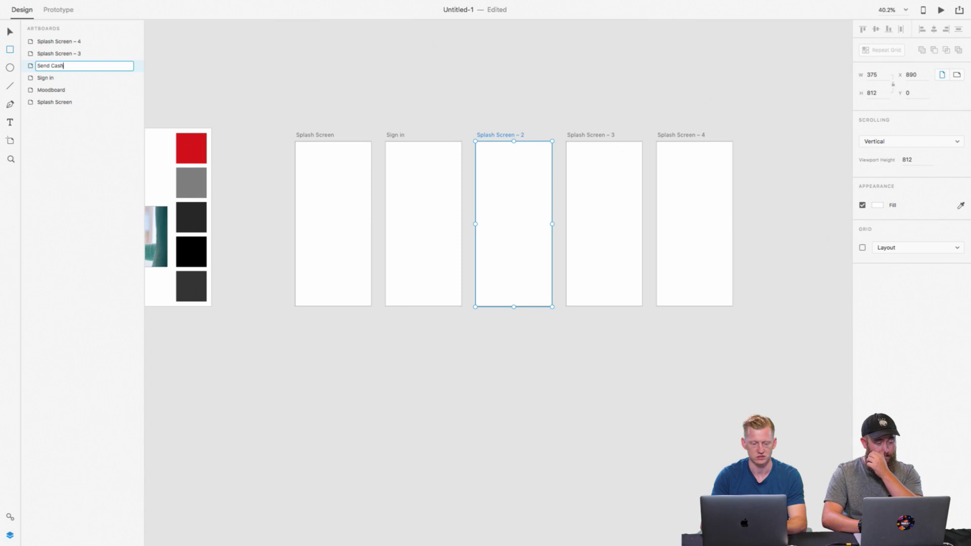
pyautogui.press('Return')
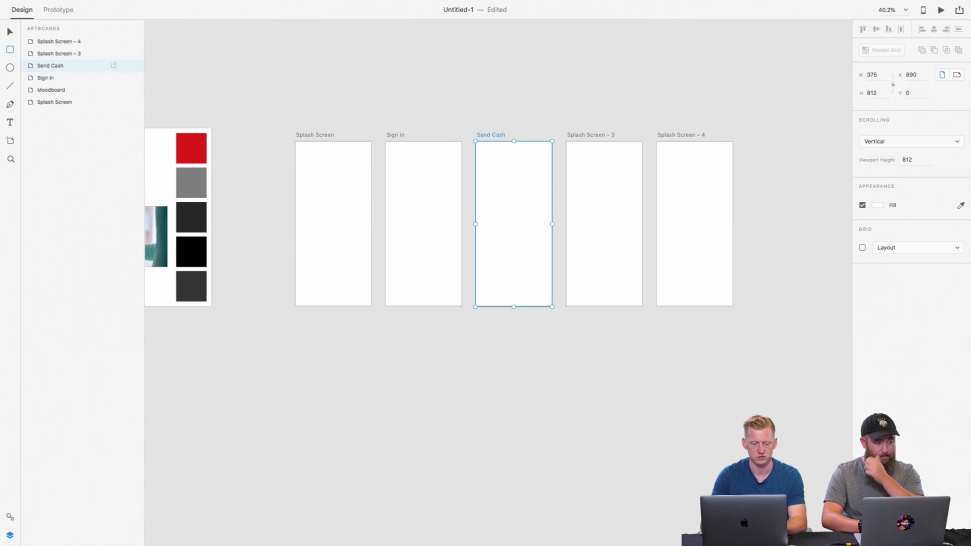
pyautogui.click(56, 54)
pyautogui.doubleClick(45, 66)
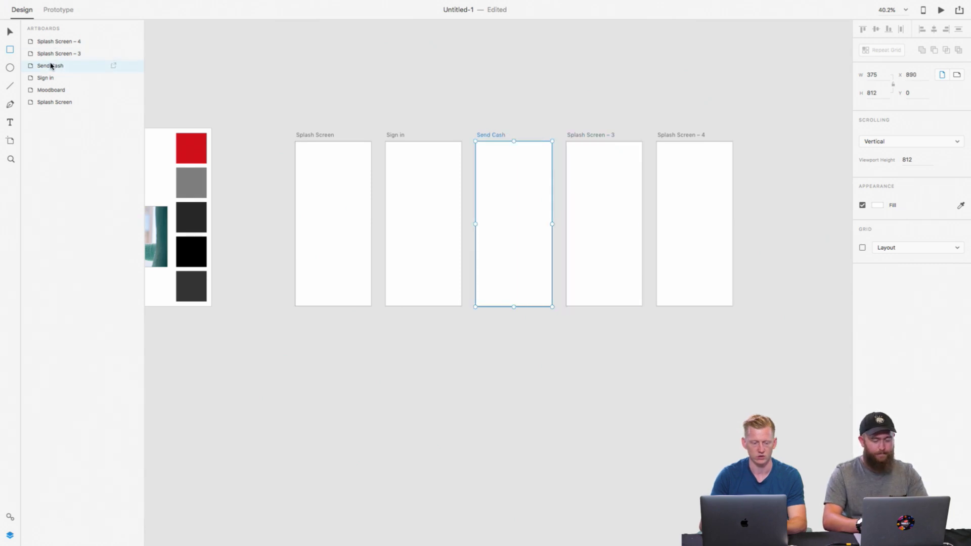
pyautogui.doubleClick(44, 67)
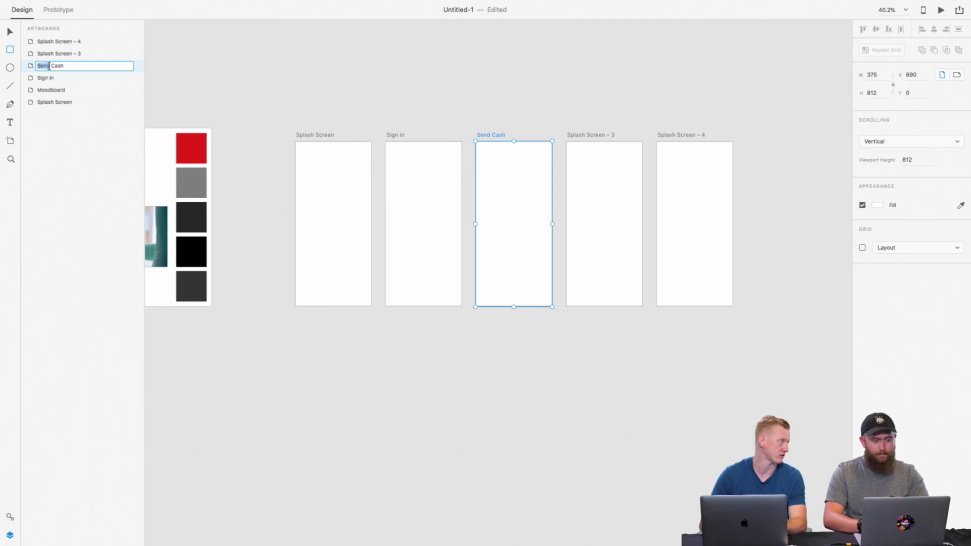
pyautogui.tripleClick(54, 67)
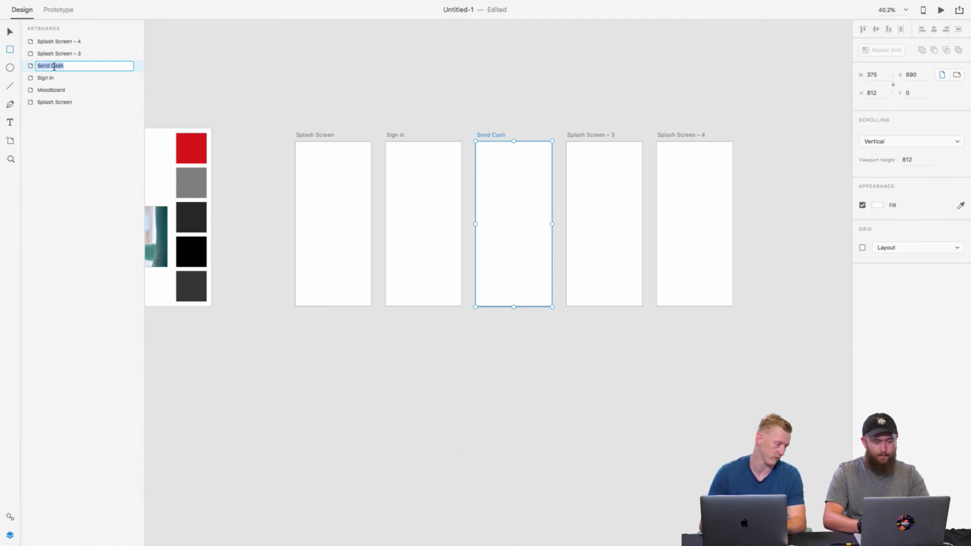
# - Rename Splash Screen – 3 to Receive Cash, leaving Splash Screen – 4 unchanged
pyautogui.click(52, 53)
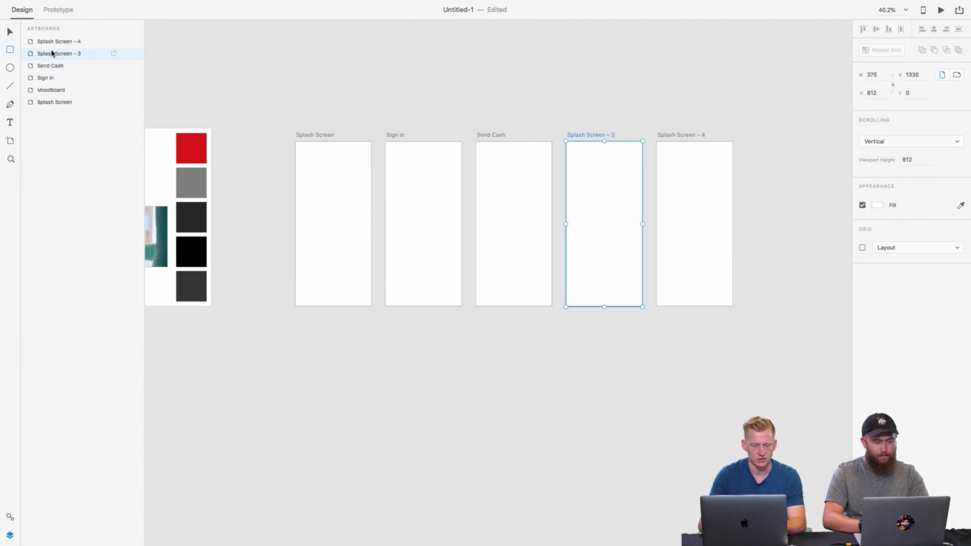
pyautogui.doubleClick(49, 51)
pyautogui.write('Reci')
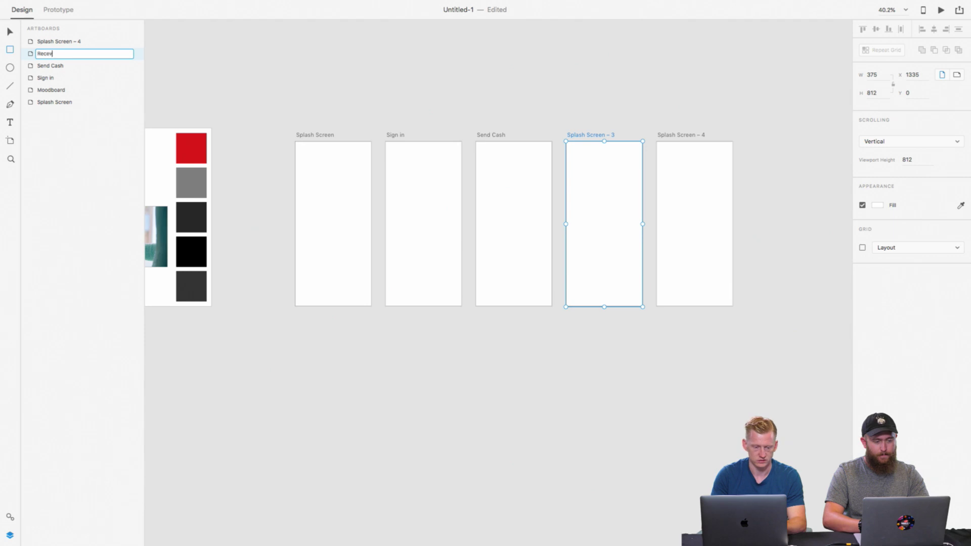
pyautogui.write('ev')
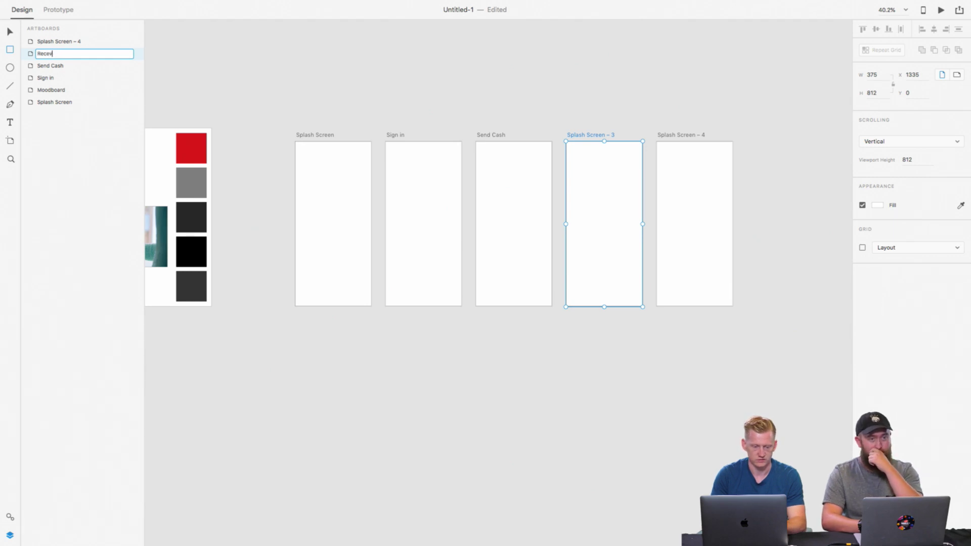
pyautogui.press('BackSpace')
pyautogui.press('BackSpace')
pyautogui.write('ieve')
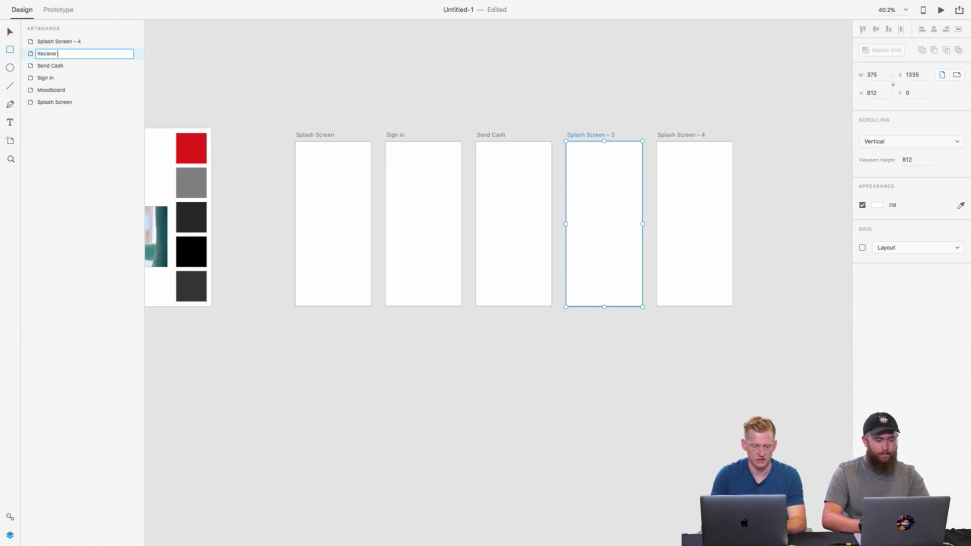
pyautogui.press('BackSpace')
pyautogui.press('BackSpace')
pyautogui.press('BackSpace')
pyautogui.write('e')
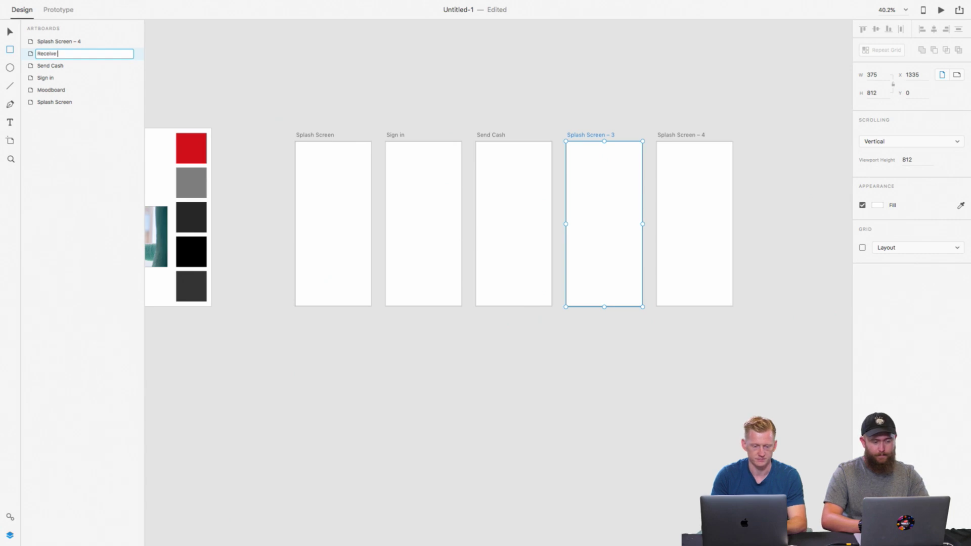
pyautogui.write('ive Cash')
pyautogui.press('Return')
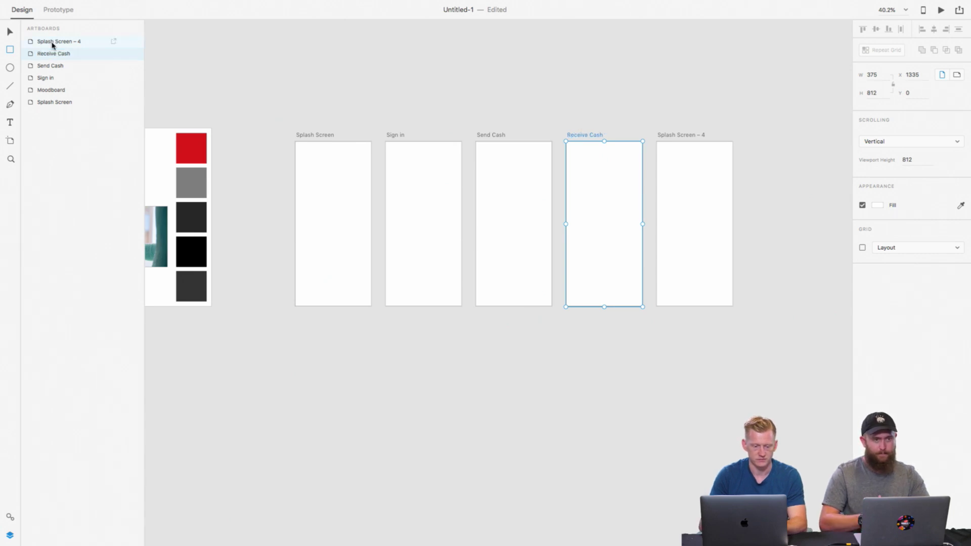
pyautogui.doubleClick(53, 41)
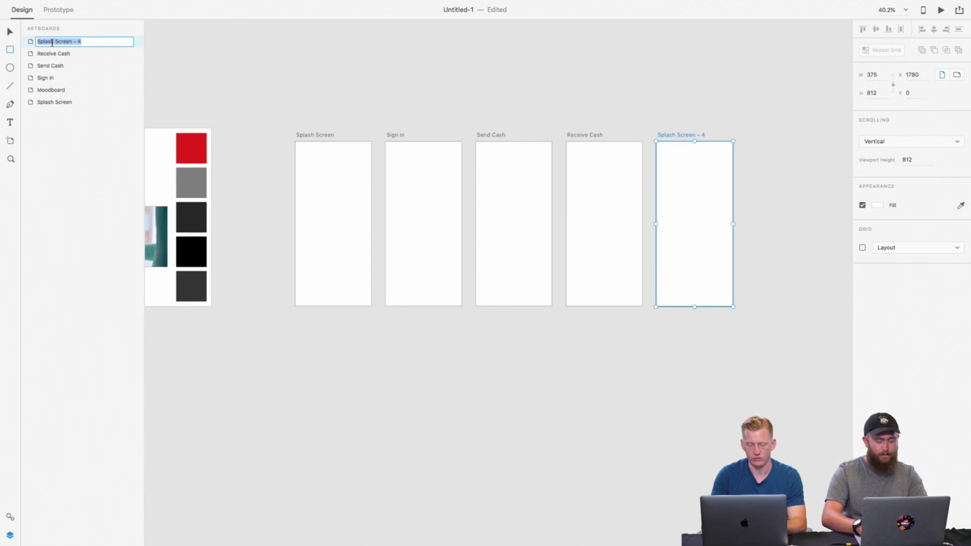
pyautogui.press('Return')
# - Drag the wireless-payment photo from Libraries onto the Splash Screen artboard
pyautogui.press('v')
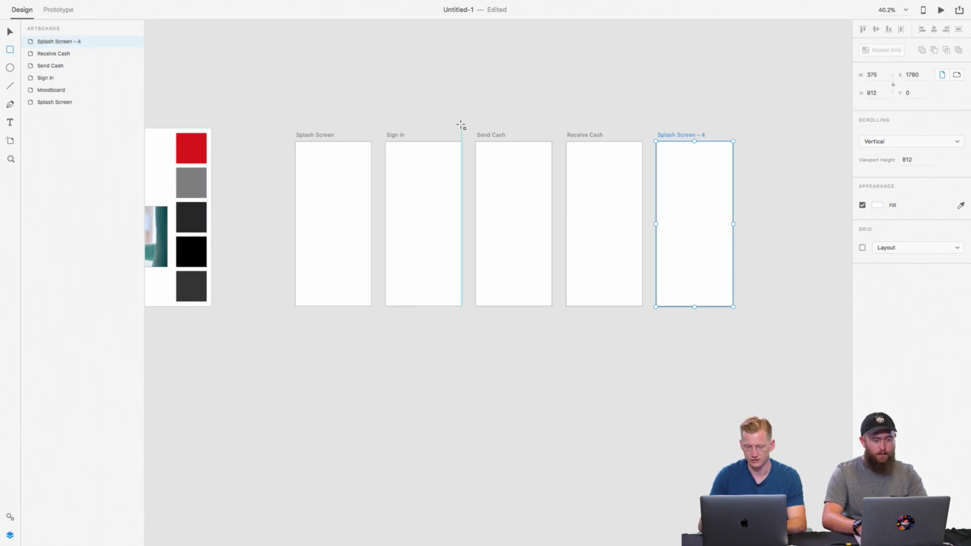
pyautogui.click(488, 136)
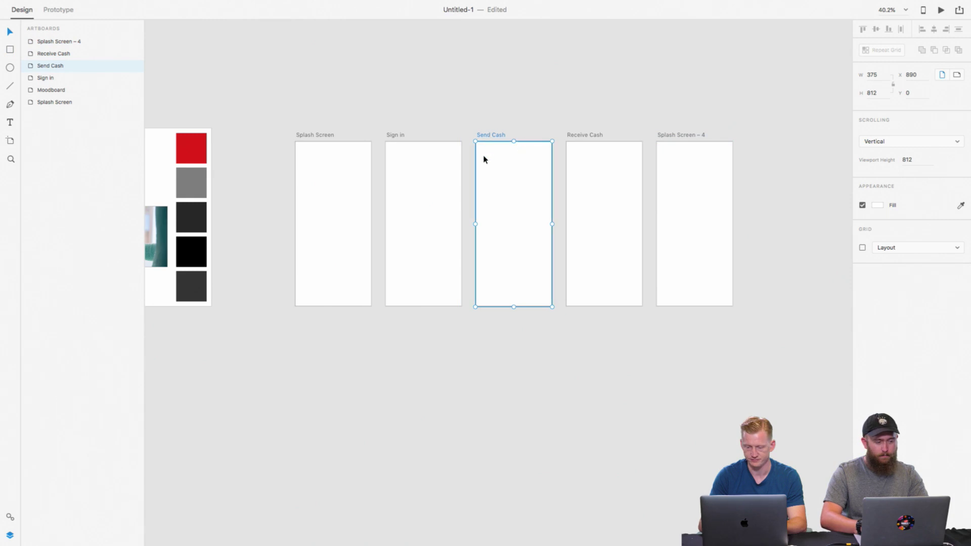
pyautogui.click(351, 191)
pyautogui.scroll(5, 351, 192)
pyautogui.scroll(-3, 351, 191)
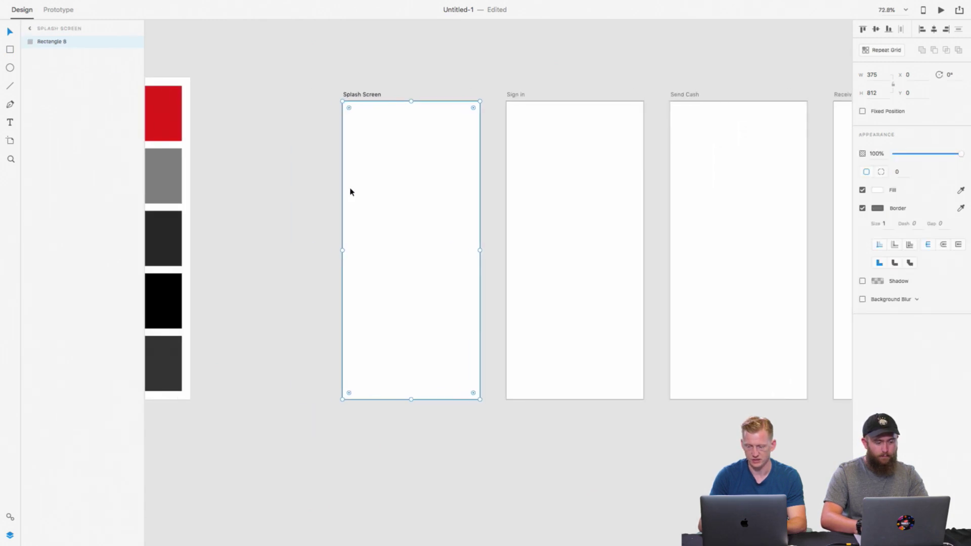
pyautogui.scroll(-3, 364, 247)
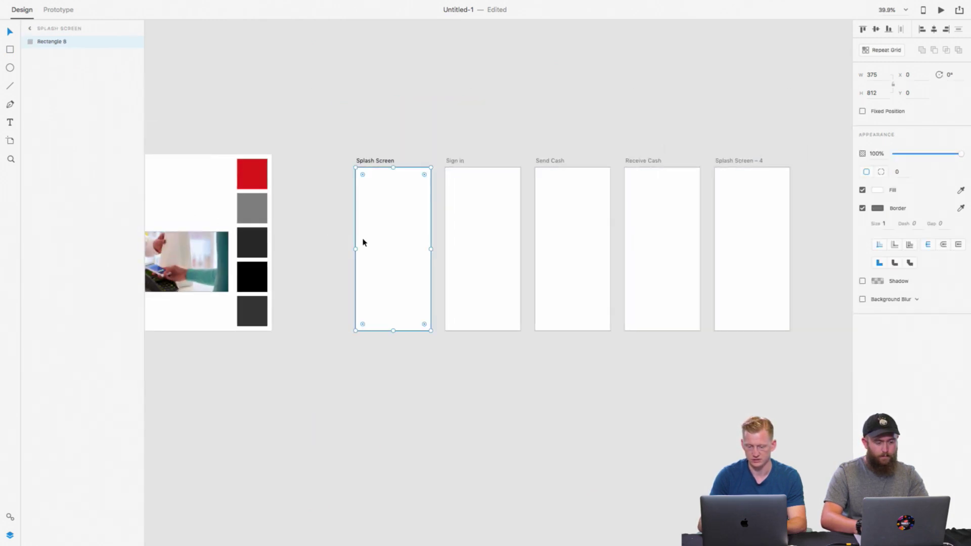
pyautogui.hscroll(2, 363, 245)
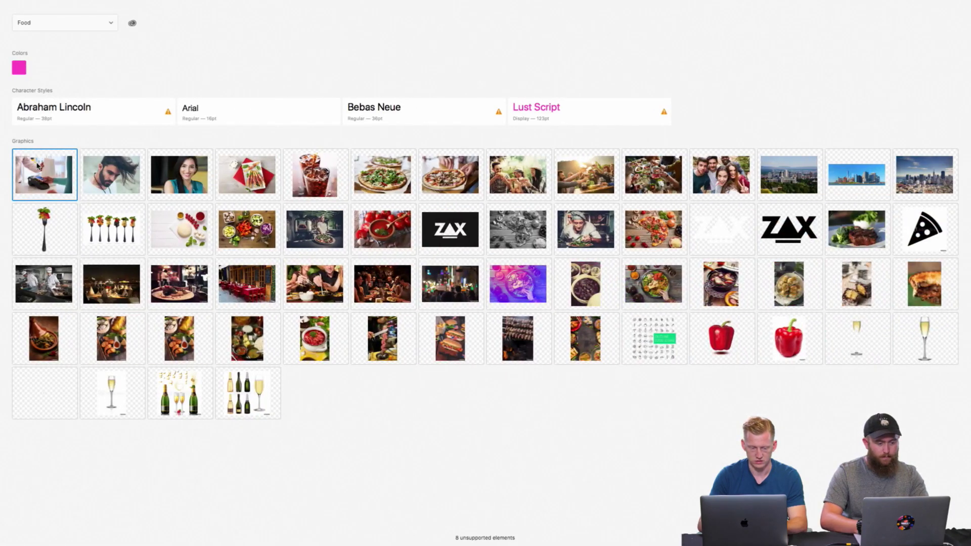
pyautogui.moveTo(37, 165); pyautogui.dragTo(370, 220)
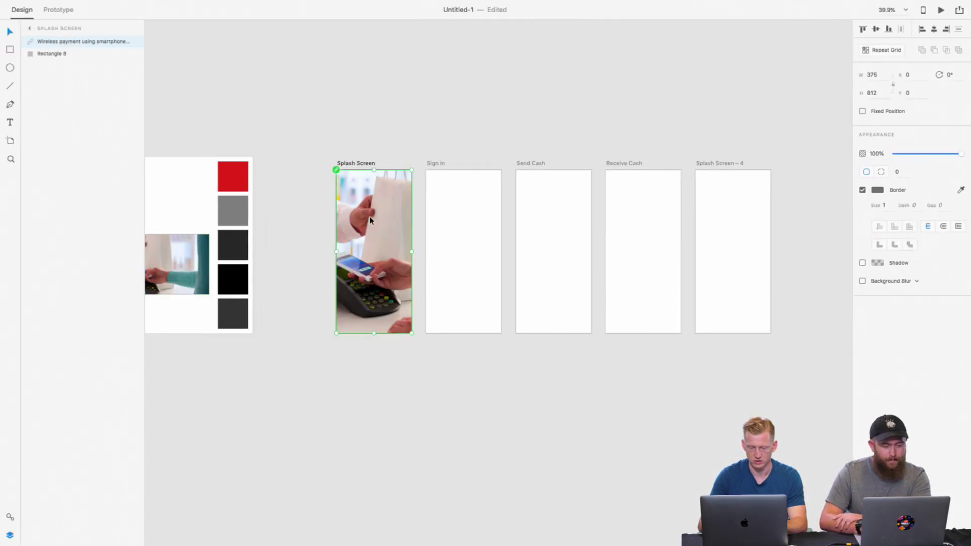
# - Resize and nudge the photo inside its mask, then layer Rectangle 8 above it
pyautogui.doubleClick(369, 220)
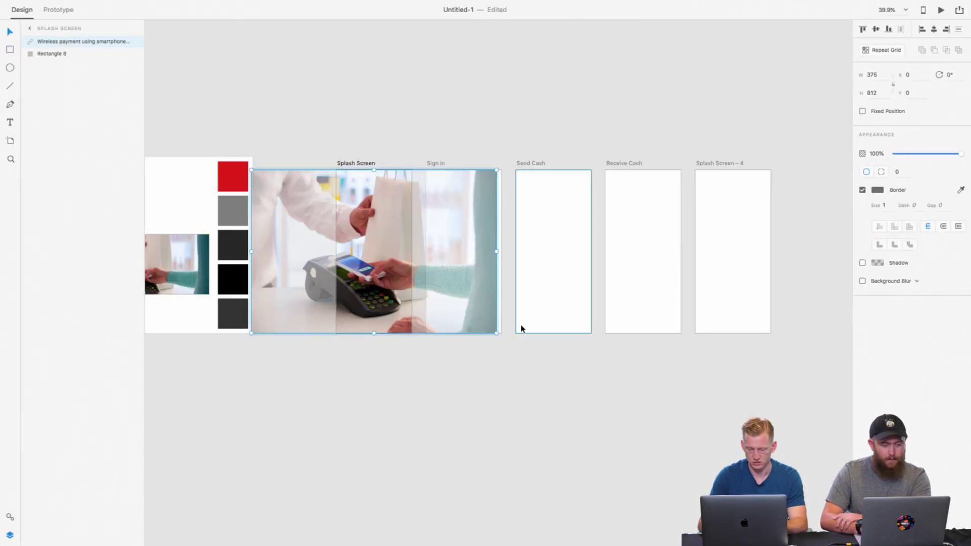
pyautogui.moveTo(496, 332); pyautogui.dragTo(495, 379)
pyautogui.hotkey('shift', 'Right')
pyautogui.hotkey('shift', 'Right')
pyautogui.hotkey('shift', 'Right')
pyautogui.hotkey('shift', 'Right')
pyautogui.hotkey('shift', 'Right')
pyautogui.hotkey('shift', 'Right')
pyautogui.hotkey('shift', 'Right')
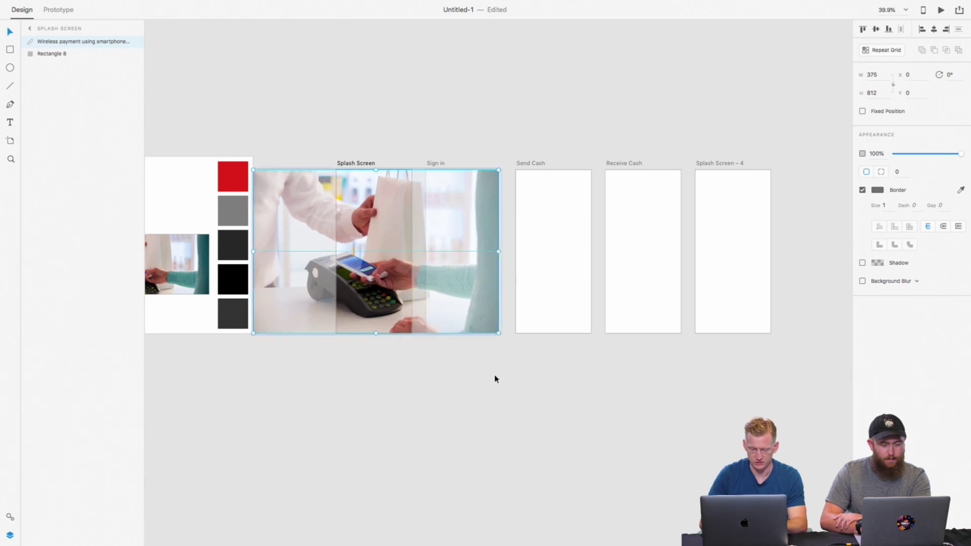
pyautogui.press('Escape')
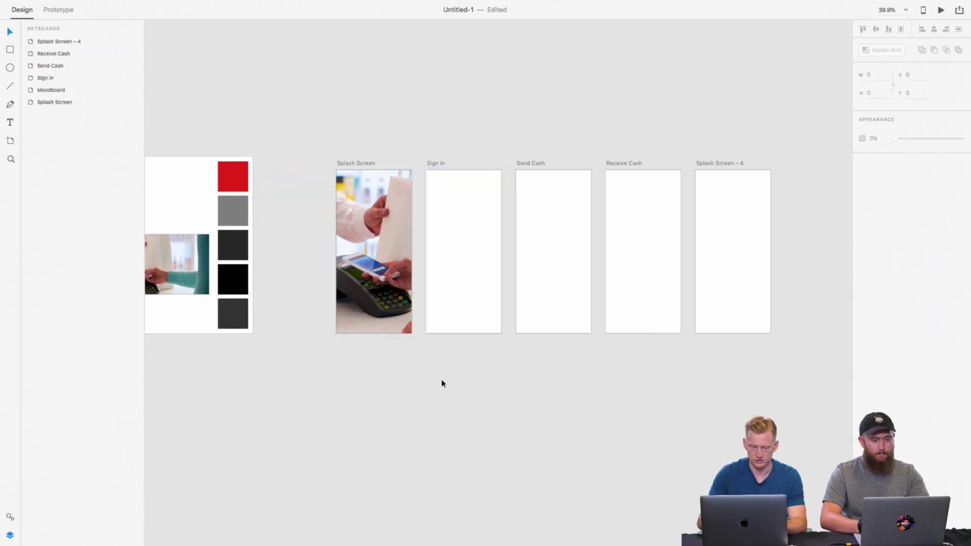
pyautogui.moveTo(57, 59); pyautogui.dragTo(45, 42)
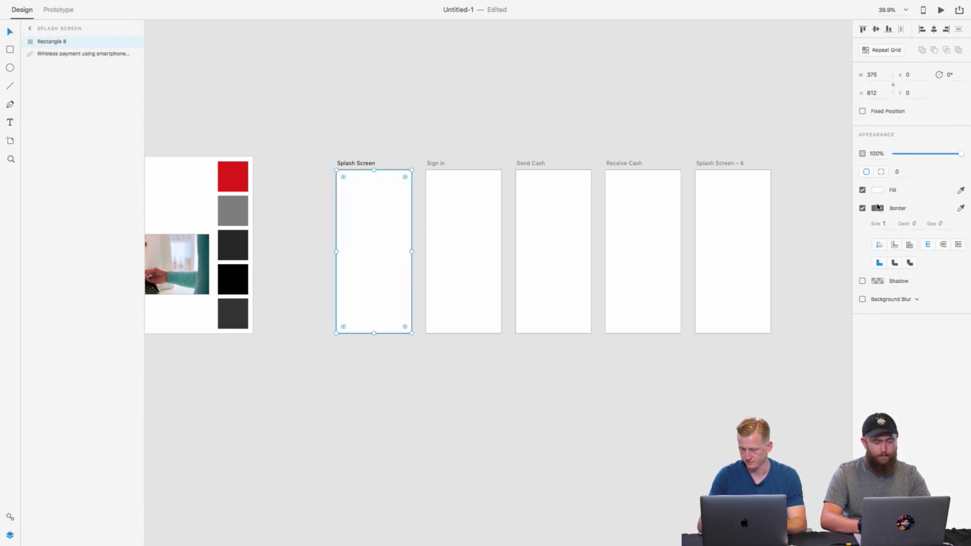
# - Remove Rectangle 8's border and change its fill to a linear gradient
pyautogui.click(862, 209)
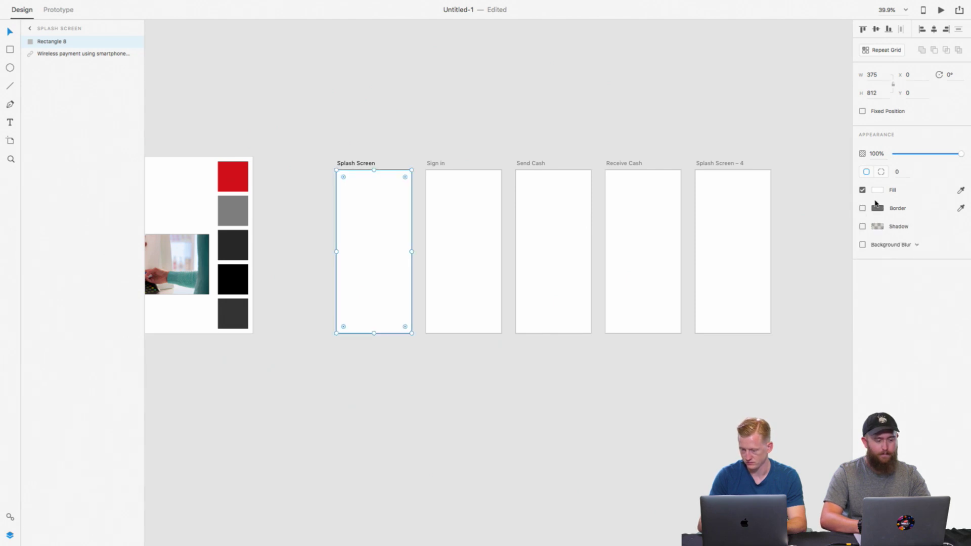
pyautogui.click(877, 190)
pyautogui.click(788, 131)
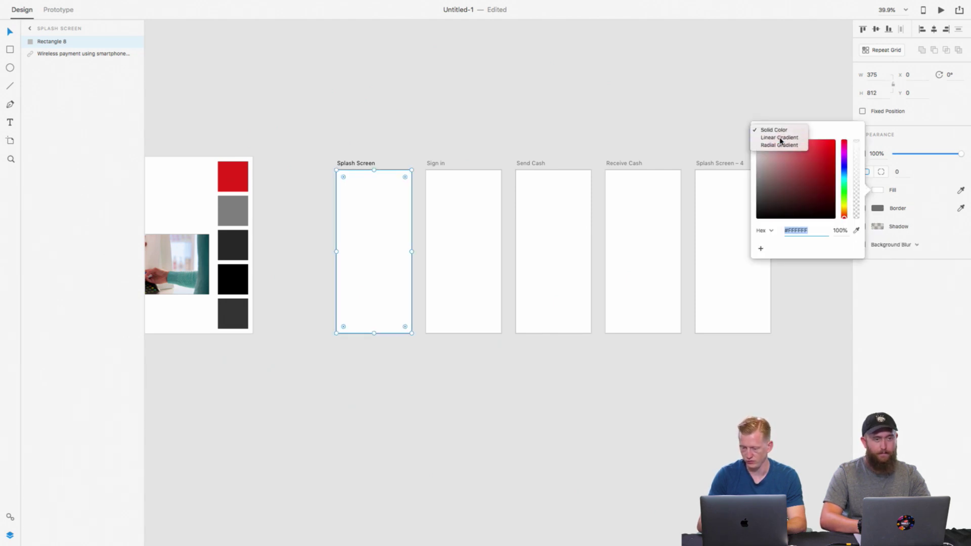
pyautogui.click(786, 141)
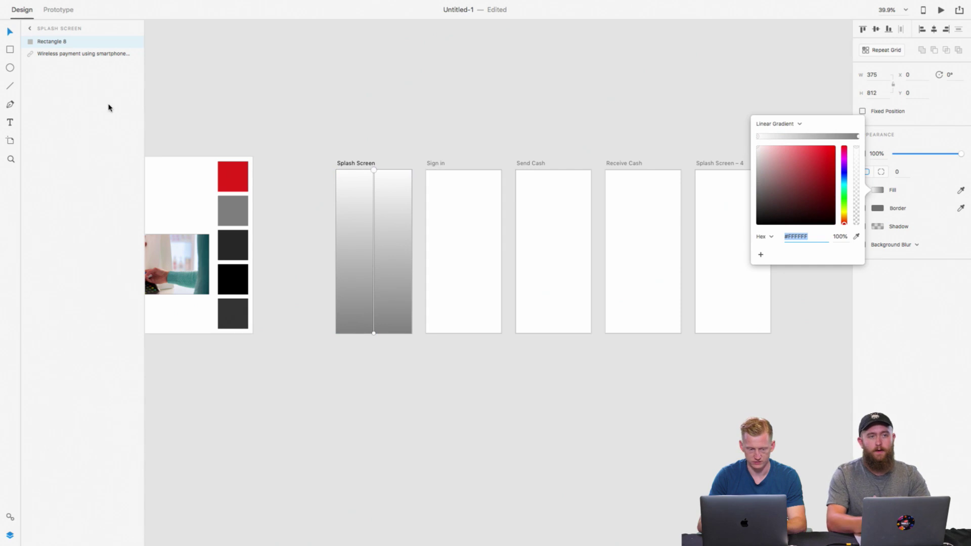
pyautogui.click(875, 154)
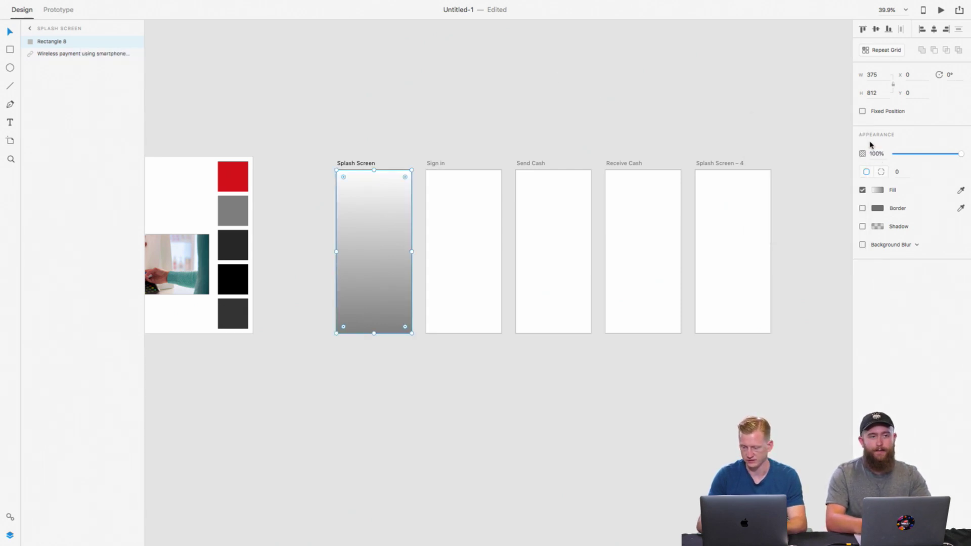
# - Set Rectangle 8's opacity to 50%
pyautogui.click(872, 153)
pyautogui.write('50')
pyautogui.press('Return')
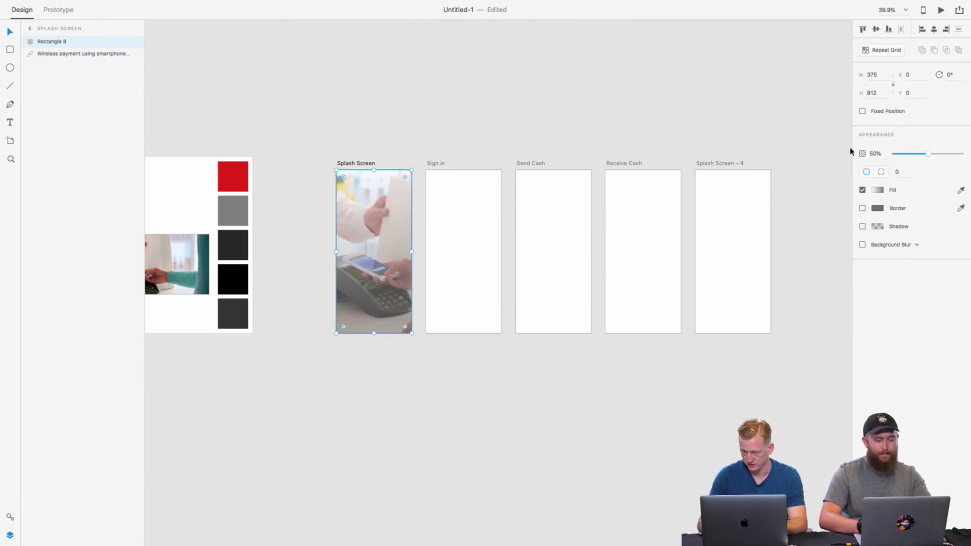
# - Paste a copy of the Moodboard's PAY logo onto the Splash Screen and move it down to Y 65
pyautogui.hscroll(-5, 354, 227)
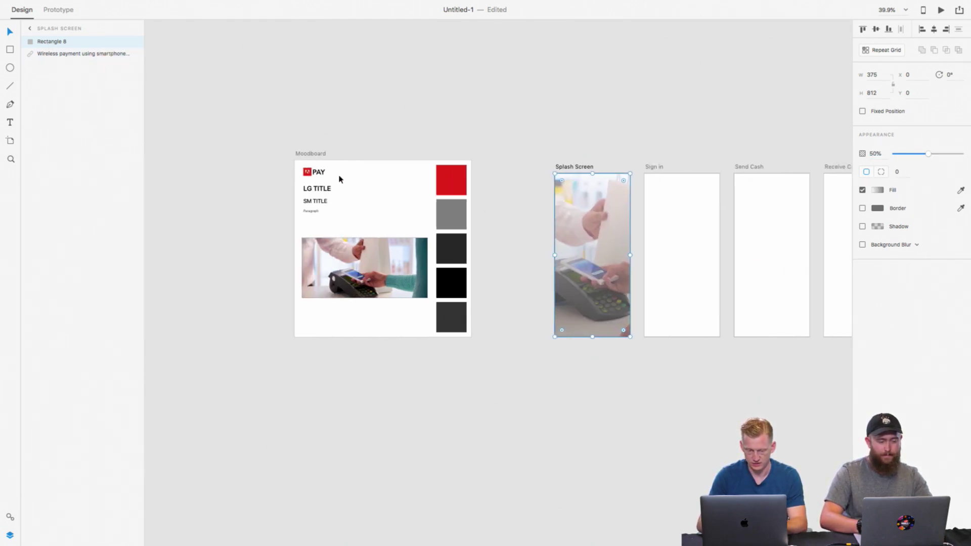
pyautogui.click(314, 172)
pyautogui.hscroll(3, 403, 174)
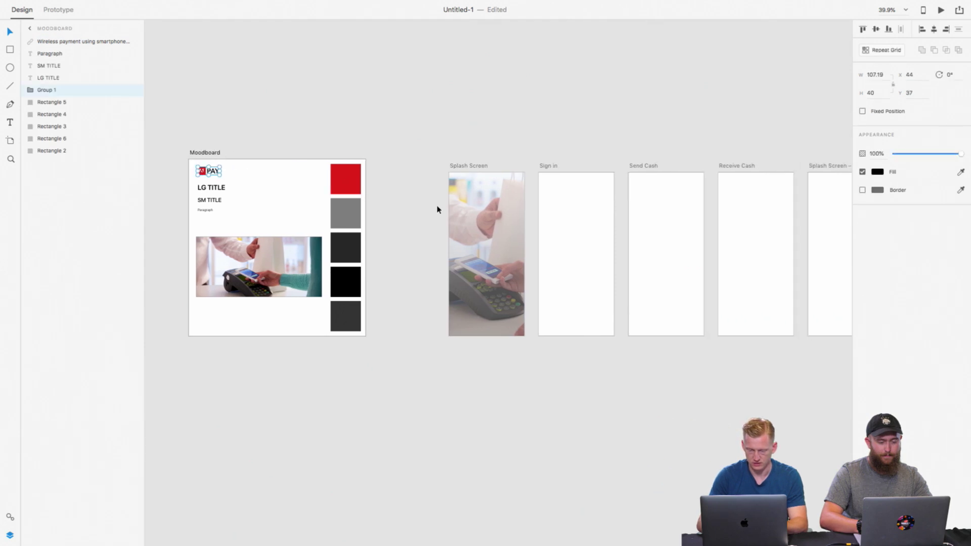
pyautogui.scroll(5, 472, 193)
pyautogui.click(472, 192)
pyautogui.press('super+v')
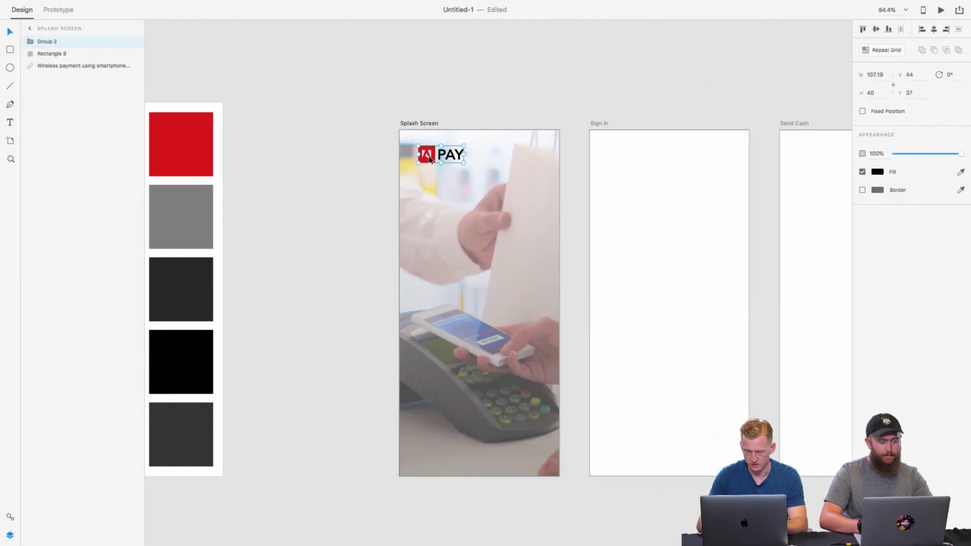
pyautogui.moveTo(430, 160); pyautogui.dragTo(430, 172)
# - Select the overlay Rectangle 8 and open its gradient fill settings
pyautogui.hscroll(2, 455, 243)
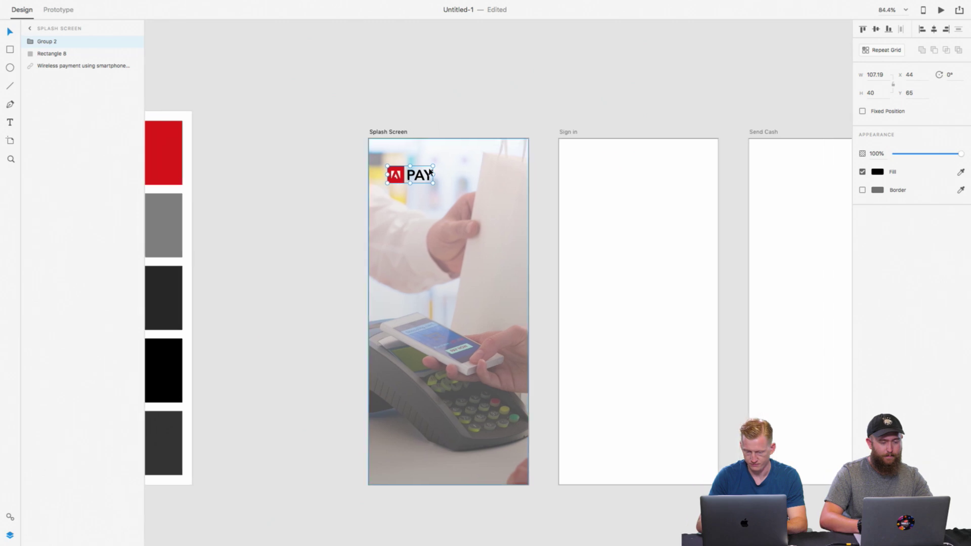
pyautogui.click(462, 258)
pyautogui.click(877, 190)
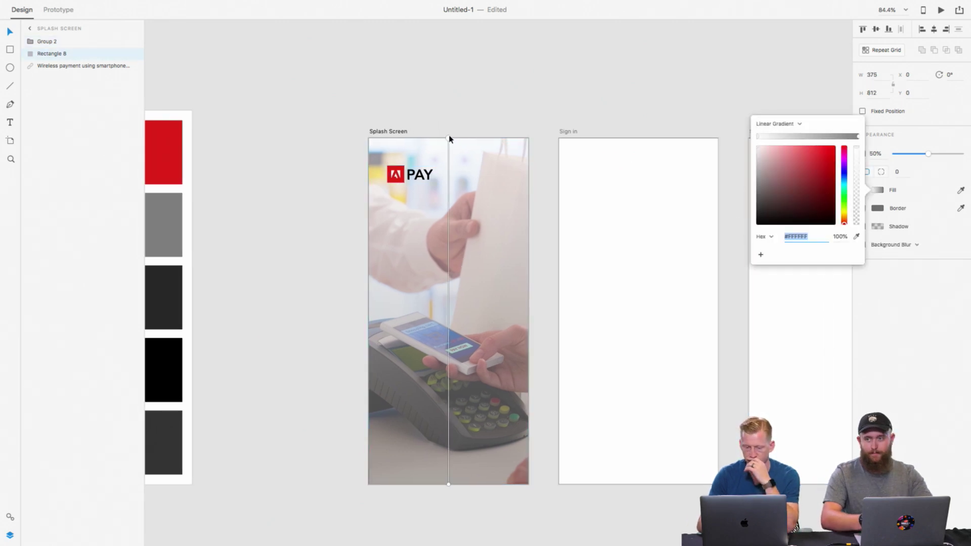
# - Shape the overlay gradient from a white #FFFFFF stop at mid-photo to a black #000000 stop at the bottom
pyautogui.moveTo(449, 138); pyautogui.dragTo(448, 292)
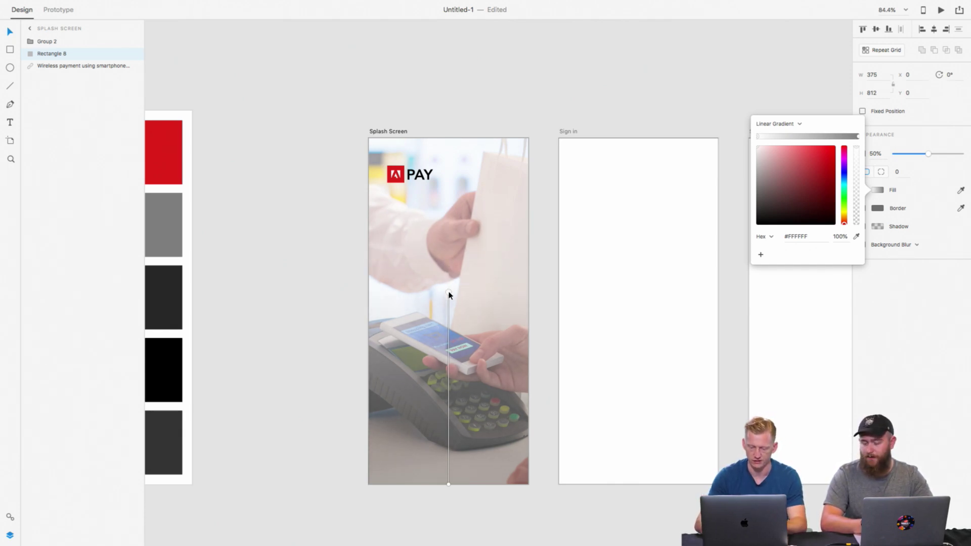
pyautogui.click(448, 484)
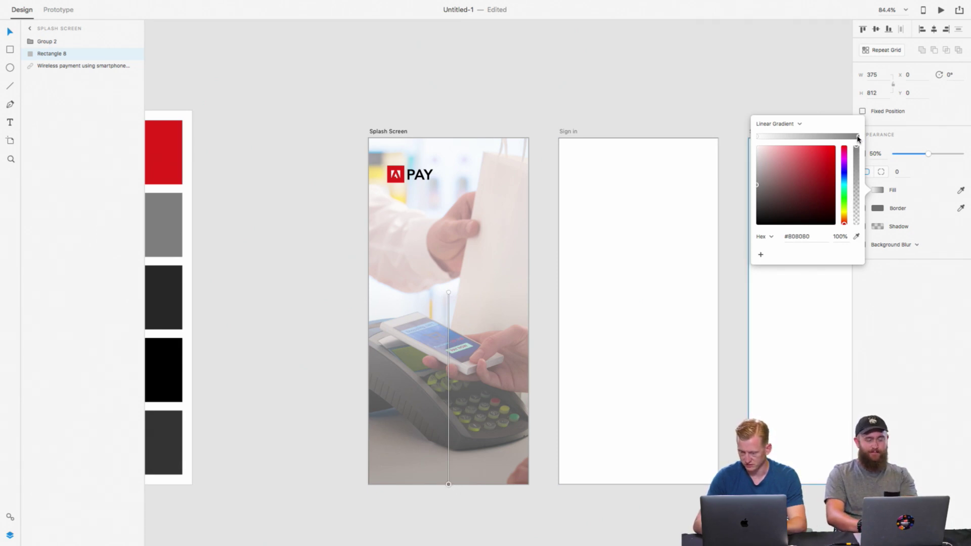
pyautogui.hscroll(-3, 607, 307)
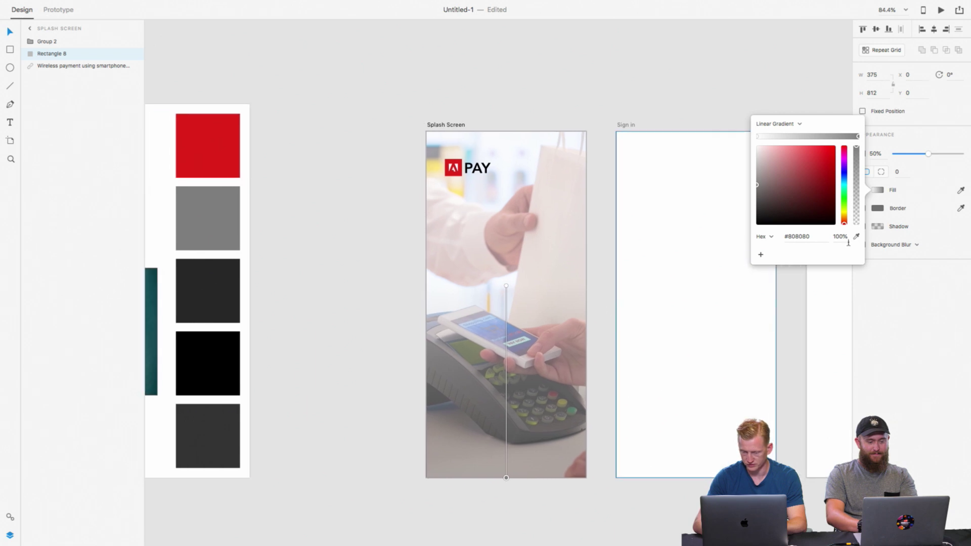
pyautogui.click(856, 236)
pyautogui.click(213, 368)
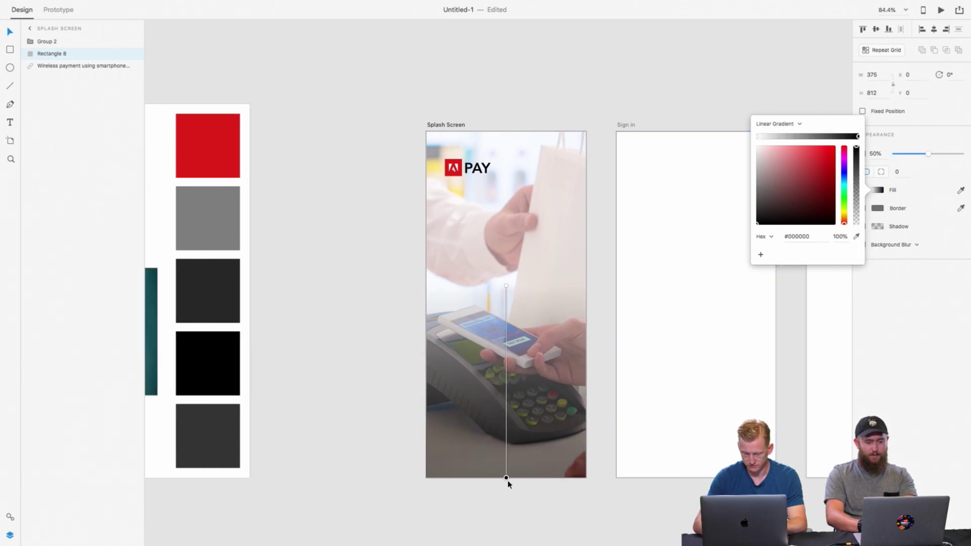
pyautogui.moveTo(507, 483); pyautogui.dragTo(507, 439)
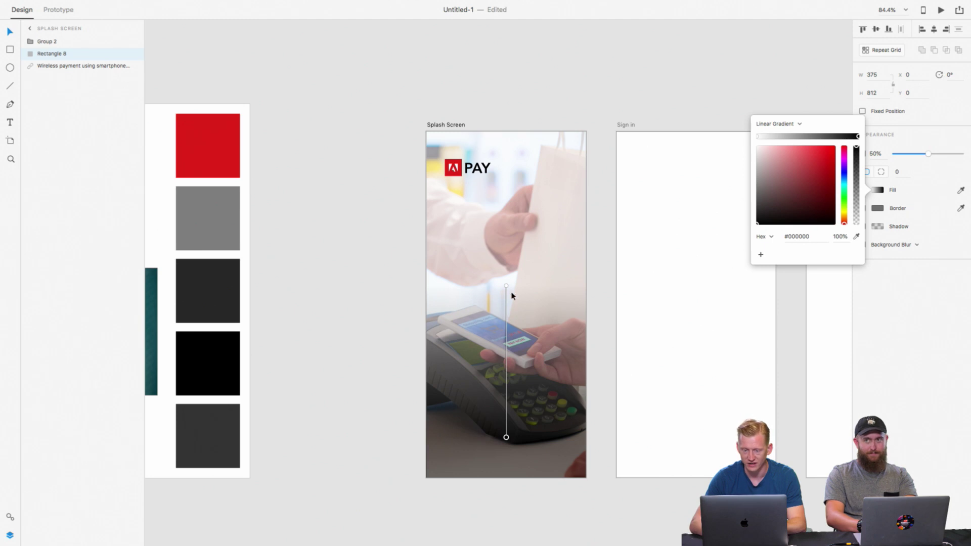
pyautogui.moveTo(508, 286); pyautogui.dragTo(508, 296)
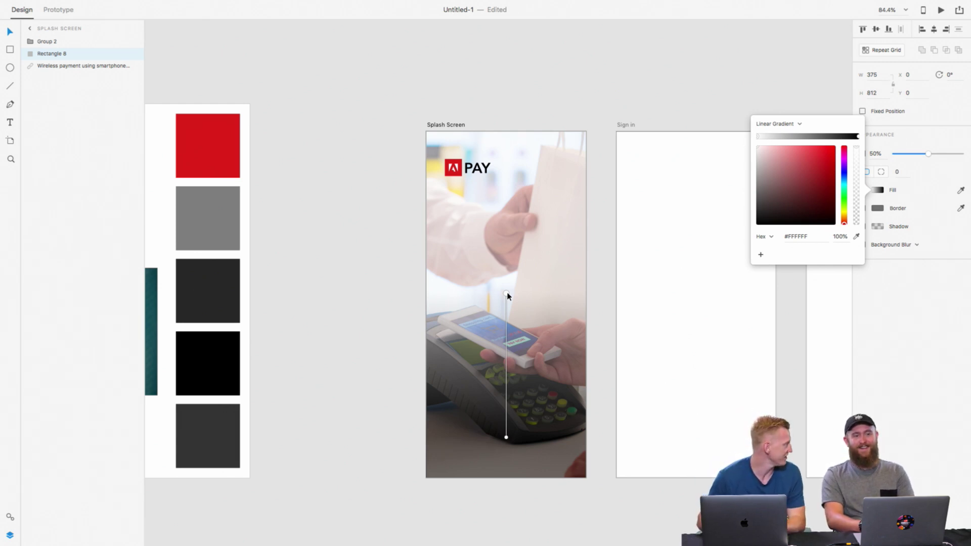
pyautogui.click(468, 176)
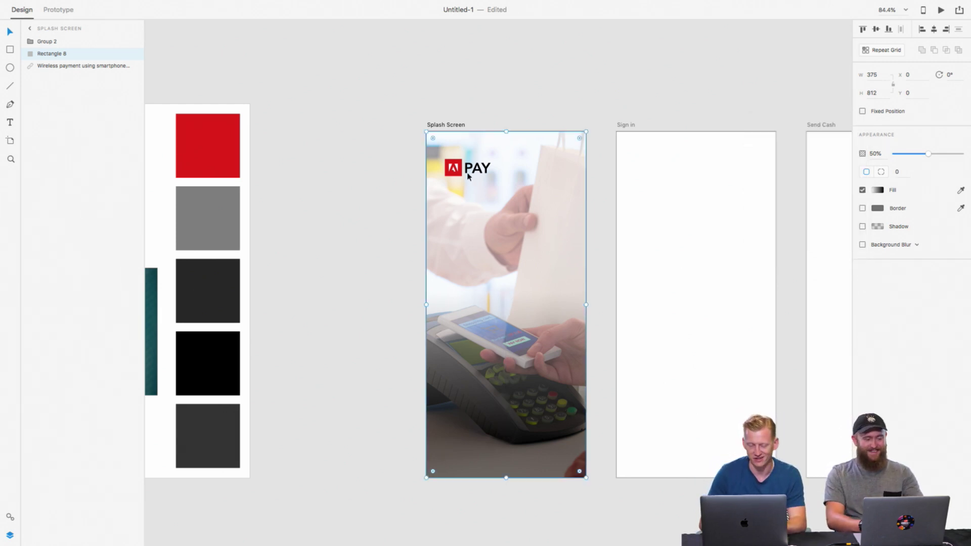
# - Resize the PAY logo group to W 143.5 by H 53.55
pyautogui.click(469, 172)
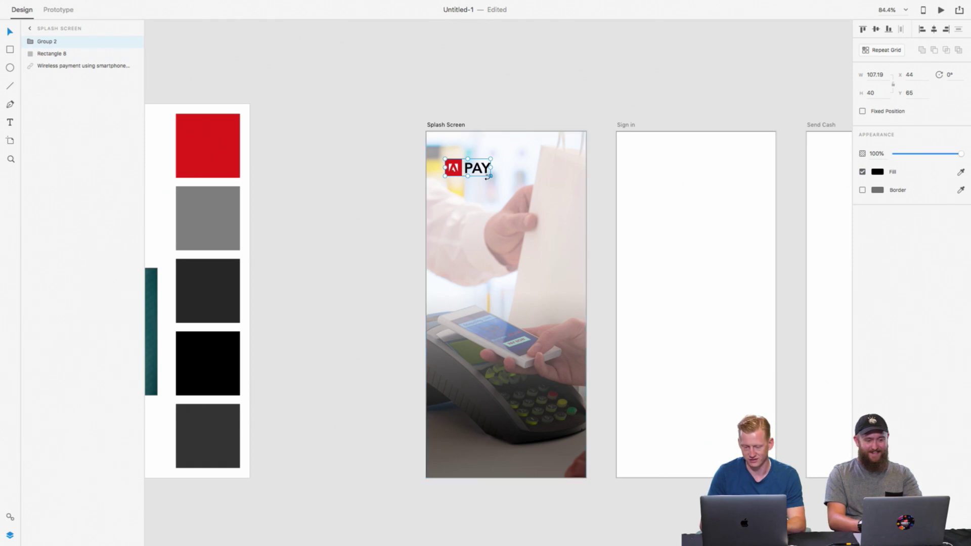
pyautogui.moveTo(490, 176); pyautogui.dragTo(507, 182)
pyautogui.click(530, 106)
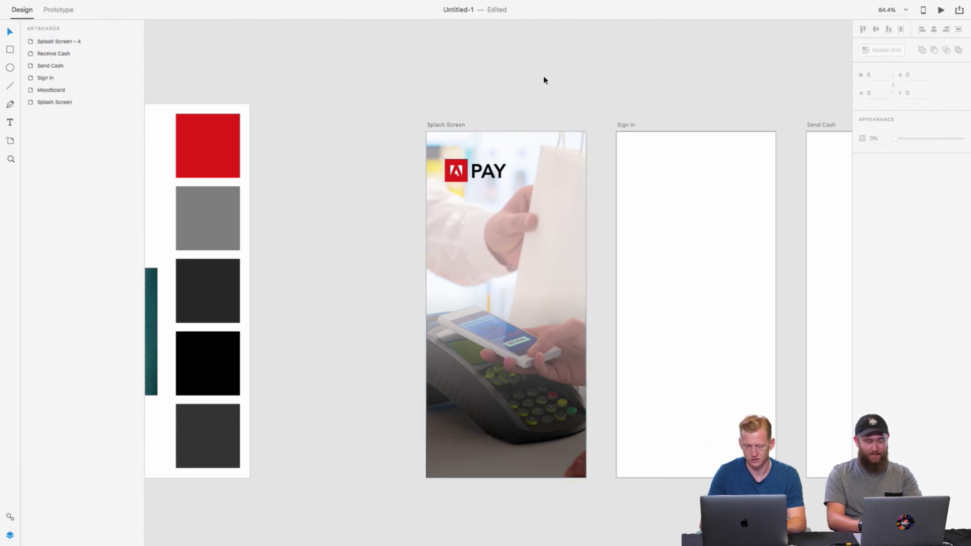
# - Review the overlay's gradient fill, then select the Sign in background rectangle
pyautogui.click(492, 245)
pyautogui.scroll(-2, 492, 245)
pyautogui.scroll(3, 497, 323)
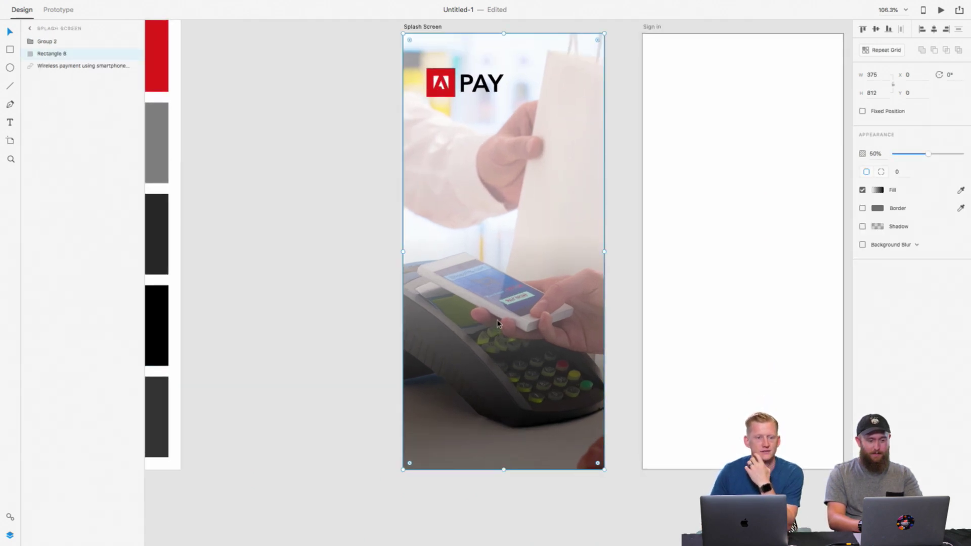
pyautogui.scroll(-4, 497, 323)
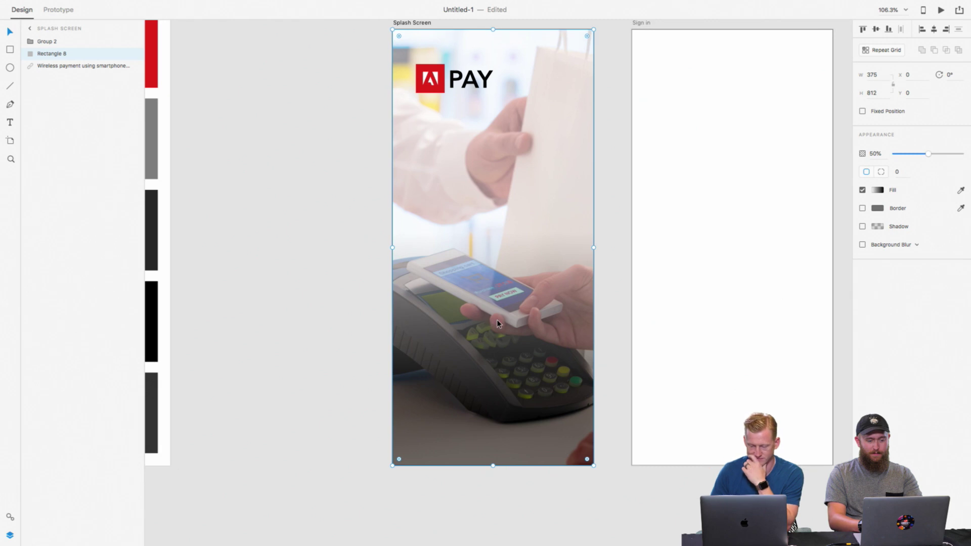
pyautogui.scroll(-1, 497, 323)
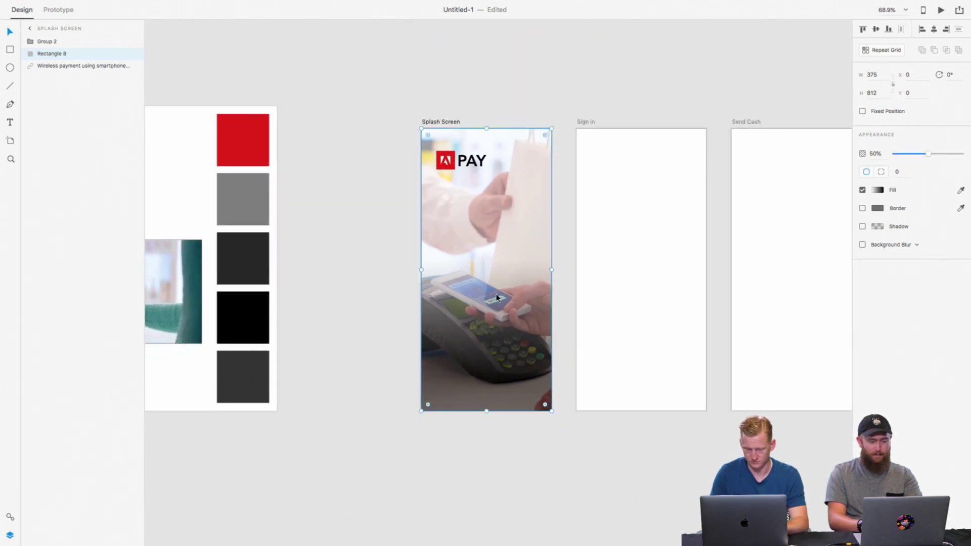
pyautogui.click(880, 191)
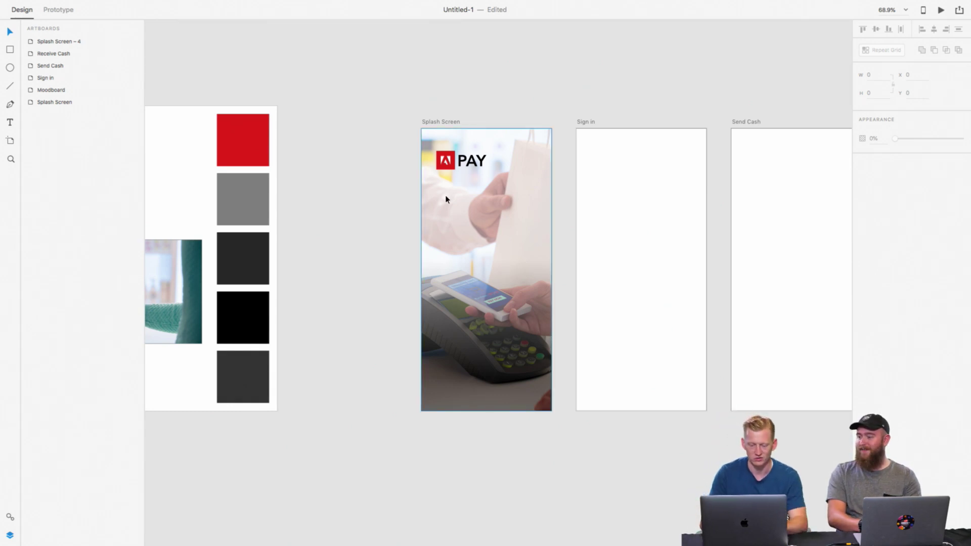
pyautogui.scroll(3, 476, 221)
pyautogui.scroll(-4, 476, 221)
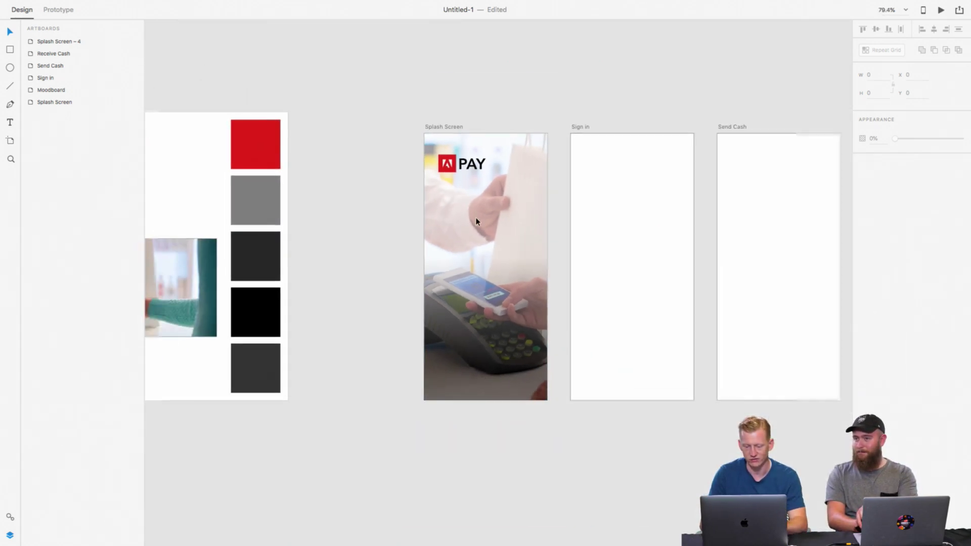
pyautogui.click(569, 220)
pyautogui.hscroll(3, 594, 205)
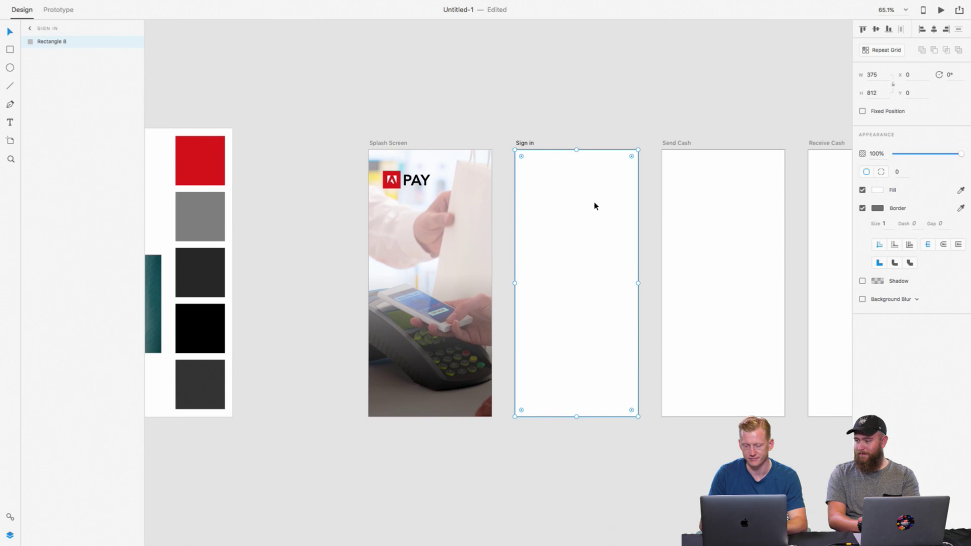
# - Remove the Sign in background's border and fill it with the dark grey #272727 swatch
pyautogui.click(862, 210)
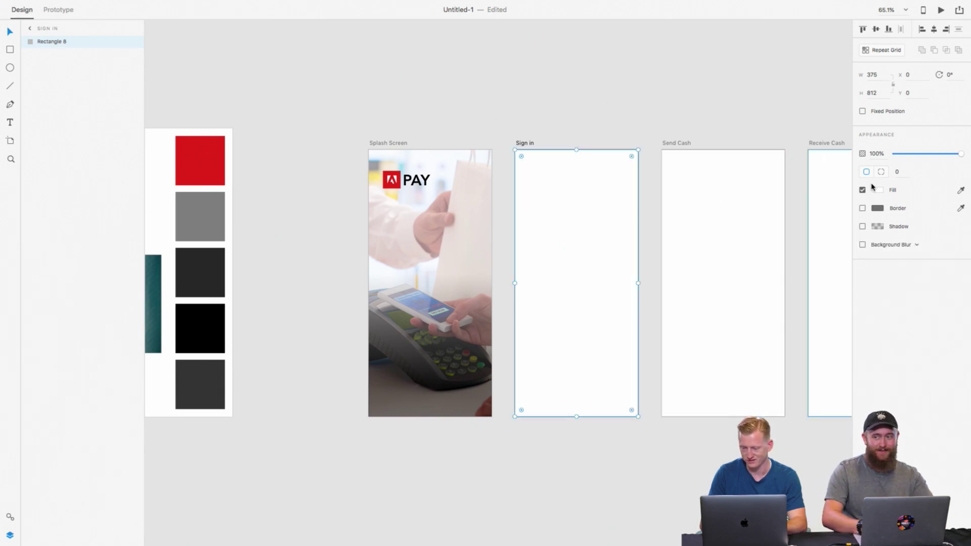
pyautogui.click(875, 189)
pyautogui.click(854, 230)
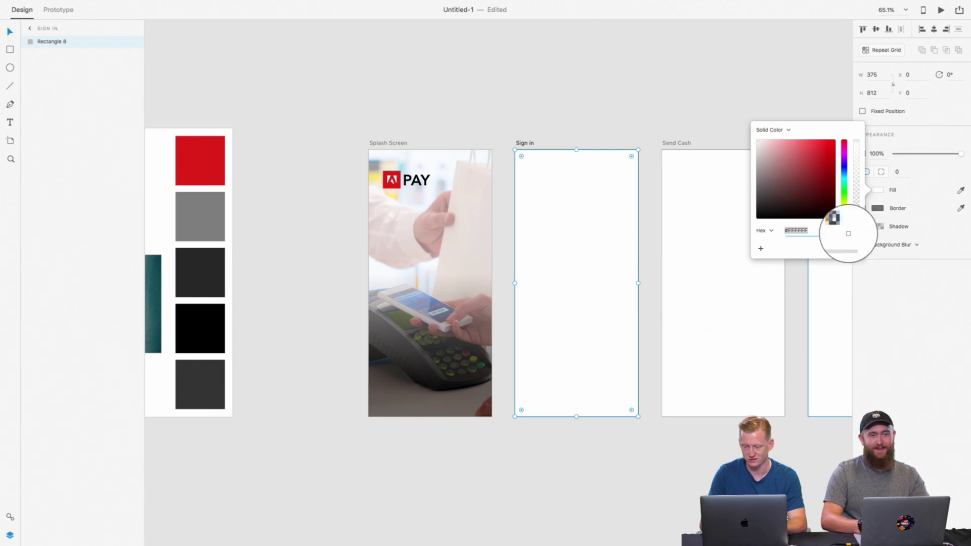
pyautogui.click(206, 328)
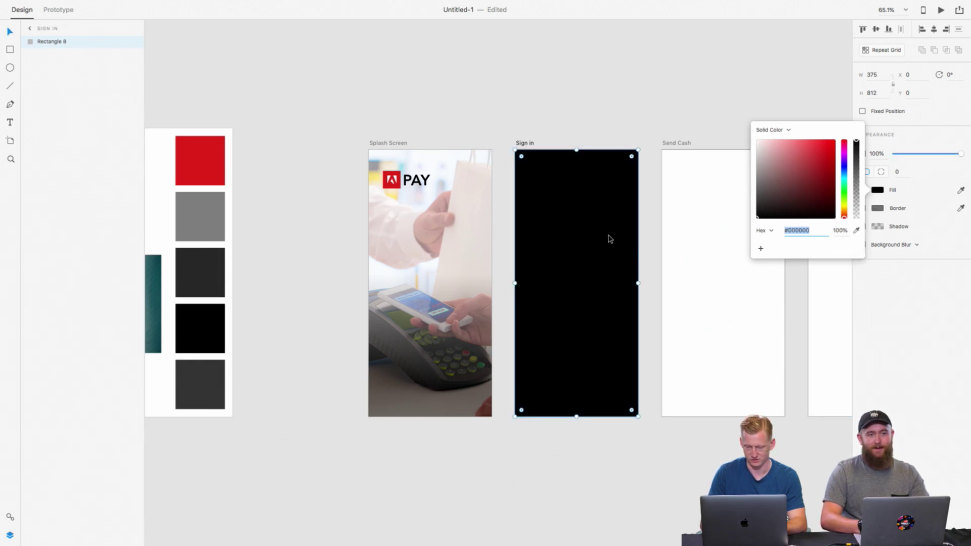
pyautogui.click(856, 230)
pyautogui.click(208, 275)
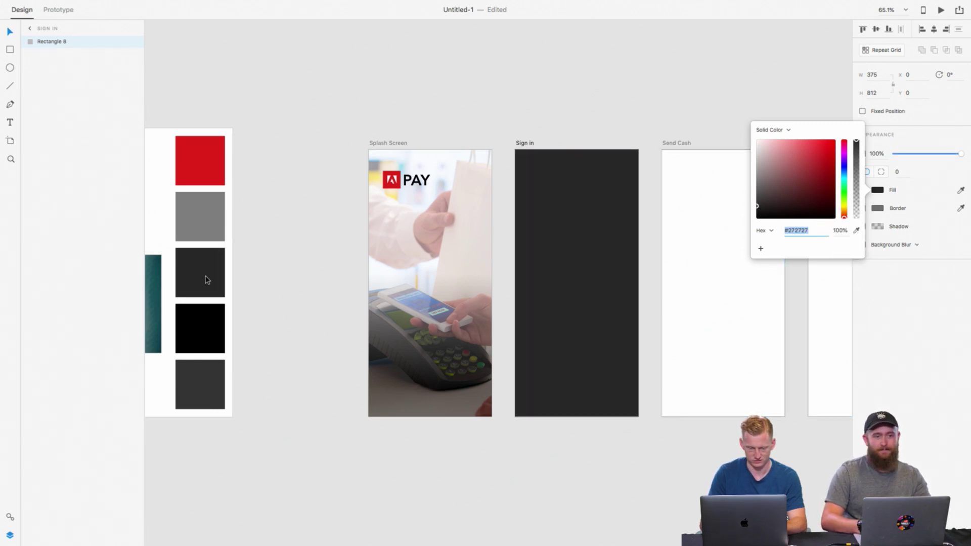
pyautogui.press('Escape')
# - Draw a 375×72 header rectangle across the top of the Sign in screen
pyautogui.scroll(3, 564, 163)
pyautogui.press('r')
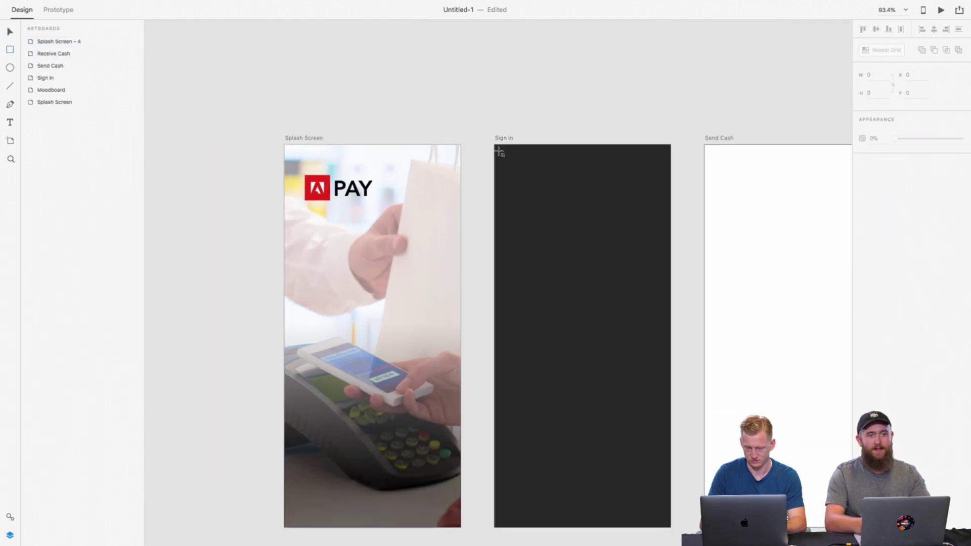
pyautogui.moveTo(494, 145)
pyautogui.mouseDown()
pyautogui.moveTo(640, 195)
pyautogui.moveTo(670, 178)
pyautogui.mouseUp()
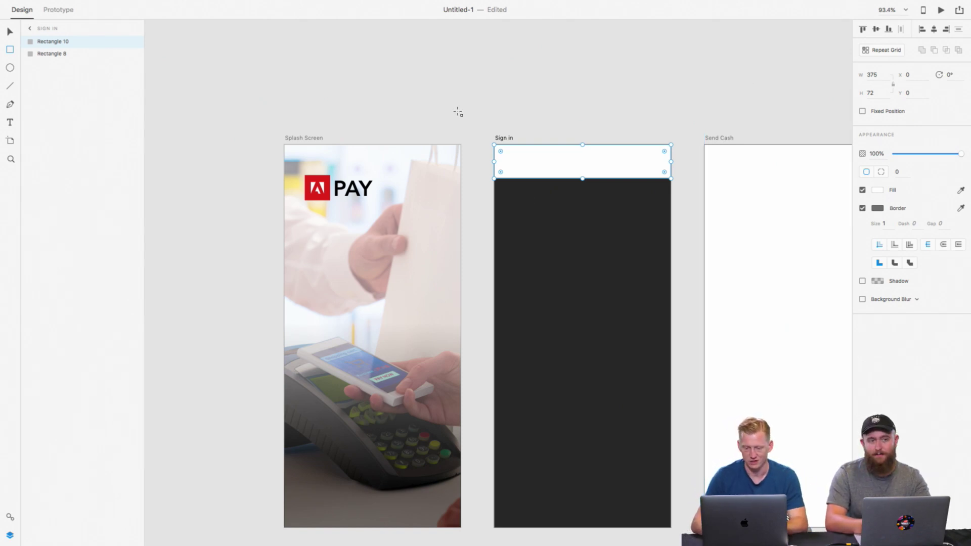
# - Remove the header bar's border and fill it with the saved #272727 colour
pyautogui.click(862, 208)
pyautogui.click(877, 190)
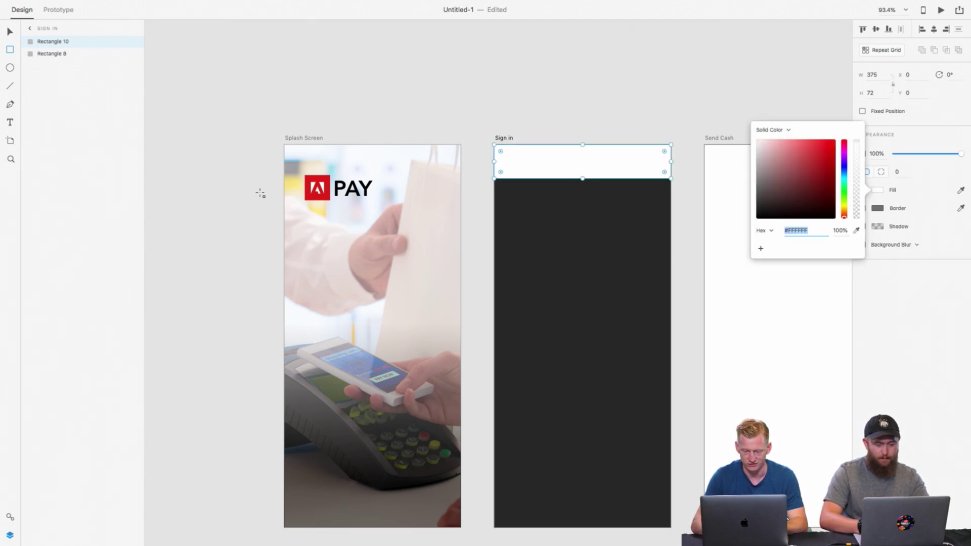
pyautogui.scroll(5, 581, 115)
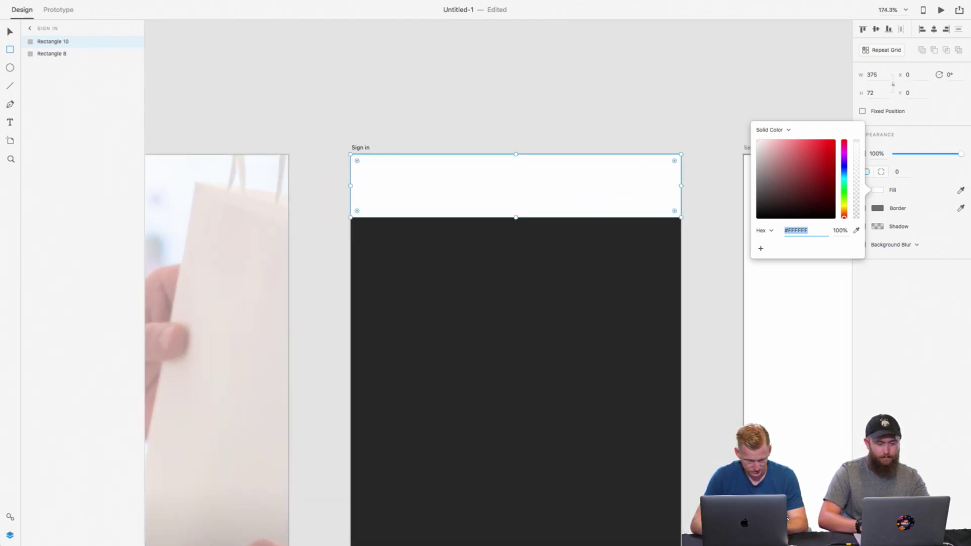
pyautogui.click(10, 518)
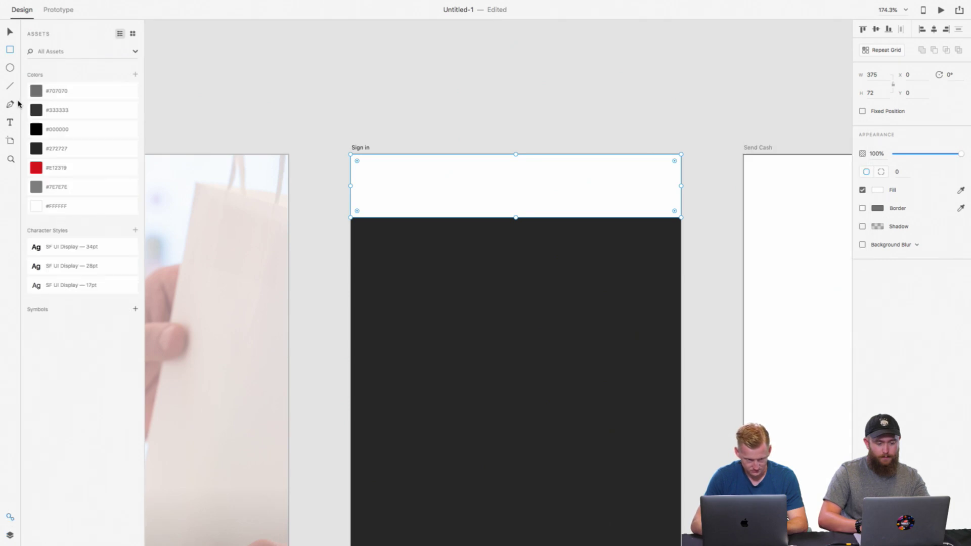
pyautogui.click(36, 91)
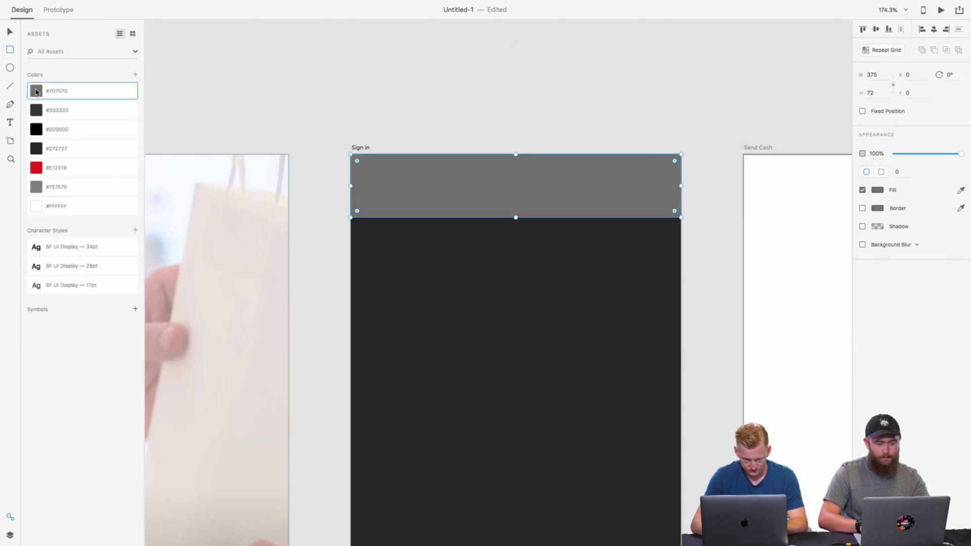
pyautogui.click(38, 150)
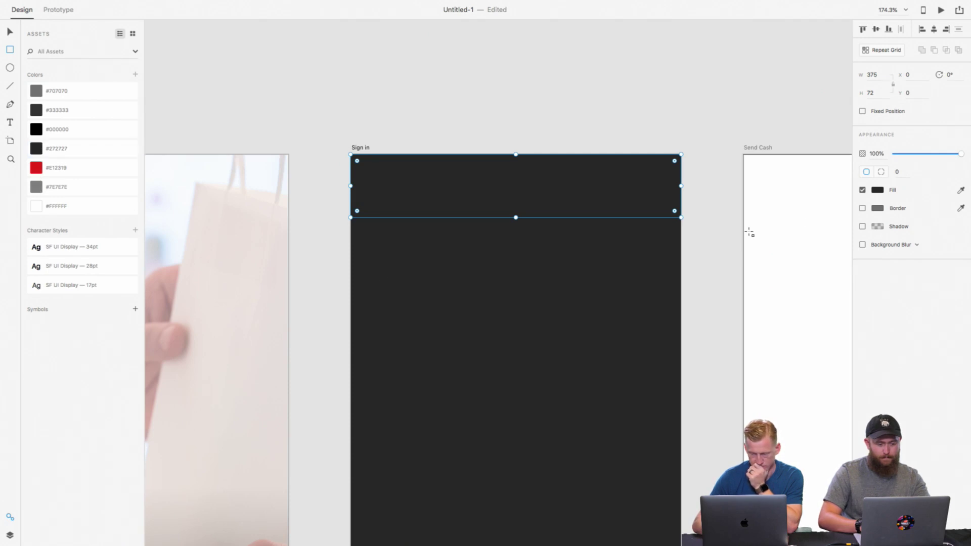
pyautogui.press('v')
# - Try #7E7E7E on the Sign in background, restore #272727, and lower its opacity slightly
pyautogui.click(561, 295)
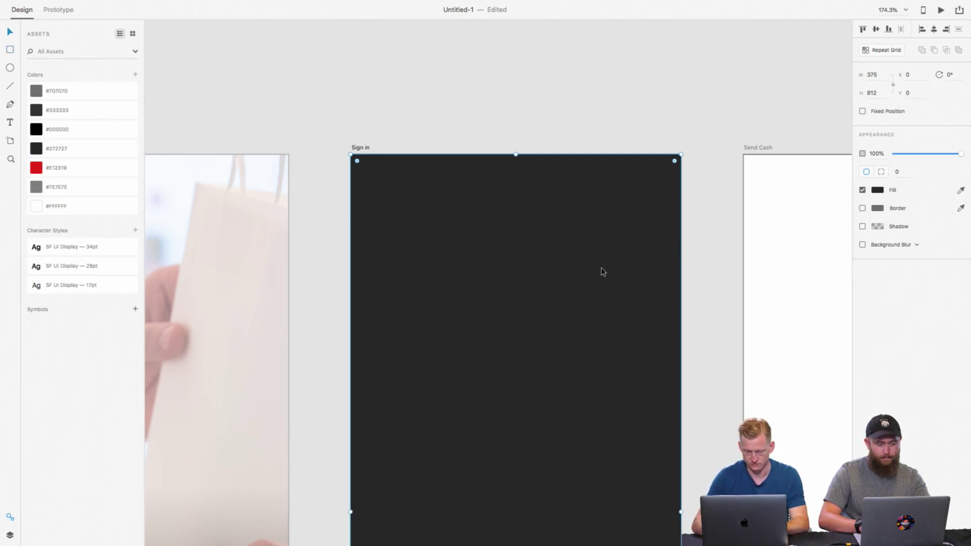
pyautogui.click(624, 183)
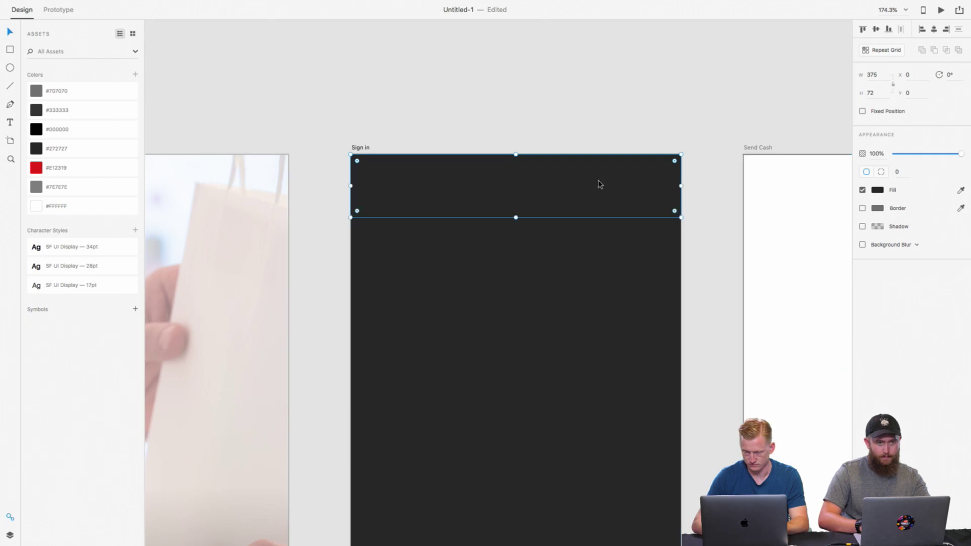
pyautogui.click(617, 317)
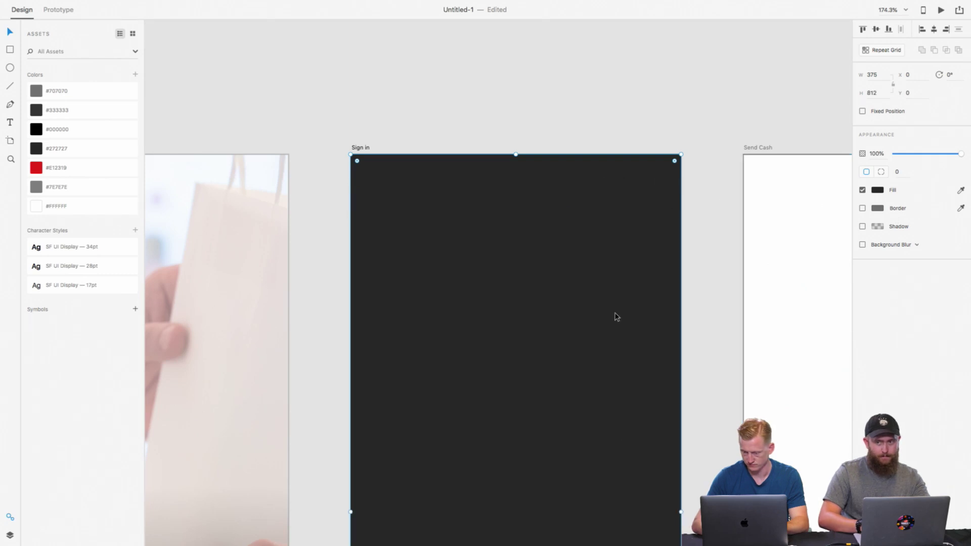
pyautogui.click(877, 209)
pyautogui.click(44, 190)
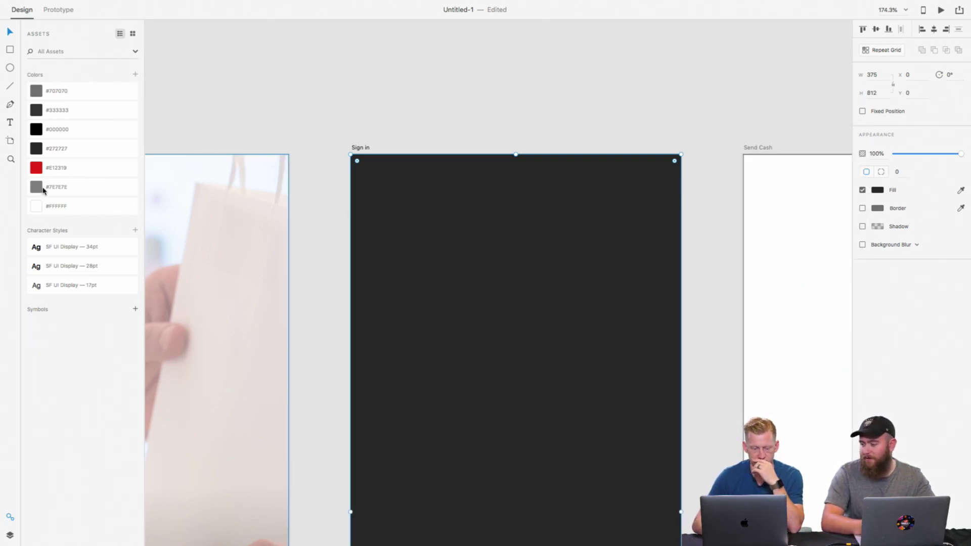
pyautogui.click(35, 189)
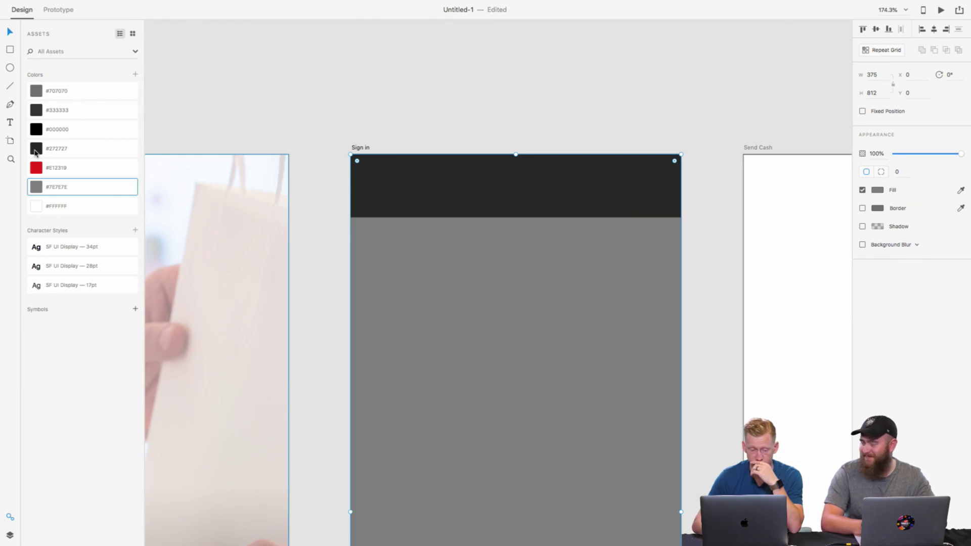
pyautogui.click(36, 150)
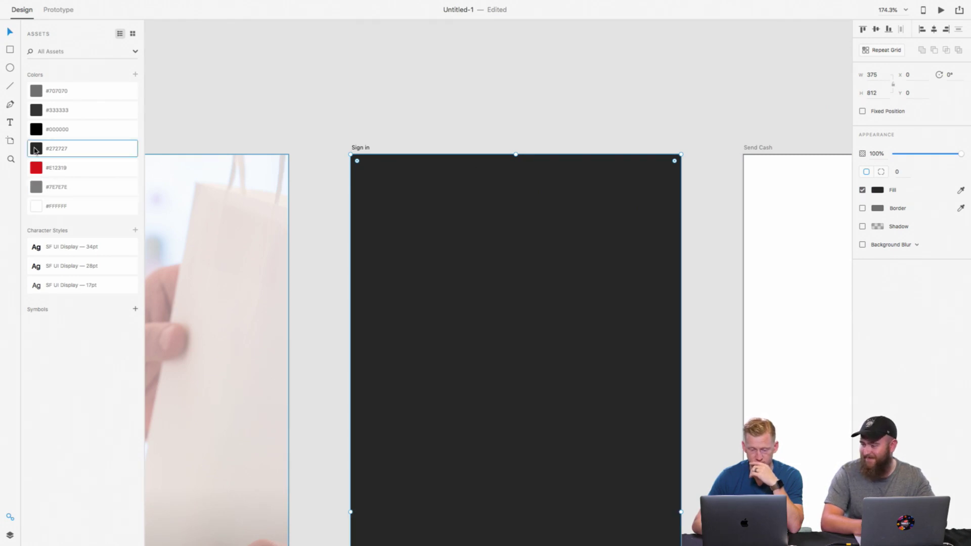
pyautogui.click(876, 193)
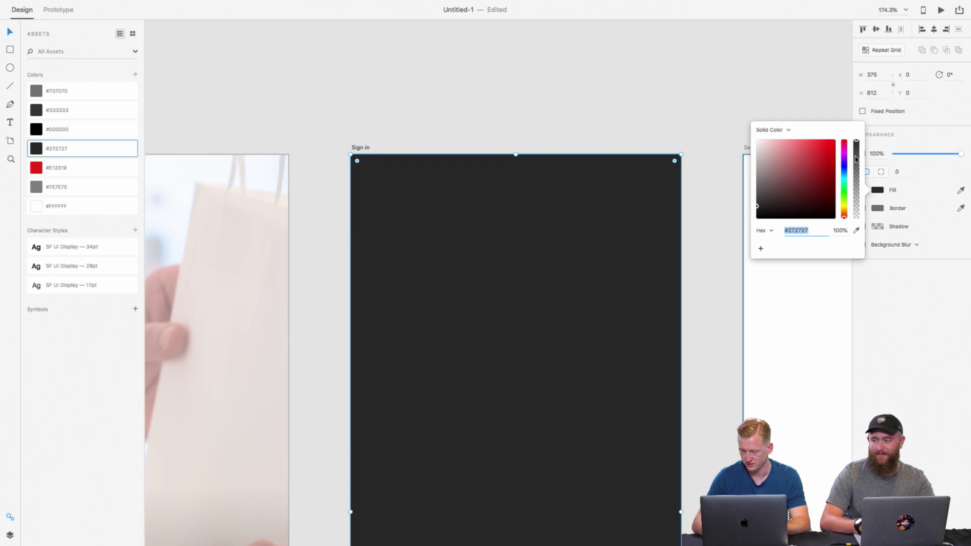
pyautogui.moveTo(856, 142); pyautogui.dragTo(857, 149)
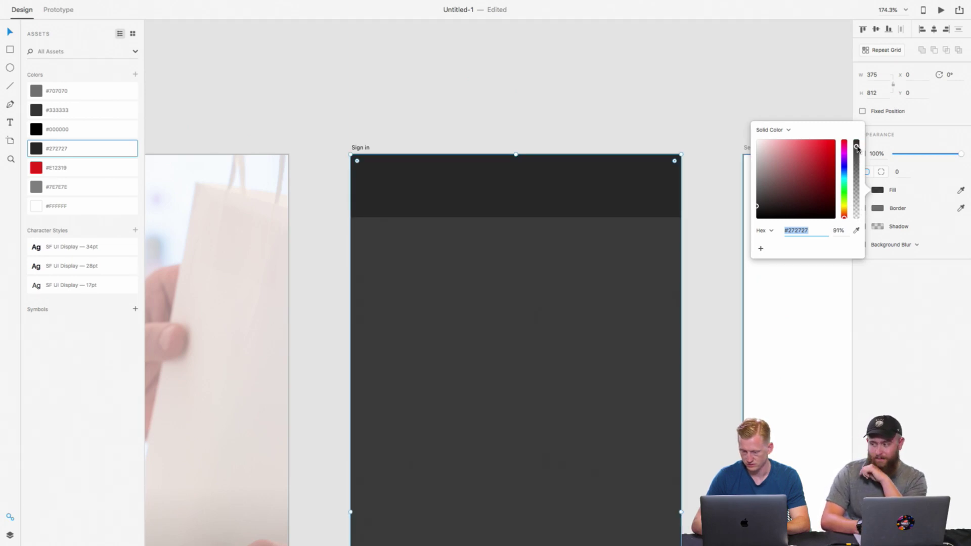
# - Zoom out to show all screens and select the PAY logo on the Splash Screen
pyautogui.click(580, 191)
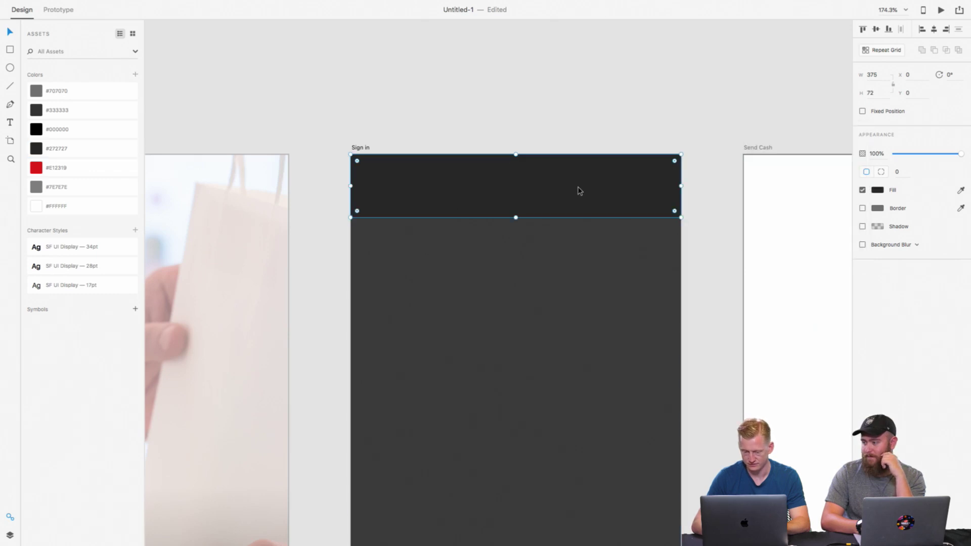
pyautogui.press('super+minus')
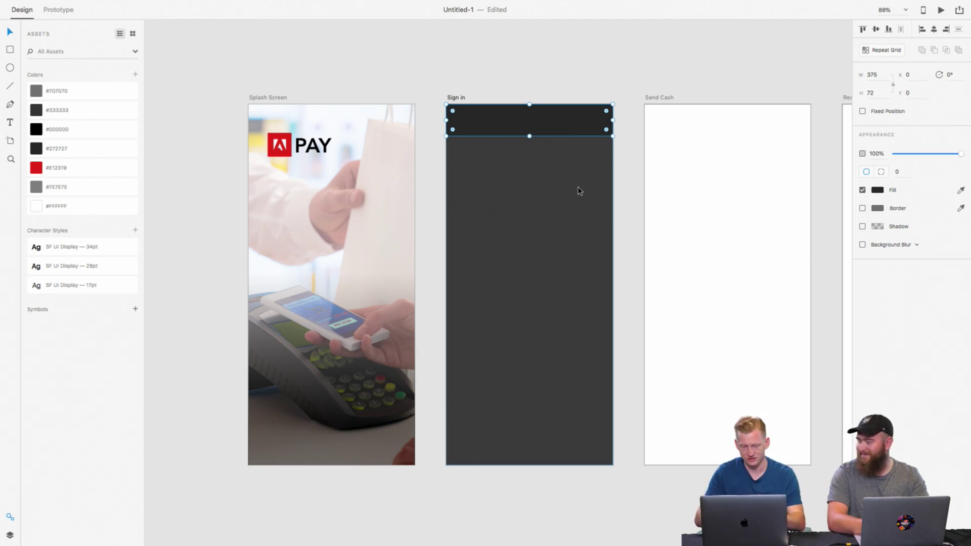
pyautogui.click(511, 77)
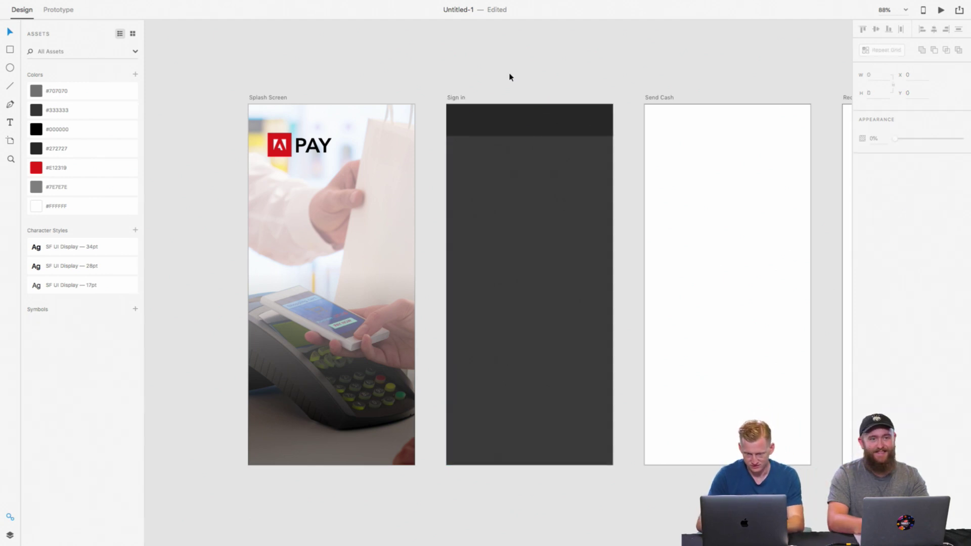
pyautogui.click(302, 151)
pyautogui.click(318, 150)
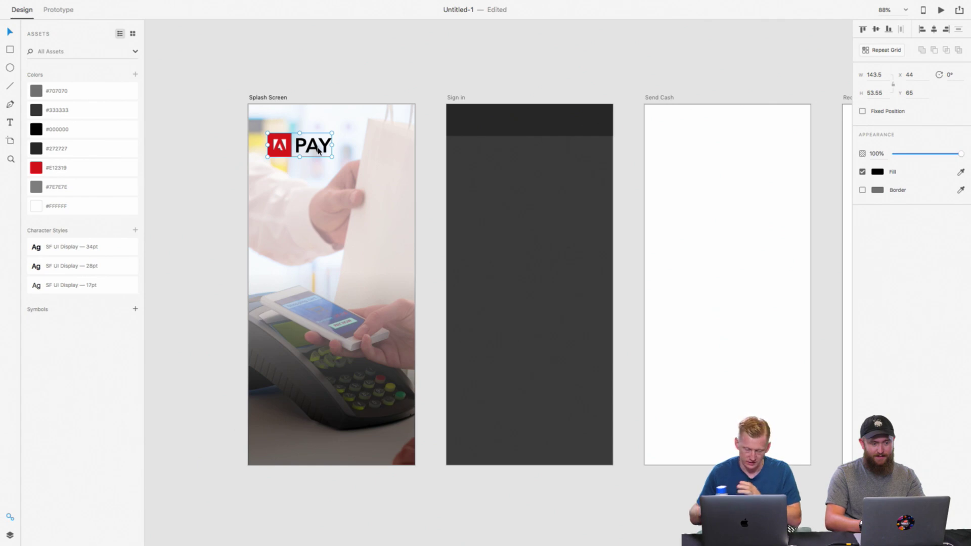
# - Open the More UI Kits web page from XD's File > Get UI Kits menu
pyautogui.hotkey('ctrl', 'Left')
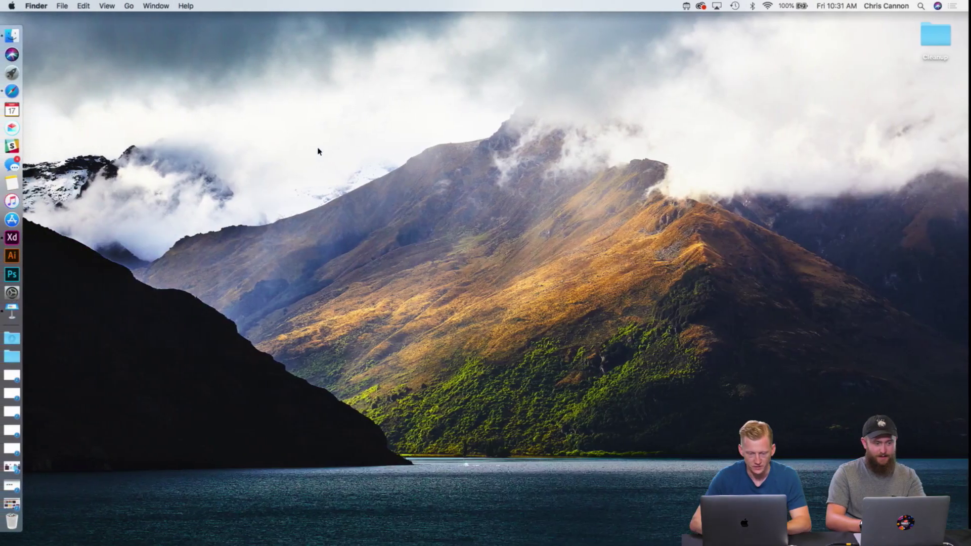
pyautogui.hotkey('ctrl', 'Right')
pyautogui.click(52, 5)
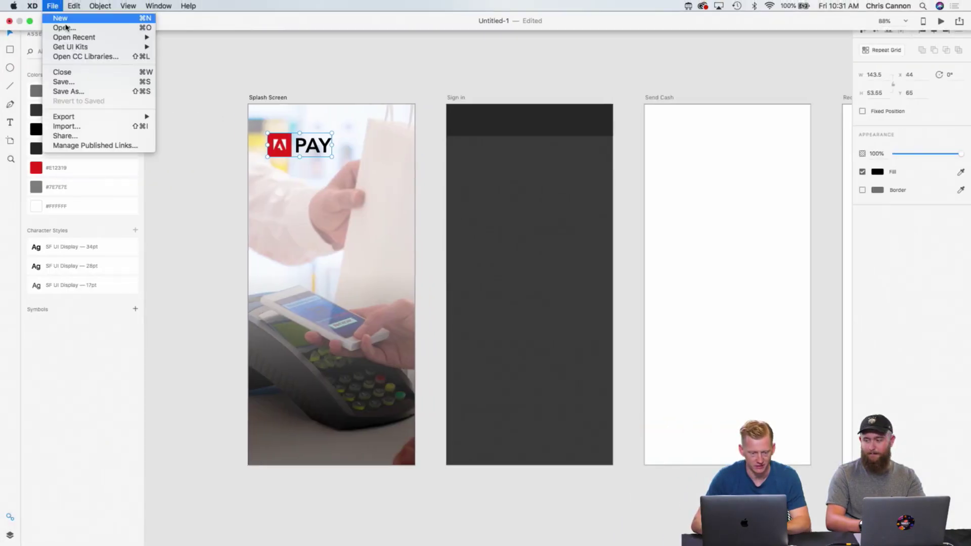
pyautogui.moveTo(75, 48)
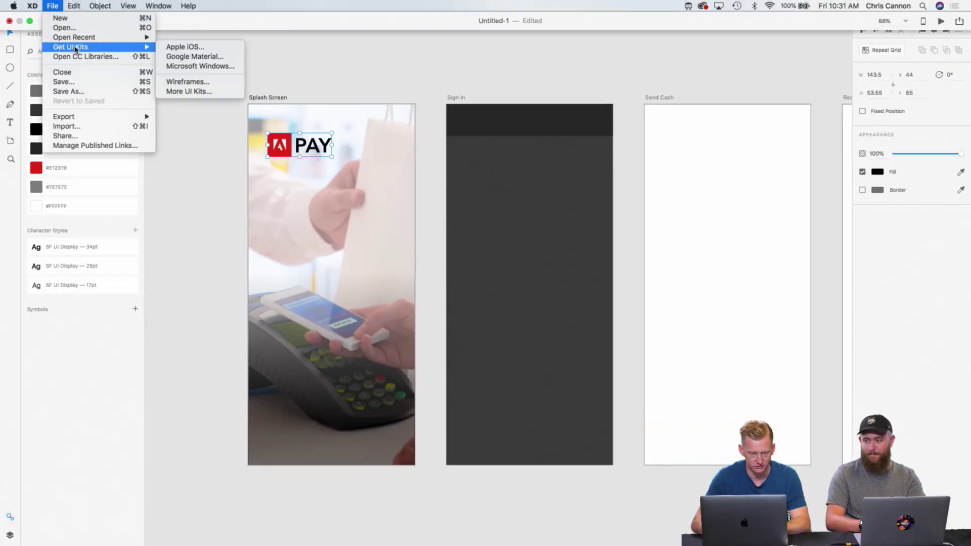
pyautogui.click(215, 91)
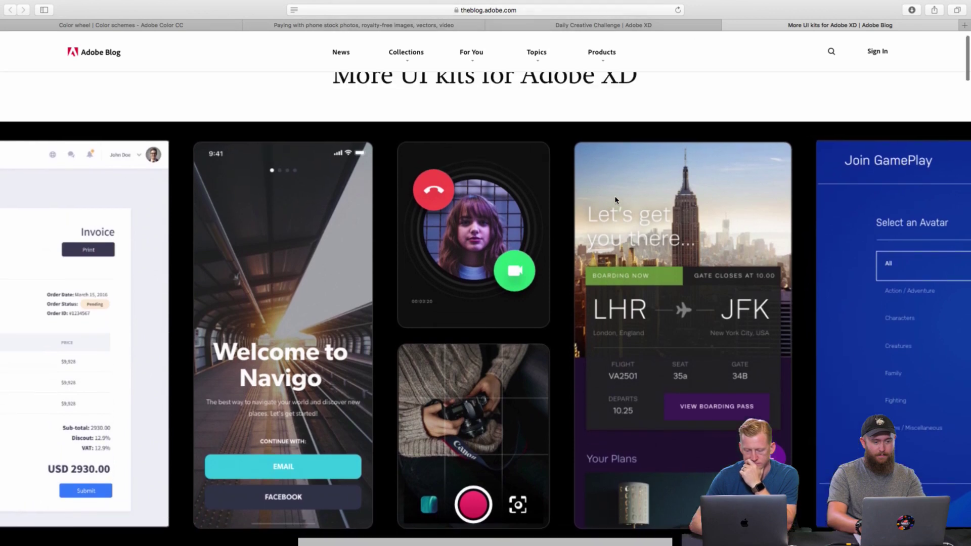
# - Download the Transportation and ridesharing kit from the More UI kits article, then return to XD
pyautogui.scroll(-4, 616, 199)
pyautogui.scroll(-10, 616, 200)
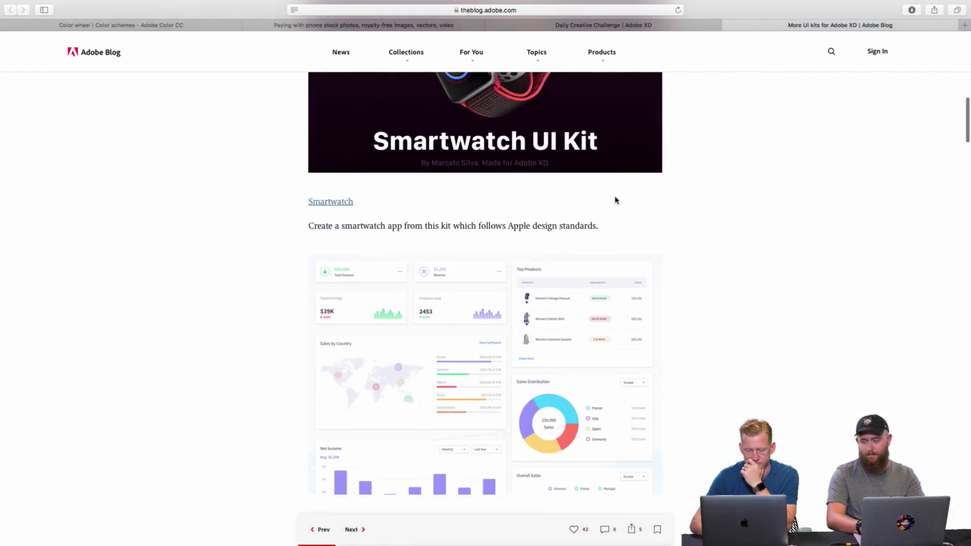
pyautogui.scroll(4, 616, 200)
pyautogui.scroll(-15, 615, 200)
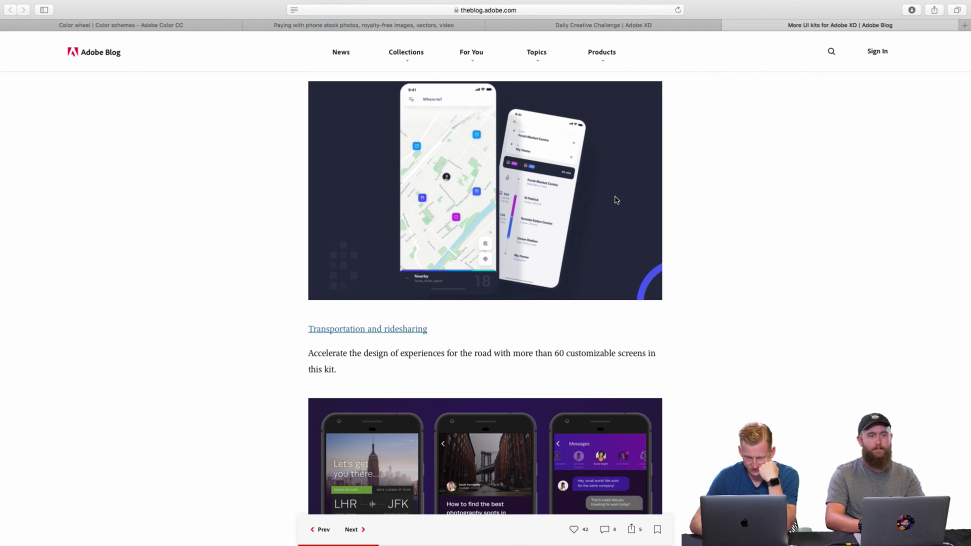
pyautogui.scroll(-1, 616, 200)
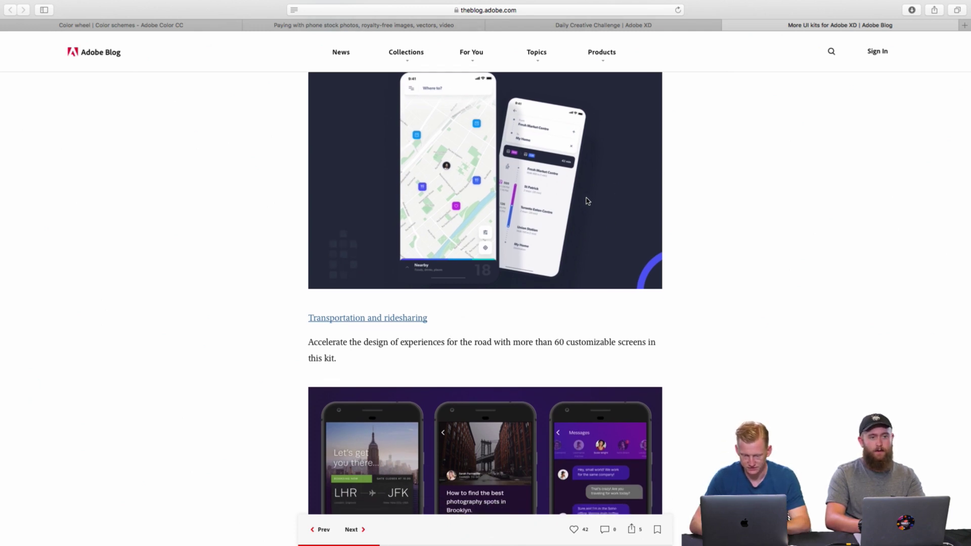
pyautogui.scroll(3, 587, 200)
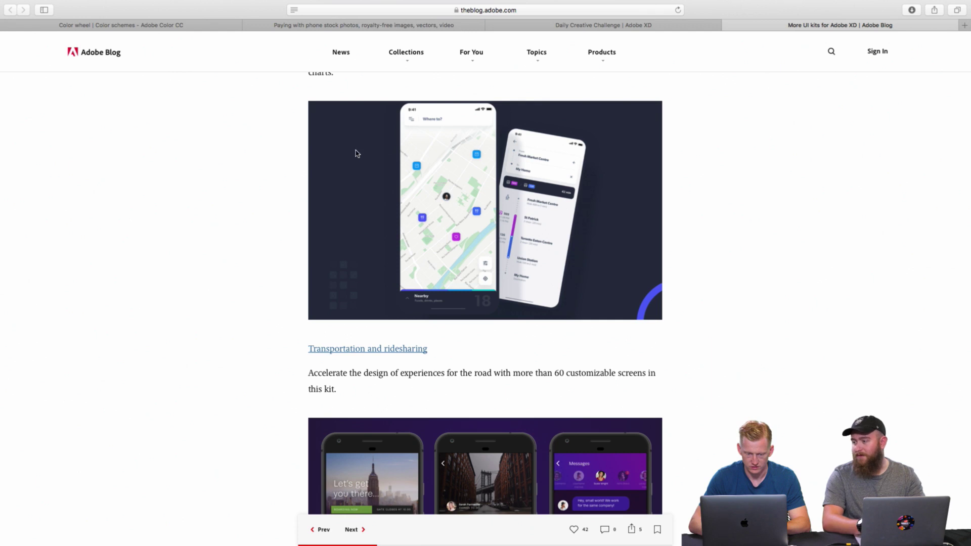
pyautogui.scroll(3, 355, 154)
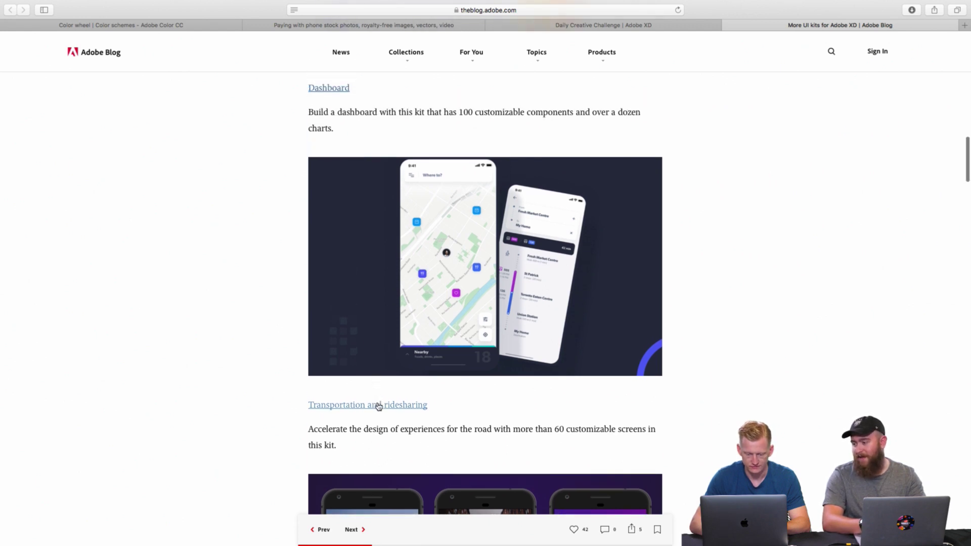
pyautogui.click(378, 408)
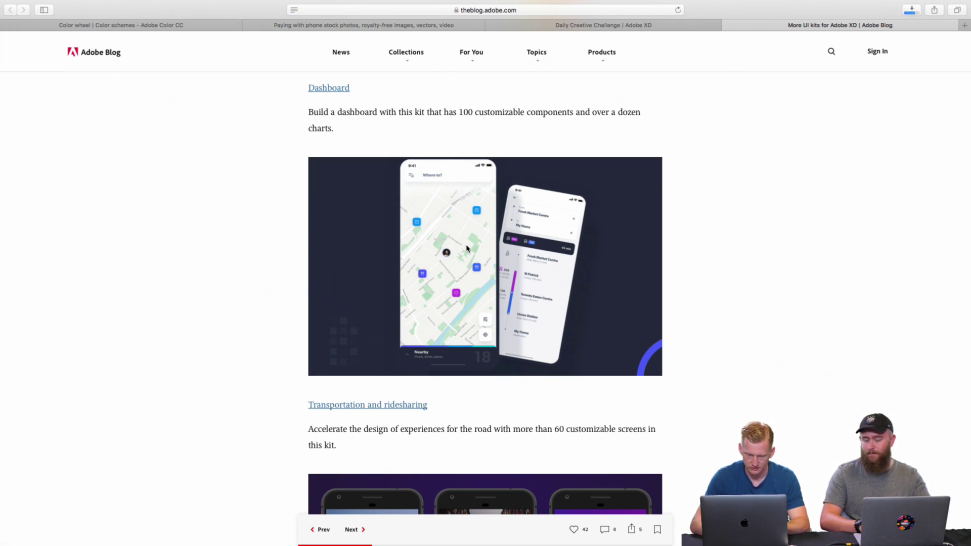
pyautogui.scroll(-2, 469, 255)
pyautogui.scroll(1, 460, 355)
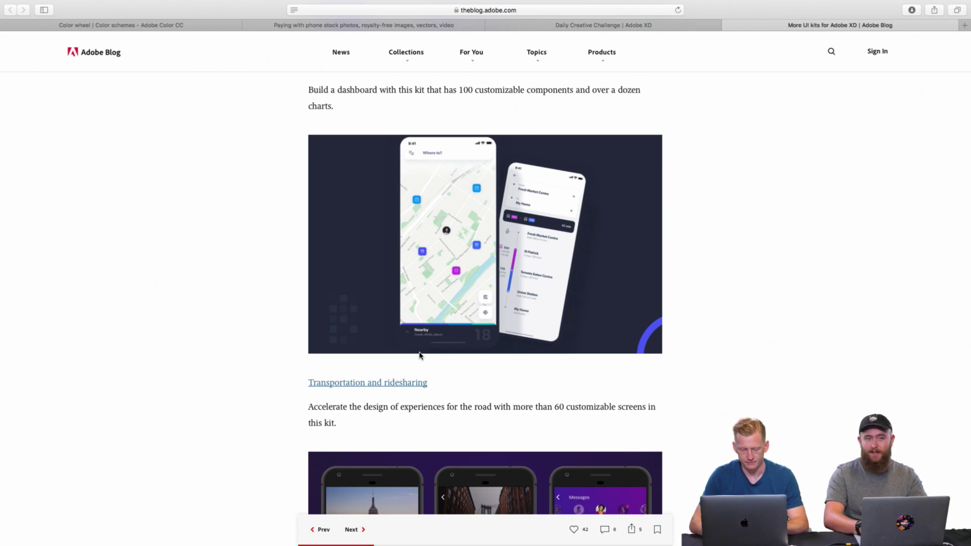
pyautogui.hscroll(-5, 419, 356)
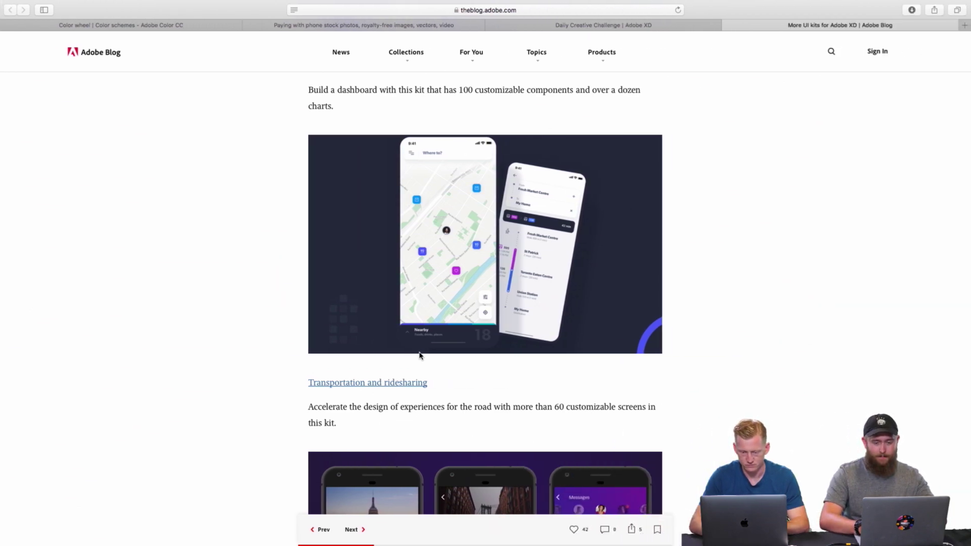
pyautogui.hscroll(-5, 419, 356)
pyautogui.hscroll(-5, 419, 353)
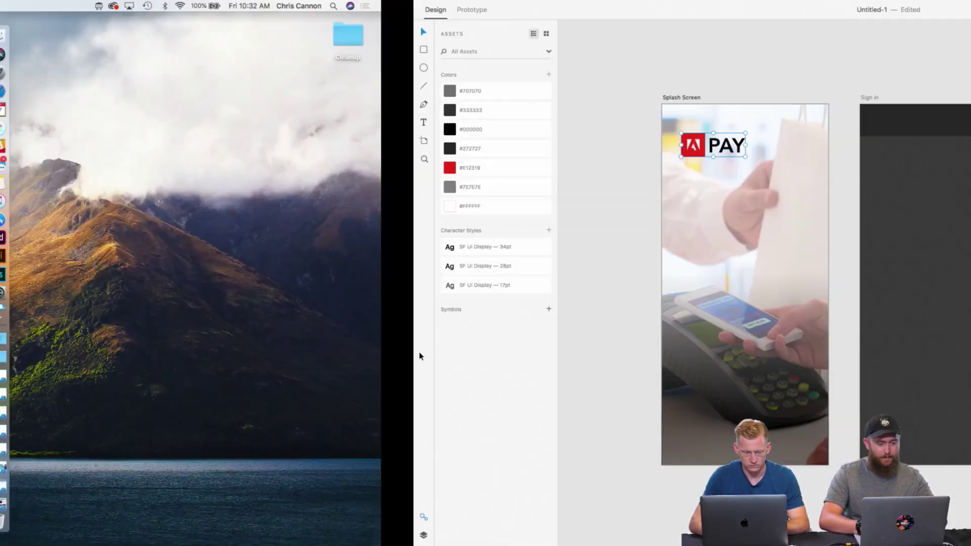
# - Open the downloaded Navigo kit and rename the iPhone X – 3 artboard to 'Send Screen'
pyautogui.click(11, 338)
pyautogui.click(113, 110)
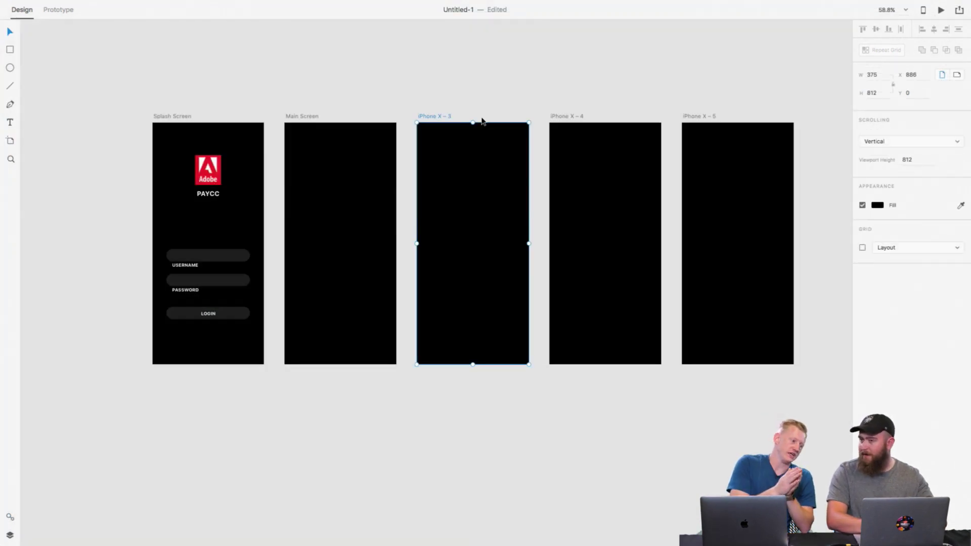
pyautogui.doubleClick(443, 117)
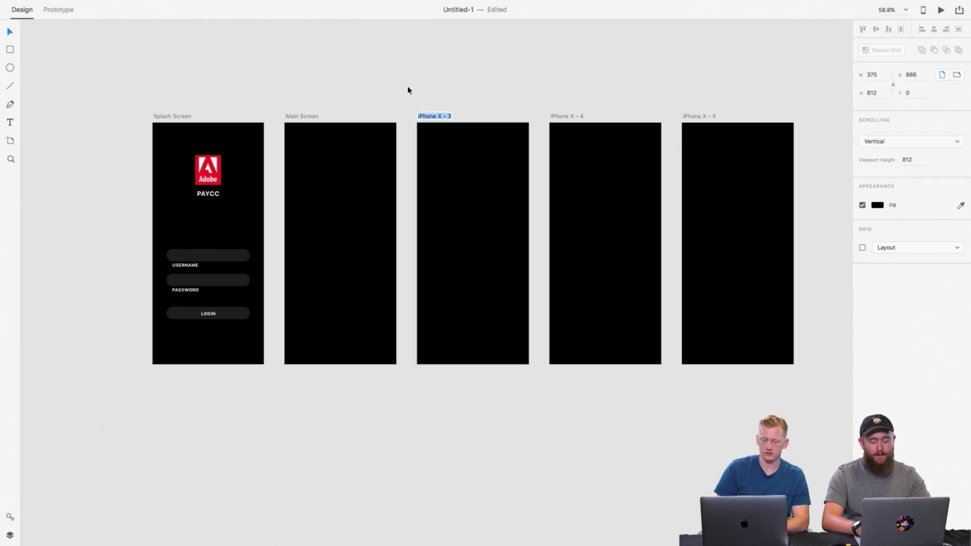
pyautogui.write('SEND')
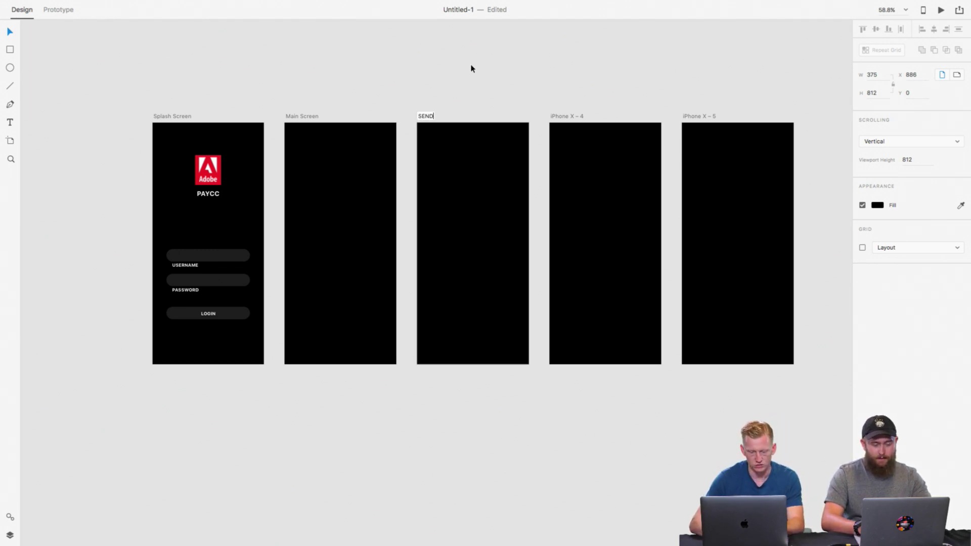
pyautogui.press('BackSpace')
pyautogui.press('BackSpace')
pyautogui.write('end Screen')
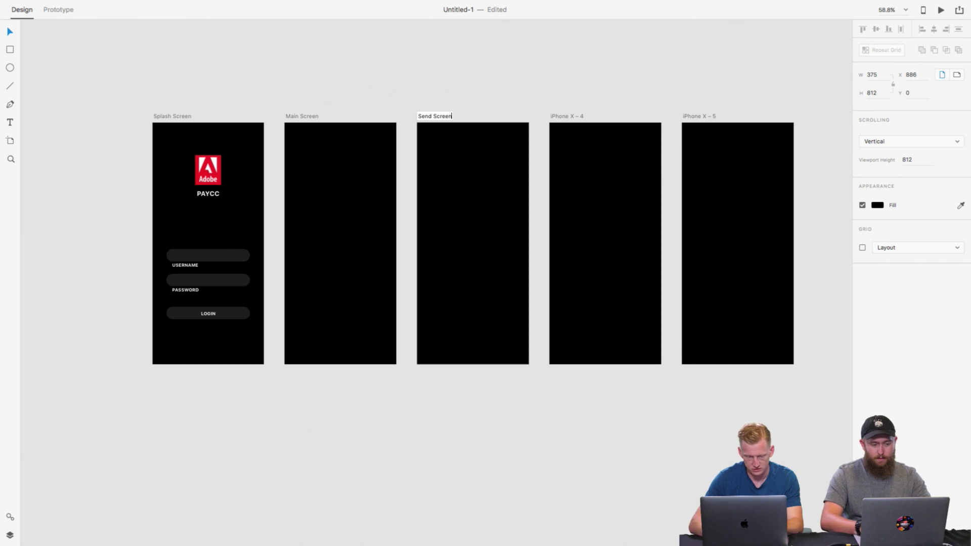
pyautogui.click(471, 70)
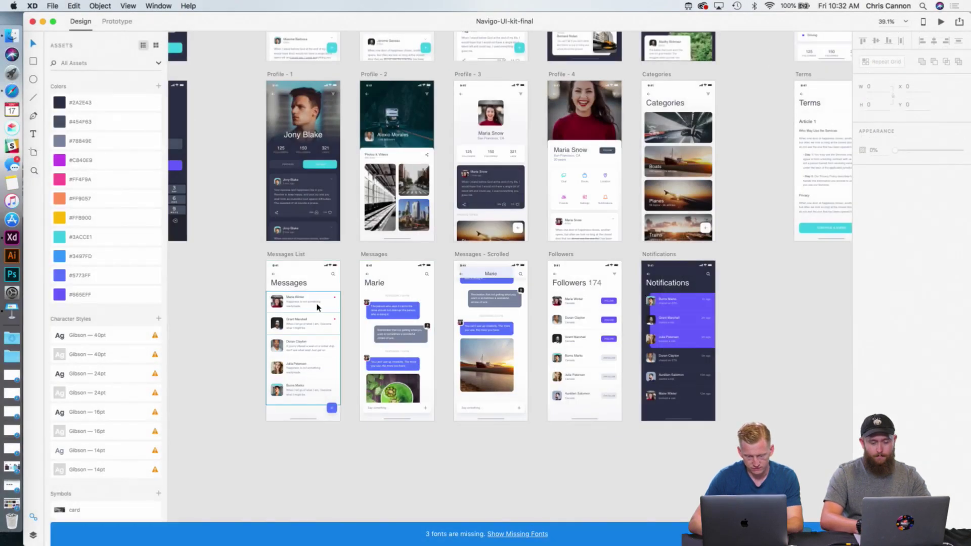
# - Inspect the Navigo kit's Messages screen and start renaming its #5773FF colour asset
pyautogui.click(416, 317)
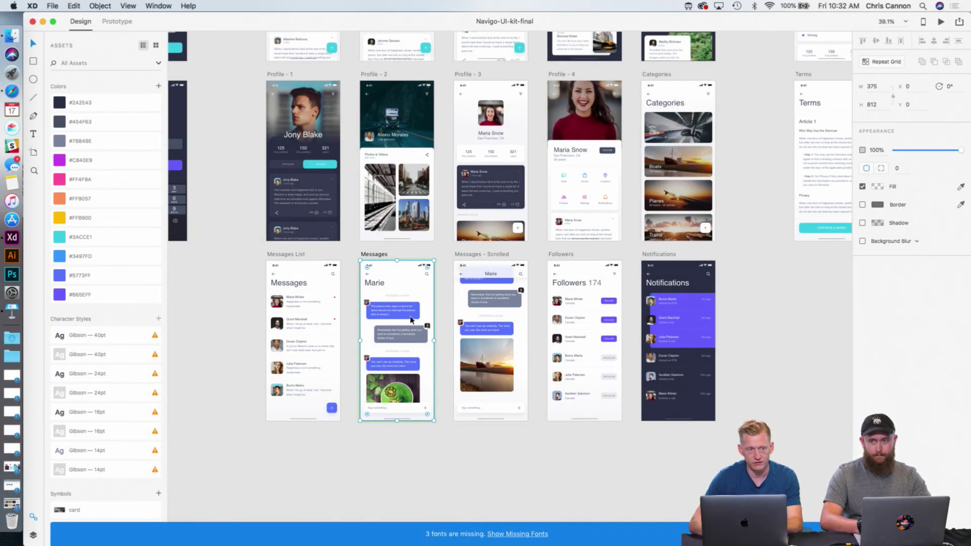
pyautogui.scroll(-2, 398, 347)
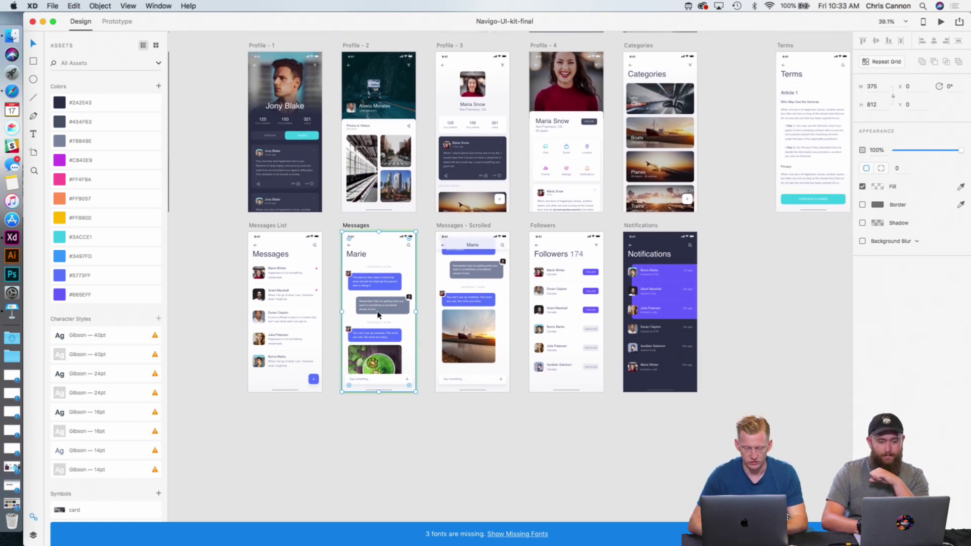
pyautogui.scroll(5, 379, 312)
pyautogui.click(425, 259)
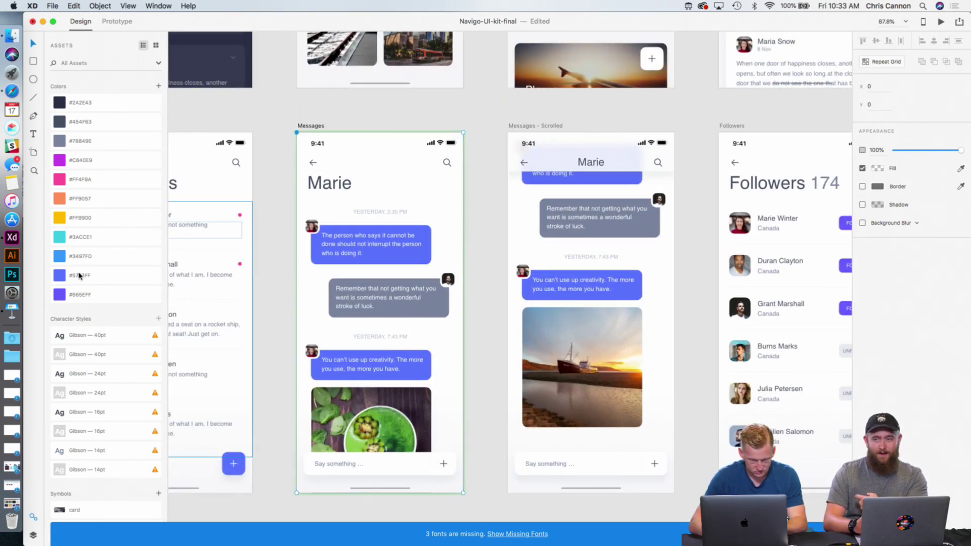
pyautogui.doubleClick(81, 275)
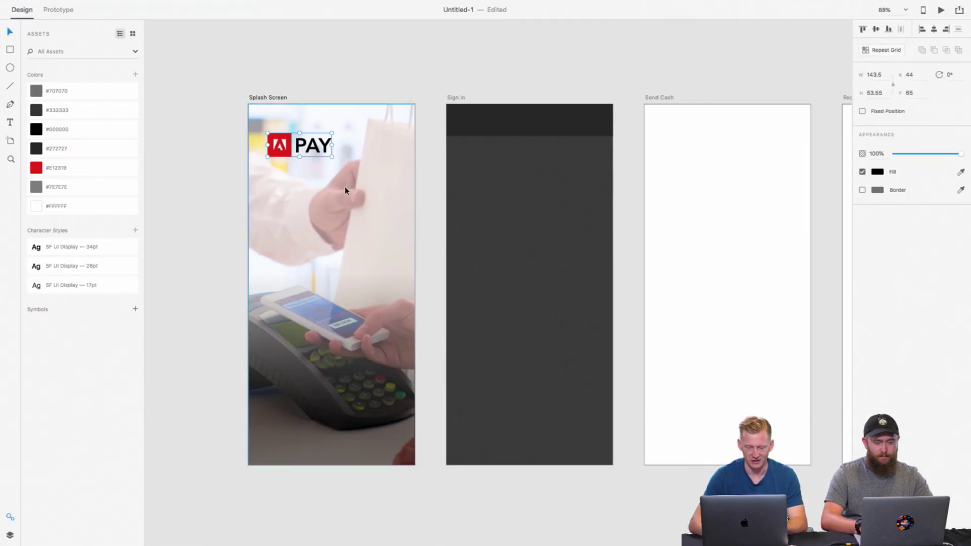
# - Move the PAY logo to mid-screen, set its width to 200, and centre it horizontally
pyautogui.click(472, 162)
pyautogui.click(533, 126)
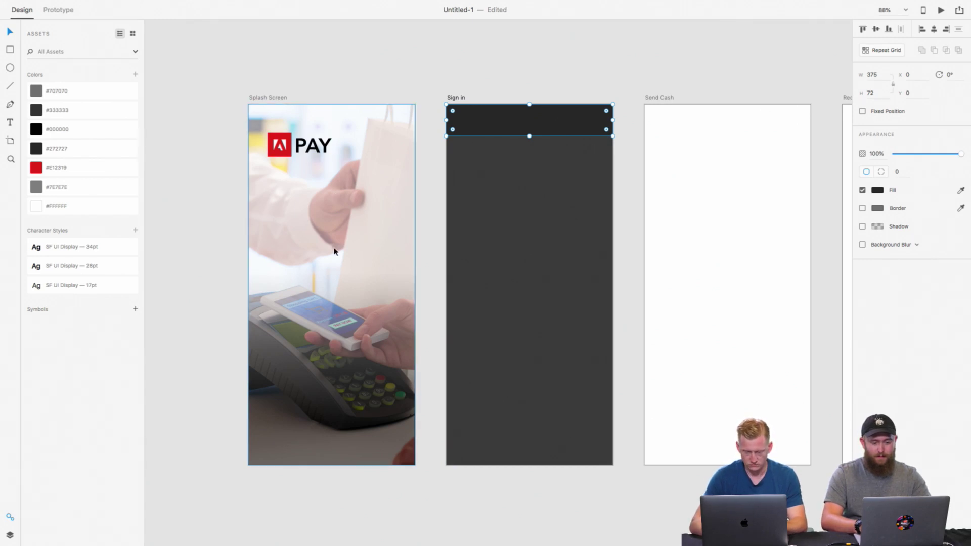
pyautogui.moveTo(299, 153); pyautogui.dragTo(331, 293)
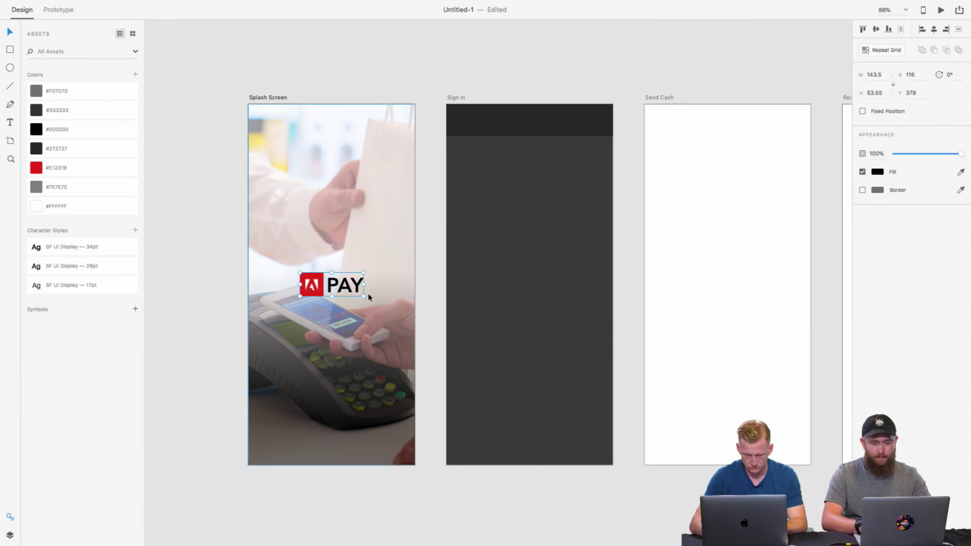
pyautogui.click(887, 75)
pyautogui.write('200')
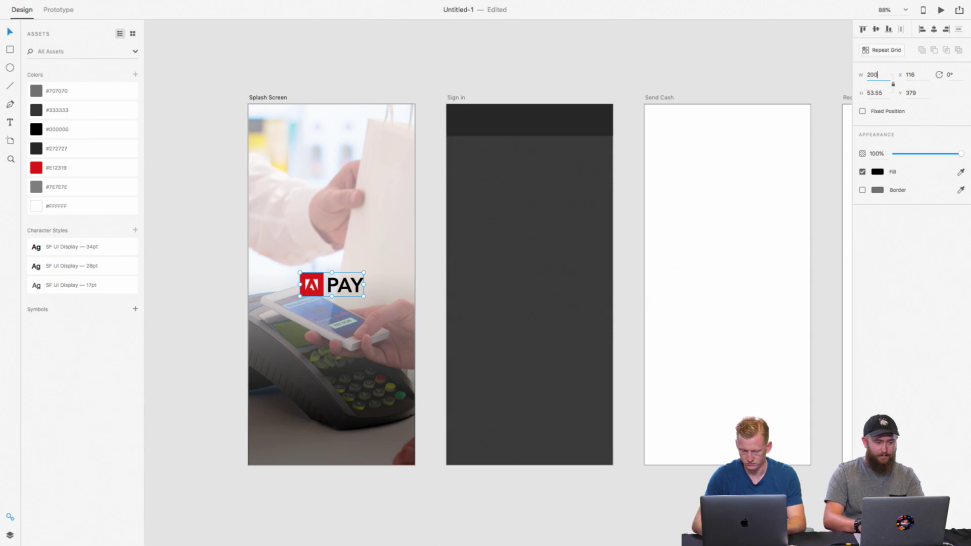
pyautogui.press('Return')
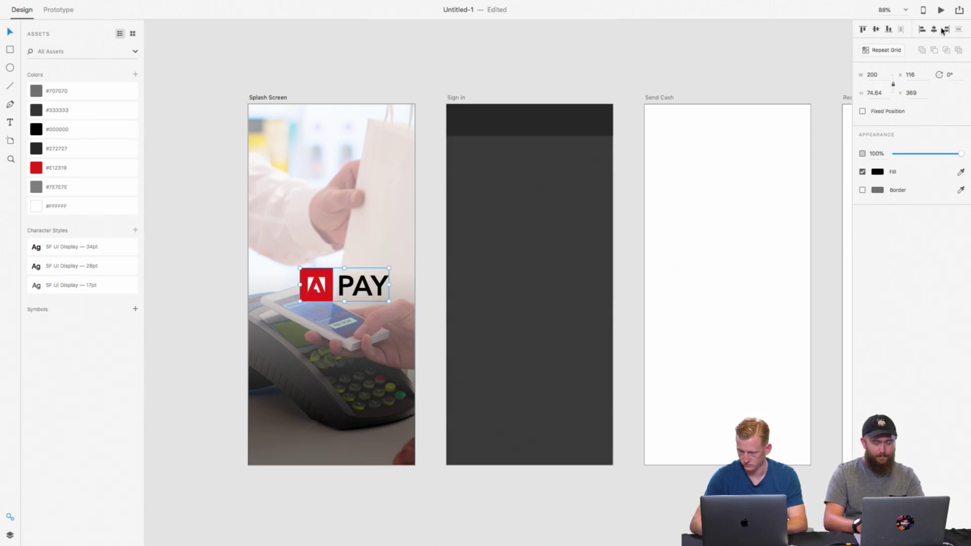
pyautogui.click(934, 30)
pyautogui.click(545, 213)
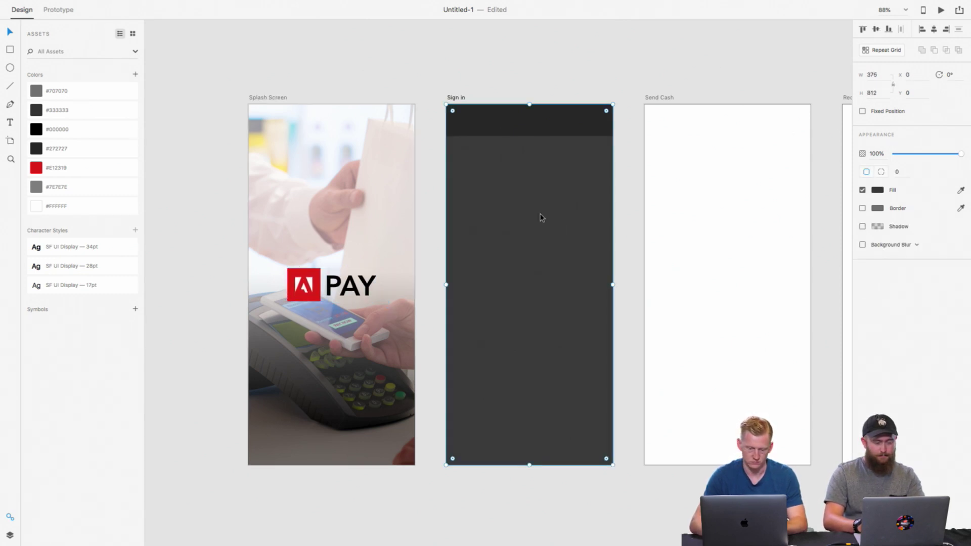
pyautogui.click(296, 415)
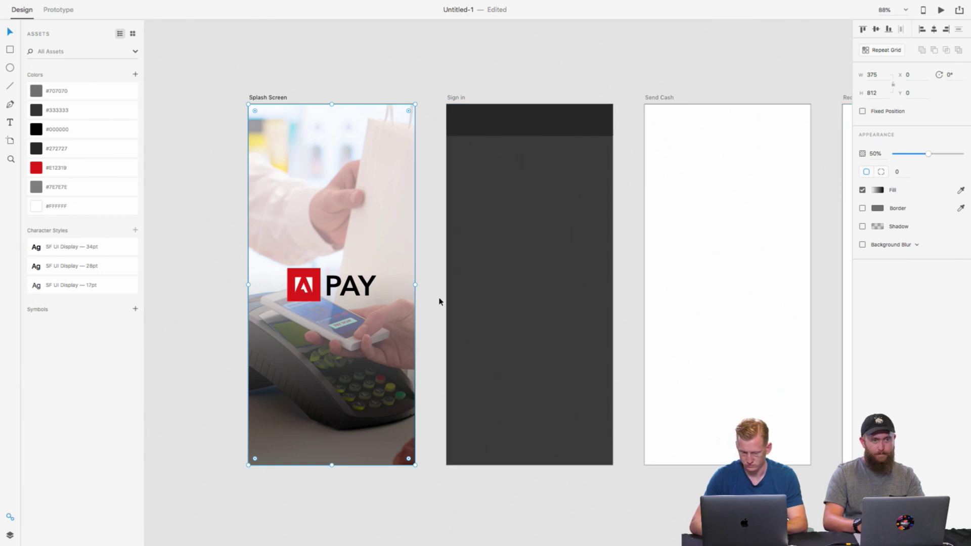
# - Make the PAY wordmark white with fill hex FFFFFF
pyautogui.click(370, 287)
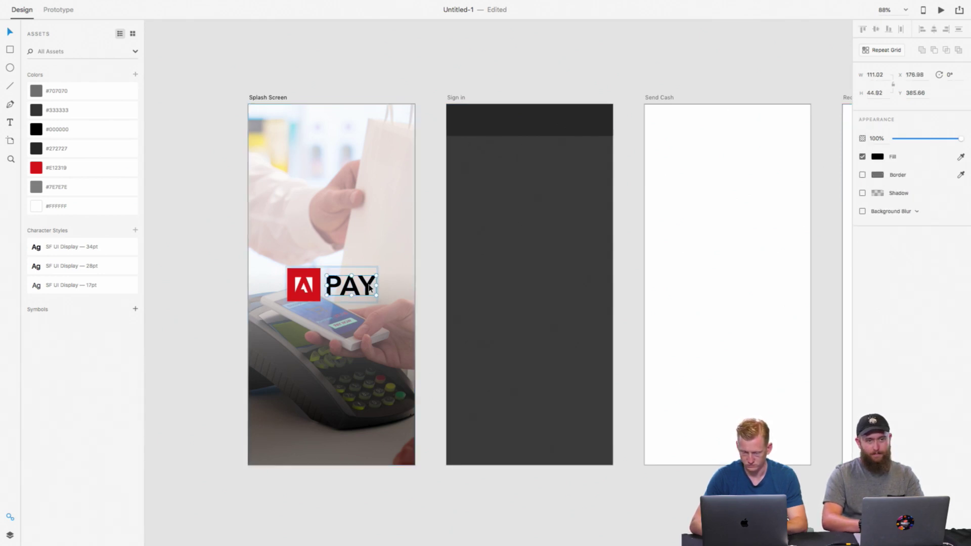
pyautogui.click(877, 156)
pyautogui.write('ffffff')
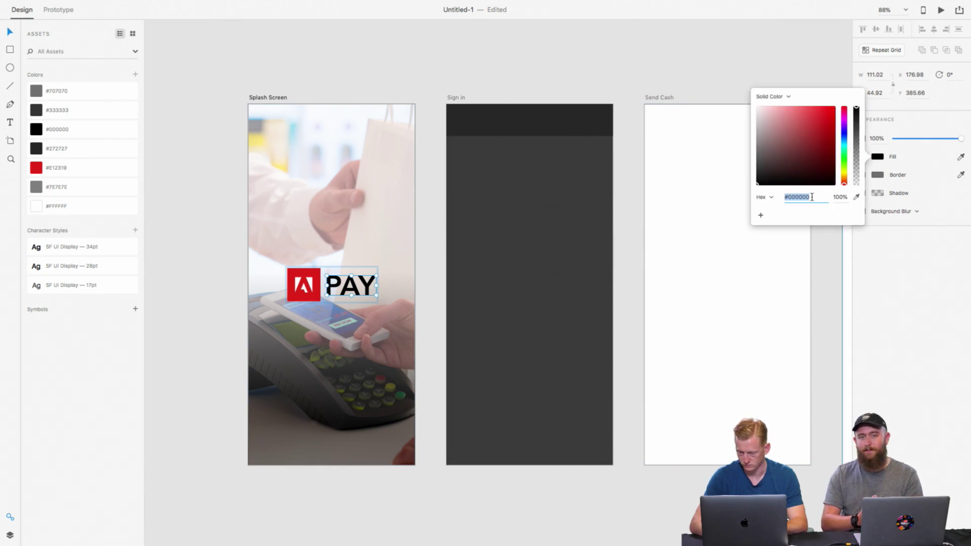
pyautogui.press('Return')
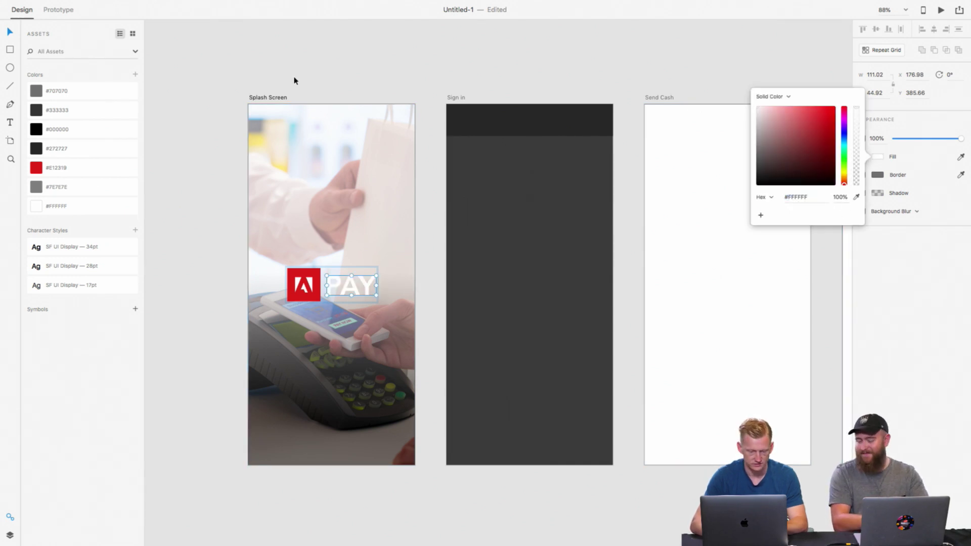
pyautogui.click(302, 71)
# - Shorten the overlay's linear gradient, moving the clear stop toward the top and the dark stop upward
pyautogui.click(335, 411)
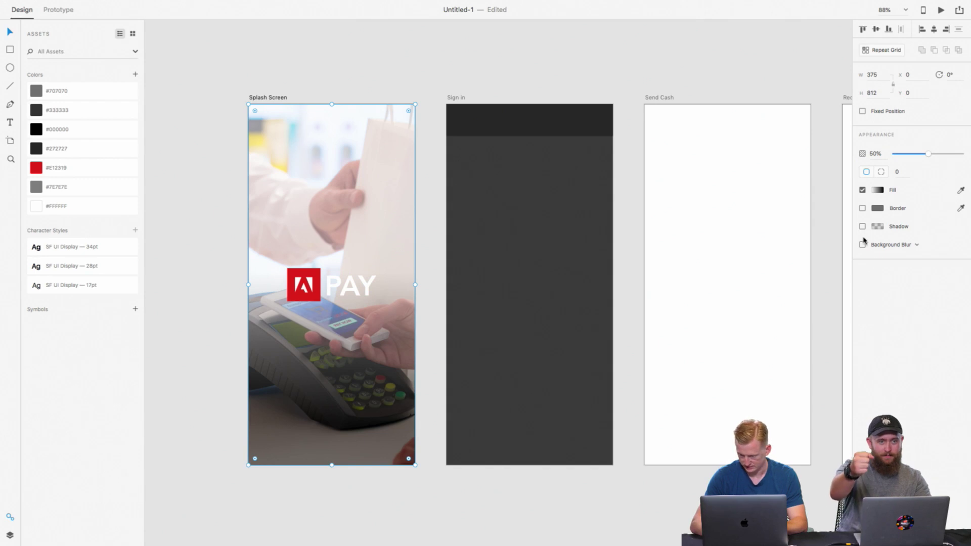
pyautogui.click(878, 190)
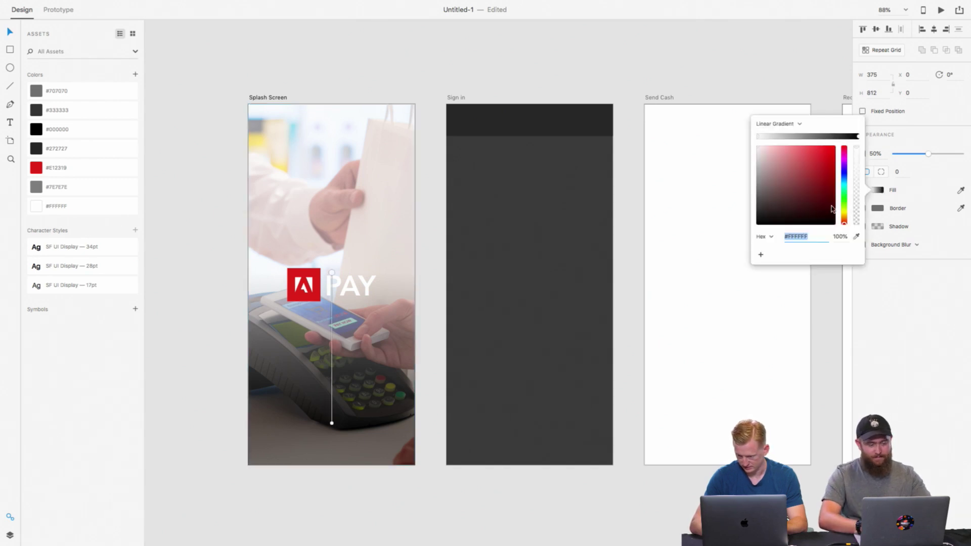
pyautogui.click(856, 136)
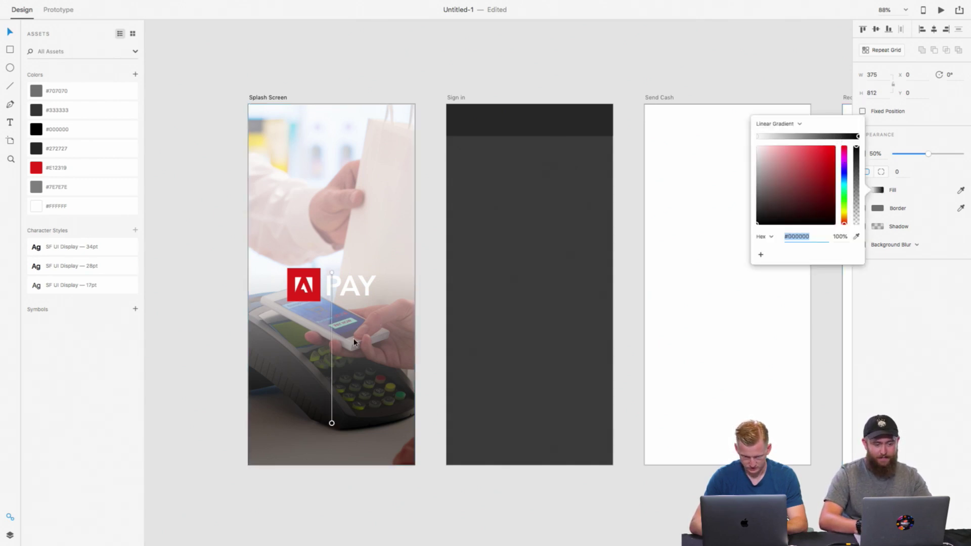
pyautogui.moveTo(331, 273); pyautogui.dragTo(332, 190)
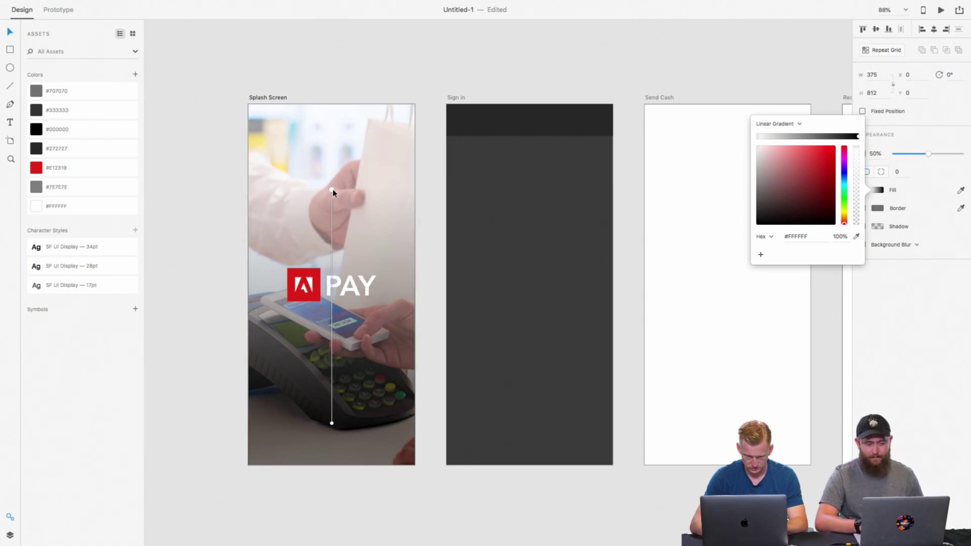
pyautogui.moveTo(332, 422); pyautogui.dragTo(332, 374)
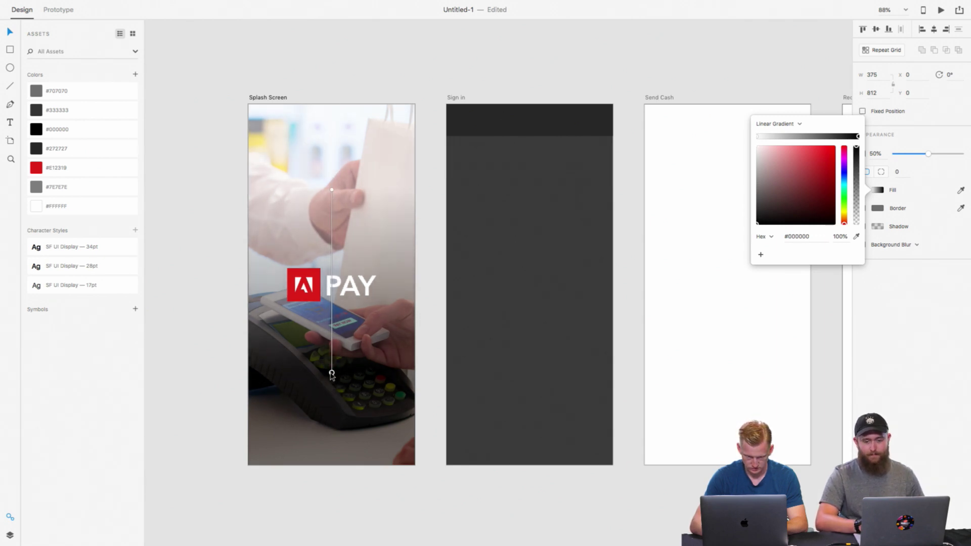
pyautogui.click(209, 275)
pyautogui.scroll(-5, 210, 276)
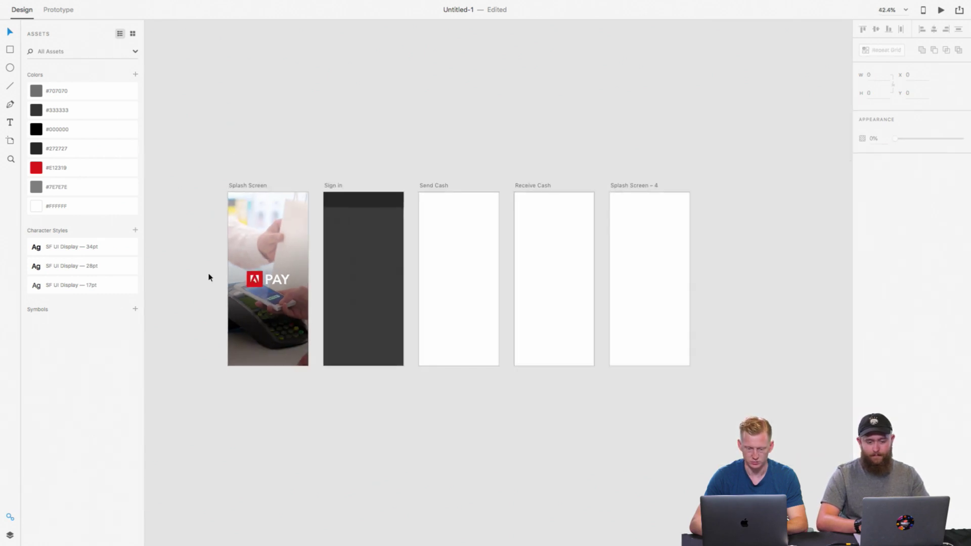
pyautogui.scroll(3, 209, 276)
# - Eyedrop the dark grey swatch as the overlay gradient's bottom stop colour
pyautogui.click(389, 346)
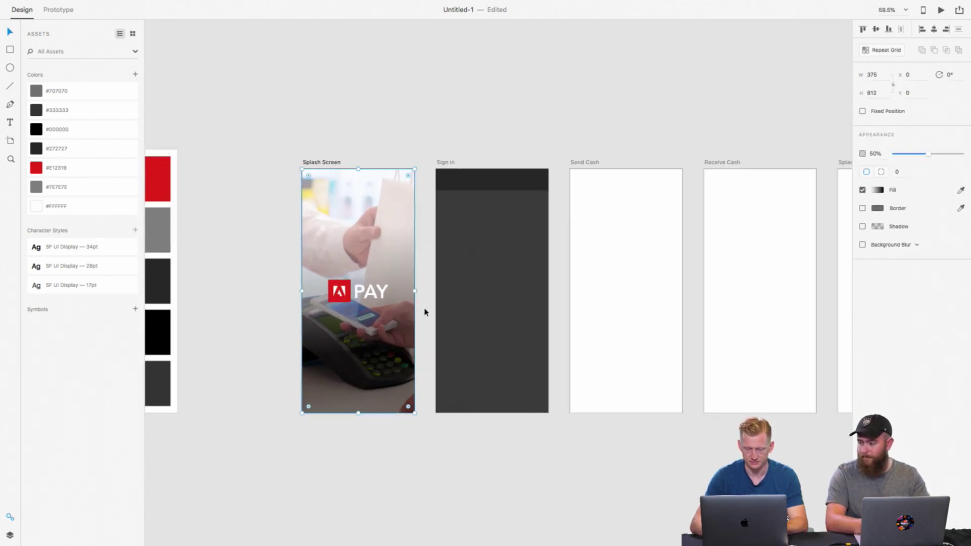
pyautogui.click(883, 192)
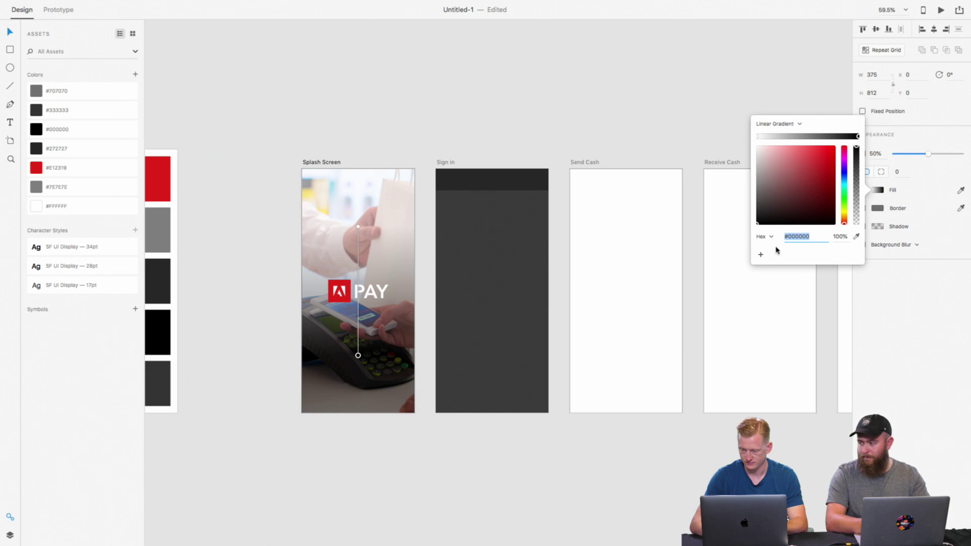
pyautogui.click(856, 236)
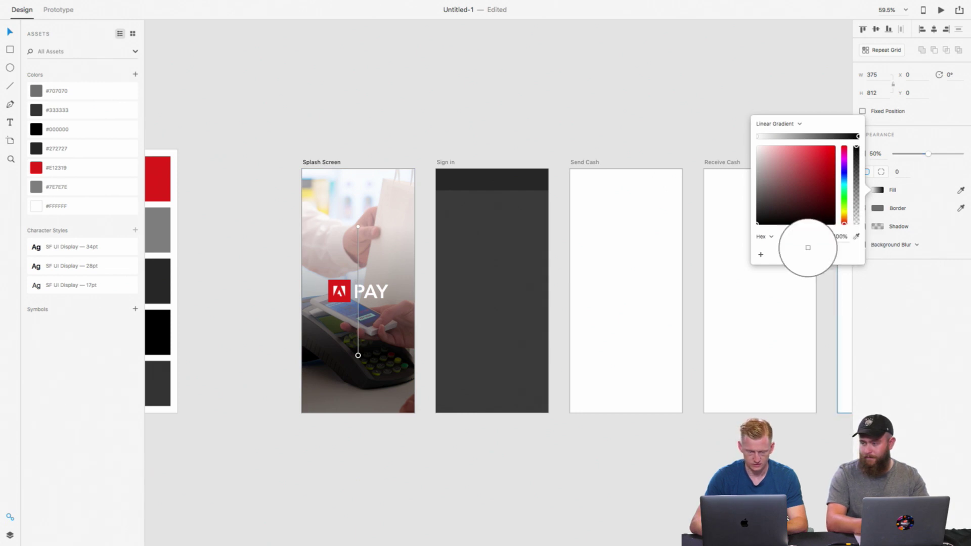
pyautogui.click(173, 285)
pyautogui.click(356, 492)
pyautogui.scroll(-1, 356, 493)
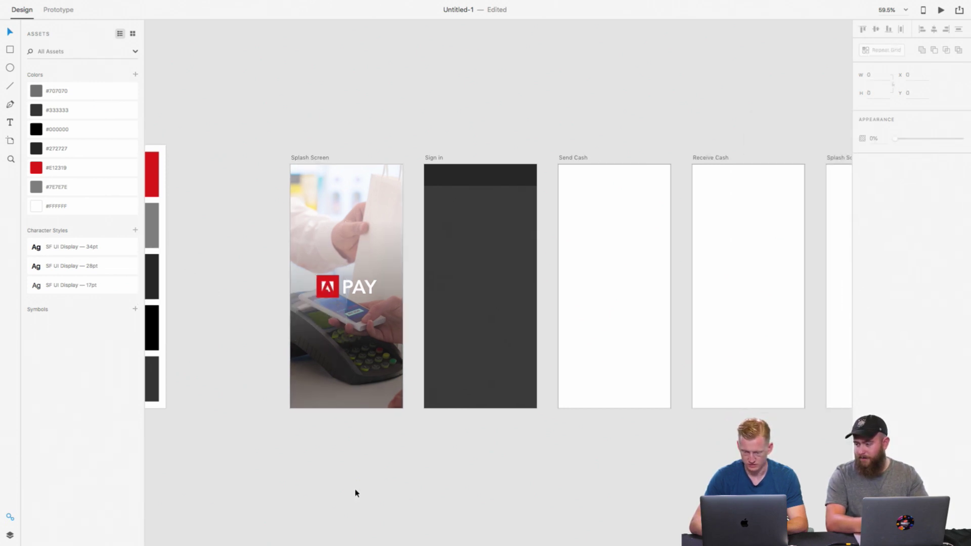
# - Delete the 375x72 header rectangle from the Sign in artboard and deselect
pyautogui.hscroll(2, 473, 271)
pyautogui.click(473, 271)
pyautogui.scroll(3, 471, 271)
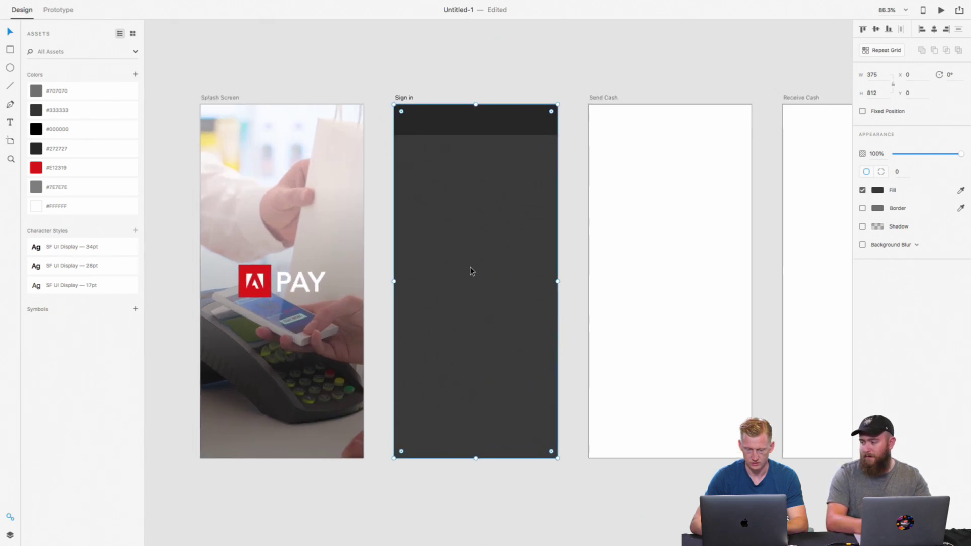
pyautogui.scroll(-1, 471, 272)
pyautogui.hscroll(1, 455, 202)
pyautogui.click(440, 156)
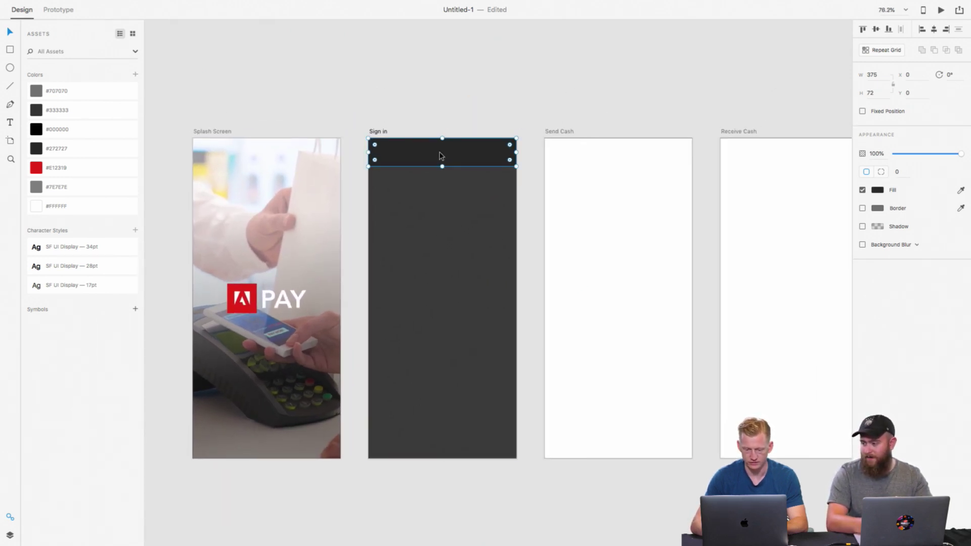
pyautogui.press('super+z')
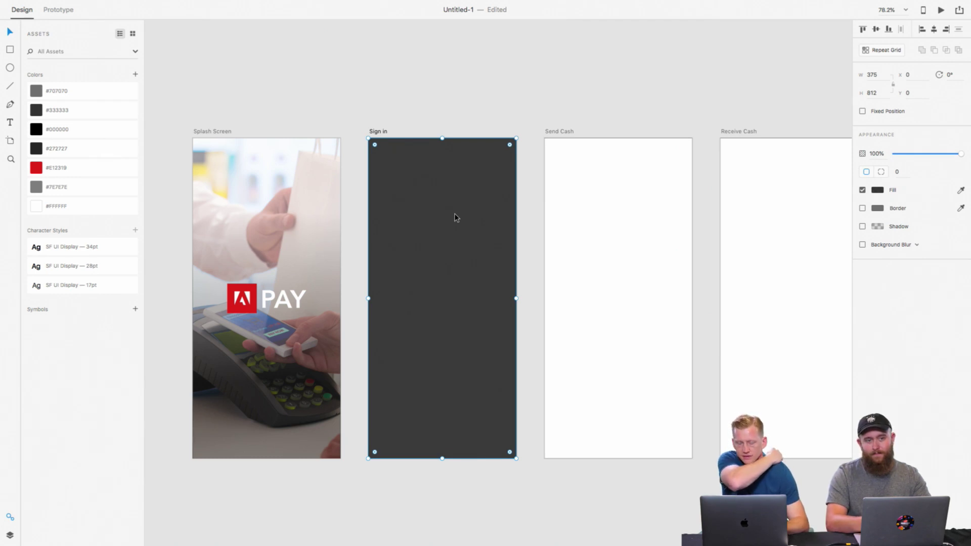
pyautogui.scroll(2, 397, 285)
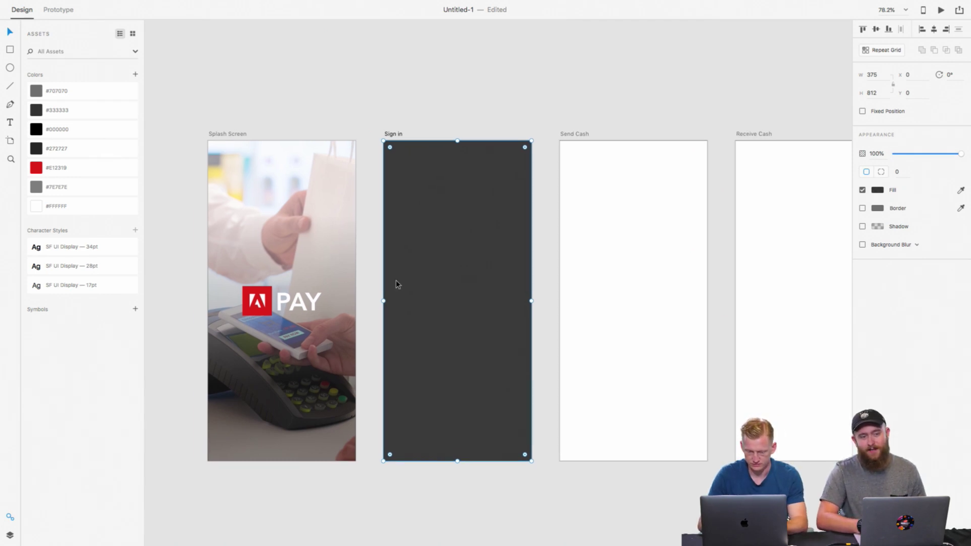
pyautogui.scroll(-2, 396, 284)
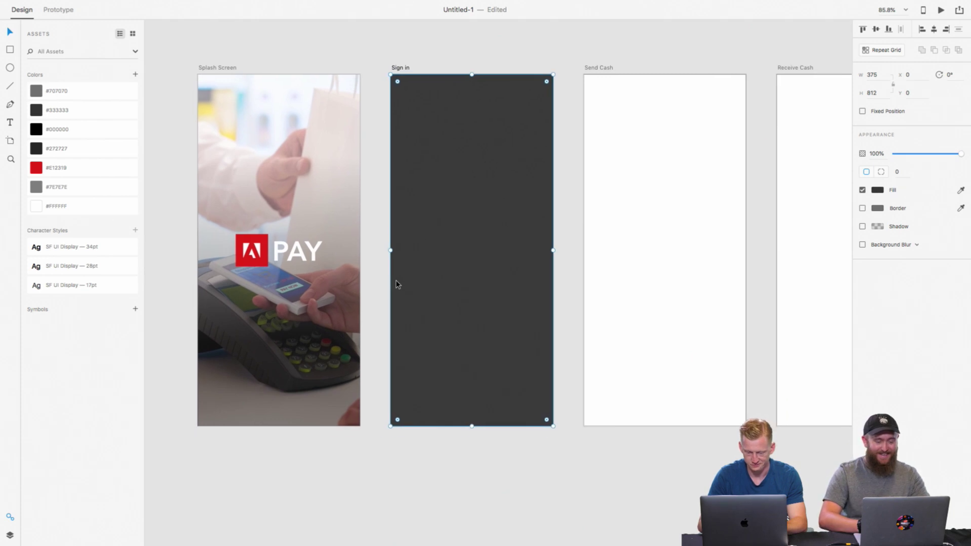
pyautogui.click(454, 431)
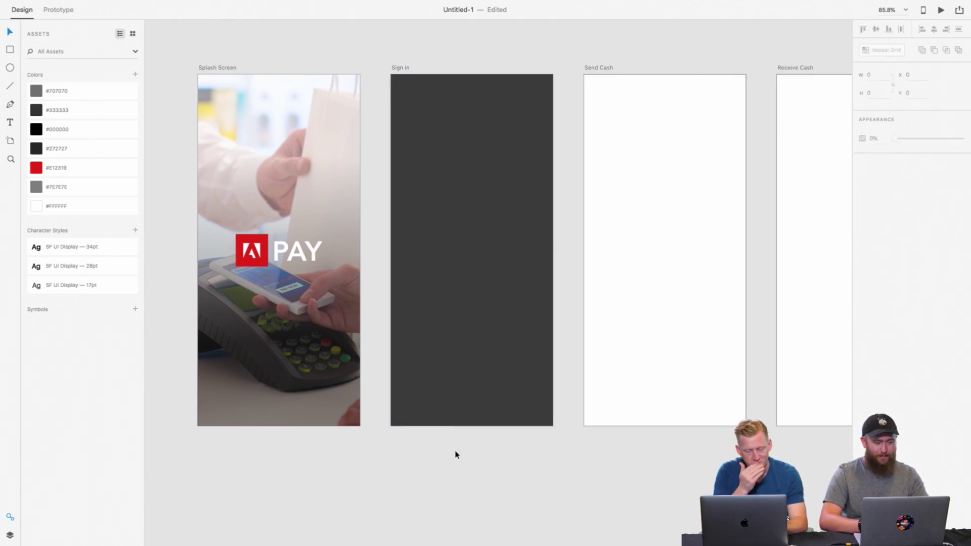
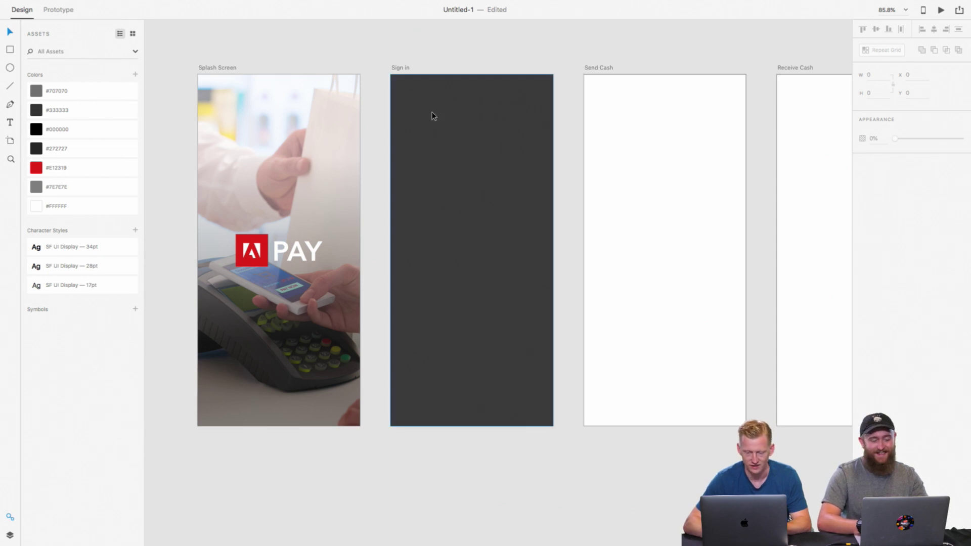
# - Draw a white rectangle near the top of the Sign in artboard, then delete it
pyautogui.click(404, 69)
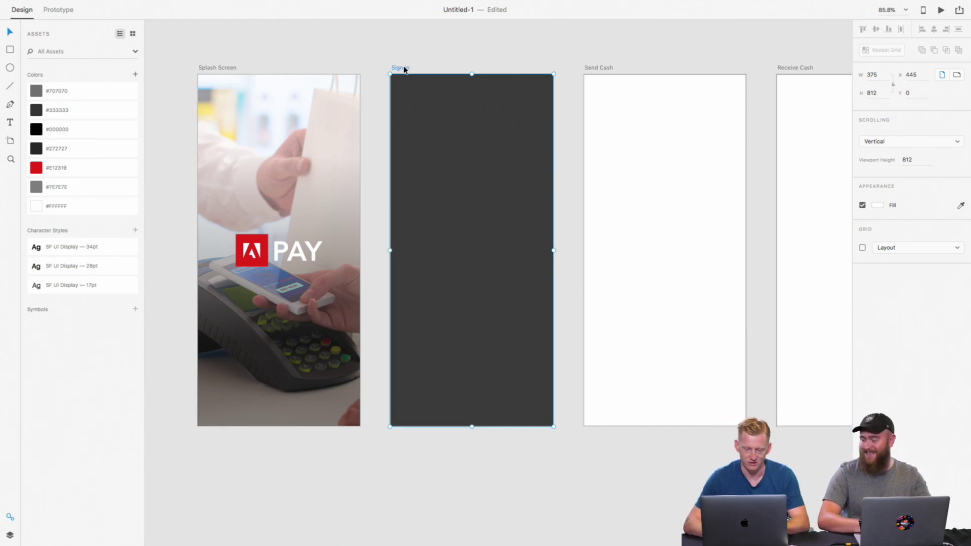
pyautogui.click(412, 61)
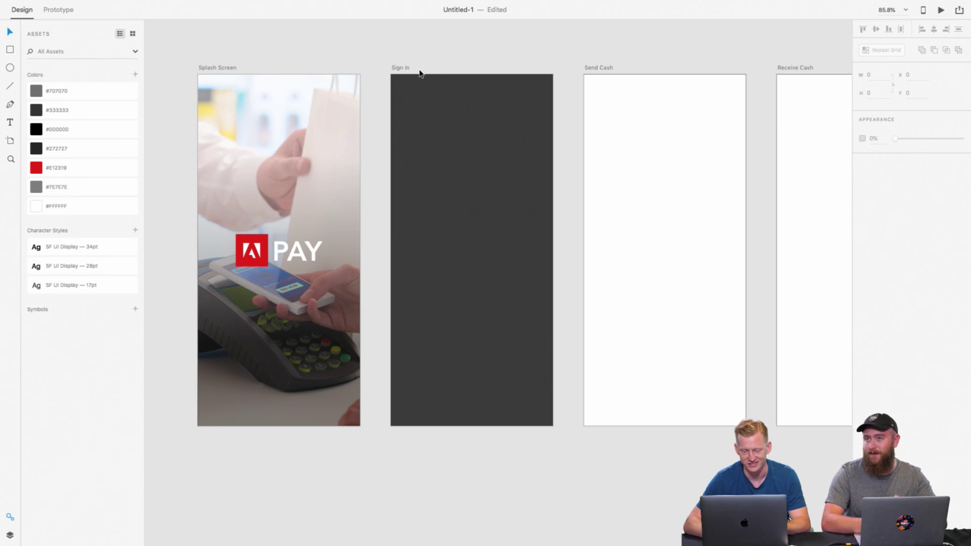
pyautogui.click(405, 71)
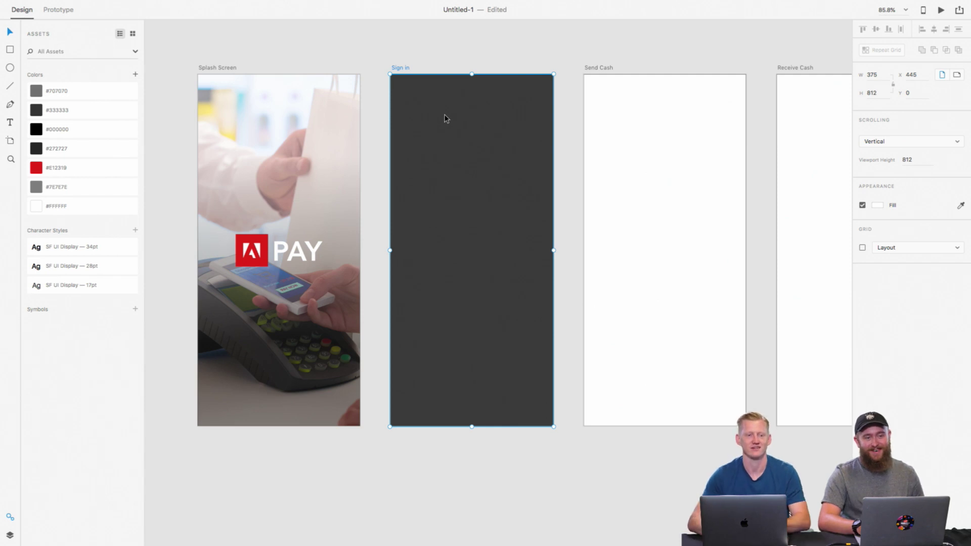
pyautogui.scroll(3, 483, 197)
pyautogui.scroll(-3, 483, 197)
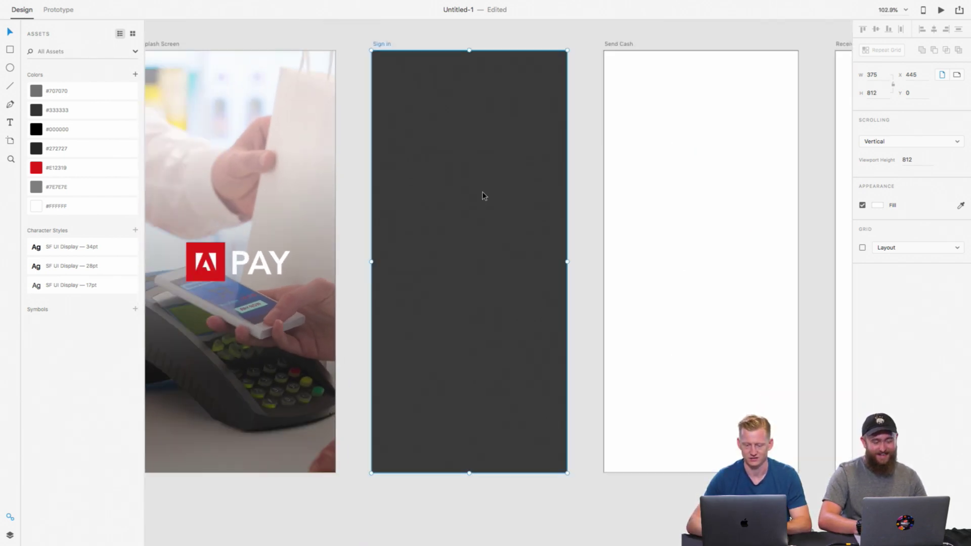
pyautogui.scroll(2, 483, 197)
pyautogui.click(615, 217)
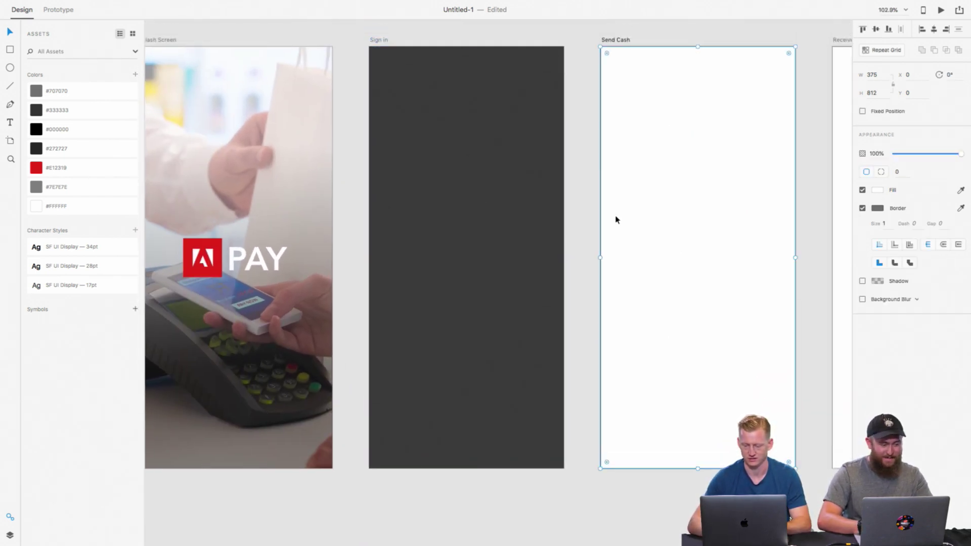
pyautogui.press('r')
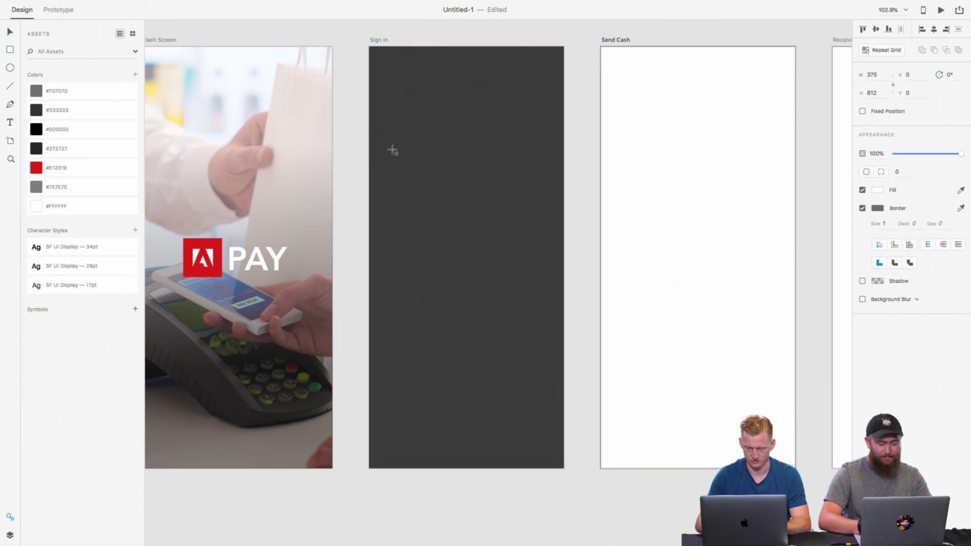
pyautogui.moveTo(390, 149)
pyautogui.mouseDown()
pyautogui.moveTo(535, 172)
pyautogui.moveTo(543, 182)
pyautogui.mouseUp()
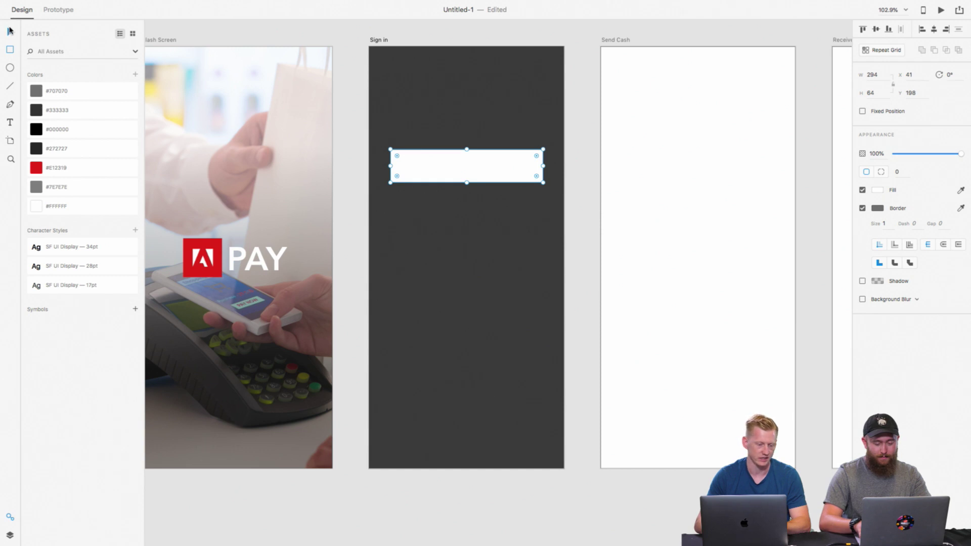
pyautogui.click(10, 32)
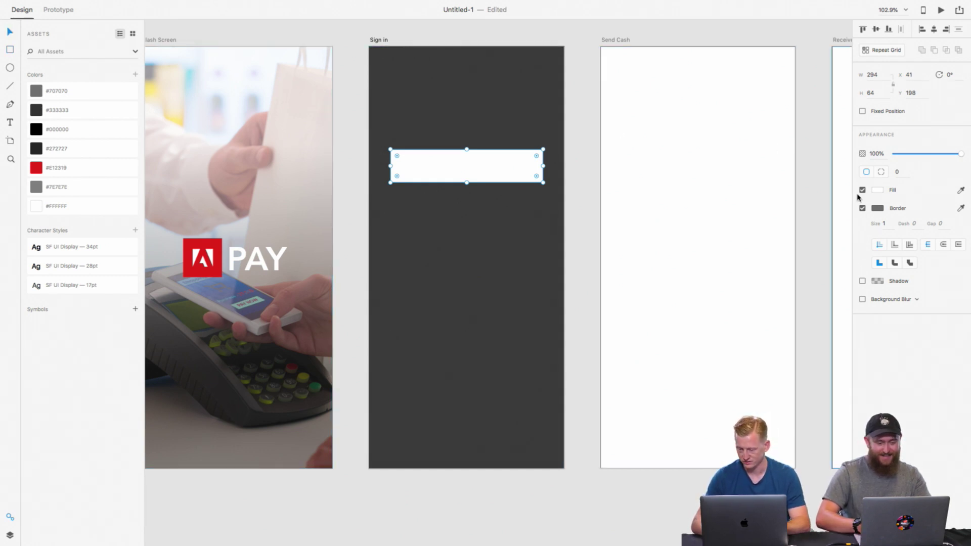
pyautogui.press('Delete')
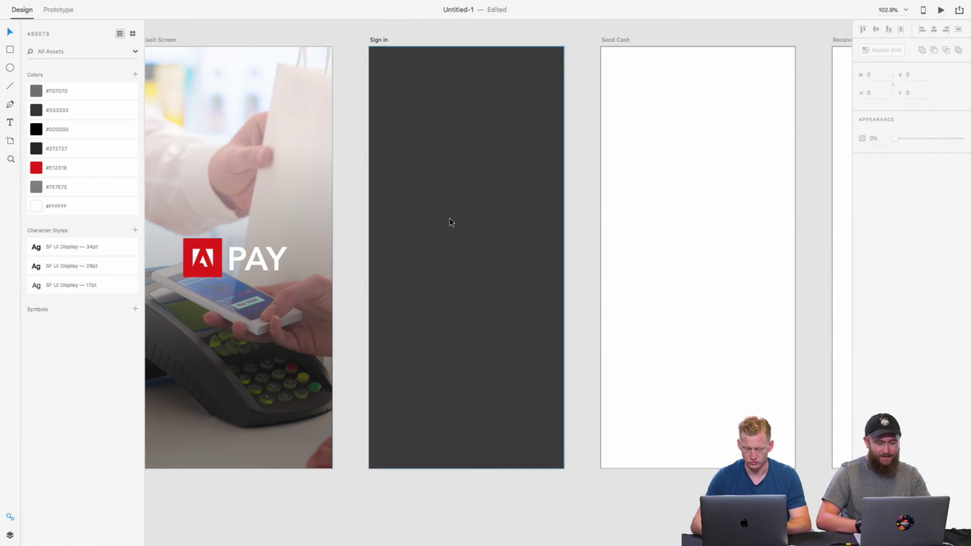
# - Draw a horizontal line with the Line tool and place a duplicate below it, nudged down 10
pyautogui.press('l')
pyautogui.moveTo(393, 233); pyautogui.dragTo(541, 233)
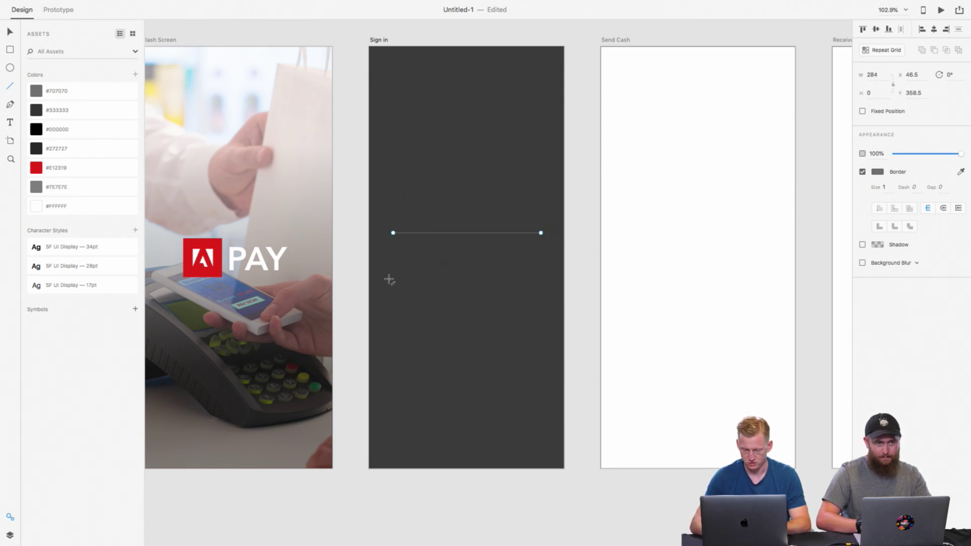
pyautogui.click(9, 32)
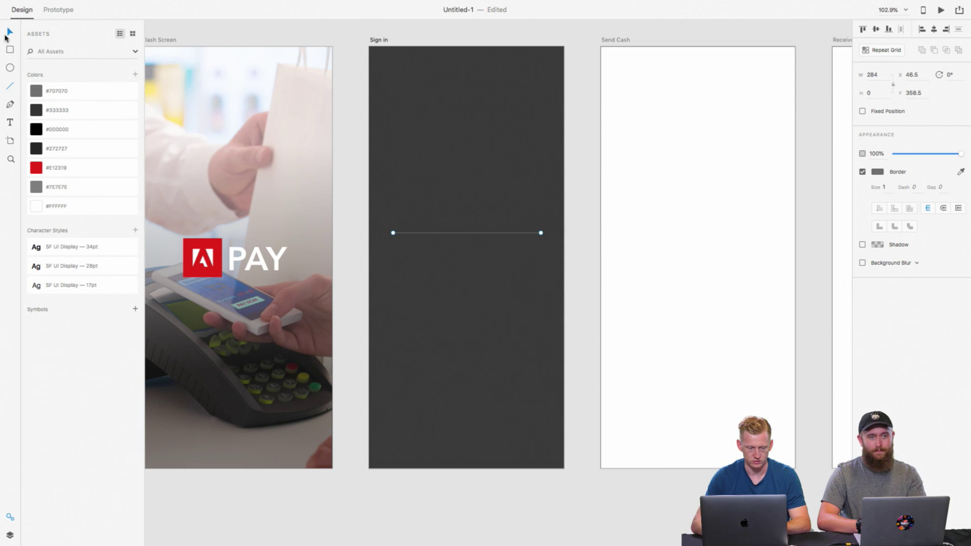
pyautogui.moveTo(503, 234)
pyautogui.mouseDown()
pyautogui.moveTo(503, 302)
pyautogui.moveTo(496, 234)
pyautogui.mouseUp()
pyautogui.click(495, 233)
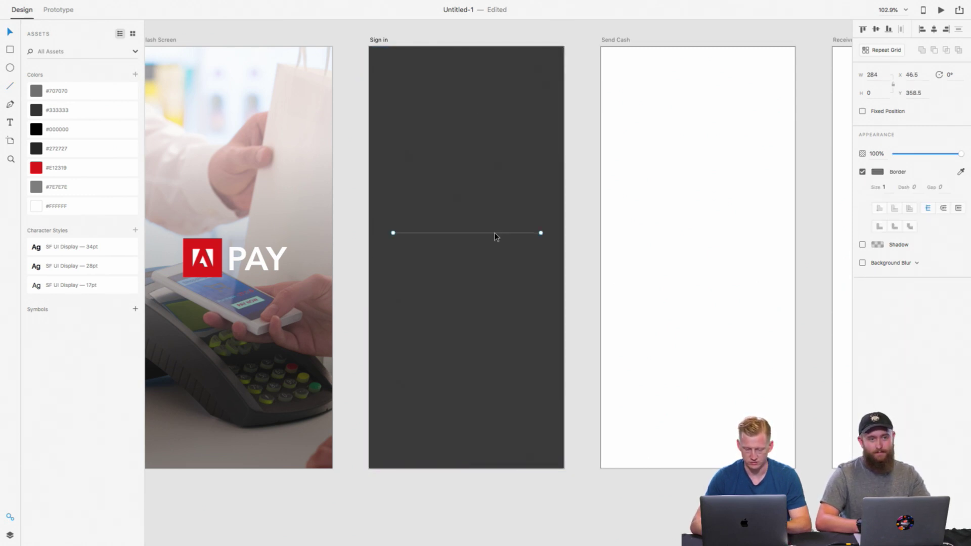
pyautogui.moveTo(496, 236); pyautogui.dragTo(496, 262)
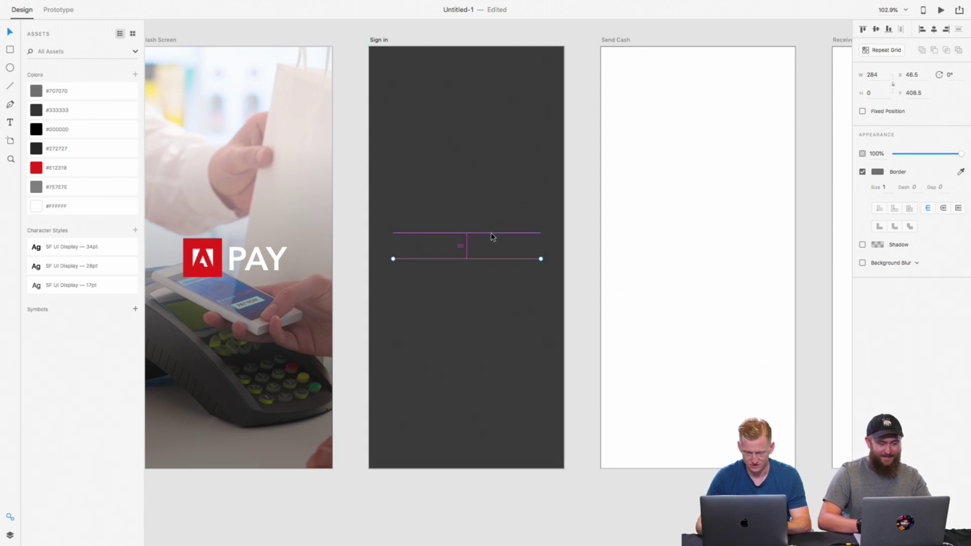
pyautogui.hotkey('shift', 'Down')
pyautogui.click(491, 233)
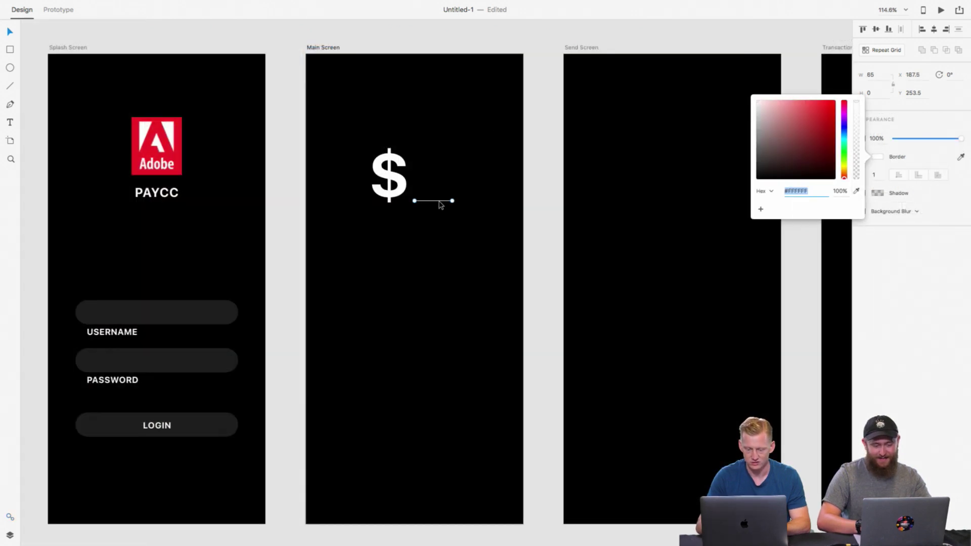
# - Give the line a border size of 10 and move the thick bar beside the $
pyautogui.click(442, 203)
pyautogui.scroll(5, 476, 197)
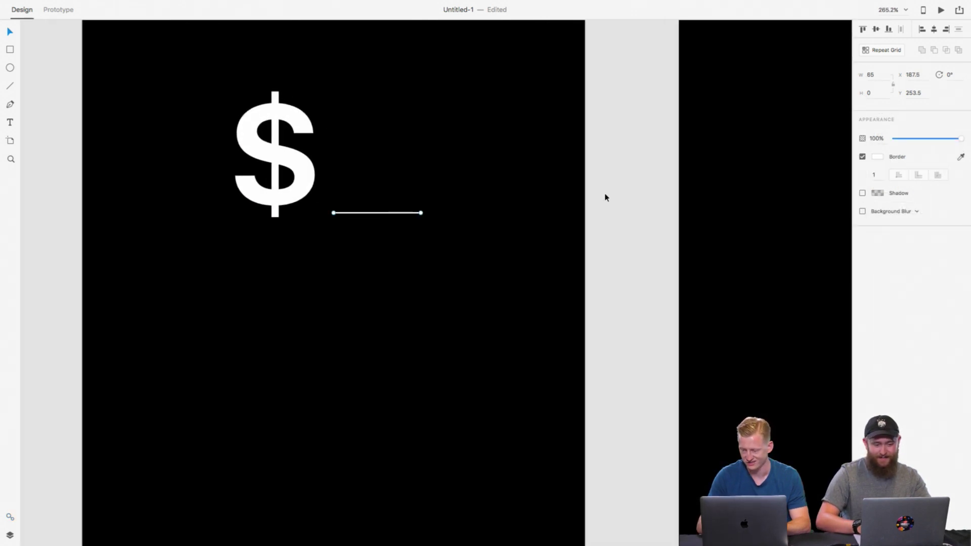
pyautogui.click(876, 174)
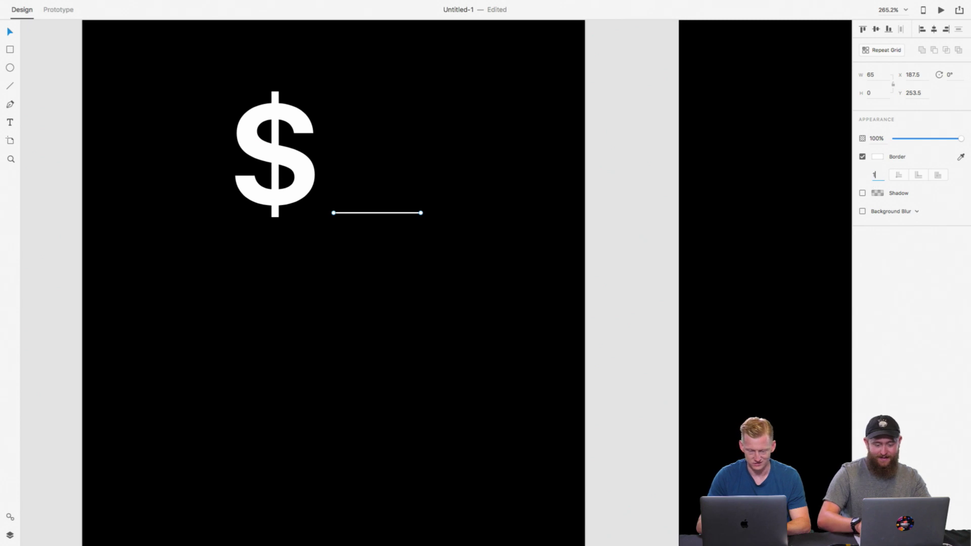
pyautogui.write('10')
pyautogui.press('Return')
pyautogui.moveTo(393, 218); pyautogui.dragTo(382, 219)
pyautogui.click(124, 137)
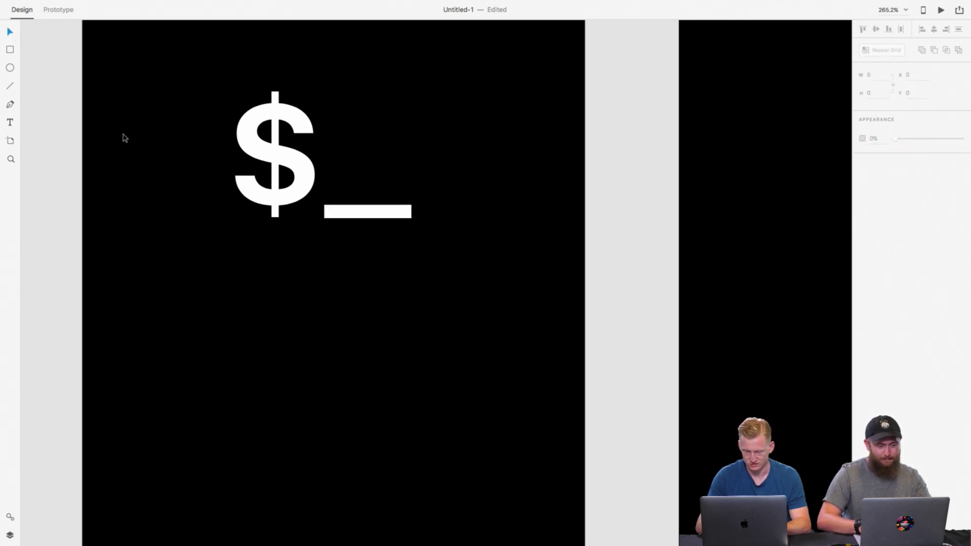
# - Centre the $_ mark on the Main Screen artboard
pyautogui.scroll(-10, 118, 160)
pyautogui.scroll(2, 243, 203)
pyautogui.hscroll(-1, 243, 203)
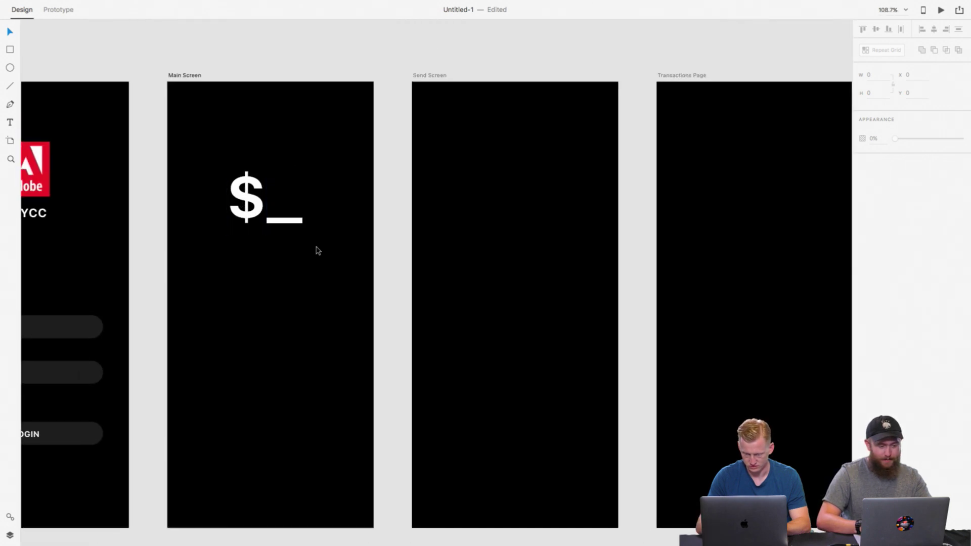
pyautogui.moveTo(316, 252); pyautogui.dragTo(252, 188)
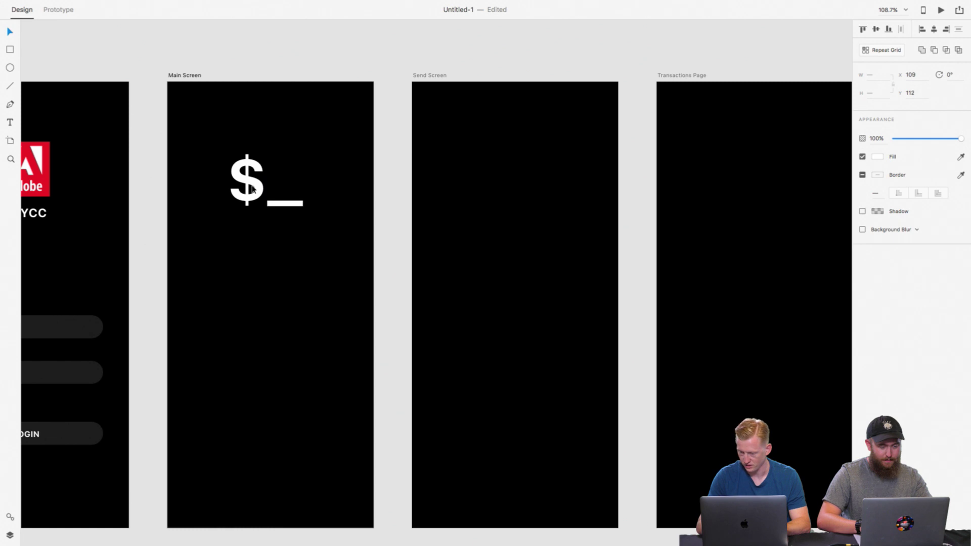
pyautogui.click(211, 156)
pyautogui.hscroll(-3, 210, 156)
pyautogui.scroll(1, 210, 156)
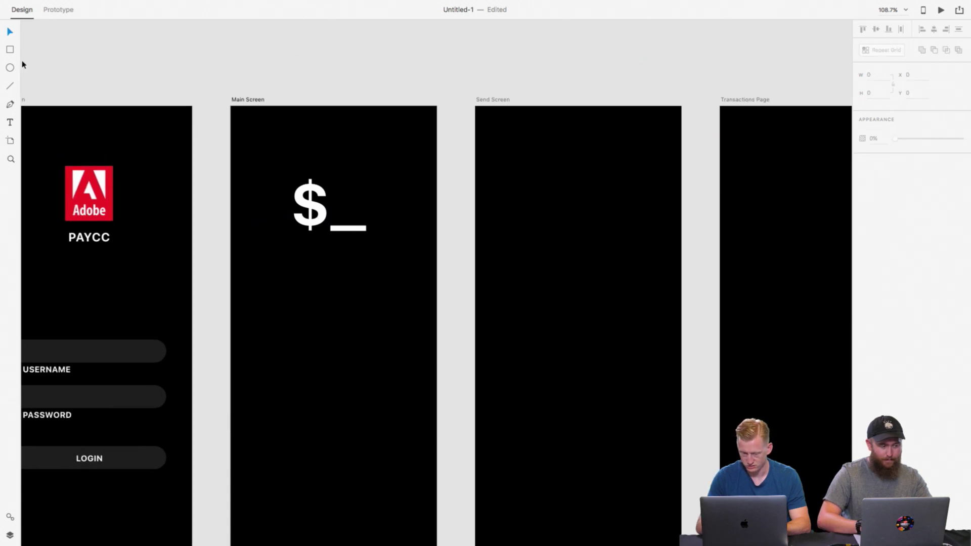
# - Draw a short line near Main Screen's top-left and make its stroke white
pyautogui.click(12, 88)
pyautogui.scroll(5, 249, 123)
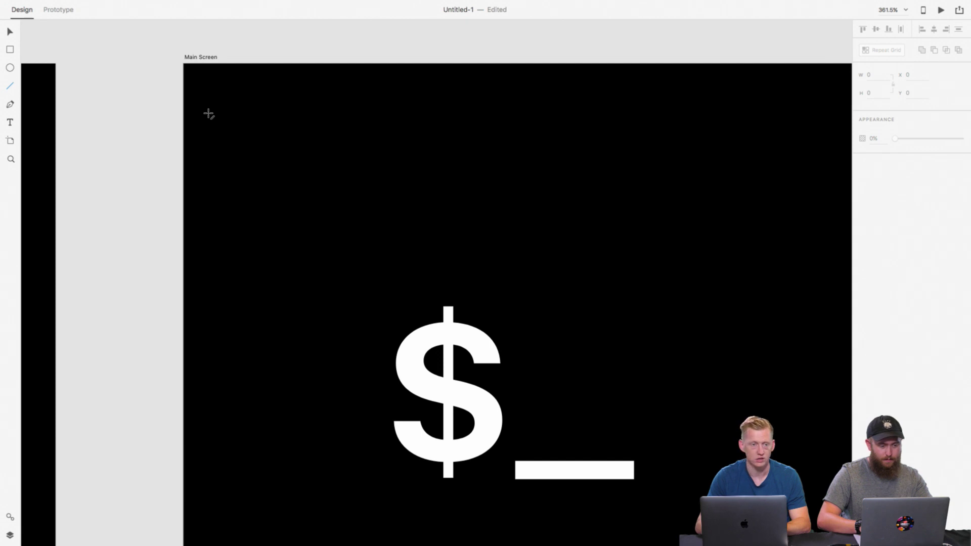
pyautogui.moveTo(208, 114)
pyautogui.mouseDown()
pyautogui.moveTo(285, 114)
pyautogui.moveTo(273, 114)
pyautogui.mouseUp()
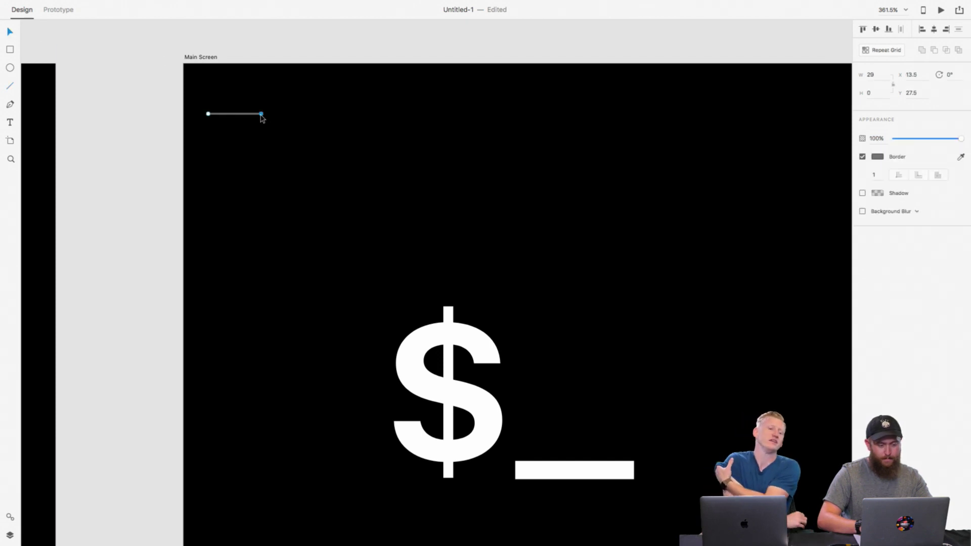
pyautogui.click(882, 158)
pyautogui.moveTo(792, 141); pyautogui.dragTo(728, 83)
pyautogui.write('D')
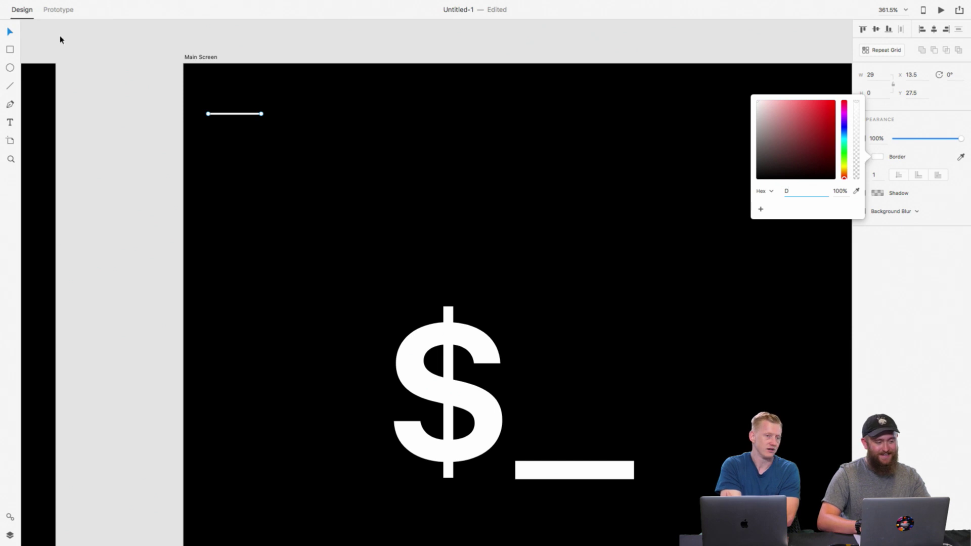
pyautogui.click(43, 37)
pyautogui.click(287, 111)
pyautogui.click(238, 113)
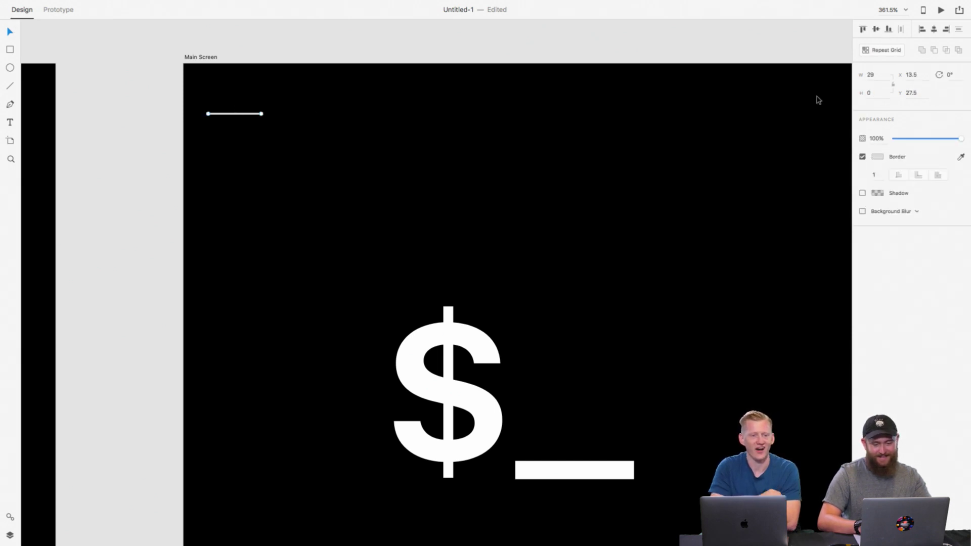
pyautogui.click(877, 157)
pyautogui.click(724, 81)
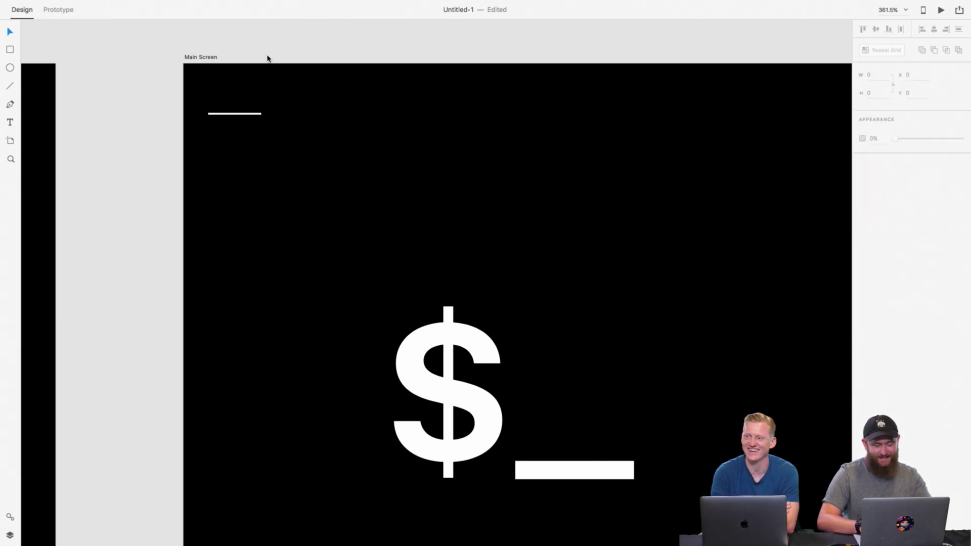
# - Shorten the white line to width 19 and move it up toward the top-left corner
pyautogui.scroll(5, 254, 130)
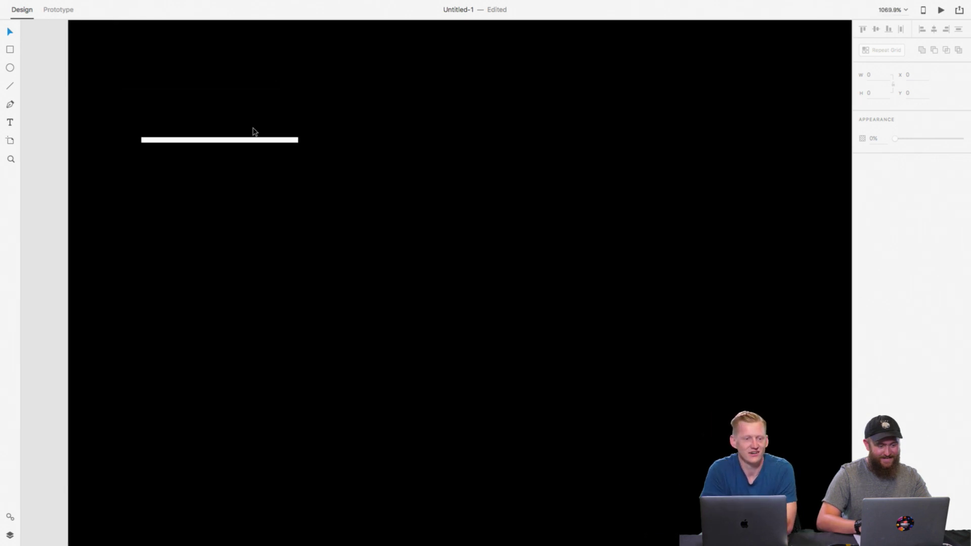
pyautogui.click(284, 141)
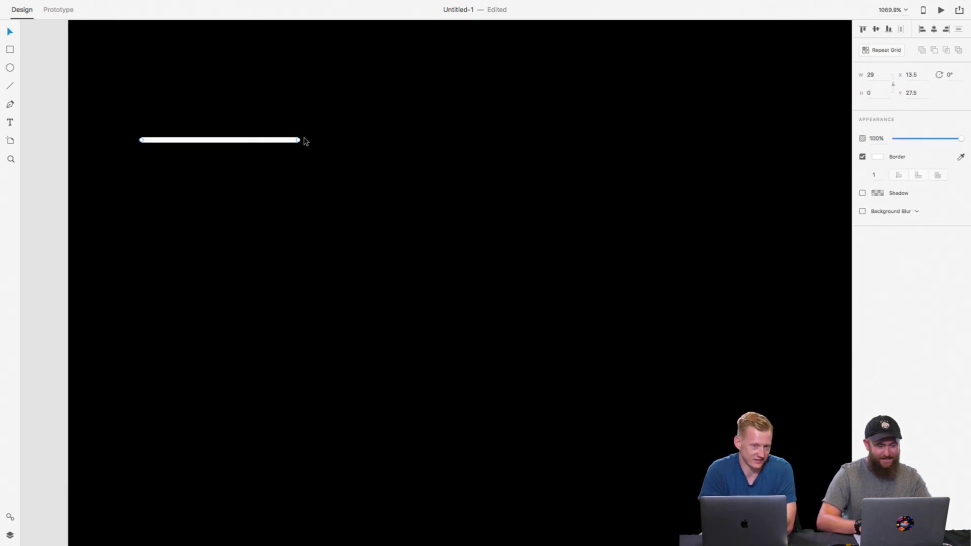
pyautogui.moveTo(296, 141); pyautogui.dragTo(283, 142)
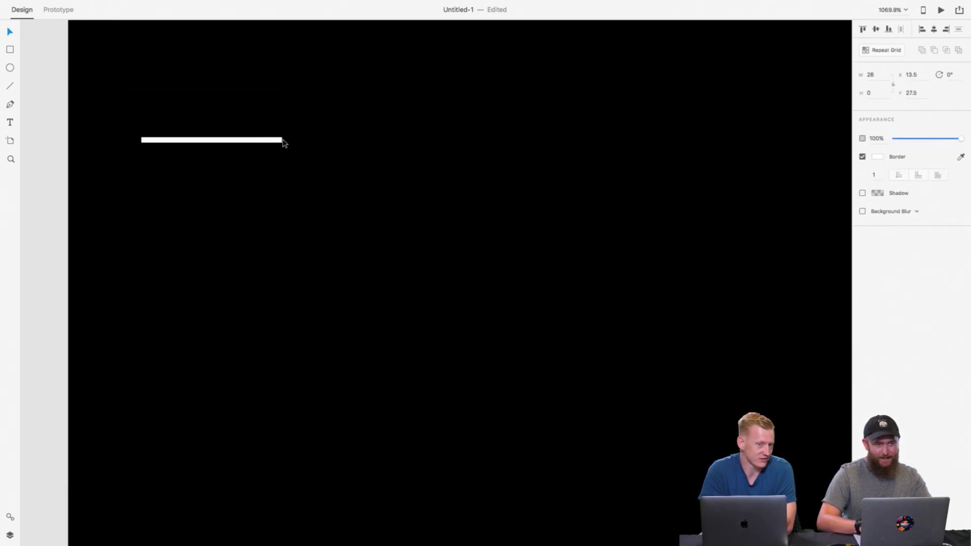
pyautogui.click(332, 150)
pyautogui.scroll(3, 332, 150)
pyautogui.hscroll(-3, 333, 150)
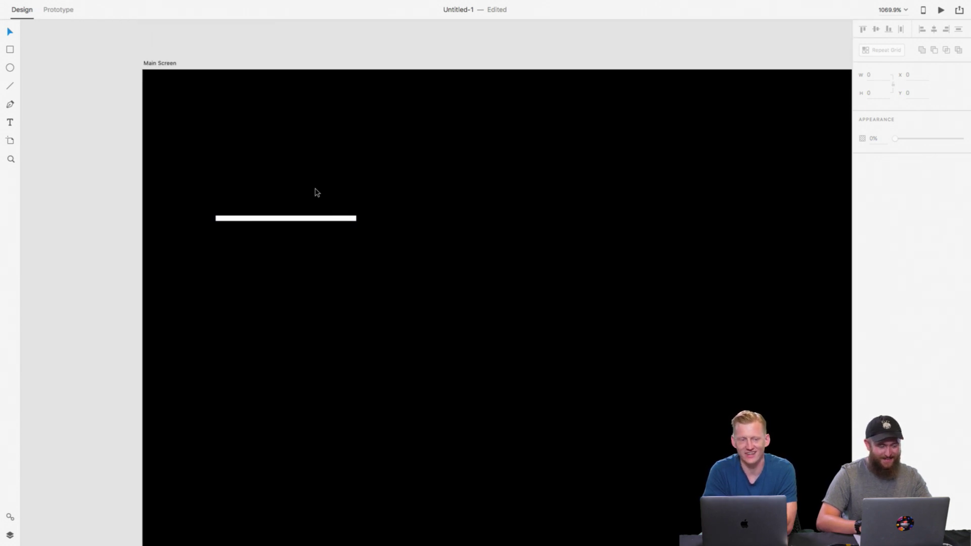
pyautogui.click(317, 220)
pyautogui.moveTo(357, 219); pyautogui.dragTo(319, 220)
pyautogui.click(351, 242)
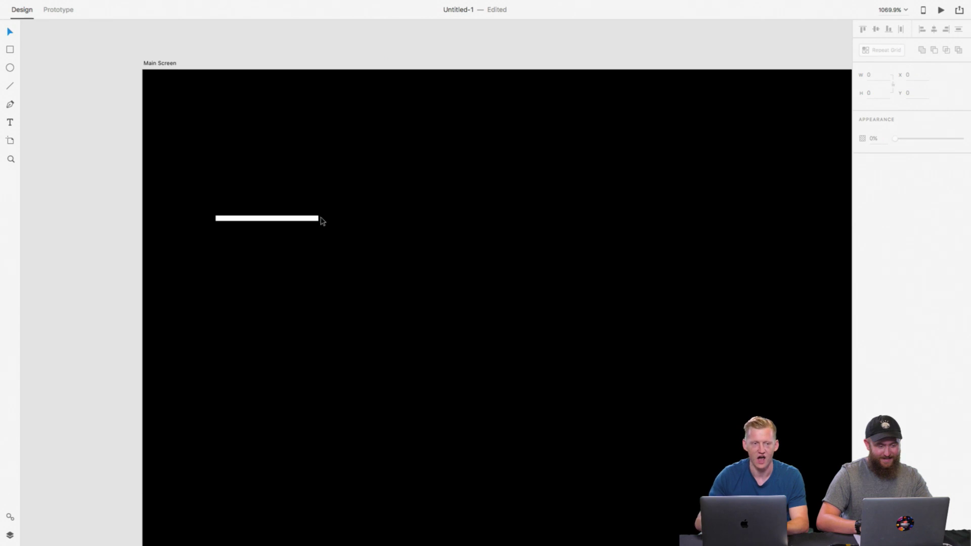
pyautogui.scroll(3, 321, 218)
pyautogui.scroll(-8, 320, 218)
pyautogui.moveTo(310, 218); pyautogui.dragTo(308, 189)
# - Copy and paste the line twice, stacking the copies evenly below the first
pyautogui.rightClick(309, 188)
pyautogui.rightClick(288, 228)
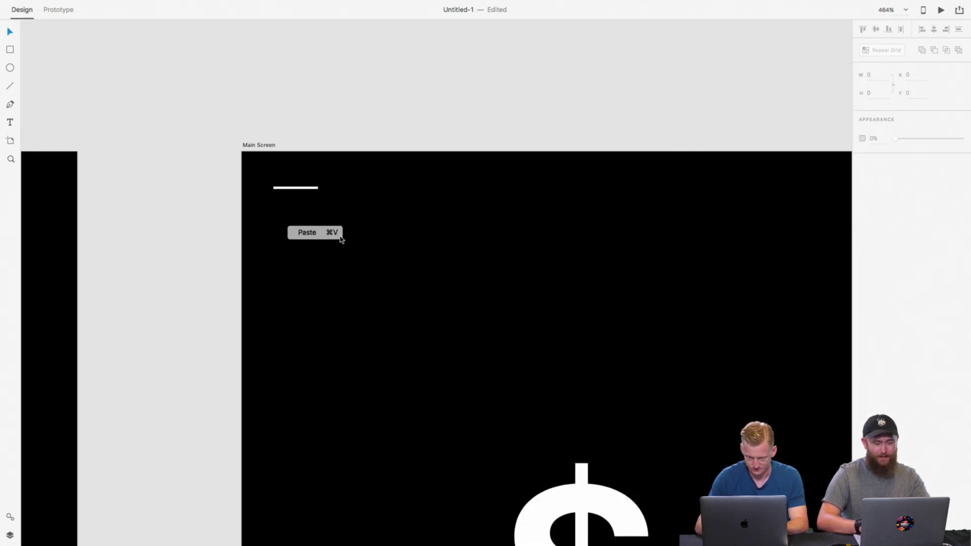
pyautogui.press('super+v')
pyautogui.moveTo(314, 191); pyautogui.dragTo(310, 205)
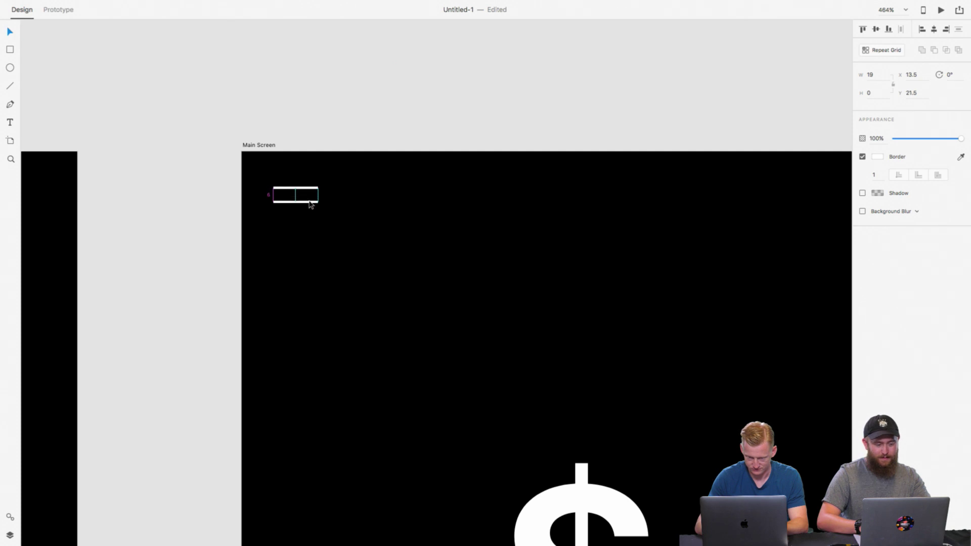
pyautogui.click(348, 226)
pyautogui.rightClick(325, 212)
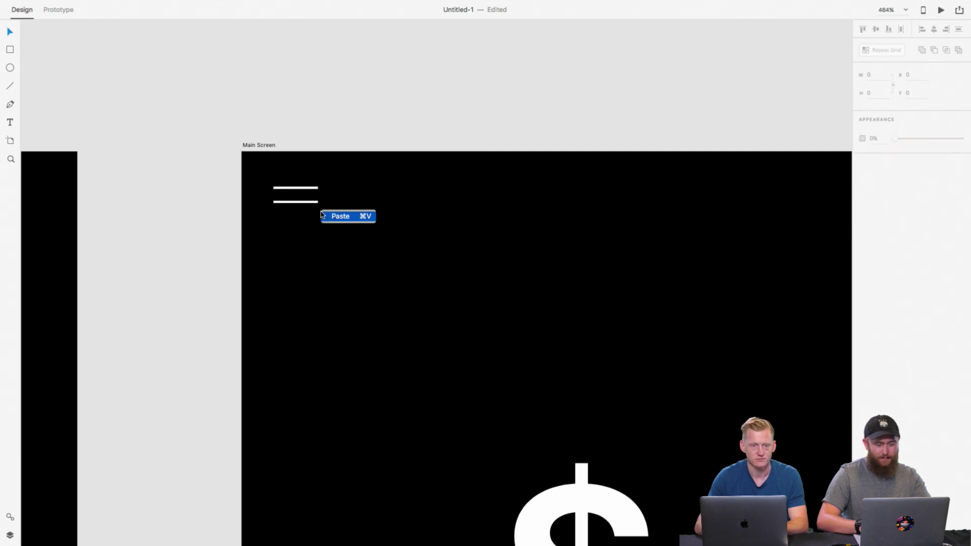
pyautogui.click(329, 217)
pyautogui.moveTo(298, 190); pyautogui.dragTo(297, 219)
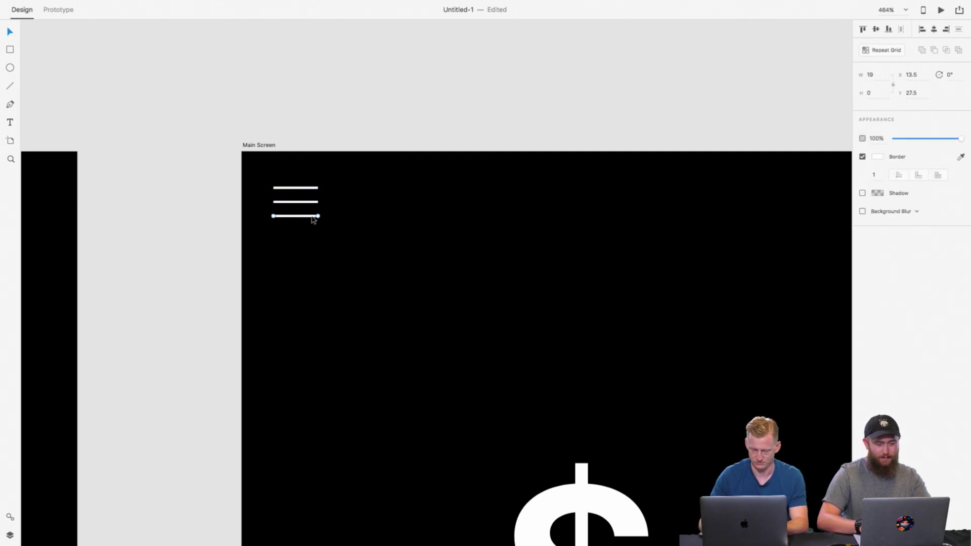
pyautogui.click(352, 215)
# - Shorten the middle and bottom lines so the lower two are shorter than the top
pyautogui.scroll(3, 303, 191)
pyautogui.click(318, 210)
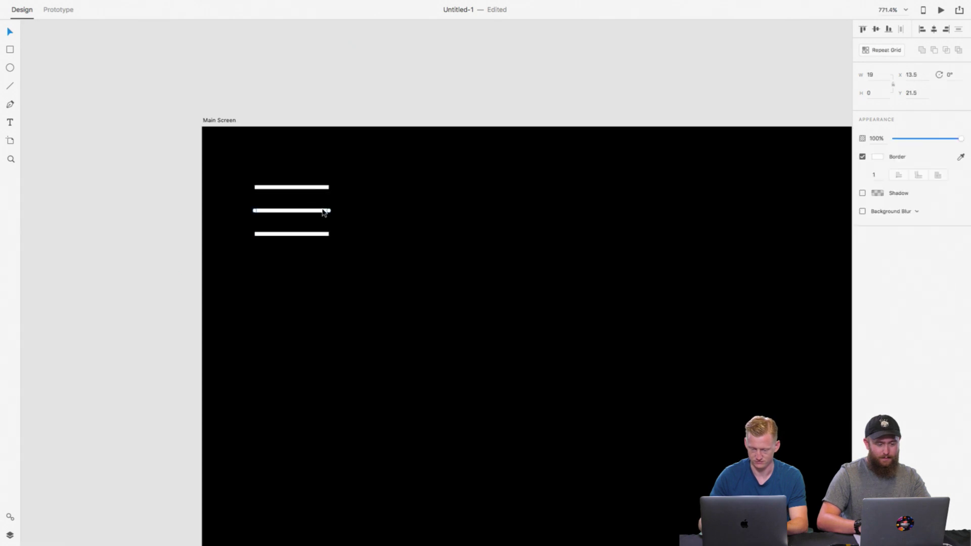
pyautogui.moveTo(327, 212); pyautogui.dragTo(313, 211)
pyautogui.click(398, 238)
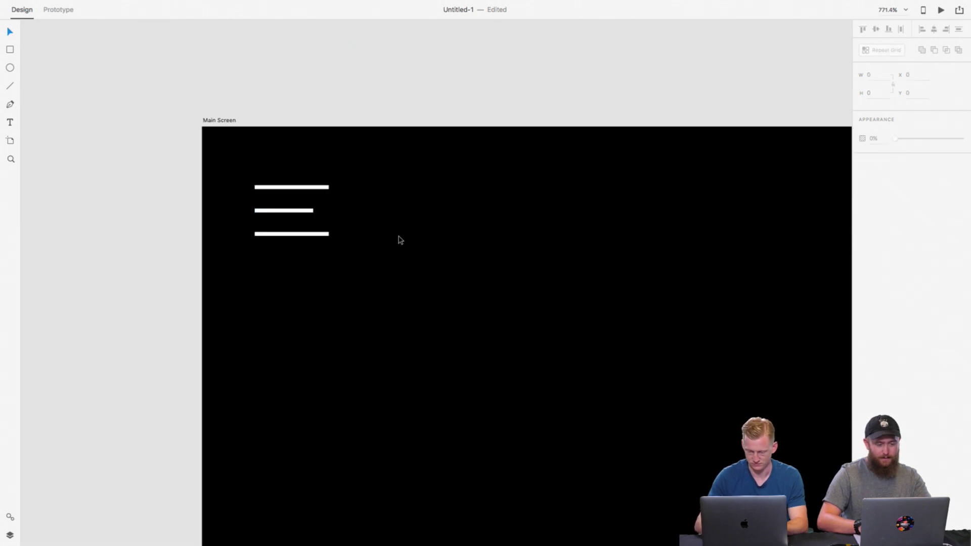
pyautogui.click(327, 233)
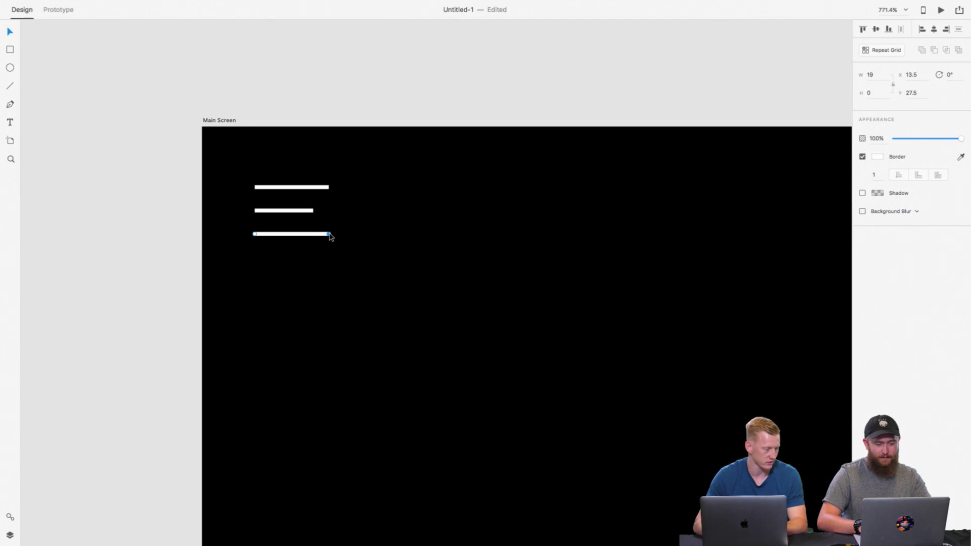
pyautogui.moveTo(328, 234); pyautogui.dragTo(324, 233)
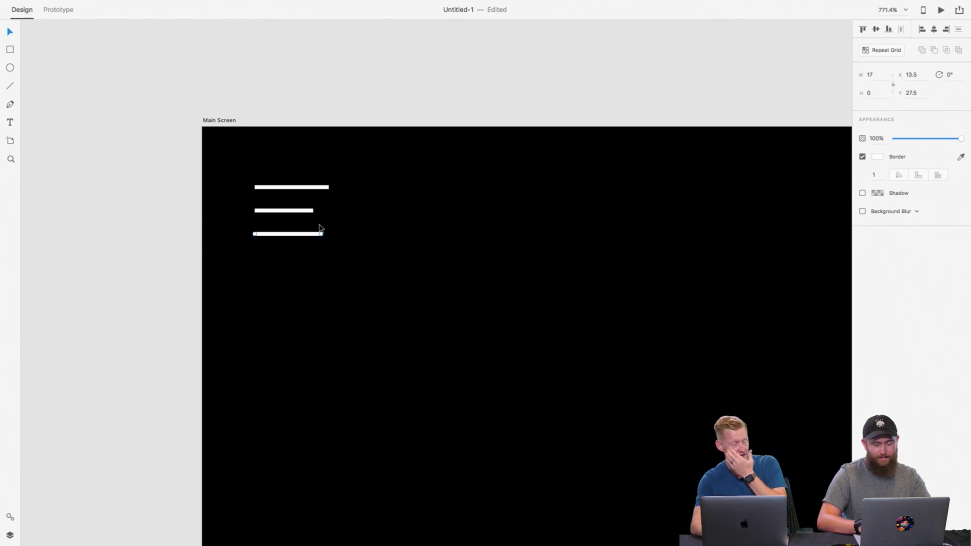
pyautogui.click(306, 212)
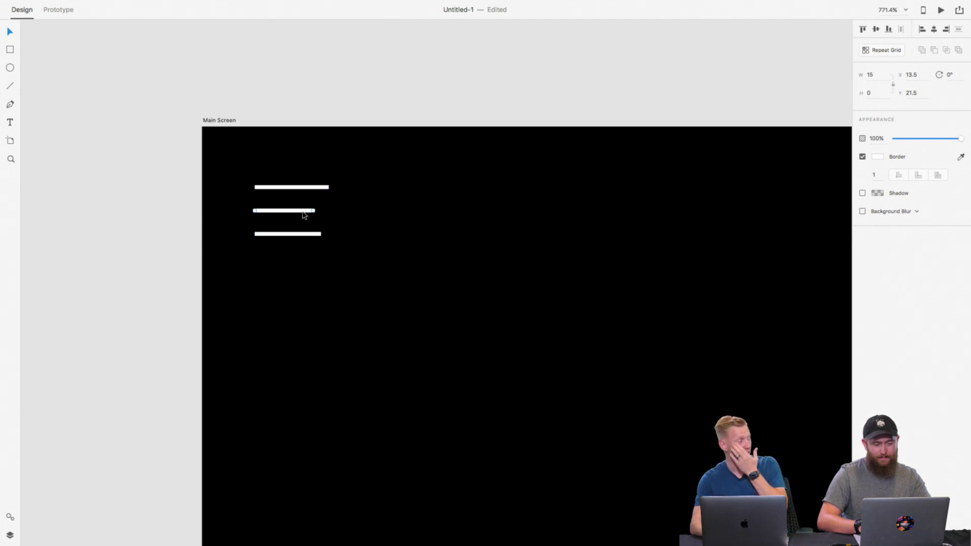
pyautogui.click(320, 234)
pyautogui.click(369, 238)
pyautogui.scroll(-6, 369, 238)
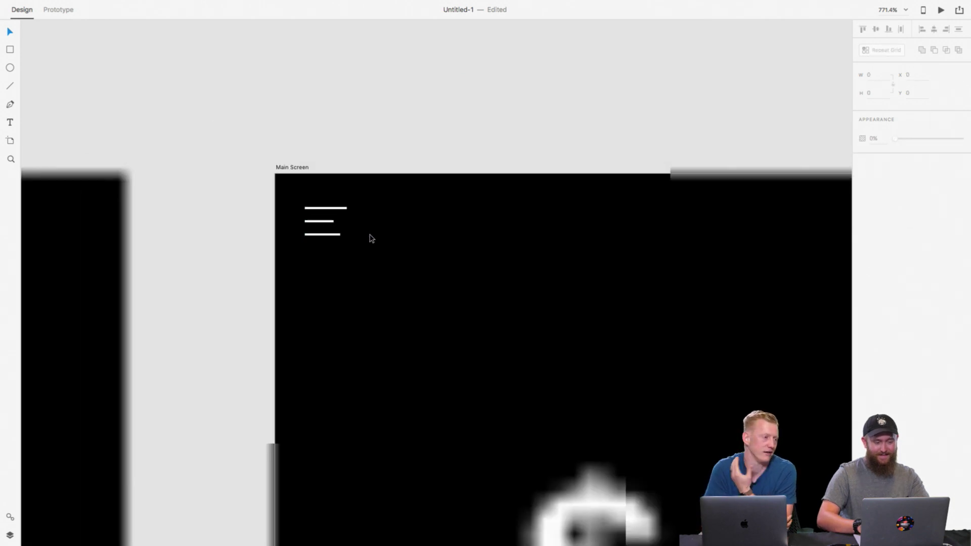
pyautogui.scroll(-2, 369, 238)
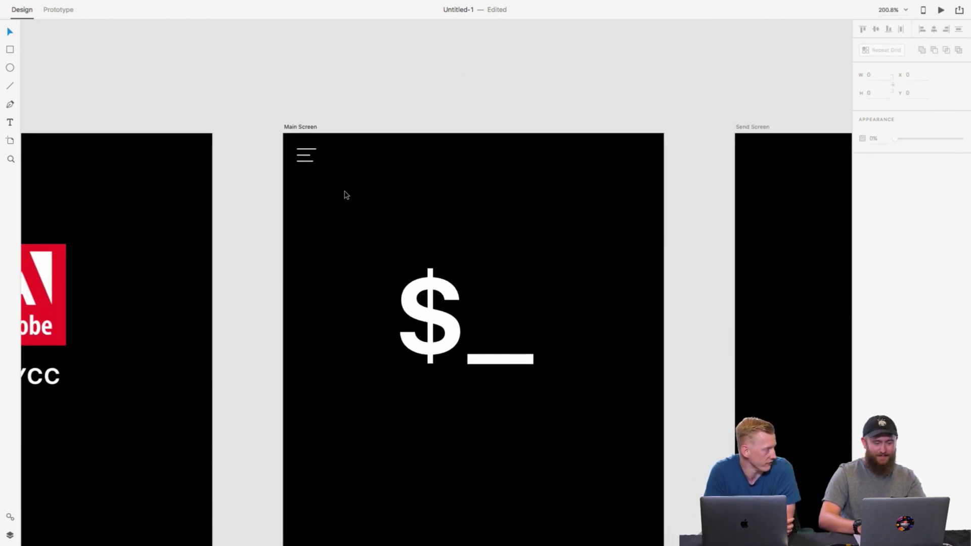
# - Move the menu icon down slightly and set all three lines' border width to 3
pyautogui.click(305, 156)
pyautogui.moveTo(304, 155); pyautogui.dragTo(311, 161)
pyautogui.scroll(4, 311, 162)
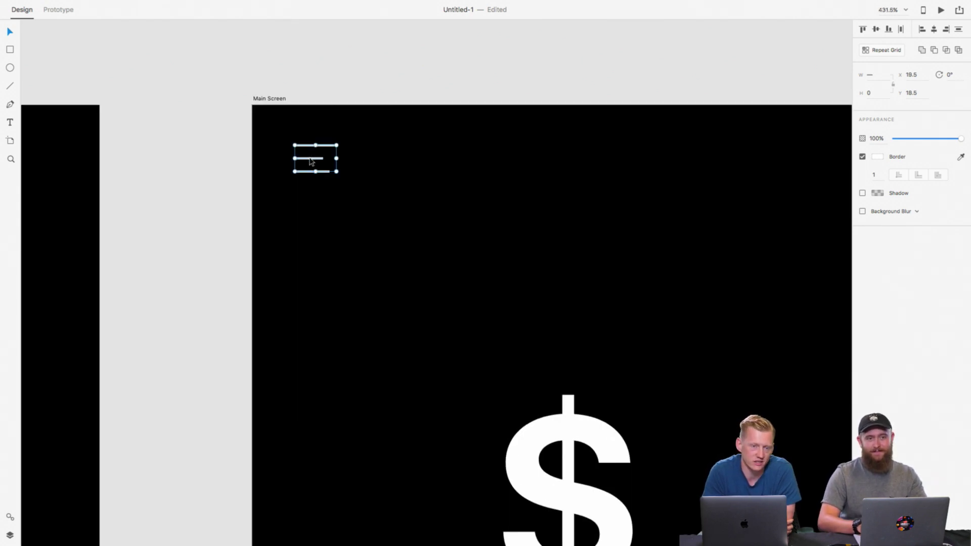
pyautogui.scroll(3, 312, 161)
pyautogui.click(362, 191)
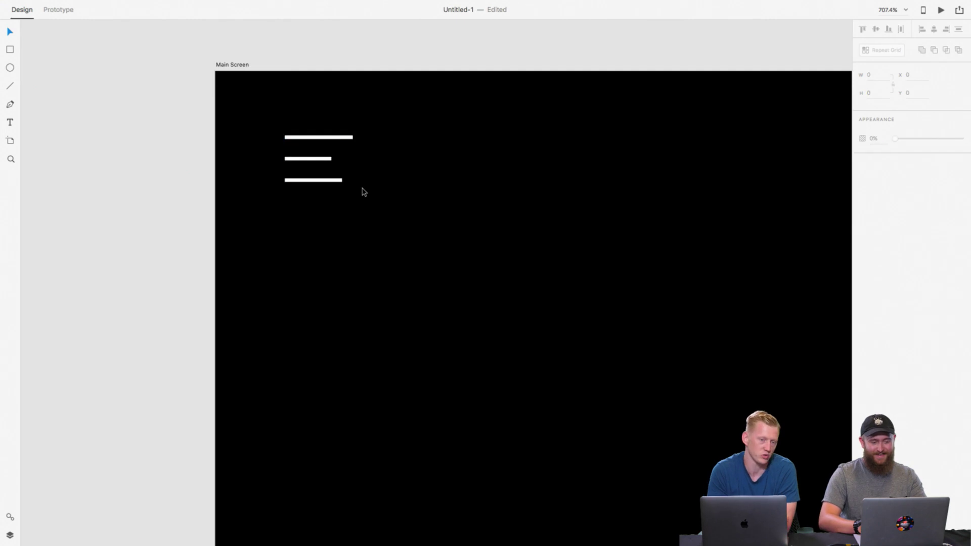
pyautogui.moveTo(362, 190); pyautogui.dragTo(301, 130)
pyautogui.click(875, 175)
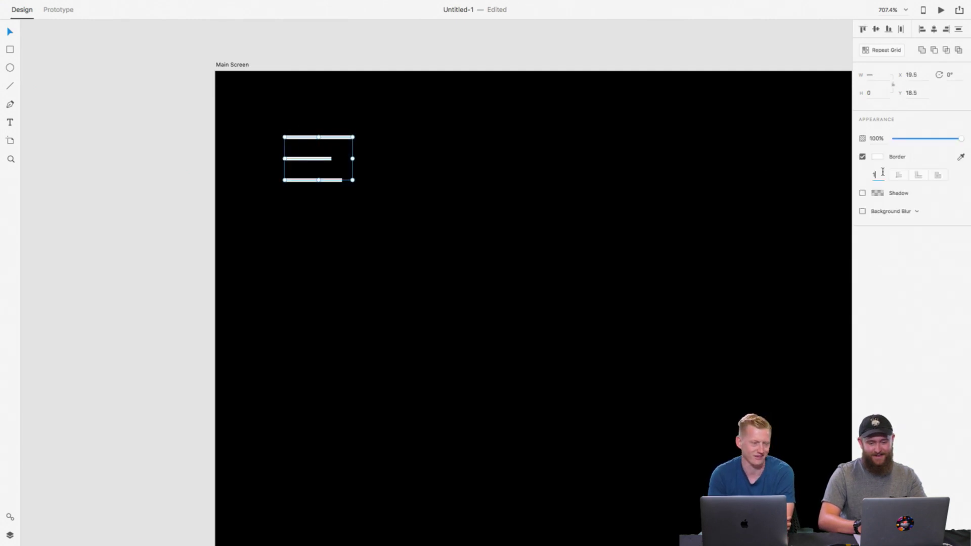
pyautogui.write('3')
pyautogui.press('Return')
# - Scale up the three-line menu icon and position it at Main Screen's top-left
pyautogui.moveTo(461, 249); pyautogui.dragTo(308, 104)
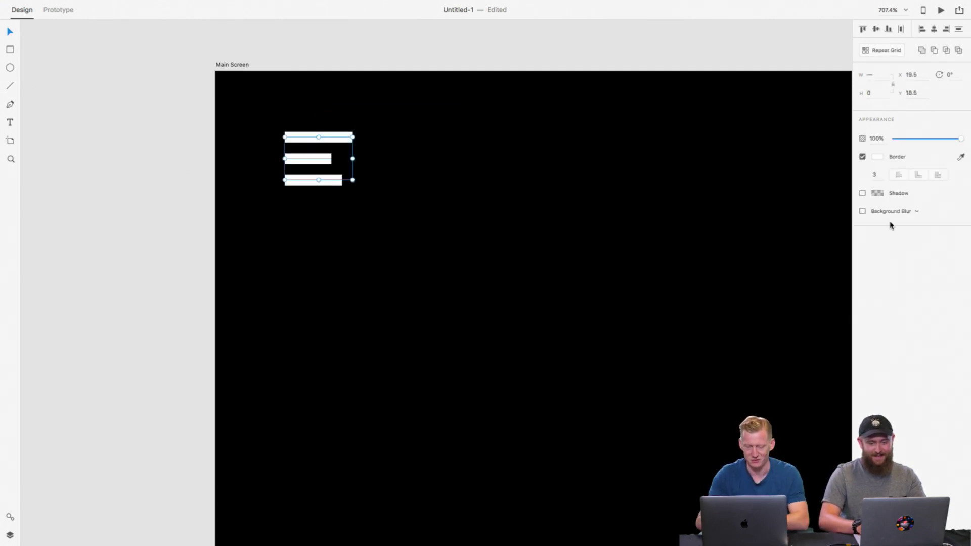
pyautogui.click(721, 292)
pyautogui.scroll(-5, 721, 293)
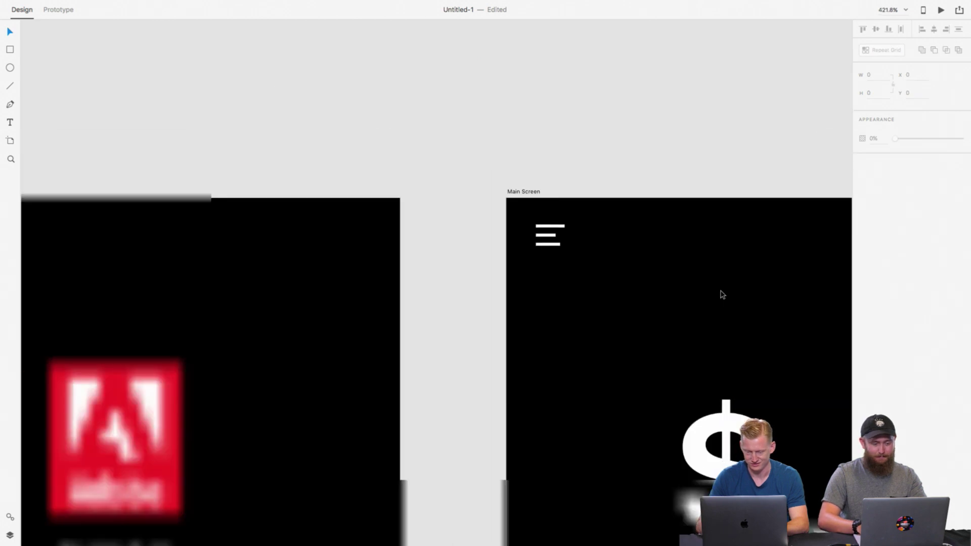
pyautogui.scroll(-2, 721, 292)
pyautogui.scroll(-10, 720, 294)
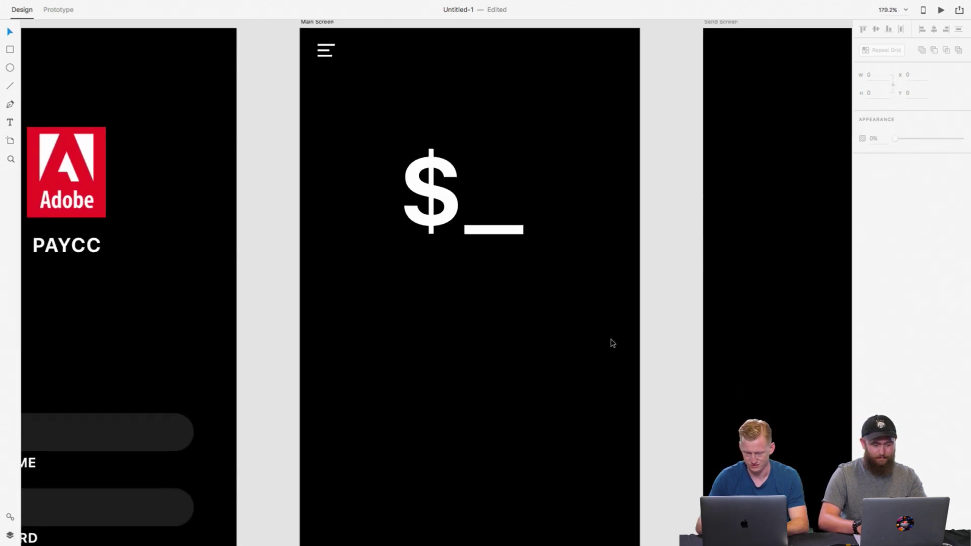
pyautogui.scroll(4, 612, 346)
pyautogui.scroll(-3, 611, 347)
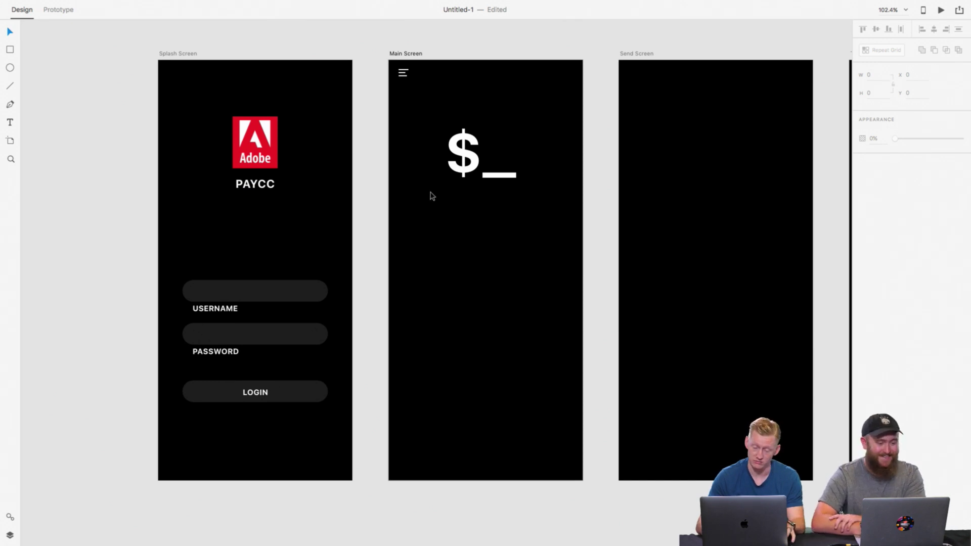
pyautogui.scroll(5, 423, 108)
pyautogui.scroll(2, 423, 109)
pyautogui.doubleClick(403, 74)
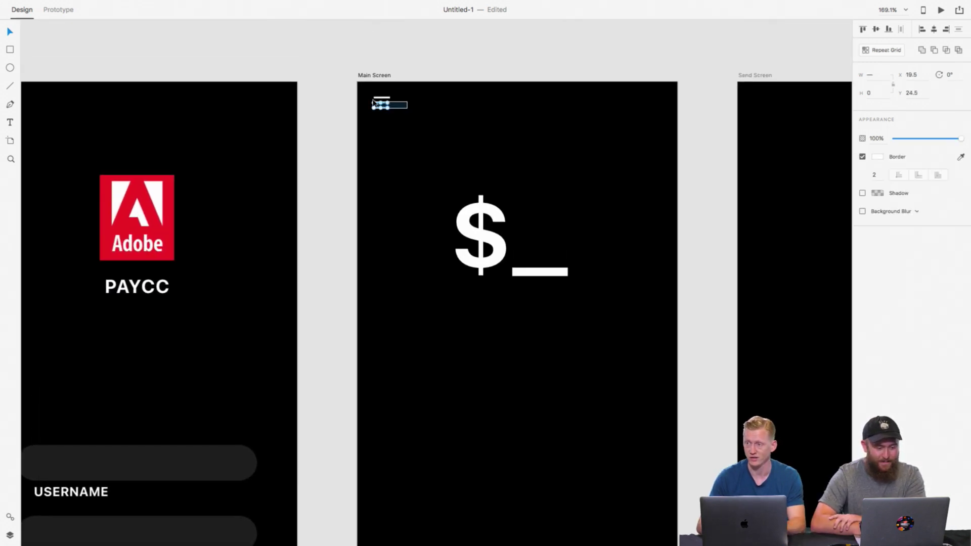
pyautogui.moveTo(373, 103); pyautogui.dragTo(398, 114)
pyautogui.press('Escape')
pyautogui.click(383, 111)
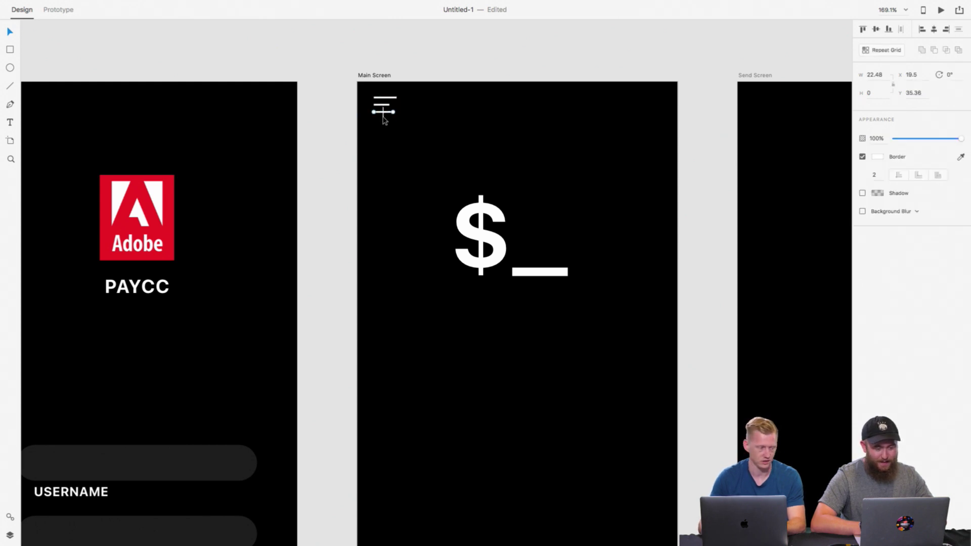
pyautogui.click(397, 122)
pyautogui.click(393, 111)
pyautogui.click(418, 115)
pyautogui.moveTo(419, 115); pyautogui.dragTo(357, 84)
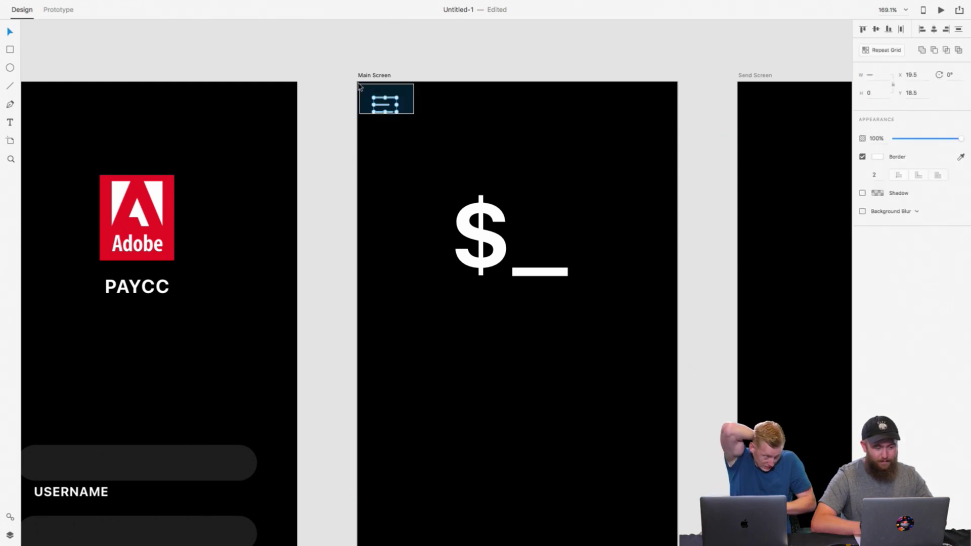
pyautogui.click(400, 118)
pyautogui.moveTo(400, 118)
pyautogui.mouseDown()
pyautogui.moveTo(376, 93)
pyautogui.moveTo(384, 118)
pyautogui.mouseUp()
pyautogui.click(449, 79)
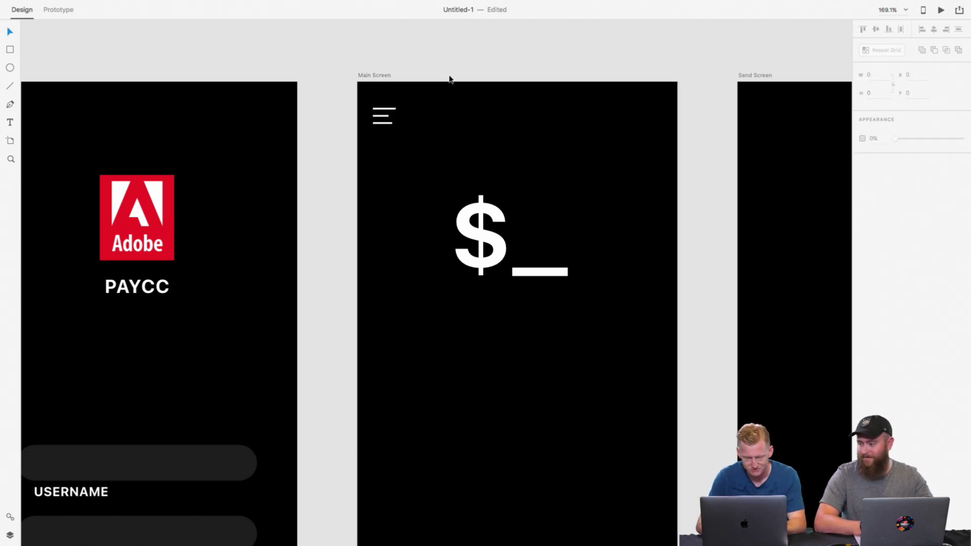
pyautogui.hscroll(-3, 449, 79)
pyautogui.scroll(-5, 449, 79)
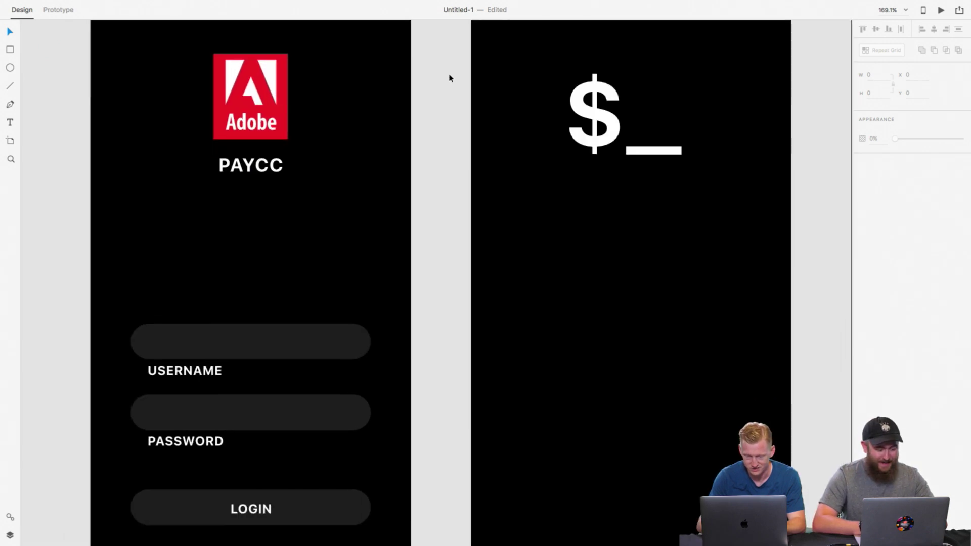
pyautogui.scroll(-5, 449, 79)
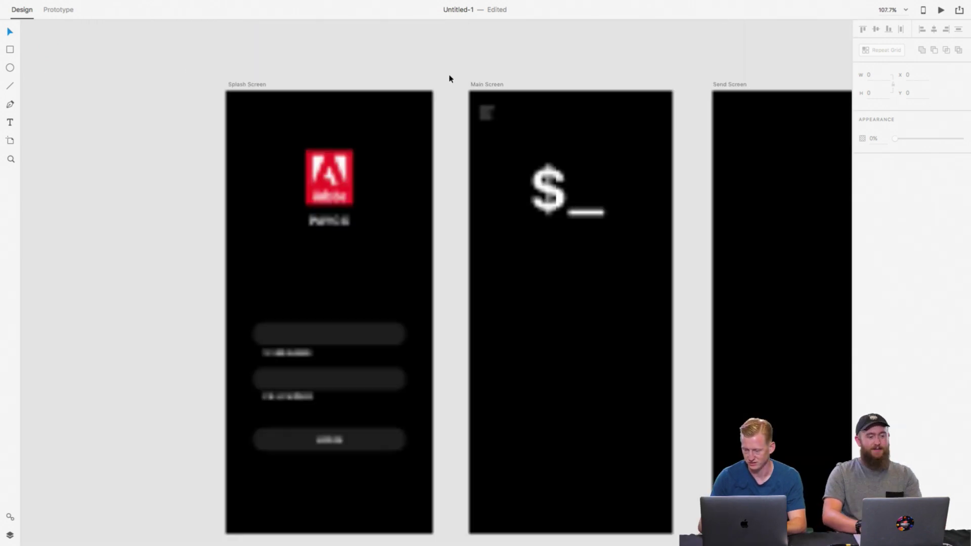
pyautogui.scroll(1, 478, 94)
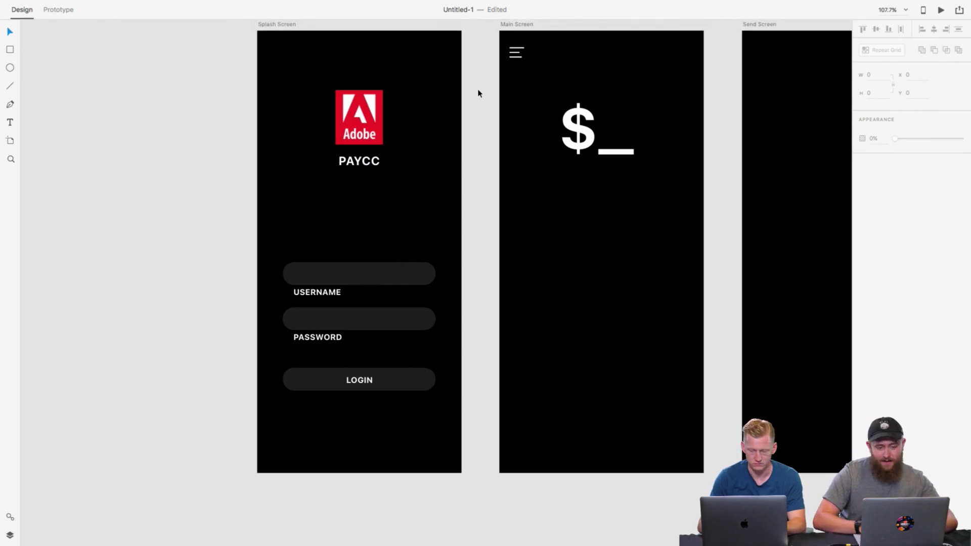
pyautogui.hscroll(2, 478, 94)
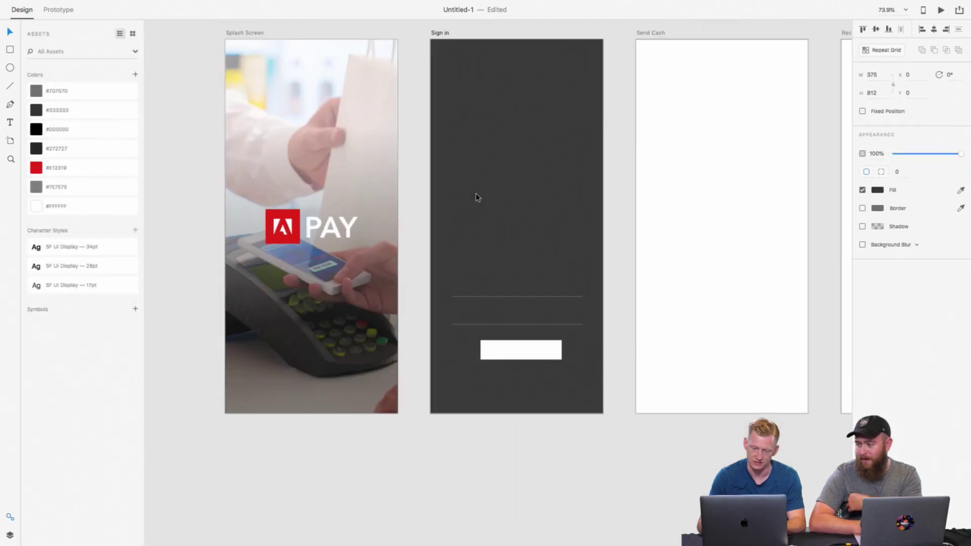
# - Nudge the PAY logo further up the Sign in screen
pyautogui.press('super+v')
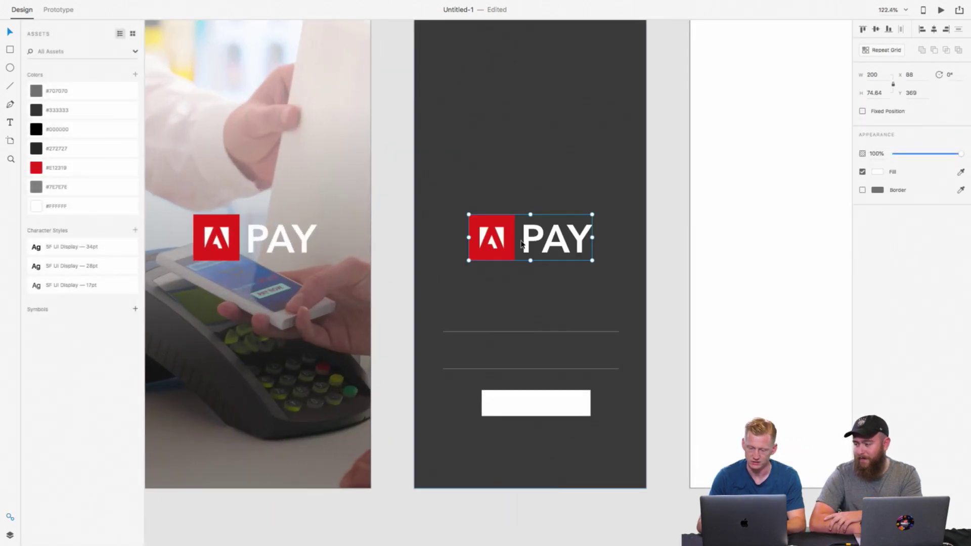
pyautogui.moveTo(522, 245); pyautogui.dragTo(518, 152)
pyautogui.press('super+z')
pyautogui.click(492, 233)
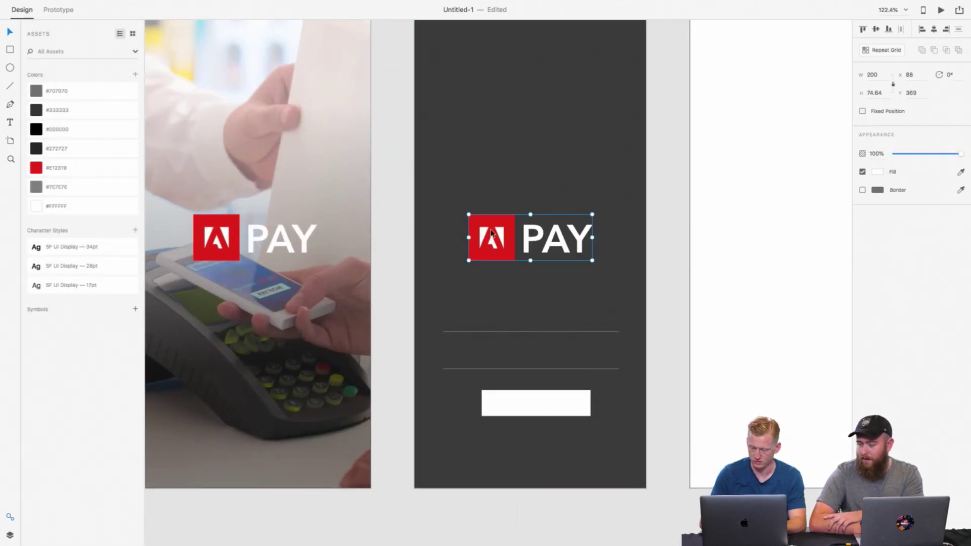
pyautogui.hotkey('shift', 'Up')
pyautogui.hotkey('shift', 'Up')
pyautogui.hotkey('shift', 'Up')
pyautogui.hotkey('shift', 'Up')
pyautogui.hotkey('shift', 'Up')
pyautogui.hotkey('shift', 'Up')
pyautogui.hotkey('shift', 'Up')
pyautogui.hotkey('shift', 'Up')
pyautogui.hotkey('shift', 'Up')
pyautogui.hotkey('shift', 'Up')
pyautogui.hotkey('shift', 'Up')
pyautogui.hotkey('shift', 'Up')
pyautogui.hotkey('shift', 'Up')
pyautogui.hotkey('shift', 'Up')
pyautogui.hotkey('shift', 'Up')
pyautogui.hotkey('shift', 'Up')
pyautogui.hotkey('shift', 'Up')
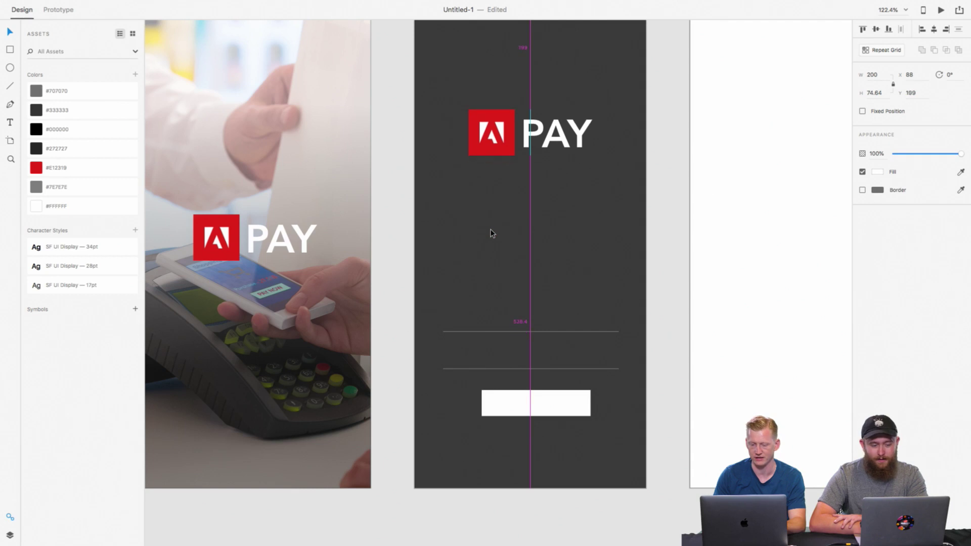
pyautogui.hotkey('shift', 'Up')
pyautogui.hotkey('shift', 'Up')
pyautogui.hotkey('shift', 'Up')
# - Compare against the PAY logo and background image on the Splash Screen
pyautogui.scroll(3, 493, 232)
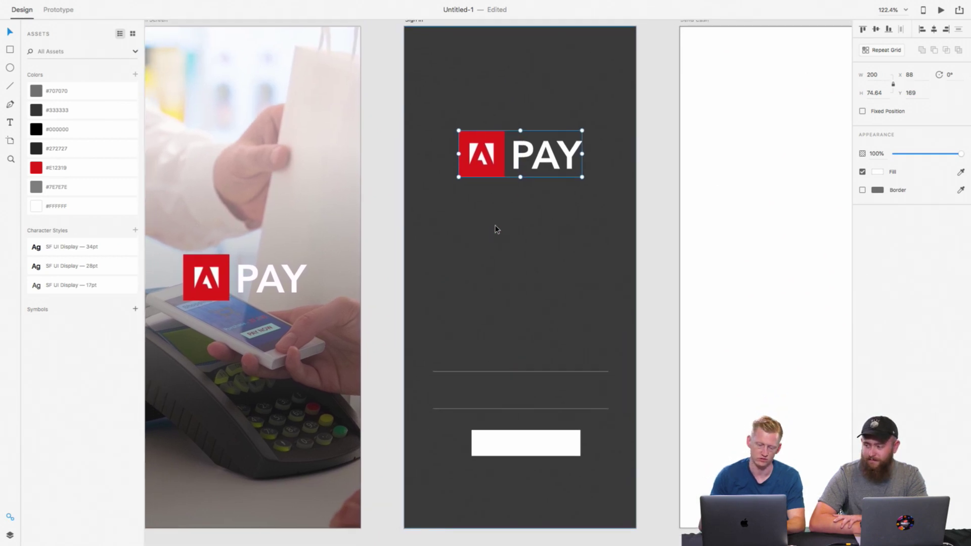
pyautogui.click(221, 285)
pyautogui.click(221, 285)
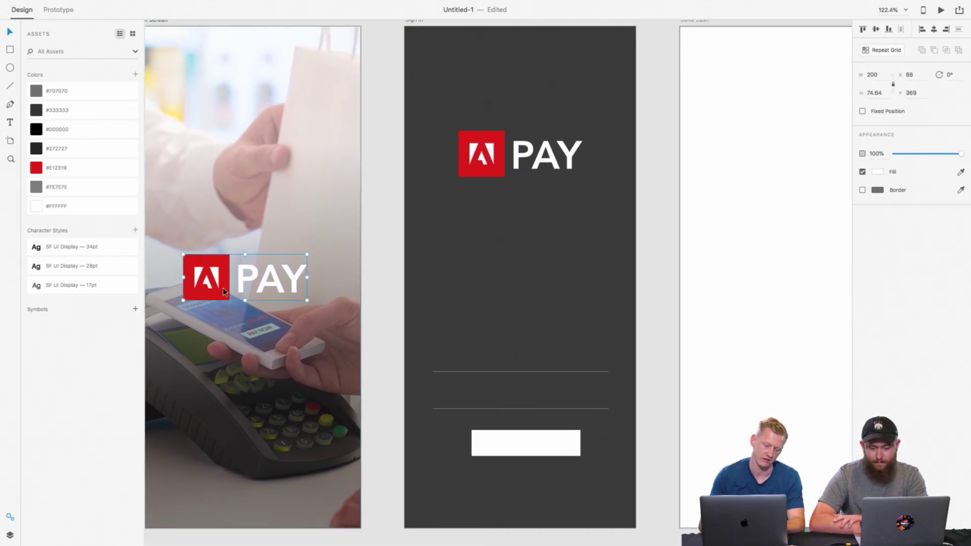
pyautogui.scroll(-3, 223, 287)
pyautogui.scroll(-2, 223, 288)
pyautogui.hscroll(-2, 223, 288)
pyautogui.click(249, 355)
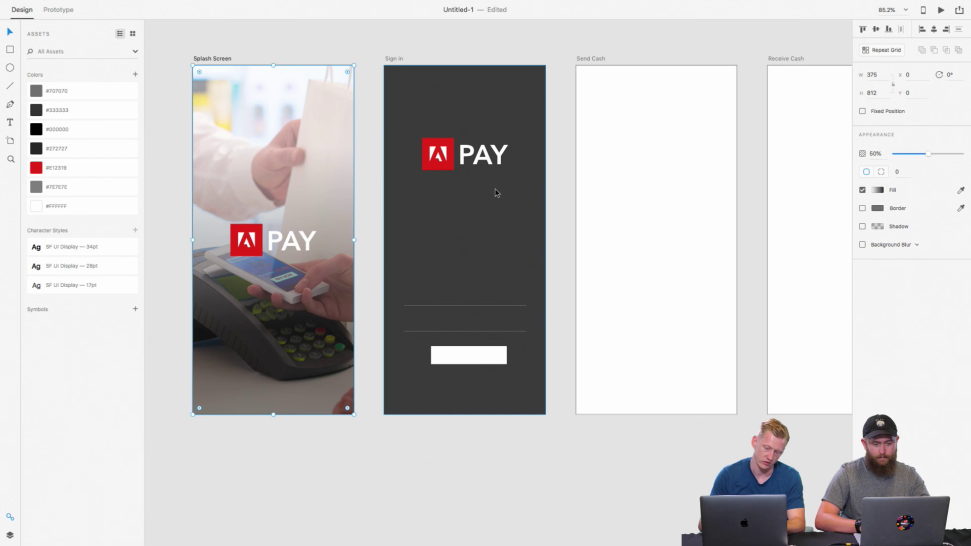
# - Start a new text box just above the upper input line on Sign in
pyautogui.click(483, 154)
pyautogui.scroll(3, 483, 152)
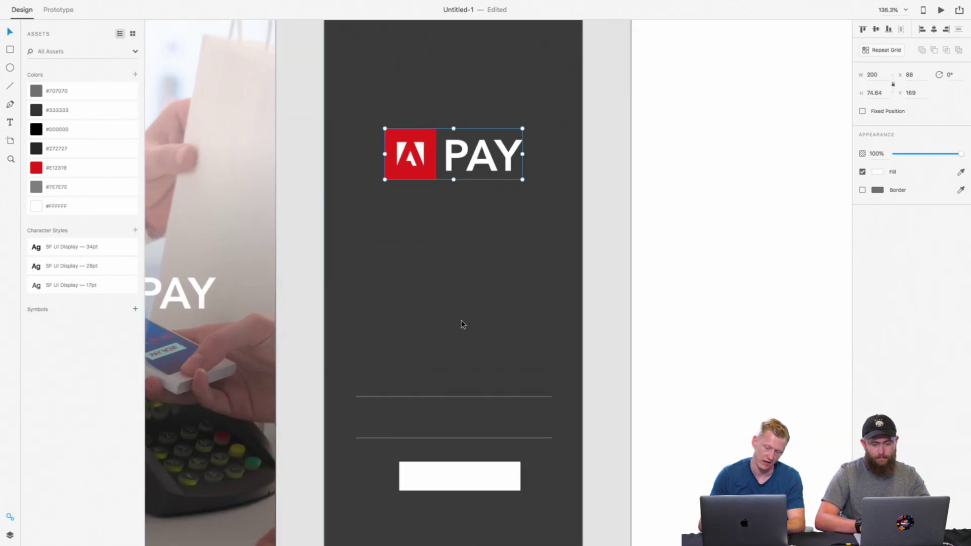
pyautogui.scroll(-5, 463, 324)
pyautogui.click(457, 369)
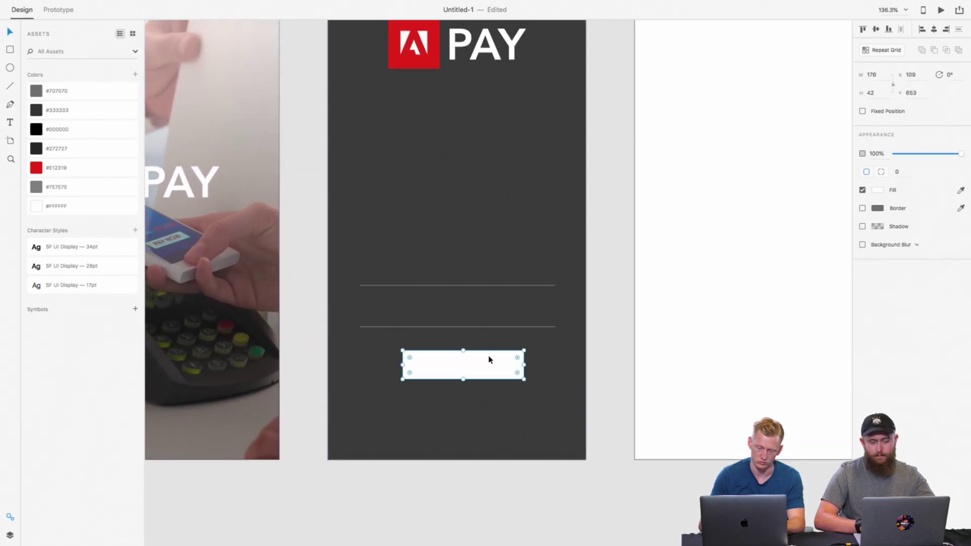
pyautogui.click(448, 286)
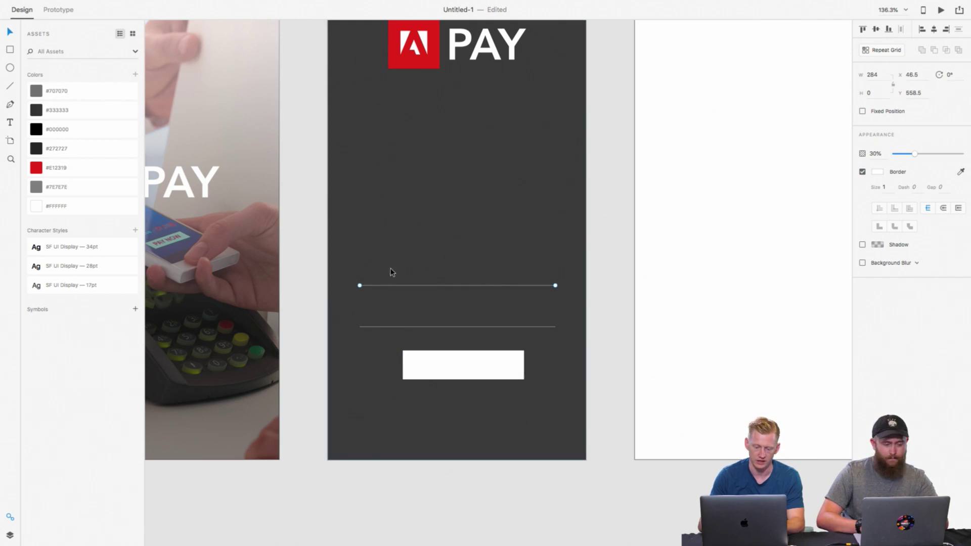
pyautogui.press('t')
pyautogui.click(368, 274)
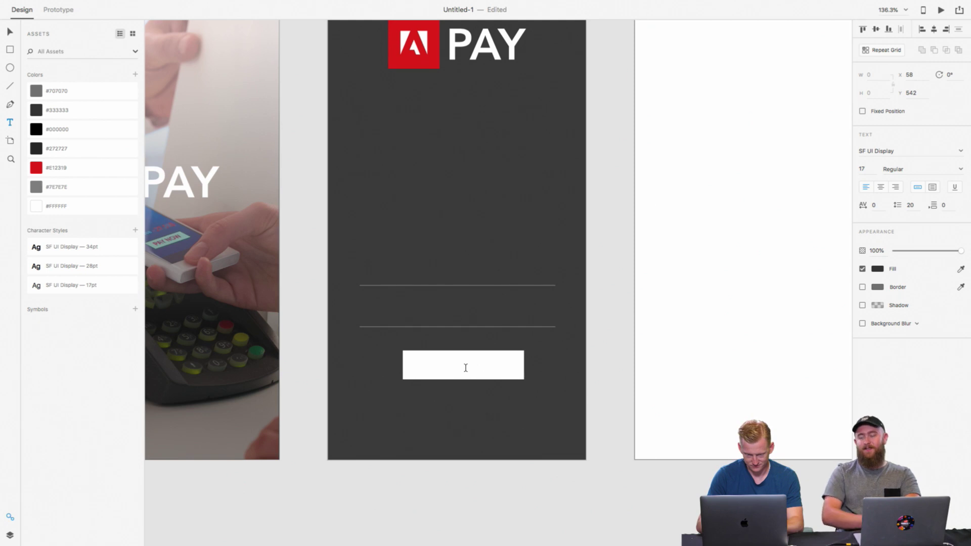
# - Add a USERNAME label above the first input line and make its fill white #FFFFFF
pyautogui.write('Username')
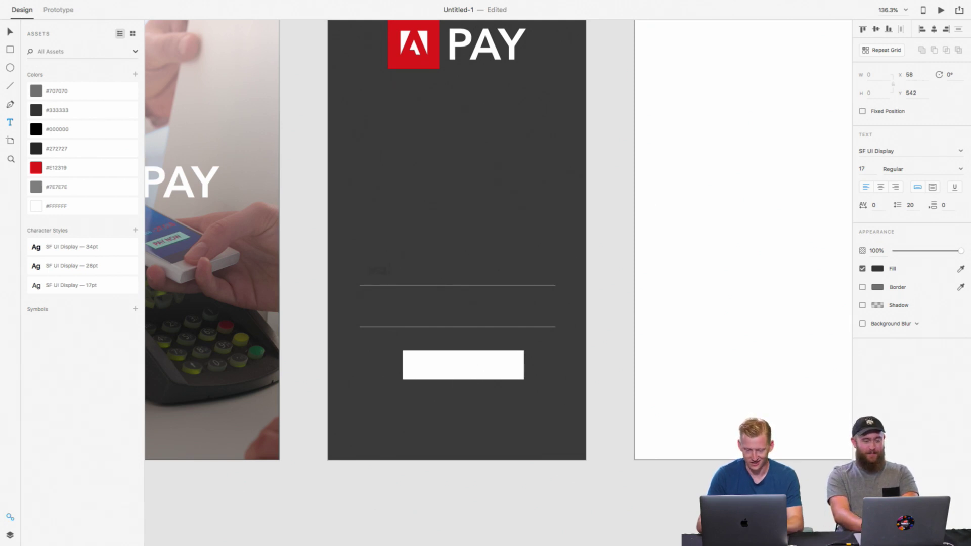
pyautogui.press('BackSpace')
pyautogui.press('BackSpace')
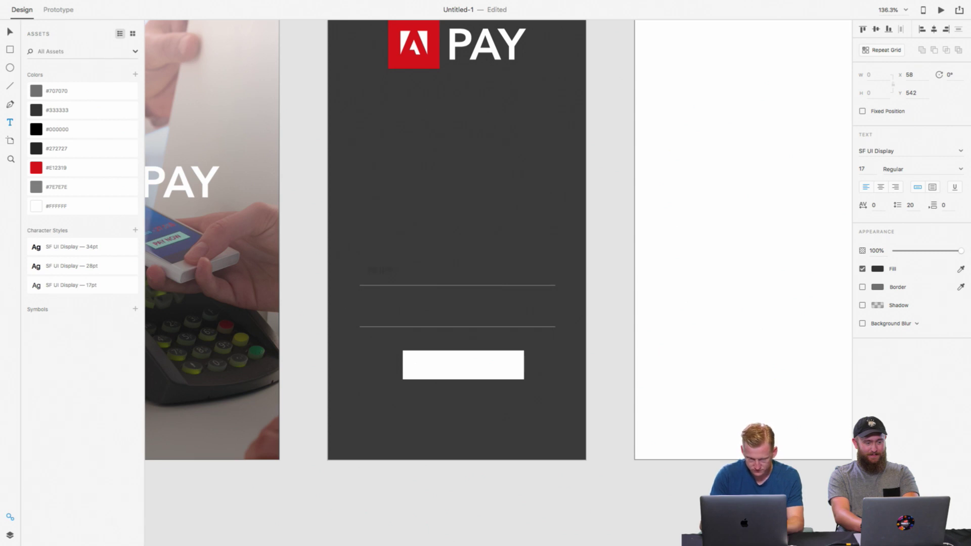
pyautogui.press('BackSpace')
pyautogui.press('BackSpace')
pyautogui.write('Email')
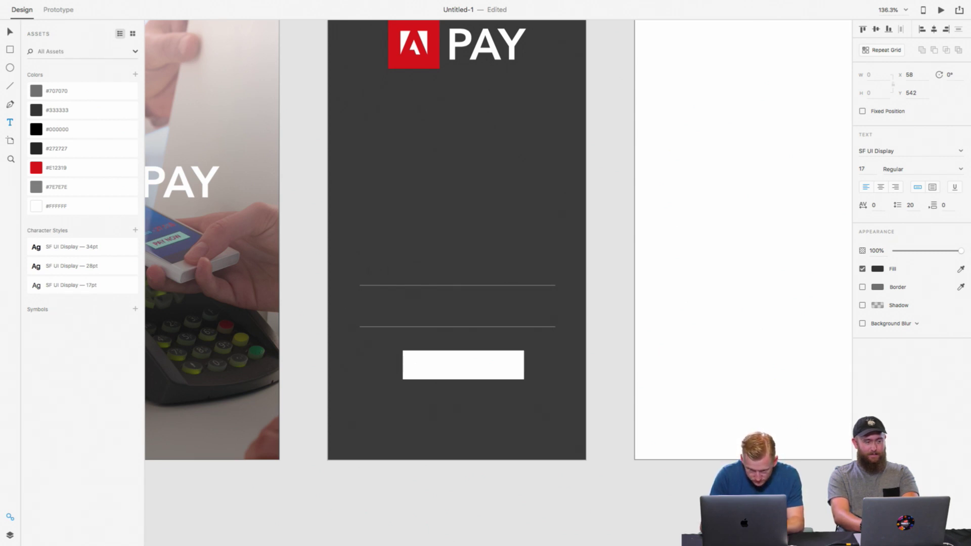
pyautogui.write('name')
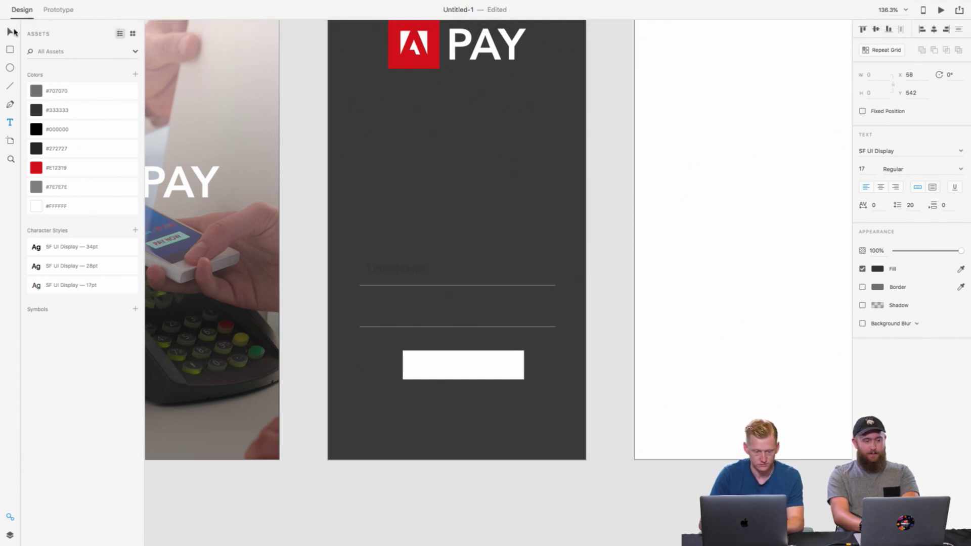
pyautogui.press('Escape')
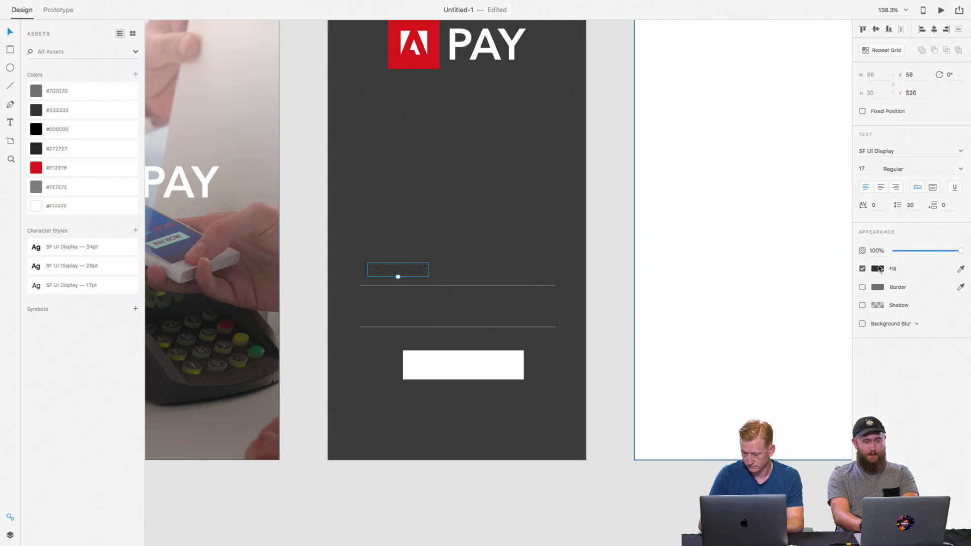
pyautogui.click(877, 269)
pyautogui.write('FFFFFF')
pyautogui.press('Return')
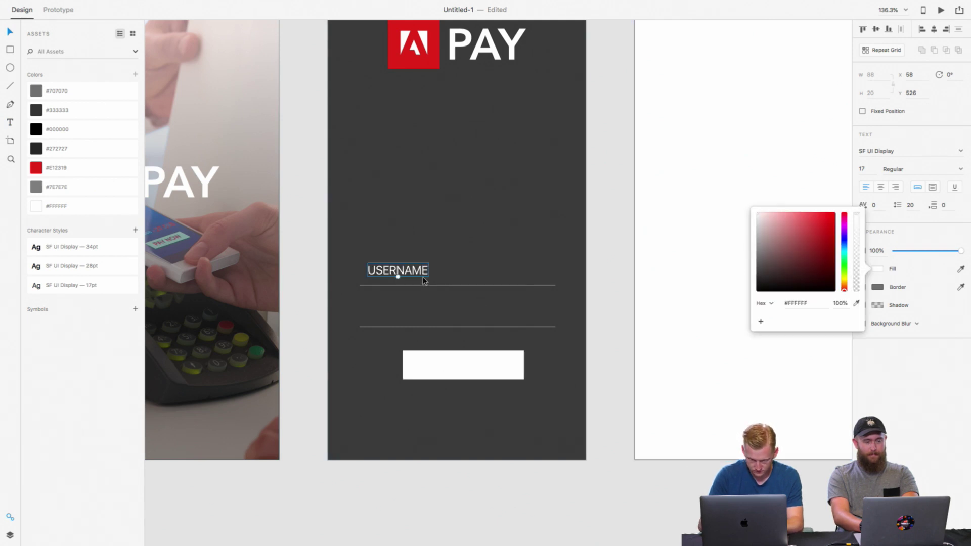
# - Alt-drag a copy of the label above the second line and retype it as PASSWORD
pyautogui.click(418, 275)
pyautogui.moveTo(417, 275); pyautogui.dragTo(417, 314)
pyautogui.doubleClick(417, 314)
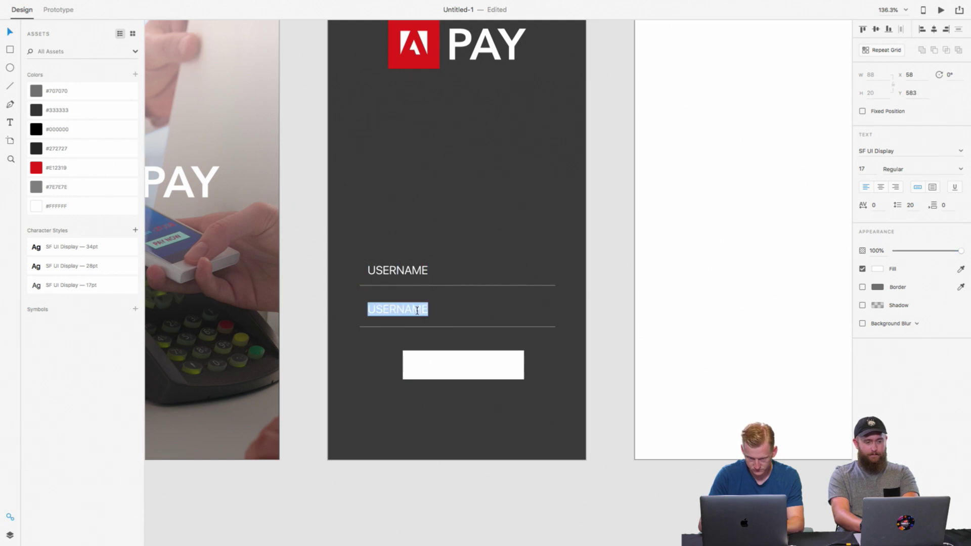
pyautogui.write('PASSWORD')
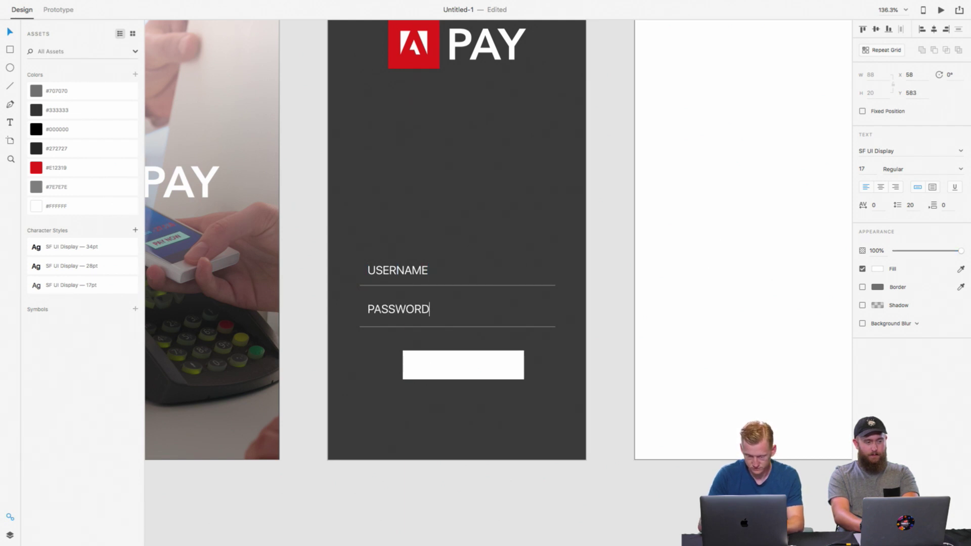
pyautogui.press('Escape')
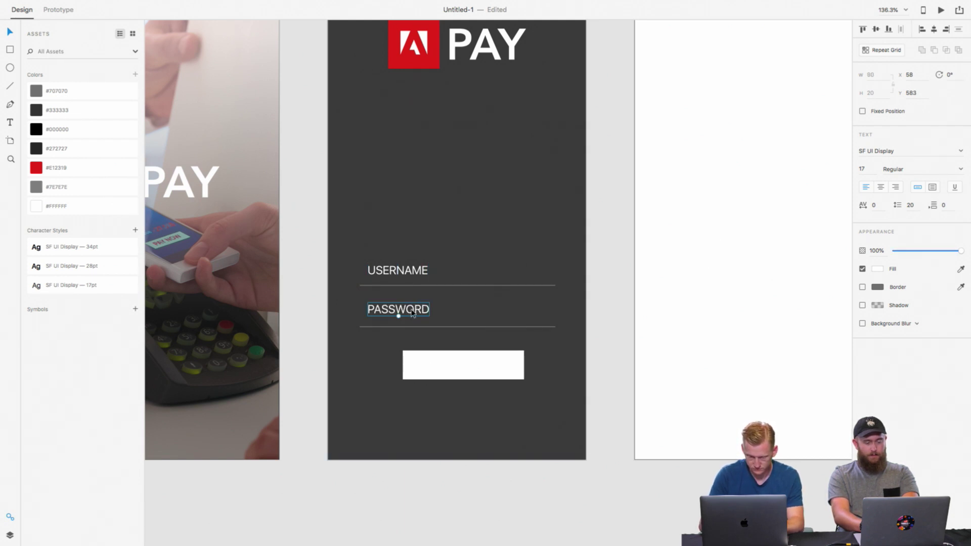
pyautogui.keyDown('shift'); pyautogui.click(404, 276); pyautogui.keyUp('shift')
pyautogui.click(465, 318)
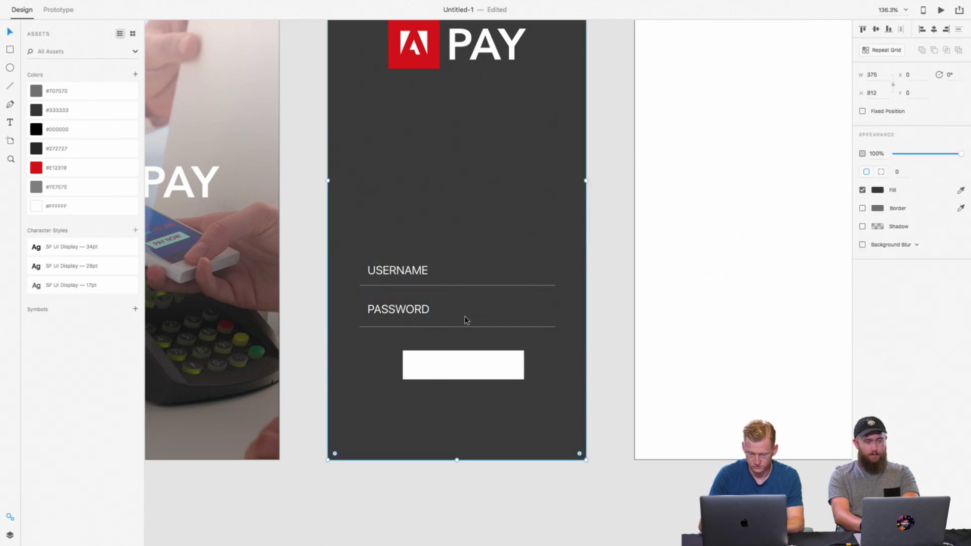
pyautogui.click(369, 310)
# - Nudge the PASSWORD label slightly up, checking its gap to the line with Alt
pyautogui.moveTo(420, 319); pyautogui.dragTo(419, 326)
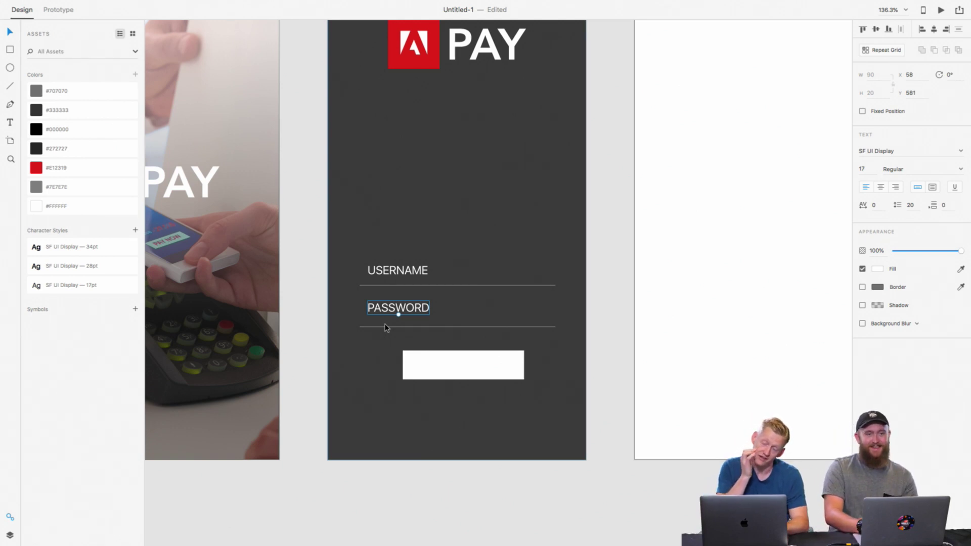
pyautogui.click(400, 329)
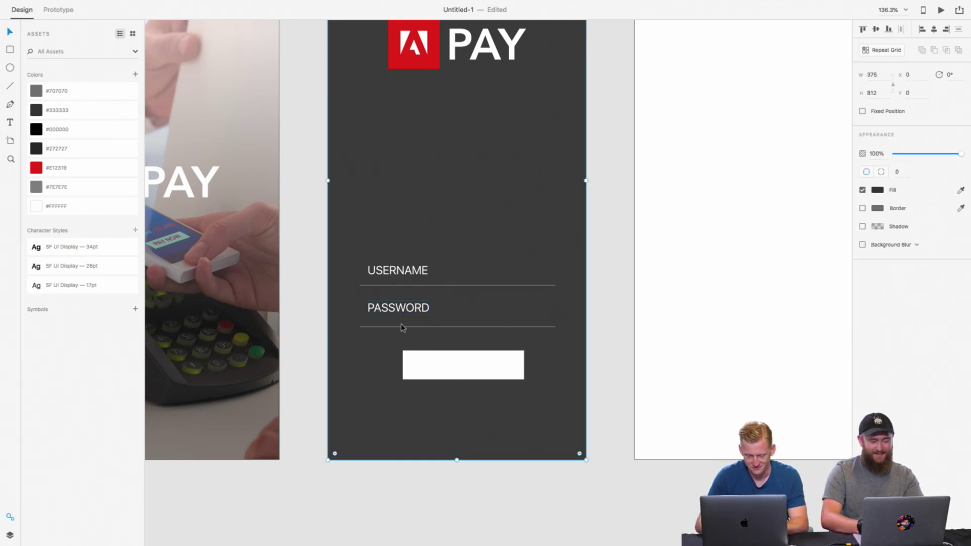
pyautogui.click(401, 328)
pyautogui.press('alt')
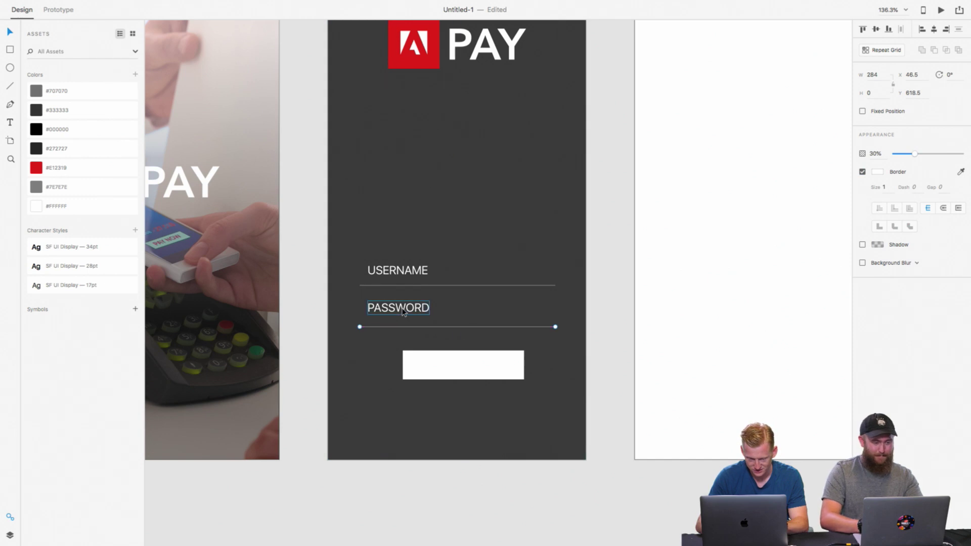
pyautogui.click(403, 311)
pyautogui.click(408, 286)
pyautogui.click(408, 286)
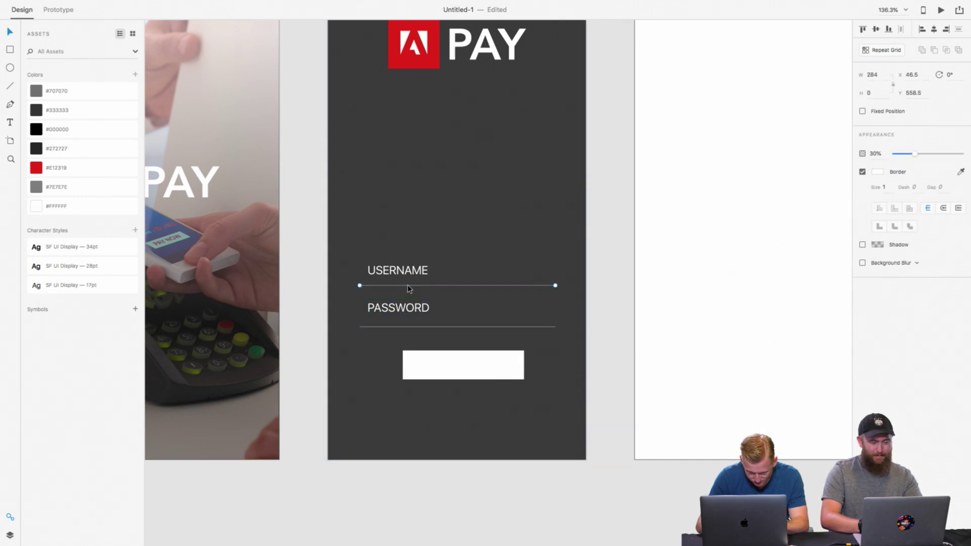
pyautogui.click(402, 307)
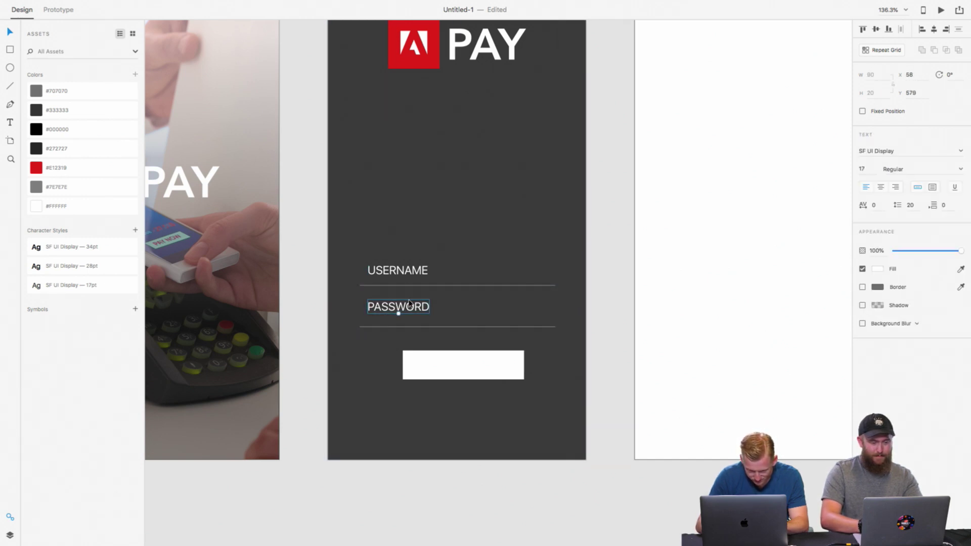
# - Shift the white button rectangle left until its left and right margins match
pyautogui.click(418, 360)
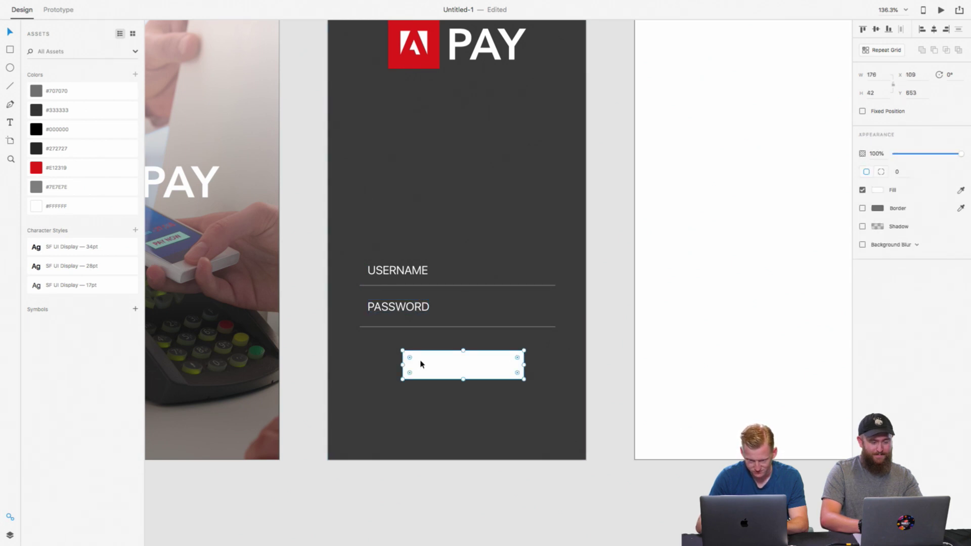
pyautogui.moveTo(440, 373); pyautogui.dragTo(433, 376)
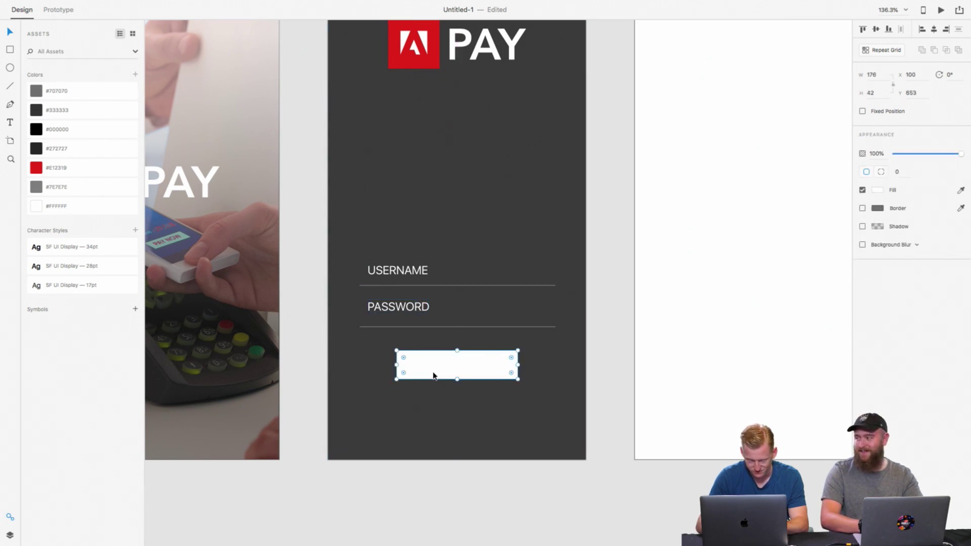
pyautogui.press('alt')
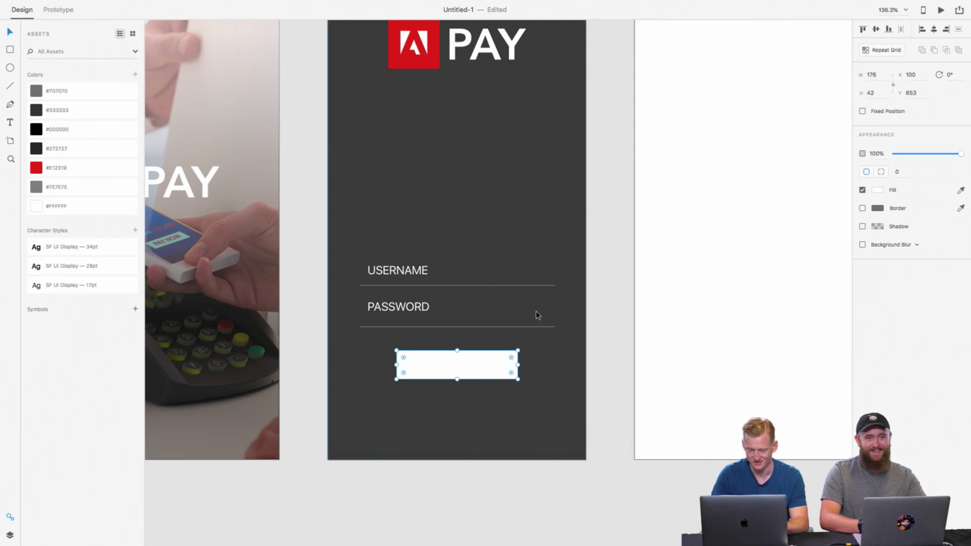
pyautogui.moveTo(498, 369); pyautogui.dragTo(495, 371)
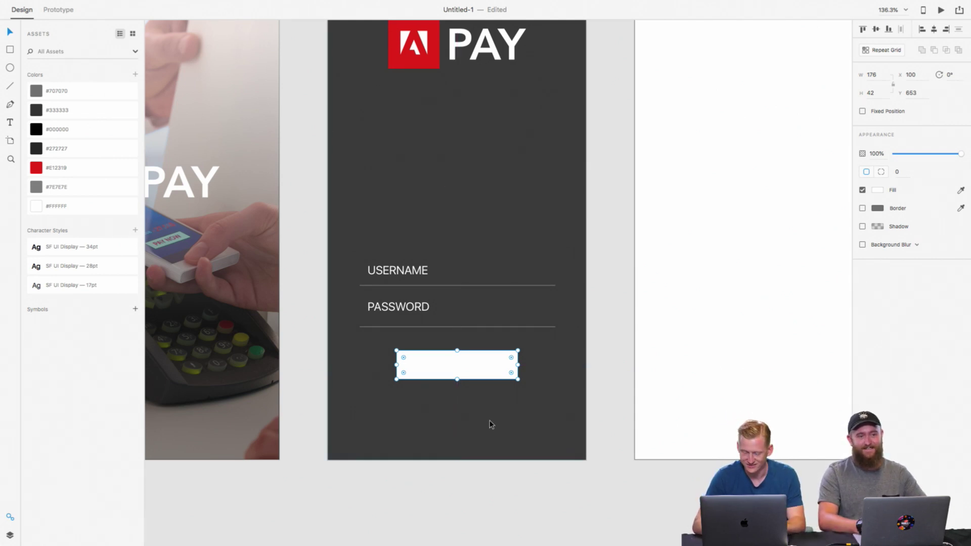
pyautogui.press('alt')
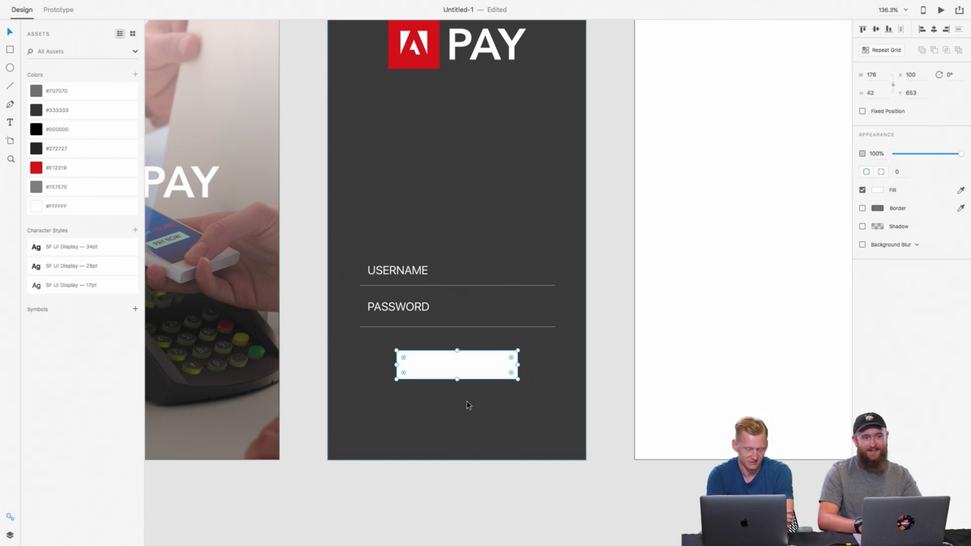
pyautogui.press('alt')
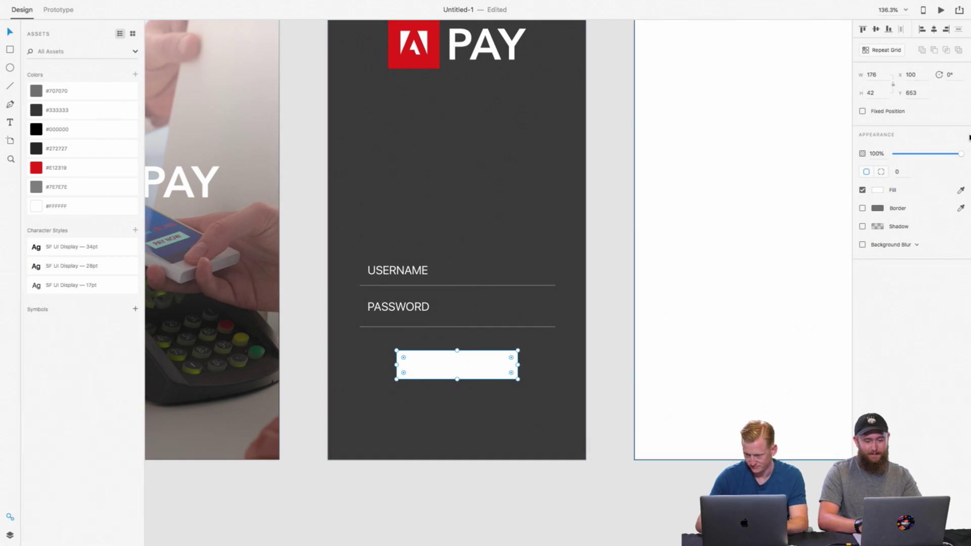
# - Copy purple #665EFF from the Navigo UI kit's colours and paste it as the button's fill
pyautogui.hotkey('ctrl', 'Left')
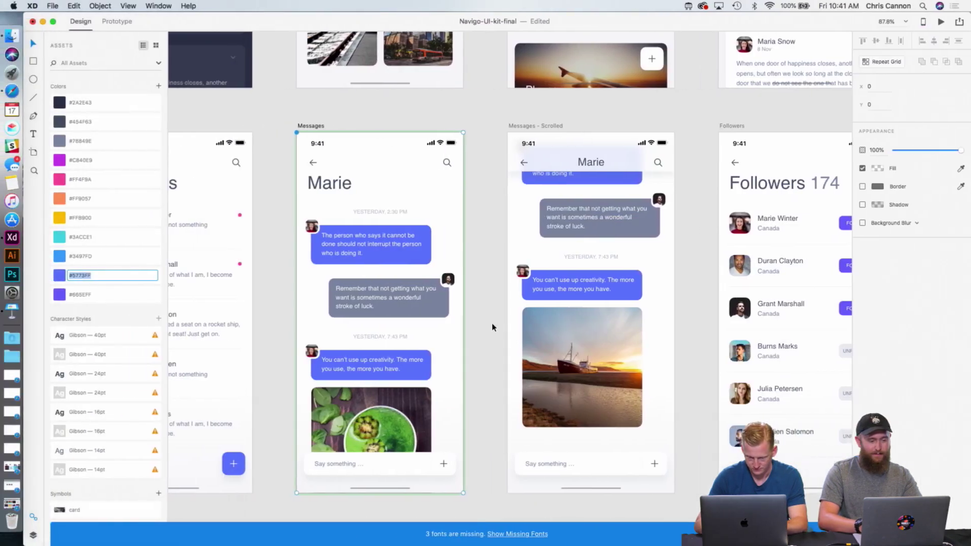
pyautogui.scroll(5, 493, 326)
pyautogui.scroll(4, 493, 326)
pyautogui.hscroll(-5, 493, 326)
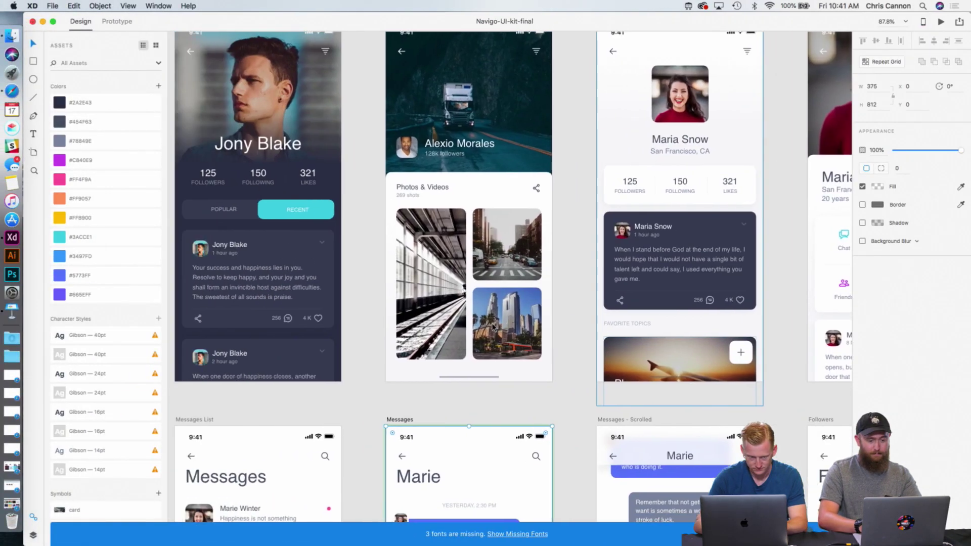
pyautogui.click(79, 202)
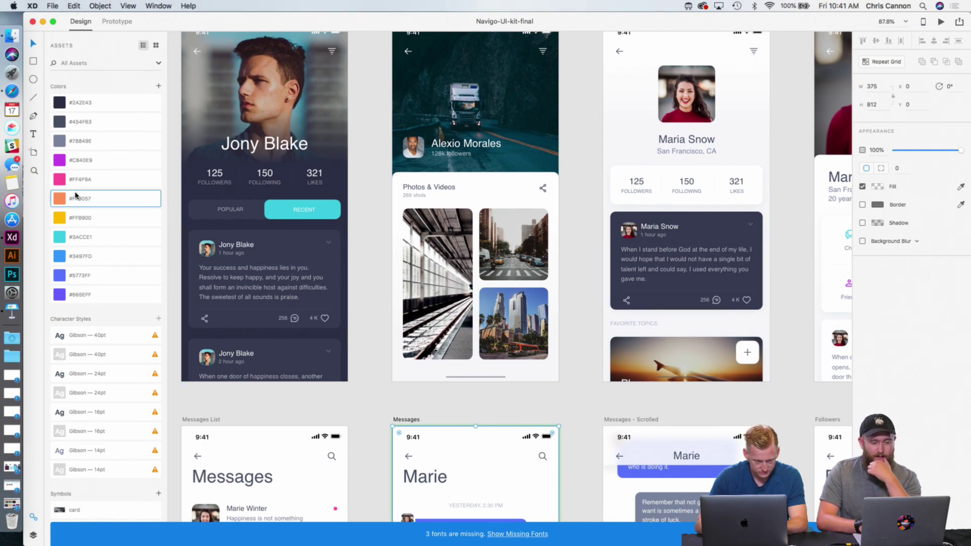
pyautogui.click(82, 278)
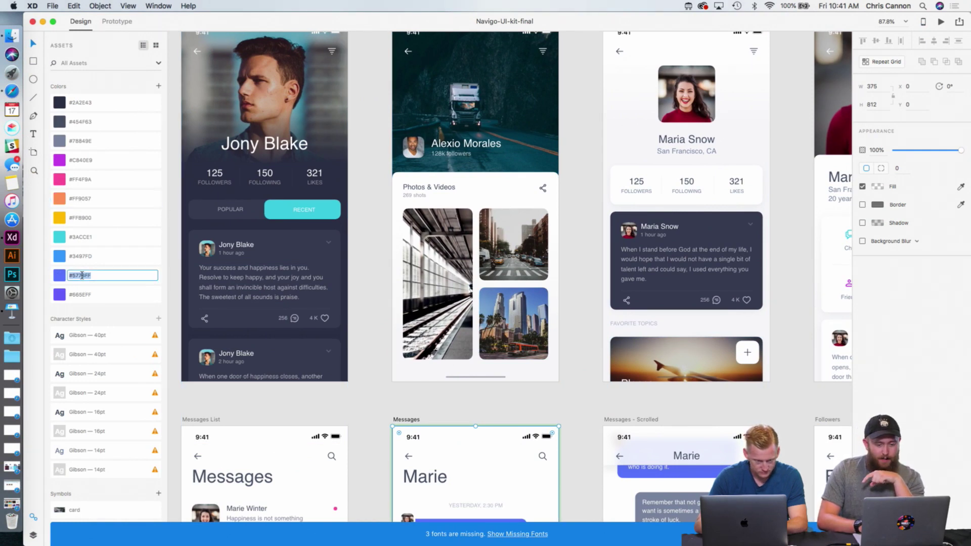
pyautogui.doubleClick(81, 294)
pyautogui.hotkey('ctrl', 'c')
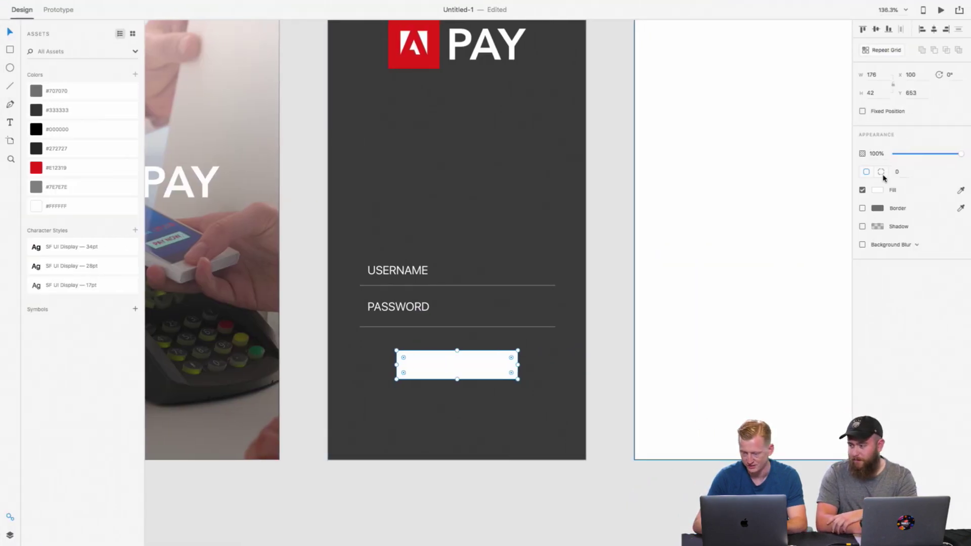
pyautogui.click(877, 190)
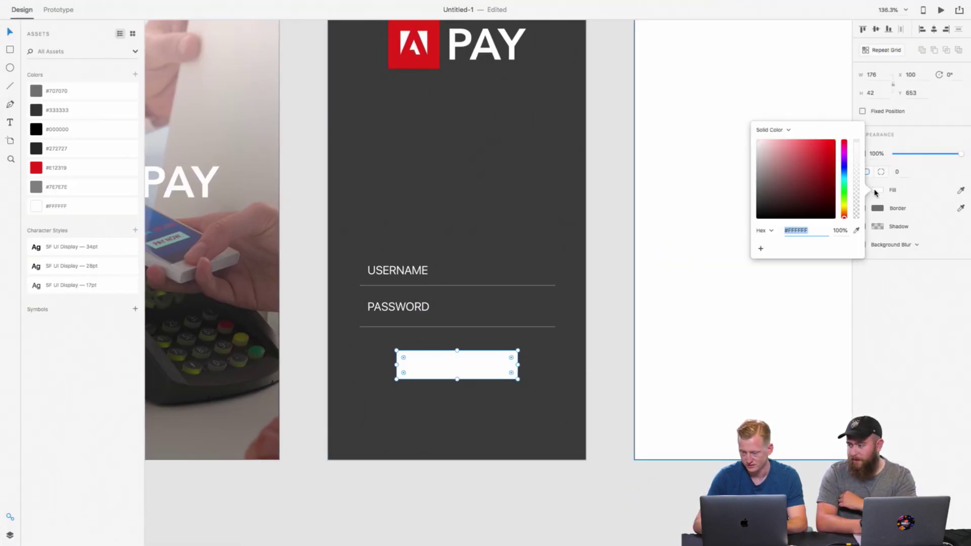
pyautogui.hotkey('ctrl', 'v')
pyautogui.press('Return')
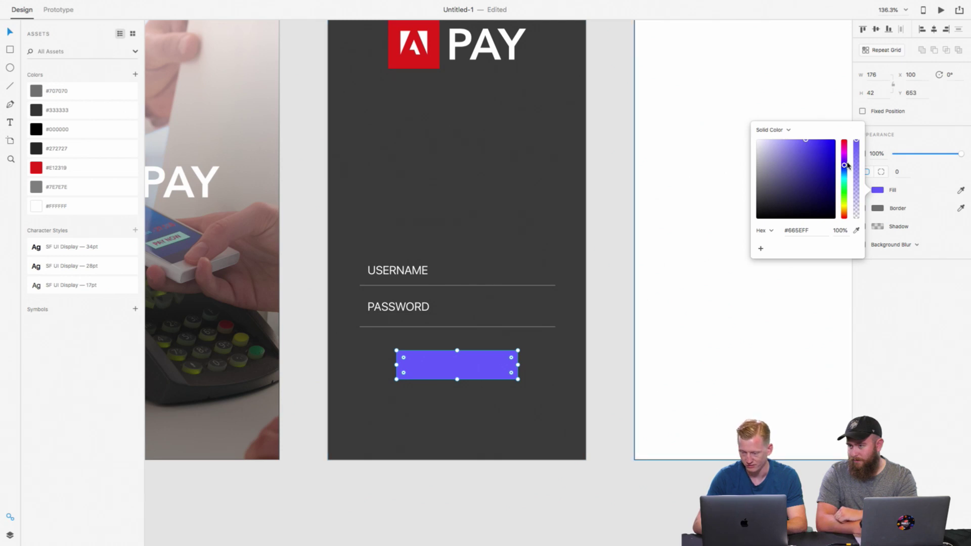
pyautogui.click(939, 112)
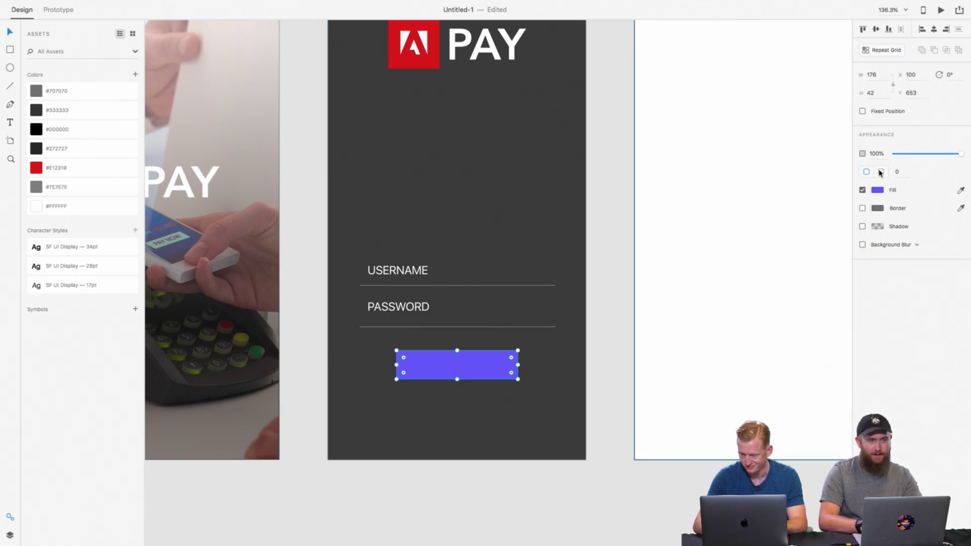
pyautogui.click(895, 172)
# - Give the purple button a corner radius of 100 to make it a pill
pyautogui.write('100')
pyautogui.click(716, 305)
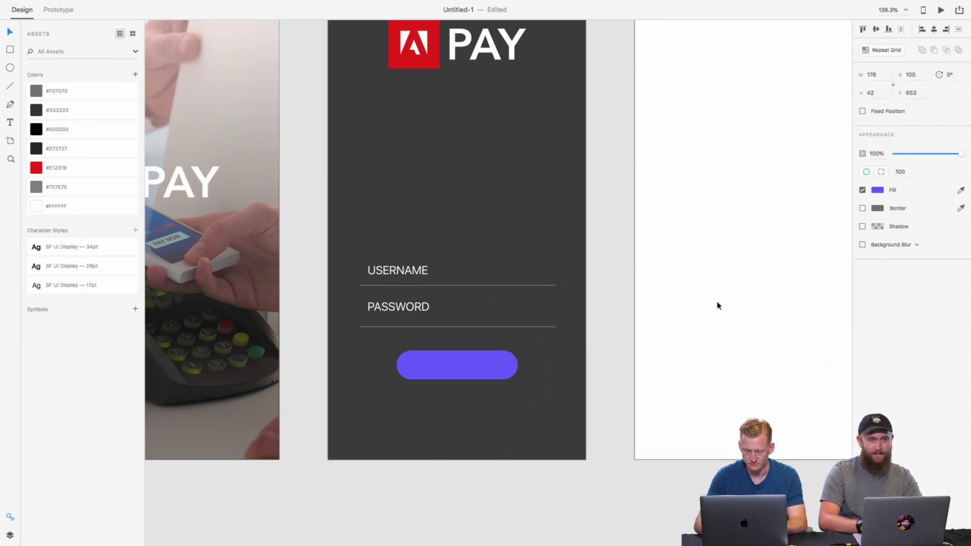
pyautogui.click(490, 366)
# - Type a SIGN IN label on the button and set it to Bold
pyautogui.press('t')
pyautogui.click(444, 363)
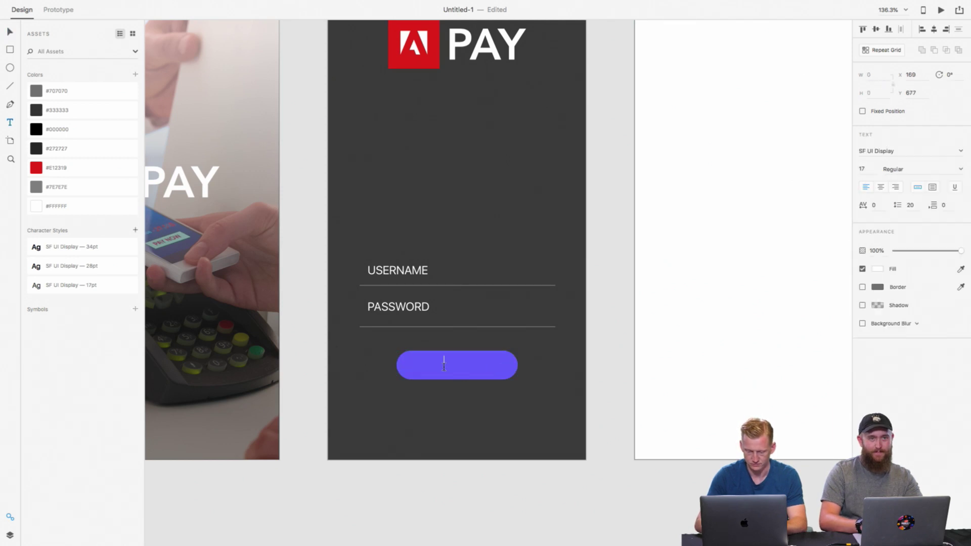
pyautogui.write('SIGH')
pyautogui.press('BackSpace')
pyautogui.press('BackSpace')
pyautogui.press('BackSpace')
pyautogui.press('BackSpace')
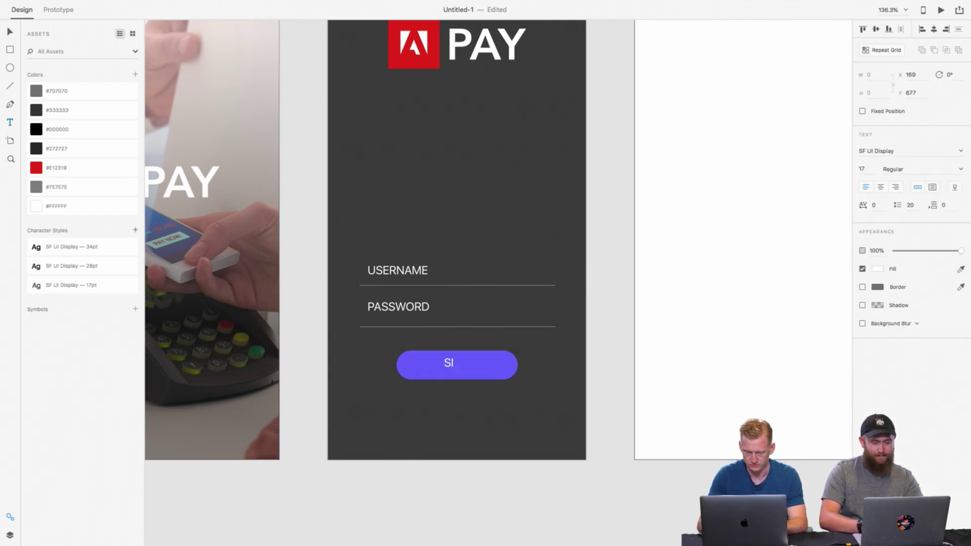
pyautogui.write('SIHN')
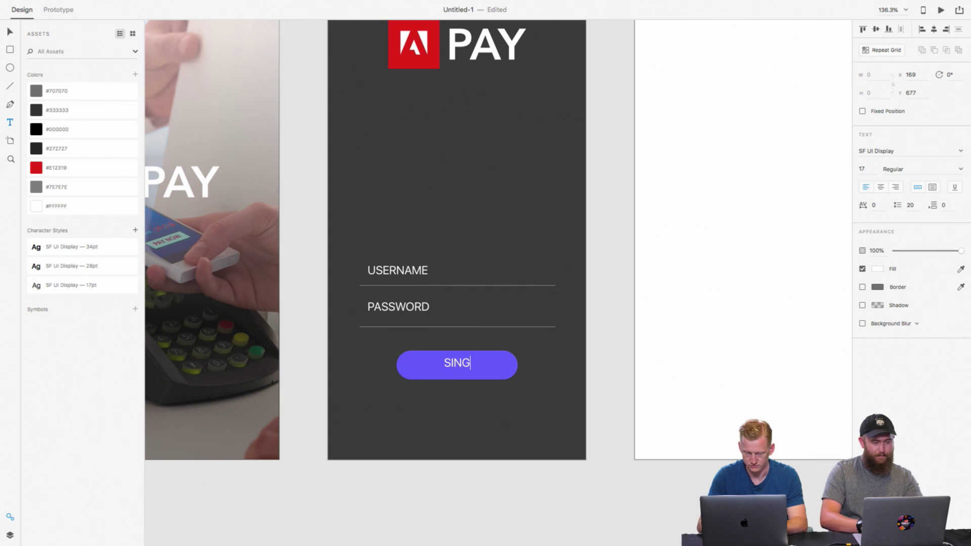
pyautogui.press('BackSpace')
pyautogui.press('BackSpace')
pyautogui.write('GN IN')
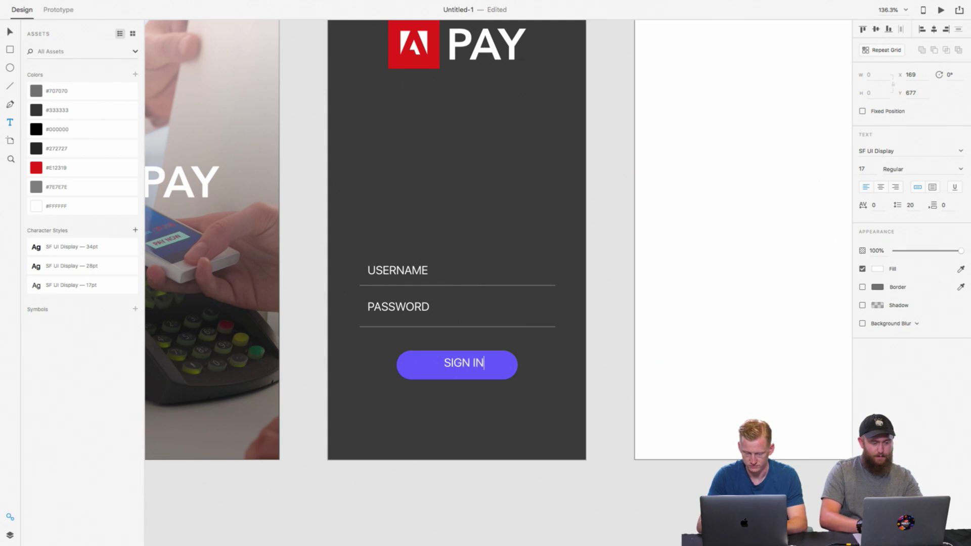
pyautogui.press('super+a')
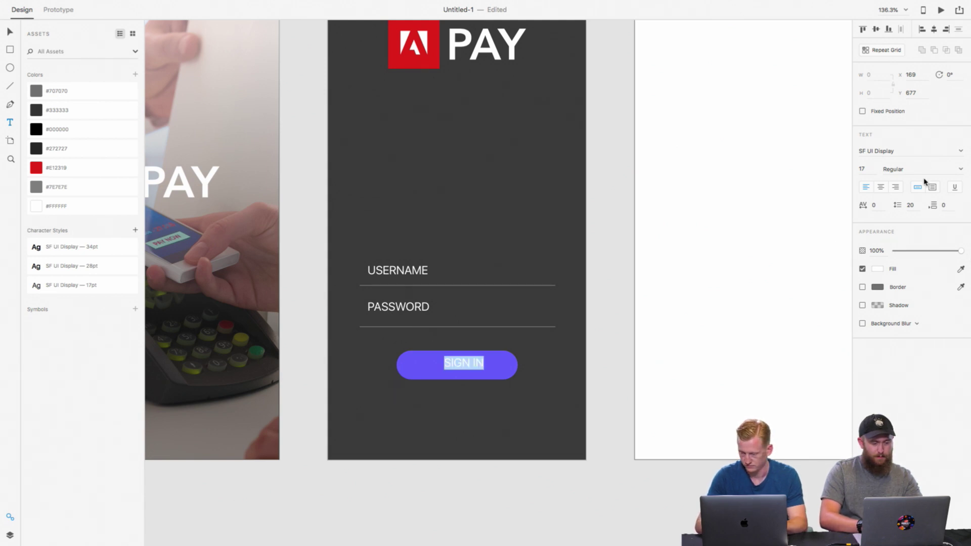
pyautogui.click(960, 169)
pyautogui.click(894, 206)
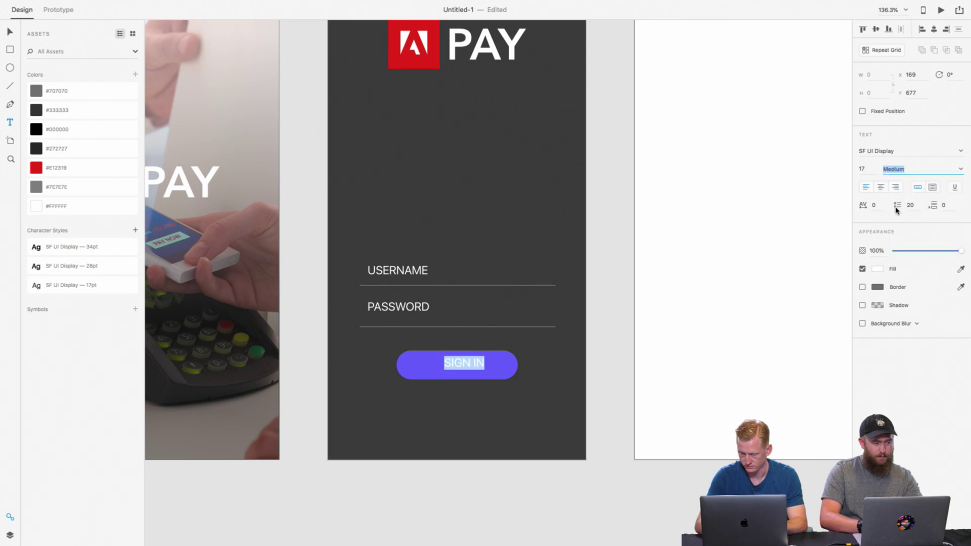
pyautogui.click(960, 169)
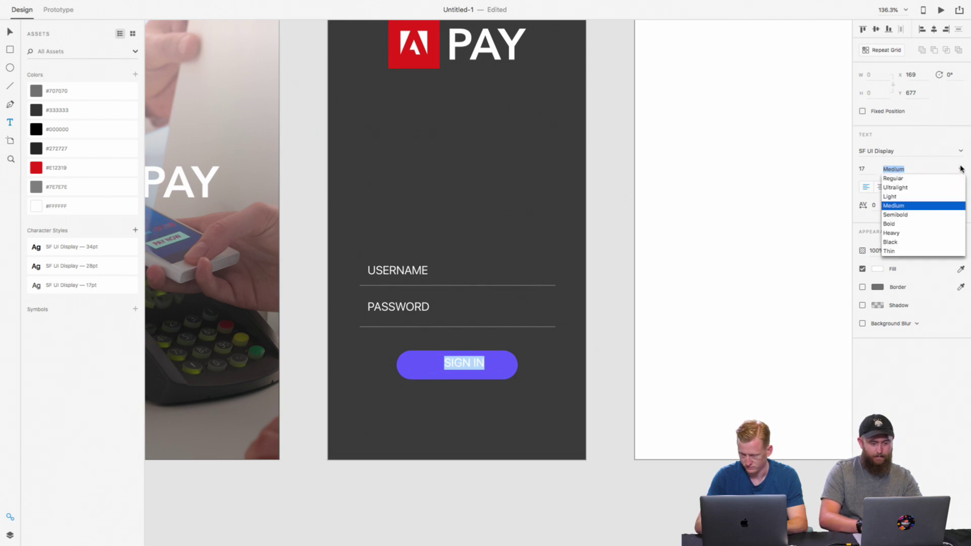
pyautogui.click(903, 223)
pyautogui.press('Escape')
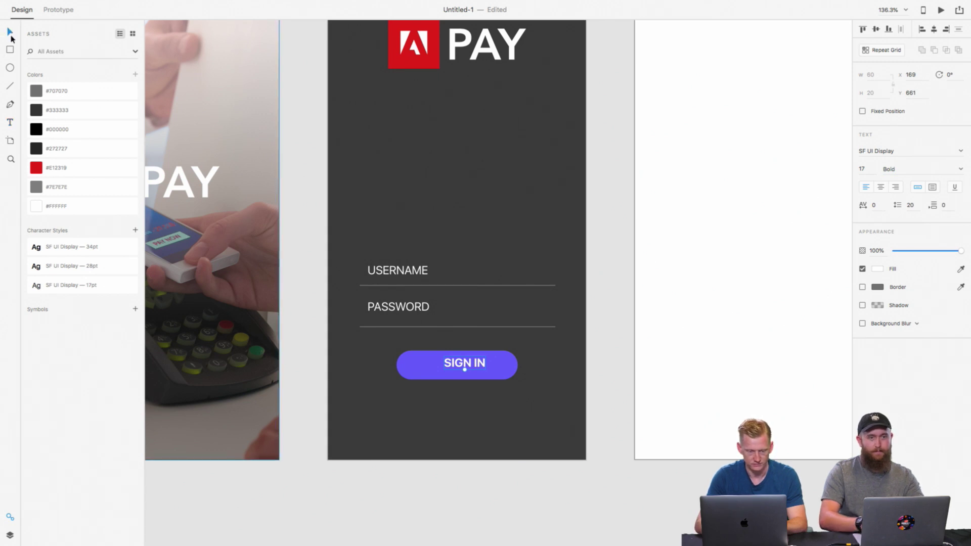
# - Centre the SIGN IN label middle and center on the button, then move it slightly lower
pyautogui.click(10, 29)
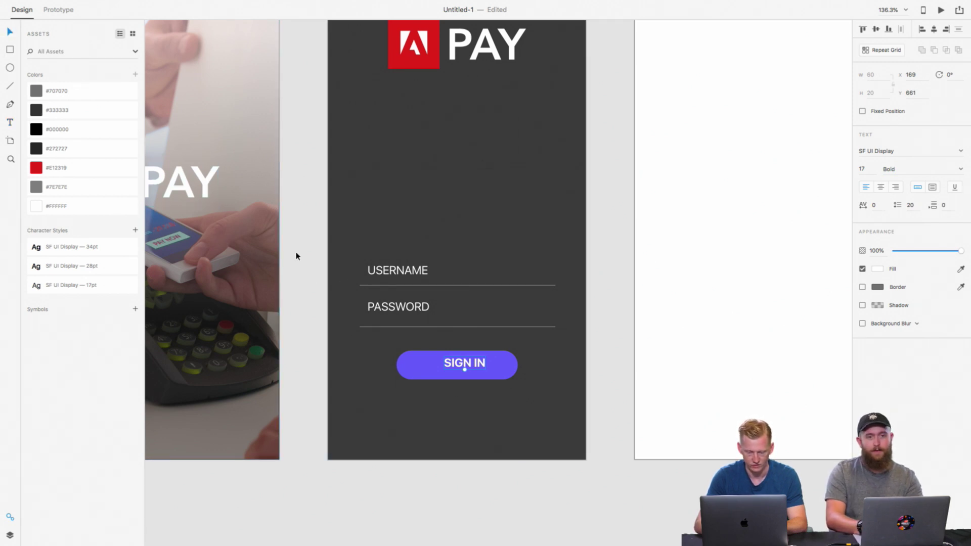
pyautogui.click(495, 361)
pyautogui.keyDown('shift'); pyautogui.click(494, 361); pyautogui.keyUp('shift')
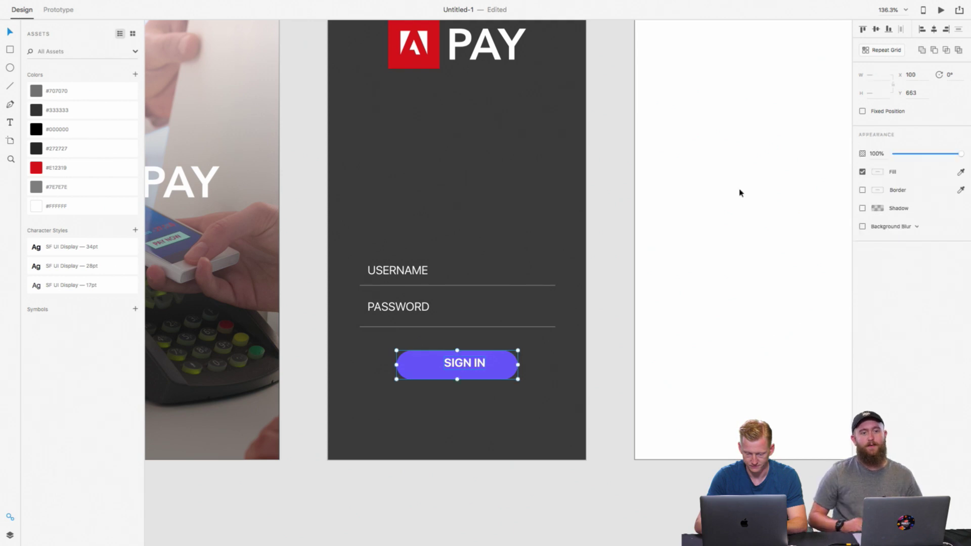
pyautogui.click(876, 29)
pyautogui.click(933, 29)
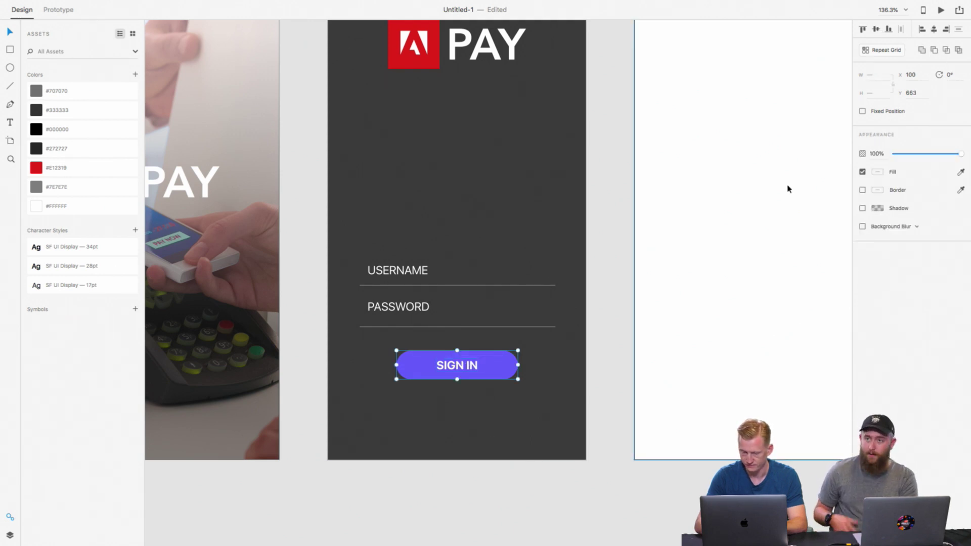
pyautogui.moveTo(491, 368); pyautogui.dragTo(492, 375)
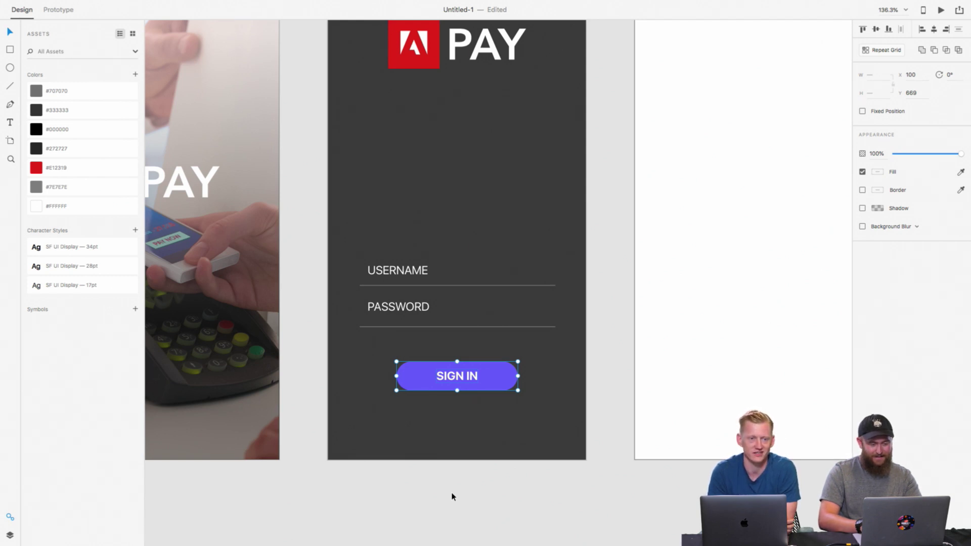
# - Set the purple button shape's height to 44
pyautogui.scroll(-2, 452, 496)
pyautogui.hscroll(2, 451, 496)
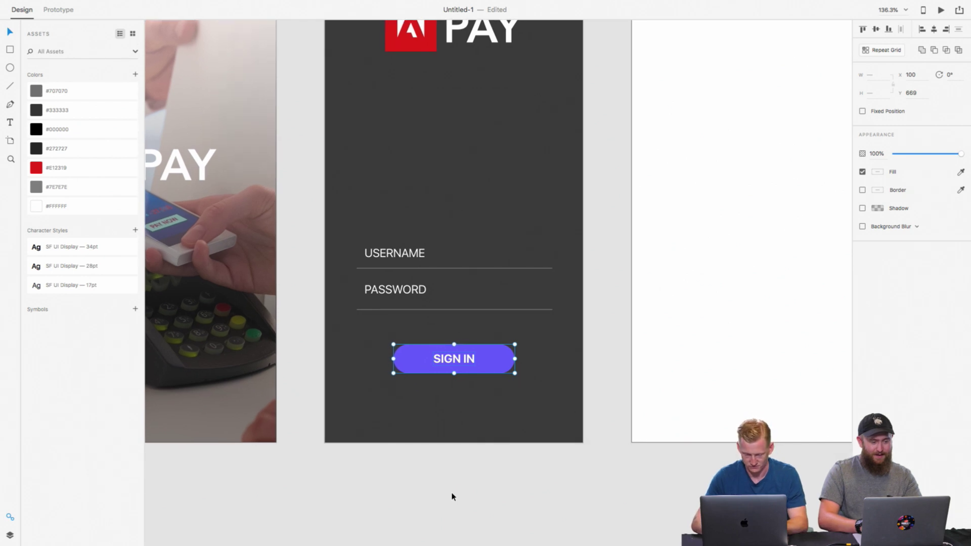
pyautogui.press('alt')
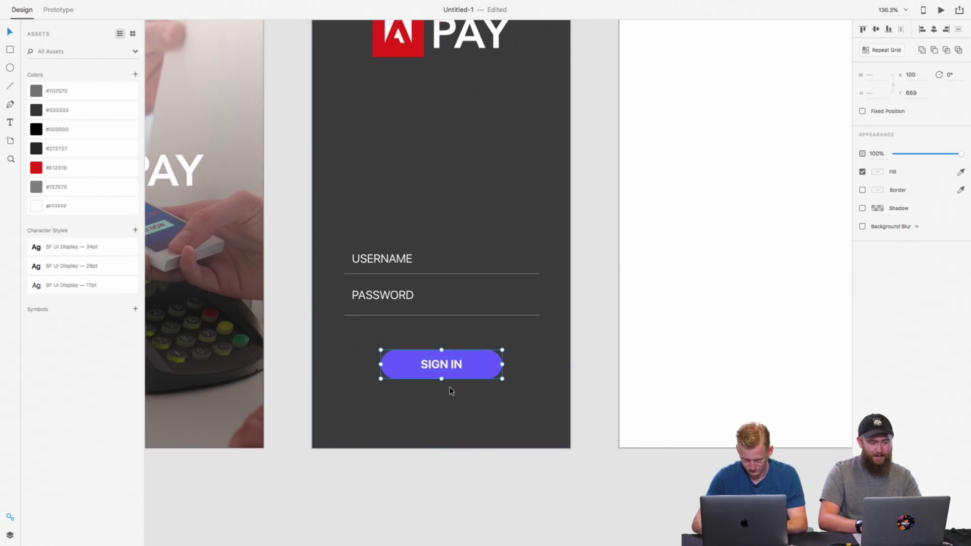
pyautogui.doubleClick(477, 373)
pyautogui.click(480, 425)
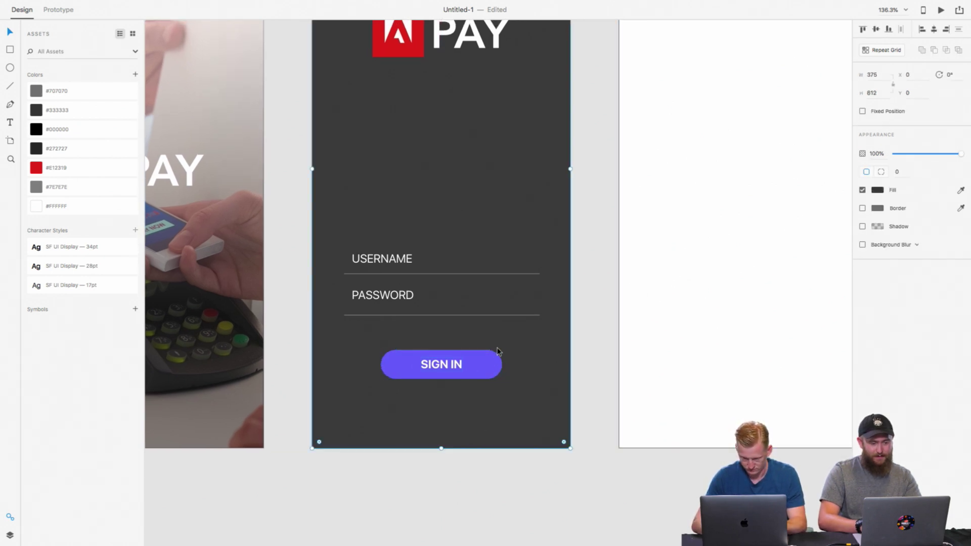
pyautogui.doubleClick(493, 364)
pyautogui.click(870, 92)
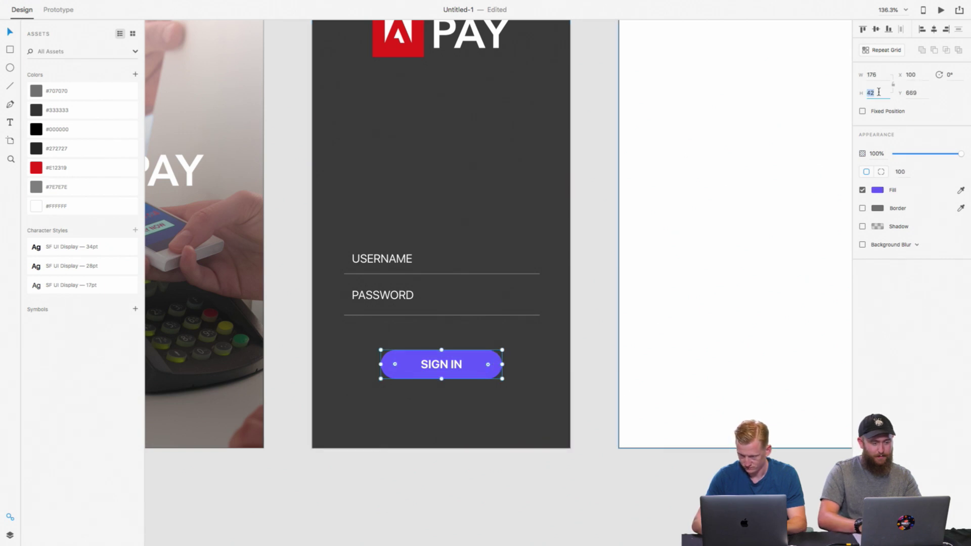
pyautogui.press('Up')
pyautogui.press('Up')
pyautogui.press('Up')
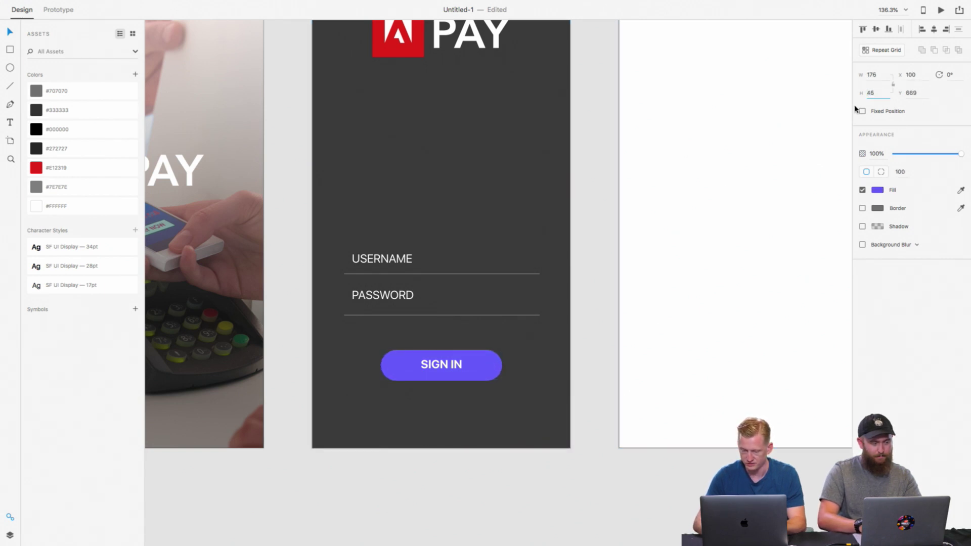
pyautogui.press('Down')
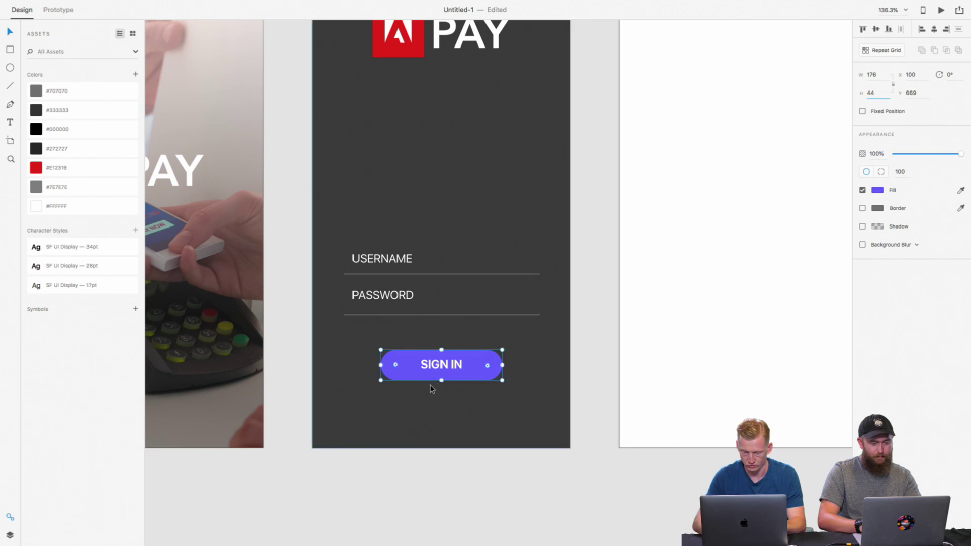
# - Recentre the SIGN IN label vertically on the 44-px pill and check its text settings
pyautogui.keyDown('shift'); pyautogui.click(440, 364); pyautogui.keyUp('shift')
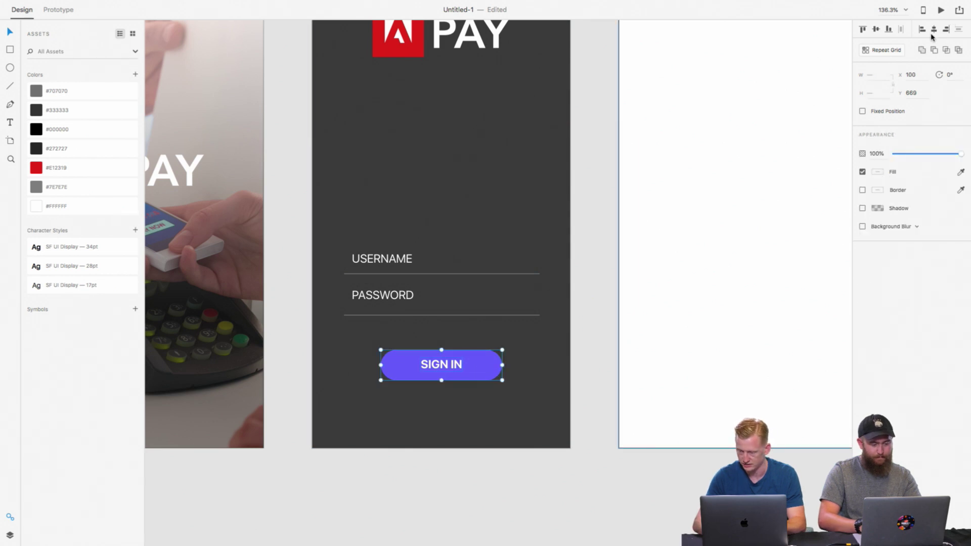
pyautogui.click(880, 32)
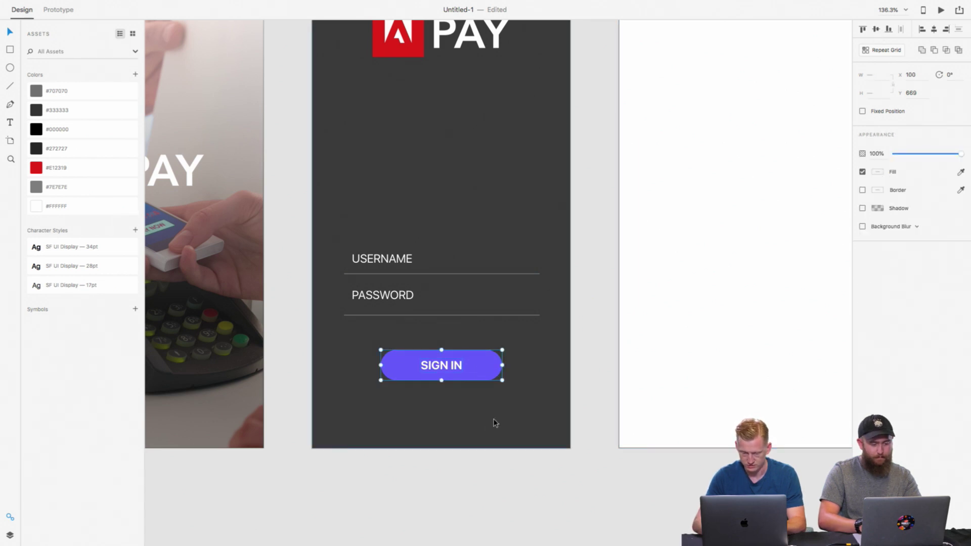
pyautogui.click(475, 506)
pyautogui.click(441, 365)
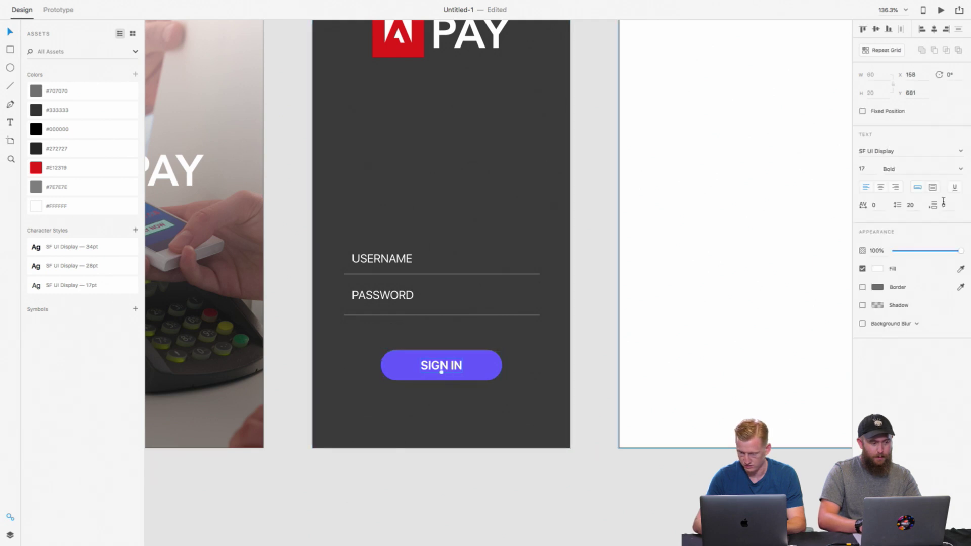
pyautogui.click(386, 501)
pyautogui.scroll(2, 387, 501)
pyautogui.scroll(5, 386, 500)
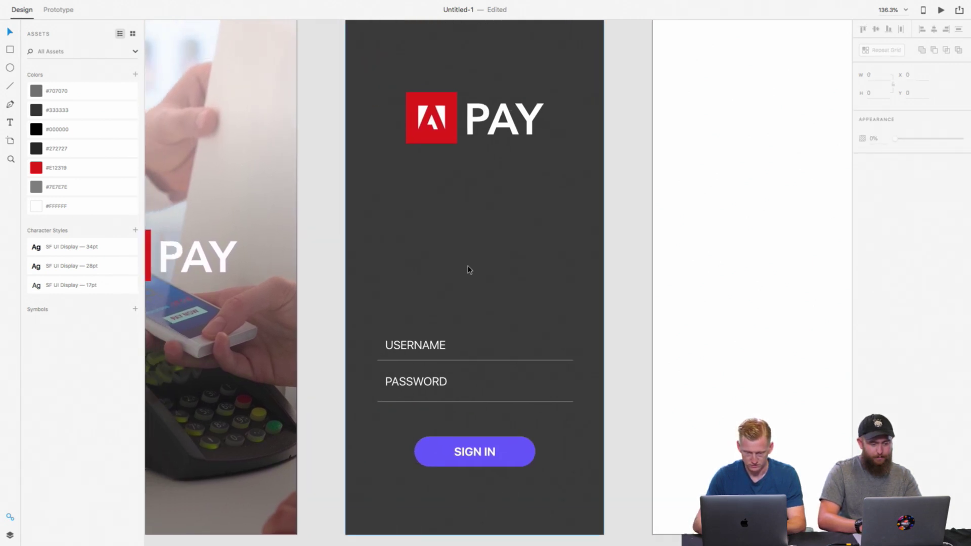
pyautogui.scroll(-4, 469, 269)
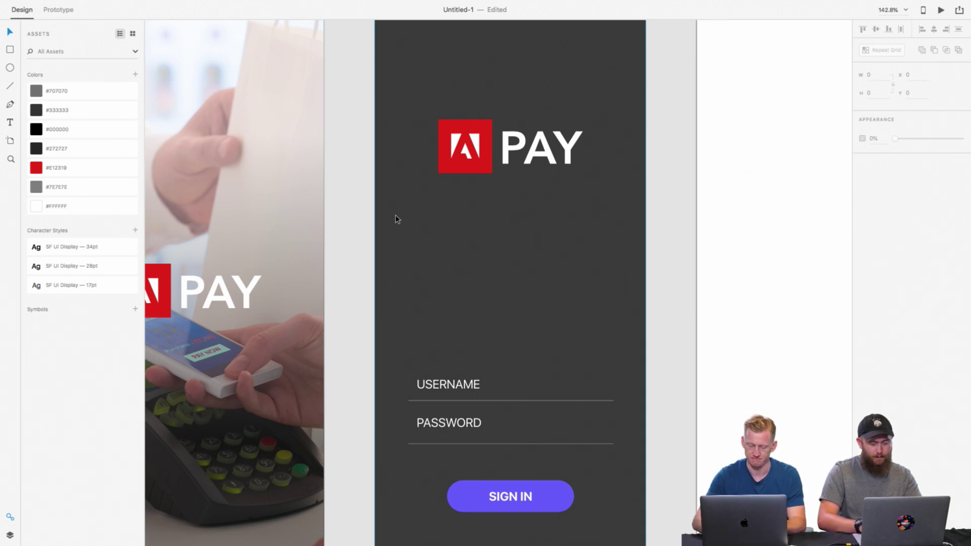
# - Draw an 88×88 square below the PAY logo and fill it pink #FF4F9A
pyautogui.press('r')
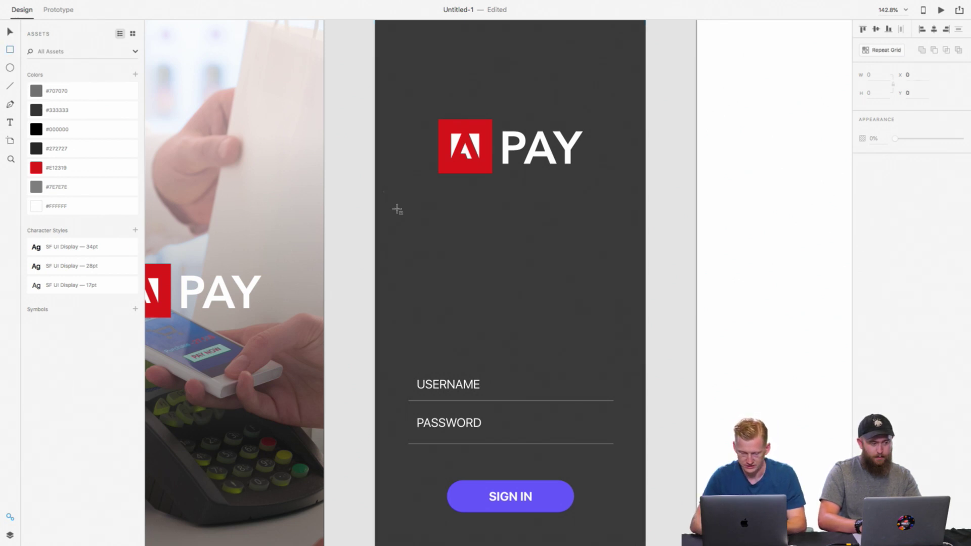
pyautogui.moveTo(383, 192); pyautogui.dragTo(454, 257)
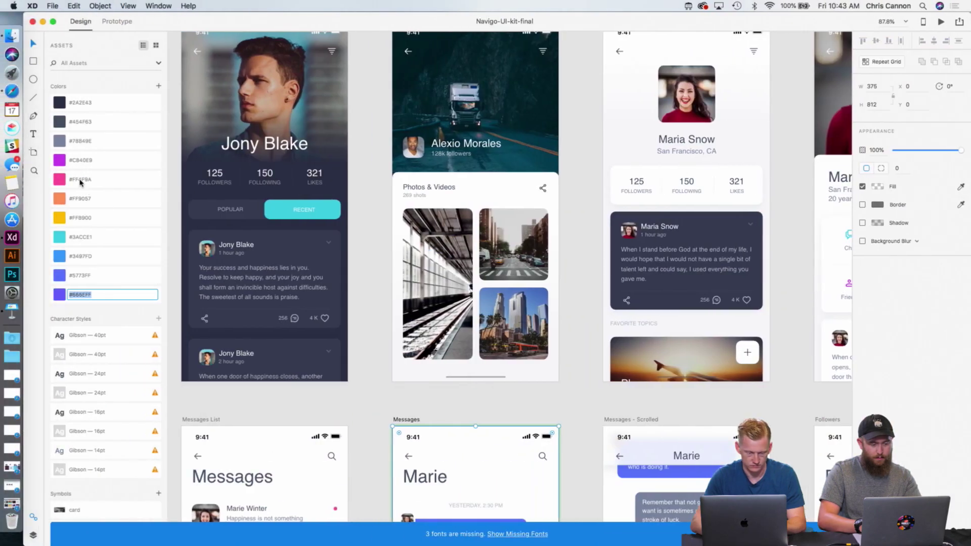
pyautogui.doubleClick(80, 181)
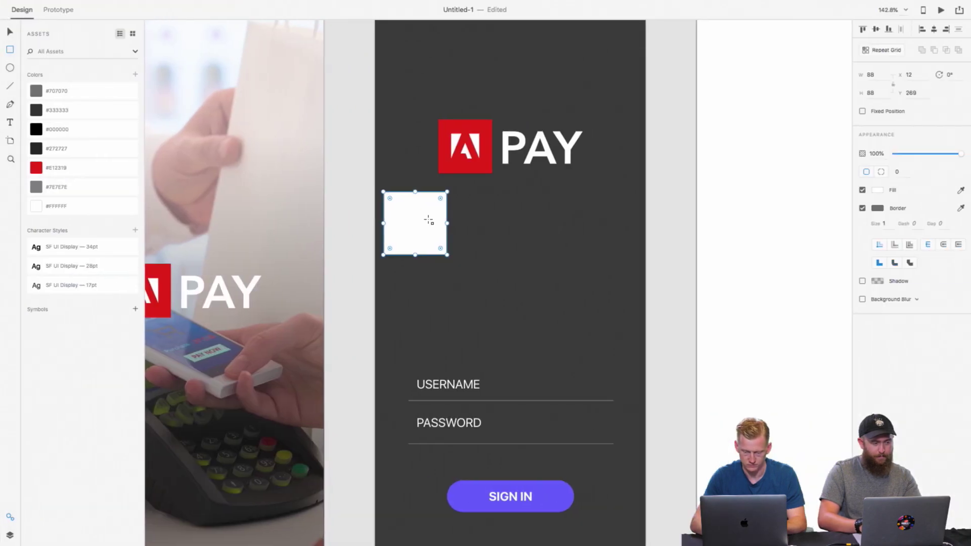
pyautogui.click(877, 190)
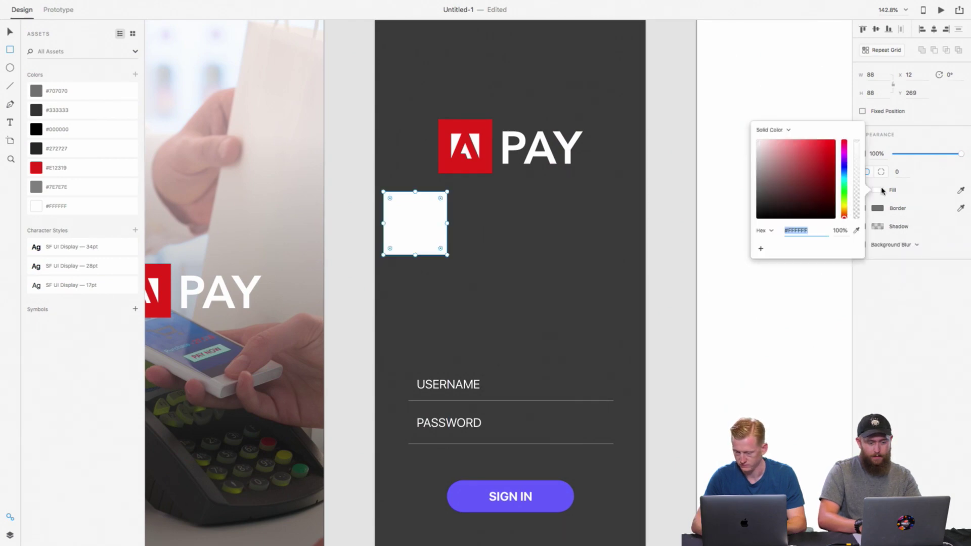
pyautogui.write('#FF4F9A')
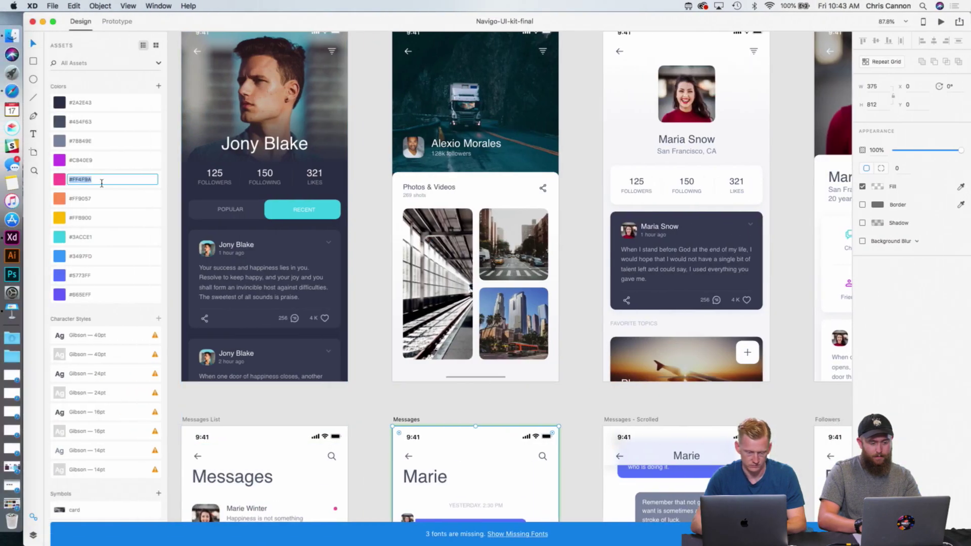
# - Duplicate the pink square to its right and fill the copy orange #FF9057
pyautogui.doubleClick(76, 201)
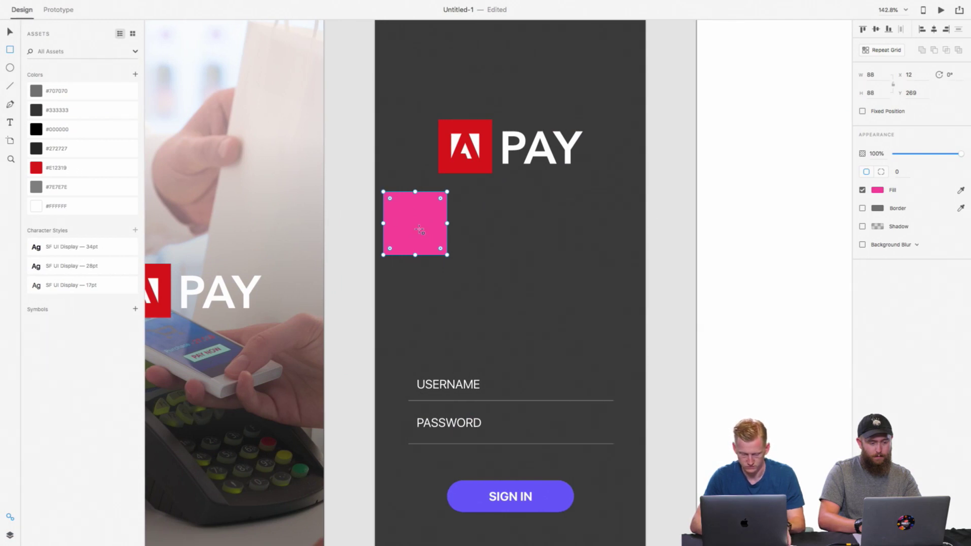
pyautogui.moveTo(420, 230); pyautogui.dragTo(509, 253)
pyautogui.press('BackSpace')
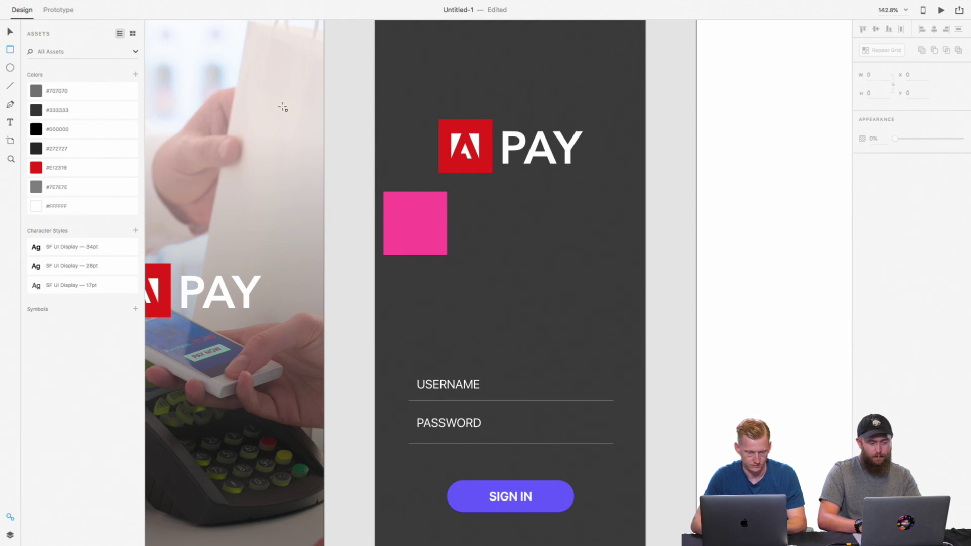
pyautogui.click(11, 34)
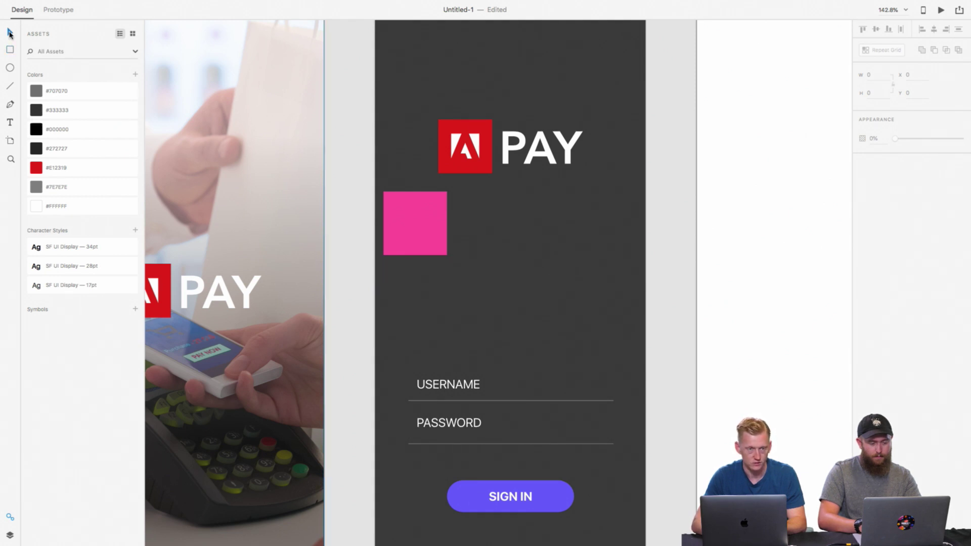
pyautogui.click(428, 233)
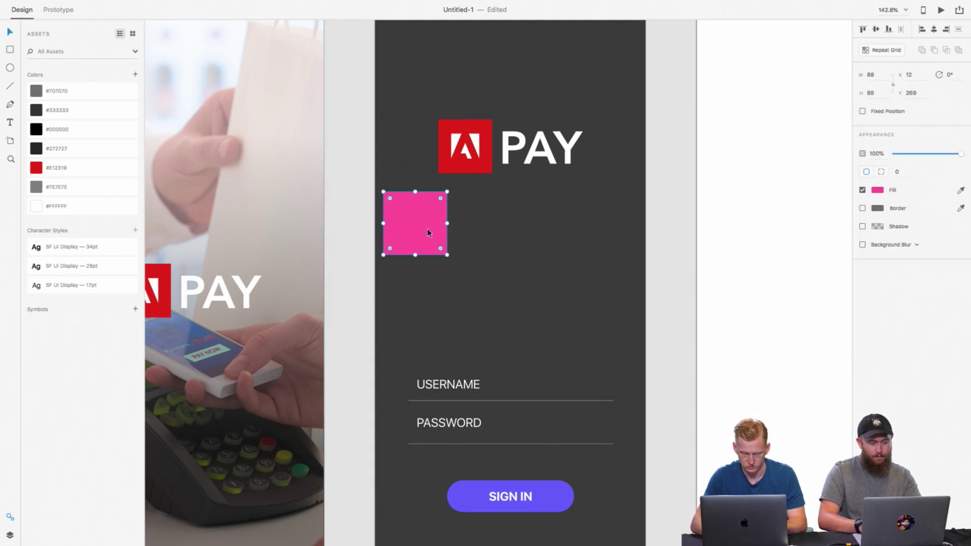
pyautogui.moveTo(428, 233); pyautogui.dragTo(521, 230)
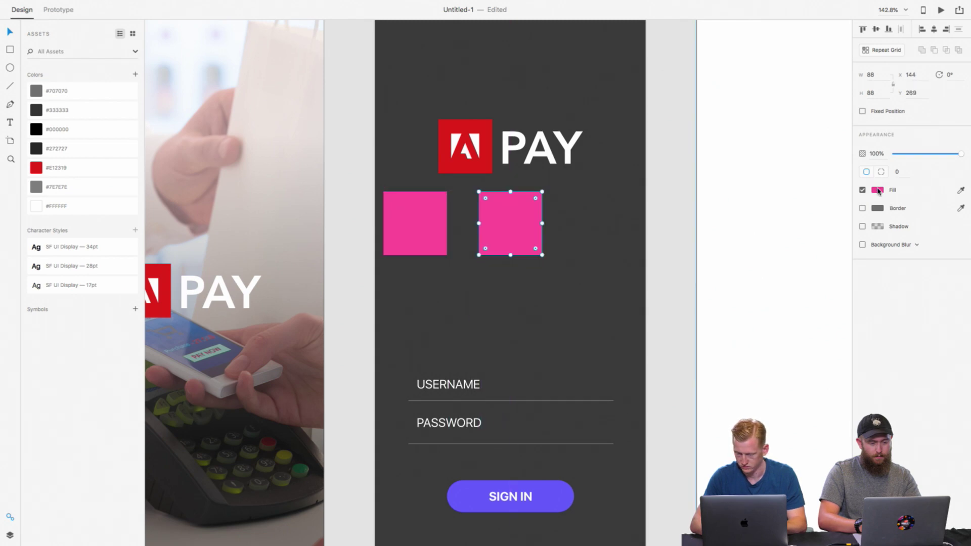
pyautogui.click(877, 191)
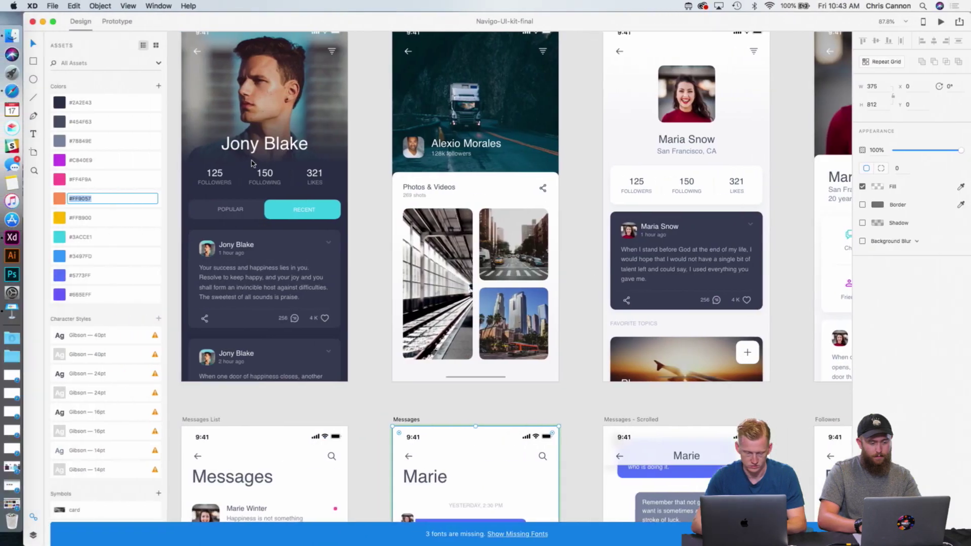
pyautogui.press('super+c')
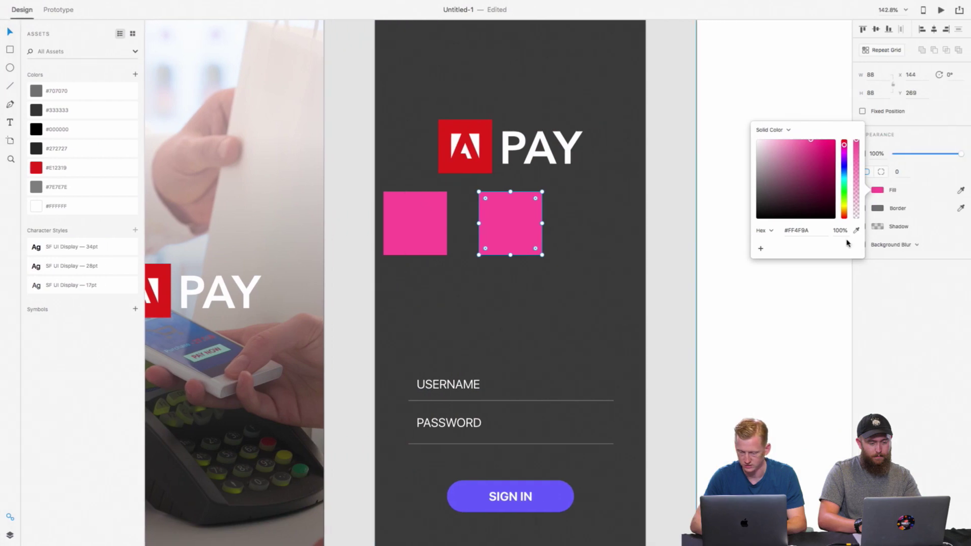
pyautogui.click(799, 230)
pyautogui.press('super+v')
pyautogui.press('Return')
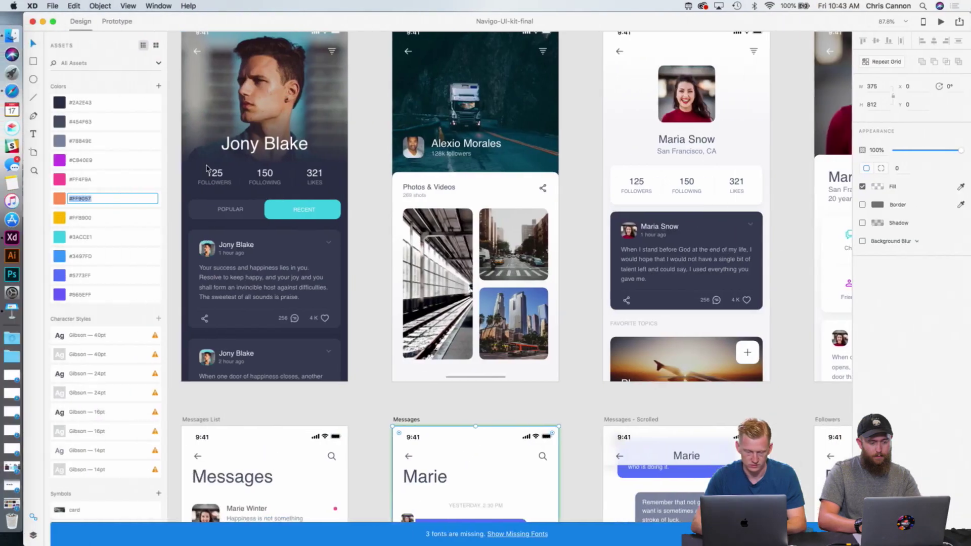
# - Duplicate the orange square further right and make the third square cyan
pyautogui.doubleClick(78, 236)
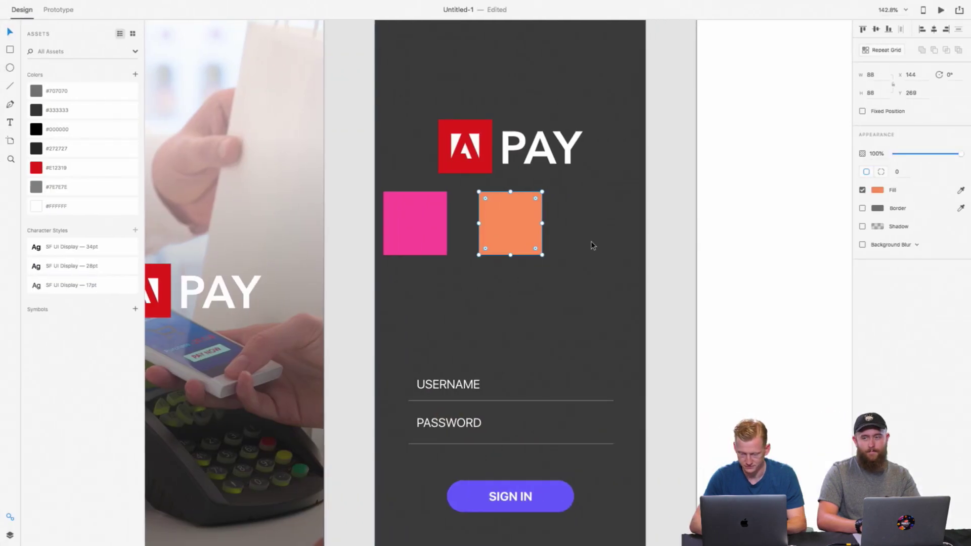
pyautogui.click(629, 267)
pyautogui.click(529, 228)
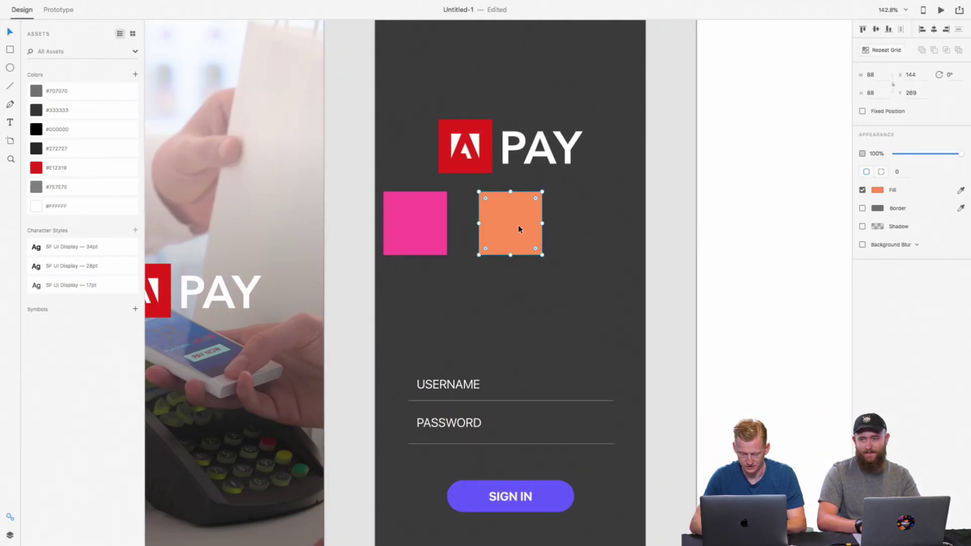
pyautogui.moveTo(529, 229); pyautogui.dragTo(600, 226)
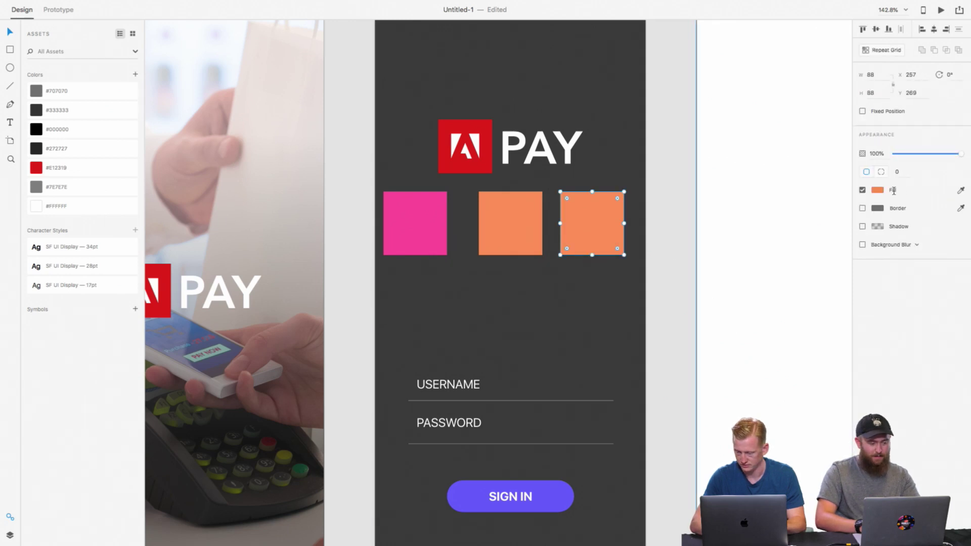
pyautogui.click(877, 190)
pyautogui.click(845, 210)
pyautogui.click(611, 342)
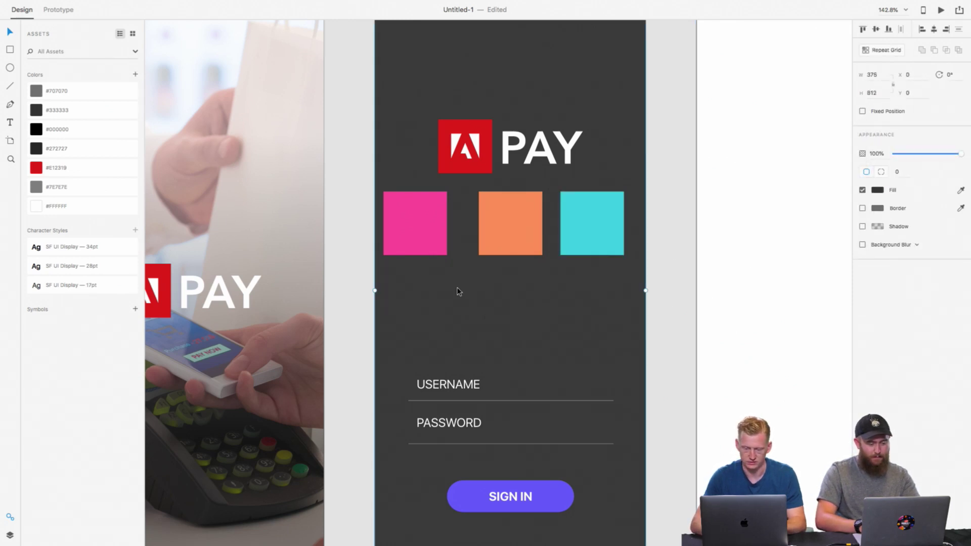
pyautogui.click(425, 225)
pyautogui.scroll(-5, 427, 227)
# - Give the pink square an eyedropped pink border and remove its fill
pyautogui.hscroll(-5, 432, 228)
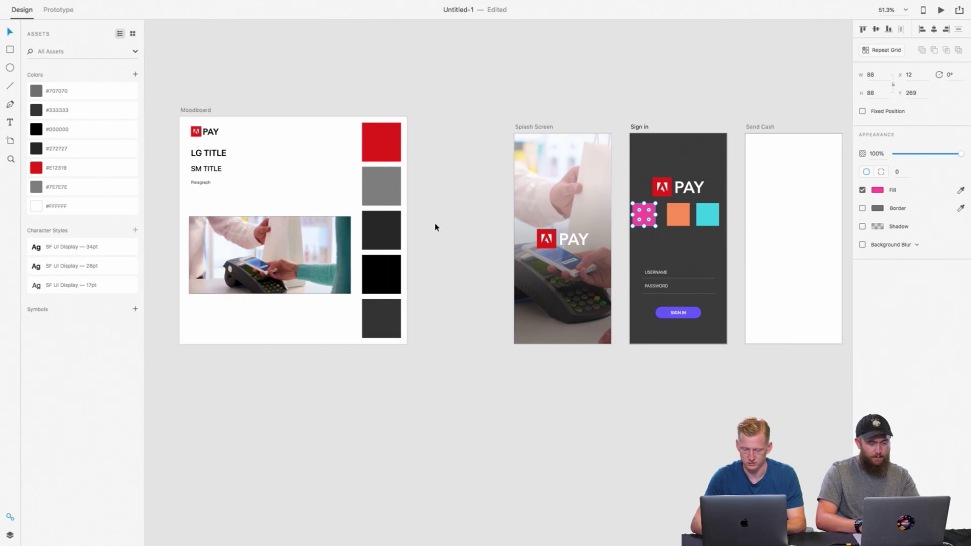
pyautogui.moveTo(649, 219); pyautogui.dragTo(637, 123)
pyautogui.hotkey('ctrl', 'z')
pyautogui.scroll(3, 664, 214)
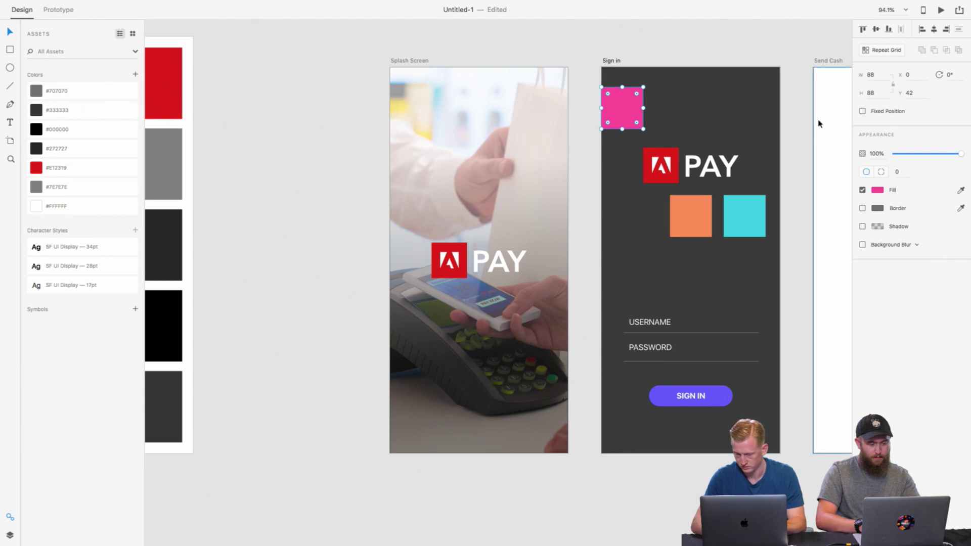
pyautogui.click(864, 208)
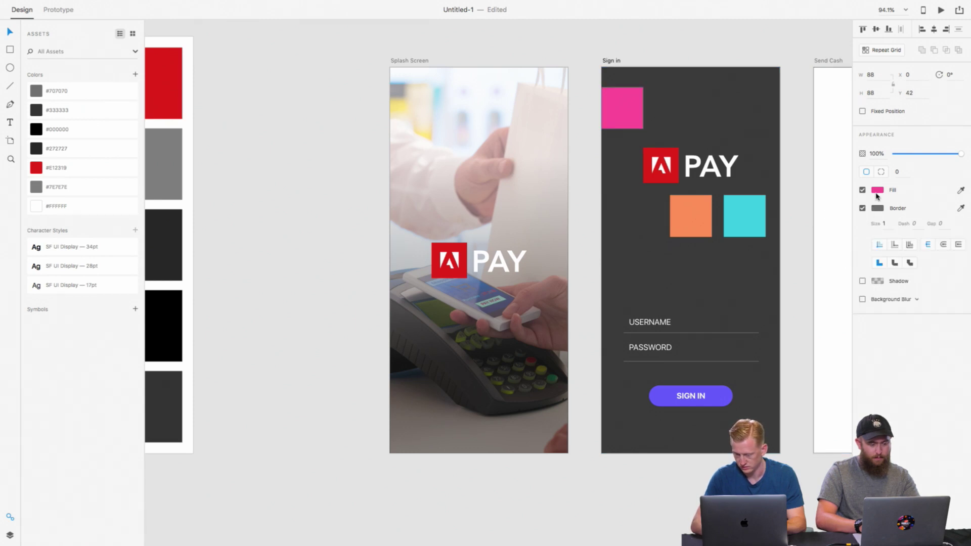
pyautogui.click(878, 208)
pyautogui.click(856, 245)
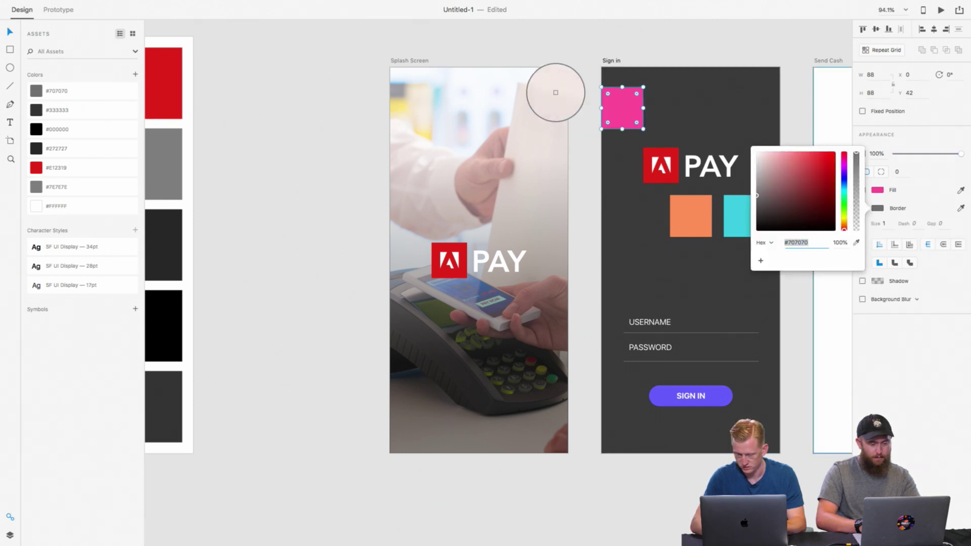
pyautogui.click(621, 104)
pyautogui.click(914, 190)
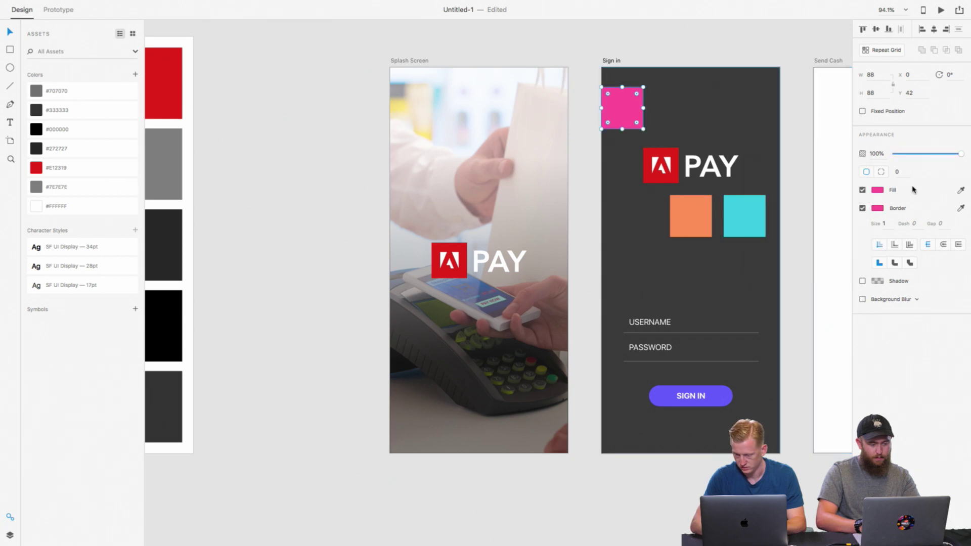
pyautogui.click(863, 190)
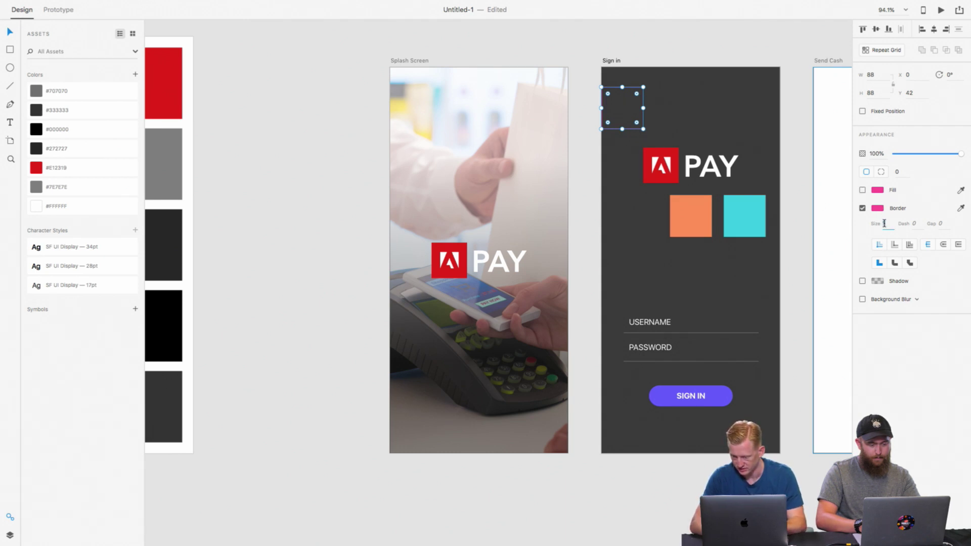
# - Set the border size to 8 and move the outline into the artboard's top-left corner
pyautogui.write('11')
pyautogui.press('Return')
pyautogui.press('Down')
pyautogui.press('Down')
pyautogui.press('Down')
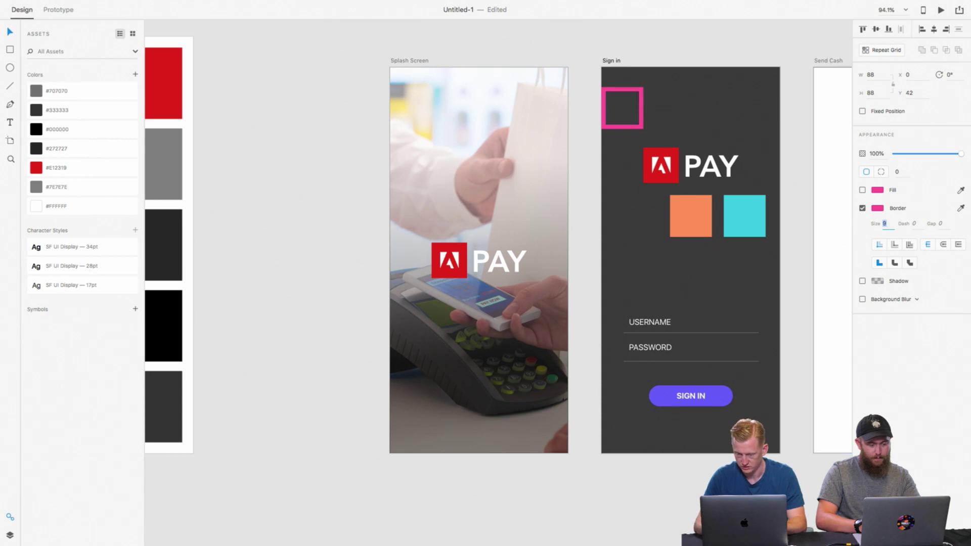
pyautogui.click(632, 92)
pyautogui.moveTo(632, 92); pyautogui.dragTo(622, 55)
# - Turn the orange square into a circle with corner radius 100 and reposition it
pyautogui.click(706, 49)
pyautogui.hscroll(3, 708, 51)
pyautogui.scroll(-1, 708, 50)
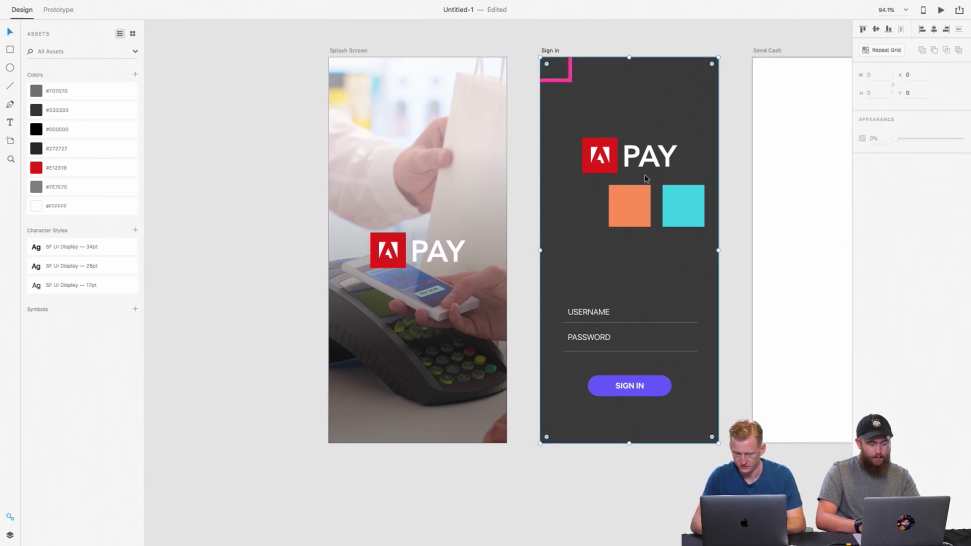
pyautogui.click(632, 217)
pyautogui.moveTo(622, 217); pyautogui.dragTo(566, 254)
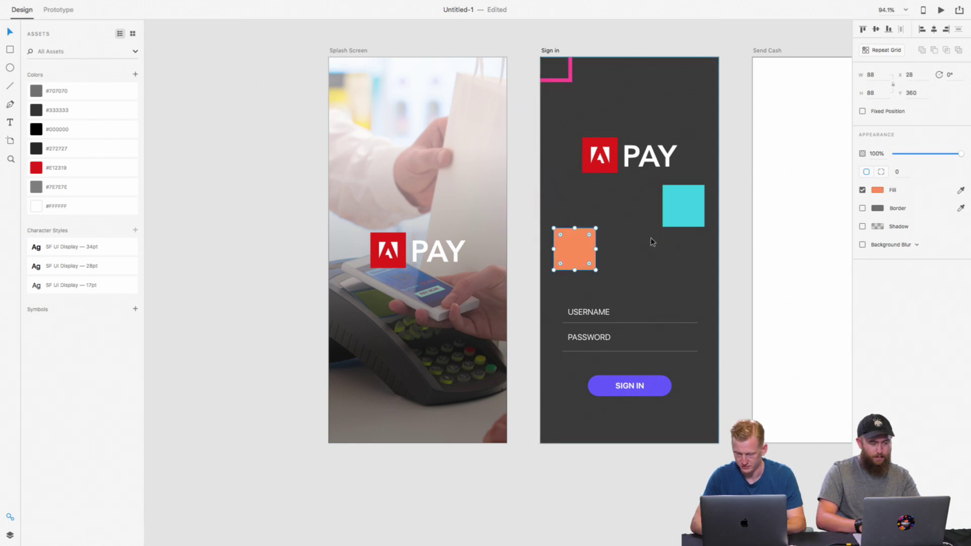
pyautogui.click(902, 171)
pyautogui.write('100')
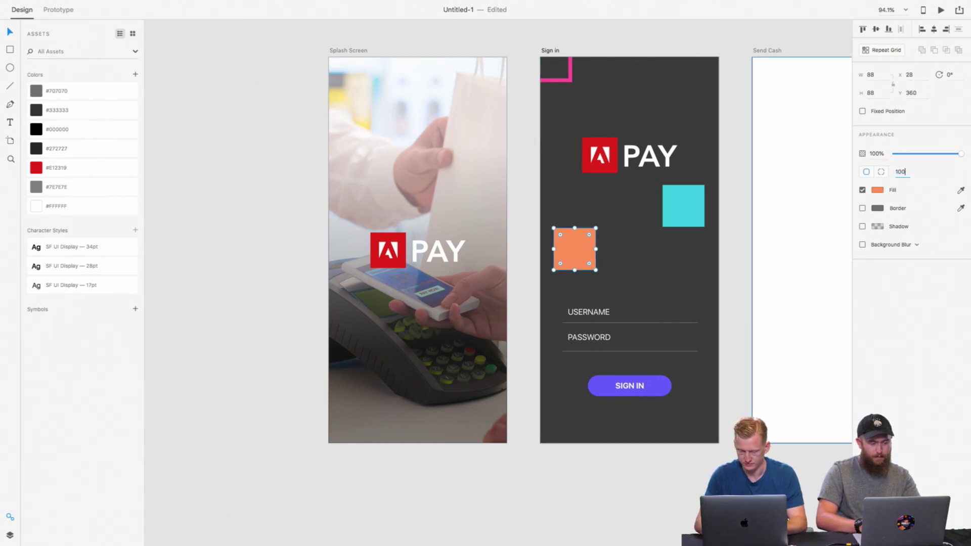
pyautogui.press('Return')
pyautogui.moveTo(581, 245)
pyautogui.mouseDown()
pyautogui.moveTo(557, 229)
pyautogui.moveTo(602, 250)
pyautogui.moveTo(584, 233)
pyautogui.mouseUp()
# - Move the cyan square to the top-right corner, delete an anchor to make a triangle, and push it flush
pyautogui.click(684, 194)
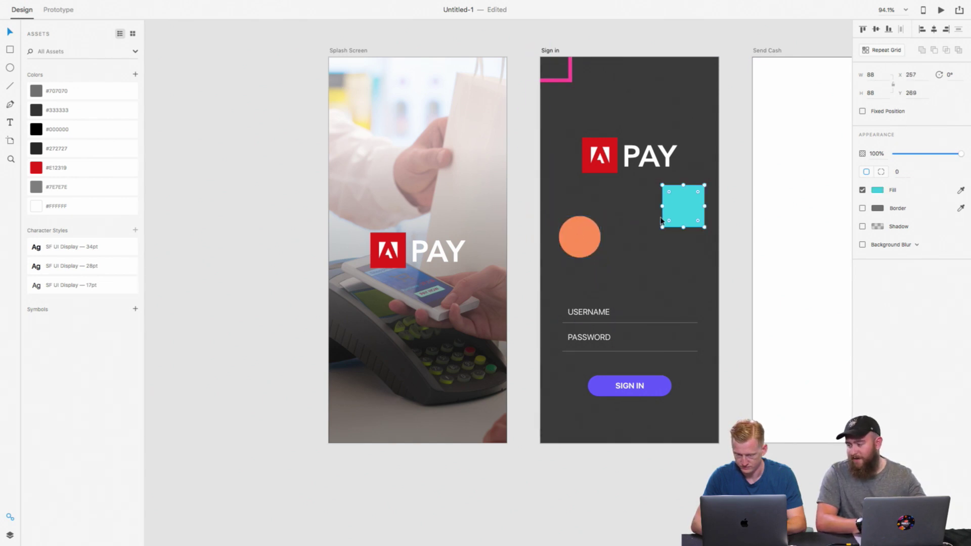
pyautogui.moveTo(684, 195); pyautogui.dragTo(711, 125)
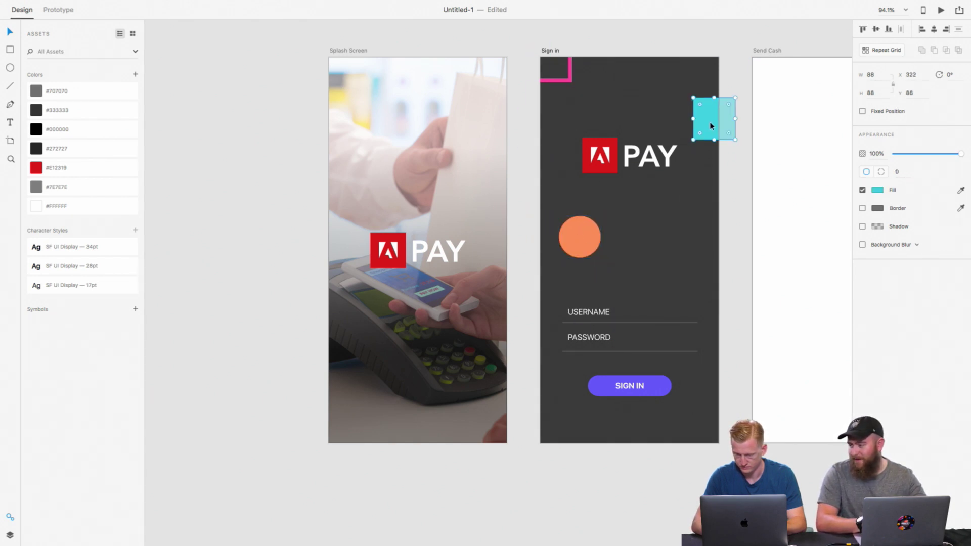
pyautogui.click(743, 184)
pyautogui.scroll(5, 743, 184)
pyautogui.click(683, 141)
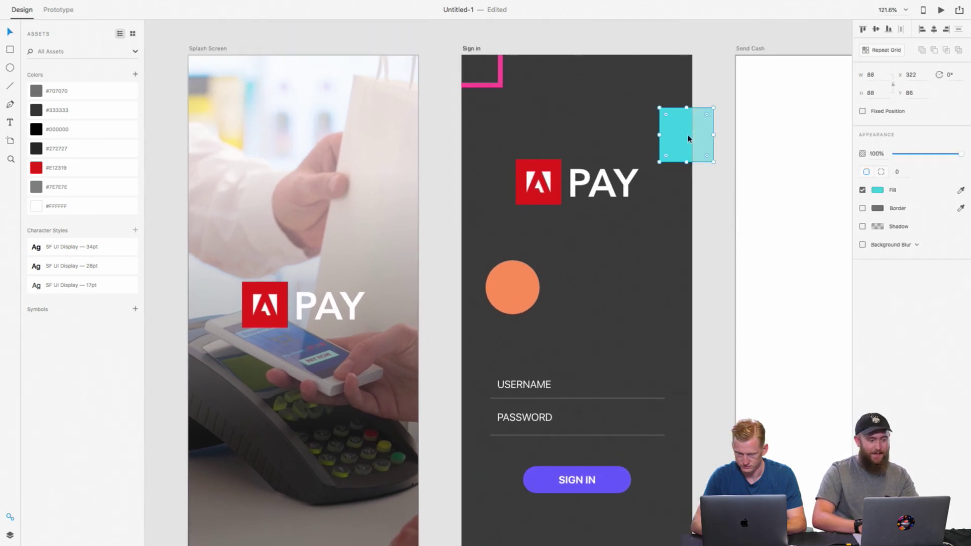
pyautogui.press('Delete')
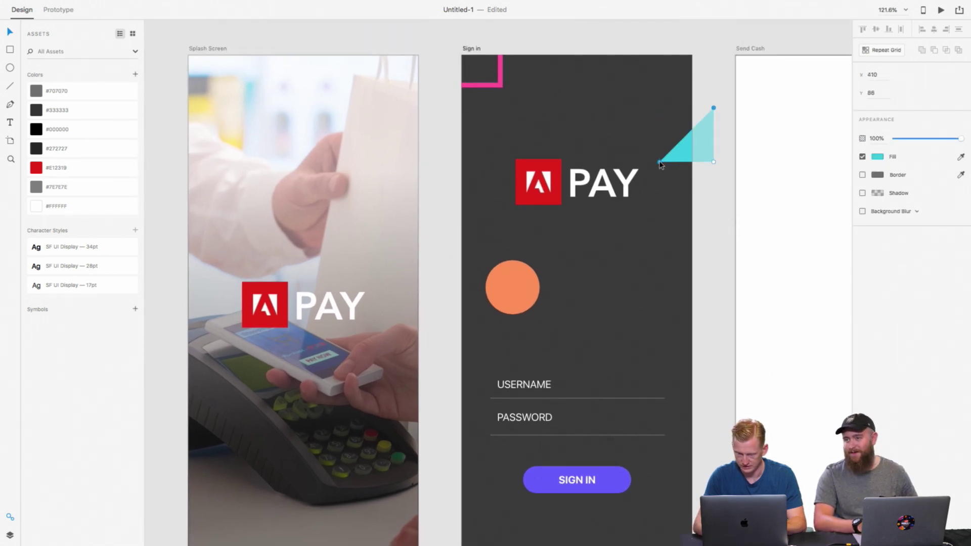
pyautogui.click(717, 219)
pyautogui.moveTo(680, 155); pyautogui.dragTo(658, 154)
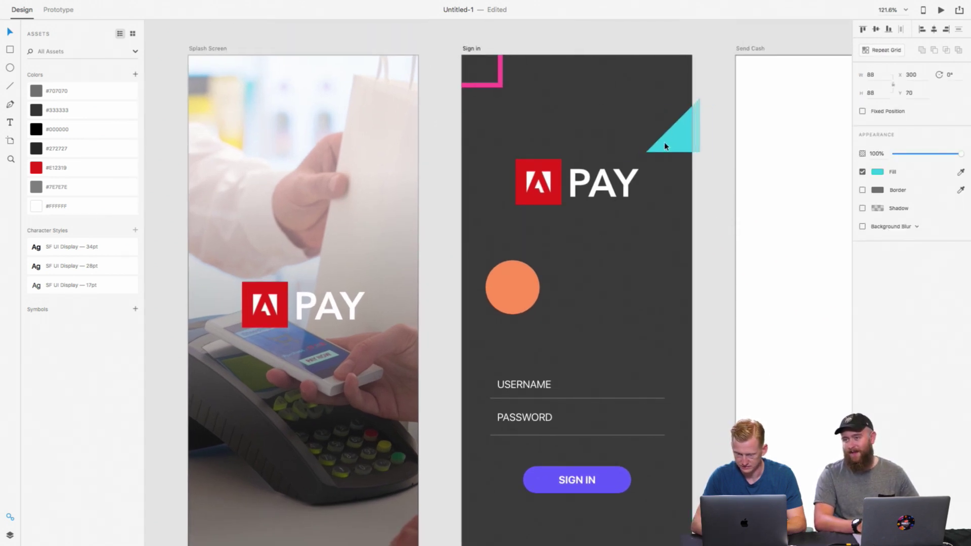
pyautogui.click(710, 219)
pyautogui.scroll(-5, 711, 222)
pyautogui.scroll(-2, 711, 224)
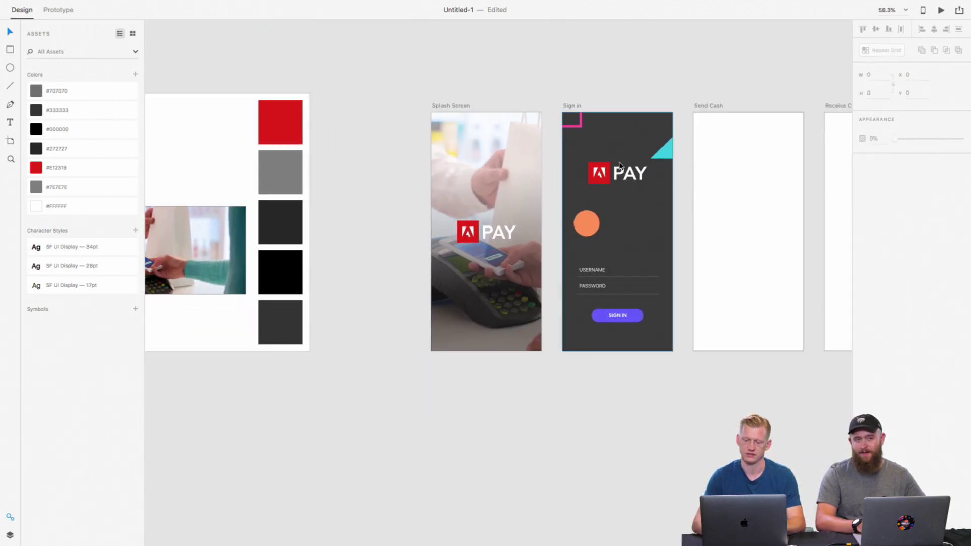
# - Duplicate the pink corner shape into a filled, borderless 40×40 square near the top
pyautogui.moveTo(617, 171); pyautogui.dragTo(617, 179)
pyautogui.click(639, 87)
pyautogui.scroll(4, 642, 134)
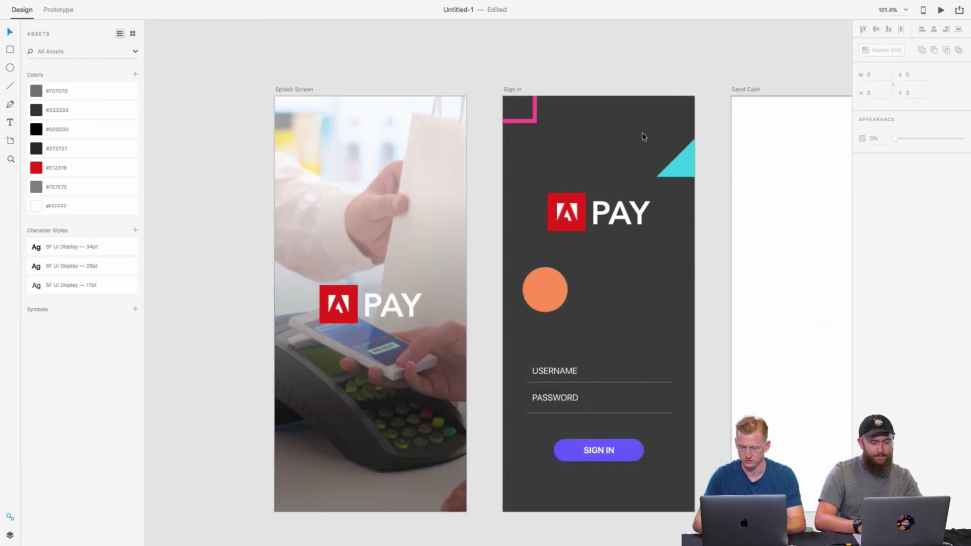
pyautogui.click(534, 121)
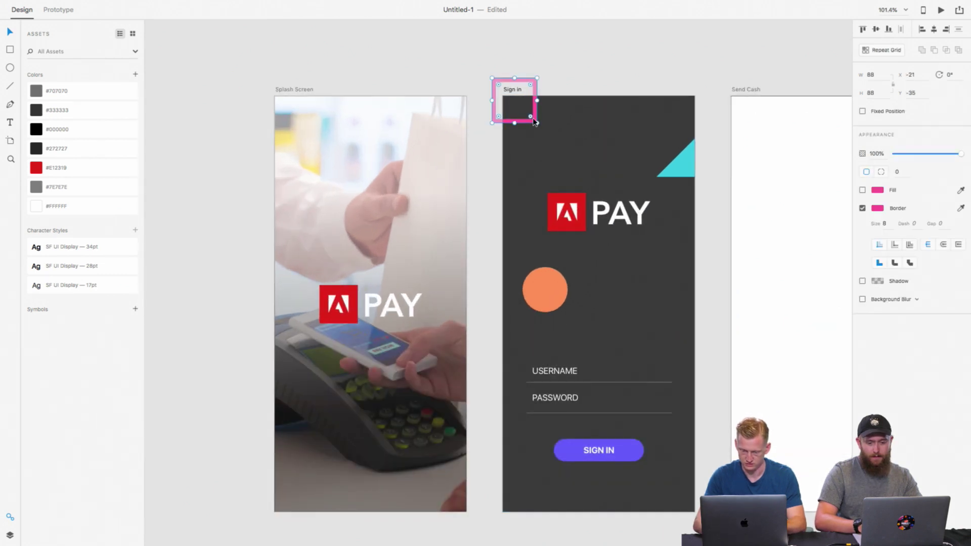
pyautogui.moveTo(534, 121); pyautogui.dragTo(610, 166)
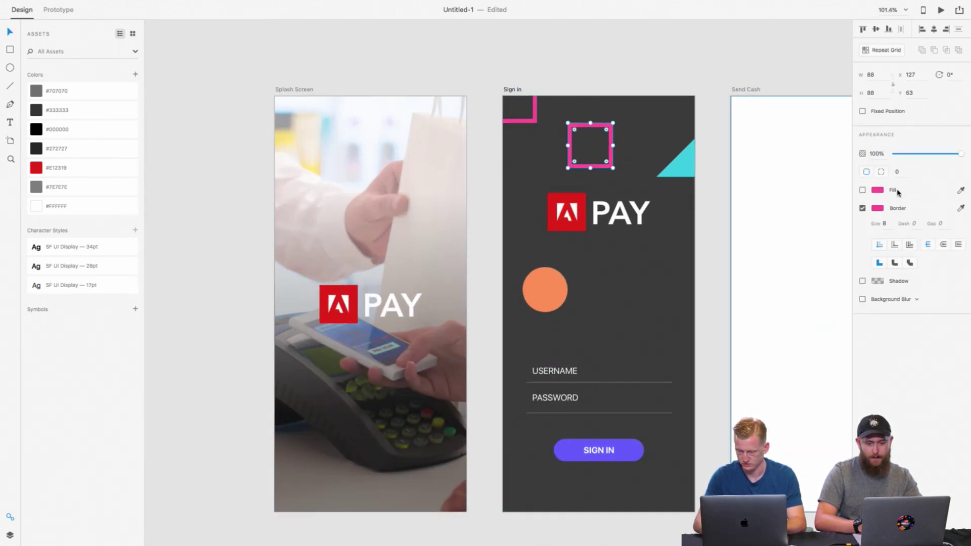
pyautogui.click(862, 191)
pyautogui.click(862, 208)
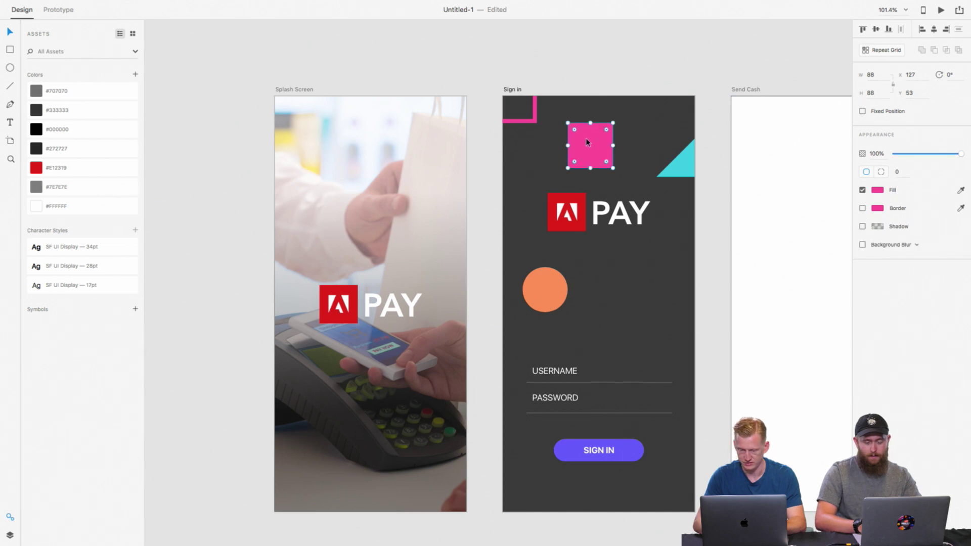
pyautogui.click(879, 75)
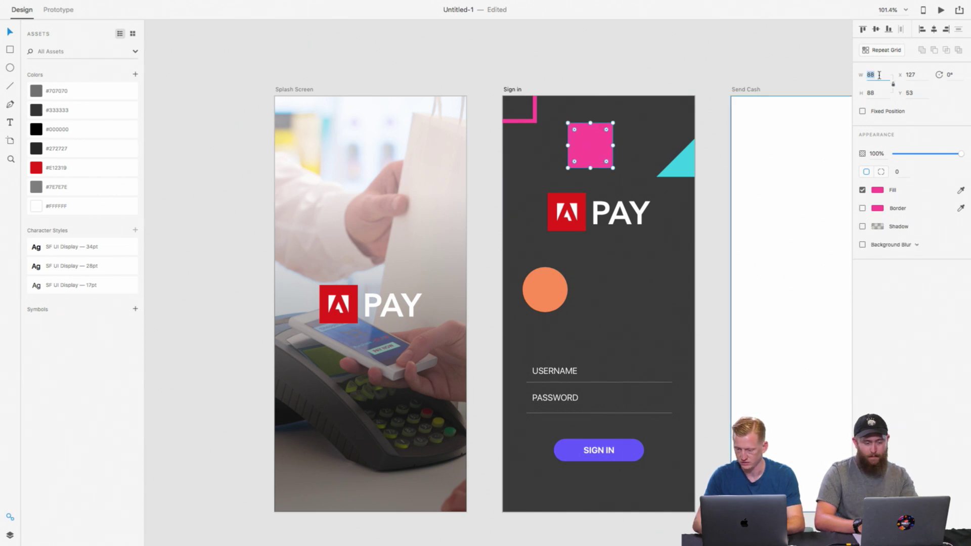
pyautogui.write('40')
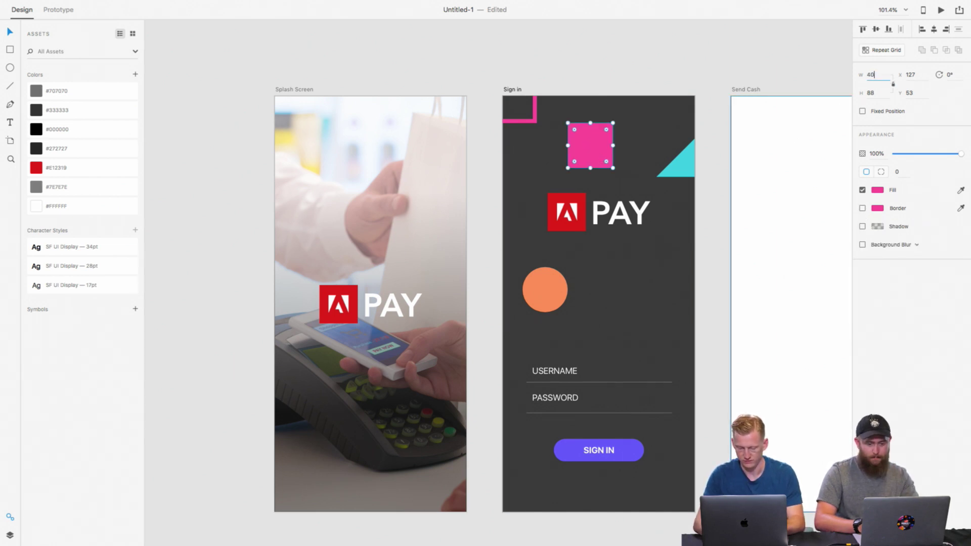
pyautogui.press('Return')
pyautogui.moveTo(571, 140)
pyautogui.mouseDown()
pyautogui.moveTo(550, 163)
pyautogui.moveTo(515, 156)
pyautogui.moveTo(578, 152)
pyautogui.mouseUp()
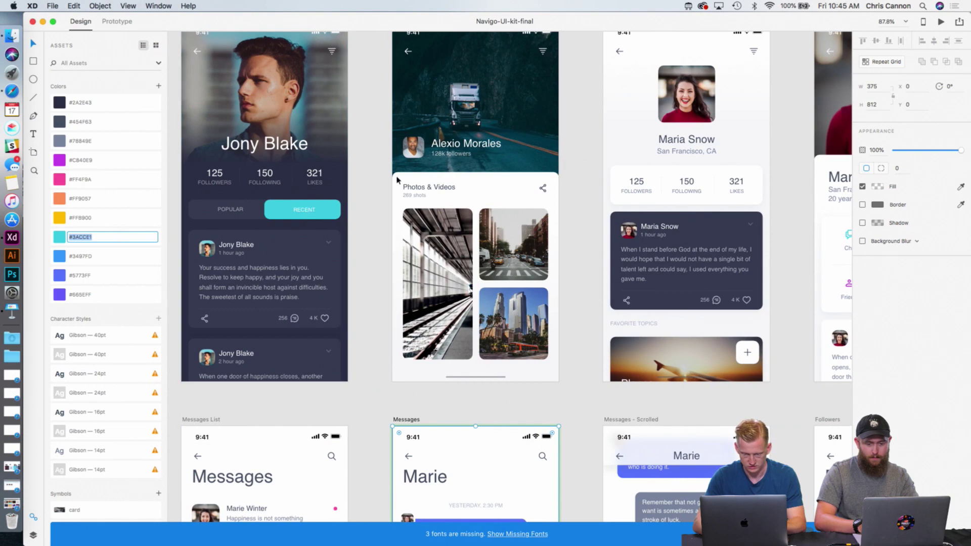
# - Fill the small square with blue #3497FD and shift it right near the top
pyautogui.click(77, 258)
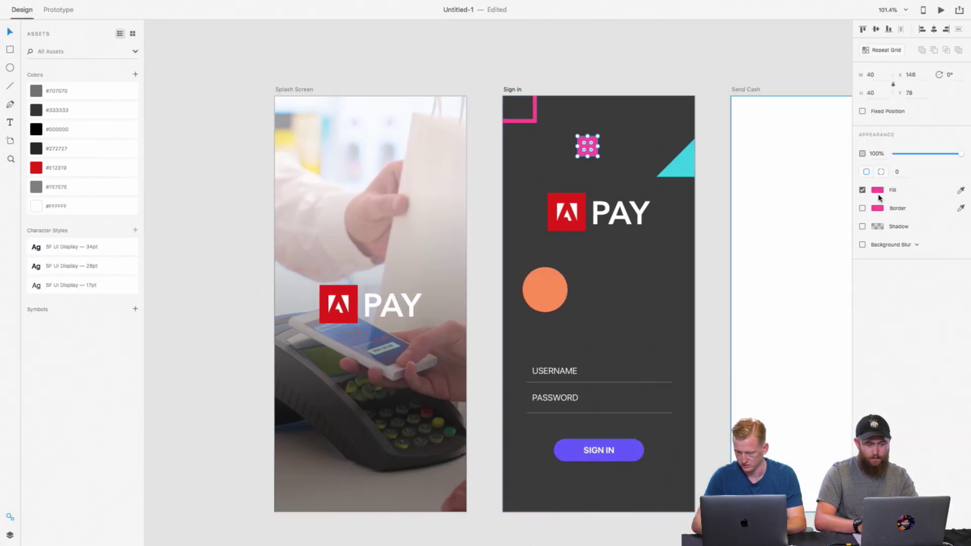
pyautogui.click(878, 191)
pyautogui.write('#3497FD')
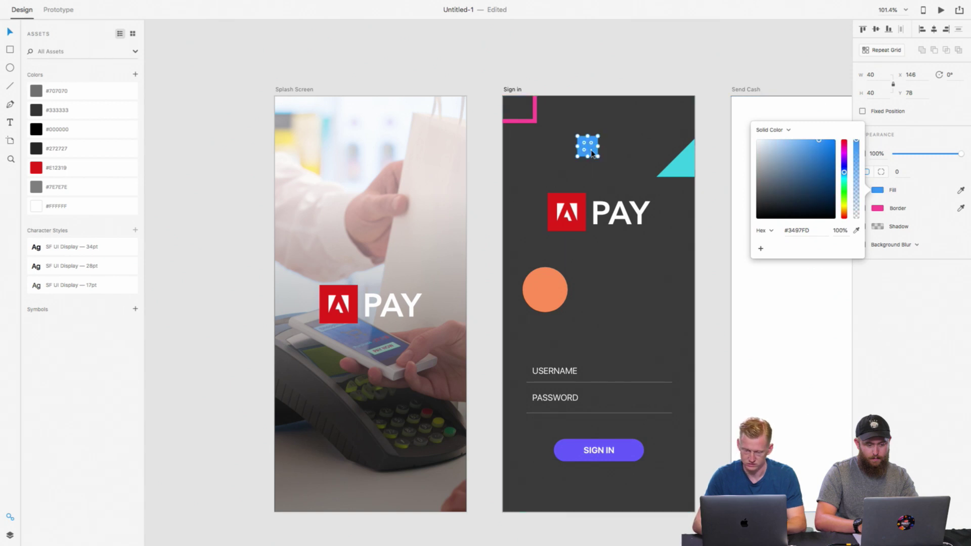
pyautogui.click(617, 152)
pyautogui.click(635, 168)
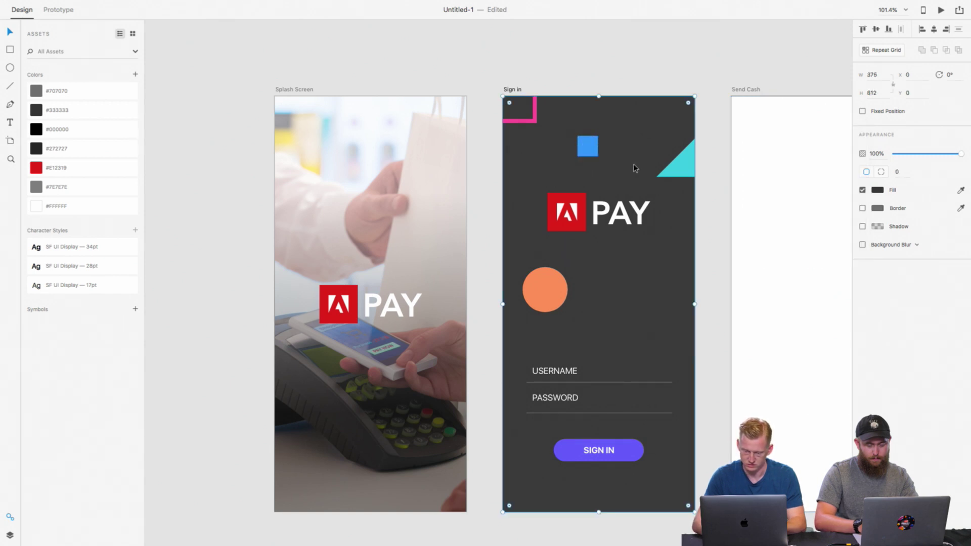
pyautogui.click(590, 147)
pyautogui.moveTo(590, 146); pyautogui.dragTo(605, 132)
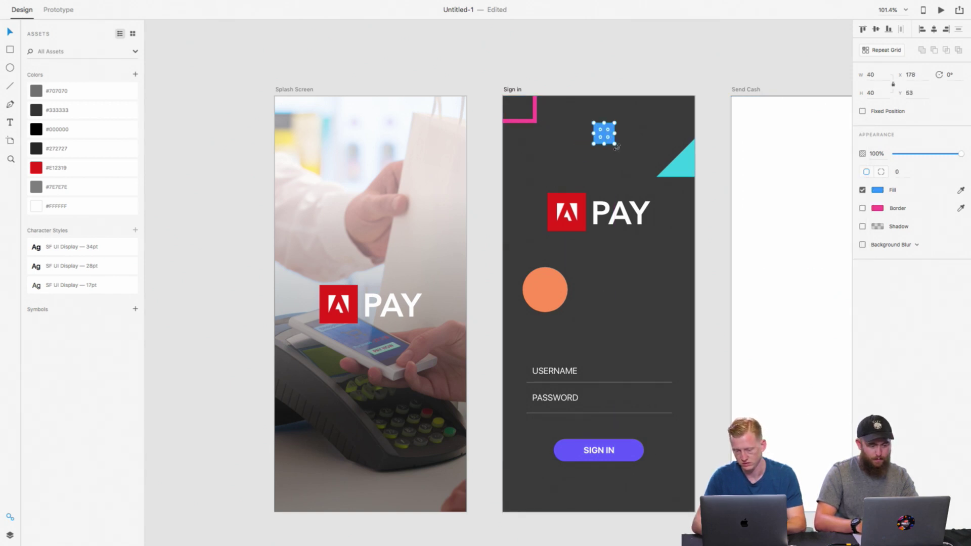
pyautogui.scroll(-5, 612, 144)
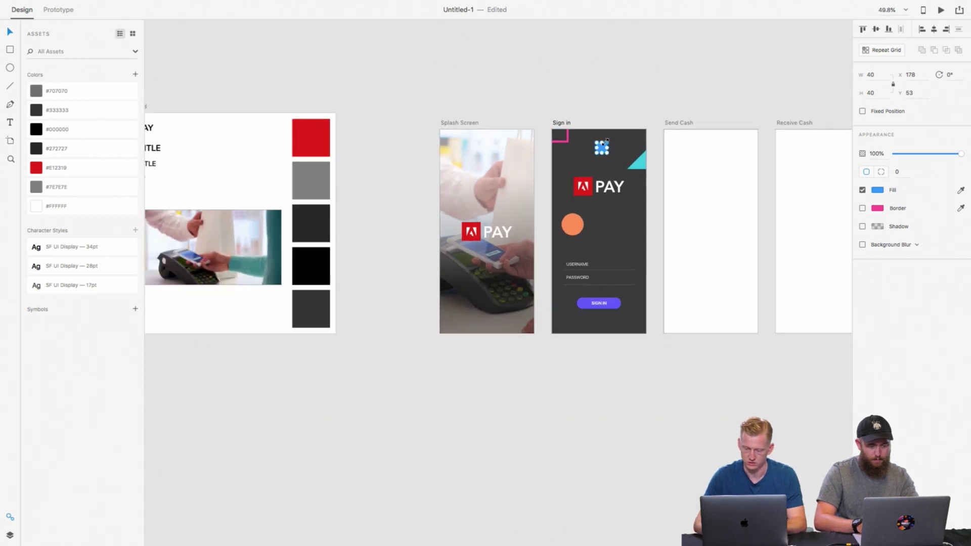
# - Snap the blue square to the centre guide at X 168, Y 73, above the PAY logo
pyautogui.moveTo(606, 142)
pyautogui.mouseDown()
pyautogui.moveTo(603, 153)
pyautogui.moveTo(606, 146)
pyautogui.mouseUp()
pyautogui.click(618, 87)
pyautogui.scroll(3, 617, 84)
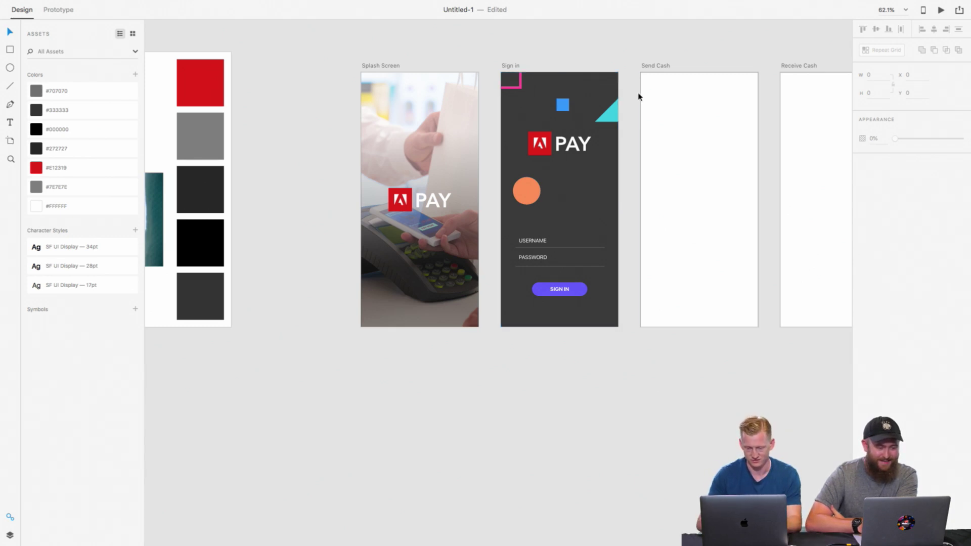
# - Give the orange circle a border and eyedrop its #FF9057 orange into it
pyautogui.hscroll(2, 568, 383)
pyautogui.scroll(3, 541, 202)
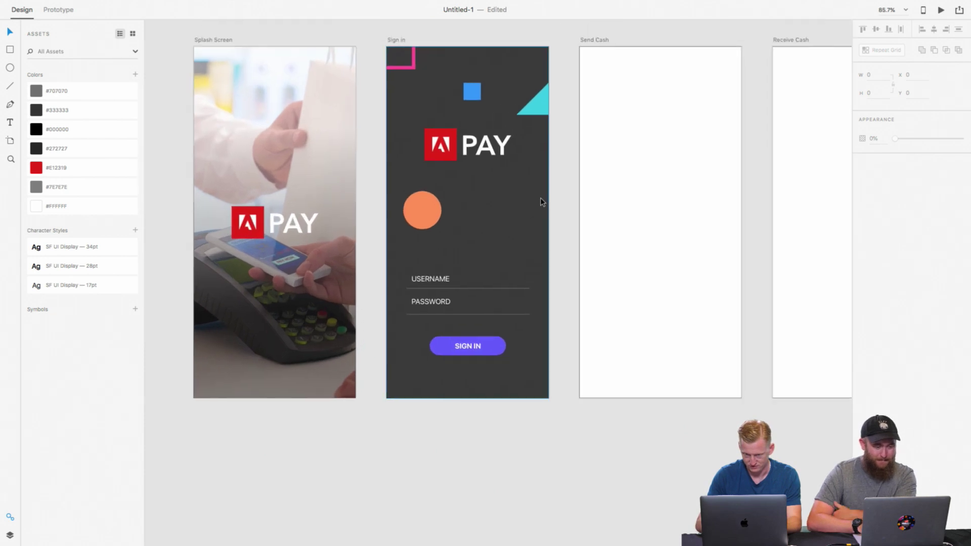
pyautogui.click(408, 236)
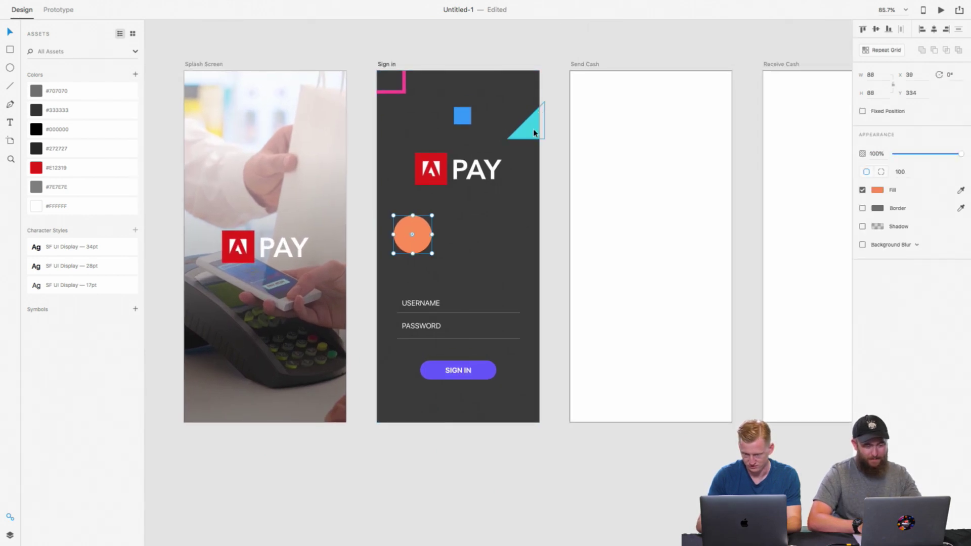
pyautogui.click(877, 208)
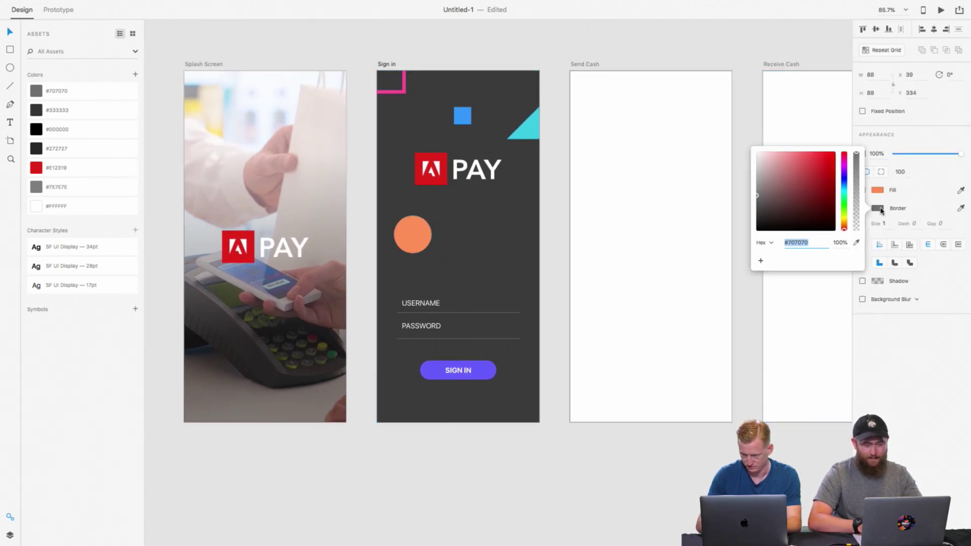
pyautogui.click(855, 243)
pyautogui.click(401, 234)
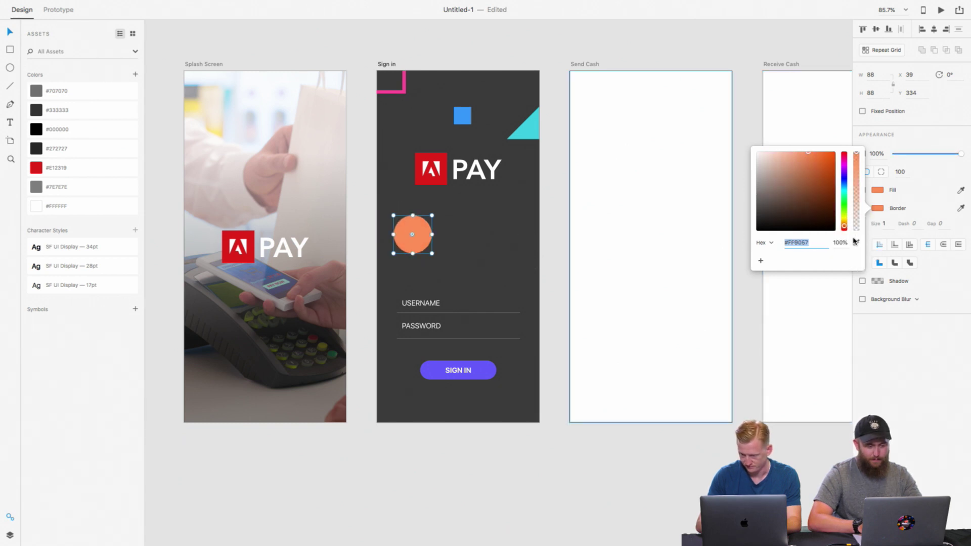
# - Lower the circle's fill opacity to 20%
pyautogui.click(877, 189)
pyautogui.click(857, 190)
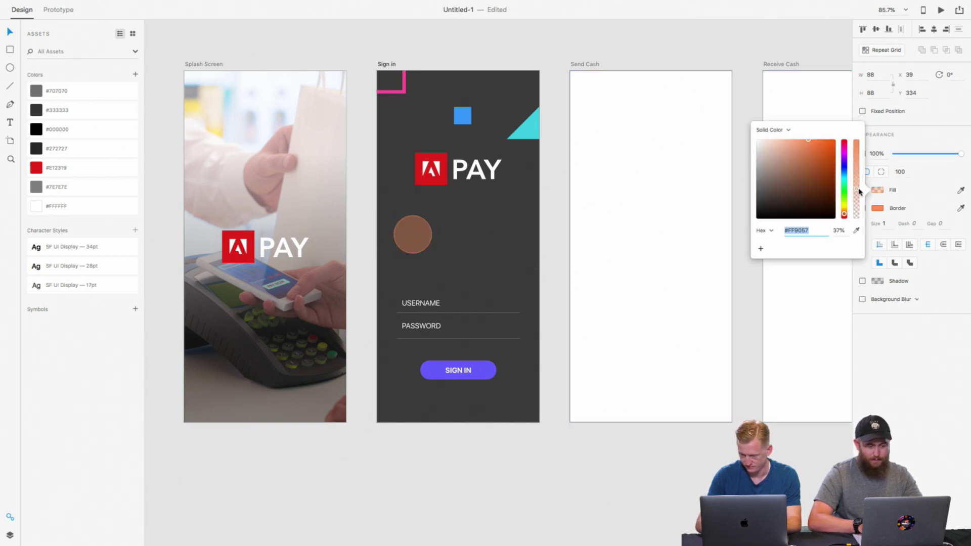
pyautogui.click(910, 192)
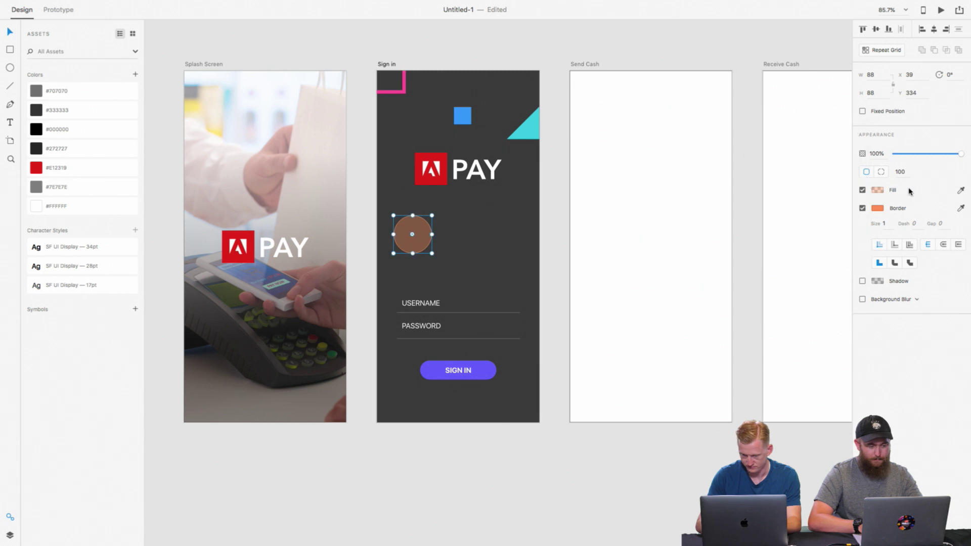
pyautogui.click(876, 191)
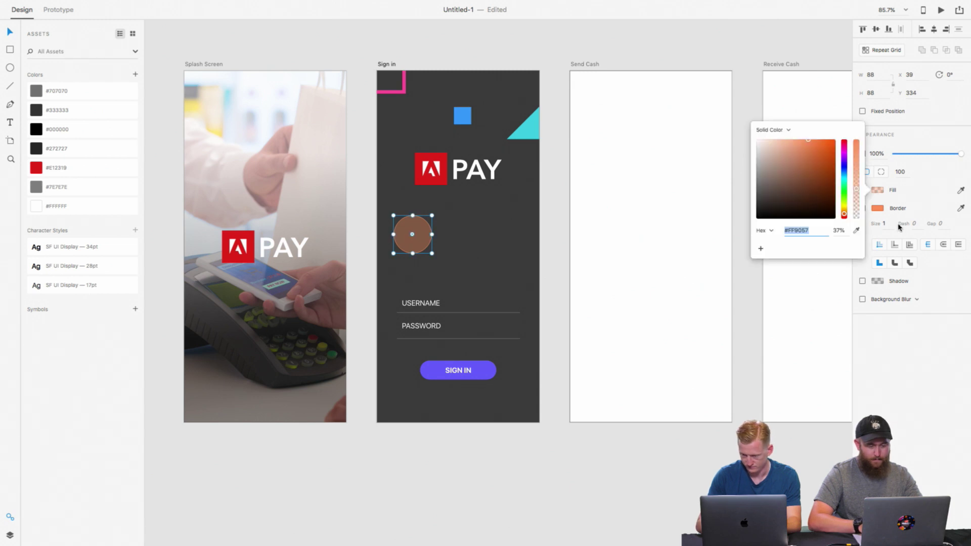
pyautogui.click(839, 231)
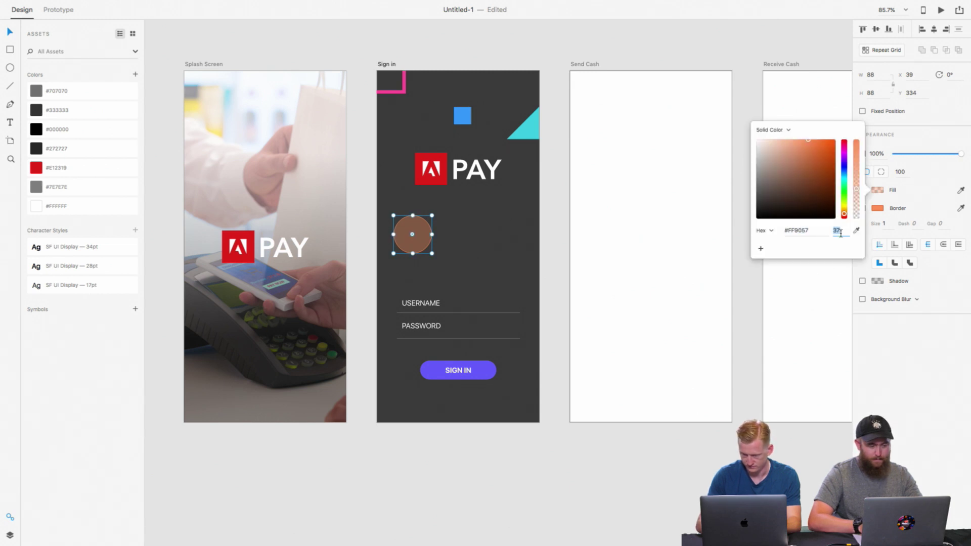
pyautogui.click(462, 491)
# - Thicken the circle's orange border by increasing its size
pyautogui.hscroll(3, 462, 491)
pyautogui.hscroll(2, 463, 491)
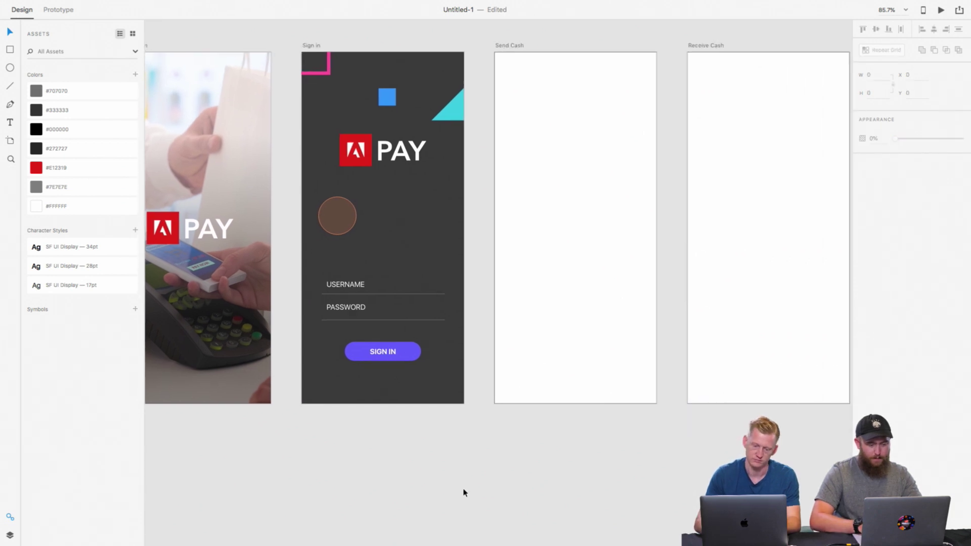
pyautogui.click(336, 215)
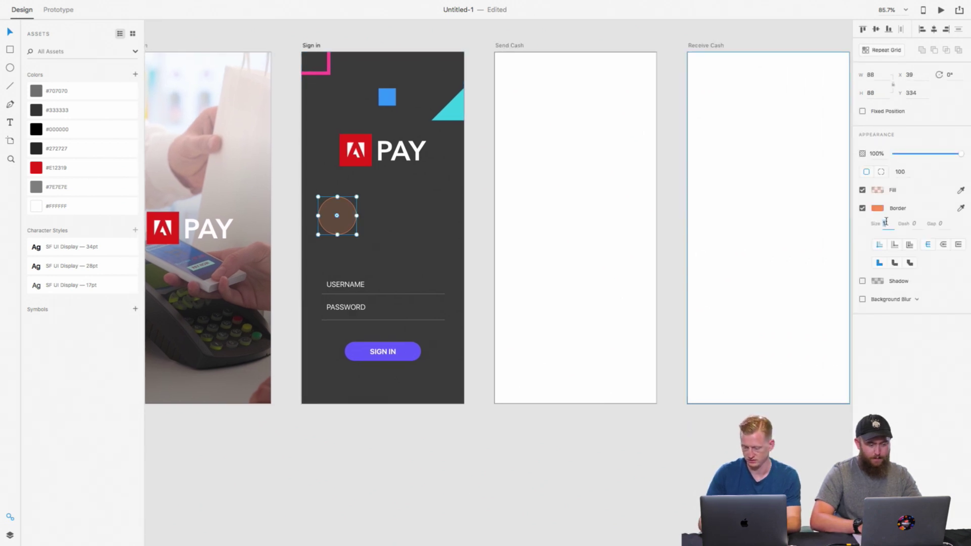
pyautogui.press('Up')
pyautogui.press('Up')
pyautogui.press('Up')
pyautogui.click(560, 437)
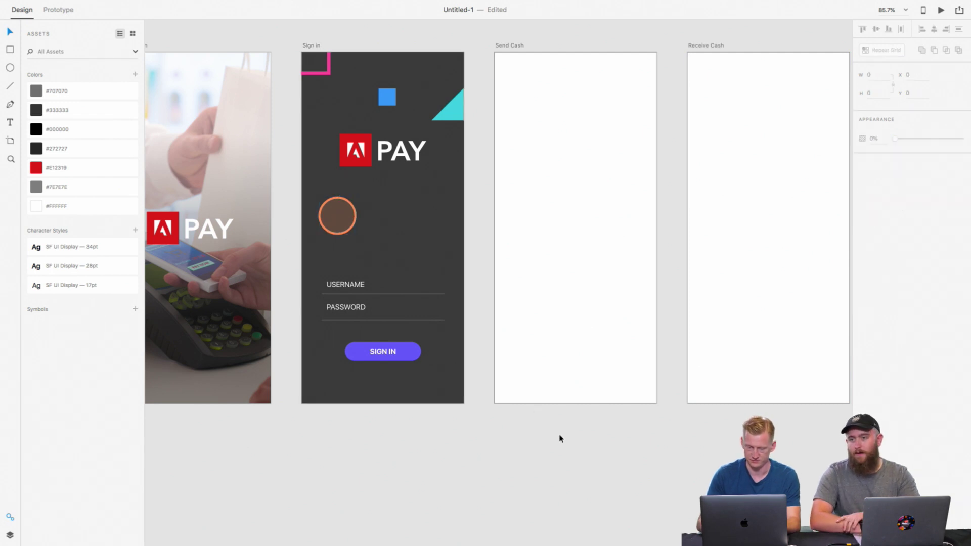
pyautogui.scroll(-3, 560, 438)
pyautogui.hscroll(-3, 558, 435)
pyautogui.hscroll(2, 549, 405)
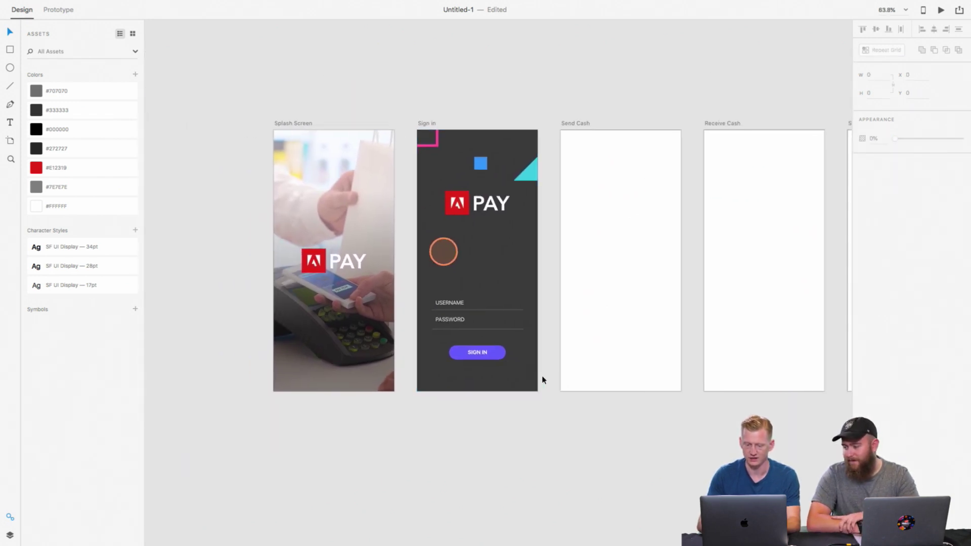
# - Clear the Send Cash rectangle selection and bring up the PAYCC design with its $_ Main Screen
pyautogui.click(570, 127)
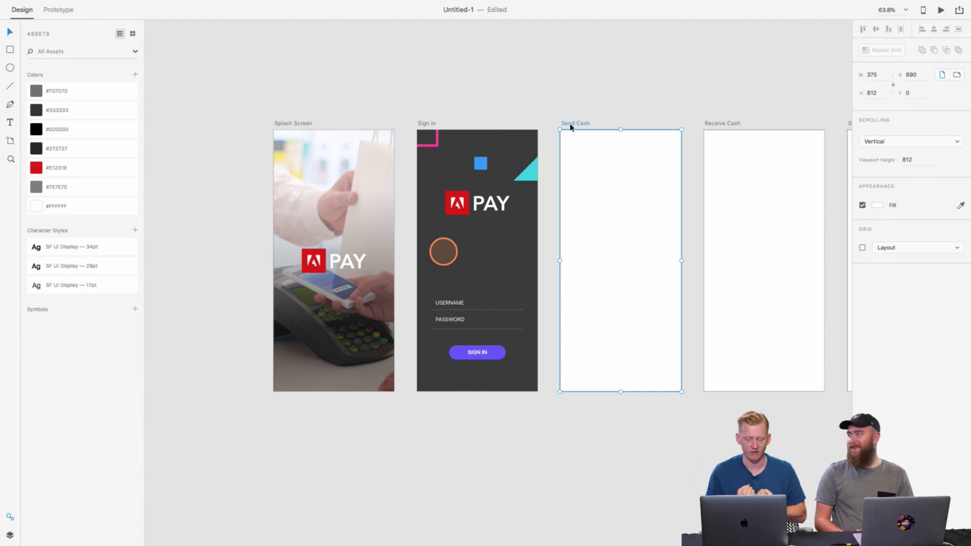
pyautogui.click(570, 94)
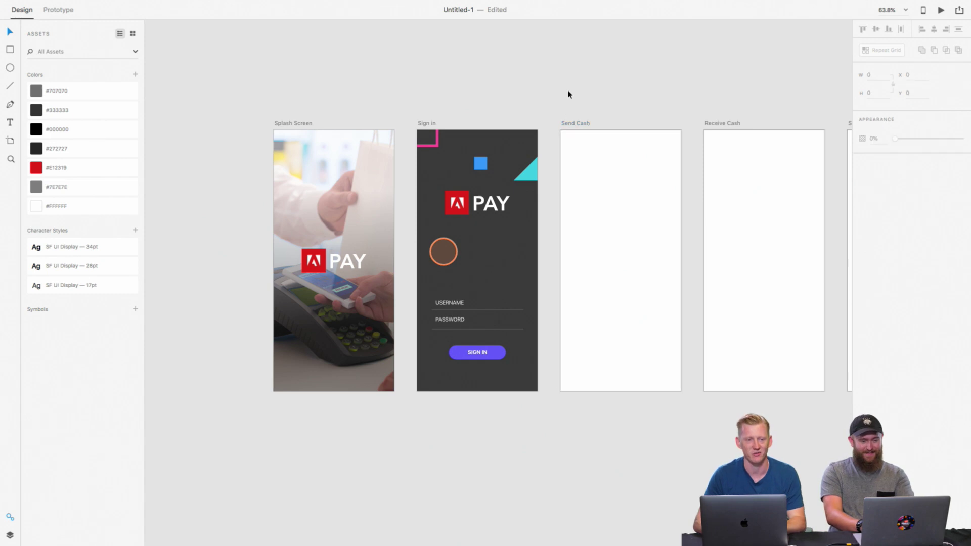
pyautogui.click(607, 200)
pyautogui.scroll(2, 606, 200)
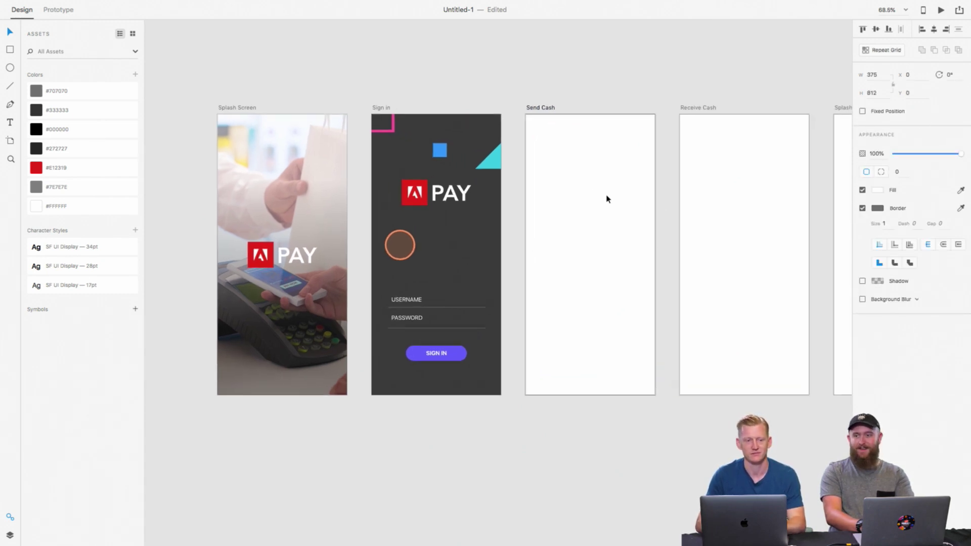
pyautogui.scroll(2, 606, 198)
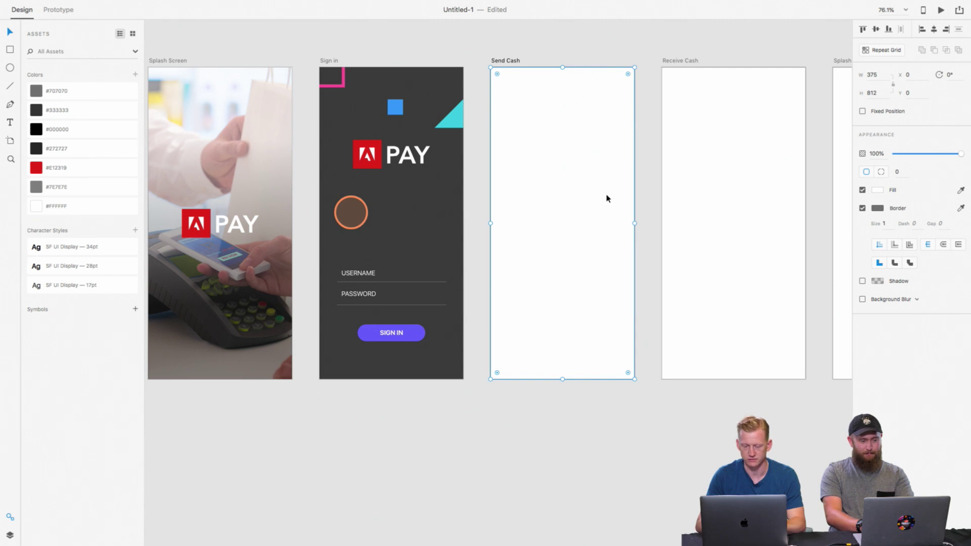
pyautogui.click(656, 37)
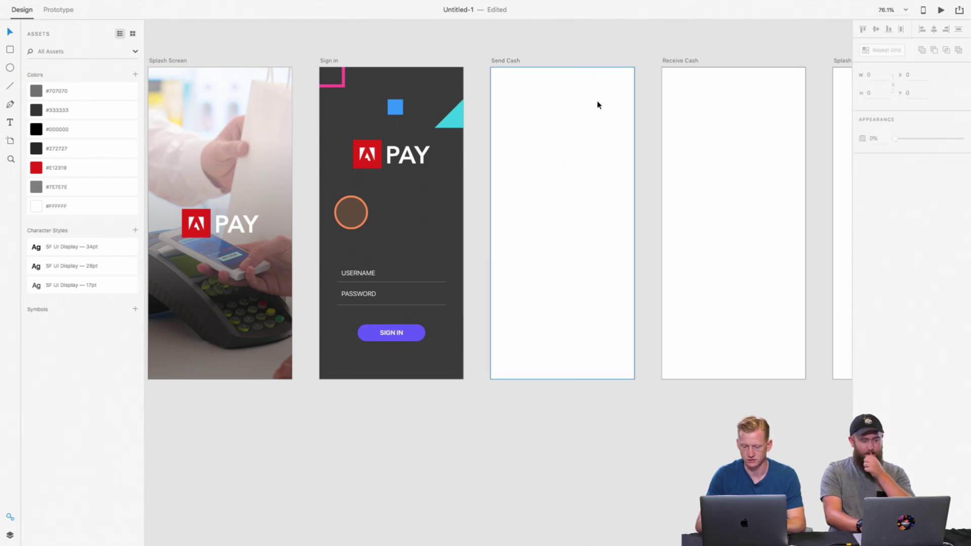
pyautogui.scroll(5, 528, 129)
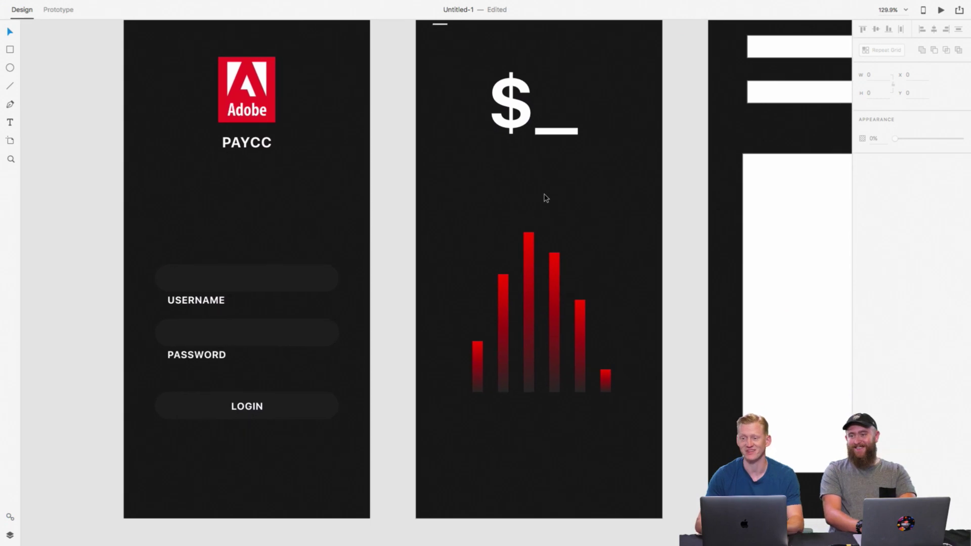
# - Delete the underscore from the Main Screen's $_ heading
pyautogui.scroll(2, 546, 197)
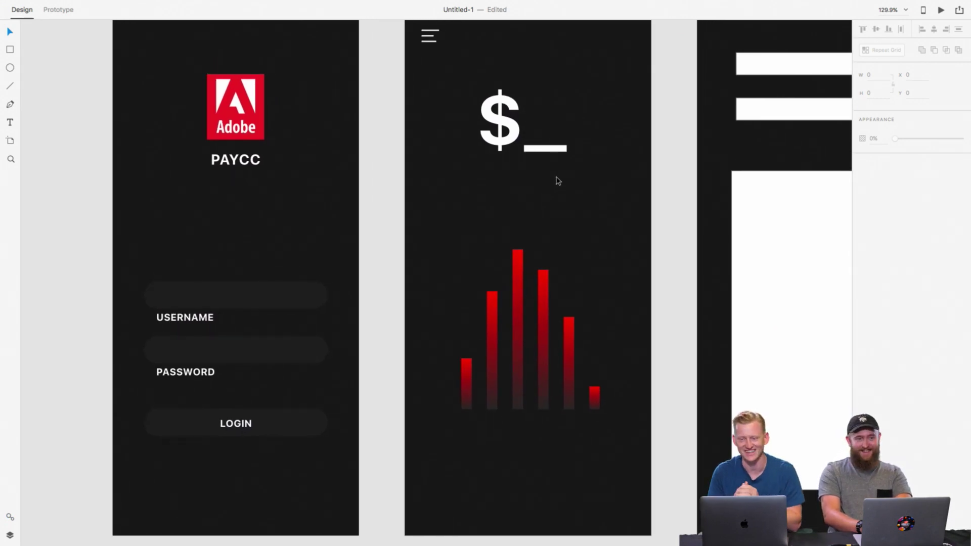
pyautogui.moveTo(584, 150); pyautogui.dragTo(471, 124)
pyautogui.click(569, 145)
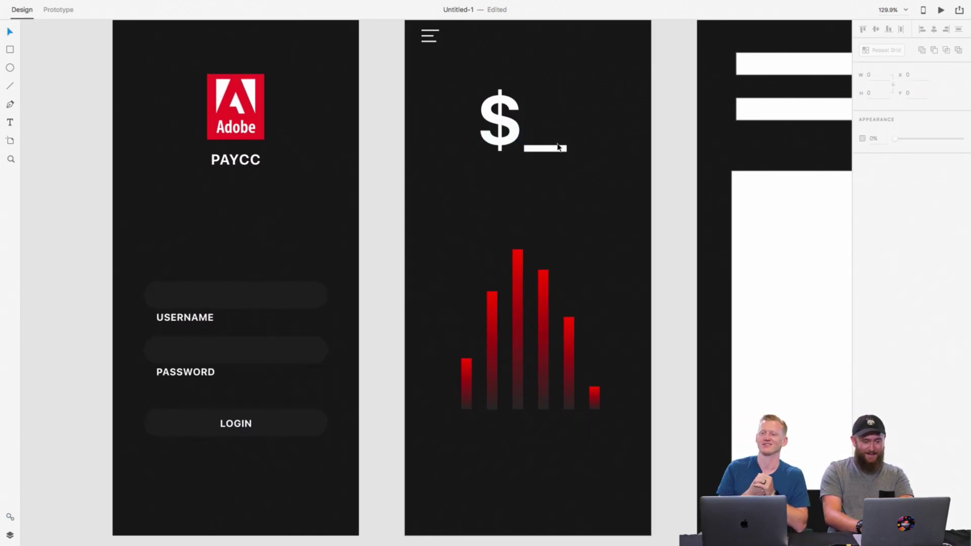
pyautogui.click(558, 148)
pyautogui.press('Delete')
pyautogui.click(499, 157)
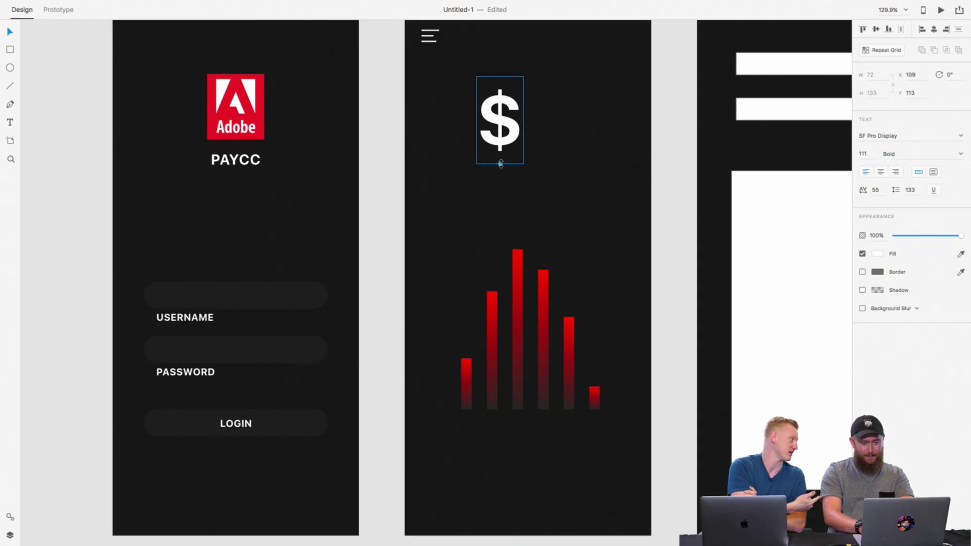
# - Scale the $ down and snap it left over the first red bar
pyautogui.moveTo(501, 163); pyautogui.dragTo(475, 97)
pyautogui.click(533, 104)
pyautogui.scroll(-3, 533, 104)
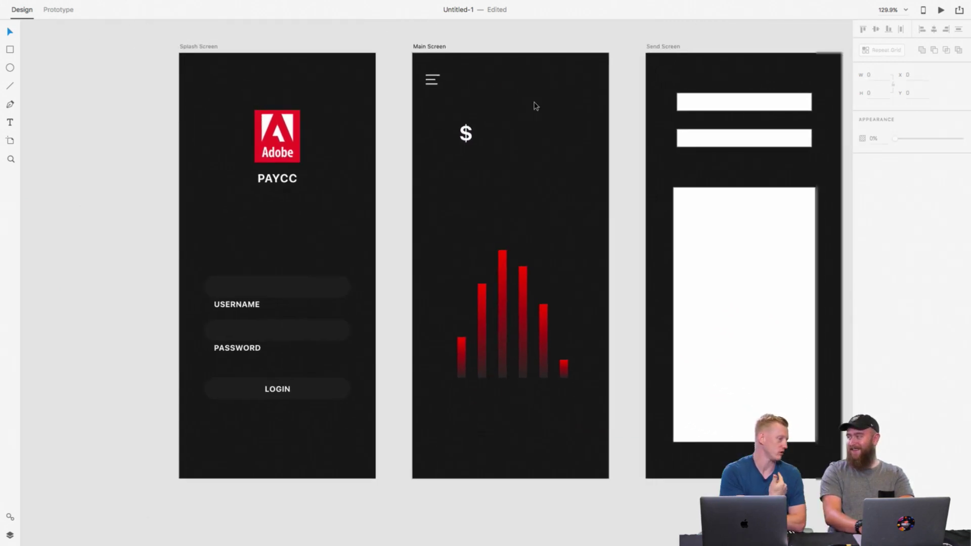
pyautogui.scroll(-4, 536, 106)
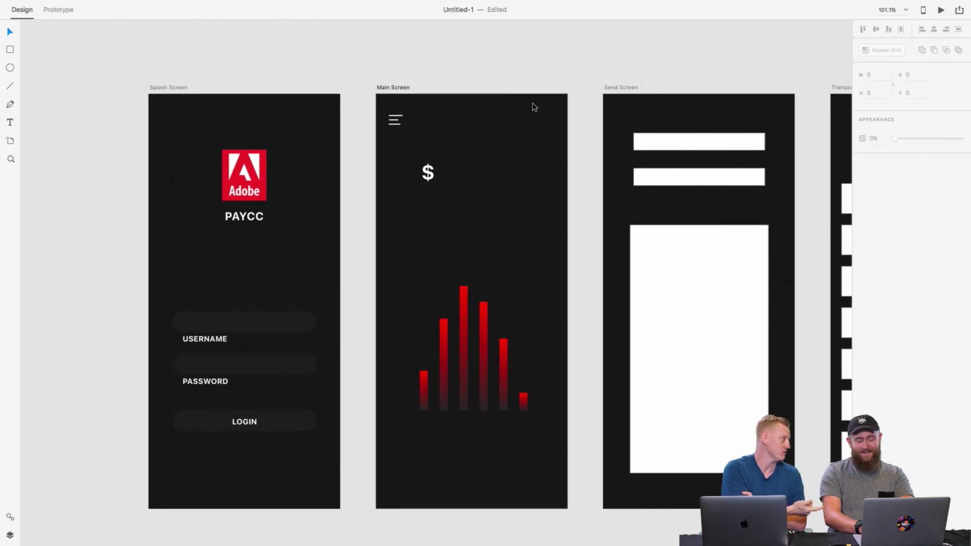
pyautogui.hscroll(1, 534, 108)
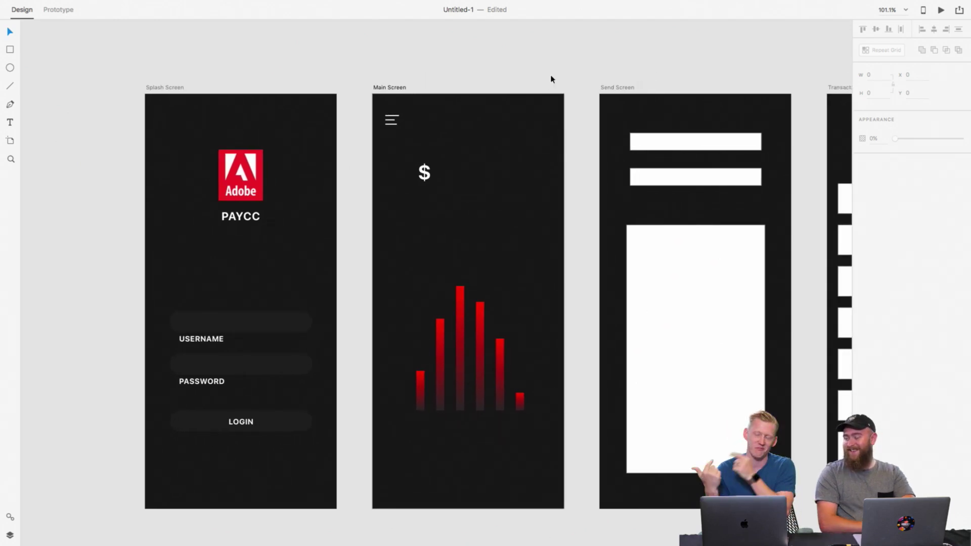
pyautogui.hscroll(5, 551, 79)
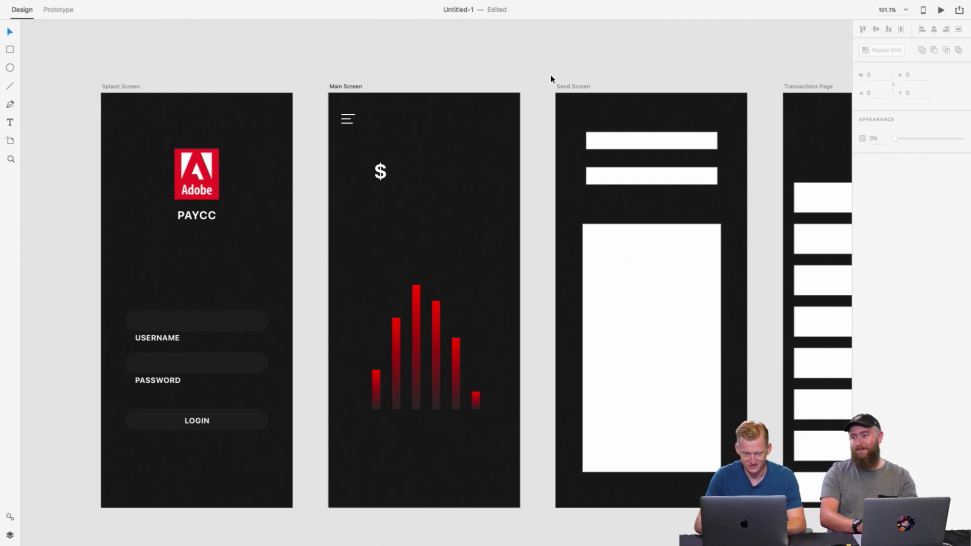
pyautogui.hscroll(6, 552, 79)
pyautogui.scroll(-5, 551, 79)
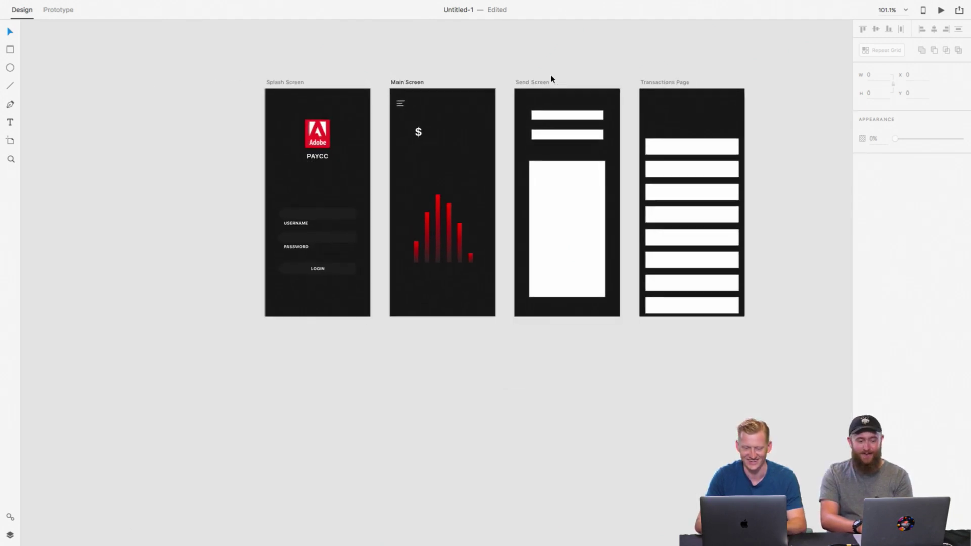
pyautogui.scroll(2, 551, 79)
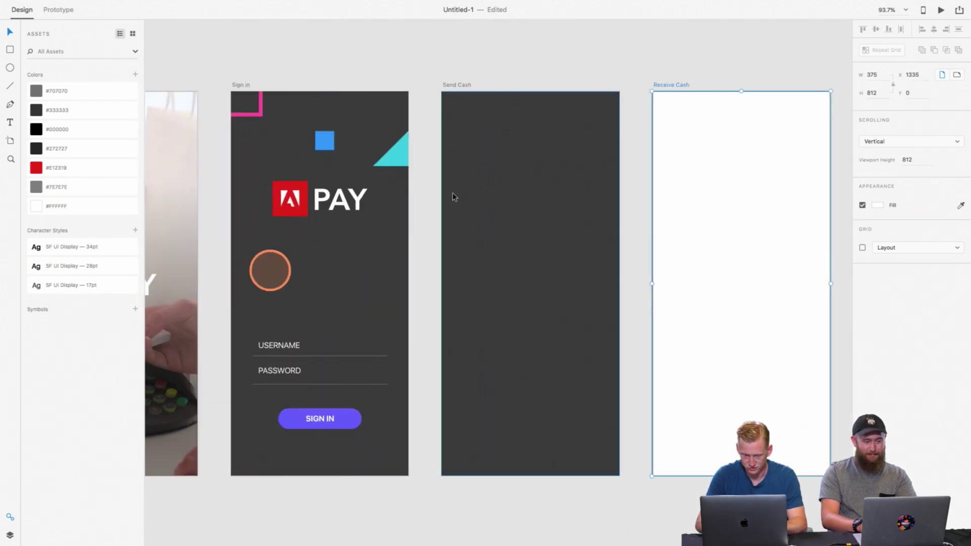
# - Paste the dark background rectangle from Send Cash into Receive Cash and Splash Screen – 4
pyautogui.click(467, 186)
pyautogui.hscroll(5, 516, 188)
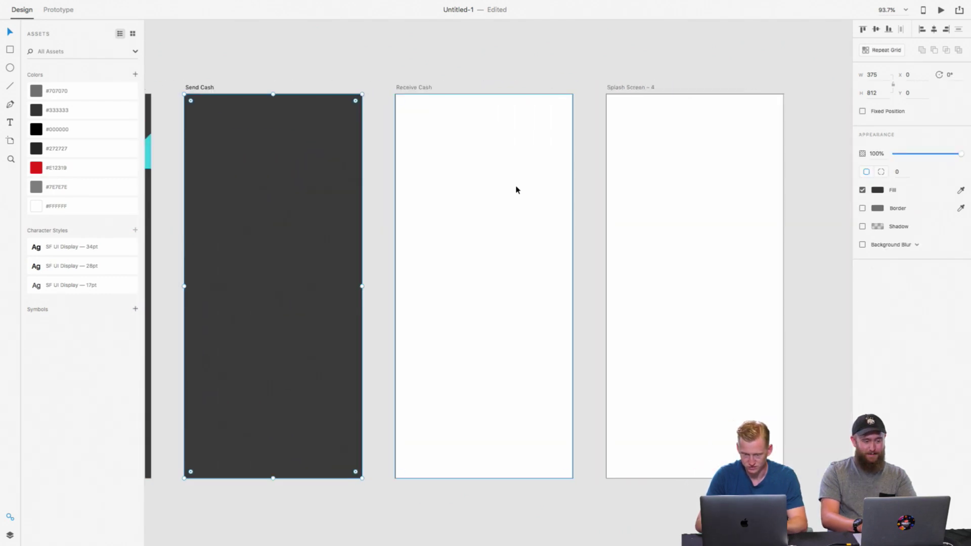
pyautogui.click(479, 200)
pyautogui.press('super+v')
pyautogui.click(614, 188)
pyautogui.press('super+v')
pyautogui.hscroll(2, 615, 192)
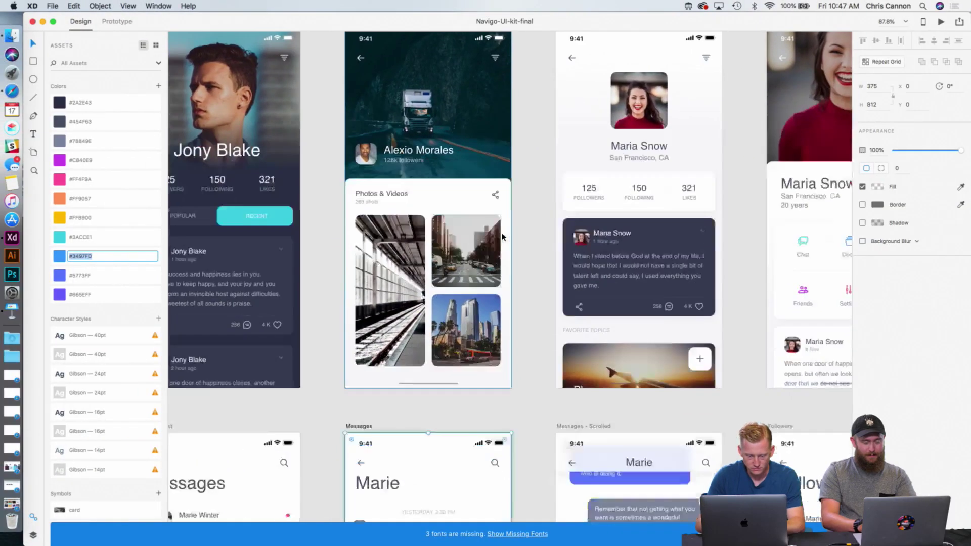
pyautogui.hscroll(-5, 502, 237)
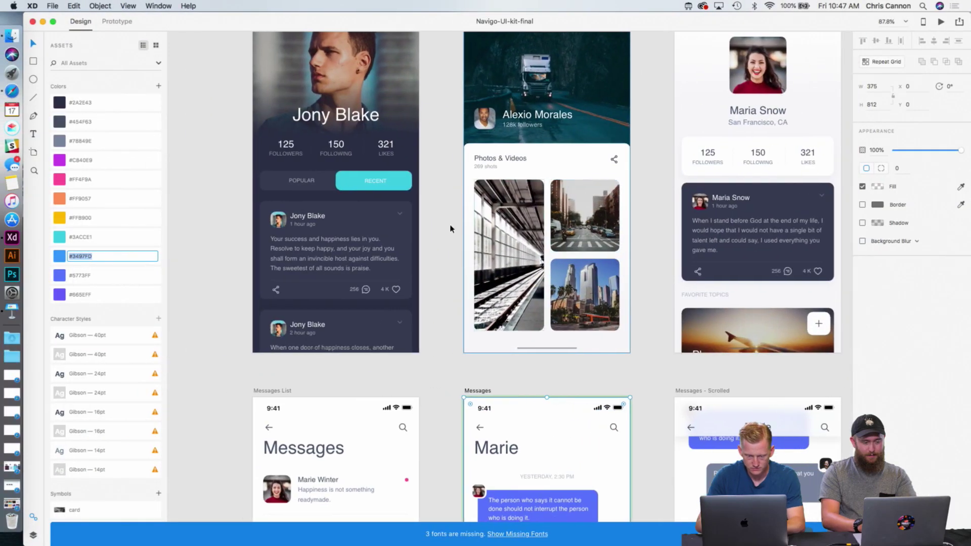
# - Apply fill #454F63 to the Send Cash, Receive Cash and Splash Screen – 4 backgrounds
pyautogui.click(336, 202)
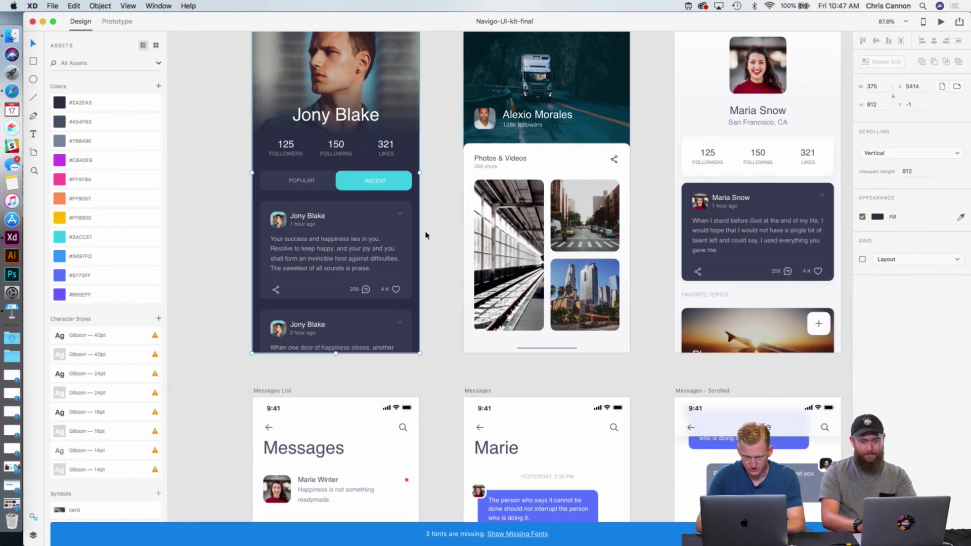
pyautogui.doubleClick(82, 122)
pyautogui.press('super+c')
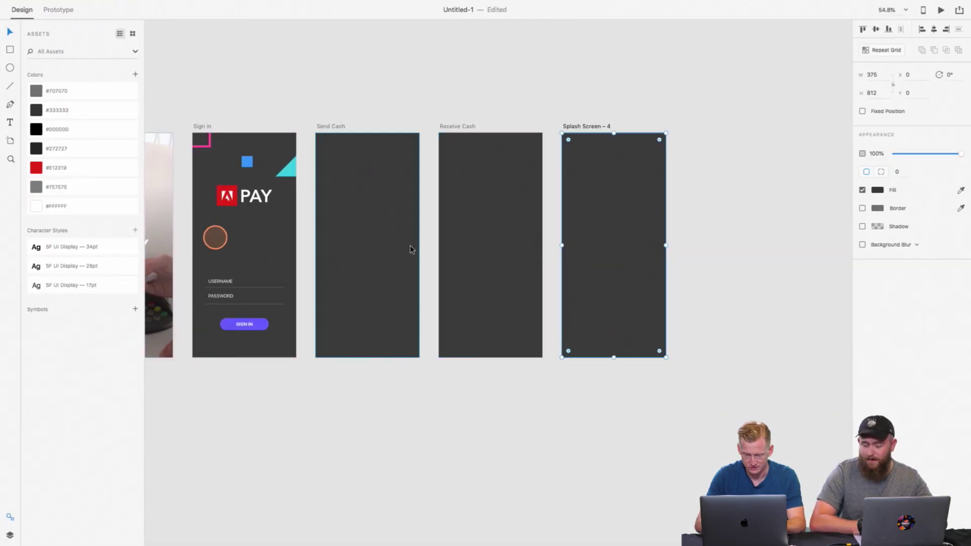
pyautogui.click(370, 206)
pyautogui.keyDown('shift'); pyautogui.click(520, 219); pyautogui.keyUp('shift')
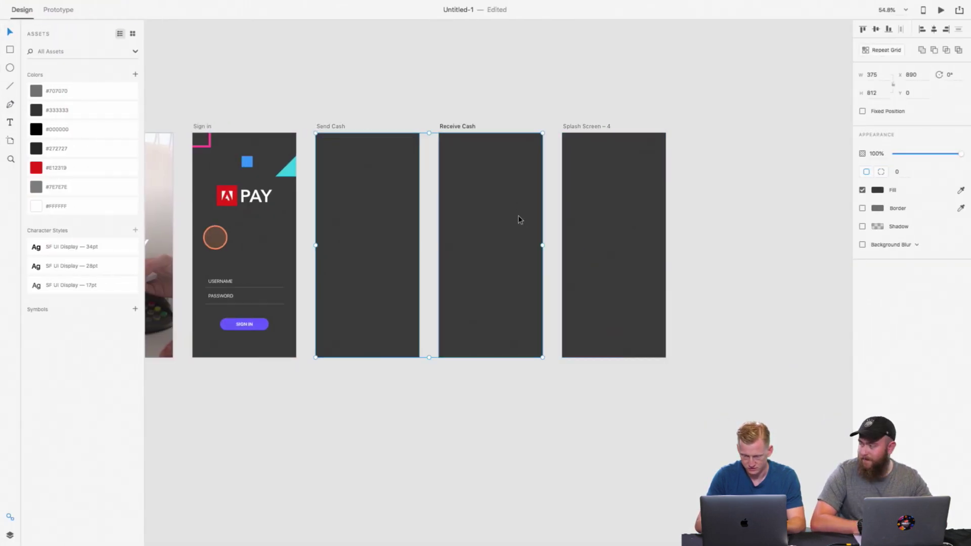
pyautogui.keyDown('shift'); pyautogui.click(622, 208); pyautogui.keyUp('shift')
pyautogui.click(876, 190)
pyautogui.press('super+v')
pyautogui.press('Return')
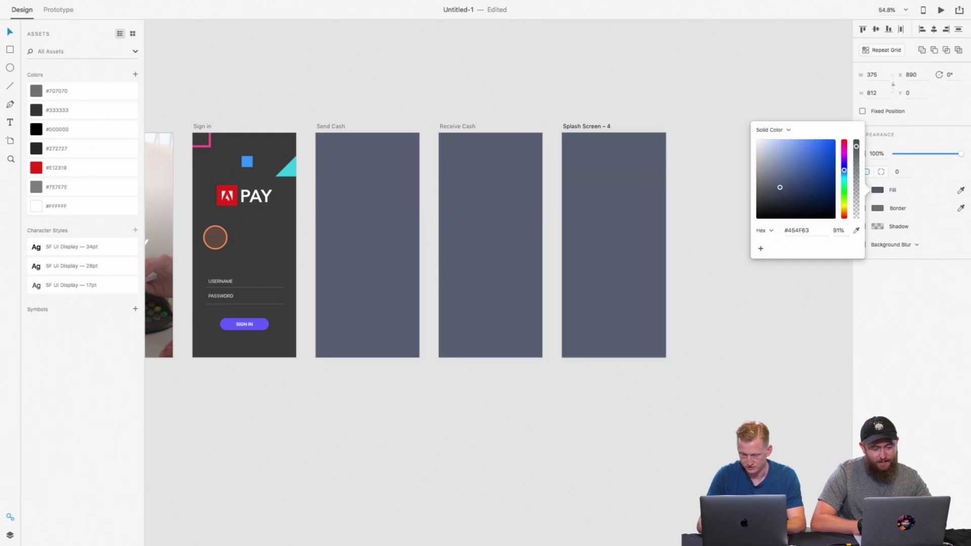
pyautogui.click(549, 377)
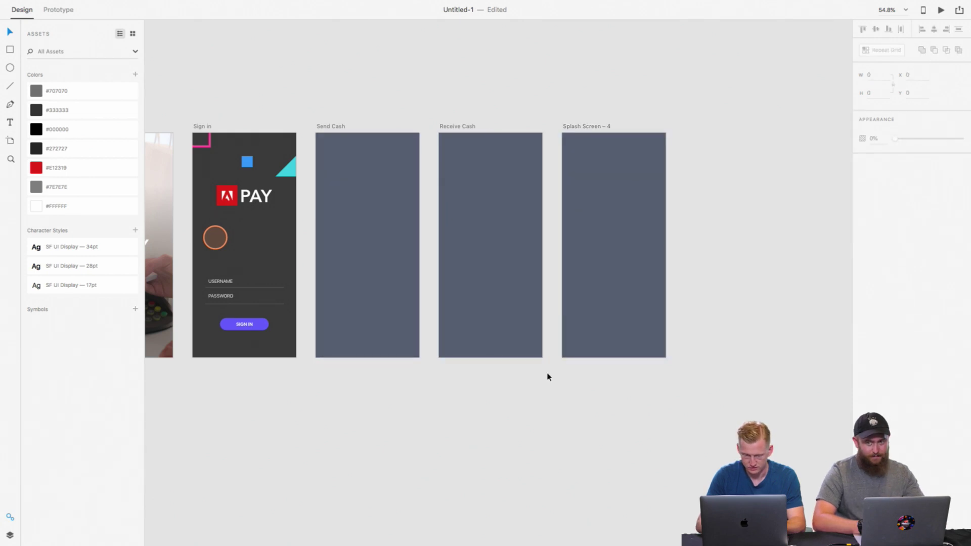
# - Try #454F63 on the Sign in background, then undo the blue-grey fill on all screens
pyautogui.click(285, 244)
pyautogui.click(875, 190)
pyautogui.click(875, 190)
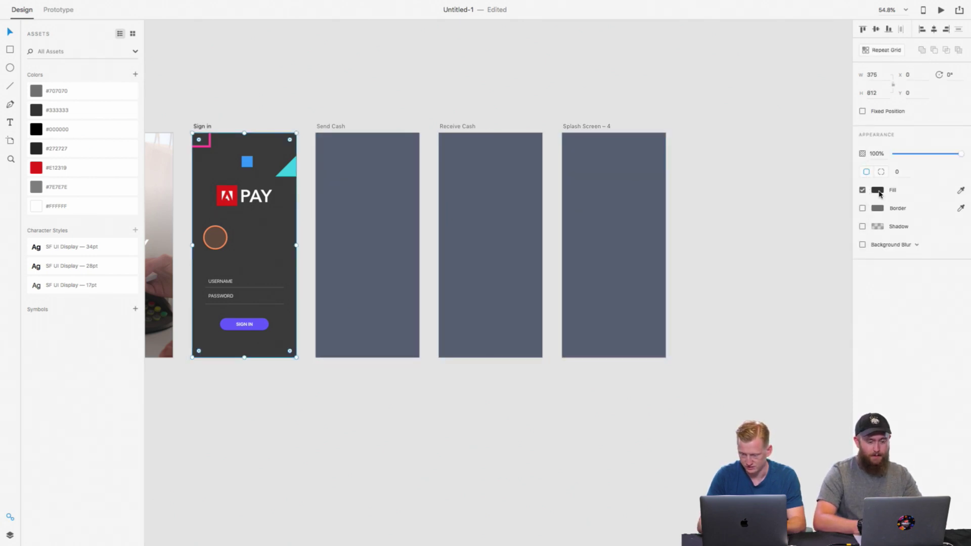
pyautogui.click(875, 190)
pyautogui.press('super+v')
pyautogui.press('Return')
pyautogui.press('super+z')
pyautogui.press('Escape')
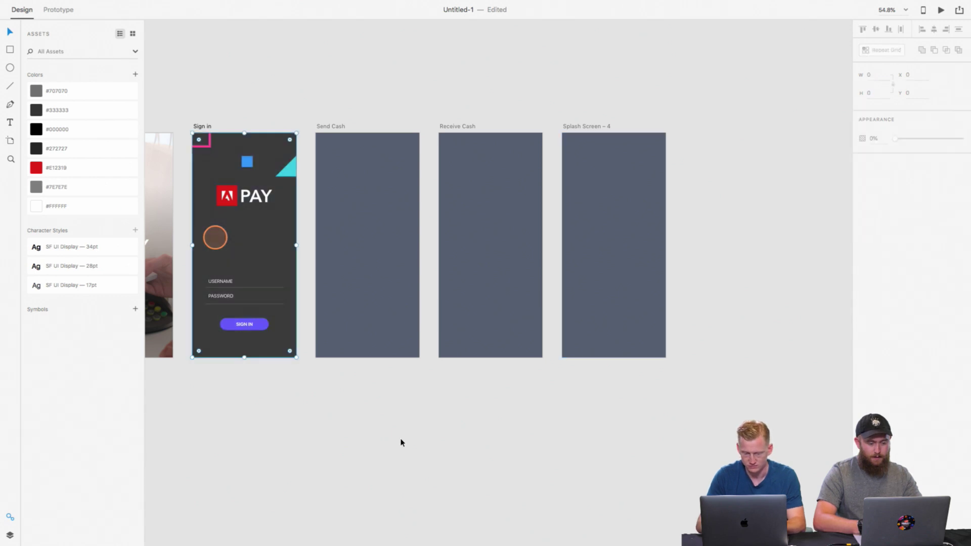
pyautogui.click(337, 201)
pyautogui.press('super+z')
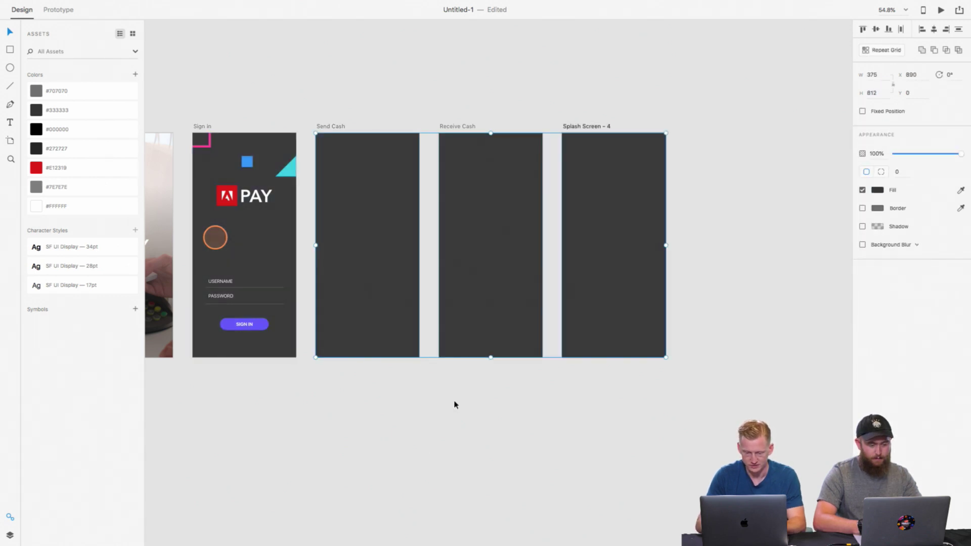
# - Start a new text item reading '1' inside the Send Cash screen
pyautogui.click(455, 403)
pyautogui.hscroll(-2, 367, 317)
pyautogui.scroll(3, 367, 317)
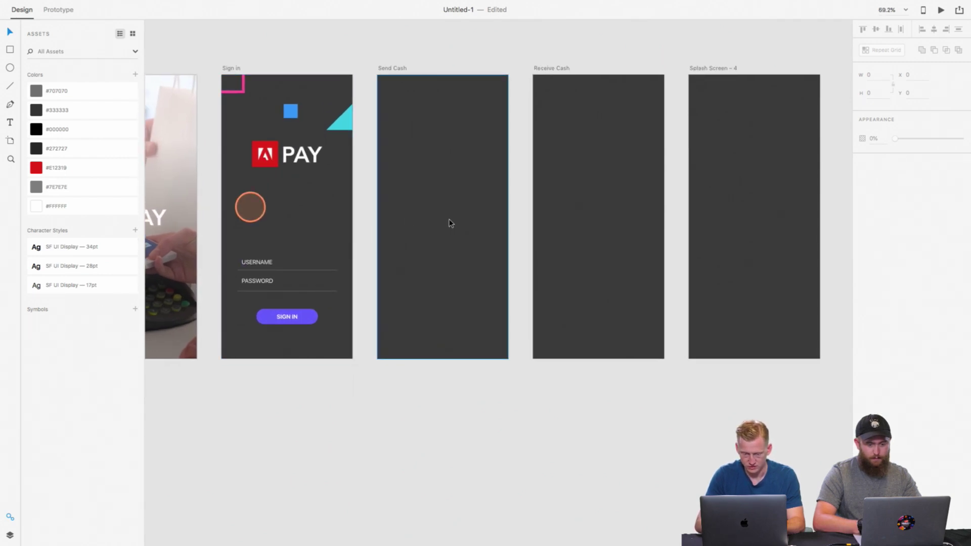
pyautogui.scroll(3, 419, 225)
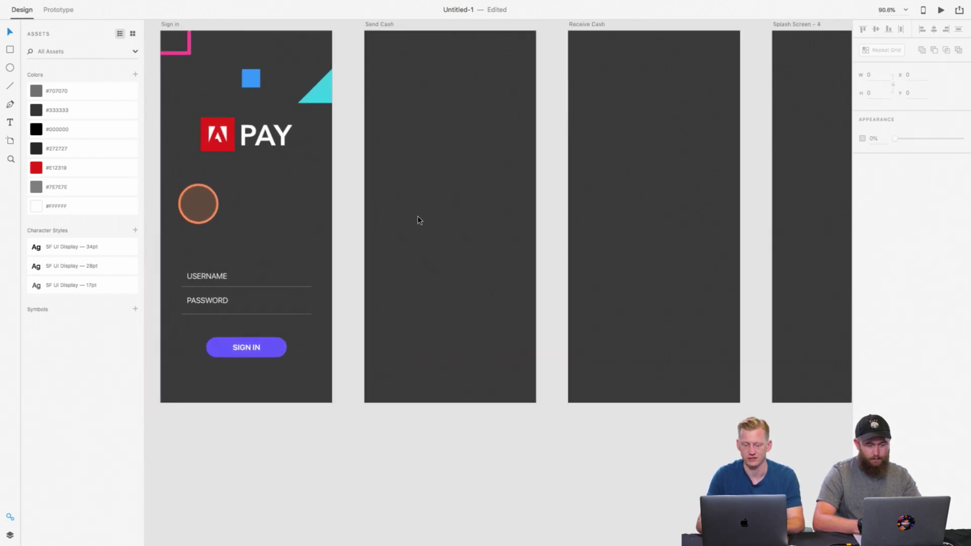
pyautogui.press('t')
pyautogui.click(404, 221)
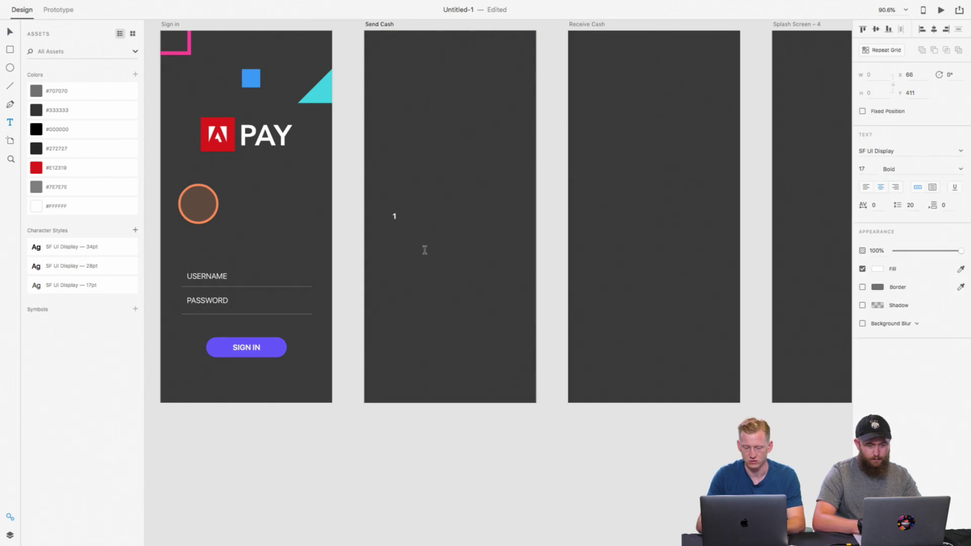
pyautogui.write('1')
pyautogui.press('Return')
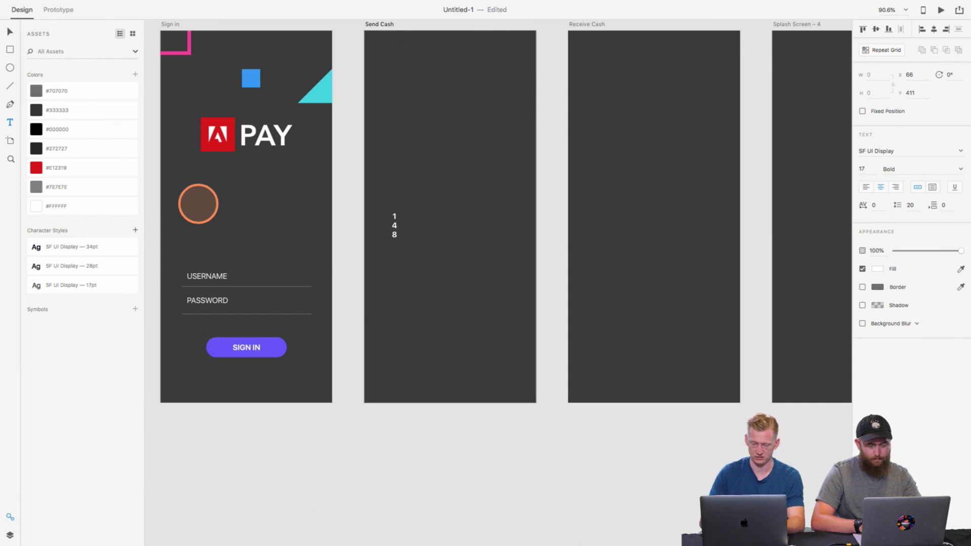
# - Trim the stacked 1, 4, 8 text down to just '1', restoring it after an accidental delete
pyautogui.click(395, 223)
pyautogui.scroll(5, 395, 223)
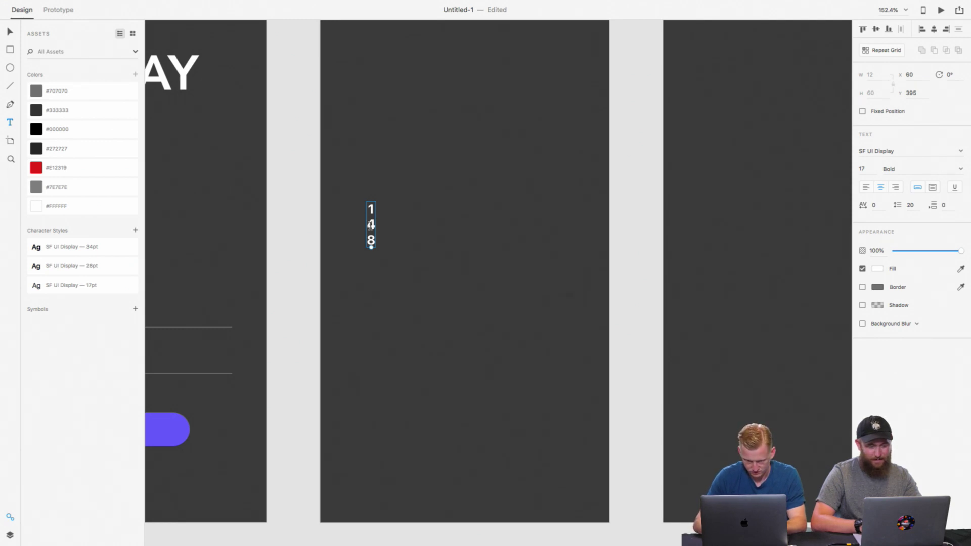
pyautogui.press('Delete')
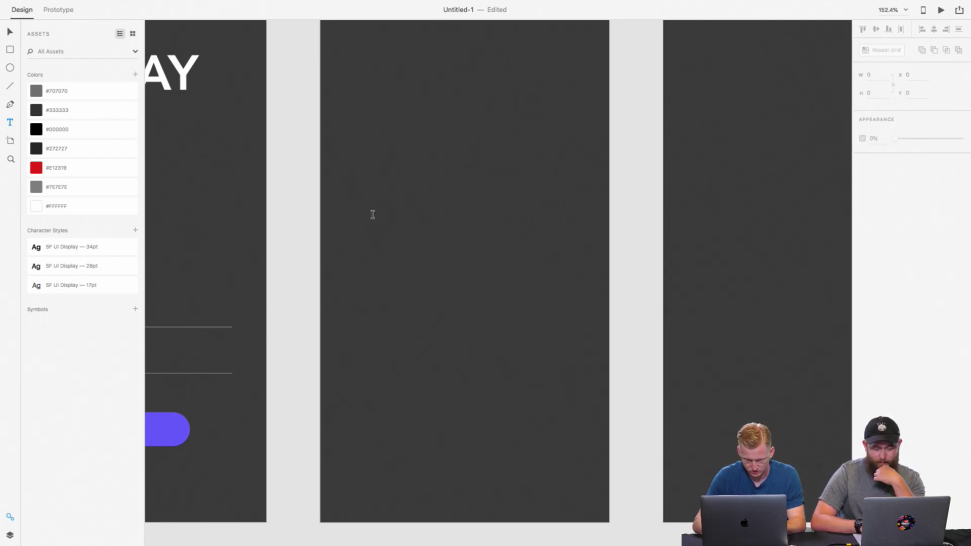
pyautogui.hotkey('ctrl', 'z')
pyautogui.click(371, 238)
pyautogui.doubleClick(371, 238)
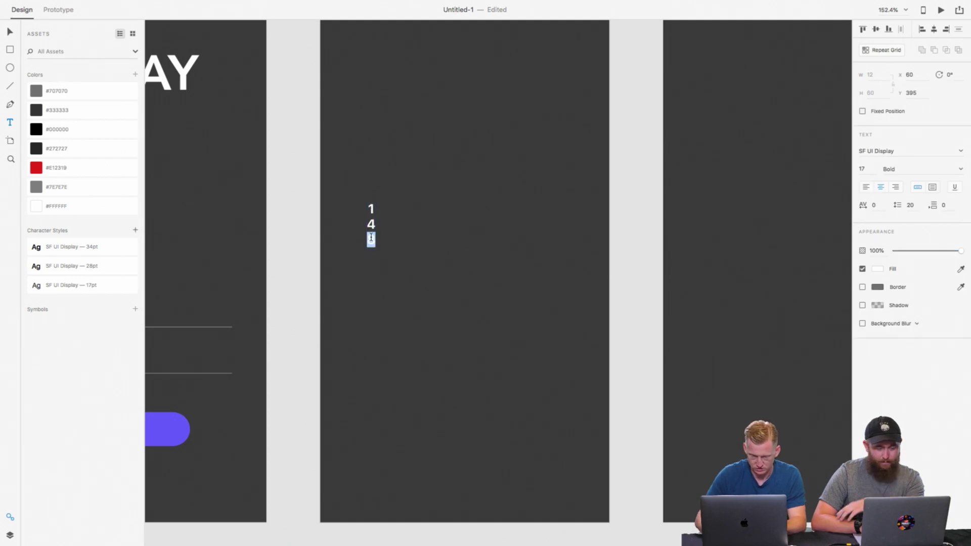
pyautogui.press('BackSpace')
pyautogui.press('BackSpace')
pyautogui.press('BackSpace')
pyautogui.press('BackSpace')
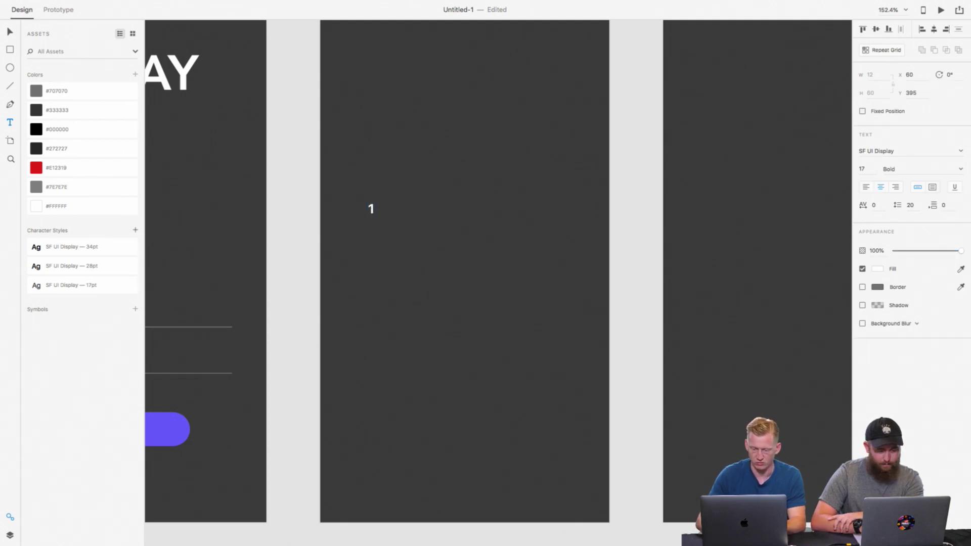
pyautogui.press('Escape')
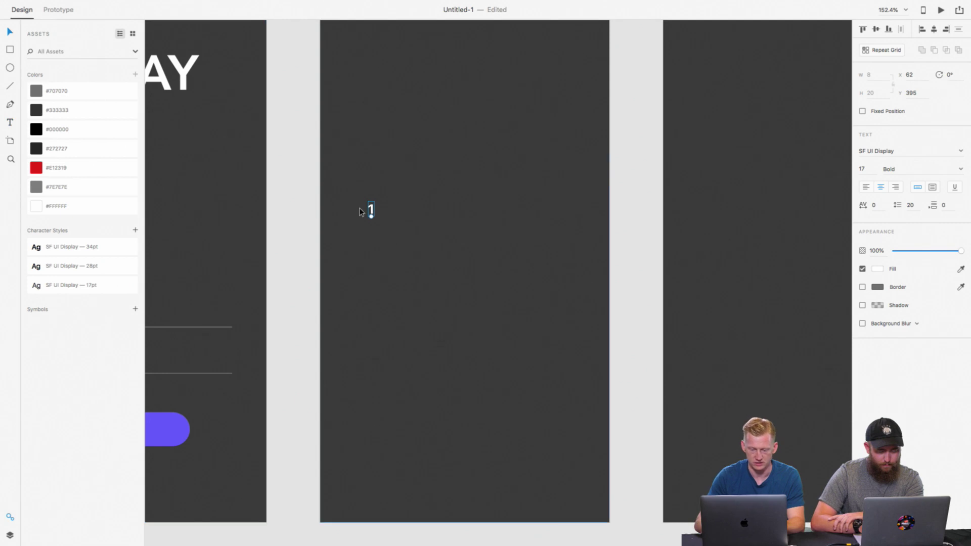
# - Repeat the '1' into a 3×3 grid spanning 113 by 138 with wider row gaps
pyautogui.click(899, 52)
pyautogui.moveTo(372, 216); pyautogui.dragTo(371, 282)
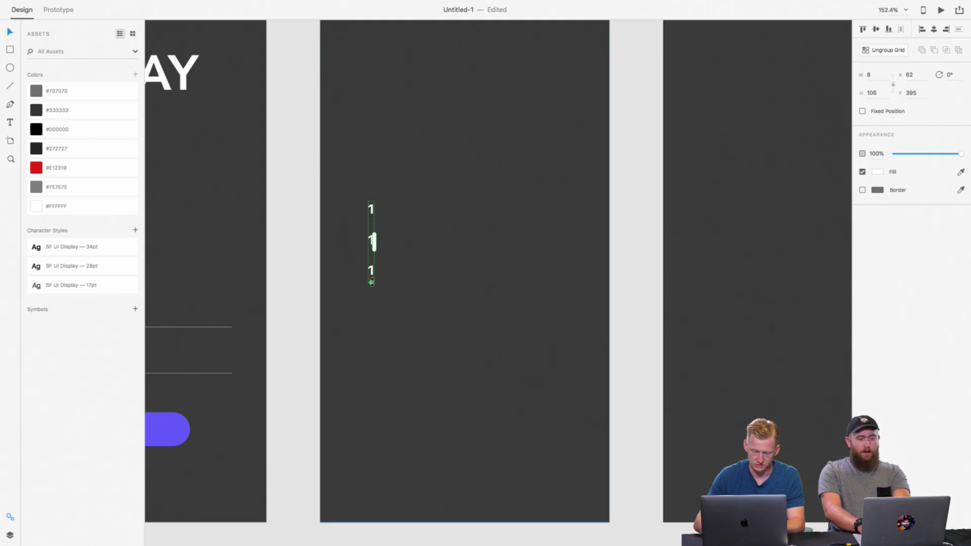
pyautogui.moveTo(374, 242); pyautogui.dragTo(406, 279)
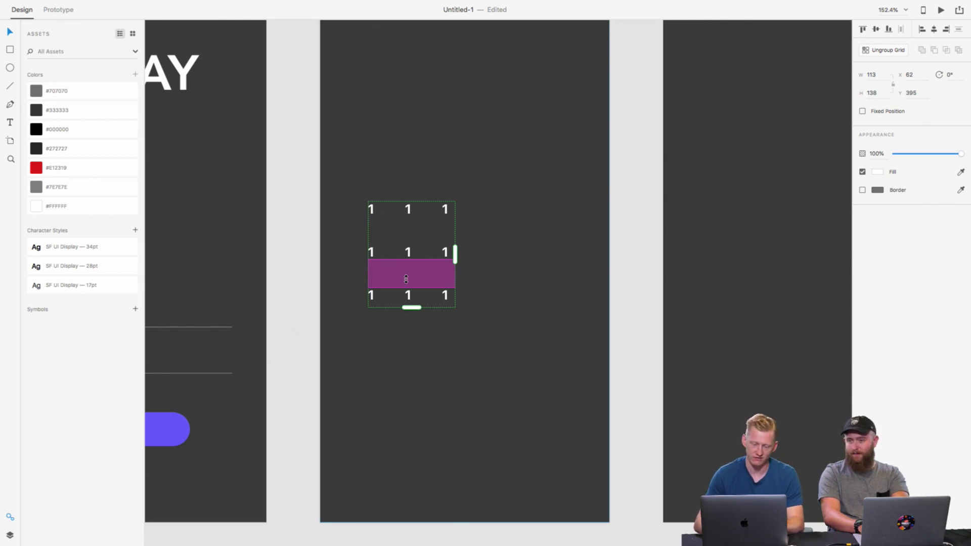
pyautogui.moveTo(406, 279); pyautogui.dragTo(406, 284)
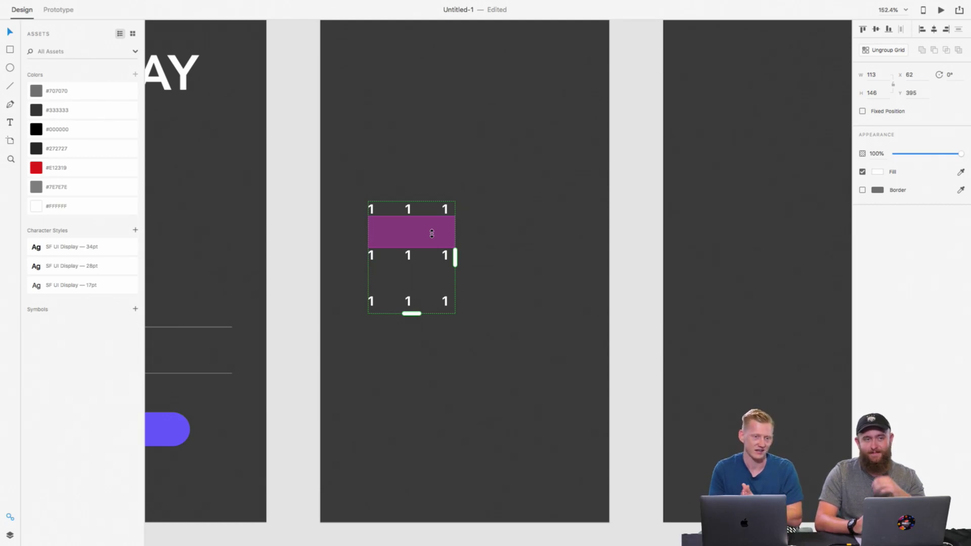
# - Retype the grid cells as 4, 7, 2 and 3 in their keypad positions
pyautogui.doubleClick(371, 253)
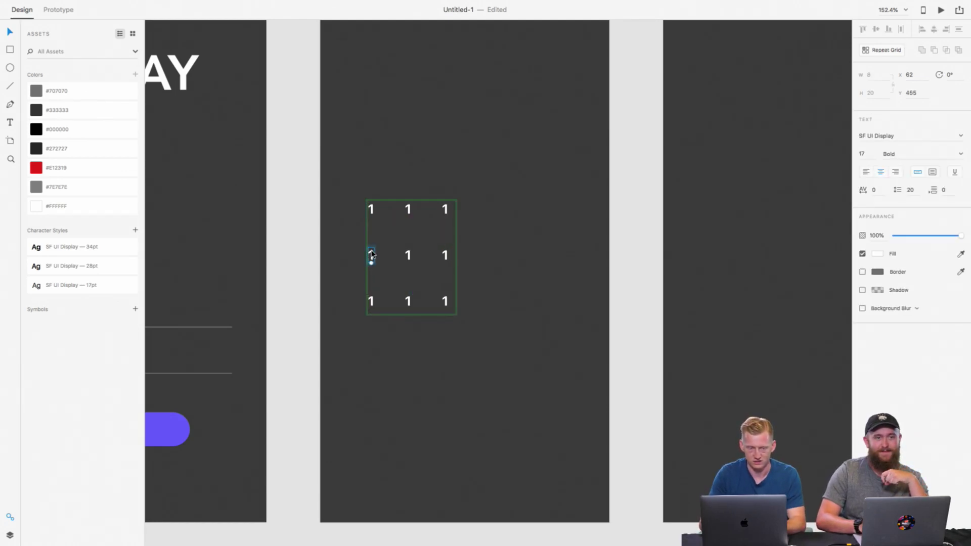
pyautogui.doubleClick(371, 253)
pyautogui.write('4')
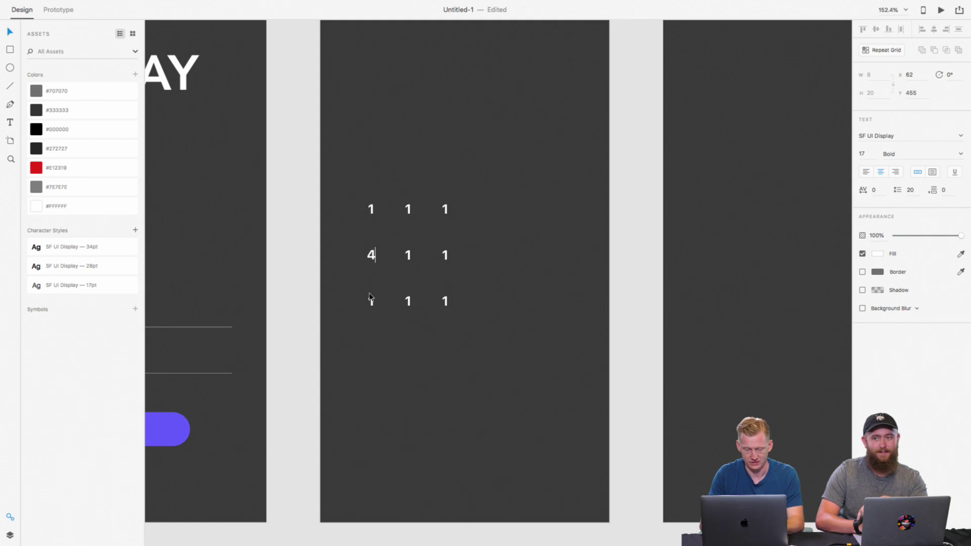
pyautogui.doubleClick(371, 302)
pyautogui.write('7')
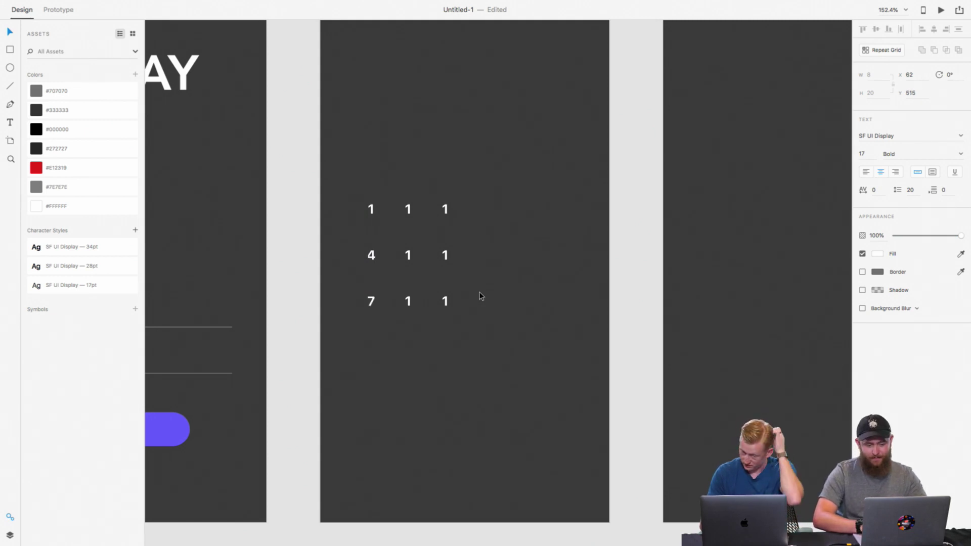
pyautogui.click(407, 211)
pyautogui.doubleClick(408, 210)
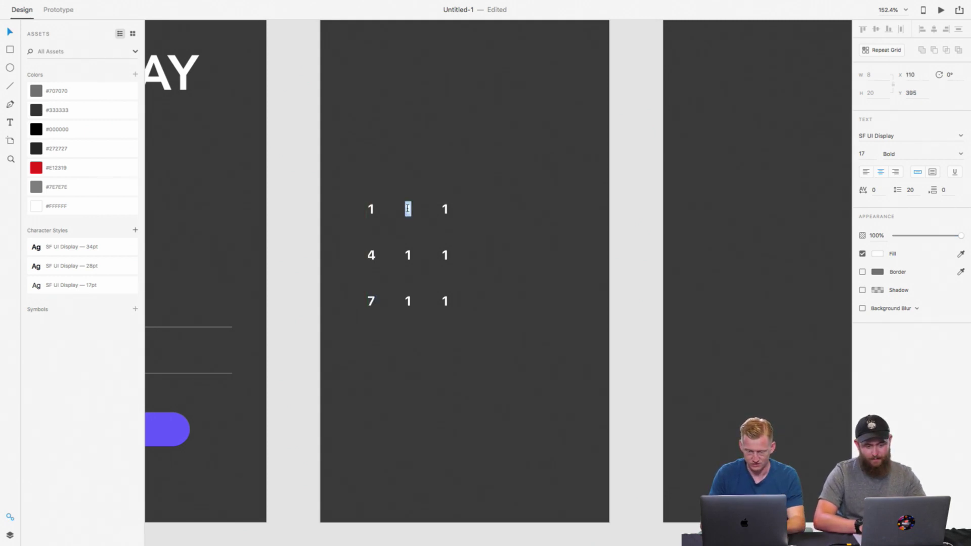
pyautogui.write('2')
pyautogui.click(444, 210)
pyautogui.doubleClick(444, 210)
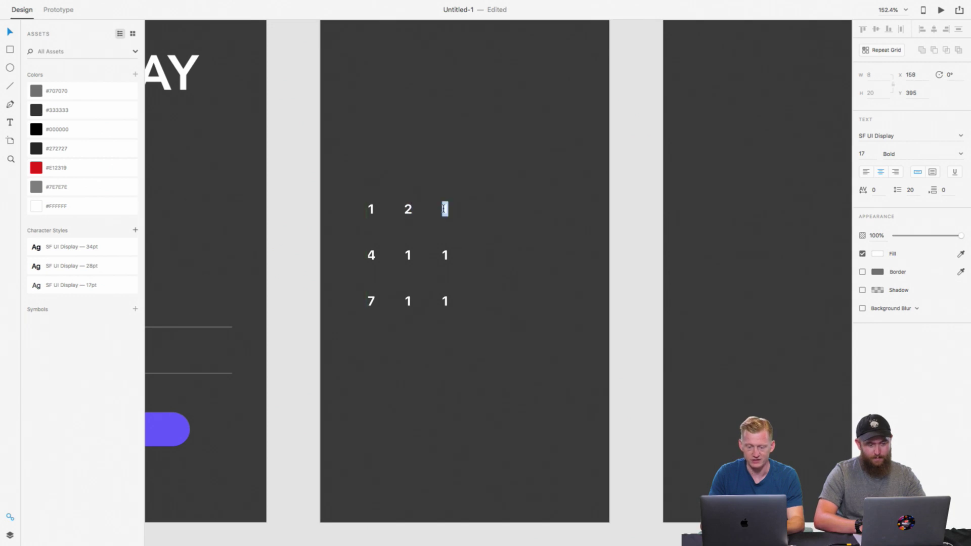
pyautogui.write('3')
# - Retype the remaining cells as 5, 6, 8 and 9 to complete the 1–9 keypad
pyautogui.doubleClick(408, 254)
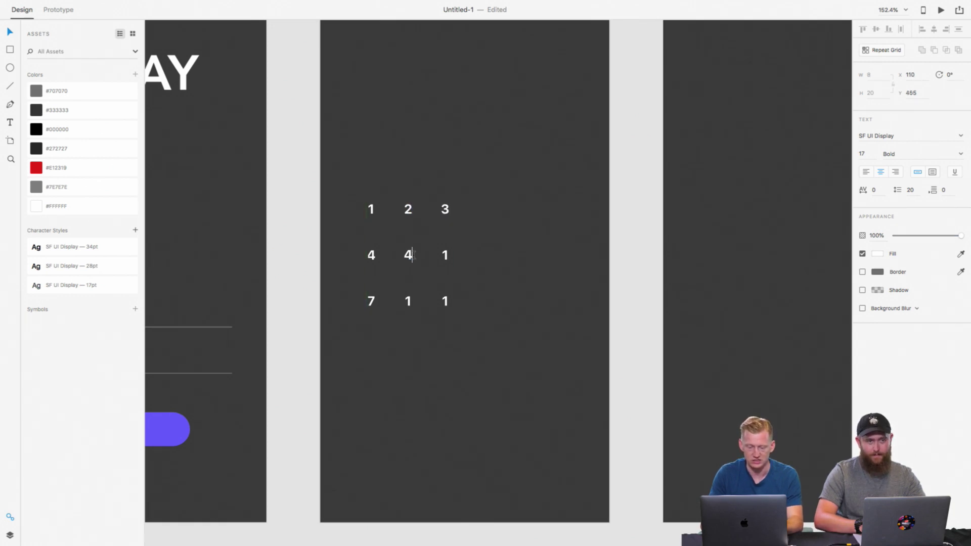
pyautogui.write('4')
pyautogui.press('BackSpace')
pyautogui.write('5')
pyautogui.doubleClick(440, 257)
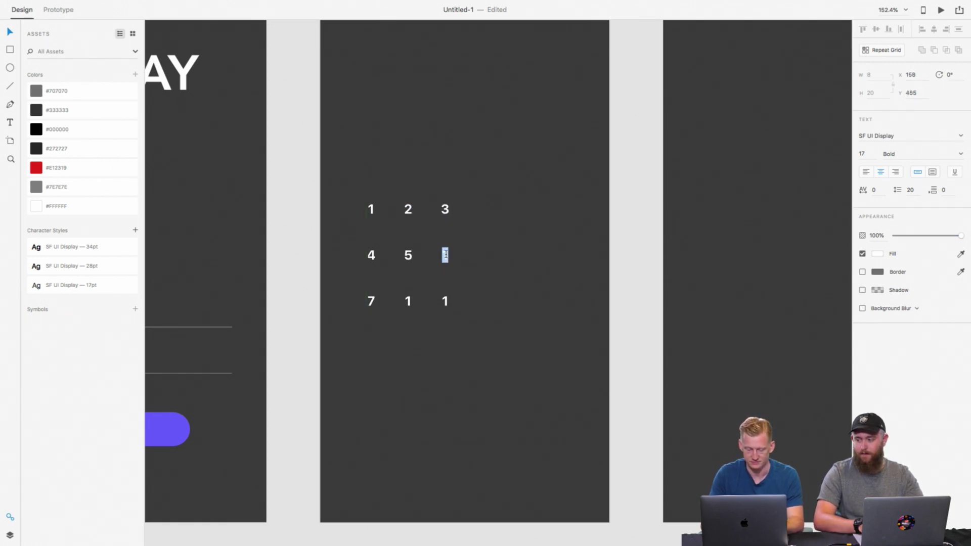
pyautogui.write('6')
pyautogui.doubleClick(407, 302)
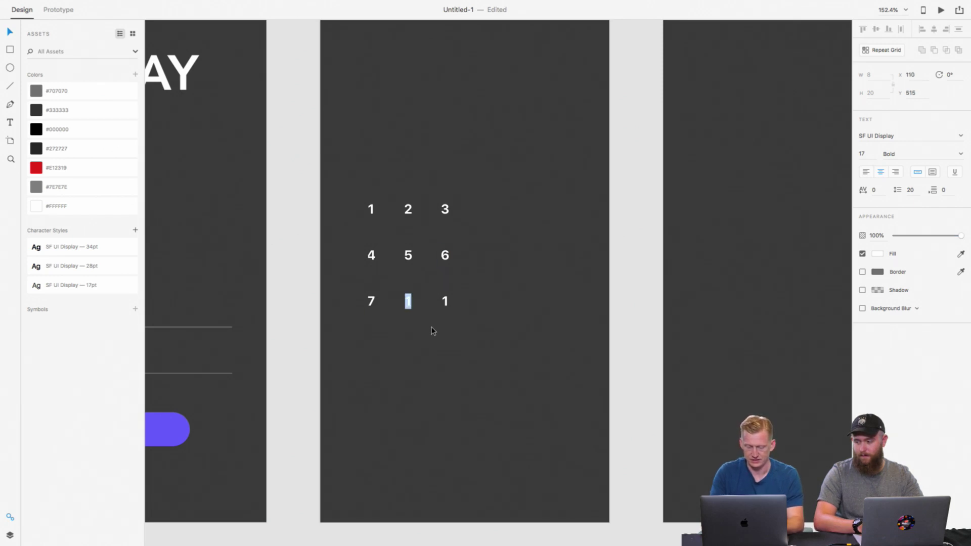
pyautogui.write('8')
pyautogui.doubleClick(446, 302)
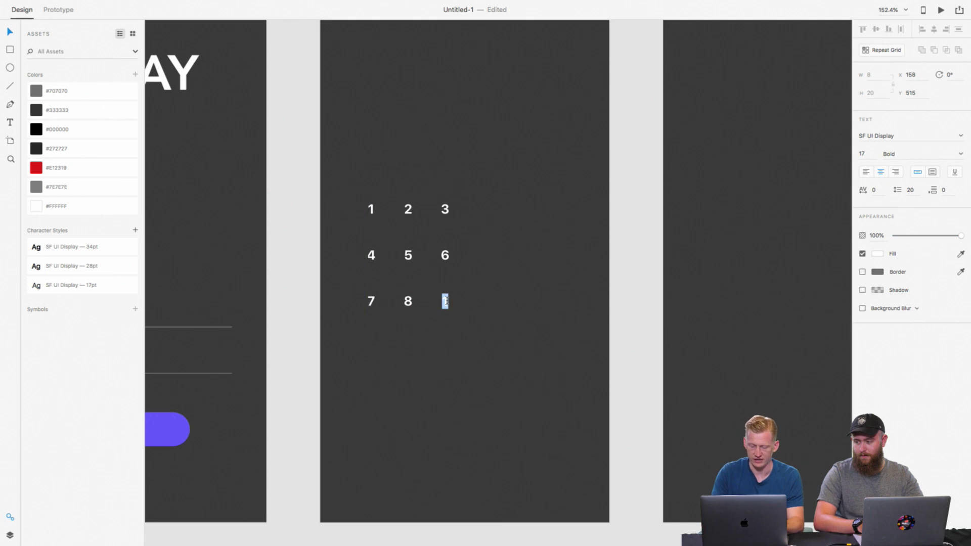
pyautogui.write('9')
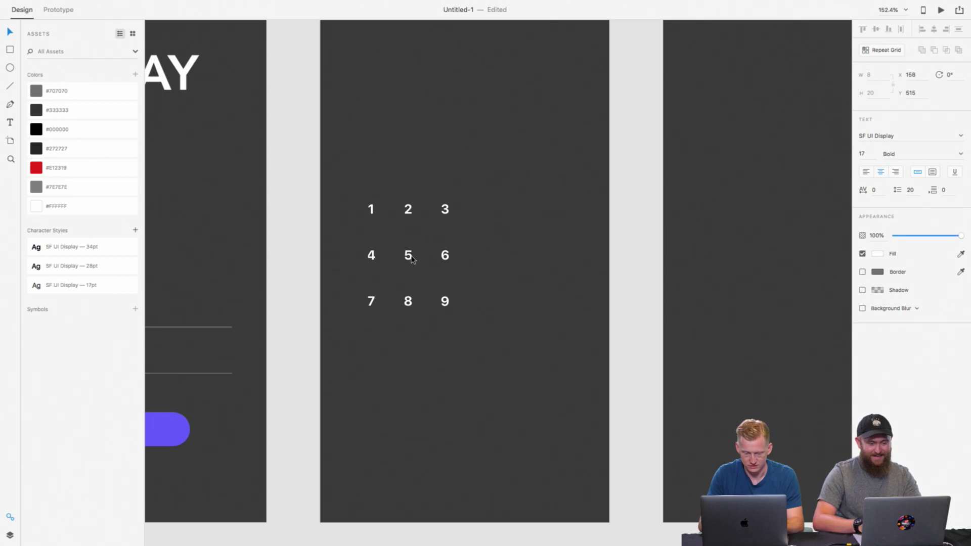
pyautogui.press('Escape')
pyautogui.click(508, 241)
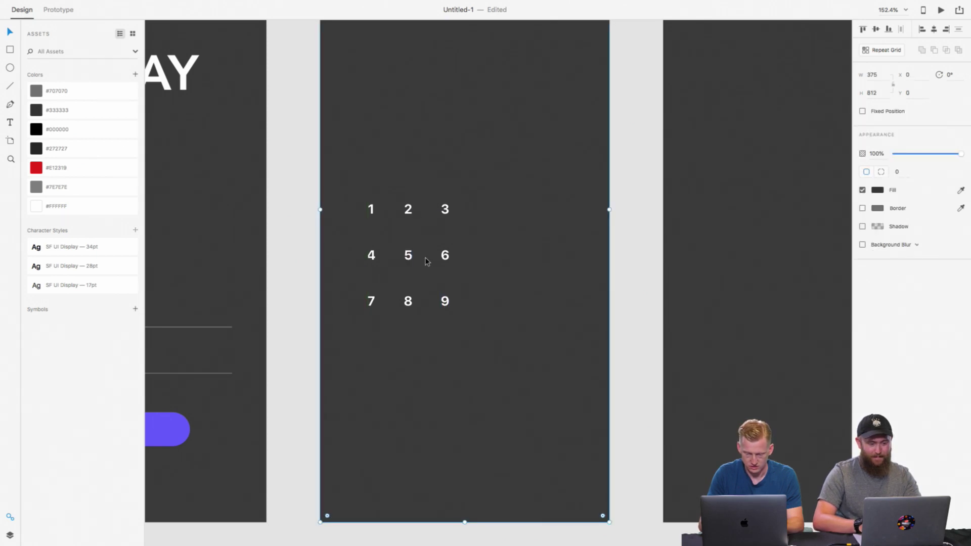
# - Shift the number keypad repeat grid slightly to the right
pyautogui.click(407, 255)
pyautogui.moveTo(408, 256); pyautogui.dragTo(411, 260)
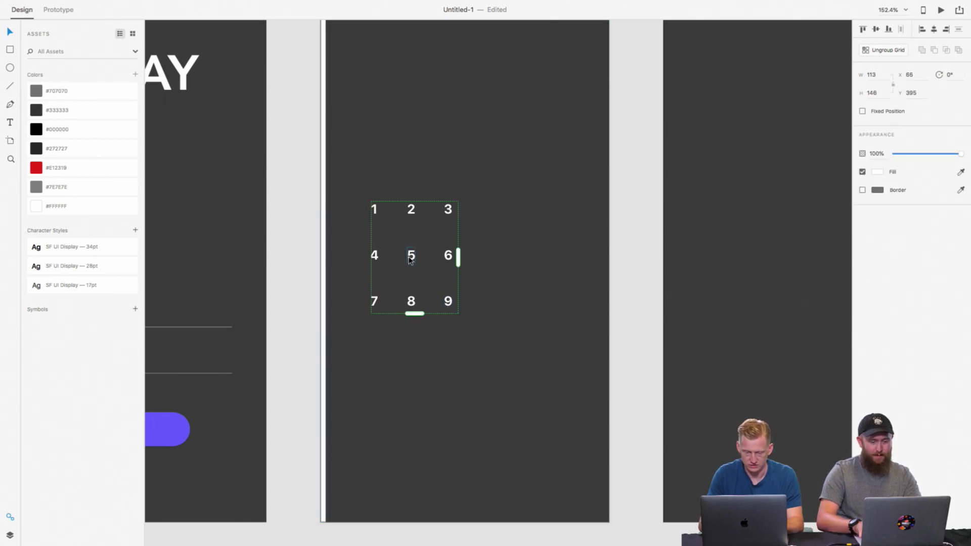
pyautogui.click(548, 254)
pyautogui.press('super+3')
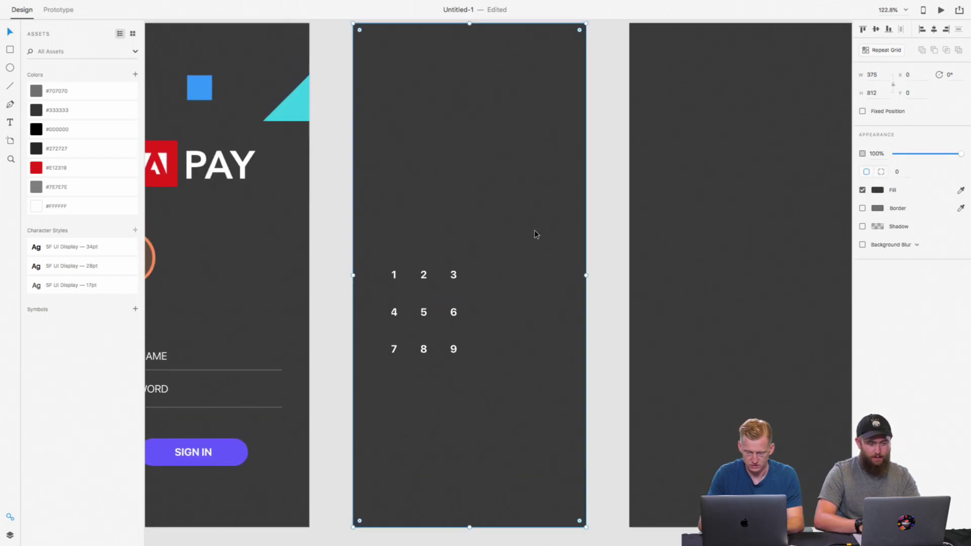
# - Move the dark background rectangle down and right to roughly X 50, Y 50
pyautogui.scroll(-5, 535, 235)
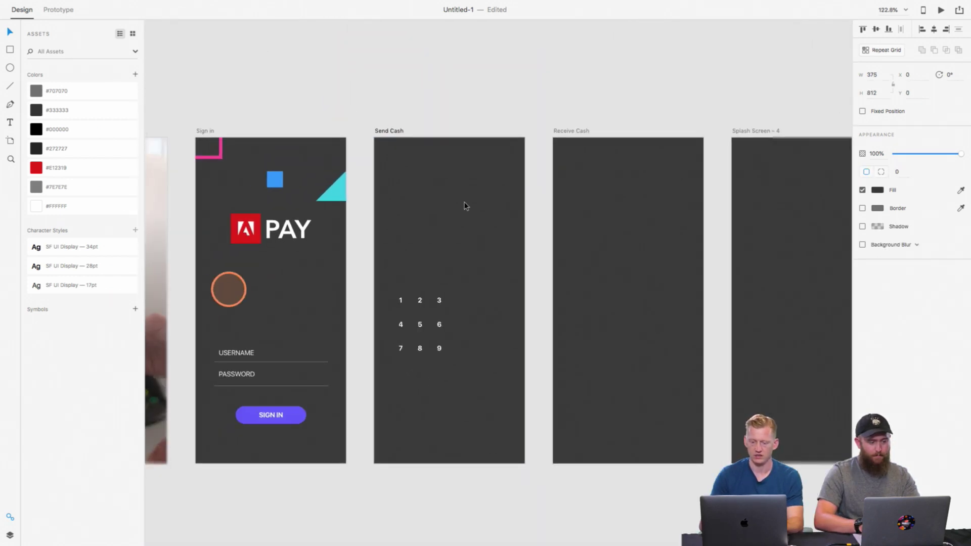
pyautogui.scroll(-2, 414, 160)
pyautogui.moveTo(414, 160); pyautogui.dragTo(432, 175)
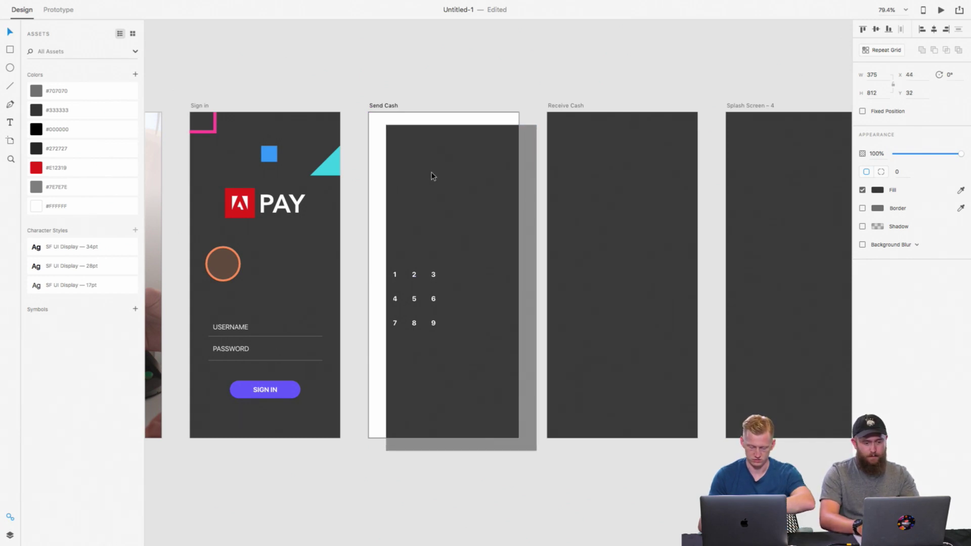
pyautogui.moveTo(431, 172); pyautogui.dragTo(431, 175)
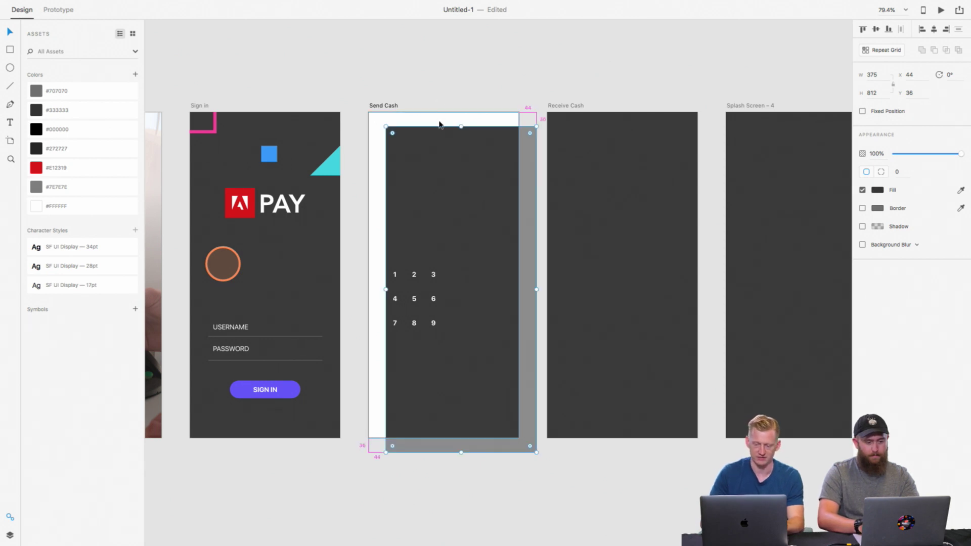
pyautogui.press('Down')
pyautogui.press('Down')
pyautogui.press('Down')
pyautogui.press('Down')
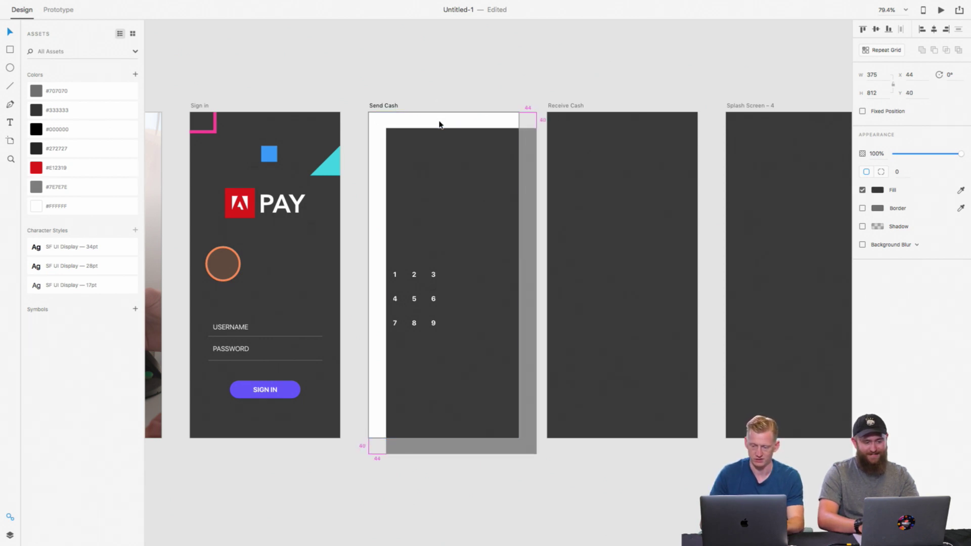
pyautogui.press('Down')
pyautogui.press('Down')
pyautogui.press('Down')
pyautogui.press('Down')
pyautogui.press('Down')
pyautogui.press('Down')
pyautogui.press('Down')
pyautogui.press('Down')
pyautogui.press('Down')
pyautogui.press('Down')
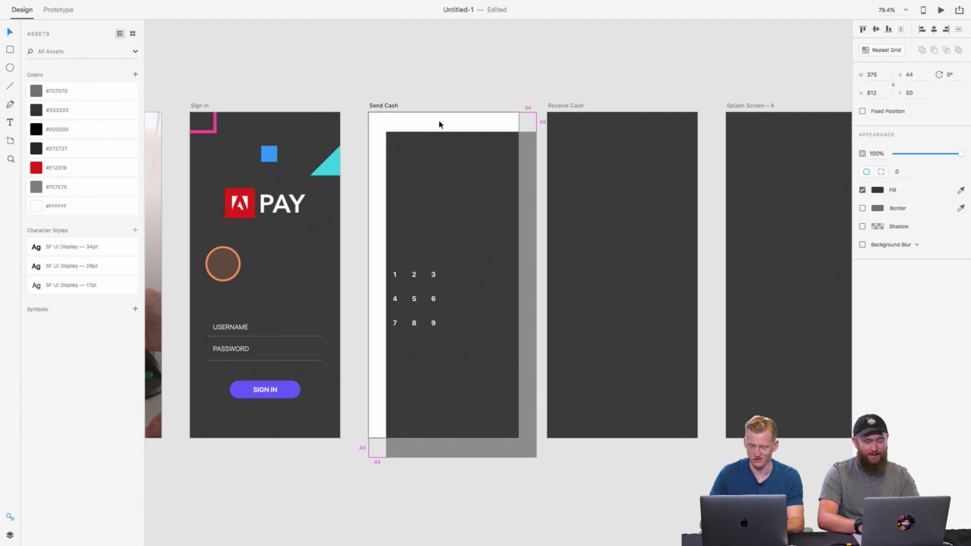
pyautogui.press('Right')
pyautogui.press('Right')
pyautogui.press('Right')
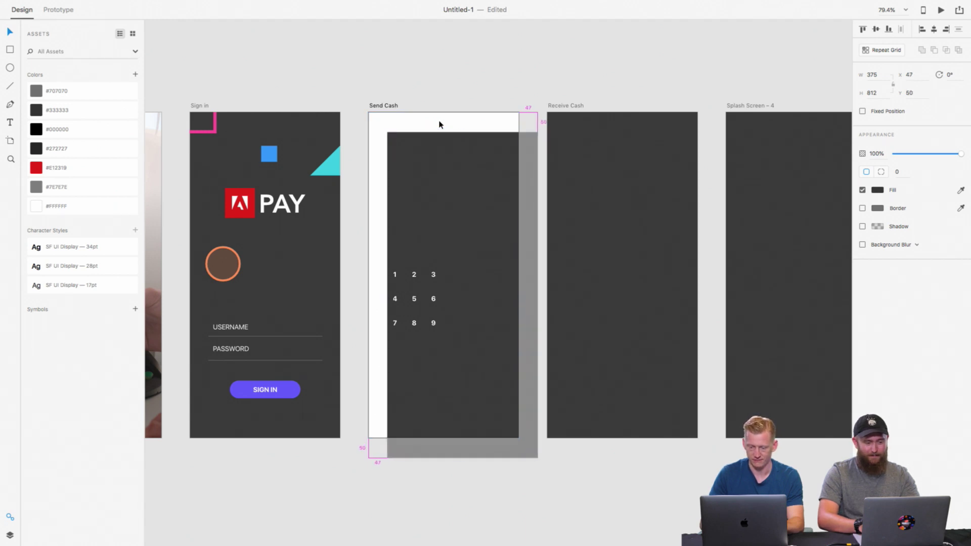
pyautogui.press('Right')
pyautogui.press('Right')
pyautogui.press('Right')
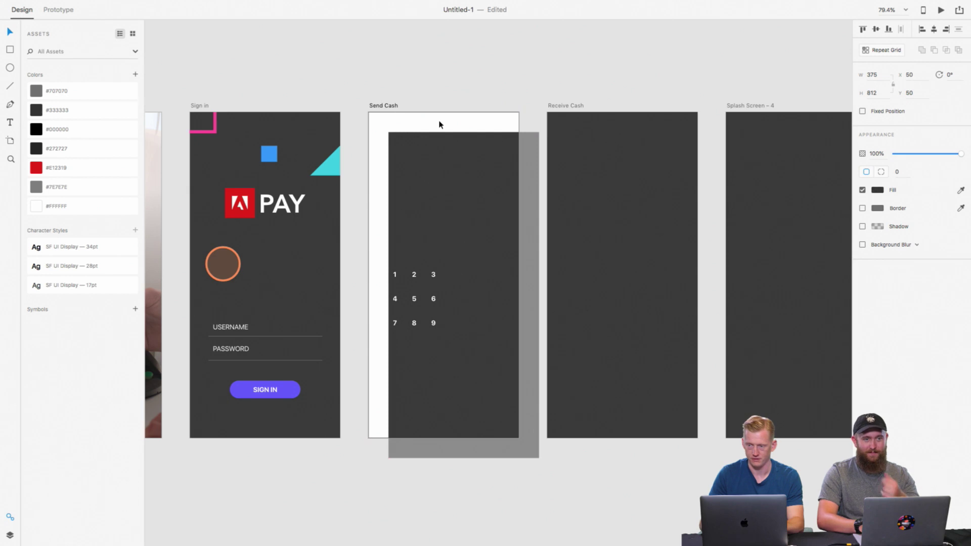
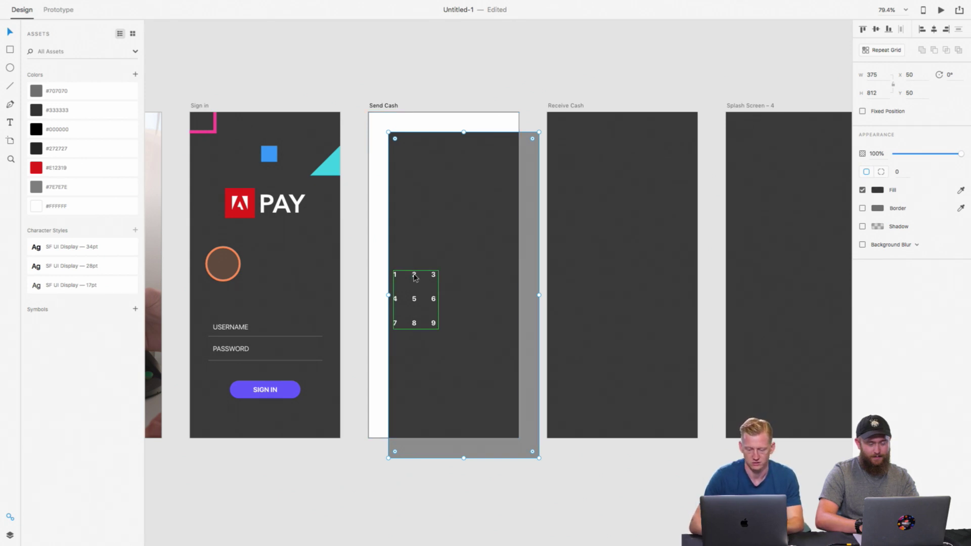
# - Move the 1–9 keypad grid lower and set its digits to font size 55
pyautogui.moveTo(413, 276); pyautogui.dragTo(441, 312)
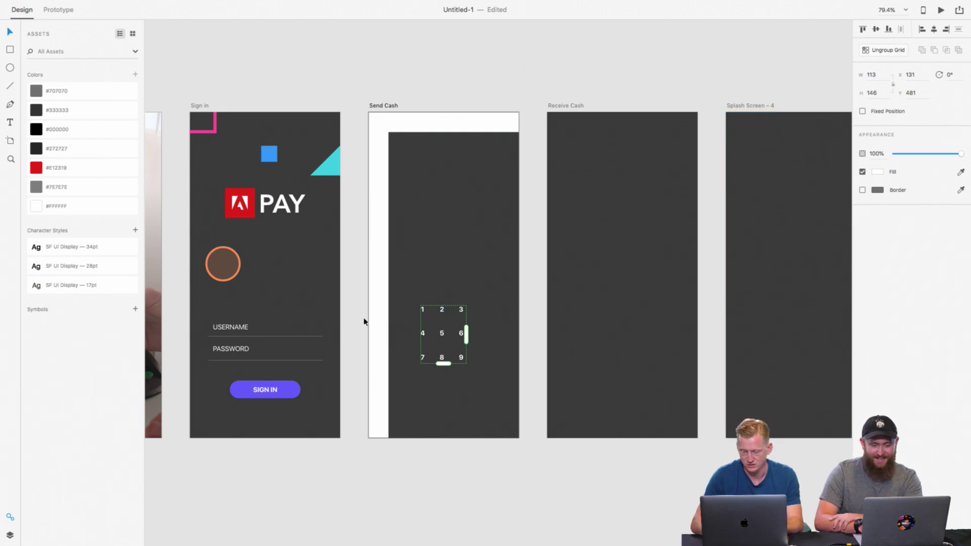
pyautogui.doubleClick(442, 310)
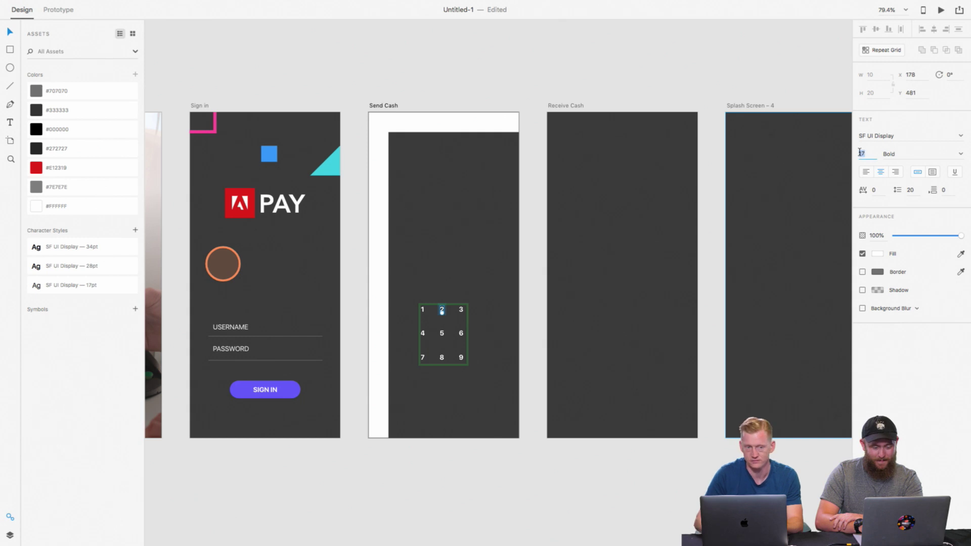
pyautogui.write('27')
pyautogui.press('Return')
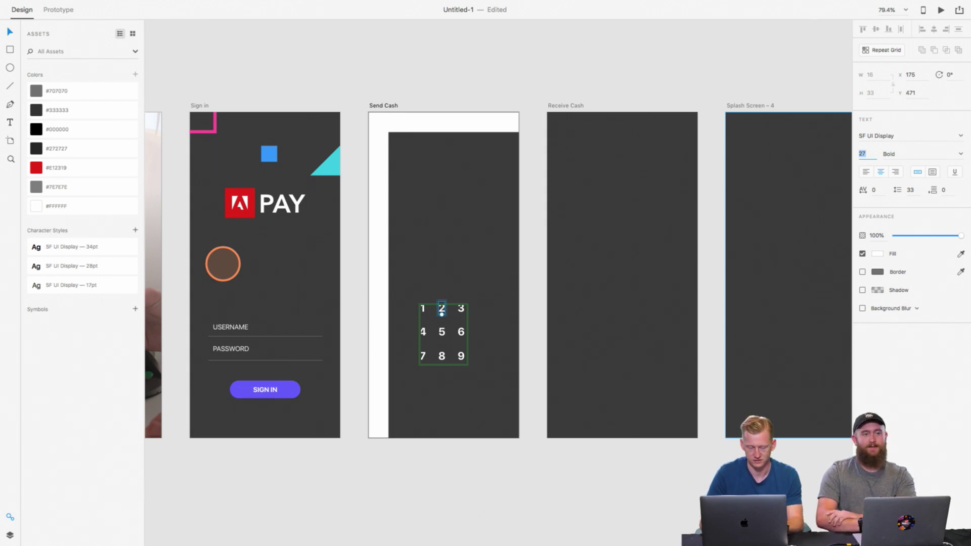
pyautogui.hotkey('shift', 'Up')
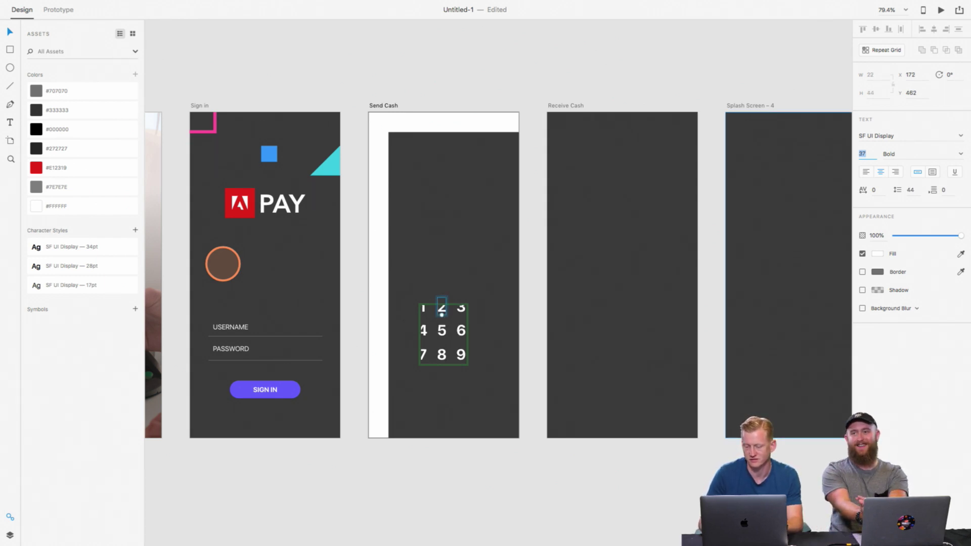
pyautogui.press('Down')
pyautogui.press('Down')
pyautogui.press('Down')
pyautogui.press('Down')
pyautogui.press('Down')
pyautogui.press('Down')
pyautogui.press('Down')
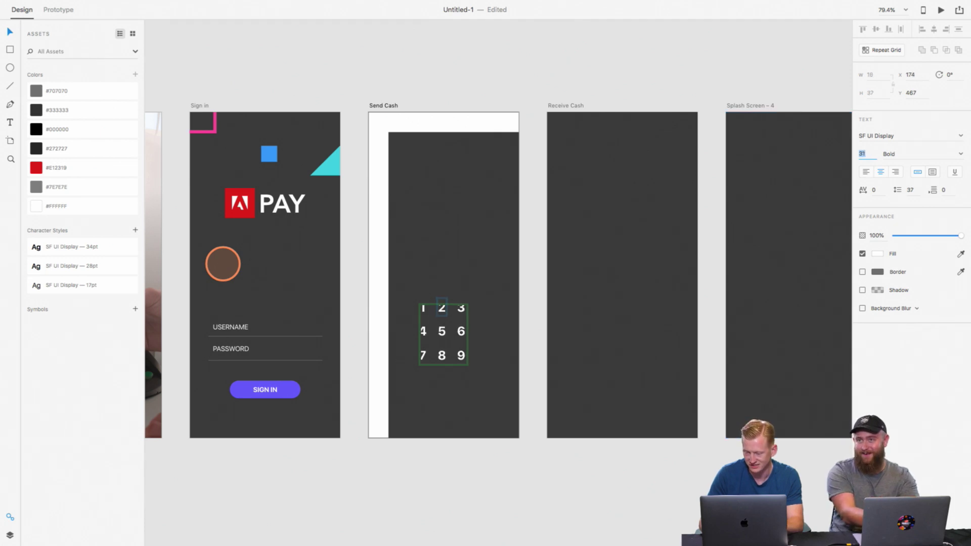
pyautogui.hotkey('shift', 'Up')
pyautogui.hotkey('shift', 'Up')
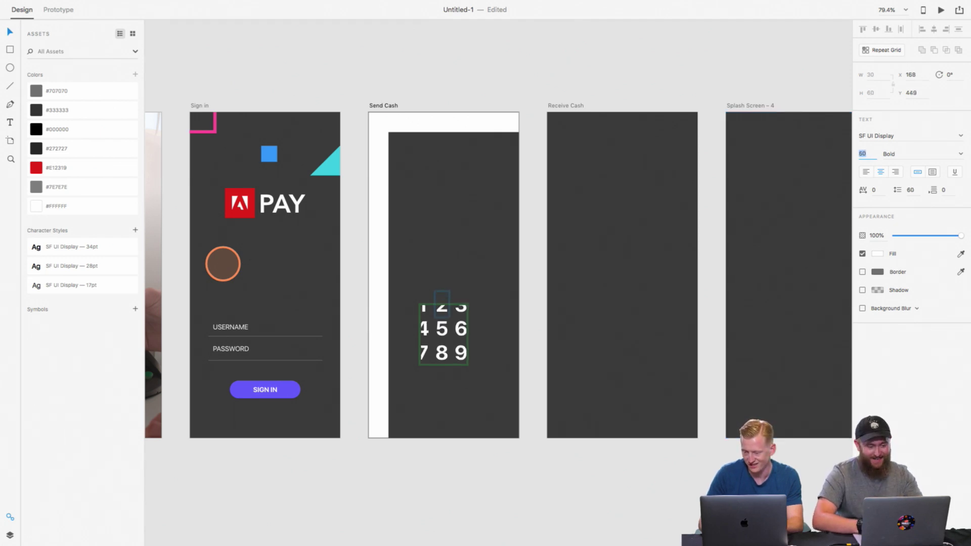
pyautogui.press('Up')
pyautogui.press('Up')
pyautogui.press('Up')
pyautogui.press('Up')
pyautogui.press('Up')
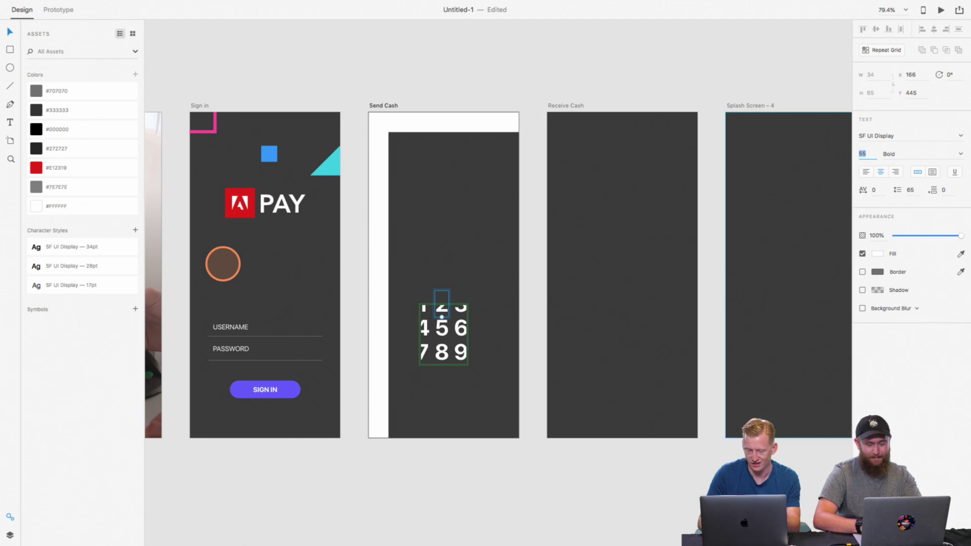
pyautogui.click(465, 509)
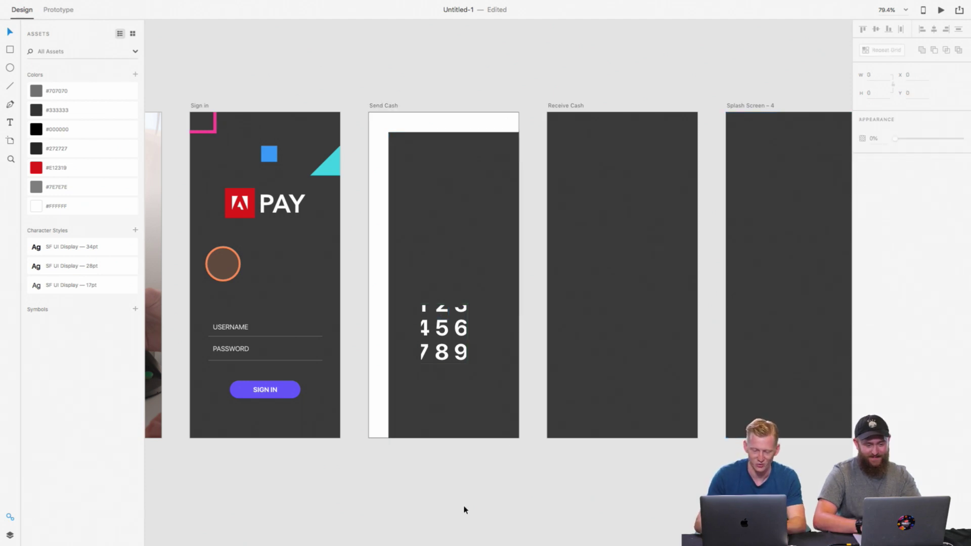
# - Nudge the keypad grid further down-right and ungroup the repeat grid into separate digits
pyautogui.click(461, 338)
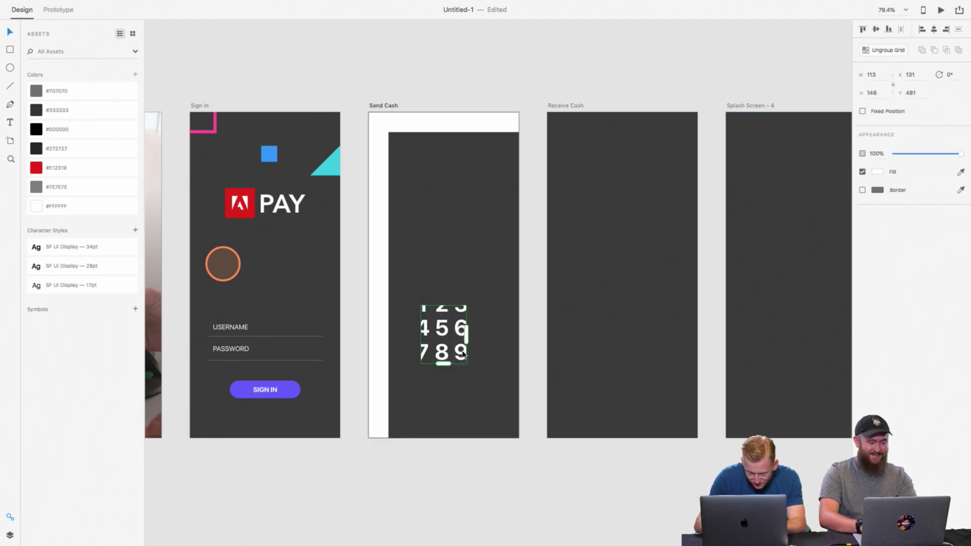
pyautogui.moveTo(463, 354); pyautogui.dragTo(470, 365)
pyautogui.rightClick(470, 365)
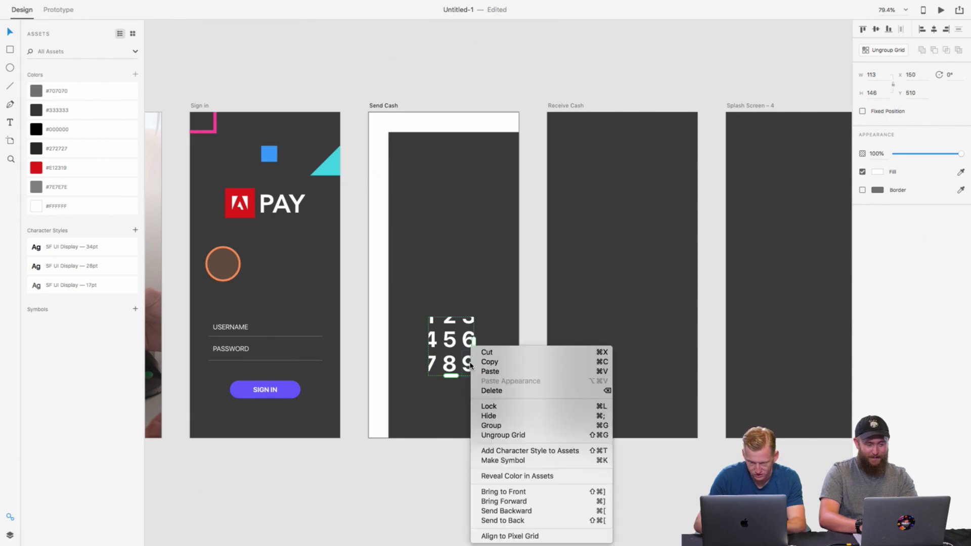
pyautogui.click(500, 433)
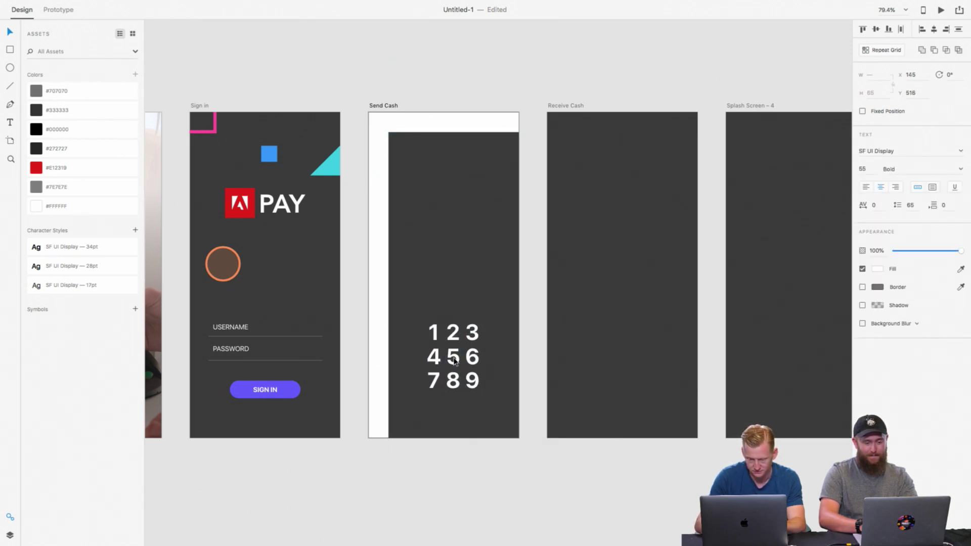
# - Nudge the 1-4-7 keypad column slightly to the left
pyautogui.click(454, 360)
pyautogui.scroll(5, 458, 326)
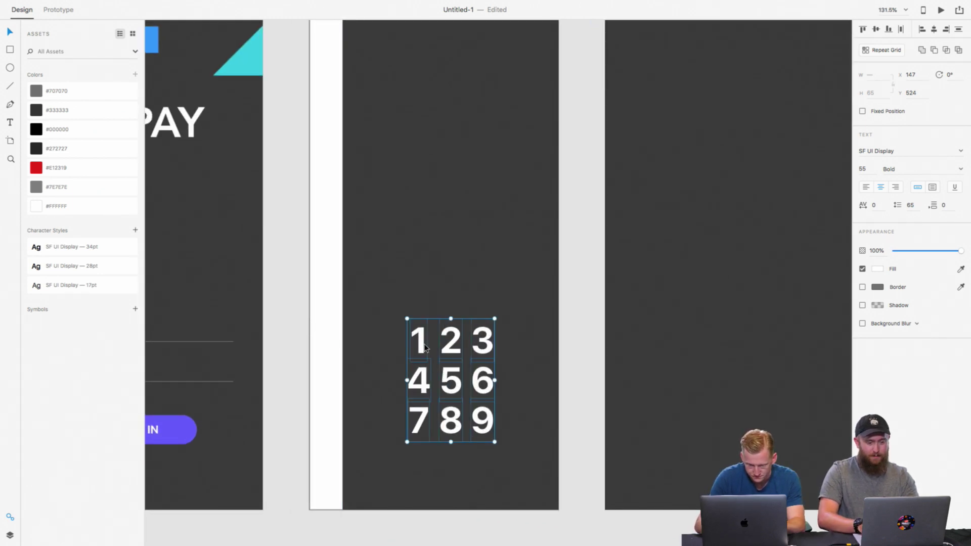
pyautogui.click(446, 268)
pyautogui.doubleClick(418, 336)
pyautogui.keyDown('shift'); pyautogui.click(421, 377); pyautogui.keyUp('shift')
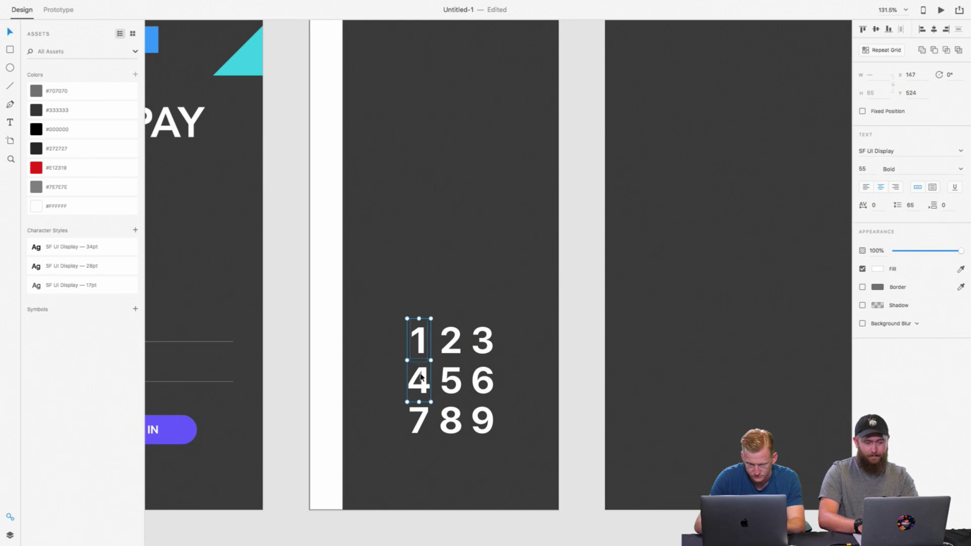
pyautogui.keyDown('shift'); pyautogui.click(420, 417); pyautogui.keyUp('shift')
pyautogui.press('Left')
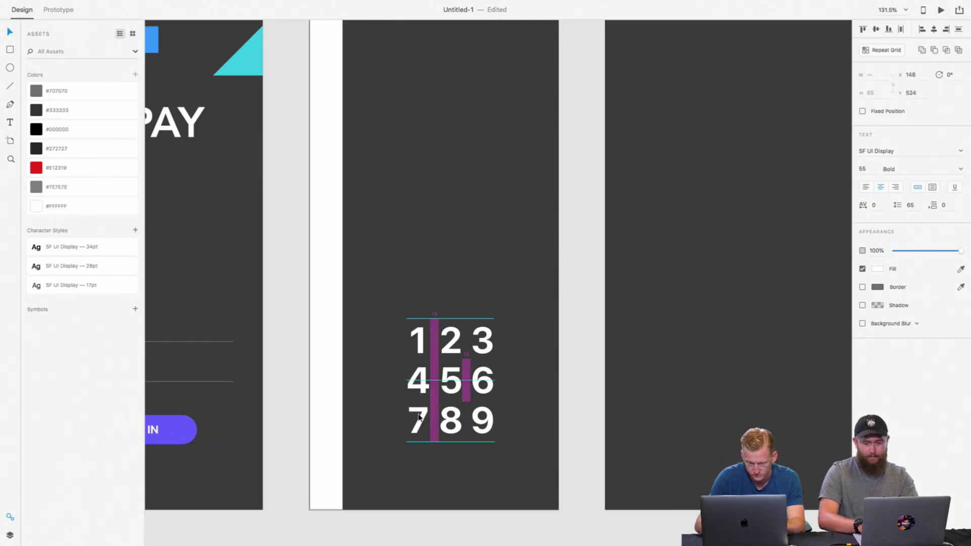
pyautogui.press('Left')
pyautogui.press('Left')
pyautogui.press('Left')
pyautogui.press('Left')
pyautogui.press('Left')
pyautogui.press('Left')
pyautogui.press('Left')
pyautogui.press('Left')
pyautogui.press('Left')
pyautogui.press('Left')
pyautogui.press('Left')
pyautogui.press('Left')
pyautogui.press('Left')
pyautogui.press('Left')
pyautogui.press('Left')
pyautogui.press('Left')
pyautogui.press('Left')
pyautogui.press('Left')
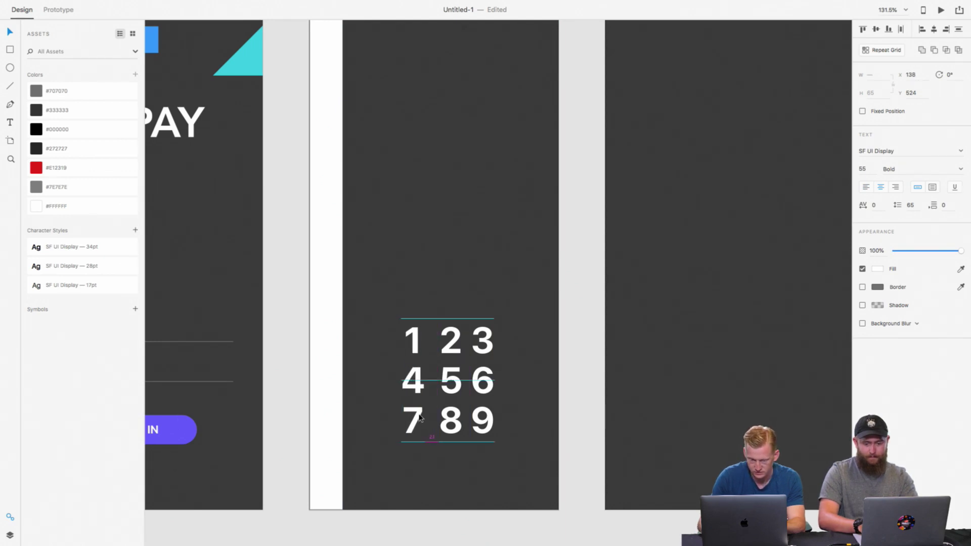
pyautogui.press('Right')
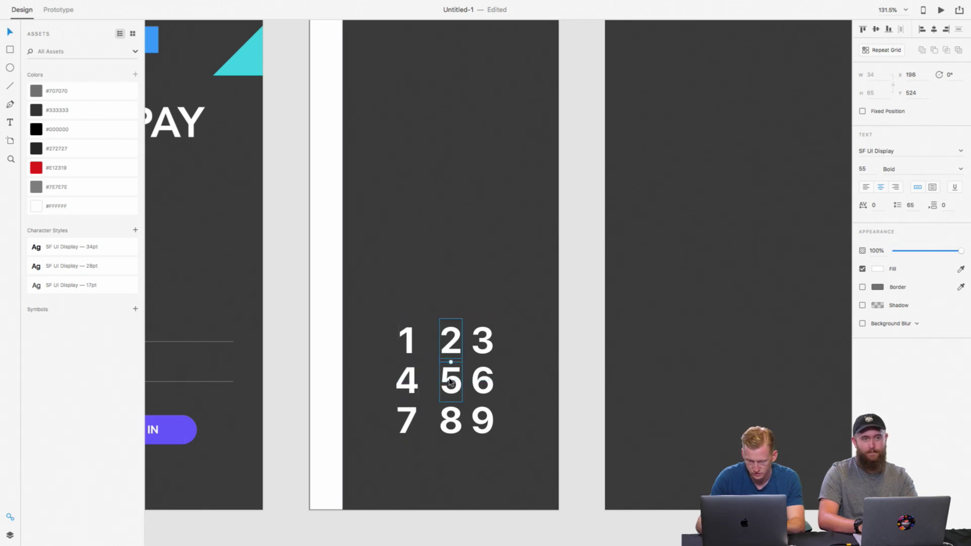
# - Shift the 3-6-9 keypad column further to the right
pyautogui.click(483, 372)
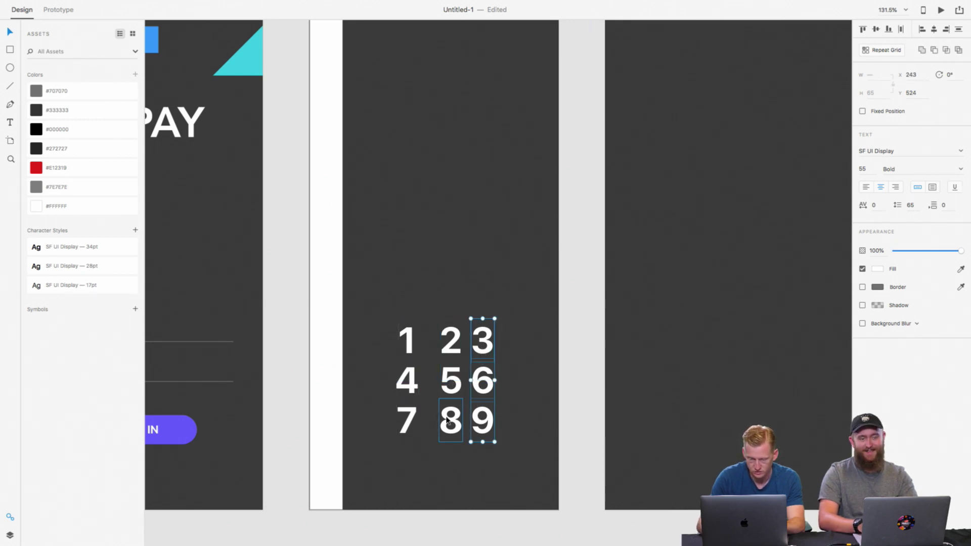
pyautogui.hotkey('shift', 'Right')
pyautogui.press('Right')
pyautogui.press('Right')
pyautogui.press('Right')
pyautogui.press('Right')
pyautogui.press('Right')
pyautogui.press('Right')
pyautogui.press('Right')
pyautogui.press('Right')
pyautogui.press('Right')
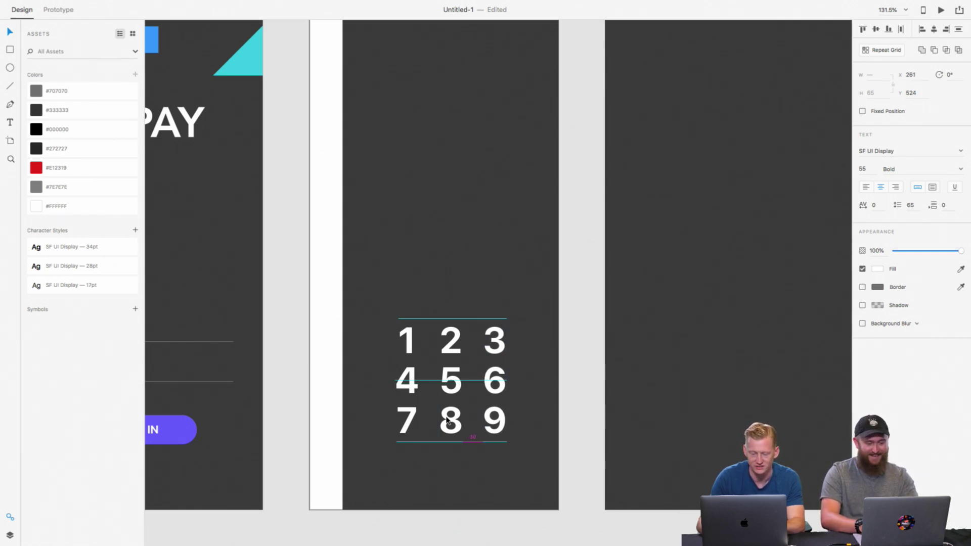
pyautogui.click(522, 414)
# - Move the 1-2-3 row up 20 units and the 7-8-9 row down 20 units
pyautogui.click(413, 341)
pyautogui.keyDown('shift'); pyautogui.click(451, 340); pyautogui.keyUp('shift')
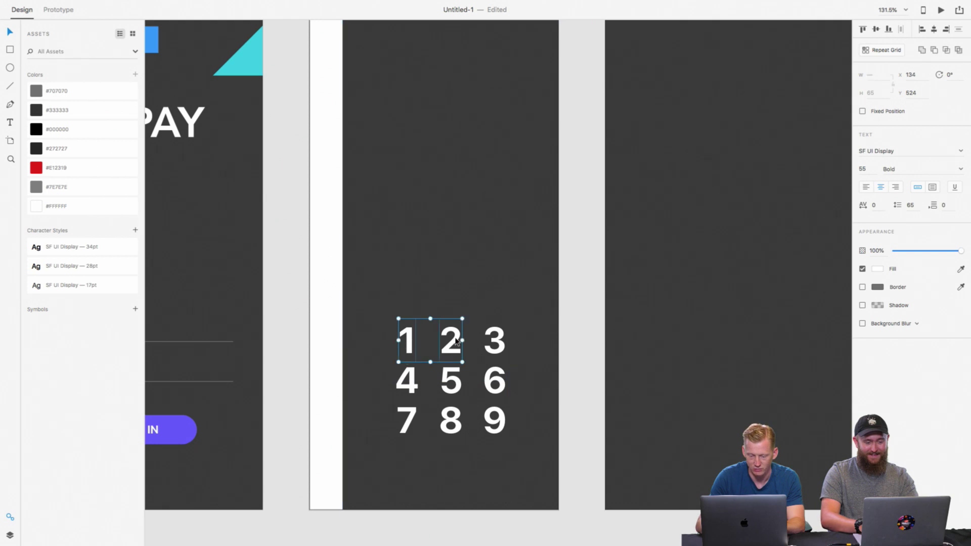
pyautogui.keyDown('shift'); pyautogui.click(494, 340); pyautogui.keyUp('shift')
pyautogui.hotkey('shift', 'Up')
pyautogui.hotkey('shift', 'Up')
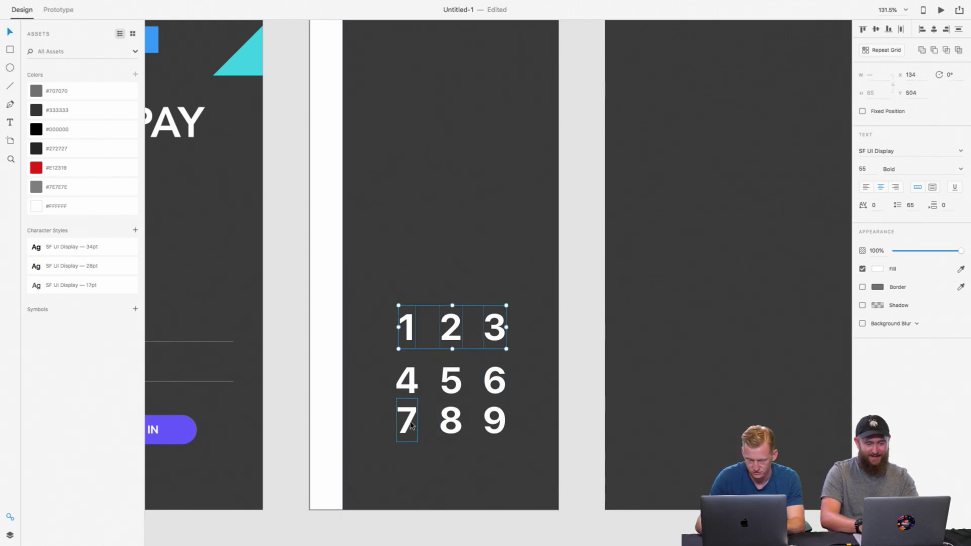
pyautogui.click(410, 426)
pyautogui.keyDown('shift'); pyautogui.click(449, 426); pyautogui.keyUp('shift')
pyautogui.keyDown('shift'); pyautogui.click(488, 425); pyautogui.keyUp('shift')
pyautogui.hotkey('shift', 'Down')
pyautogui.hotkey('shift', 'Down')
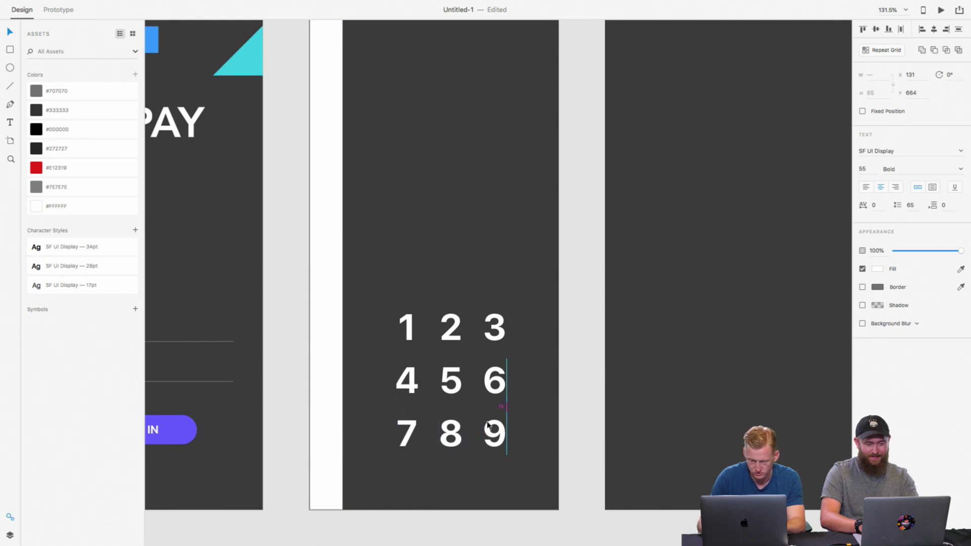
# - Duplicate the 8 below the bottom row and change the copy to 0
pyautogui.click(467, 470)
pyautogui.click(449, 445)
pyautogui.press('super+space')
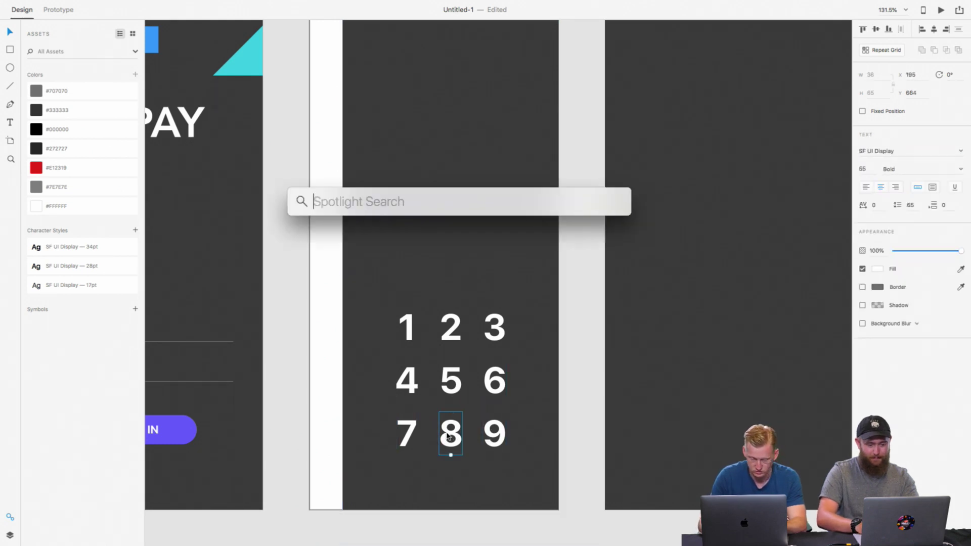
pyautogui.press('Escape')
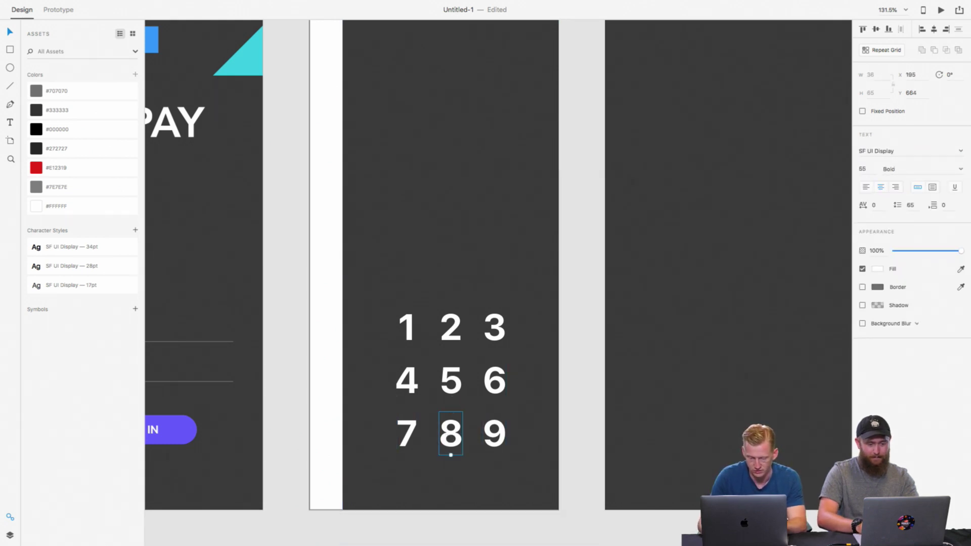
pyautogui.moveTo(451, 433); pyautogui.dragTo(450, 486)
pyautogui.doubleClick(450, 487)
pyautogui.write('0')
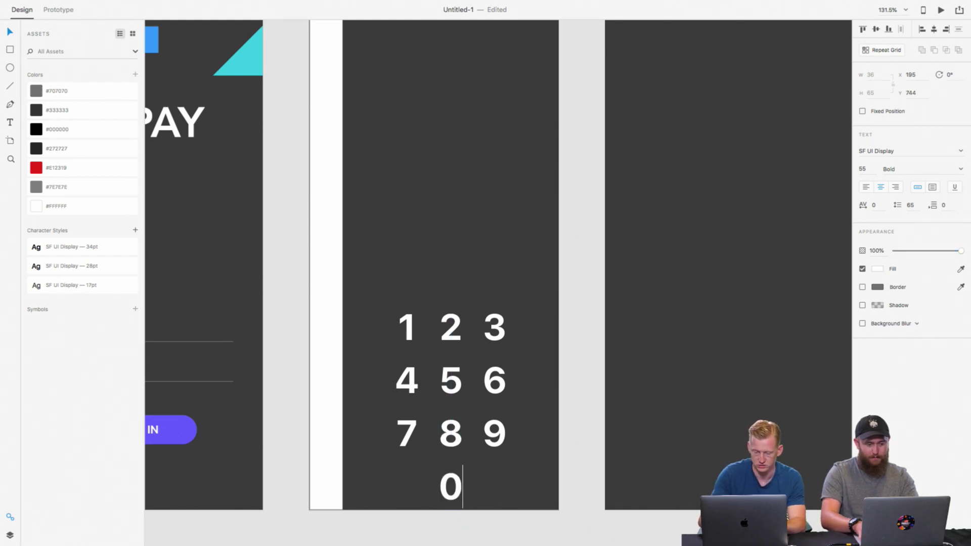
pyautogui.press('Escape')
pyautogui.scroll(-3, 605, 524)
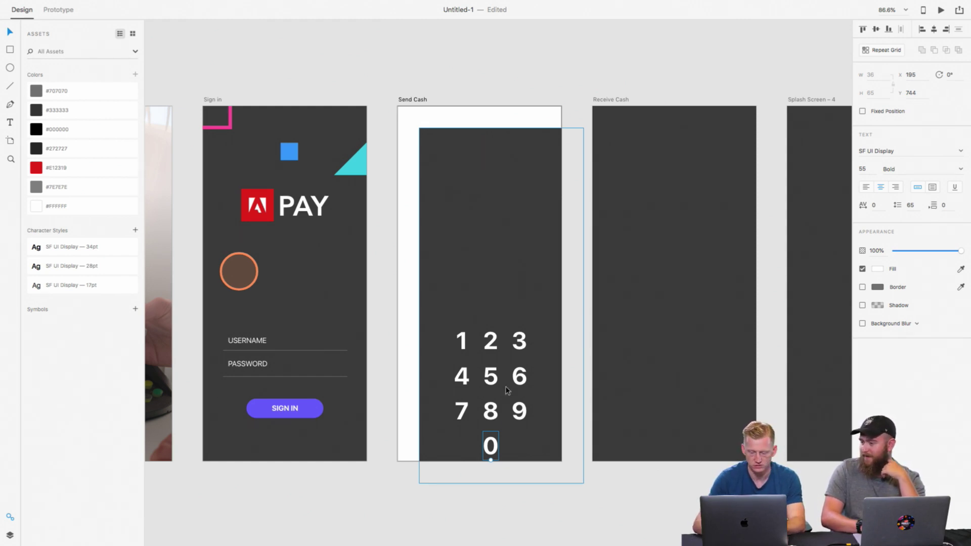
# - Try resizing the dark background rectangle, then undo to keep its original size
pyautogui.click(470, 348)
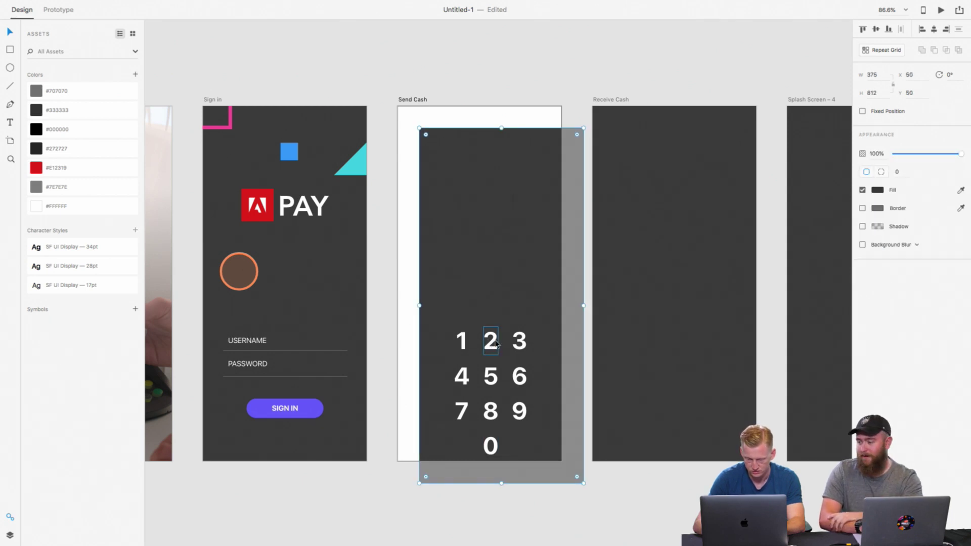
pyautogui.doubleClick(518, 349)
pyautogui.keyDown('shift'); pyautogui.click(519, 376); pyautogui.keyUp('shift')
pyautogui.keyDown('shift'); pyautogui.click(491, 376); pyautogui.keyUp('shift')
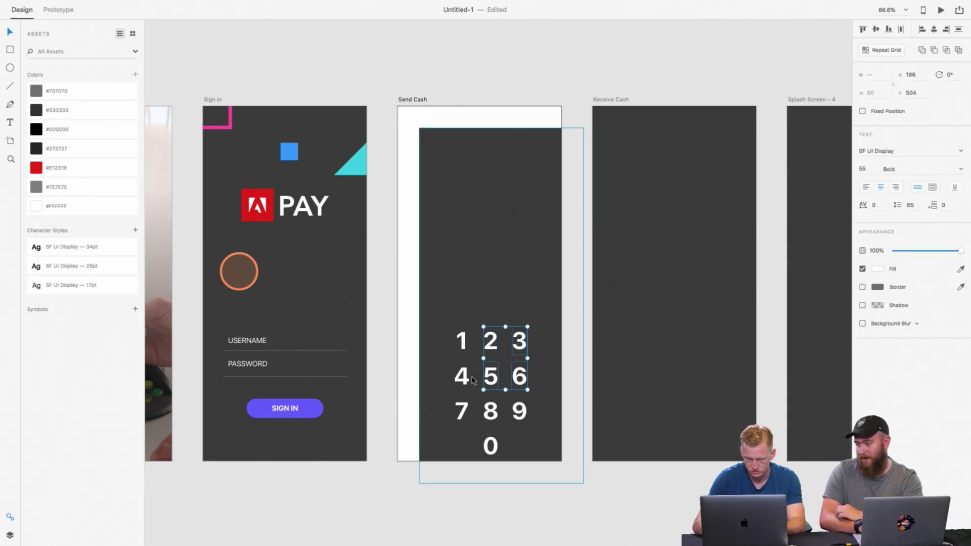
pyautogui.keyDown('shift'); pyautogui.click(470, 369); pyautogui.keyUp('shift')
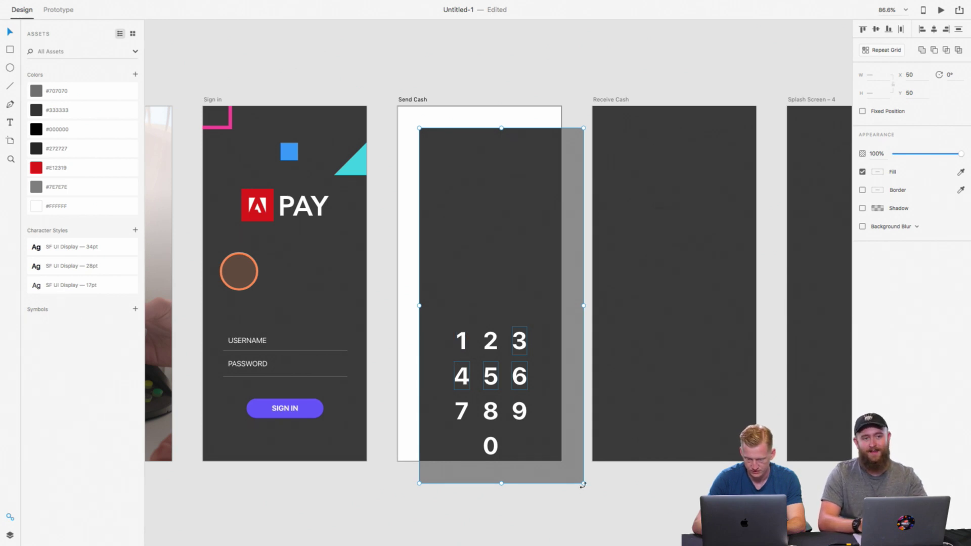
pyautogui.moveTo(583, 484); pyautogui.dragTo(561, 462)
pyautogui.press('super+z')
pyautogui.click(608, 536)
pyautogui.click(563, 459)
pyautogui.click(564, 495)
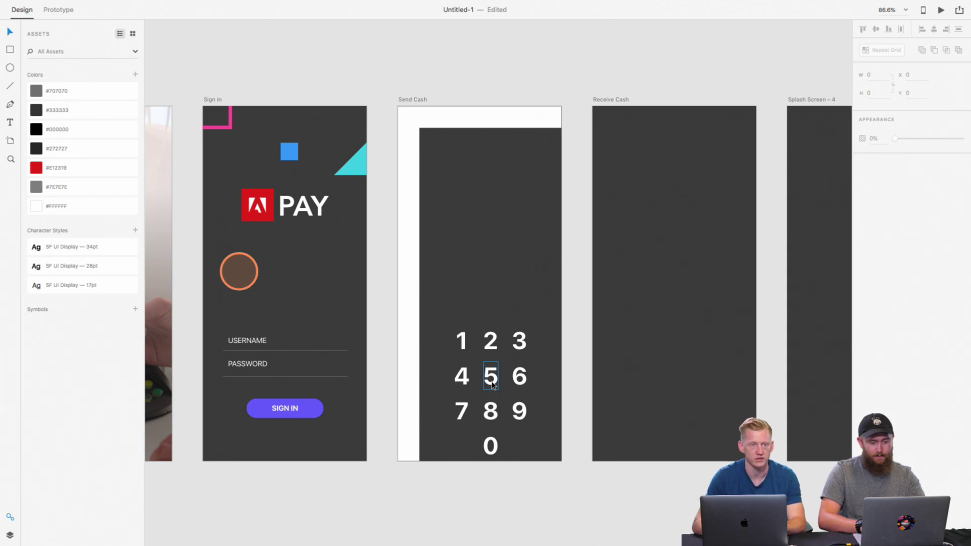
# - Select all ten keypad digits, 0 through 9, together
pyautogui.click(467, 340)
pyautogui.keyDown('shift'); pyautogui.click(490, 340); pyautogui.keyUp('shift')
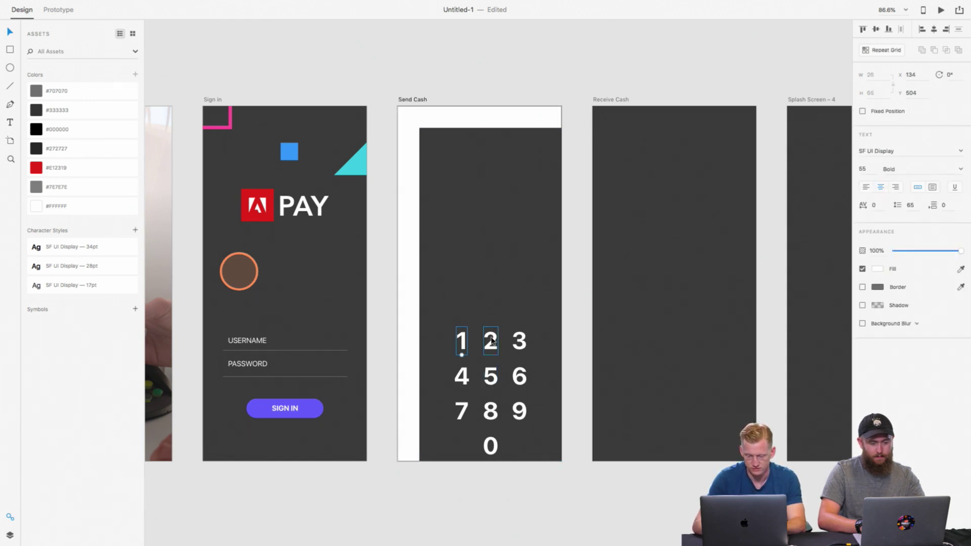
pyautogui.keyDown('shift'); pyautogui.click(519, 341); pyautogui.keyUp('shift')
pyautogui.doubleClick(518, 341)
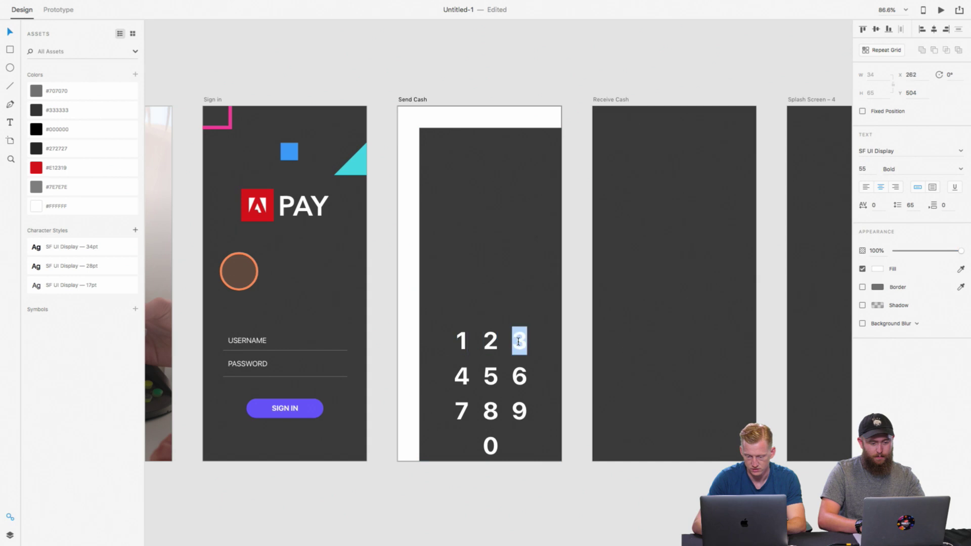
pyautogui.press('Escape')
pyautogui.scroll(3, 531, 349)
pyautogui.keyDown('shift'); pyautogui.click(466, 338); pyautogui.keyUp('shift')
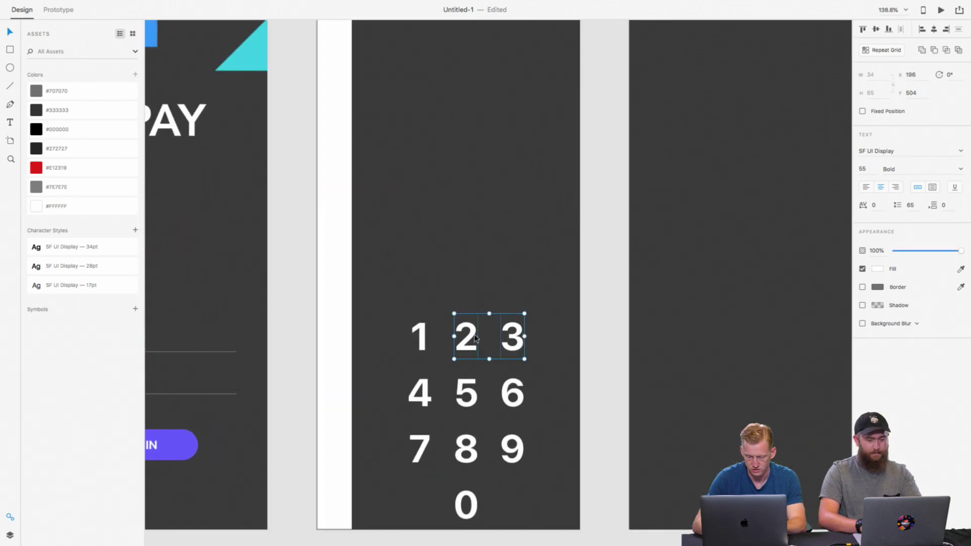
pyautogui.keyDown('shift'); pyautogui.click(425, 352); pyautogui.keyUp('shift')
pyautogui.keyDown('shift'); pyautogui.click(420, 394); pyautogui.keyUp('shift')
pyautogui.keyDown('shift'); pyautogui.click(465, 393); pyautogui.keyUp('shift')
pyautogui.keyDown('shift'); pyautogui.click(512, 394); pyautogui.keyUp('shift')
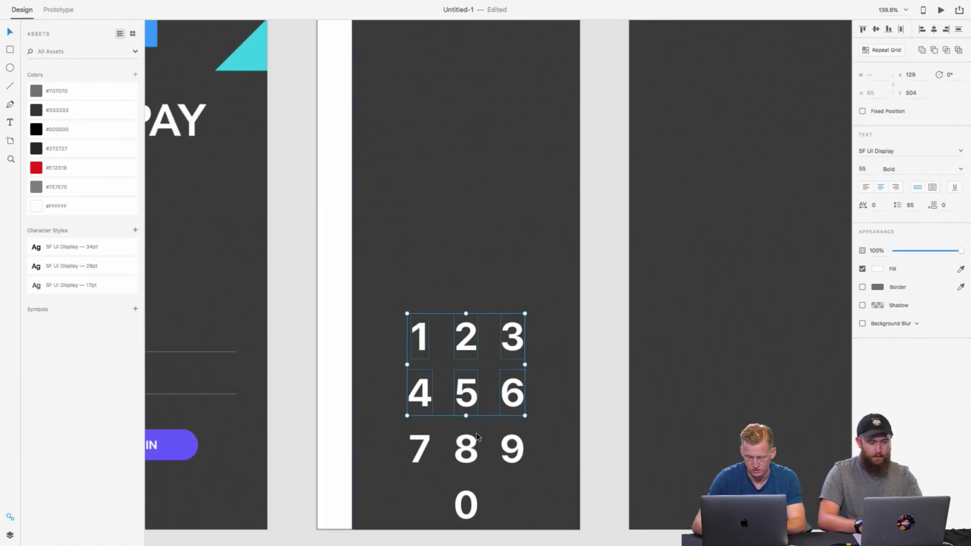
pyautogui.keyDown('shift'); pyautogui.click(431, 439); pyautogui.keyUp('shift')
pyautogui.keyDown('shift'); pyautogui.click(466, 447); pyautogui.keyUp('shift')
pyautogui.keyDown('shift'); pyautogui.click(509, 451); pyautogui.keyUp('shift')
pyautogui.keyDown('shift'); pyautogui.click(465, 505); pyautogui.keyUp('shift')
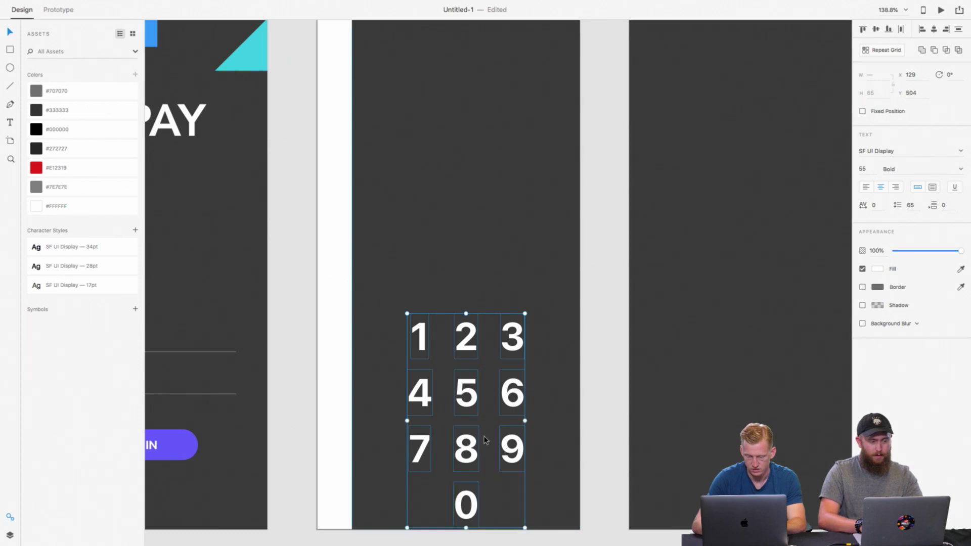
# - Drag the whole keypad block up and to the left
pyautogui.moveTo(472, 456); pyautogui.dragTo(455, 405)
pyautogui.scroll(-5, 454, 406)
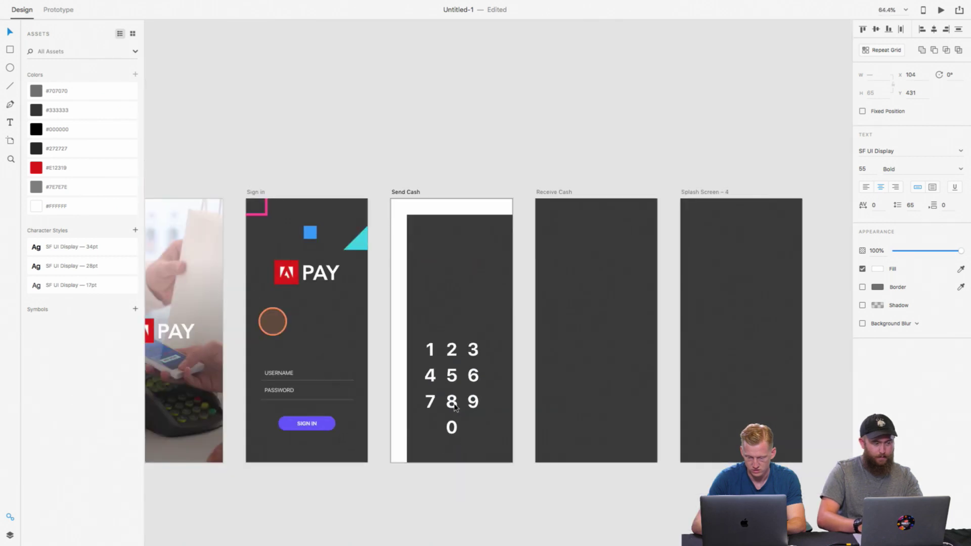
pyautogui.hscroll(-2, 455, 407)
pyautogui.scroll(5, 448, 268)
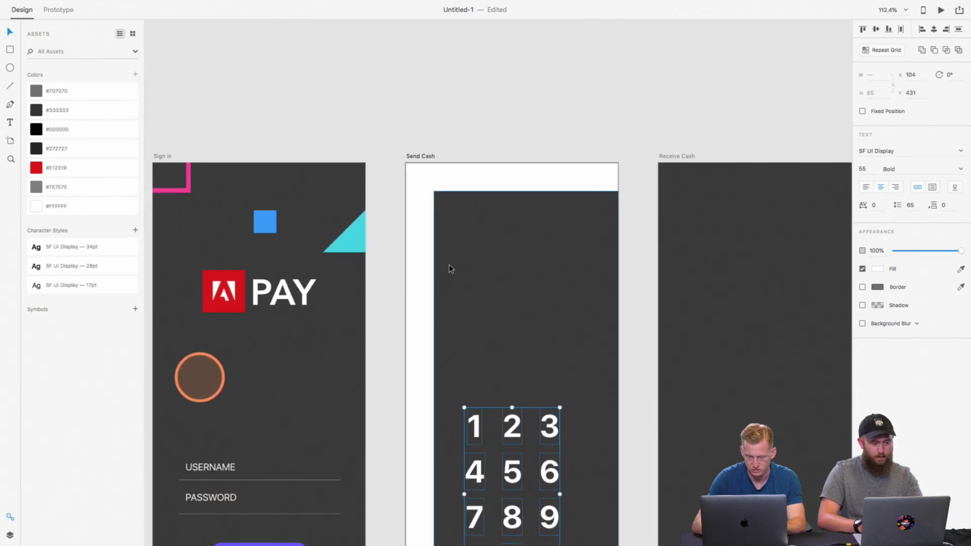
pyautogui.scroll(1, 431, 188)
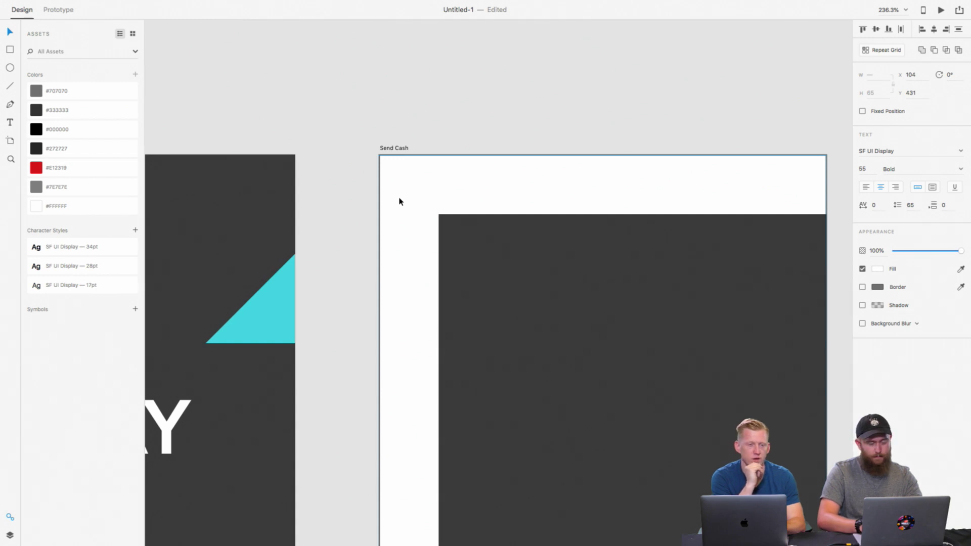
pyautogui.scroll(-5, 399, 201)
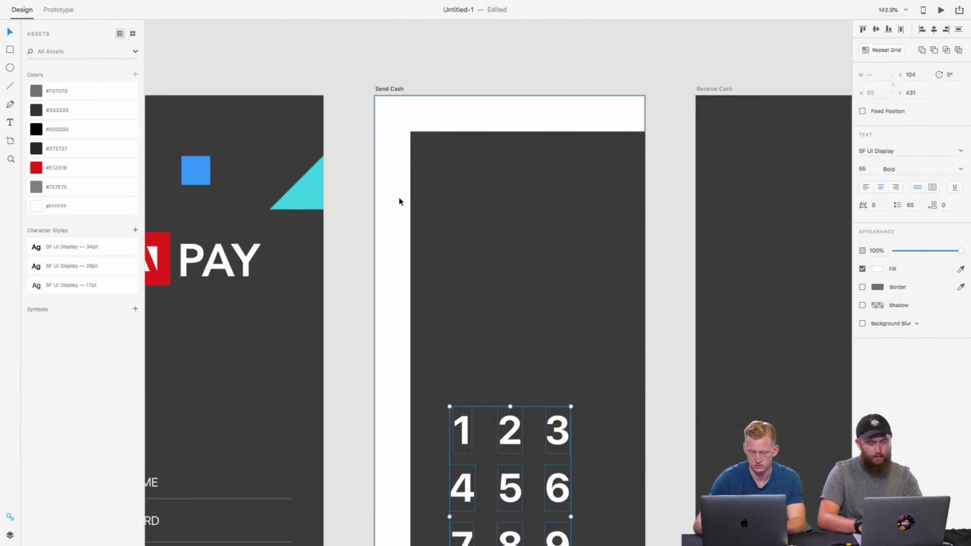
pyautogui.scroll(-3, 399, 201)
pyautogui.scroll(2, 401, 212)
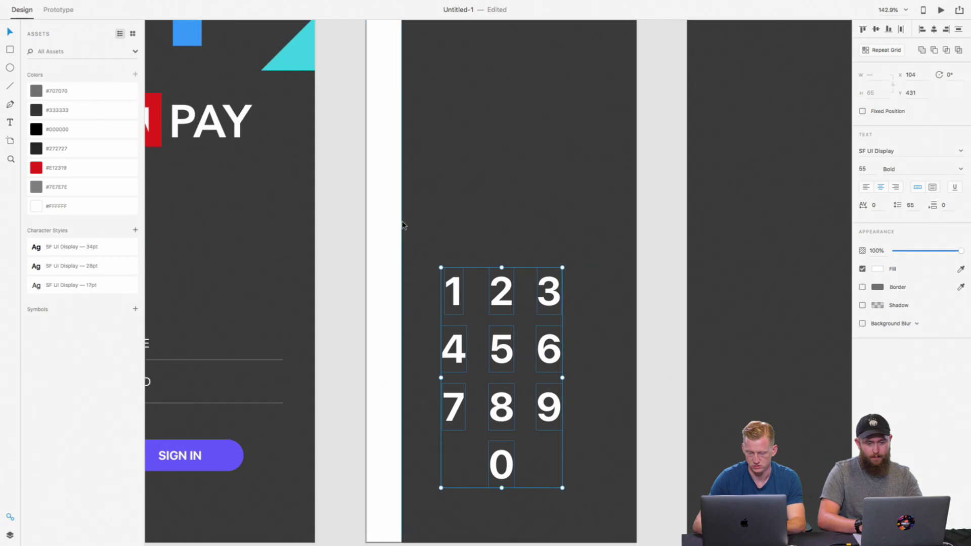
pyautogui.scroll(-5, 422, 349)
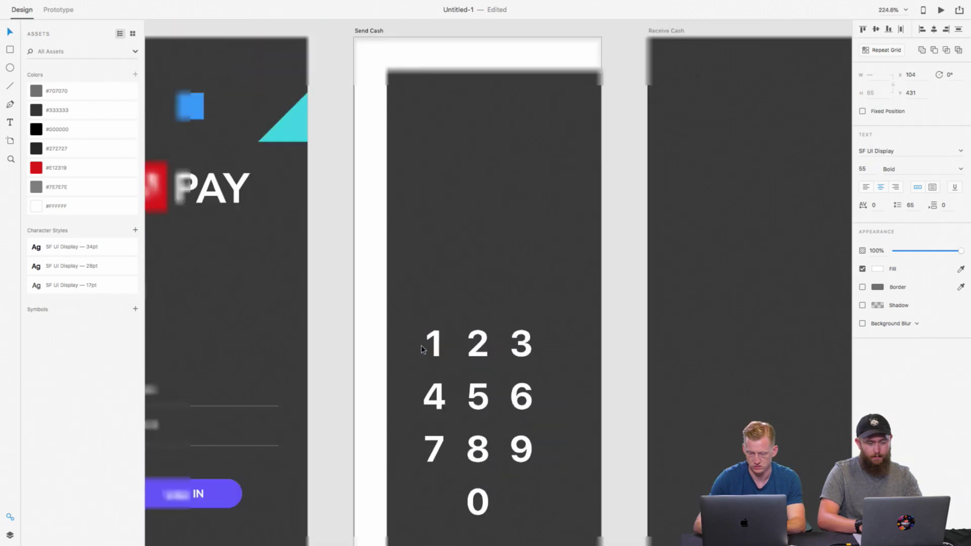
pyautogui.scroll(5, 461, 316)
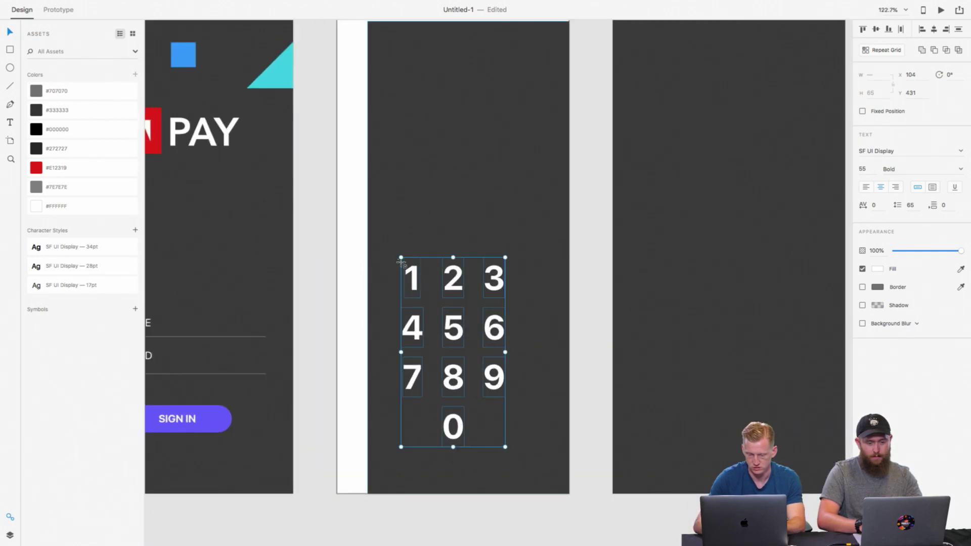
# - Draw a white 296×296 square over the keypad, aligned to the dark panel at X 50, Y 431
pyautogui.press('r')
pyautogui.moveTo(391, 258)
pyautogui.mouseDown()
pyautogui.moveTo(503, 302)
pyautogui.moveTo(530, 427)
pyautogui.moveTo(573, 471)
pyautogui.mouseUp()
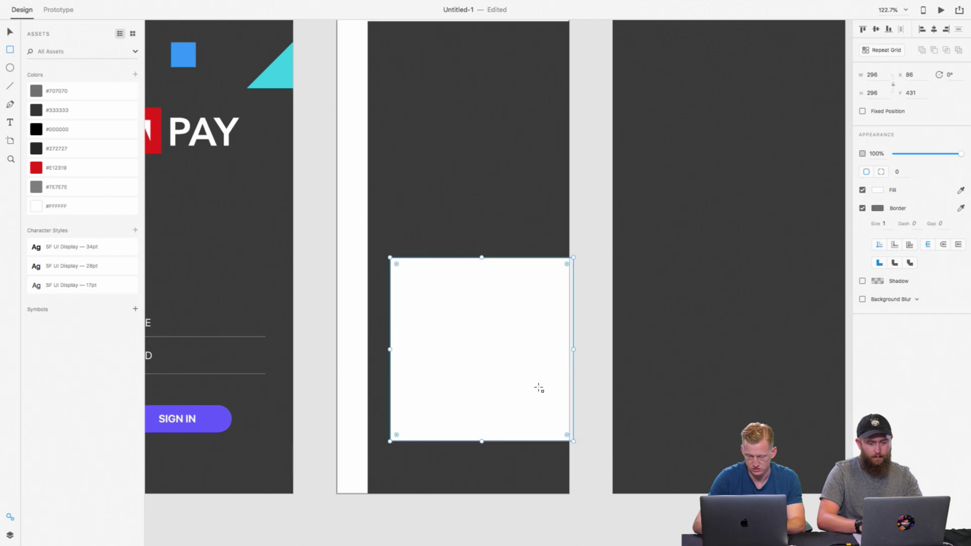
pyautogui.moveTo(521, 377); pyautogui.dragTo(499, 377)
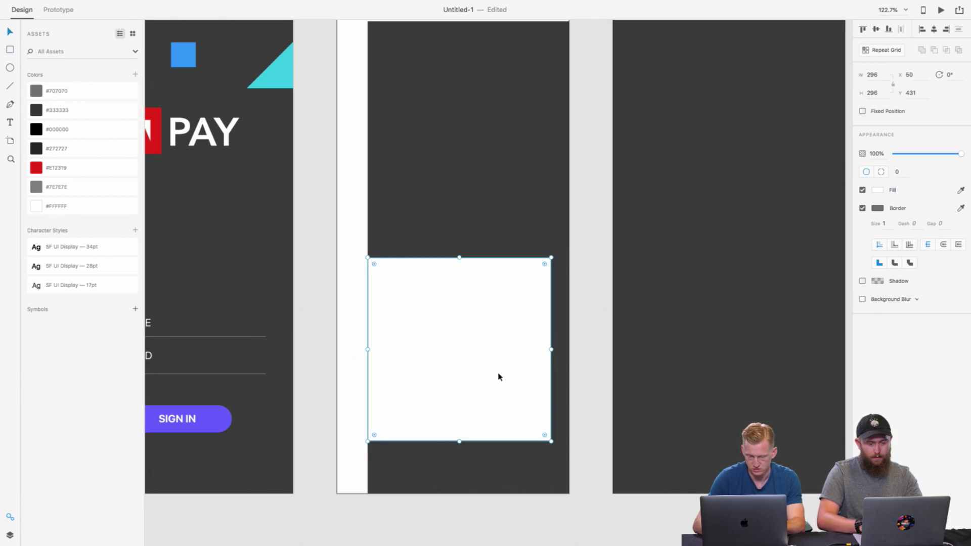
pyautogui.press('alt')
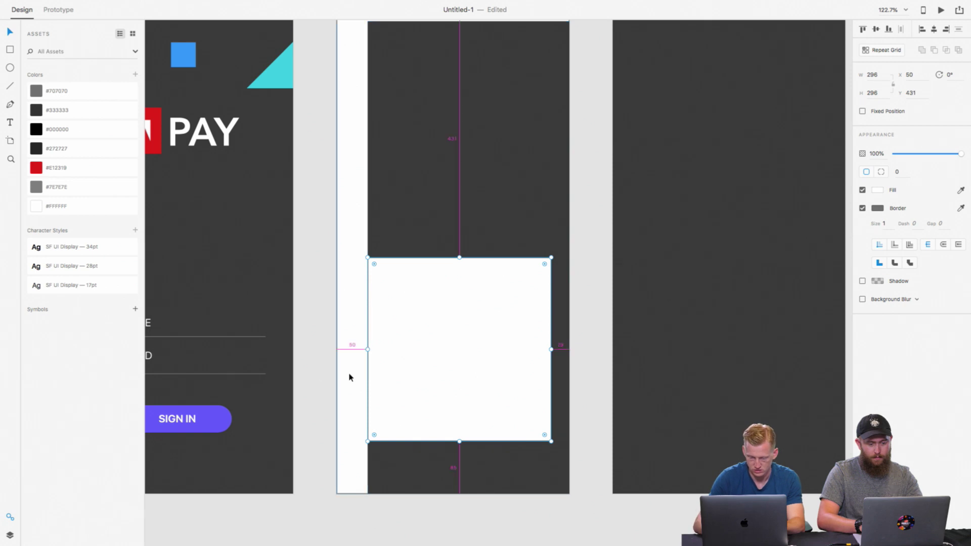
pyautogui.scroll(5, 349, 376)
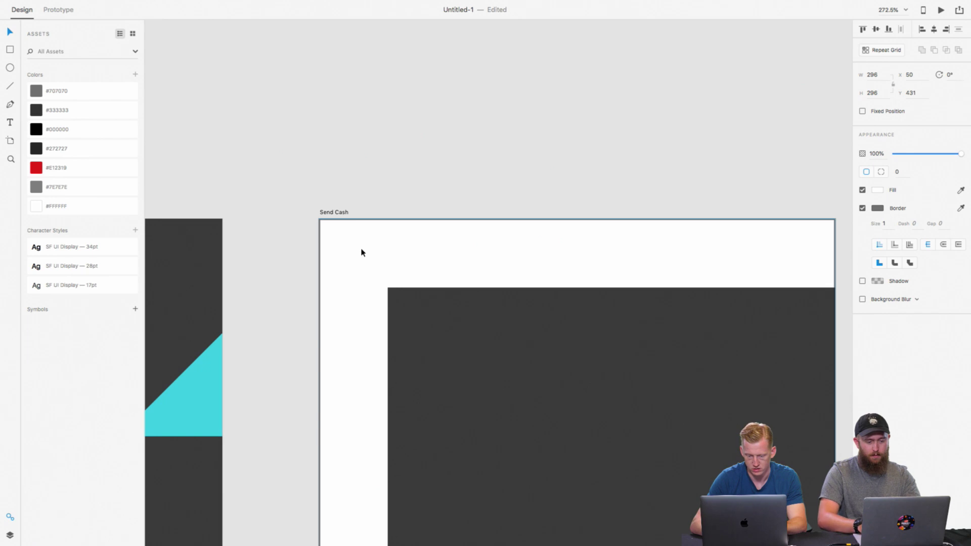
pyautogui.scroll(-5, 361, 252)
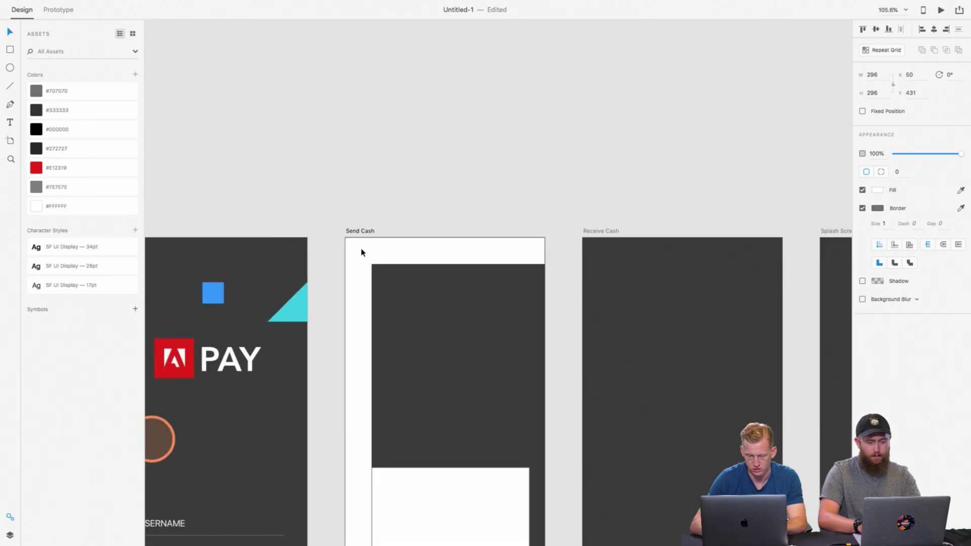
pyautogui.scroll(3, 361, 253)
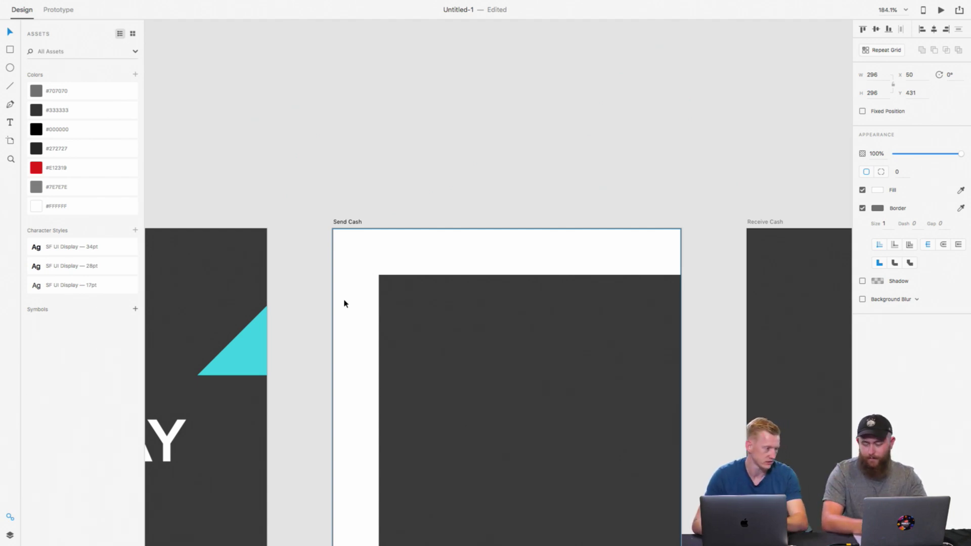
pyautogui.scroll(-5, 401, 368)
pyautogui.scroll(-5, 403, 369)
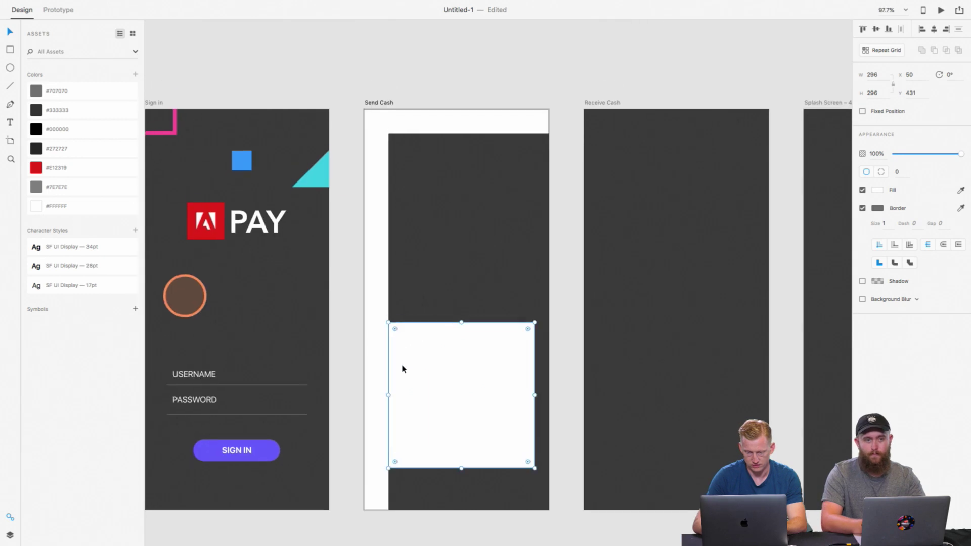
pyautogui.press('t')
pyautogui.scroll(5, 457, 188)
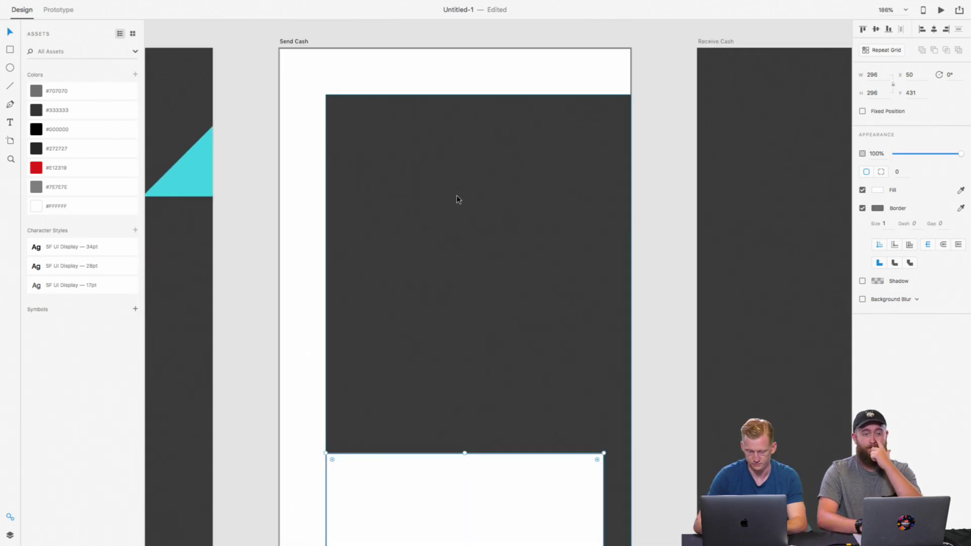
# - Add the heading 'WHO WOULD YOU LIKE TO SEND TO?' at 28 pt, split onto two lines
pyautogui.click(419, 220)
pyautogui.write('WHO WOU')
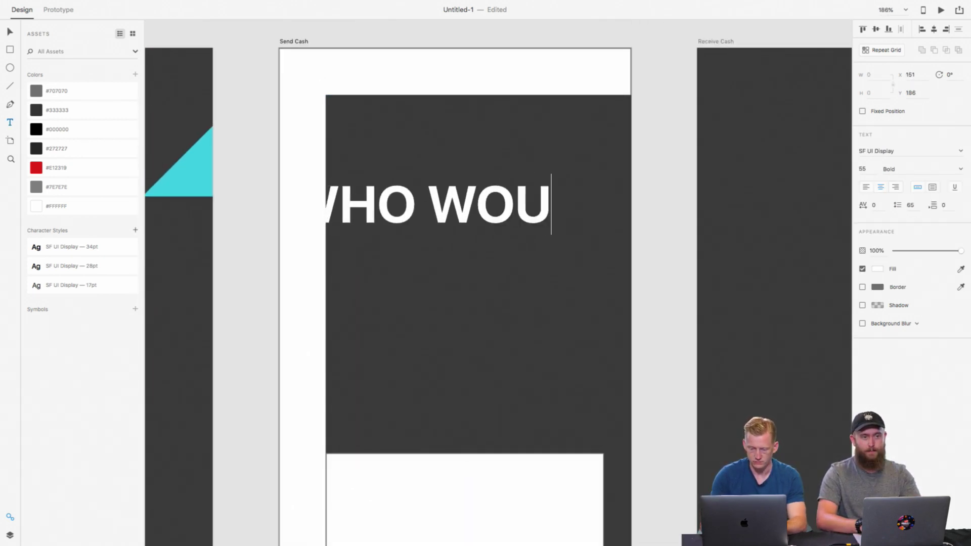
pyautogui.write('LD YOU LIKE TO SE')
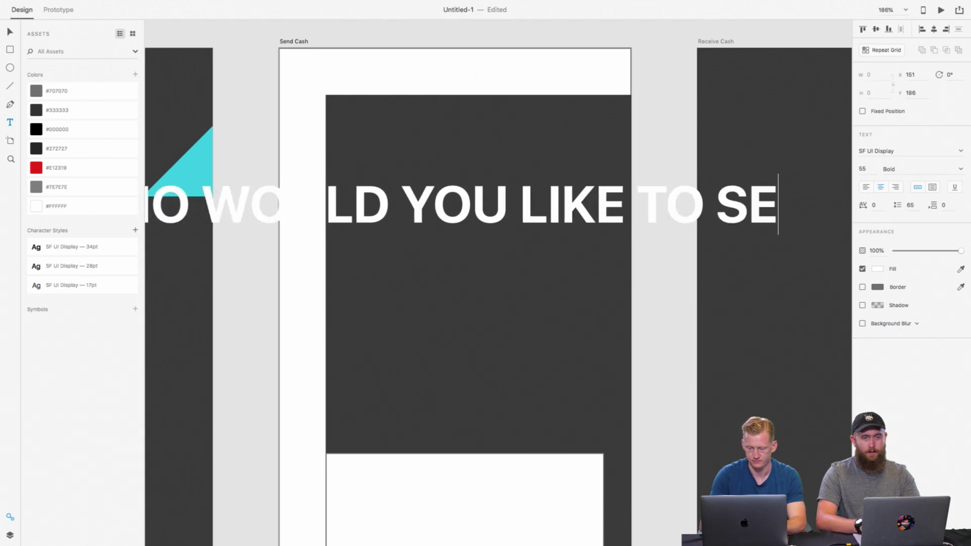
pyautogui.write('ND TO')
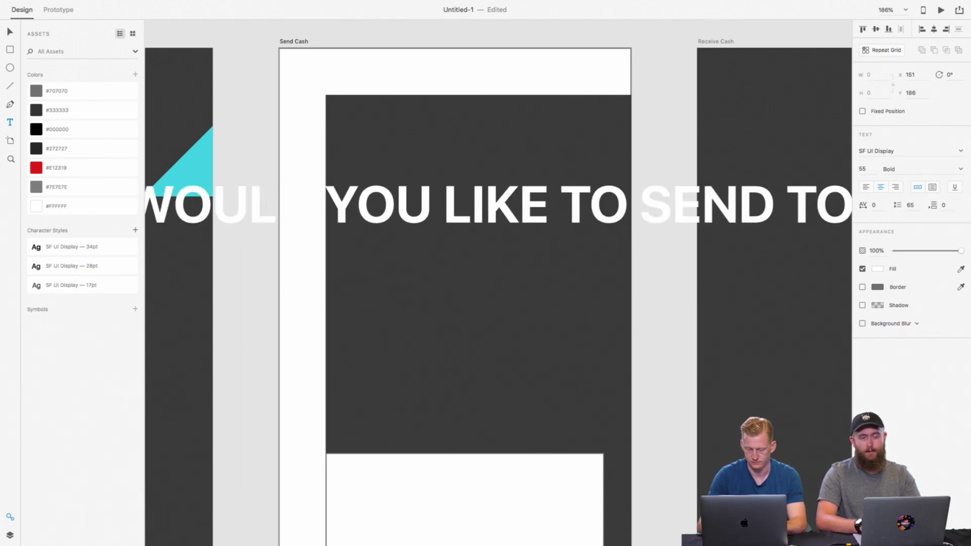
pyautogui.write('?')
pyautogui.press('super+a')
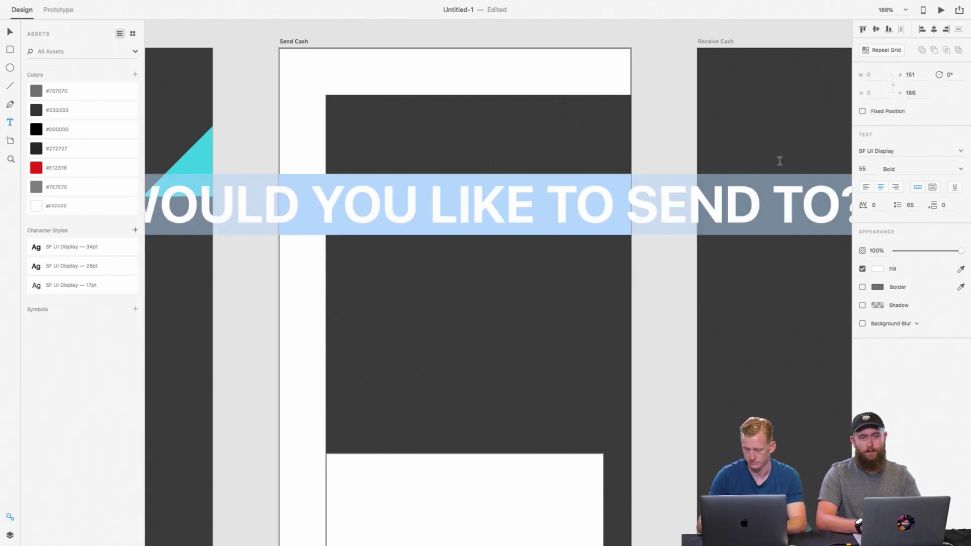
pyautogui.click(862, 168)
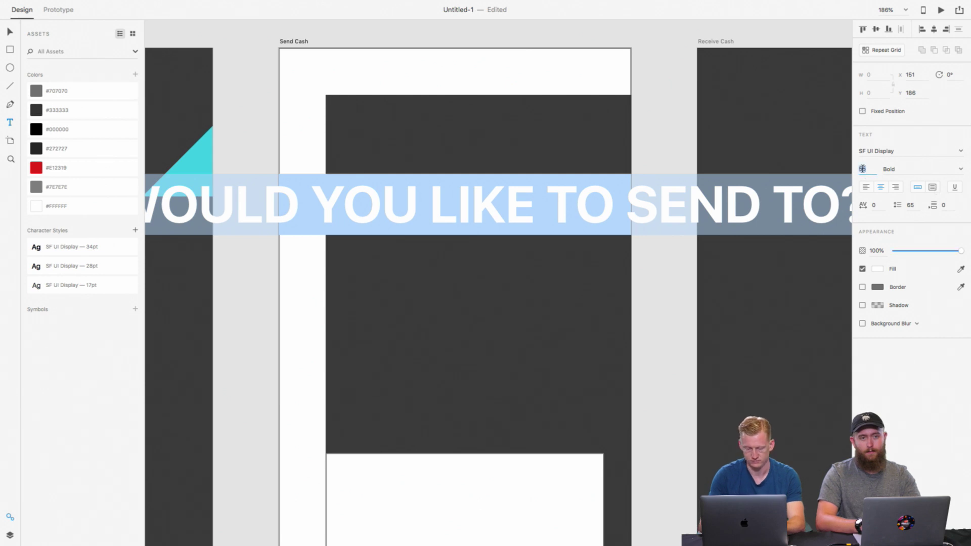
pyautogui.write('32')
pyautogui.press('Return')
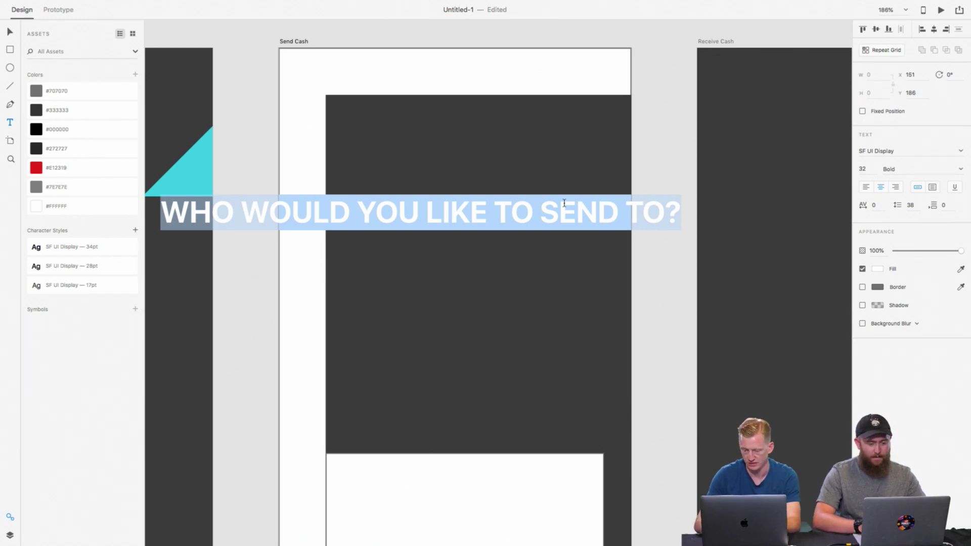
pyautogui.click(865, 167)
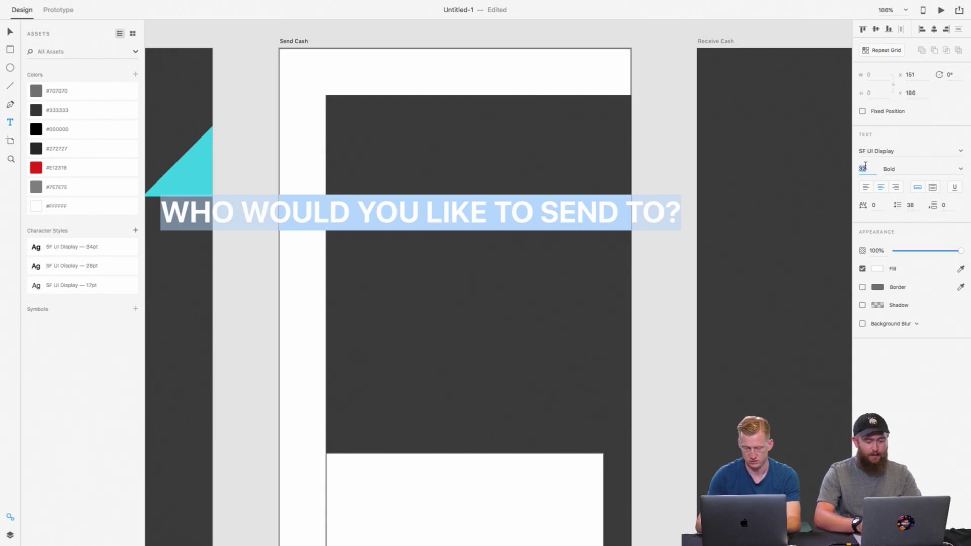
pyautogui.write('2')
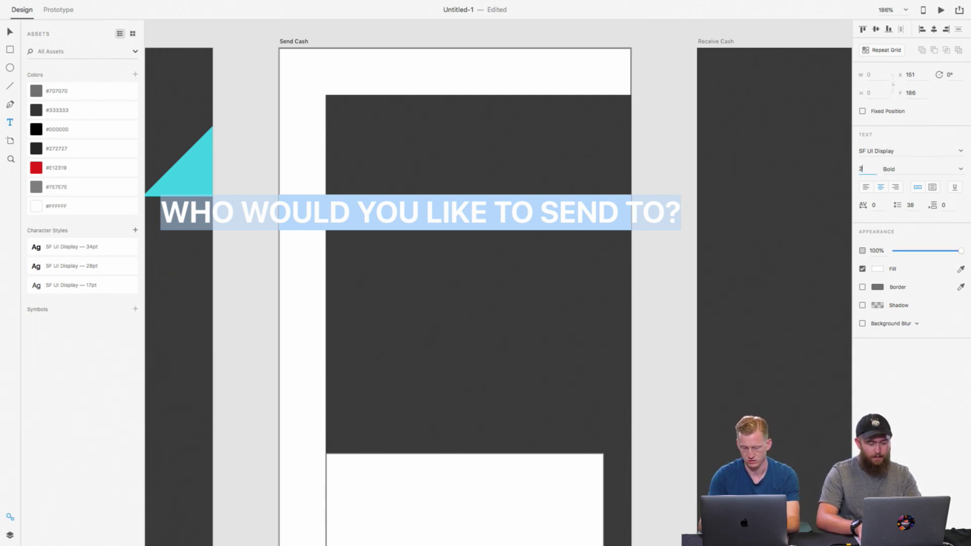
pyautogui.write('8')
pyautogui.press('Return')
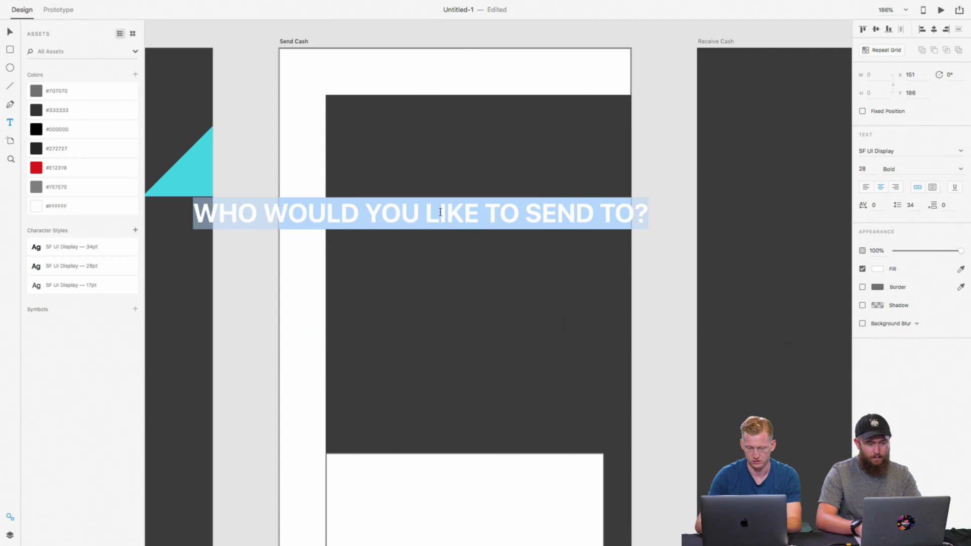
pyautogui.click(425, 214)
pyautogui.press('Return')
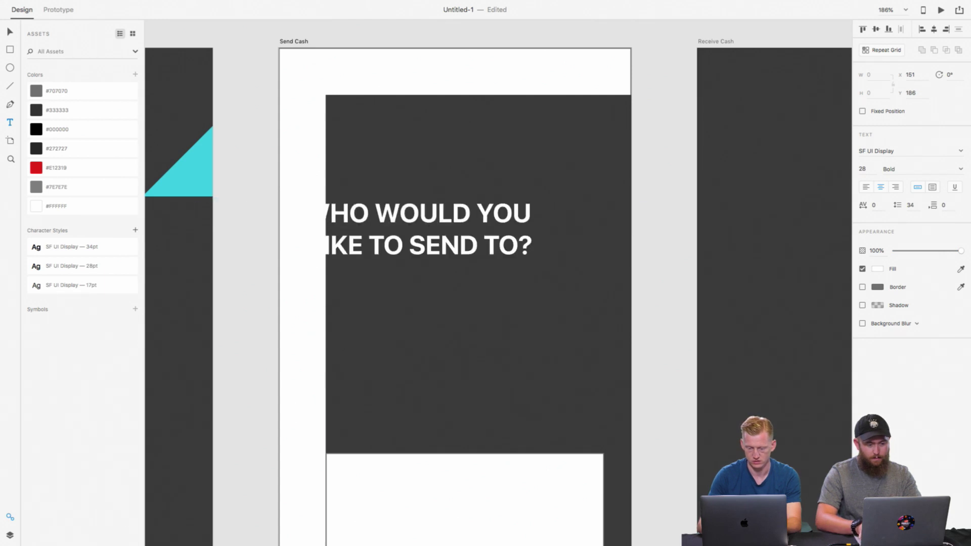
pyautogui.press('Escape')
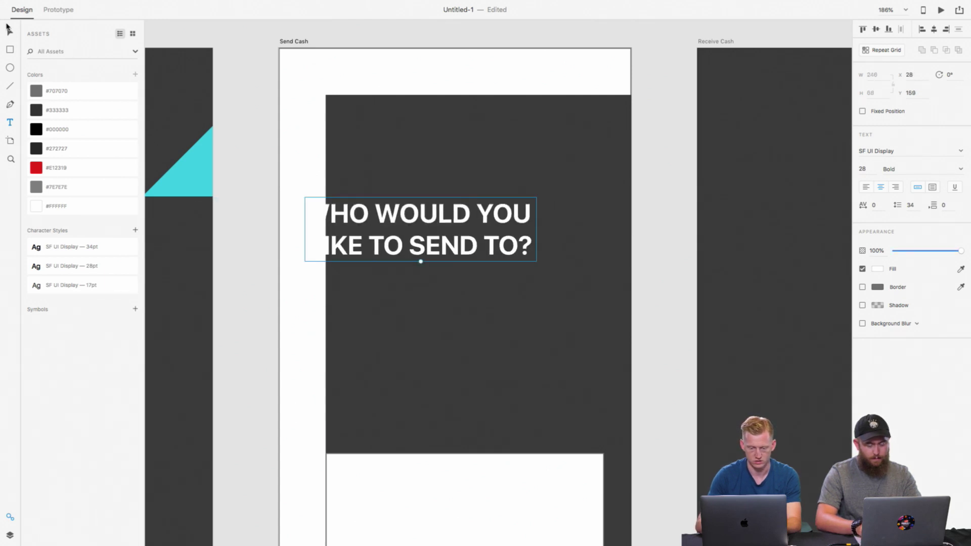
# - Move the heading toward the top centre of the panel and select the large white rectangle
pyautogui.moveTo(397, 229); pyautogui.dragTo(445, 217)
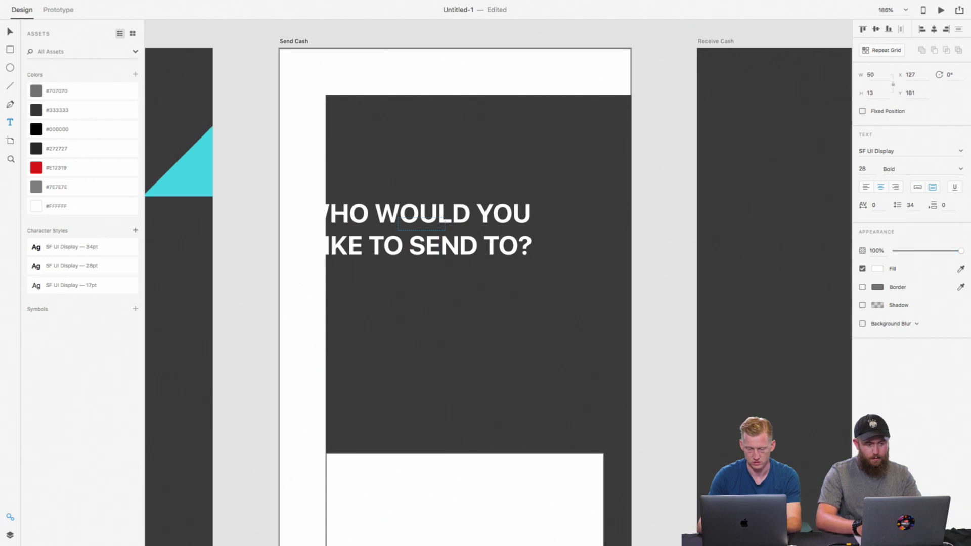
pyautogui.press('super+z')
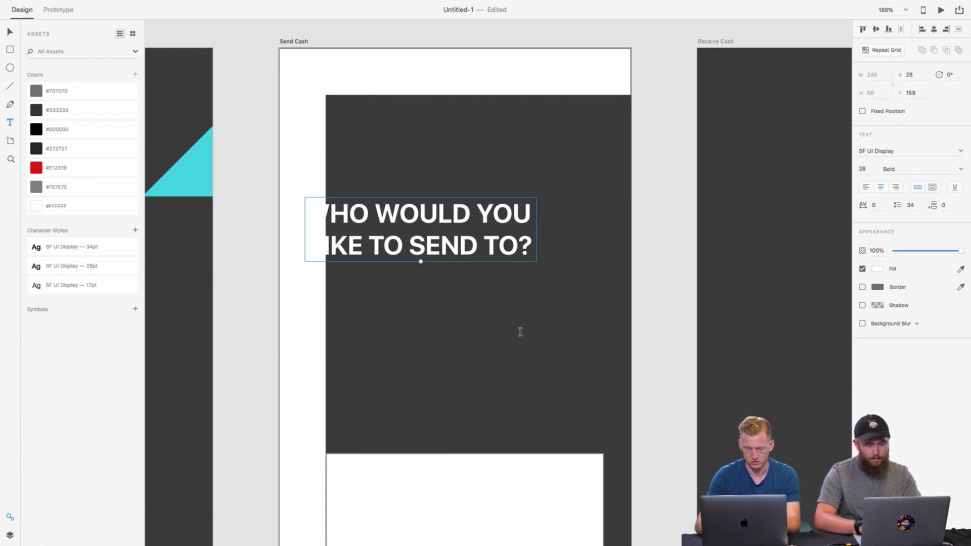
pyautogui.press('v')
pyautogui.moveTo(416, 222); pyautogui.dragTo(450, 160)
pyautogui.scroll(-3, 452, 160)
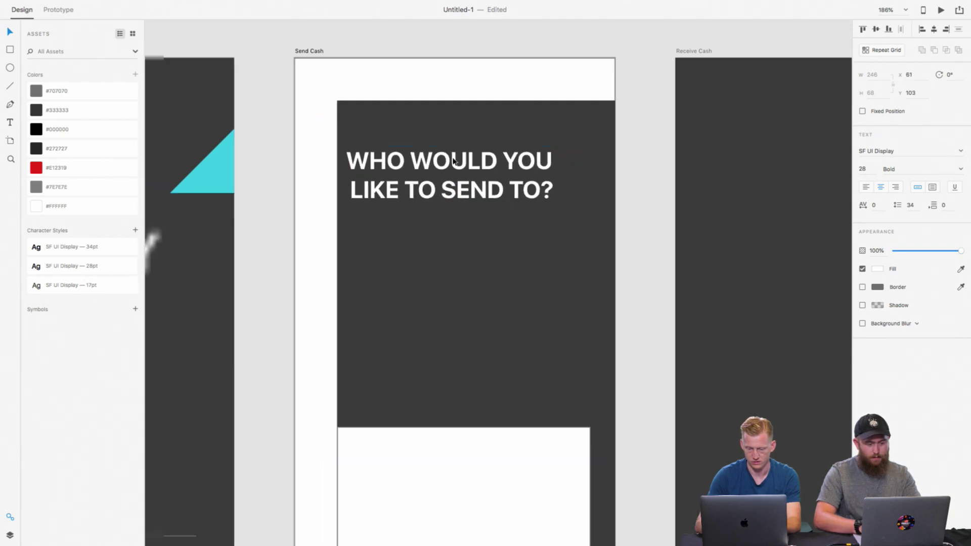
pyautogui.scroll(2, 454, 160)
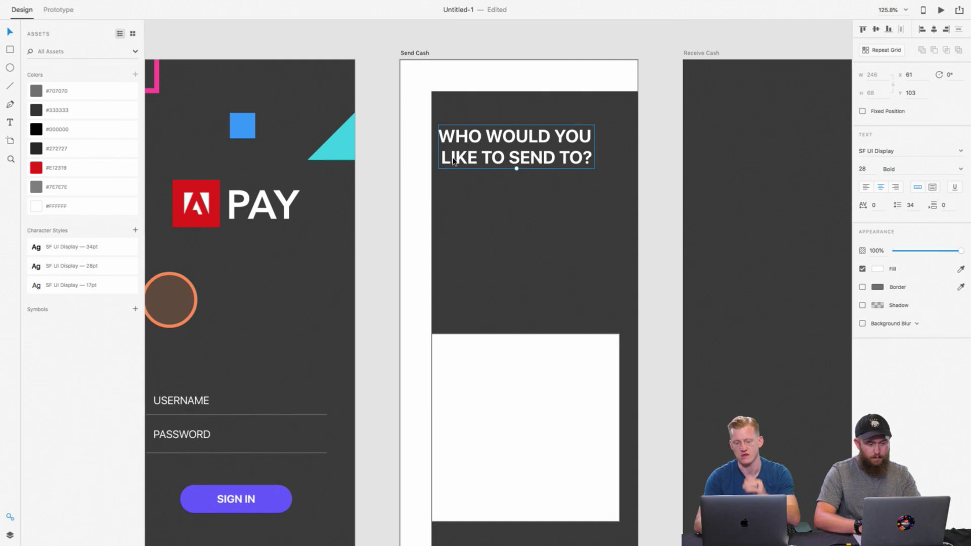
pyautogui.click(470, 422)
pyautogui.scroll(-3, 470, 423)
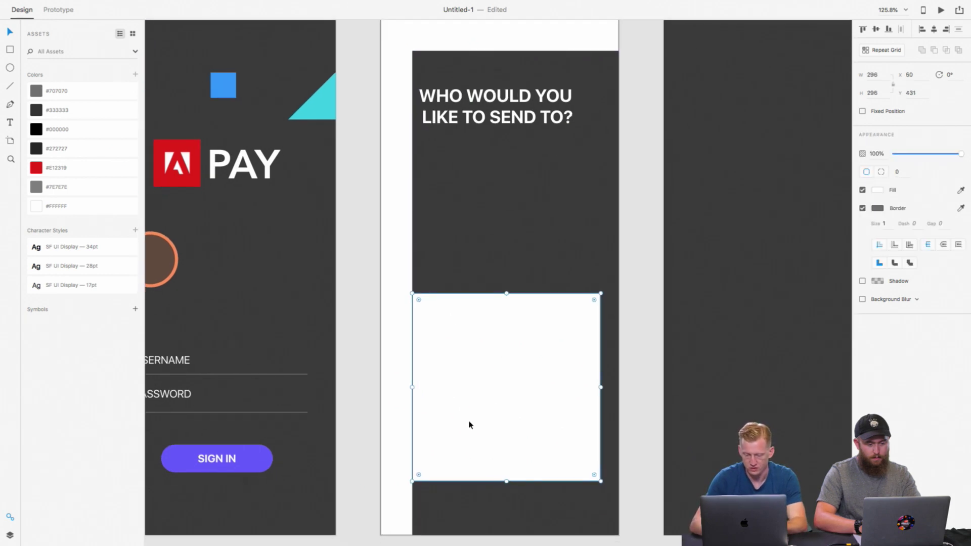
# - Delete the white rectangle over the keypad and draw a small square over the 1
pyautogui.press('Delete')
pyautogui.press('r')
pyautogui.scroll(5, 465, 315)
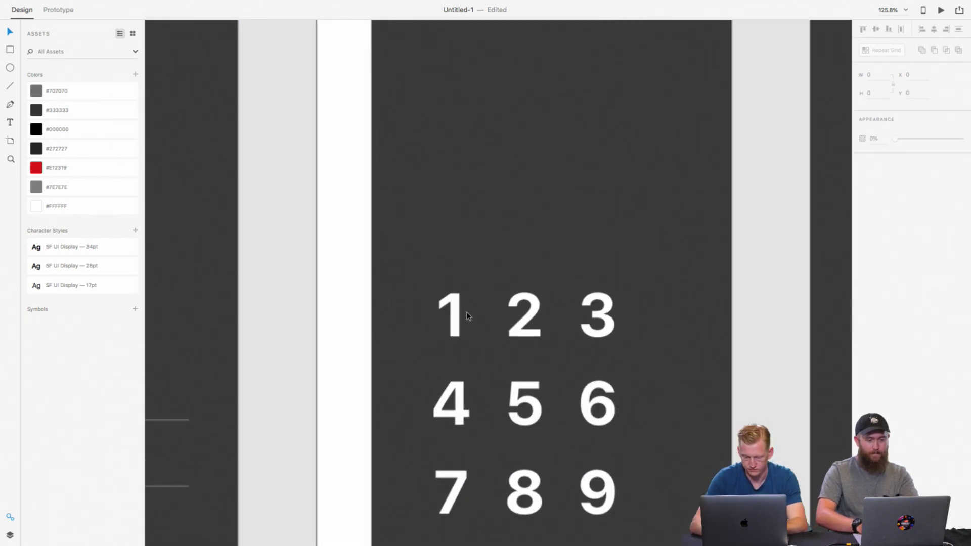
pyautogui.moveTo(423, 288); pyautogui.dragTo(489, 347)
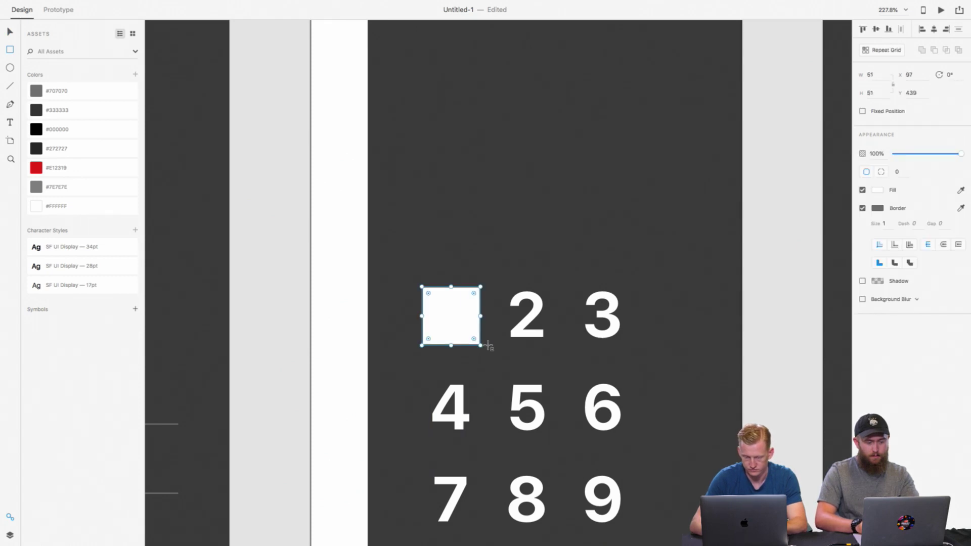
pyautogui.scroll(-5, 489, 347)
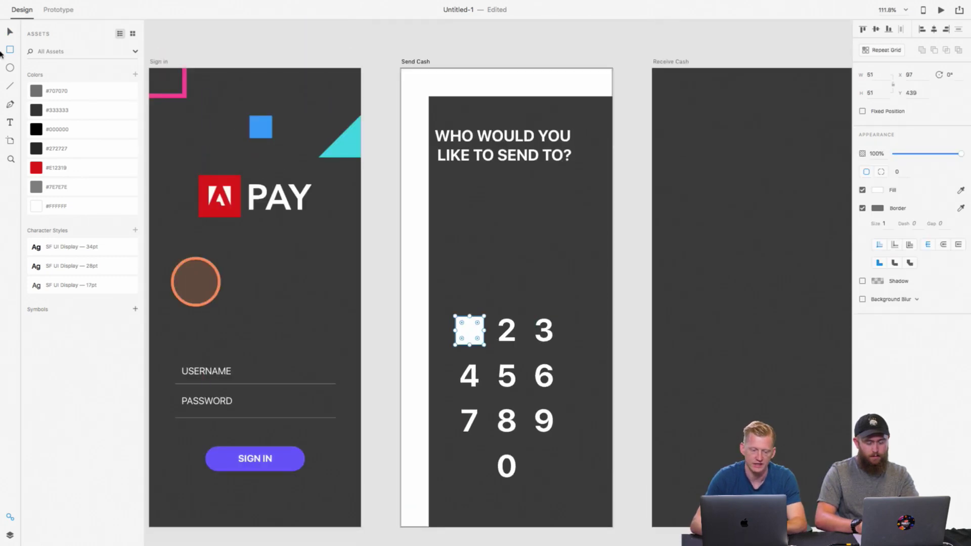
# - Select the keypad numbers 2 through 0 and delete them
pyautogui.click(10, 32)
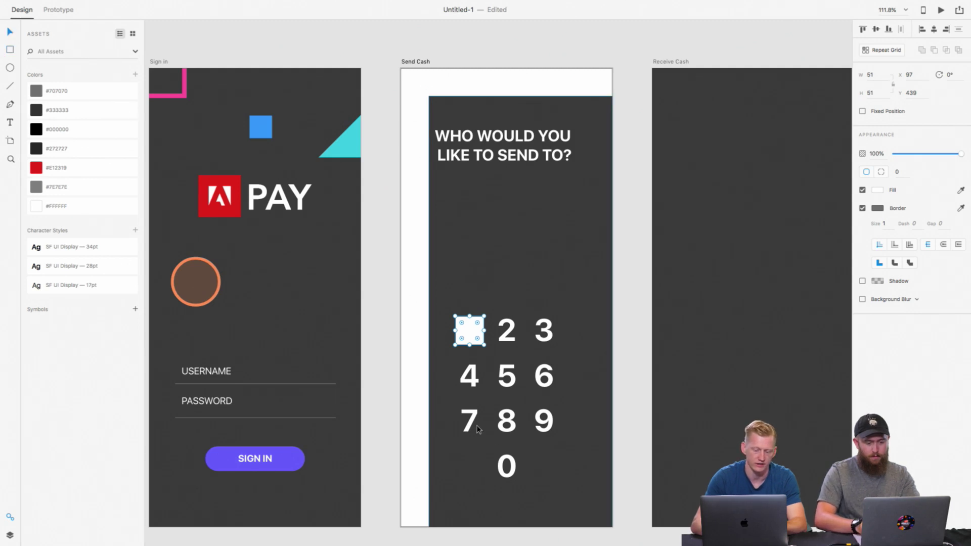
pyautogui.click(525, 401)
pyautogui.click(508, 374)
pyautogui.scroll(-3, 507, 372)
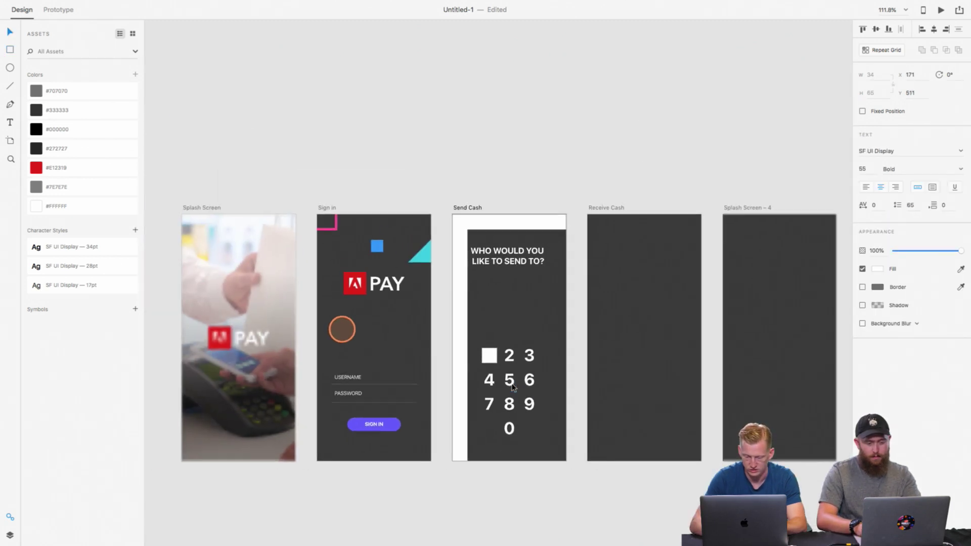
pyautogui.scroll(4, 507, 373)
pyautogui.keyDown('shift'); pyautogui.click(507, 352); pyautogui.keyUp('shift')
pyautogui.keyDown('shift'); pyautogui.click(465, 393); pyautogui.keyUp('shift')
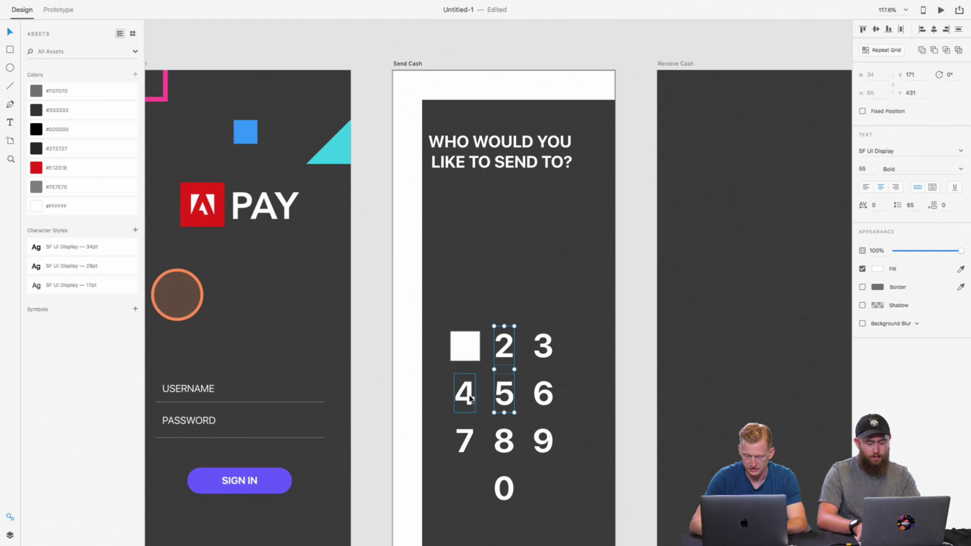
pyautogui.keyDown('shift'); pyautogui.click(464, 346); pyautogui.keyUp('shift')
pyautogui.keyDown('shift'); pyautogui.click(464, 440); pyautogui.keyUp('shift')
pyautogui.keyDown('shift'); pyautogui.click(499, 445); pyautogui.keyUp('shift')
pyautogui.keyDown('shift'); pyautogui.click(503, 489); pyautogui.keyUp('shift')
pyautogui.keyDown('shift'); pyautogui.click(542, 440); pyautogui.keyUp('shift')
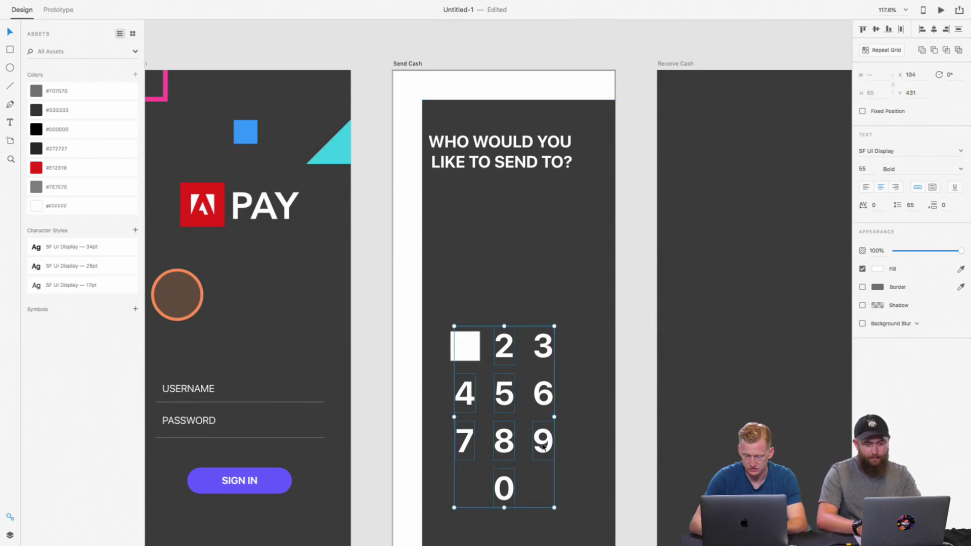
pyautogui.keyDown('shift'); pyautogui.click(543, 391); pyautogui.keyUp('shift')
pyautogui.keyDown('shift'); pyautogui.click(541, 347); pyautogui.keyUp('shift')
pyautogui.press('Delete')
# - Resize the square to 44×44 and remove its fill, leaving only an outline
pyautogui.click(464, 346)
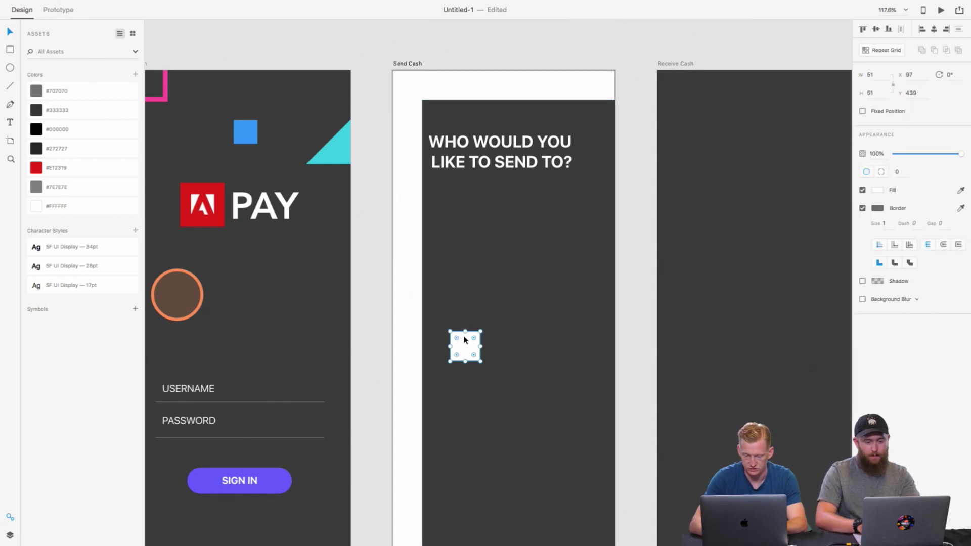
pyautogui.scroll(5, 464, 346)
pyautogui.click(878, 76)
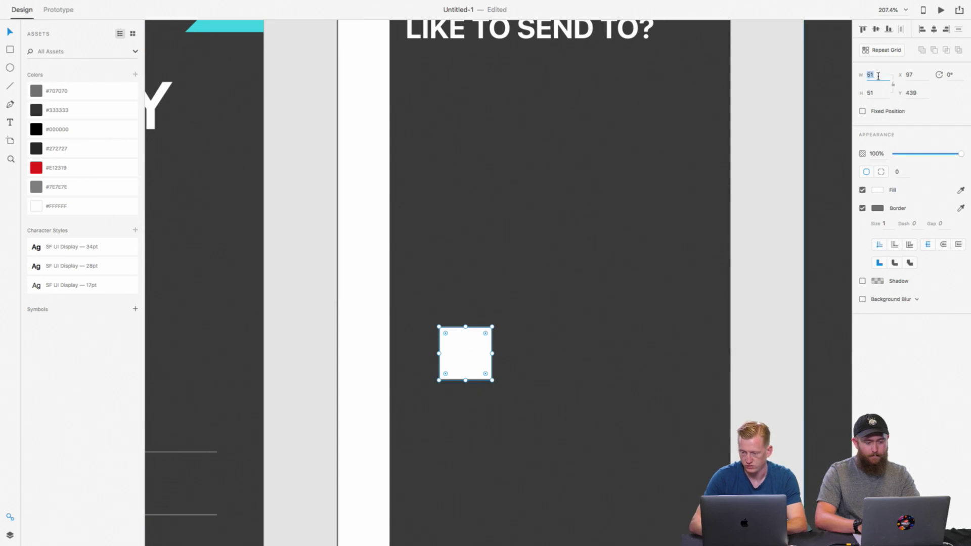
pyautogui.write('44')
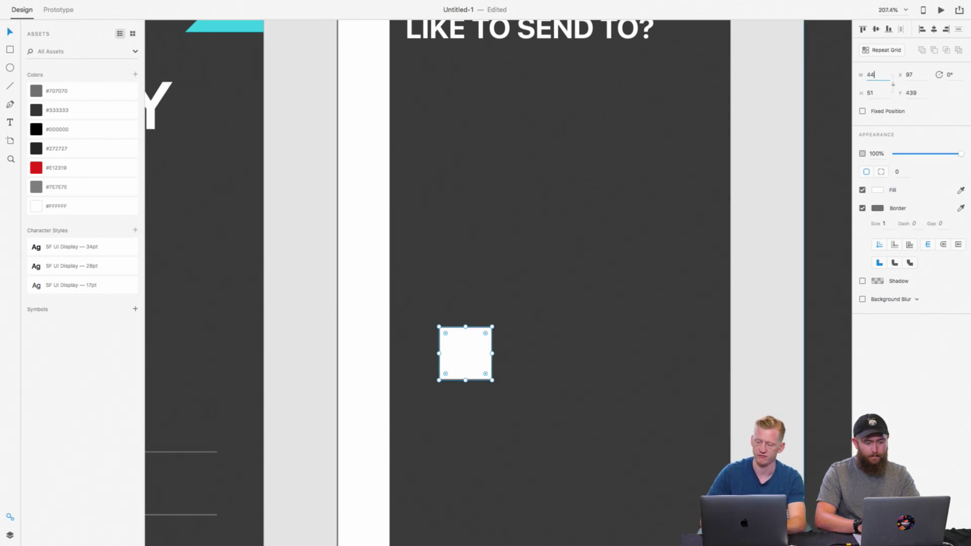
pyautogui.press('Tab')
pyautogui.write('44')
pyautogui.press('Return')
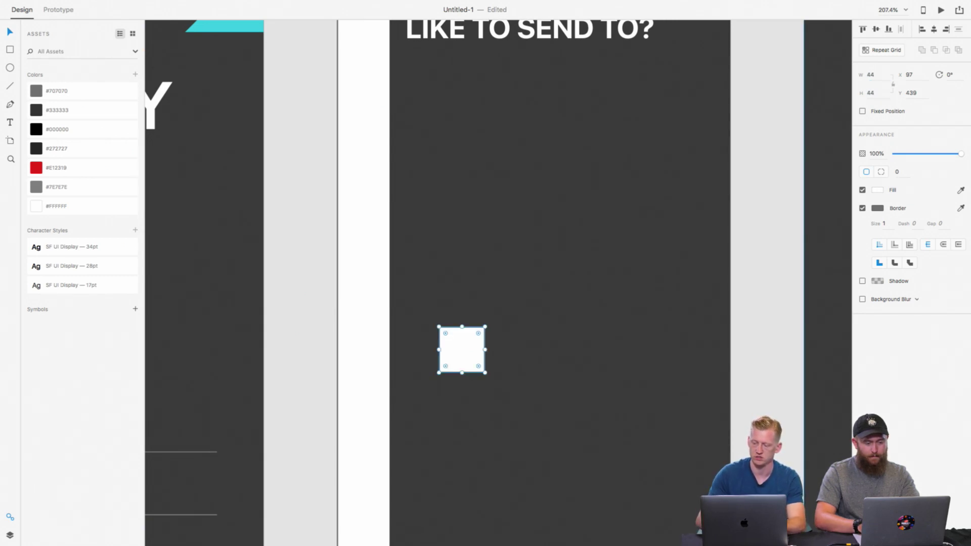
pyautogui.click(869, 77)
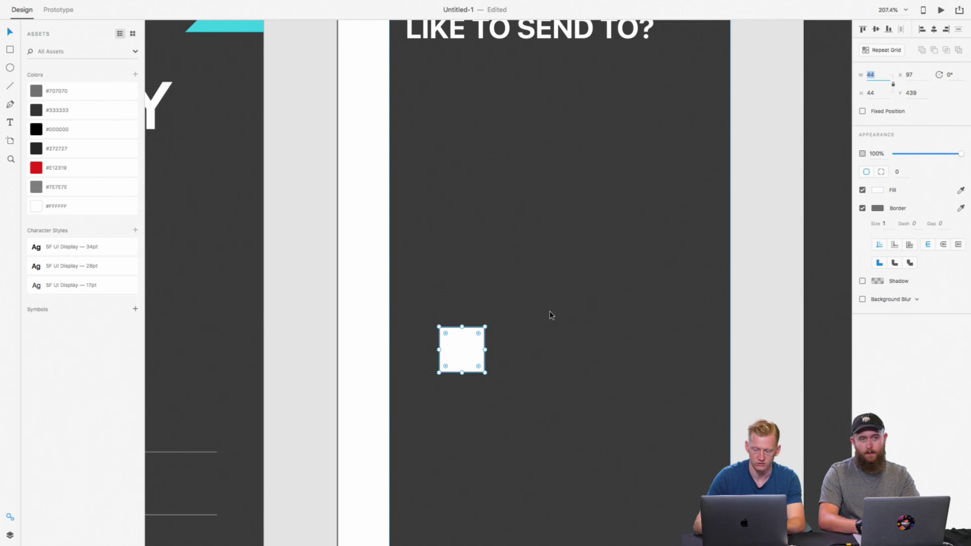
pyautogui.click(515, 367)
pyautogui.click(475, 356)
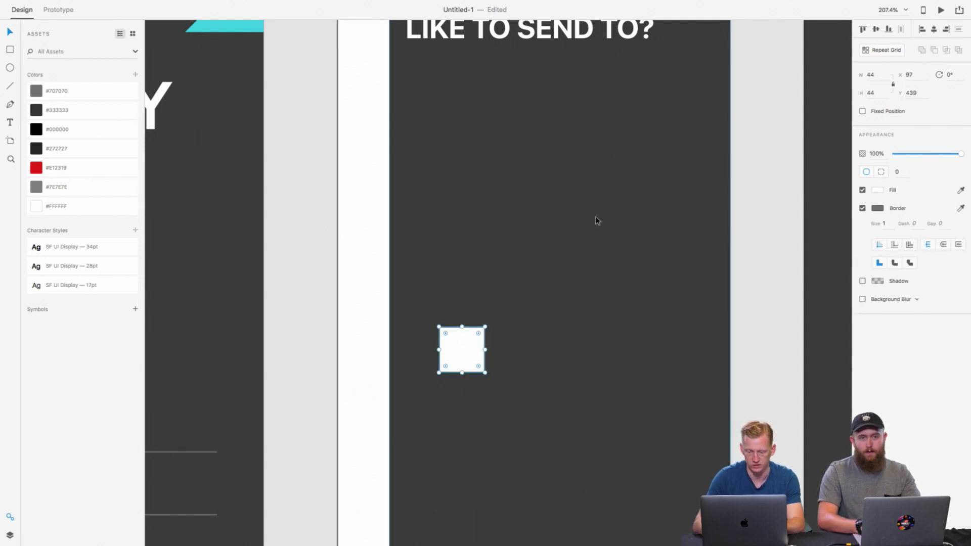
pyautogui.hotkey('ctrl', 'alt', 'i')
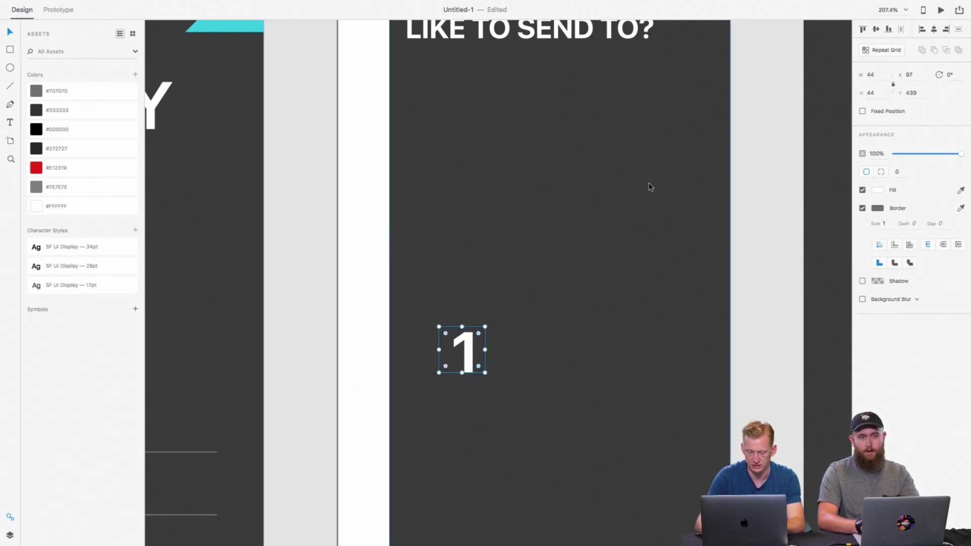
pyautogui.hotkey('ctrl', 'z')
pyautogui.hotkey('ctrl', 'z')
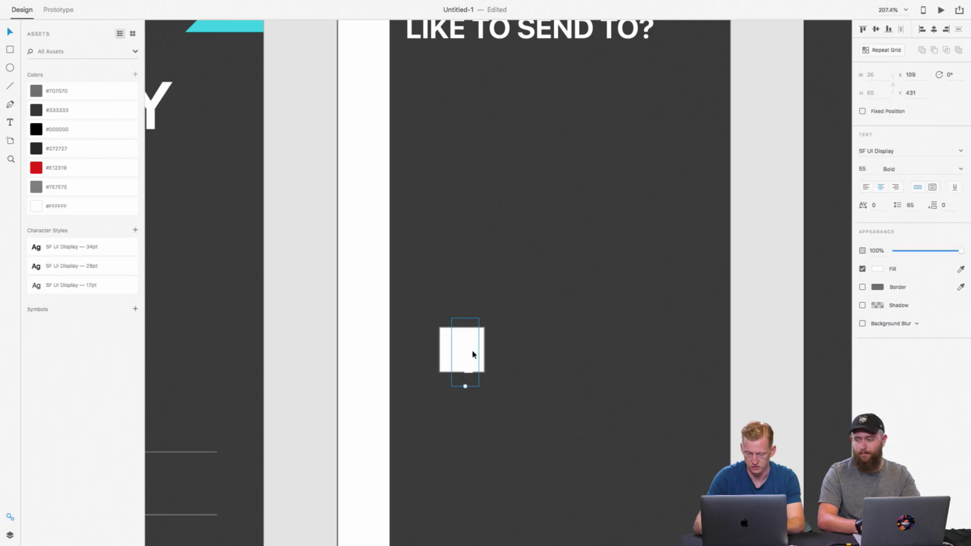
pyautogui.click(445, 347)
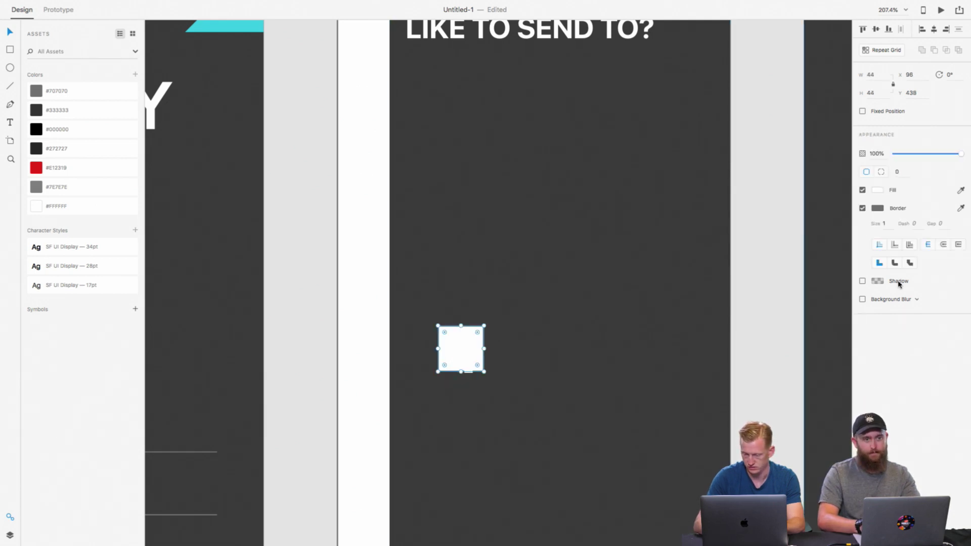
pyautogui.click(862, 189)
# - Set the 1's font size to 34 and move it inside the square
pyautogui.click(466, 356)
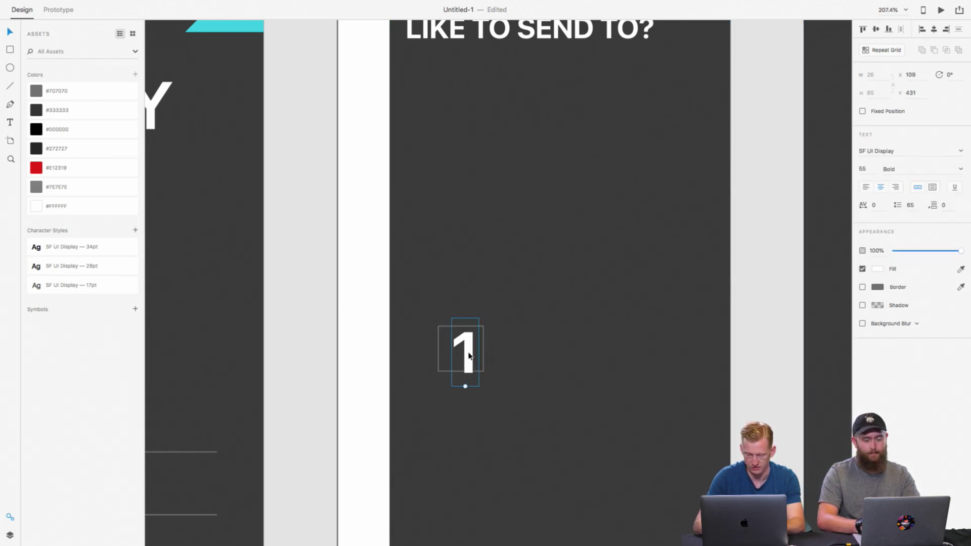
pyautogui.doubleClick(872, 172)
pyautogui.write('50')
pyautogui.press('Return')
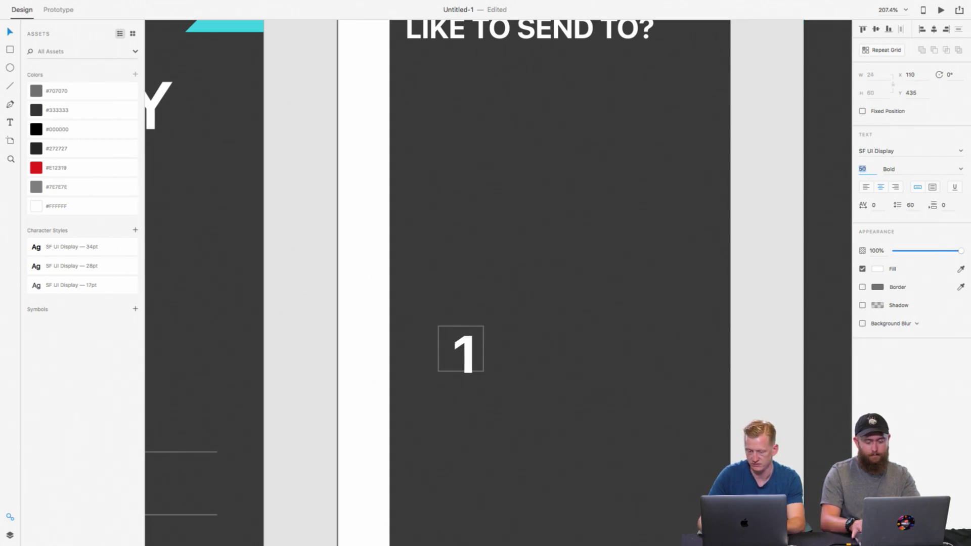
pyautogui.press('Down')
pyautogui.press('Down')
pyautogui.press('Down')
pyautogui.press('Down')
pyautogui.press('Down')
pyautogui.press('Down')
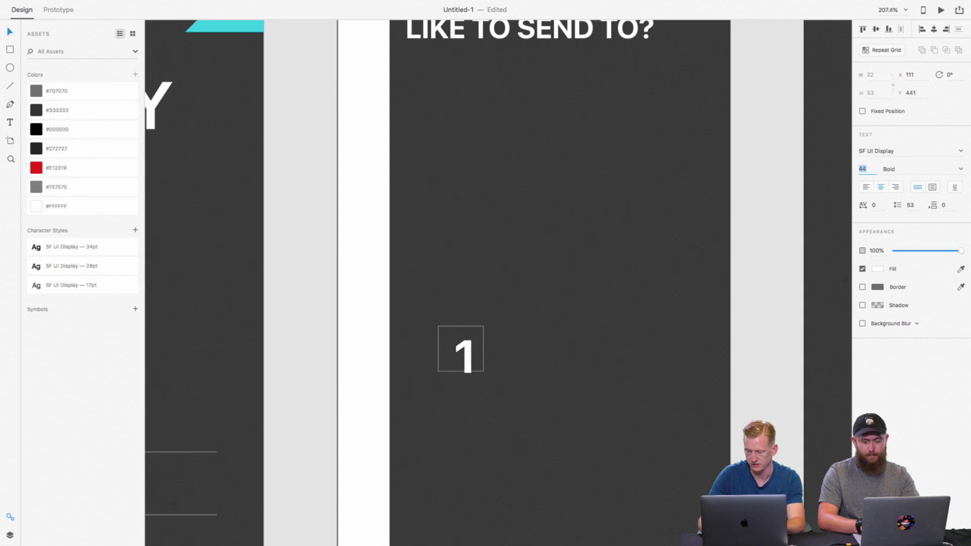
pyautogui.moveTo(463, 378); pyautogui.dragTo(460, 365)
pyautogui.click(862, 169)
pyautogui.write('3')
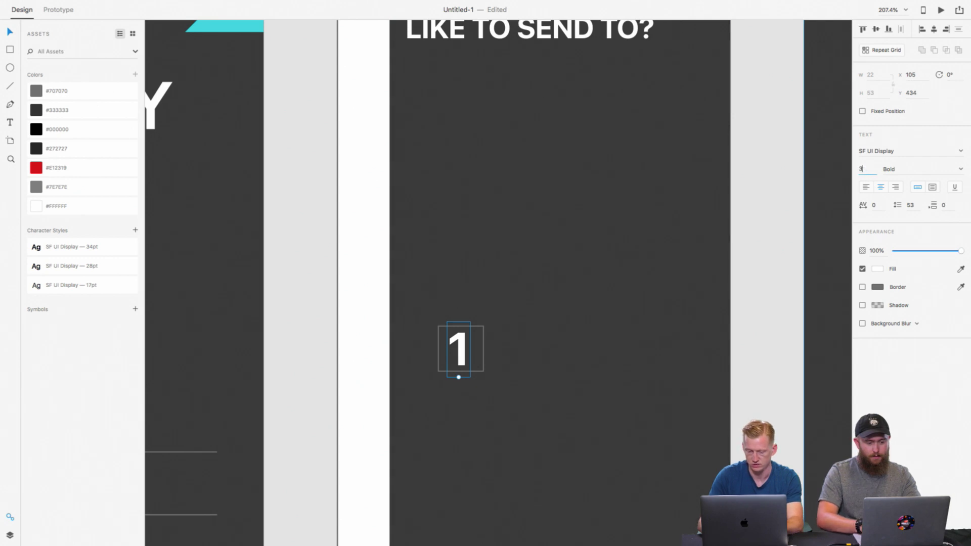
pyautogui.write('4')
pyautogui.press('Return')
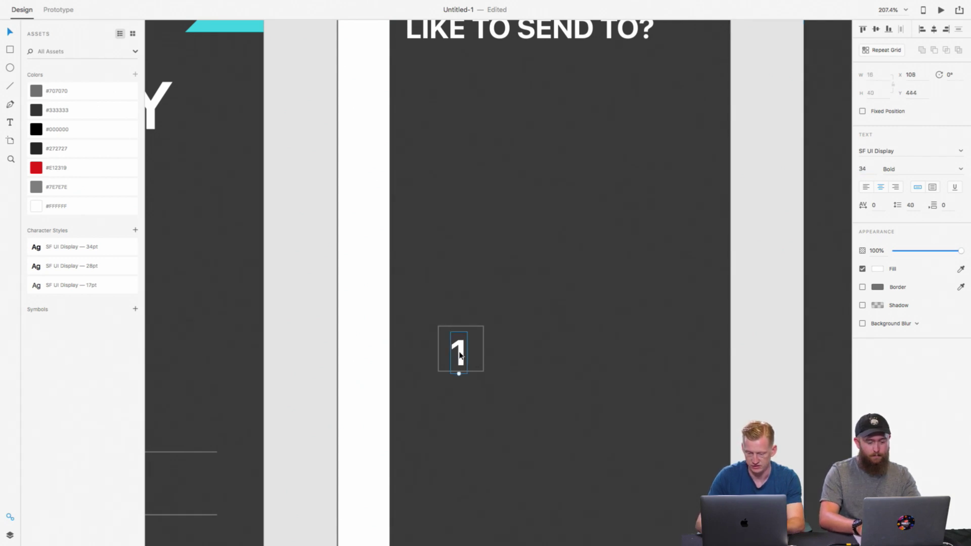
# - Nudge the 34-pt 1 to the centre of its outlined square, then select both together
pyautogui.moveTo(460, 354); pyautogui.dragTo(461, 353)
pyautogui.scroll(3, 461, 353)
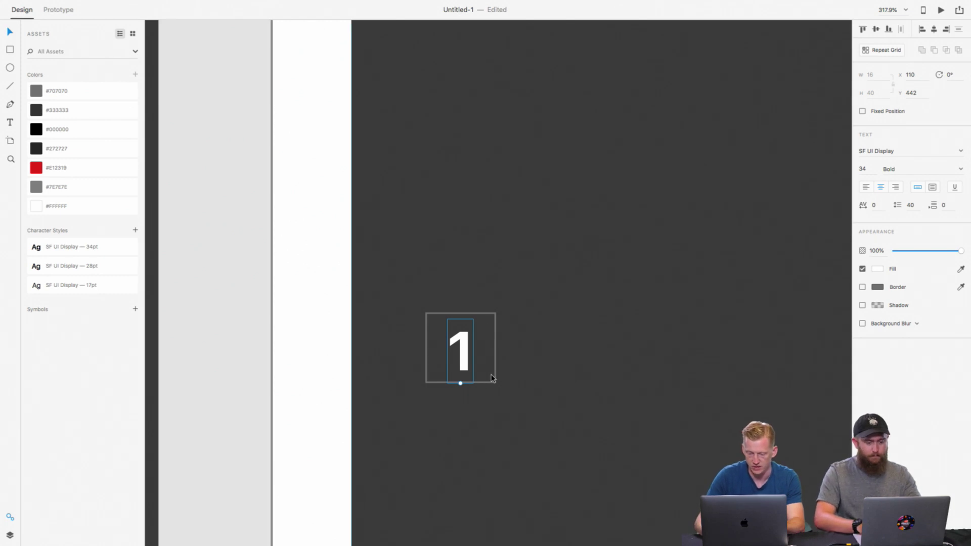
pyautogui.press('Up')
pyautogui.press('Up')
pyautogui.scroll(-5, 492, 378)
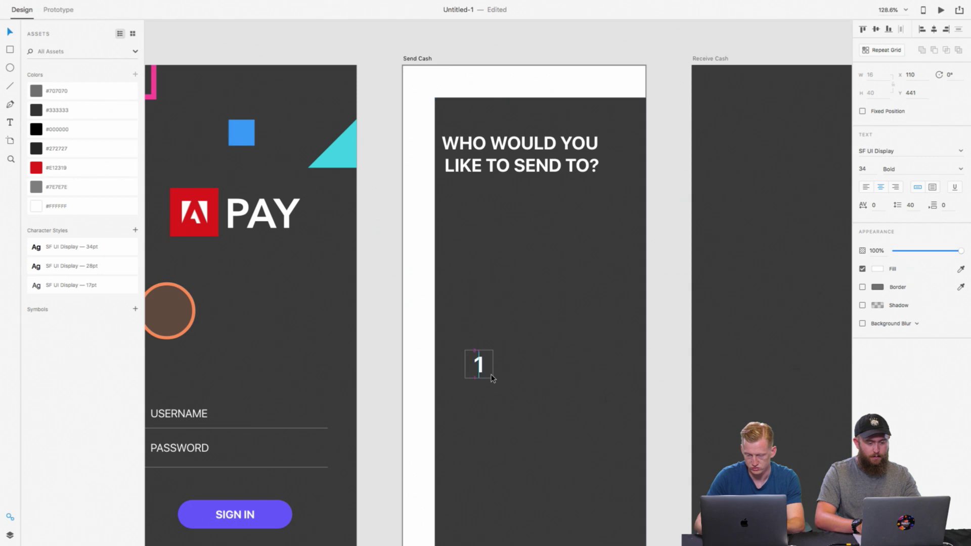
pyautogui.click(524, 382)
pyautogui.scroll(-2, 524, 382)
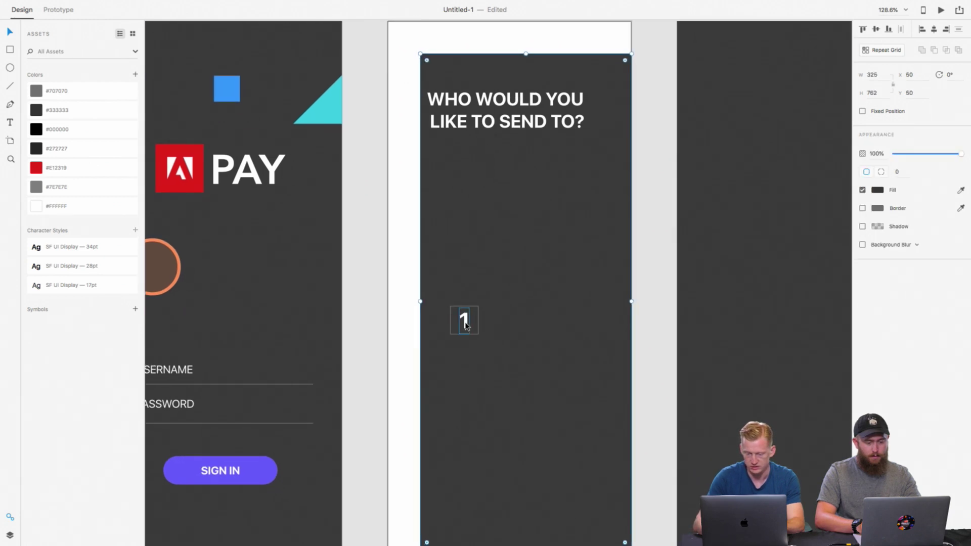
pyautogui.click(464, 323)
pyautogui.keyDown('shift'); pyautogui.click(478, 329); pyautogui.keyUp('shift')
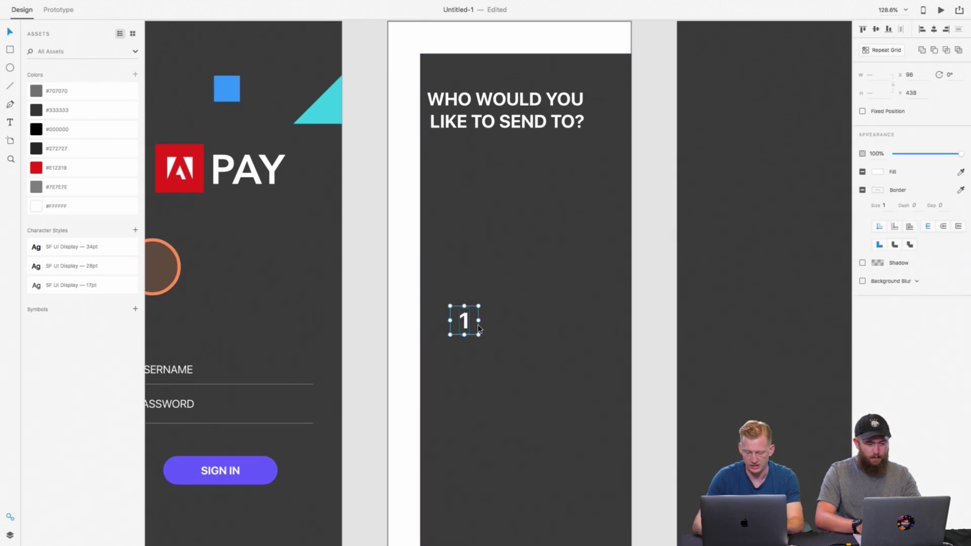
# - Make the boxed 1 a 3-column, 4-row repeat grid (196×264) with wider row gaps
pyautogui.click(882, 50)
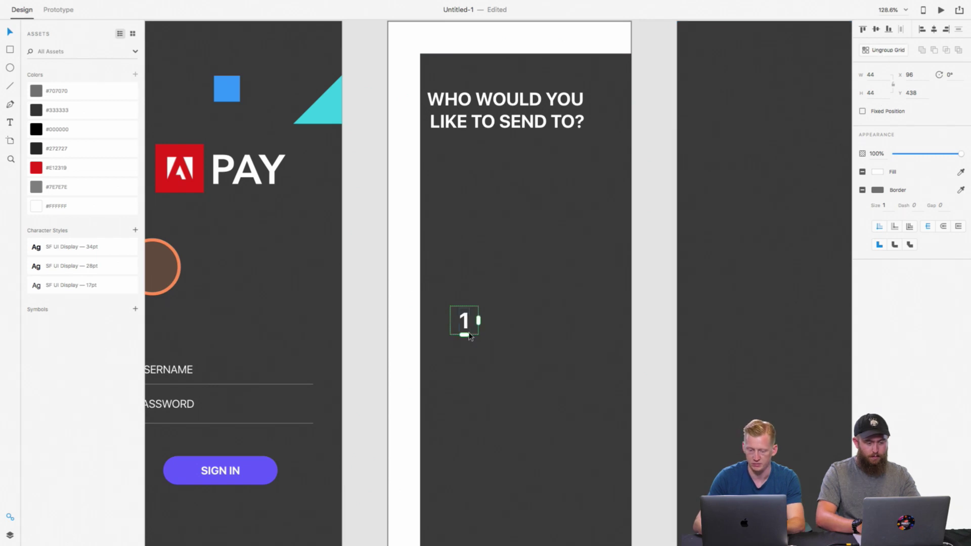
pyautogui.moveTo(470, 335); pyautogui.dragTo(460, 457)
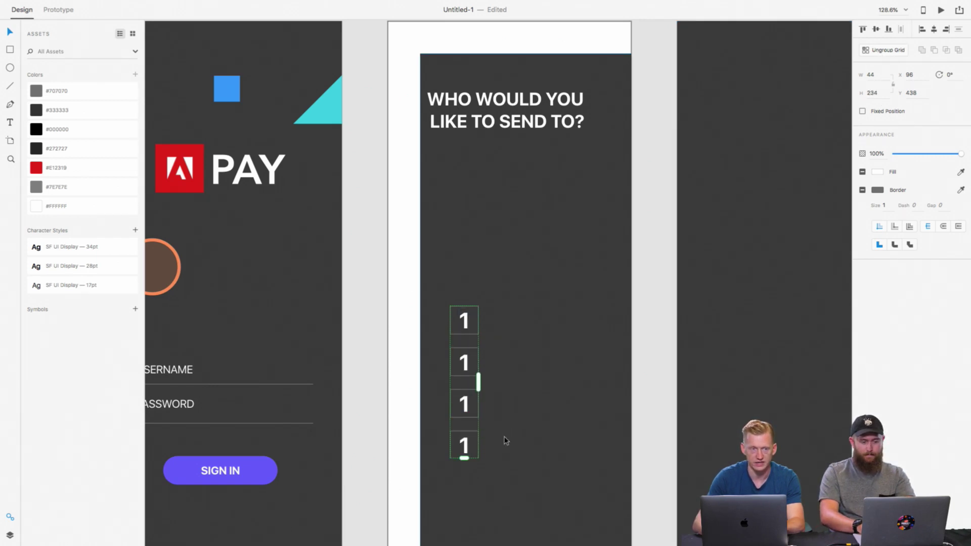
pyautogui.moveTo(478, 382); pyautogui.dragTo(604, 386)
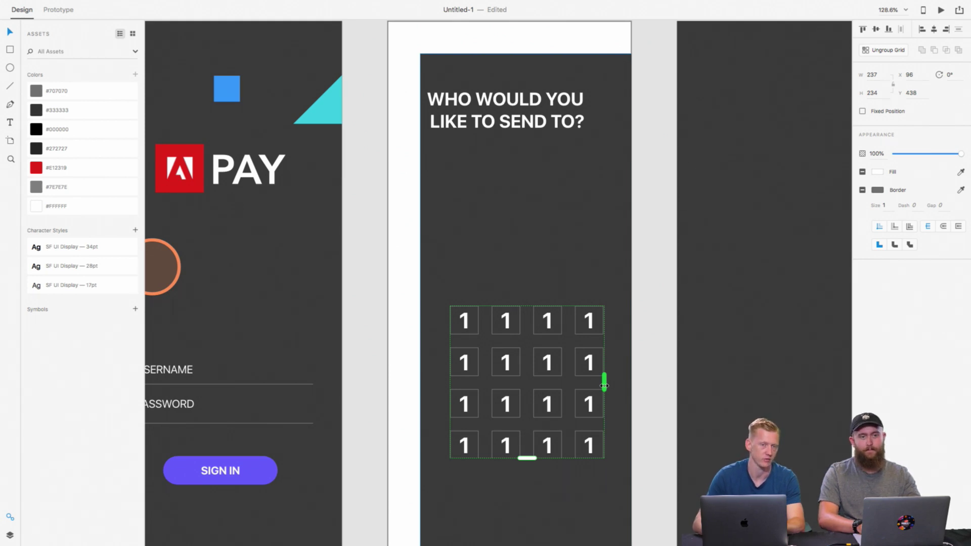
pyautogui.moveTo(603, 386); pyautogui.dragTo(564, 387)
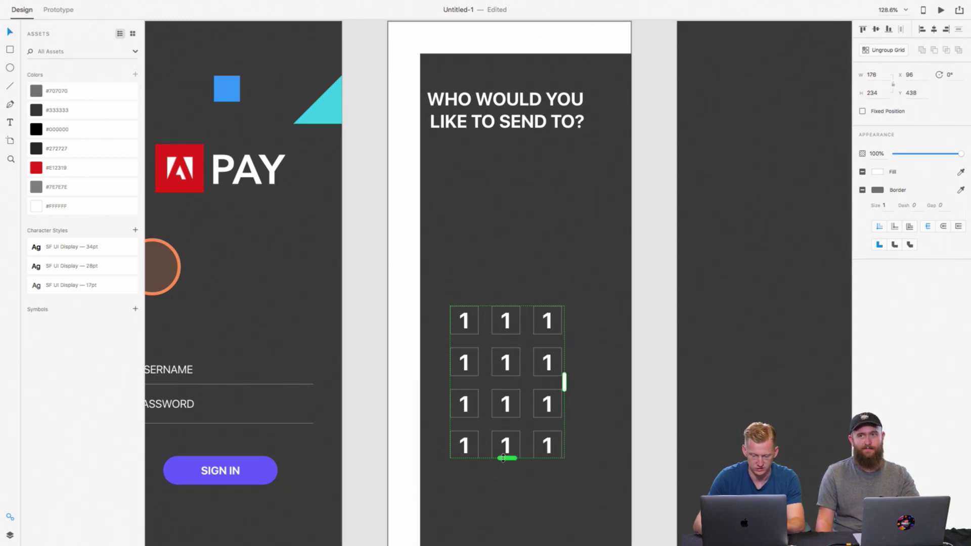
pyautogui.moveTo(480, 376)
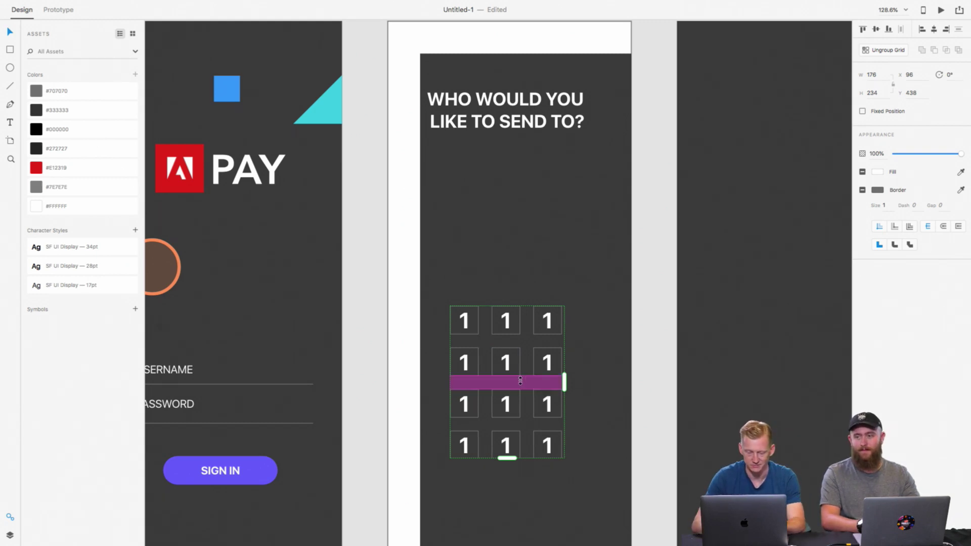
pyautogui.moveTo(526, 379); pyautogui.dragTo(535, 404)
pyautogui.click(615, 373)
pyautogui.scroll(-3, 535, 404)
pyautogui.hscroll(1, 526, 364)
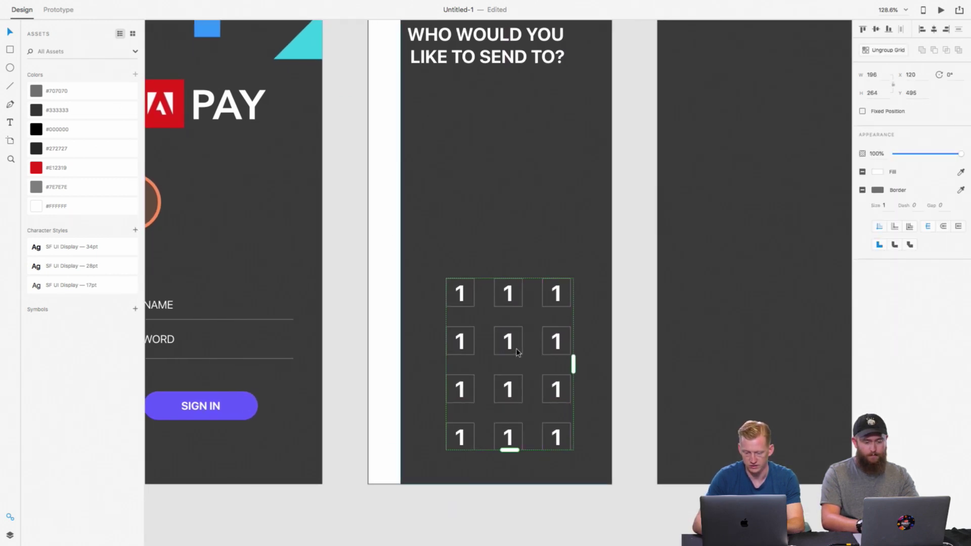
# - Select the dark background panel and adjust its position and bottom edge by dragging
pyautogui.click(515, 343)
pyautogui.moveTo(511, 340); pyautogui.dragTo(521, 350)
pyautogui.scroll(3, 516, 354)
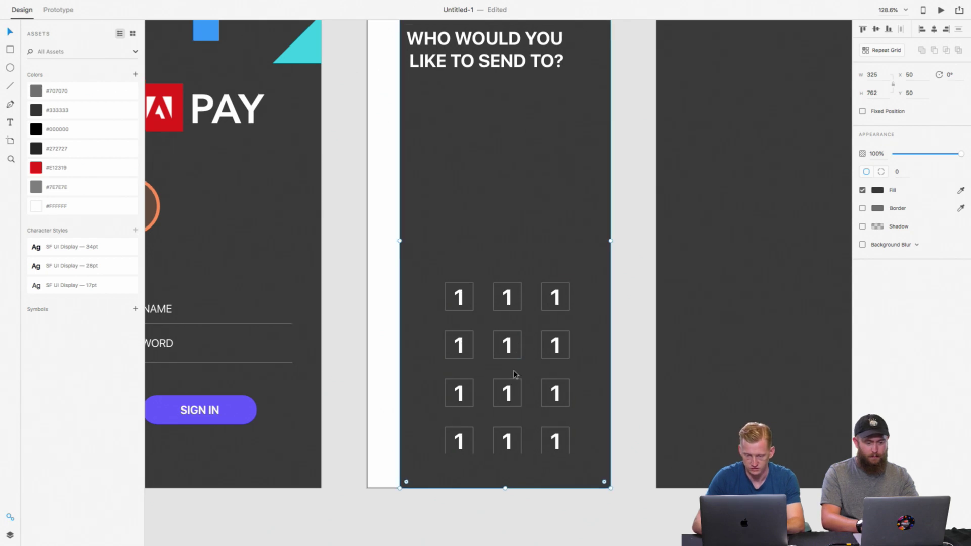
pyautogui.scroll(-1, 540, 326)
pyautogui.hscroll(-1, 540, 326)
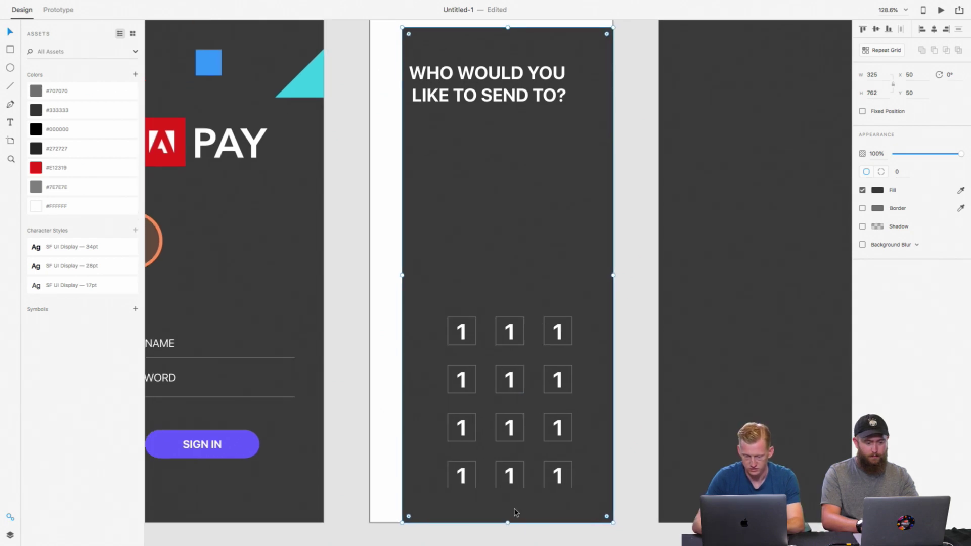
pyautogui.moveTo(508, 521); pyautogui.dragTo(510, 502)
pyautogui.scroll(2, 512, 515)
pyautogui.hscroll(1, 511, 516)
pyautogui.scroll(-2, 512, 525)
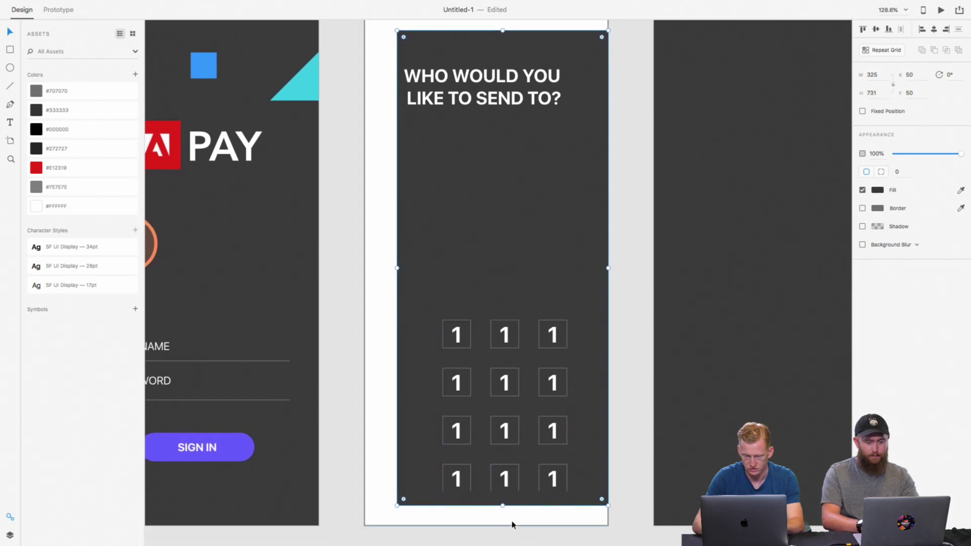
pyautogui.scroll(-5, 512, 524)
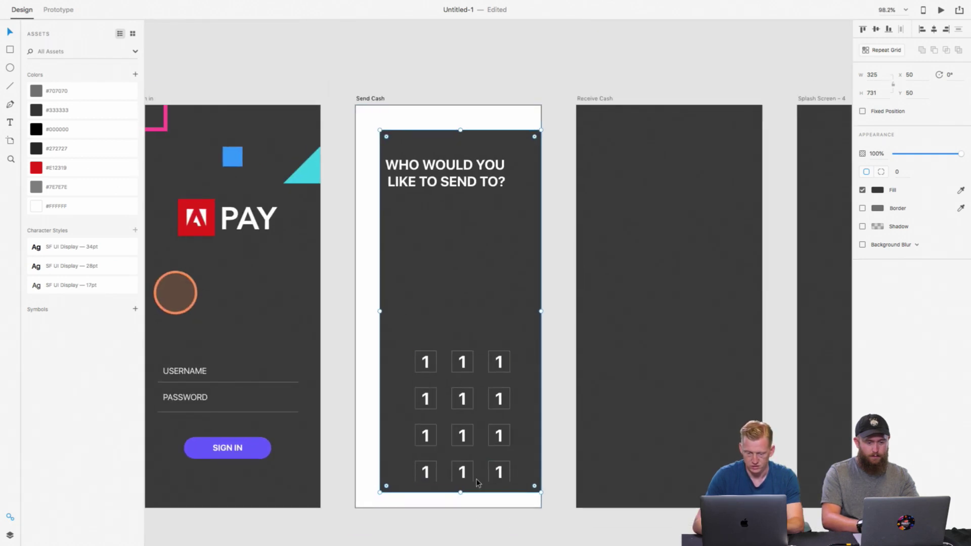
pyautogui.moveTo(460, 492); pyautogui.dragTo(460, 495)
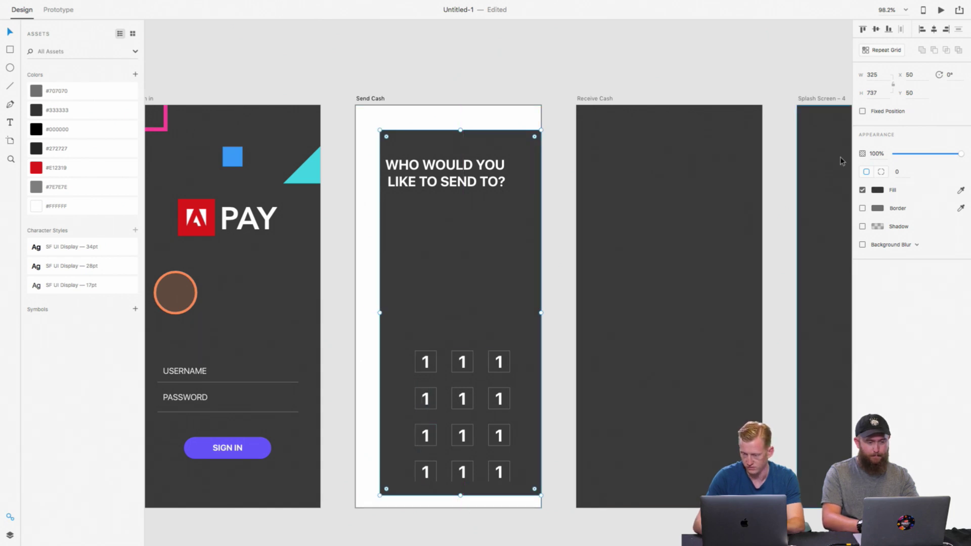
# - Set the panel to 325×732 with its top at Y 40, leaving a white bottom strip
pyautogui.click(871, 93)
pyautogui.write('736')
pyautogui.press('Return')
pyautogui.press('Down')
pyautogui.press('Down')
pyautogui.press('Down')
pyautogui.press('Down')
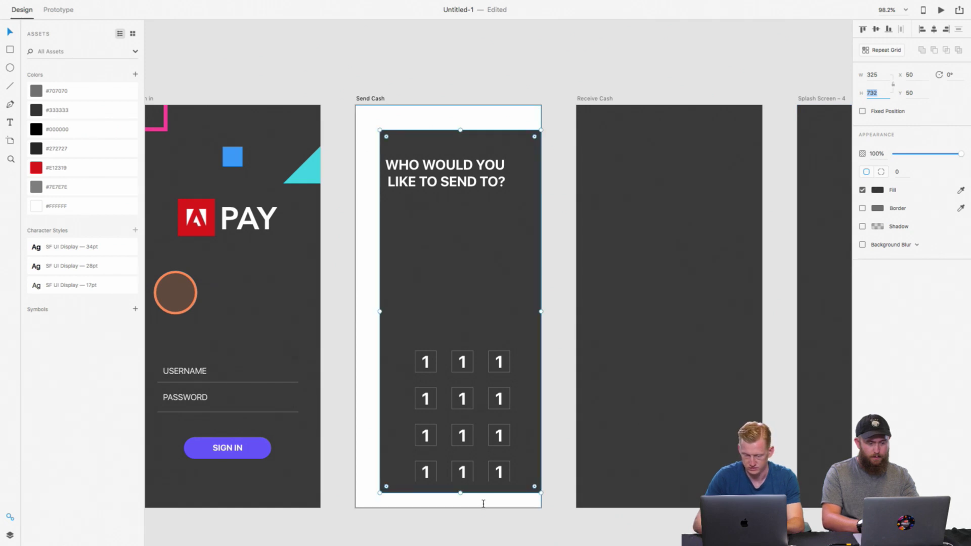
pyautogui.click(422, 513)
pyautogui.click(404, 460)
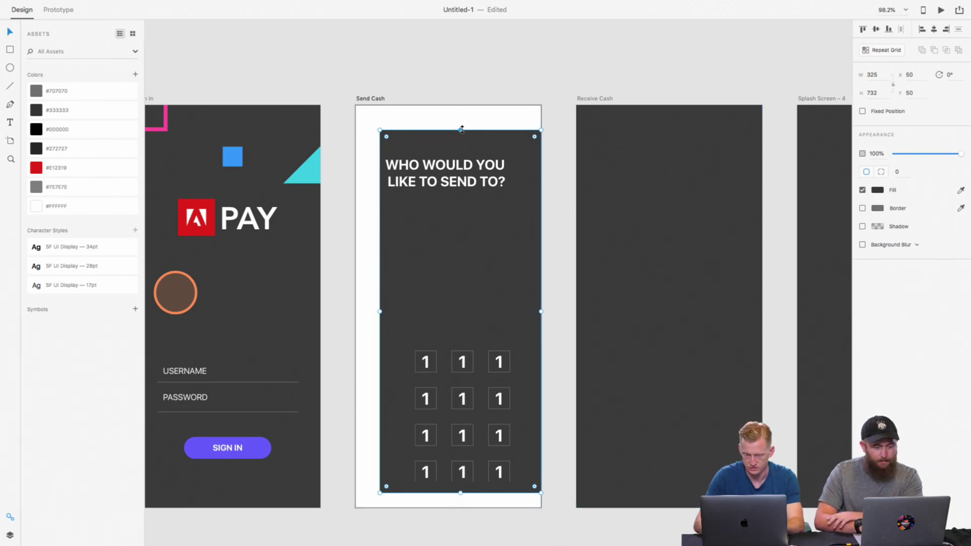
pyautogui.moveTo(461, 130); pyautogui.dragTo(461, 125)
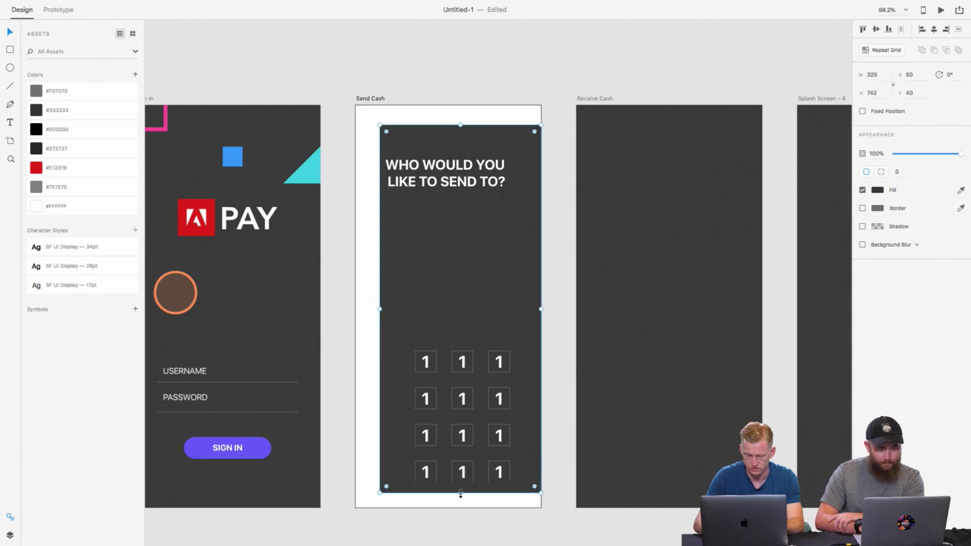
pyautogui.click(878, 93)
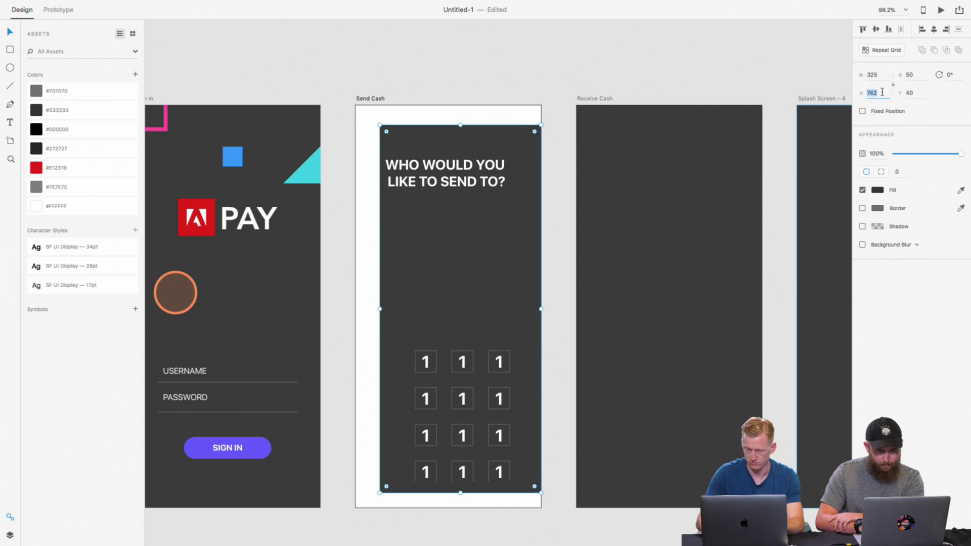
pyautogui.write('-10')
pyautogui.press('Return')
pyautogui.click(465, 425)
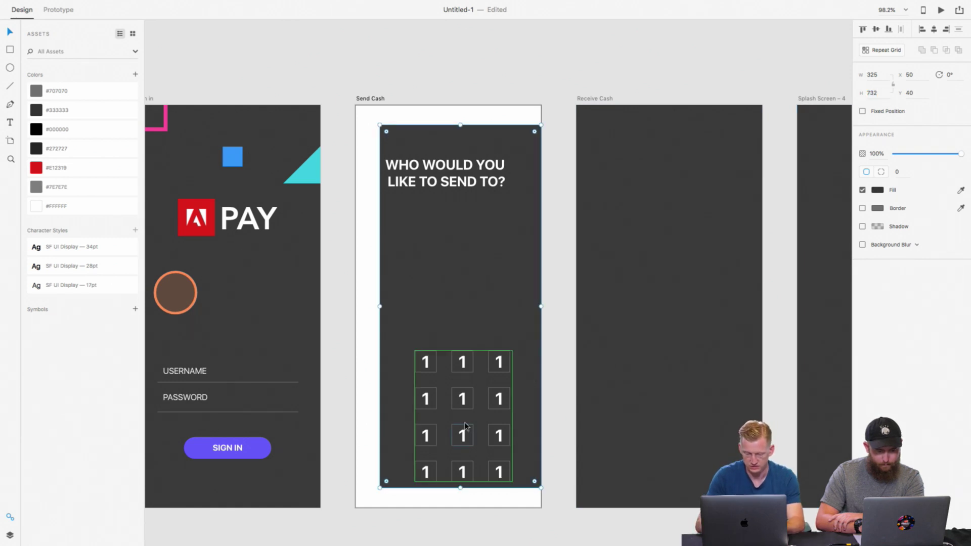
# - Move the keypad grid up to Y 451 and shift the heading right to X 82
pyautogui.moveTo(464, 425); pyautogui.dragTo(462, 403)
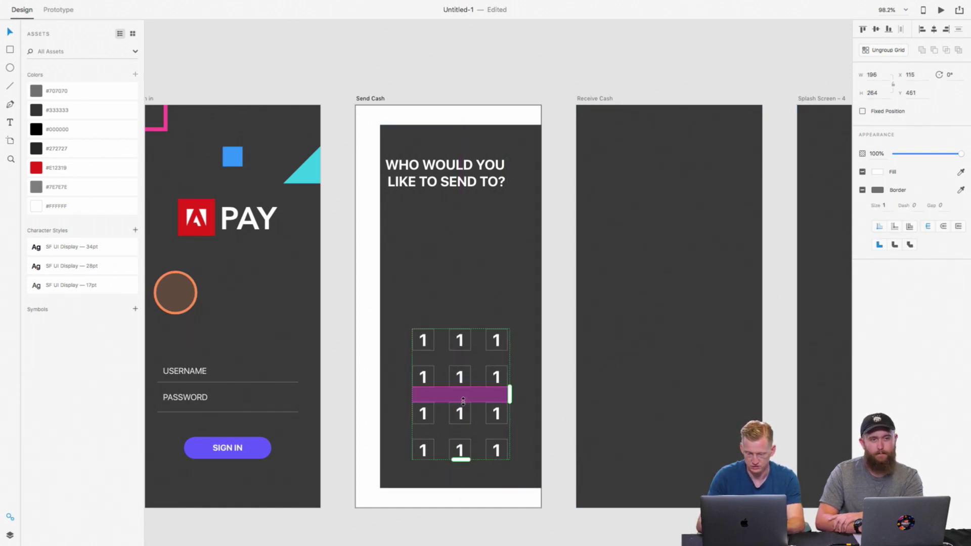
pyautogui.moveTo(436, 175); pyautogui.dragTo(446, 175)
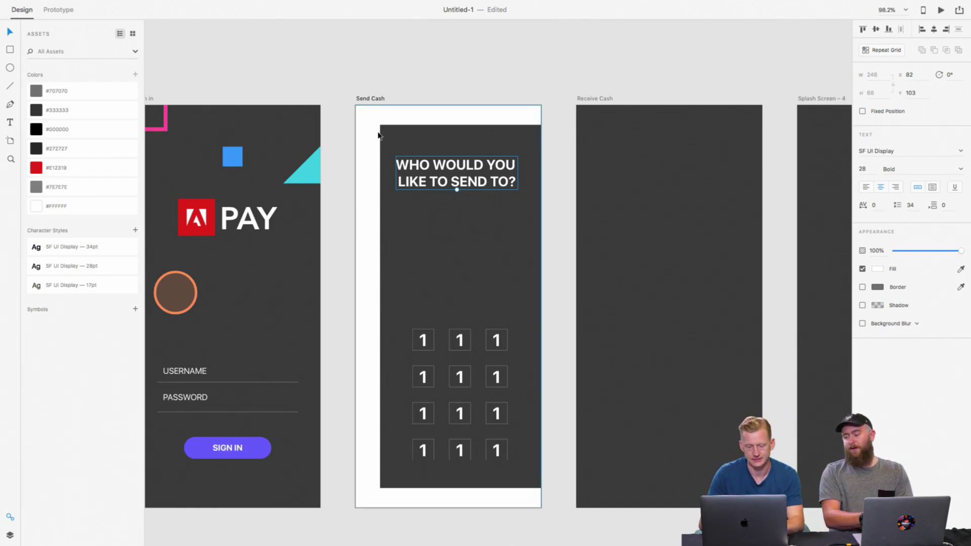
# - Left-align the Send Cash heading and move it toward the panel's top-left
pyautogui.scroll(5, 382, 134)
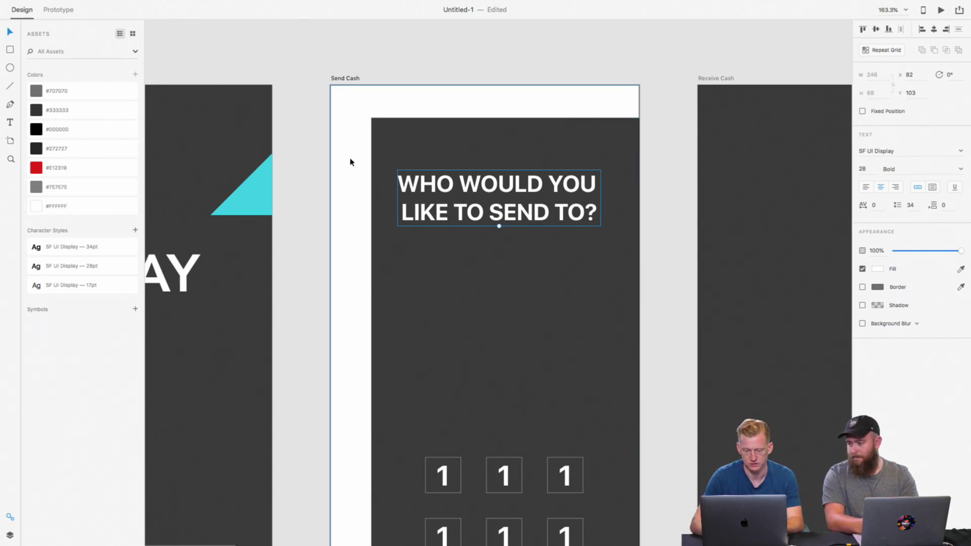
pyautogui.scroll(2, 358, 125)
pyautogui.scroll(-3, 362, 122)
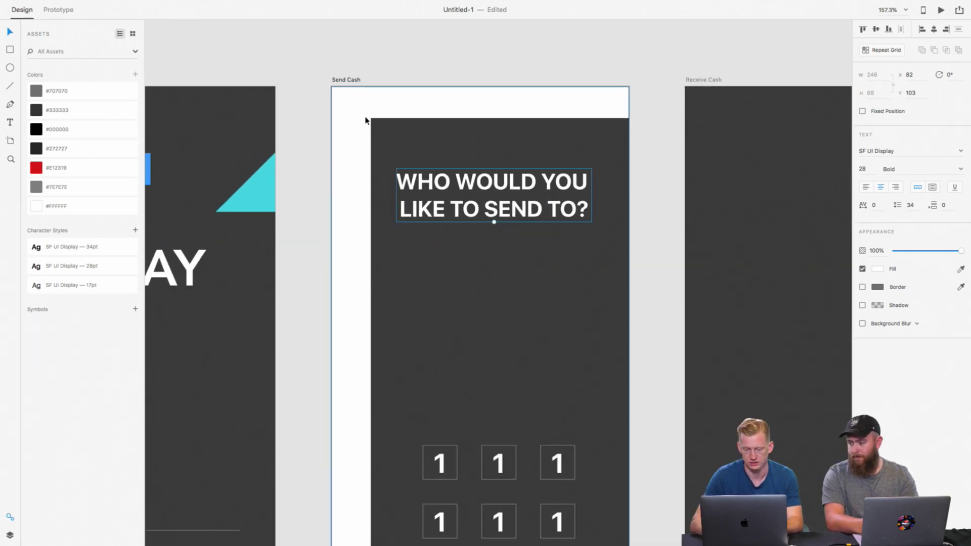
pyautogui.hscroll(-2, 367, 127)
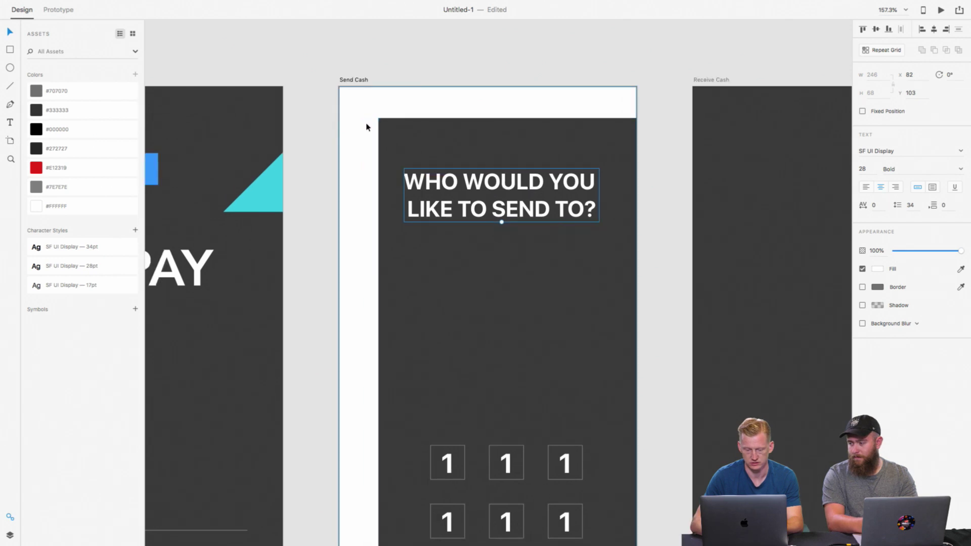
pyautogui.scroll(-5, 367, 127)
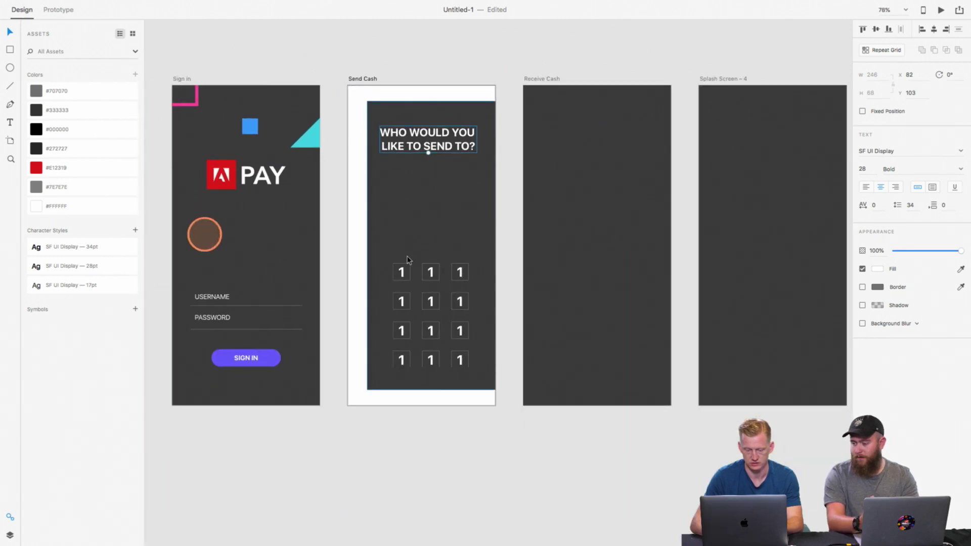
pyautogui.scroll(3, 408, 259)
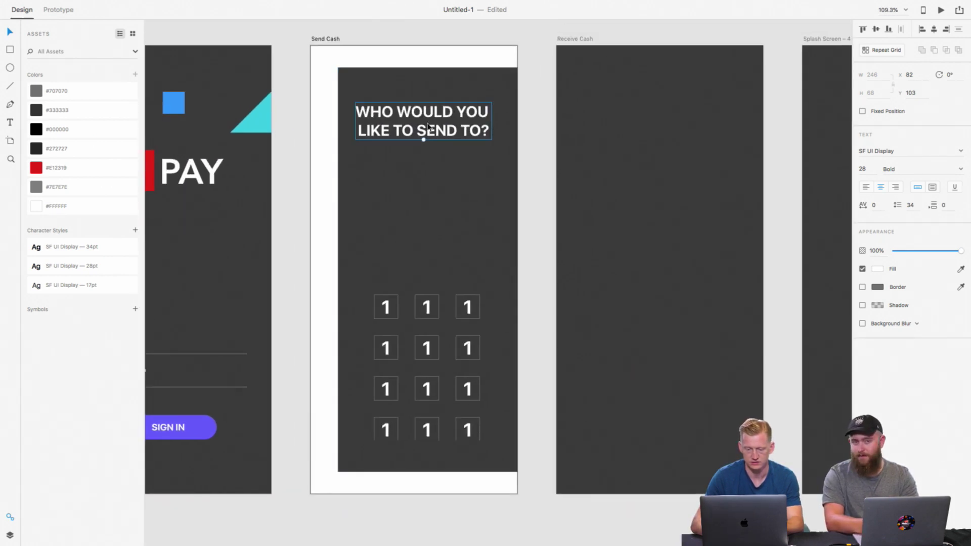
pyautogui.moveTo(418, 122); pyautogui.dragTo(389, 111)
pyautogui.click(865, 187)
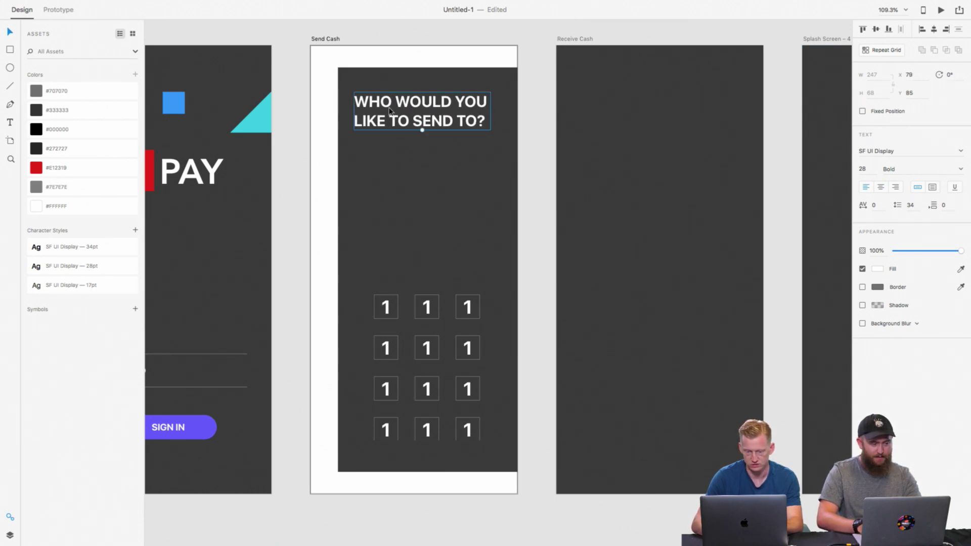
# - Draw a white 55×55 circle at X 181, Y 194 below the heading
pyautogui.scroll(3, 390, 111)
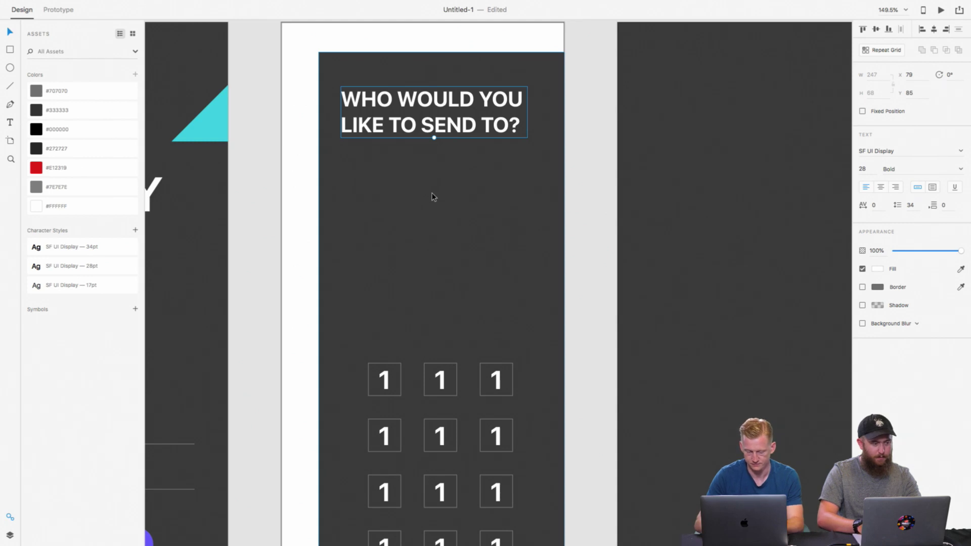
pyautogui.press('e')
pyautogui.moveTo(417, 169); pyautogui.dragTo(483, 211)
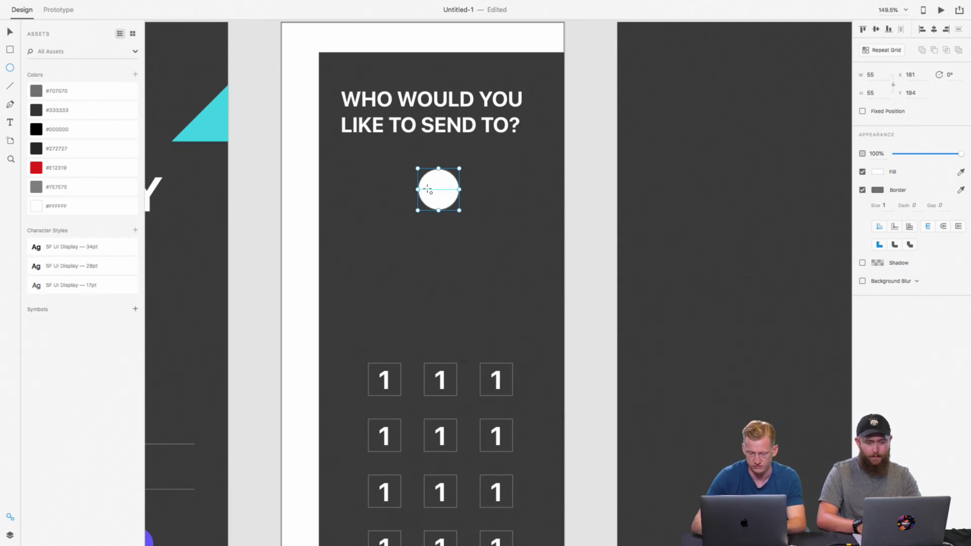
pyautogui.click(10, 33)
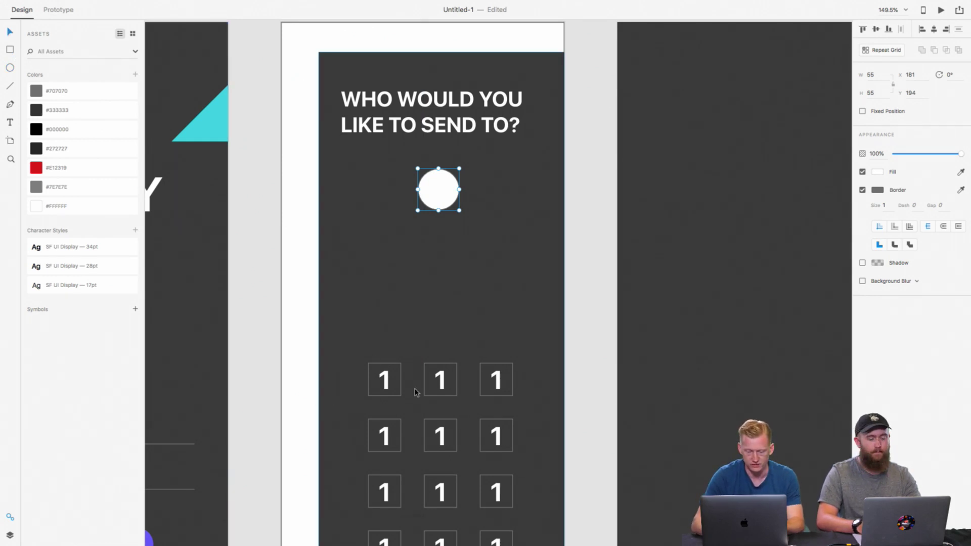
pyautogui.doubleClick(395, 380)
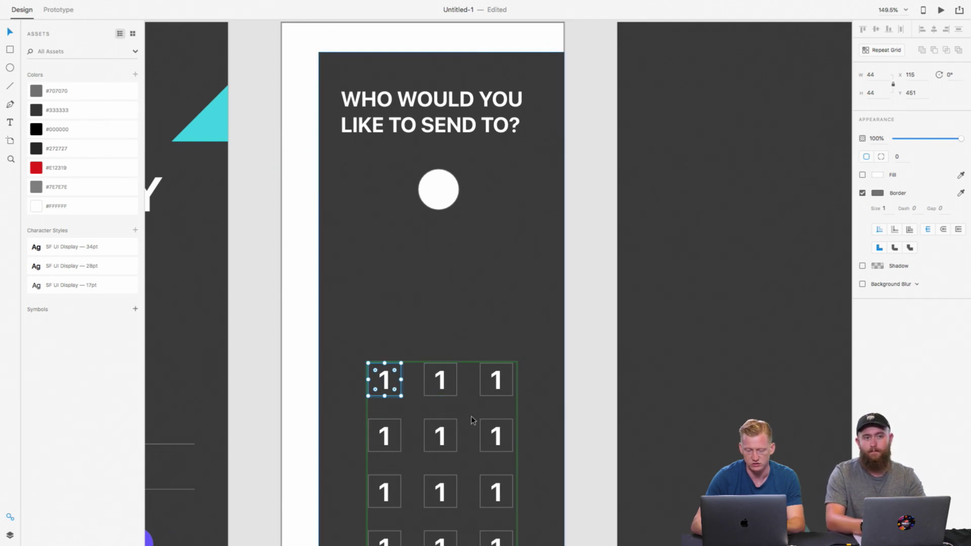
# - Resize the keypad grid to 193×268 and move it to X 116, Y 432 under the circle
pyautogui.scroll(-5, 453, 438)
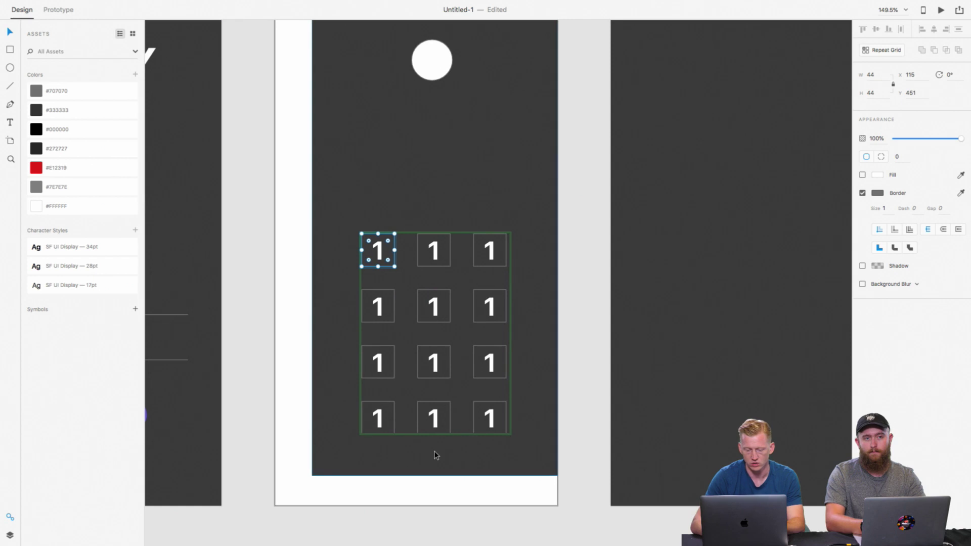
pyautogui.hscroll(2, 436, 455)
pyautogui.scroll(2, 435, 455)
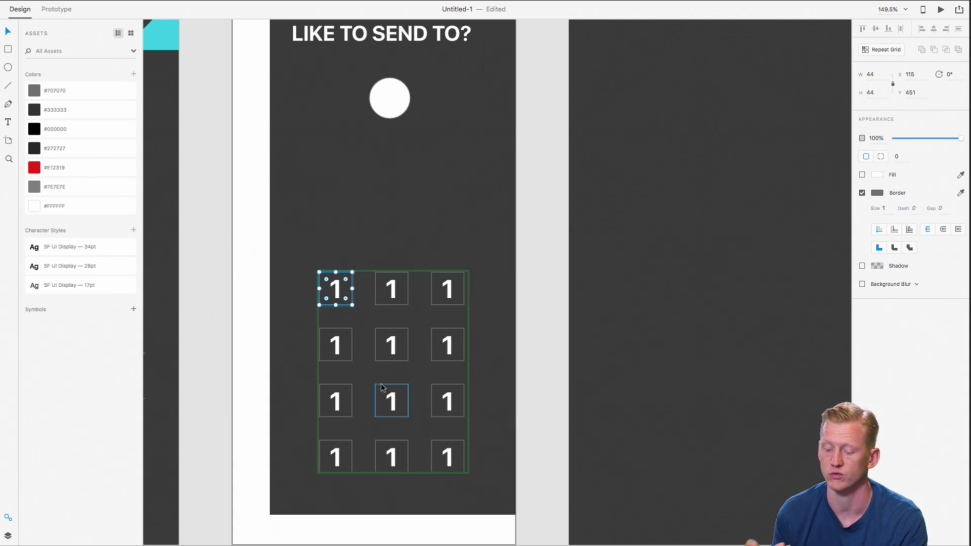
pyautogui.click(471, 362)
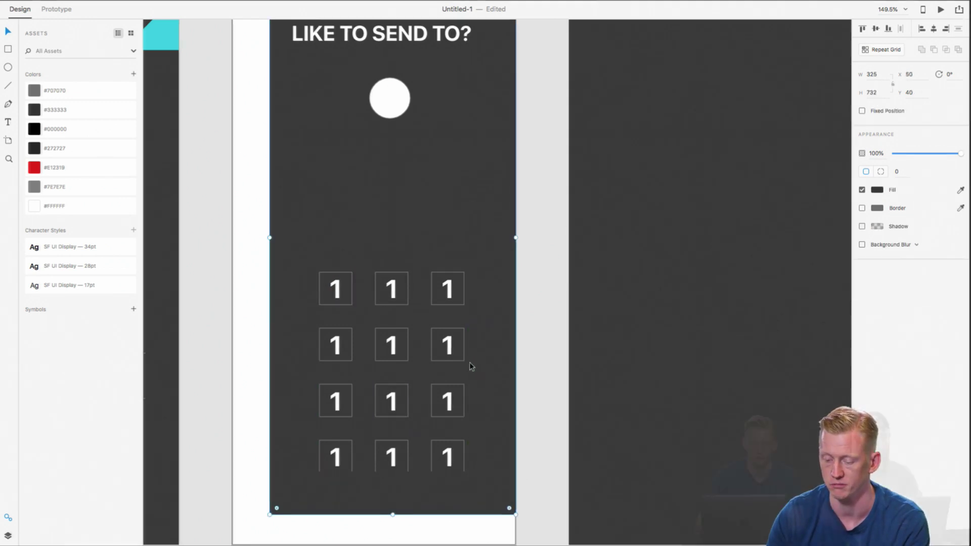
pyautogui.click(468, 364)
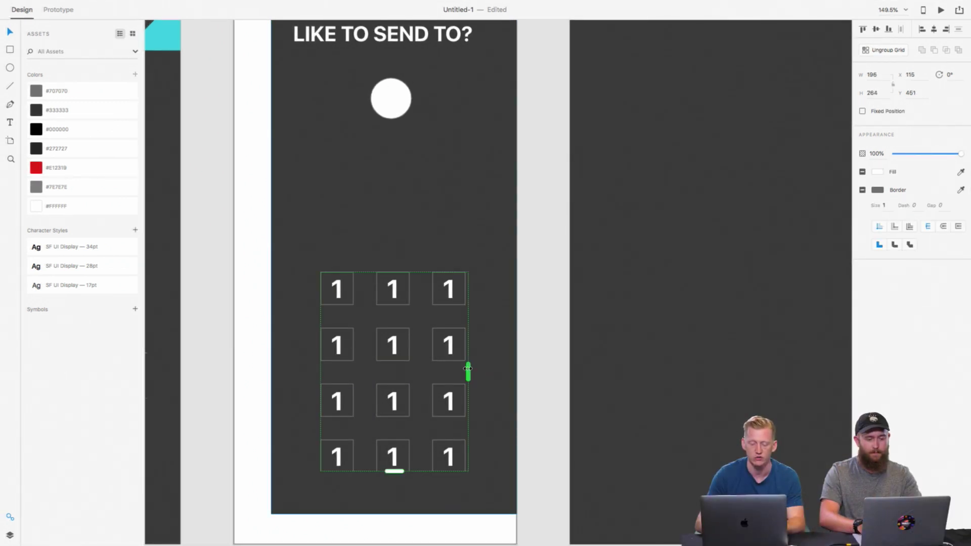
pyautogui.moveTo(466, 368)
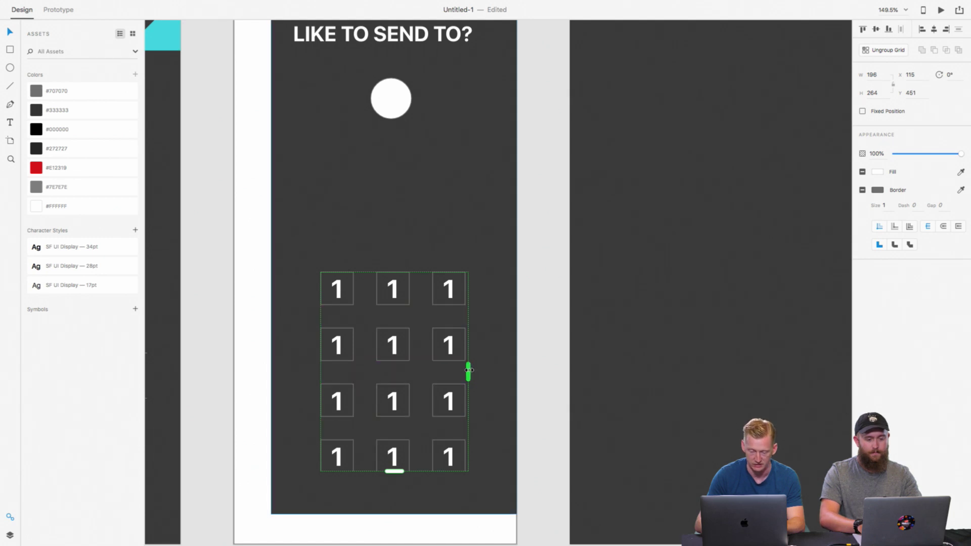
pyautogui.moveTo(468, 370); pyautogui.dragTo(466, 370)
pyautogui.click(504, 367)
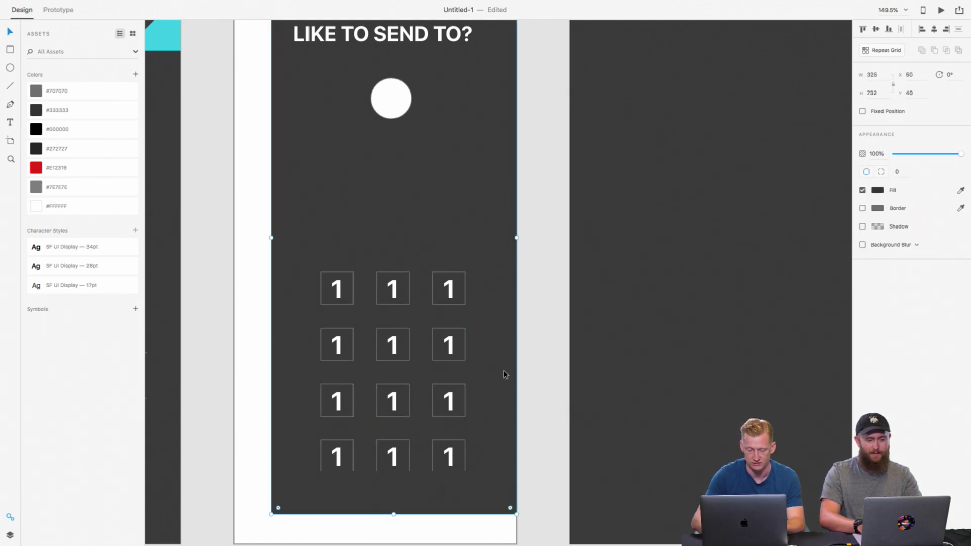
pyautogui.click(393, 464)
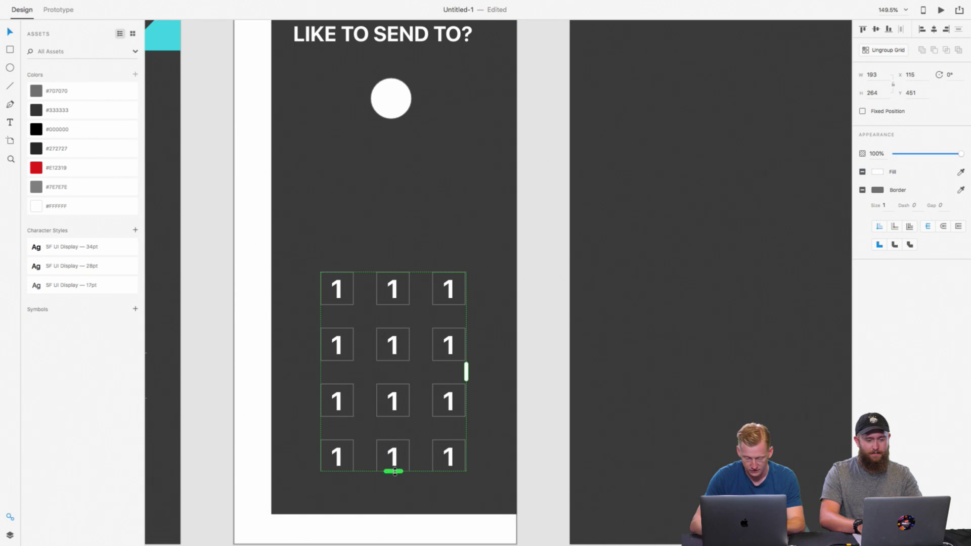
pyautogui.moveTo(395, 471); pyautogui.dragTo(395, 474)
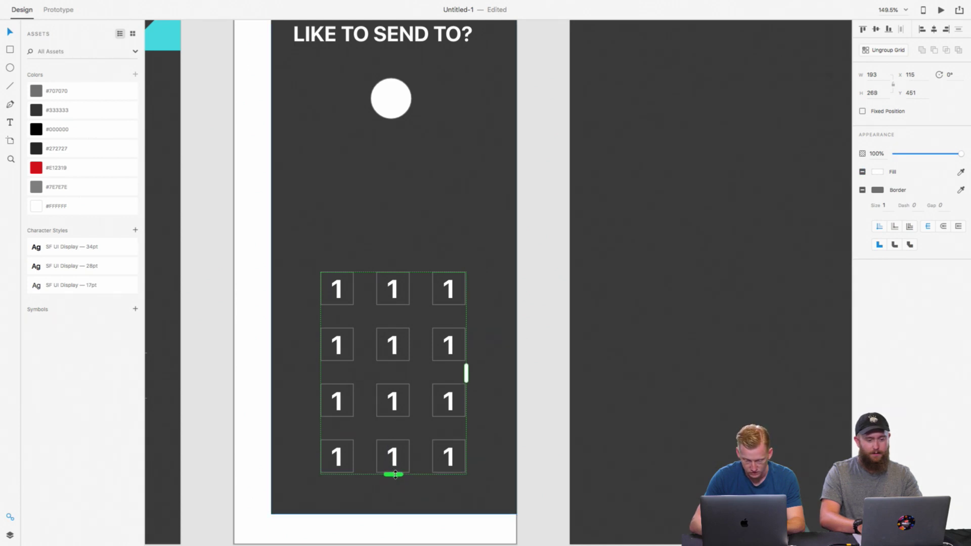
pyautogui.click(531, 351)
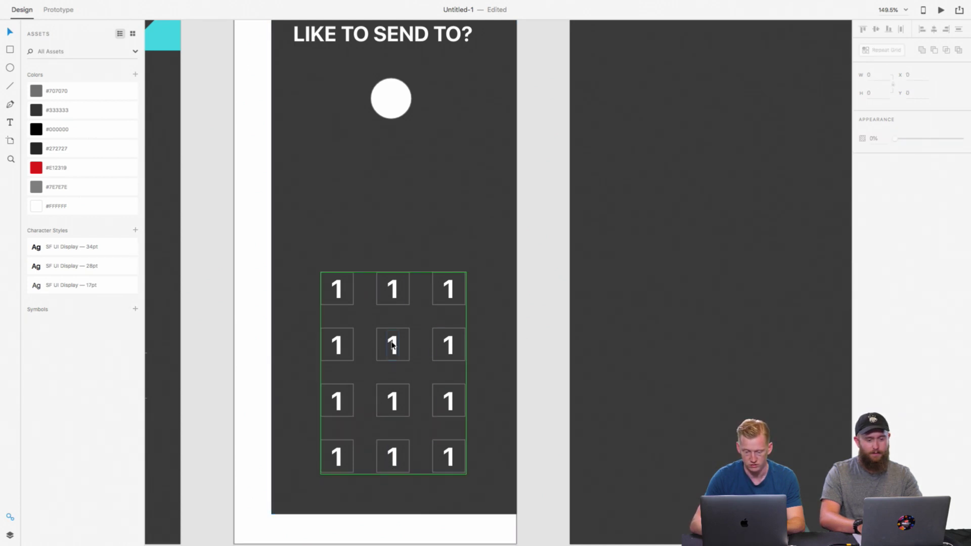
pyautogui.moveTo(392, 345); pyautogui.dragTo(394, 330)
pyautogui.scroll(2, 387, 129)
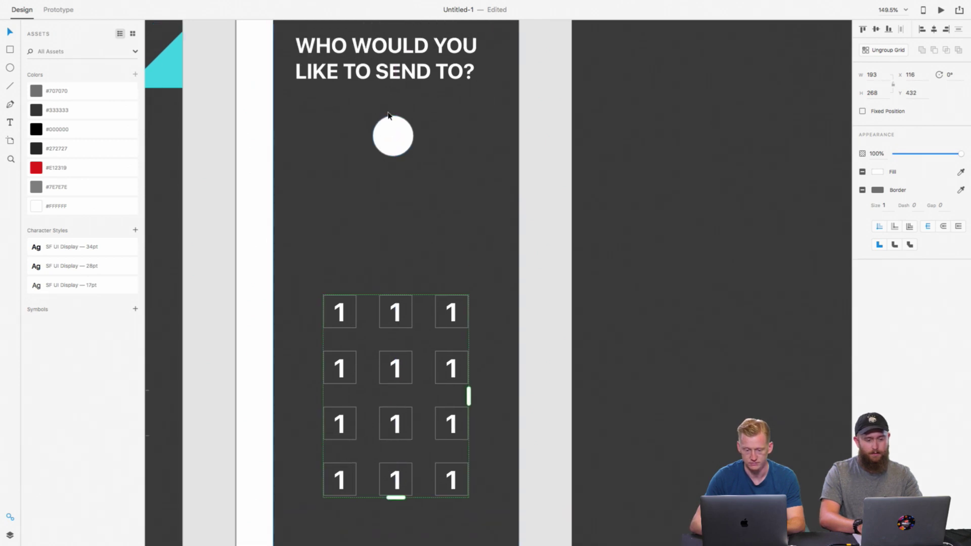
pyautogui.scroll(3, 388, 116)
pyautogui.scroll(-5, 390, 145)
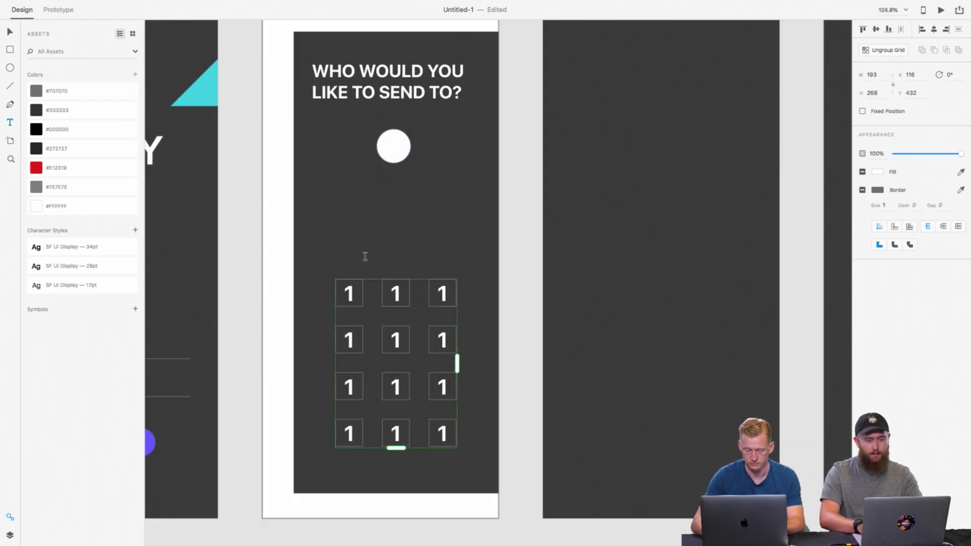
# - Add a '$0.00' text below the white circle
pyautogui.click(393, 210)
pyautogui.write(')')
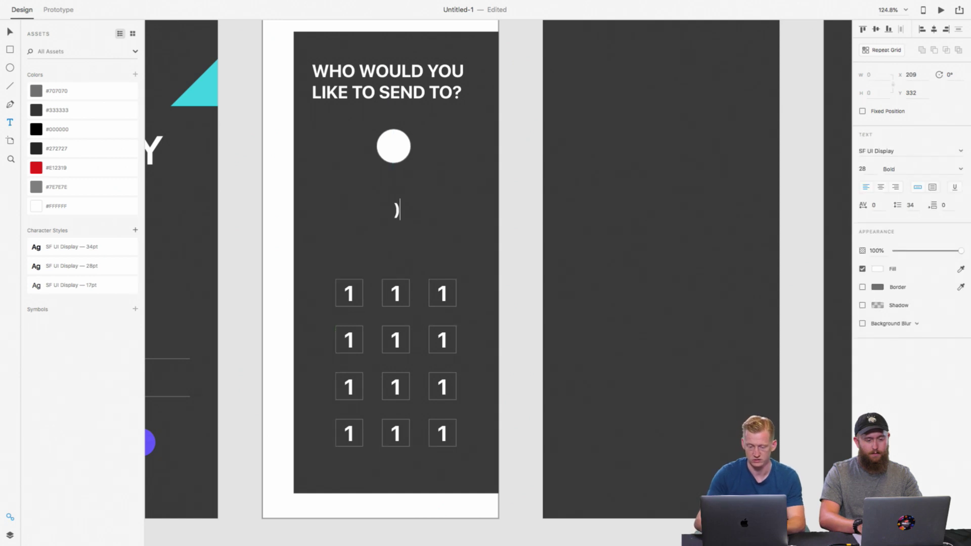
pyautogui.press('BackSpace')
pyautogui.write('0.00')
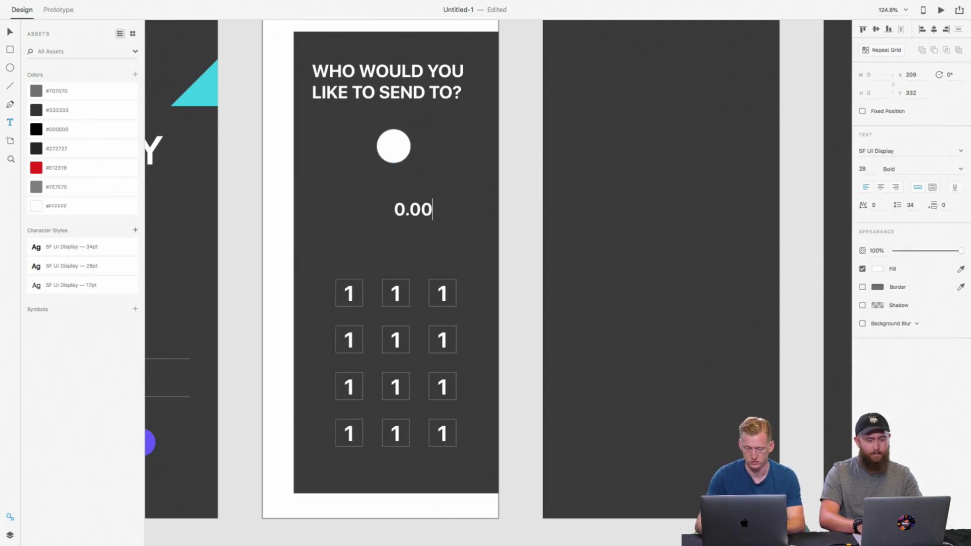
pyautogui.doubleClick(399, 212)
pyautogui.press('Left')
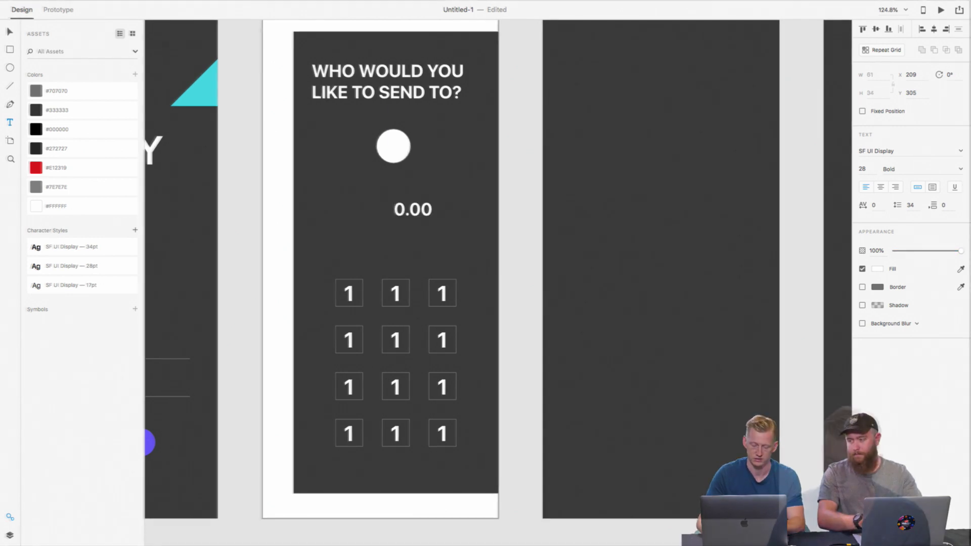
pyautogui.write('$')
pyautogui.press('Escape')
pyautogui.click(8, 31)
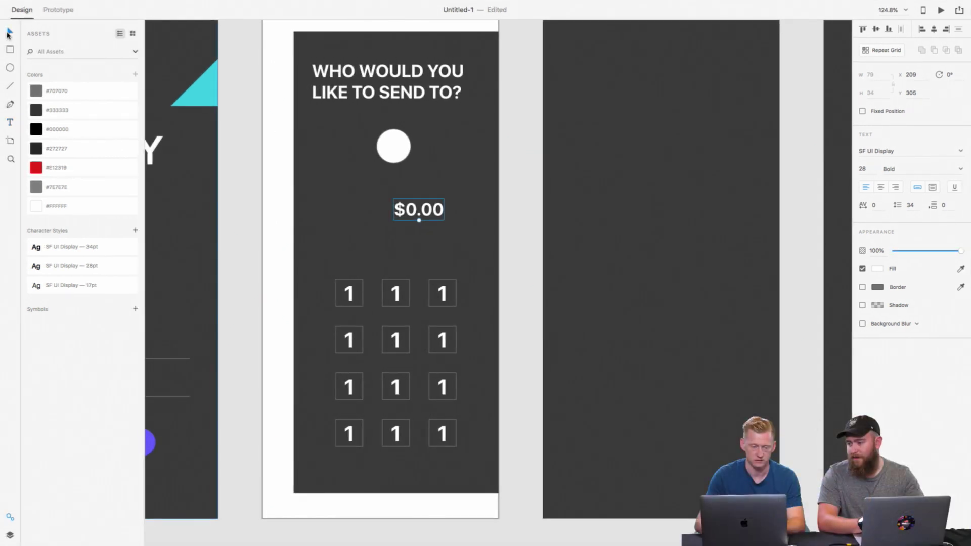
pyautogui.click(418, 211)
pyautogui.doubleClick(423, 211)
pyautogui.click(416, 211)
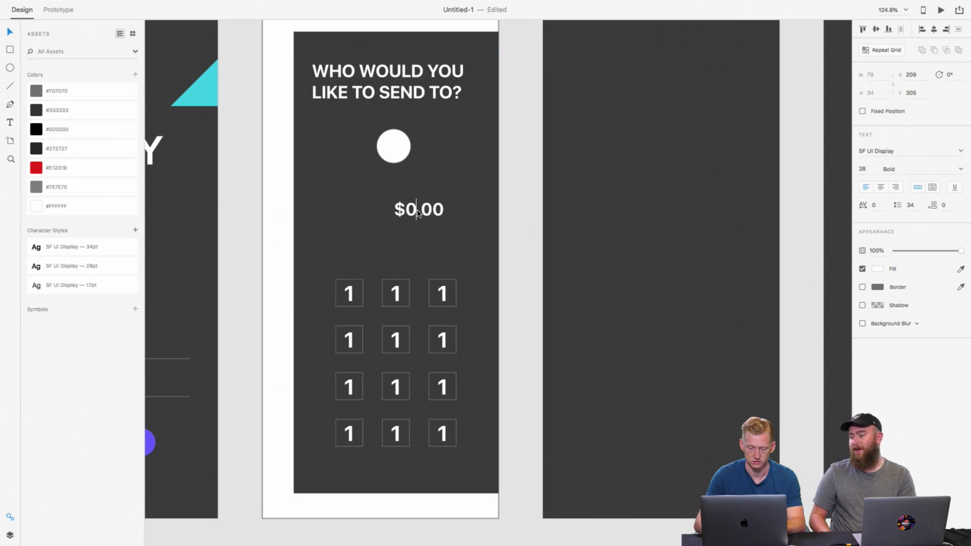
pyautogui.press('Escape')
# - Set the $0.00 amount to 42 pt and place it at X 153, Y 320
pyautogui.moveTo(425, 212); pyautogui.dragTo(412, 229)
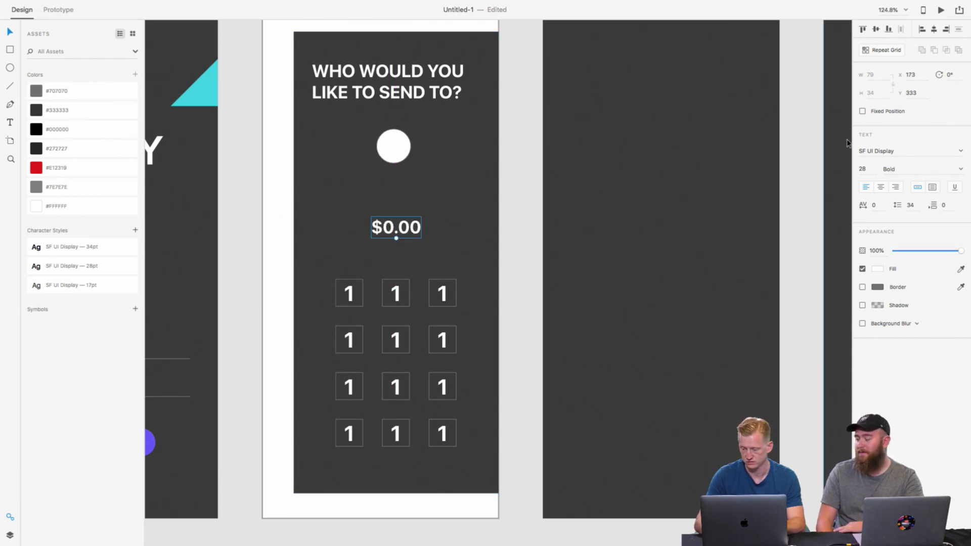
pyautogui.write('42')
pyautogui.press('Return')
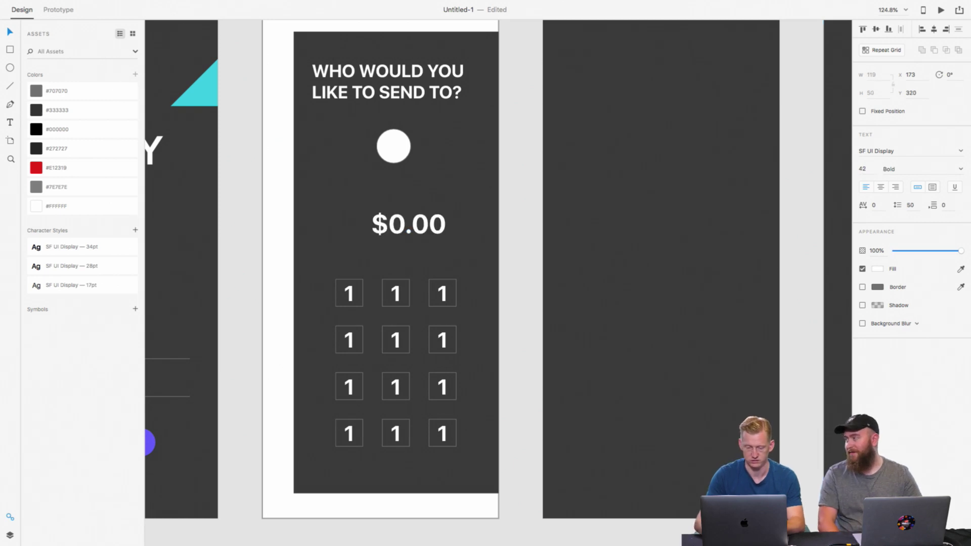
pyautogui.moveTo(441, 224); pyautogui.dragTo(422, 229)
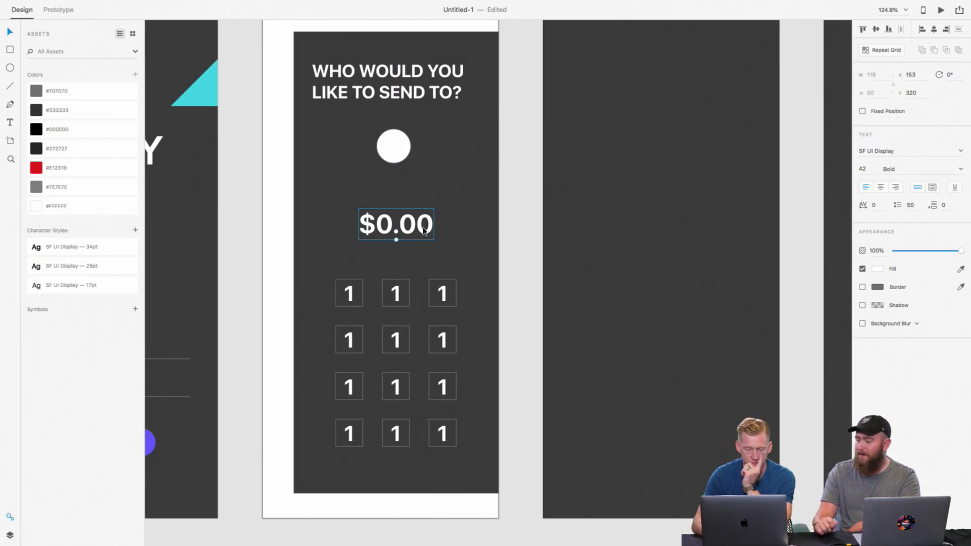
# - Delete the .00 decimals so the amount text reads $0
pyautogui.doubleClick(424, 231)
pyautogui.click(424, 231)
pyautogui.moveTo(433, 231); pyautogui.dragTo(393, 230)
pyautogui.press('BackSpace')
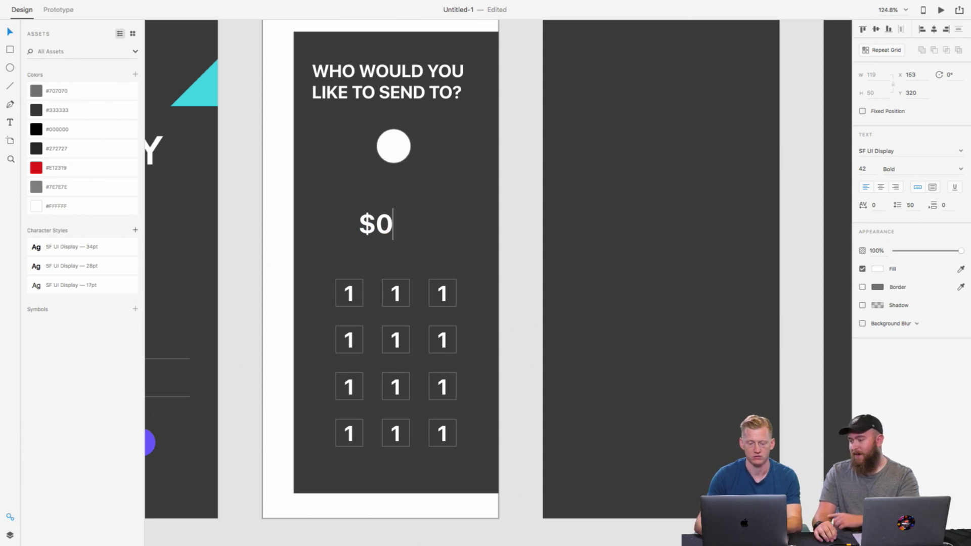
pyautogui.hotkey('shift', 'Left')
pyautogui.press('Escape')
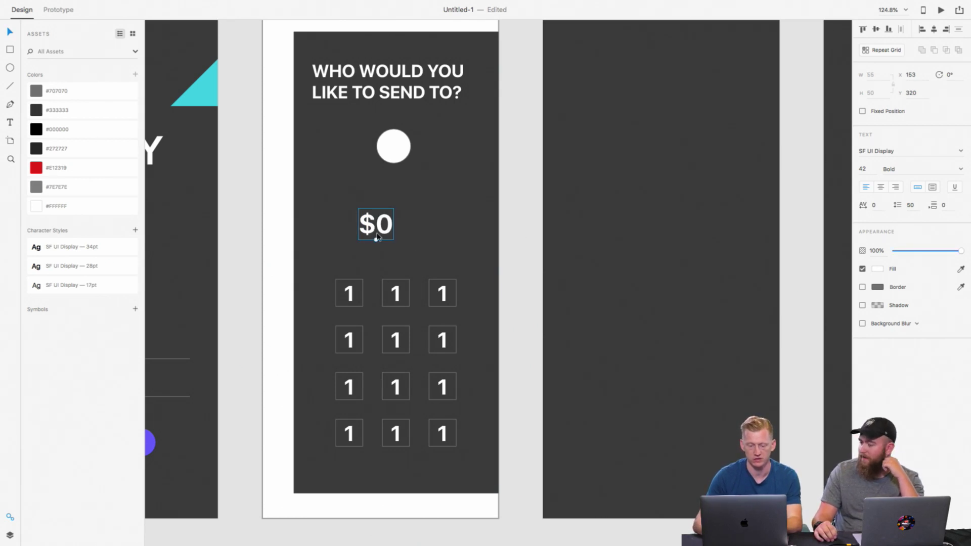
# - Centre the $0 text under the circle on the Send Cash screen
pyautogui.moveTo(373, 234); pyautogui.dragTo(405, 236)
pyautogui.doubleClick(405, 235)
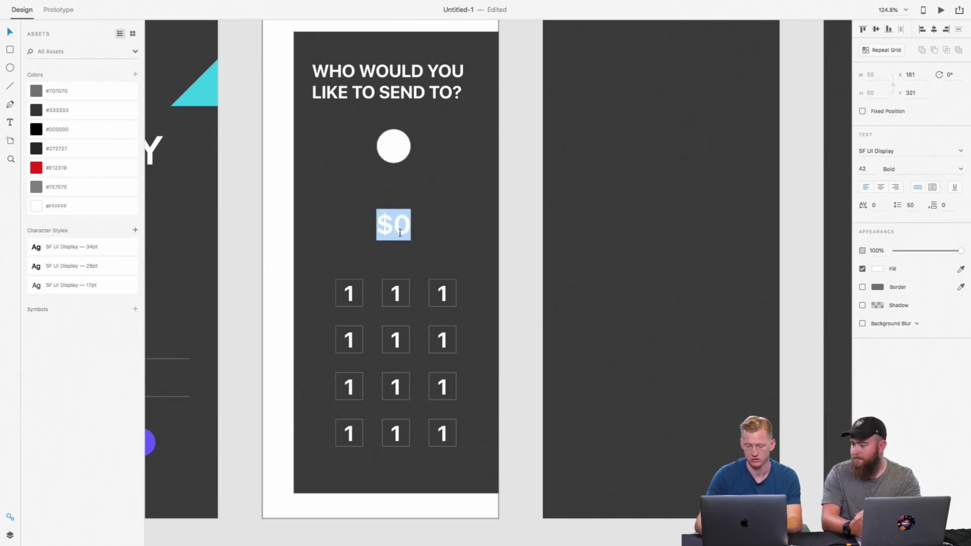
pyautogui.press('Right')
pyautogui.hotkey('shift', 'Left')
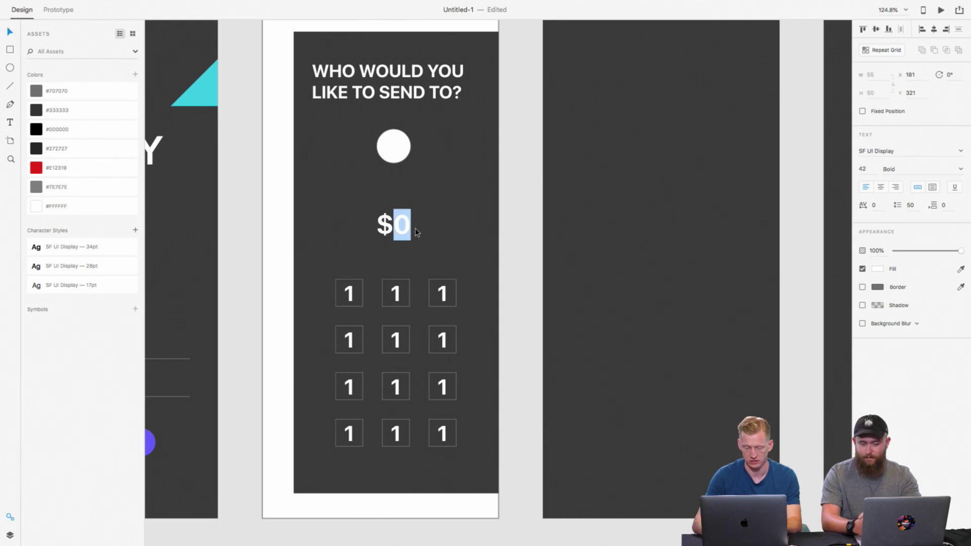
pyautogui.press('Escape')
pyautogui.press('Escape')
# - Accidentally clear the $0 text, then undo to bring it back
pyautogui.click(414, 234)
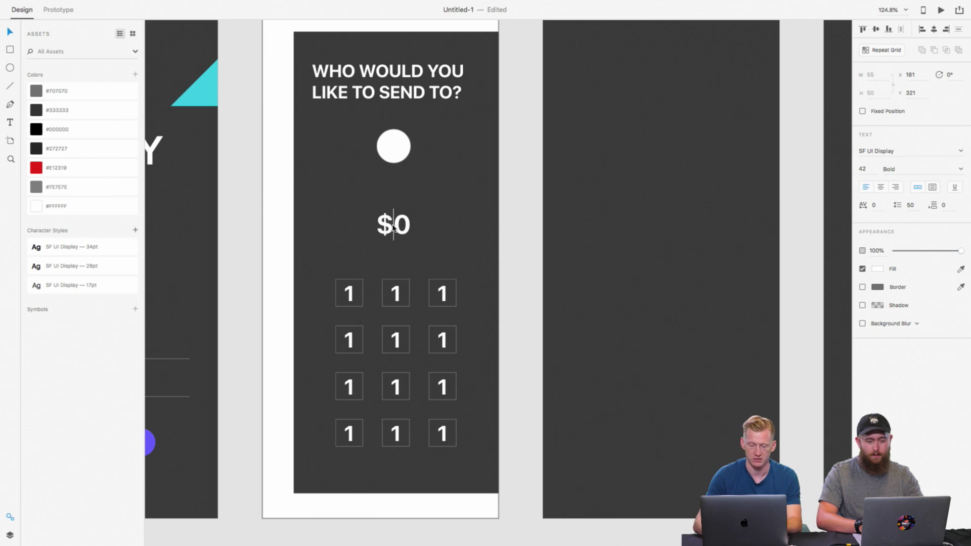
pyautogui.moveTo(393, 225); pyautogui.dragTo(373, 229)
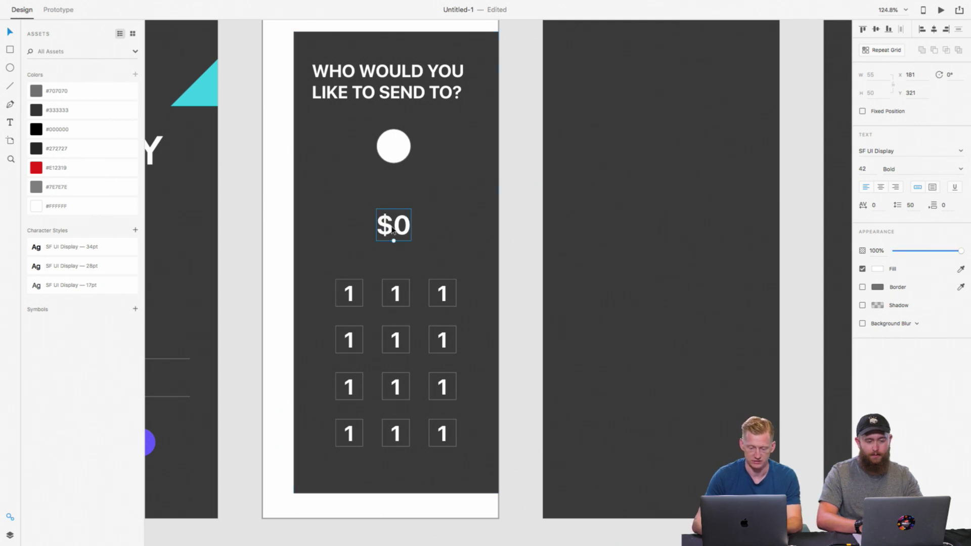
pyautogui.doubleClick(394, 230)
pyautogui.press('BackSpace')
pyautogui.press('Escape')
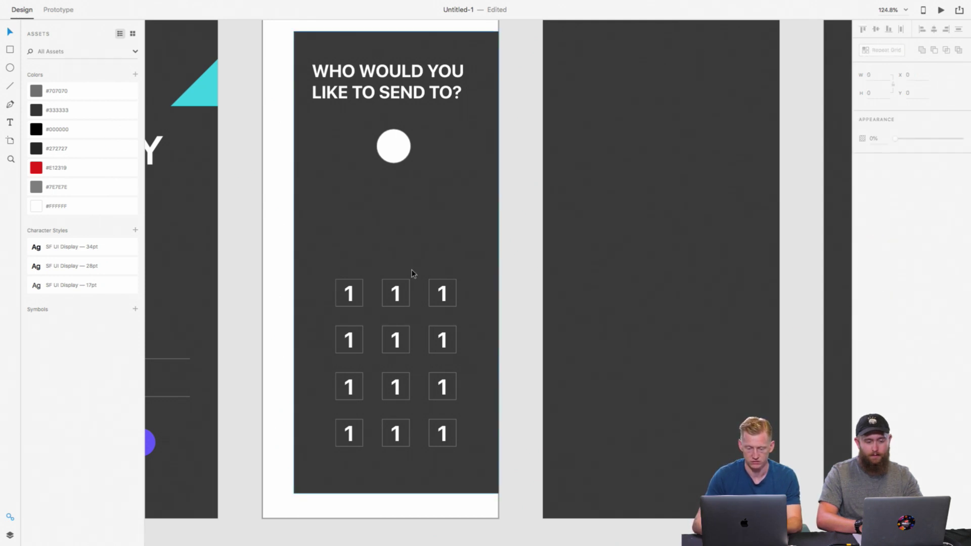
pyautogui.click(408, 272)
pyautogui.press('Escape')
pyautogui.click(389, 239)
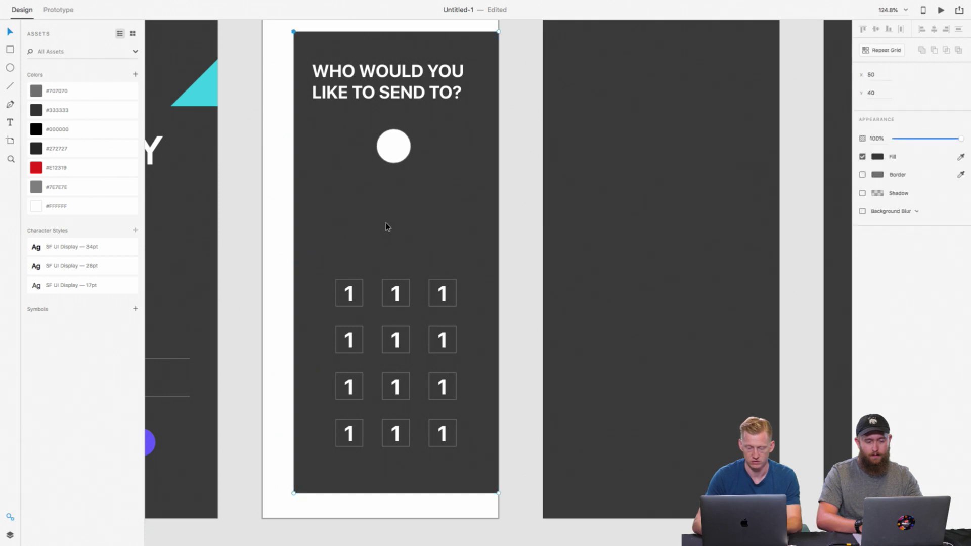
pyautogui.hotkey('ctrl', 'z')
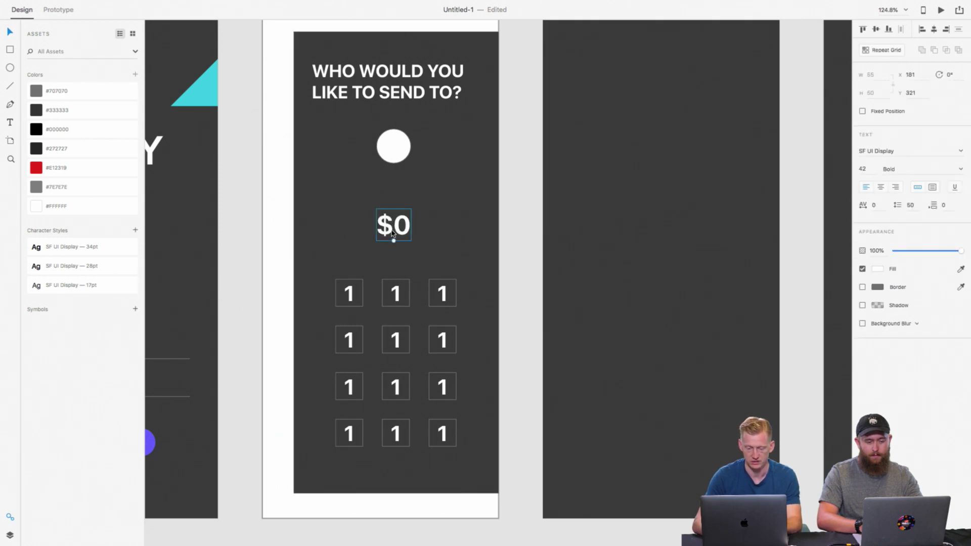
# - Trim the text to $, duplicate it alongside, and change the copy to 0
pyautogui.doubleClick(393, 233)
pyautogui.press('BackSpace')
pyautogui.press('Escape')
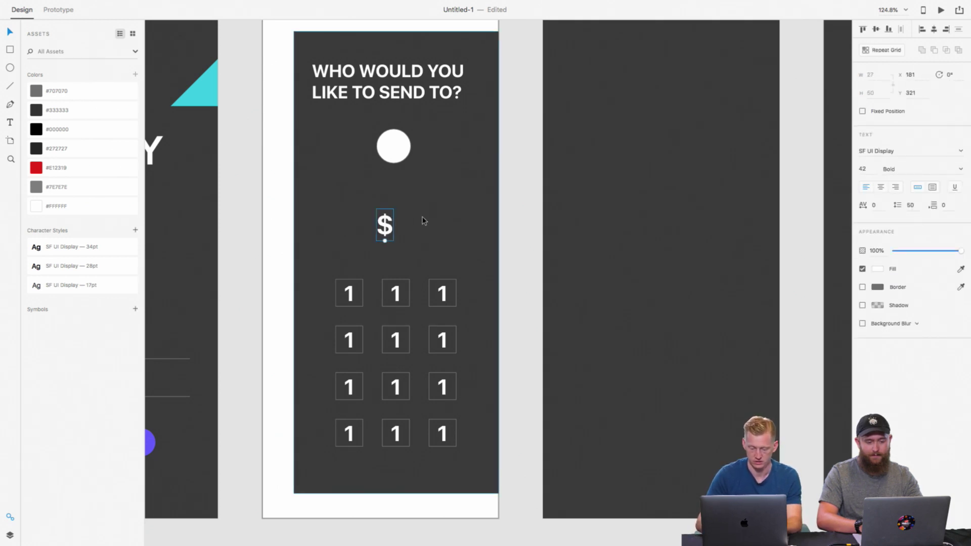
pyautogui.moveTo(385, 229); pyautogui.dragTo(407, 230)
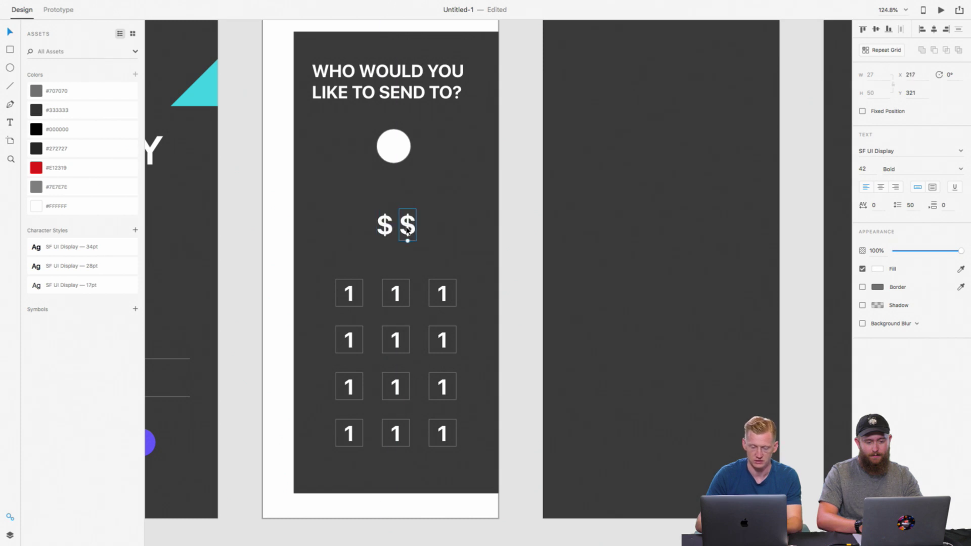
pyautogui.doubleClick(407, 228)
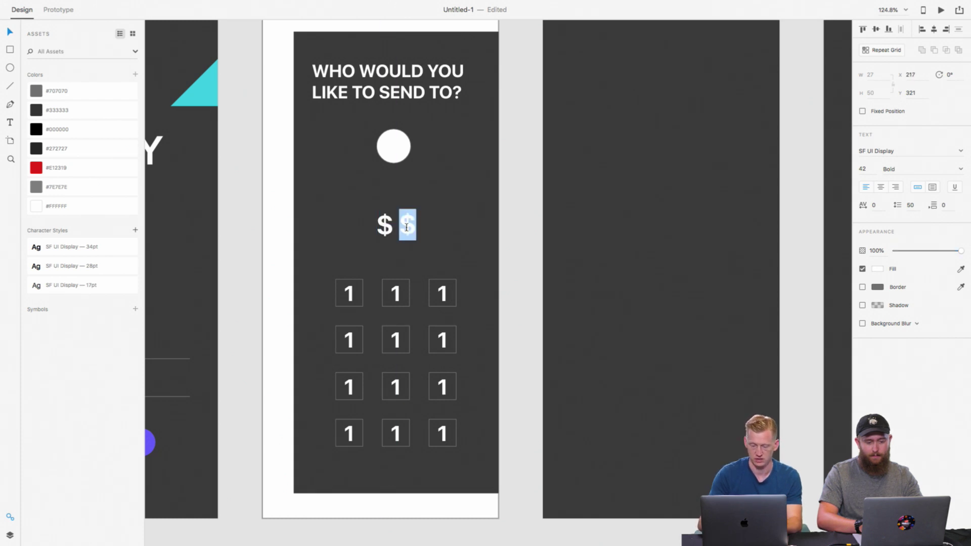
pyautogui.write('0')
pyautogui.press('Escape')
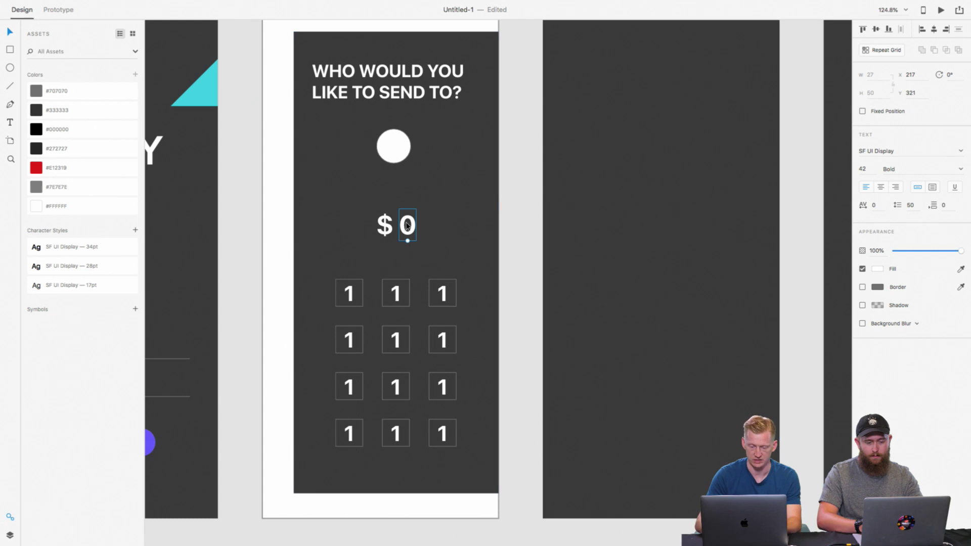
pyautogui.scroll(5, 404, 230)
pyautogui.click(384, 225)
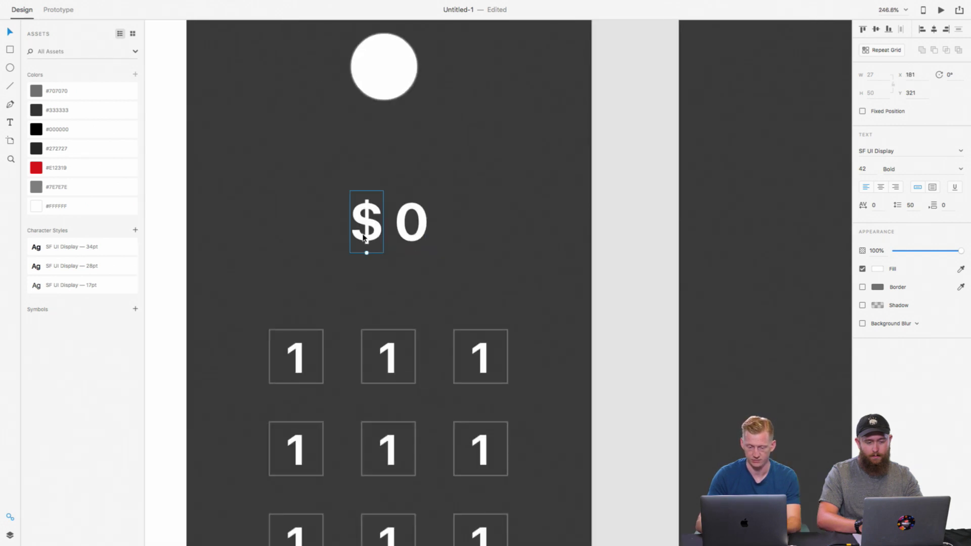
pyautogui.scroll(-3, 376, 233)
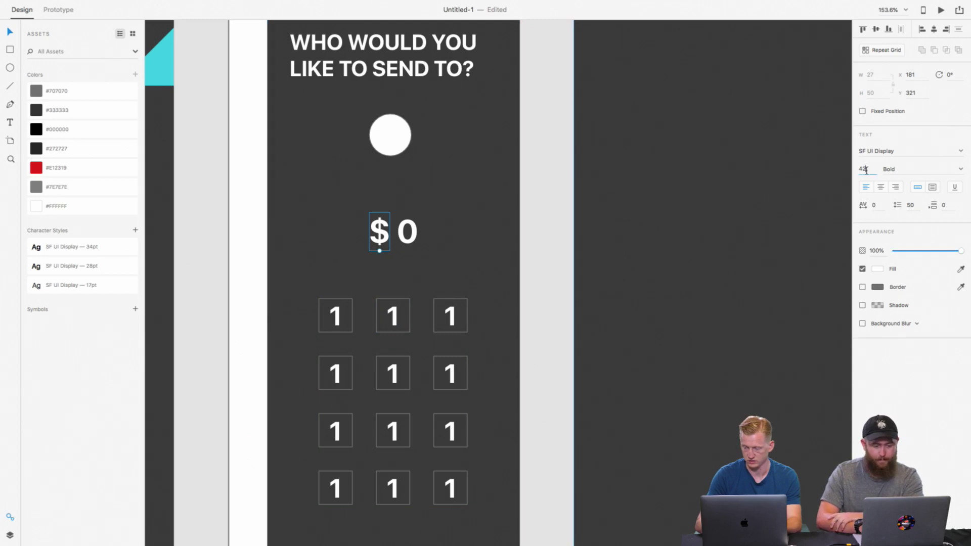
# - Set the $ to 55 pt and shift the $ and 0 together
pyautogui.click(866, 170)
pyautogui.write('55')
pyautogui.press('Return')
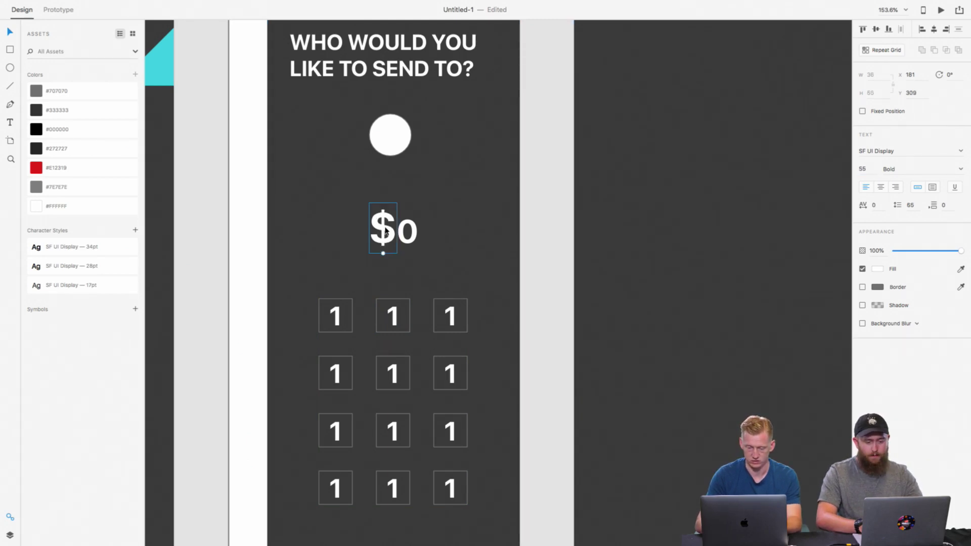
pyautogui.moveTo(386, 231)
pyautogui.mouseDown()
pyautogui.moveTo(375, 231)
pyautogui.moveTo(411, 235)
pyautogui.moveTo(390, 237)
pyautogui.mouseUp()
pyautogui.keyDown('shift'); pyautogui.click(374, 231); pyautogui.keyUp('shift')
# - Select the 0 and $ text objects in turn to inspect them
pyautogui.click(436, 229)
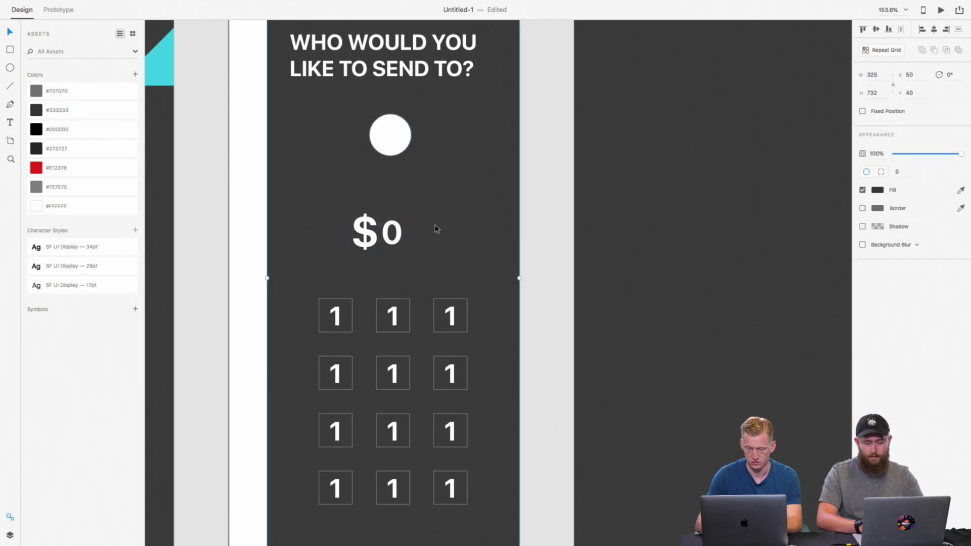
pyautogui.click(394, 233)
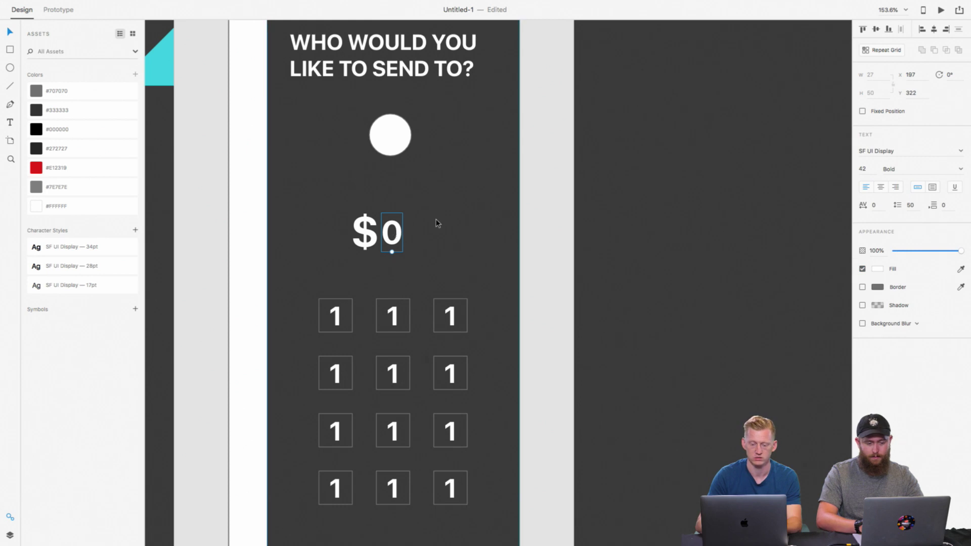
pyautogui.doubleClick(390, 238)
pyautogui.press('Escape')
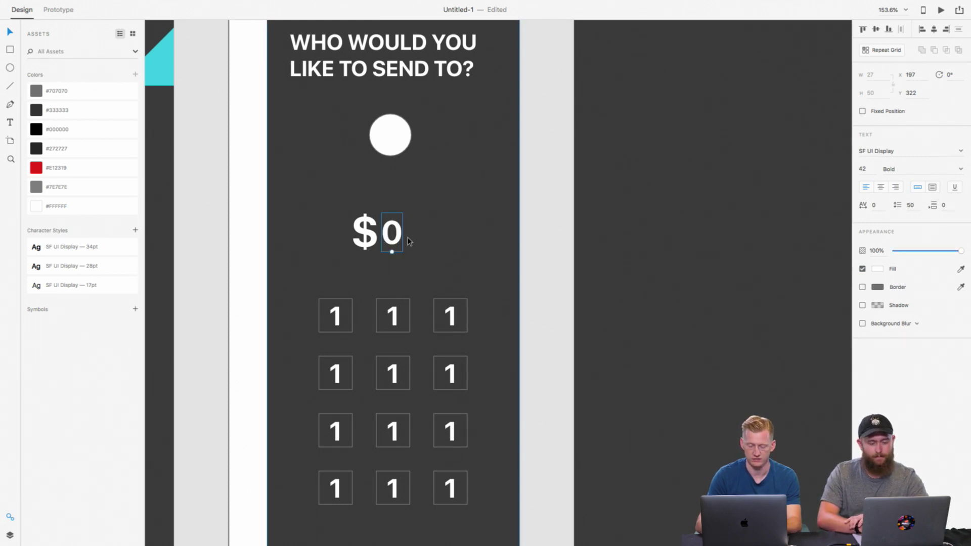
pyautogui.click(458, 247)
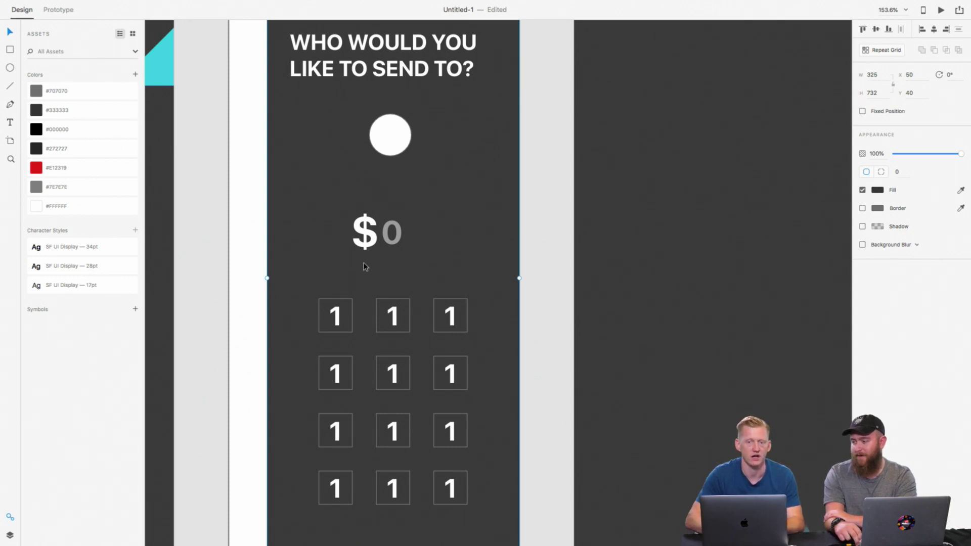
pyautogui.click(393, 232)
pyautogui.click(357, 237)
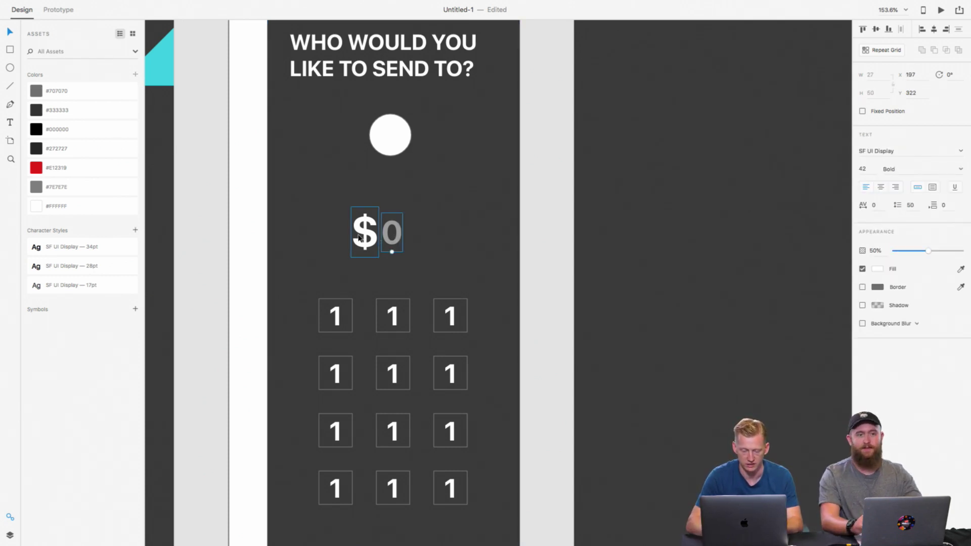
# - Enlarge the grey 0 to 55 pt to match the dollar sign
pyautogui.scroll(-5, 357, 237)
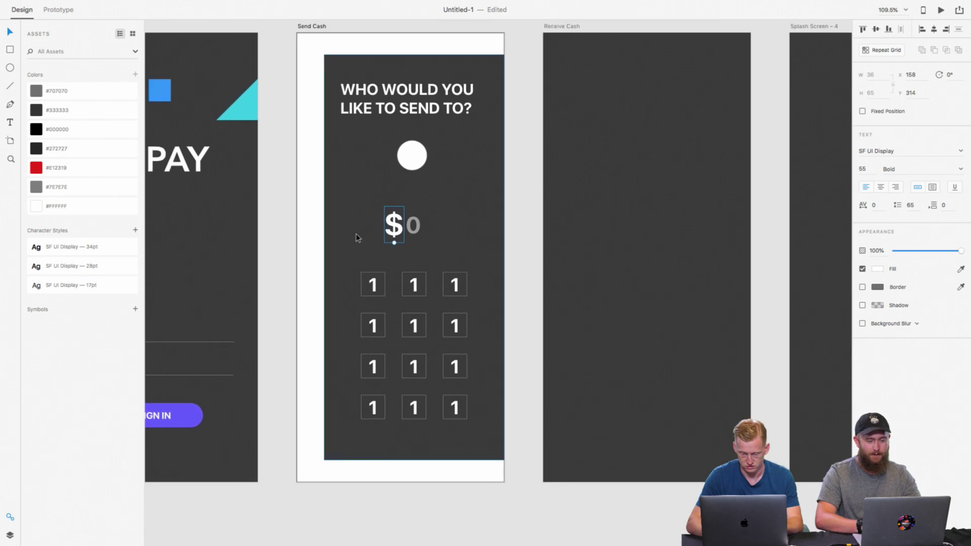
pyautogui.click(410, 225)
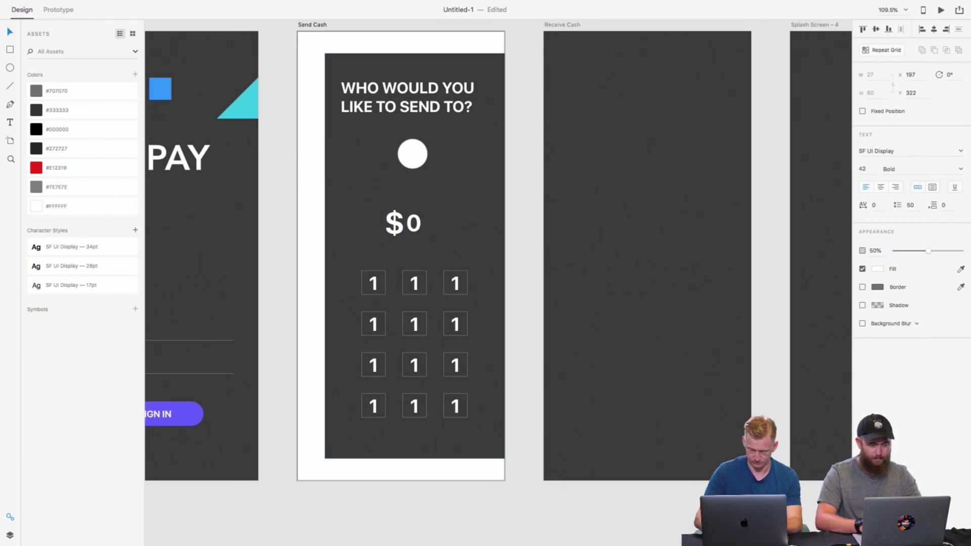
pyautogui.press('Return')
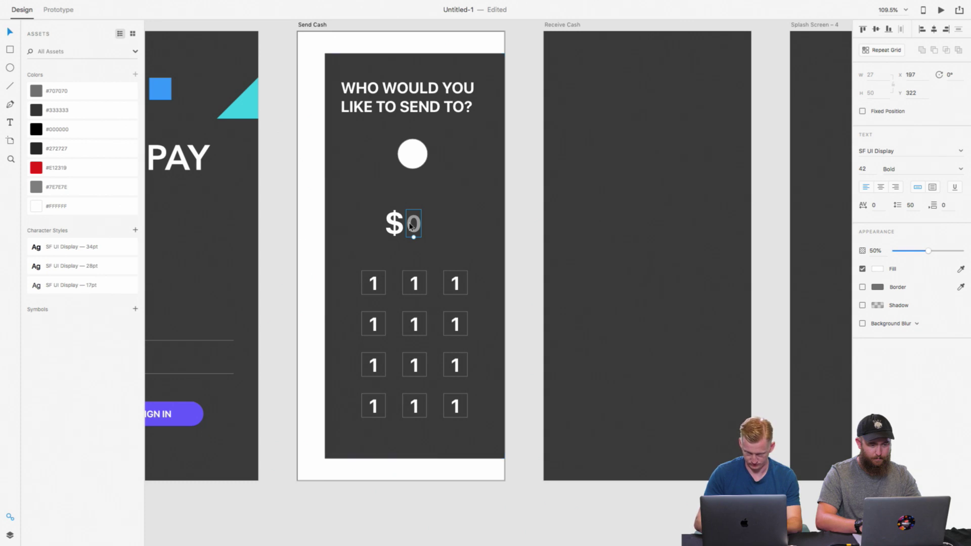
pyautogui.scroll(5, 410, 225)
pyautogui.click(388, 225)
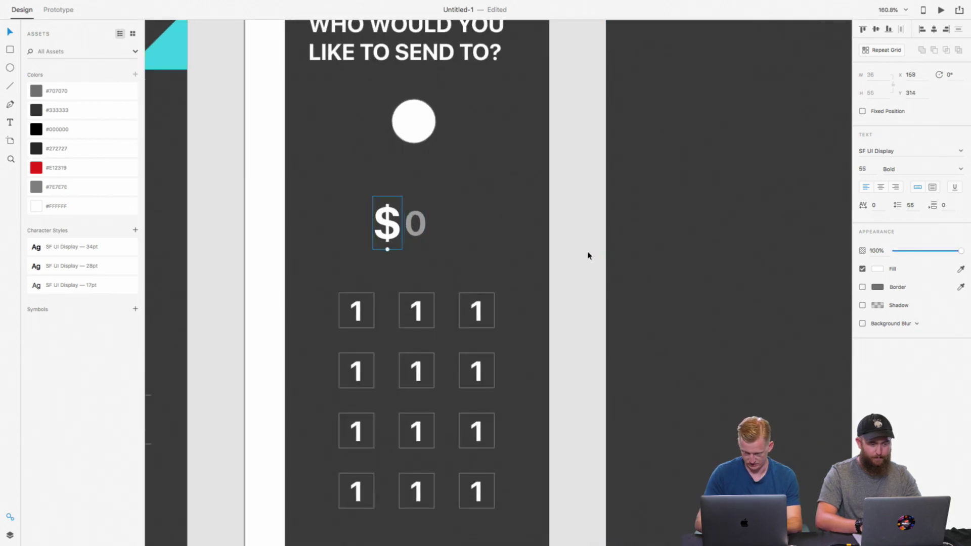
pyautogui.click(414, 223)
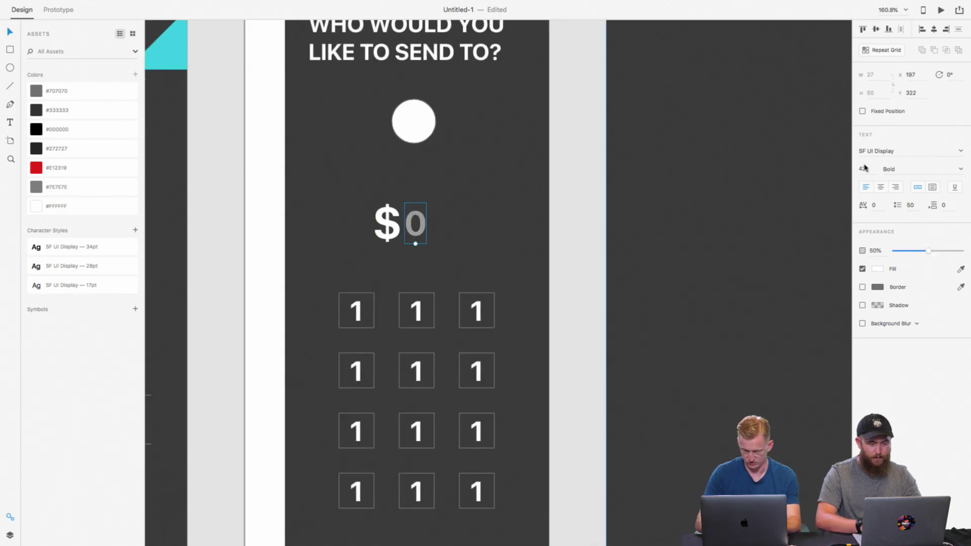
pyautogui.write('55')
pyautogui.press('Return')
# - Drag the enlarged 0 into line beside the dollar sign
pyautogui.moveTo(423, 234); pyautogui.dragTo(421, 230)
pyautogui.click(474, 223)
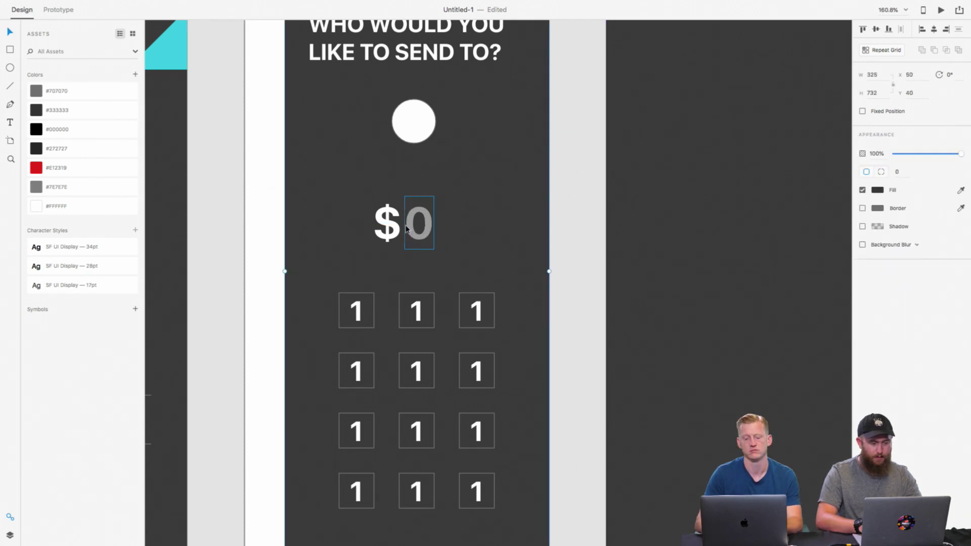
pyautogui.keyDown('shift'); pyautogui.click(391, 230); pyautogui.keyUp('shift')
pyautogui.scroll(-5, 435, 228)
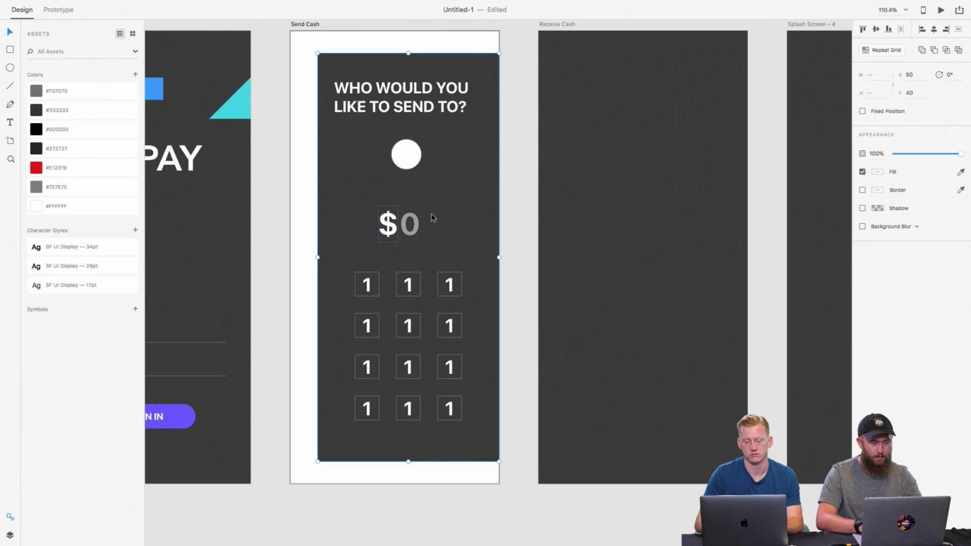
pyautogui.scroll(5, 419, 232)
pyautogui.click(402, 242)
pyautogui.keyDown('shift'); pyautogui.click(372, 248); pyautogui.keyUp('shift')
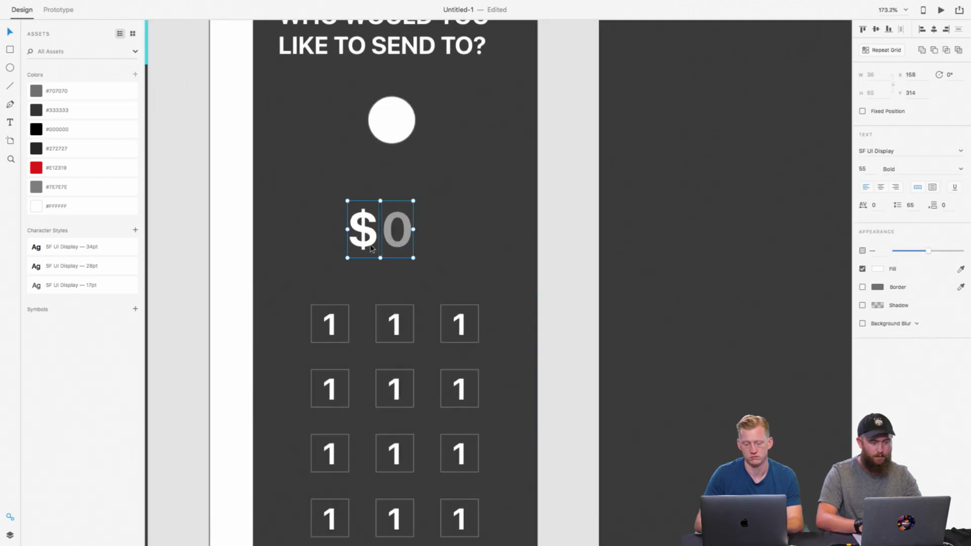
# - Compare the dollar sign and 0 for matching size and position
pyautogui.scroll(-5, 369, 248)
pyautogui.click(425, 223)
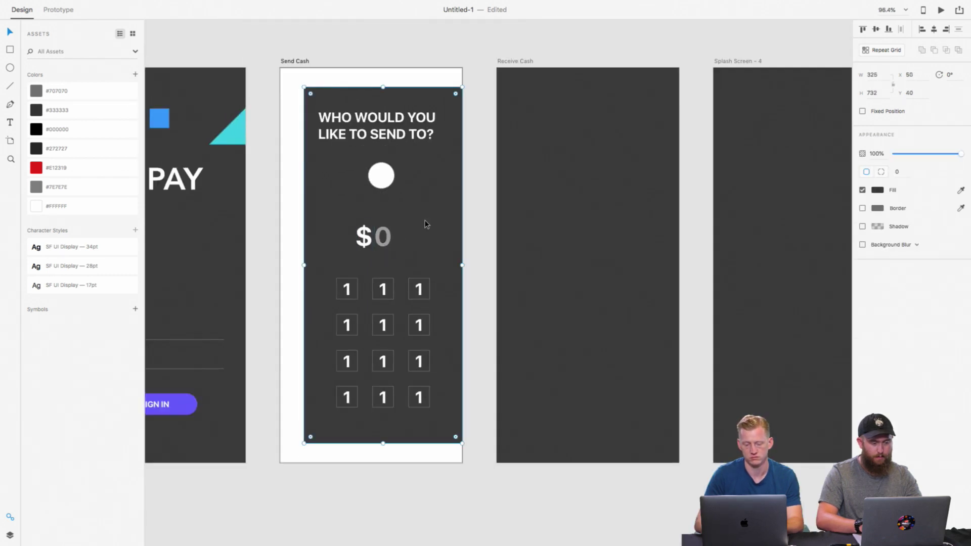
pyautogui.scroll(5, 373, 256)
pyautogui.click(357, 247)
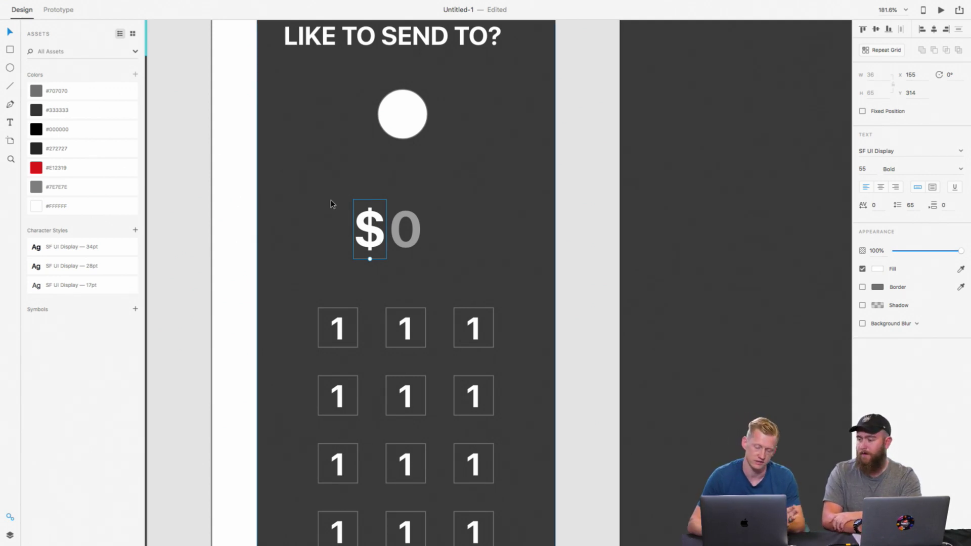
pyautogui.click(403, 236)
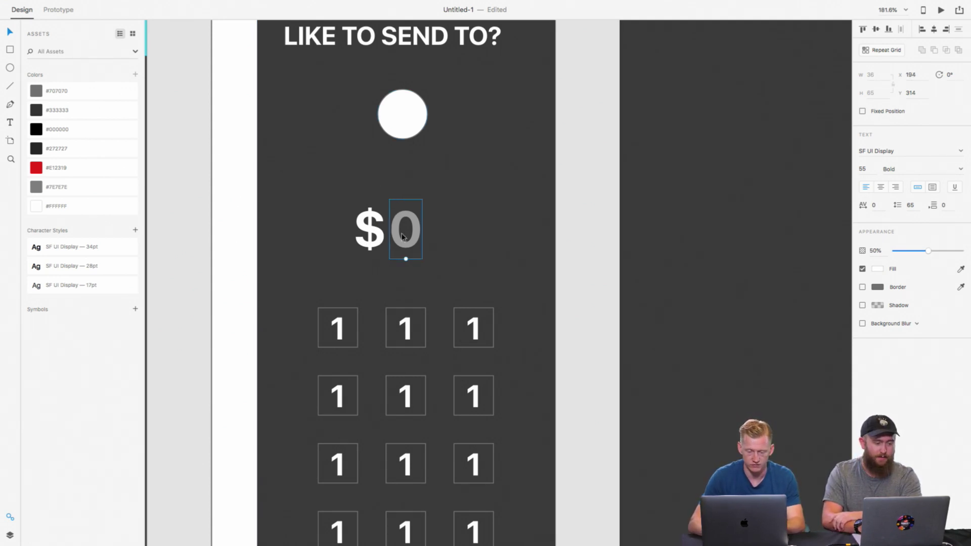
pyautogui.scroll(-5, 403, 243)
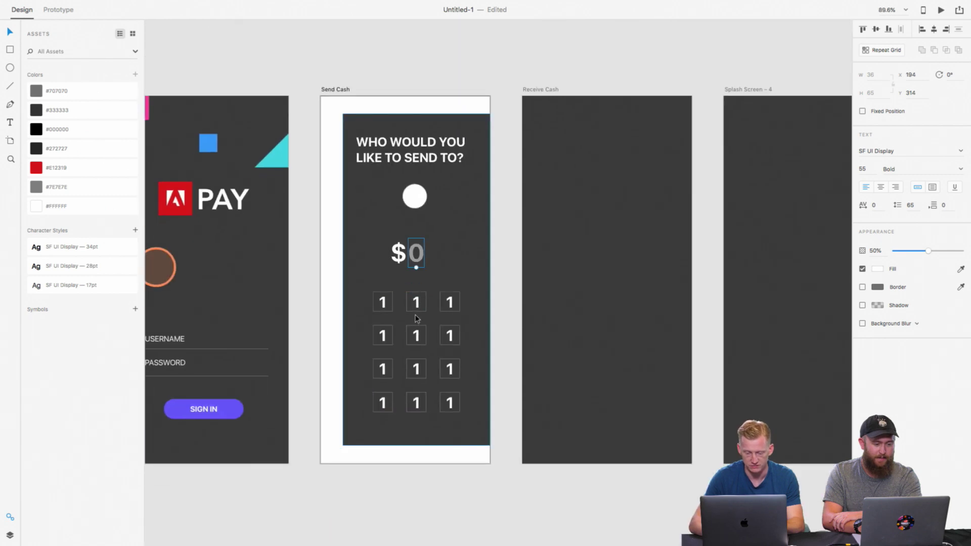
pyautogui.scroll(3, 417, 295)
# - Drill into the keypad grid to edit the top-middle key's digit
pyautogui.click(418, 295)
pyautogui.doubleClick(416, 297)
pyautogui.doubleClick(416, 297)
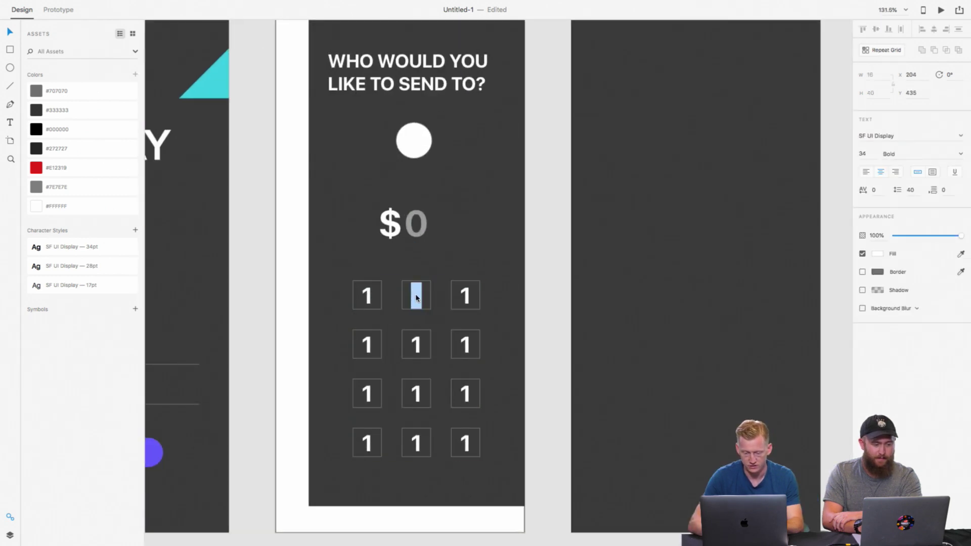
# - Number the top two keypad rows 2, 3, then 4, 5, 6
pyautogui.write('2')
pyautogui.doubleClick(468, 298)
pyautogui.write('3')
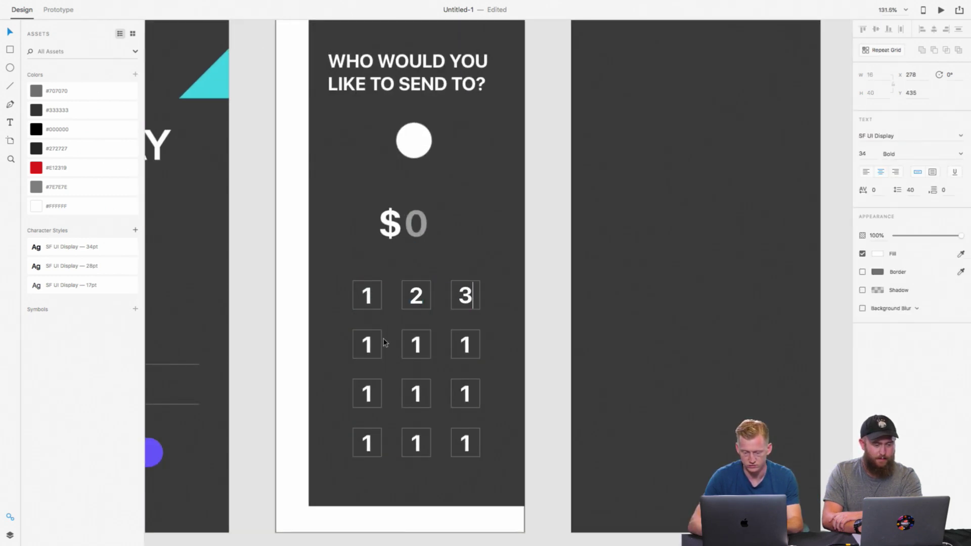
pyautogui.doubleClick(365, 342)
pyautogui.write('4')
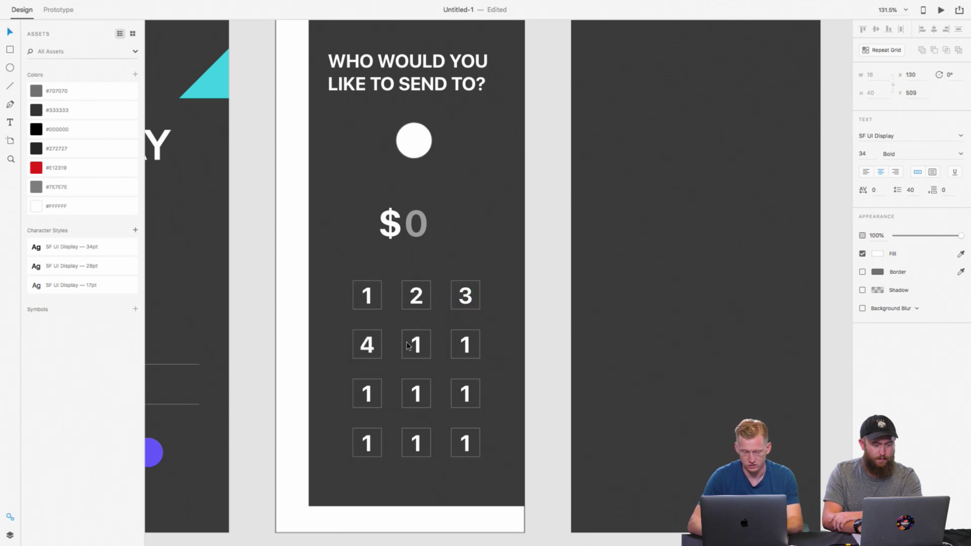
pyautogui.doubleClick(412, 343)
pyautogui.write('5')
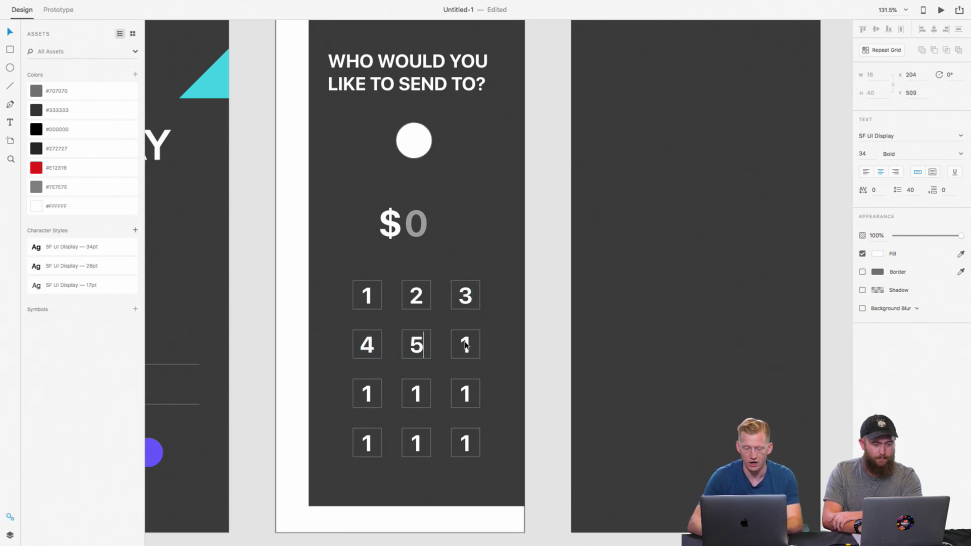
pyautogui.doubleClick(465, 344)
pyautogui.write('6')
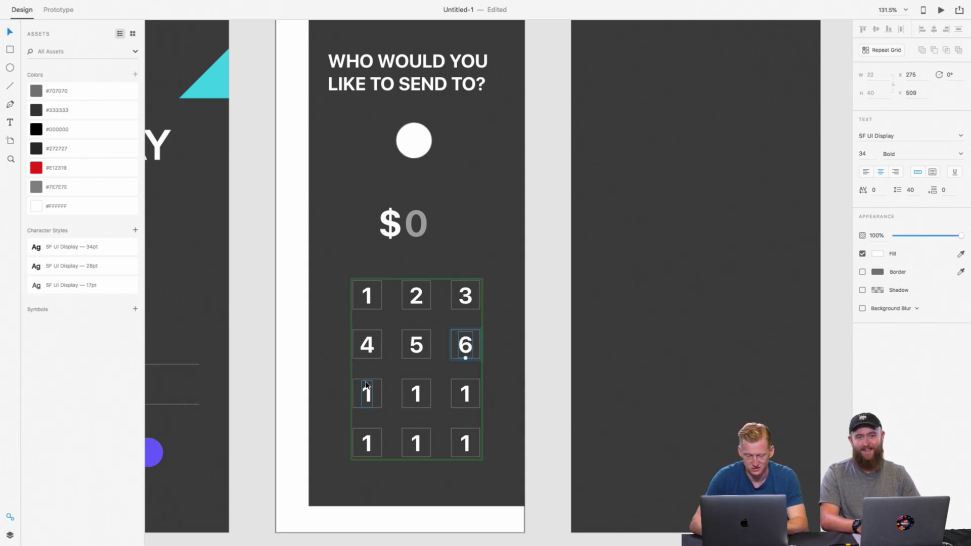
# - Number the third row 7, 8, 9 and the bottom-middle key 0
pyautogui.doubleClick(367, 392)
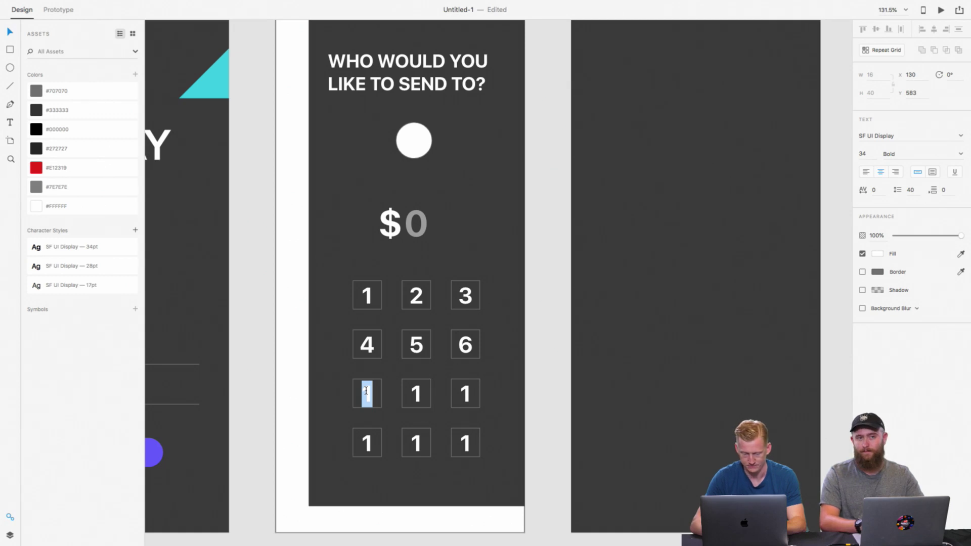
pyautogui.write('7')
pyautogui.doubleClick(418, 399)
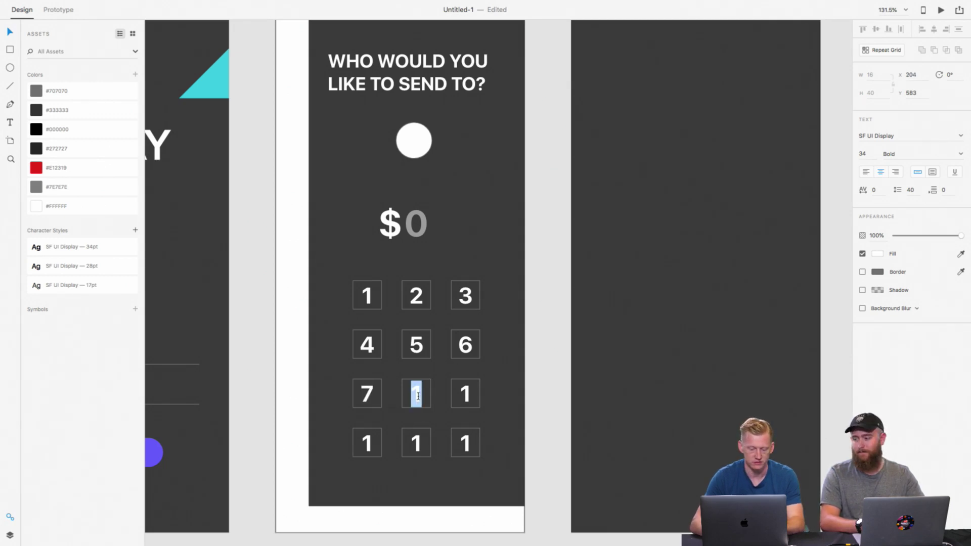
pyautogui.write('8')
pyautogui.doubleClick(464, 392)
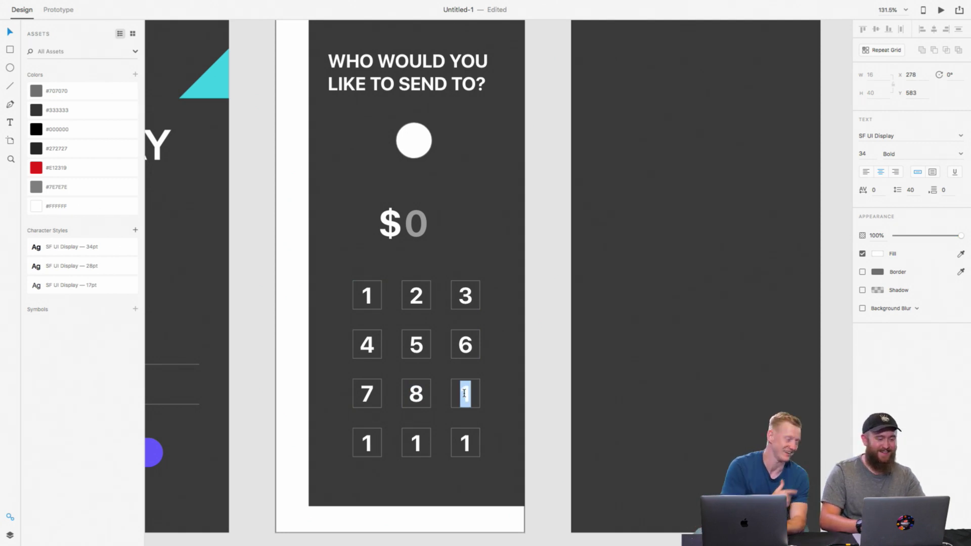
pyautogui.write('9')
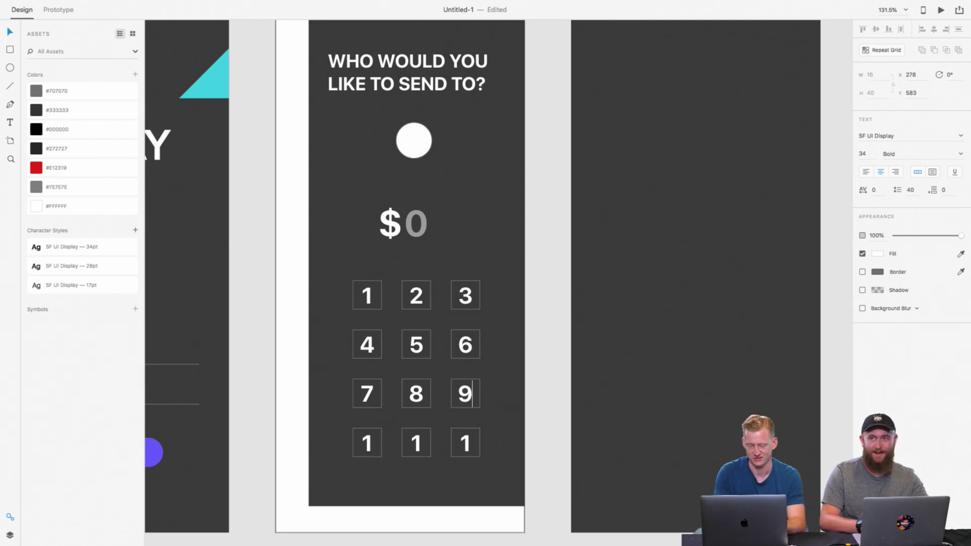
pyautogui.press('Escape')
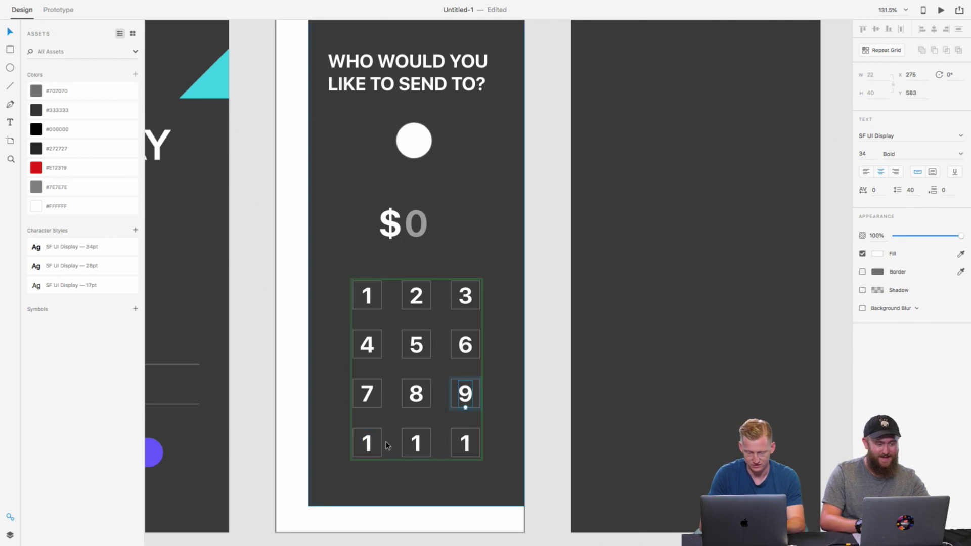
pyautogui.press('Escape')
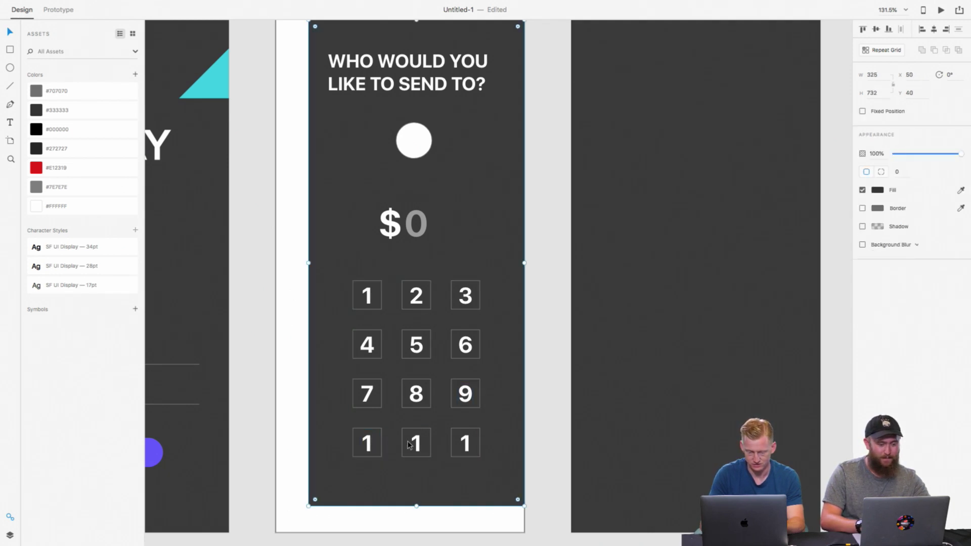
pyautogui.doubleClick(416, 444)
pyautogui.doubleClick(417, 444)
pyautogui.write('0')
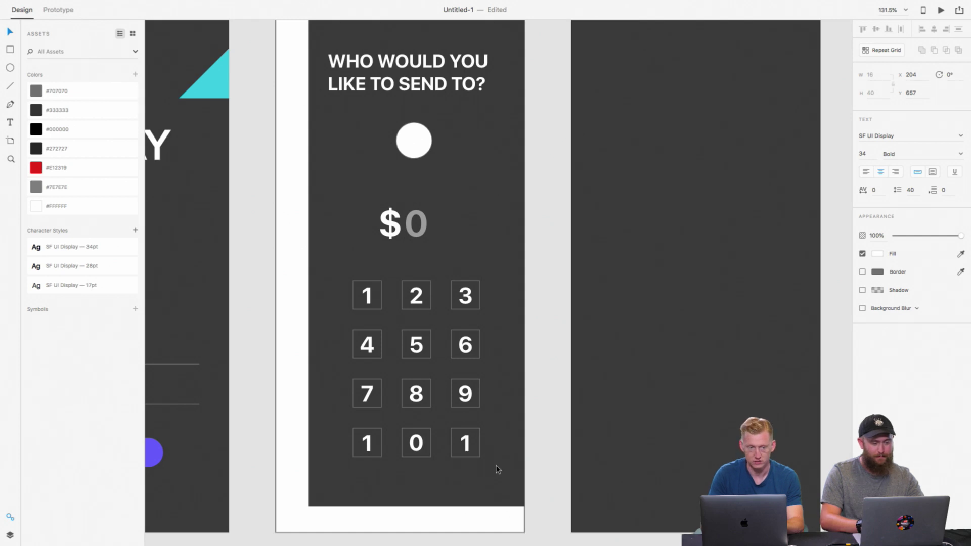
pyautogui.press('Escape')
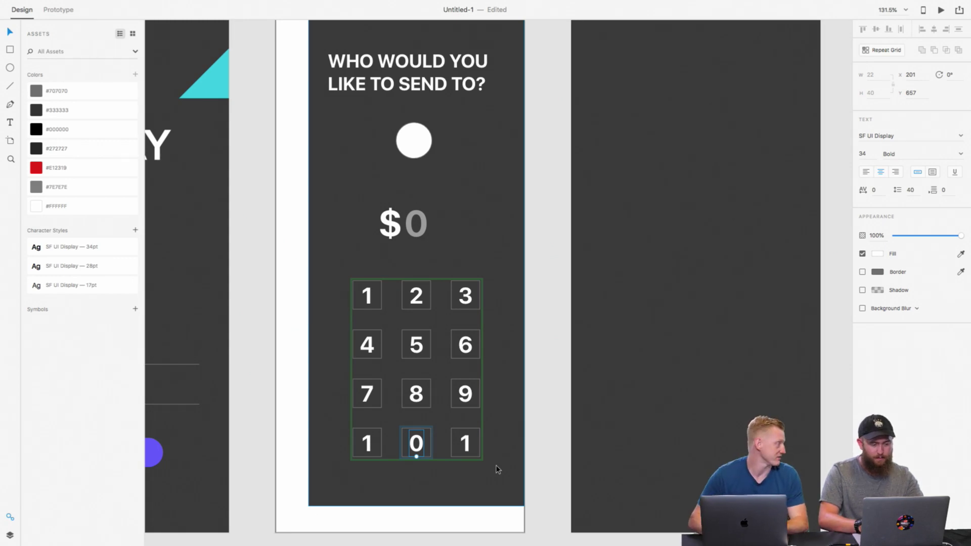
# - Undo an accidental keypad deletion, then ungroup the keypad grid into separate keys
pyautogui.click(473, 429)
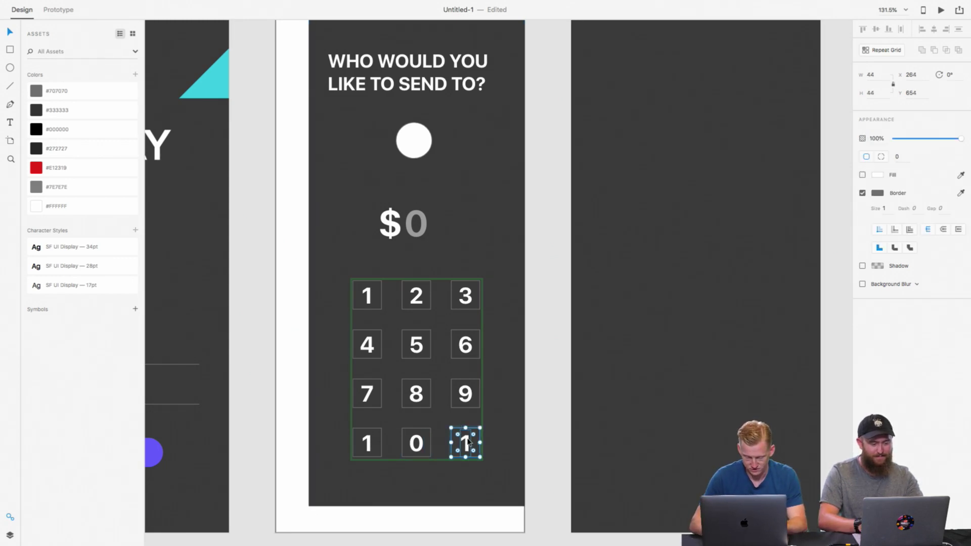
pyautogui.press('Delete')
pyautogui.press('super+z')
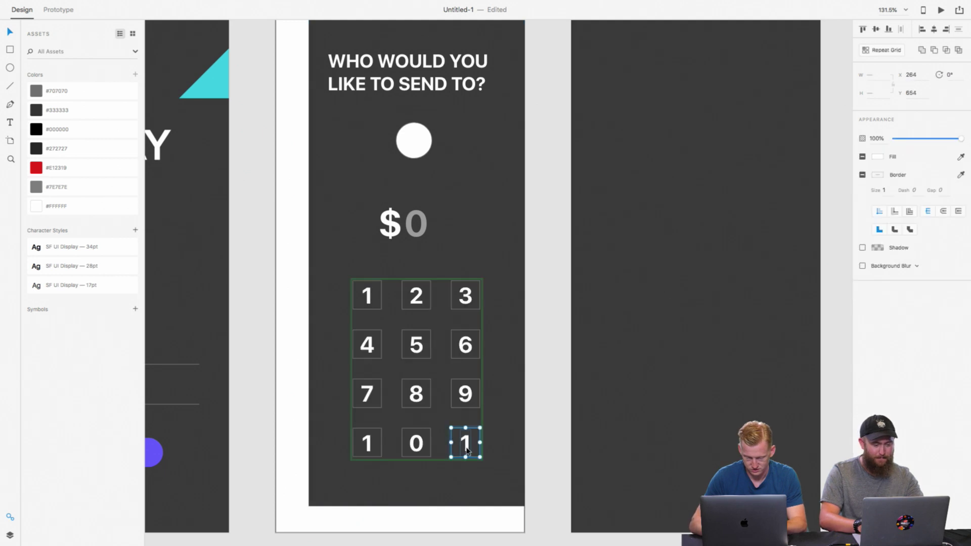
pyautogui.click(416, 346)
pyautogui.rightClick(418, 346)
pyautogui.click(524, 336)
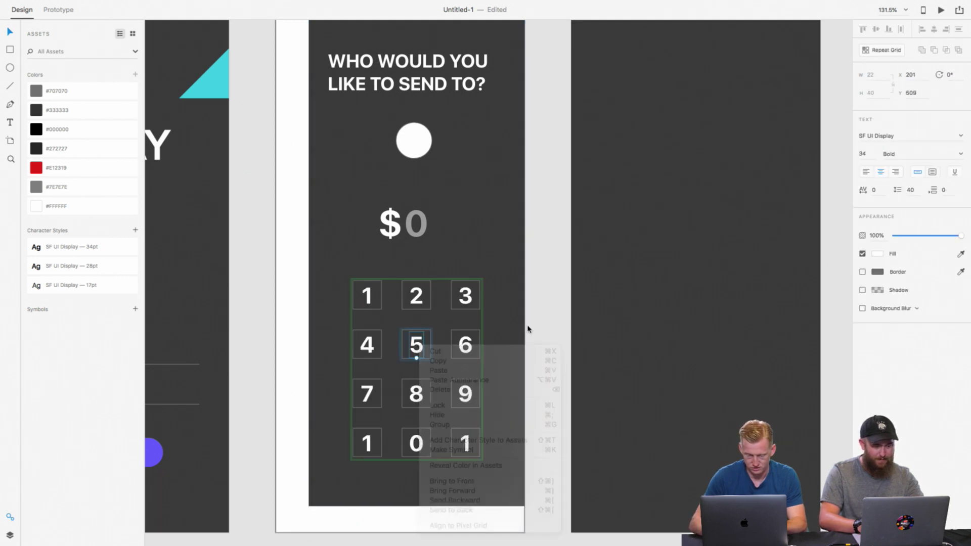
pyautogui.click(389, 283)
pyautogui.rightClick(368, 294)
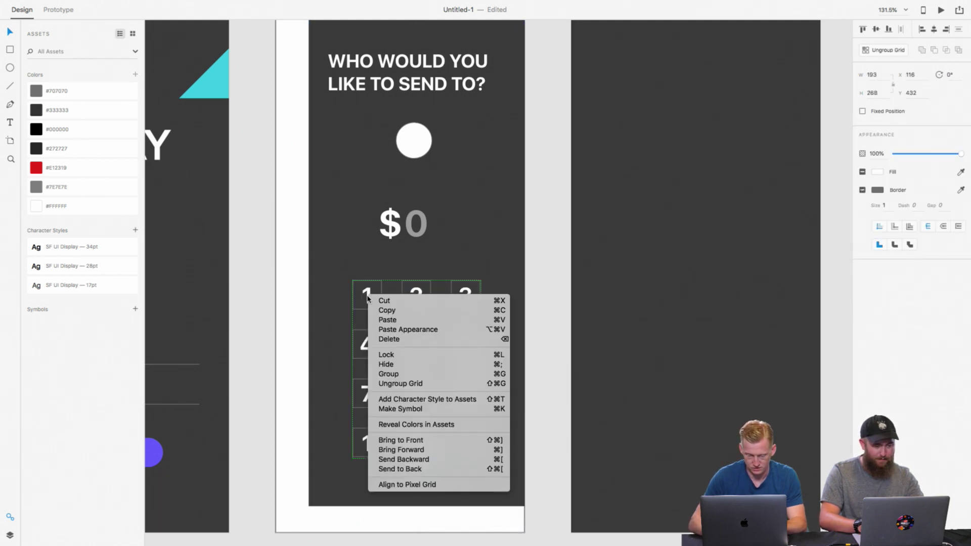
pyautogui.click(400, 383)
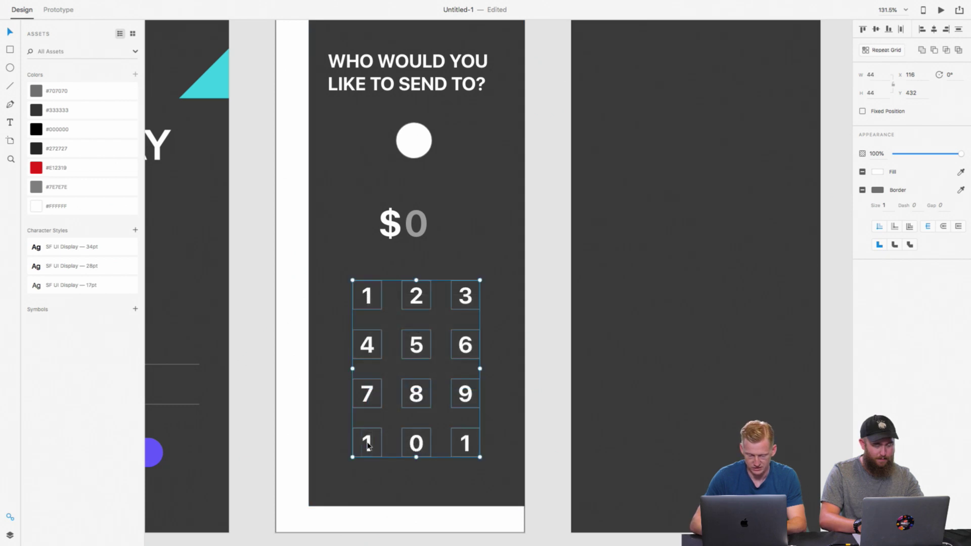
# - Remove the spare bottom-left key and the bottom-right key's 1 digit
pyautogui.click(367, 444)
pyautogui.press('Delete')
pyautogui.click(366, 443)
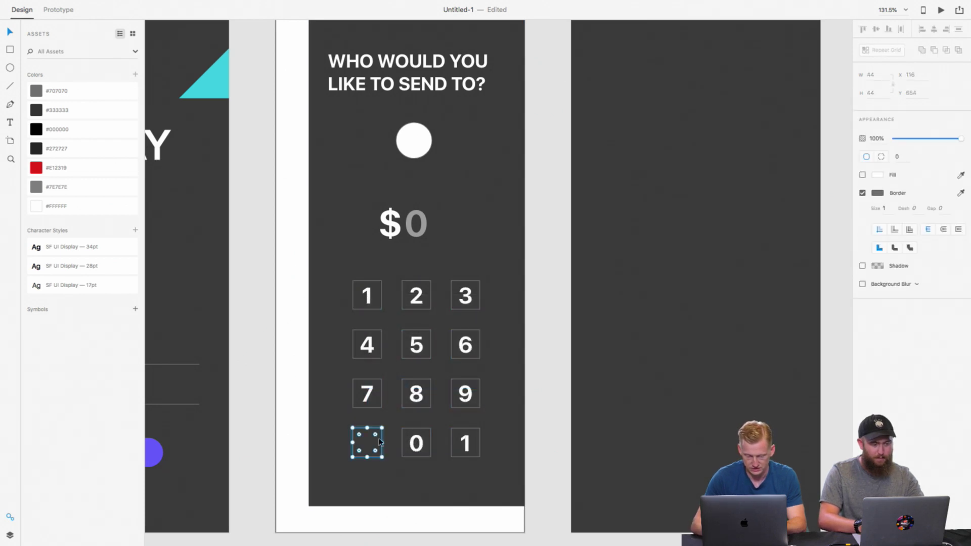
pyautogui.press('Delete')
pyautogui.click(465, 443)
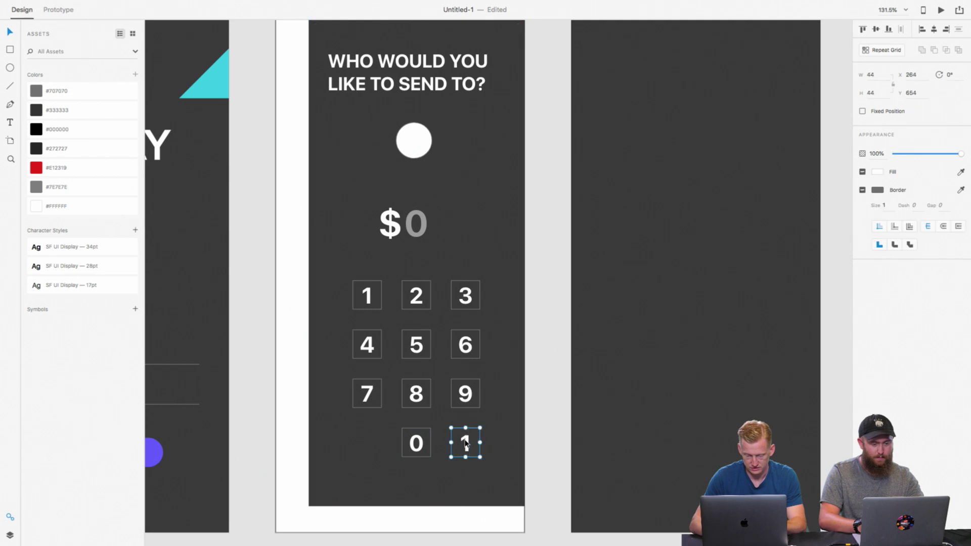
pyautogui.doubleClick(468, 445)
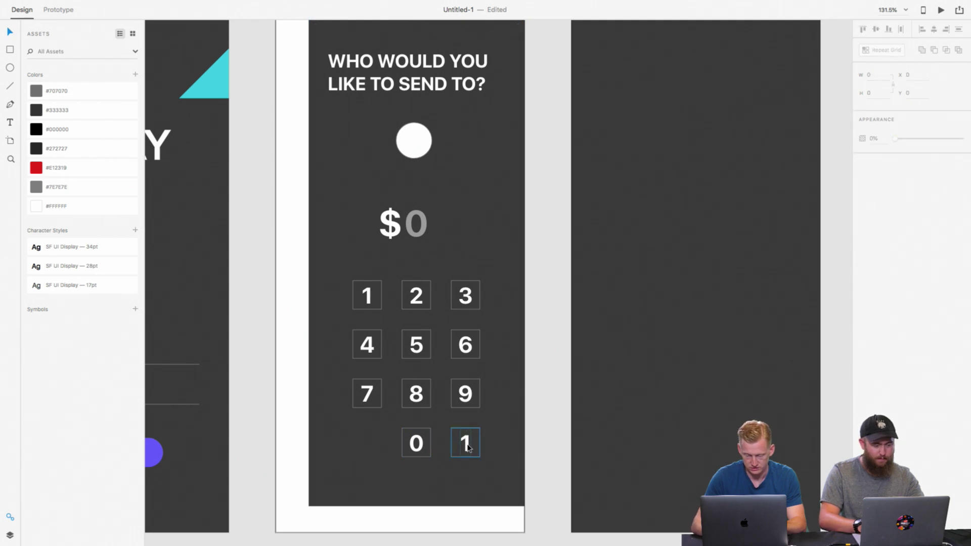
pyautogui.press('Escape')
pyautogui.press('Delete')
pyautogui.press('super+minus')
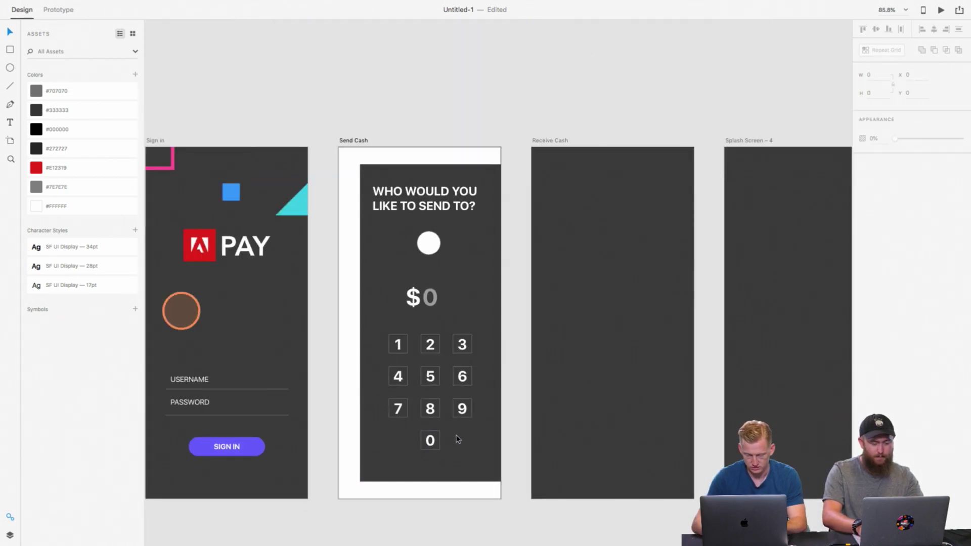
# - Check the 1, 2 and 3 key boxes and show the Layers panel
pyautogui.scroll(-5, 457, 439)
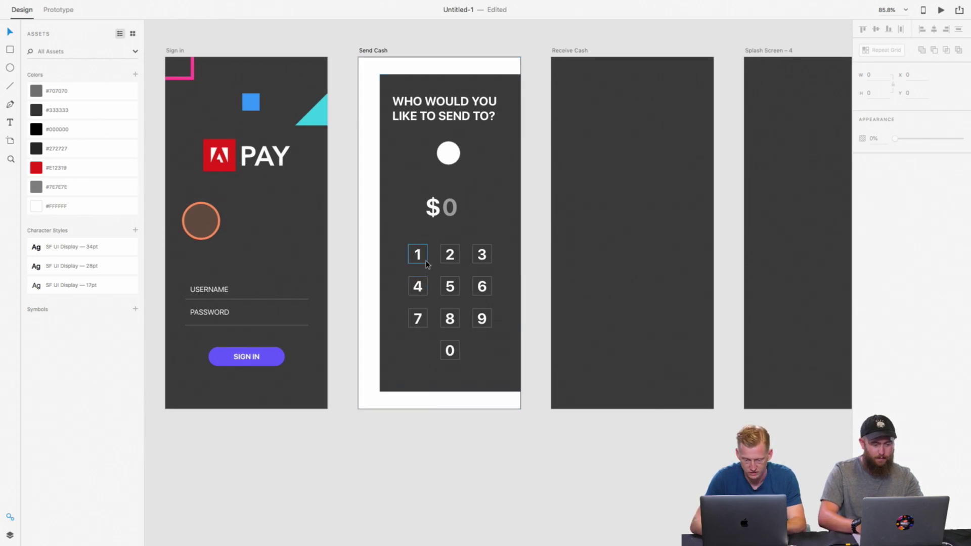
pyautogui.click(427, 264)
pyautogui.scroll(5, 426, 264)
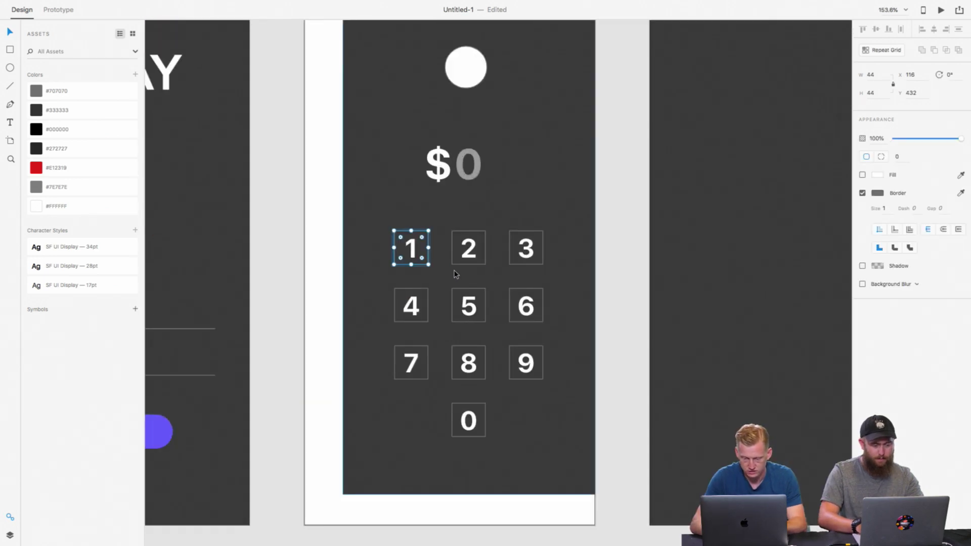
pyautogui.click(465, 263)
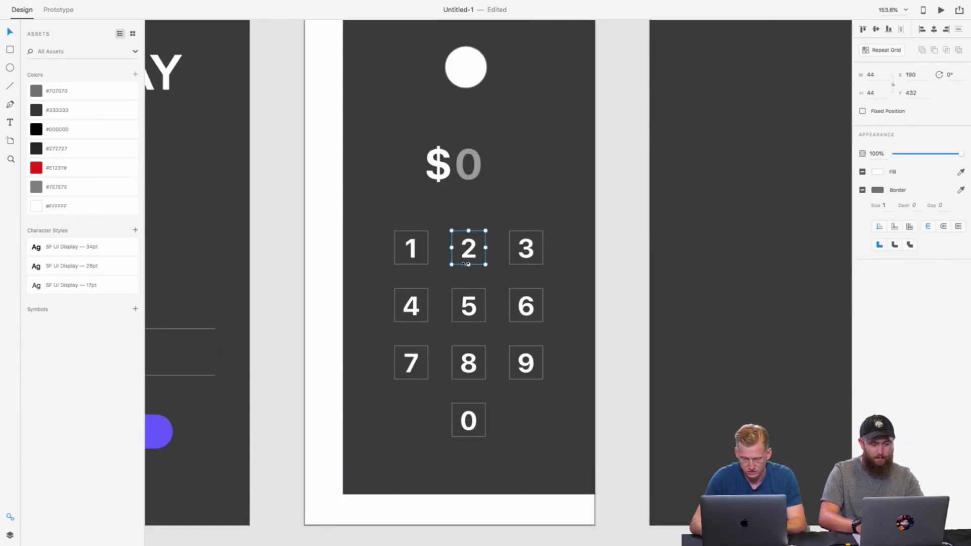
pyautogui.click(419, 265)
pyautogui.click(509, 263)
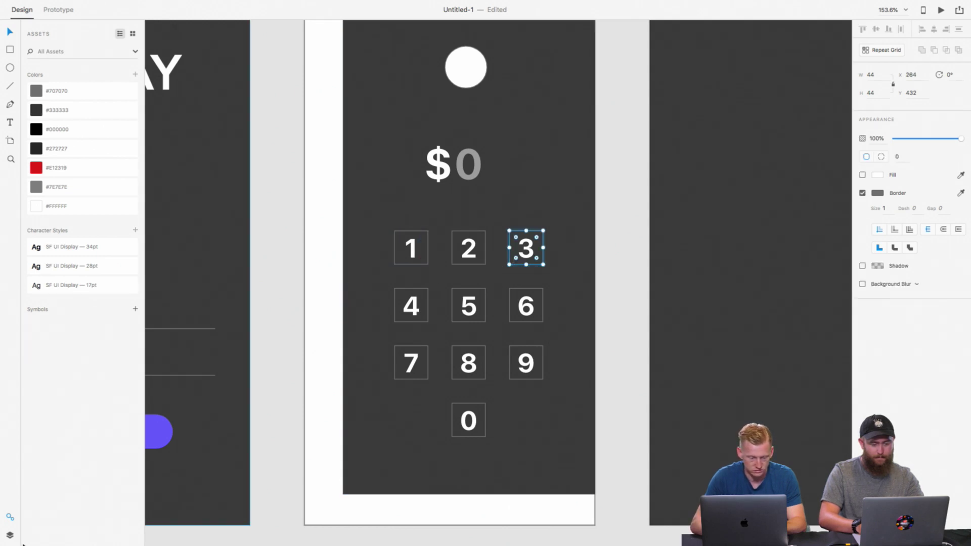
pyautogui.click(9, 534)
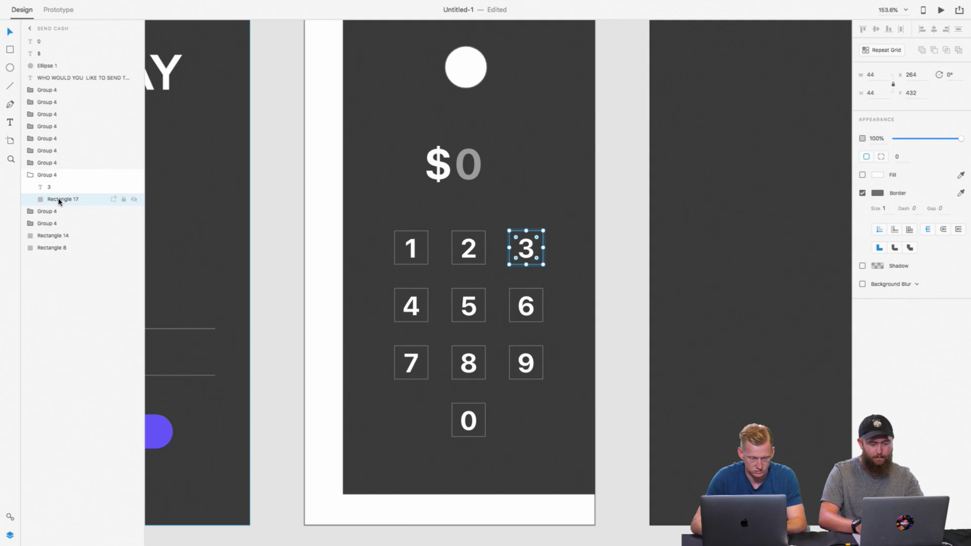
# - Expand the Group 4 layers of keys 4 through 0 in the Layers panel
pyautogui.click(43, 162)
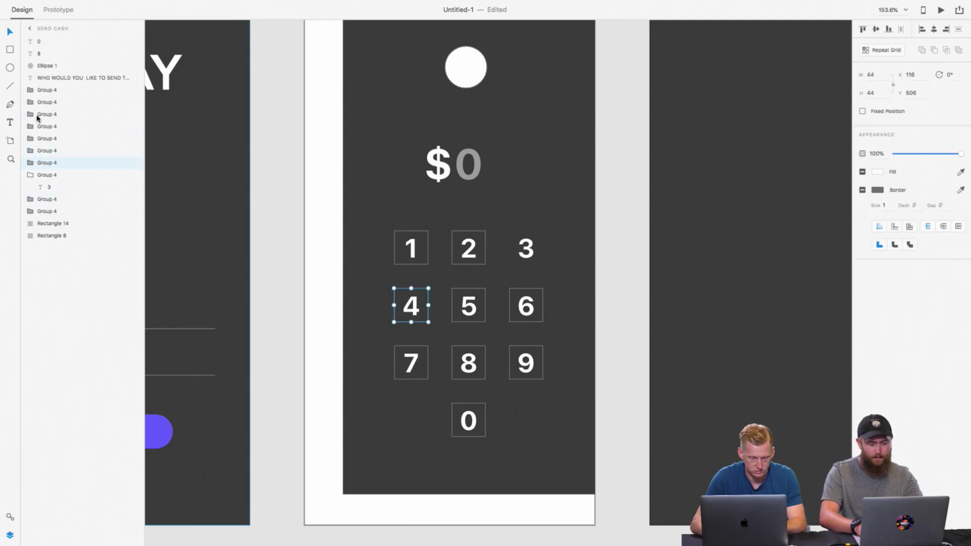
pyautogui.keyDown('shift'); pyautogui.click(38, 92); pyautogui.keyUp('shift')
pyautogui.rightClick(37, 96)
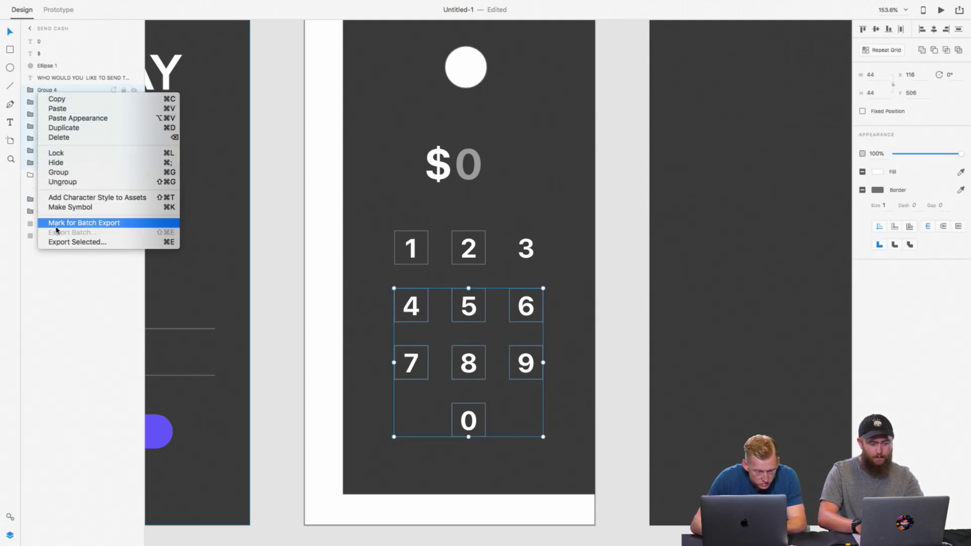
pyautogui.click(112, 299)
pyautogui.click(30, 163)
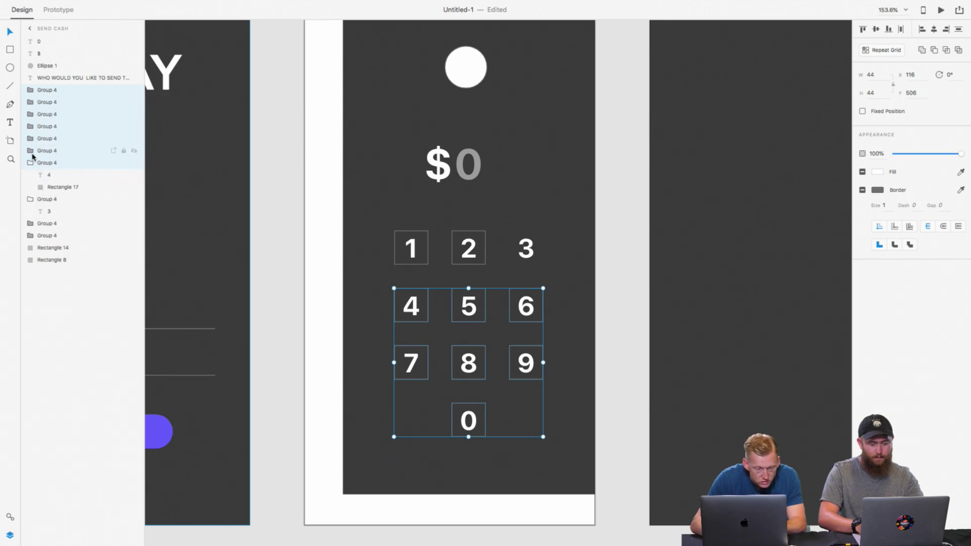
pyautogui.click(53, 211)
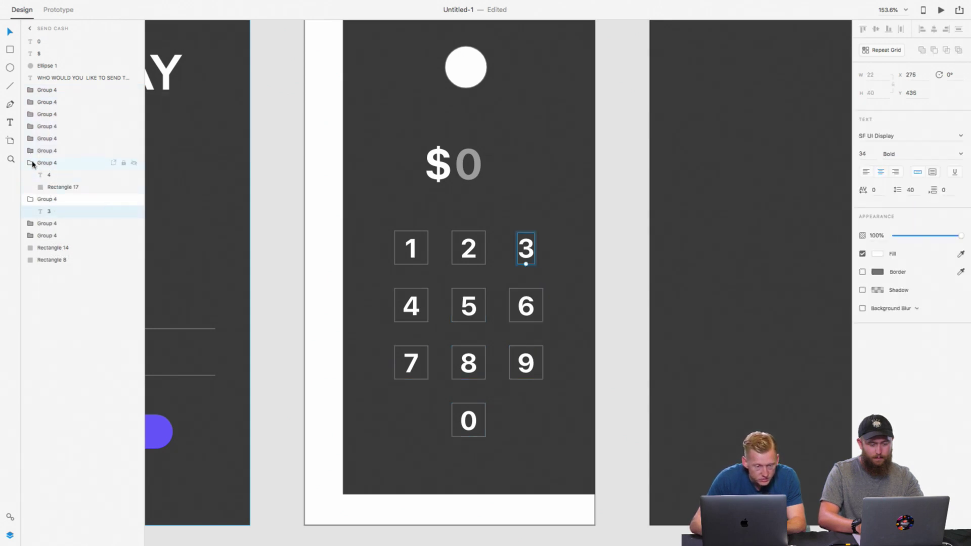
pyautogui.click(30, 154)
pyautogui.click(29, 140)
pyautogui.click(29, 128)
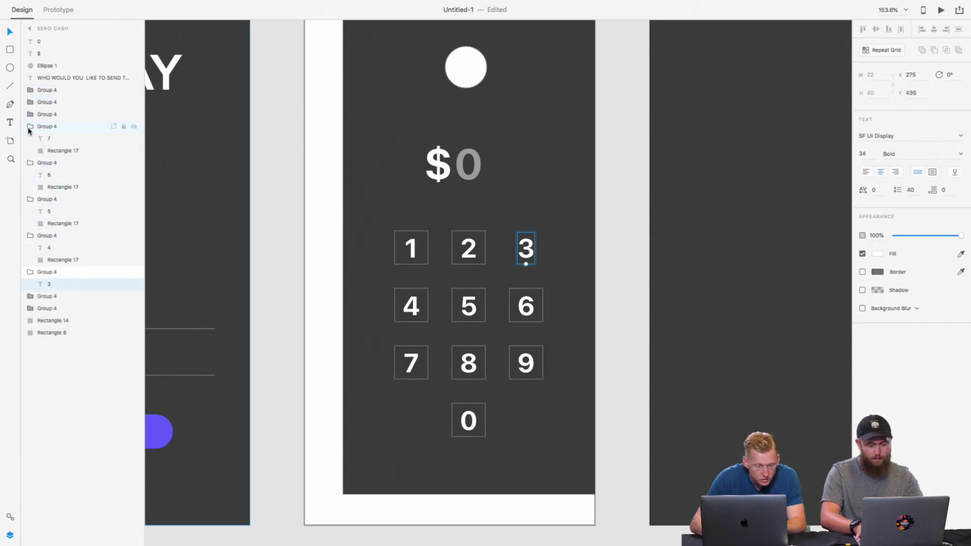
pyautogui.click(29, 115)
pyautogui.click(29, 102)
pyautogui.click(29, 91)
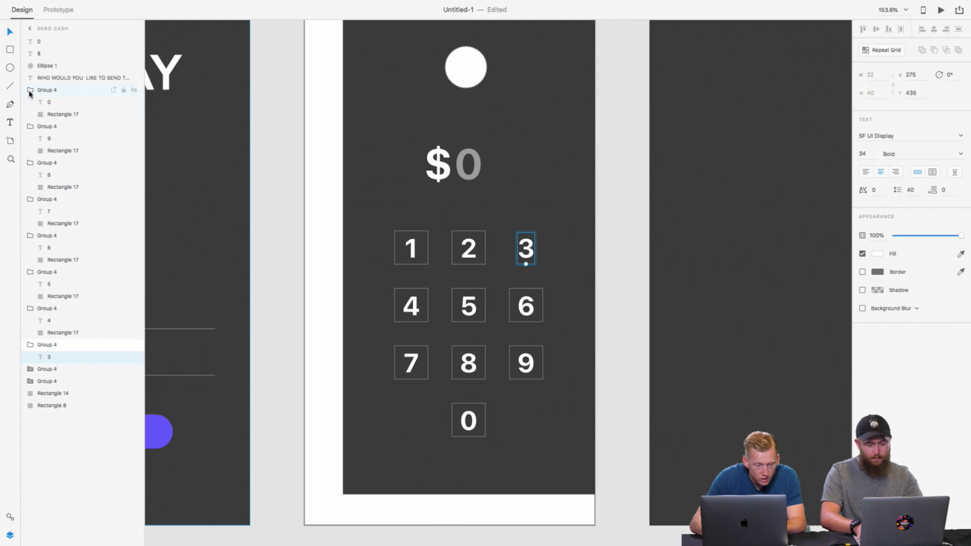
# - Delete the outlined Rectangle 17 box from keys 0, 9, 8, 7, 6, 5 and 4
pyautogui.click(53, 113)
pyautogui.click(62, 151)
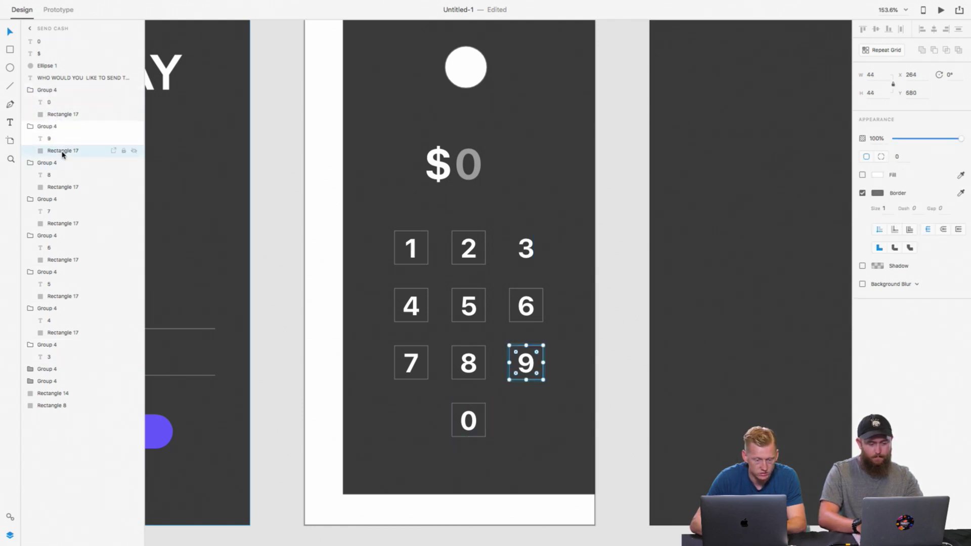
pyautogui.click(64, 115)
pyautogui.press('Delete')
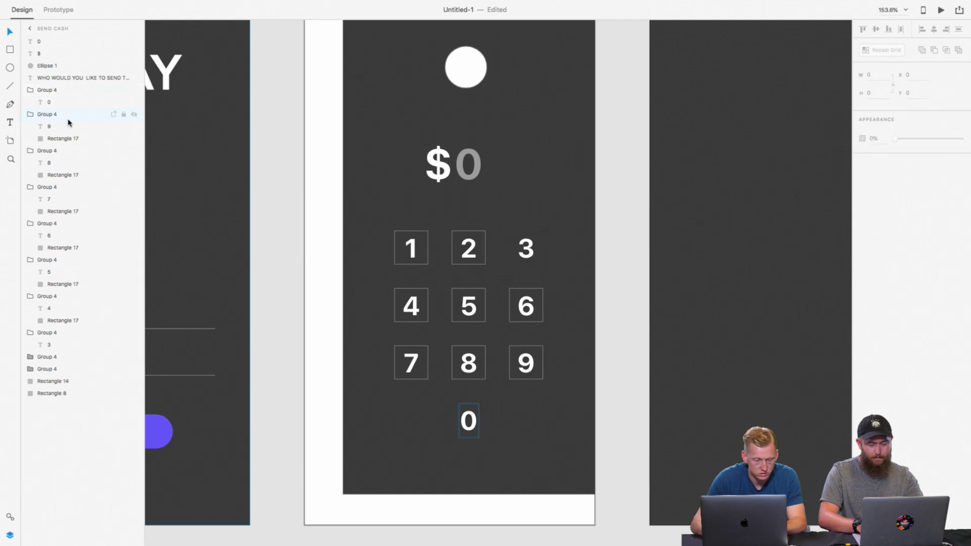
pyautogui.click(66, 140)
pyautogui.press('Delete')
pyautogui.click(67, 163)
pyautogui.press('Delete')
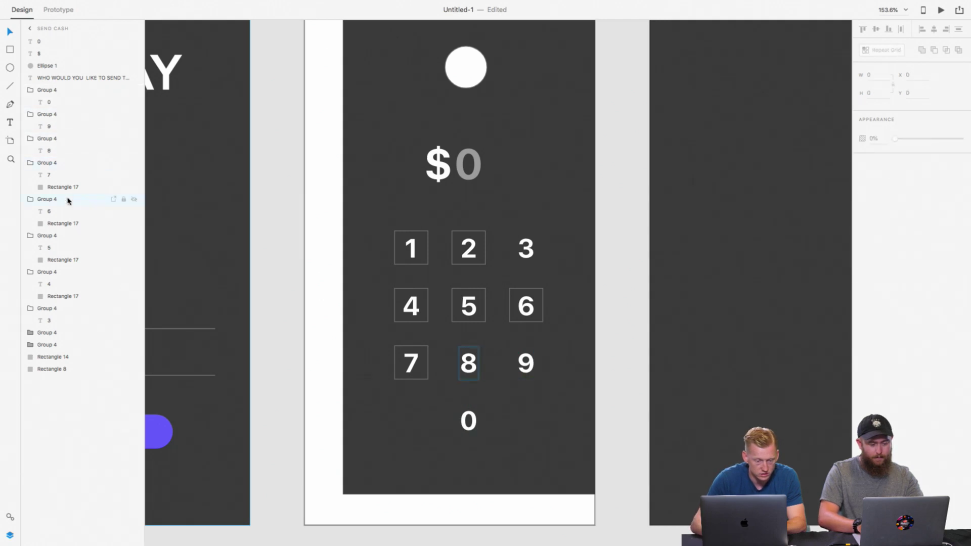
pyautogui.click(67, 187)
pyautogui.press('Delete')
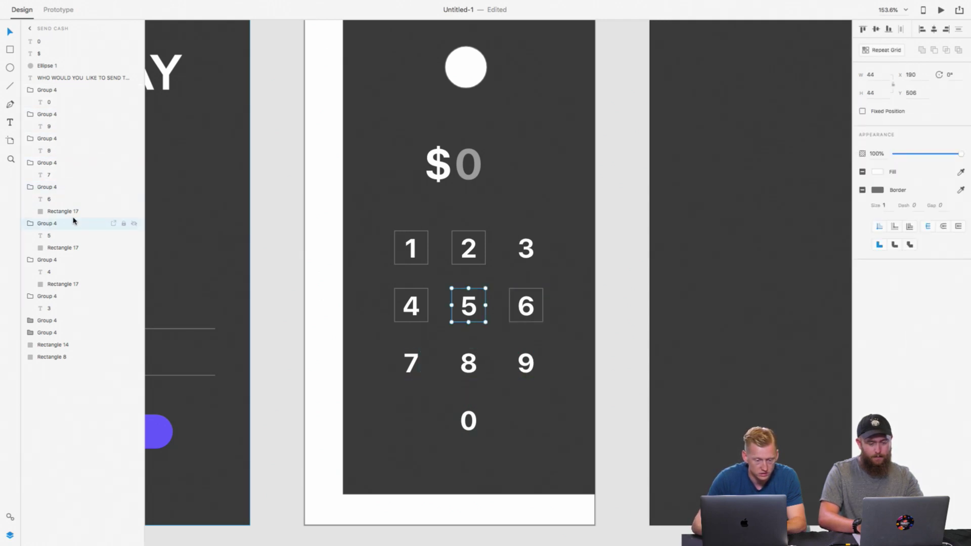
pyautogui.click(71, 210)
pyautogui.press('Delete')
pyautogui.click(72, 235)
pyautogui.press('Delete')
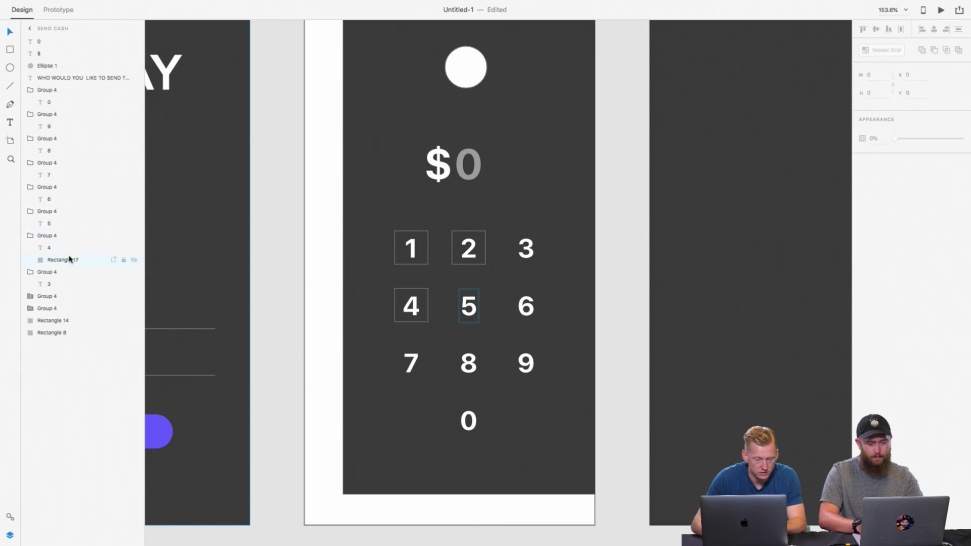
pyautogui.click(70, 259)
pyautogui.press('Delete')
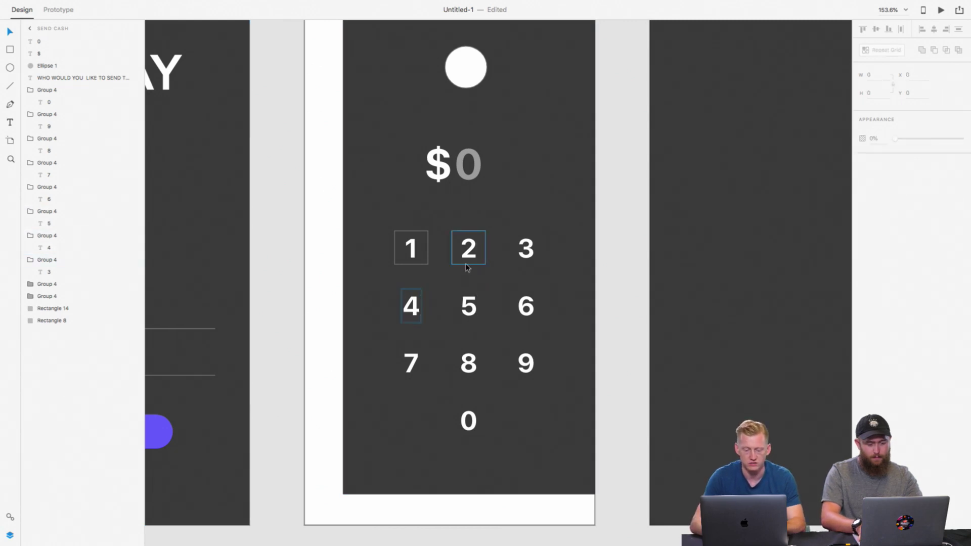
# - Remove the outlined boxes from keys 2 and 1, then zoom out to the whole artboard
pyautogui.click(467, 267)
pyautogui.click(34, 285)
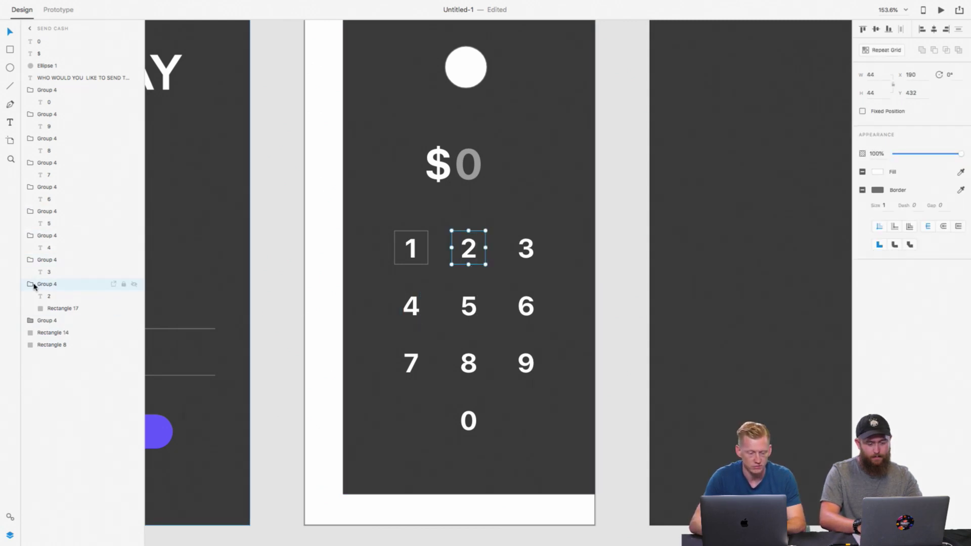
pyautogui.click(53, 309)
pyautogui.press('Delete')
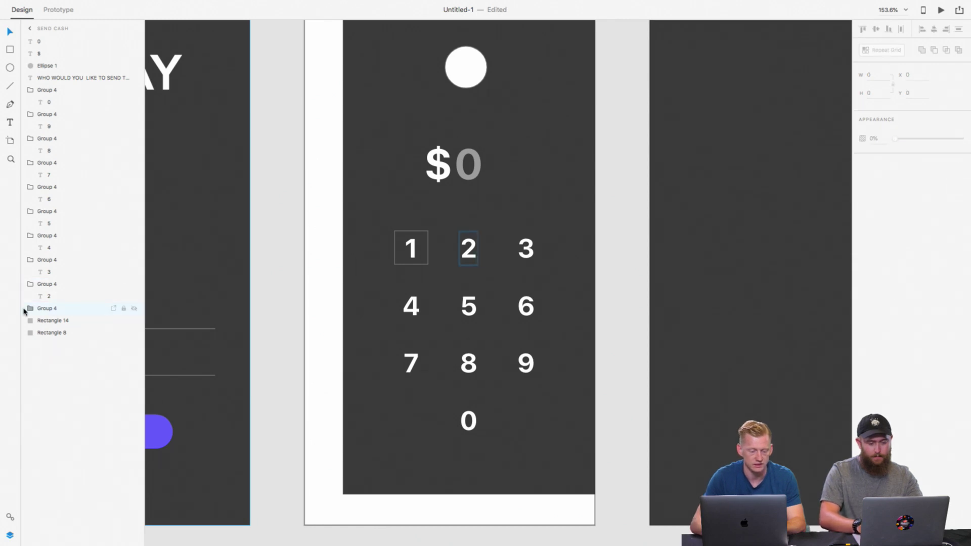
pyautogui.click(26, 310)
pyautogui.click(53, 332)
pyautogui.press('Delete')
pyautogui.click(427, 238)
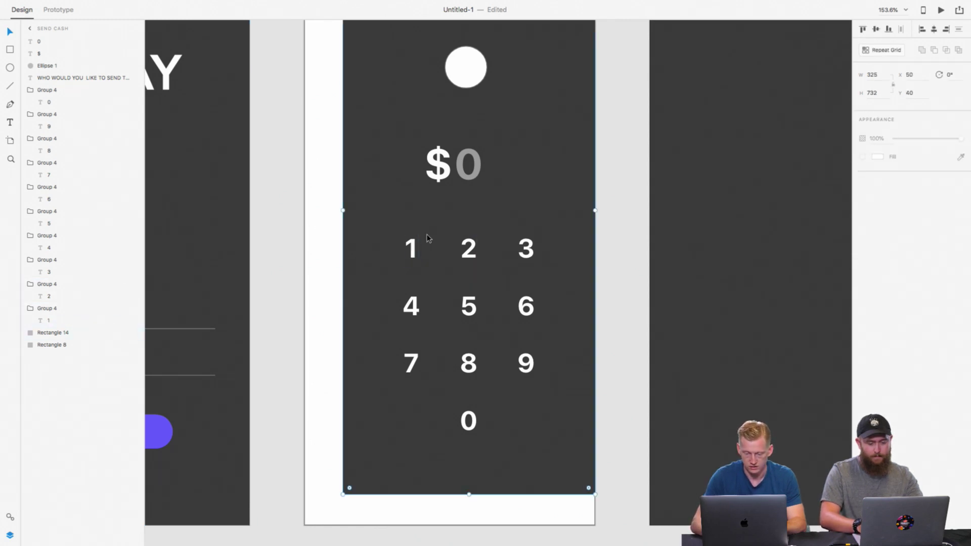
pyautogui.press('super+0')
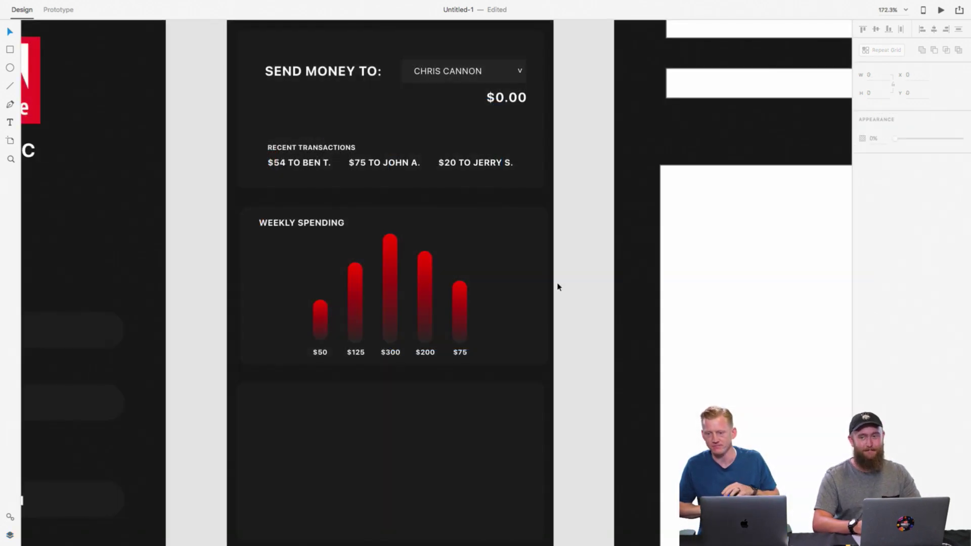
# - Pan across the artboards and zoom in on the Main Screen's Weekly Spending bar chart
pyautogui.scroll(-5, 558, 286)
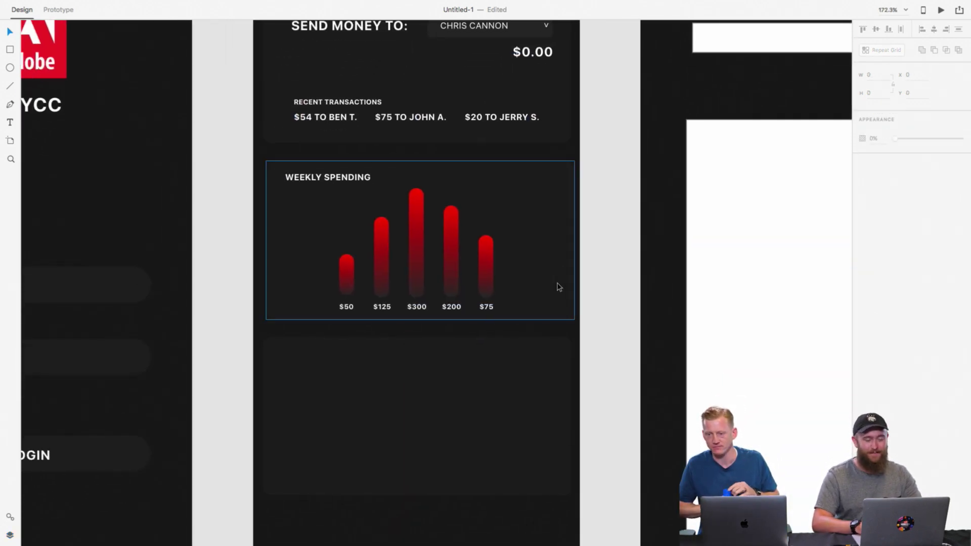
pyautogui.scroll(4, 558, 287)
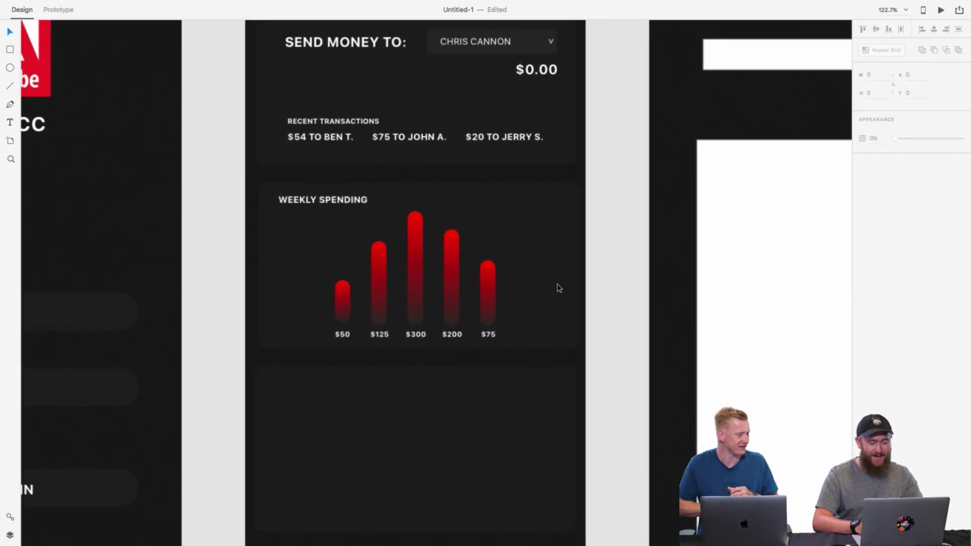
pyautogui.scroll(-5, 558, 287)
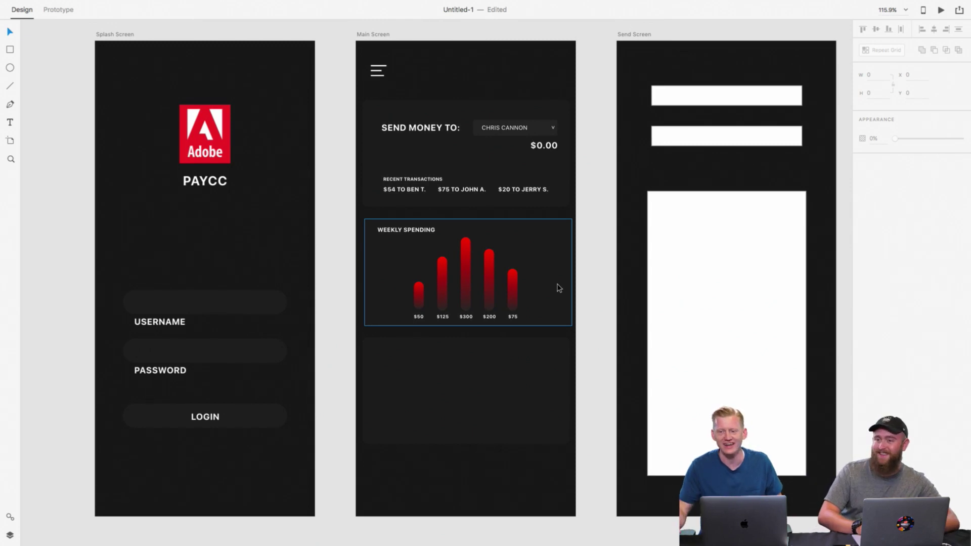
pyautogui.hscroll(3, 615, 298)
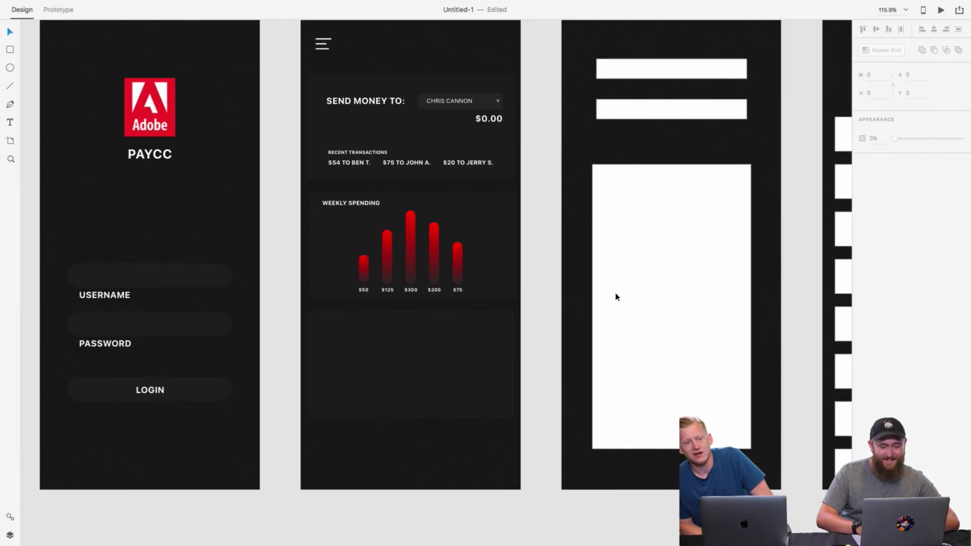
pyautogui.scroll(-3, 564, 298)
pyautogui.hscroll(6, 565, 296)
pyautogui.scroll(2, 565, 296)
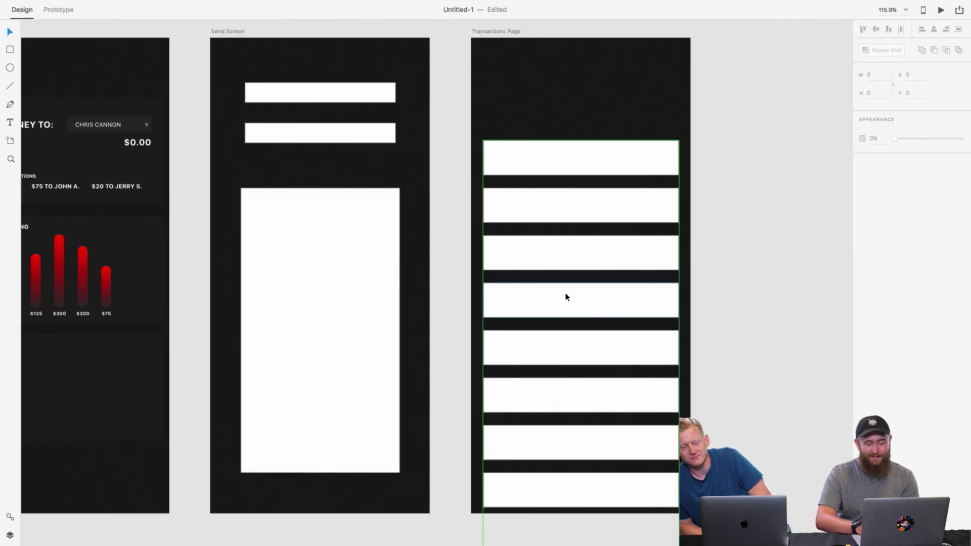
pyautogui.scroll(-3, 368, 215)
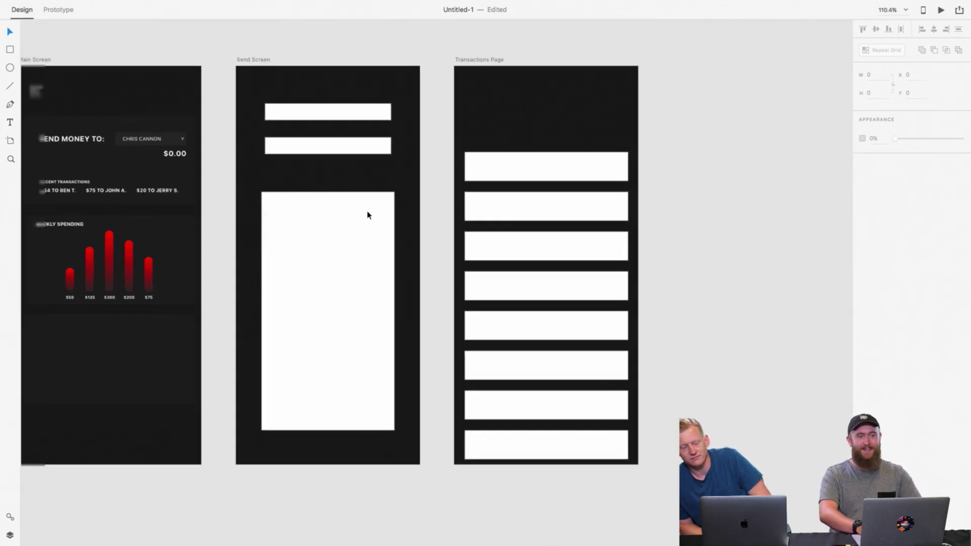
pyautogui.hscroll(-5, 368, 214)
pyautogui.hscroll(-3, 368, 214)
pyautogui.scroll(5, 368, 214)
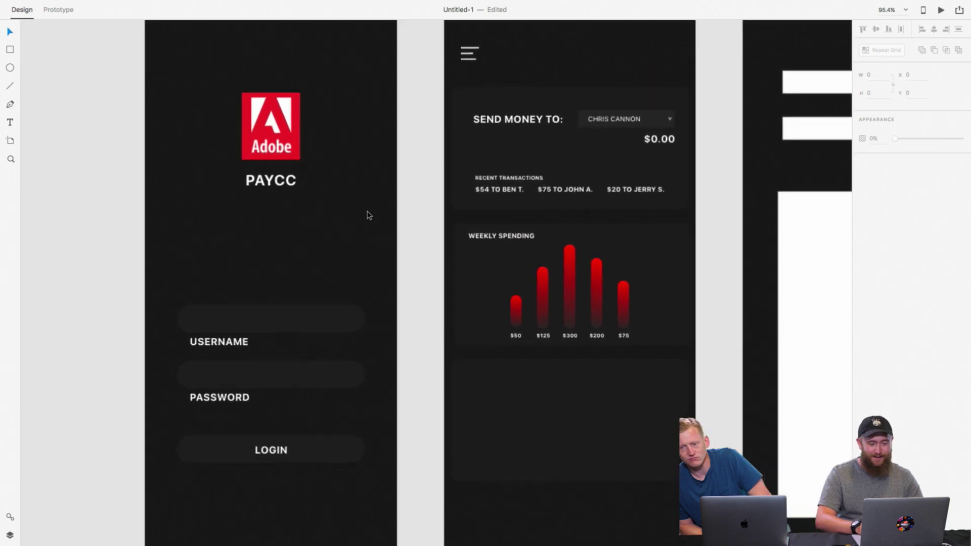
pyautogui.hscroll(3, 368, 215)
pyautogui.scroll(-5, 368, 214)
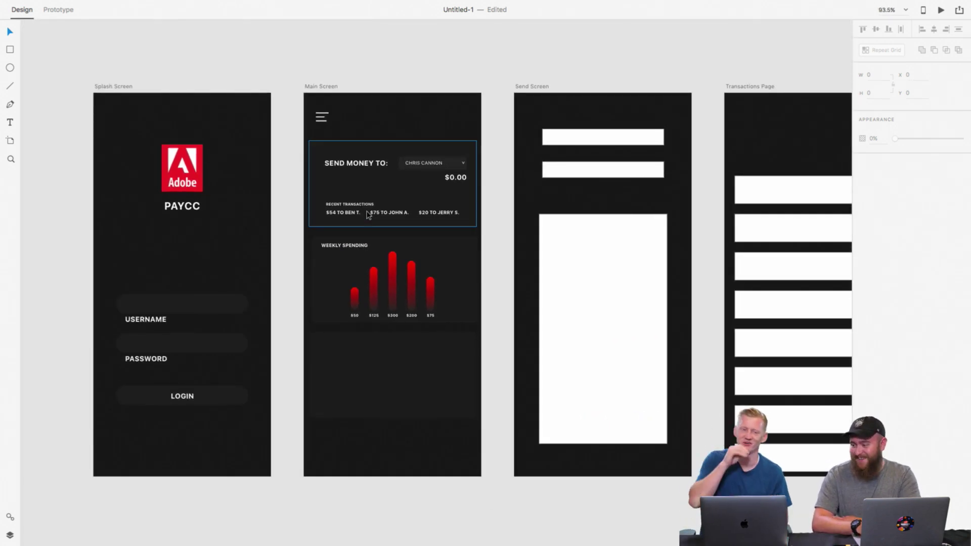
pyautogui.scroll(-3, 368, 215)
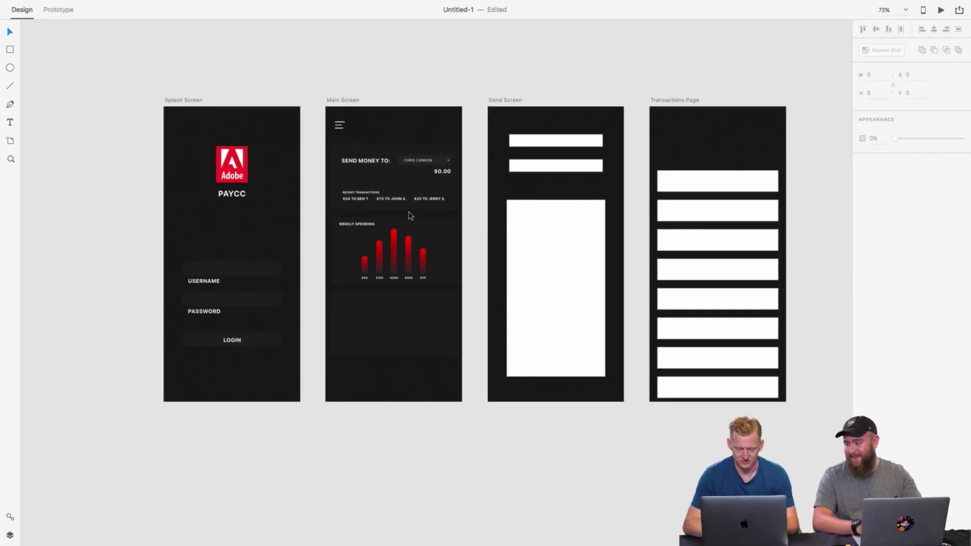
pyautogui.scroll(10, 410, 216)
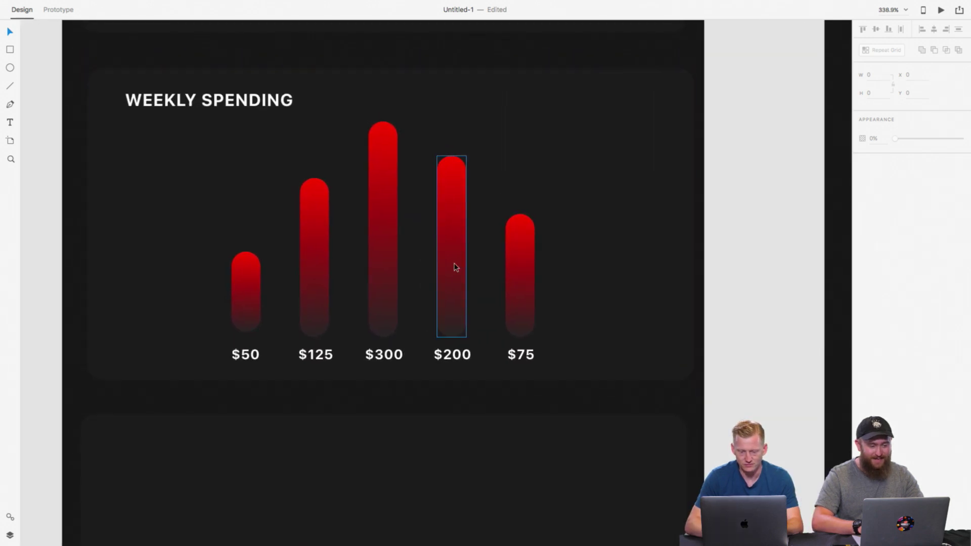
# - Give the $200 bar squarer corners with radius 6 and copy its appearance
pyautogui.click(456, 271)
pyautogui.moveTo(451, 170); pyautogui.dragTo(464, 160)
pyautogui.moveTo(477, 150); pyautogui.dragTo(469, 165)
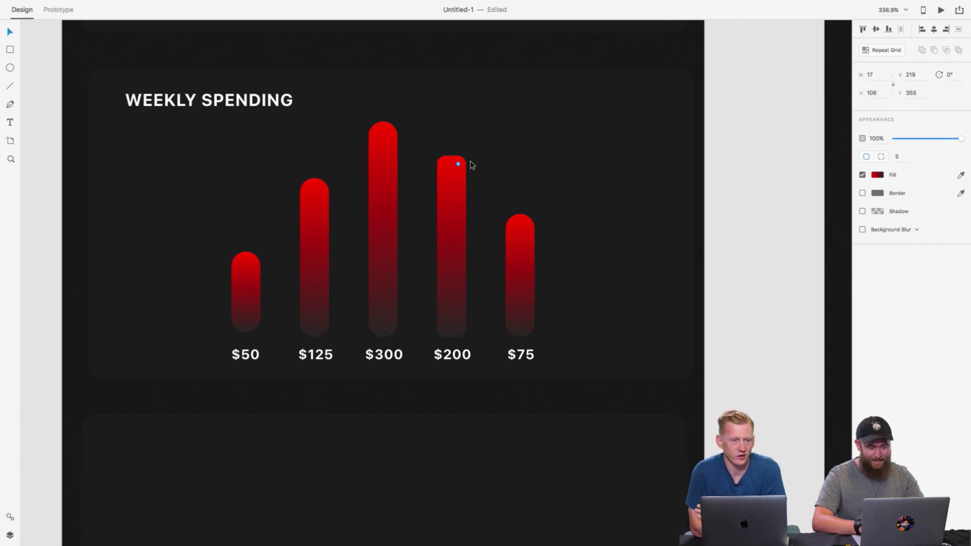
pyautogui.rightClick(451, 218)
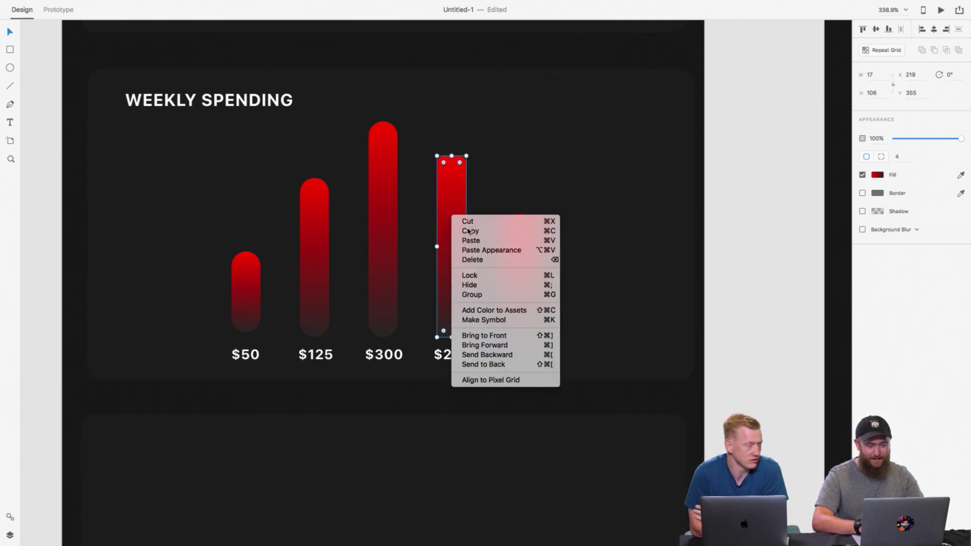
pyautogui.click(614, 237)
# - Paste the $200 bar's appearance onto the $75, $300, $125 and $50 bars
pyautogui.click(735, 241)
pyautogui.click(524, 253)
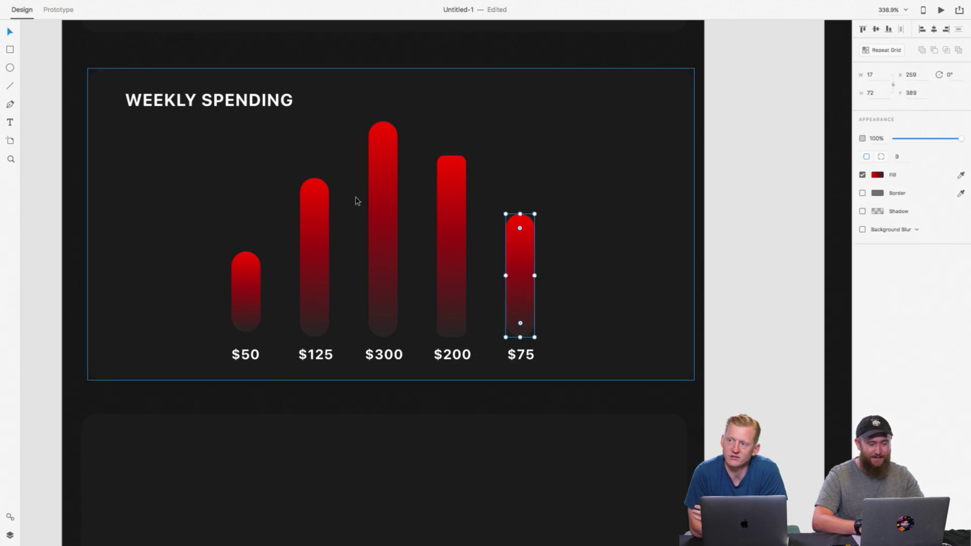
pyautogui.keyDown('shift'); pyautogui.click(374, 206); pyautogui.keyUp('shift')
pyautogui.keyDown('shift'); pyautogui.click(313, 237); pyautogui.keyUp('shift')
pyautogui.keyDown('shift'); pyautogui.click(255, 279); pyautogui.keyUp('shift')
pyautogui.rightClick(319, 254)
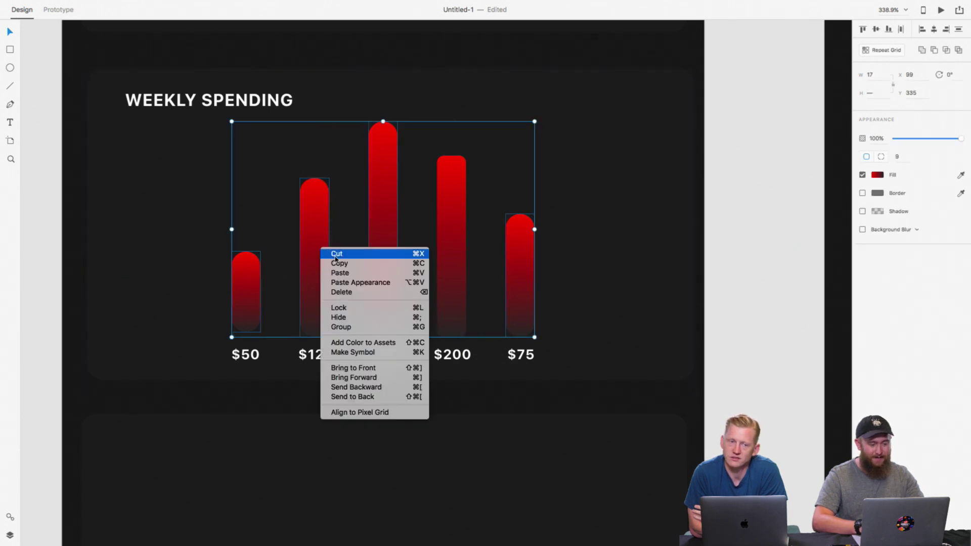
pyautogui.click(358, 286)
pyautogui.click(697, 228)
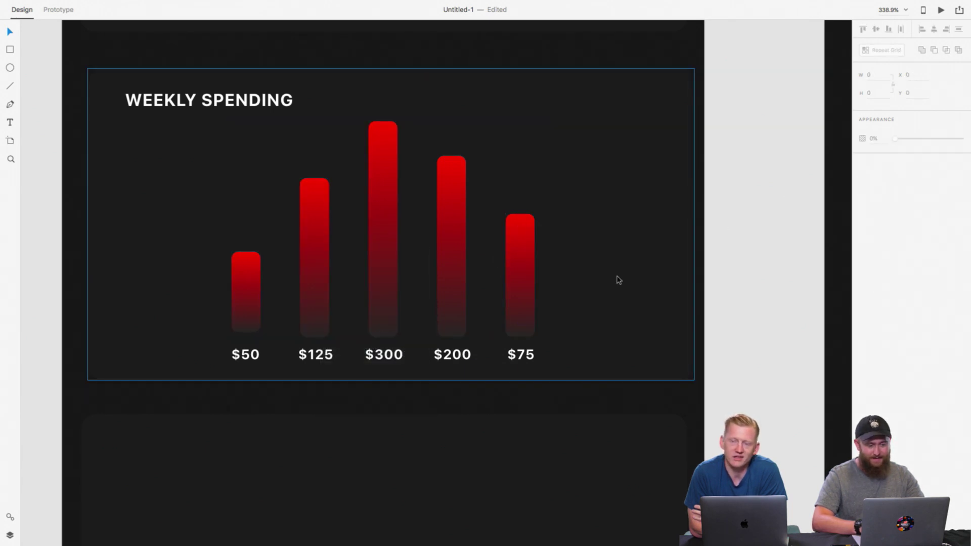
# - Zoom out to survey the artboards, ending on the Main Screen's Send Money To card
pyautogui.scroll(-3, 617, 277)
pyautogui.scroll(-5, 618, 277)
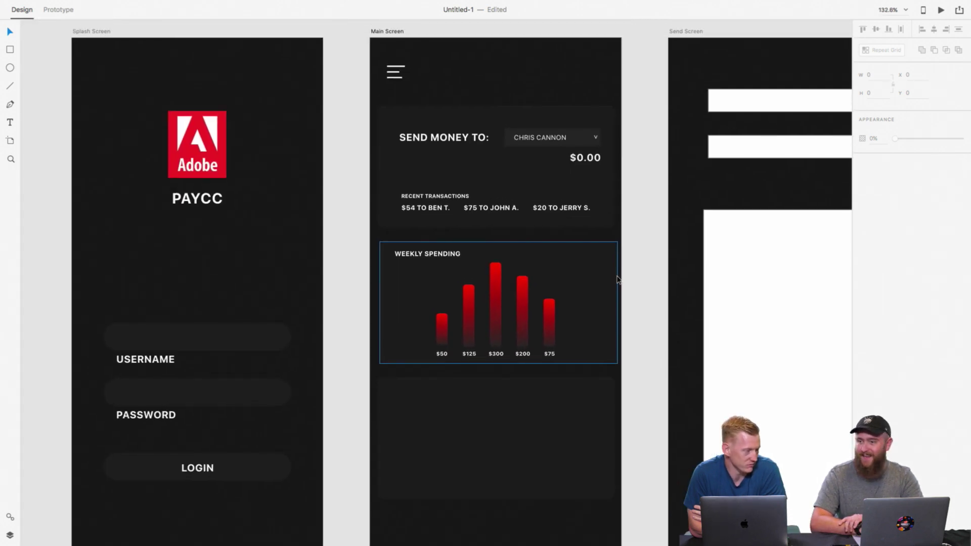
pyautogui.scroll(1, 650, 268)
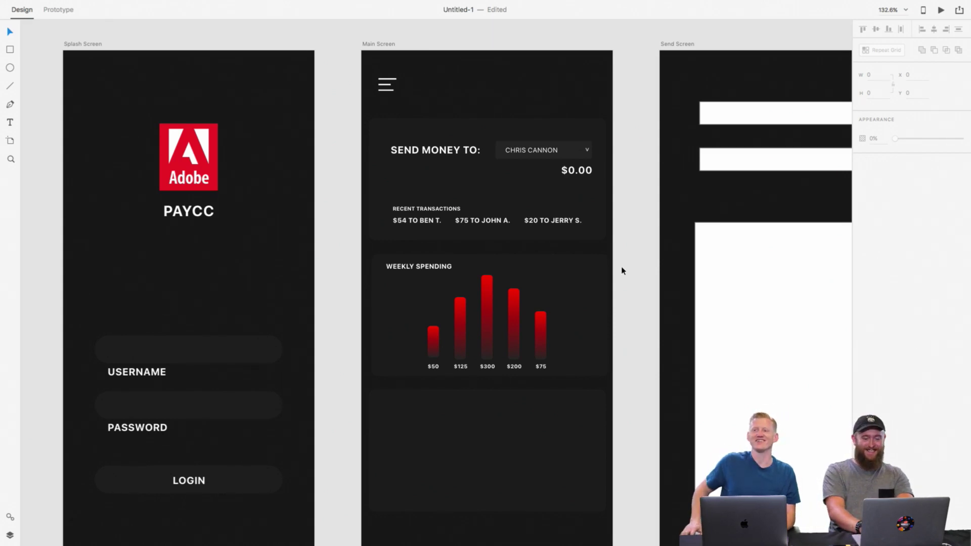
pyautogui.scroll(-1, 622, 271)
pyautogui.scroll(3, 623, 270)
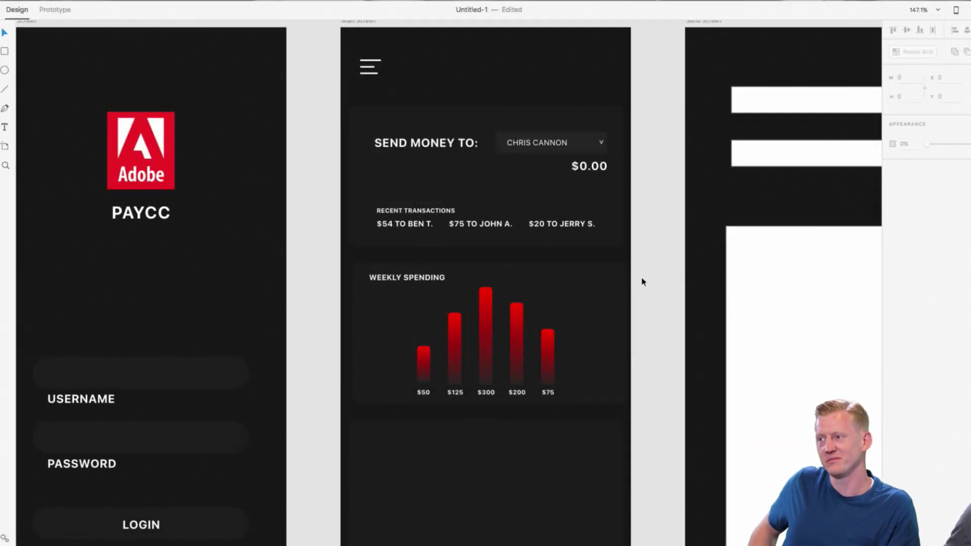
pyautogui.scroll(-2, 644, 282)
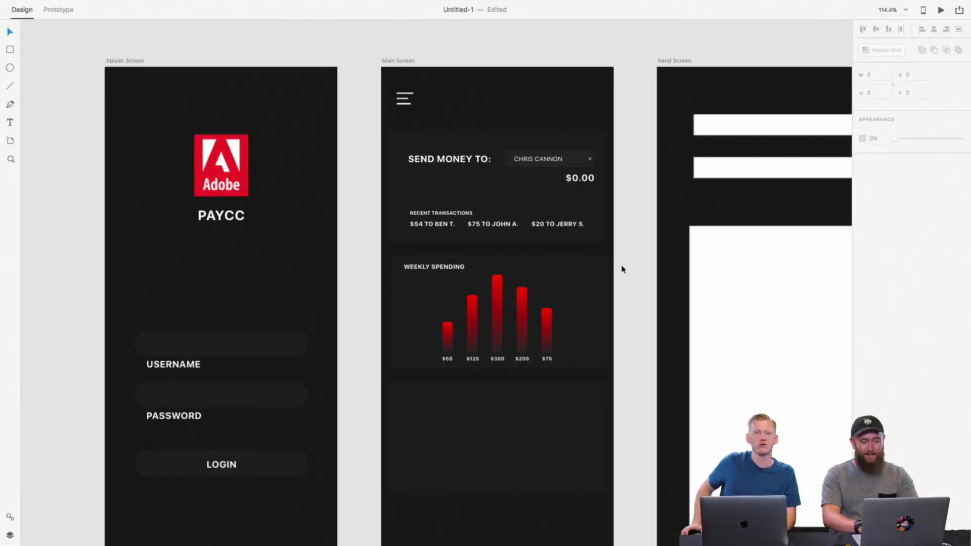
pyautogui.scroll(2, 643, 282)
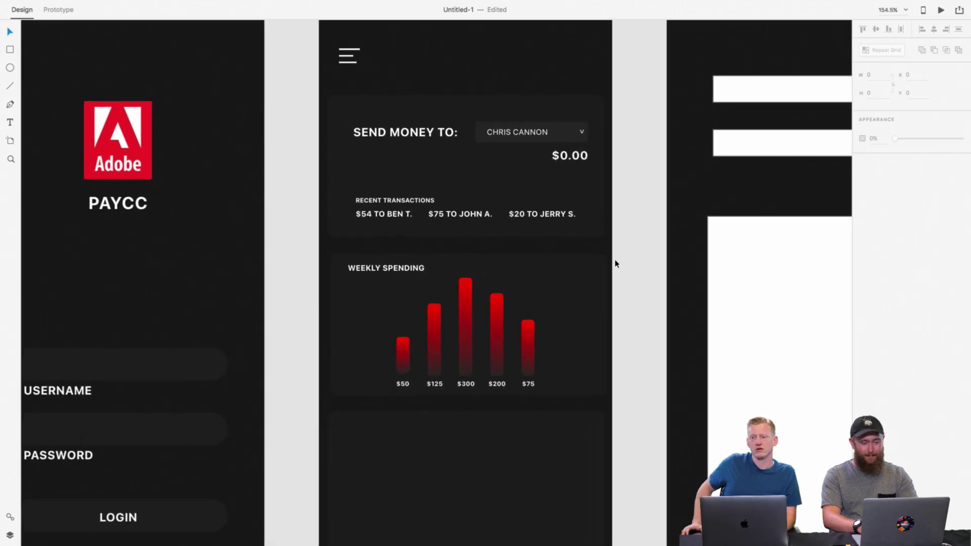
pyautogui.scroll(-3, 615, 263)
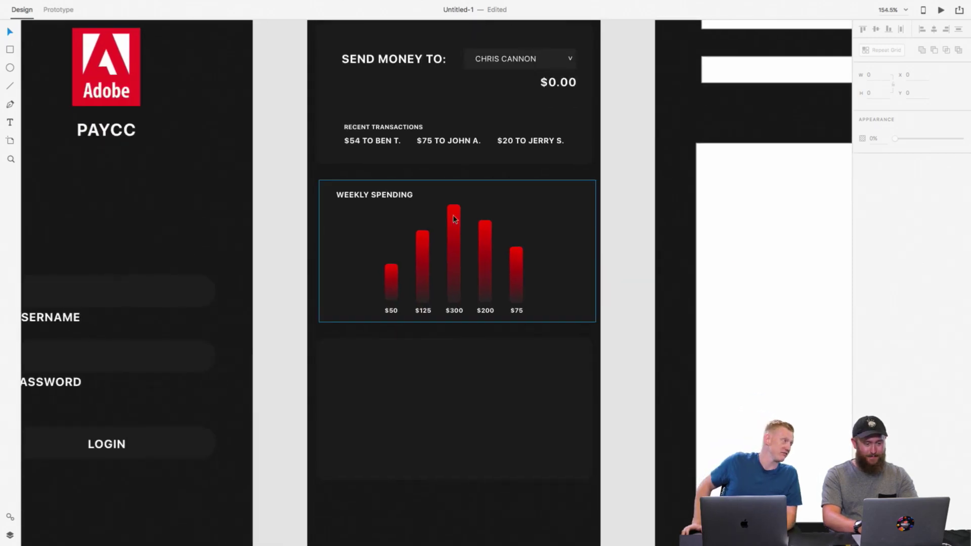
# - Copy the WEEKLY SPENDING title and paste it at the top-left of the empty card below
pyautogui.rightClick(396, 205)
pyautogui.click(397, 194)
pyautogui.rightClick(390, 192)
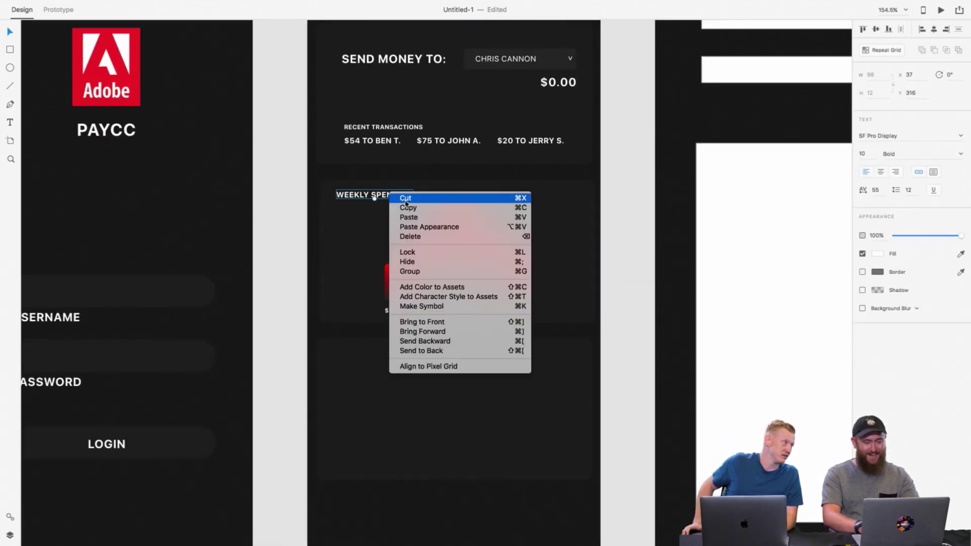
pyautogui.click(409, 207)
pyautogui.rightClick(445, 373)
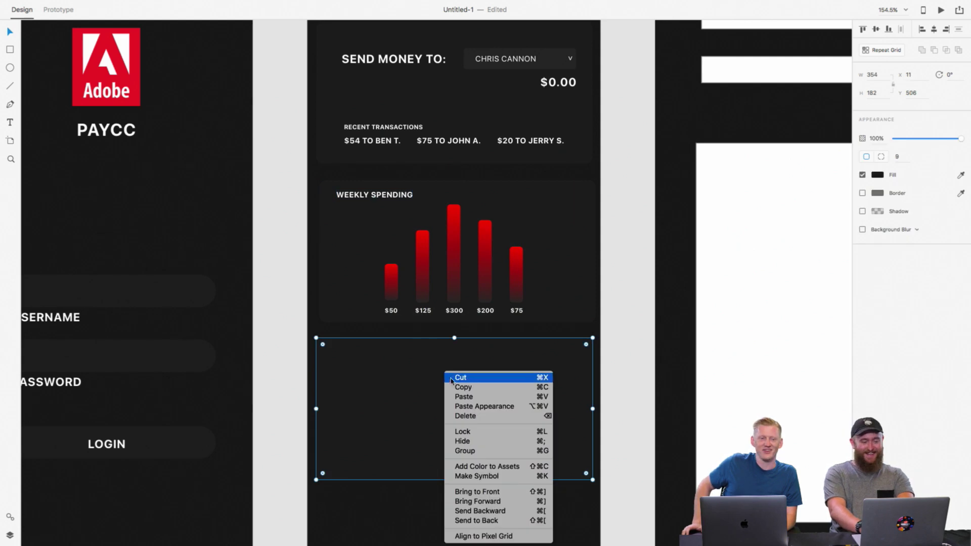
pyautogui.click(463, 396)
pyautogui.moveTo(376, 198); pyautogui.dragTo(382, 358)
pyautogui.click(613, 354)
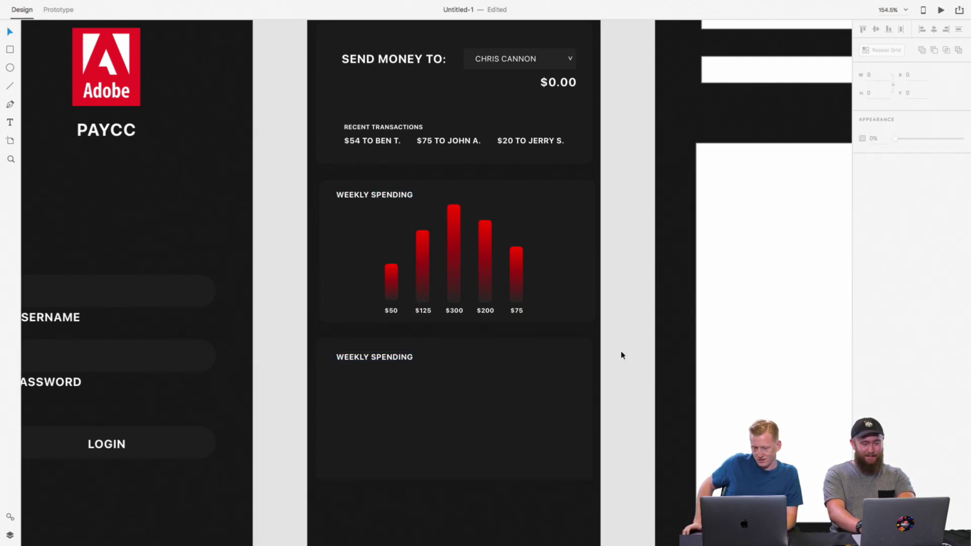
# - Change the copied heading's text from WEEKLY SPENDING to WEEKLY INCOME
pyautogui.scroll(3, 614, 348)
pyautogui.doubleClick(400, 402)
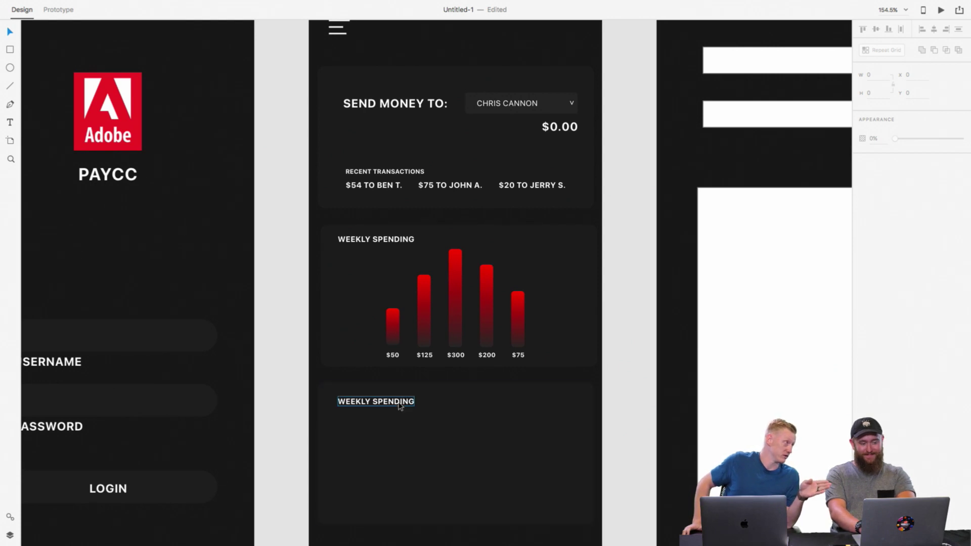
pyautogui.doubleClick(400, 403)
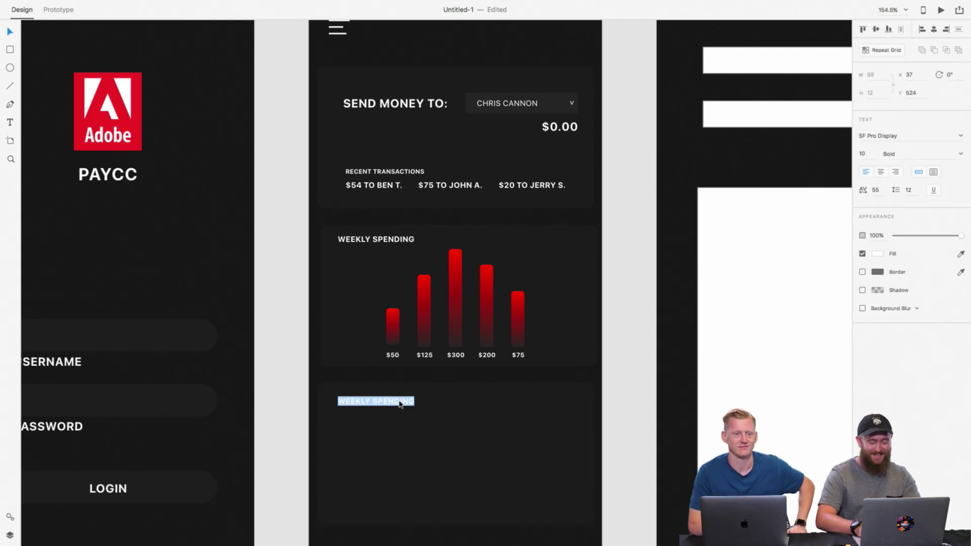
pyautogui.scroll(-5, 613, 364)
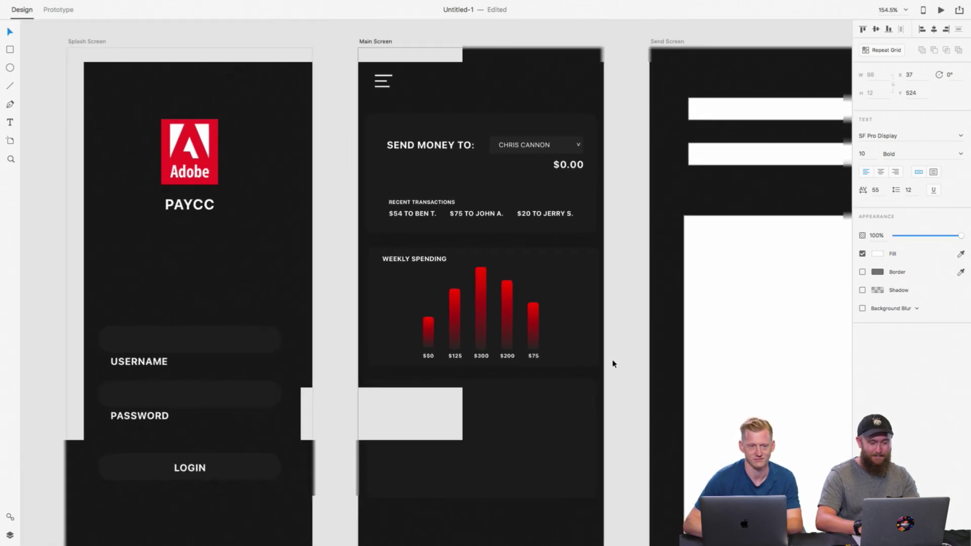
pyautogui.scroll(5, 613, 362)
pyautogui.press('Escape')
pyautogui.doubleClick(406, 404)
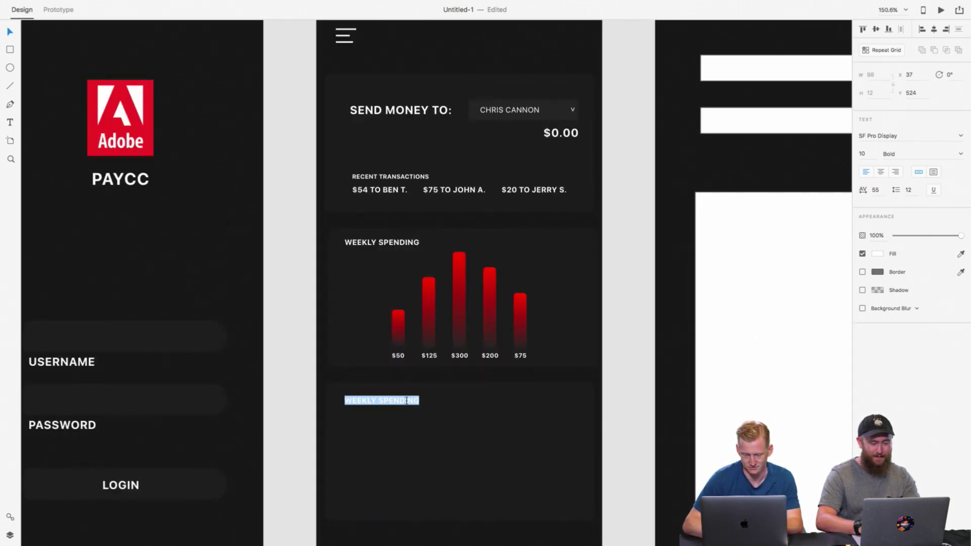
pyautogui.doubleClick(406, 401)
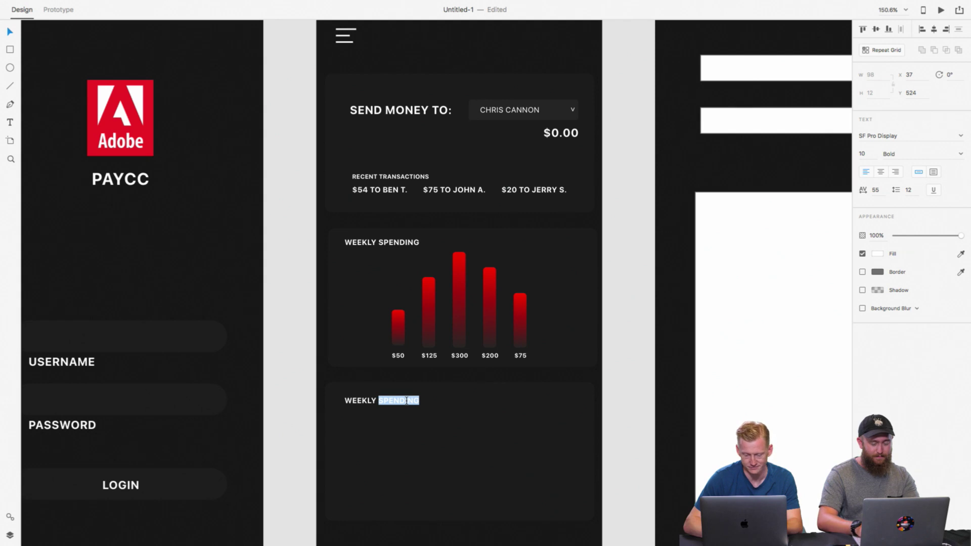
pyautogui.write('A')
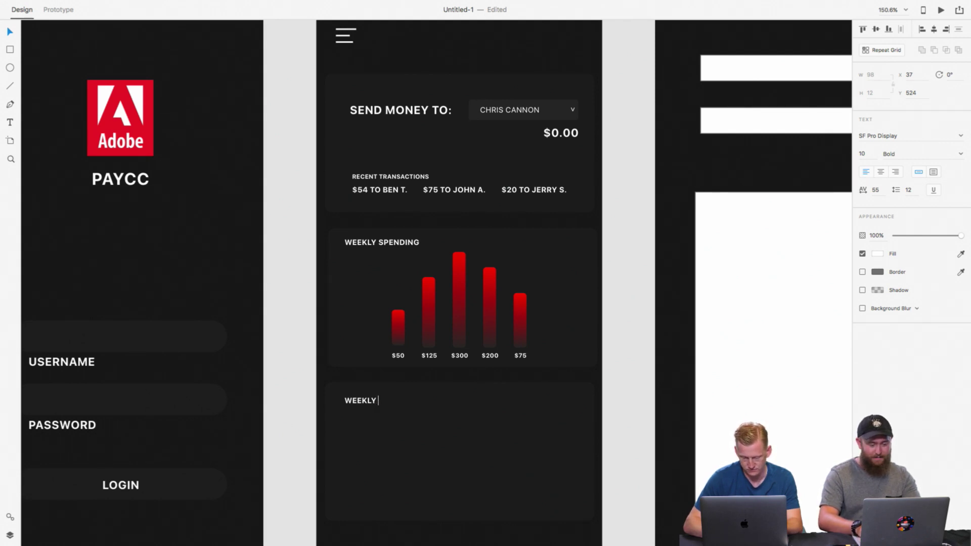
pyautogui.write('INCOME')
pyautogui.click(609, 408)
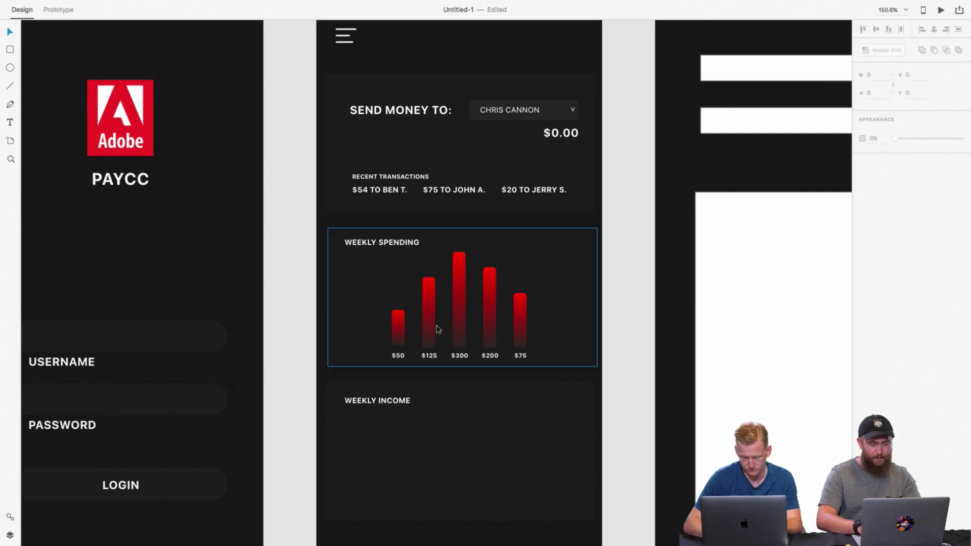
# - Select all five chart bars together with their value labels
pyautogui.click(397, 326)
pyautogui.keyDown('shift'); pyautogui.click(427, 323); pyautogui.keyUp('shift')
pyautogui.keyDown('shift'); pyautogui.click(458, 319); pyautogui.keyUp('shift')
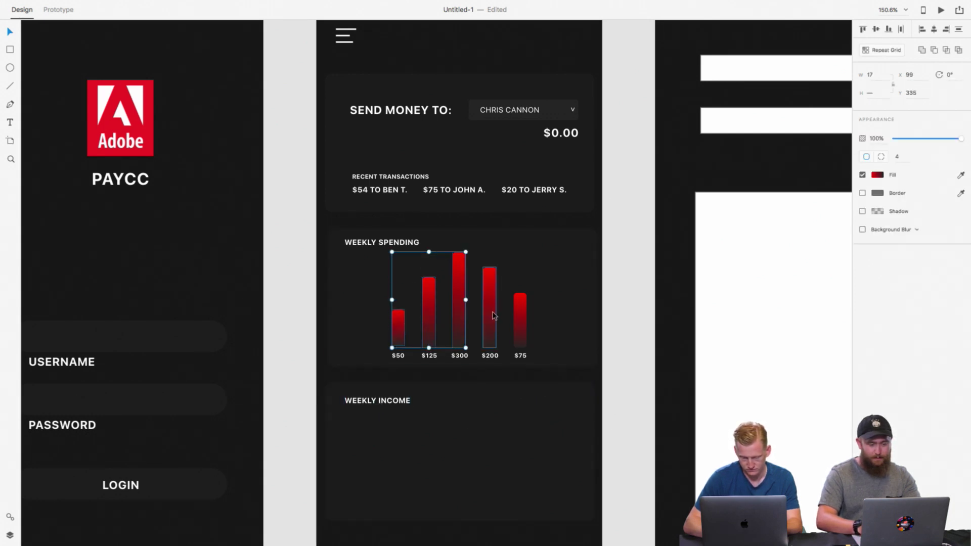
pyautogui.keyDown('shift'); pyautogui.click(495, 317); pyautogui.keyUp('shift')
pyautogui.keyDown('shift'); pyautogui.click(520, 321); pyautogui.keyUp('shift')
pyautogui.keyDown('shift'); pyautogui.click(520, 357); pyautogui.keyUp('shift')
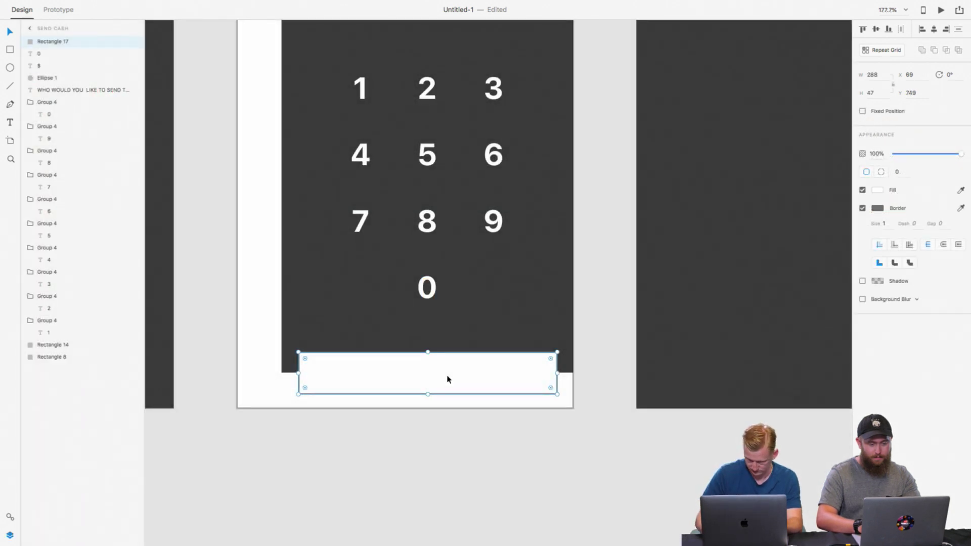
# - Raise the white bottom button 40 px and select all ten keypad digits
pyautogui.hotkey('shift', 'Up')
pyautogui.hotkey('shift', 'Up')
pyautogui.hotkey('shift', 'Up')
pyautogui.hotkey('shift', 'Up')
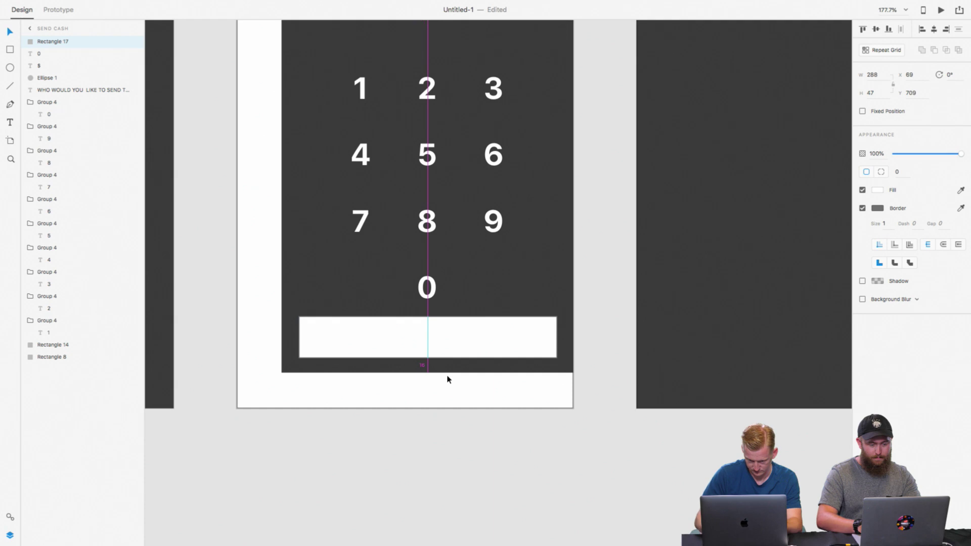
pyautogui.scroll(-3, 447, 379)
pyautogui.click(431, 260)
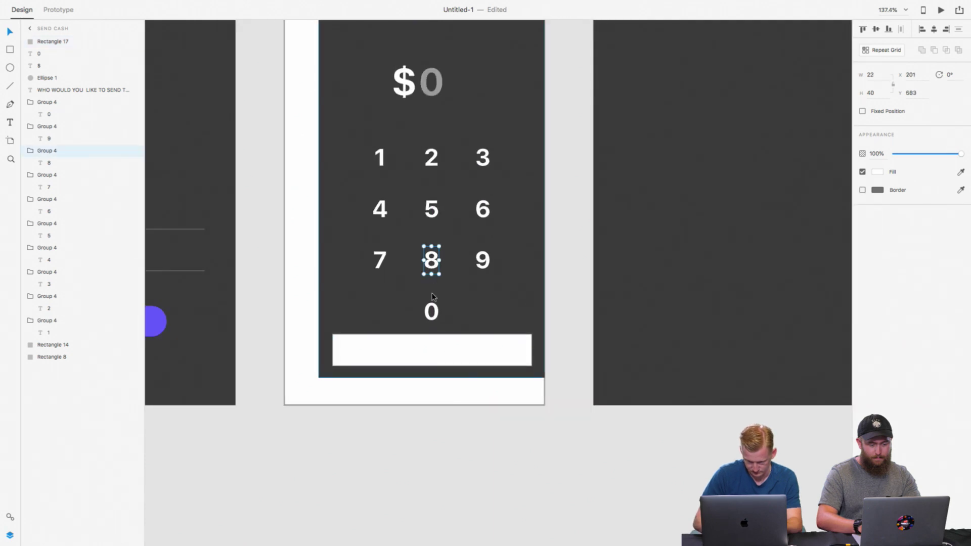
pyautogui.keyDown('shift'); pyautogui.click(431, 310); pyautogui.keyUp('shift')
pyautogui.keyDown('shift'); pyautogui.click(383, 260); pyautogui.keyUp('shift')
pyautogui.keyDown('shift'); pyautogui.click(392, 212); pyautogui.keyUp('shift')
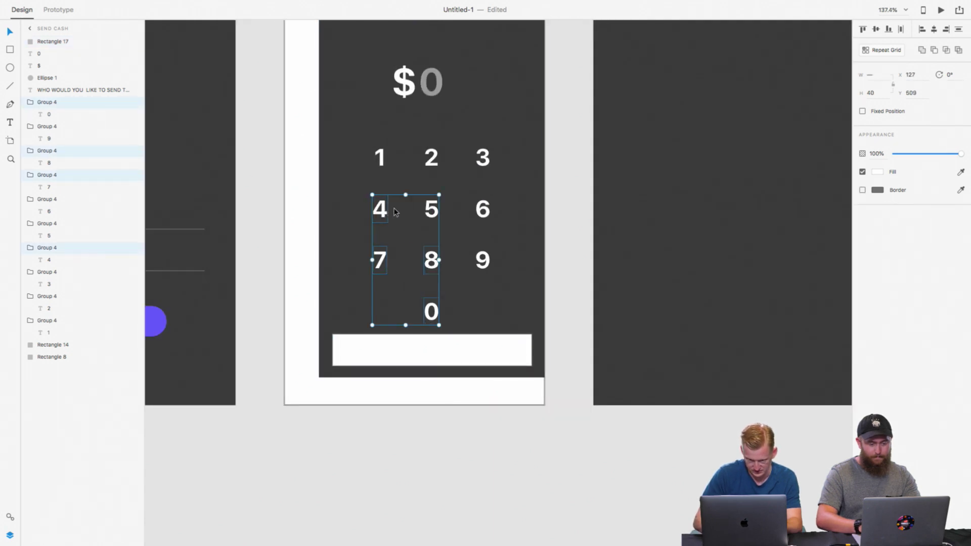
pyautogui.keyDown('shift'); pyautogui.click(432, 209); pyautogui.keyUp('shift')
pyautogui.keyDown('shift'); pyautogui.click(482, 211); pyautogui.keyUp('shift')
pyautogui.keyDown('shift'); pyautogui.click(483, 159); pyautogui.keyUp('shift')
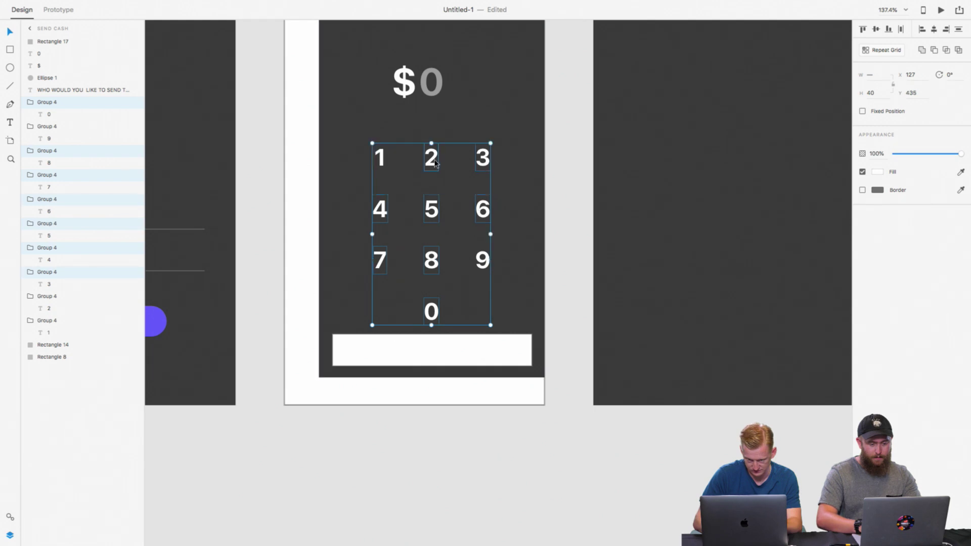
pyautogui.keyDown('shift'); pyautogui.click(434, 163); pyautogui.keyUp('shift')
pyautogui.keyDown('shift'); pyautogui.click(385, 163); pyautogui.keyUp('shift')
pyautogui.keyDown('shift'); pyautogui.click(481, 258); pyautogui.keyUp('shift')
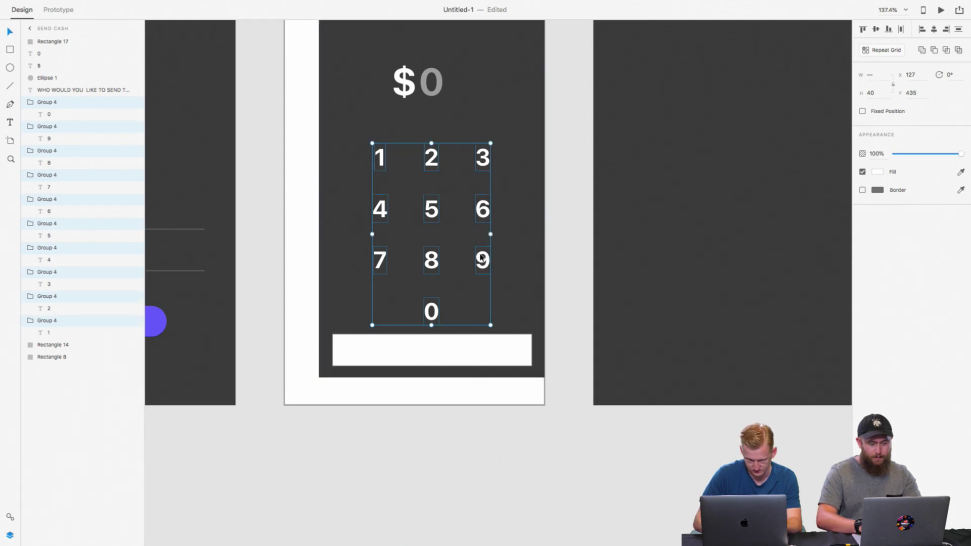
# - Group the digits into one 170×262 keypad group and move it up to Y 410
pyautogui.press('super+g')
pyautogui.moveTo(465, 276); pyautogui.dragTo(466, 263)
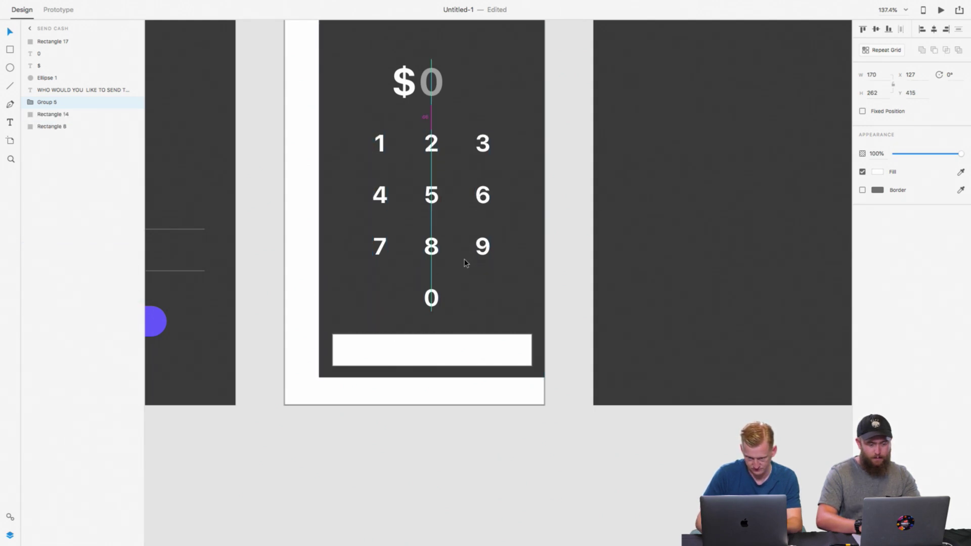
pyautogui.press('Up')
pyautogui.press('Up')
pyautogui.press('Up')
pyautogui.press('Up')
pyautogui.press('Up')
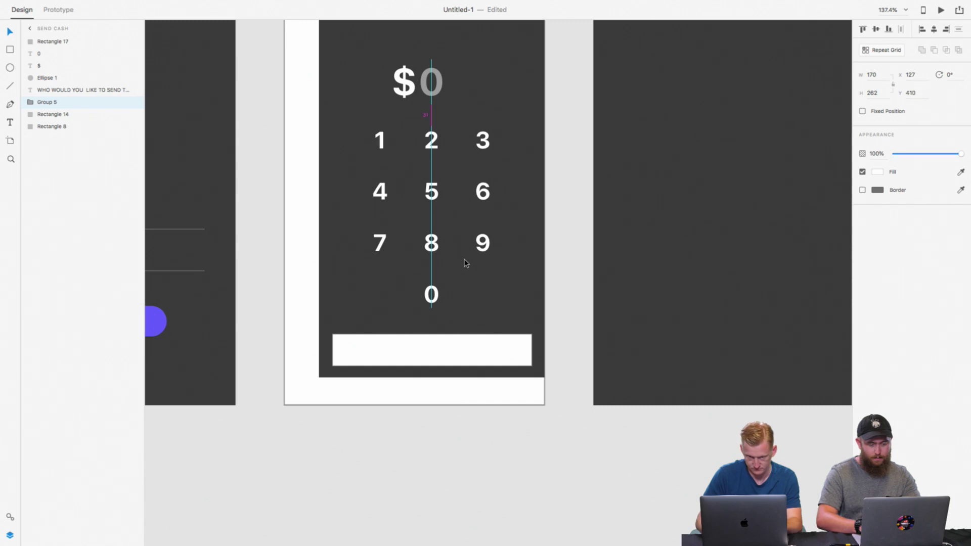
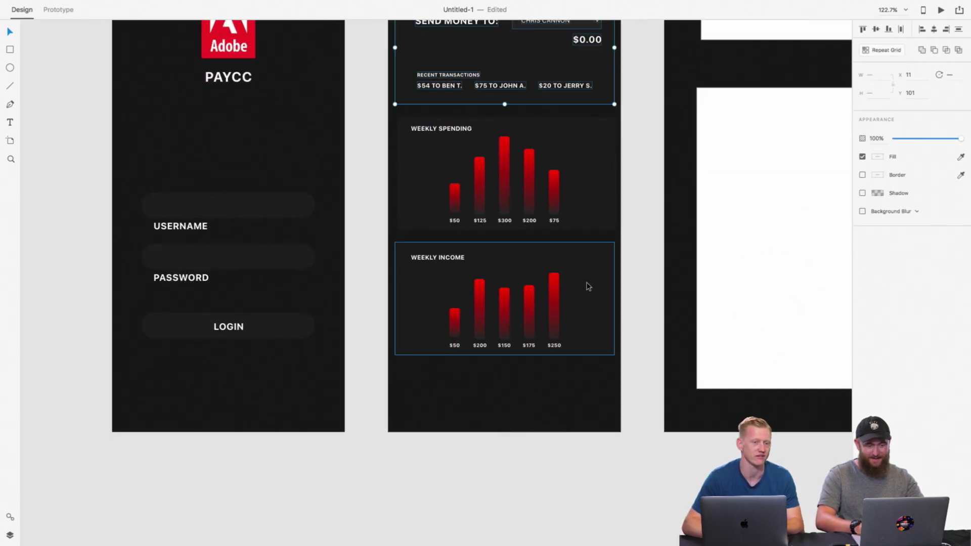
# - Move a copy of the Send Money To card below the Weekly Income chart
pyautogui.moveTo(538, 66); pyautogui.dragTo(541, 444)
pyautogui.click(674, 490)
pyautogui.moveTo(623, 496); pyautogui.dragTo(398, 450)
pyautogui.click(398, 450)
pyautogui.scroll(-5, 477, 425)
pyautogui.scroll(3, 476, 424)
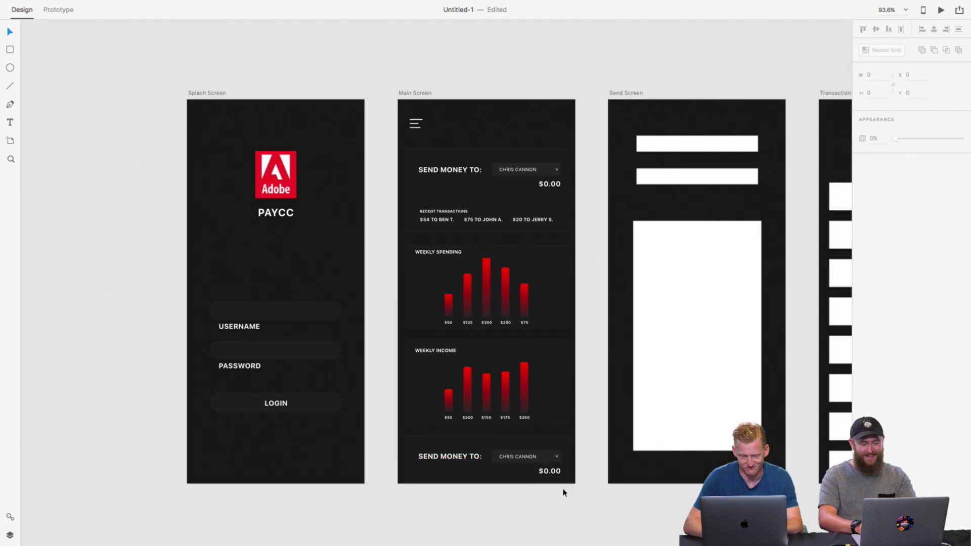
pyautogui.scroll(8, 499, 433)
# - Shorten the $175 and $250 Weekly Income bars by dragging their top edges
pyautogui.doubleClick(510, 361)
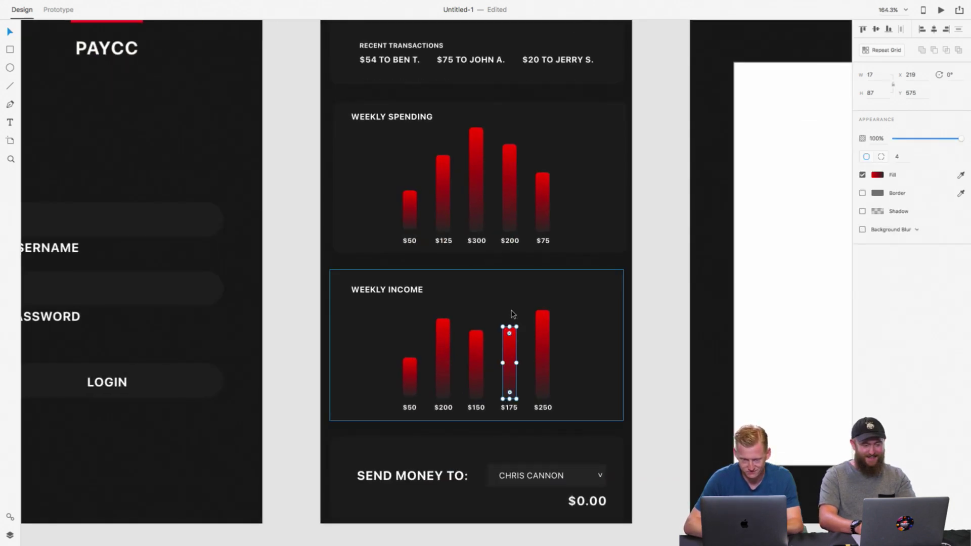
pyautogui.moveTo(510, 327); pyautogui.dragTo(510, 346)
pyautogui.click(542, 333)
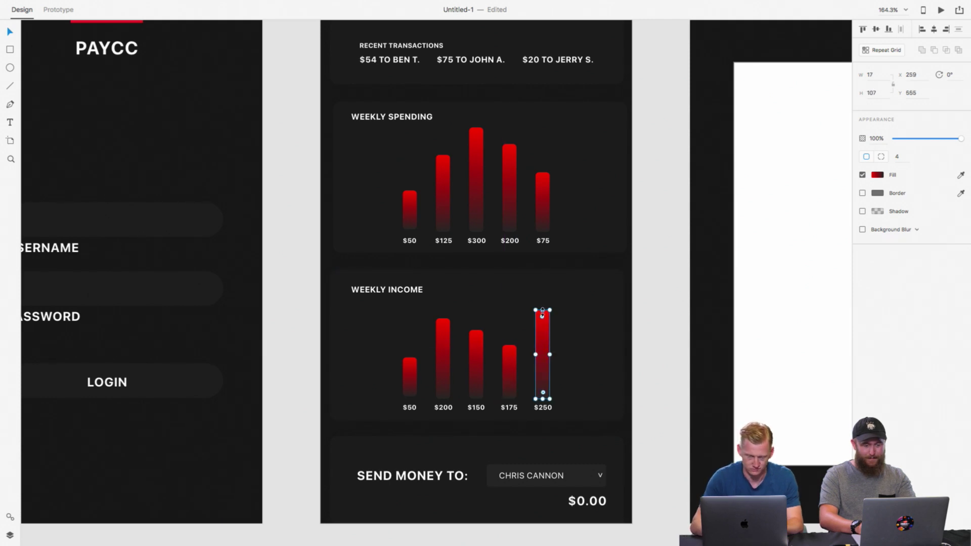
pyautogui.moveTo(542, 310)
pyautogui.mouseDown()
pyautogui.moveTo(542, 323)
pyautogui.moveTo(542, 291)
pyautogui.moveTo(543, 310)
pyautogui.moveTo(542, 298)
pyautogui.mouseUp()
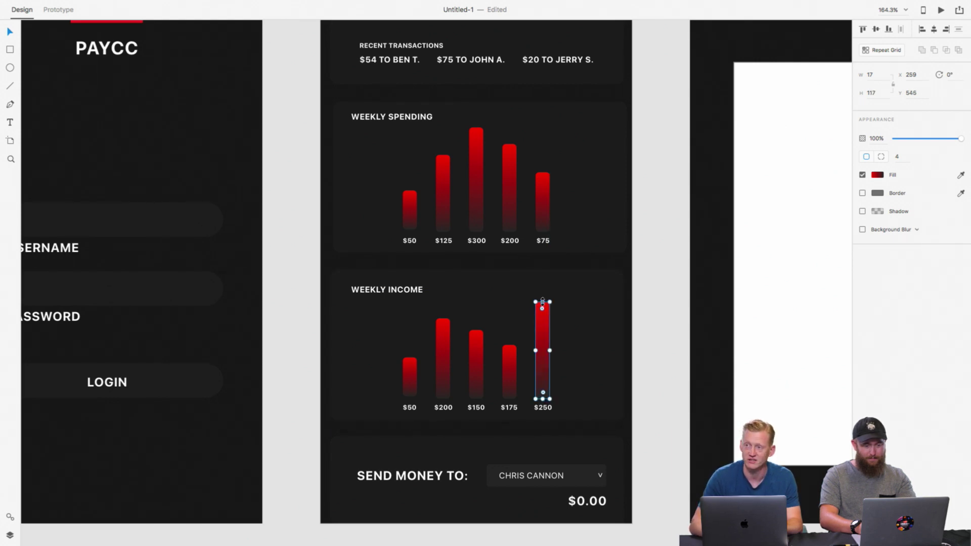
pyautogui.click(664, 325)
pyautogui.scroll(-5, 664, 325)
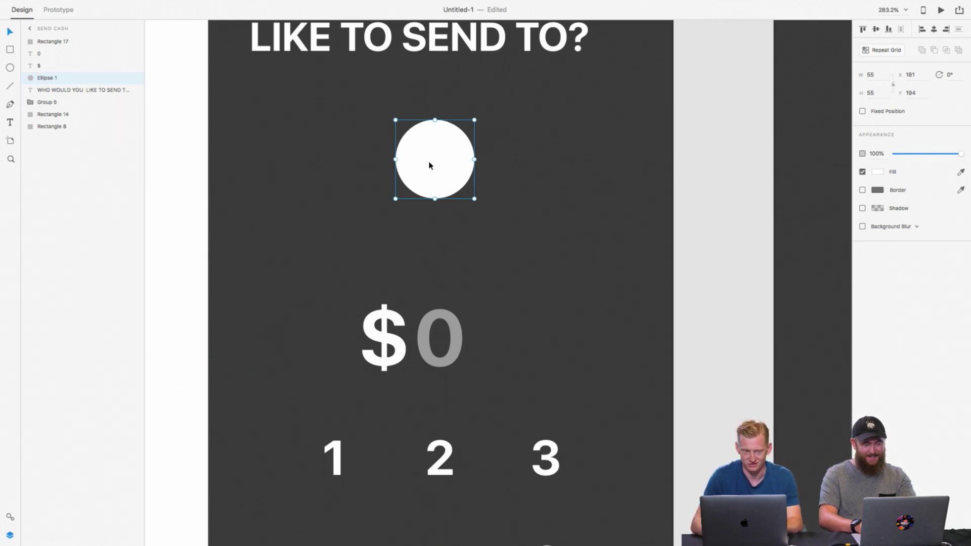
# - Start a text box inside the 55×55 white circle above the $0 amount
pyautogui.scroll(4, 428, 165)
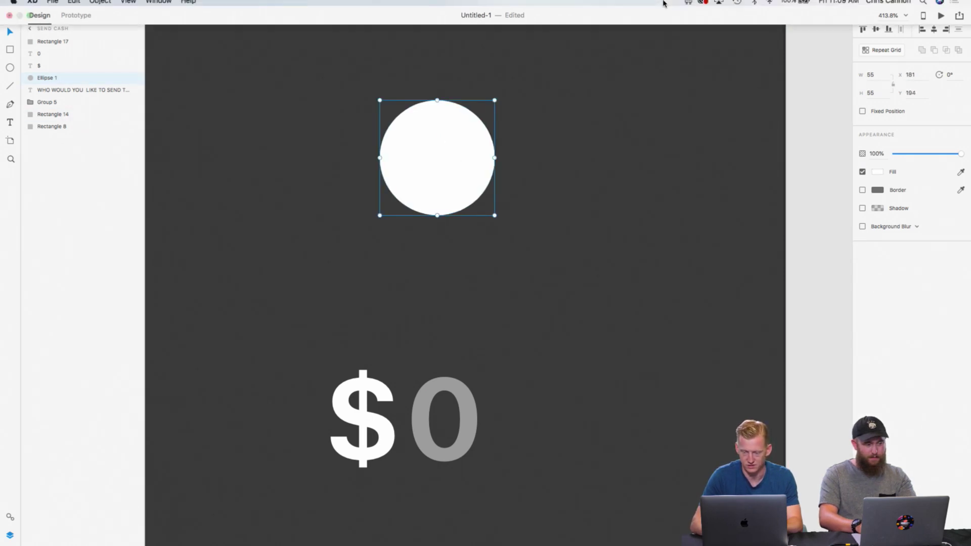
pyautogui.press('t')
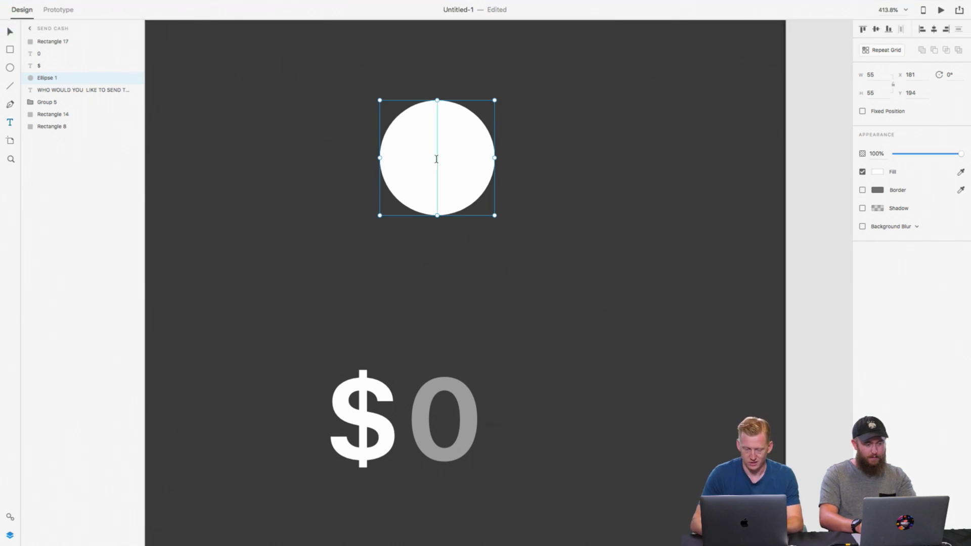
pyautogui.click(437, 161)
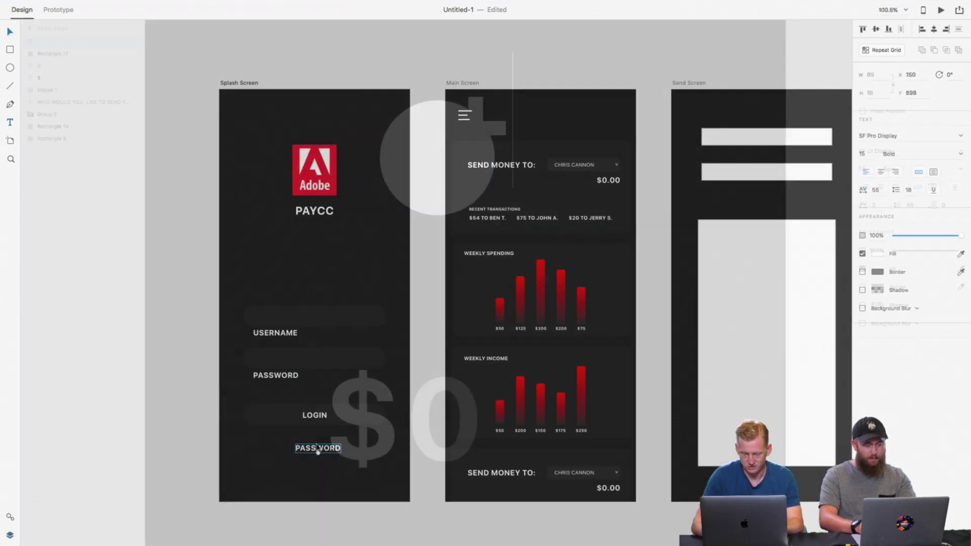
# - Change the text under LOGIN to REGISTER and move it slightly lower
pyautogui.write('re')
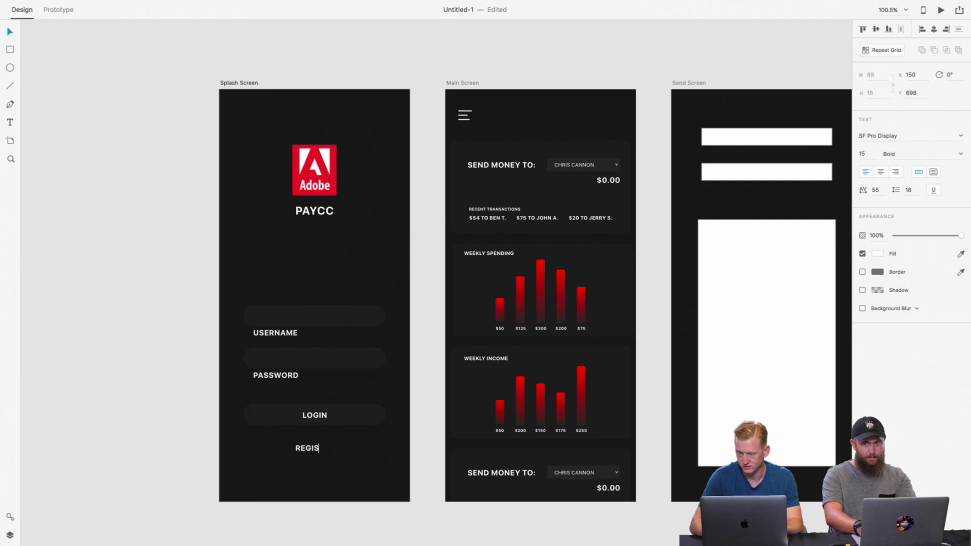
pyautogui.moveTo(334, 451); pyautogui.dragTo(320, 471)
pyautogui.press('super+shift+comma')
pyautogui.press('super+shift+comma')
pyautogui.press('super+shift+comma')
pyautogui.press('super+shift+comma')
pyautogui.press('super+shift+comma')
pyautogui.press('super+shift+comma')
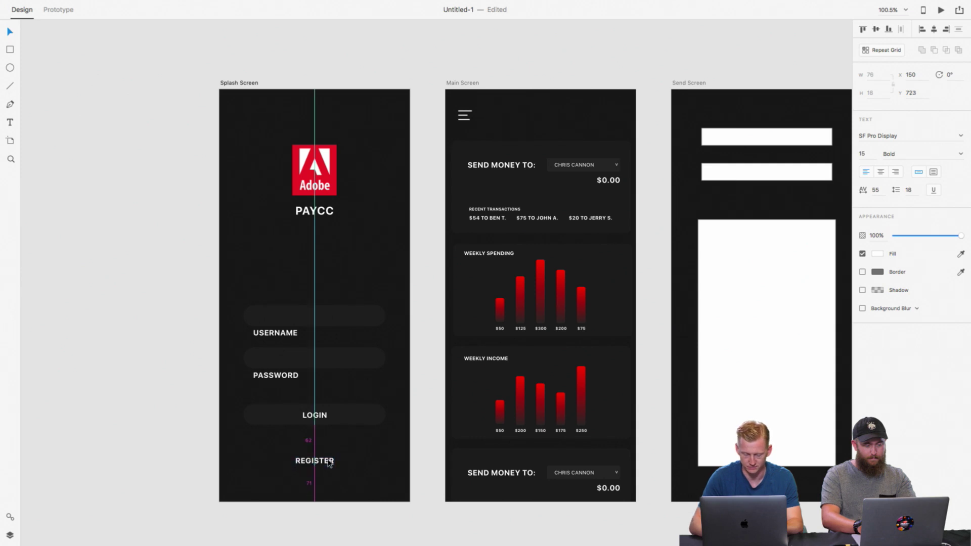
pyautogui.click(412, 540)
# - Check the bottom card's SEND MONEY TO: text, leaving it unchanged
pyautogui.scroll(-3, 369, 278)
pyautogui.scroll(5, 369, 279)
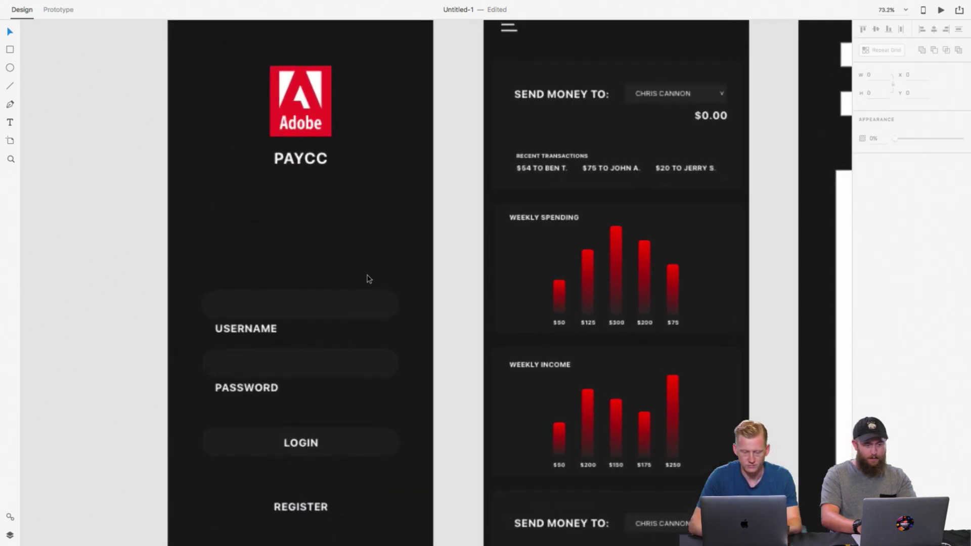
pyautogui.scroll(-2, 369, 278)
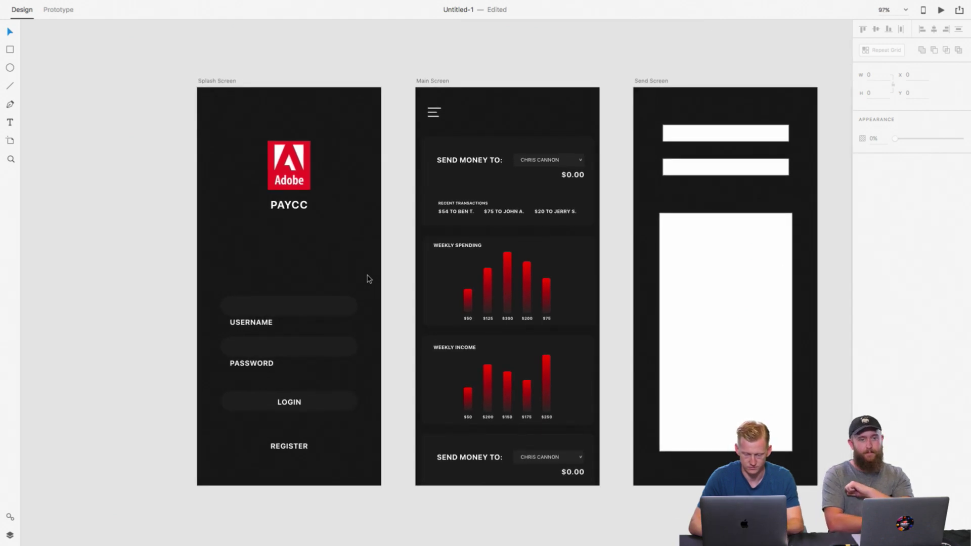
pyautogui.hscroll(3, 369, 279)
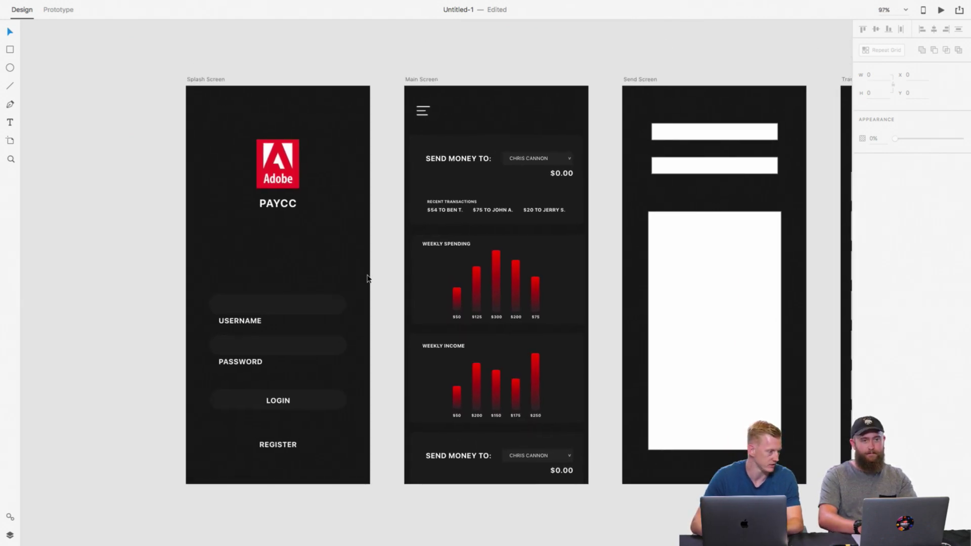
pyautogui.scroll(2, 368, 278)
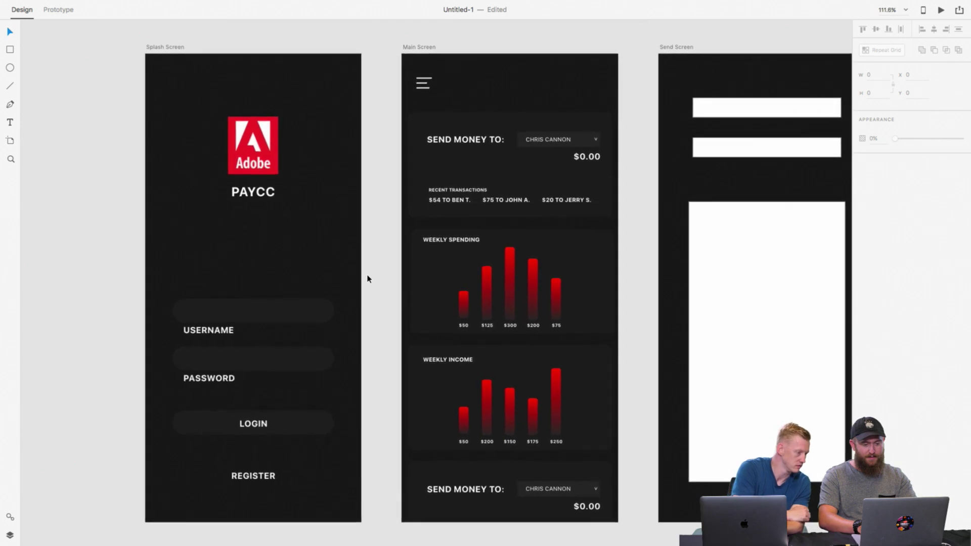
pyautogui.scroll(2, 367, 279)
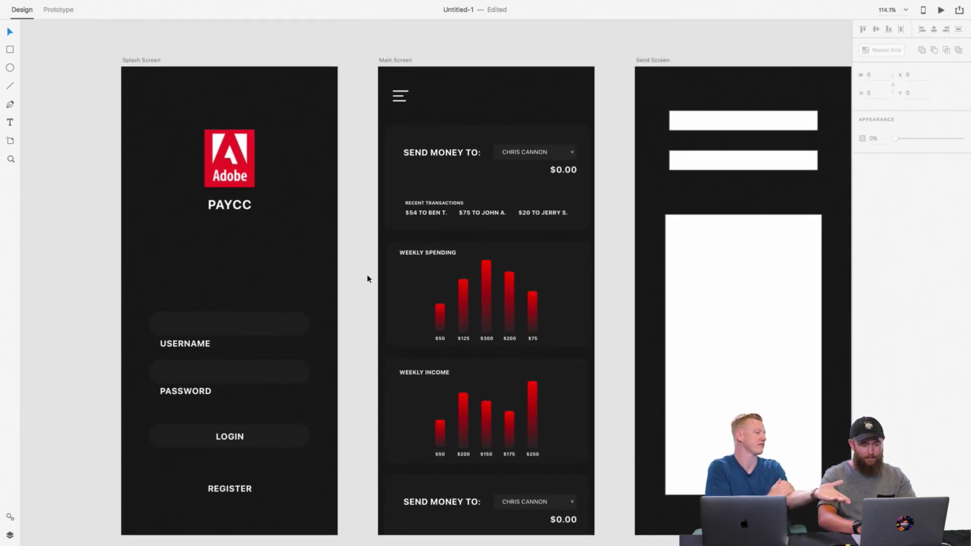
pyautogui.scroll(-2, 368, 279)
pyautogui.hscroll(2, 367, 278)
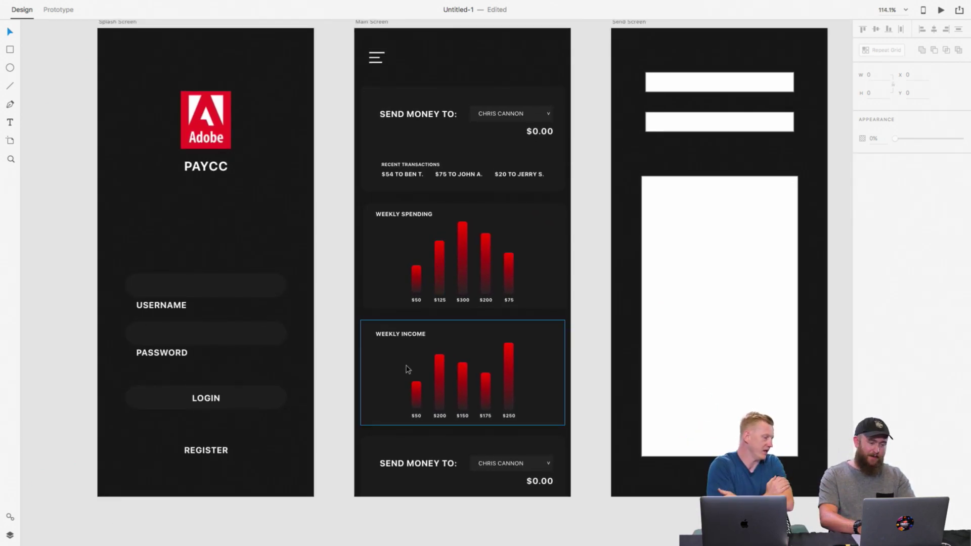
pyautogui.doubleClick(420, 464)
pyautogui.doubleClick(426, 461)
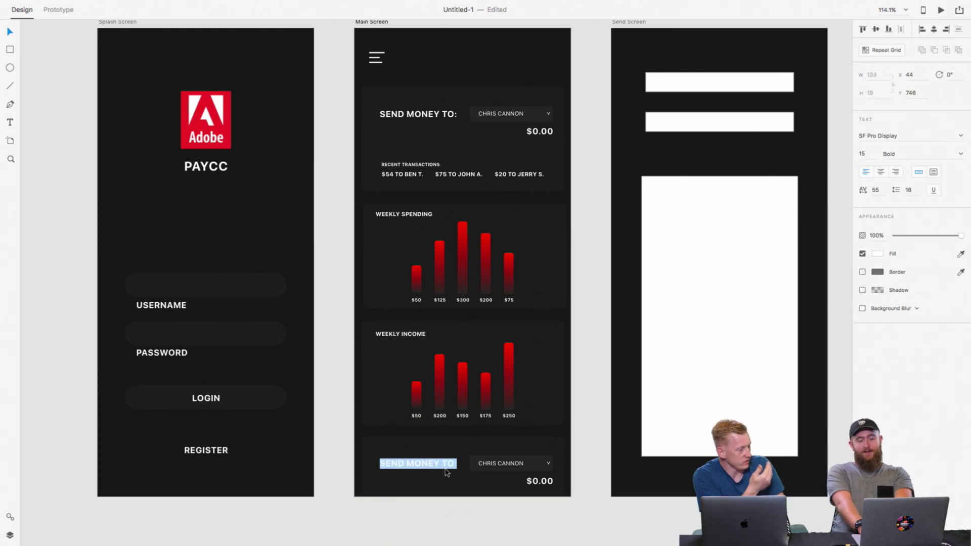
pyautogui.press('Escape')
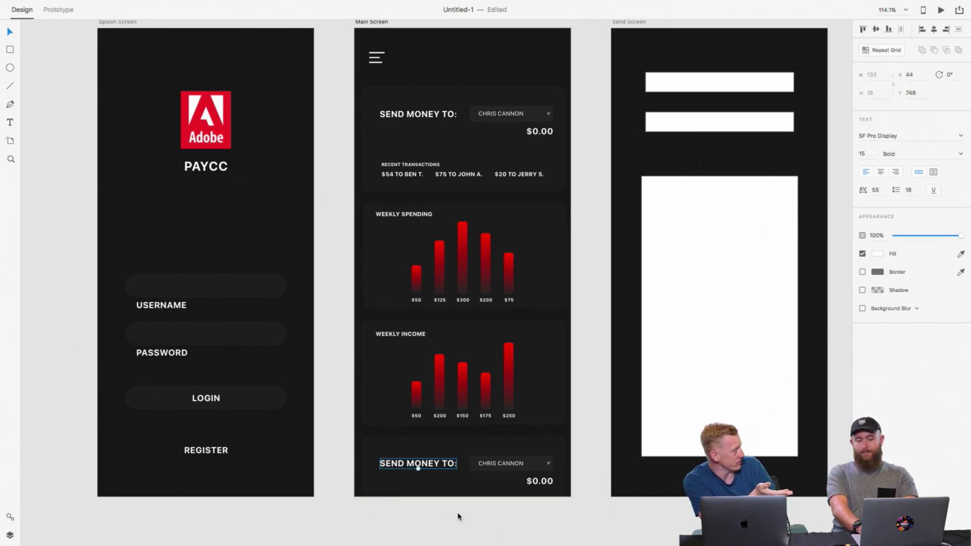
pyautogui.click(459, 515)
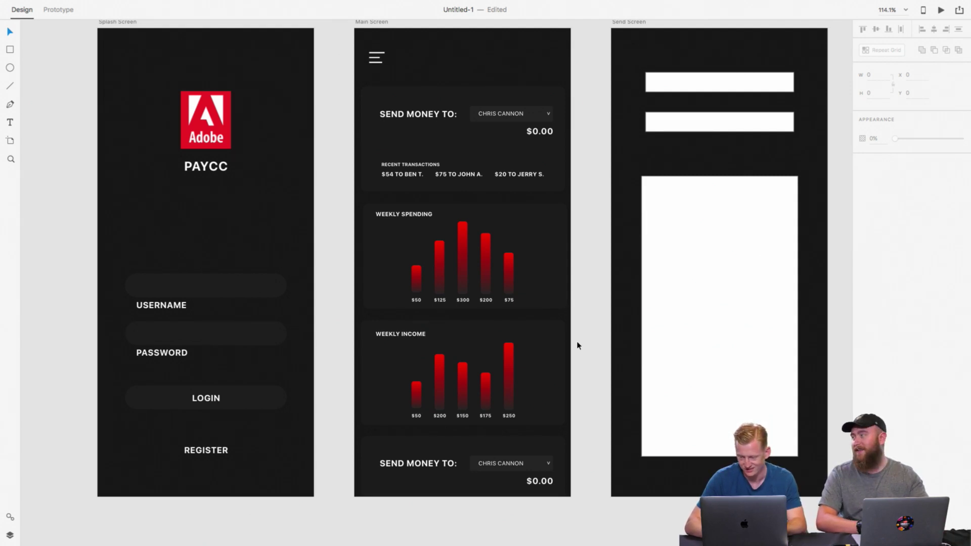
# - Inspect the gradient fill colours of the $75 Weekly Spending bar
pyautogui.moveTo(576, 346); pyautogui.dragTo(572, 281)
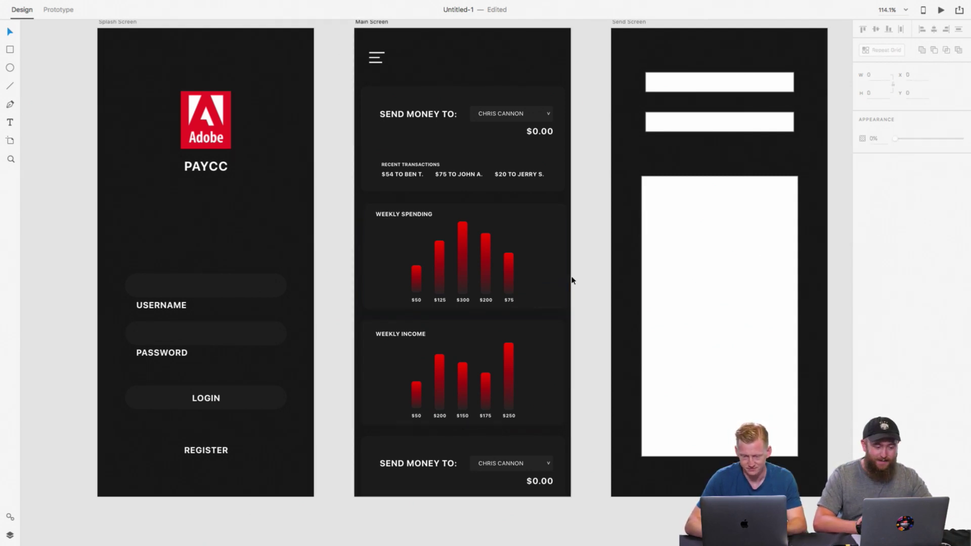
pyautogui.scroll(2, 573, 277)
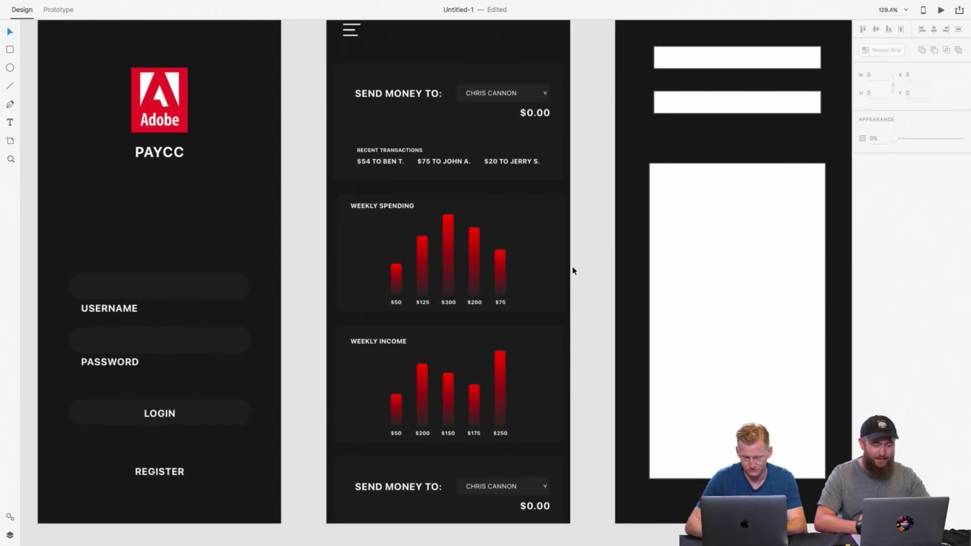
pyautogui.scroll(3, 561, 256)
pyautogui.click(453, 283)
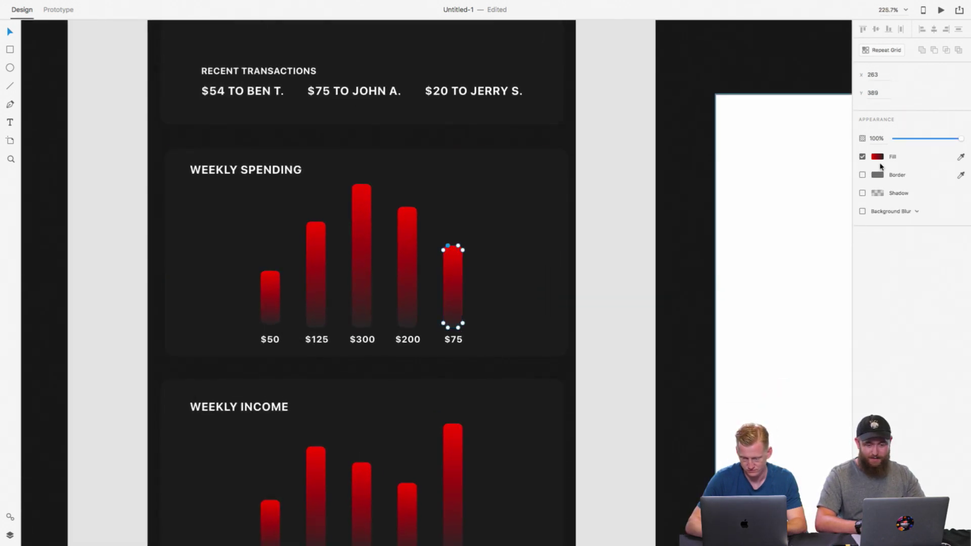
pyautogui.click(880, 157)
pyautogui.click(616, 189)
# - Delete the two top fields and the large white panel from the Send Screen, keeping the artboard
pyautogui.scroll(-5, 616, 189)
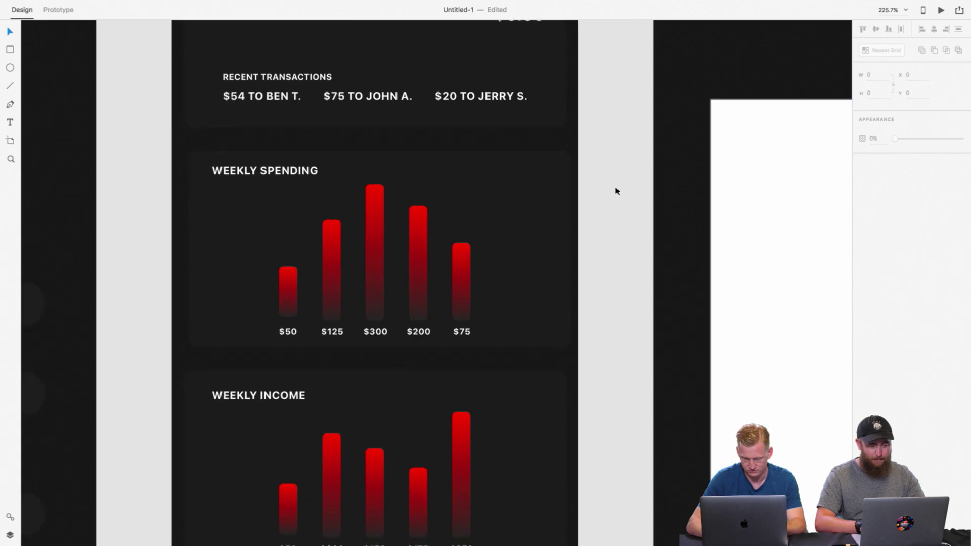
pyautogui.hscroll(5, 615, 190)
pyautogui.scroll(2, 615, 189)
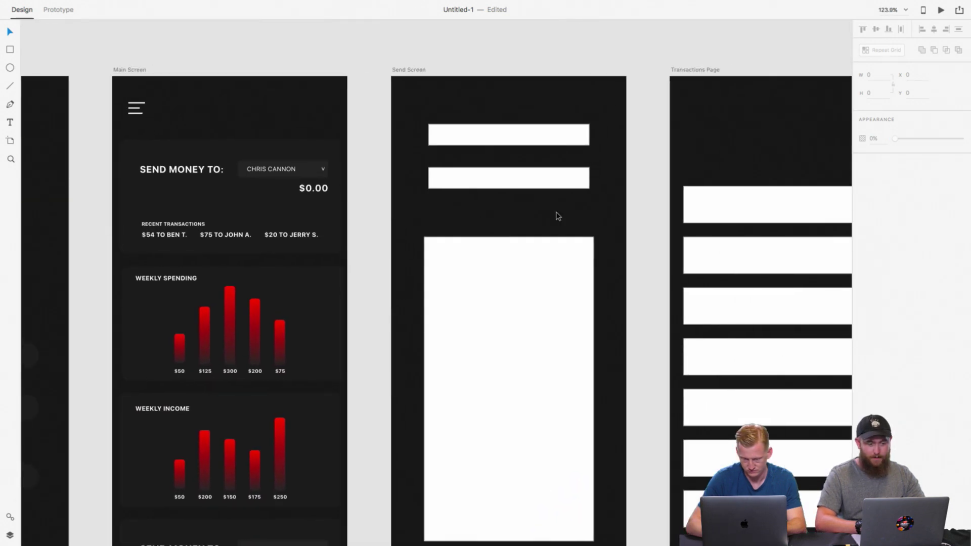
pyautogui.click(528, 143)
pyautogui.keyDown('shift'); pyautogui.click(514, 174); pyautogui.keyUp('shift')
pyautogui.press('Delete')
pyautogui.click(480, 293)
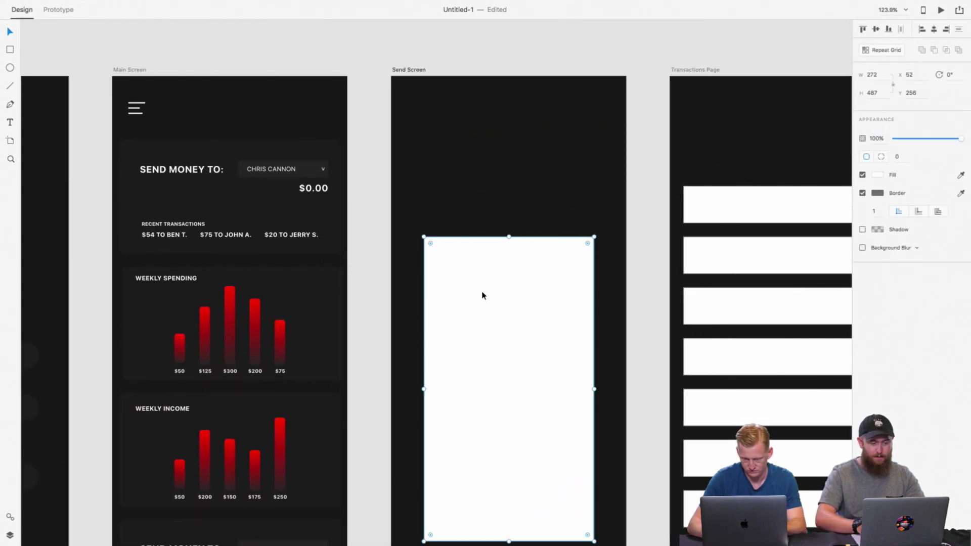
pyautogui.press('Delete')
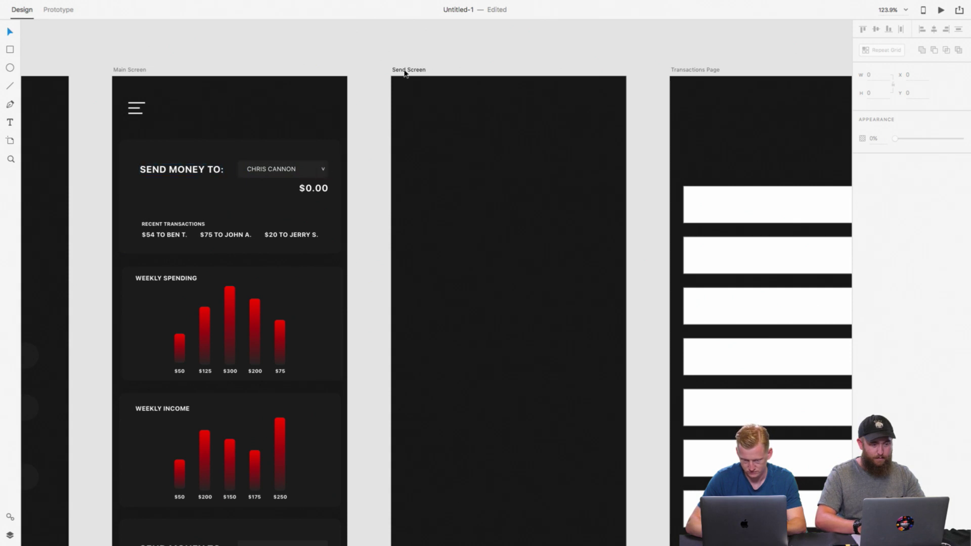
pyautogui.click(404, 73)
pyautogui.press('Delete')
pyautogui.hscroll(5, 470, 135)
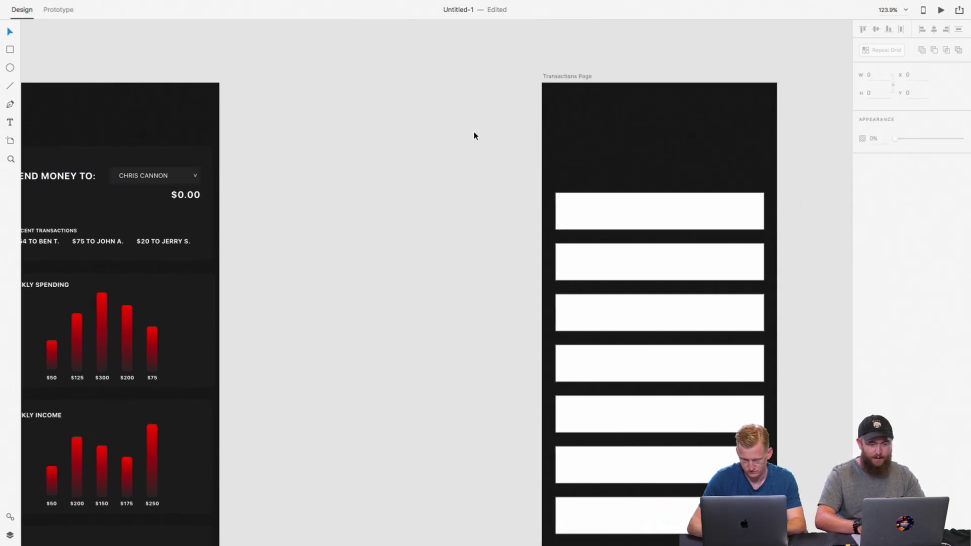
pyautogui.scroll(-3, 475, 136)
pyautogui.hotkey('ctrl', 'z')
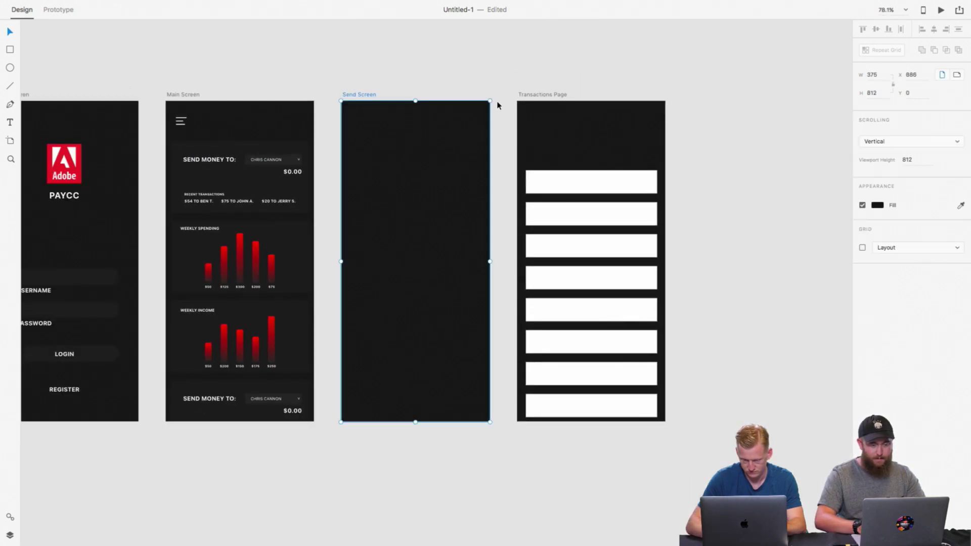
pyautogui.click(495, 101)
# - Rename the artboard to Confirmation Screen and type 'Sent' near its top
pyautogui.scroll(3, 377, 79)
pyautogui.scroll(-2, 60, 87)
pyautogui.hscroll(2, 61, 88)
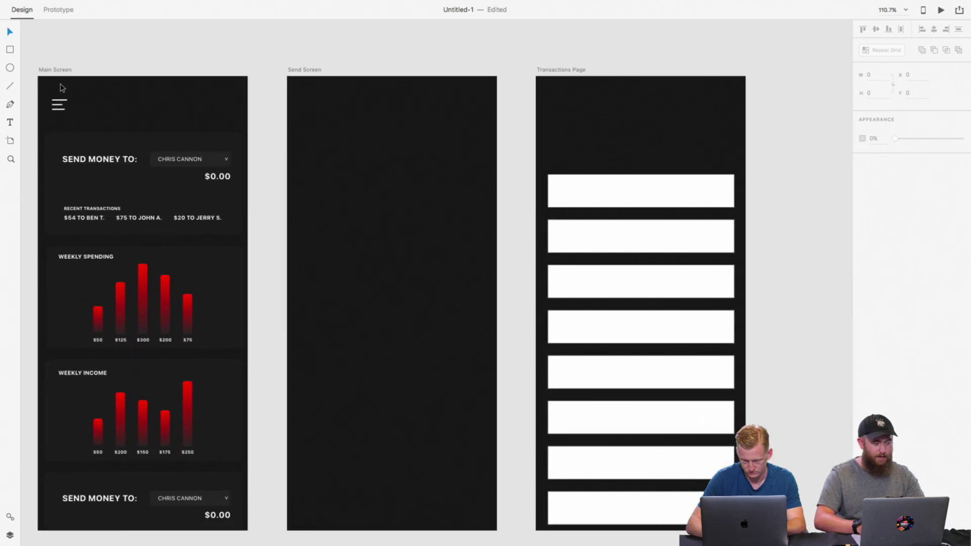
pyautogui.click(385, 145)
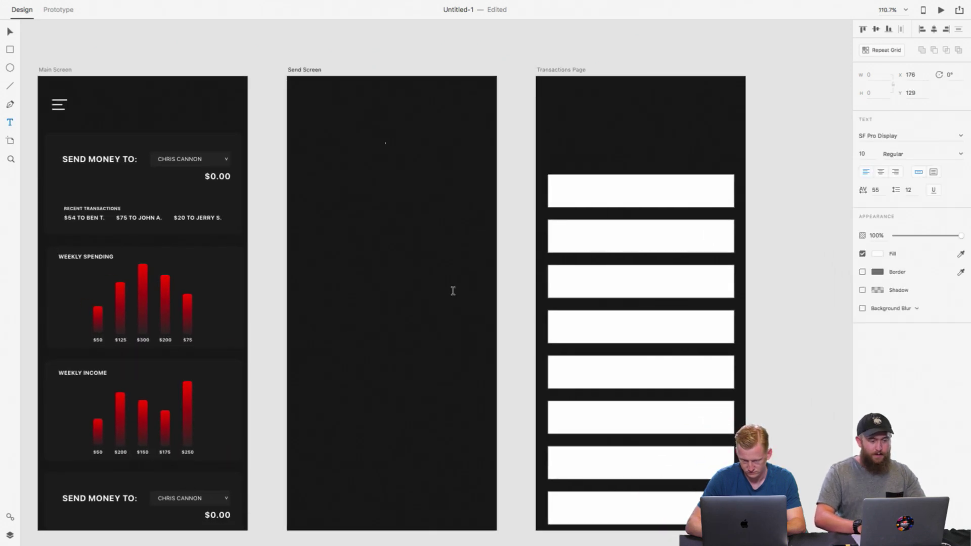
pyautogui.doubleClick(293, 70)
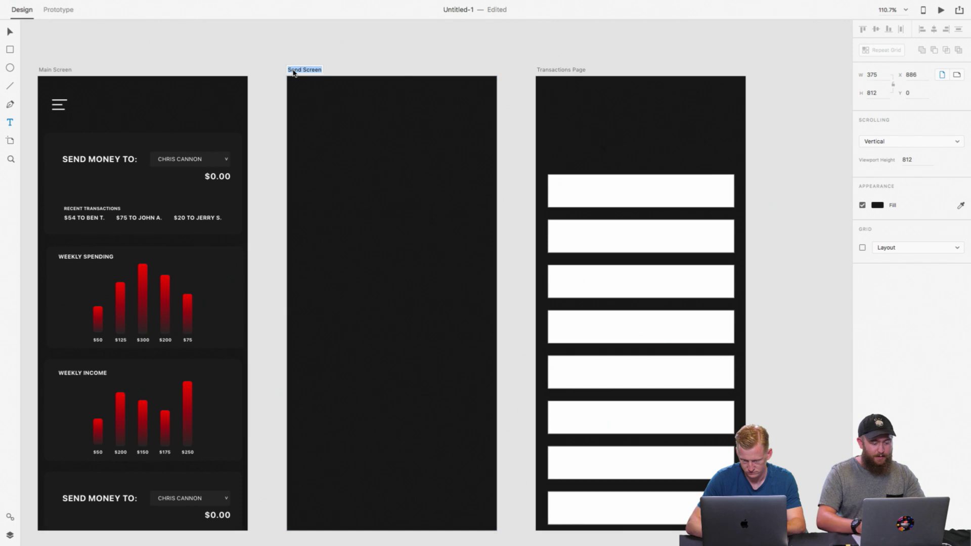
pyautogui.write('CONFIR')
pyautogui.press('BackSpace')
pyautogui.press('BackSpace')
pyautogui.press('BackSpace')
pyautogui.press('BackSpace')
pyautogui.press('BackSpace')
pyautogui.press('BackSpace')
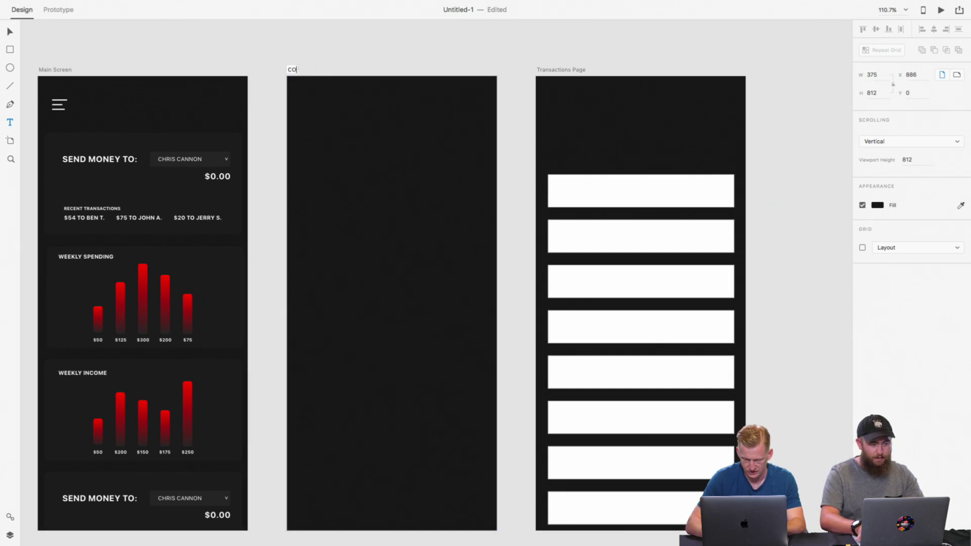
pyautogui.write('Confirmation Screen')
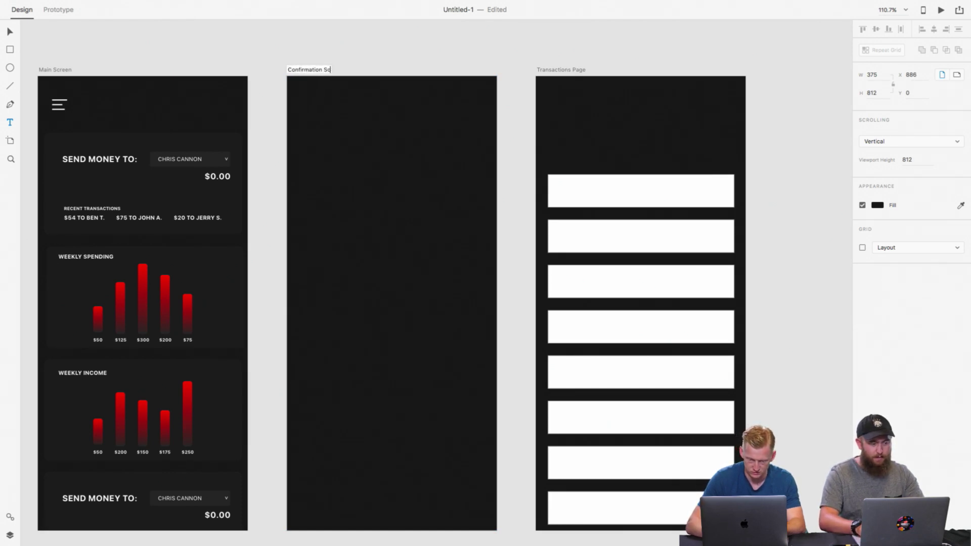
pyautogui.press('Return')
pyautogui.click(262, 36)
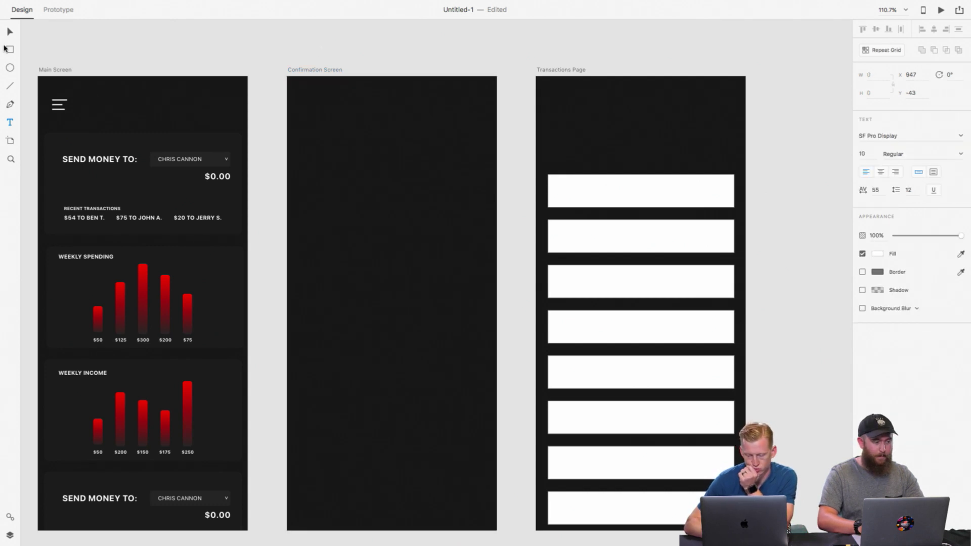
pyautogui.click(323, 161)
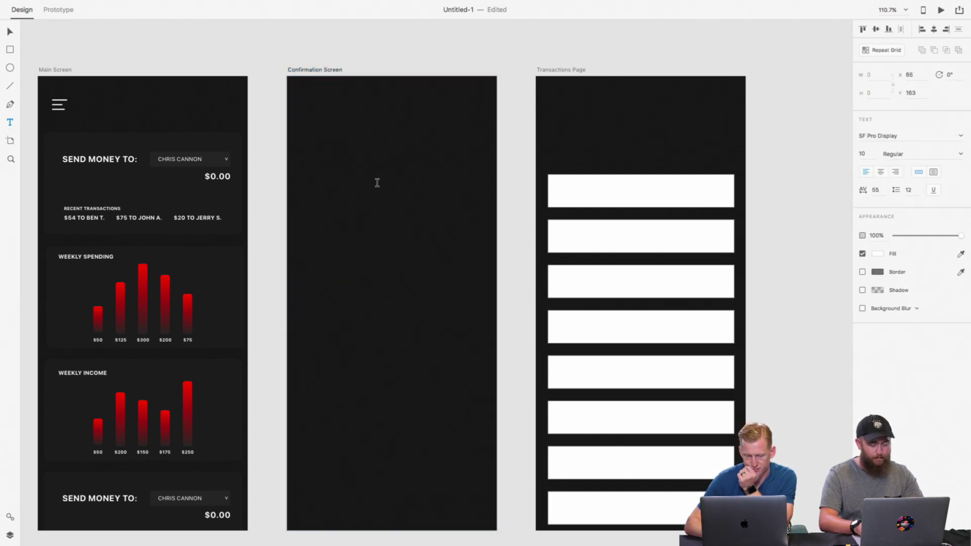
pyautogui.write('Sent!')
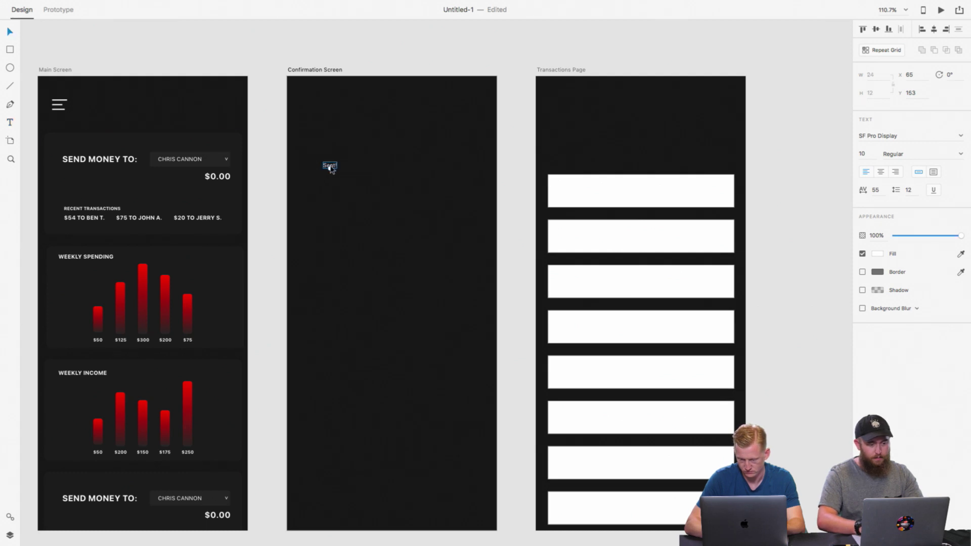
# - Make Sent! a bold 47 pt heading centred near the top
pyautogui.moveTo(331, 169); pyautogui.dragTo(404, 186)
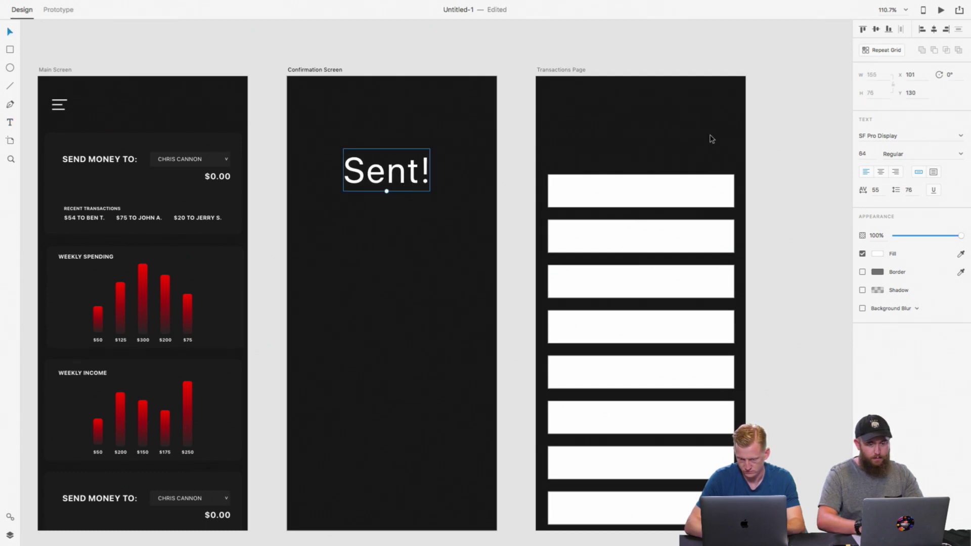
pyautogui.click(959, 154)
pyautogui.click(895, 255)
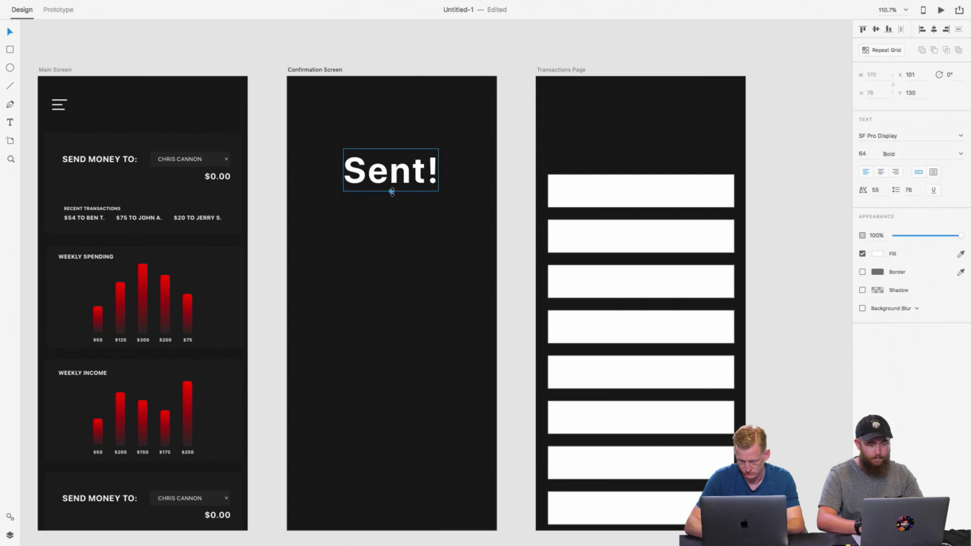
pyautogui.moveTo(391, 192); pyautogui.dragTo(404, 148)
# - Duplicate the heading below it as 'You sent $50.00 to' the recipient's name, shrunk and centred
pyautogui.rightClick(402, 135)
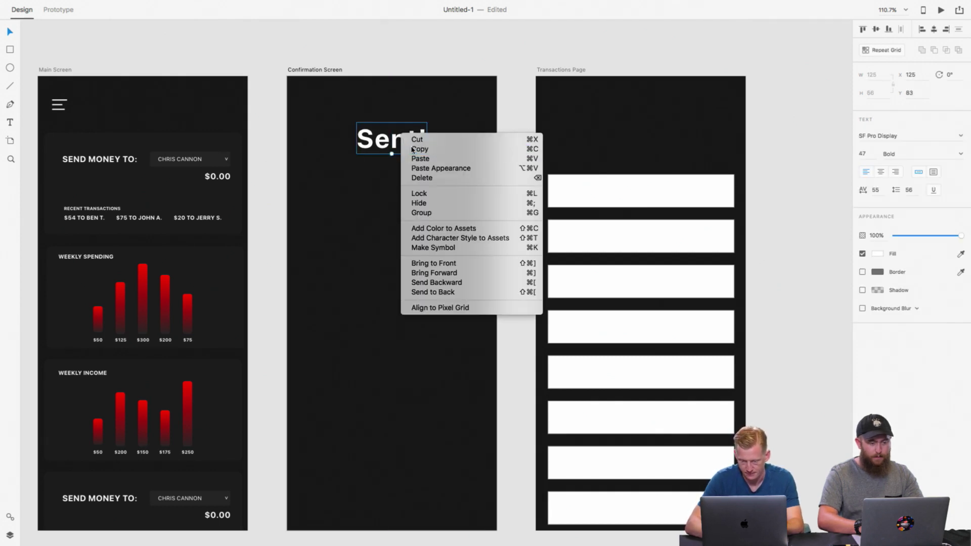
pyautogui.click(412, 150)
pyautogui.rightClick(379, 172)
pyautogui.click(392, 175)
pyautogui.doubleClick(397, 196)
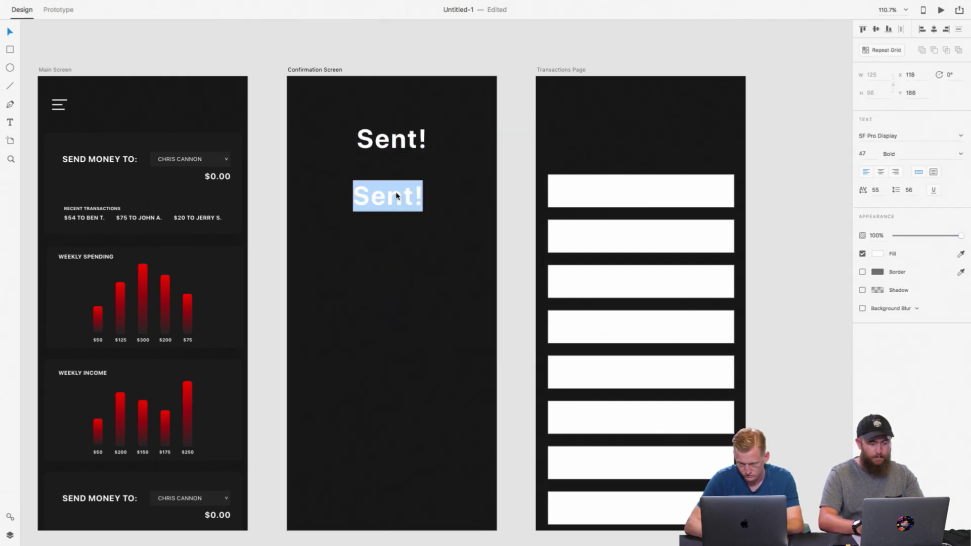
pyautogui.write('You sen')
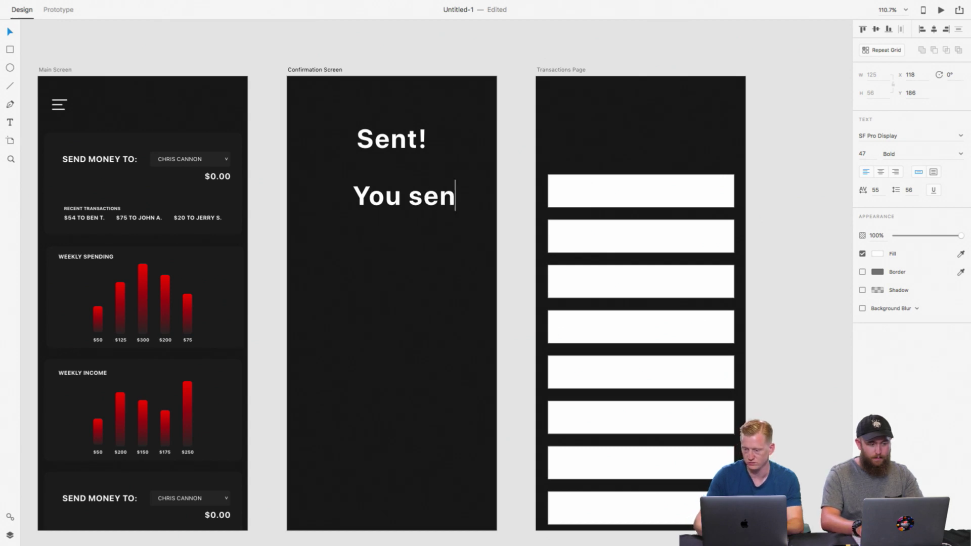
pyautogui.write('t $50.0')
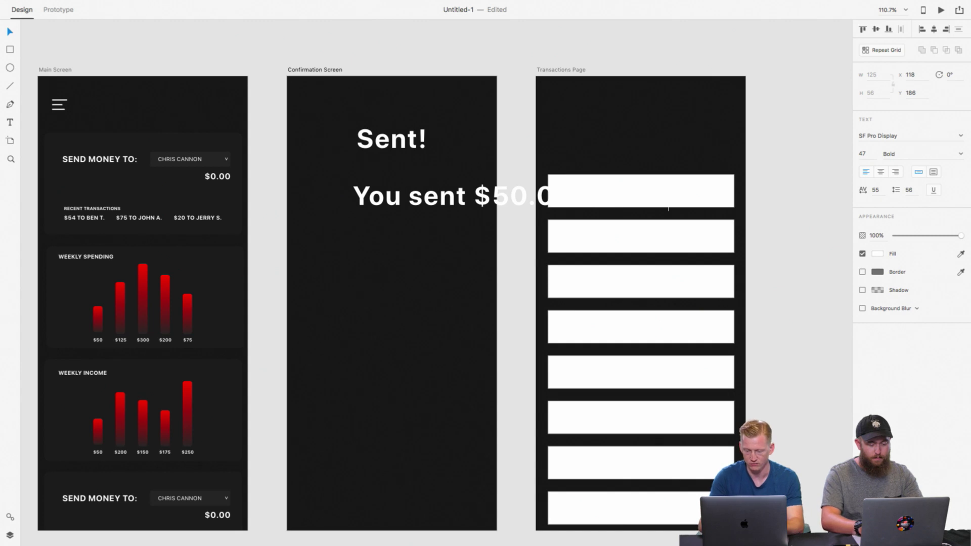
pyautogui.press('Escape')
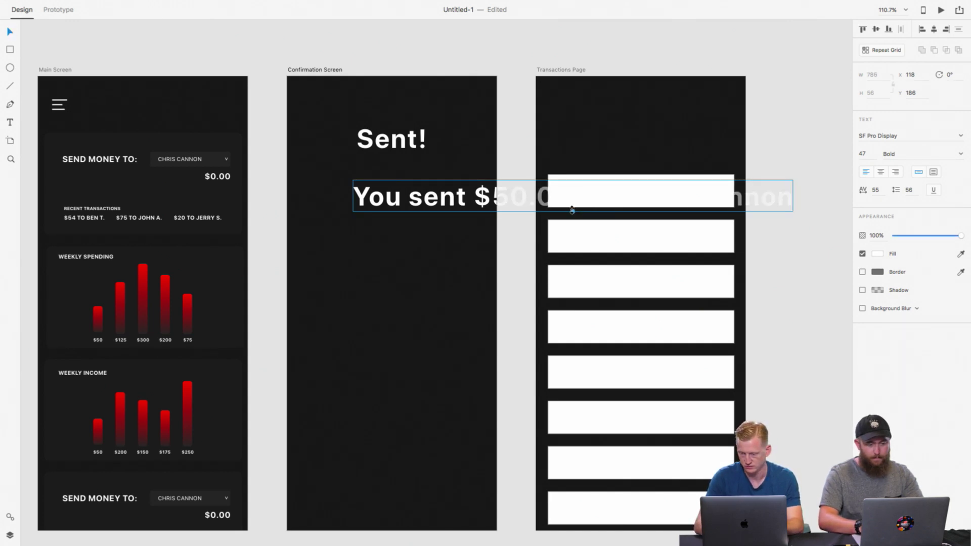
pyautogui.moveTo(572, 210); pyautogui.dragTo(407, 182)
pyautogui.moveTo(384, 147); pyautogui.dragTo(380, 154)
pyautogui.moveTo(674, 265); pyautogui.dragTo(674, 269)
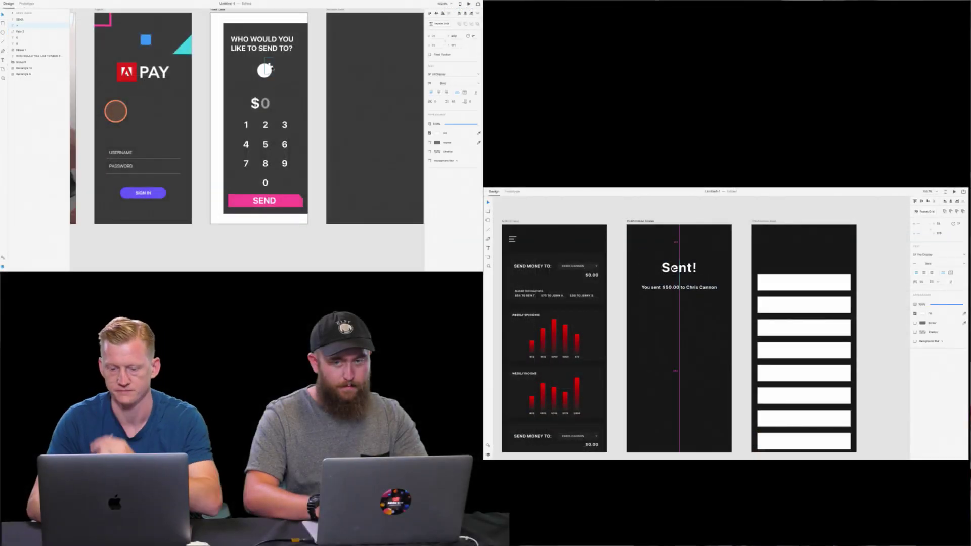
# - Navigate to the Confirmation Screen and select the $50.00 sent message
pyautogui.click(265, 69)
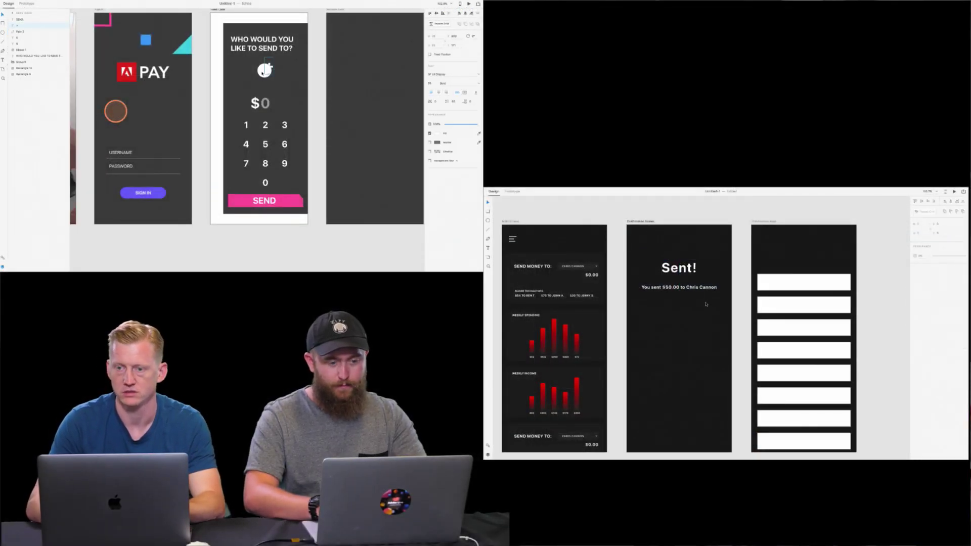
pyautogui.hscroll(-5, 698, 313)
pyautogui.scroll(-2, 698, 313)
pyautogui.hscroll(-5, 706, 304)
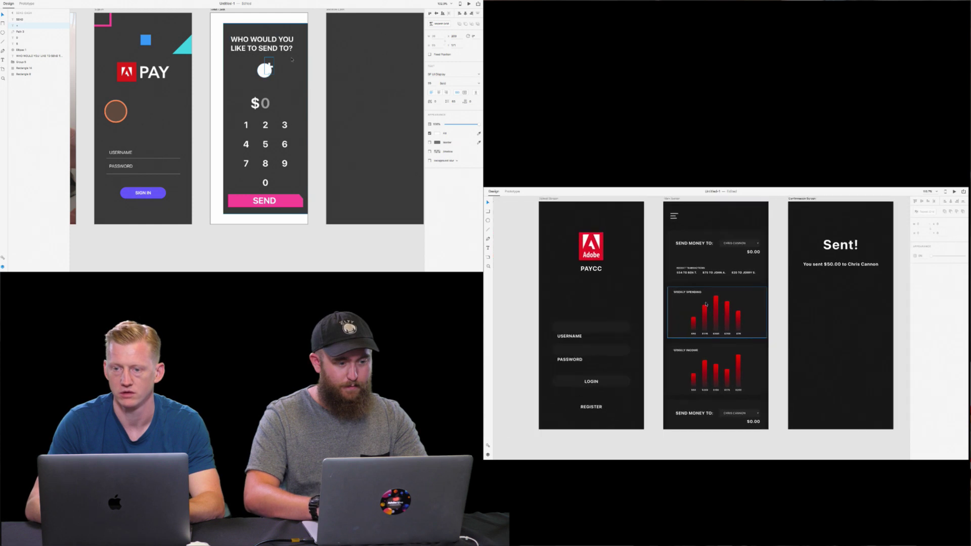
pyautogui.hscroll(4, 706, 304)
pyautogui.scroll(1, 705, 304)
pyautogui.hscroll(3, 705, 305)
pyautogui.scroll(1, 706, 304)
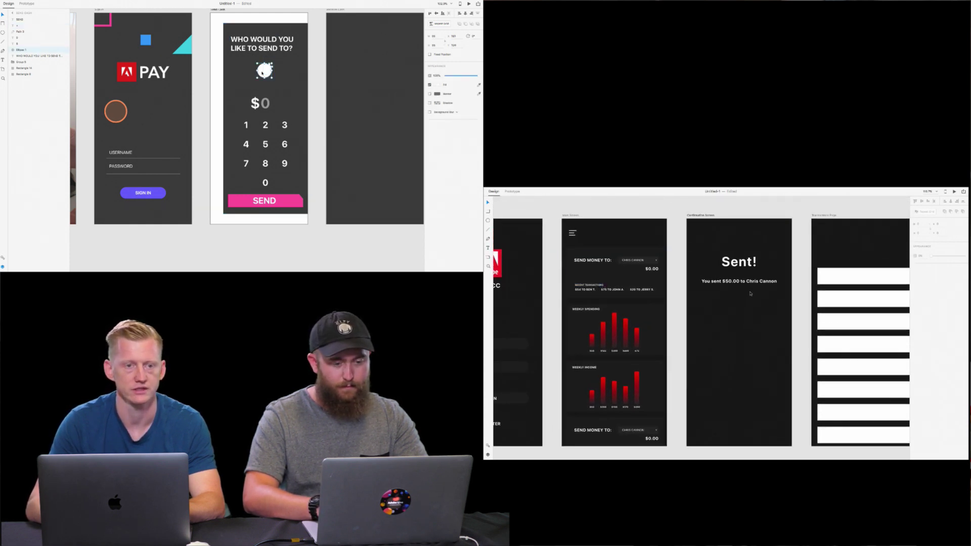
pyautogui.click(738, 281)
pyautogui.rightClick(756, 282)
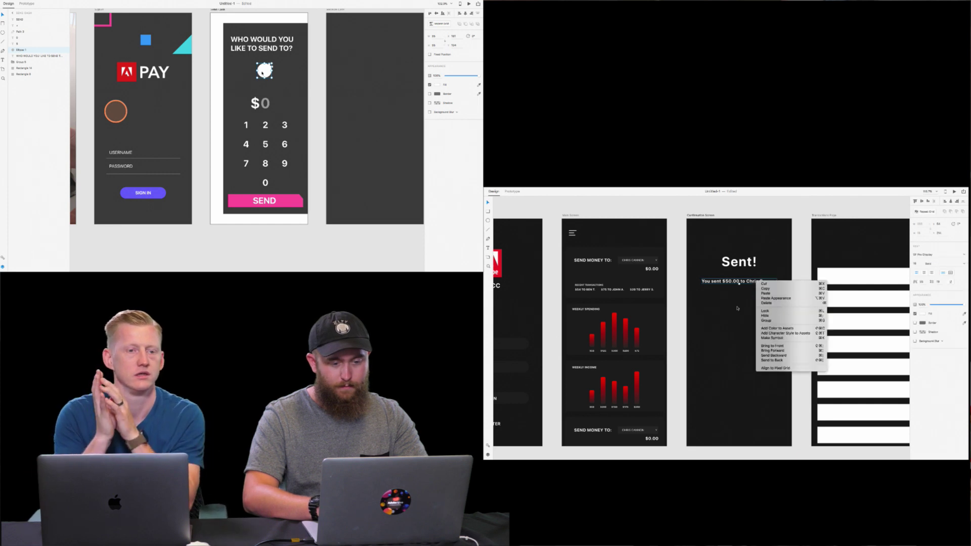
pyautogui.click(737, 308)
pyautogui.rightClick(739, 310)
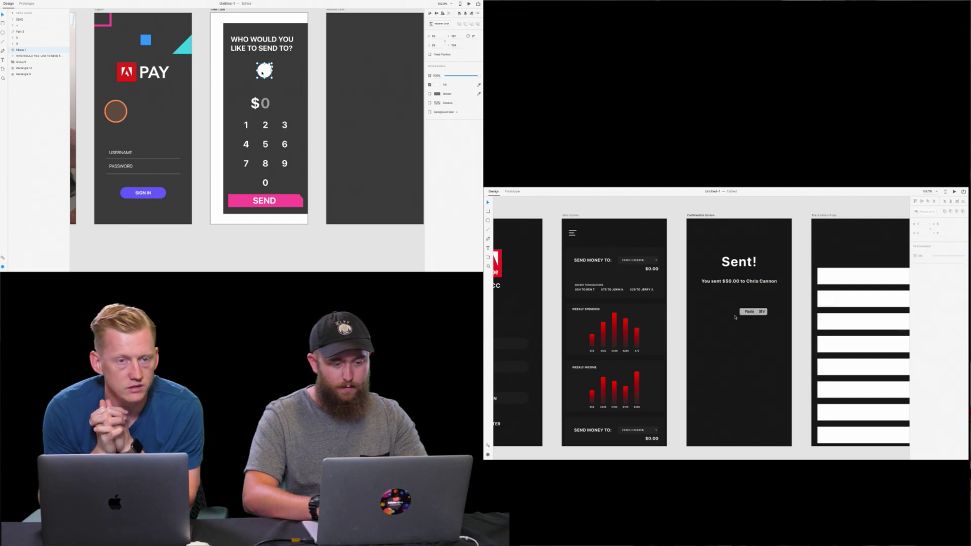
pyautogui.hscroll(-3, 539, 379)
pyautogui.scroll(-2, 539, 379)
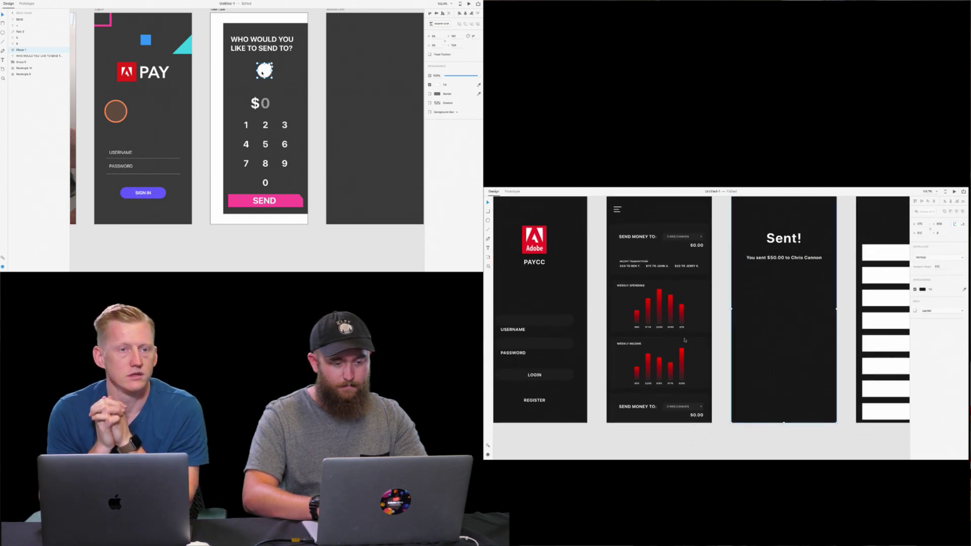
# - Copy the LOGIN button and paste it onto the Confirmation Screen
pyautogui.rightClick(537, 384)
pyautogui.click(531, 378)
pyautogui.hscroll(3, 530, 377)
pyautogui.scroll(1, 530, 377)
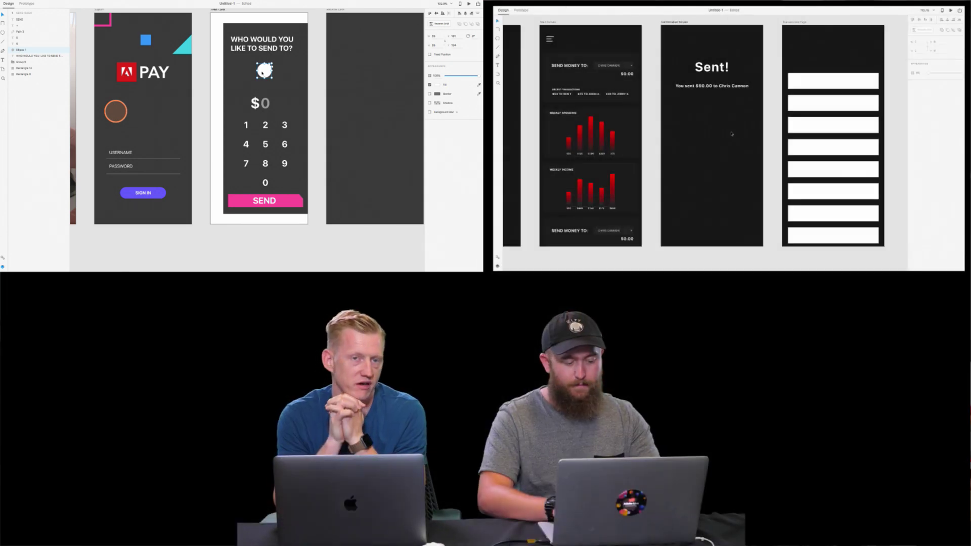
pyautogui.rightClick(728, 316)
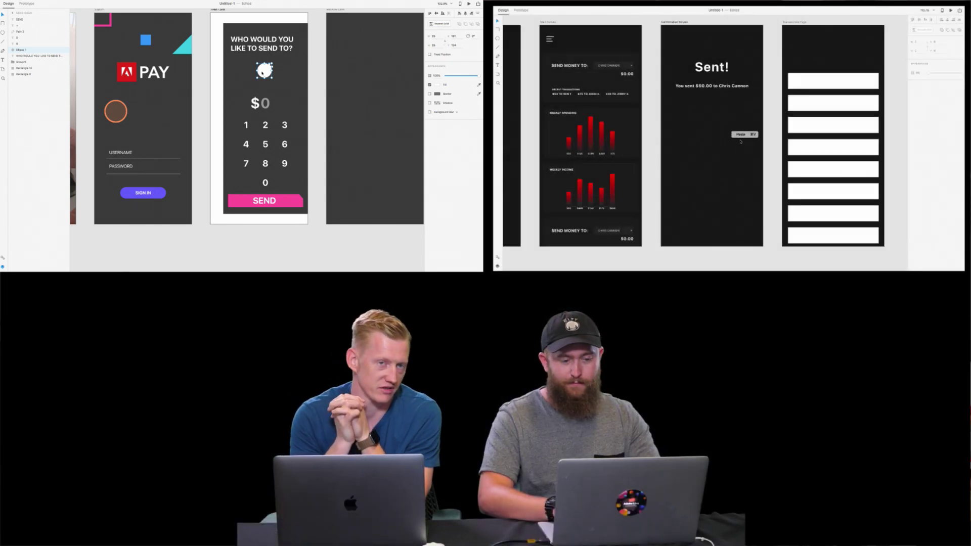
pyautogui.click(741, 134)
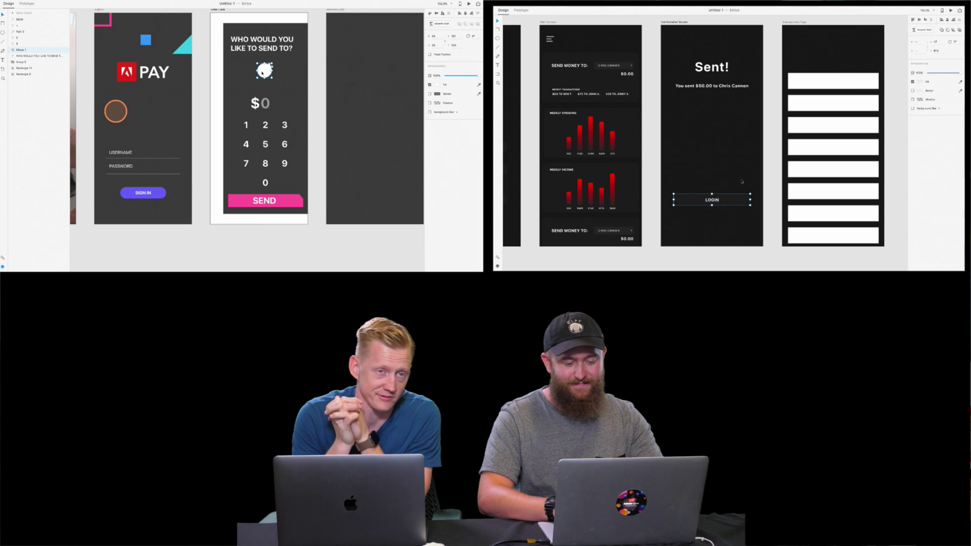
# - Relabel the pasted button CONFIRM and move it lower, centred under the message
pyautogui.doubleClick(716, 200)
pyautogui.doubleClick(716, 200)
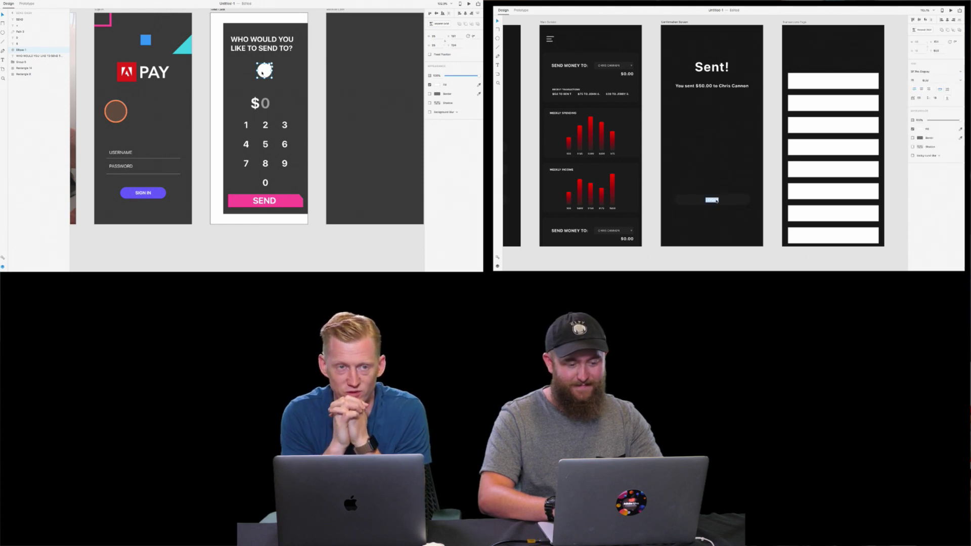
pyautogui.press('BackSpace')
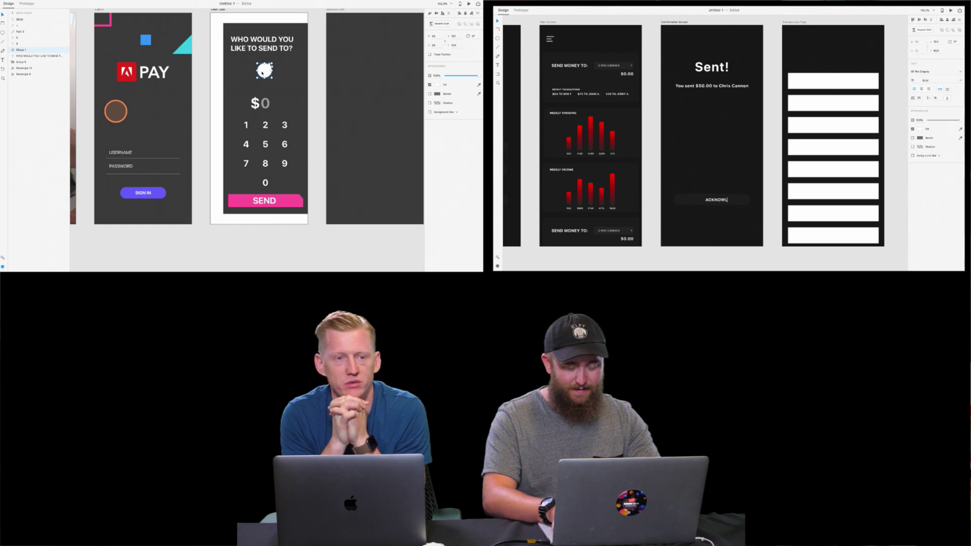
pyautogui.write('ACKNOWLEDGE')
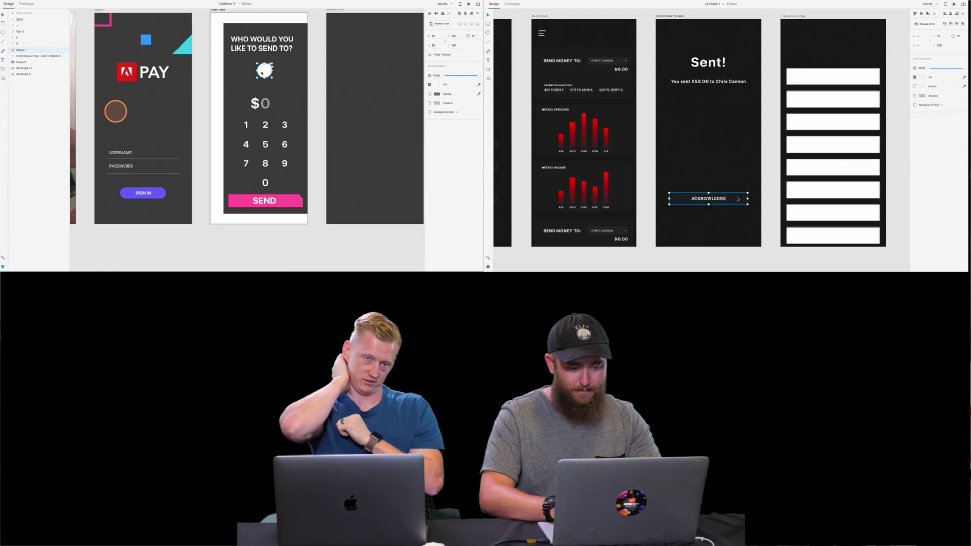
pyautogui.moveTo(737, 201); pyautogui.dragTo(736, 219)
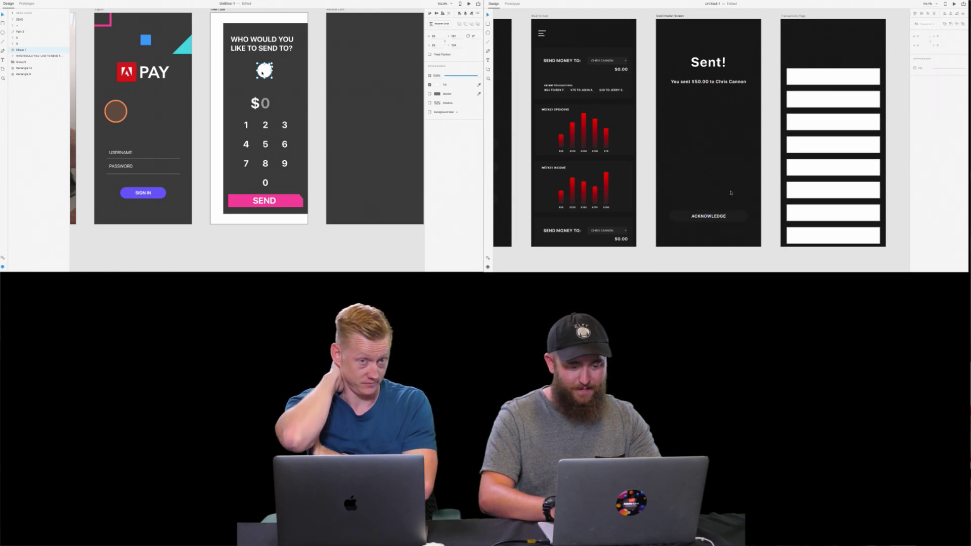
pyautogui.scroll(2, 723, 222)
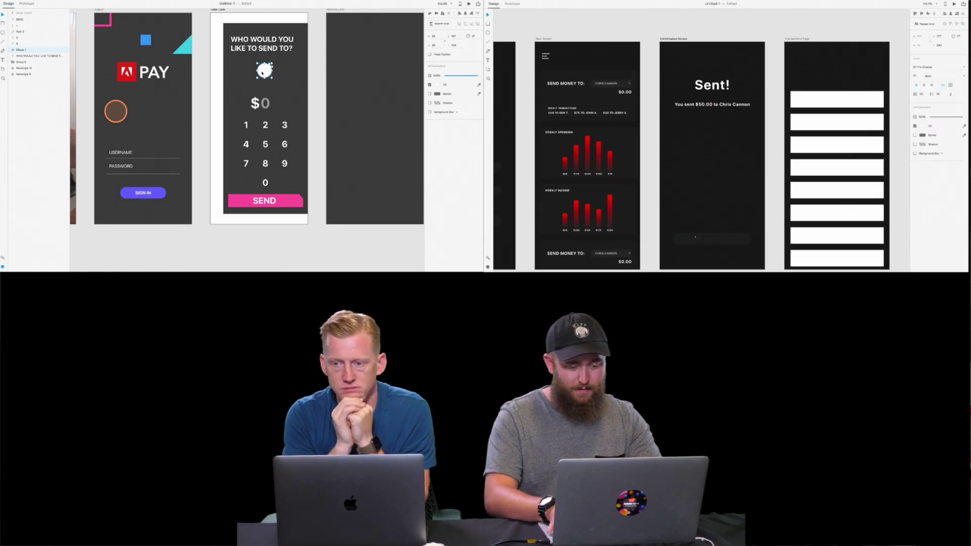
pyautogui.write('CONFIRM')
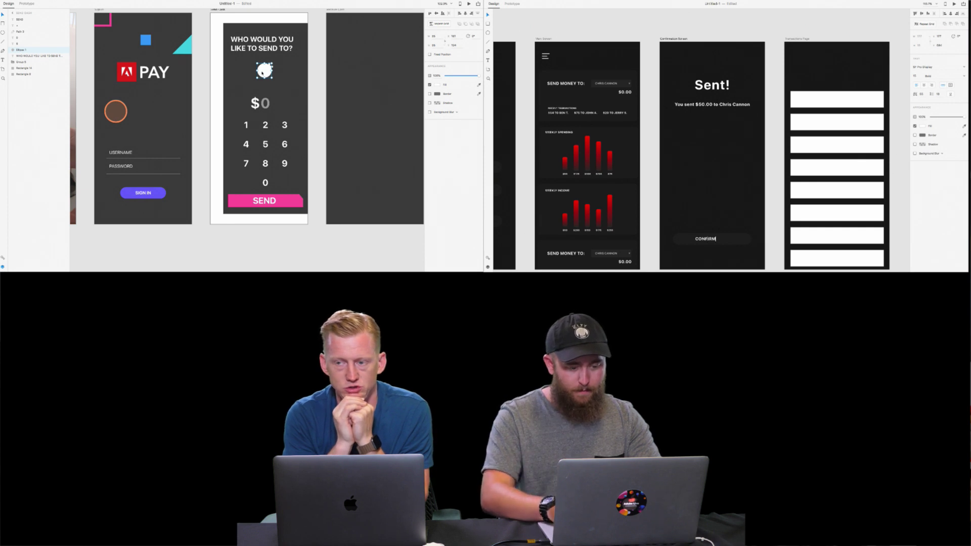
pyautogui.press('Escape')
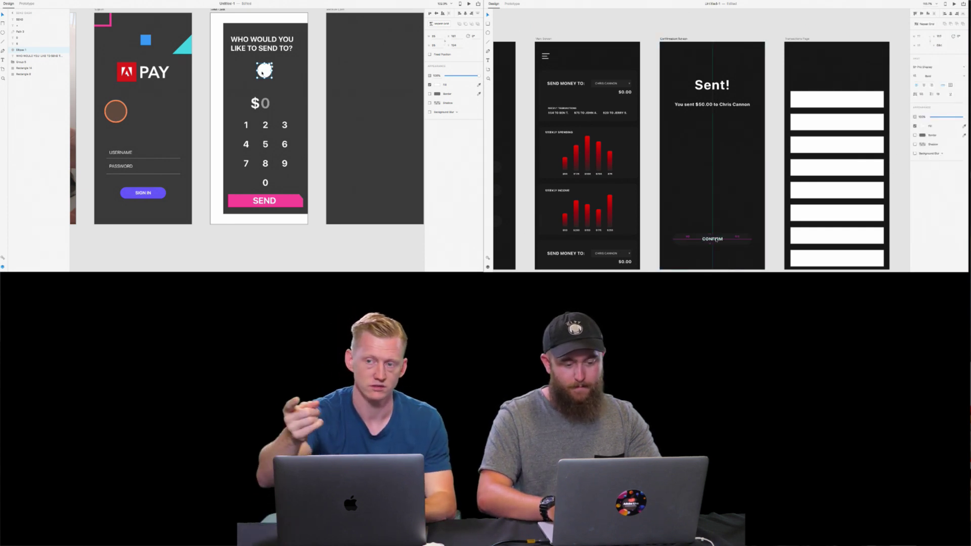
pyautogui.scroll(-3, 718, 212)
pyautogui.scroll(-3, 277, 109)
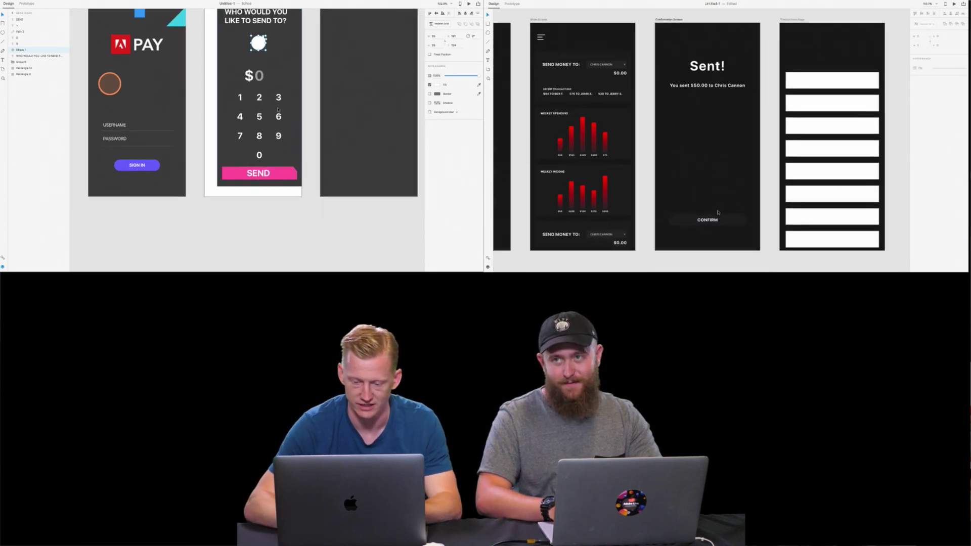
# - Fill the recipient circle with the teal sampled from the triangle
pyautogui.scroll(-2, 718, 212)
pyautogui.scroll(2, 278, 109)
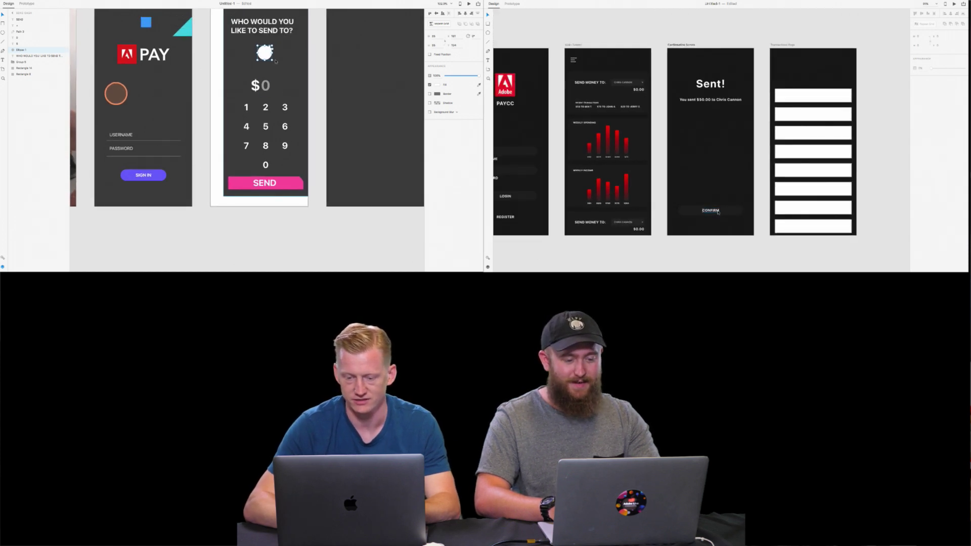
pyautogui.hscroll(-2, 718, 211)
pyautogui.scroll(-1, 723, 197)
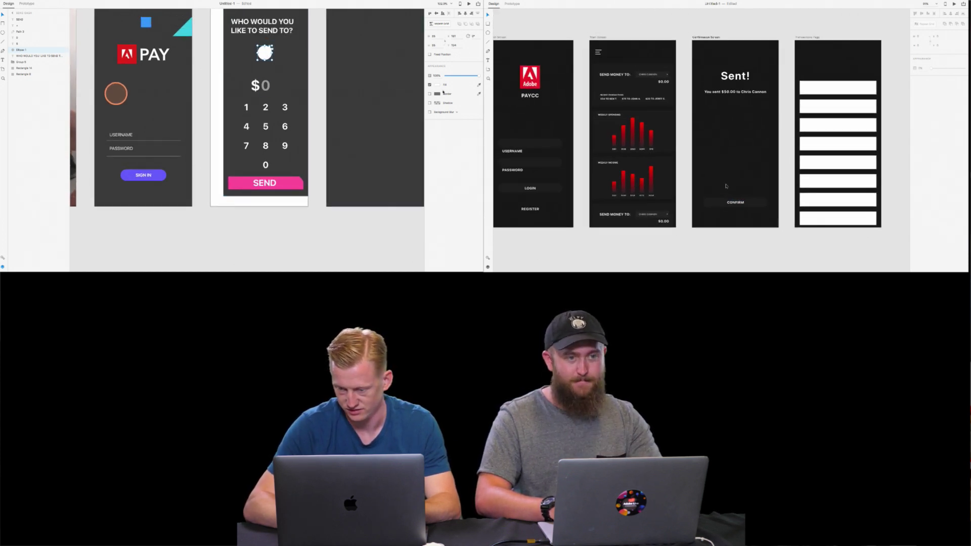
pyautogui.click(436, 85)
pyautogui.hscroll(-4, 726, 186)
pyautogui.scroll(1, 726, 186)
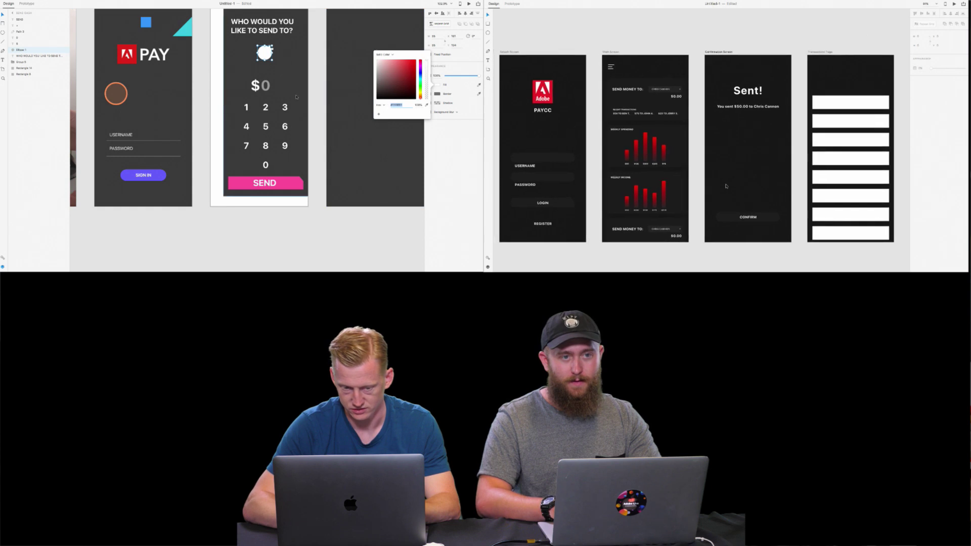
pyautogui.scroll(1, 726, 186)
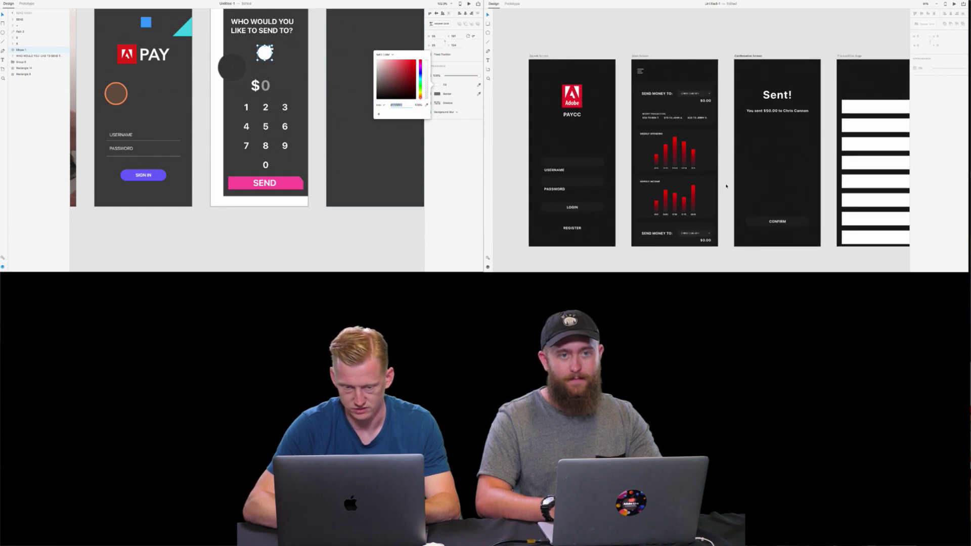
pyautogui.click(180, 30)
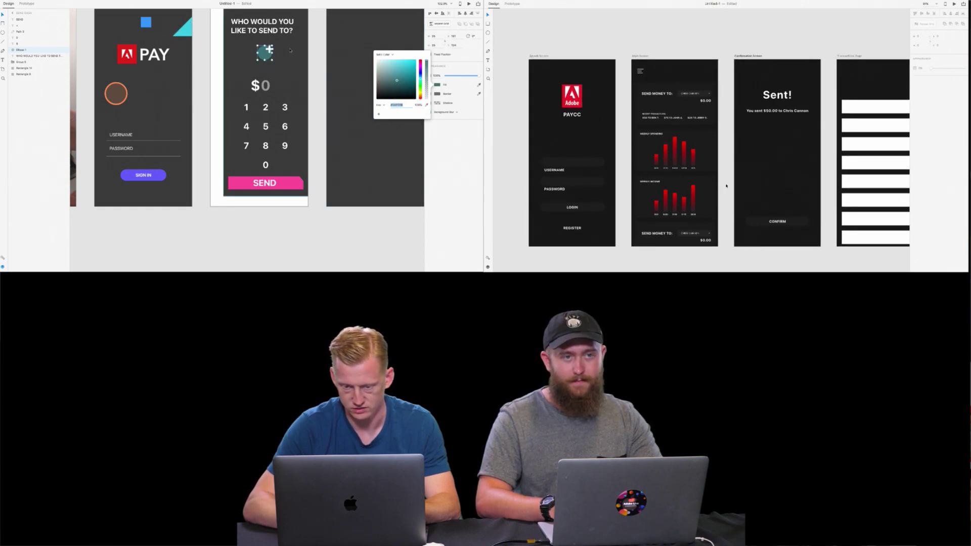
pyautogui.click(290, 50)
pyautogui.scroll(5, 291, 50)
pyautogui.hscroll(-3, 726, 186)
# - Make the Main Screen background white and search icons for 'mastercard'
pyautogui.click(726, 186)
pyautogui.scroll(3, 220, 67)
pyautogui.scroll(3, 743, 152)
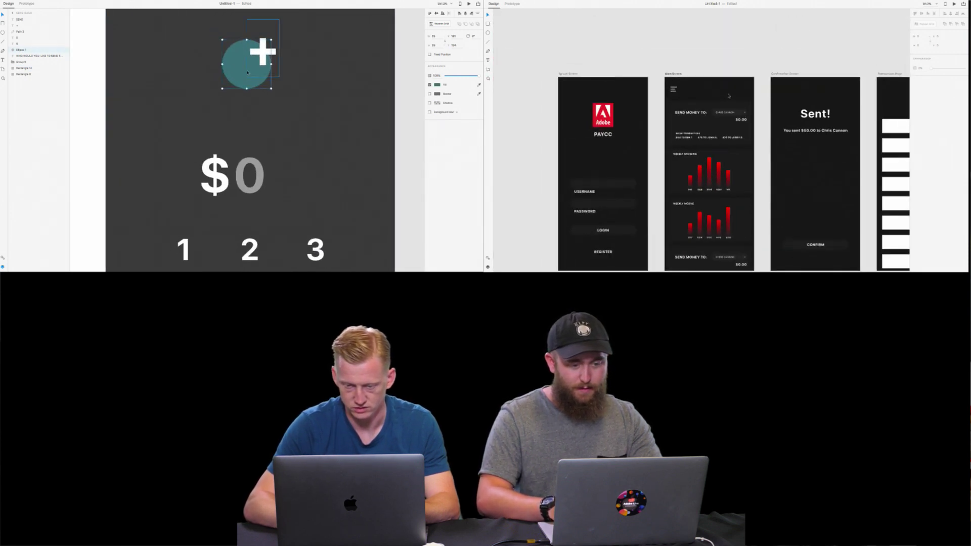
pyautogui.click(922, 101)
pyautogui.click(862, 71)
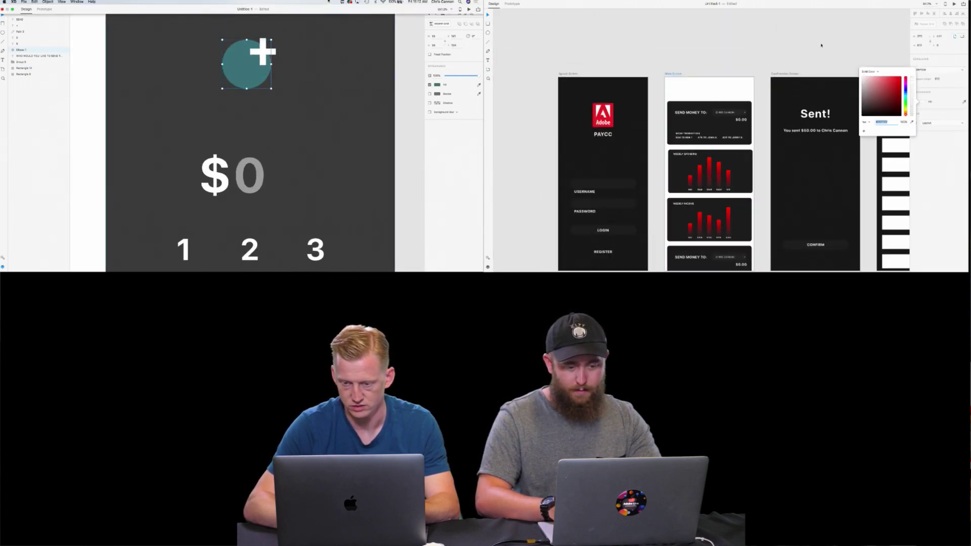
pyautogui.click(698, 52)
pyautogui.click(342, 1)
pyautogui.moveTo(691, 81); pyautogui.dragTo(675, 89)
pyautogui.write('mastercard')
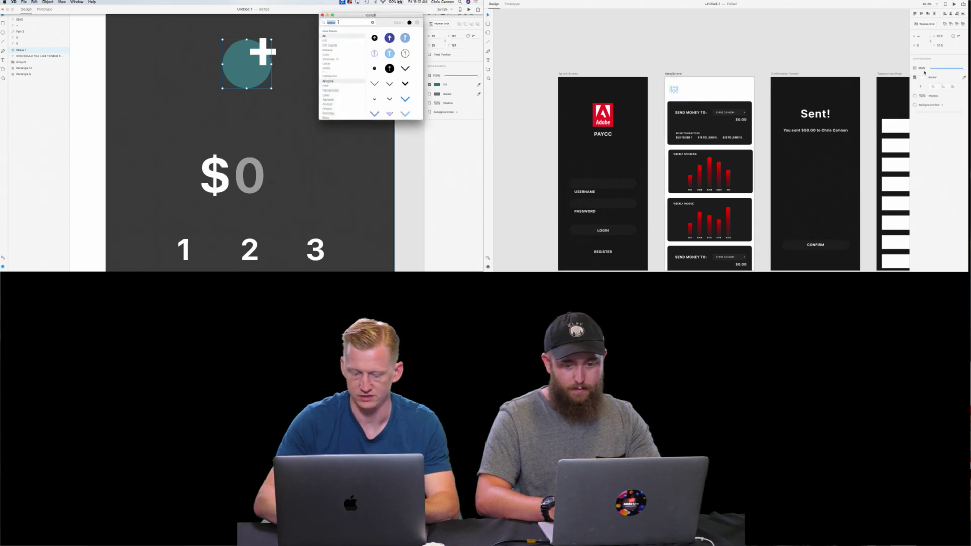
# - Change the menu icon's fill colour to dark
pyautogui.click(922, 72)
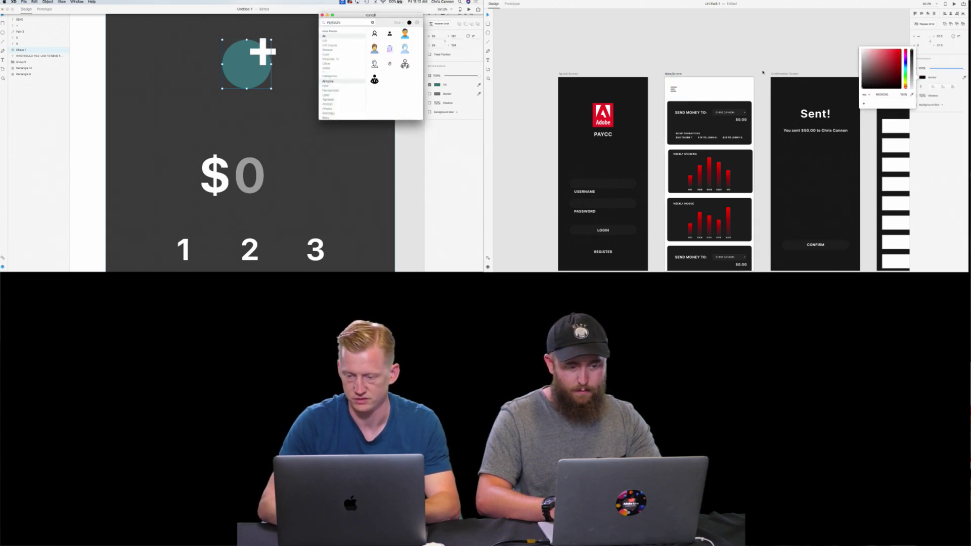
pyautogui.click(857, 129)
pyautogui.scroll(-3, 758, 141)
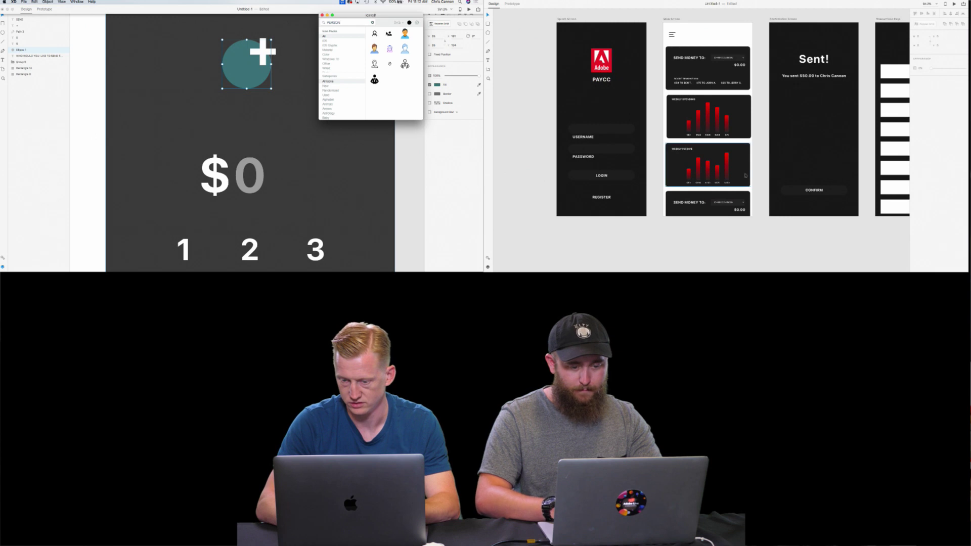
pyautogui.click(738, 197)
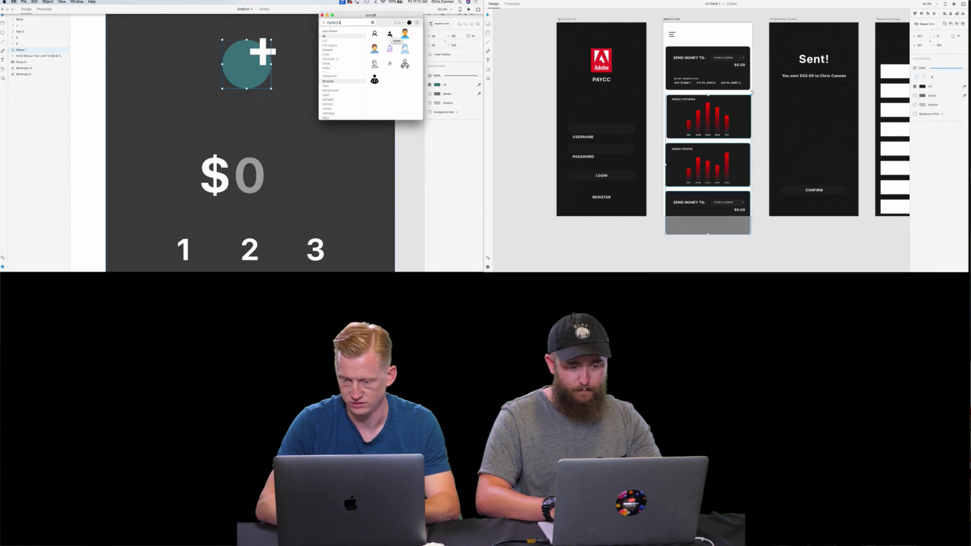
pyautogui.click(751, 74)
# - Place a person icon on the teal circle and fill it white
pyautogui.moveTo(252, 69); pyautogui.dragTo(259, 75)
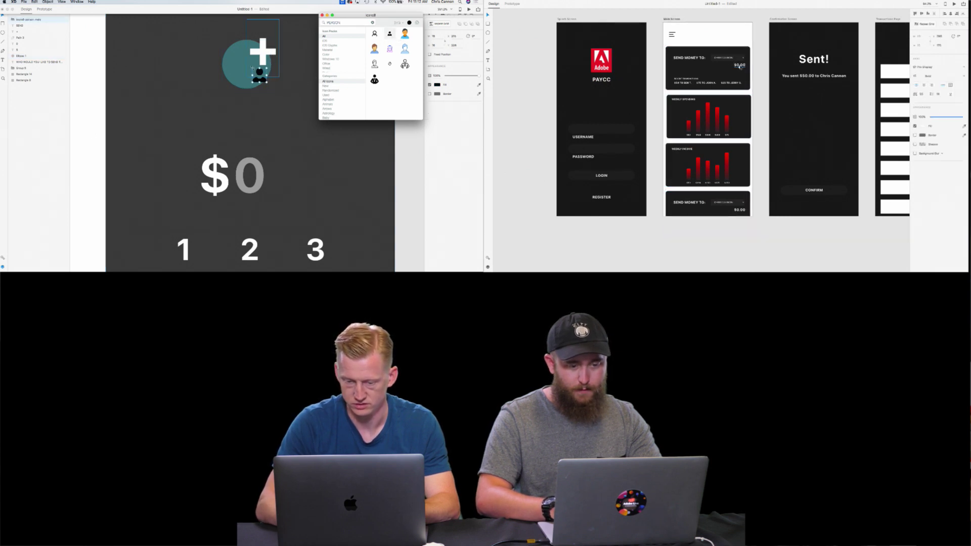
pyautogui.click(739, 64)
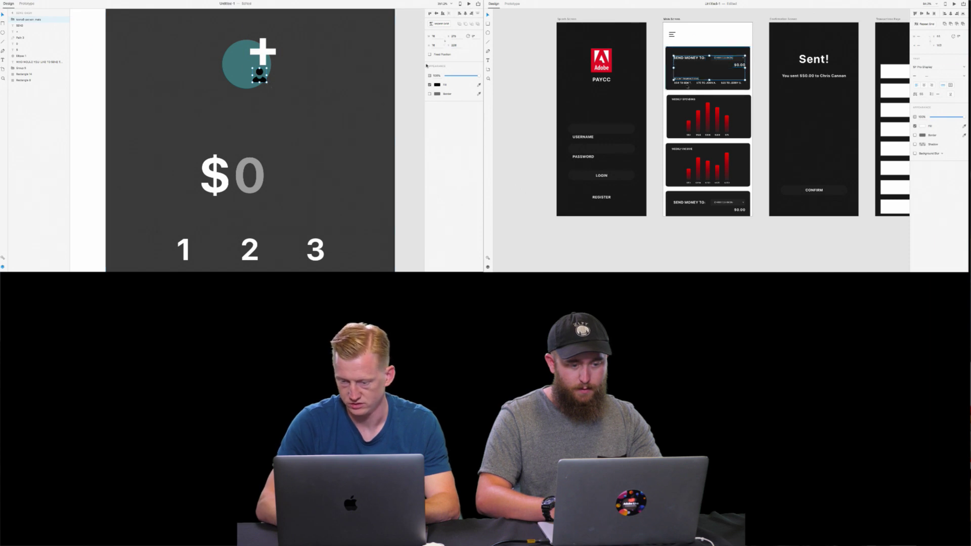
pyautogui.click(687, 85)
pyautogui.click(437, 84)
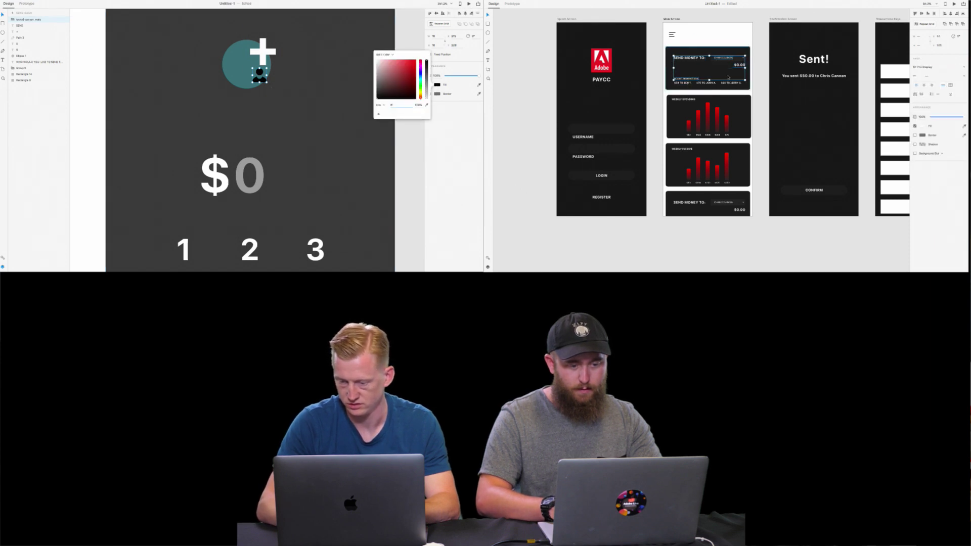
pyautogui.scroll(5, 728, 76)
pyautogui.press('Escape')
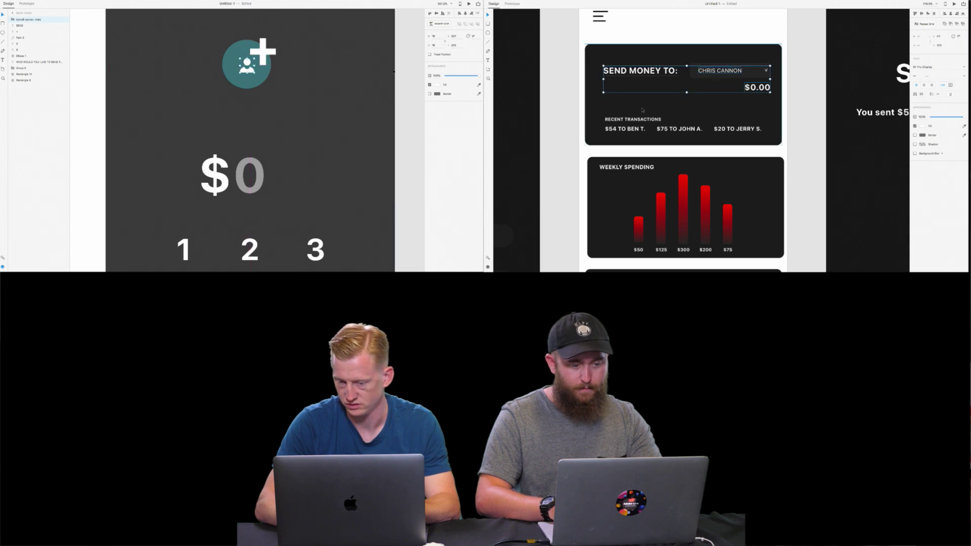
# - Recolour the selected RECENT TRANSACTIONS card text
pyautogui.keyDown('shift'); pyautogui.click(637, 118); pyautogui.keyUp('shift')
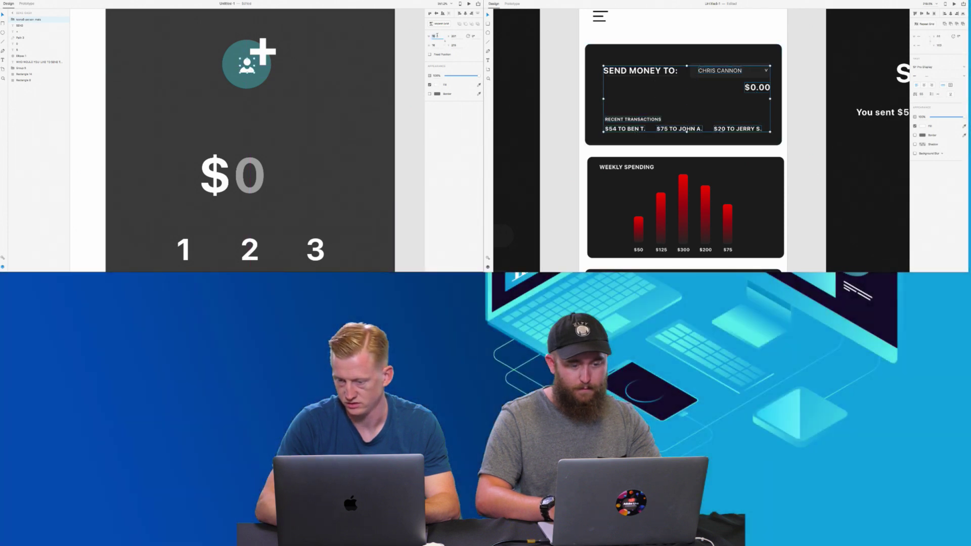
pyautogui.click(922, 125)
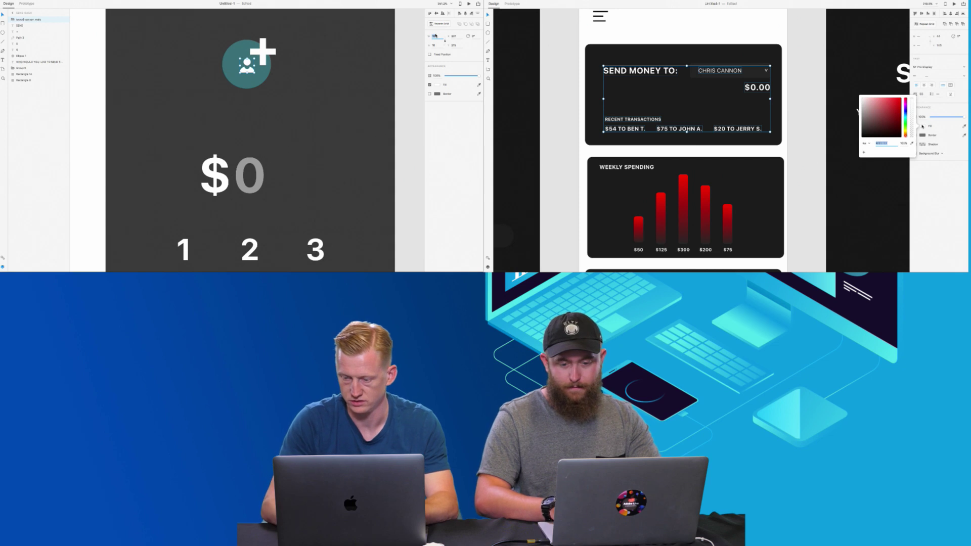
pyautogui.click(871, 133)
pyautogui.moveTo(863, 134)
pyautogui.mouseDown()
pyautogui.moveTo(865, 104)
pyautogui.moveTo(887, 117)
pyautogui.moveTo(867, 109)
pyautogui.moveTo(859, 146)
pyautogui.mouseUp()
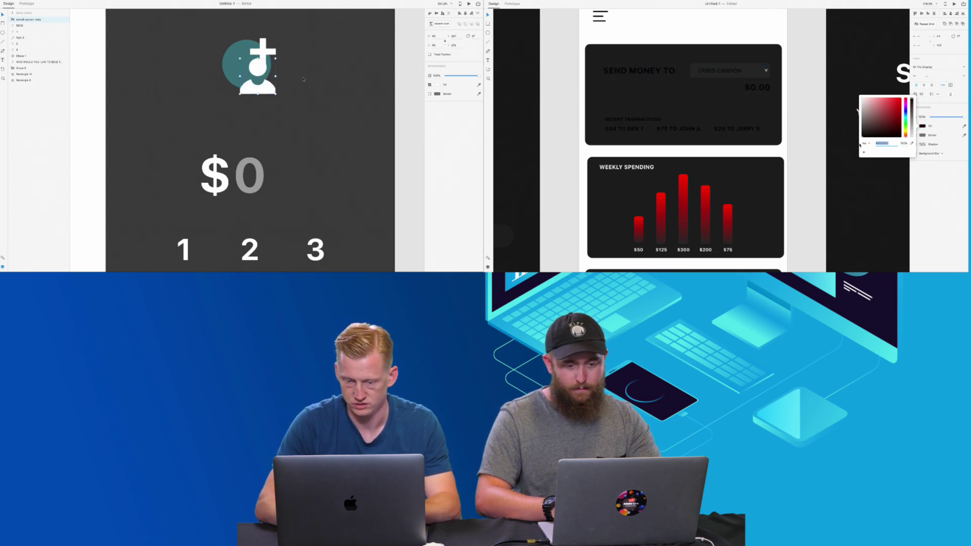
# - Centre the person icon in the teal circle and make the Send Money To card light grey
pyautogui.click(778, 112)
pyautogui.moveTo(270, 93); pyautogui.dragTo(259, 87)
pyautogui.click(923, 87)
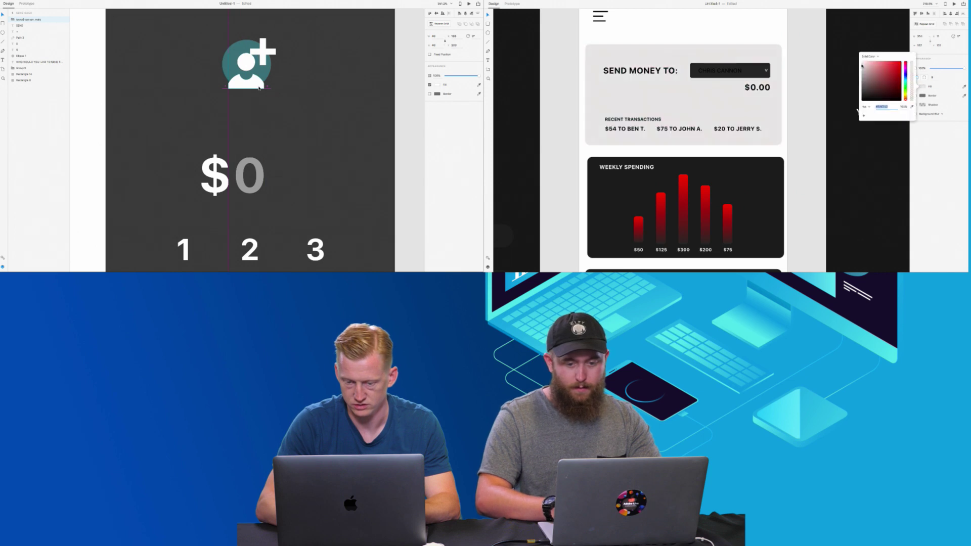
pyautogui.click(233, 71)
pyautogui.click(802, 67)
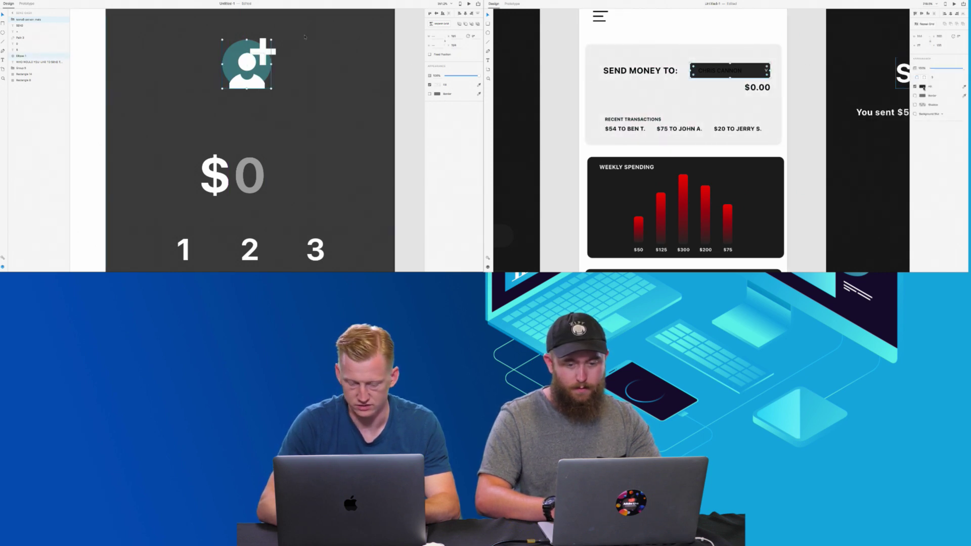
# - Make the recipient name field light grey, then select the Weekly Spending chart card
pyautogui.click(923, 87)
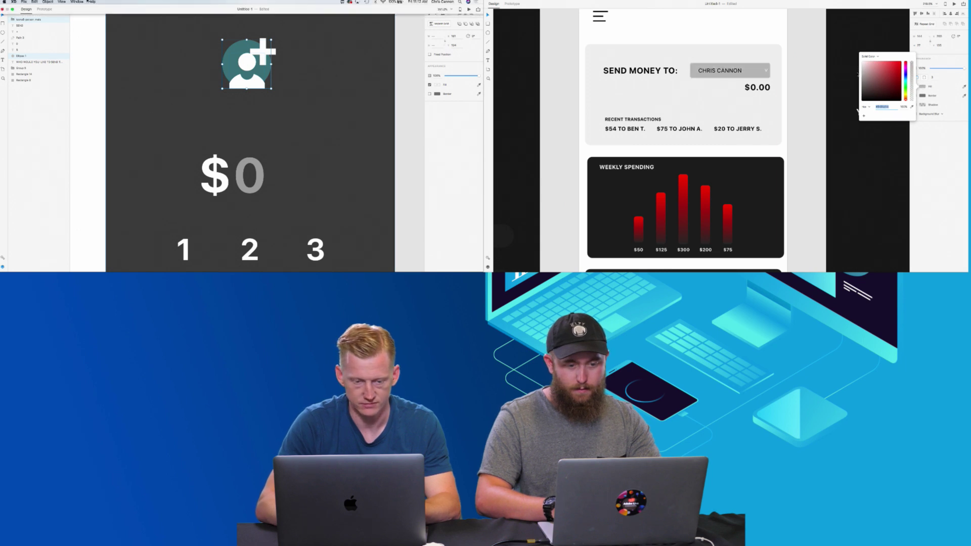
pyautogui.click(89, 2)
pyautogui.click(858, 110)
pyautogui.moveTo(48, 2)
pyautogui.scroll(-3, 805, 93)
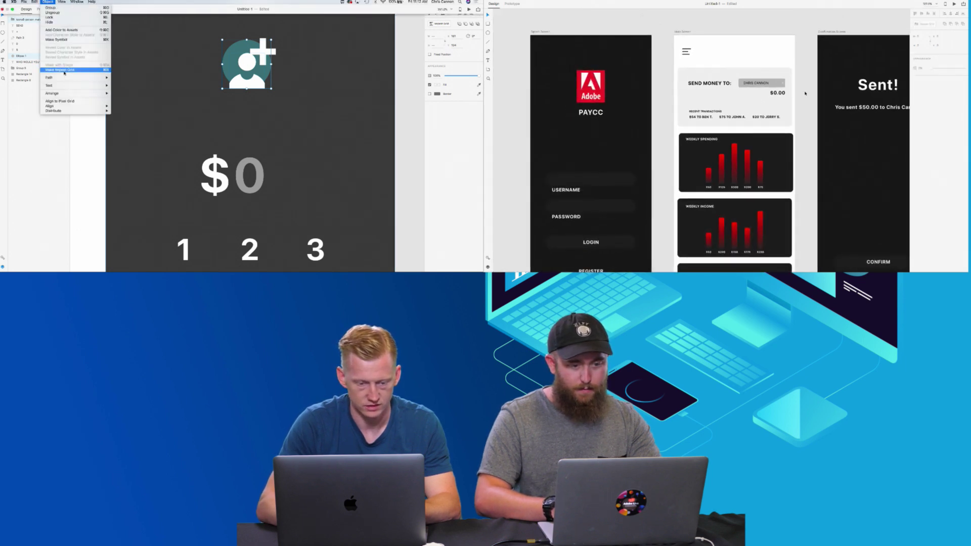
pyautogui.scroll(-2, 805, 93)
pyautogui.click(226, 53)
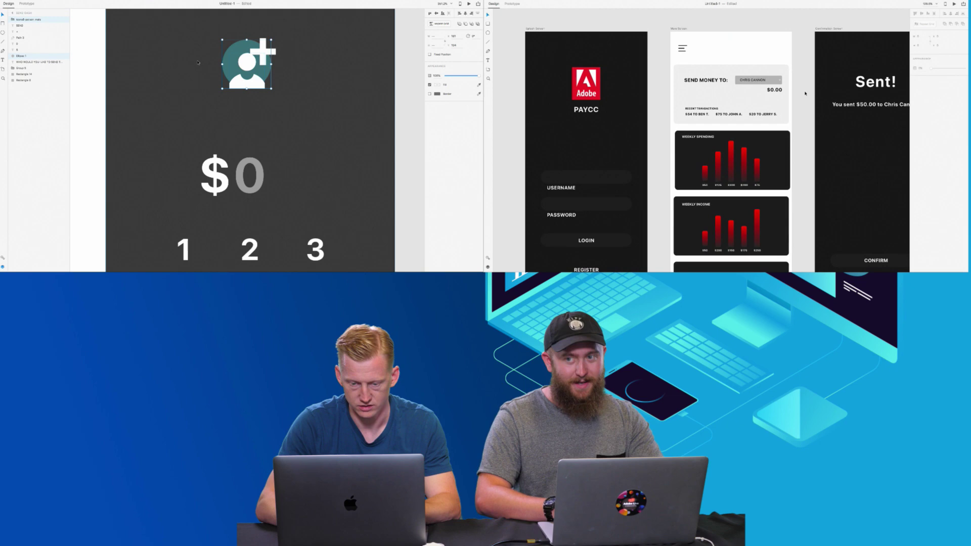
pyautogui.click(226, 54)
pyautogui.scroll(-1, 805, 93)
pyautogui.click(771, 129)
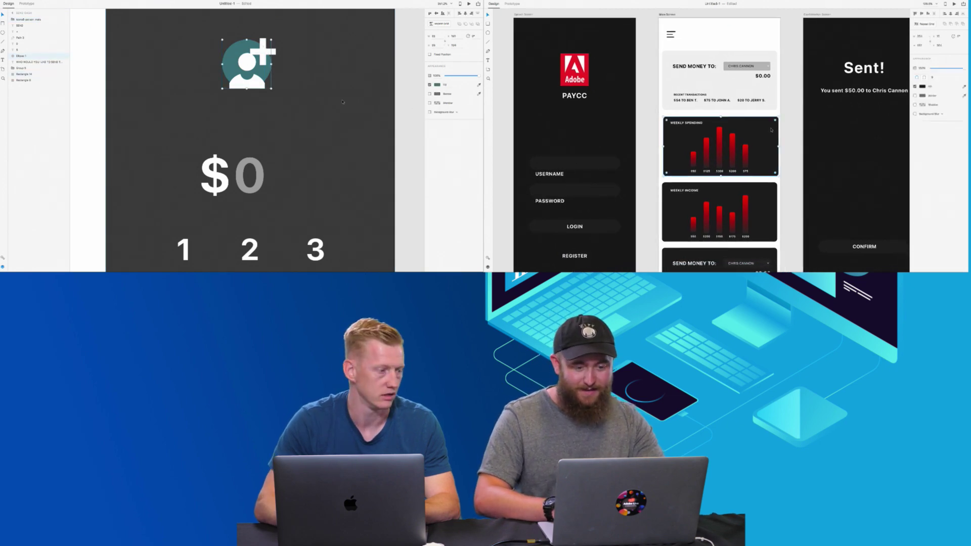
pyautogui.scroll(1, 782, 116)
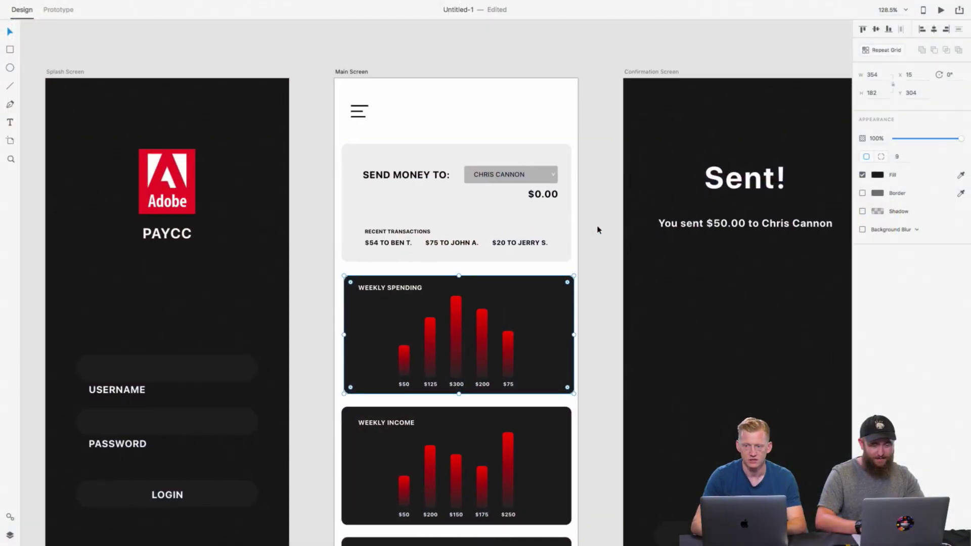
# - Change the Weekly Spending card fill to white
pyautogui.scroll(-3, 597, 229)
pyautogui.click(878, 175)
pyautogui.click(820, 175)
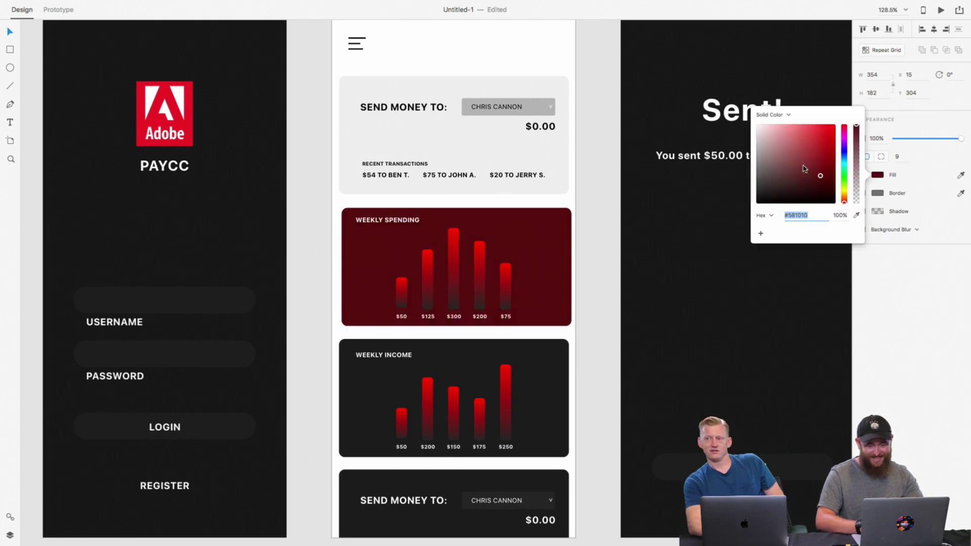
pyautogui.moveTo(804, 168); pyautogui.dragTo(757, 125)
pyautogui.click(584, 247)
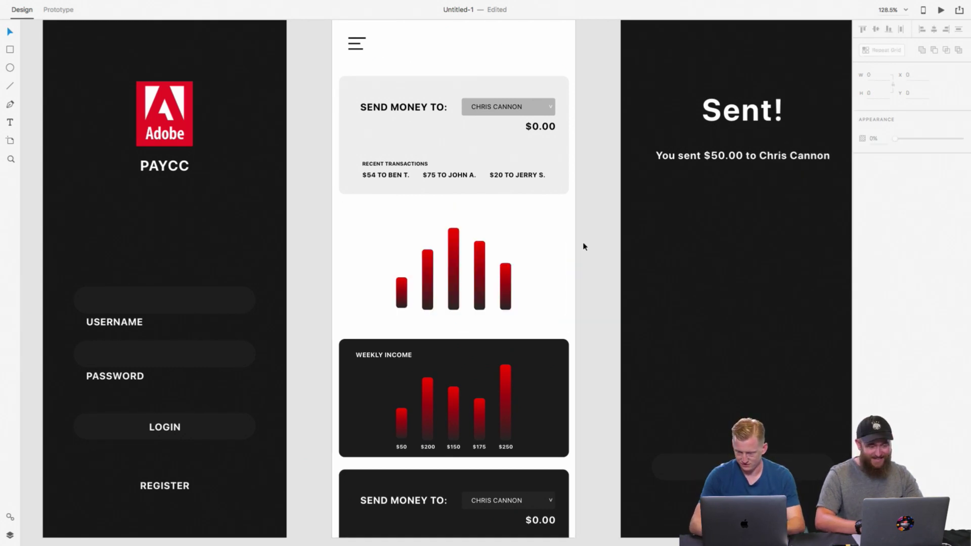
pyautogui.click(531, 245)
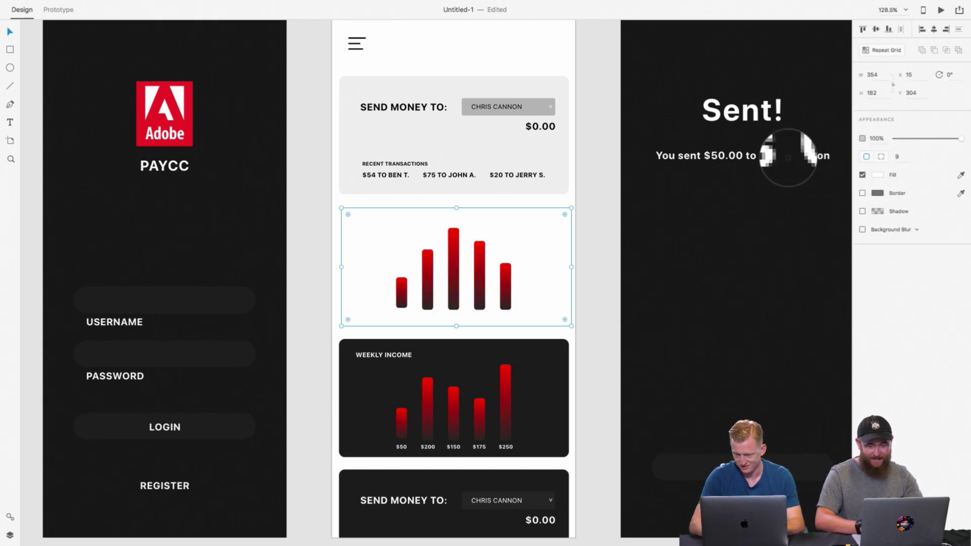
pyautogui.click(592, 163)
# - Give the Weekly Income and Send Money cards the eyedropper-sampled light grey fill
pyautogui.scroll(-2, 613, 184)
pyautogui.click(568, 286)
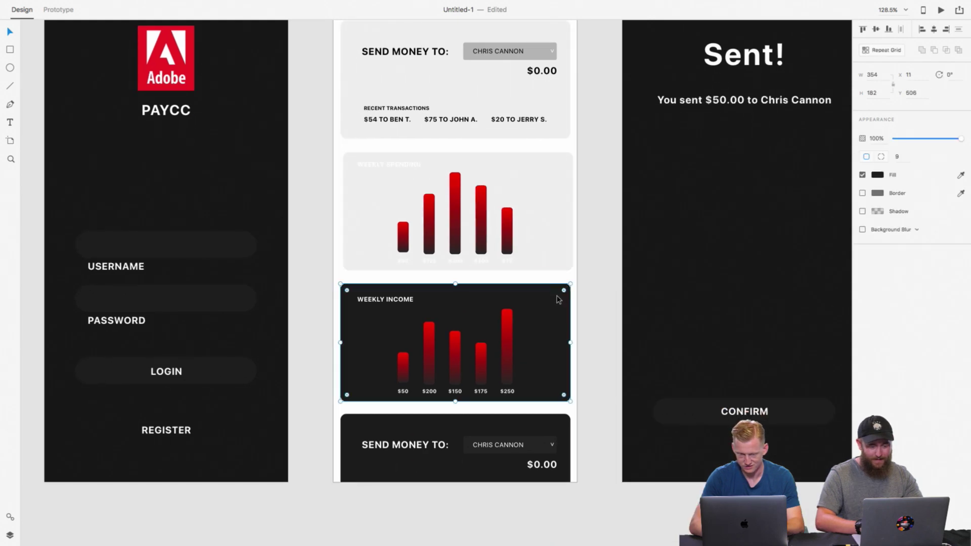
pyautogui.keyDown('shift'); pyautogui.click(547, 427); pyautogui.keyUp('shift')
pyautogui.click(960, 175)
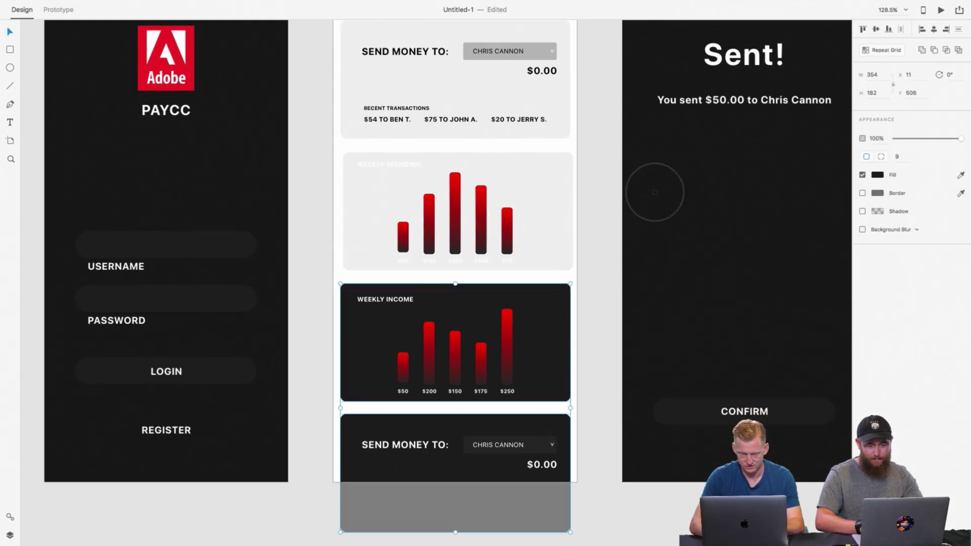
pyautogui.click(523, 204)
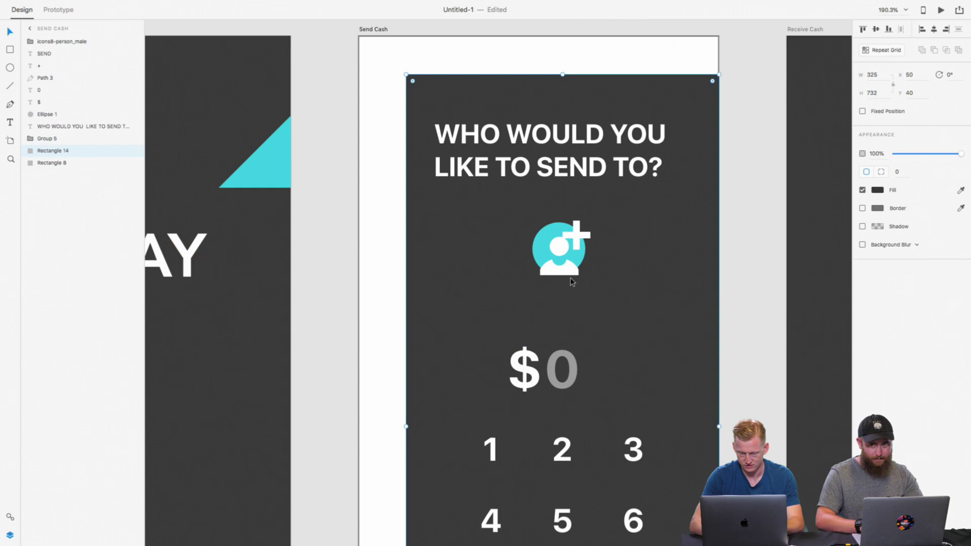
# - Select the person icon with its circle and drag Path 4 out of its group in Layers
pyautogui.scroll(3, 572, 282)
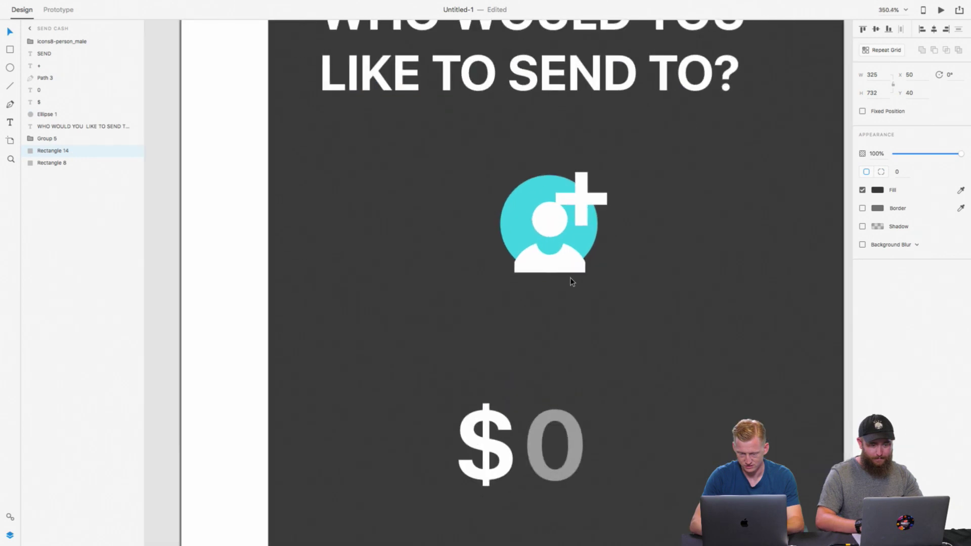
pyautogui.click(564, 259)
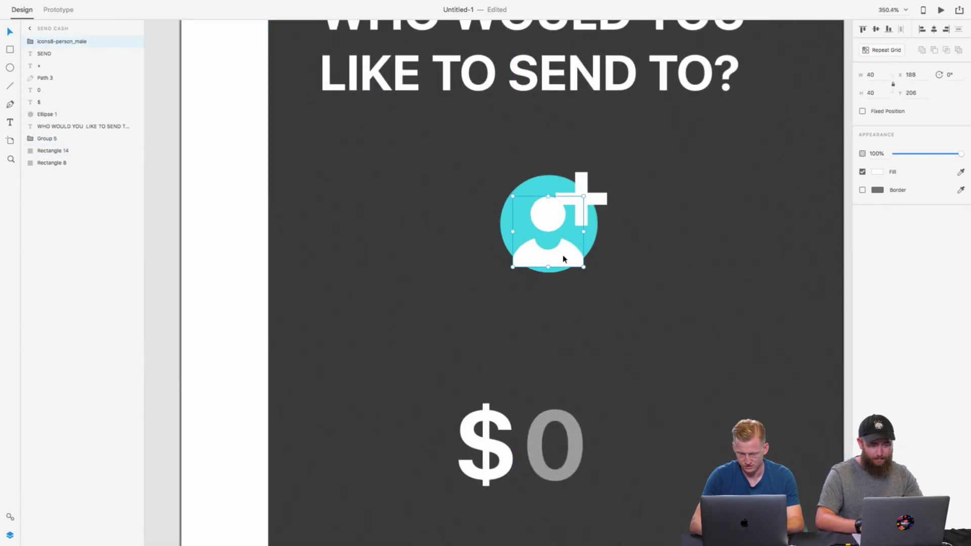
pyautogui.keyDown('shift'); pyautogui.click(508, 224); pyautogui.keyUp('shift')
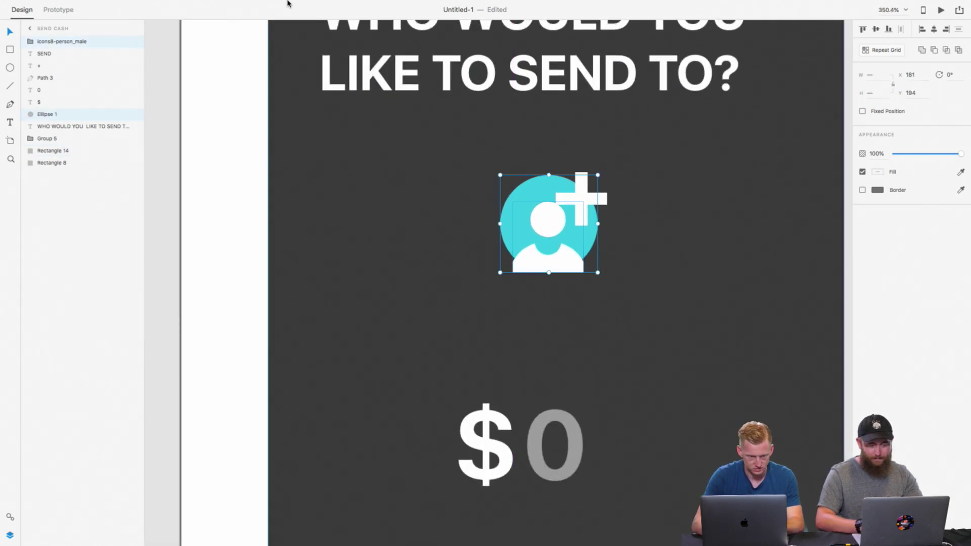
pyautogui.moveTo(289, 3)
pyautogui.click(126, 6)
pyautogui.click(125, 4)
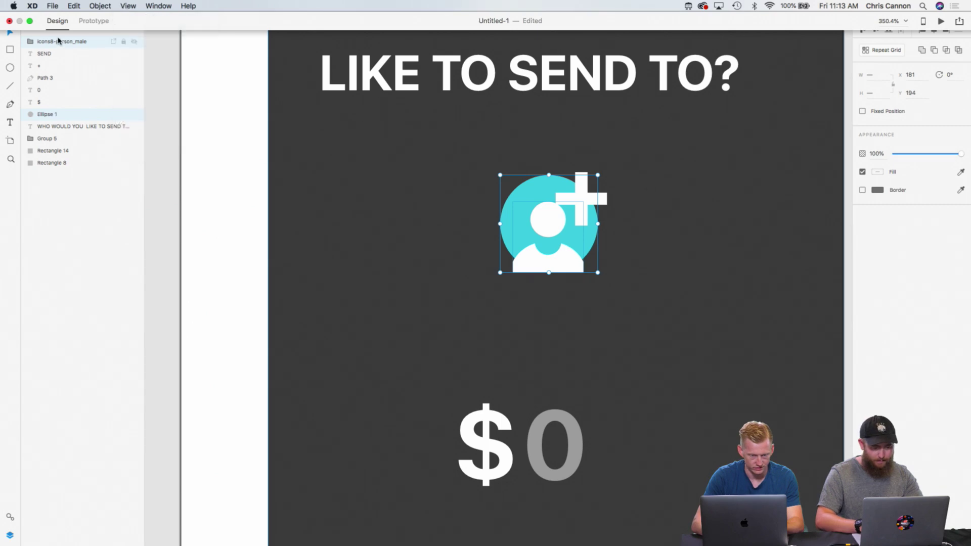
pyautogui.click(36, 43)
pyautogui.moveTo(49, 54); pyautogui.dragTo(49, 130)
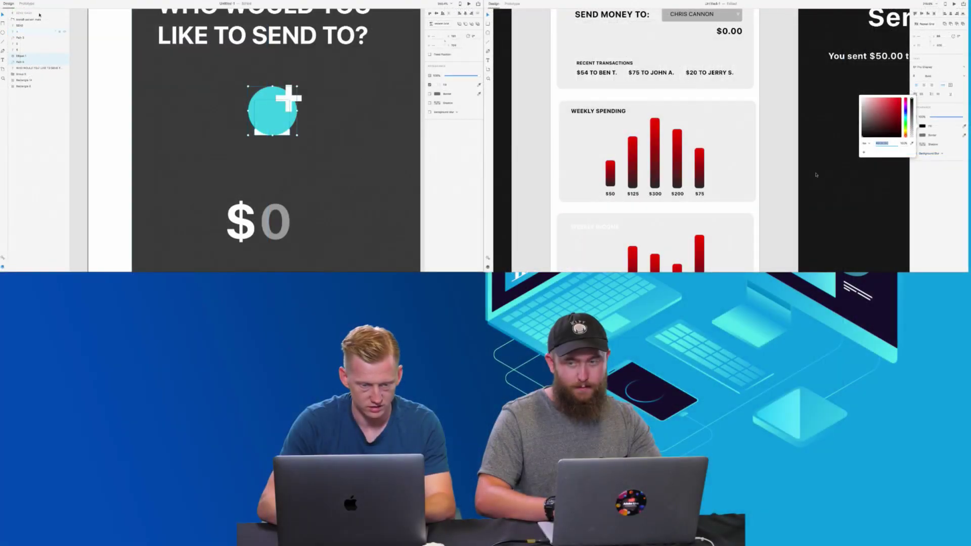
# - Mask the person path with the circle using Cmd+Shift+M and duplicate the circle inside
pyautogui.press('super+shift+m')
pyautogui.hscroll(-3, 790, 175)
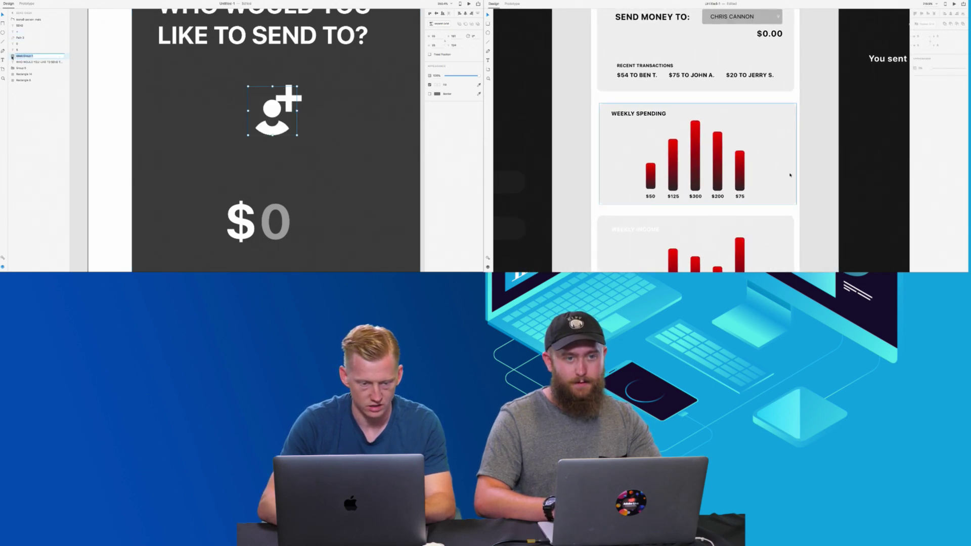
pyautogui.press('super+d')
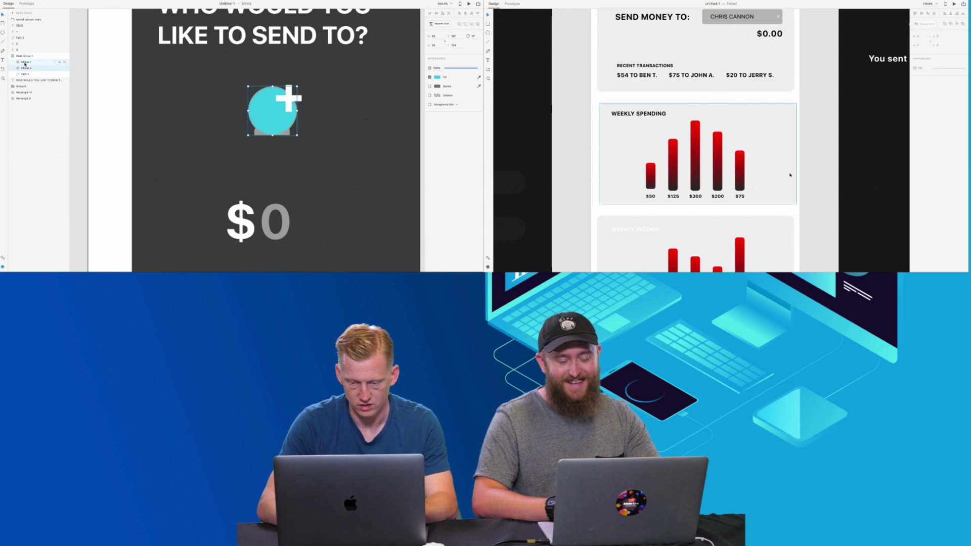
pyautogui.scroll(-2, 809, 167)
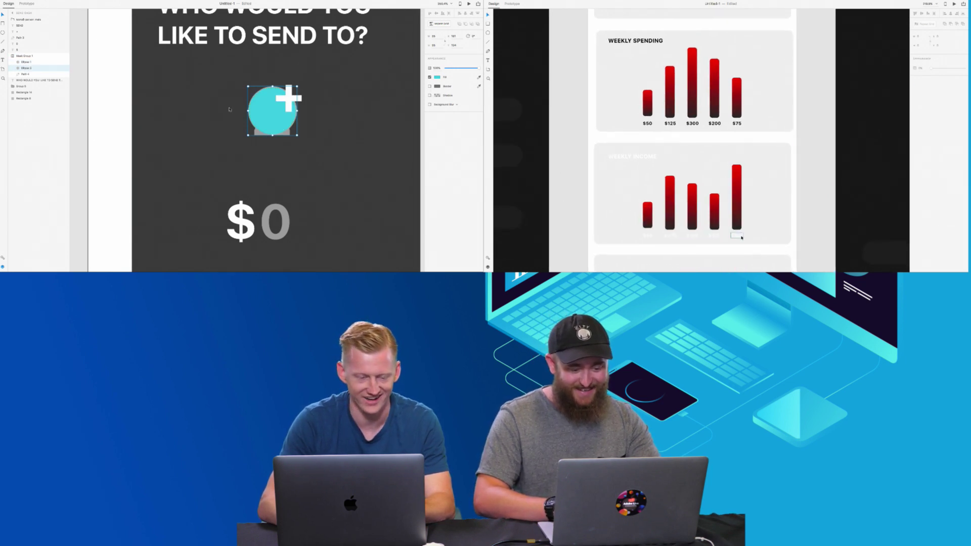
pyautogui.click(716, 236)
pyautogui.click(229, 79)
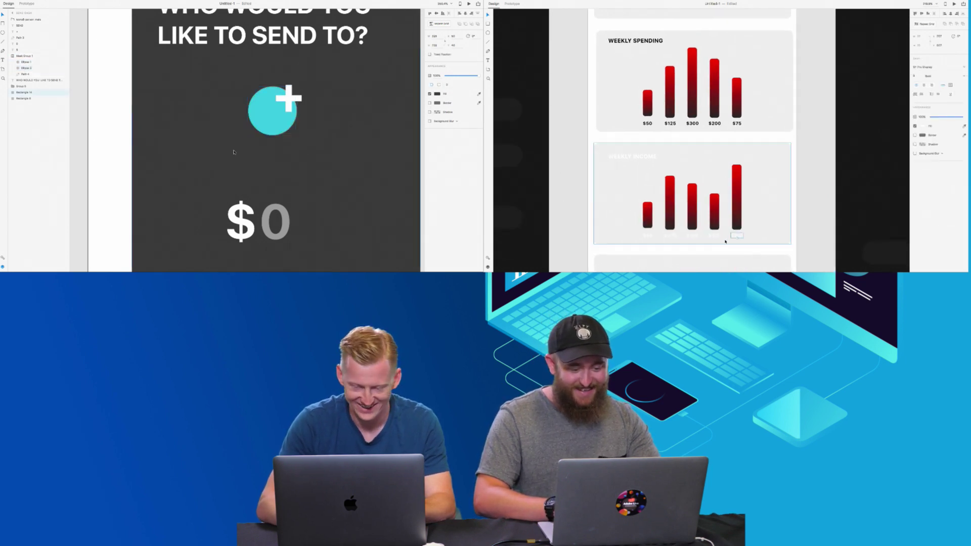
pyautogui.click(26, 74)
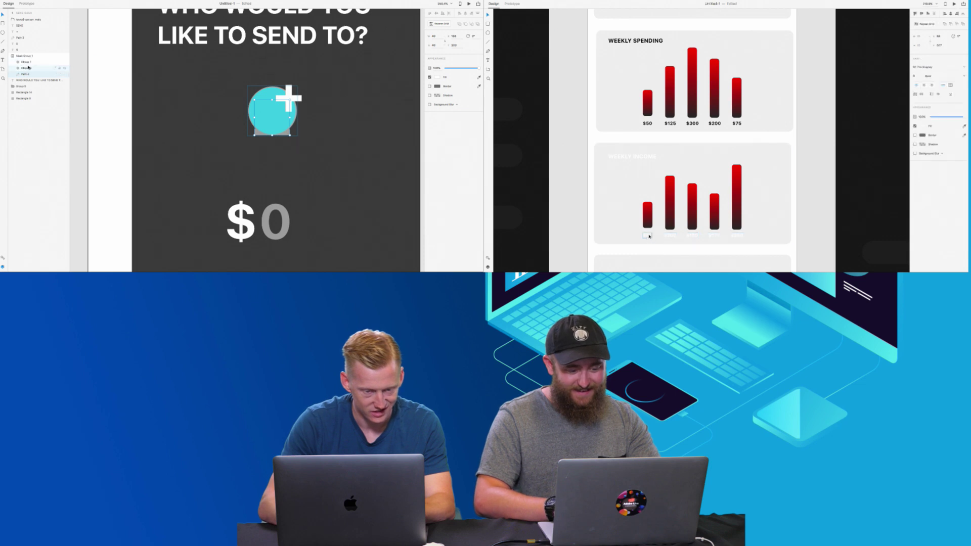
# - Darken the Weekly Income title and bar labels, moving the layer into the mask
pyautogui.doubleClick(651, 237)
pyautogui.keyDown('shift'); pyautogui.click(694, 236); pyautogui.keyUp('shift')
pyautogui.keyDown('shift'); pyautogui.click(720, 235); pyautogui.keyUp('shift')
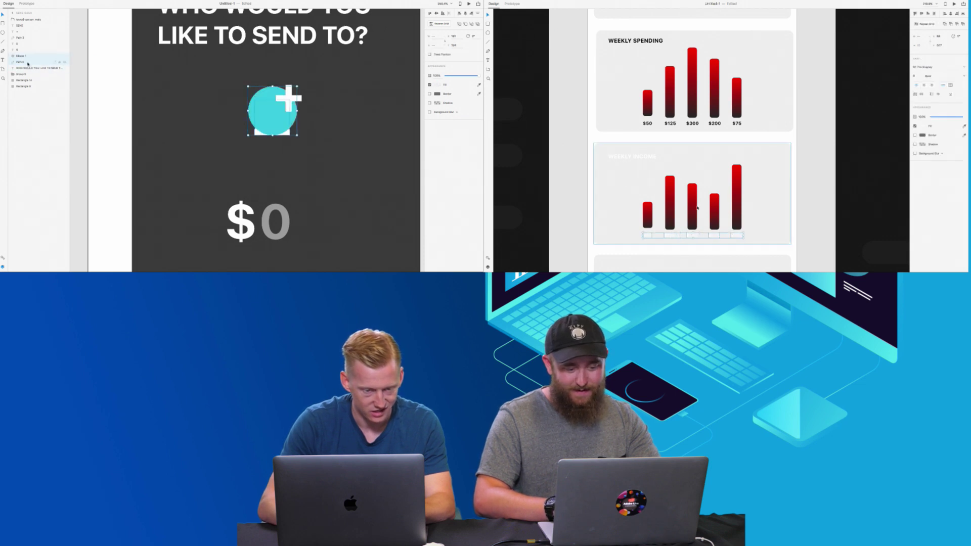
pyautogui.keyDown('shift'); pyautogui.click(640, 157); pyautogui.keyUp('shift')
pyautogui.click(19, 44)
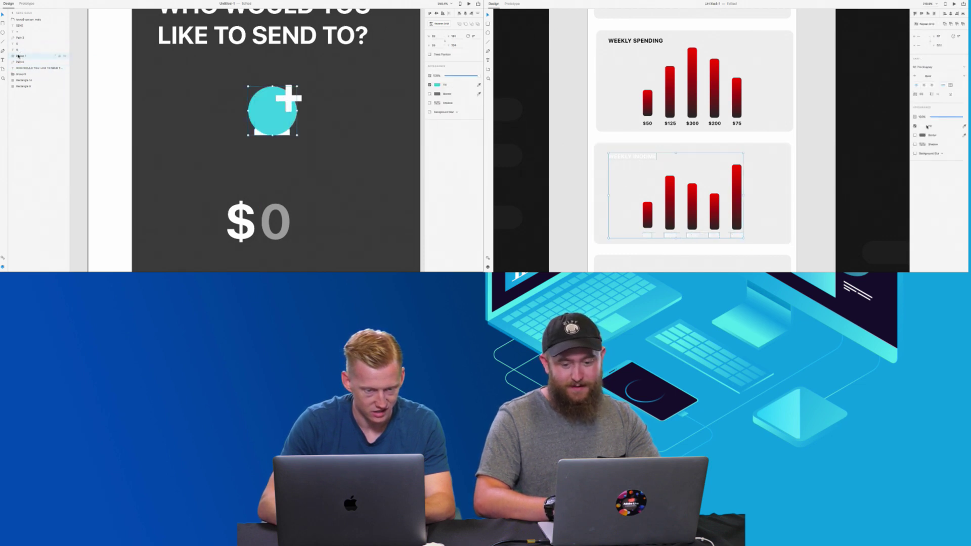
pyautogui.moveTo(19, 63); pyautogui.dragTo(19, 59)
pyautogui.click(923, 126)
pyautogui.click(863, 136)
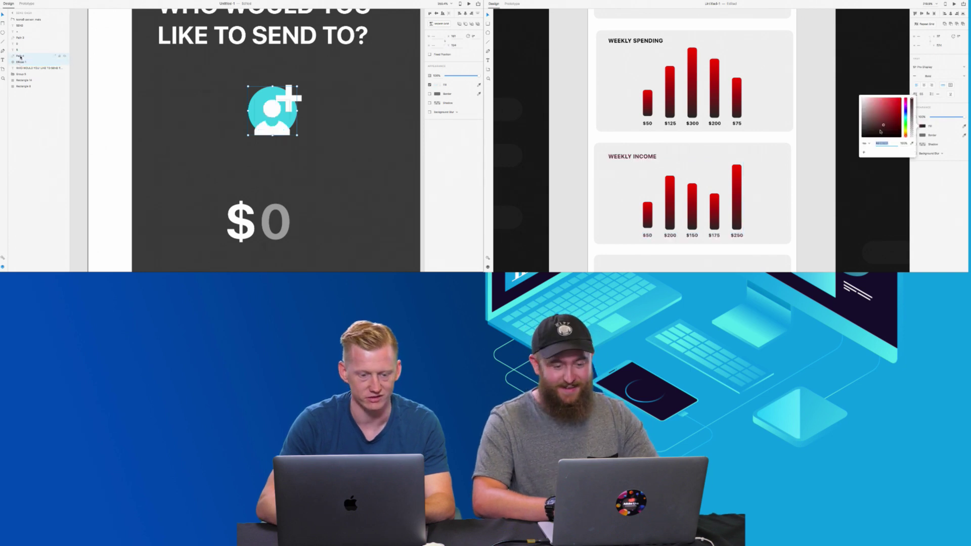
pyautogui.rightClick(20, 57)
pyautogui.click(817, 176)
# - Set the Send Money card labels to a dark colour and zoom out to all artboards
pyautogui.scroll(-3, 817, 176)
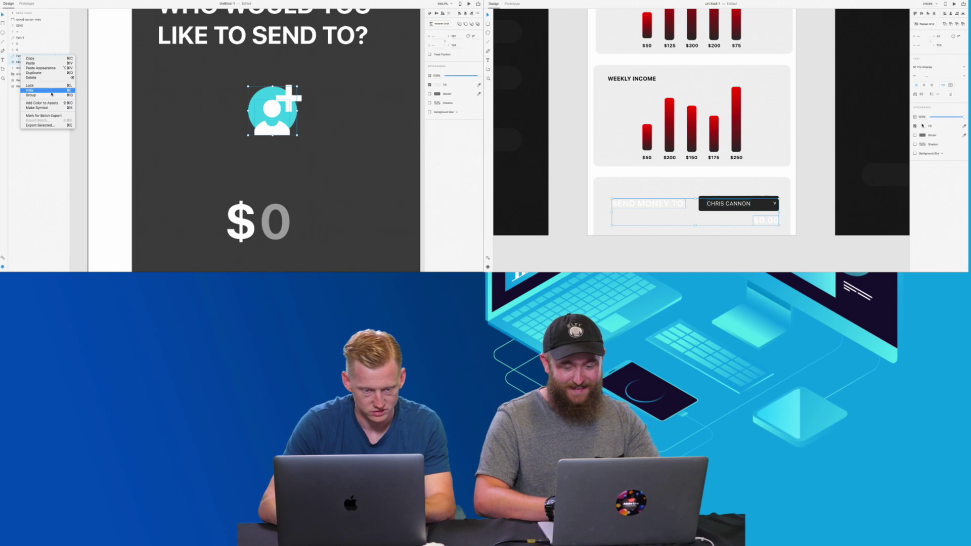
pyautogui.click(922, 126)
pyautogui.click(862, 136)
pyautogui.click(811, 172)
pyautogui.press('super+0')
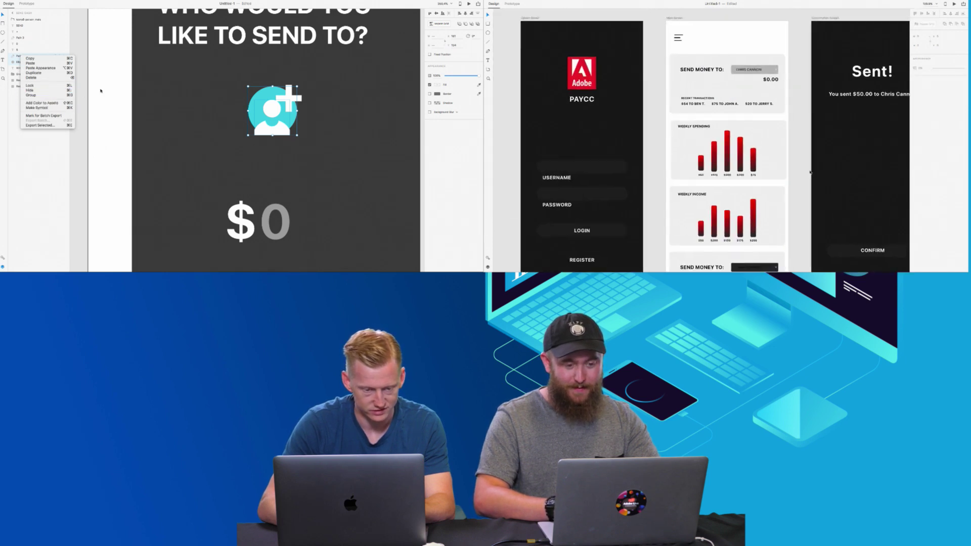
pyautogui.press('Escape')
# - Select the circle layer and review the selected text's fill colour
pyautogui.scroll(1, 769, 113)
pyautogui.rightClick(32, 59)
pyautogui.click(749, 85)
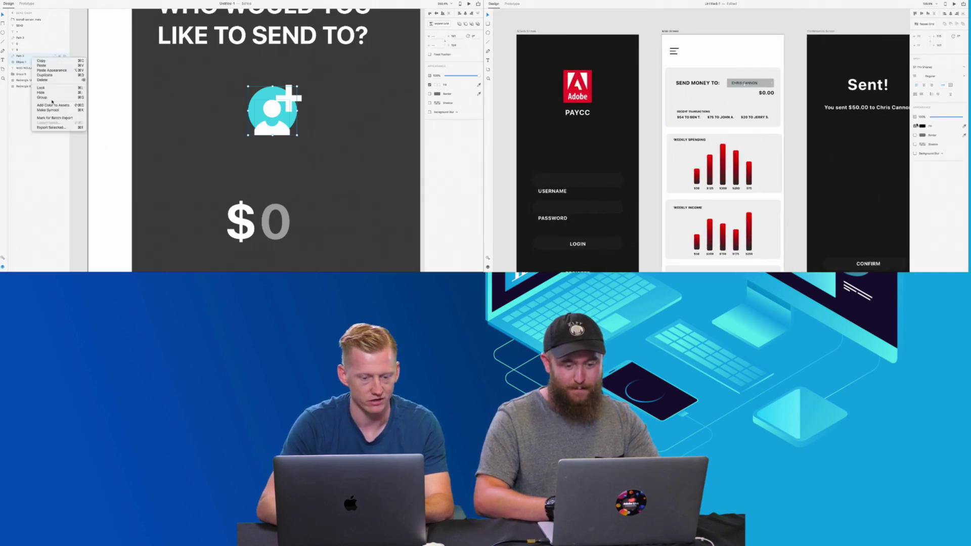
pyautogui.press('Escape')
pyautogui.click(921, 126)
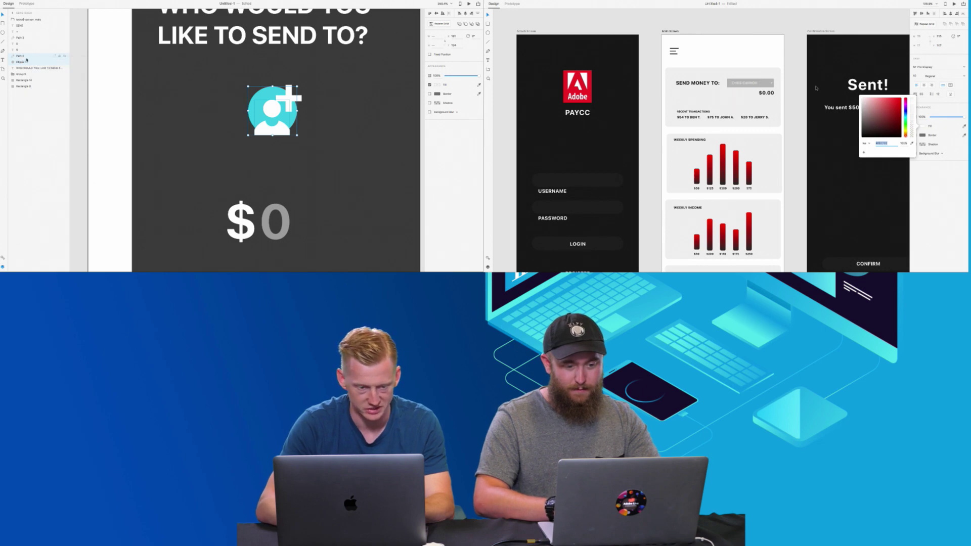
pyautogui.click(815, 88)
pyautogui.scroll(-3, 804, 90)
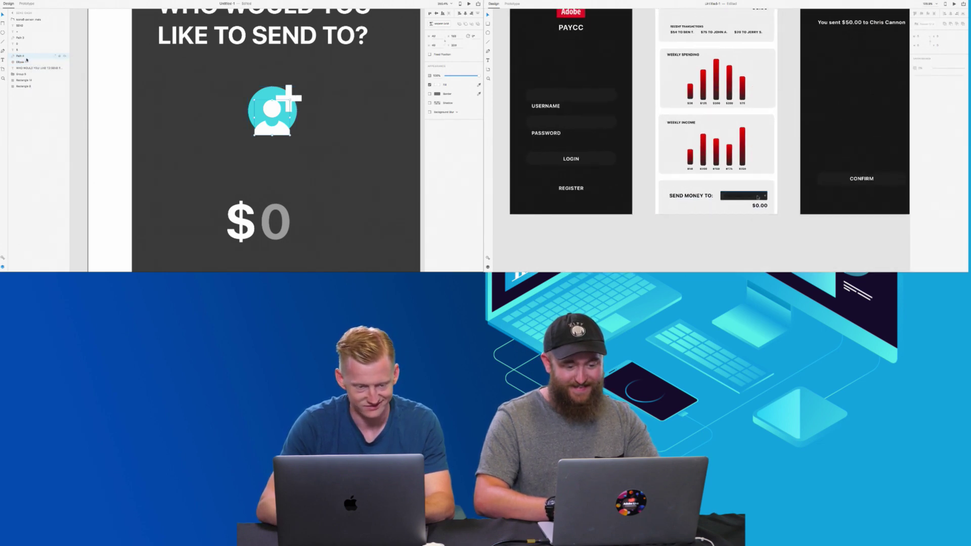
pyautogui.scroll(2, 757, 198)
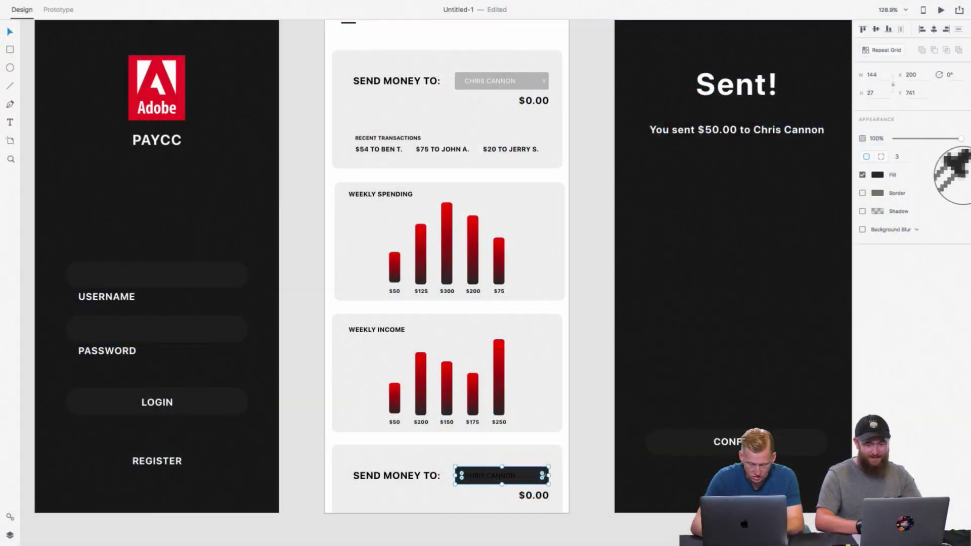
# - Copy the top dropdown's light fill to the bottom dropdown and release the person icon mask
pyautogui.click(534, 88)
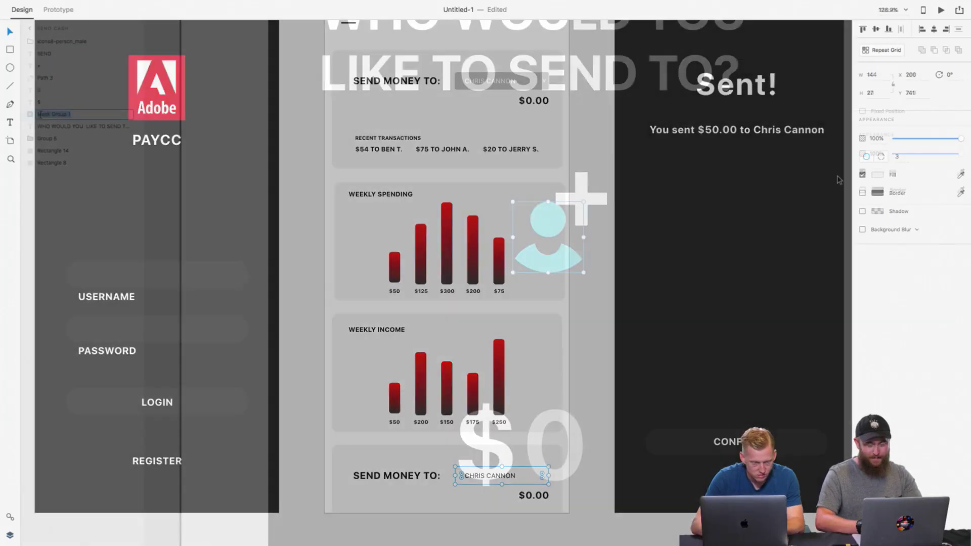
pyautogui.click(29, 115)
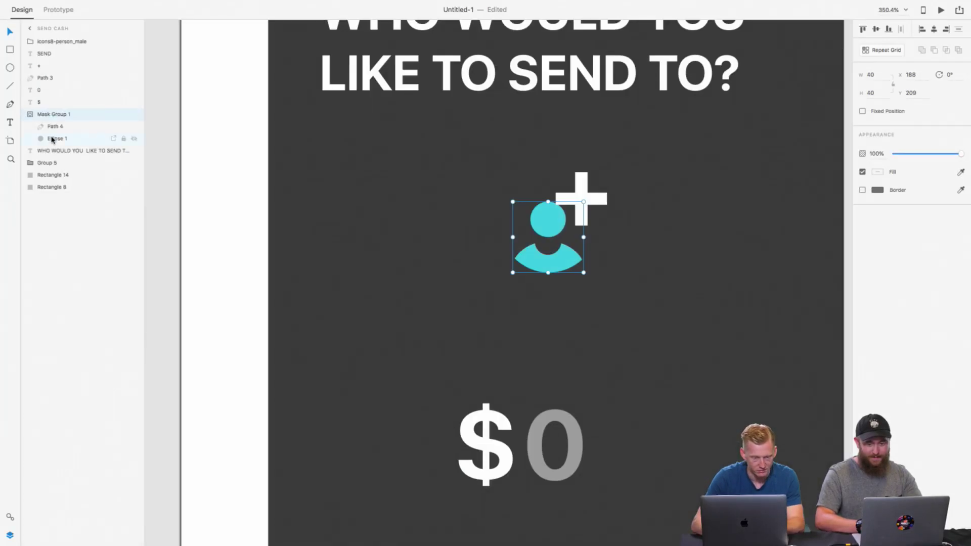
pyautogui.click(53, 126)
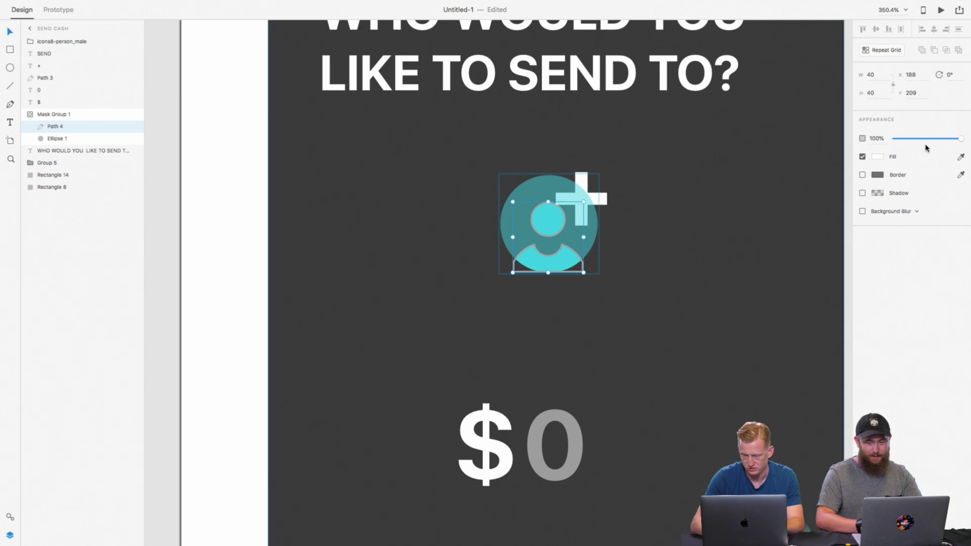
pyautogui.click(672, 274)
pyautogui.press('super+minus')
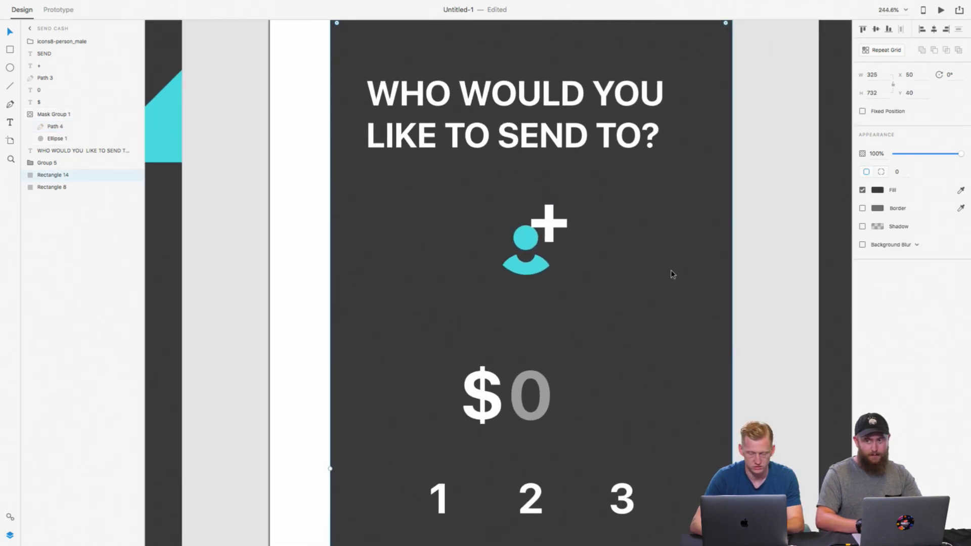
pyautogui.doubleClick(524, 240)
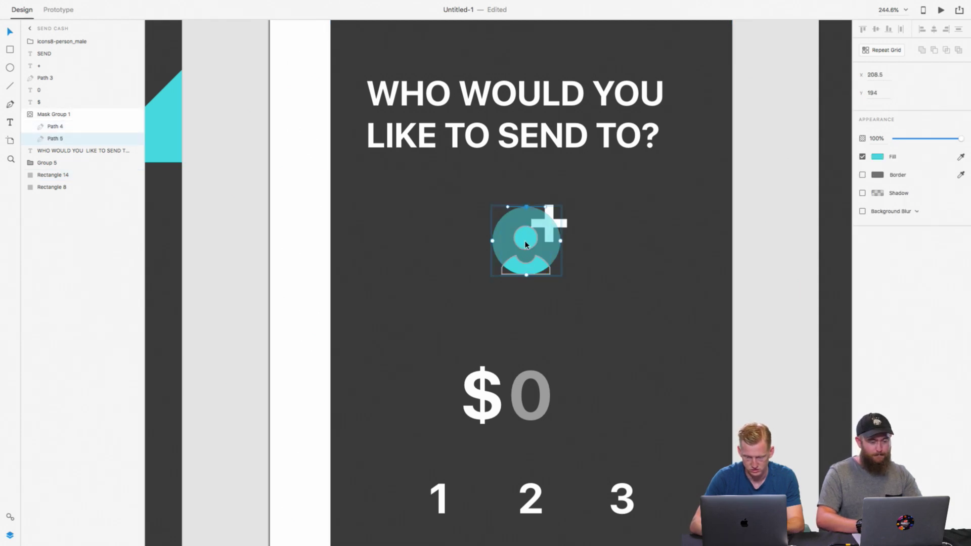
pyautogui.press('shift+super+g')
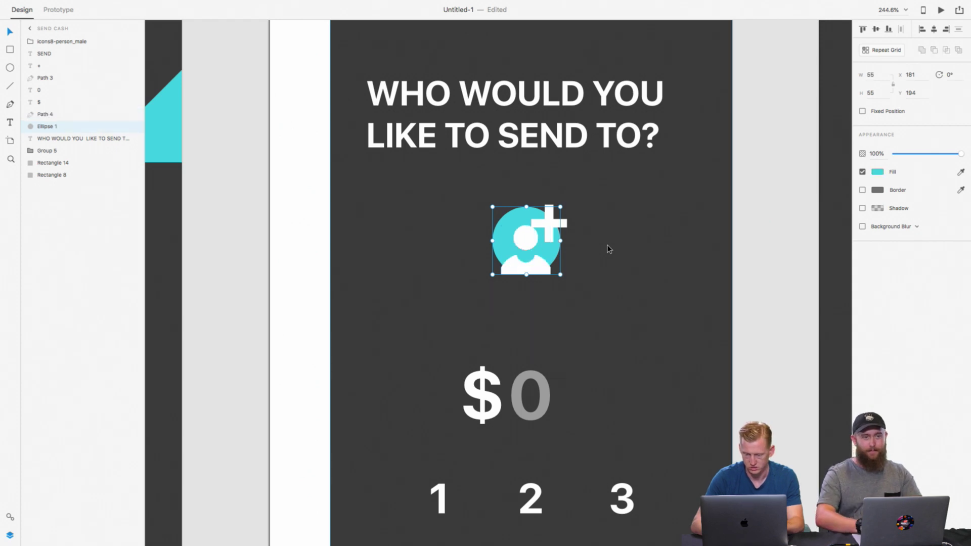
pyautogui.click(586, 278)
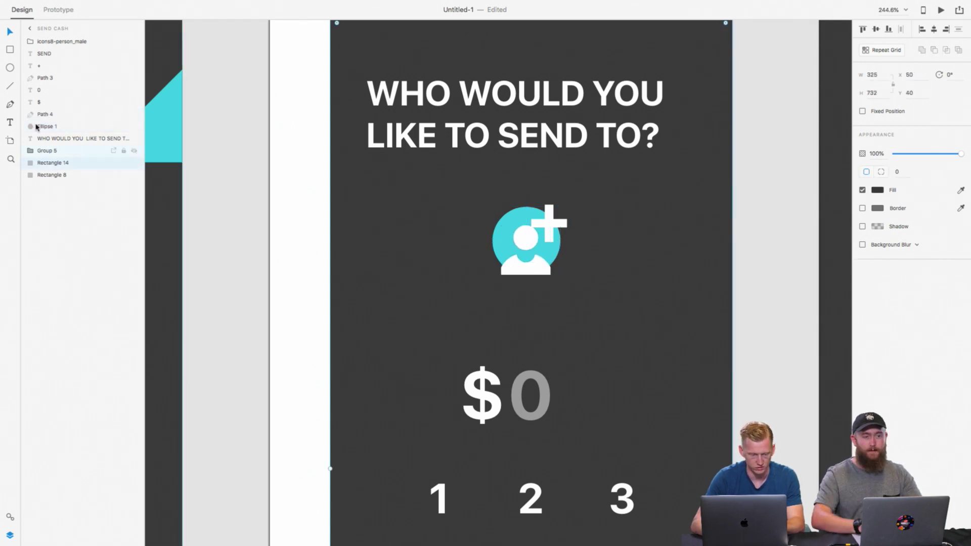
# - Duplicate the circle as Ellipse 2 and place it beneath the person path
pyautogui.click(31, 151)
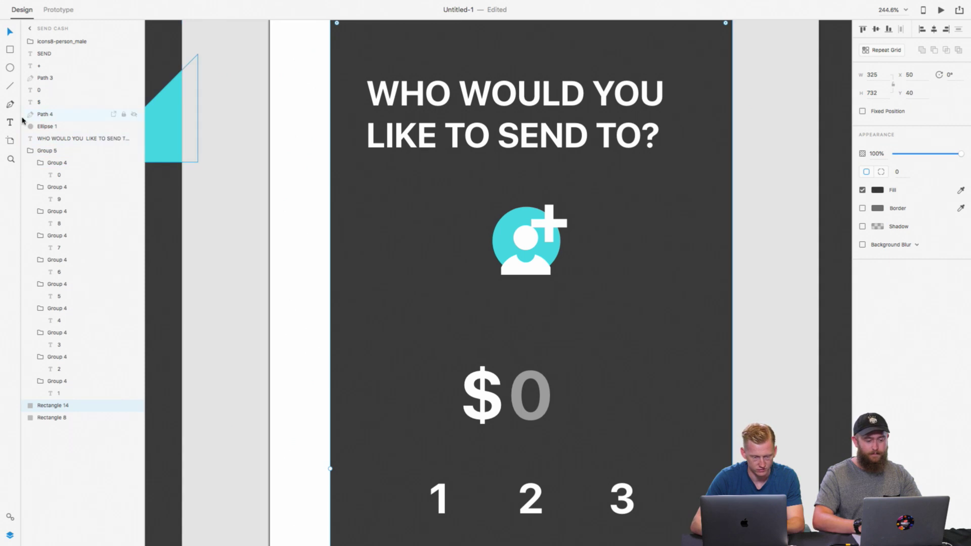
pyautogui.click(42, 126)
pyautogui.press('super+c')
pyautogui.press('super+v')
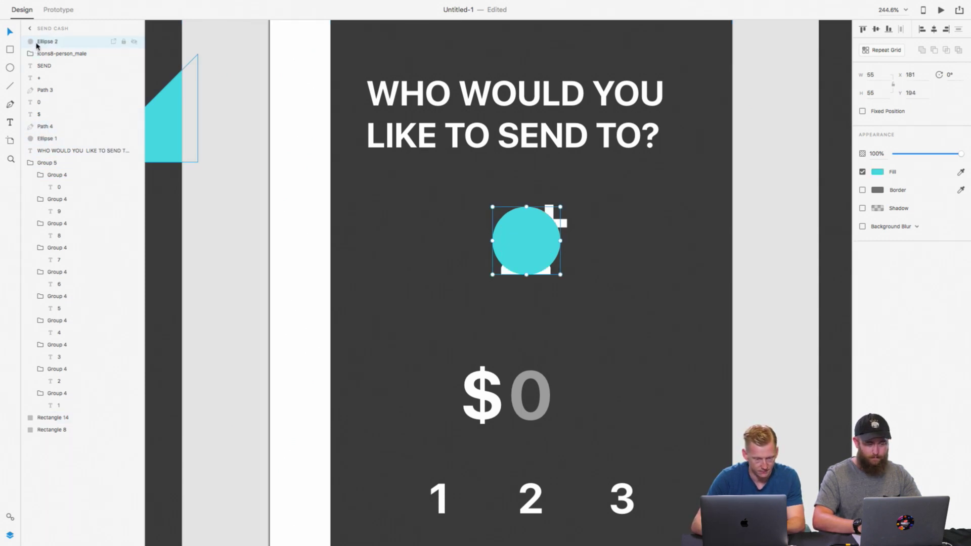
pyautogui.moveTo(37, 136); pyautogui.dragTo(40, 135)
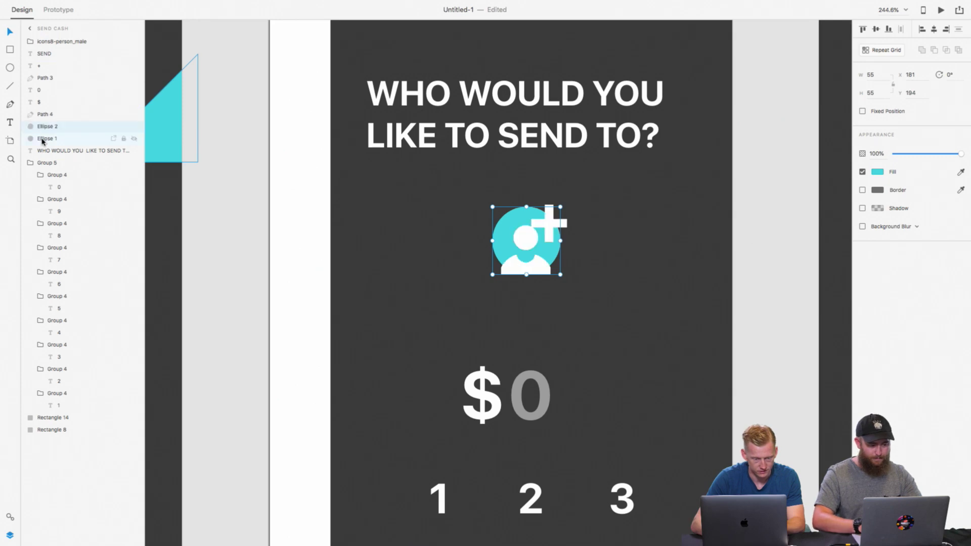
# - Select Path 4 and Ellipse 2 together and group them with Cmd+G
pyautogui.click(40, 116)
pyautogui.keyDown('shift'); pyautogui.click(44, 126); pyautogui.keyUp('shift')
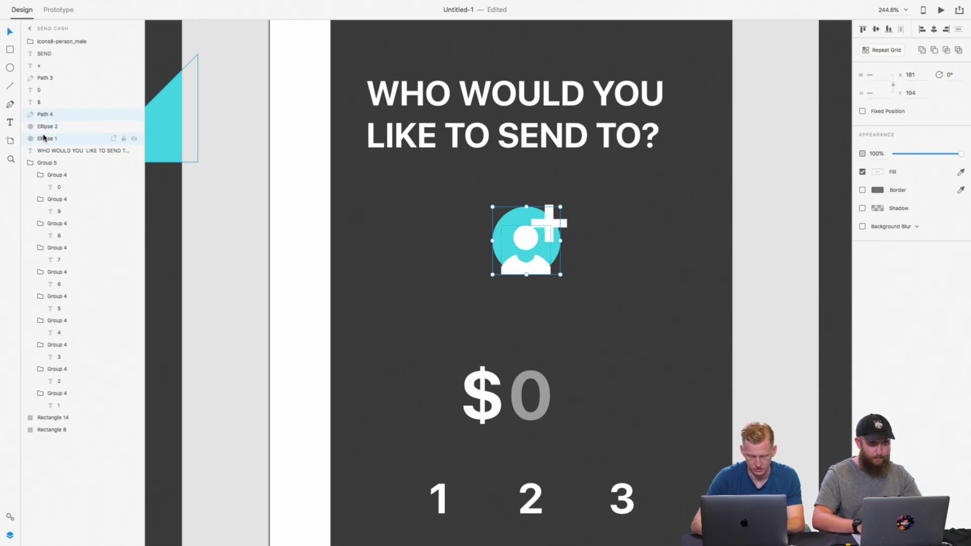
pyautogui.press('super+g')
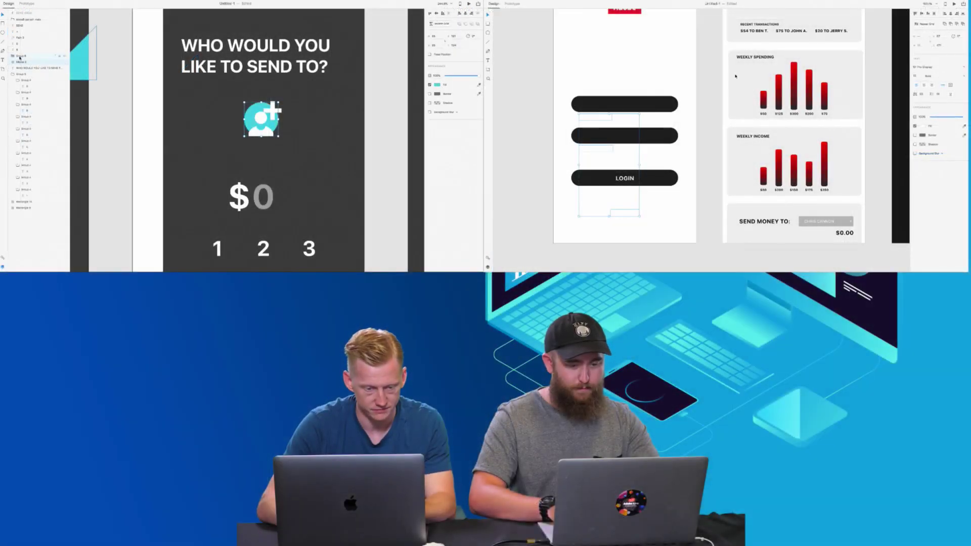
pyautogui.click(22, 60)
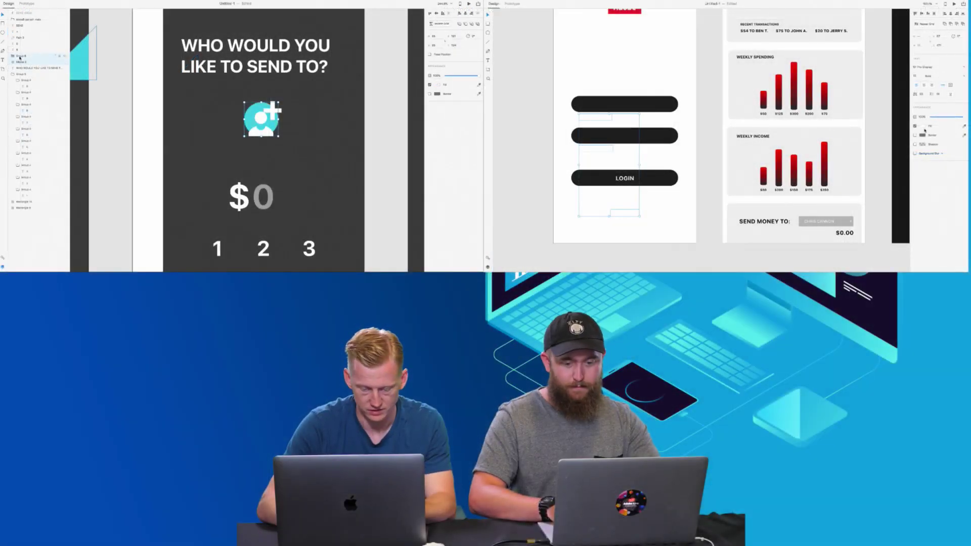
# - Start a text box below LOGIN and move Ellipse 2 above the icon's other layers
pyautogui.click(854, 121)
pyautogui.press('t')
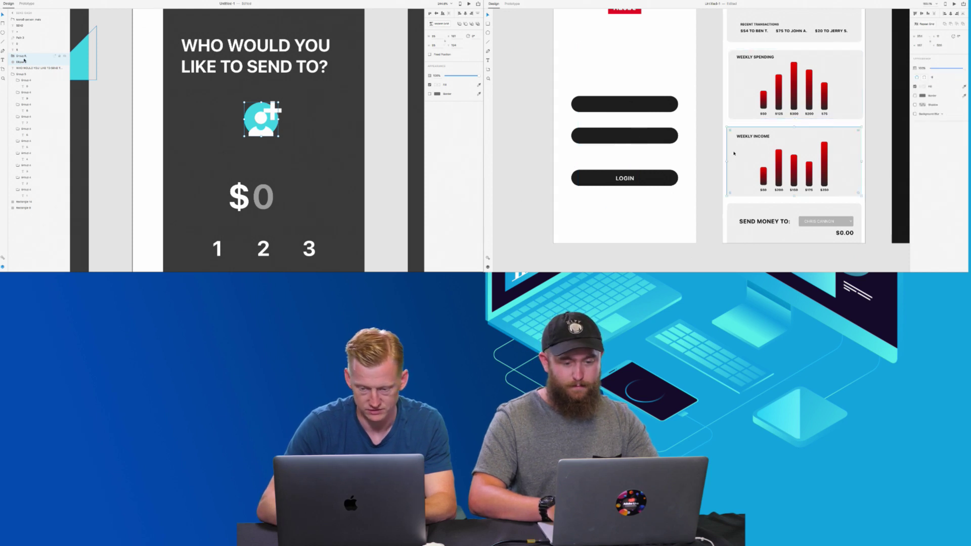
pyautogui.click(615, 196)
pyautogui.click(14, 56)
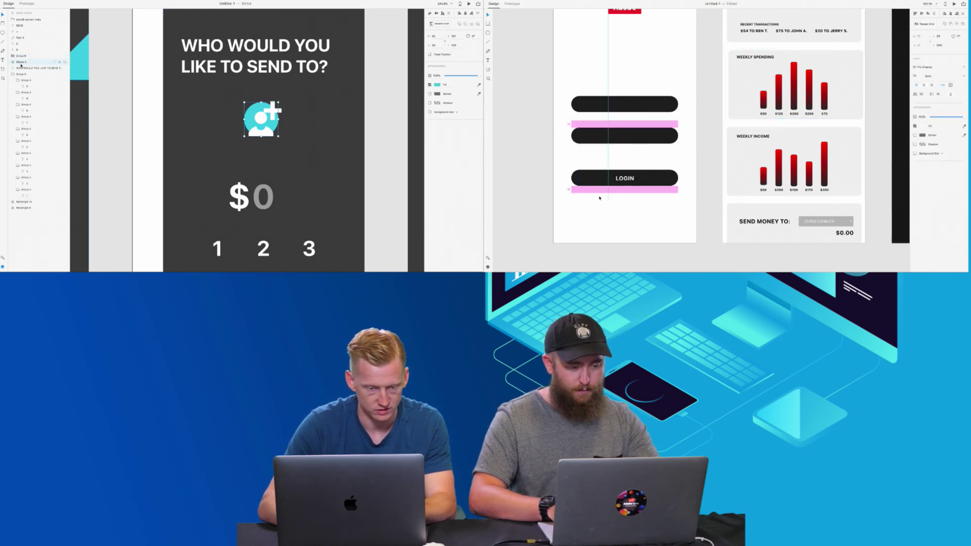
pyautogui.click(602, 220)
pyautogui.moveTo(19, 76); pyautogui.dragTo(20, 74)
pyautogui.moveTo(640, 217); pyautogui.dragTo(578, 114)
# - Darken the label text and mask Path 4 inside Ellipse 2 with Shift+Cmd+M
pyautogui.click(920, 126)
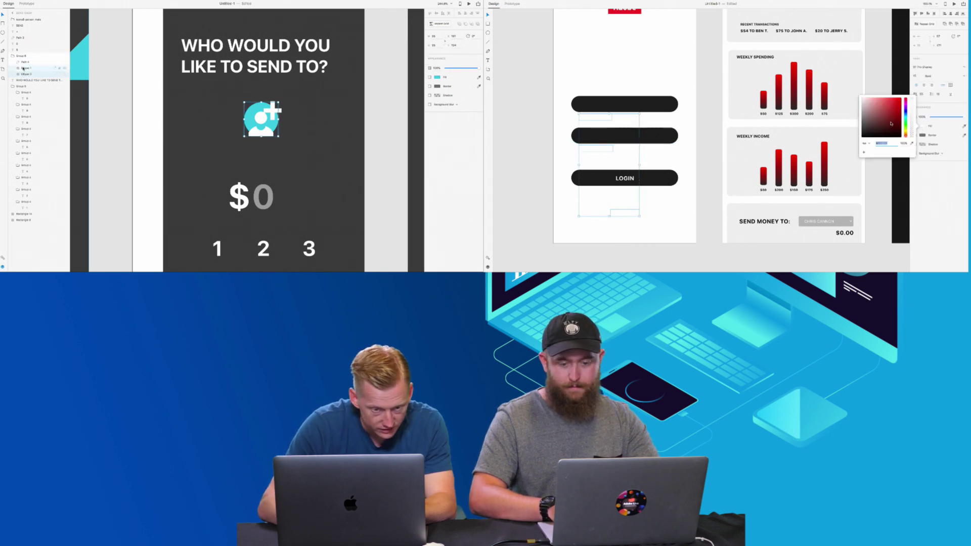
pyautogui.moveTo(863, 99); pyautogui.dragTo(864, 144)
pyautogui.click(22, 63)
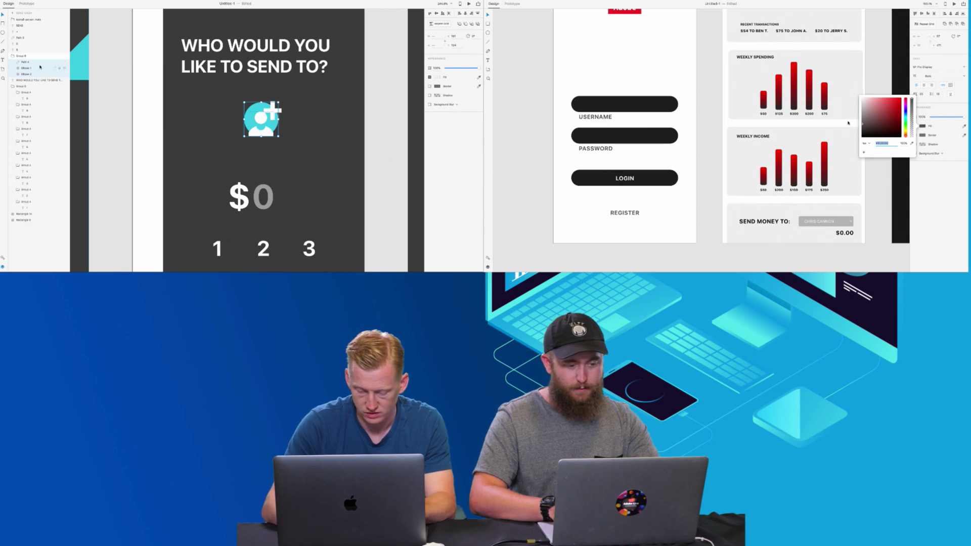
pyautogui.press('super+shift+m')
pyautogui.click(19, 62)
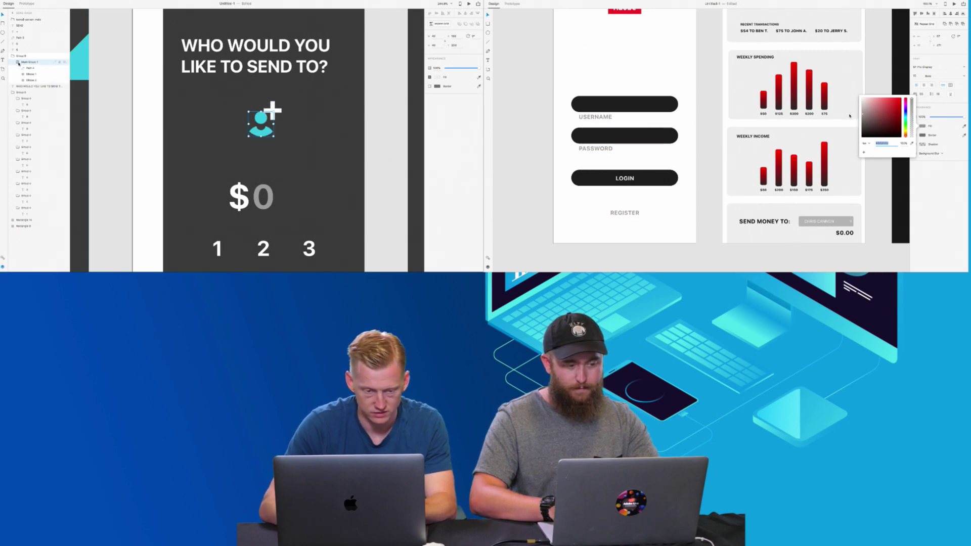
pyautogui.click(27, 73)
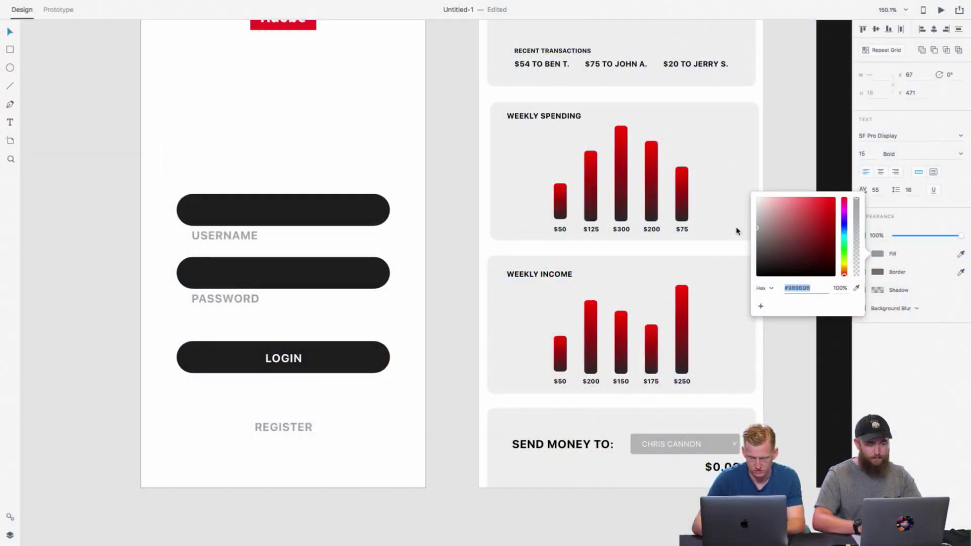
# - Lighten the username and password fields to pale grey #EDEDED
pyautogui.click(473, 216)
pyautogui.scroll(-5, 472, 217)
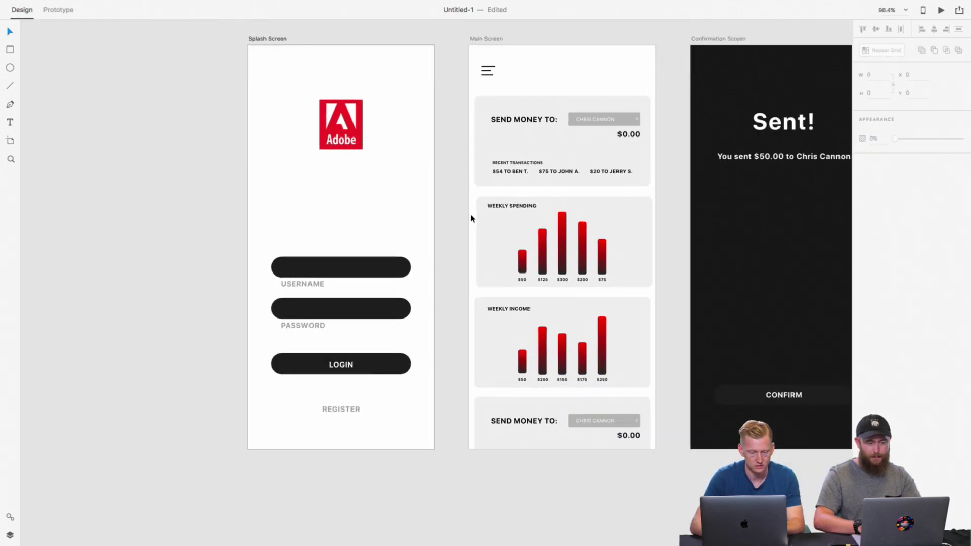
pyautogui.click(386, 272)
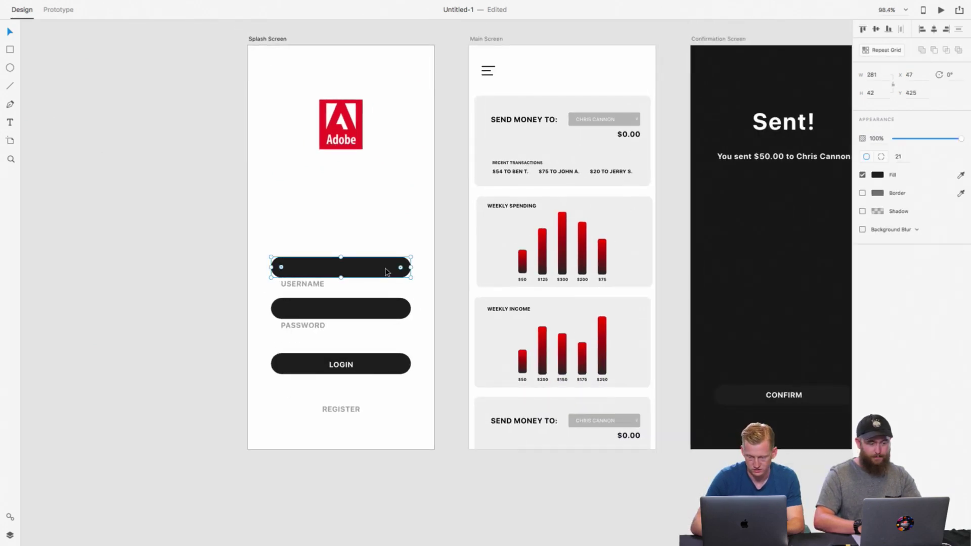
pyautogui.click(877, 175)
pyautogui.click(878, 175)
pyautogui.click(769, 169)
pyautogui.moveTo(769, 170); pyautogui.dragTo(740, 141)
pyautogui.moveTo(428, 209); pyautogui.dragTo(753, 132)
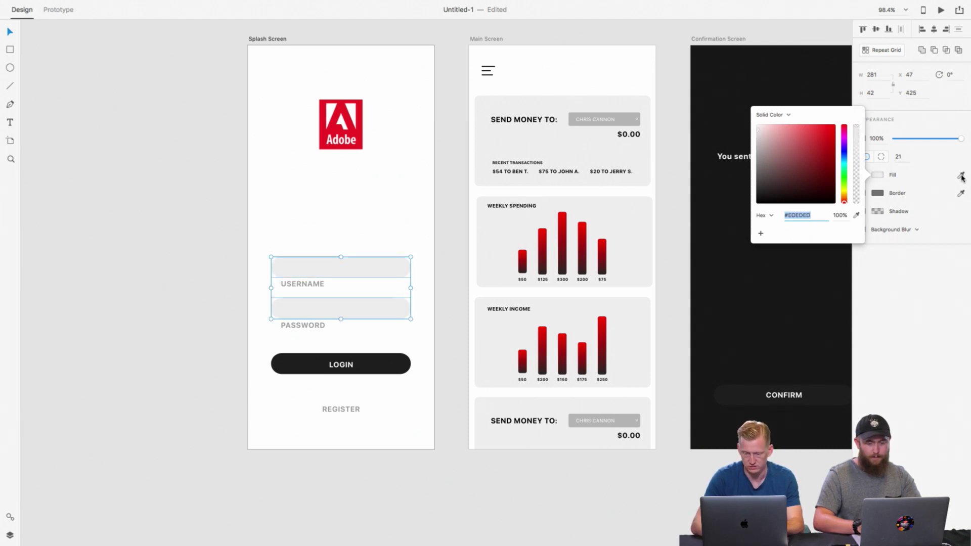
pyautogui.click(698, 191)
# - Make the LOGIN button red, matching it to the Adobe logo with the eyedropper
pyautogui.scroll(3, 215, 272)
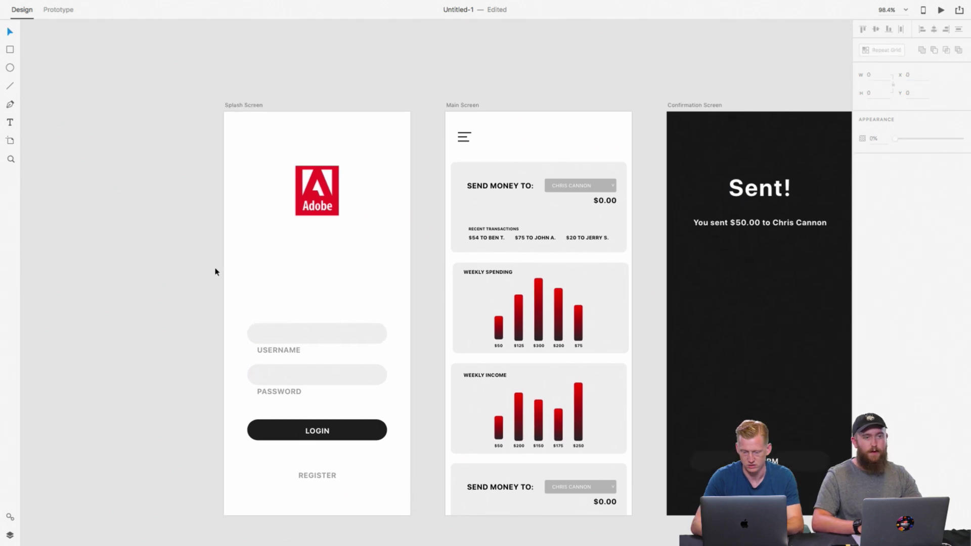
pyautogui.scroll(2, 215, 271)
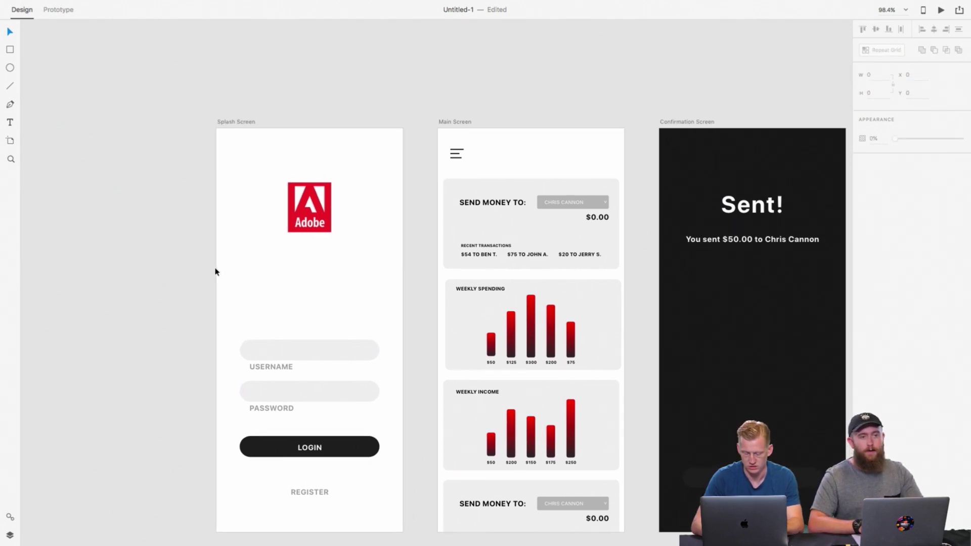
pyautogui.scroll(2, 215, 272)
pyautogui.scroll(-5, 215, 271)
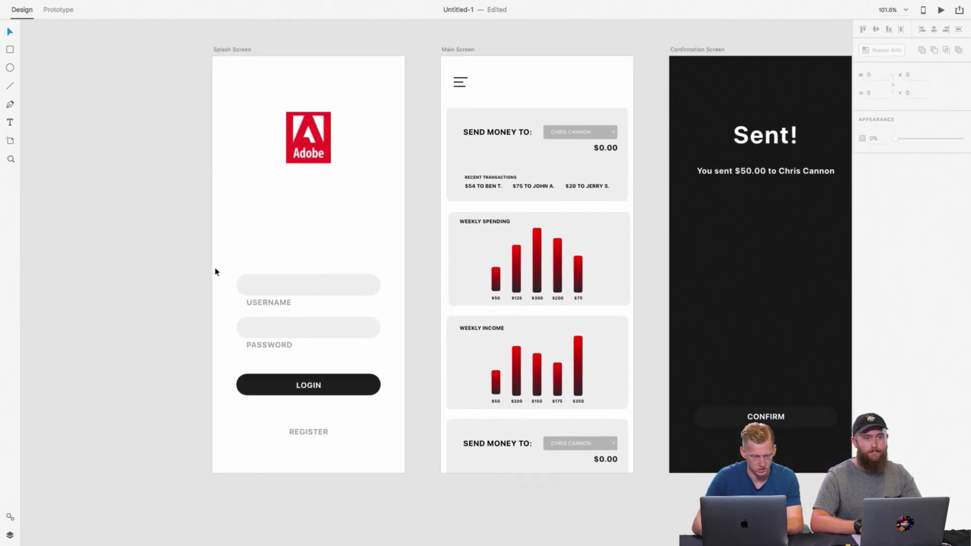
pyautogui.hscroll(3, 214, 271)
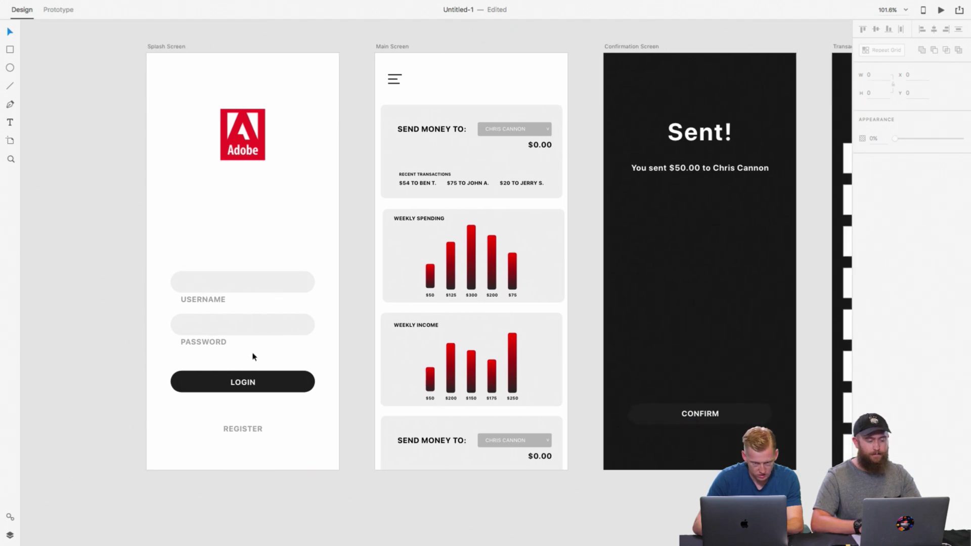
pyautogui.click(273, 382)
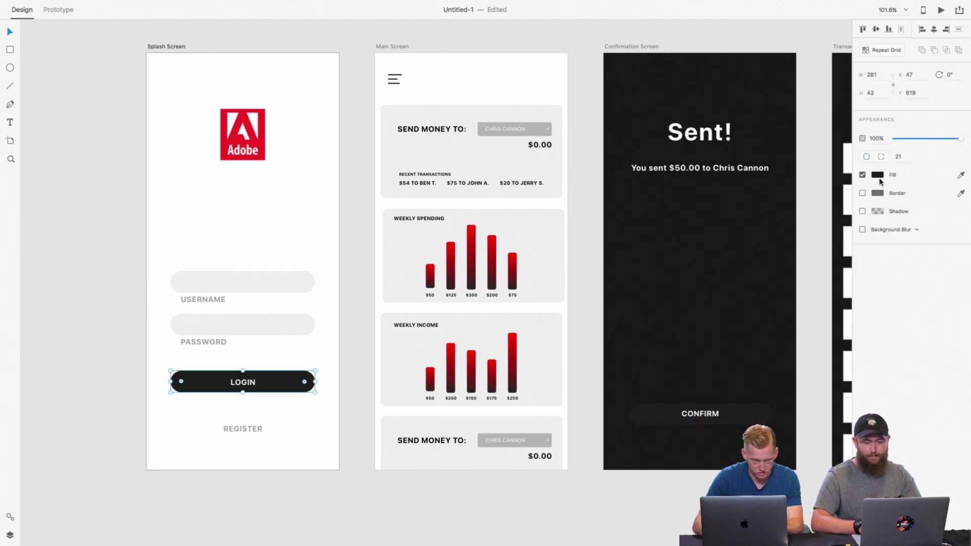
pyautogui.click(878, 175)
pyautogui.click(810, 160)
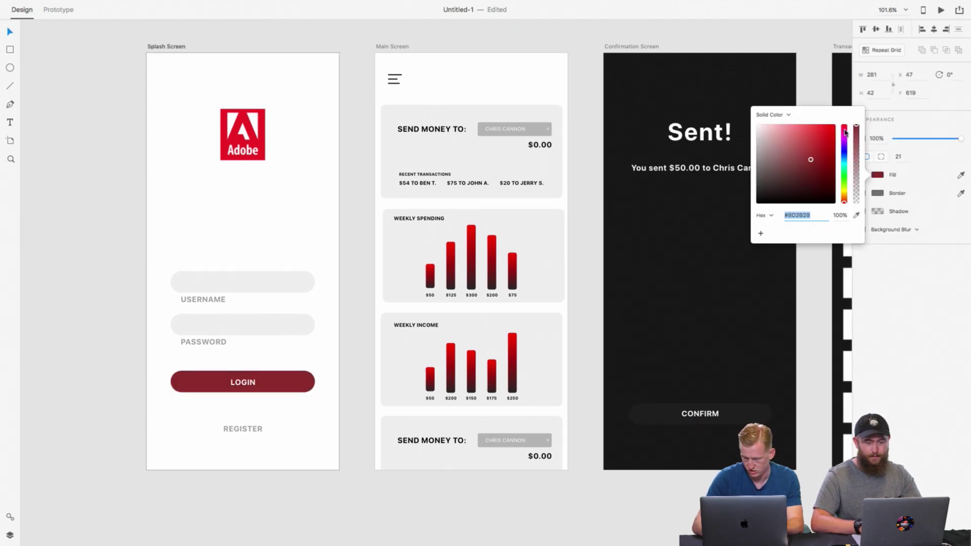
pyautogui.click(960, 166)
pyautogui.click(961, 175)
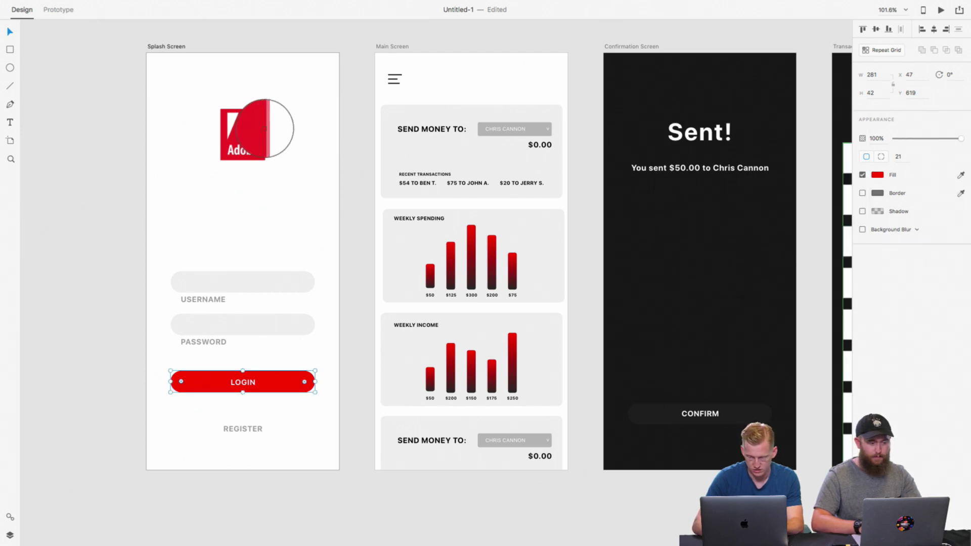
pyautogui.click(269, 128)
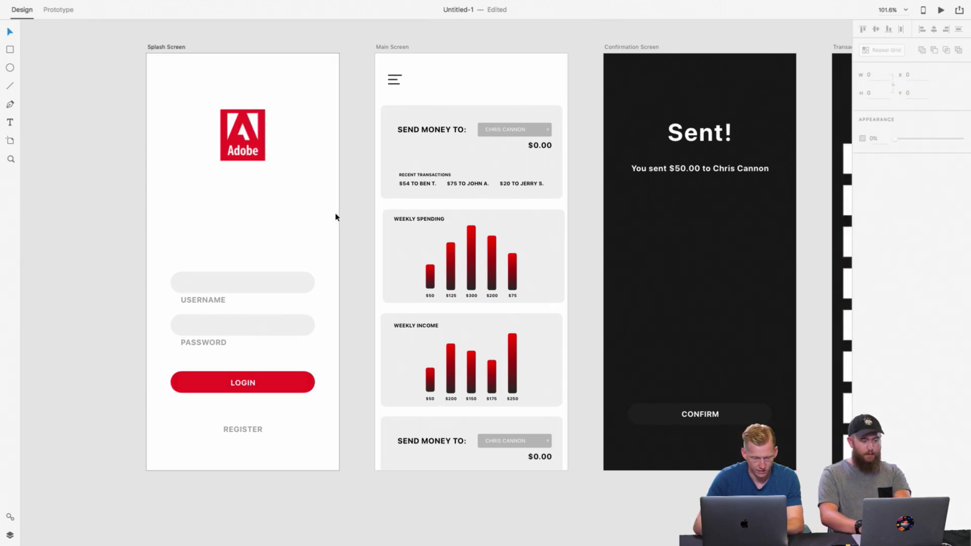
# - Select all the weekly chart bars, starting with the $75 bar, and open their gradient fill
pyautogui.hscroll(3, 335, 218)
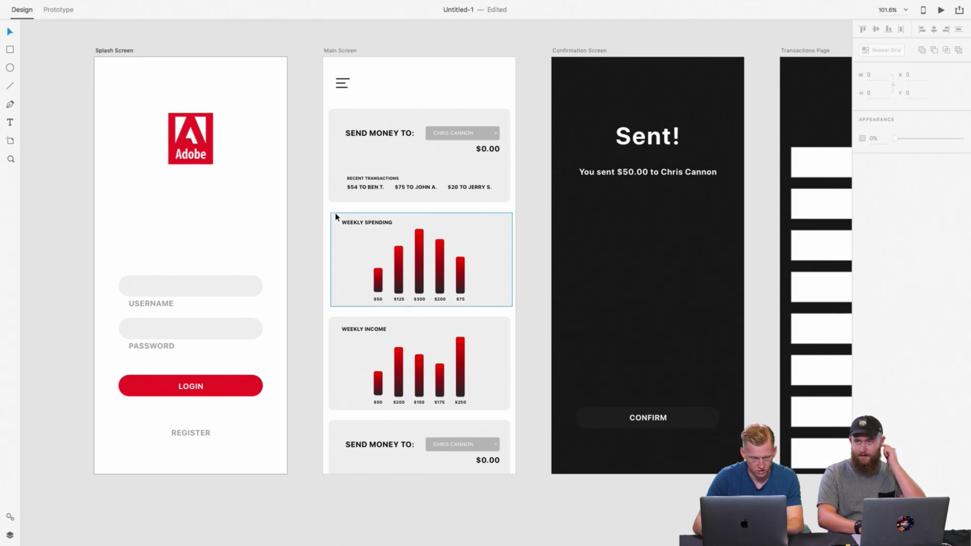
pyautogui.hscroll(5, 335, 218)
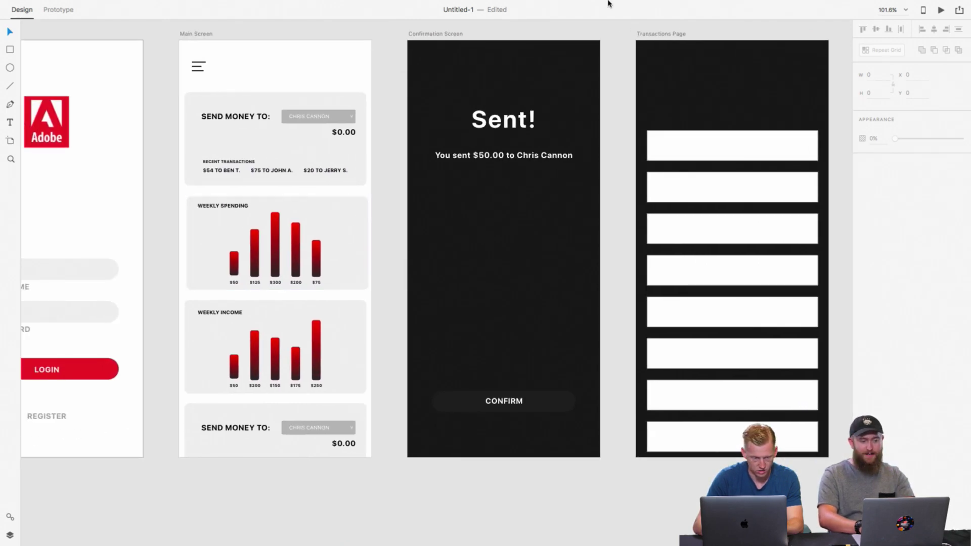
pyautogui.scroll(-3, 615, 156)
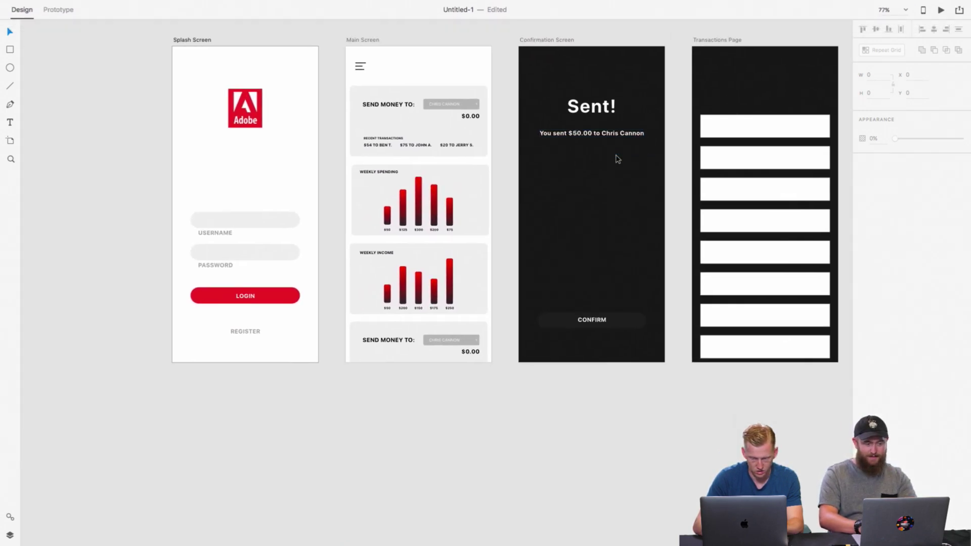
pyautogui.scroll(5, 467, 175)
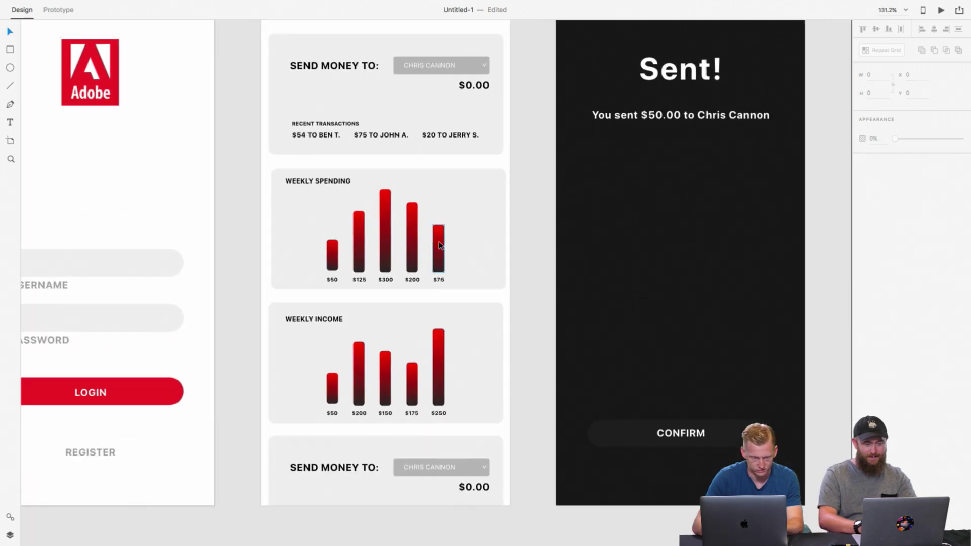
pyautogui.click(439, 245)
pyautogui.keyDown('shift'); pyautogui.click(417, 241); pyautogui.keyUp('shift')
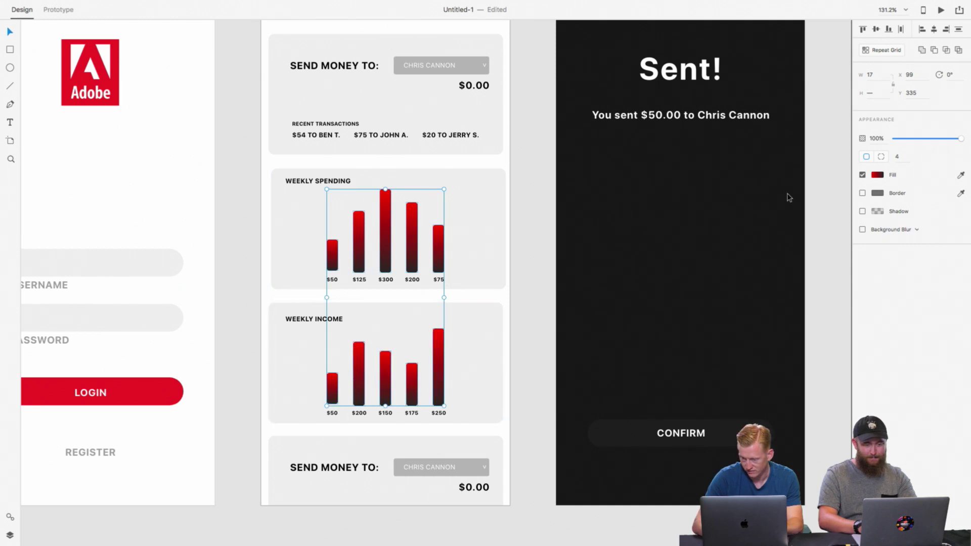
pyautogui.click(878, 175)
# - Try end-stop colours #FFFFFF, #B1B1B1, #D6D6D6 and #D9D9D9, then tint the bars' gradient end pink
pyautogui.write('ffffff')
pyautogui.press('Return')
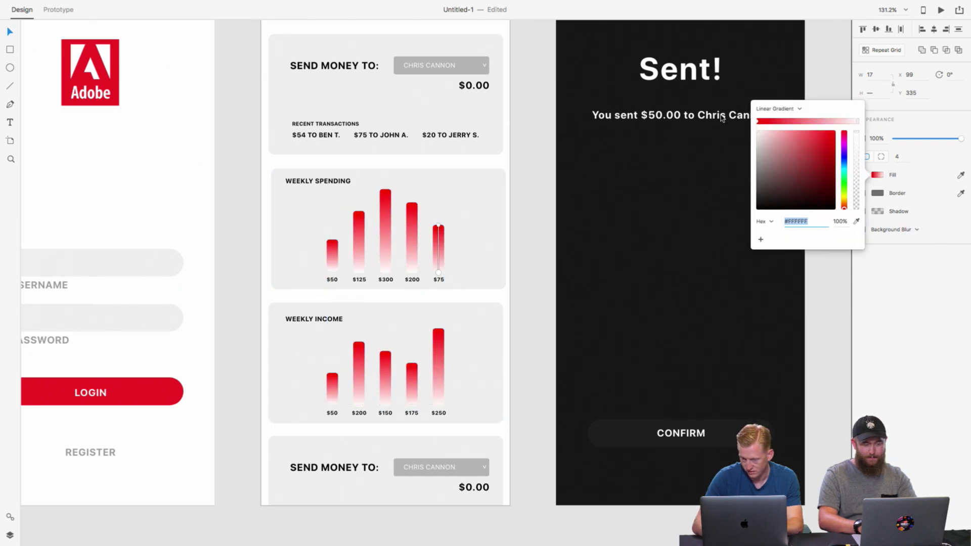
pyautogui.write('b1b1b1')
pyautogui.press('Return')
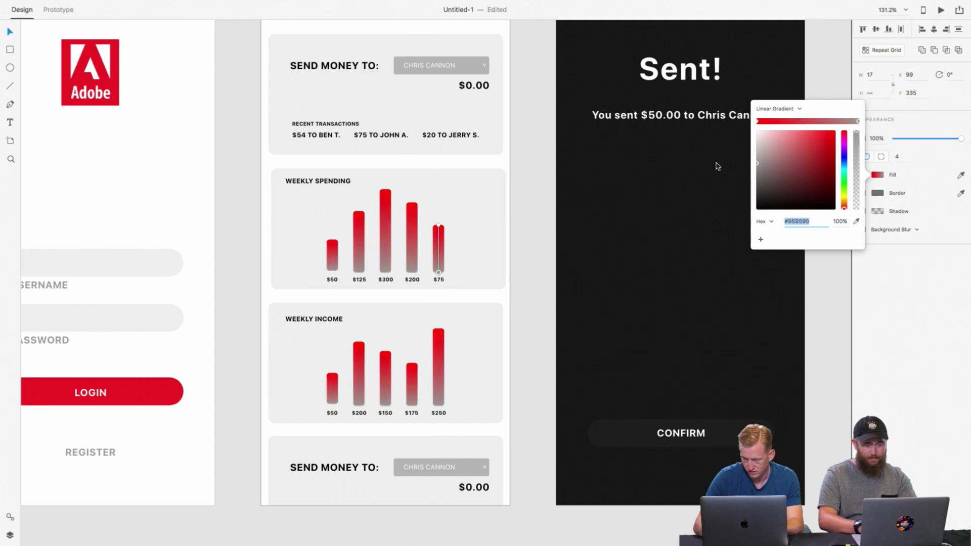
pyautogui.write('d6d6d6')
pyautogui.press('Return')
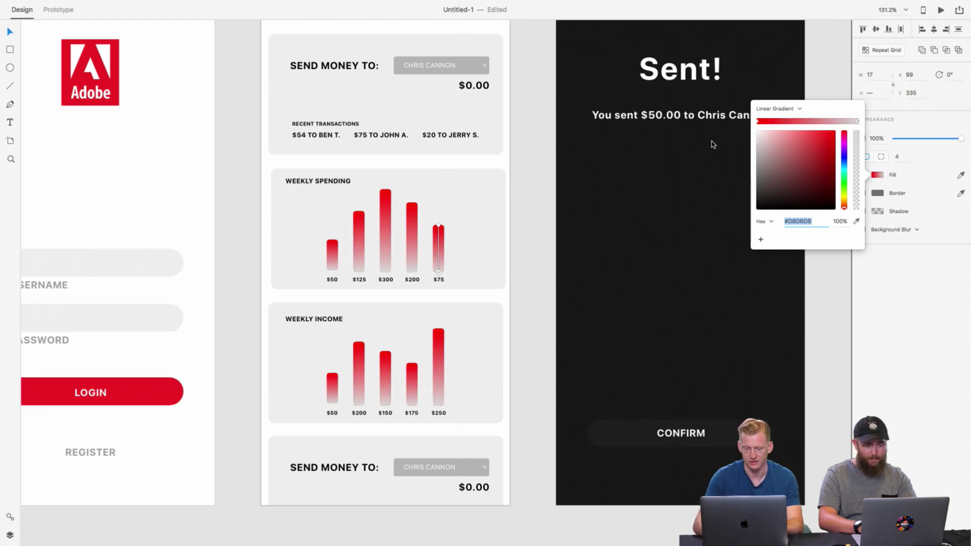
pyautogui.write('d9d9d9')
pyautogui.press('Return')
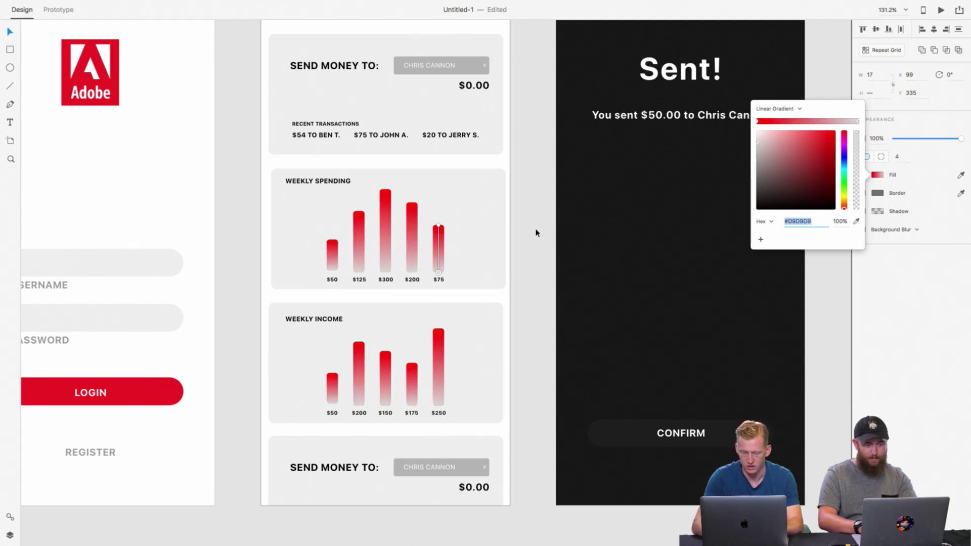
pyautogui.moveTo(765, 156); pyautogui.dragTo(792, 133)
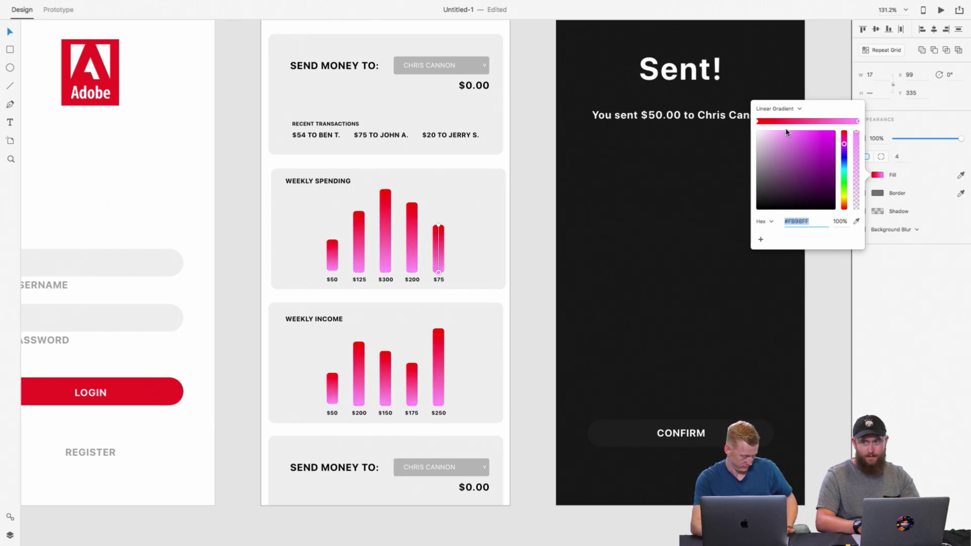
pyautogui.click(527, 222)
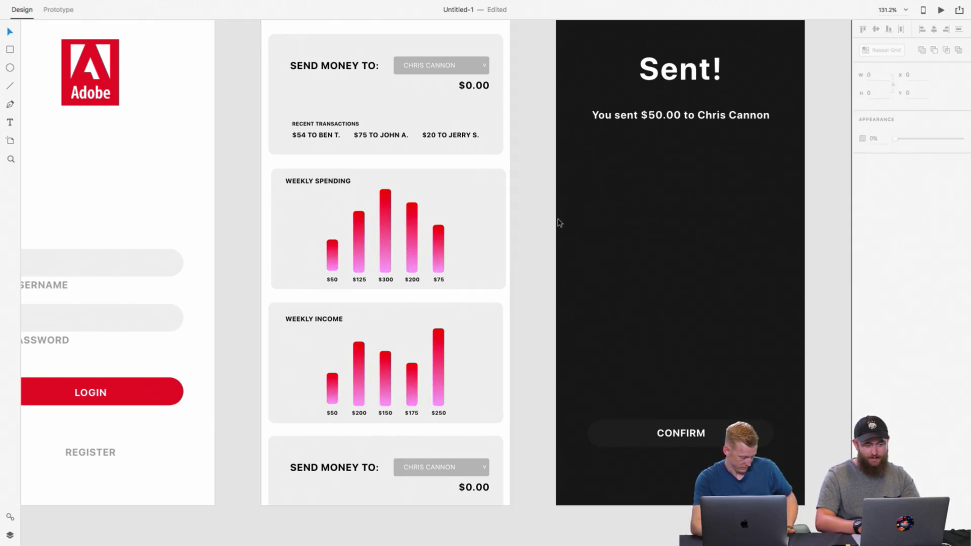
# - Drag the selected Main Screen cards left until they snap flush with the artboard edge
pyautogui.scroll(-3, 560, 222)
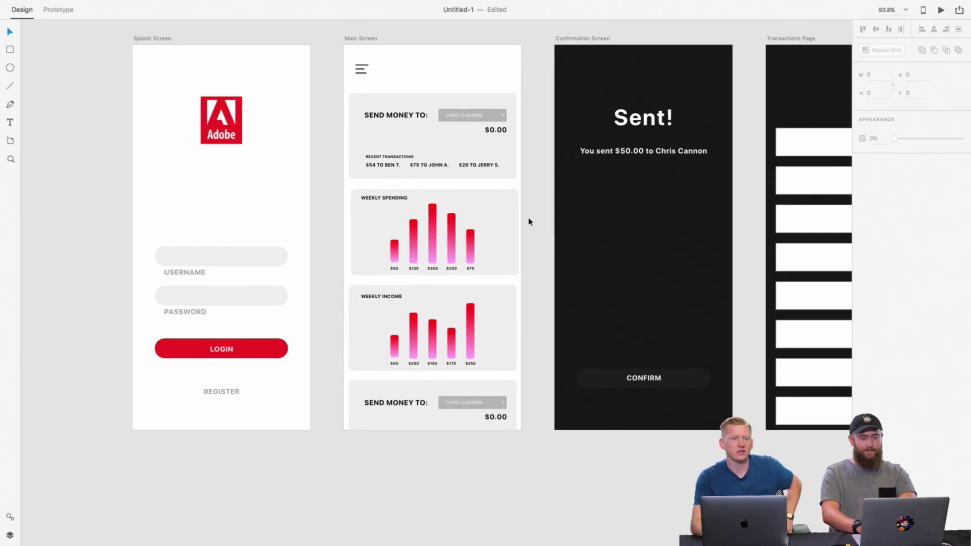
pyautogui.scroll(3, 527, 222)
pyautogui.scroll(-3, 531, 219)
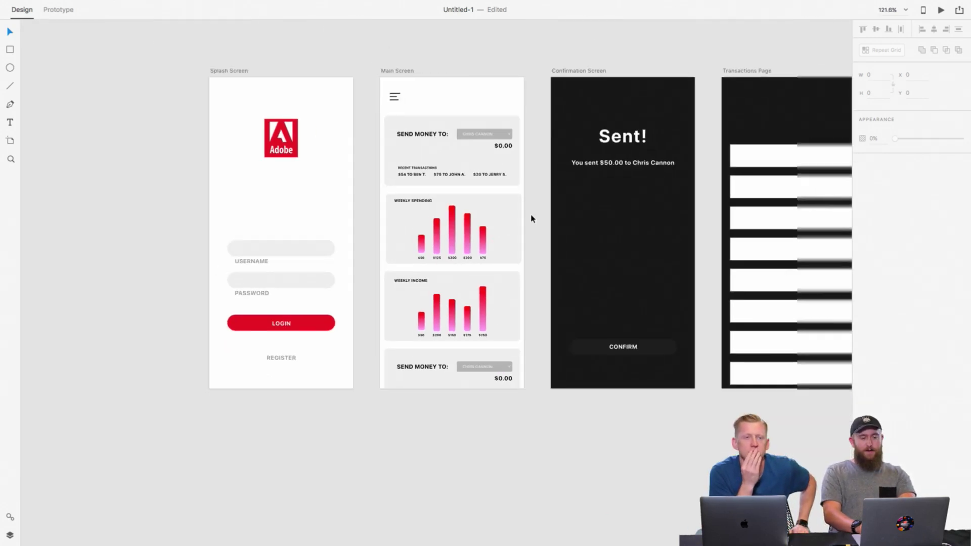
pyautogui.scroll(2, 531, 218)
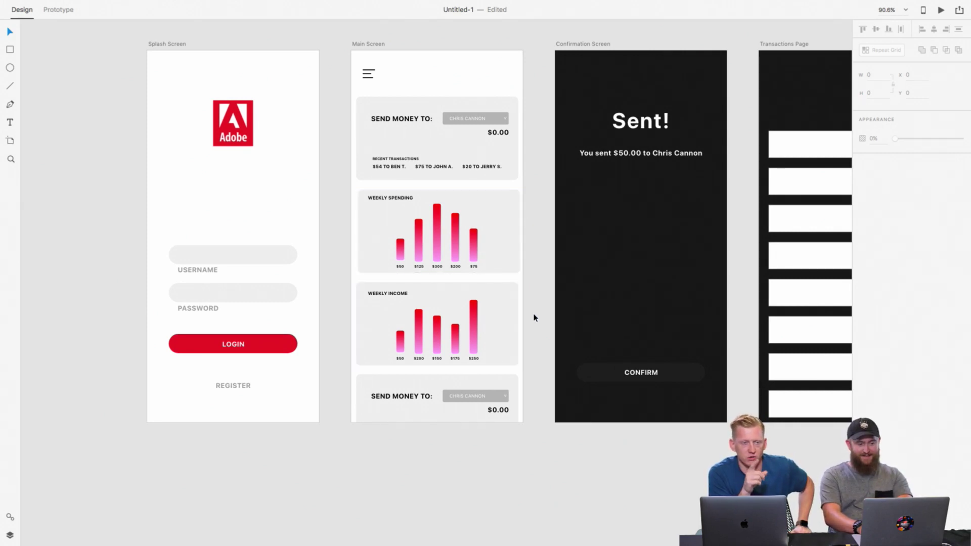
pyautogui.scroll(1, 533, 314)
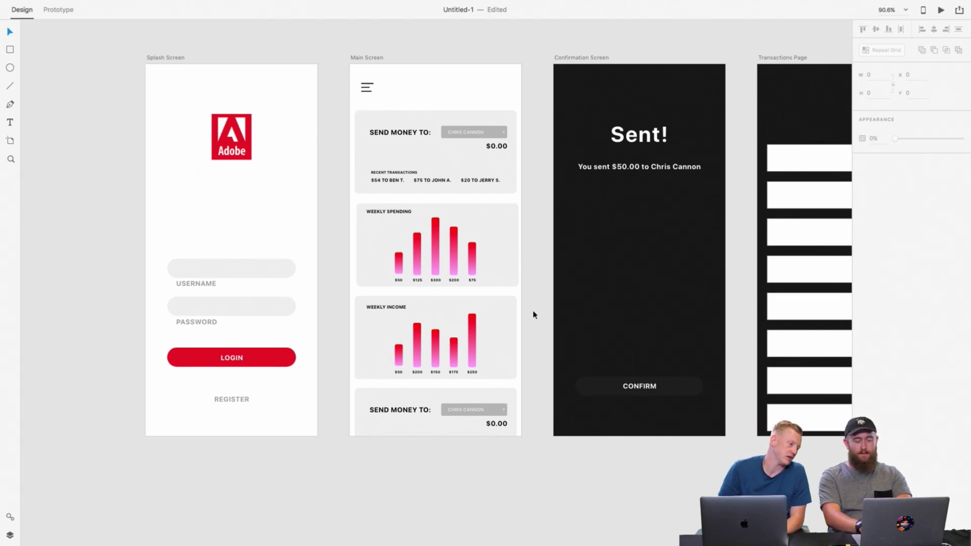
pyautogui.scroll(2, 533, 314)
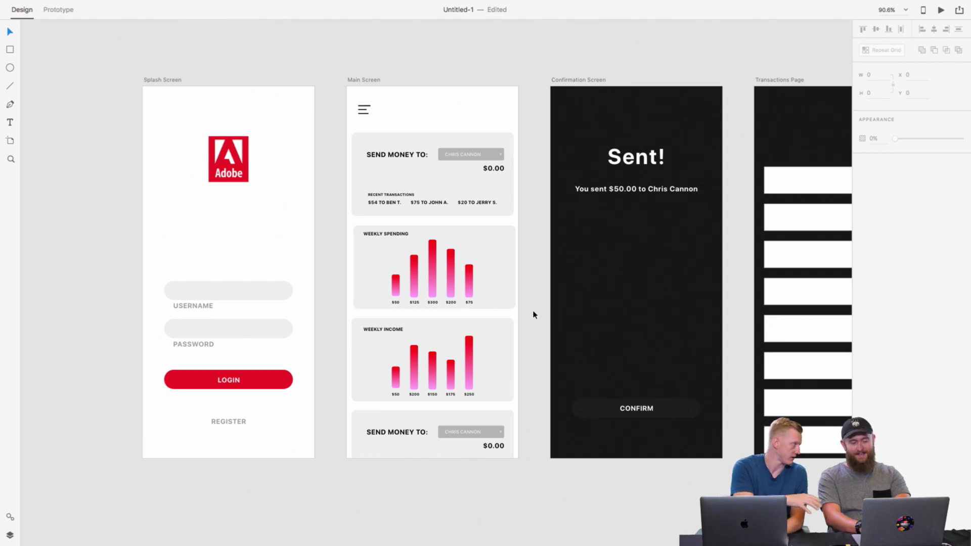
pyautogui.hscroll(-3, 533, 314)
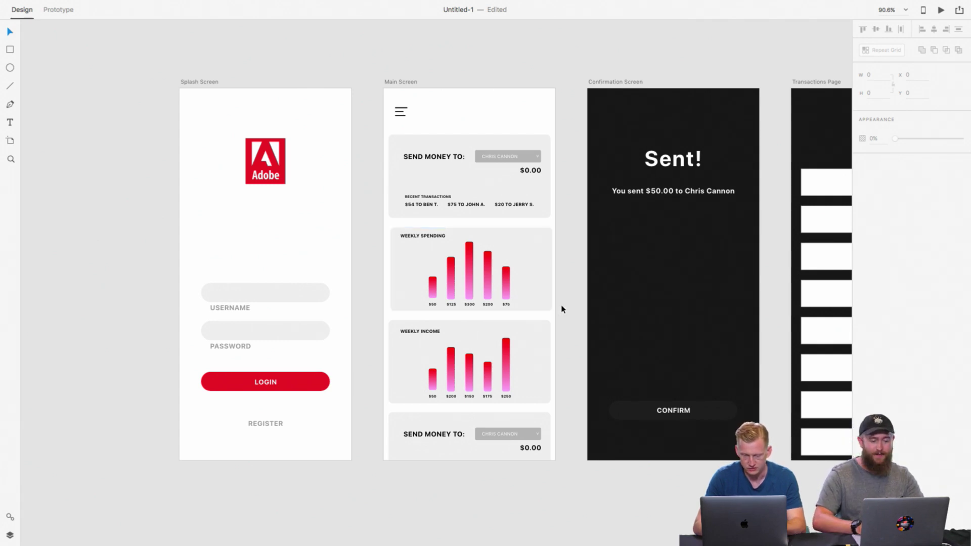
pyautogui.scroll(1, 560, 328)
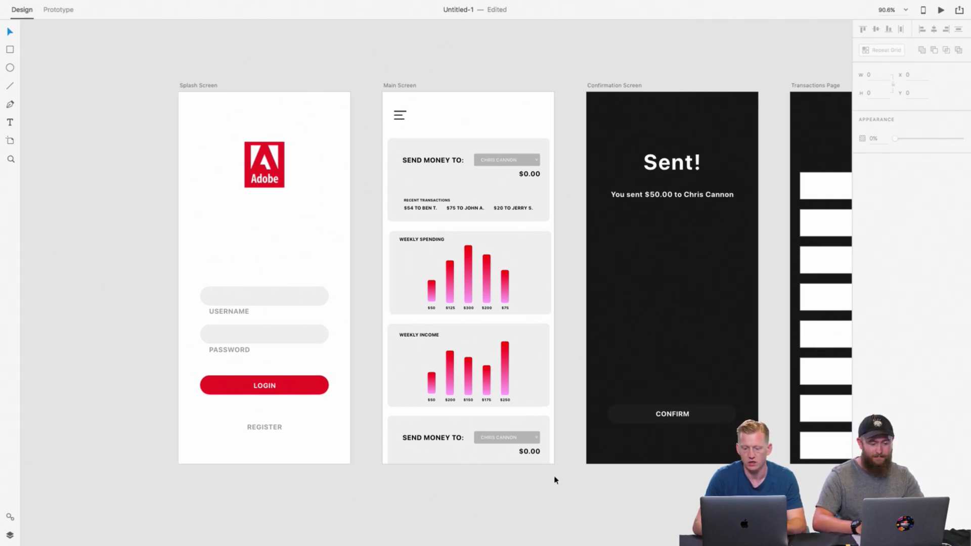
pyautogui.moveTo(555, 480); pyautogui.dragTo(426, 144)
pyautogui.click(524, 73)
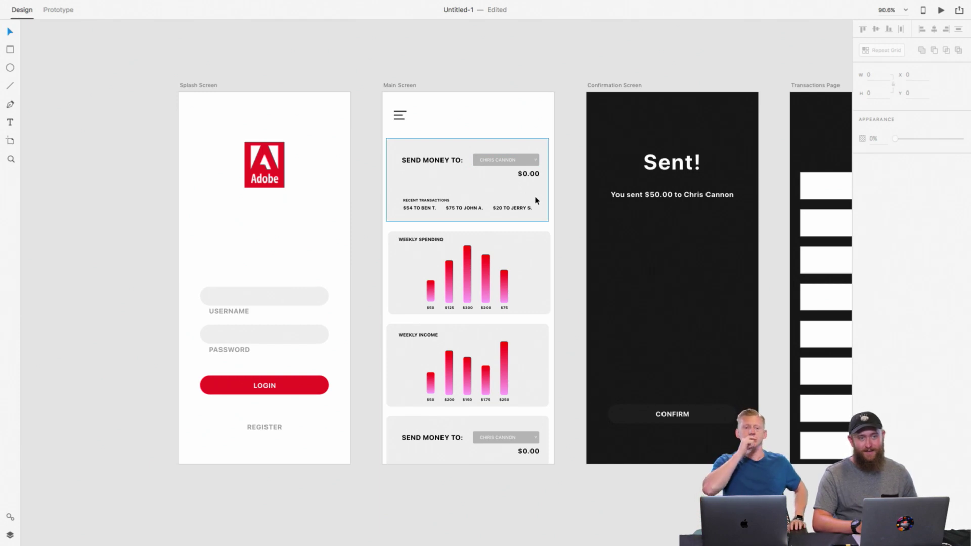
pyautogui.hscroll(6, 563, 230)
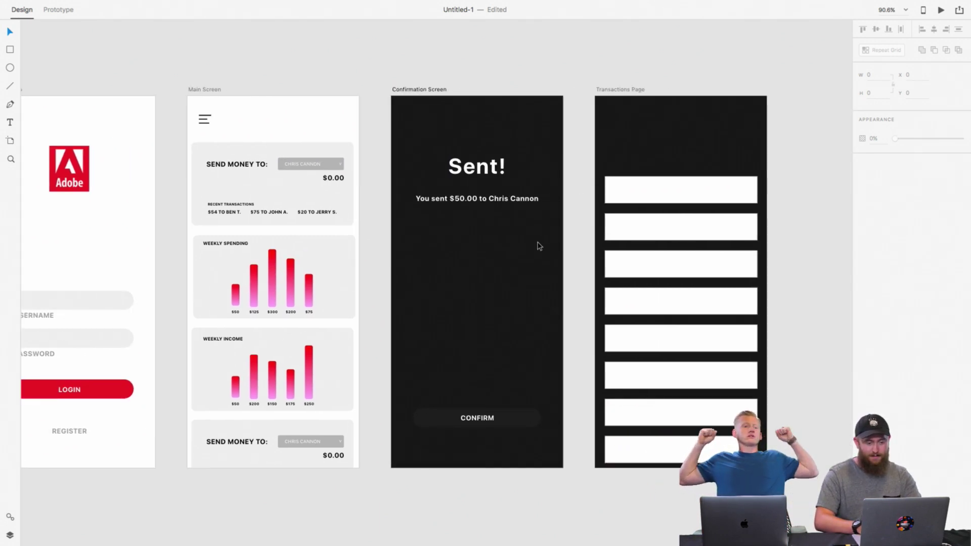
# - Set the Confirmation Screen artboard background to white
pyautogui.click(539, 246)
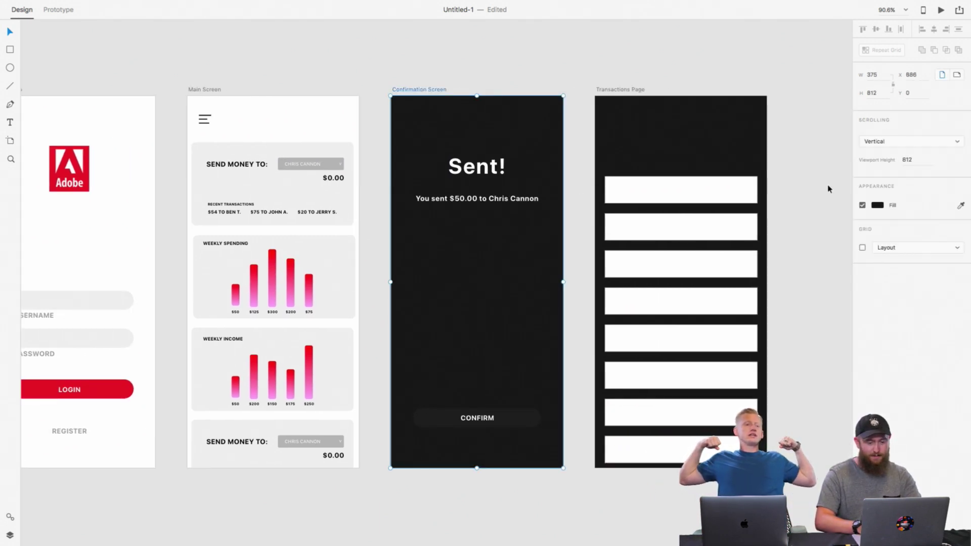
pyautogui.click(877, 205)
pyautogui.write('E3E3E3')
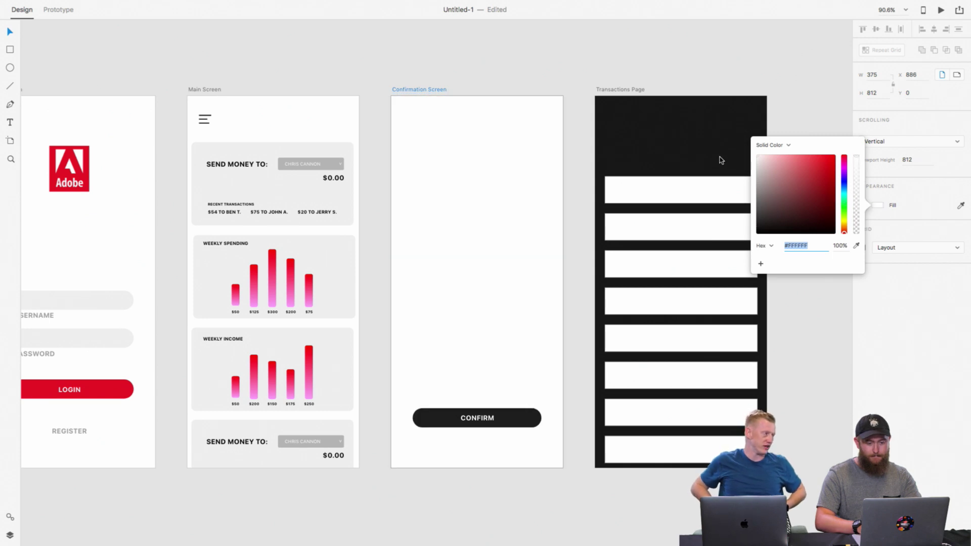
pyautogui.press('Return')
pyautogui.press('super+z')
pyautogui.click(595, 79)
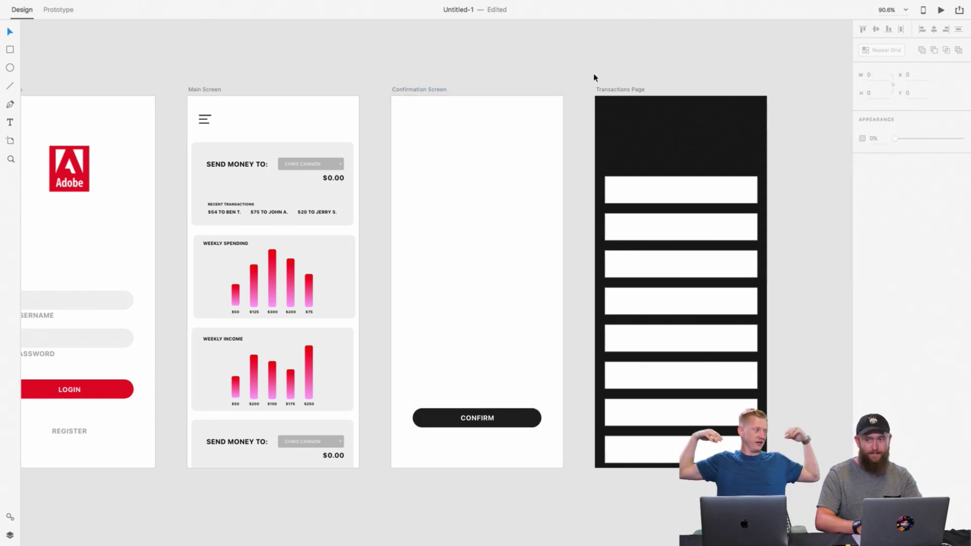
# - Give the Sent! heading and message text a dark fill colour
pyautogui.moveTo(517, 69); pyautogui.dragTo(423, 342)
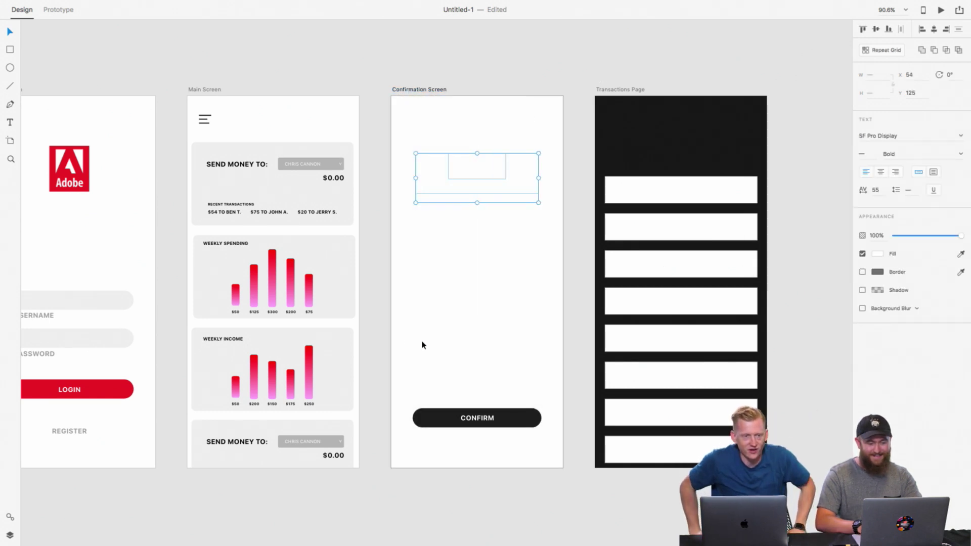
pyautogui.click(877, 255)
pyautogui.click(828, 263)
pyautogui.click(598, 321)
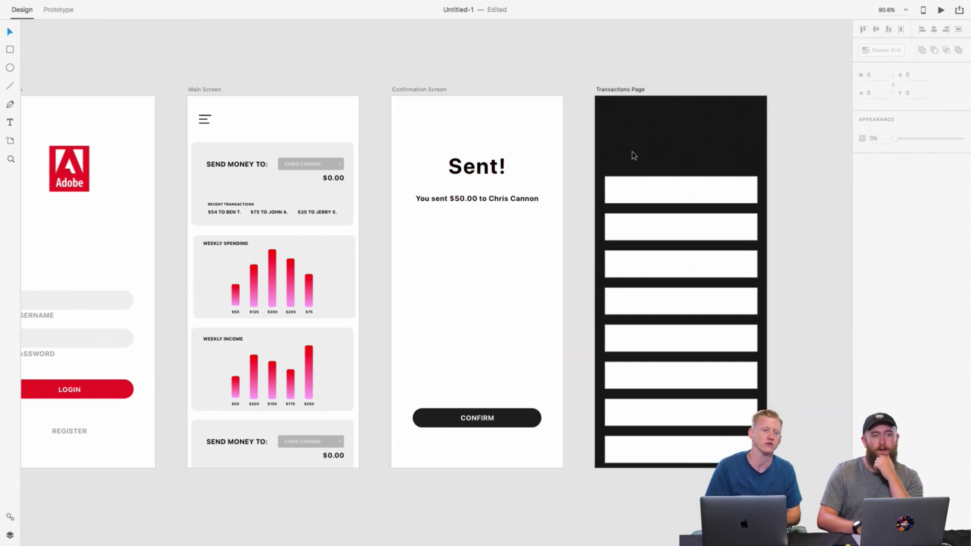
pyautogui.hscroll(-5, 632, 152)
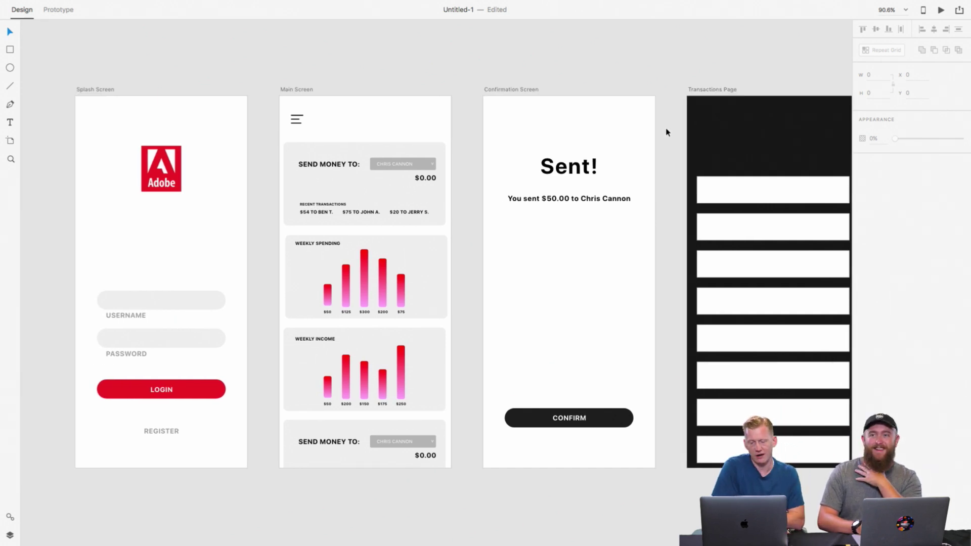
pyautogui.scroll(-2, 666, 133)
pyautogui.hscroll(-1, 666, 132)
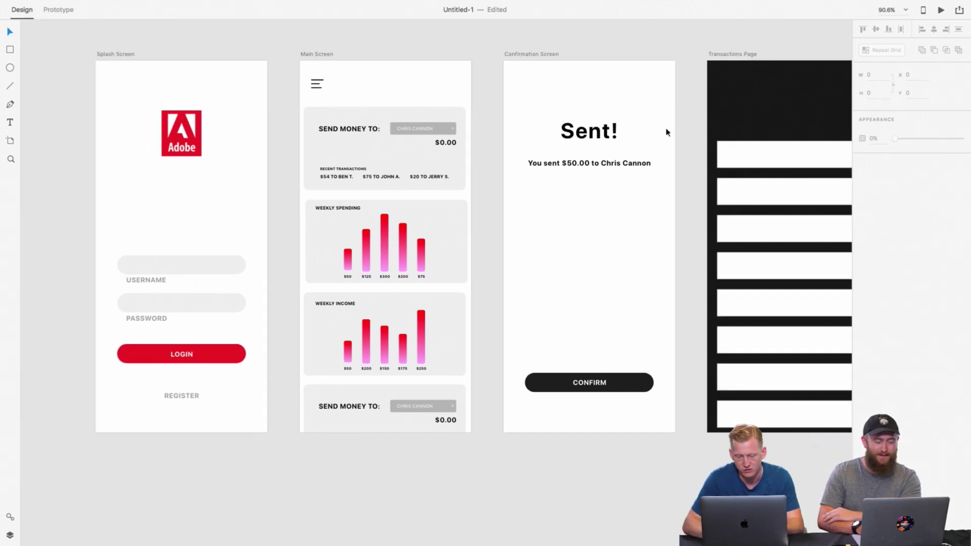
pyautogui.scroll(2, 666, 133)
pyautogui.hscroll(3, 689, 91)
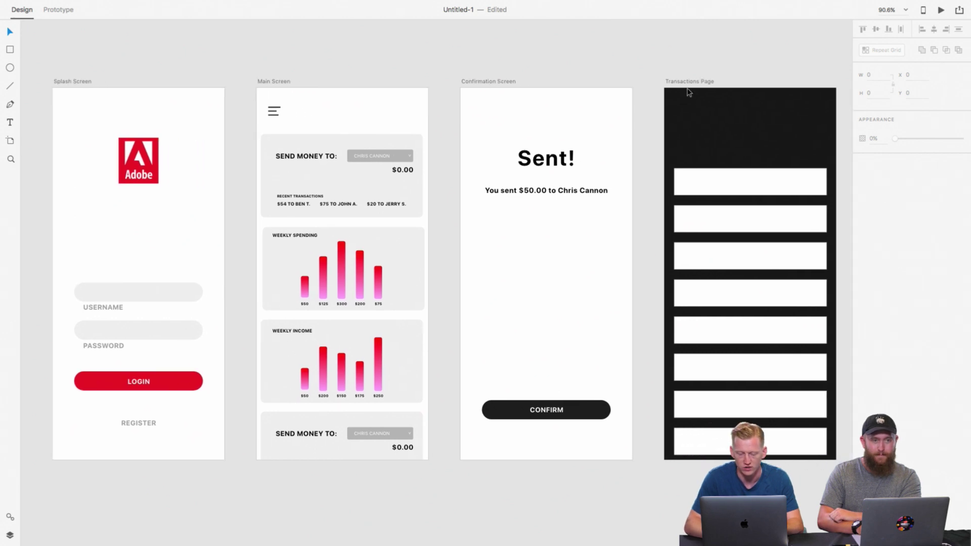
pyautogui.scroll(-1, 689, 92)
pyautogui.hscroll(1, 653, 69)
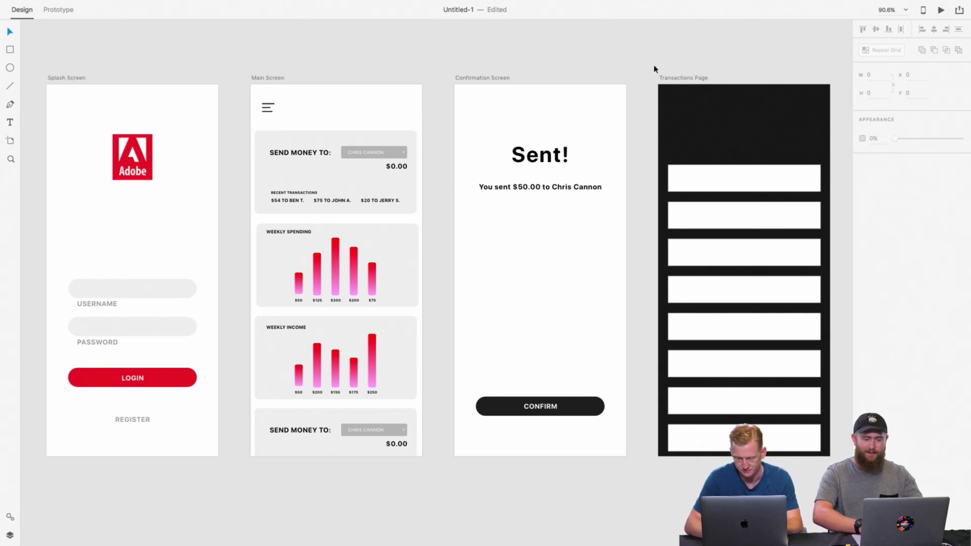
# - Draw a circle below the message with a black #000000 border, 2 px wide
pyautogui.click(10, 66)
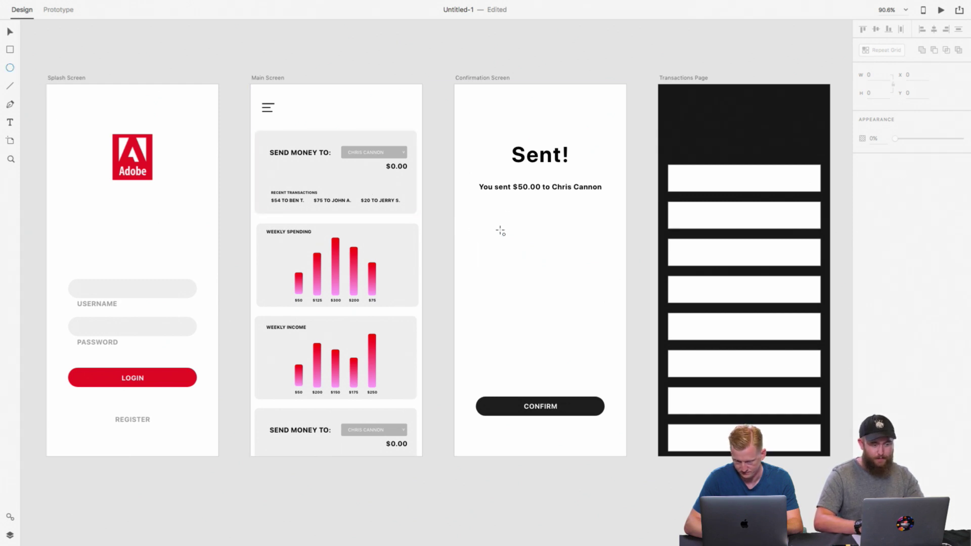
pyautogui.moveTo(499, 230)
pyautogui.mouseDown()
pyautogui.moveTo(595, 338)
pyautogui.moveTo(585, 332)
pyautogui.mouseUp()
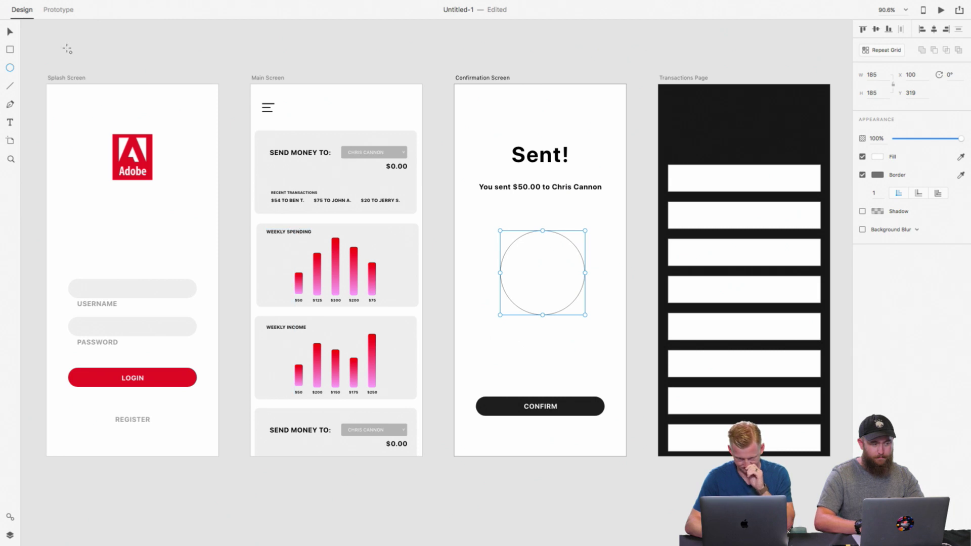
pyautogui.click(10, 33)
pyautogui.moveTo(535, 303); pyautogui.dragTo(531, 306)
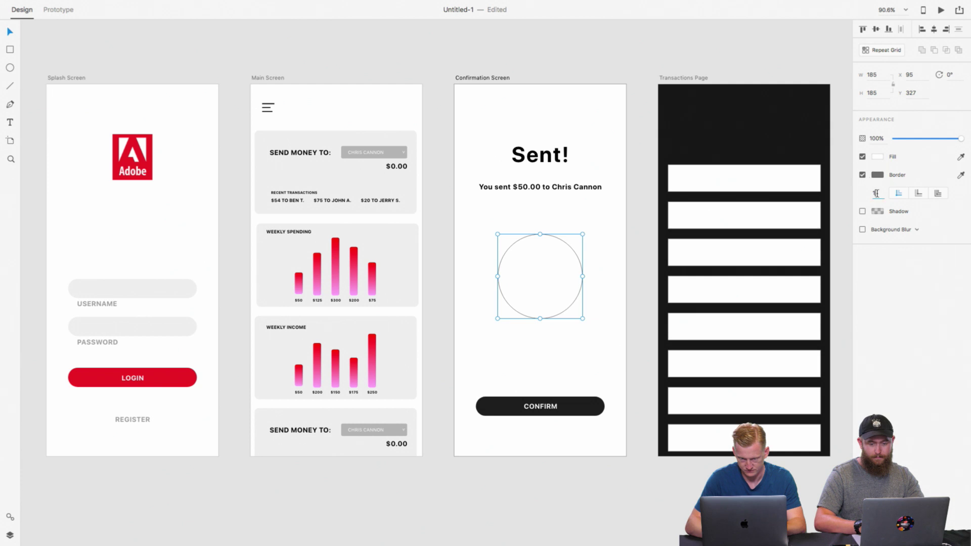
pyautogui.click(879, 176)
pyautogui.write('000000')
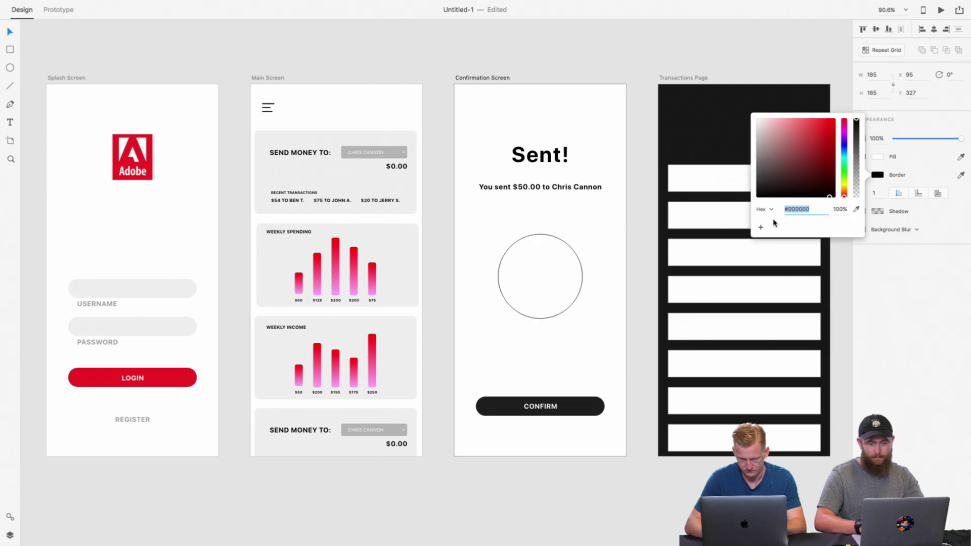
pyautogui.press('Return')
pyautogui.click(880, 192)
pyautogui.click(841, 222)
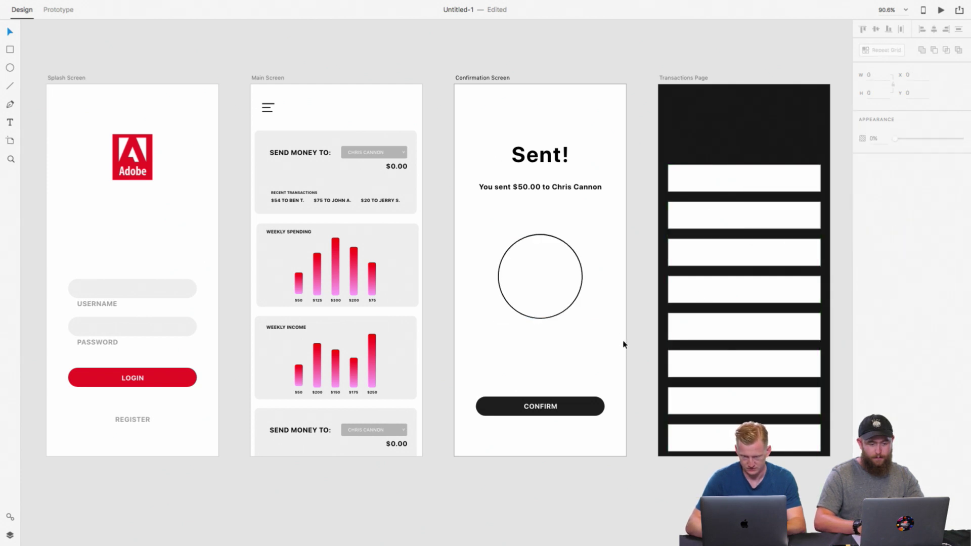
pyautogui.click(581, 286)
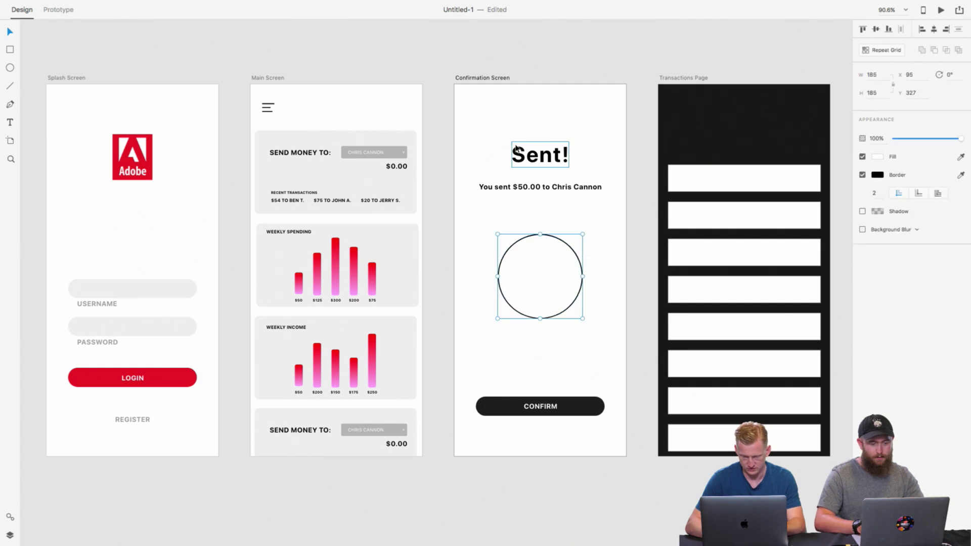
# - Paste a copy of Sent!, retype it as '$', then enlarge and centre it in the circle
pyautogui.rightClick(513, 145)
pyautogui.click(517, 158)
pyautogui.rightClick(557, 118)
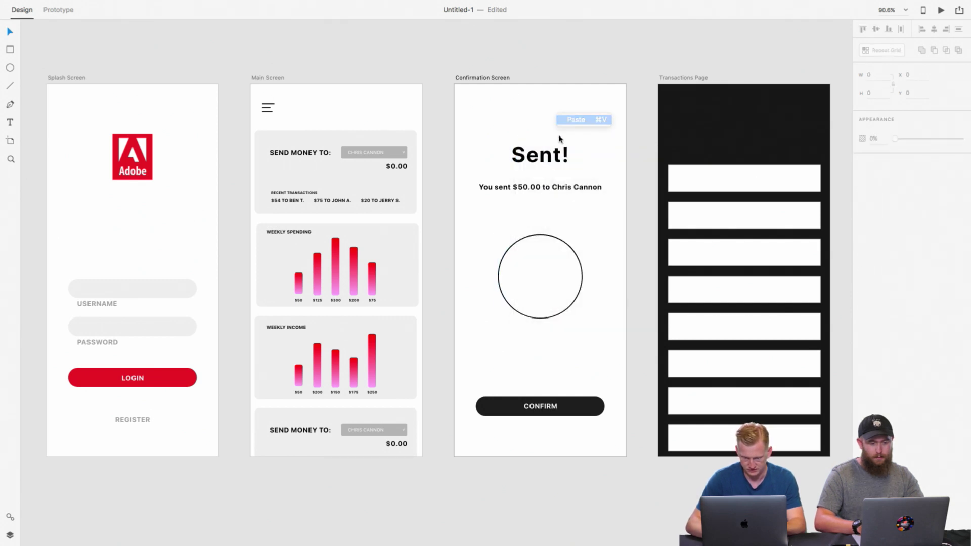
pyautogui.click(575, 120)
pyautogui.moveTo(549, 284); pyautogui.dragTo(550, 271)
pyautogui.doubleClick(549, 272)
pyautogui.write('$')
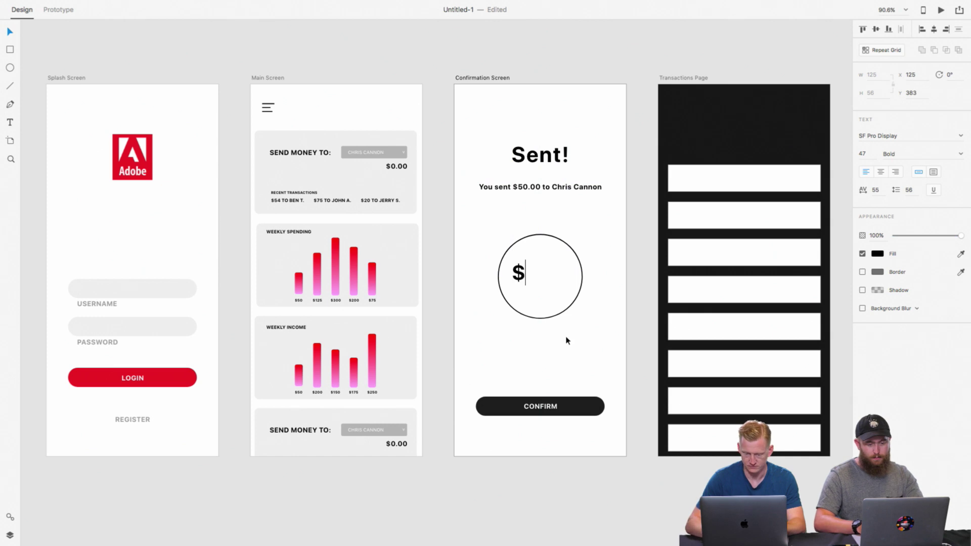
pyautogui.moveTo(518, 286); pyautogui.dragTo(542, 292)
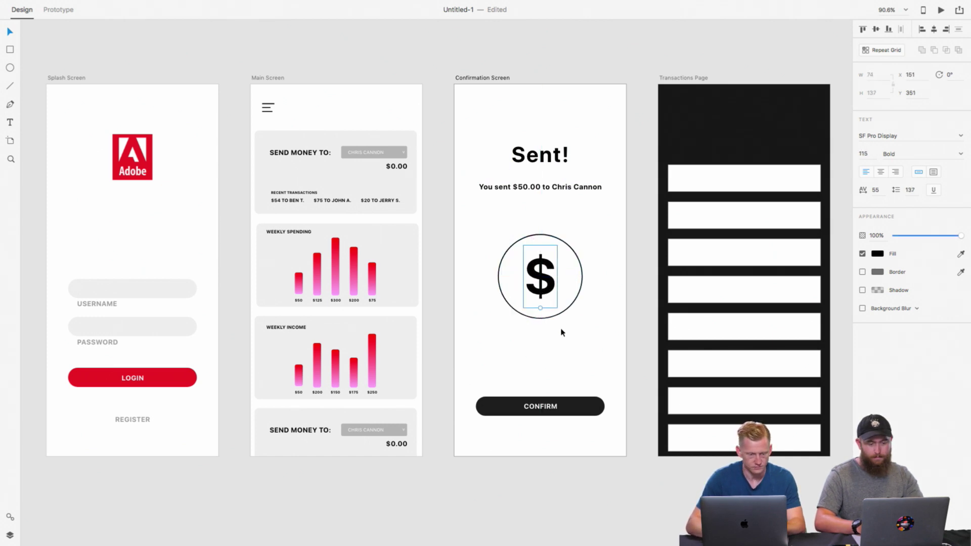
# - Move the circle and dollar sign together slightly left
pyautogui.moveTo(561, 329); pyautogui.dragTo(492, 244)
pyautogui.moveTo(538, 276); pyautogui.dragTo(546, 283)
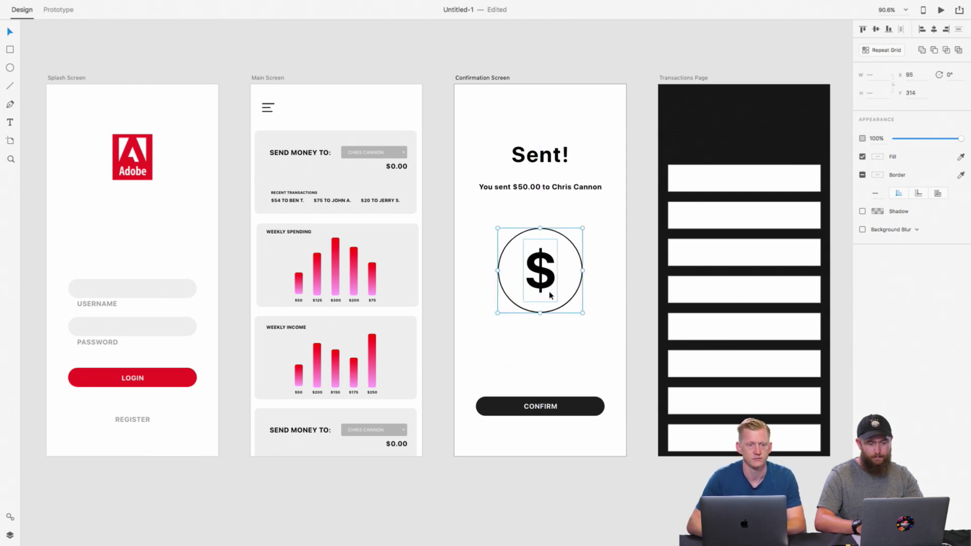
pyautogui.click(560, 343)
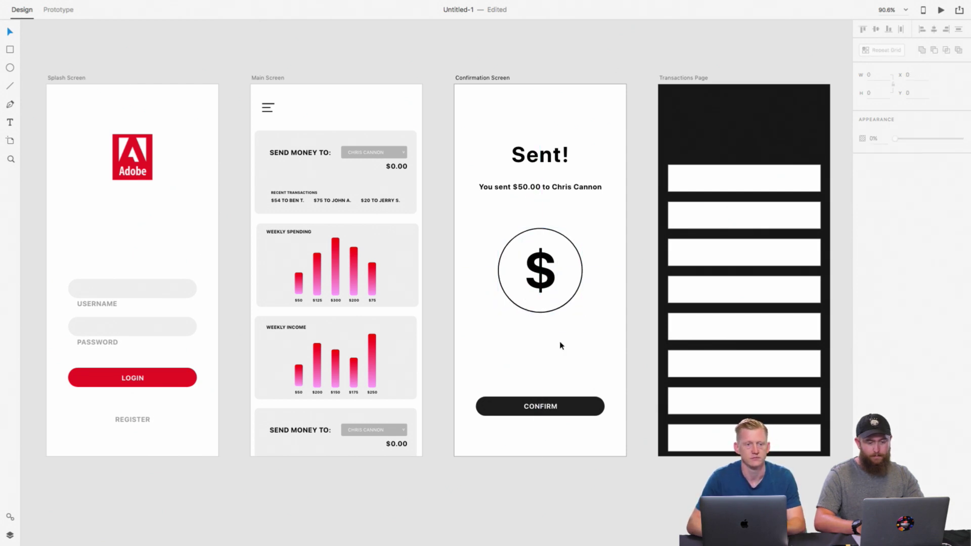
pyautogui.click(569, 294)
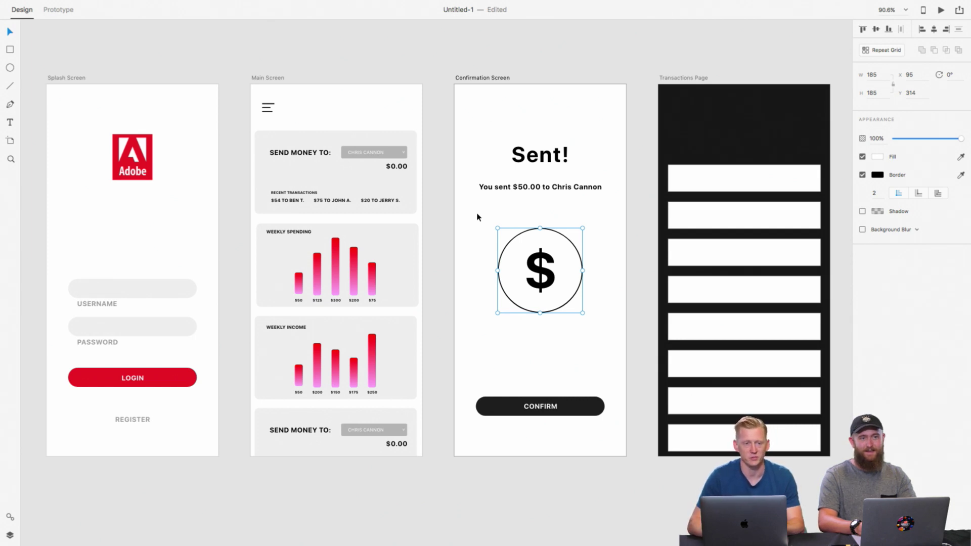
pyautogui.click(441, 191)
pyautogui.scroll(6, 442, 192)
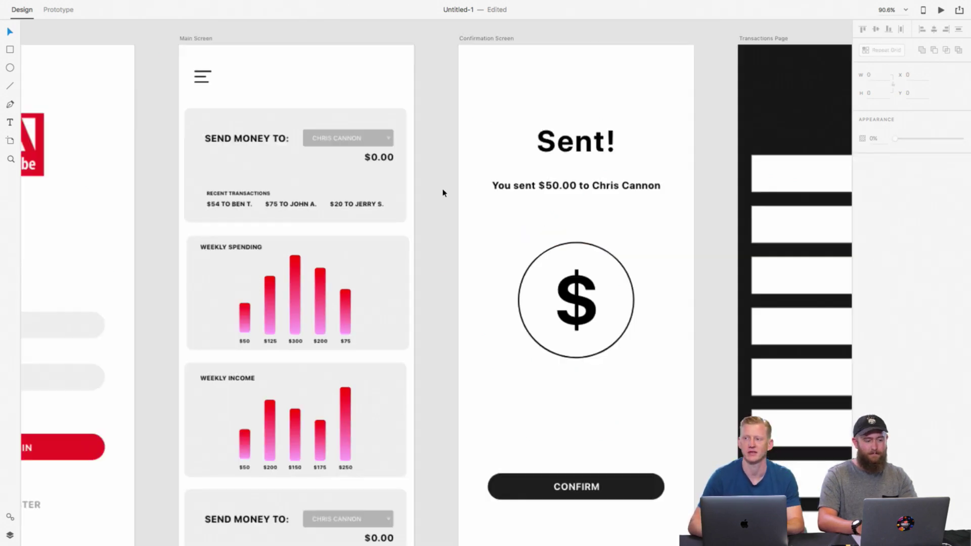
pyautogui.hscroll(-2, 443, 192)
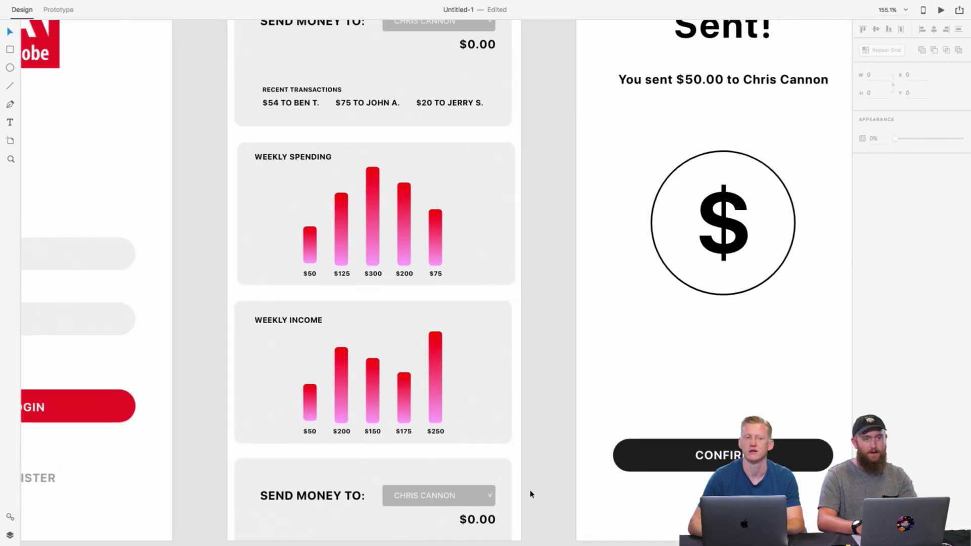
pyautogui.scroll(-3, 530, 494)
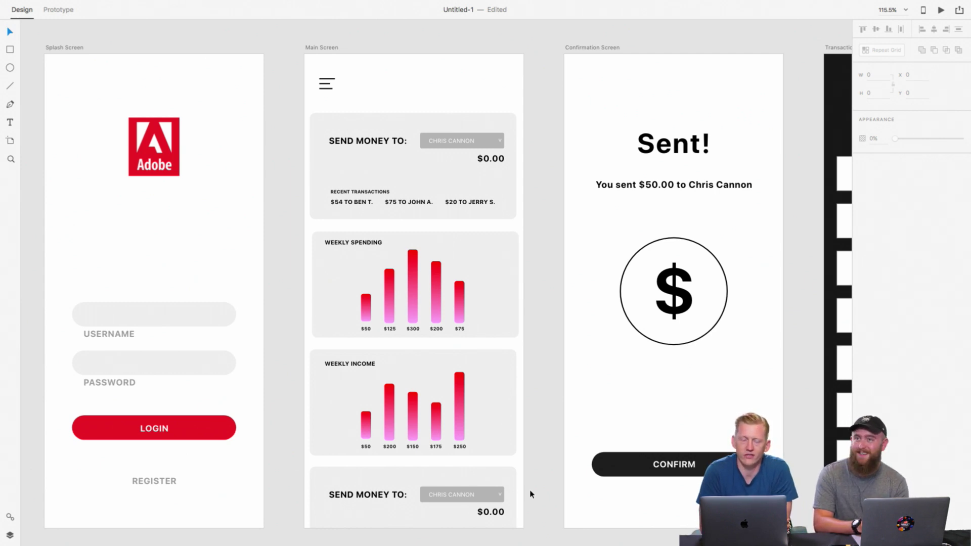
pyautogui.moveTo(527, 527); pyautogui.dragTo(295, 99)
pyautogui.moveTo(376, 164); pyautogui.dragTo(377, 163)
pyautogui.scroll(5, 376, 164)
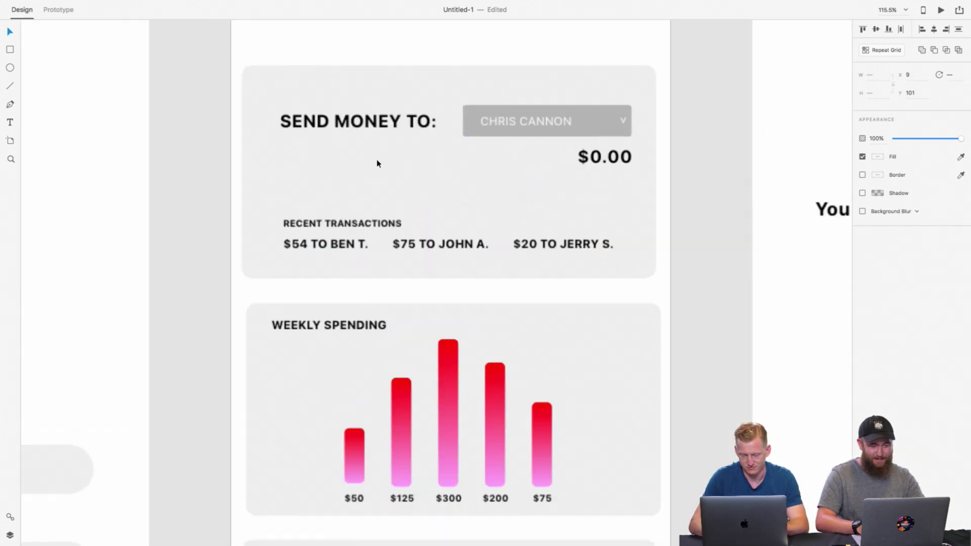
pyautogui.click(709, 212)
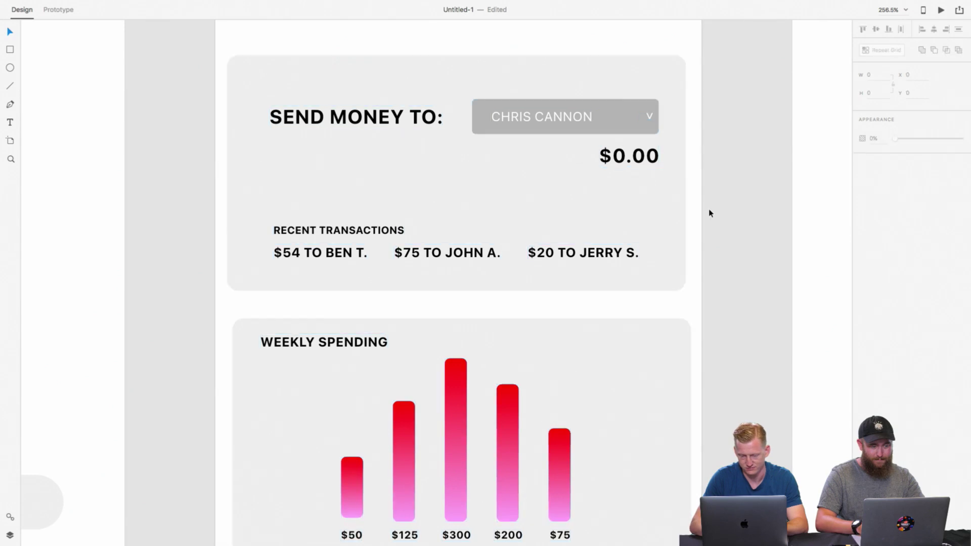
pyautogui.click(669, 220)
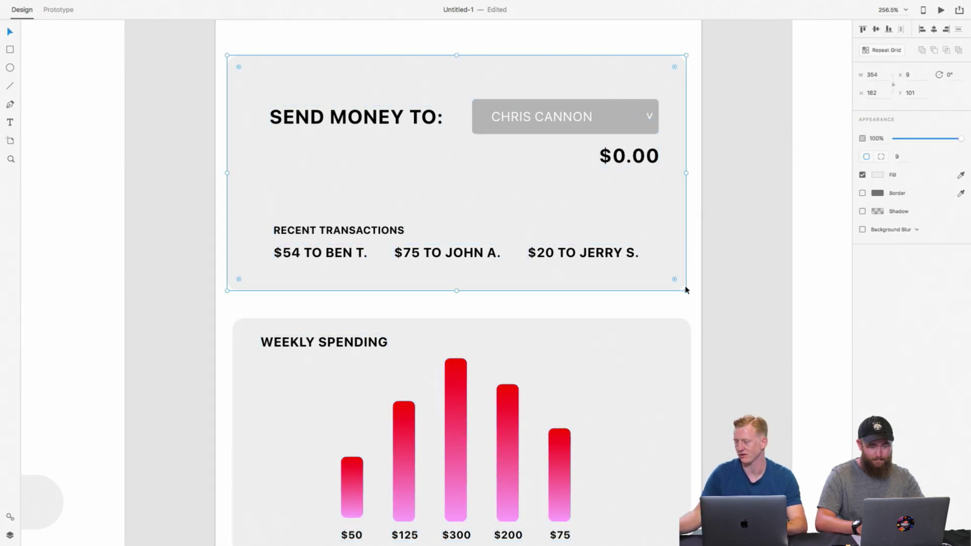
pyautogui.scroll(-5, 686, 289)
pyautogui.scroll(-2, 685, 289)
pyautogui.keyDown('shift'); pyautogui.click(666, 304); pyautogui.keyUp('shift')
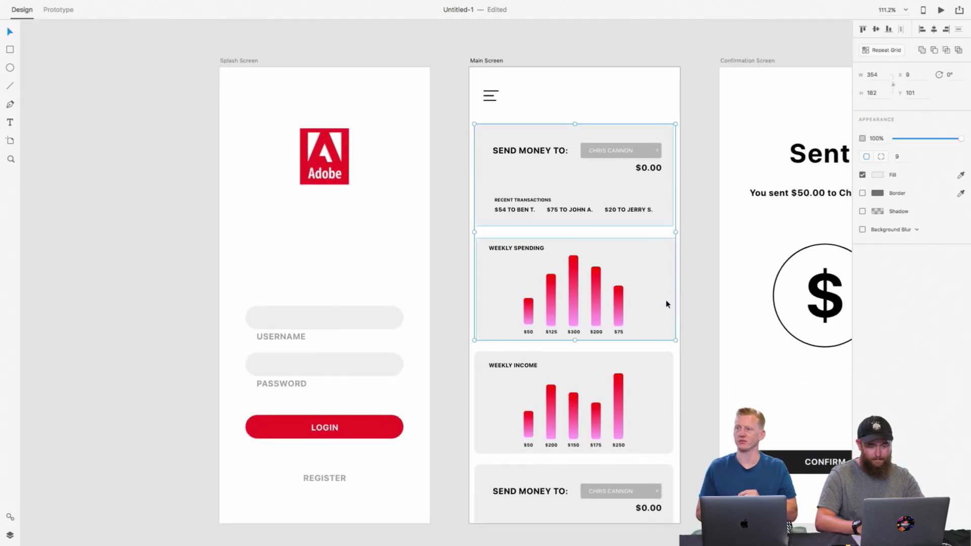
pyautogui.click(683, 340)
# - Copy Sent! onto the Main Screen as 'PAYCC', shrink it and place it below the menu icon
pyautogui.hscroll(3, 582, 147)
pyautogui.scroll(1, 582, 146)
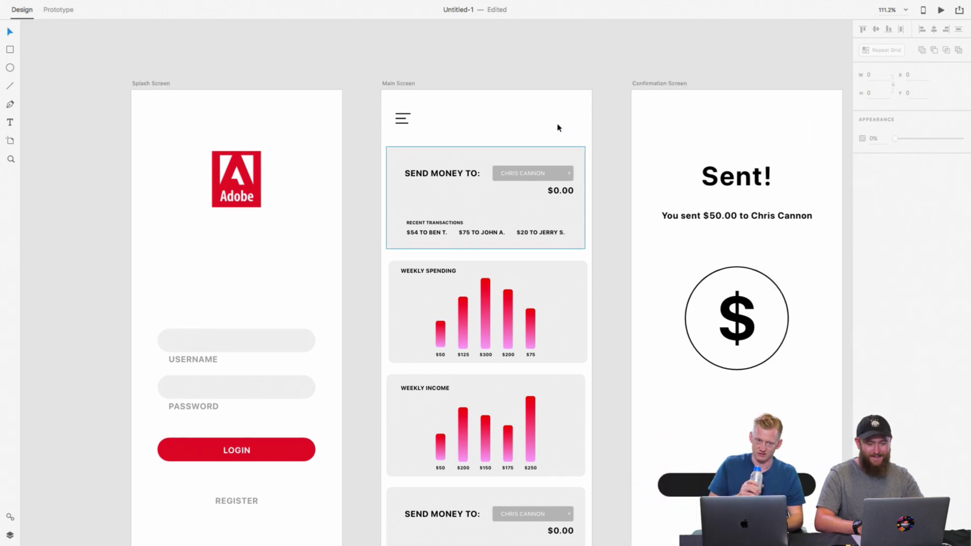
pyautogui.click(718, 177)
pyautogui.rightClick(716, 177)
pyautogui.press('Escape')
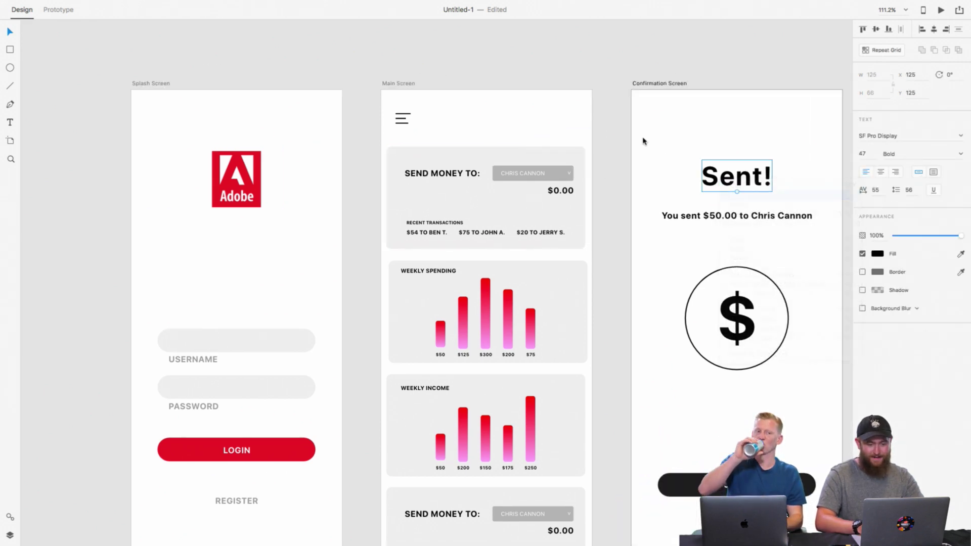
pyautogui.click(643, 141)
pyautogui.moveTo(718, 176); pyautogui.dragTo(460, 125)
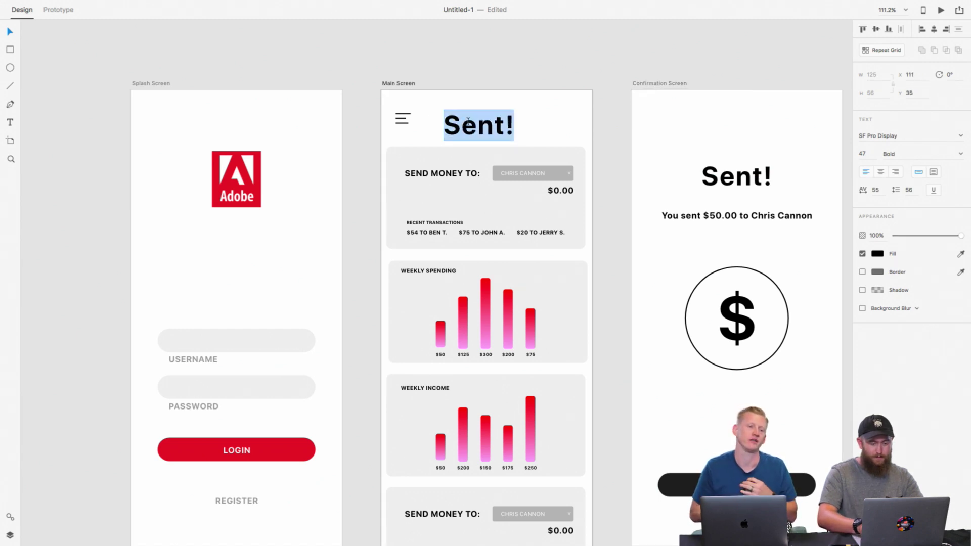
pyautogui.write('PAYCC')
pyautogui.press('Escape')
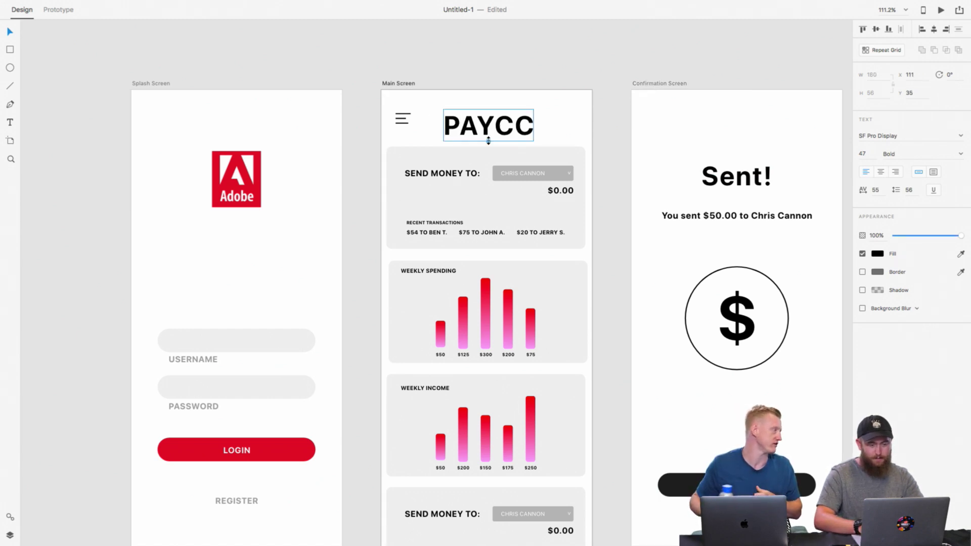
pyautogui.moveTo(488, 140); pyautogui.dragTo(419, 136)
pyautogui.click(377, 104)
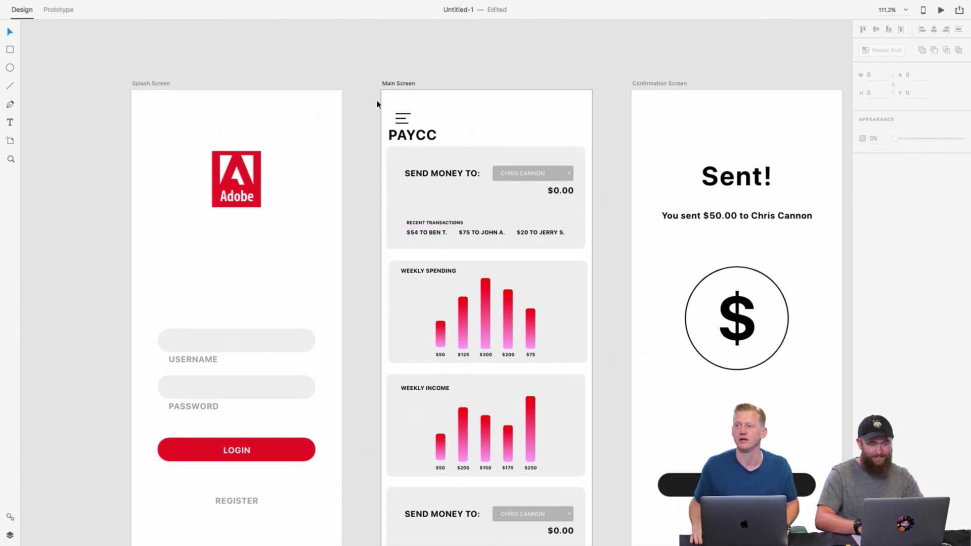
# - Realign the three-line menu icon with the PAYCC title
pyautogui.moveTo(377, 105); pyautogui.dragTo(413, 132)
pyautogui.click(409, 136)
pyautogui.click(433, 54)
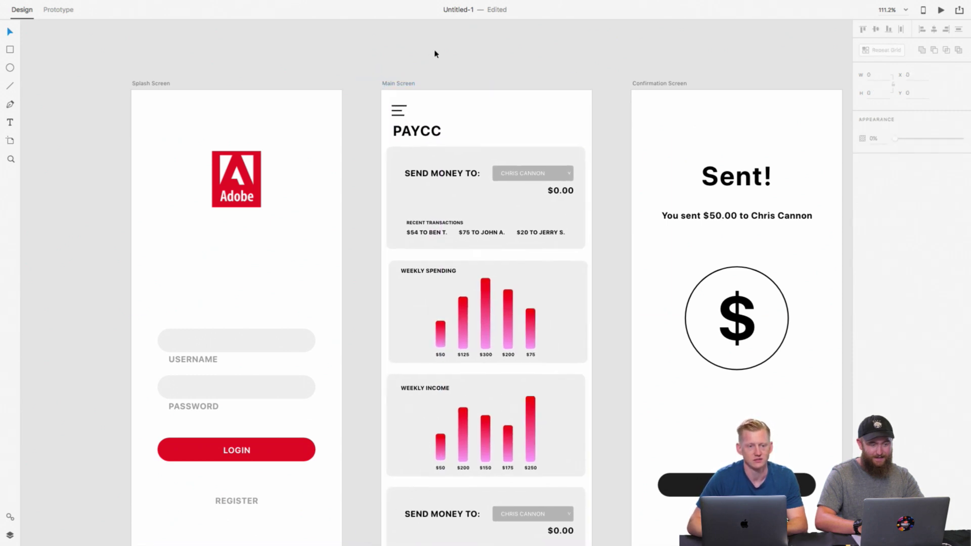
pyautogui.moveTo(382, 99); pyautogui.dragTo(405, 116)
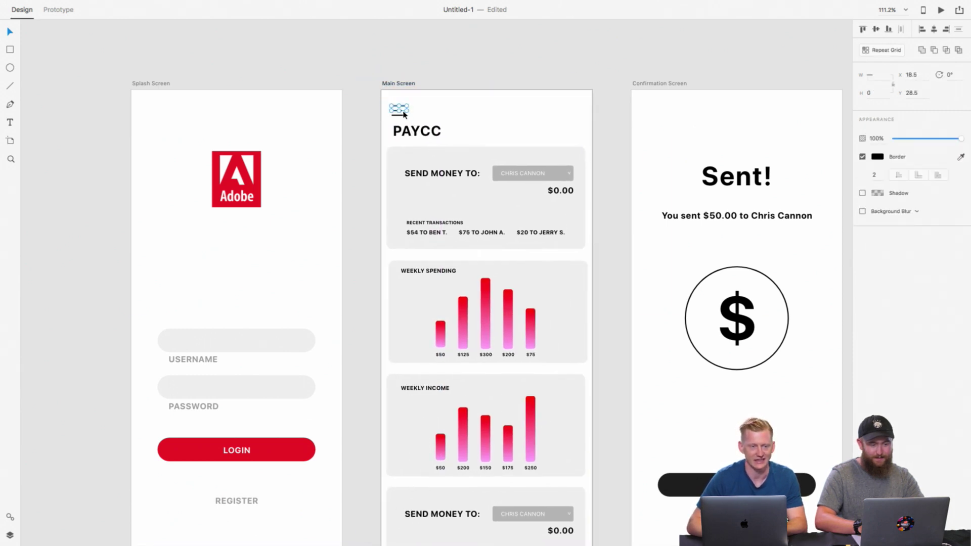
pyautogui.scroll(5, 400, 111)
pyautogui.moveTo(485, 162); pyautogui.dragTo(412, 114)
pyautogui.click(366, 101)
pyautogui.click(352, 142)
pyautogui.scroll(-5, 353, 142)
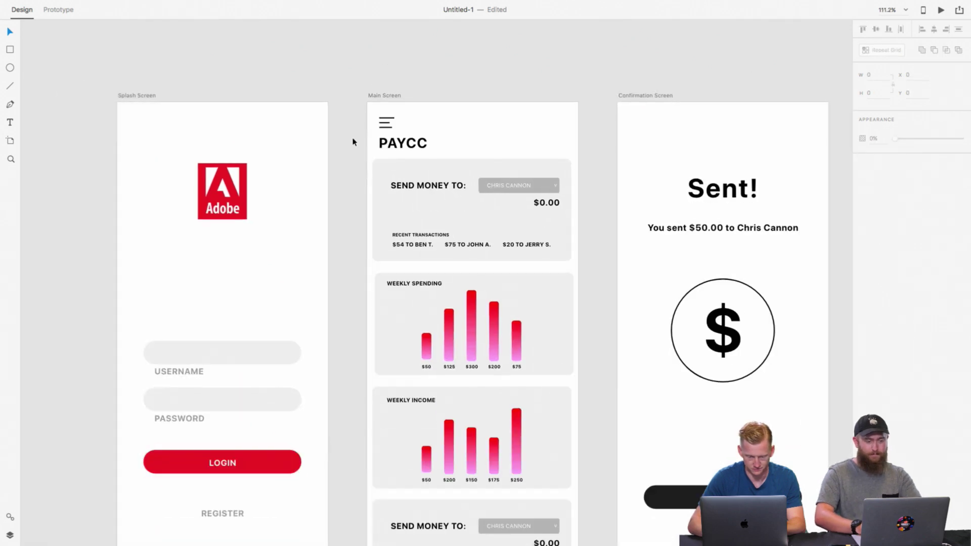
pyautogui.hscroll(3, 675, 171)
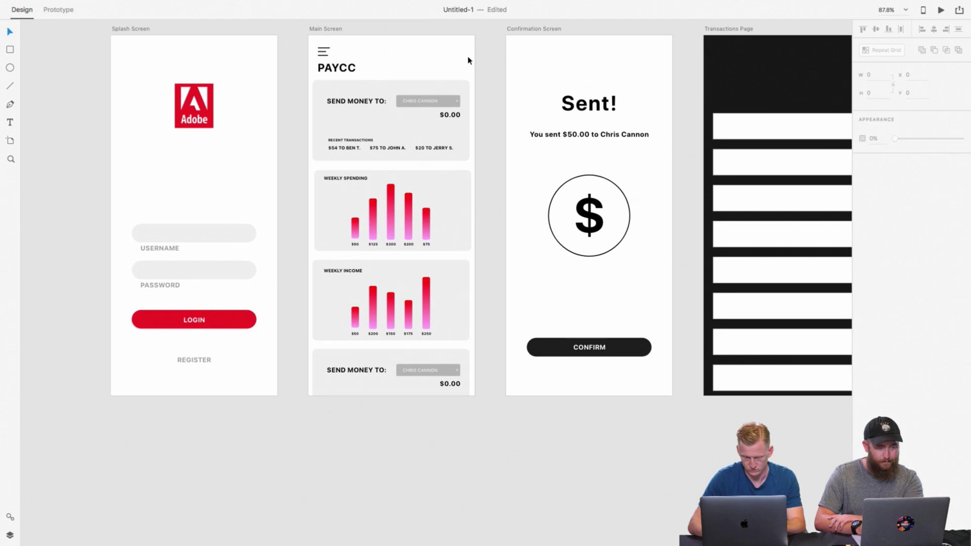
pyautogui.scroll(2, 468, 61)
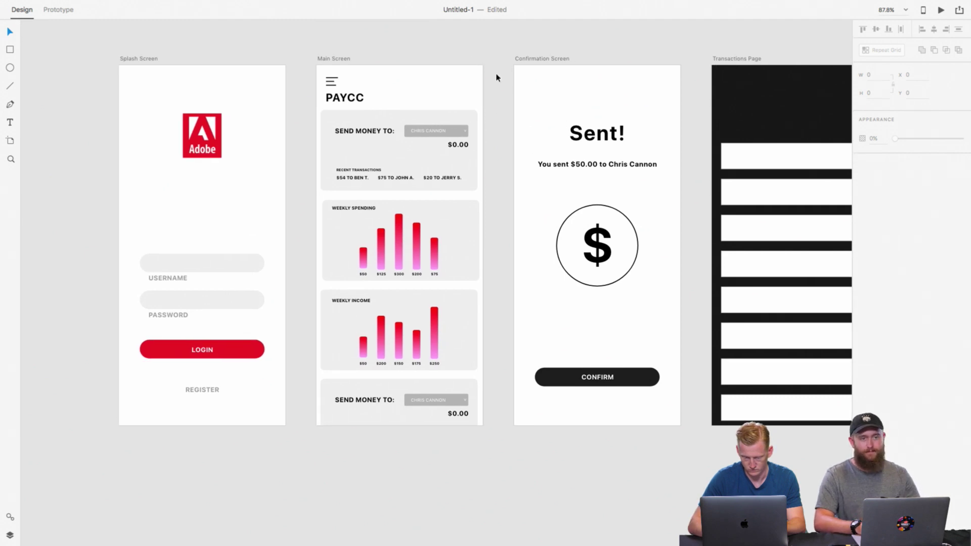
pyautogui.scroll(2, 496, 77)
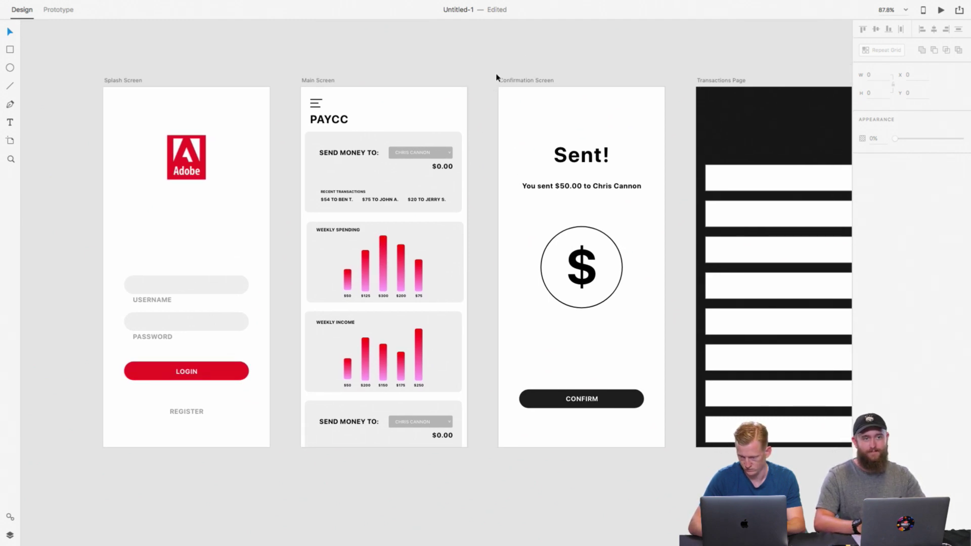
pyautogui.hscroll(2, 496, 78)
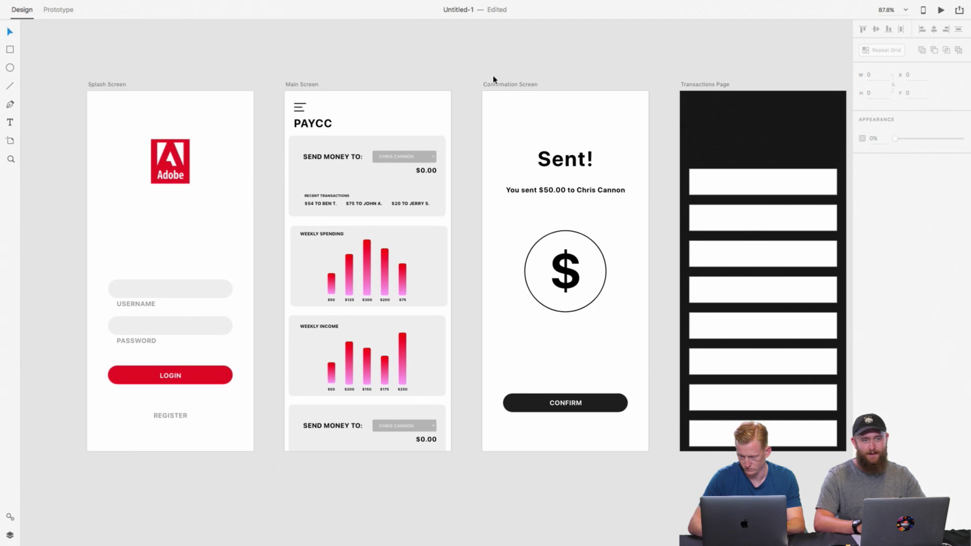
pyautogui.scroll(-3, 455, 138)
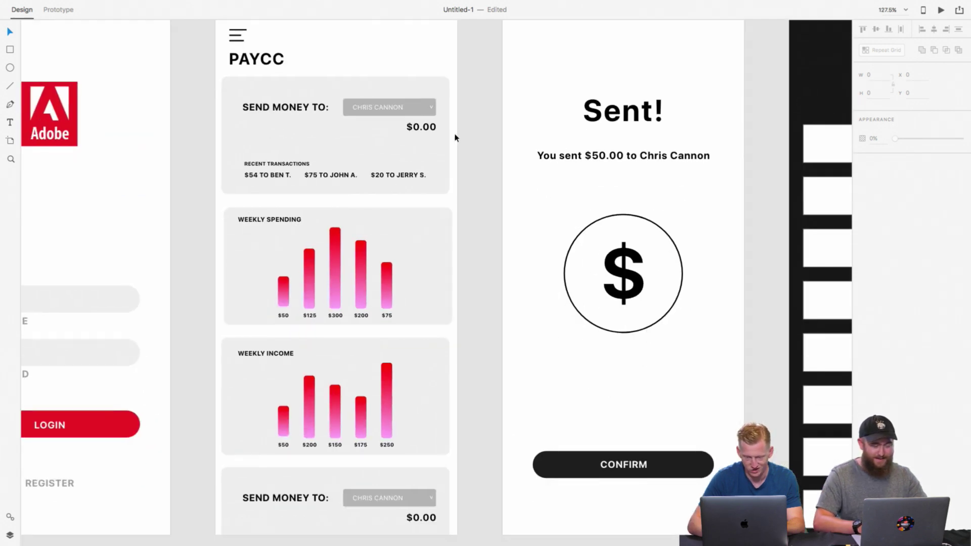
pyautogui.scroll(8, 464, 120)
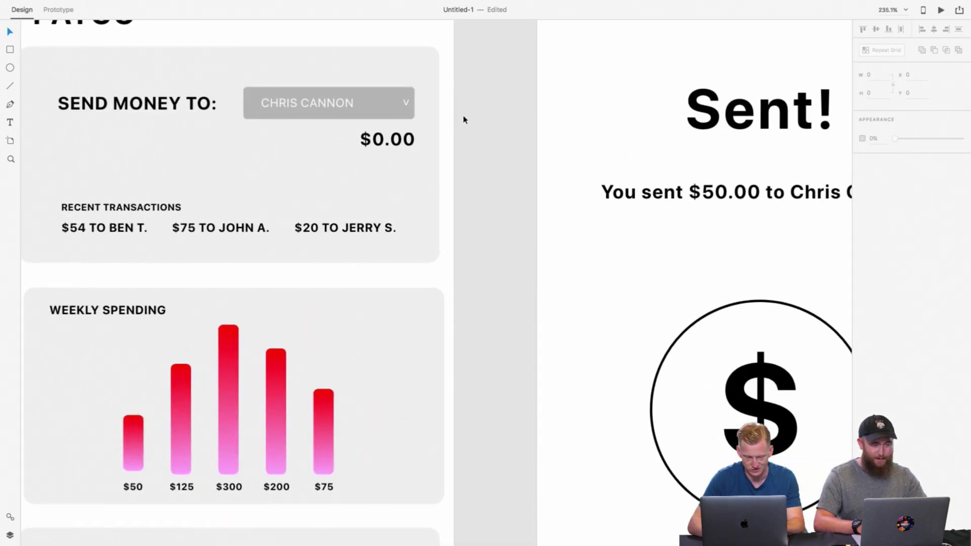
pyautogui.scroll(-3, 479, 122)
pyautogui.scroll(-10, 479, 121)
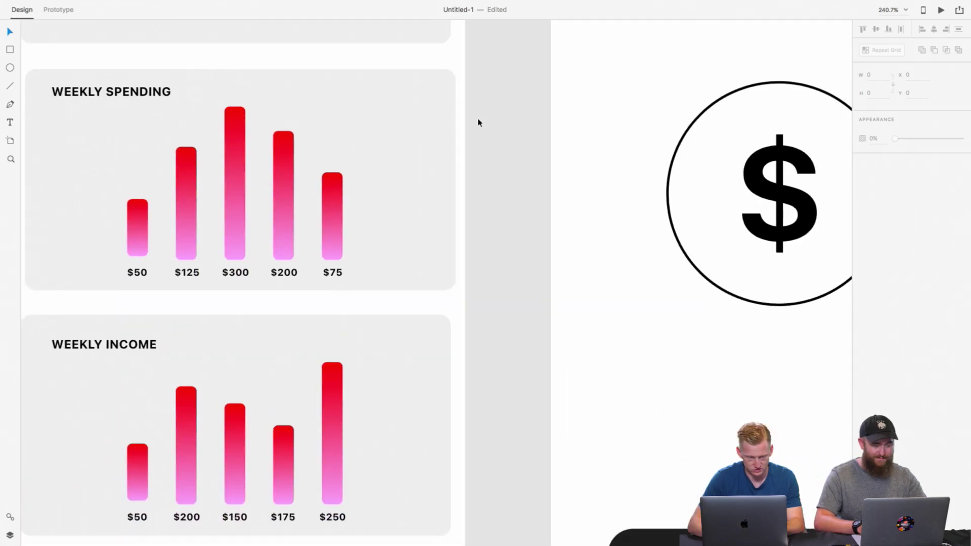
pyautogui.scroll(5, 474, 147)
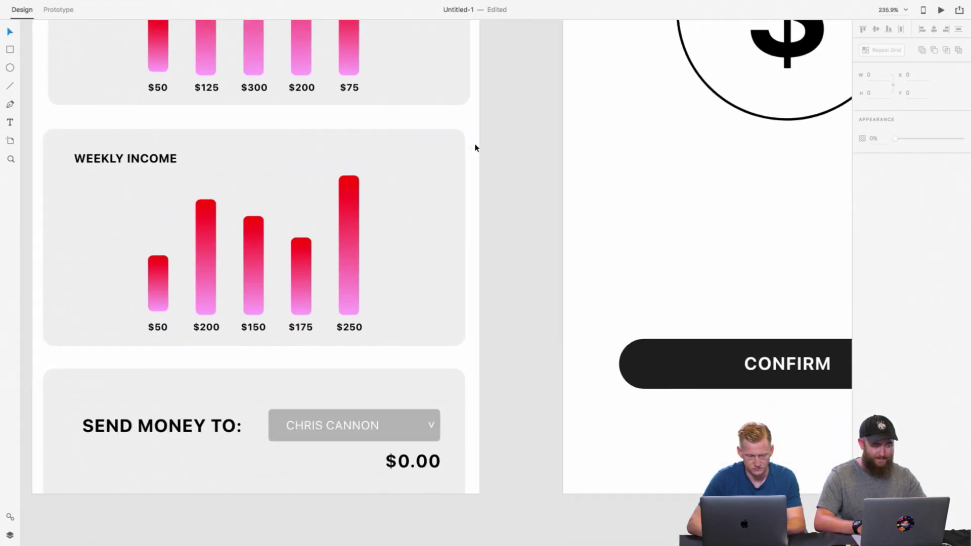
pyautogui.scroll(-2, 278, 425)
pyautogui.hscroll(-3, 277, 424)
pyautogui.click(206, 436)
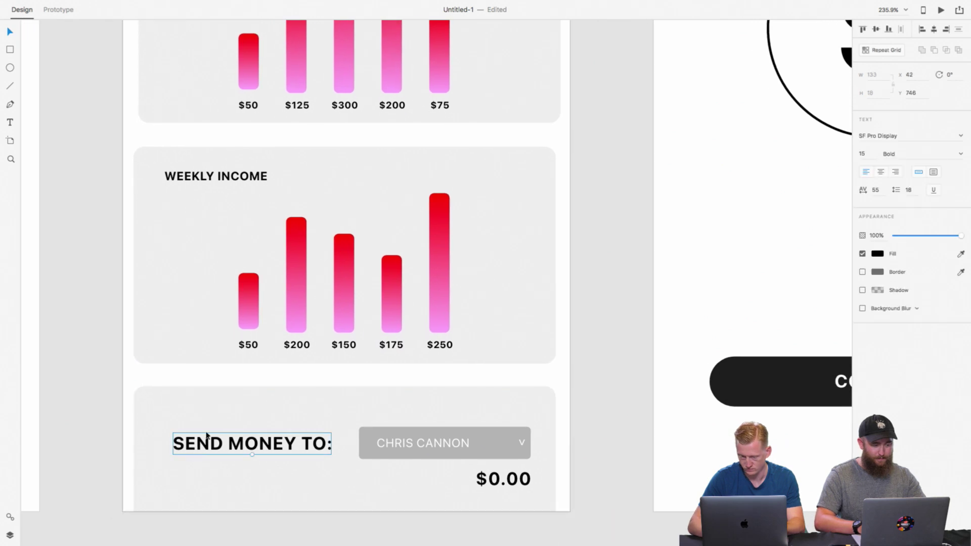
pyautogui.doubleClick(206, 442)
pyautogui.write('DE')
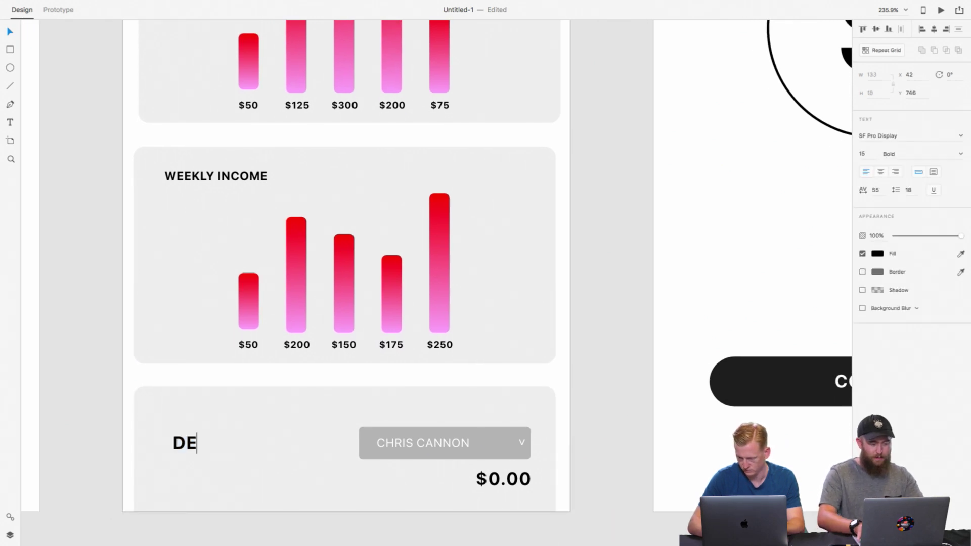
pyautogui.write('POSIT MONEY')
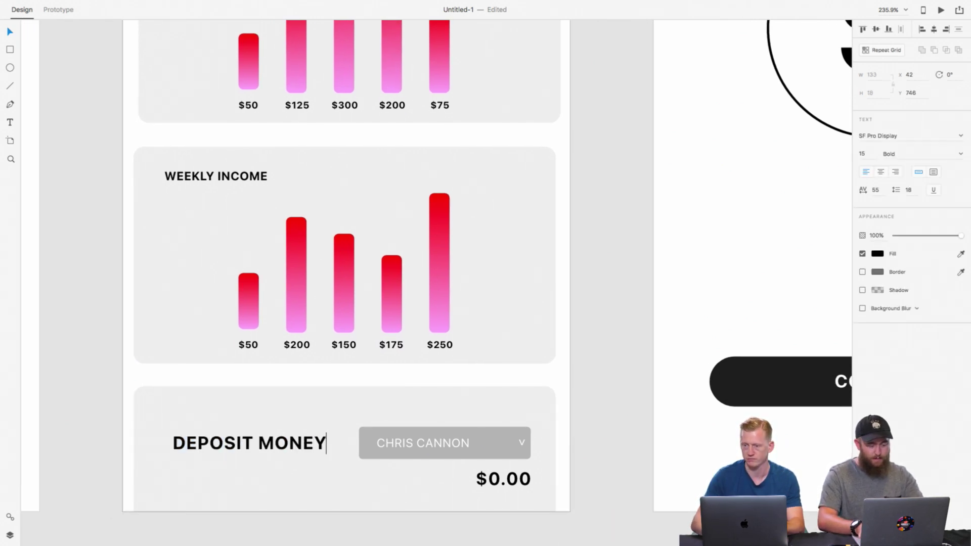
pyautogui.write(':')
pyautogui.doubleClick(394, 442)
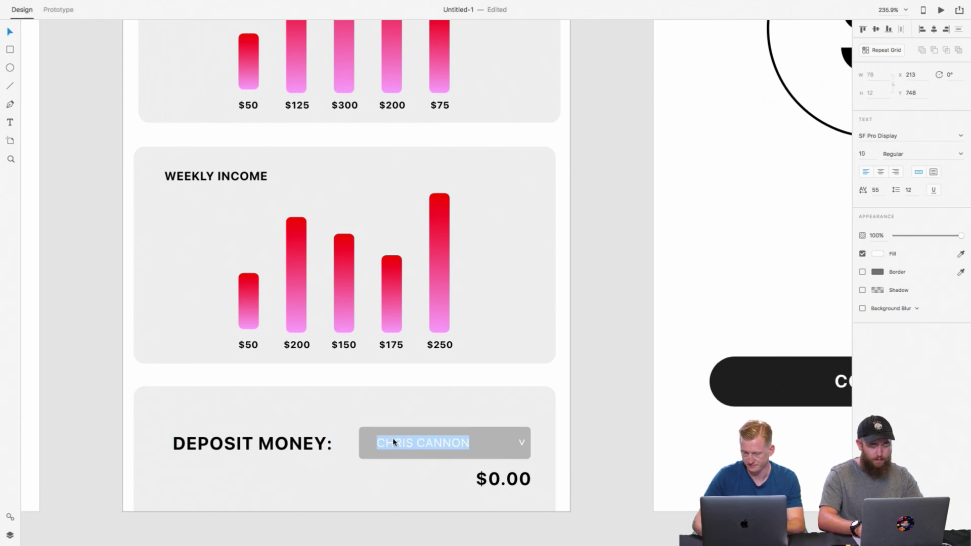
pyautogui.write('W')
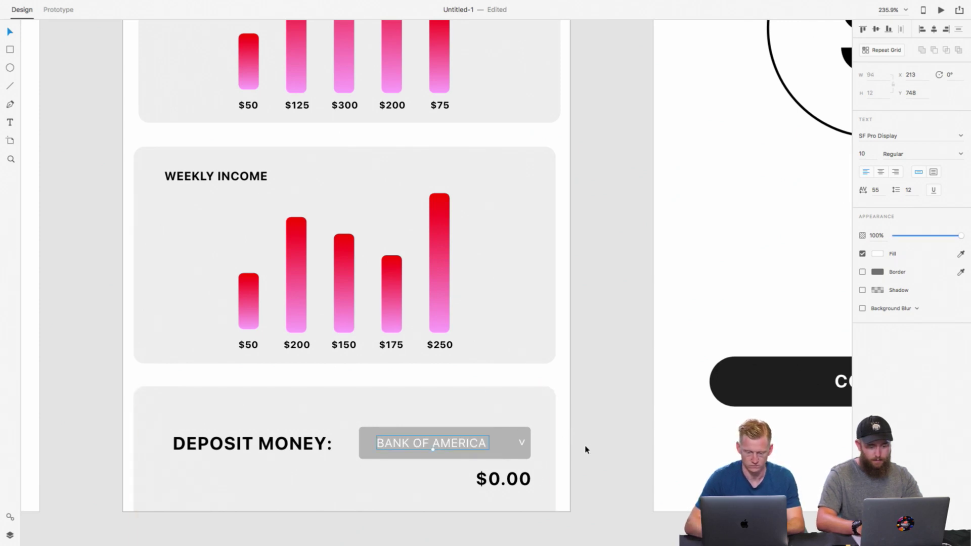
pyautogui.press('Escape')
pyautogui.scroll(-5, 586, 449)
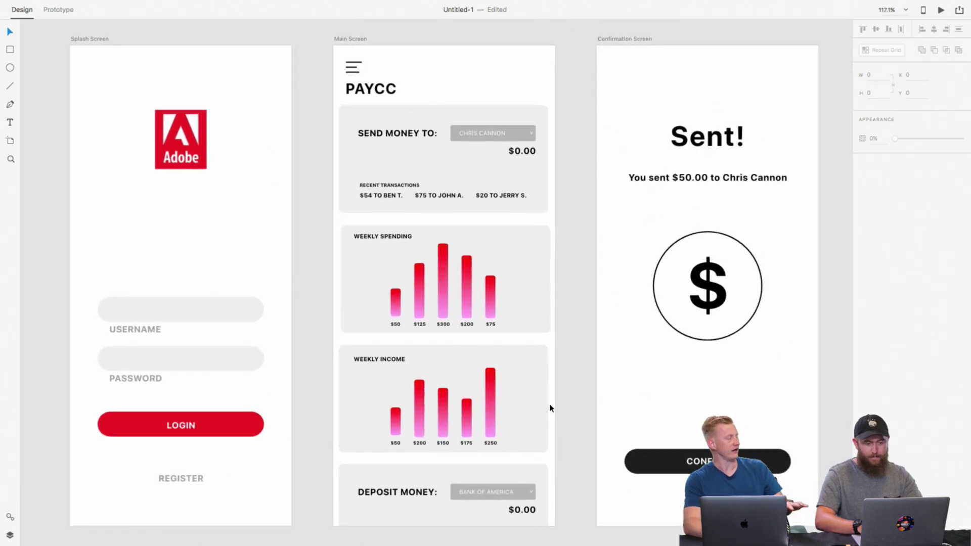
pyautogui.scroll(-2, 551, 408)
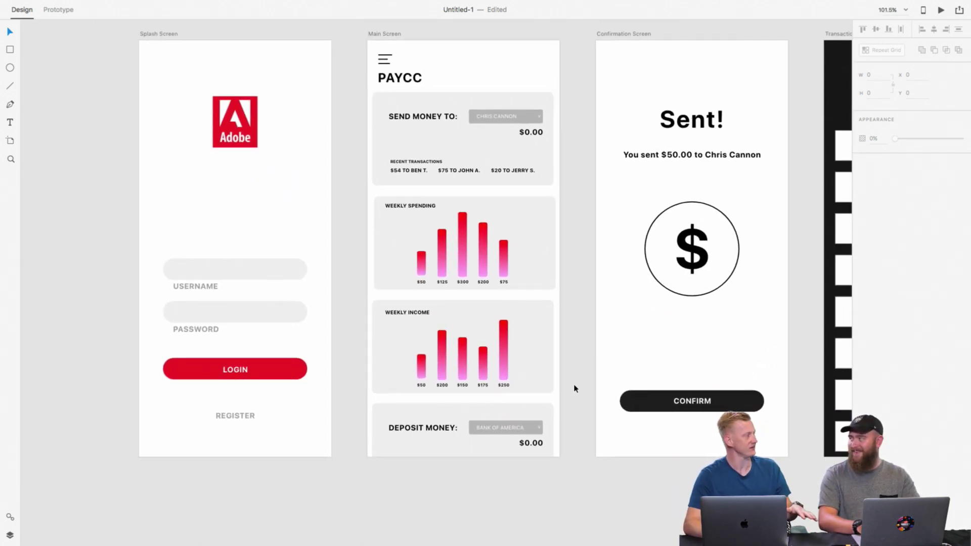
pyautogui.hscroll(3, 575, 389)
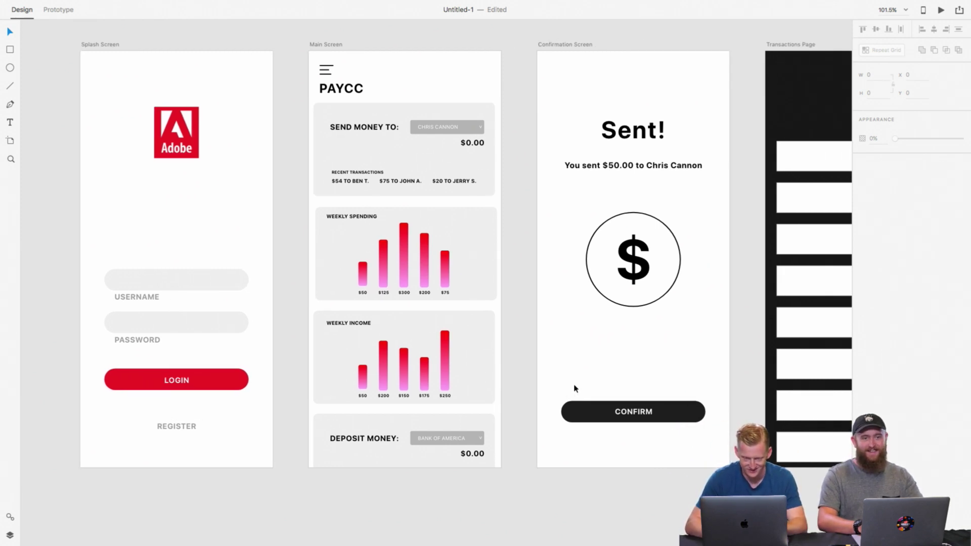
pyautogui.hscroll(2, 575, 389)
pyautogui.scroll(1, 575, 388)
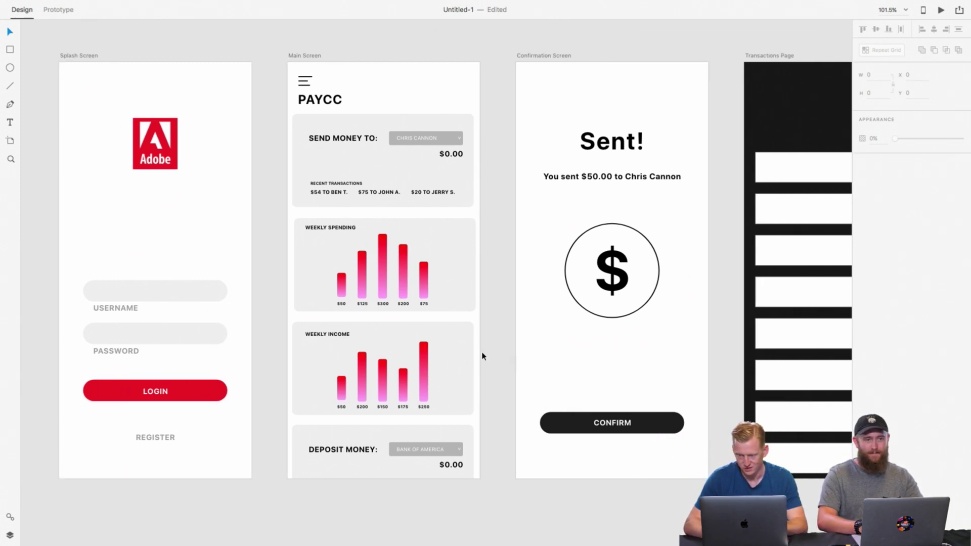
pyautogui.scroll(-2, 482, 356)
pyautogui.hscroll(2, 482, 356)
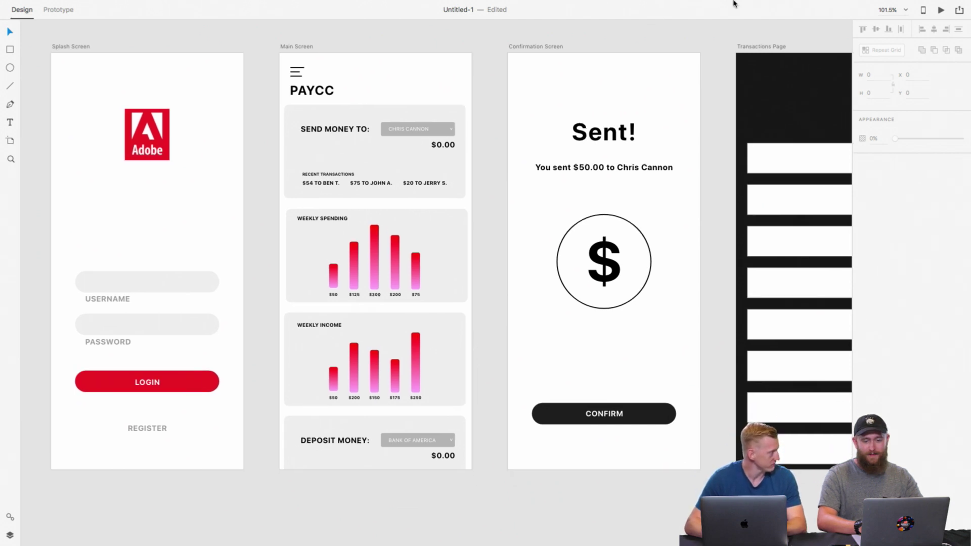
pyautogui.hscroll(-2, 694, 286)
pyautogui.scroll(1, 694, 286)
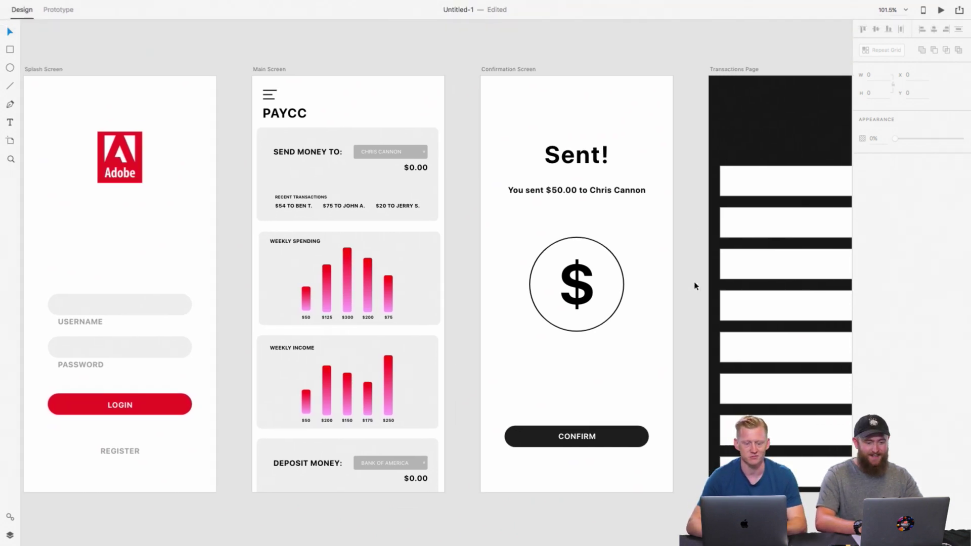
pyautogui.hscroll(5, 695, 286)
pyautogui.hscroll(-4, 694, 285)
pyautogui.scroll(-2, 695, 286)
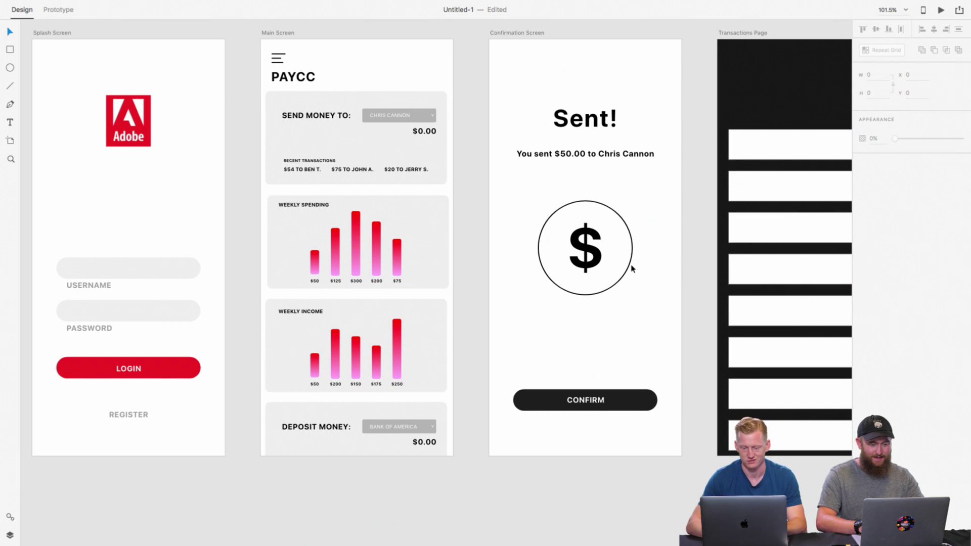
pyautogui.click(631, 266)
pyautogui.click(960, 175)
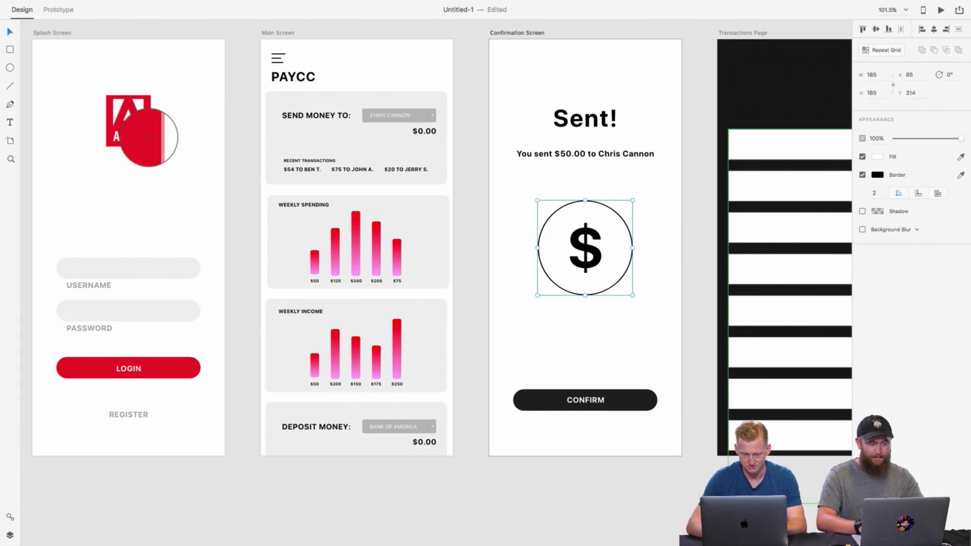
pyautogui.click(133, 133)
pyautogui.click(594, 242)
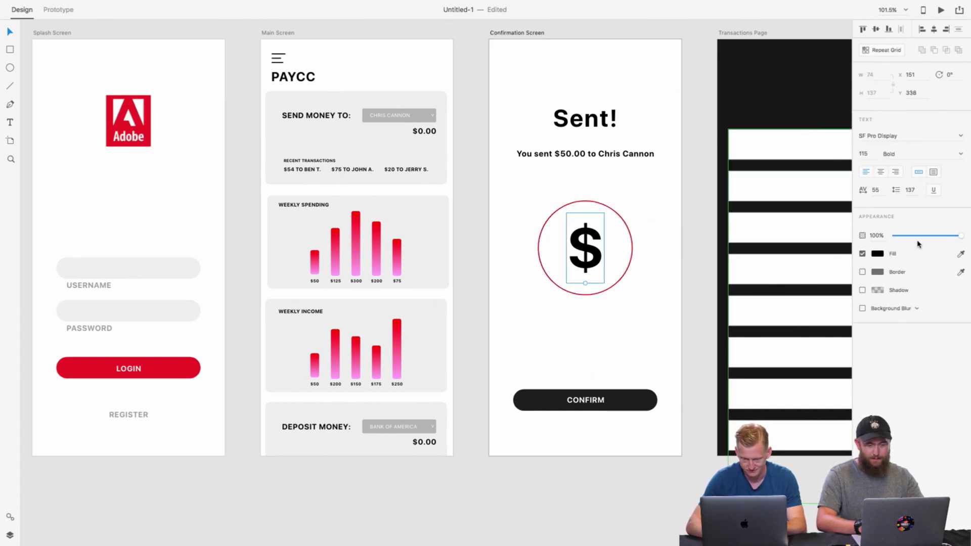
pyautogui.click(960, 253)
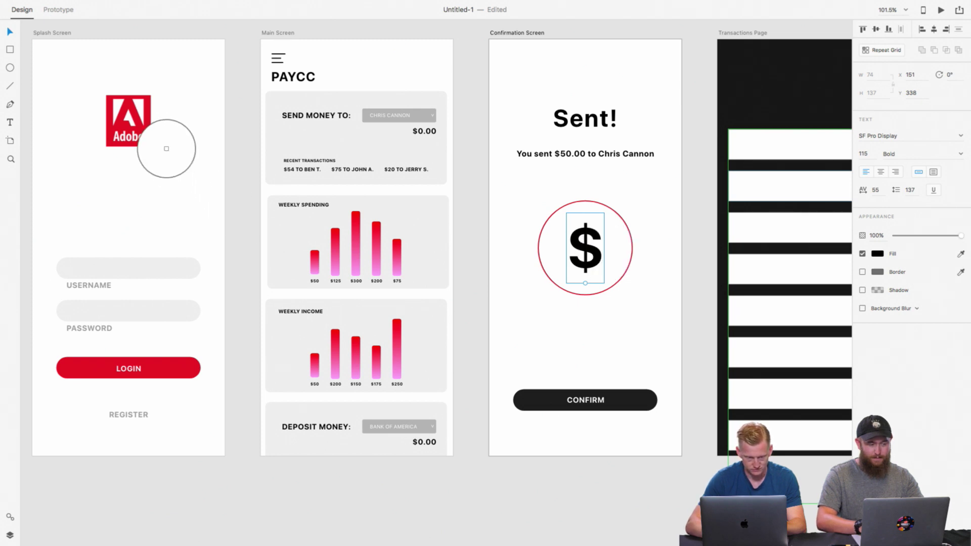
pyautogui.click(152, 133)
pyautogui.click(631, 237)
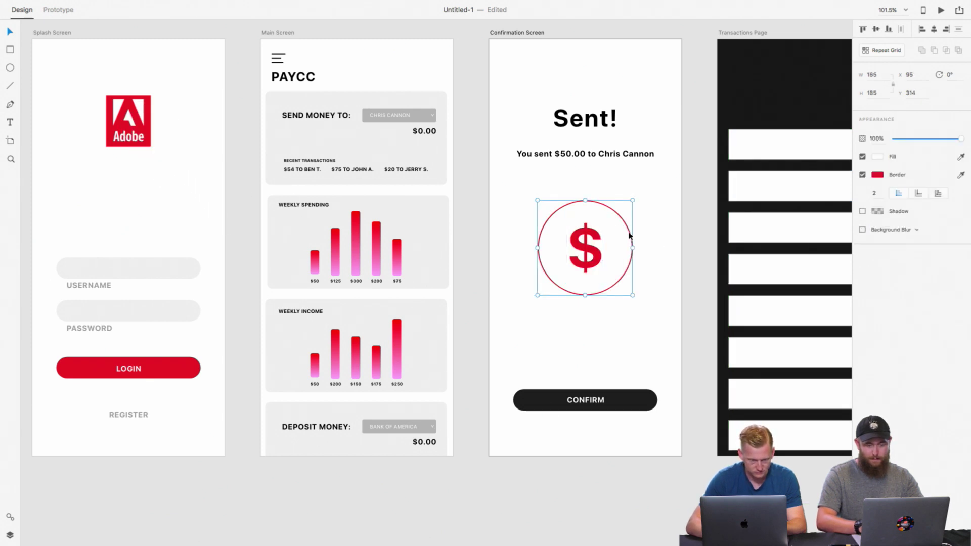
pyautogui.click(878, 176)
pyautogui.click(695, 297)
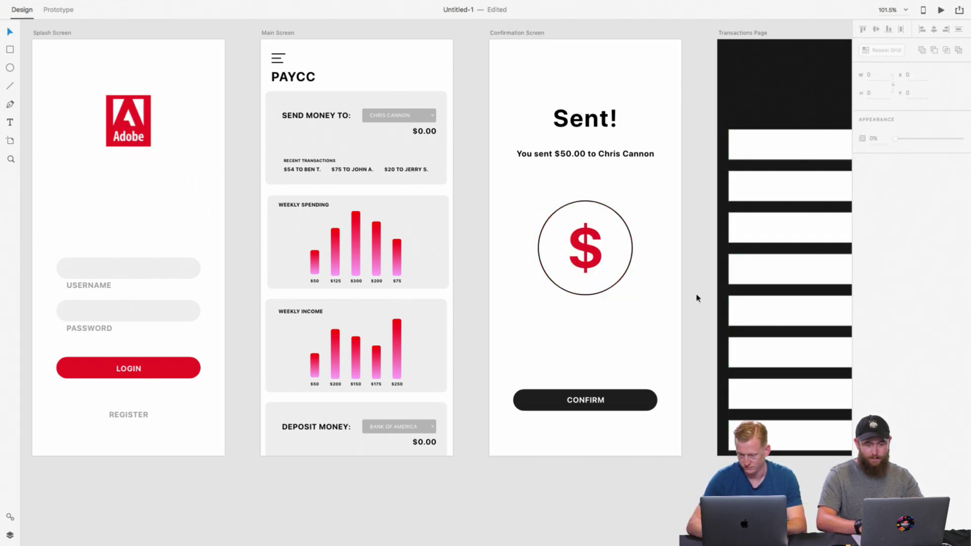
pyautogui.scroll(3, 693, 296)
pyautogui.scroll(-2, 692, 297)
pyautogui.click(622, 409)
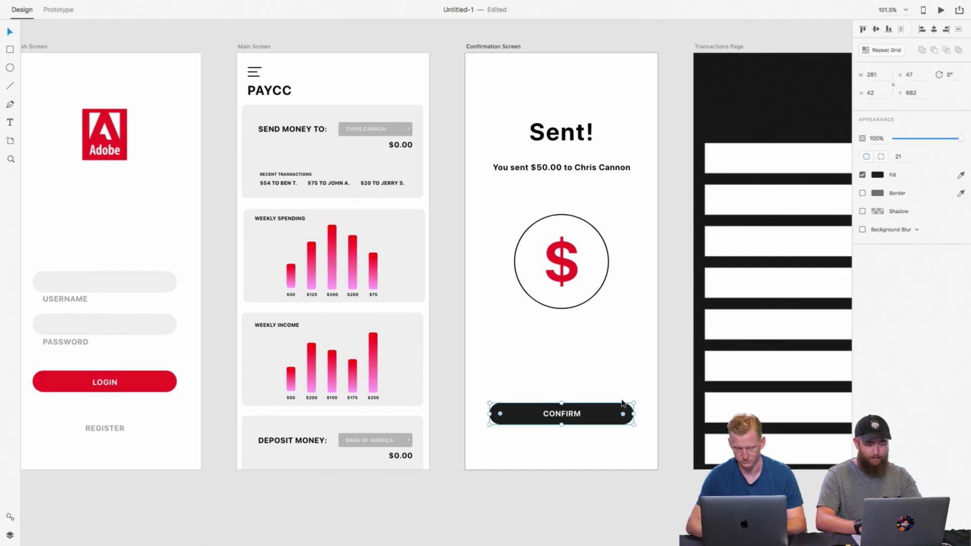
pyautogui.click(161, 384)
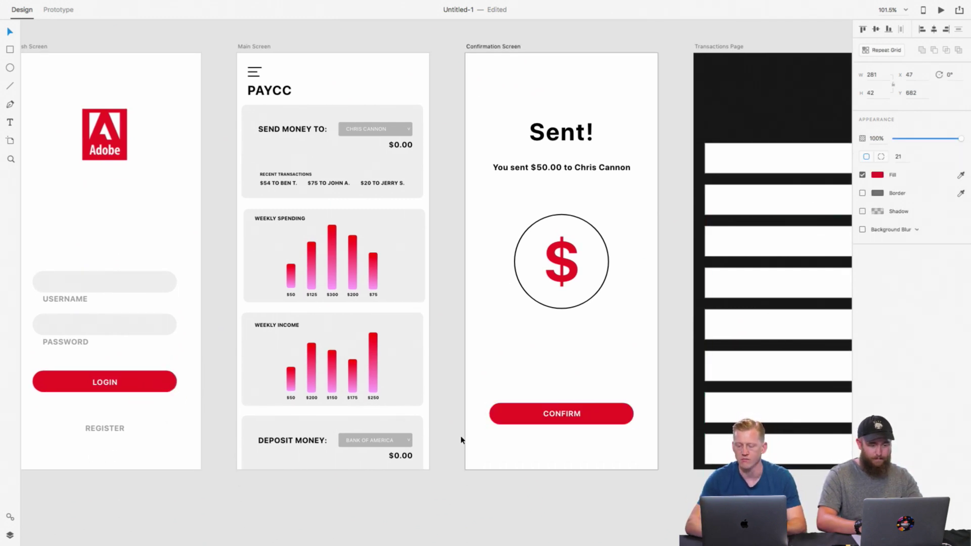
pyautogui.click(462, 438)
pyautogui.scroll(2, 473, 439)
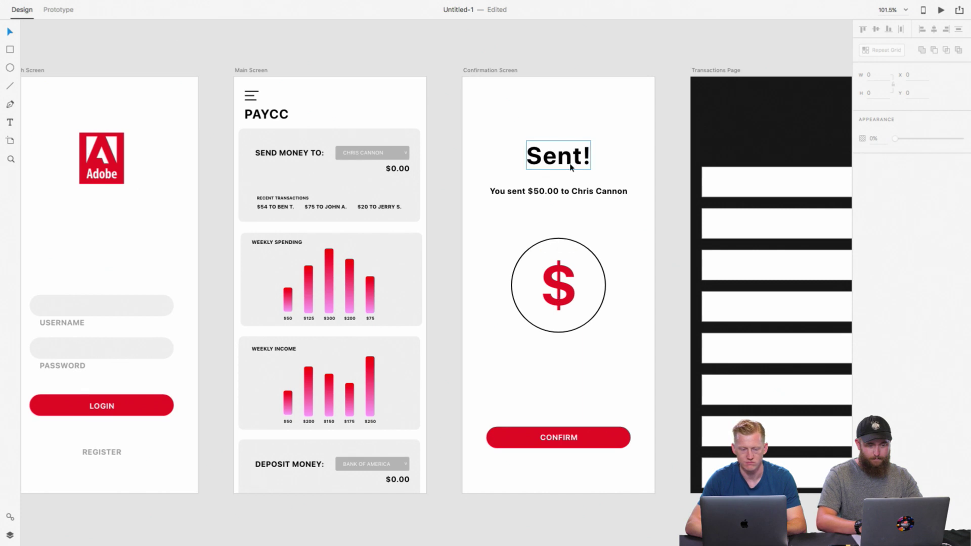
pyautogui.hotkey('ctrl', 'z')
pyautogui.hotkey('ctrl', 'z')
pyautogui.hotkey('ctrl', 'z')
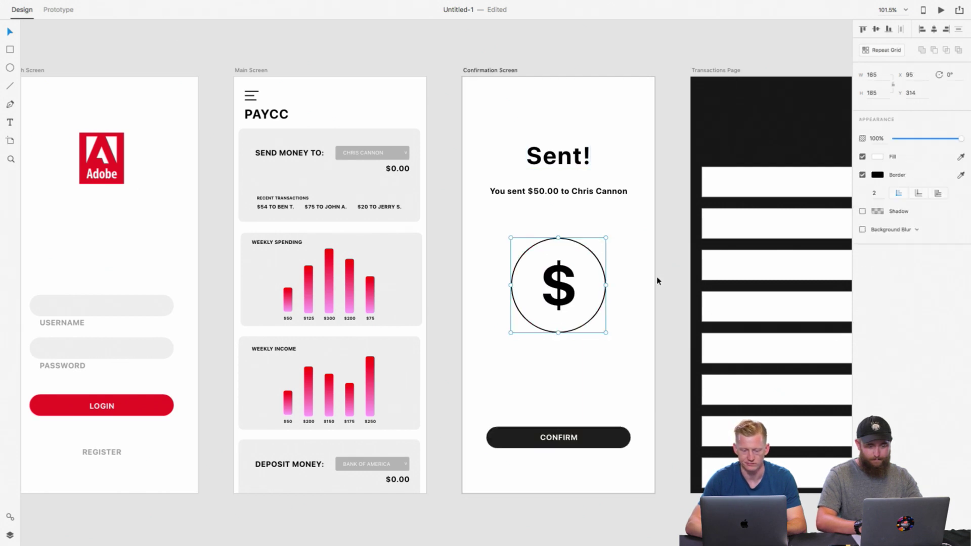
pyautogui.click(657, 281)
pyautogui.click(546, 276)
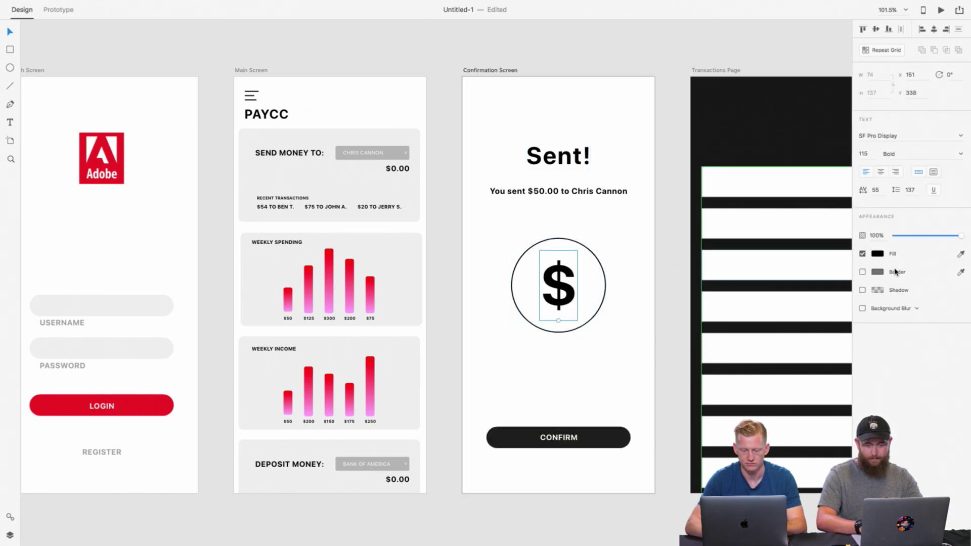
# - Change the dollar sign's fill to green in the colour picker
pyautogui.click(877, 254)
pyautogui.moveTo(814, 244); pyautogui.dragTo(813, 211)
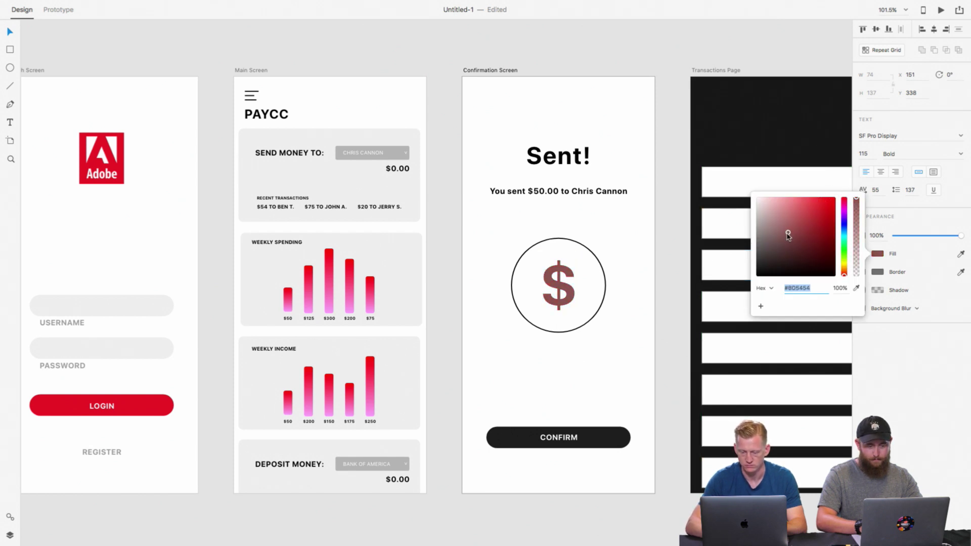
pyautogui.moveTo(844, 247); pyautogui.dragTo(842, 194)
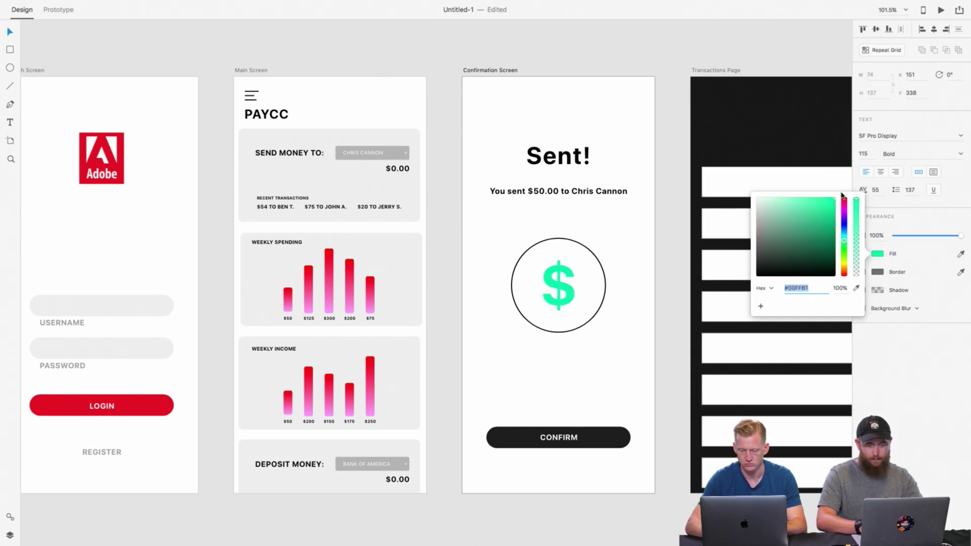
pyautogui.moveTo(824, 227); pyautogui.dragTo(864, 218)
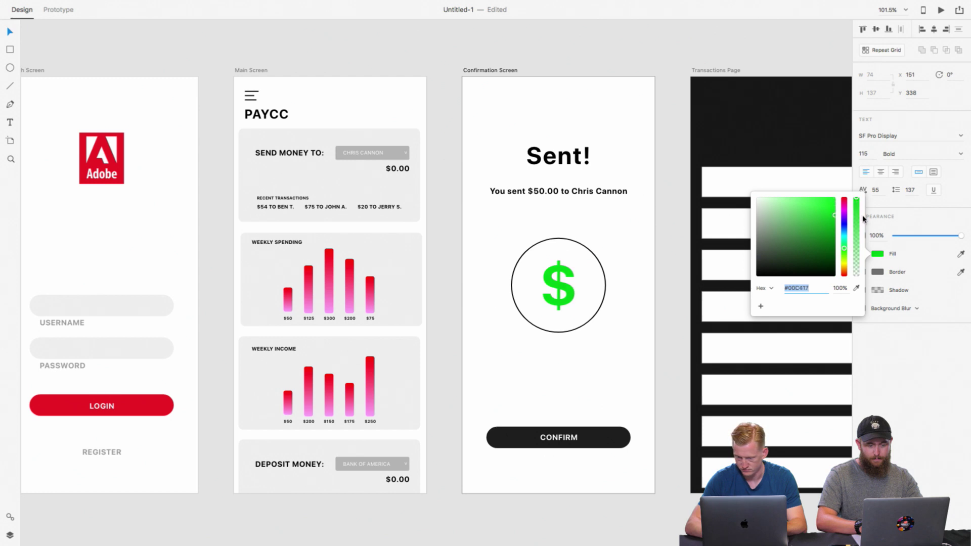
pyautogui.click(622, 112)
# - Apply the dollar sign's green to the circle's border with the eyedropper
pyautogui.scroll(2, 609, 134)
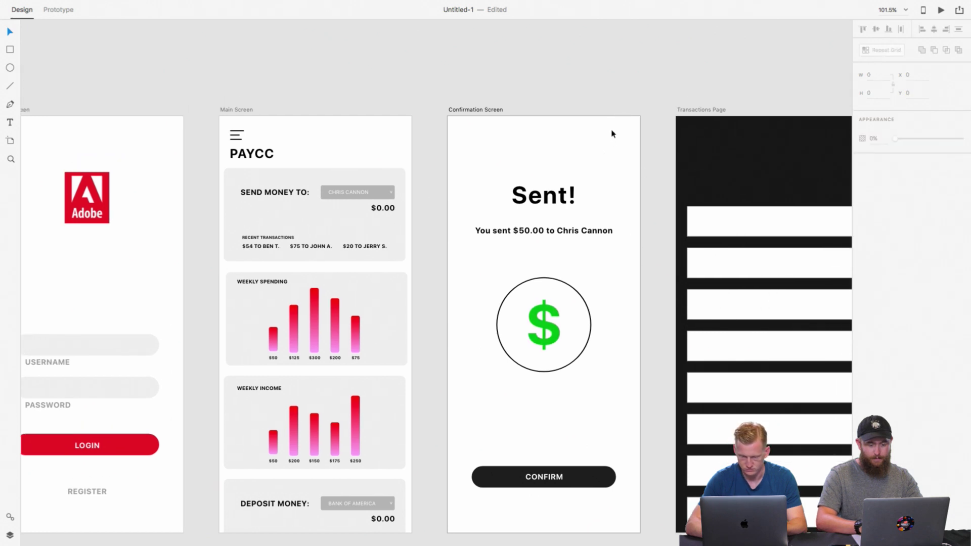
pyautogui.click(548, 288)
pyautogui.click(961, 175)
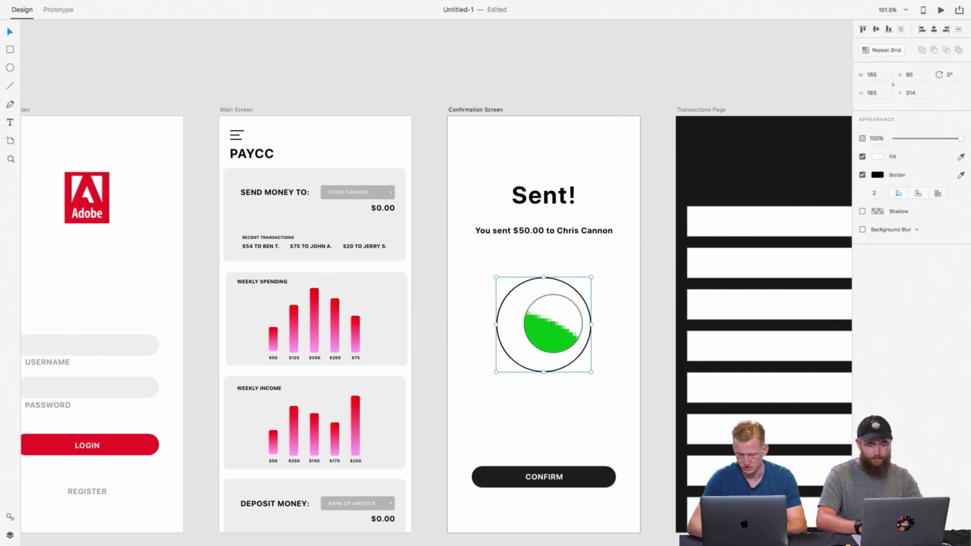
pyautogui.click(548, 326)
pyautogui.click(607, 269)
# - Fill the CONFIRM button with the same green using the eyedropper
pyautogui.scroll(-3, 607, 269)
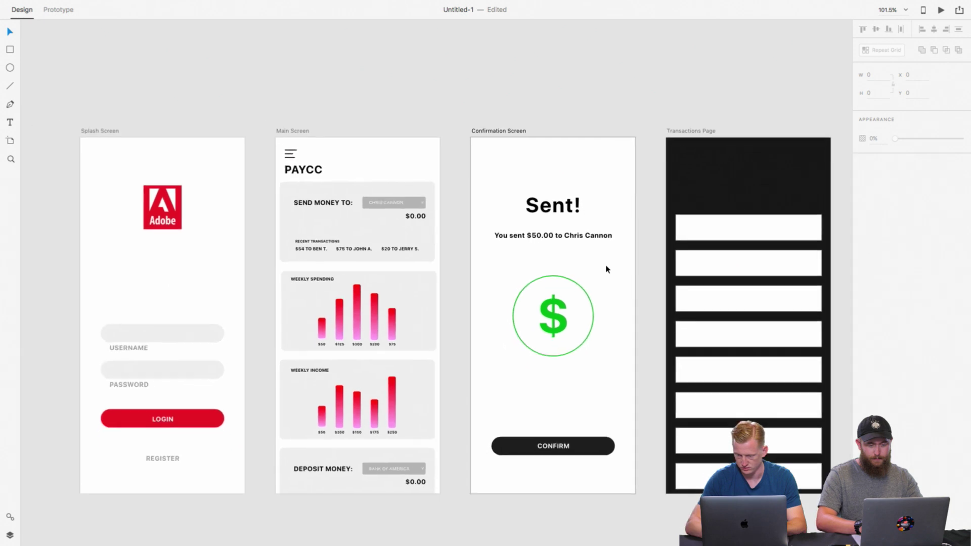
pyautogui.click(589, 440)
pyautogui.click(960, 174)
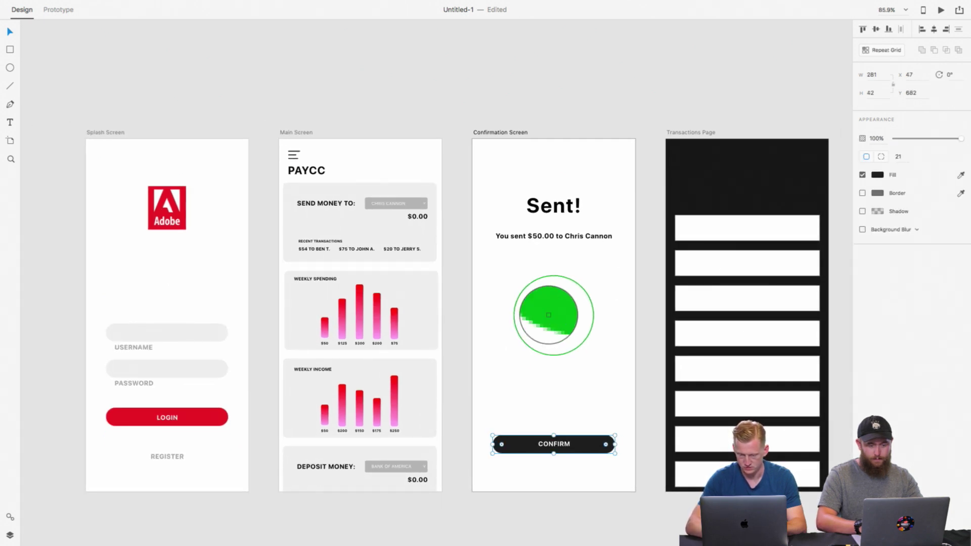
pyautogui.click(551, 316)
pyautogui.click(601, 365)
# - Try a different circle outline colour, then revert it to green
pyautogui.scroll(2, 621, 381)
pyautogui.scroll(1, 621, 382)
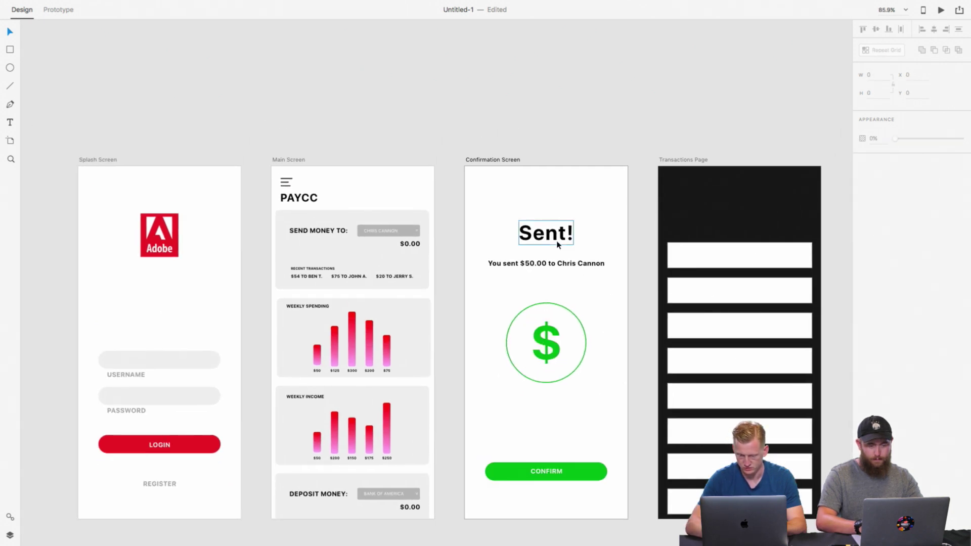
pyautogui.scroll(3, 558, 245)
pyautogui.scroll(-3, 558, 245)
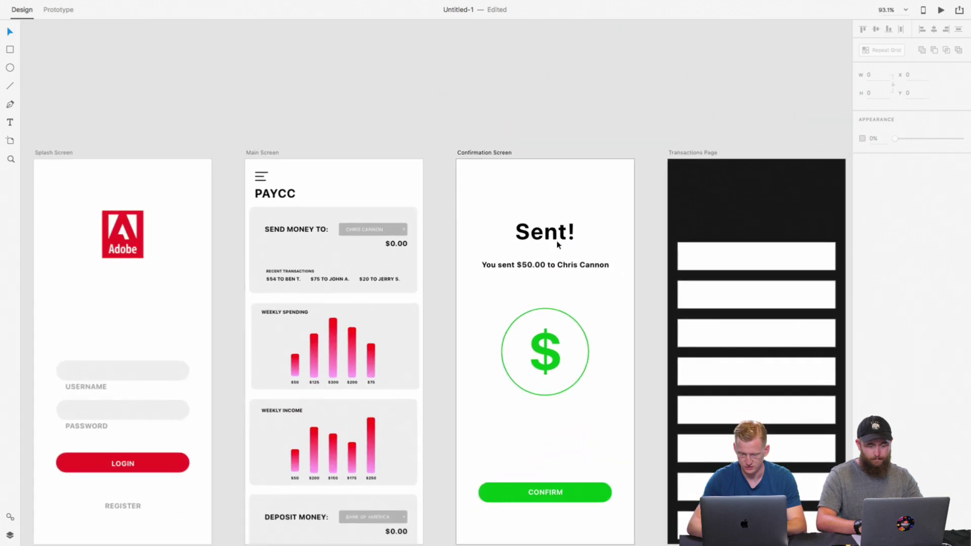
pyautogui.click(565, 313)
pyautogui.click(878, 175)
pyautogui.moveTo(794, 190); pyautogui.dragTo(791, 231)
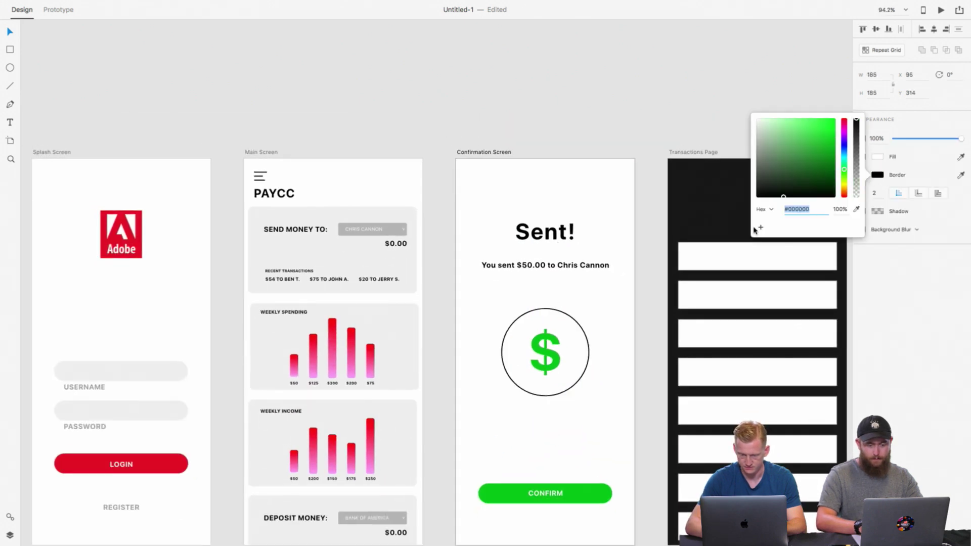
pyautogui.hotkey('ctrl', 'z')
pyautogui.click(654, 216)
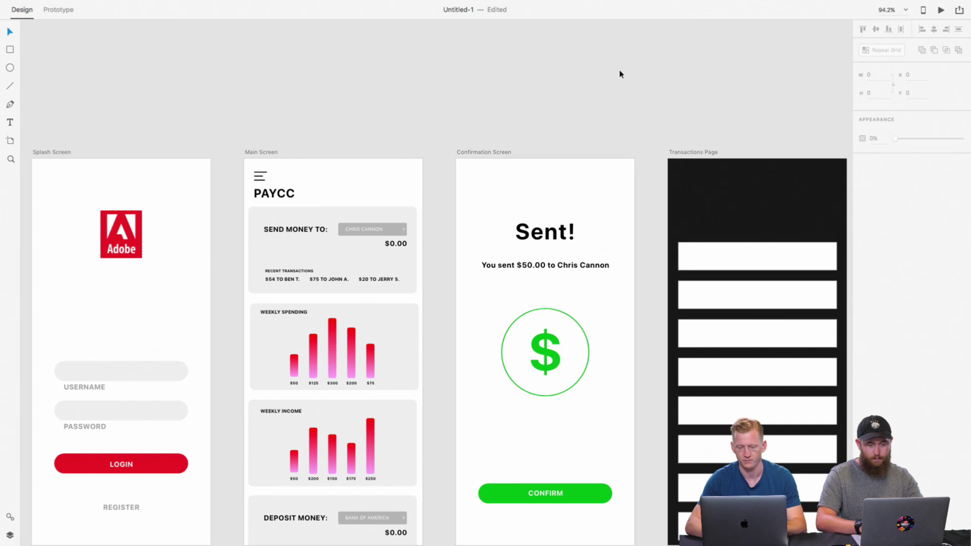
pyautogui.scroll(-2, 621, 74)
pyautogui.scroll(-2, 620, 74)
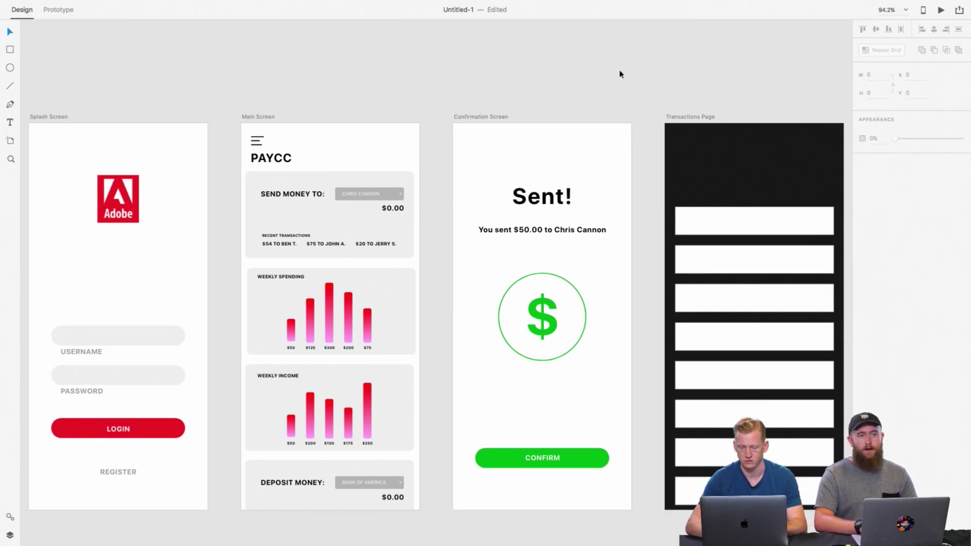
pyautogui.scroll(-3, 621, 74)
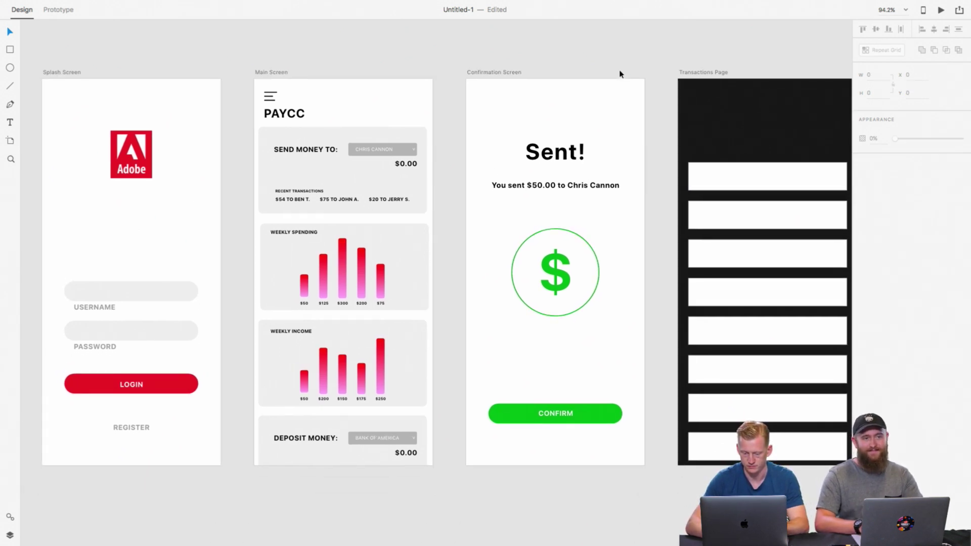
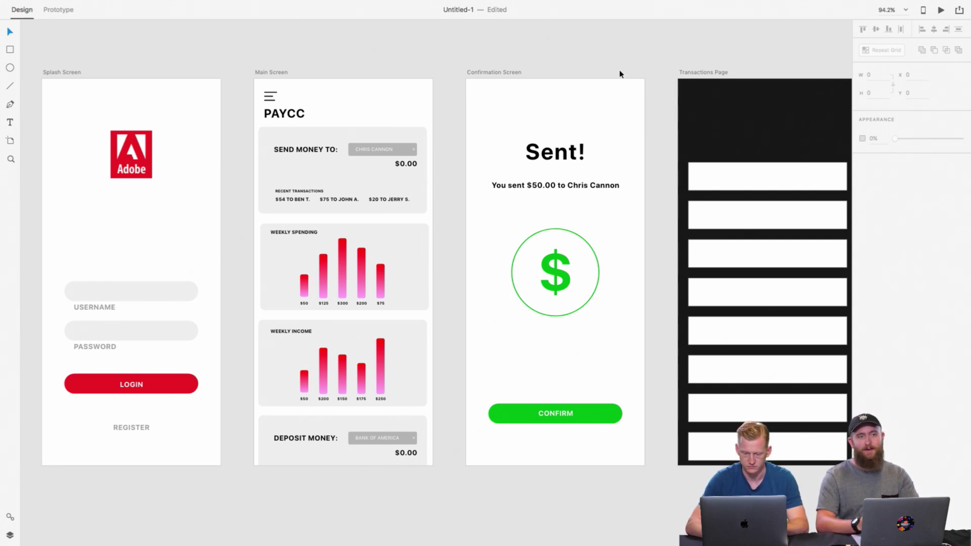
# - Duplicate the $0.00 amount twice and place both copies to its left
pyautogui.scroll(5, 433, 125)
pyautogui.hscroll(-5, 433, 128)
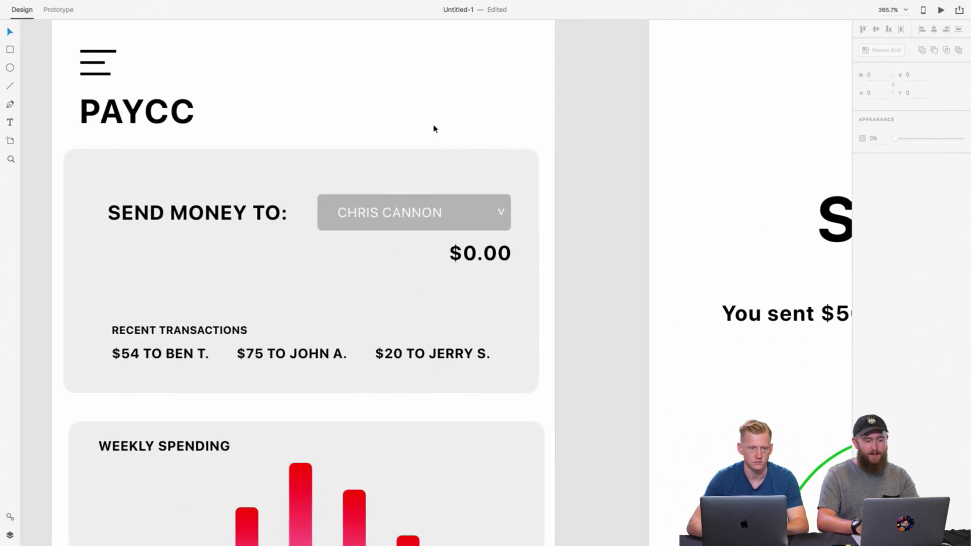
pyautogui.click(491, 258)
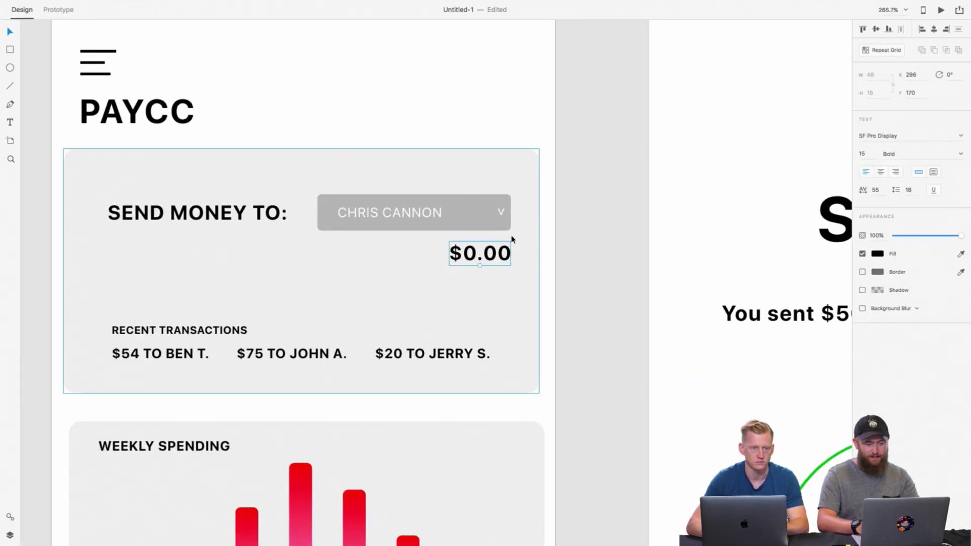
pyautogui.scroll(5, 512, 241)
pyautogui.hscroll(-3, 556, 286)
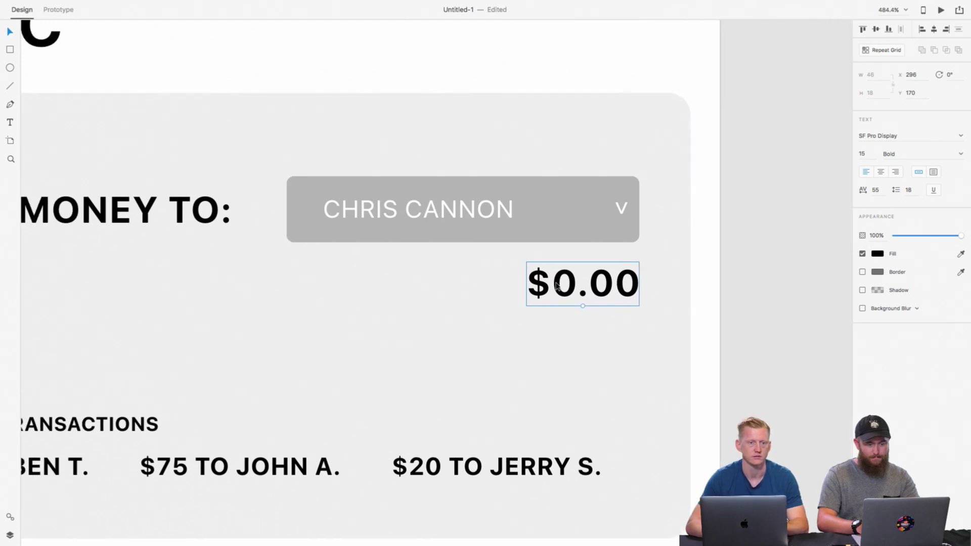
pyautogui.rightClick(607, 292)
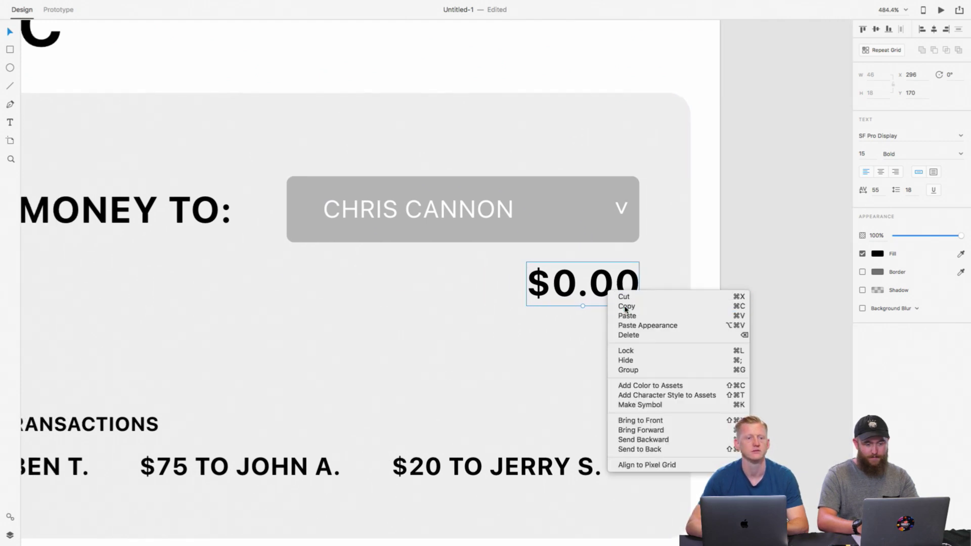
pyautogui.click(583, 332)
pyautogui.rightClick(589, 332)
pyautogui.click(610, 358)
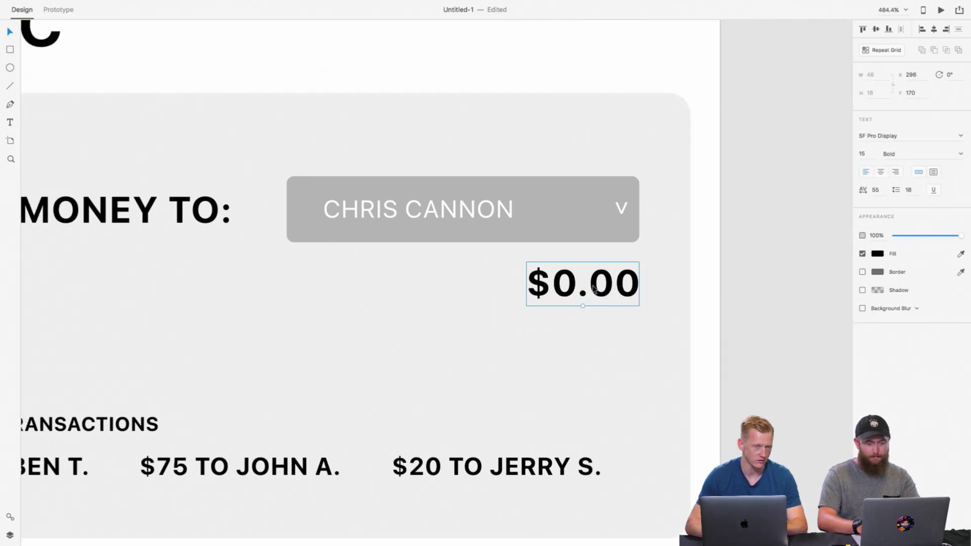
pyautogui.moveTo(594, 284); pyautogui.dragTo(469, 284)
pyautogui.rightClick(516, 337)
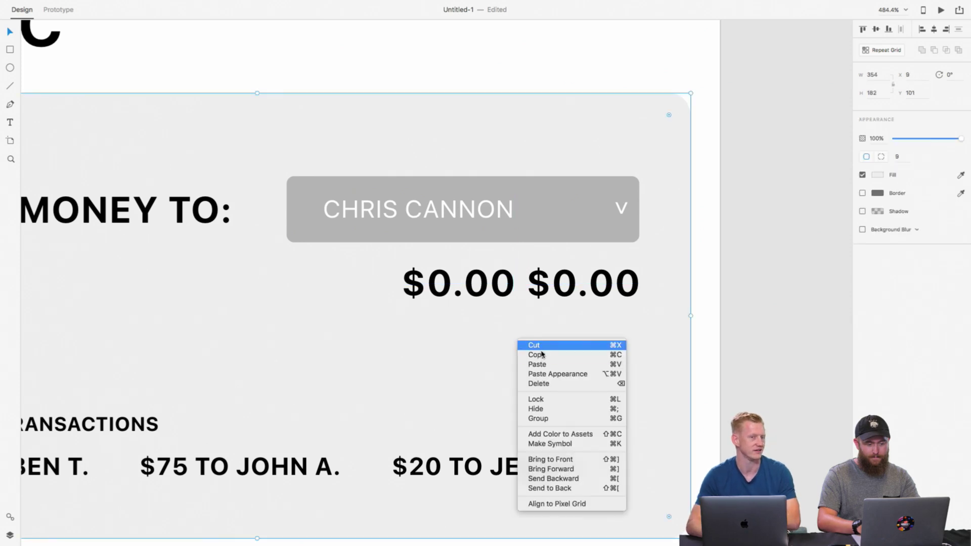
pyautogui.click(544, 363)
pyautogui.moveTo(588, 295); pyautogui.dragTo(338, 299)
# - Edit the two copies to read $5.00 and $100
pyautogui.doubleClick(343, 292)
pyautogui.click(327, 284)
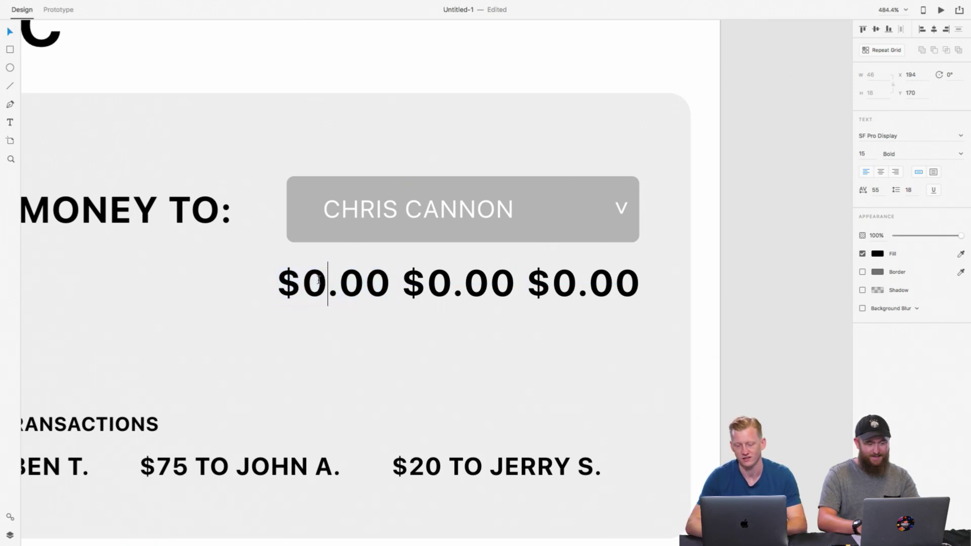
pyautogui.press('BackSpace')
pyautogui.write('5')
pyautogui.click(427, 280)
pyautogui.doubleClick(426, 280)
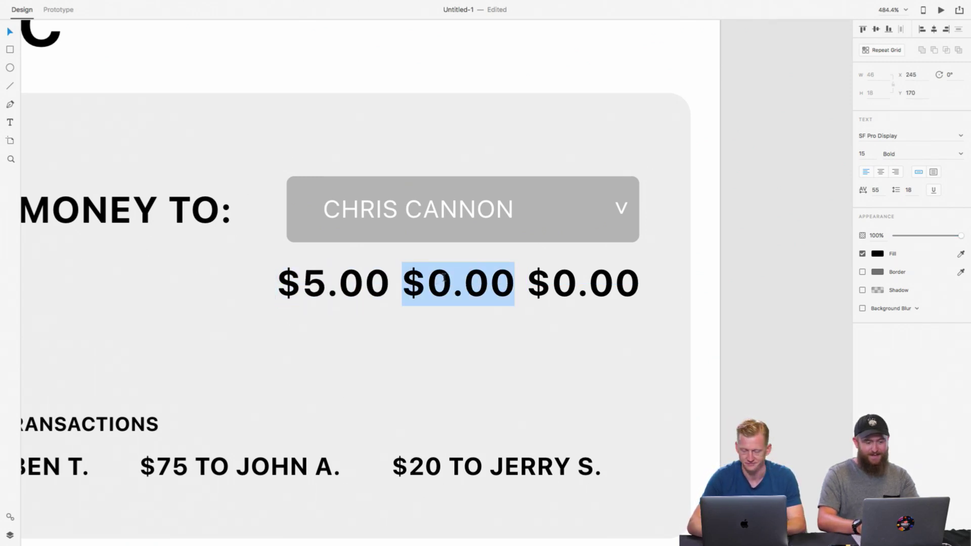
pyautogui.click(452, 283)
pyautogui.press('BackSpace')
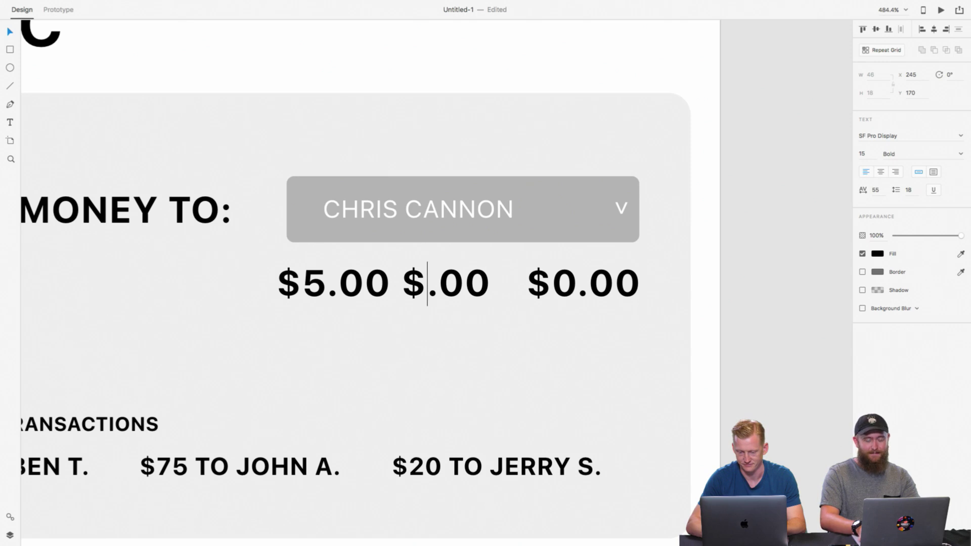
pyautogui.write('100')
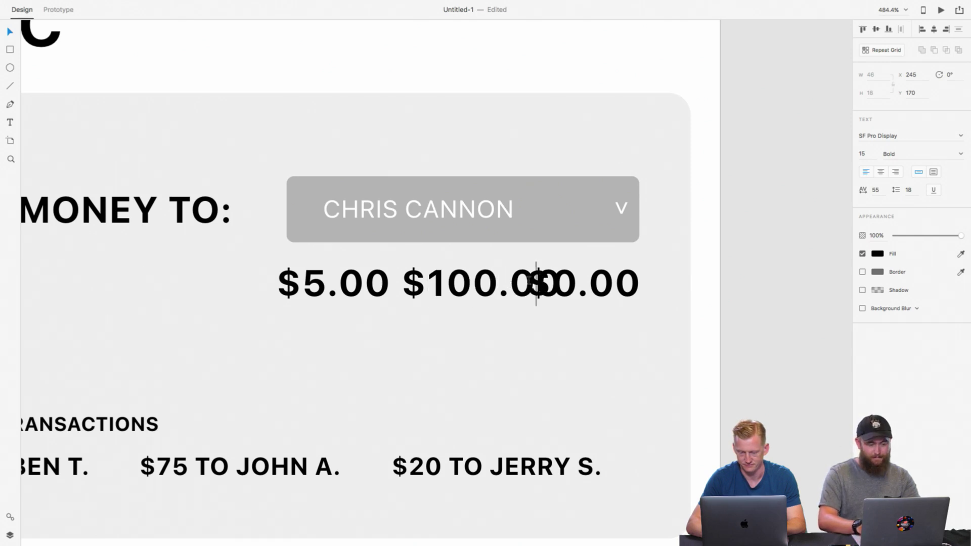
pyautogui.press('BackSpace')
pyautogui.press('BackSpace')
pyautogui.press('Right')
pyautogui.press('BackSpace')
pyautogui.press('Escape')
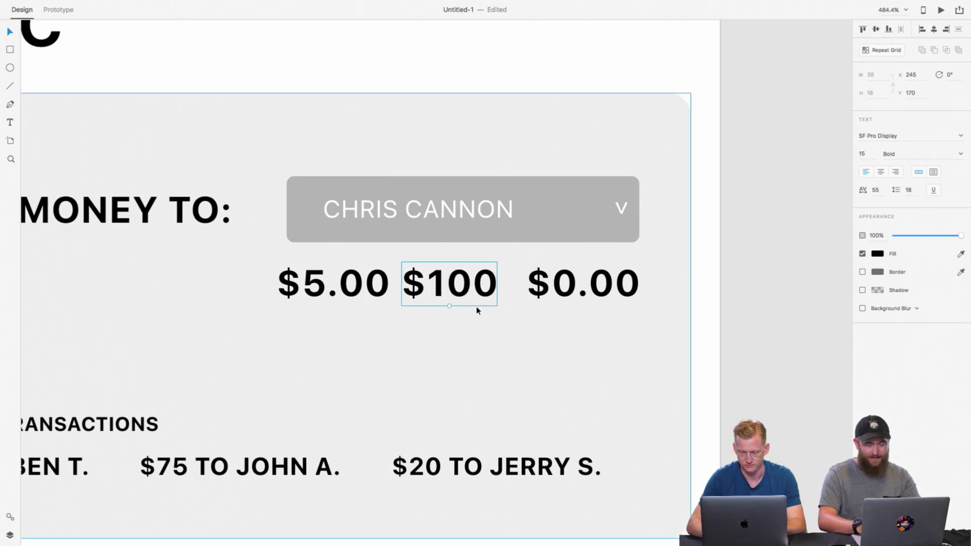
# - Keep the third amount at $0.00 and nudge $100 right to even the spacing
pyautogui.click(574, 283)
pyautogui.doubleClick(574, 283)
pyautogui.click(576, 283)
pyautogui.doubleClick(574, 285)
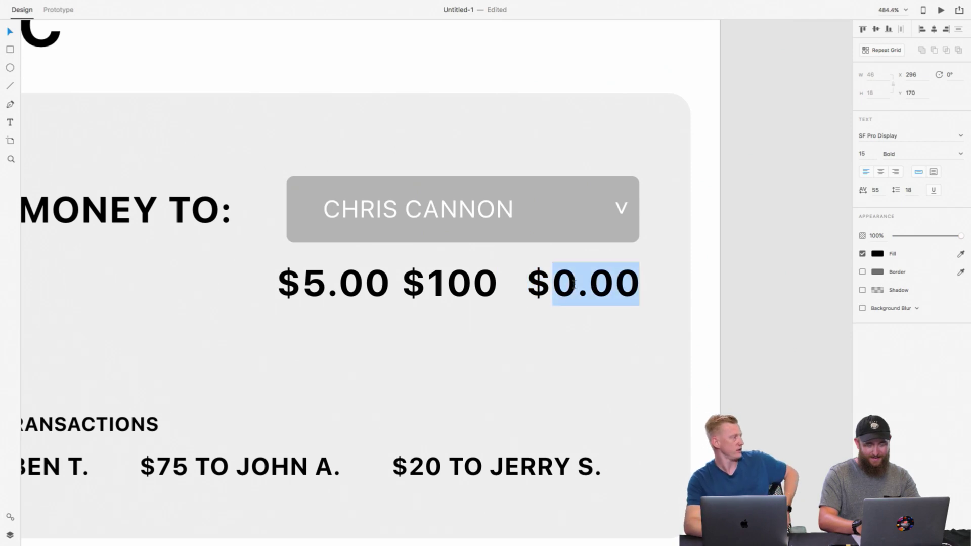
pyautogui.press('Escape')
pyautogui.click(475, 291)
pyautogui.moveTo(474, 290); pyautogui.dragTo(482, 292)
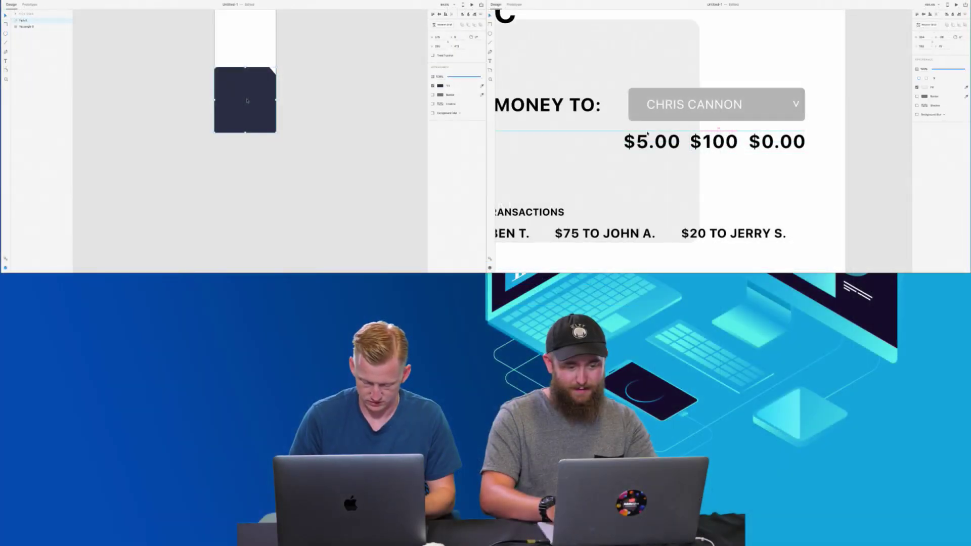
pyautogui.hotkey('ctrl', 'z')
pyautogui.hotkey('ctrl', 'z')
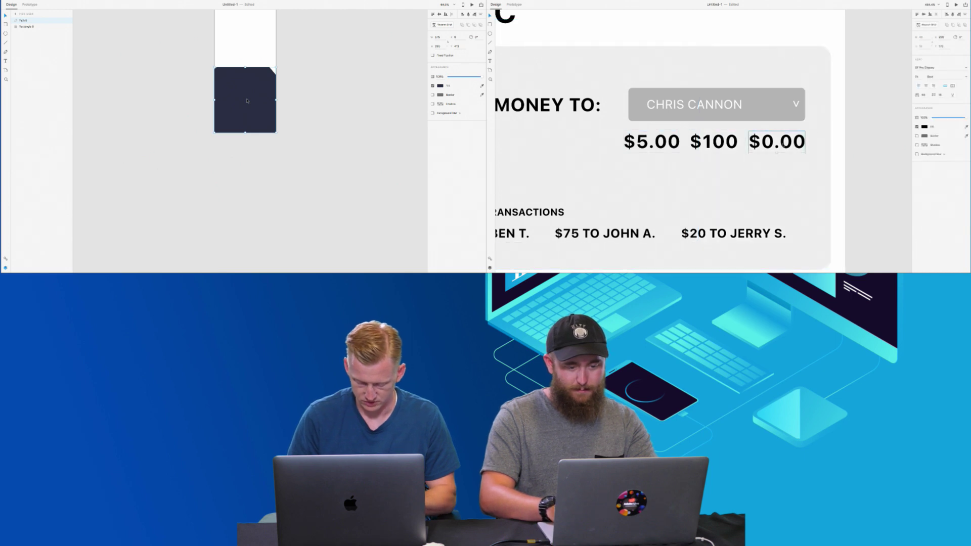
pyautogui.doubleClick(665, 141)
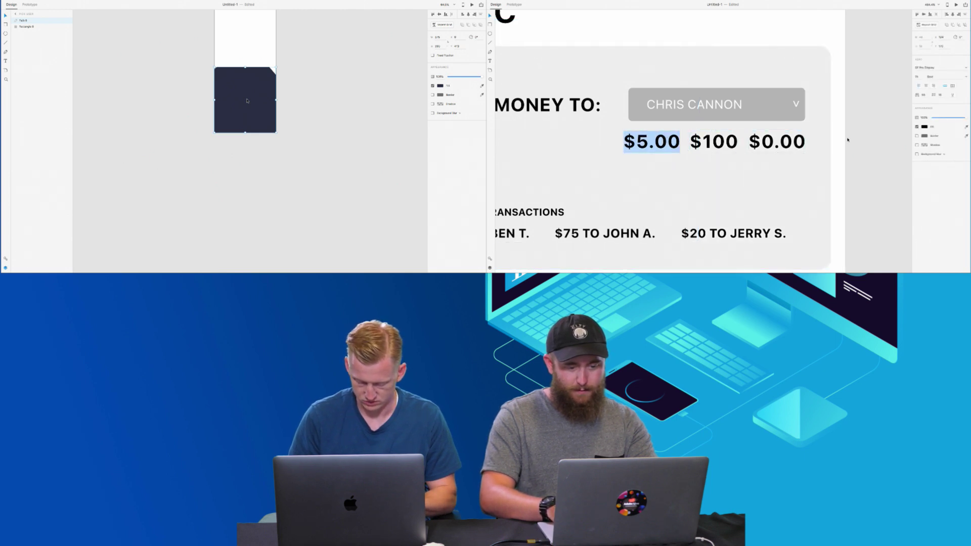
pyautogui.press('Escape')
pyautogui.scroll(-5, 847, 139)
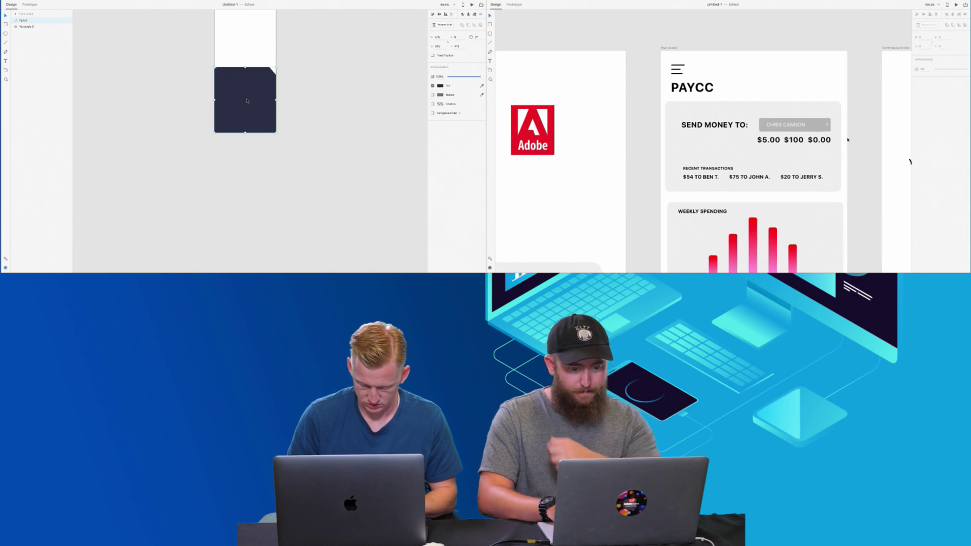
pyautogui.hscroll(4, 848, 140)
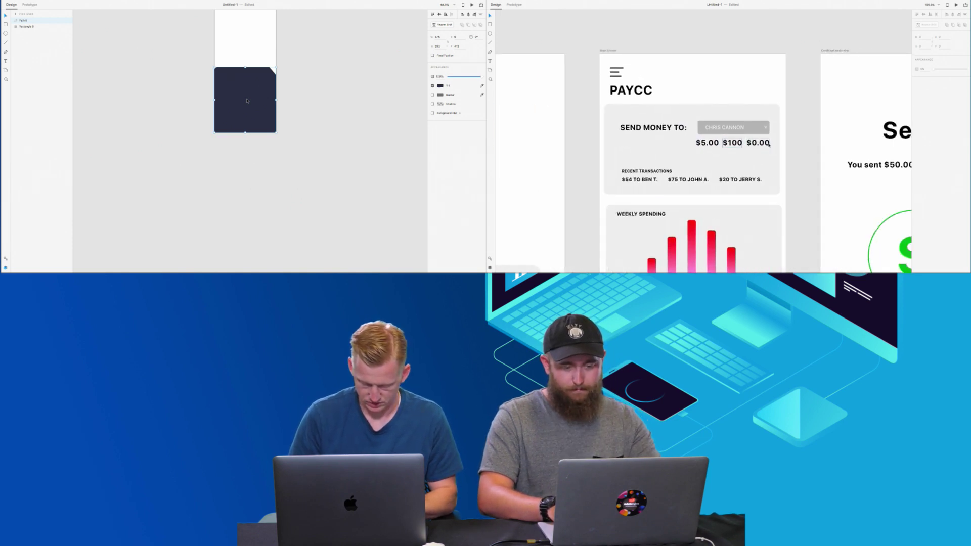
pyautogui.click(709, 145)
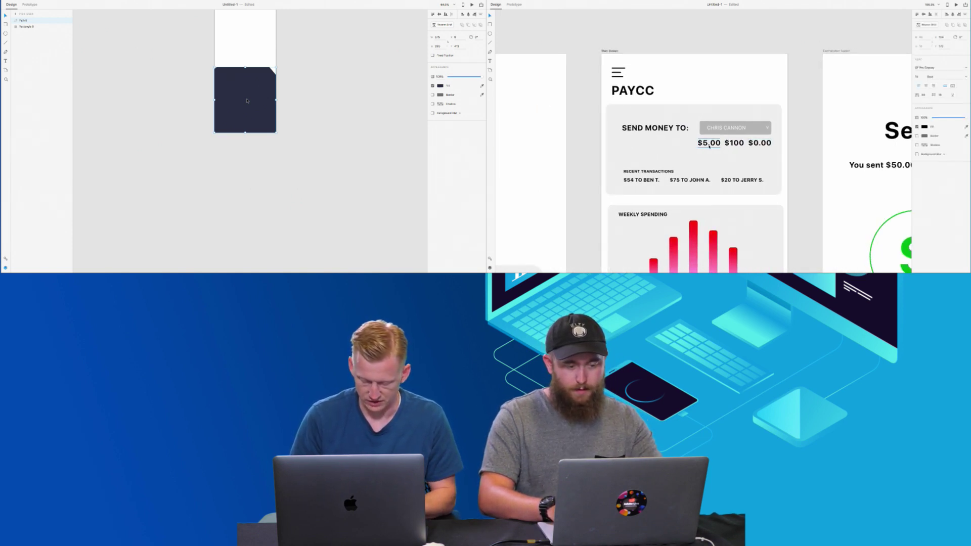
pyautogui.scroll(5, 710, 146)
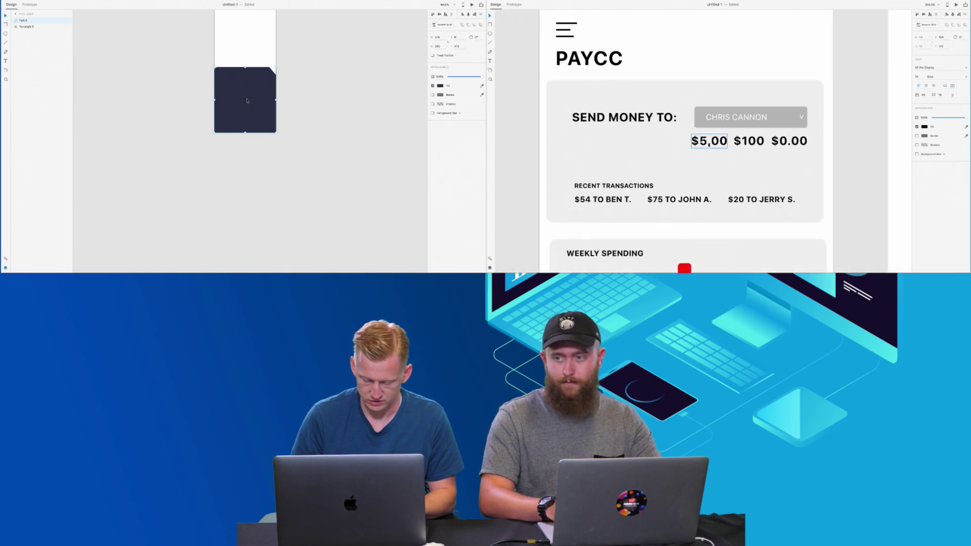
pyautogui.scroll(-3, 708, 145)
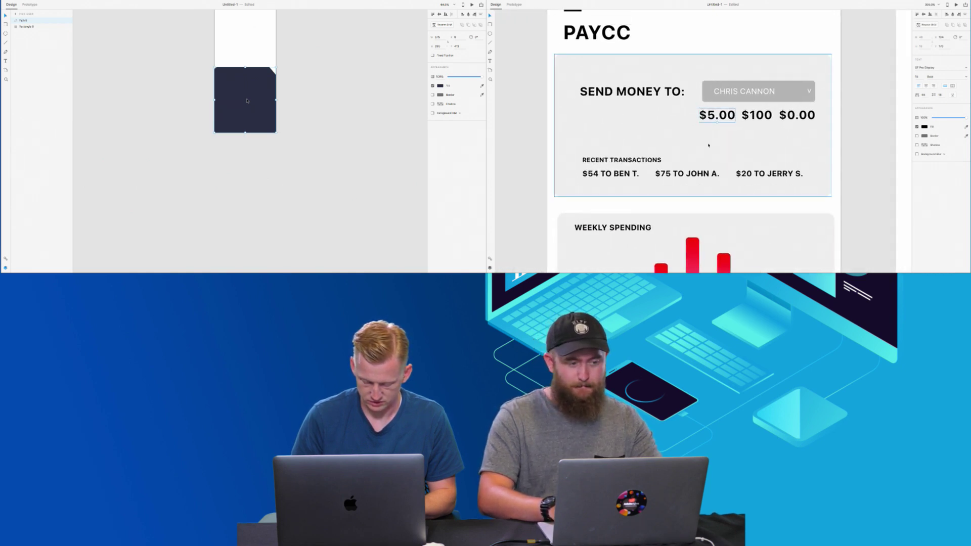
pyautogui.scroll(2, 600, 55)
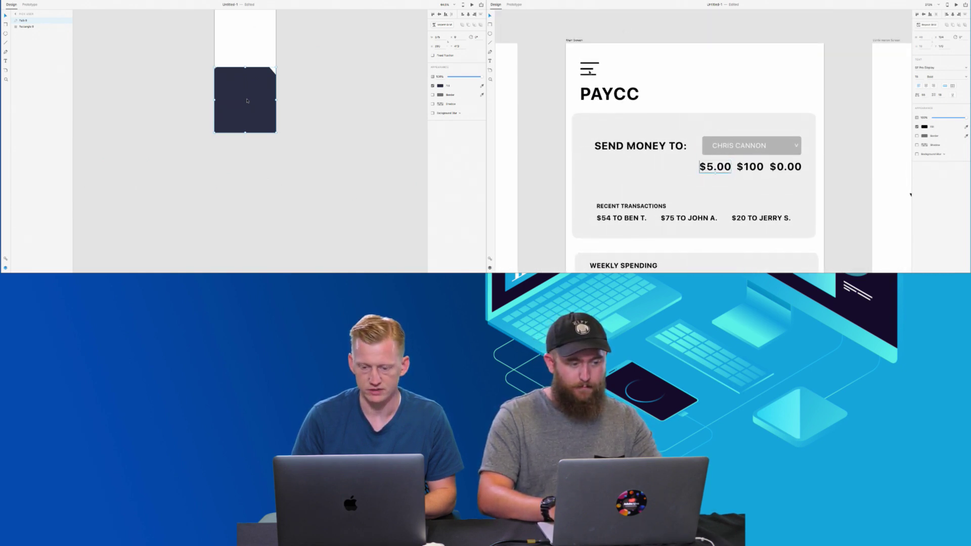
pyautogui.click(589, 71)
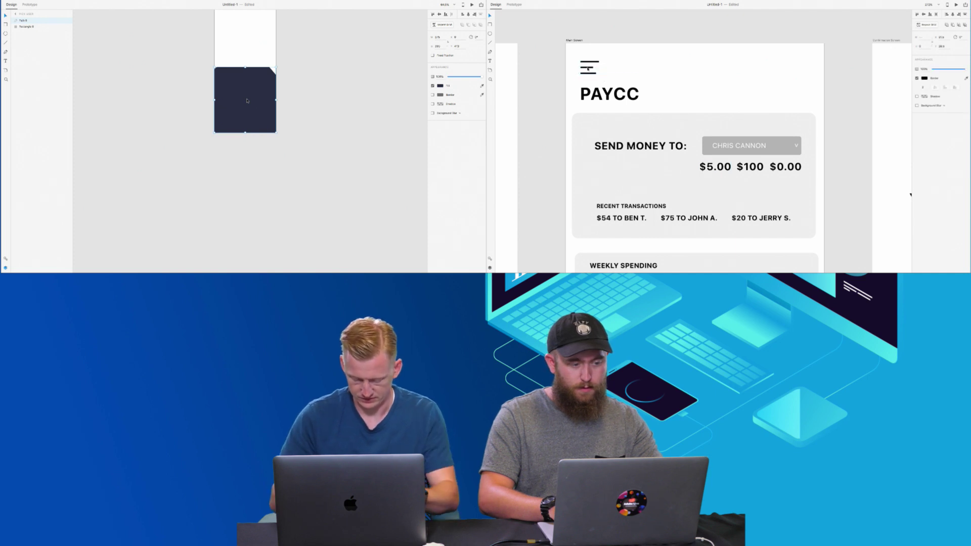
pyautogui.click(604, 91)
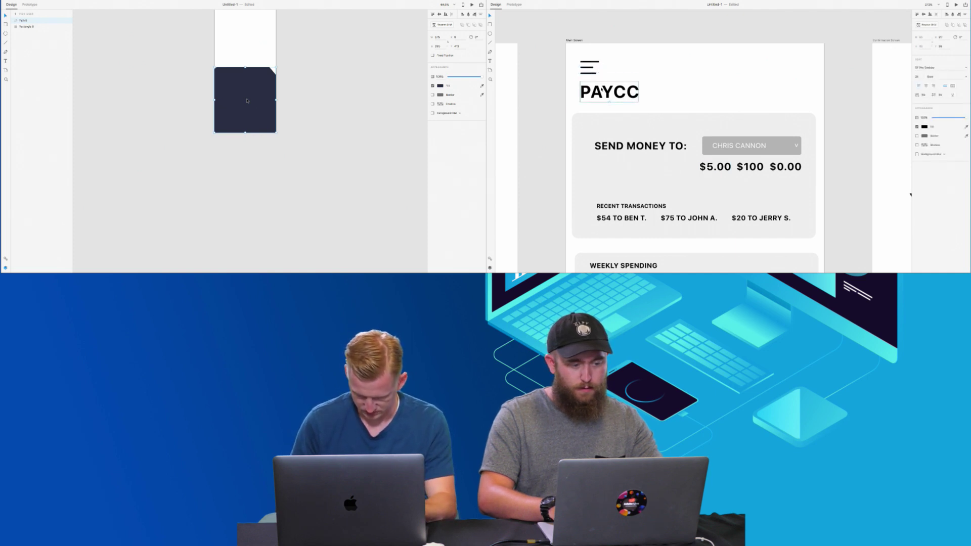
pyautogui.moveTo(609, 102); pyautogui.dragTo(610, 103)
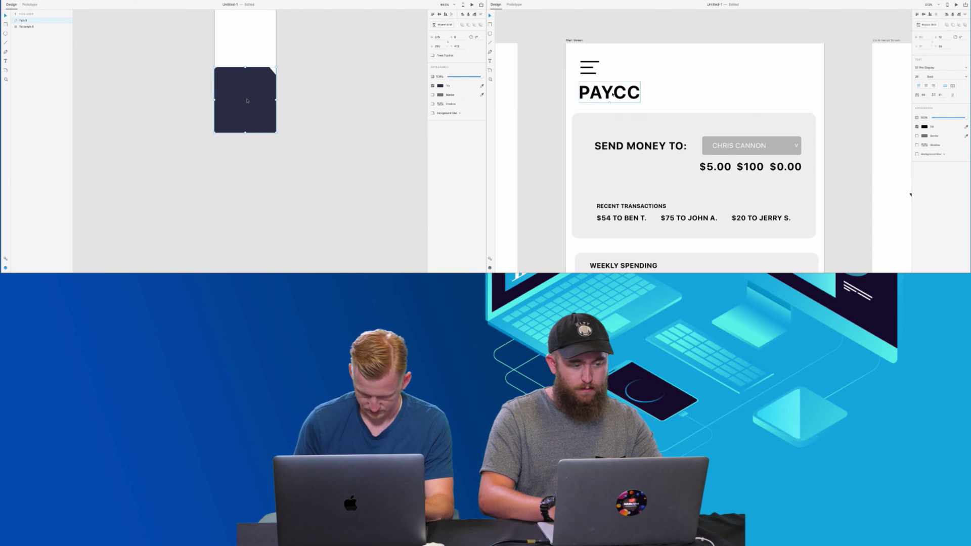
pyautogui.click(671, 81)
pyautogui.scroll(-3, 671, 80)
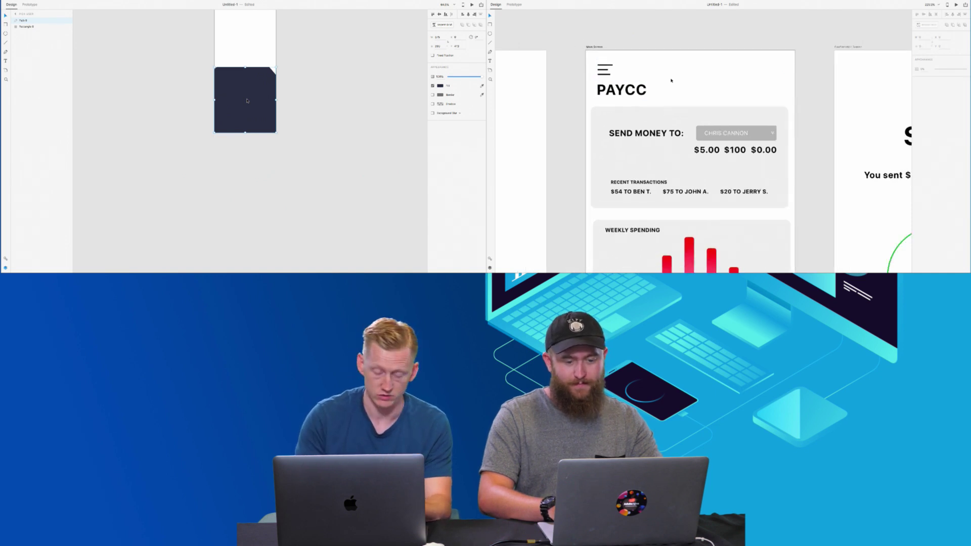
pyautogui.scroll(-2, 670, 81)
pyautogui.scroll(-5, 671, 81)
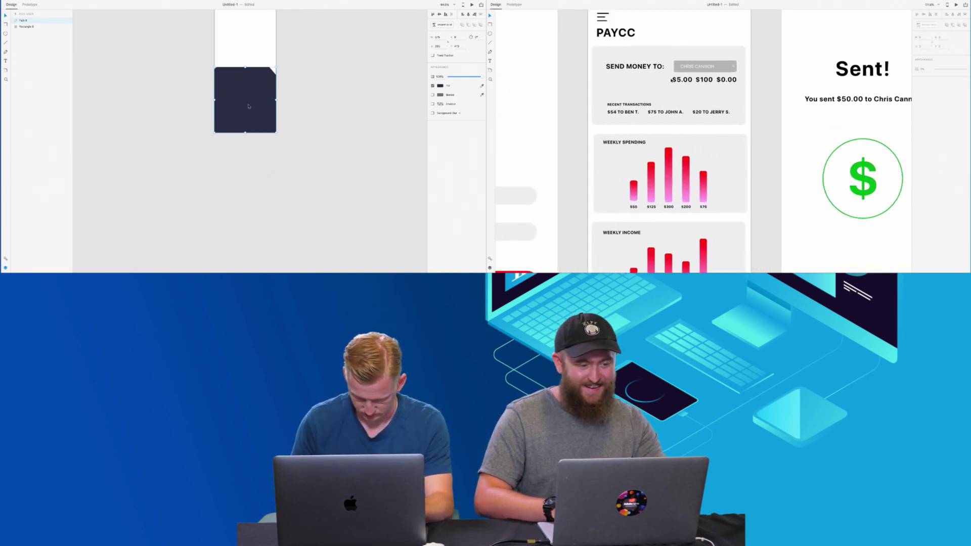
pyautogui.scroll(2, 671, 81)
pyautogui.click(626, 53)
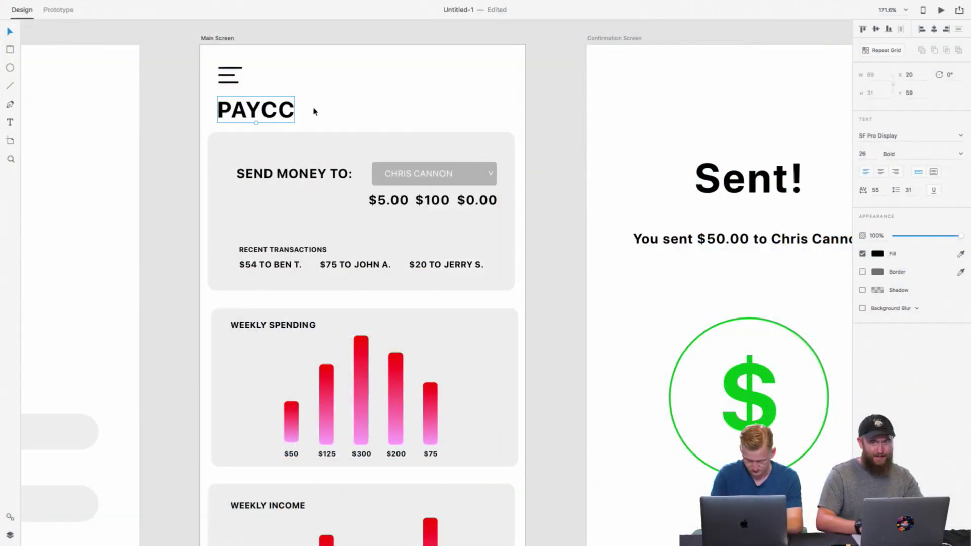
pyautogui.press('Escape')
pyautogui.scroll(-2, 648, 83)
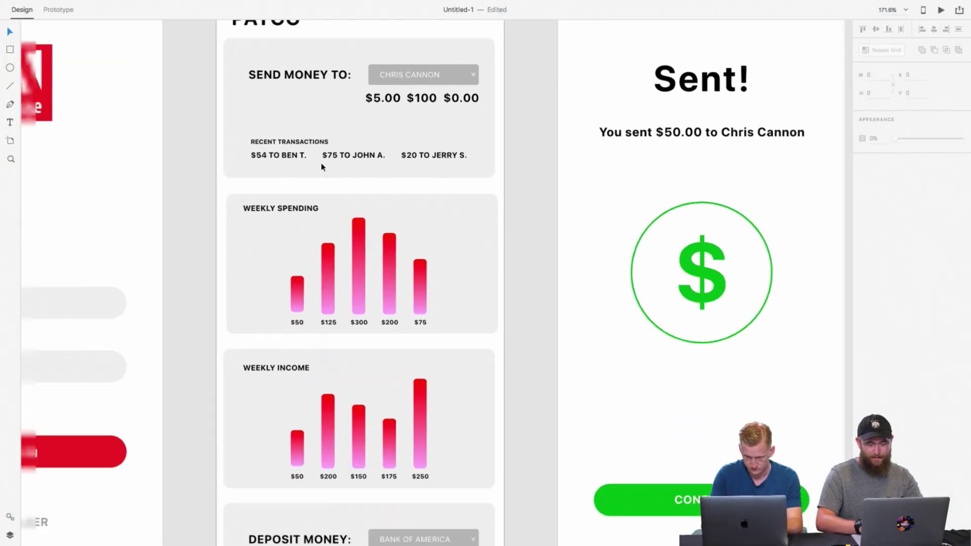
# - Eyedropper the chart's pink onto the circle outline and the $200 bar's red onto the dollar sign
pyautogui.click(634, 287)
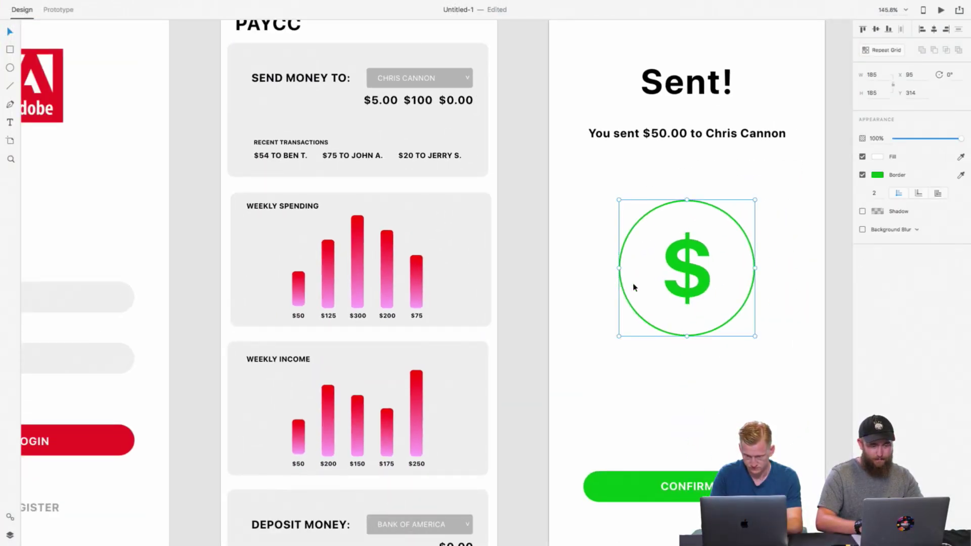
pyautogui.click(961, 175)
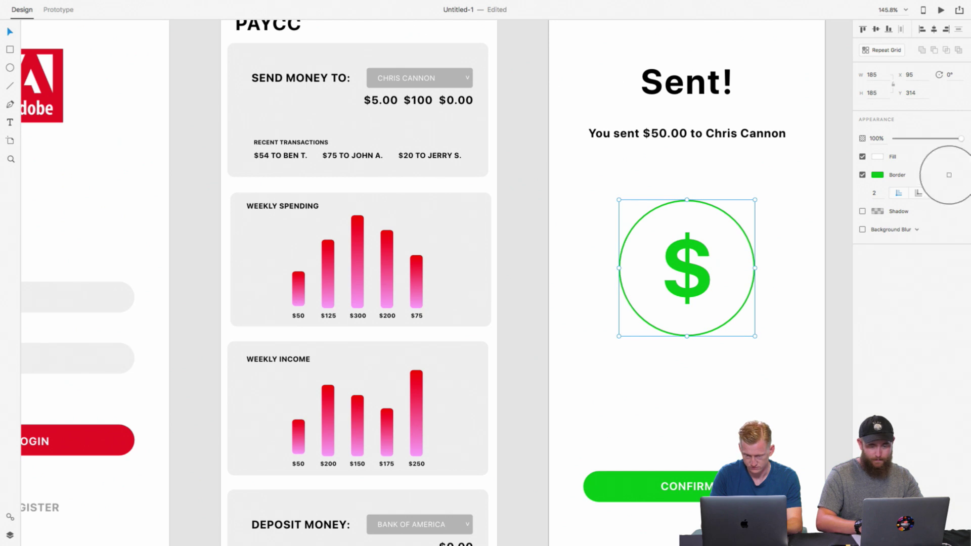
pyautogui.click(418, 304)
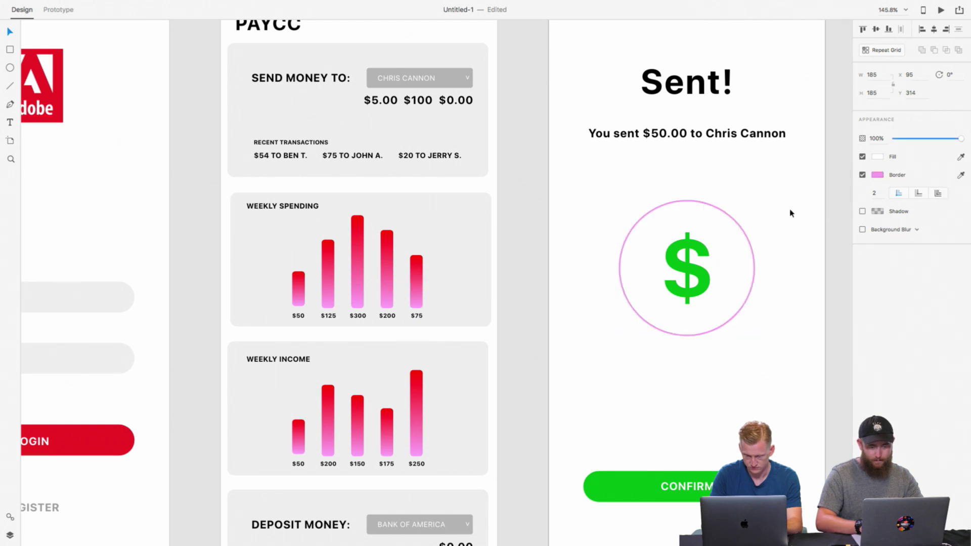
pyautogui.click(700, 248)
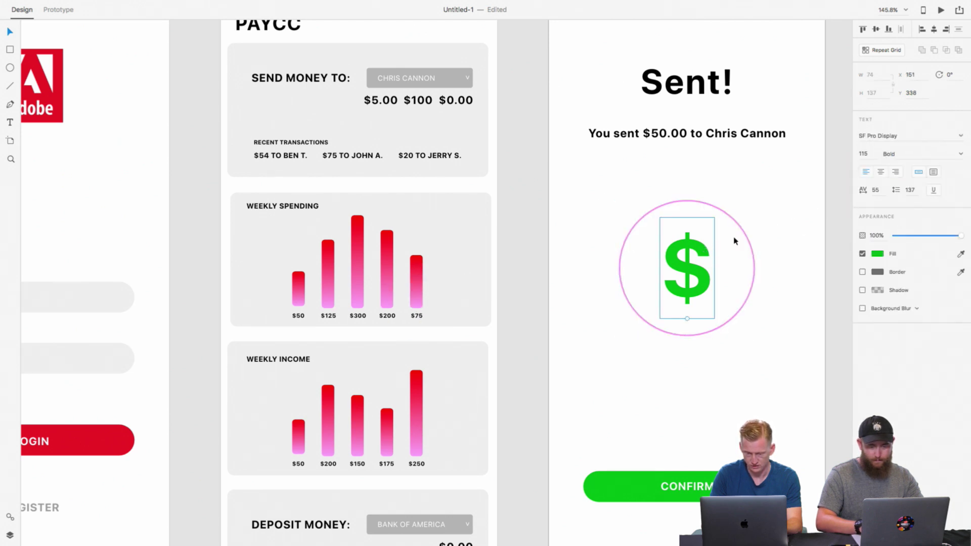
pyautogui.click(961, 253)
pyautogui.click(388, 239)
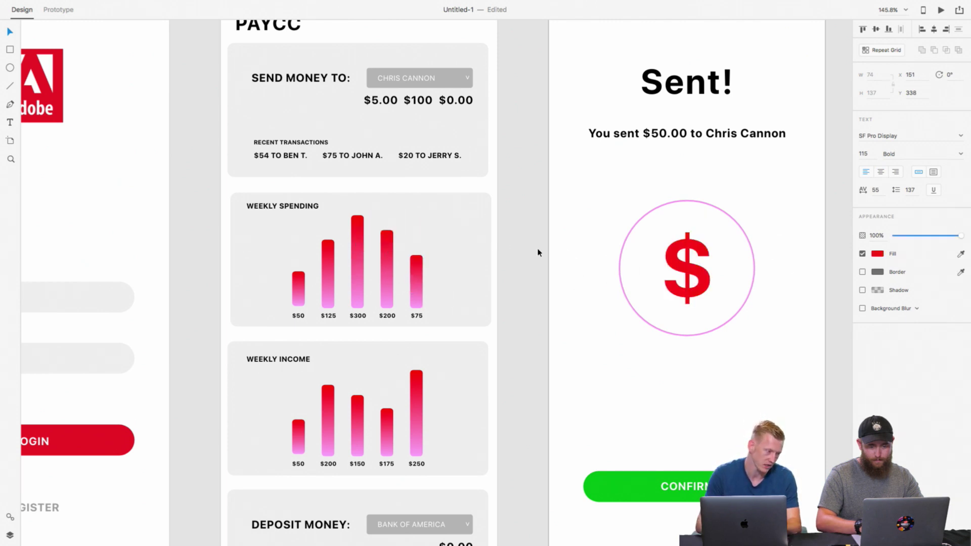
# - Try linear and radial gradient fills on the circle, filling it with the chart's pink
pyautogui.click(538, 252)
pyautogui.moveTo(602, 200); pyautogui.dragTo(730, 314)
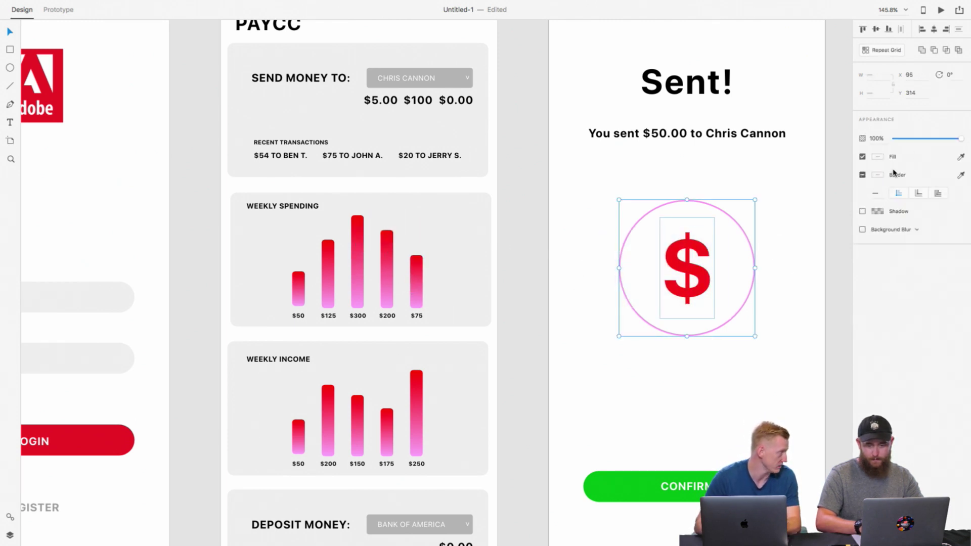
pyautogui.click(878, 157)
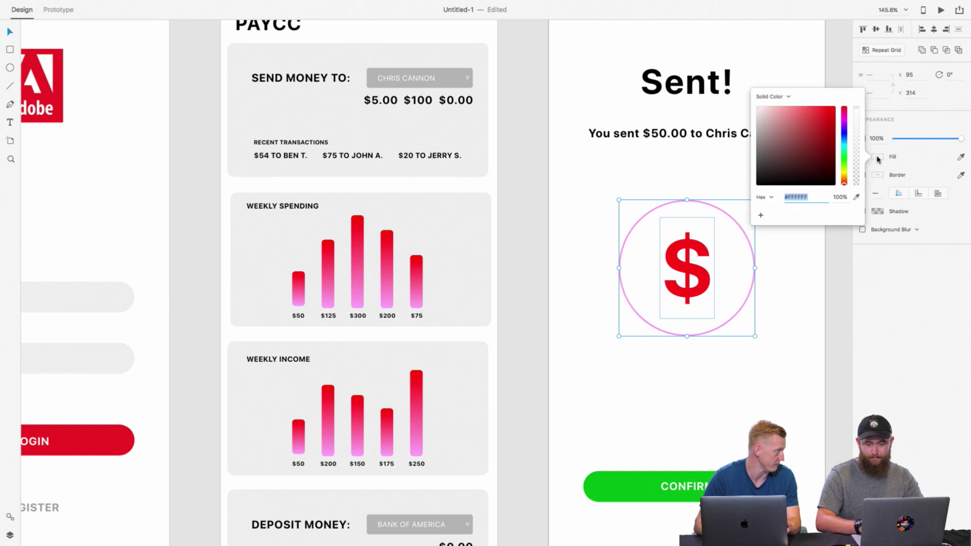
pyautogui.click(785, 96)
pyautogui.click(781, 105)
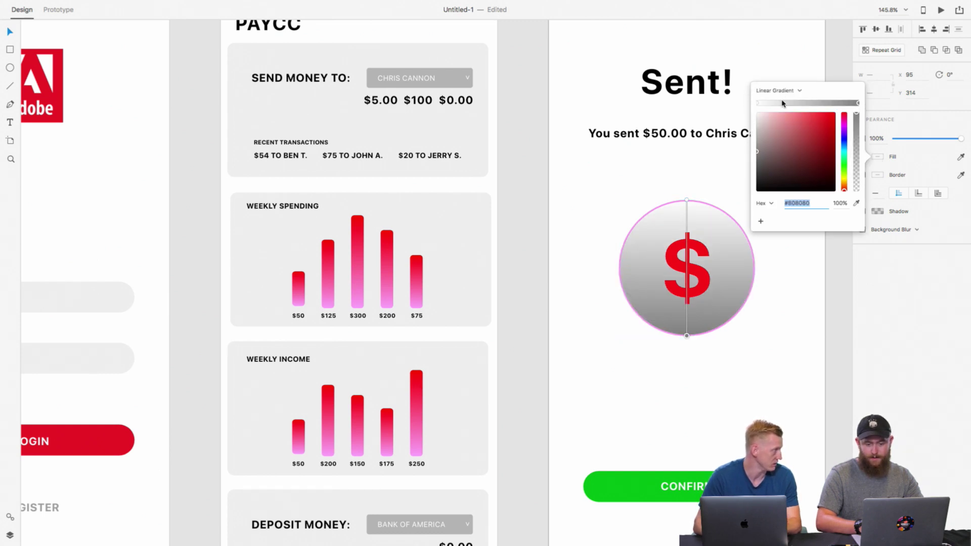
pyautogui.click(784, 96)
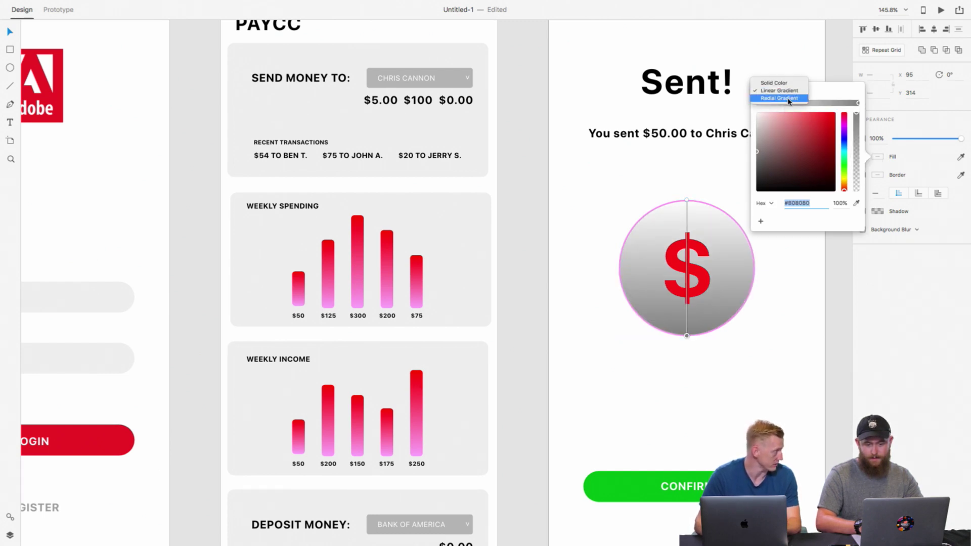
pyautogui.click(788, 101)
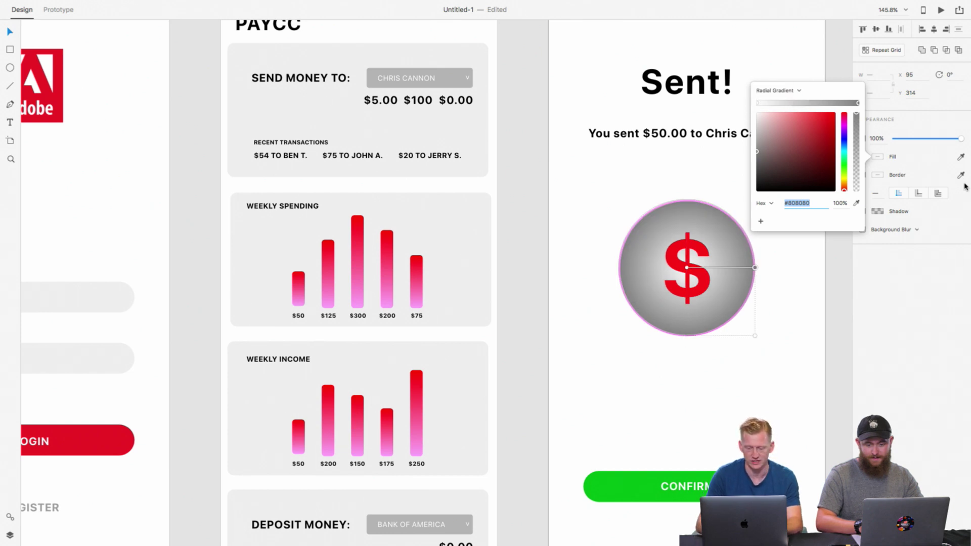
pyautogui.click(961, 155)
pyautogui.click(390, 305)
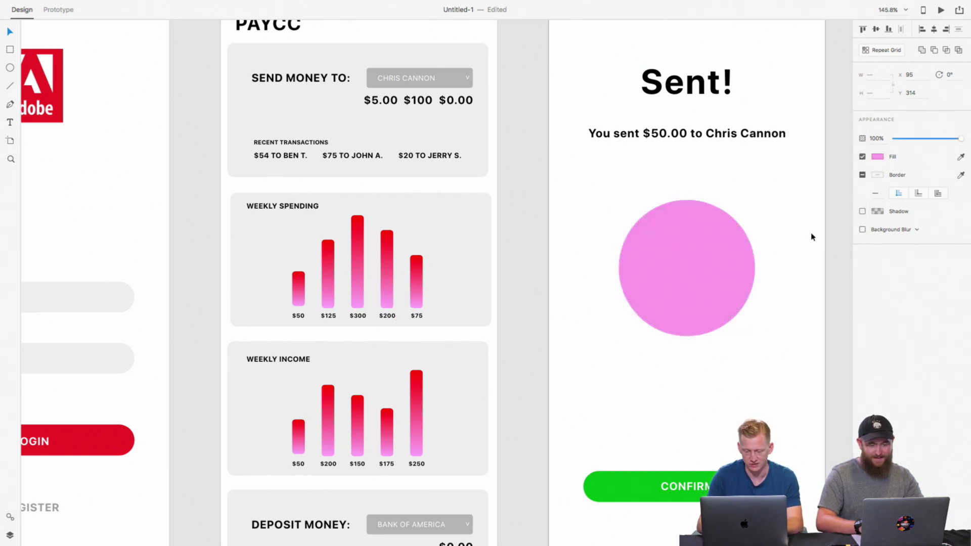
# - Adjust the circle's radial gradient toward magenta and purple with an extra inner stop
pyautogui.click(878, 157)
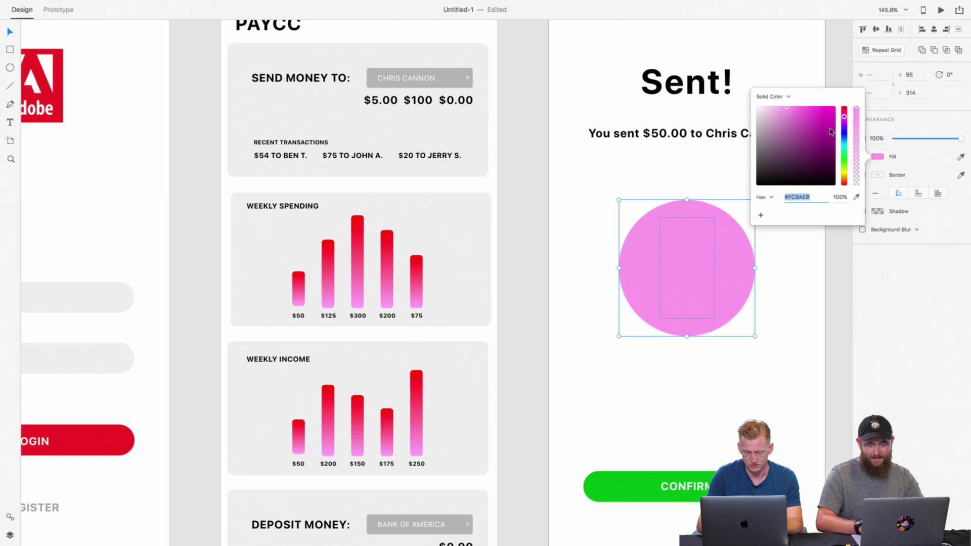
pyautogui.click(789, 97)
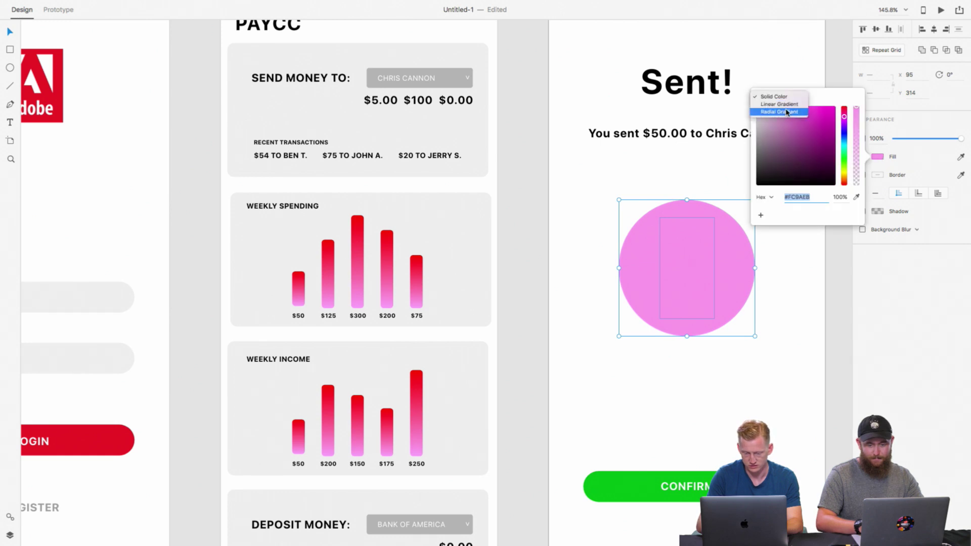
pyautogui.click(786, 112)
pyautogui.click(825, 128)
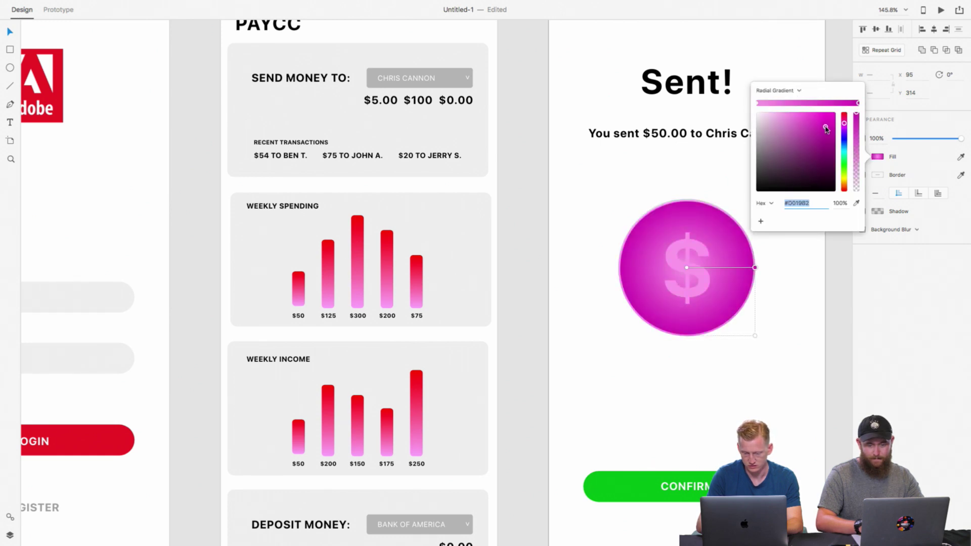
pyautogui.moveTo(835, 117); pyautogui.dragTo(793, 160)
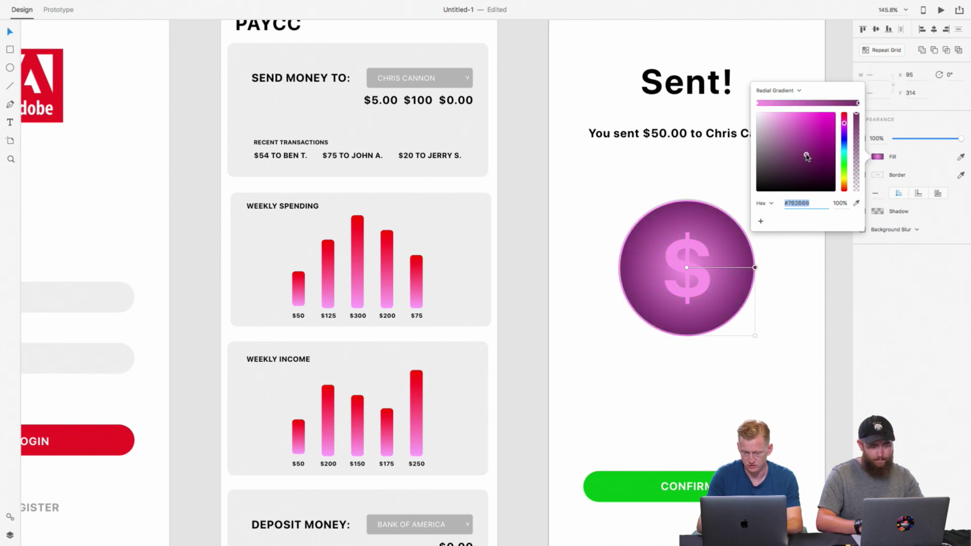
pyautogui.click(843, 126)
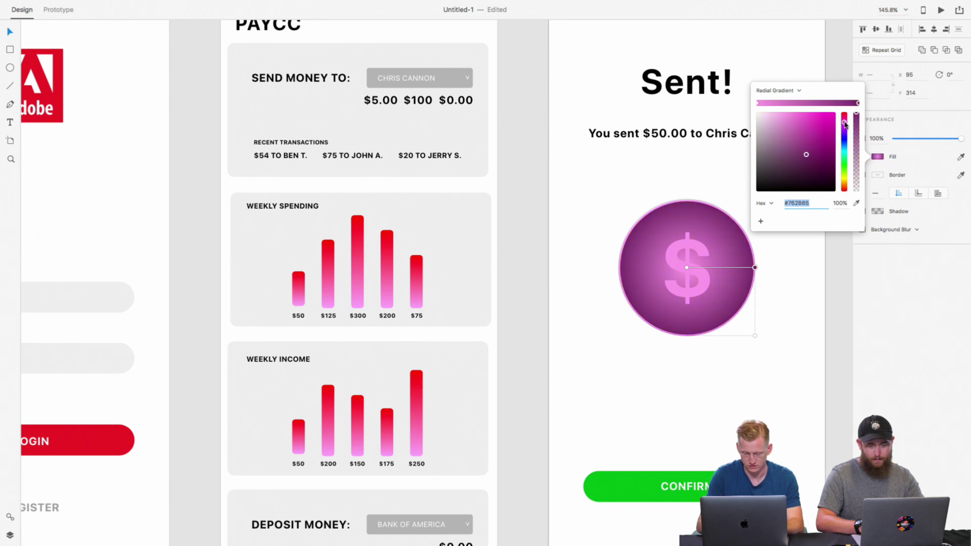
pyautogui.moveTo(855, 103); pyautogui.dragTo(795, 106)
pyautogui.moveTo(804, 104); pyautogui.dragTo(797, 104)
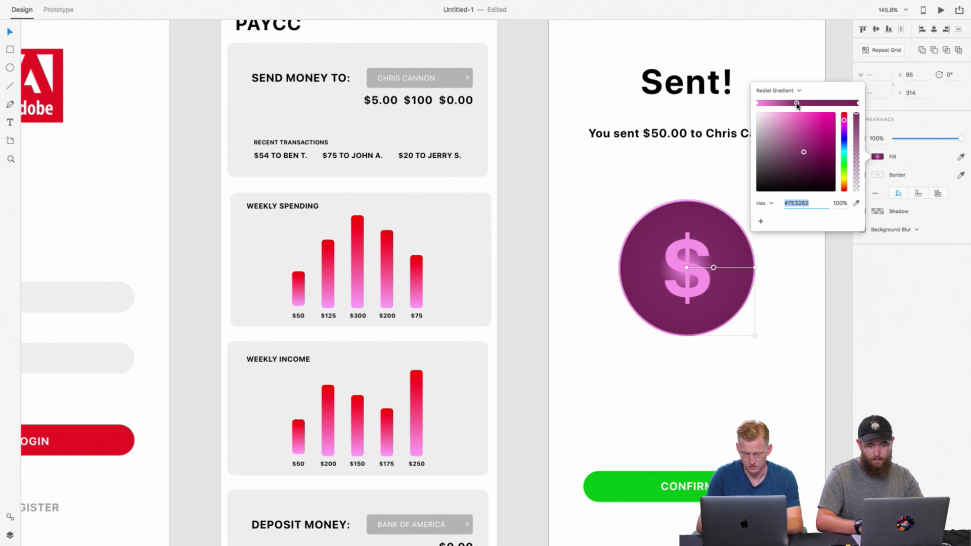
pyautogui.click(654, 159)
# - Shift the circle's gradient colour toward red inside the icon group
pyautogui.scroll(5, 513, 180)
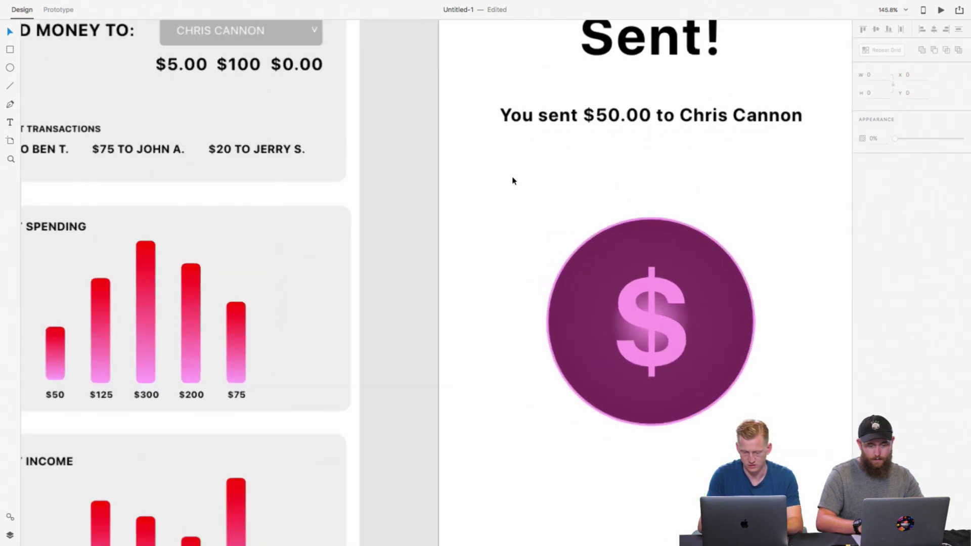
pyautogui.click(504, 232)
pyautogui.doubleClick(504, 232)
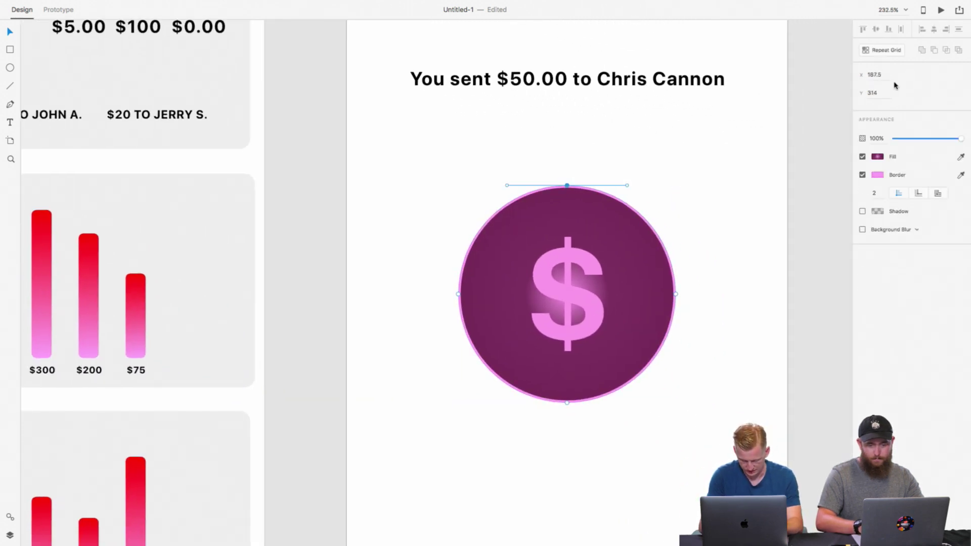
pyautogui.click(873, 158)
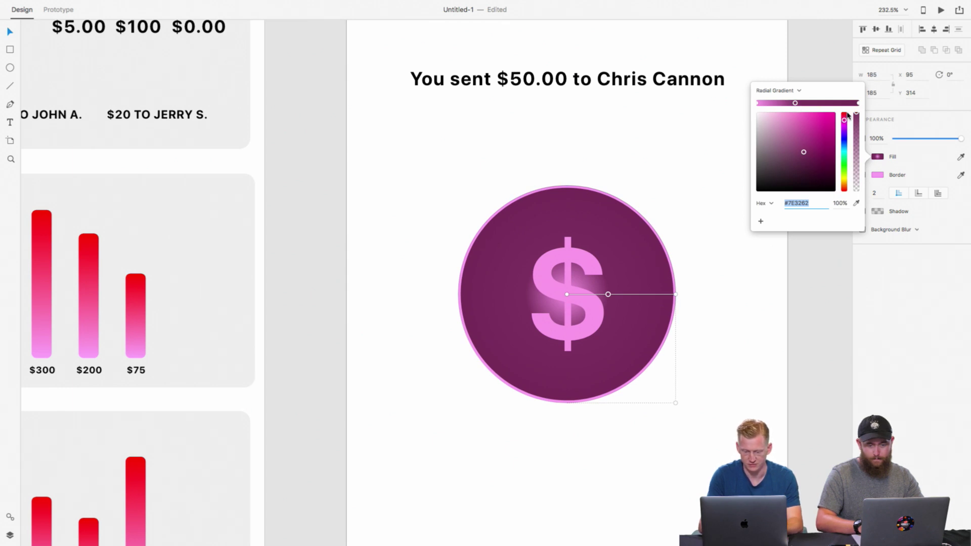
pyautogui.moveTo(848, 116); pyautogui.dragTo(848, 103)
pyautogui.press('Escape')
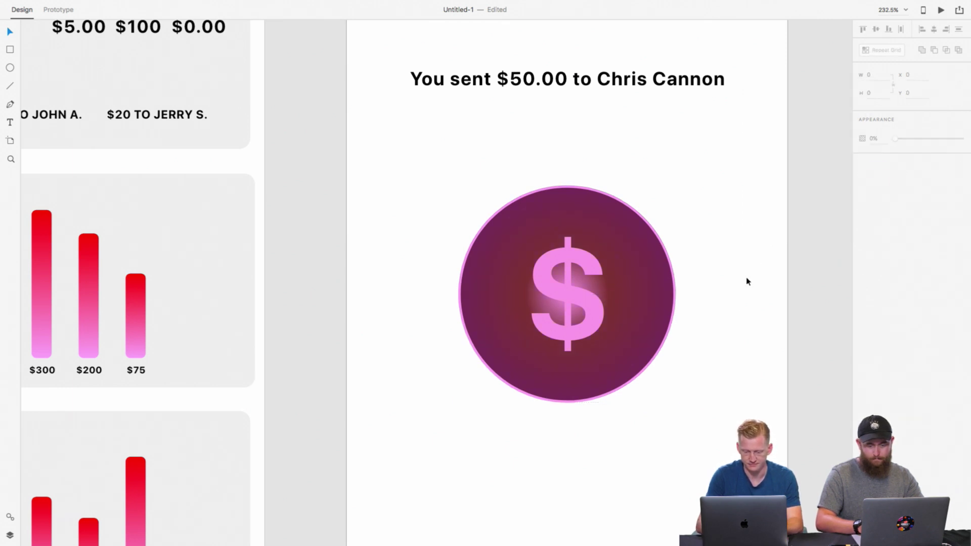
pyautogui.press('Escape')
# - Undo the gradient experiments back to the original white fill and zoom in
pyautogui.press('super+z')
pyautogui.press('super+z')
pyautogui.press('super+z')
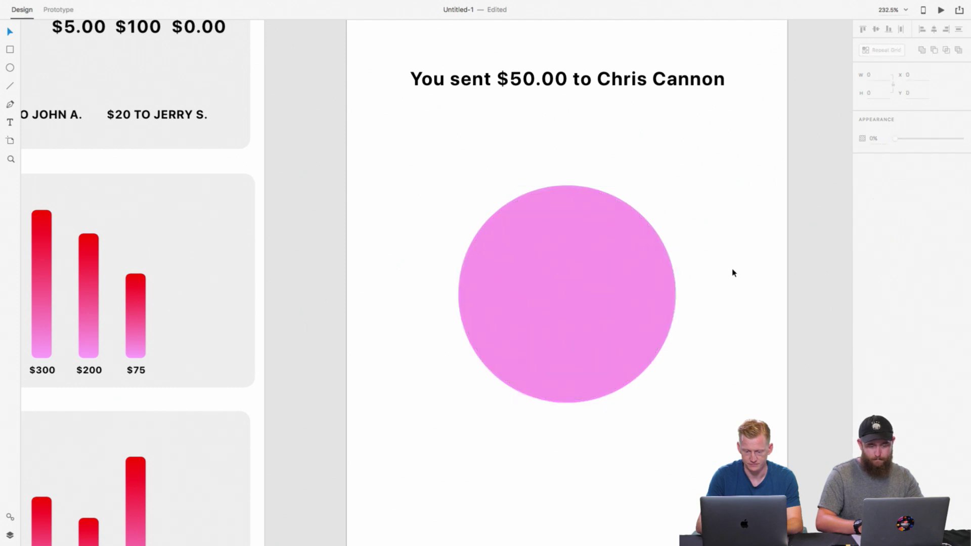
pyautogui.scroll(-3, 733, 273)
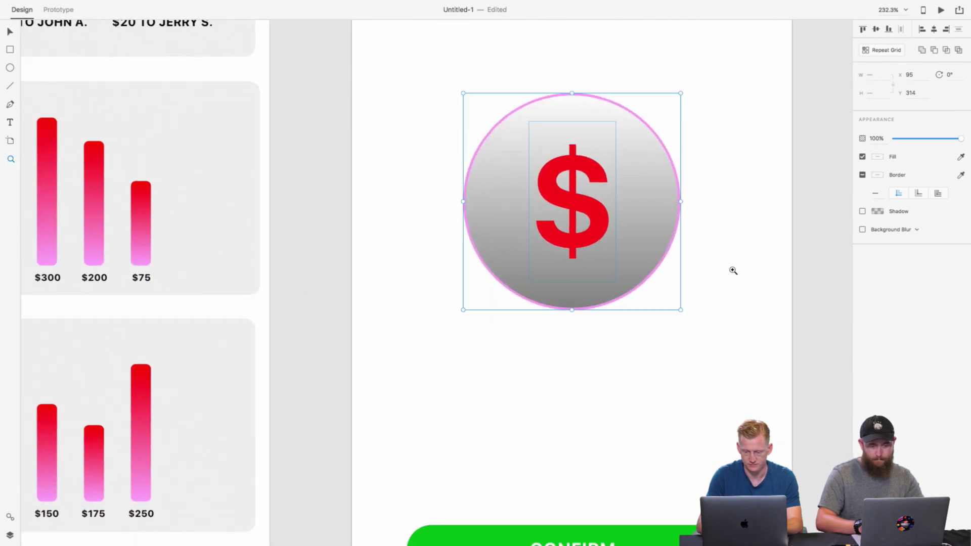
pyautogui.hscroll(2, 733, 271)
pyautogui.press('super+z')
pyautogui.press('z')
pyautogui.click(683, 262)
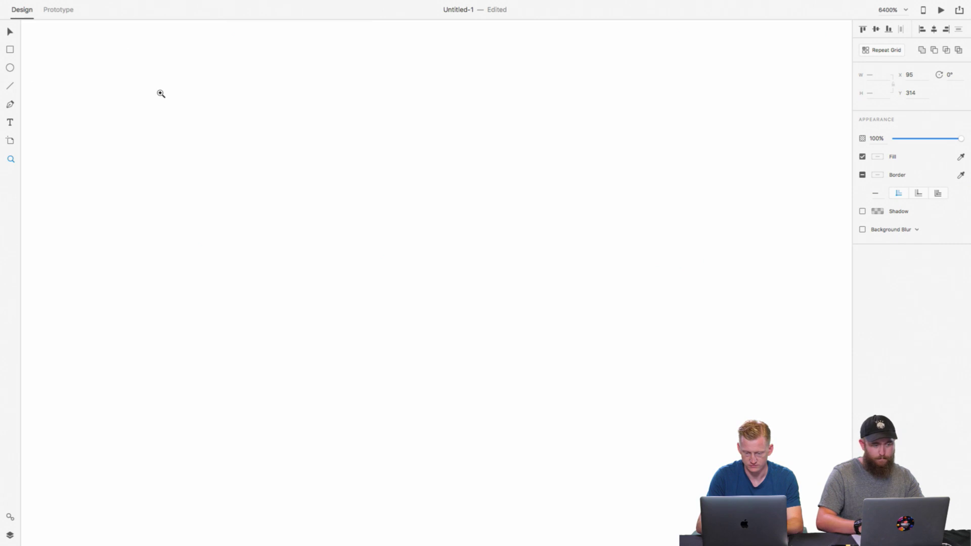
pyautogui.scroll(-3, 161, 93)
pyautogui.scroll(-5, 129, 139)
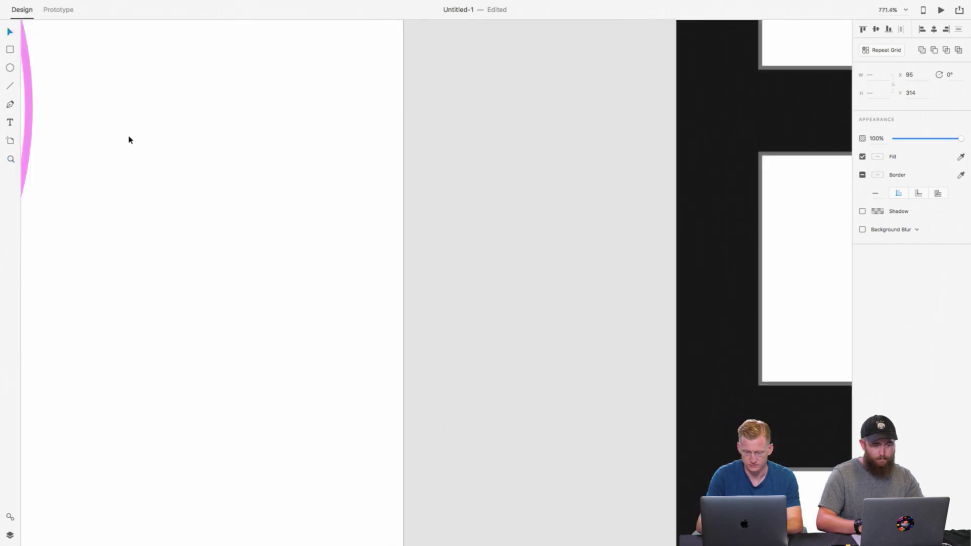
pyautogui.scroll(-5, 129, 139)
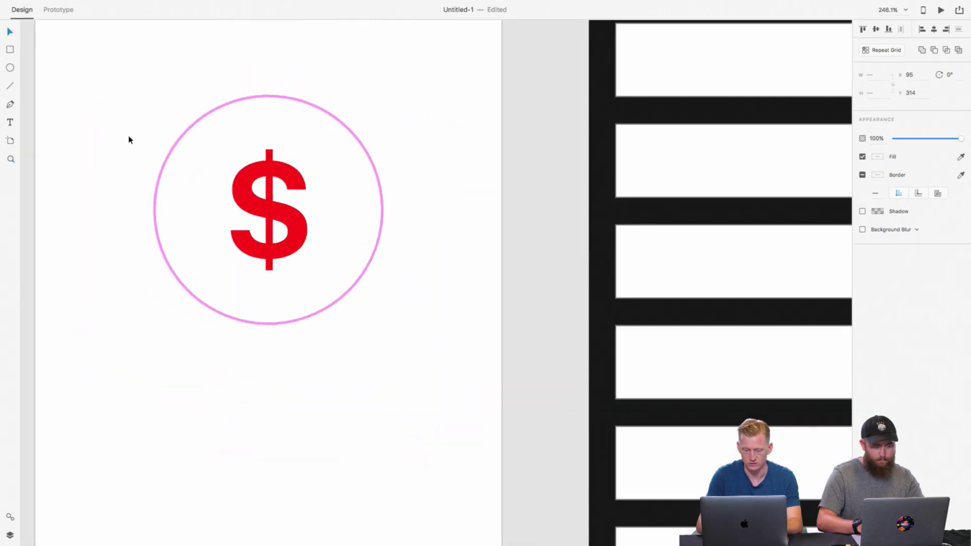
pyautogui.scroll(2, 128, 136)
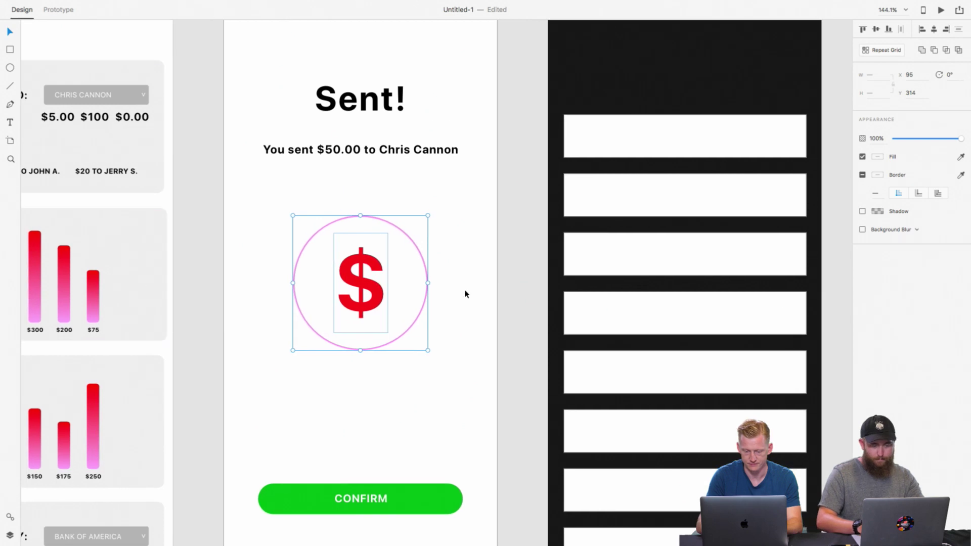
# - Try a dark red fill on the dollar icon's circle, then undo it
pyautogui.moveTo(464, 292); pyautogui.dragTo(312, 223)
pyautogui.click(878, 157)
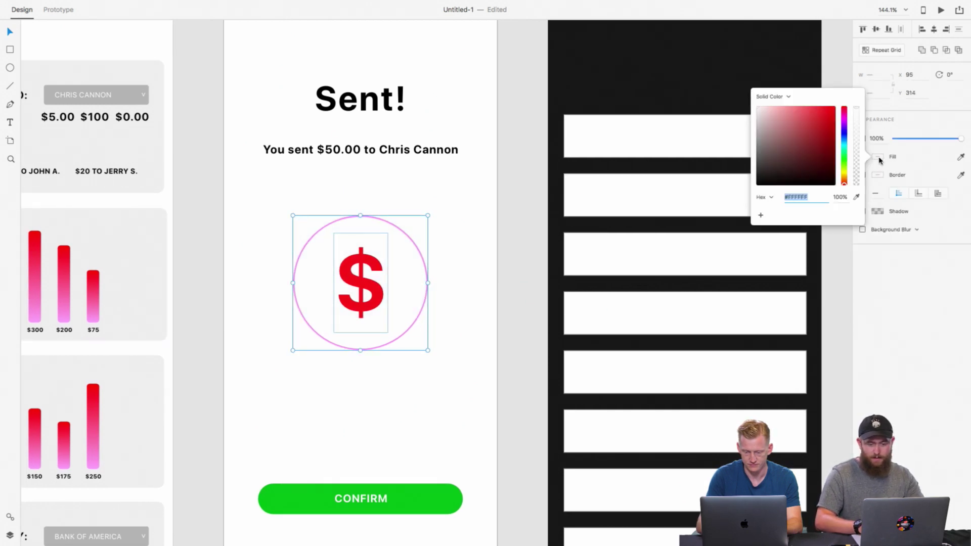
pyautogui.moveTo(810, 184); pyautogui.dragTo(792, 132)
pyautogui.click(456, 277)
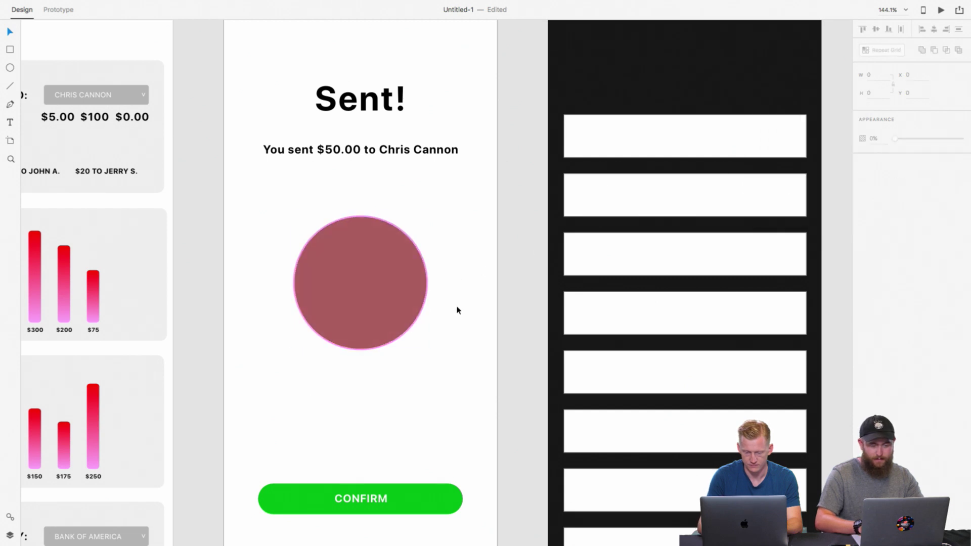
pyautogui.press('cmd+z')
# - Change the dollar sign's fill from red to near black
pyautogui.doubleClick(375, 284)
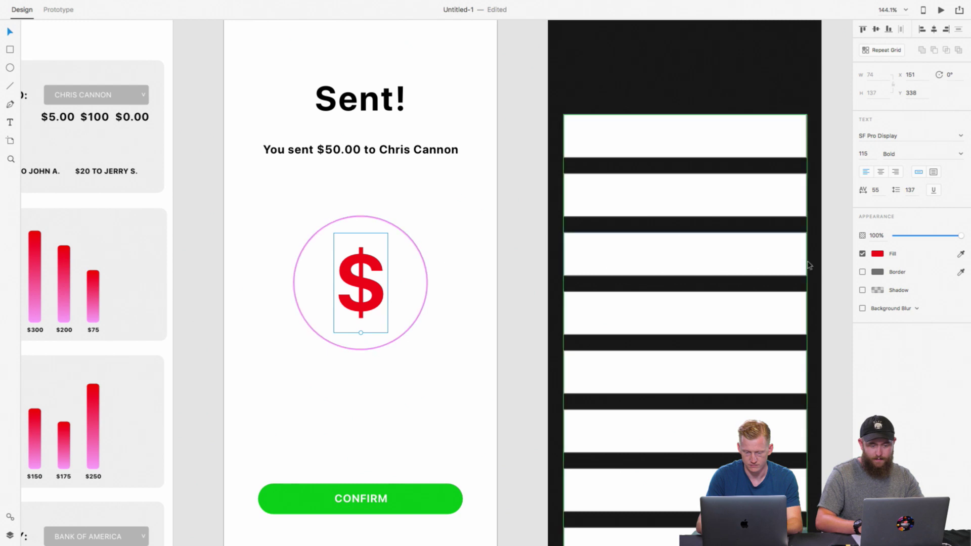
pyautogui.click(878, 253)
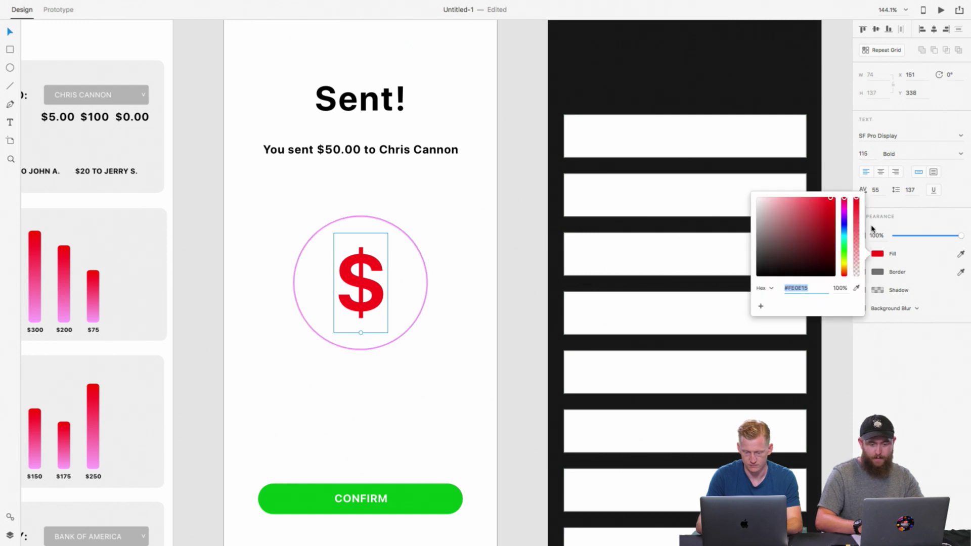
pyautogui.click(878, 257)
pyautogui.click(879, 258)
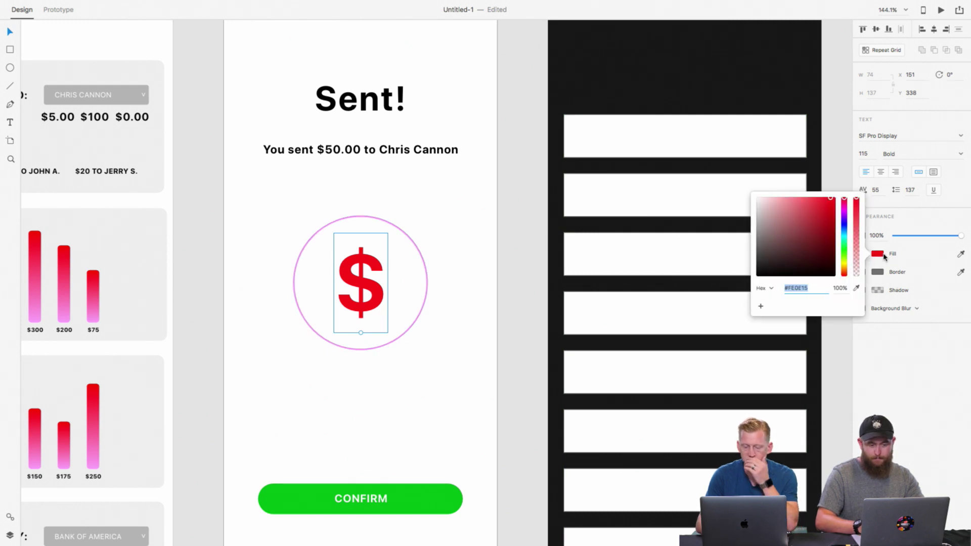
pyautogui.click(818, 227)
pyautogui.moveTo(843, 214); pyautogui.dragTo(776, 281)
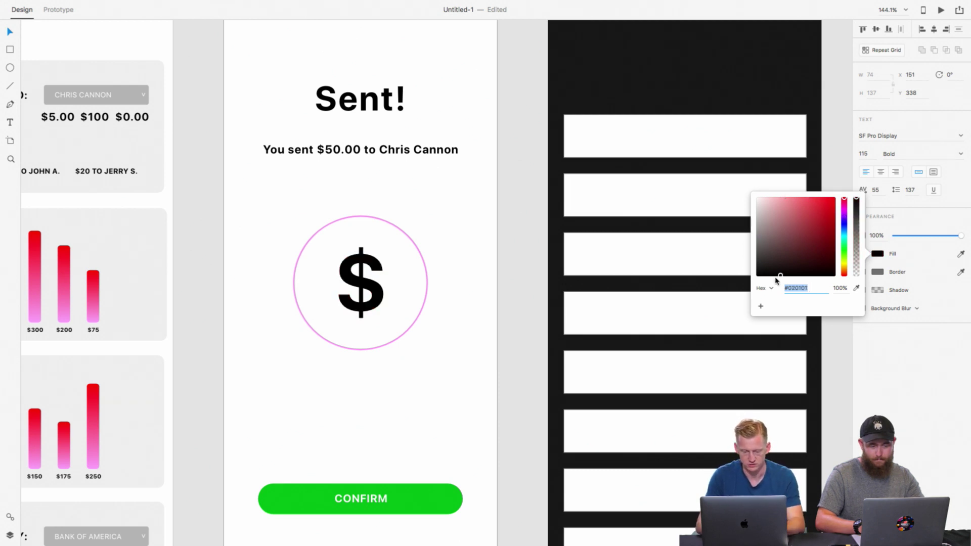
pyautogui.click(375, 325)
# - Make the pink circle outline around the dollar sign near black
pyautogui.press('z')
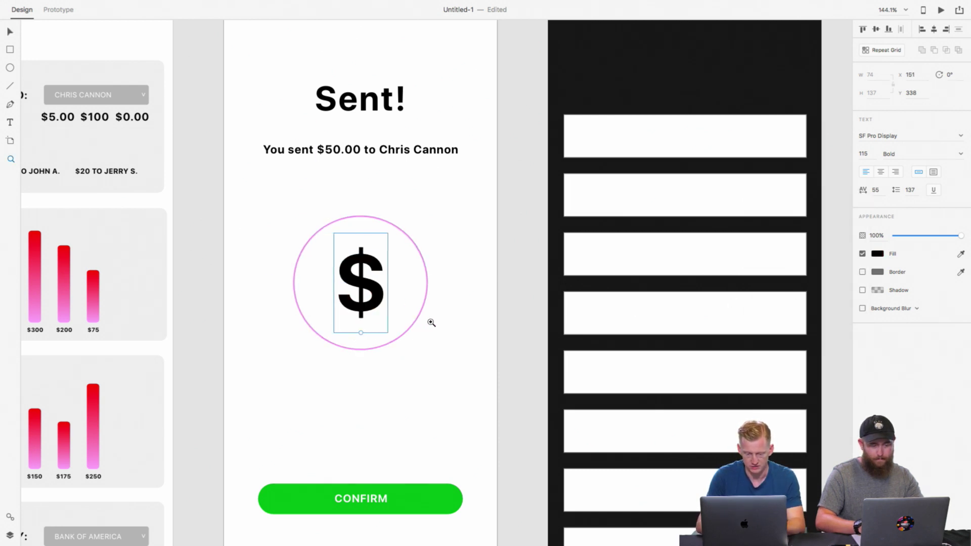
pyautogui.click(432, 323)
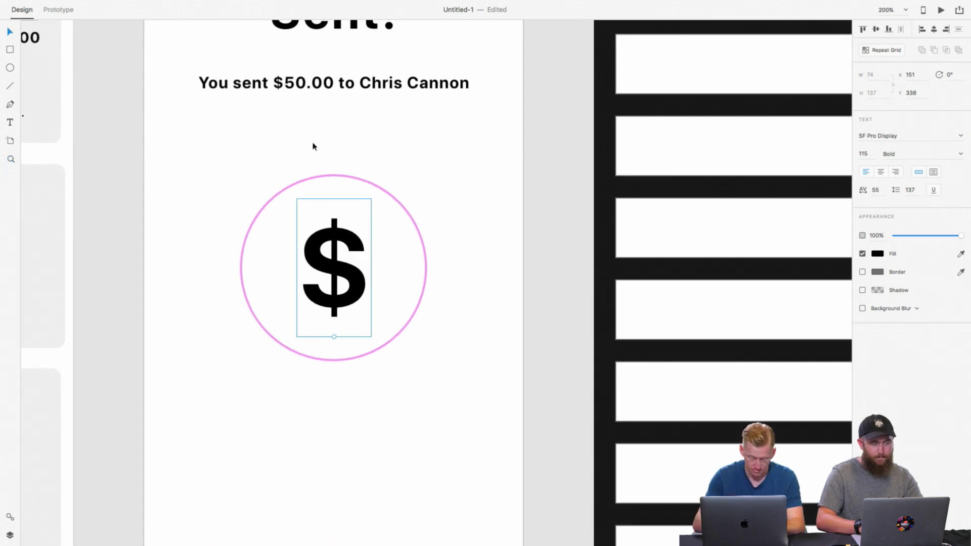
pyautogui.click(425, 244)
pyautogui.click(878, 175)
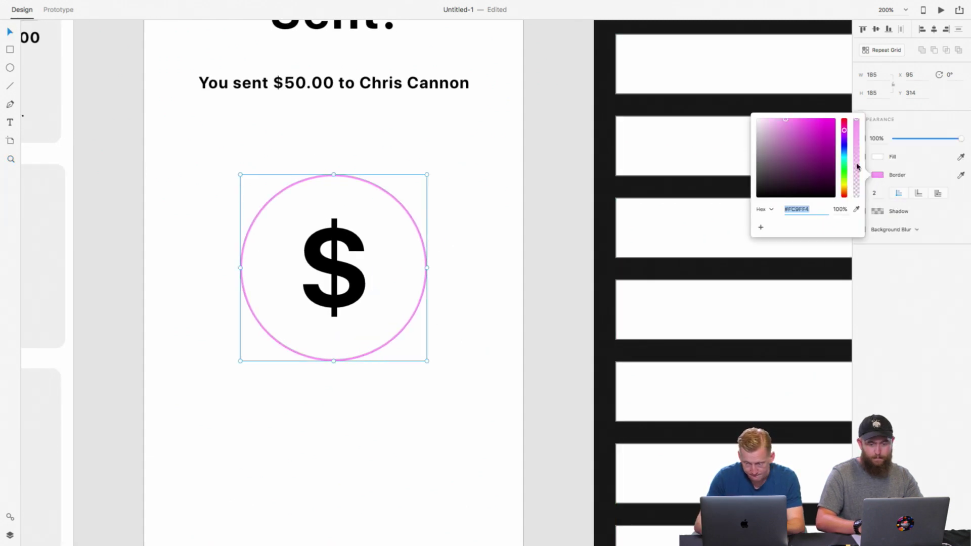
pyautogui.click(819, 187)
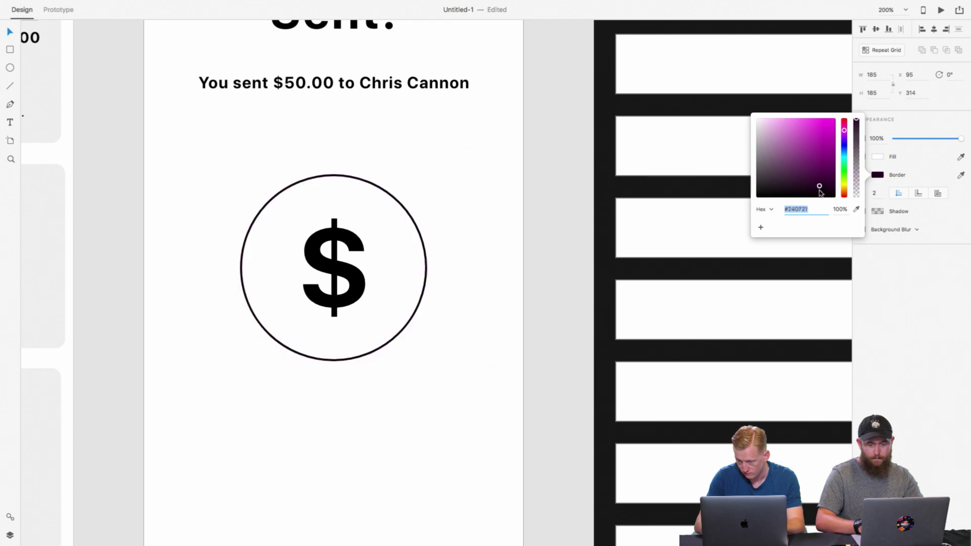
pyautogui.click(413, 243)
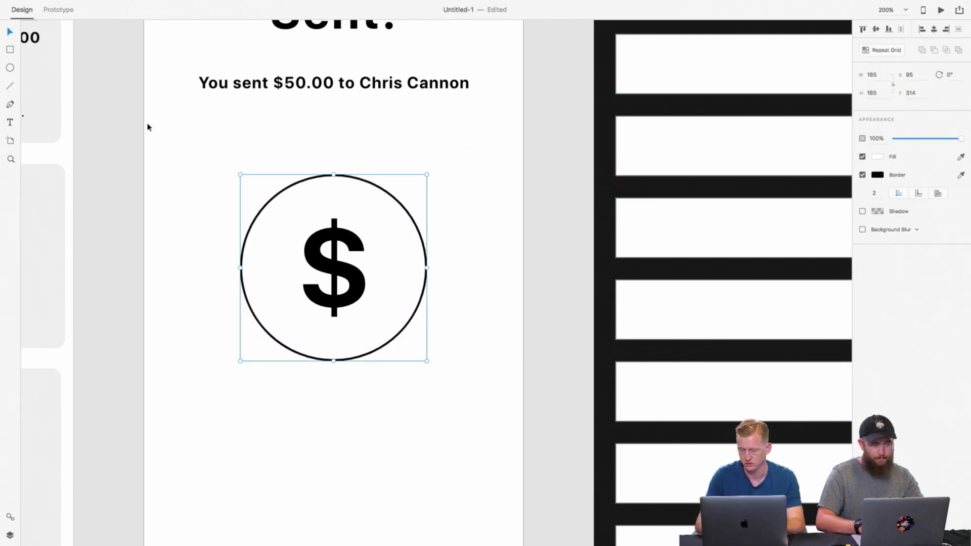
pyautogui.scroll(-5, 149, 126)
pyautogui.click(257, 293)
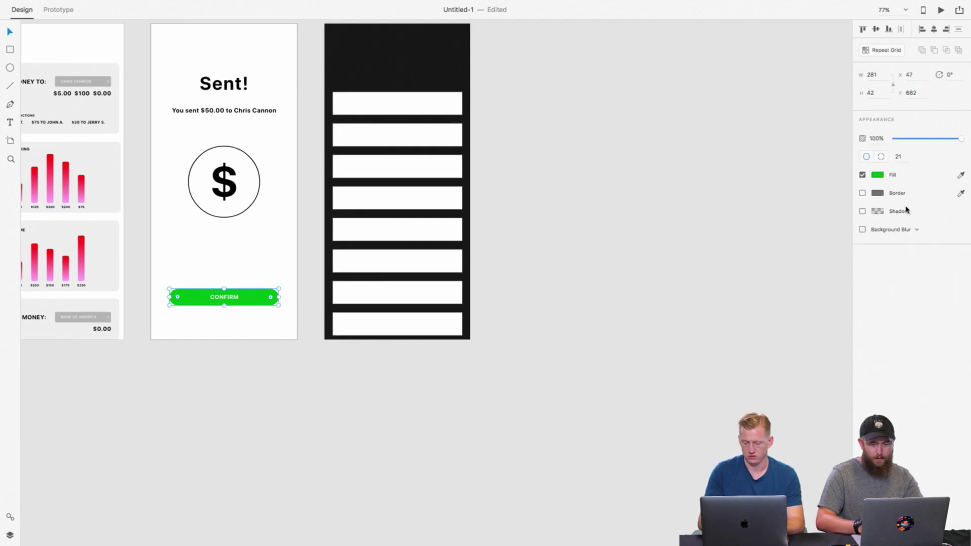
# - Set the CONFIRM button's fill to black
pyautogui.click(877, 175)
pyautogui.hotkey('ctrl', 'z')
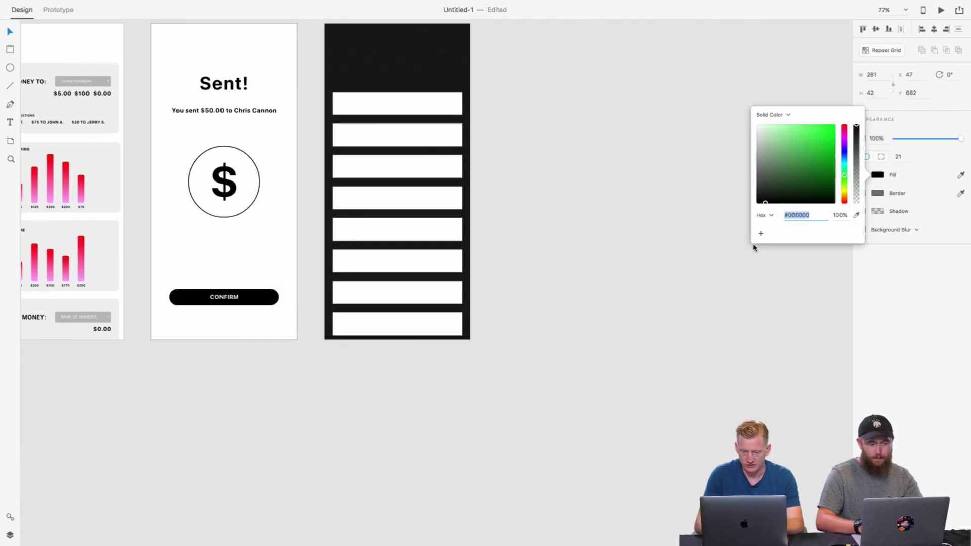
pyautogui.click(739, 273)
pyautogui.hscroll(-5, 739, 273)
pyautogui.scroll(2, 739, 273)
pyautogui.hscroll(-2, 488, 352)
# - Undo an accidental white eyedropper fill so the CONFIRM button stays black
pyautogui.click(494, 359)
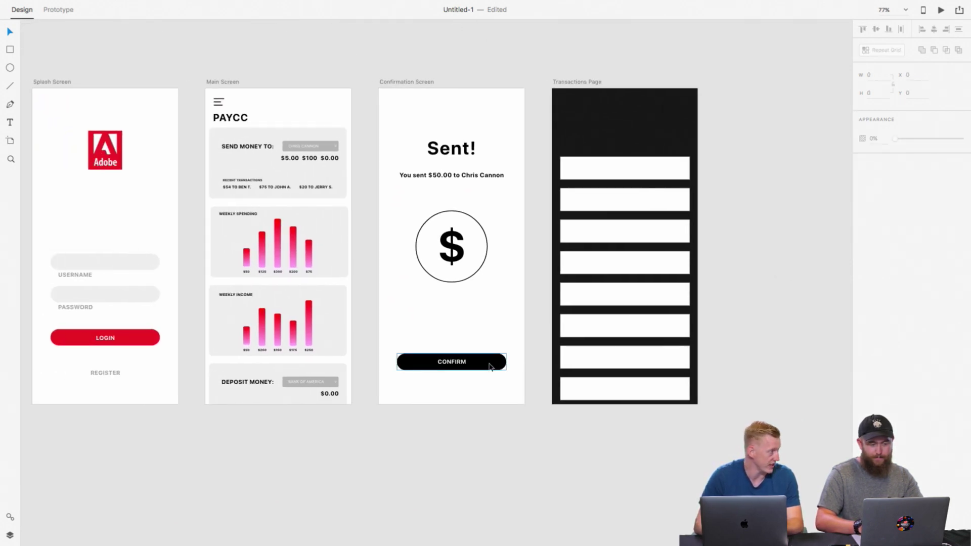
pyautogui.click(960, 175)
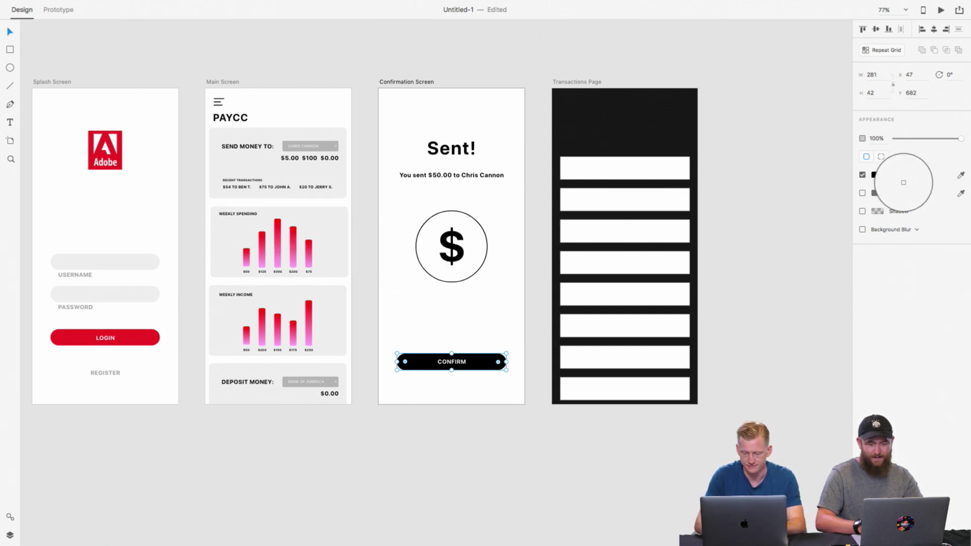
pyautogui.click(904, 182)
pyautogui.press('super+z')
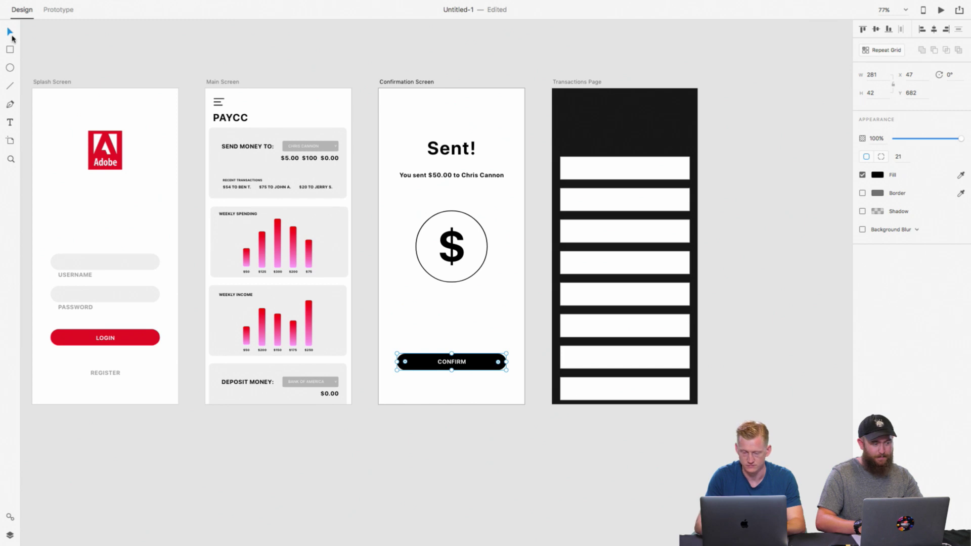
pyautogui.click(426, 50)
pyautogui.scroll(5, 501, 132)
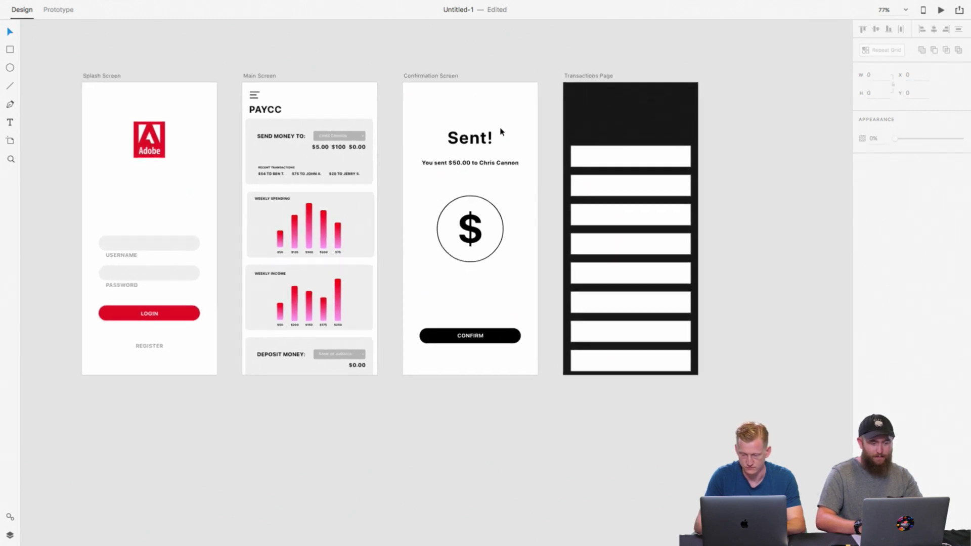
pyautogui.hscroll(-3, 501, 132)
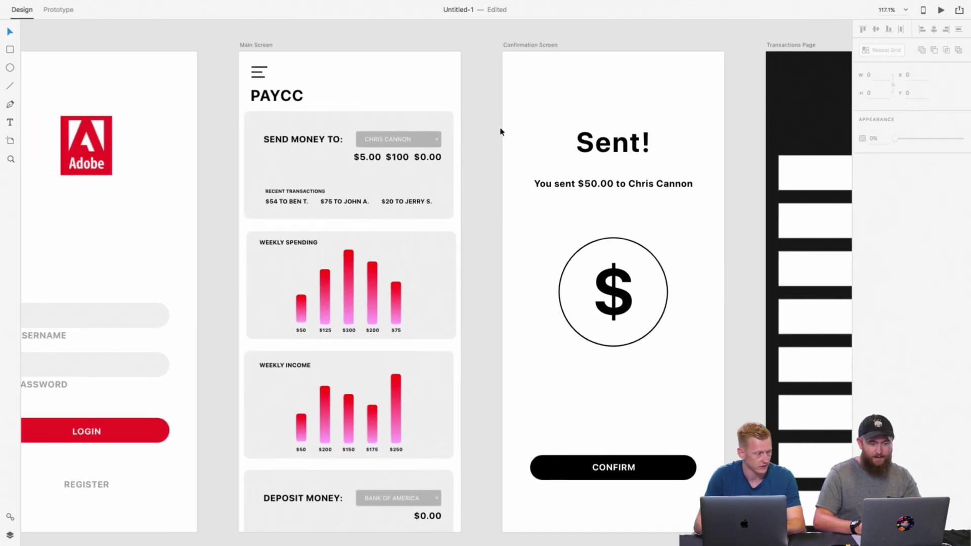
pyautogui.hscroll(-5, 501, 131)
pyautogui.hscroll(5, 639, 292)
pyautogui.scroll(-2, 639, 291)
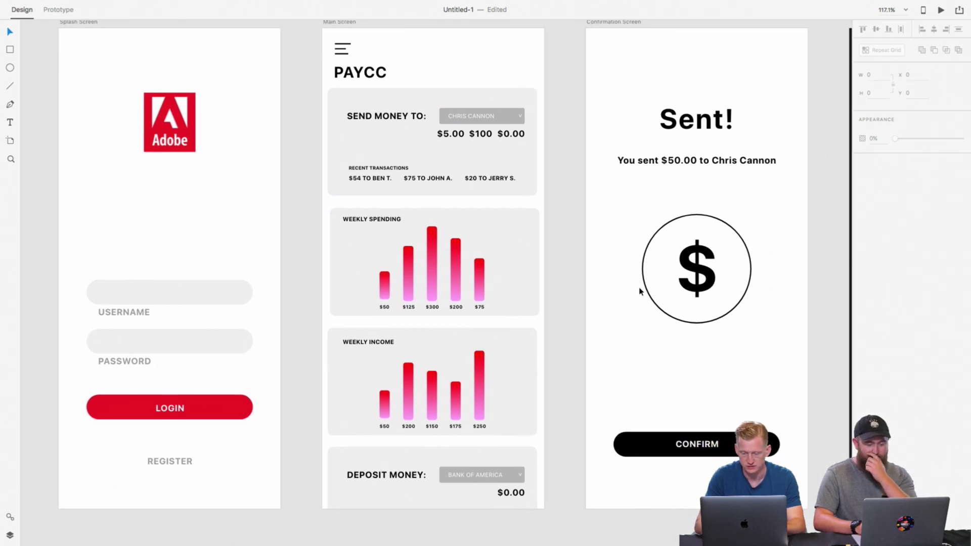
pyautogui.scroll(2, 640, 292)
pyautogui.hscroll(1, 639, 292)
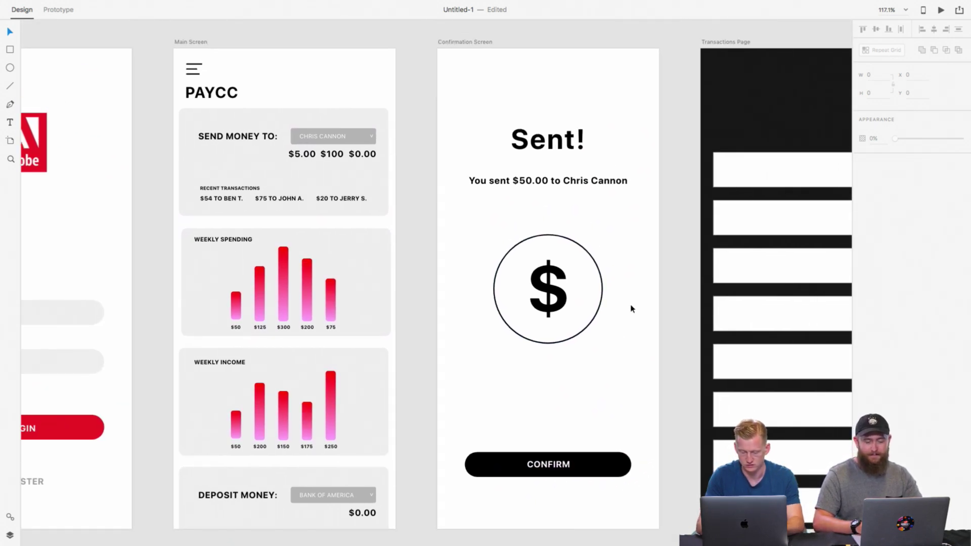
pyautogui.scroll(-3, 488, 393)
pyautogui.hscroll(-6, 488, 392)
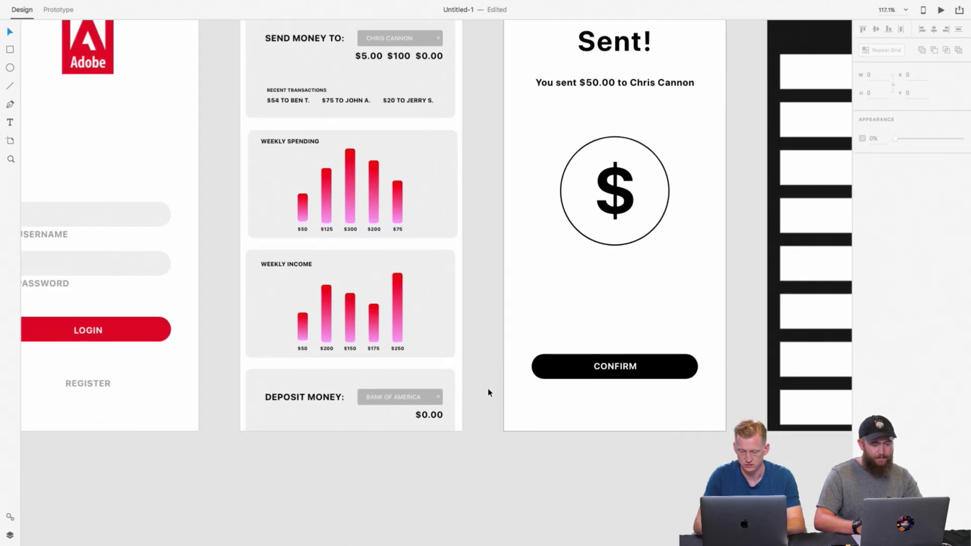
# - Copy the REGISTER text onto the Sent! screen and centre it under CONFIRM
pyautogui.rightClick(179, 390)
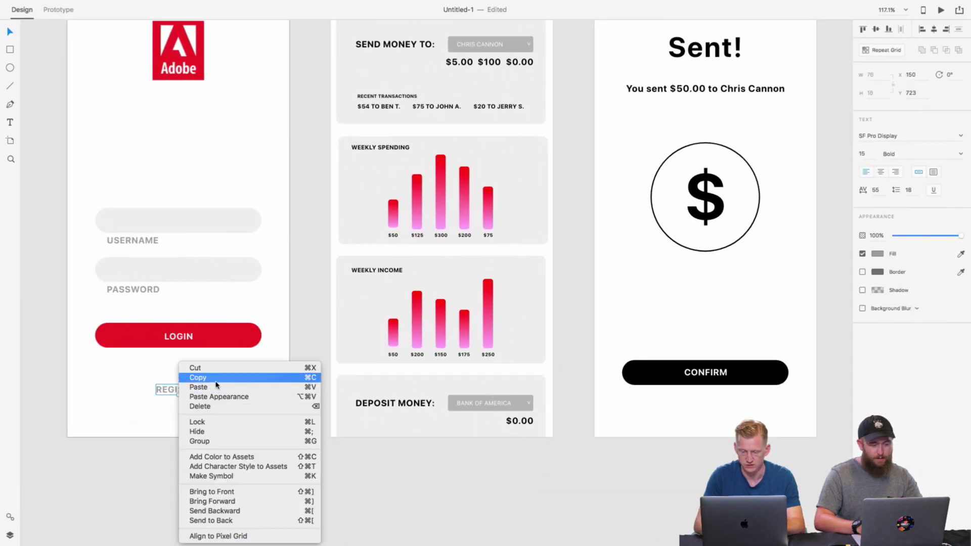
pyautogui.click(200, 377)
pyautogui.click(684, 345)
pyautogui.press('super+v')
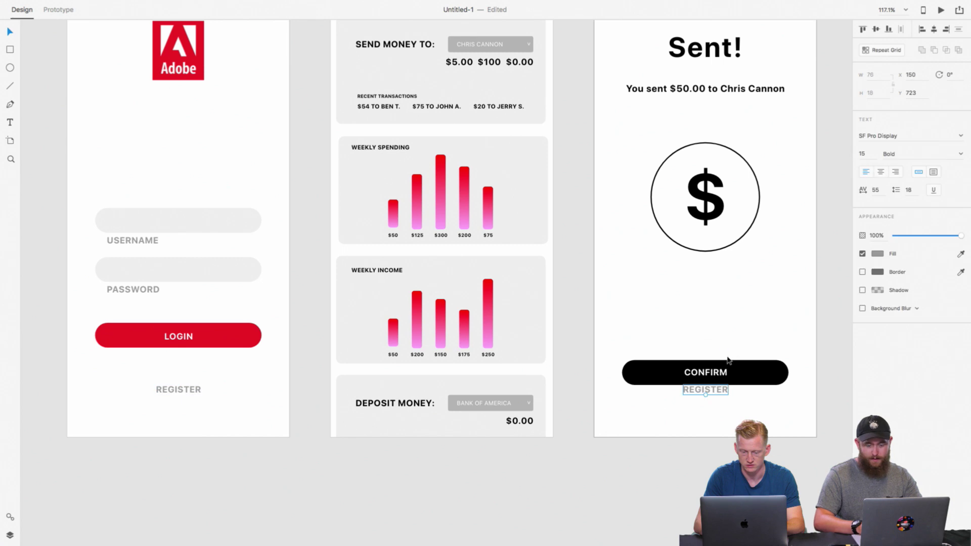
pyautogui.moveTo(714, 395); pyautogui.dragTo(714, 402)
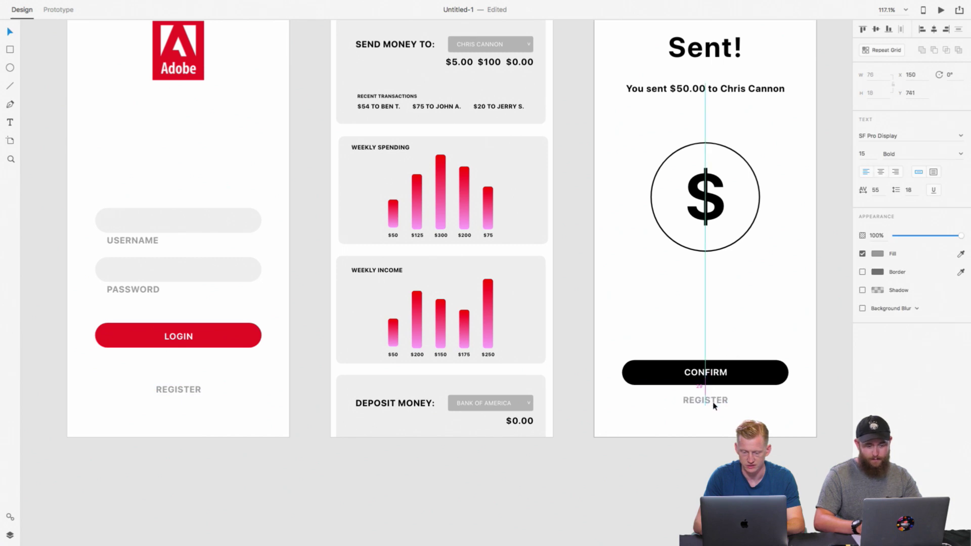
pyautogui.moveTo(714, 415); pyautogui.dragTo(715, 416)
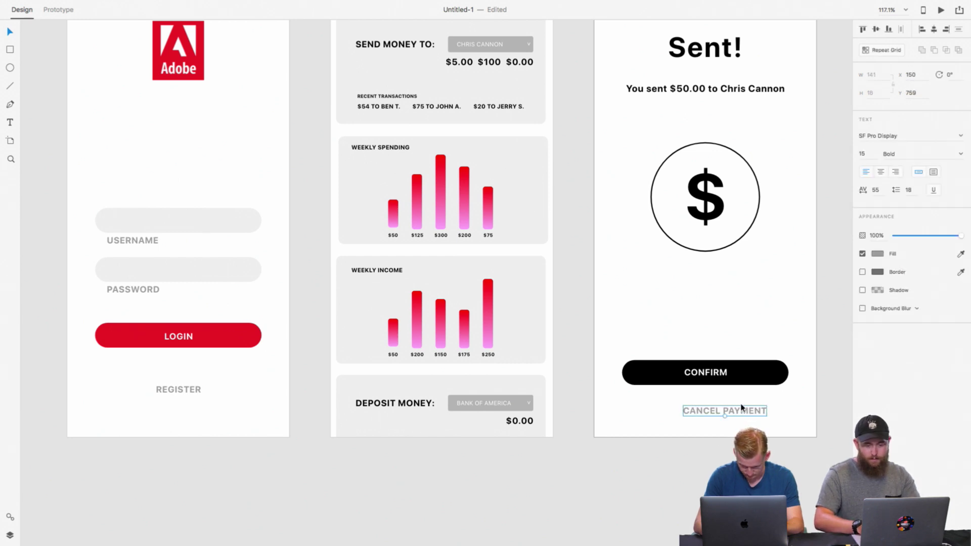
# - Move CONFIRM and CANCEL PAYMENT up together slightly
pyautogui.keyDown('shift'); pyautogui.click(710, 364); pyautogui.keyUp('shift')
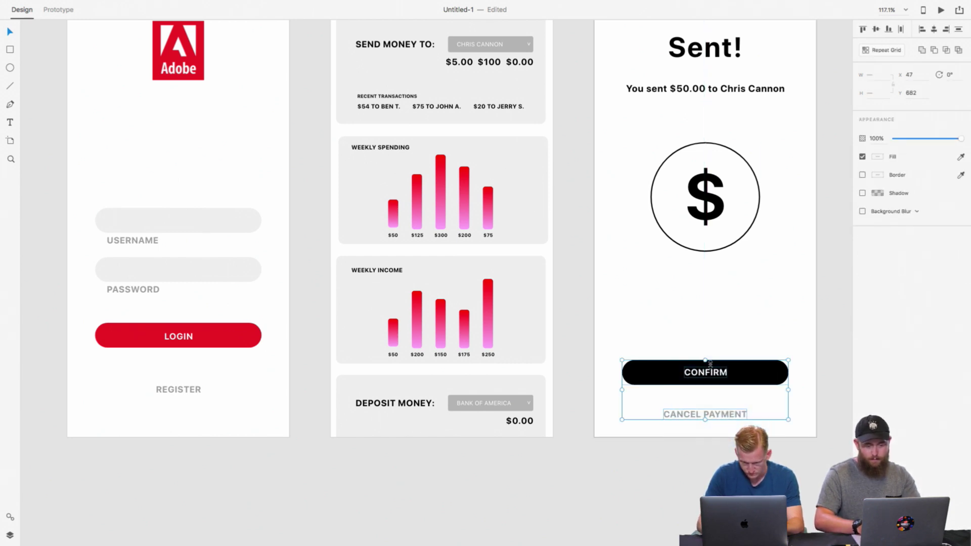
pyautogui.moveTo(748, 375); pyautogui.dragTo(748, 353)
pyautogui.press('Escape')
pyautogui.scroll(-5, 636, 496)
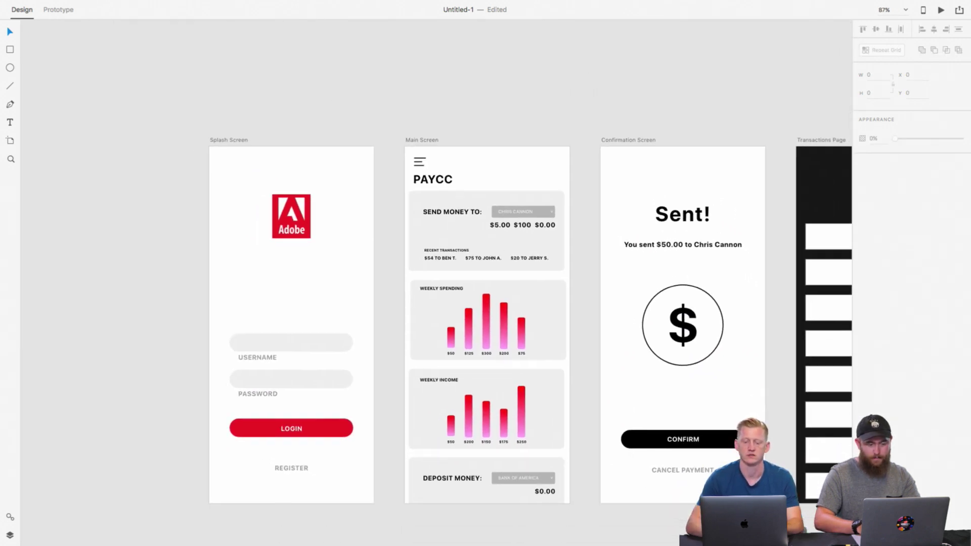
pyautogui.hscroll(3, 385, 347)
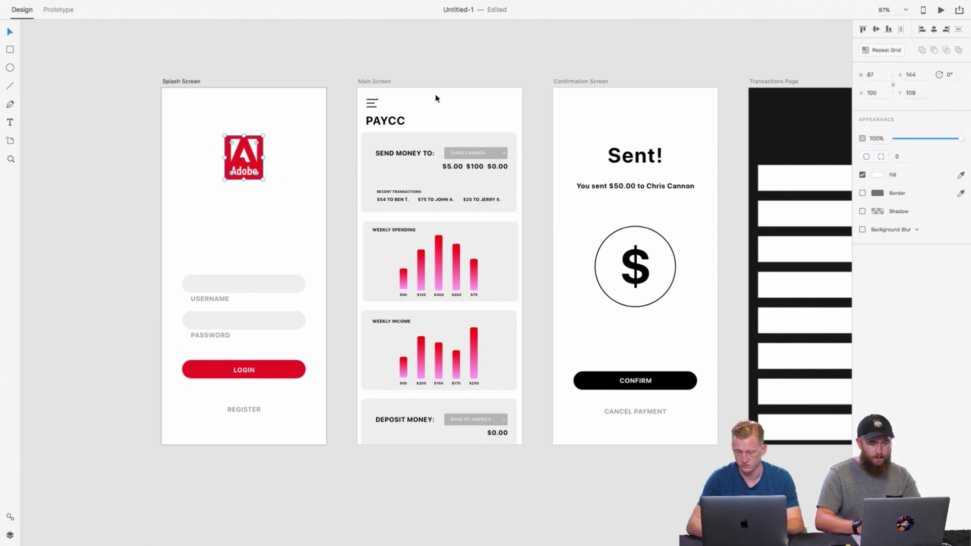
pyautogui.rightClick(396, 121)
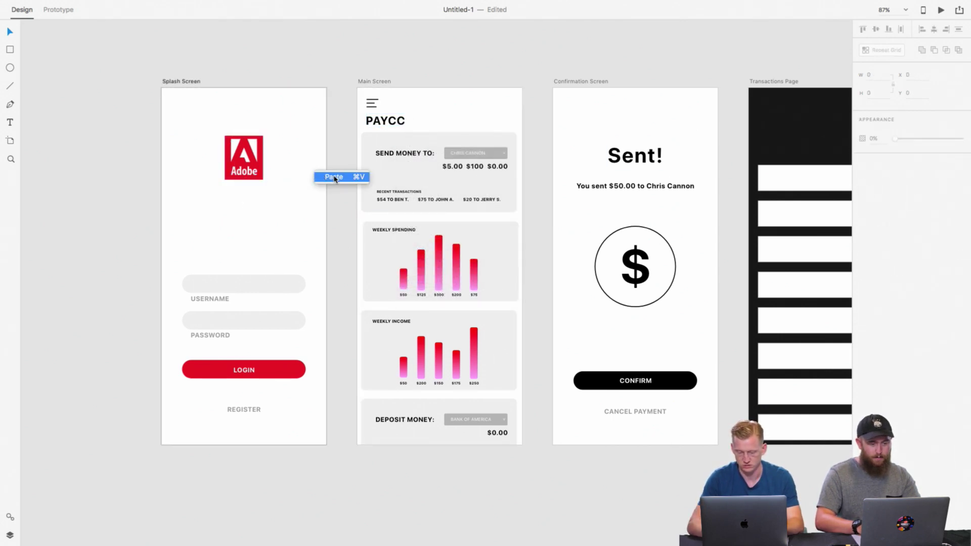
pyautogui.press('super+v')
pyautogui.moveTo(194, 121); pyautogui.dragTo(275, 218)
pyautogui.click(286, 201)
pyautogui.scroll(2, 291, 201)
pyautogui.hscroll(-2, 290, 201)
pyautogui.click(332, 219)
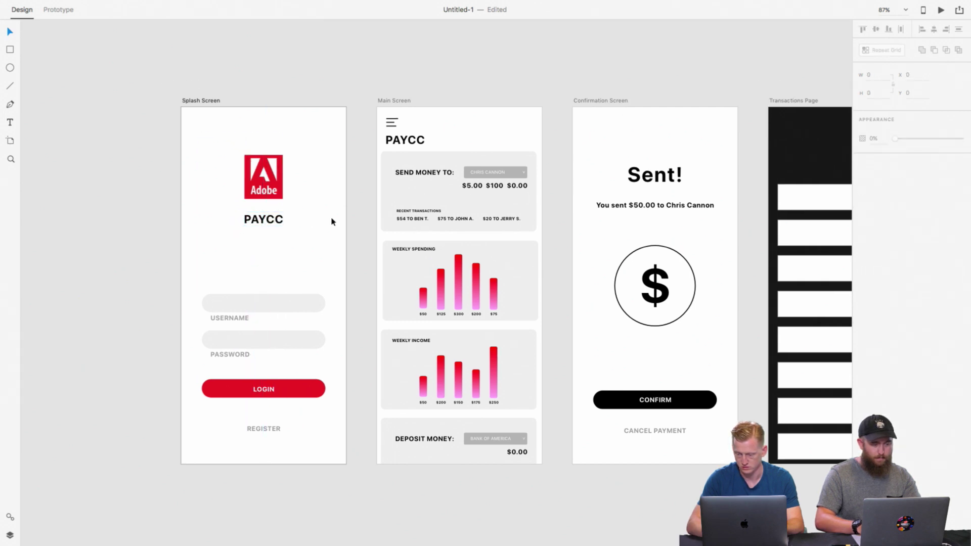
pyautogui.scroll(-3, 331, 219)
pyautogui.scroll(1, 332, 221)
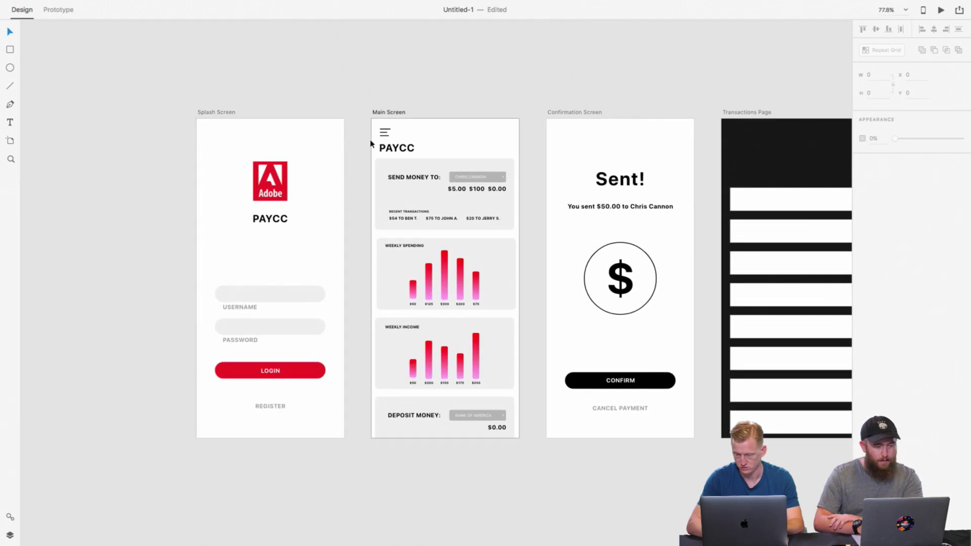
pyautogui.scroll(-2, 364, 122)
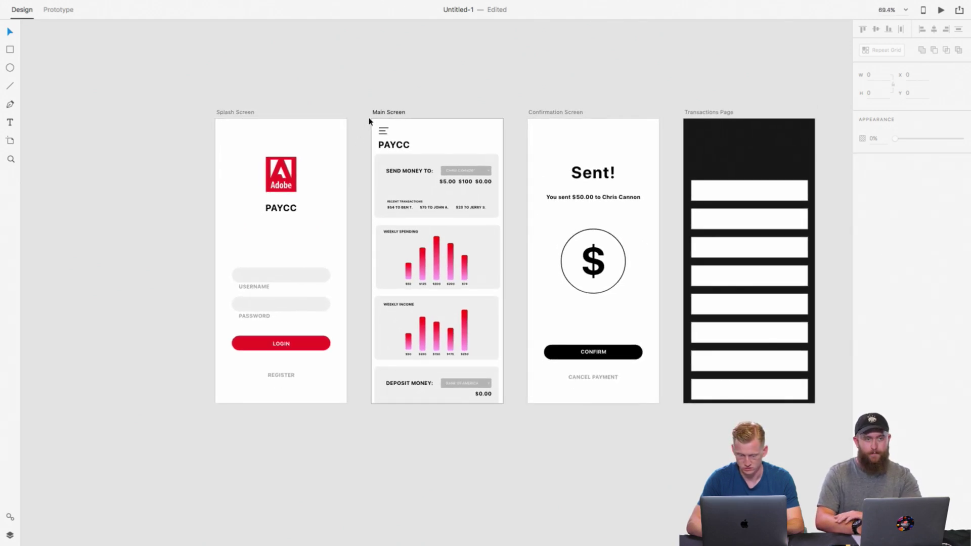
pyautogui.hscroll(3, 370, 121)
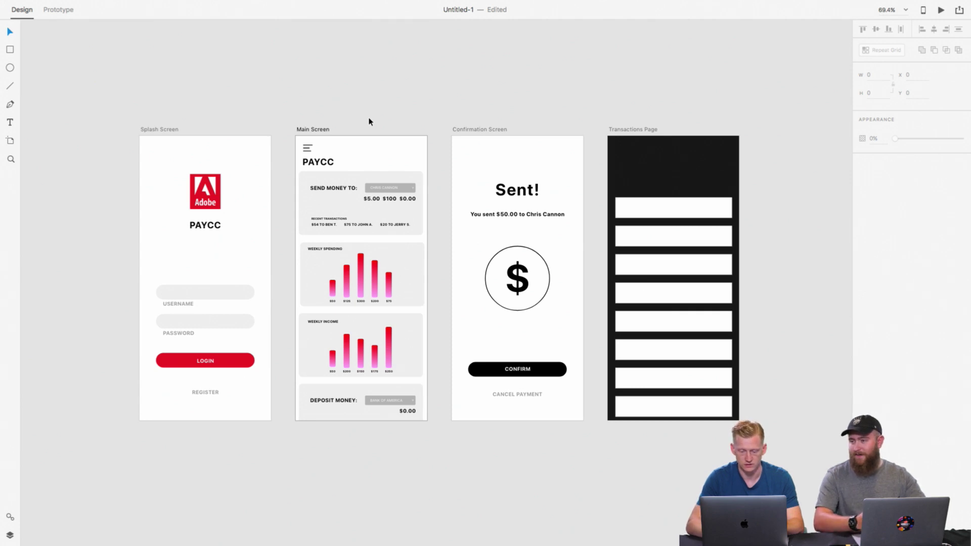
pyautogui.hscroll(-3, 372, 126)
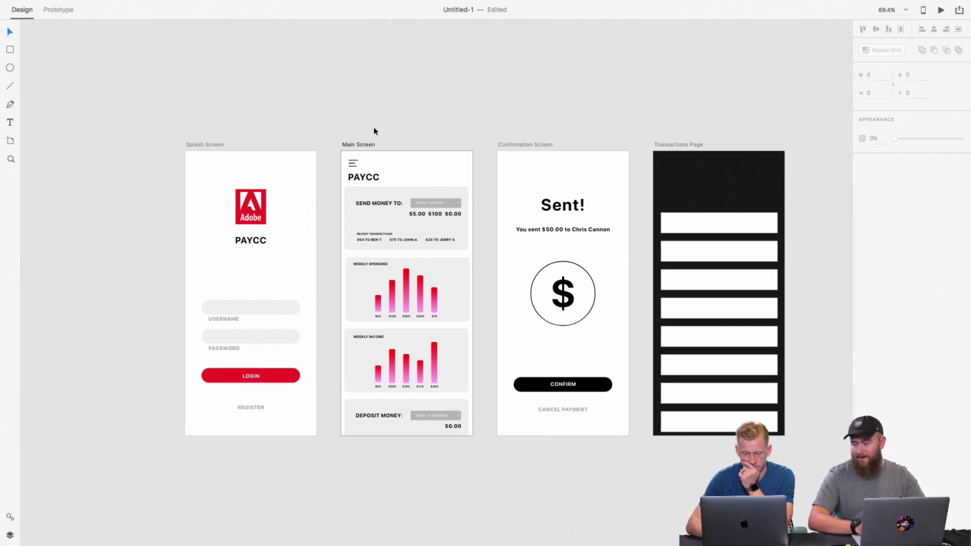
pyautogui.scroll(-5, 374, 131)
# - Set the Transactions Page artboard fill to white (FFFFFF)
pyautogui.hscroll(2, 736, 96)
pyautogui.scroll(1, 736, 95)
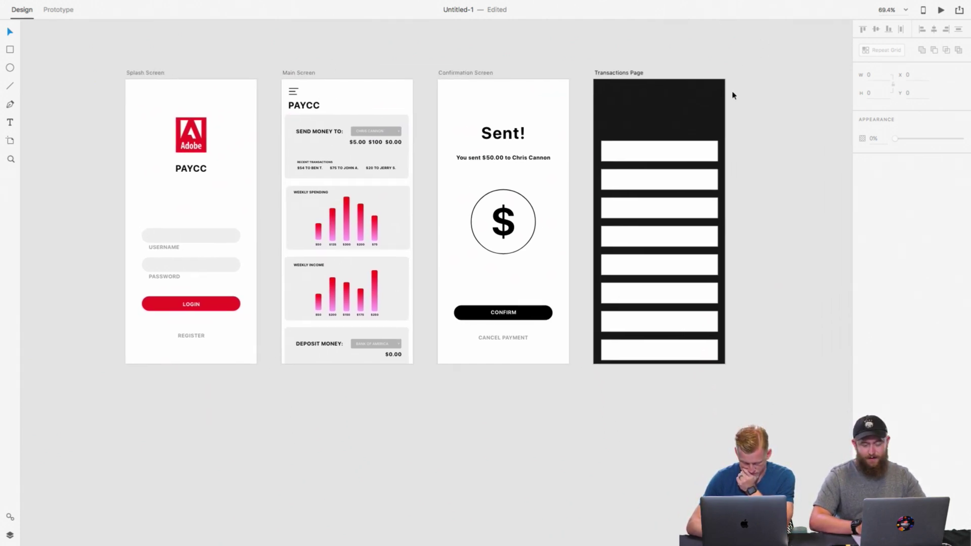
pyautogui.hscroll(2, 751, 116)
pyautogui.scroll(1, 751, 116)
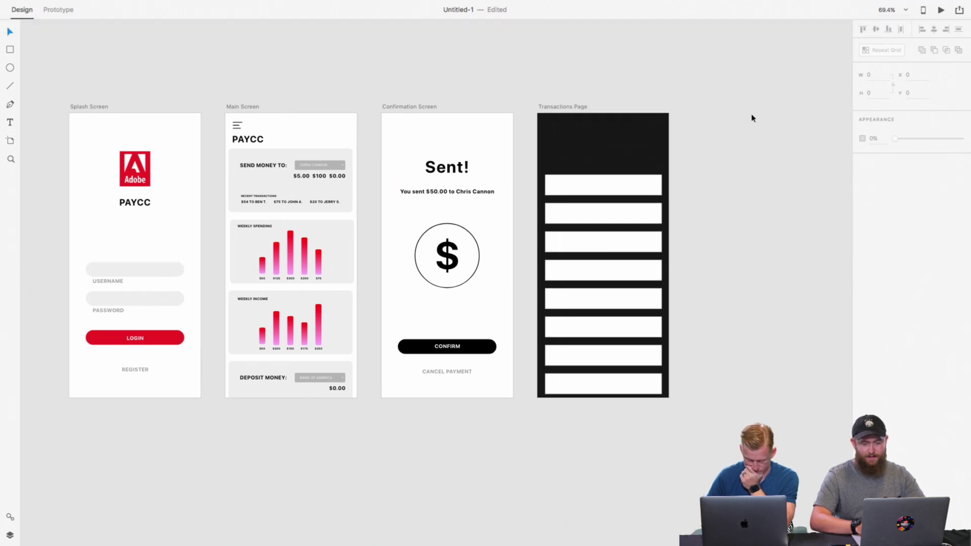
pyautogui.click(664, 138)
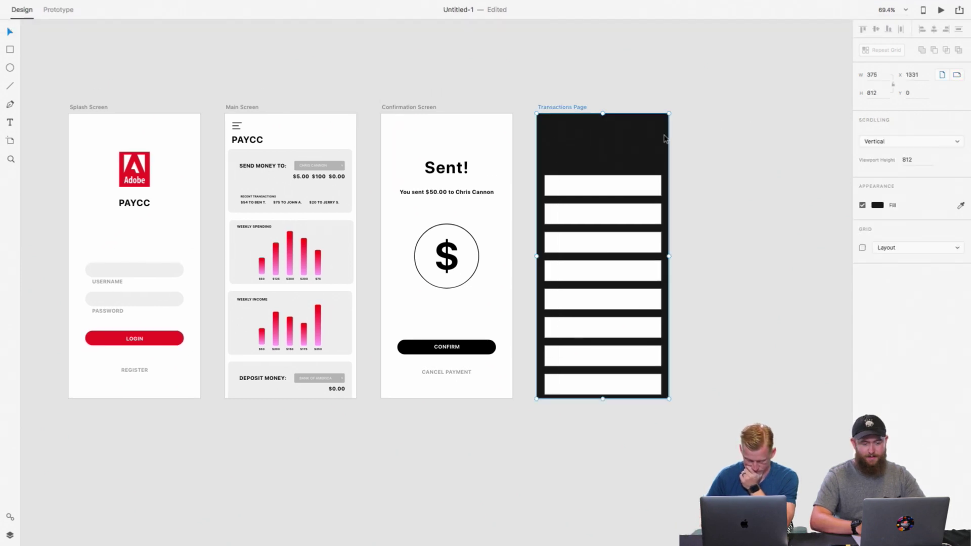
pyautogui.click(877, 204)
pyautogui.write('ffffff')
pyautogui.press('Return')
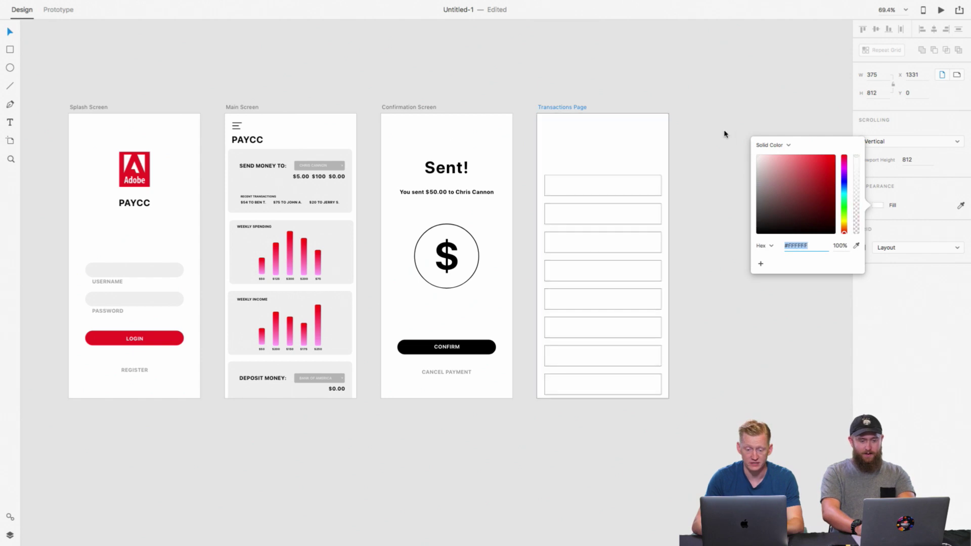
pyautogui.click(724, 133)
# - Marquee-select and delete all the placeholder rows on the Transactions Page
pyautogui.scroll(2, 700, 160)
pyautogui.hscroll(-2, 699, 160)
pyautogui.scroll(-1, 700, 160)
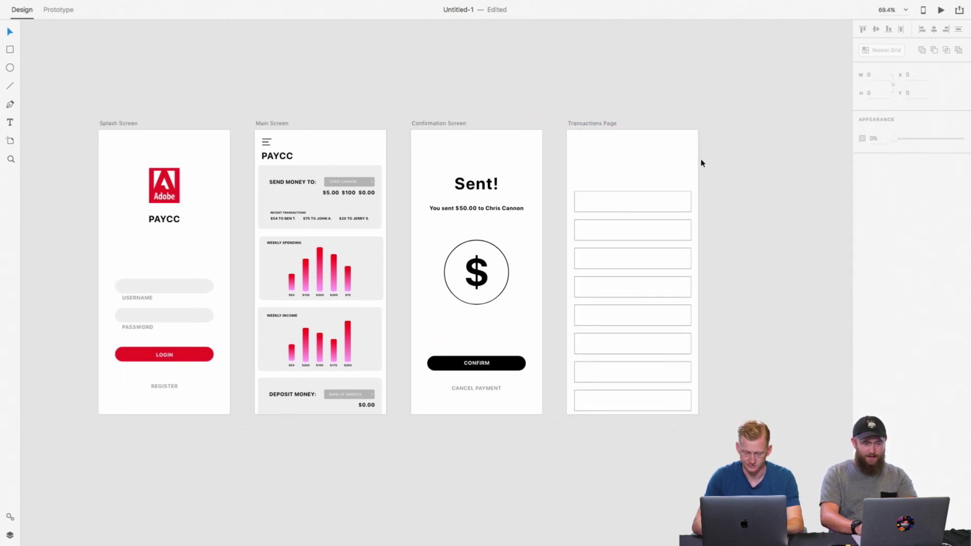
pyautogui.moveTo(700, 160); pyautogui.dragTo(600, 455)
pyautogui.press('Delete')
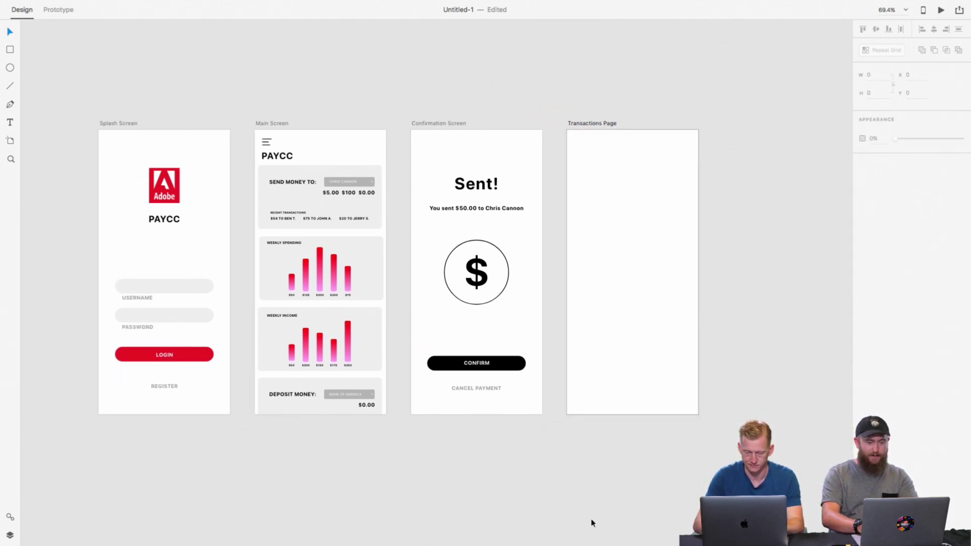
pyautogui.scroll(1, 649, 420)
pyautogui.hscroll(1, 648, 419)
pyautogui.scroll(-2, 647, 419)
pyautogui.hscroll(-1, 647, 419)
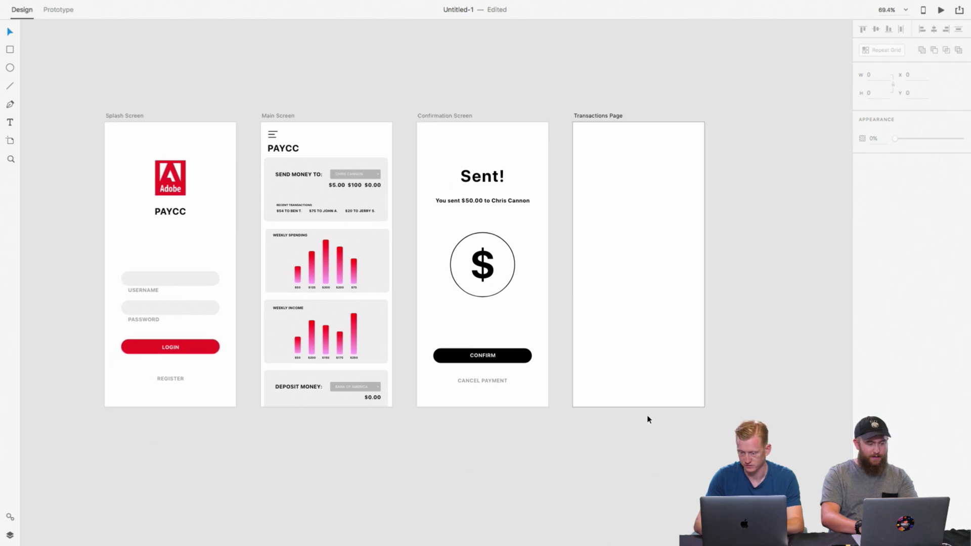
pyautogui.scroll(1, 646, 418)
pyautogui.hscroll(2, 646, 418)
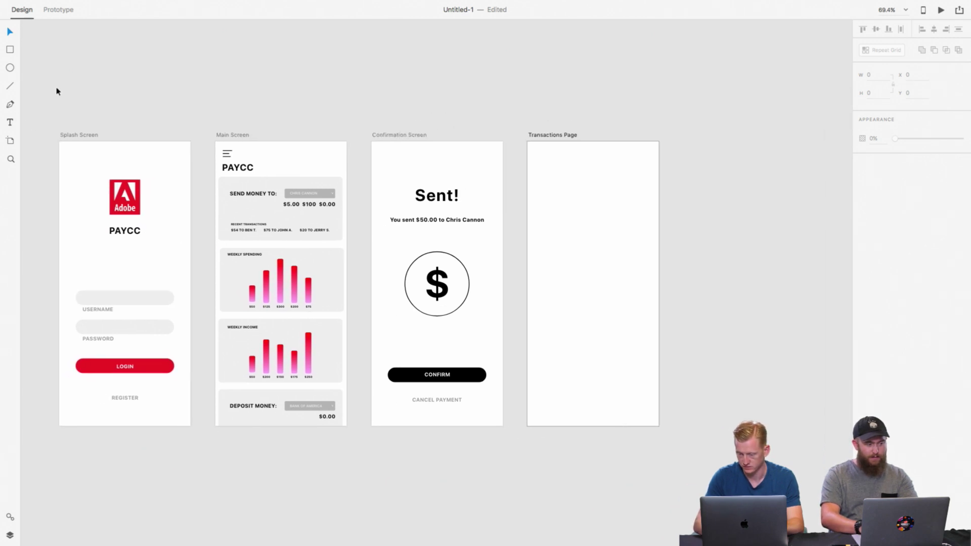
pyautogui.scroll(5, 275, 217)
# - Copy the menu icon and PAYCC title from Main Screen onto the Transactions Page
pyautogui.doubleClick(244, 177)
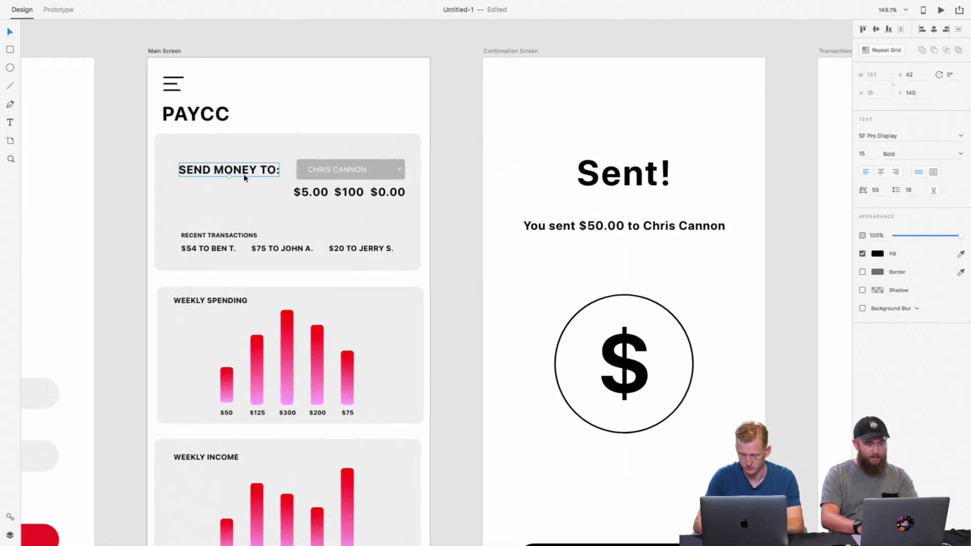
pyautogui.rightClick(213, 114)
pyautogui.click(142, 70)
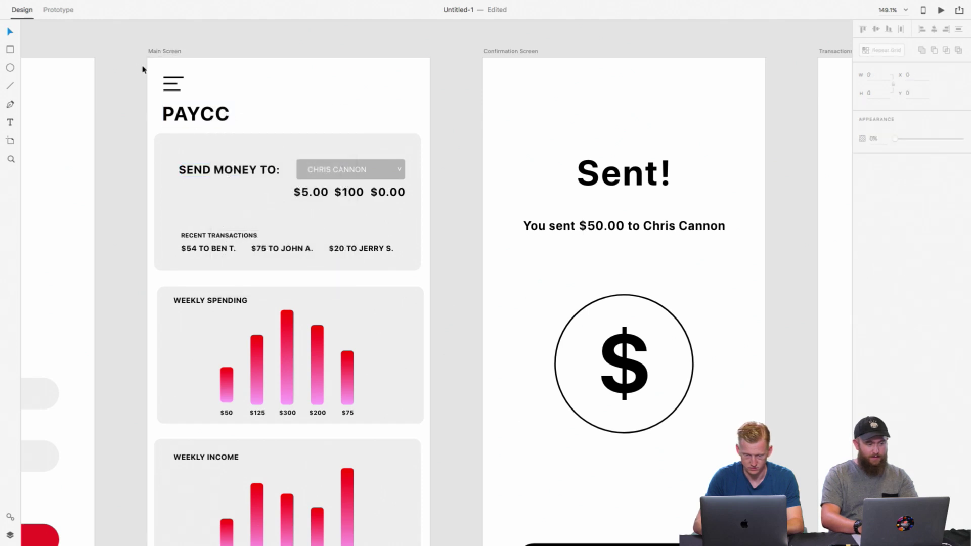
pyautogui.moveTo(142, 69); pyautogui.dragTo(238, 119)
pyautogui.rightClick(196, 112)
pyautogui.click(212, 124)
pyautogui.hscroll(5, 220, 127)
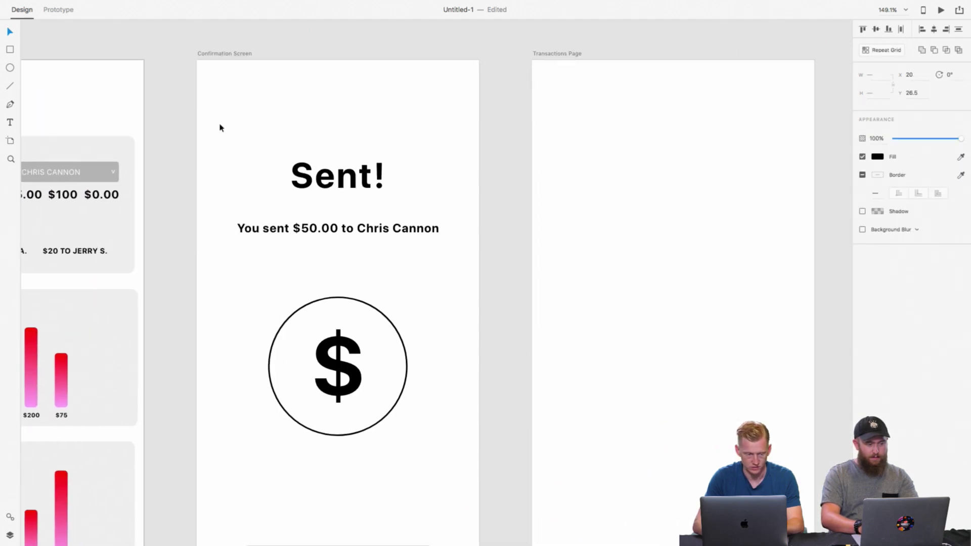
pyautogui.hscroll(5, 220, 127)
pyautogui.rightClick(418, 130)
pyautogui.click(432, 152)
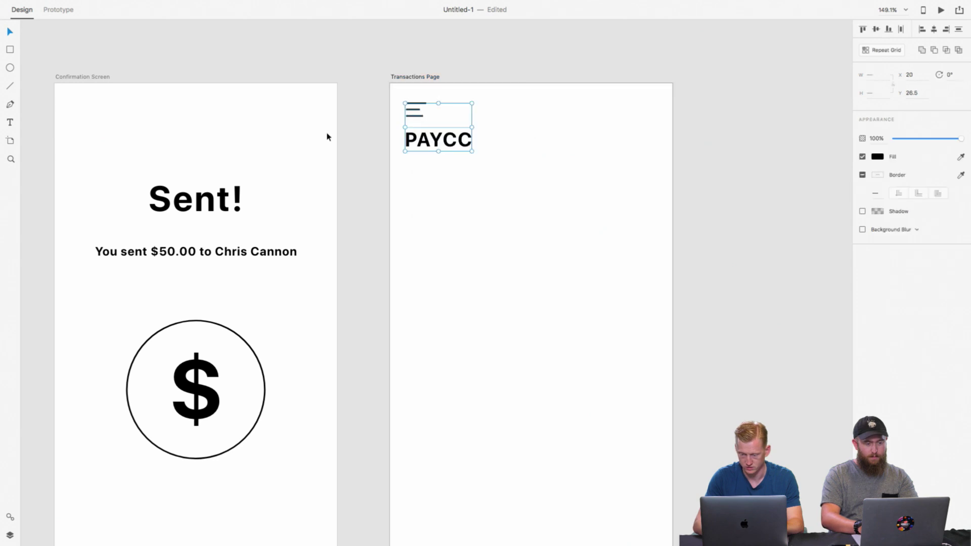
pyautogui.click(385, 131)
# - Copy the grey send-money card from Main Screen onto the Transactions Page
pyautogui.scroll(-3, 392, 123)
pyautogui.hscroll(-5, 392, 124)
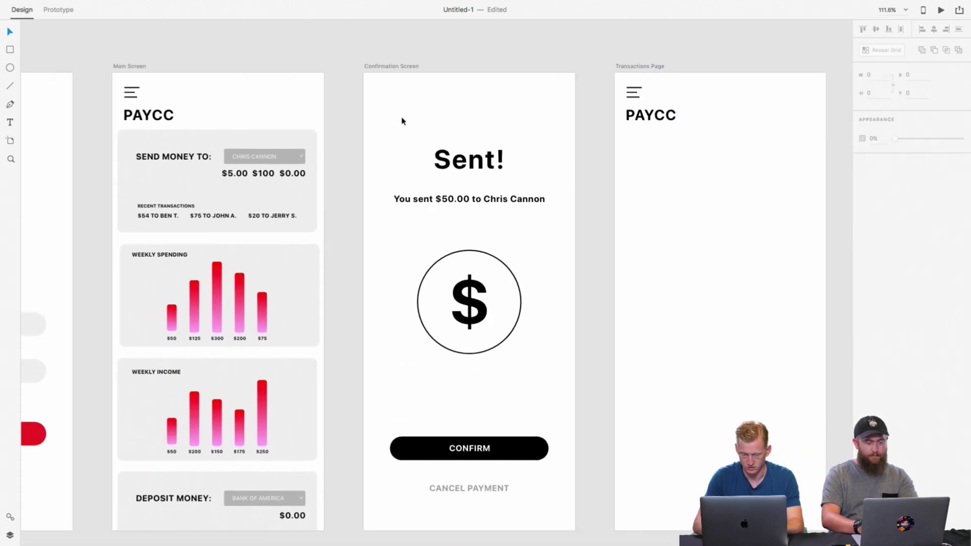
pyautogui.scroll(-3, 403, 120)
pyautogui.scroll(2, 403, 120)
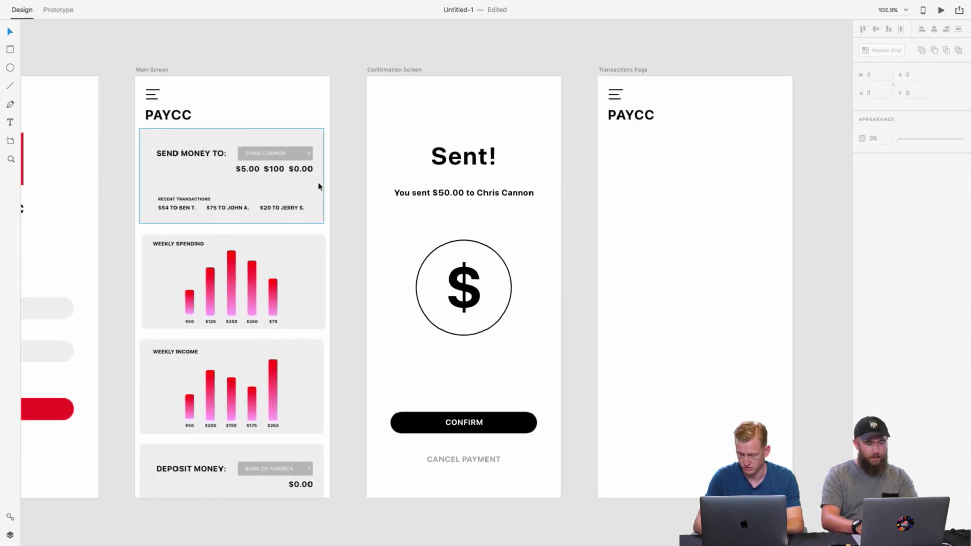
pyautogui.click(215, 169)
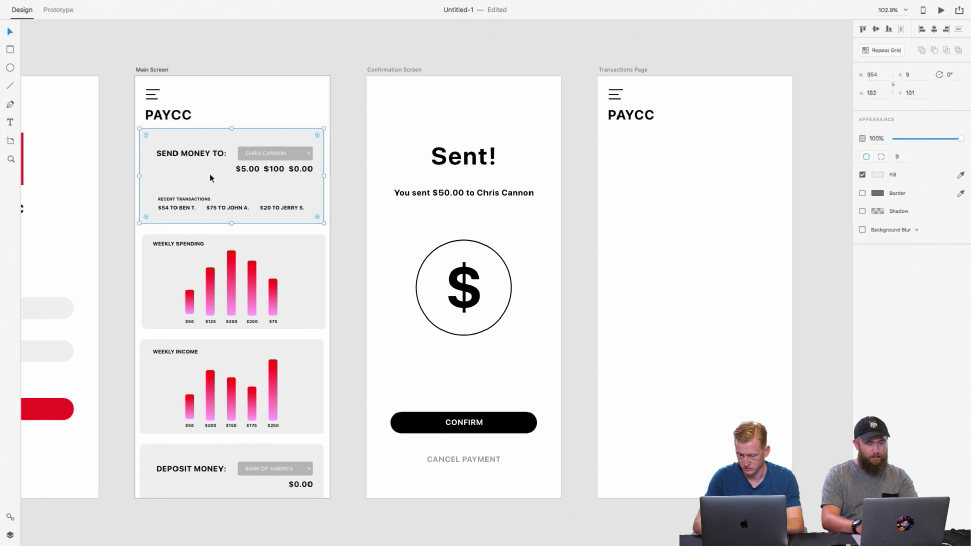
pyautogui.rightClick(212, 174)
pyautogui.click(223, 190)
pyautogui.rightClick(684, 207)
pyautogui.click(704, 209)
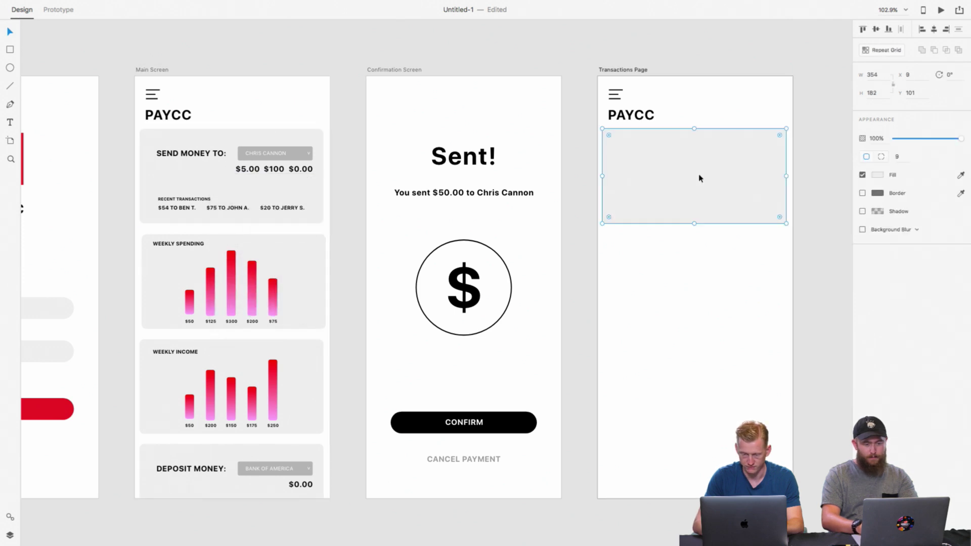
# - Stretch the pasted grey card down near the page bottom and centre it horizontally
pyautogui.click(698, 210)
pyautogui.moveTo(694, 223); pyautogui.dragTo(709, 498)
pyautogui.click(831, 397)
pyautogui.hscroll(5, 549, 304)
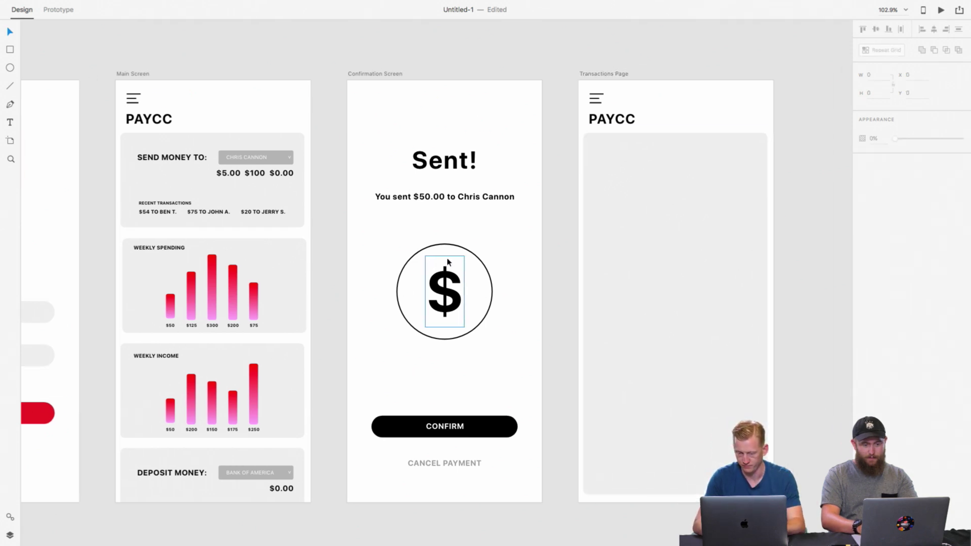
pyautogui.moveTo(515, 172); pyautogui.dragTo(518, 169)
pyautogui.click(661, 184)
pyautogui.scroll(3, 660, 185)
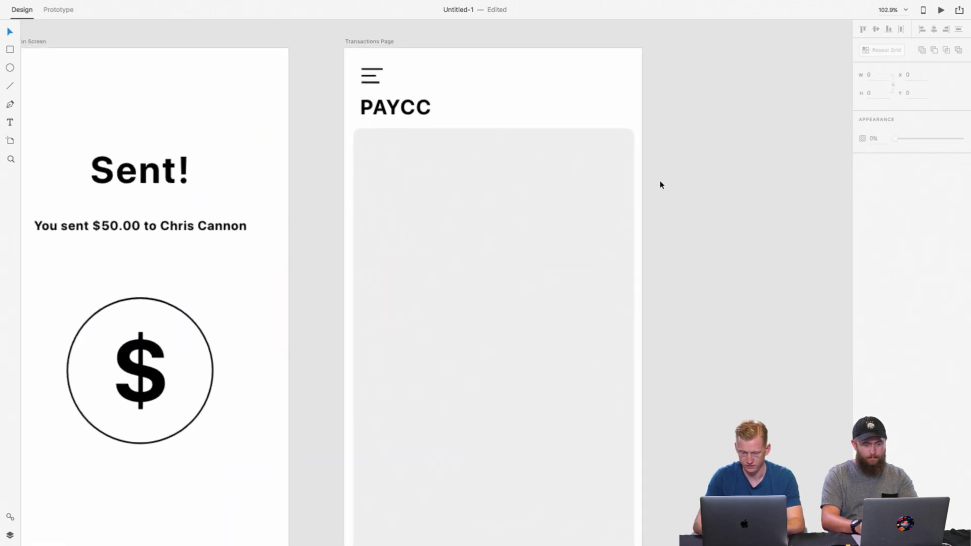
pyautogui.scroll(-3, 660, 184)
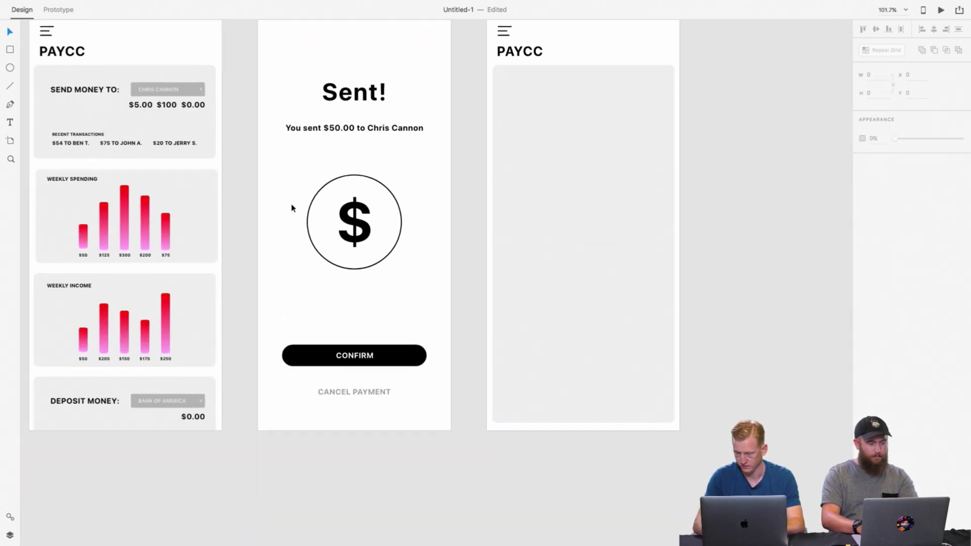
pyautogui.scroll(-5, 292, 208)
# - Copy the SEND MONEY TO: label from Main Screen into the Transactions card
pyautogui.doubleClick(219, 107)
pyautogui.rightClick(219, 108)
pyautogui.click(238, 121)
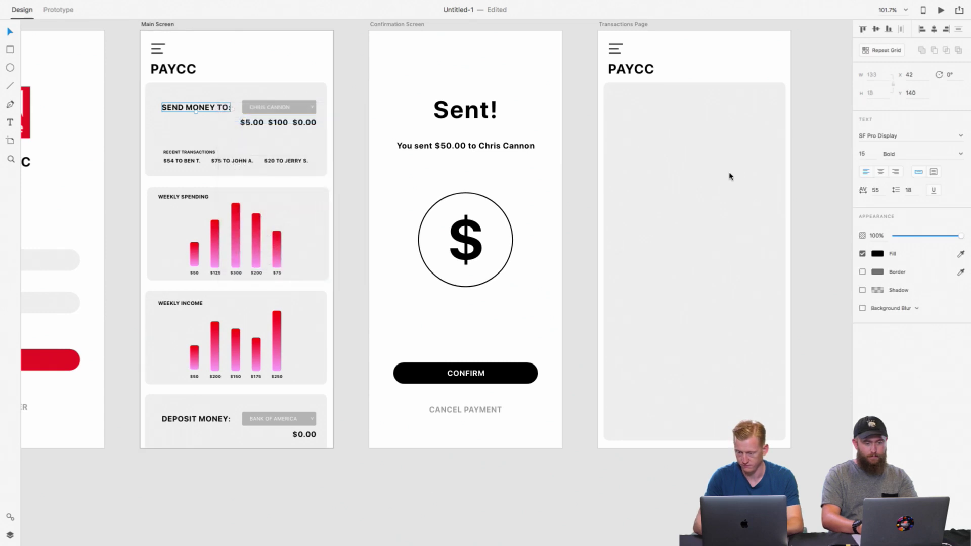
pyautogui.rightClick(731, 172)
pyautogui.click(747, 197)
pyautogui.scroll(3, 747, 196)
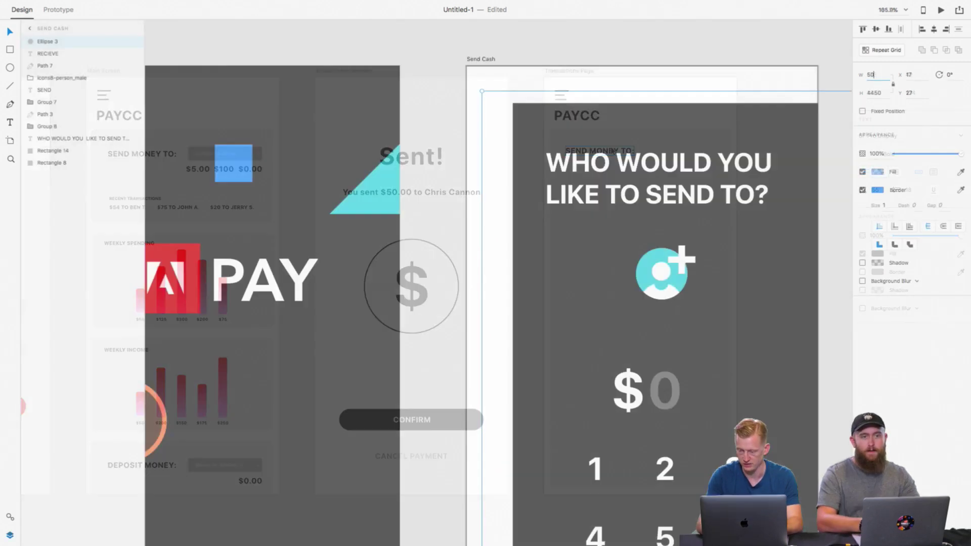
# - Commit the blue circle's height of 50 and reselect Ellipse 3 on Send Cash
pyautogui.press('Return')
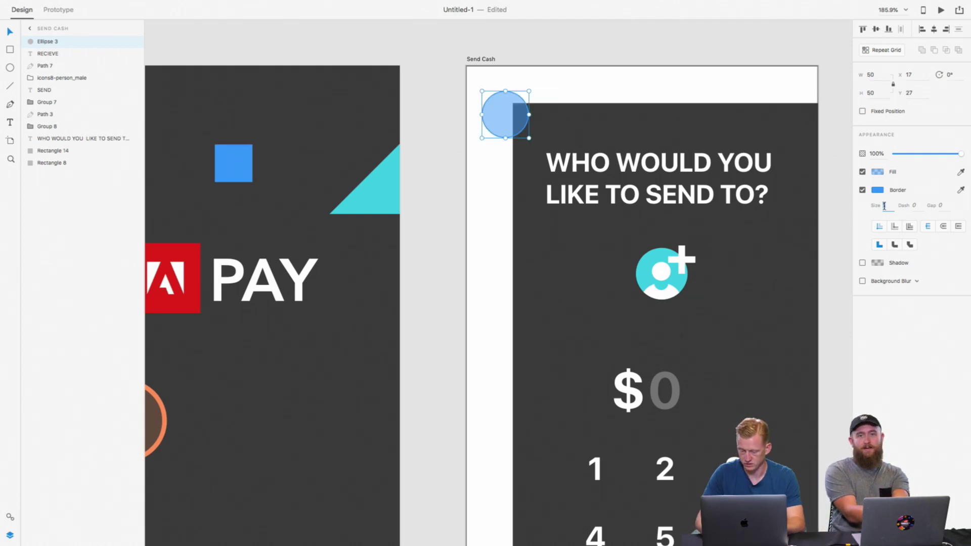
pyautogui.write('4')
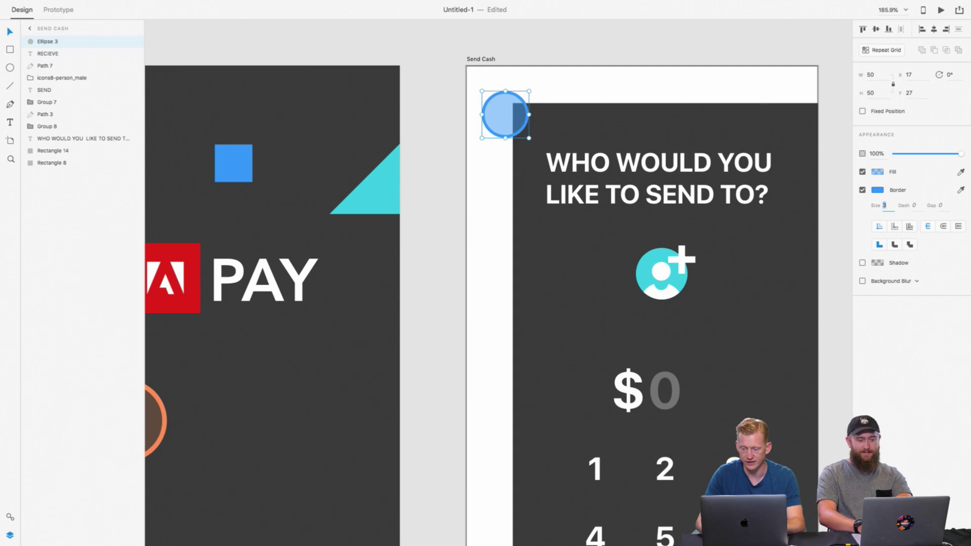
pyautogui.click(575, 70)
pyautogui.click(512, 116)
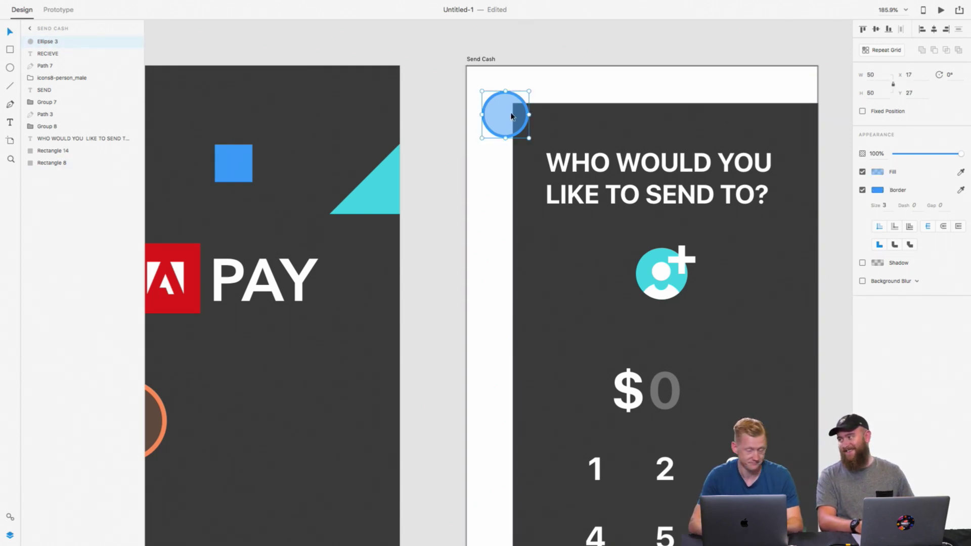
# - Pan and zoom the view in on the blue circle in Send Cash's corner
pyautogui.scroll(5, 503, 82)
pyautogui.scroll(-2, 504, 82)
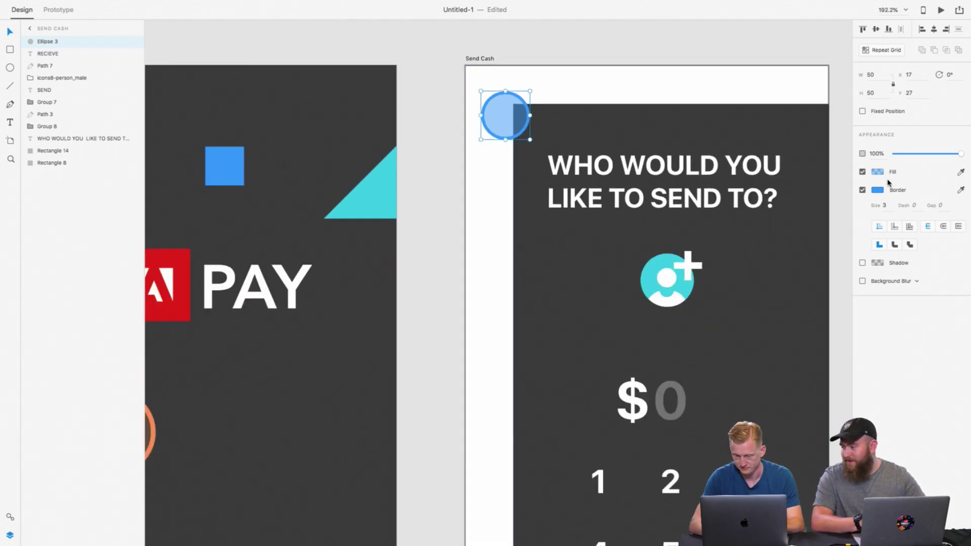
pyautogui.hscroll(-5, 497, 113)
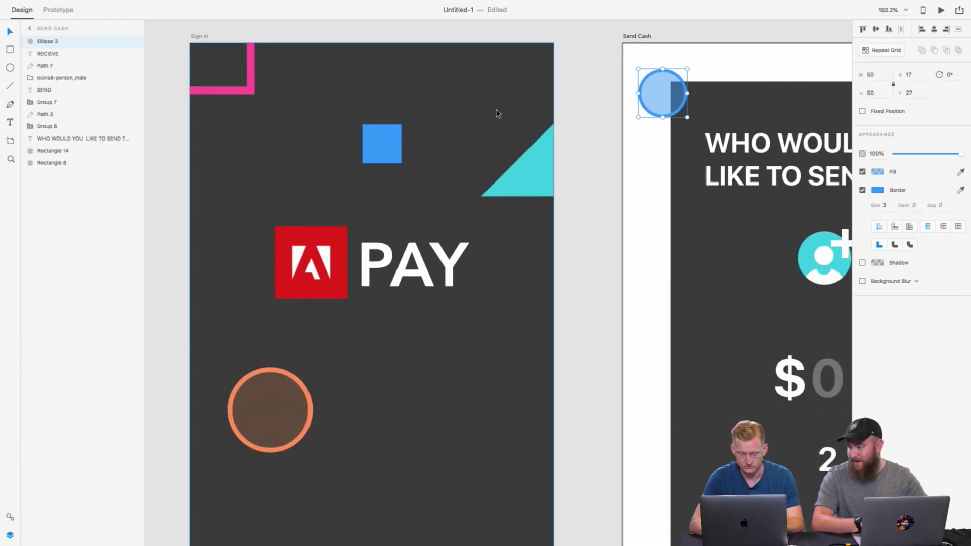
pyautogui.hscroll(6, 392, 316)
pyautogui.scroll(5, 391, 316)
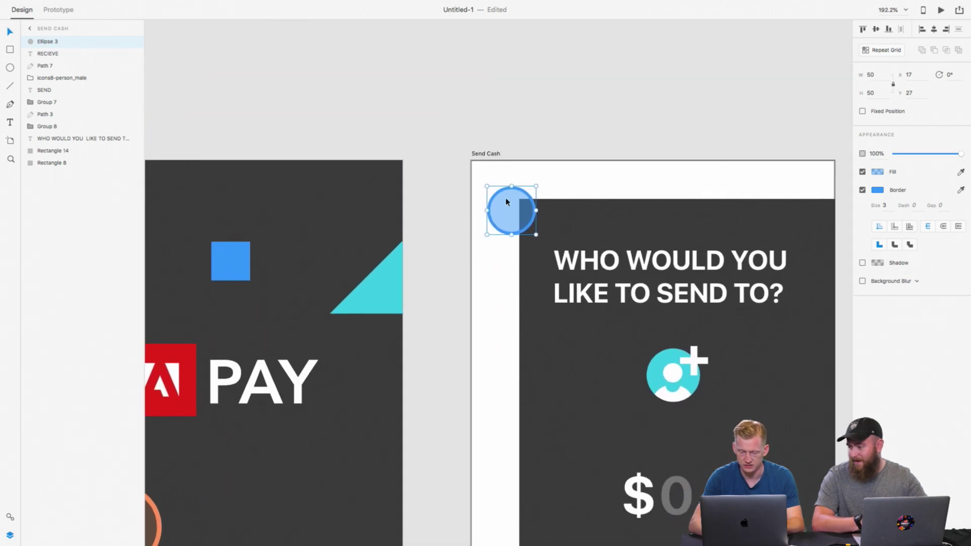
pyautogui.scroll(-5, 507, 202)
pyautogui.scroll(-6, 505, 184)
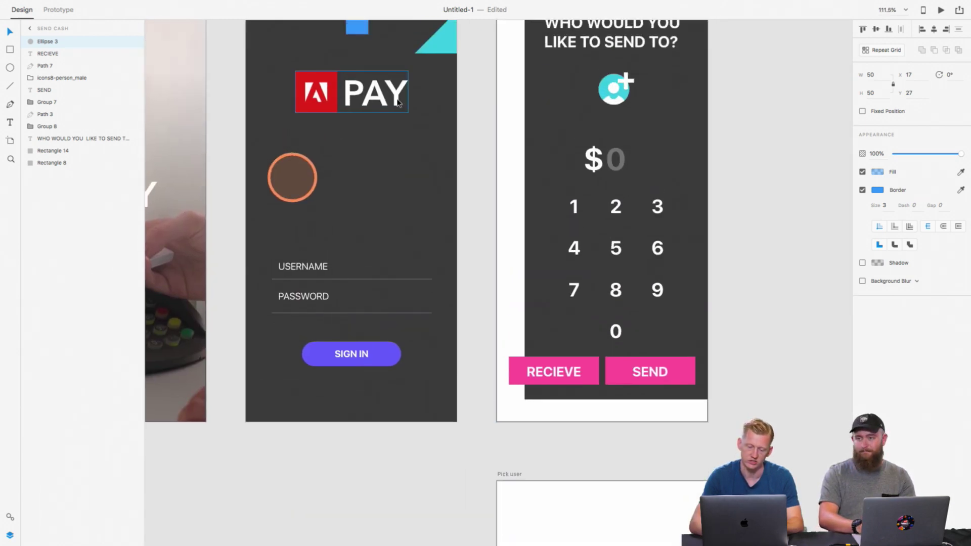
pyautogui.scroll(5, 475, 78)
pyautogui.hscroll(2, 475, 78)
pyautogui.scroll(-2, 584, 439)
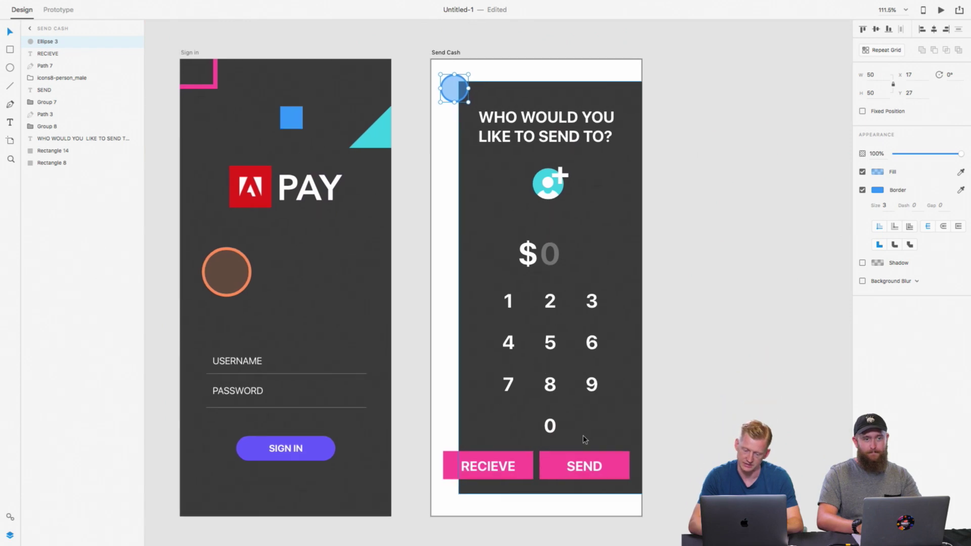
pyautogui.scroll(3, 503, 216)
pyautogui.hscroll(-4, 503, 216)
pyautogui.scroll(2, 503, 206)
pyautogui.scroll(5, 504, 109)
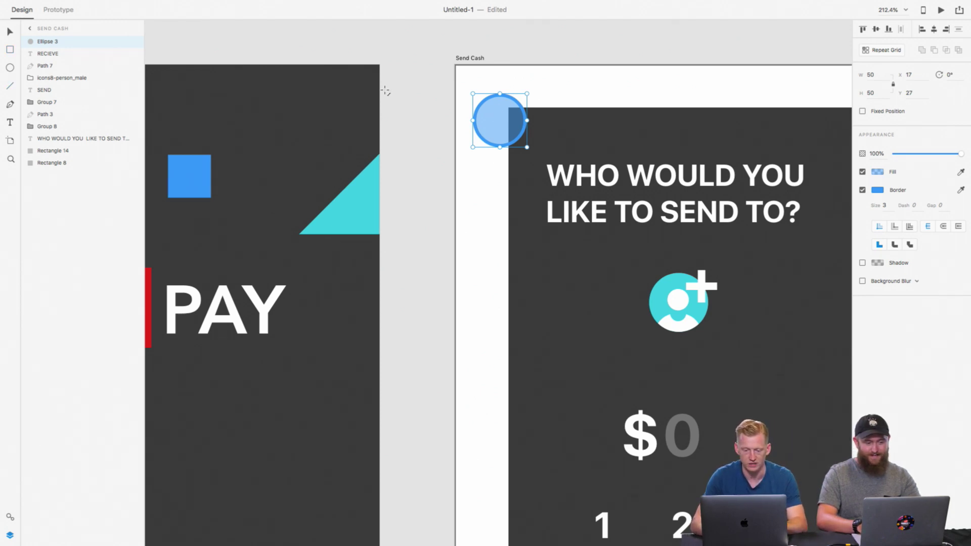
# - Draw a line across the circle, duplicate it twice below, and shorten the middle one
pyautogui.moveTo(484, 113); pyautogui.dragTo(512, 114)
pyautogui.scroll(5, 512, 116)
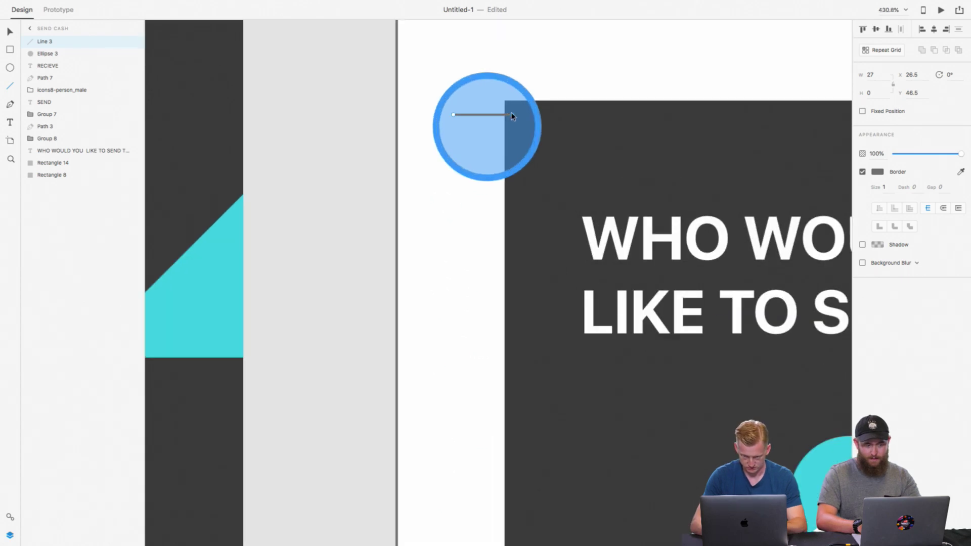
pyautogui.click(10, 32)
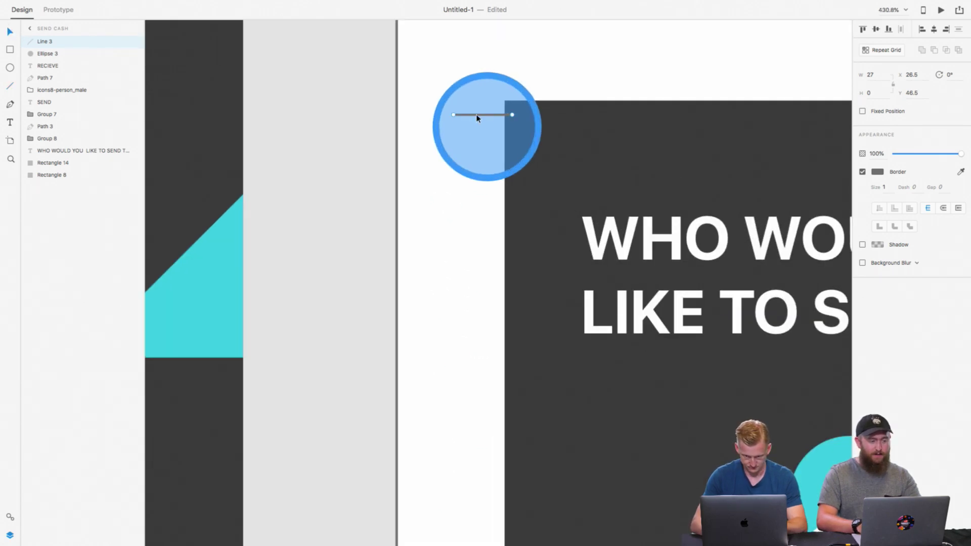
pyautogui.moveTo(484, 118); pyautogui.dragTo(483, 145)
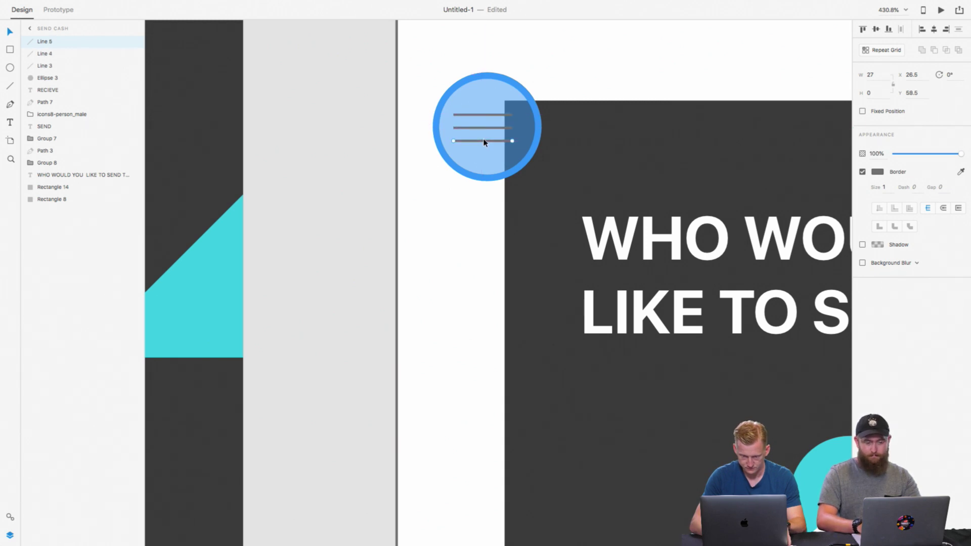
pyautogui.click(499, 130)
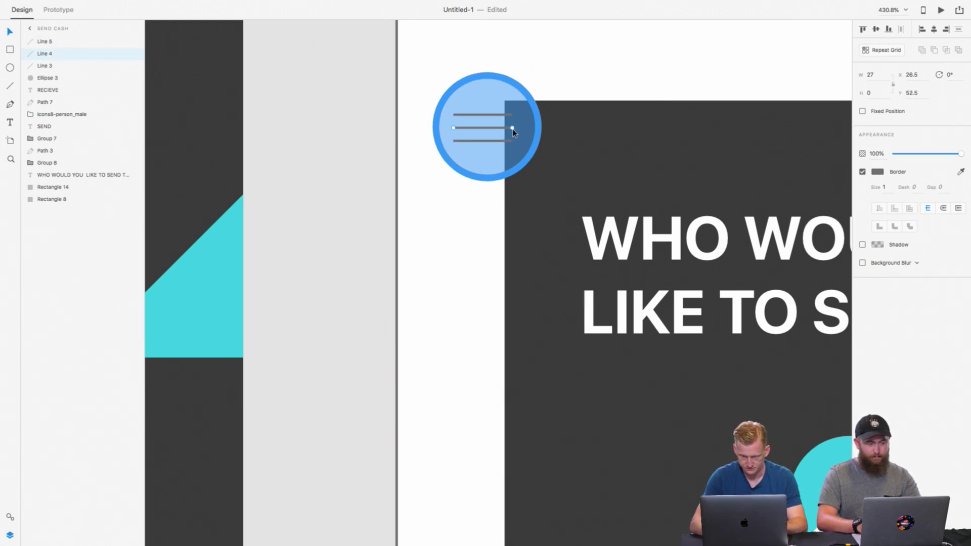
pyautogui.moveTo(512, 129); pyautogui.dragTo(498, 130)
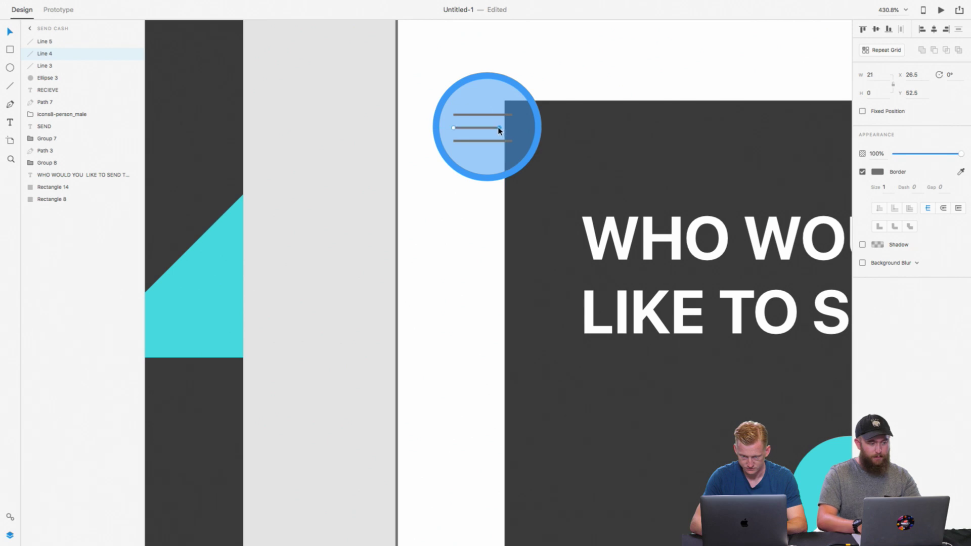
# - Give the three menu lines a border size of 2 with round caps
pyautogui.keyDown('shift'); pyautogui.click(489, 133); pyautogui.keyUp('shift')
pyautogui.keyDown('shift'); pyautogui.click(490, 117); pyautogui.keyUp('shift')
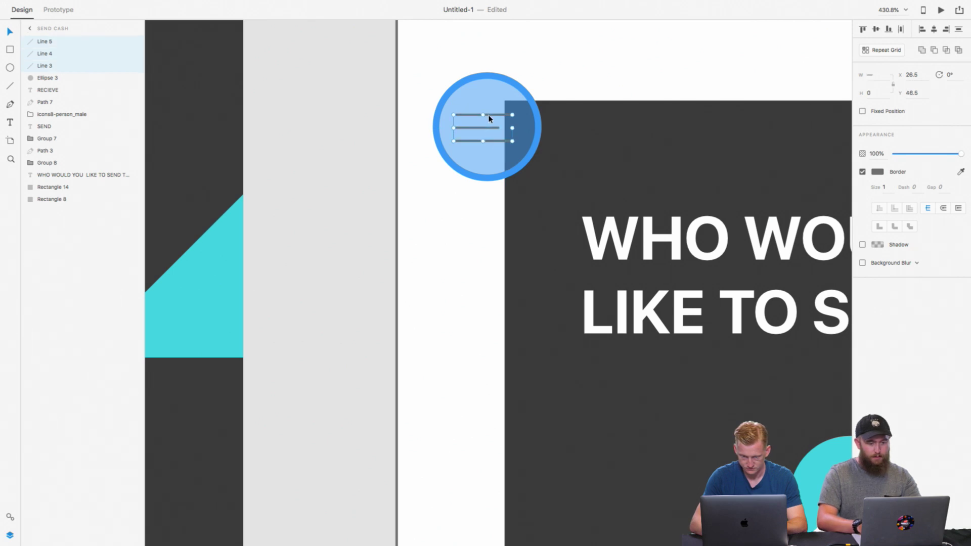
pyautogui.click(884, 187)
pyautogui.write('2')
pyautogui.press('Return')
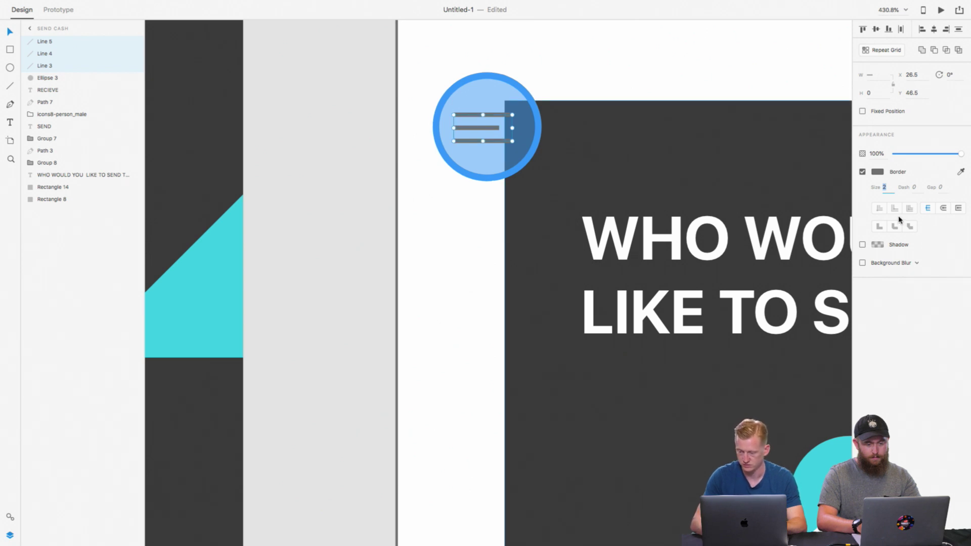
pyautogui.click(944, 209)
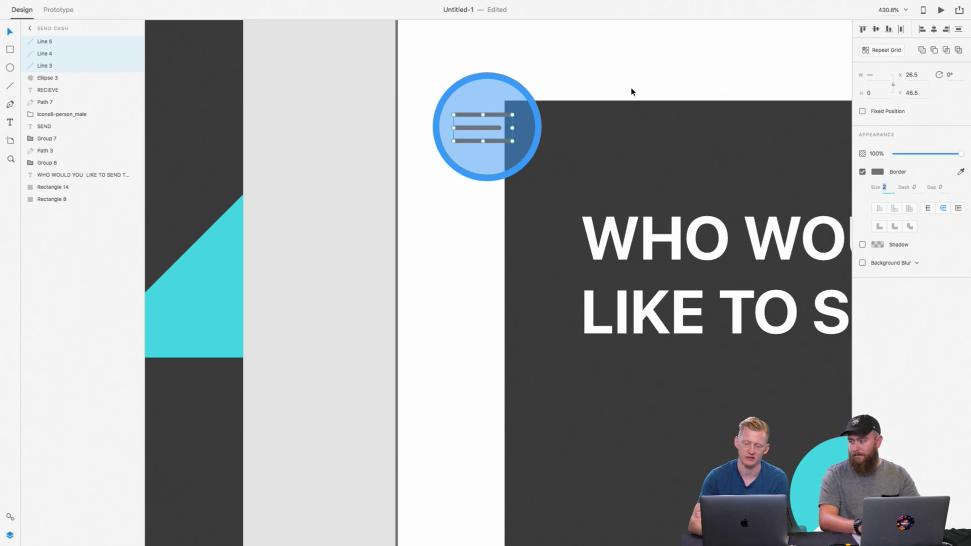
pyautogui.click(563, 87)
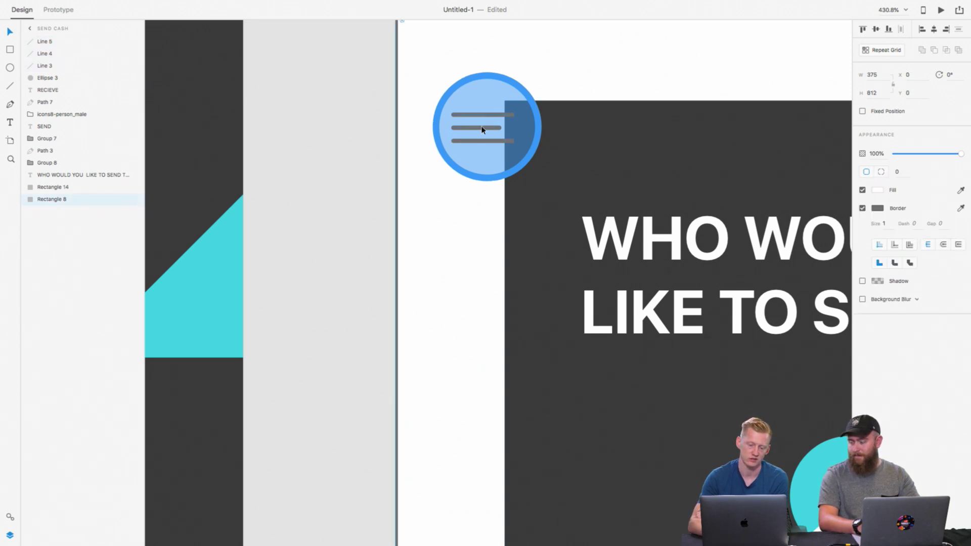
pyautogui.scroll(5, 493, 142)
pyautogui.click(497, 141)
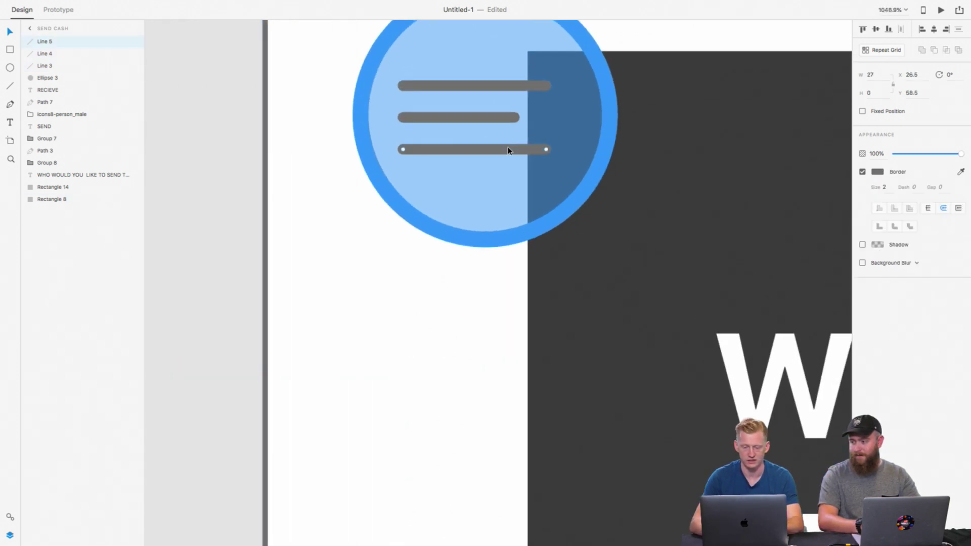
pyautogui.click(954, 208)
pyautogui.click(926, 209)
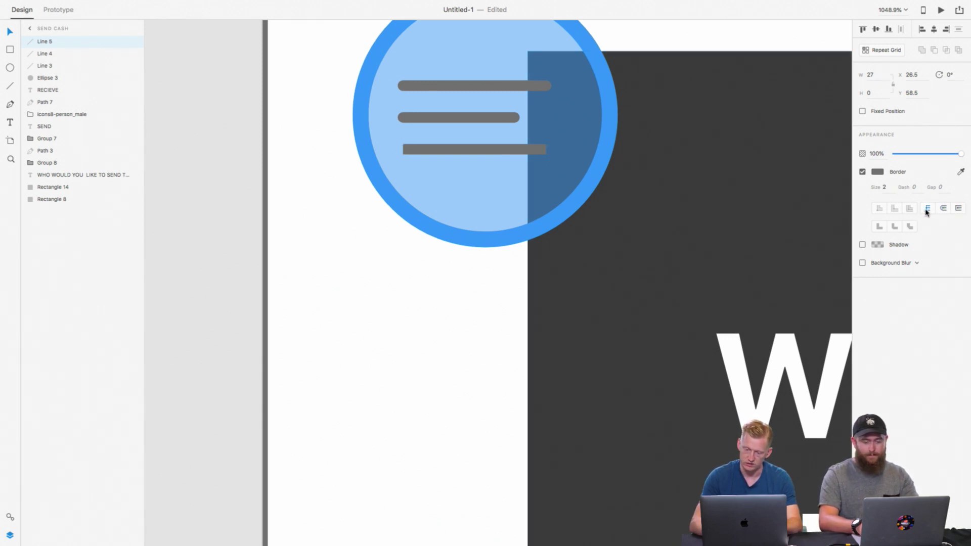
pyautogui.click(943, 210)
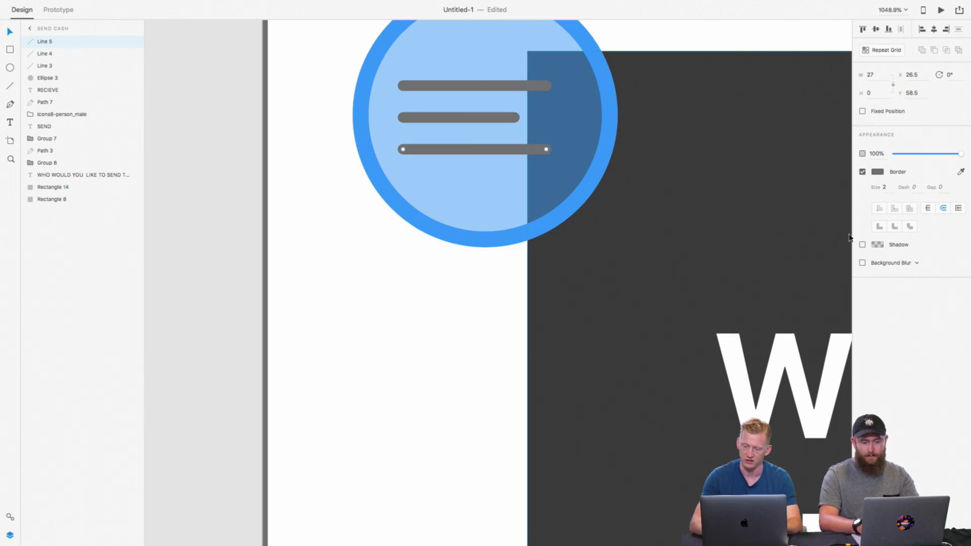
# - Shift all three menu lines right to centre them in the circle
pyautogui.click(454, 122)
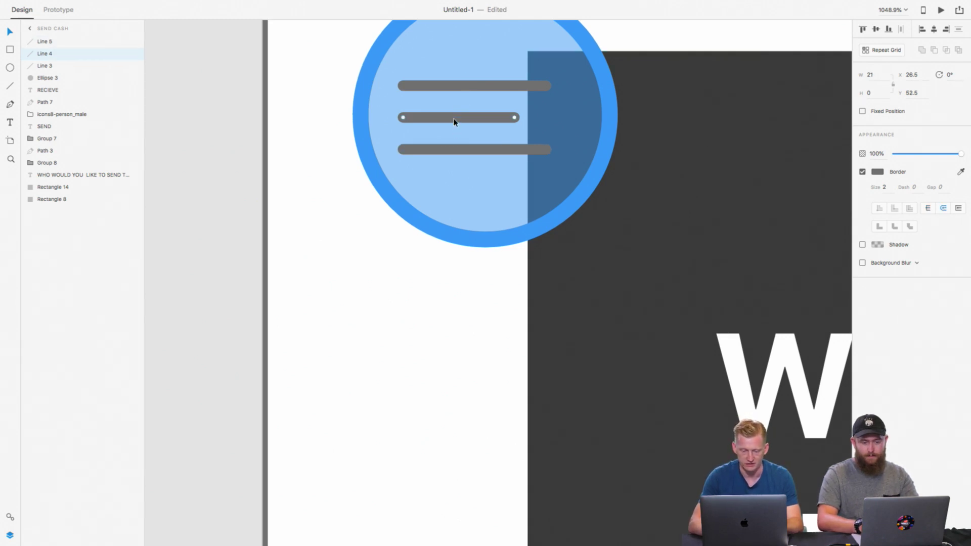
pyautogui.click(461, 148)
pyautogui.keyDown('shift'); pyautogui.click(456, 123); pyautogui.keyUp('shift')
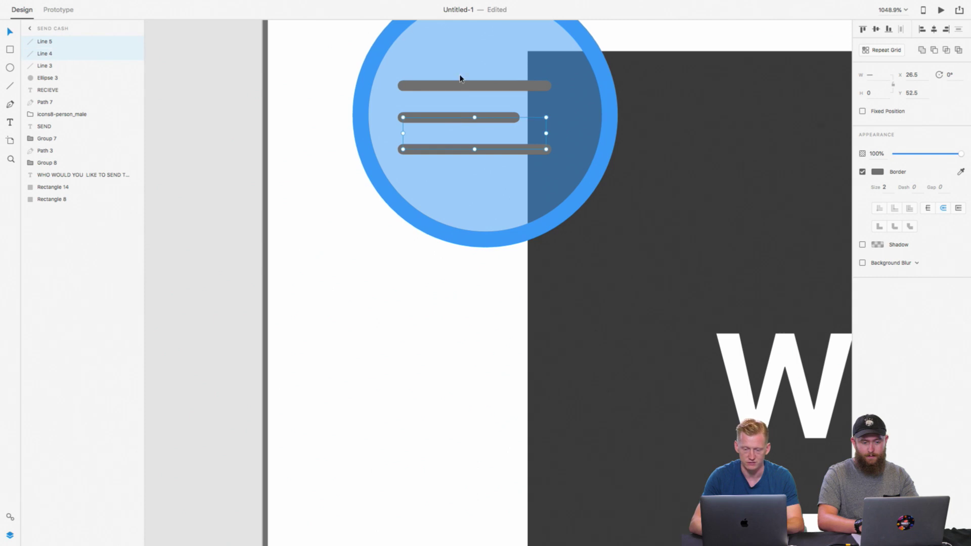
pyautogui.keyDown('shift'); pyautogui.click(459, 80); pyautogui.keyUp('shift')
pyautogui.keyDown('shift'); pyautogui.click(461, 93); pyautogui.keyUp('shift')
pyautogui.click(358, 241)
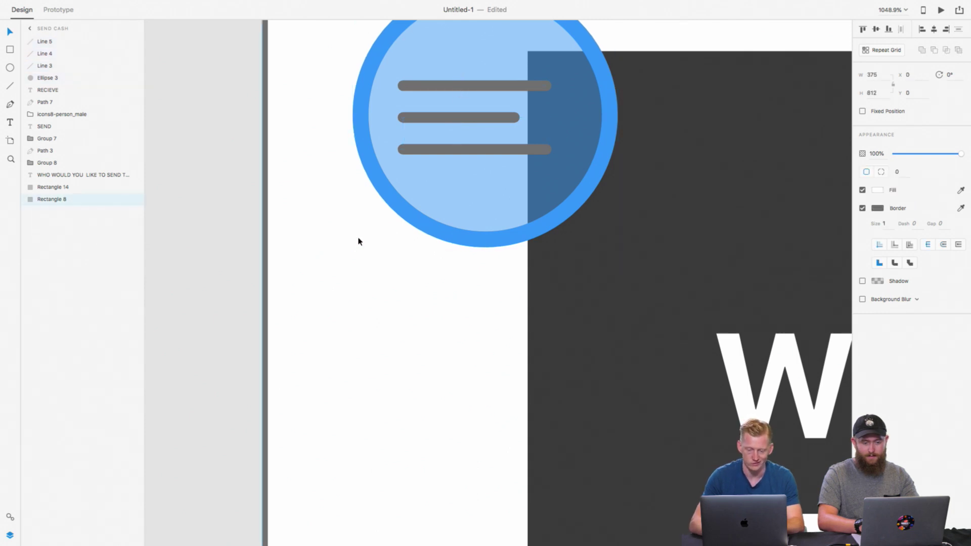
pyautogui.click(460, 150)
pyautogui.keyDown('shift'); pyautogui.click(460, 122); pyautogui.keyUp('shift')
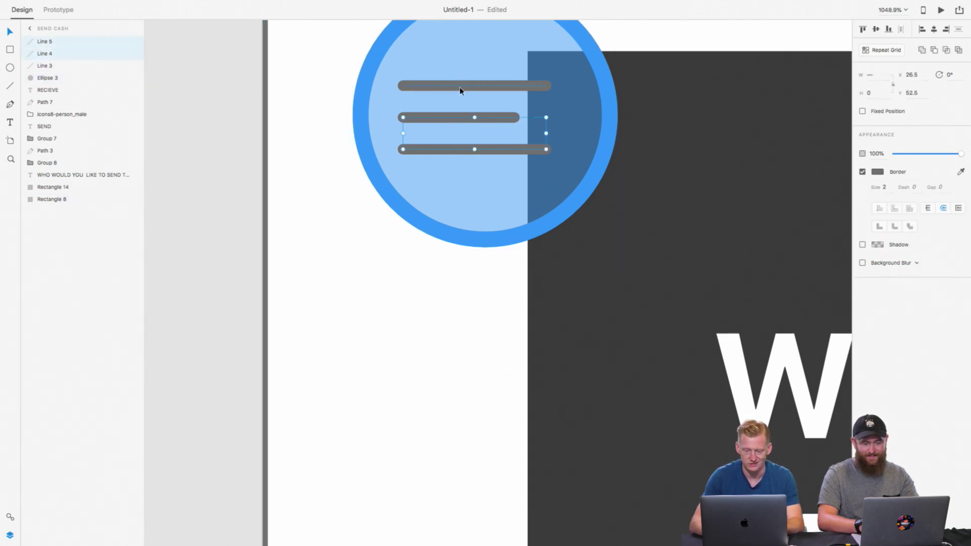
pyautogui.keyDown('shift'); pyautogui.click(462, 85); pyautogui.keyUp('shift')
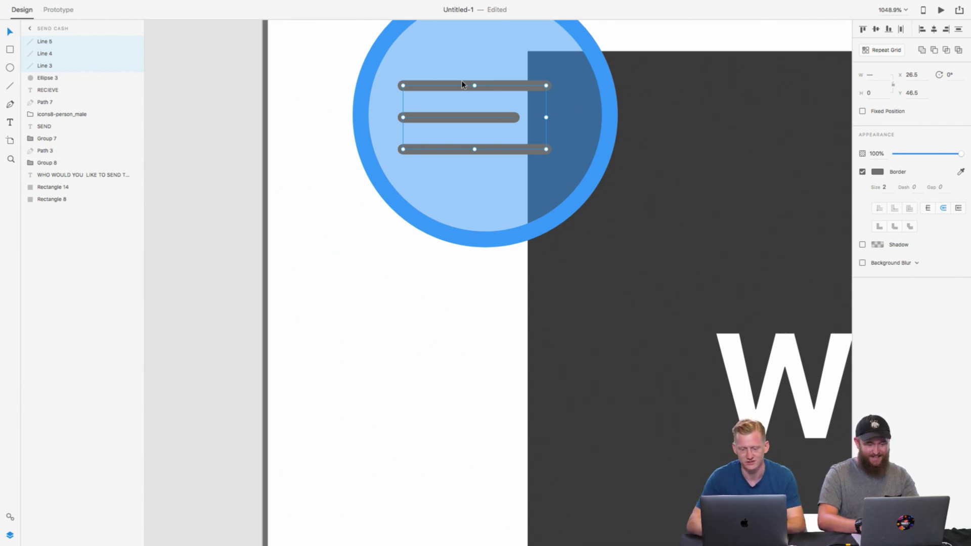
pyautogui.moveTo(461, 85); pyautogui.dragTo(472, 85)
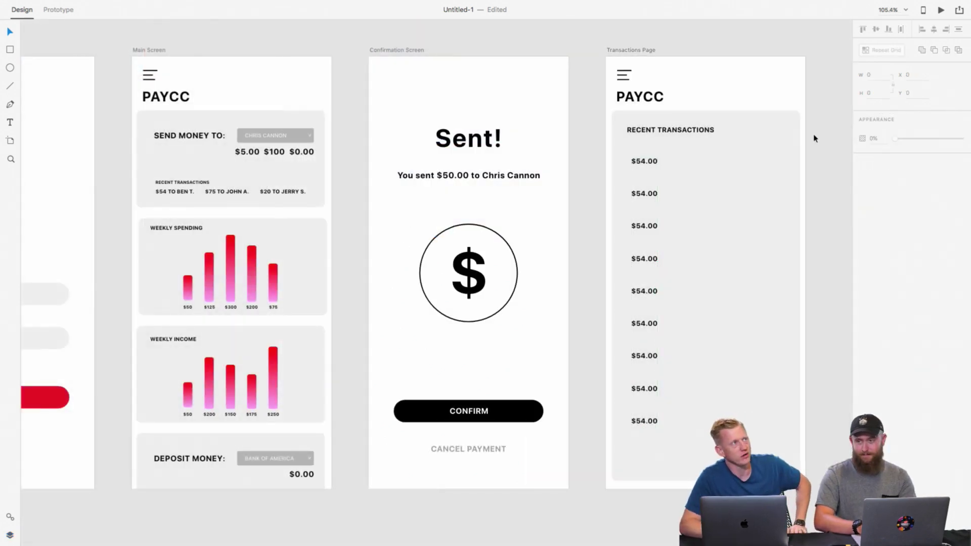
# - Nudge the $54.00 amount column and break it into separate text items
pyautogui.scroll(-3, 814, 138)
pyautogui.hscroll(3, 814, 138)
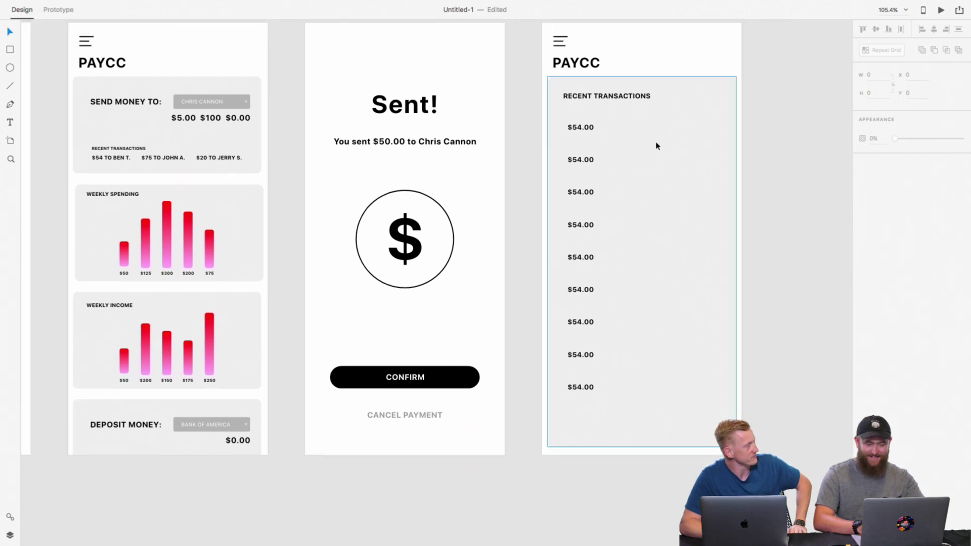
pyautogui.doubleClick(583, 128)
pyautogui.moveTo(583, 128); pyautogui.dragTo(588, 128)
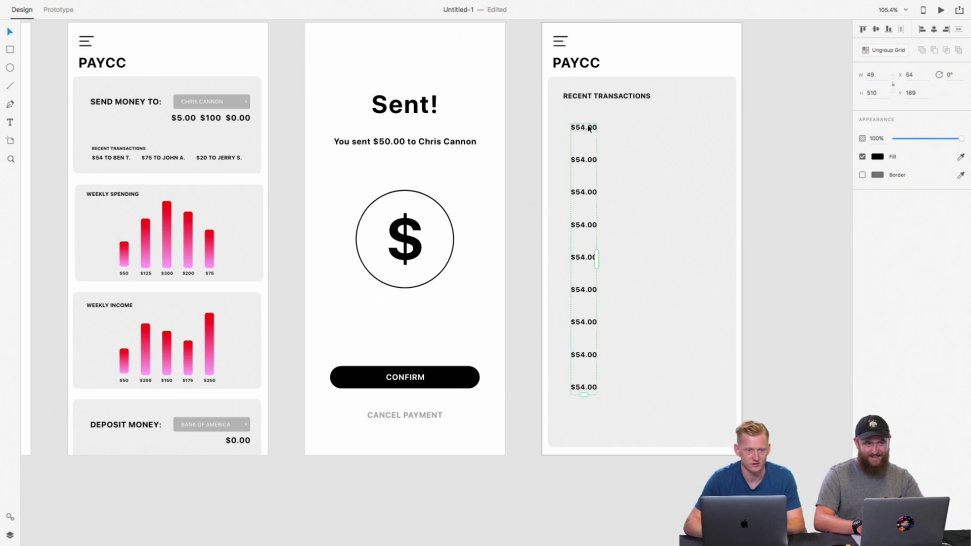
pyautogui.scroll(2, 588, 129)
pyautogui.hscroll(1, 588, 129)
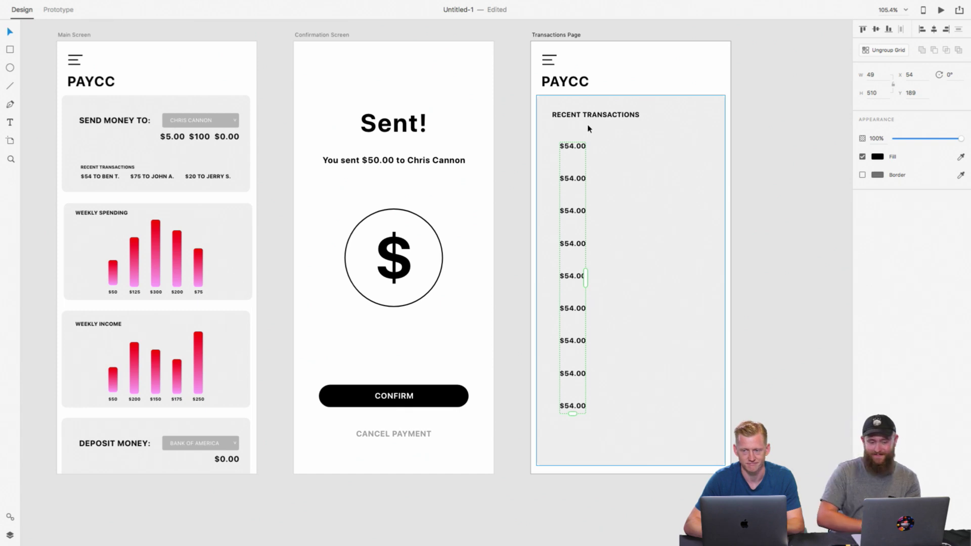
pyautogui.rightClick(574, 182)
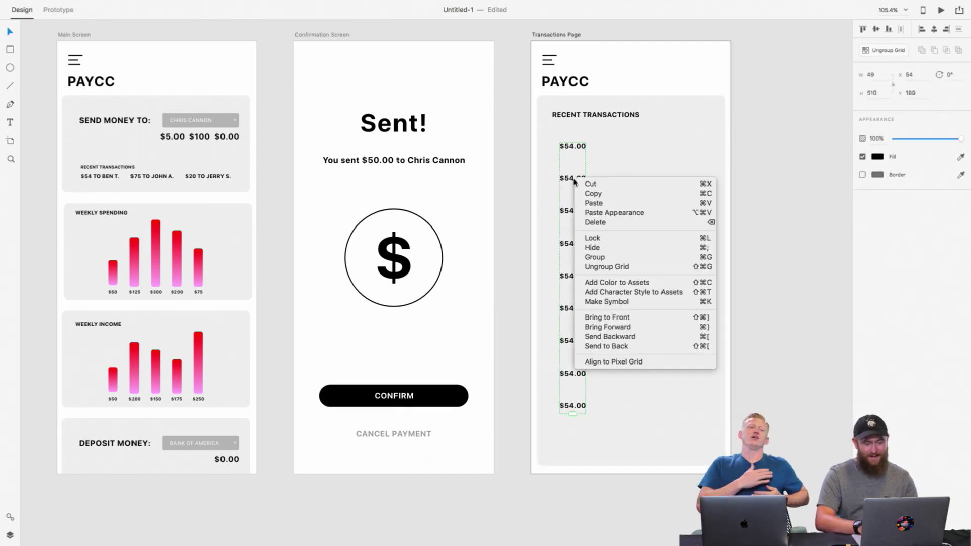
pyautogui.click(601, 267)
# - Change the second to fifth amounts to $75.00, $20.00, $103.00 and $250.00
pyautogui.doubleClick(574, 178)
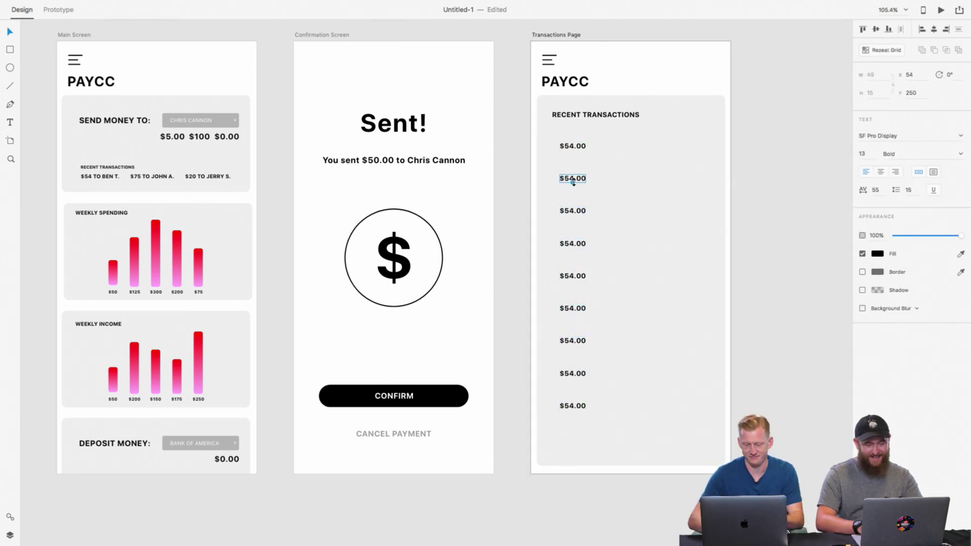
pyautogui.doubleClick(578, 177)
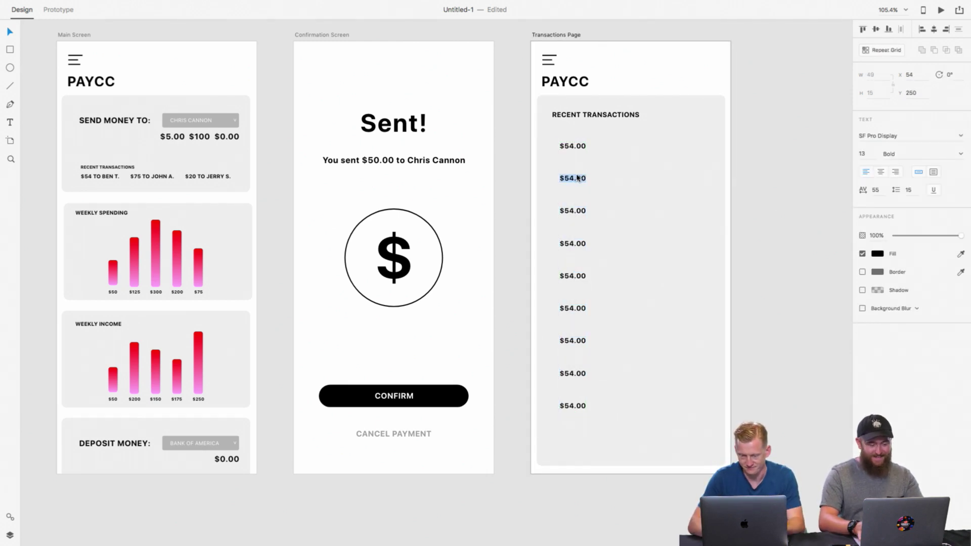
pyautogui.write('$75')
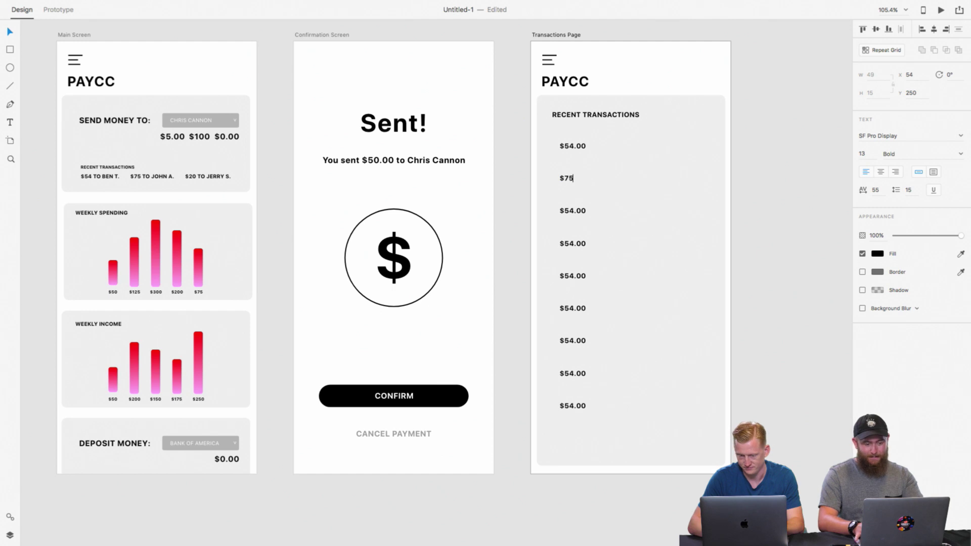
pyautogui.doubleClick(572, 212)
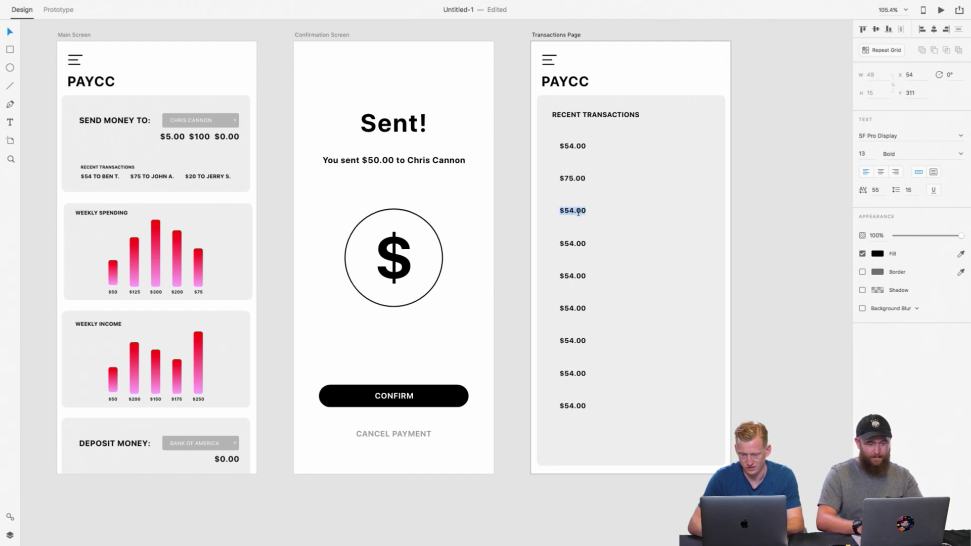
pyautogui.write('$20')
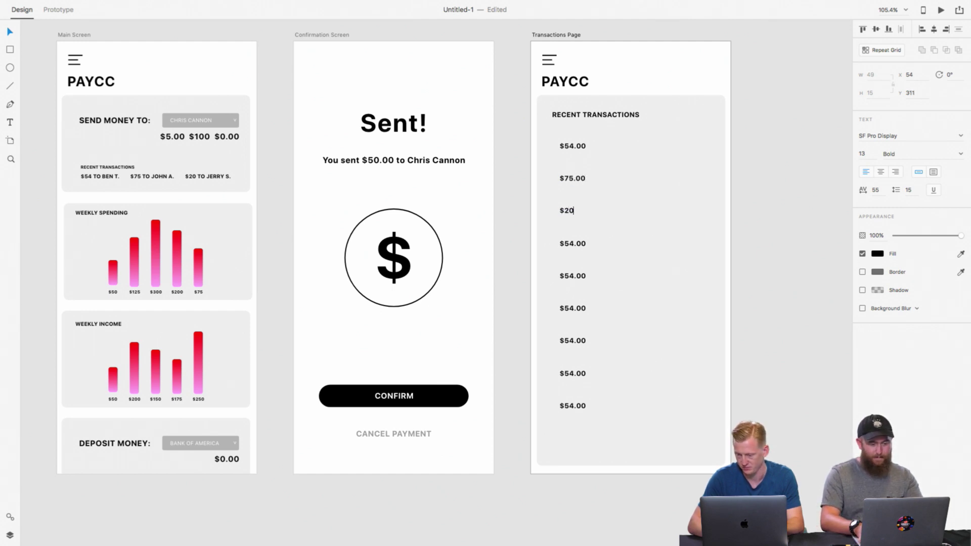
pyautogui.doubleClick(579, 243)
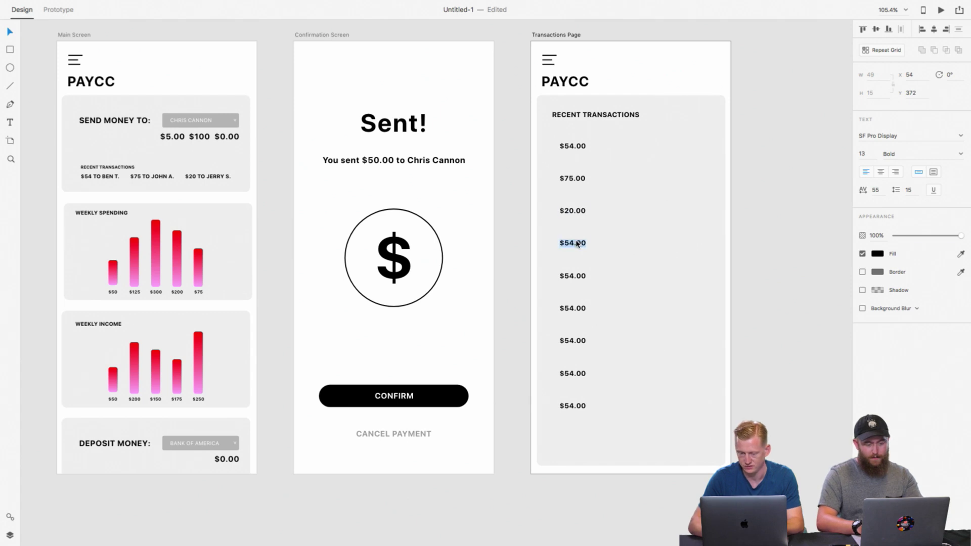
pyautogui.write('$103')
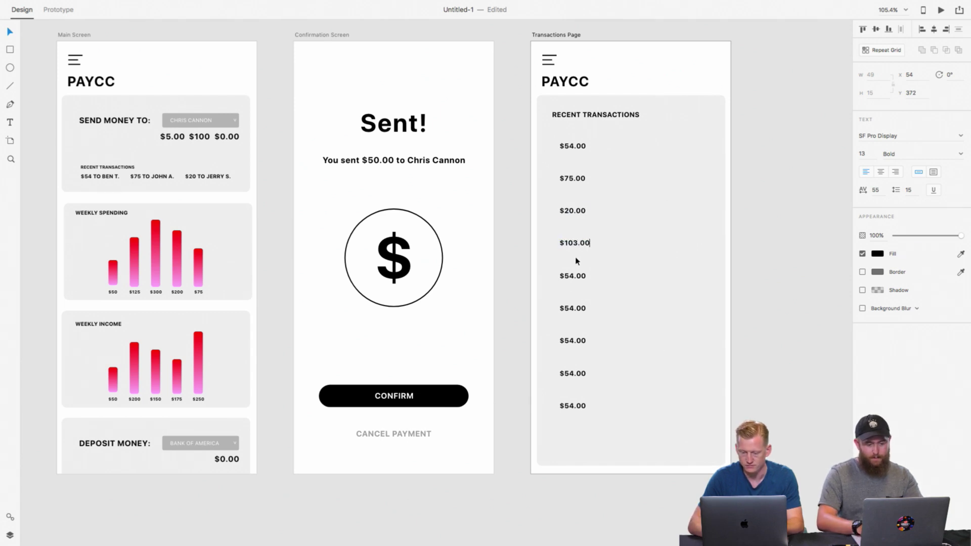
pyautogui.doubleClick(575, 276)
pyautogui.write('$5')
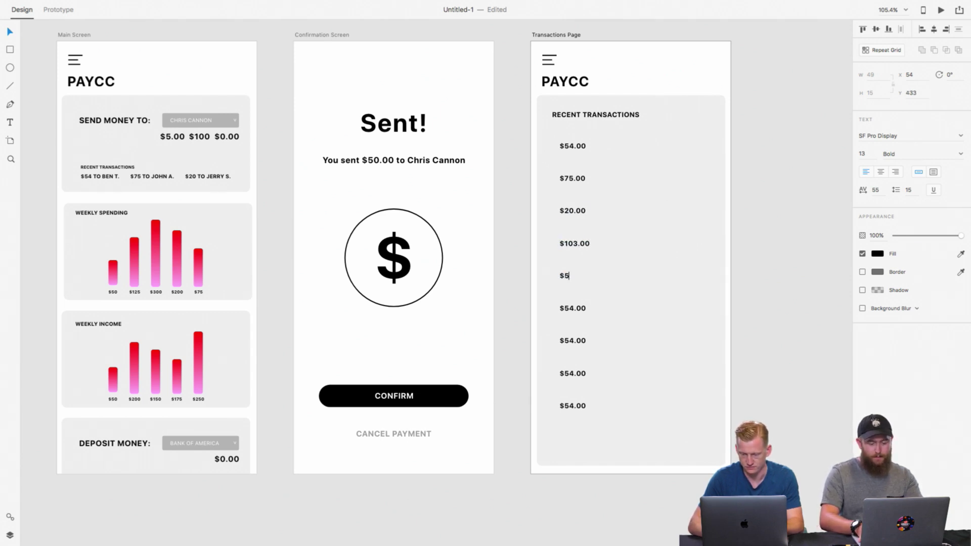
pyautogui.write('25.00')
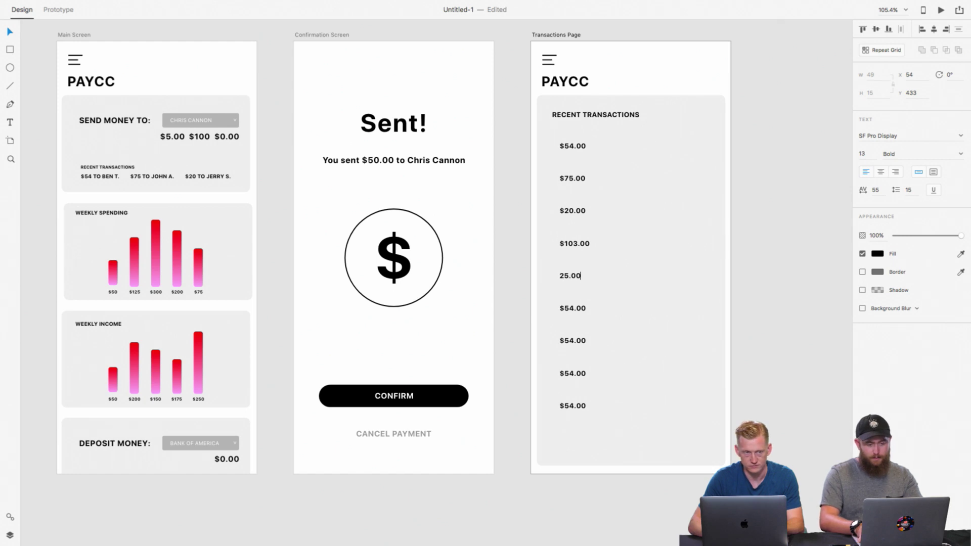
pyautogui.press('BackSpace')
pyautogui.press('BackSpace')
pyautogui.press('BackSpace')
pyautogui.write('0')
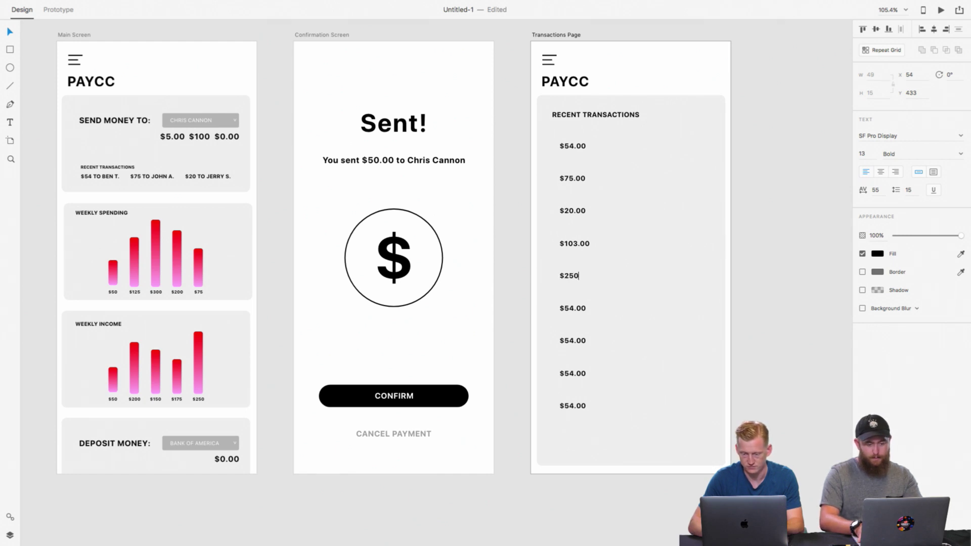
pyautogui.write('.00')
# - Change the last four amounts to $37.67, $206.00, $28.99 and $56.75
pyautogui.doubleClick(581, 314)
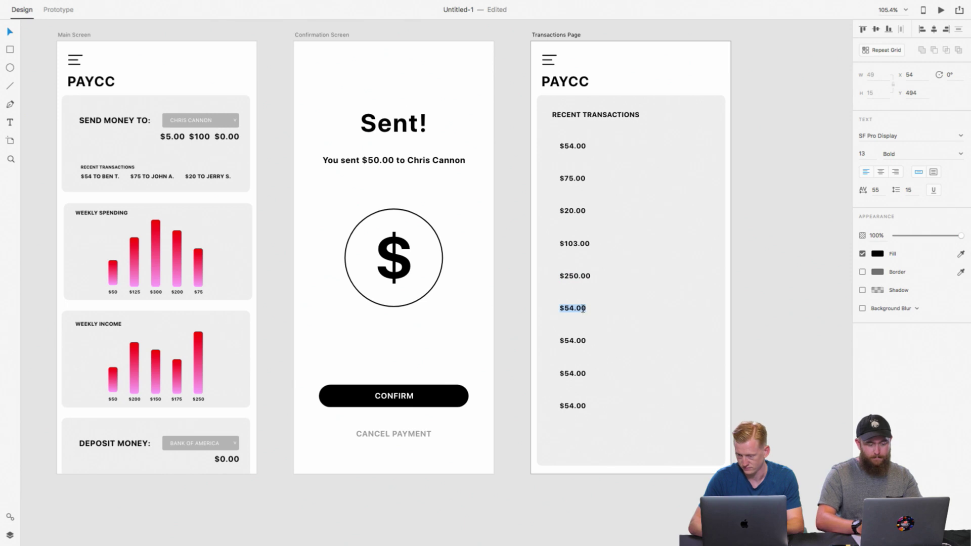
pyautogui.write('37.67')
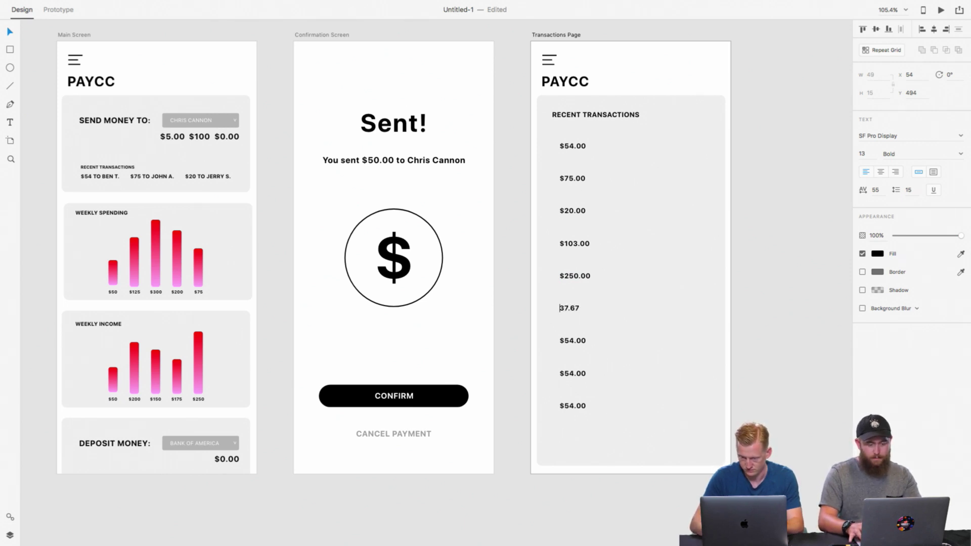
pyautogui.write('$')
pyautogui.doubleClick(581, 341)
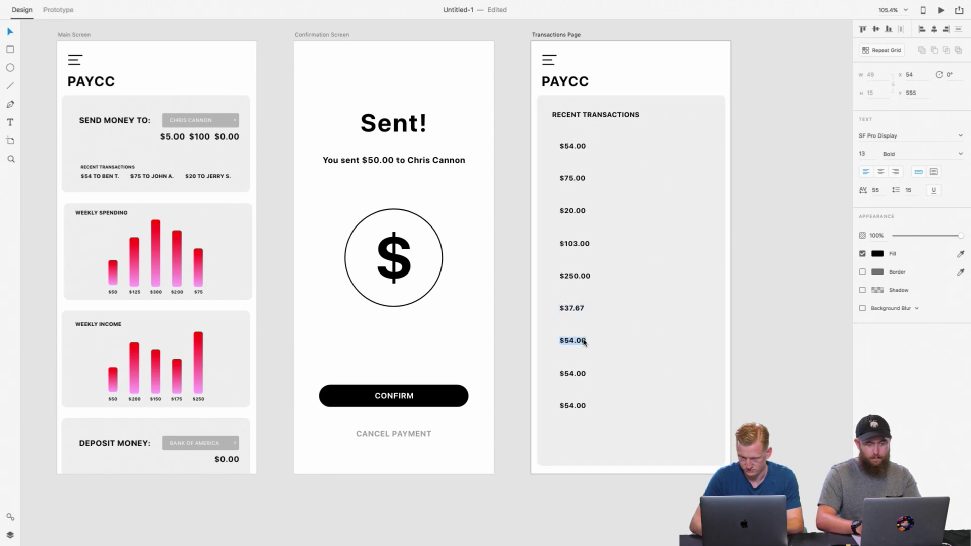
pyautogui.write('$2')
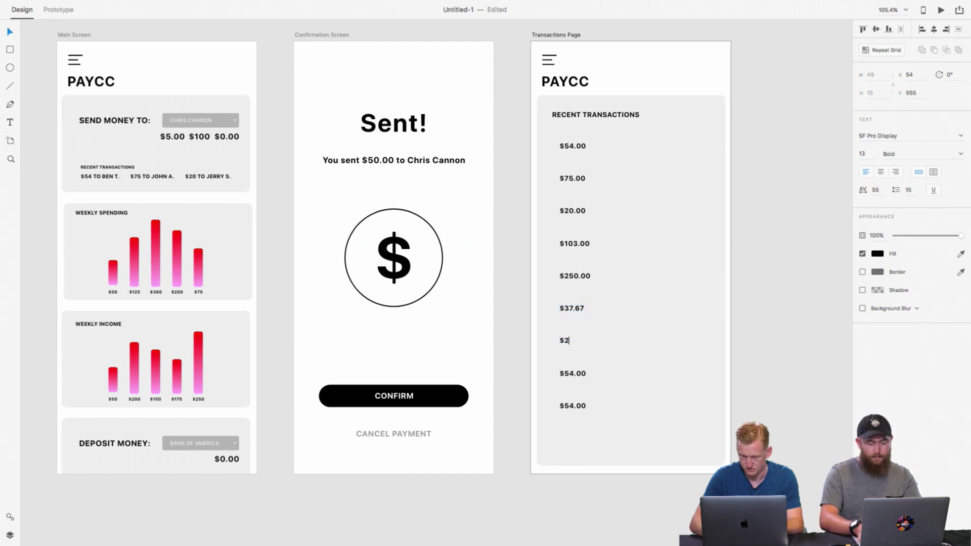
pyautogui.write('06.00')
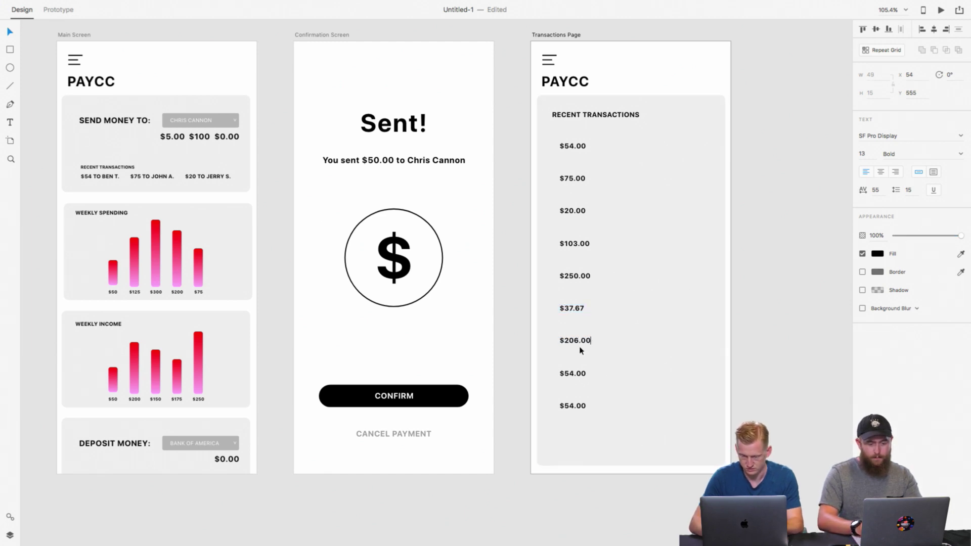
pyautogui.doubleClick(576, 373)
pyautogui.write('$')
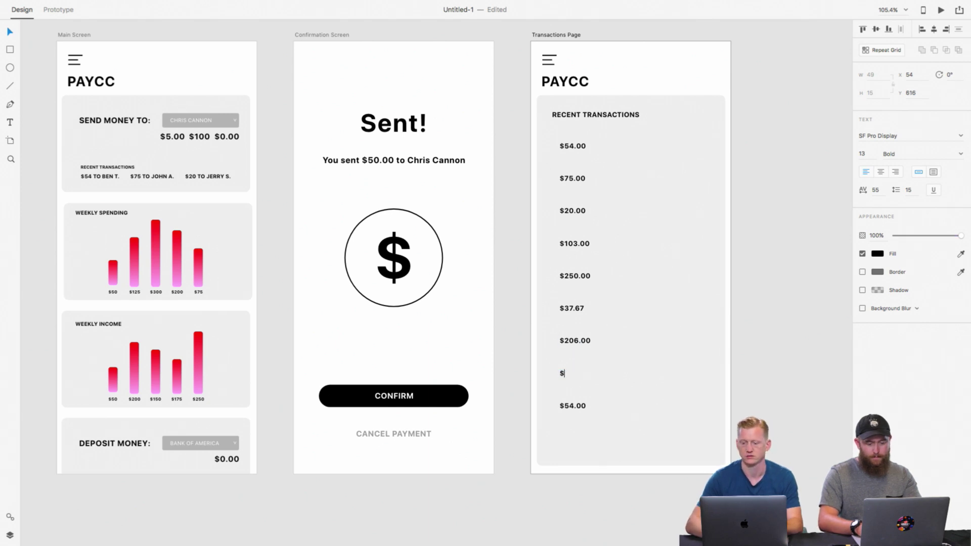
pyautogui.write('28.')
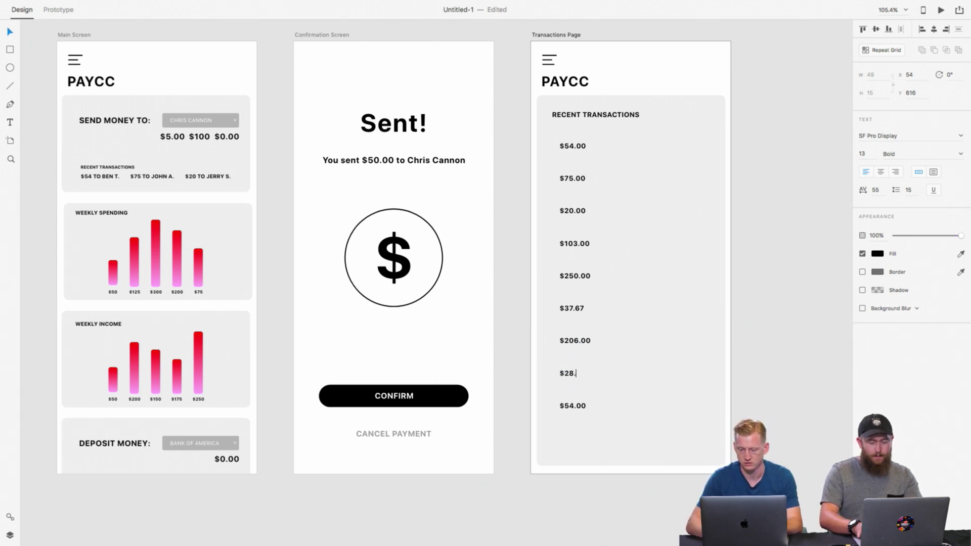
pyautogui.write('99')
pyautogui.doubleClick(573, 406)
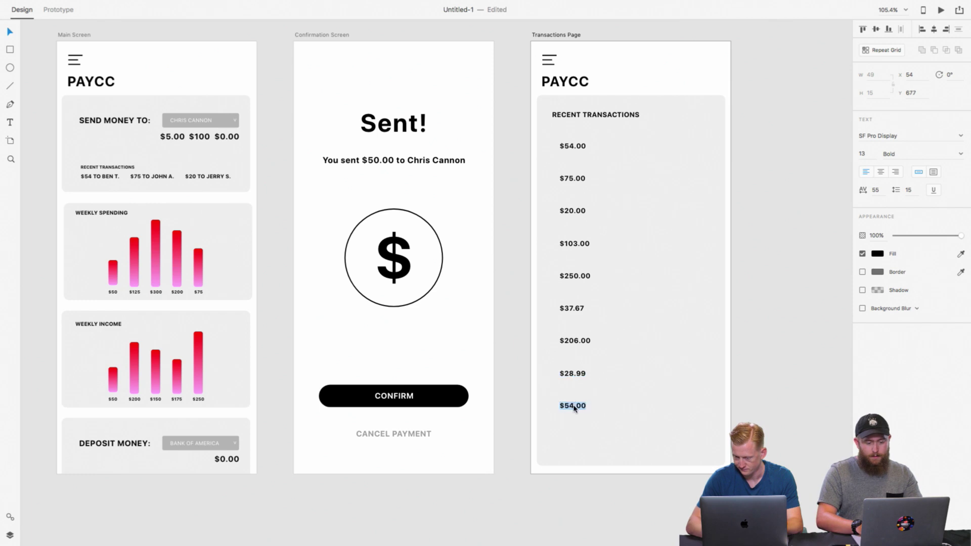
pyautogui.write('$56.75')
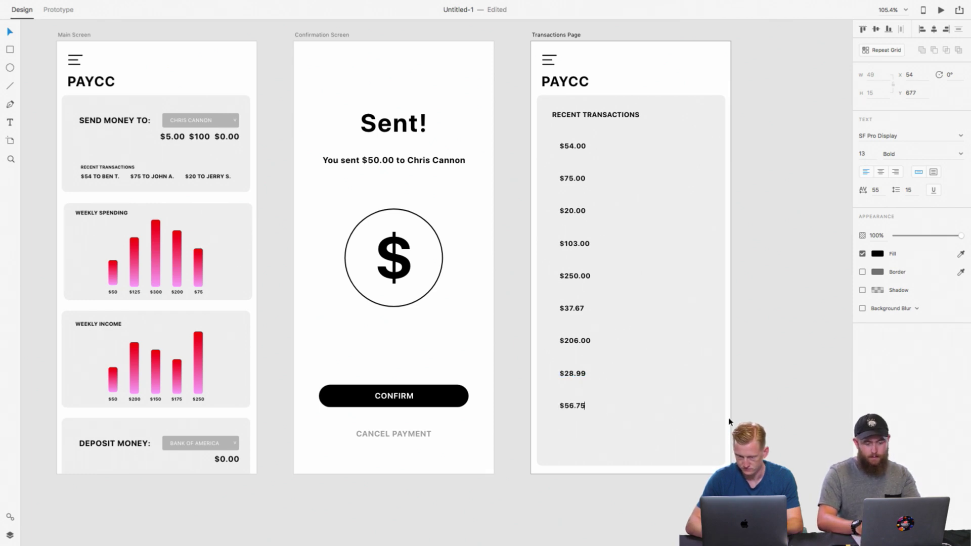
pyautogui.click(729, 421)
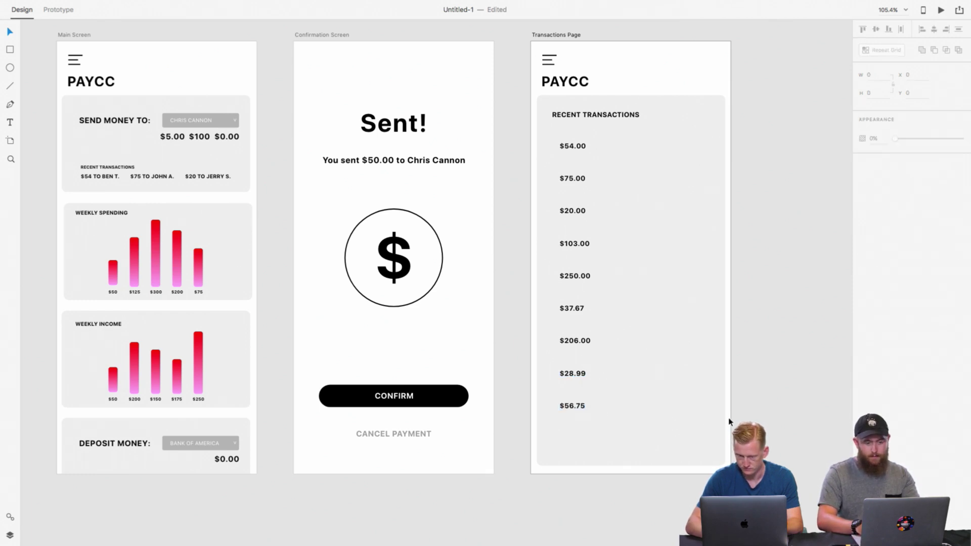
# - Select the $ circle, try an eyedropper grey fill on it, then undo it
pyautogui.hscroll(3, 772, 368)
pyautogui.scroll(-5, 772, 368)
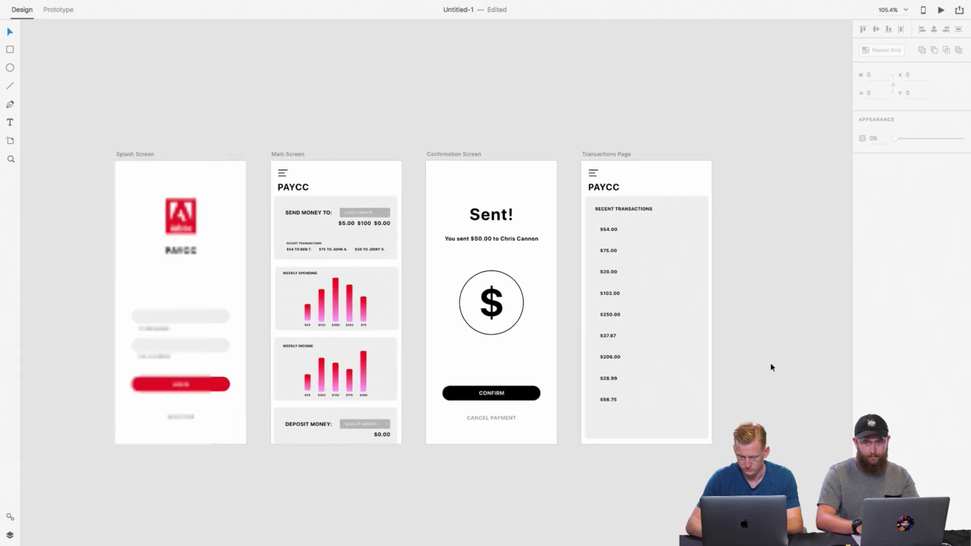
pyautogui.scroll(3, 771, 368)
pyautogui.hscroll(2, 730, 342)
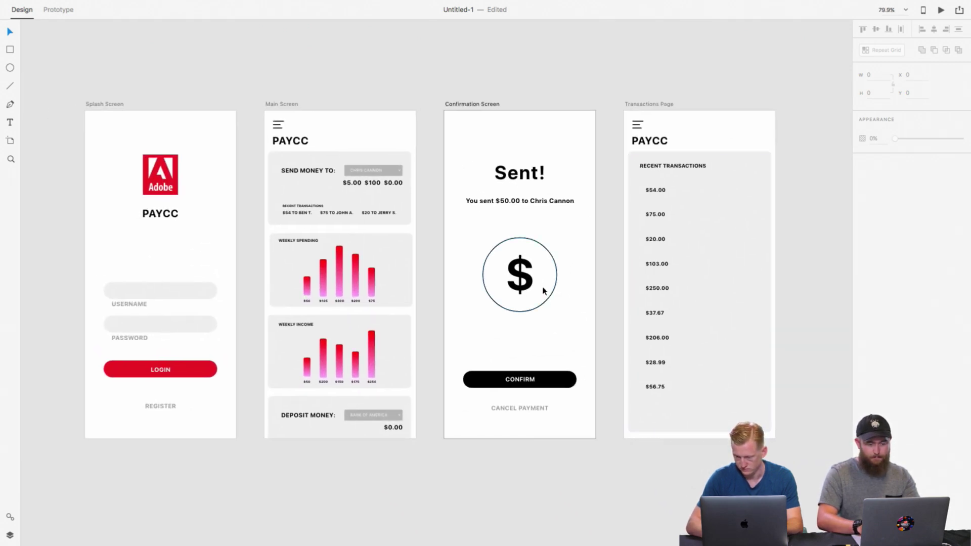
pyautogui.click(547, 302)
pyautogui.click(960, 157)
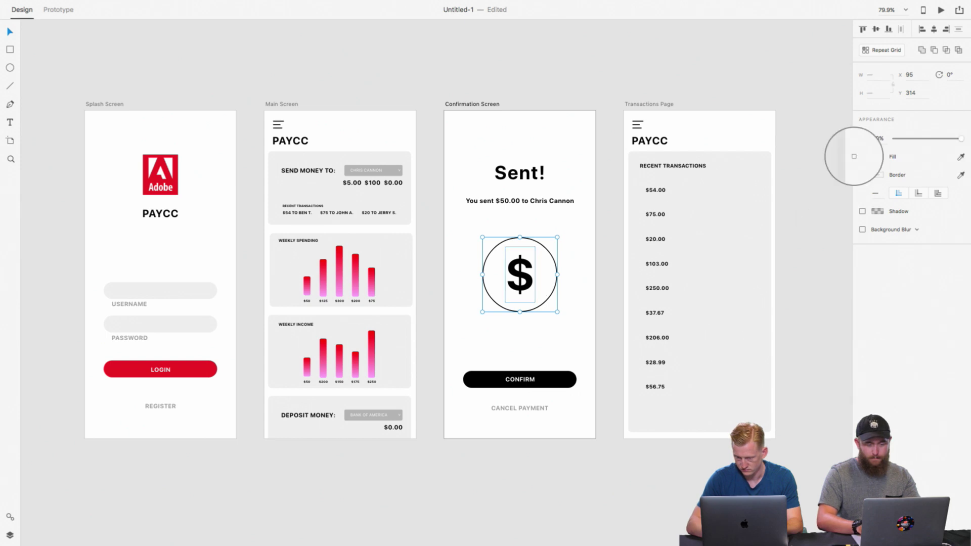
pyautogui.click(392, 174)
pyautogui.hotkey('ctrl', 'z')
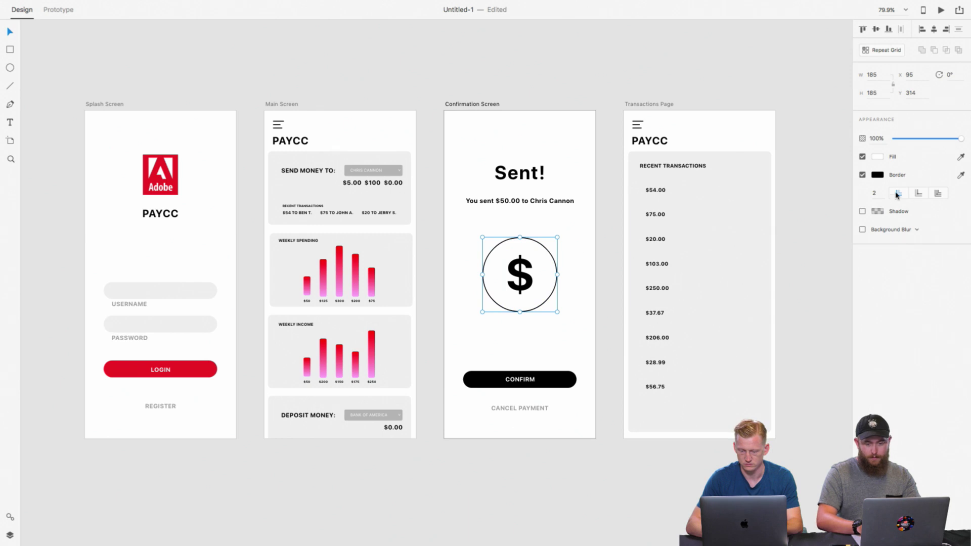
# - Toggle the circle's border off and back on, then start sampling an outline colour
pyautogui.click(862, 175)
pyautogui.hotkey('ctrl', 'z')
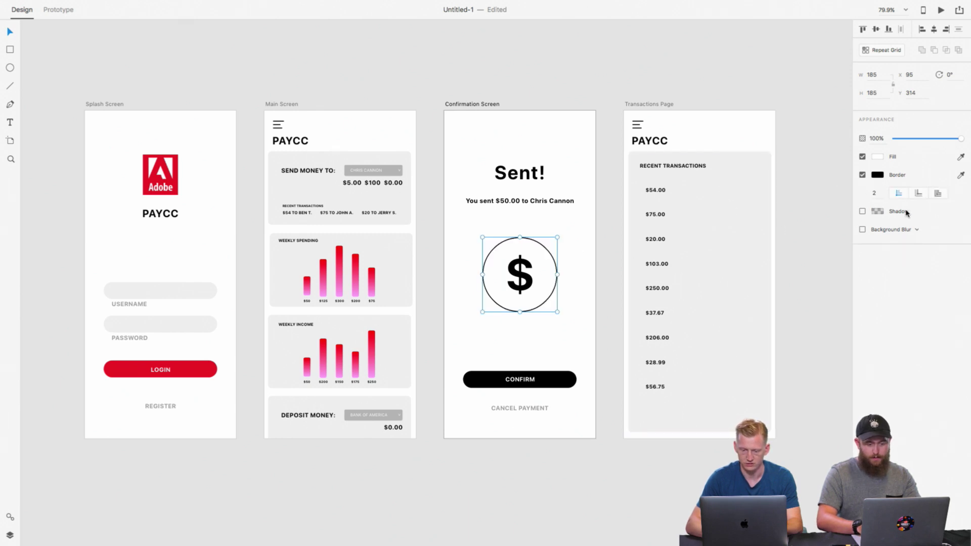
pyautogui.click(961, 175)
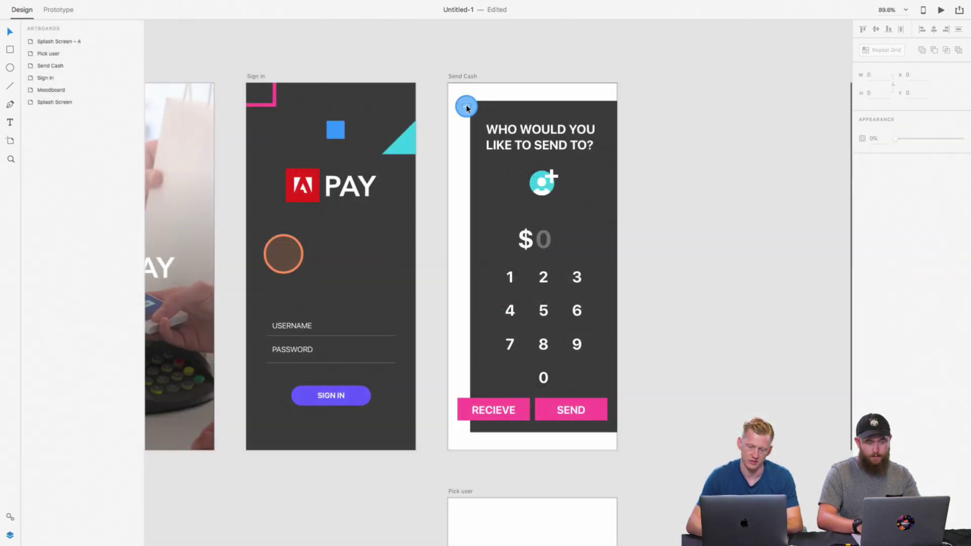
# - Navigate down past Send Cash and select the Pick user artboard's white background rectangle
pyautogui.scroll(-3, 475, 289)
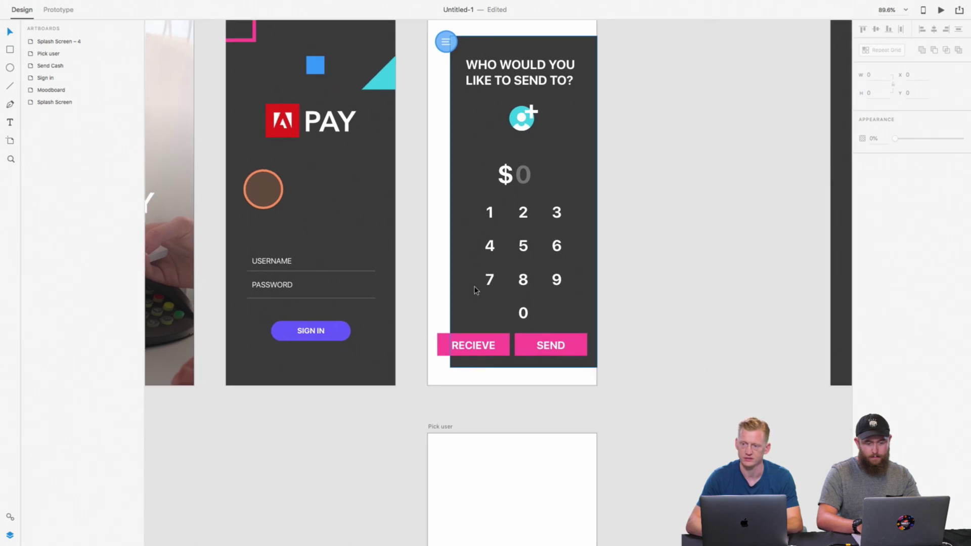
pyautogui.scroll(2, 476, 289)
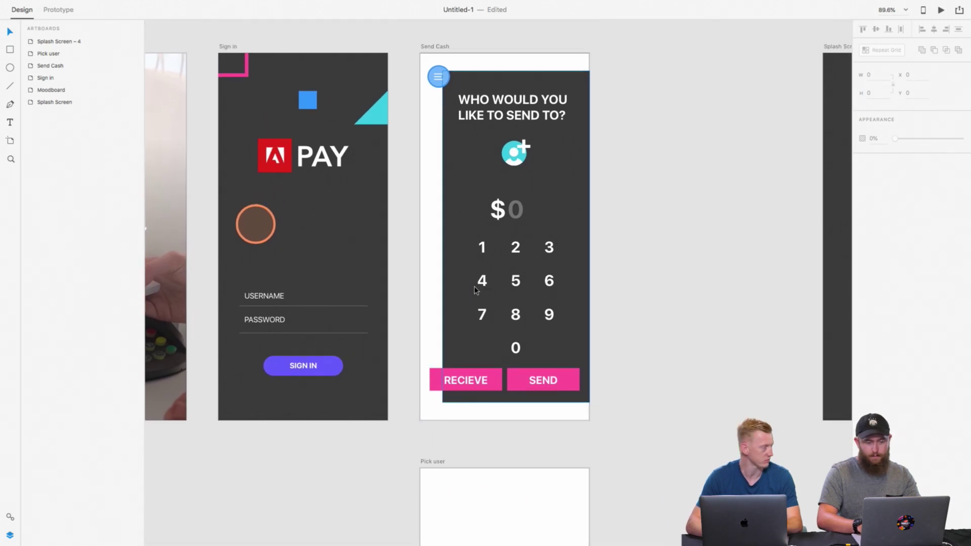
pyautogui.scroll(-6, 475, 289)
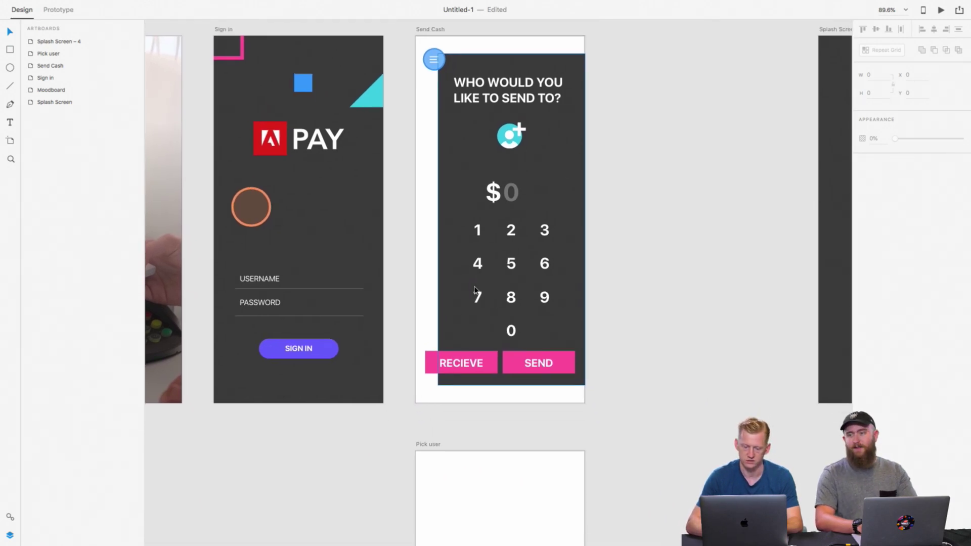
pyautogui.scroll(-6, 476, 290)
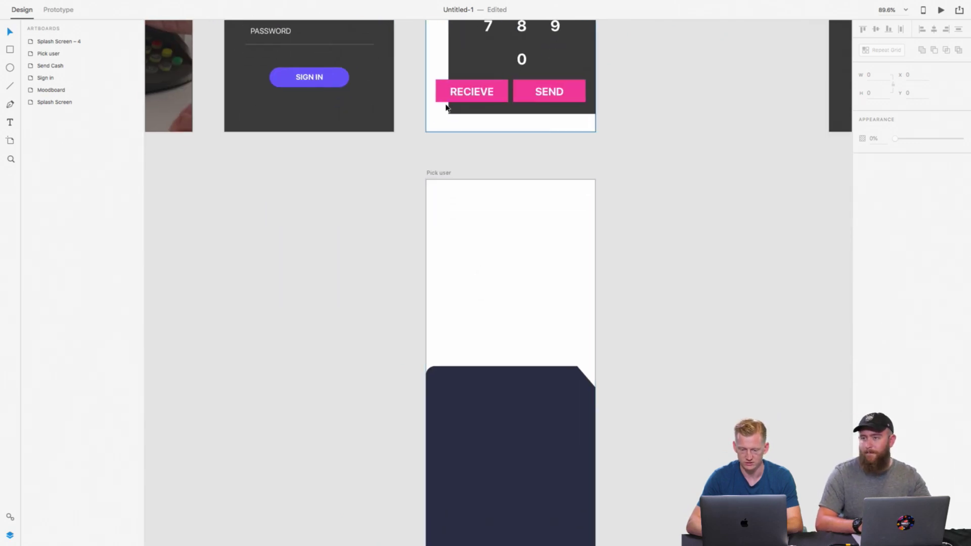
pyautogui.click(474, 97)
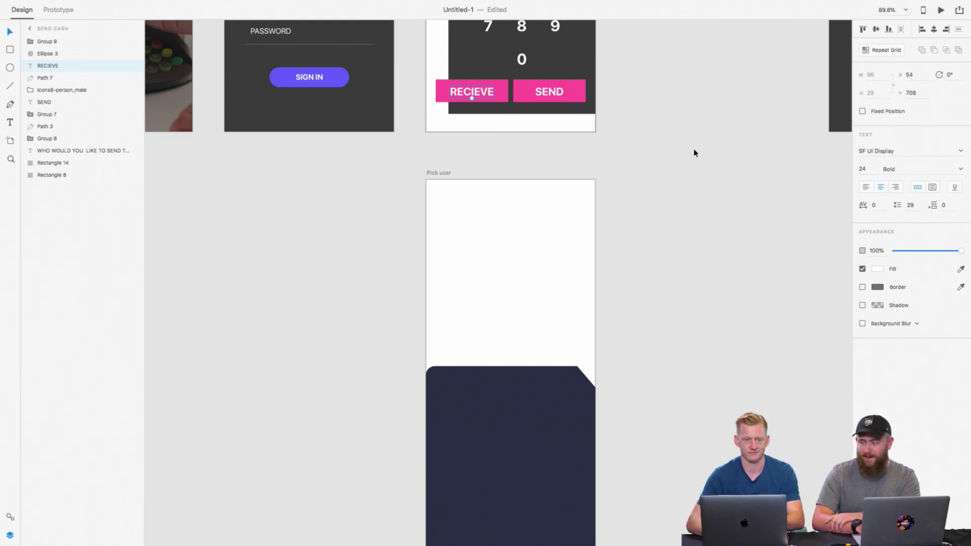
pyautogui.scroll(2, 694, 152)
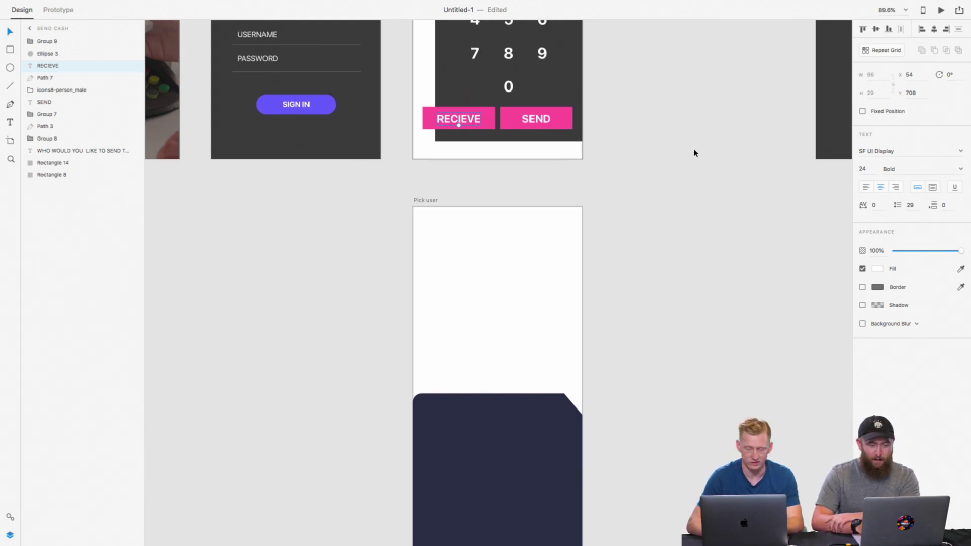
pyautogui.scroll(5, 520, 152)
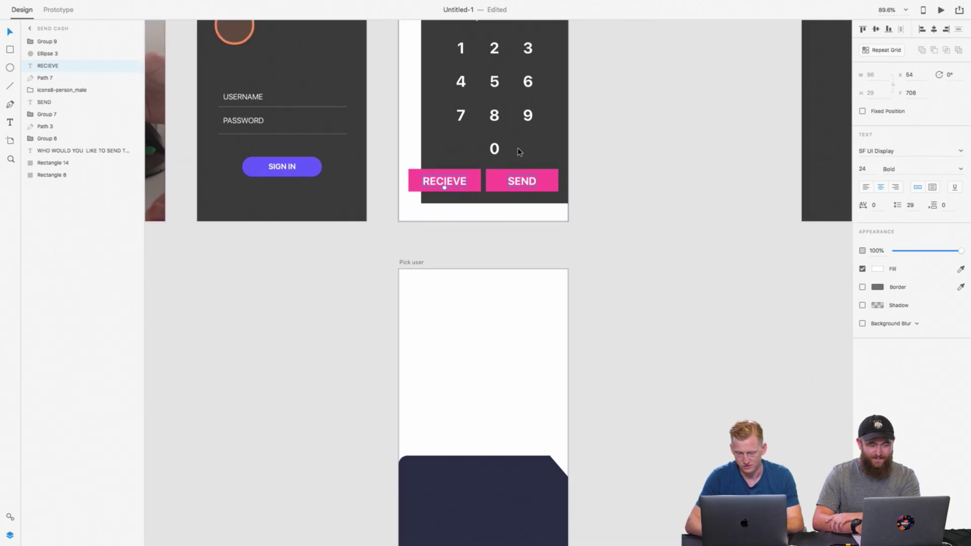
pyautogui.scroll(15, 519, 152)
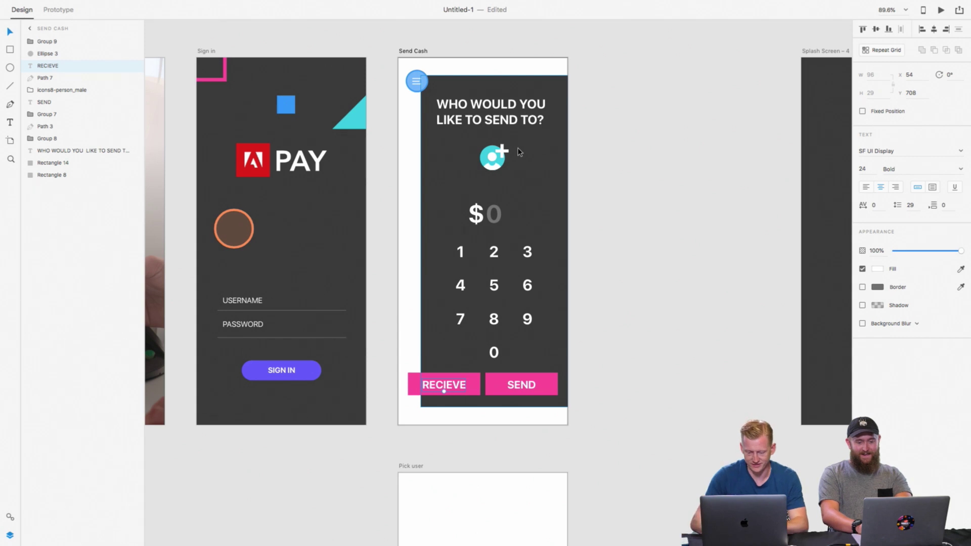
pyautogui.scroll(-10, 497, 312)
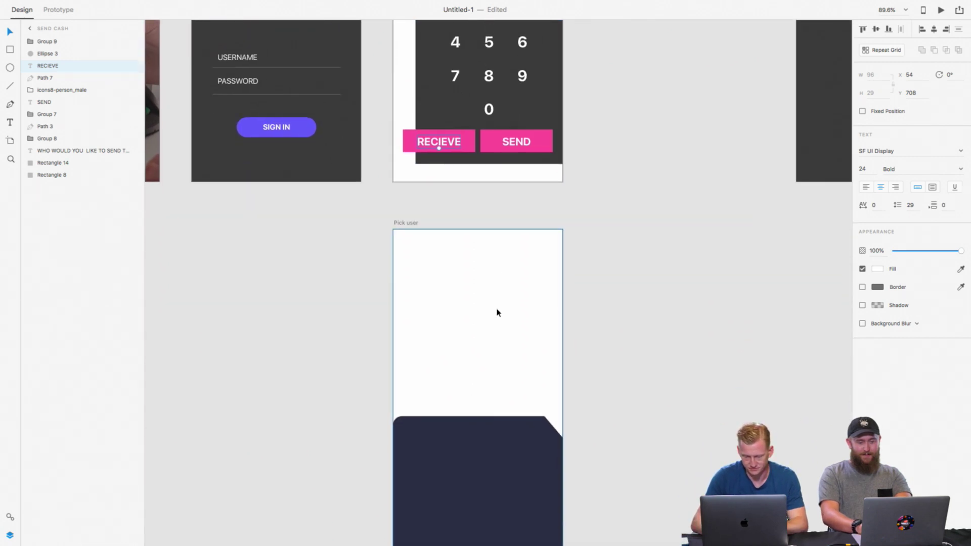
pyautogui.click(497, 313)
pyautogui.scroll(-4, 507, 262)
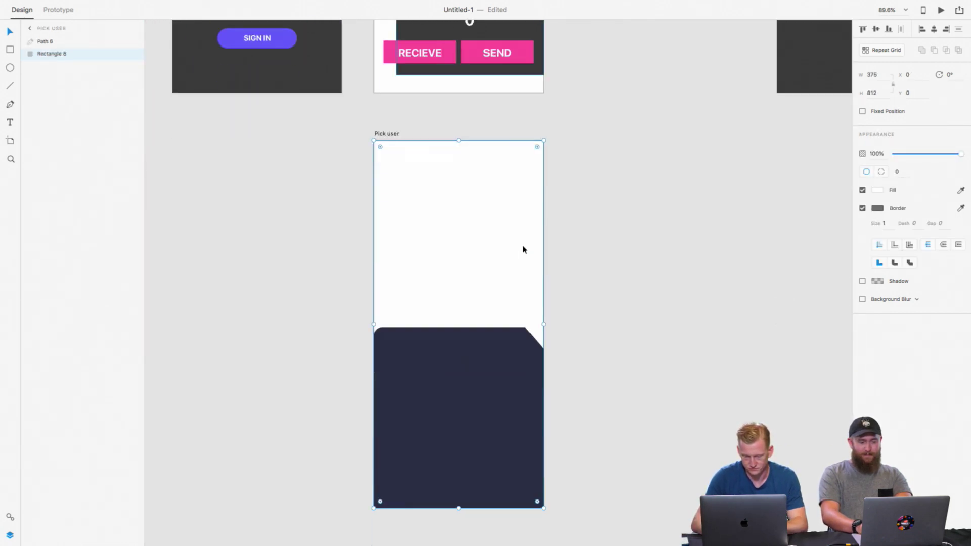
# - Raise the top edge of the dark Path 6 panel toward the artboard's top
pyautogui.click(490, 368)
pyautogui.moveTo(458, 329); pyautogui.dragTo(459, 196)
pyautogui.hotkey('ctrl', 'z')
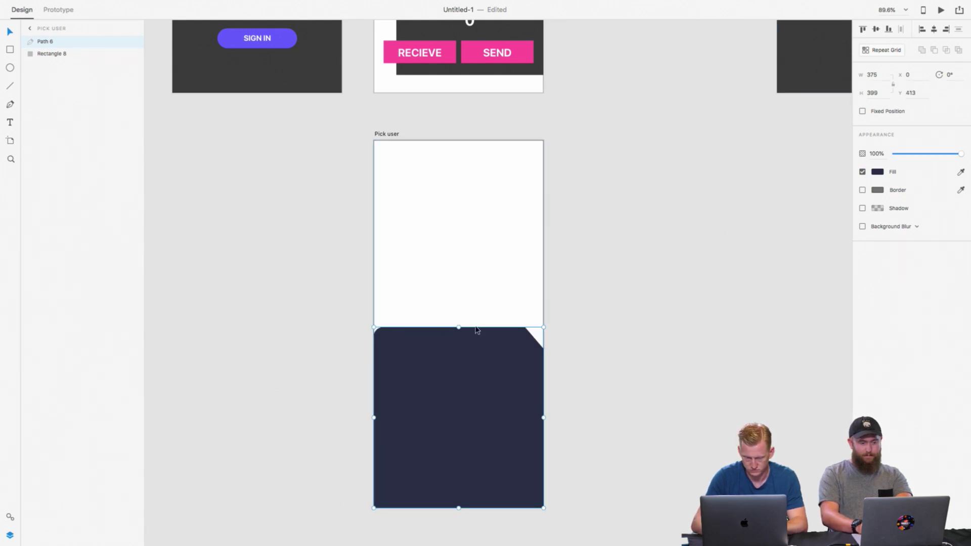
pyautogui.moveTo(458, 327); pyautogui.dragTo(455, 204)
pyautogui.scroll(5, 453, 206)
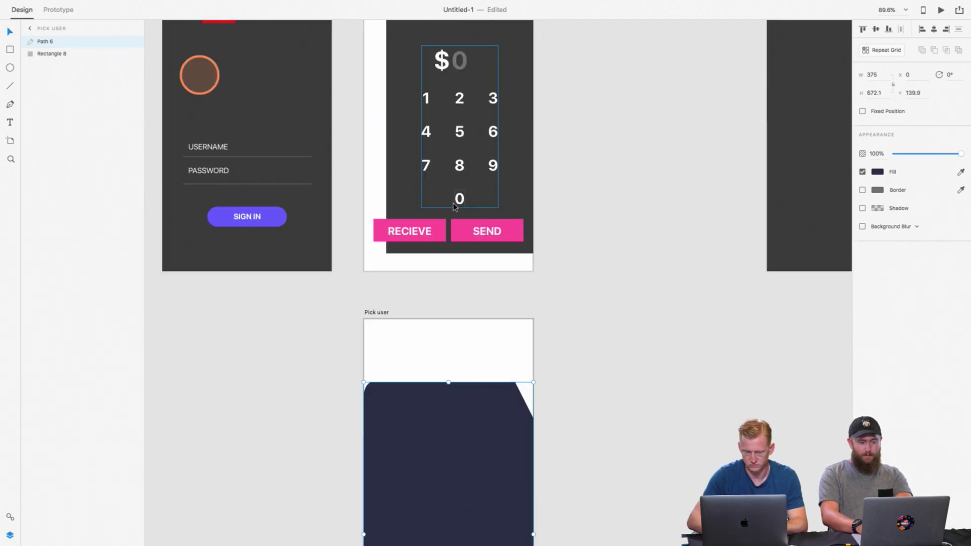
pyautogui.scroll(3, 453, 206)
pyautogui.scroll(-3, 454, 207)
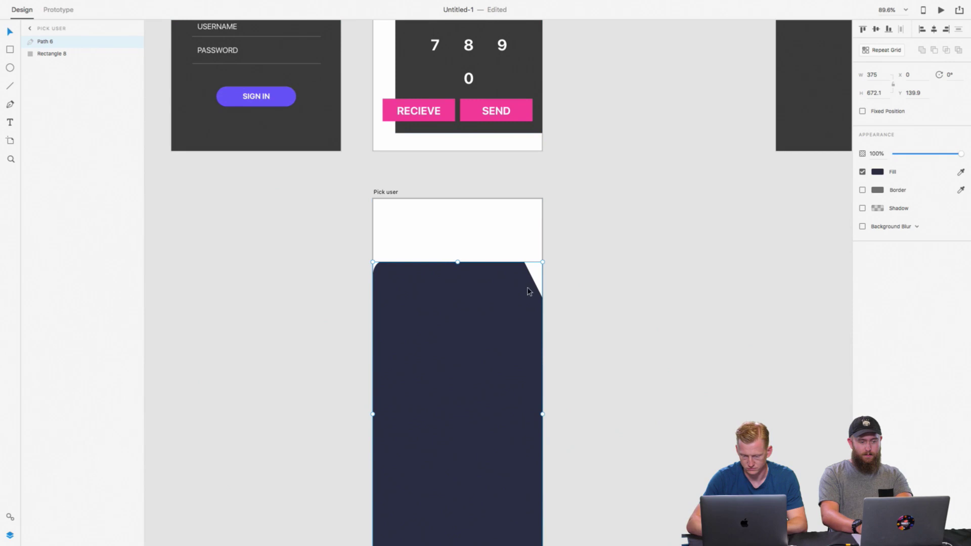
# - Raise the panel's corner anchor in point editing to shorten its top-right diagonal
pyautogui.doubleClick(529, 289)
pyautogui.click(542, 299)
pyautogui.moveTo(543, 298); pyautogui.dragTo(542, 279)
pyautogui.click(558, 275)
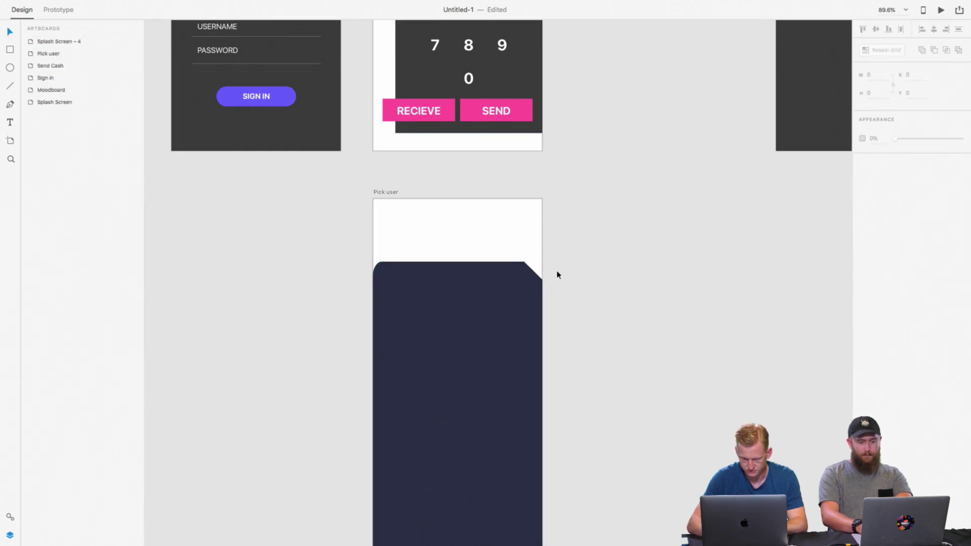
pyautogui.doubleClick(440, 265)
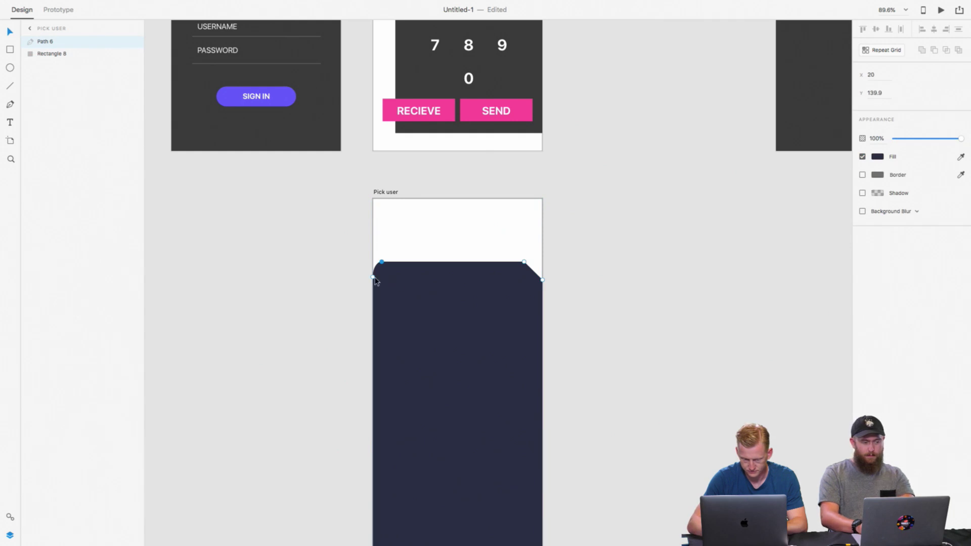
pyautogui.click(372, 274)
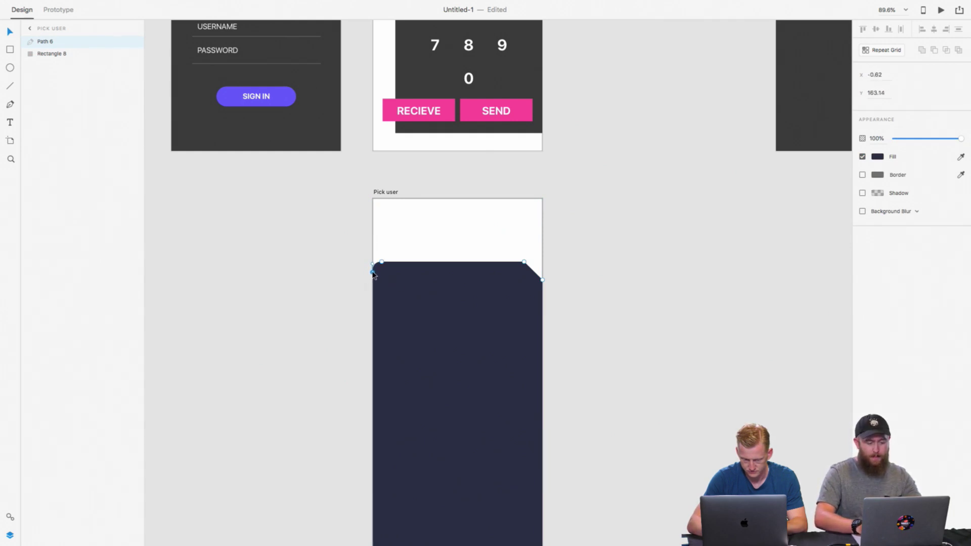
pyautogui.click(418, 227)
pyautogui.scroll(-5, 418, 227)
pyautogui.scroll(2, 419, 233)
pyautogui.scroll(3, 420, 233)
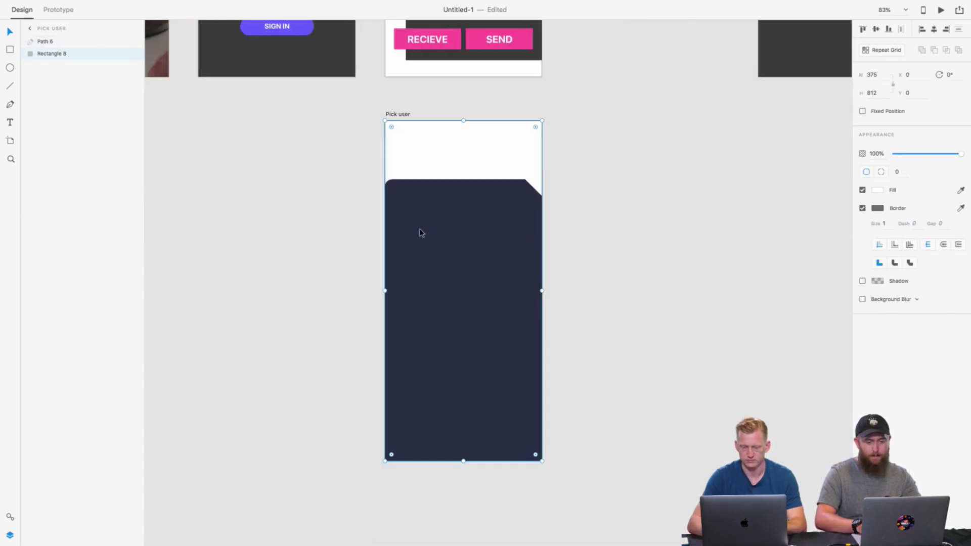
pyautogui.scroll(5, 420, 233)
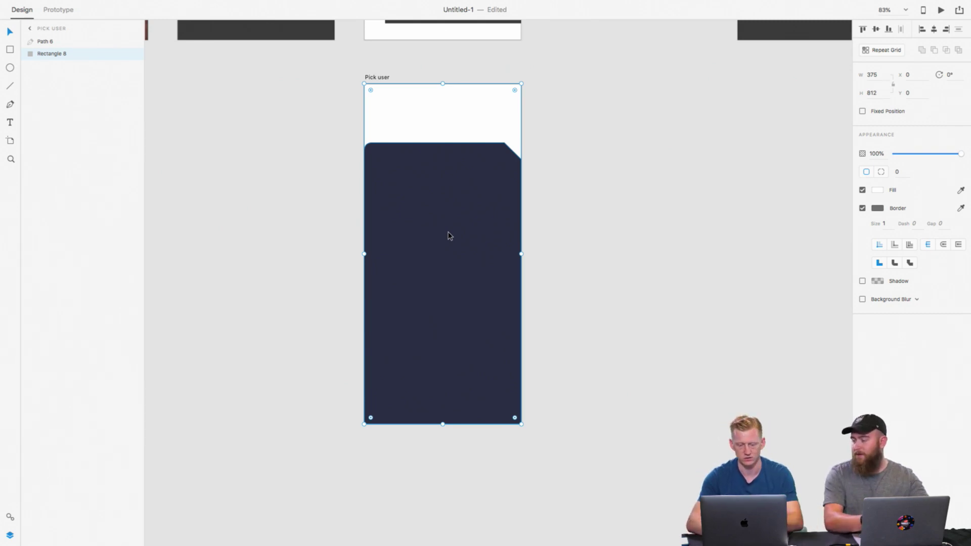
pyautogui.scroll(5, 438, 211)
pyautogui.scroll(-2, 430, 206)
pyautogui.scroll(4, 429, 205)
pyautogui.hscroll(1, 429, 205)
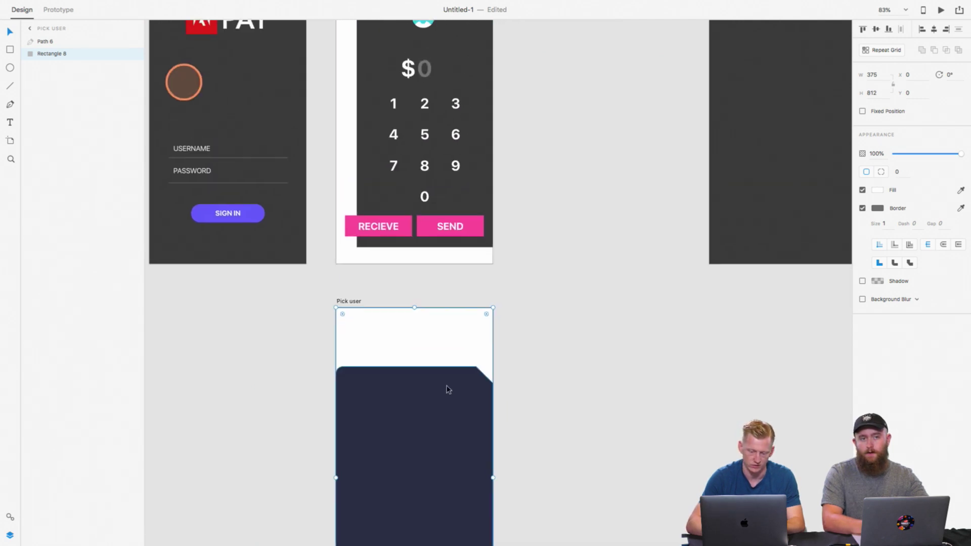
pyautogui.scroll(-2, 435, 101)
pyautogui.hscroll(-1, 434, 101)
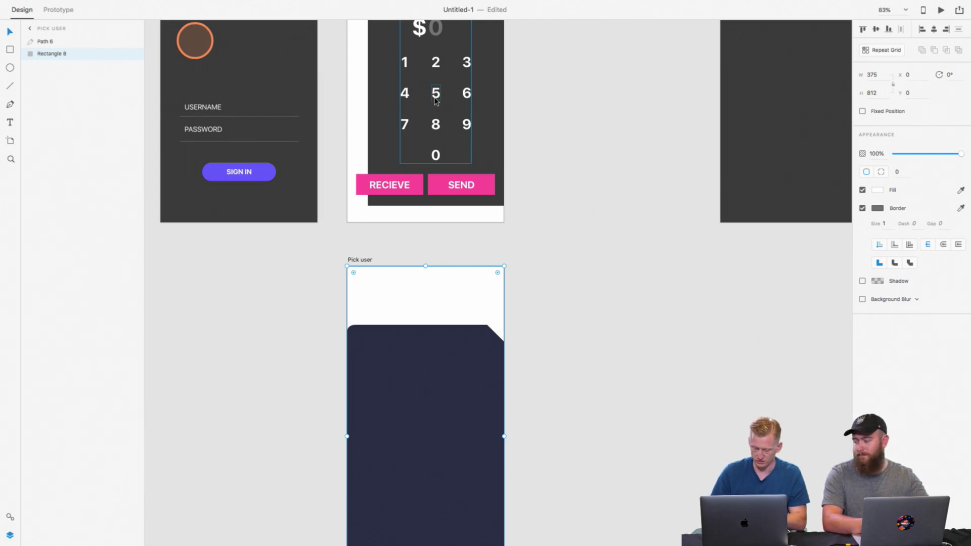
# - Change the RECIEVE button label to REQUEST
pyautogui.click(389, 183)
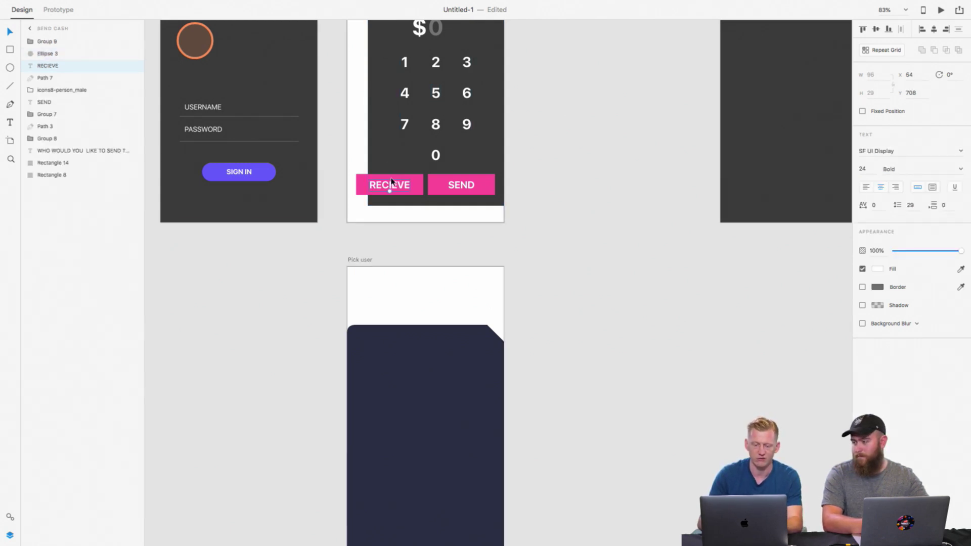
pyautogui.doubleClick(389, 181)
pyautogui.write('REQUESR')
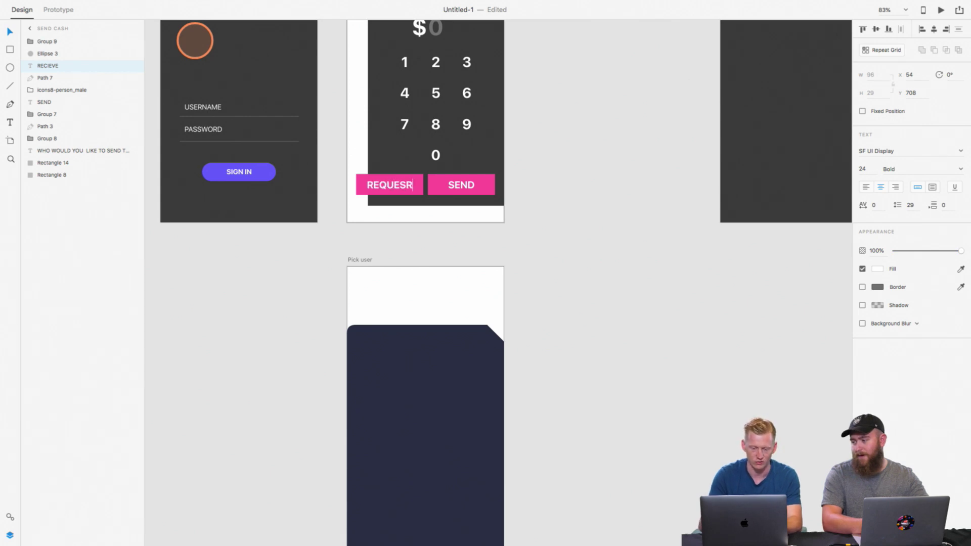
pyautogui.press('BackSpace')
pyautogui.write('T')
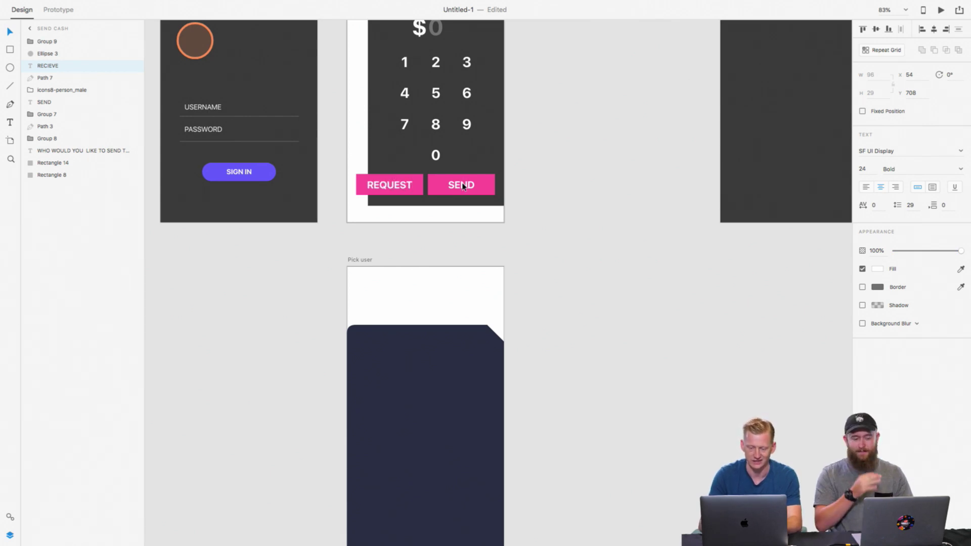
# - Change the SEND button label to PAY
pyautogui.doubleClick(462, 184)
pyautogui.write('PAY')
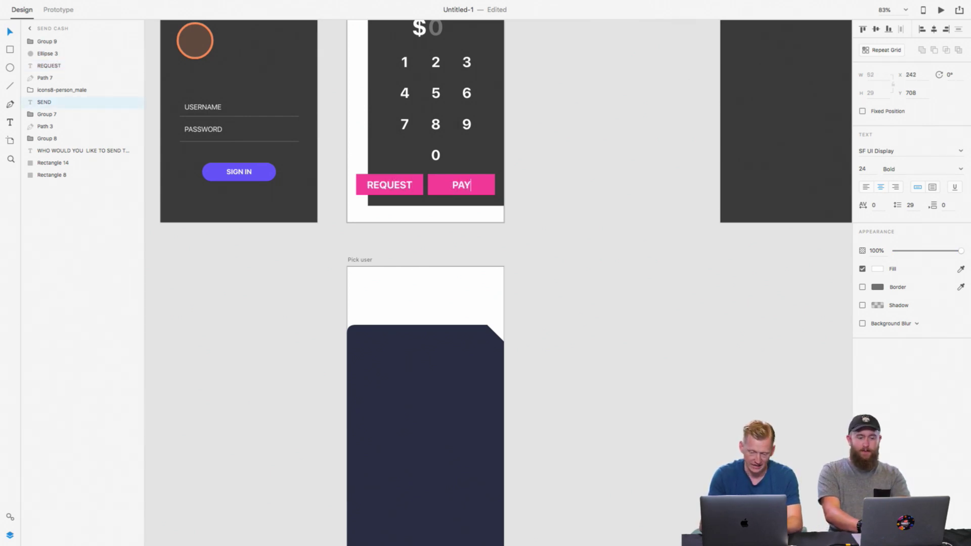
pyautogui.click(485, 249)
pyautogui.scroll(5, 486, 249)
pyautogui.scroll(-8, 486, 251)
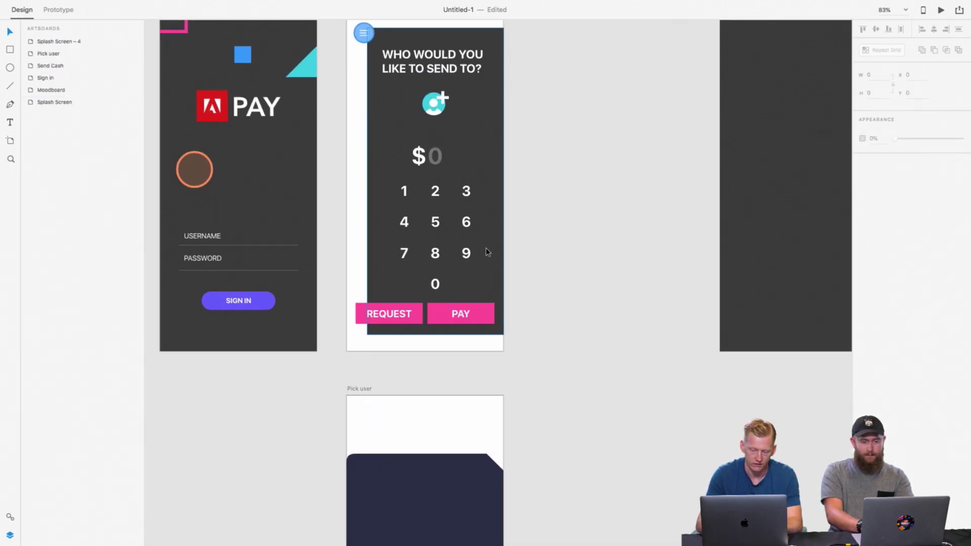
pyautogui.scroll(5, 487, 251)
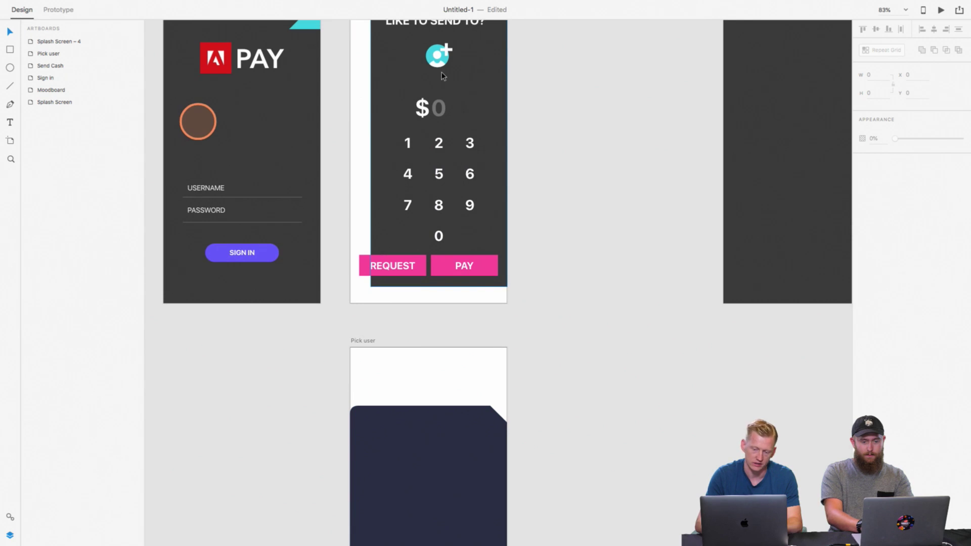
pyautogui.click(438, 53)
# - In Prototype mode, wire the add-person icon to Pick user with an Overlay action
pyautogui.click(59, 10)
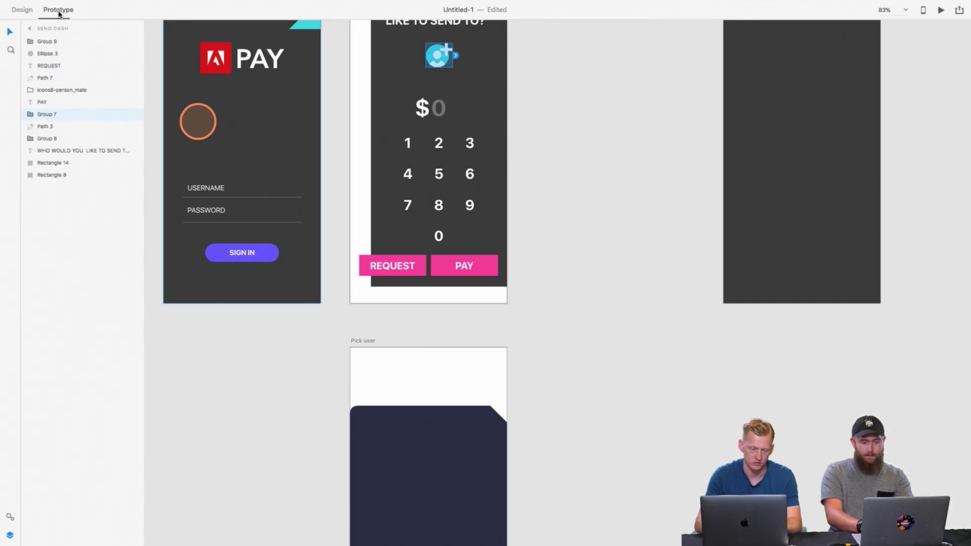
pyautogui.moveTo(455, 55); pyautogui.dragTo(409, 454)
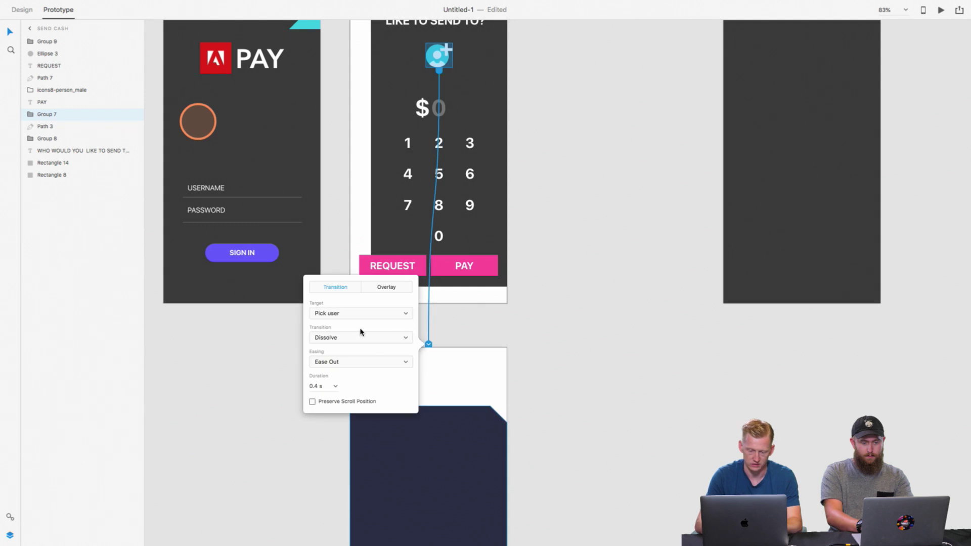
pyautogui.click(378, 286)
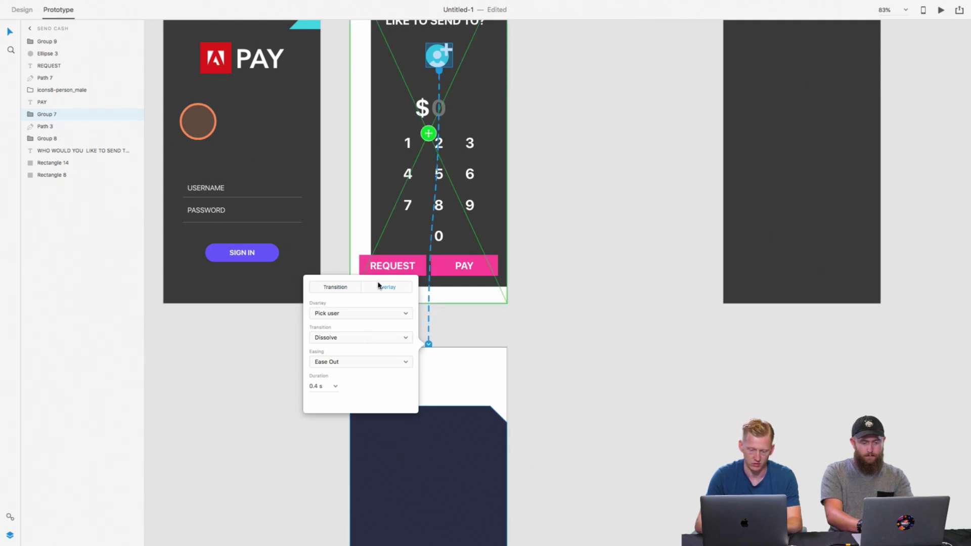
pyautogui.scroll(3, 474, 272)
pyautogui.scroll(-1, 471, 272)
pyautogui.scroll(-3, 472, 272)
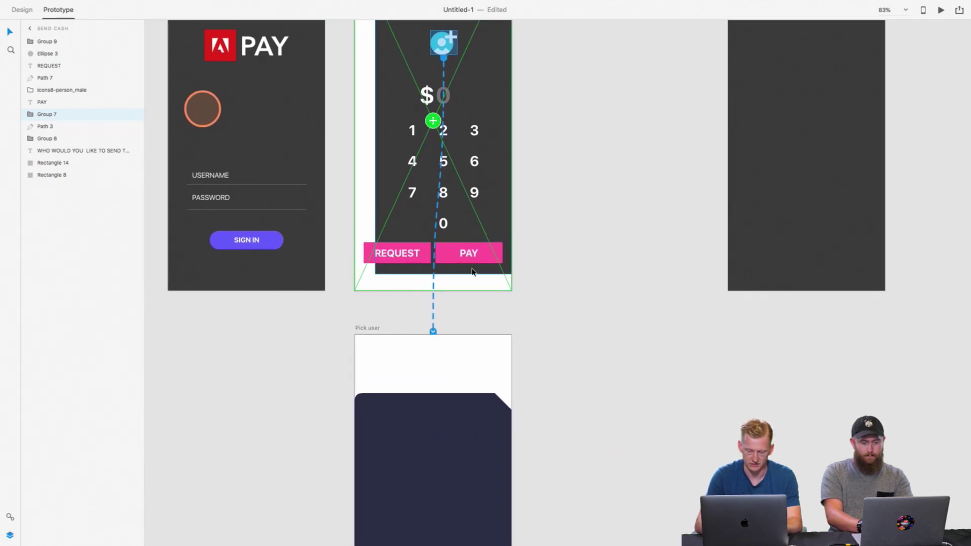
pyautogui.scroll(2, 475, 273)
pyautogui.scroll(-3, 475, 273)
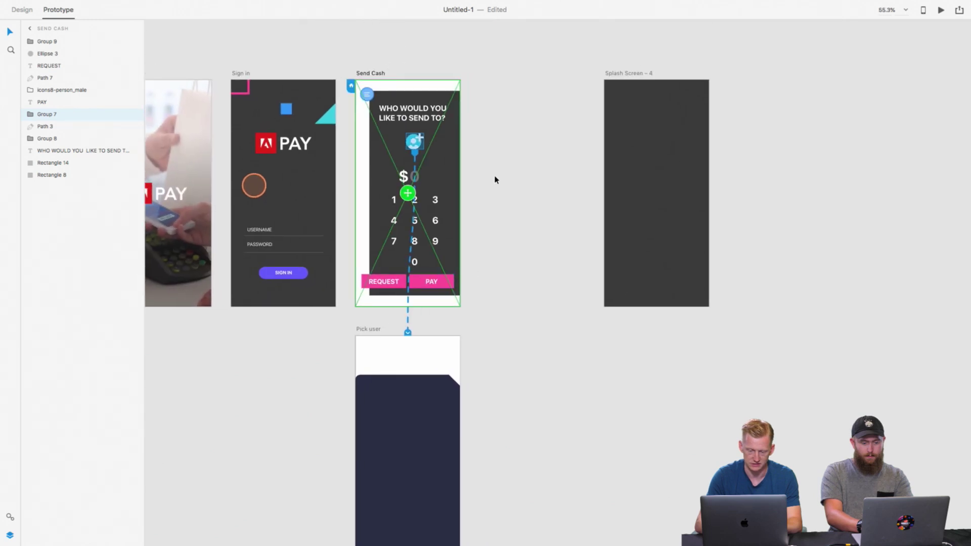
# - Check the Pick user dark panel, then return to Design mode with nothing selected
pyautogui.click(494, 180)
pyautogui.scroll(-2, 494, 180)
pyautogui.hscroll(-1, 494, 179)
pyautogui.click(438, 390)
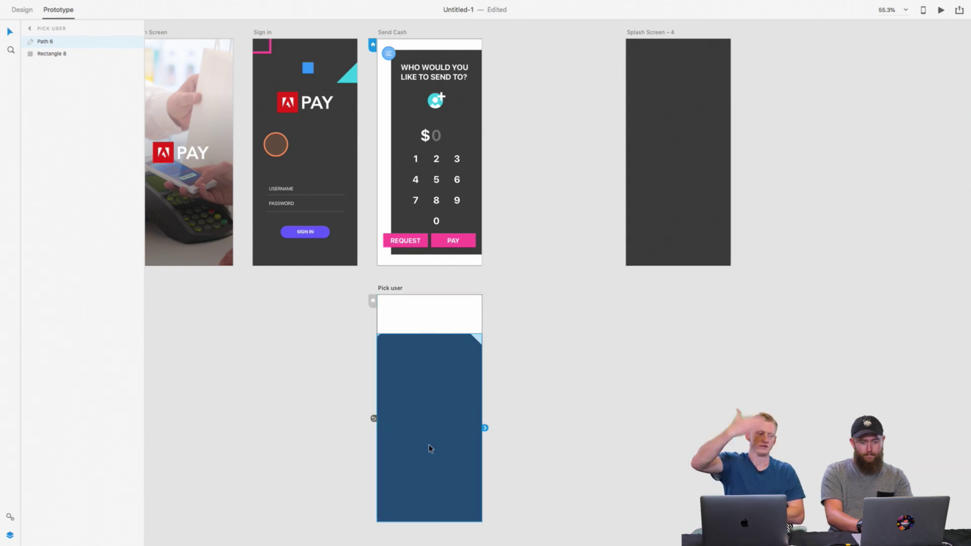
pyautogui.click(17, 7)
pyautogui.click(532, 252)
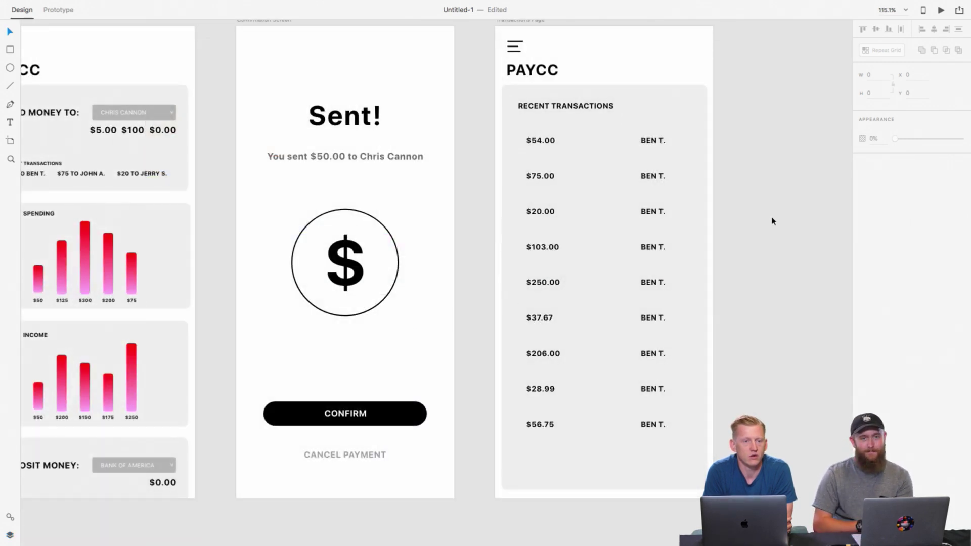
# - Change the $54.00 amount in the transactions repeat grid from Bold to Semibold
pyautogui.hscroll(-3, 772, 221)
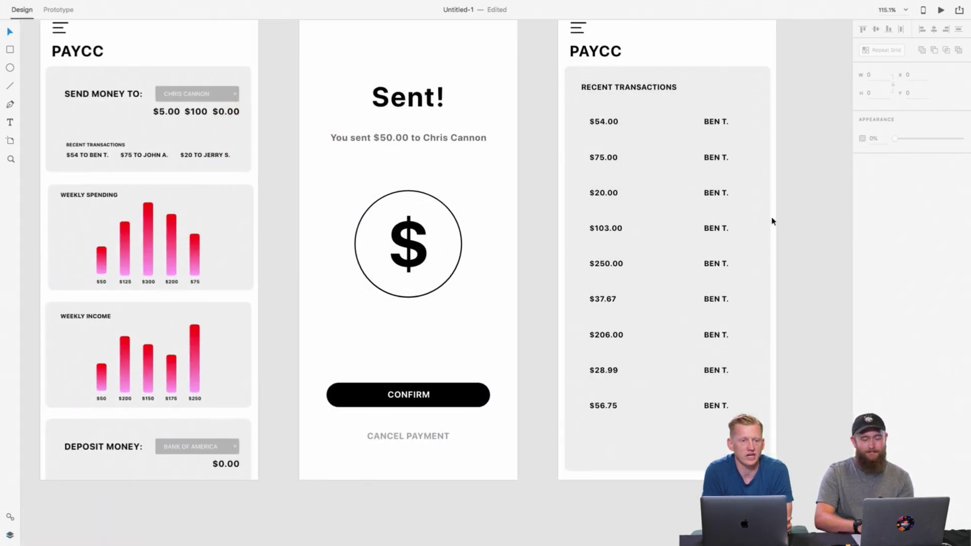
pyautogui.scroll(-3, 772, 221)
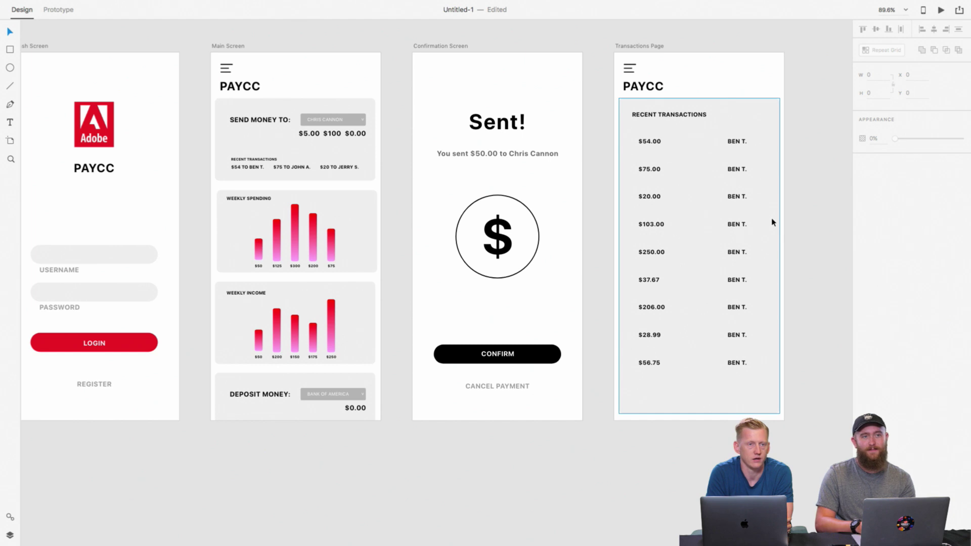
pyautogui.scroll(-3, 772, 221)
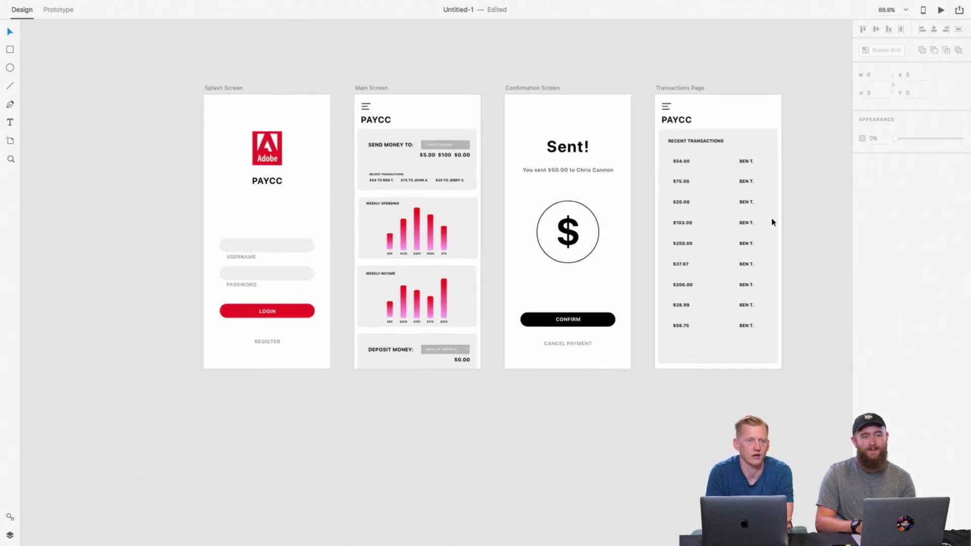
pyautogui.scroll(3, 772, 221)
pyautogui.scroll(-1, 772, 221)
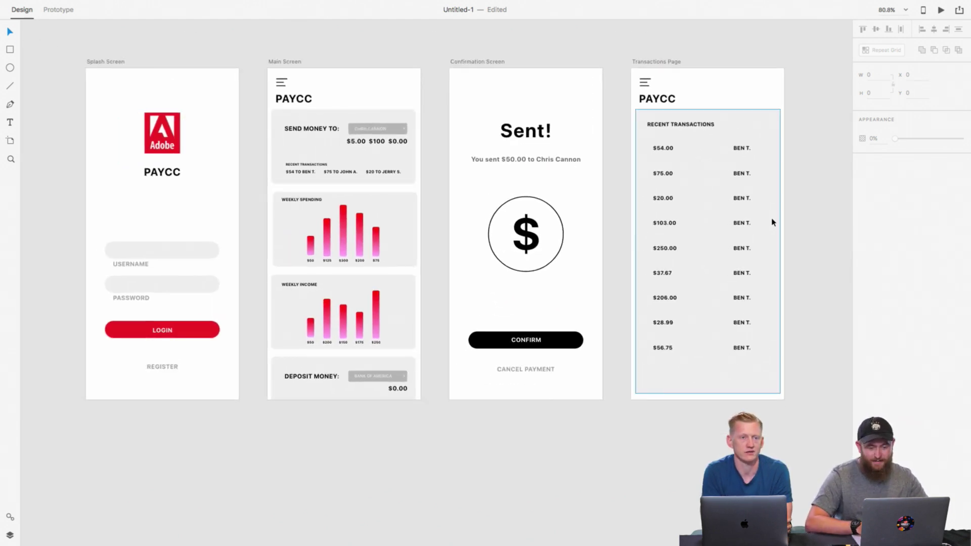
pyautogui.scroll(3, 790, 180)
pyautogui.click(627, 85)
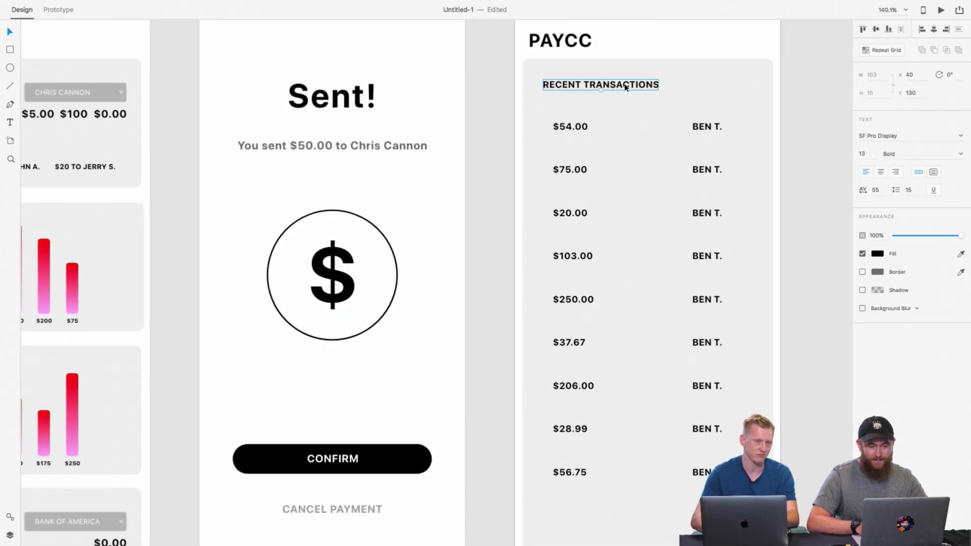
pyautogui.click(791, 147)
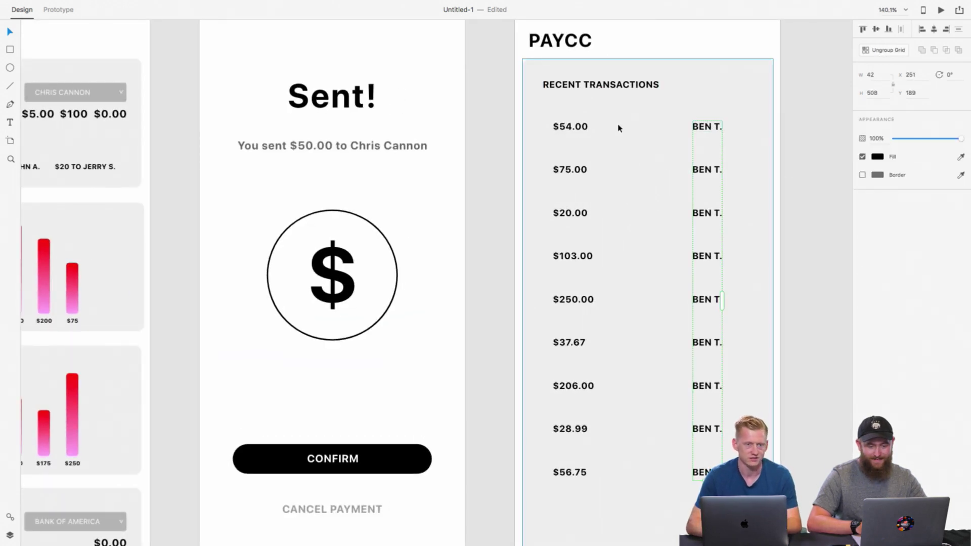
pyautogui.click(578, 128)
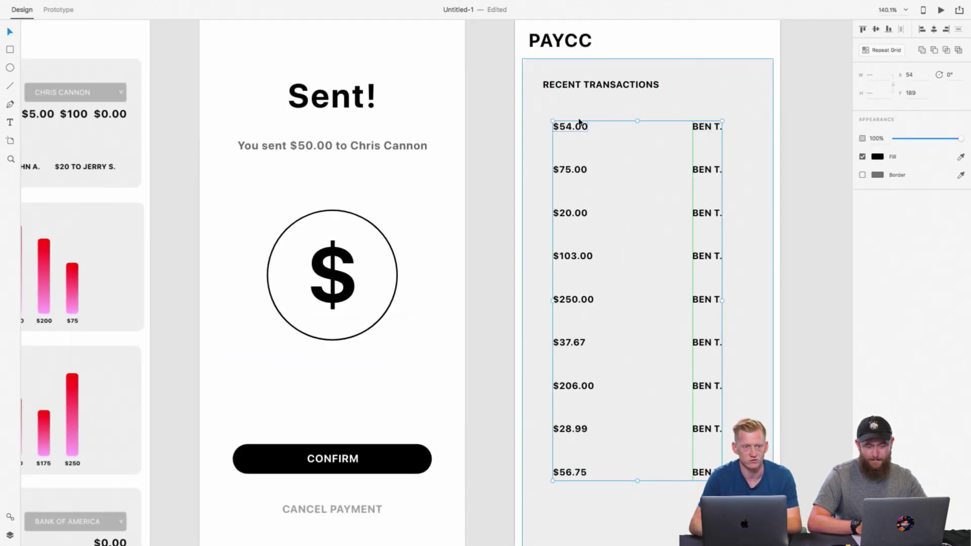
pyautogui.doubleClick(575, 127)
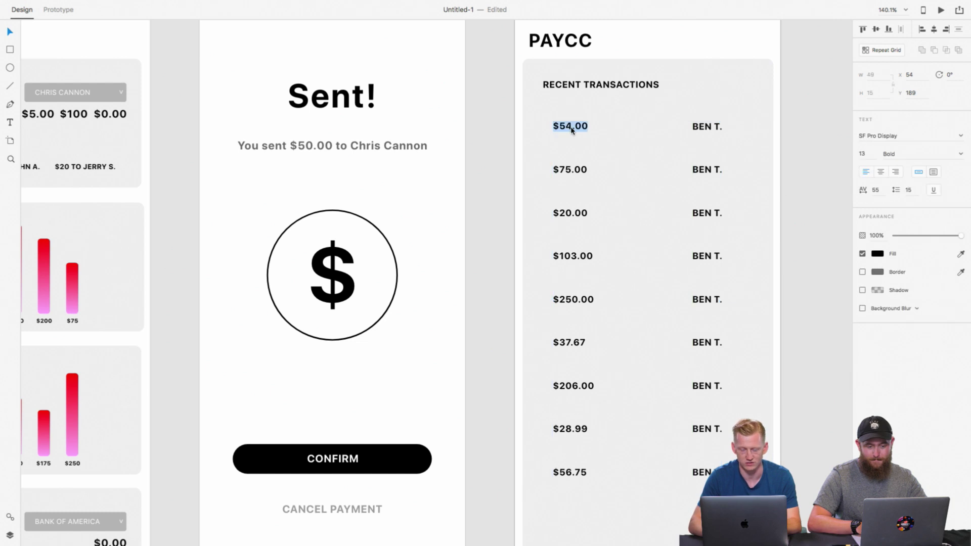
pyautogui.click(958, 152)
pyautogui.click(905, 221)
pyautogui.click(810, 189)
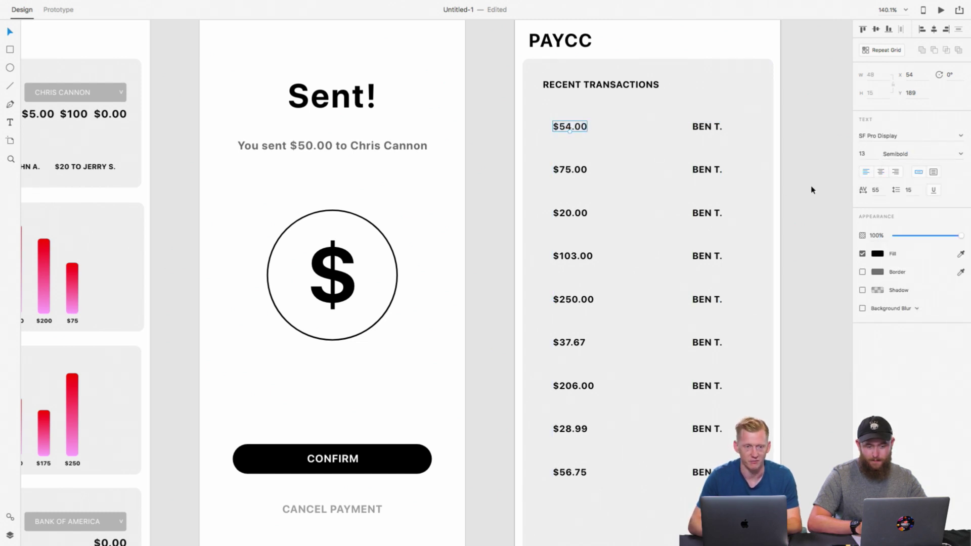
pyautogui.click(814, 154)
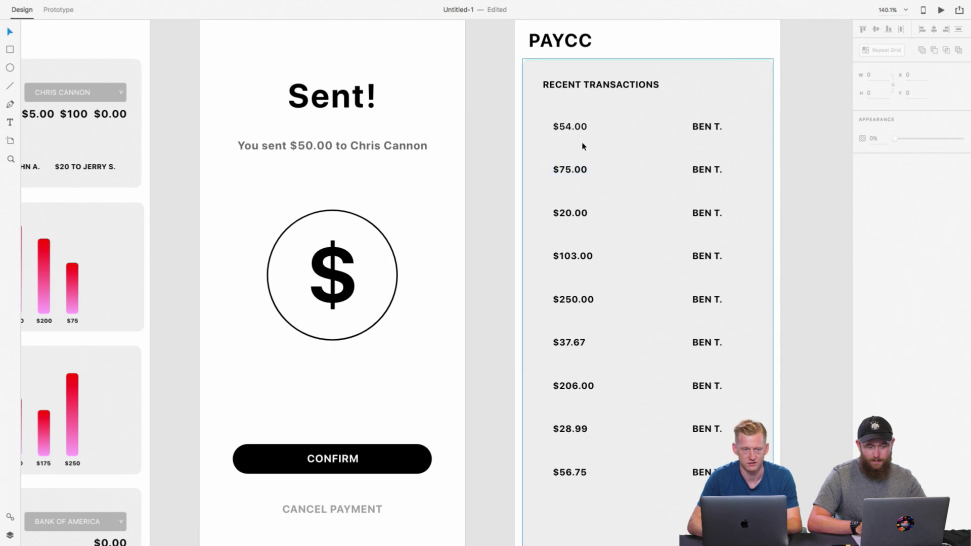
# - Recheck the $54.00 amount's font weight list and its right-click actions
pyautogui.doubleClick(576, 126)
pyautogui.click(959, 154)
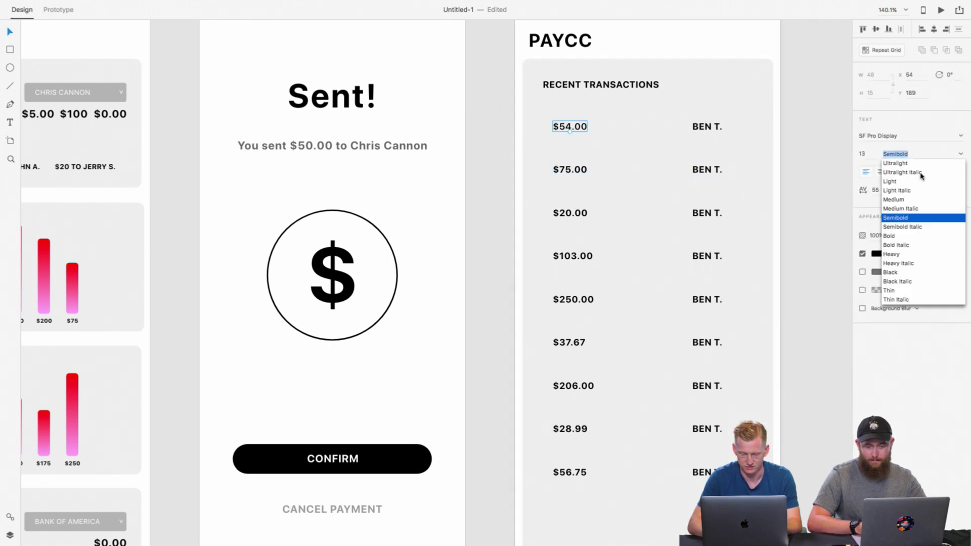
pyautogui.click(752, 203)
pyautogui.click(686, 155)
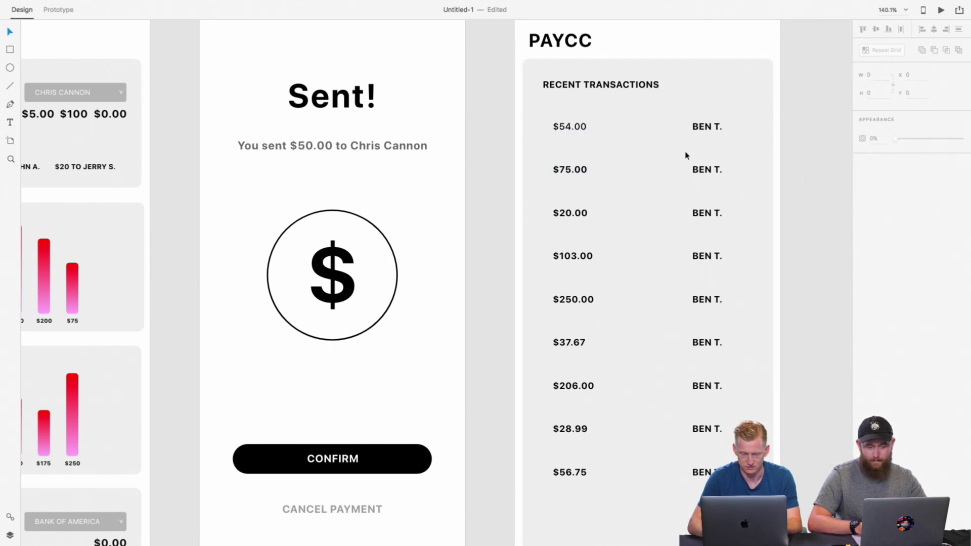
pyautogui.rightClick(564, 127)
pyautogui.click(782, 143)
# - Paste the Semibold appearance onto $103.00, $250.00, $37.67, $206.00, $28.99 and $56.75
pyautogui.click(710, 128)
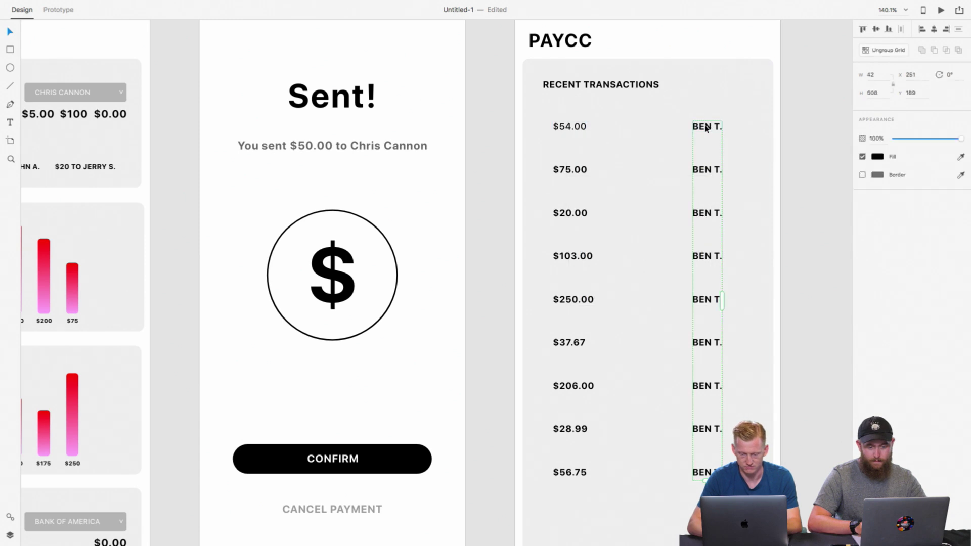
pyautogui.click(578, 170)
pyautogui.keyDown('shift'); pyautogui.click(577, 257); pyautogui.keyUp('shift')
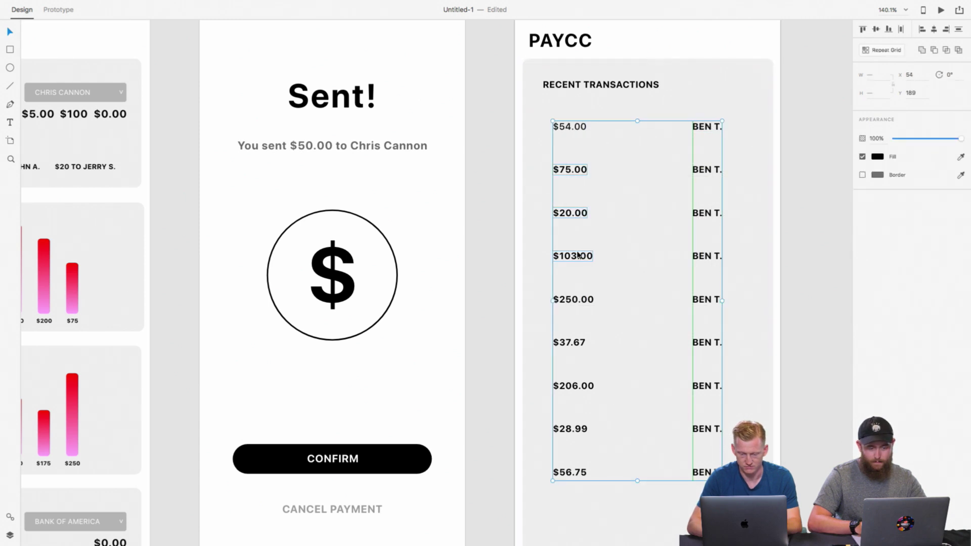
pyautogui.keyDown('shift'); pyautogui.click(580, 303); pyautogui.keyUp('shift')
pyautogui.keyDown('shift'); pyautogui.click(572, 344); pyautogui.keyUp('shift')
pyautogui.keyDown('shift'); pyautogui.click(572, 386); pyautogui.keyUp('shift')
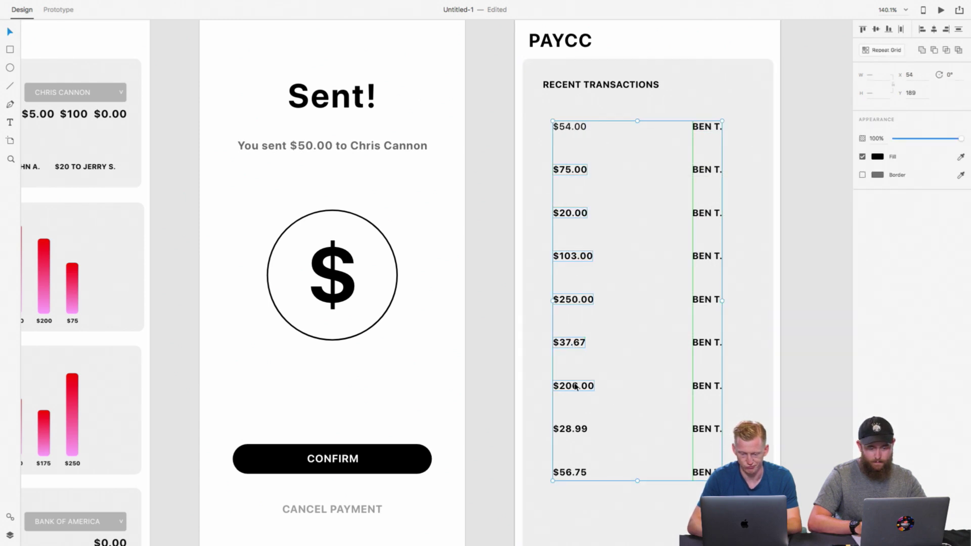
pyautogui.keyDown('shift'); pyautogui.click(572, 427); pyautogui.keyUp('shift')
pyautogui.keyDown('shift'); pyautogui.click(578, 475); pyautogui.keyUp('shift')
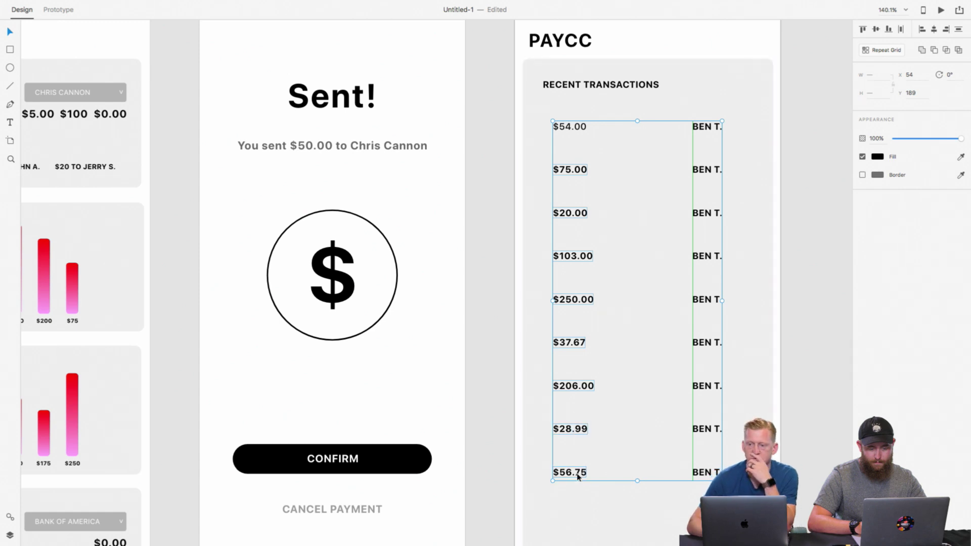
pyautogui.rightClick(577, 429)
pyautogui.click(631, 388)
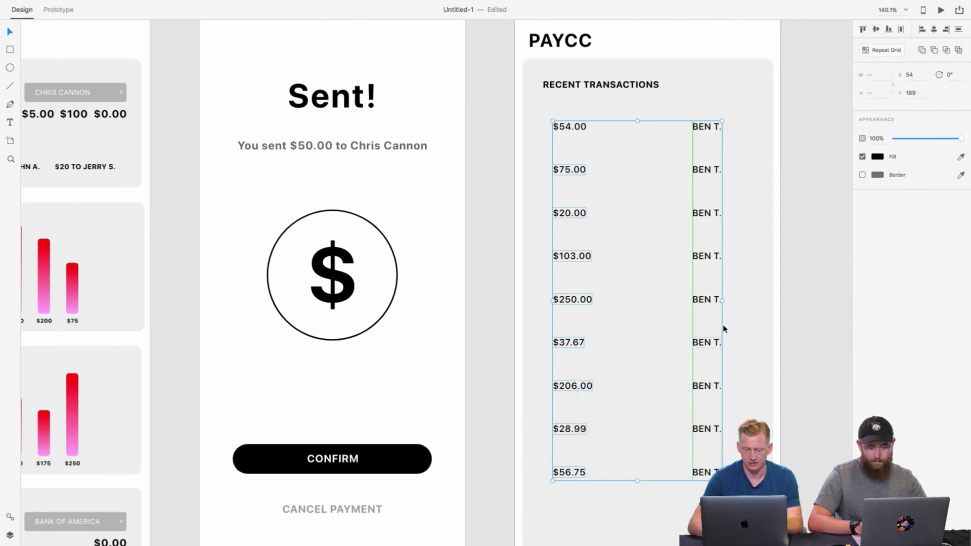
pyautogui.click(782, 290)
pyautogui.scroll(-5, 794, 268)
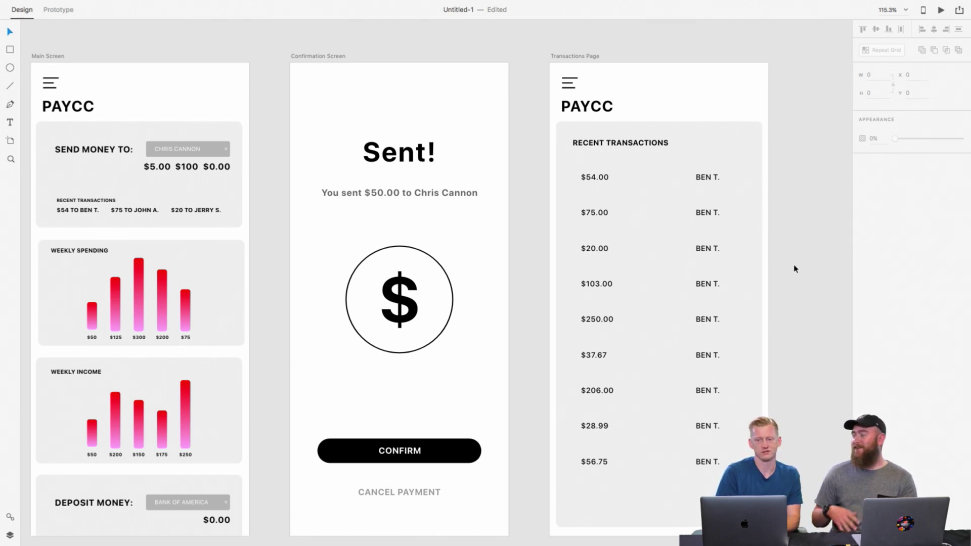
pyautogui.scroll(-5, 795, 269)
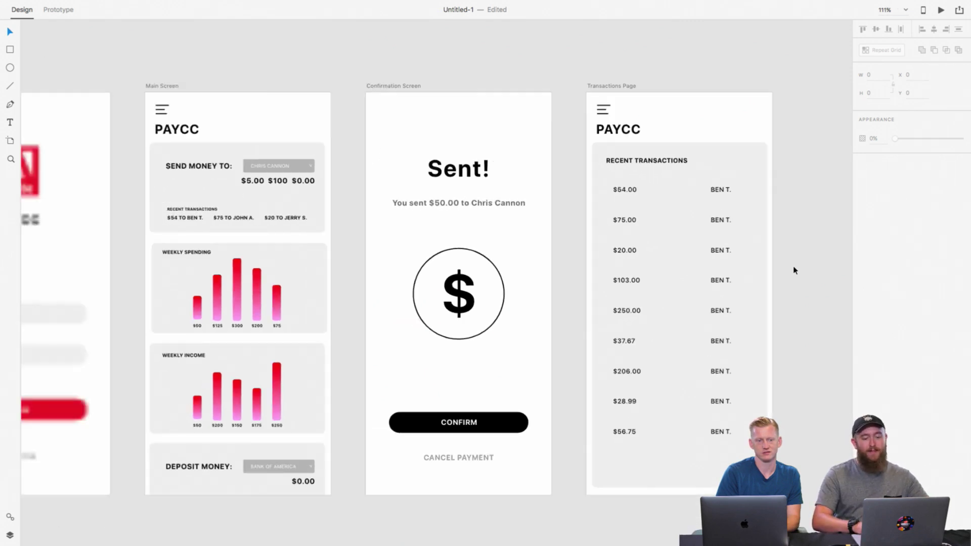
pyautogui.scroll(1, 794, 271)
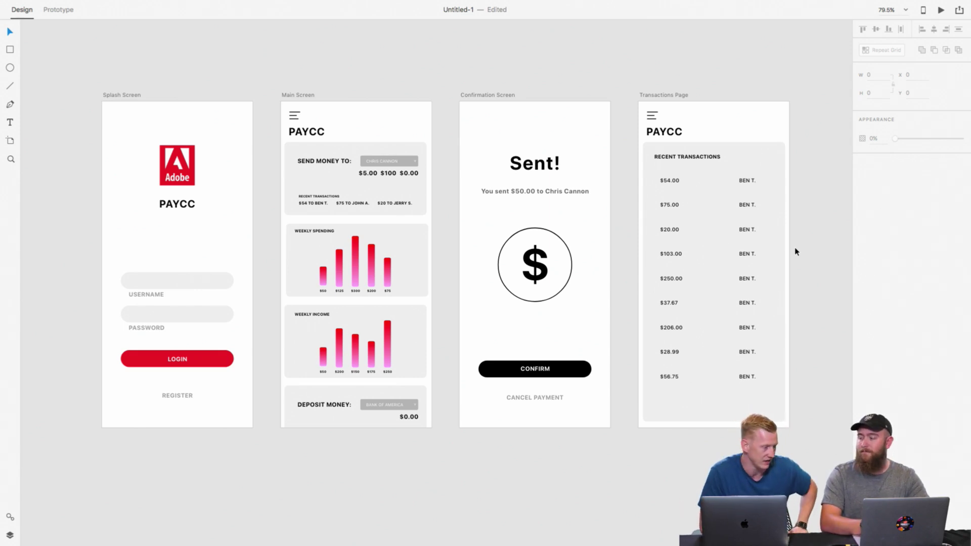
# - Choose Lock from the Recent Transactions card's right-click menu
pyautogui.click(774, 251)
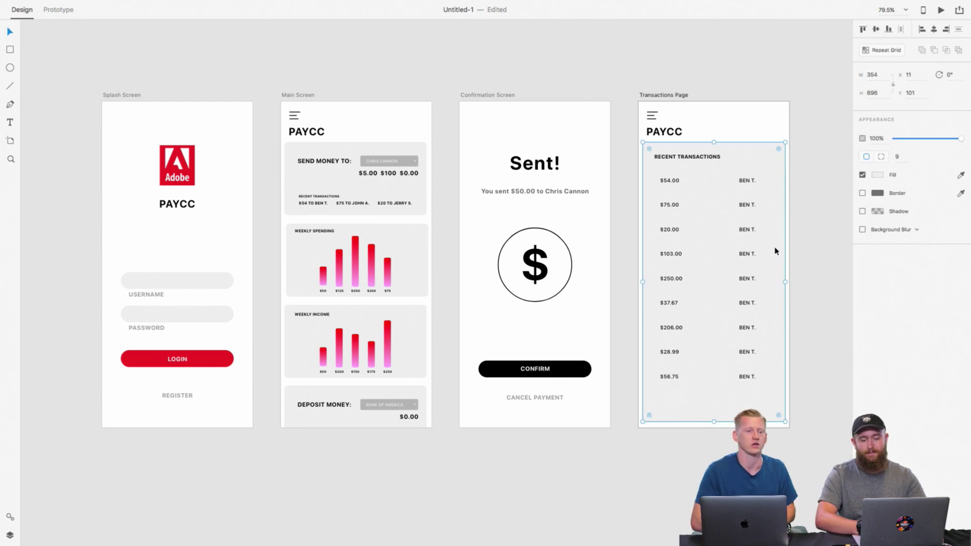
pyautogui.rightClick(776, 249)
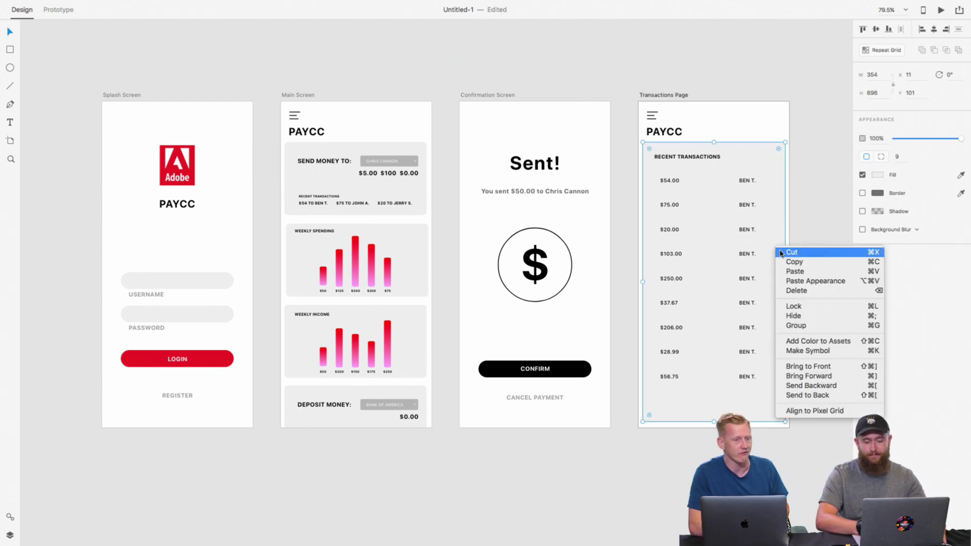
pyautogui.click(794, 306)
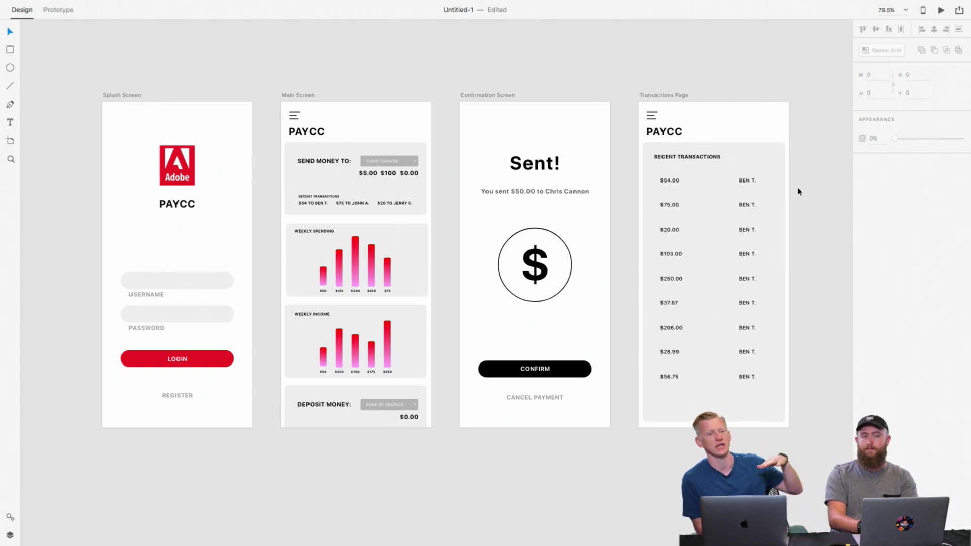
pyautogui.hscroll(2, 797, 192)
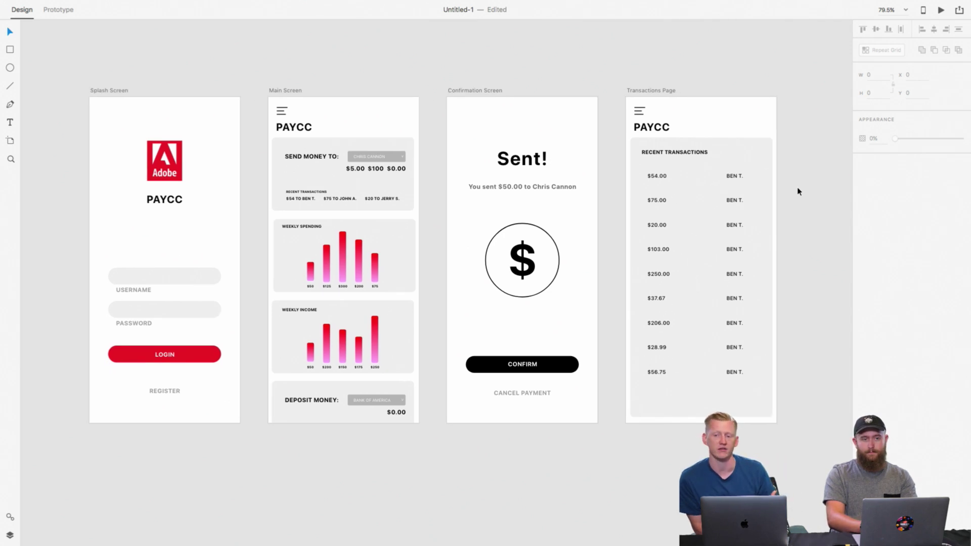
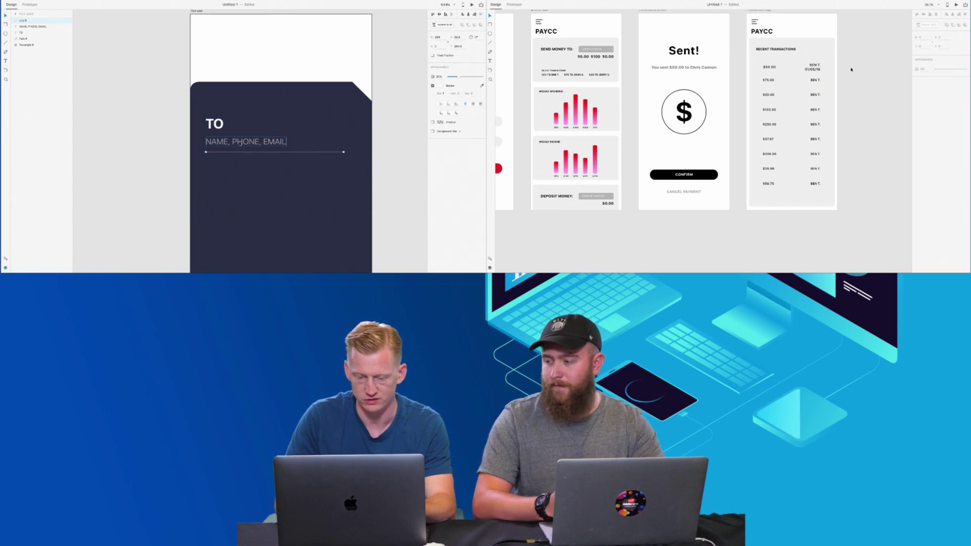
# - Nudge the NAME, PHONE, EMAIL placeholder 2 px right, then select its underline
pyautogui.doubleClick(221, 145)
pyautogui.click(222, 151)
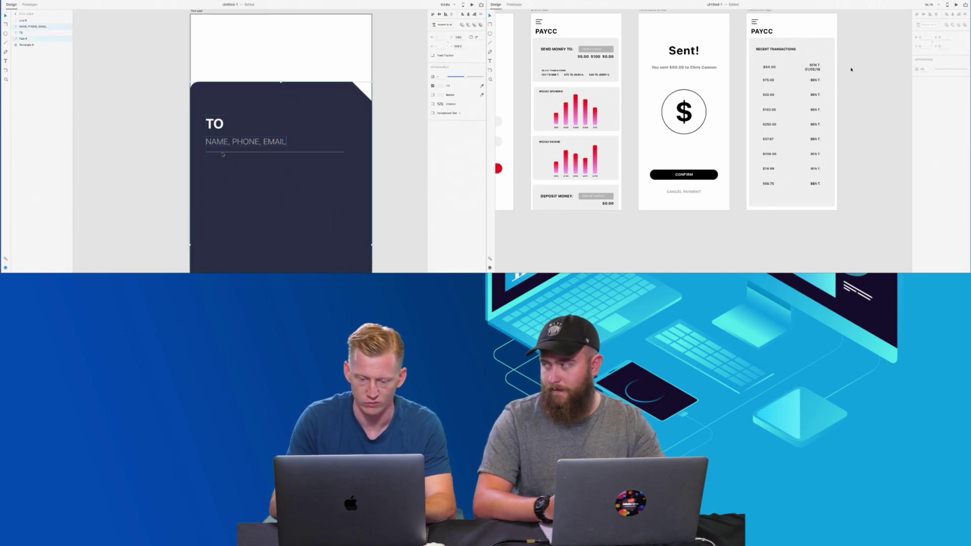
pyautogui.click(173, 152)
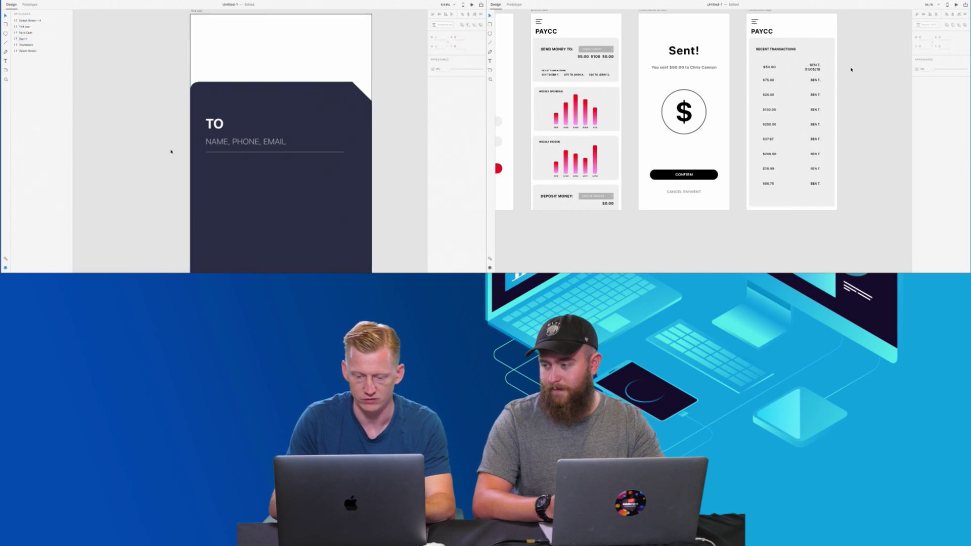
pyautogui.click(230, 151)
pyautogui.press('Right')
pyautogui.press('Right')
pyautogui.press('Right')
pyautogui.click(230, 154)
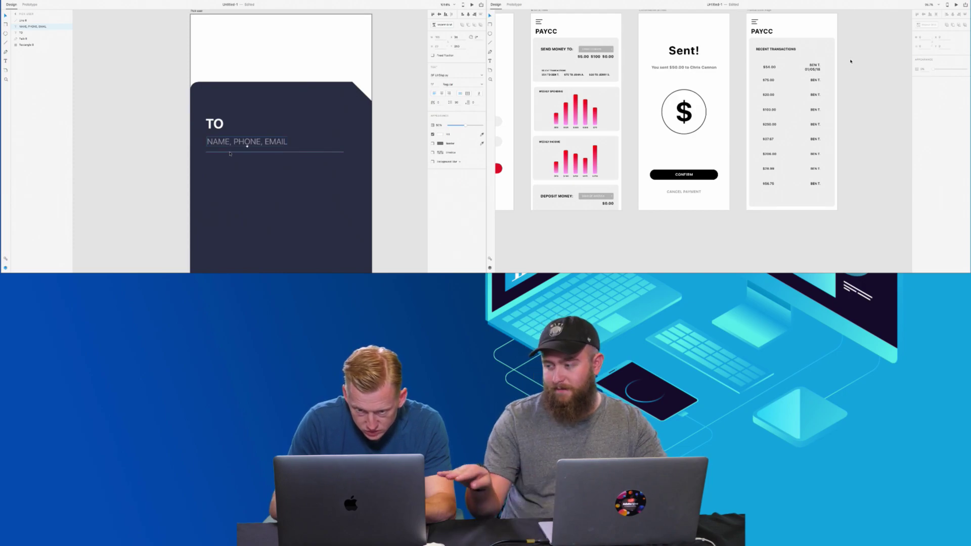
# - Set the TO heading's font size to 34 and reposition it slightly
pyautogui.scroll(-3, 229, 153)
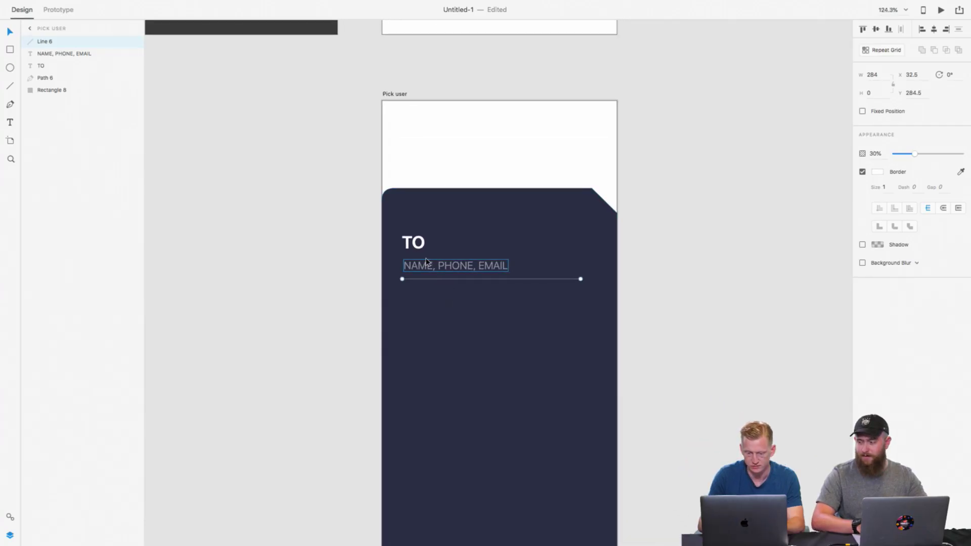
pyautogui.click(416, 245)
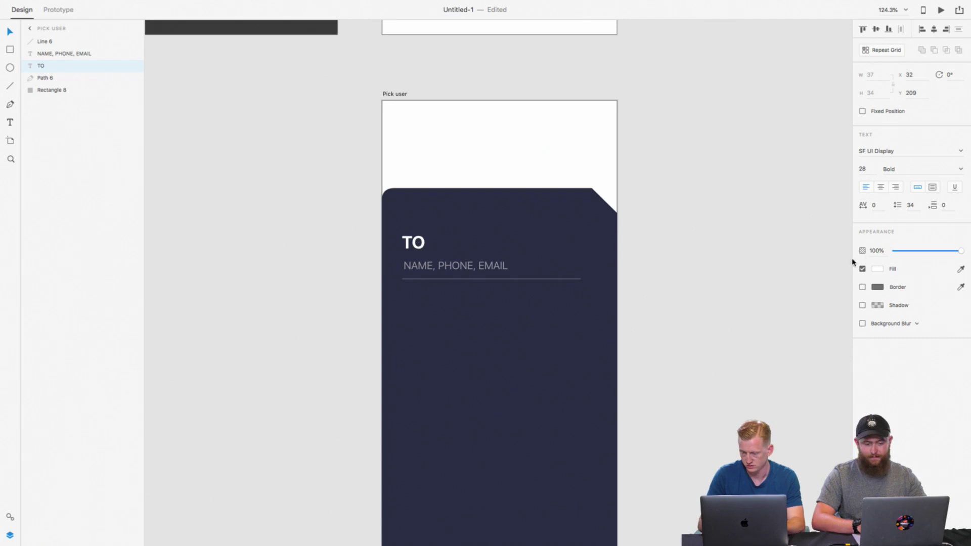
pyautogui.click(862, 169)
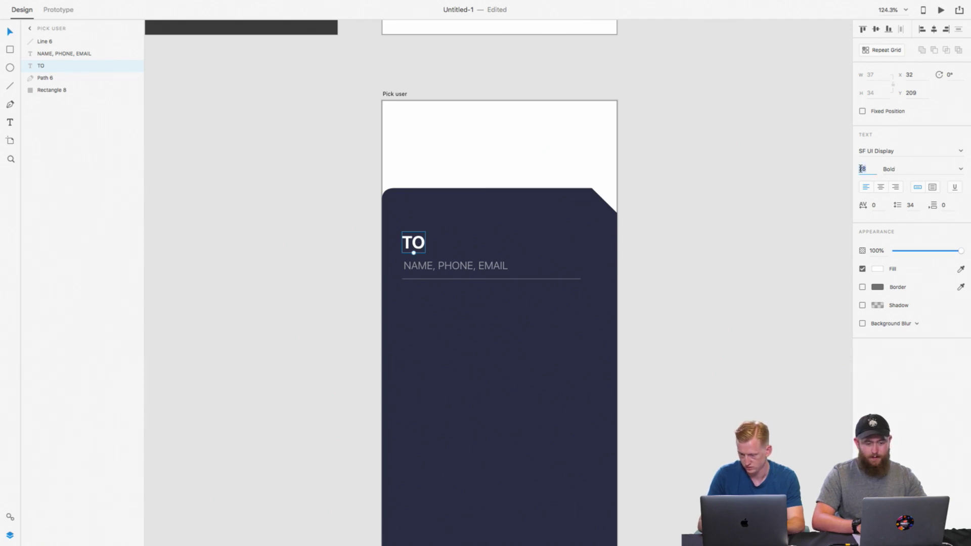
pyautogui.write('34')
pyautogui.press('Return')
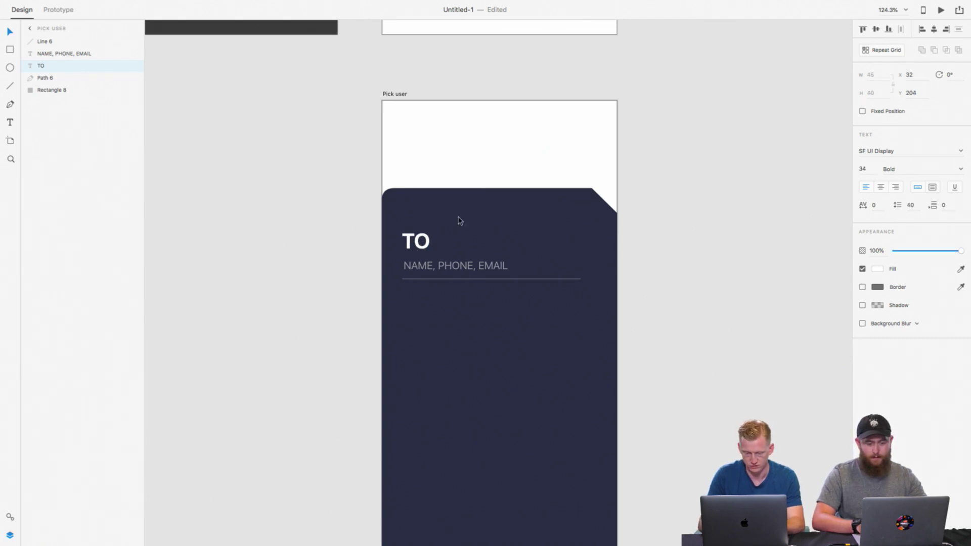
pyautogui.scroll(5, 414, 253)
pyautogui.moveTo(420, 245); pyautogui.dragTo(417, 235)
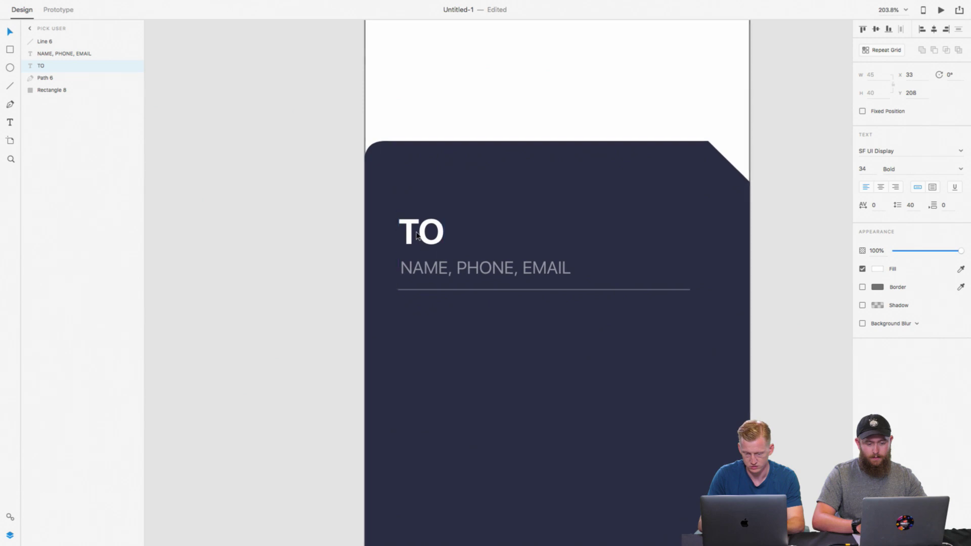
# - Move the NAME, PHONE, EMAIL placeholder and its underline down about 10 px, selecting TO too
pyautogui.scroll(-5, 420, 253)
pyautogui.click(434, 243)
pyautogui.keyDown('shift'); pyautogui.click(427, 255); pyautogui.keyUp('shift')
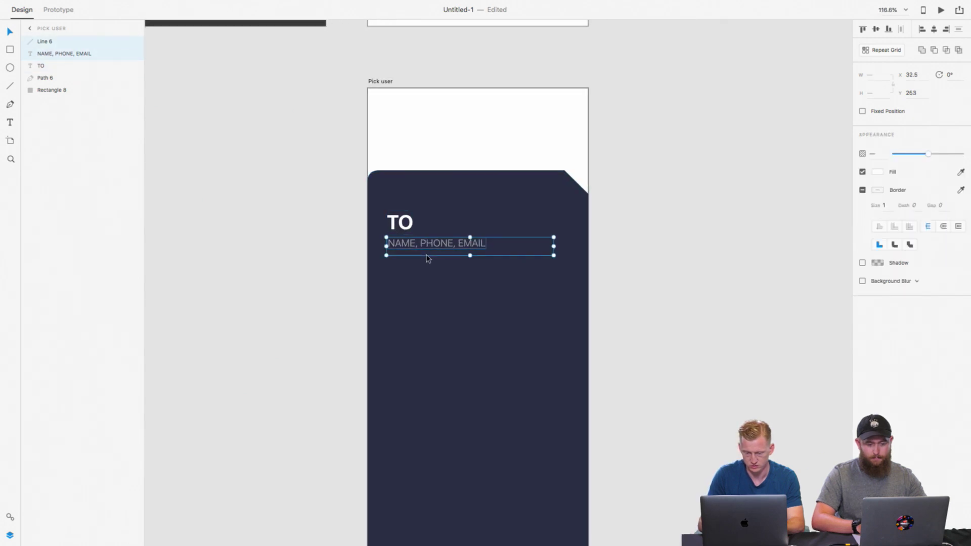
pyautogui.moveTo(427, 256); pyautogui.dragTo(427, 260)
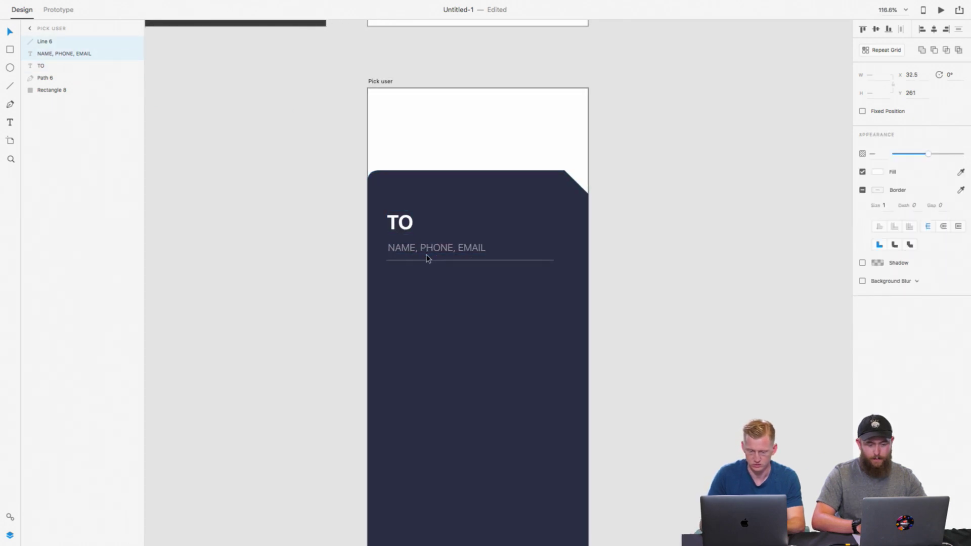
pyautogui.keyDown('shift'); pyautogui.click(404, 223); pyautogui.keyUp('shift')
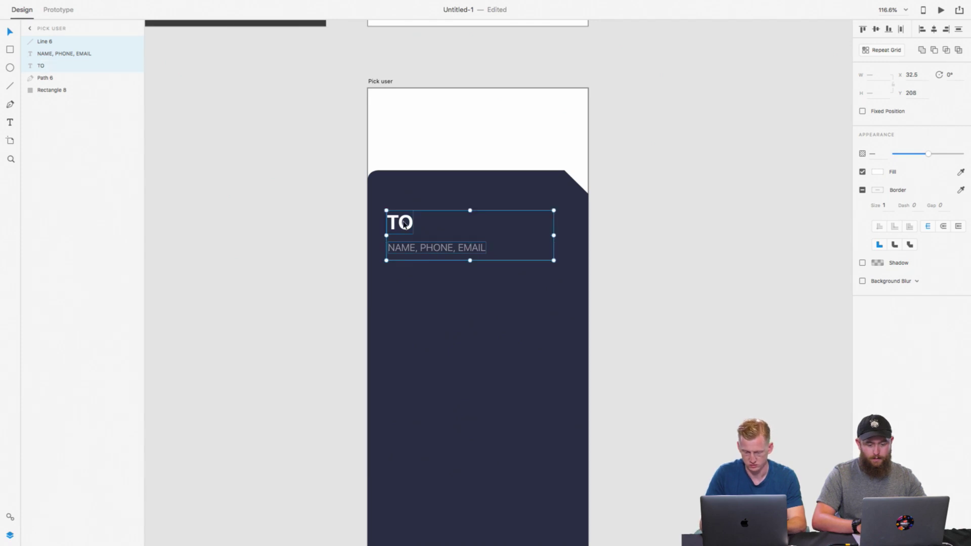
# - Duplicate the TO field below the original and rename its heading to FOR
pyautogui.press('super+d')
pyautogui.hotkey('shift', 'Down')
pyautogui.hotkey('shift', 'Down')
pyautogui.hotkey('shift', 'Down')
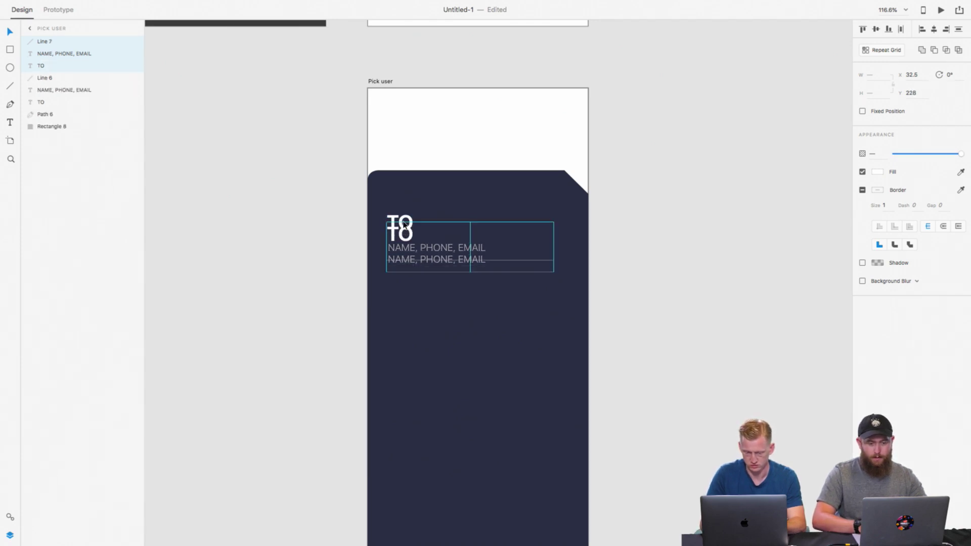
pyautogui.hotkey('shift', 'Down')
pyautogui.hotkey('shift', 'Down')
pyautogui.hotkey('shift', 'Down')
pyautogui.hotkey('shift', 'Down')
pyautogui.hotkey('shift', 'Down')
pyautogui.hotkey('shift', 'Down')
pyautogui.hotkey('shift', 'Down')
pyautogui.hotkey('shift', 'Down')
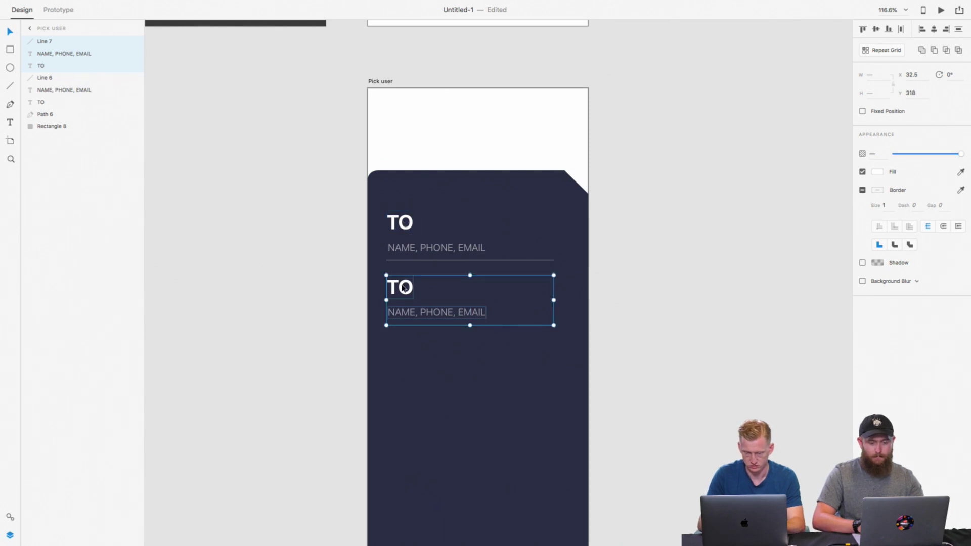
pyautogui.doubleClick(402, 286)
pyautogui.write('FOR')
pyautogui.press('Escape')
# - Change the copied placeholder text to DINNER, RENT, SOCKS
pyautogui.click(411, 317)
pyautogui.doubleClick(411, 317)
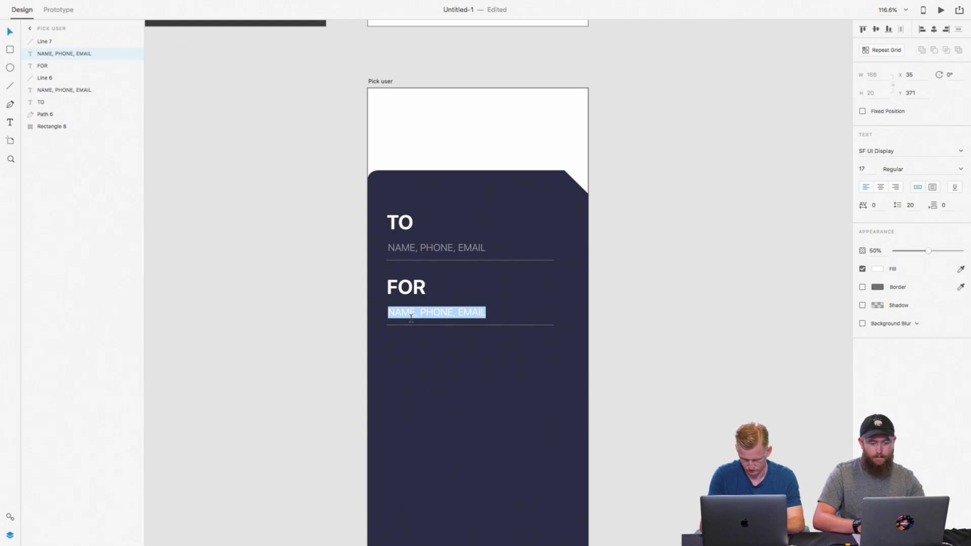
pyautogui.write('DI')
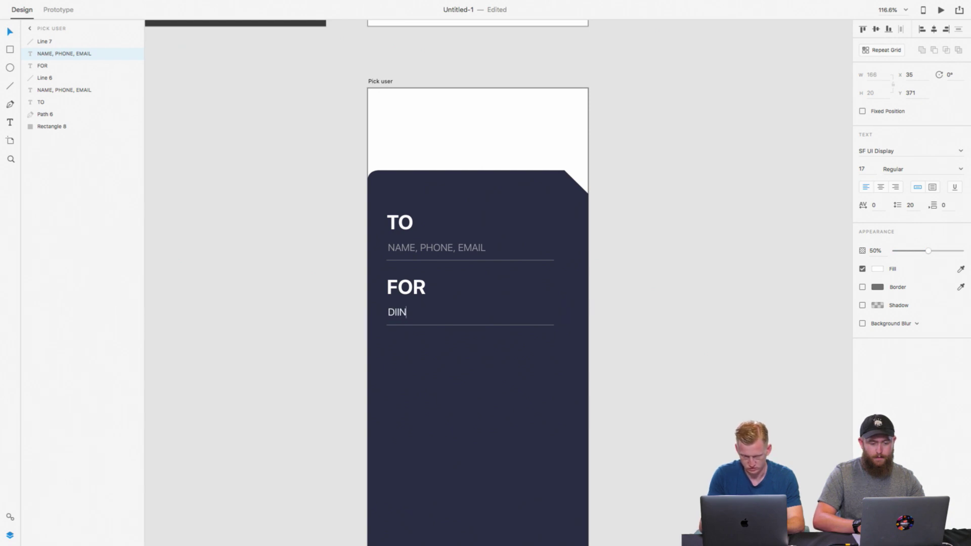
pyautogui.write('NNER, ')
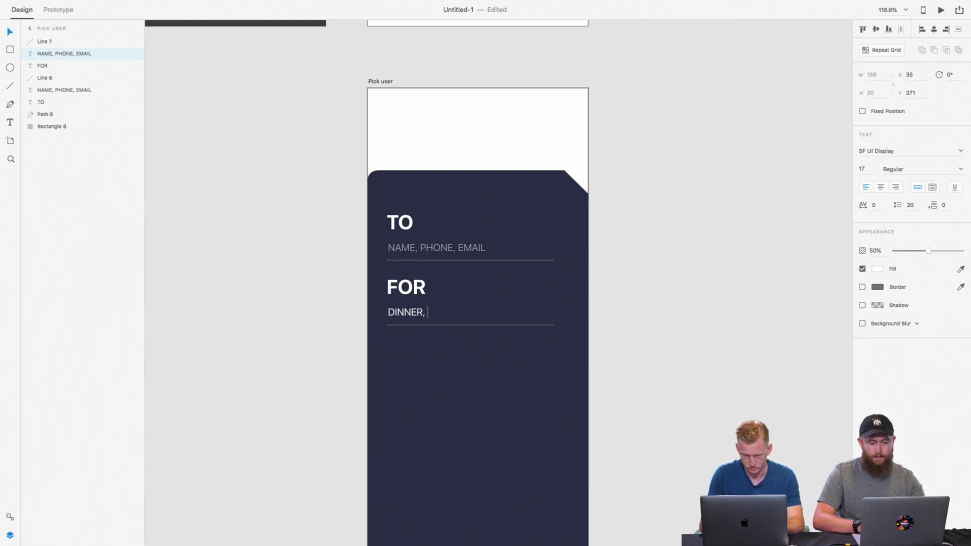
pyautogui.write('RENT, SOCKS')
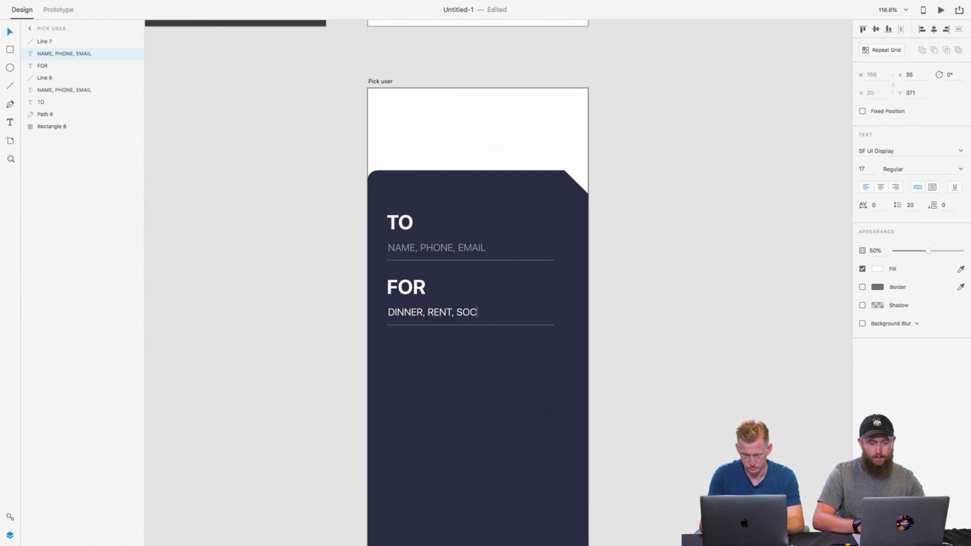
pyautogui.press('Escape')
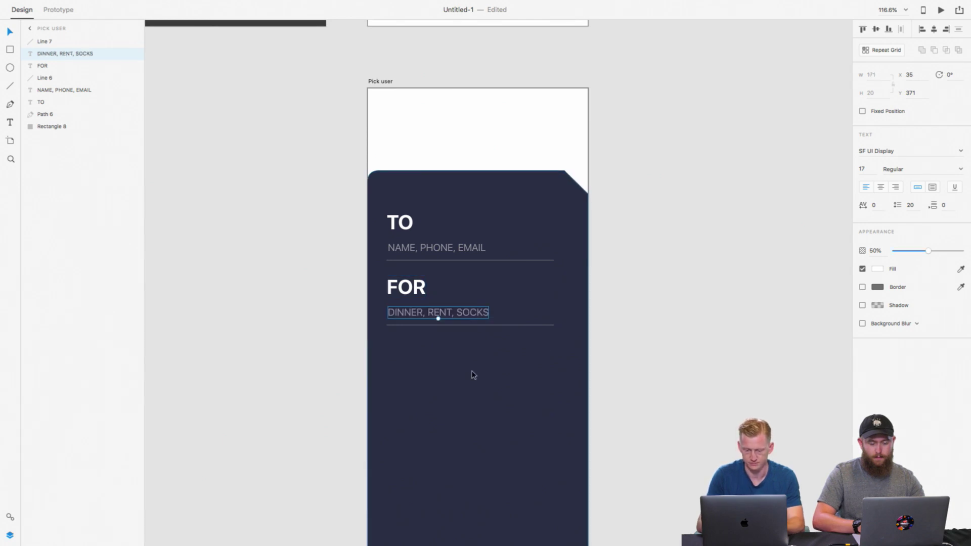
pyautogui.click(474, 373)
pyautogui.scroll(-3, 473, 374)
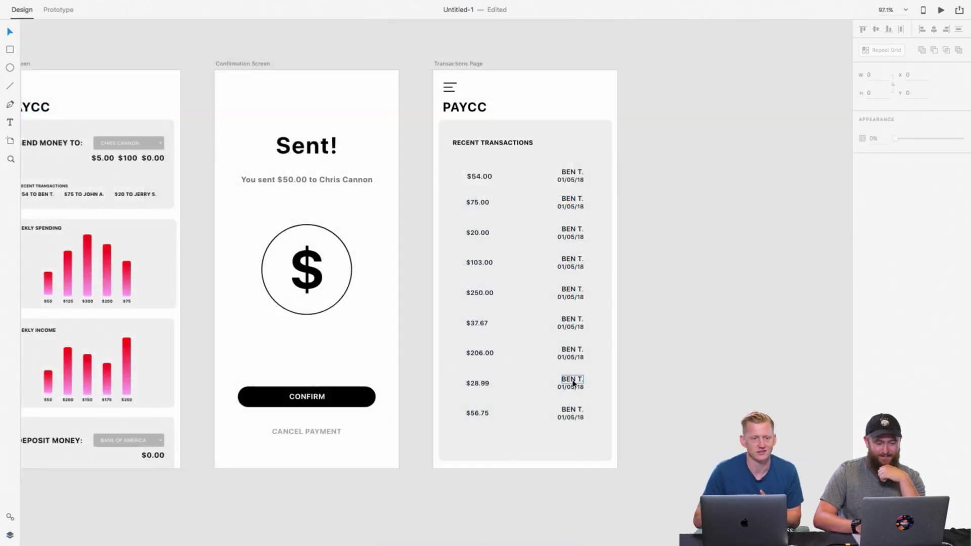
pyautogui.hscroll(-3, 570, 381)
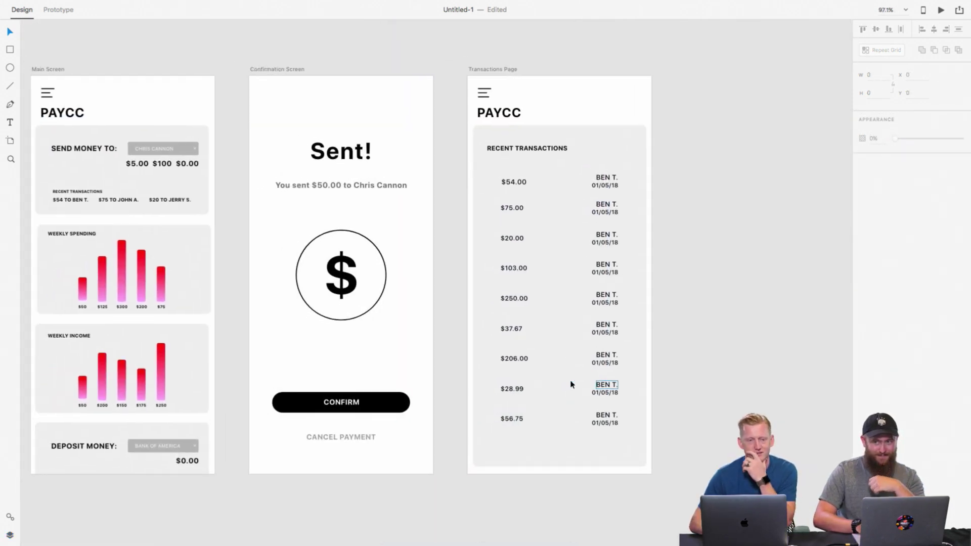
pyautogui.scroll(-3, 570, 383)
pyautogui.hscroll(-3, 570, 383)
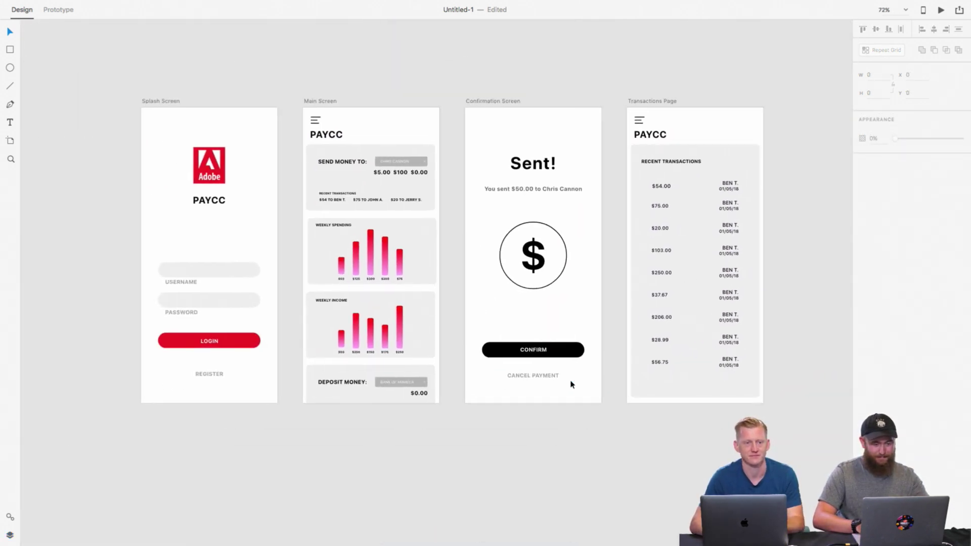
pyautogui.scroll(2, 570, 381)
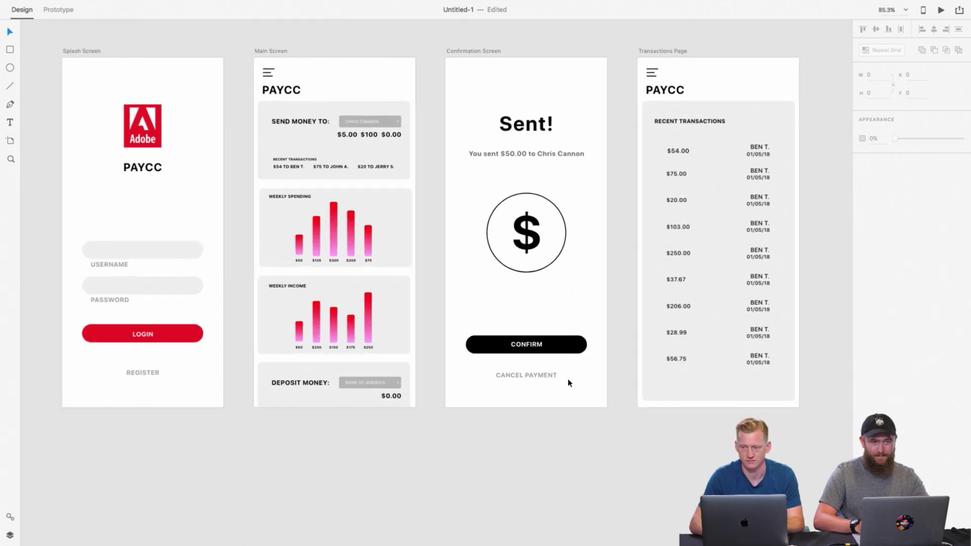
pyautogui.hscroll(5, 570, 383)
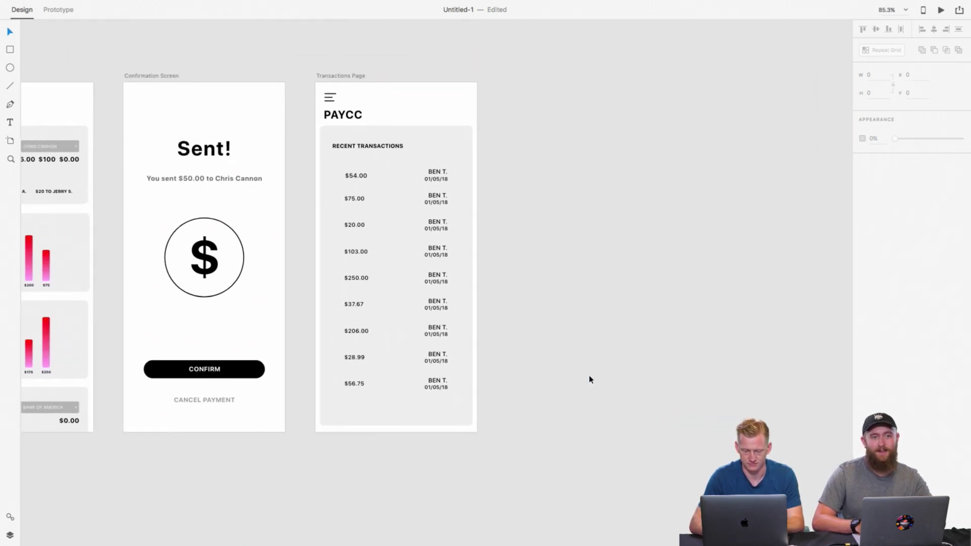
pyautogui.scroll(2, 537, 362)
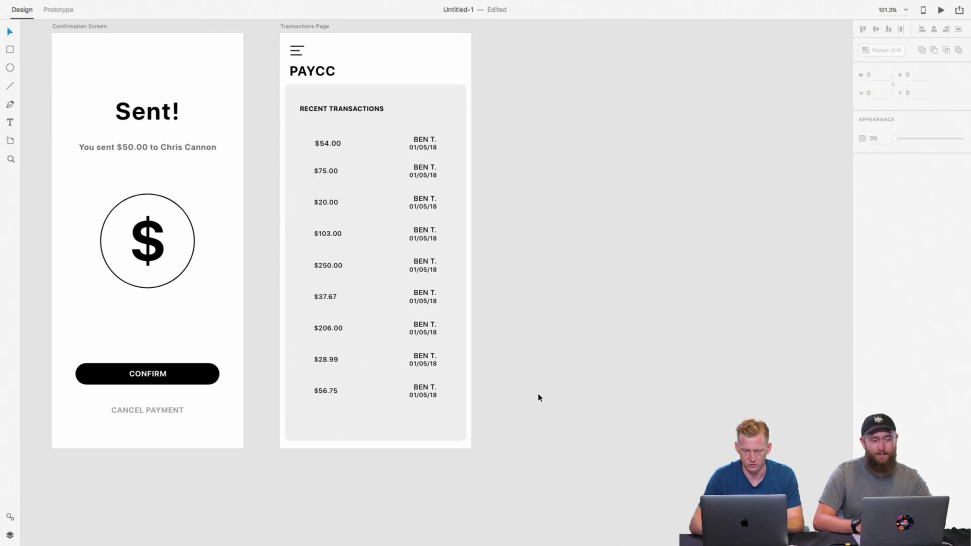
pyautogui.hscroll(-5, 539, 398)
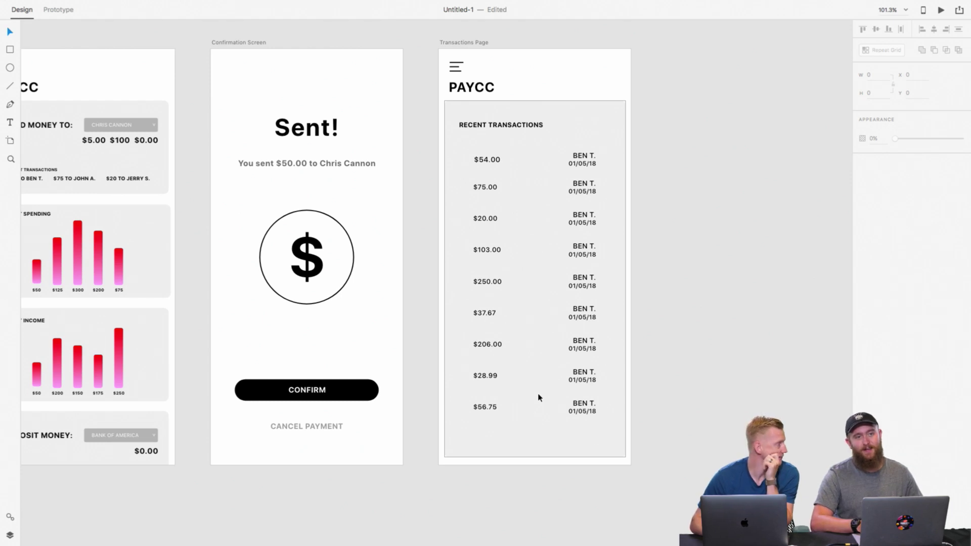
pyautogui.click(624, 394)
pyautogui.click(692, 400)
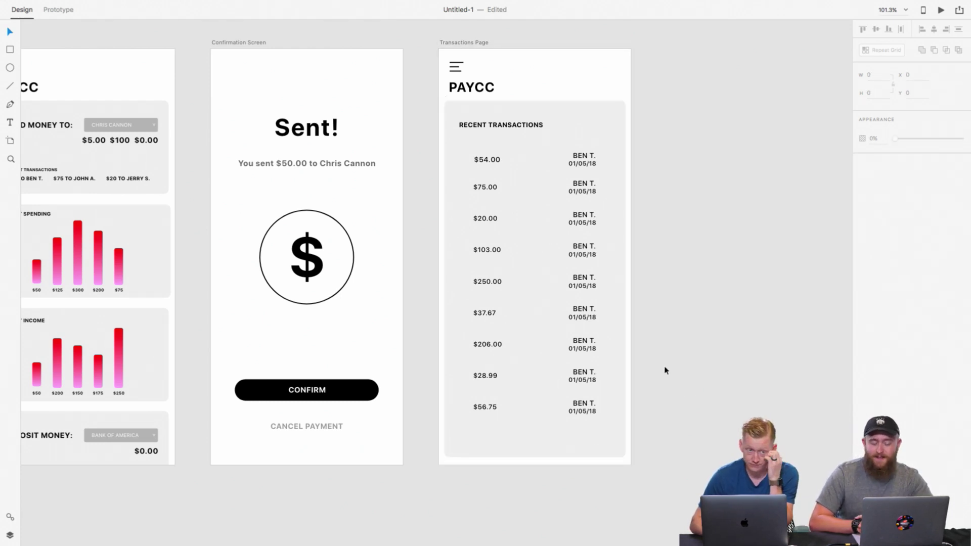
pyautogui.click(621, 319)
pyautogui.click(698, 334)
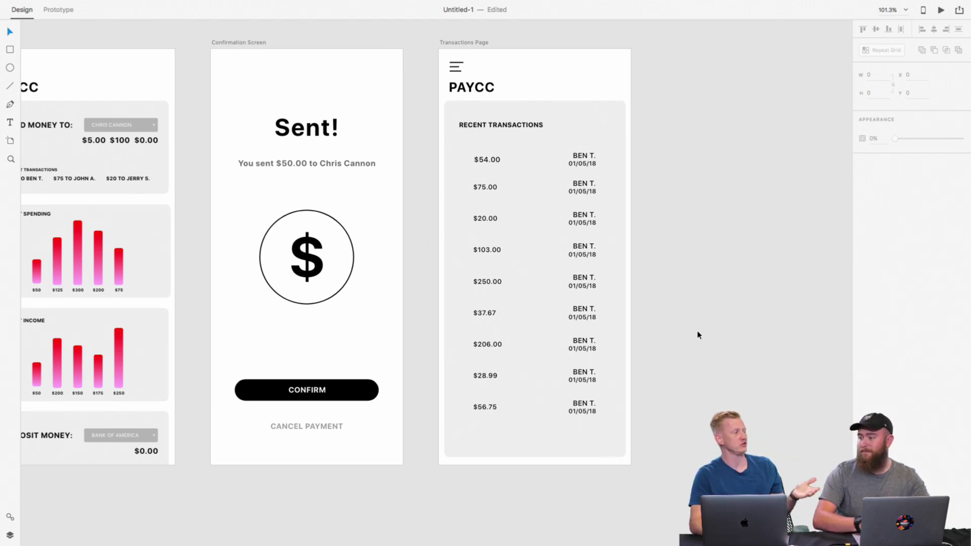
pyautogui.doubleClick(585, 414)
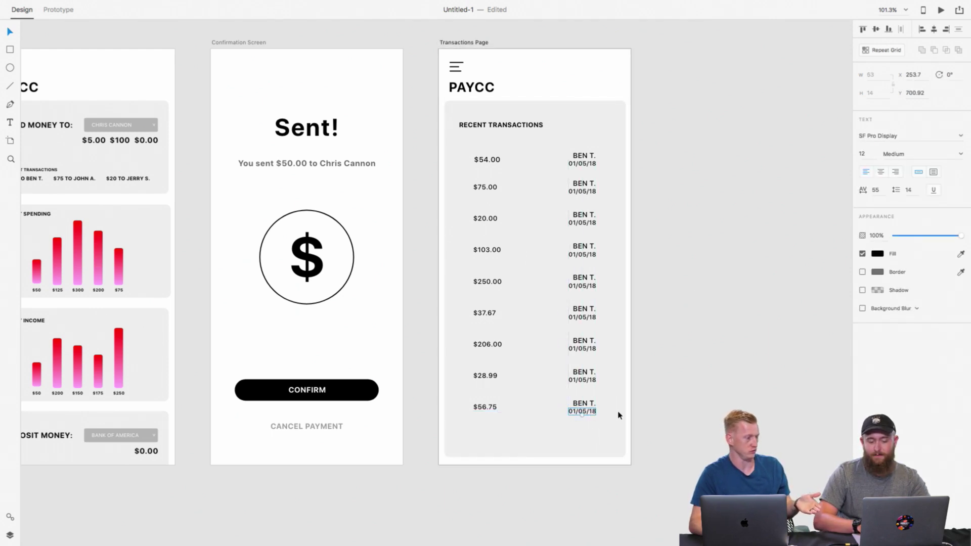
pyautogui.click(726, 415)
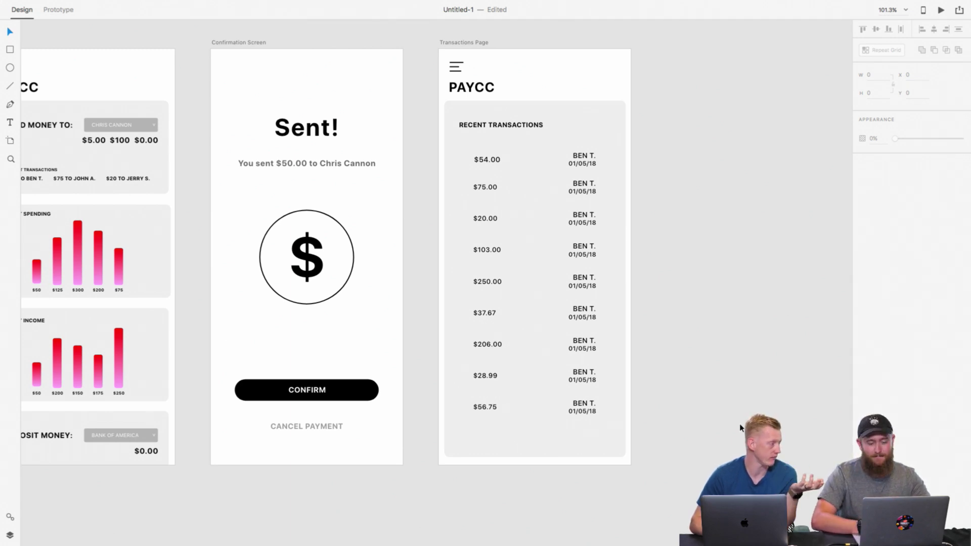
pyautogui.scroll(10, 605, 202)
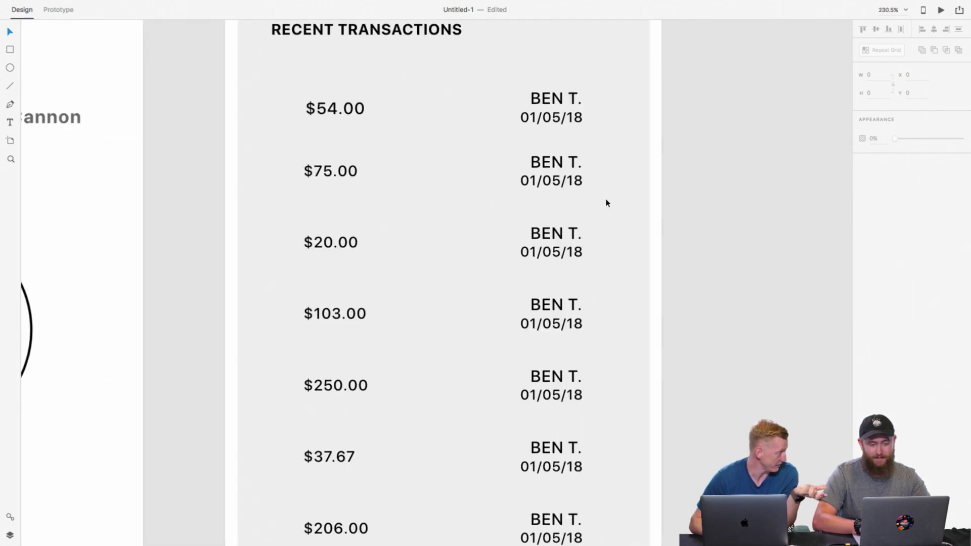
pyautogui.moveTo(543, 136); pyautogui.dragTo(548, 135)
pyautogui.moveTo(539, 267); pyautogui.dragTo(544, 266)
pyautogui.moveTo(552, 393); pyautogui.dragTo(538, 407)
# - Align the remaining BEN T. labels further down the list with their dates
pyautogui.scroll(-3, 557, 395)
pyautogui.click(536, 407)
pyautogui.scroll(-3, 581, 427)
pyautogui.moveTo(527, 456); pyautogui.dragTo(517, 447)
pyautogui.scroll(-3, 526, 450)
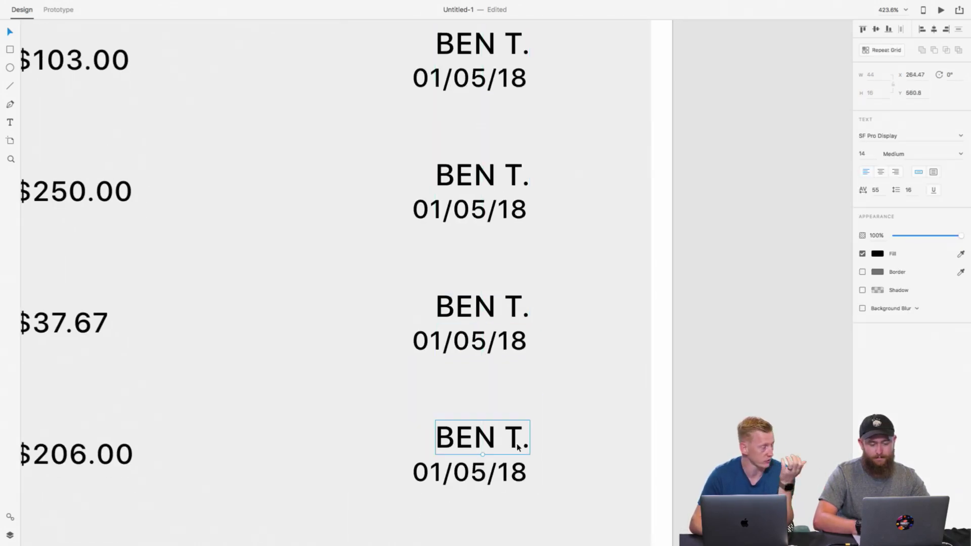
pyautogui.scroll(-3, 516, 446)
pyautogui.moveTo(505, 354); pyautogui.dragTo(508, 359)
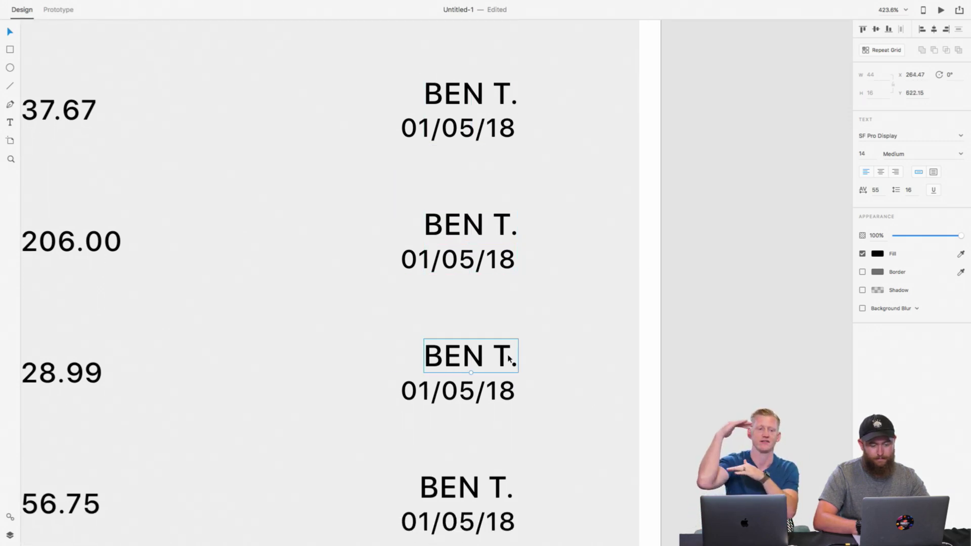
pyautogui.scroll(-3, 508, 359)
pyautogui.moveTo(498, 405); pyautogui.dragTo(499, 407)
pyautogui.scroll(-10, 513, 320)
pyautogui.scroll(5, 513, 326)
pyautogui.scroll(3, 490, 184)
pyautogui.moveTo(486, 181); pyautogui.dragTo(485, 182)
pyautogui.click(525, 220)
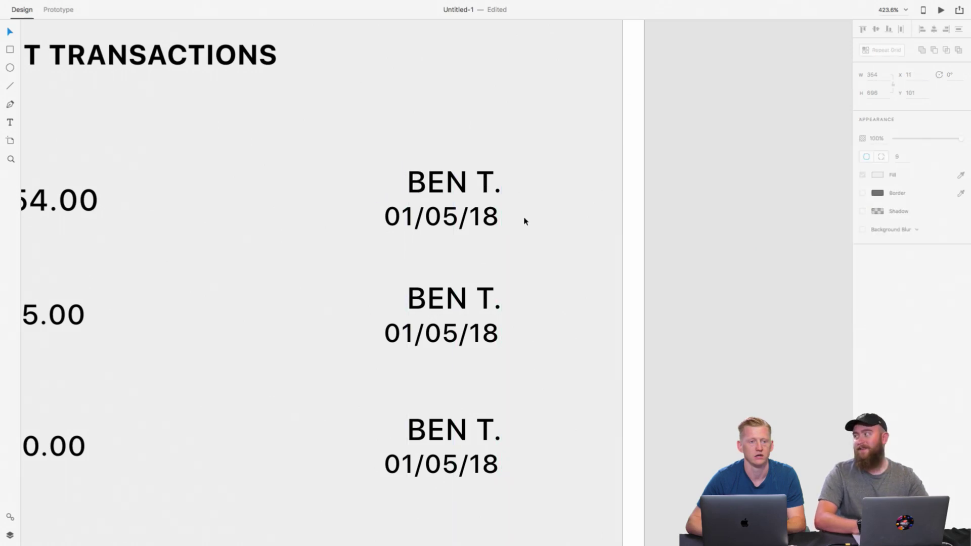
# - Zoom out to show the Splash, Main, Confirmation and Transactions Page artboards in a row
pyautogui.scroll(-5, 524, 220)
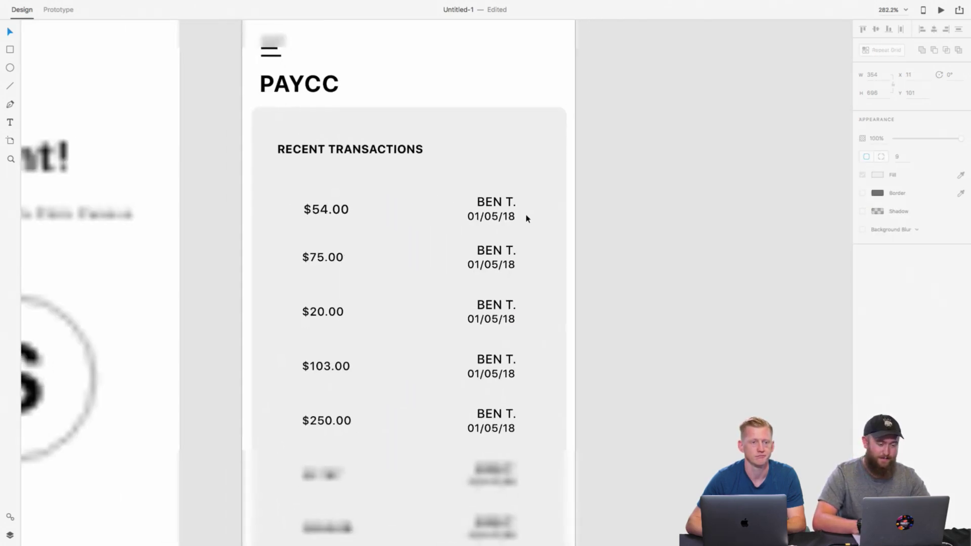
pyautogui.scroll(-2, 518, 244)
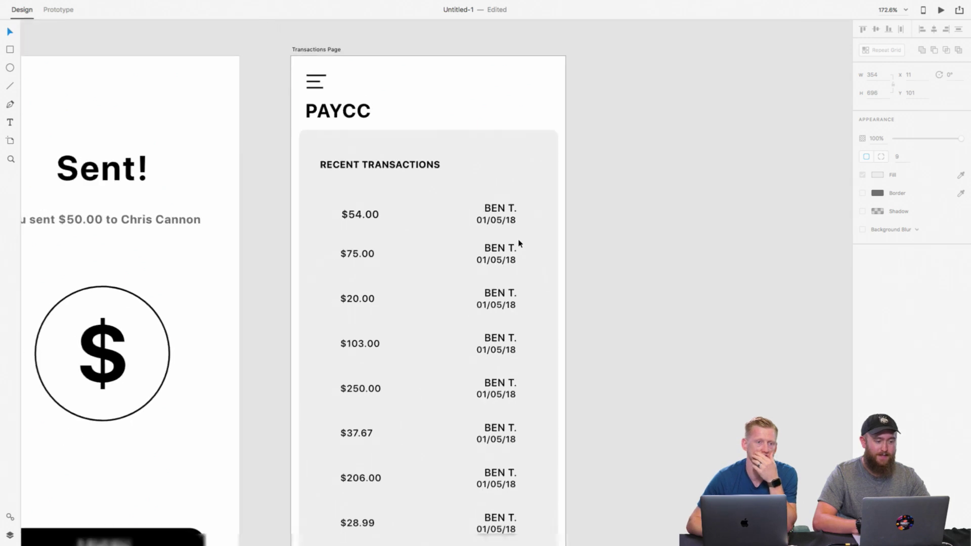
pyautogui.click(584, 260)
pyautogui.scroll(-3, 584, 260)
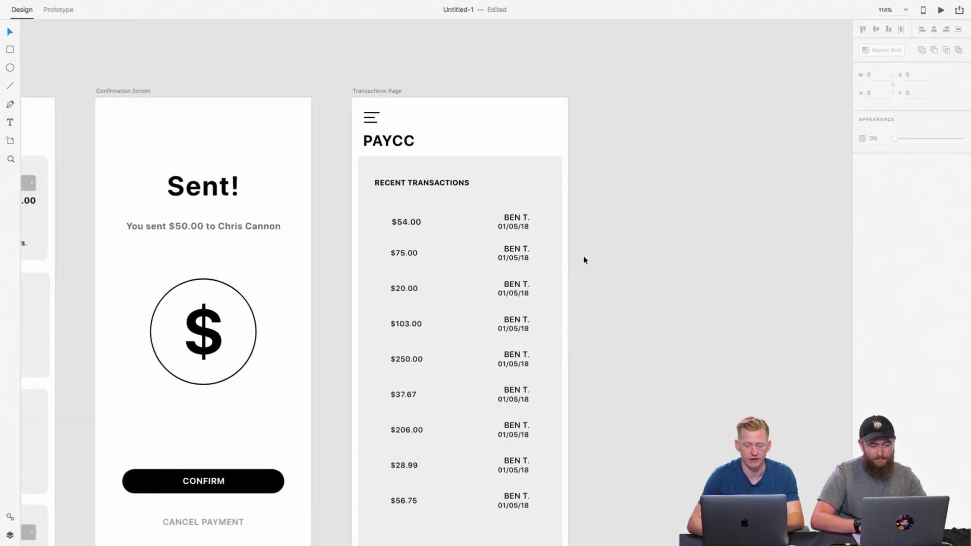
pyautogui.scroll(-3, 584, 260)
pyautogui.scroll(5, 584, 260)
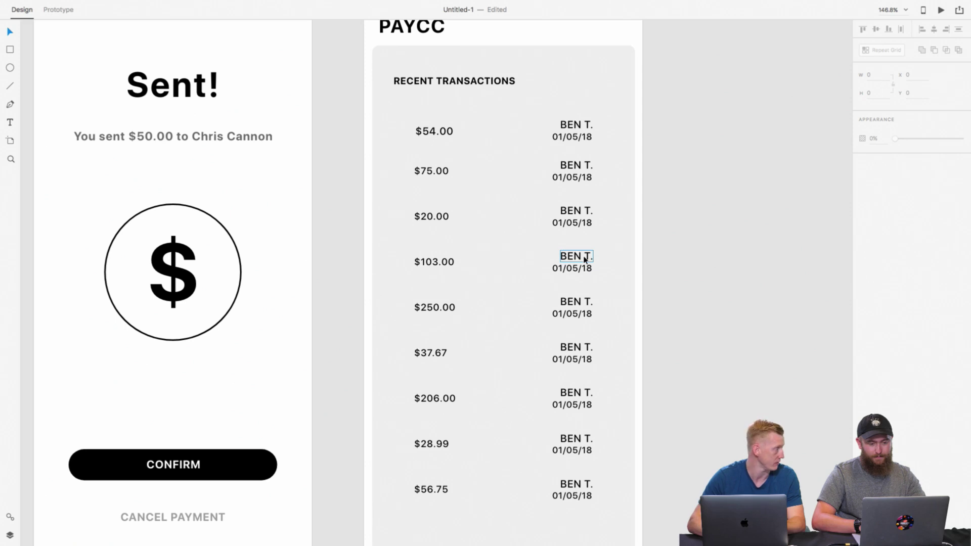
pyautogui.scroll(-5, 584, 260)
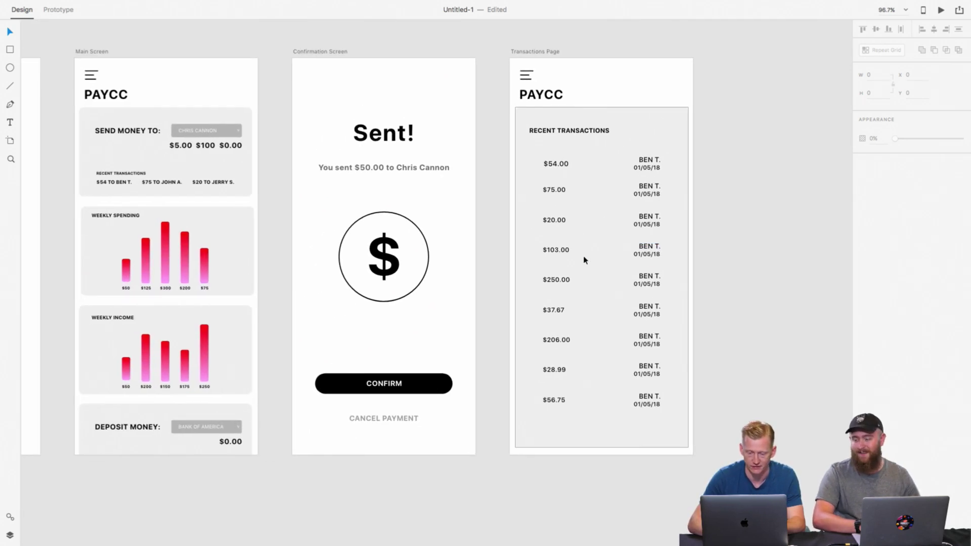
pyautogui.hscroll(-5, 584, 260)
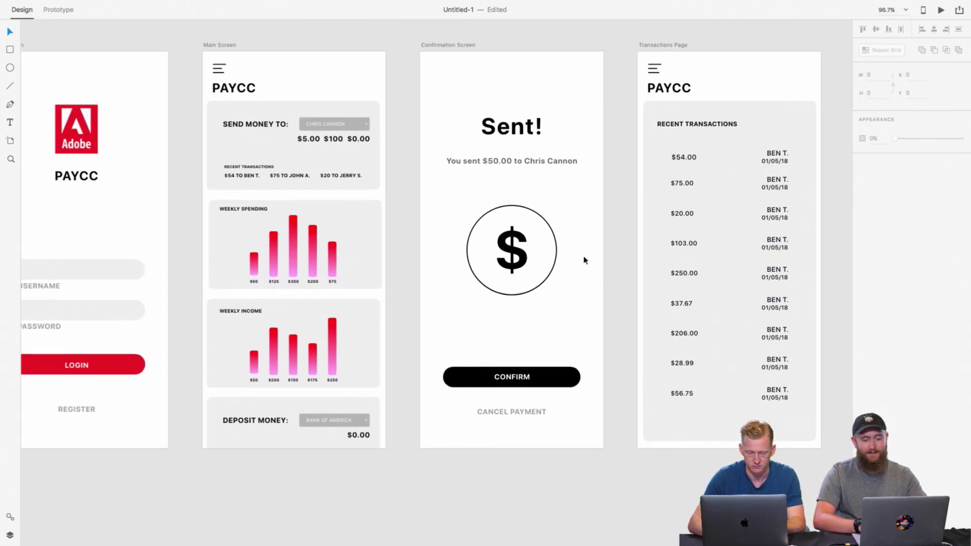
pyautogui.scroll(-3, 584, 260)
pyautogui.scroll(3, 584, 260)
pyautogui.scroll(-2, 584, 260)
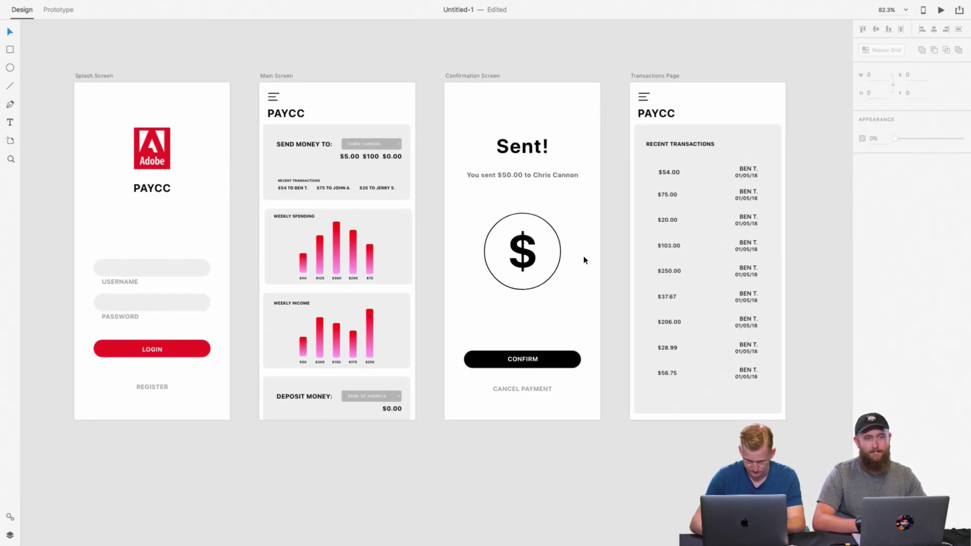
pyautogui.scroll(-2, 584, 260)
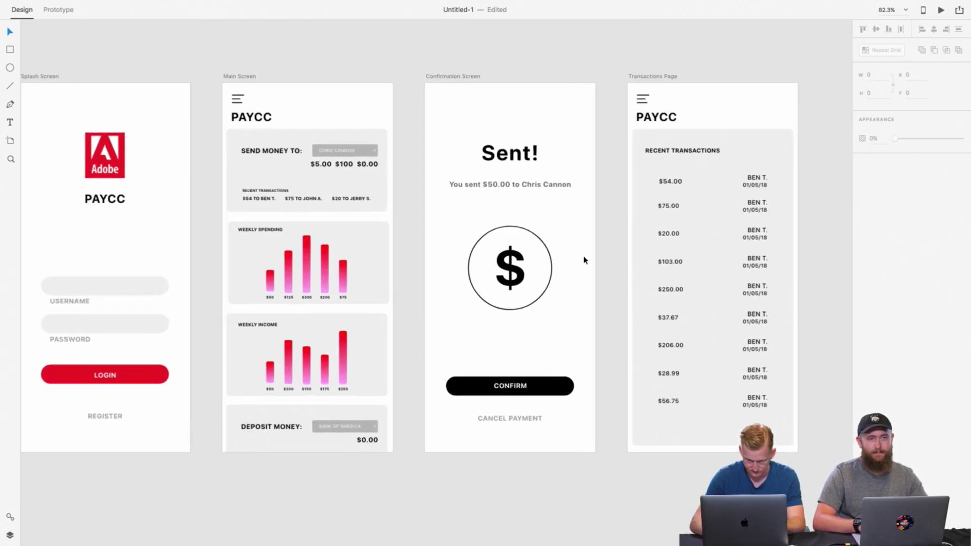
pyautogui.scroll(-2, 584, 260)
pyautogui.hscroll(-1, 584, 260)
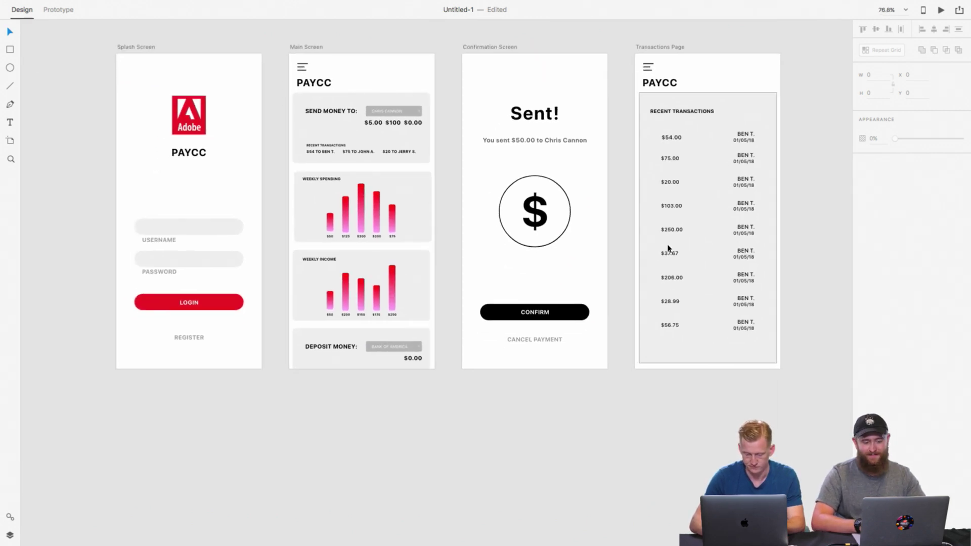
# - Copy the black CONFIRM button shape and paste it below the Transactions Page list
pyautogui.scroll(2, 693, 245)
pyautogui.scroll(5, 692, 245)
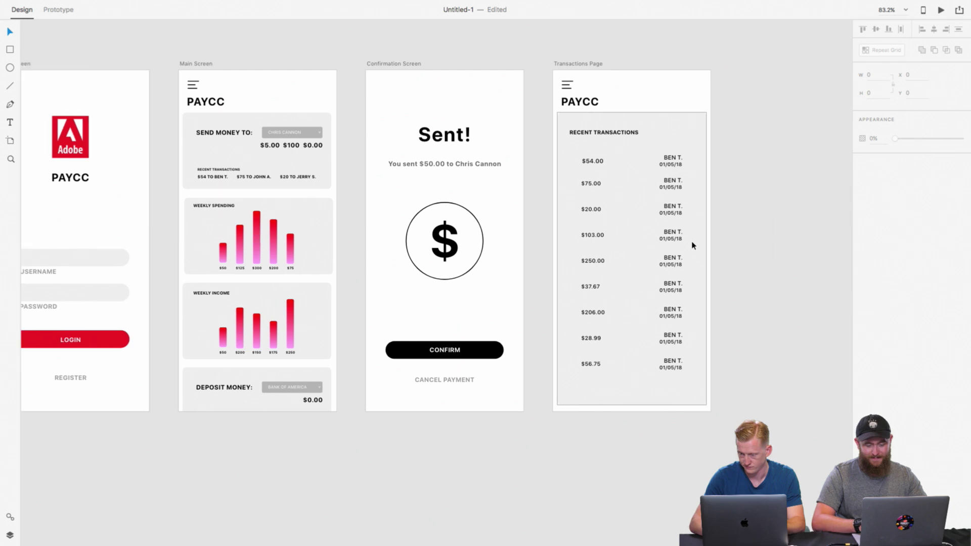
pyautogui.click(286, 273)
pyautogui.doubleClick(273, 271)
pyautogui.rightClick(275, 270)
pyautogui.click(293, 265)
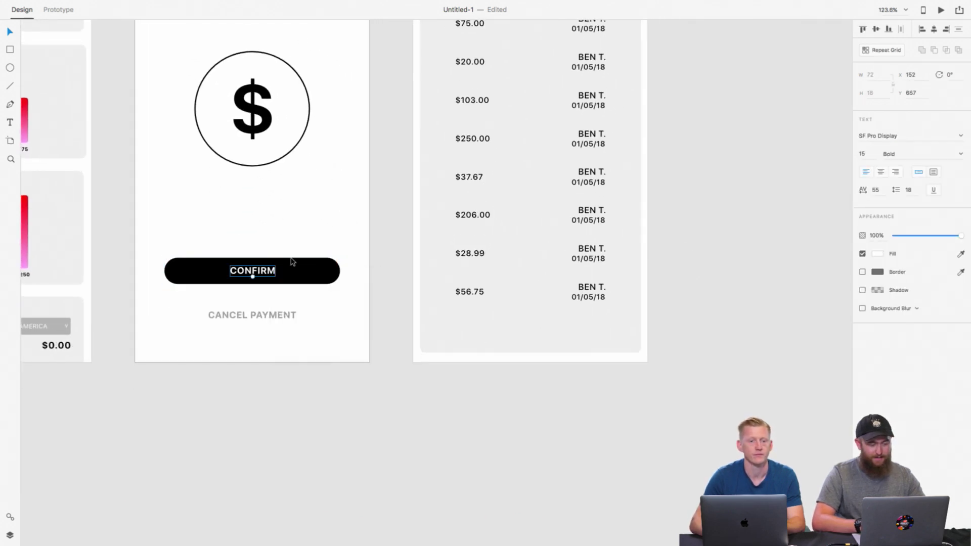
pyautogui.rightClick(299, 264)
pyautogui.click(321, 281)
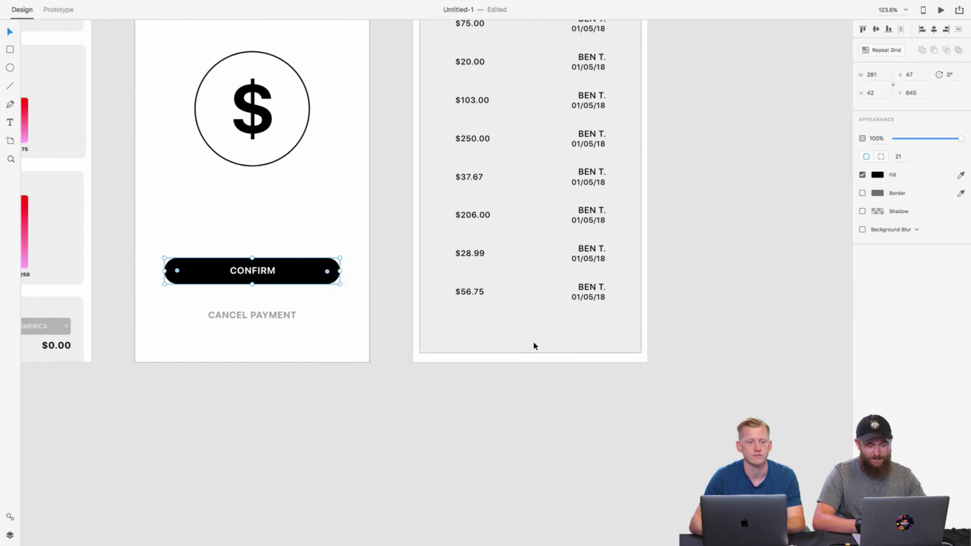
pyautogui.rightClick(687, 320)
pyautogui.click(703, 324)
pyautogui.moveTo(296, 280); pyautogui.dragTo(570, 335)
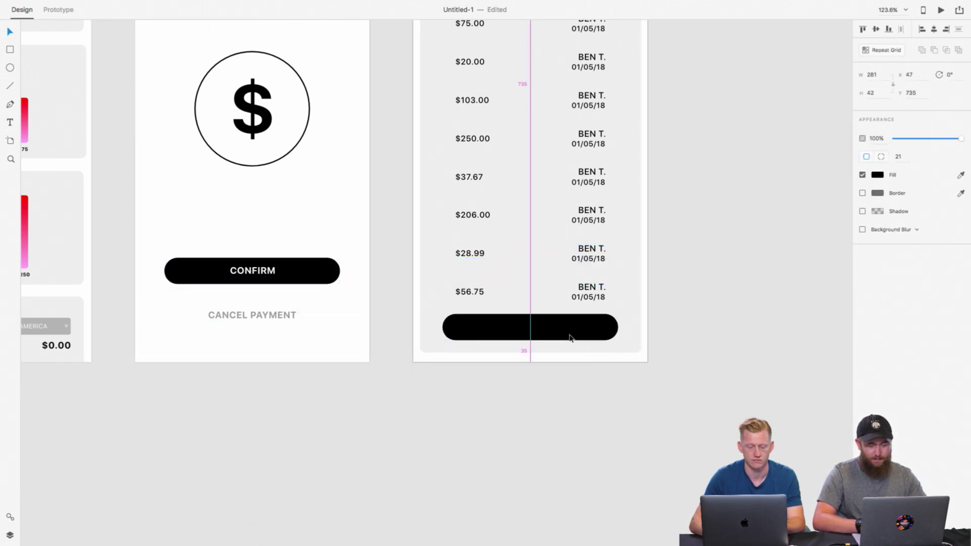
pyautogui.click(610, 314)
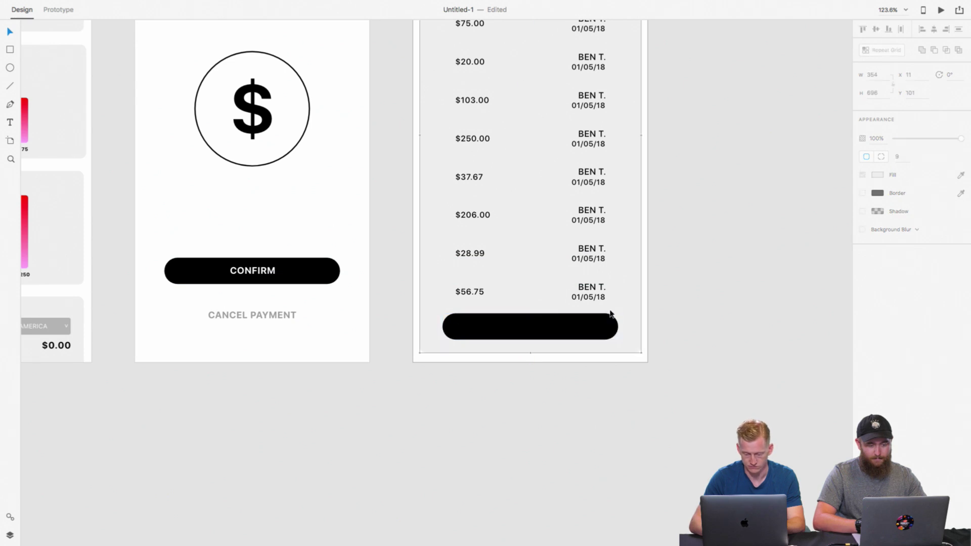
pyautogui.doubleClick(590, 287)
pyautogui.keyDown('shift'); pyautogui.click(464, 293); pyautogui.keyUp('shift')
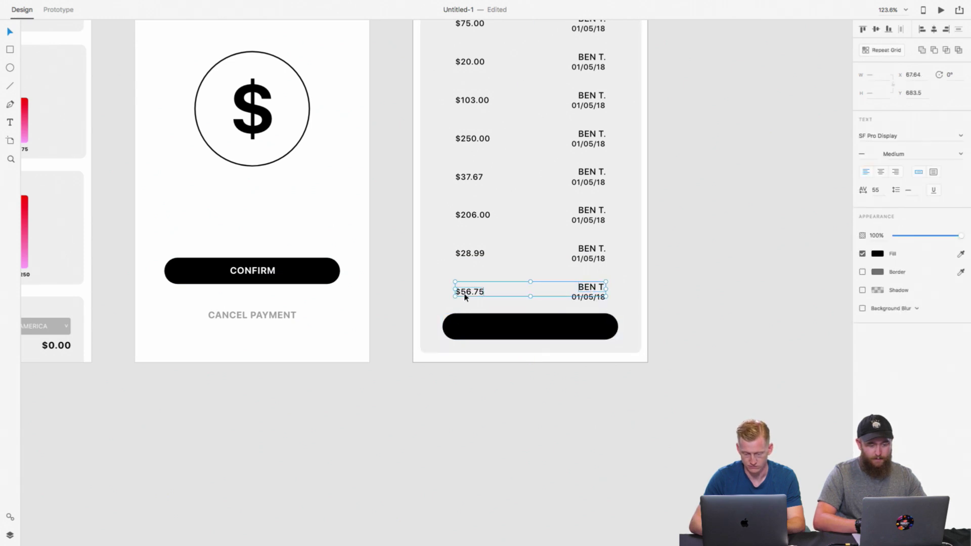
pyautogui.press('Delete')
pyautogui.click(585, 299)
pyautogui.press('Delete')
pyautogui.moveTo(574, 323); pyautogui.dragTo(574, 305)
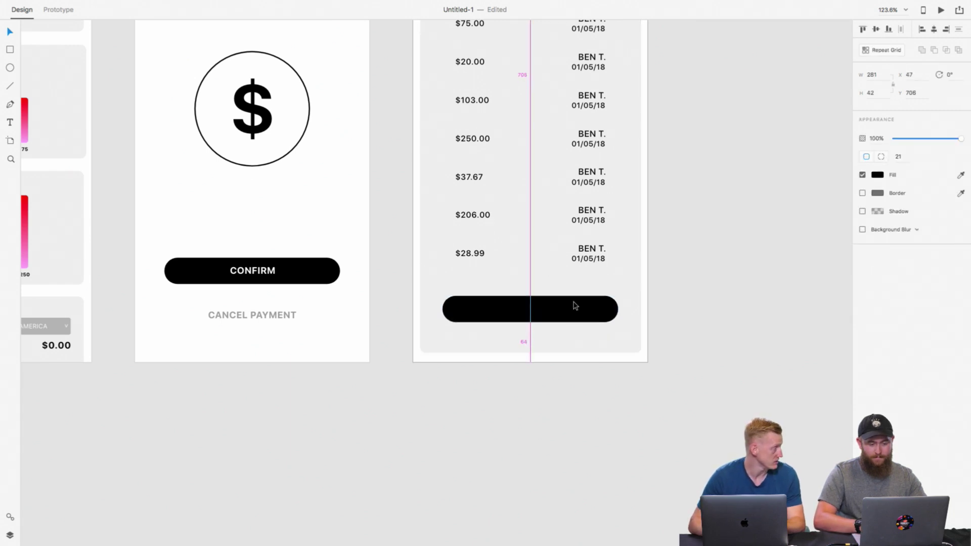
pyautogui.click(680, 276)
# - Copy the CONFIRM label onto the new black button, then view all artboards
pyautogui.rightClick(268, 273)
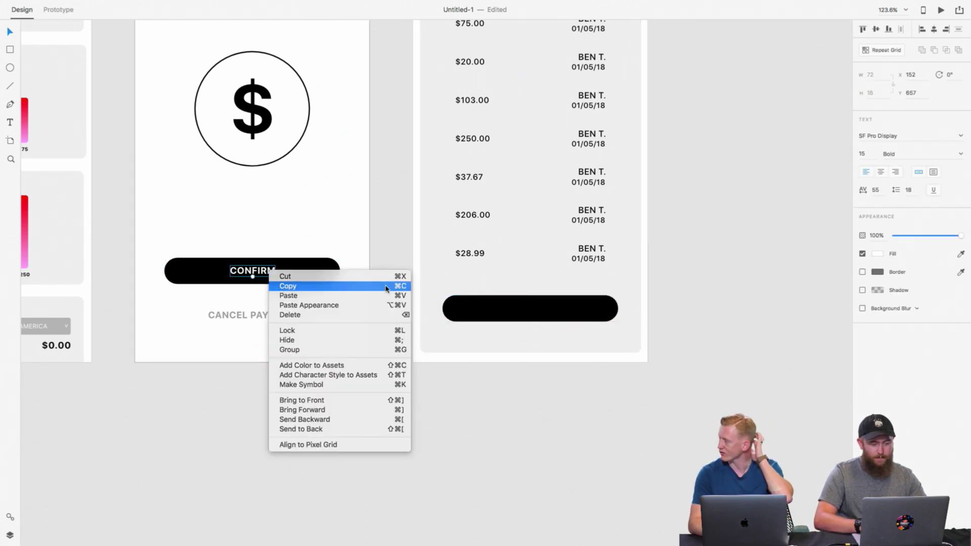
pyautogui.click(298, 286)
pyautogui.rightClick(516, 309)
pyautogui.click(531, 336)
pyautogui.press('super+v')
pyautogui.moveTo(531, 272); pyautogui.dragTo(537, 312)
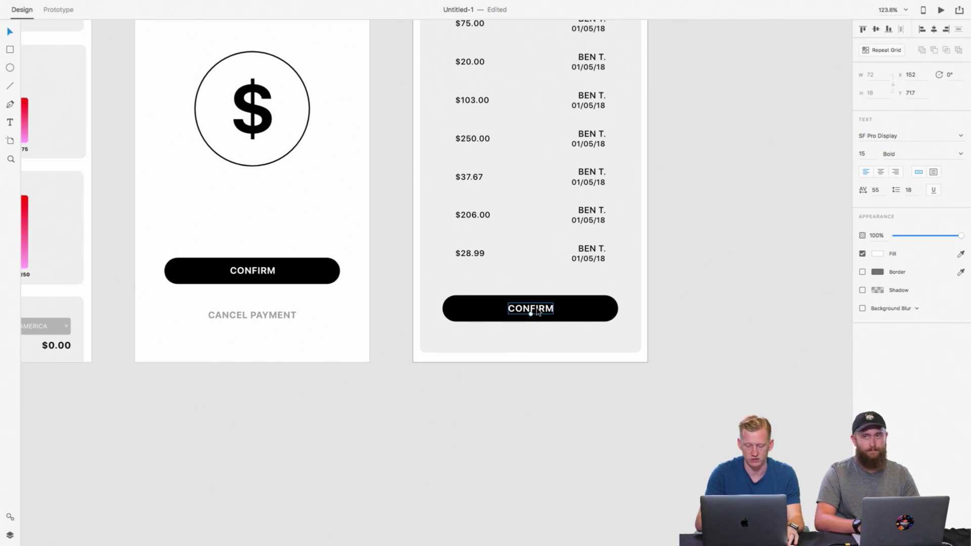
pyautogui.press('super+0')
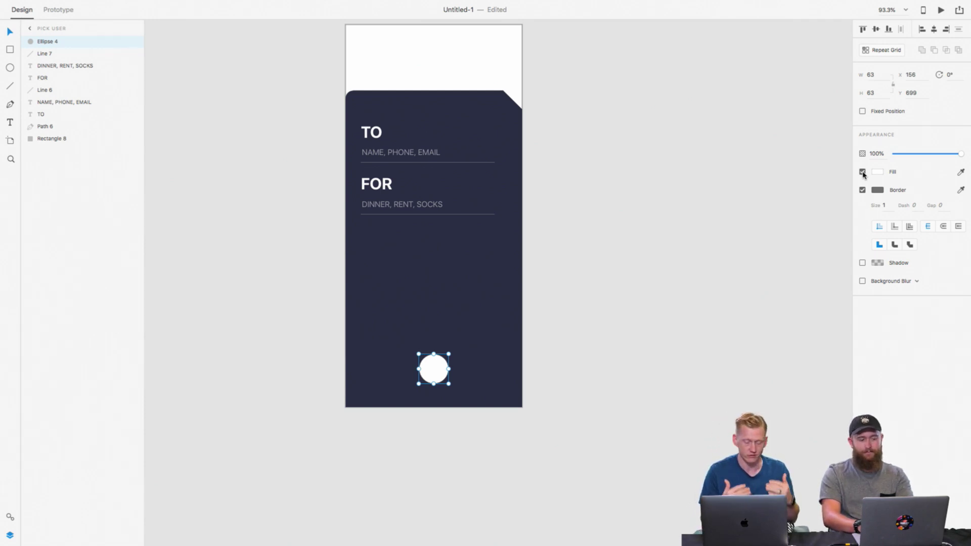
# - Select the white circle beneath the FOR field on the Pick user card
pyautogui.click(627, 263)
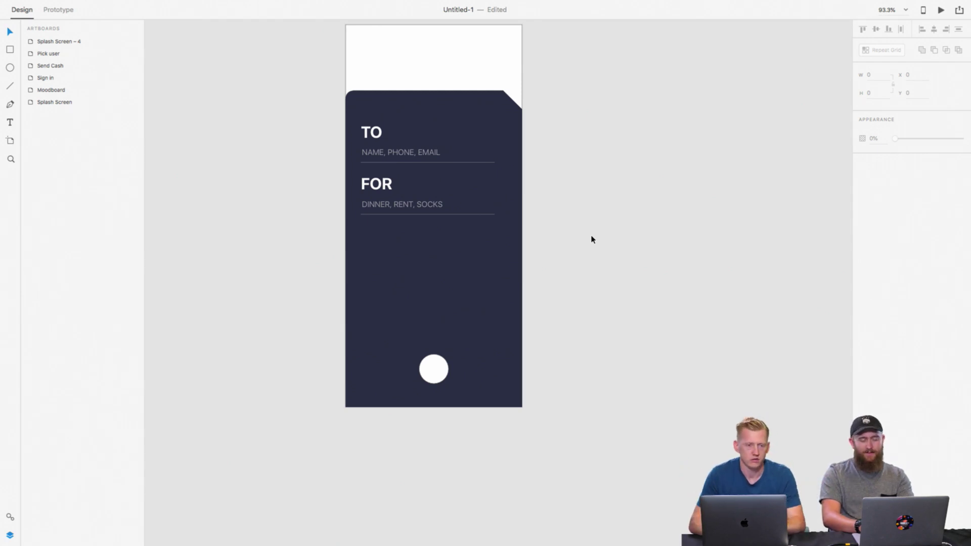
pyautogui.click(428, 369)
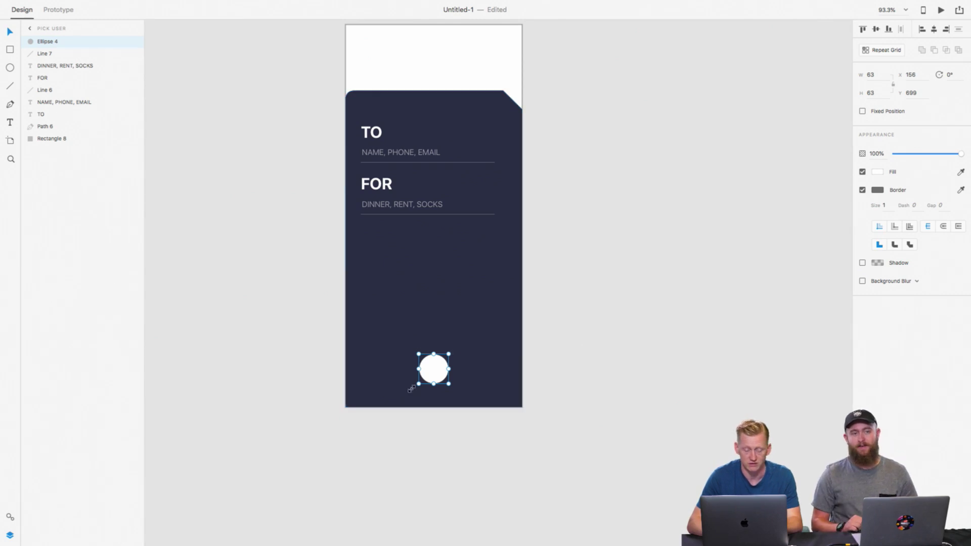
# - Remove the circle's white fill and raise its border size to 5
pyautogui.scroll(5, 431, 368)
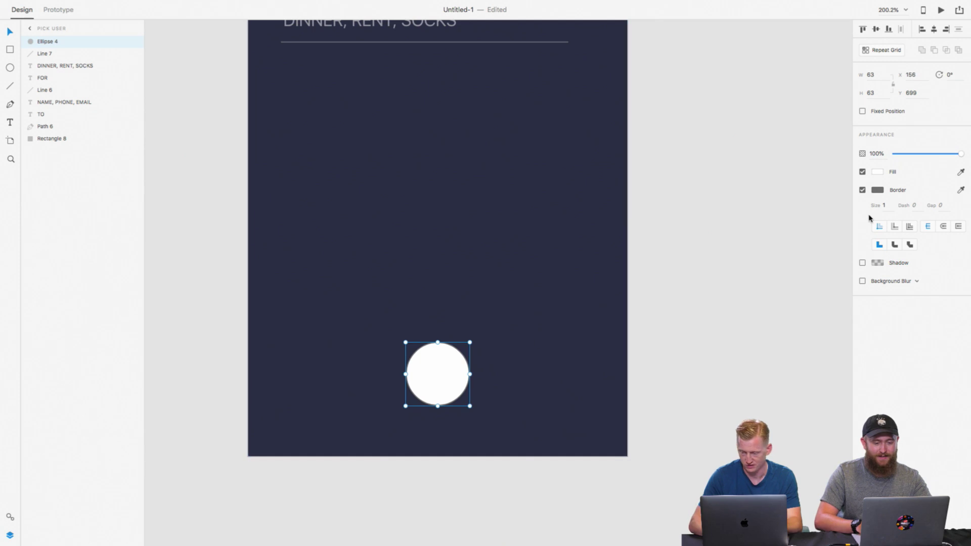
pyautogui.scroll(-5, 653, 246)
pyautogui.scroll(5, 654, 246)
pyautogui.scroll(-10, 654, 246)
pyautogui.hscroll(-5, 653, 246)
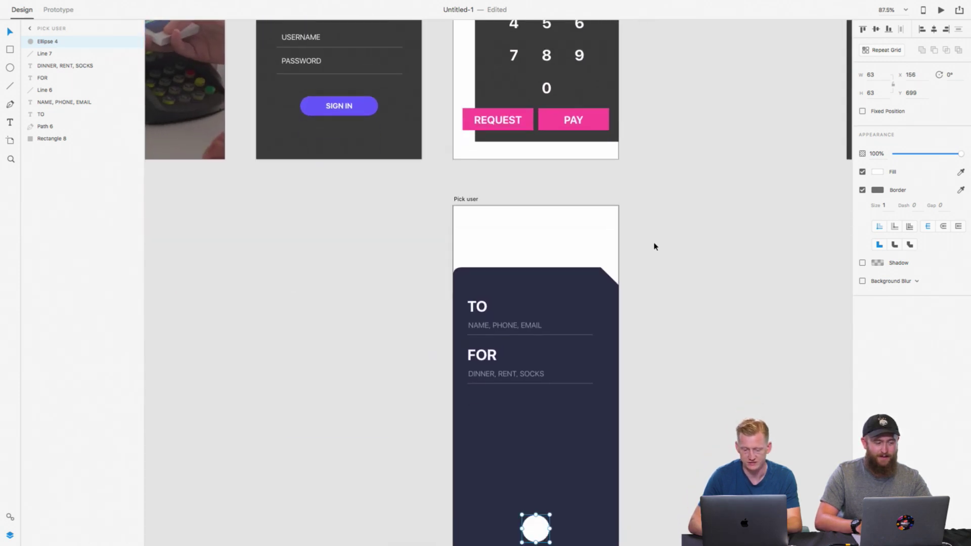
pyautogui.hscroll(5, 702, 219)
pyautogui.click(862, 171)
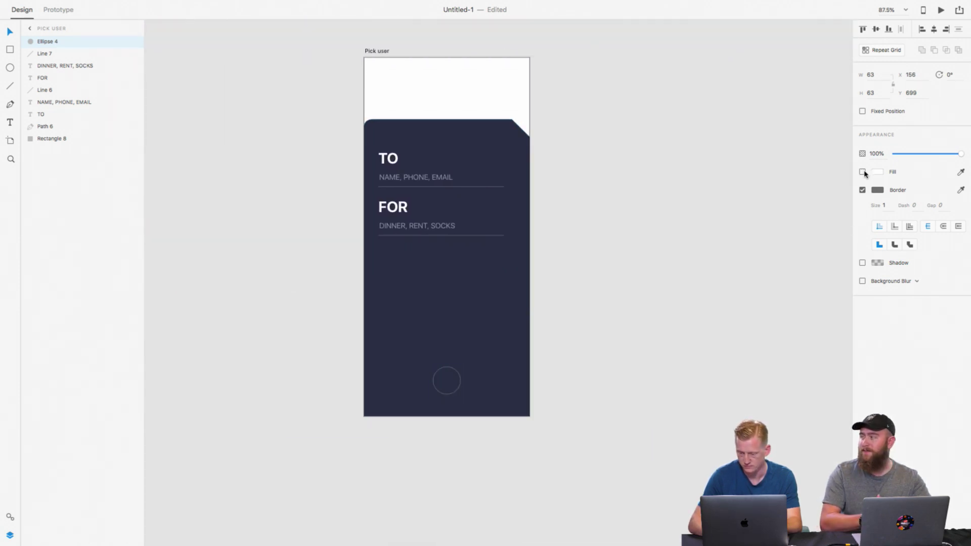
pyautogui.click(877, 190)
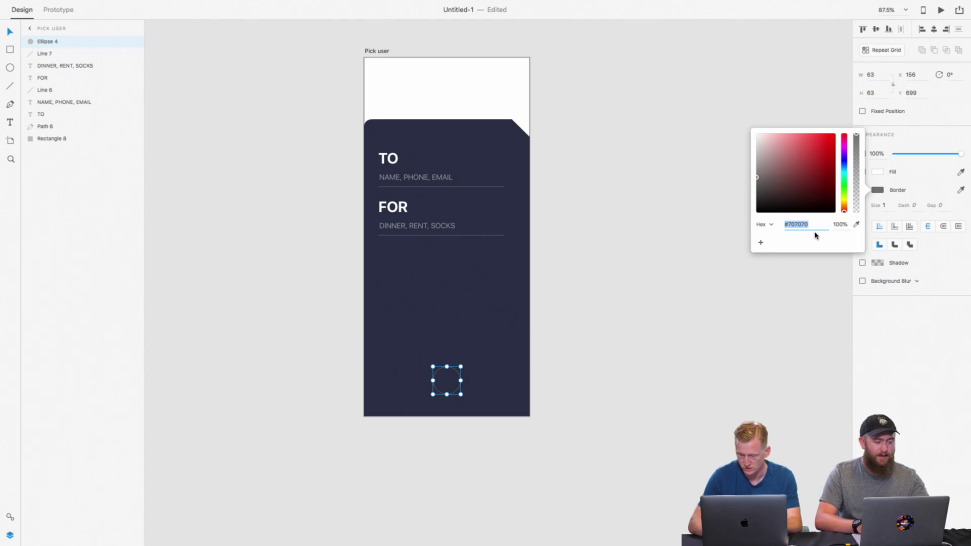
pyautogui.click(885, 208)
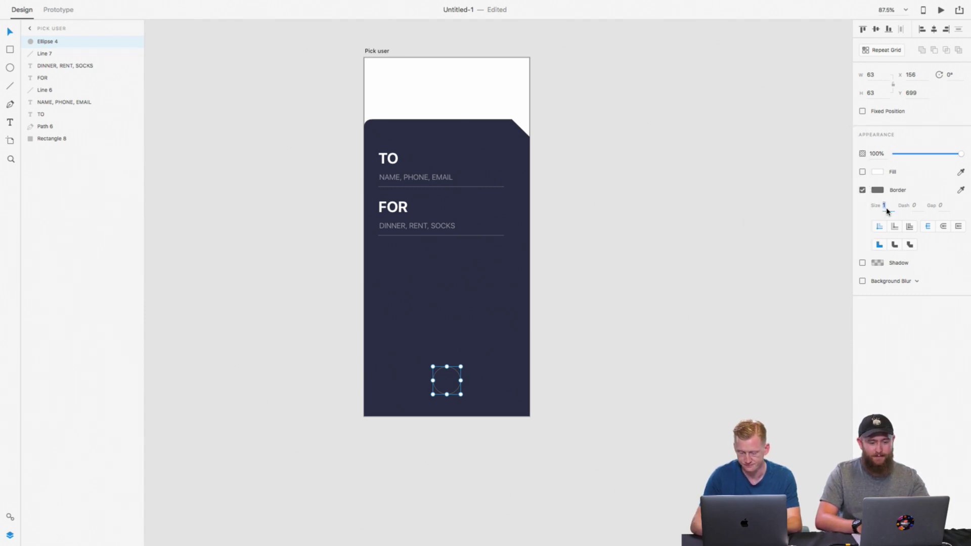
pyautogui.press('Up')
pyautogui.press('Up')
pyautogui.press('Up')
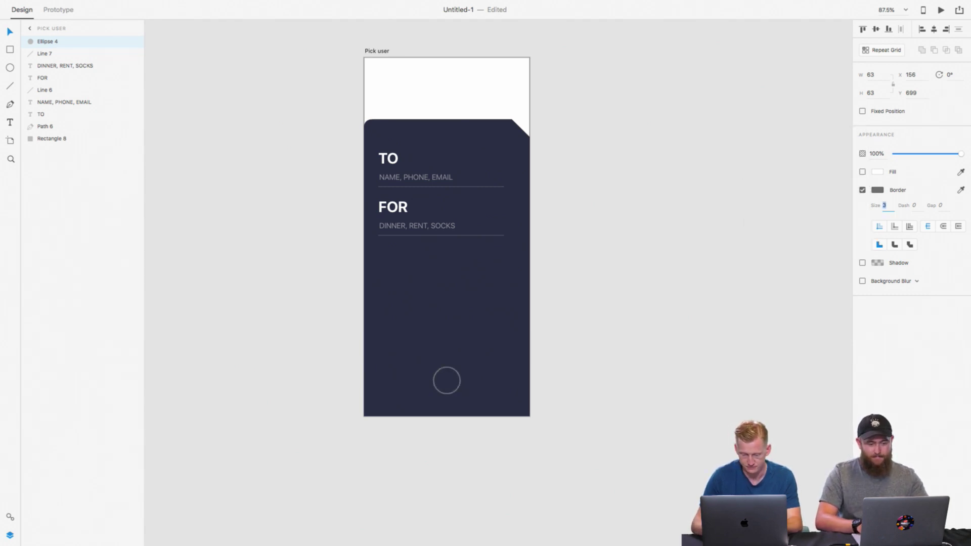
pyautogui.press('Up')
# - Colour the circle's border #6666EF purple, sampled from the SIGN IN button
pyautogui.scroll(5, 614, 250)
pyautogui.hscroll(-3, 613, 249)
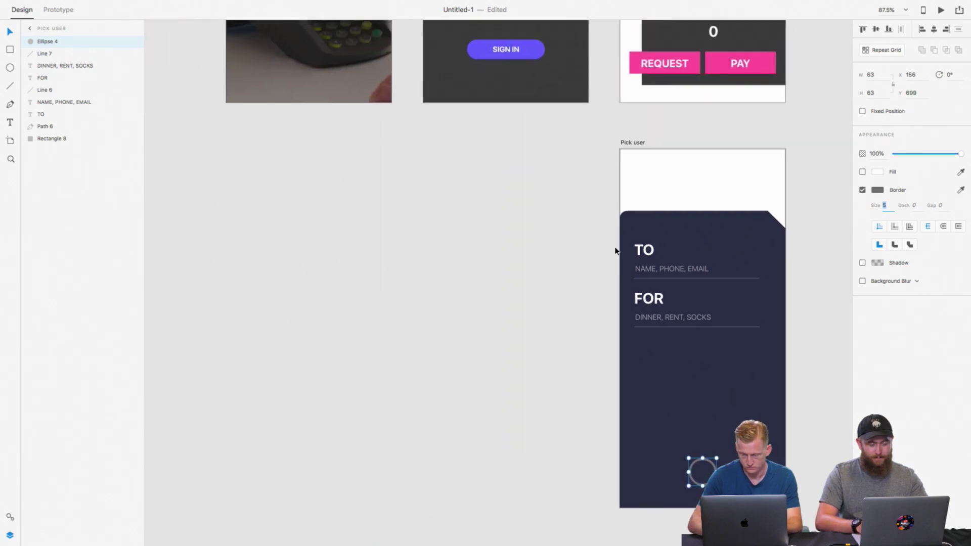
pyautogui.scroll(1, 616, 251)
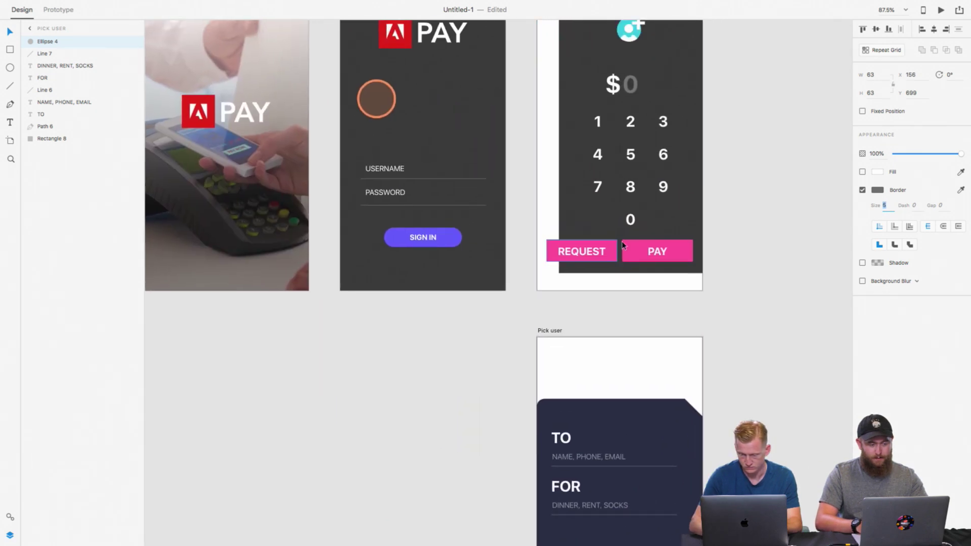
pyautogui.click(877, 190)
pyautogui.click(856, 224)
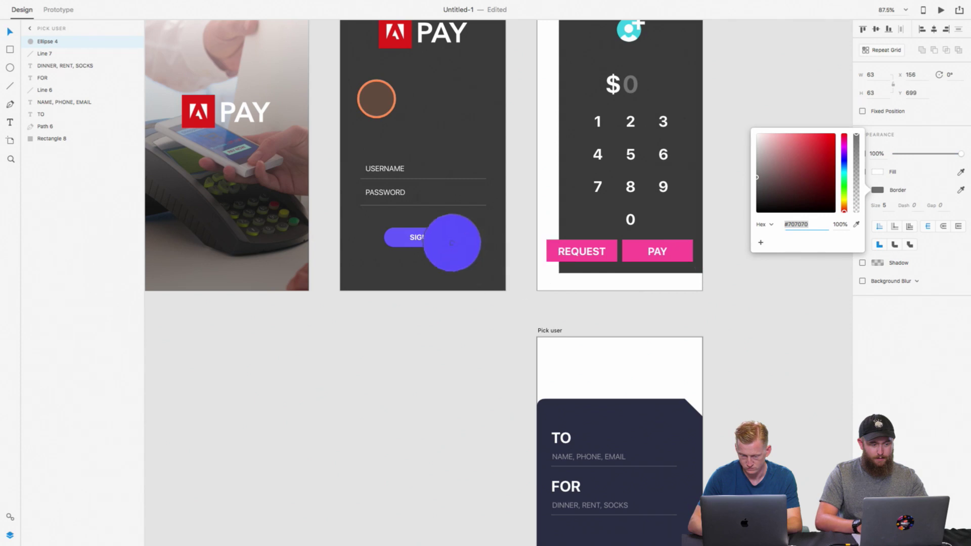
pyautogui.click(446, 242)
pyautogui.scroll(-10, 511, 334)
pyautogui.hscroll(6, 511, 334)
pyautogui.hscroll(-2, 511, 334)
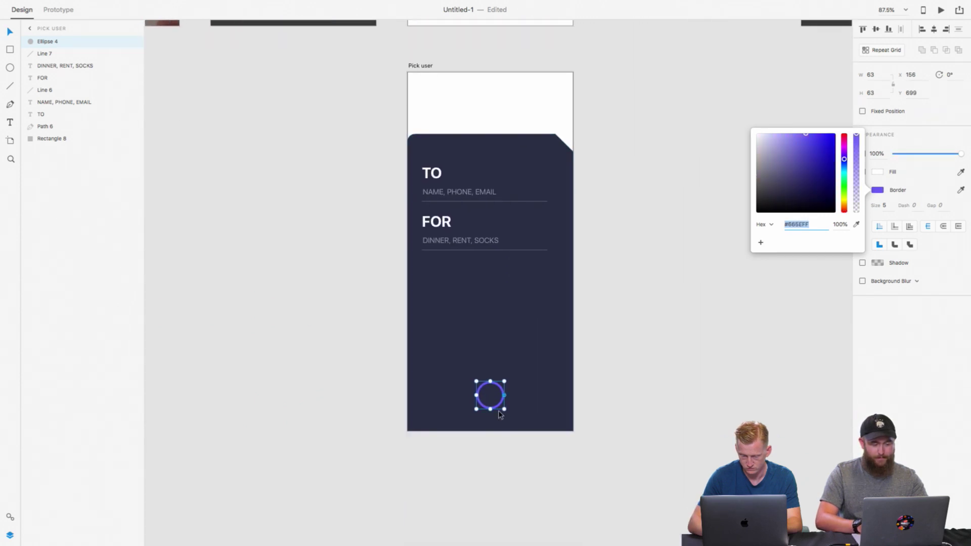
pyautogui.click(499, 439)
pyautogui.scroll(3, 500, 439)
# - Add an X text inside the circle, centred, at font size 30
pyautogui.press('t')
pyautogui.click(480, 354)
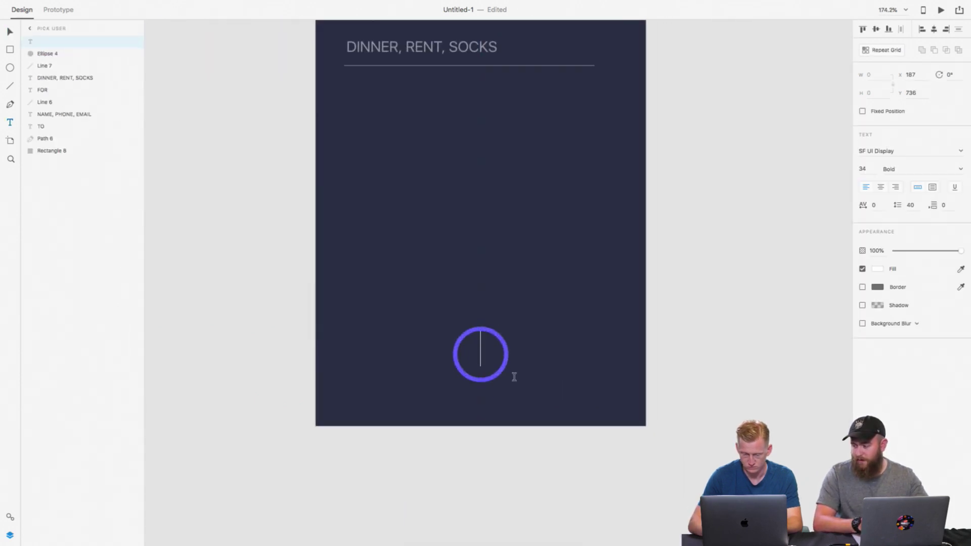
pyautogui.write('X')
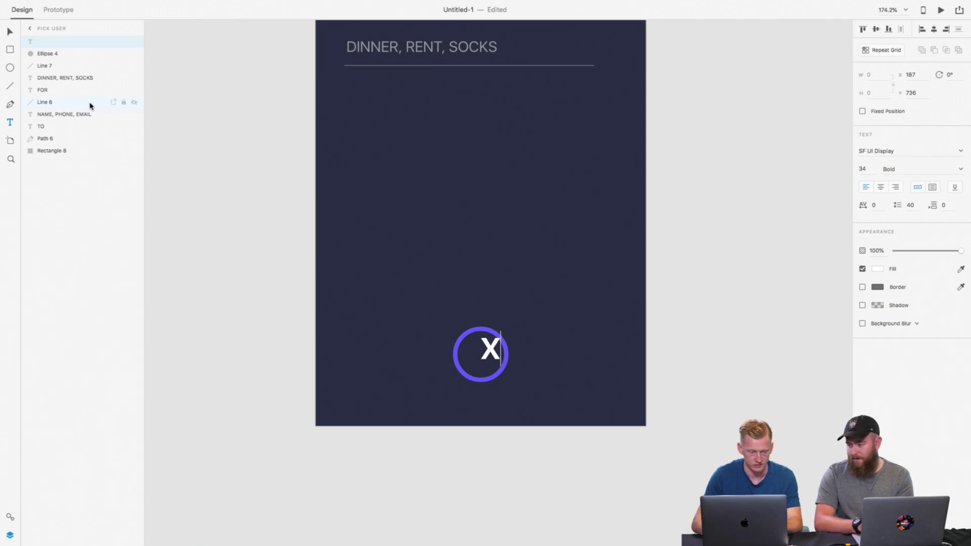
pyautogui.click(10, 34)
pyautogui.moveTo(492, 364); pyautogui.dragTo(484, 360)
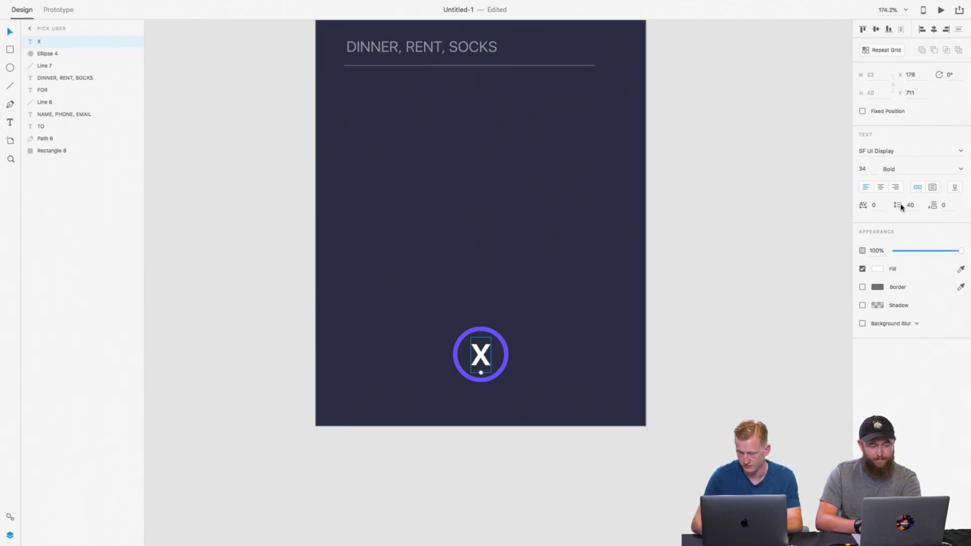
pyautogui.click(863, 169)
pyautogui.write('24')
pyautogui.press('Return')
pyautogui.press('Up')
pyautogui.press('Up')
pyautogui.press('Up')
pyautogui.press('Up')
pyautogui.press('Up')
pyautogui.press('Up')
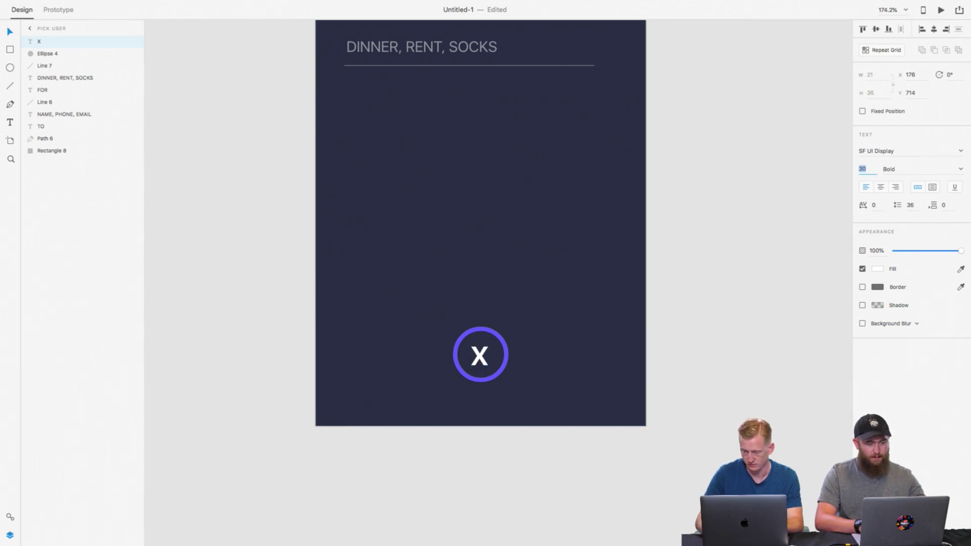
pyautogui.moveTo(479, 365); pyautogui.dragTo(482, 360)
# - Convert the X to outlines and nudge it up, then undo the conversion
pyautogui.click(521, 347)
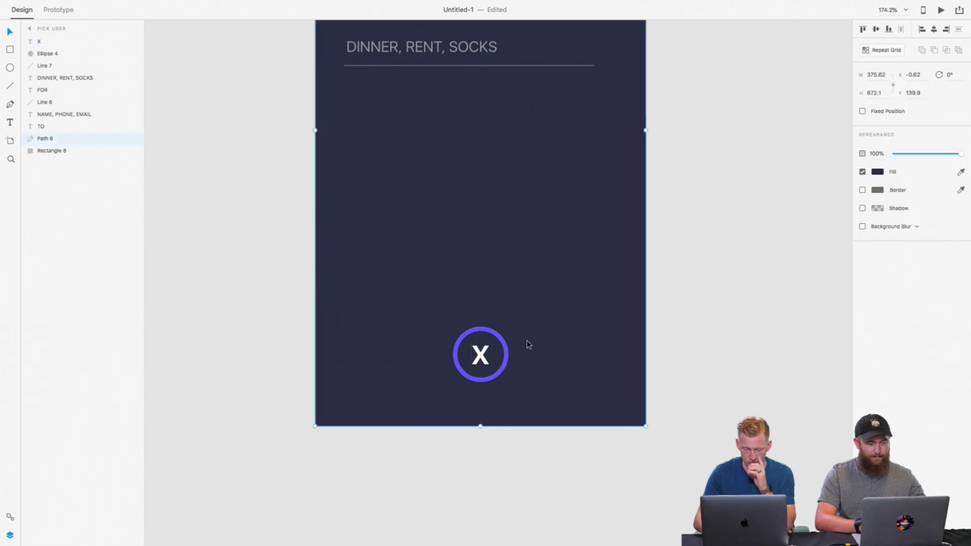
pyautogui.click(481, 360)
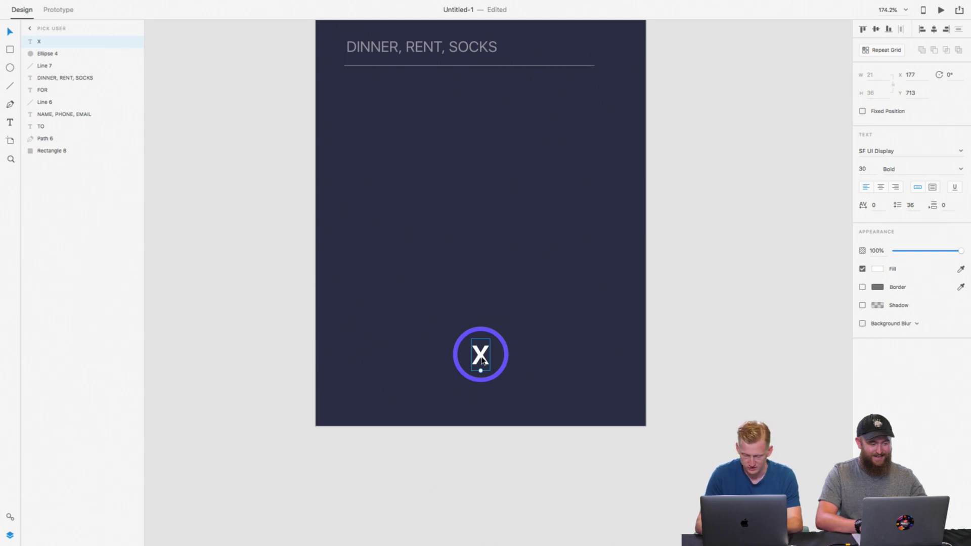
pyautogui.press('super+8')
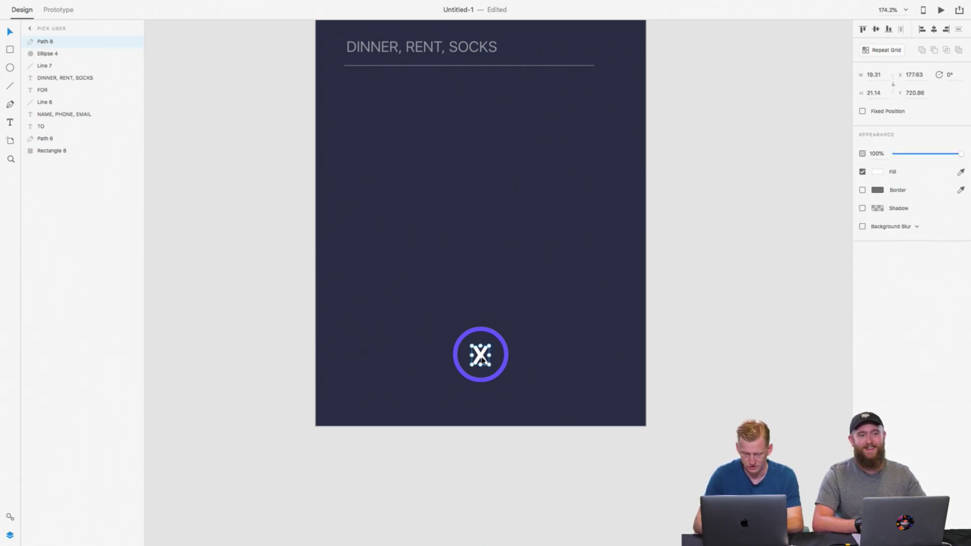
pyautogui.moveTo(483, 359); pyautogui.dragTo(484, 357)
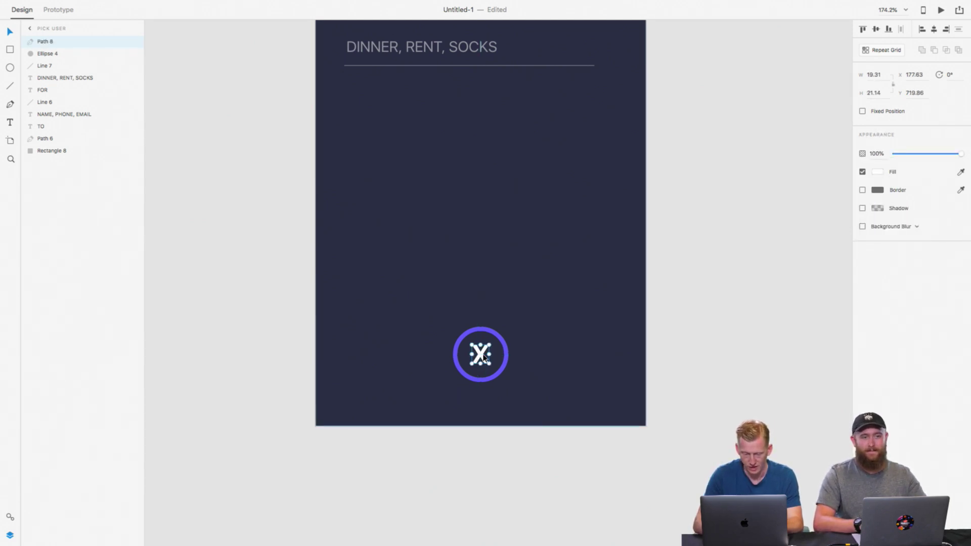
pyautogui.click(540, 329)
pyautogui.press('super+3')
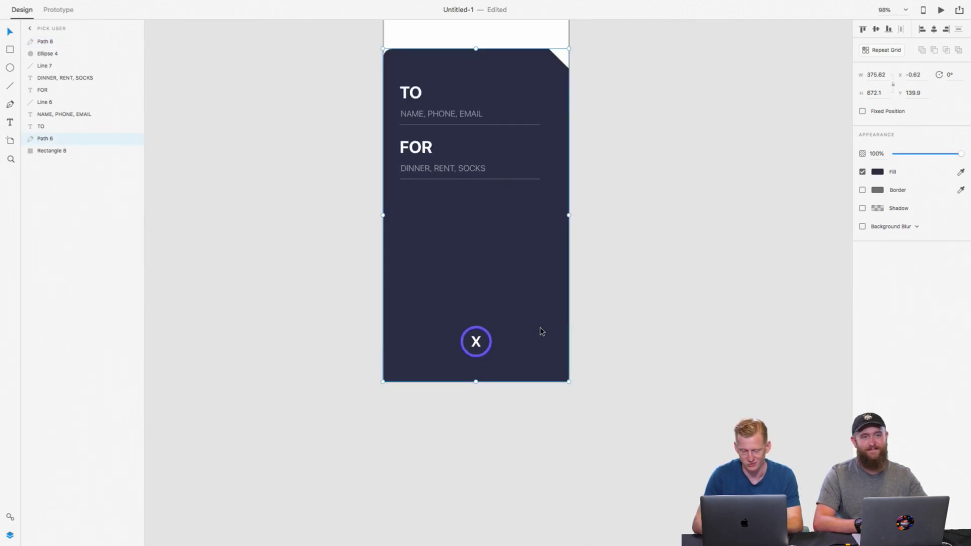
pyautogui.scroll(3, 535, 334)
pyautogui.click(466, 345)
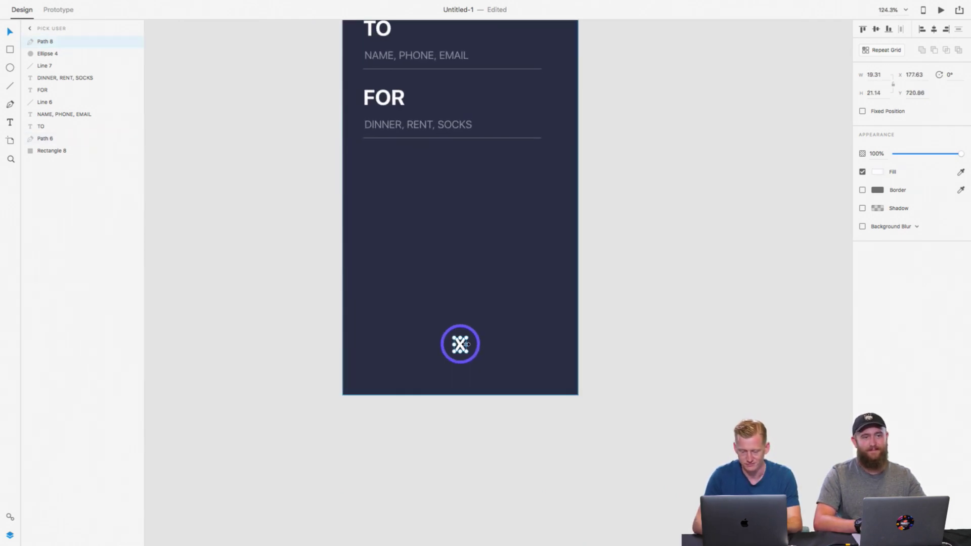
pyautogui.press('super+z')
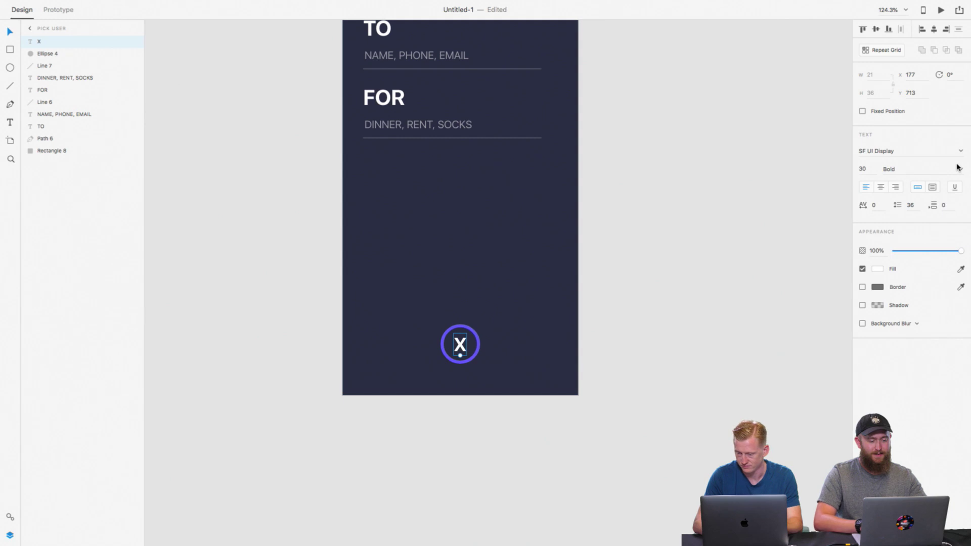
# - Make the X Semibold and convert it to outlines
pyautogui.click(957, 167)
pyautogui.click(908, 215)
pyautogui.click(609, 338)
pyautogui.click(460, 346)
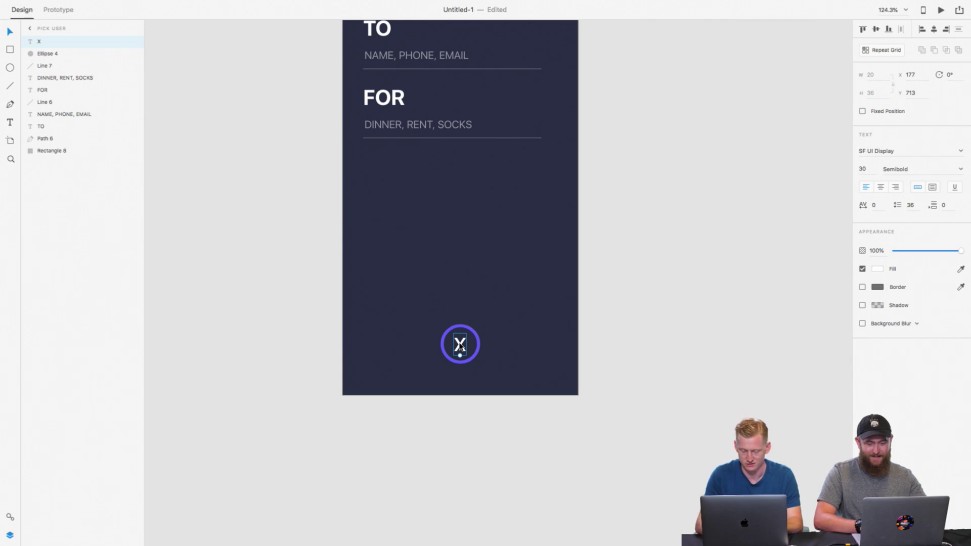
pyautogui.press('super+8')
pyautogui.click(488, 338)
pyautogui.scroll(5, 488, 338)
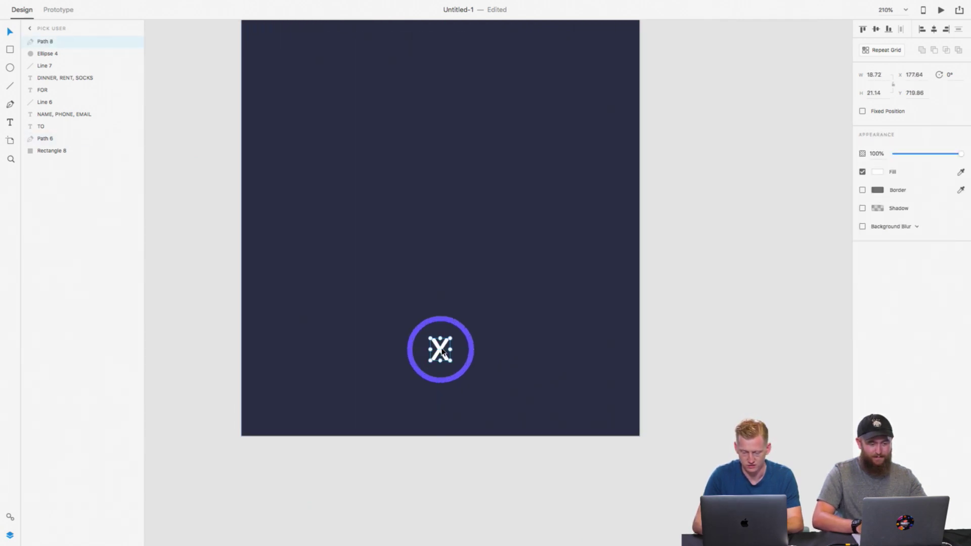
pyautogui.scroll(-5, 493, 332)
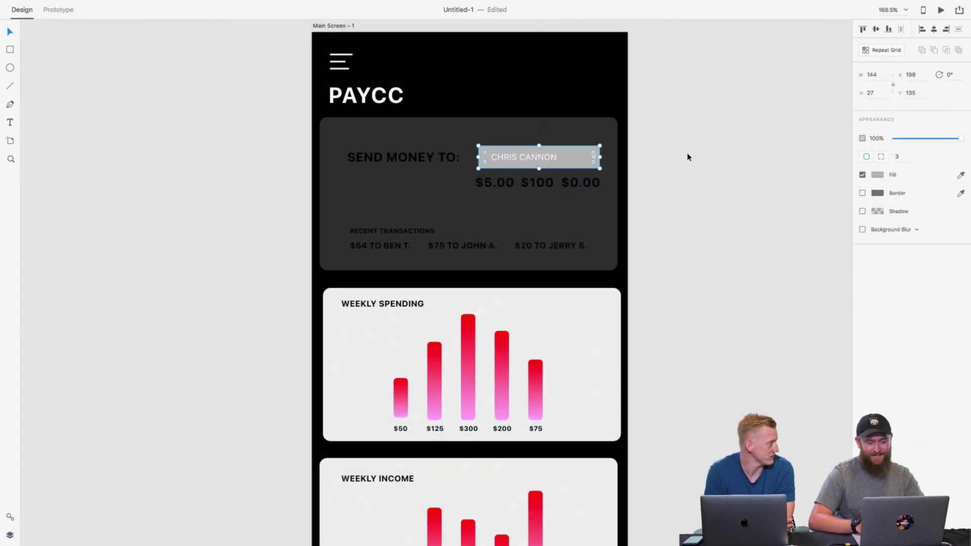
# - Darken the recipient dropdown's fill to #383838
pyautogui.click(880, 178)
pyautogui.moveTo(775, 199); pyautogui.dragTo(753, 187)
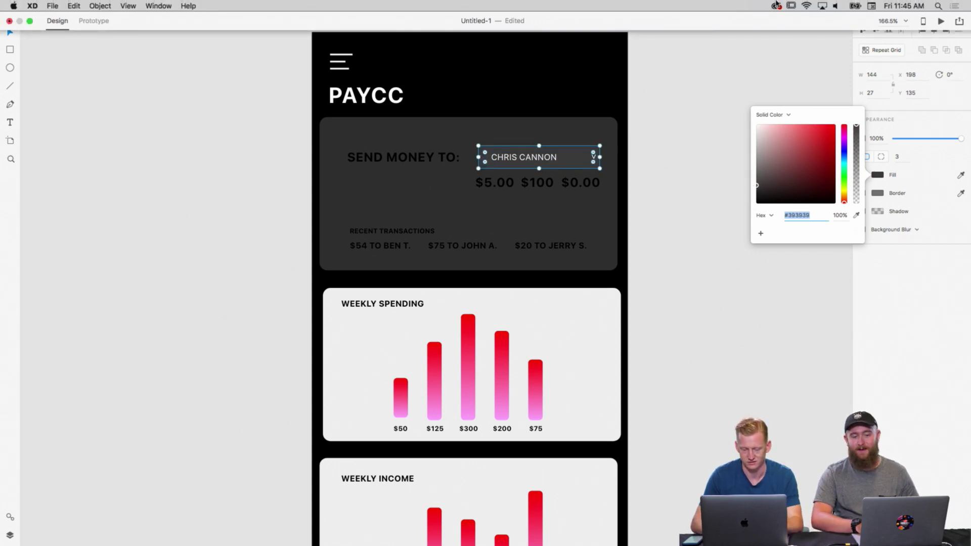
pyautogui.click(741, 201)
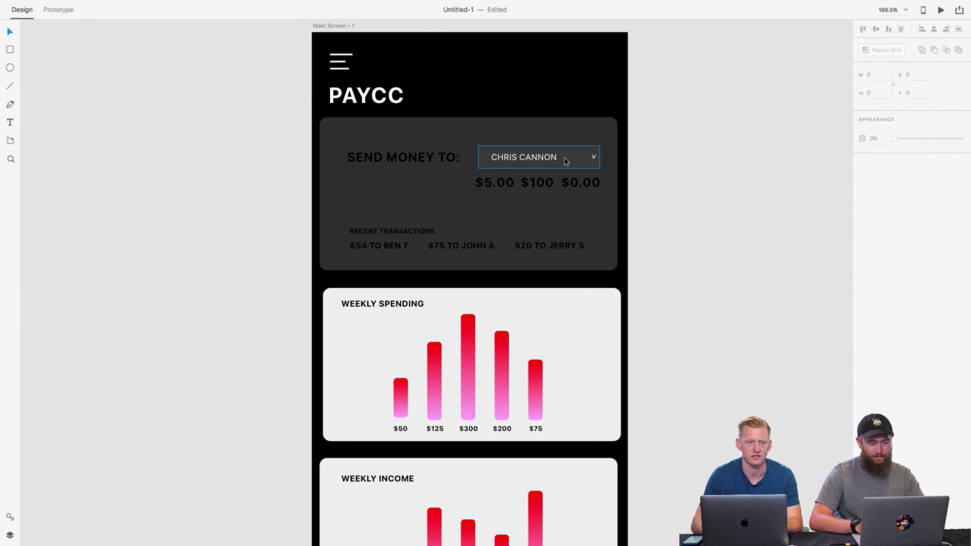
# - Make the card's SEND MONEY TO heading, amounts and recent-transaction labels white
pyautogui.scroll(-3, 565, 161)
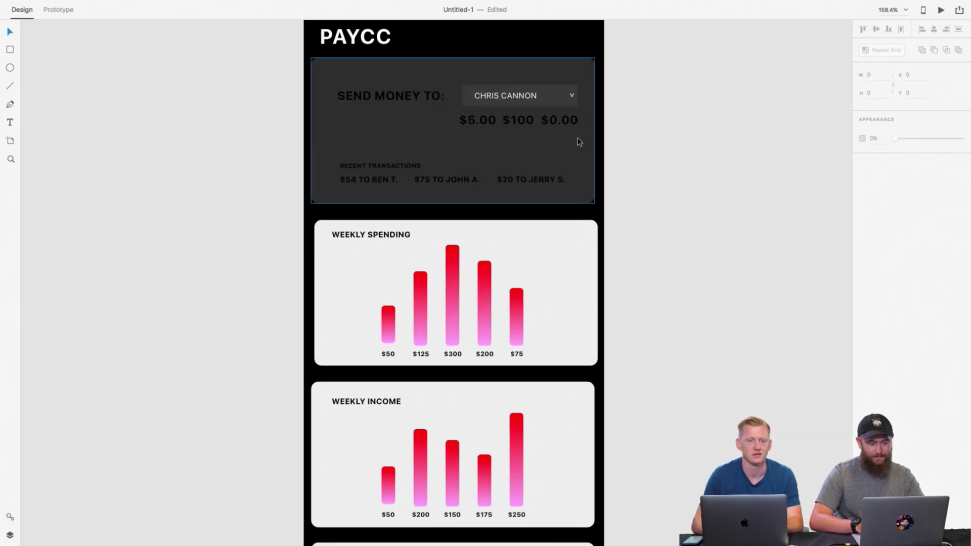
pyautogui.doubleClick(478, 119)
pyautogui.keyDown('shift'); pyautogui.click(518, 120); pyautogui.keyUp('shift')
pyautogui.keyDown('shift'); pyautogui.click(560, 120); pyautogui.keyUp('shift')
pyautogui.keyDown('shift'); pyautogui.click(415, 96); pyautogui.keyUp('shift')
pyautogui.keyDown('shift'); pyautogui.click(379, 166); pyautogui.keyUp('shift')
pyautogui.keyDown('shift'); pyautogui.click(368, 179); pyautogui.keyUp('shift')
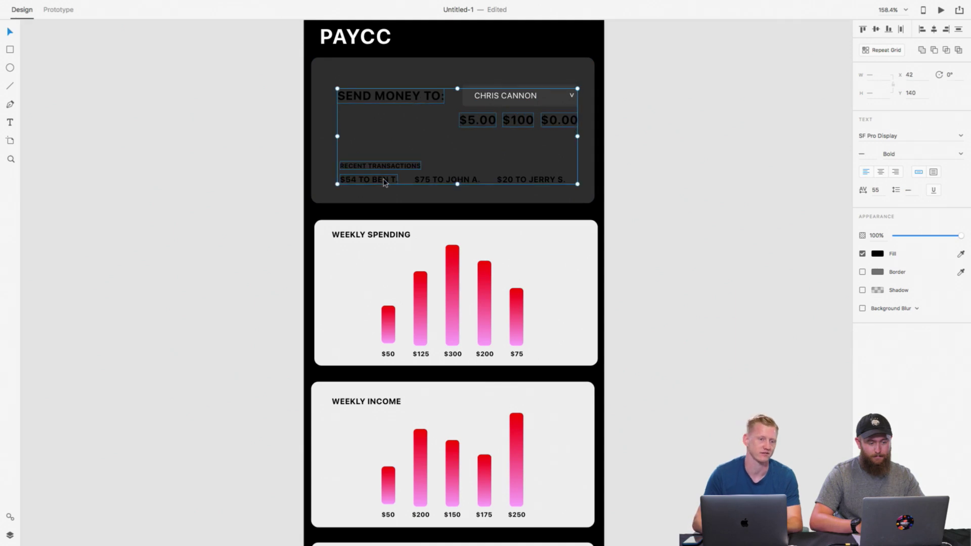
pyautogui.keyDown('shift'); pyautogui.click(446, 180); pyautogui.keyUp('shift')
pyautogui.keyDown('shift'); pyautogui.click(531, 180); pyautogui.keyUp('shift')
pyautogui.click(877, 253)
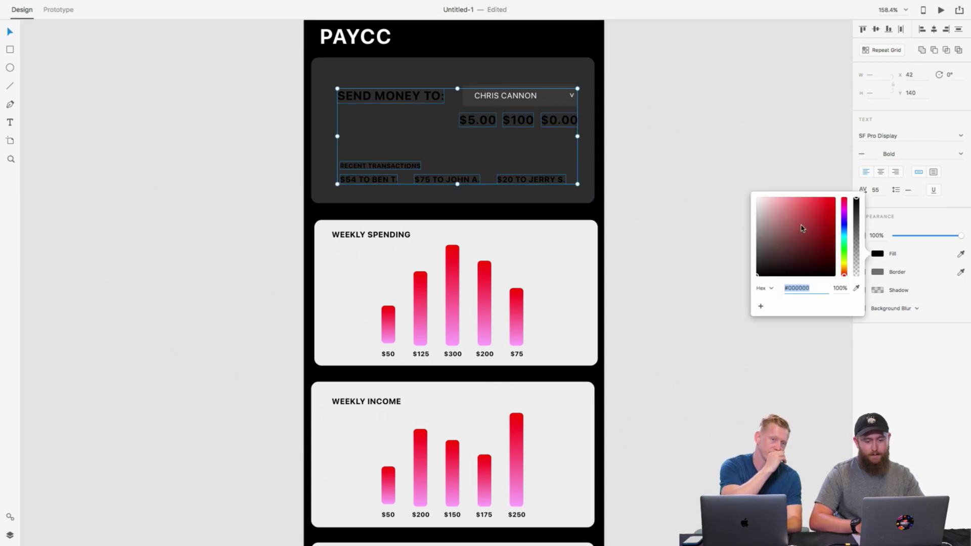
pyautogui.moveTo(812, 226); pyautogui.dragTo(711, 161)
pyautogui.click(714, 162)
pyautogui.scroll(-3, 715, 164)
pyautogui.scroll(3, 715, 165)
pyautogui.hscroll(4, 714, 165)
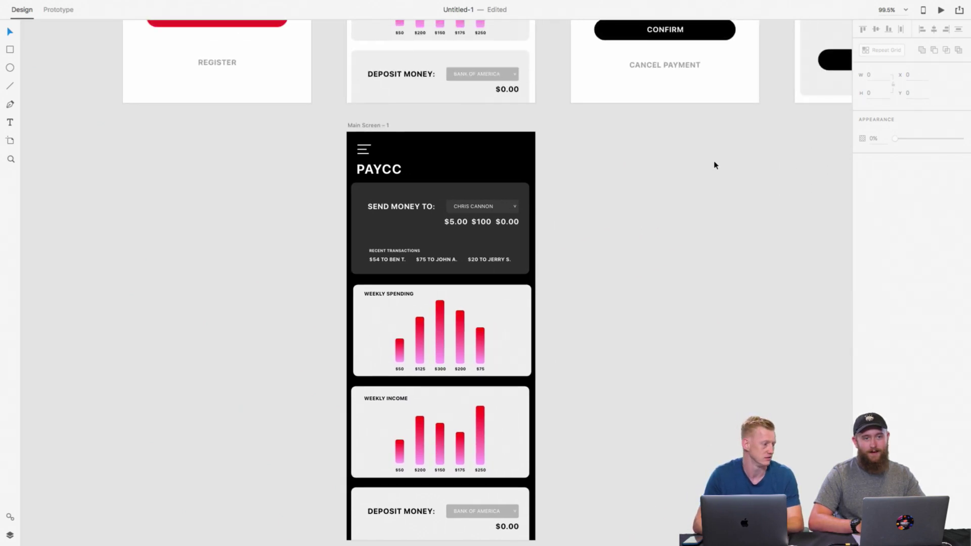
# - Pan down to the dark Main Screen – 1 artboard and its still-light Weekly Spending card
pyautogui.scroll(1, 714, 165)
pyautogui.hscroll(3, 714, 164)
pyautogui.scroll(10, 628, 338)
pyautogui.hscroll(5, 628, 338)
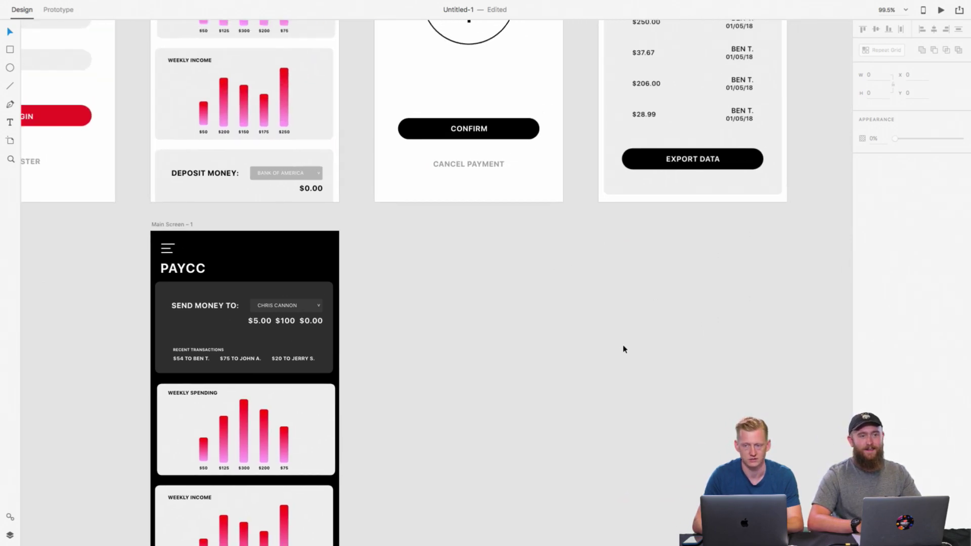
pyautogui.scroll(-5, 508, 283)
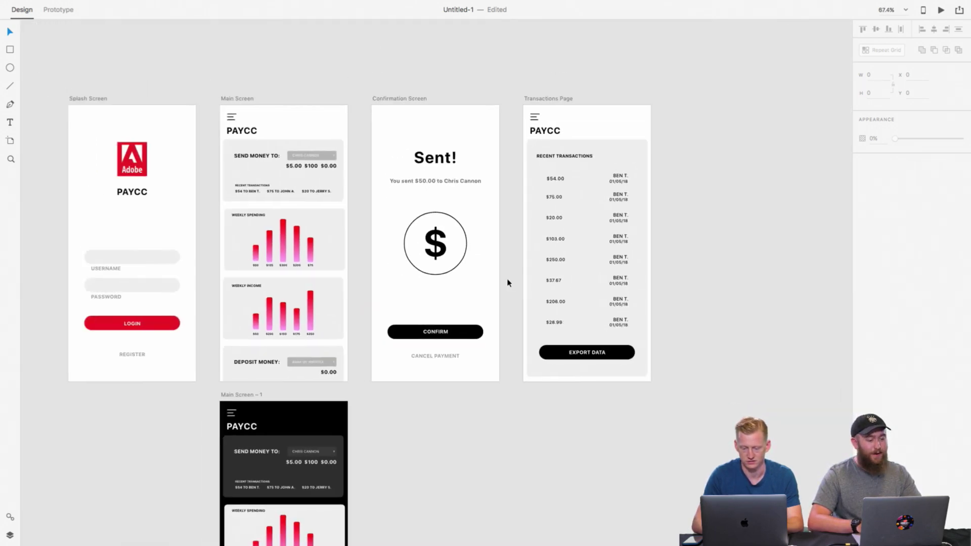
pyautogui.scroll(-5, 509, 283)
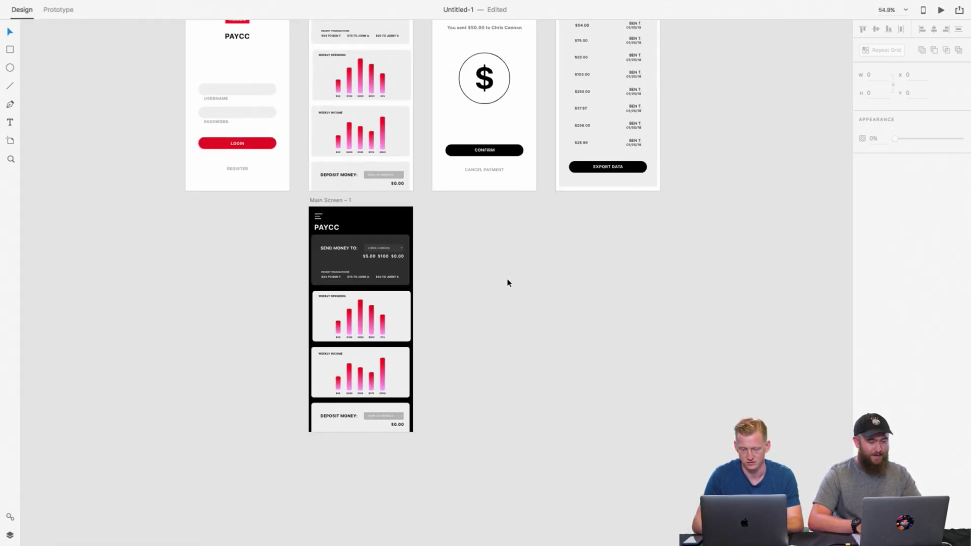
pyautogui.scroll(5, 508, 283)
pyautogui.hscroll(-3, 509, 283)
pyautogui.scroll(2, 508, 283)
pyautogui.scroll(5, 508, 283)
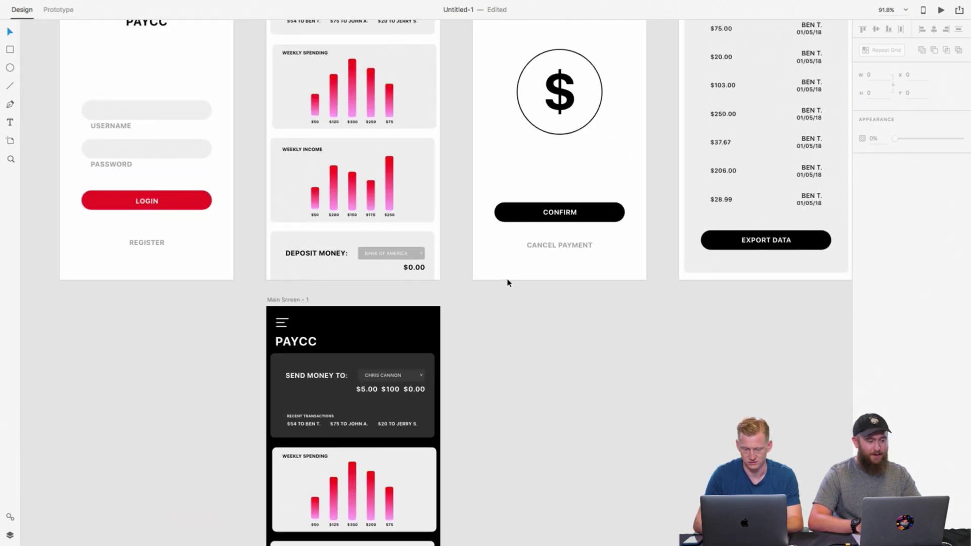
pyautogui.scroll(-4, 508, 283)
pyautogui.hscroll(-1, 509, 282)
pyautogui.scroll(-1, 508, 282)
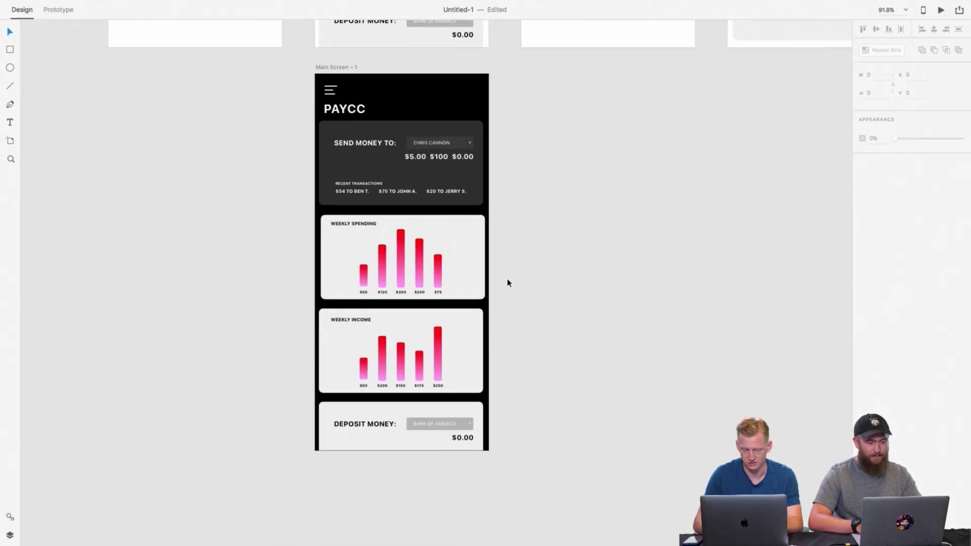
pyautogui.click(483, 259)
pyautogui.scroll(5, 617, 178)
pyautogui.hscroll(1, 617, 177)
pyautogui.scroll(-10, 617, 175)
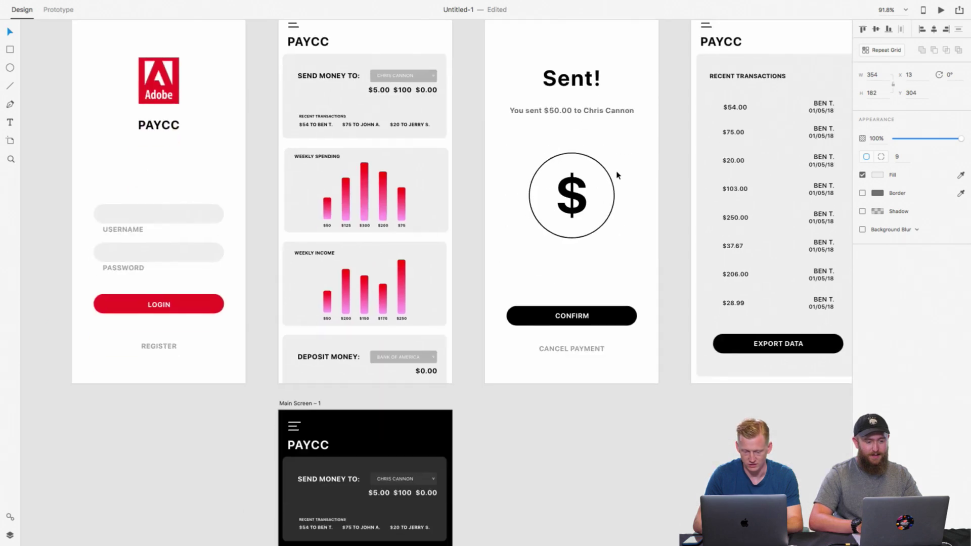
pyautogui.hscroll(-2, 617, 175)
pyautogui.scroll(-1, 616, 175)
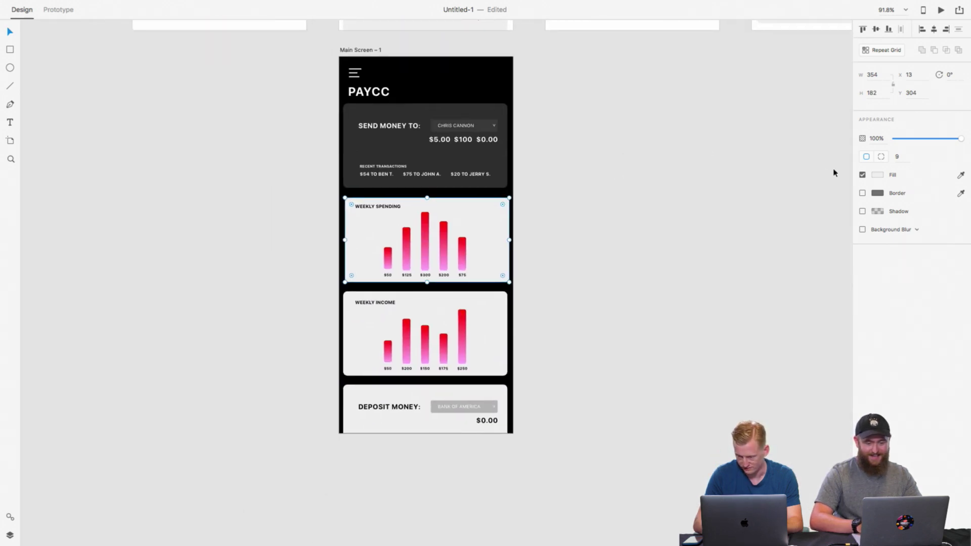
# - Eyedropper the dark card colour onto the Weekly Spending, Weekly Income and Deposit Money cards
pyautogui.click(433, 171)
pyautogui.click(494, 320)
pyautogui.click(960, 175)
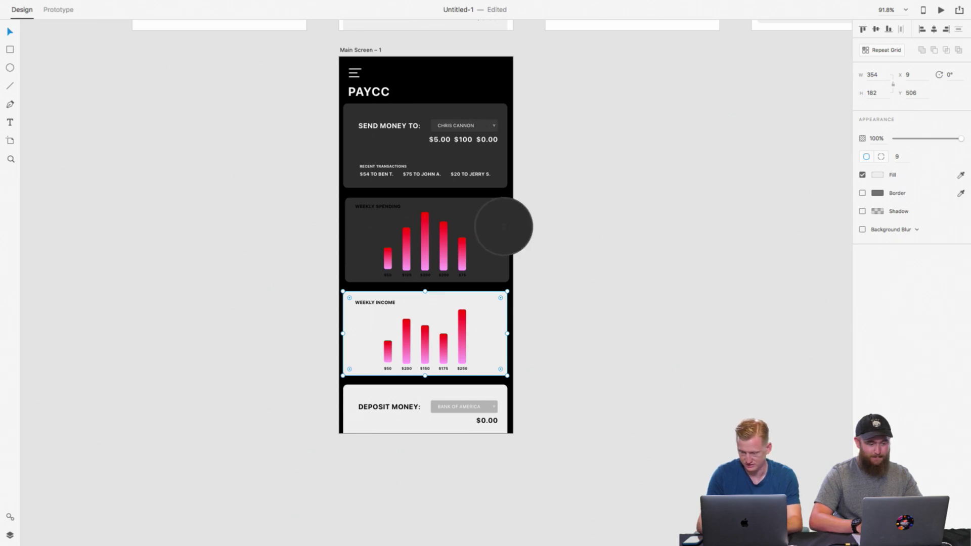
pyautogui.press('Escape')
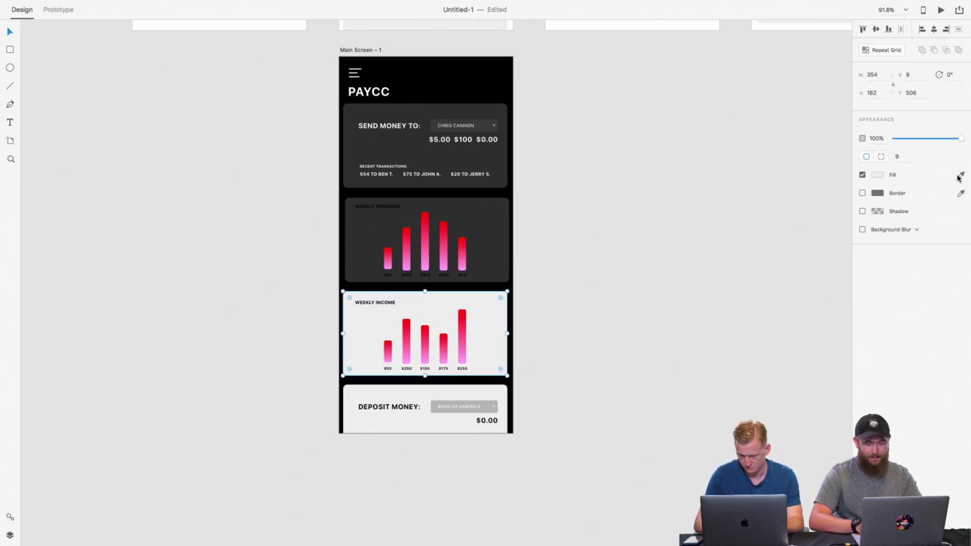
pyautogui.click(960, 174)
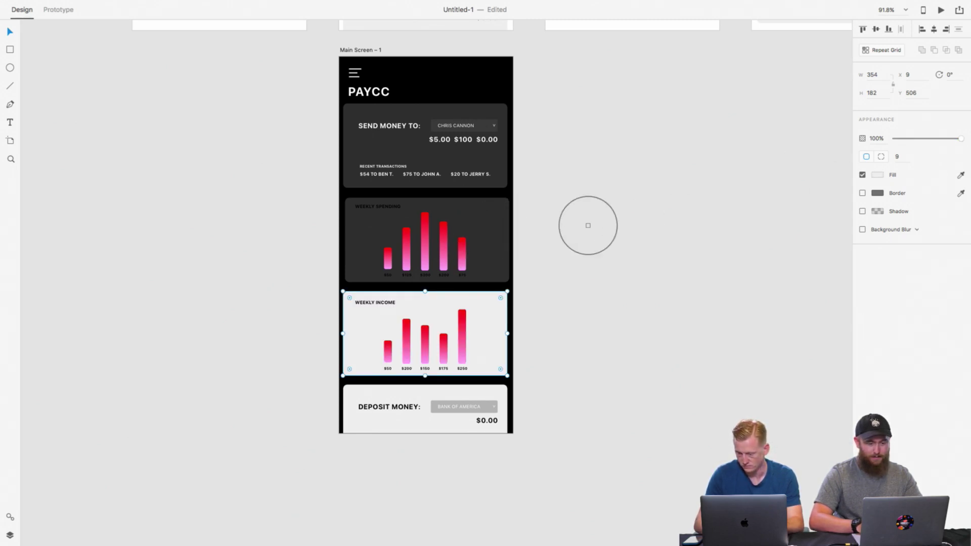
pyautogui.click(499, 228)
pyautogui.click(462, 391)
pyautogui.click(961, 175)
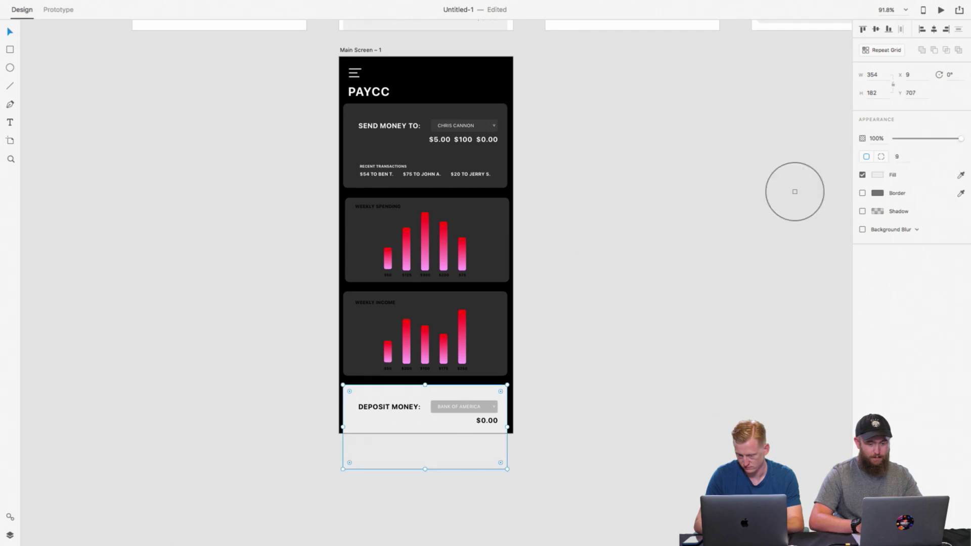
pyautogui.click(472, 215)
pyautogui.click(541, 329)
pyautogui.scroll(-1, 541, 329)
pyautogui.scroll(-3, 541, 329)
pyautogui.scroll(3, 541, 330)
# - Make the WEEKLY SPENDING title and its $50, $125, $300, $200, $75 labels #FFFFFF
pyautogui.click(416, 233)
pyautogui.scroll(5, 417, 226)
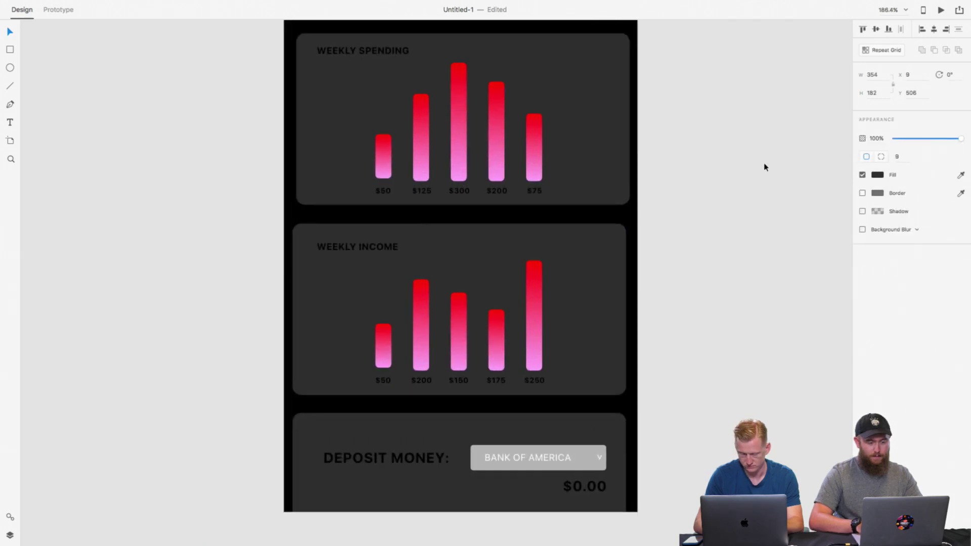
pyautogui.click(763, 165)
pyautogui.scroll(2, 763, 165)
pyautogui.click(344, 116)
pyautogui.keyDown('shift'); pyautogui.click(371, 253); pyautogui.keyUp('shift')
pyautogui.keyDown('shift'); pyautogui.click(410, 253); pyautogui.keyUp('shift')
pyautogui.keyDown('shift'); pyautogui.click(455, 256); pyautogui.keyUp('shift')
pyautogui.keyDown('shift'); pyautogui.click(485, 255); pyautogui.keyUp('shift')
pyautogui.keyDown('shift'); pyautogui.click(522, 256); pyautogui.keyUp('shift')
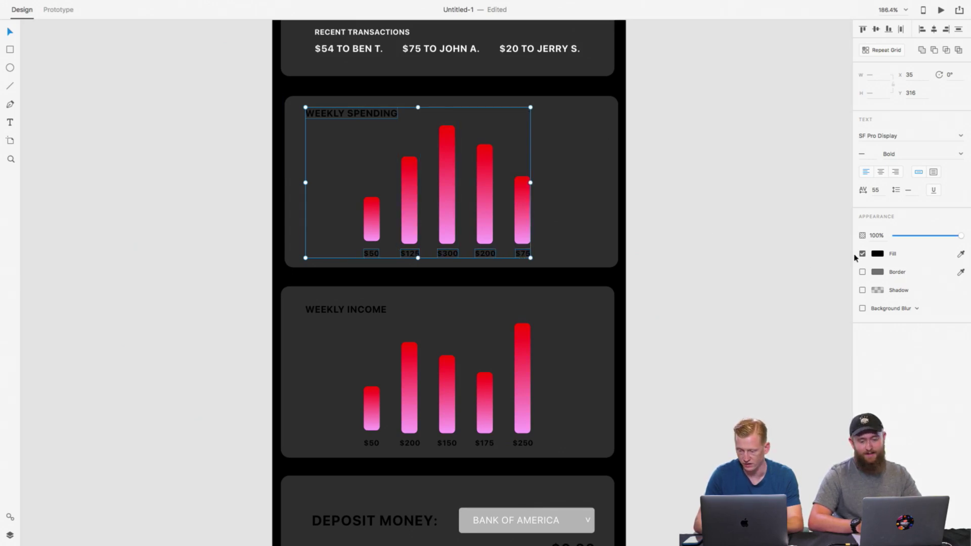
pyautogui.click(878, 253)
pyautogui.write('ffffff')
pyautogui.press('Return')
pyautogui.click(711, 161)
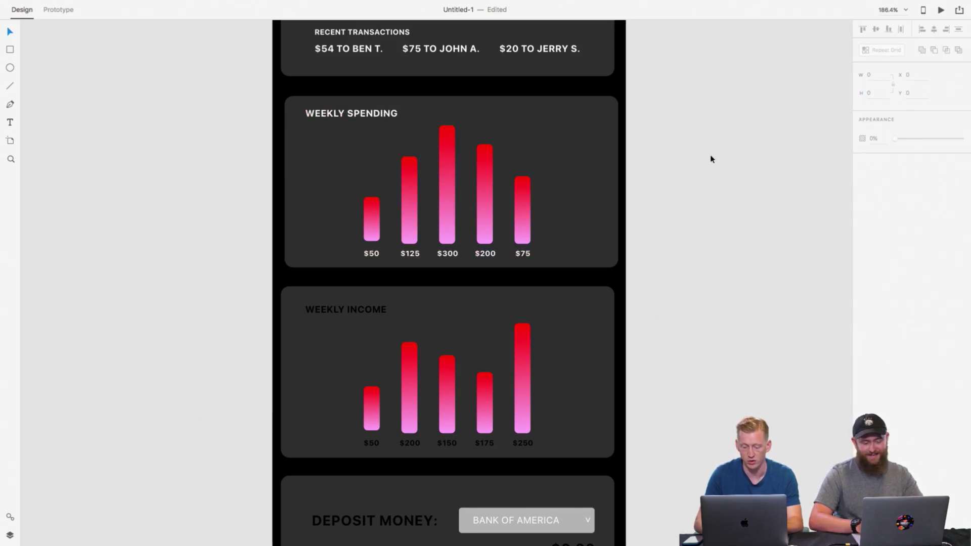
# - Make the WEEKLY INCOME title and its $250, $175, $150, $200, $50 labels white
pyautogui.scroll(-5, 581, 253)
pyautogui.click(528, 332)
pyautogui.keyDown('shift'); pyautogui.click(494, 334); pyautogui.keyUp('shift')
pyautogui.keyDown('shift'); pyautogui.click(453, 332); pyautogui.keyUp('shift')
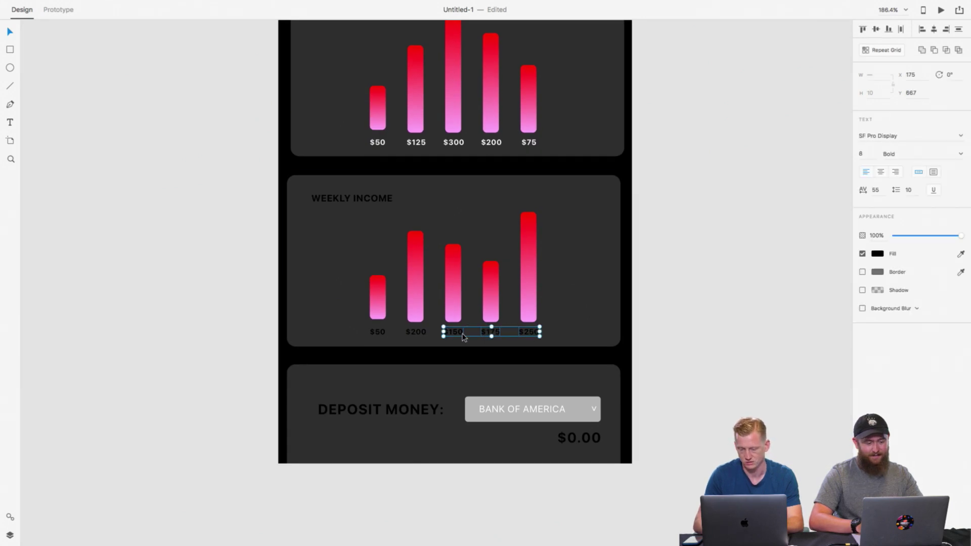
pyautogui.click(434, 337)
pyautogui.click(712, 282)
pyautogui.click(527, 333)
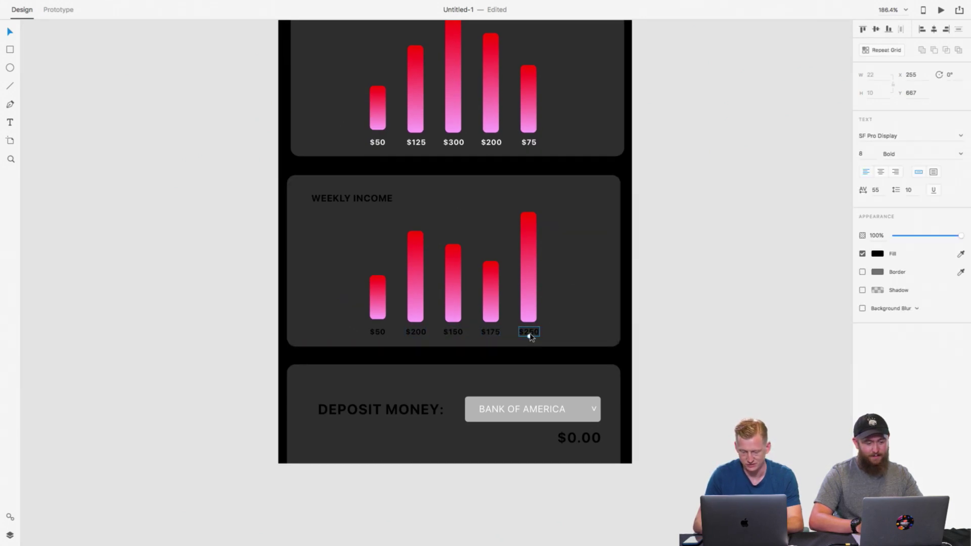
pyautogui.keyDown('shift'); pyautogui.click(491, 333); pyautogui.keyUp('shift')
pyautogui.keyDown('shift'); pyautogui.click(453, 333); pyautogui.keyUp('shift')
pyautogui.click(421, 334)
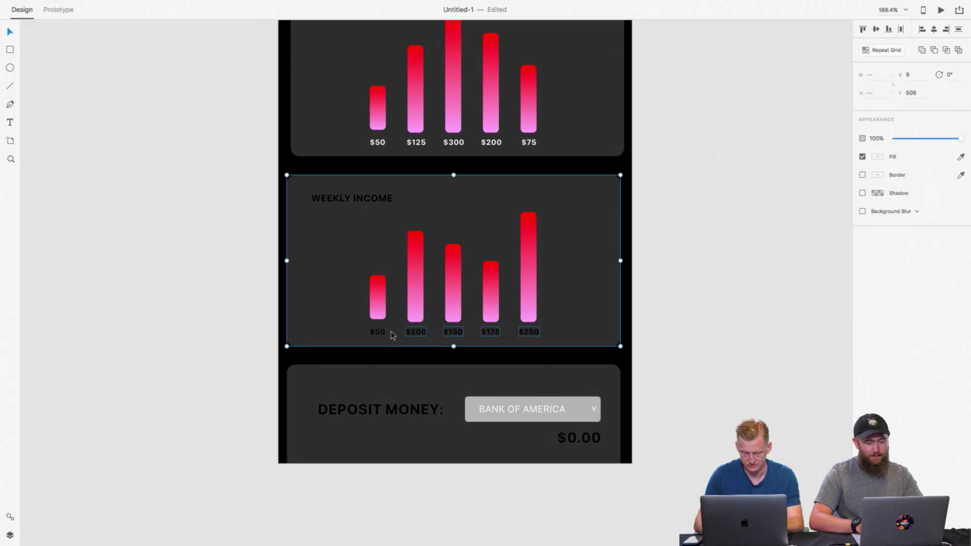
pyautogui.click(653, 309)
pyautogui.click(534, 333)
pyautogui.keyDown('shift'); pyautogui.click(491, 333); pyautogui.keyUp('shift')
pyautogui.keyDown('shift'); pyautogui.click(453, 333); pyautogui.keyUp('shift')
pyautogui.keyDown('shift'); pyautogui.click(416, 333); pyautogui.keyUp('shift')
pyautogui.keyDown('shift'); pyautogui.click(384, 334); pyautogui.keyUp('shift')
pyautogui.keyDown('shift'); pyautogui.click(384, 199); pyautogui.keyUp('shift')
pyautogui.click(877, 254)
pyautogui.click(767, 206)
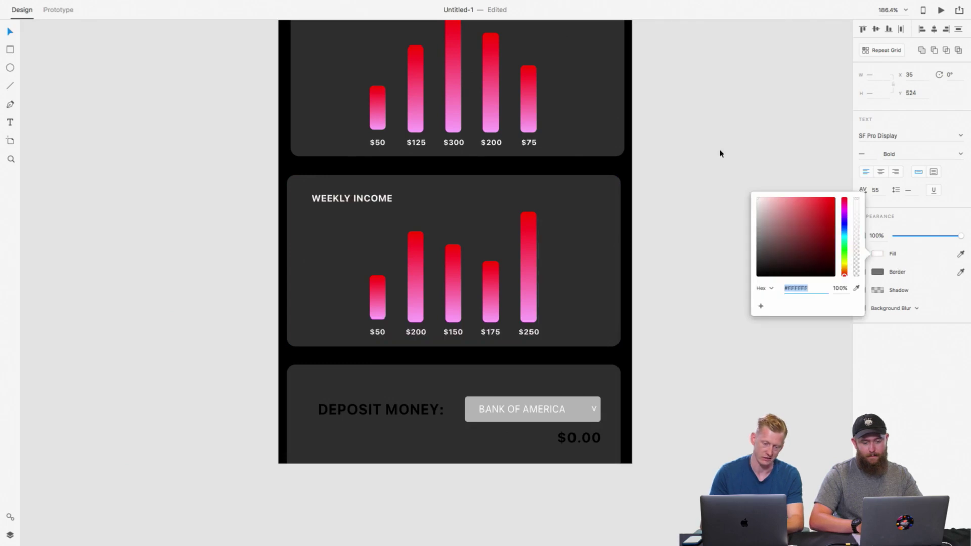
pyautogui.click(719, 152)
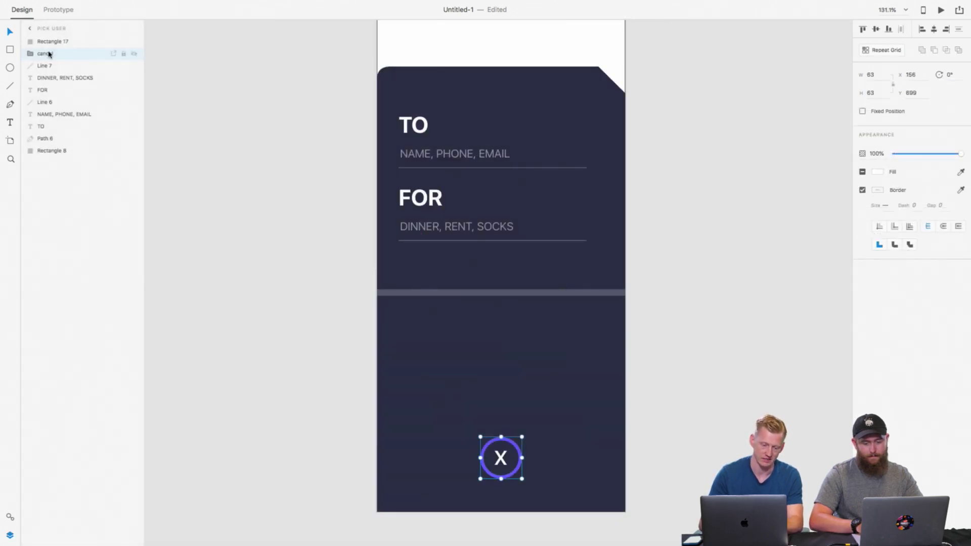
# - Rename the cancel layer to cancel-btn and turn it into a symbol with Cmd+K
pyautogui.doubleClick(45, 53)
pyautogui.write('-bt')
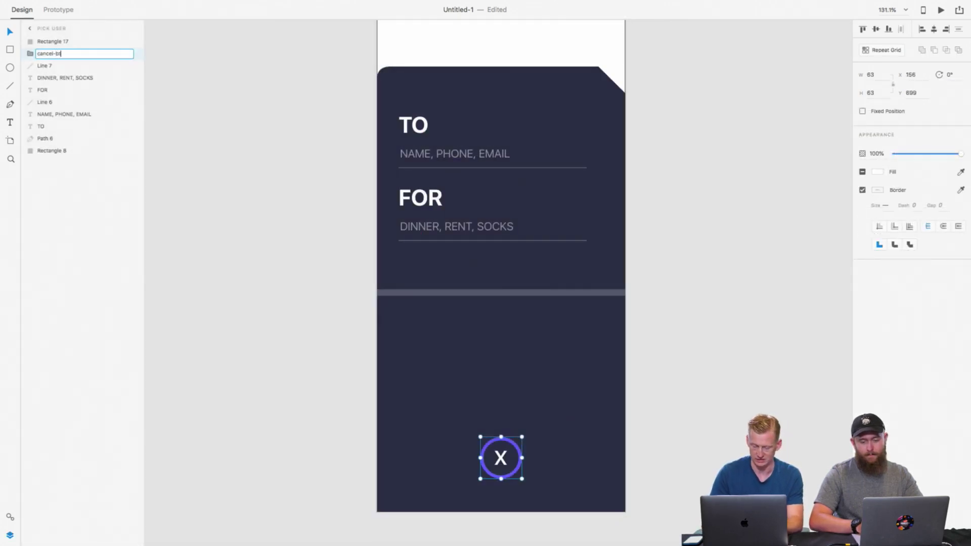
pyautogui.write('n')
pyautogui.press('Return')
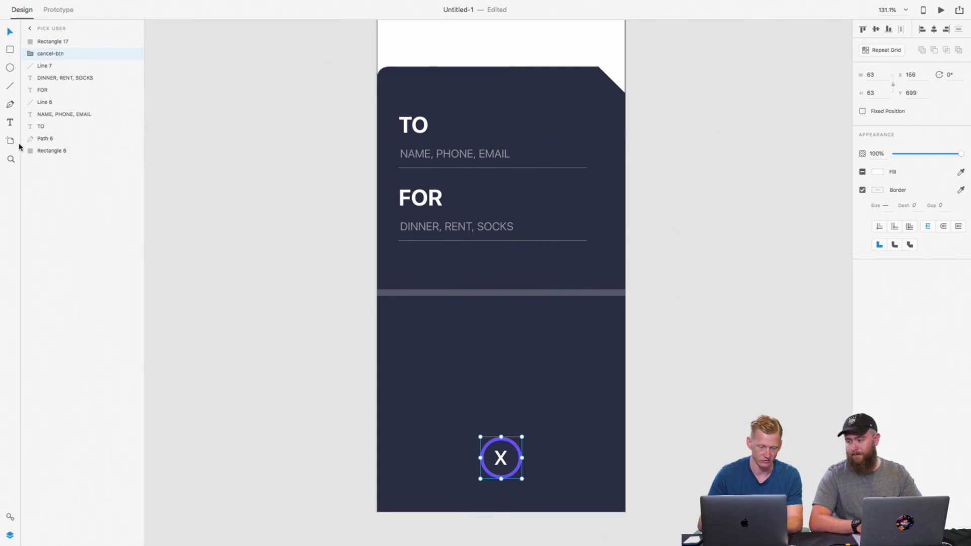
pyautogui.rightClick(63, 54)
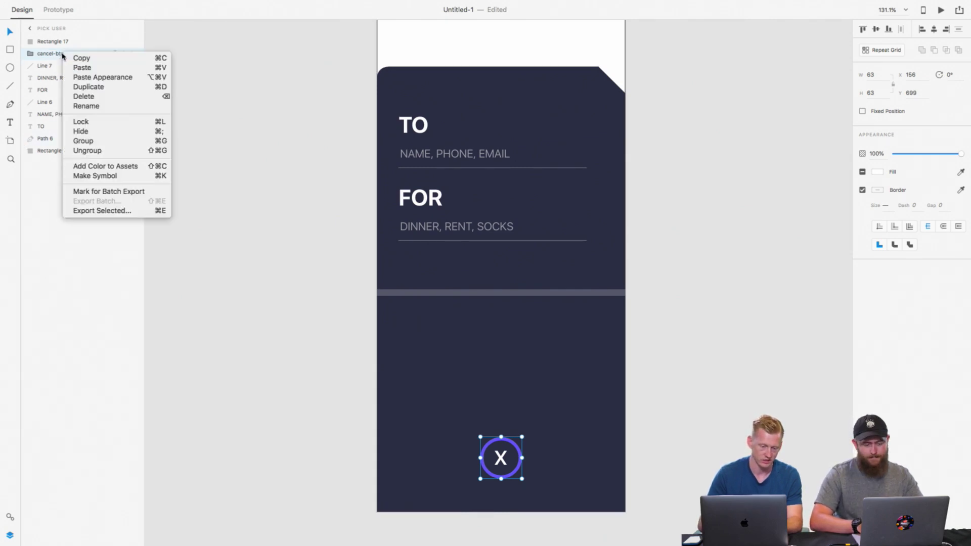
pyautogui.click(56, 55)
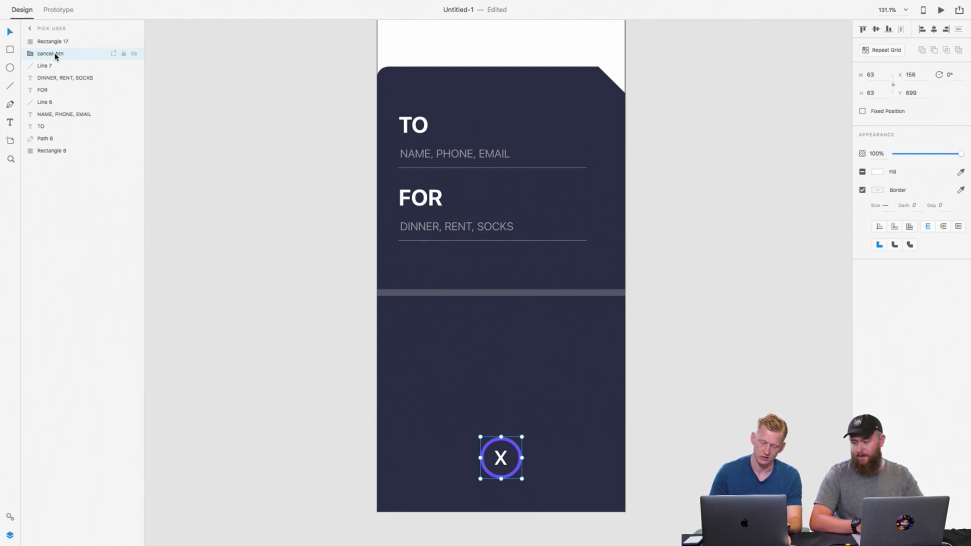
pyautogui.press('super+k')
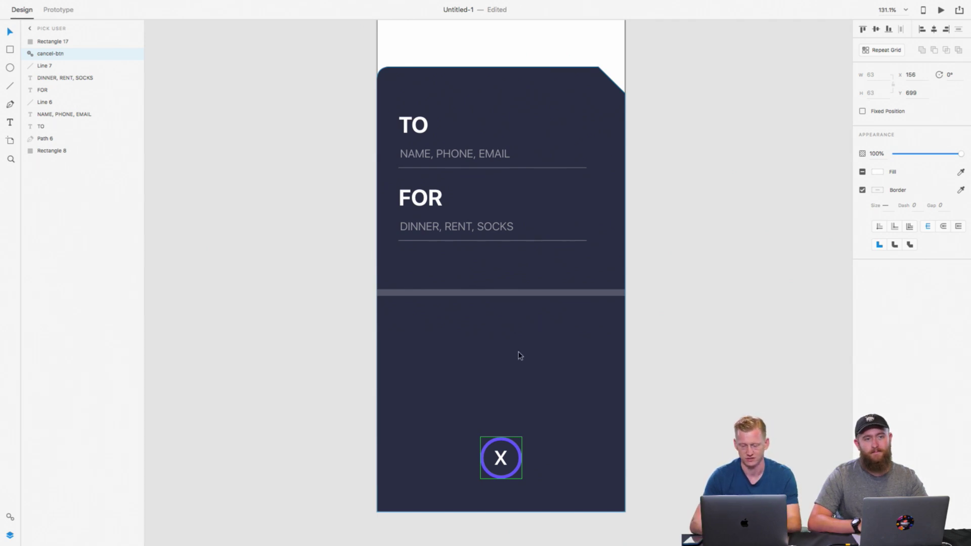
# - Nudge the grey divider bar (Rectangle 17) slightly up on the Pick user card
pyautogui.click(678, 415)
pyautogui.click(526, 480)
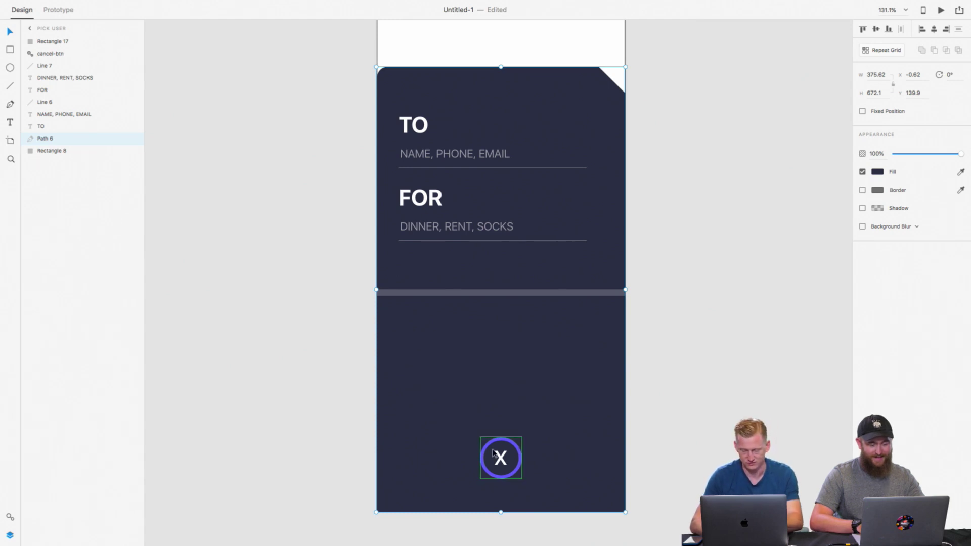
pyautogui.scroll(1, 481, 306)
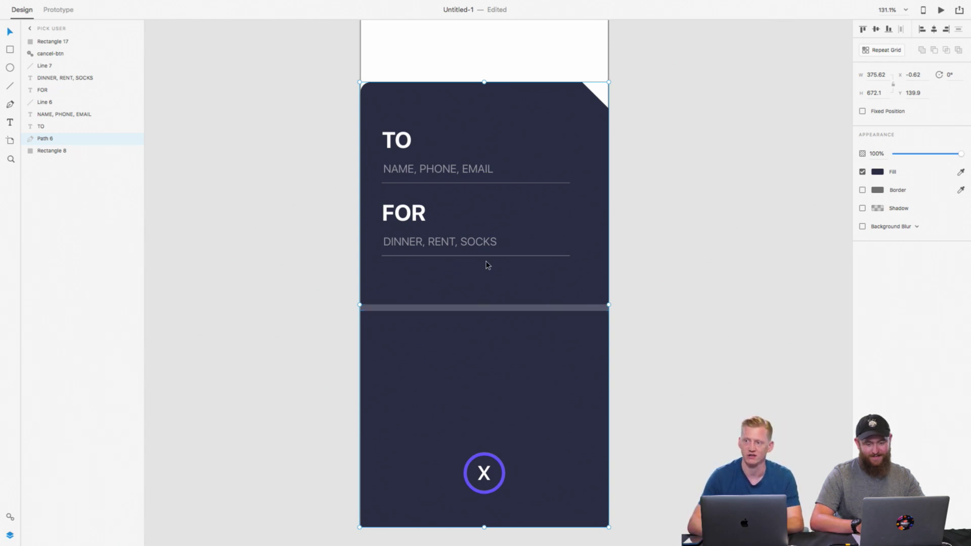
pyautogui.click(482, 307)
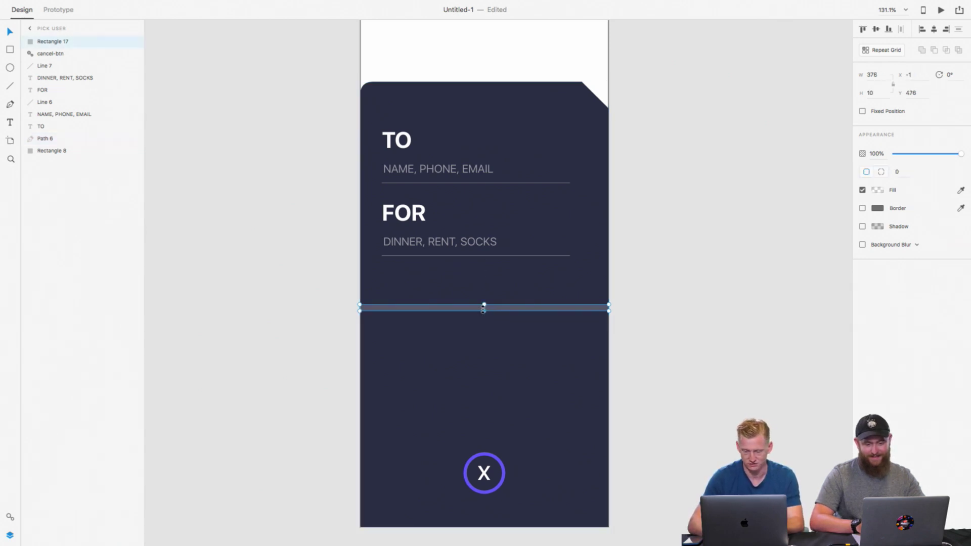
pyautogui.moveTo(484, 308); pyautogui.dragTo(483, 309)
pyautogui.click(425, 353)
pyautogui.scroll(-5, 424, 353)
pyautogui.scroll(6, 425, 353)
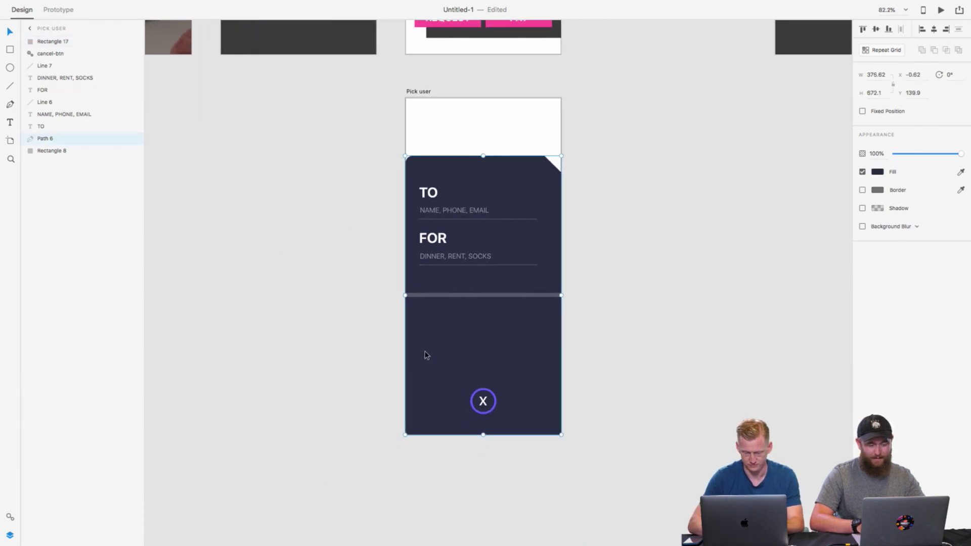
# - Add a 17-pt text label reading 'Adam' below the divider
pyautogui.press('t')
pyautogui.click(414, 284)
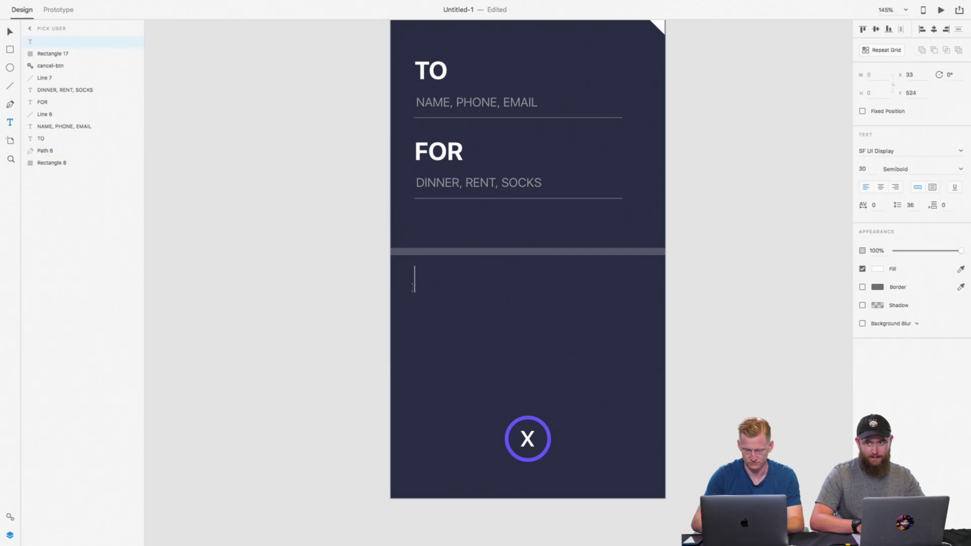
pyautogui.write('name')
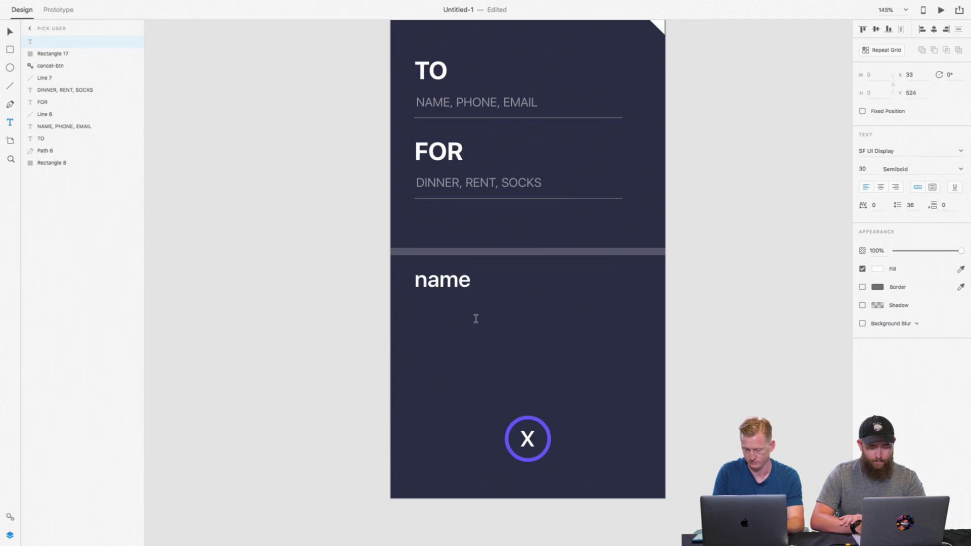
pyautogui.press('Escape')
pyautogui.doubleClick(460, 292)
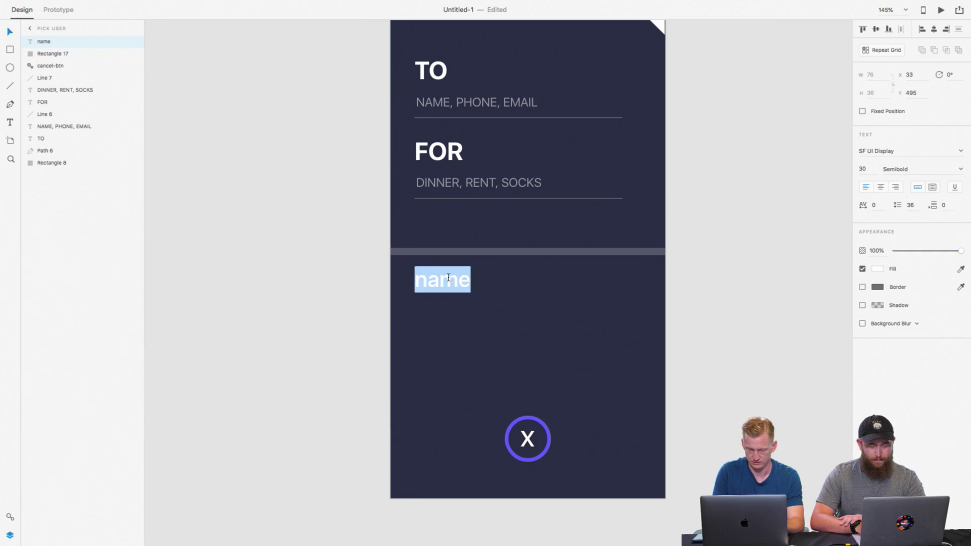
pyautogui.write('ad')
pyautogui.press('BackSpace')
pyautogui.press('BackSpace')
pyautogui.write('Adam')
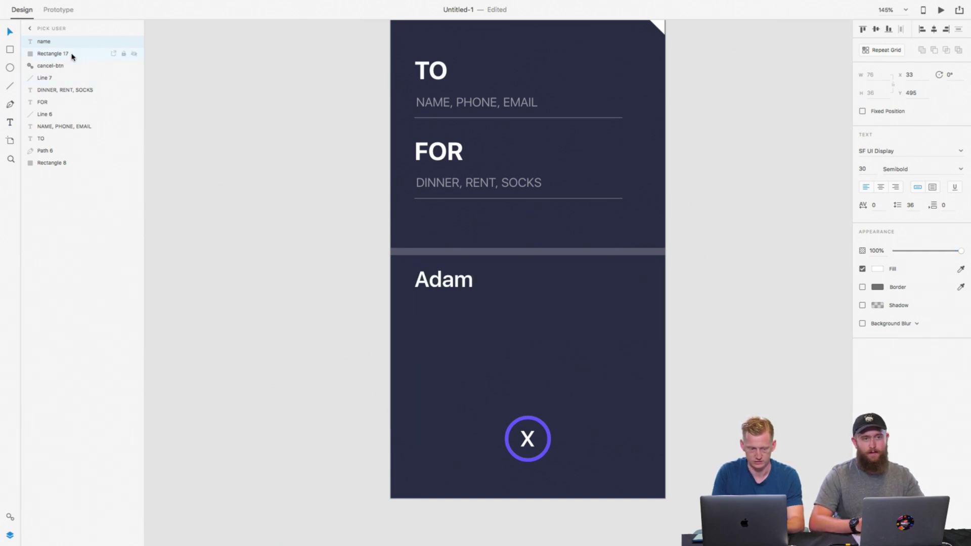
pyautogui.press('super+a')
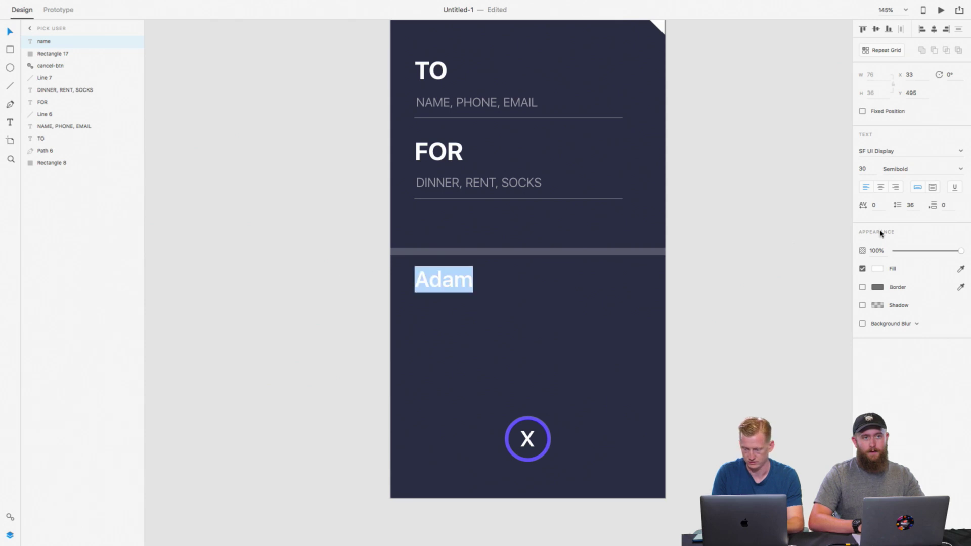
pyautogui.click(864, 170)
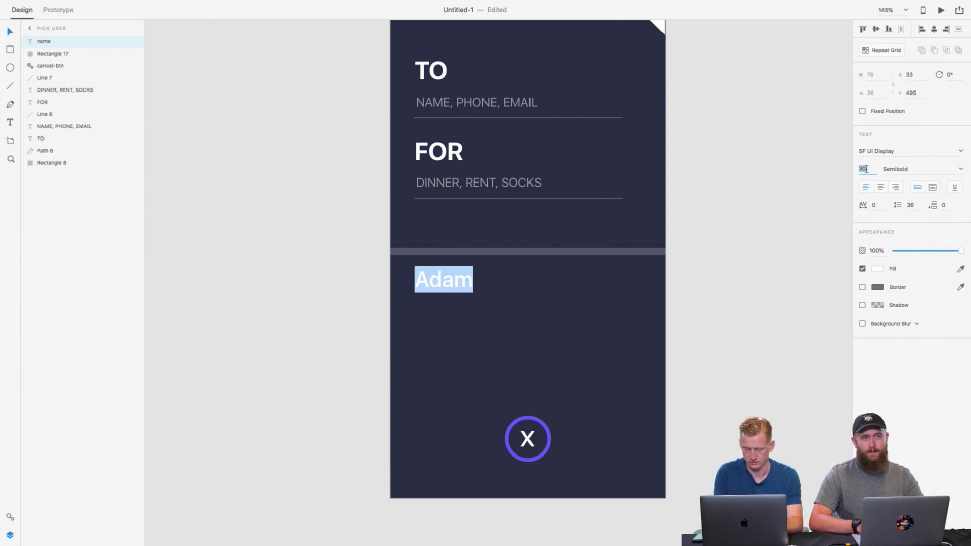
pyautogui.press('Return')
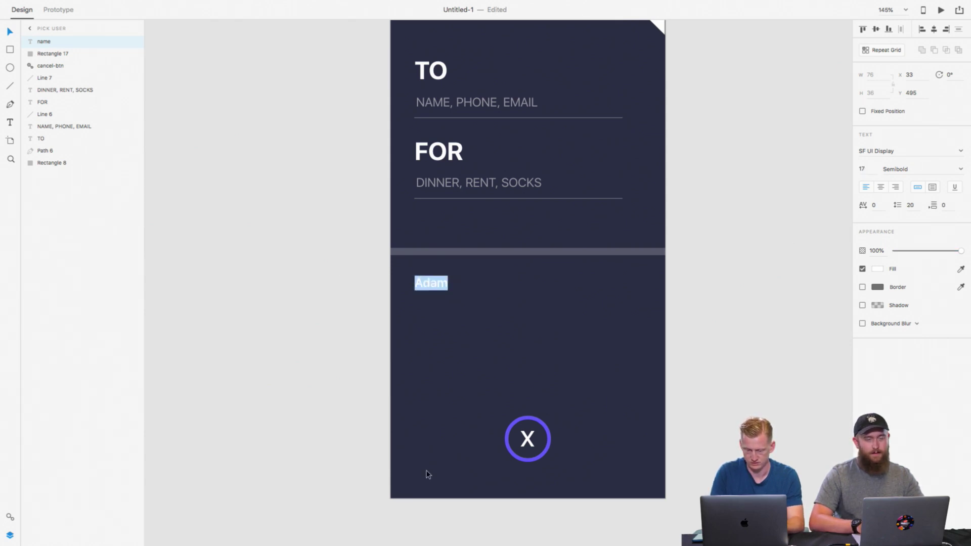
pyautogui.click(10, 32)
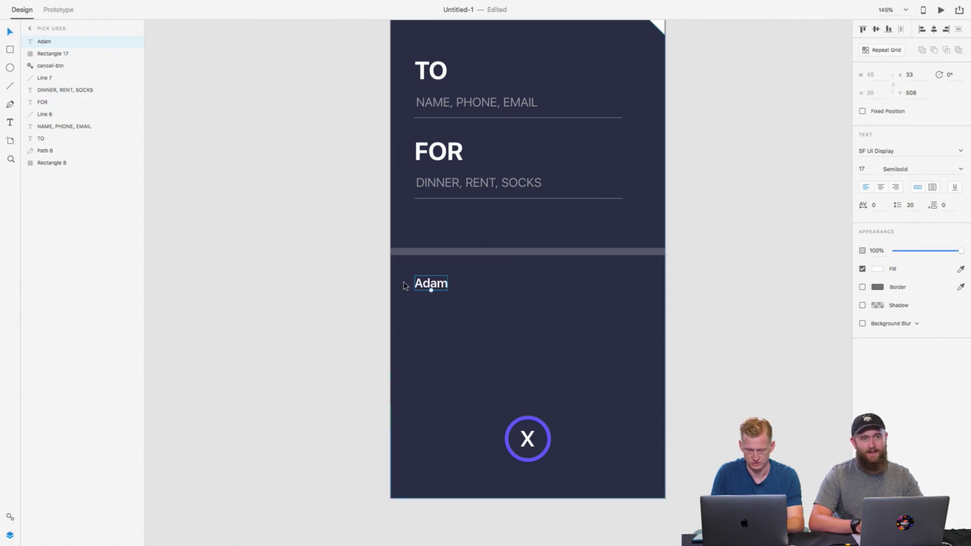
# - Position the Adam label lower on the card, indented to X 63, Y 530
pyautogui.moveTo(431, 285); pyautogui.dragTo(440, 305)
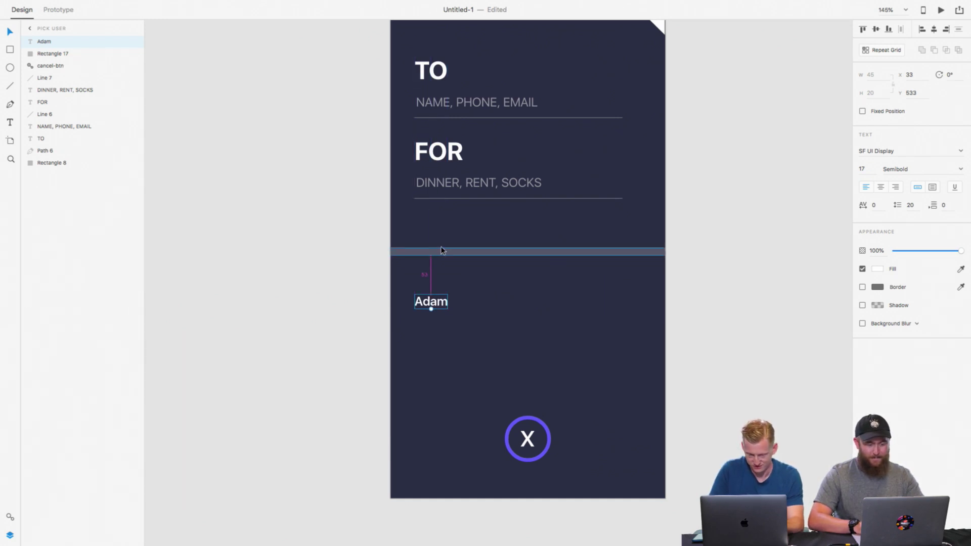
pyautogui.press('Up')
pyautogui.press('Up')
pyautogui.press('Up')
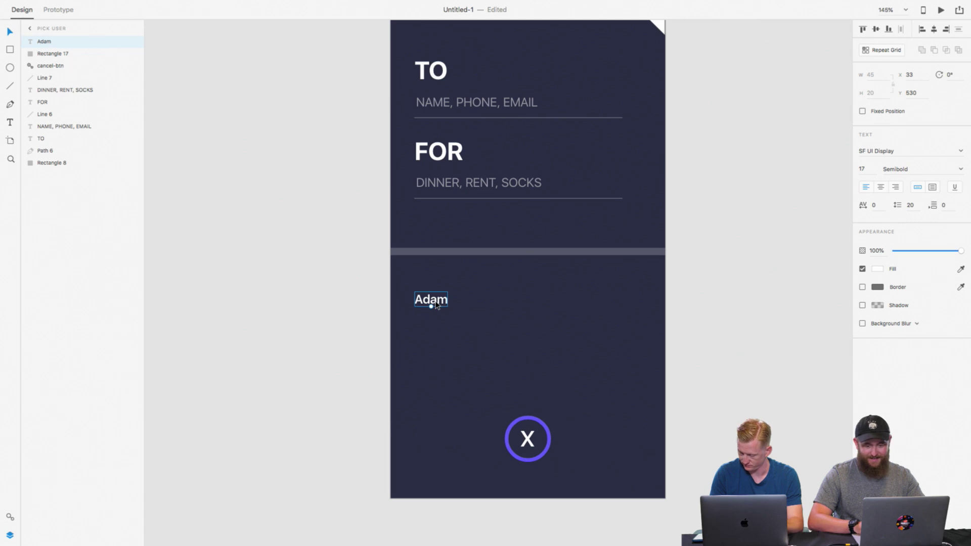
pyautogui.hotkey('shift', 'Right')
pyautogui.hotkey('shift', 'Right')
pyautogui.hotkey('shift', 'Right')
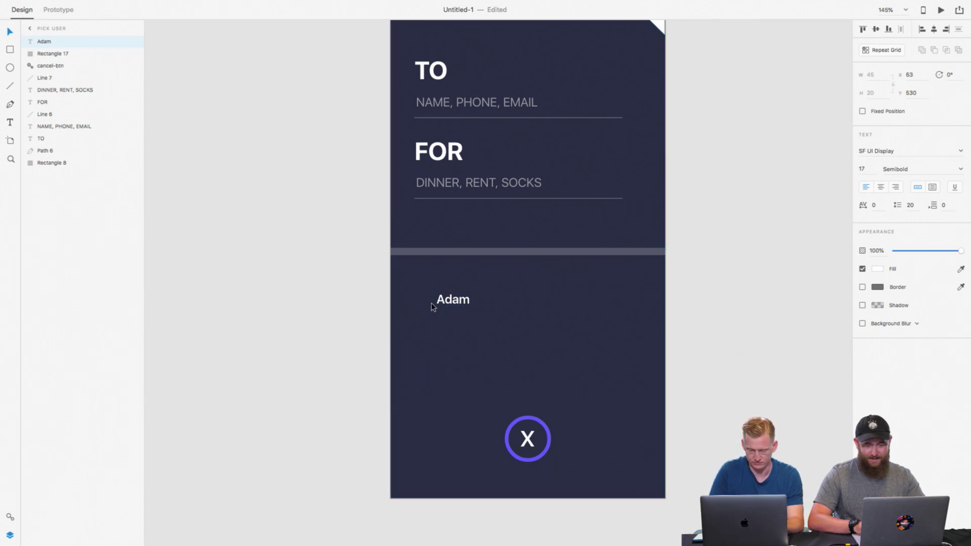
# - Draw a borderless 34×34 avatar circle beside Adam and darken the username field to #292929
pyautogui.click(424, 307)
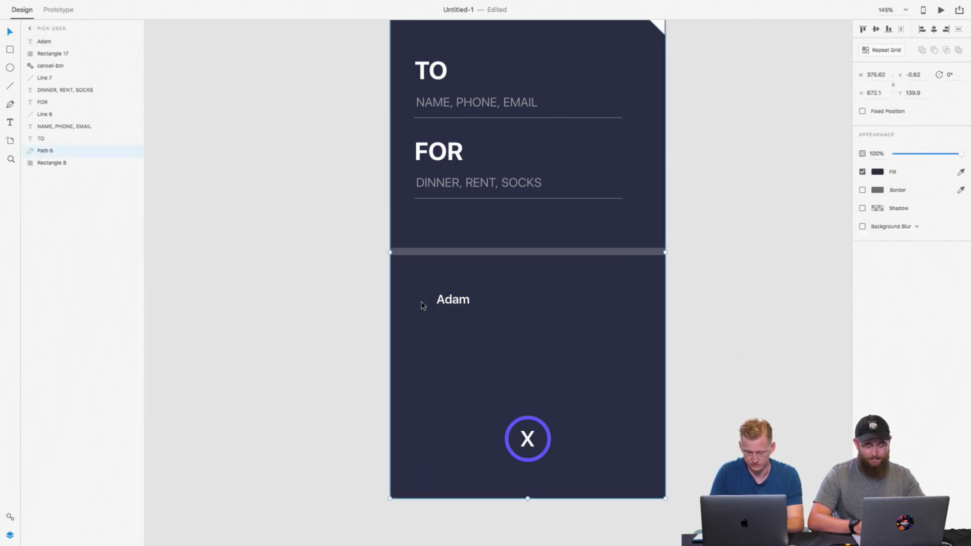
pyautogui.scroll(2, 405, 312)
pyautogui.press('e')
pyautogui.moveTo(408, 287); pyautogui.dragTo(435, 314)
pyautogui.click(879, 77)
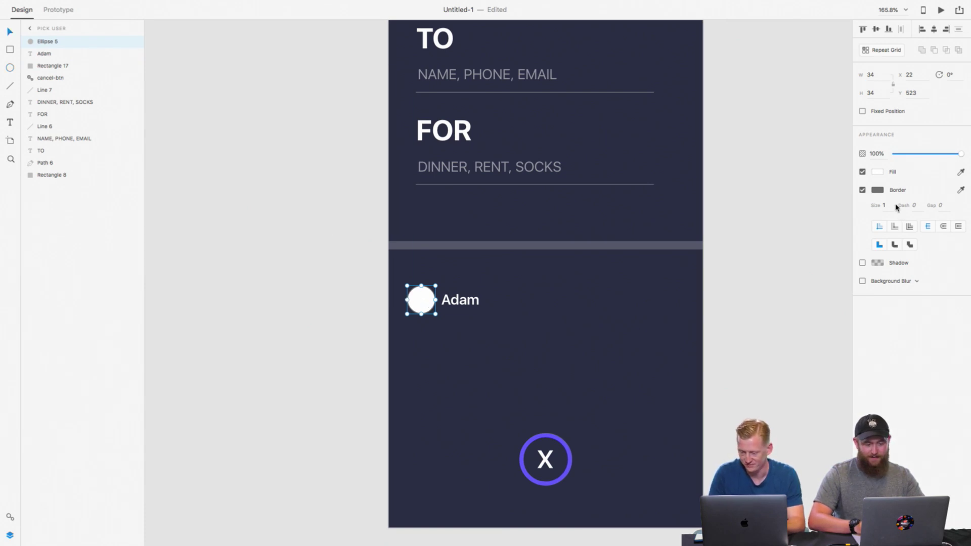
pyautogui.click(862, 191)
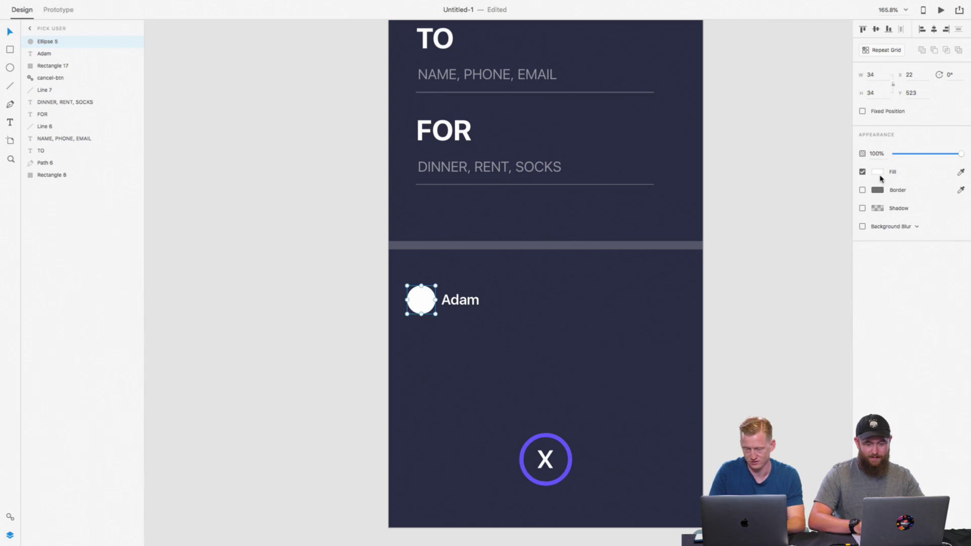
pyautogui.click(878, 173)
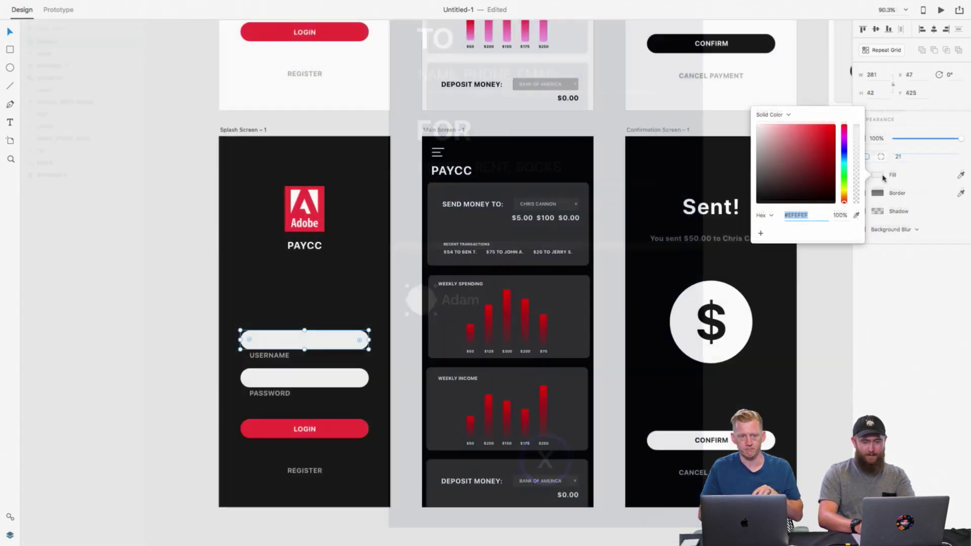
pyautogui.moveTo(781, 160); pyautogui.dragTo(752, 189)
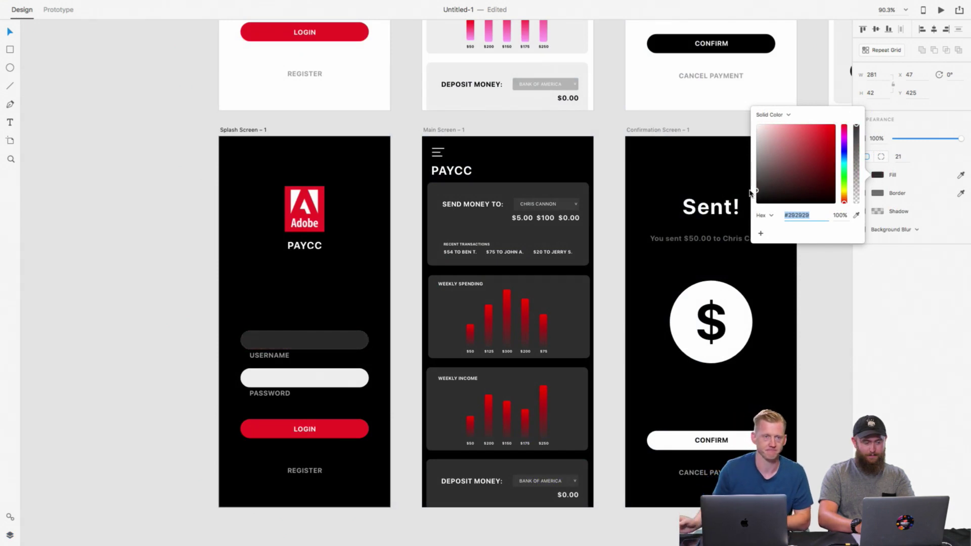
# - Eyedropper the username field's dark fill onto the splash screen's password field
pyautogui.click(228, 357)
pyautogui.click(296, 375)
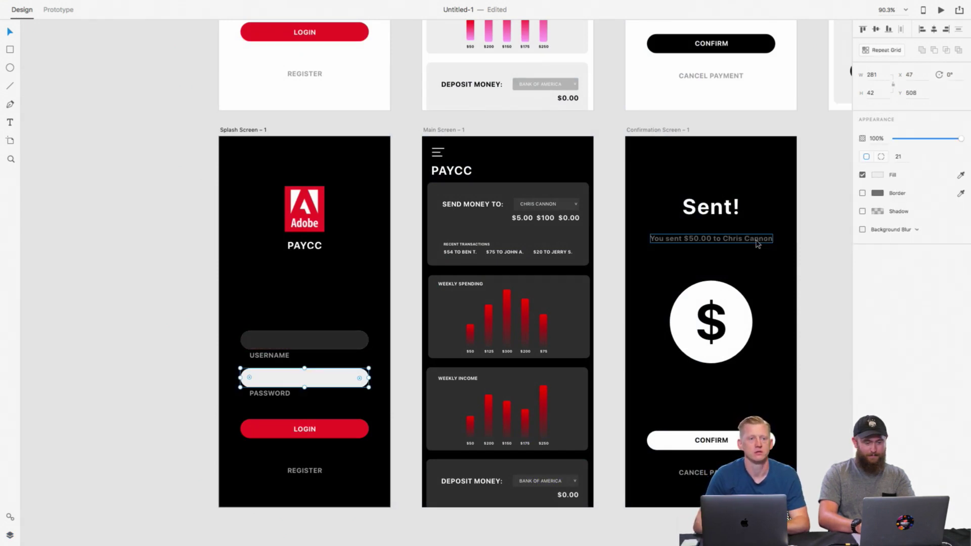
pyautogui.click(962, 192)
pyautogui.click(331, 340)
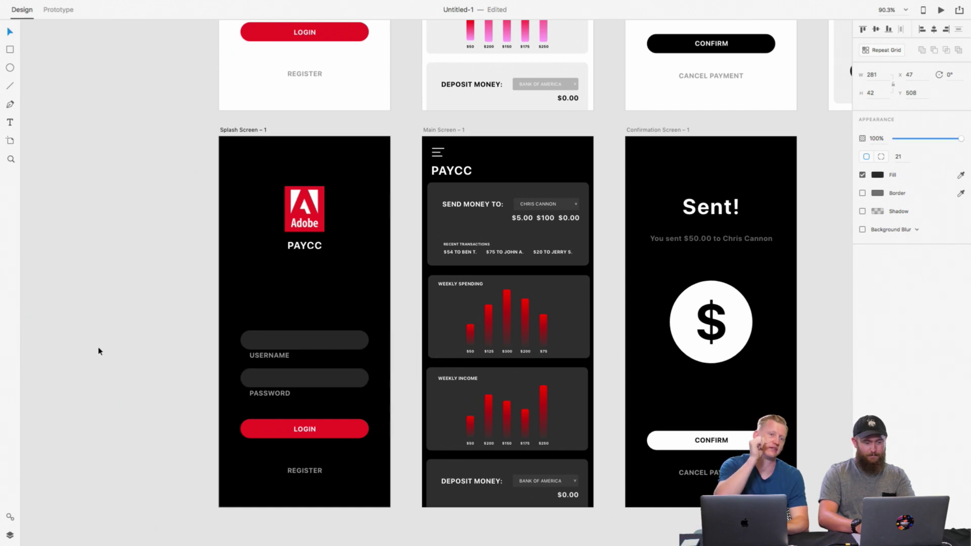
pyautogui.click(149, 406)
# - Darken the Send Money, Weekly Spending, Weekly Income and Deposit Money cards to #1C1C1C
pyautogui.scroll(-3, 152, 404)
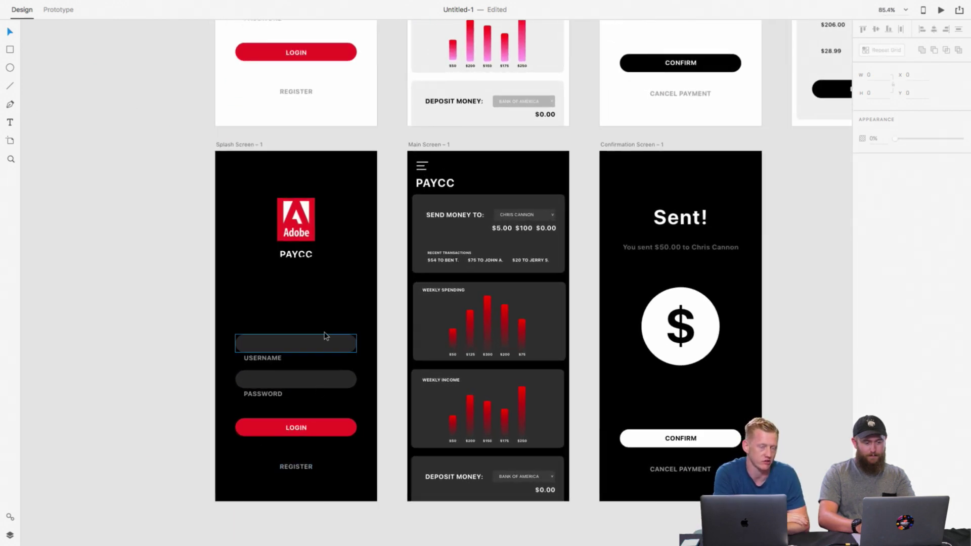
pyautogui.scroll(2, 326, 336)
pyautogui.click(391, 300)
pyautogui.keyDown('shift'); pyautogui.click(399, 398); pyautogui.keyUp('shift')
pyautogui.keyDown('shift'); pyautogui.click(395, 447); pyautogui.keyUp('shift')
pyautogui.keyDown('shift'); pyautogui.click(397, 526); pyautogui.keyUp('shift')
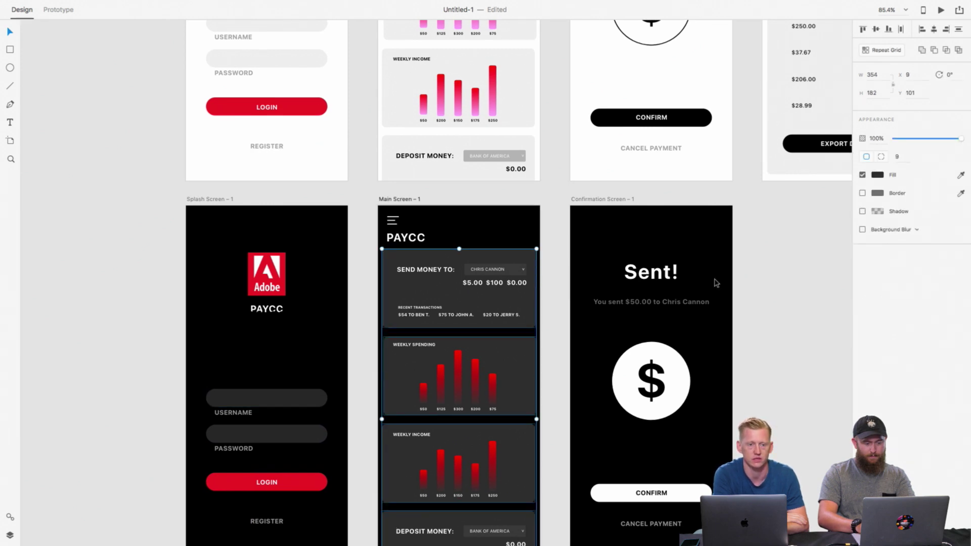
pyautogui.click(878, 176)
pyautogui.moveTo(764, 173); pyautogui.dragTo(758, 193)
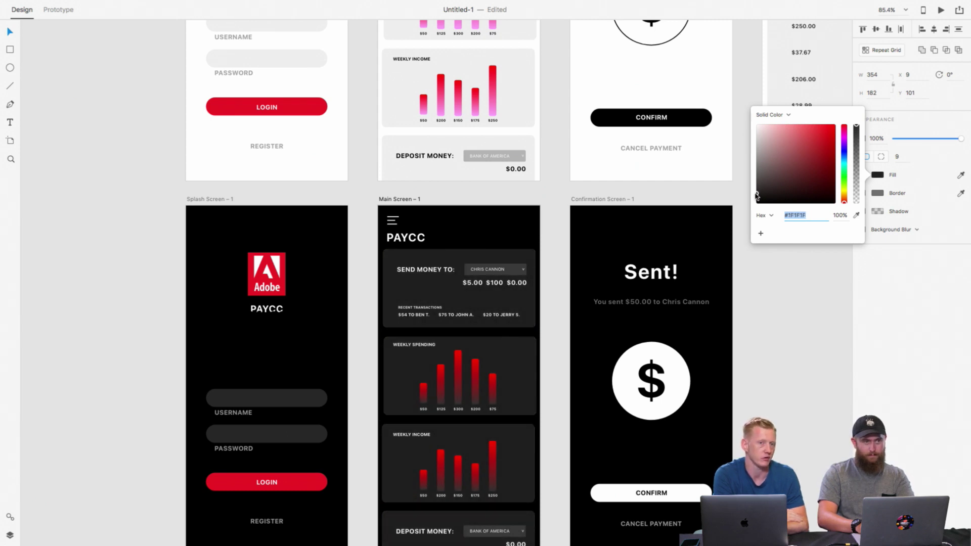
pyautogui.moveTo(757, 197); pyautogui.dragTo(757, 199)
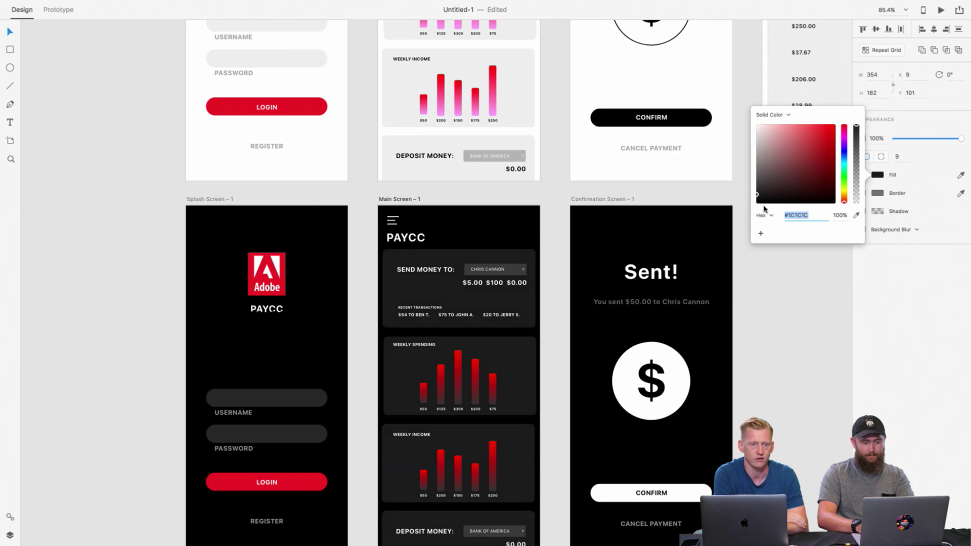
pyautogui.click(802, 303)
pyautogui.scroll(-5, 803, 303)
pyautogui.hscroll(5, 804, 303)
pyautogui.scroll(3, 804, 303)
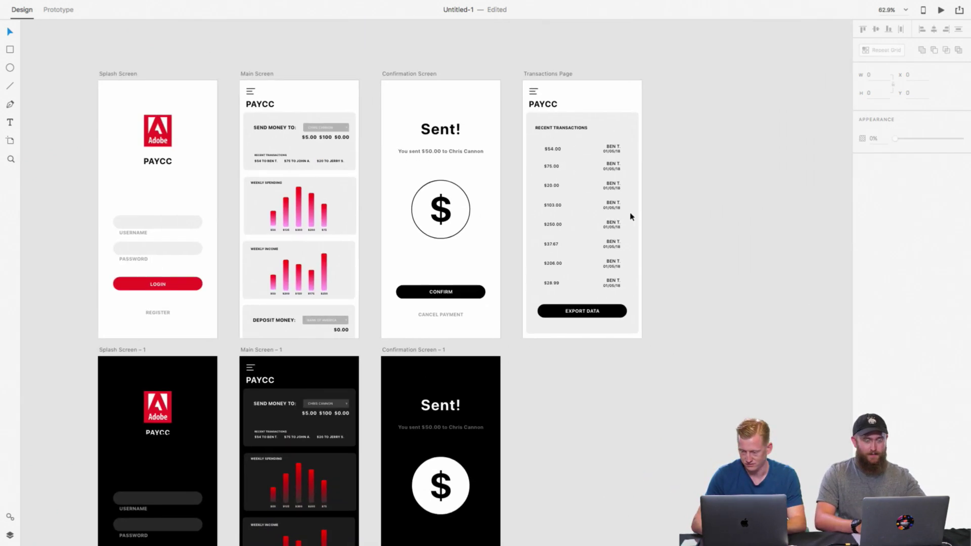
# - Copy and paste the Transactions Page artboard, placing the copy Transactions Page - 1 below the original
pyautogui.rightClick(556, 75)
pyautogui.click(576, 89)
pyautogui.press('super+v')
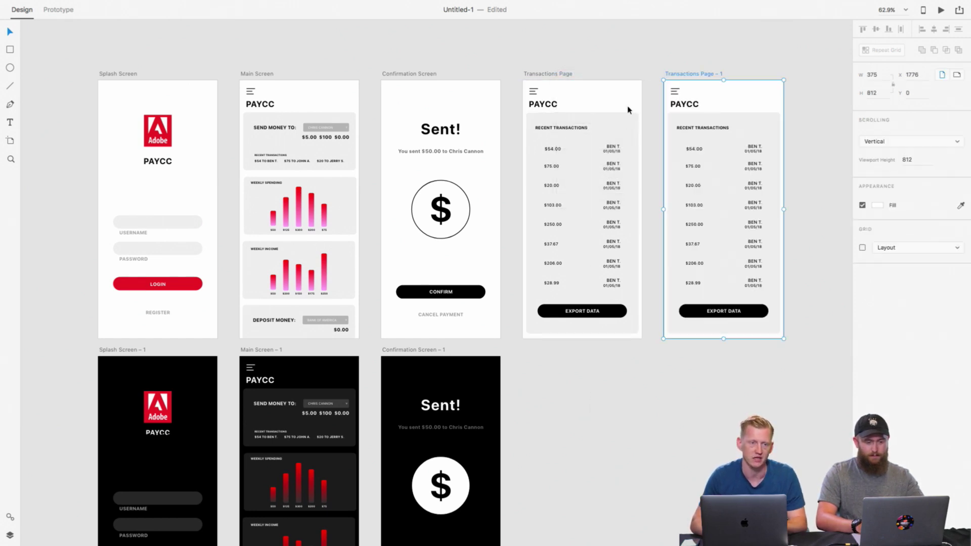
pyautogui.moveTo(673, 74); pyautogui.dragTo(528, 350)
pyautogui.click(665, 346)
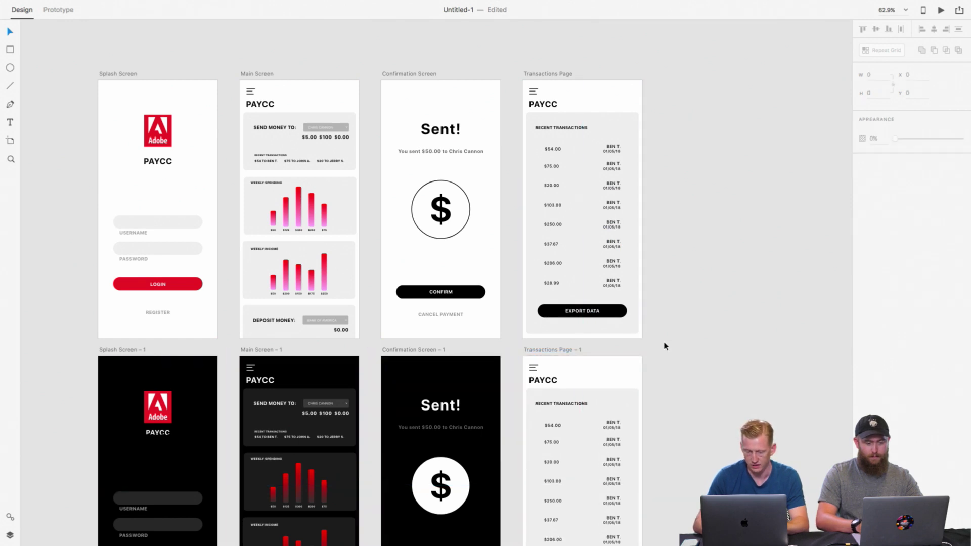
pyautogui.scroll(-2, 665, 346)
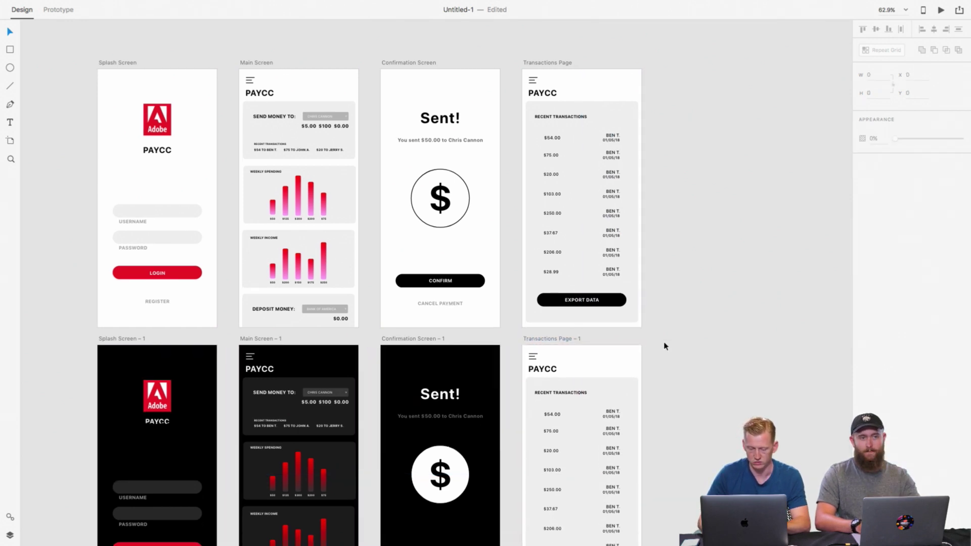
pyautogui.scroll(-5, 665, 346)
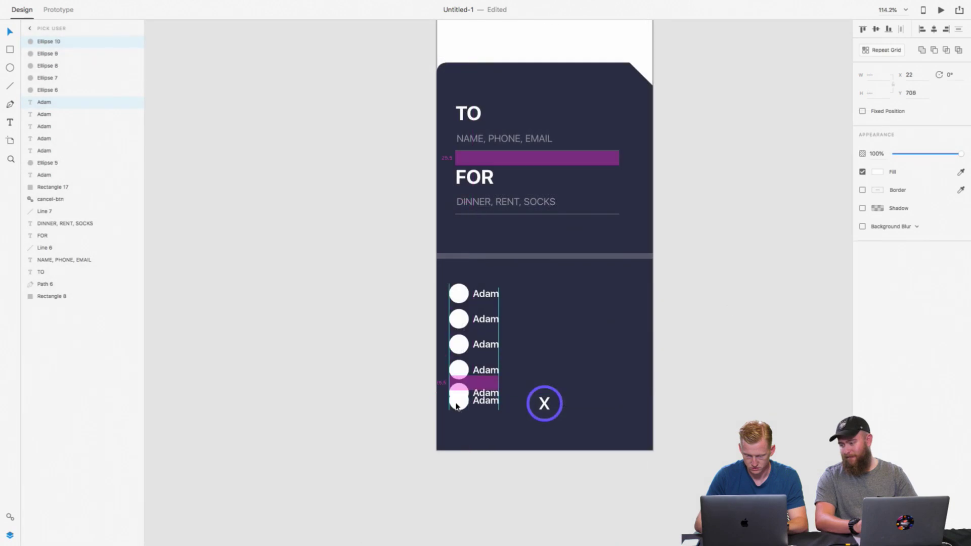
# - Move the bottom name row down, then duplicate the last two avatar rows
pyautogui.moveTo(456, 403)
pyautogui.mouseDown()
pyautogui.moveTo(456, 424)
pyautogui.moveTo(462, 394)
pyautogui.mouseUp()
pyautogui.click(459, 392)
pyautogui.keyDown('shift'); pyautogui.click(463, 419); pyautogui.keyUp('shift')
pyautogui.press('super+d')
pyautogui.click(462, 404)
# - Delete the overlapping duplicate circle and Adam text in row 5
pyautogui.click(459, 419)
pyautogui.scroll(5, 464, 399)
pyautogui.click(466, 403)
pyautogui.press('Delete')
pyautogui.click(494, 403)
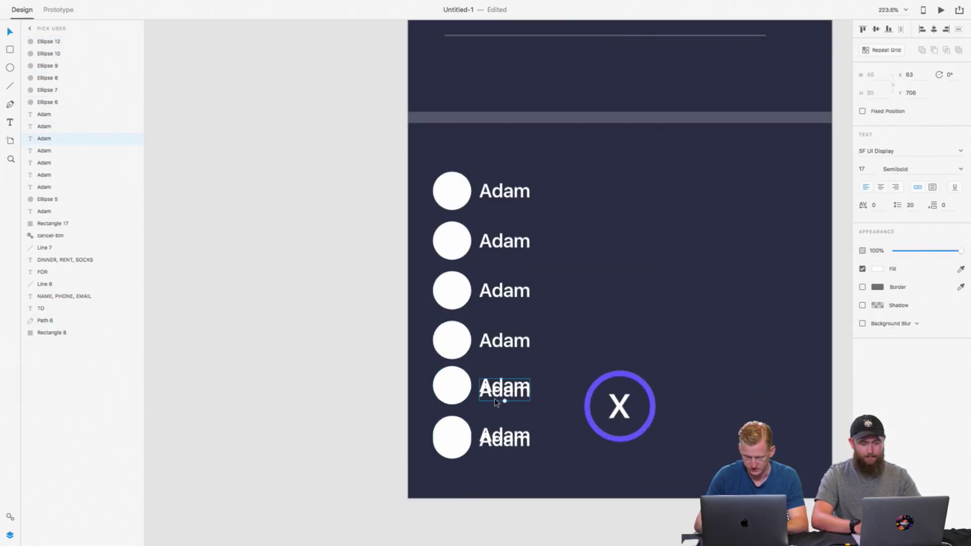
pyautogui.press('Delete')
# - Remove the extra duplicate Adam text and circle from row 6
pyautogui.click(453, 390)
pyautogui.keyDown('shift'); pyautogui.click(485, 390); pyautogui.keyUp('shift')
pyautogui.keyDown('shift'); pyautogui.click(453, 446); pyautogui.keyUp('shift')
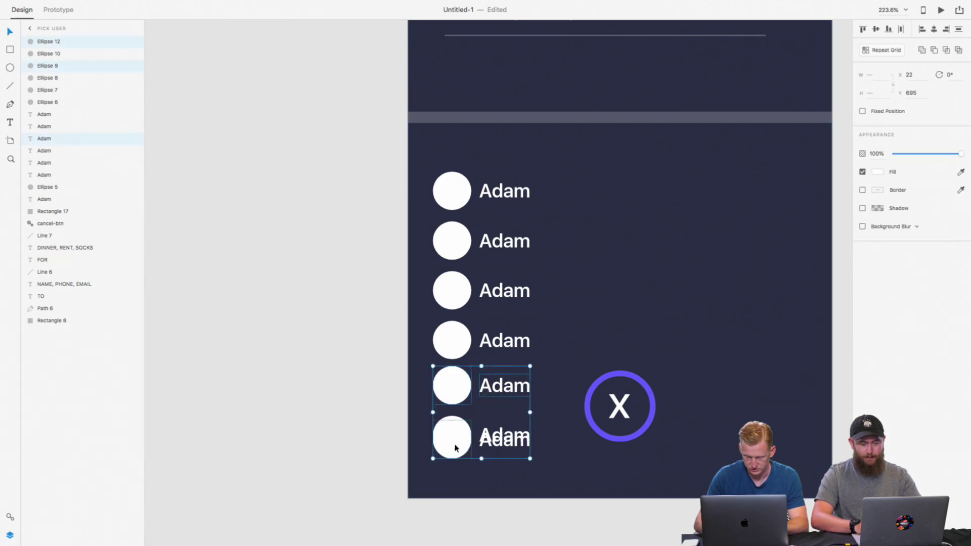
pyautogui.click(486, 464)
pyautogui.click(505, 444)
pyautogui.press('Delete')
pyautogui.click(452, 445)
pyautogui.press('Delete')
# - Shift row 5 down so all six avatar rows are evenly spaced
pyautogui.click(451, 444)
pyautogui.keyDown('shift'); pyautogui.click(500, 436); pyautogui.keyUp('shift')
pyautogui.keyDown('shift'); pyautogui.click(453, 386); pyautogui.keyUp('shift')
pyautogui.keyDown('shift'); pyautogui.click(482, 388); pyautogui.keyUp('shift')
pyautogui.press('Escape')
pyautogui.click(451, 386)
pyautogui.keyDown('shift'); pyautogui.click(489, 389); pyautogui.keyUp('shift')
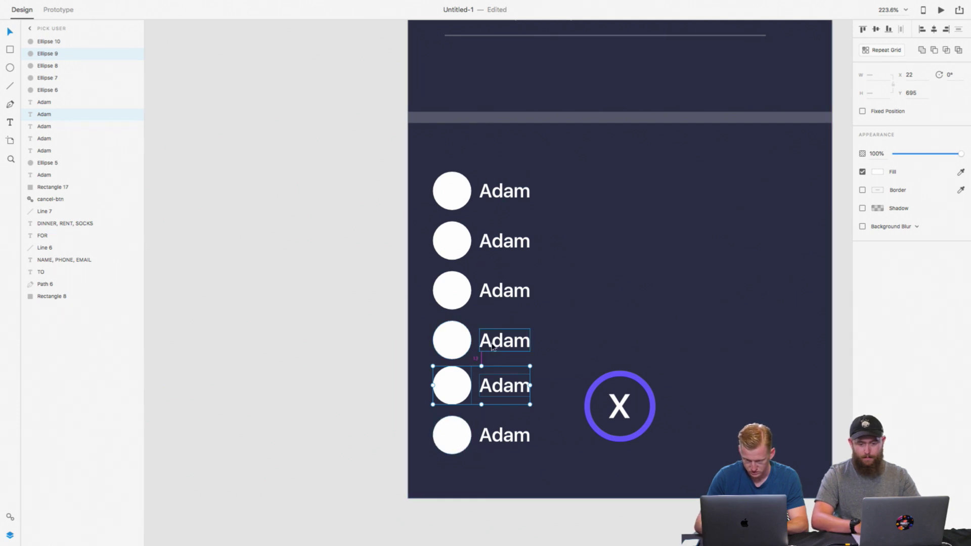
pyautogui.moveTo(461, 386); pyautogui.dragTo(460, 395)
pyautogui.click(450, 434)
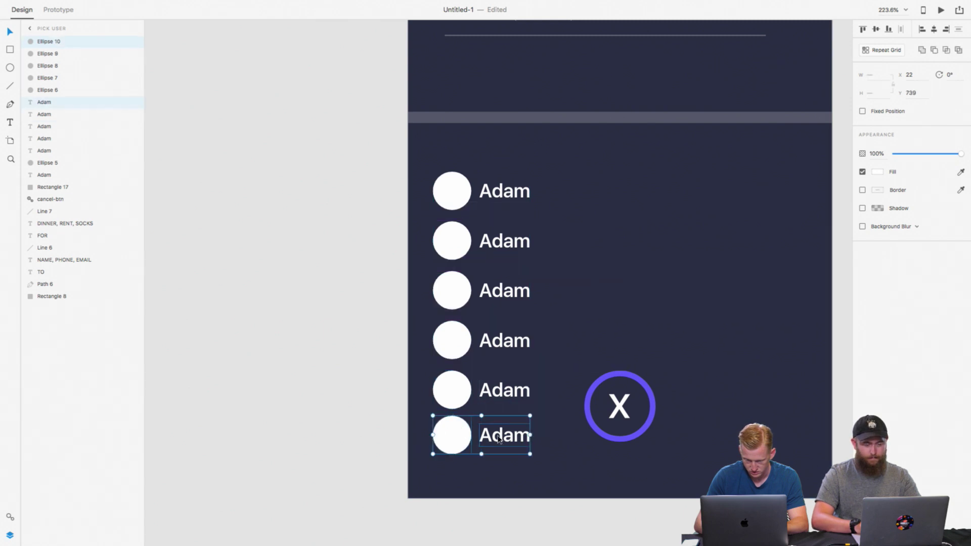
pyautogui.click(457, 439)
# - Rename the second and third Adam labels to Bob and James, then give the Transactions card the dark colour
pyautogui.click(568, 457)
pyautogui.press('super+minus')
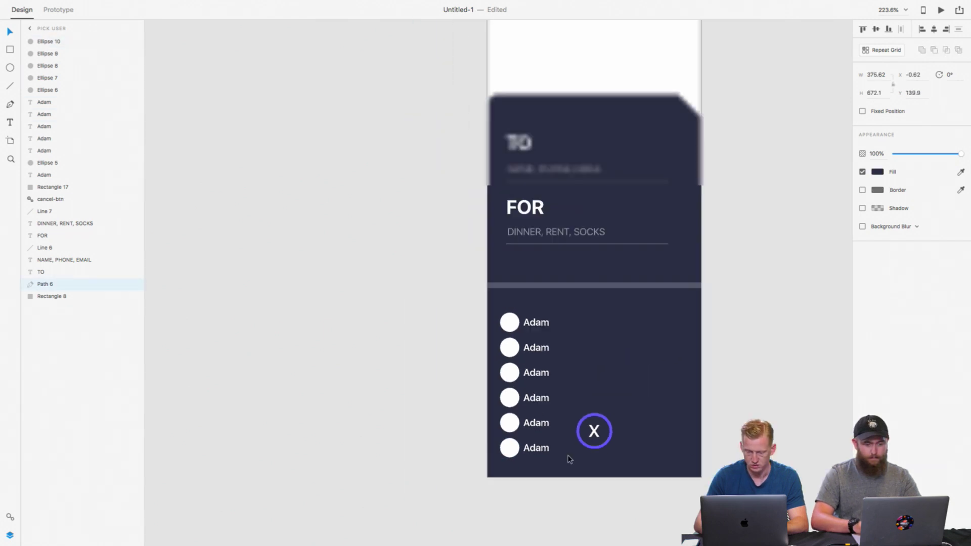
pyautogui.hscroll(3, 568, 459)
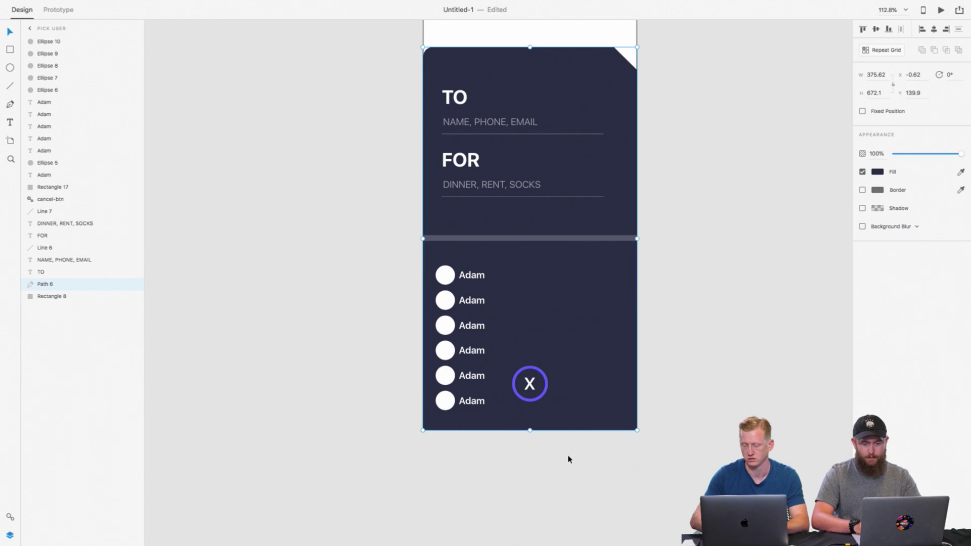
pyautogui.doubleClick(472, 300)
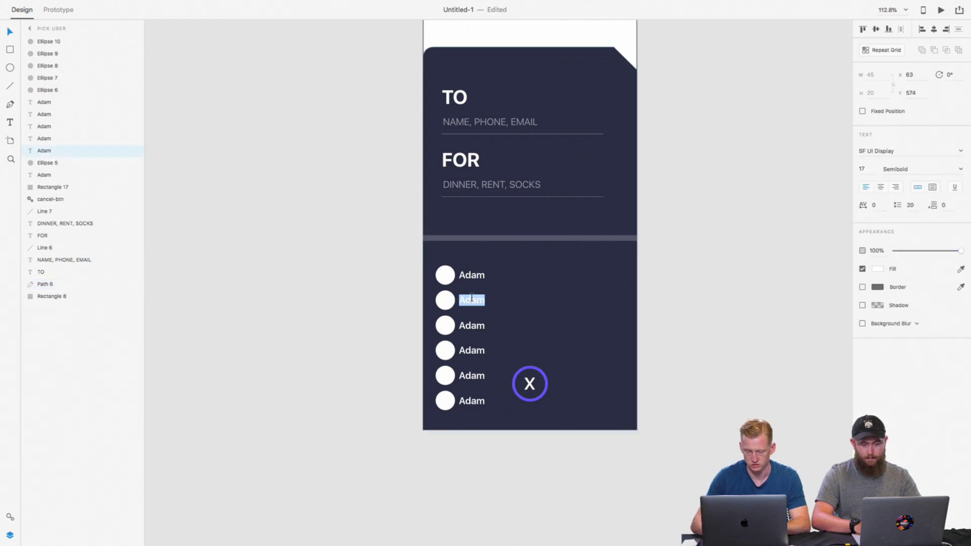
pyautogui.write('bo')
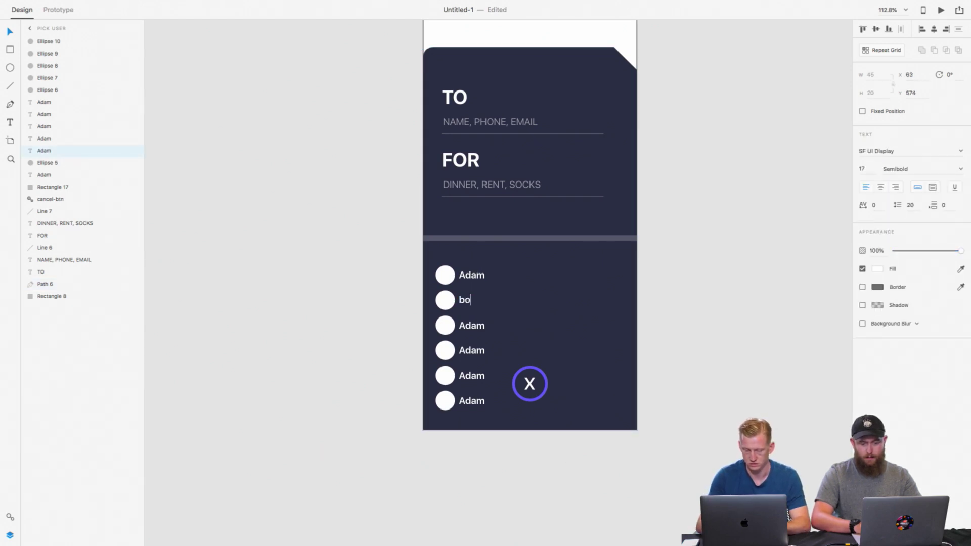
pyautogui.write('bx')
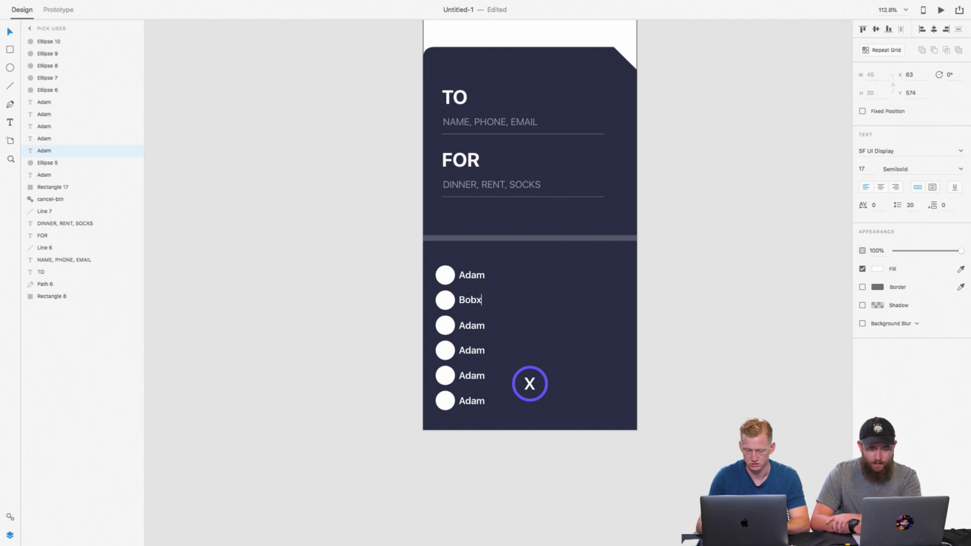
pyautogui.doubleClick(470, 326)
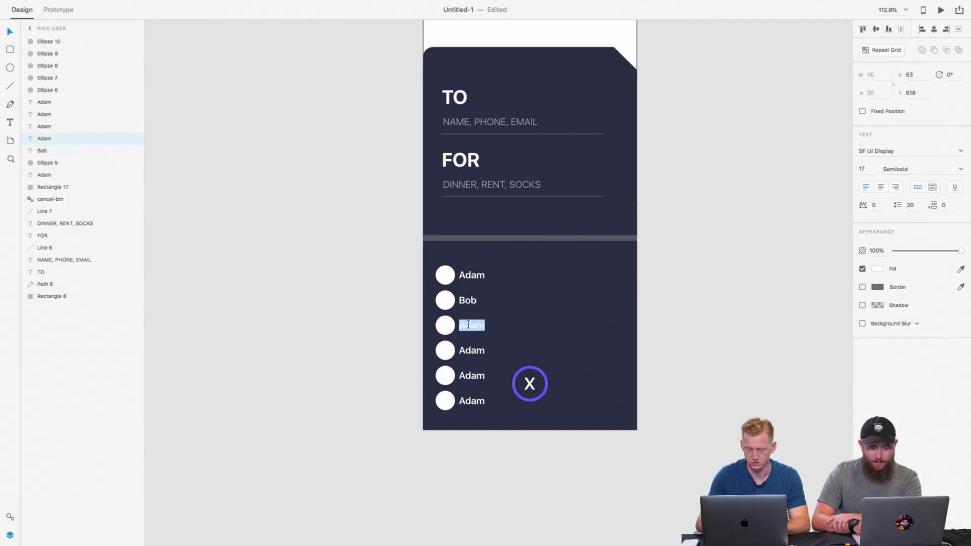
pyautogui.write('James')
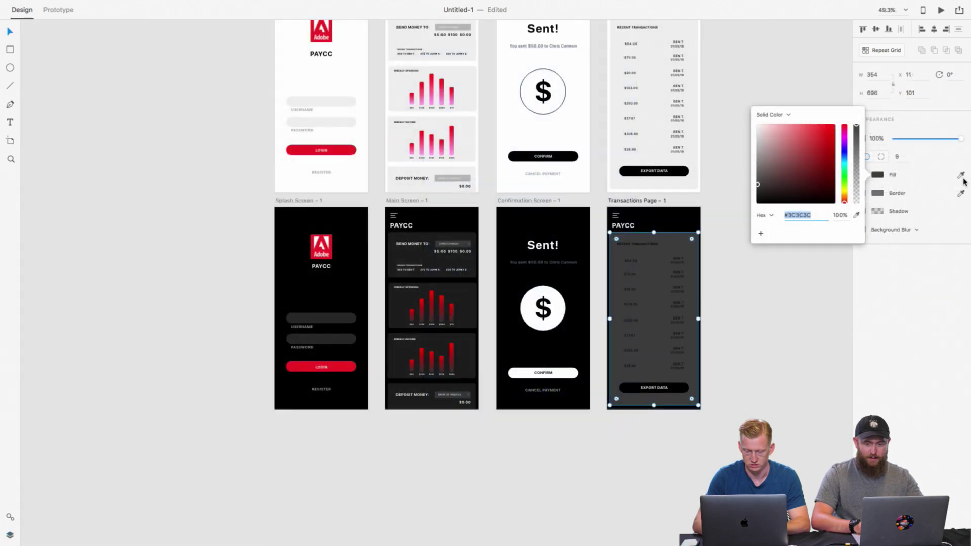
pyautogui.click(962, 177)
# - Fill the Transactions card with the Main Screen card colour and make a first attempt at selecting its text
pyautogui.click(458, 255)
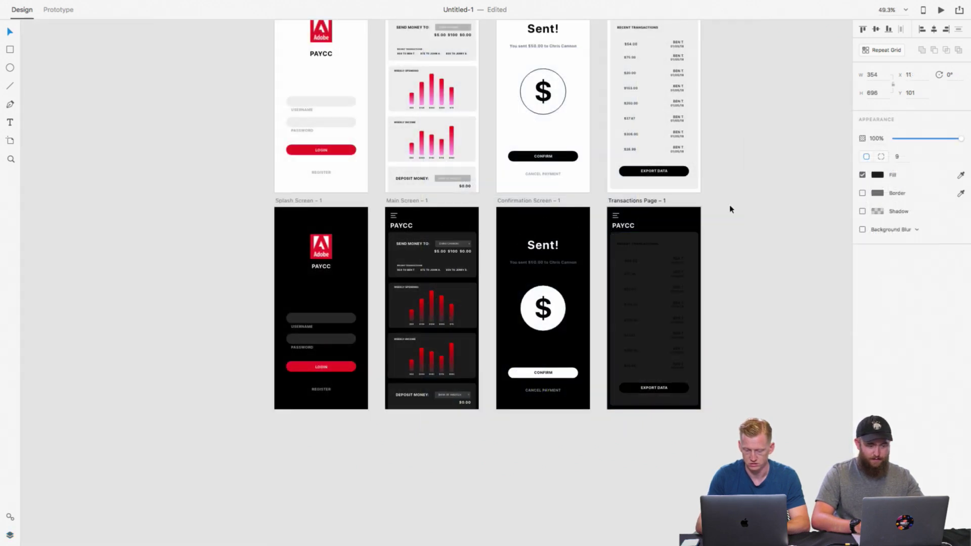
pyautogui.scroll(5, 730, 209)
pyautogui.scroll(-5, 729, 209)
pyautogui.click(665, 153)
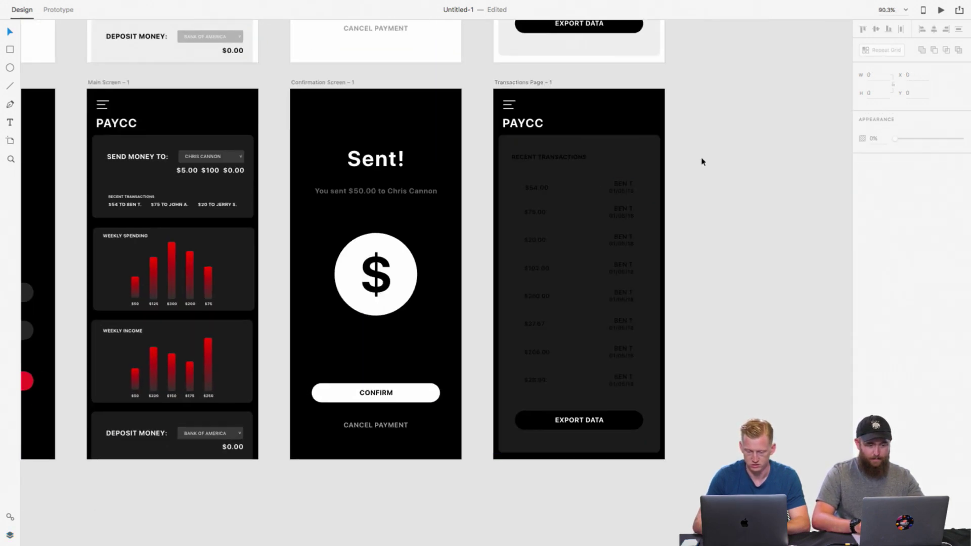
pyautogui.click(548, 157)
pyautogui.keyDown('shift'); pyautogui.click(536, 188); pyautogui.keyUp('shift')
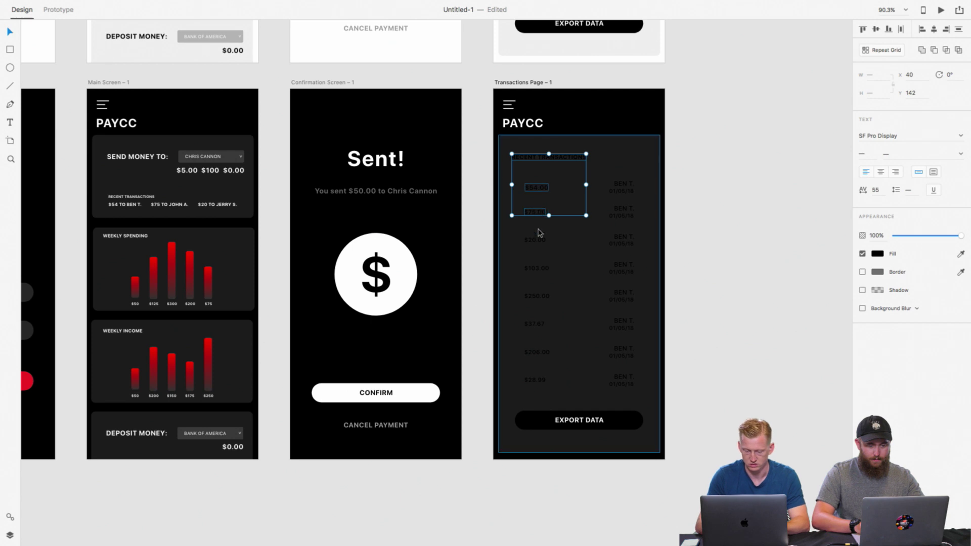
pyautogui.click(539, 225)
pyautogui.click(786, 146)
# - Multi-select the RECENT TRANSACTIONS heading and amounts $54.00, $75.00, $20.00, $103.00, $250.00, $37.67, $206.00, $28.99
pyautogui.click(560, 157)
pyautogui.keyDown('shift'); pyautogui.click(536, 188); pyautogui.keyUp('shift')
pyautogui.keyDown('shift'); pyautogui.click(535, 212); pyautogui.keyUp('shift')
pyautogui.keyDown('shift'); pyautogui.click(536, 241); pyautogui.keyUp('shift')
pyautogui.keyDown('shift'); pyautogui.click(536, 268); pyautogui.keyUp('shift')
pyautogui.keyDown('shift'); pyautogui.click(537, 296); pyautogui.keyUp('shift')
pyautogui.keyDown('shift'); pyautogui.click(536, 324); pyautogui.keyUp('shift')
pyautogui.keyDown('shift'); pyautogui.click(536, 352); pyautogui.keyUp('shift')
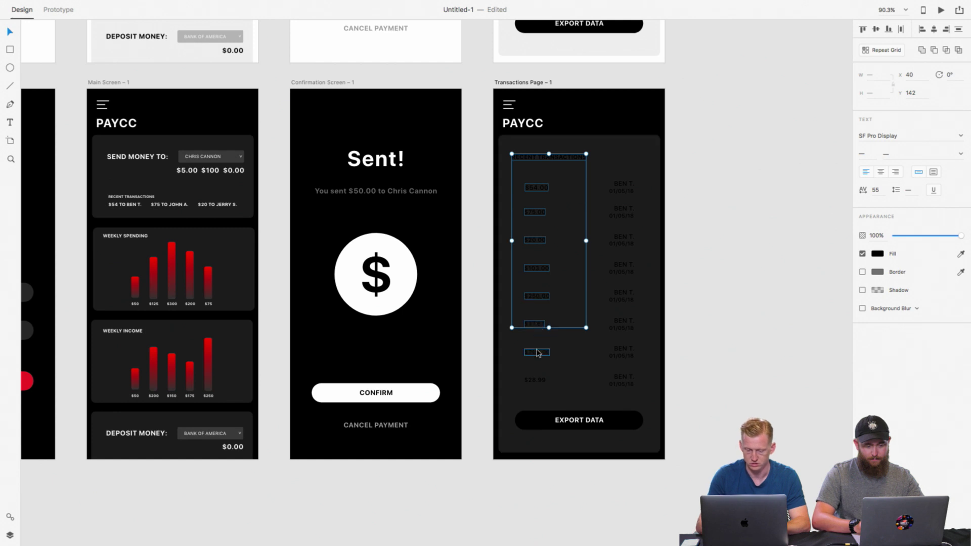
pyautogui.keyDown('shift'); pyautogui.click(535, 380); pyautogui.keyUp('shift')
pyautogui.keyDown('shift'); pyautogui.click(632, 374); pyautogui.keyUp('shift')
pyautogui.keyDown('shift'); pyautogui.click(627, 351); pyautogui.keyUp('shift')
pyautogui.keyDown('shift'); pyautogui.click(626, 329); pyautogui.keyUp('shift')
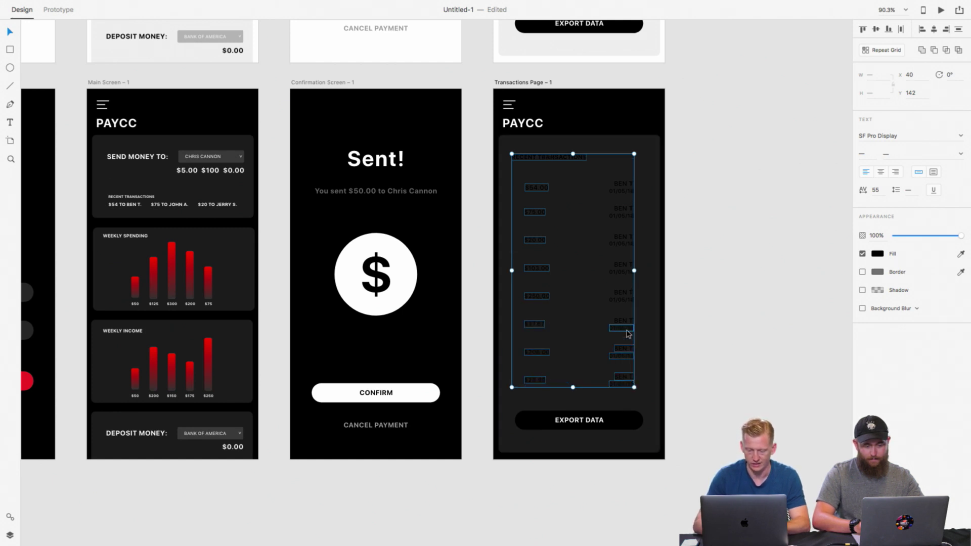
pyautogui.keyDown('shift'); pyautogui.click(625, 322); pyautogui.keyUp('shift')
pyautogui.keyDown('shift'); pyautogui.click(629, 301); pyautogui.keyUp('shift')
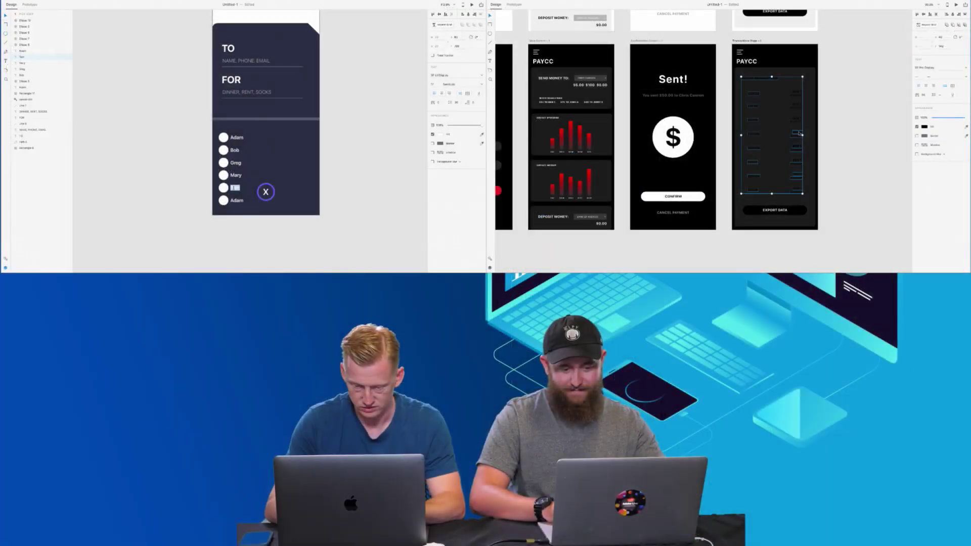
# - Set the selected transaction text to white while starting to edit the last list name
pyautogui.doubleClick(237, 200)
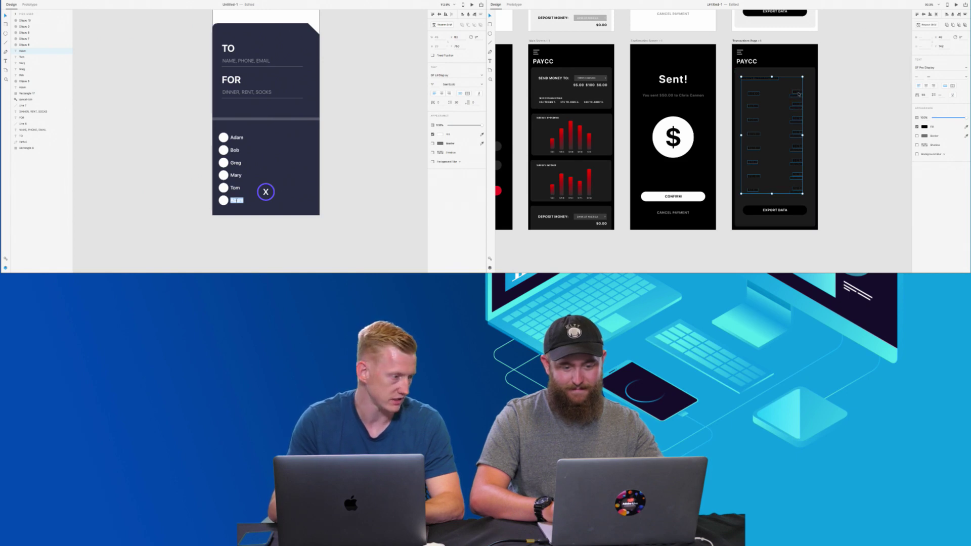
pyautogui.click(924, 126)
pyautogui.write('Walt')
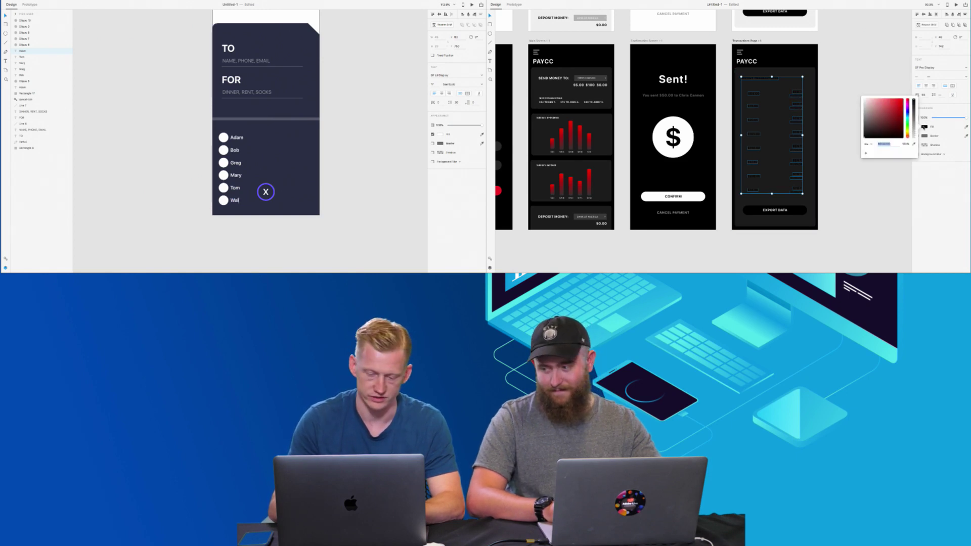
pyautogui.press('BackSpace')
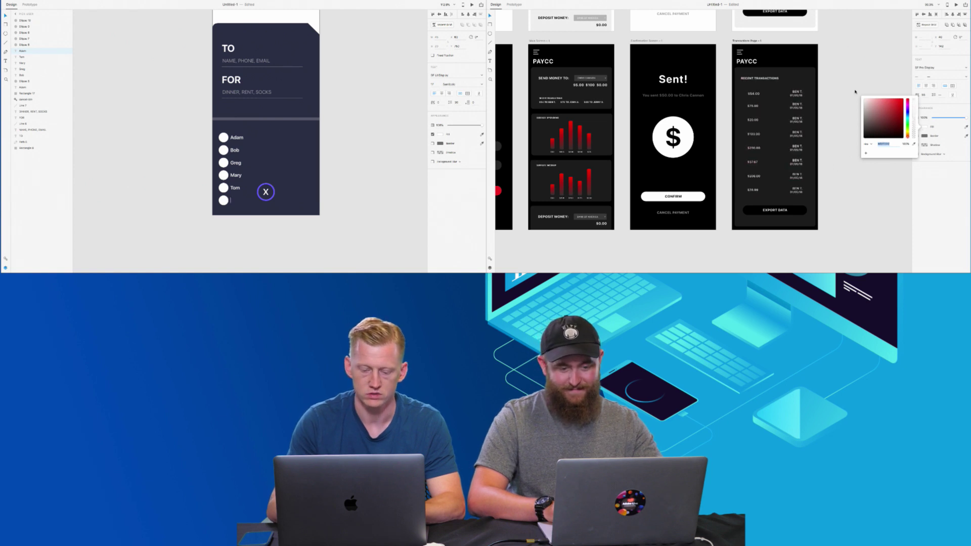
pyautogui.click(854, 88)
# - Retype the last pick-user name as Wanda
pyautogui.scroll(-6, 850, 101)
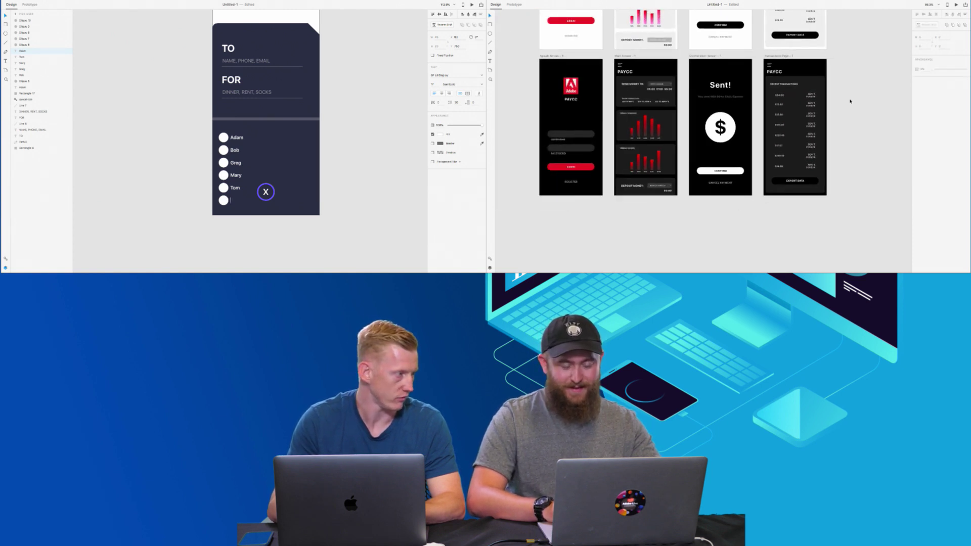
pyautogui.write('Wal')
pyautogui.scroll(1, 850, 101)
pyautogui.write('nda')
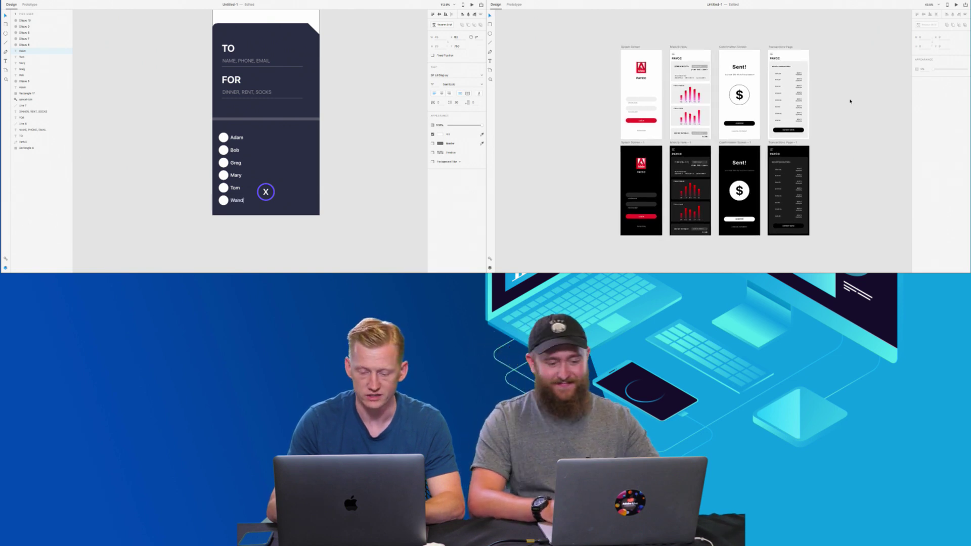
pyautogui.scroll(3, 849, 101)
pyautogui.scroll(4, 850, 99)
# - Make the EXPORT DATA button white with a dark label
pyautogui.click(223, 200)
pyautogui.scroll(-3, 212, 195)
pyautogui.scroll(3, 212, 196)
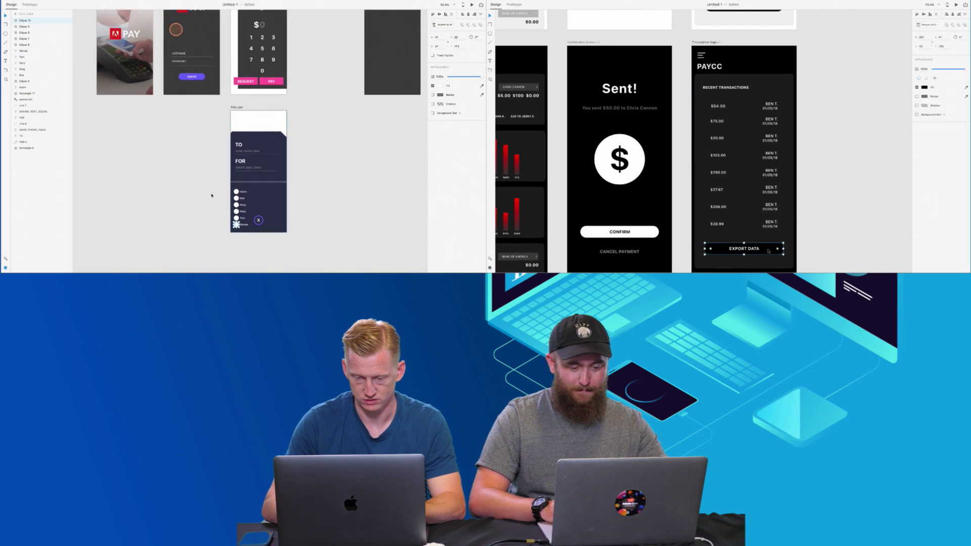
pyautogui.click(743, 248)
pyautogui.click(925, 87)
pyautogui.scroll(-2, 212, 195)
pyautogui.click(864, 63)
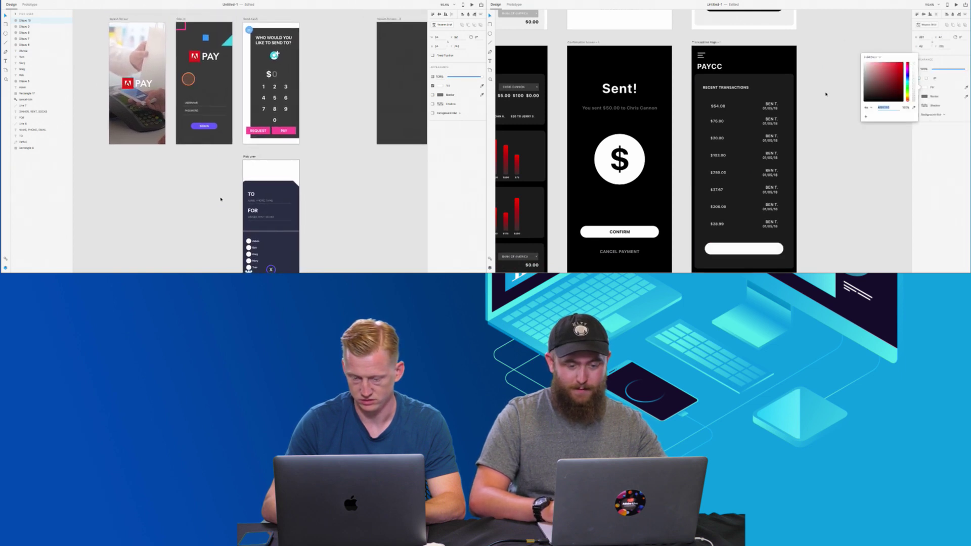
pyautogui.doubleClick(744, 248)
pyautogui.click(923, 127)
pyautogui.click(865, 152)
pyautogui.click(847, 198)
pyautogui.scroll(-3, 848, 197)
# - Fill Adam's avatar circle with the teal accent sampled from the design
pyautogui.click(440, 86)
pyautogui.scroll(-3, 847, 198)
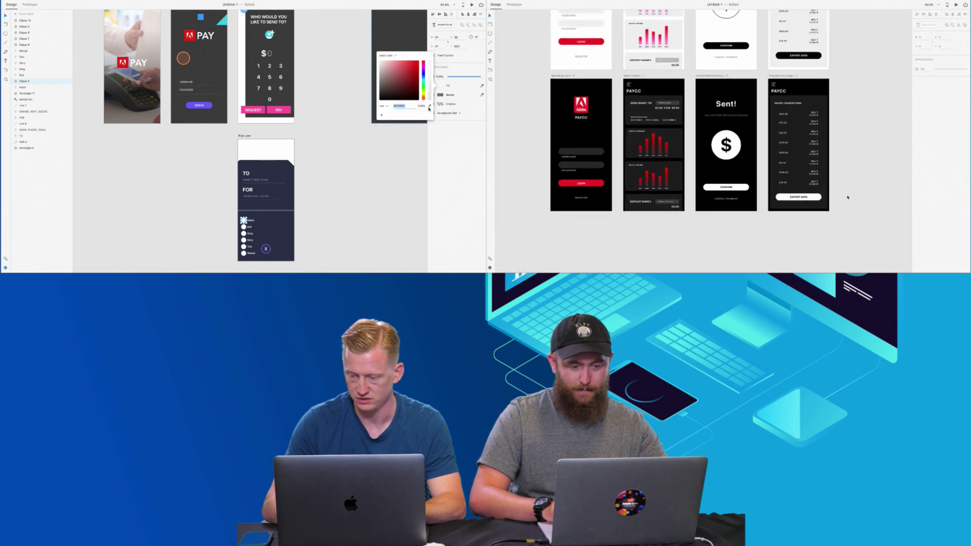
pyautogui.click(430, 106)
pyautogui.scroll(2, 847, 197)
pyautogui.scroll(-3, 848, 197)
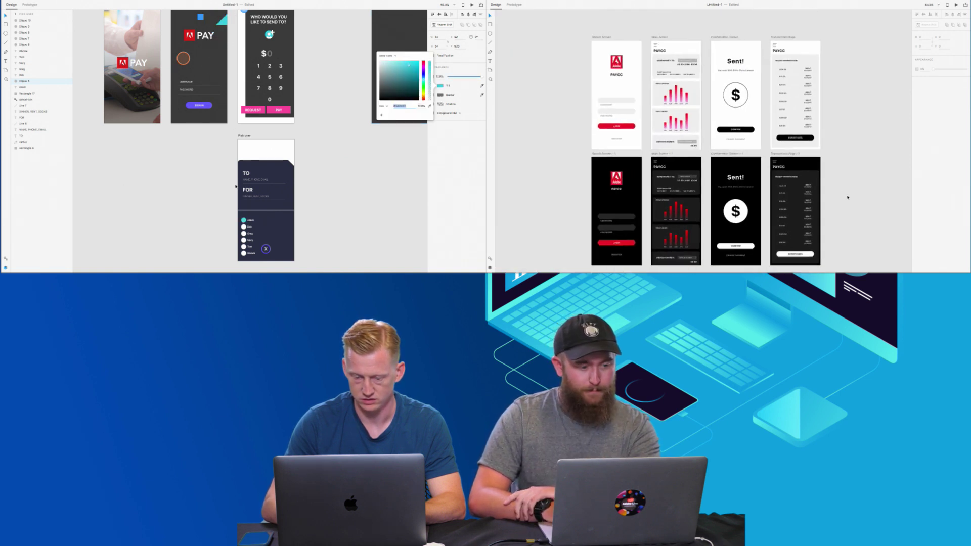
pyautogui.click(223, 23)
pyautogui.scroll(-1, 849, 155)
# - Fill Bob's avatar circle with a sampled blue accent
pyautogui.click(440, 85)
pyautogui.click(429, 105)
pyautogui.scroll(-1, 849, 154)
pyautogui.rightClick(849, 154)
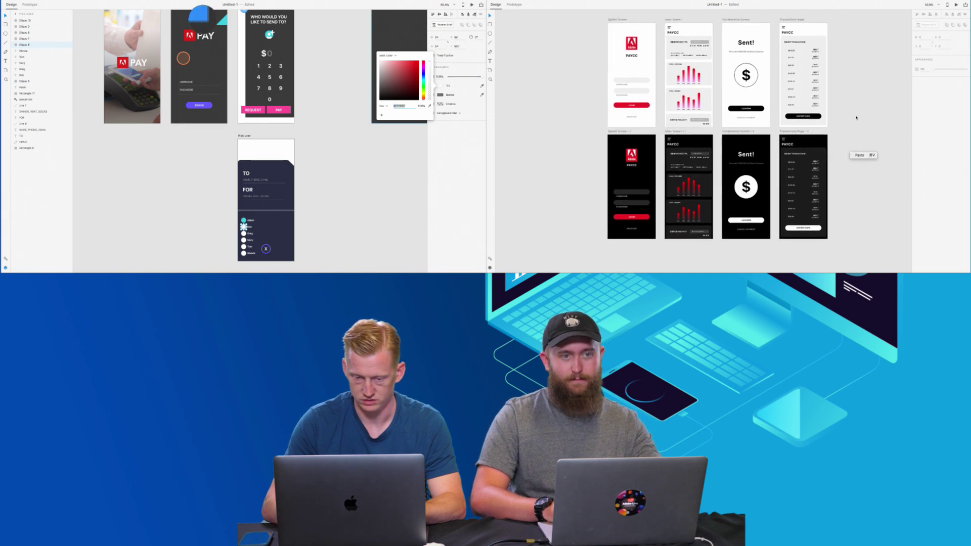
pyautogui.click(200, 17)
pyautogui.press('Escape')
pyautogui.scroll(-1, 227, 175)
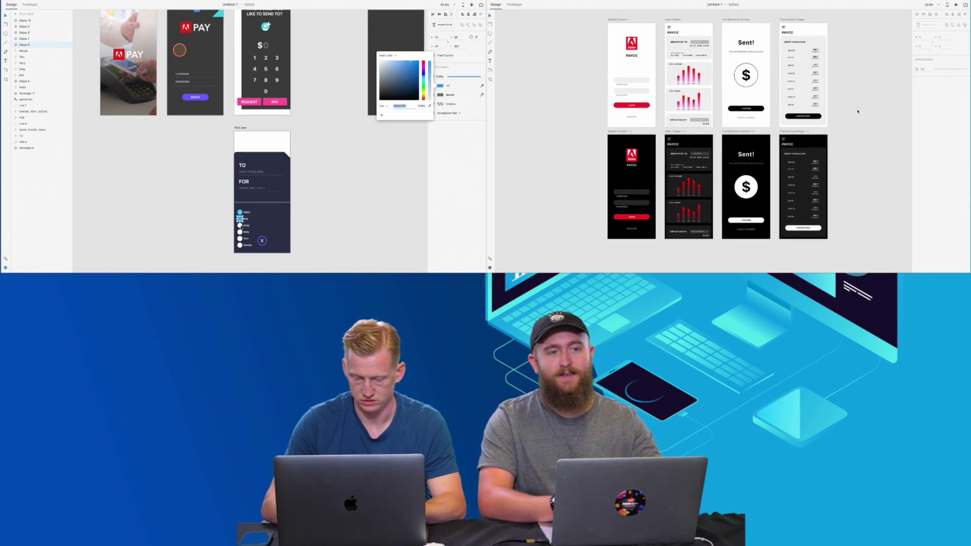
# - Give Greg's avatar circle an orange fill and nudge the dark artboard row slightly lower
pyautogui.click(240, 225)
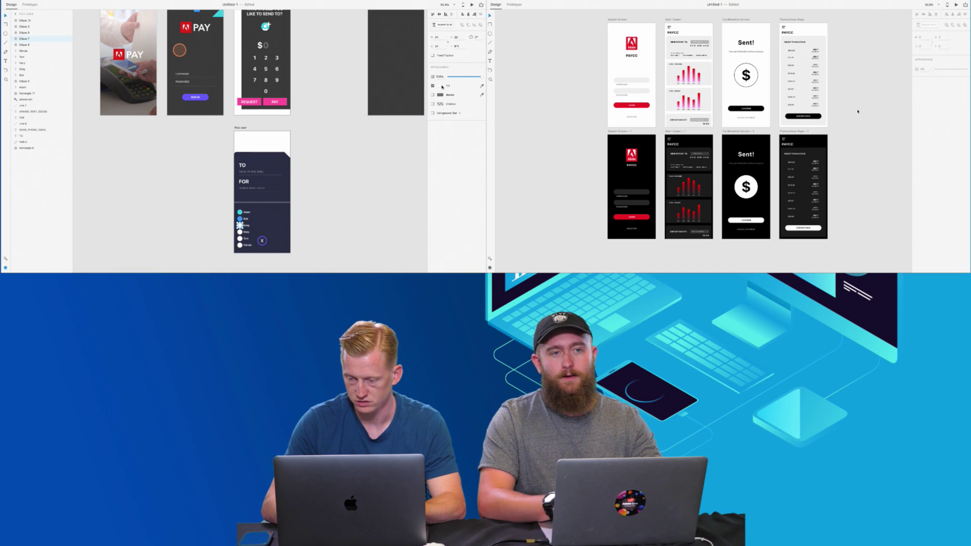
pyautogui.click(442, 87)
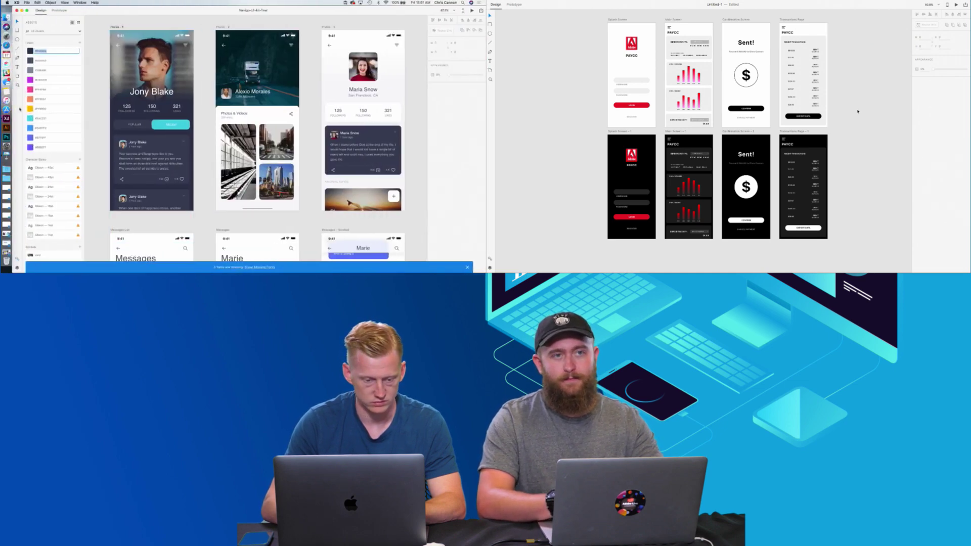
pyautogui.doubleClick(41, 89)
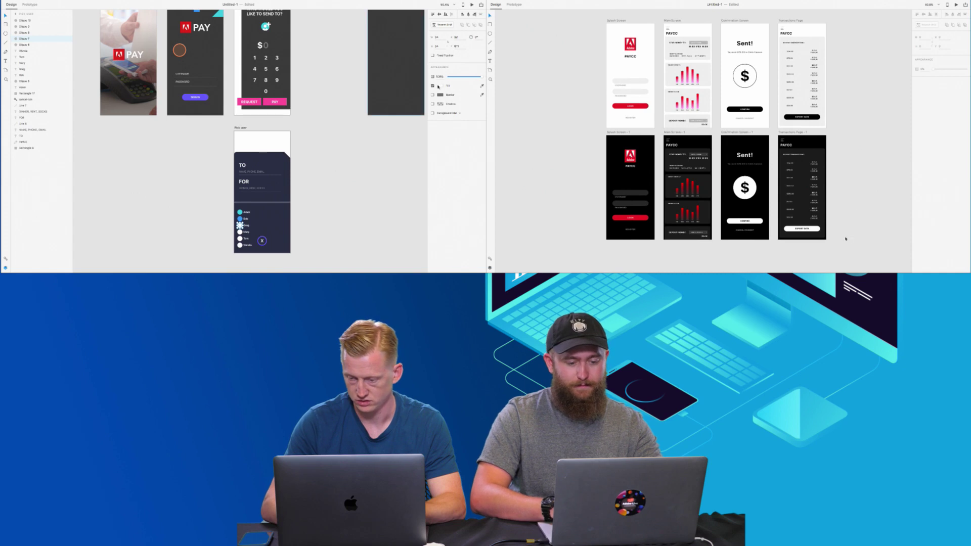
pyautogui.moveTo(846, 239); pyautogui.dragTo(734, 137)
pyautogui.click(439, 86)
pyautogui.click(605, 132)
pyautogui.click(424, 130)
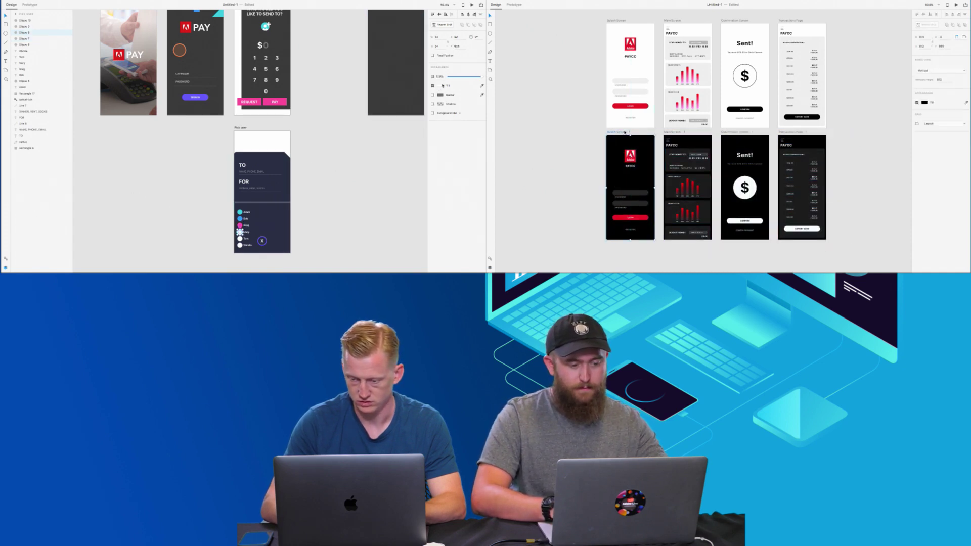
pyautogui.click(439, 86)
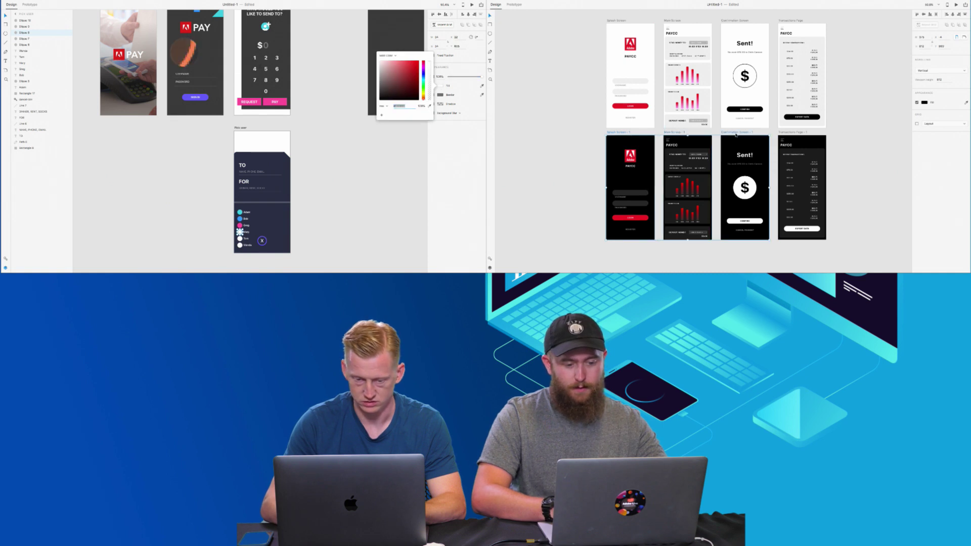
pyautogui.moveTo(787, 133); pyautogui.dragTo(786, 137)
pyautogui.click(849, 113)
pyautogui.scroll(-2, 874, 95)
pyautogui.scroll(2, 872, 101)
# - Rename the yellow colour swatch in the Navigo UI kit document, then return to PAY
pyautogui.press('super+Tab')
pyautogui.doubleClick(41, 109)
pyautogui.scroll(2, 870, 108)
pyautogui.scroll(-1, 869, 106)
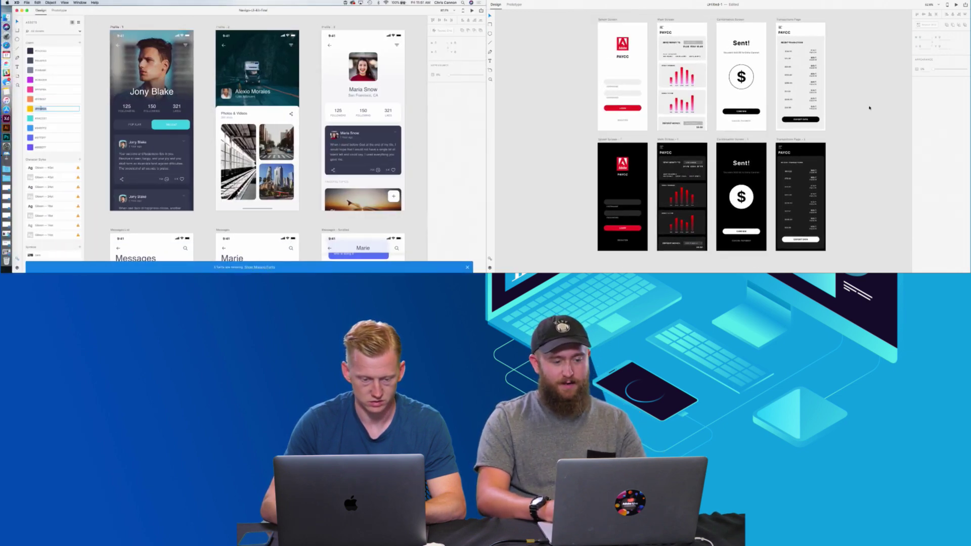
pyautogui.press('super+Tab')
pyautogui.doubleClick(618, 139)
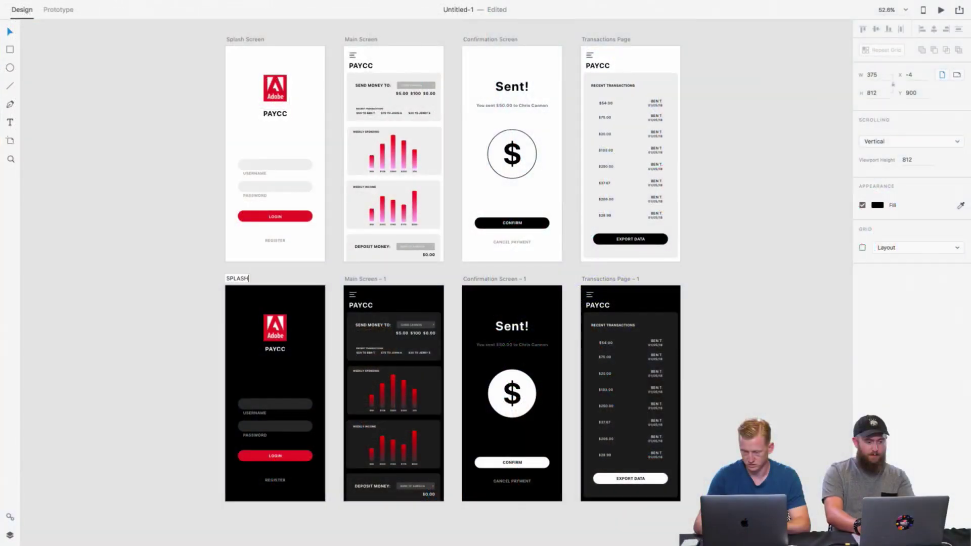
# - Rename the dark artboards to 'Splash Screen Dark', 'Main Dark' and 'Confirmation Dark'
pyautogui.write('SPLA')
pyautogui.press('BackSpace')
pyautogui.press('BackSpace')
pyautogui.press('BackSpace')
pyautogui.press('BackSpace')
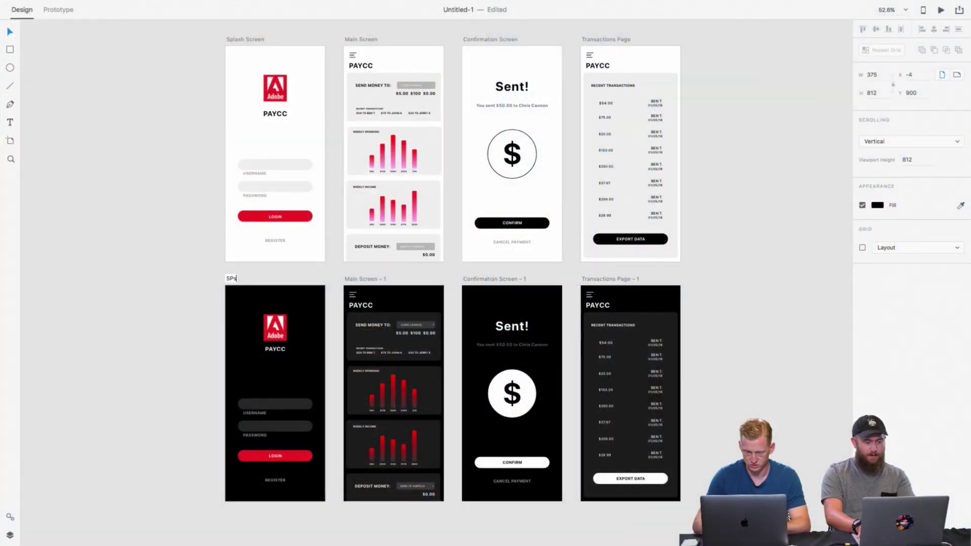
pyautogui.write('Splash Scree')
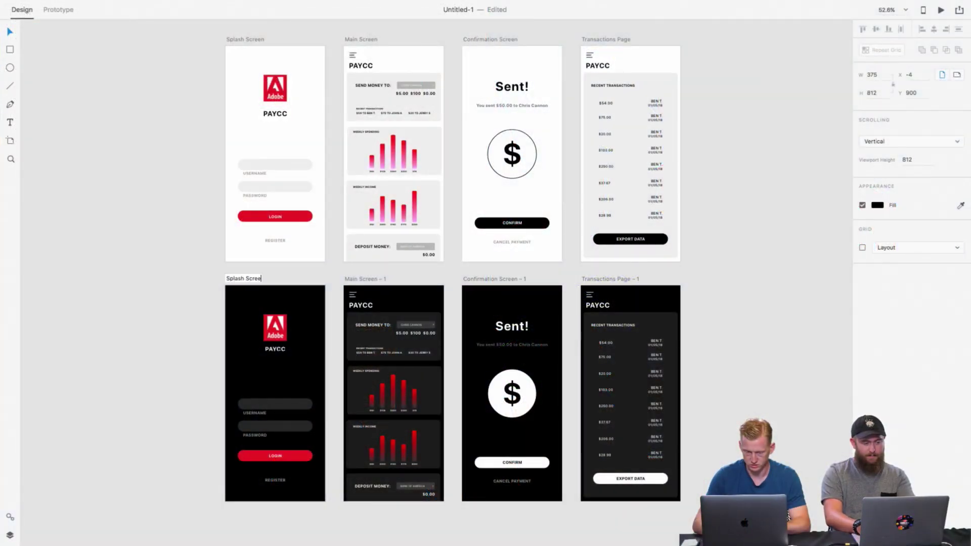
pyautogui.write('n Dark')
pyautogui.press('Return')
pyautogui.doubleClick(360, 278)
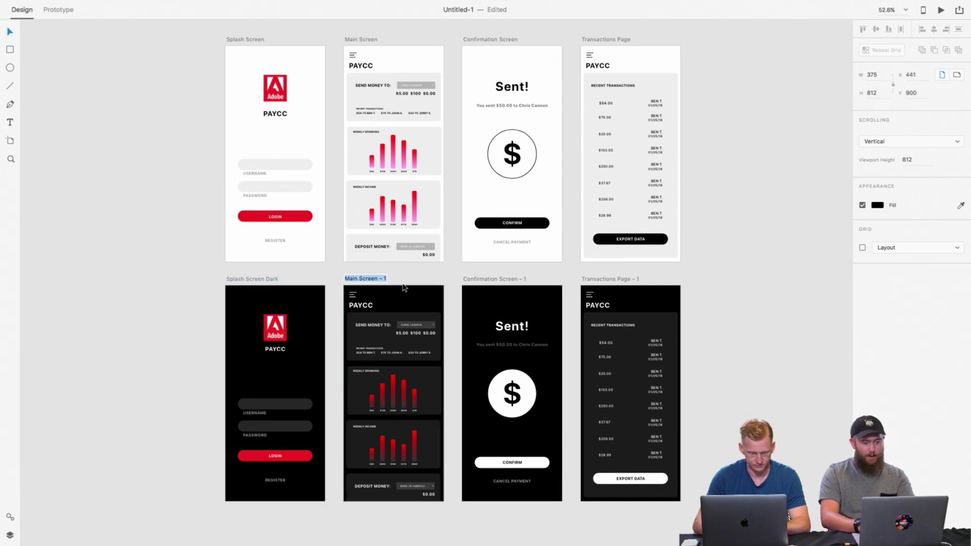
pyautogui.write('Main')
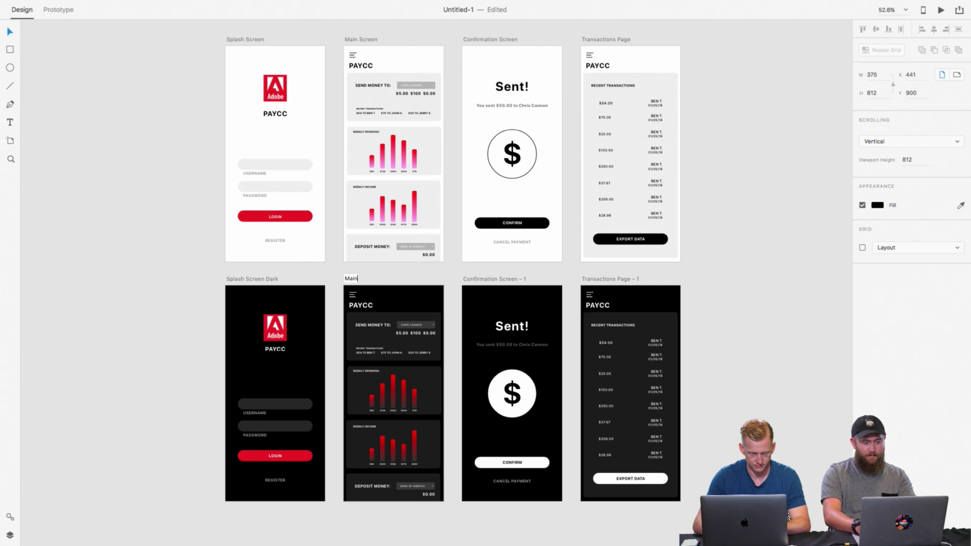
pyautogui.write(' Dark')
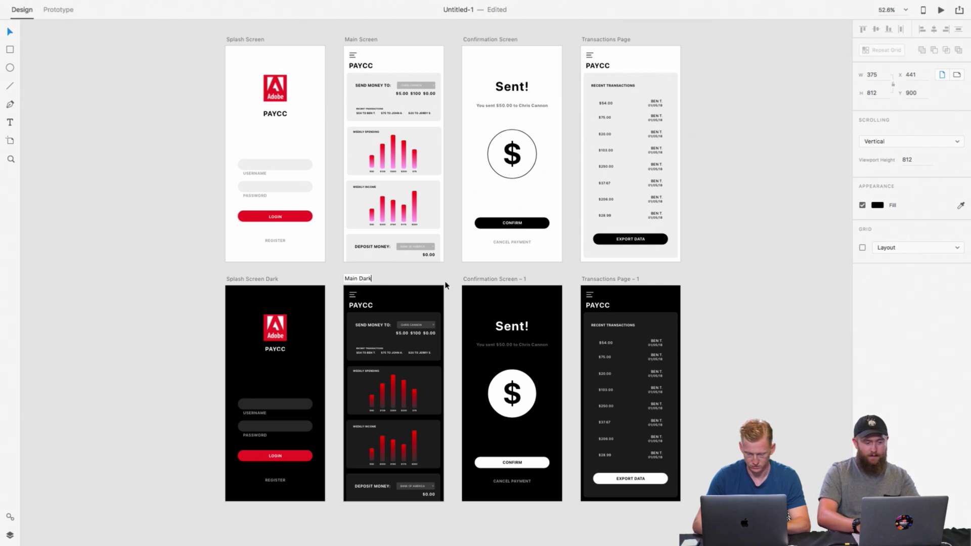
pyautogui.press('Return')
pyautogui.doubleClick(474, 279)
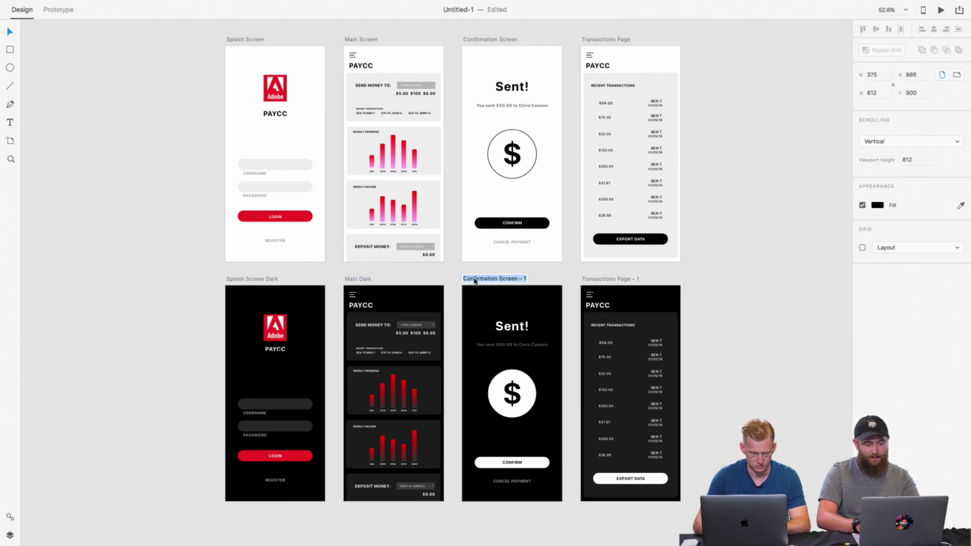
pyautogui.write('Confirmation')
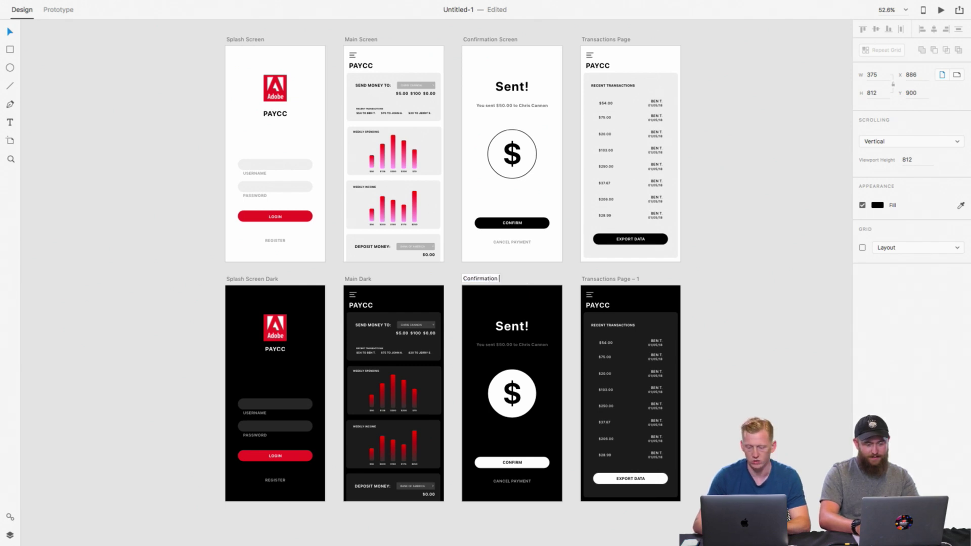
pyautogui.write(' Dark')
pyautogui.press('Return')
# - Rename the Transactions Page – 1 artboard to 'Transactions Dark', then select the Splash Screen artboard
pyautogui.click(626, 279)
pyautogui.doubleClick(626, 279)
pyautogui.moveTo(622, 278); pyautogui.dragTo(640, 278)
pyautogui.write('Dar')
pyautogui.press('Left')
pyautogui.press('Left')
pyautogui.press('Left')
pyautogui.press('BackSpace')
pyautogui.press('Right')
pyautogui.press('Right')
pyautogui.press('Right')
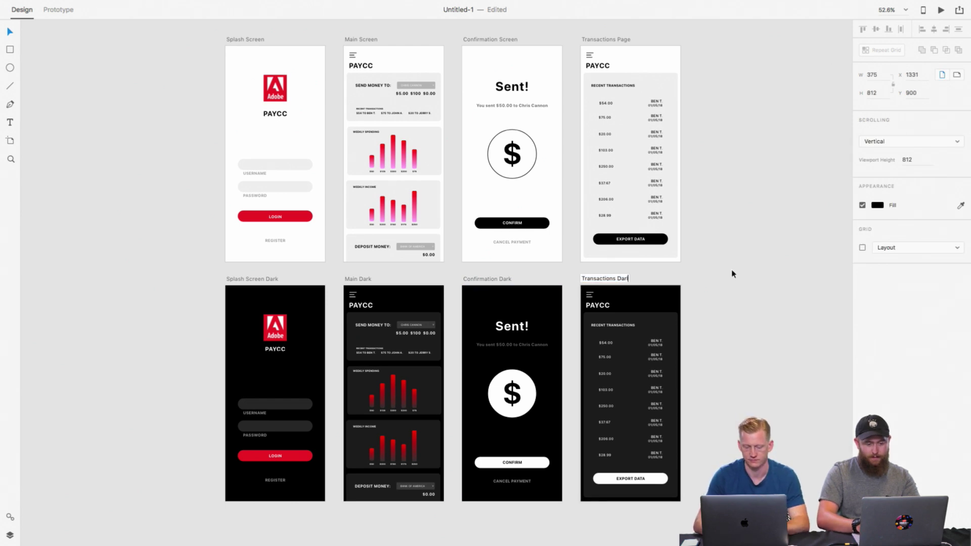
pyautogui.write('k')
pyautogui.press('Return')
pyautogui.click(750, 262)
pyautogui.click(248, 41)
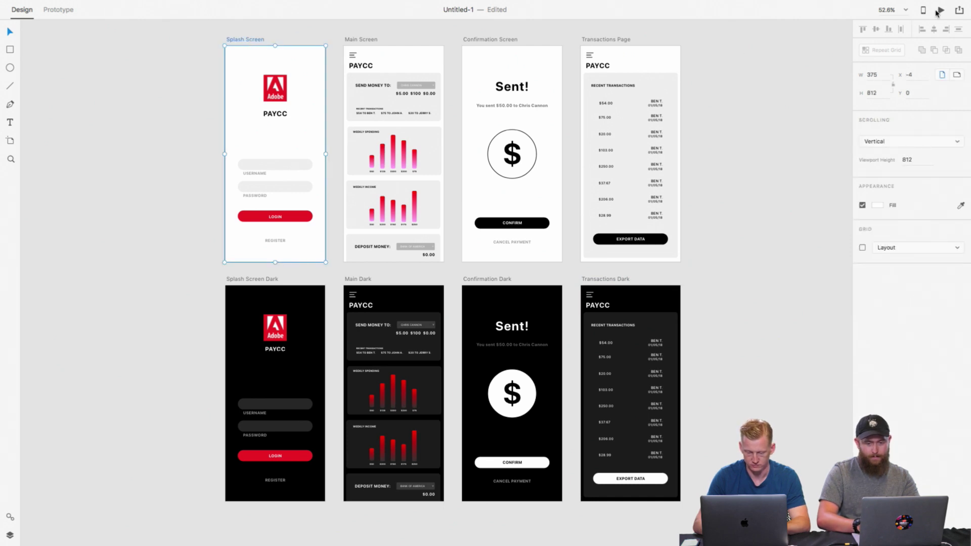
pyautogui.click(940, 10)
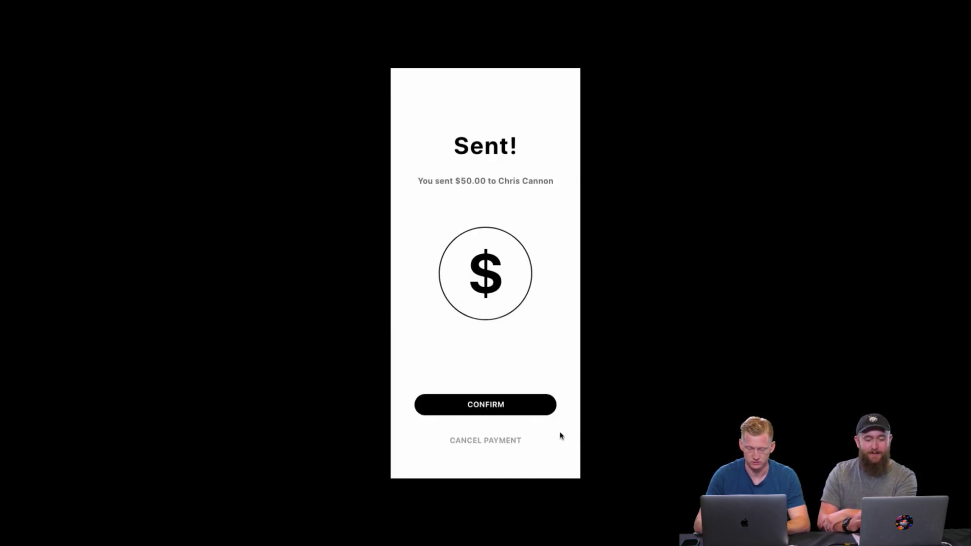
# - Advance the preview to the transactions screen, then step through the dark login, dashboard, confirmation and transactions screens
pyautogui.click(499, 448)
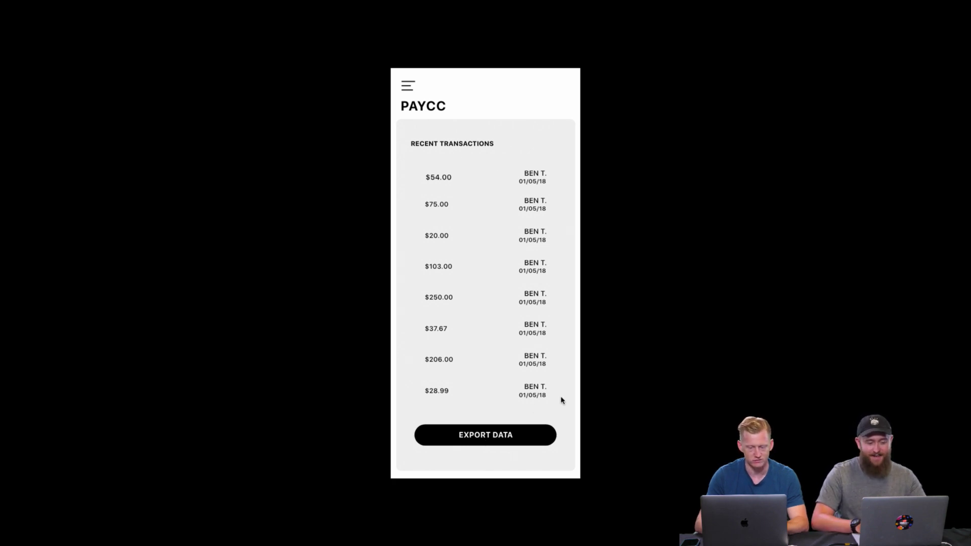
pyautogui.press('Left')
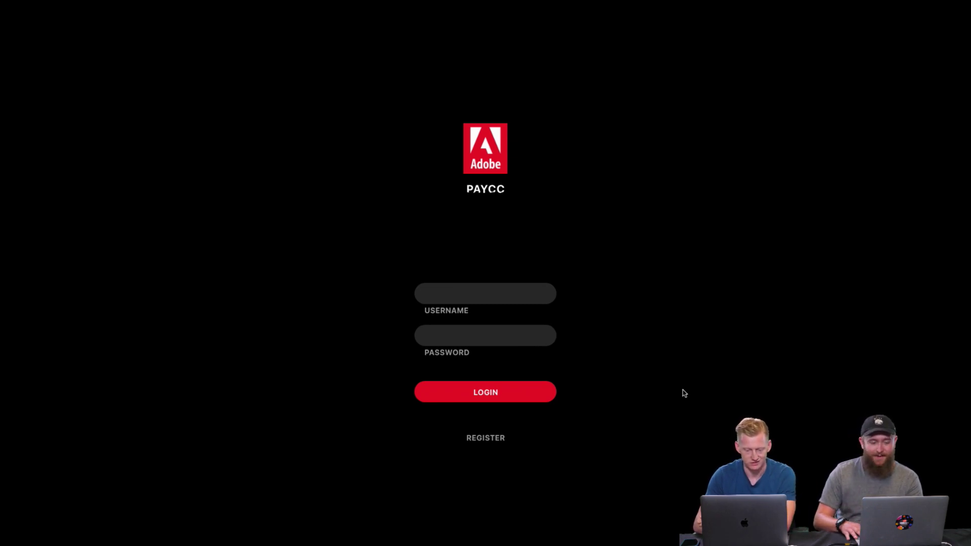
pyautogui.press('Left')
pyautogui.press('Left')
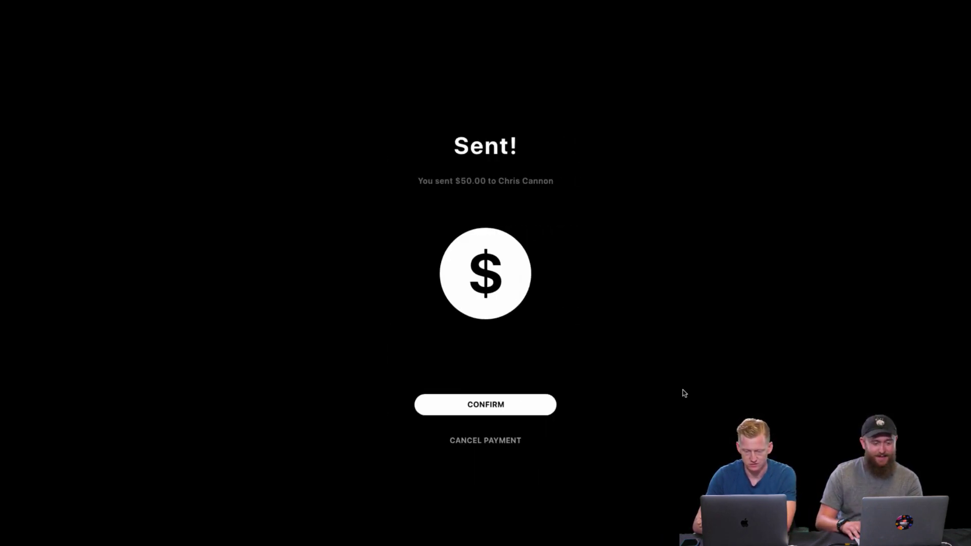
pyautogui.press('Left')
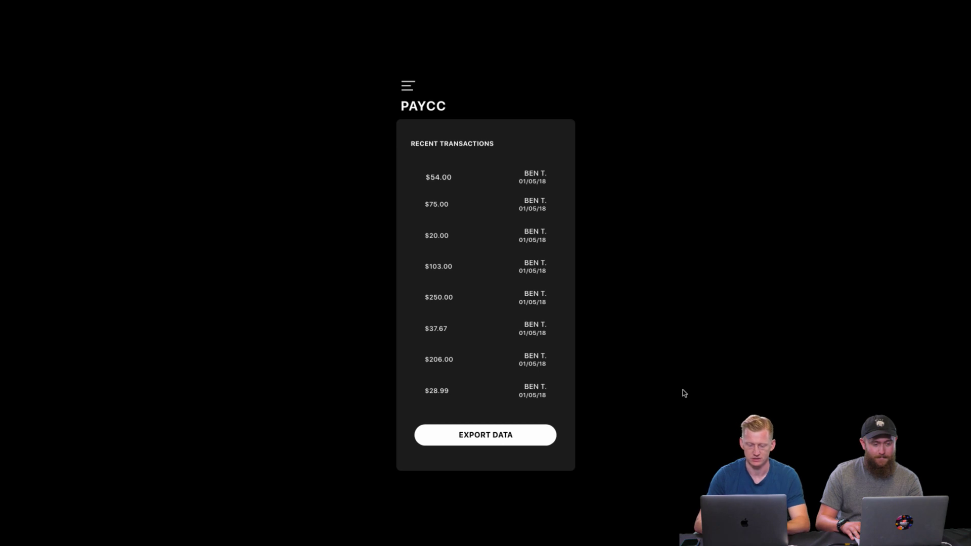
pyautogui.press('Left')
# - Leave full-screen preview and switch back to Adobe XD
pyautogui.press('Escape')
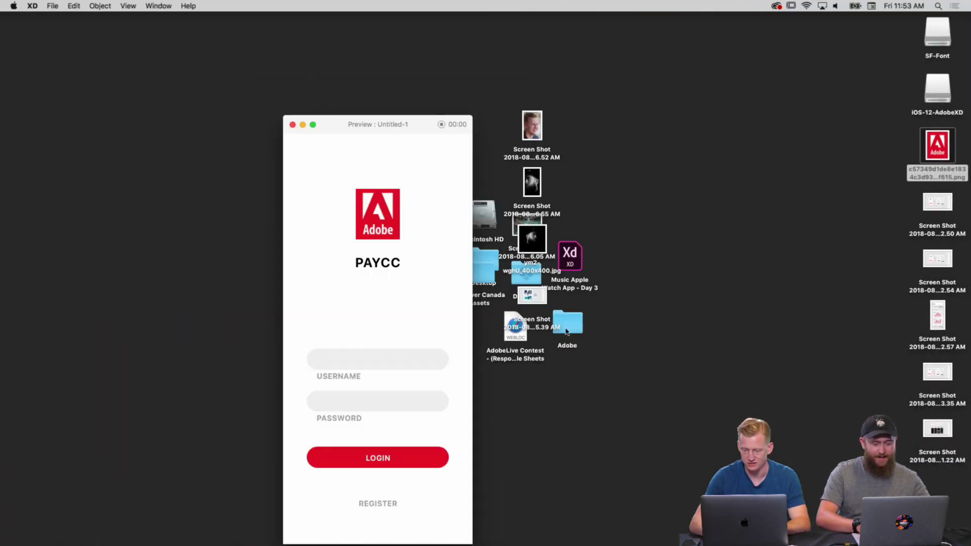
pyautogui.press('super+Tab')
pyautogui.click(372, 265)
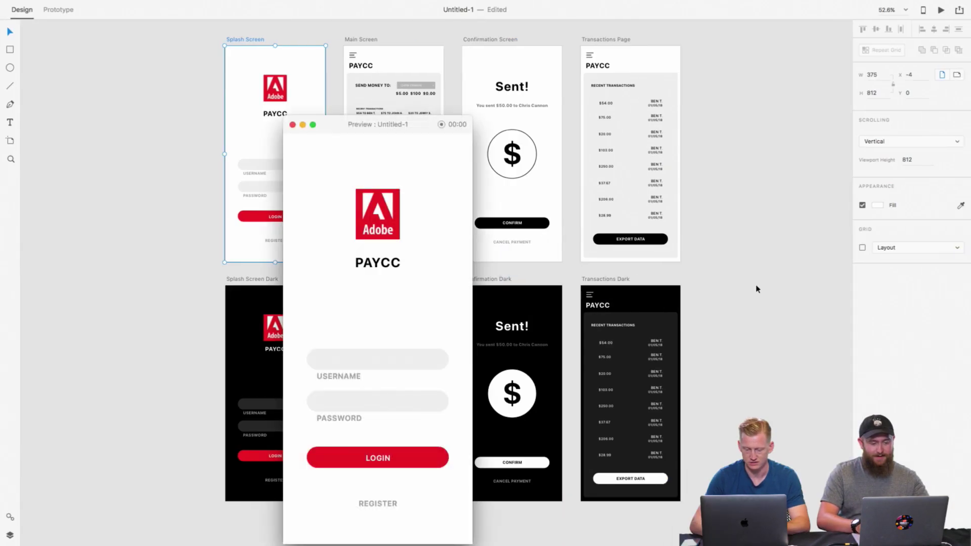
# - Close the Preview window and move the canvas to the Send Cash and Splash Screen – 4 artboards
pyautogui.click(292, 125)
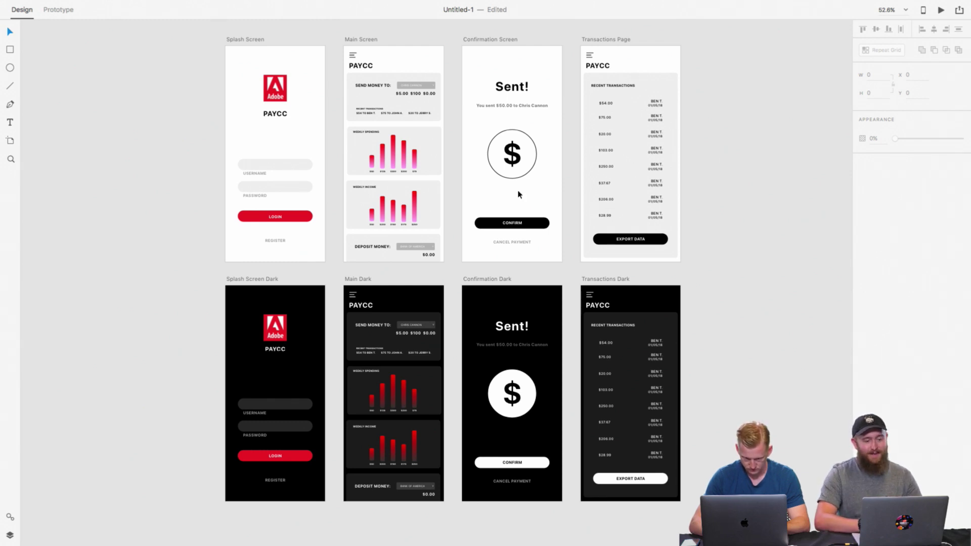
pyautogui.scroll(5, 516, 194)
pyautogui.scroll(2, 485, 193)
pyautogui.scroll(5, 461, 193)
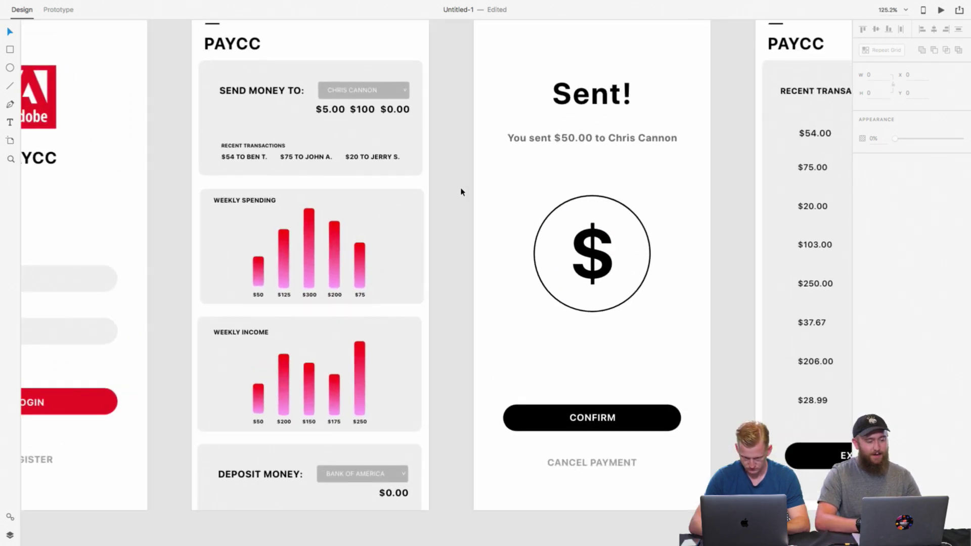
pyautogui.scroll(-8, 516, 193)
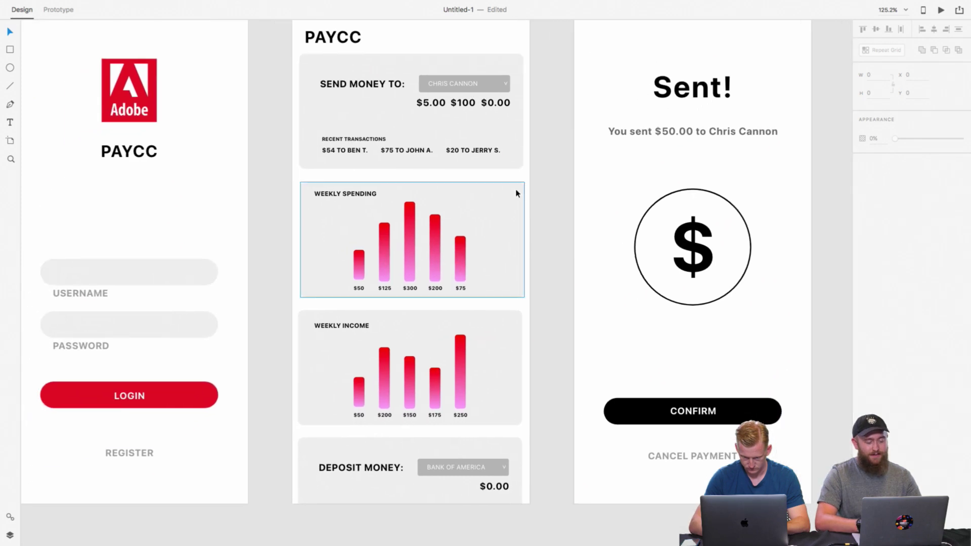
pyautogui.scroll(-3, 515, 193)
pyautogui.hscroll(2, 516, 193)
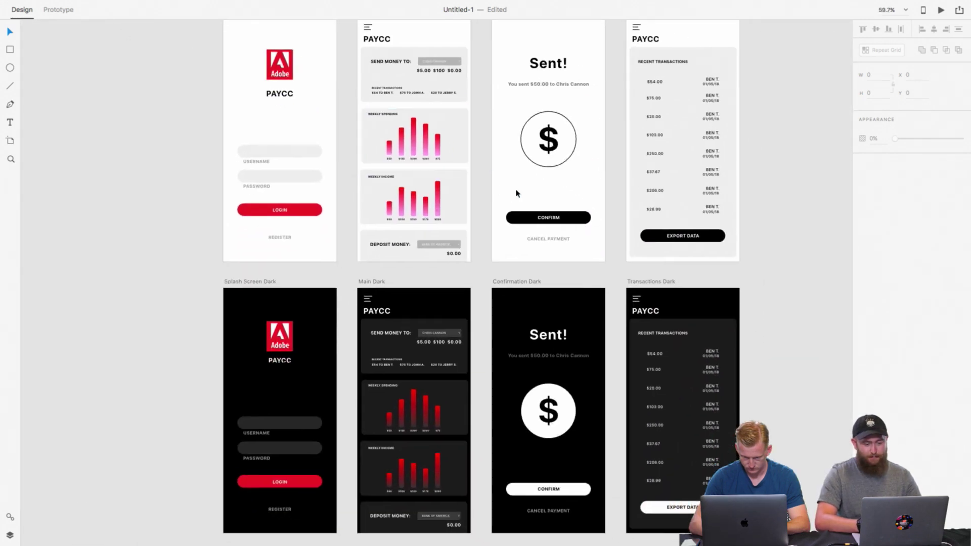
pyautogui.scroll(1, 473, 197)
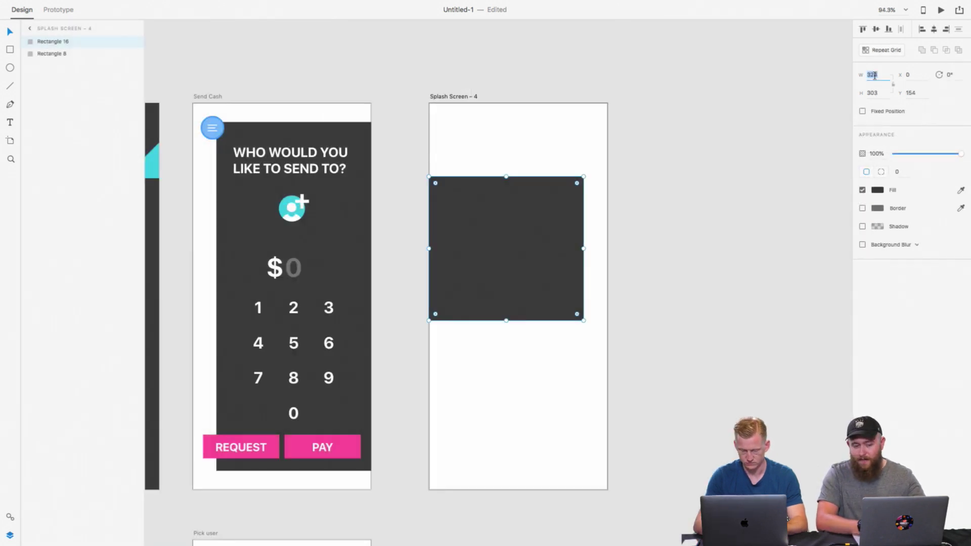
# - Make the dark rectangle 320 wide and center it horizontally on the artboard
pyautogui.write('3')
pyautogui.press('Return')
pyautogui.click(934, 29)
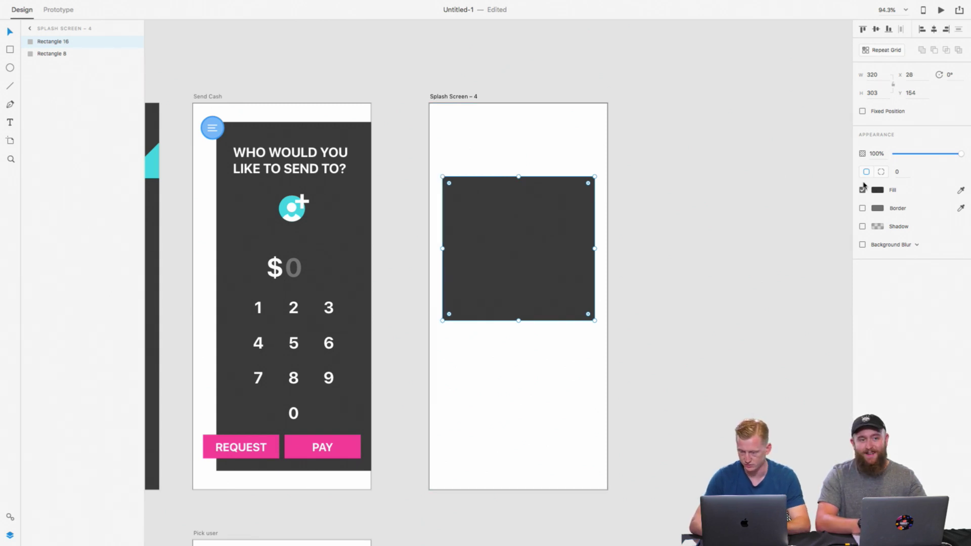
# - Give the rectangle a corner radius of 19, then select the Splash Screen artboard
pyautogui.click(896, 171)
pyautogui.write('20')
pyautogui.press('Return')
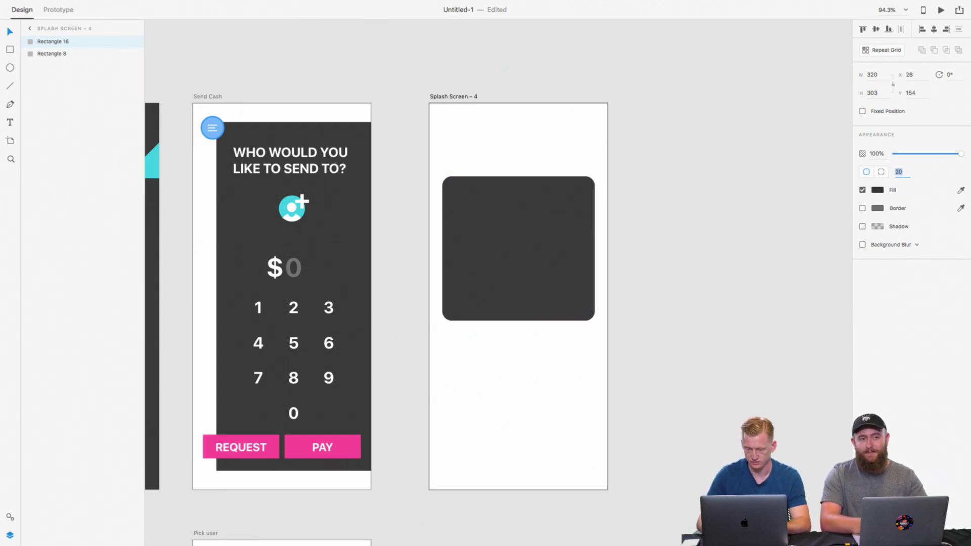
pyautogui.press('Down')
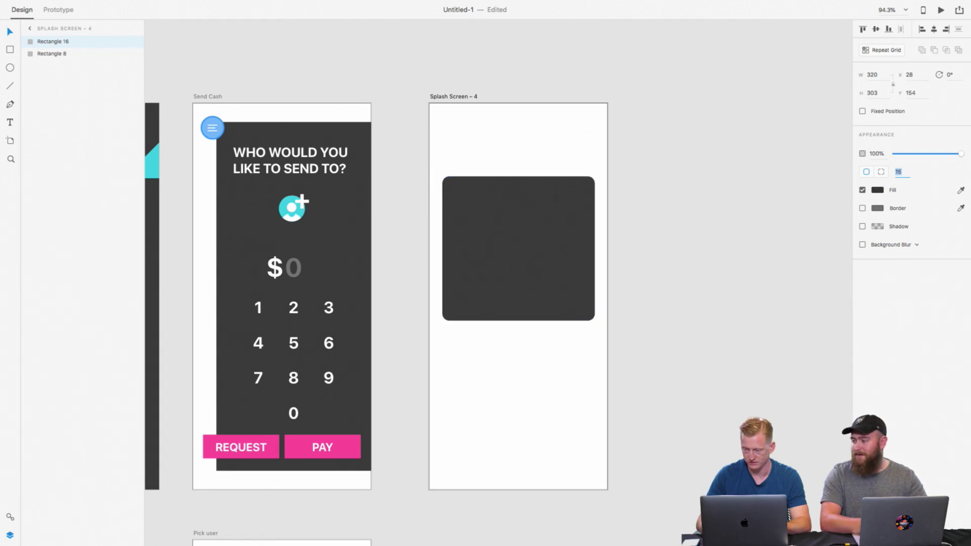
pyautogui.click(514, 354)
pyautogui.scroll(-5, 514, 353)
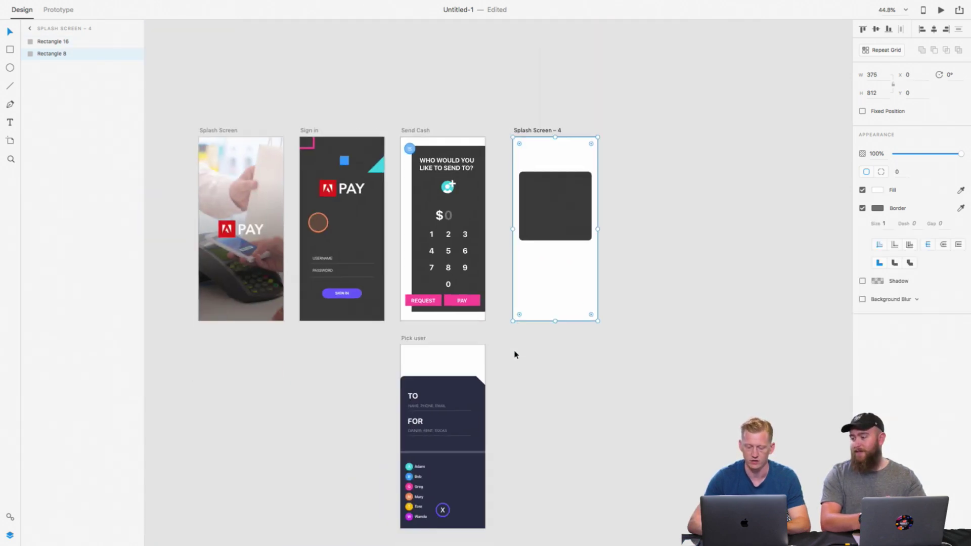
pyautogui.click(287, 212)
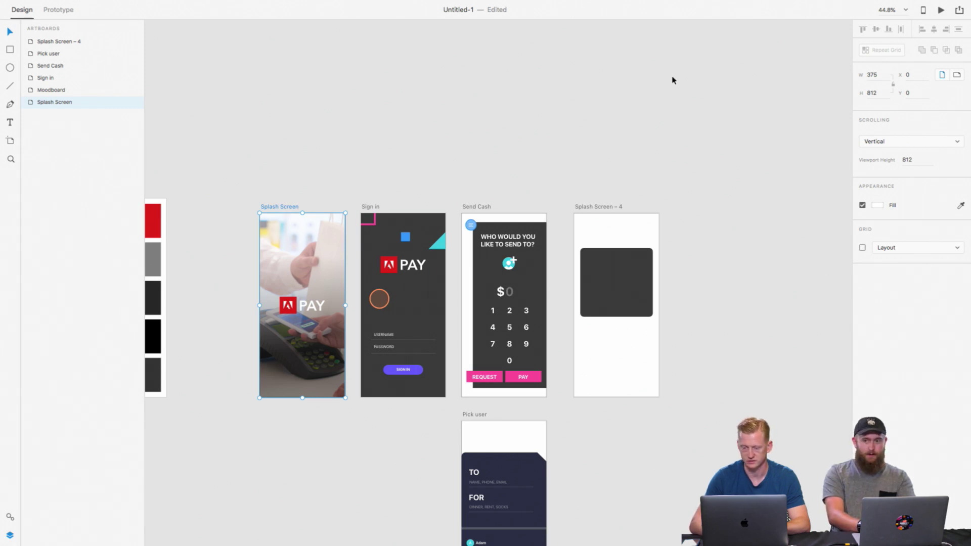
# - Preview the A PAY prototype: sign in to the keypad, then open and close the Pick user overlay
pyautogui.click(941, 9)
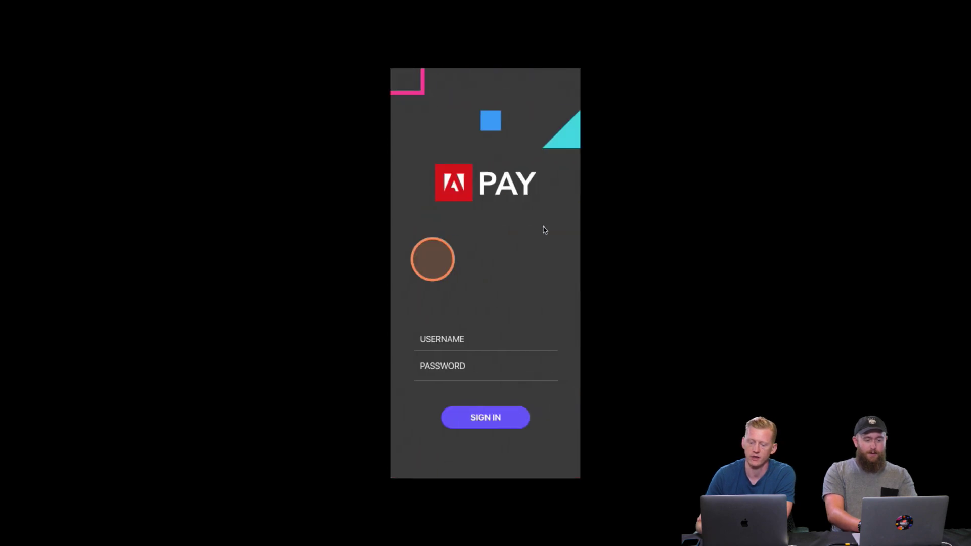
pyautogui.click(505, 418)
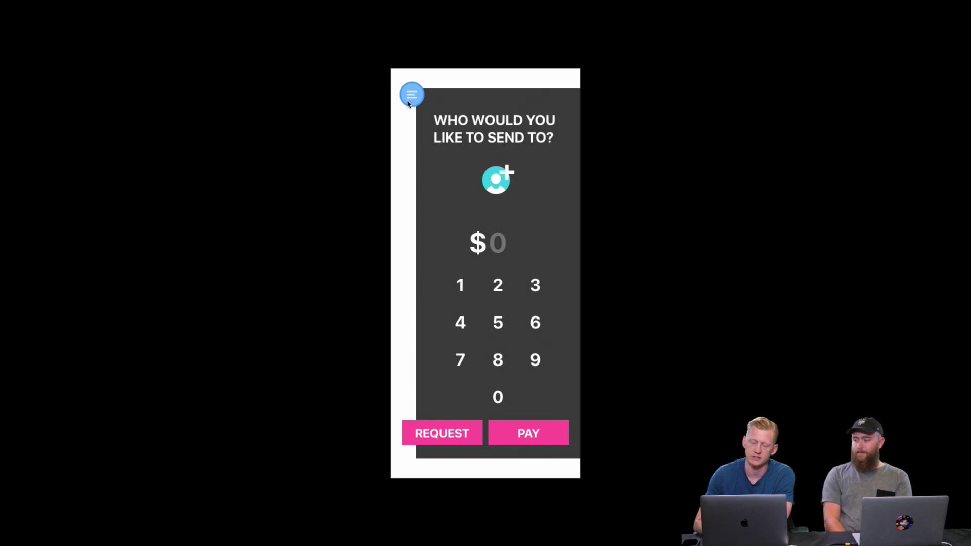
pyautogui.click(494, 189)
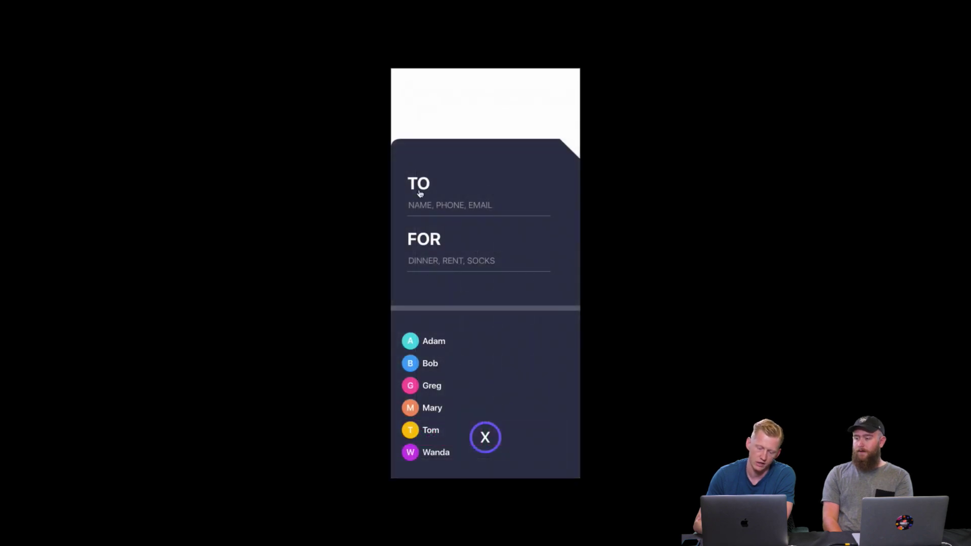
pyautogui.click(432, 432)
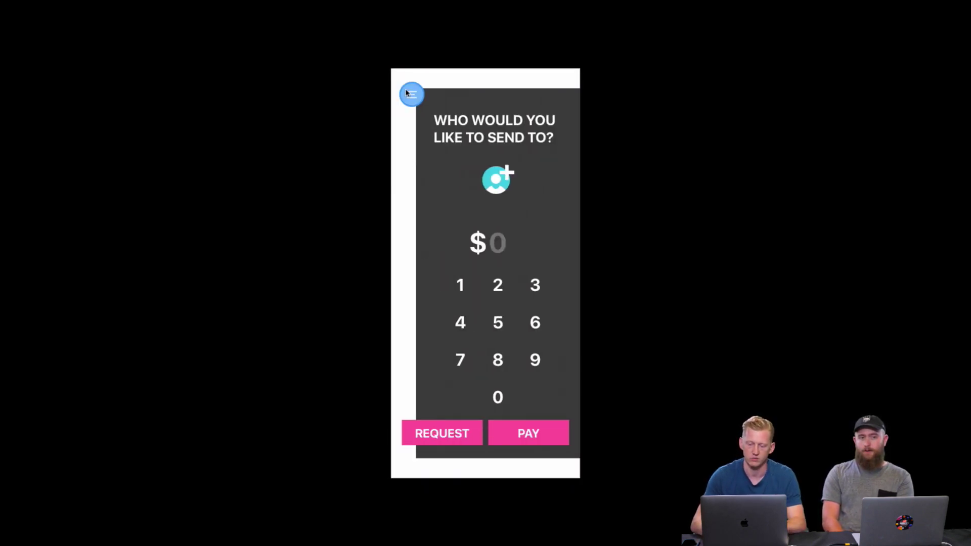
pyautogui.click(491, 179)
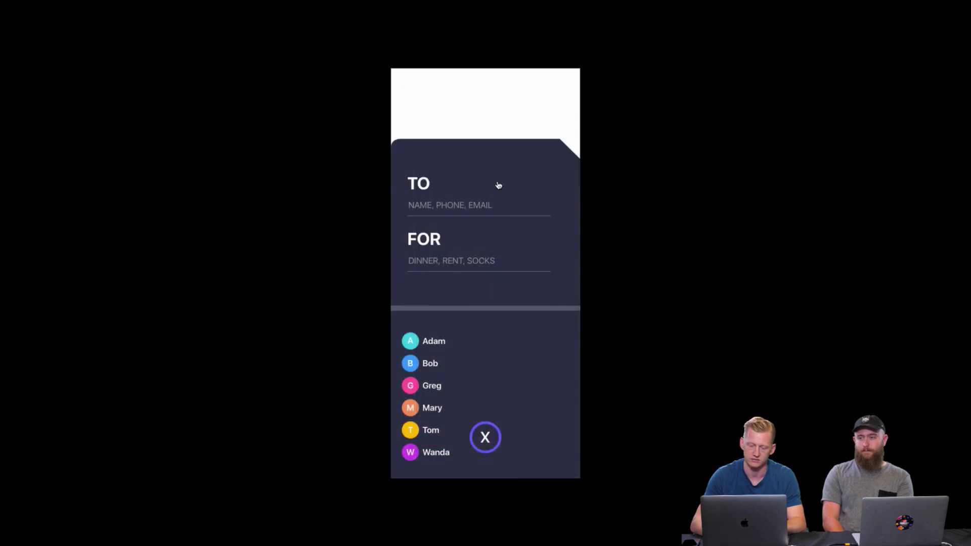
pyautogui.click(485, 437)
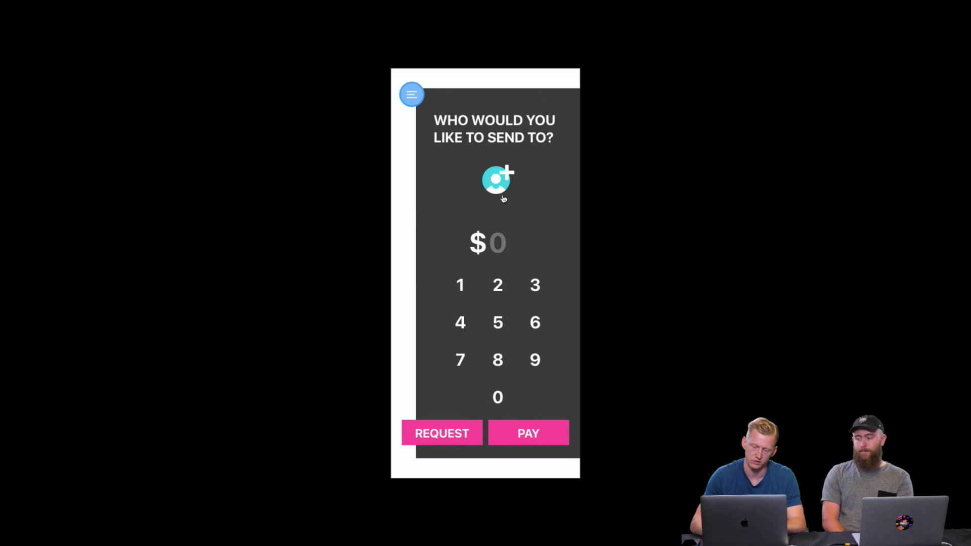